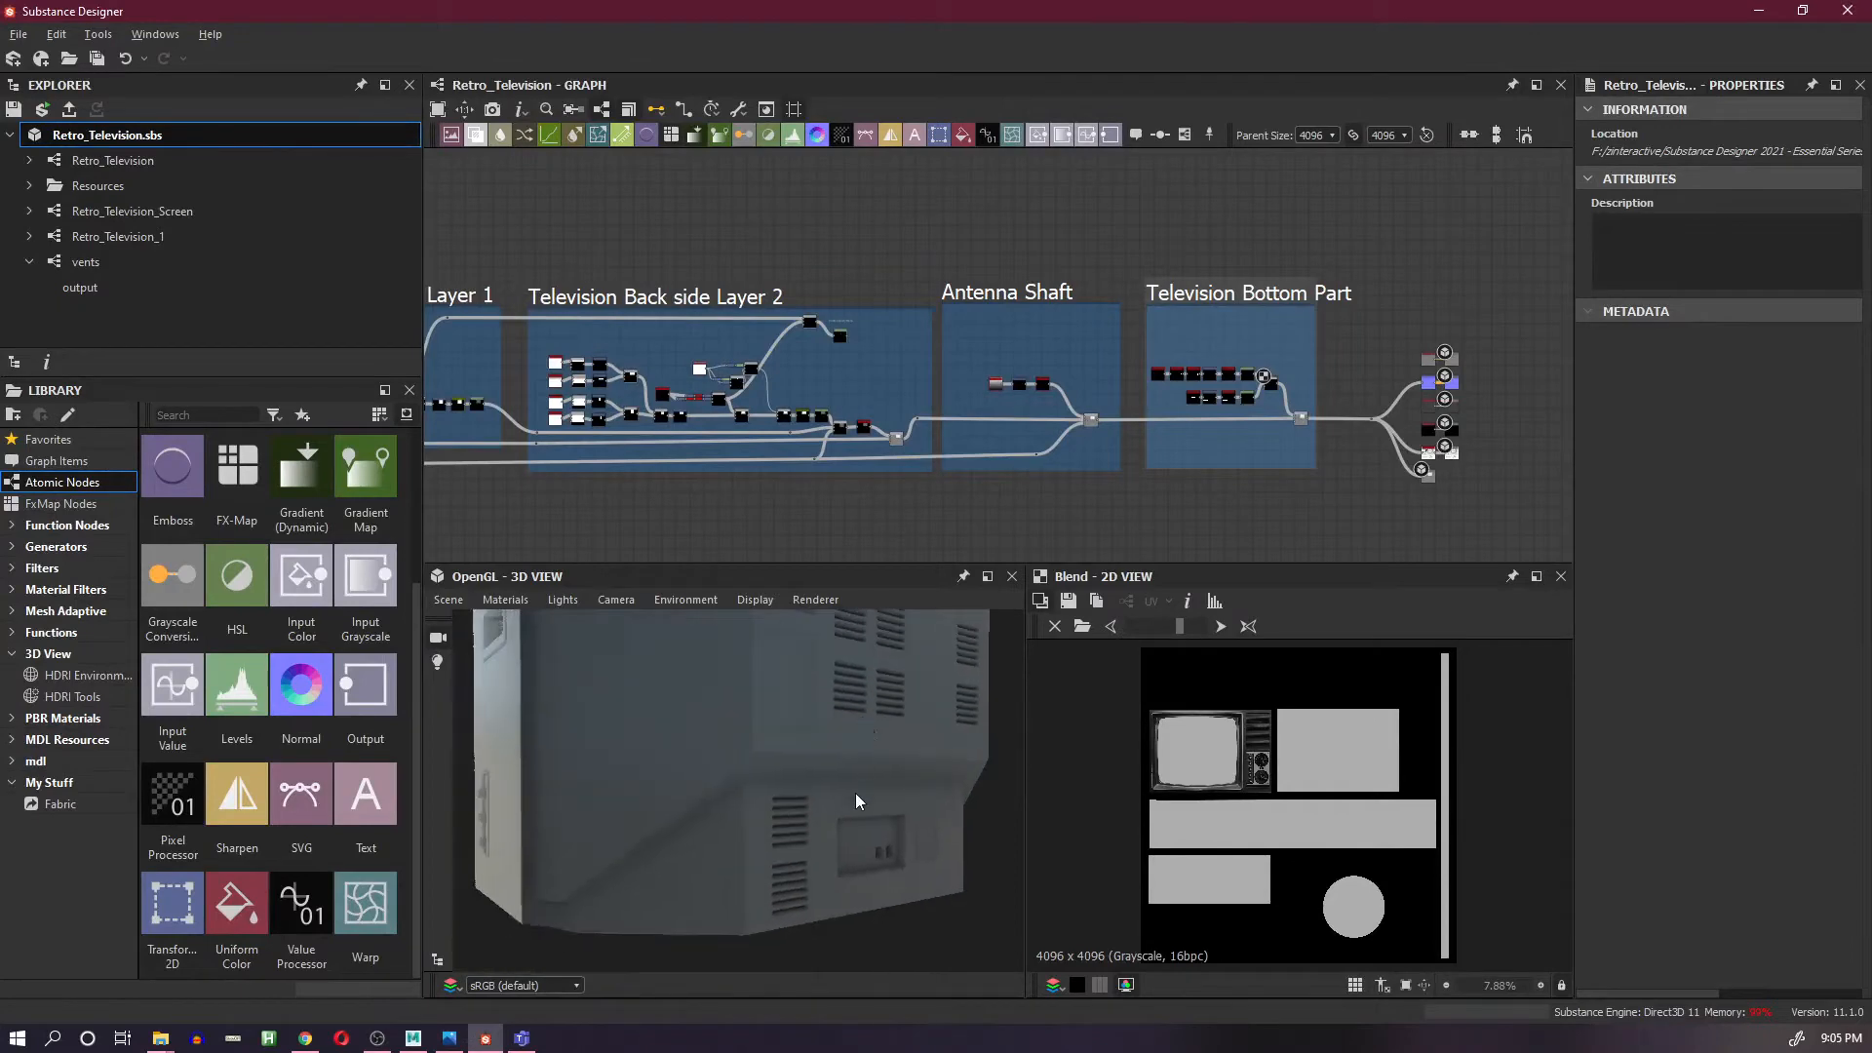
- Display the Television Bottom Part's final Blend node in the 2D view and examine the recessed back panel there
middle_drag(862, 855, 748, 752)
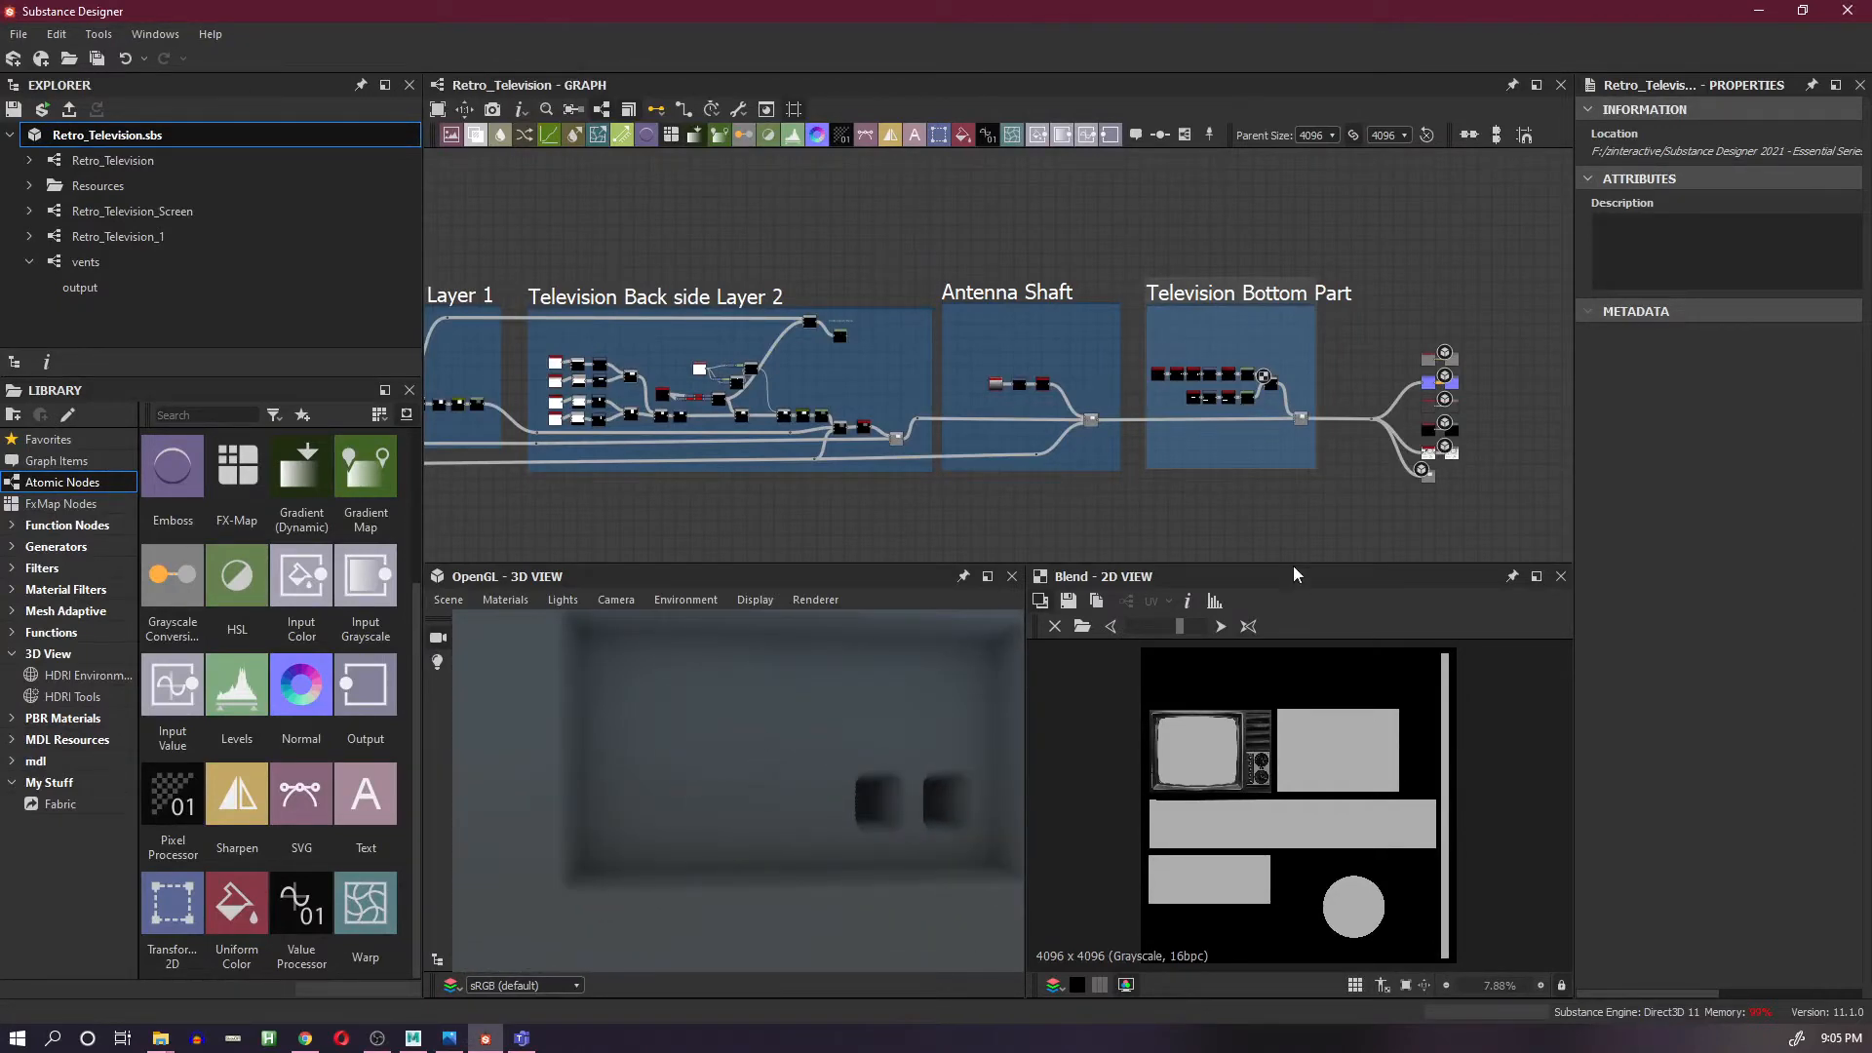
scroll(1417, 502, up, 4)
drag(1170, 629, 1144, 628)
click(1178, 330)
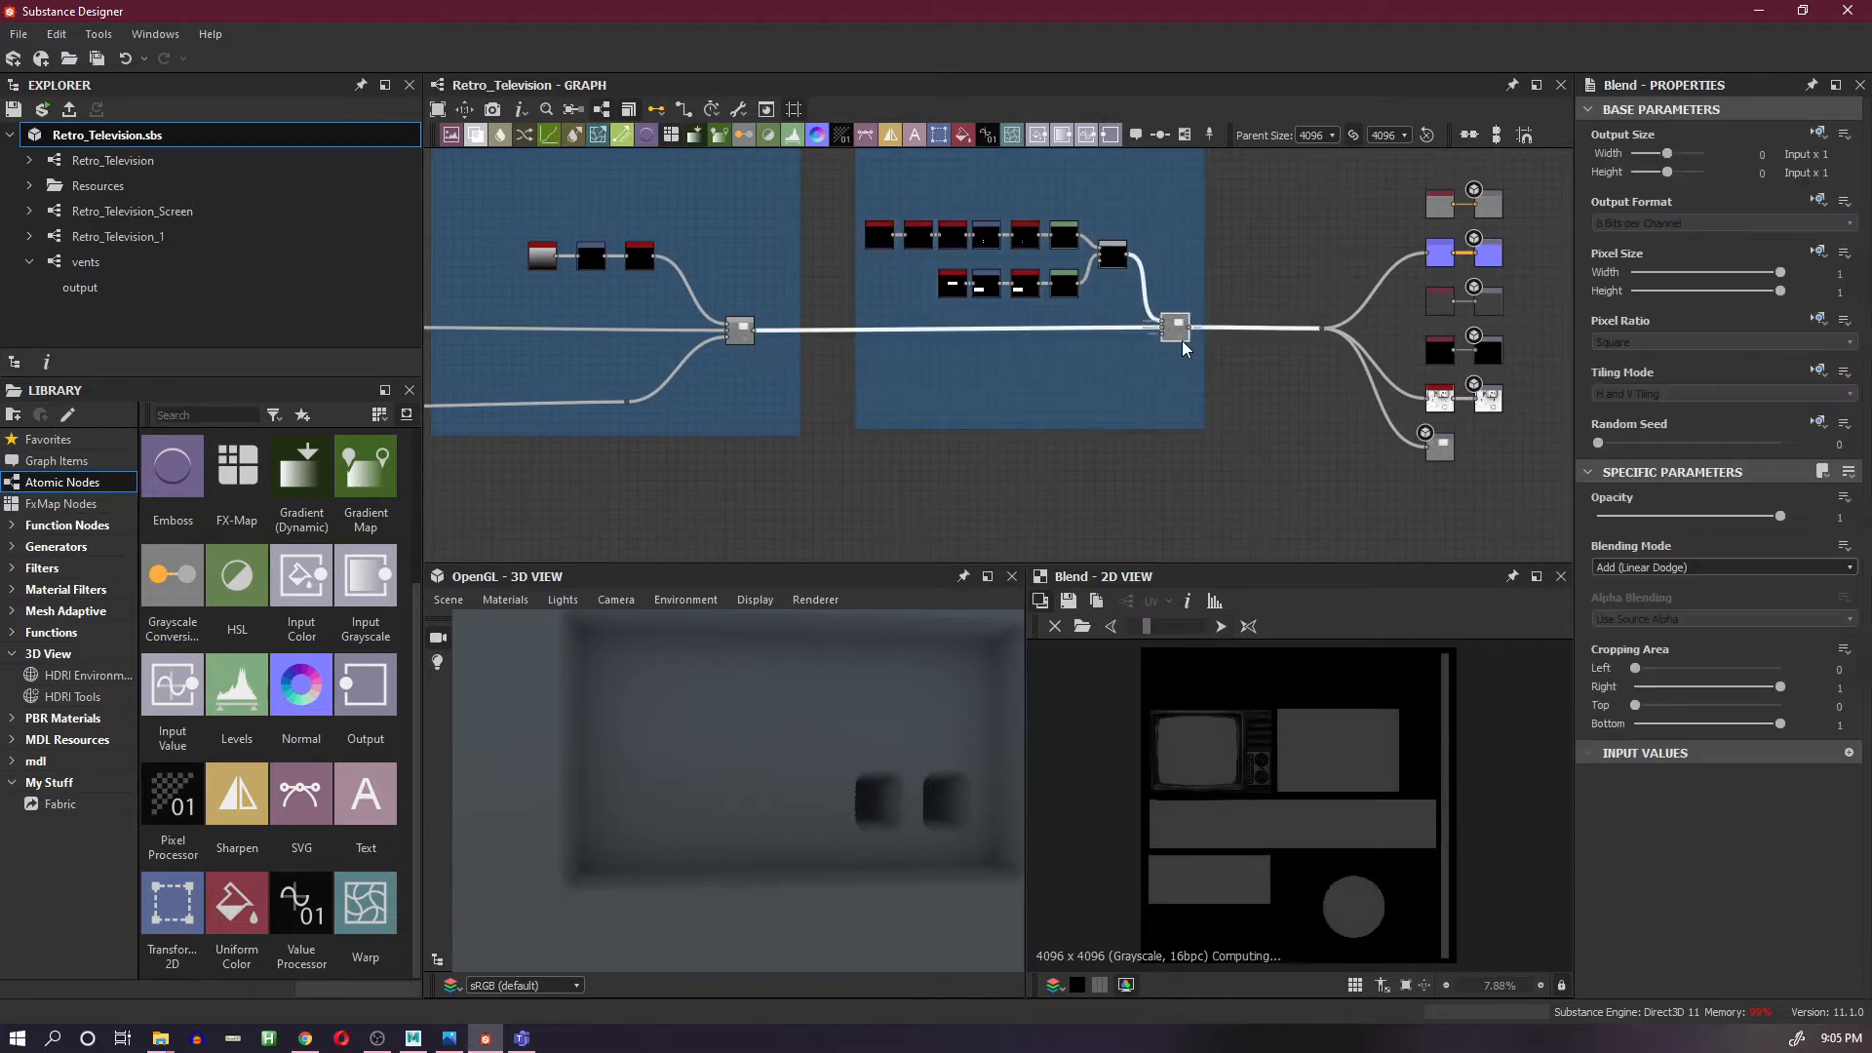
scroll(1350, 759, up, 4)
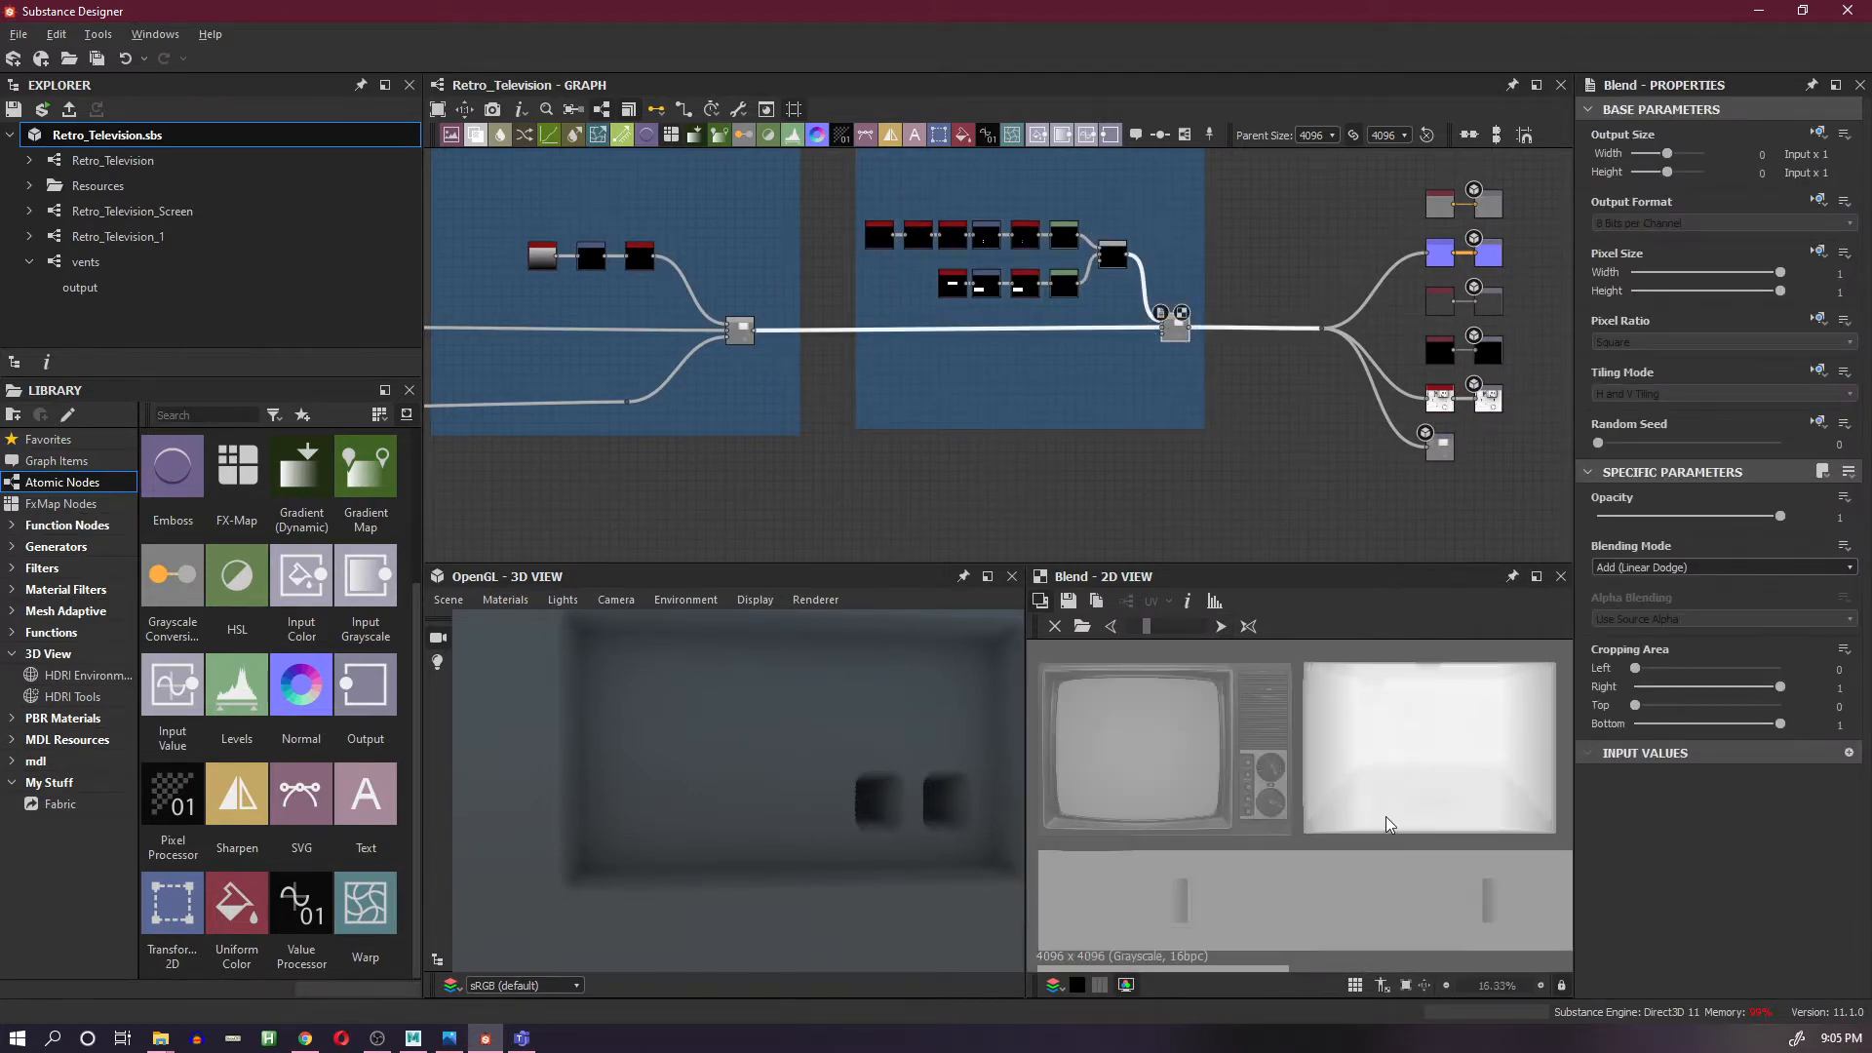
scroll(1424, 795, up, 8)
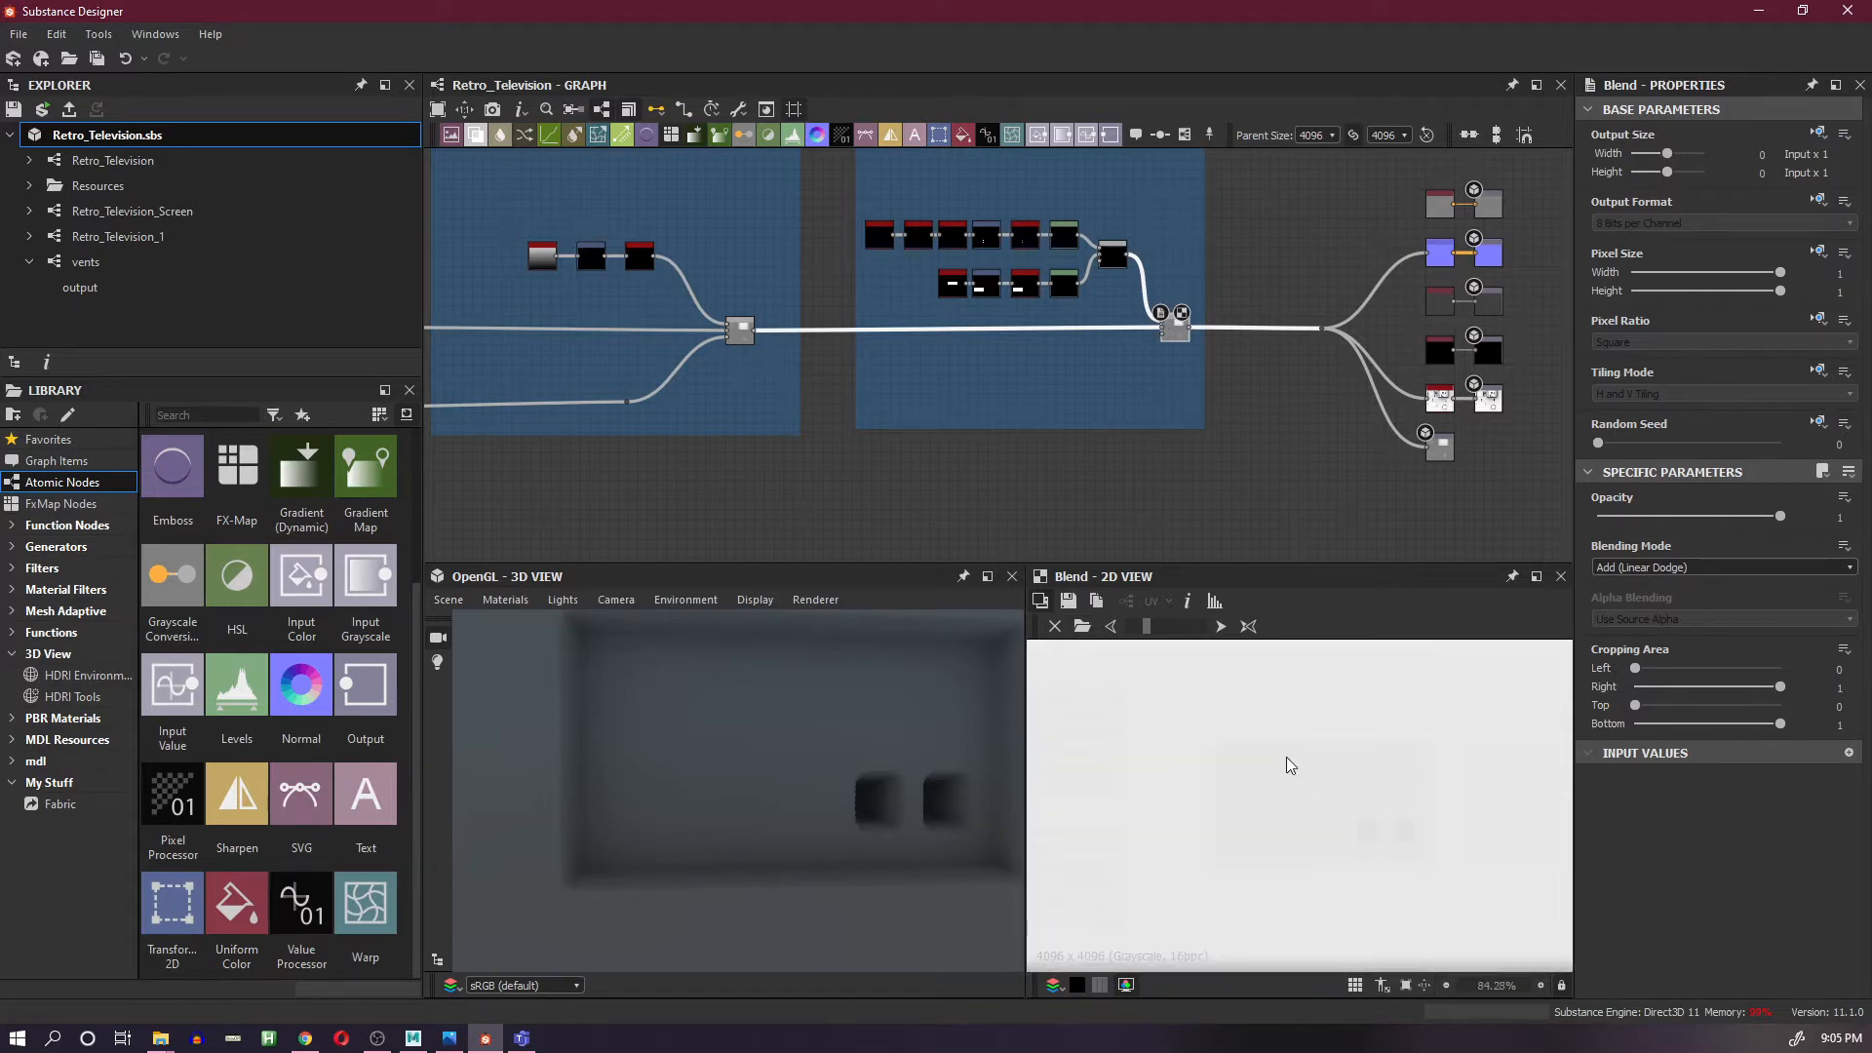
scroll(1254, 456, down, 2)
- Move the output nodes farther from the Television Bottom Part frame and insert a Blend node on the link between them, set to Add (Linear Dodge)
middle_drag(1241, 429, 1161, 458)
scroll(1196, 453, up, 1)
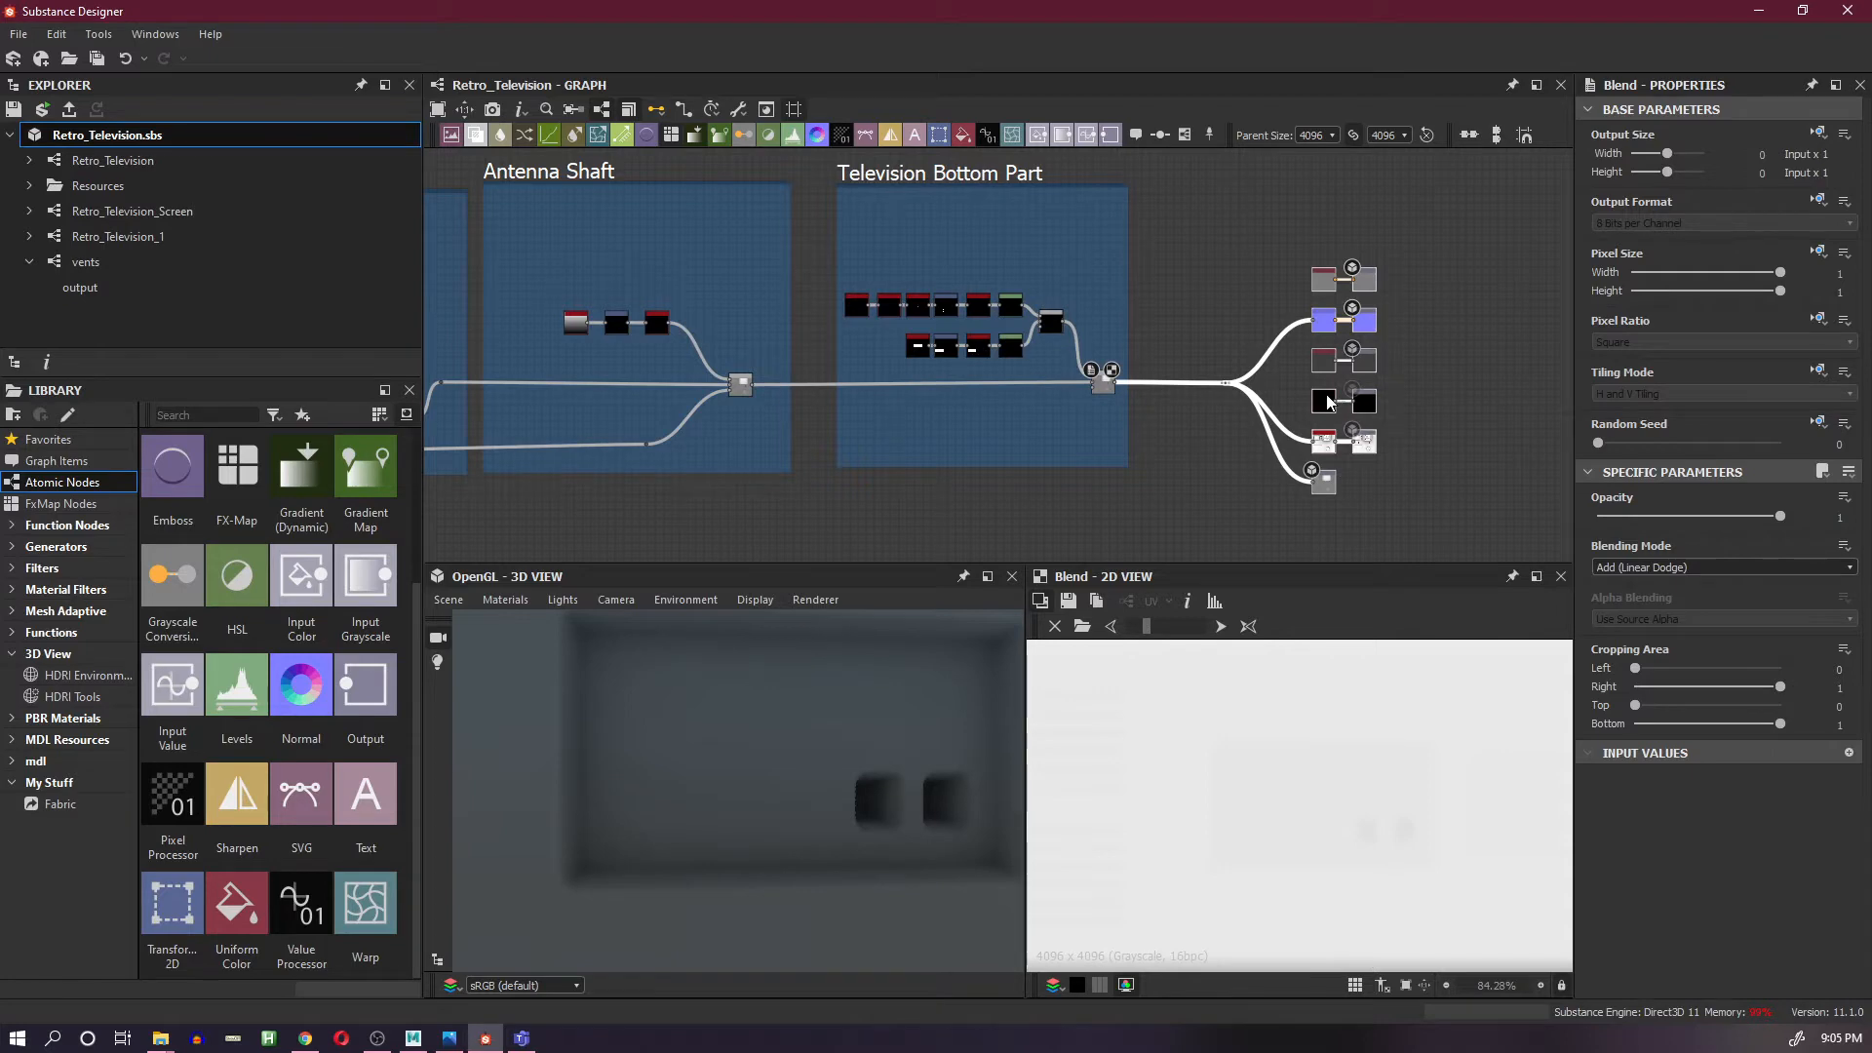
drag(1328, 402, 1559, 401)
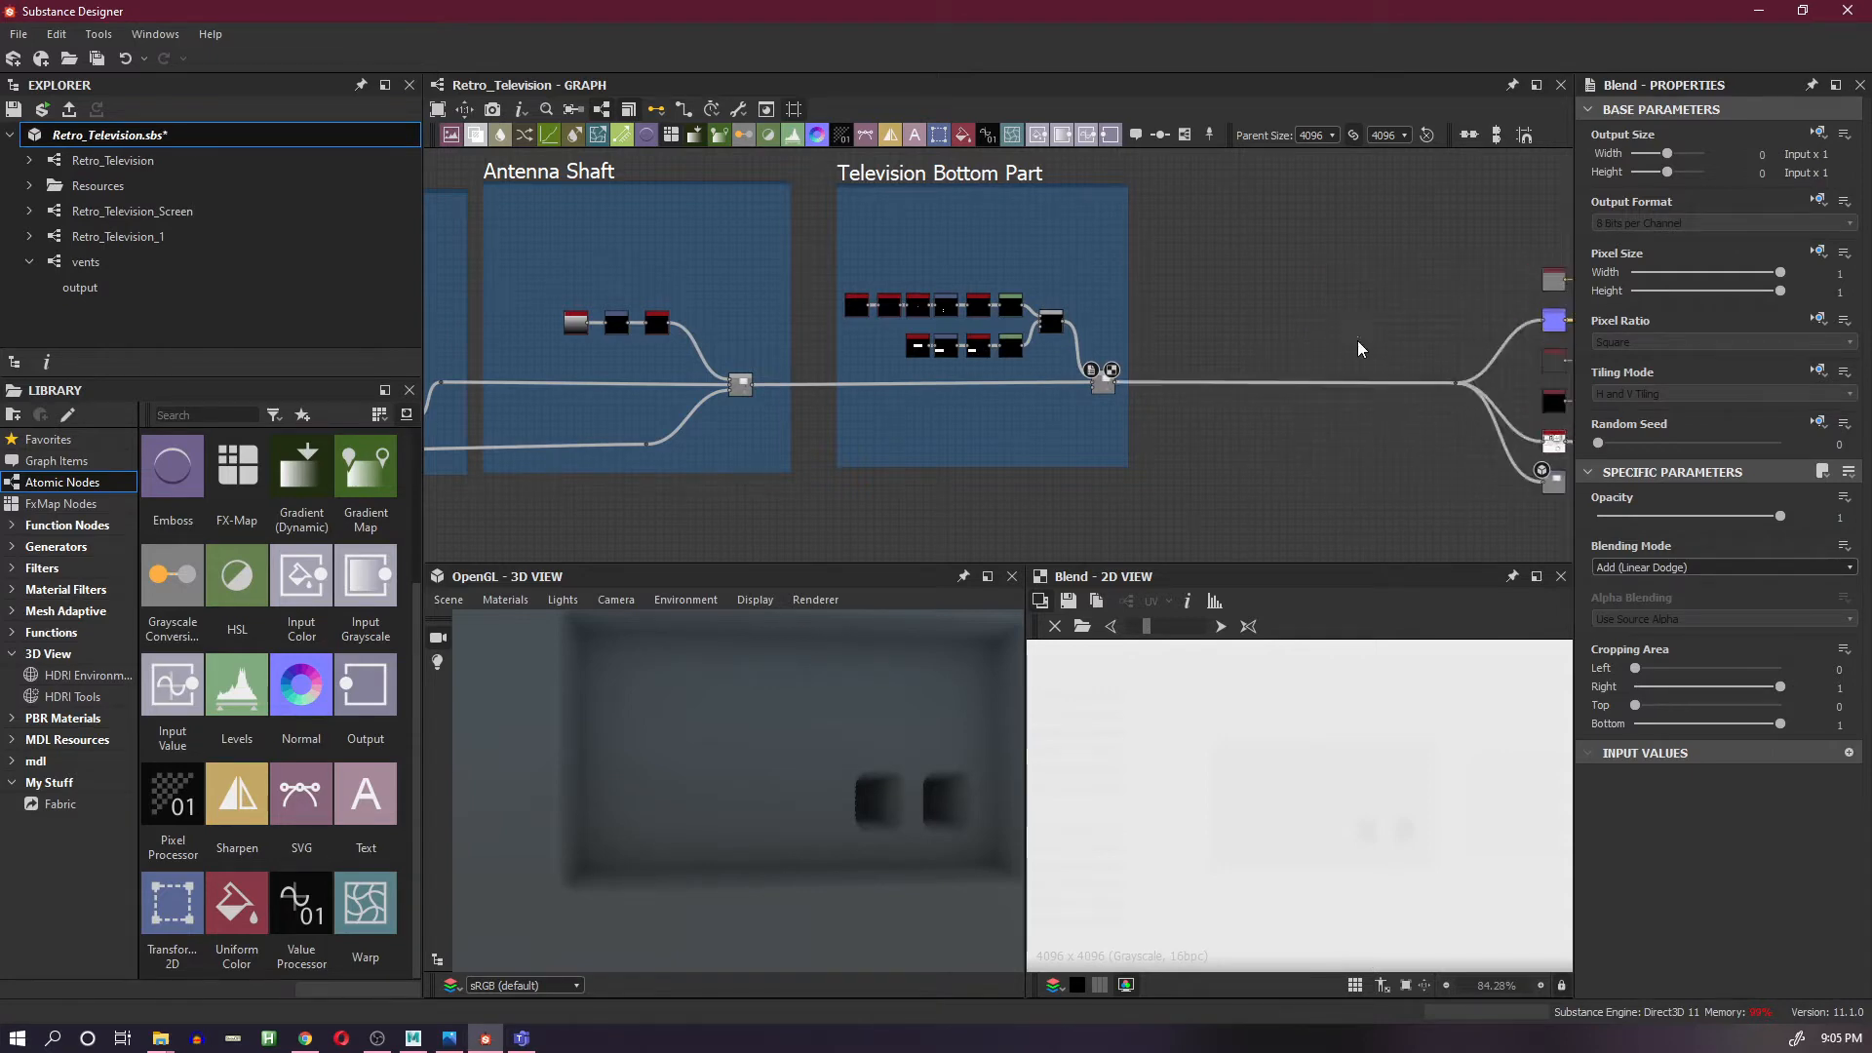
right_click(1380, 404)
click(1496, 468)
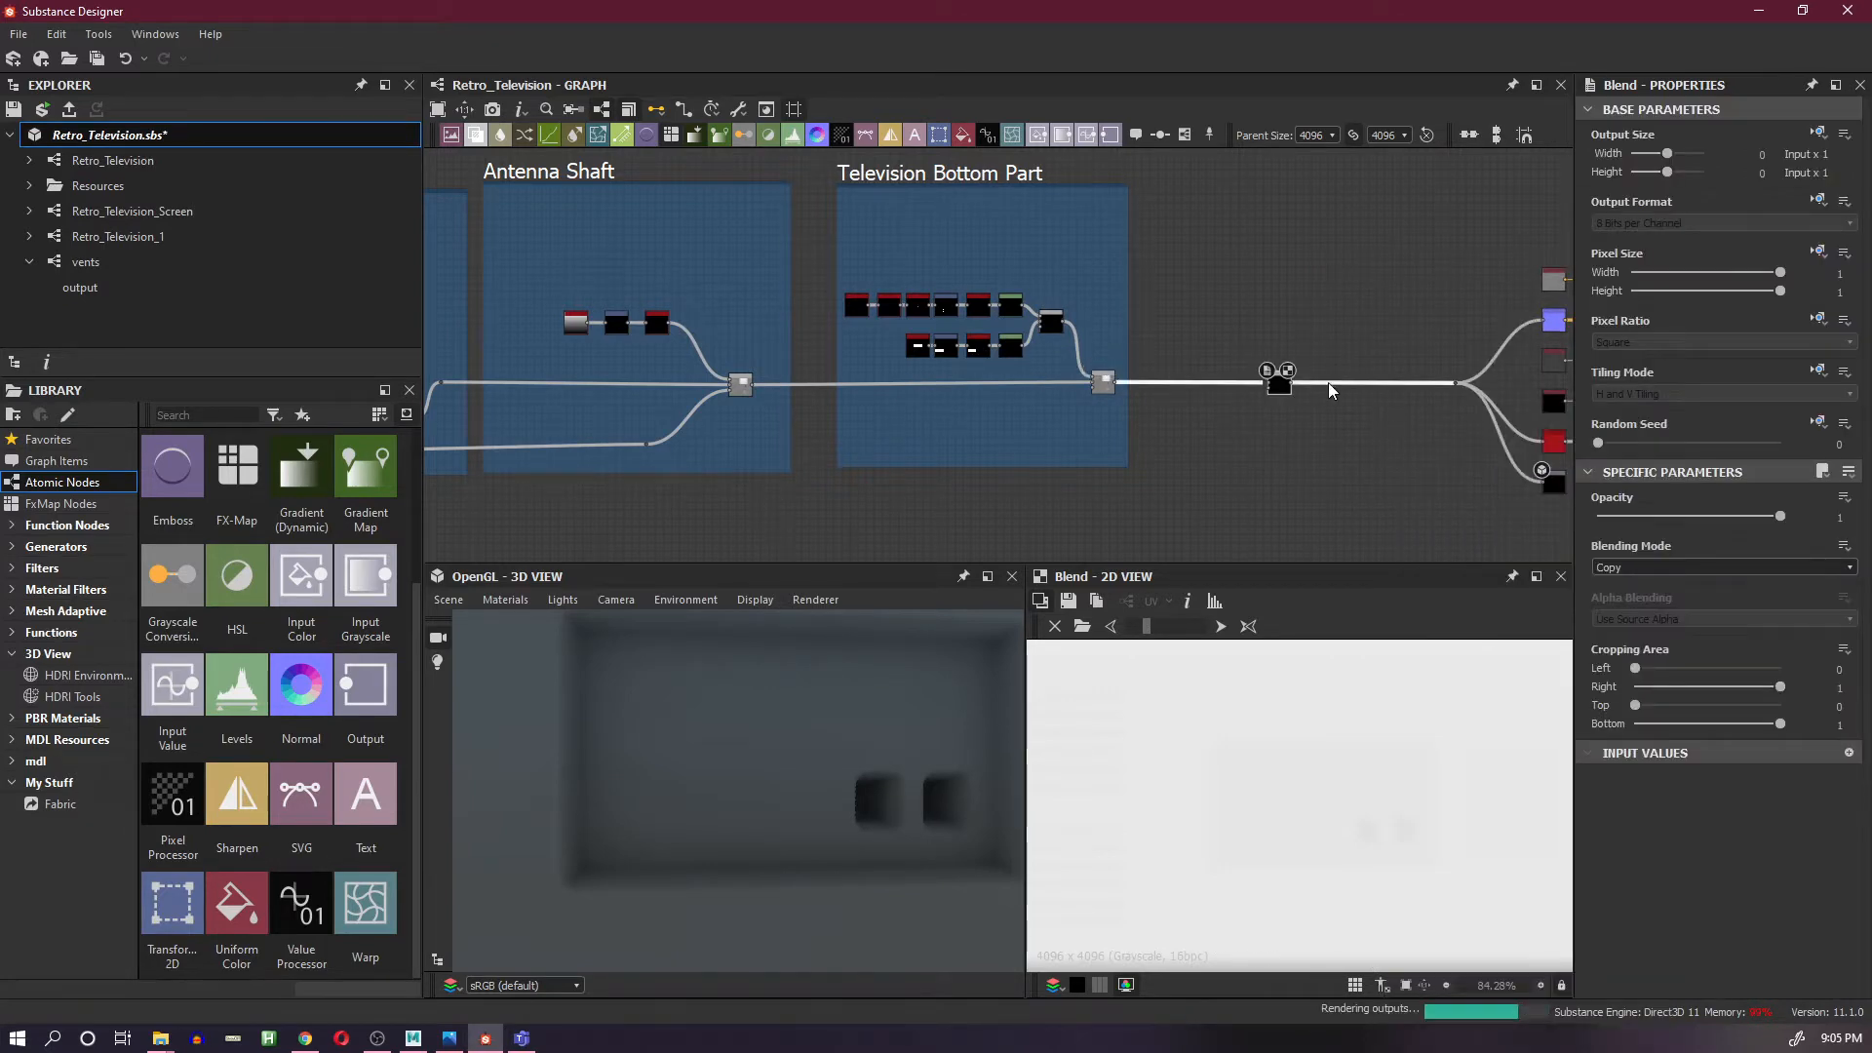
scroll(1156, 344, up, 5)
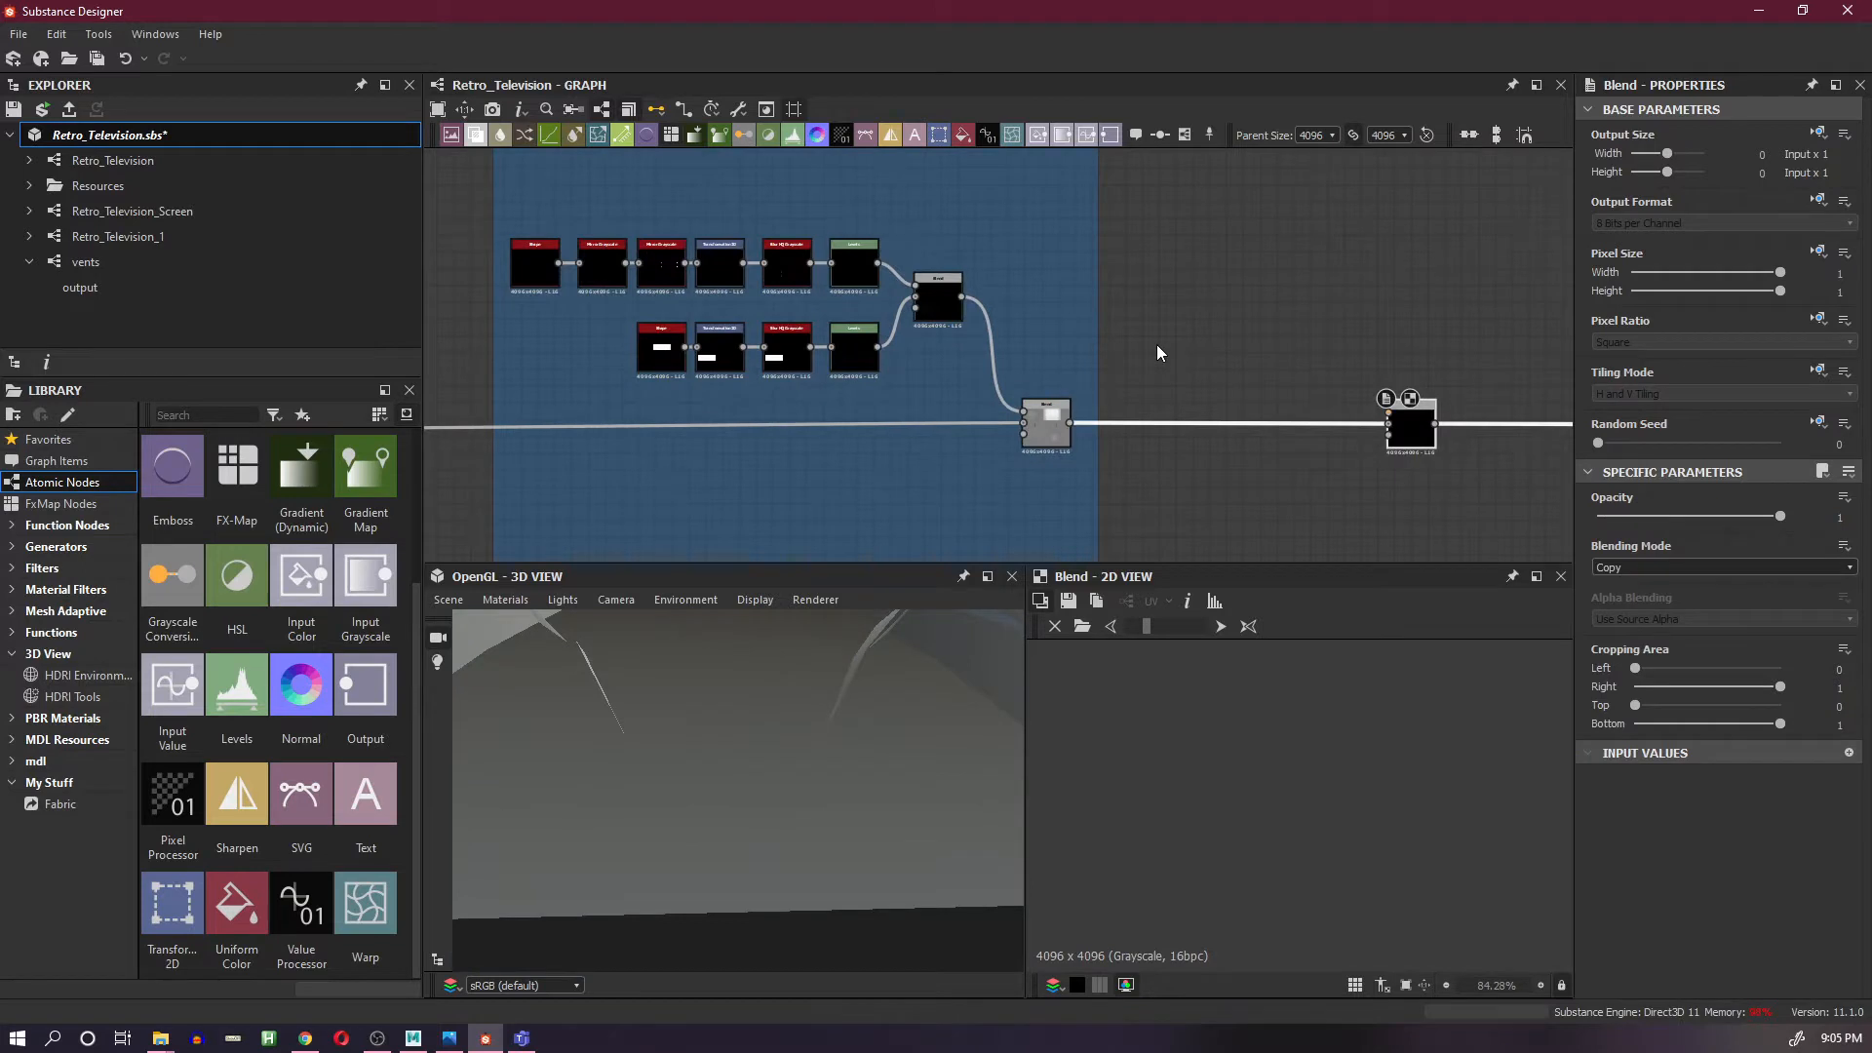
click(1638, 569)
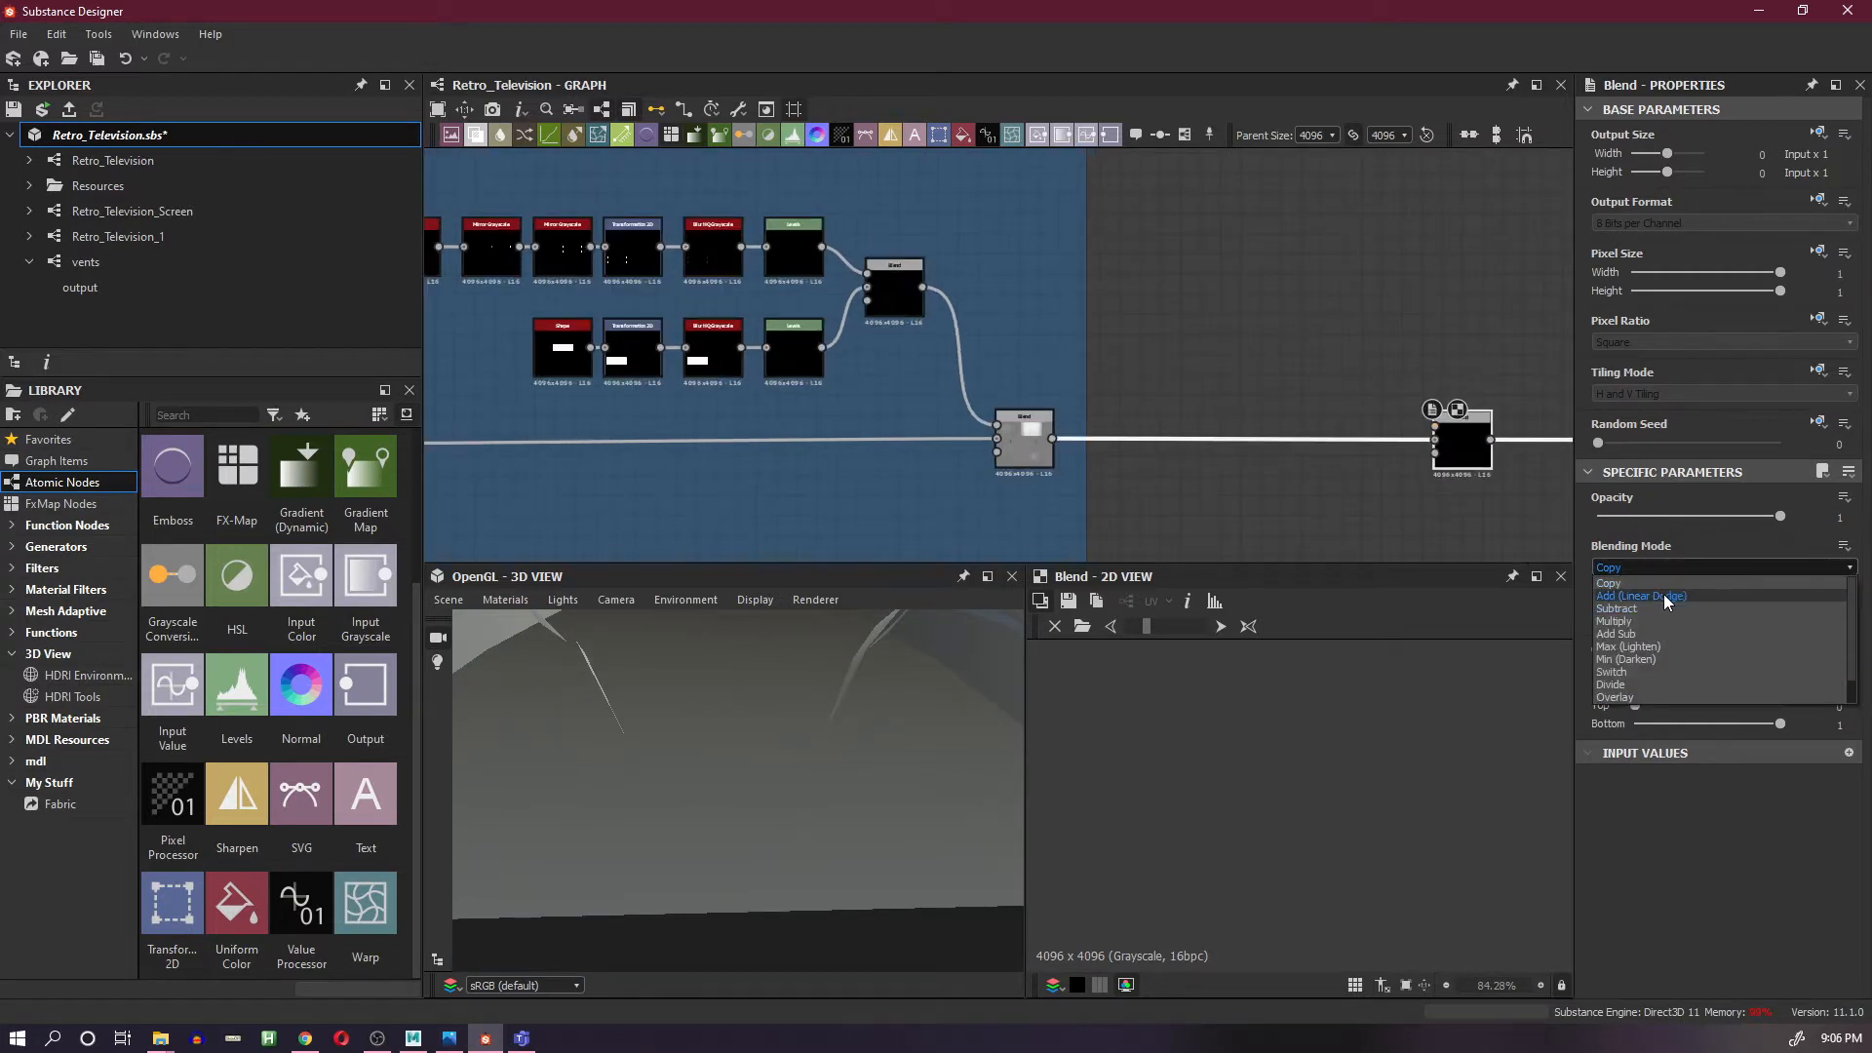
click(1665, 596)
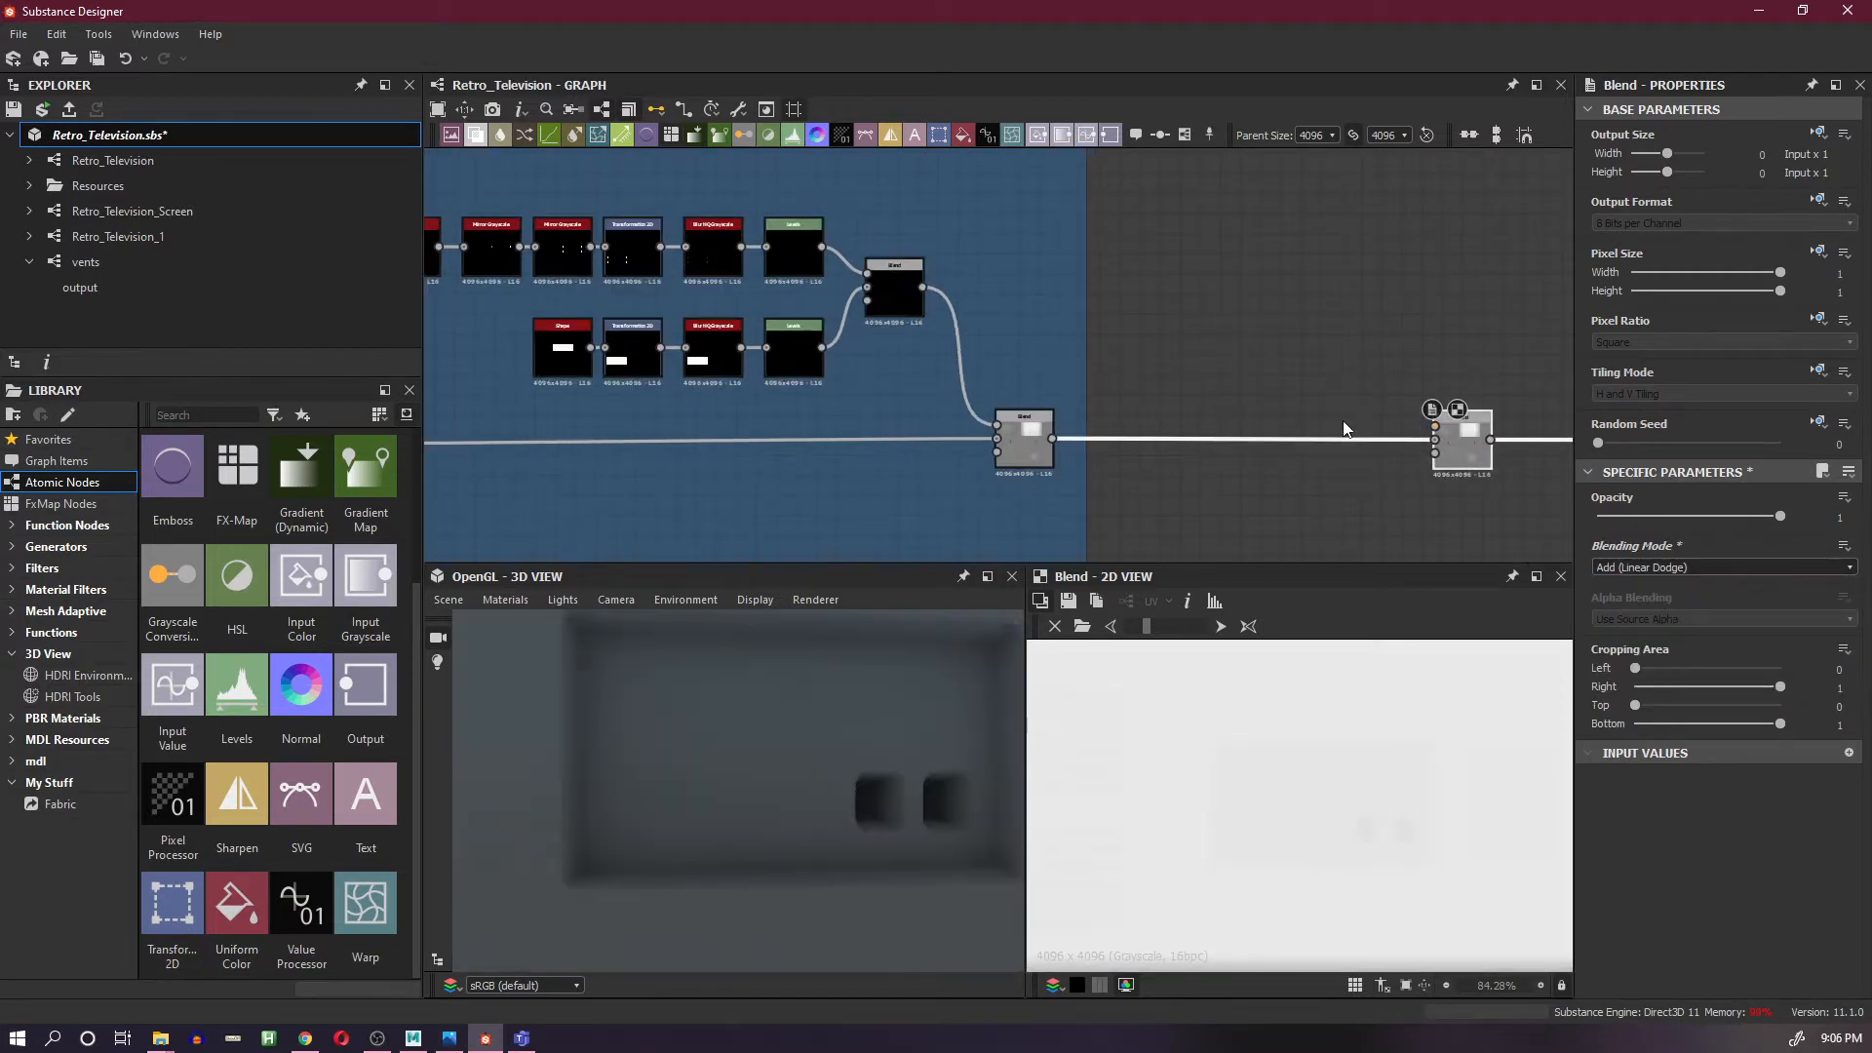
- Reduce the 2D view's image overlay to its minimum and inspect the recessed panel with its two small sockets
scroll(1352, 360, up, 1)
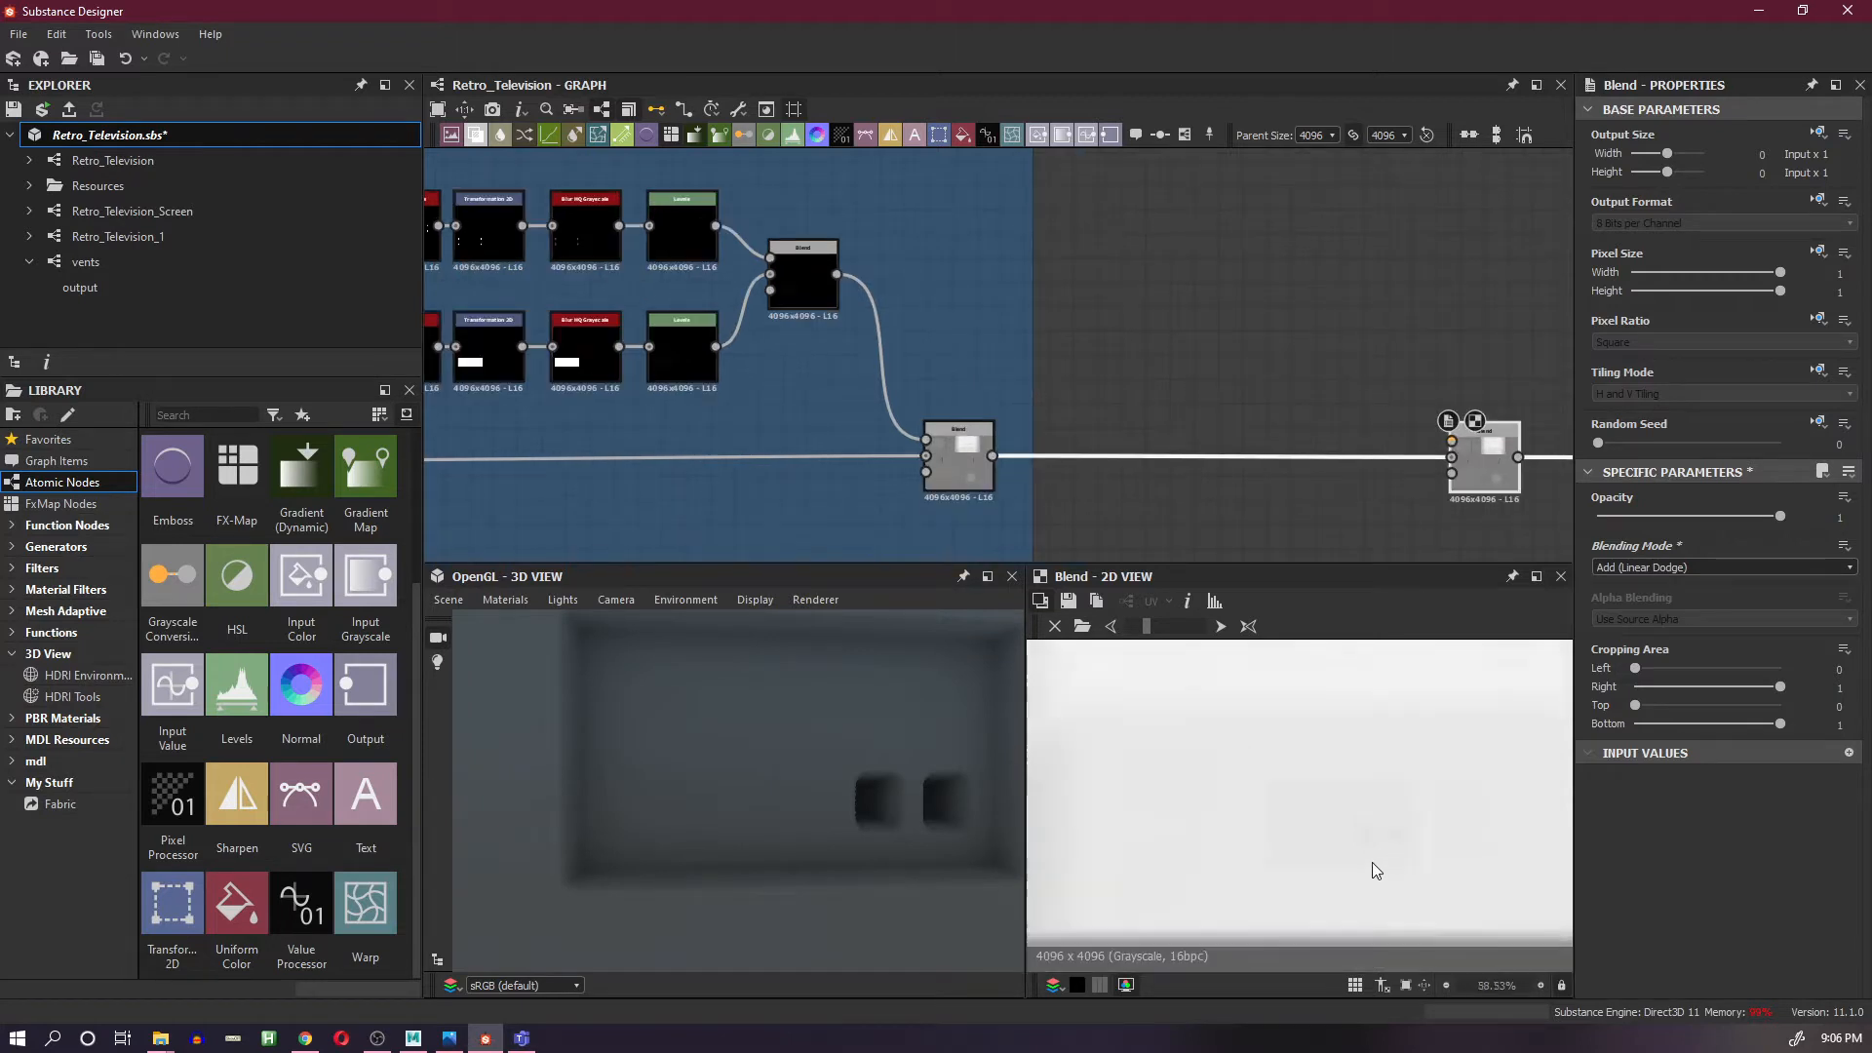
scroll(1372, 862, down, 1)
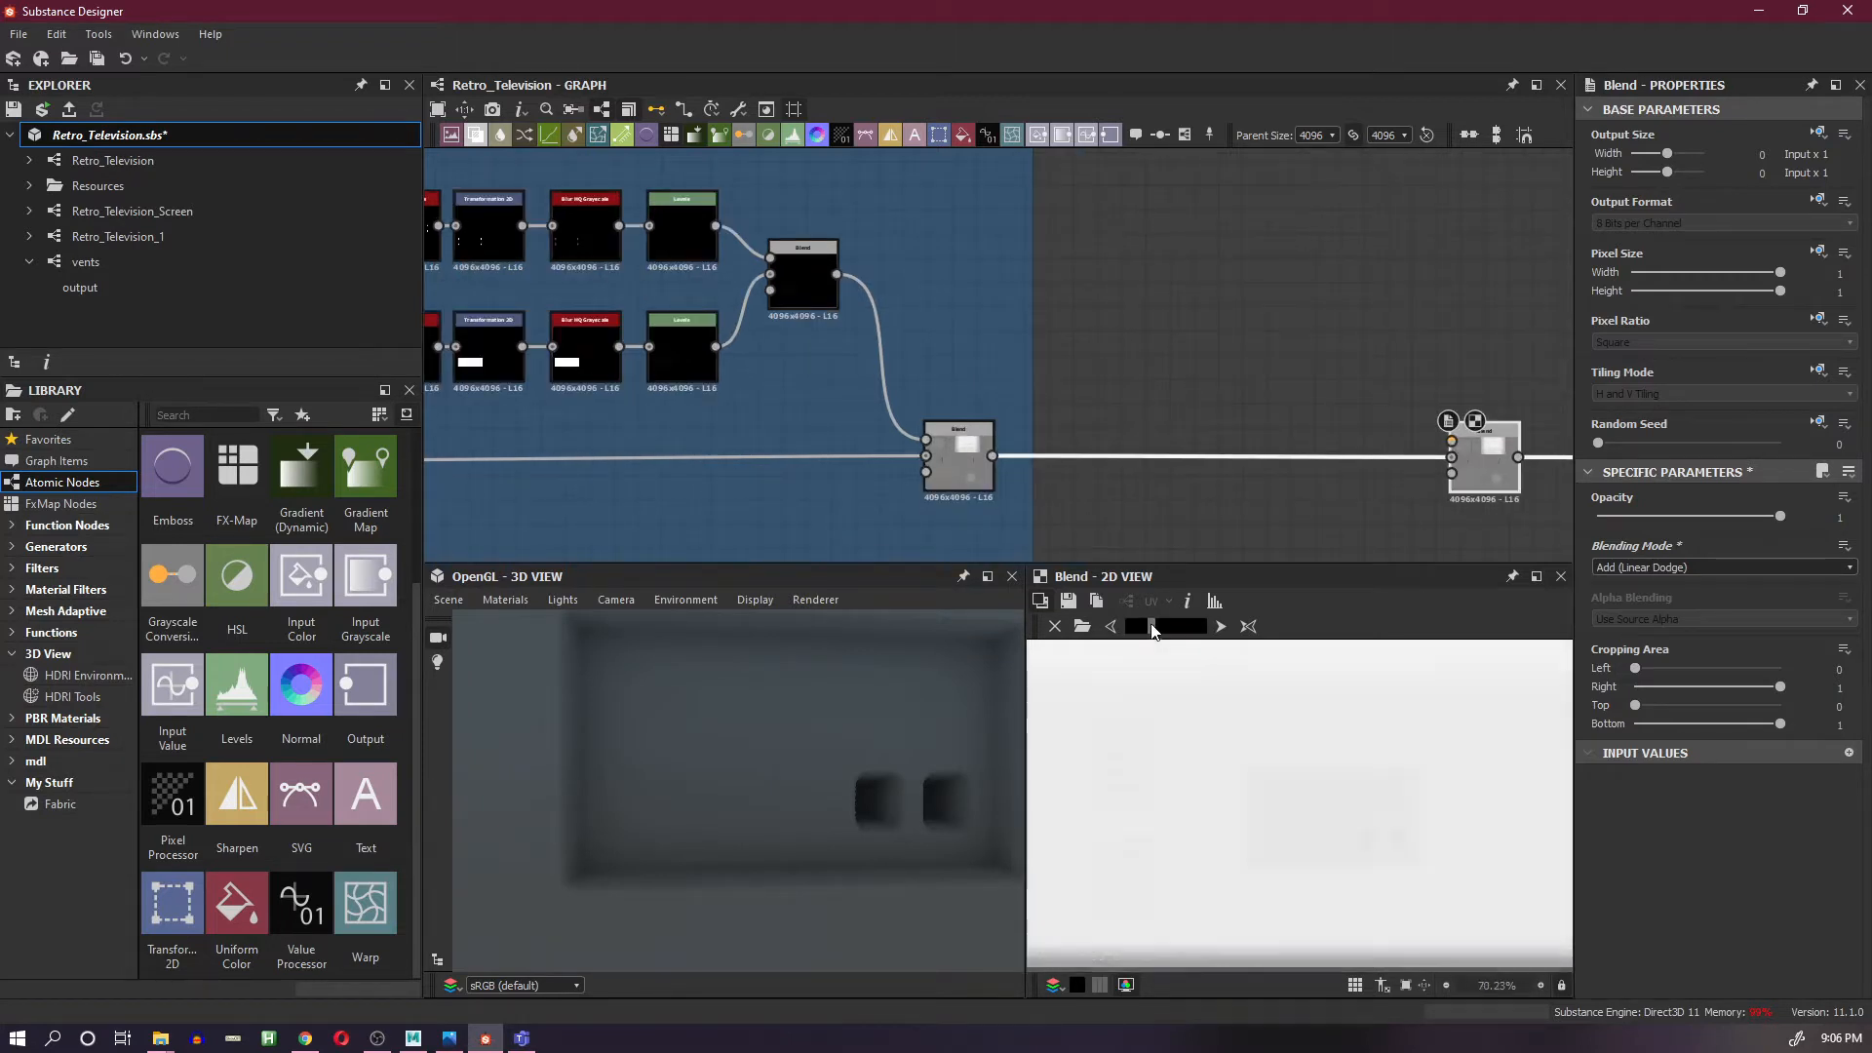
mouse_move(1151, 629)
mouse_down()
mouse_move(1181, 626)
mouse_move(1130, 618)
mouse_up()
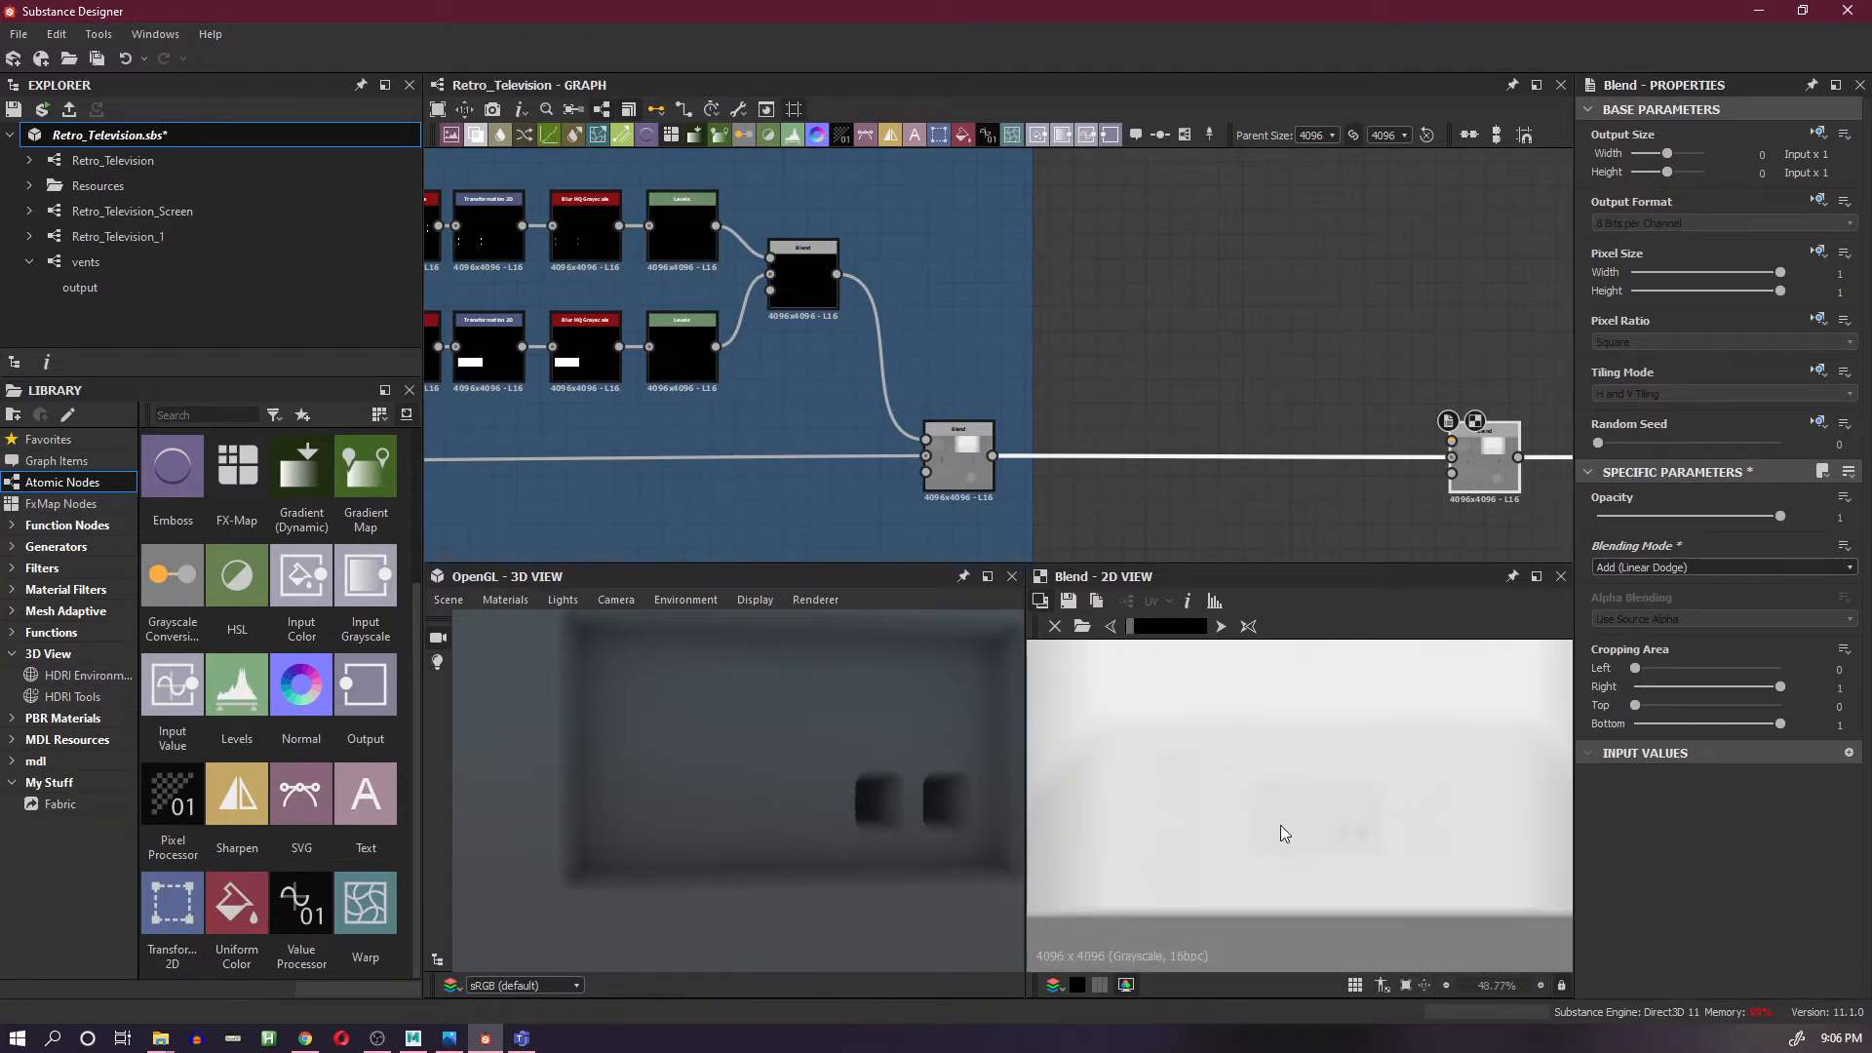
scroll(1302, 856, up, 1)
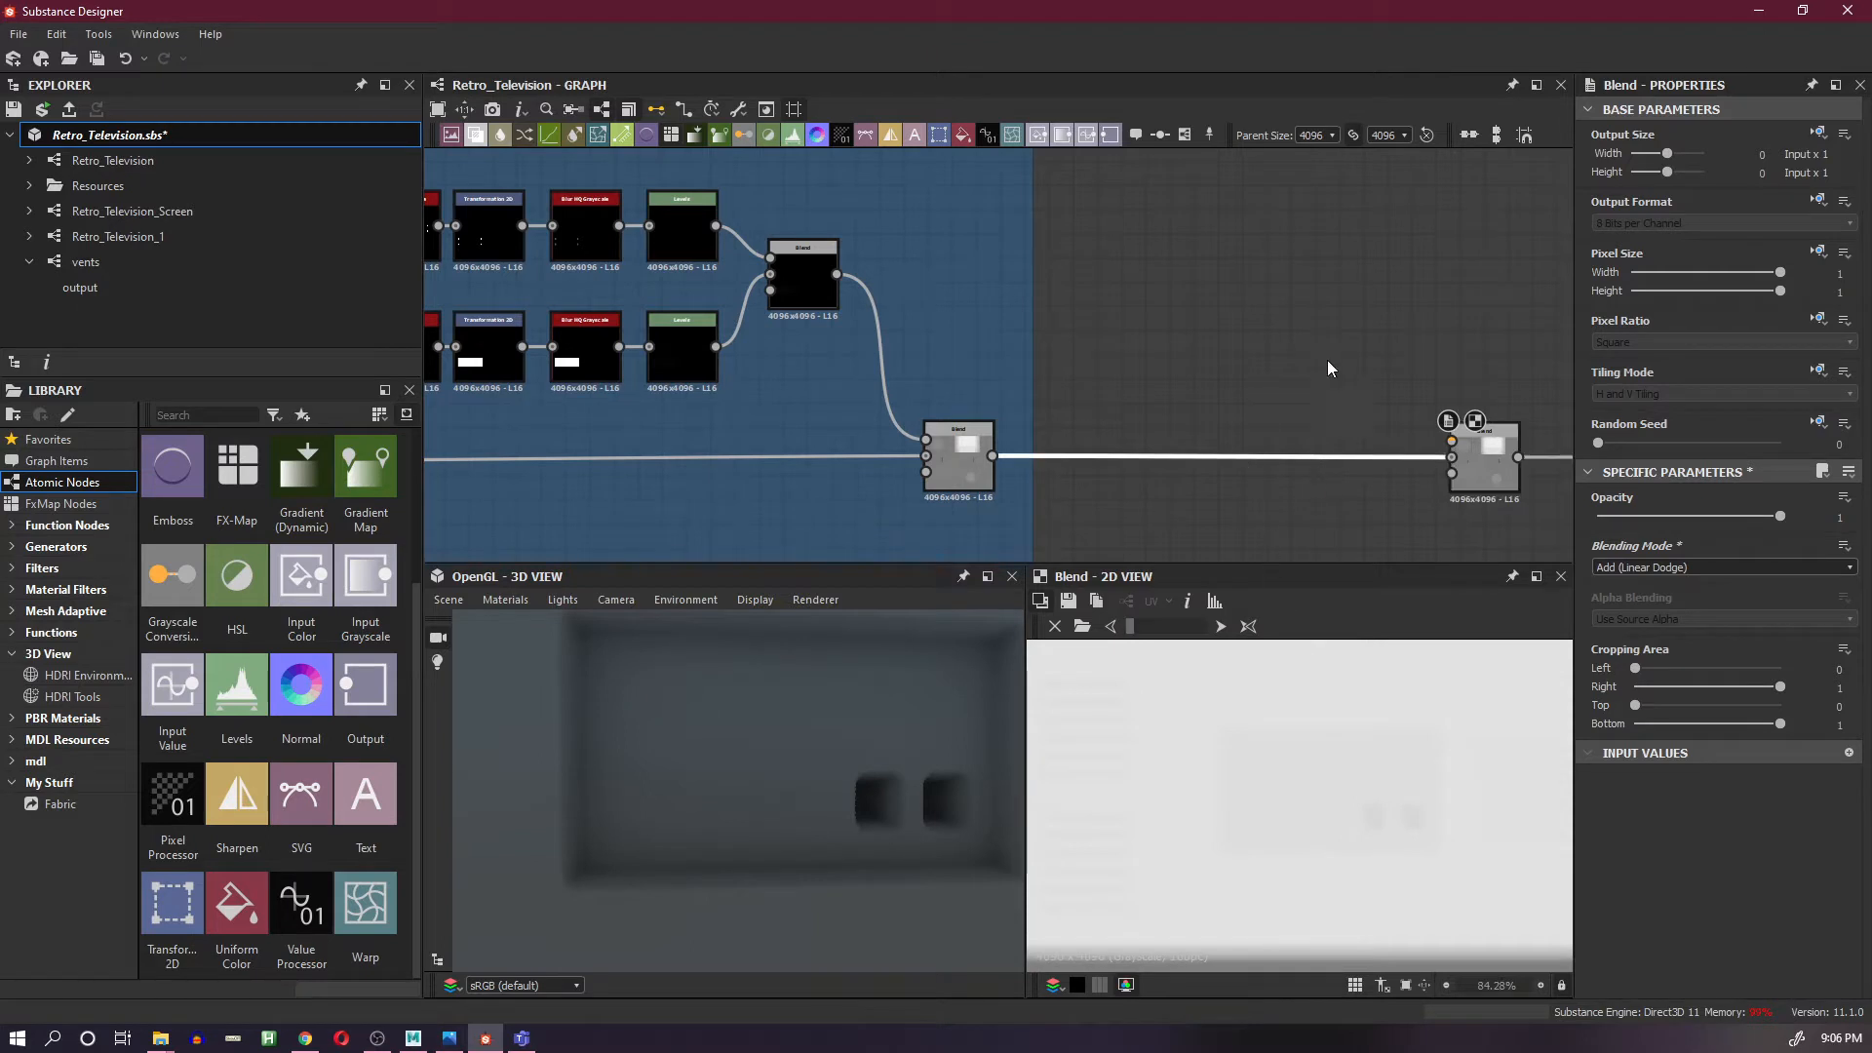
- Add a Shape node above the new Blend node, with the Disc pattern and a scale of 0.82
key(space)
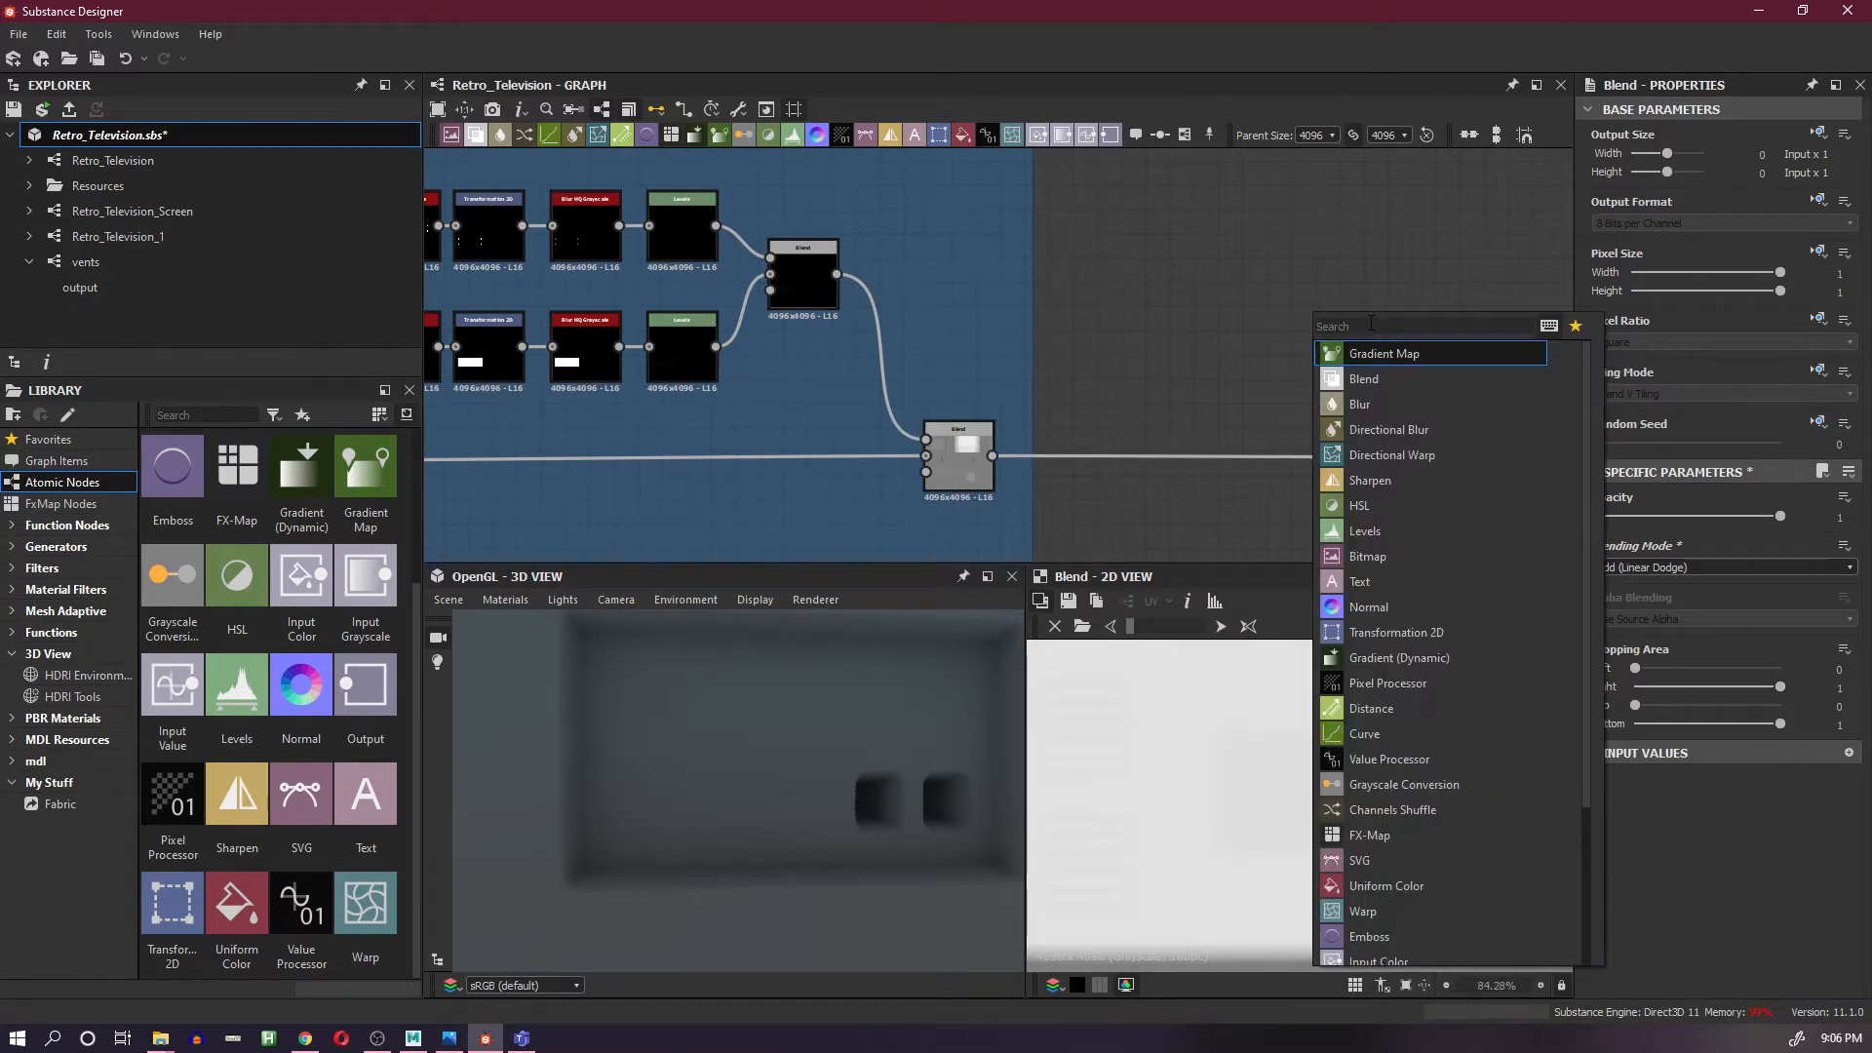
text(sh)
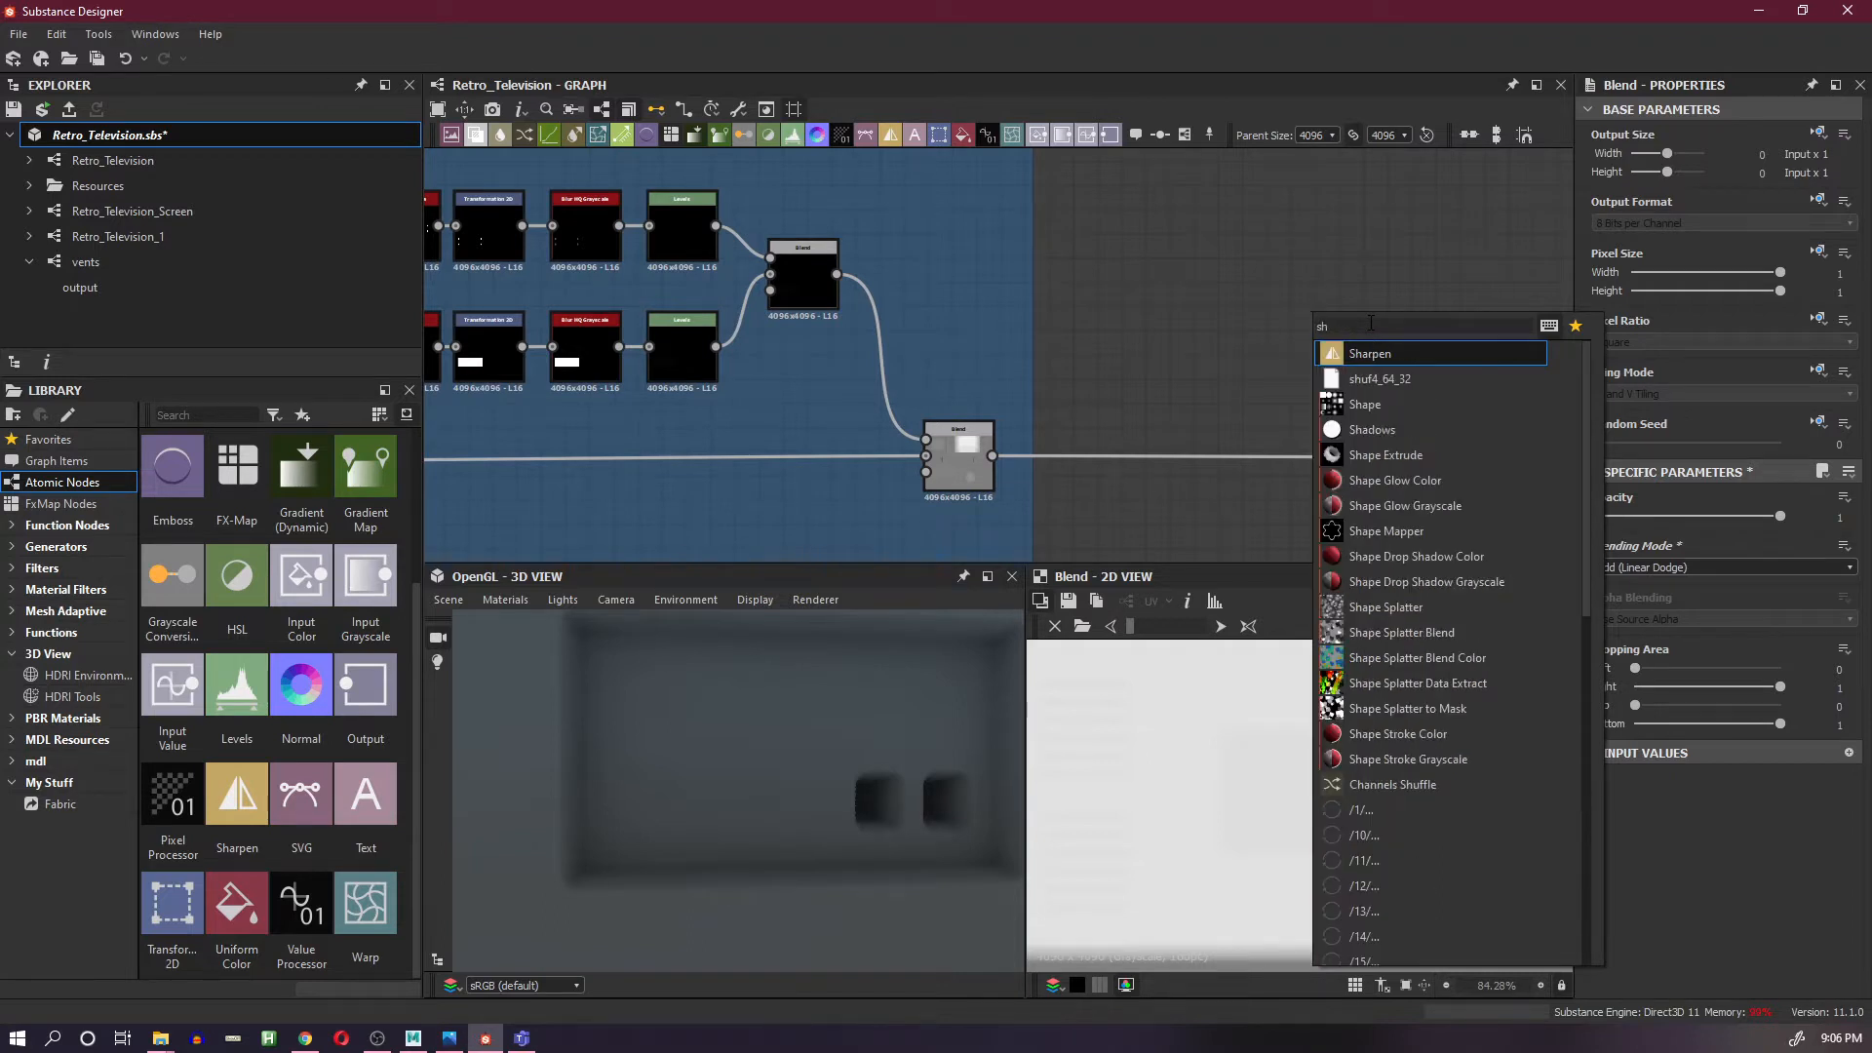
click(1377, 408)
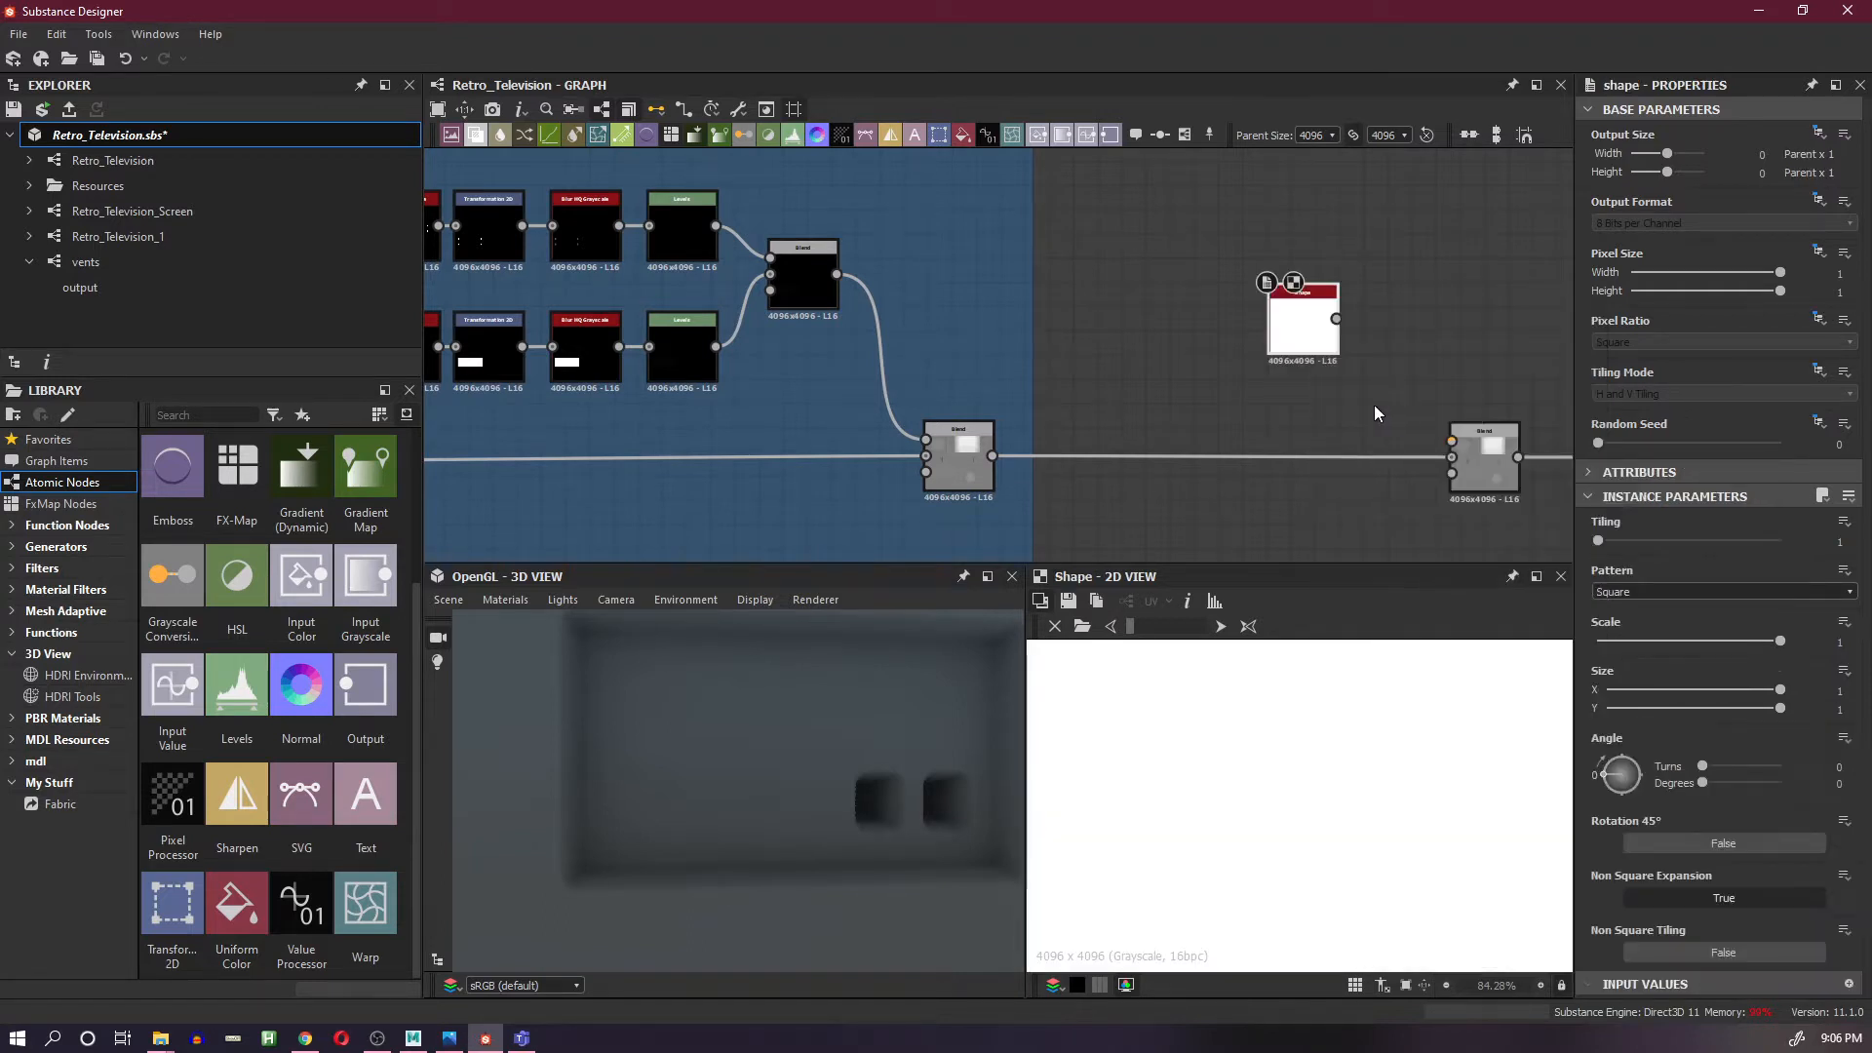
click(1658, 595)
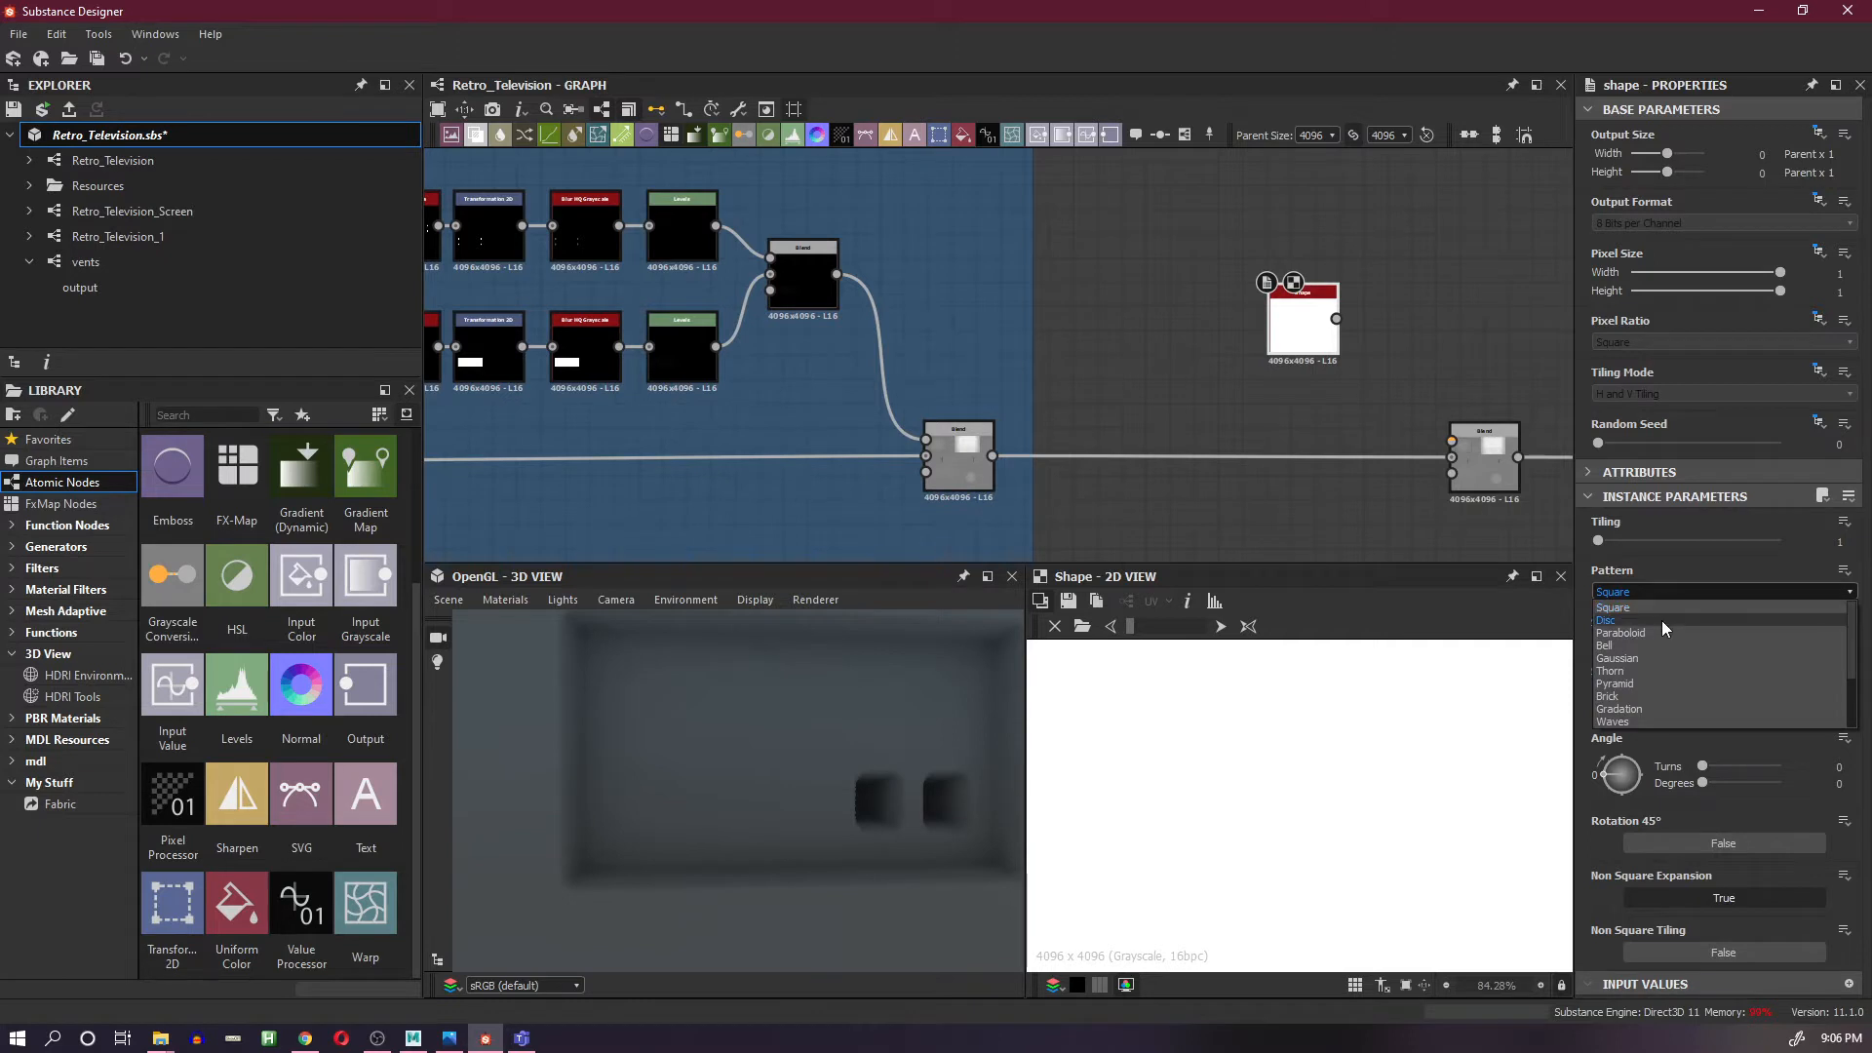
click(1608, 620)
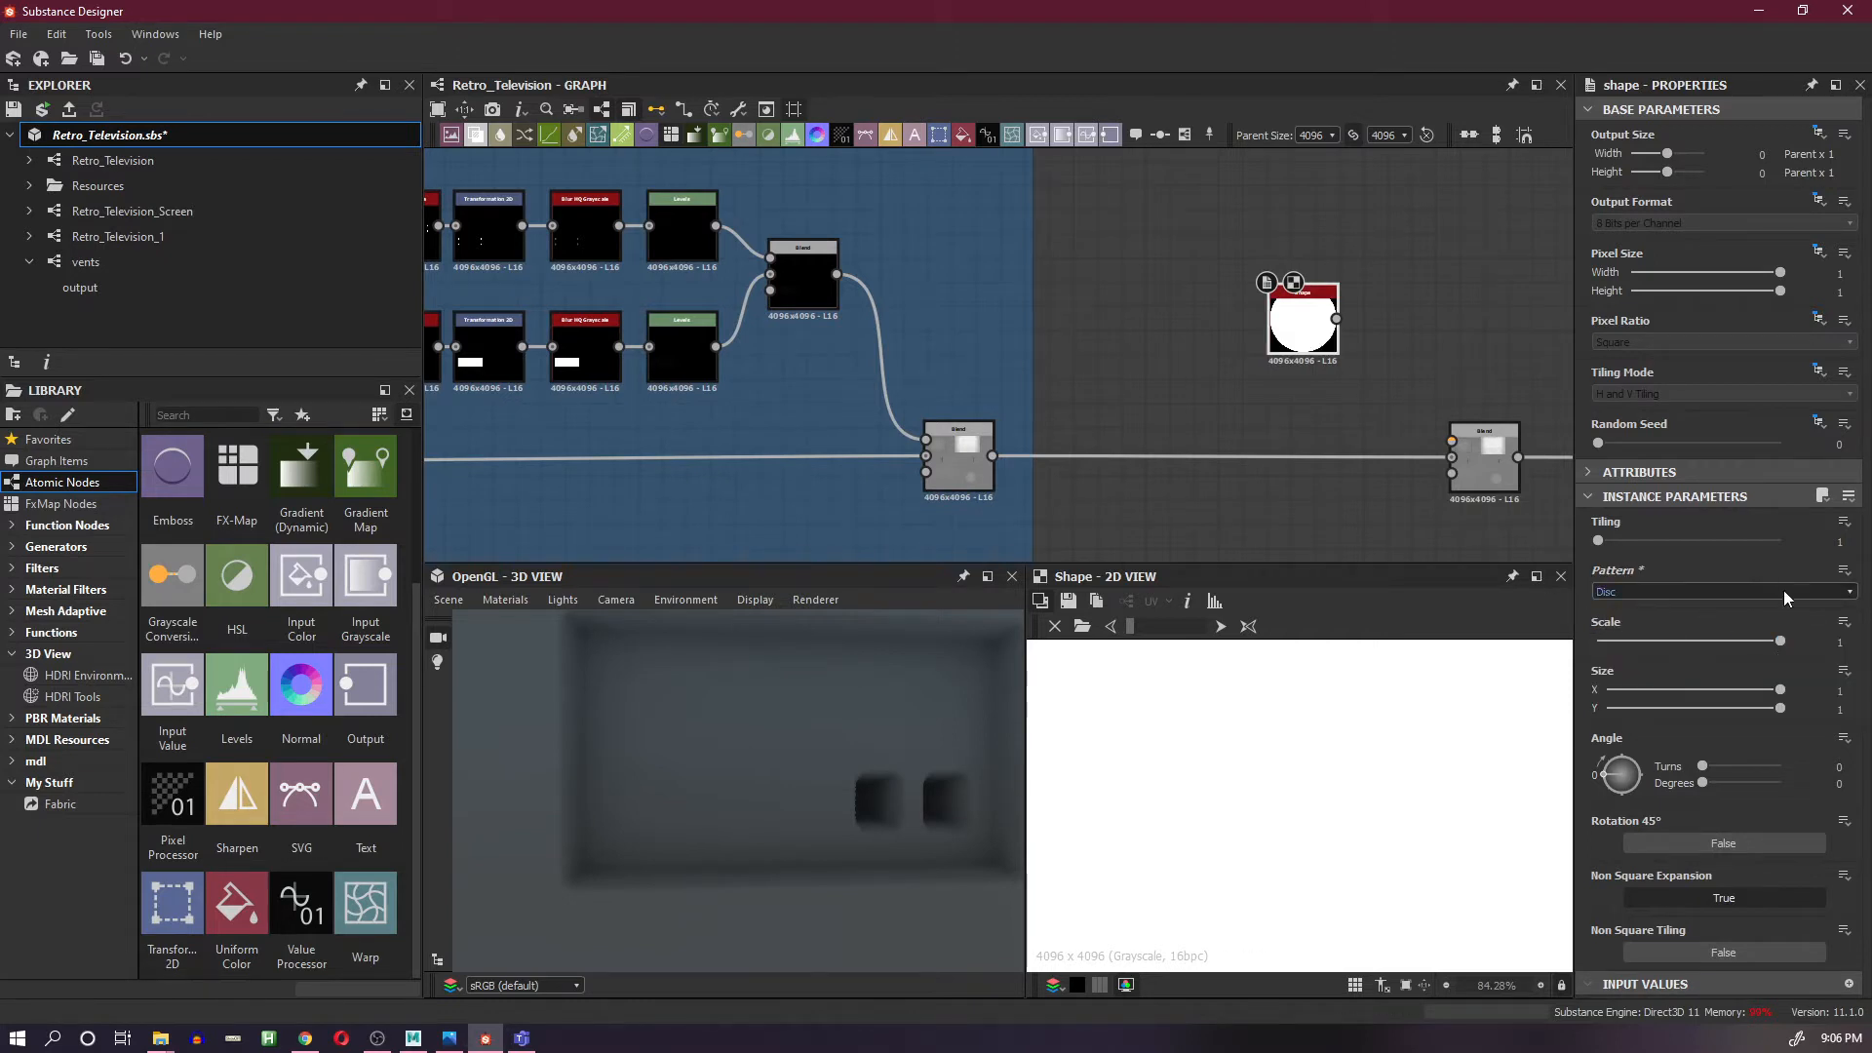
drag(1773, 647, 1746, 644)
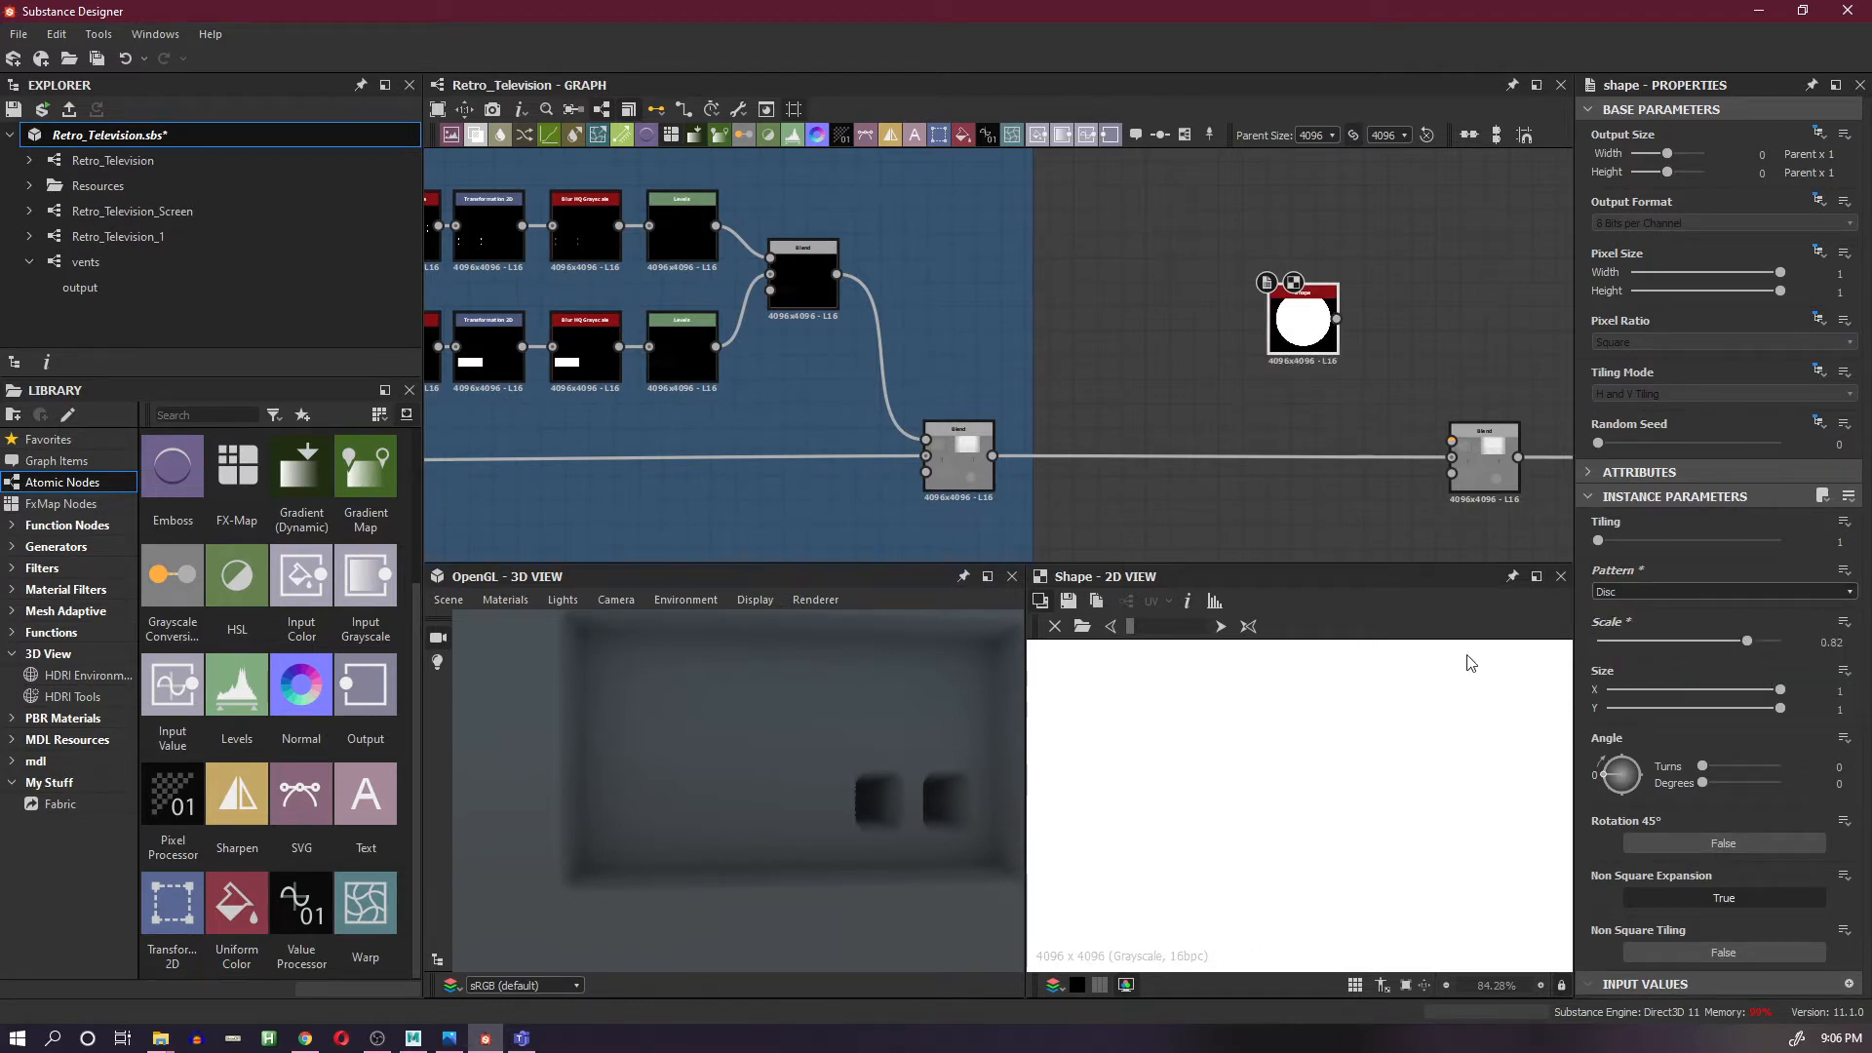
scroll(1443, 692, down, 7)
key(f)
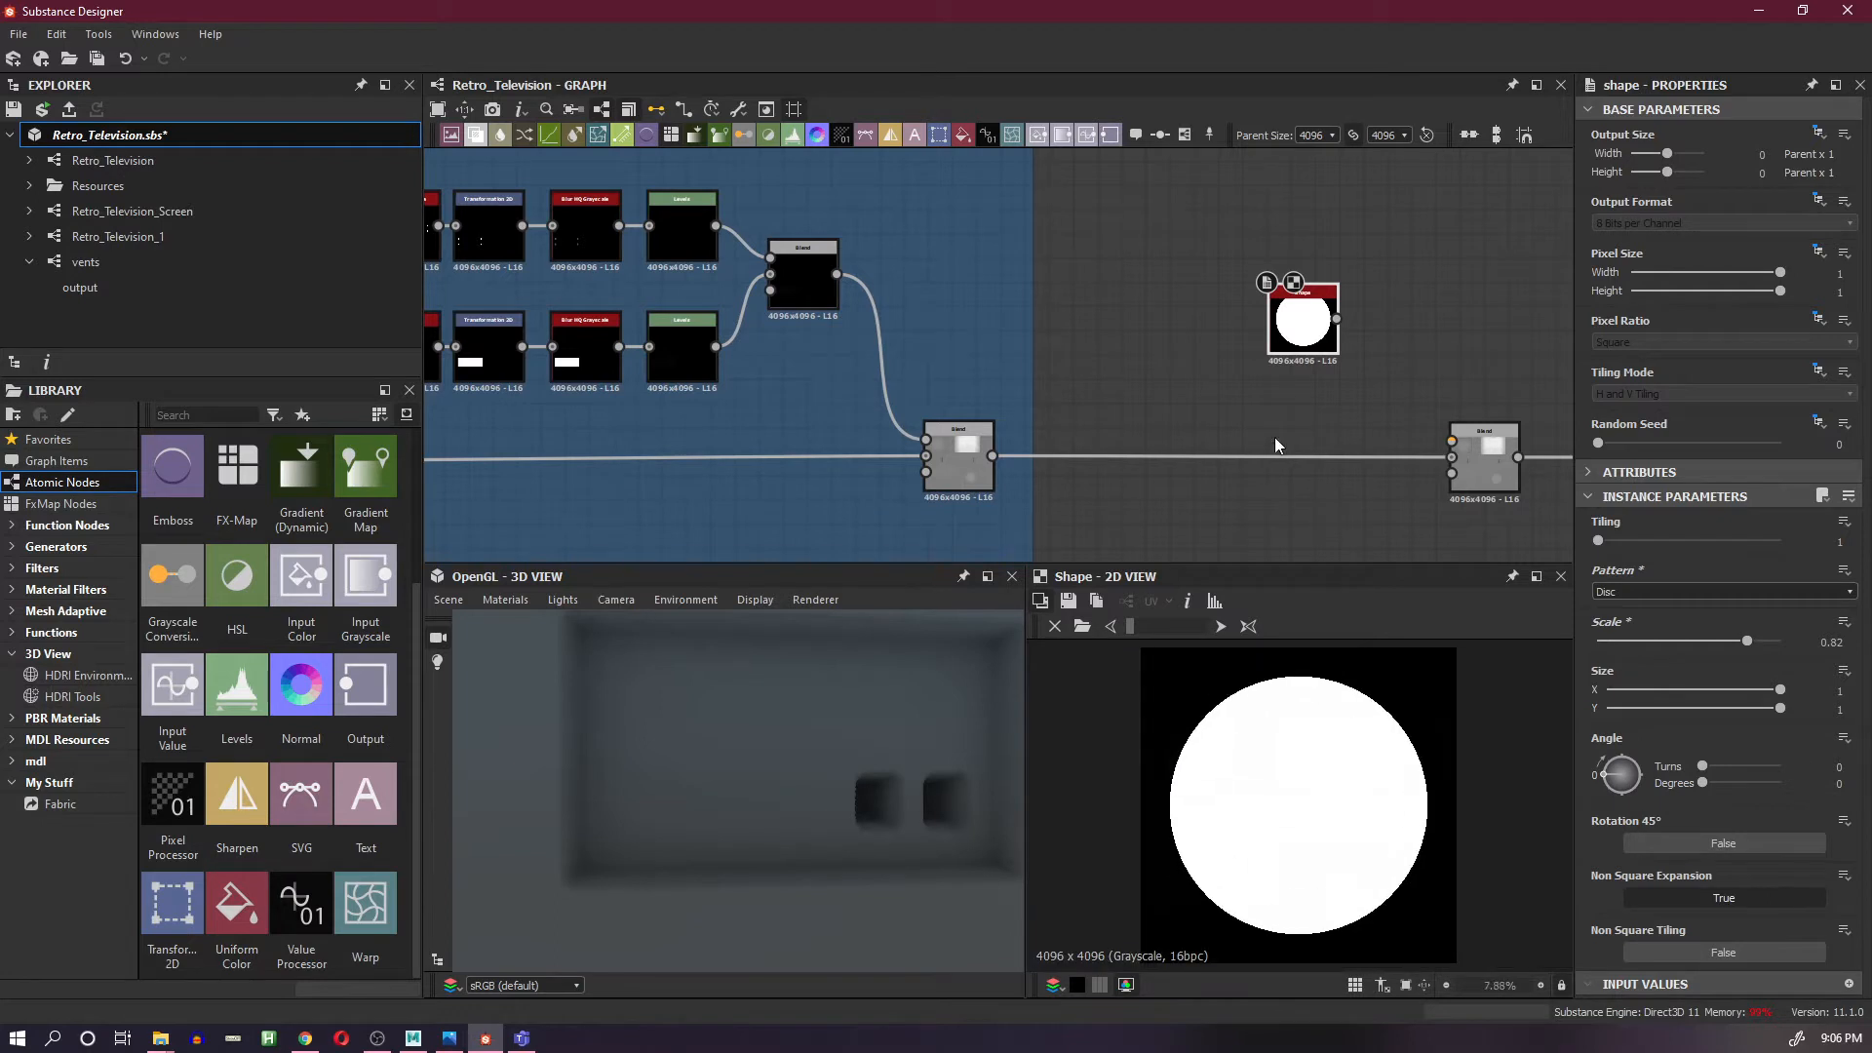
- Move the Shape node aside and append a Transformation 2D node with its tiling mode set to No Tiling
drag(1283, 348, 1210, 348)
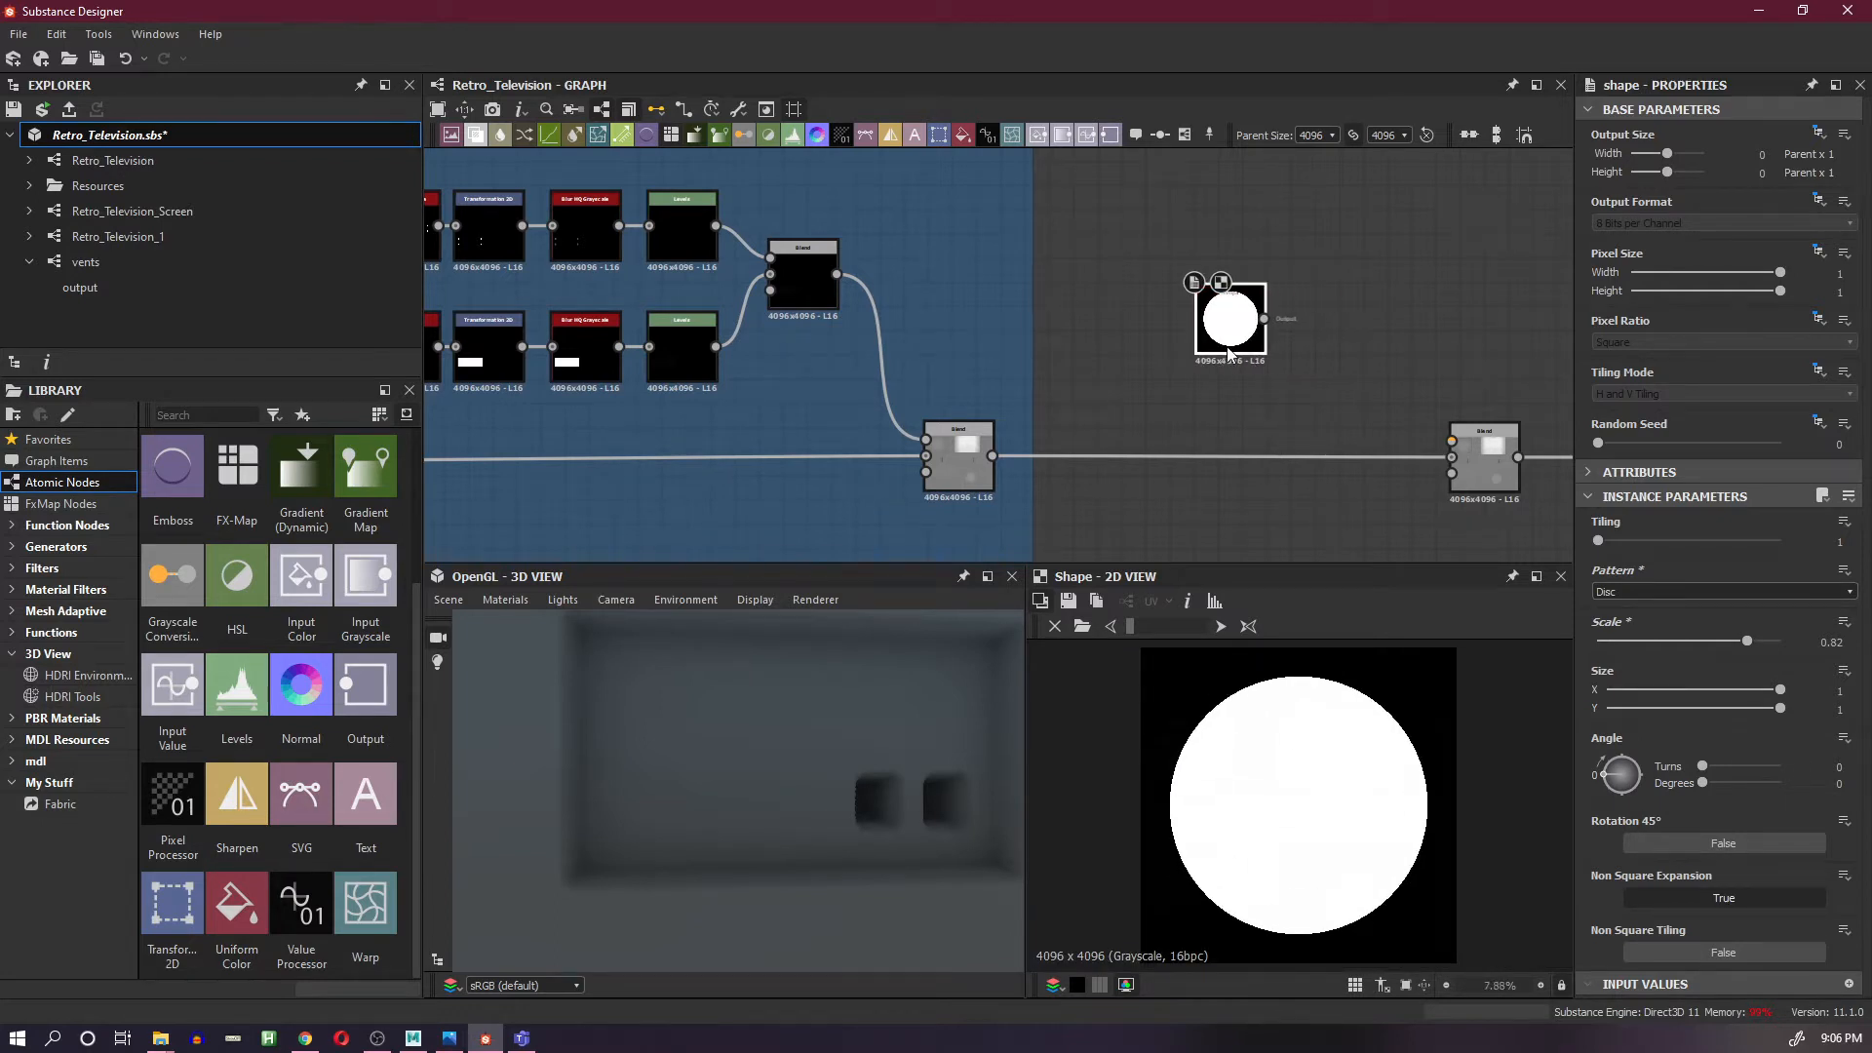
click(940, 136)
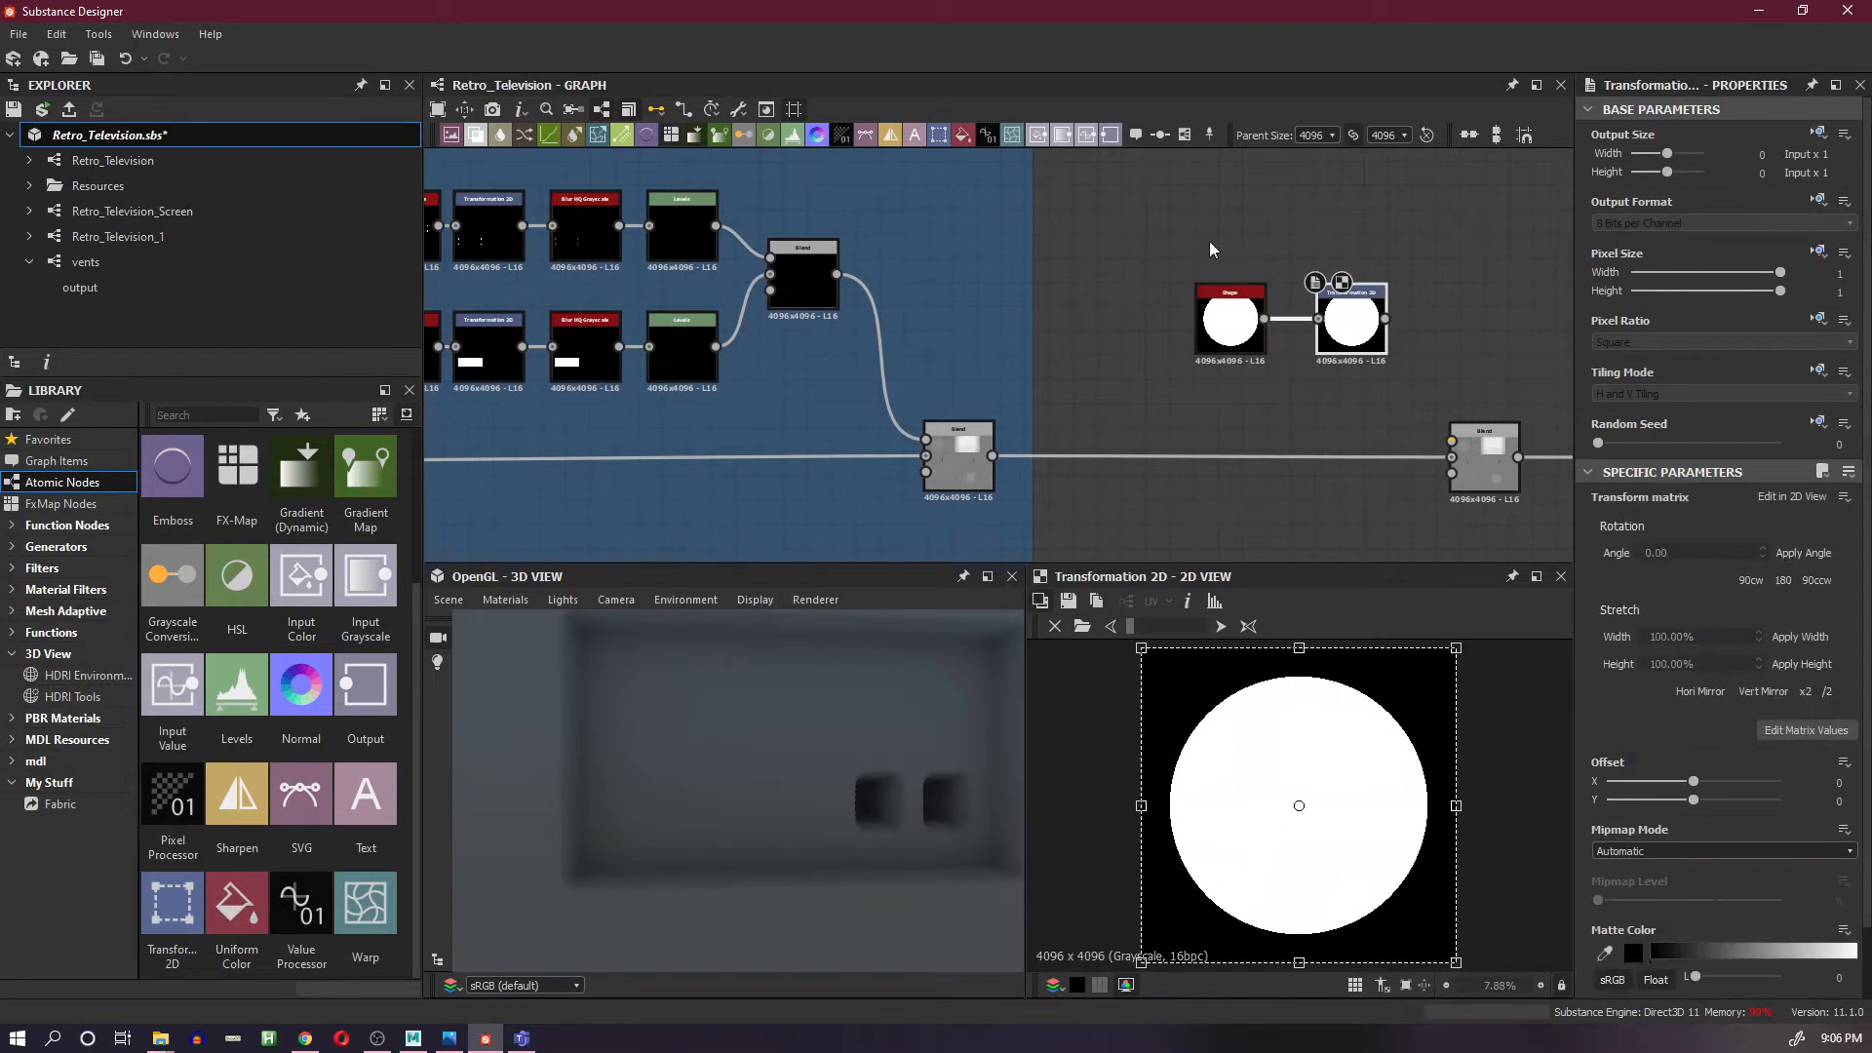
click(1820, 371)
click(1808, 445)
click(1673, 395)
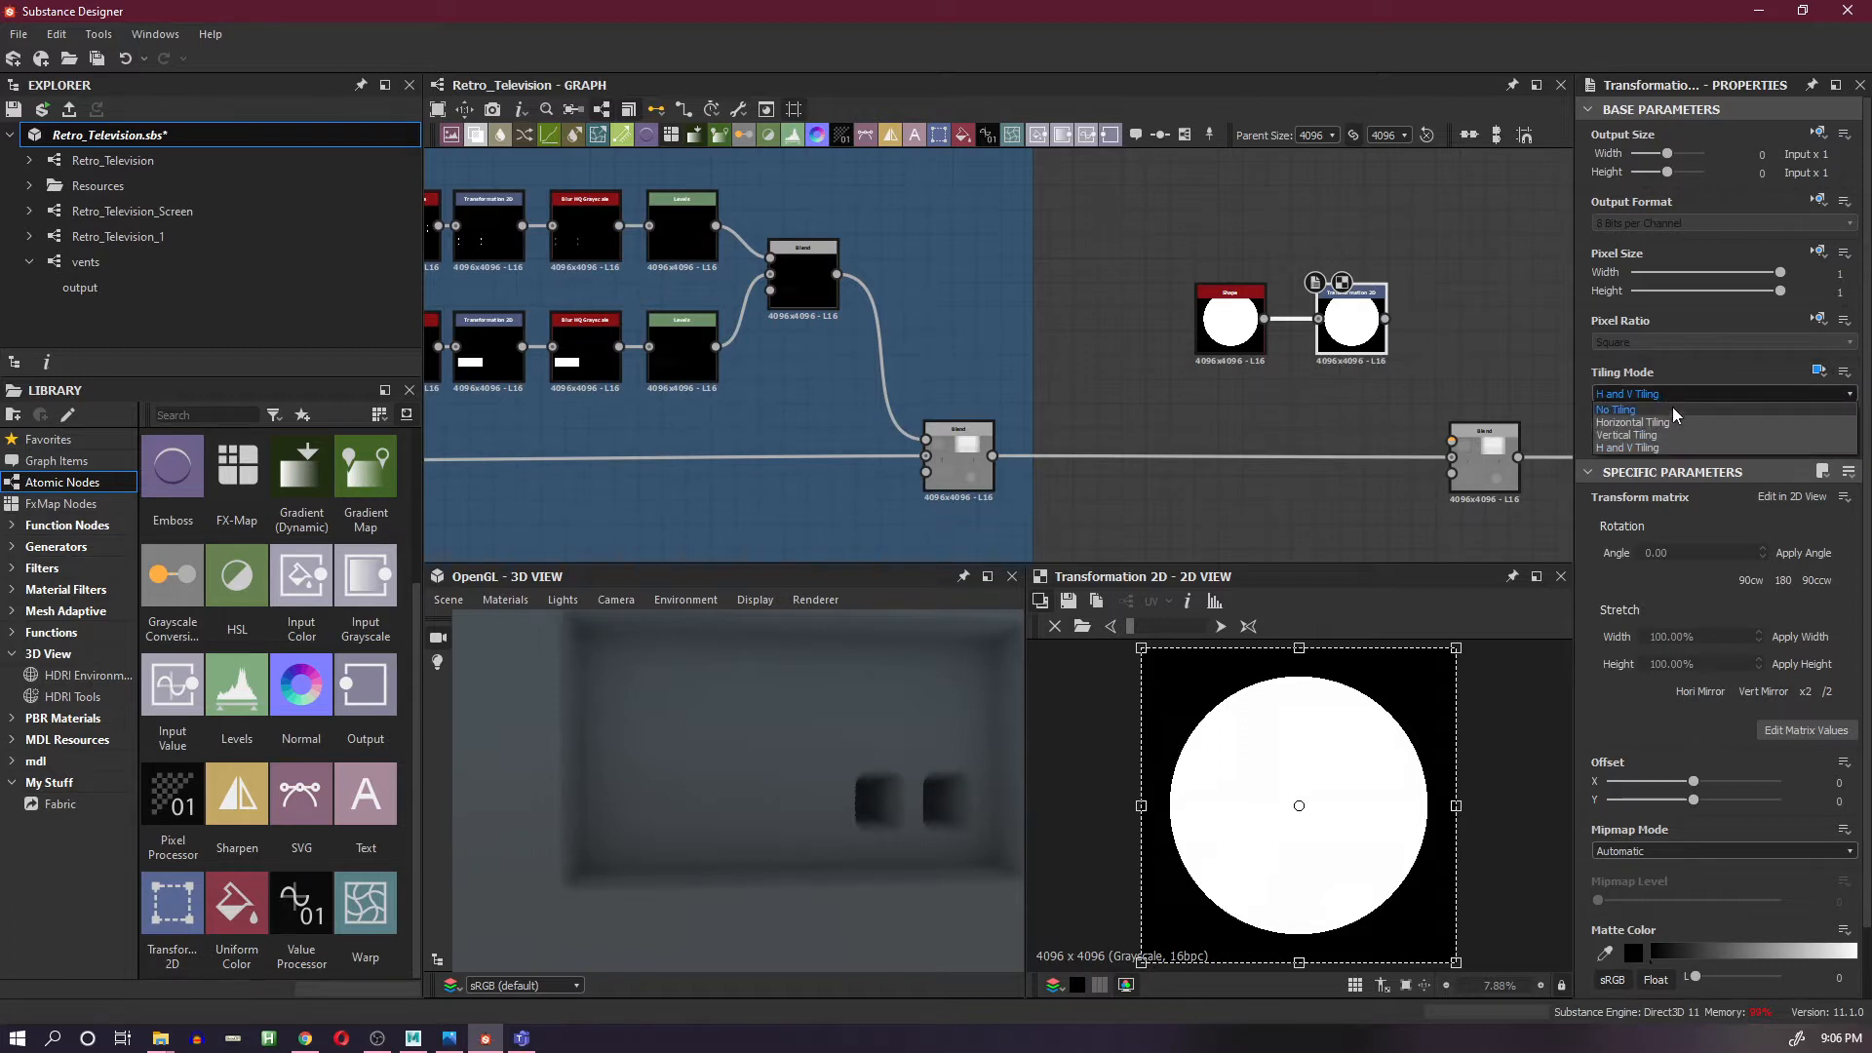
click(1674, 419)
- Connect the Transformation 2D node to the new Blend node's foreground input and display that Blend in the 2D view
click(1231, 318)
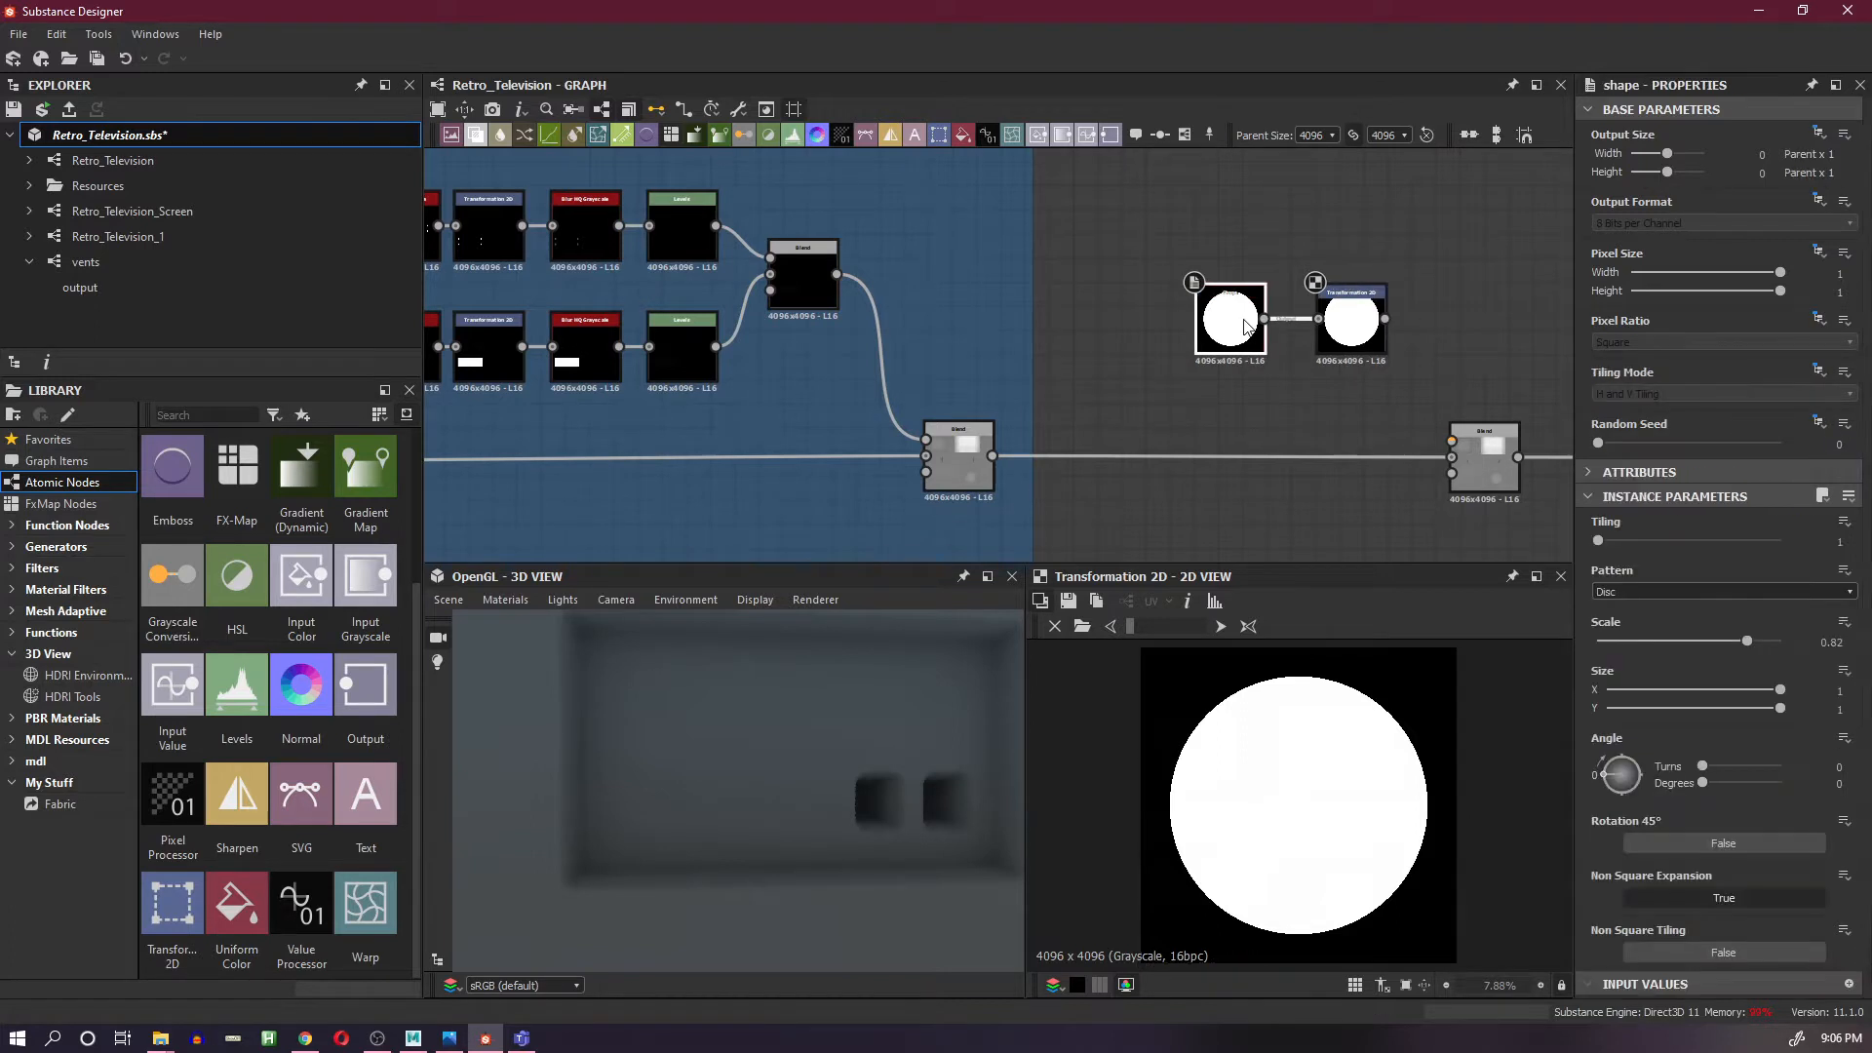
drag(1377, 301, 1363, 323)
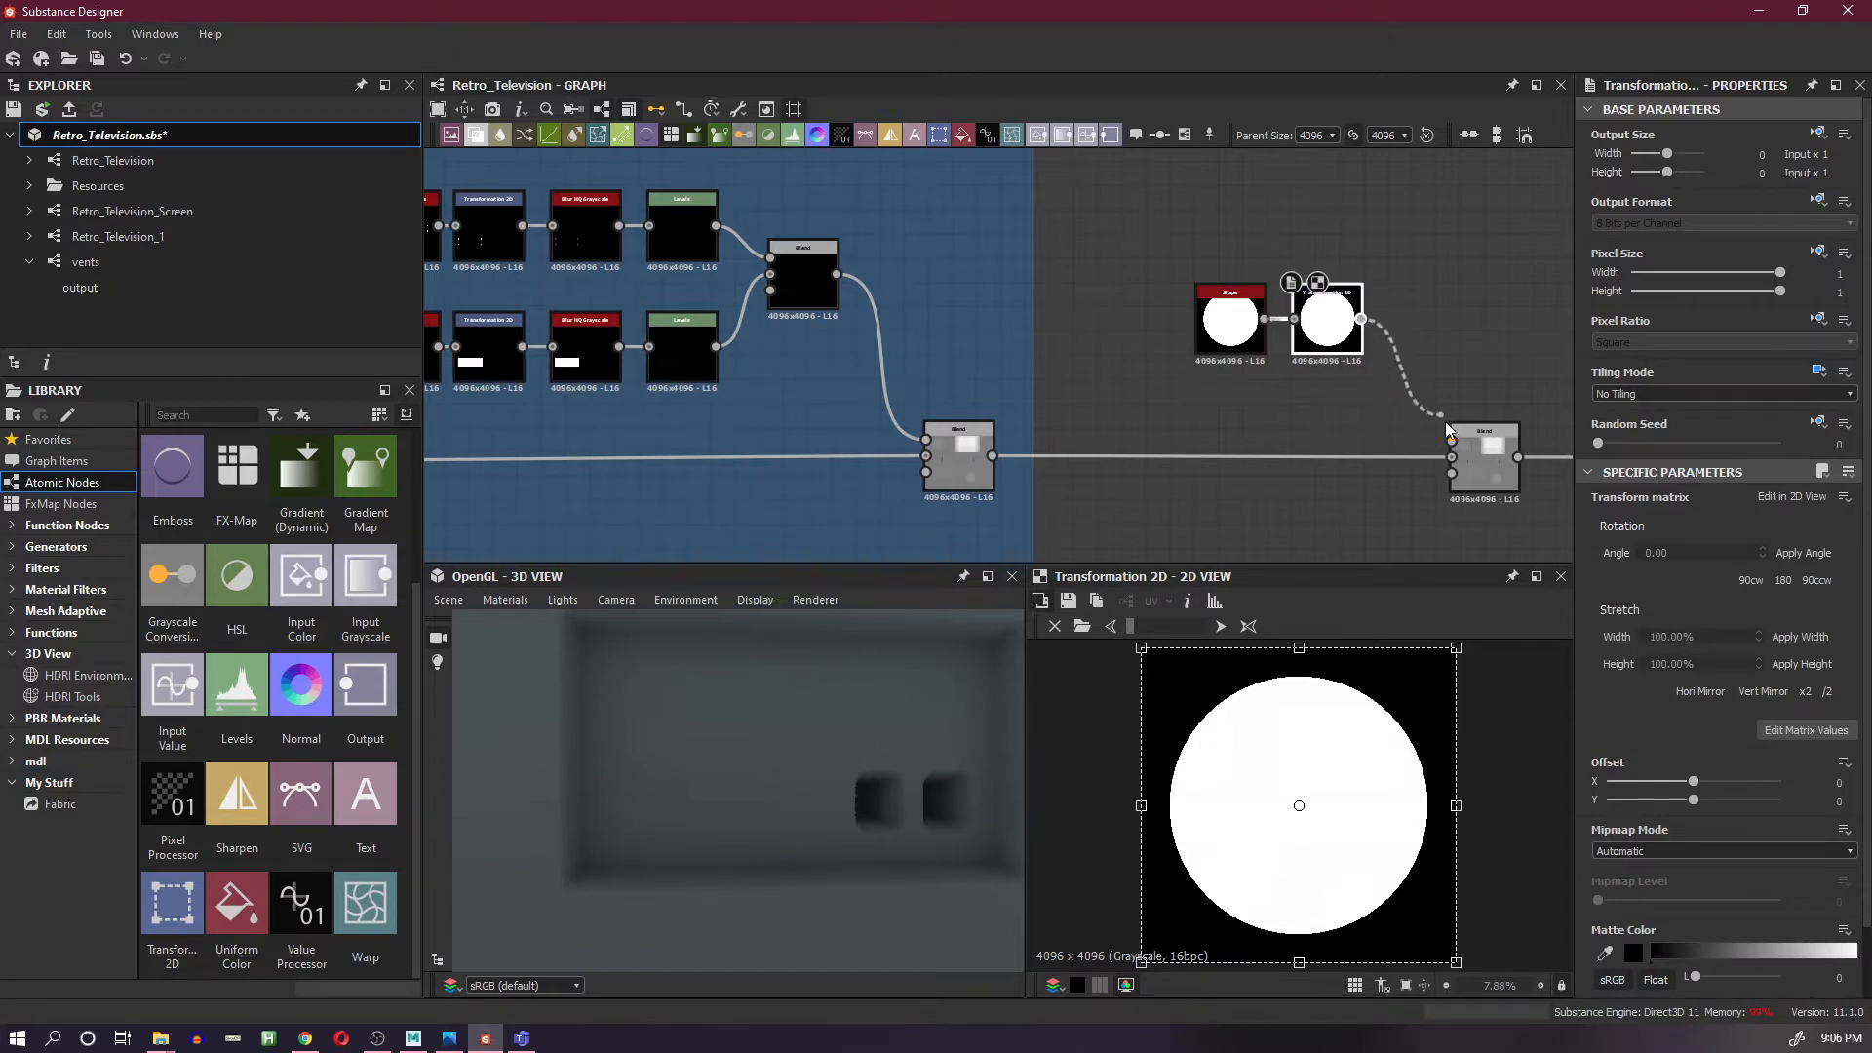
drag(1446, 429, 1451, 444)
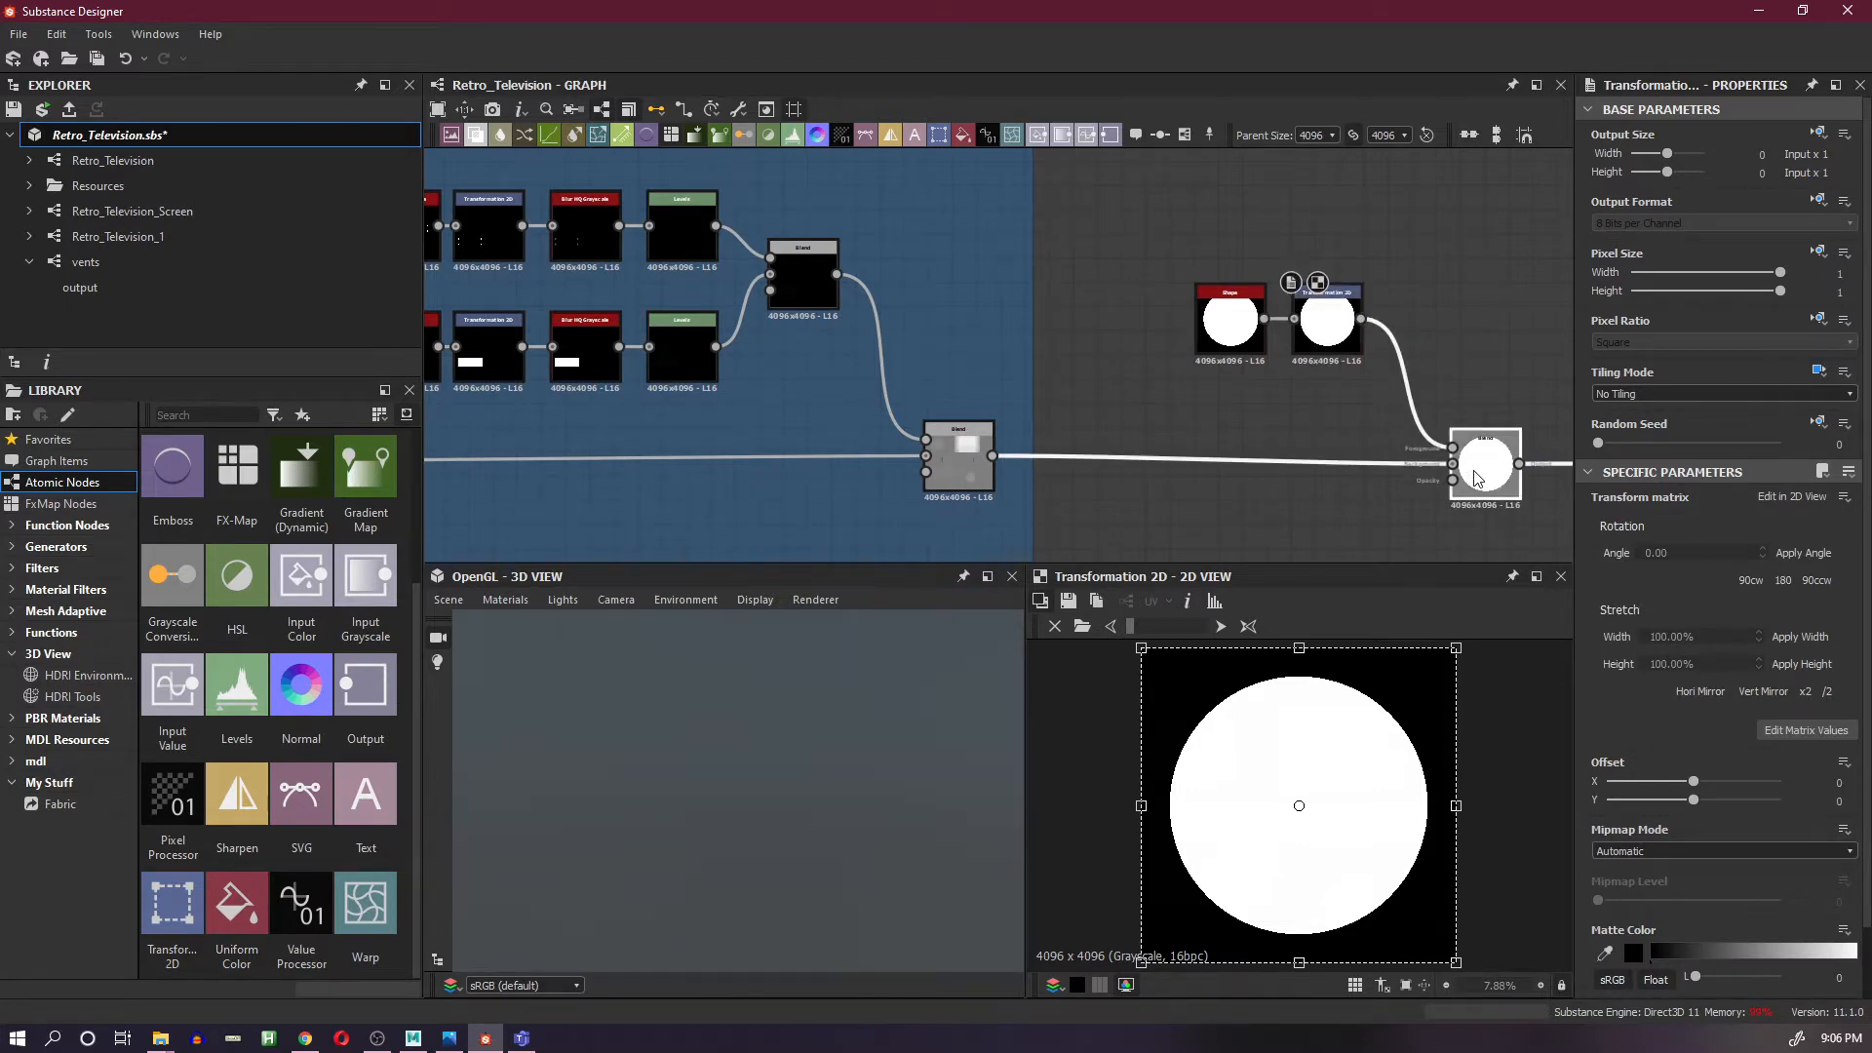
click(1478, 478)
- Shrink the disc with the Transformation 2D node to a small circle at the upper-left corner of the recessed panel
click(1326, 317)
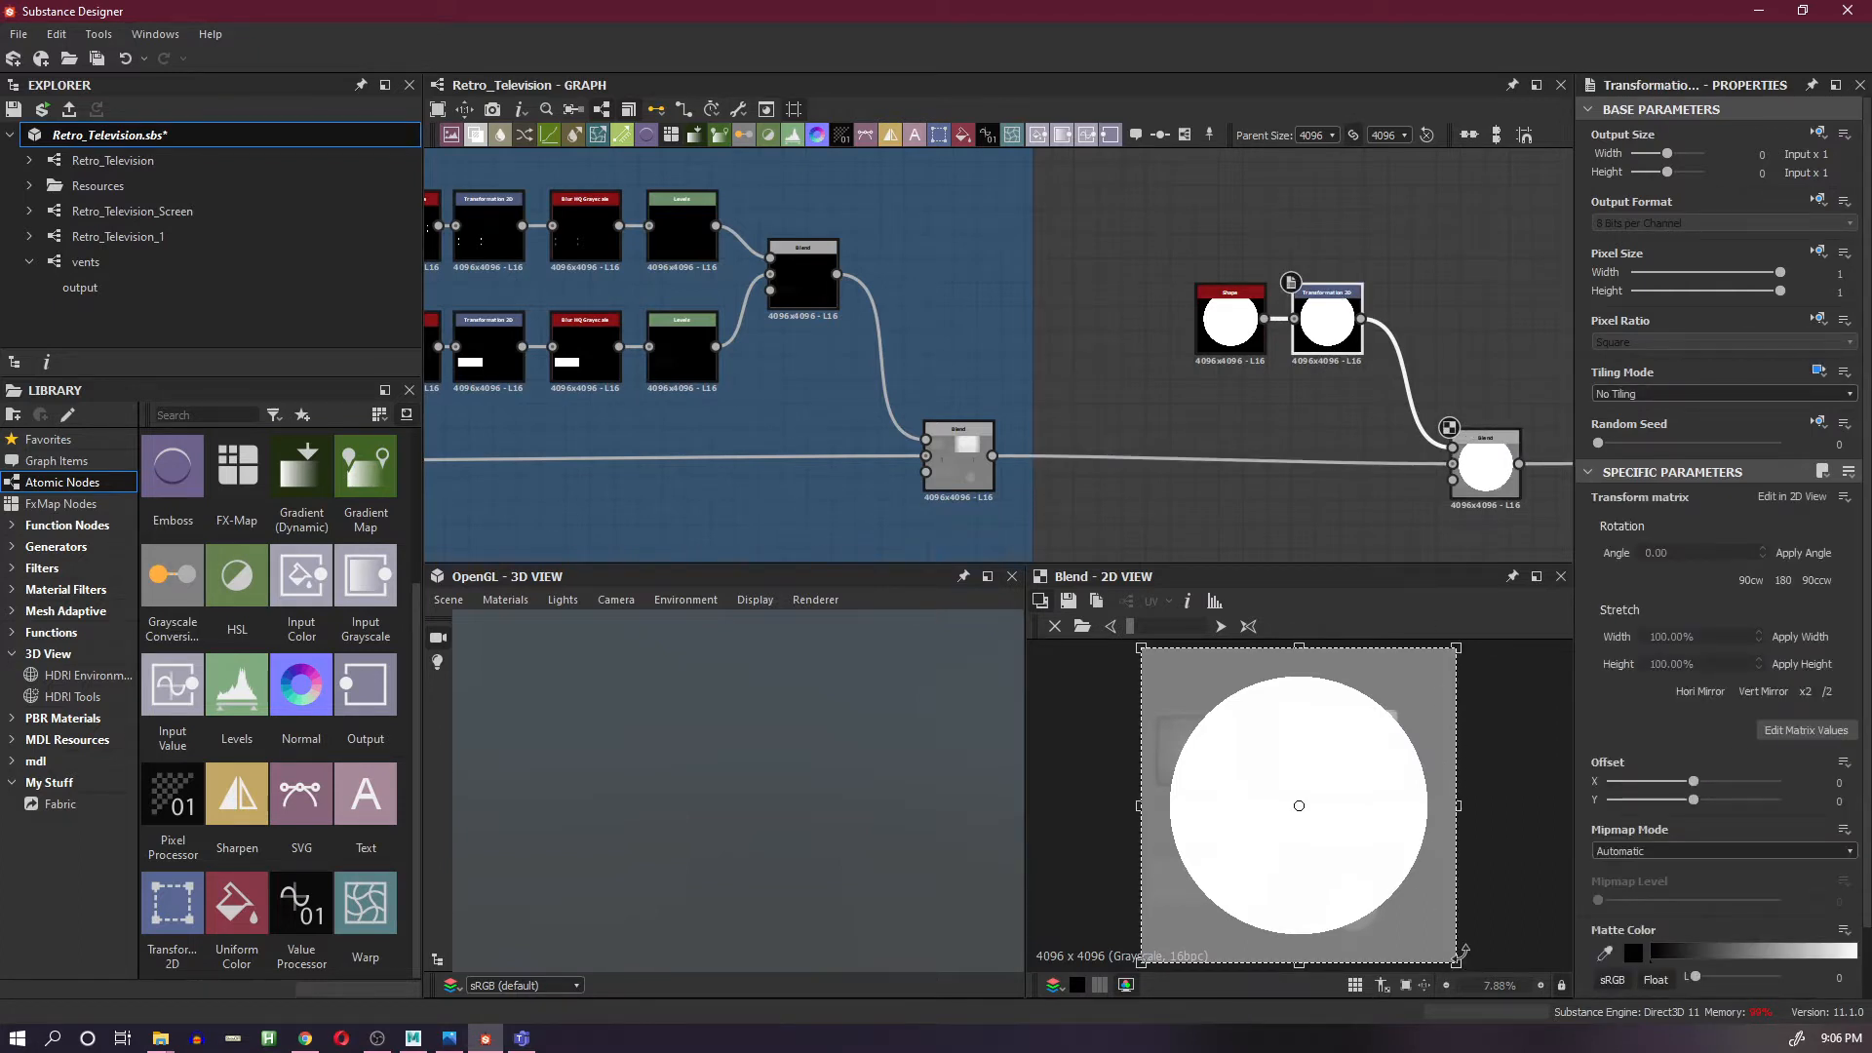
drag(1458, 961, 1363, 780)
scroll(1340, 759, up, 8)
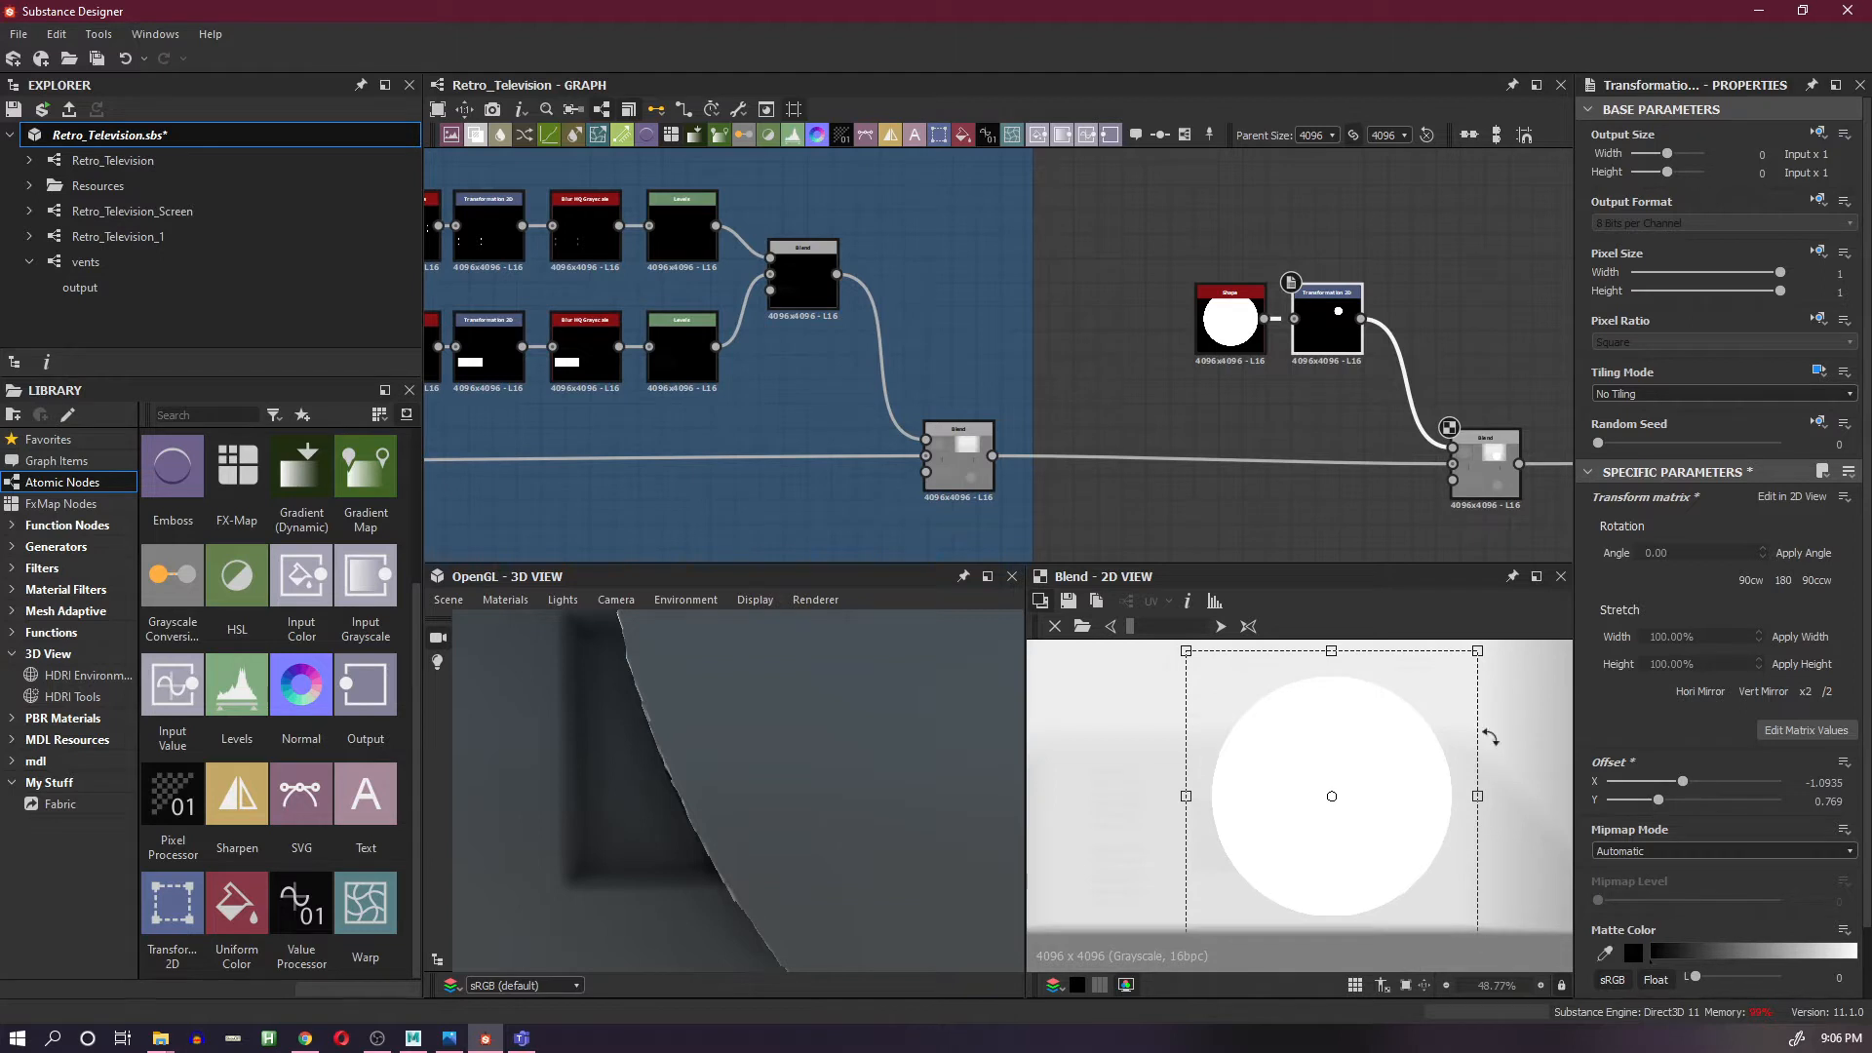
drag(1477, 655, 1247, 822)
scroll(1220, 846, up, 4)
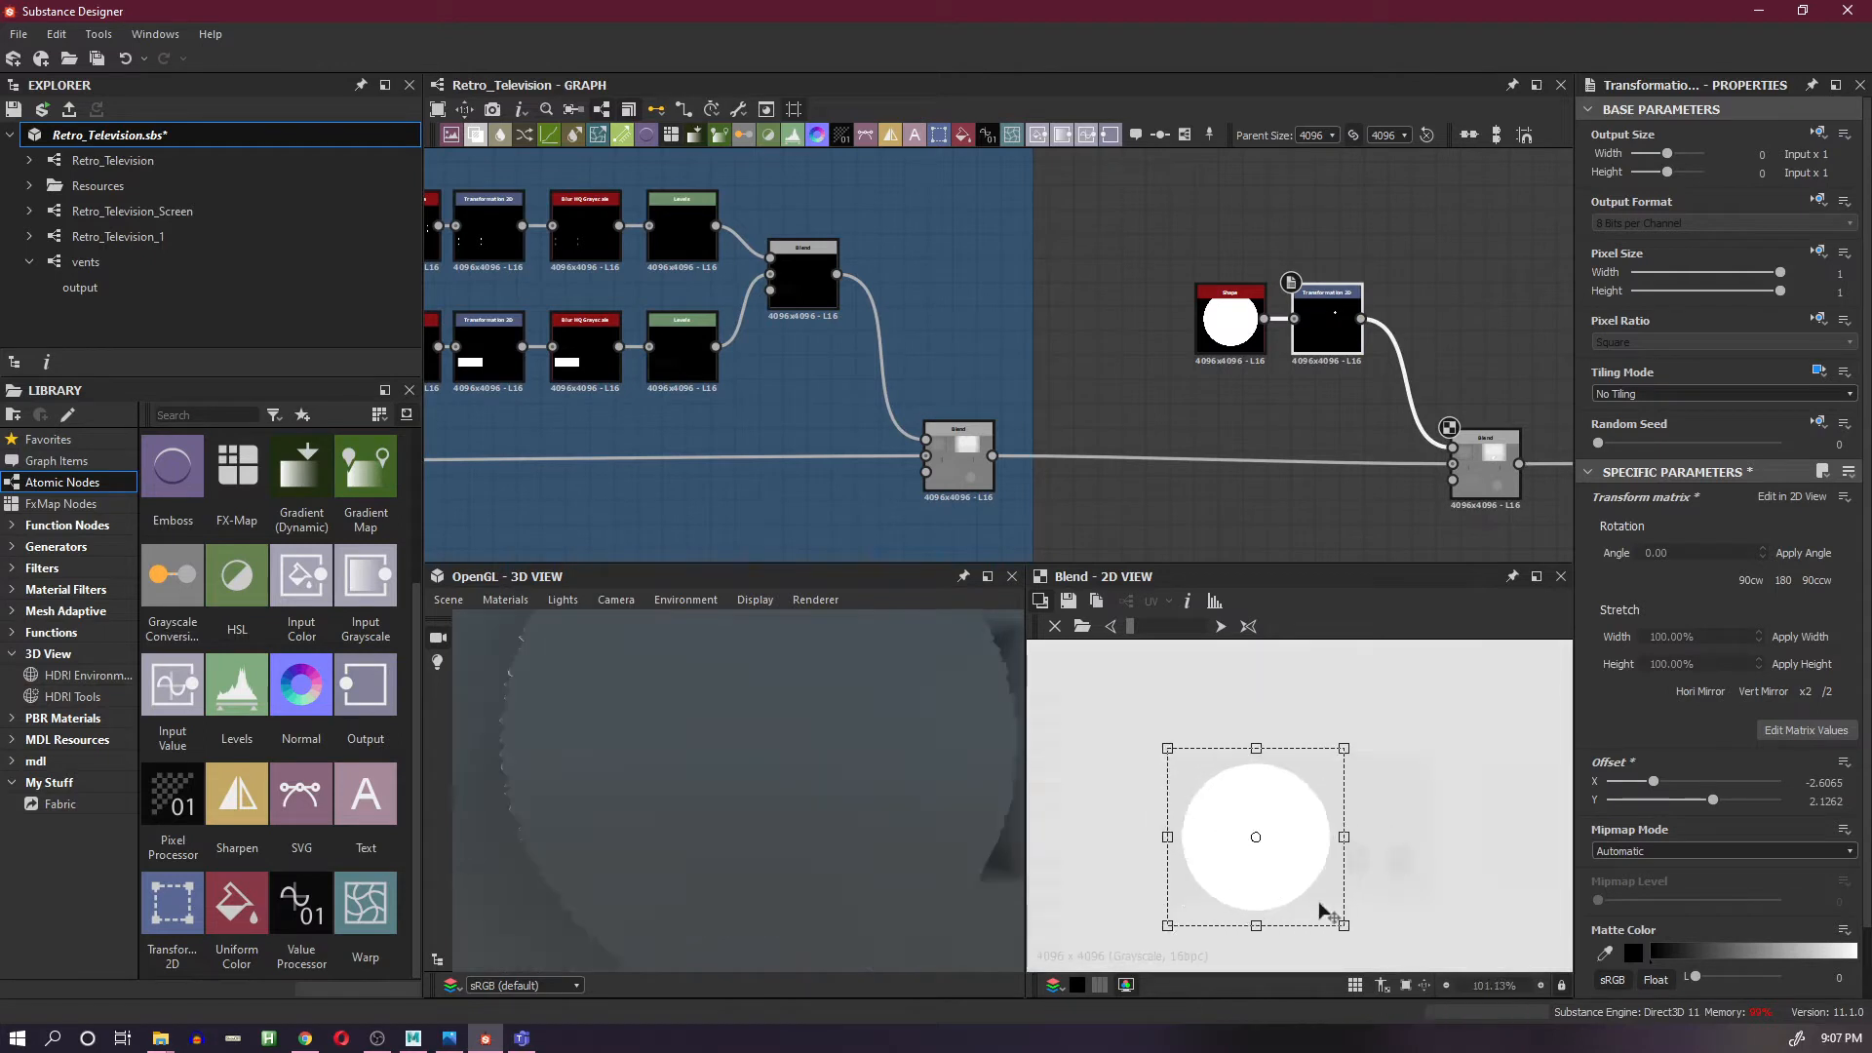
drag(1343, 923, 1236, 802)
scroll(1201, 798, up, 5)
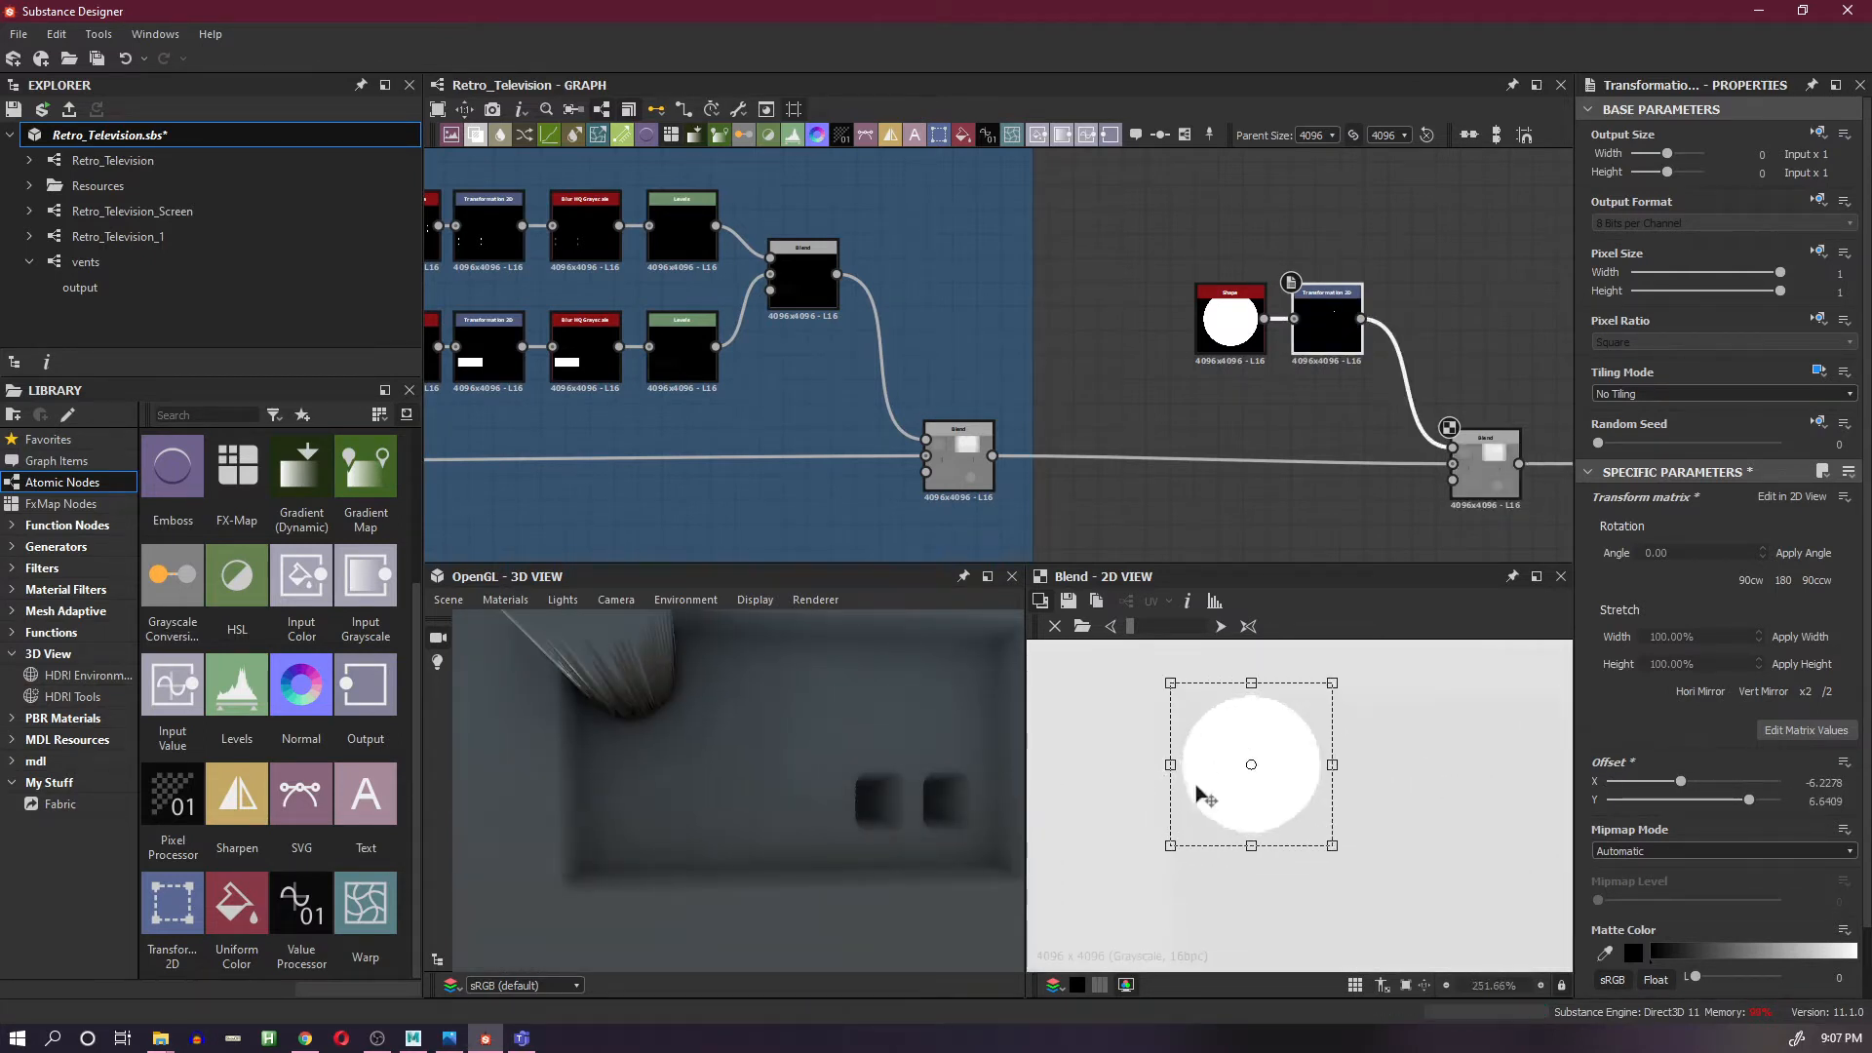
- Shift the disc farther into the recessed panel, to an offset of about X -6.76 and Y 6.23, and check it on the 3D model
scroll(1209, 790, down, 4)
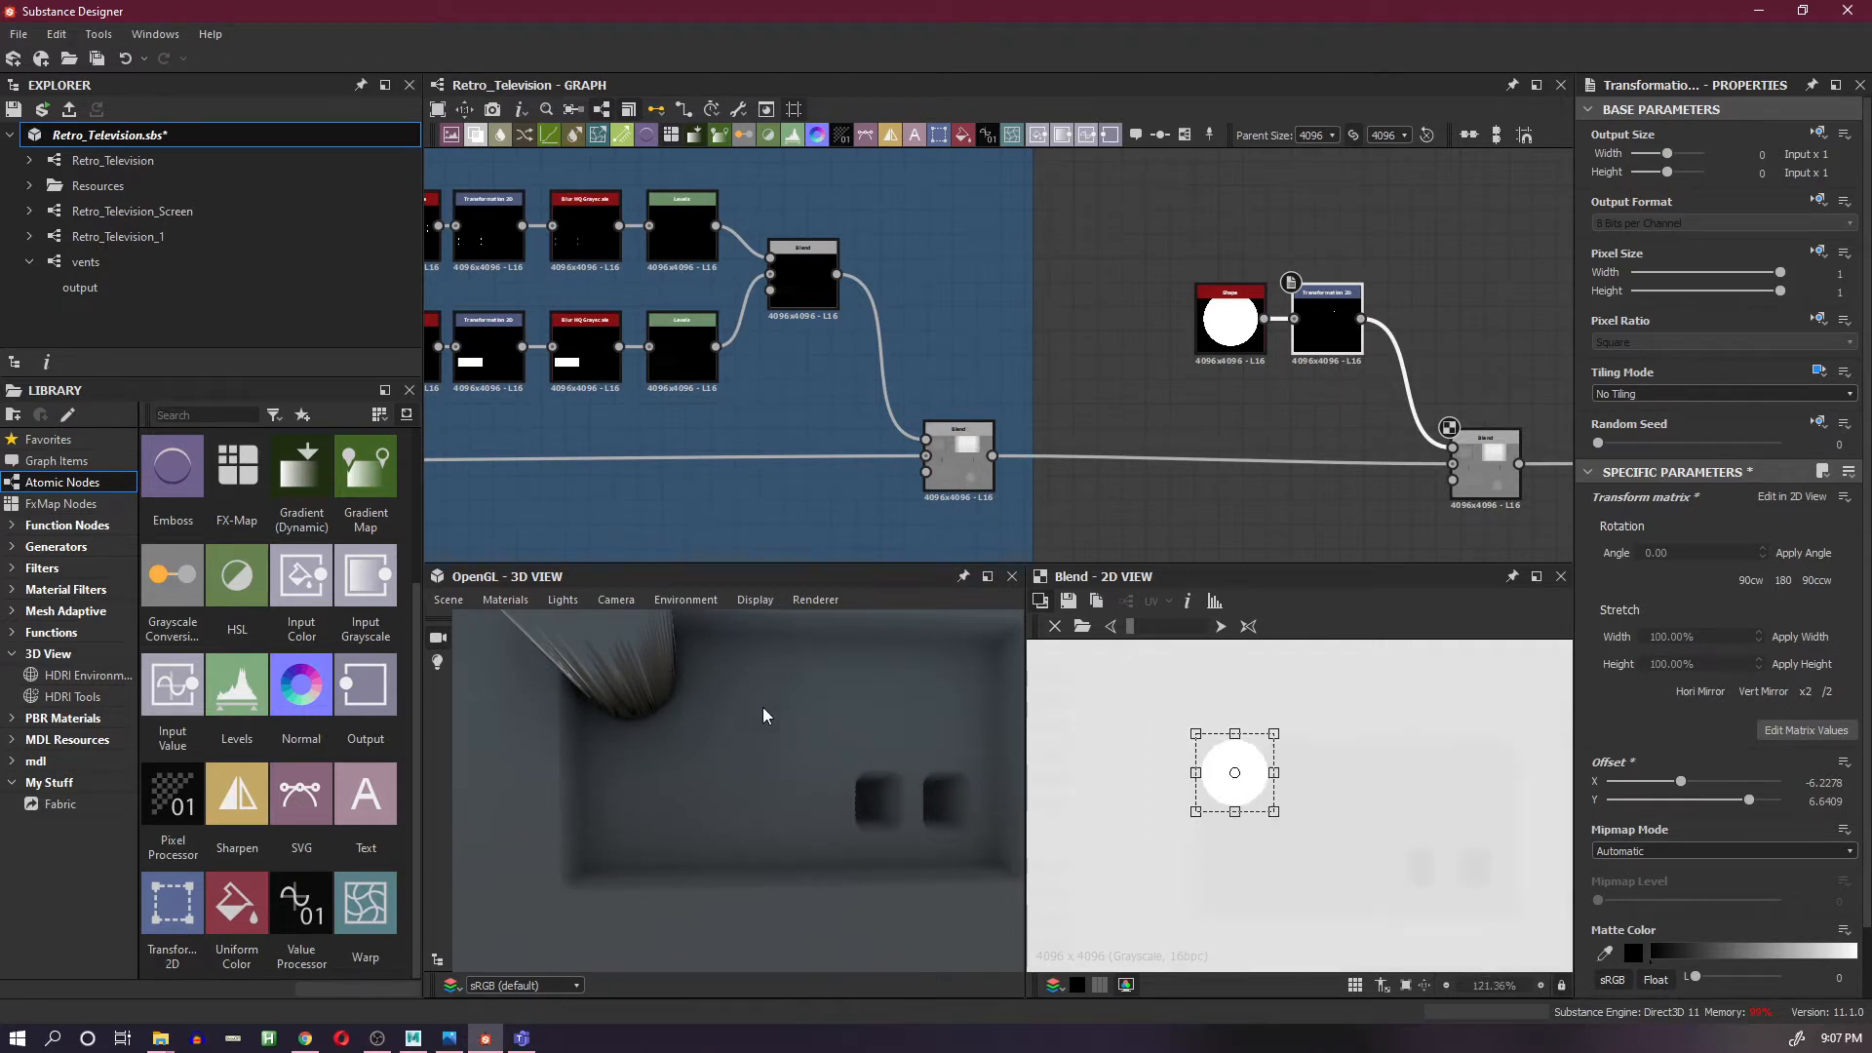
drag(1262, 792, 1299, 809)
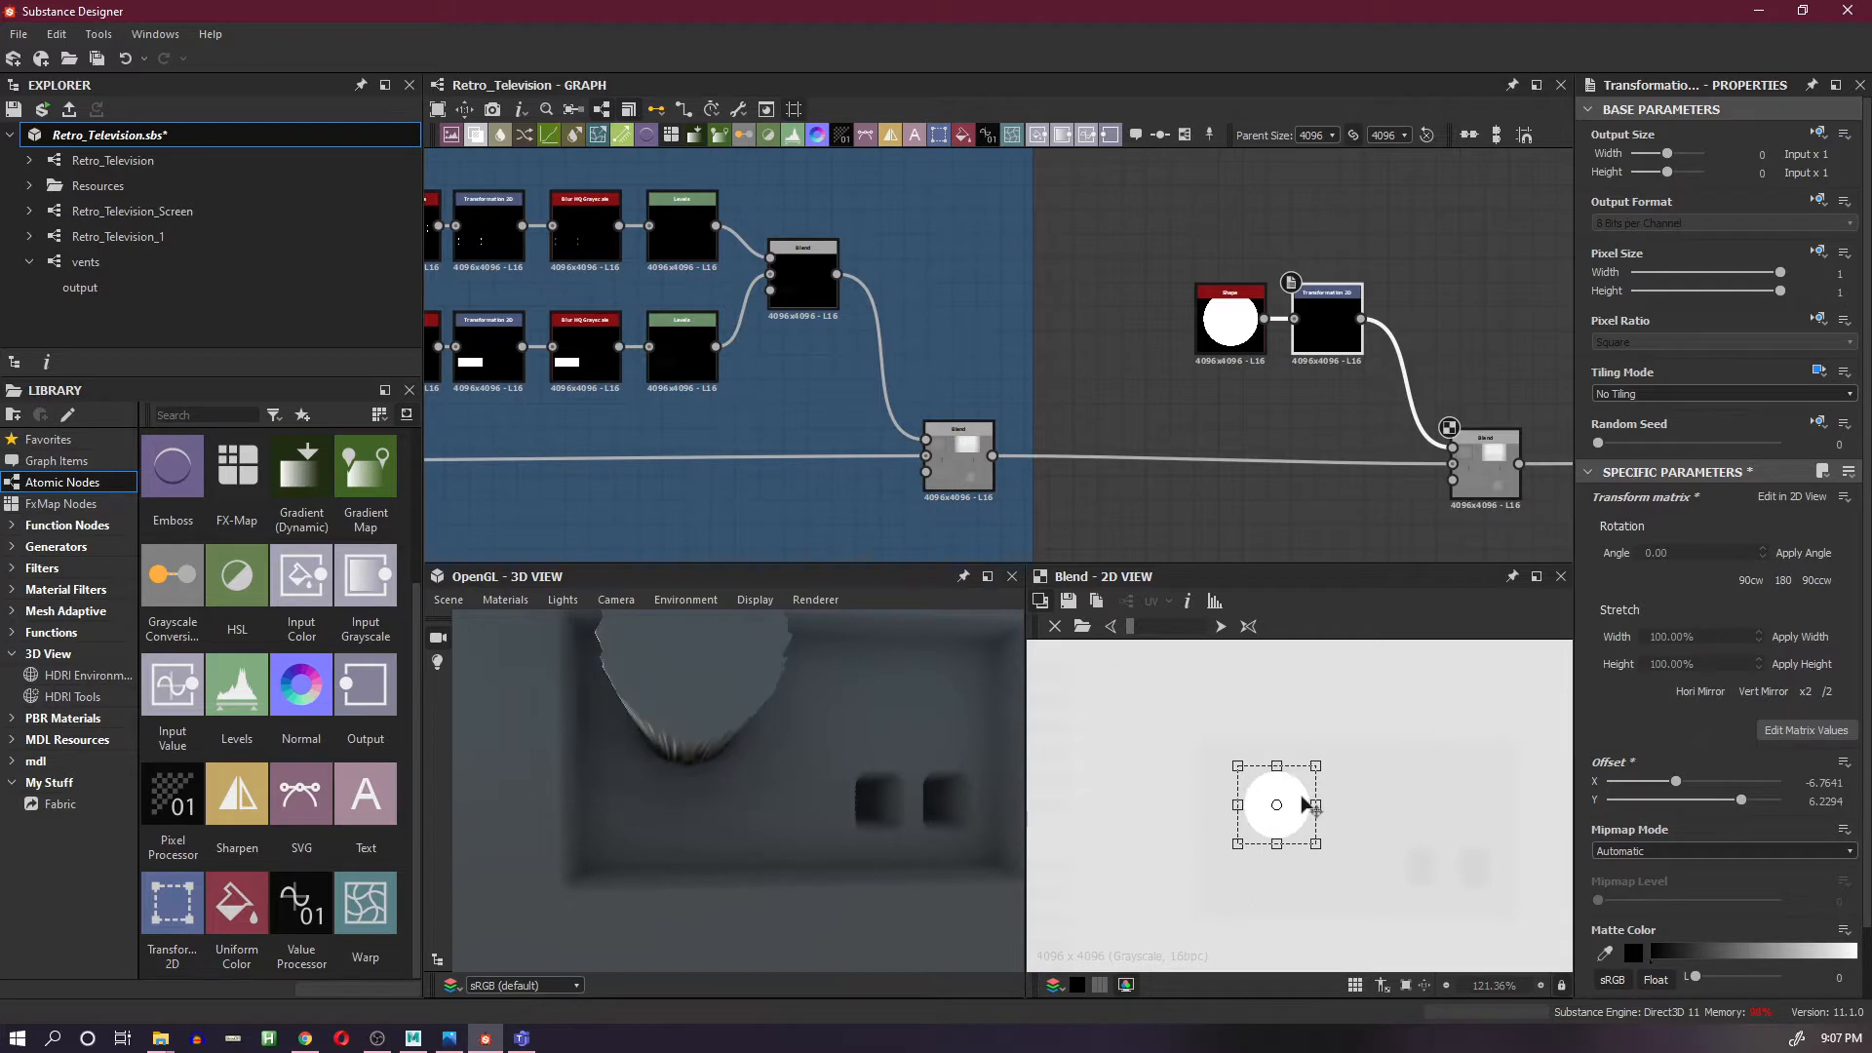
scroll(834, 731, down, 5)
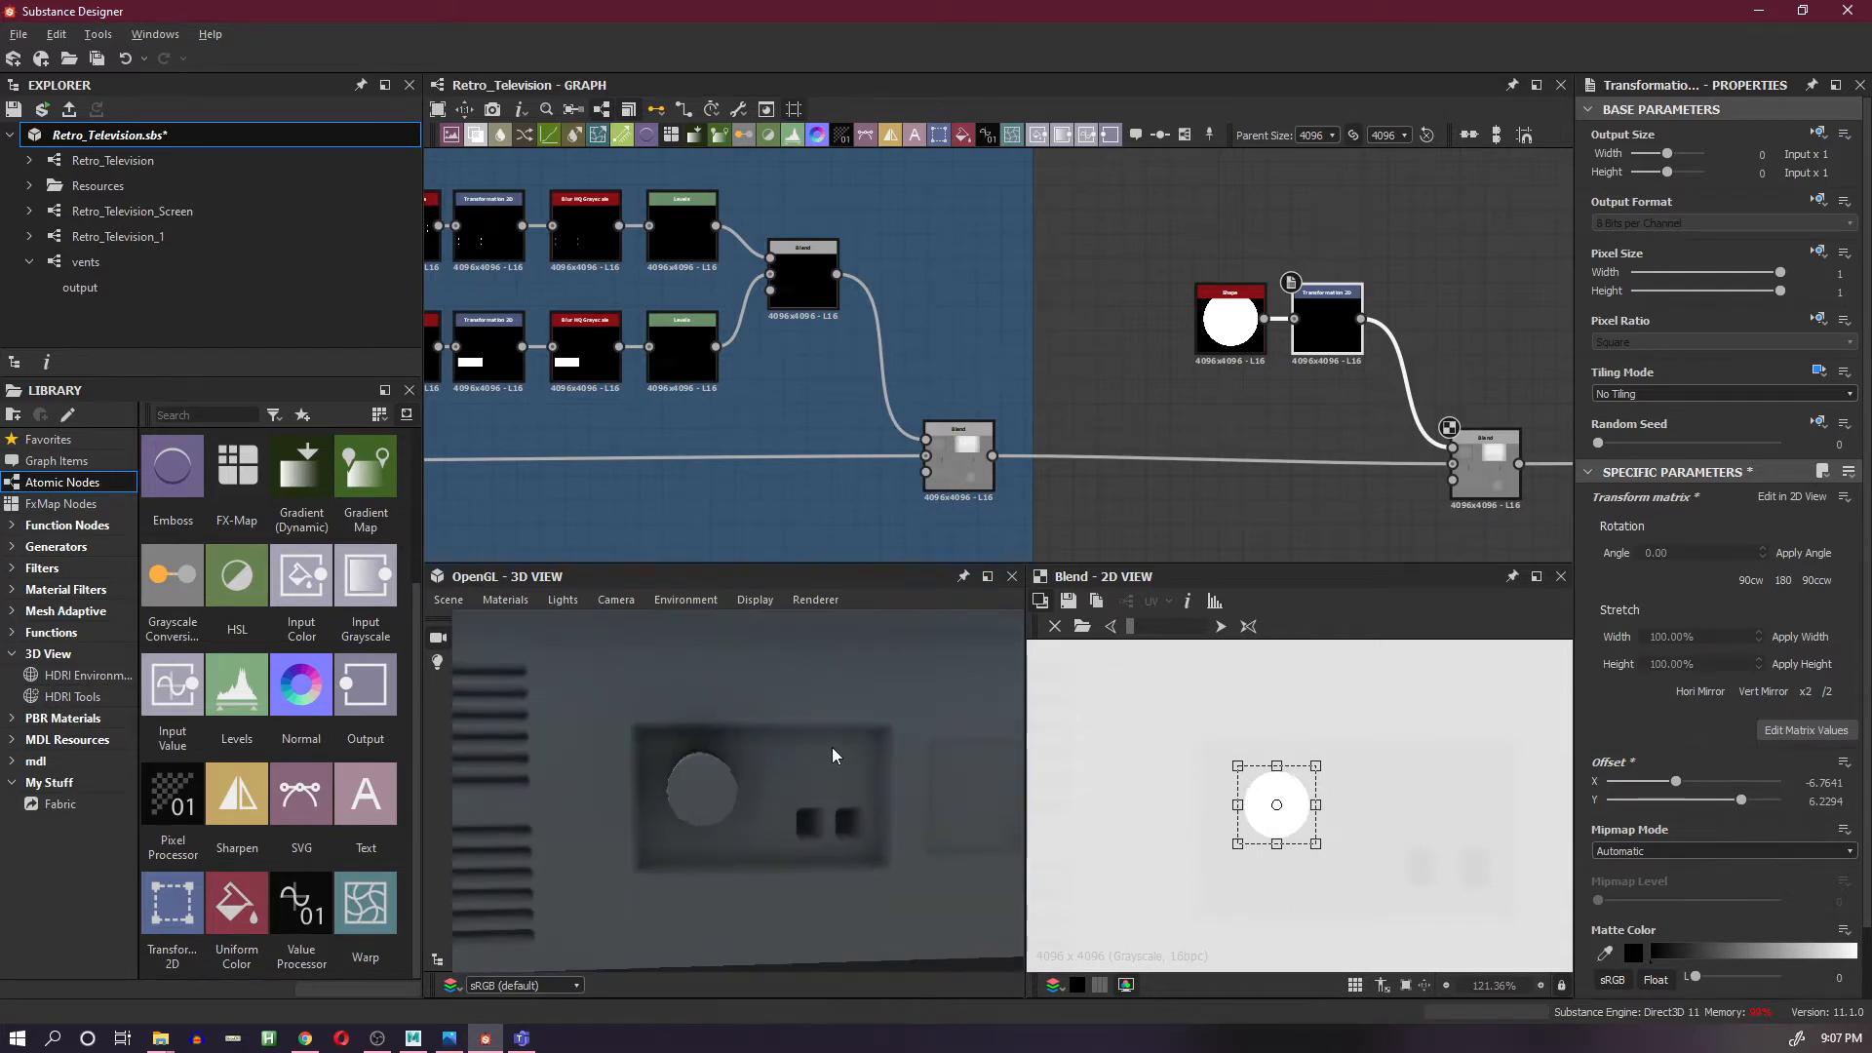
scroll(772, 710, up, 3)
drag(772, 709, 776, 724)
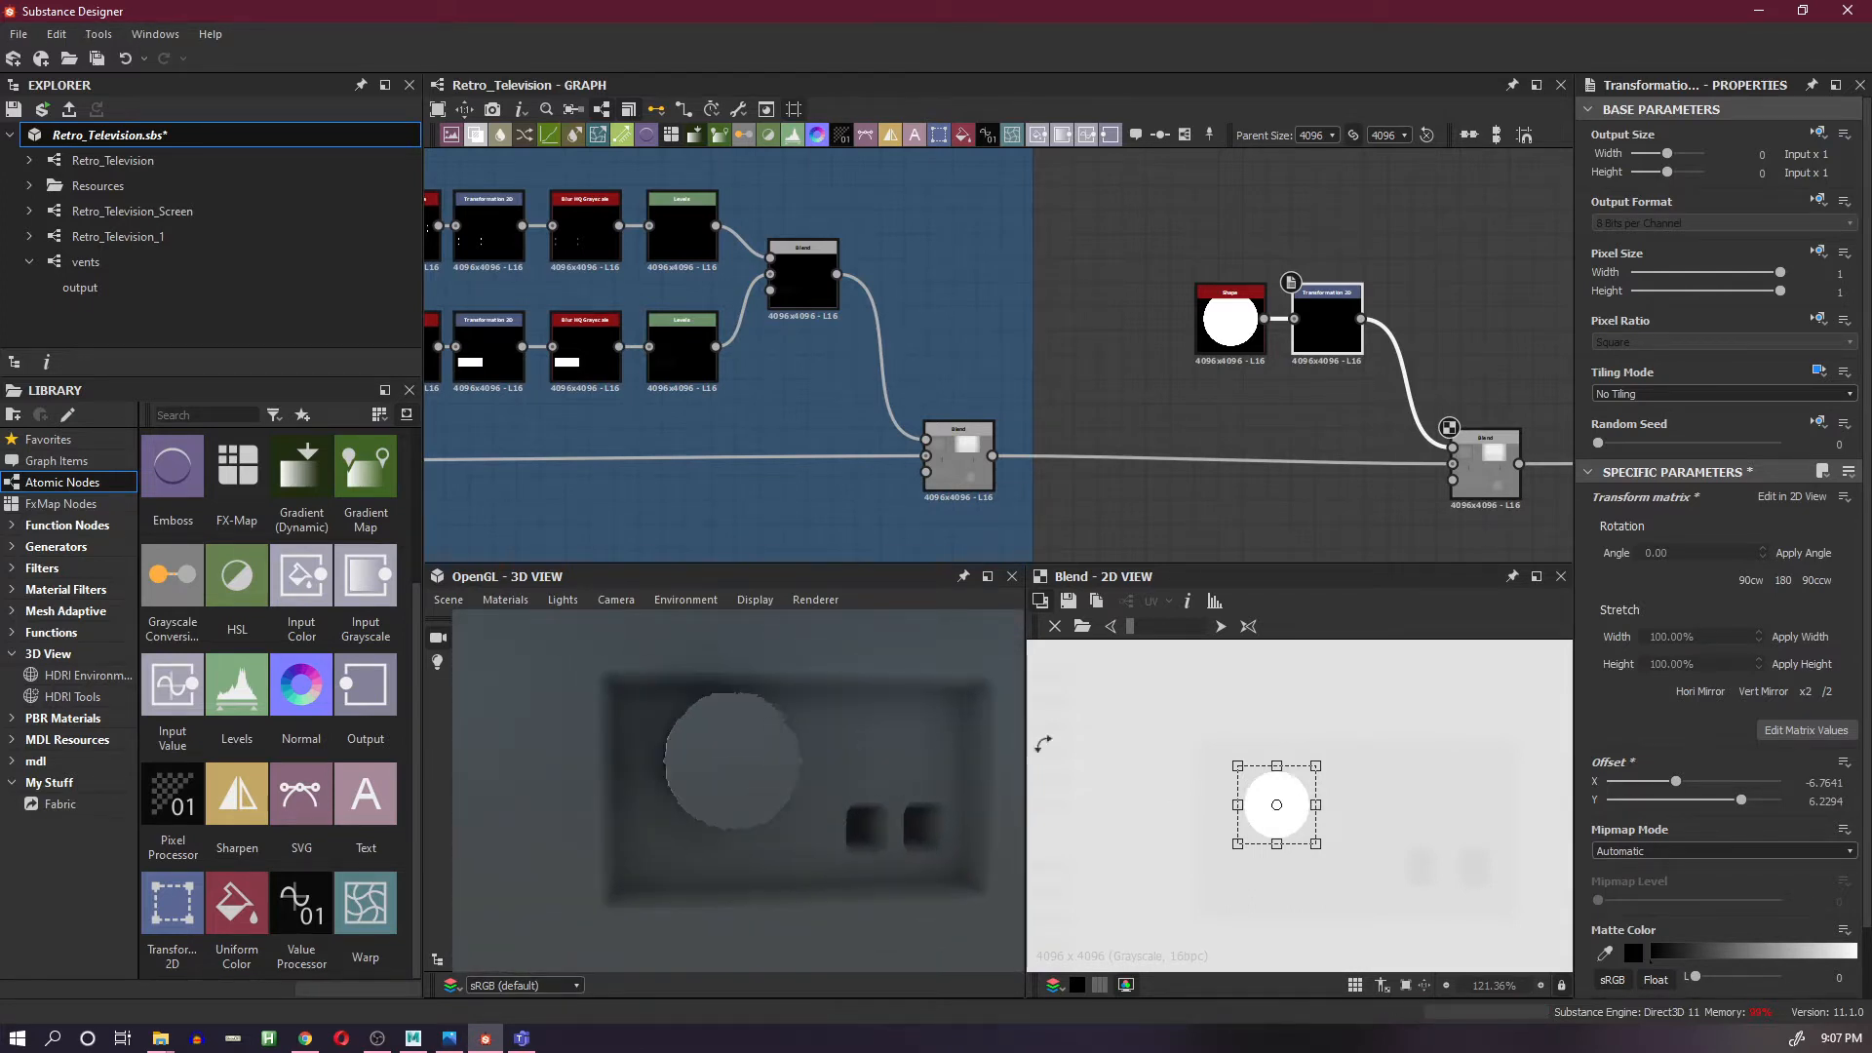
- Shrink the disc further with the Transformation 2D node and shift it to an offset of about X -11.27 and Y 10.90
scroll(1274, 830, up, 2)
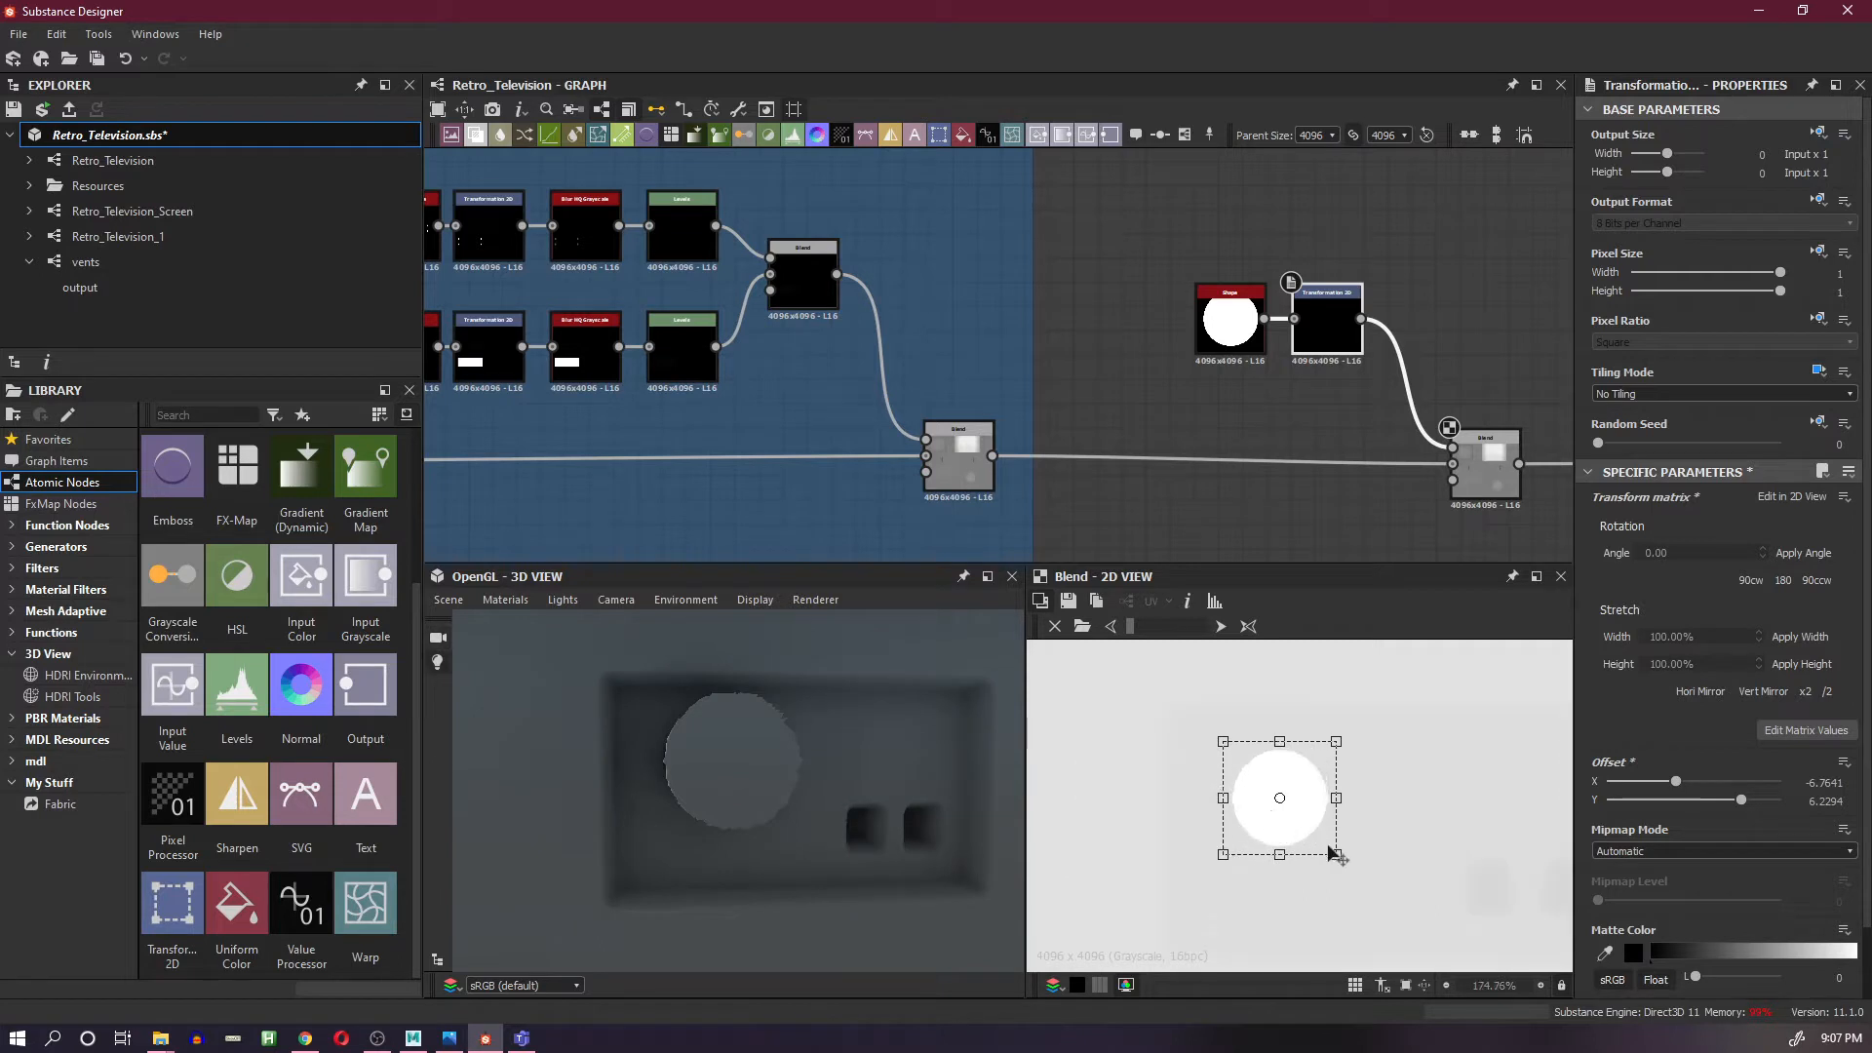
drag(1336, 852, 1289, 806)
scroll(1254, 800, up, 1)
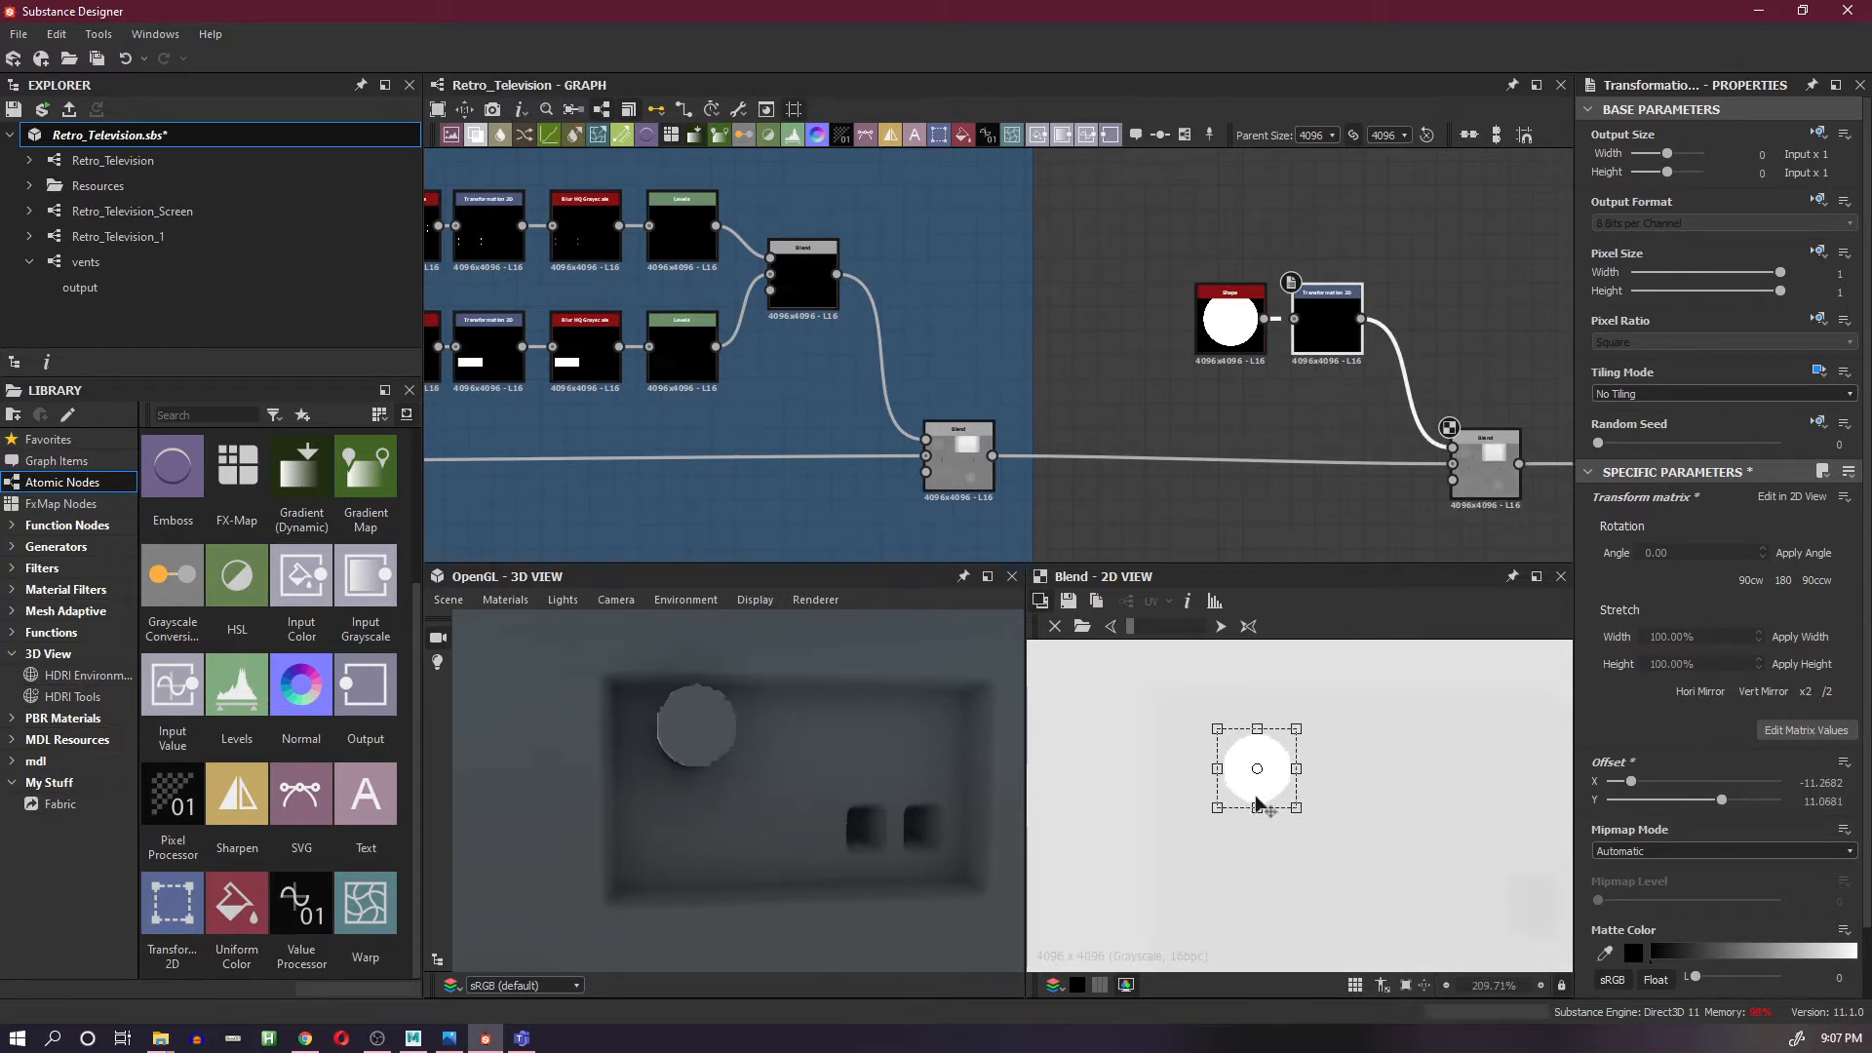
drag(1264, 788, 1264, 793)
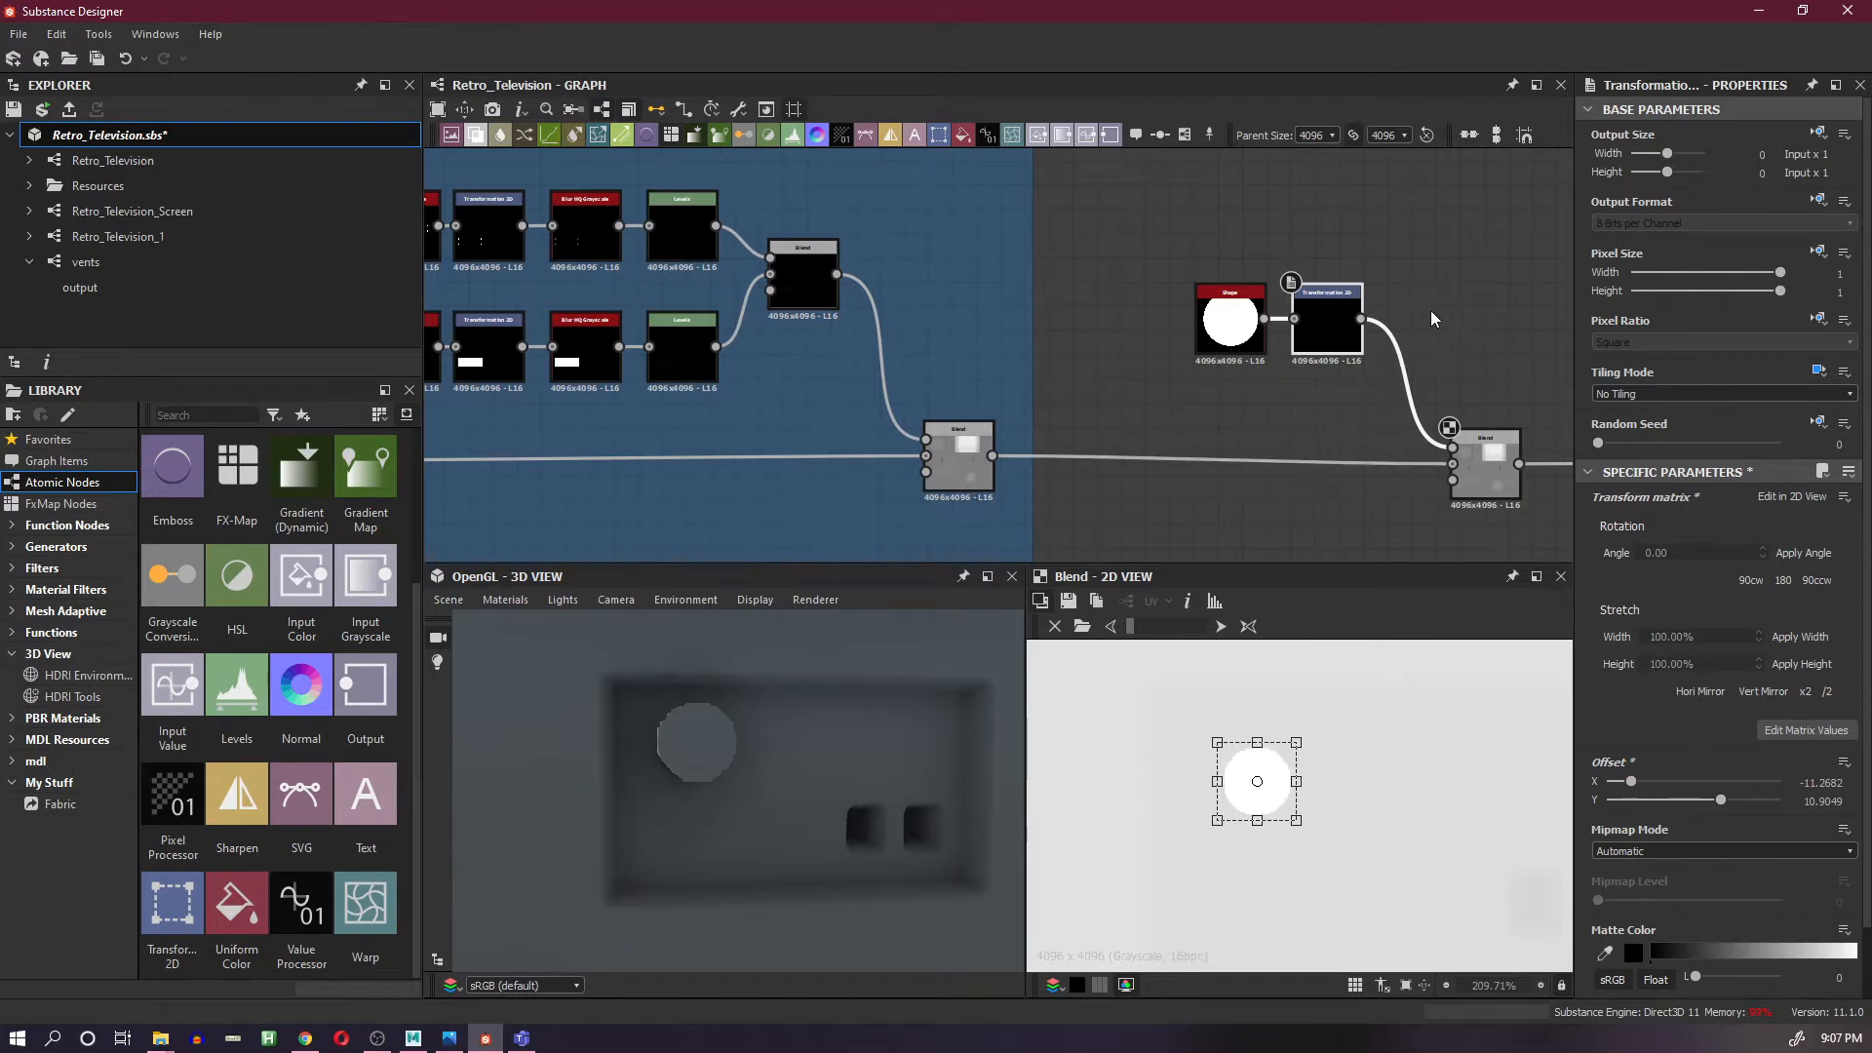
- Insert a Blur HQ Grayscale node between the Transformation 2D and Blend nodes, with quality 1 and intensity about 1.87
drag(1430, 312, 1398, 366)
key(space)
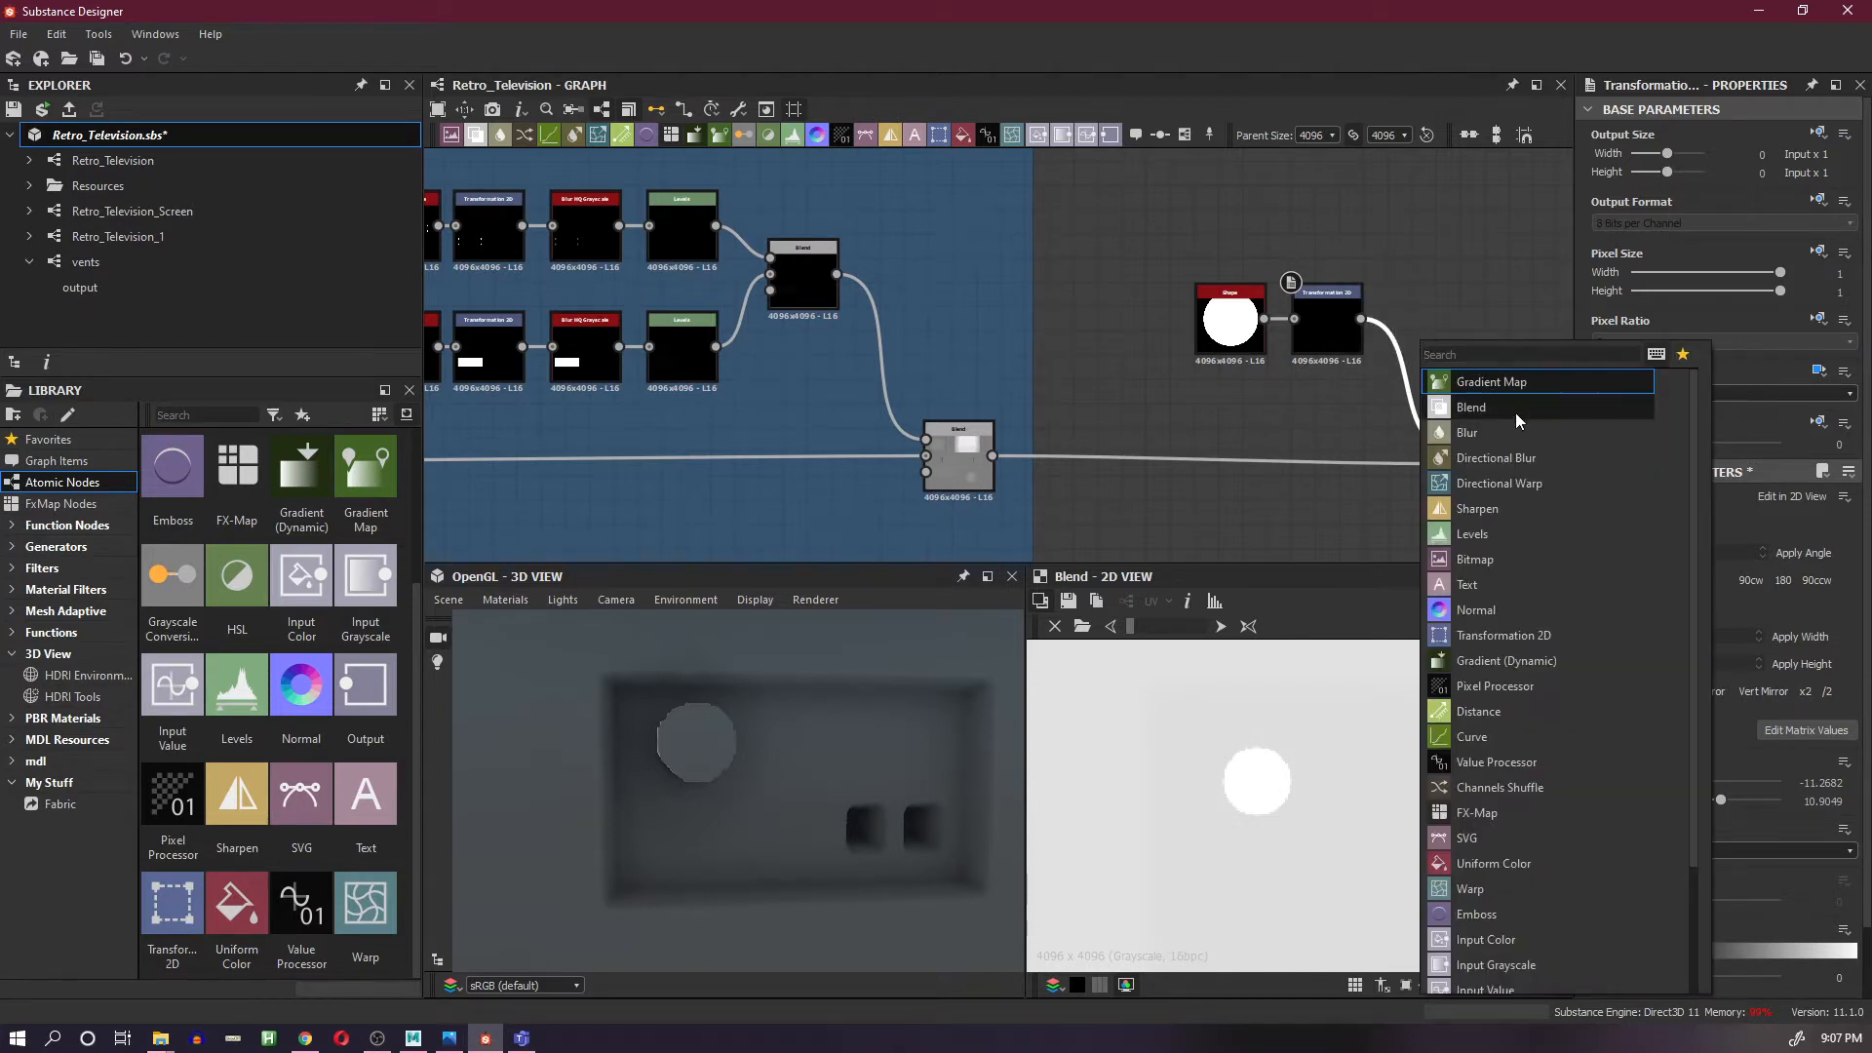
text(blur)
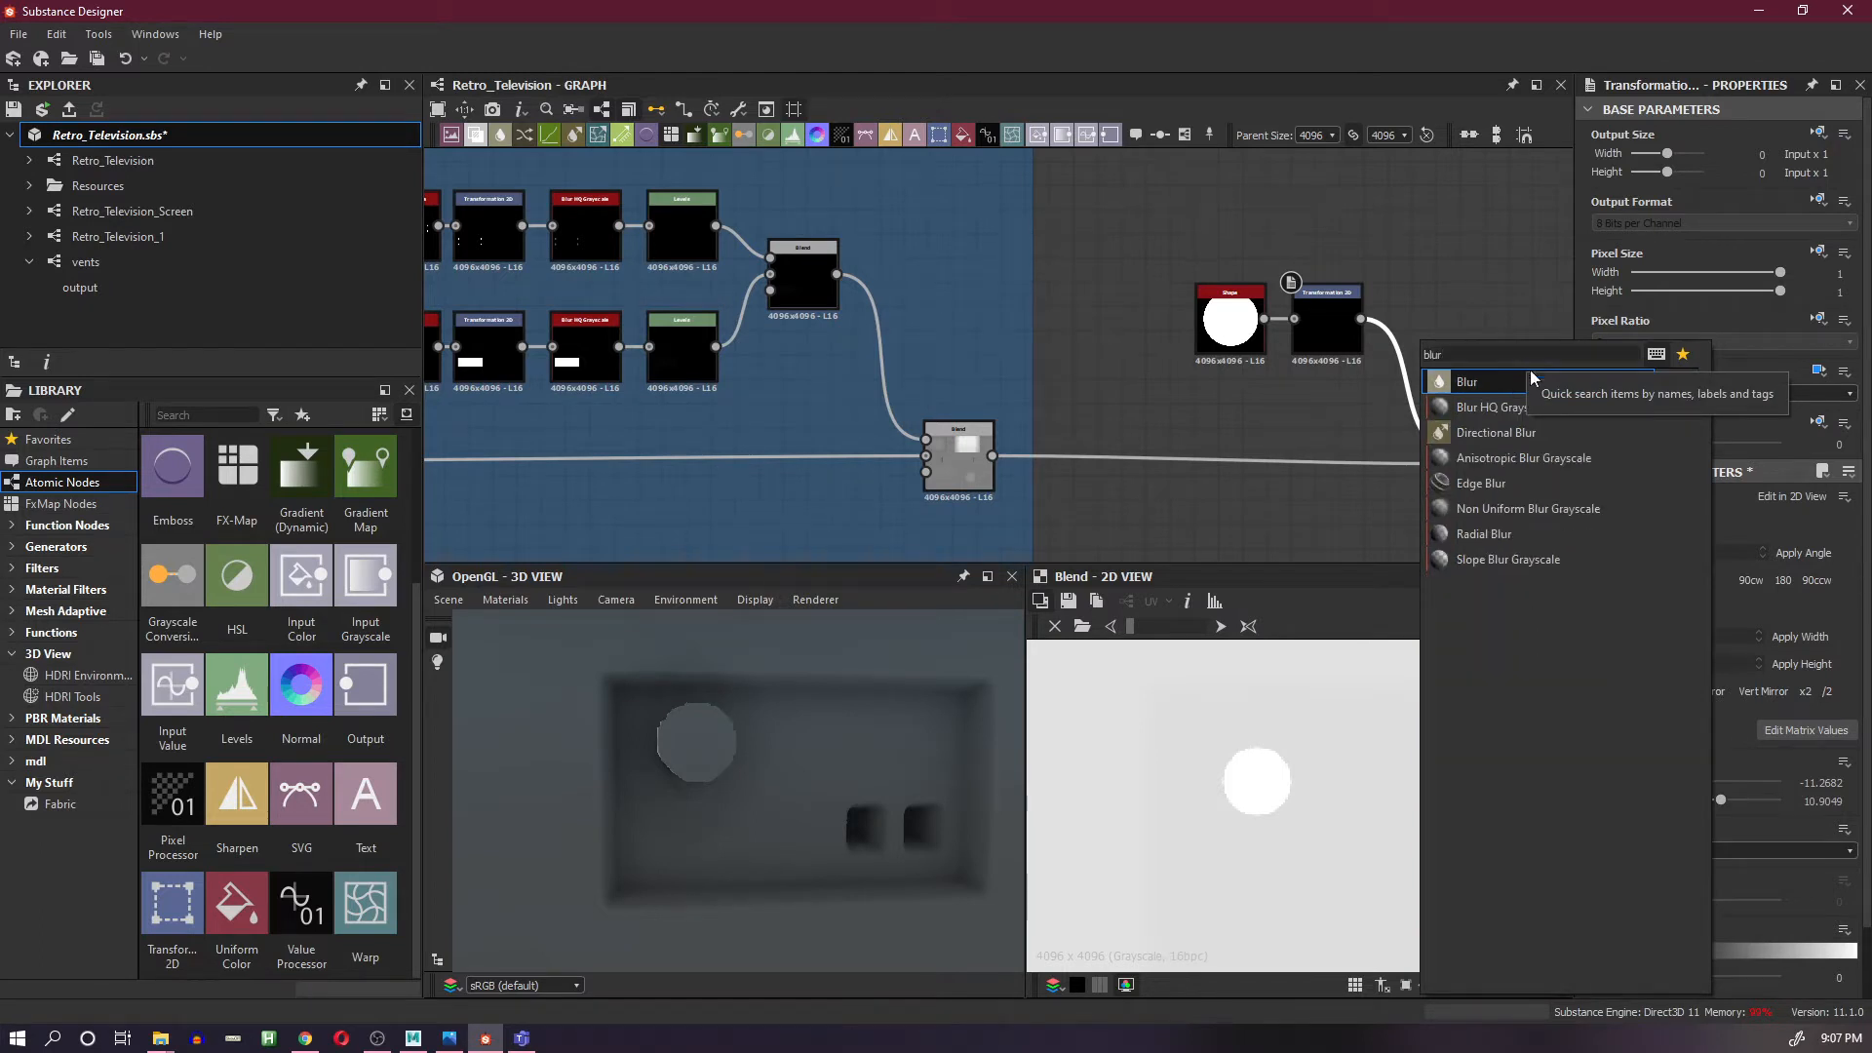
click(1492, 407)
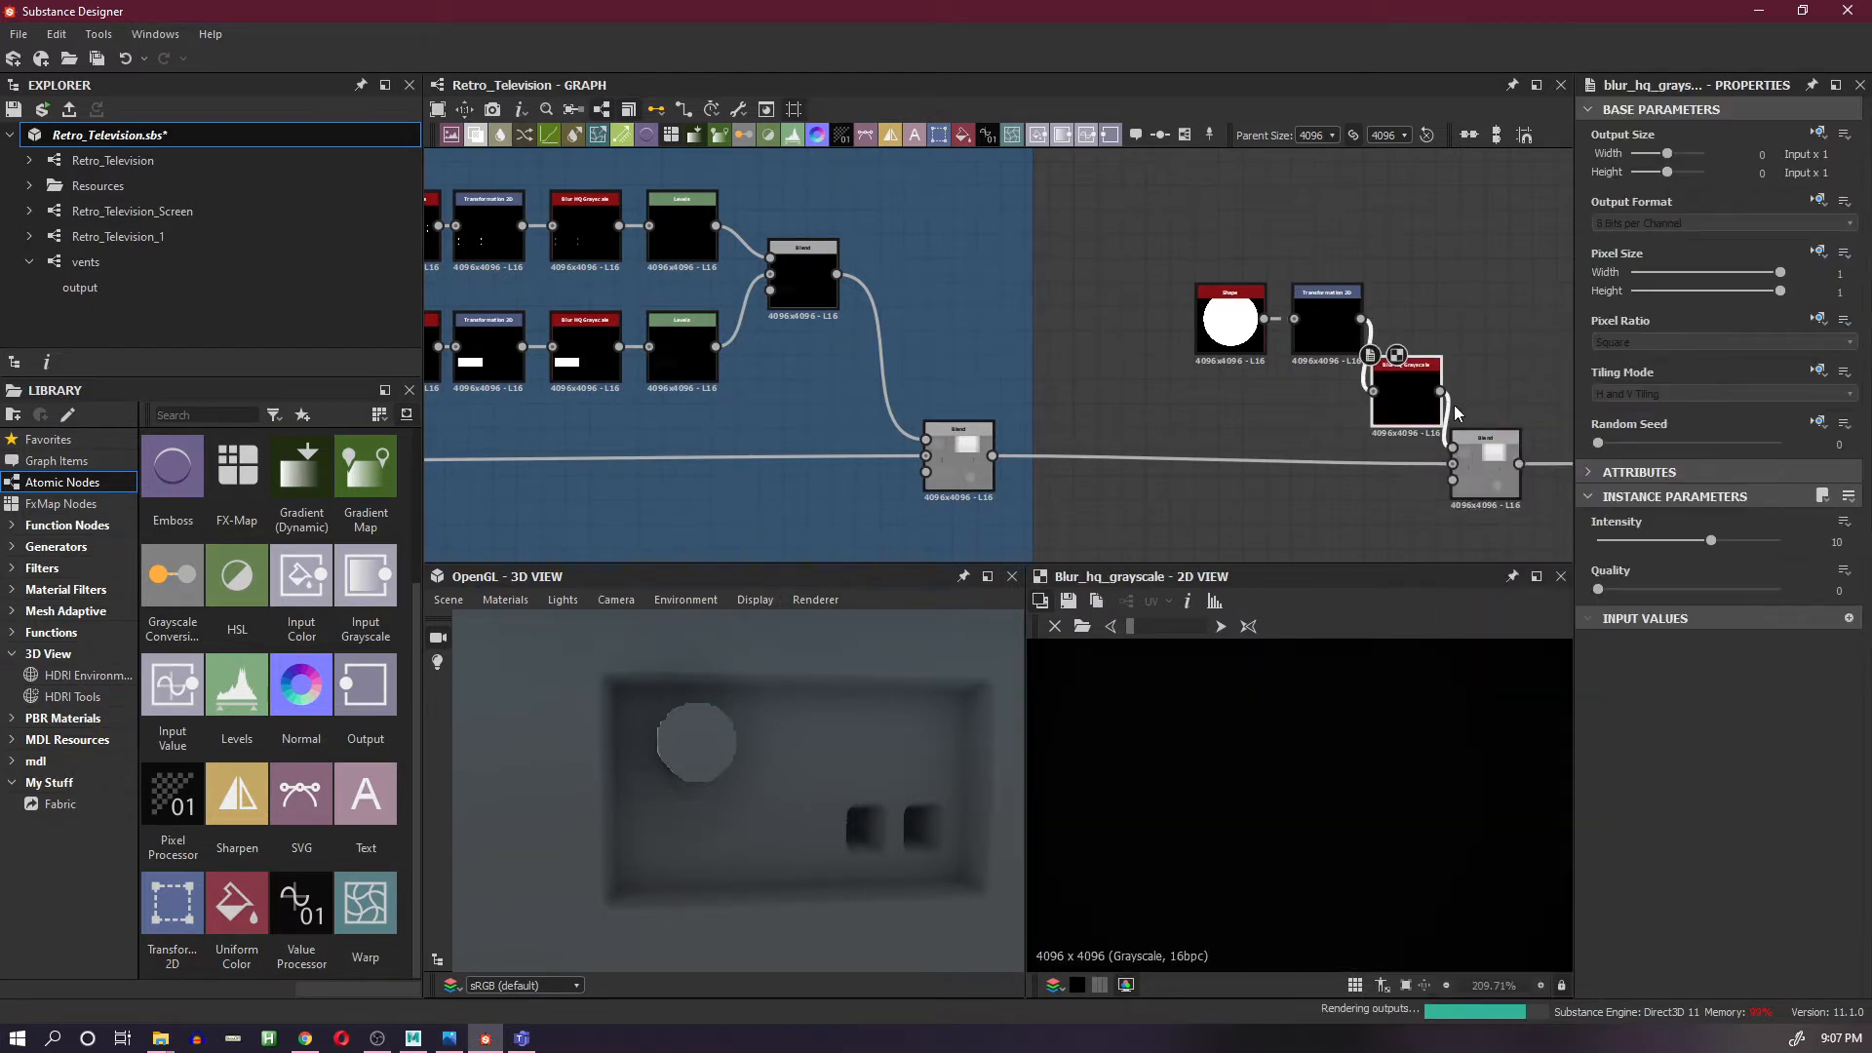
drag(1420, 413, 1362, 335)
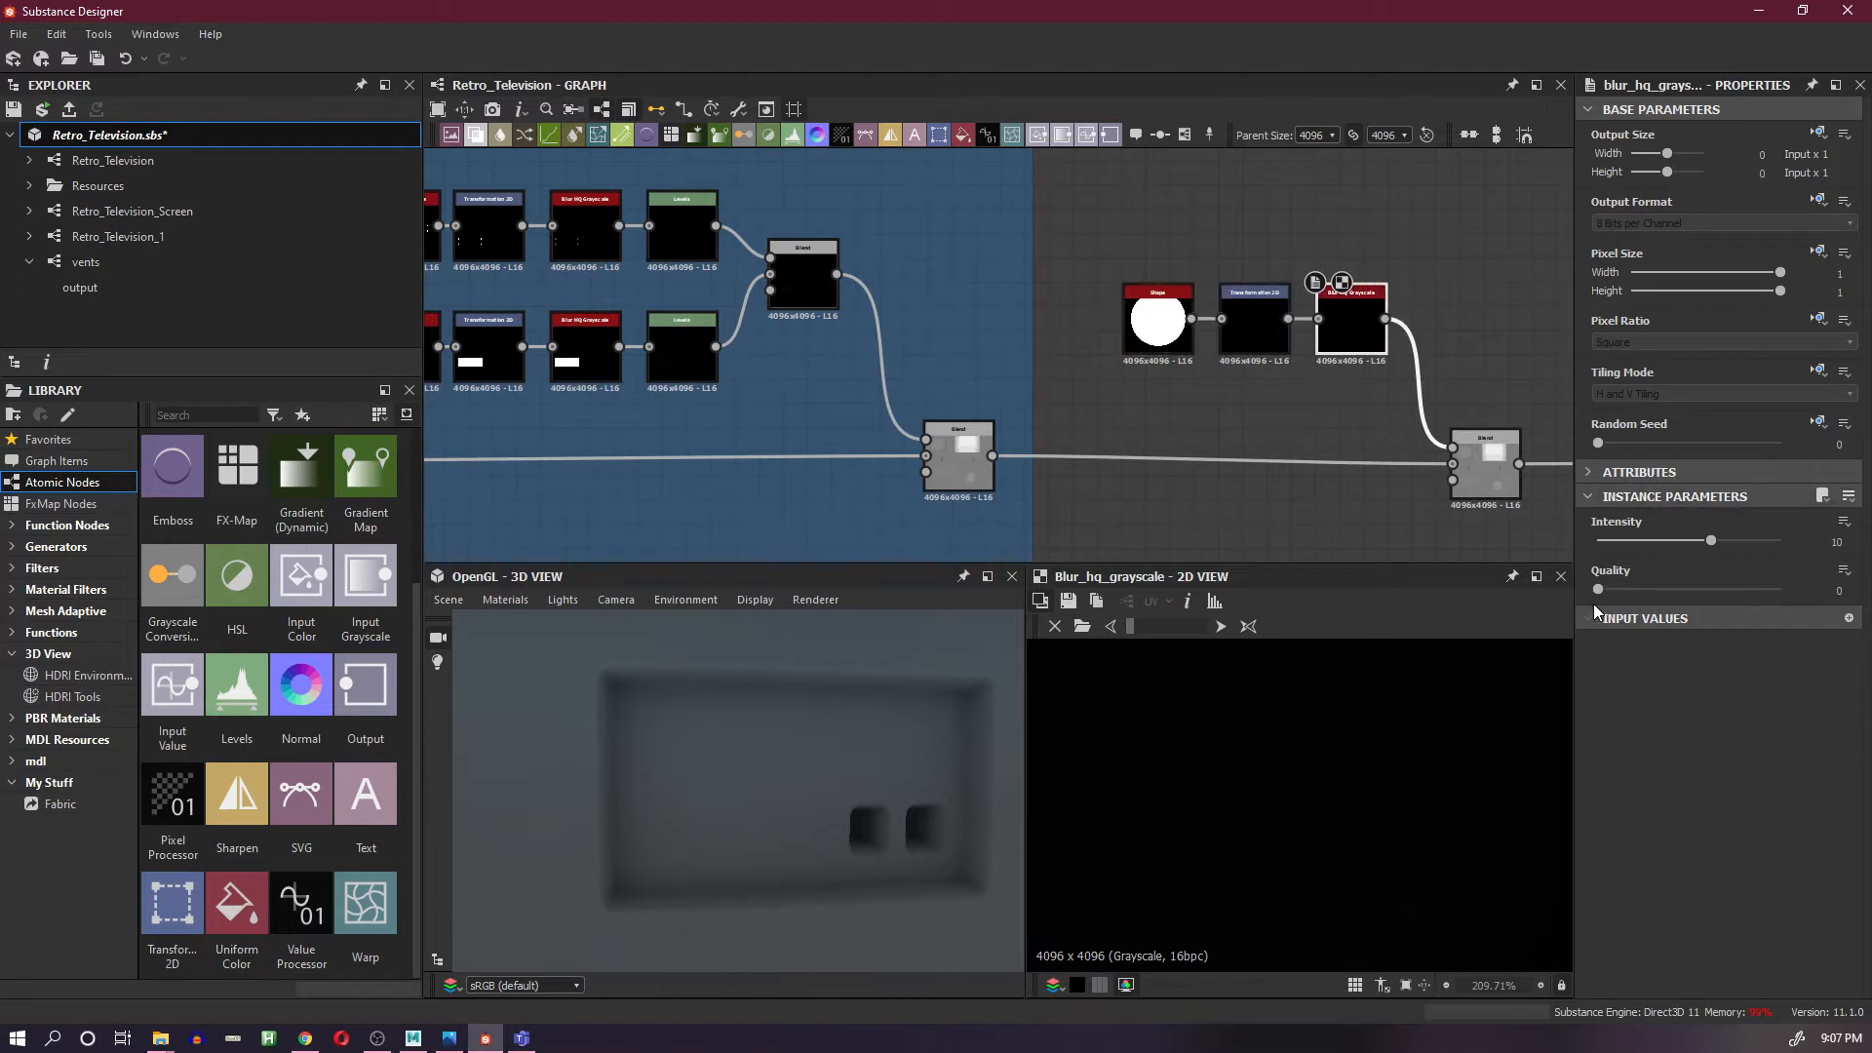
drag(1597, 589, 1608, 542)
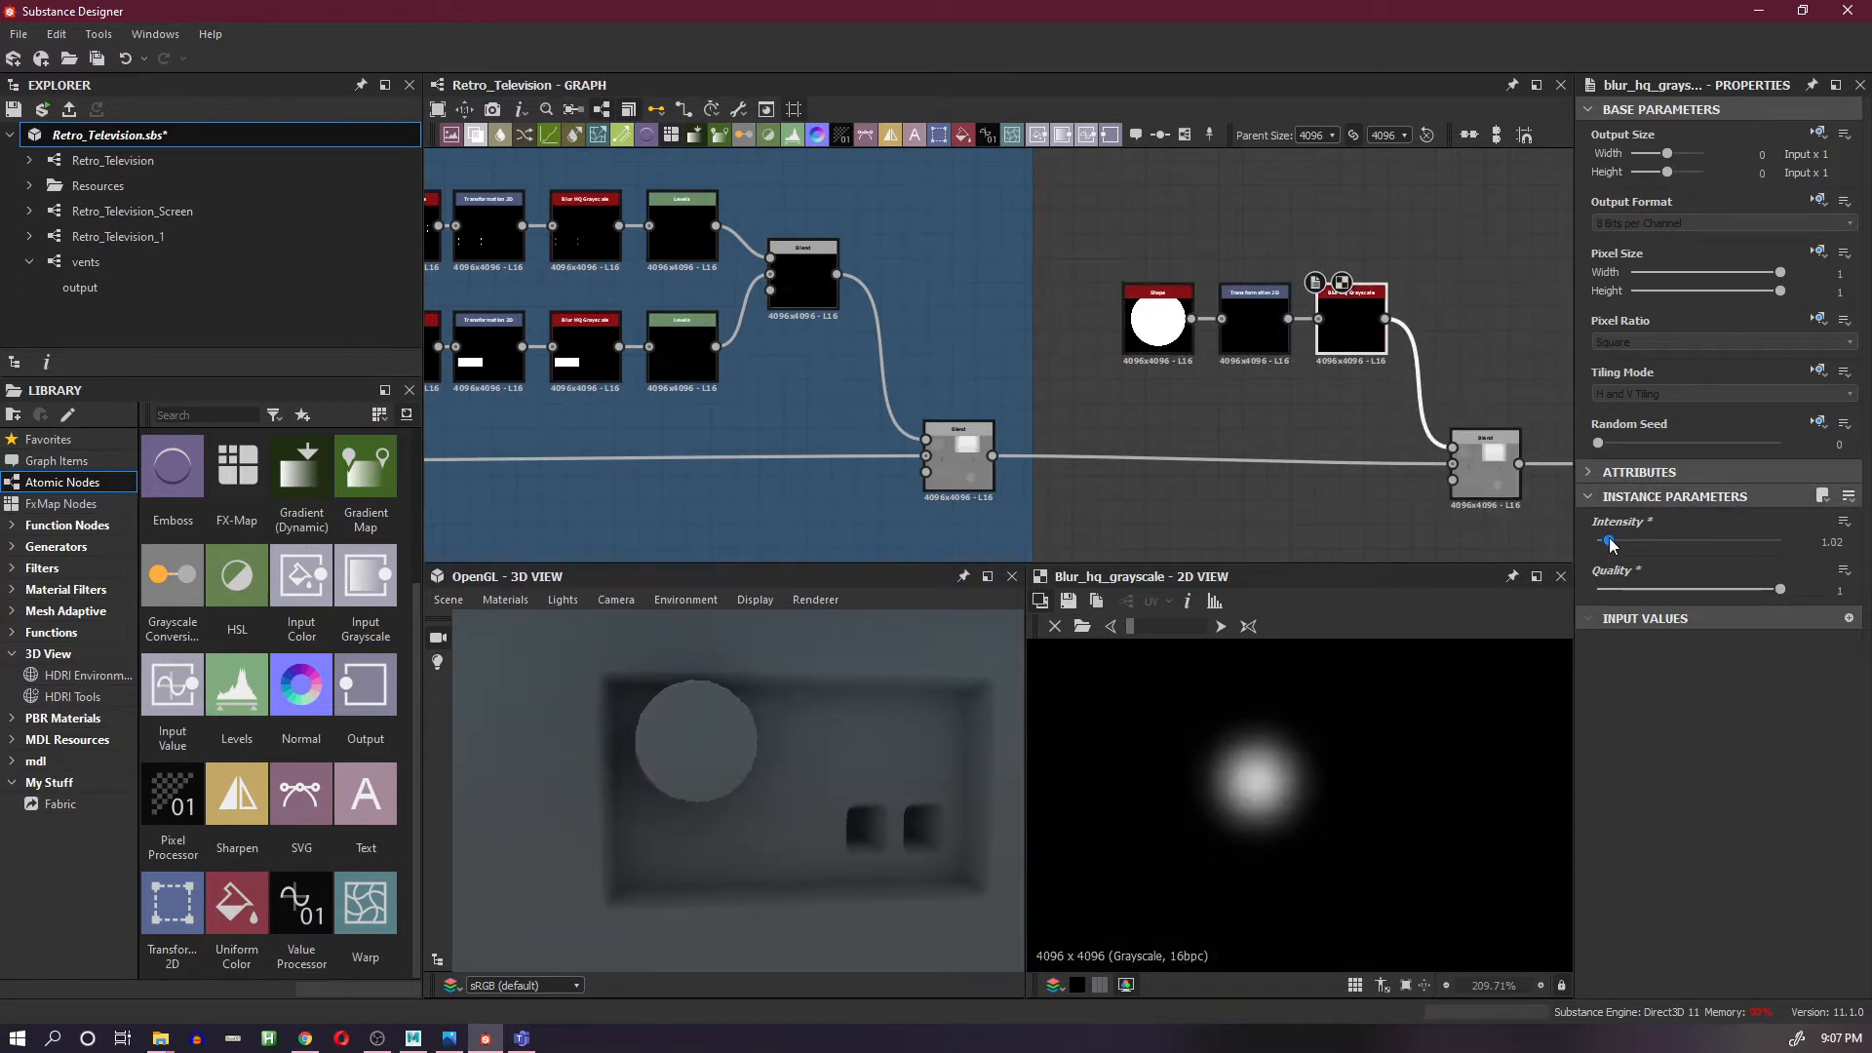
drag(1609, 542, 1620, 540)
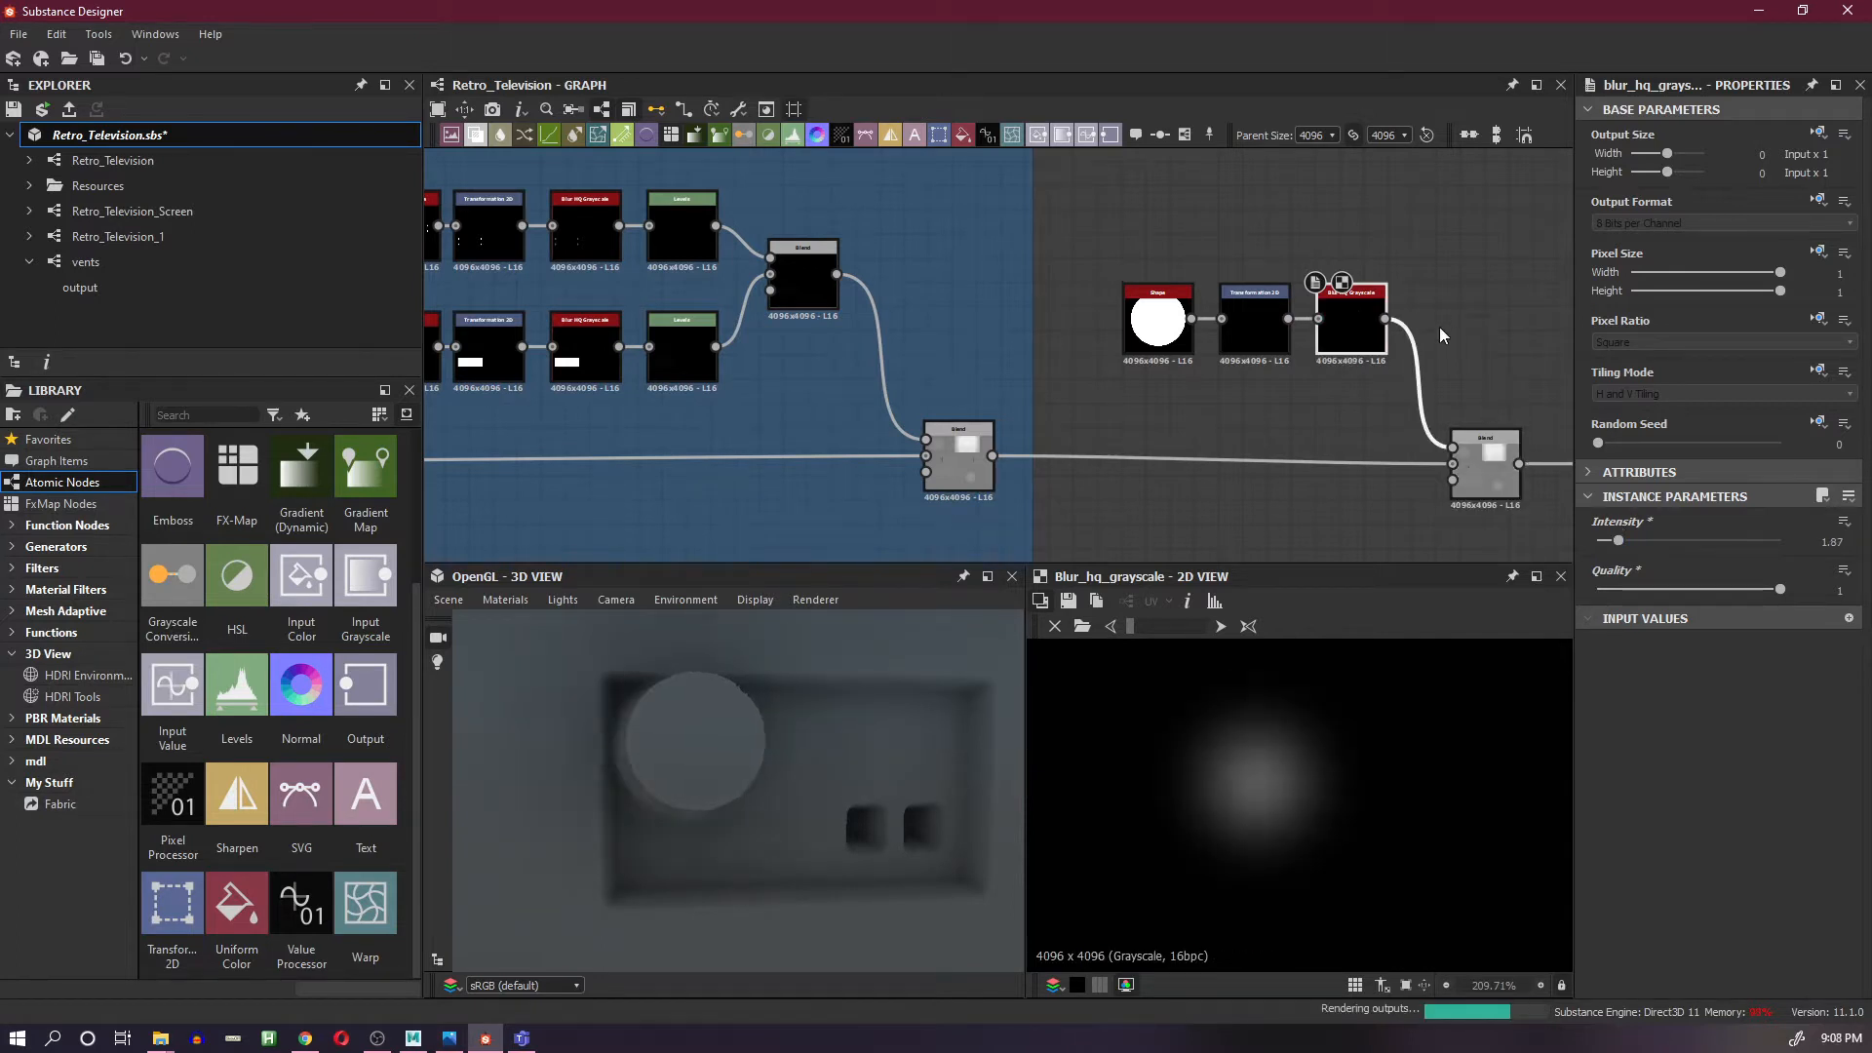
- Insert a Levels node between the Blur HQ Grayscale and Blend nodes, and move the Blend node farther along the graph
drag(1441, 317, 1418, 402)
key(space)
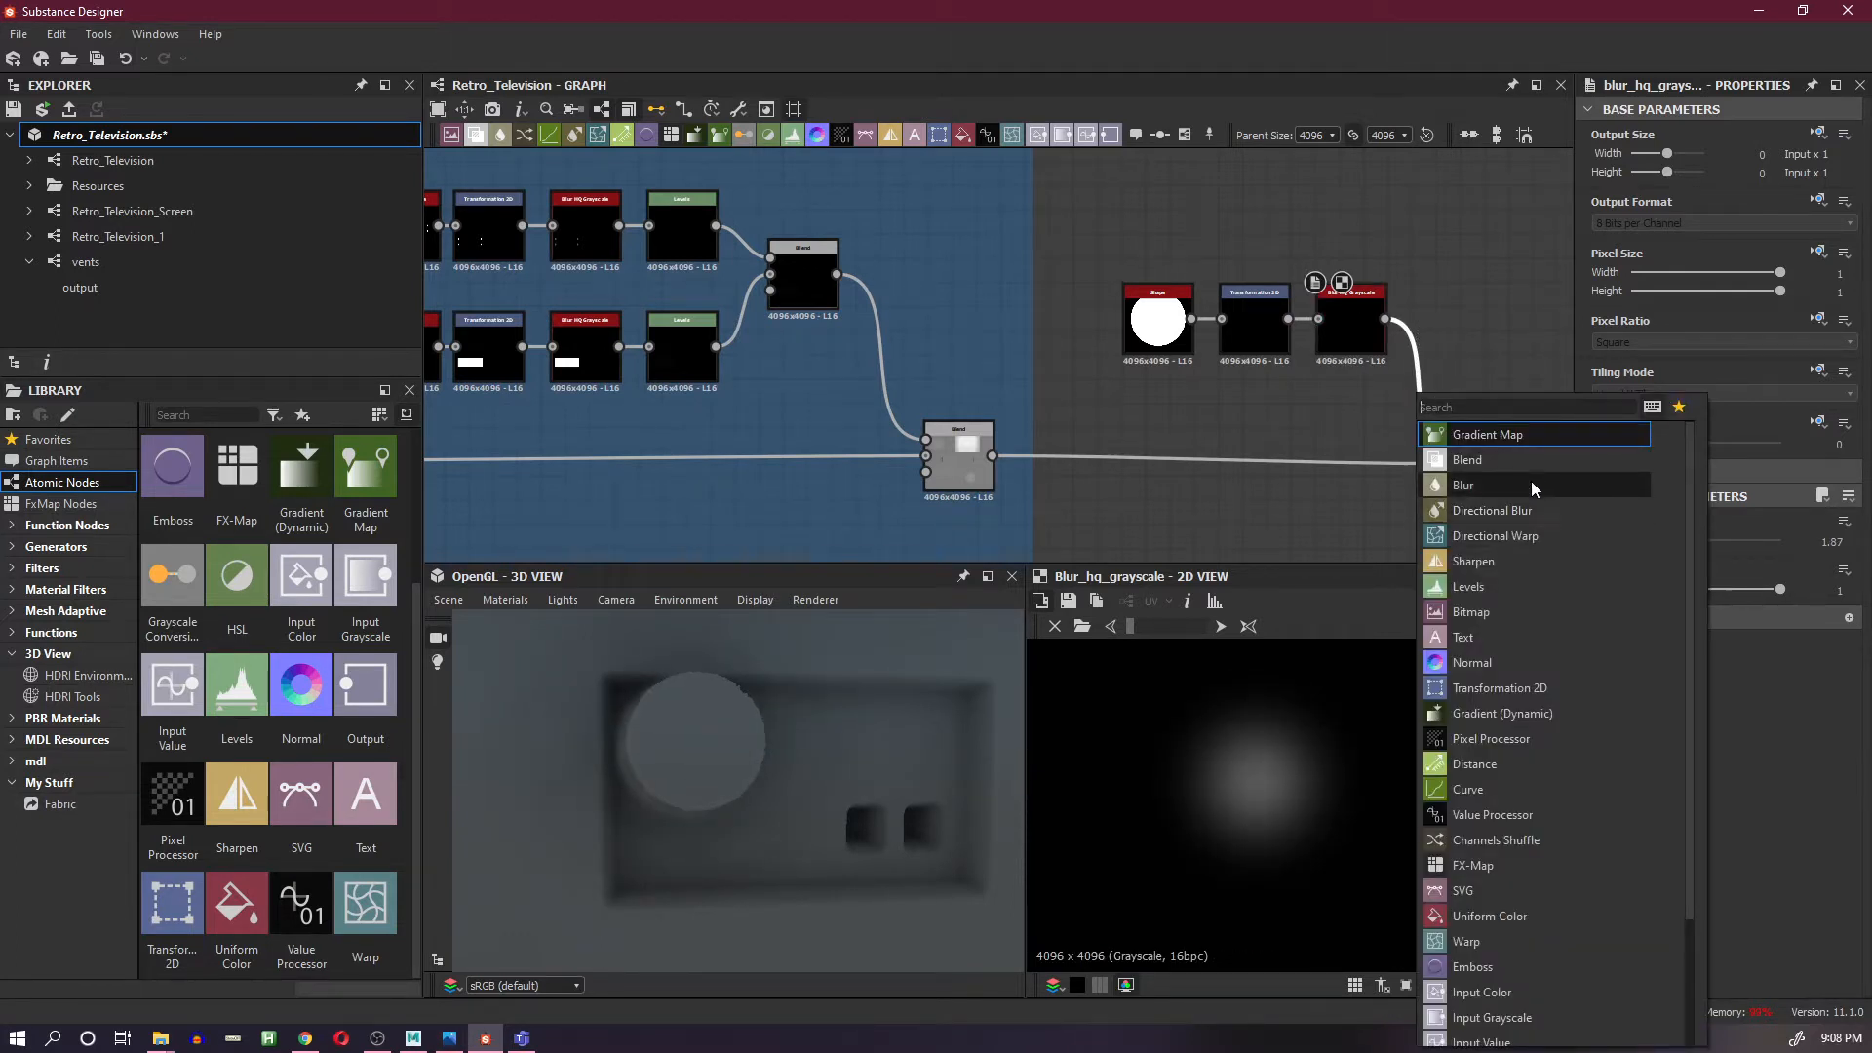
text(l)
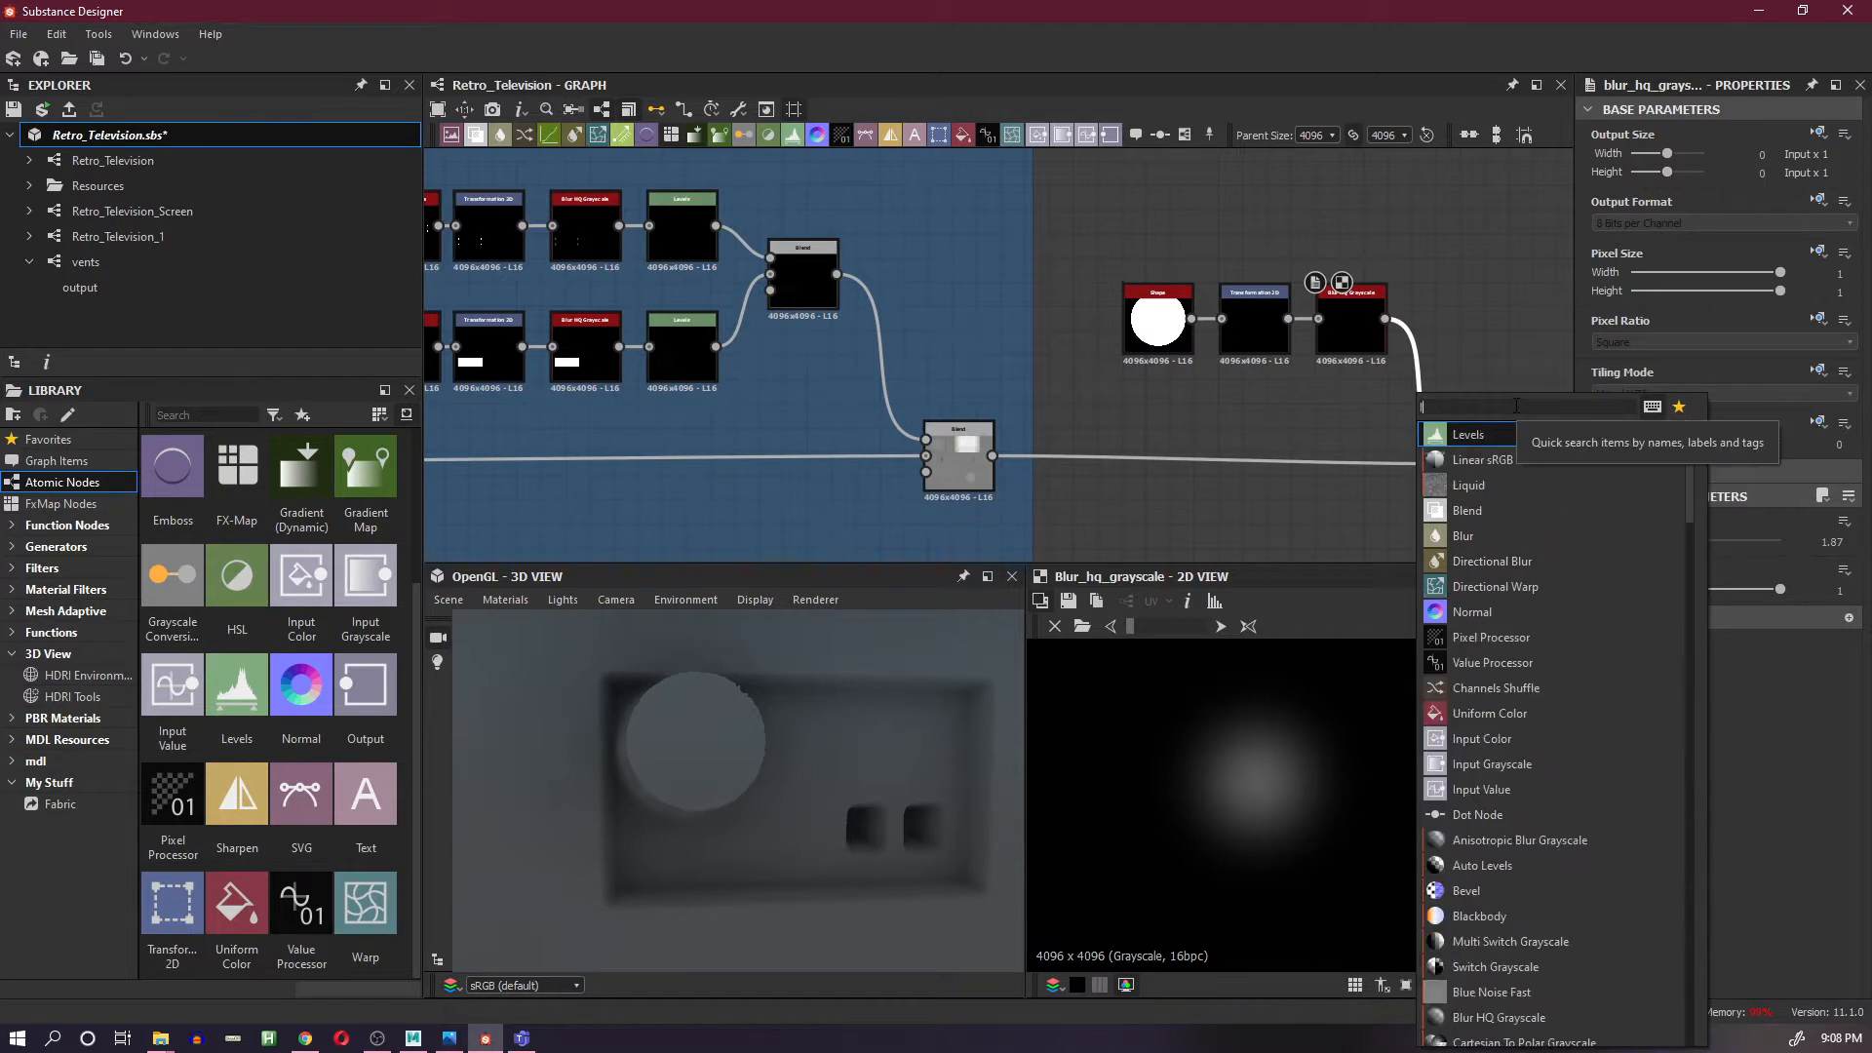
text(ev)
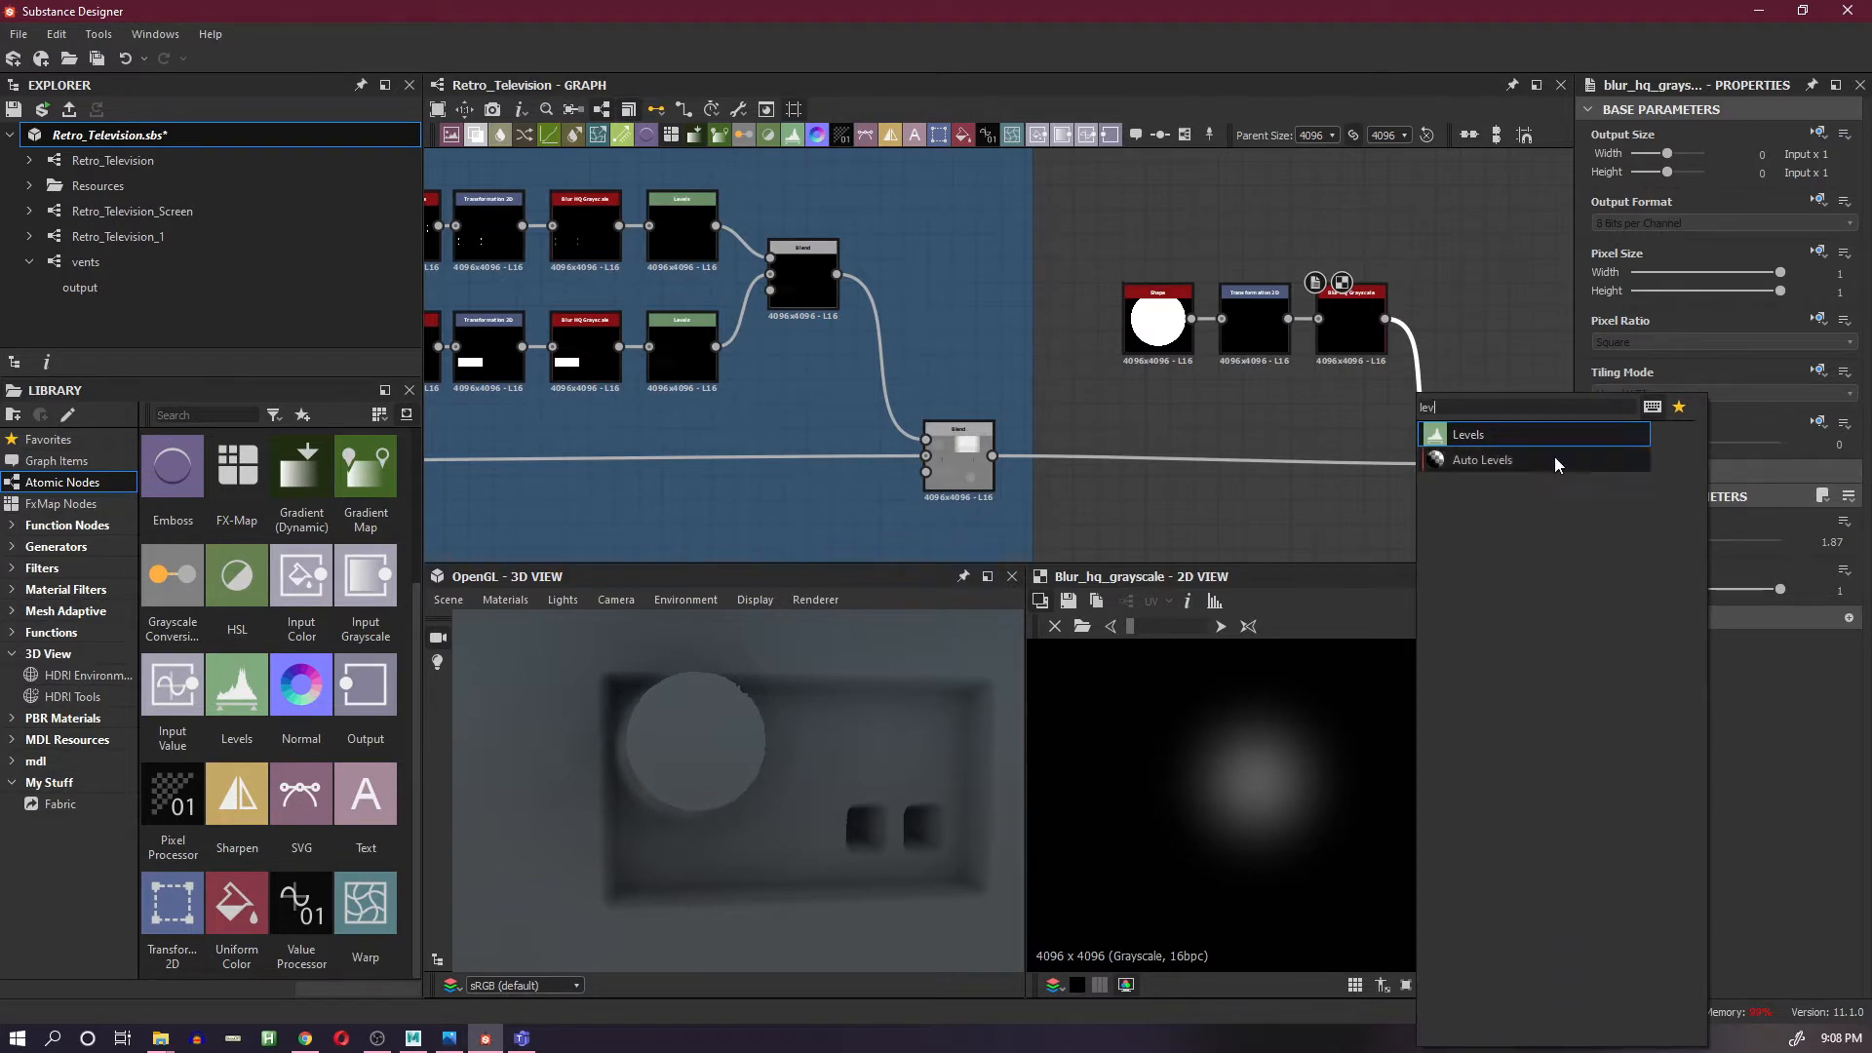
click(1495, 441)
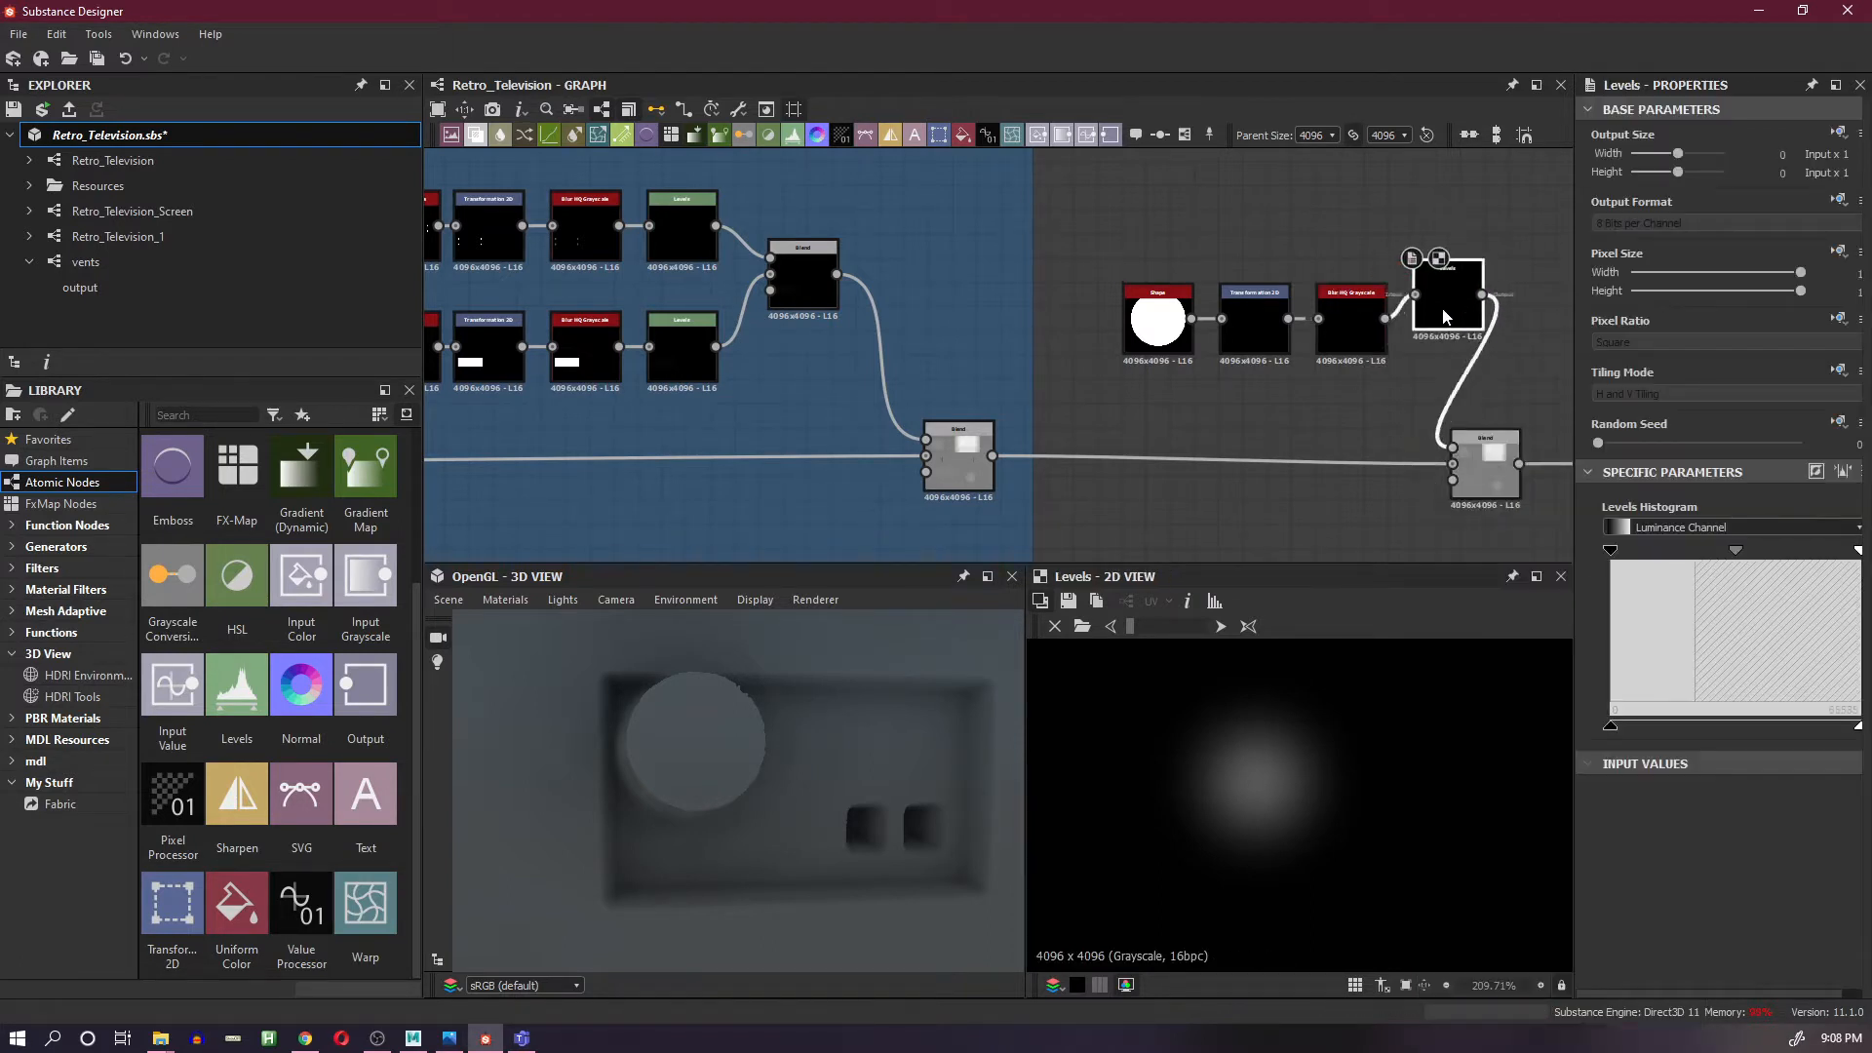
drag(1443, 316, 1439, 324)
scroll(1347, 433, down, 1)
middle_drag(1327, 423, 1100, 394)
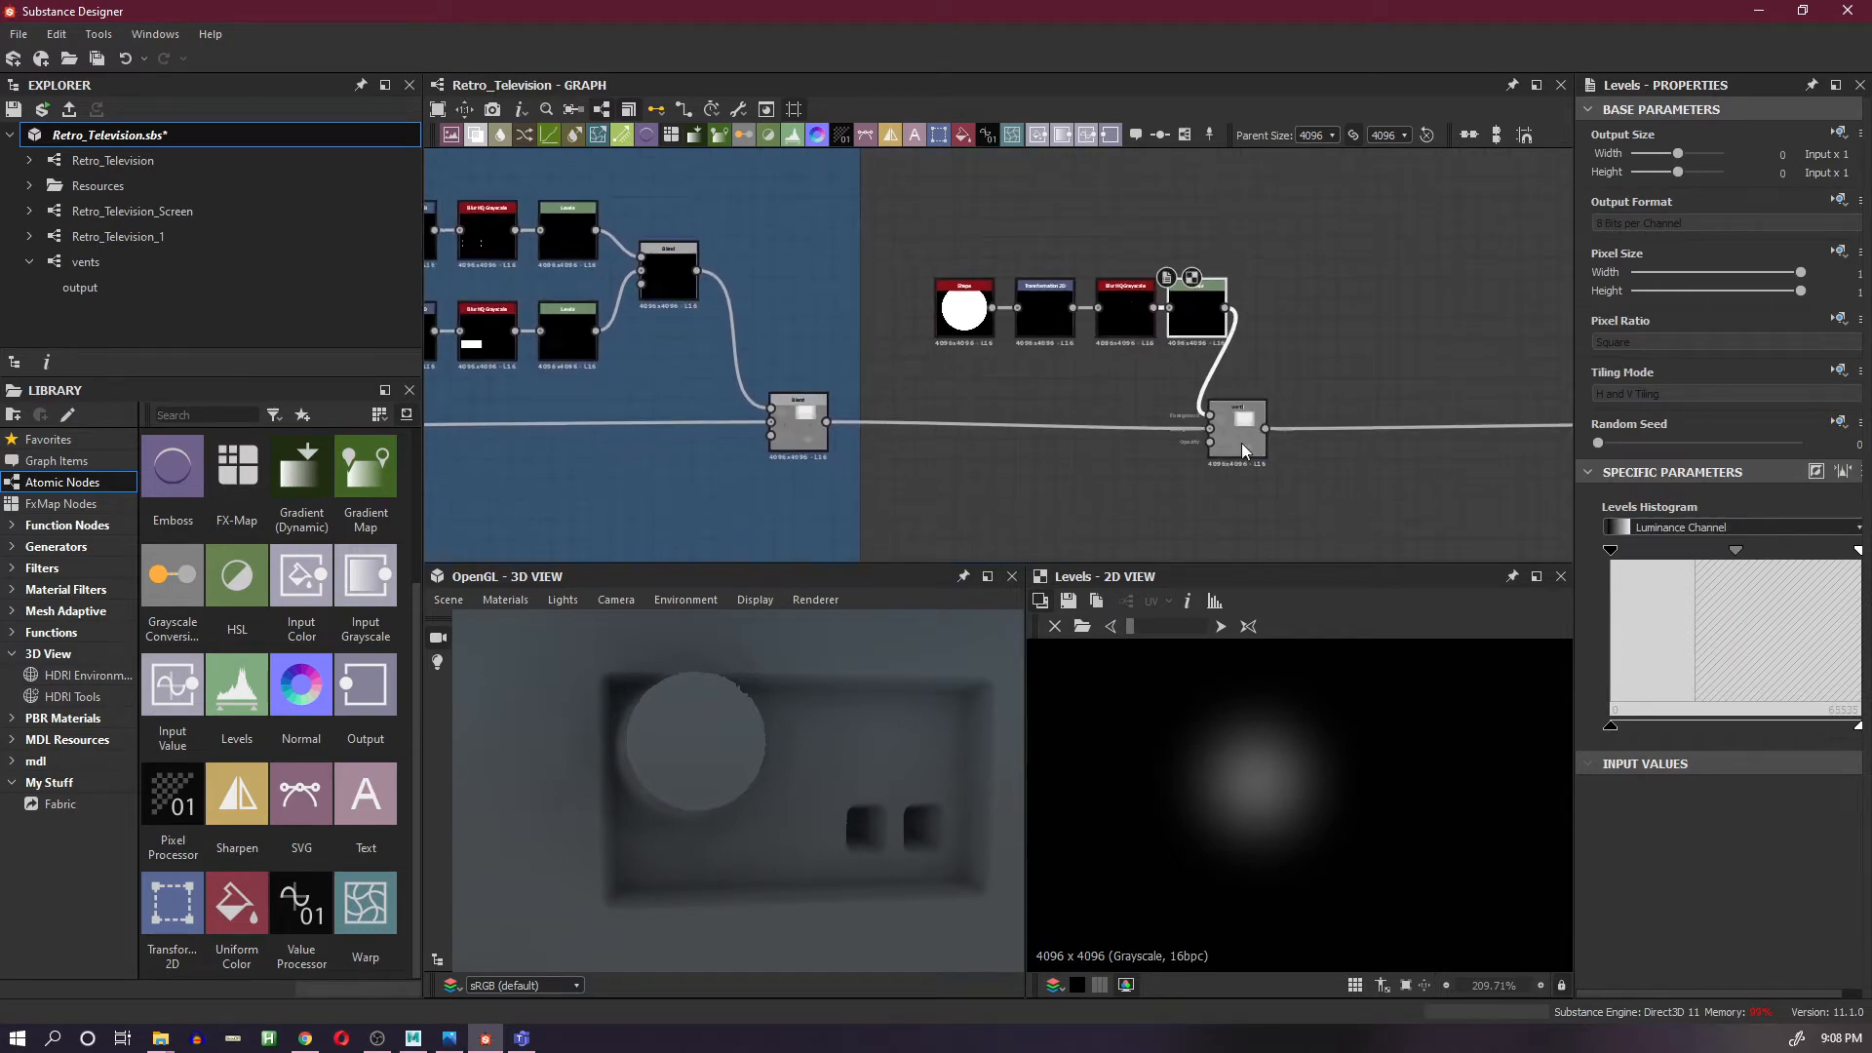
drag(1242, 443, 1396, 431)
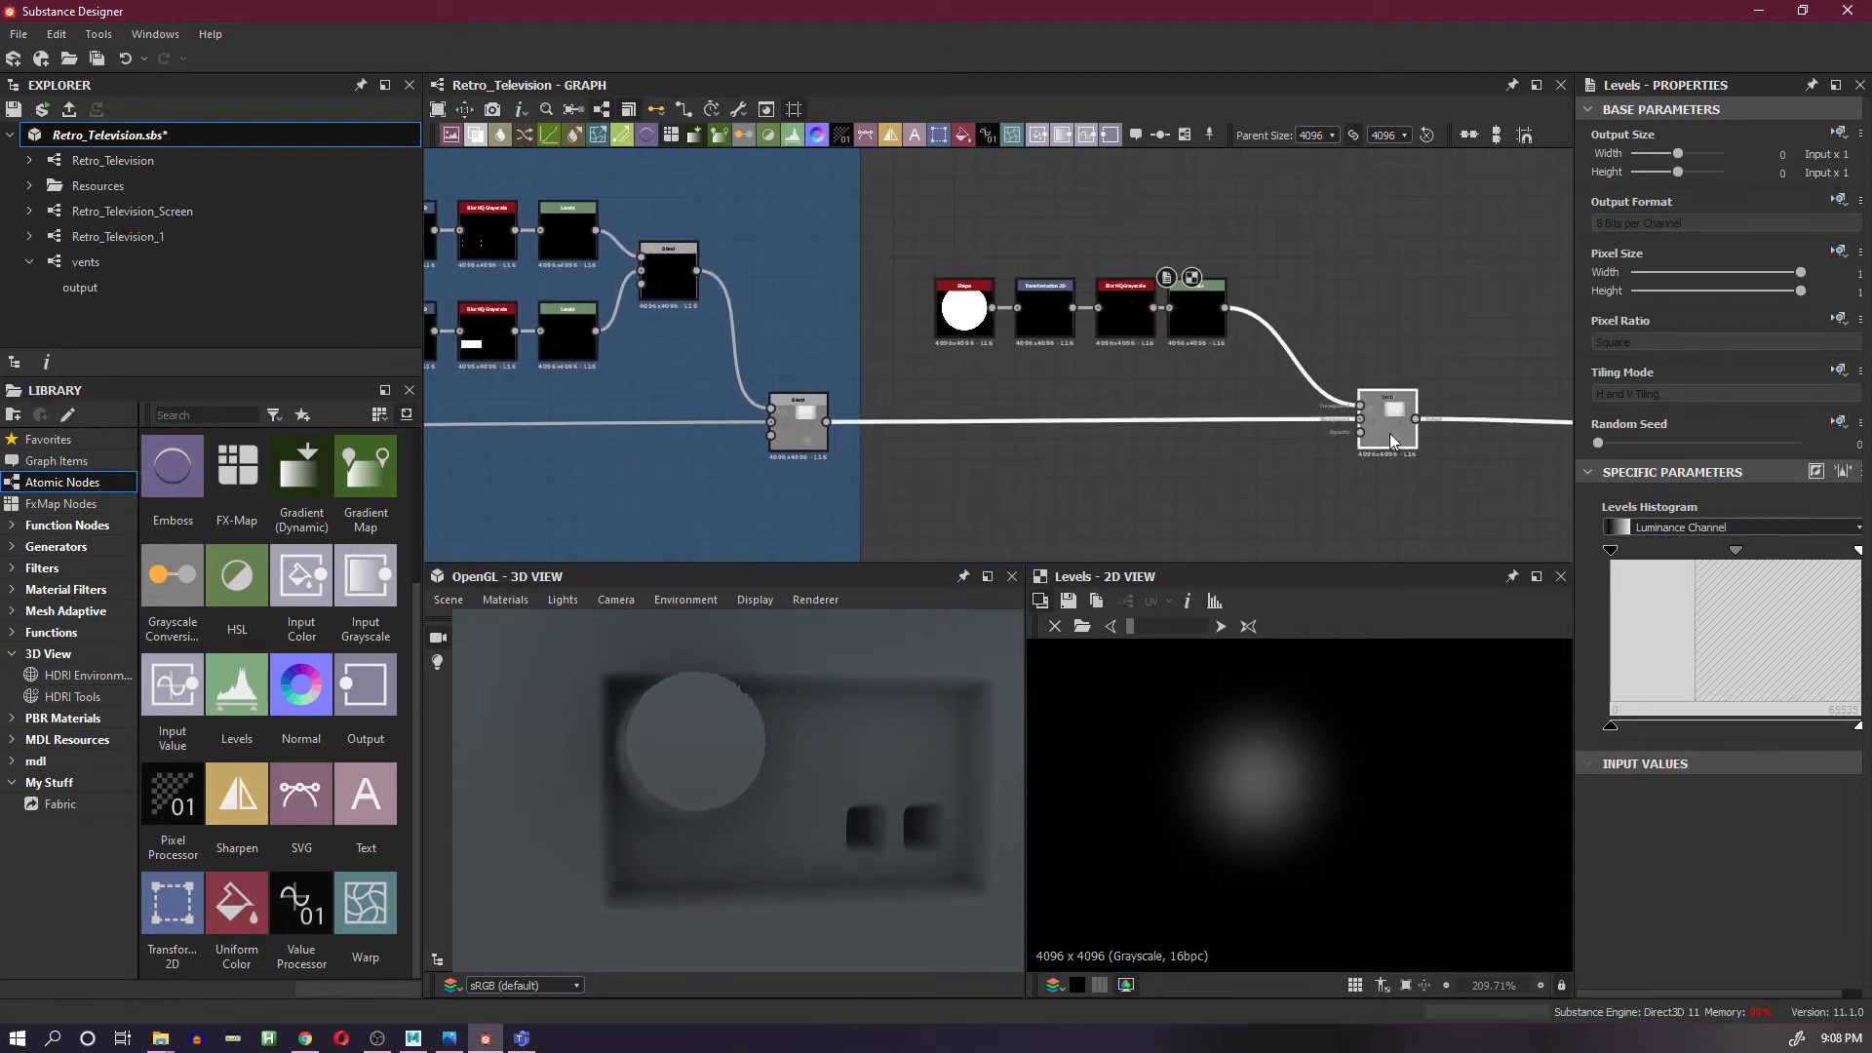
scroll(1159, 341, up, 2)
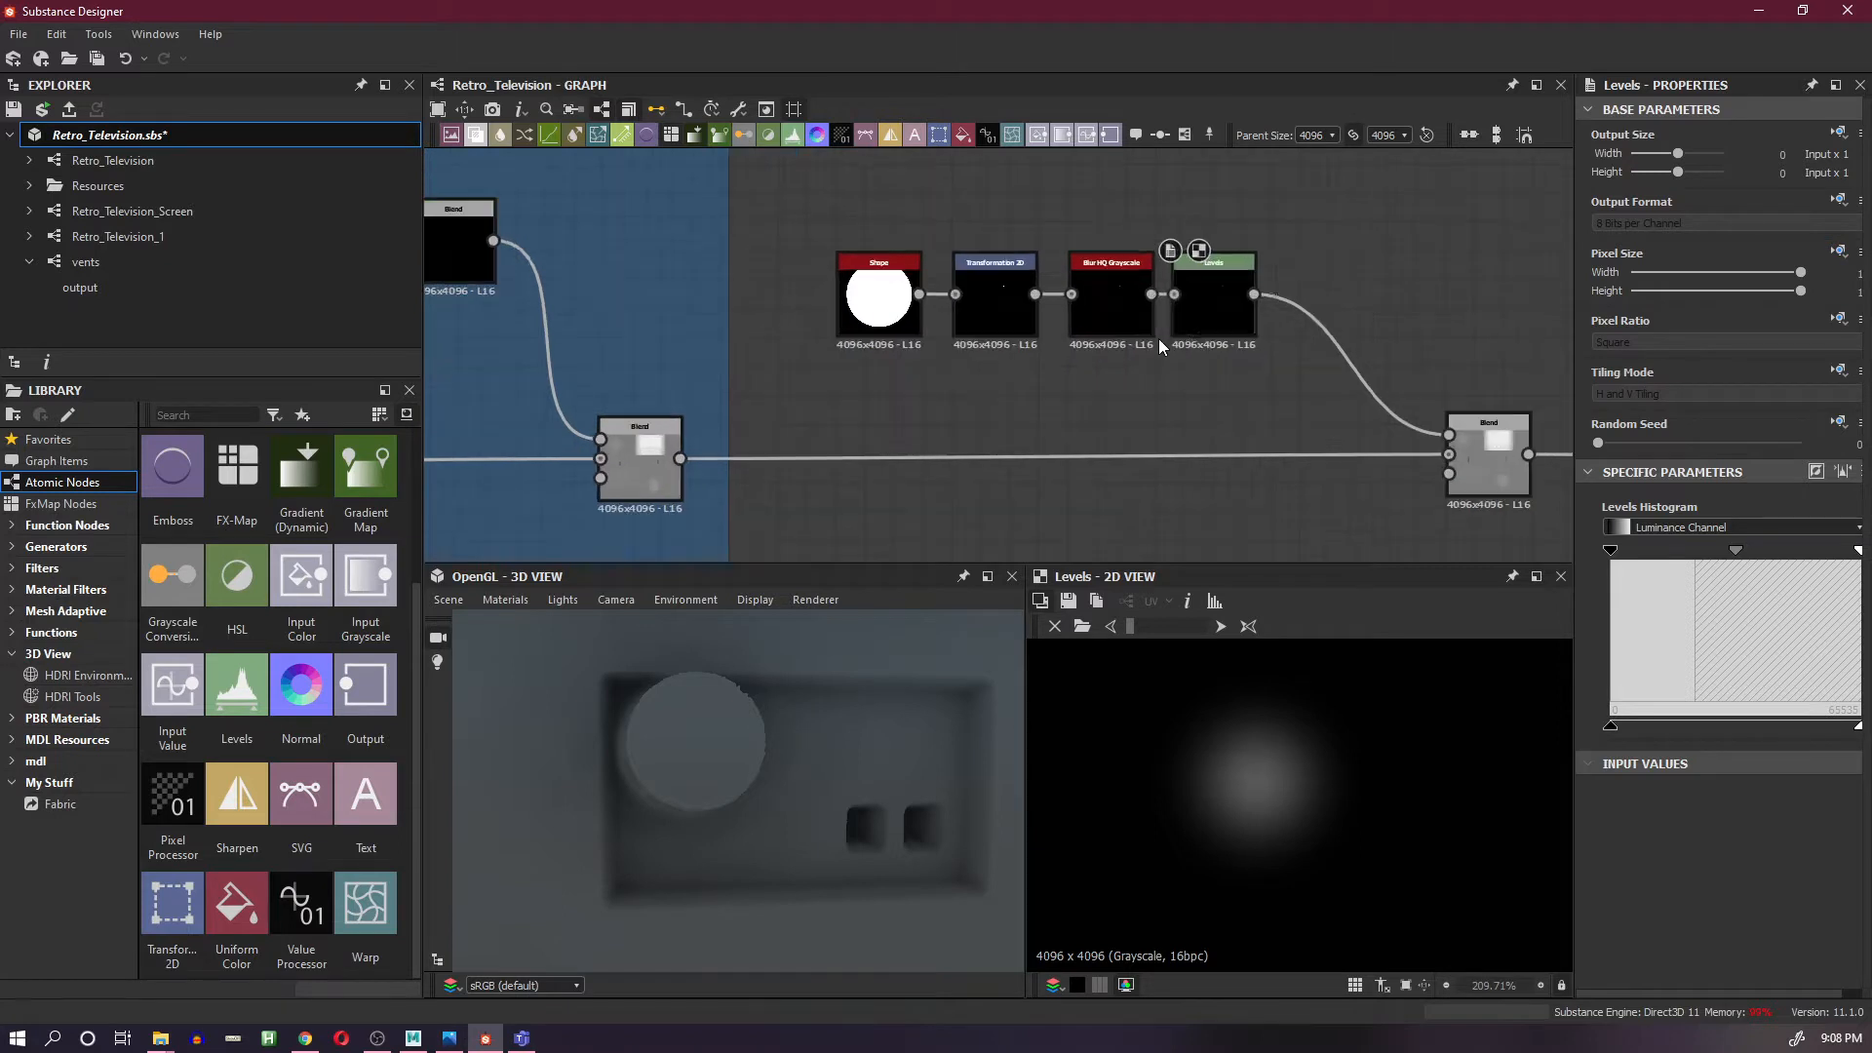
- Lower the output white level of the new Levels node and set the Blend node's blending mode to Subtract
click(1195, 310)
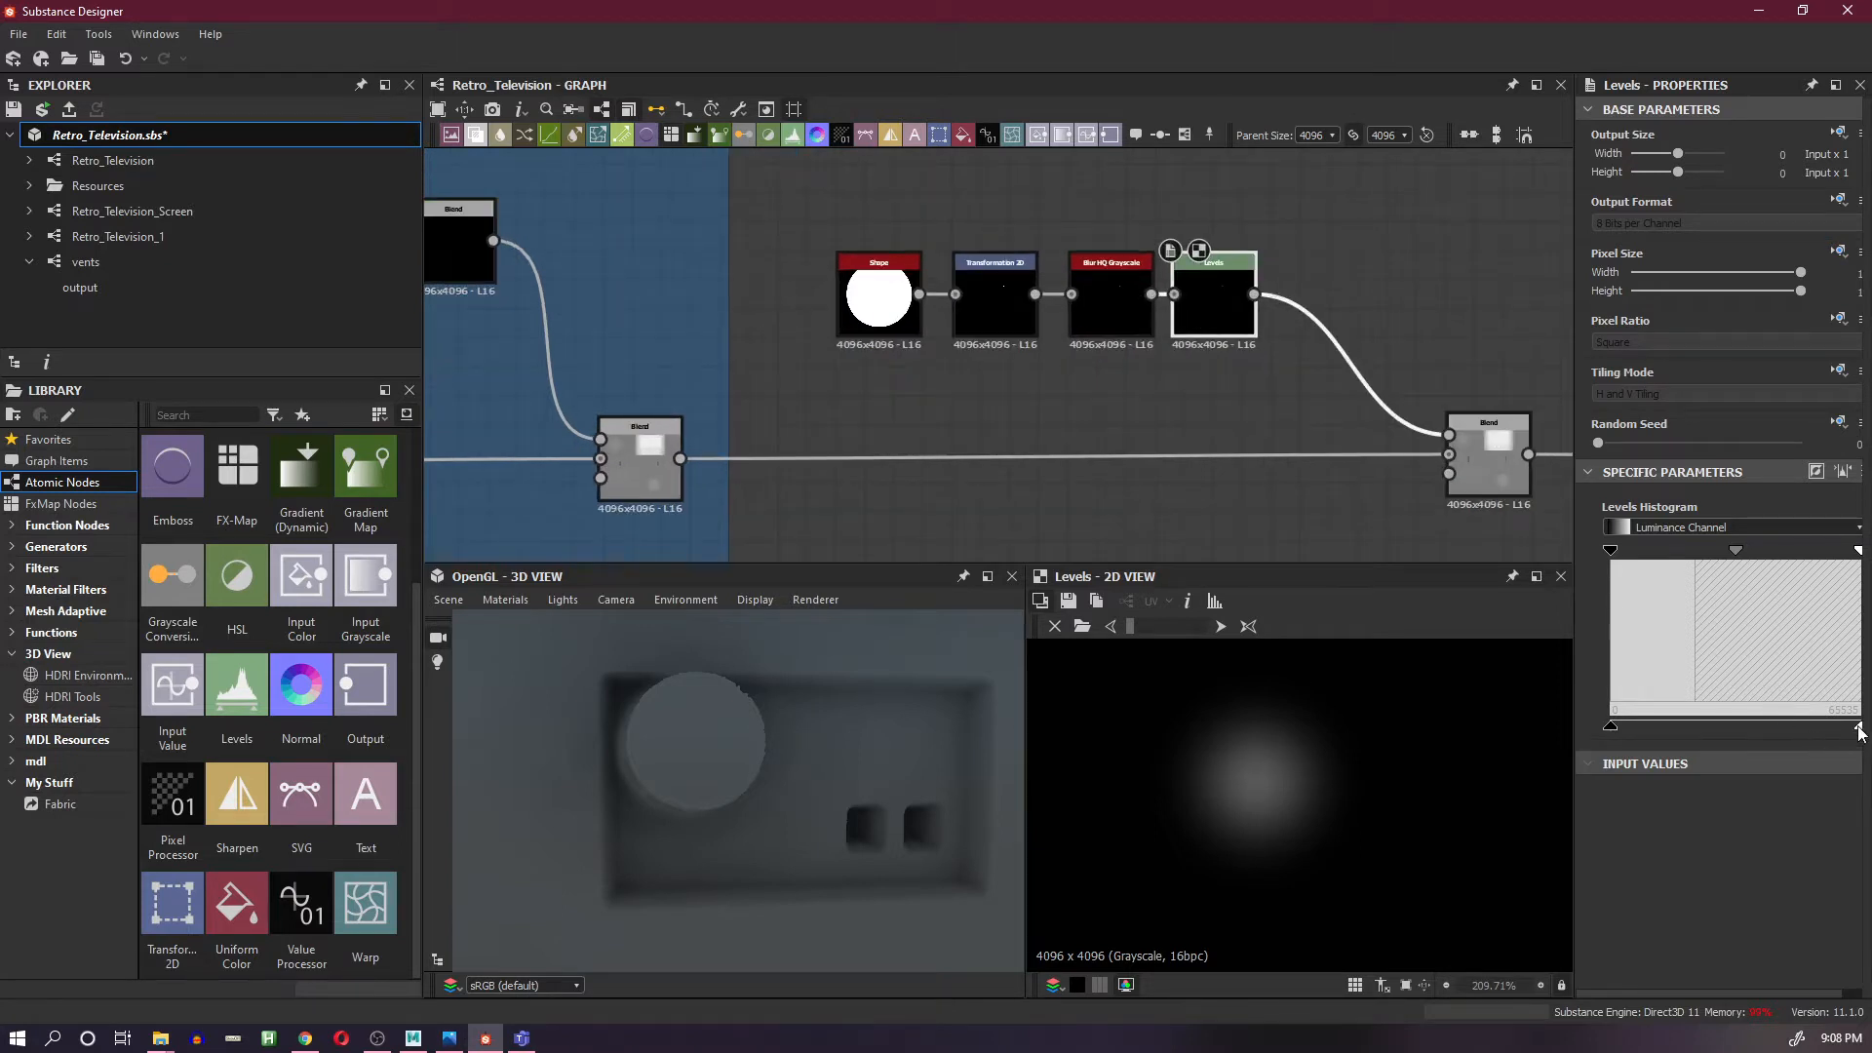
drag(1860, 730, 1789, 728)
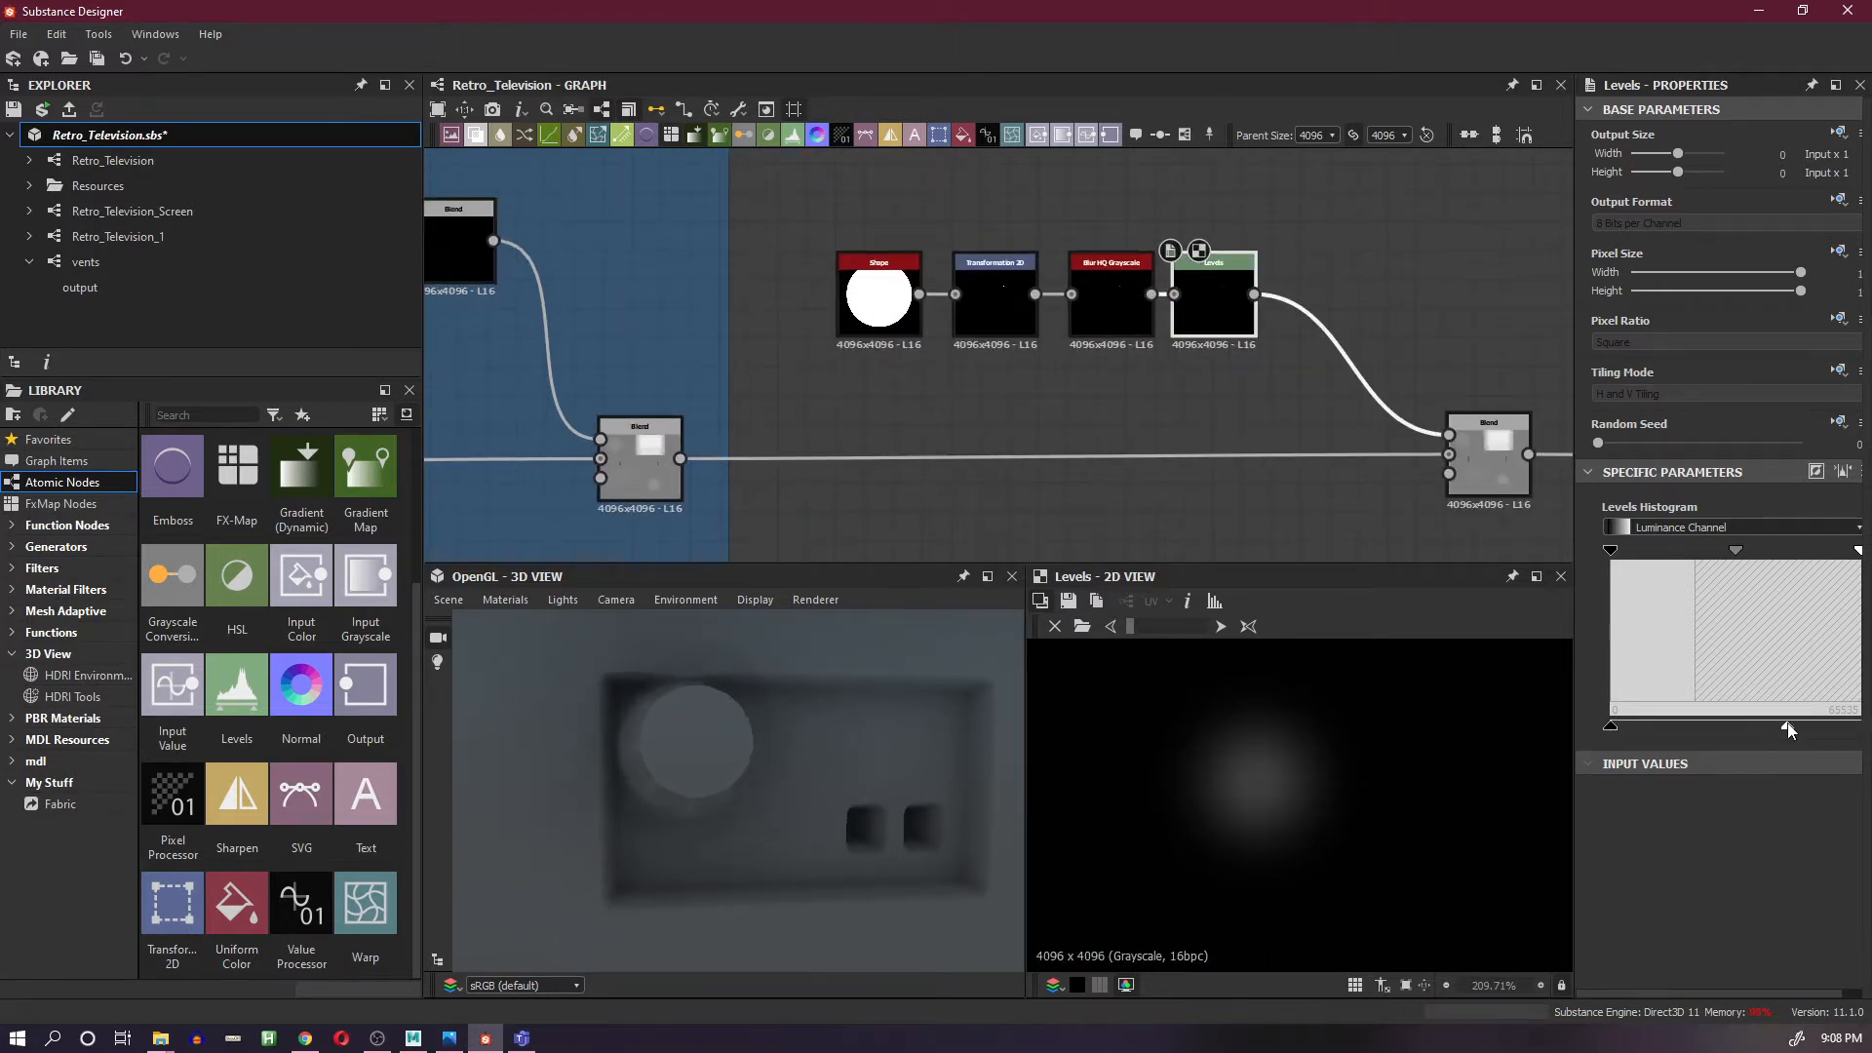
click(1500, 482)
click(1673, 566)
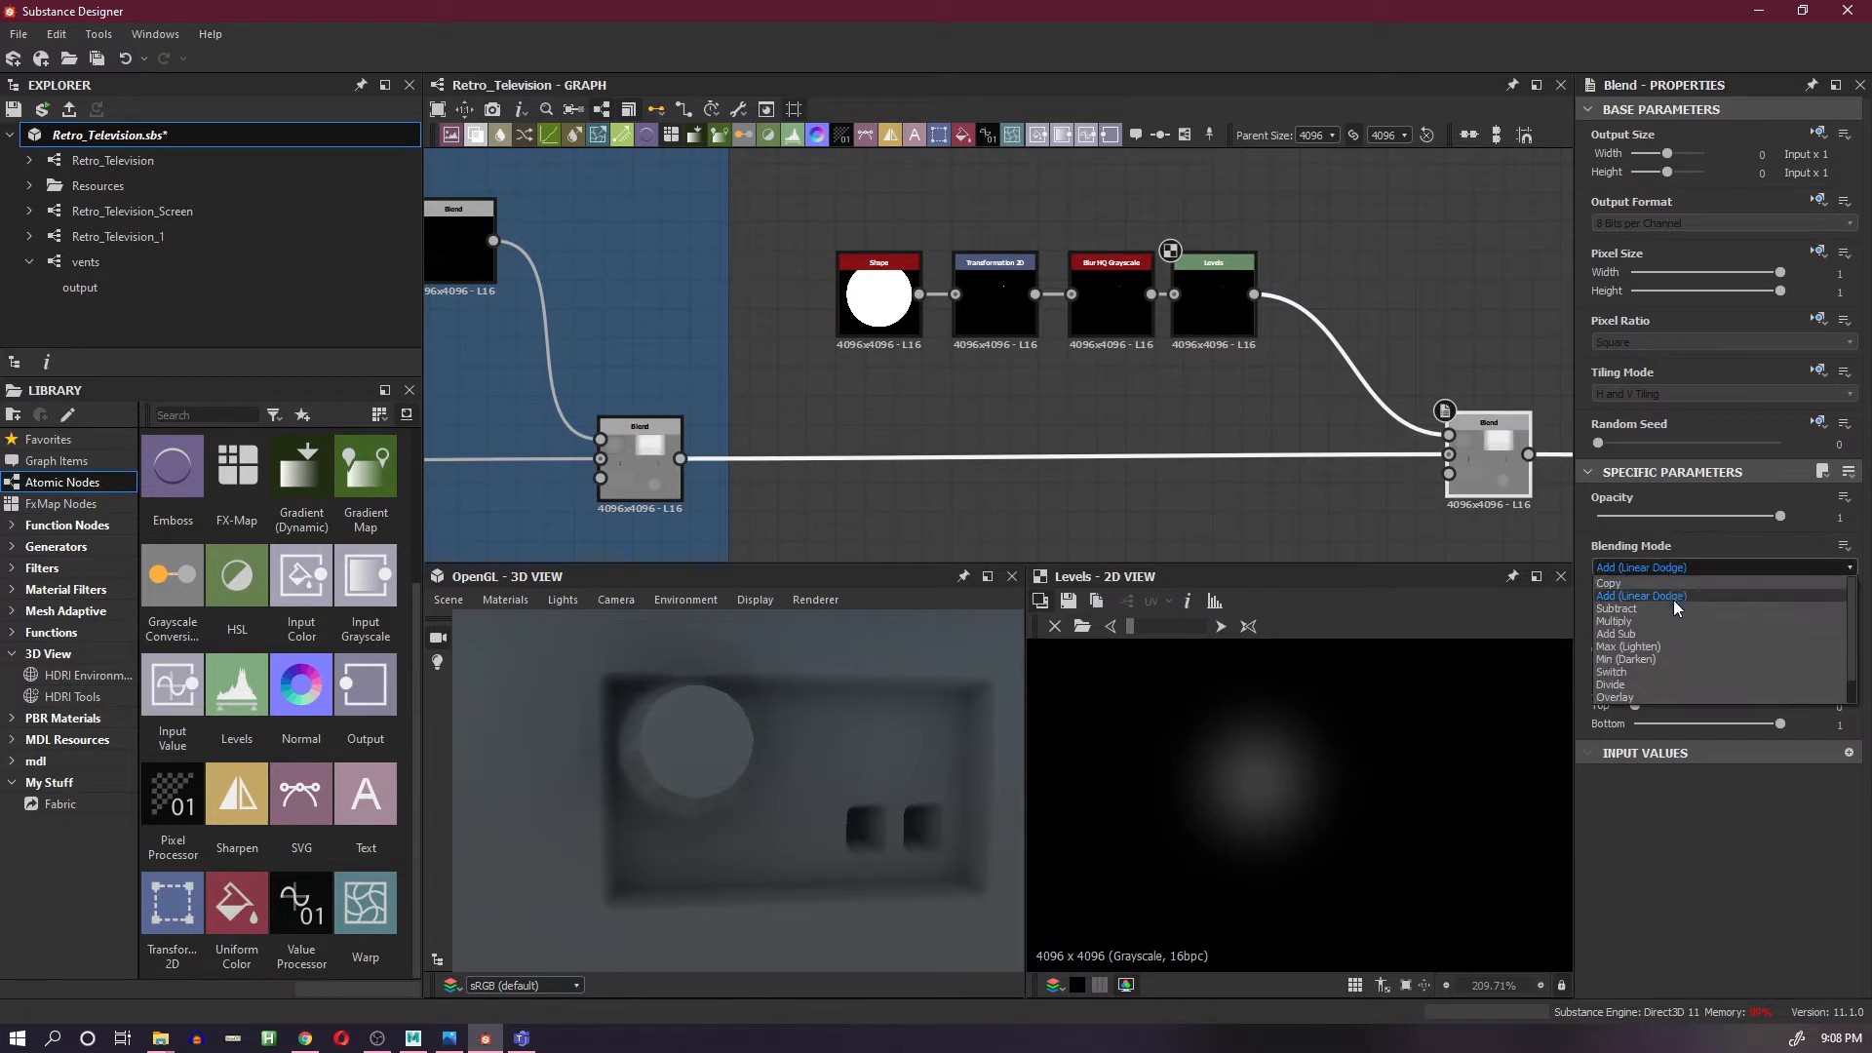
click(1671, 604)
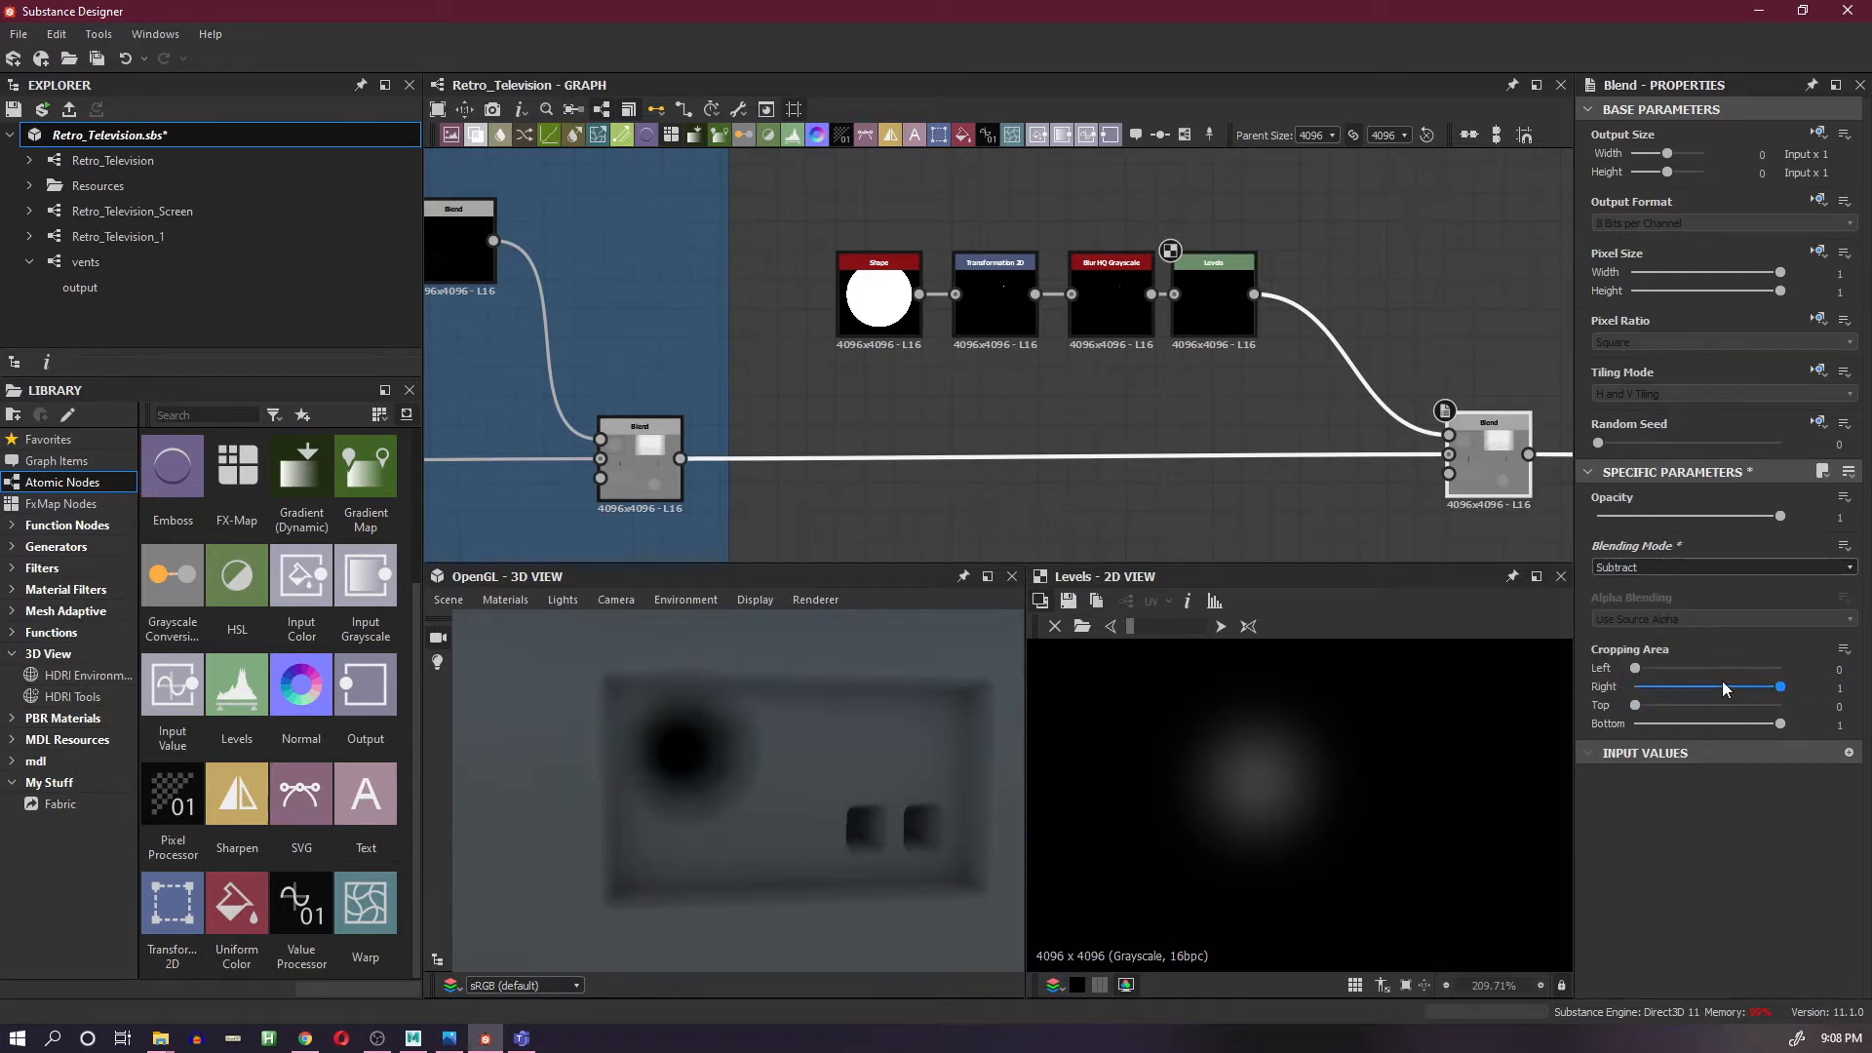
- Narrow the Levels node's input range to sharpen the disc's edge, reduce its output white level strongly, and inspect the hole on the 3D model
click(1220, 329)
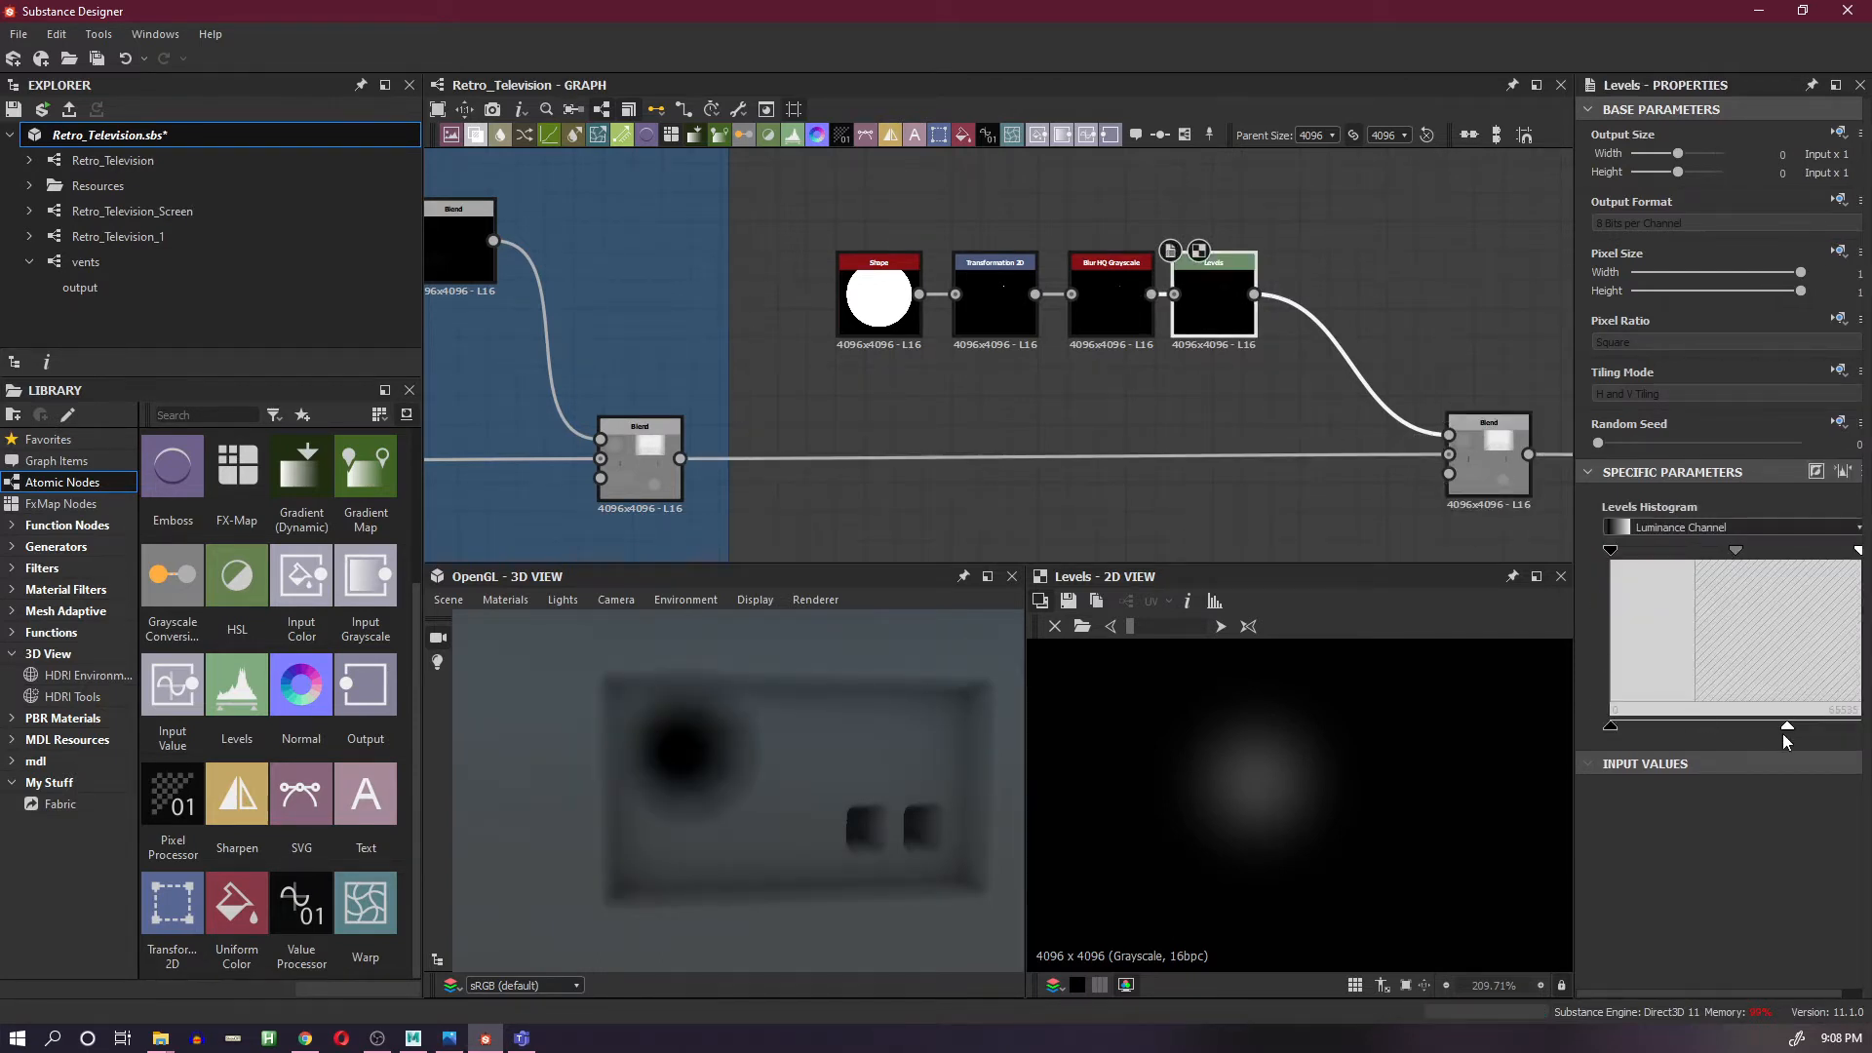
drag(1858, 551, 1660, 552)
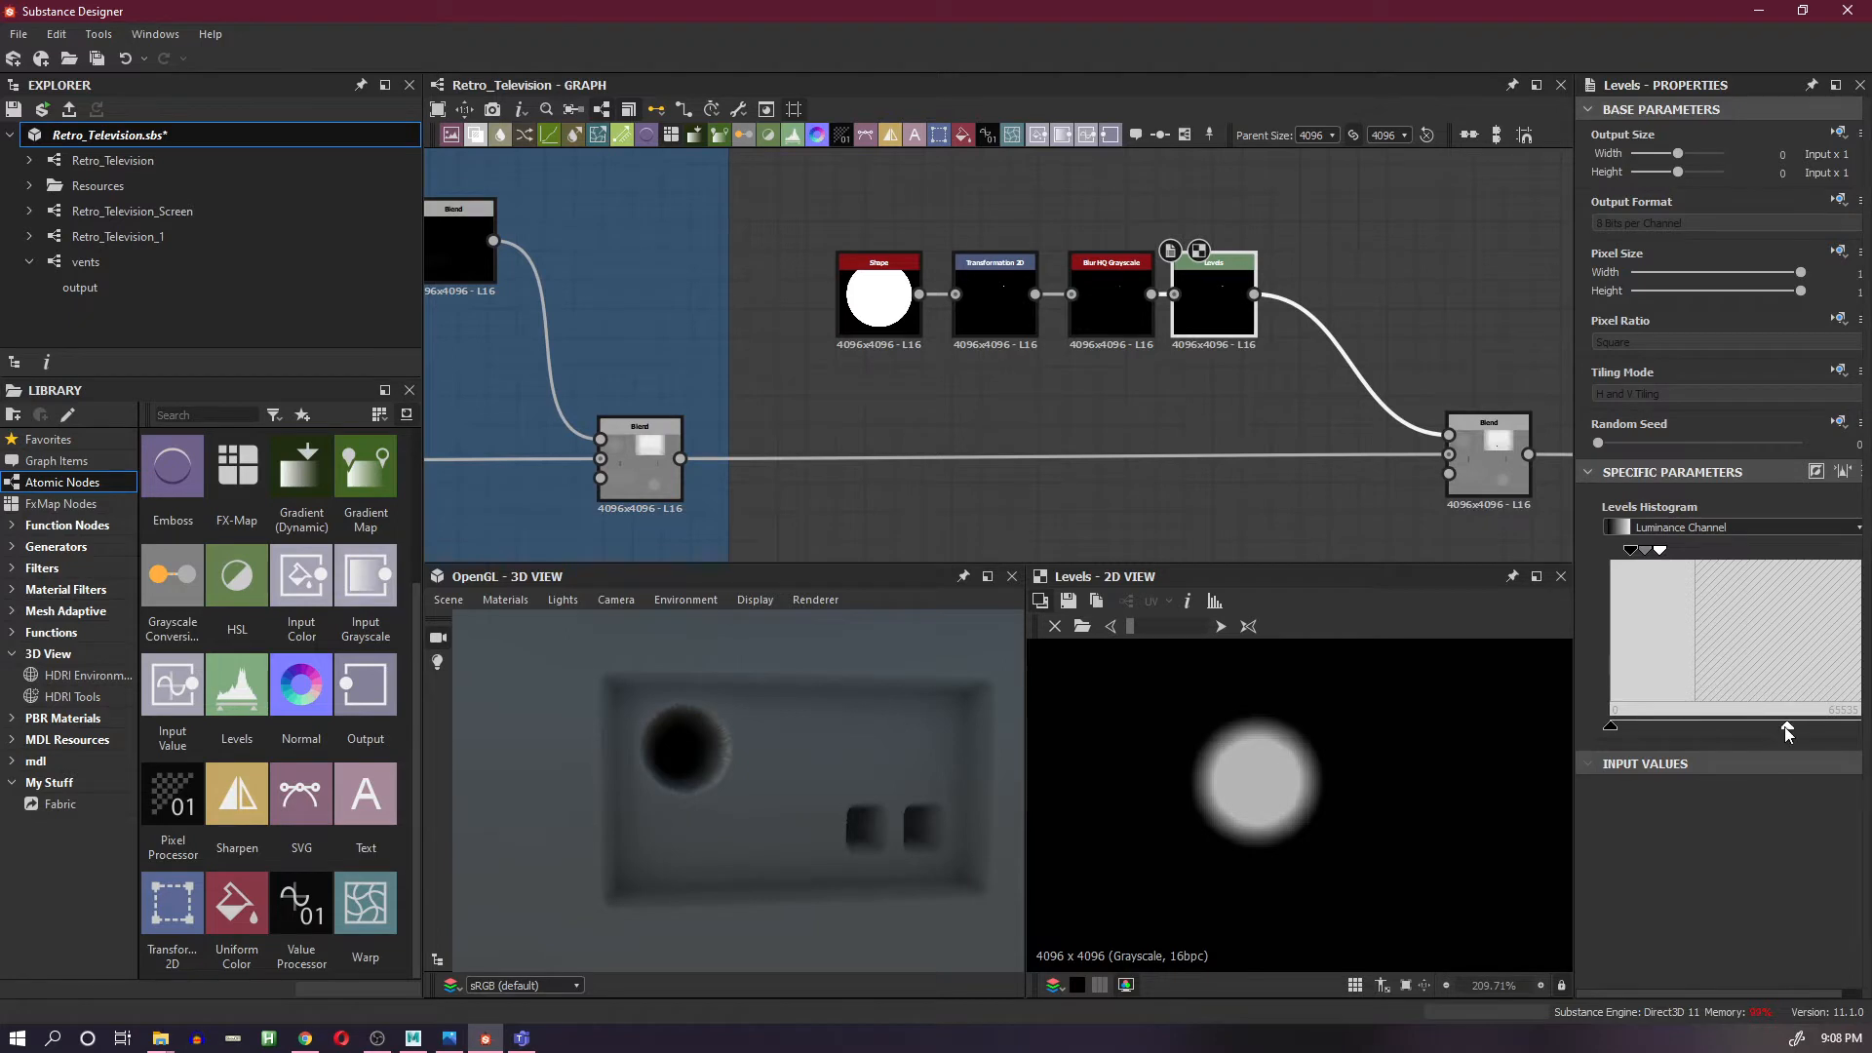
drag(1784, 727, 1641, 728)
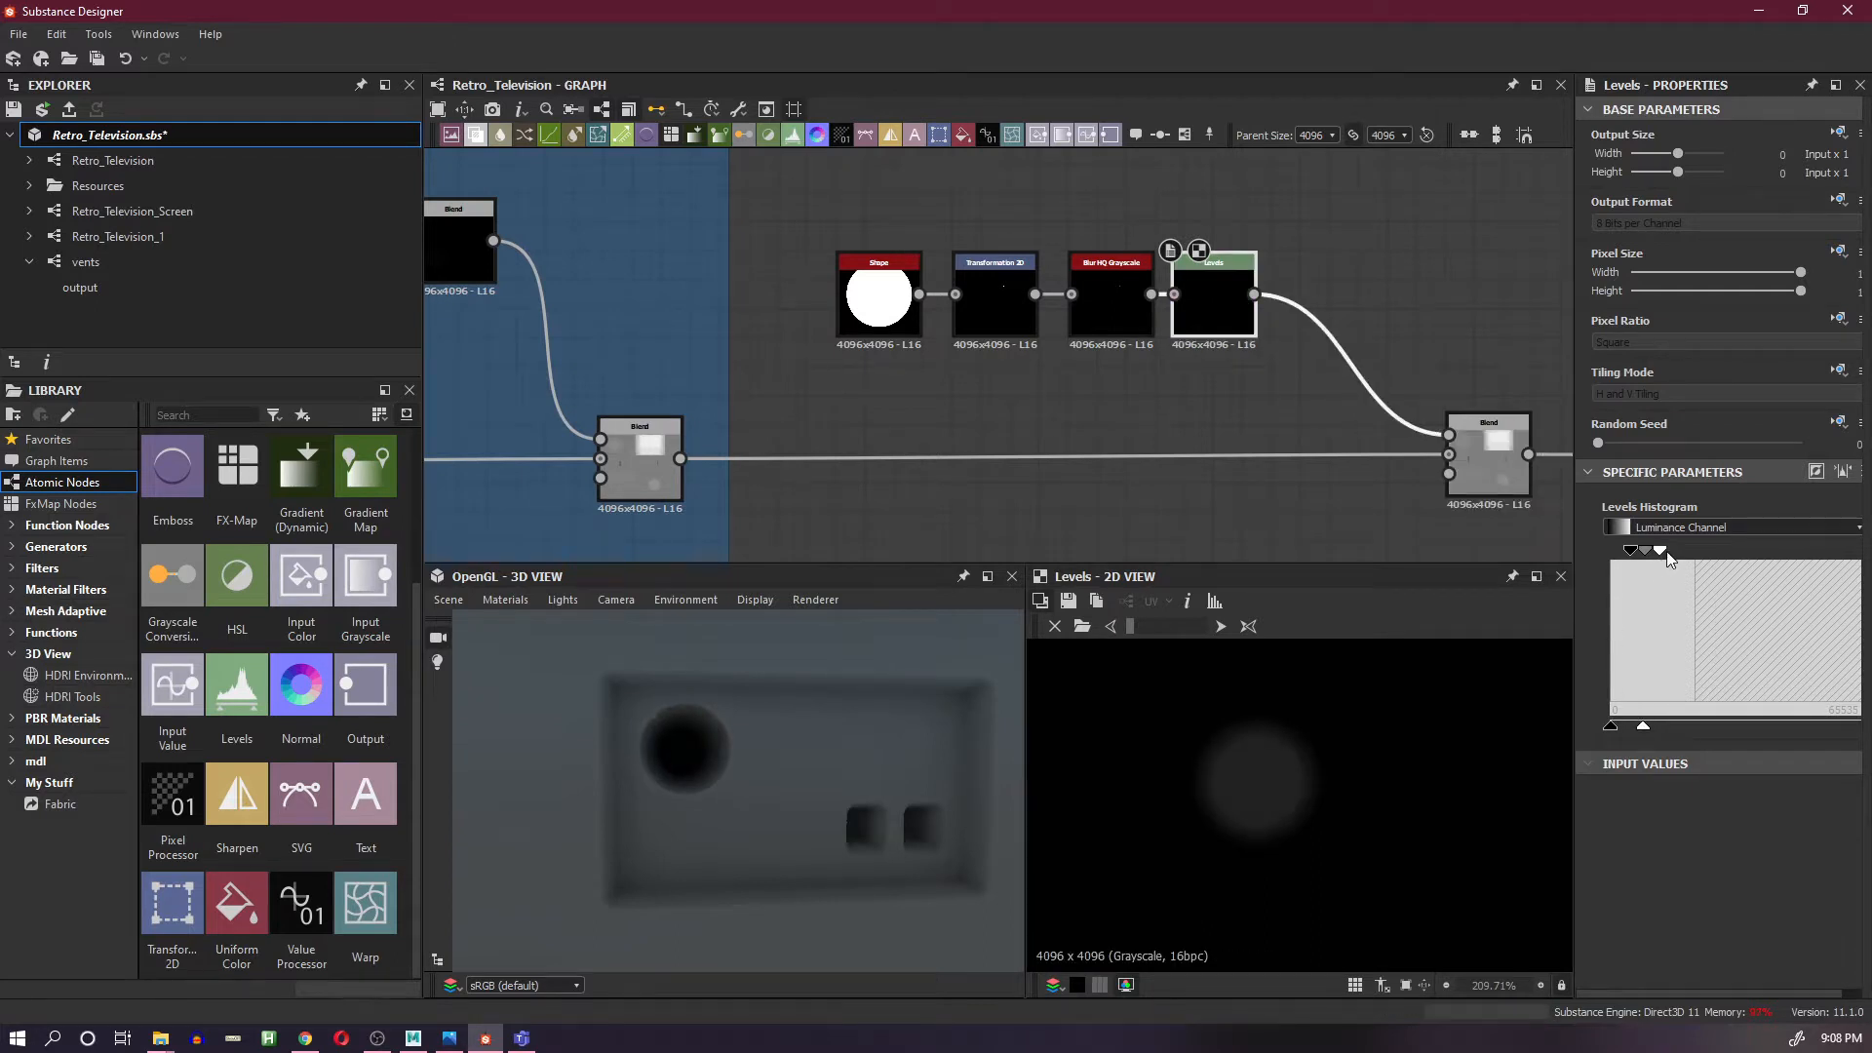
drag(1655, 552, 1648, 552)
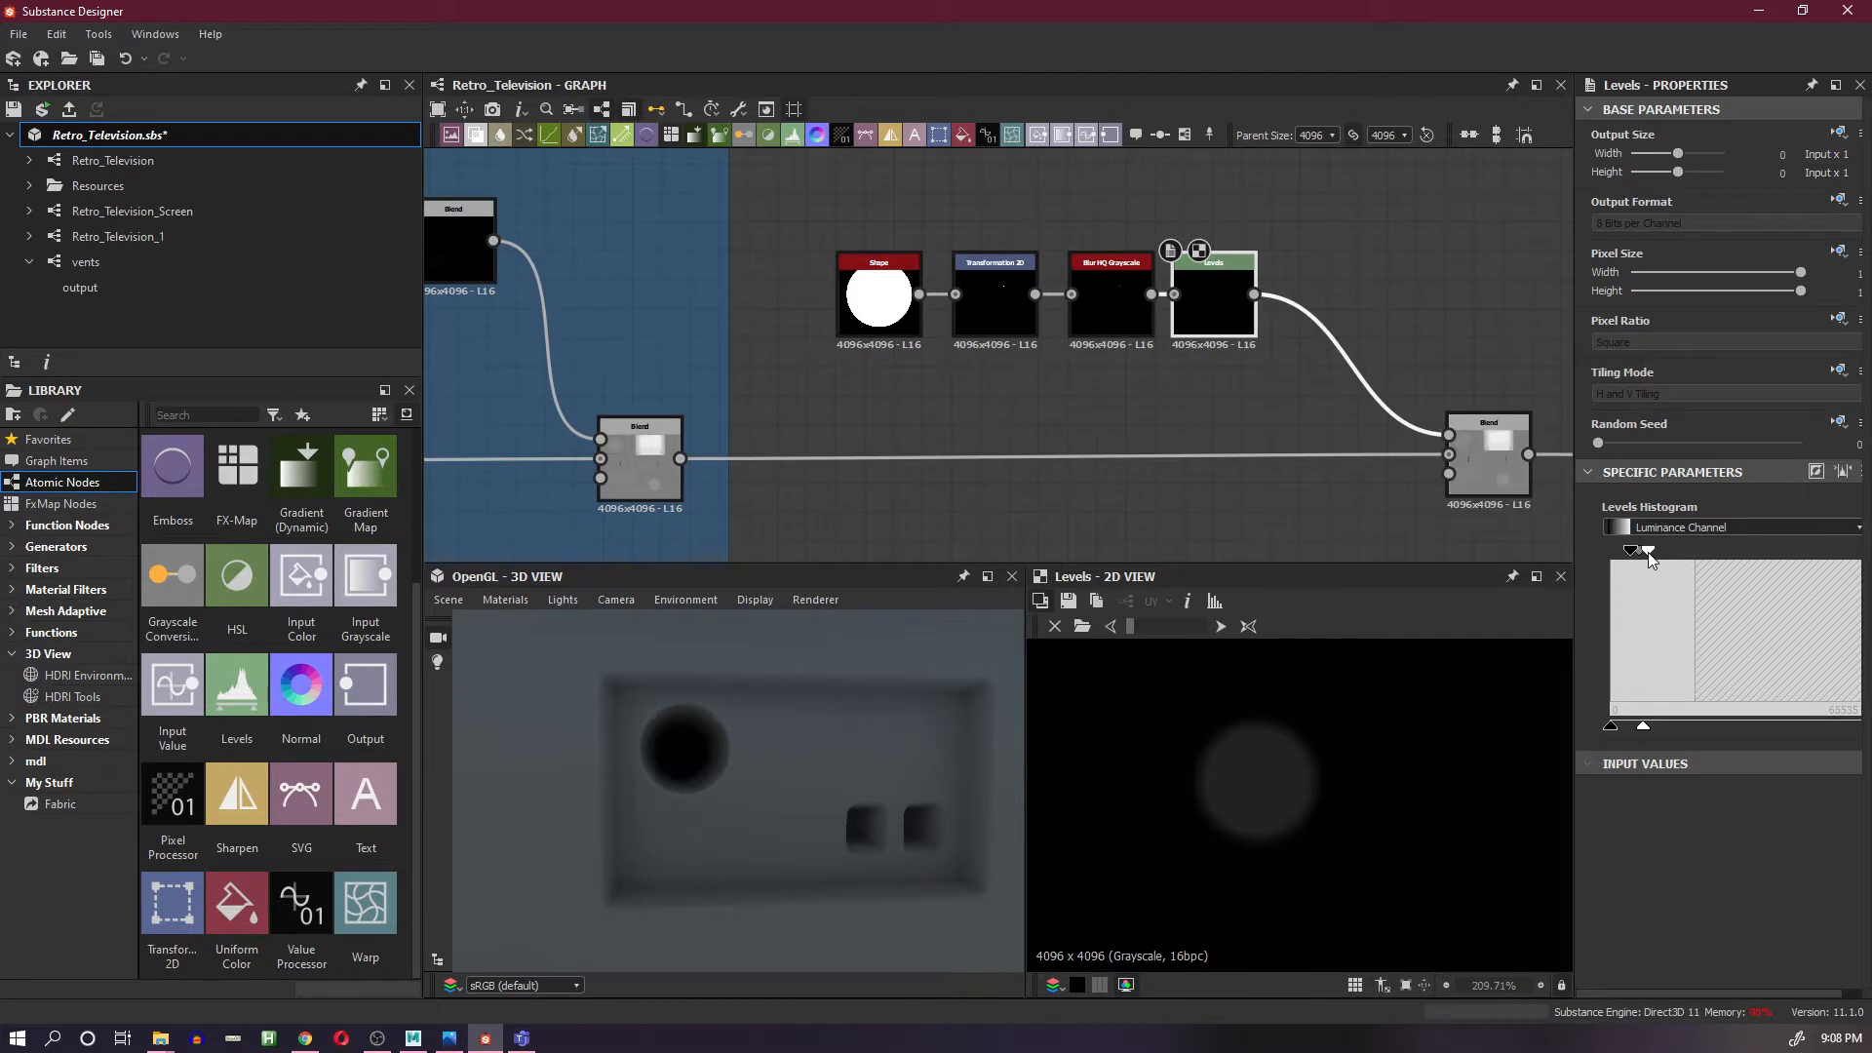
mouse_move(815, 704)
mouse_down()
mouse_move(784, 722)
mouse_move(815, 727)
mouse_move(763, 735)
mouse_move(809, 731)
mouse_up()
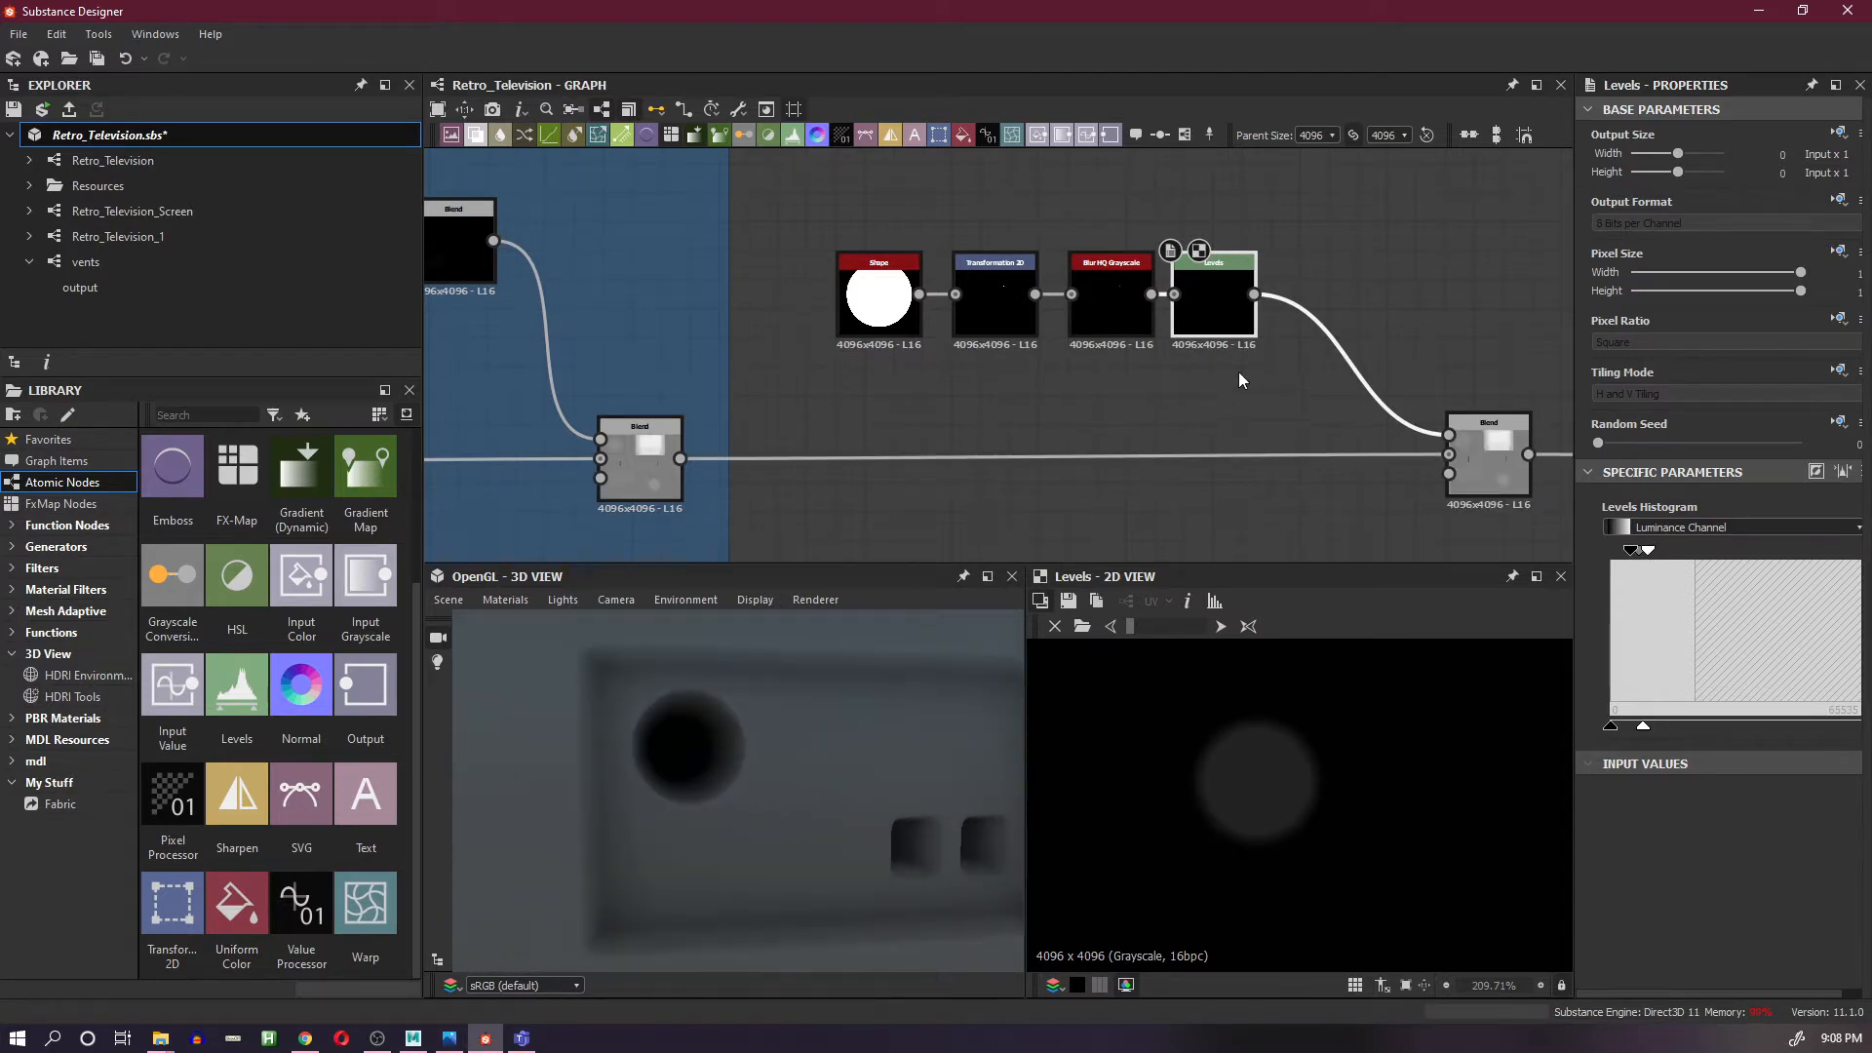
- Make room before the Blend node and shrink the disc slightly with the Transformation 2D node, to an offset of about X -13.09 and Y 12.66
scroll(1238, 372, down, 2)
middle_drag(1240, 387, 1066, 430)
drag(1263, 474, 1395, 488)
drag(1397, 489, 1404, 488)
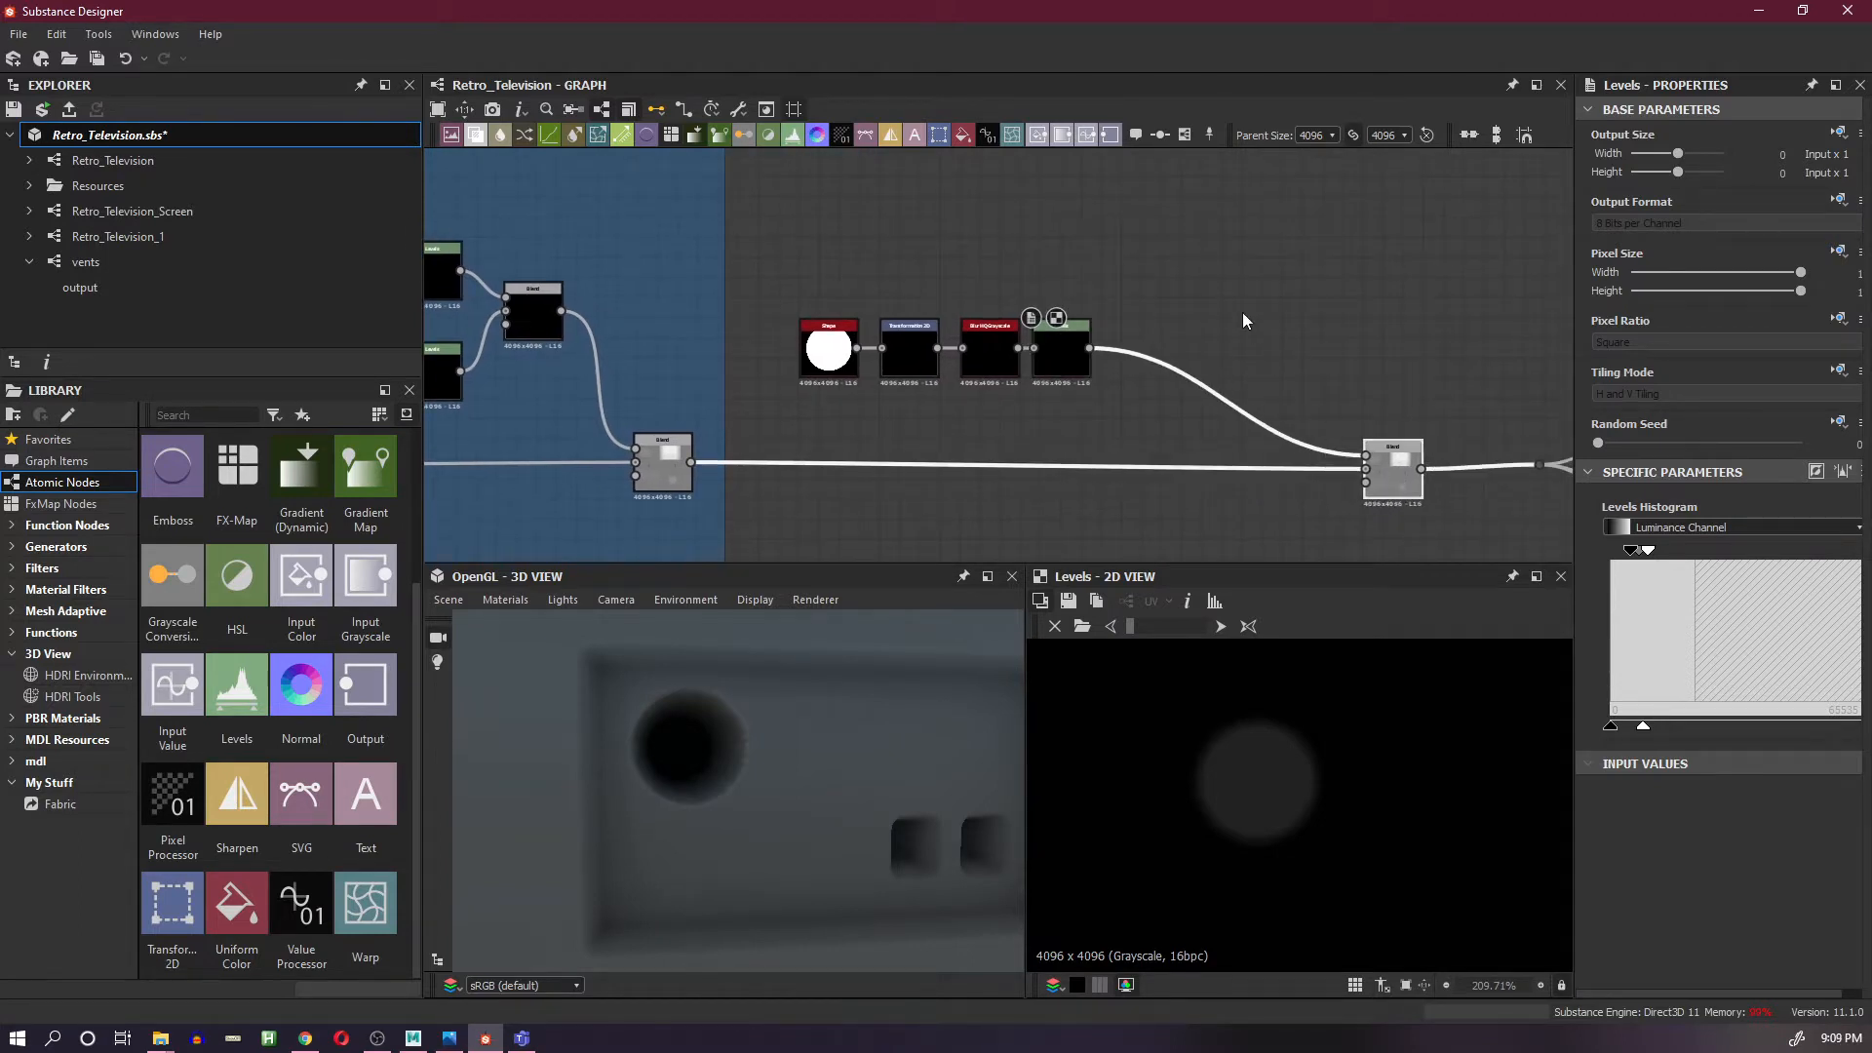
click(908, 353)
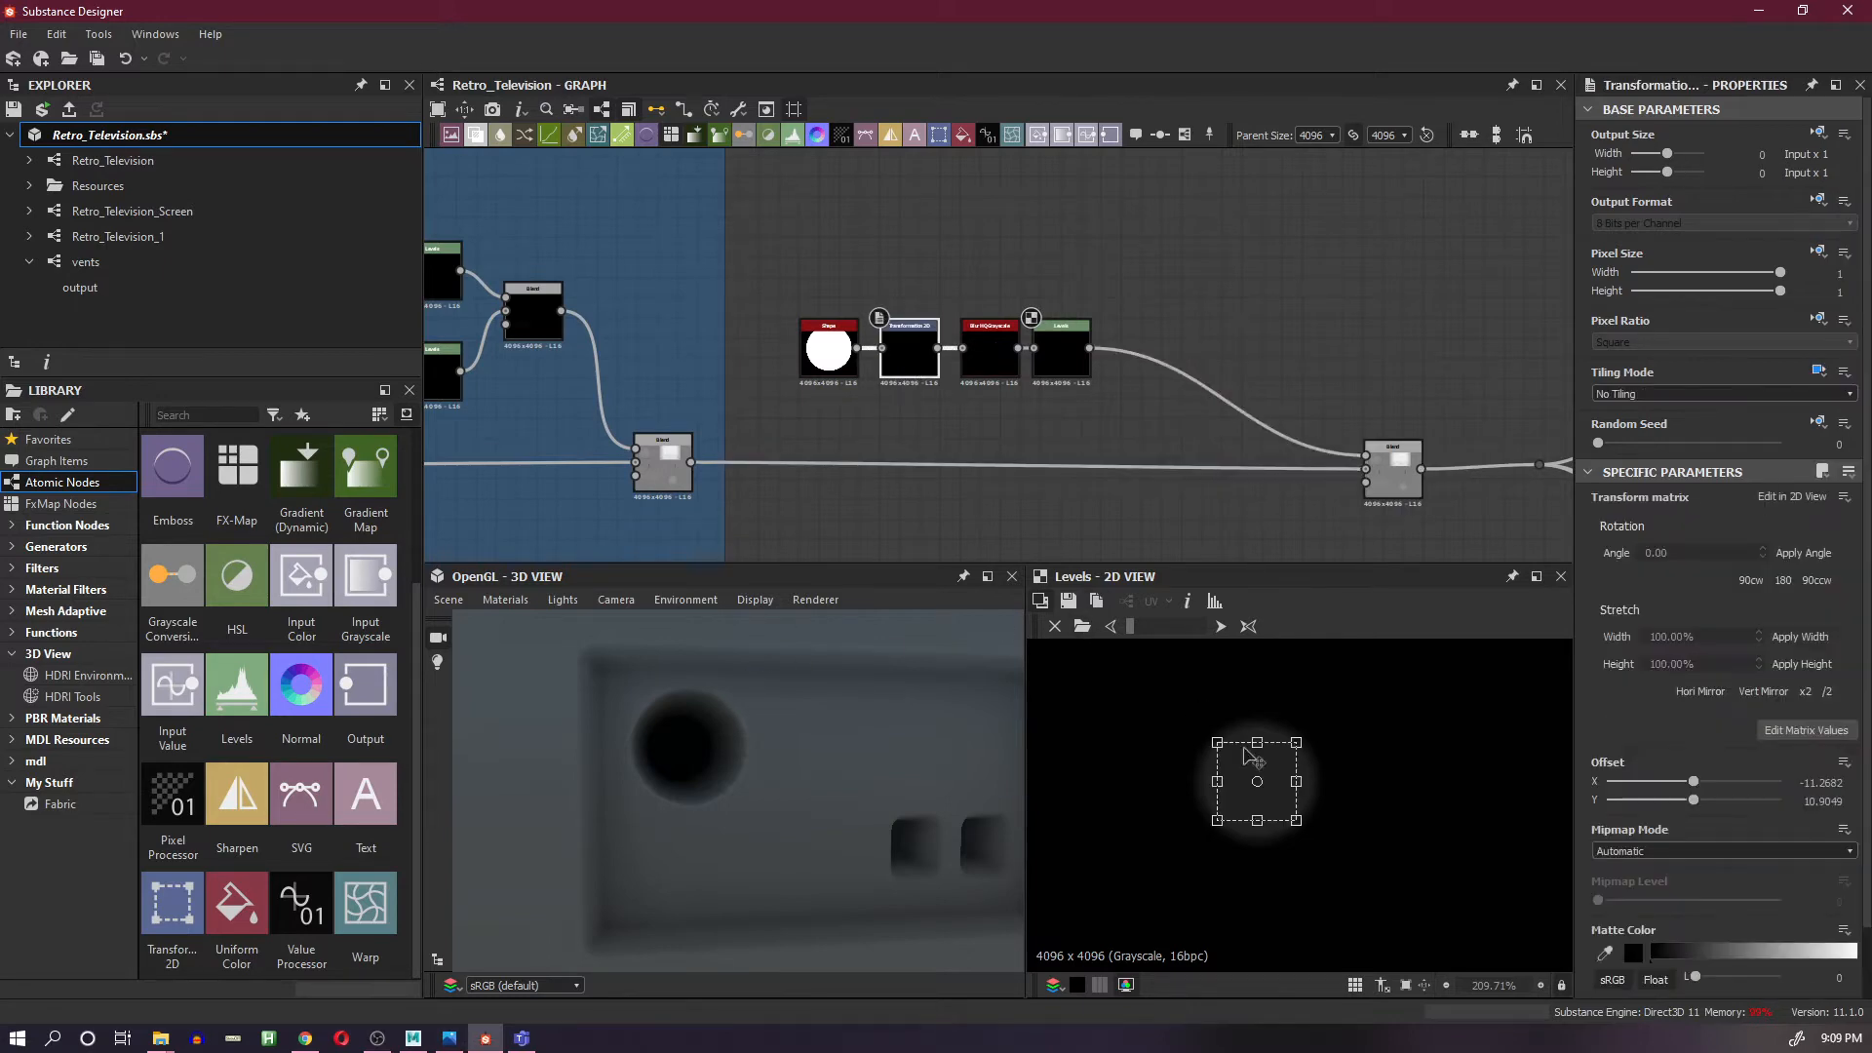
drag(1300, 825, 1292, 816)
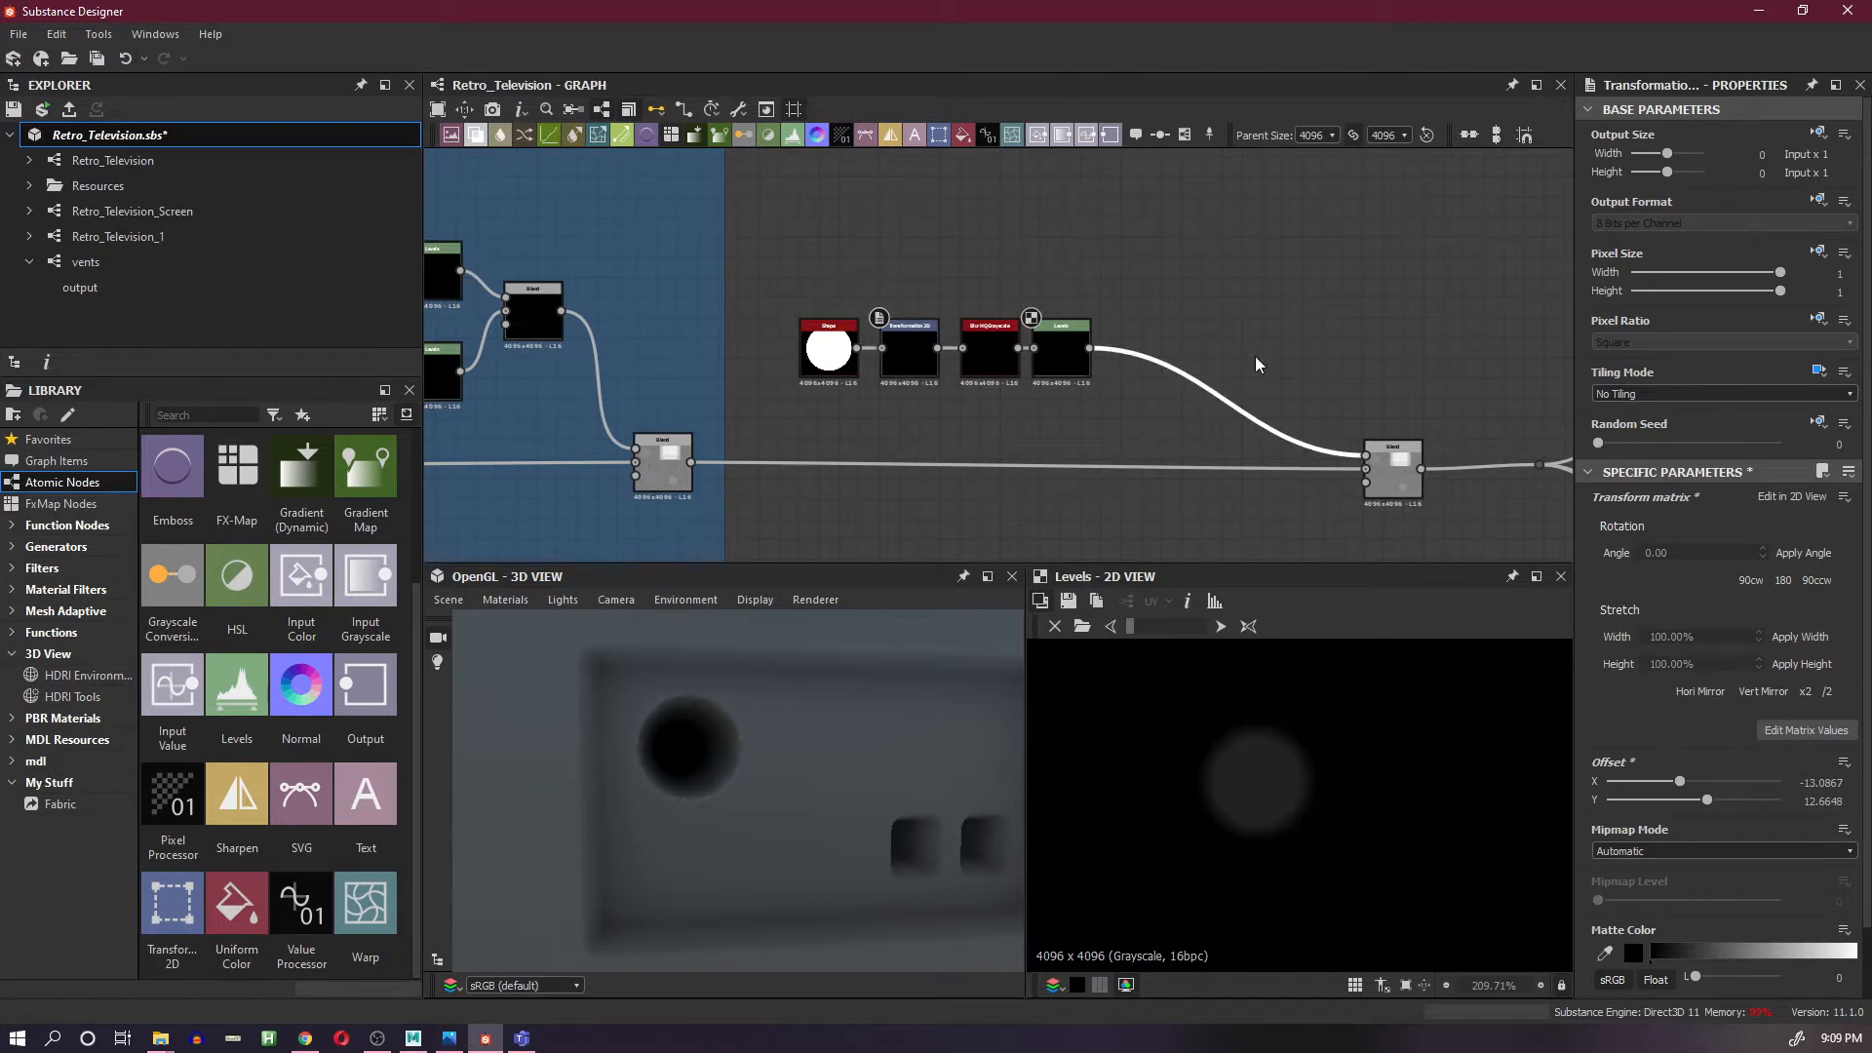
- Move the Subtract Blend node closer to the Levels node and insert a second Blend node into its output link
drag(1392, 493, 1277, 477)
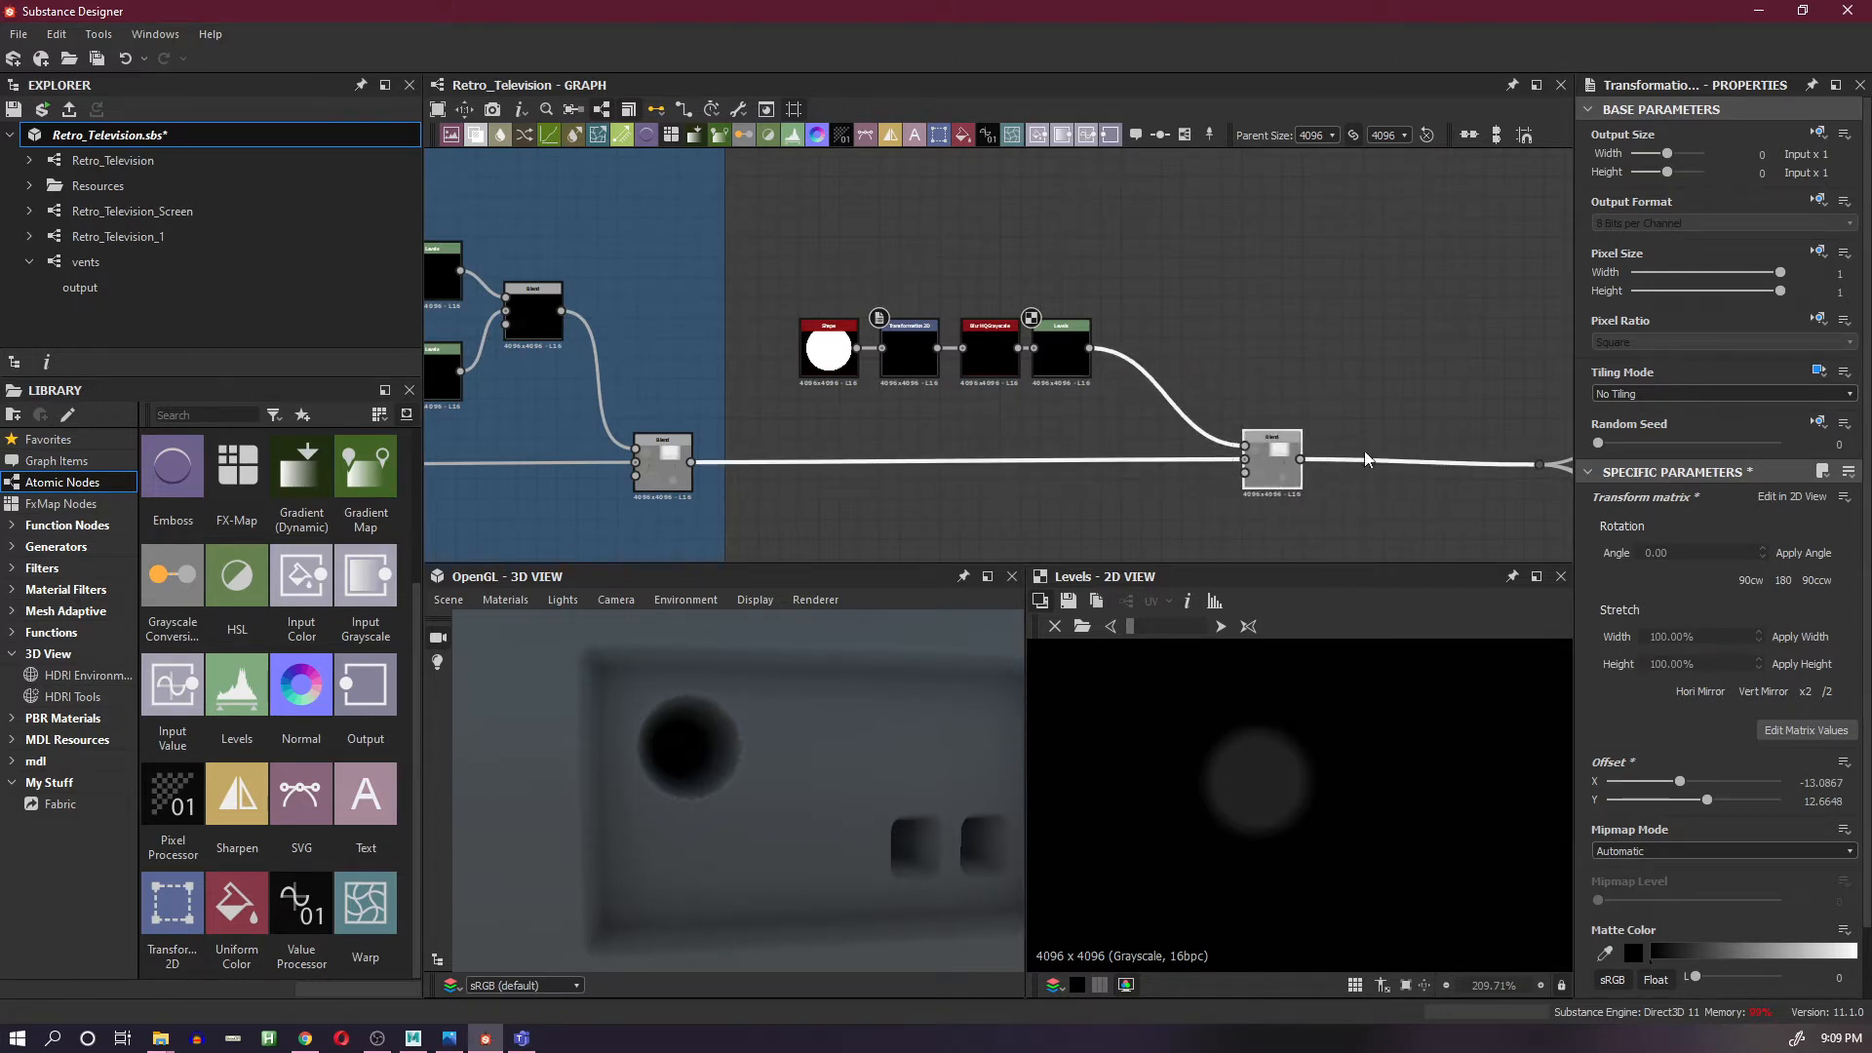
right_click(1457, 511)
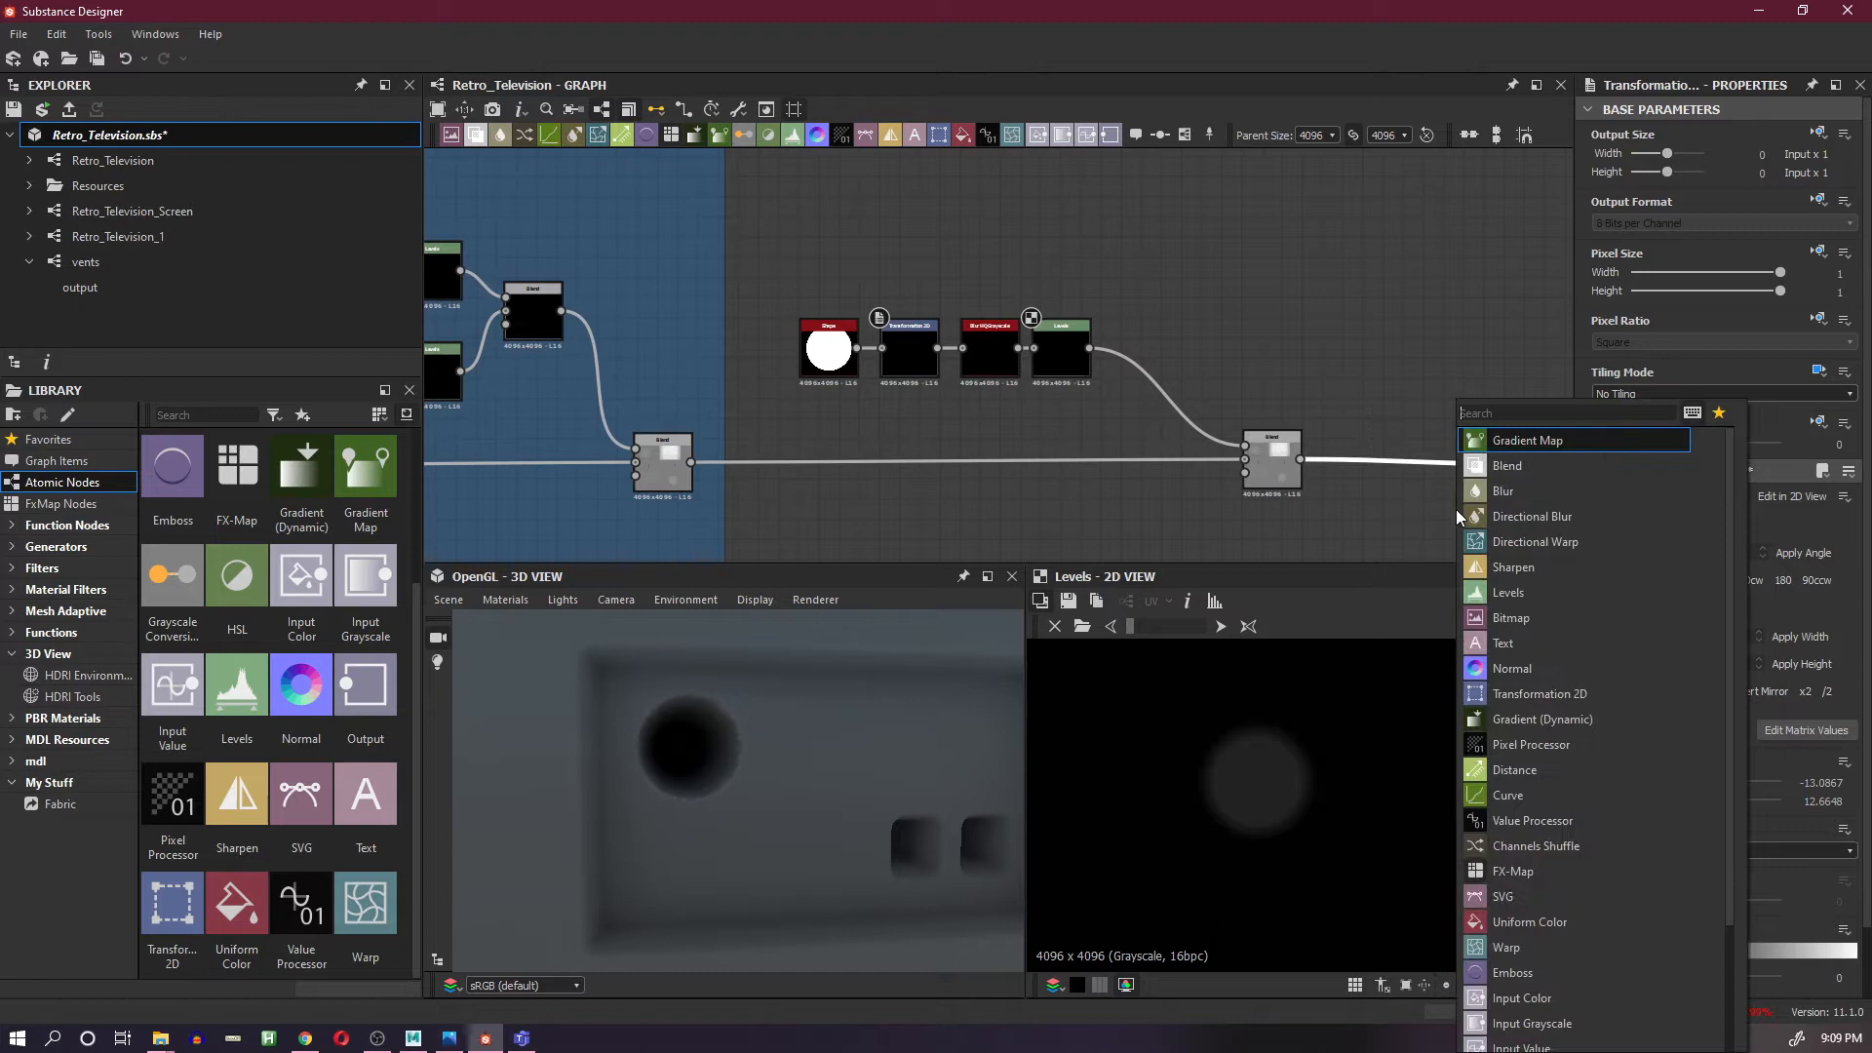
click(1522, 439)
drag(1431, 485, 1460, 491)
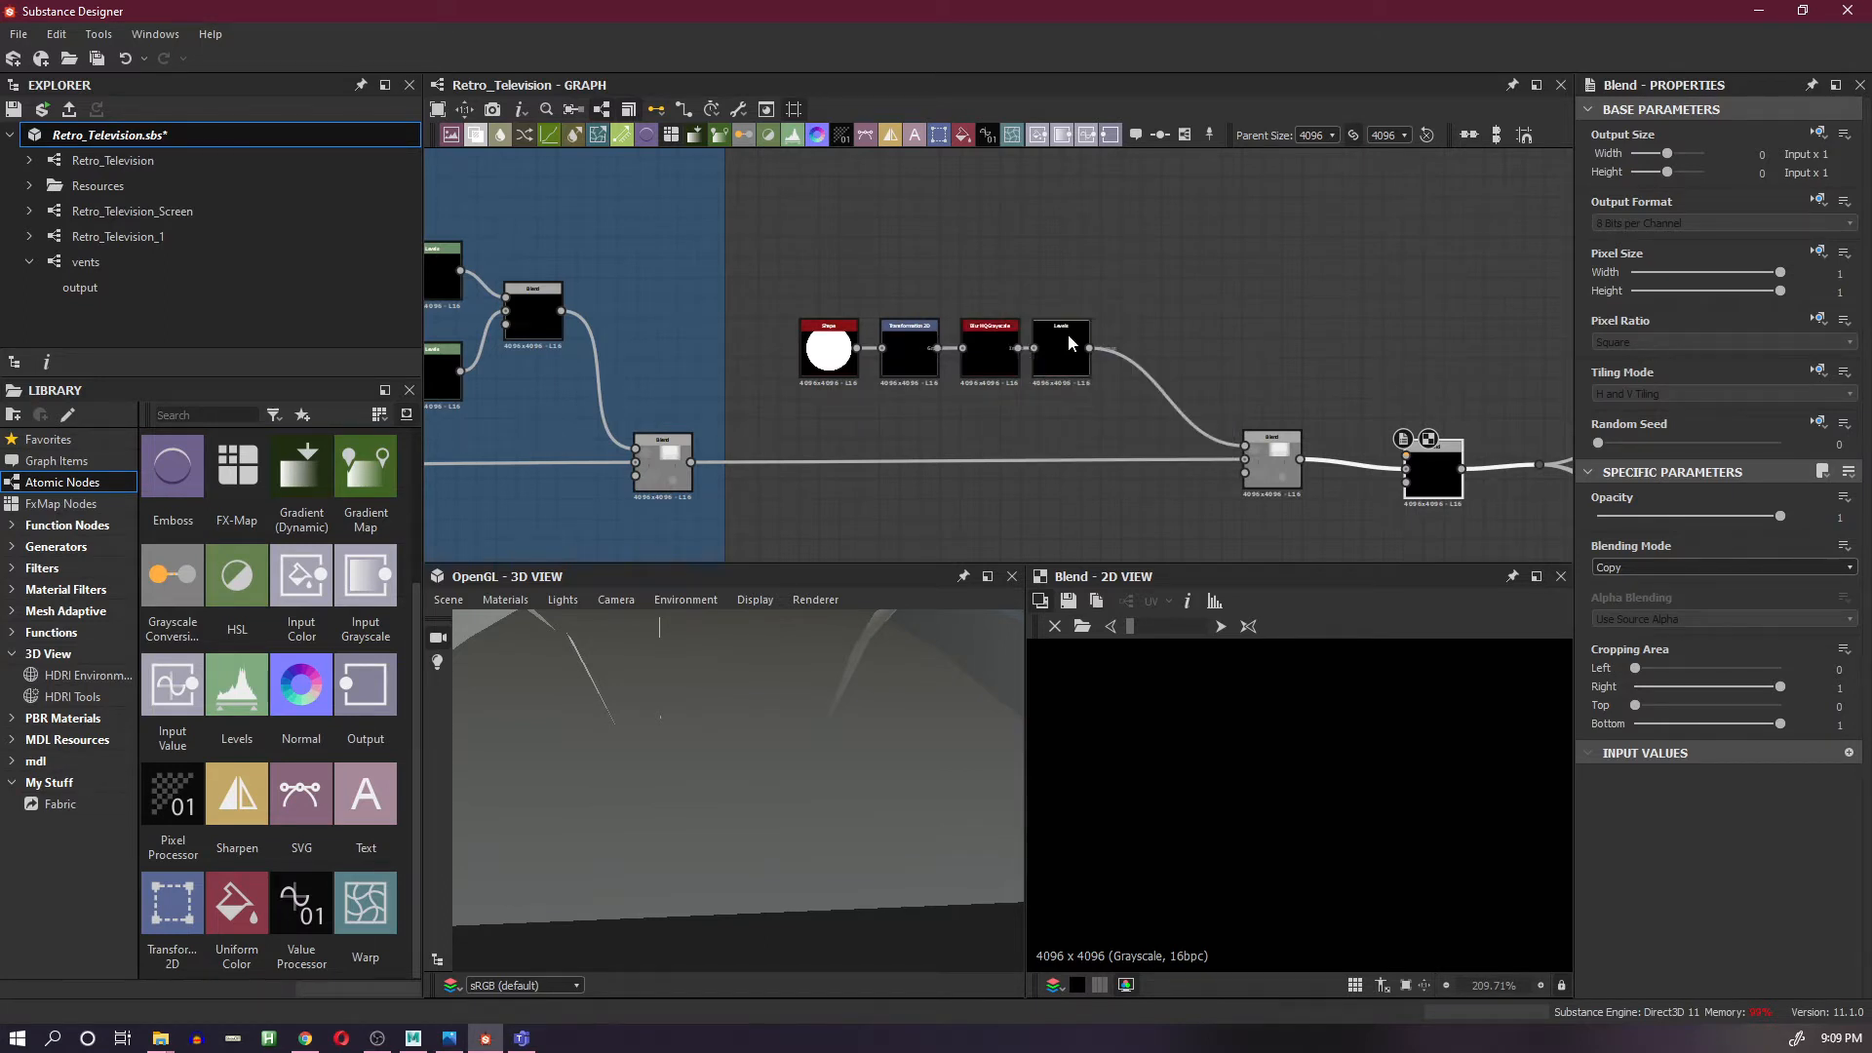
- Duplicate the Levels node, feed the copy from the first Levels node, and connect it to the second Blend node's foreground input
click(1067, 337)
key(ctrl+d)
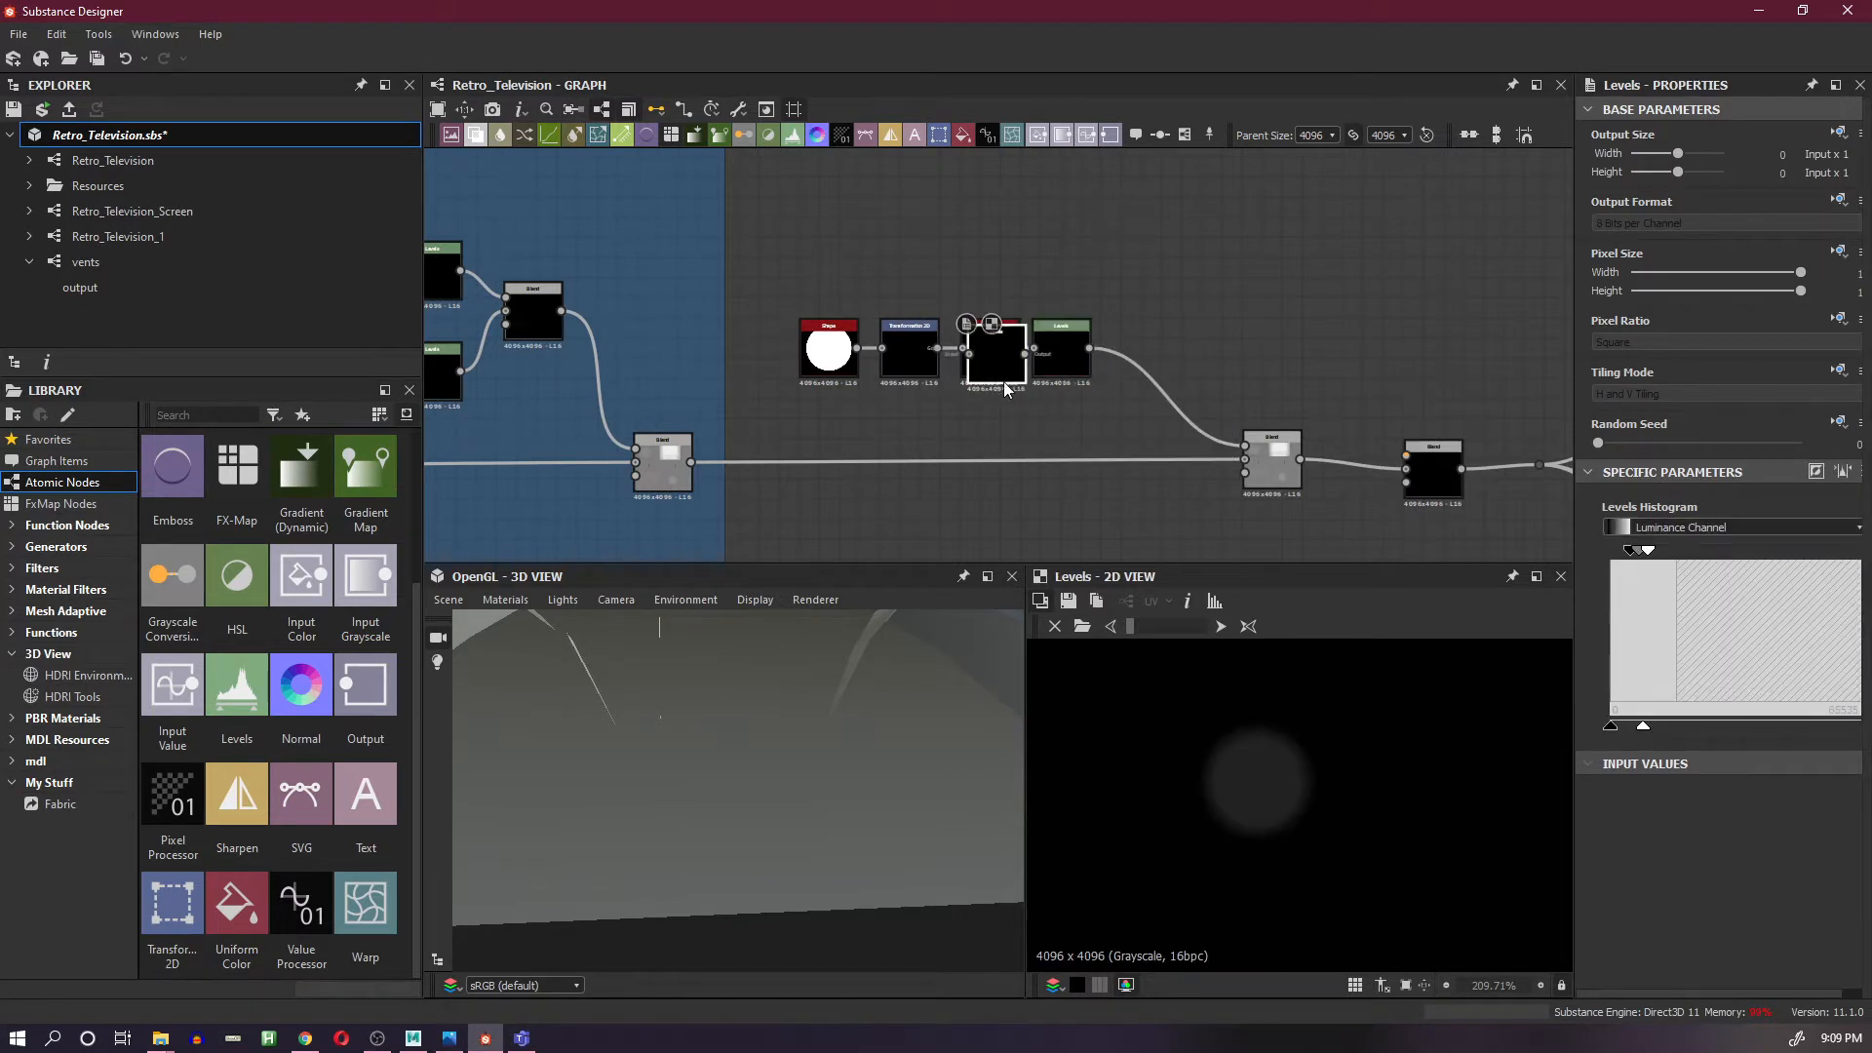
drag(989, 373, 1322, 387)
drag(1444, 485, 1434, 473)
drag(1360, 369, 1406, 445)
- Set the second Blend node's blending mode to Add (Linear Dodge)
click(1723, 567)
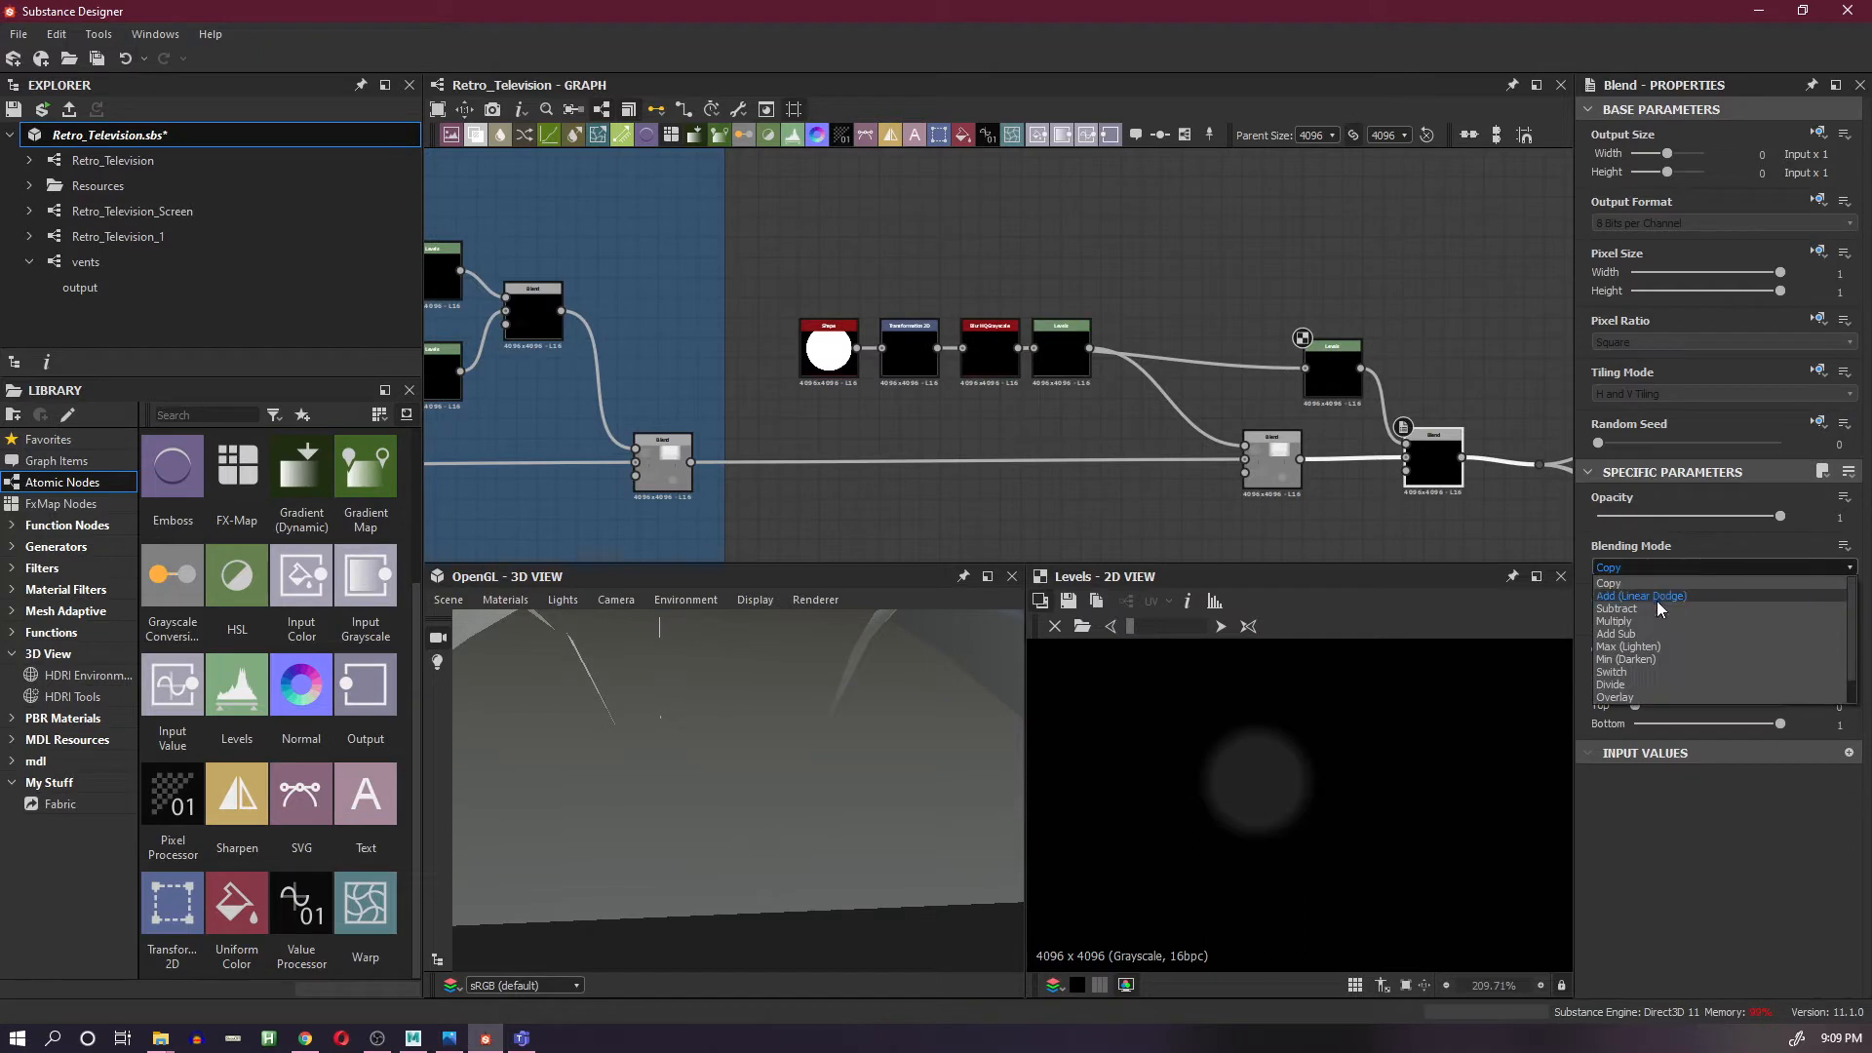
click(1638, 592)
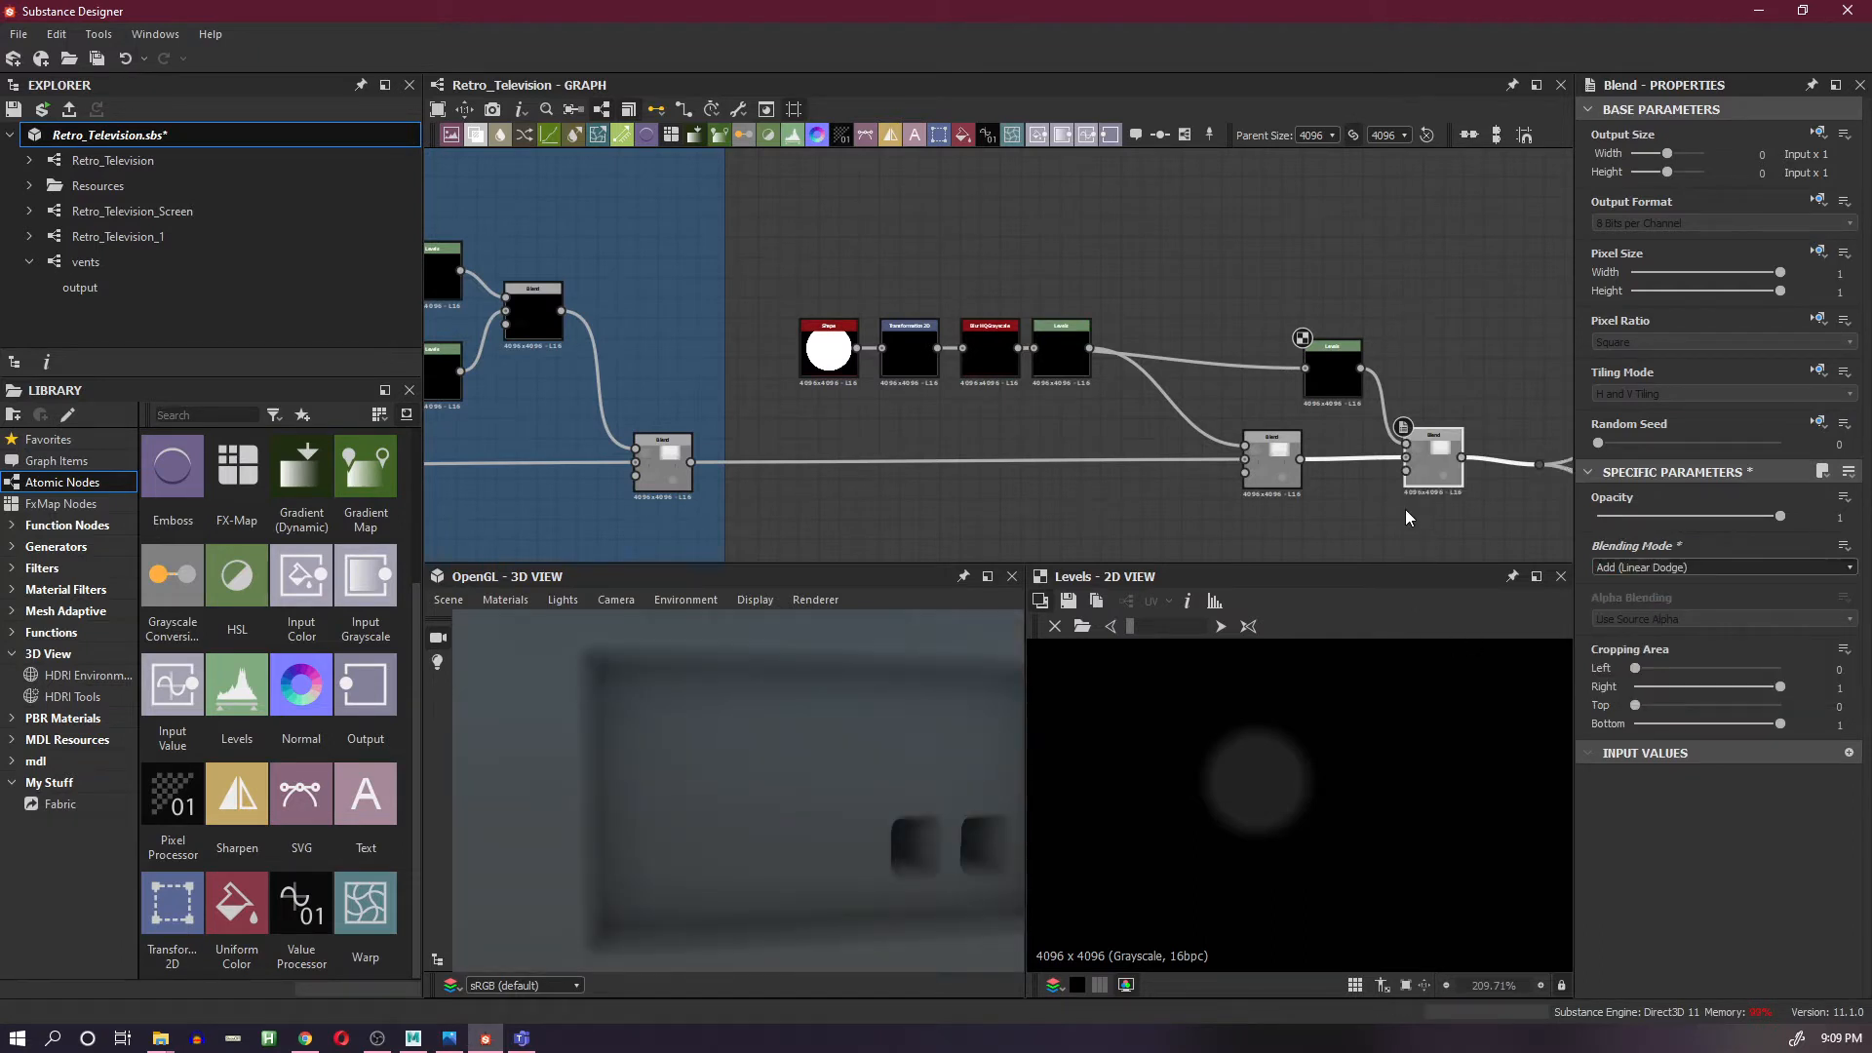
middle_drag(1118, 429, 1089, 369)
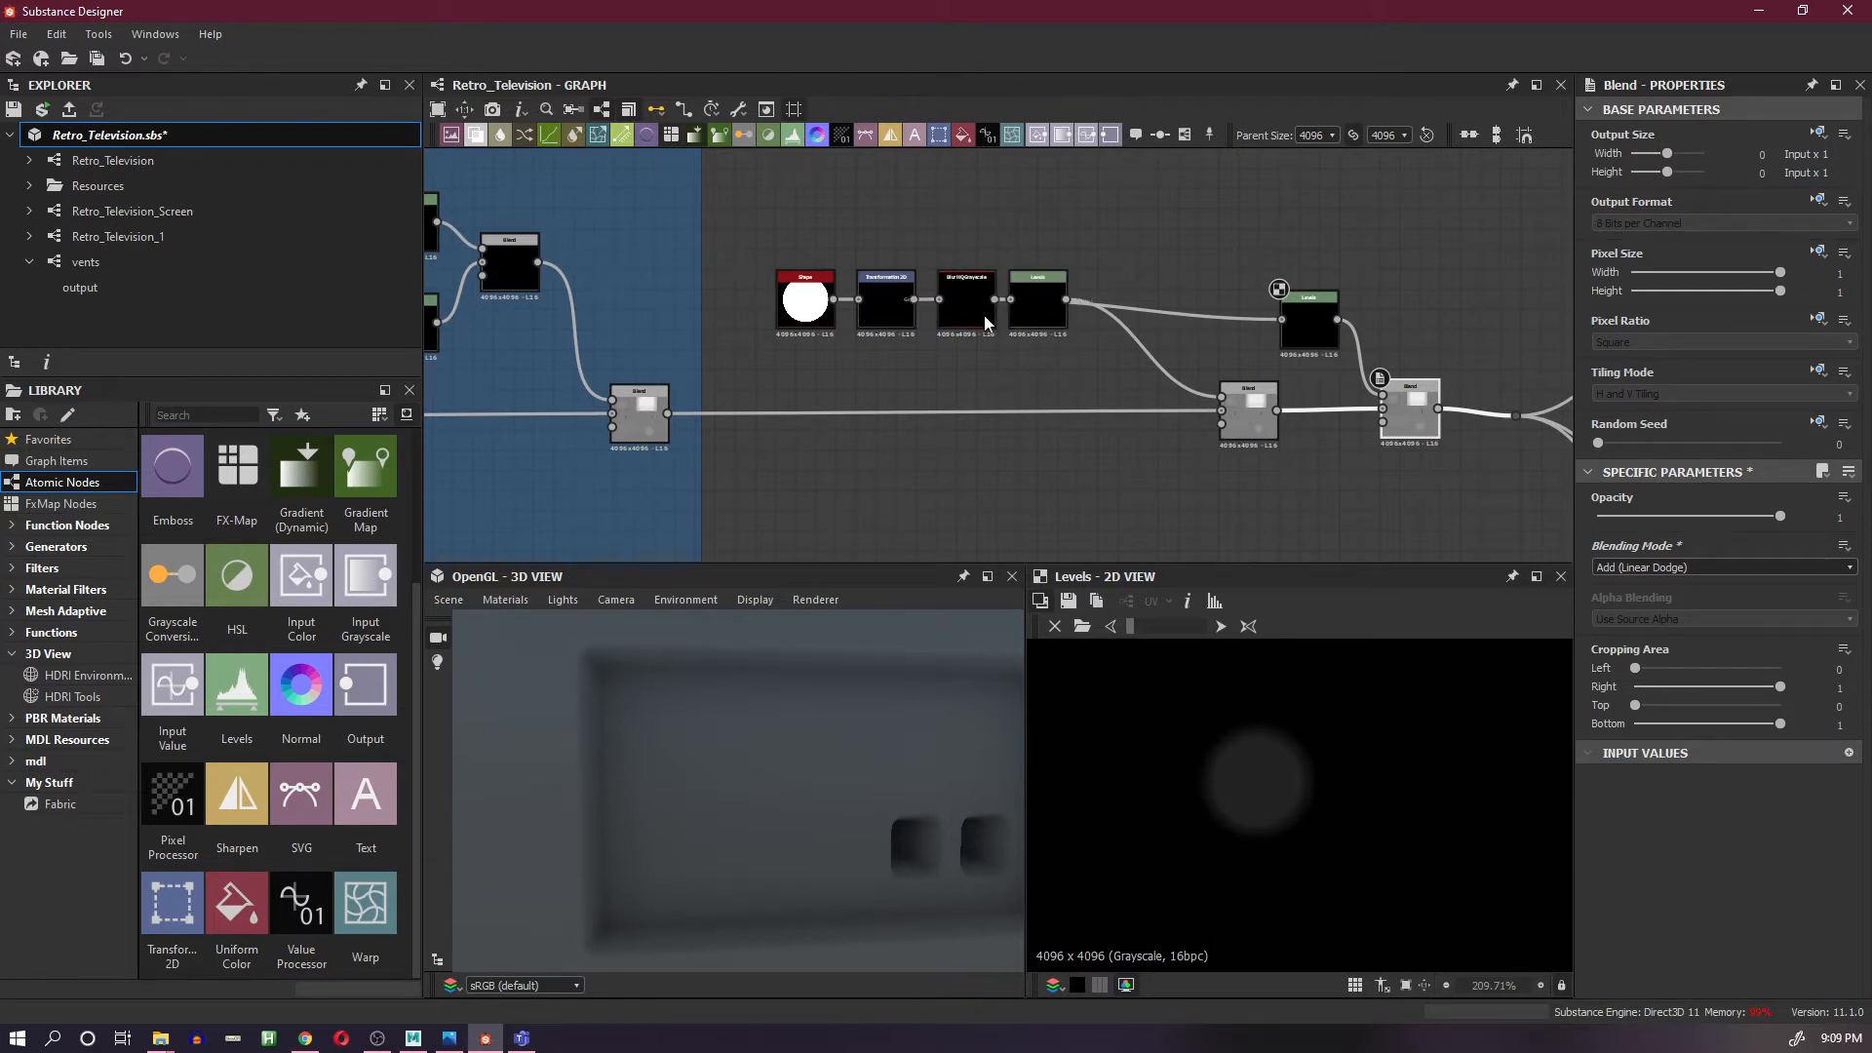
- Duplicate the first Levels node, place the original beside the Subtract Blend node, and connect the copy to the second Blend node's opacity input
click(1034, 302)
key(ctrl+d)
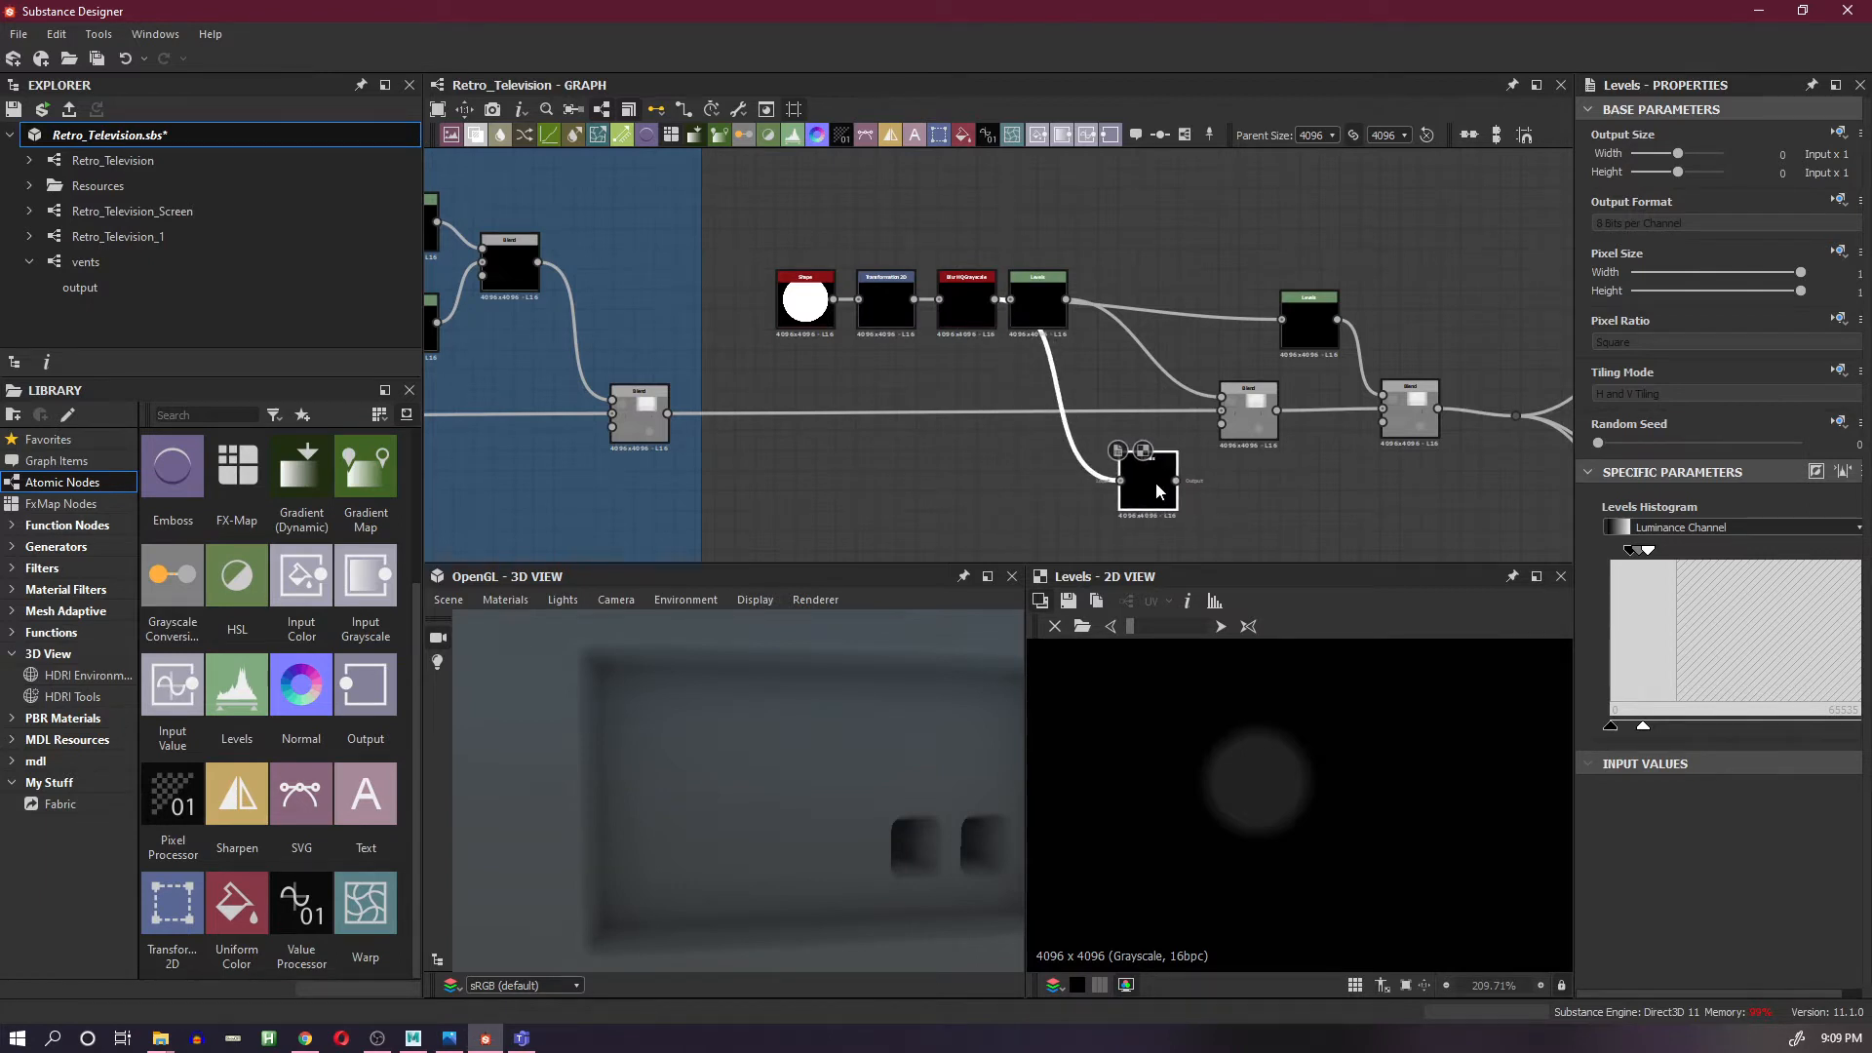
drag(1039, 324, 1154, 379)
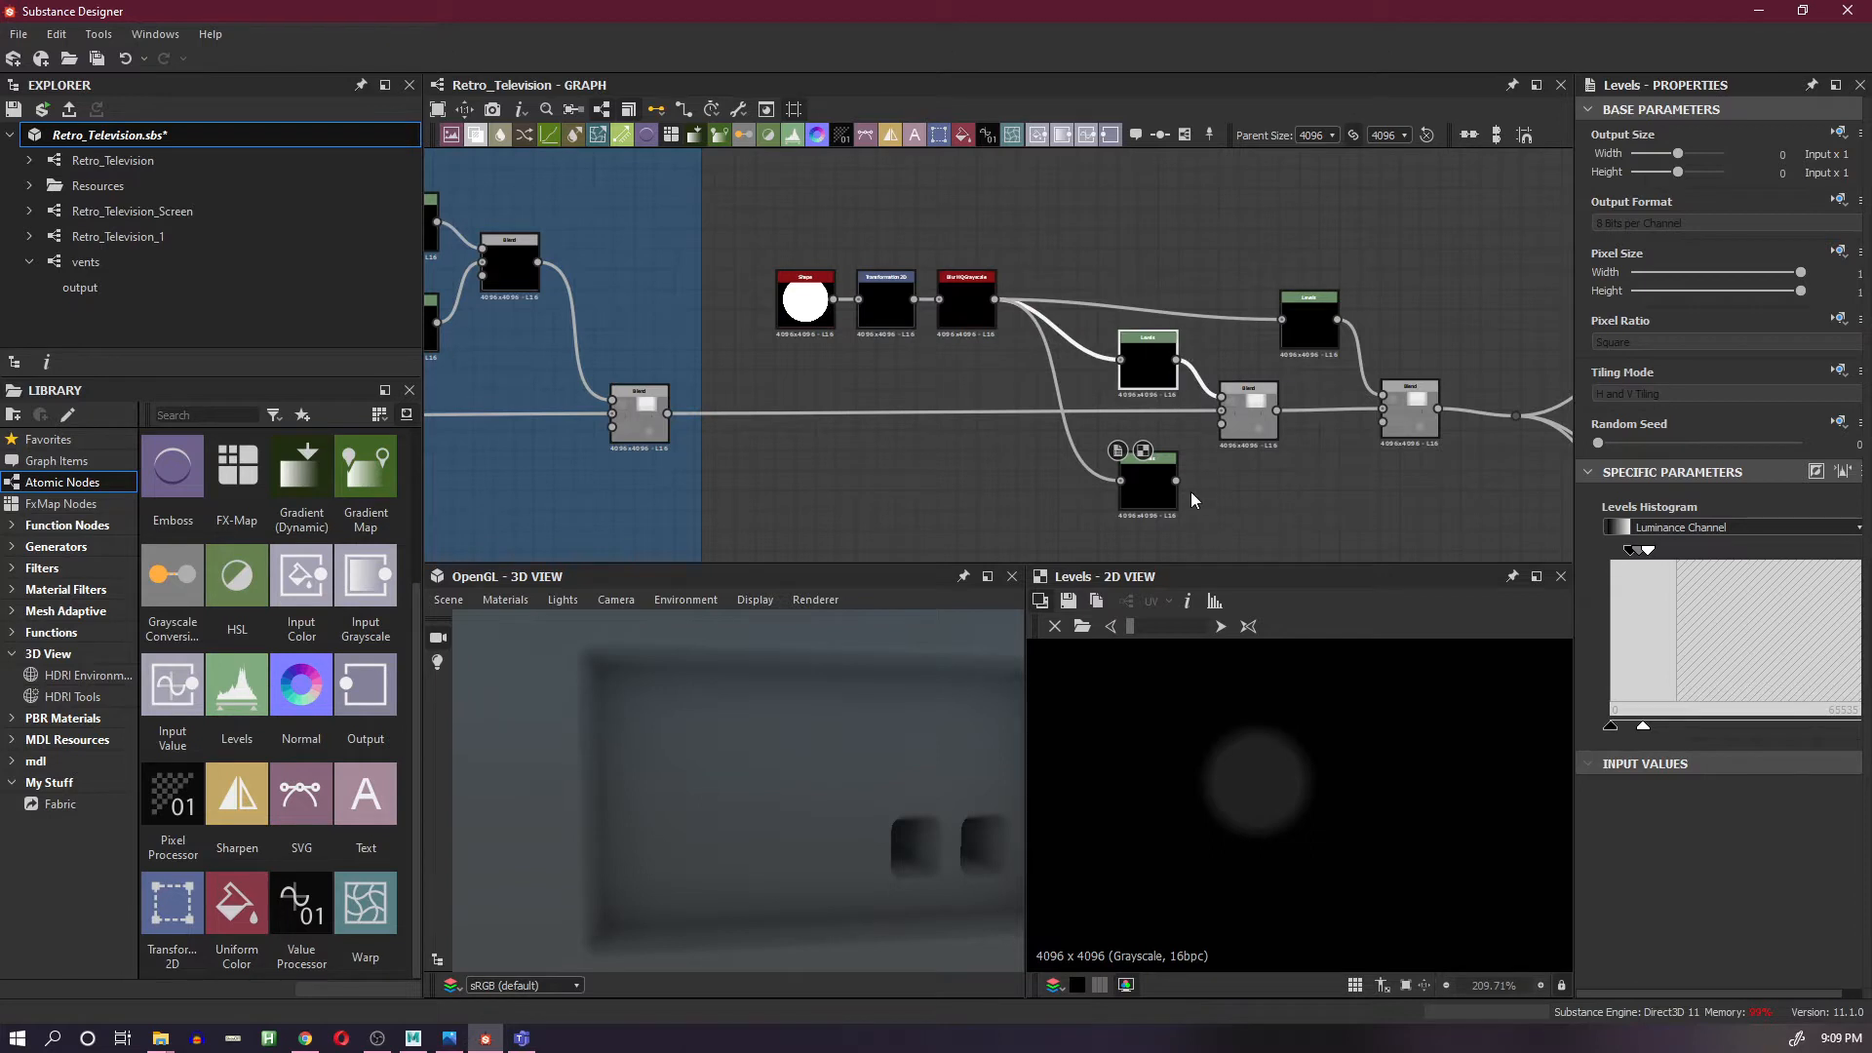
drag(1176, 480, 1383, 424)
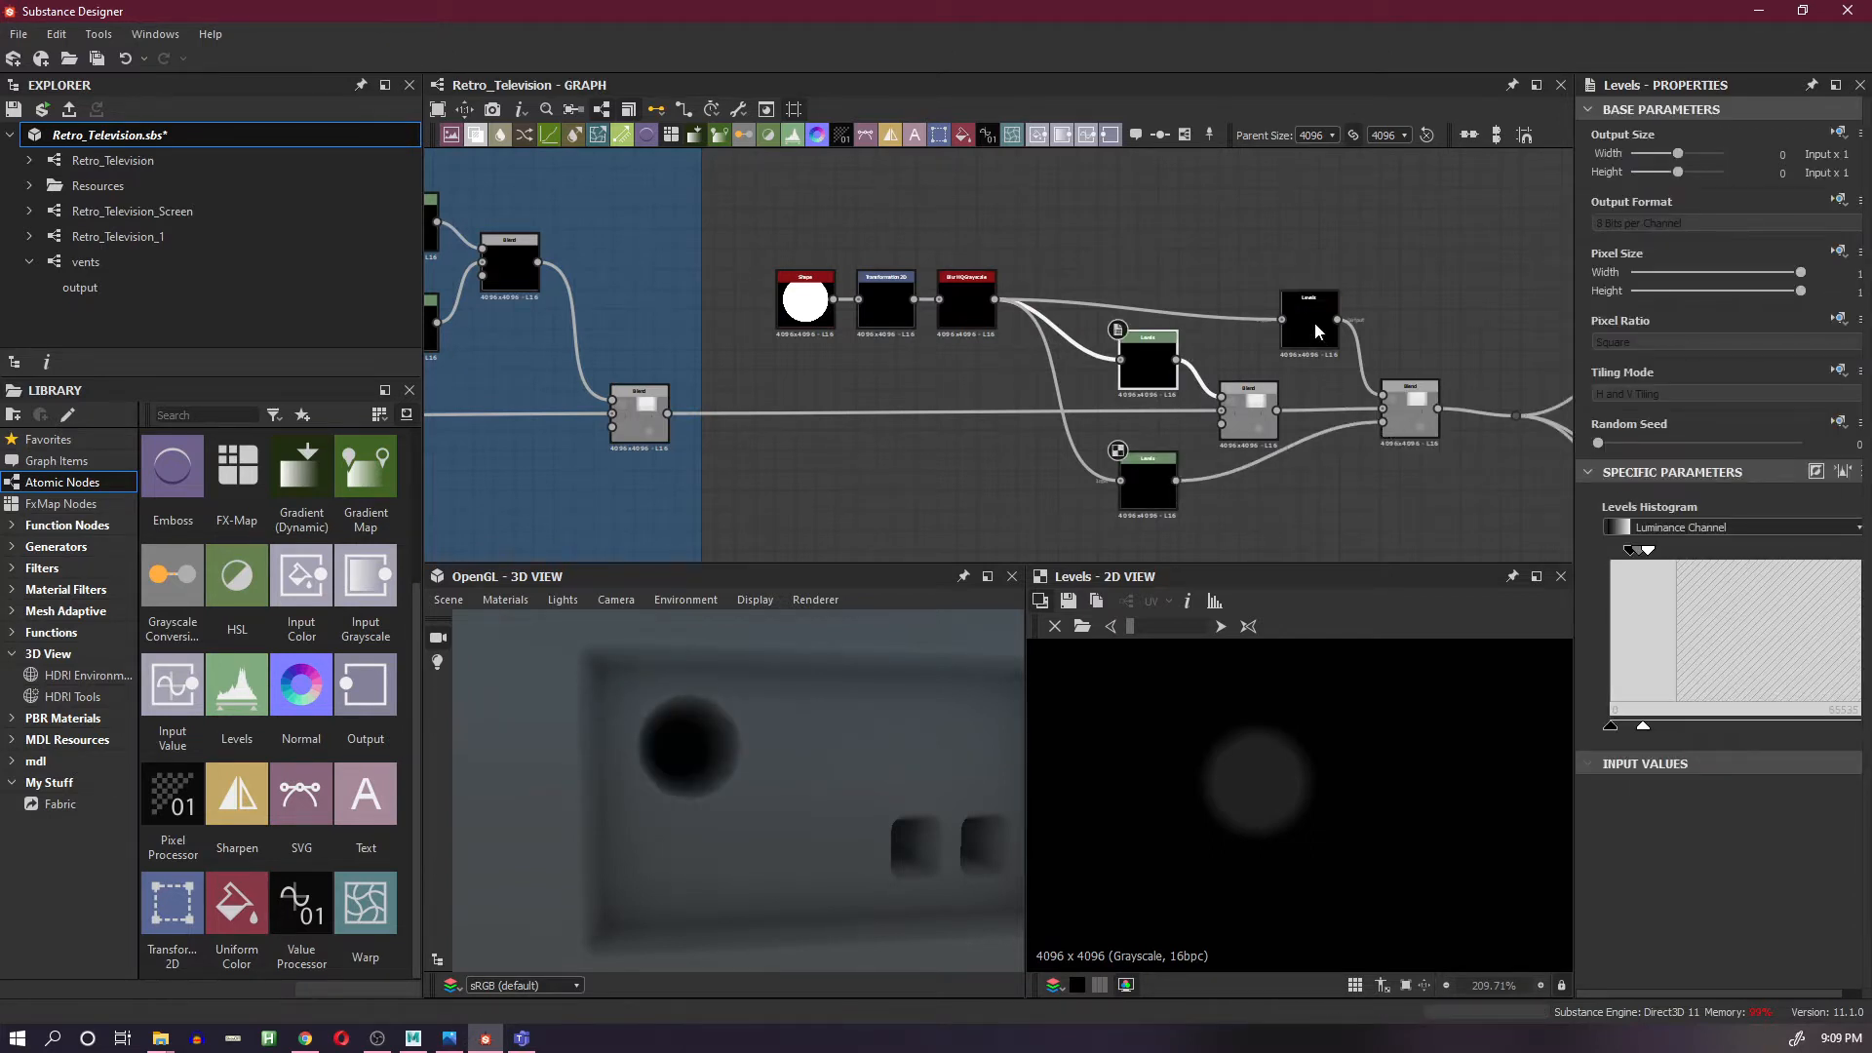
click(1424, 413)
- Raise the output white level to maximum on the Levels node feeding the second Blend's foreground, and preview that node in 2D
click(1308, 322)
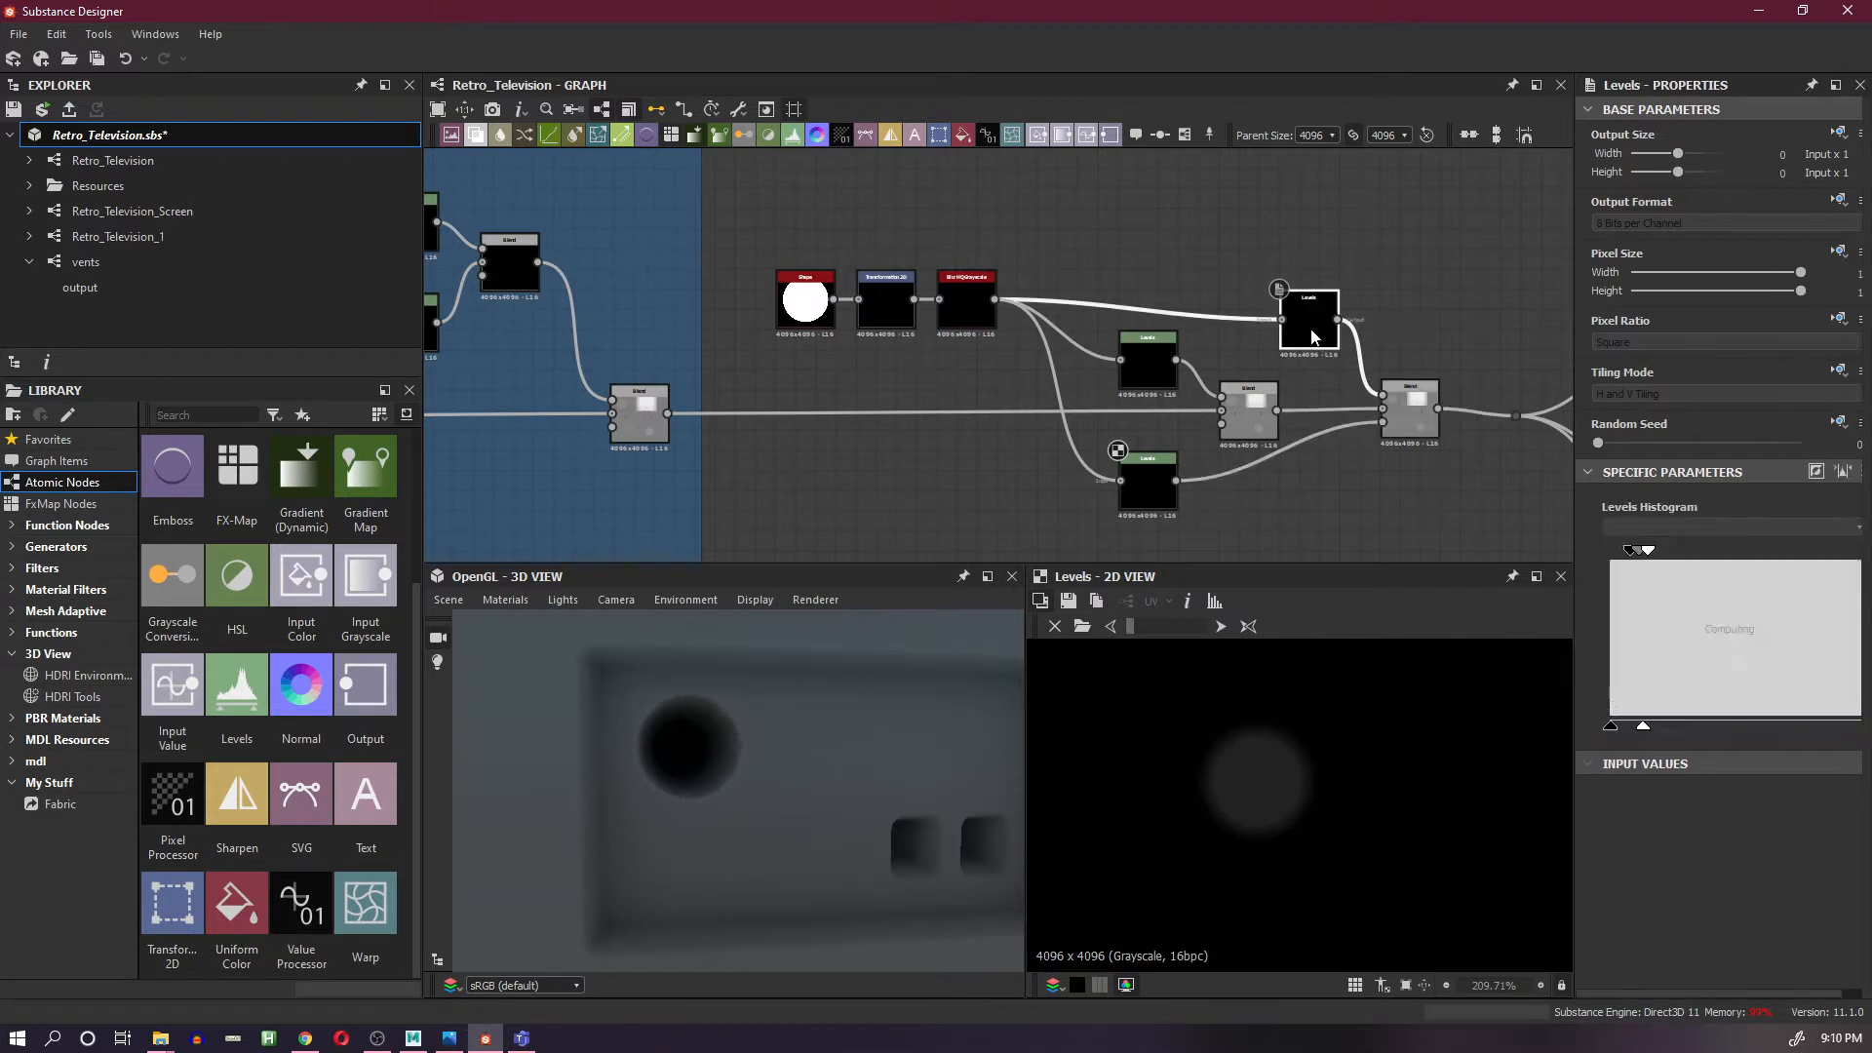
drag(1645, 726, 1859, 726)
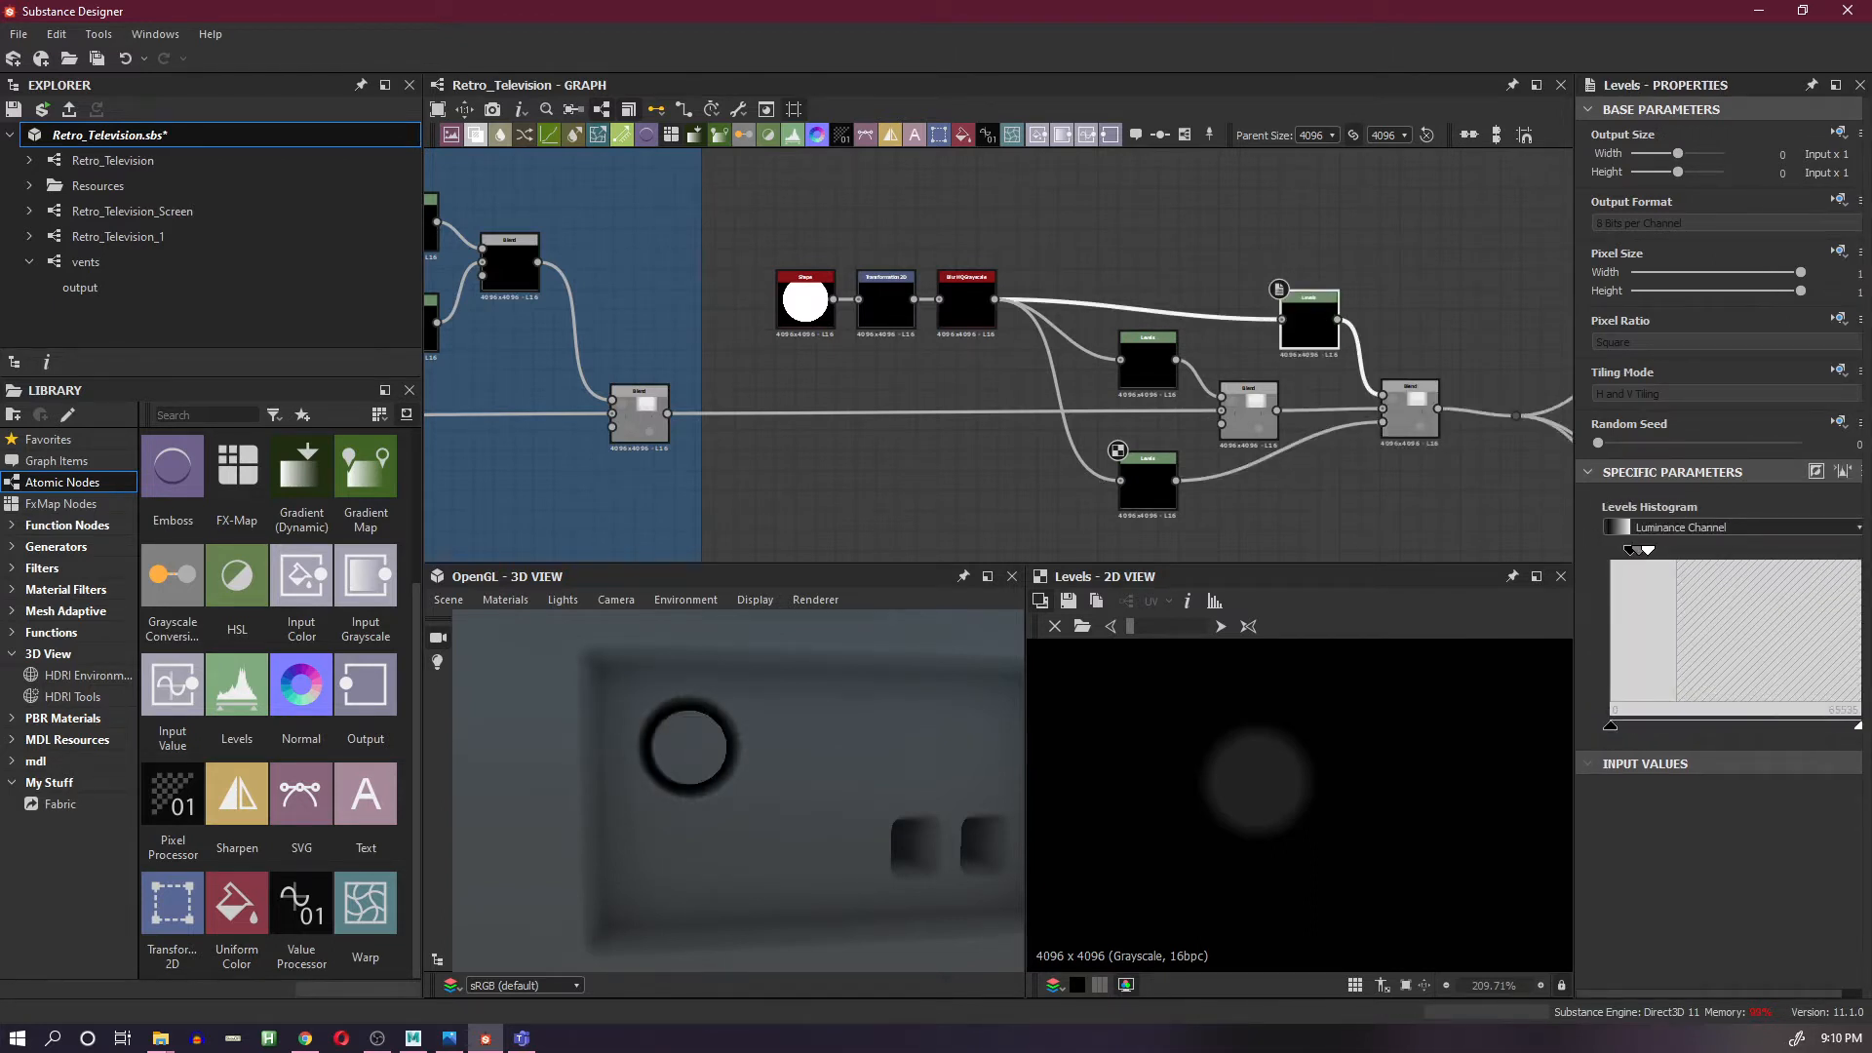
drag(1649, 552, 1727, 552)
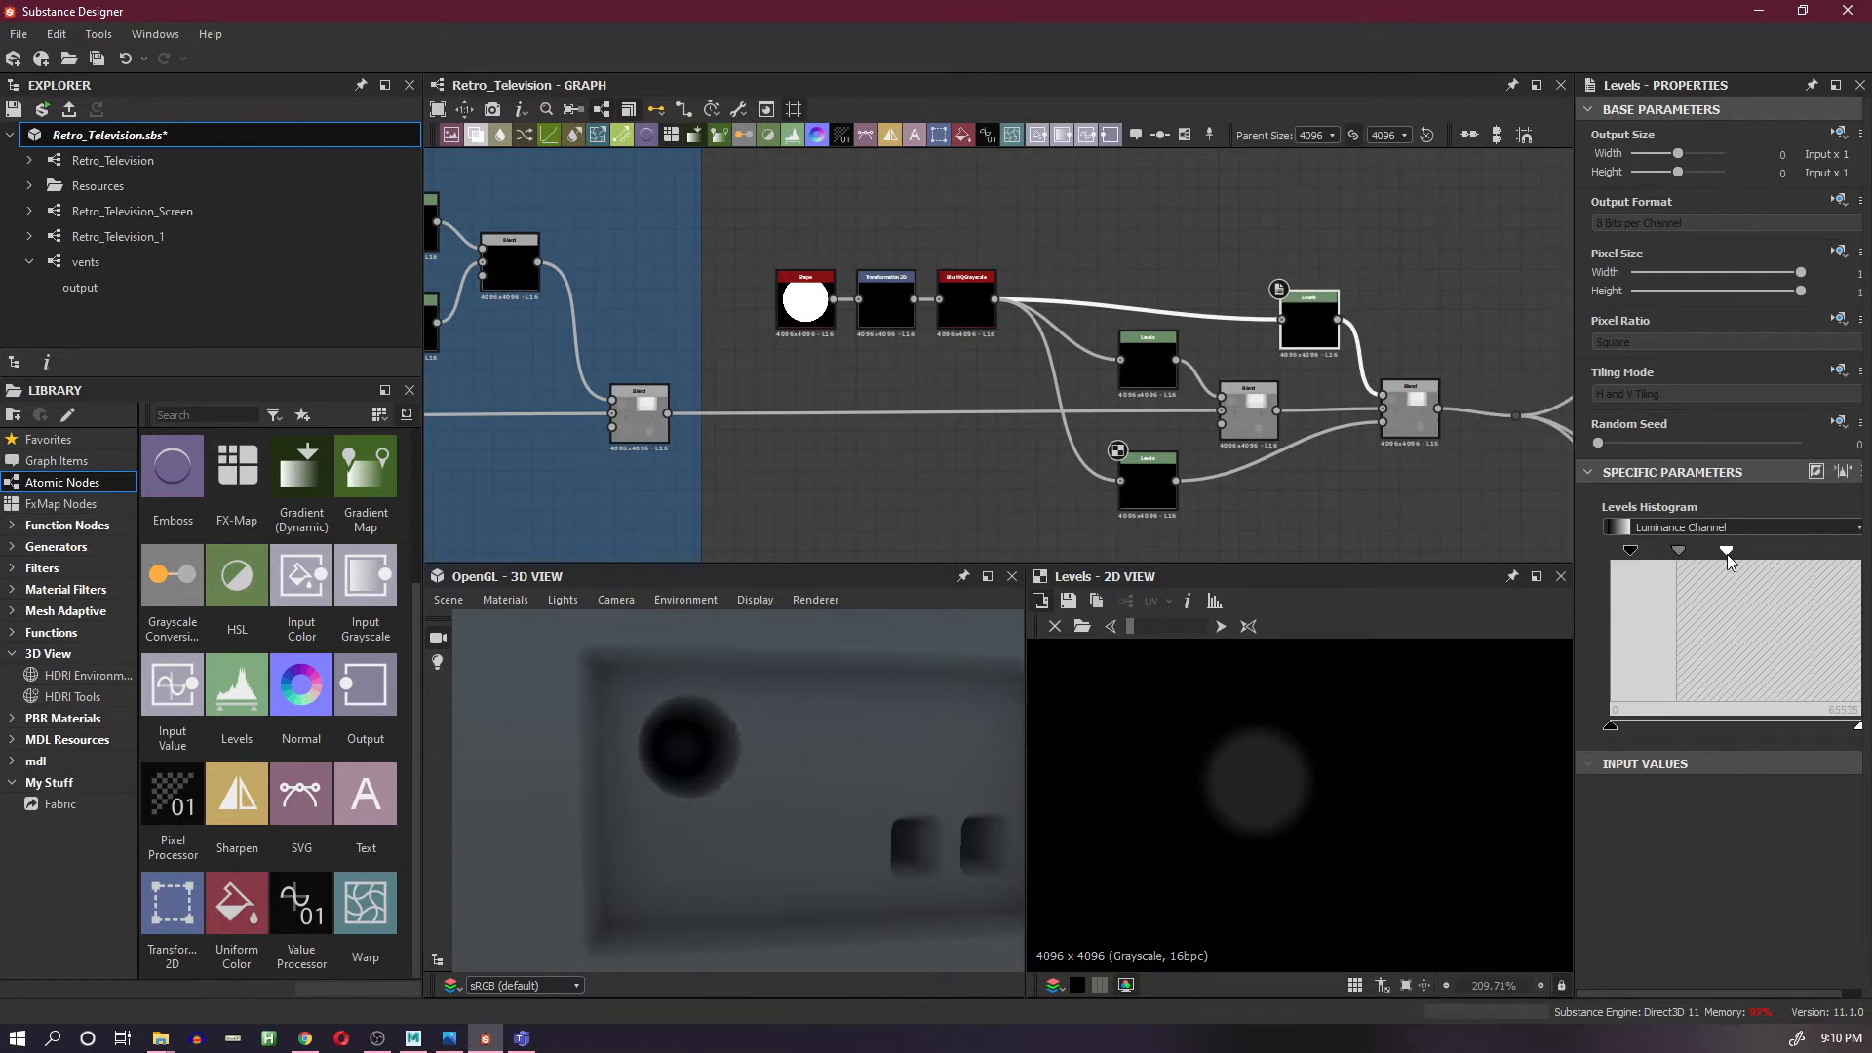
key(ctrl+z)
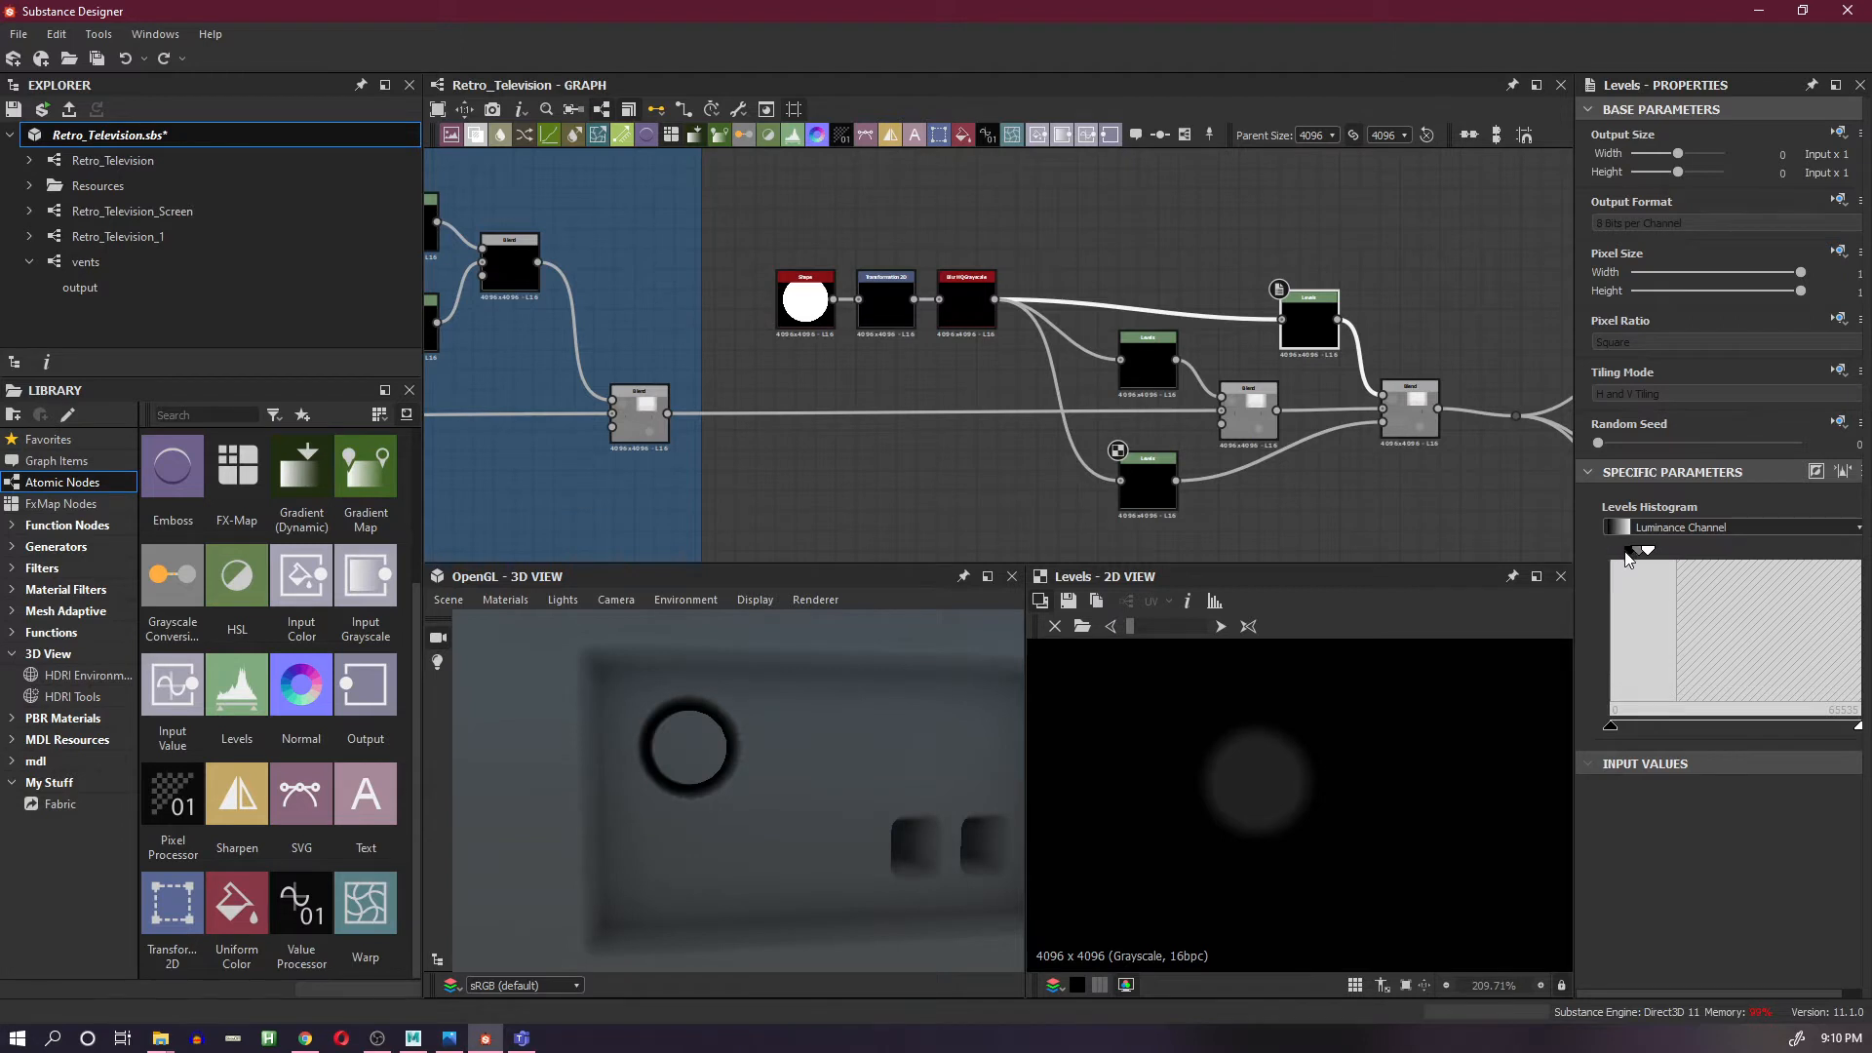
double_click(1310, 333)
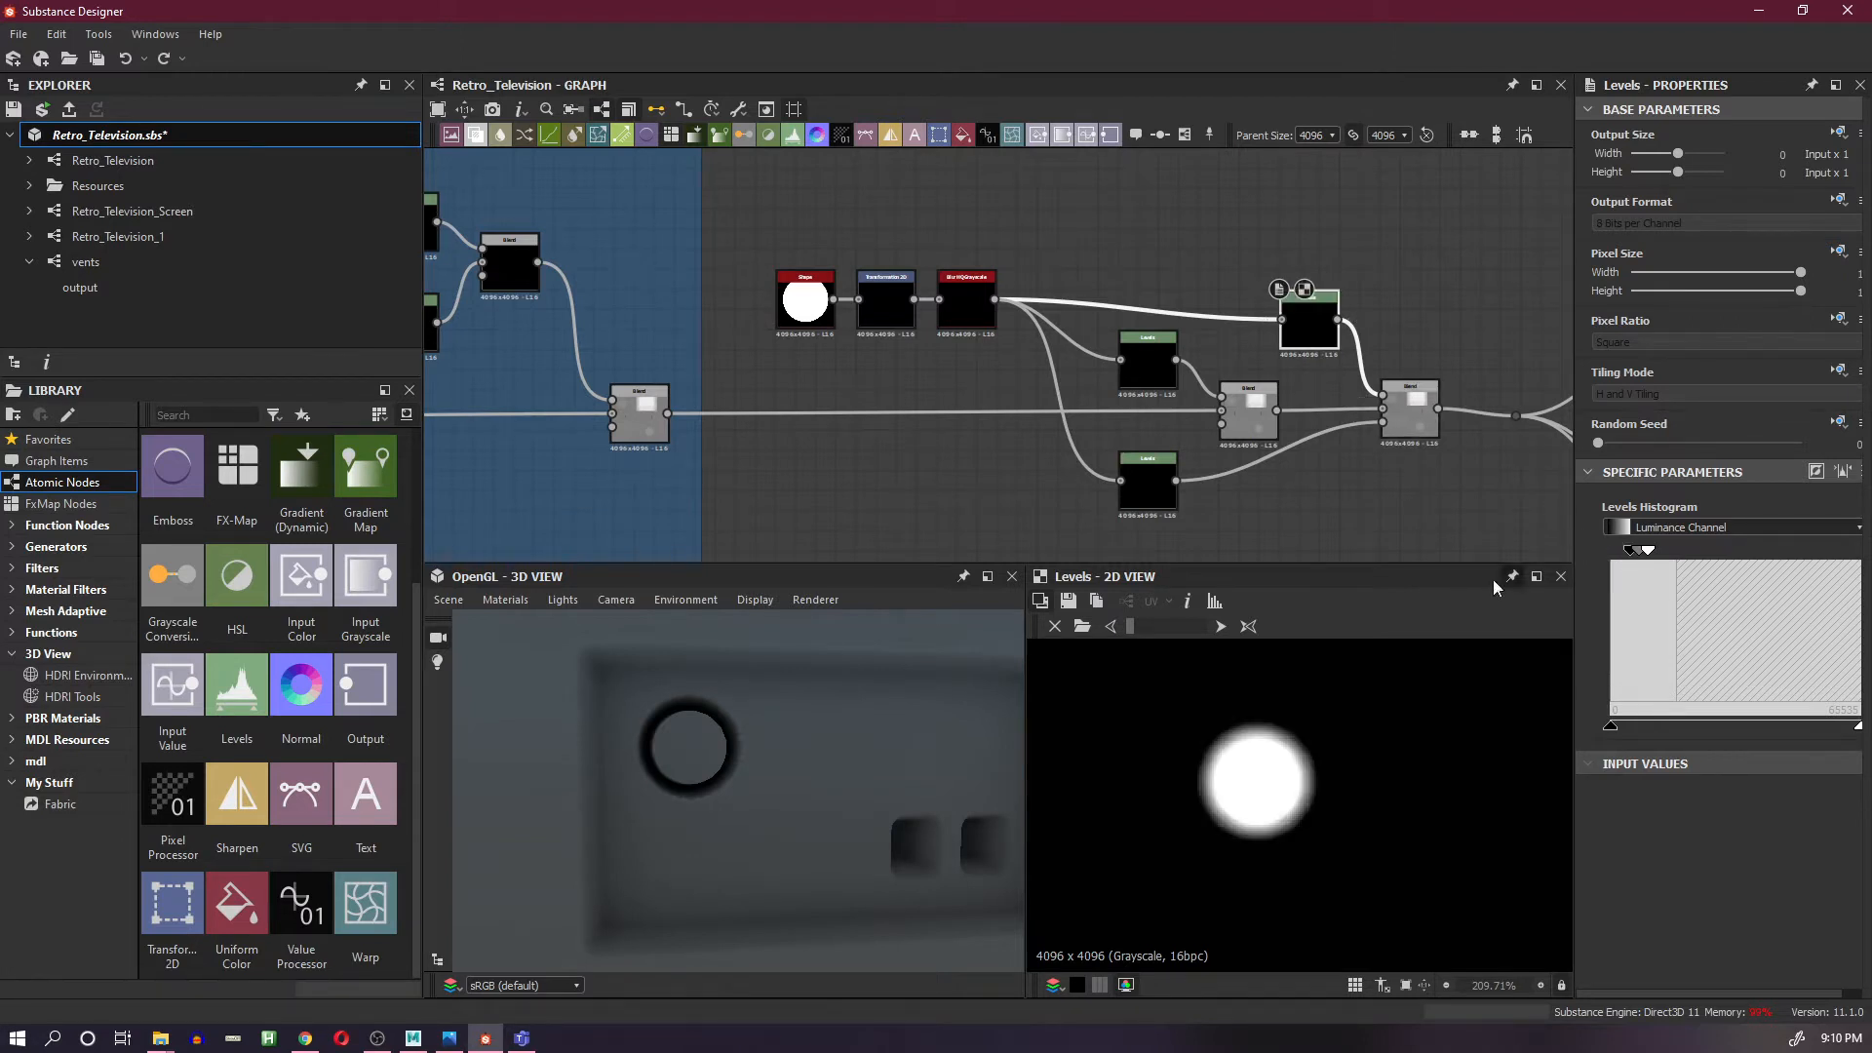
- Lower that Levels node's input black to minimum and its input white slightly, and place the node above the other two Levels nodes
drag(683, 746, 797, 747)
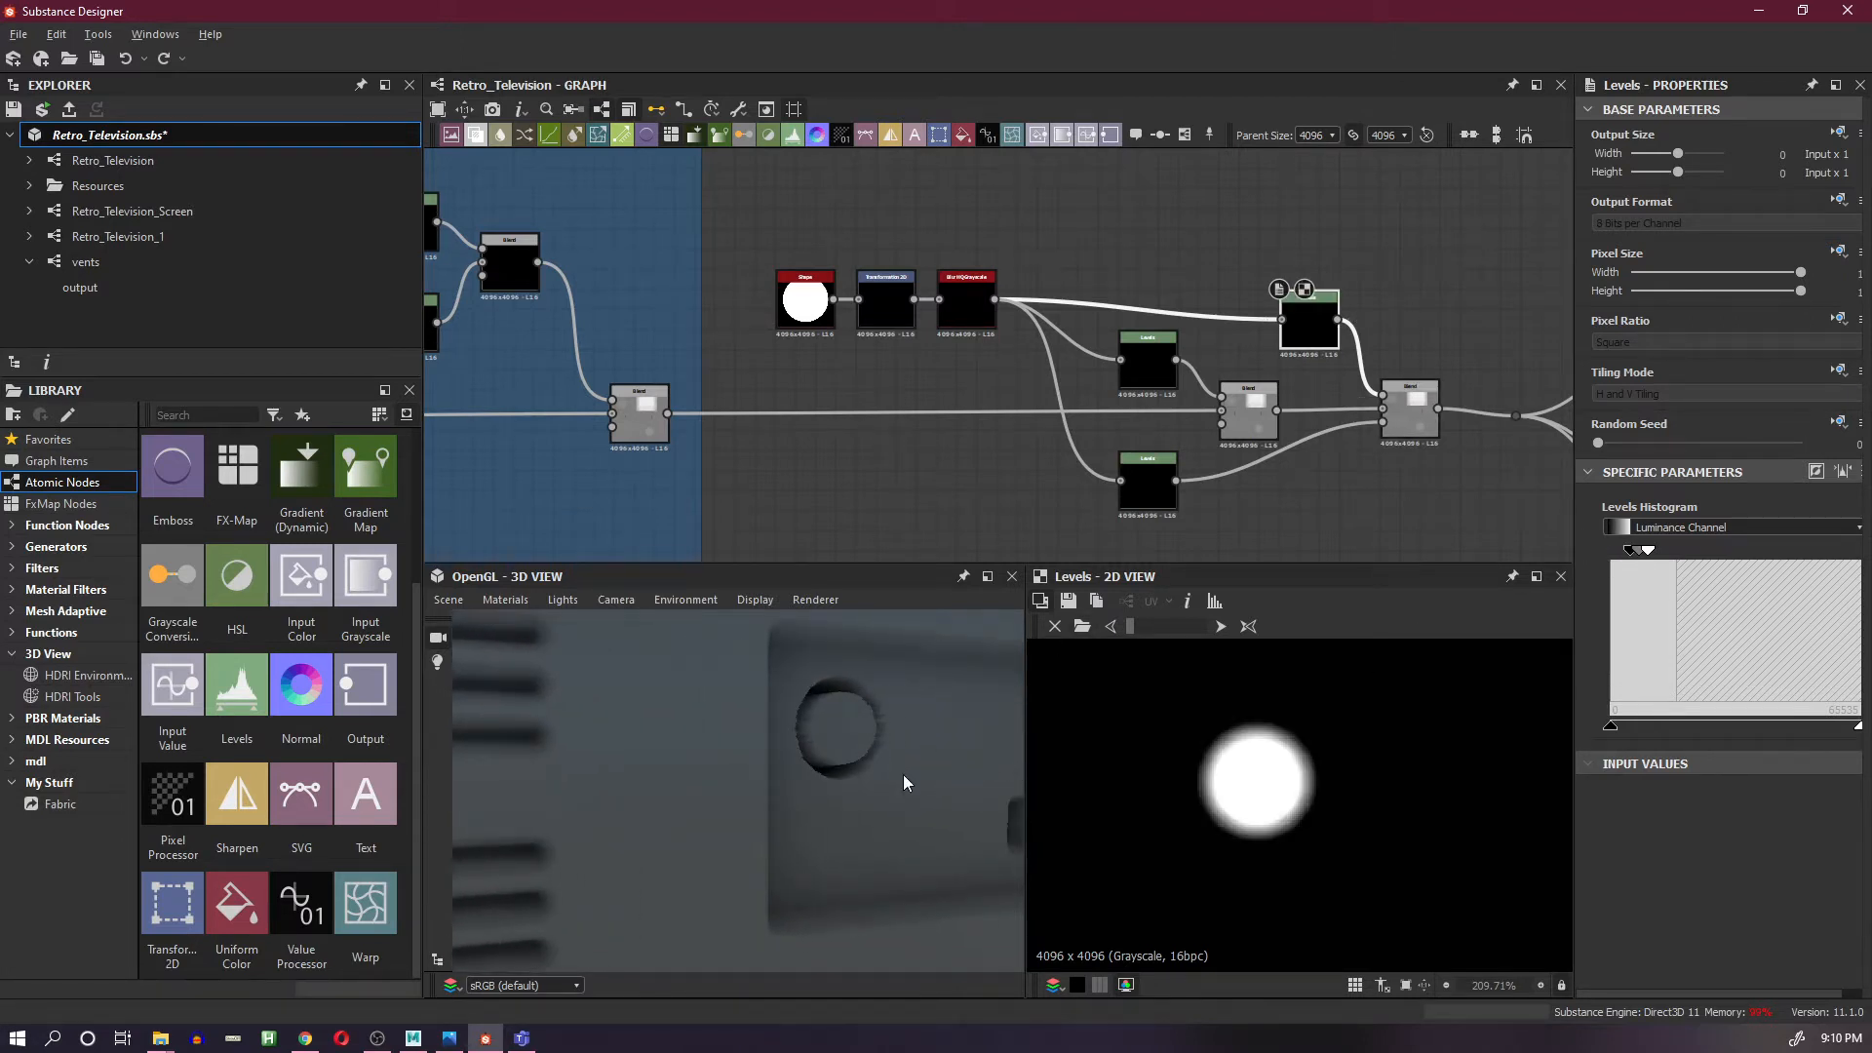
drag(903, 774, 817, 716)
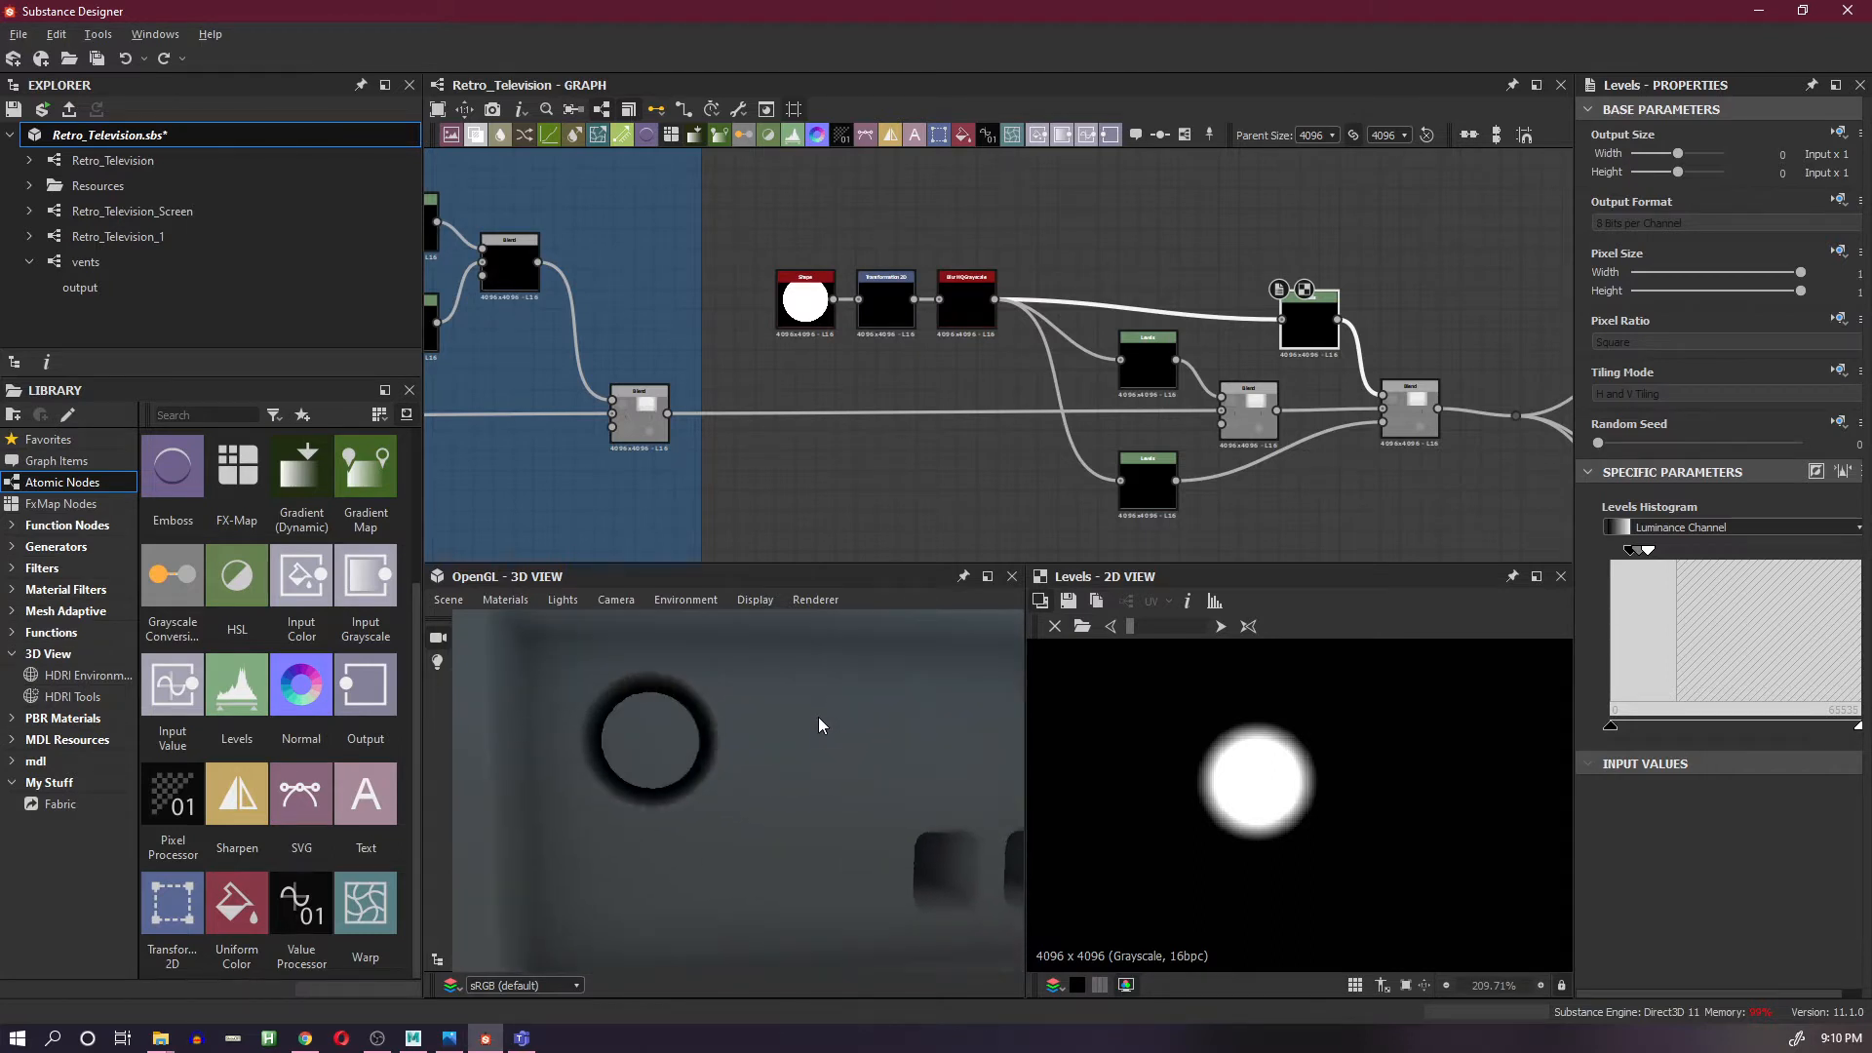
drag(1627, 558, 1624, 554)
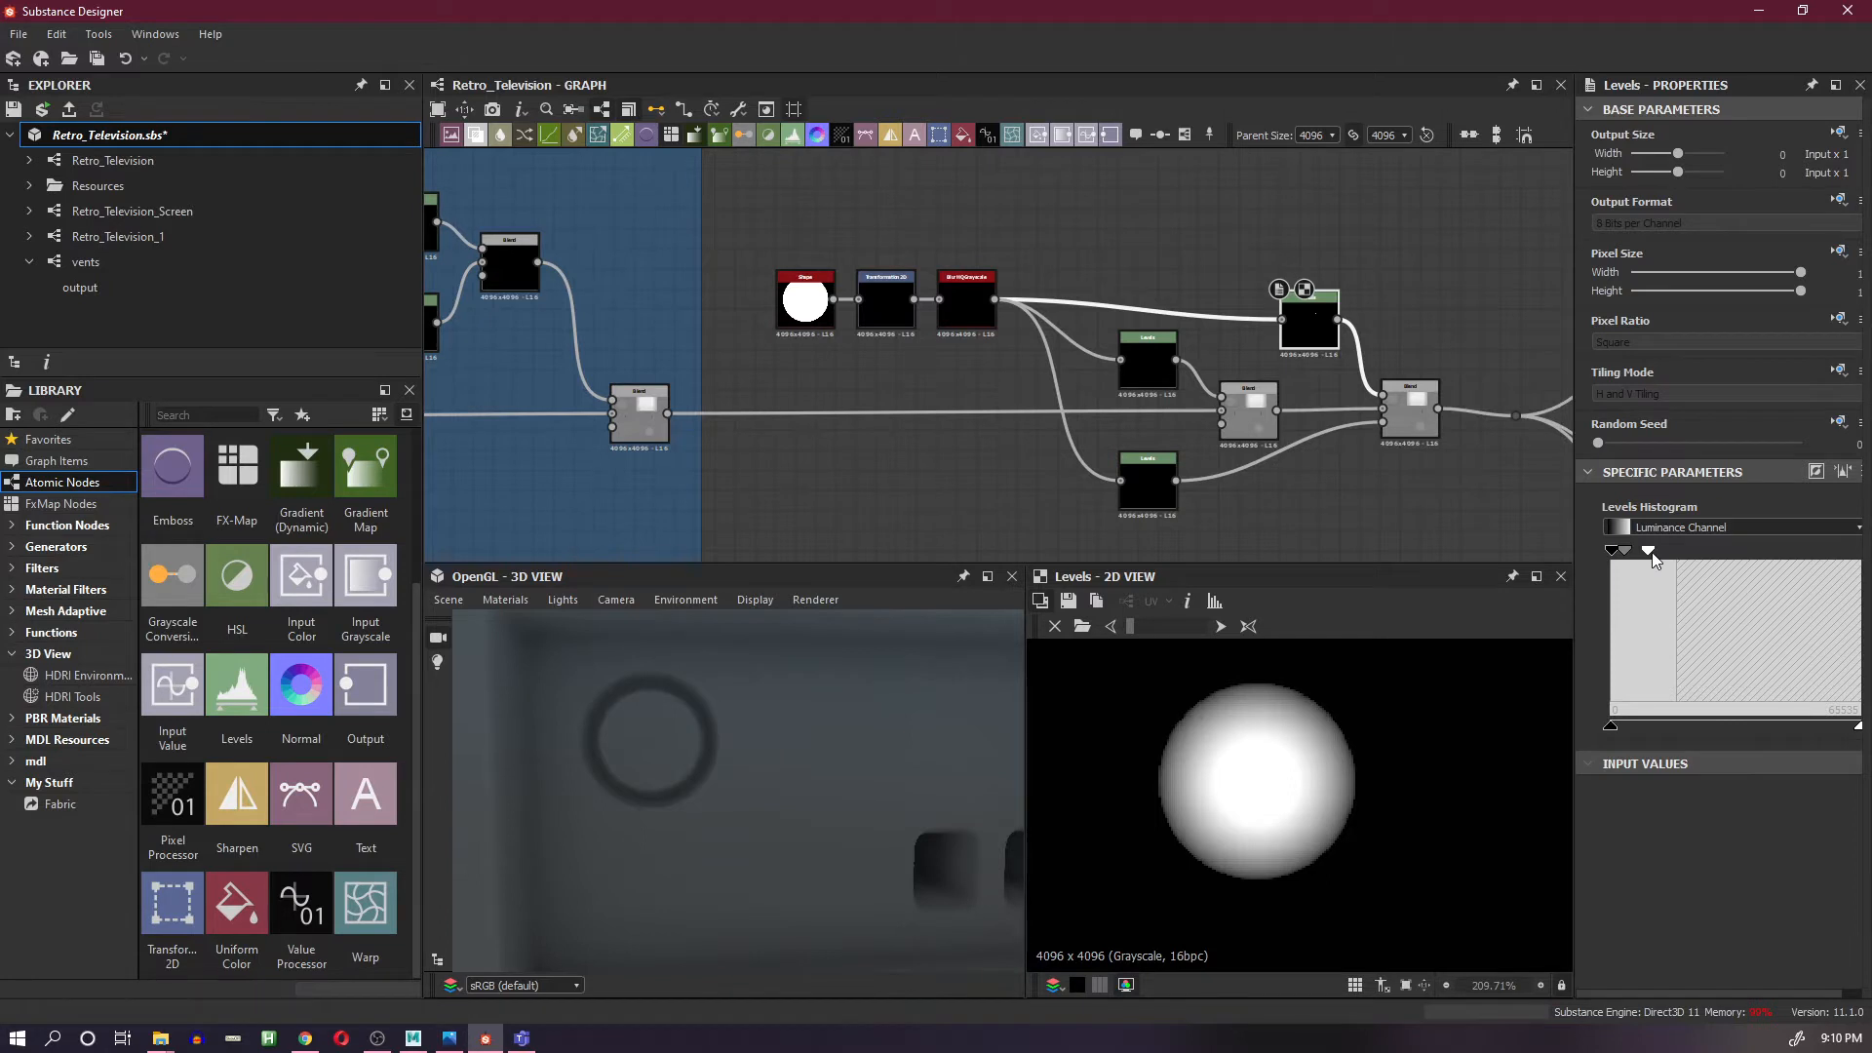
drag(1655, 558, 1640, 554)
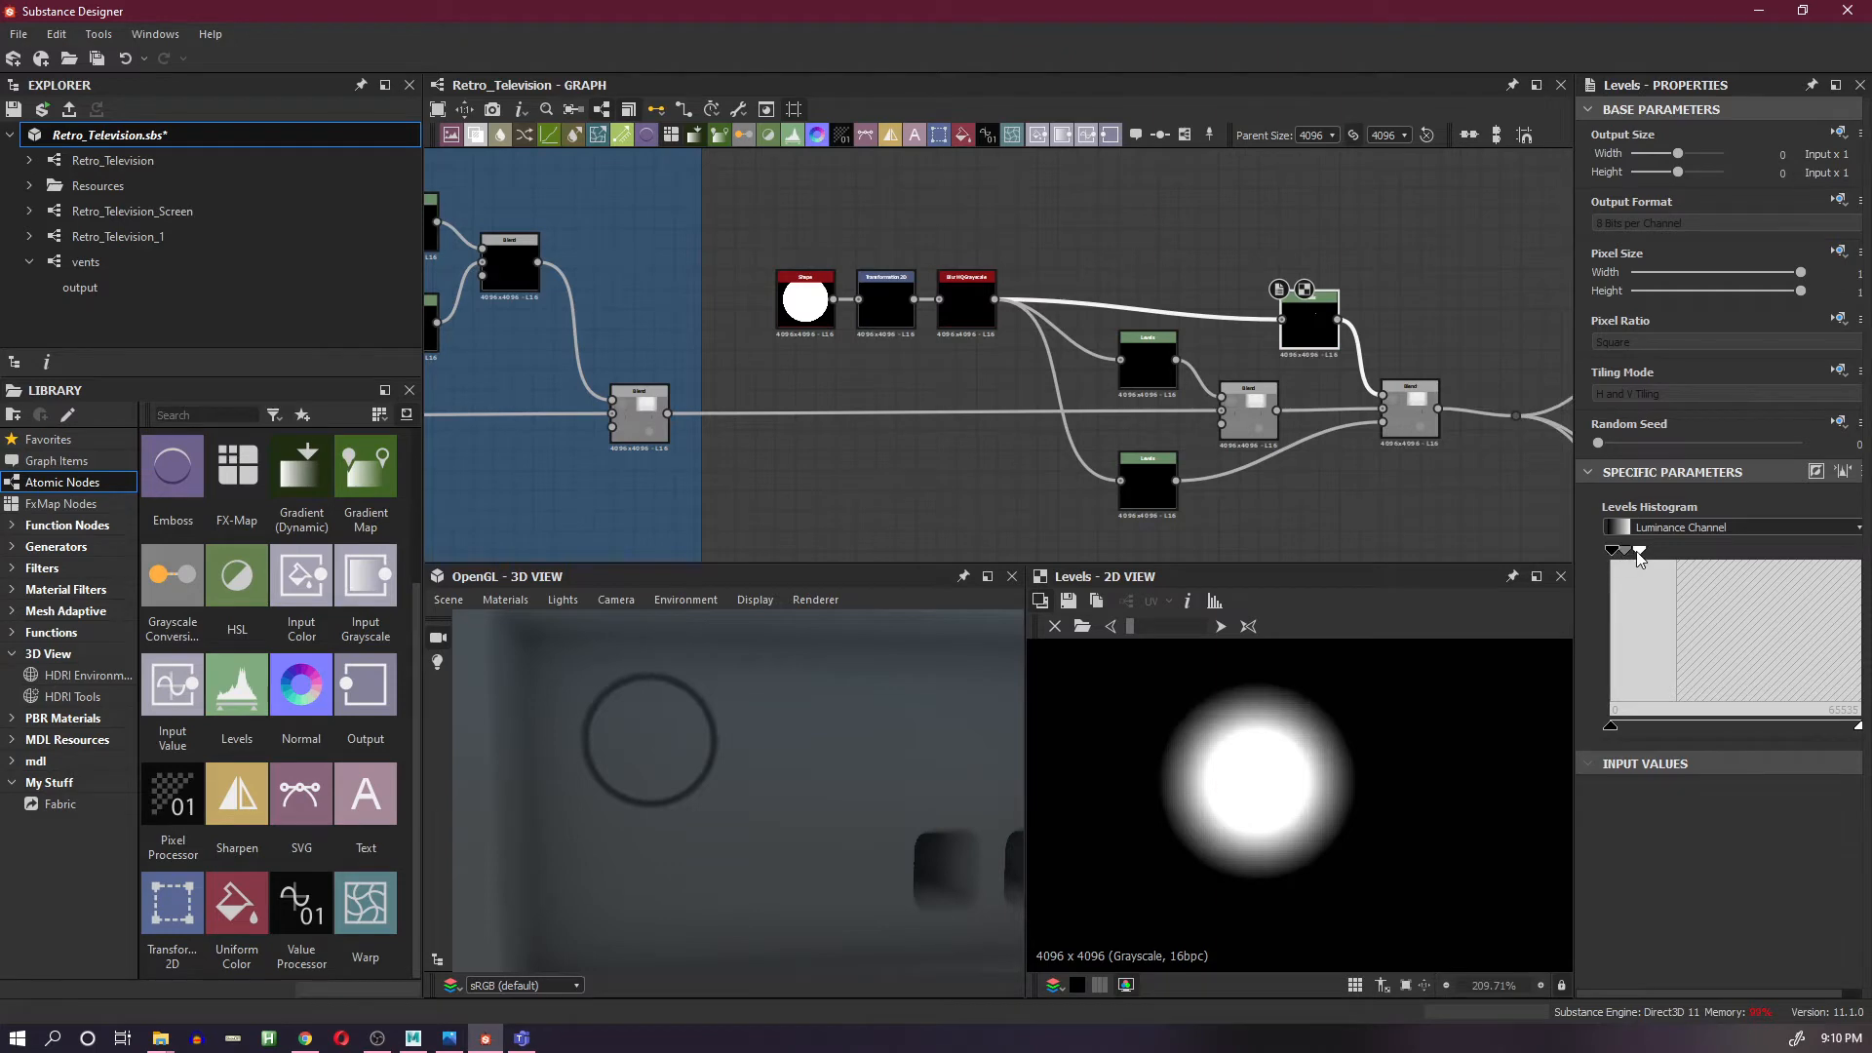
drag(1639, 554, 1642, 553)
drag(766, 757, 809, 750)
right_drag(881, 744, 850, 858)
mouse_move(850, 858)
mouse_down()
mouse_move(868, 856)
mouse_move(829, 837)
mouse_move(841, 822)
mouse_up()
drag(1301, 346, 1140, 298)
- Insert an Edge Detect node between the upper Levels node and the second Blend node, placed beside the Levels node
drag(1285, 261, 1240, 333)
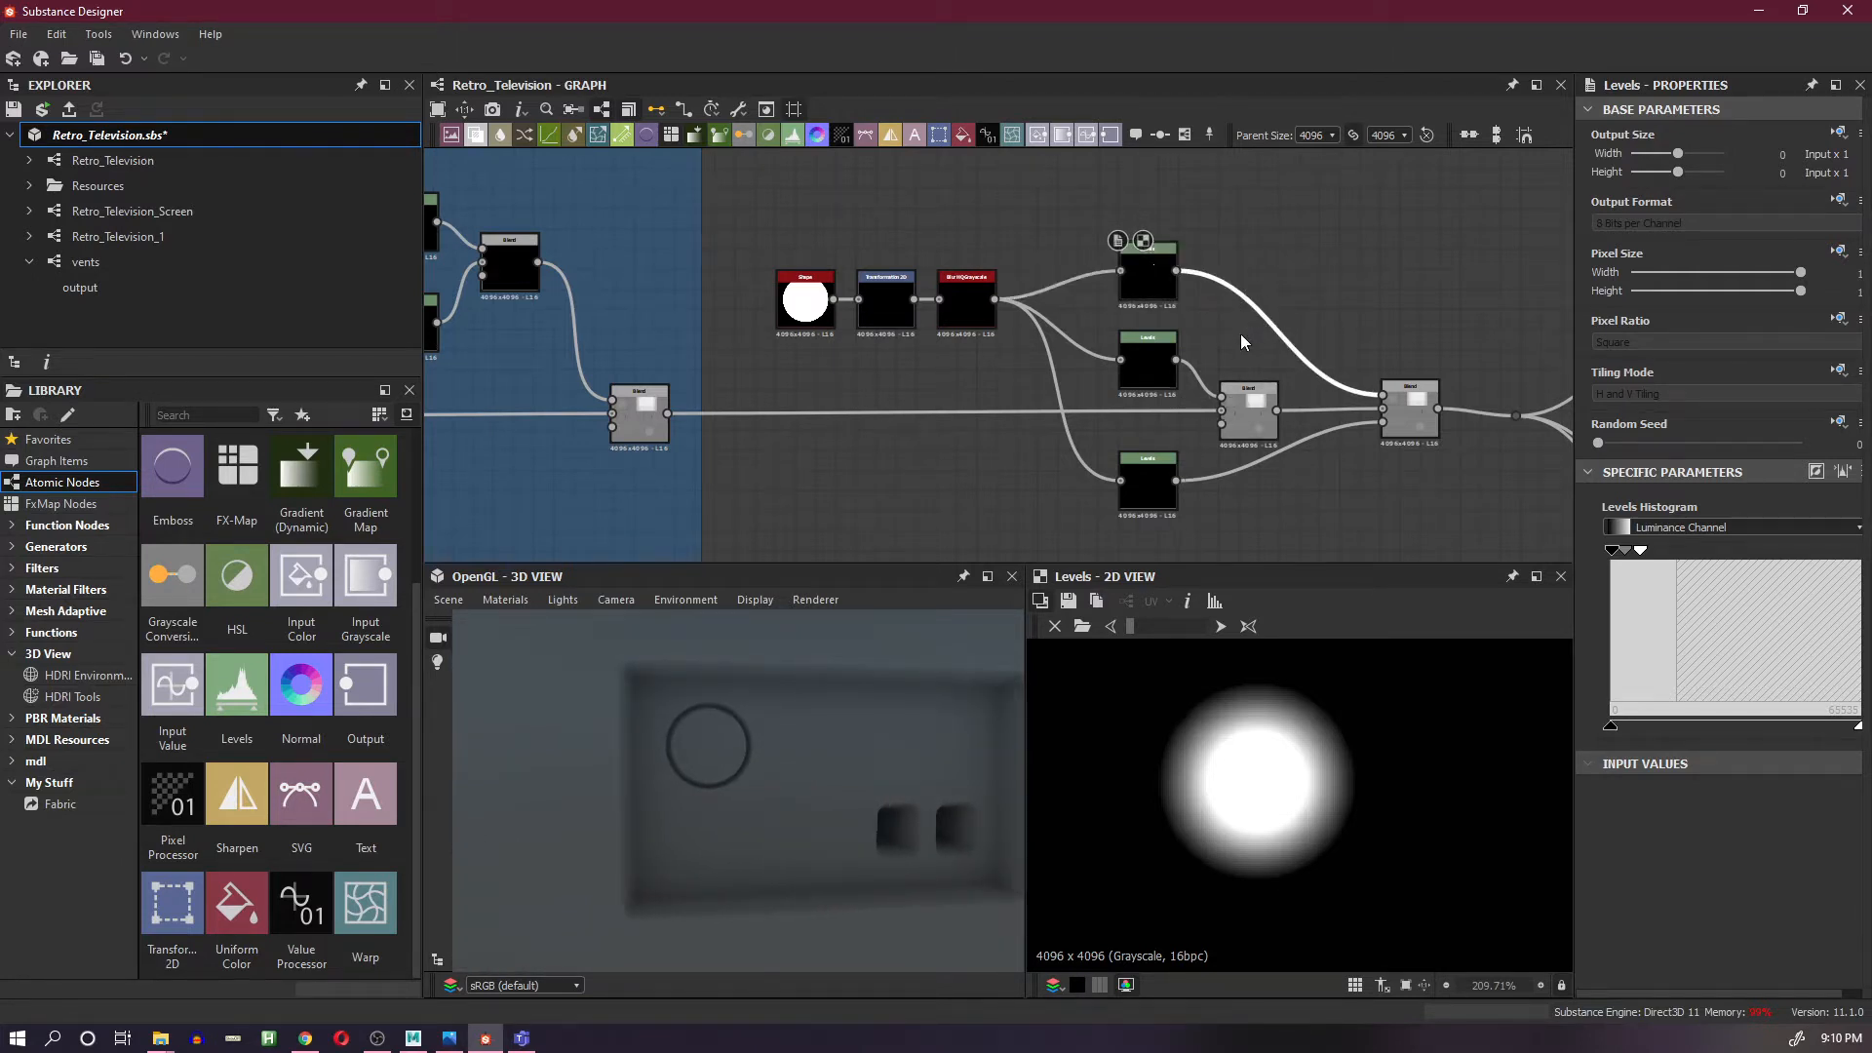
key(space)
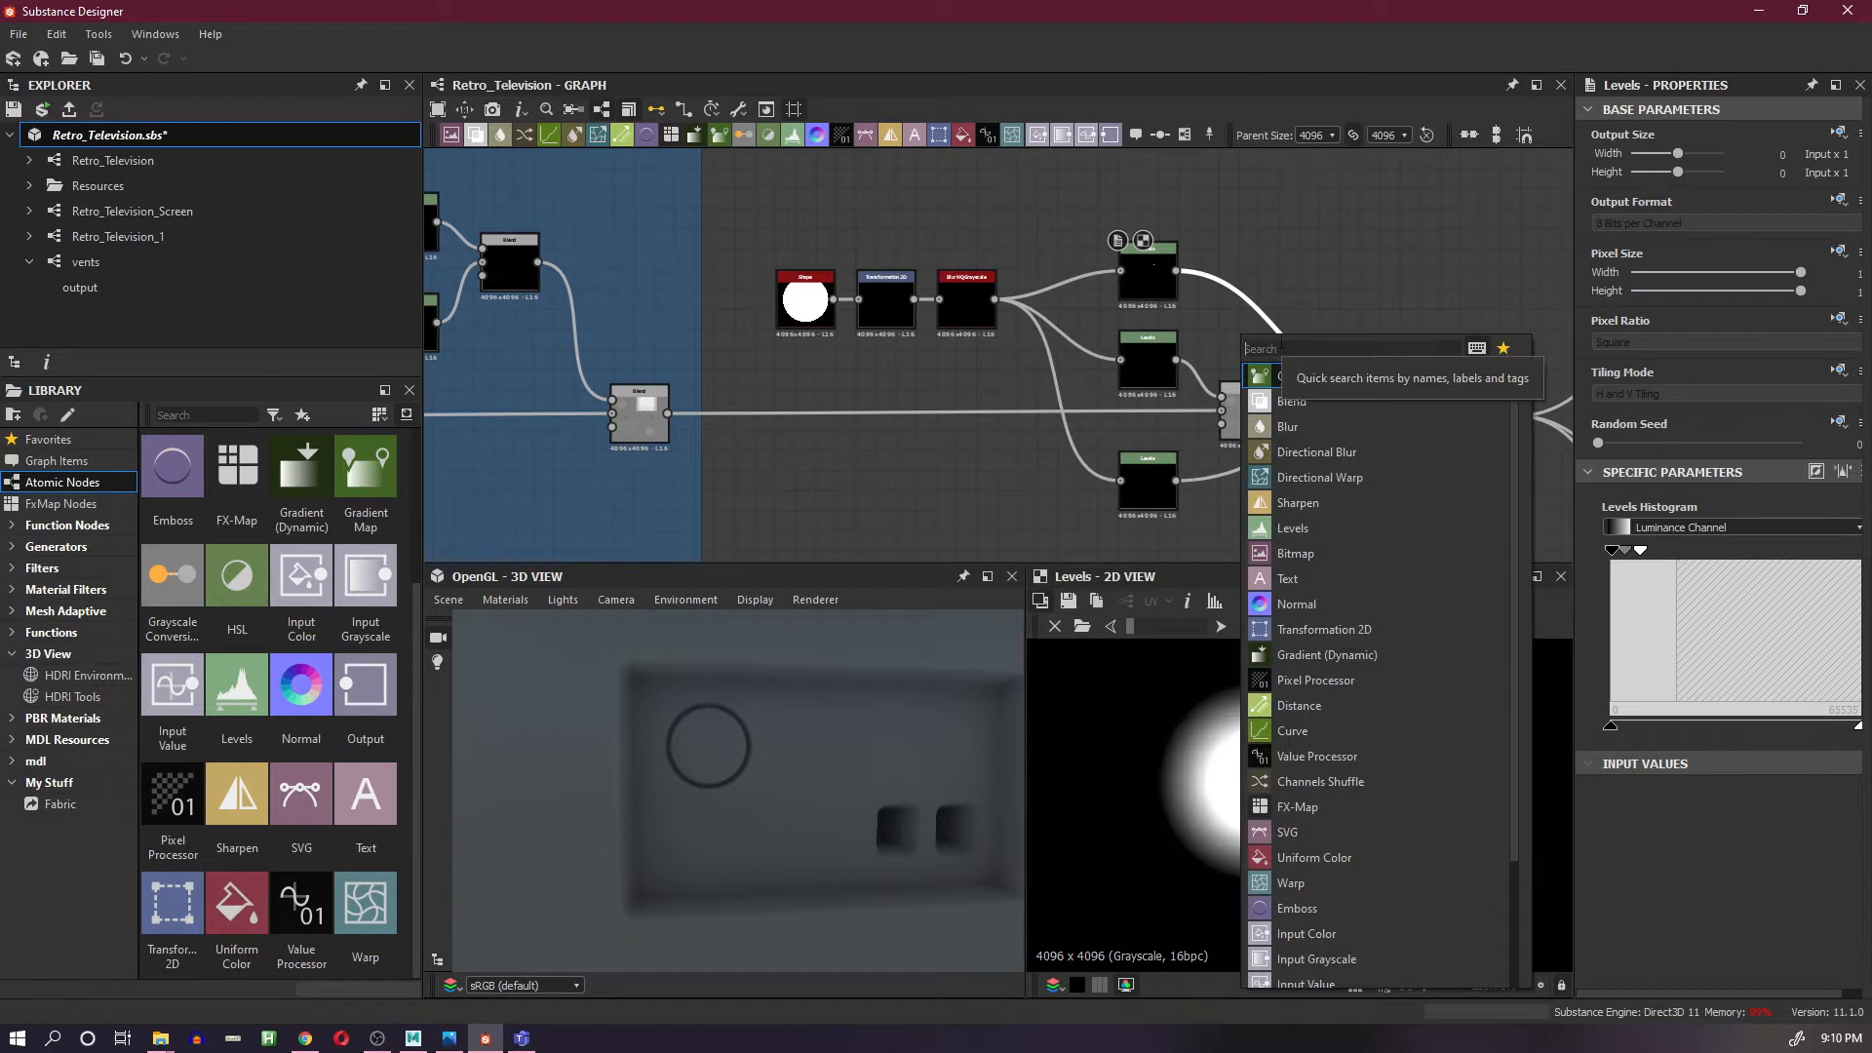
text(dete)
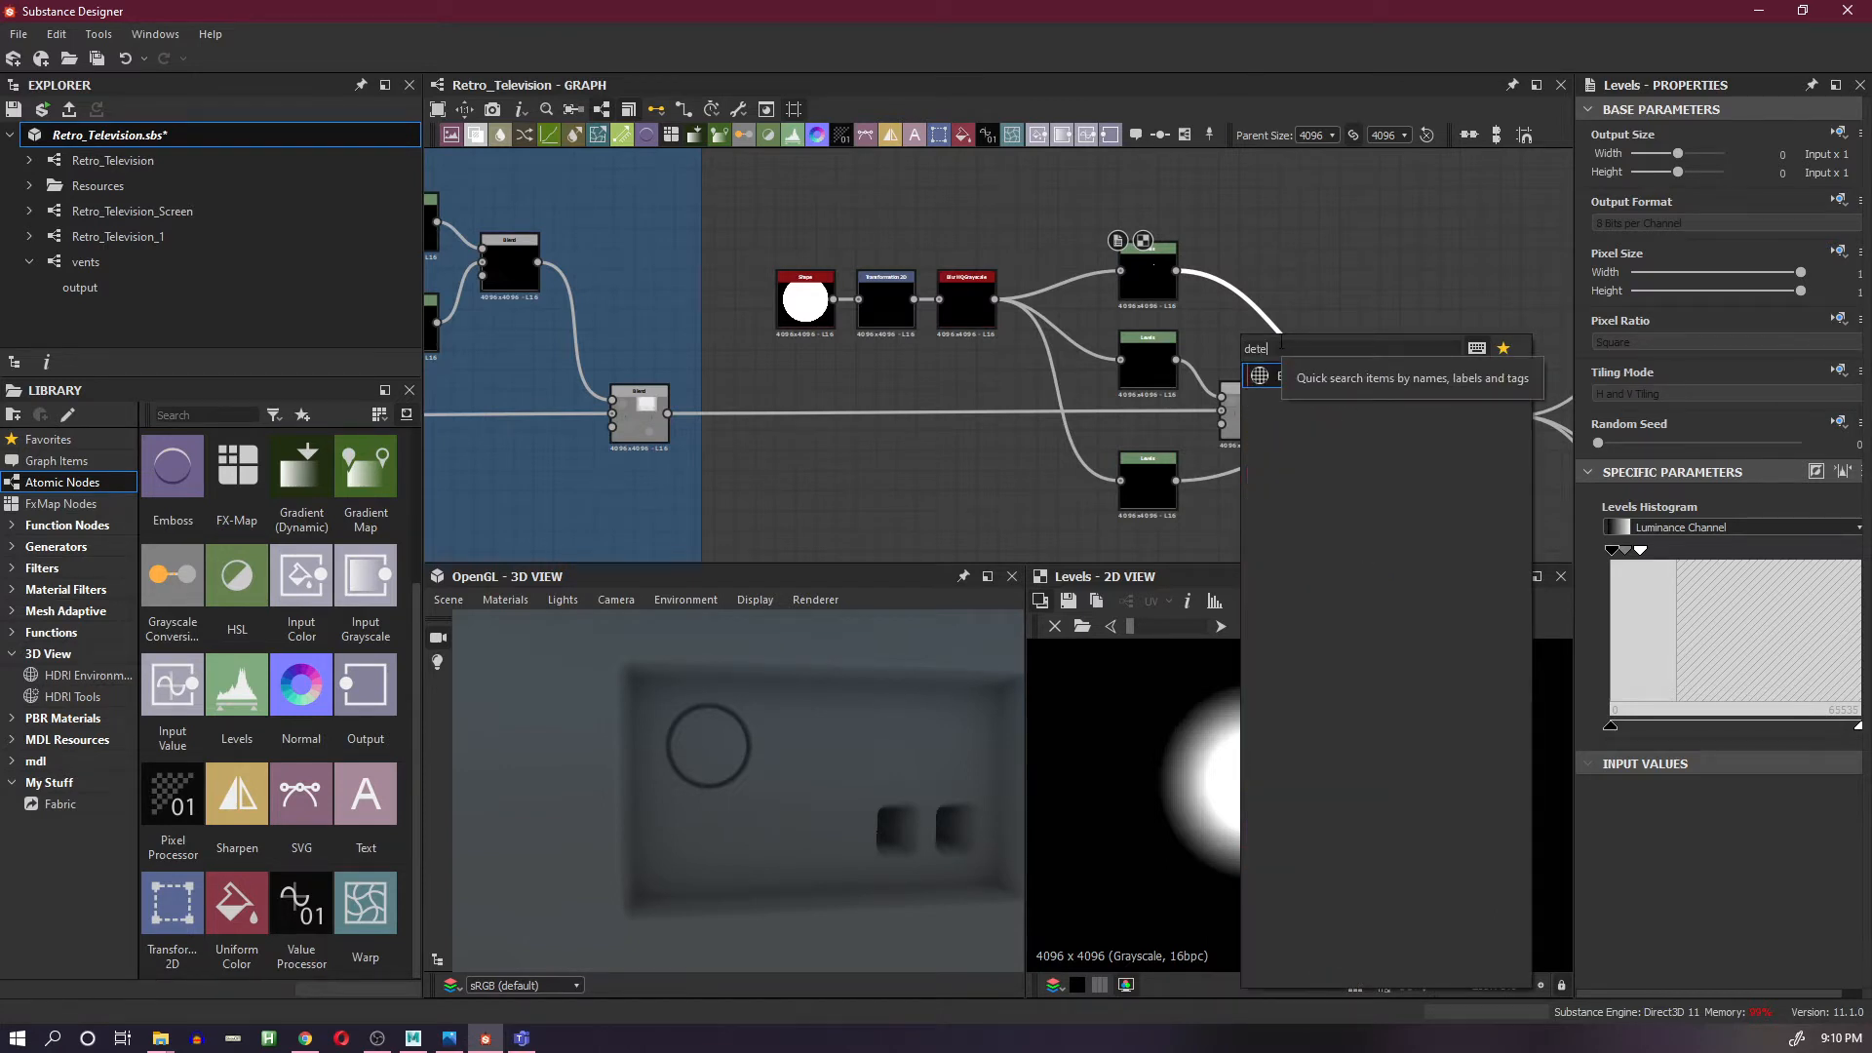
click(1308, 376)
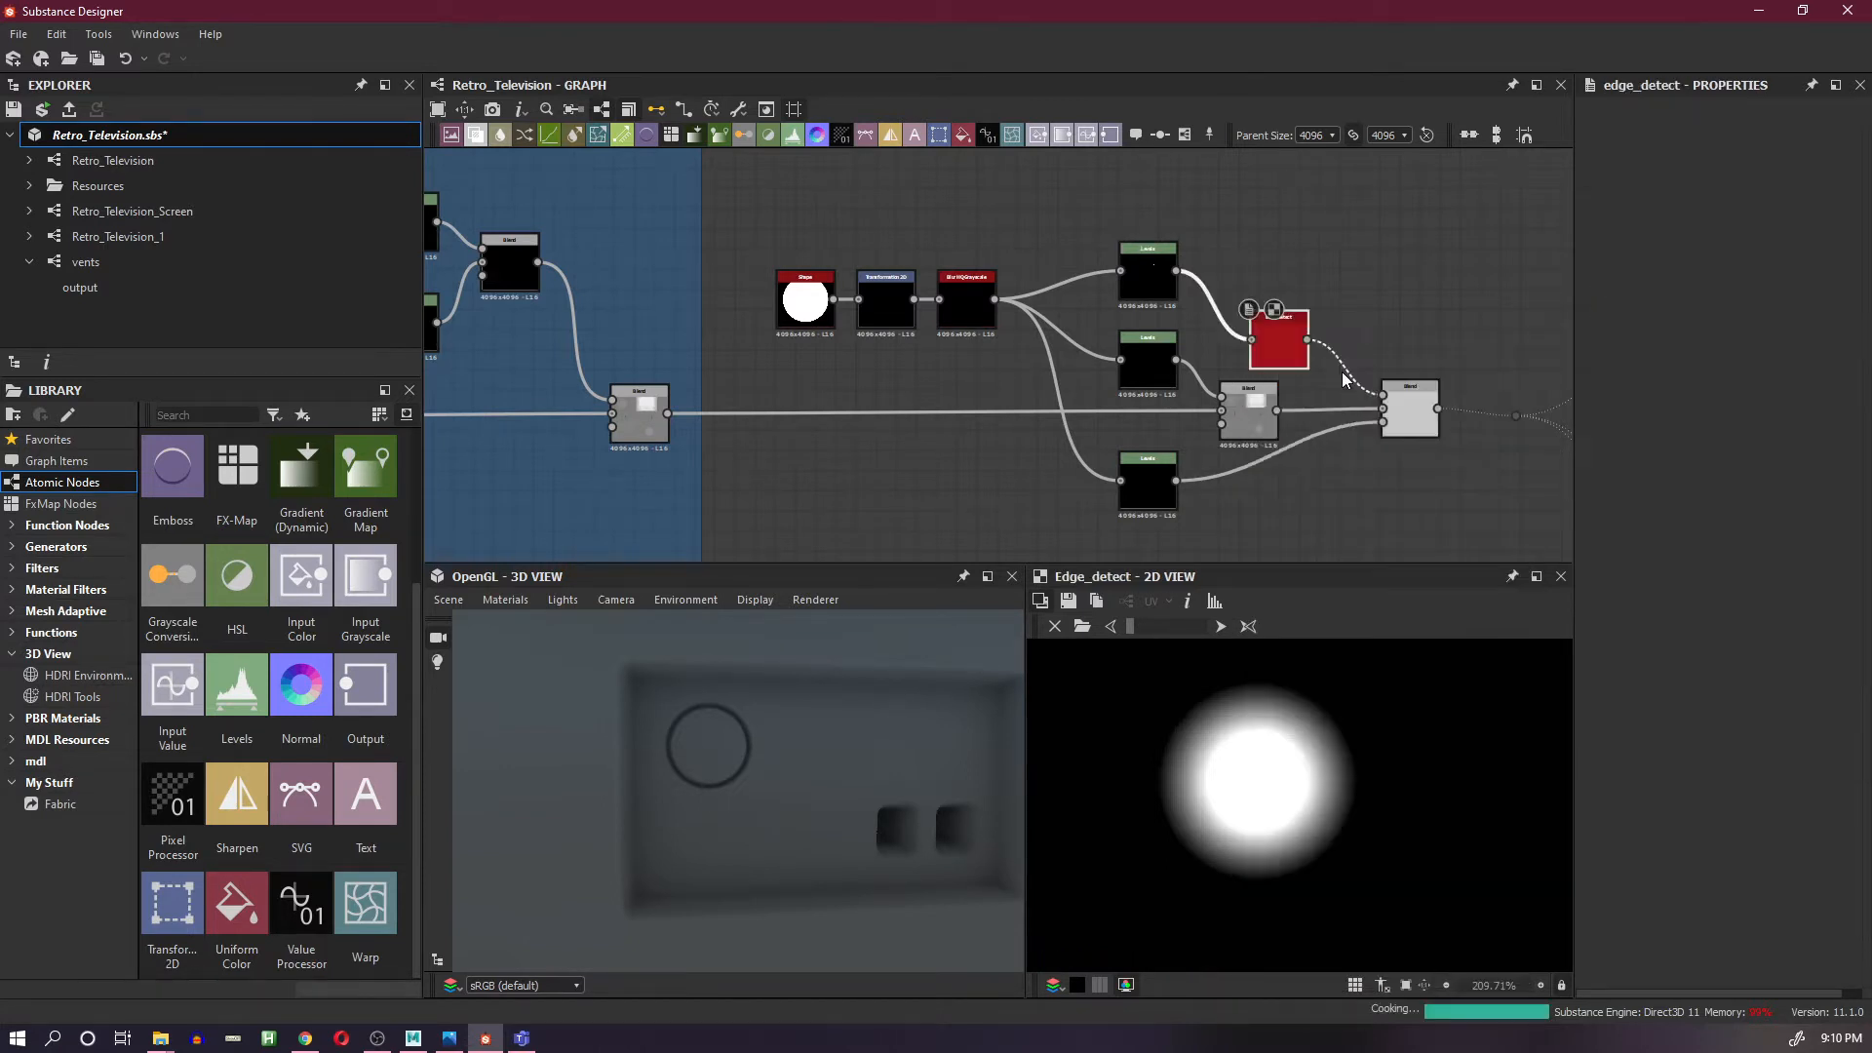
drag(1265, 324, 1246, 294)
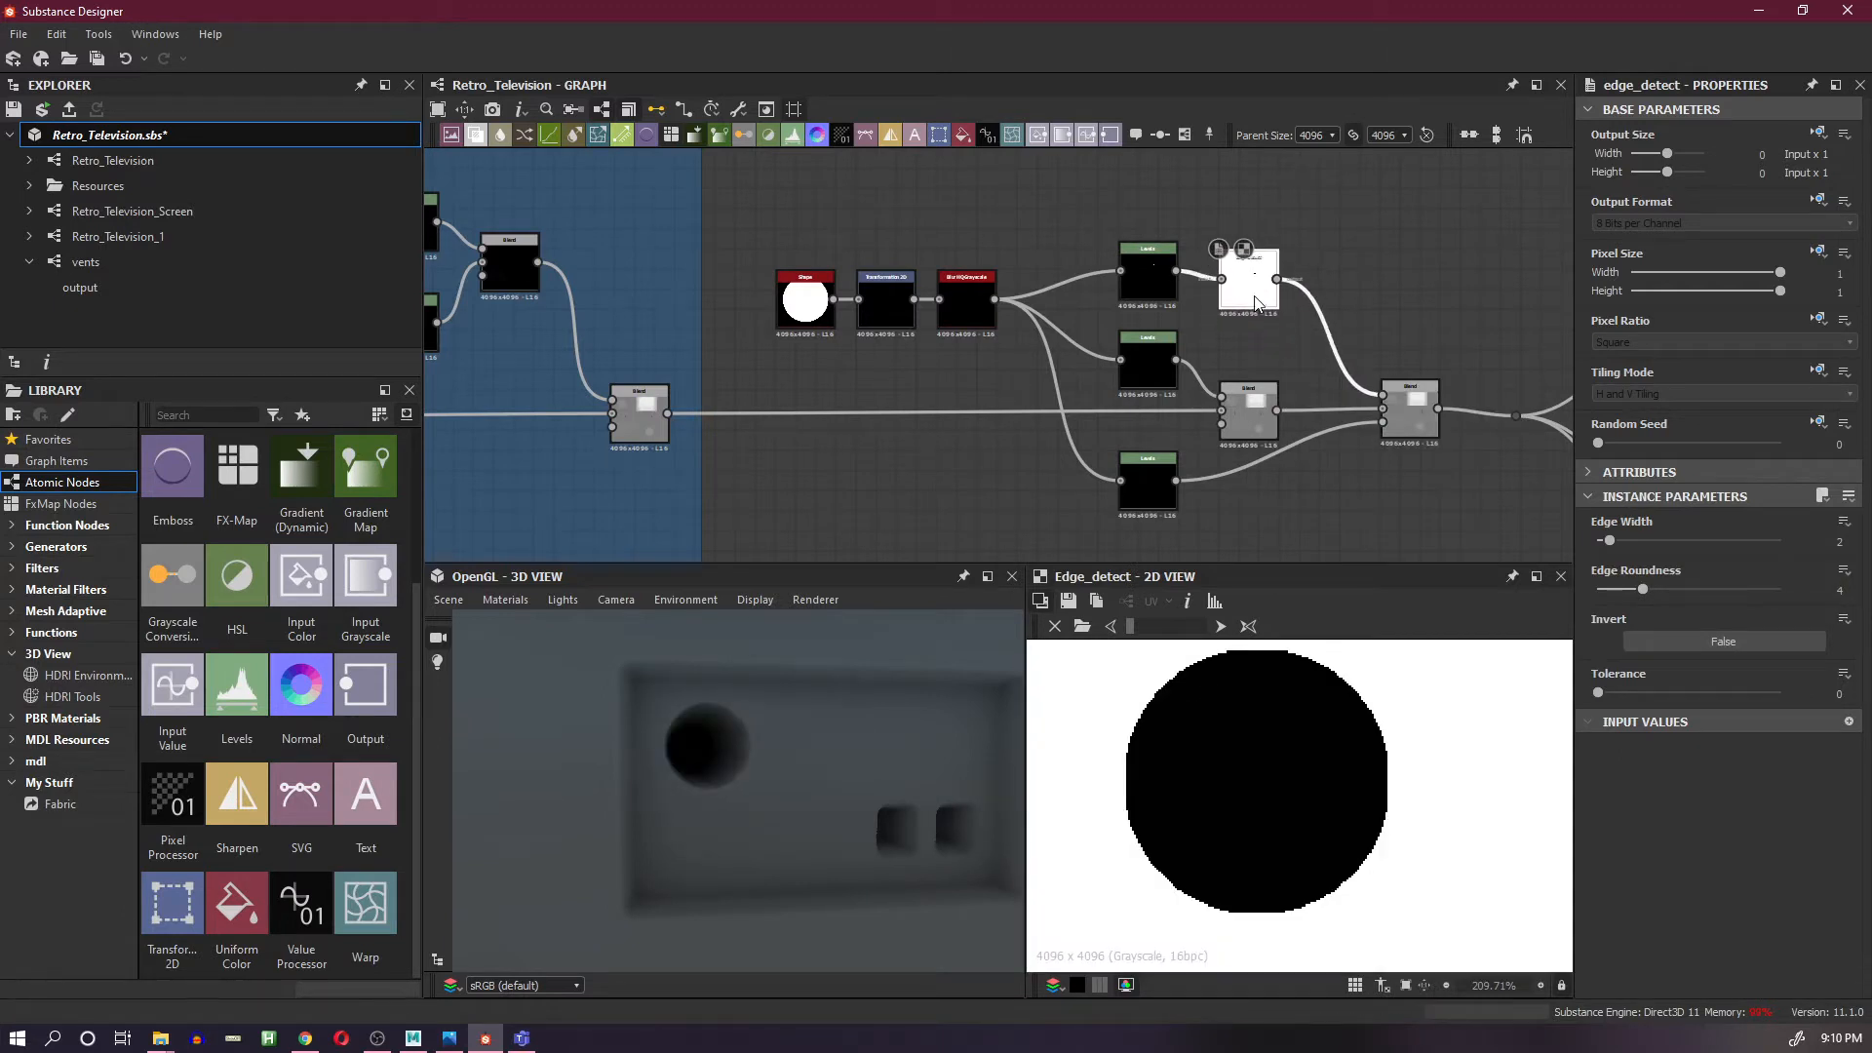
- Set the Edge Detect node's Invert to True, Edge Roundness to 0 and Edge Width to 1, and inspect the hole in 3D
click(1704, 641)
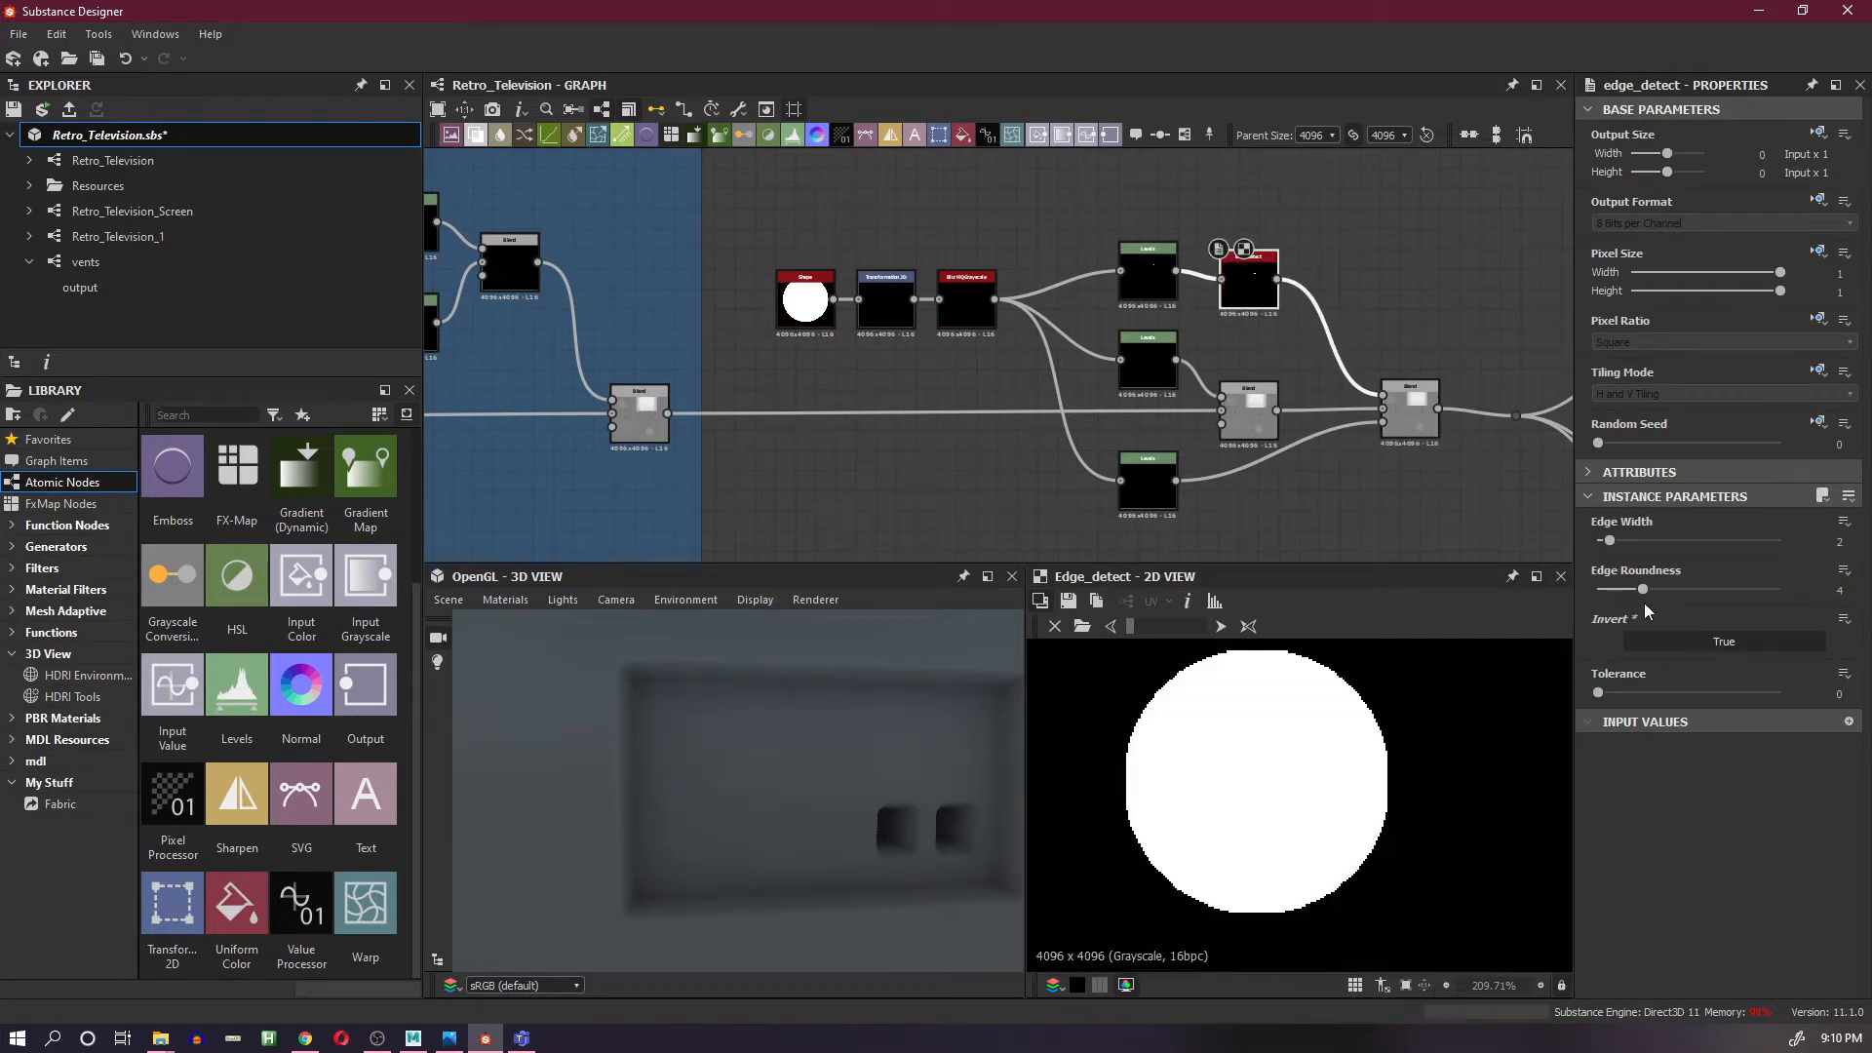
drag(1644, 590, 1596, 549)
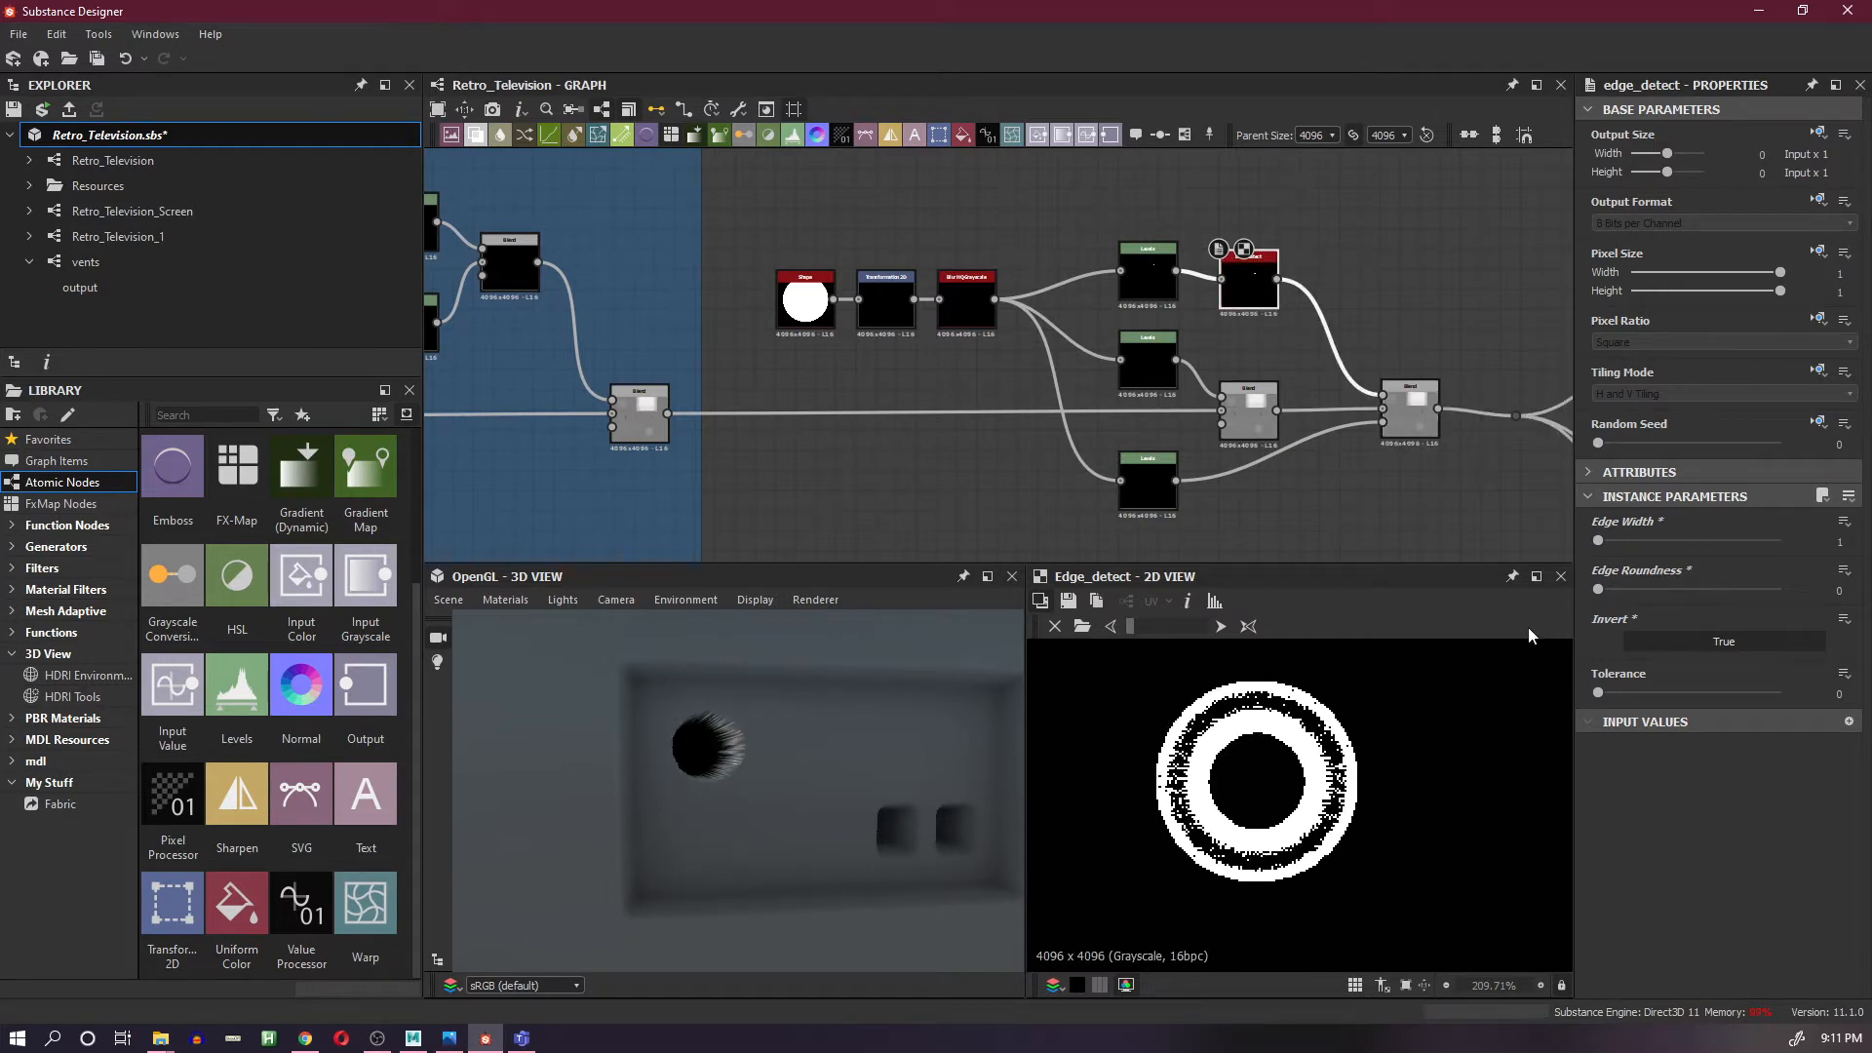
mouse_move(734, 765)
mouse_down()
mouse_move(692, 706)
mouse_move(728, 721)
mouse_move(853, 682)
mouse_up()
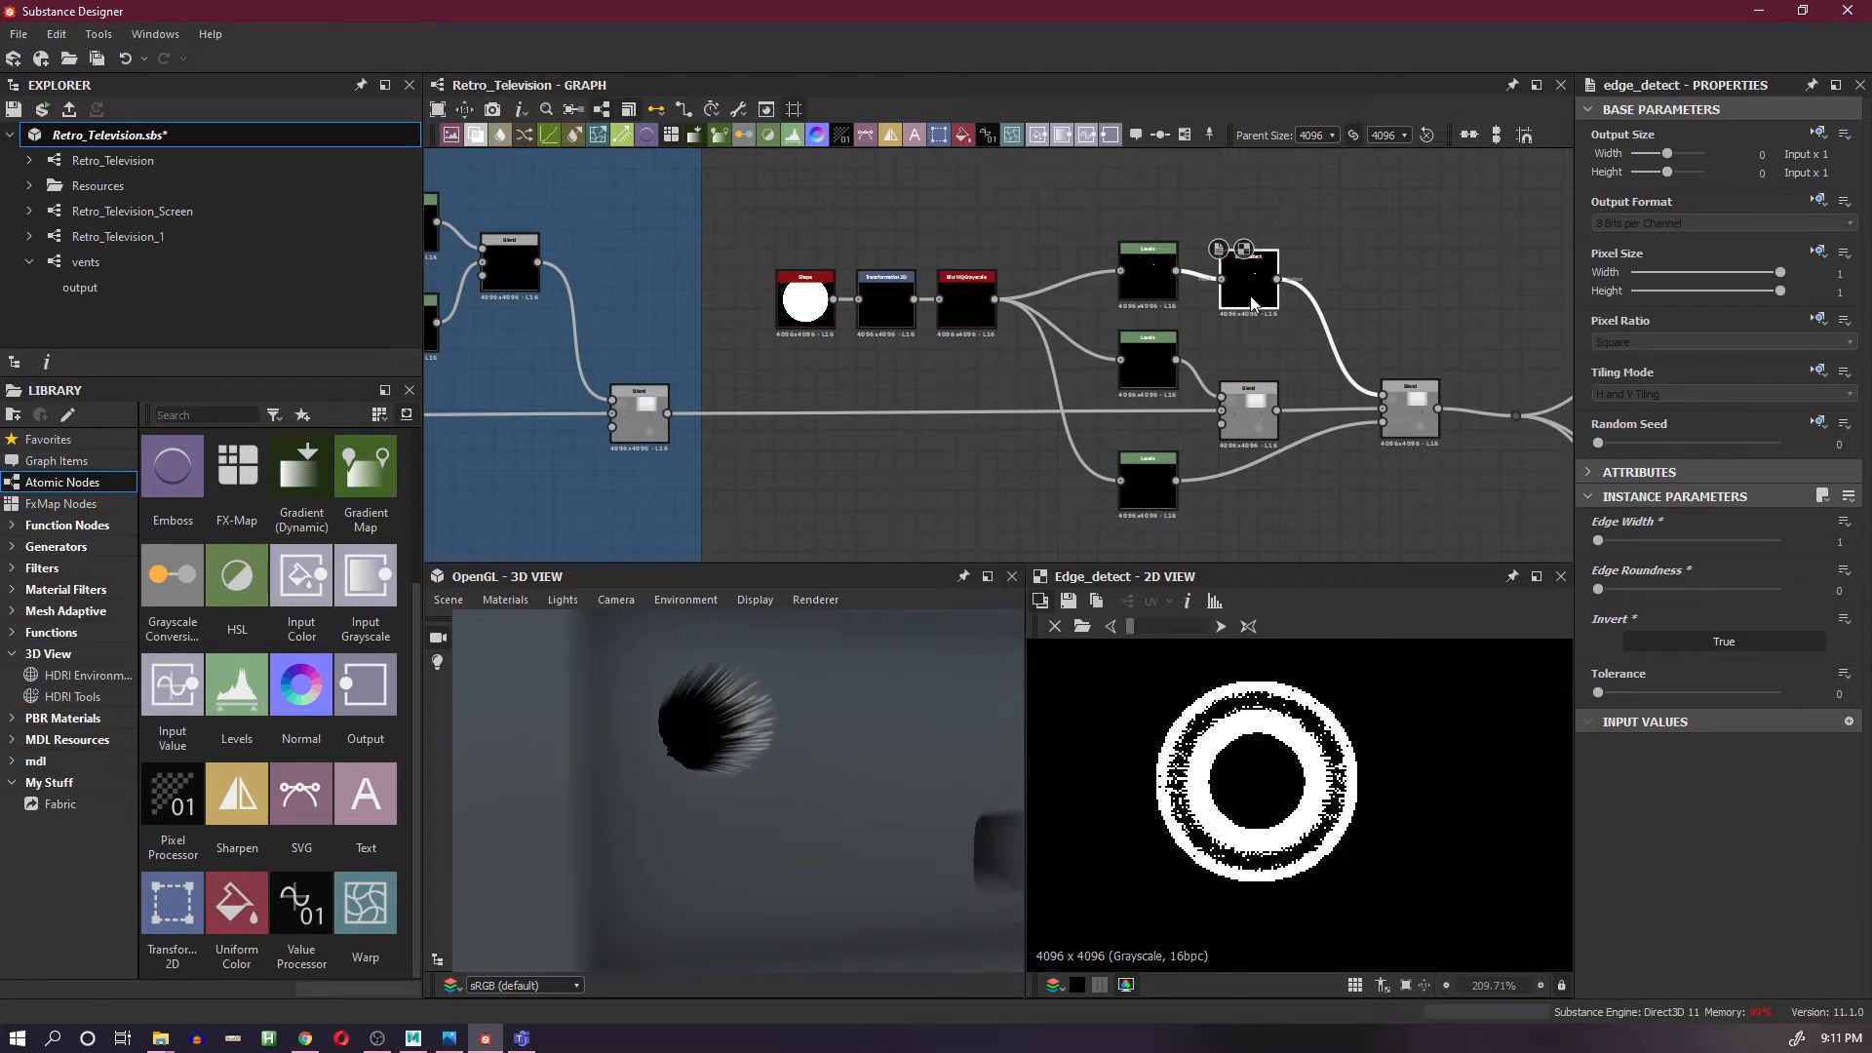
- Delete the Edge Detect node and reconnect the upper Levels node to the second Blend node's foreground input
key(Delete)
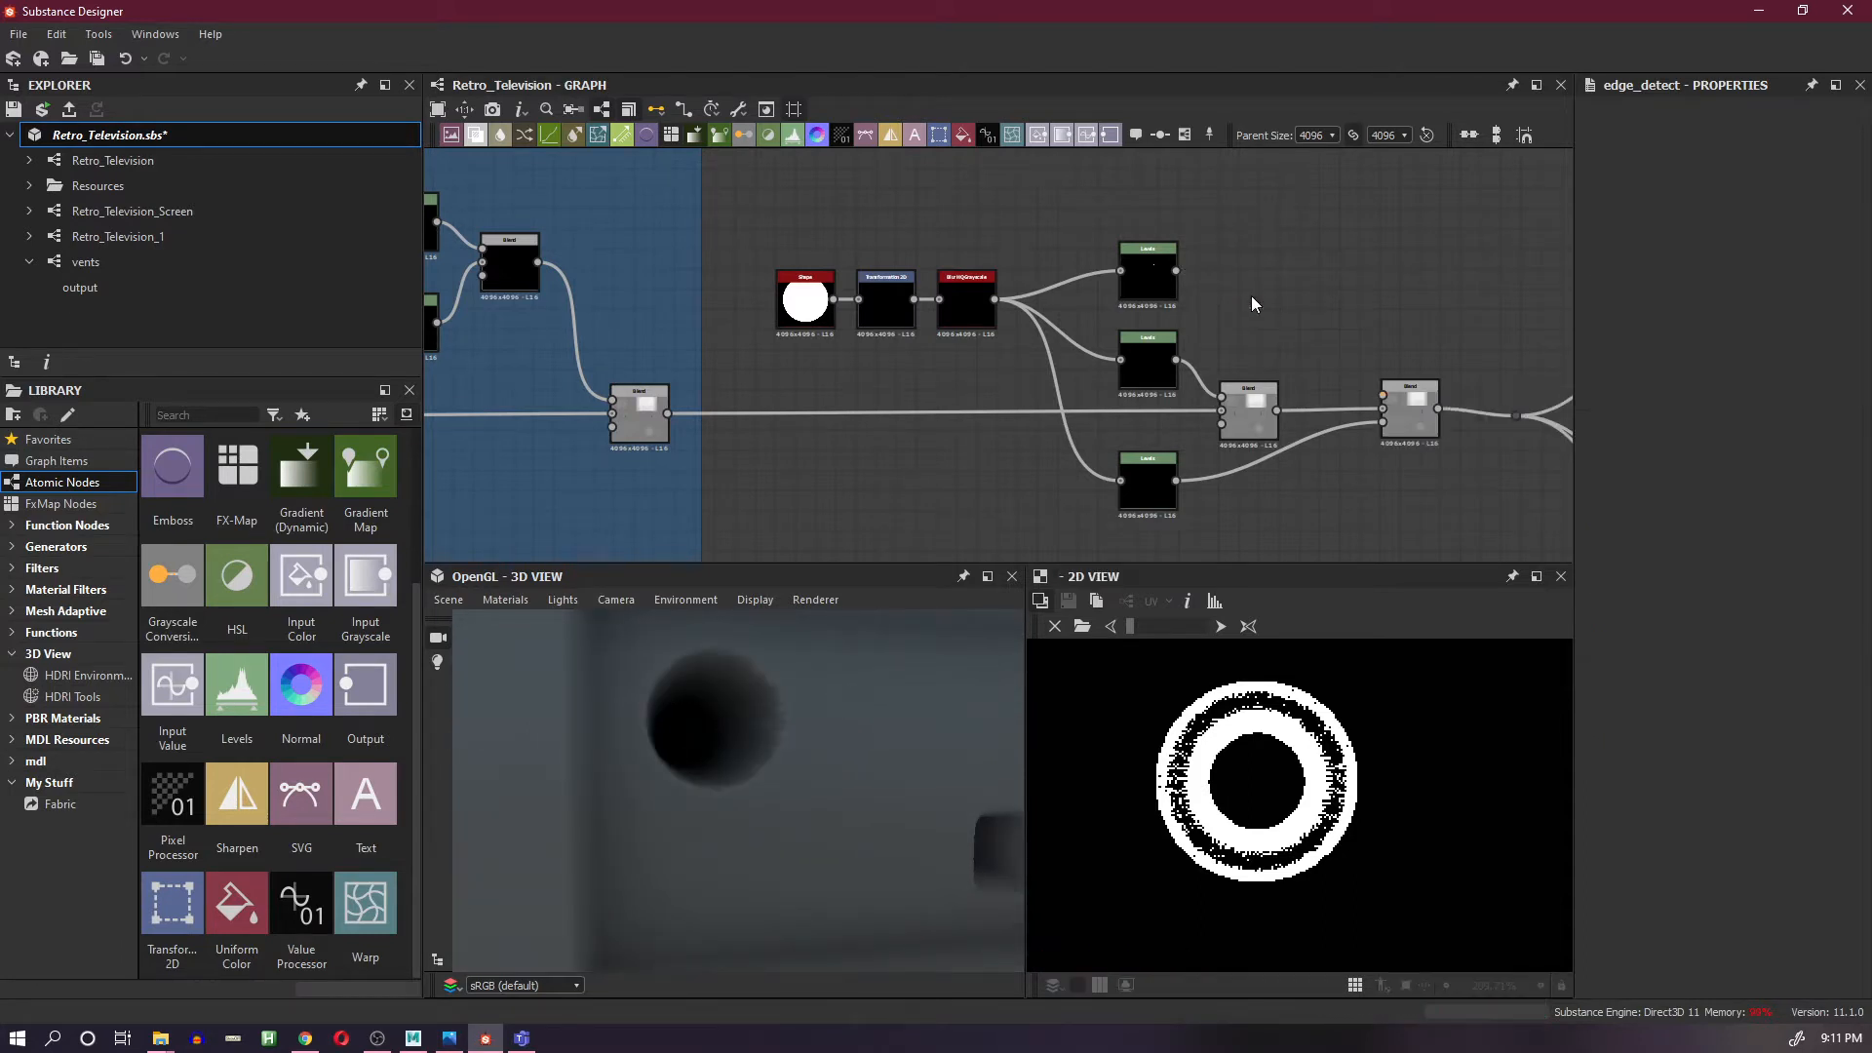
click(1160, 289)
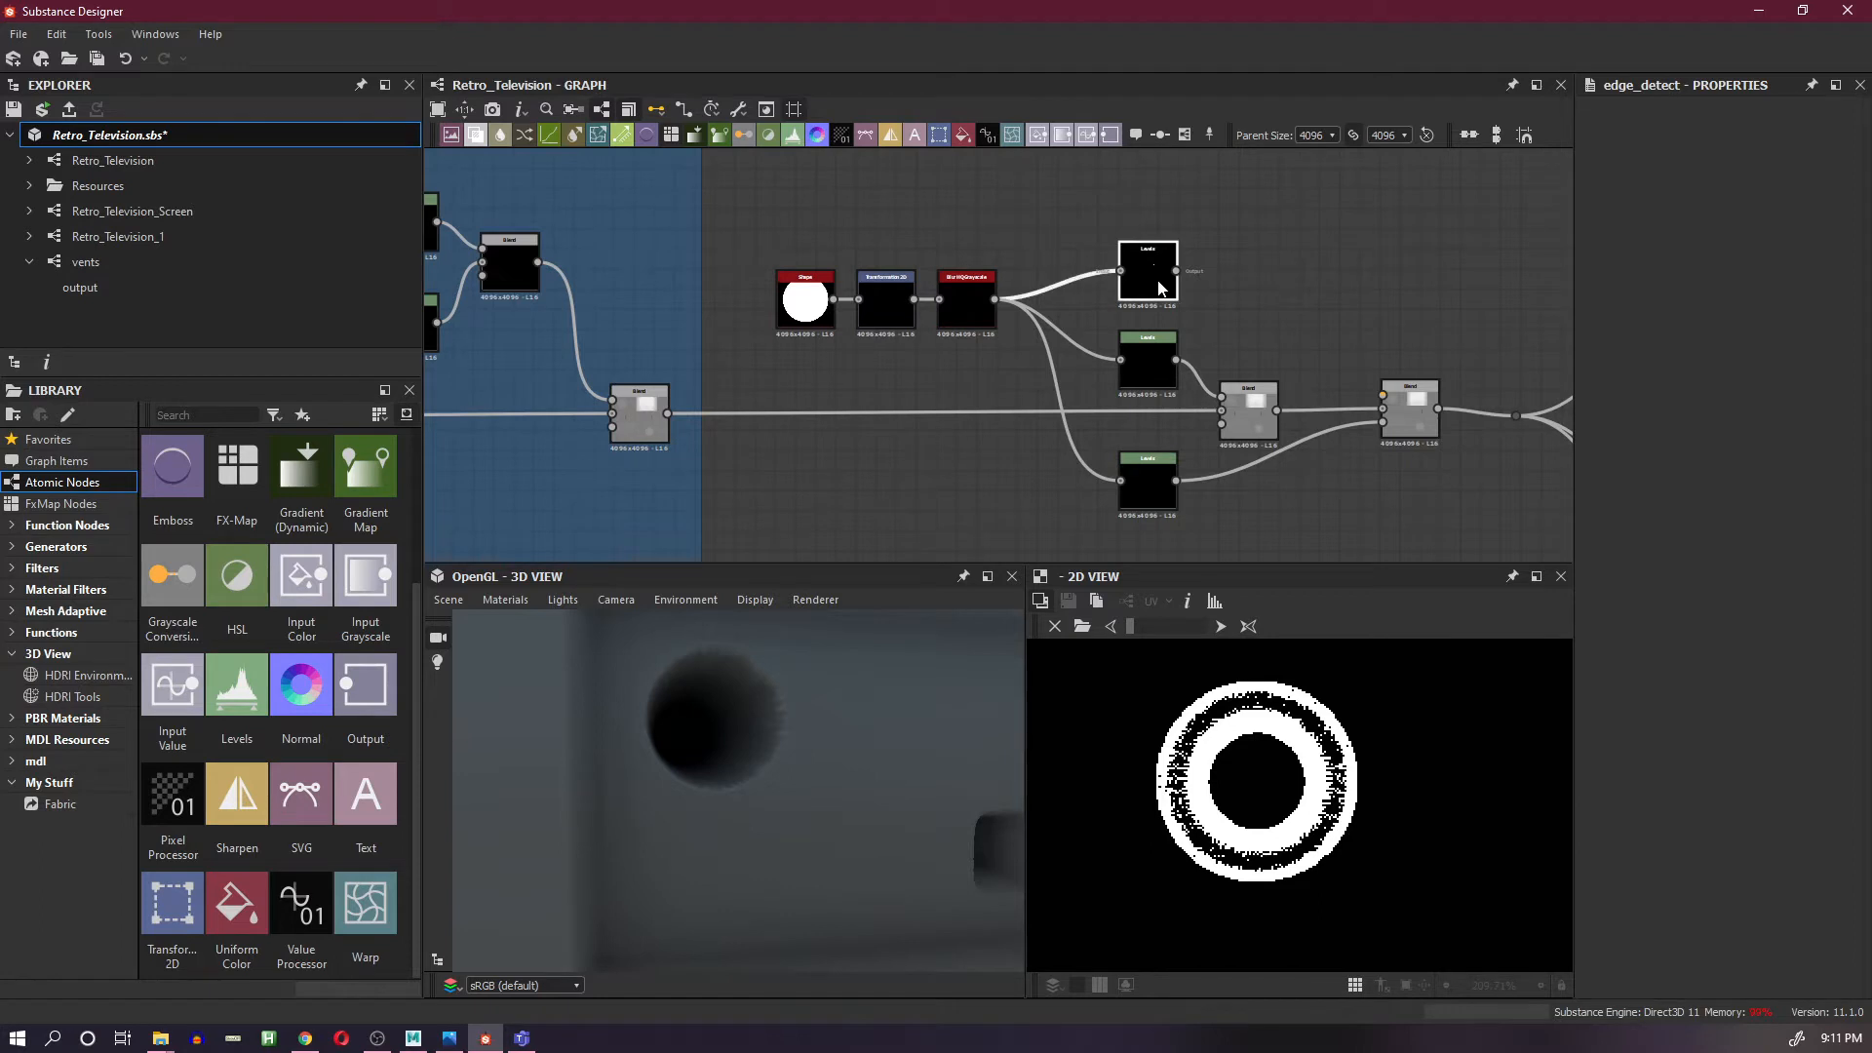
drag(1176, 270, 1392, 394)
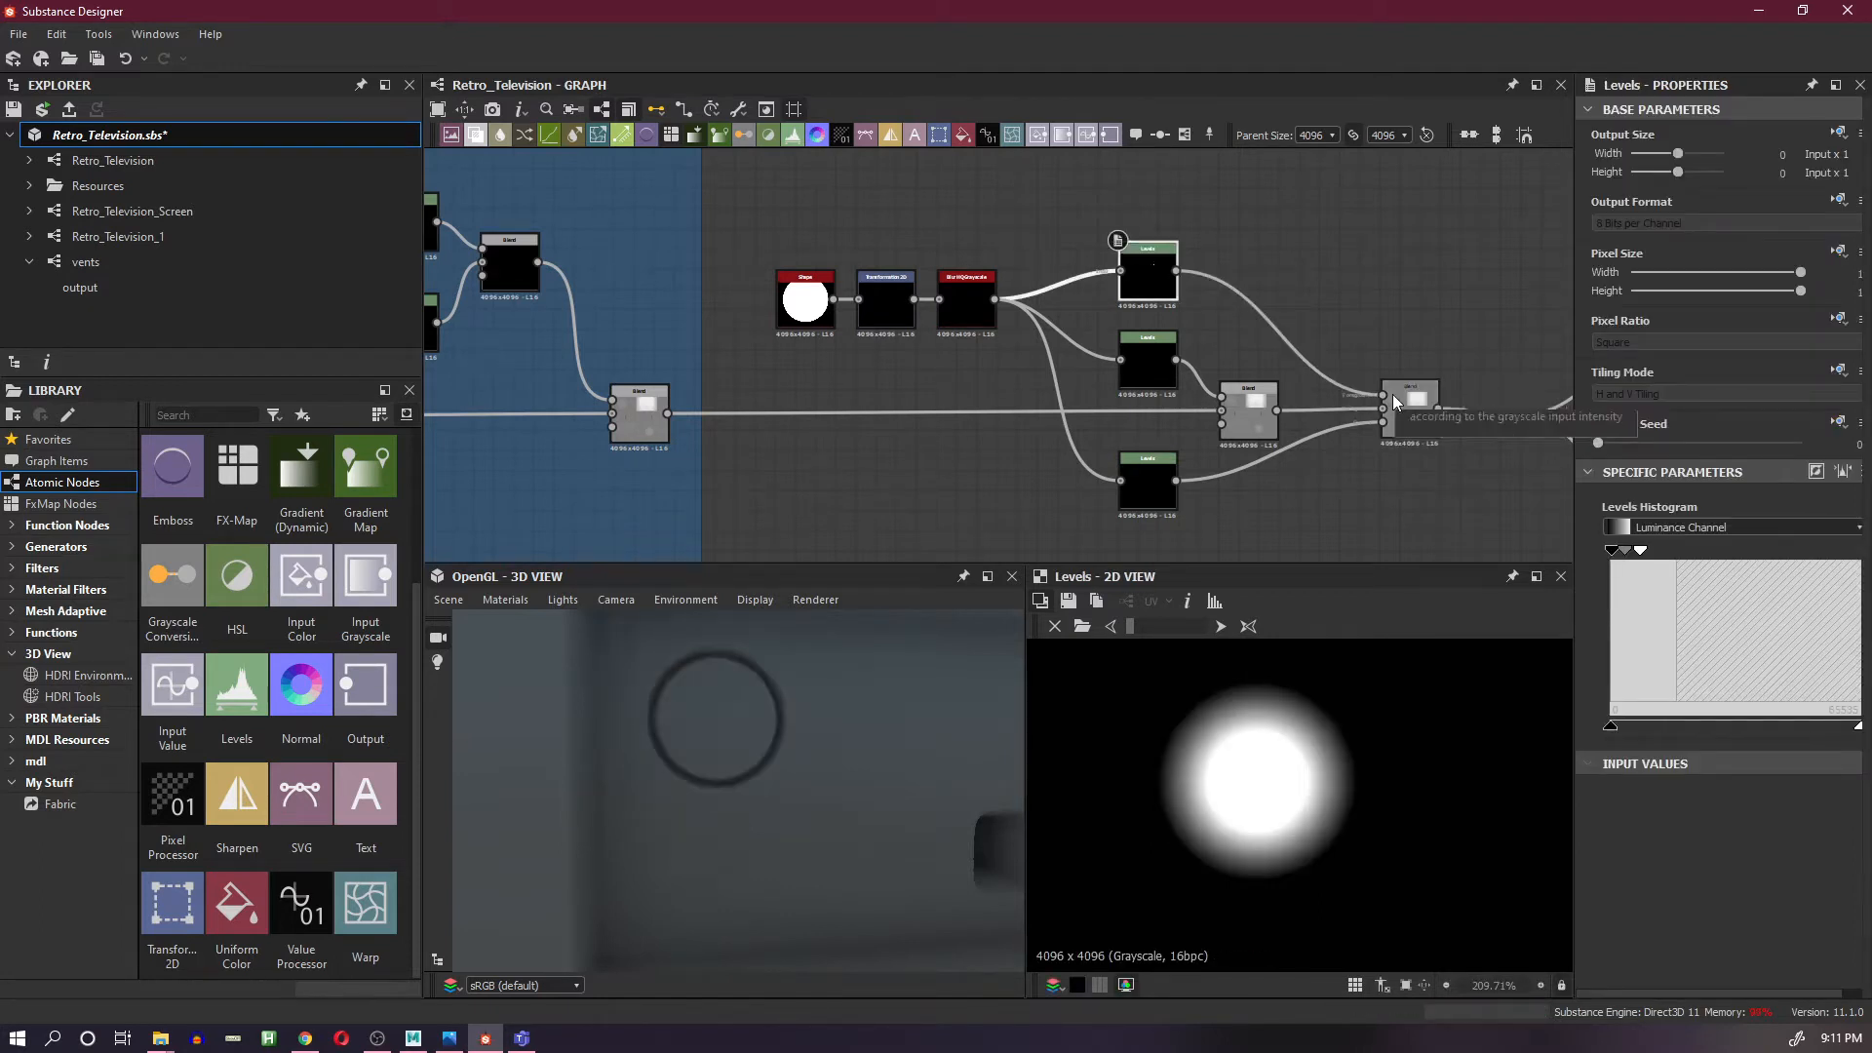
click(1213, 232)
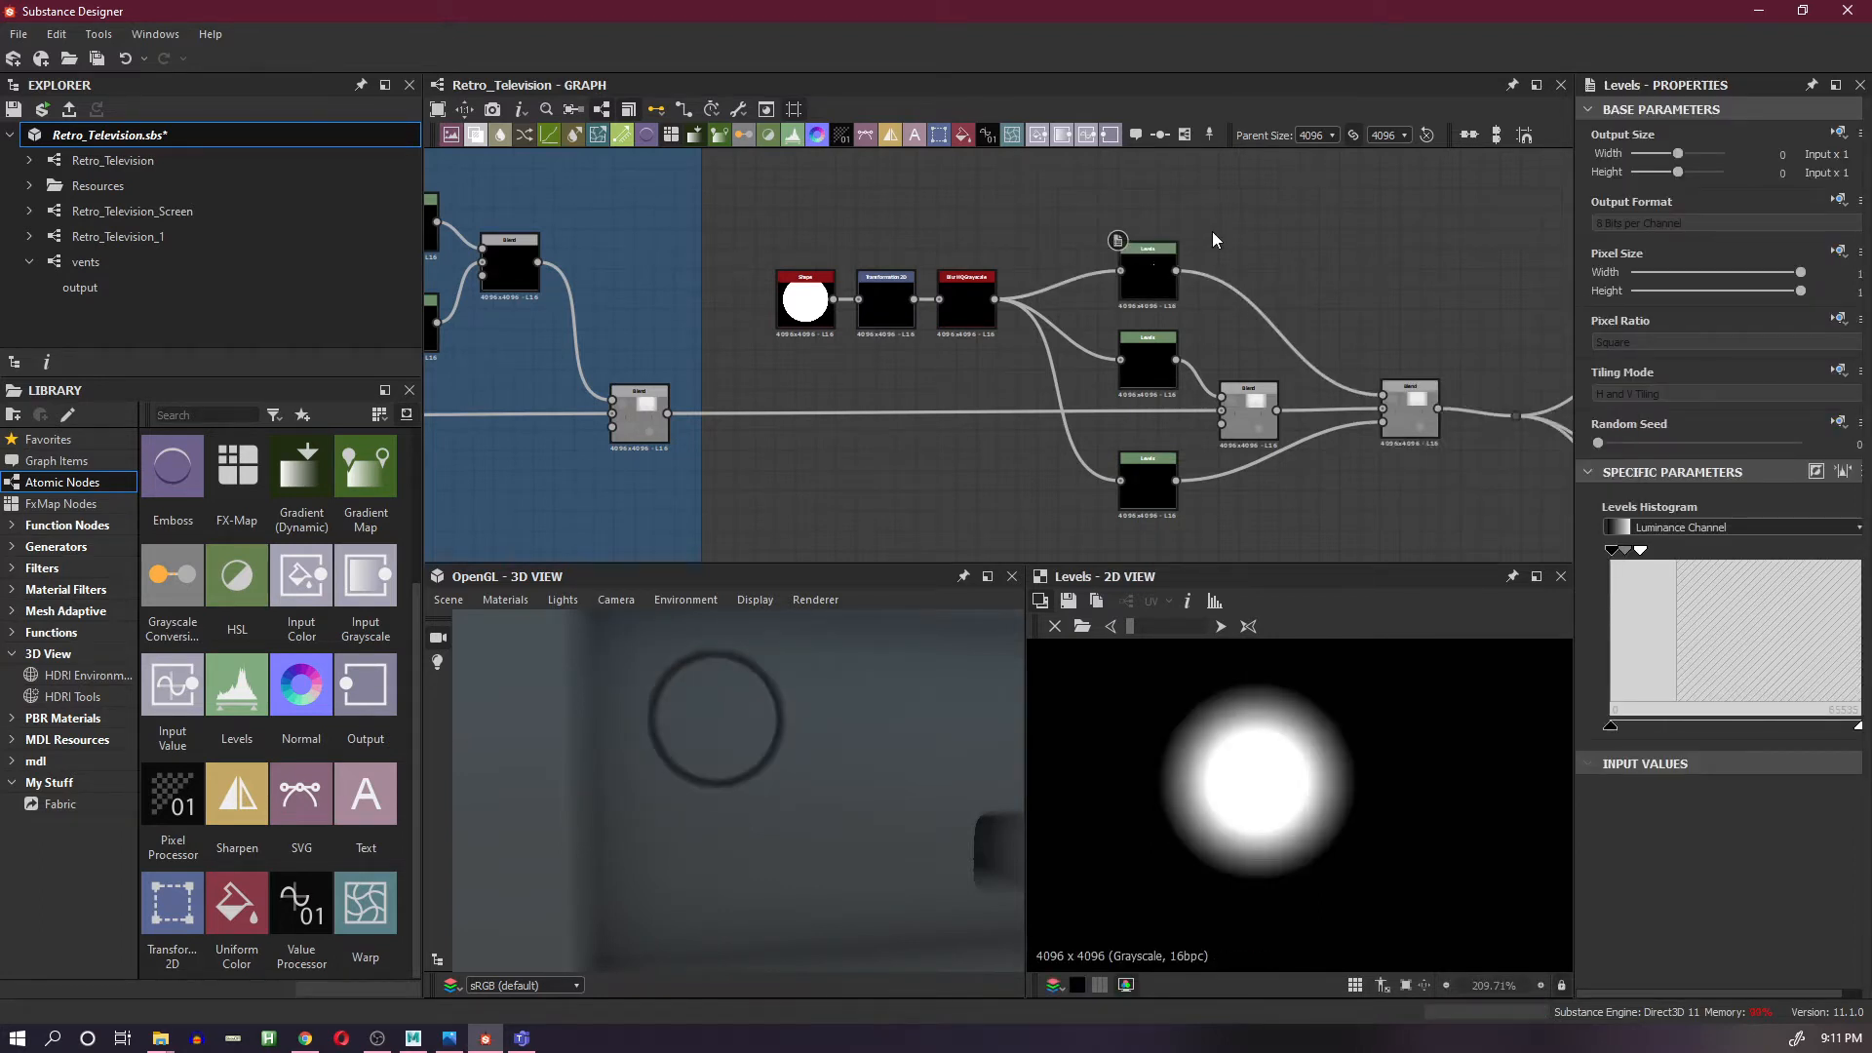
- Insert a new Blend node into the link between the upper Levels node and the second Blend node, aligned with the Levels node
scroll(1299, 279, down, 3)
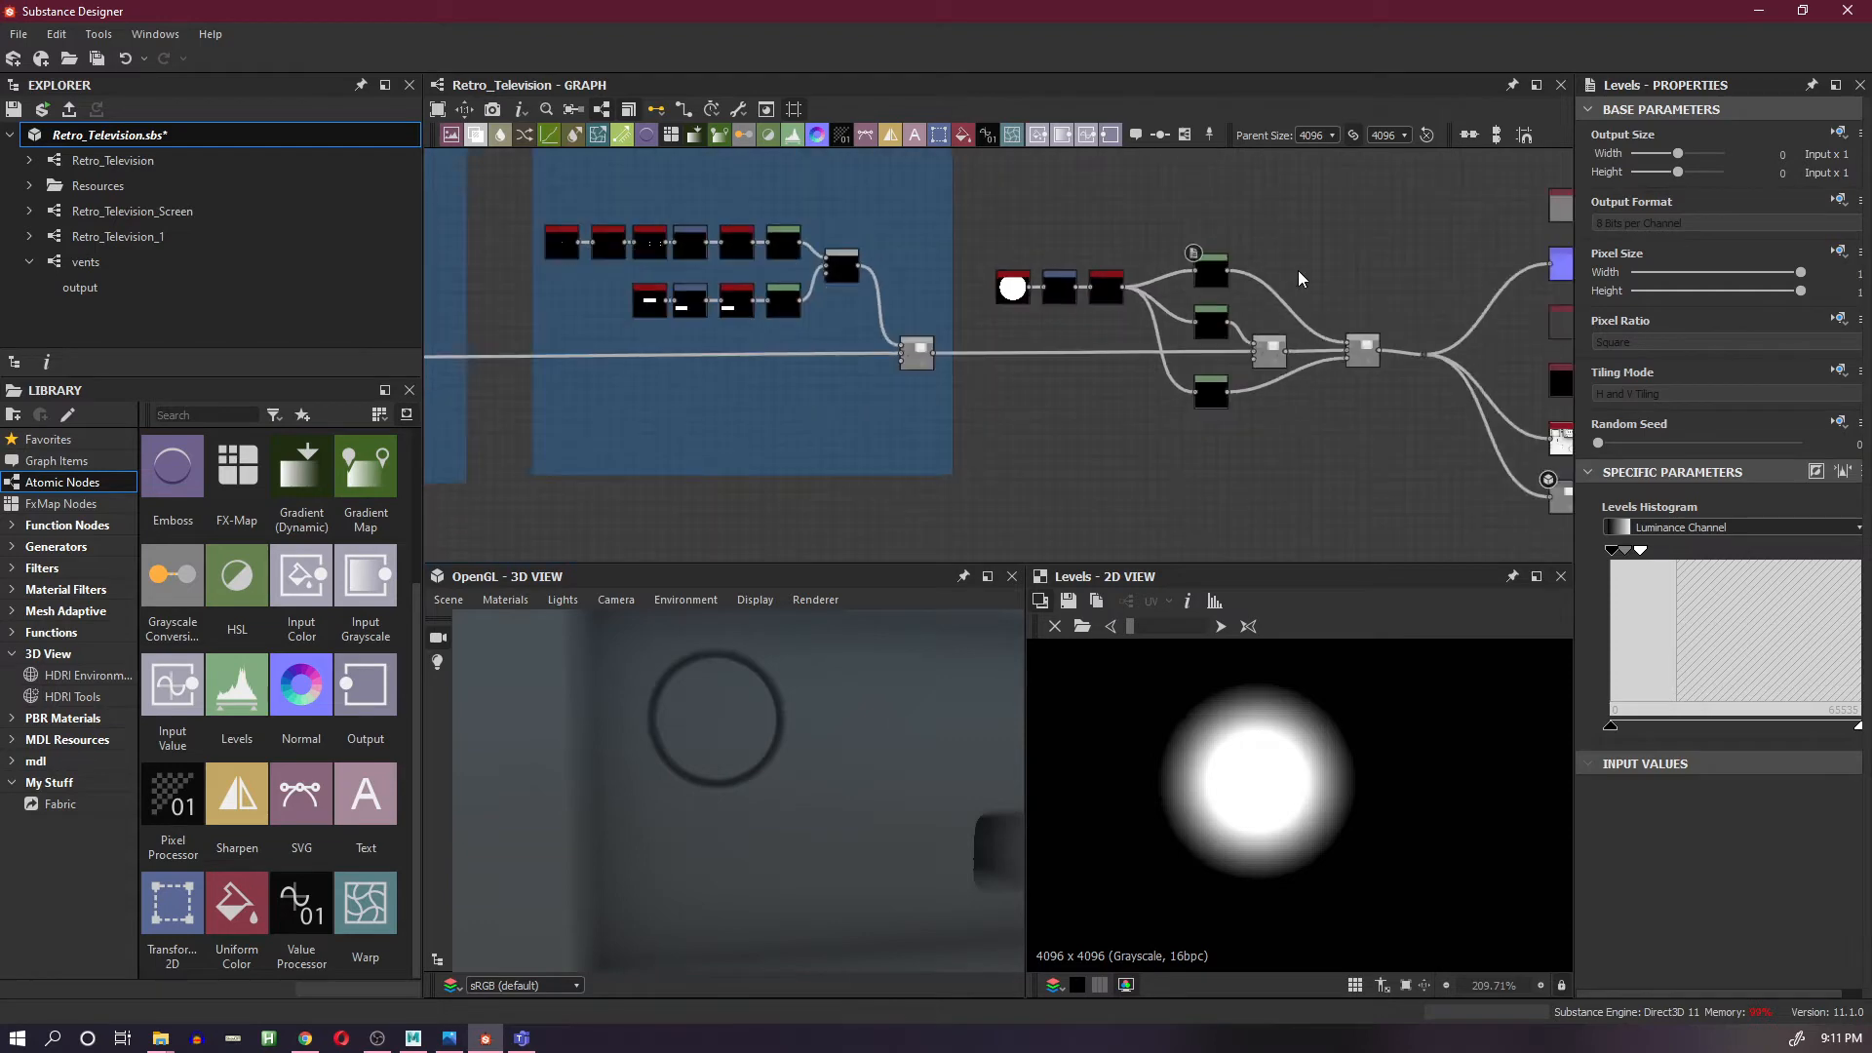
middle_drag(1387, 285, 1331, 298)
drag(1191, 253, 1216, 307)
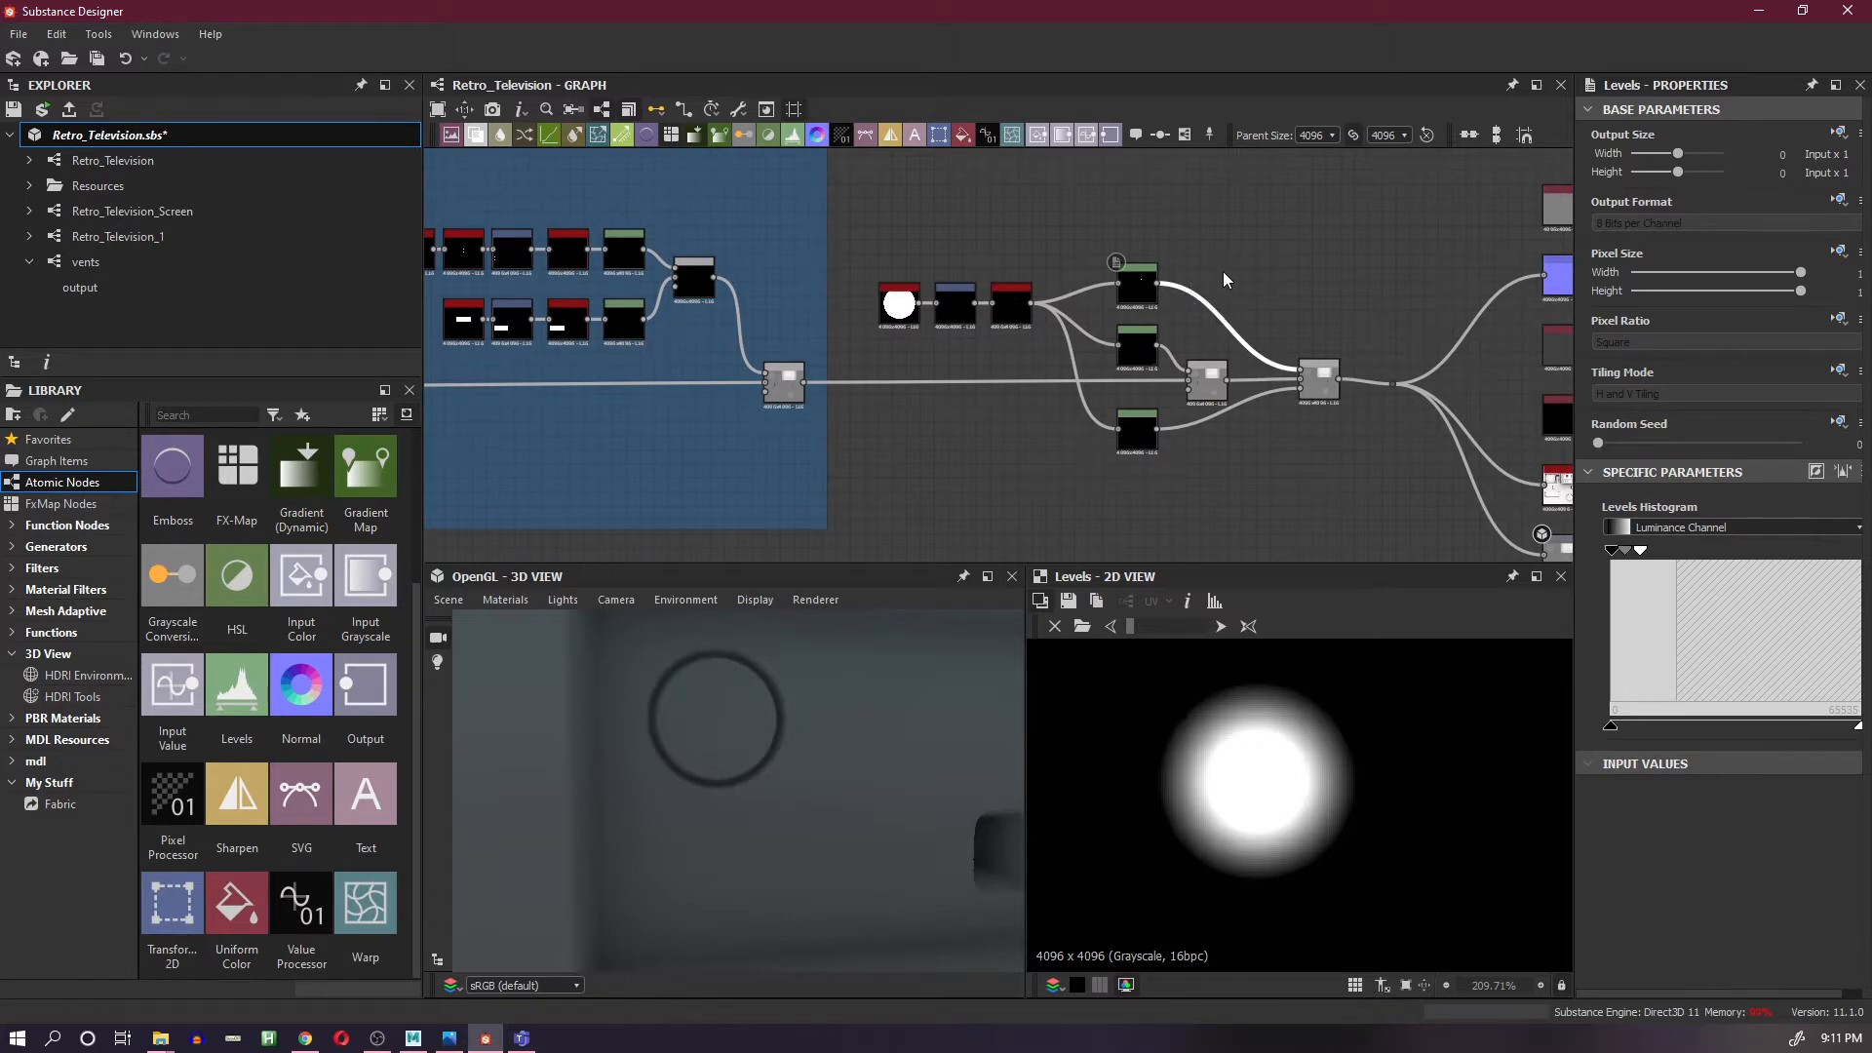
scroll(1207, 283, up, 1)
scroll(1207, 283, up, 1)
key(space)
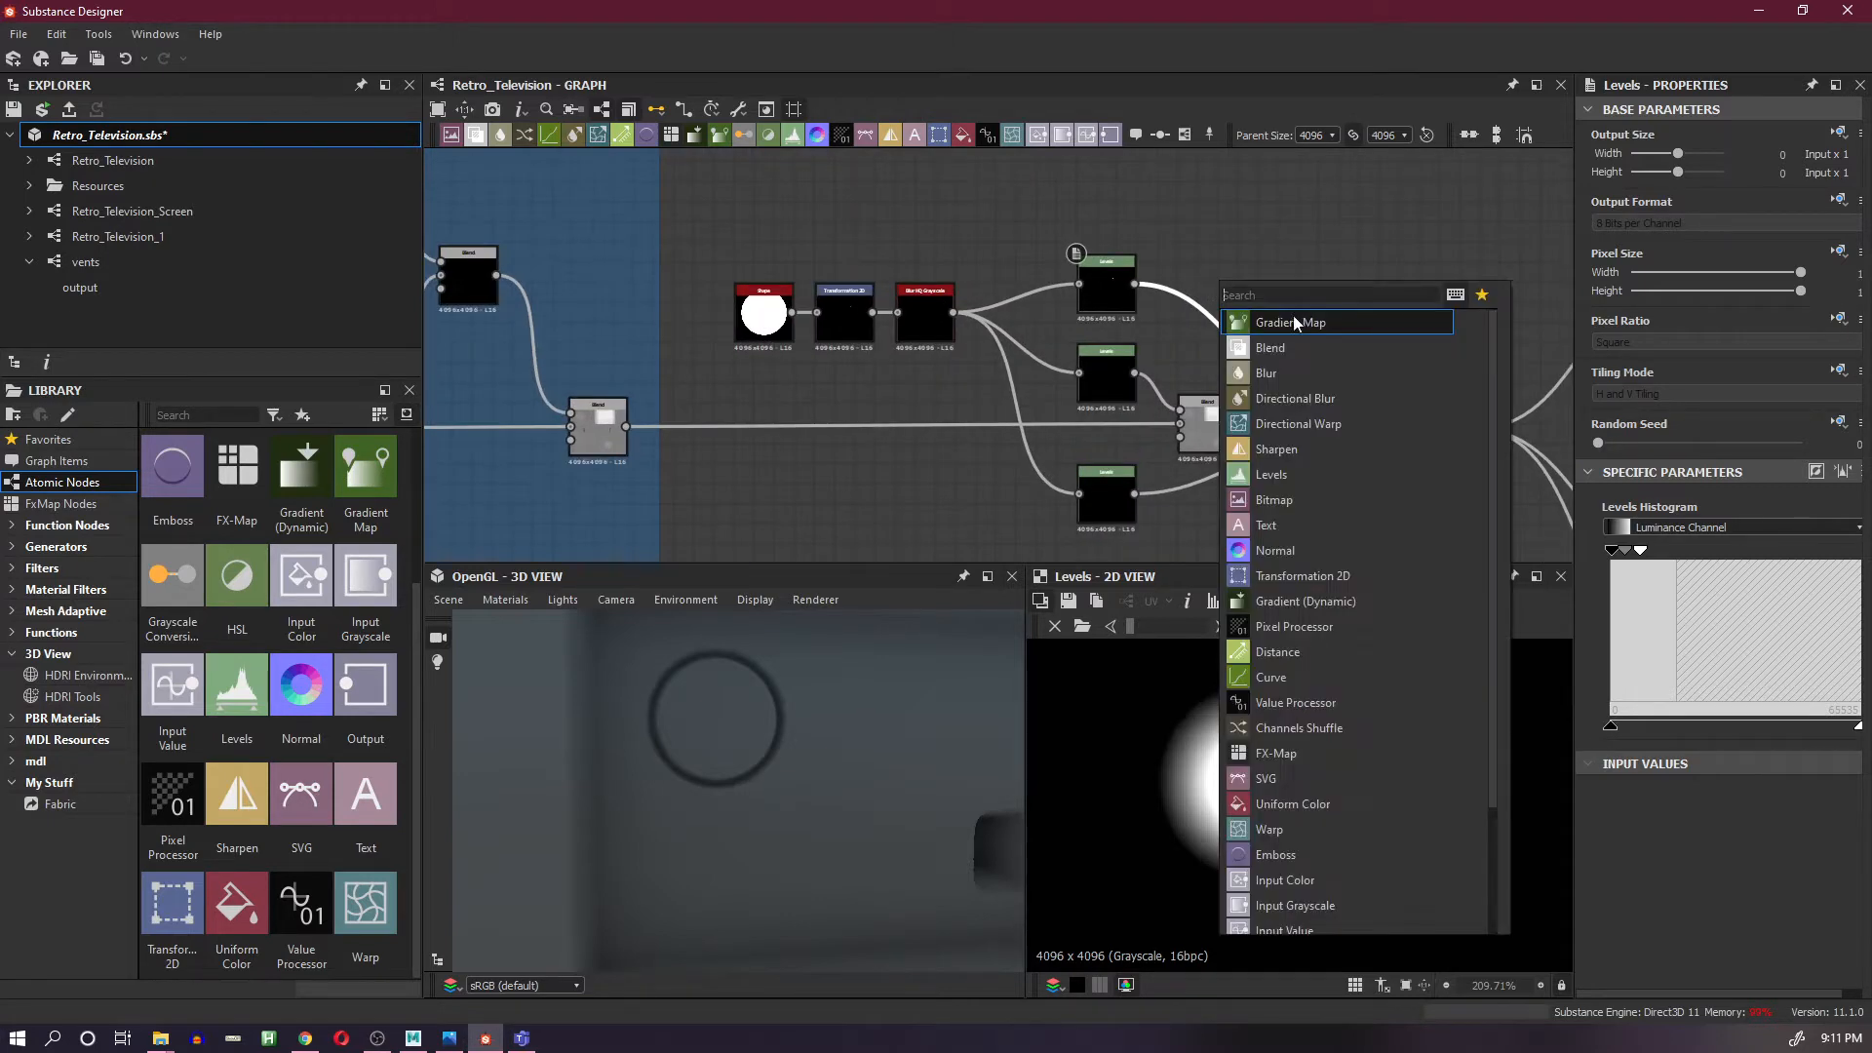
click(1297, 347)
drag(1240, 353, 1246, 283)
- Duplicate the upper Levels node and place the copy above the original
click(1110, 295)
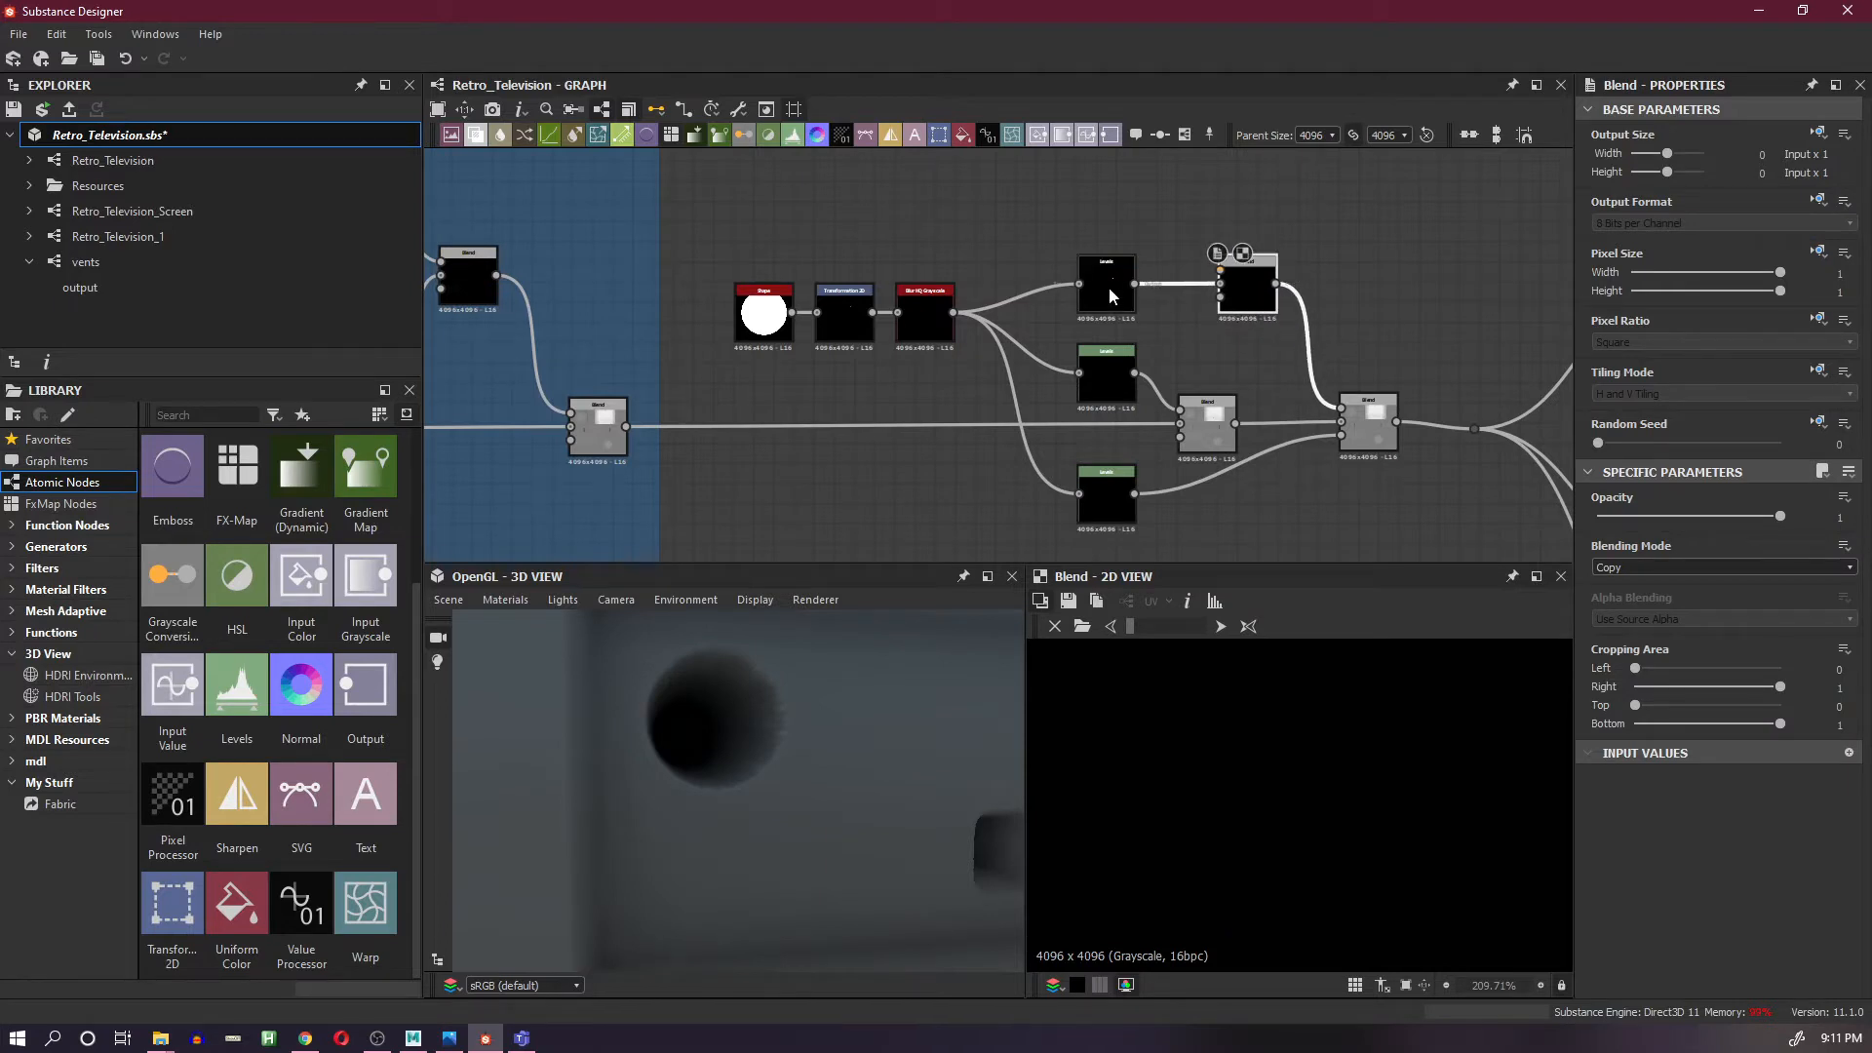
click(1110, 293)
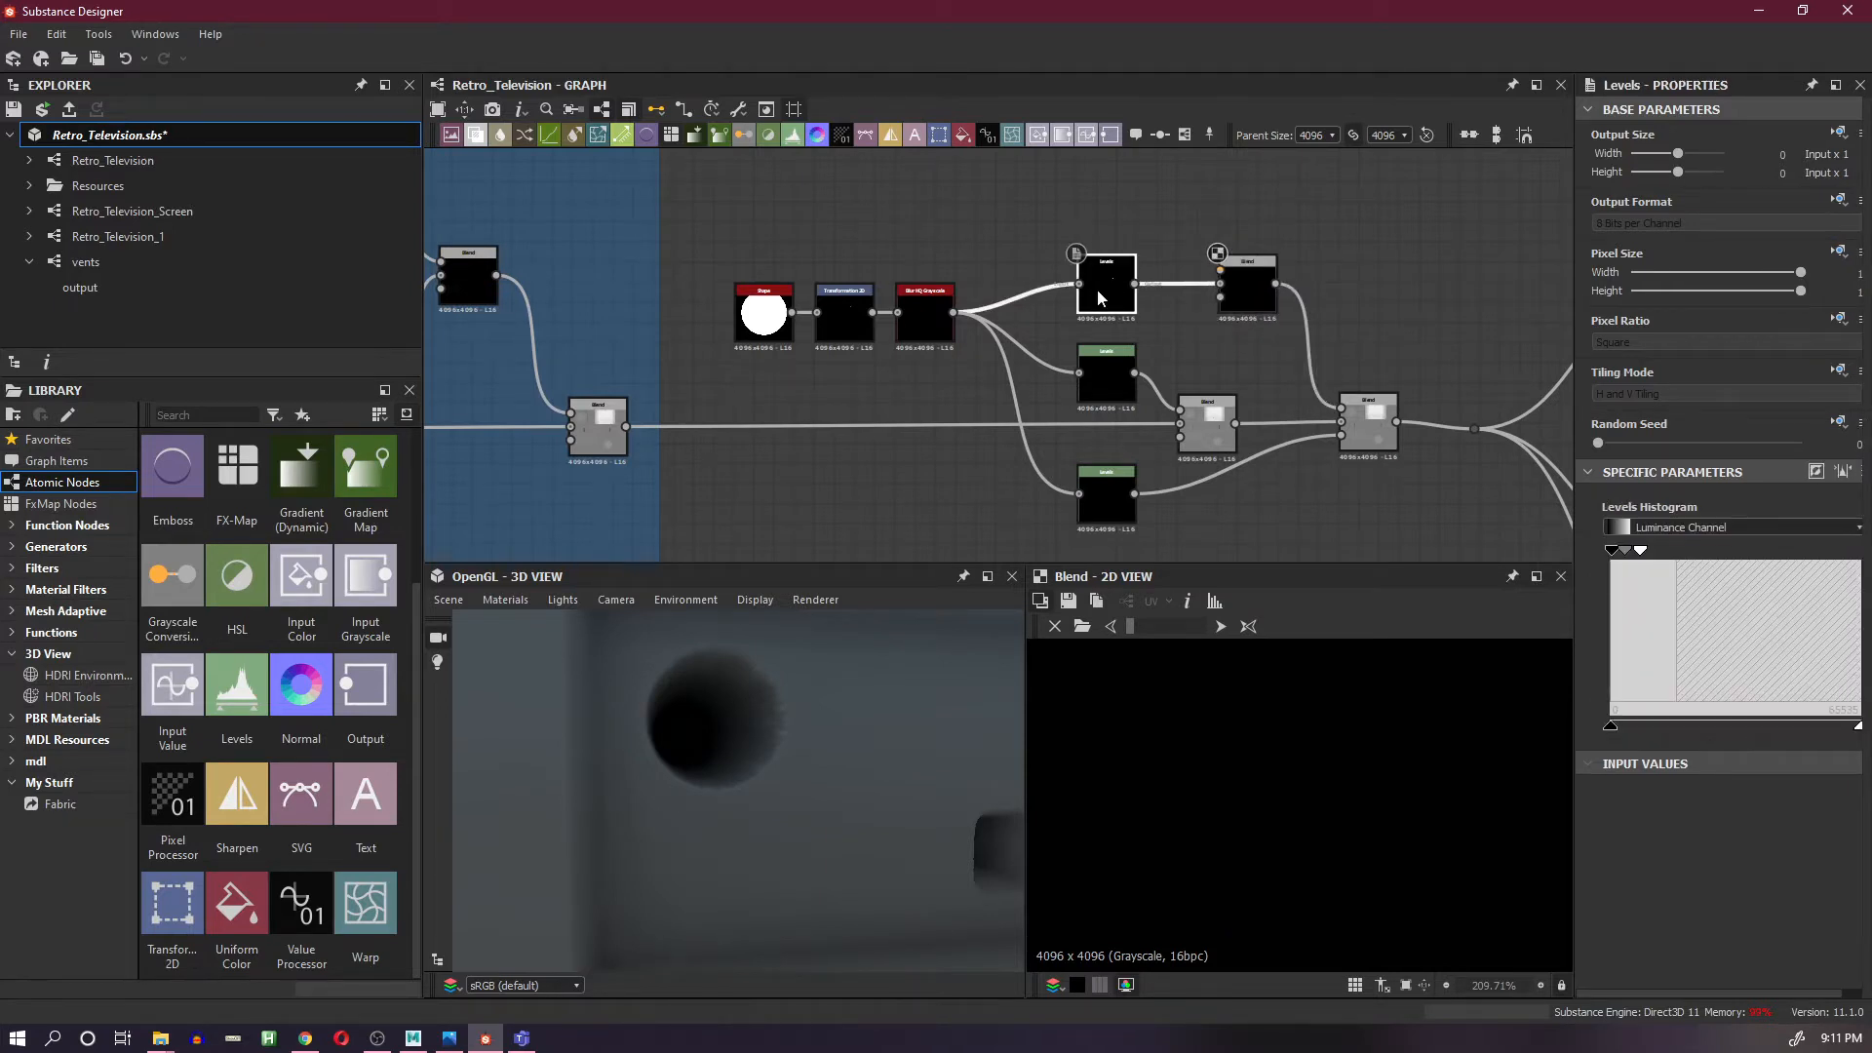
key(ctrl+c)
key(ctrl+v)
drag(1002, 353, 1098, 197)
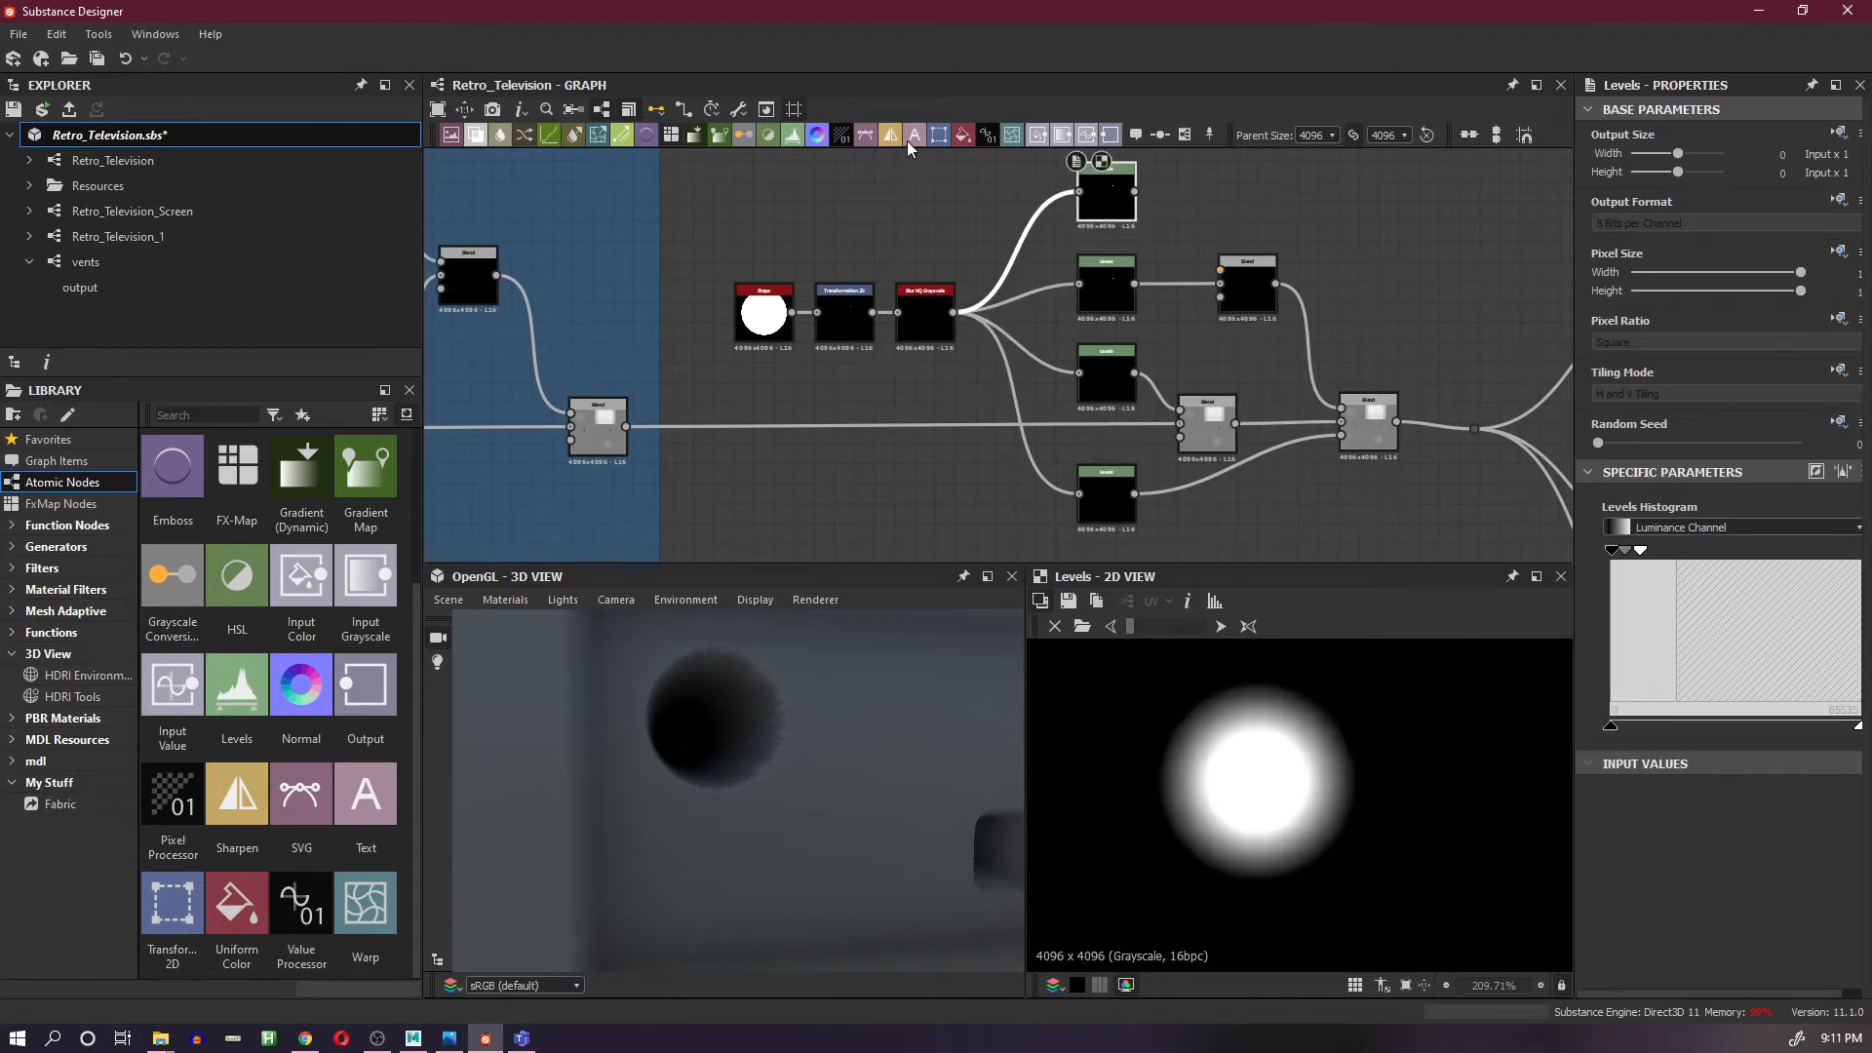
- Add a Transformation 2D node after the copied Levels node and set its tiling mode to No Tiling
click(944, 135)
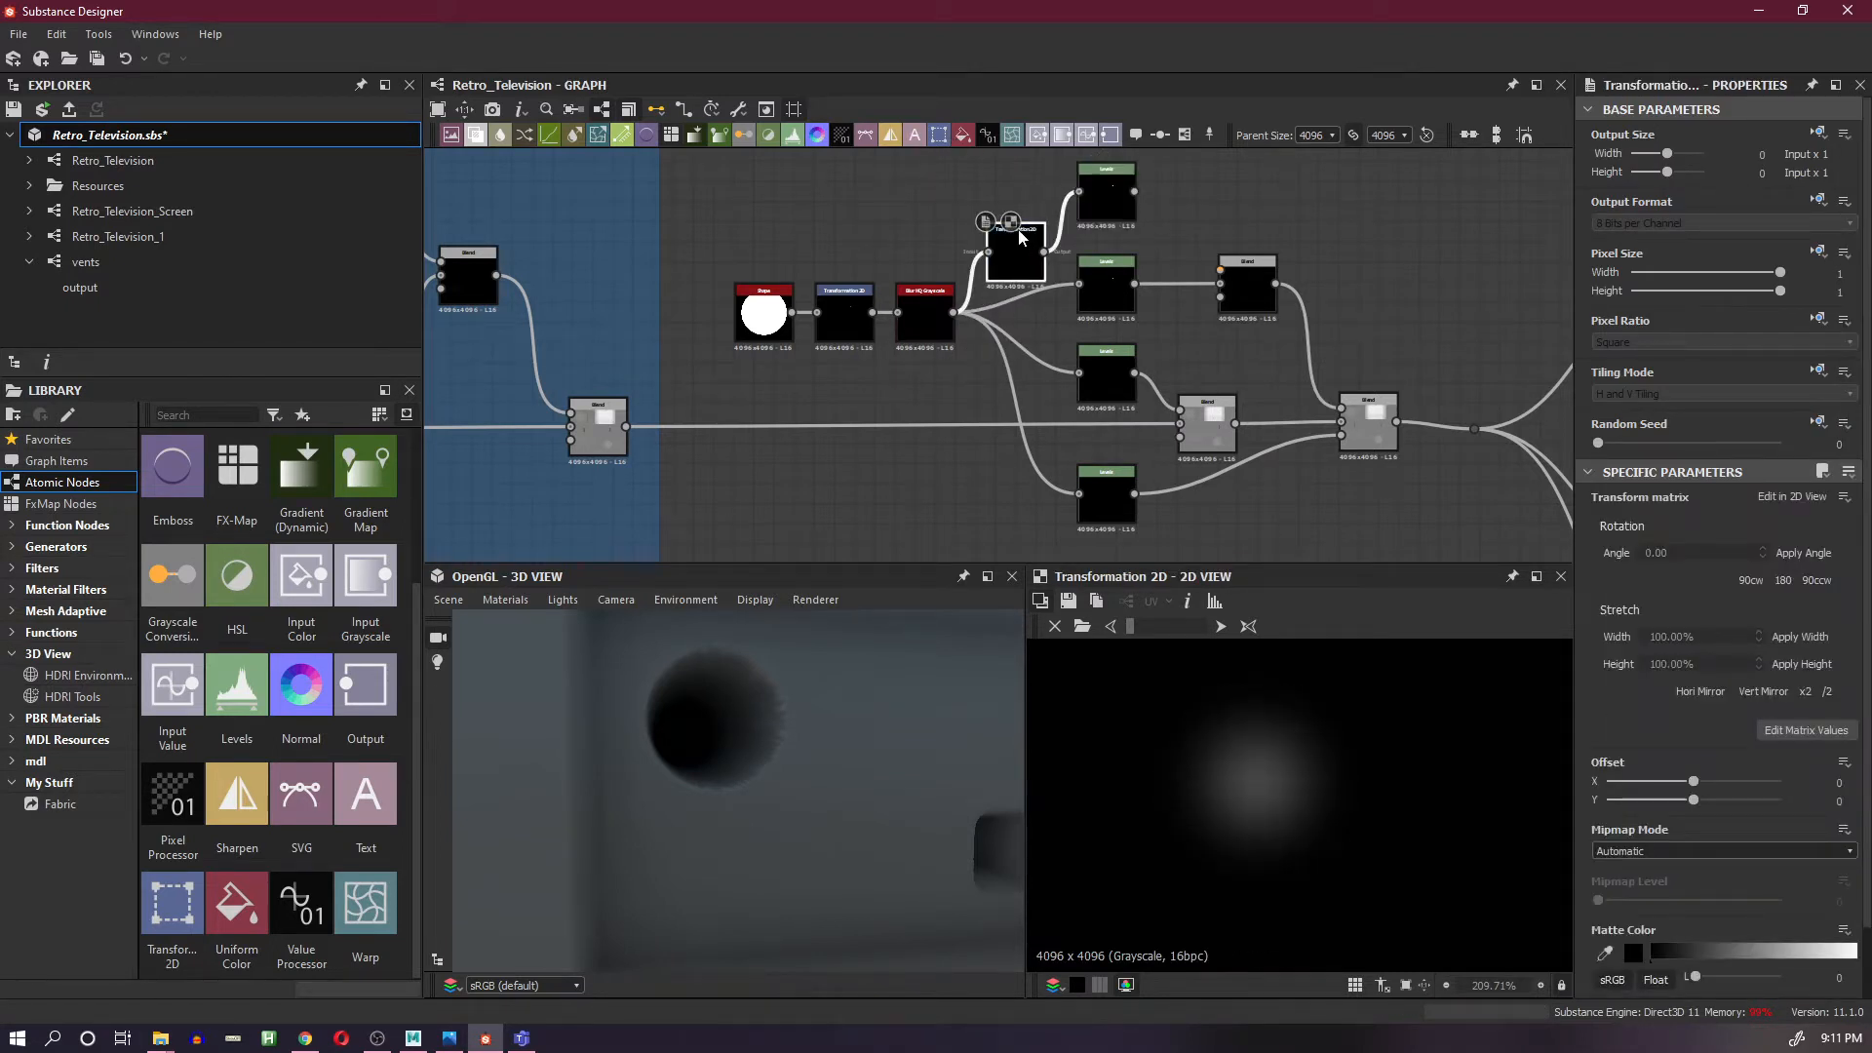
key(ctrl+z)
click(1072, 188)
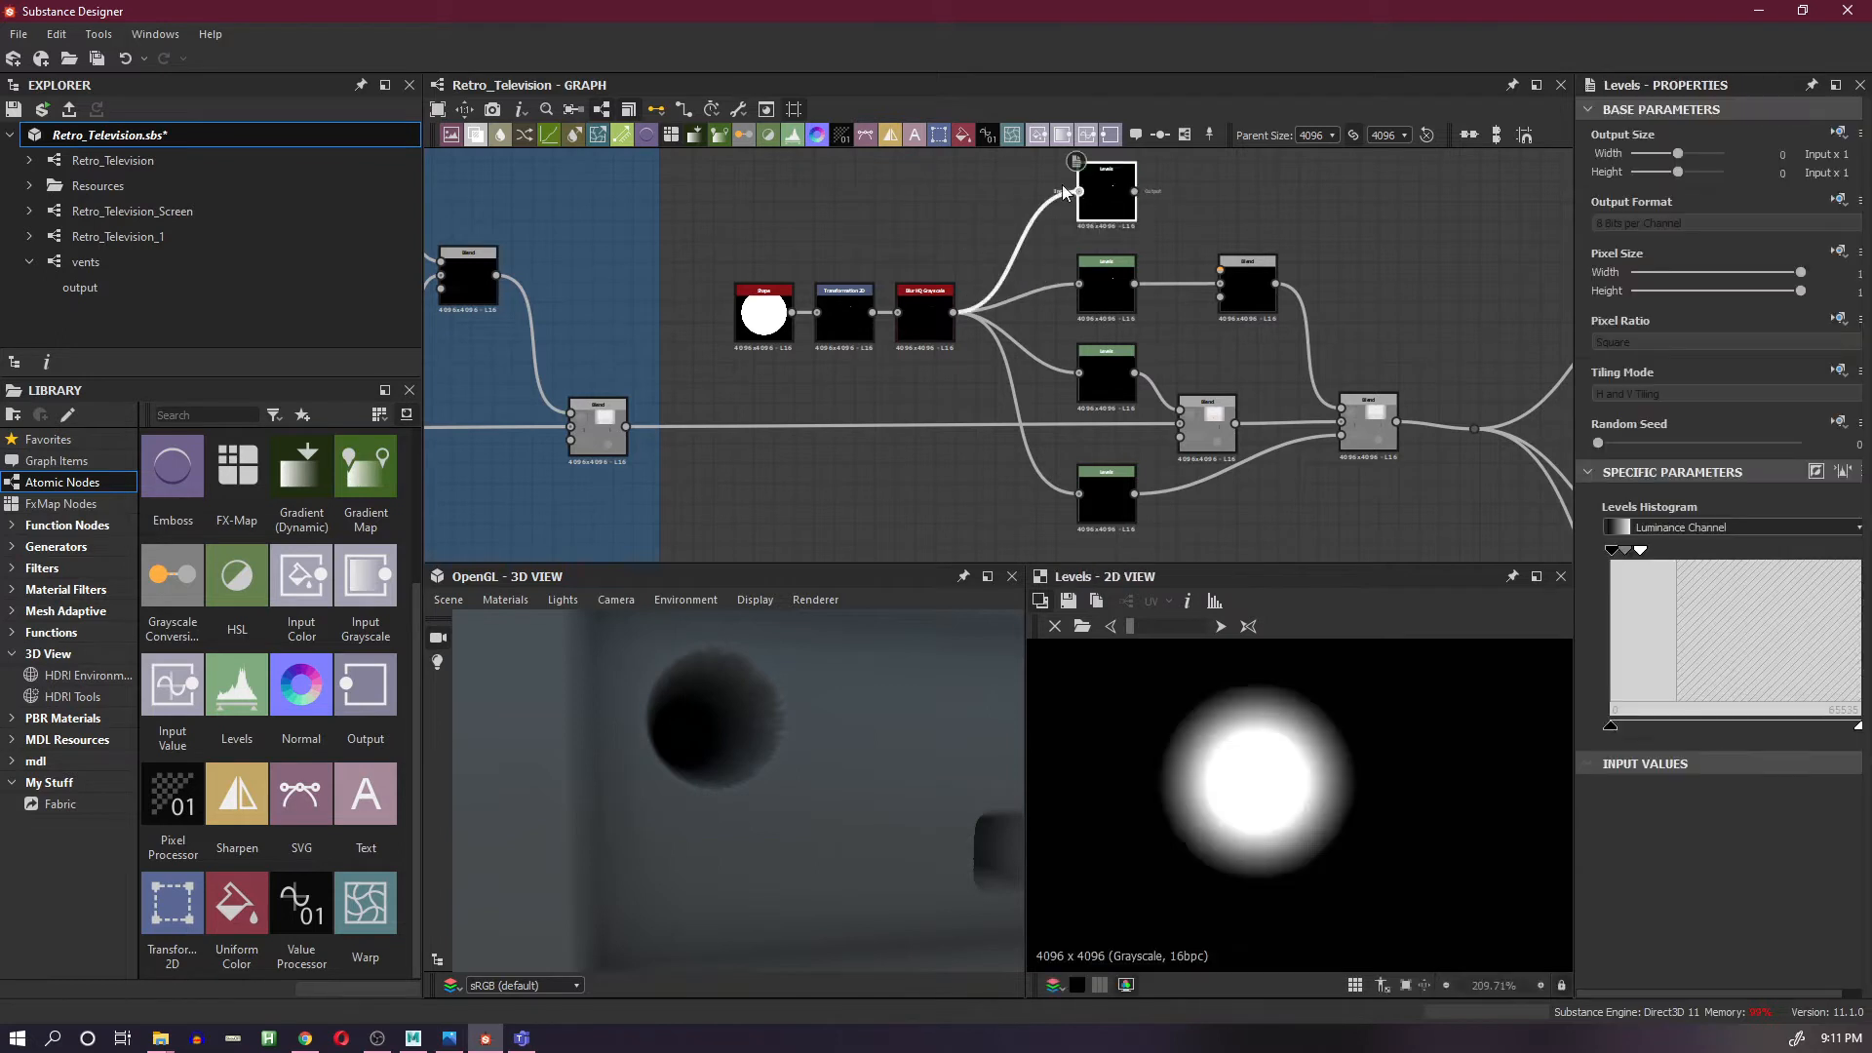
click(946, 135)
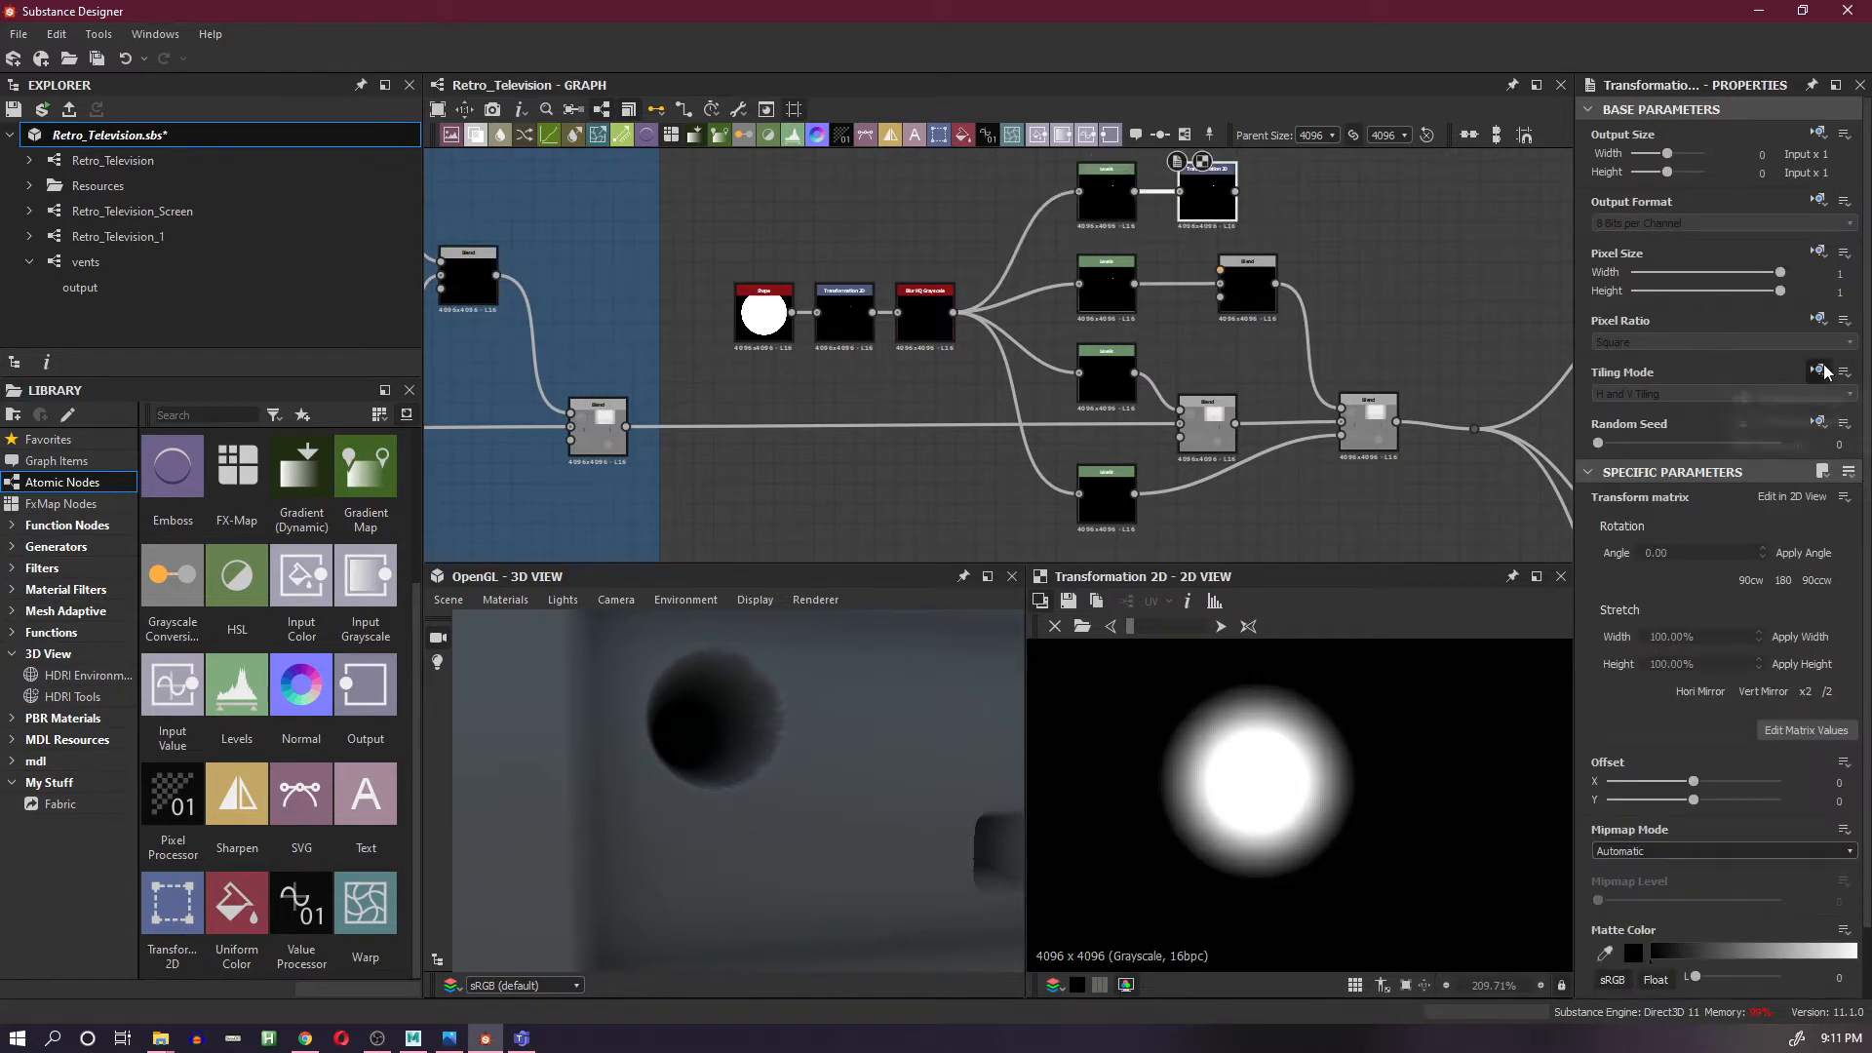
click(1818, 443)
click(1703, 396)
click(1698, 405)
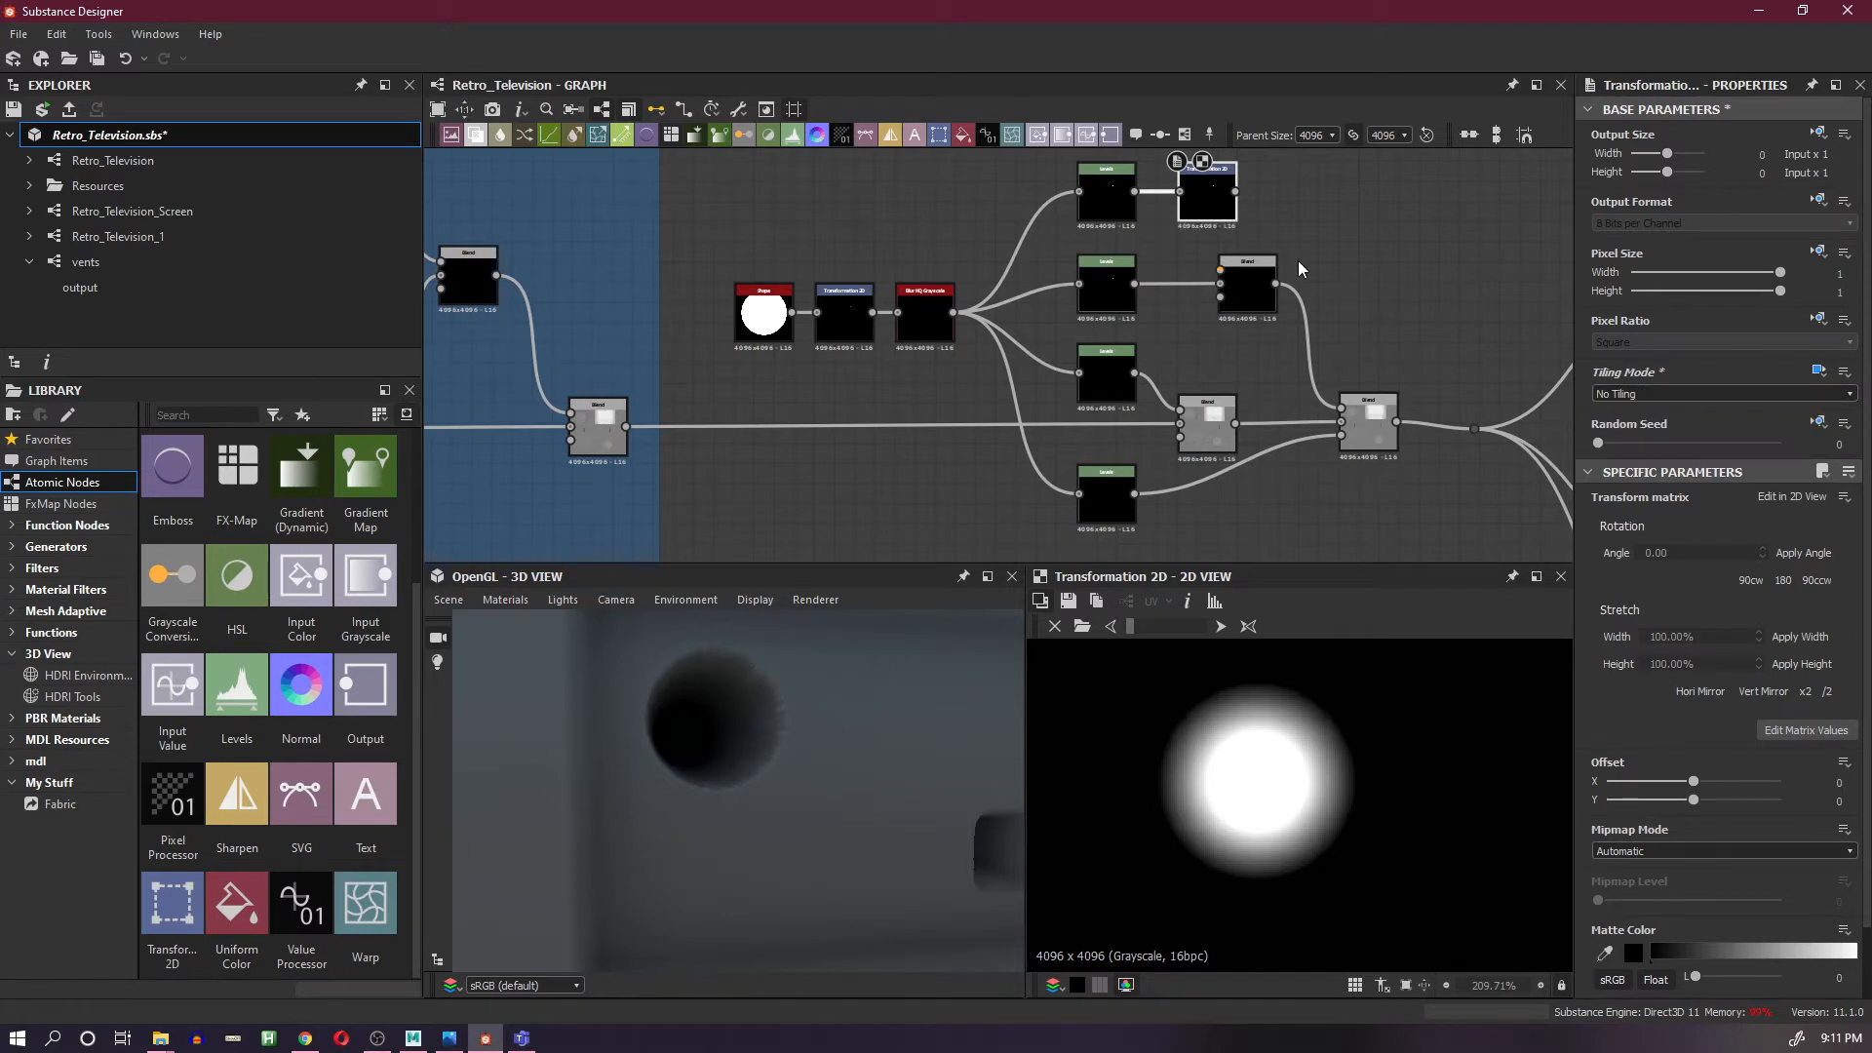
- Move the new Blend node farther from the upper Levels node and feed the Transformation 2D output into its foreground input
drag(1248, 287, 1285, 295)
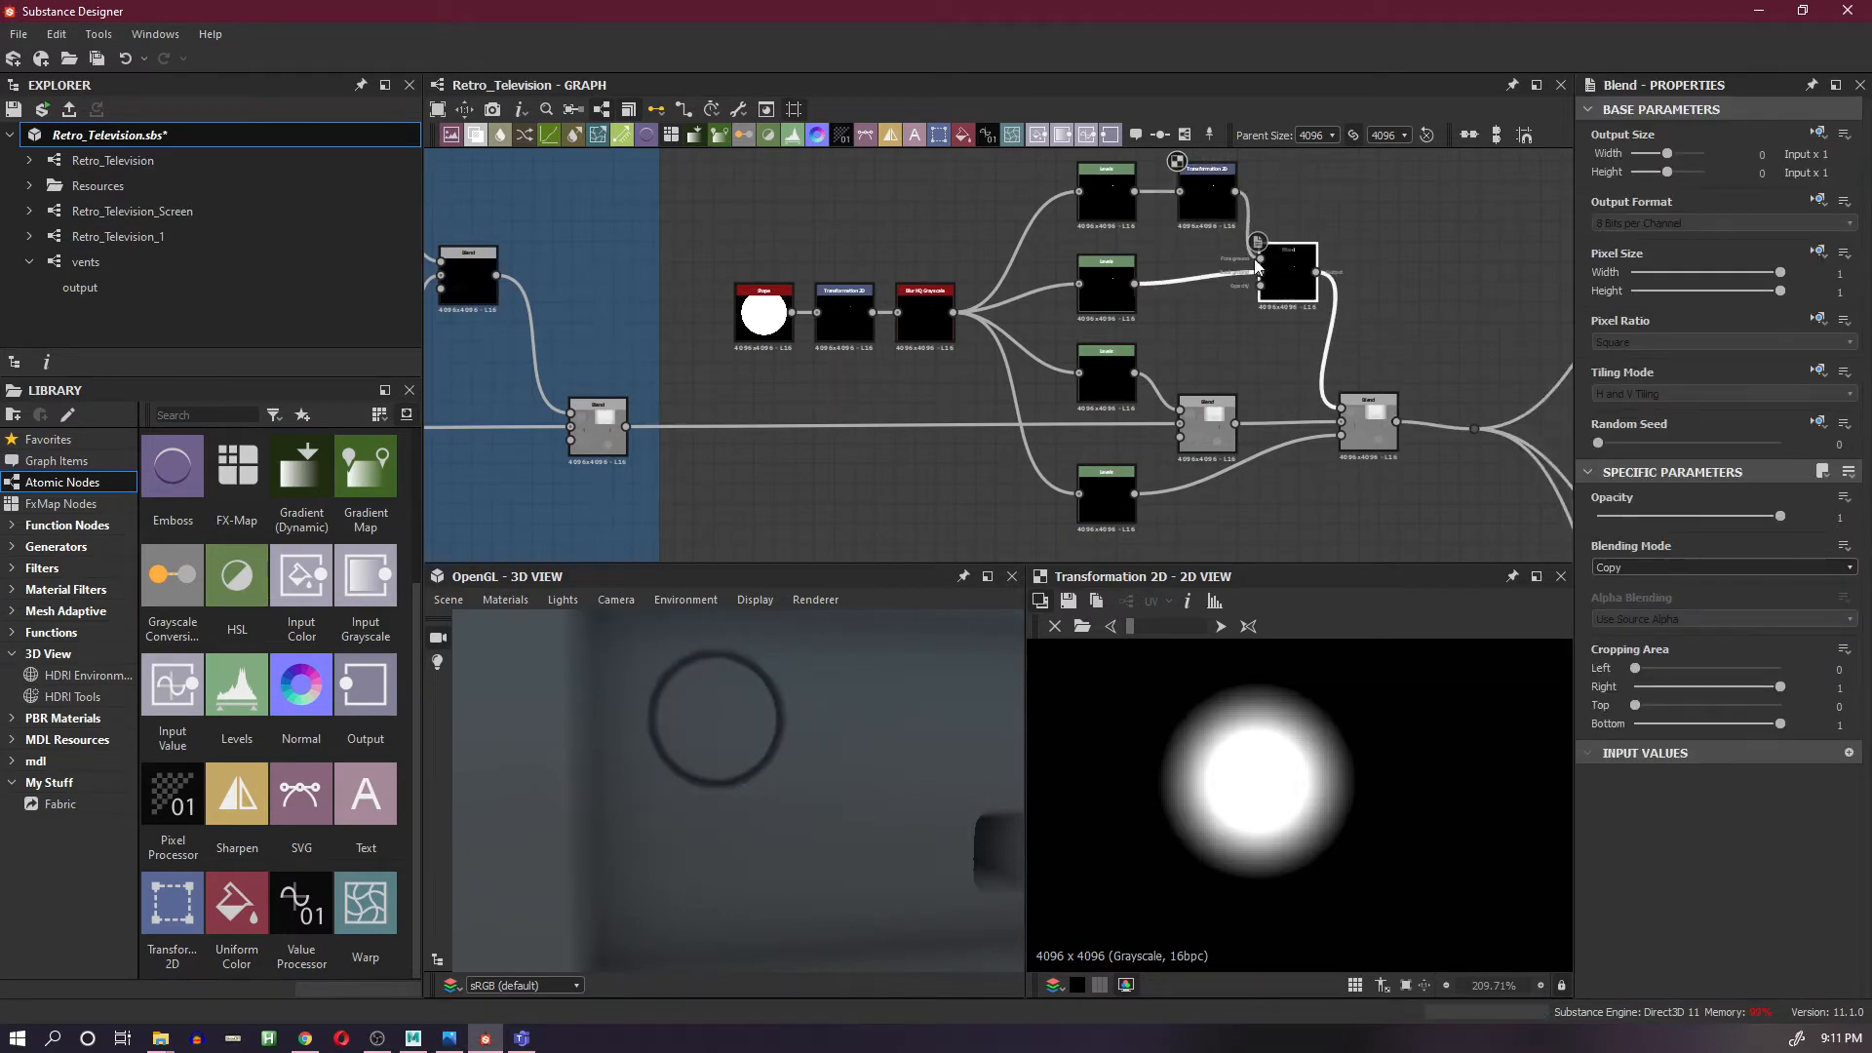
- Set the blending mode of the upper Blend node, which combines the top two Levels nodes, to Subtract
click(1210, 196)
click(1278, 279)
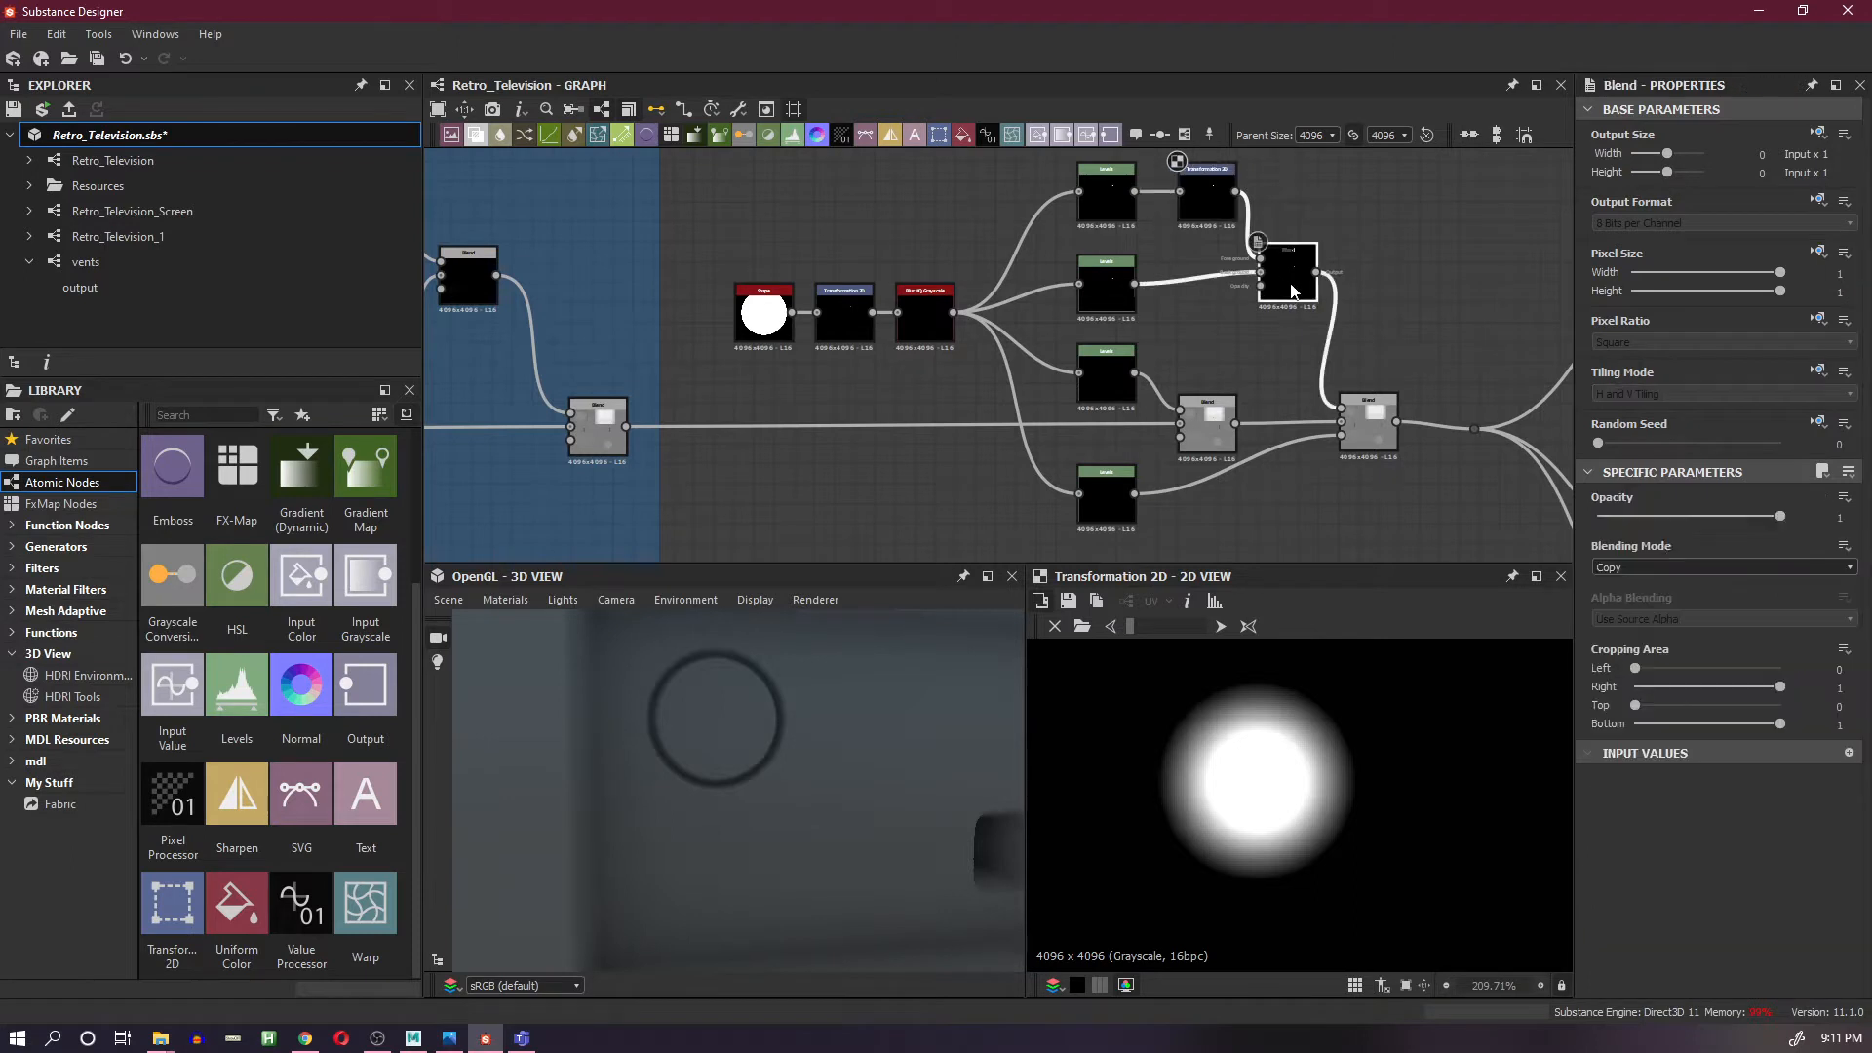
click(1723, 566)
click(1697, 608)
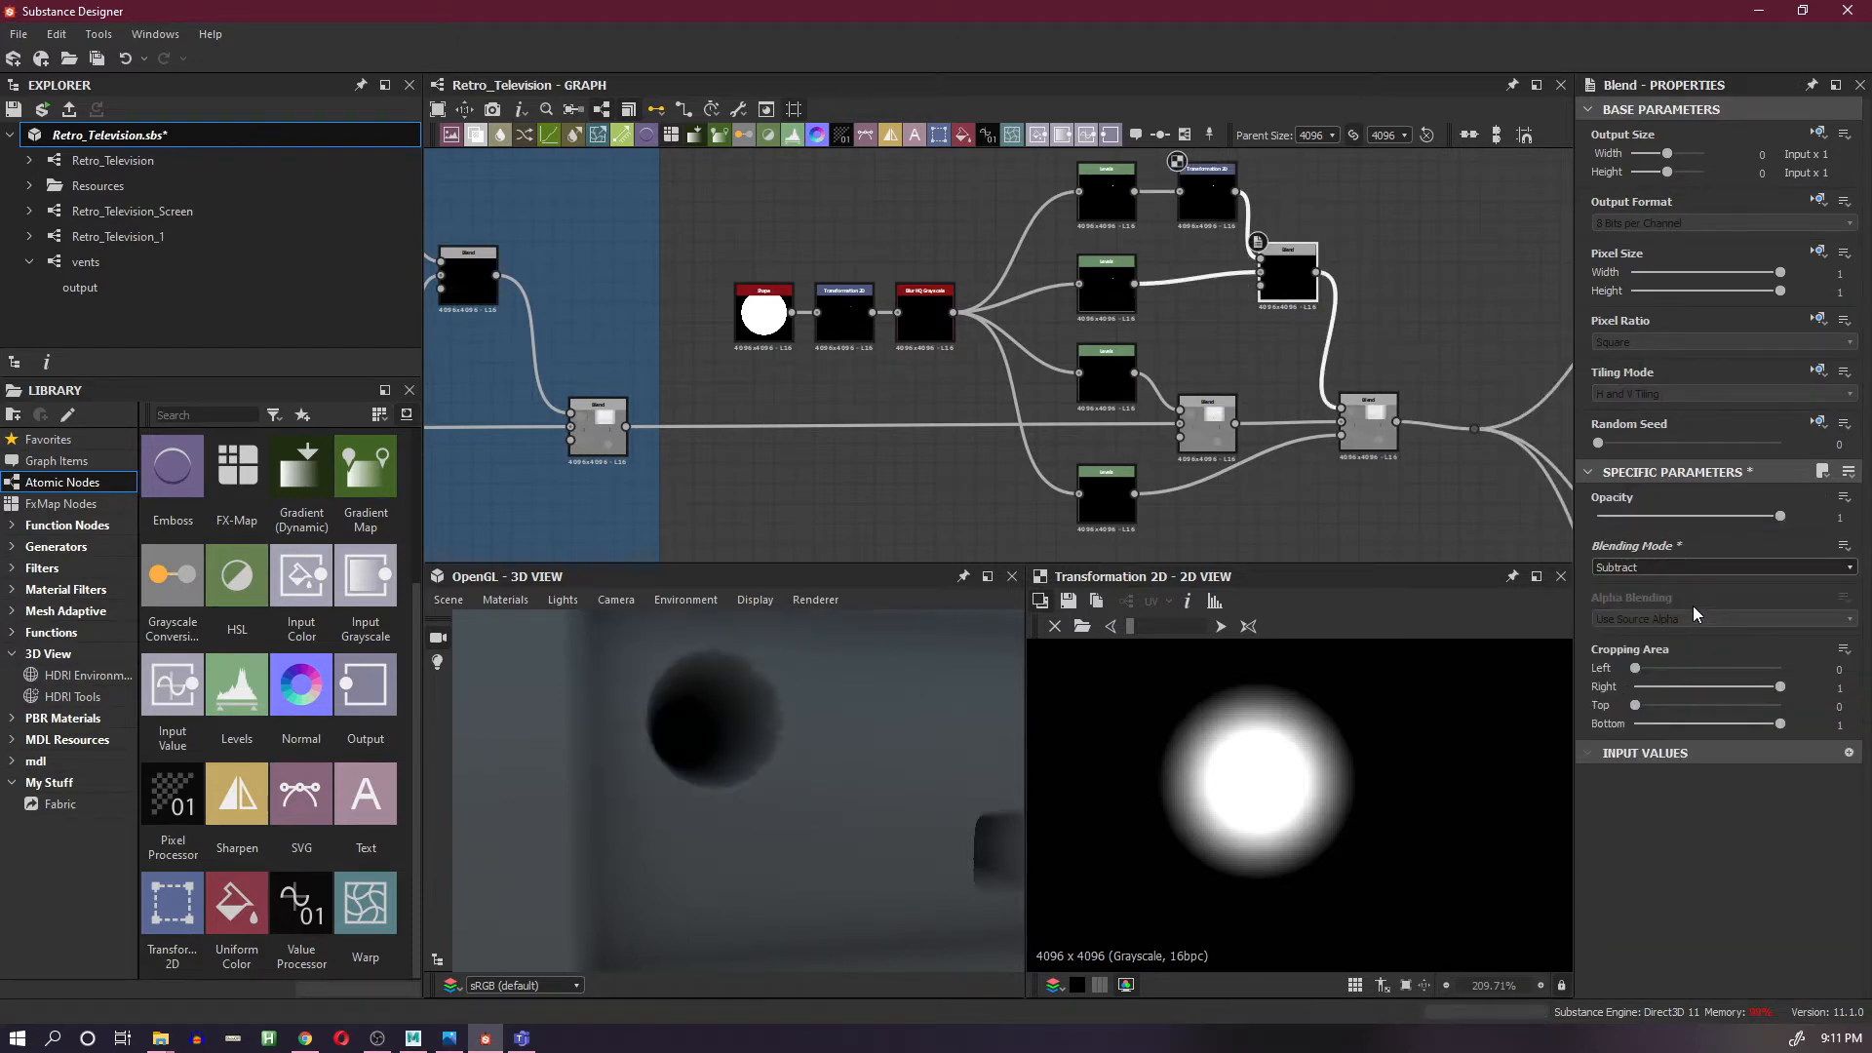
- Preview the Transformation 2D node after the top Levels node and delete it, linking that Levels node directly to the Subtract Blend
click(1212, 197)
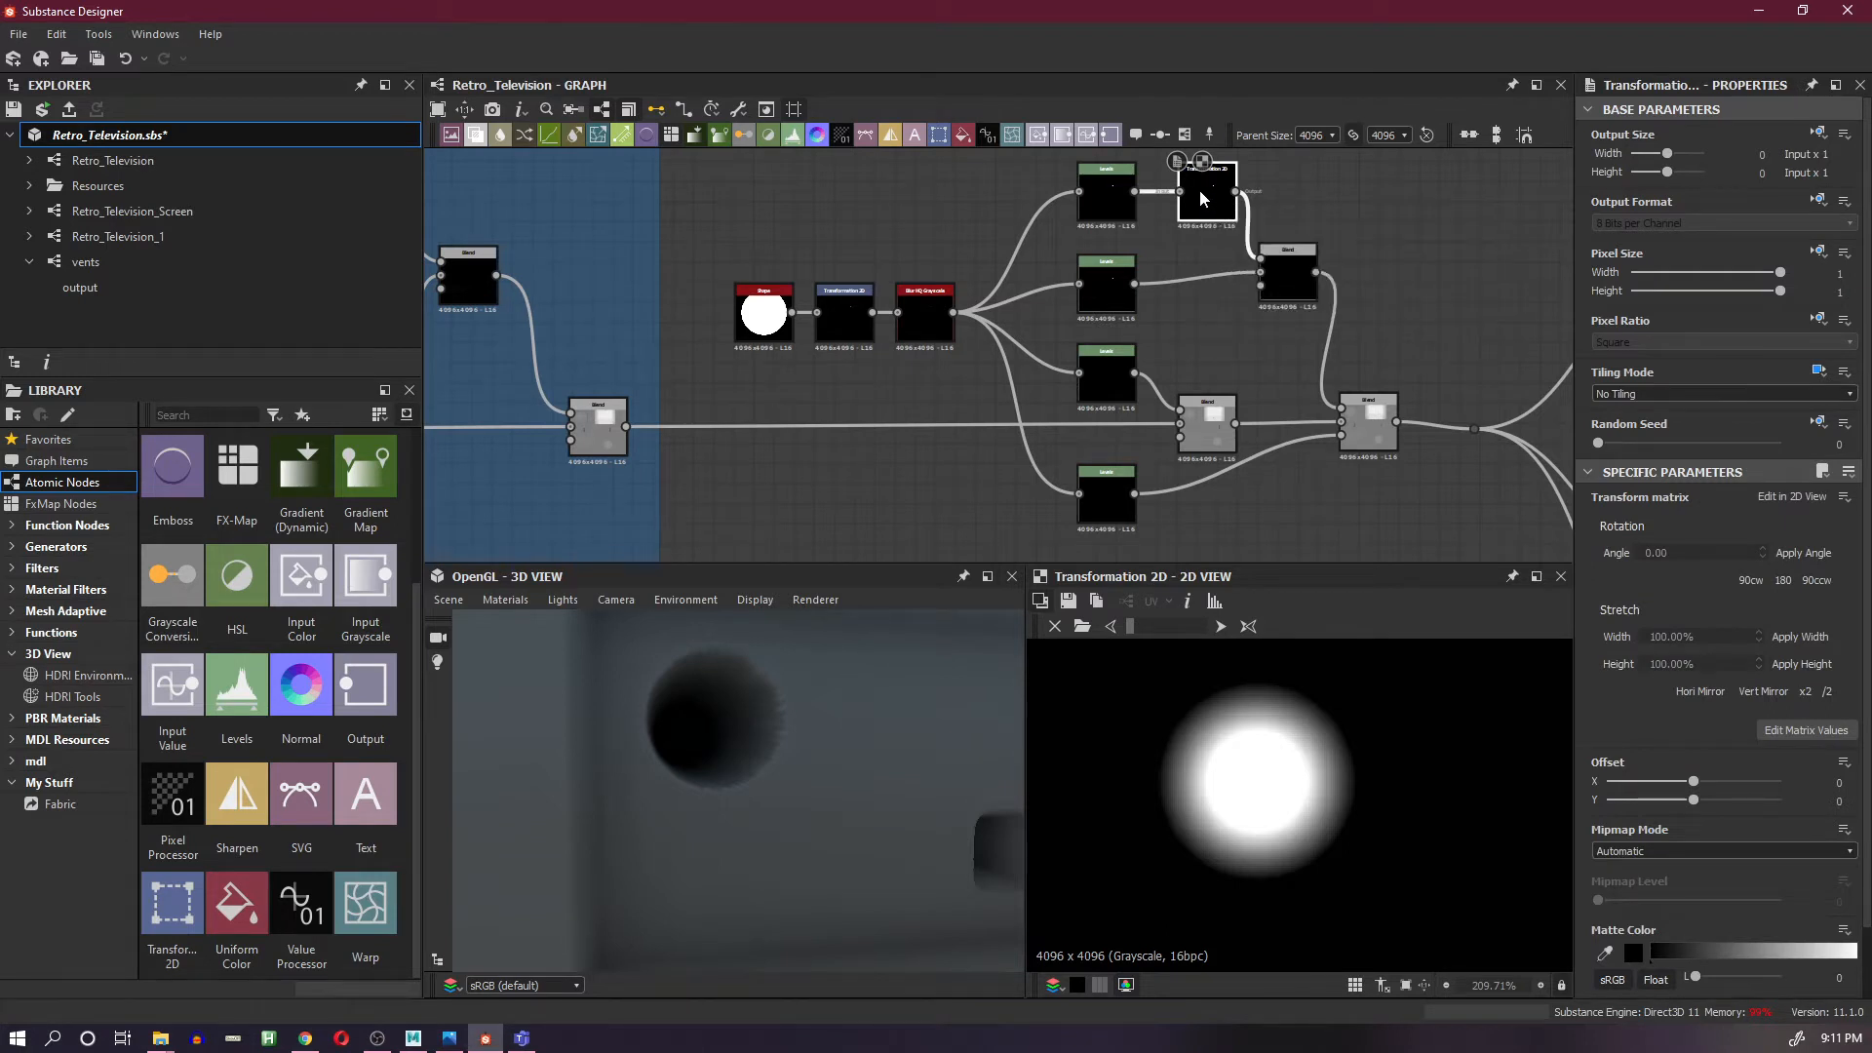
scroll(1335, 726, down, 9)
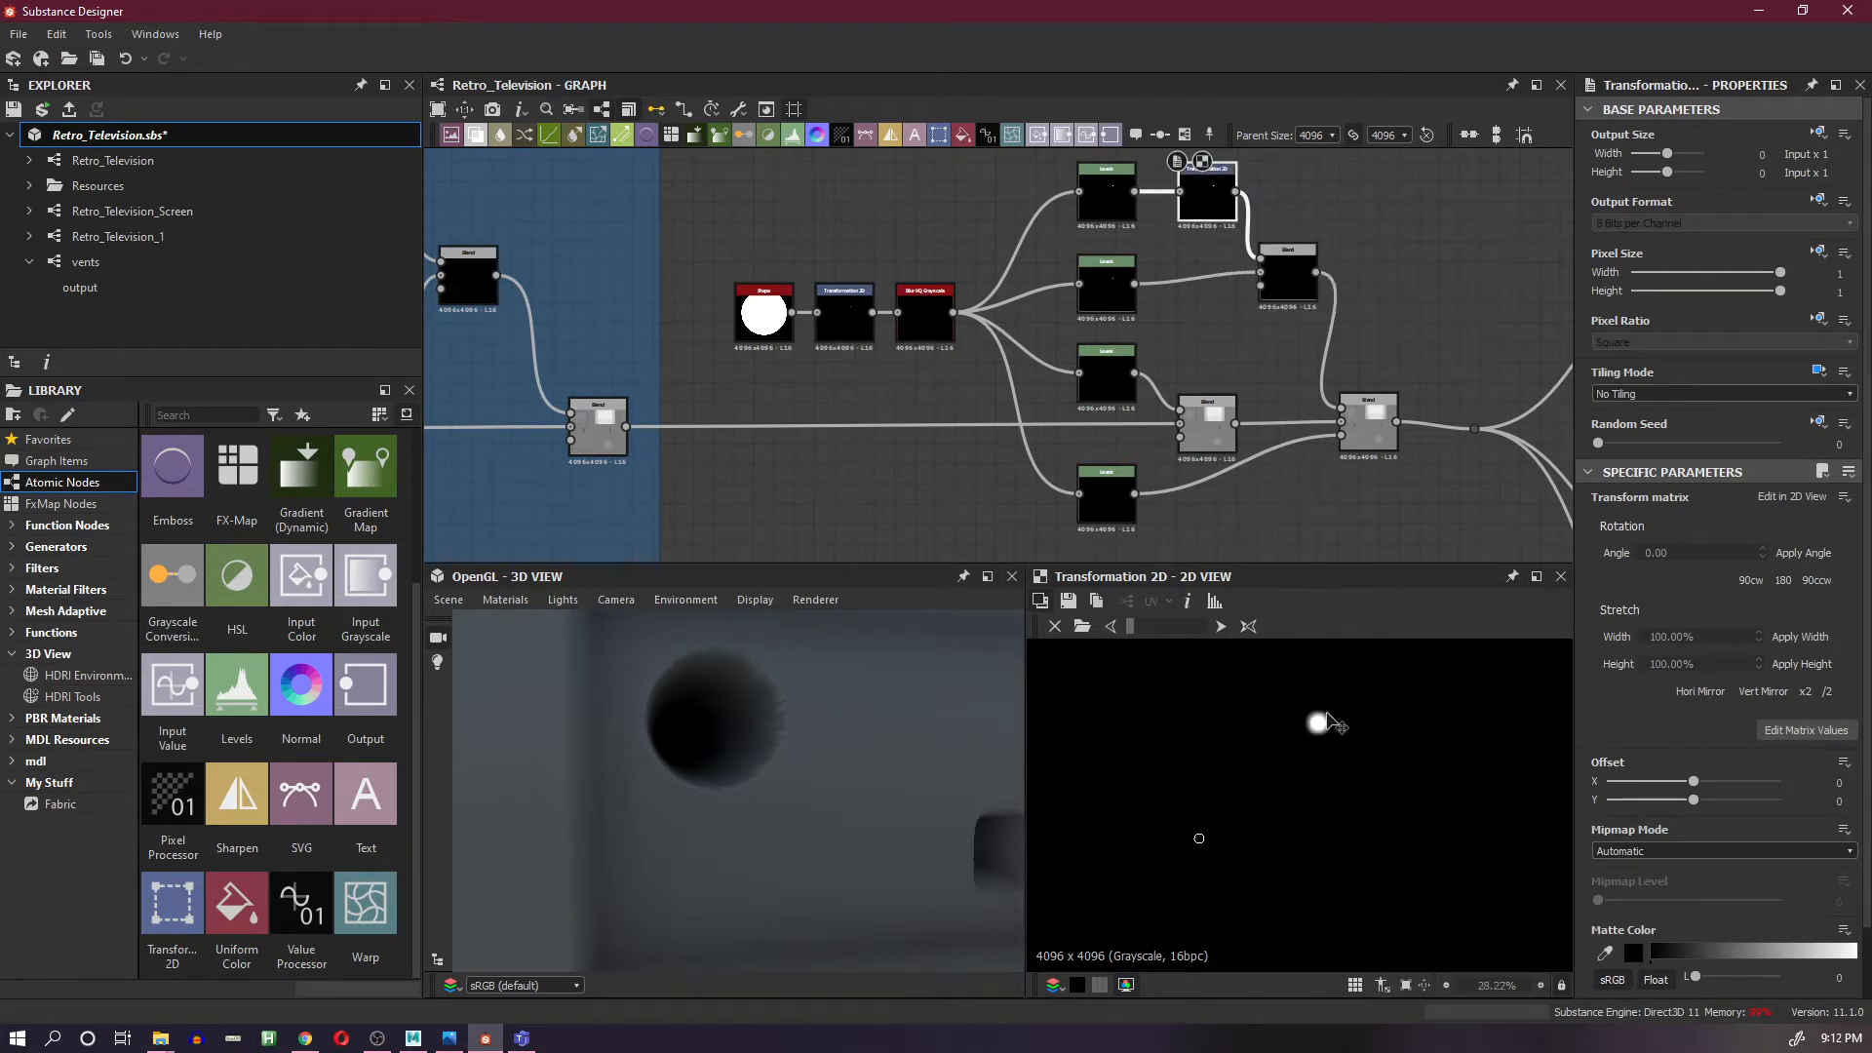
scroll(1332, 723, down, 4)
scroll(1332, 724, up, 12)
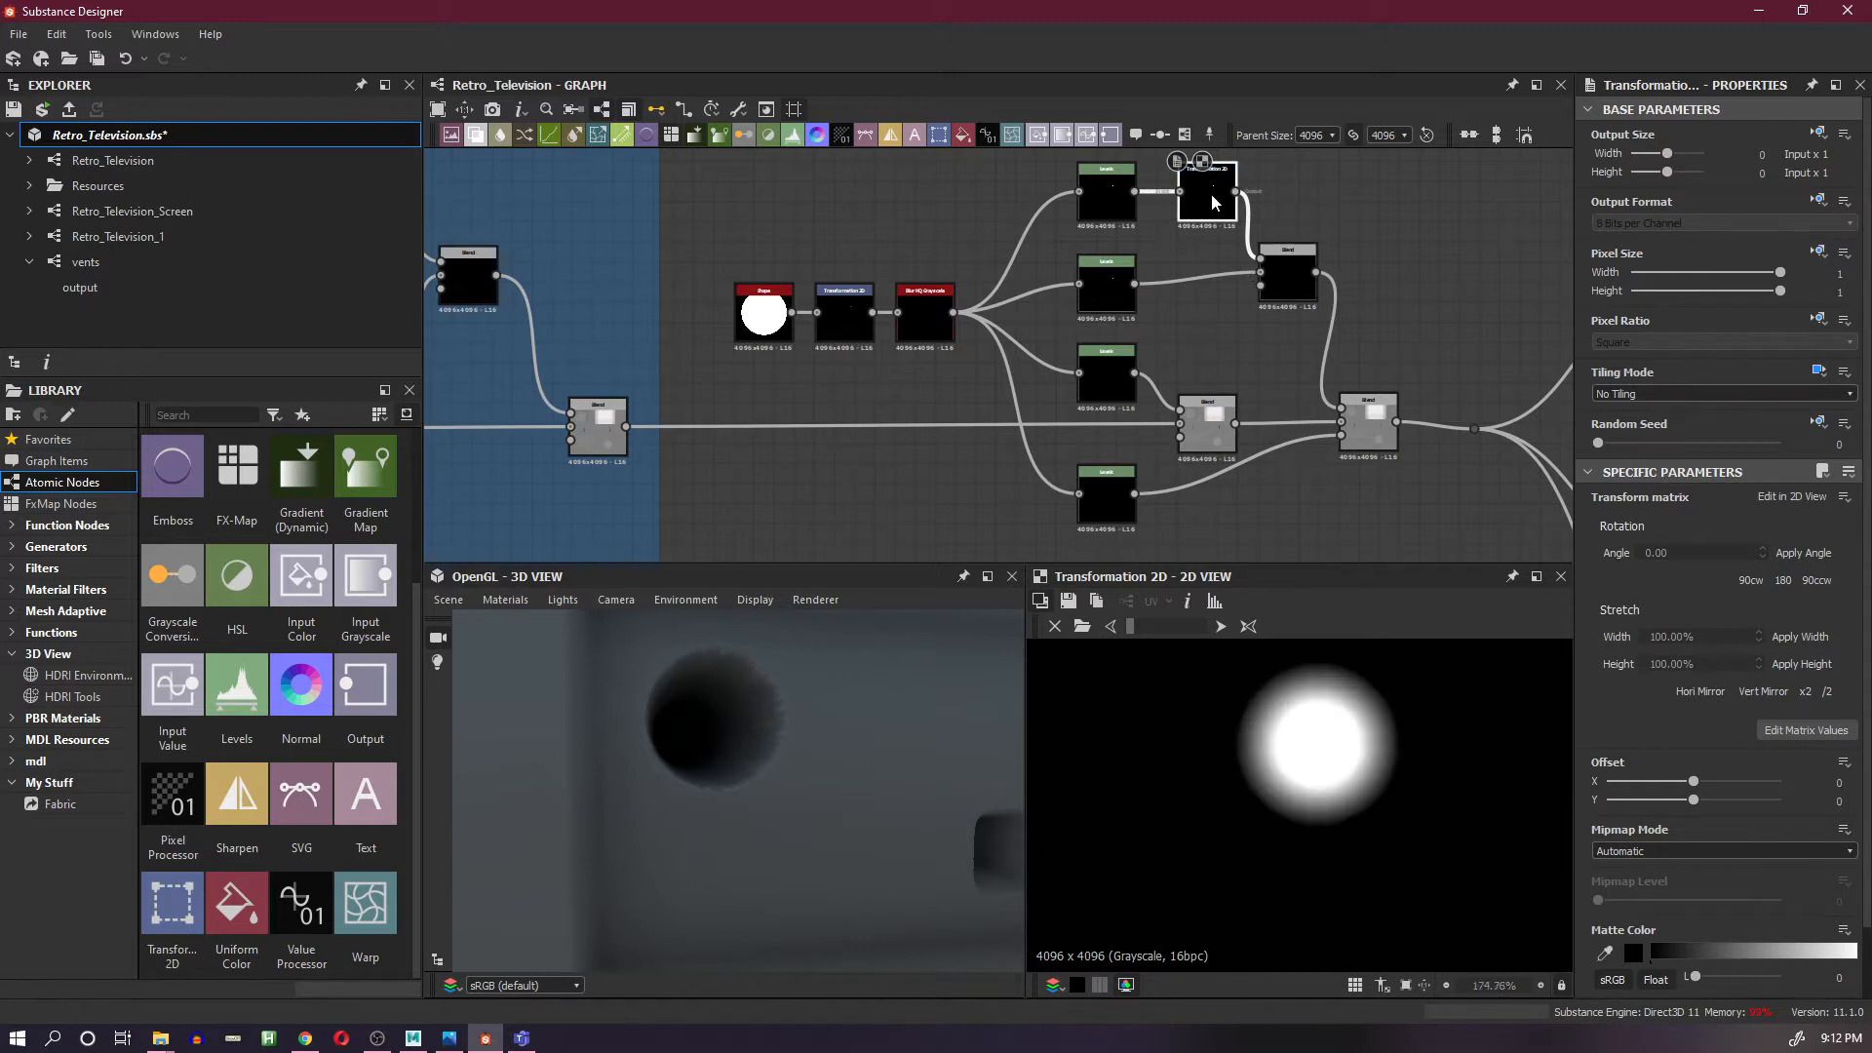
key(Delete)
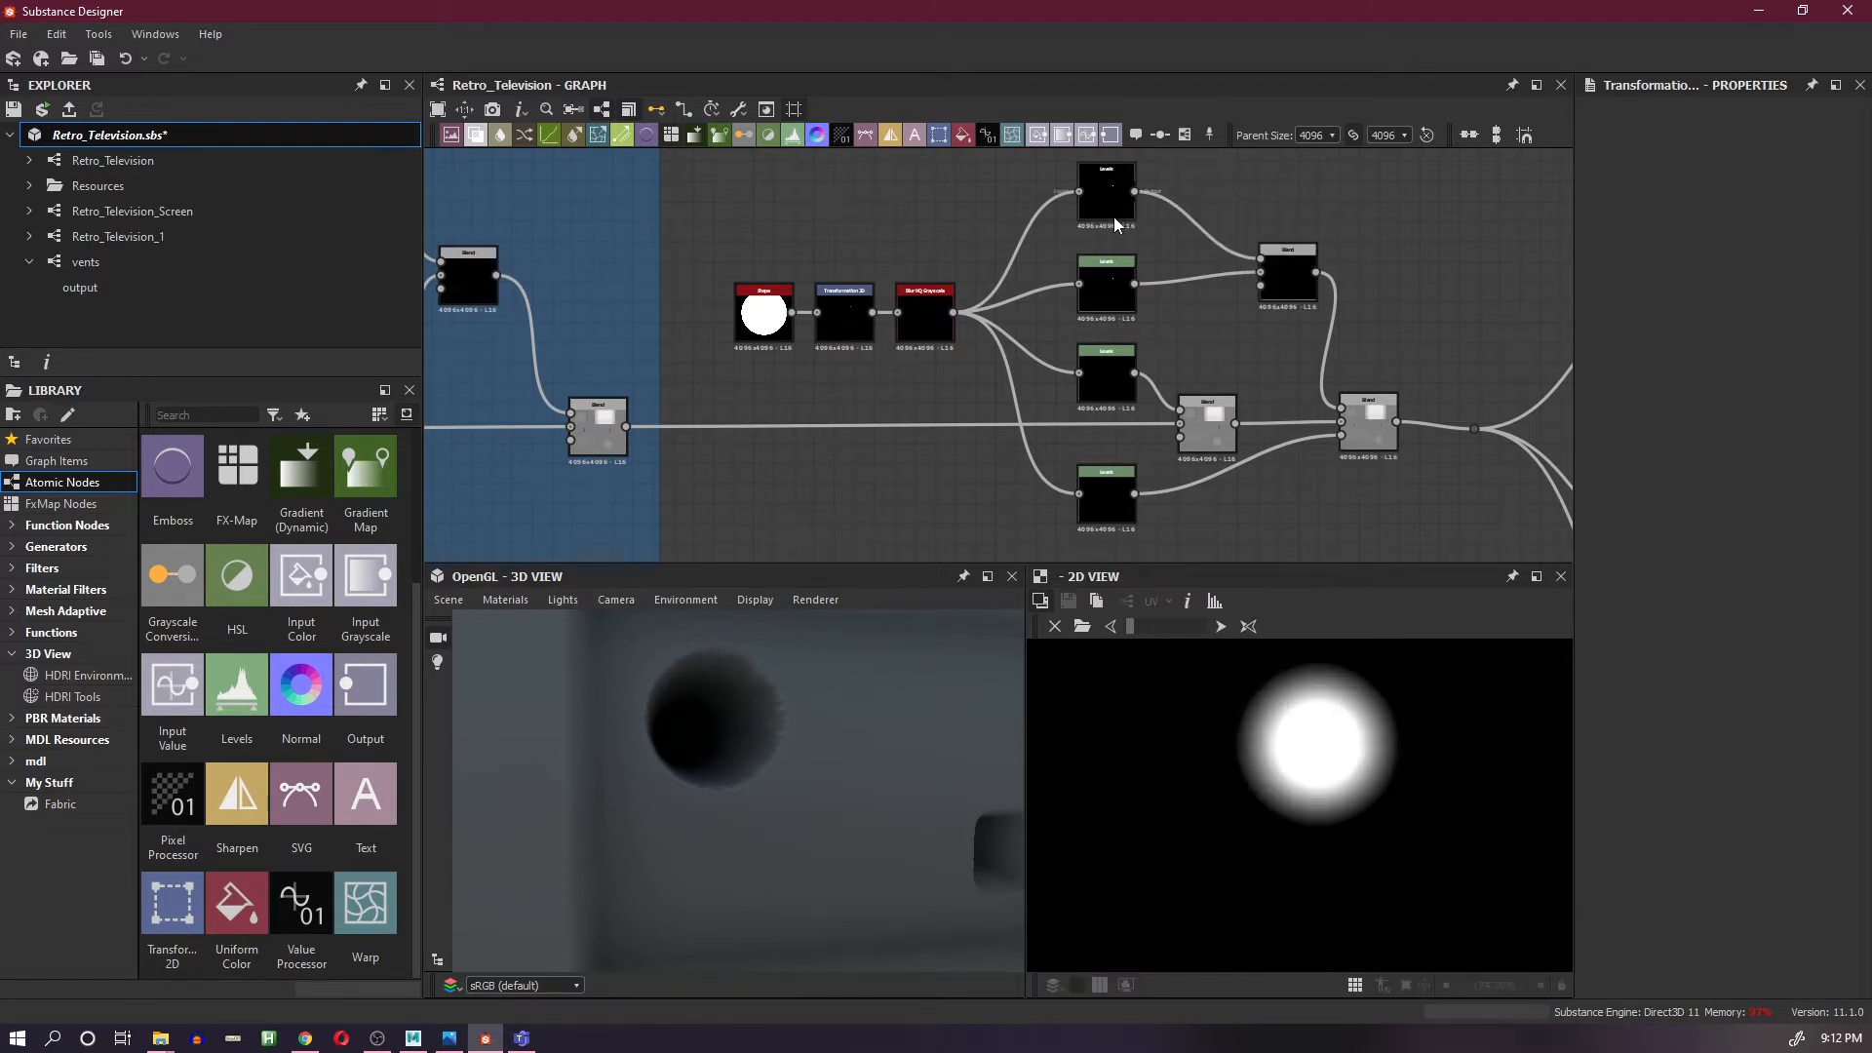
- Raise the top Levels node's black and white input points to shrink its disc, and preview the ring from the upper Subtract Blend
click(1111, 209)
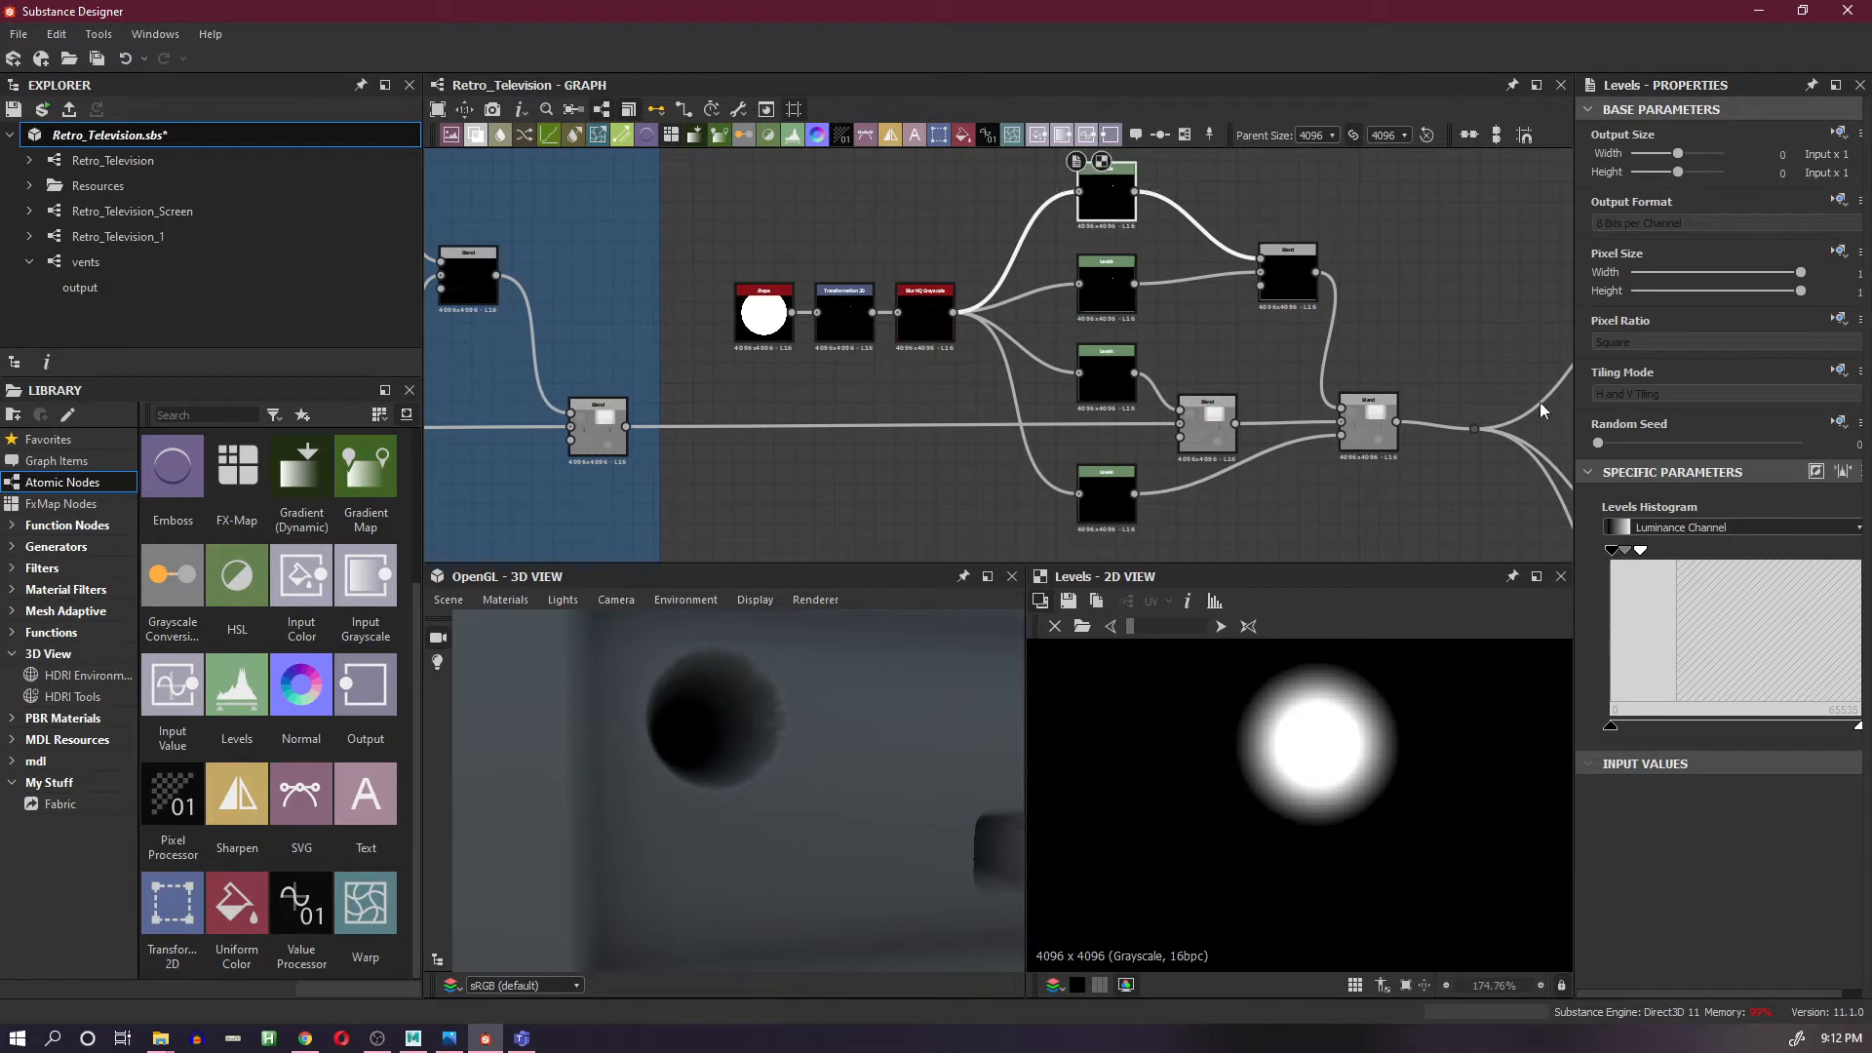
mouse_move(1643, 553)
mouse_down()
mouse_move(1673, 554)
mouse_move(1622, 555)
mouse_up()
click(1290, 291)
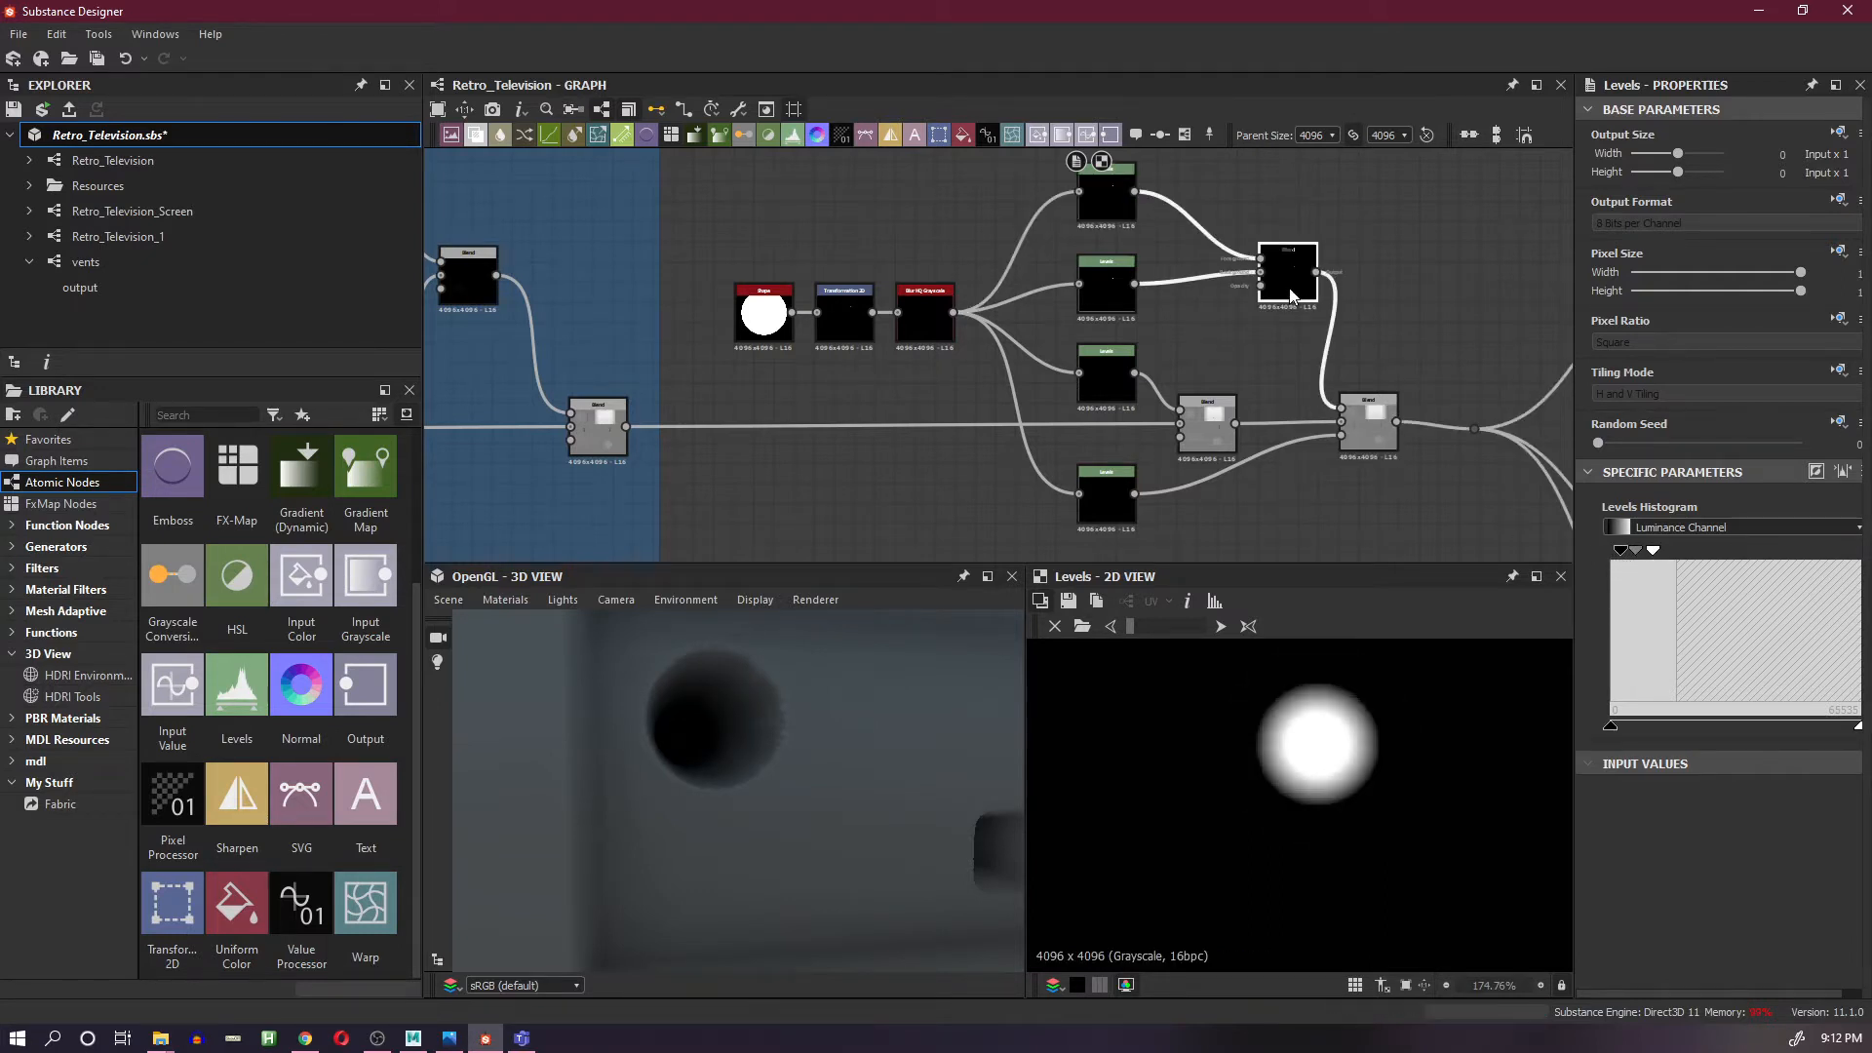
click(1371, 420)
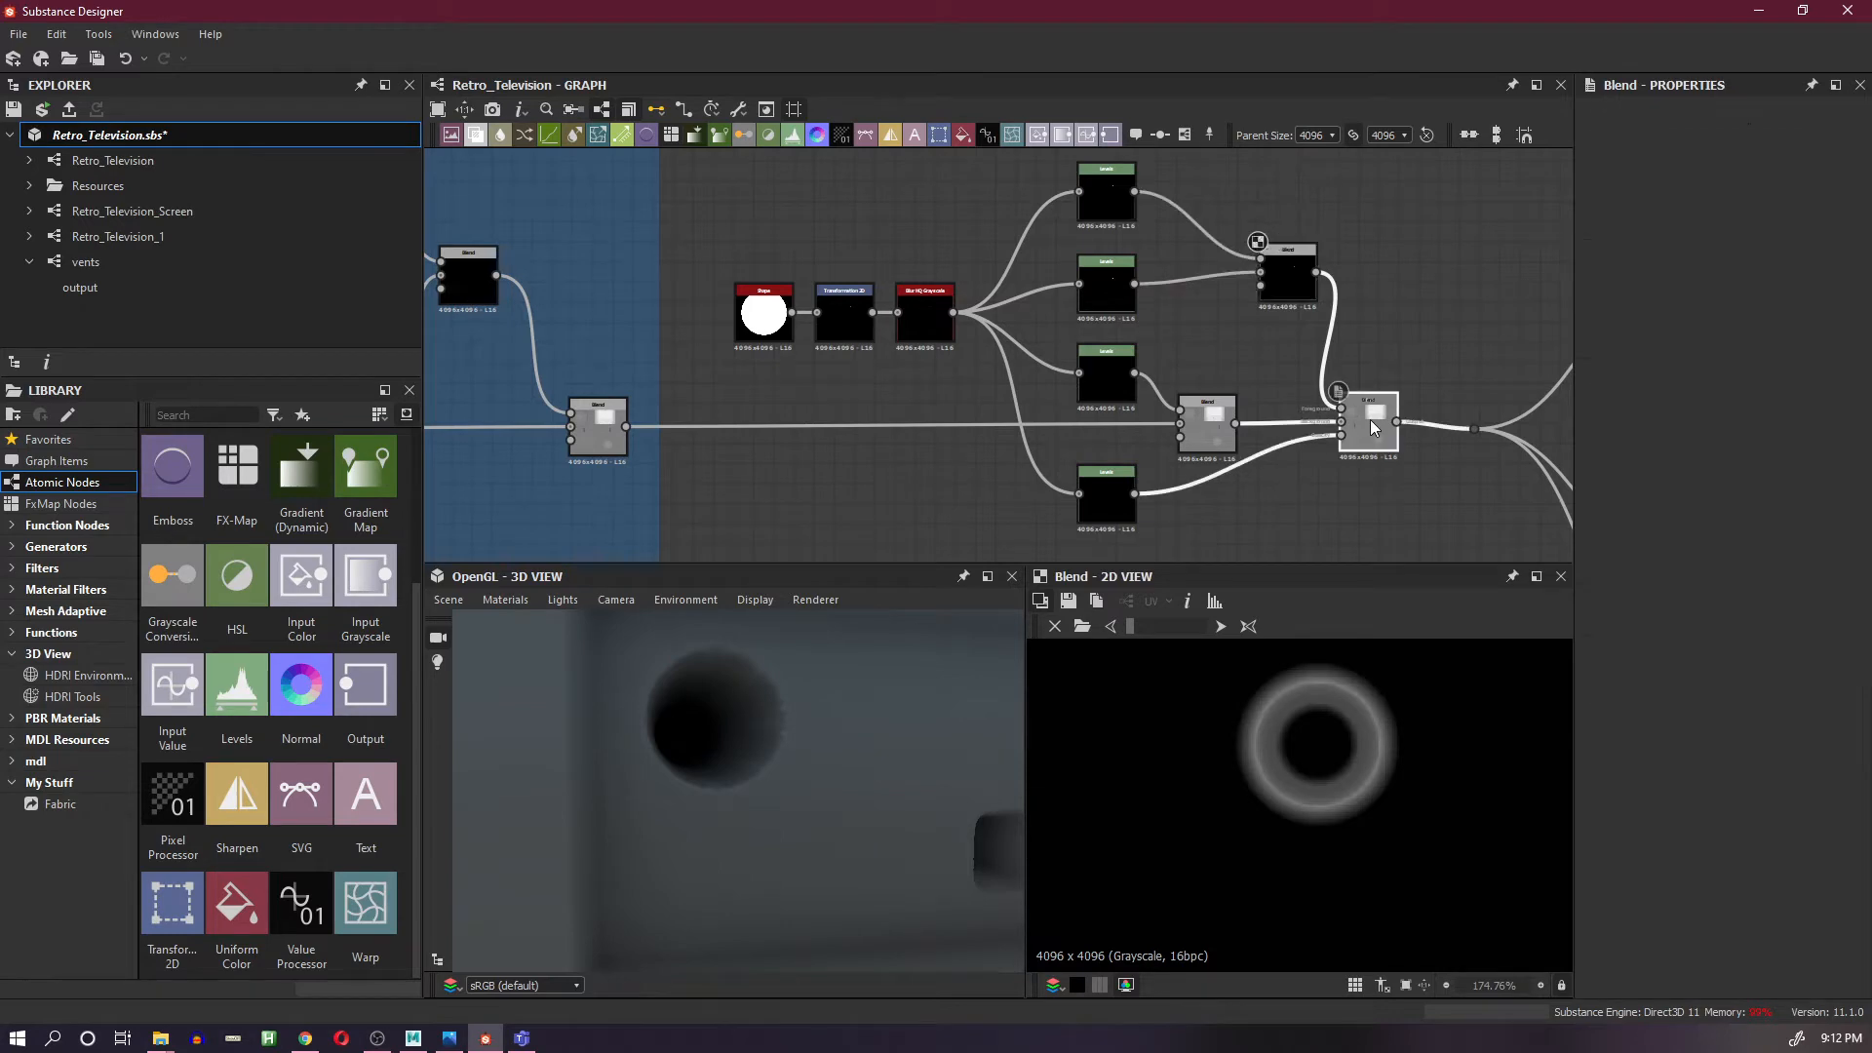
click(1278, 267)
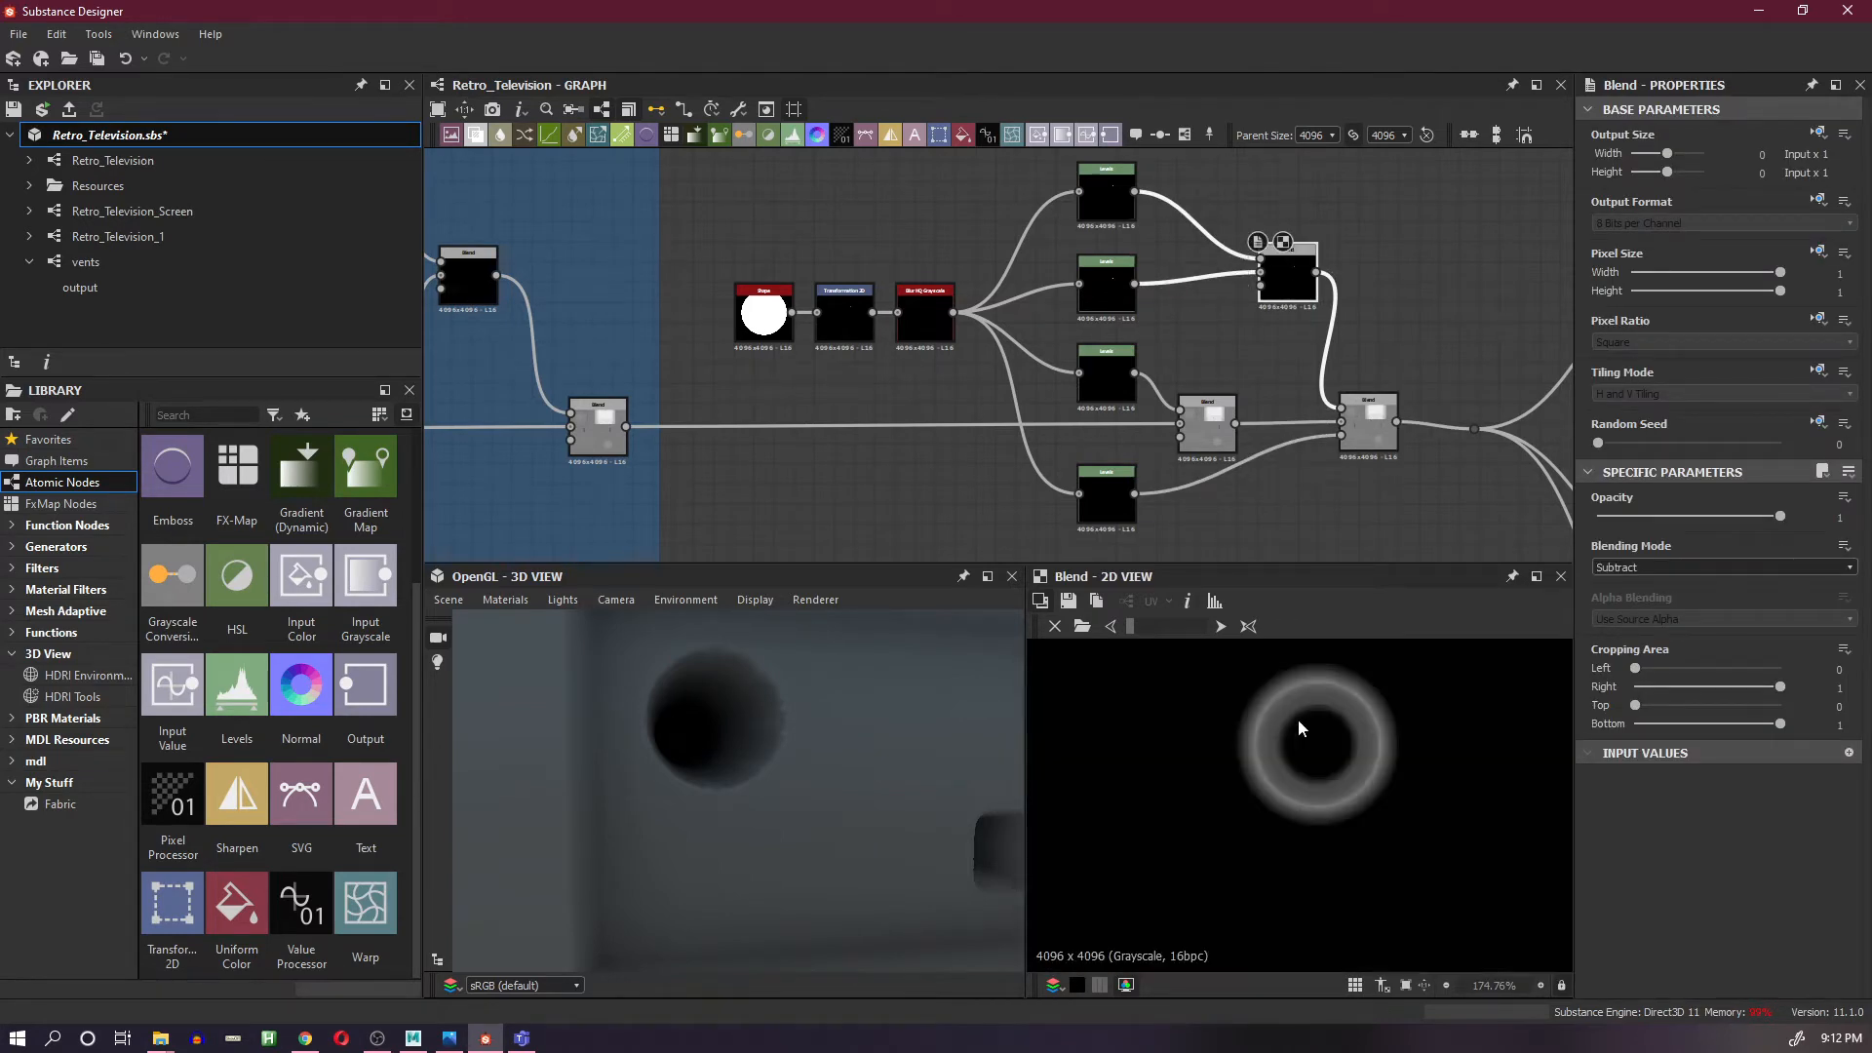
scroll(1296, 717, up, 2)
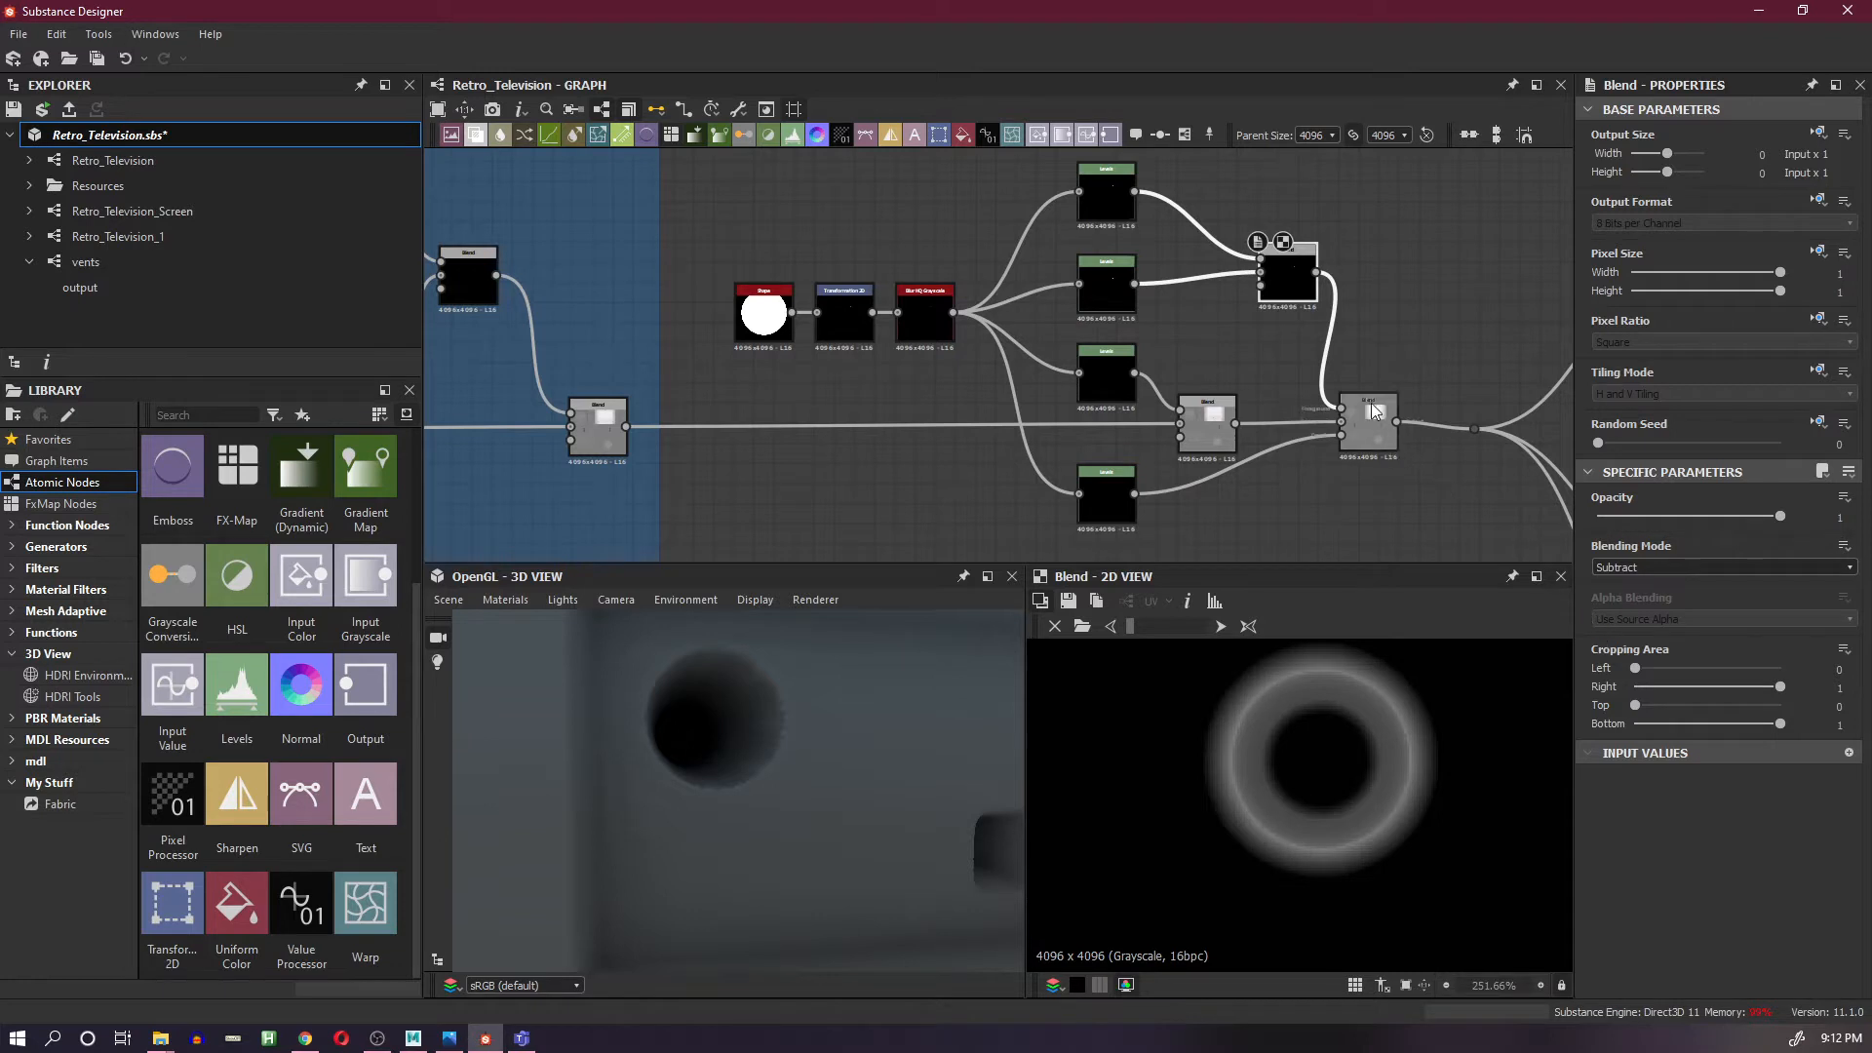
- Lower the top Levels node's white input point slightly to tighten the falloff of the disc subtracted from the ring
click(1103, 277)
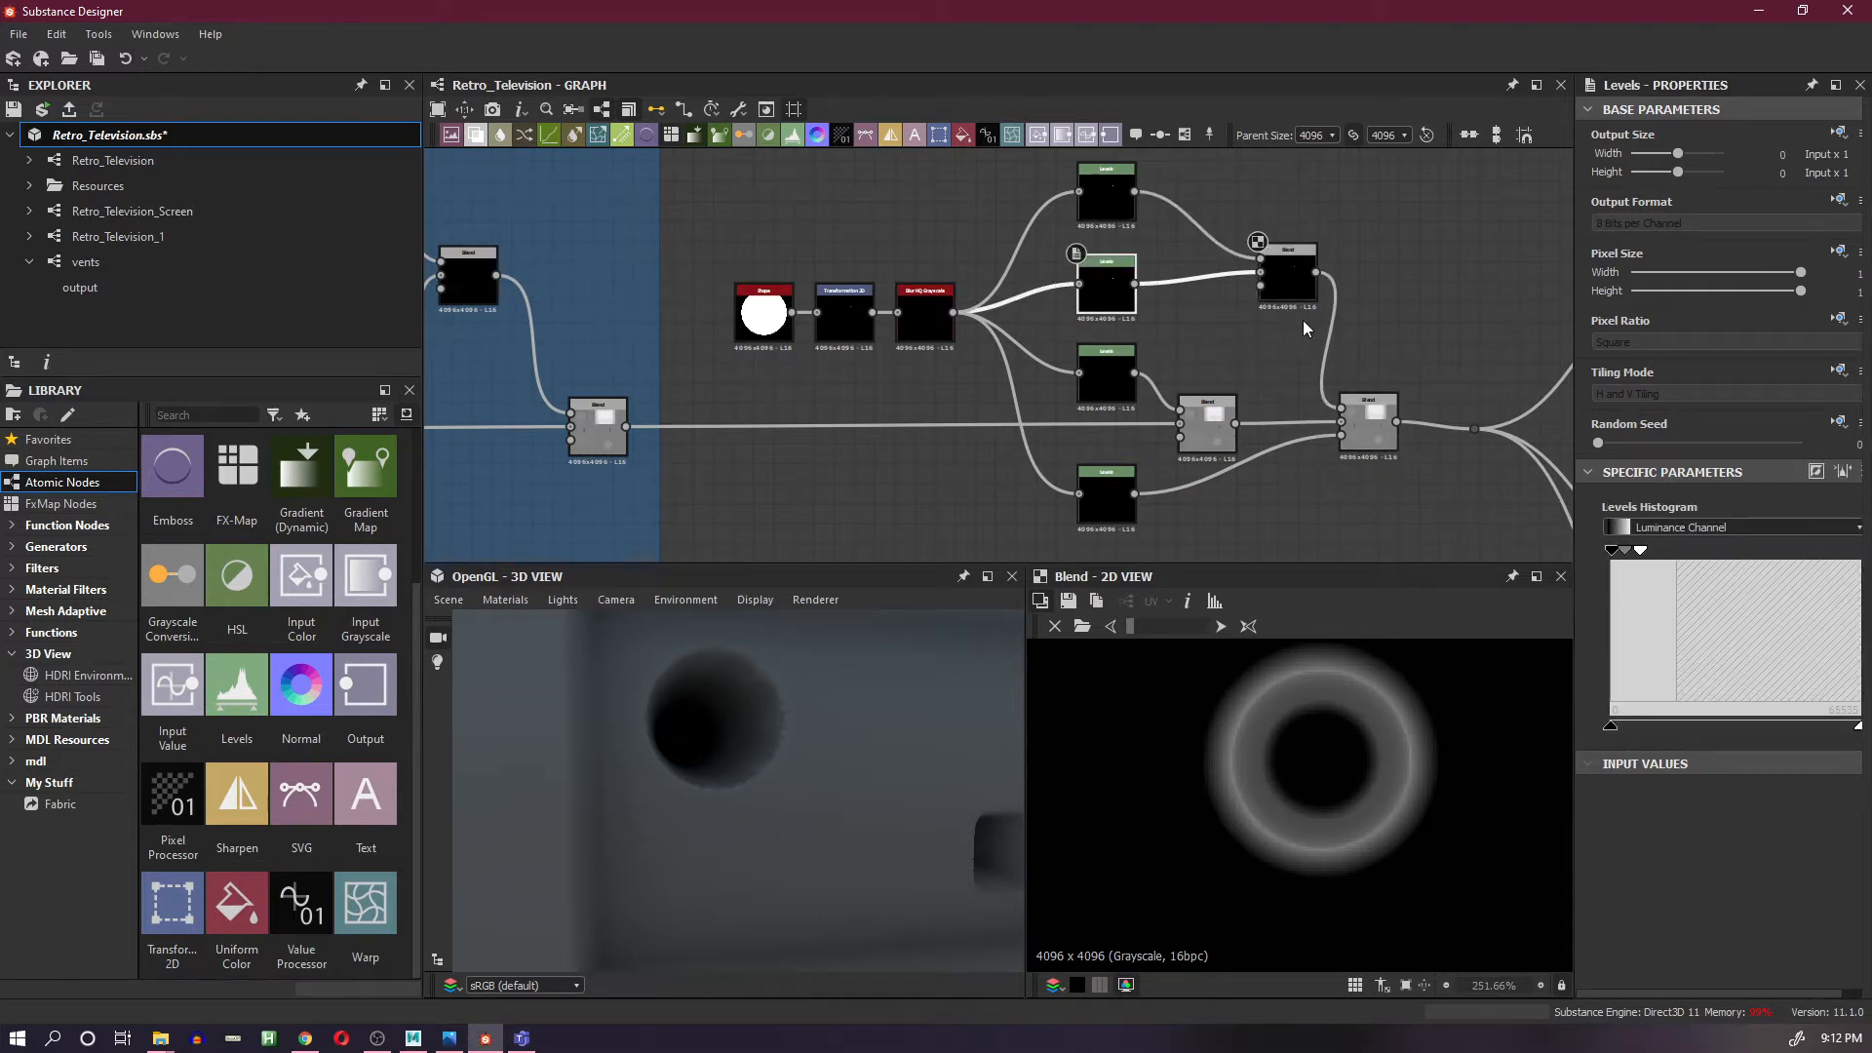
click(1297, 290)
drag(1201, 206, 1205, 282)
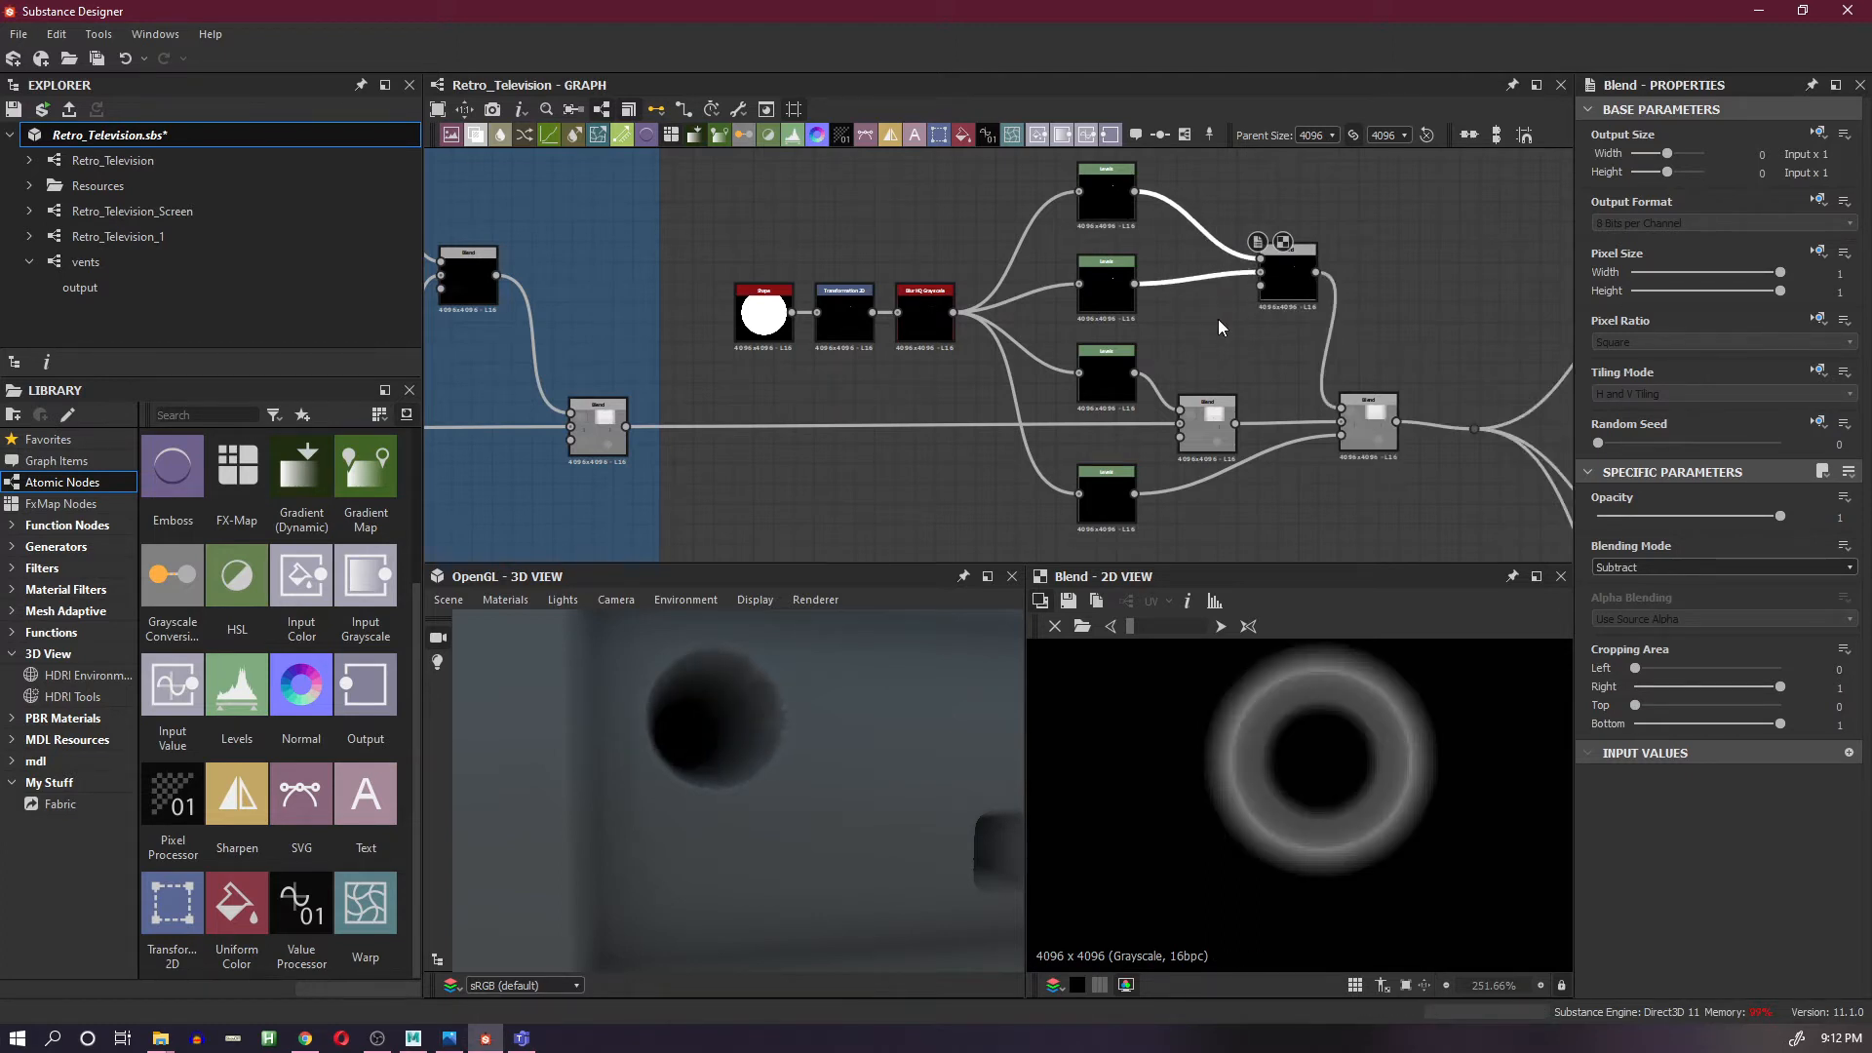
click(1118, 217)
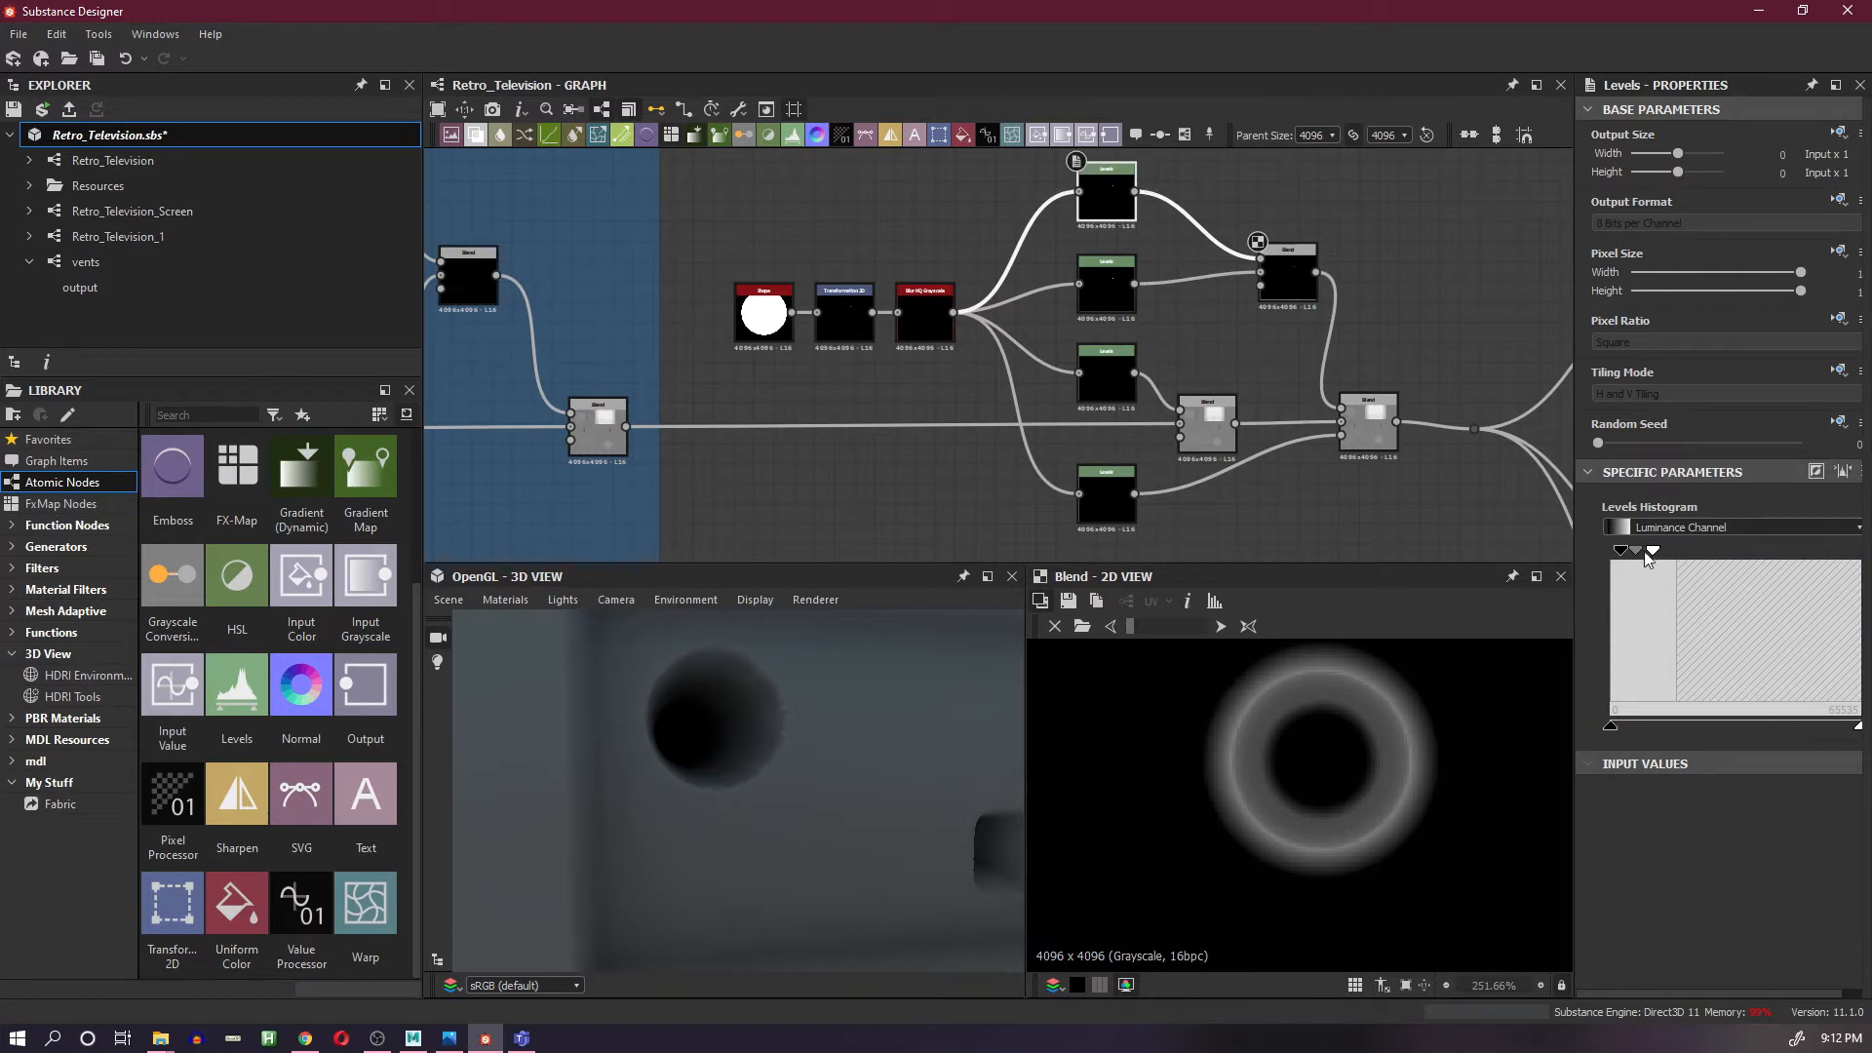
drag(1644, 552, 1644, 550)
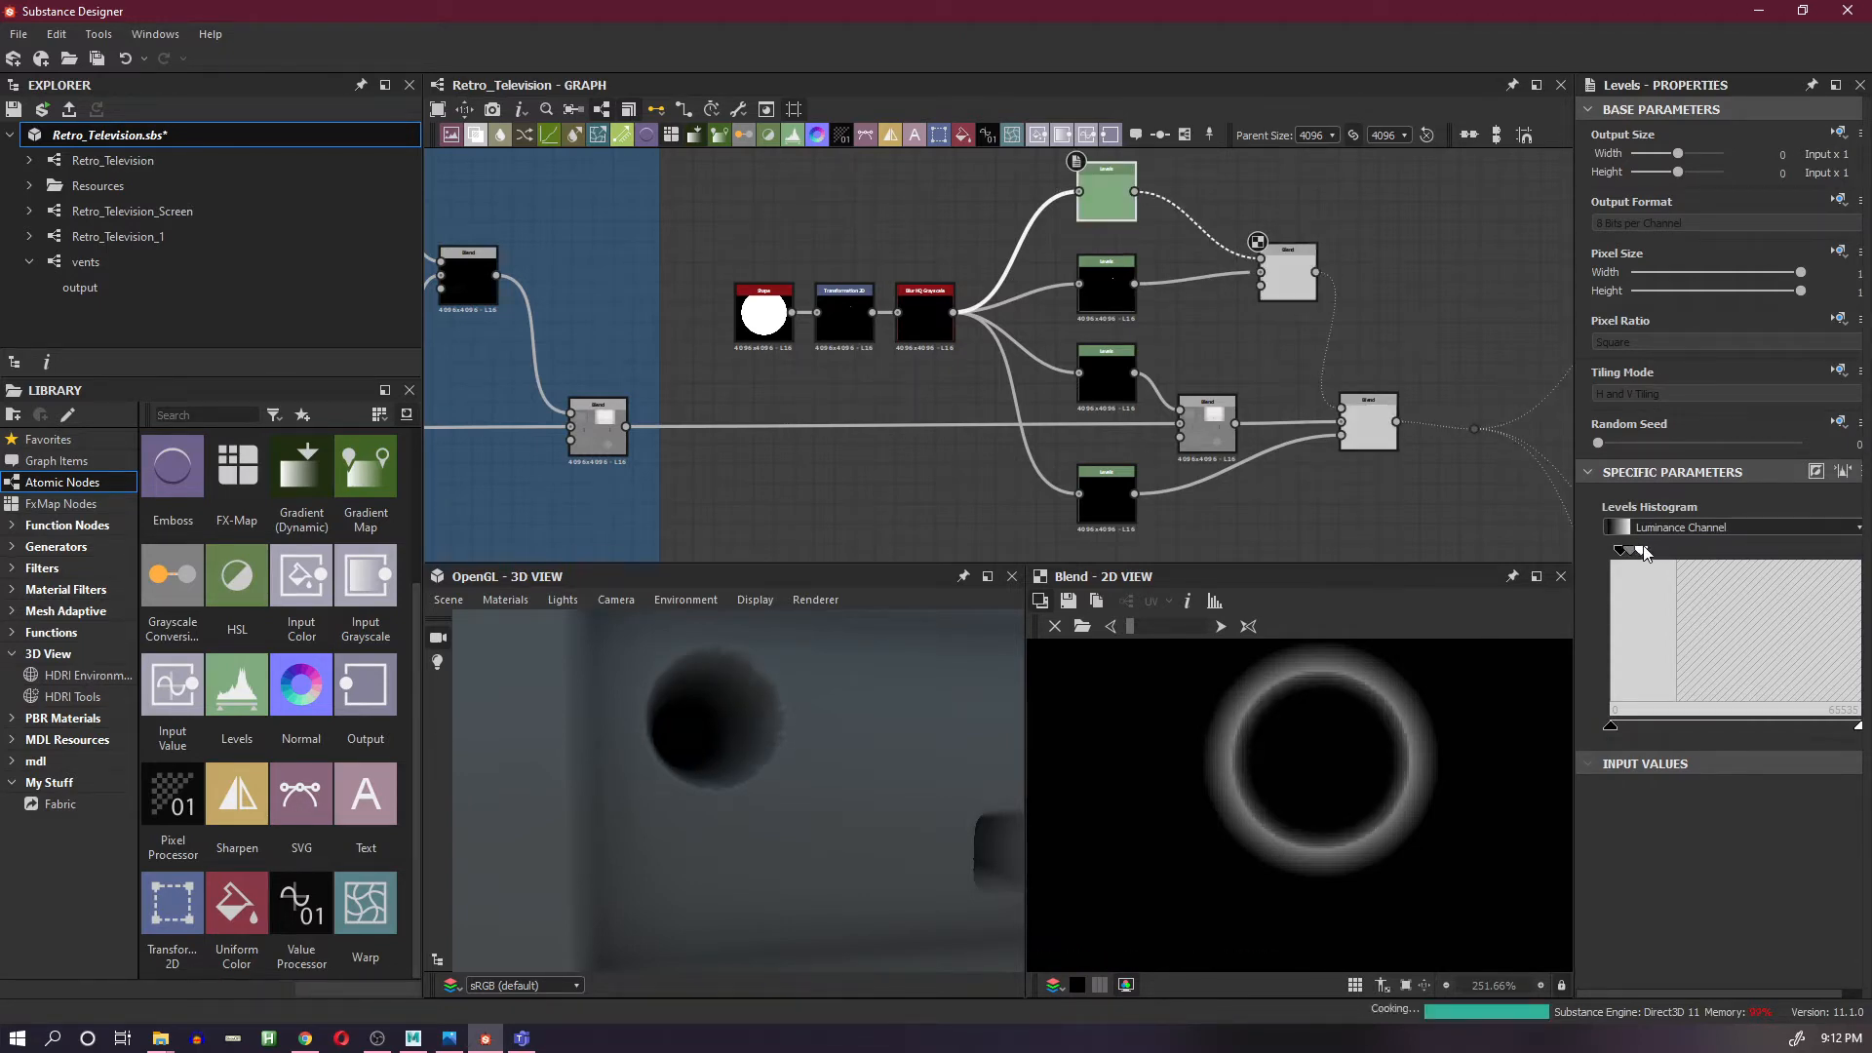
- Preview the Subtract Blend on the main height line and move the upper Blend node closer to the Levels nodes
click(1374, 435)
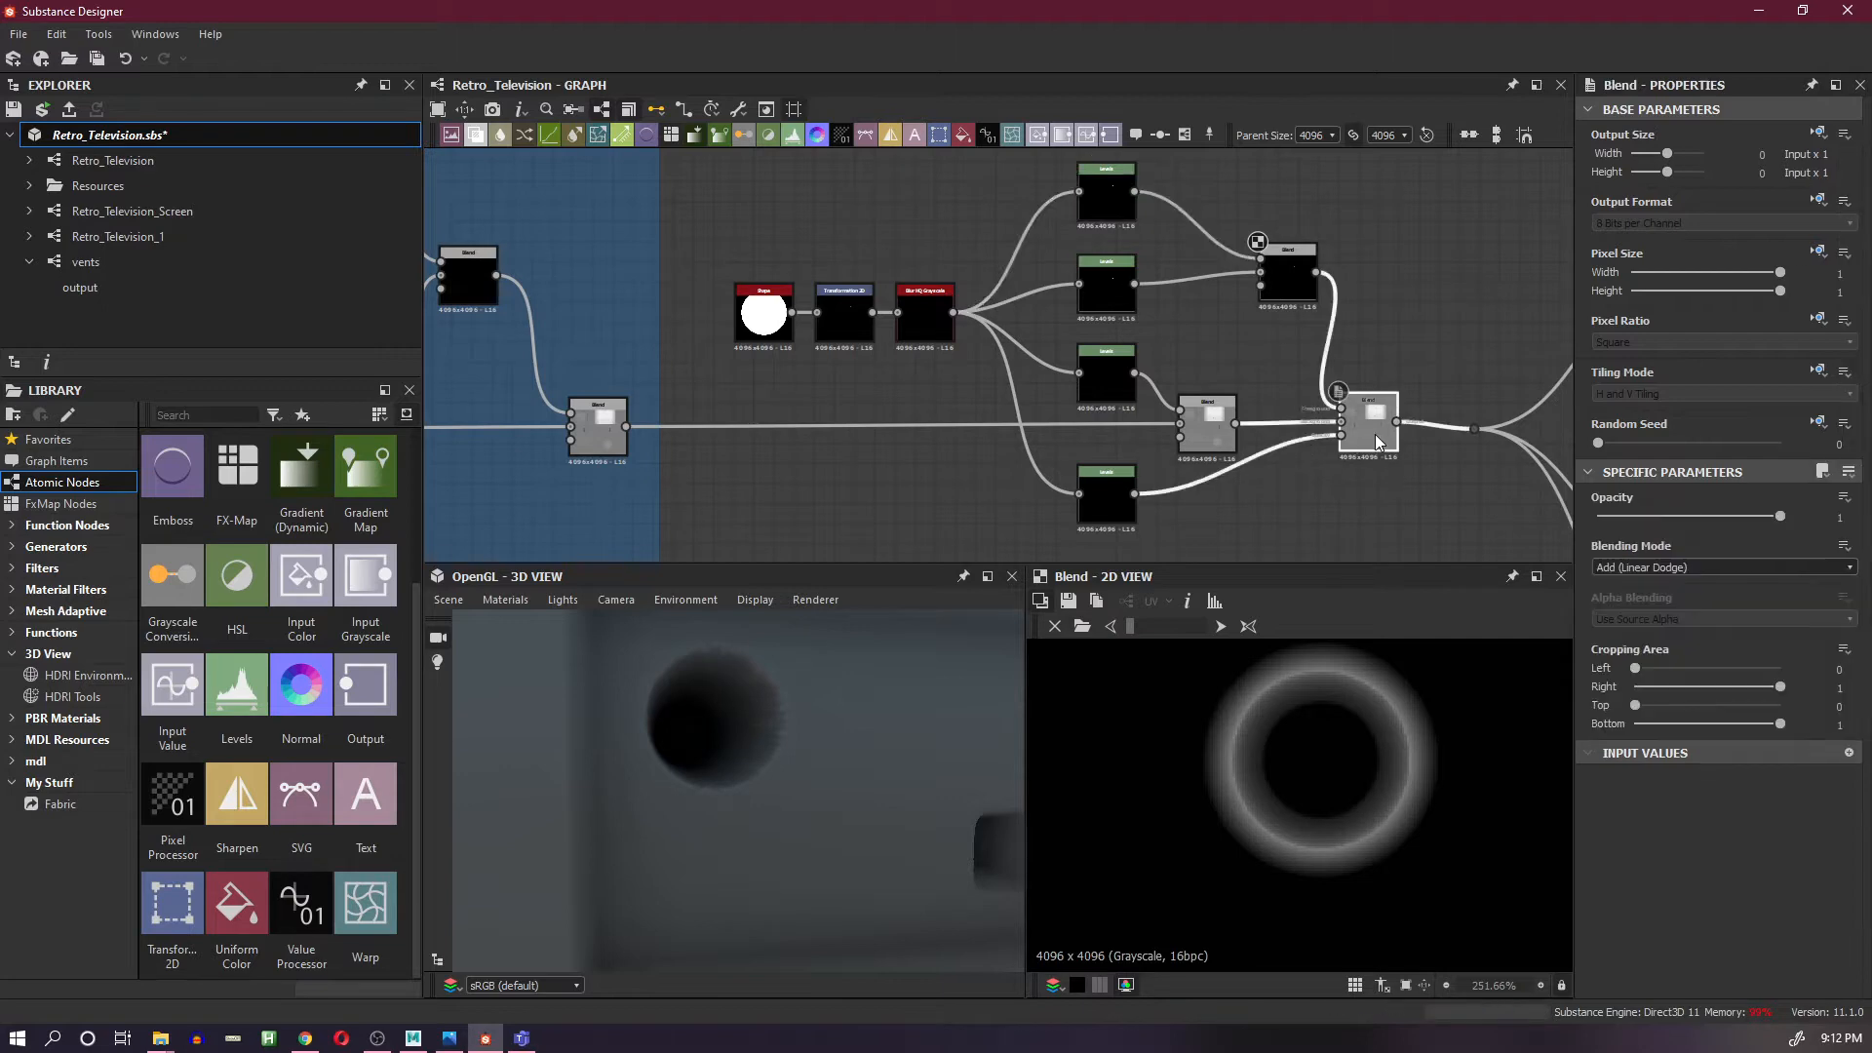
double_click(1217, 422)
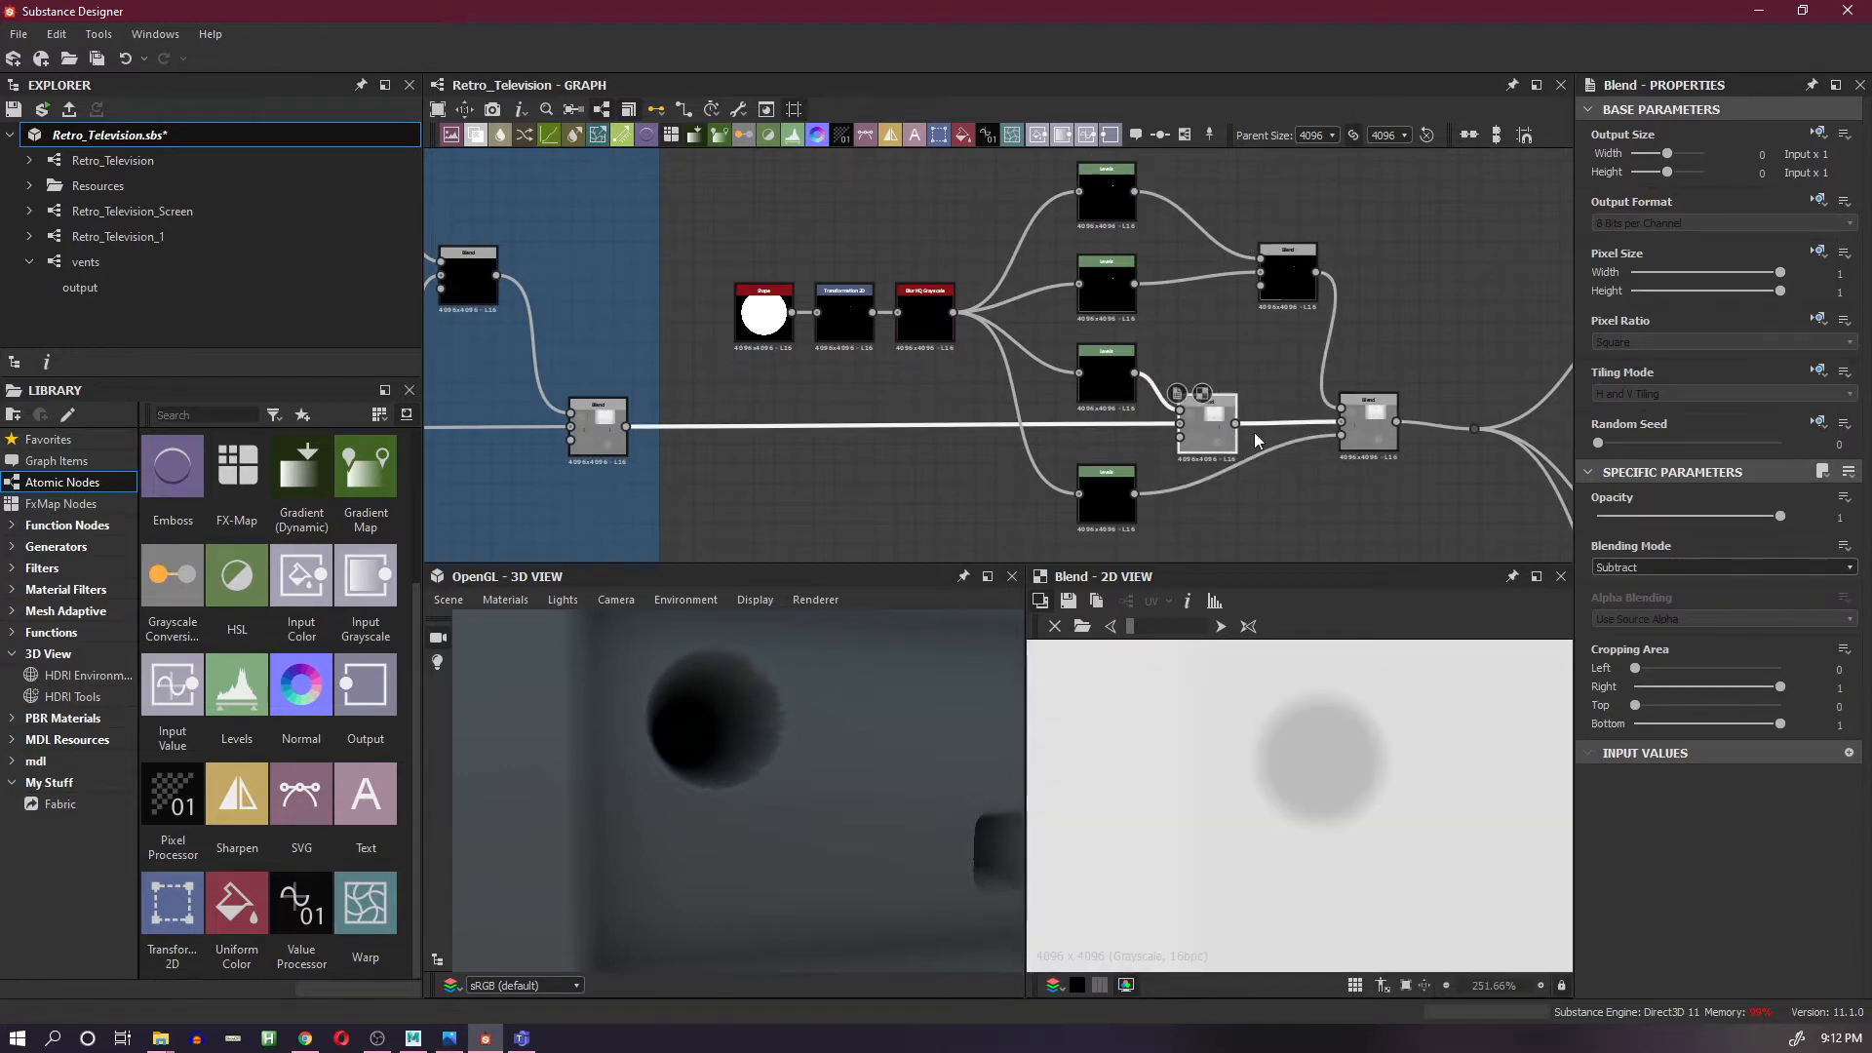
click(1378, 425)
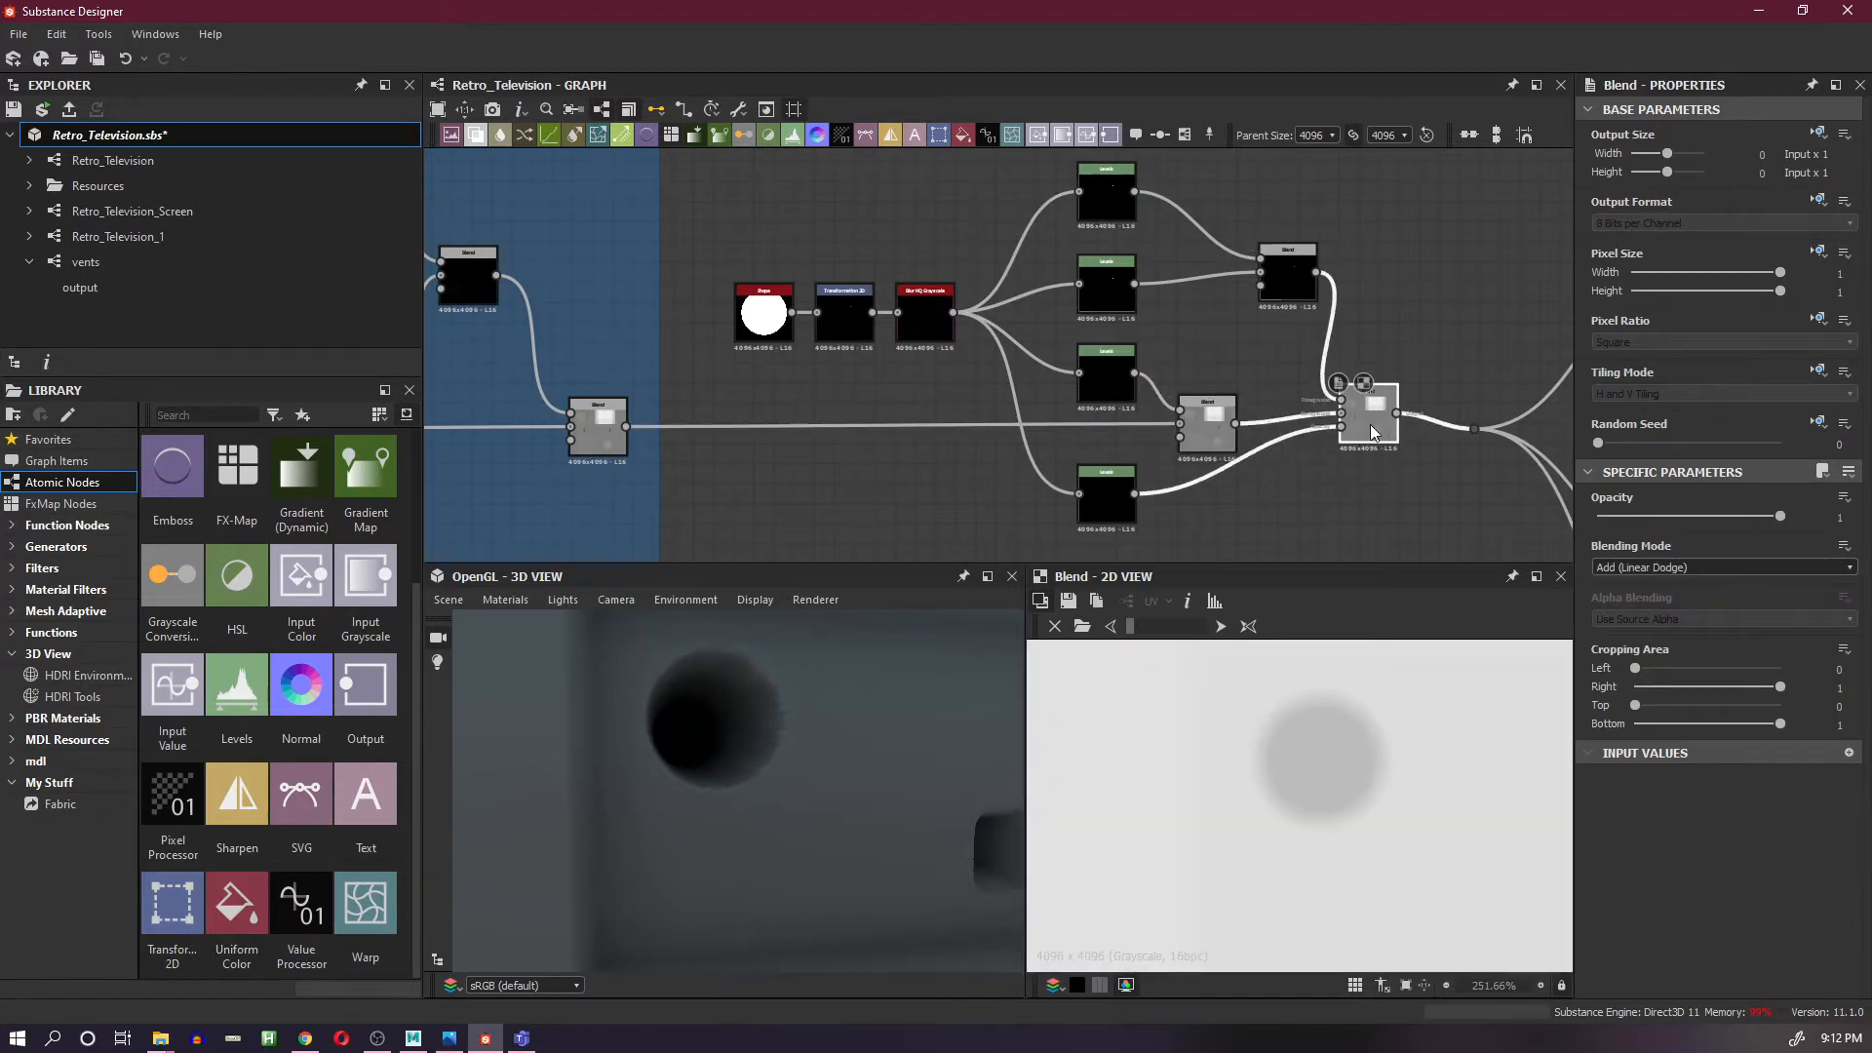
click(1205, 425)
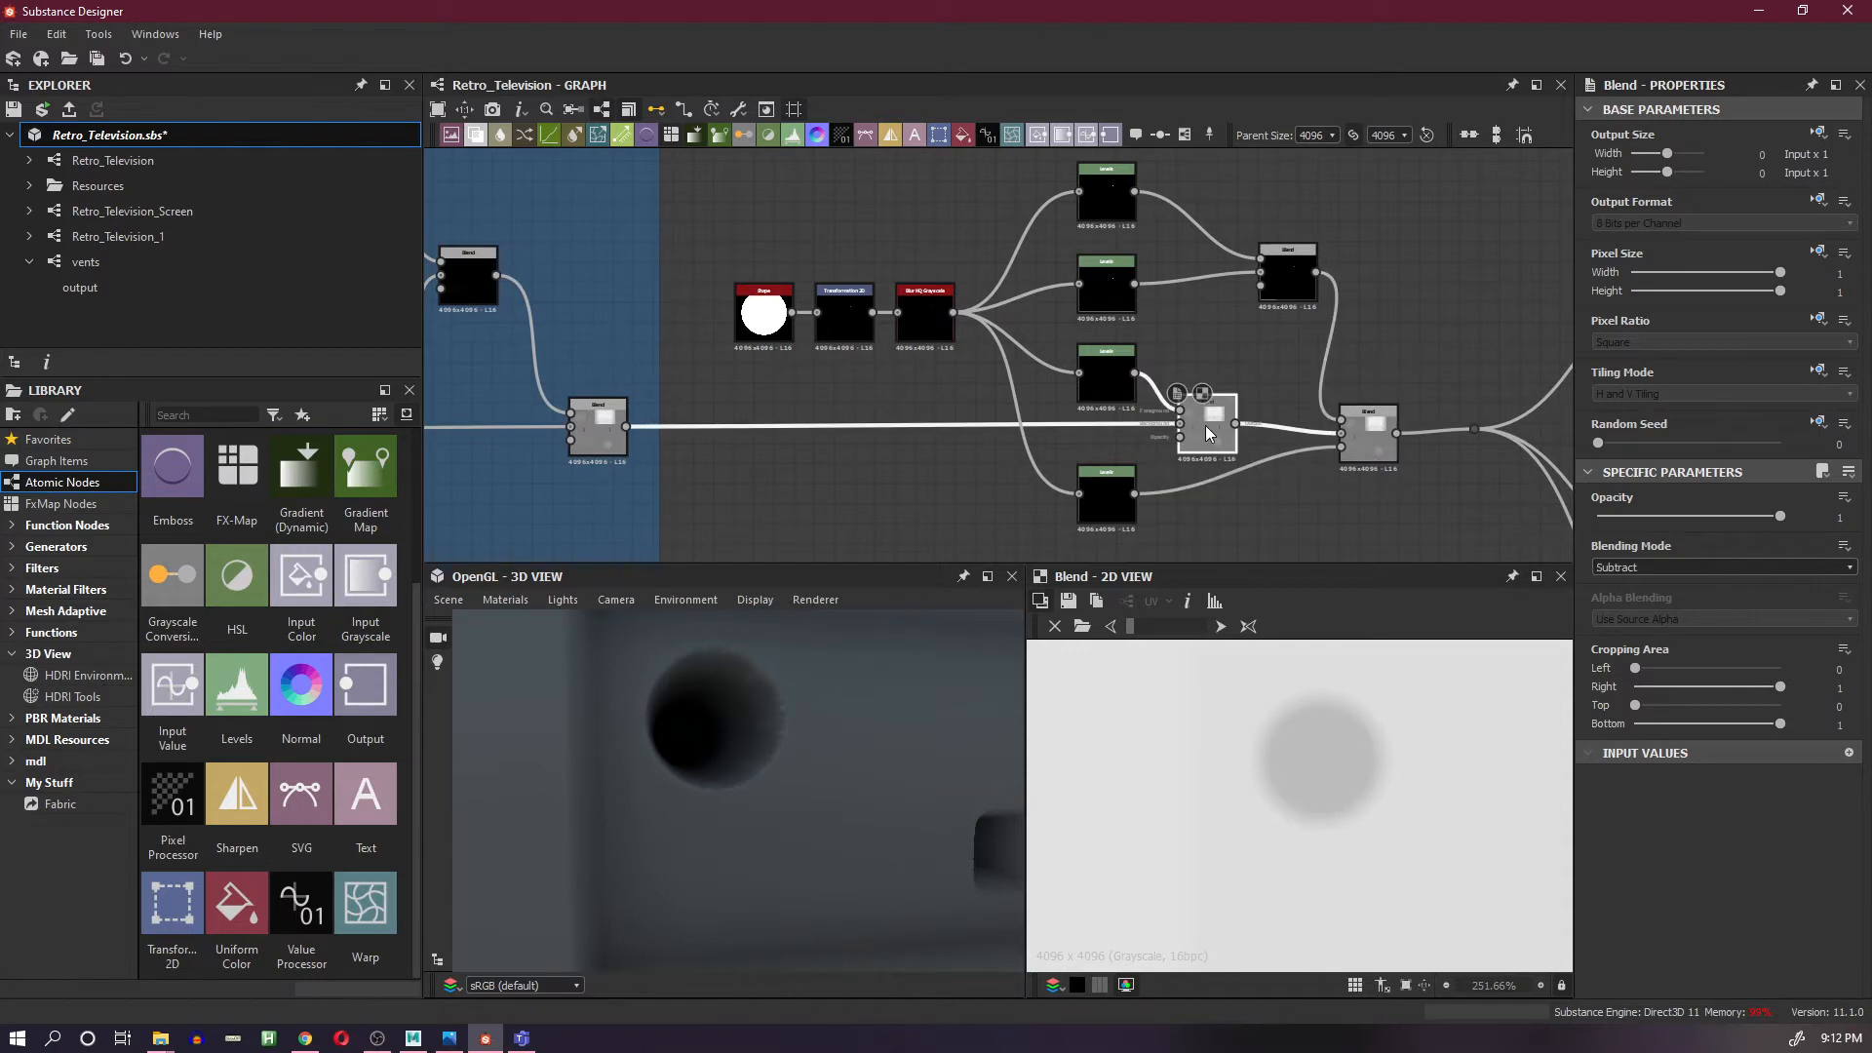
click(1359, 431)
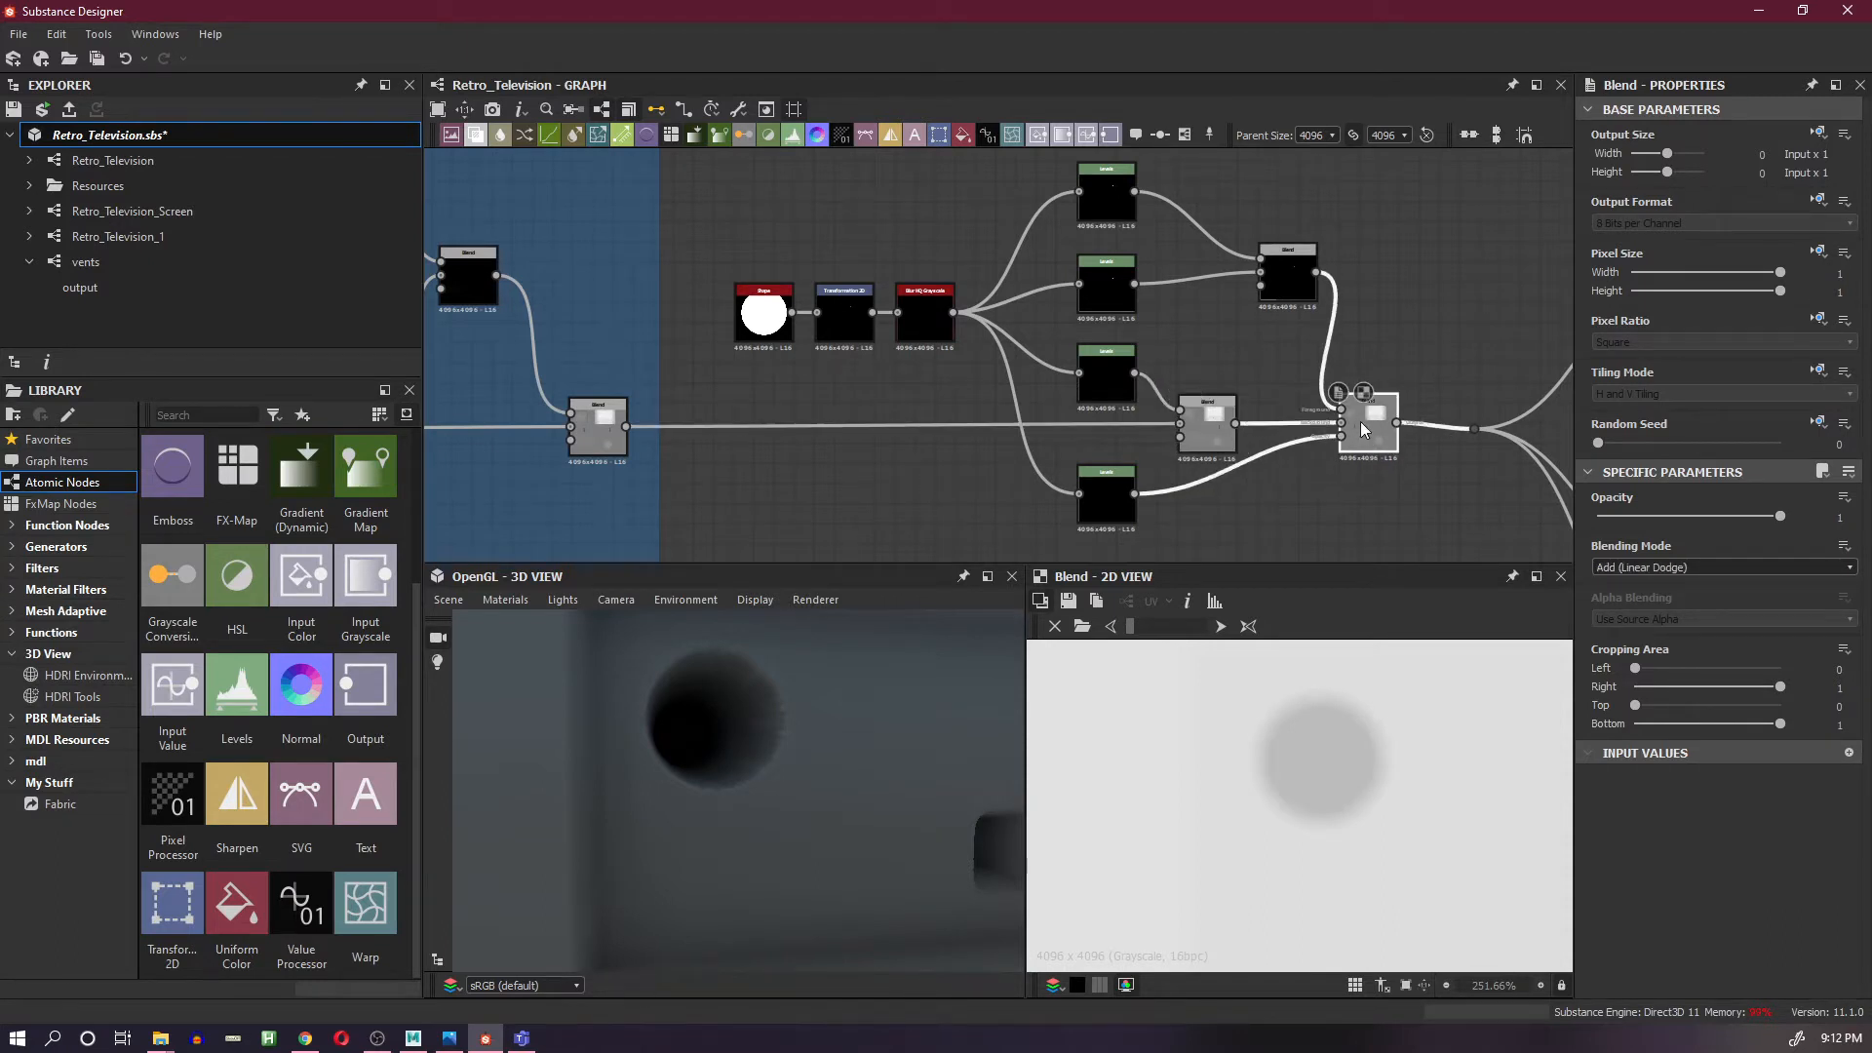
drag(1285, 292, 1245, 292)
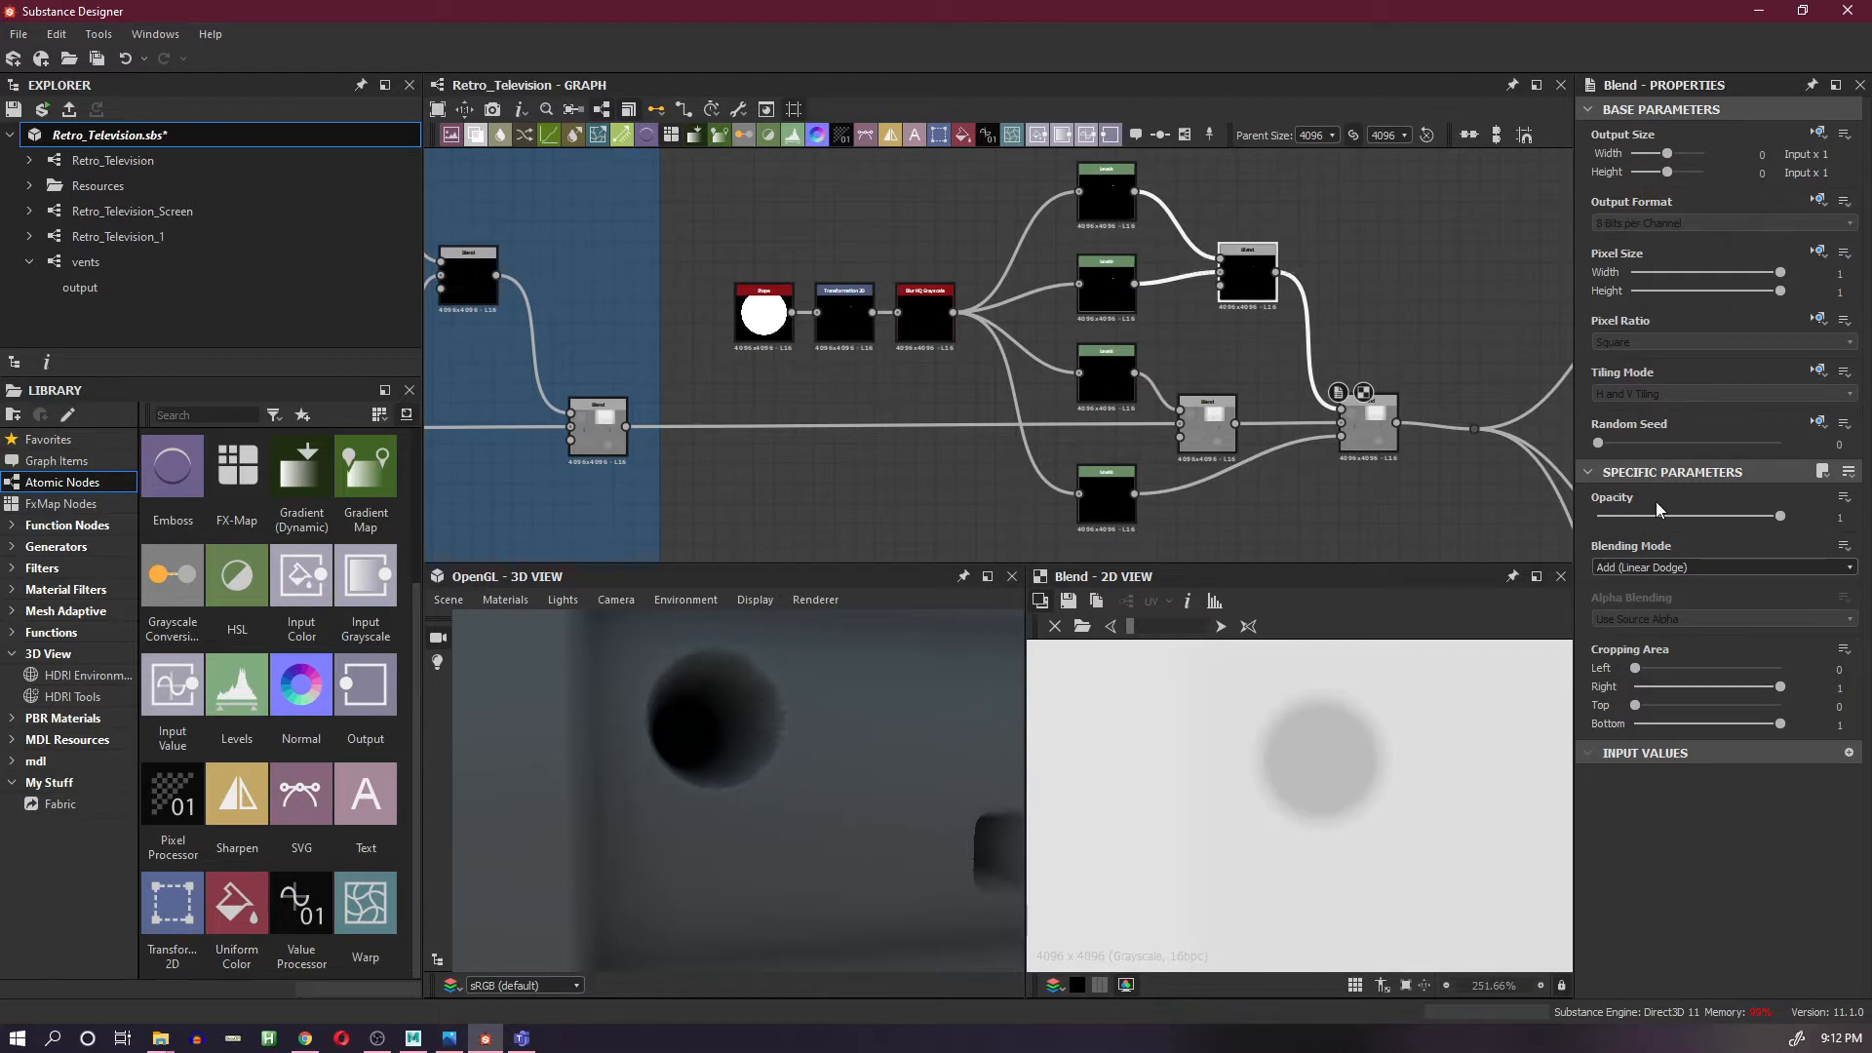
- Try the Max (Lighten), Min (Darken) and Copy blending modes on the final Blend node of the main height line
click(1698, 560)
click(1692, 647)
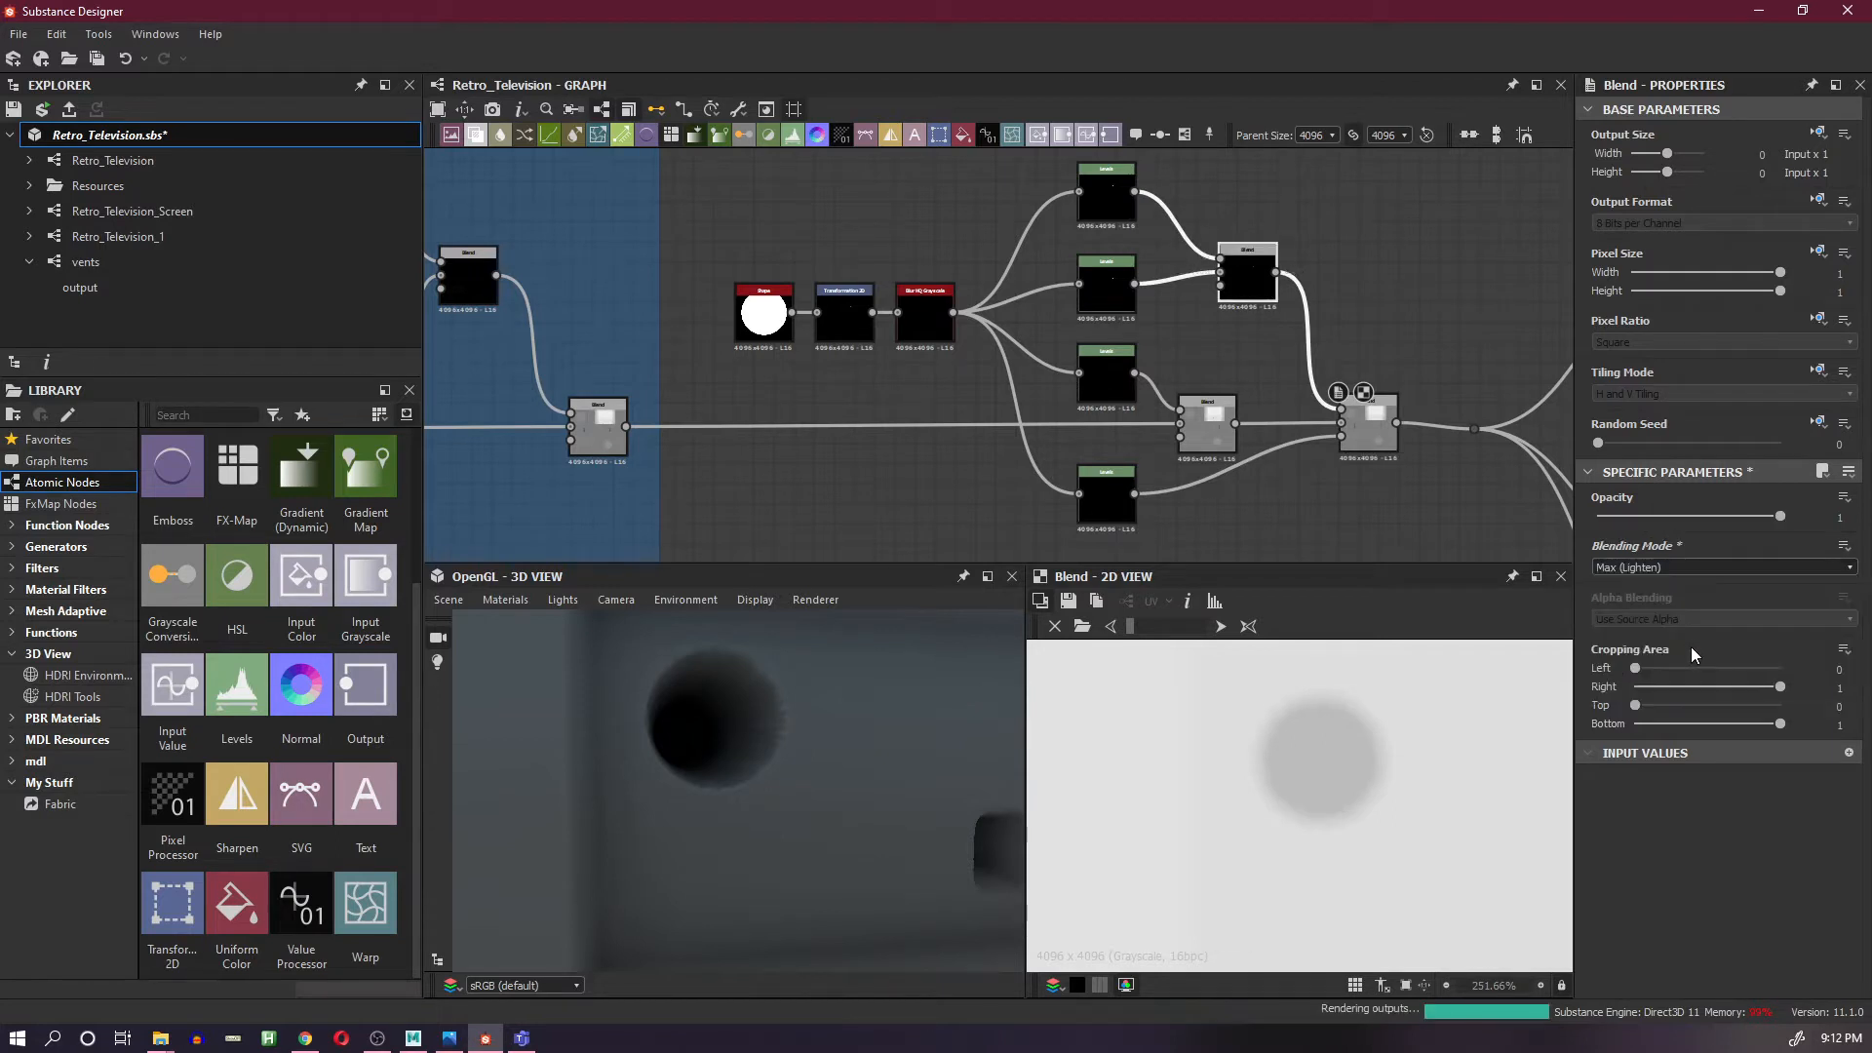
click(1669, 569)
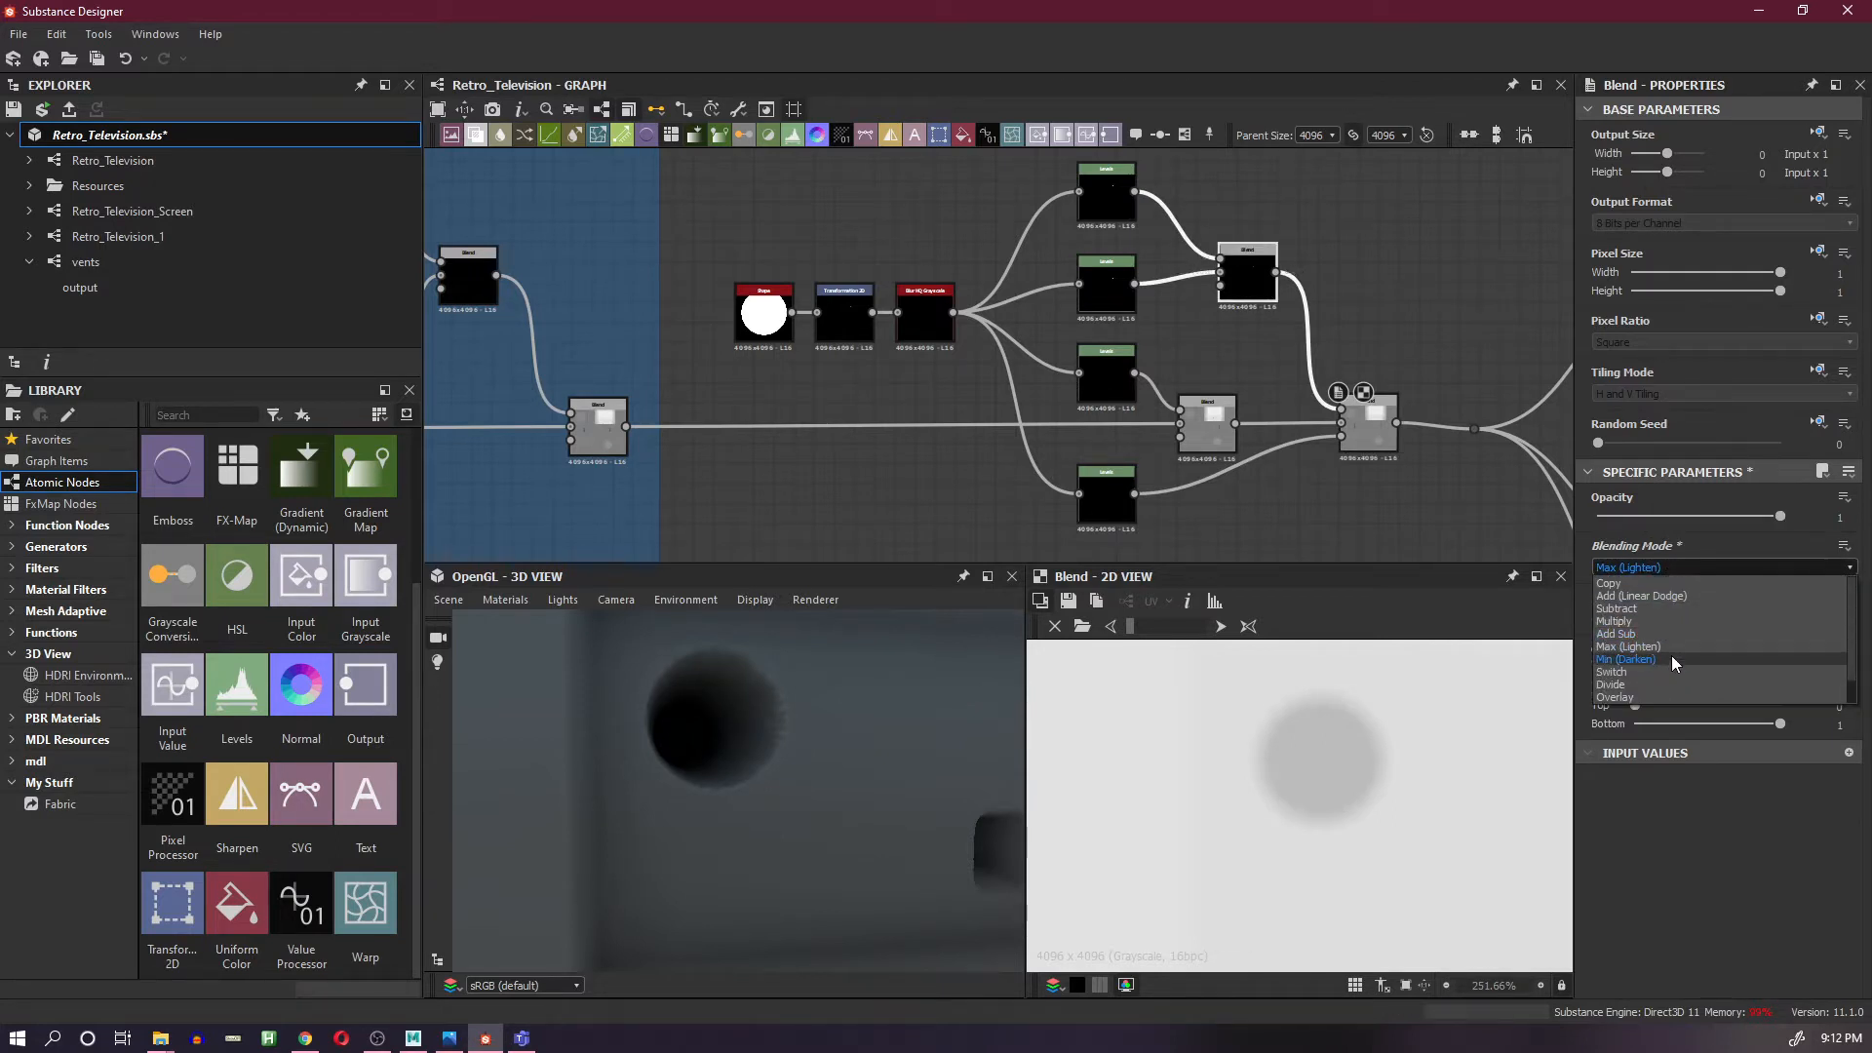
click(1673, 655)
click(1682, 565)
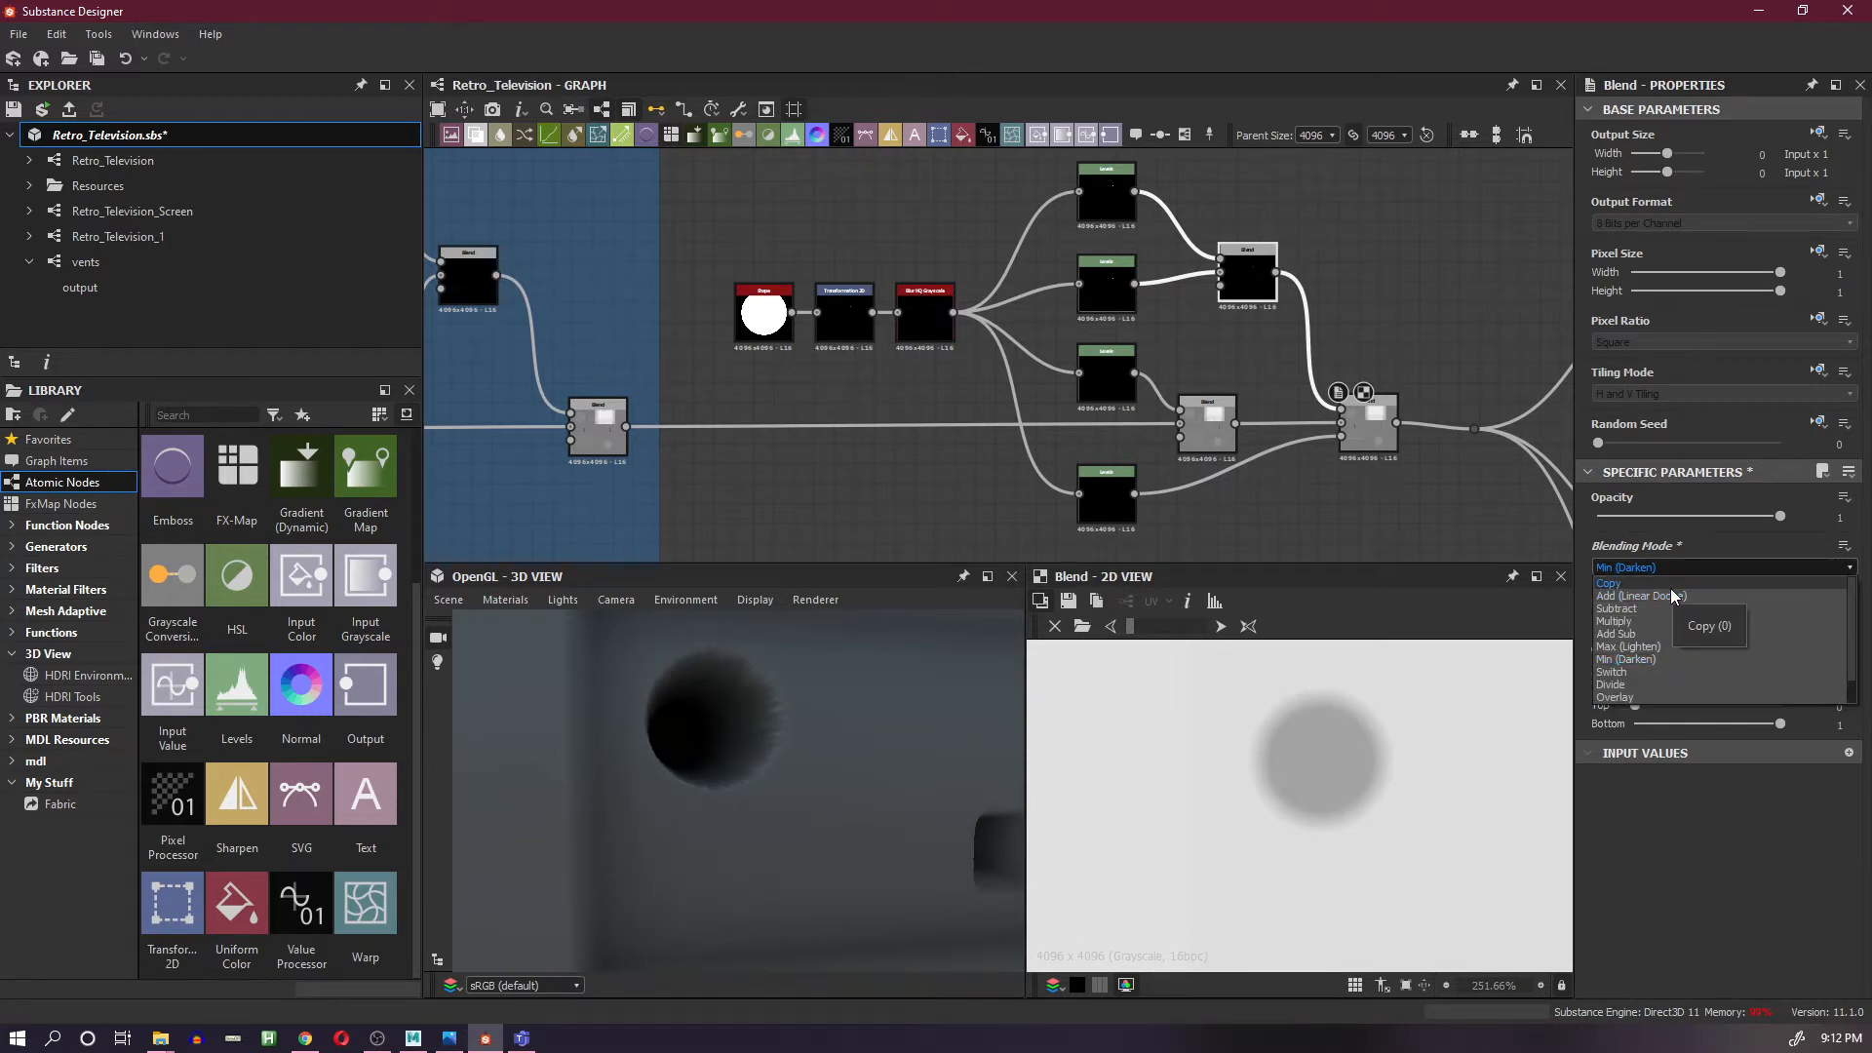
click(1670, 589)
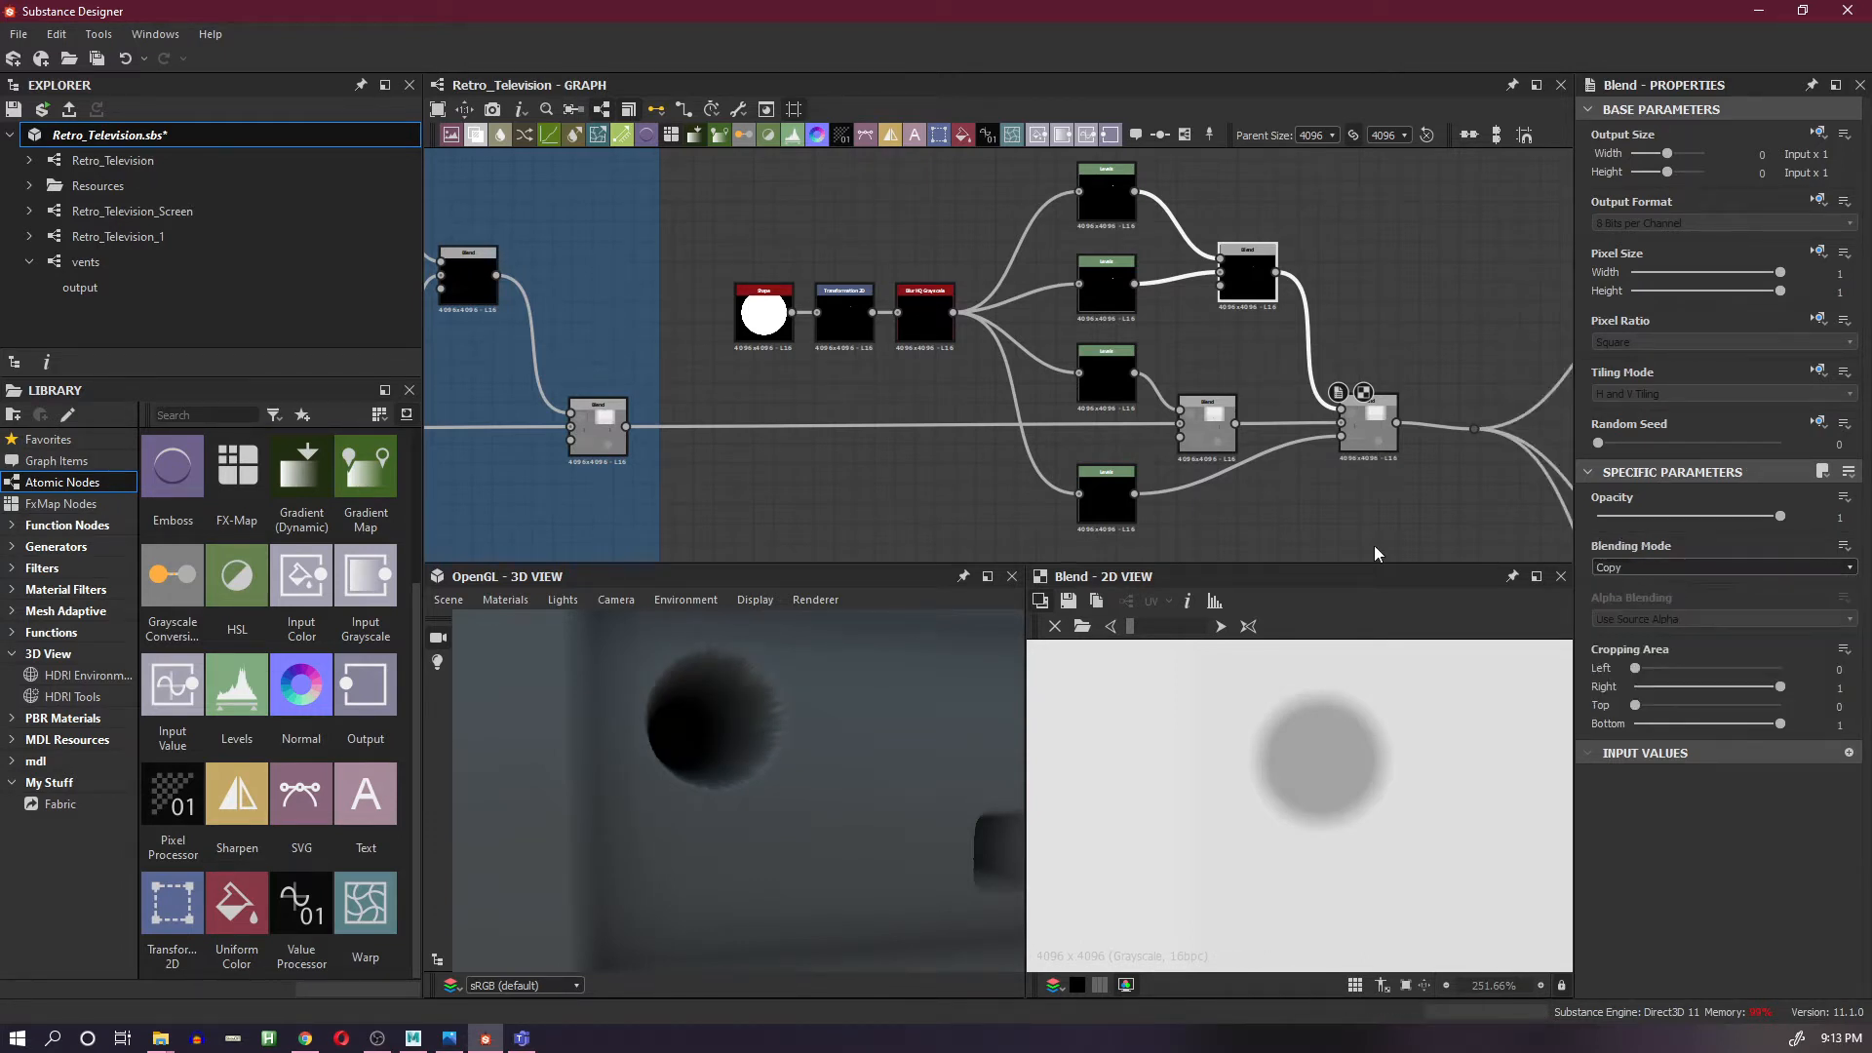
- Connect the lowest Levels node's output to the opacity inputs of both Blend nodes that follow it on the main height line
key(Delete)
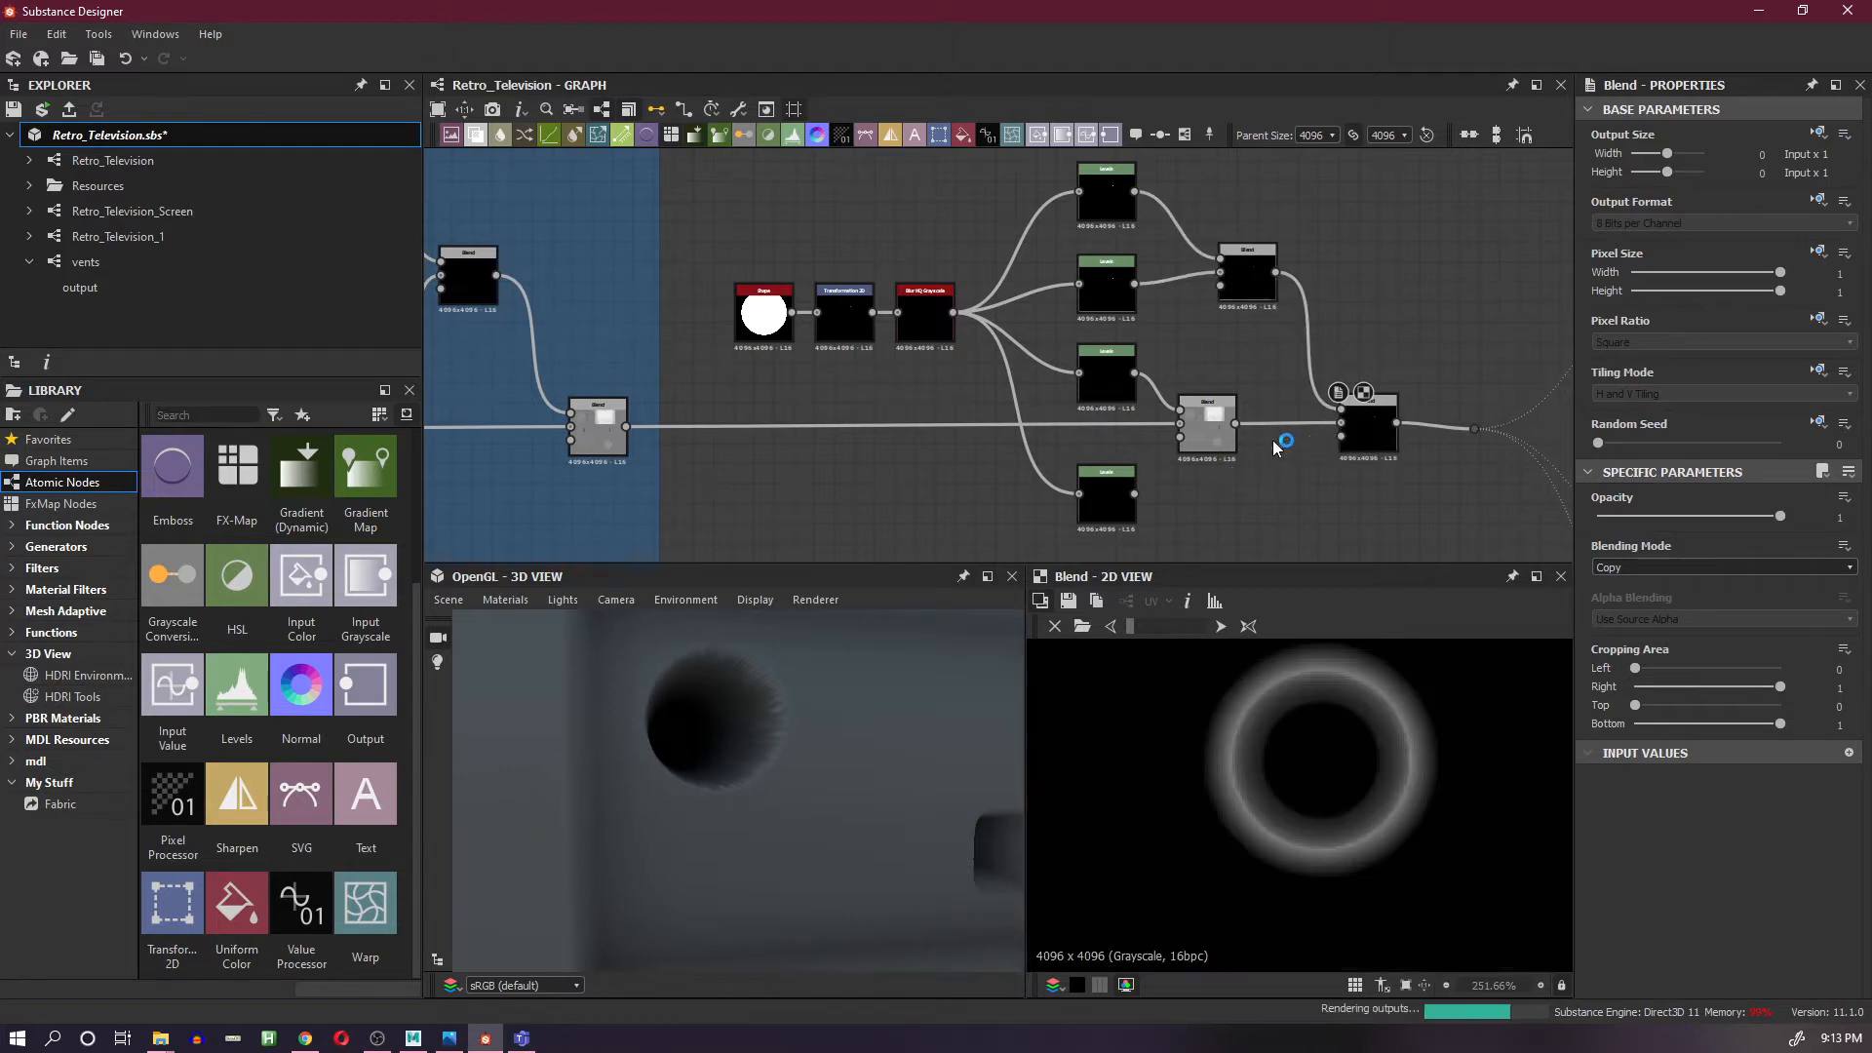
click(1217, 435)
drag(1172, 448, 1180, 441)
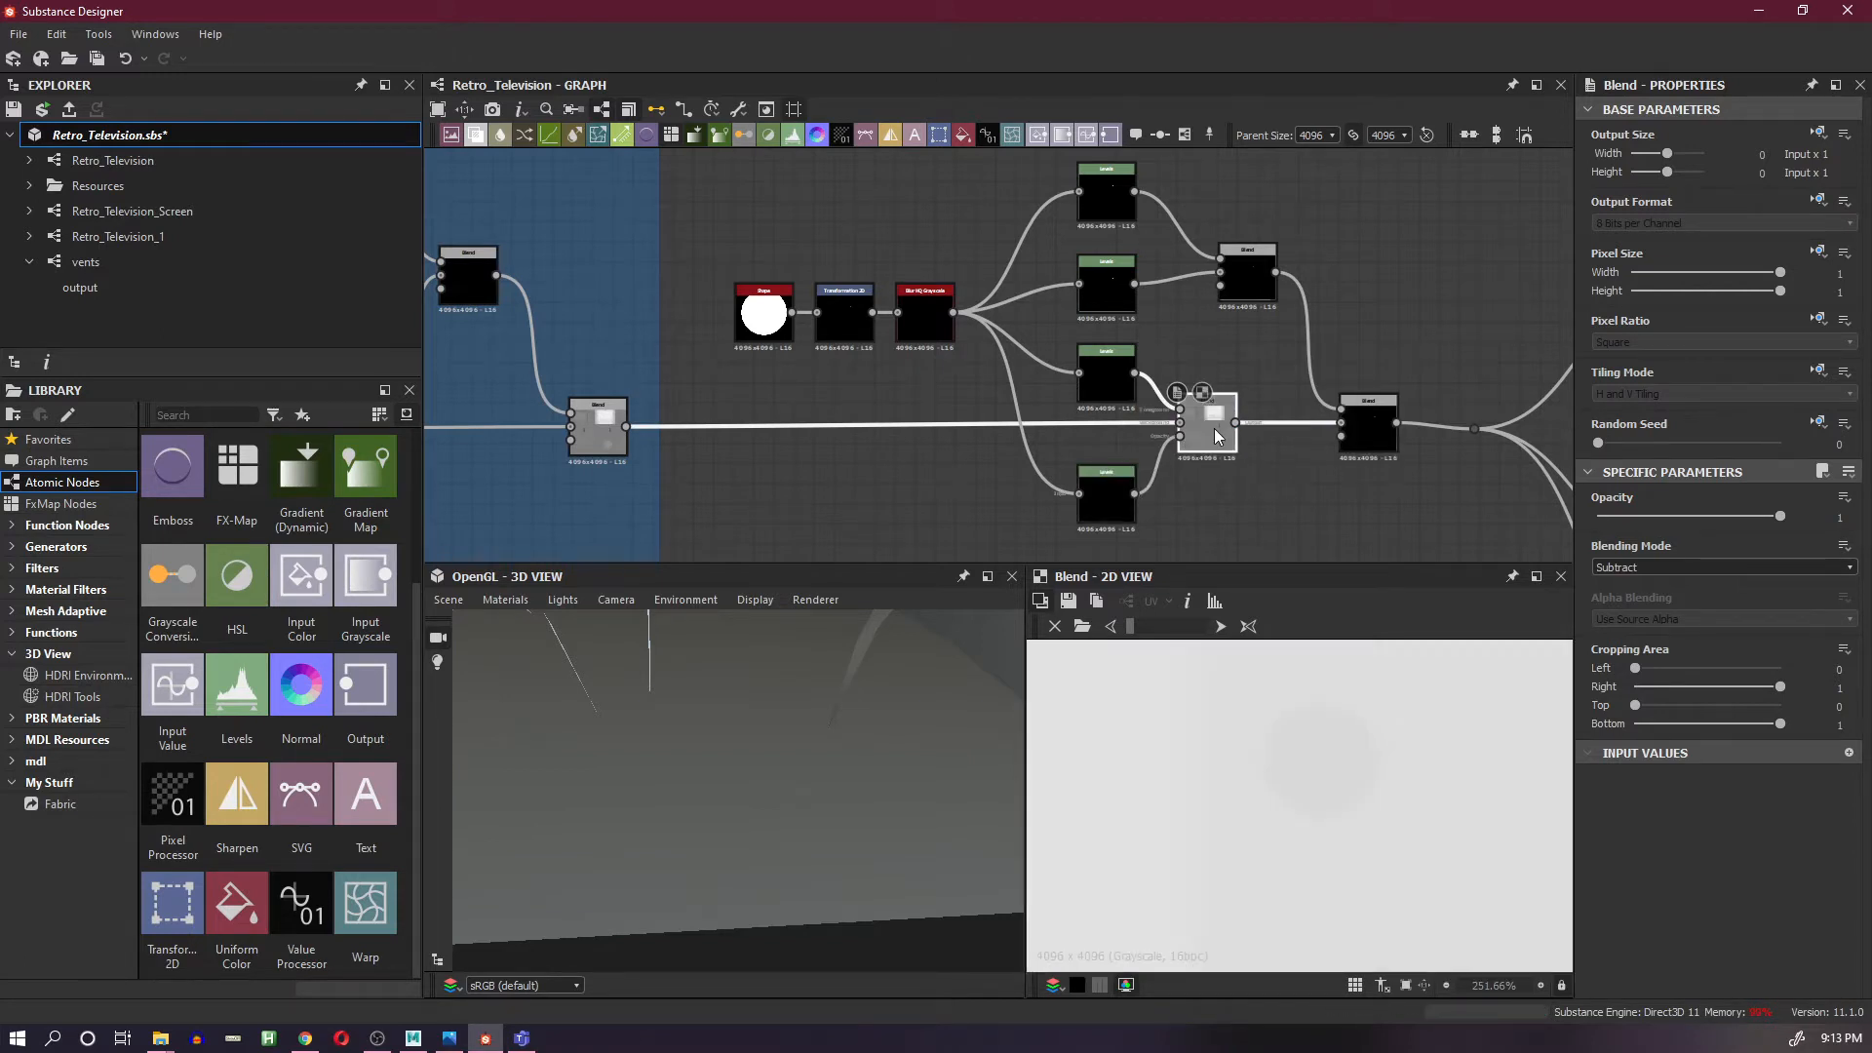
click(1368, 436)
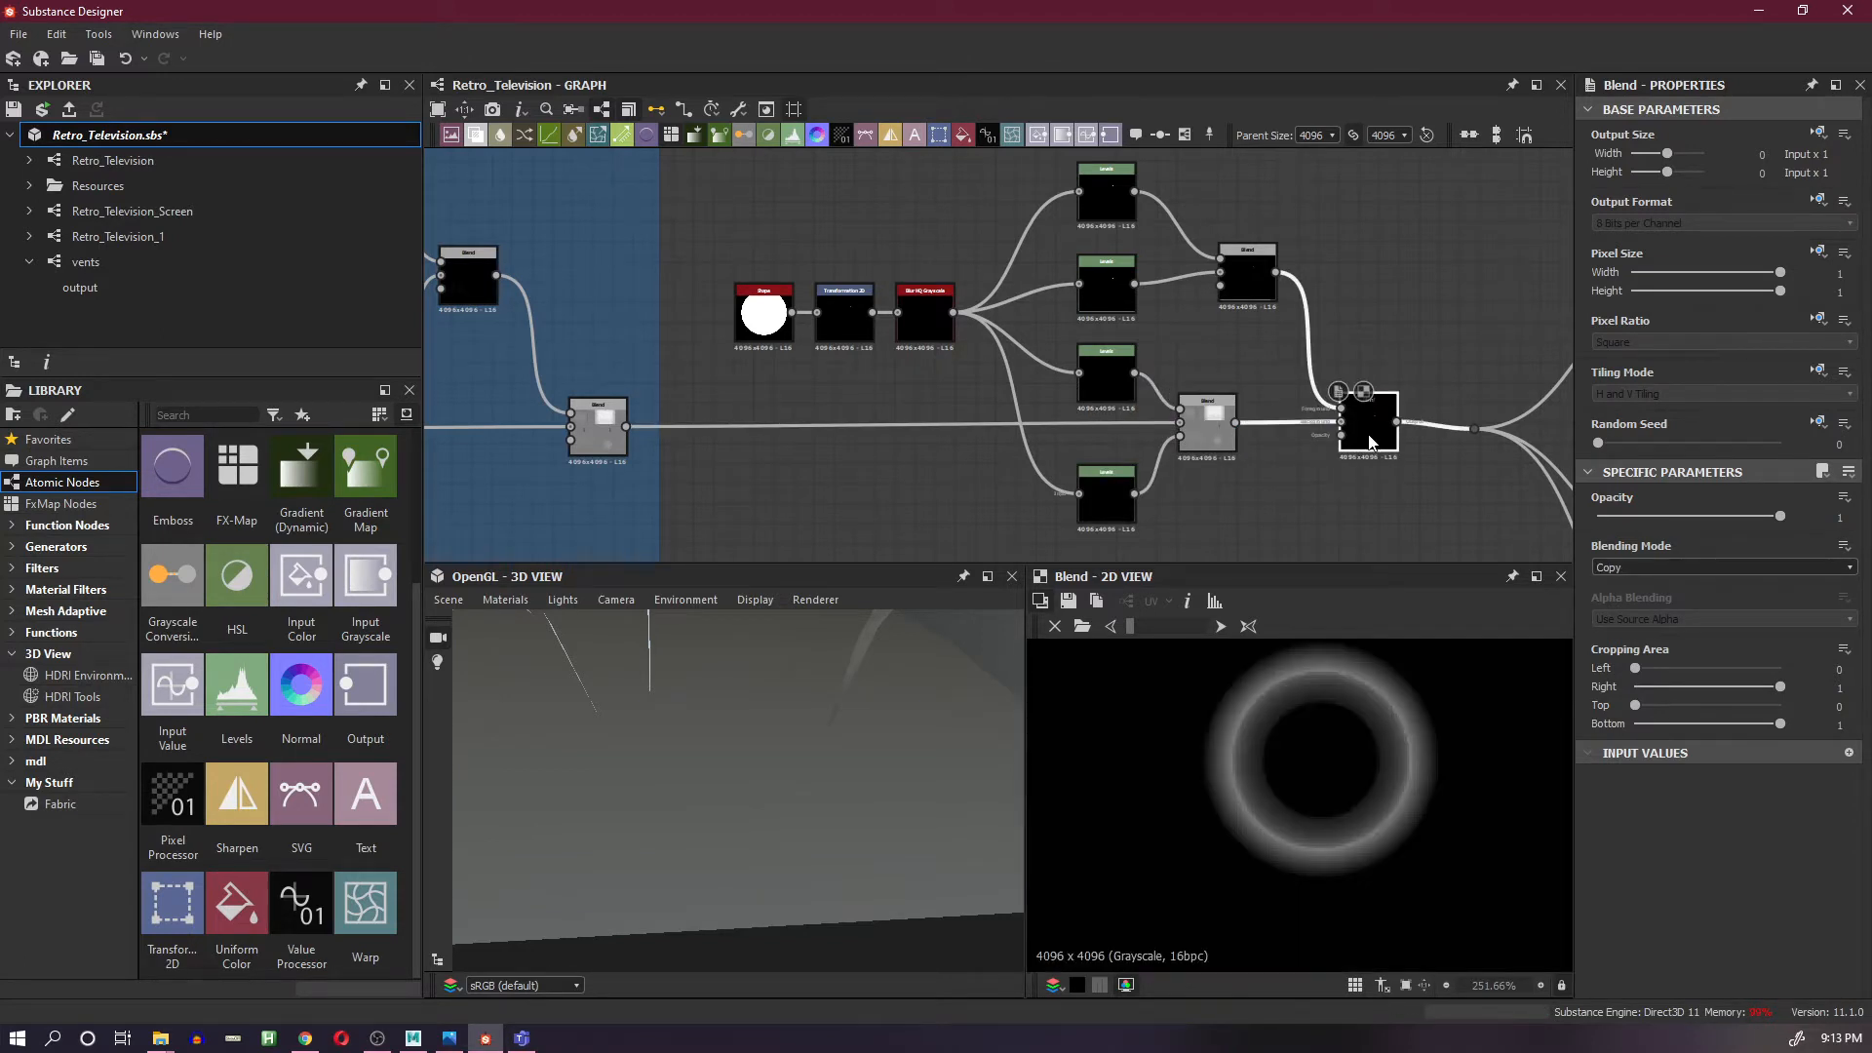
drag(1136, 493, 1359, 442)
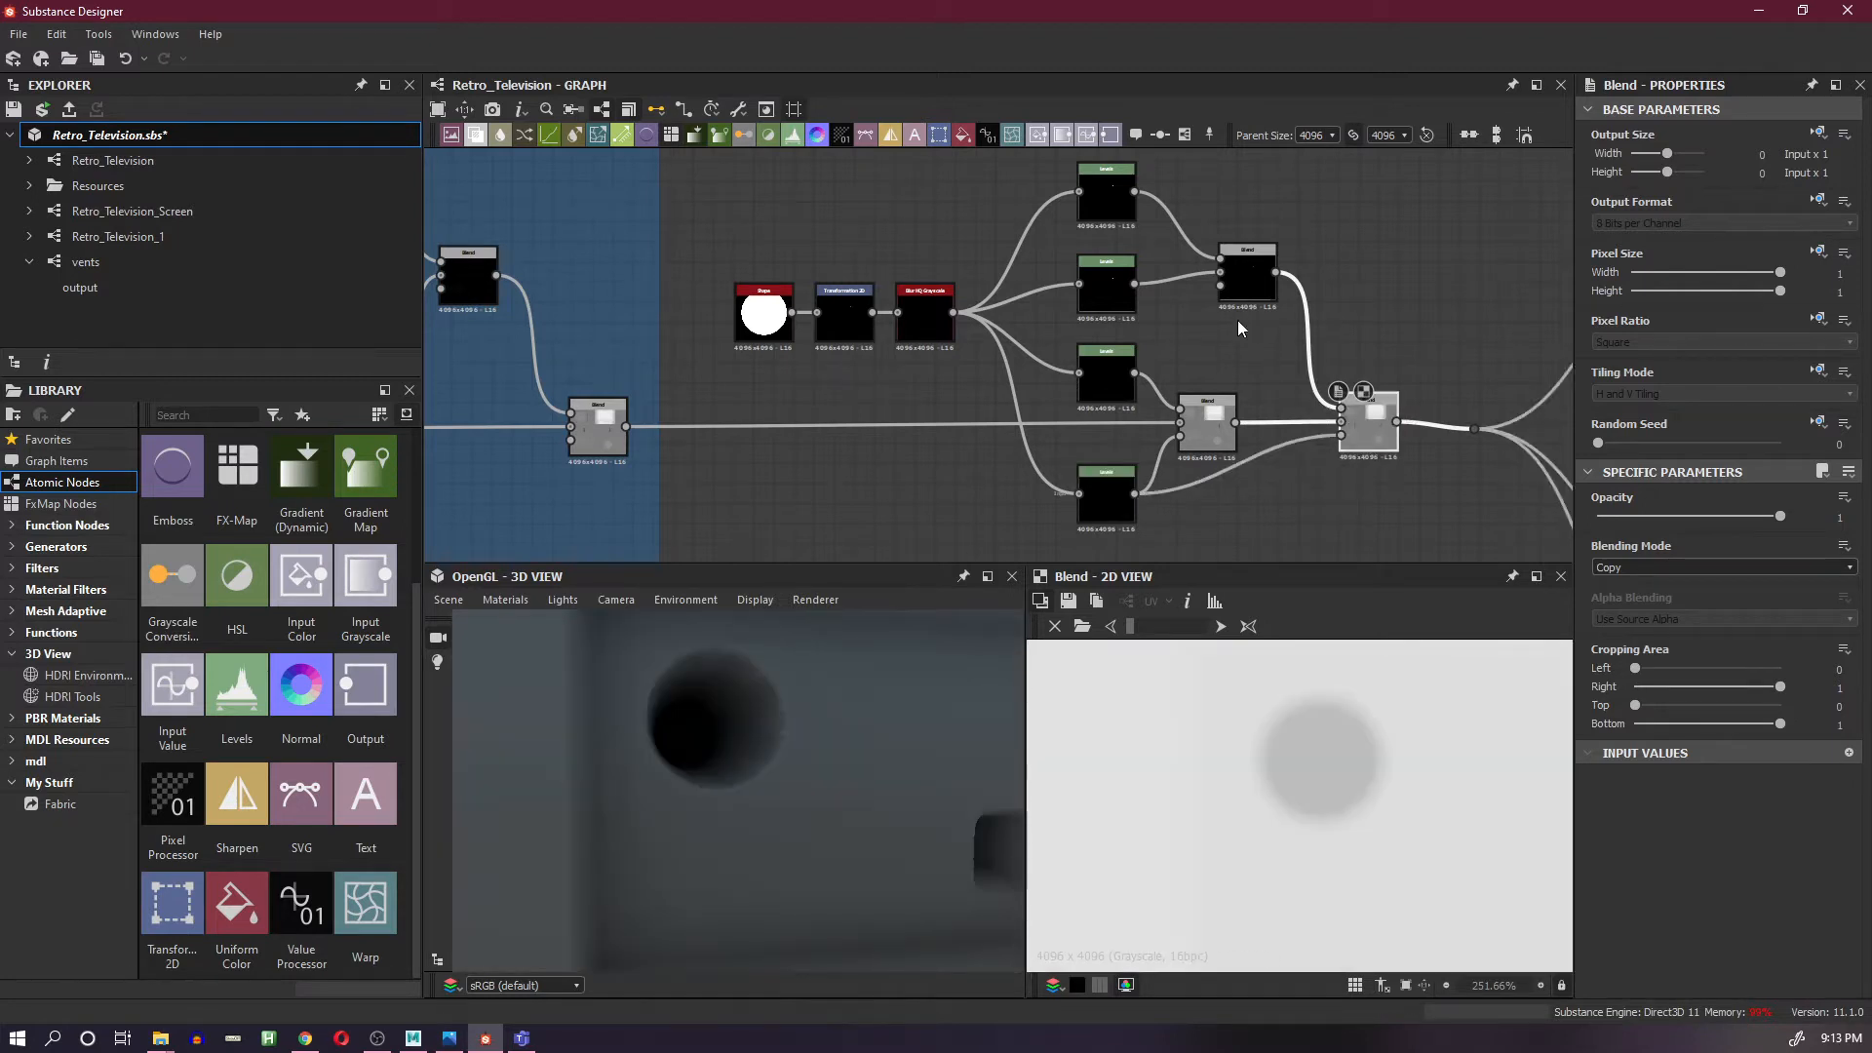
- Set the final Blend node's blending mode to Add (Linear Dodge) and check the connector in the 3D view
click(1647, 564)
click(1651, 599)
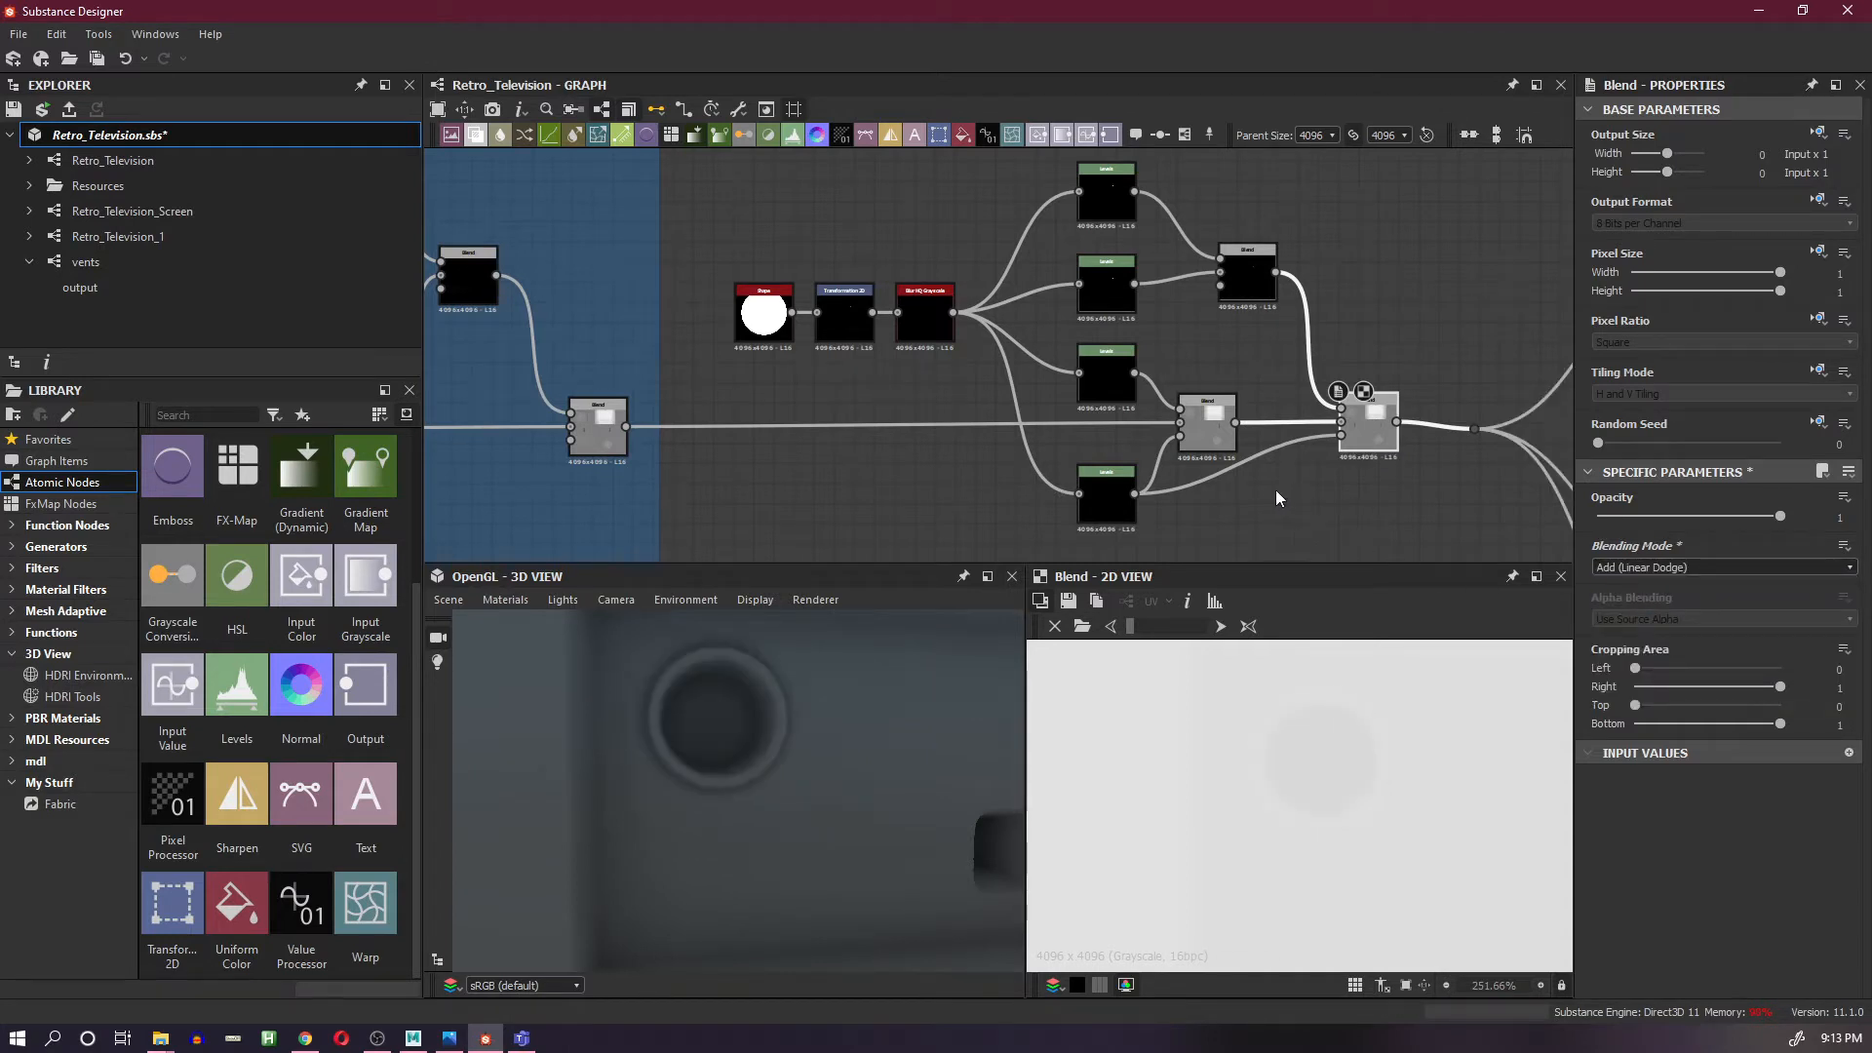
drag(824, 721, 819, 721)
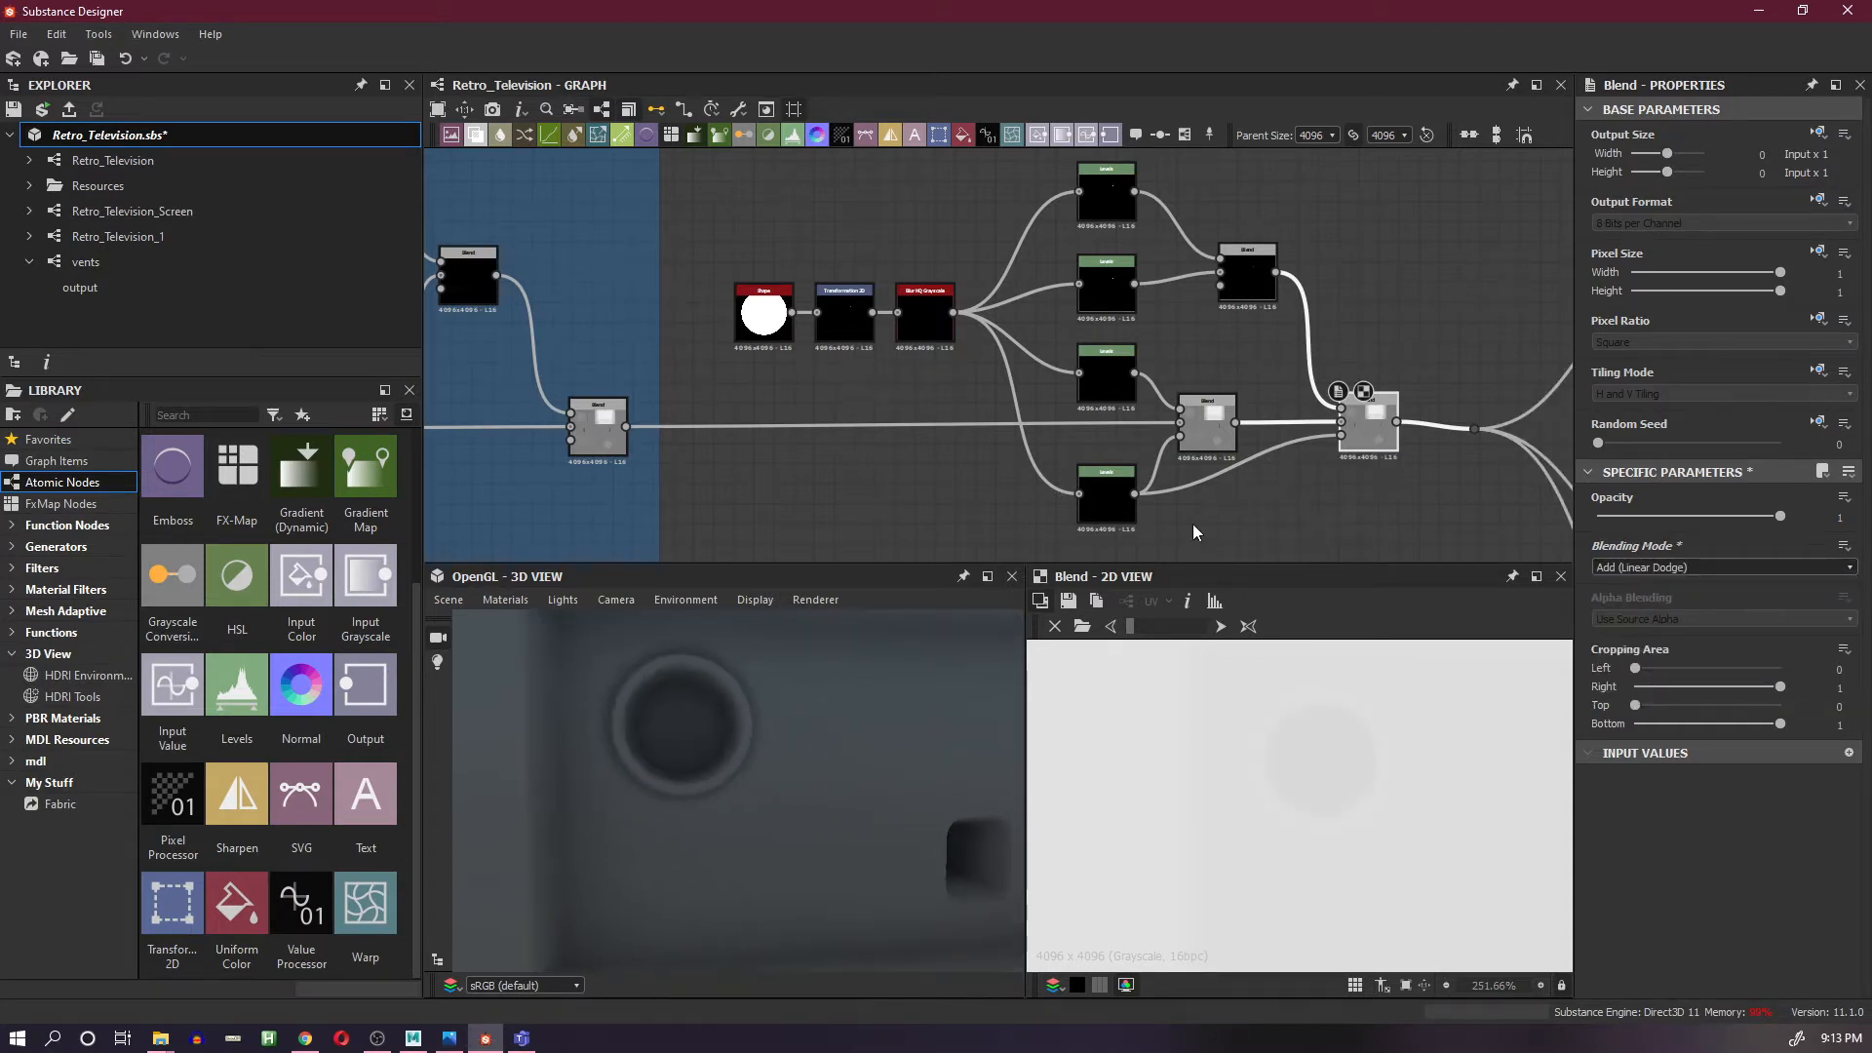
- Try removing the mask link from the lowest Levels node to the main-line Subtract Blend, and undo the removal
drag(1146, 445, 1169, 480)
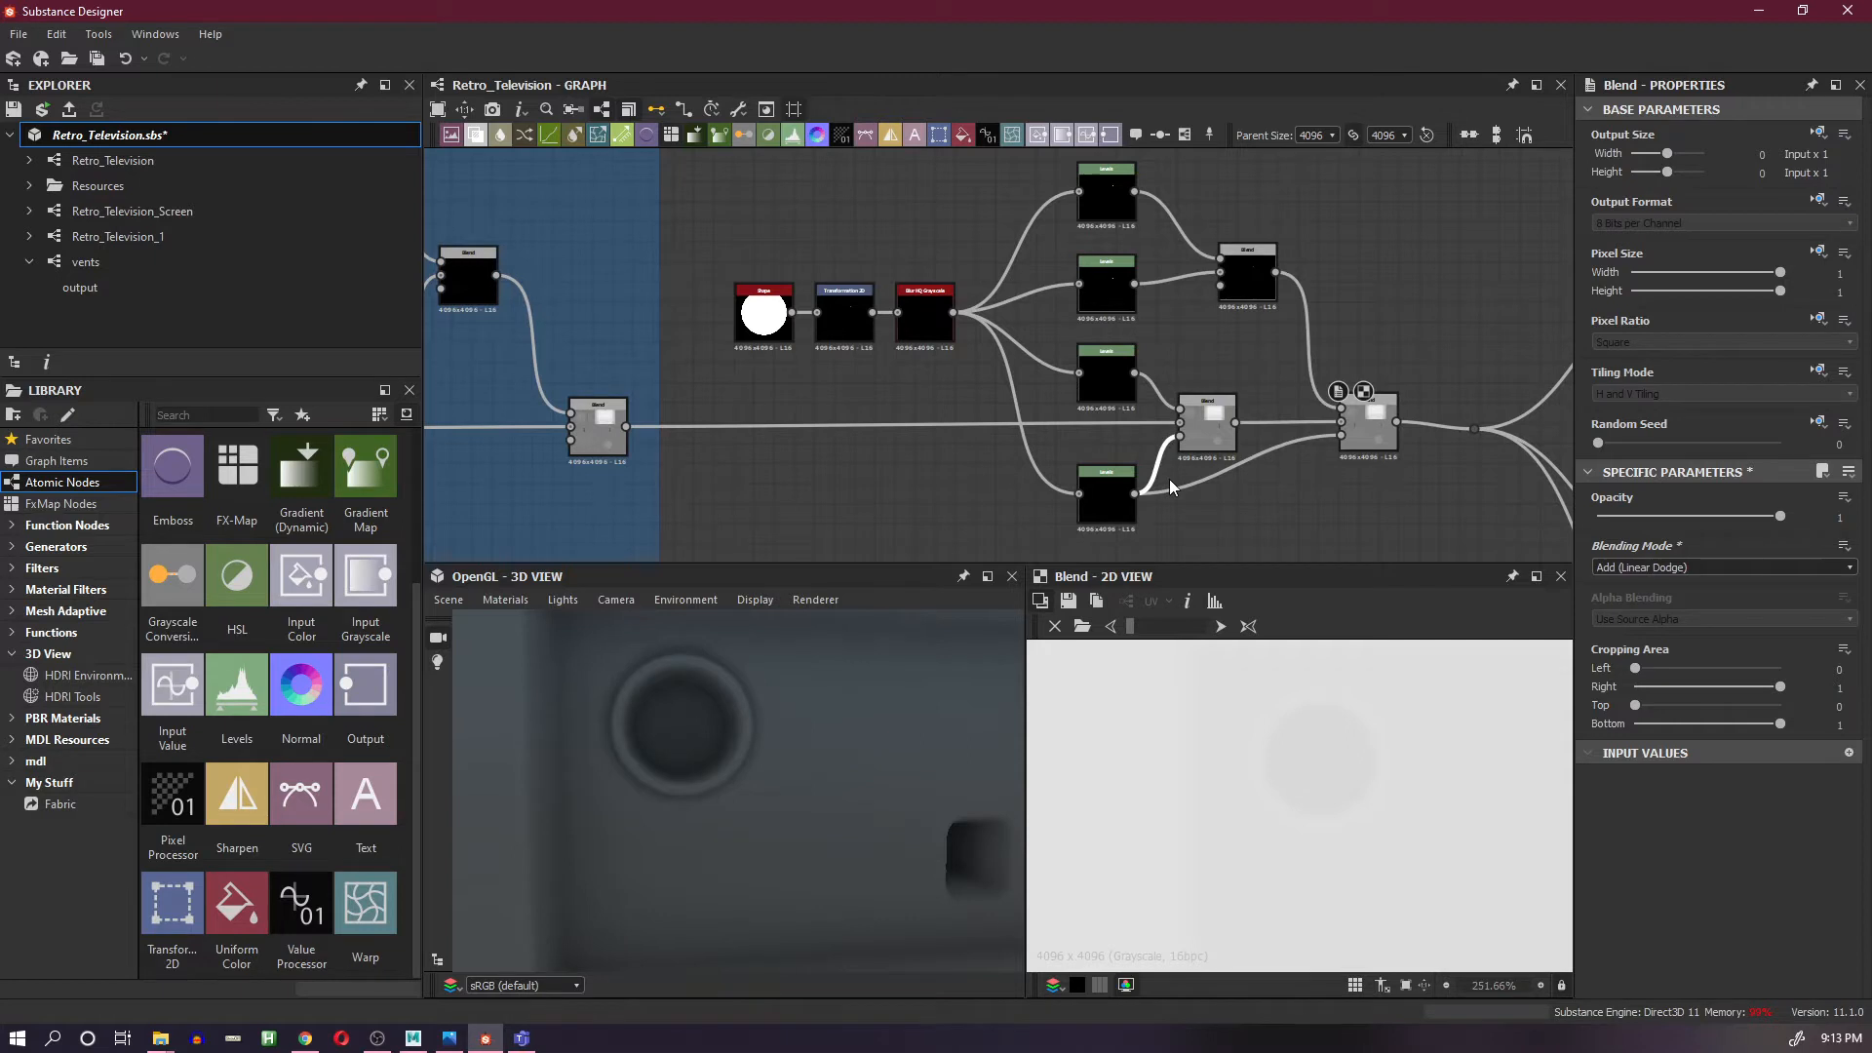
key(Delete)
key(ctrl+z)
drag(819, 711, 821, 710)
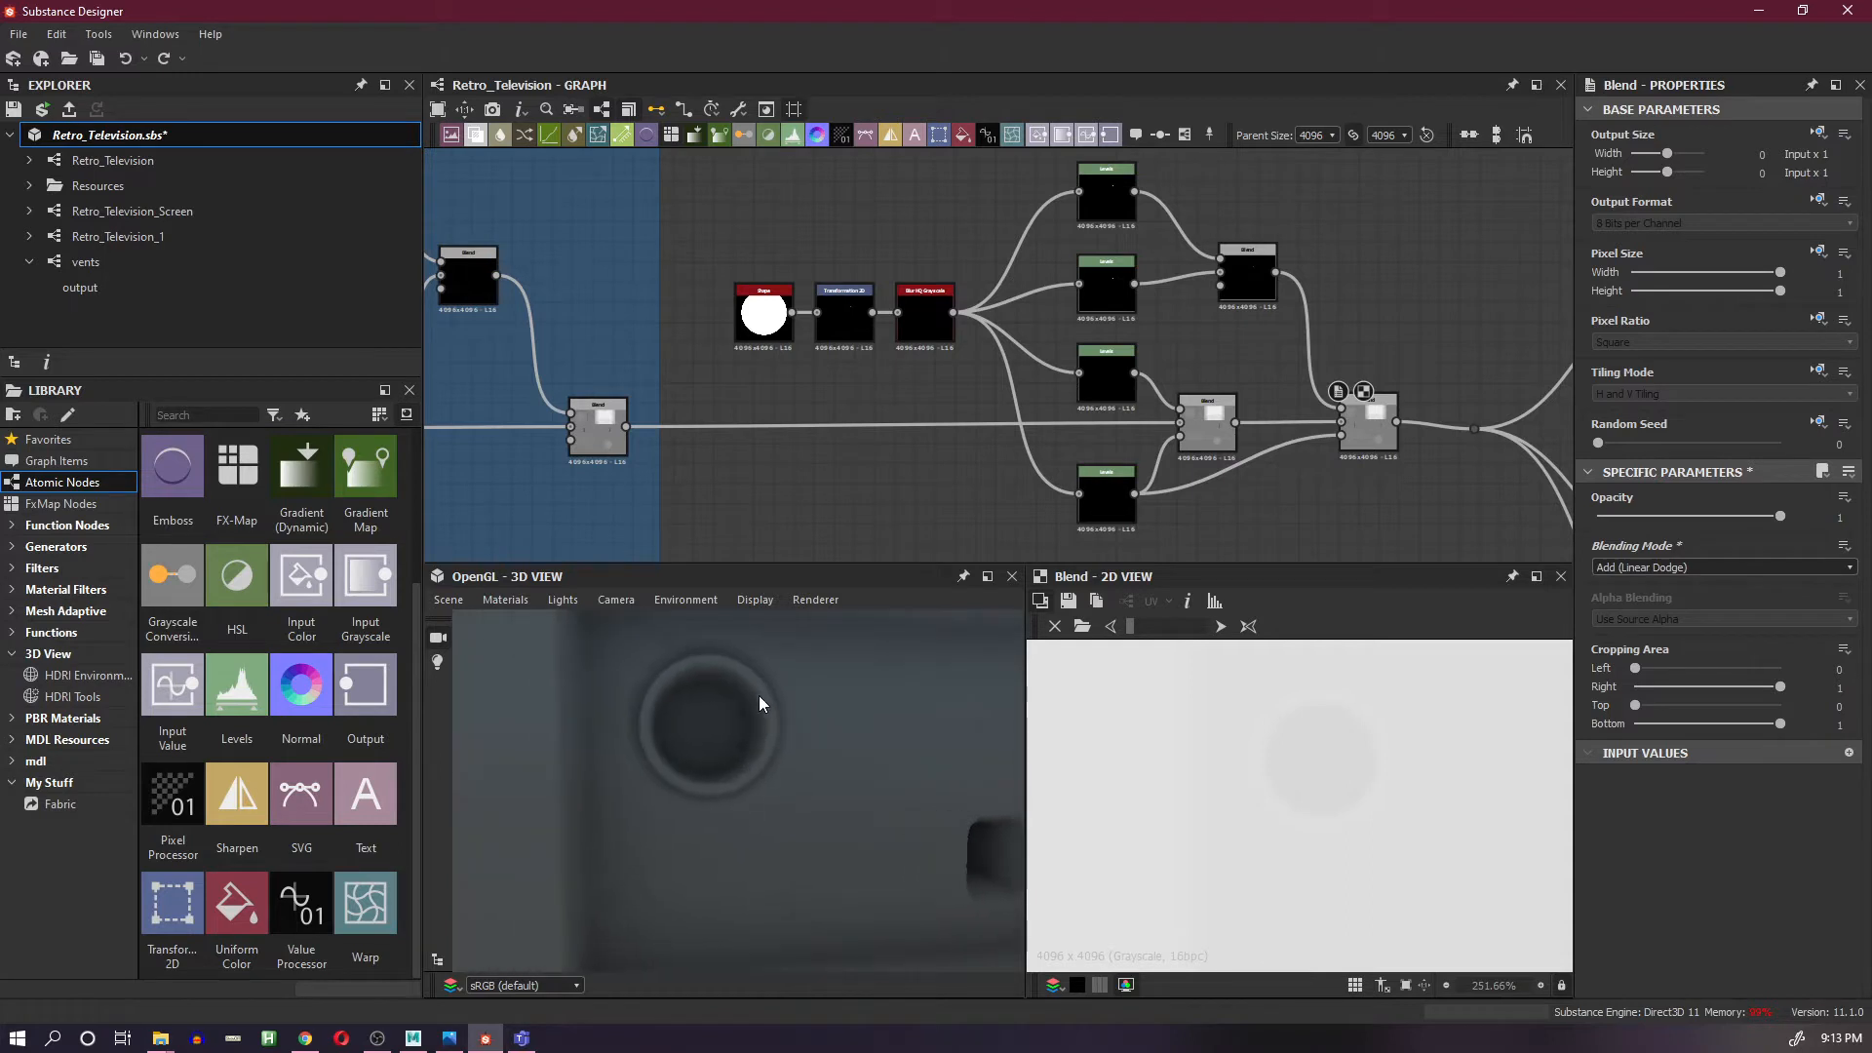
scroll(1209, 304, down, 2)
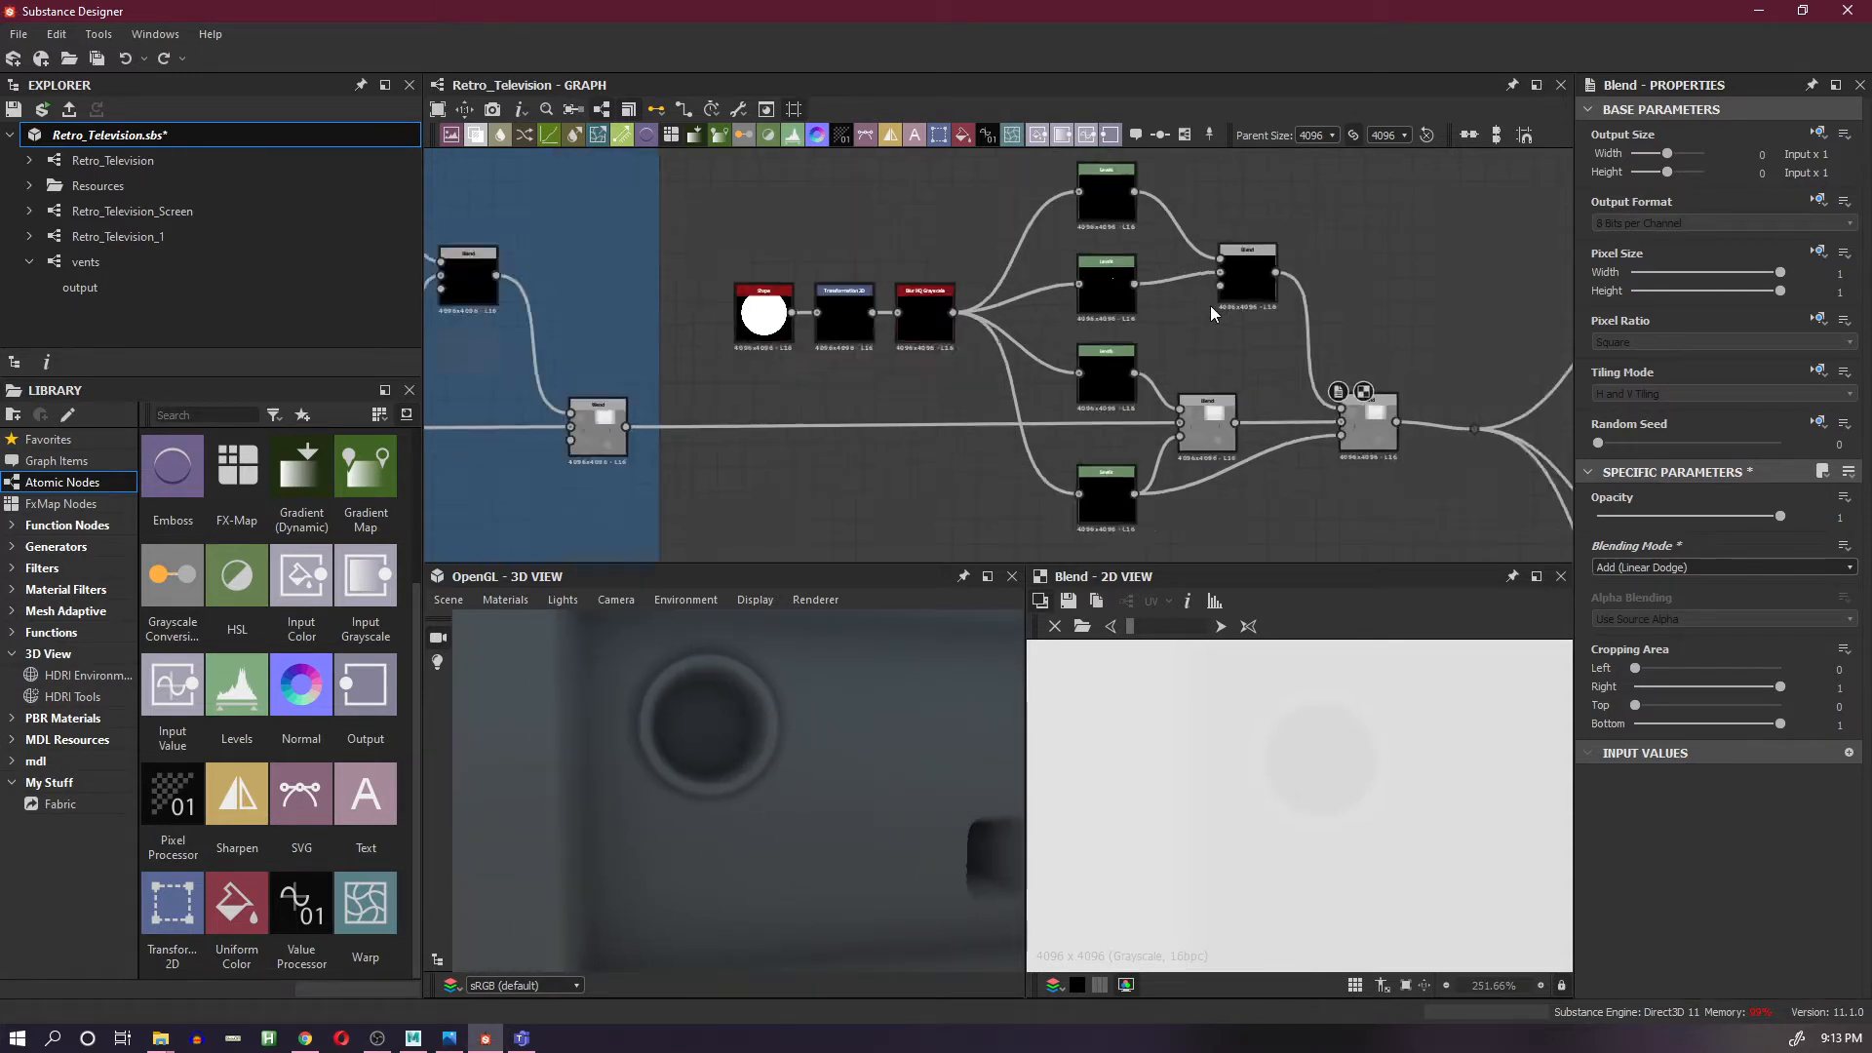
middle_drag(1220, 312, 1237, 388)
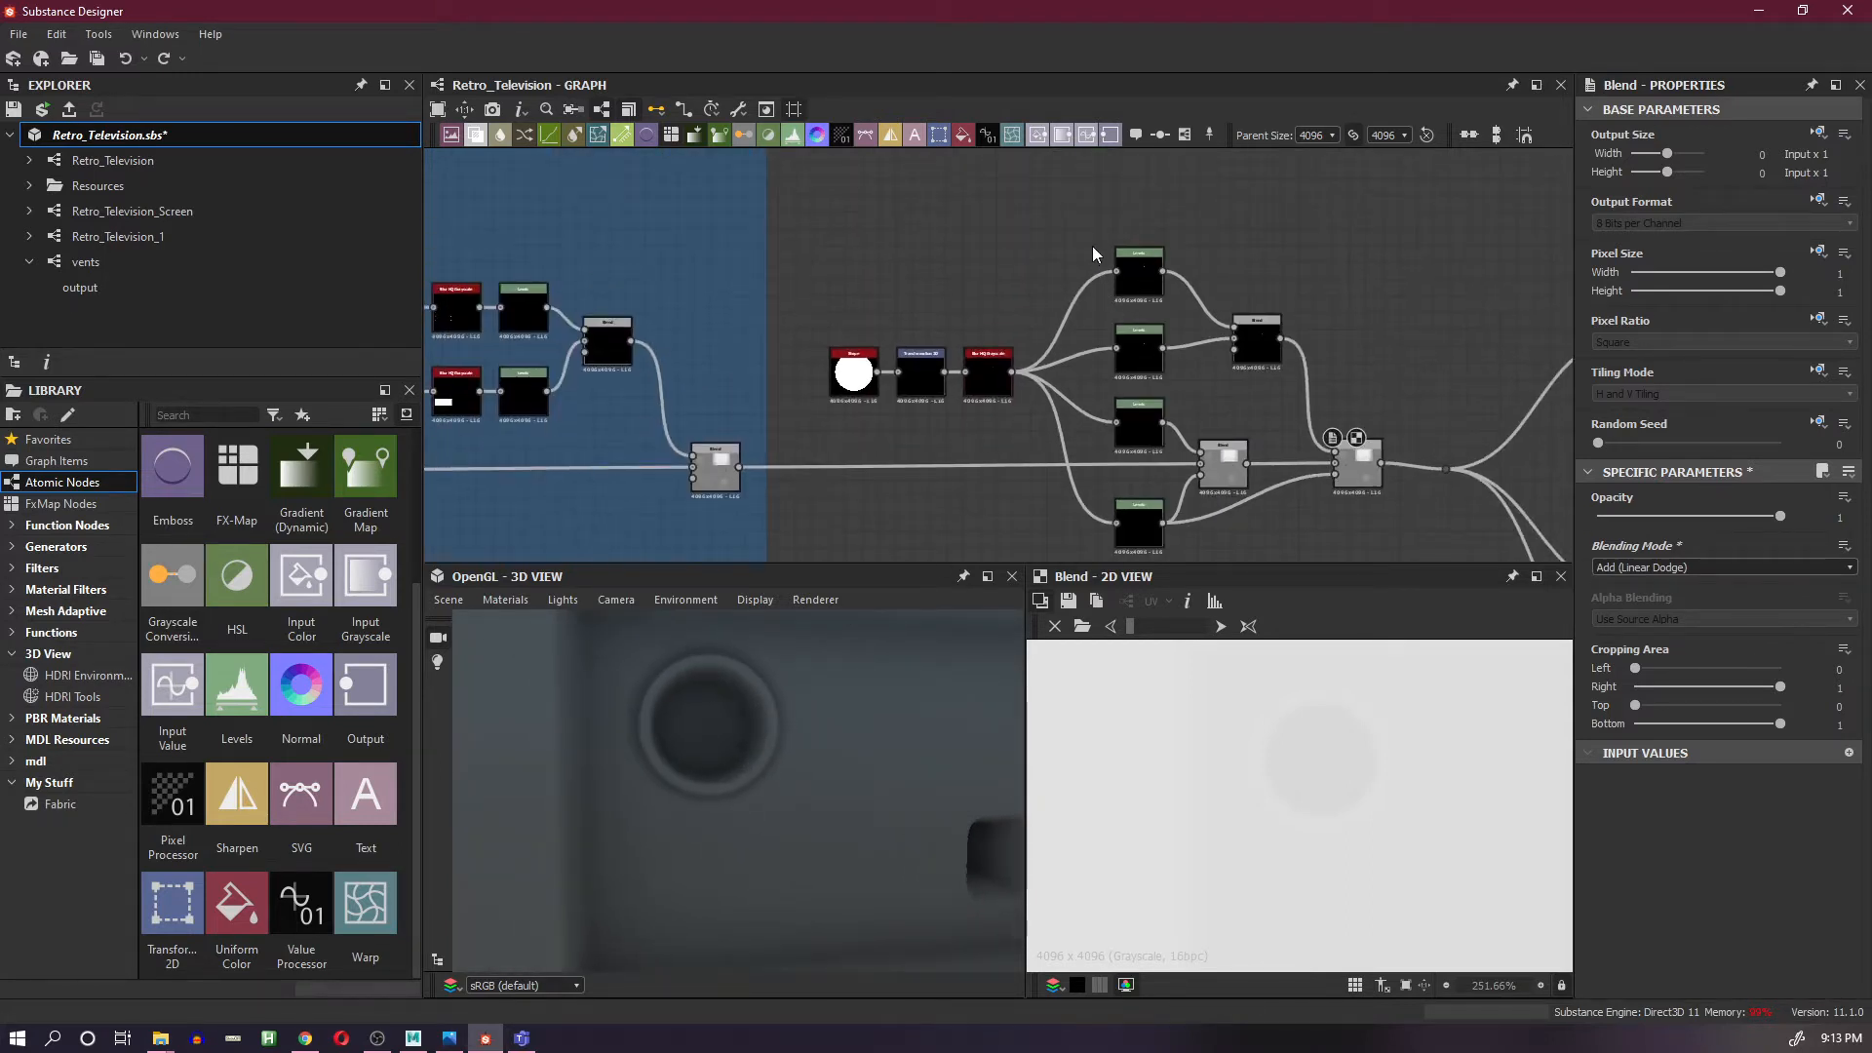
- Shift the ring's two Levels nodes and their Blend up, and insert a new Blend node on the link to the final Blend
drag(1155, 211, 1266, 355)
mouse_move(1266, 353)
mouse_down()
mouse_move(1214, 322)
mouse_move(1278, 360)
mouse_up()
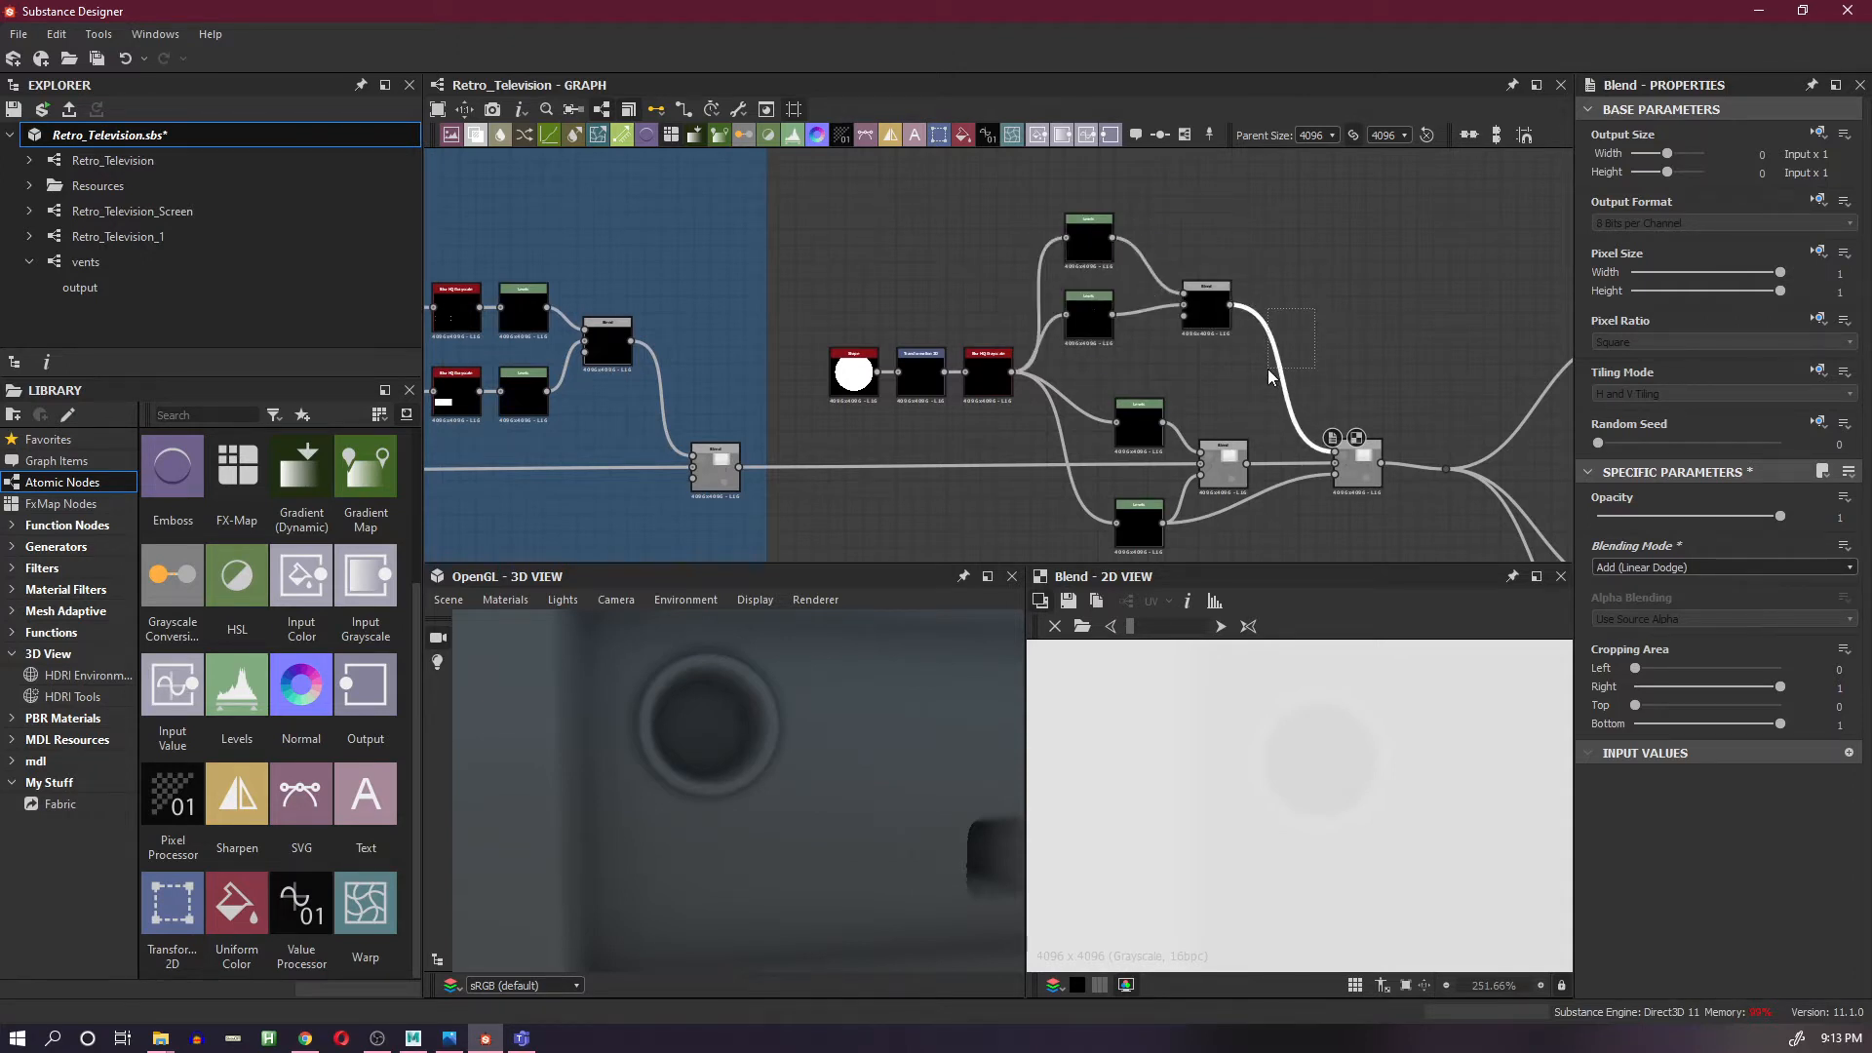
key(space)
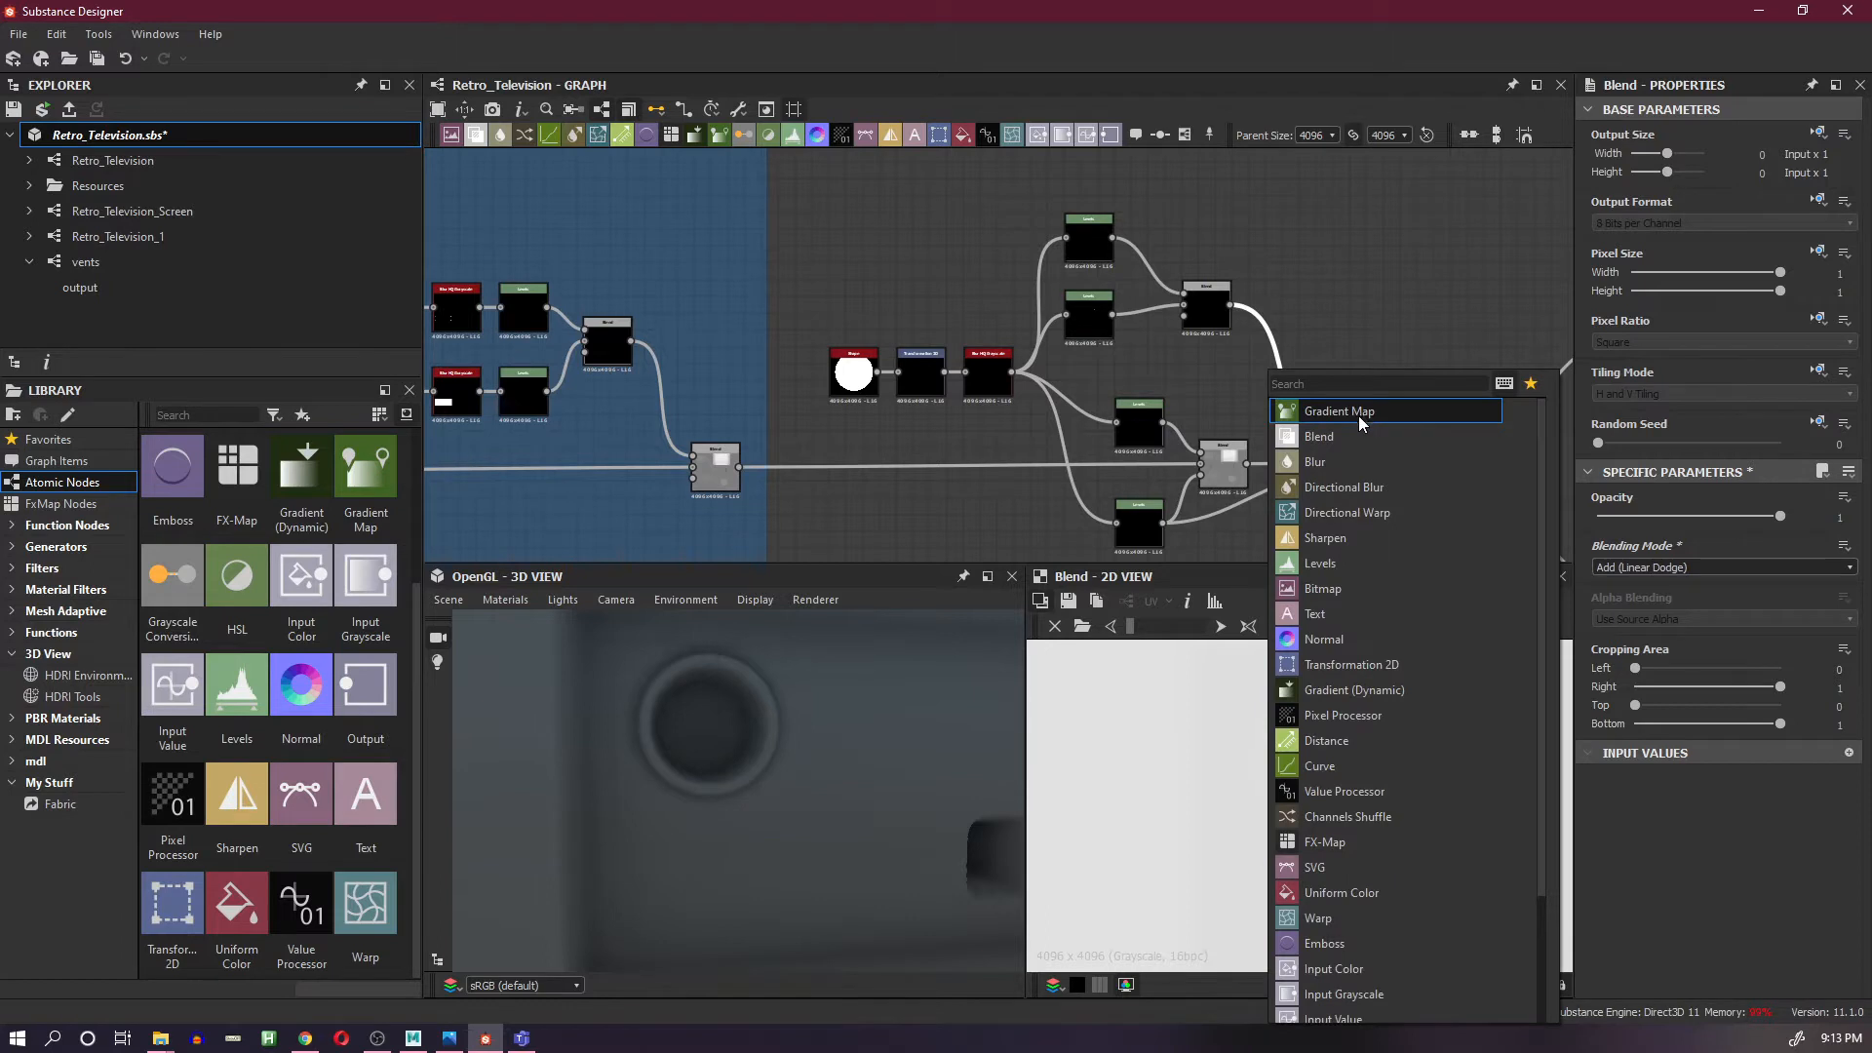
click(1372, 437)
drag(1294, 361, 1289, 271)
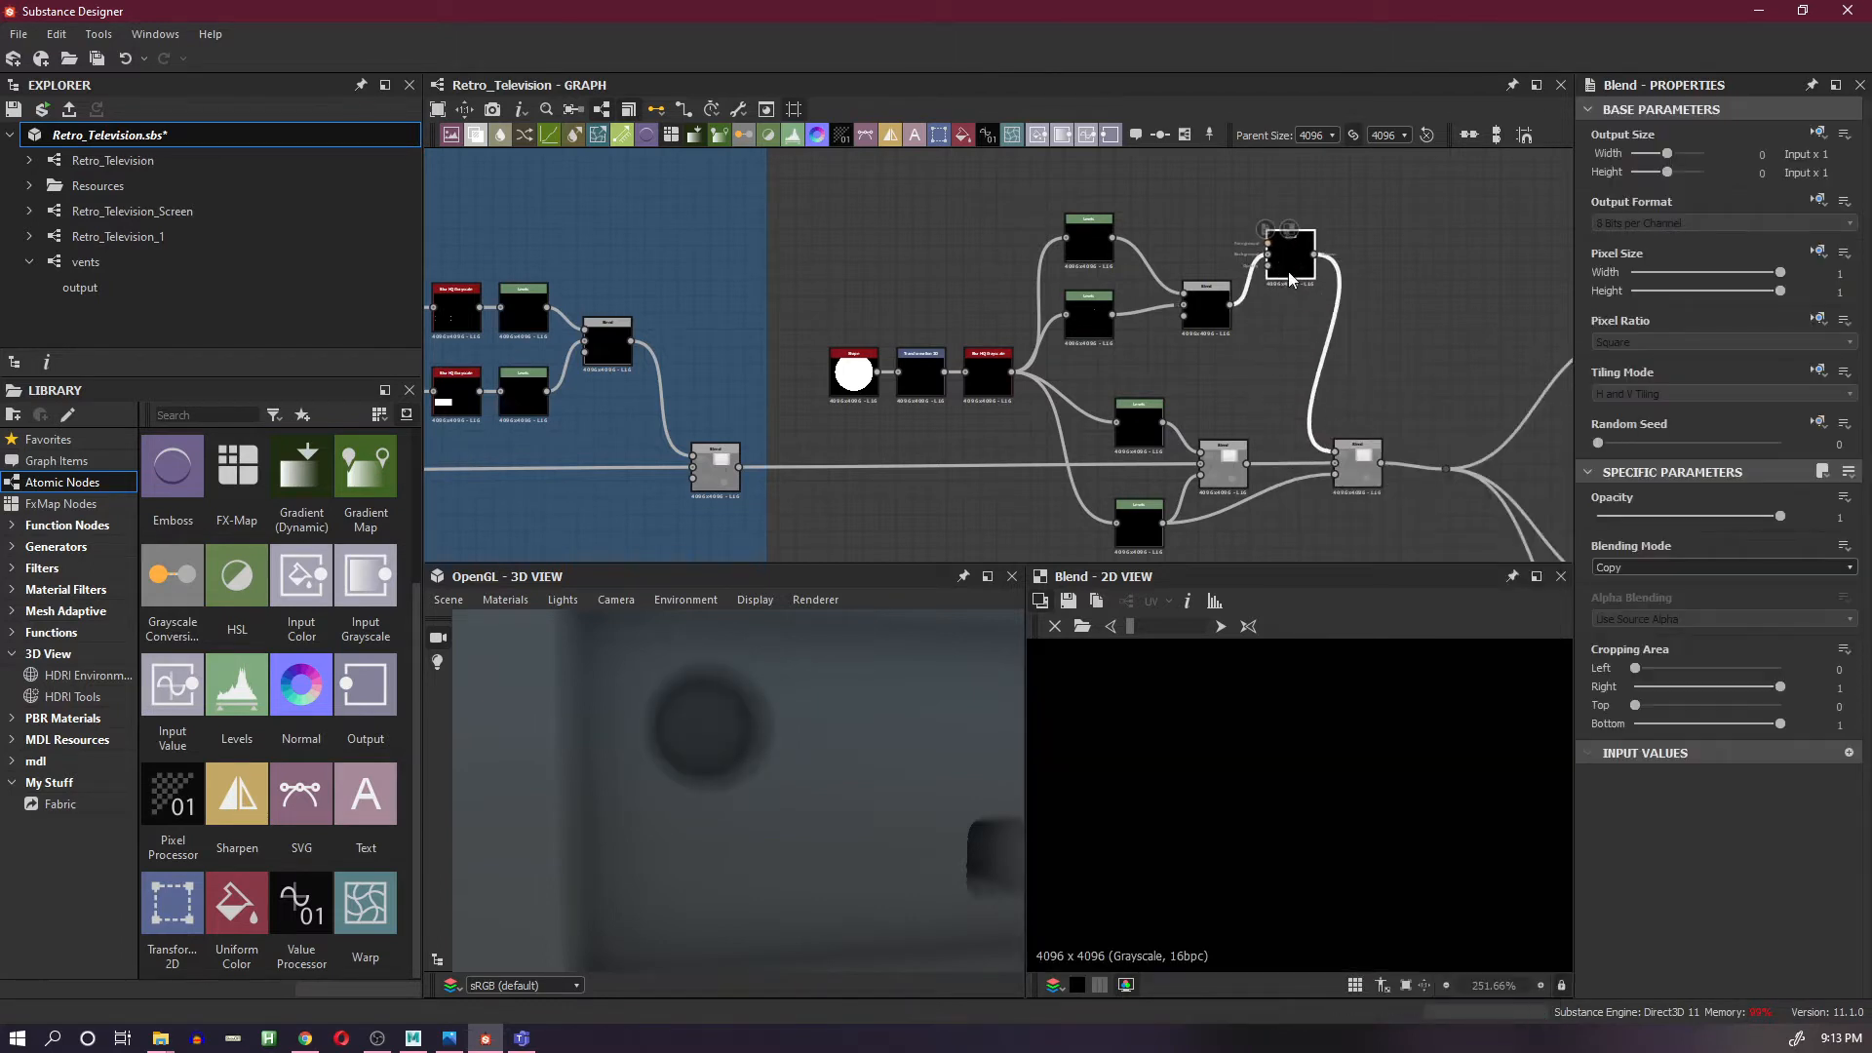
- Duplicate the ring's lower Levels node above the pair, connect it to the new Blend's foreground, and set that Blend to Add (Linear Dodge)
click(1096, 315)
key(ctrl+d)
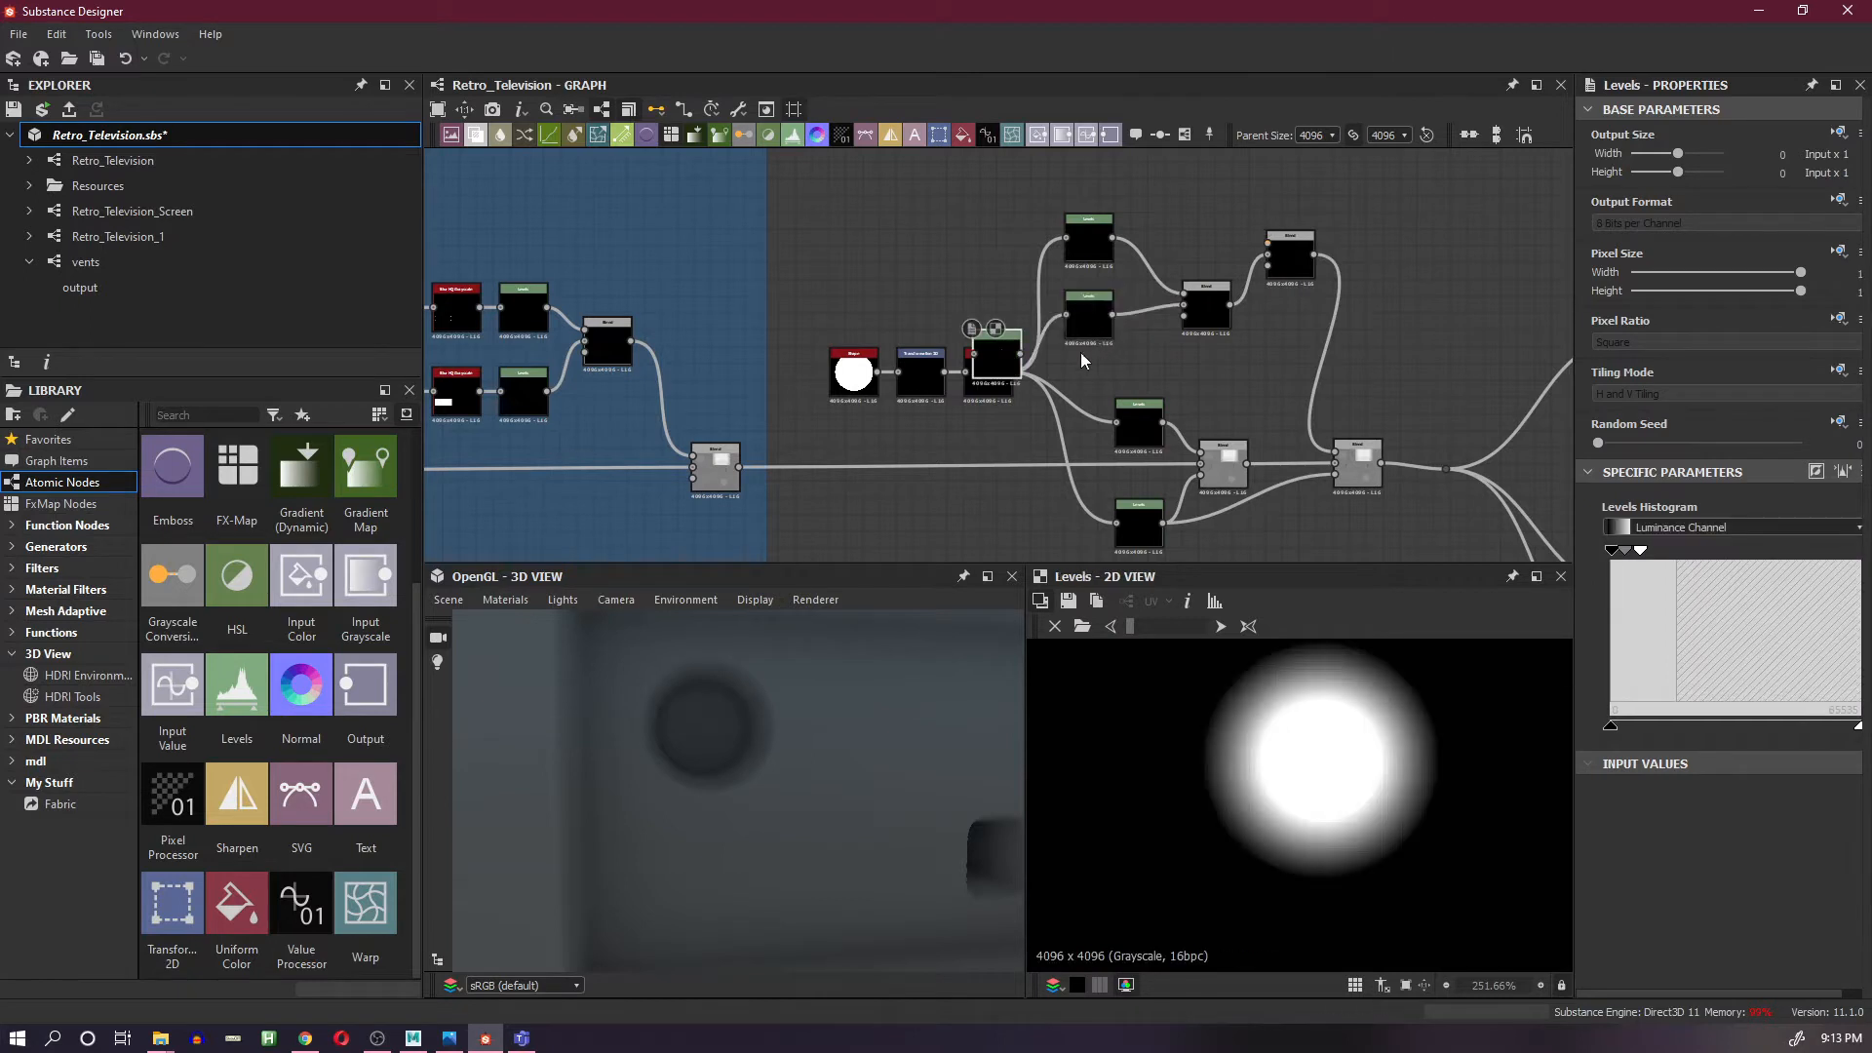
drag(1047, 227, 1268, 256)
click(1295, 266)
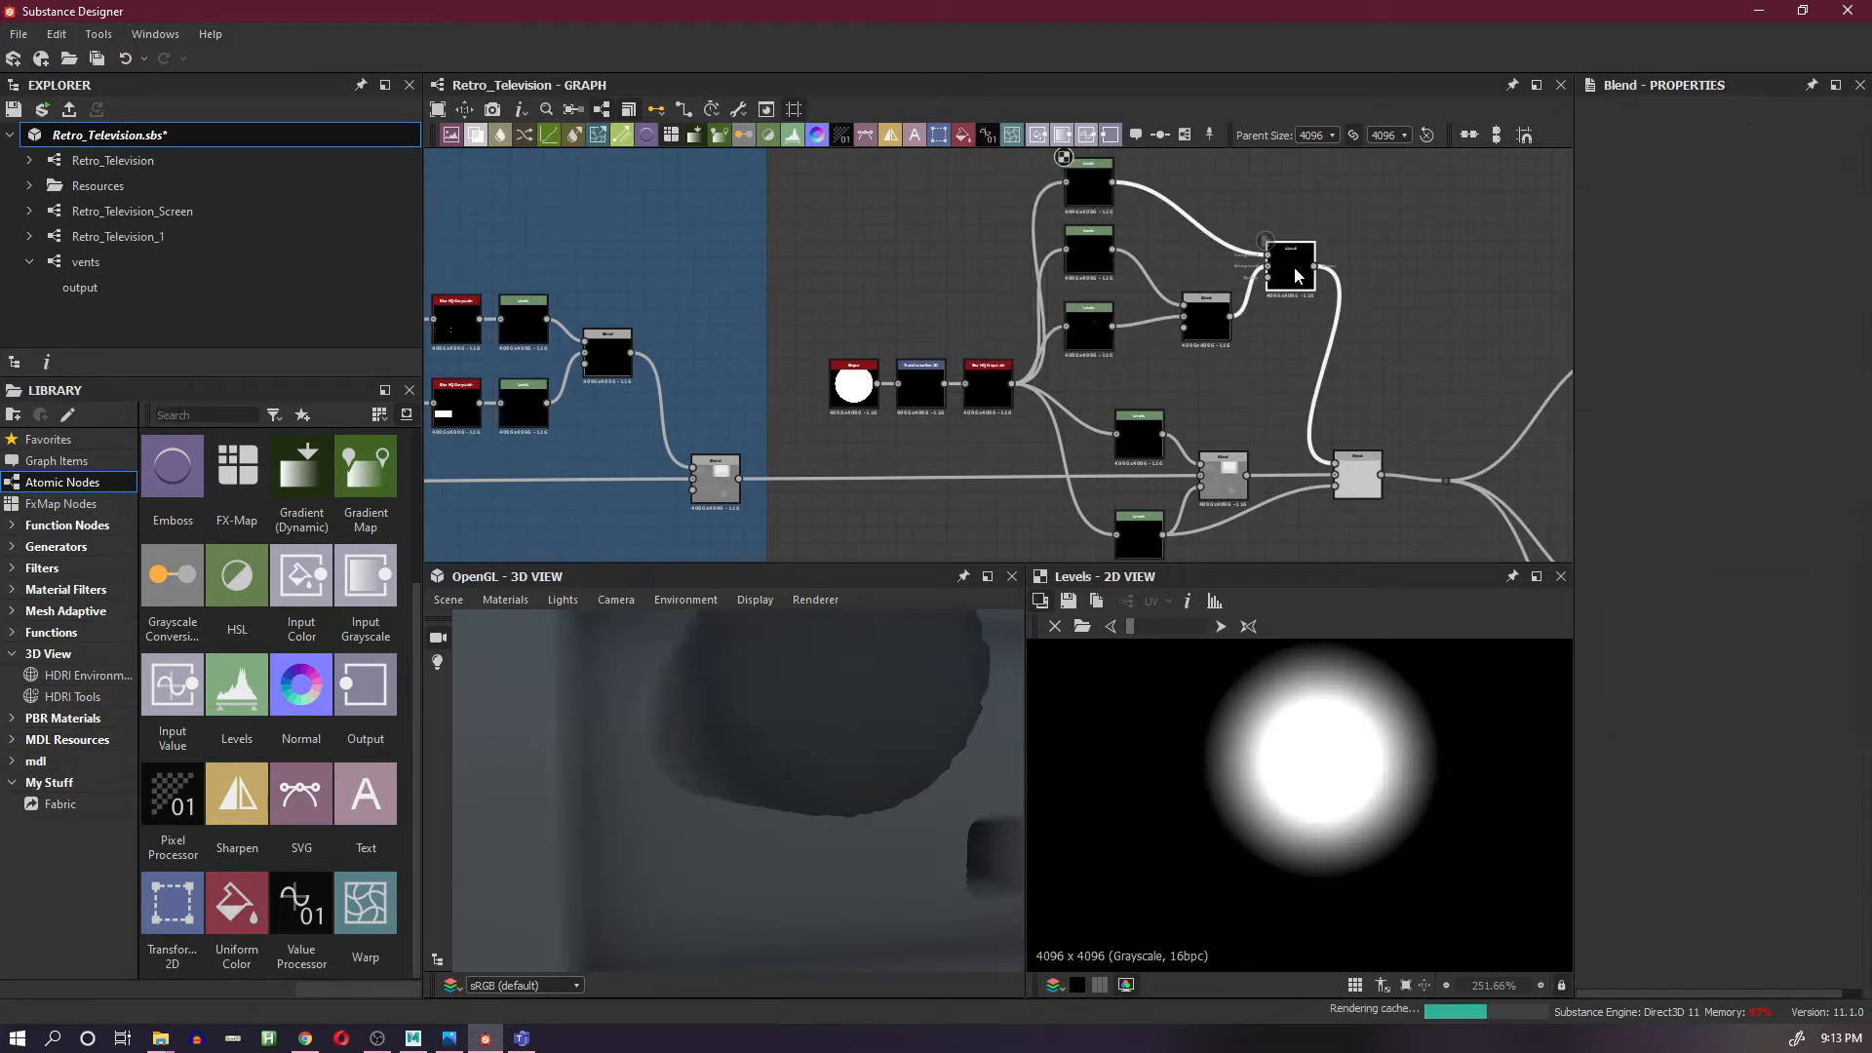
click(1727, 565)
click(1724, 599)
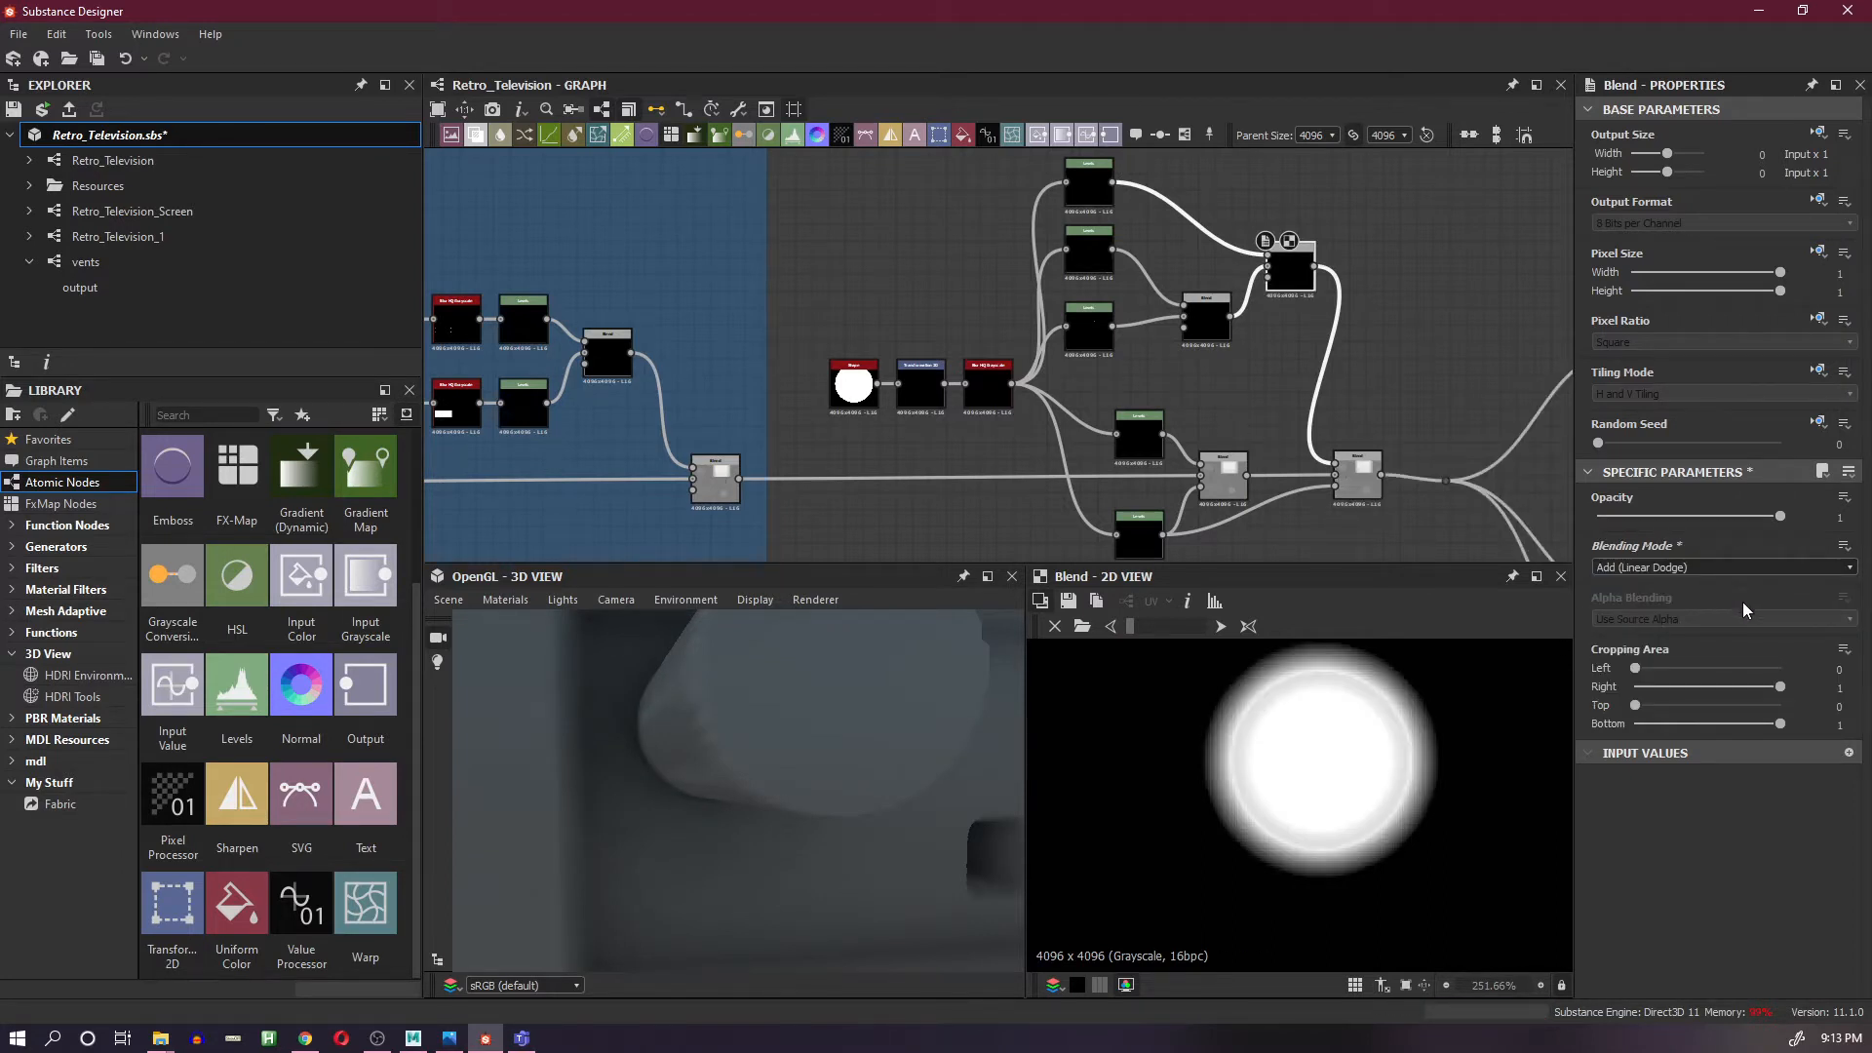
- Narrow the duplicated Levels node's input range to a smaller, sharper disc and lower its output white level to reduce the plug's height
scroll(1176, 238, up, 1)
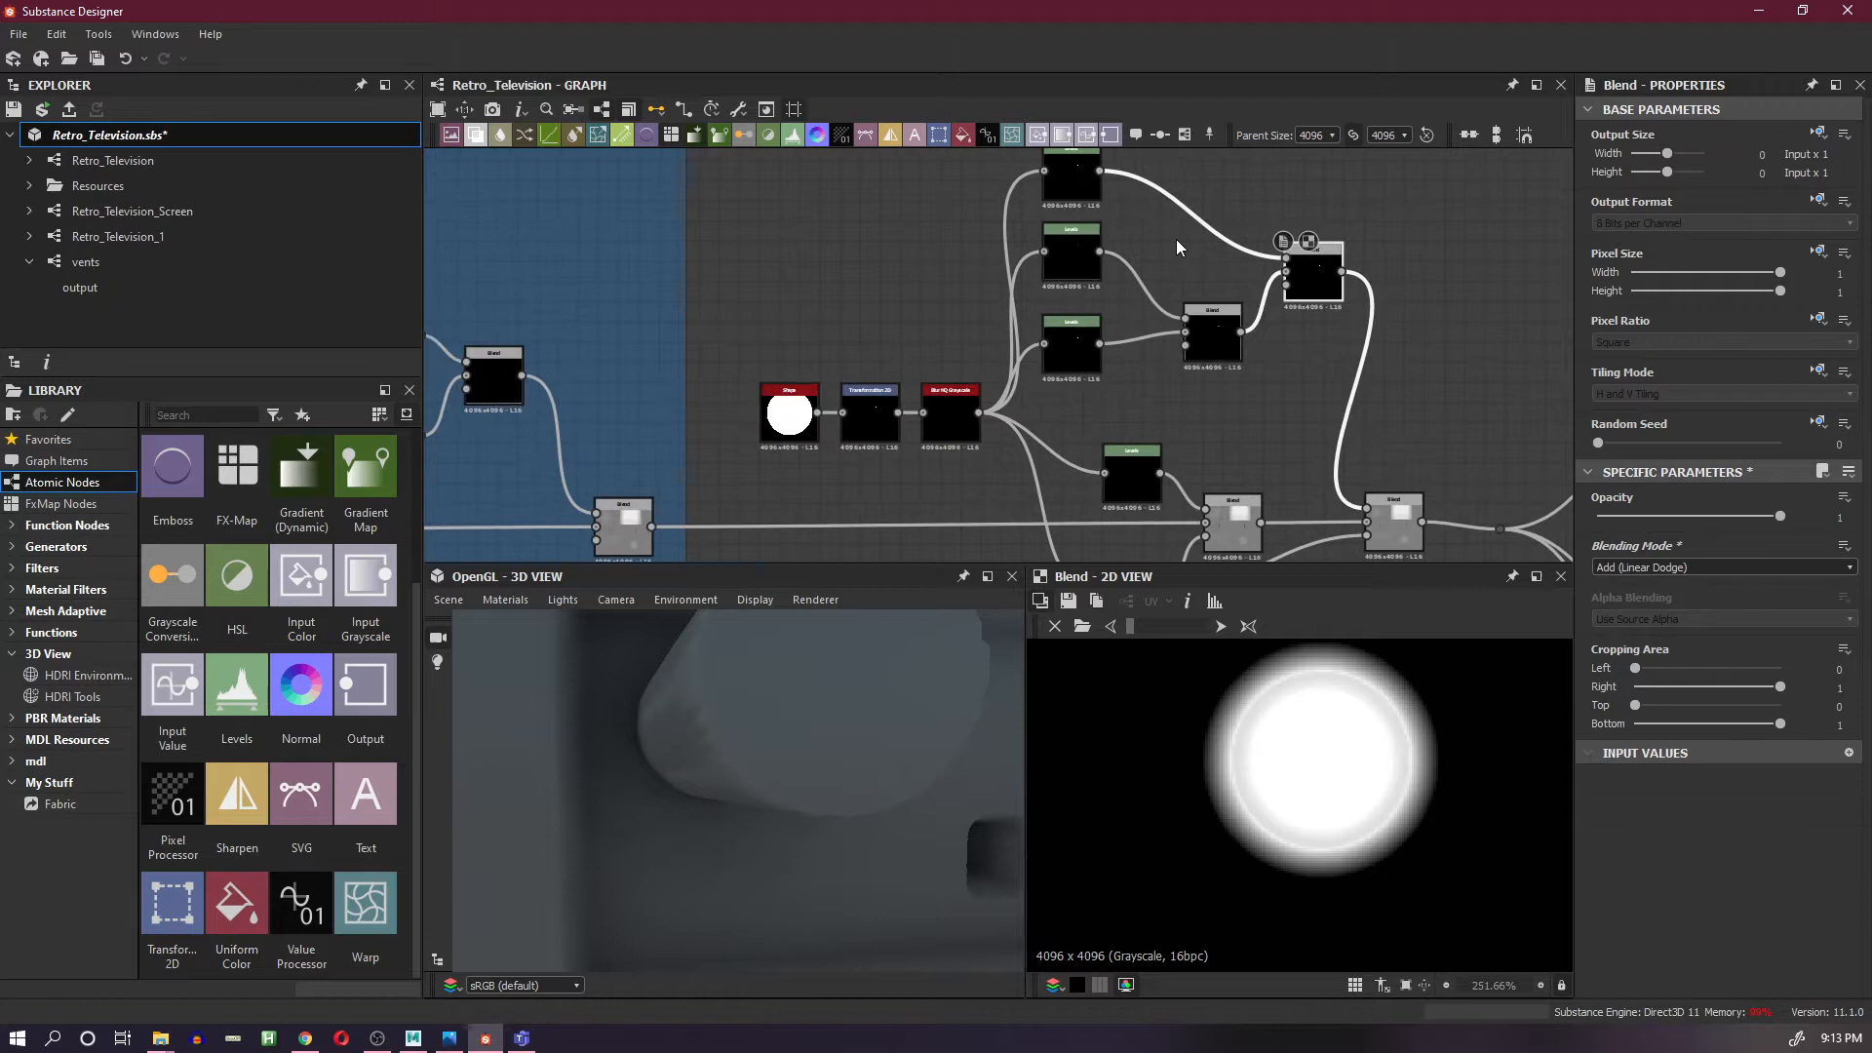
click(1071, 180)
mouse_move(1639, 551)
mouse_down()
mouse_move(1708, 552)
mouse_move(1647, 554)
mouse_up()
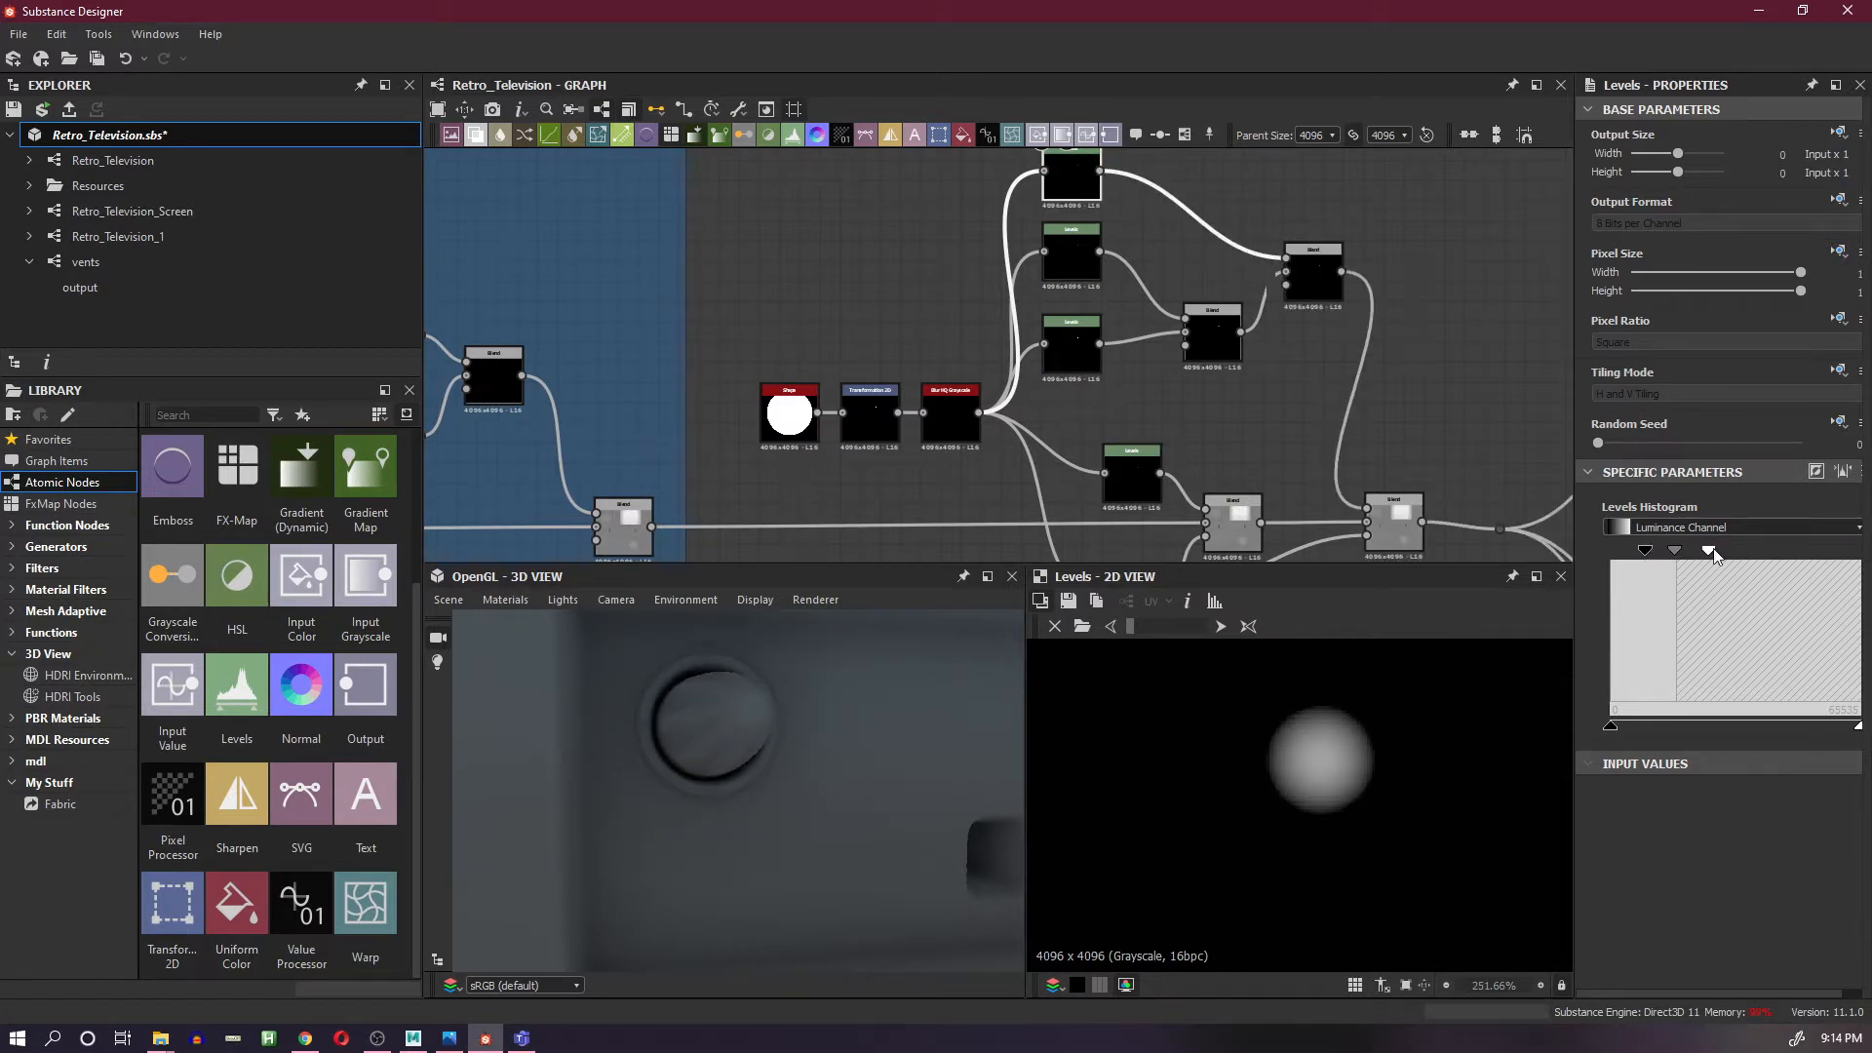
drag(1711, 552, 1654, 559)
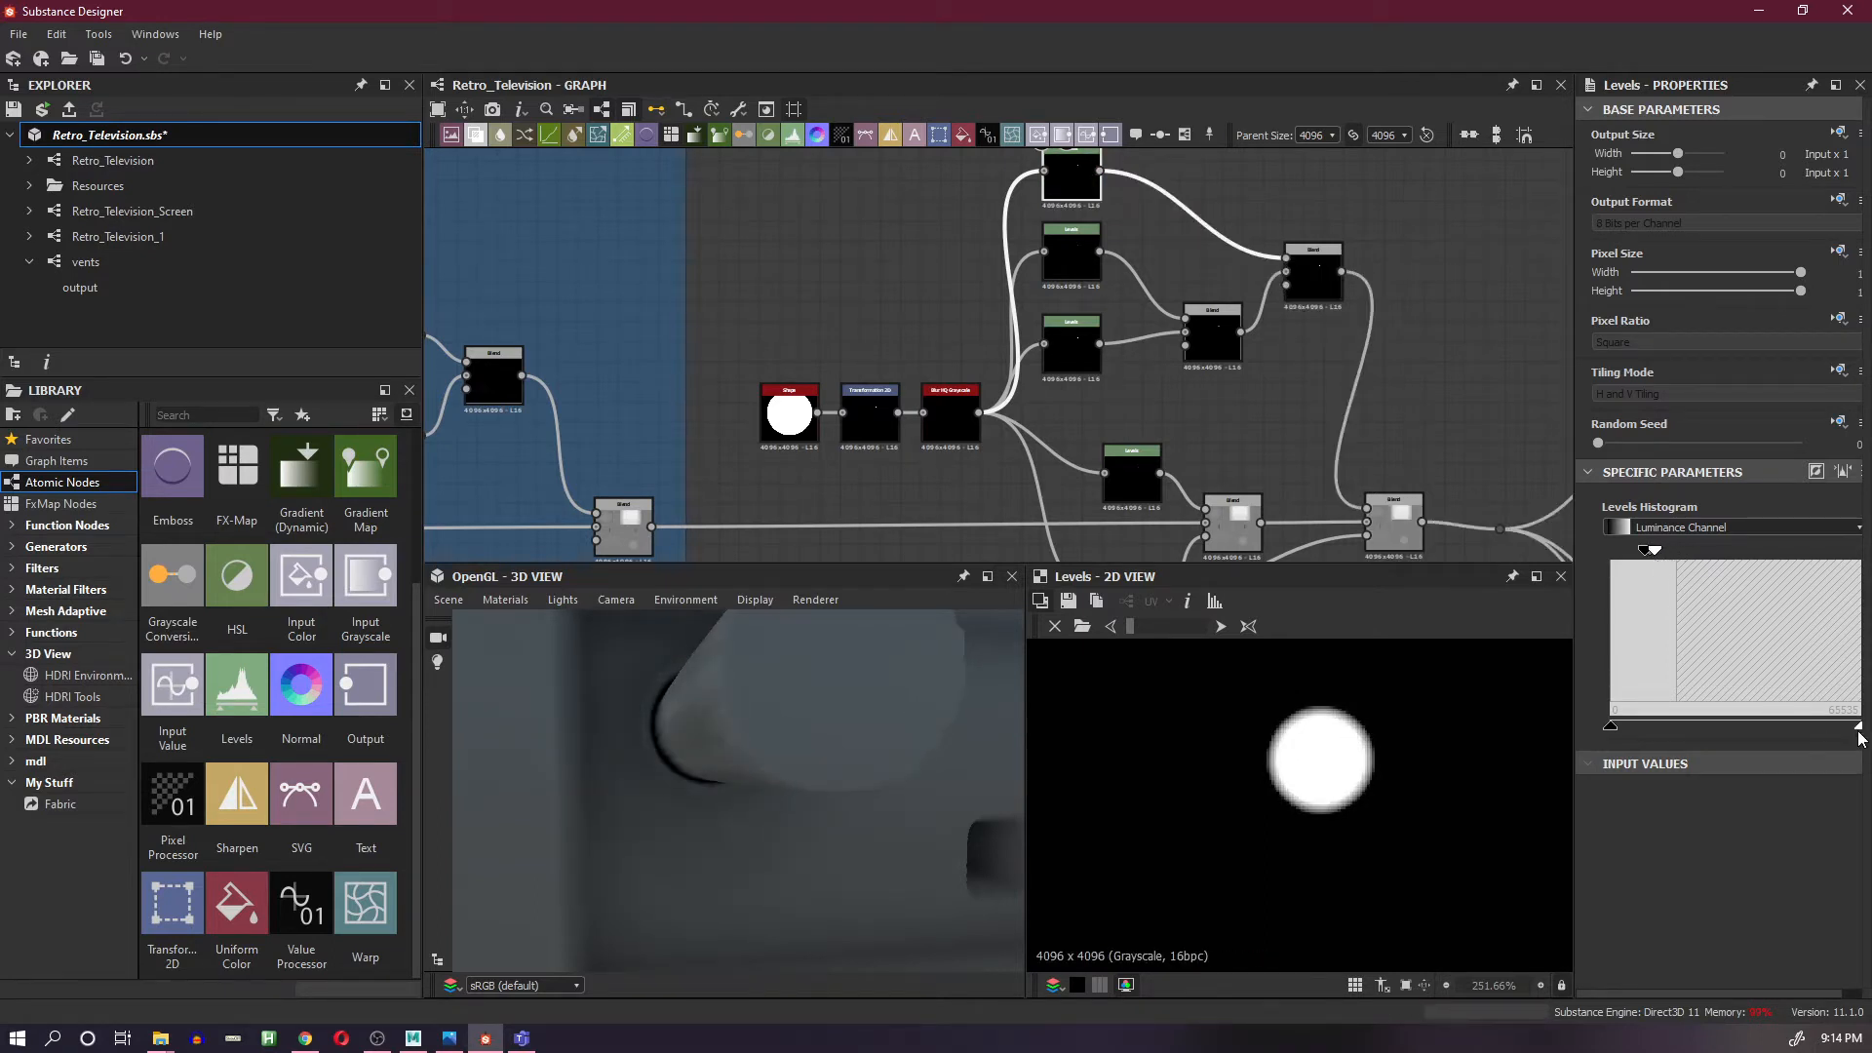
drag(1858, 733, 1678, 727)
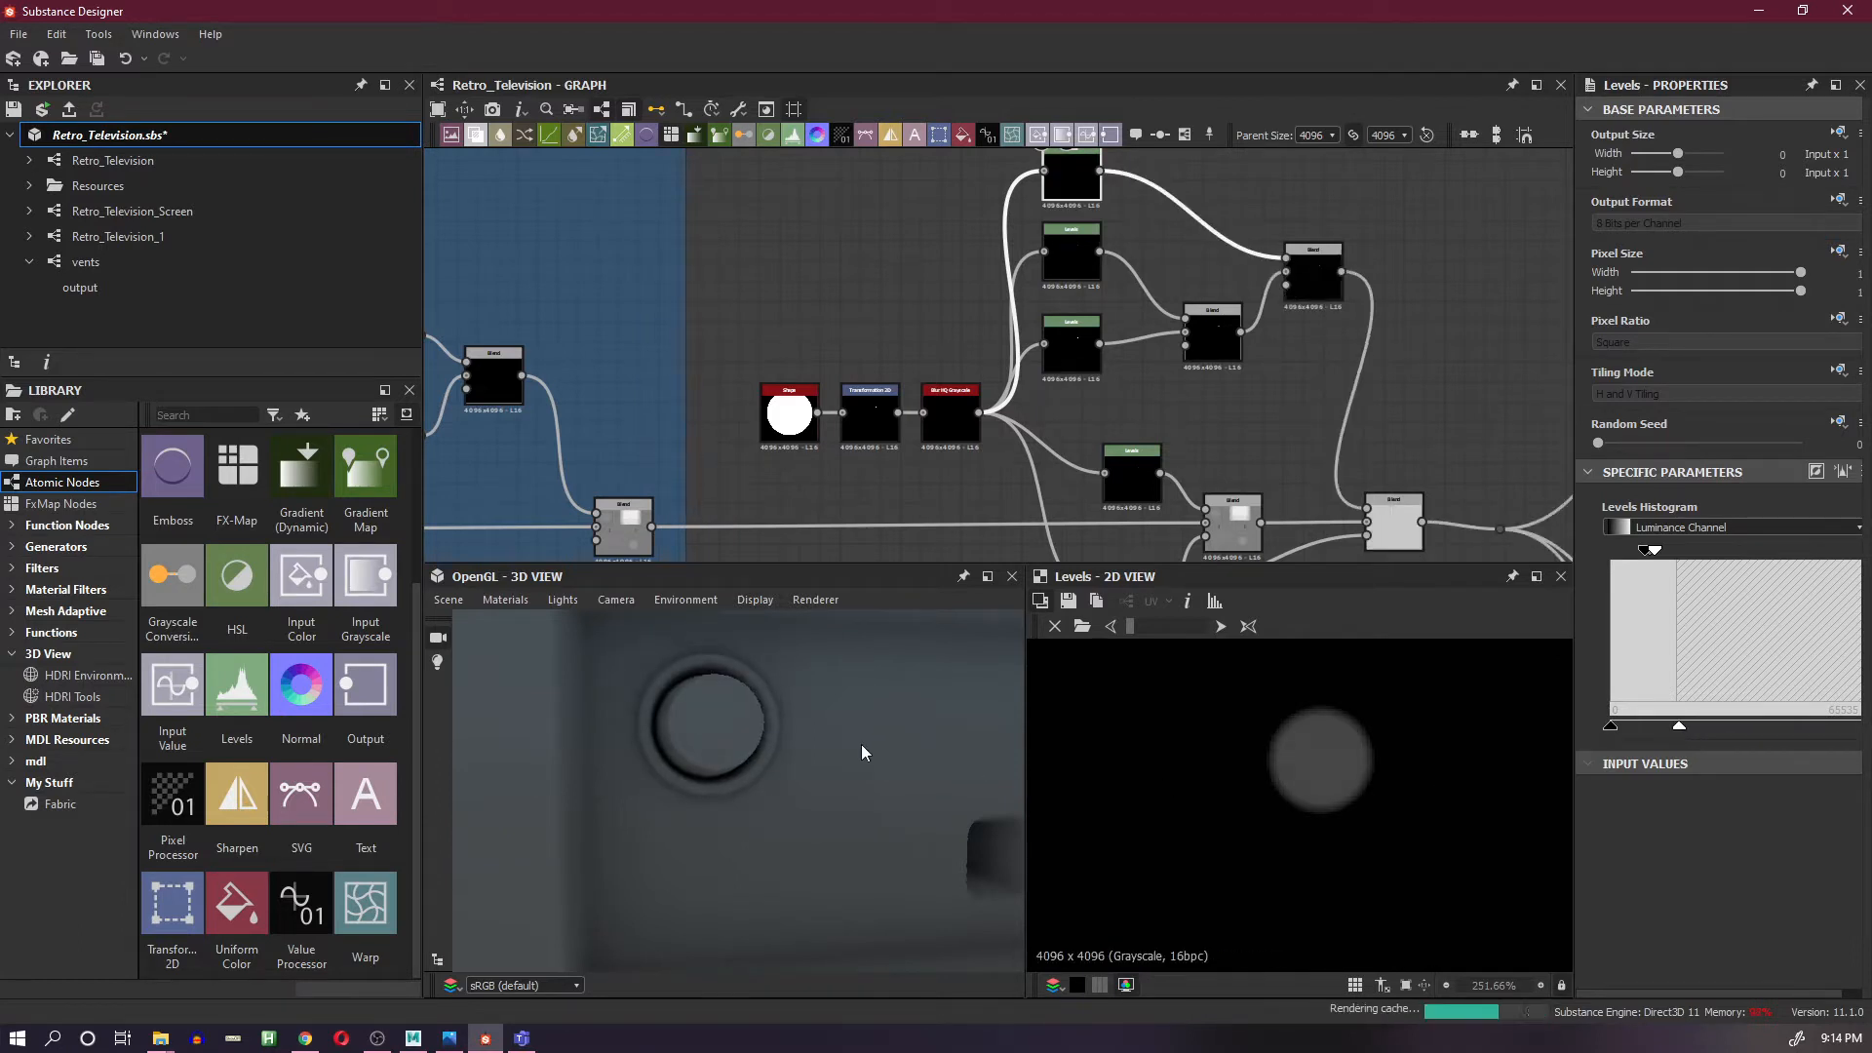
- Lower the topmost Levels node's output white slightly further, sharpen the disc's edge, and check the connector plug in the 3D view
middle_drag(881, 751, 844, 761)
drag(1678, 728, 1663, 730)
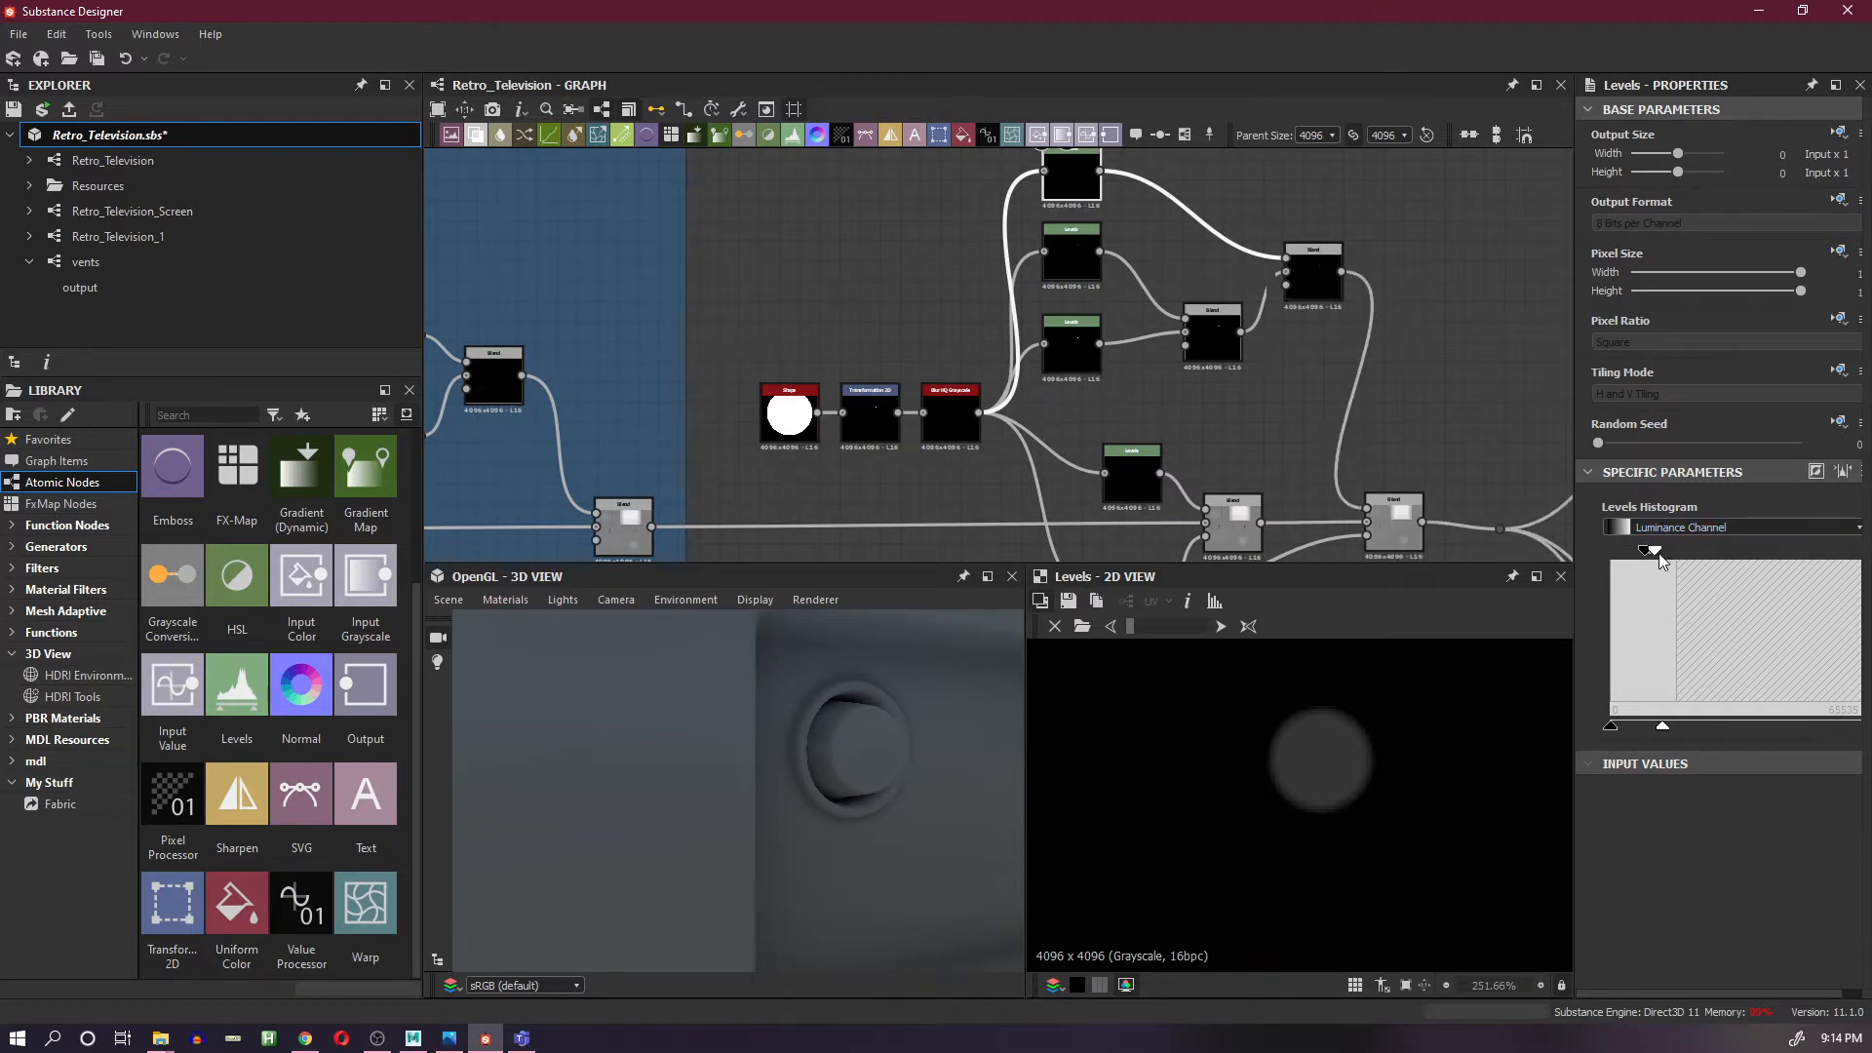
mouse_move(1656, 551)
mouse_down()
mouse_move(1631, 551)
mouse_move(1647, 554)
mouse_up()
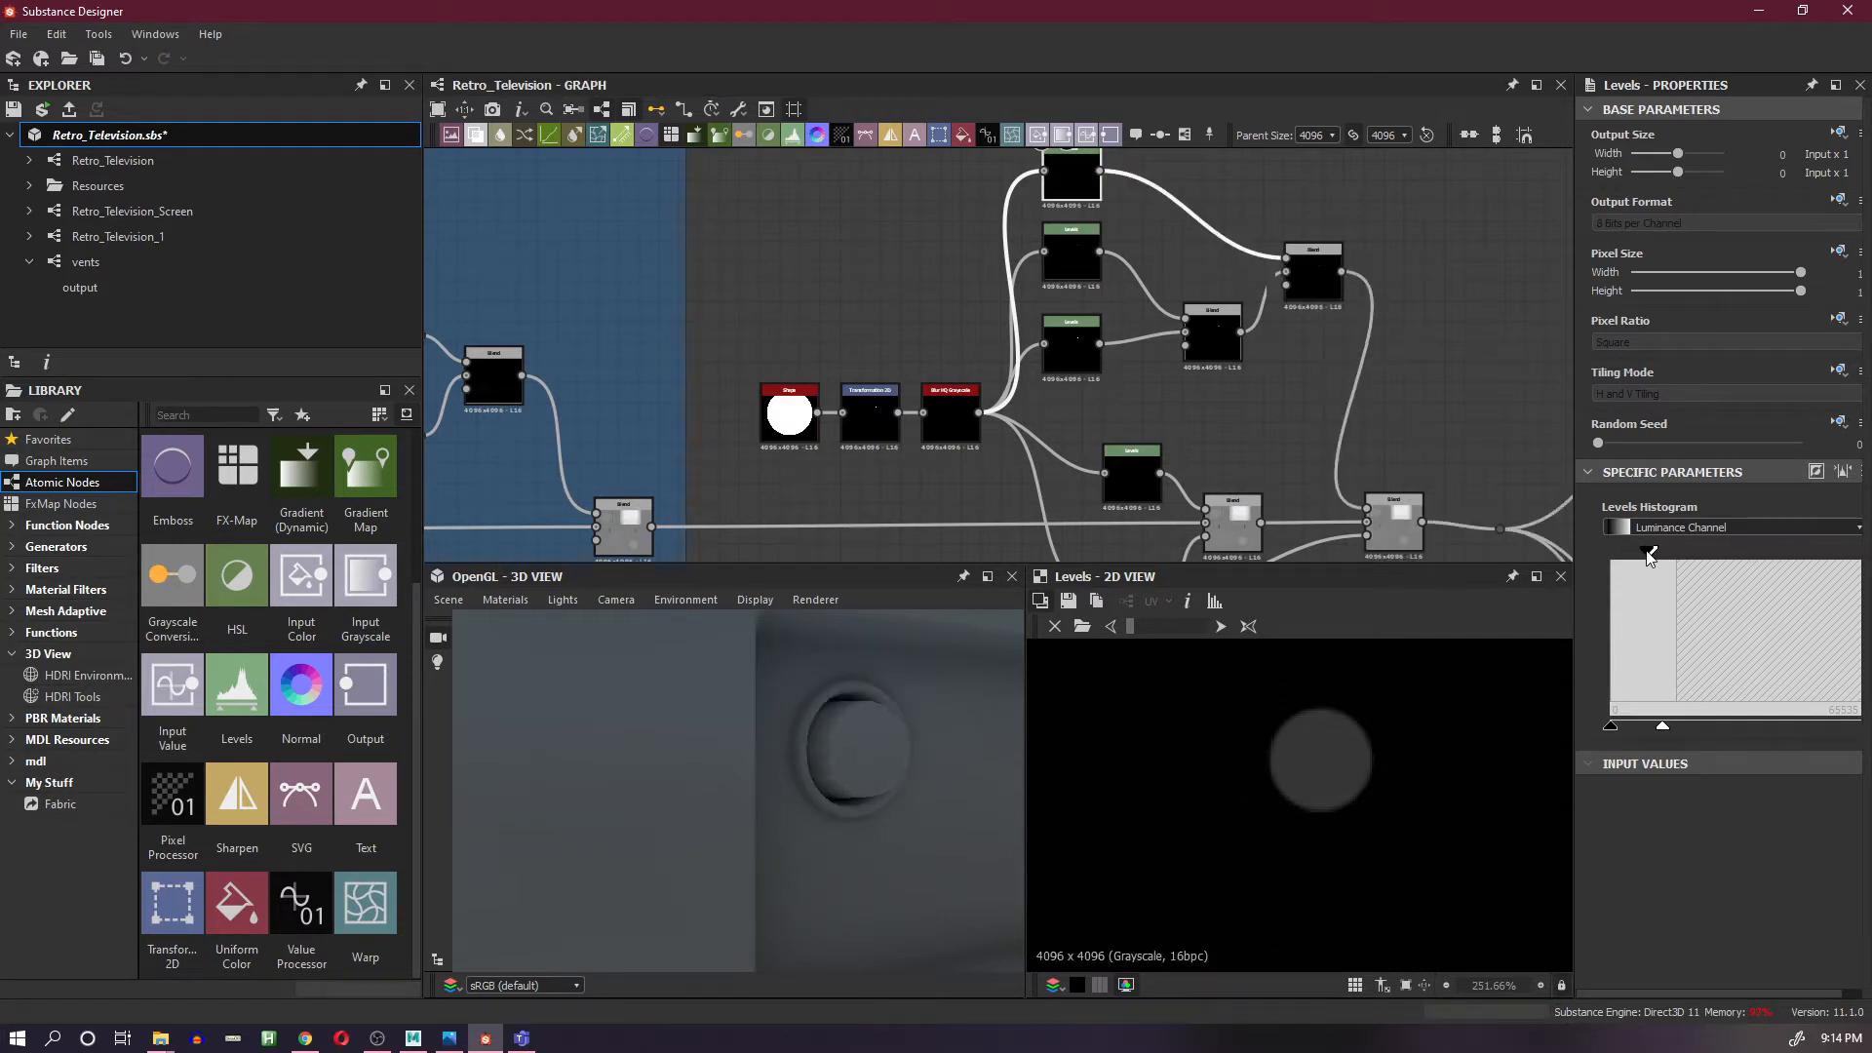
scroll(922, 753, down, 3)
drag(922, 753, 809, 780)
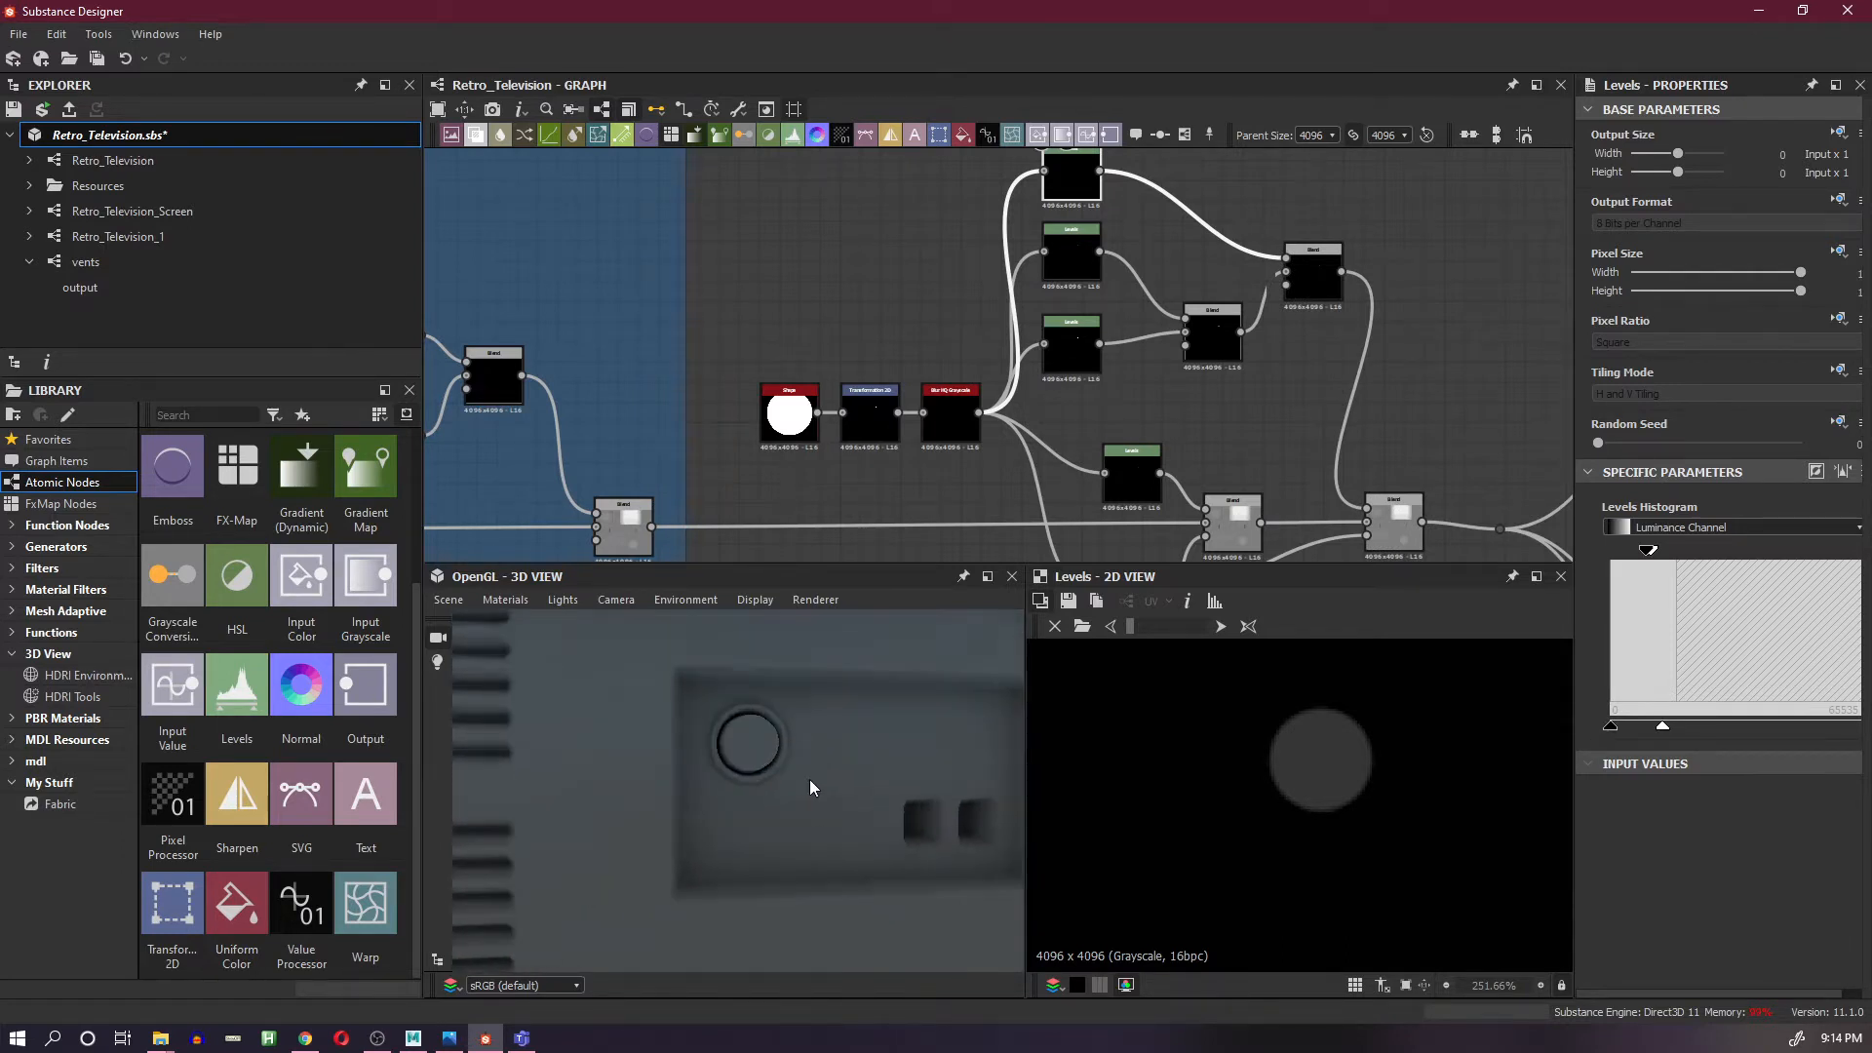
- Move the group of output nodes farther right in the graph to make room after the final Blend
scroll(1121, 439, down, 5)
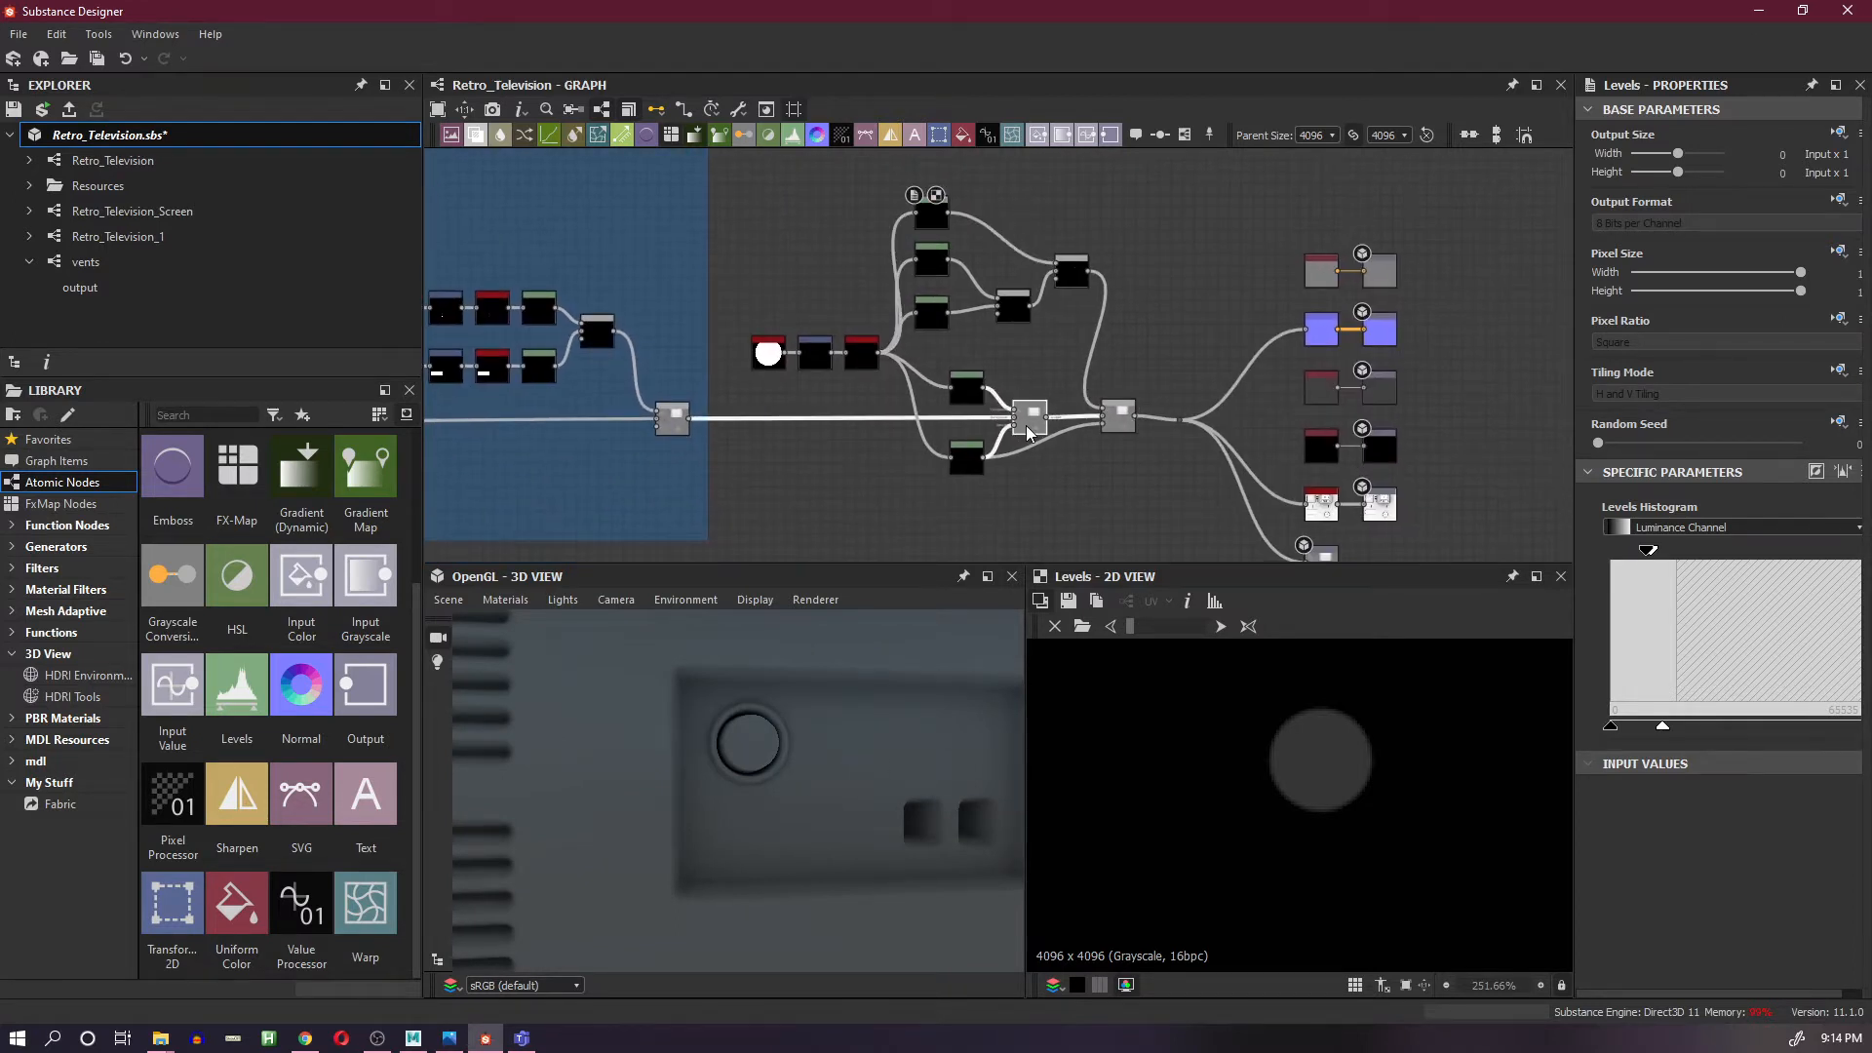
scroll(1190, 385, down, 3)
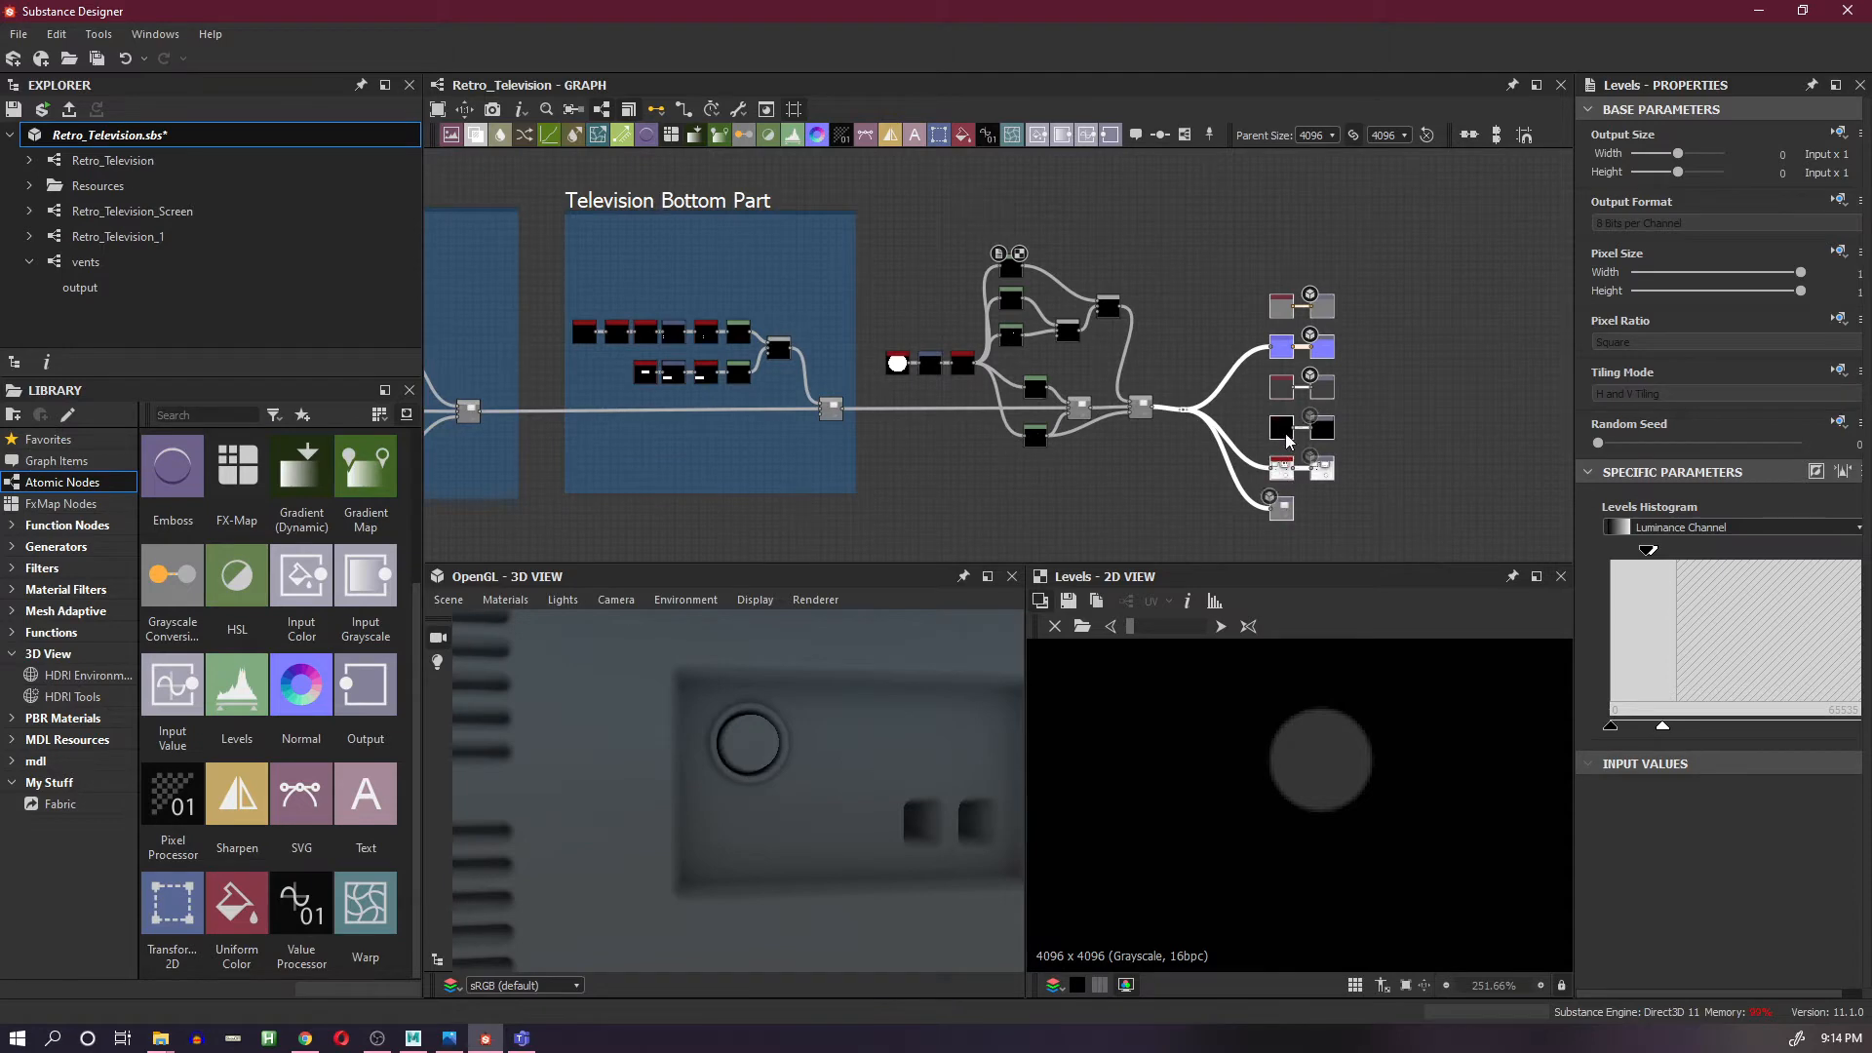
drag(1287, 437, 1555, 437)
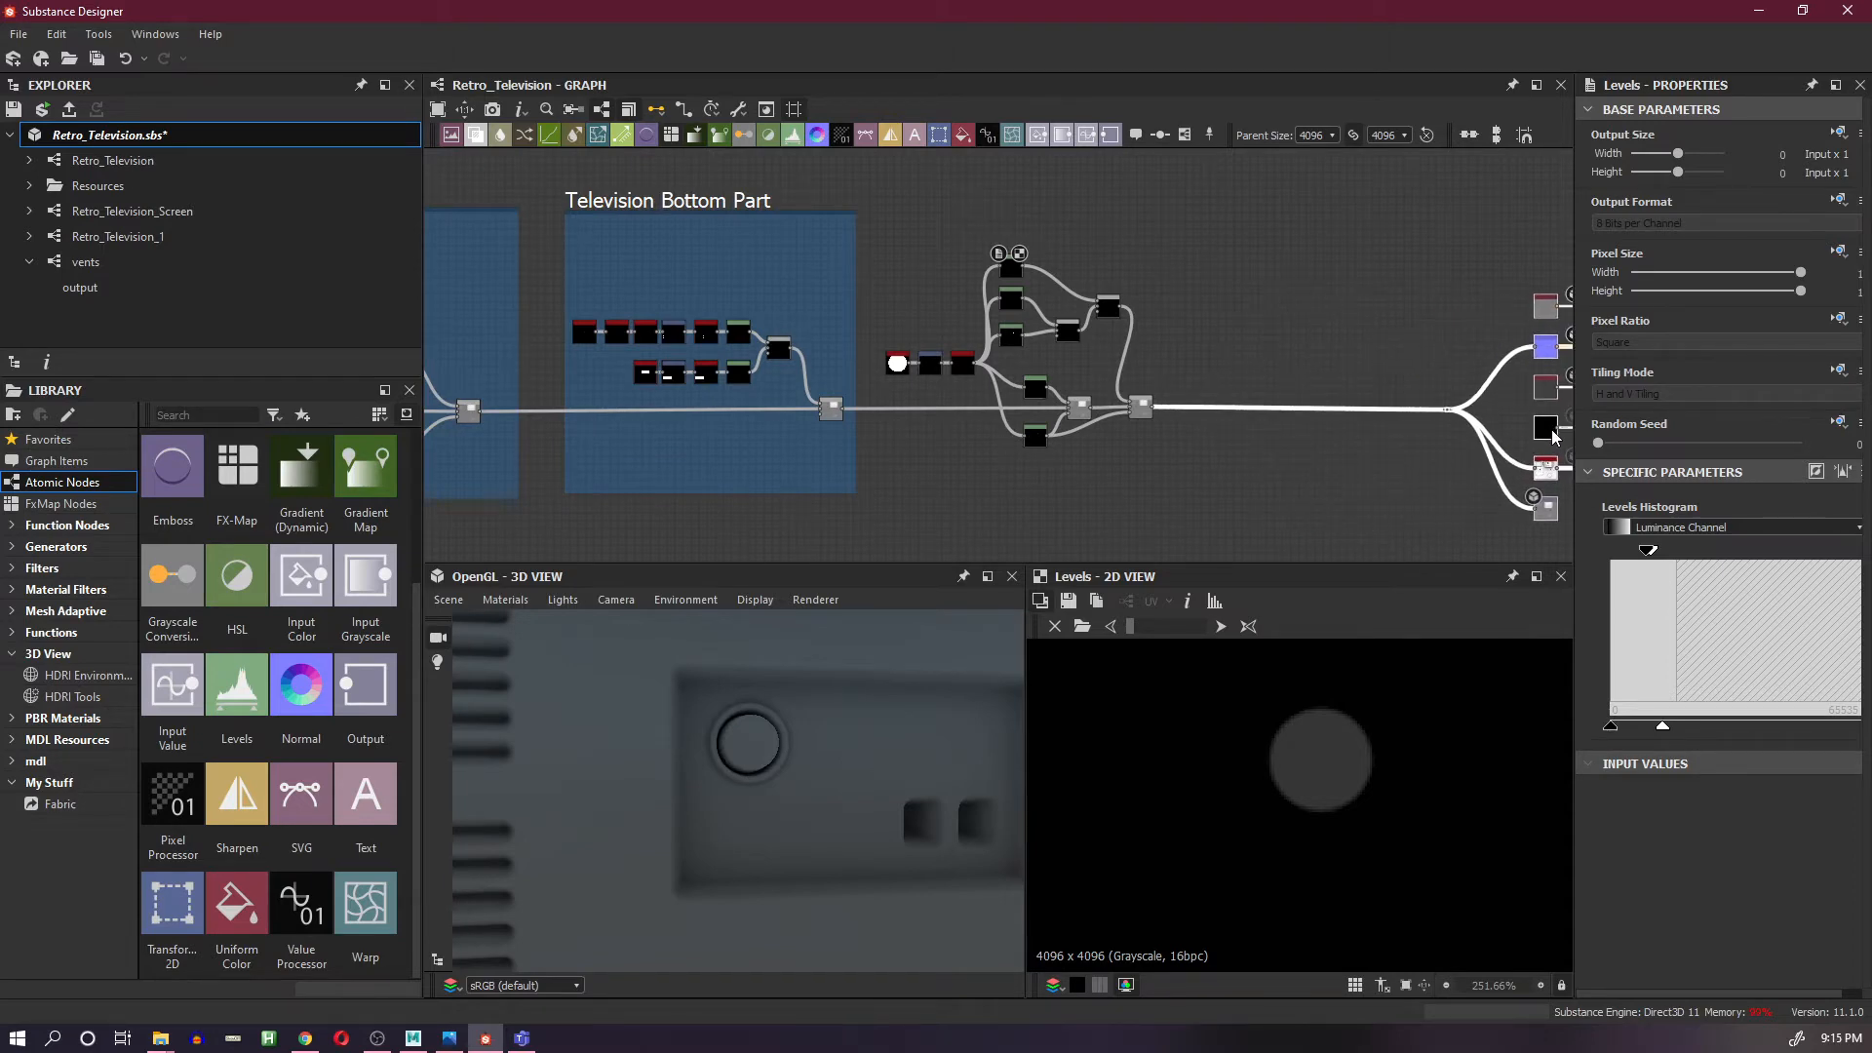
- Spread the two main-line Blend nodes apart and route the mask link to the final Blend through a dot below them
scroll(1062, 378, up, 5)
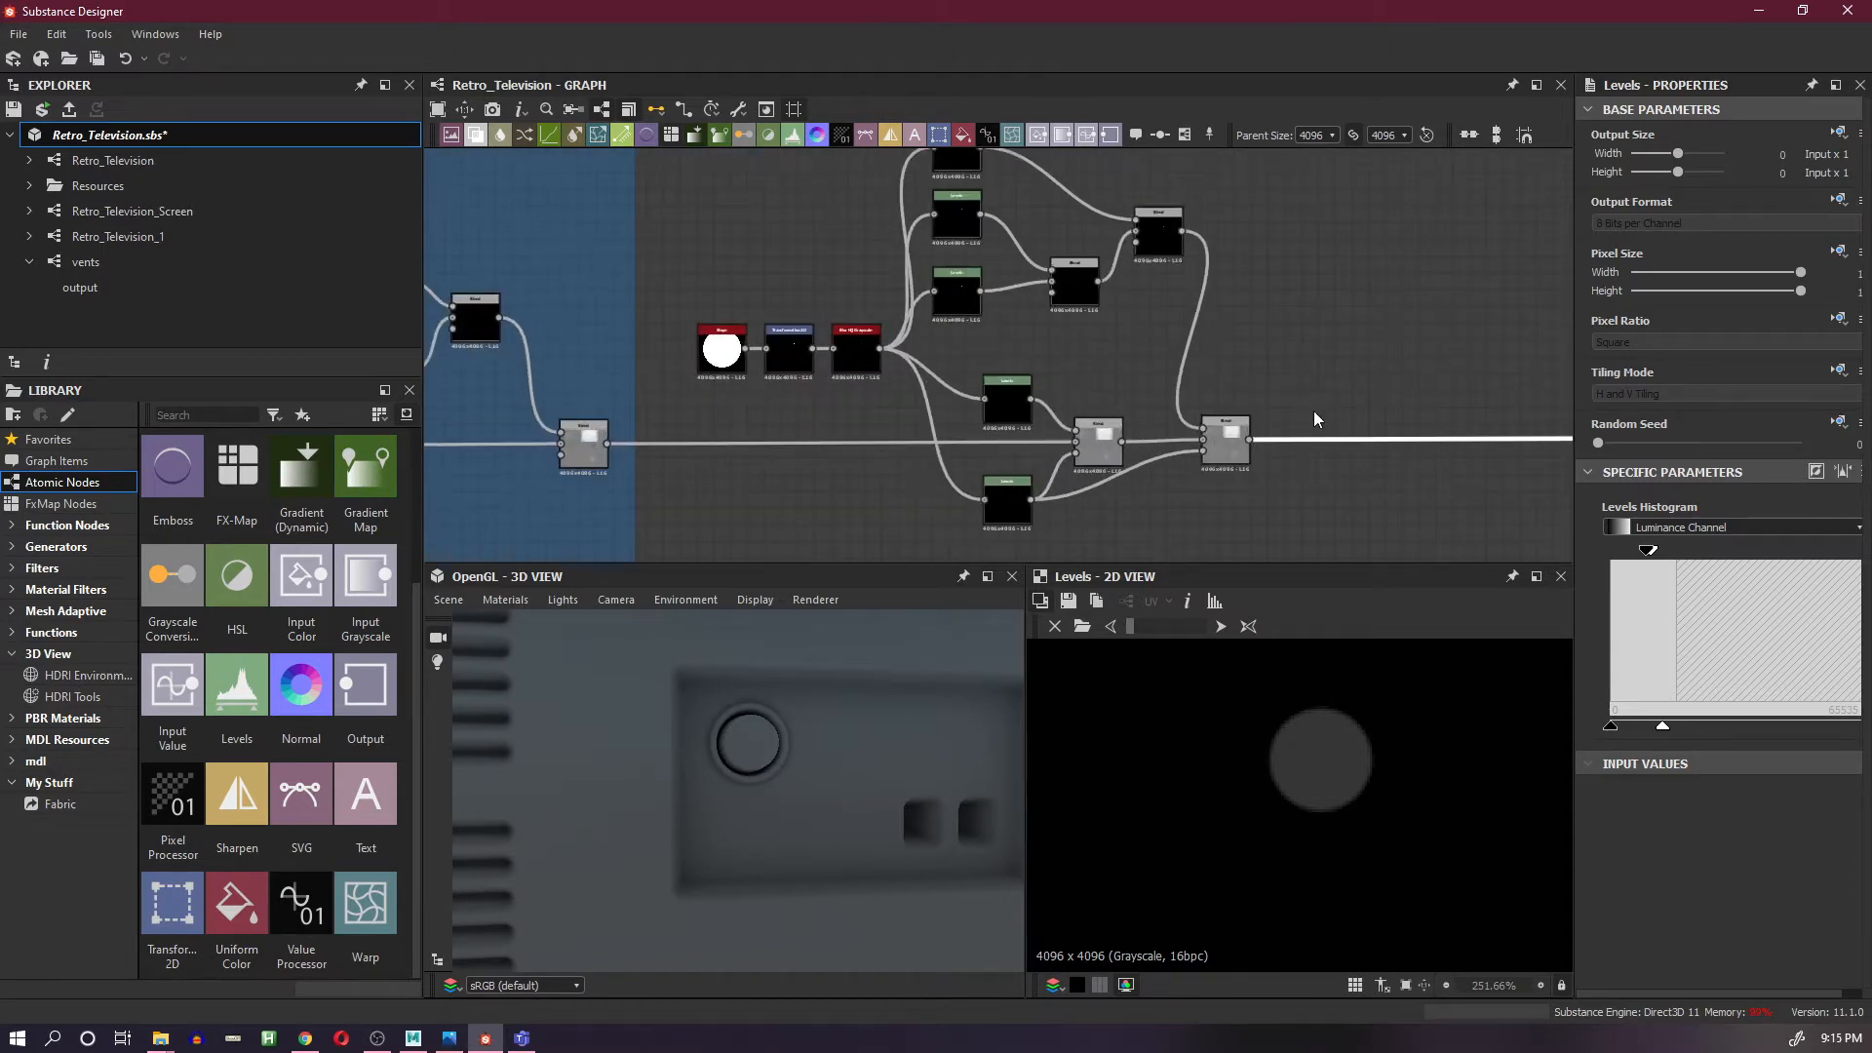
drag(1314, 412, 1097, 458)
drag(1220, 454, 1344, 449)
click(1269, 455)
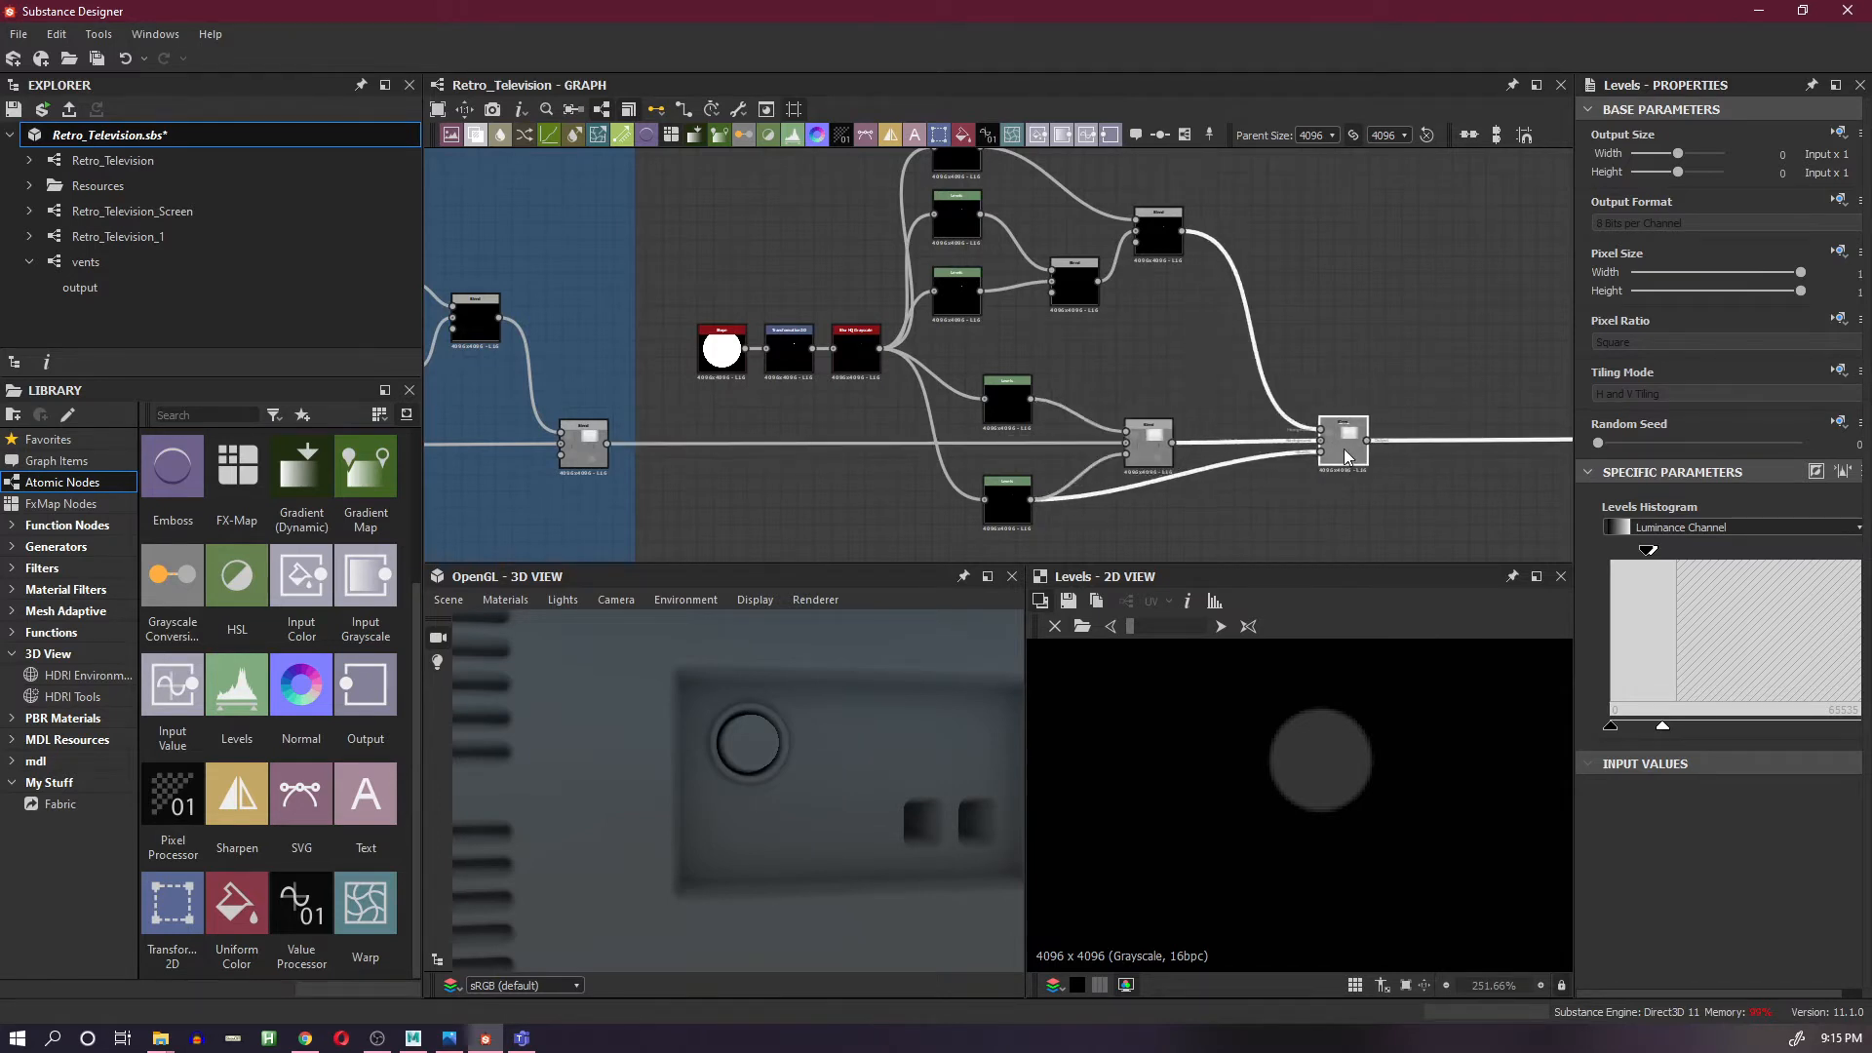
click(1201, 466)
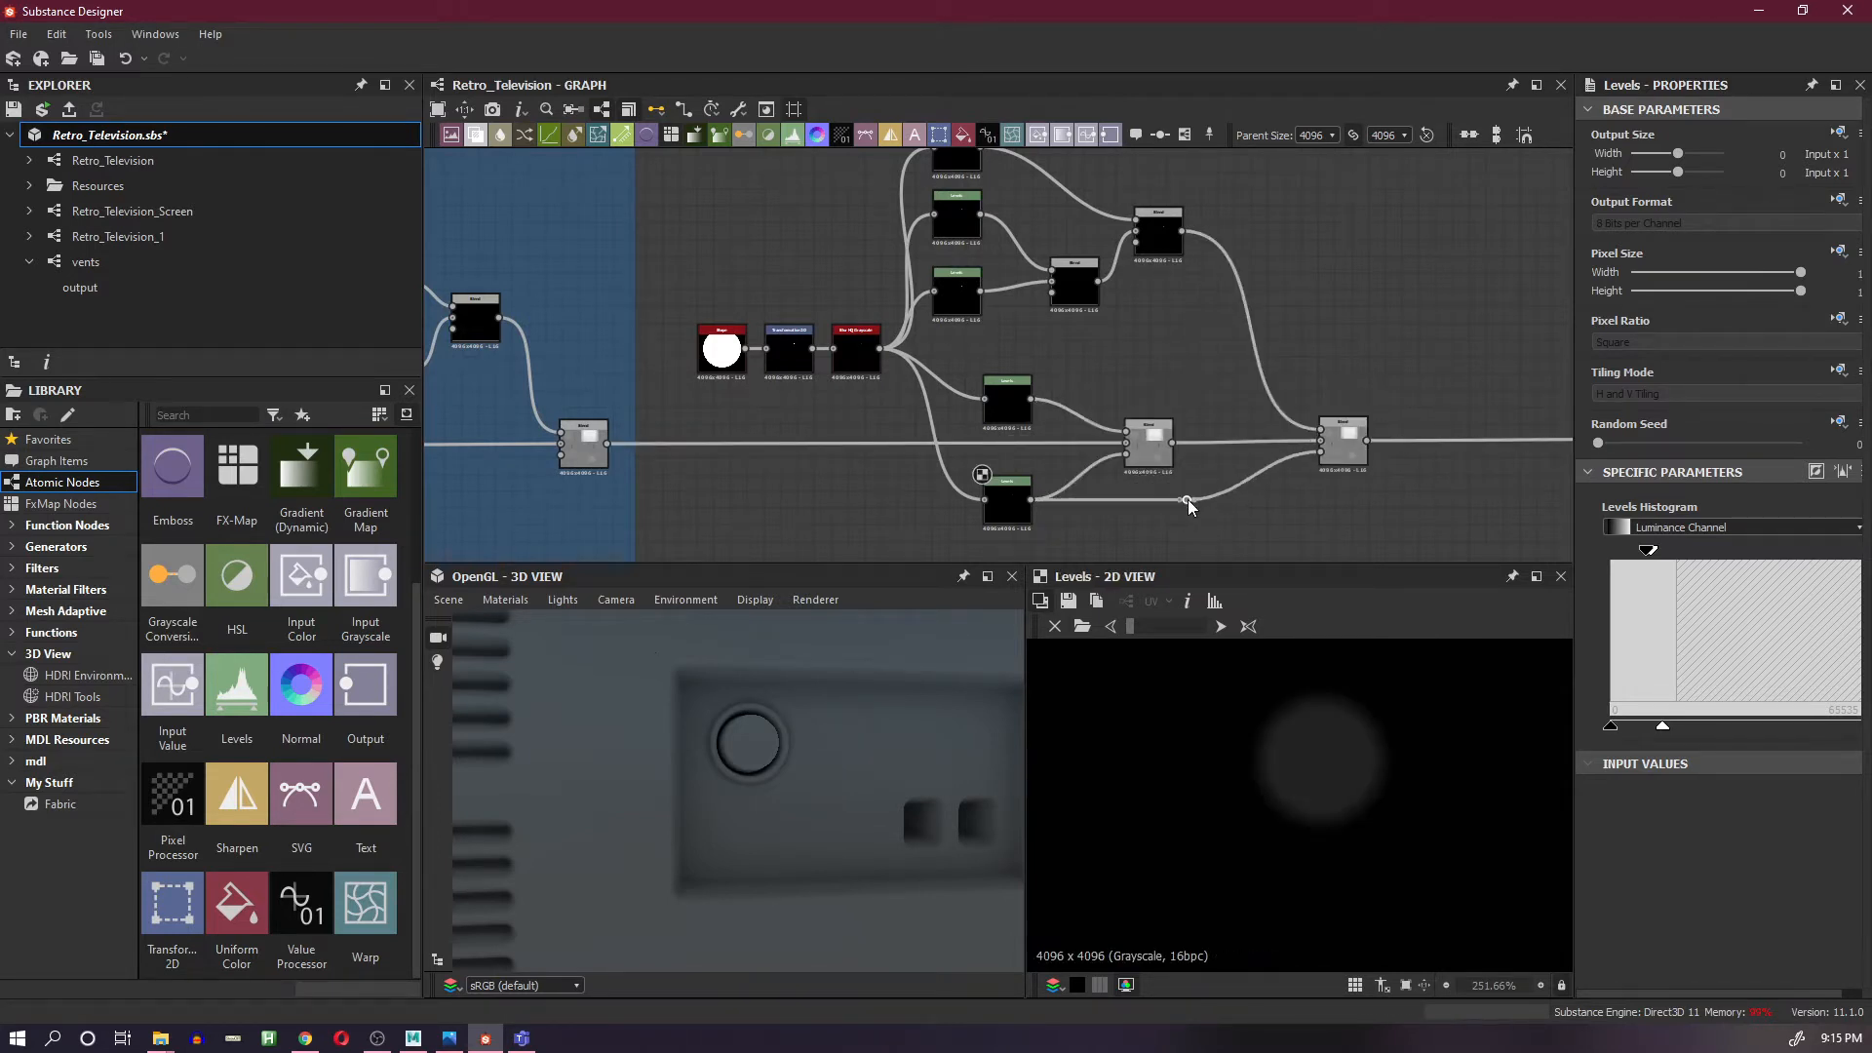
- Tidy the connector nodes by spacing out the Levels and Blend nodes and shifting the Shape, Transformation and Blur nodes left
middle_drag(1162, 259, 1219, 366)
drag(1219, 361, 1221, 322)
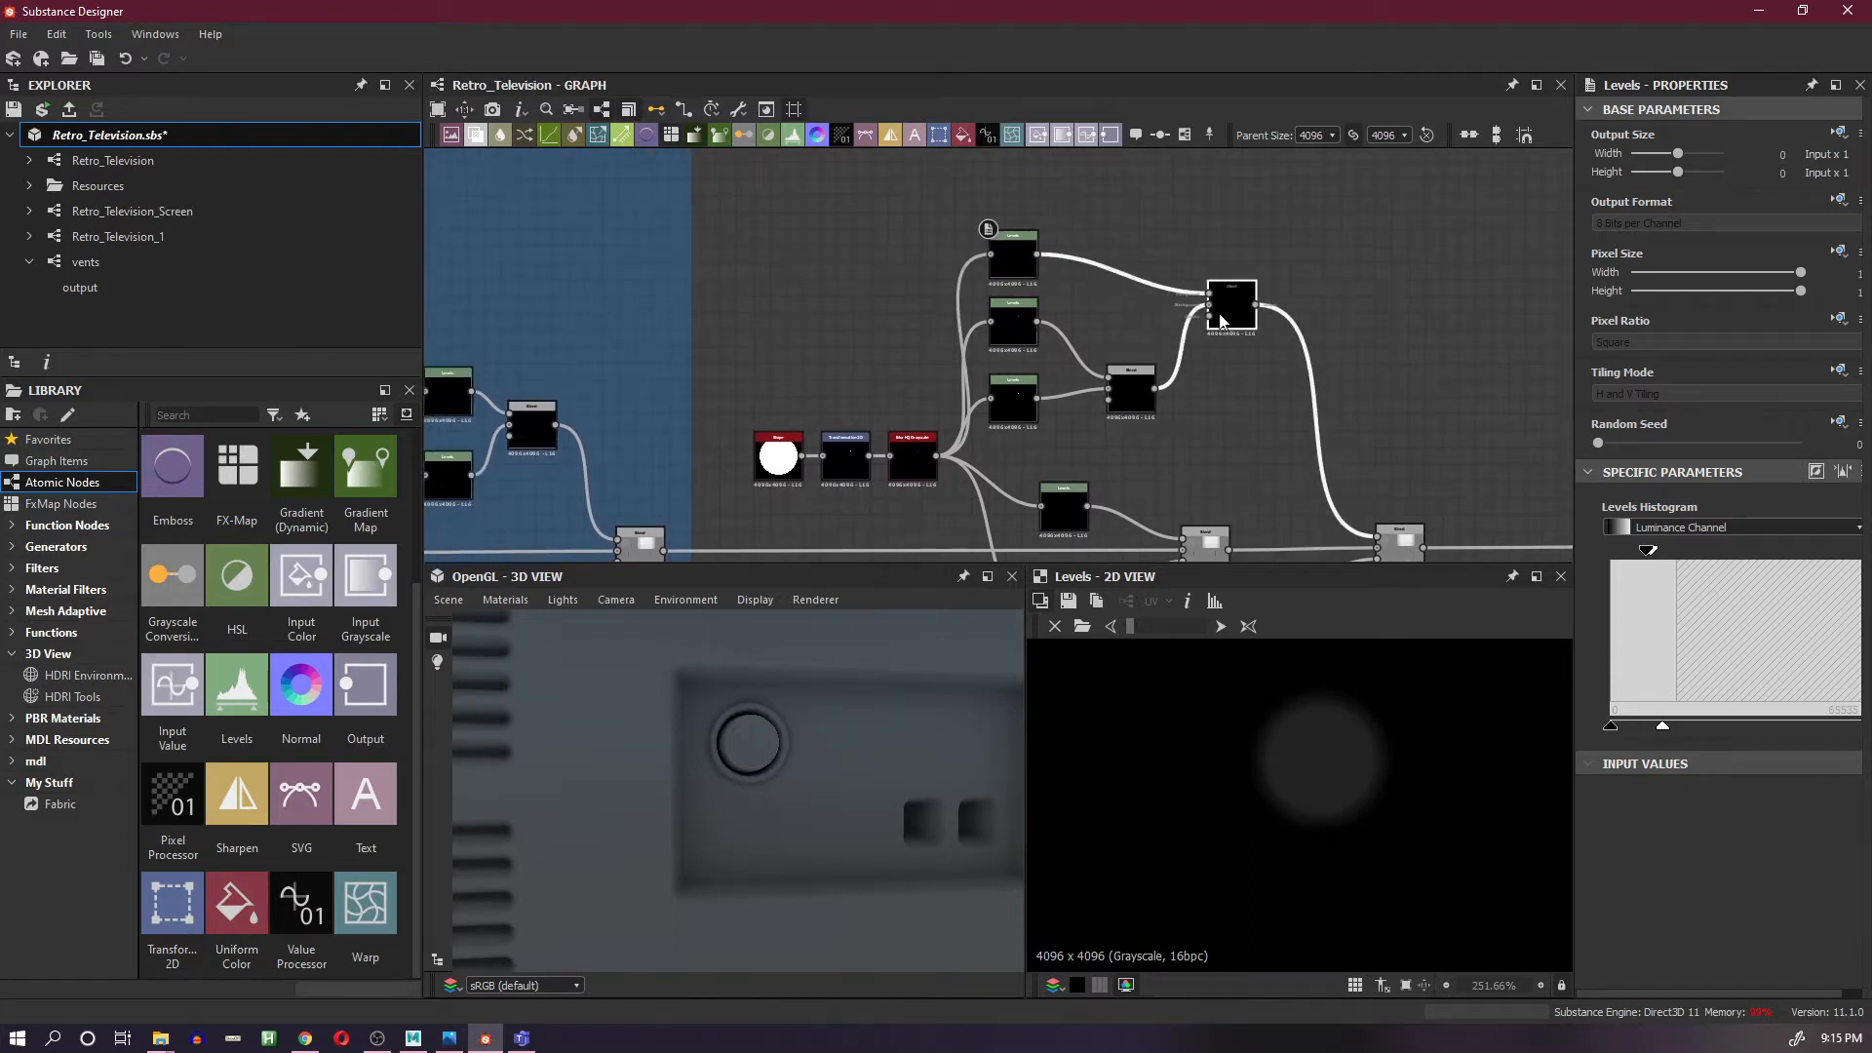
click(1136, 390)
drag(1136, 390, 1120, 357)
drag(1007, 341, 1044, 404)
drag(1023, 261, 1039, 243)
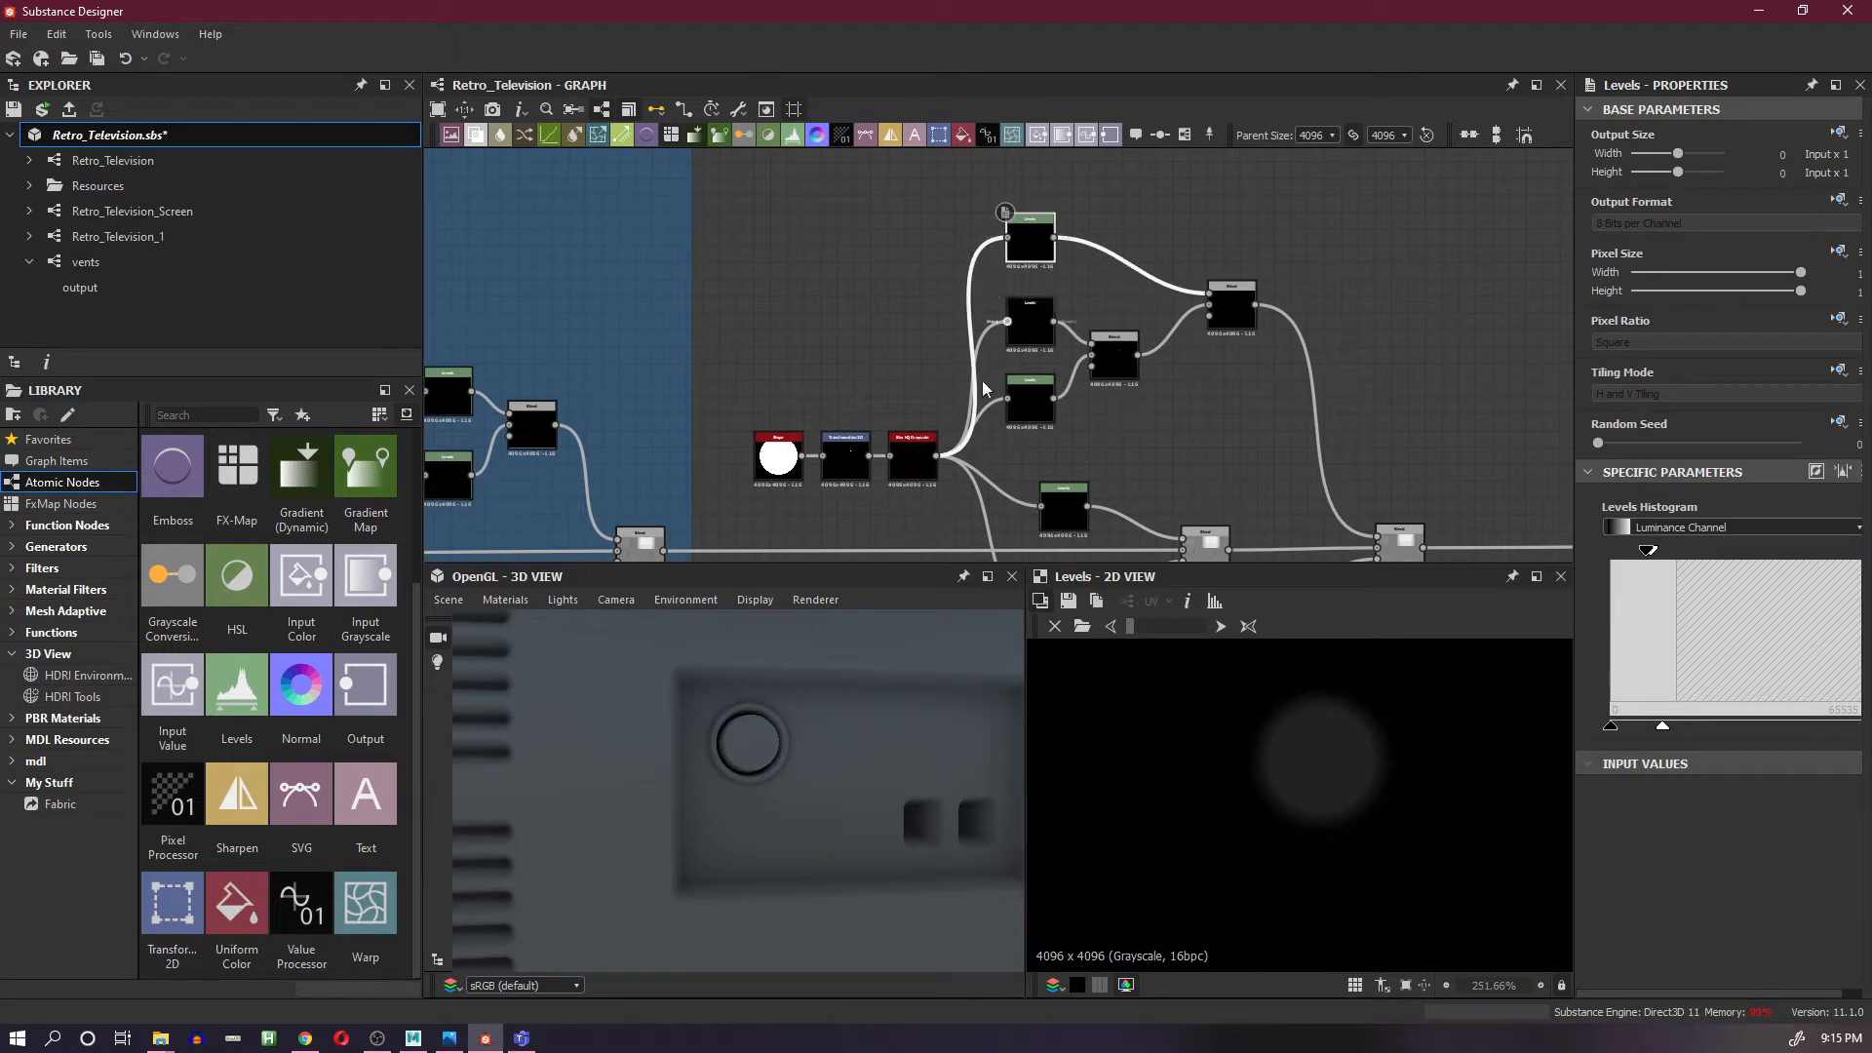
drag(733, 402, 874, 472)
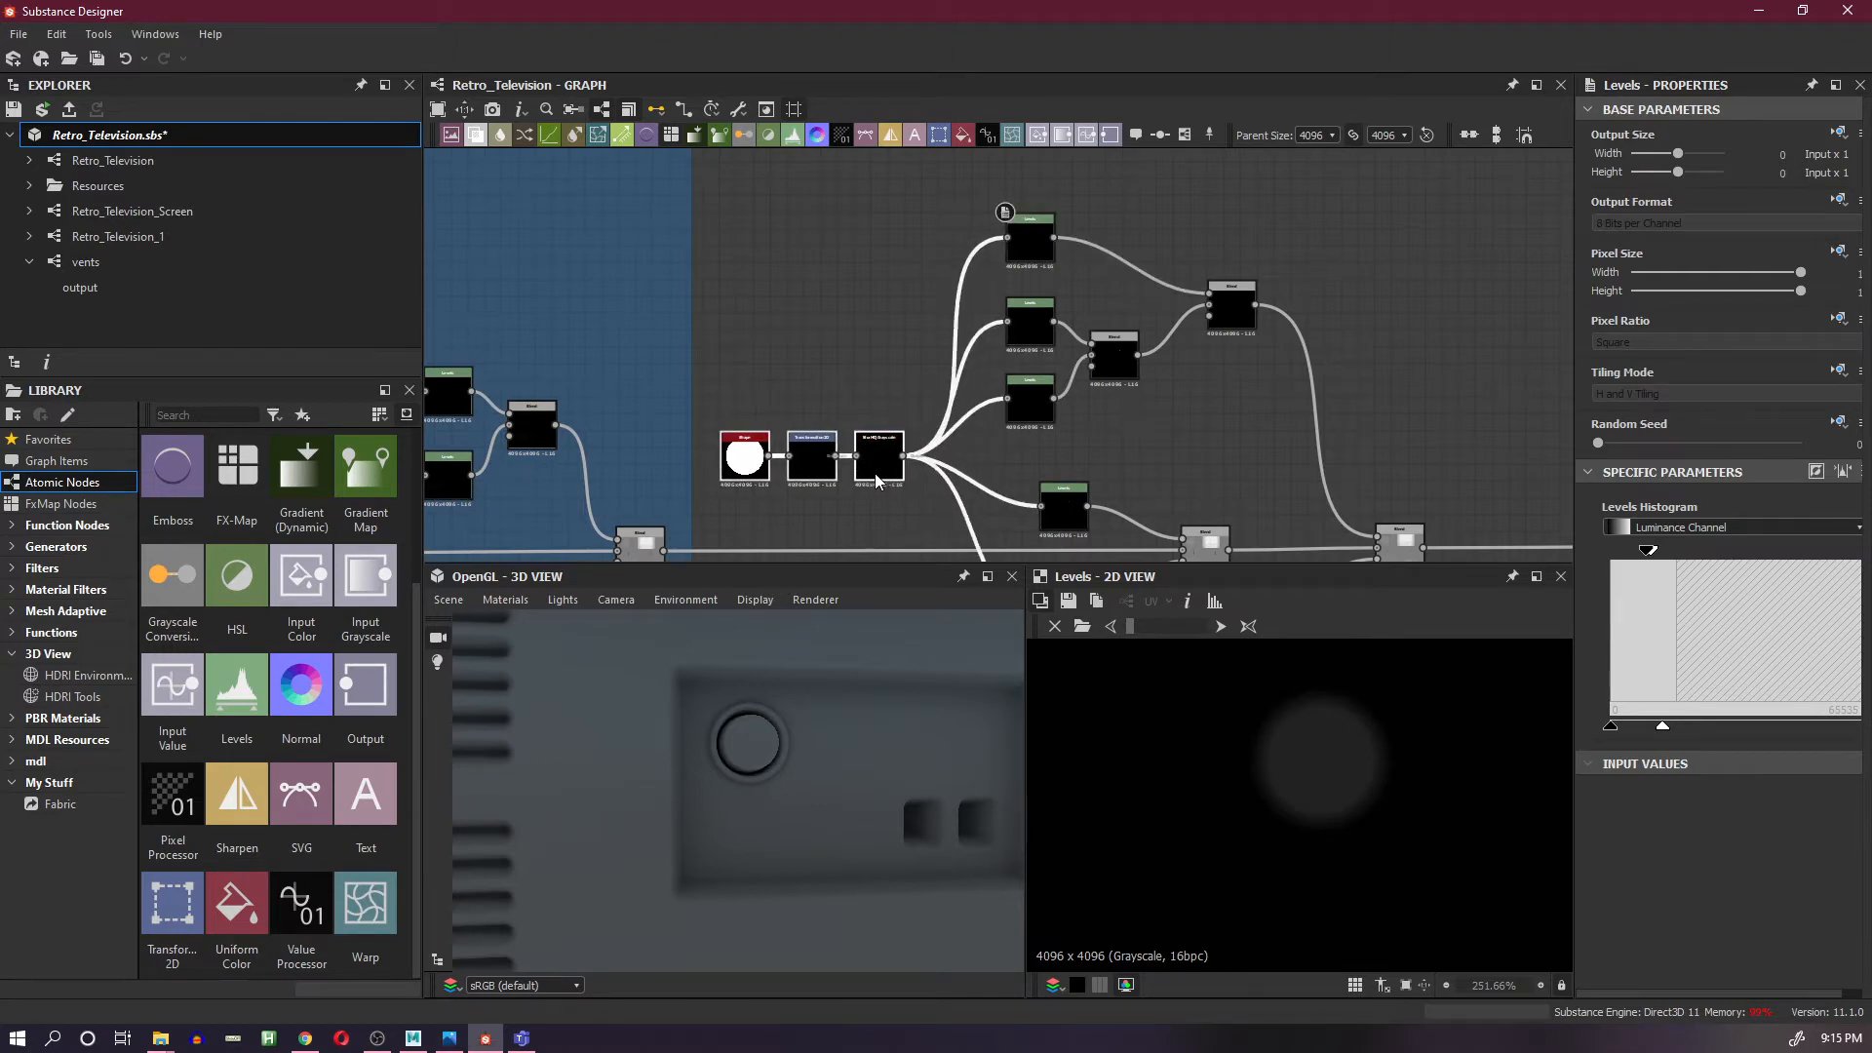
scroll(950, 454, down, 3)
middle_drag(992, 468, 1012, 430)
scroll(1078, 307, up, 3)
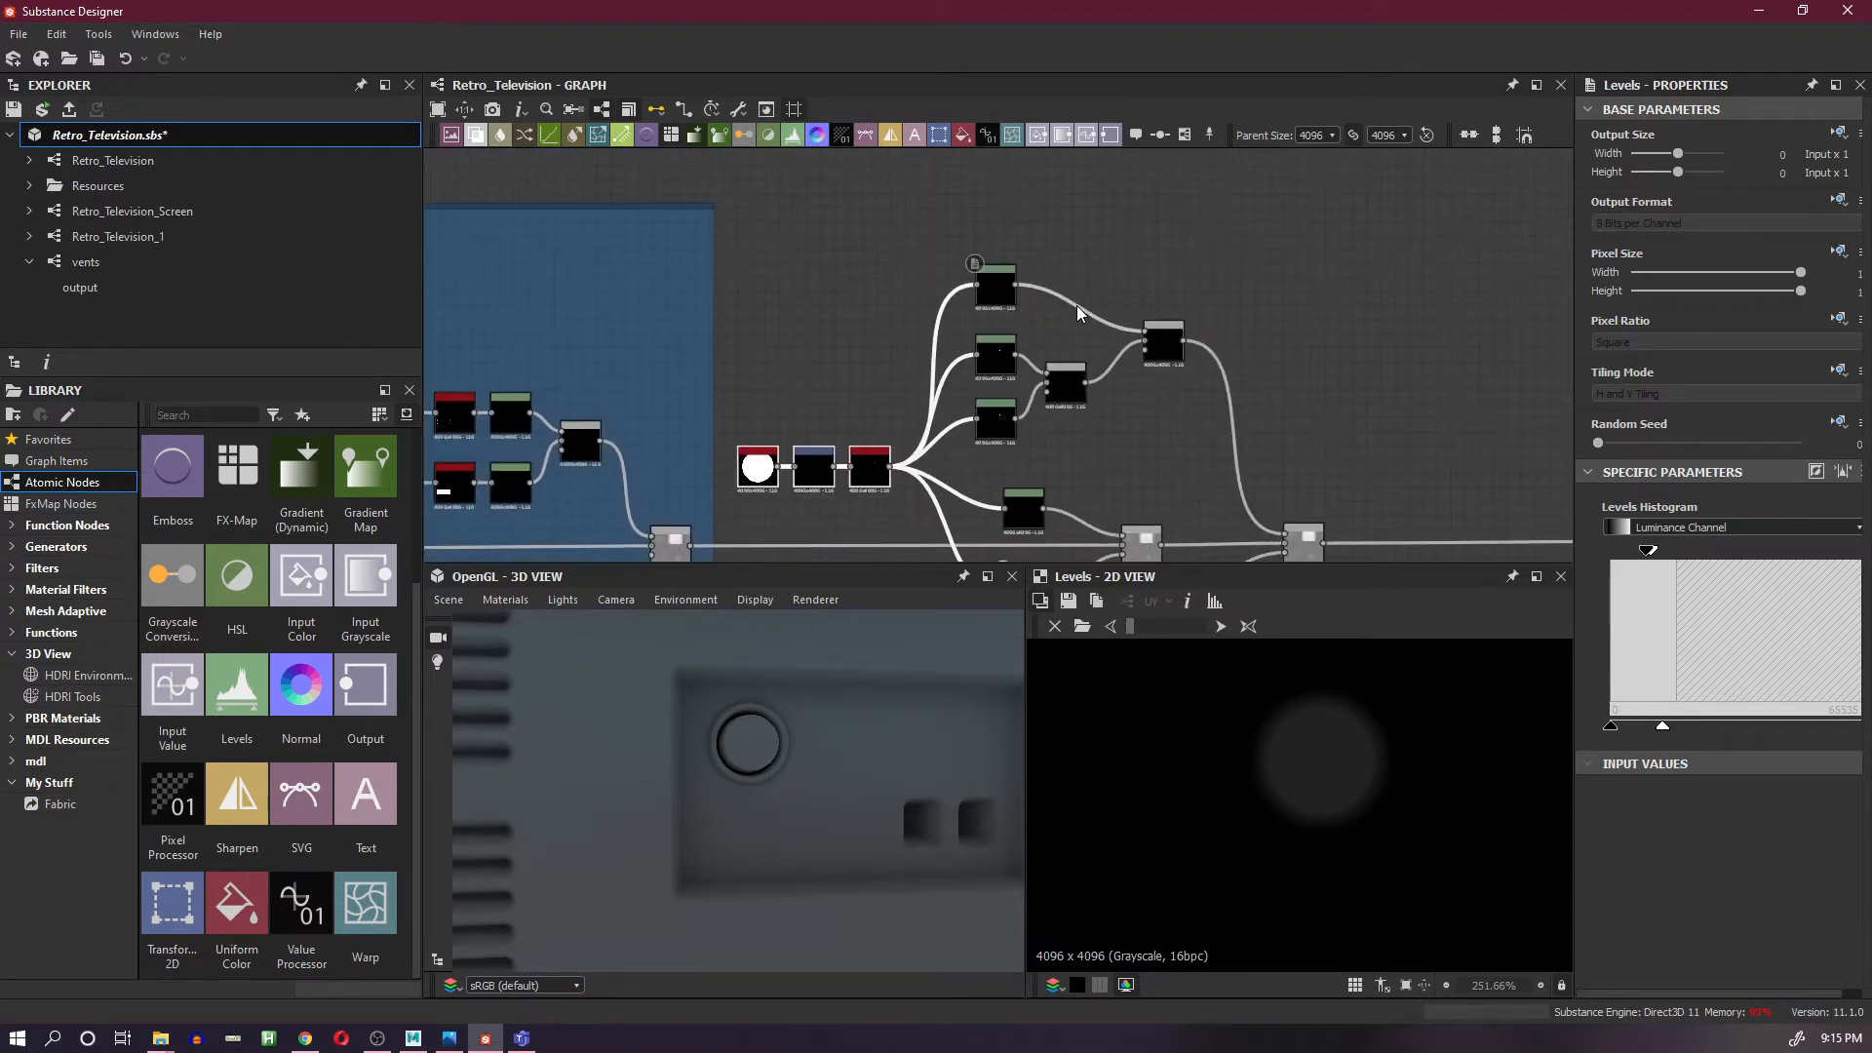
click(1355, 376)
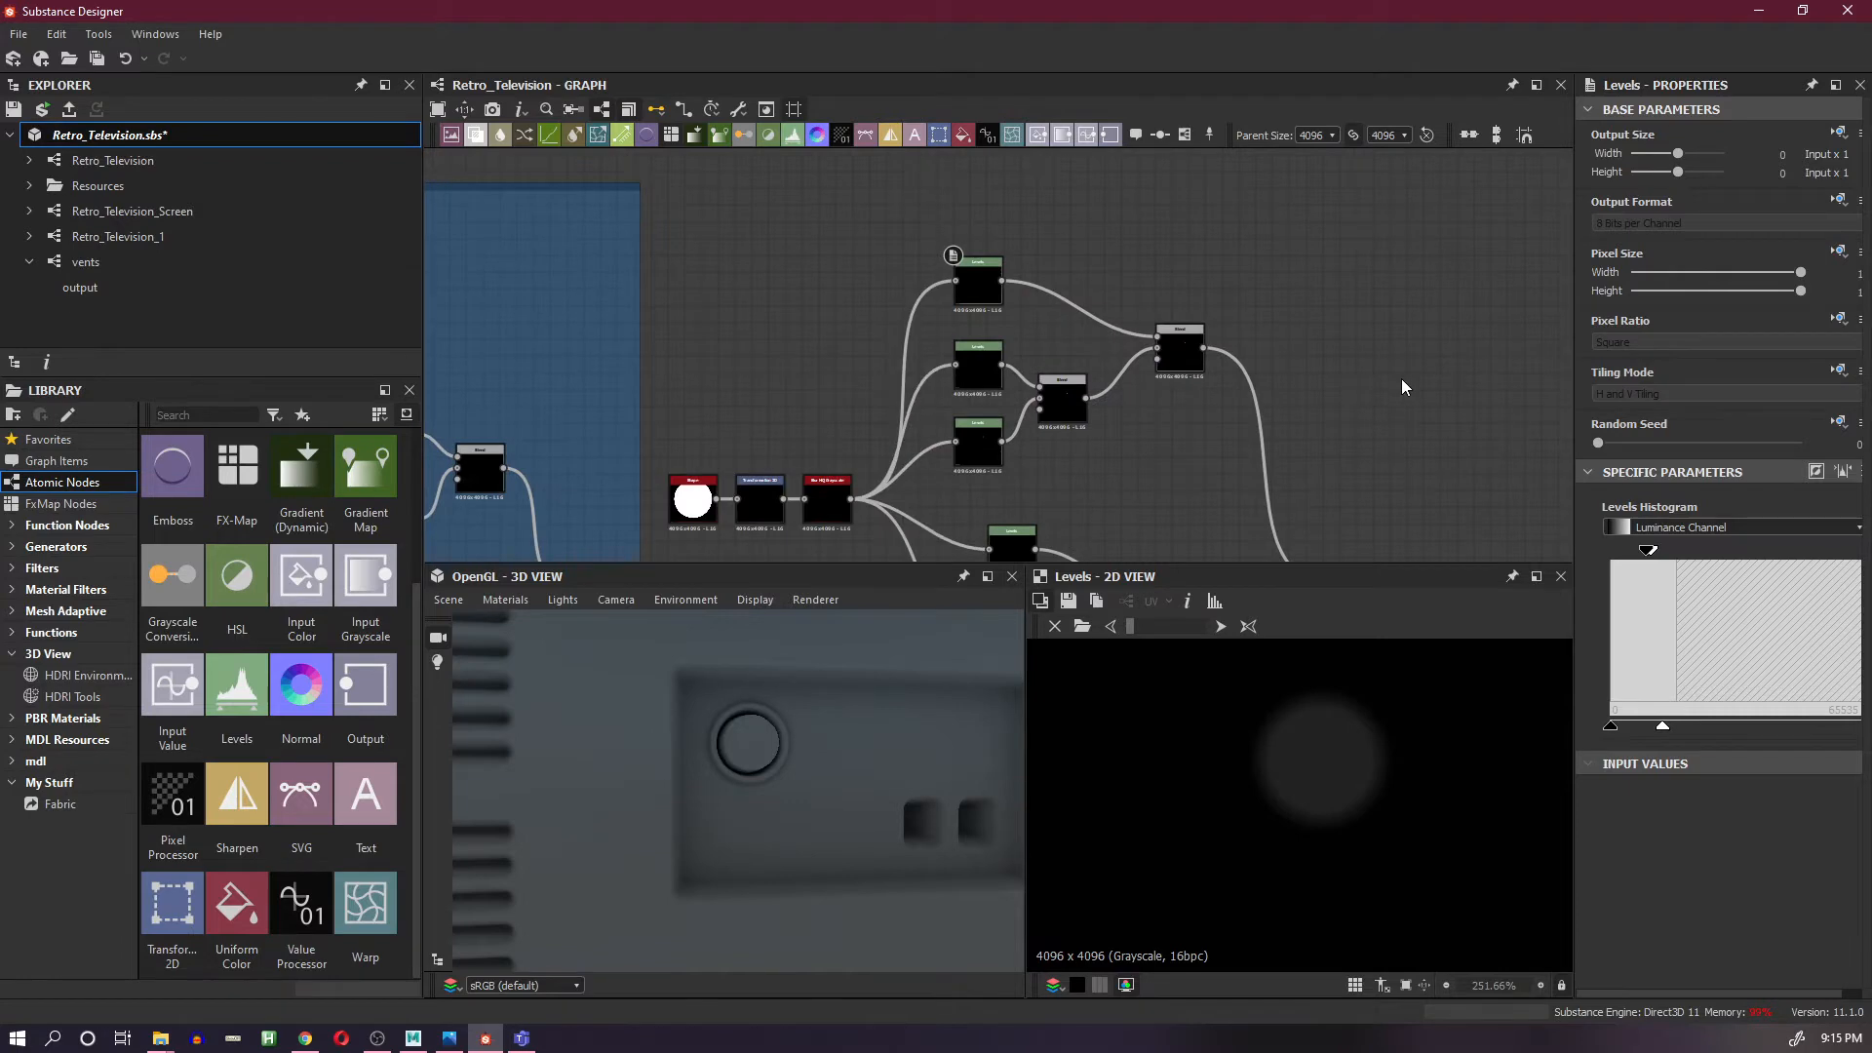
- Insert a Blend node on the link between the topmost Levels node and the Add Blend, and place it above the other nodes
click(1181, 351)
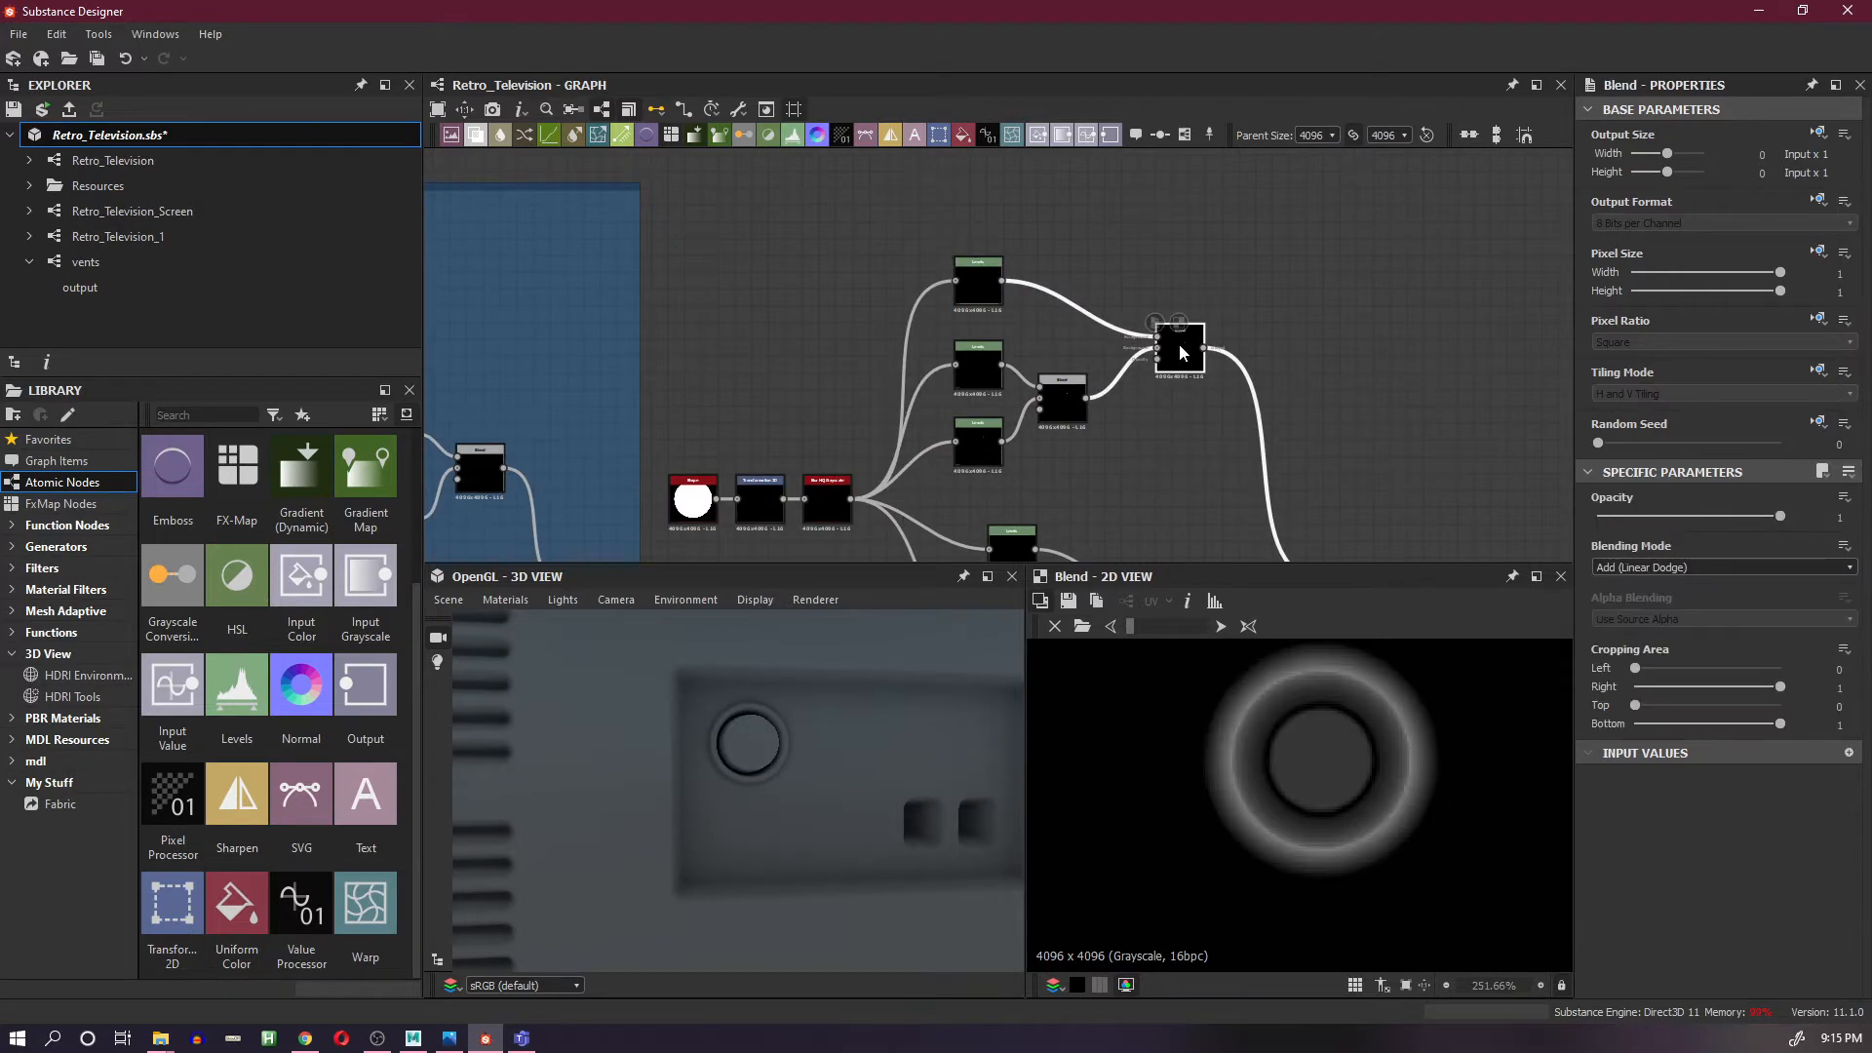
scroll(1205, 377, up, 1)
click(932, 265)
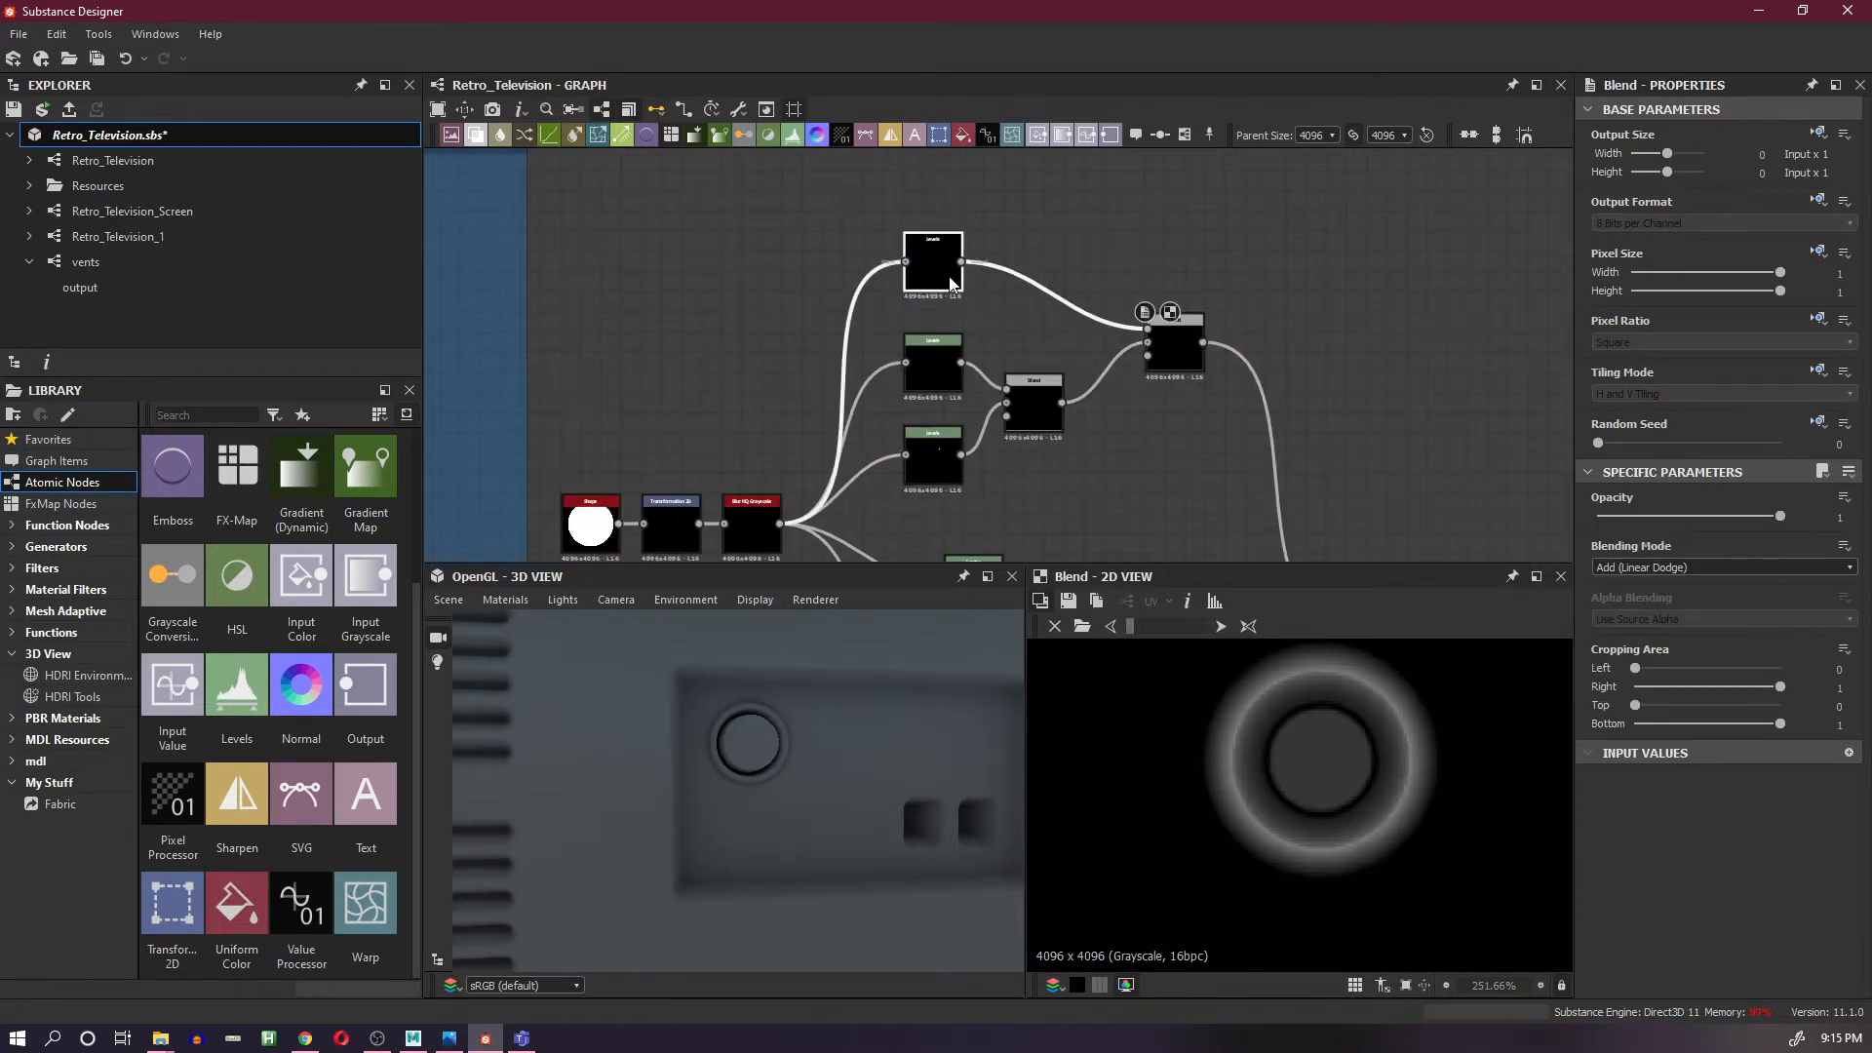
scroll(983, 256, up, 1)
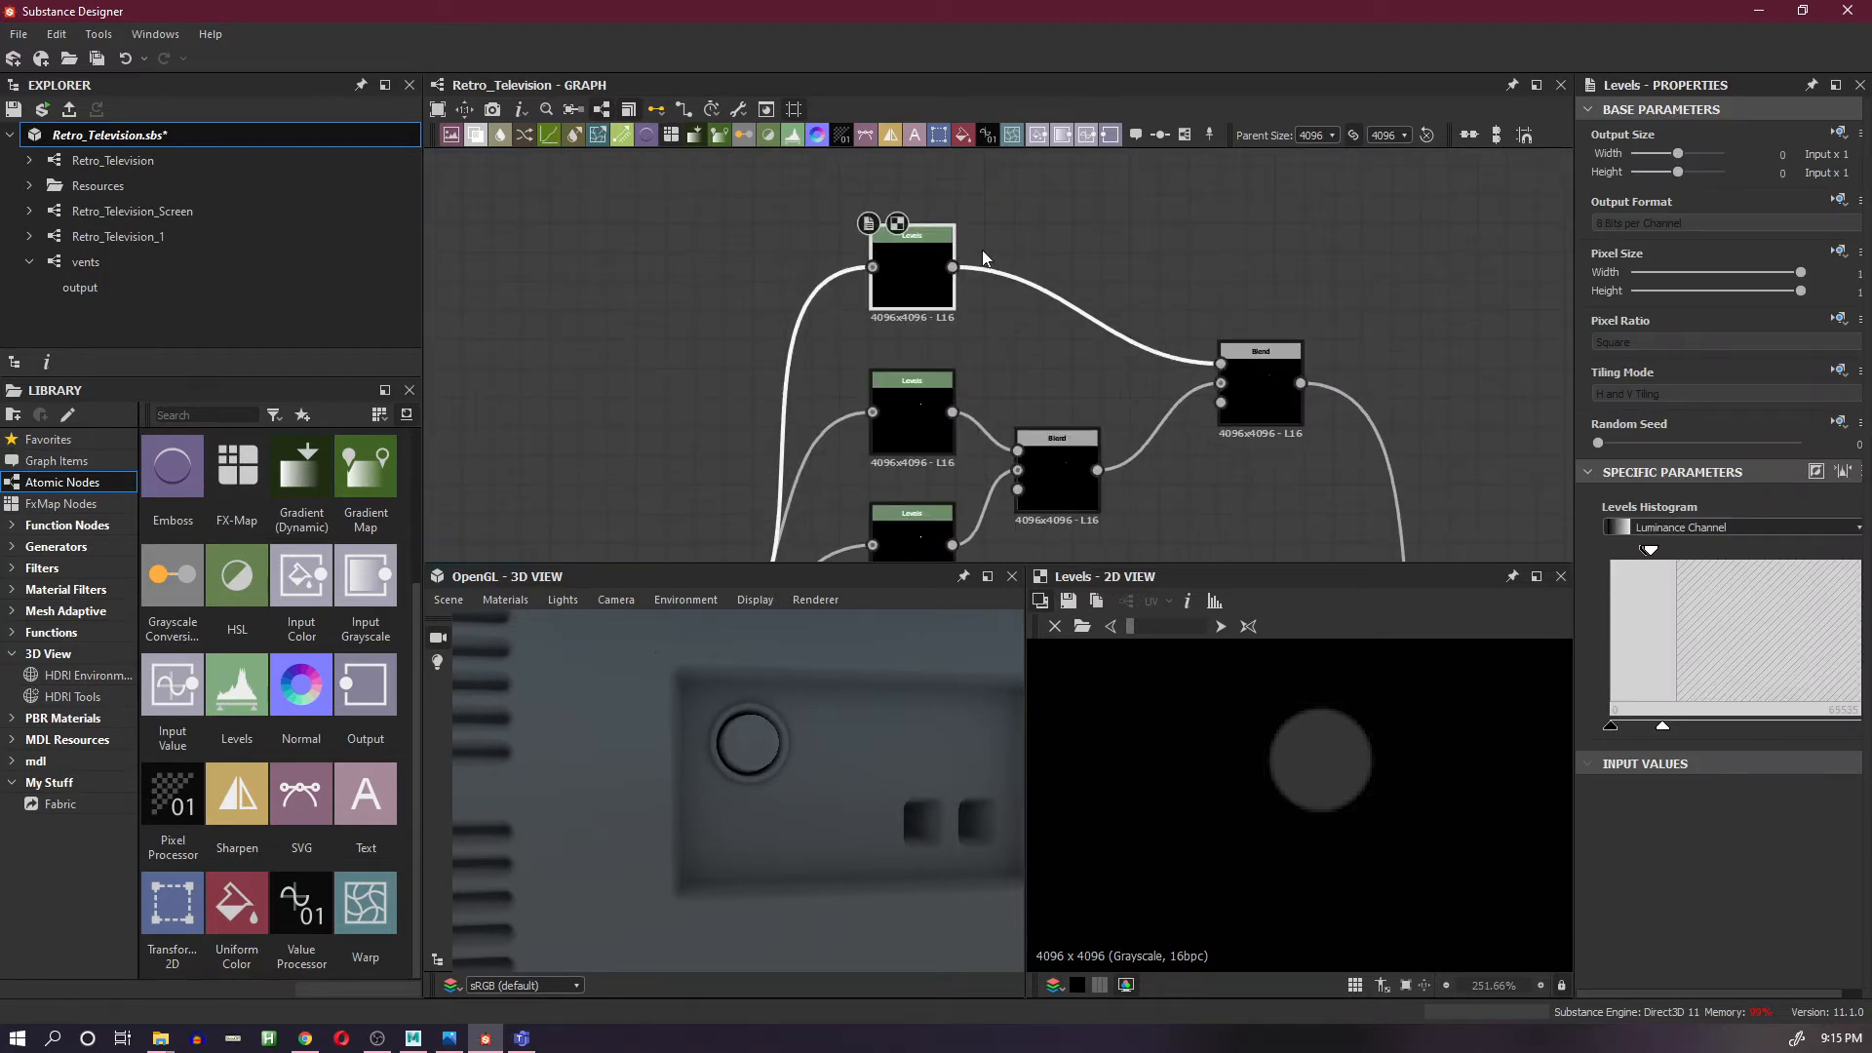
drag(1048, 239, 1114, 342)
right_click(1114, 342)
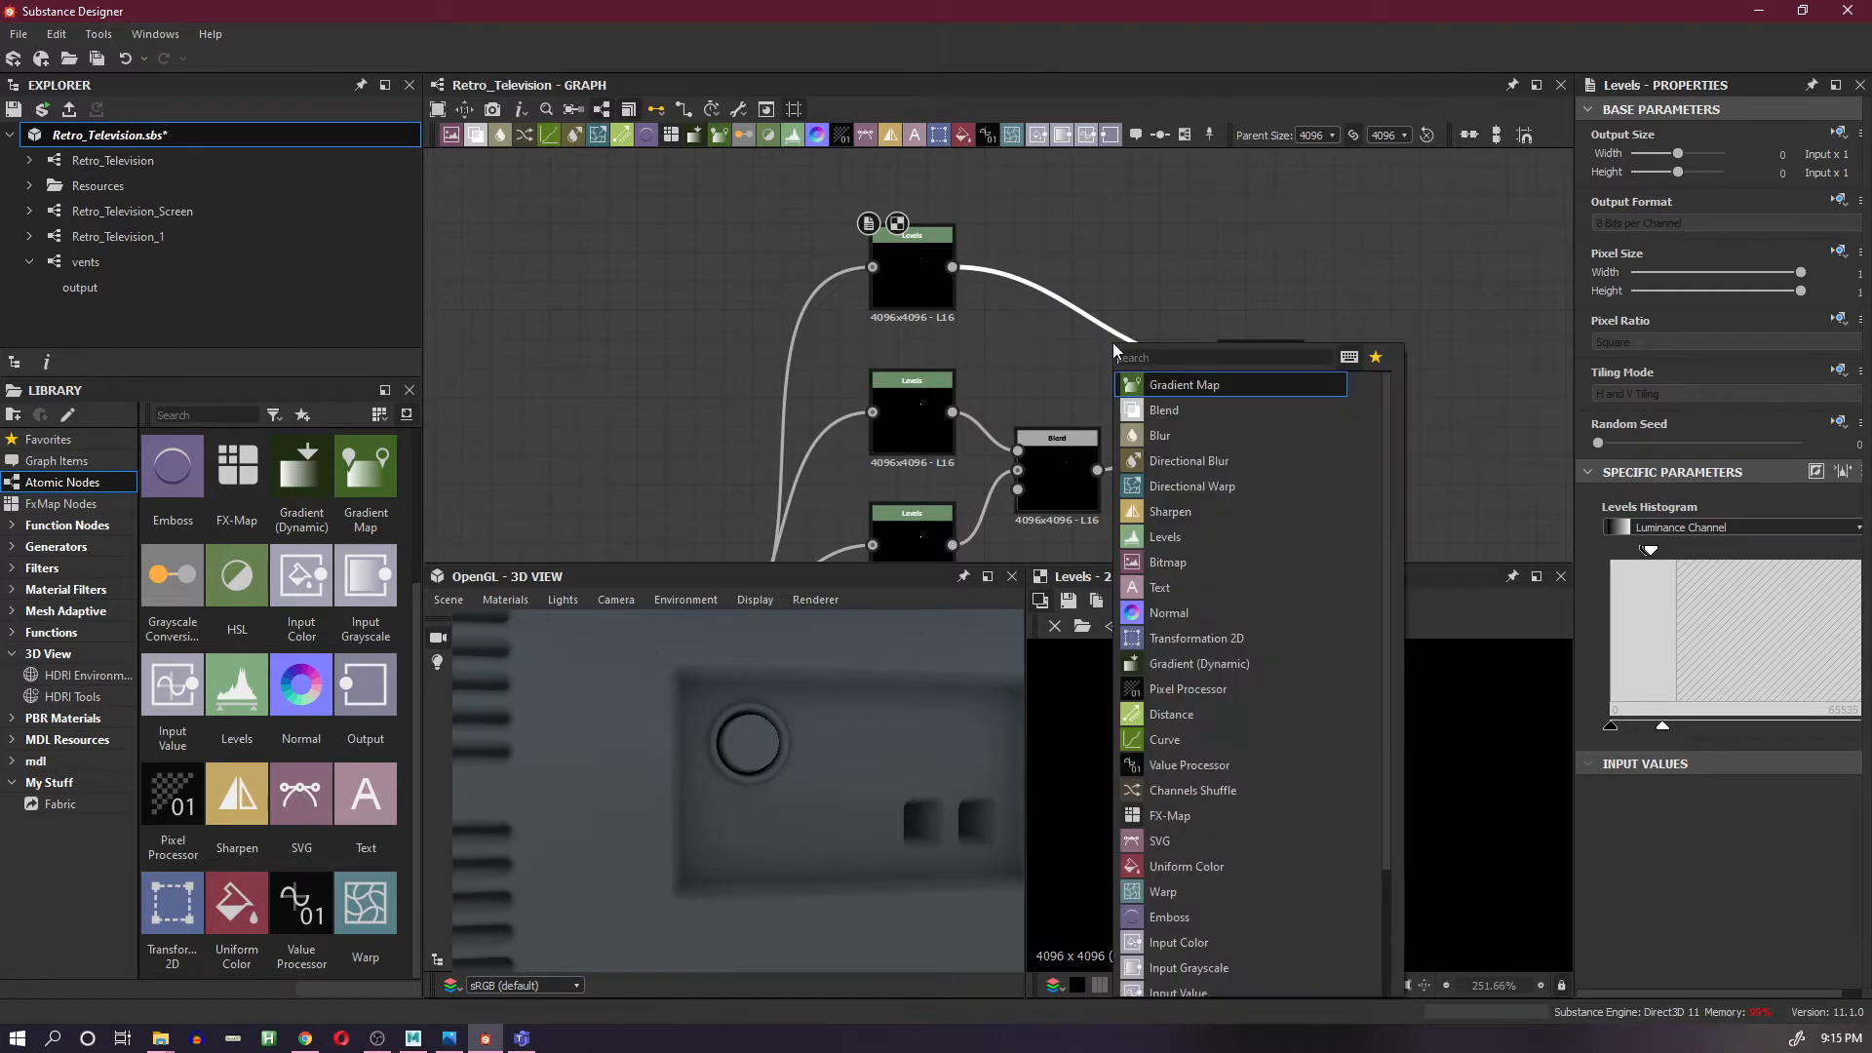
click(1191, 415)
drag(1109, 300, 1102, 253)
middle_drag(1101, 254, 1100, 454)
drag(1099, 420, 1084, 325)
- Duplicate the topmost Levels node, connect the copy to the inserted Blend's foreground, and set that Blend's mode to Subtract
click(938, 424)
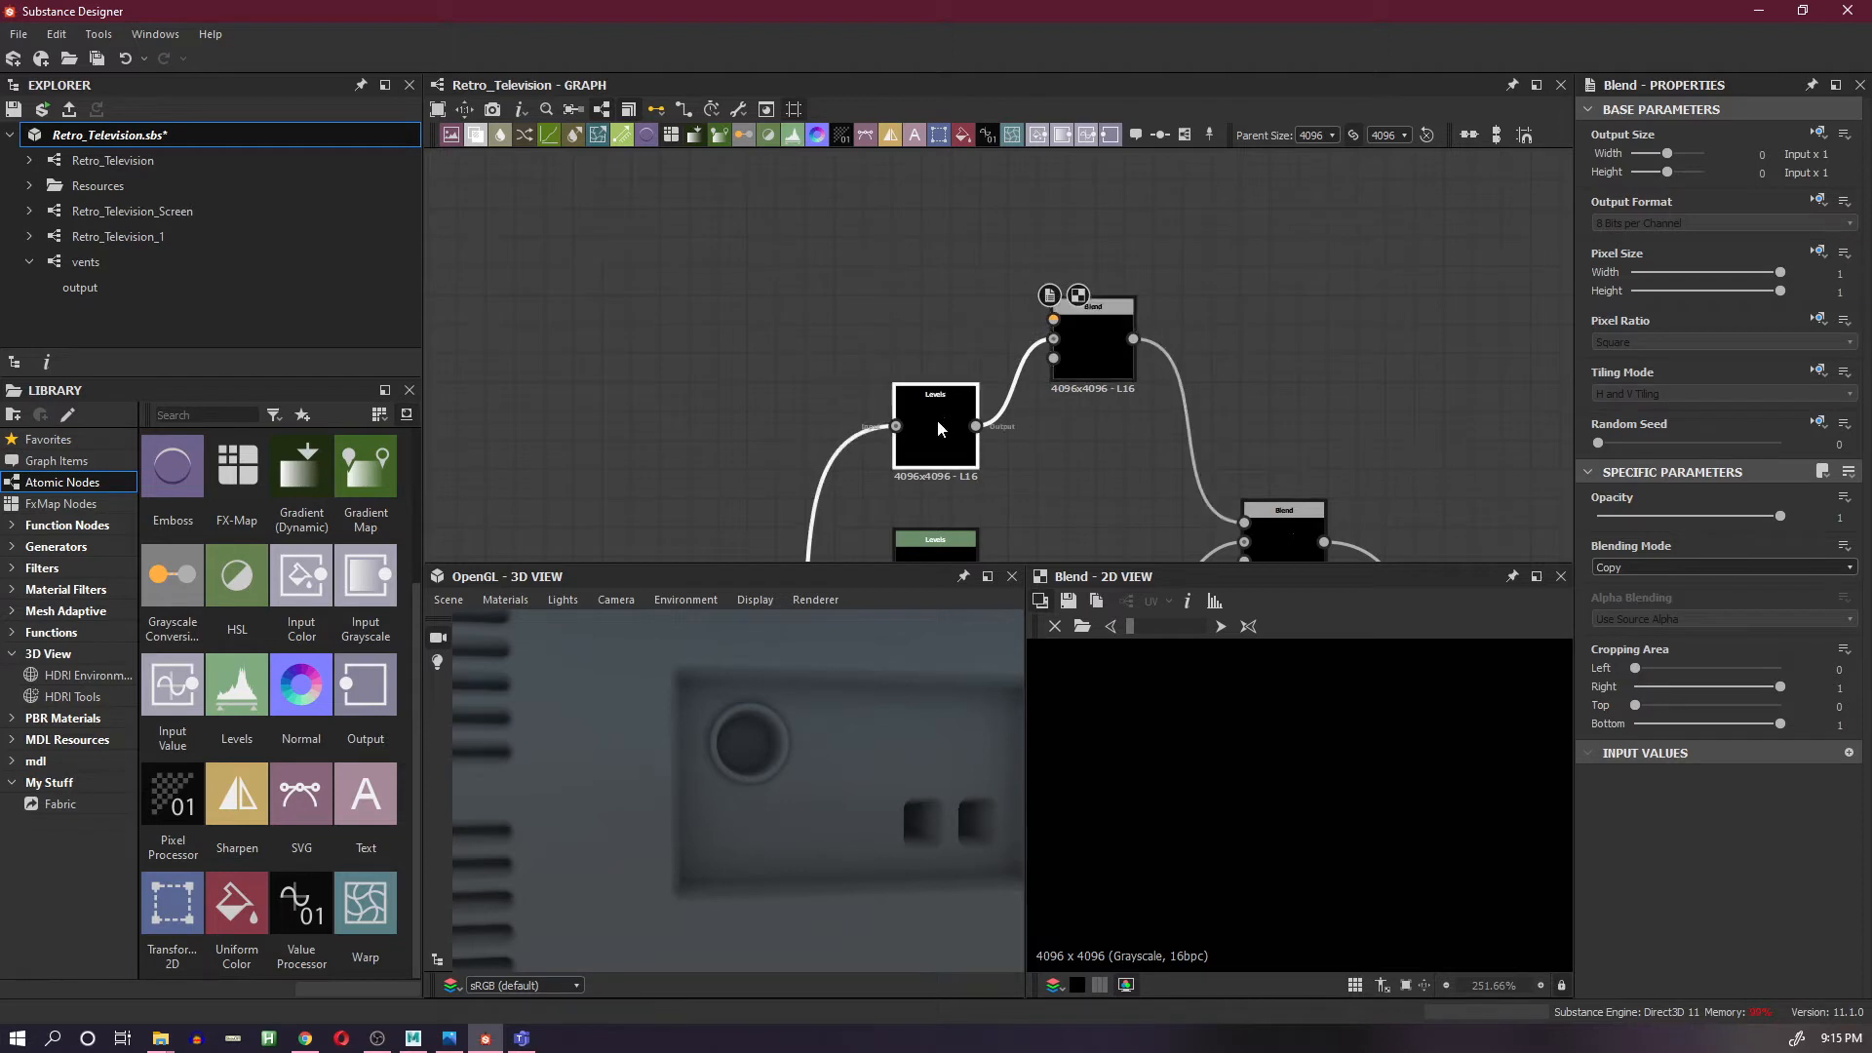
drag(1009, 370, 1053, 319)
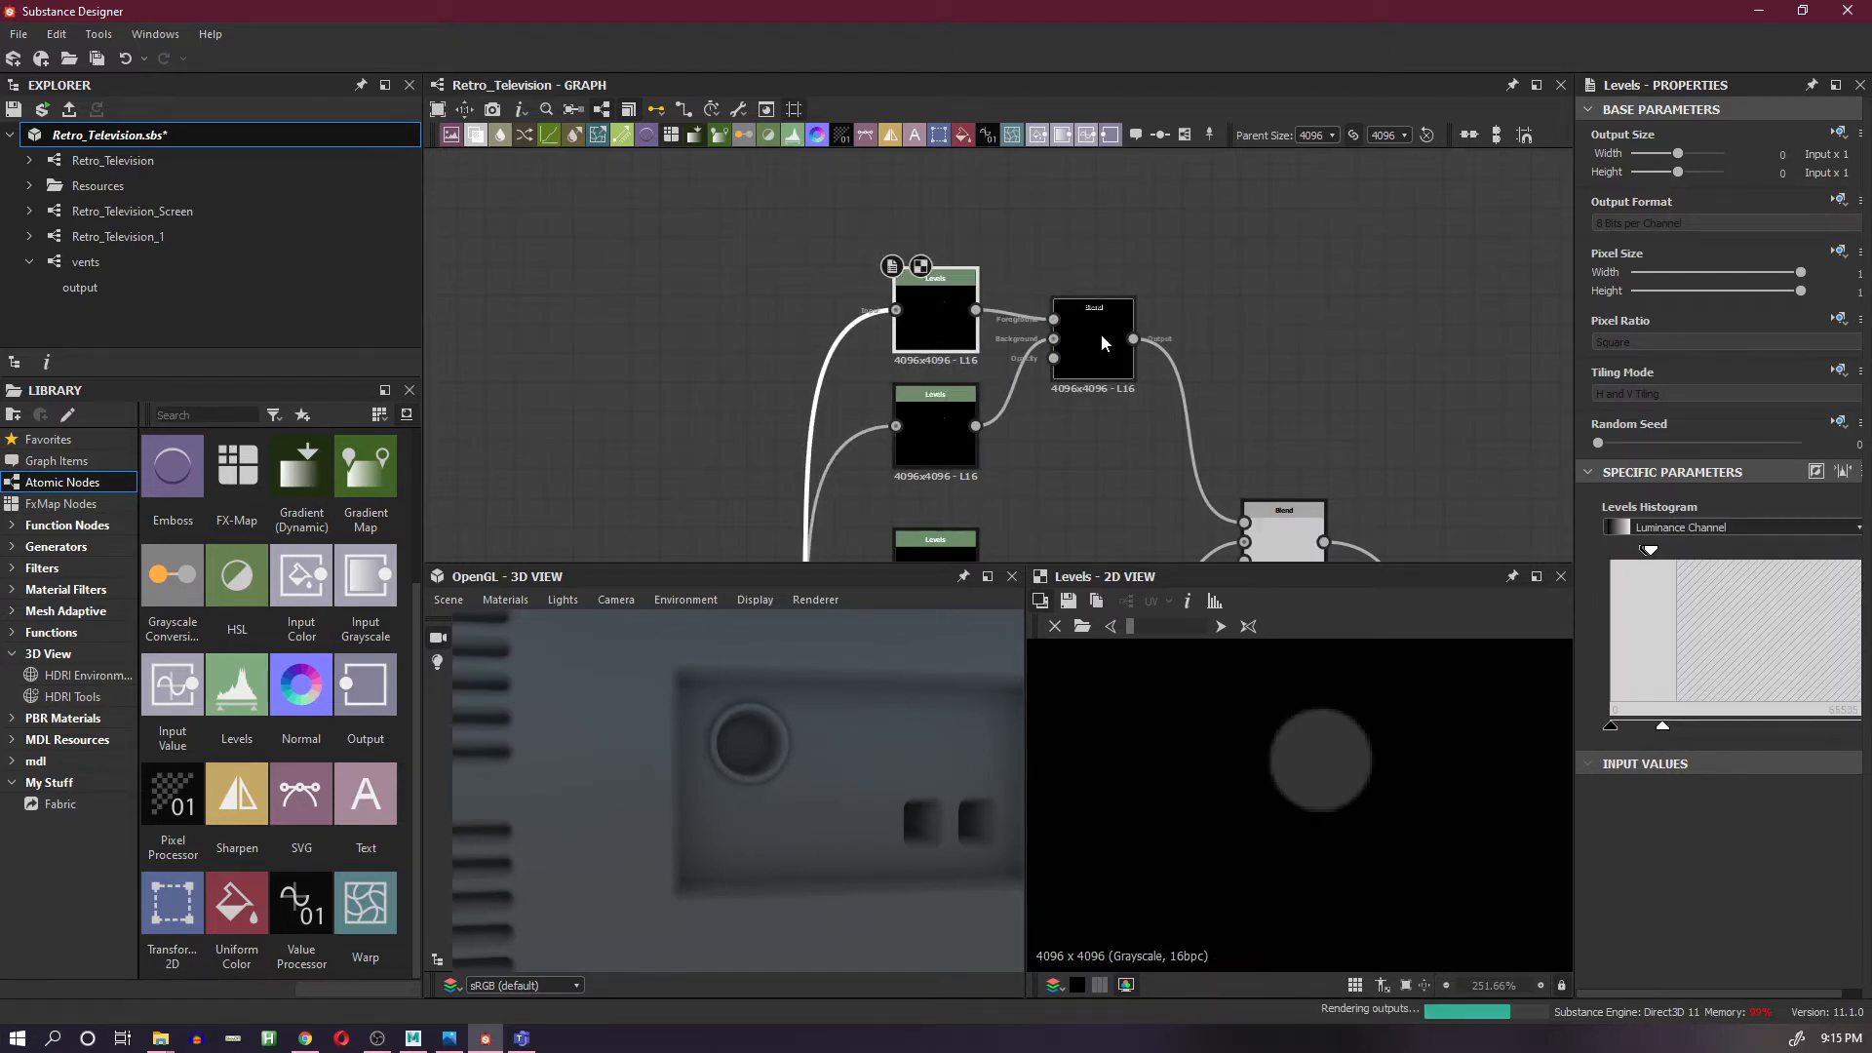
click(1102, 333)
click(1718, 569)
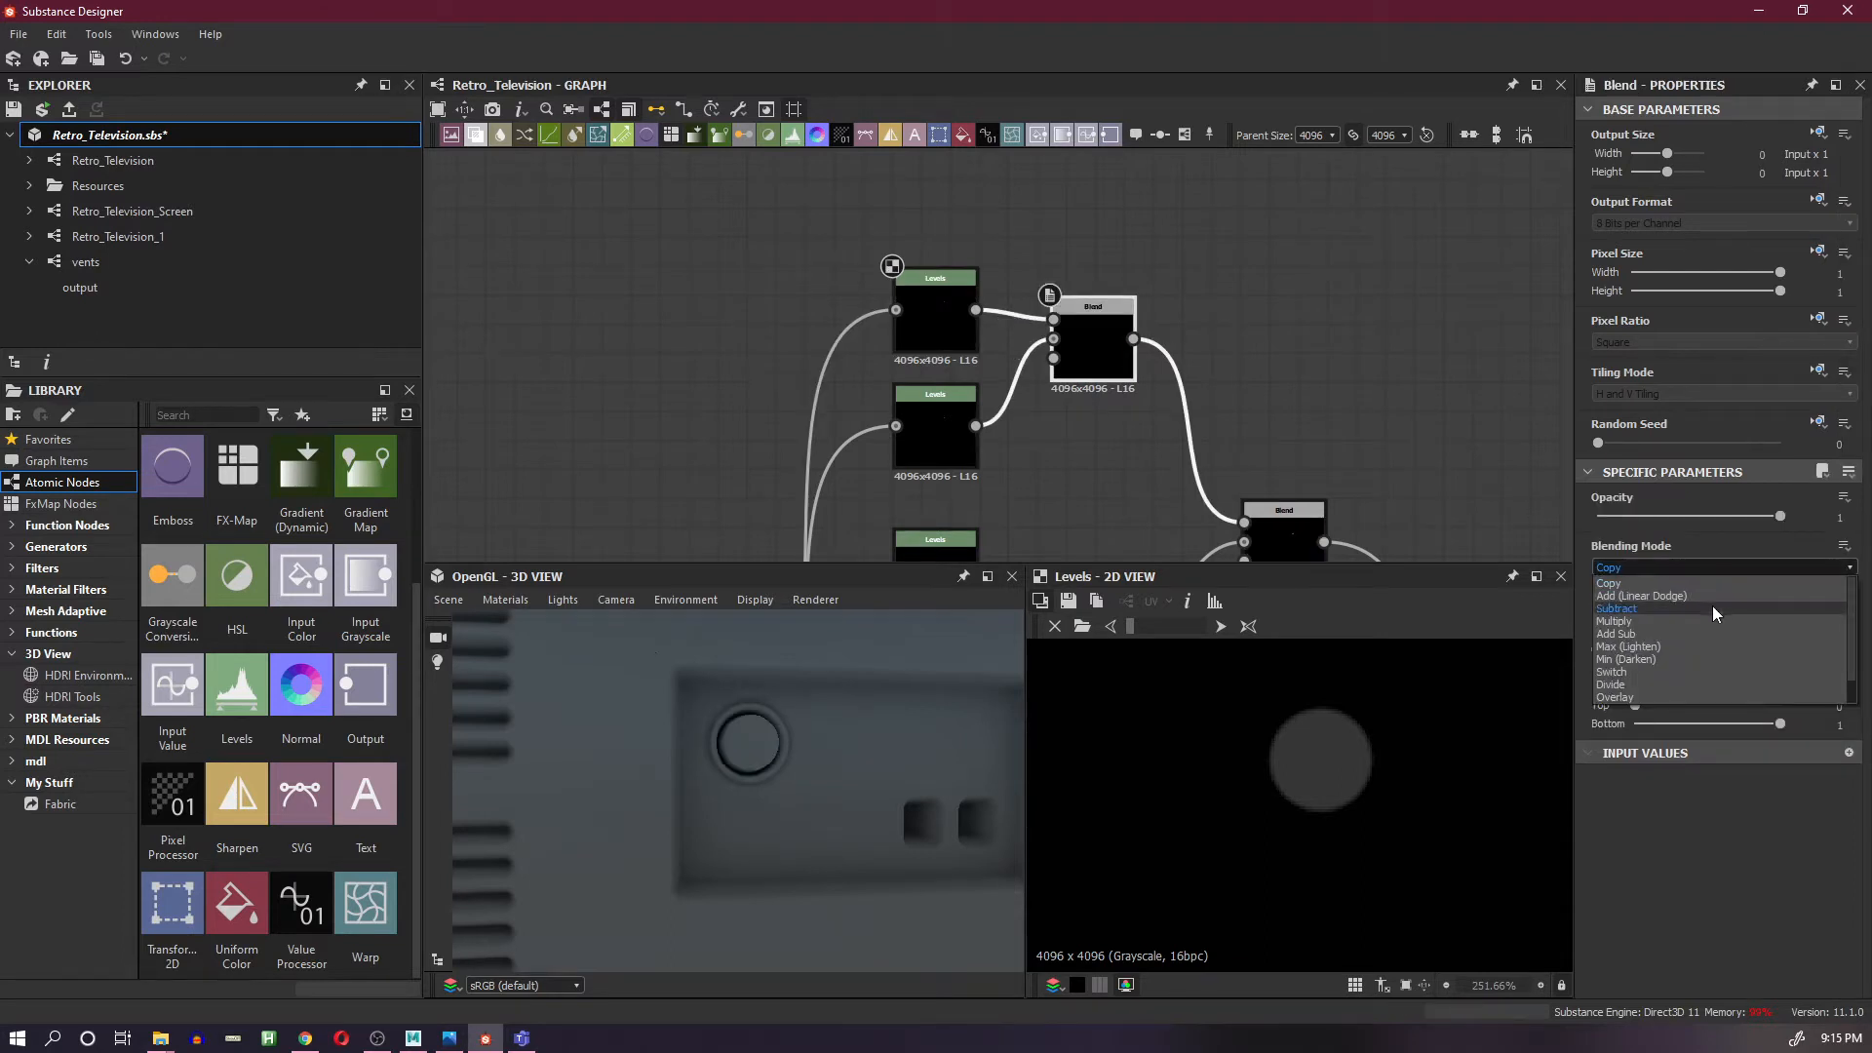
click(1712, 606)
- Adjust the new Levels node's input range to a smaller, sharp-edged disc so the subtraction hollows out the connector plug's centre
click(948, 345)
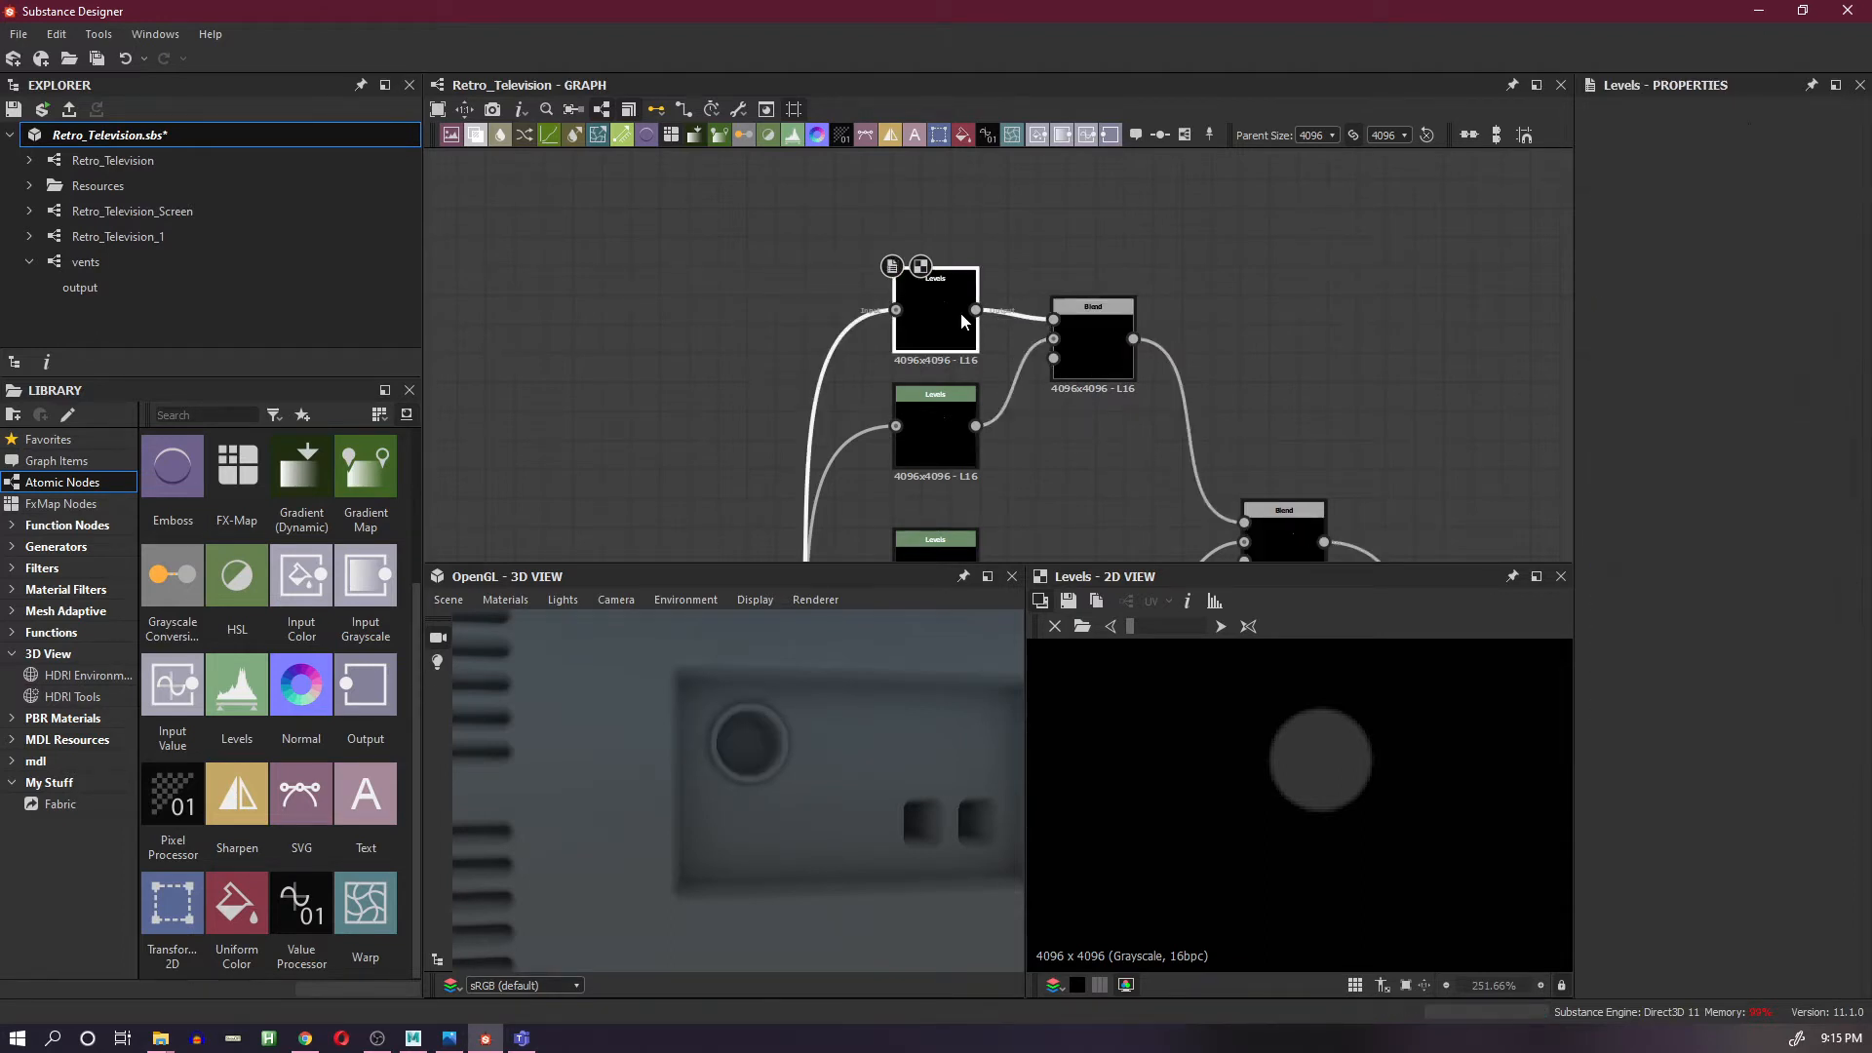
mouse_move(1649, 551)
mouse_down()
mouse_move(1724, 551)
mouse_move(1663, 552)
mouse_up()
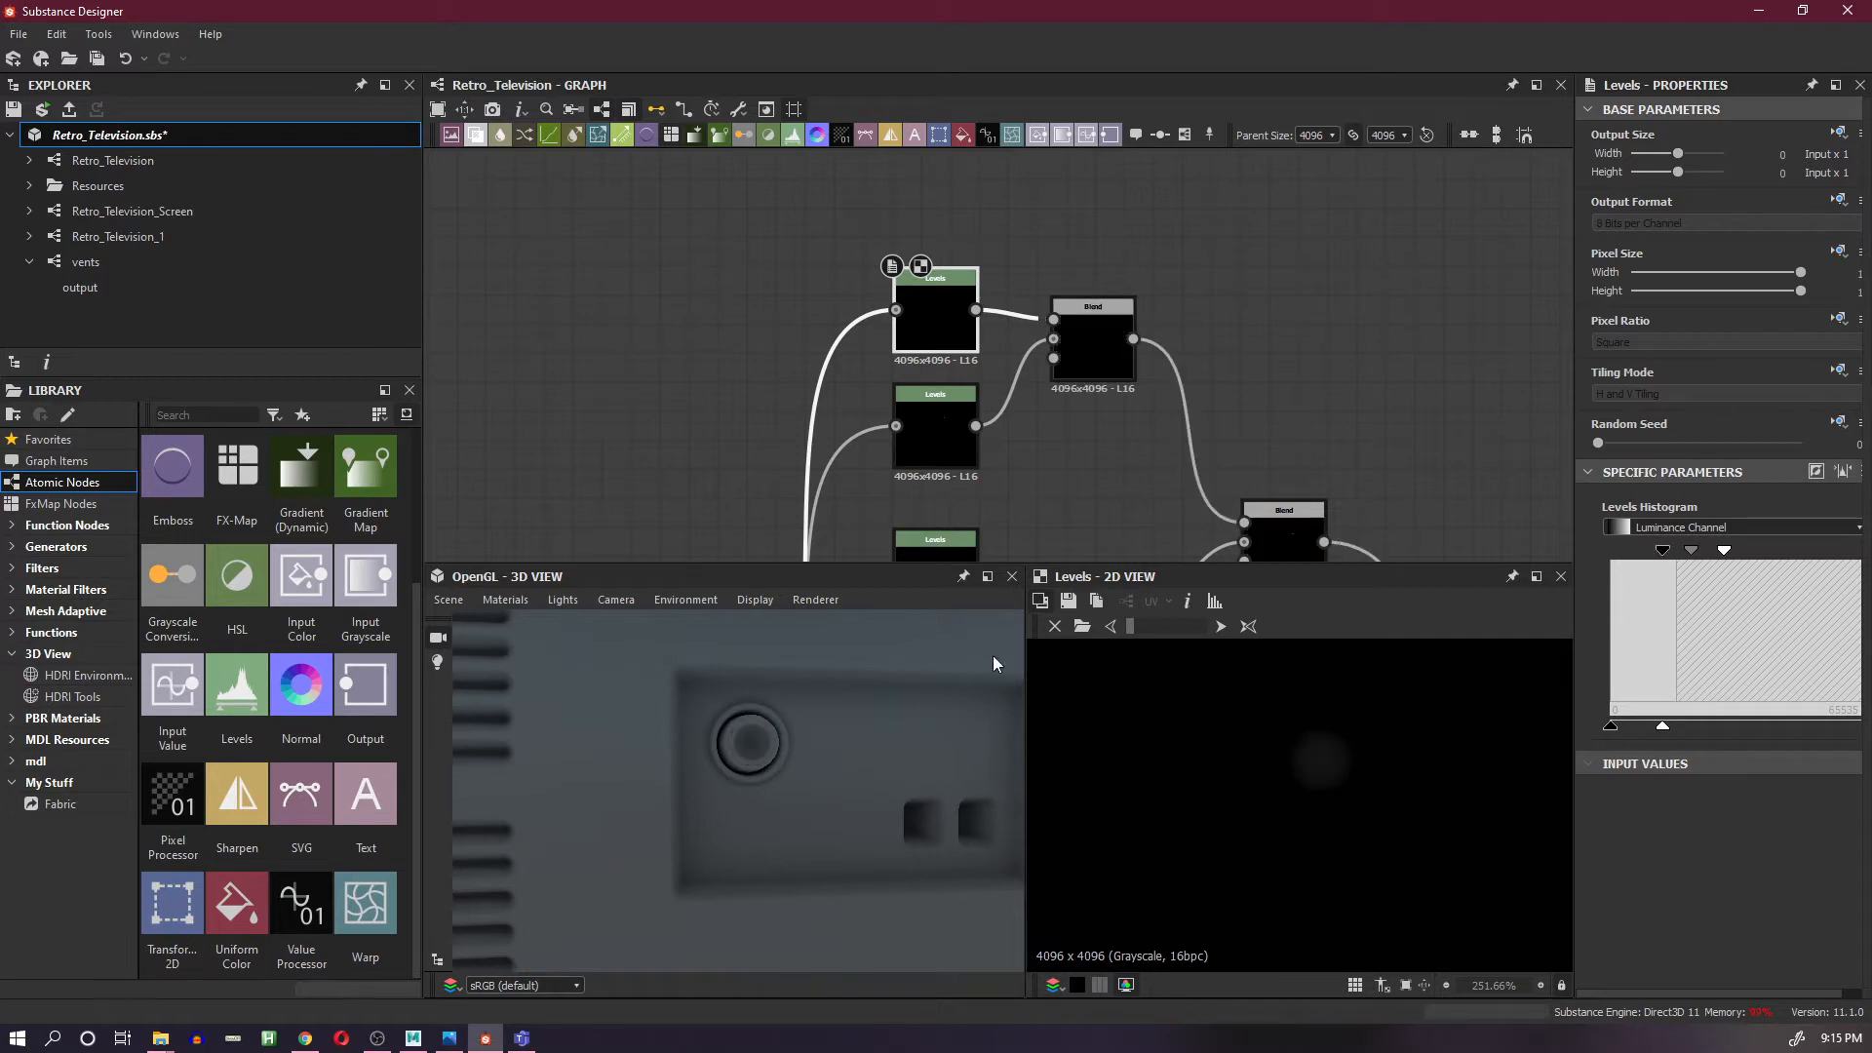
scroll(721, 698, up, 5)
middle_drag(834, 674, 824, 706)
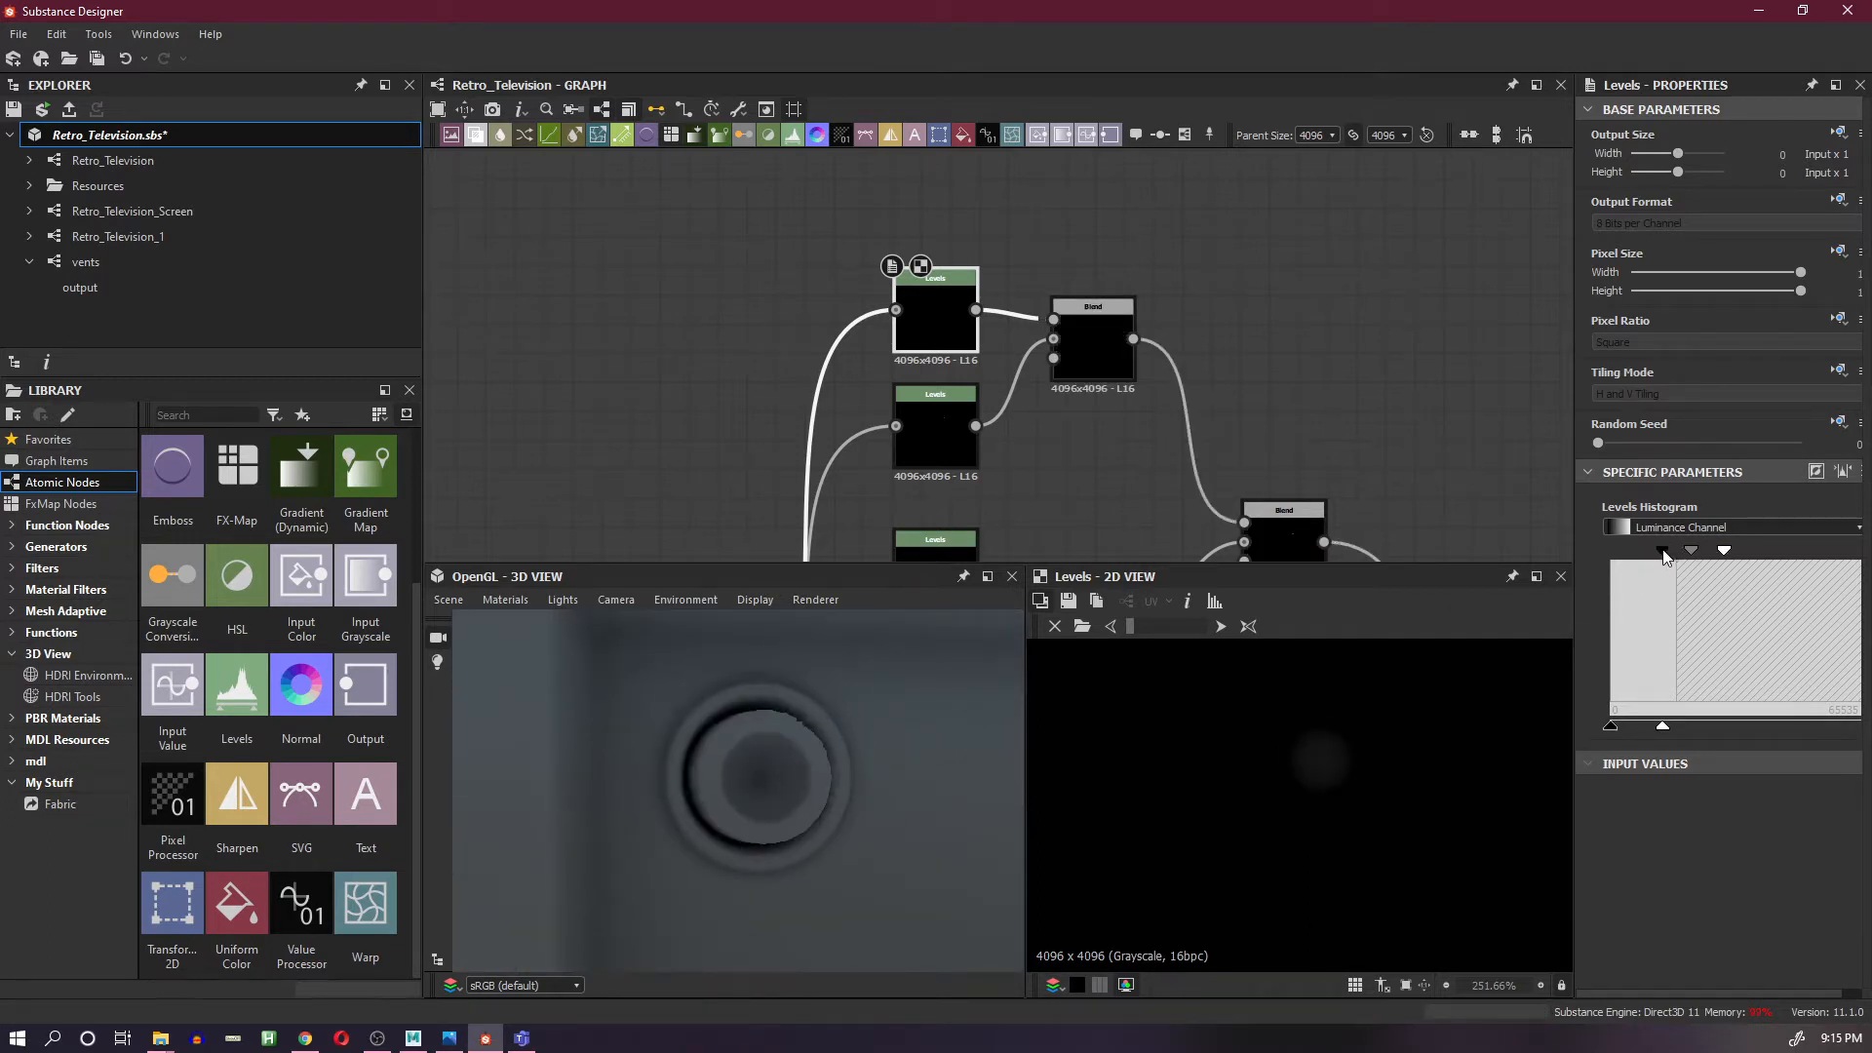
mouse_move(1663, 551)
mouse_down()
mouse_move(1706, 552)
mouse_move(1654, 559)
mouse_up()
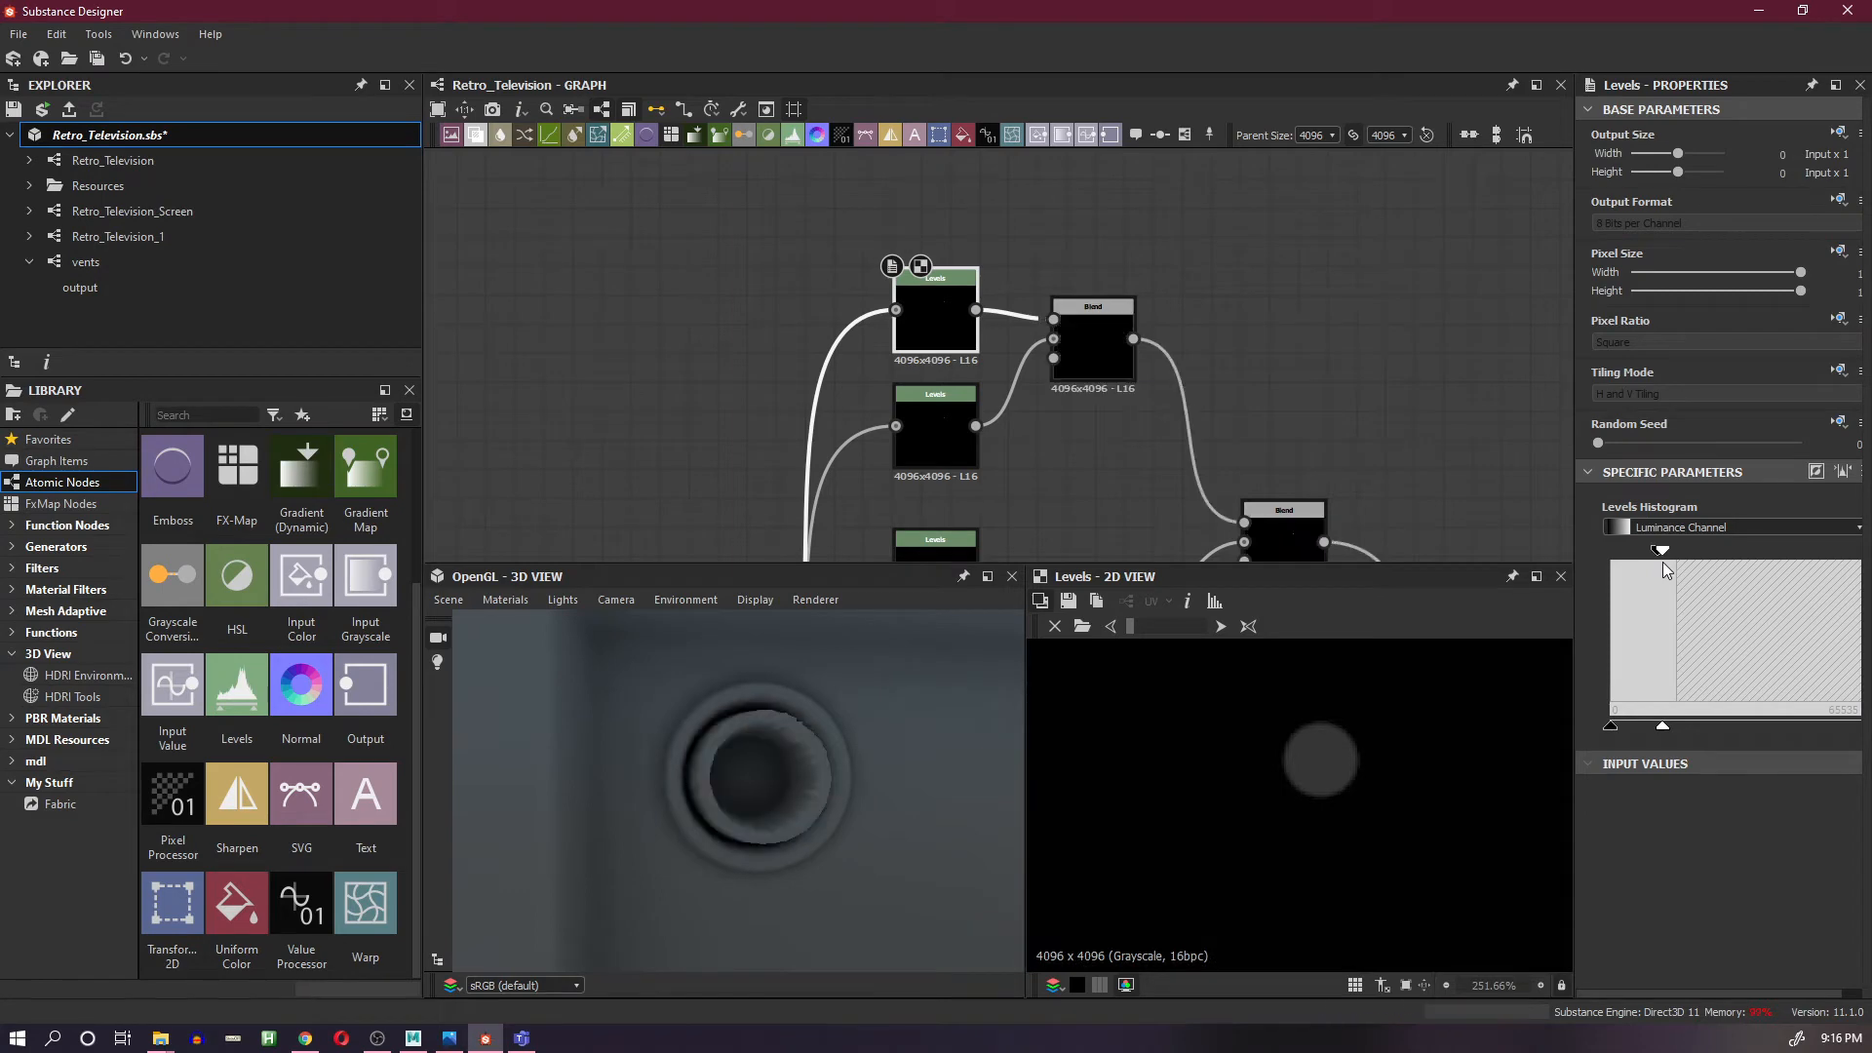
- Insert a Blend node on the output link of the connector's final Add Blend, placing it just after that node
scroll(850, 729, down, 3)
scroll(766, 784, down, 1)
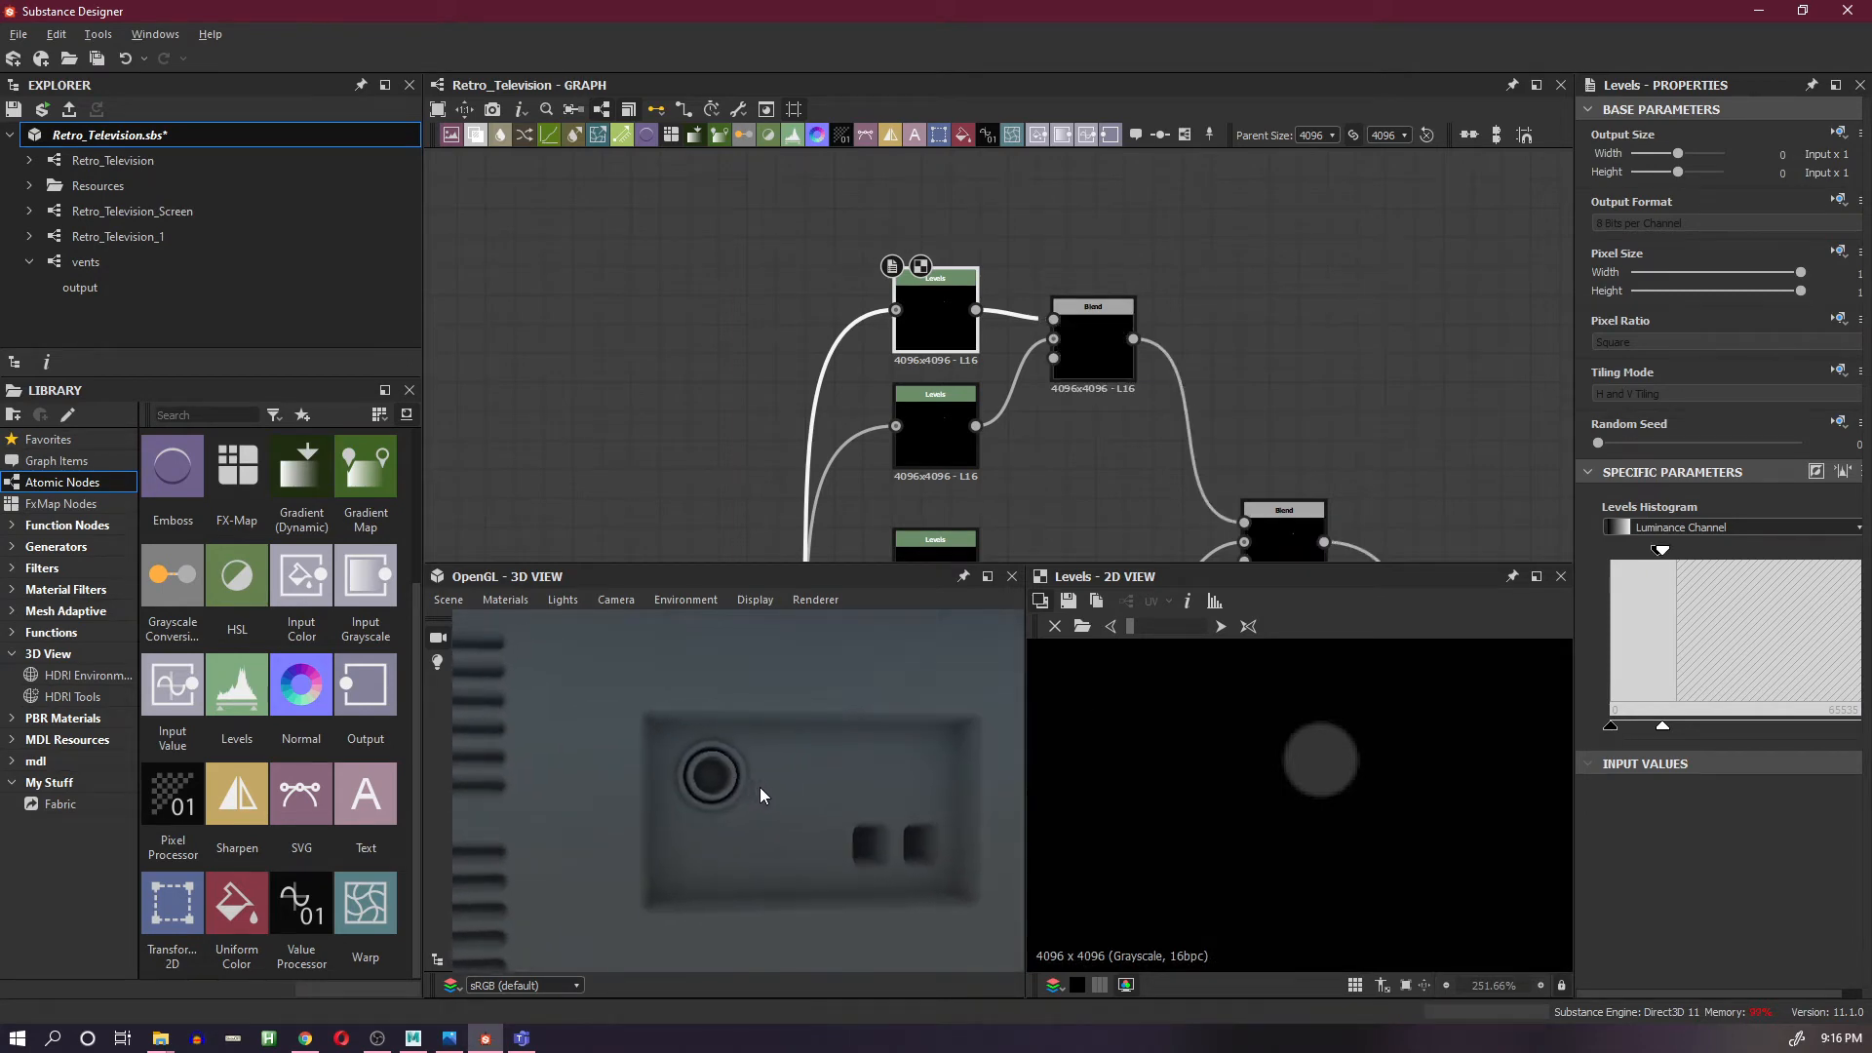
scroll(729, 772, up, 2)
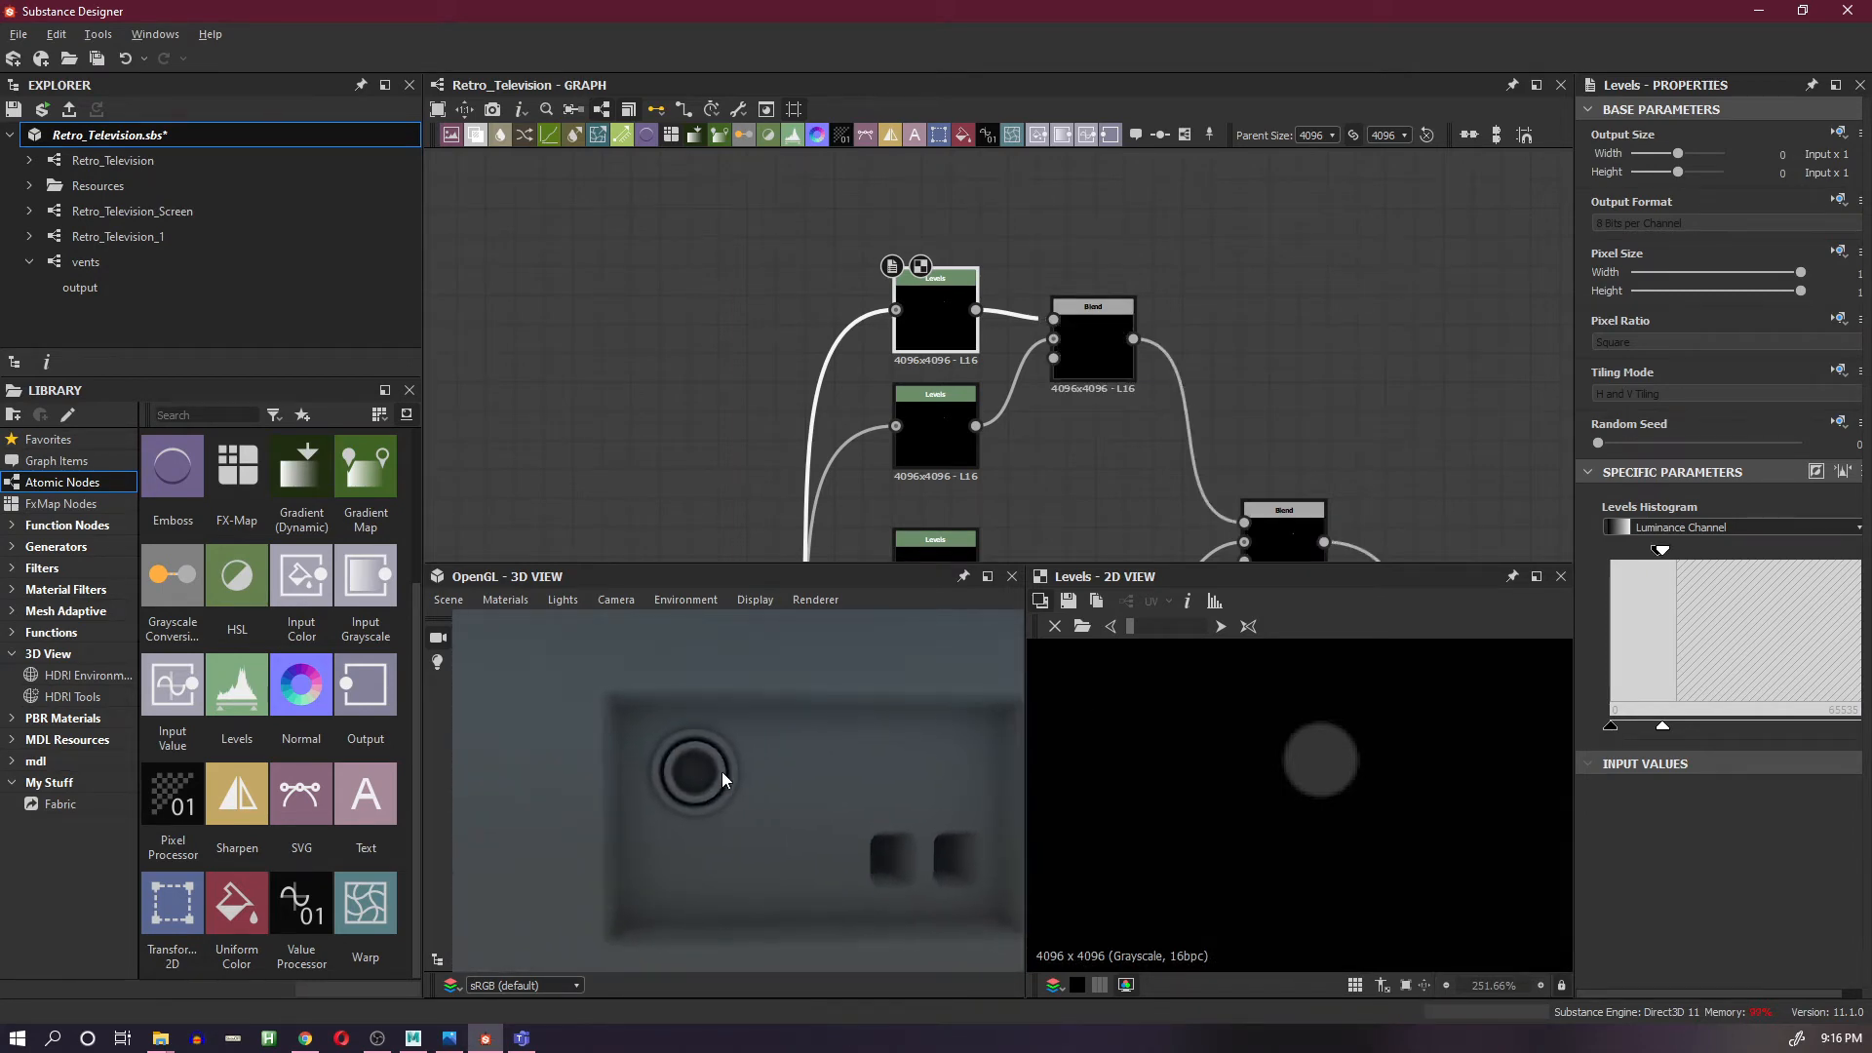
scroll(702, 773, up, 2)
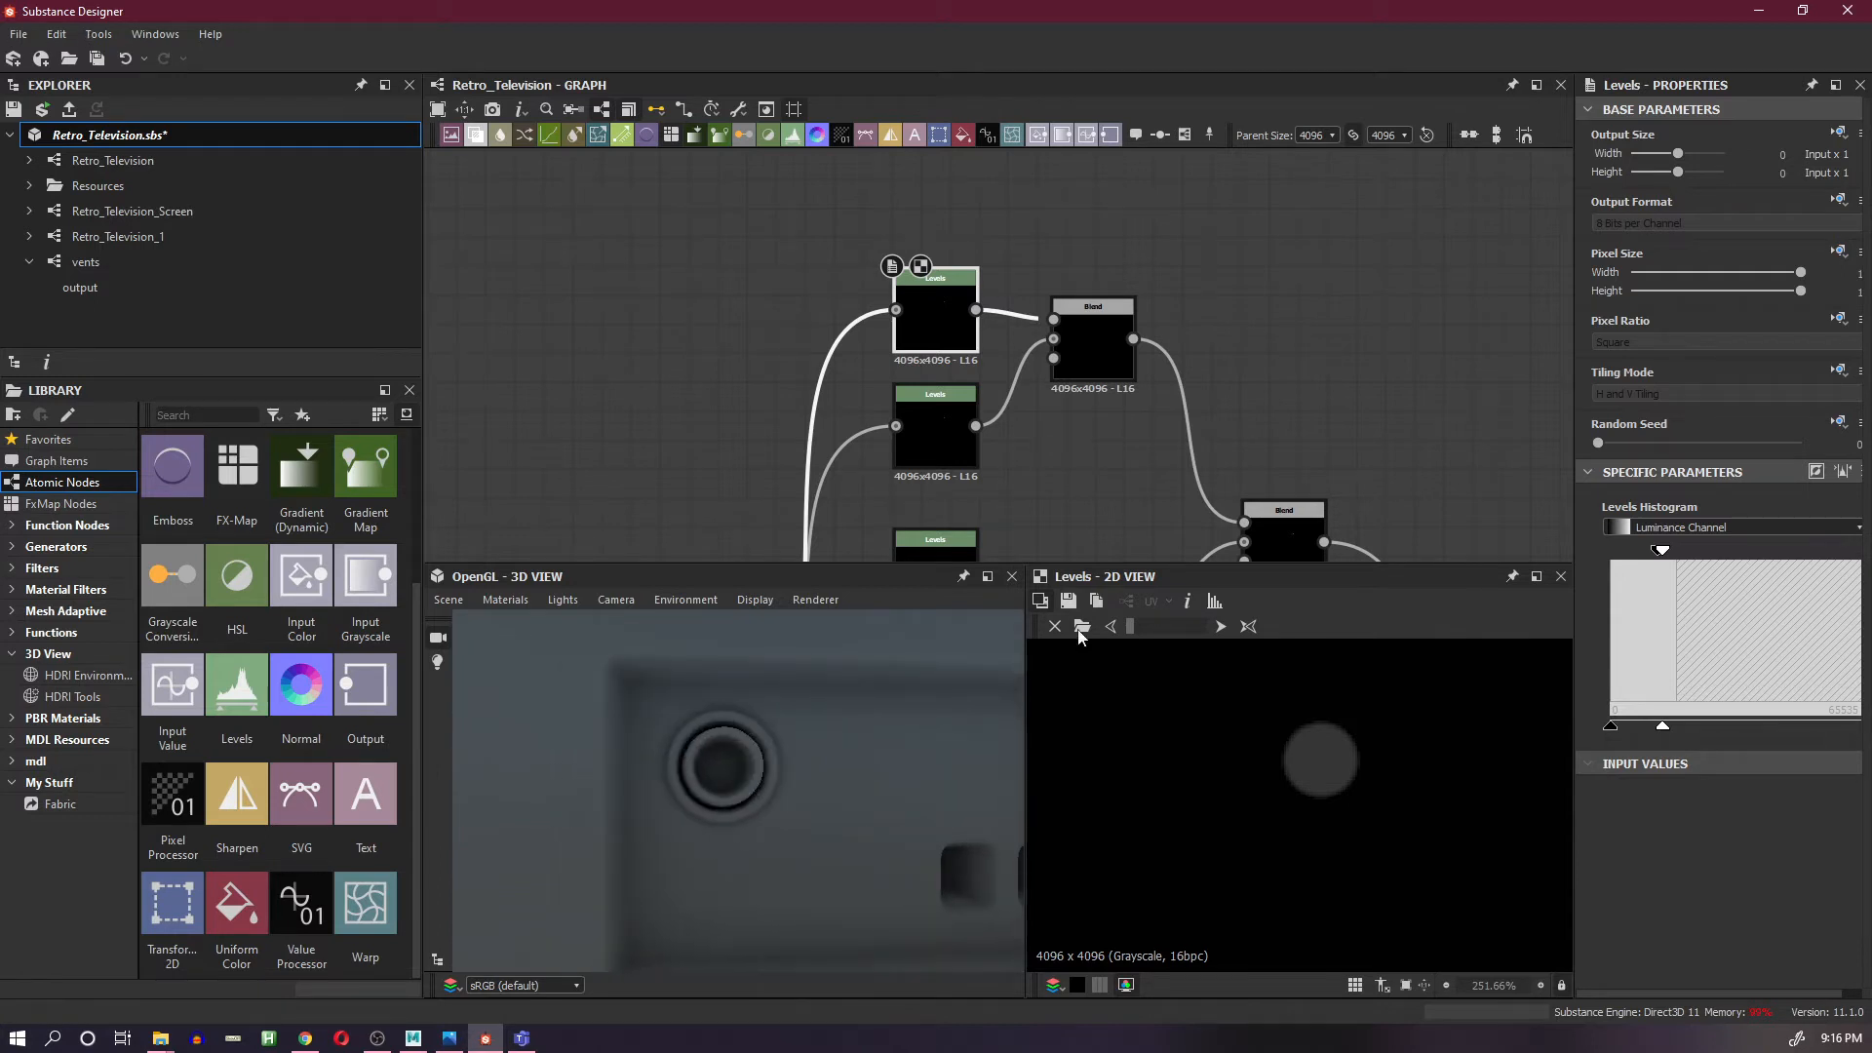
scroll(1205, 456, down, 2)
scroll(1205, 457, down, 2)
middle_drag(1174, 501, 1161, 399)
scroll(1160, 399, up, 2)
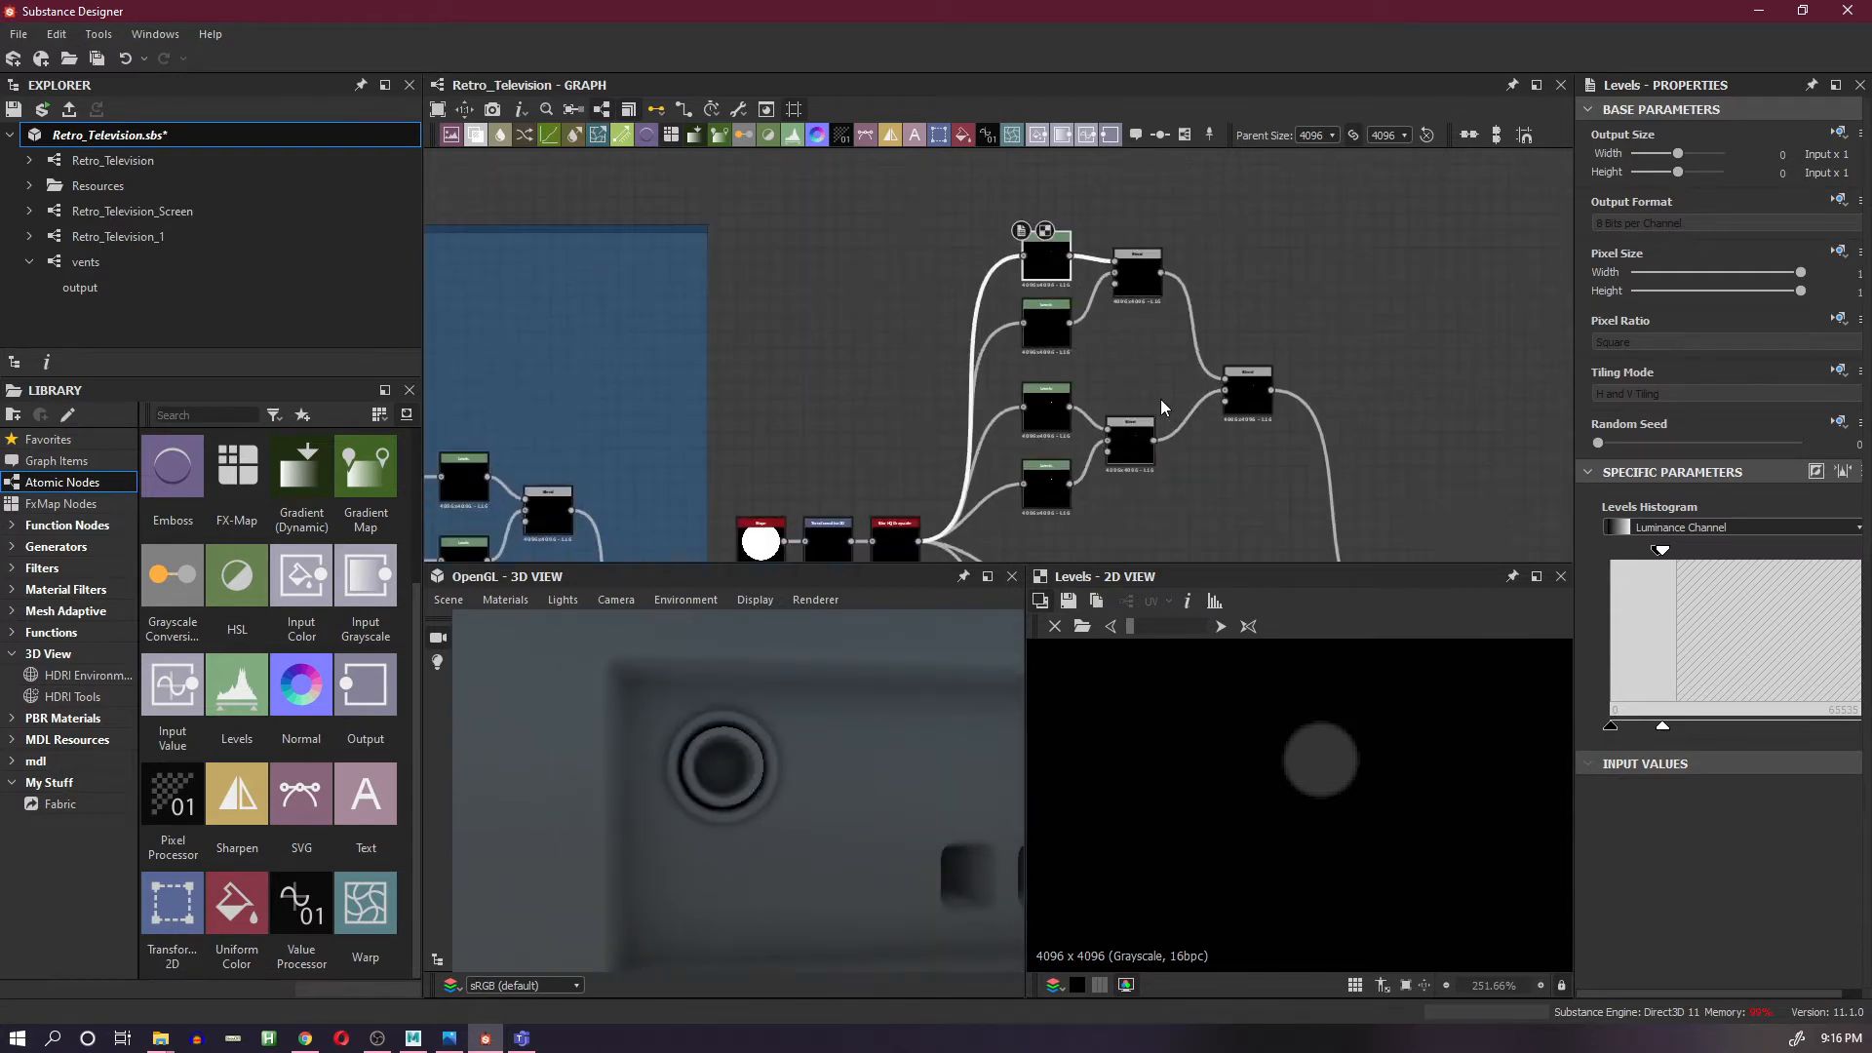
click(1262, 407)
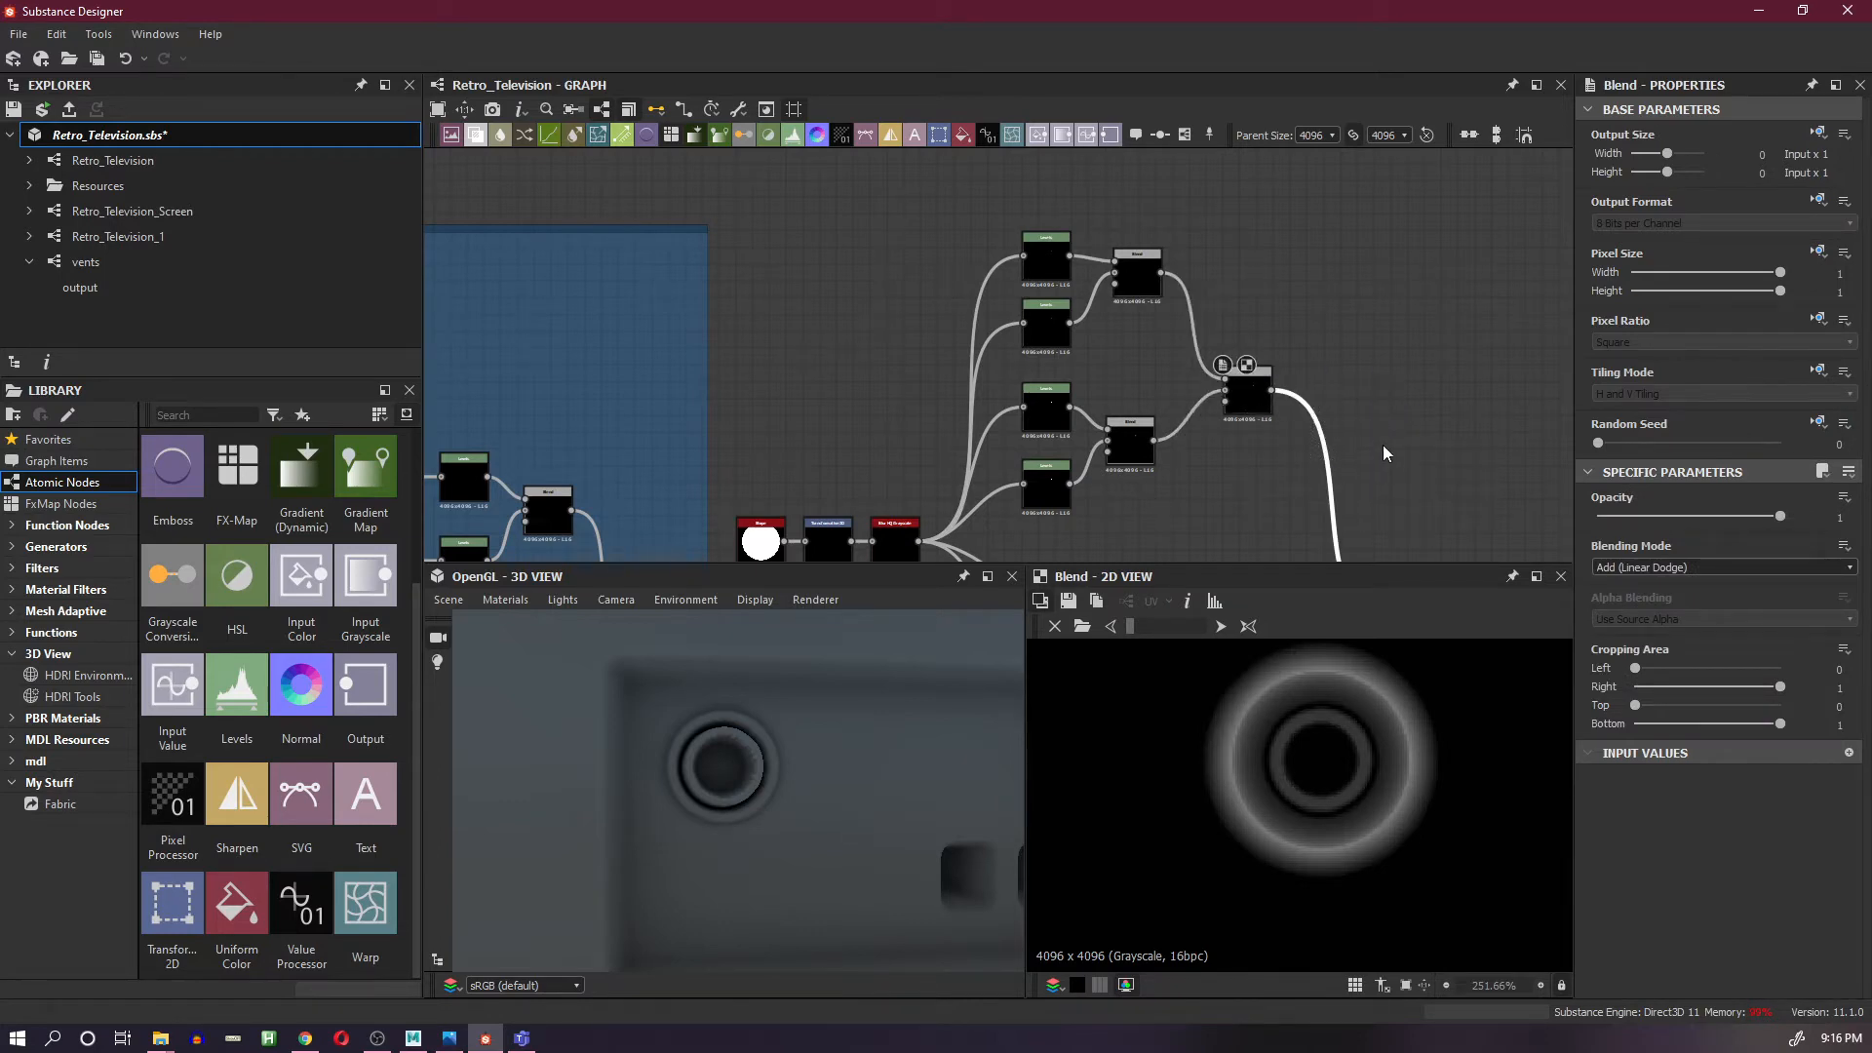
key(space)
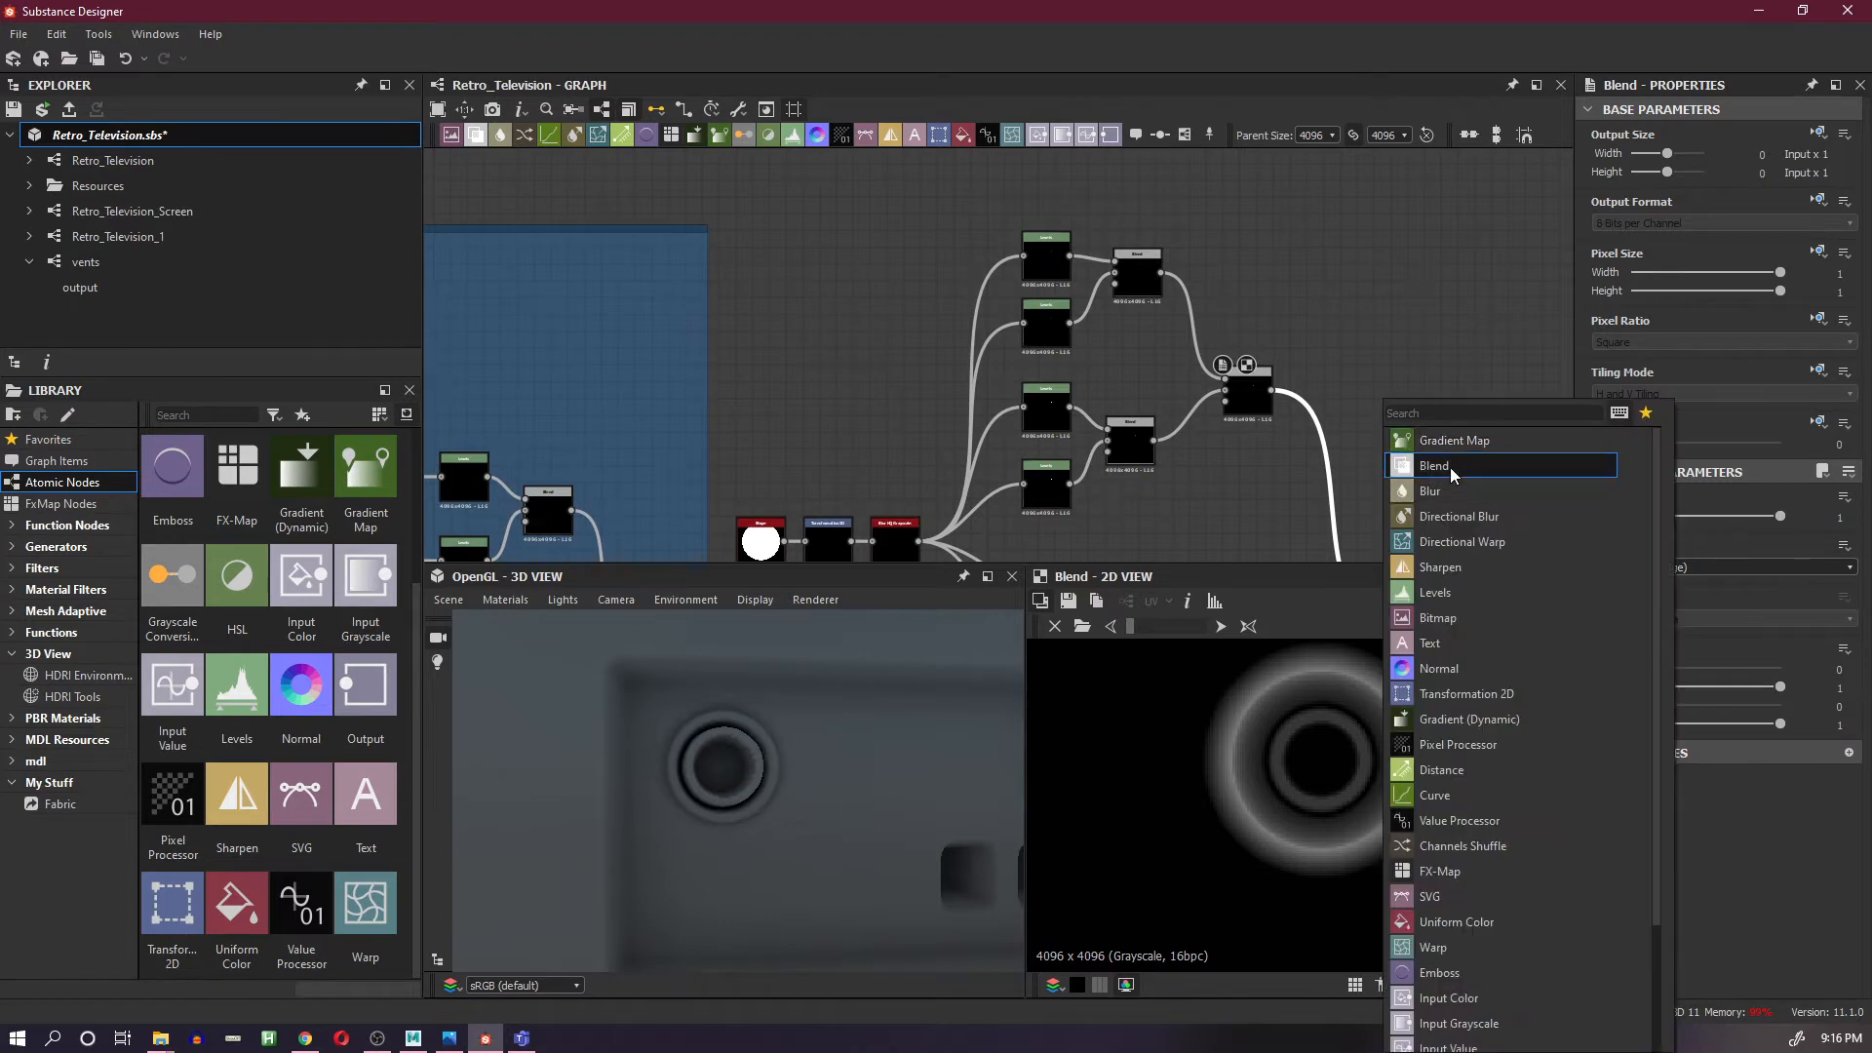
click(1448, 466)
drag(1343, 500, 1348, 410)
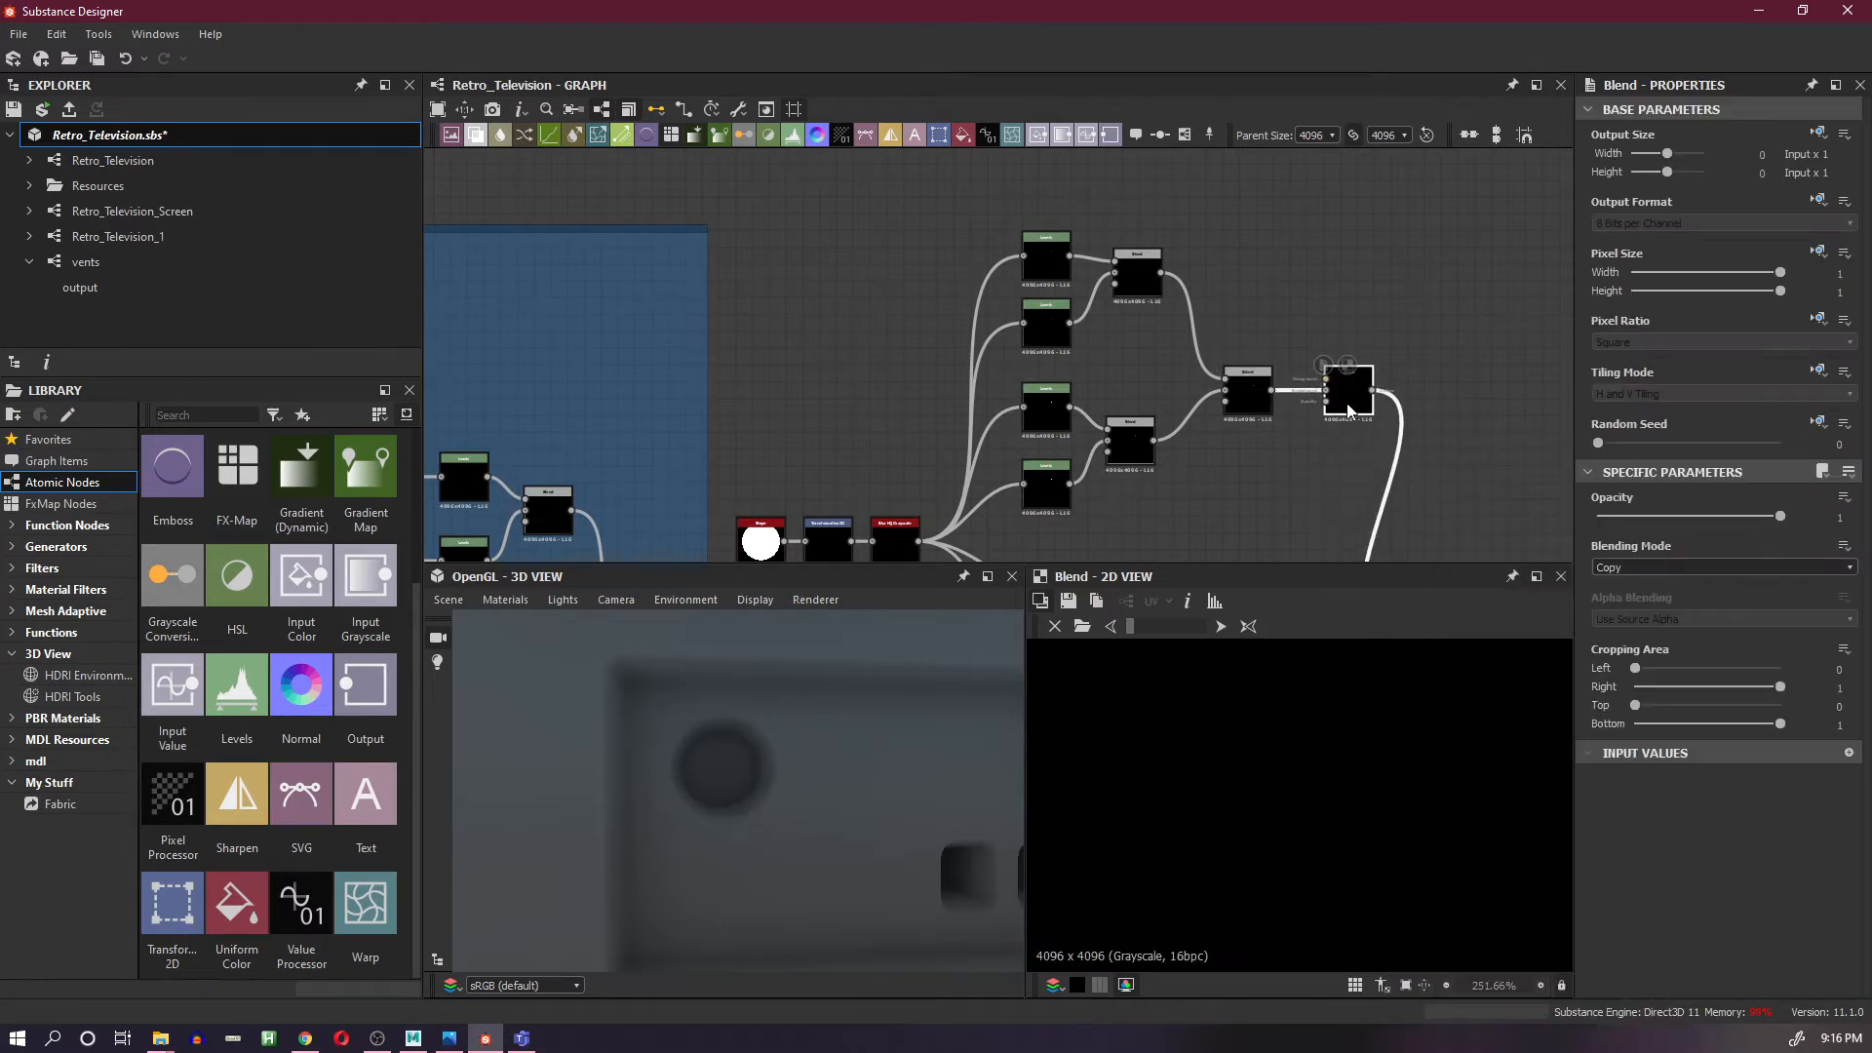
scroll(1267, 390, up, 2)
click(1256, 400)
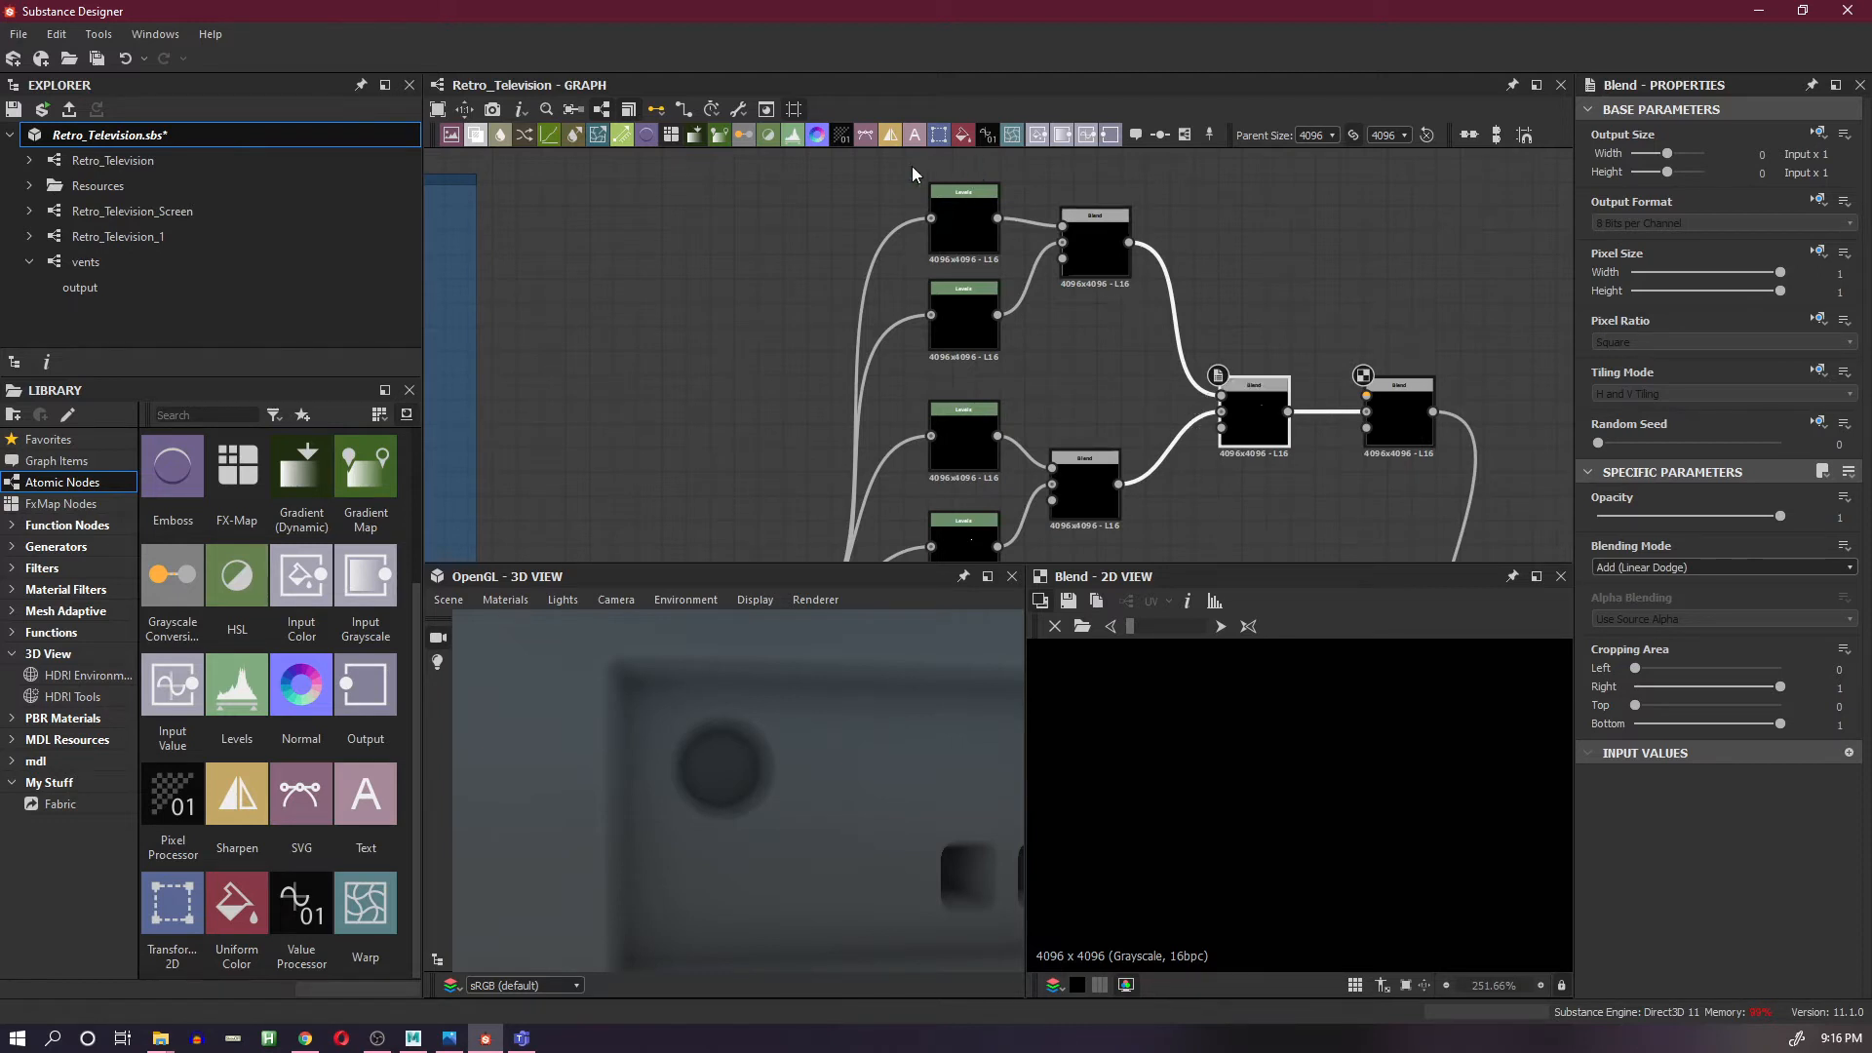
click(792, 135)
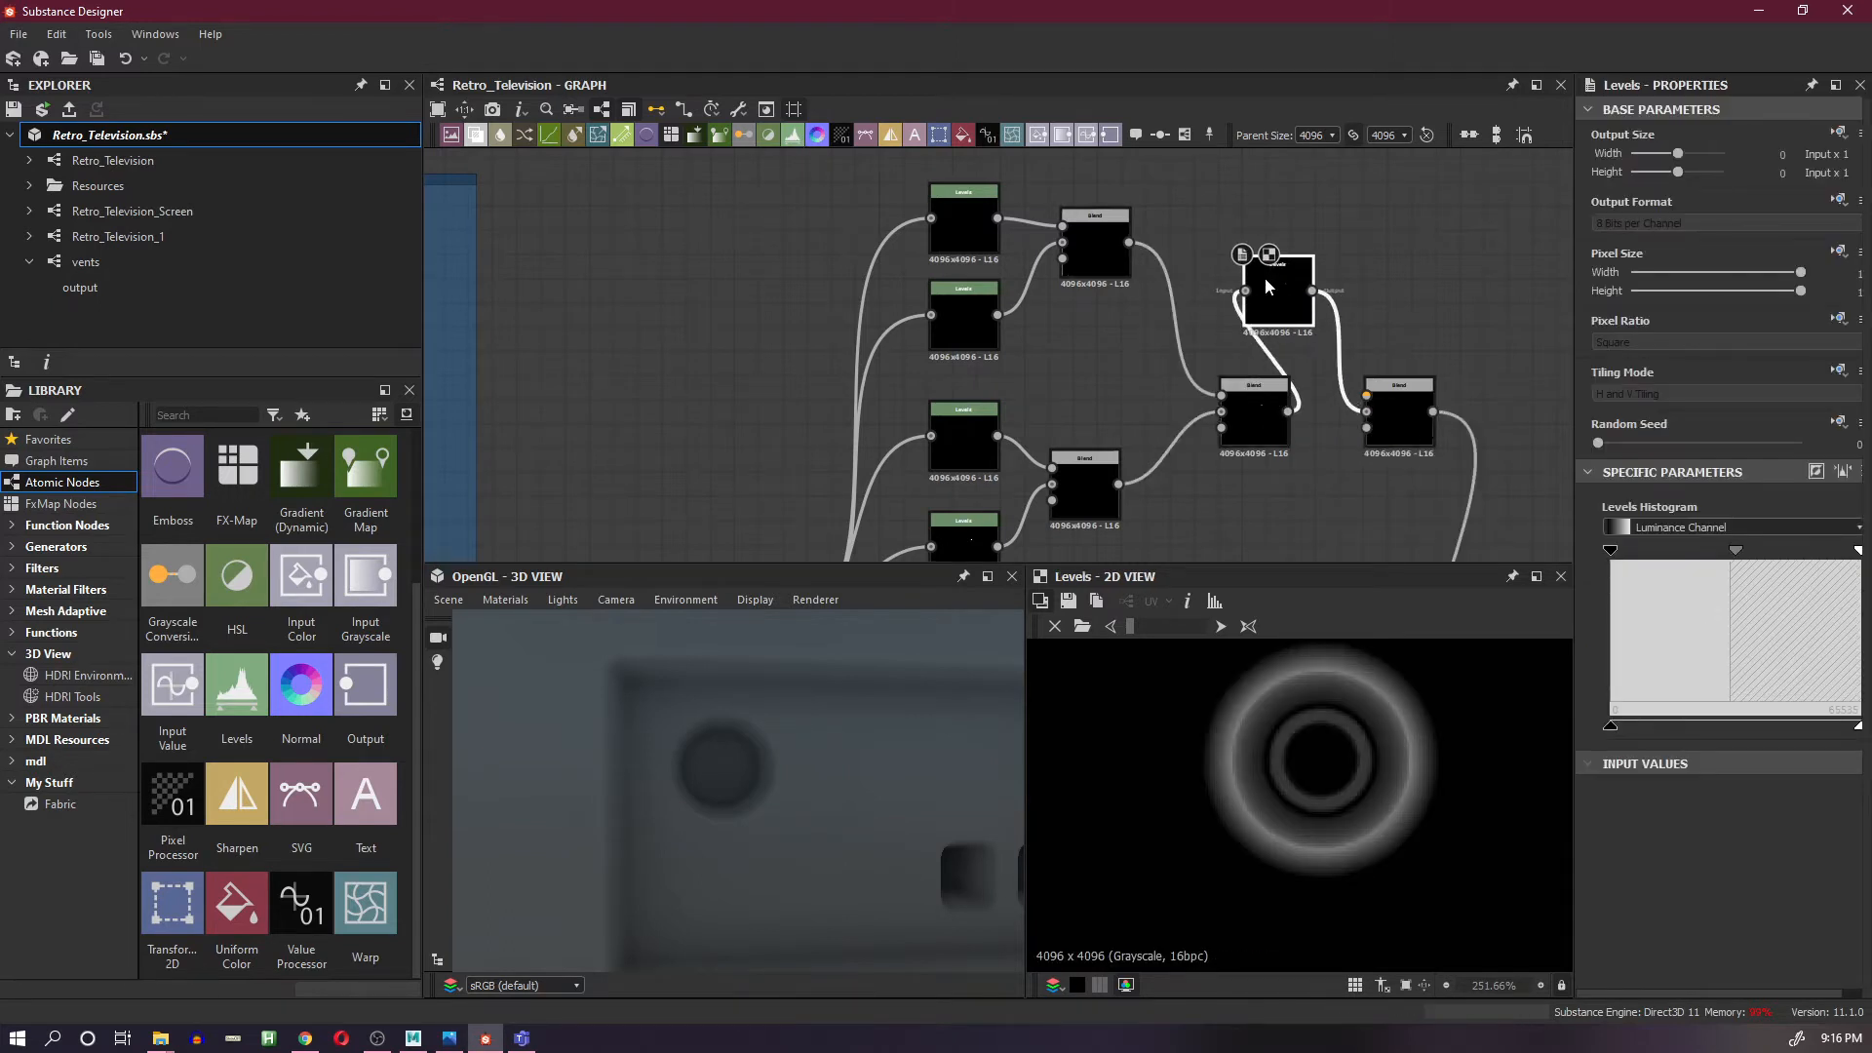
key(Delete)
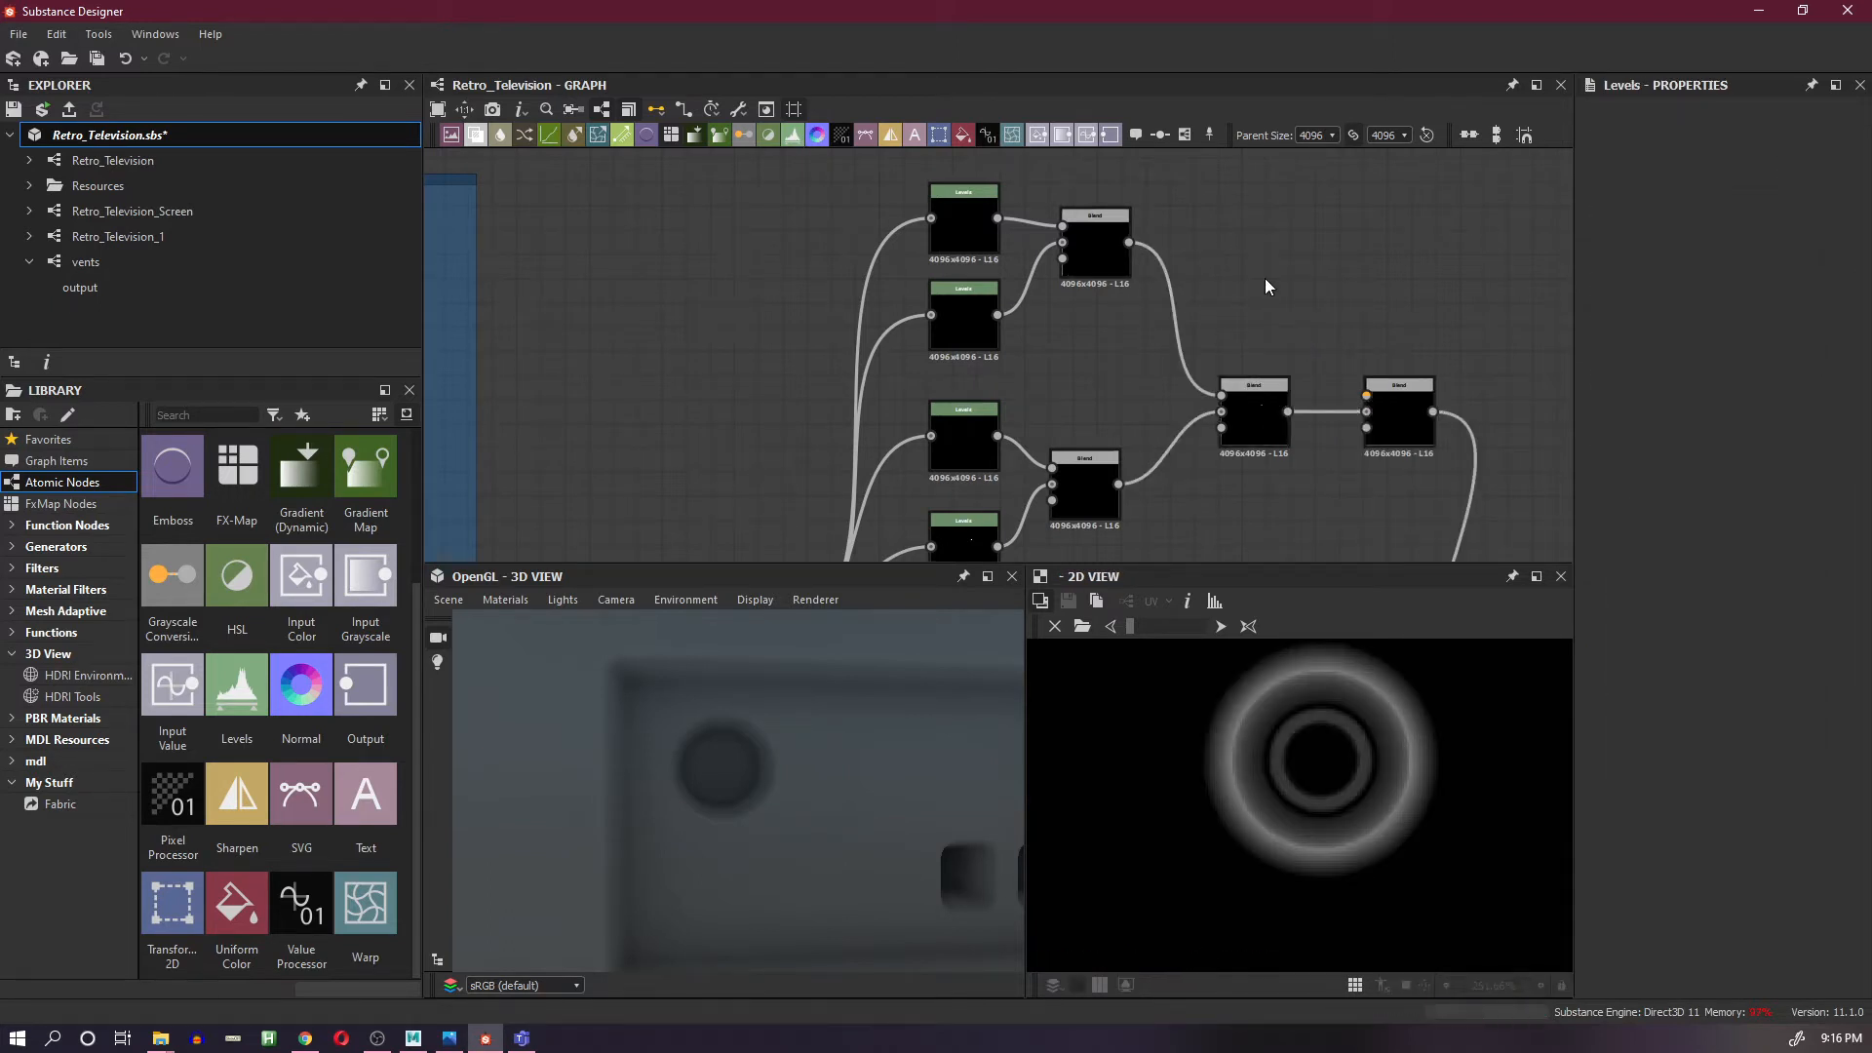
- Connect the Add Blend's output to the new Blend's foreground, and insert a Levels node on that link, positioned above both Blends
drag(1288, 410, 1370, 395)
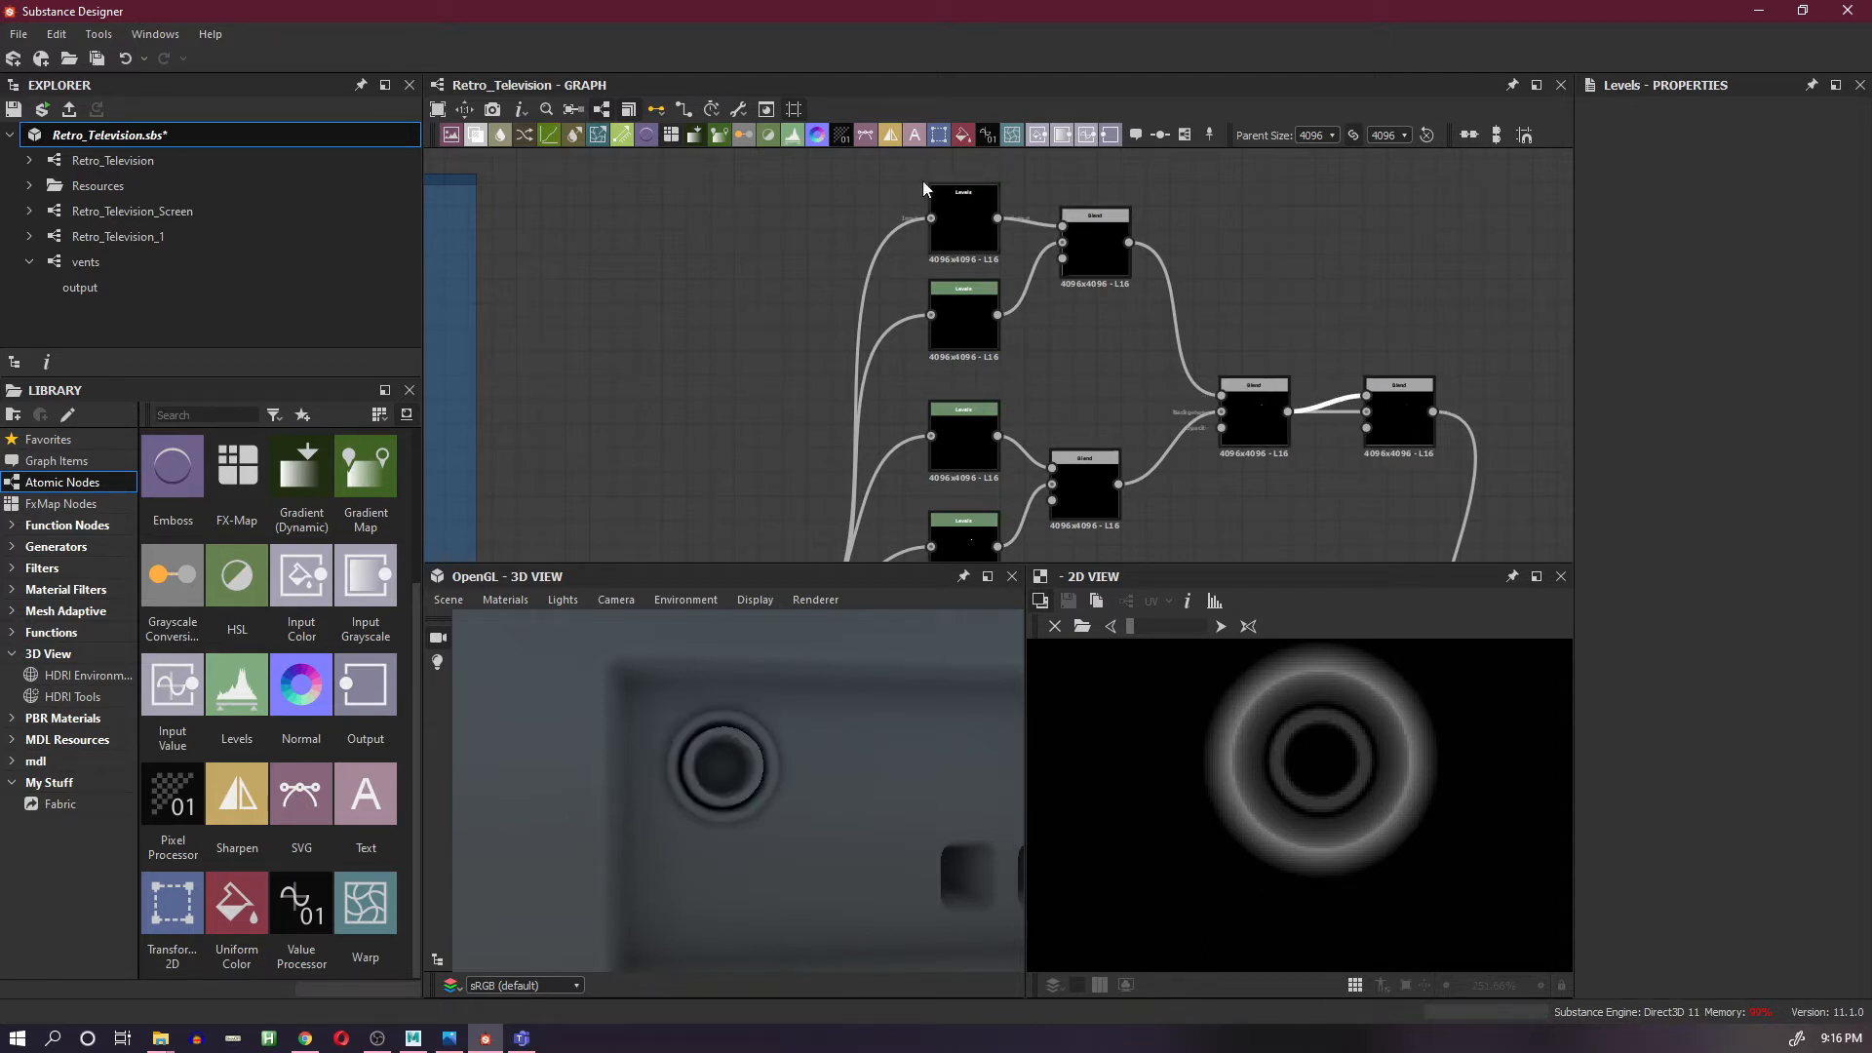
click(794, 135)
drag(1332, 390, 1329, 281)
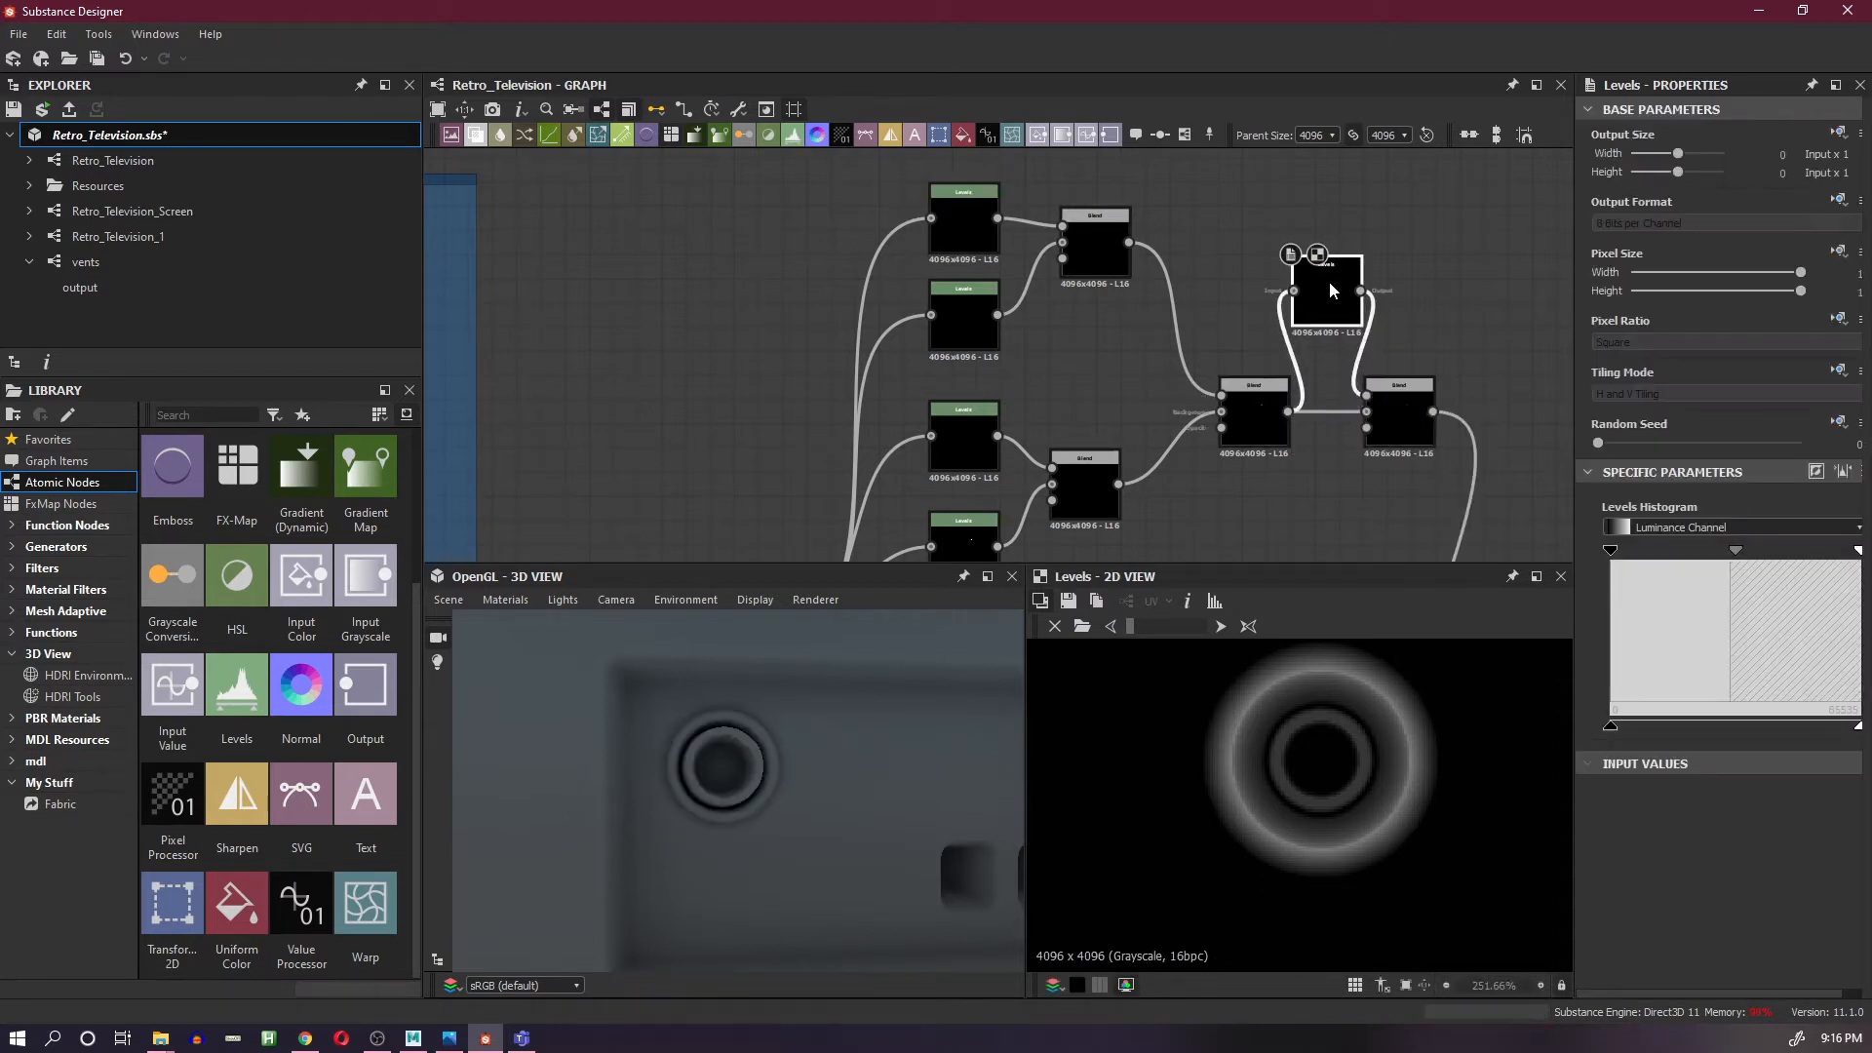
- Space out the graph by shifting the last Blend on the main chain, the new Blend and its Levels node to the right
scroll(1388, 349, down, 1)
scroll(1388, 349, down, 3)
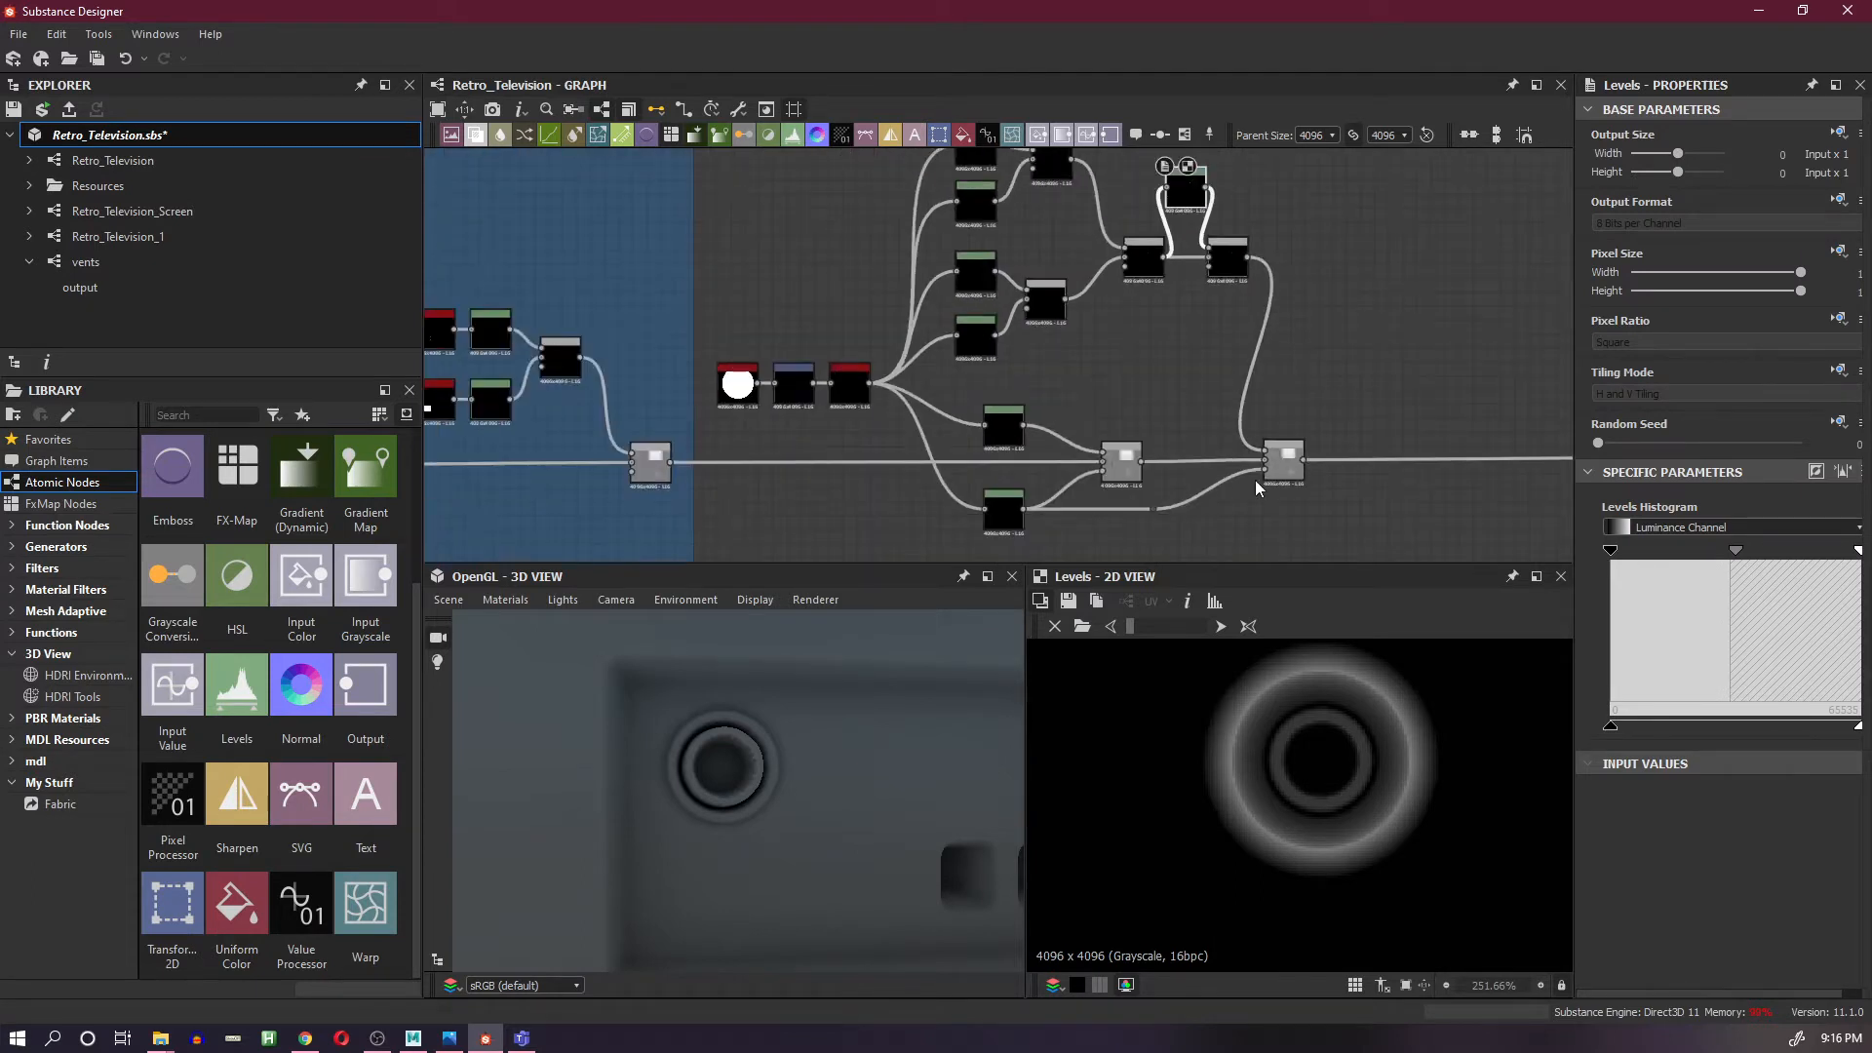
drag(1301, 480, 1458, 479)
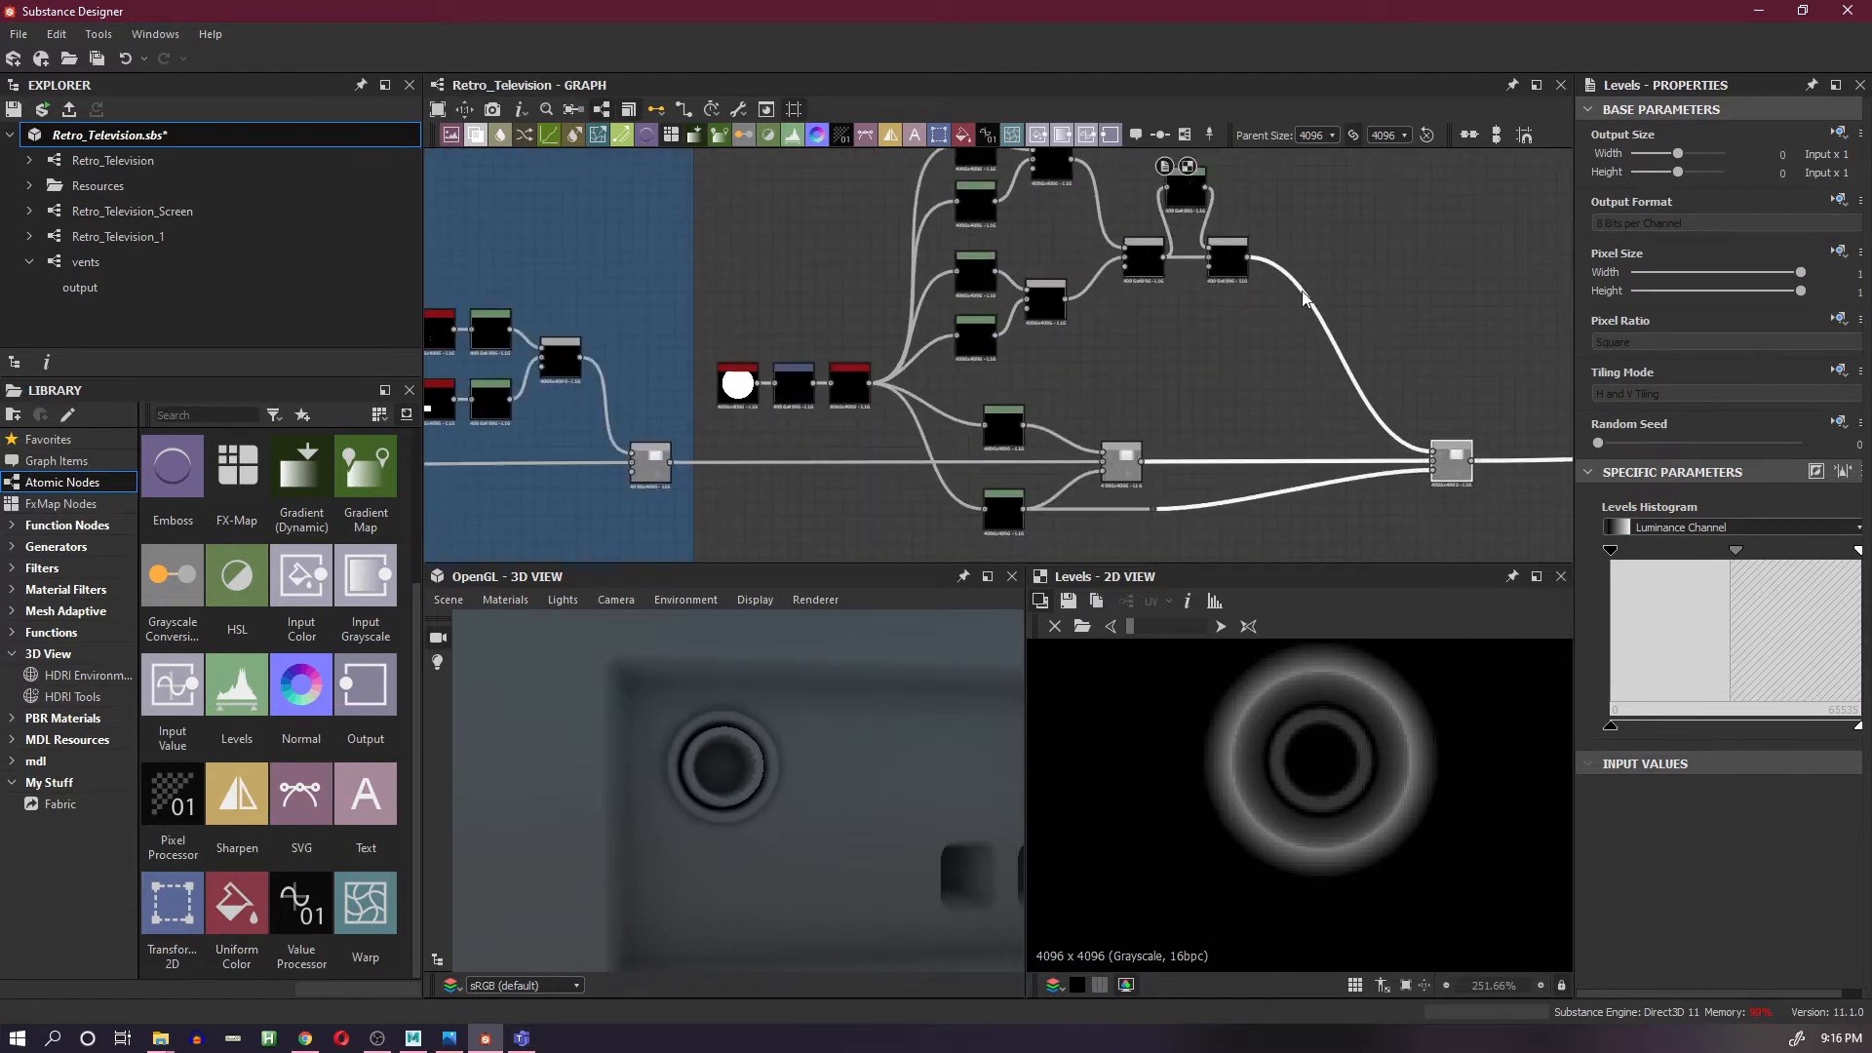
drag(1232, 271, 1316, 271)
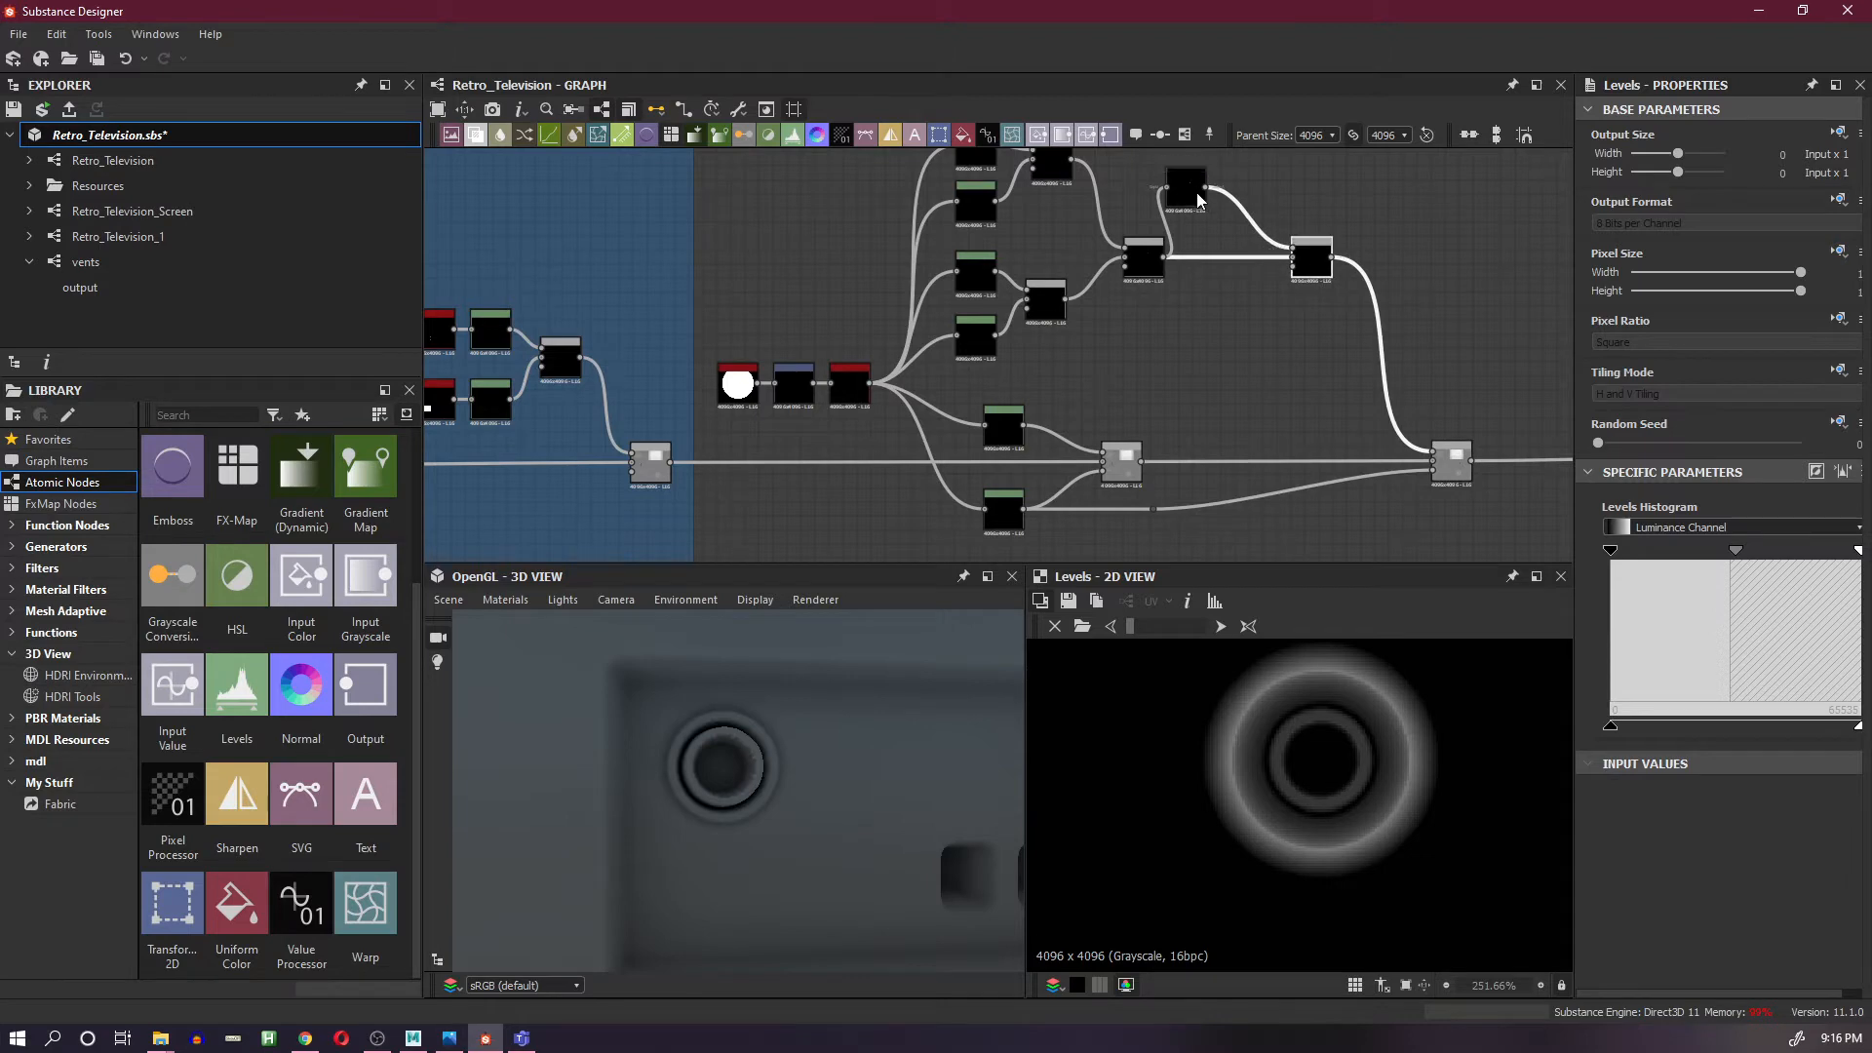
drag(1199, 199, 1236, 197)
- Try raising the black input level of the inserted Levels node, and undo the level changes
scroll(1236, 197, up, 4)
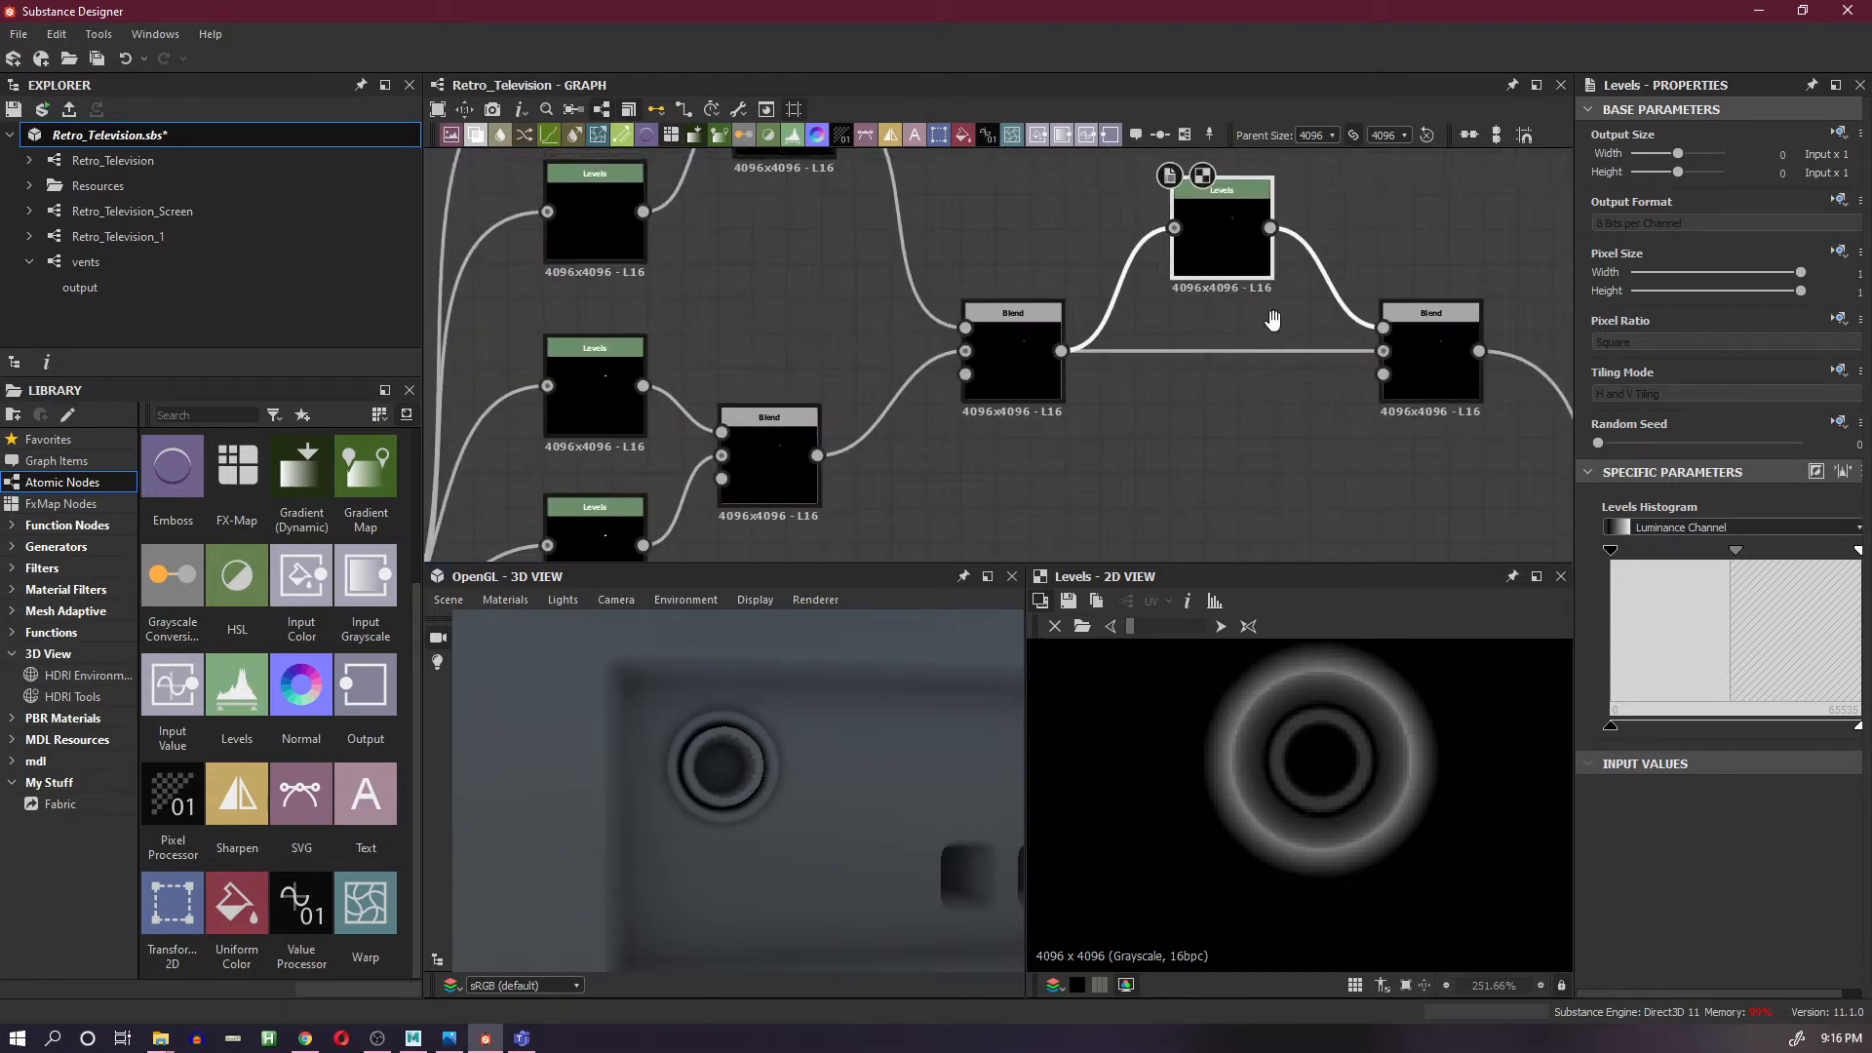
middle_drag(1272, 320, 1266, 359)
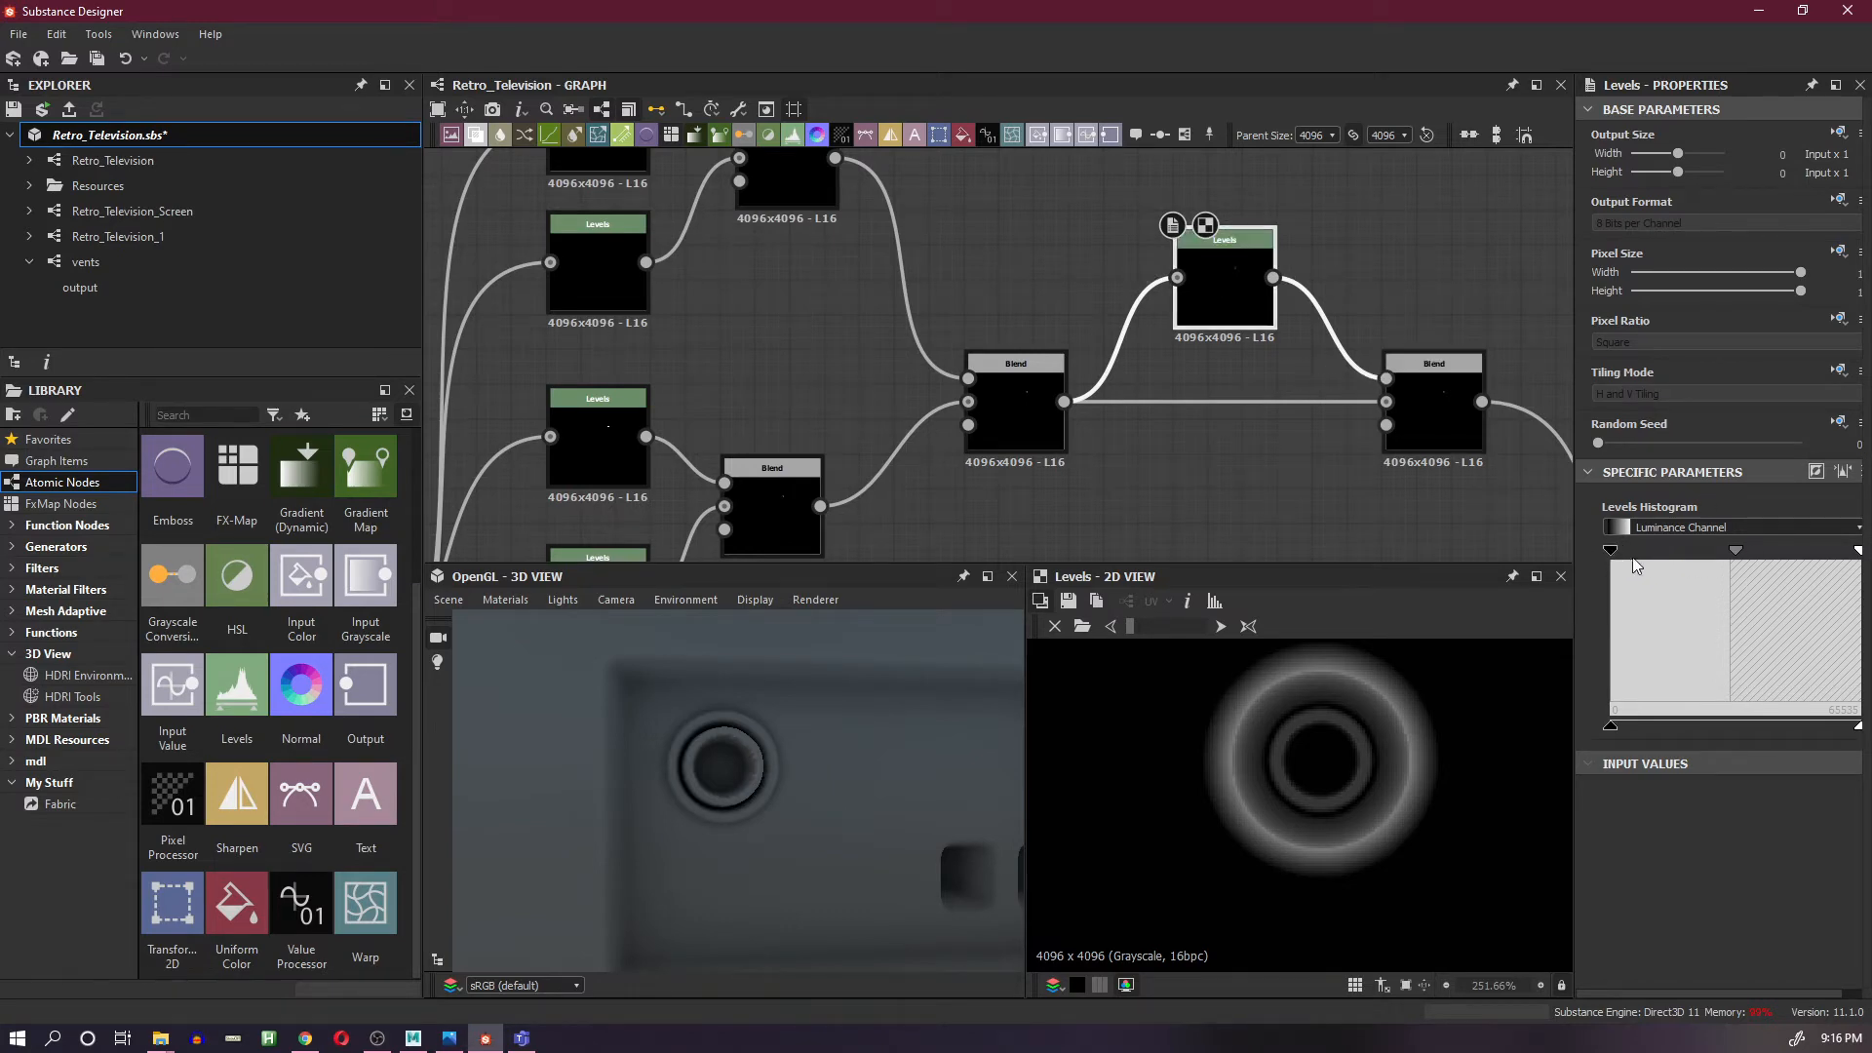
drag(1610, 552, 1805, 549)
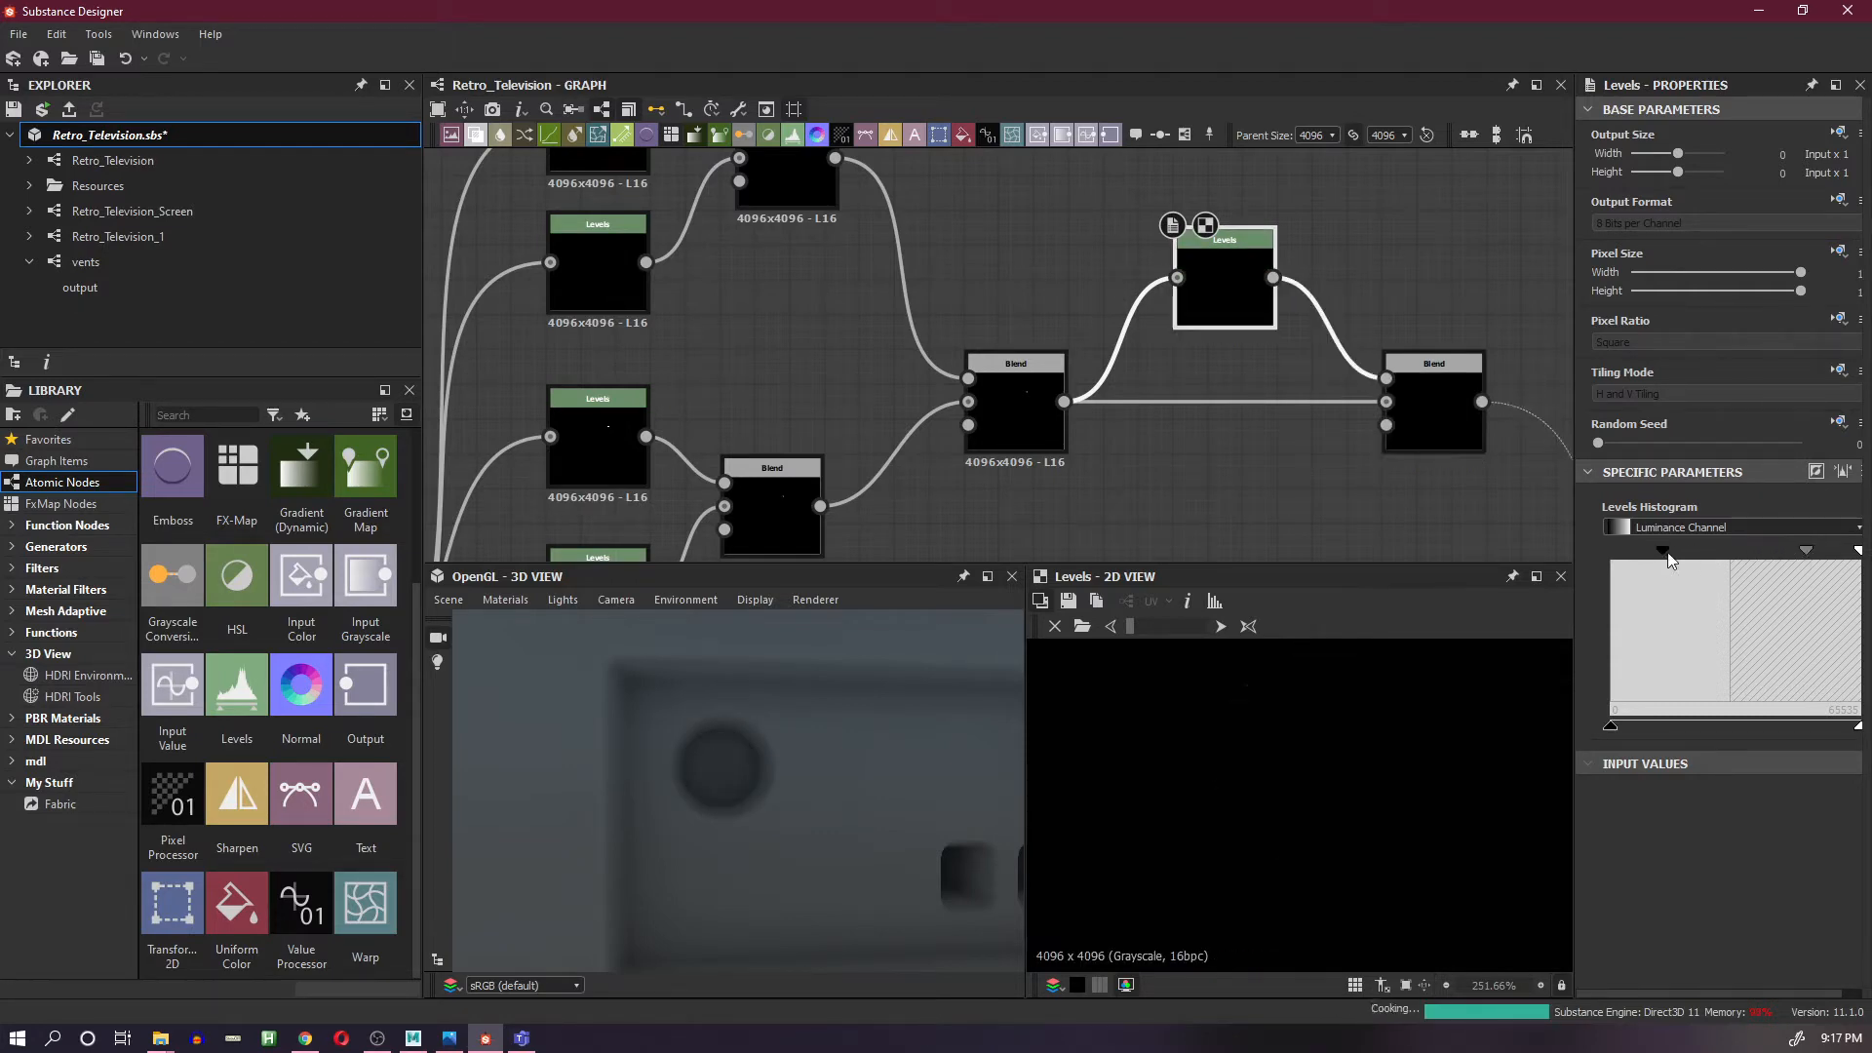
drag(1660, 553, 1778, 558)
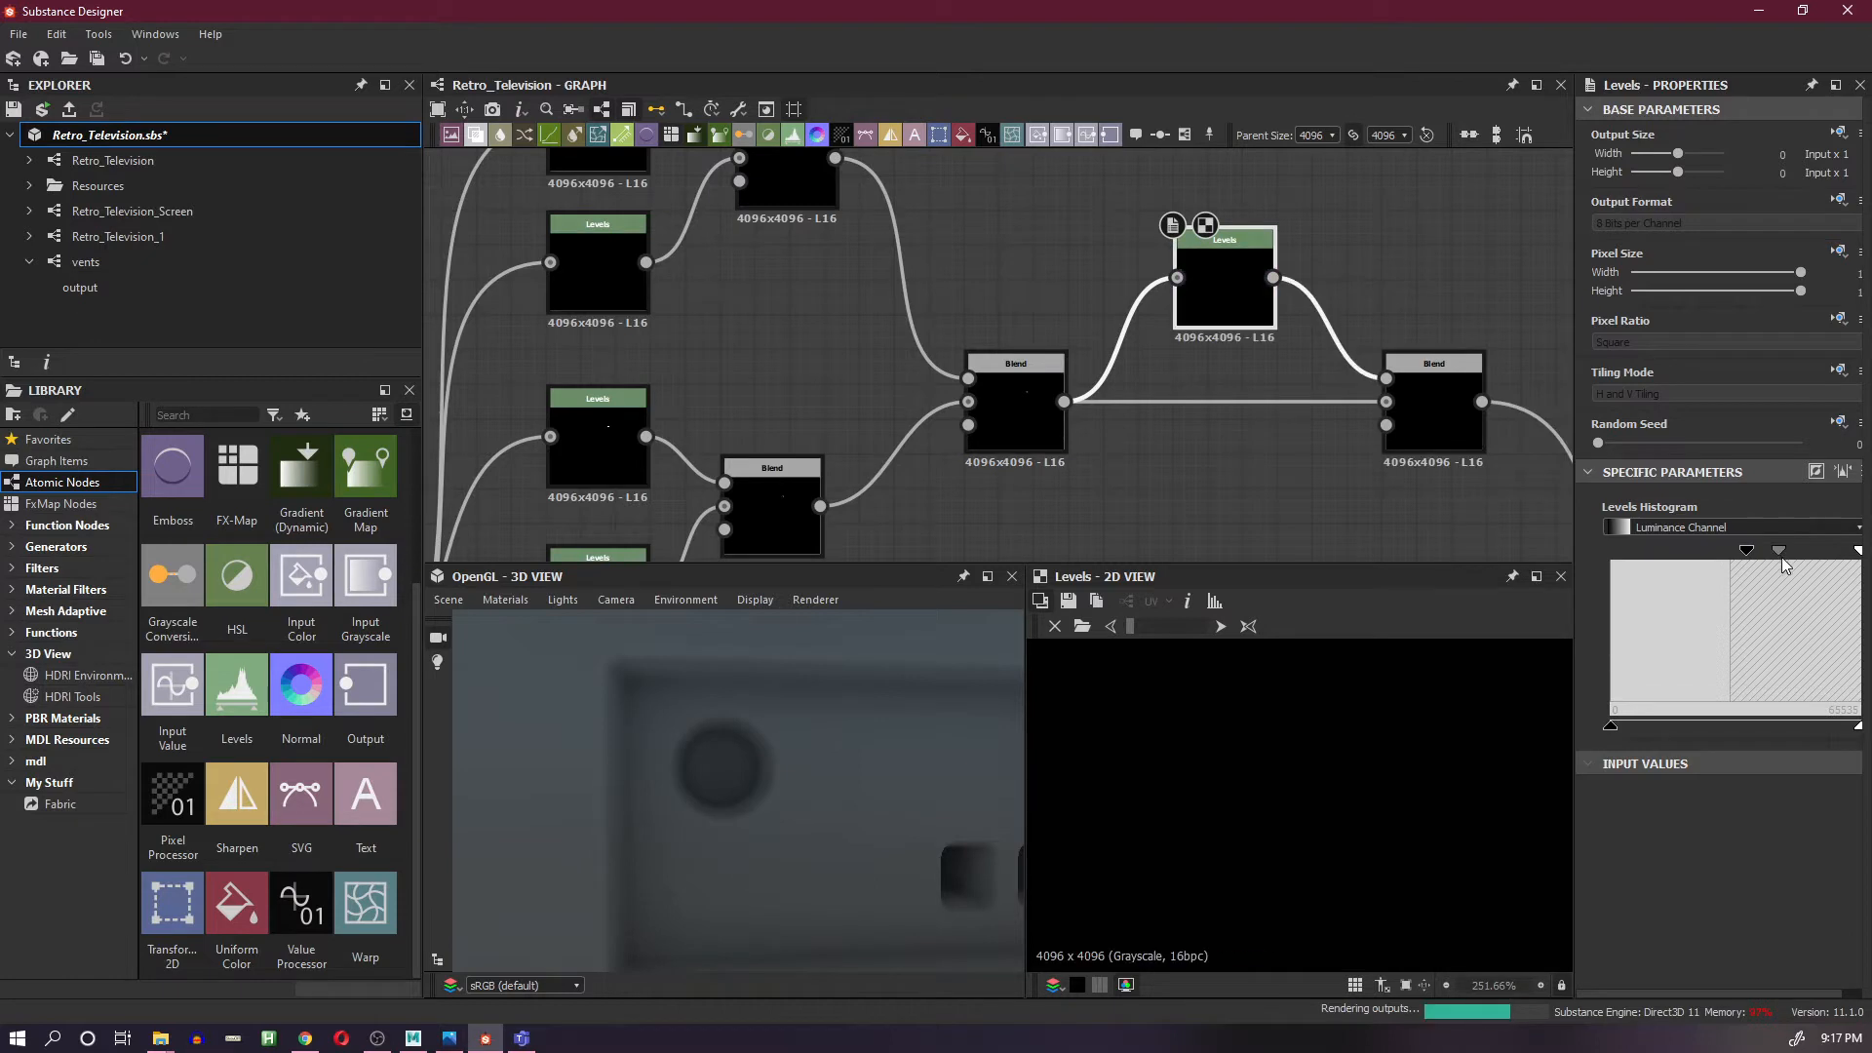
key(ctrl+z)
key(ctrl+z)
key(ctrl+z)
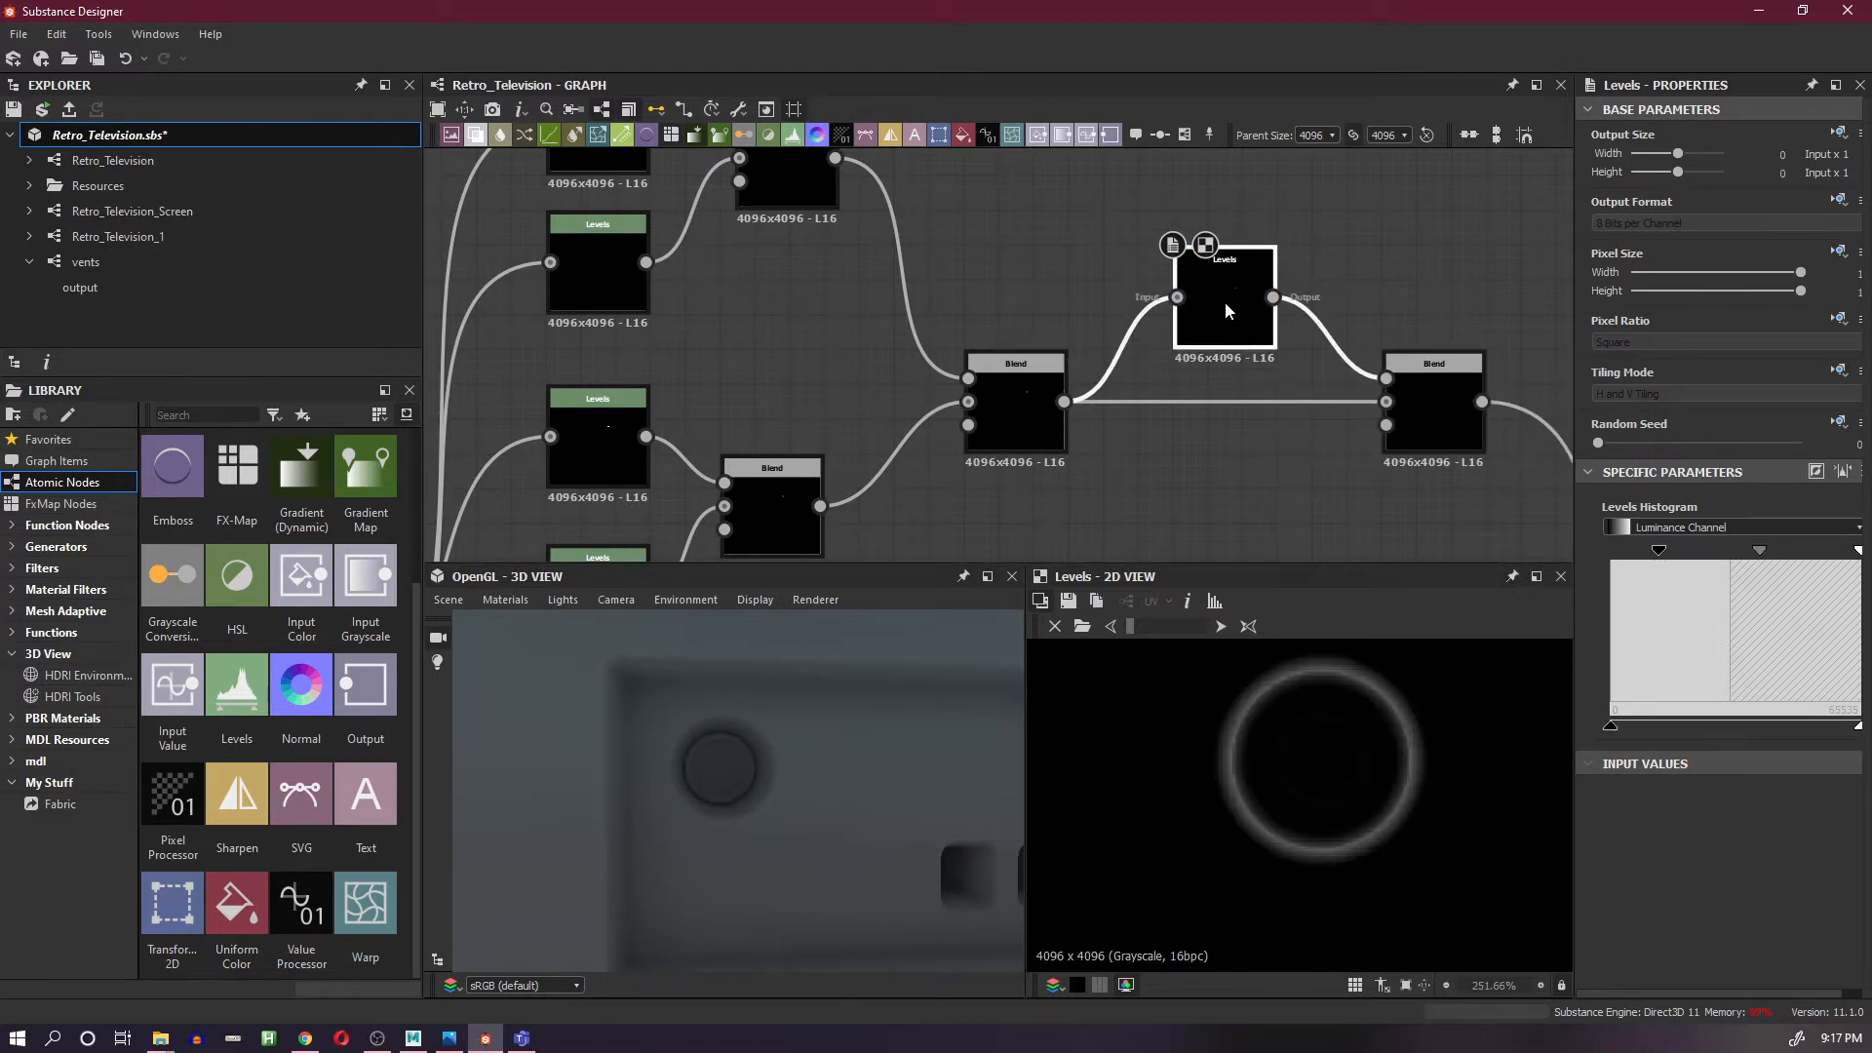
- Delete the Levels node, insert a Transformation 2D node on the link to the new Blend's foreground, and place it above the link
key(Delete)
drag(1233, 304, 1326, 388)
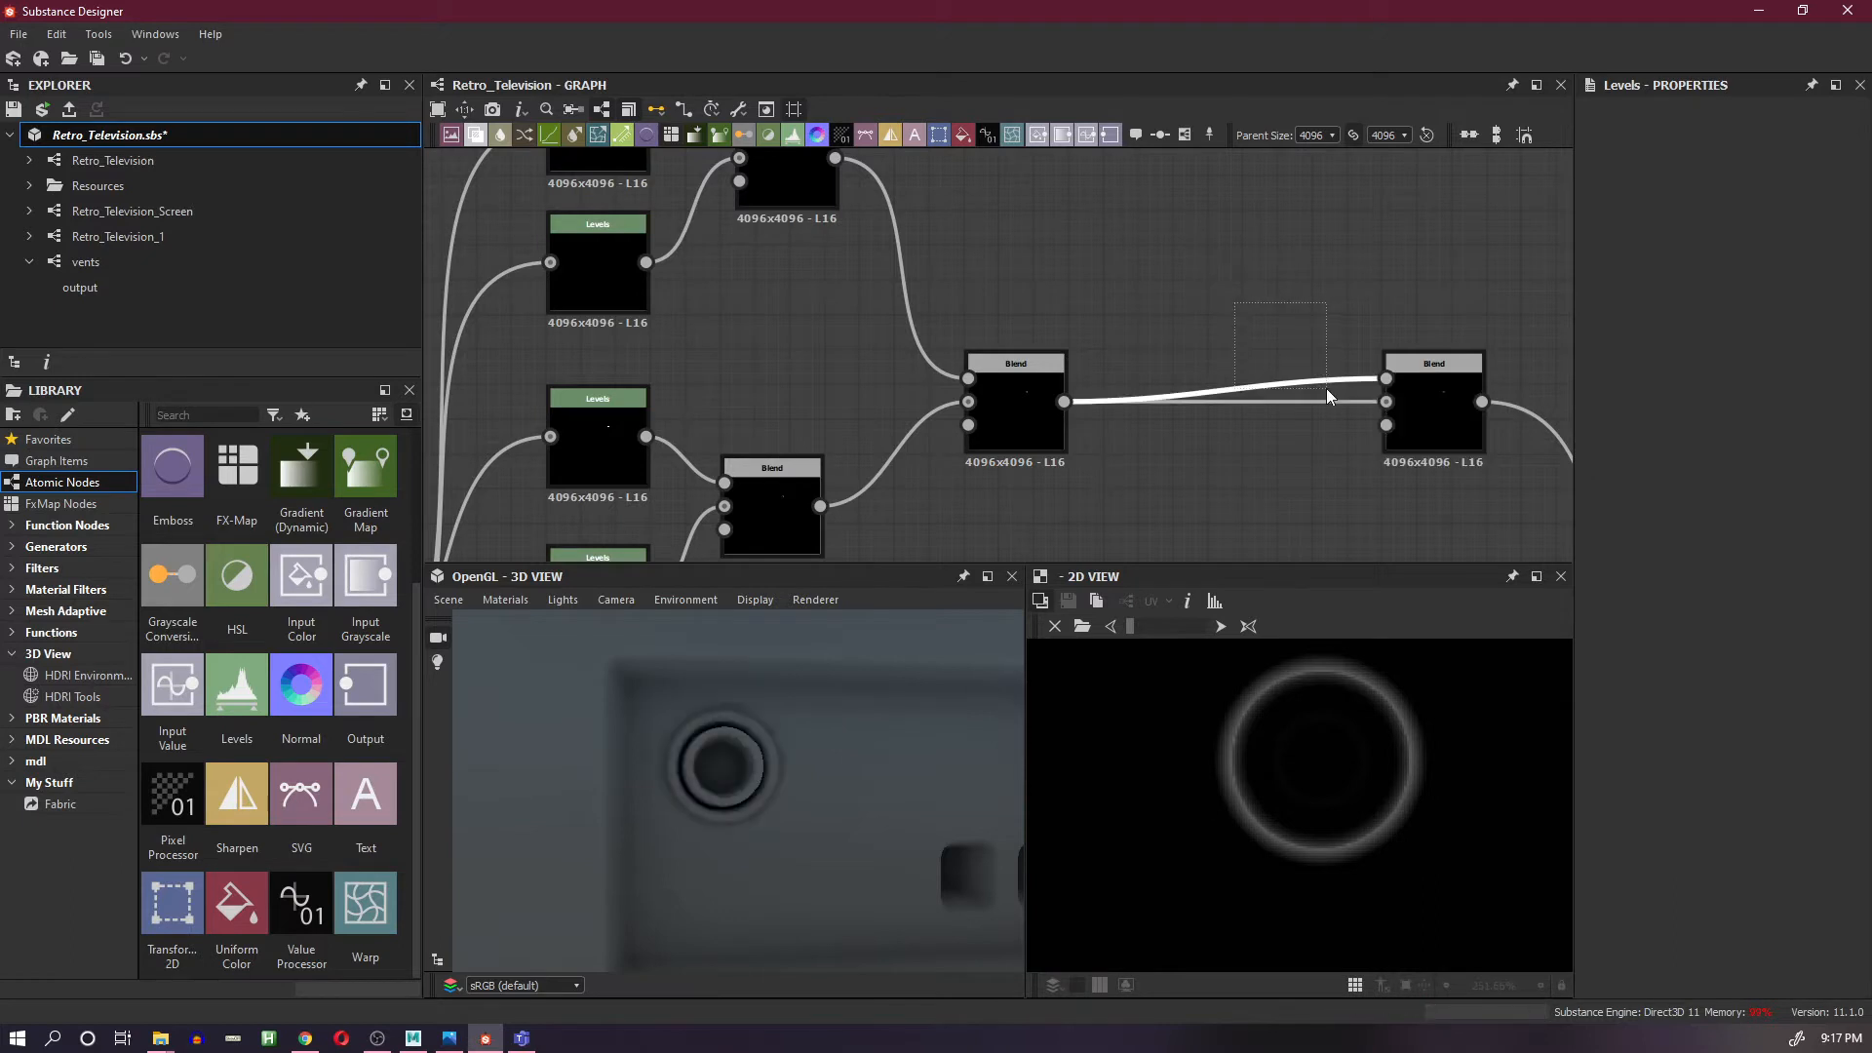
key(space)
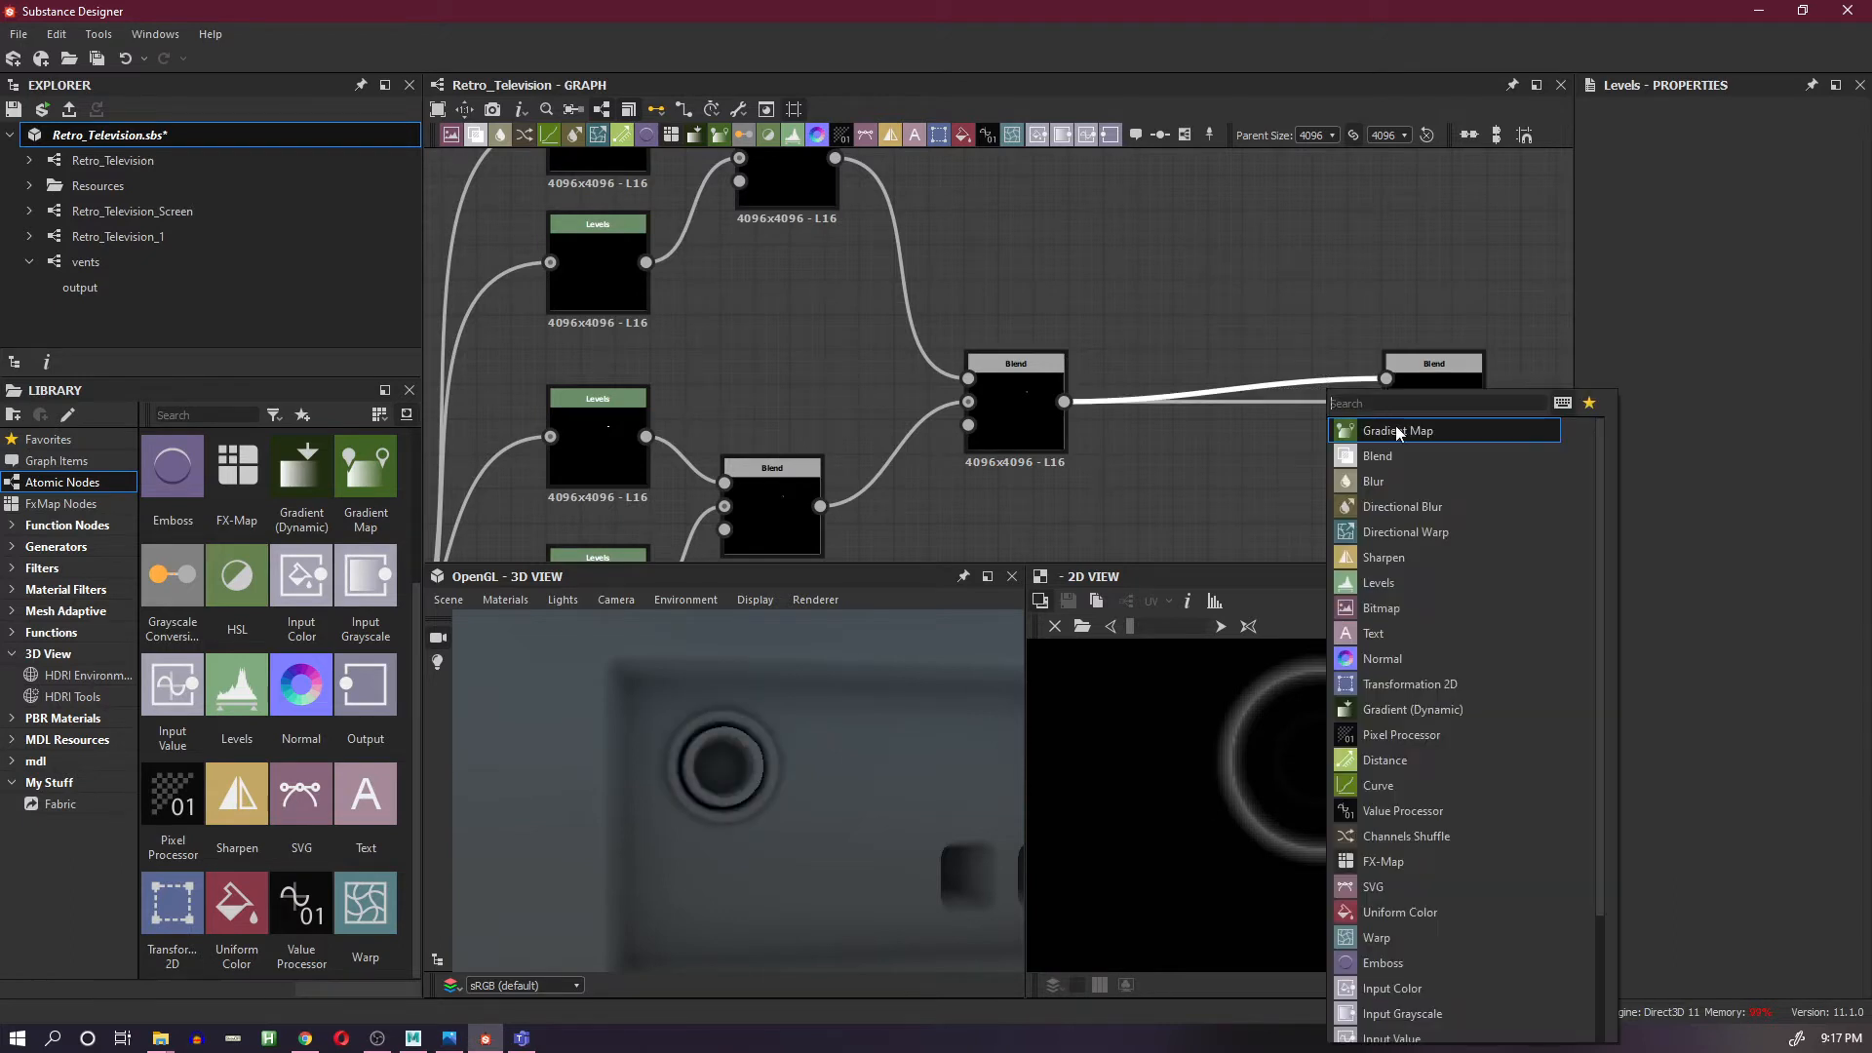
click(1423, 682)
drag(1233, 404, 1225, 312)
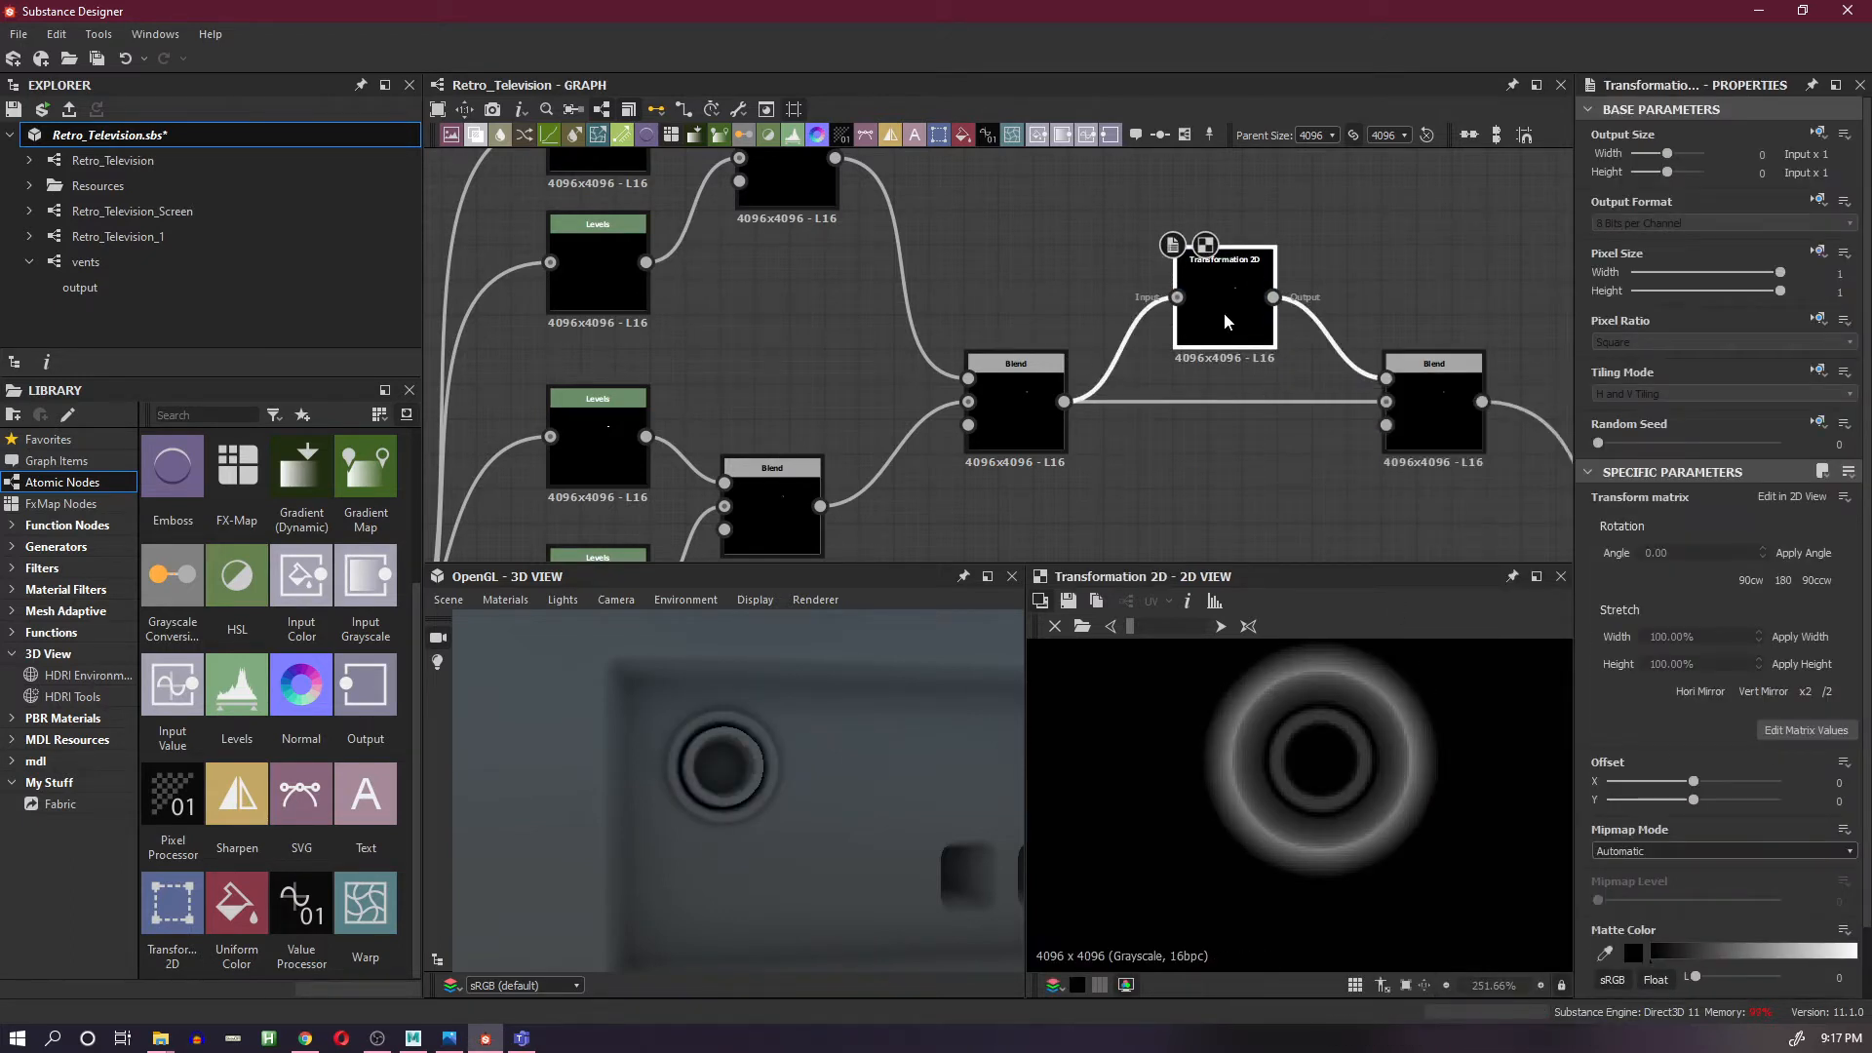
- Place the Transformation 2D pivot on the connector's centre, then try a small negative X offset and undo it
scroll(1350, 719, down, 10)
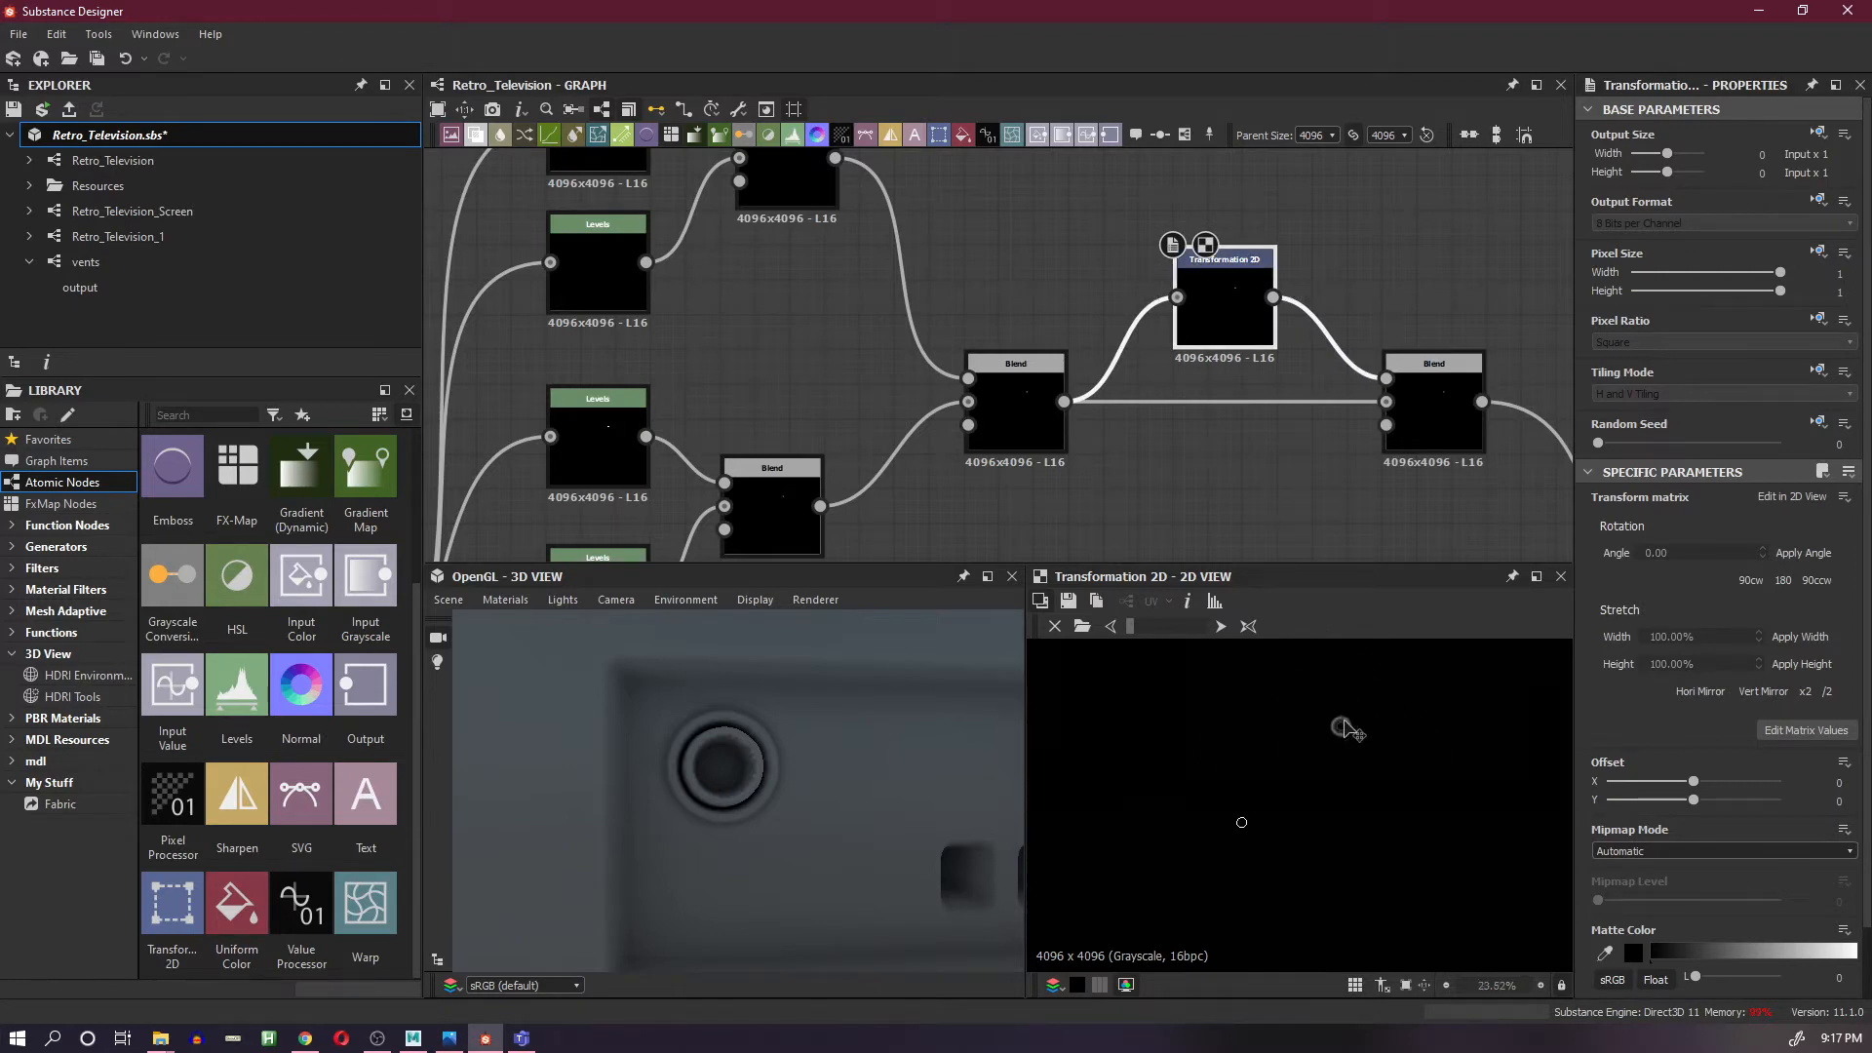
scroll(1350, 719, up, 3)
scroll(1333, 721, up, 3)
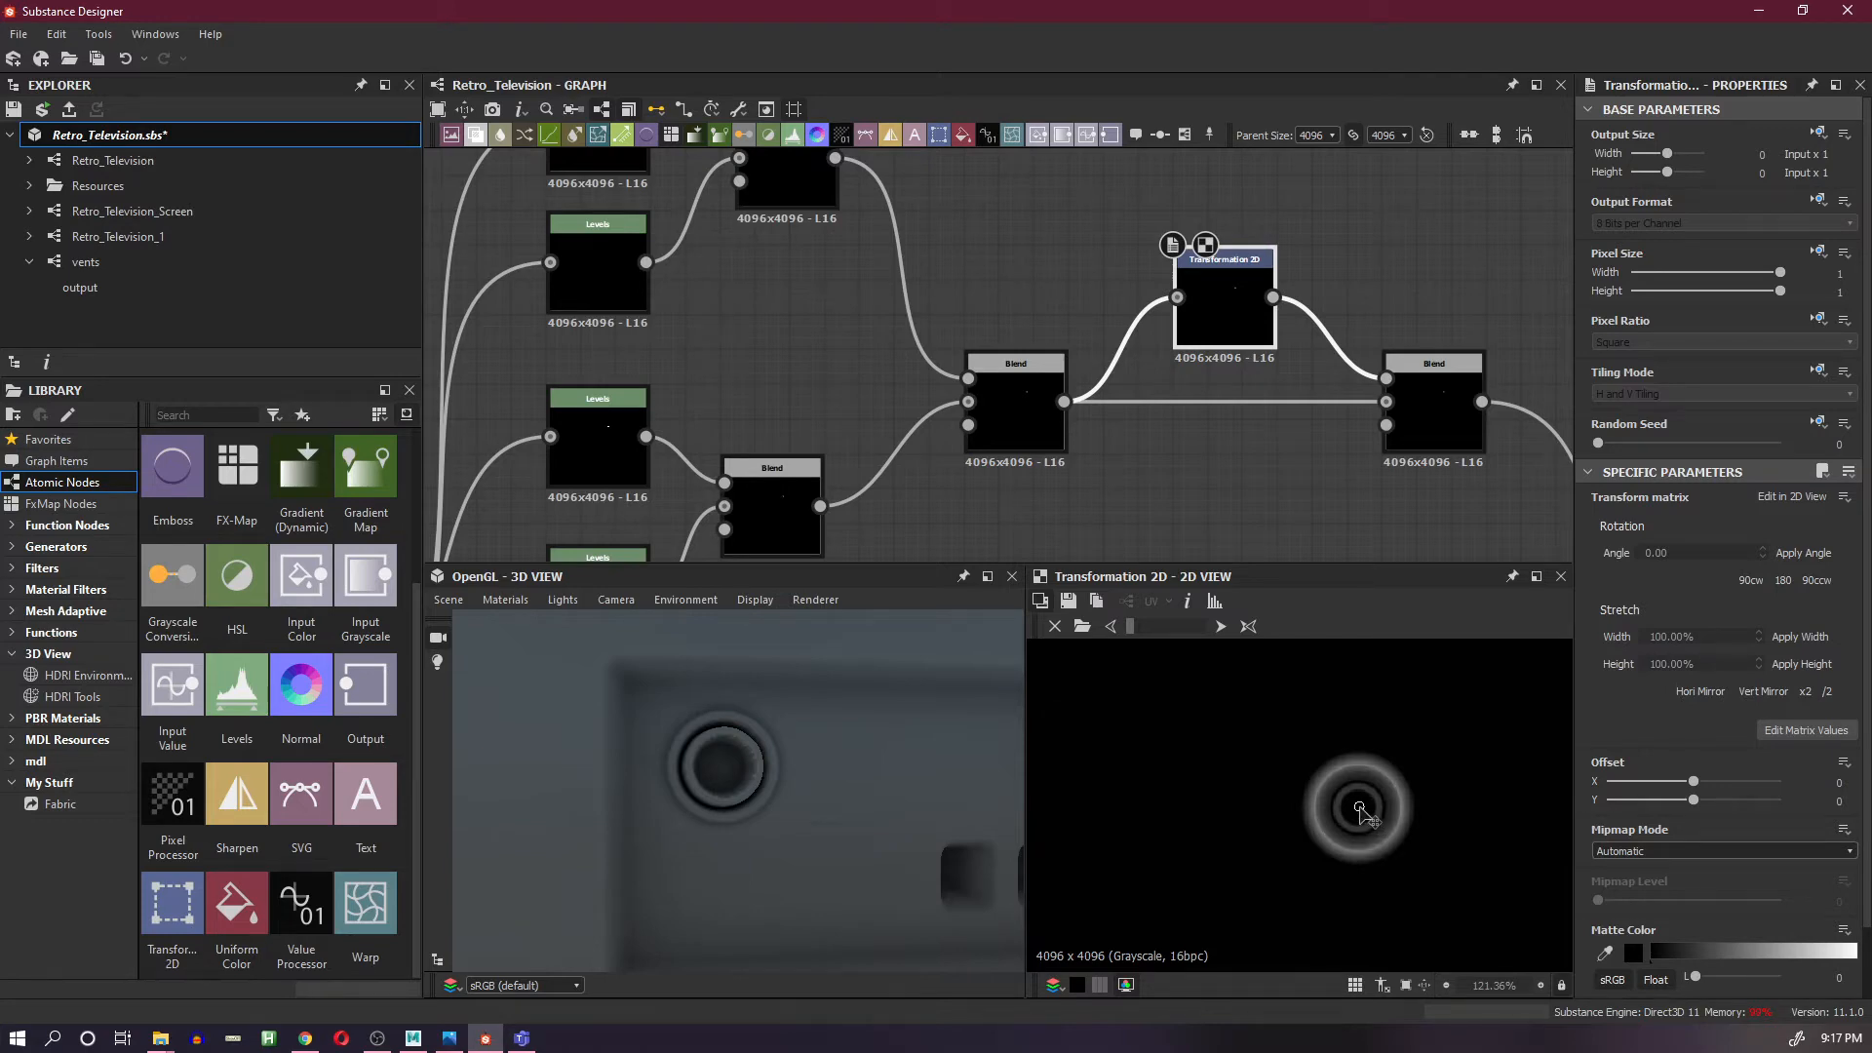
scroll(1360, 810, up, 3)
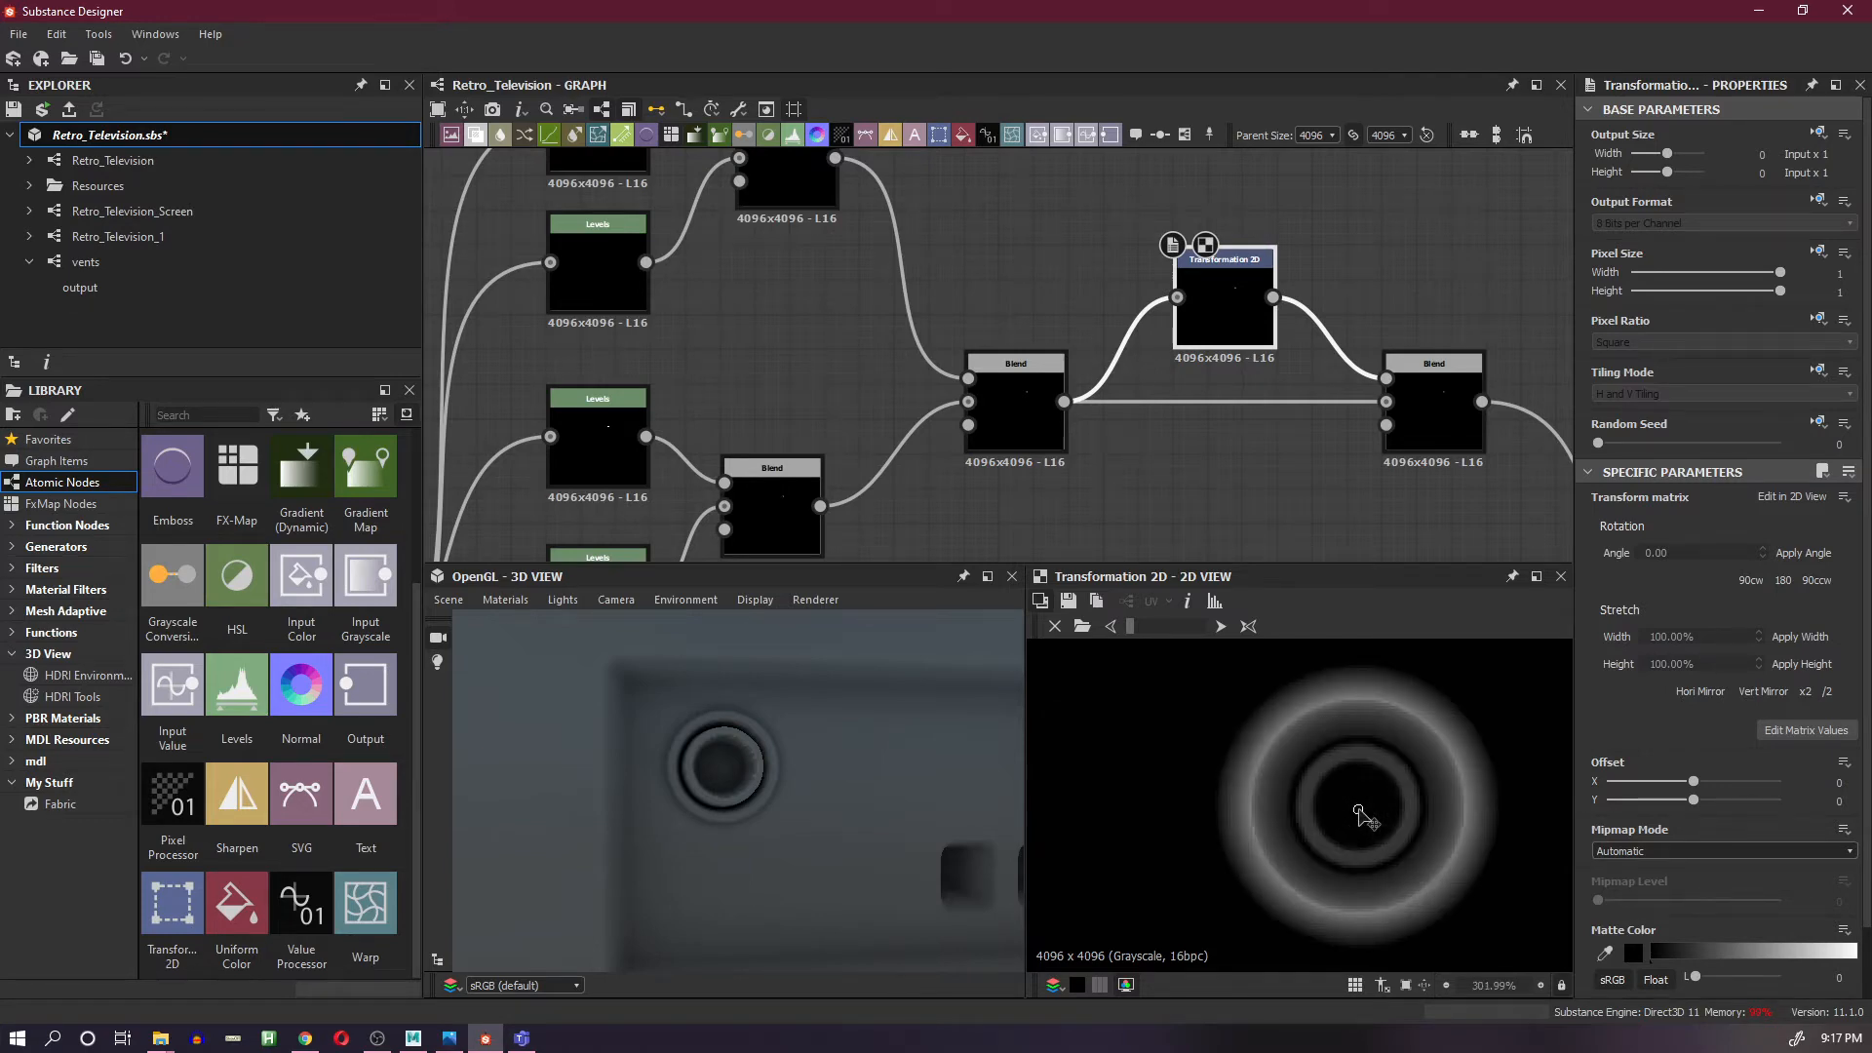
scroll(1360, 809, up, 2)
scroll(1360, 809, down, 3)
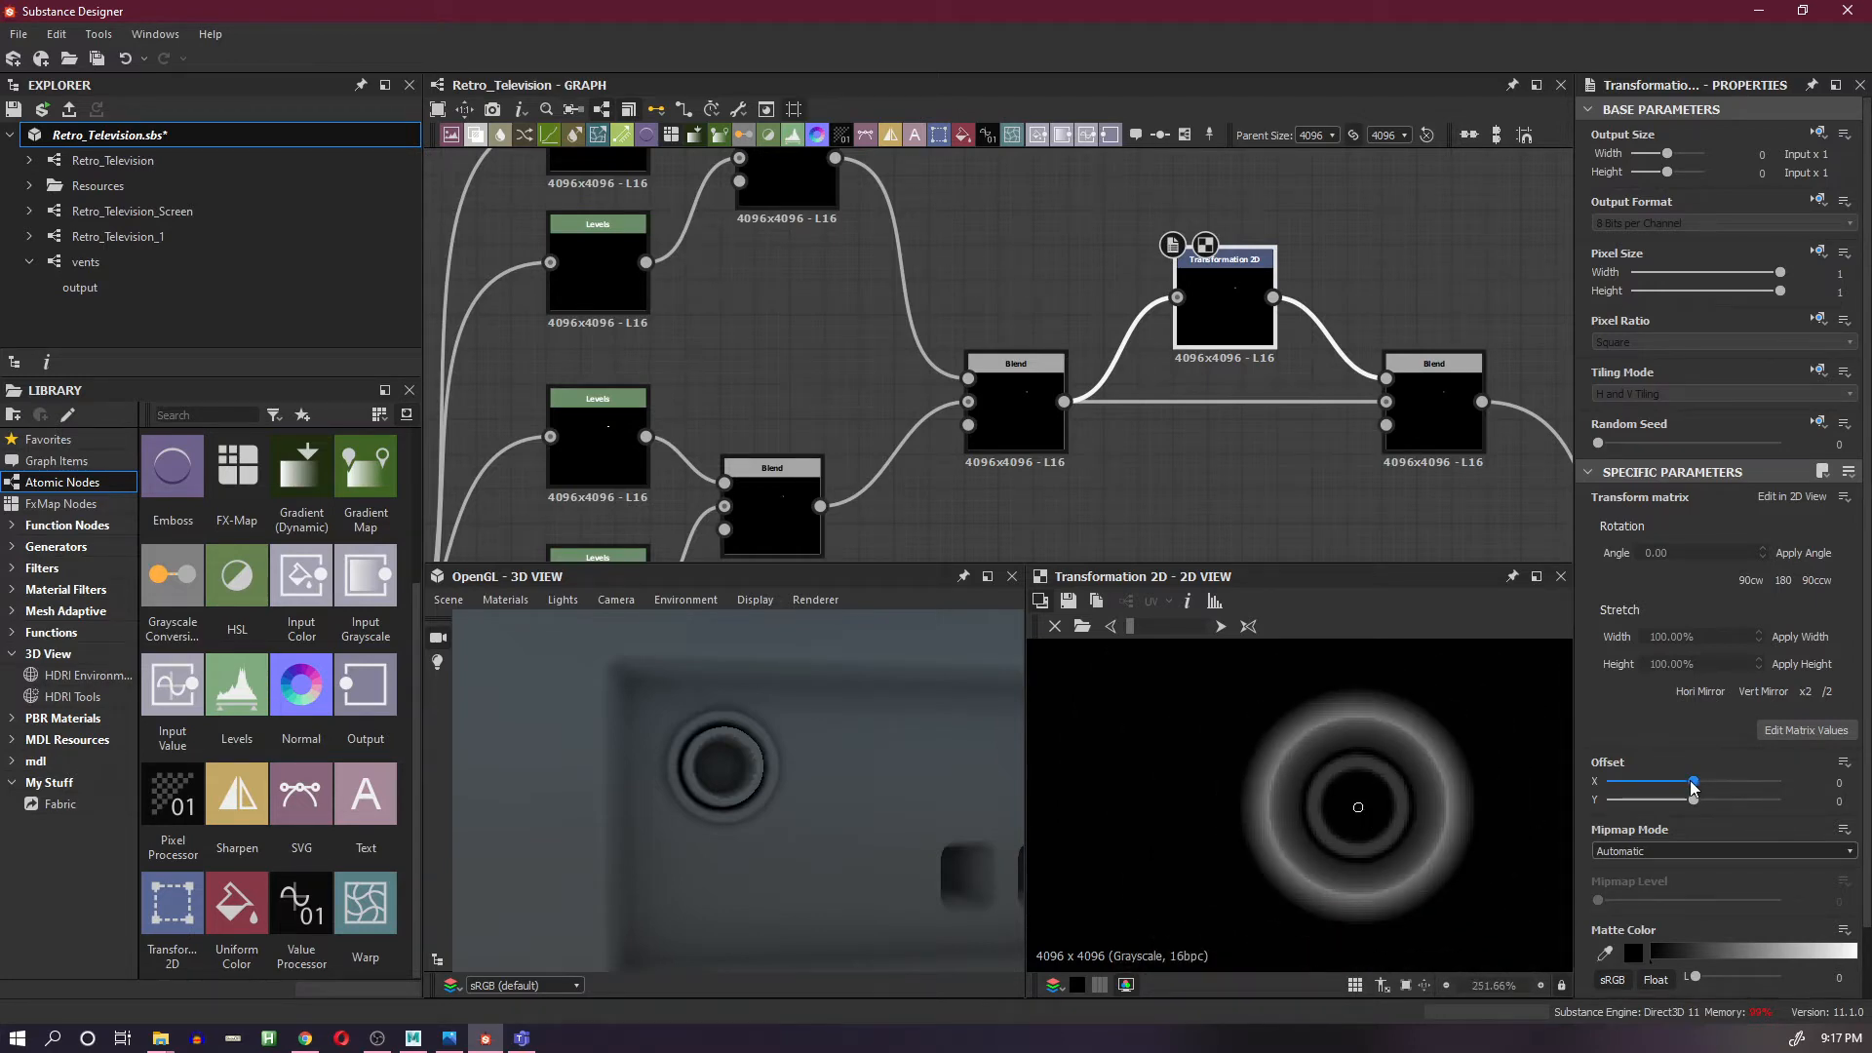
drag(1690, 782, 1686, 782)
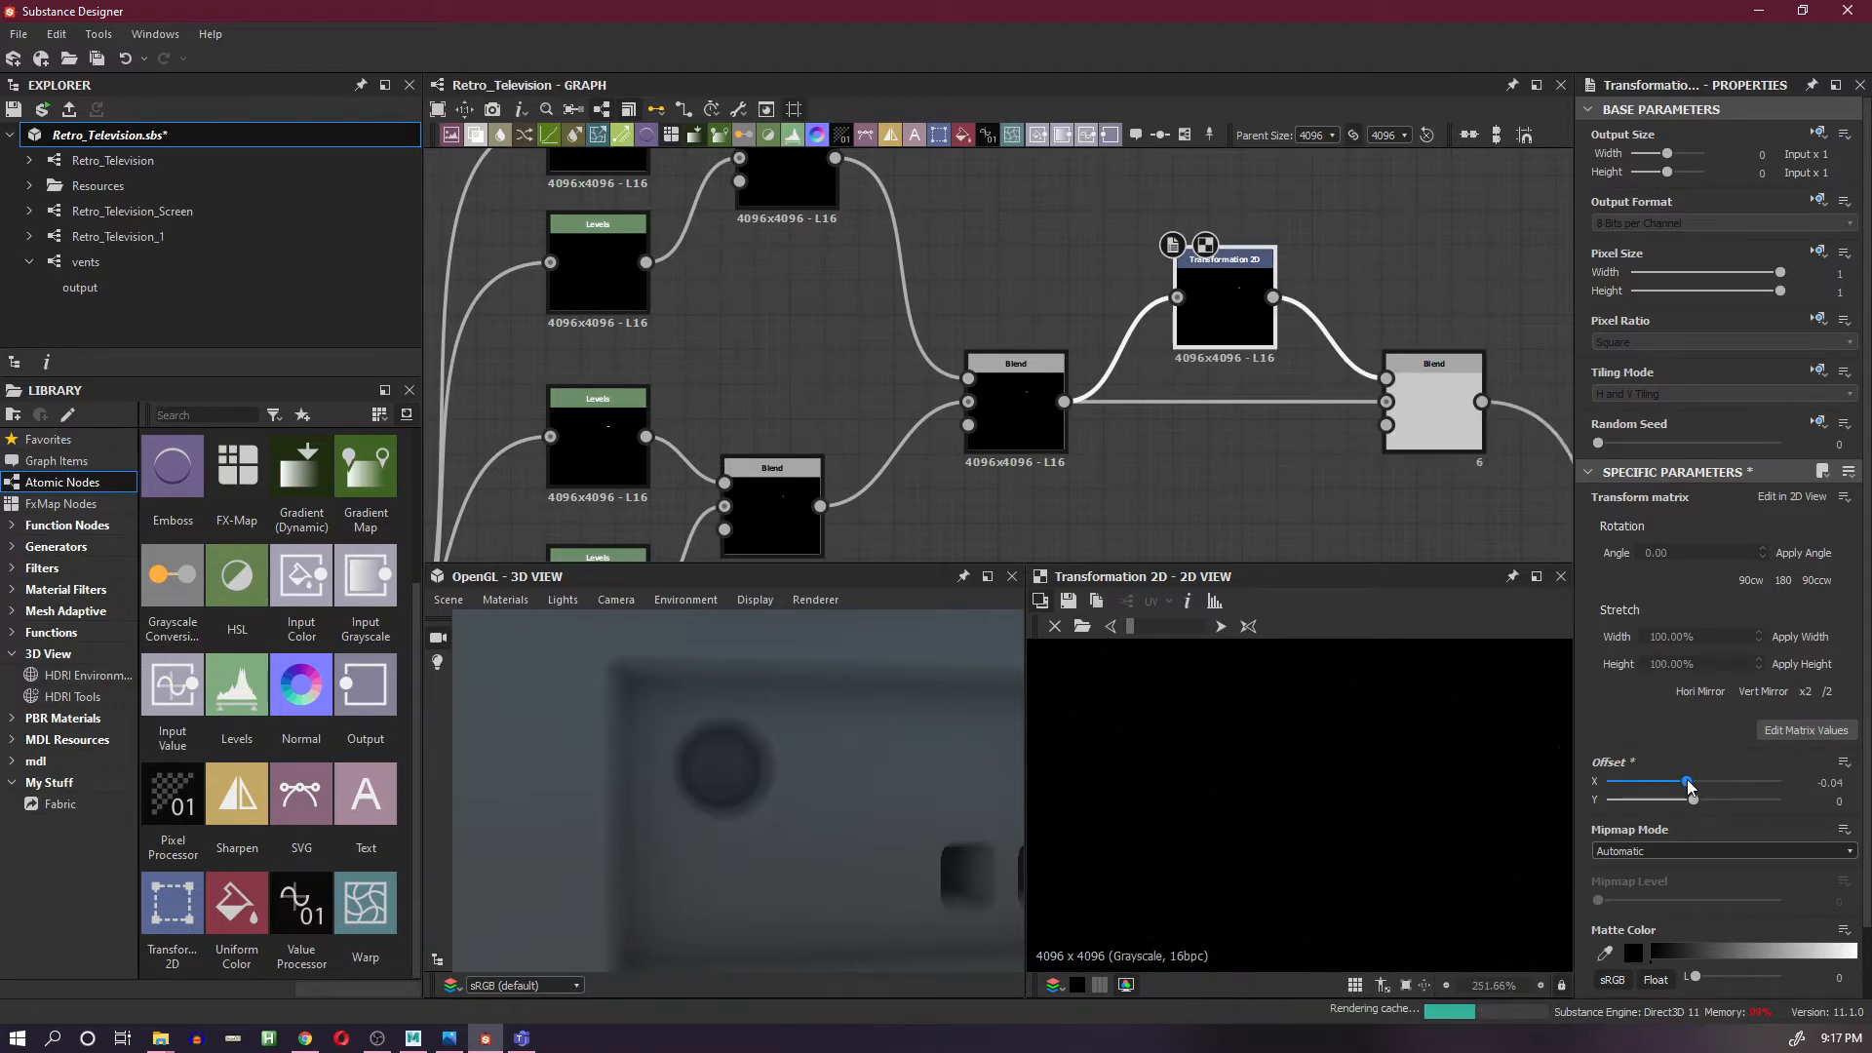
key(ctrl+z)
- Scale the Transformation 2D frame down slightly and uniformly in the 2D view to make a smaller connector copy
scroll(1355, 743, down, 5)
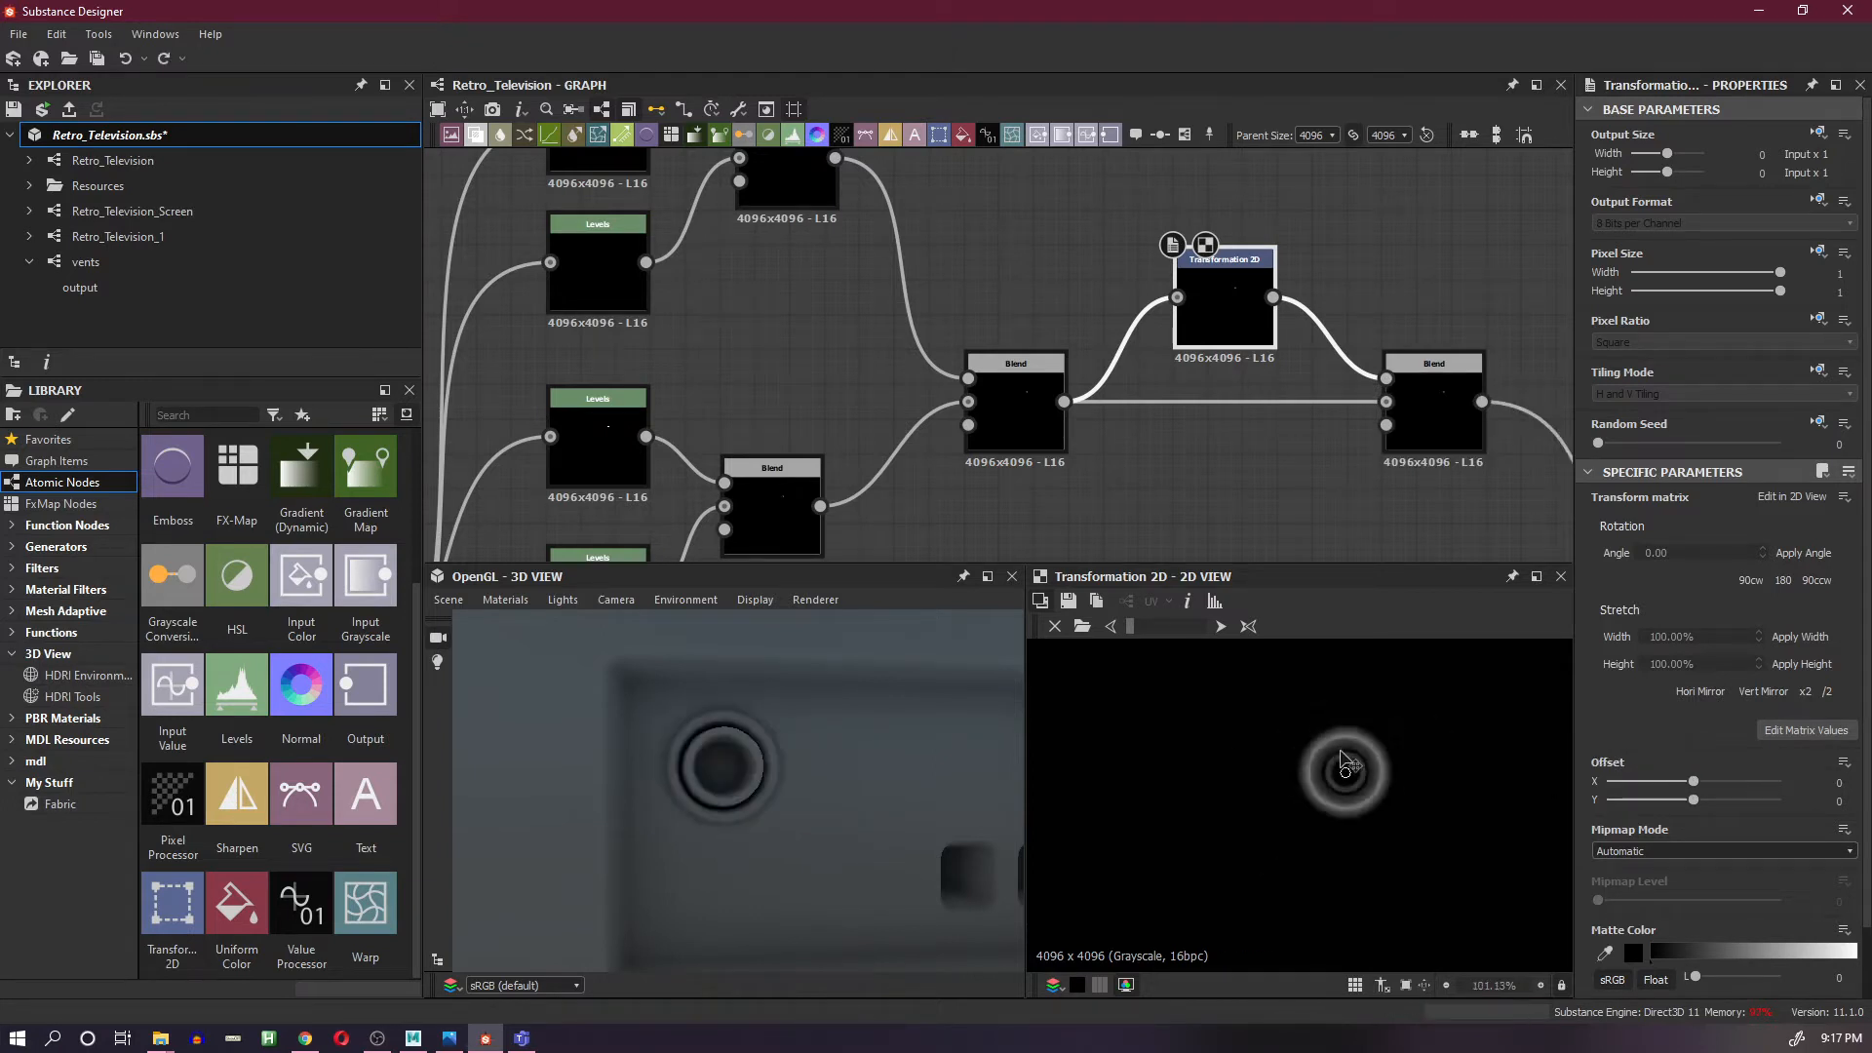
scroll(1362, 743, down, 4)
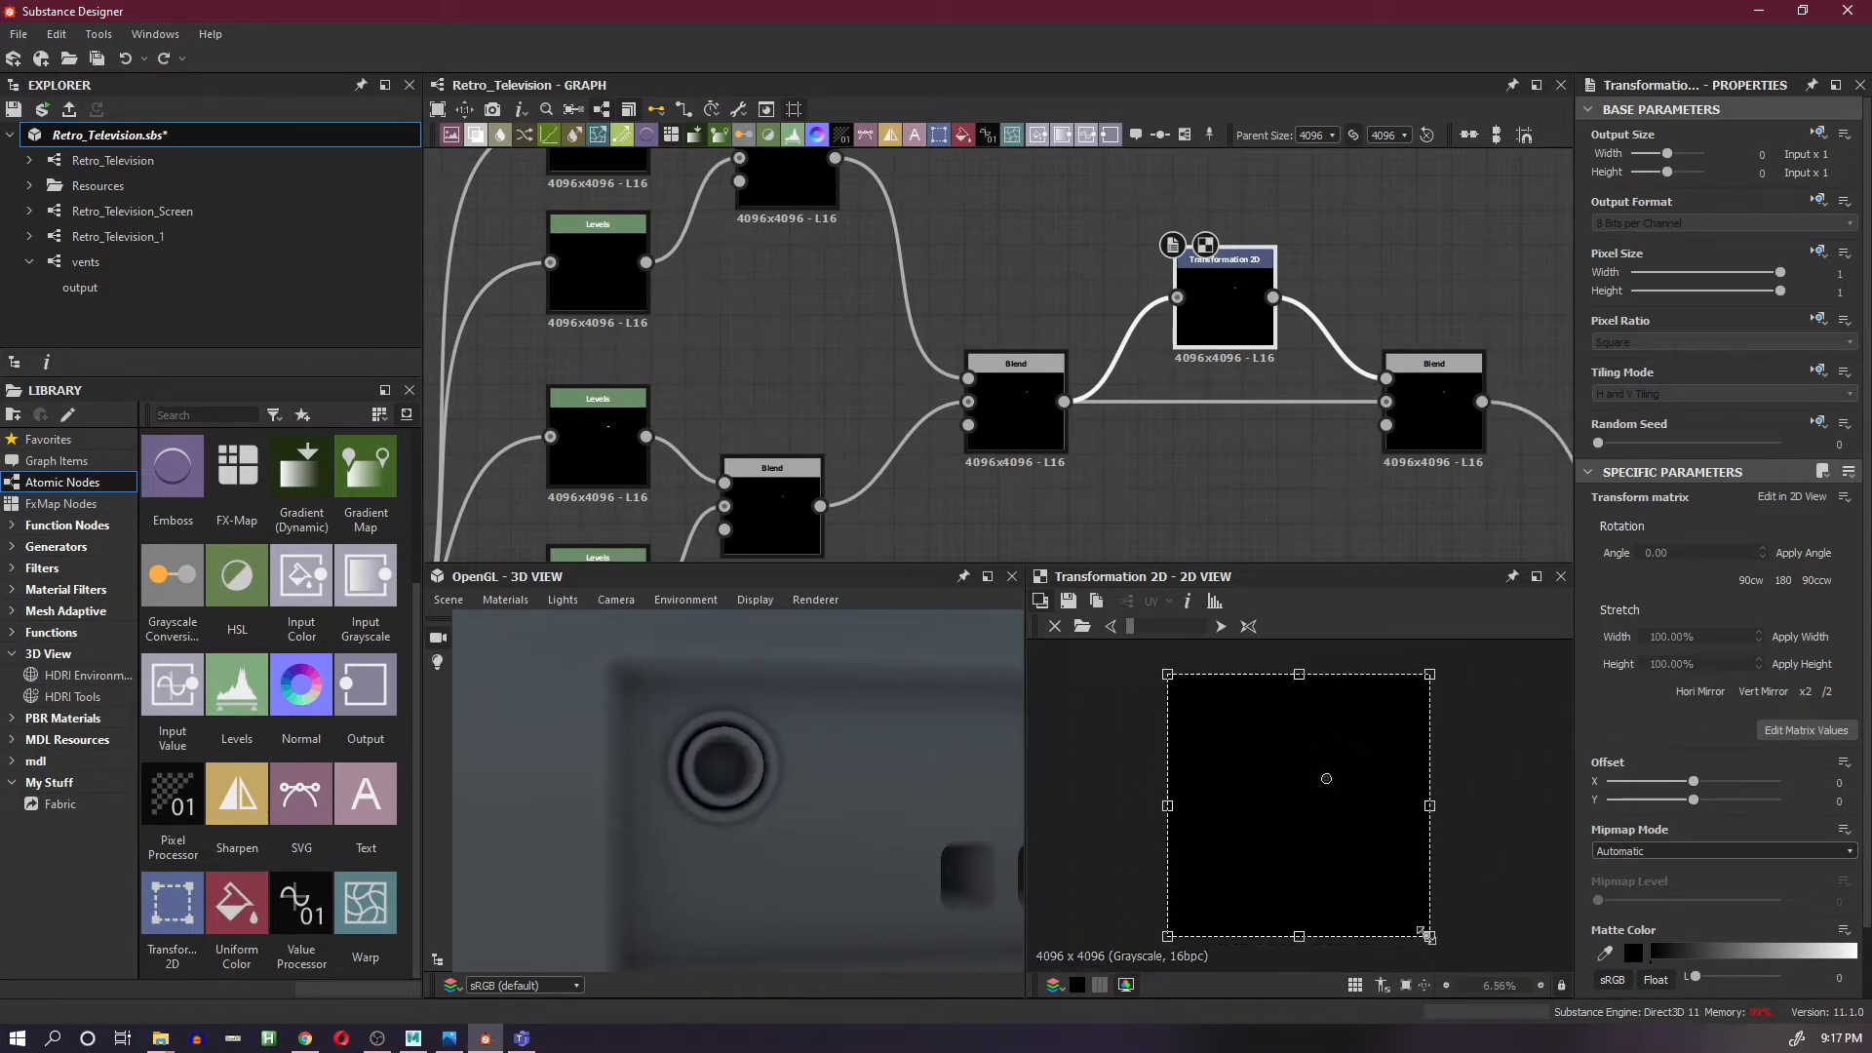
drag(1428, 935, 1404, 914)
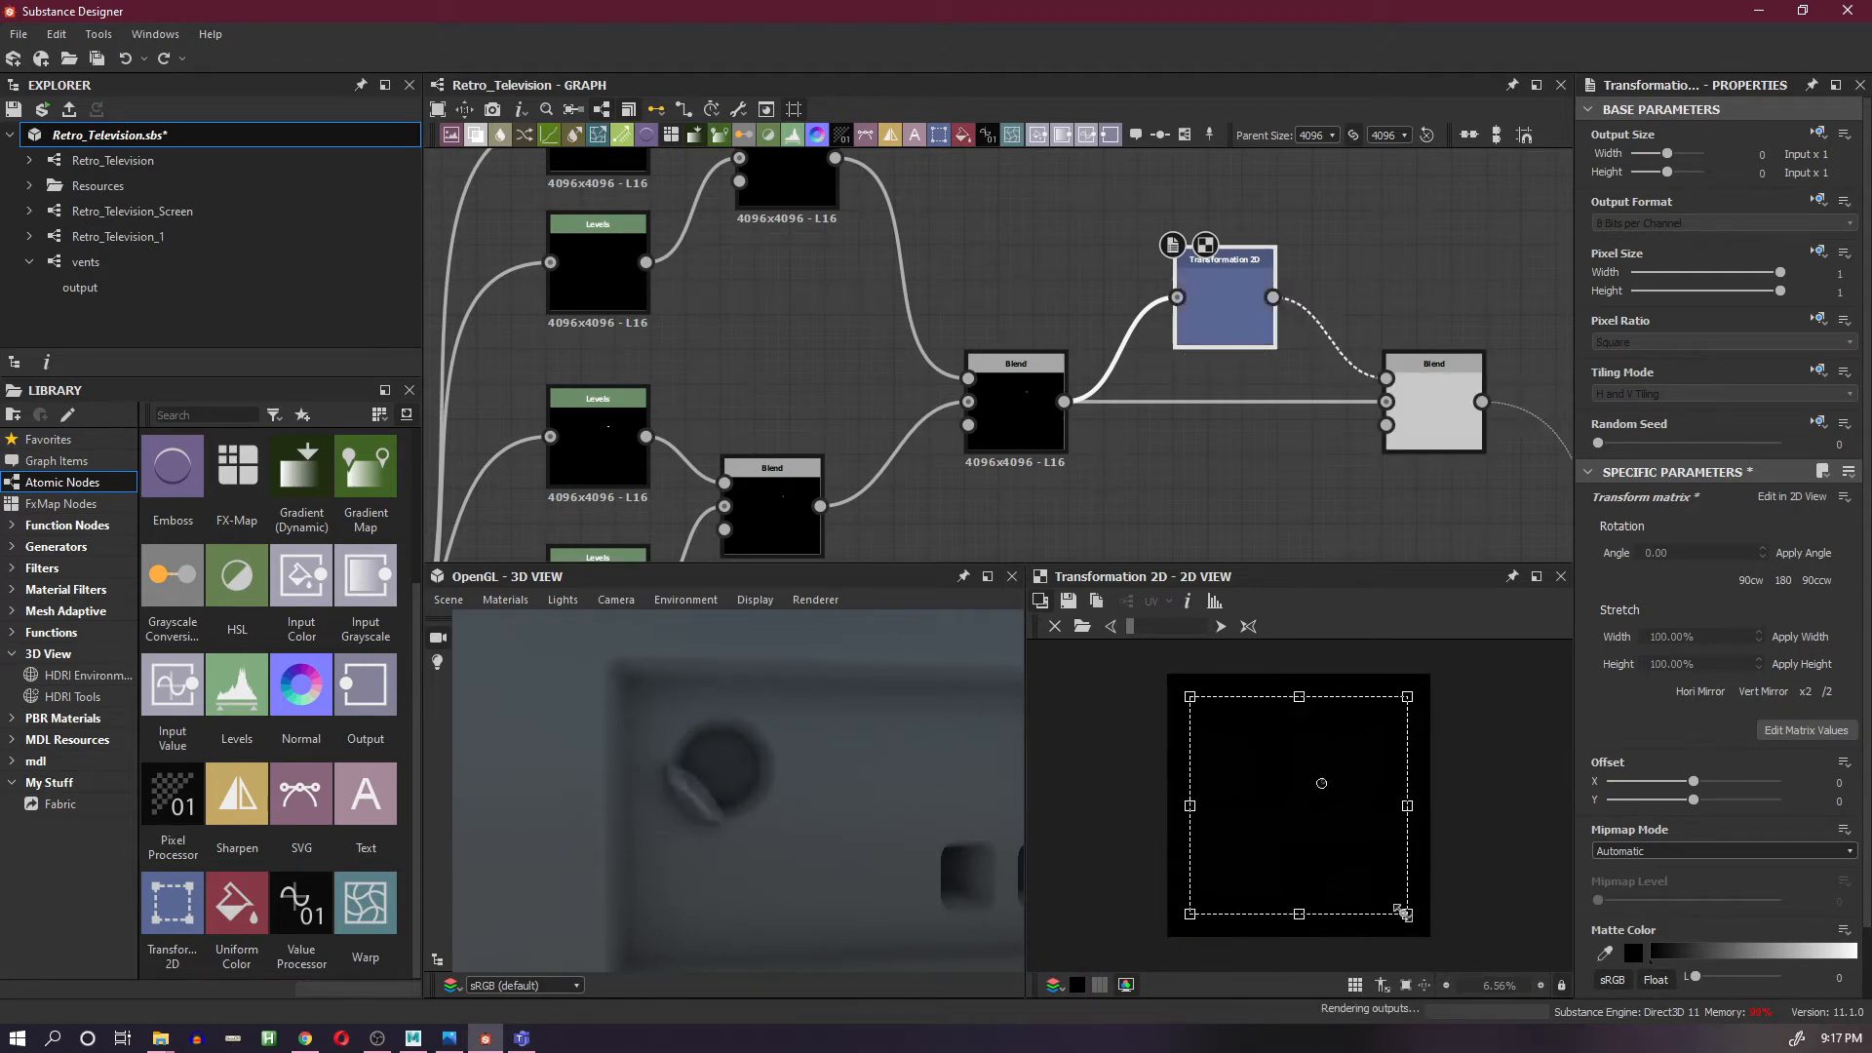
scroll(1306, 766, up, 8)
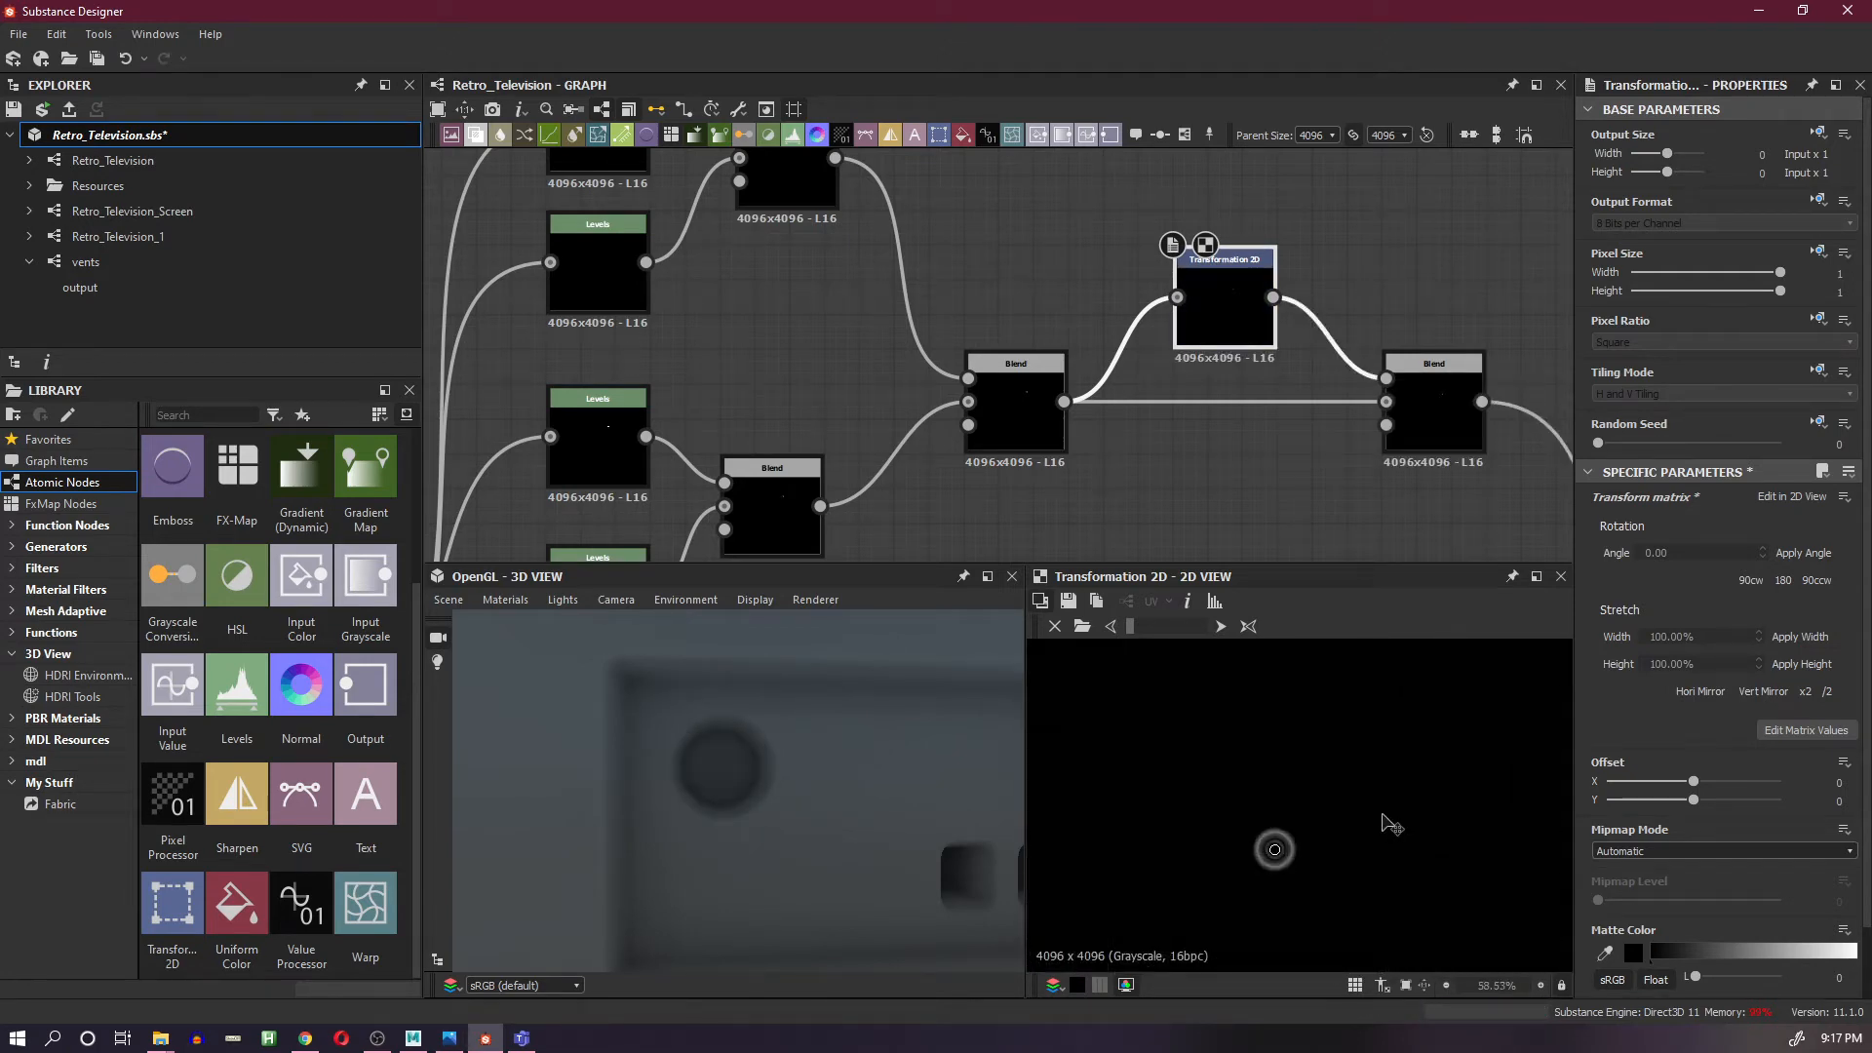
- Set the new Blend's blending mode to Add (Linear Dodge), and select the Transformation 2D node while previewing the Blend
double_click(1439, 446)
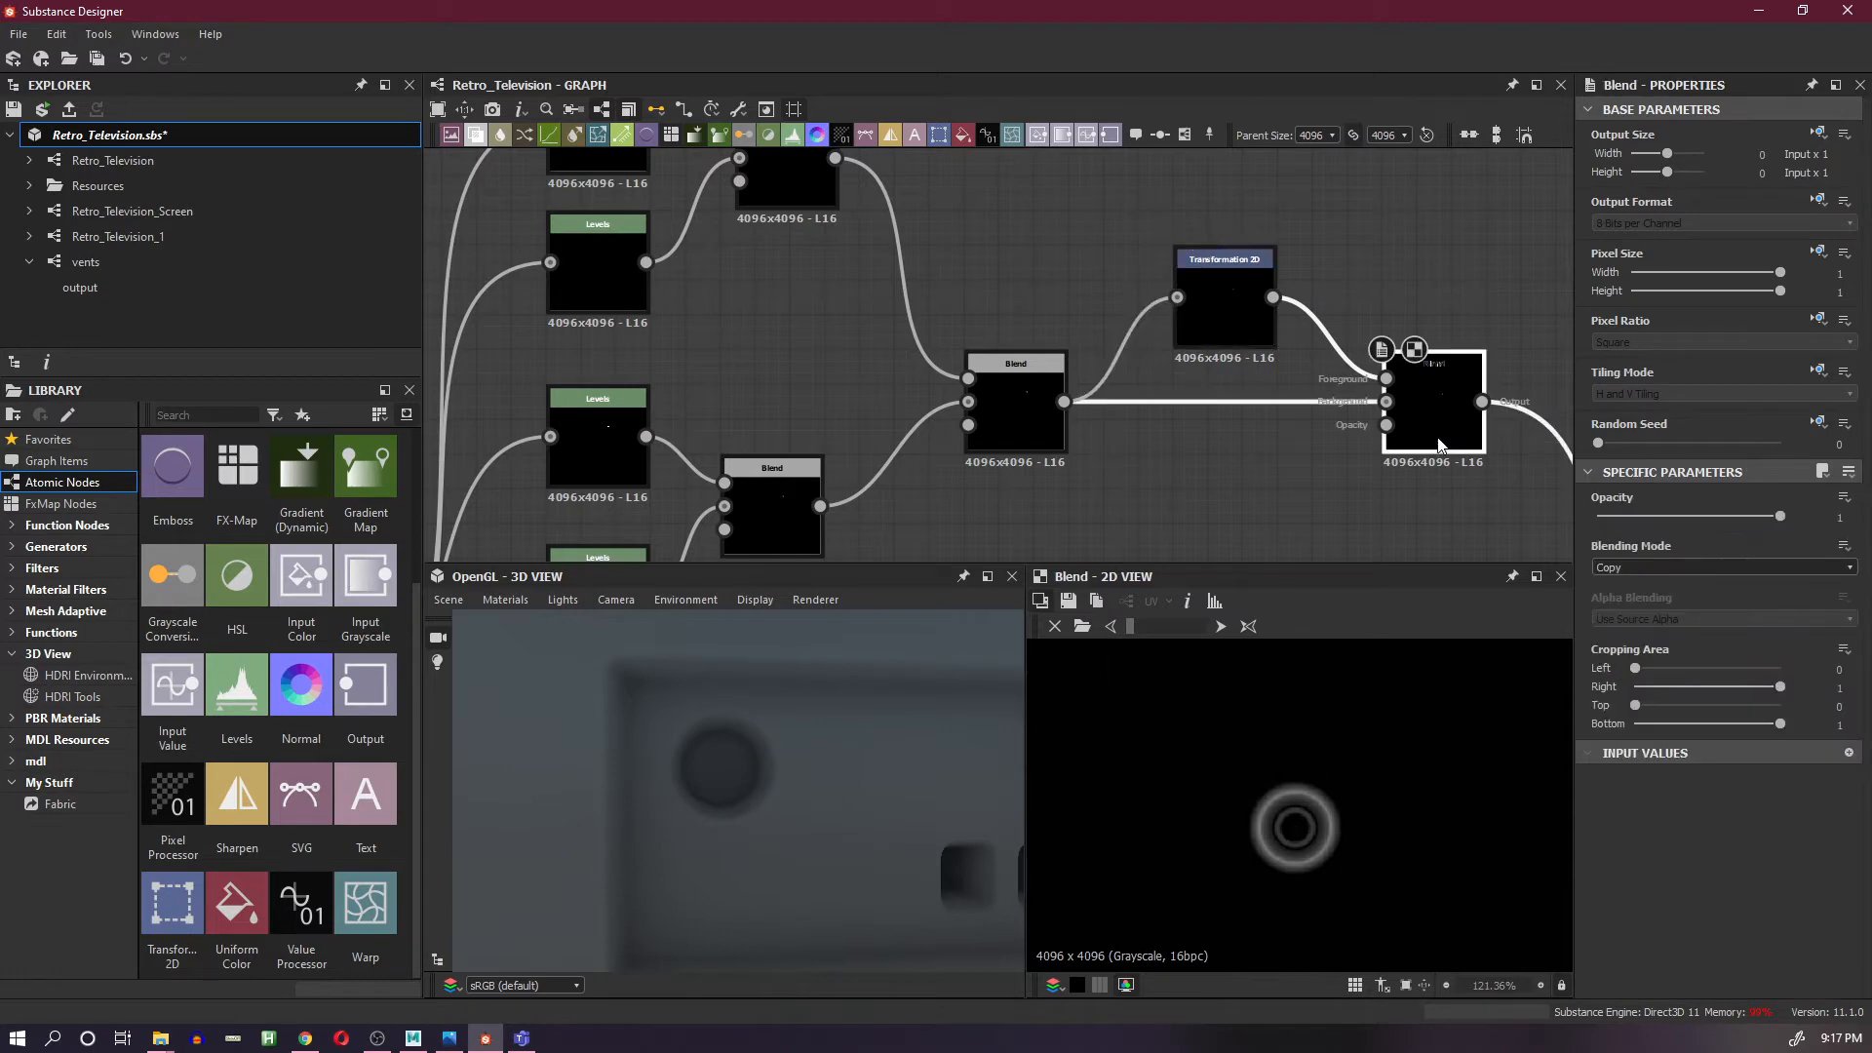
click(1681, 569)
click(1675, 591)
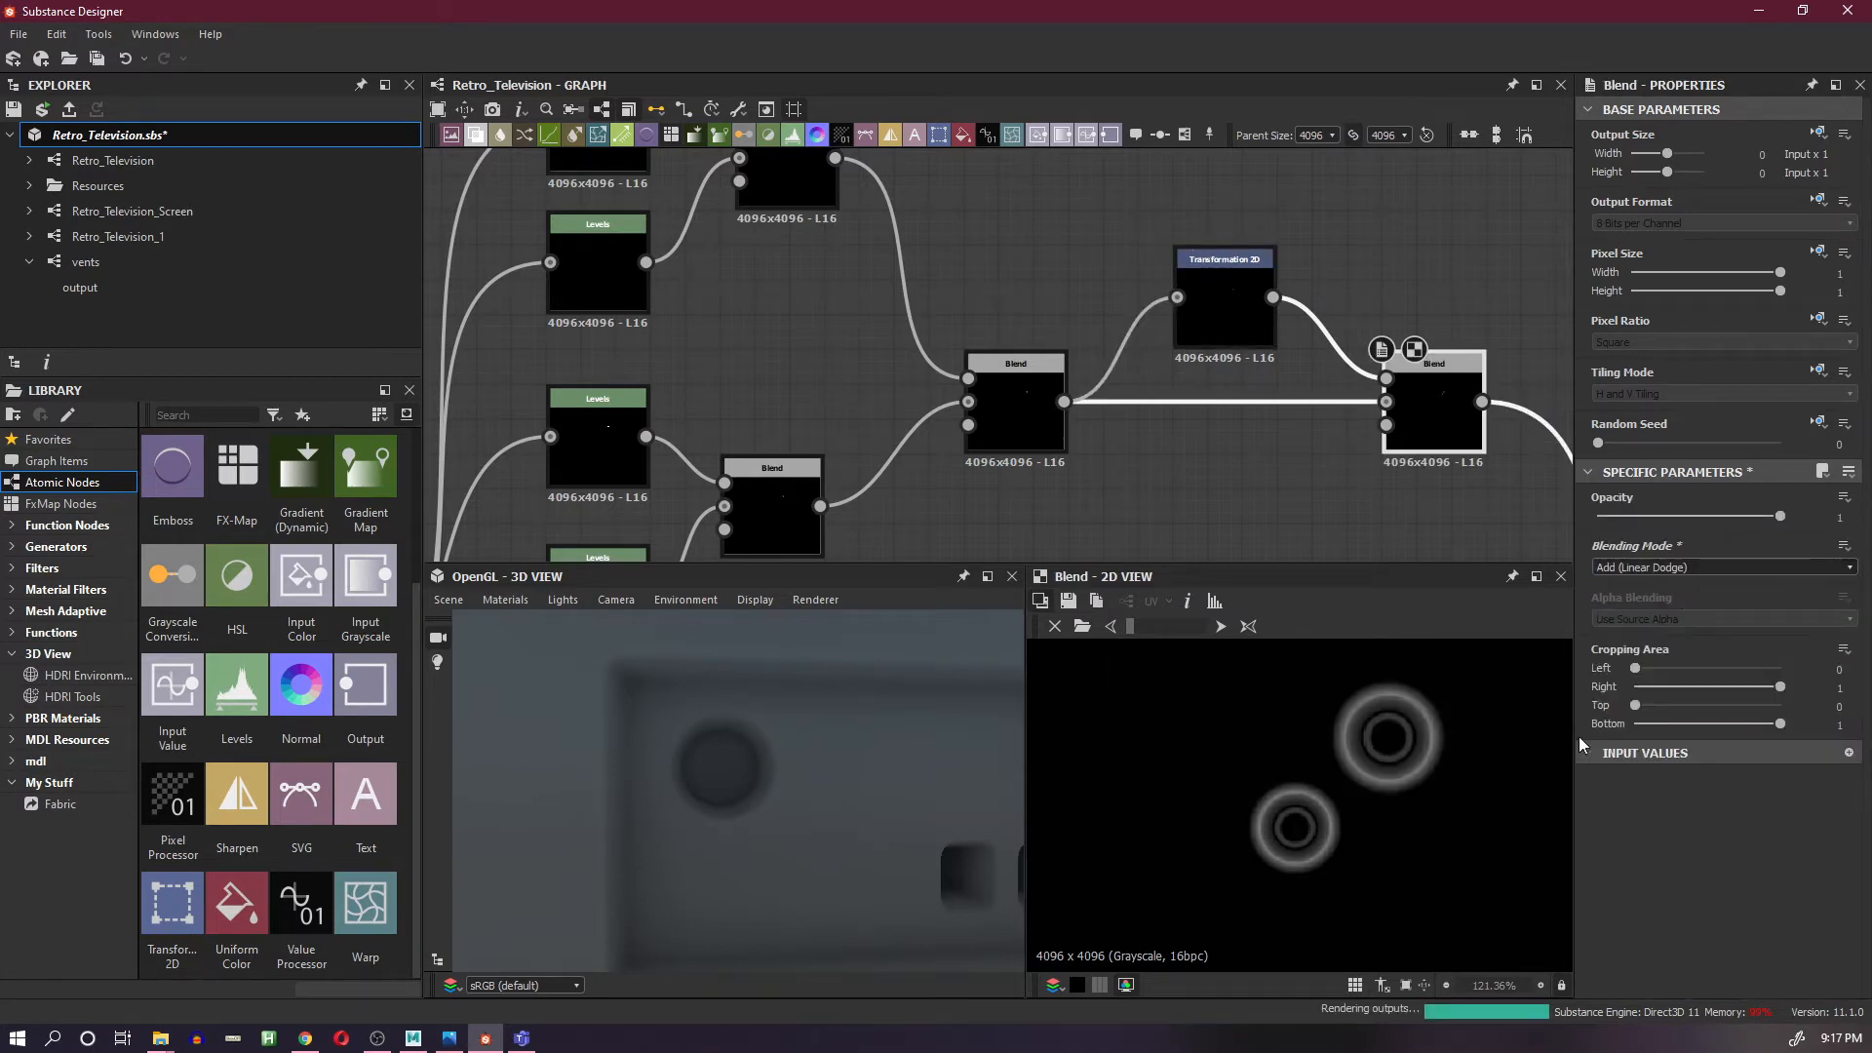
click(1225, 307)
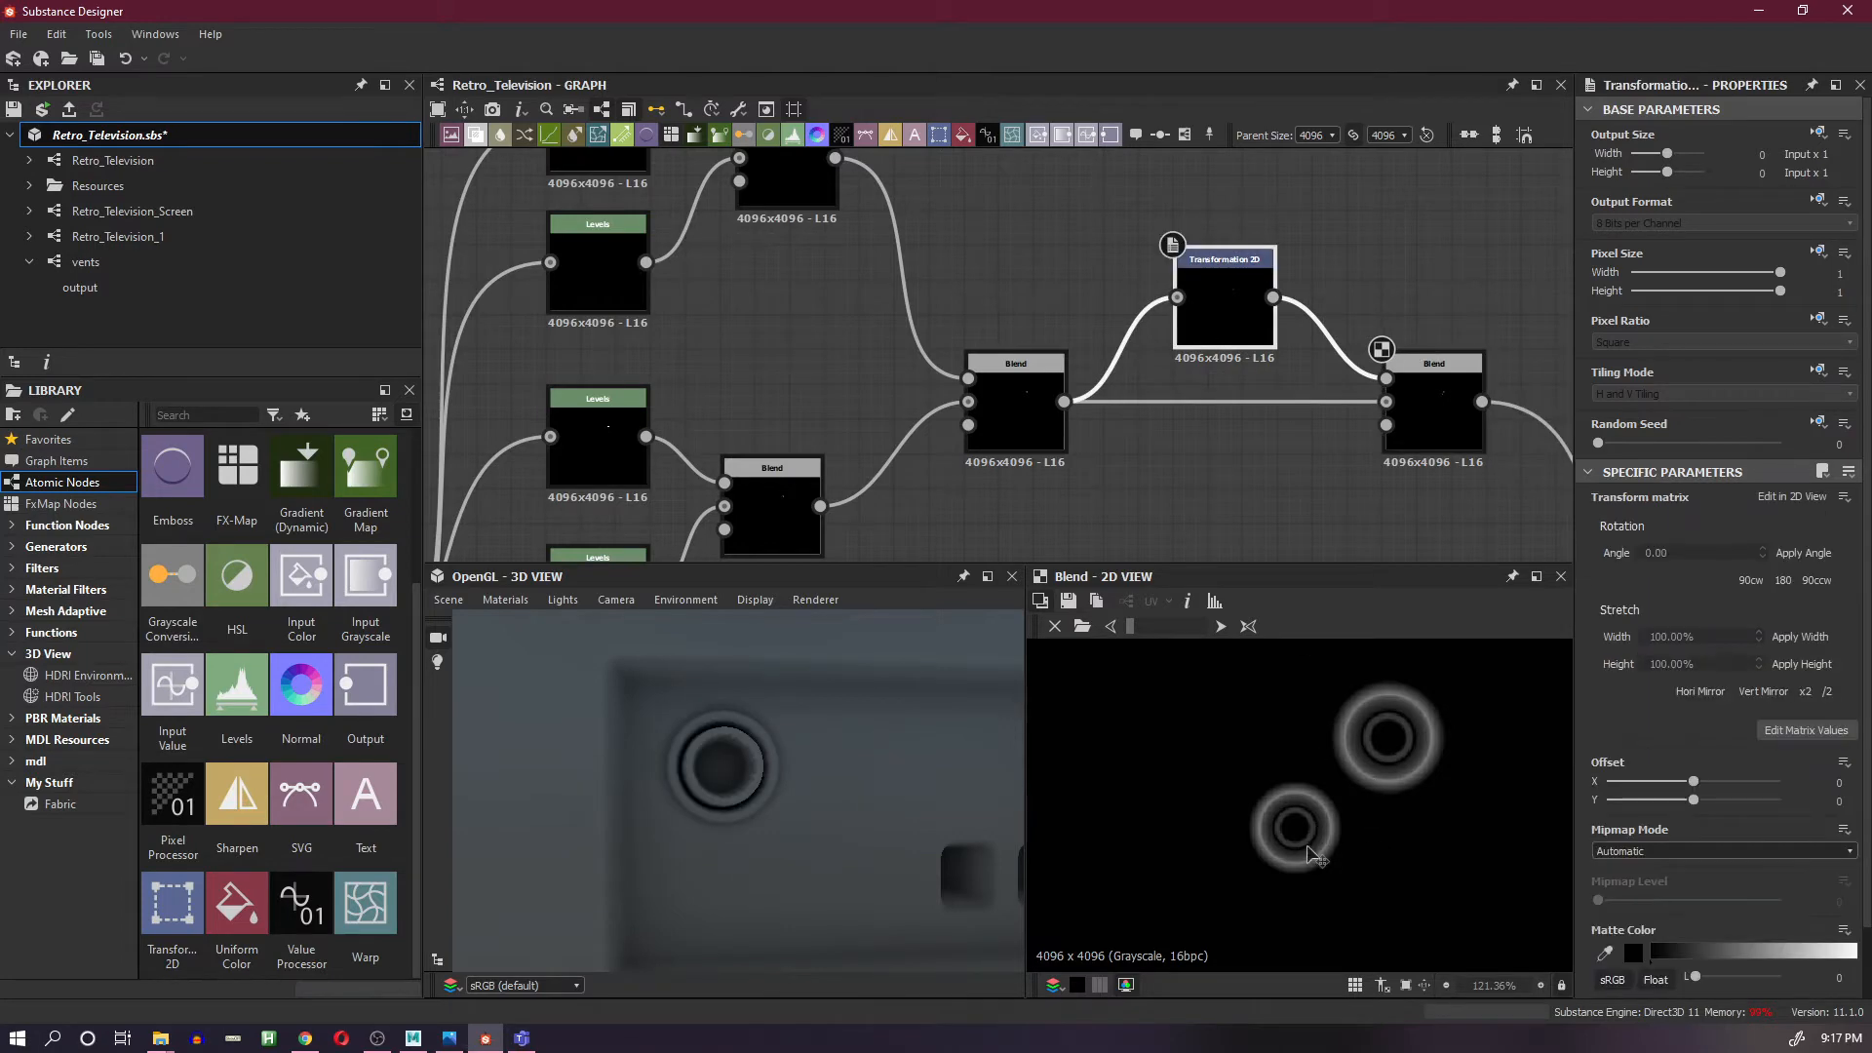
- Move the connector copy in the 2D view so it overlaps the original connector, offset about -0.023 in X and 0.022 in Y
drag(1353, 809, 1404, 751)
scroll(1407, 736, up, 5)
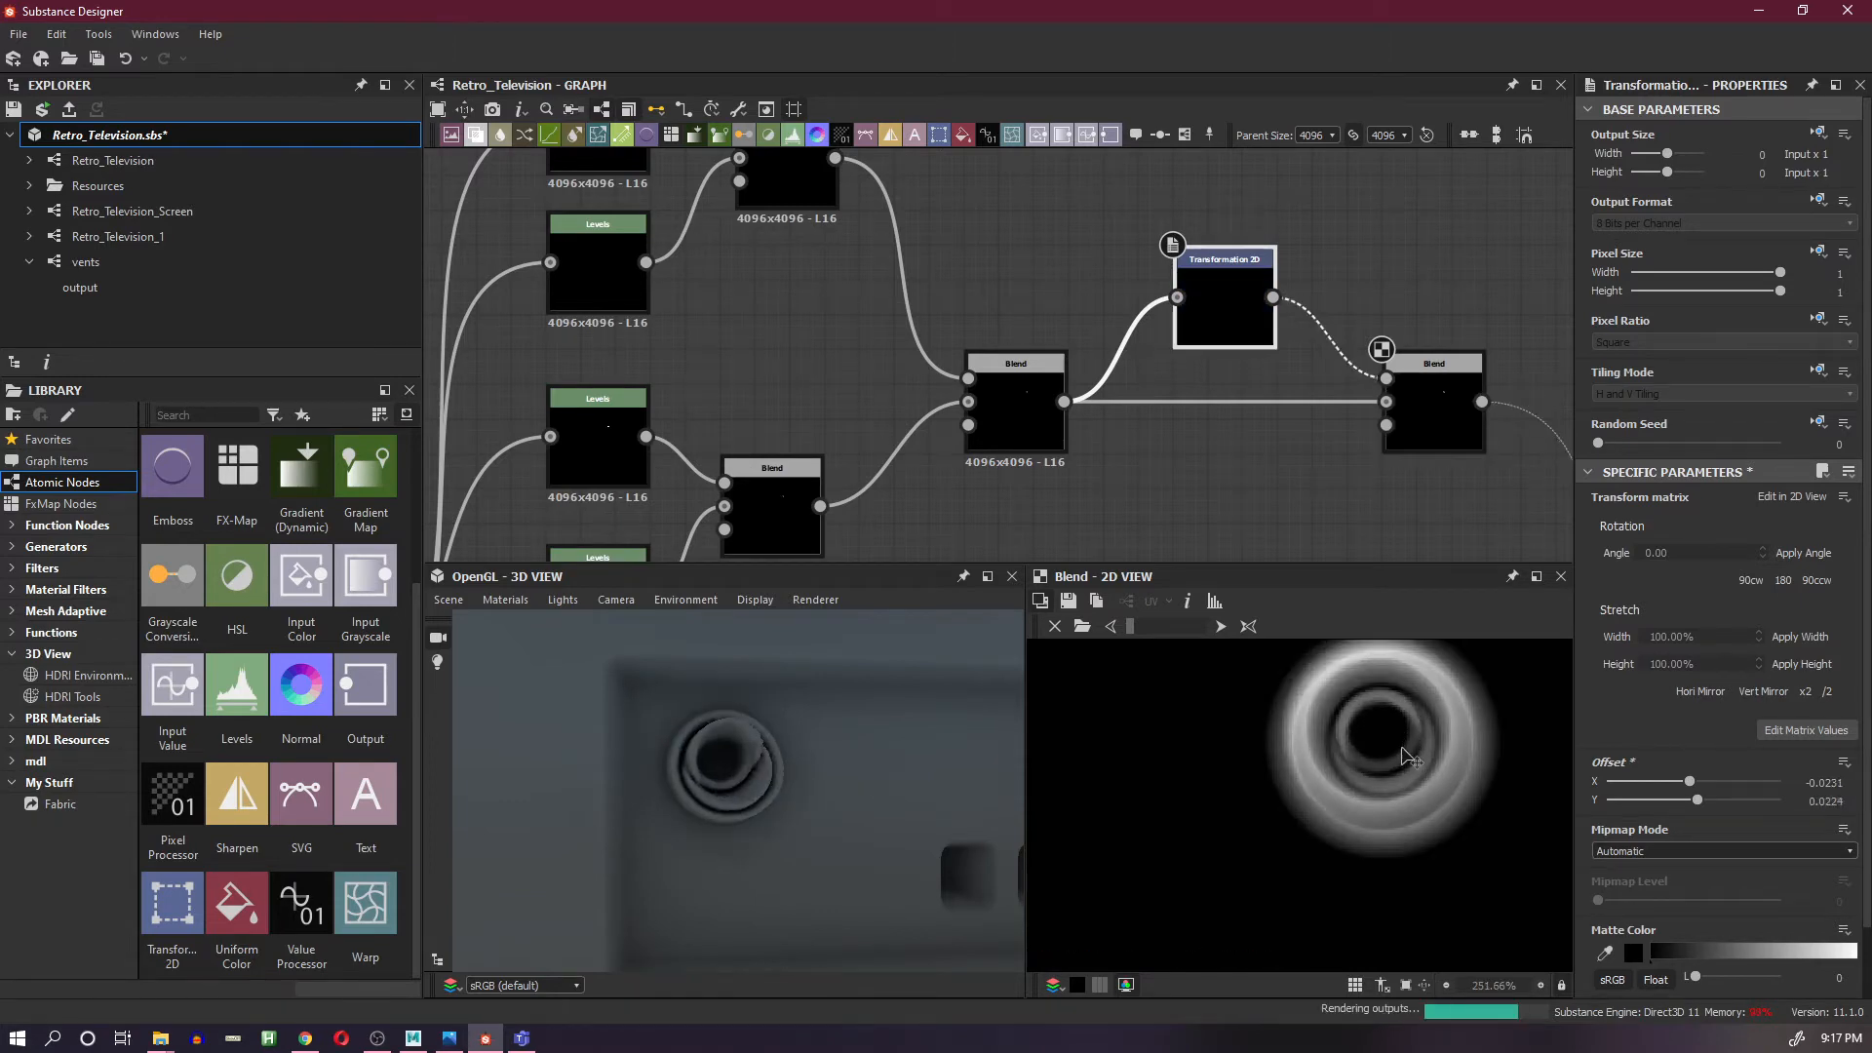
scroll(1405, 750, down, 20)
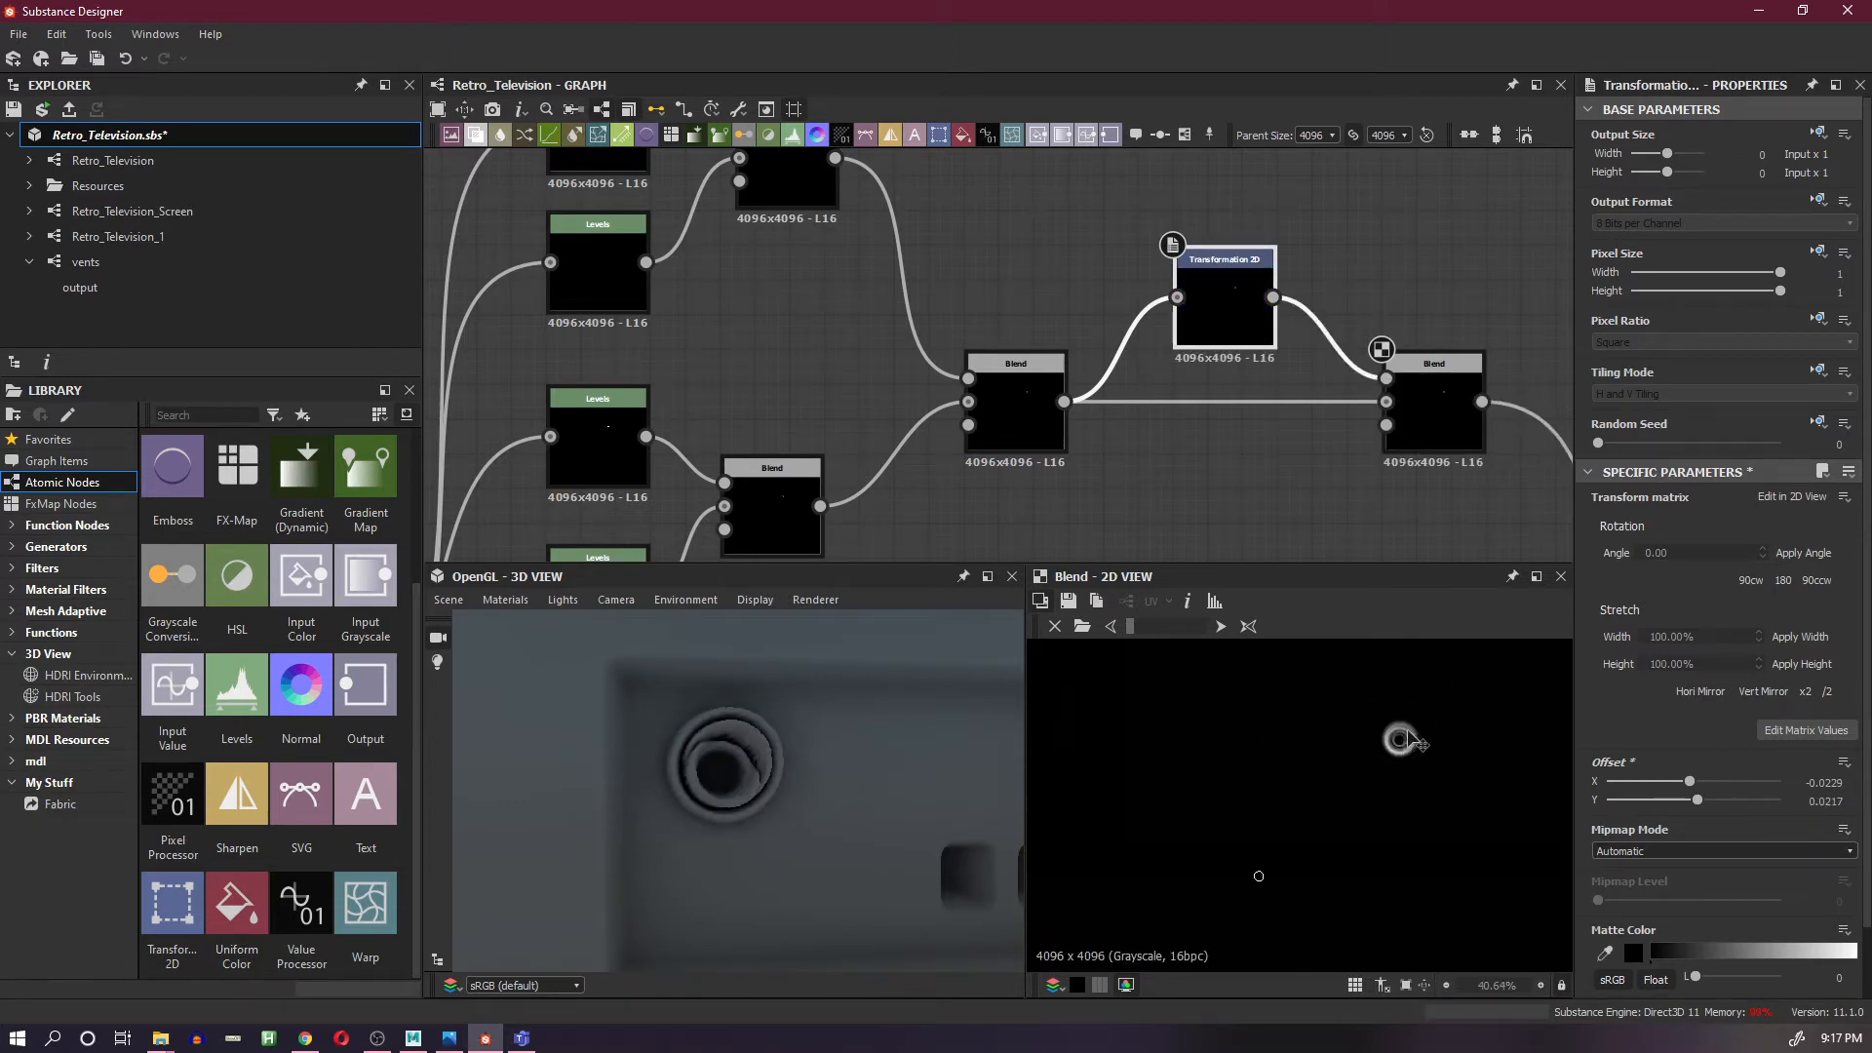
scroll(1411, 738, down, 2)
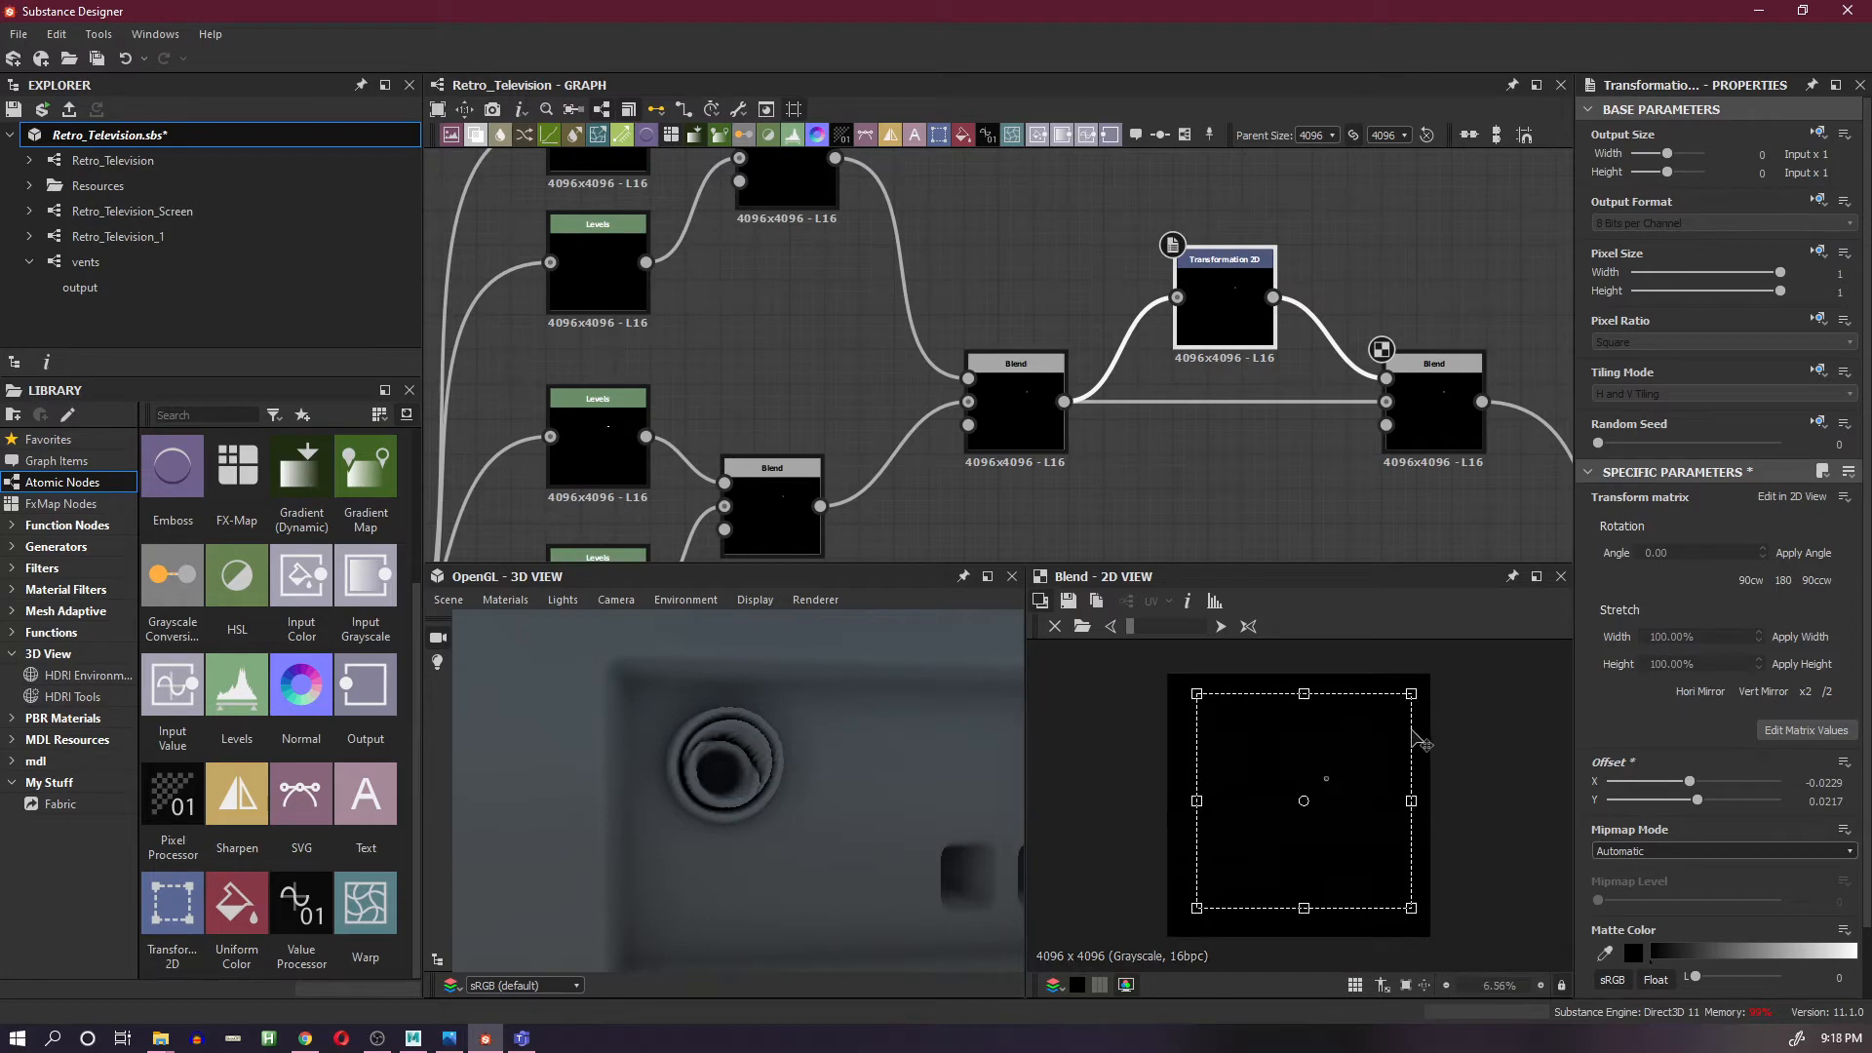
- Scale the Transformation 2D frame down uniformly in two passes and centre the small copy inside the original connector, ending at offset X -0.572, Y 0.553
drag(1411, 905, 1334, 805)
scroll(1328, 805, up, 10)
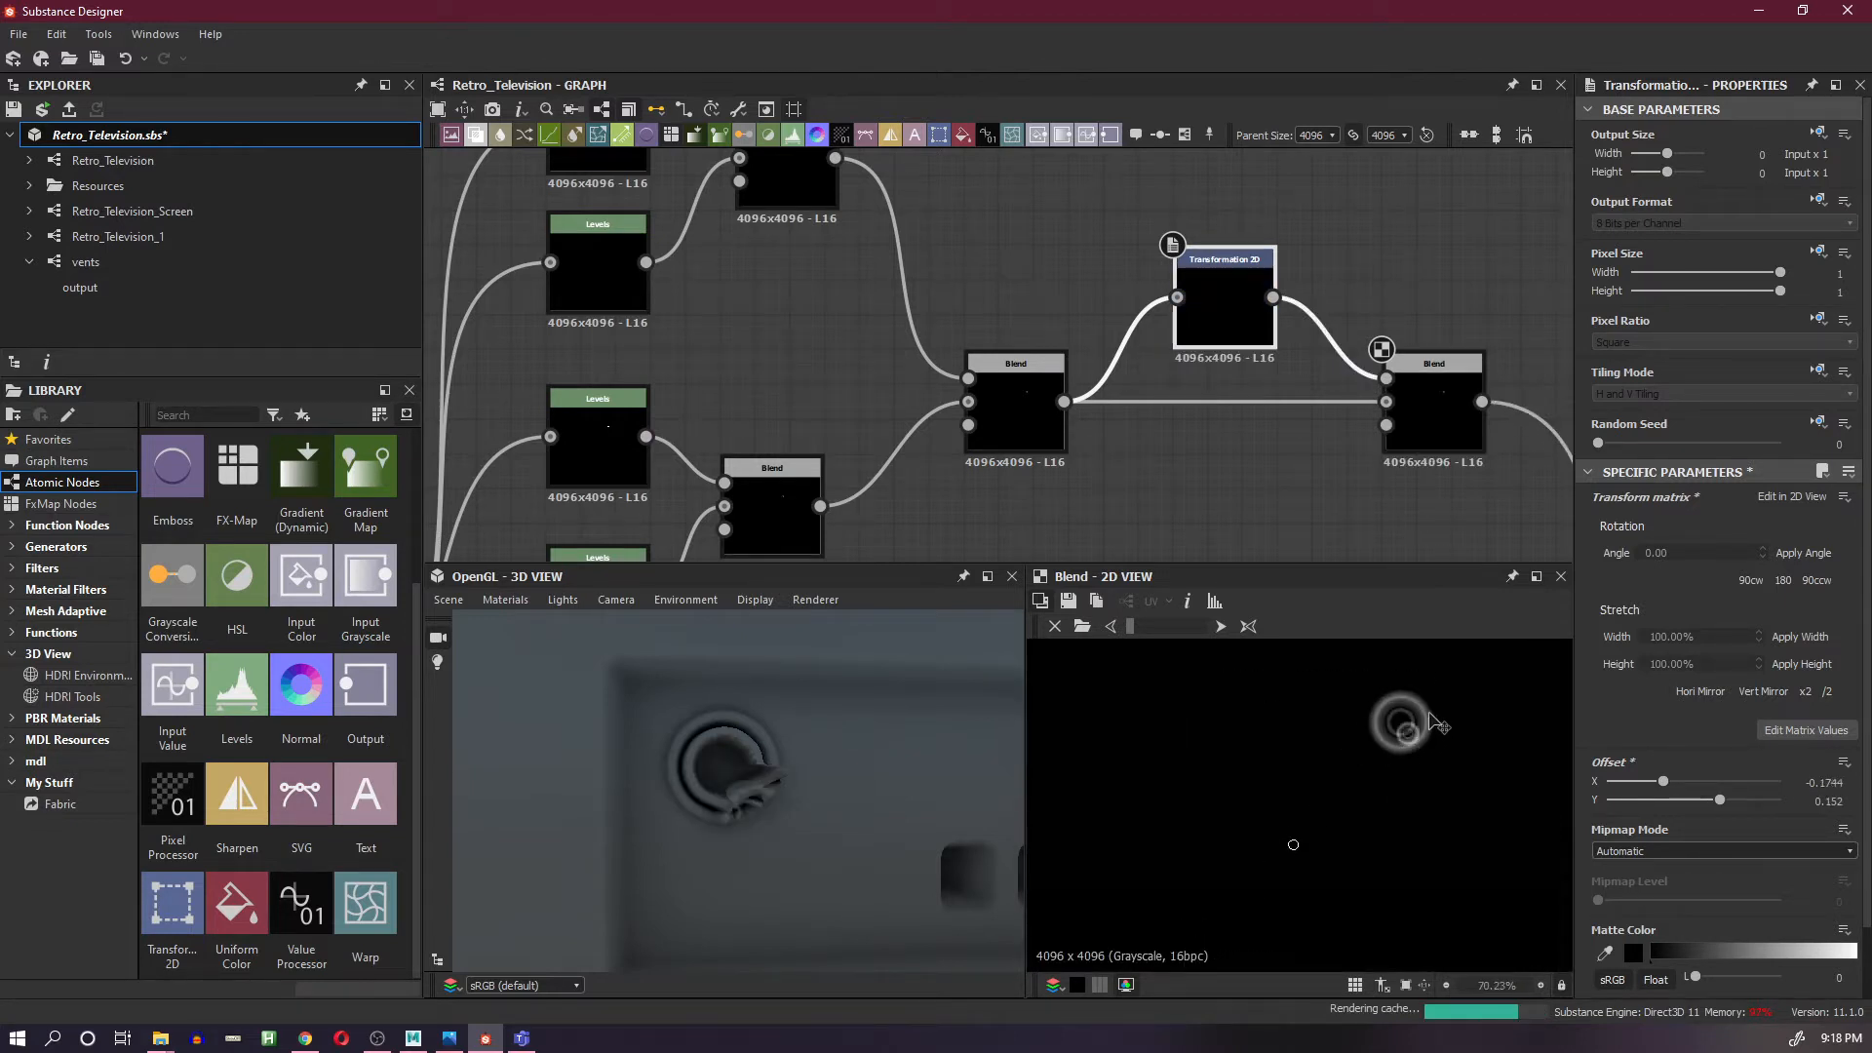
scroll(1434, 726, up, 5)
drag(1359, 799, 1324, 770)
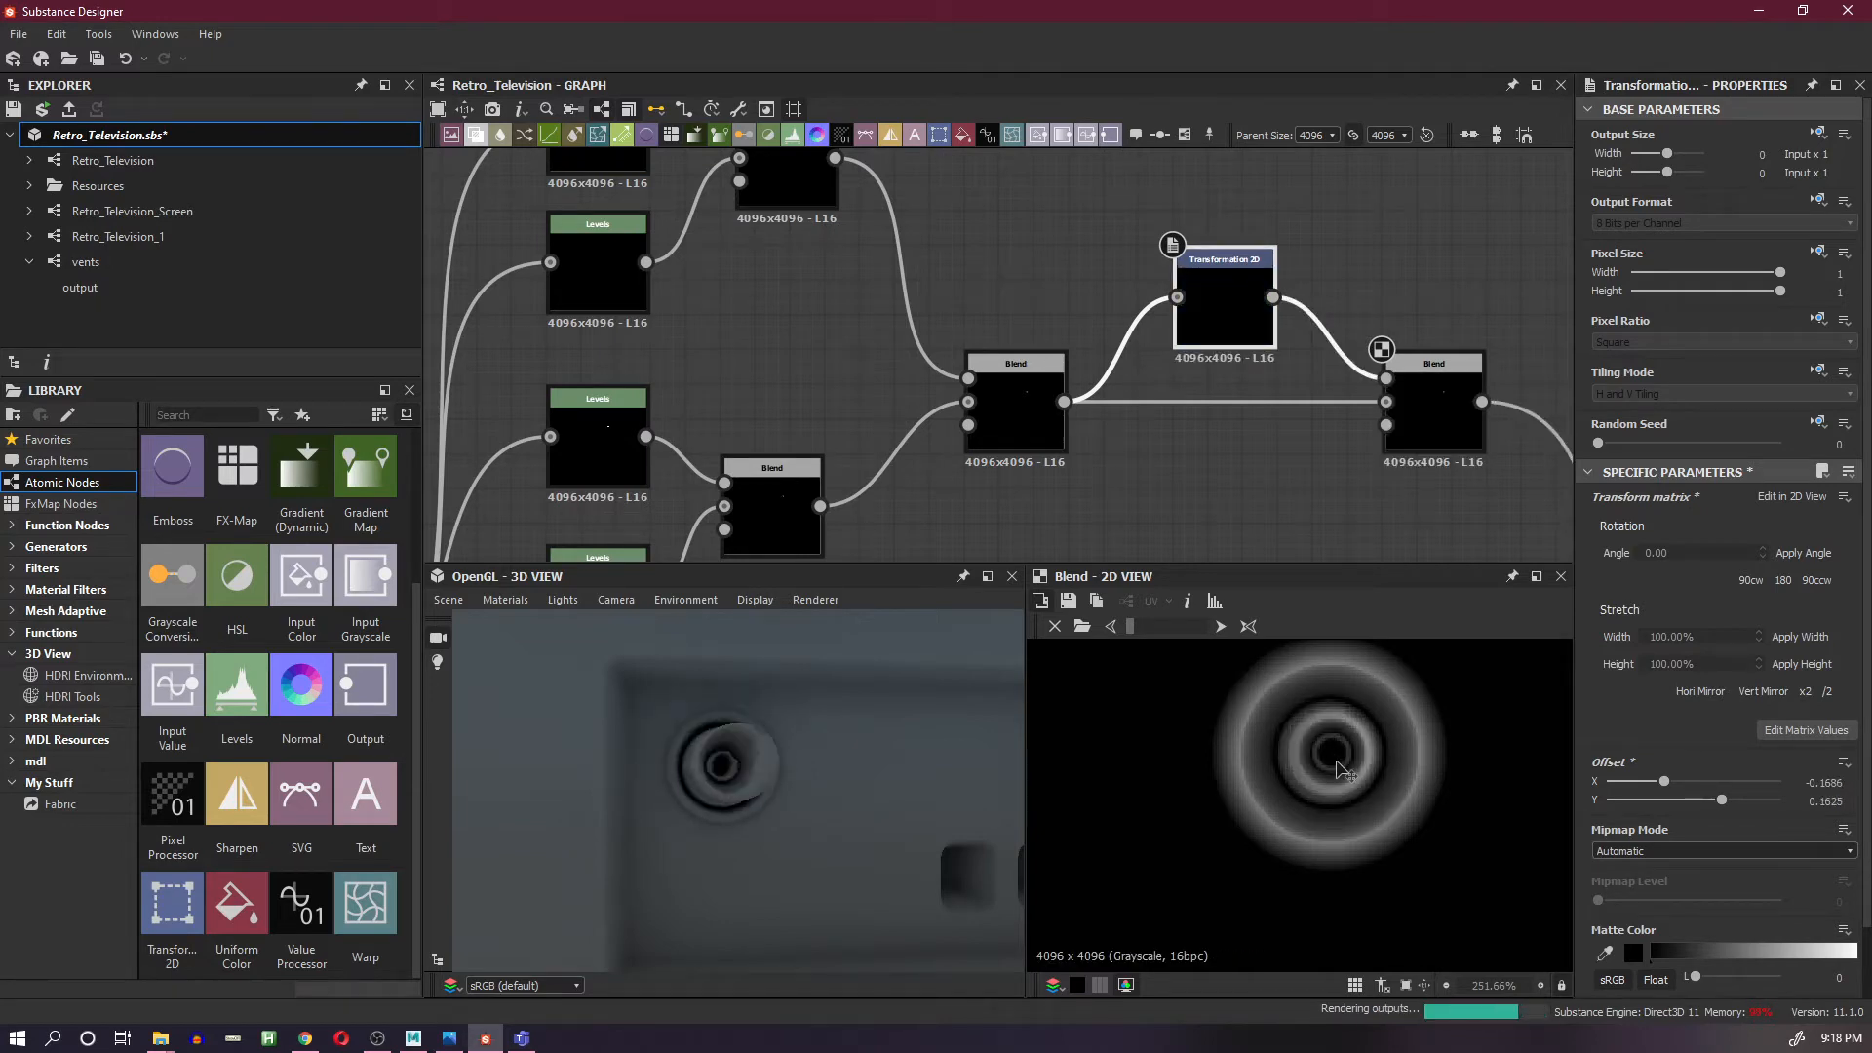
scroll(1349, 748, down, 7)
scroll(1350, 748, down, 5)
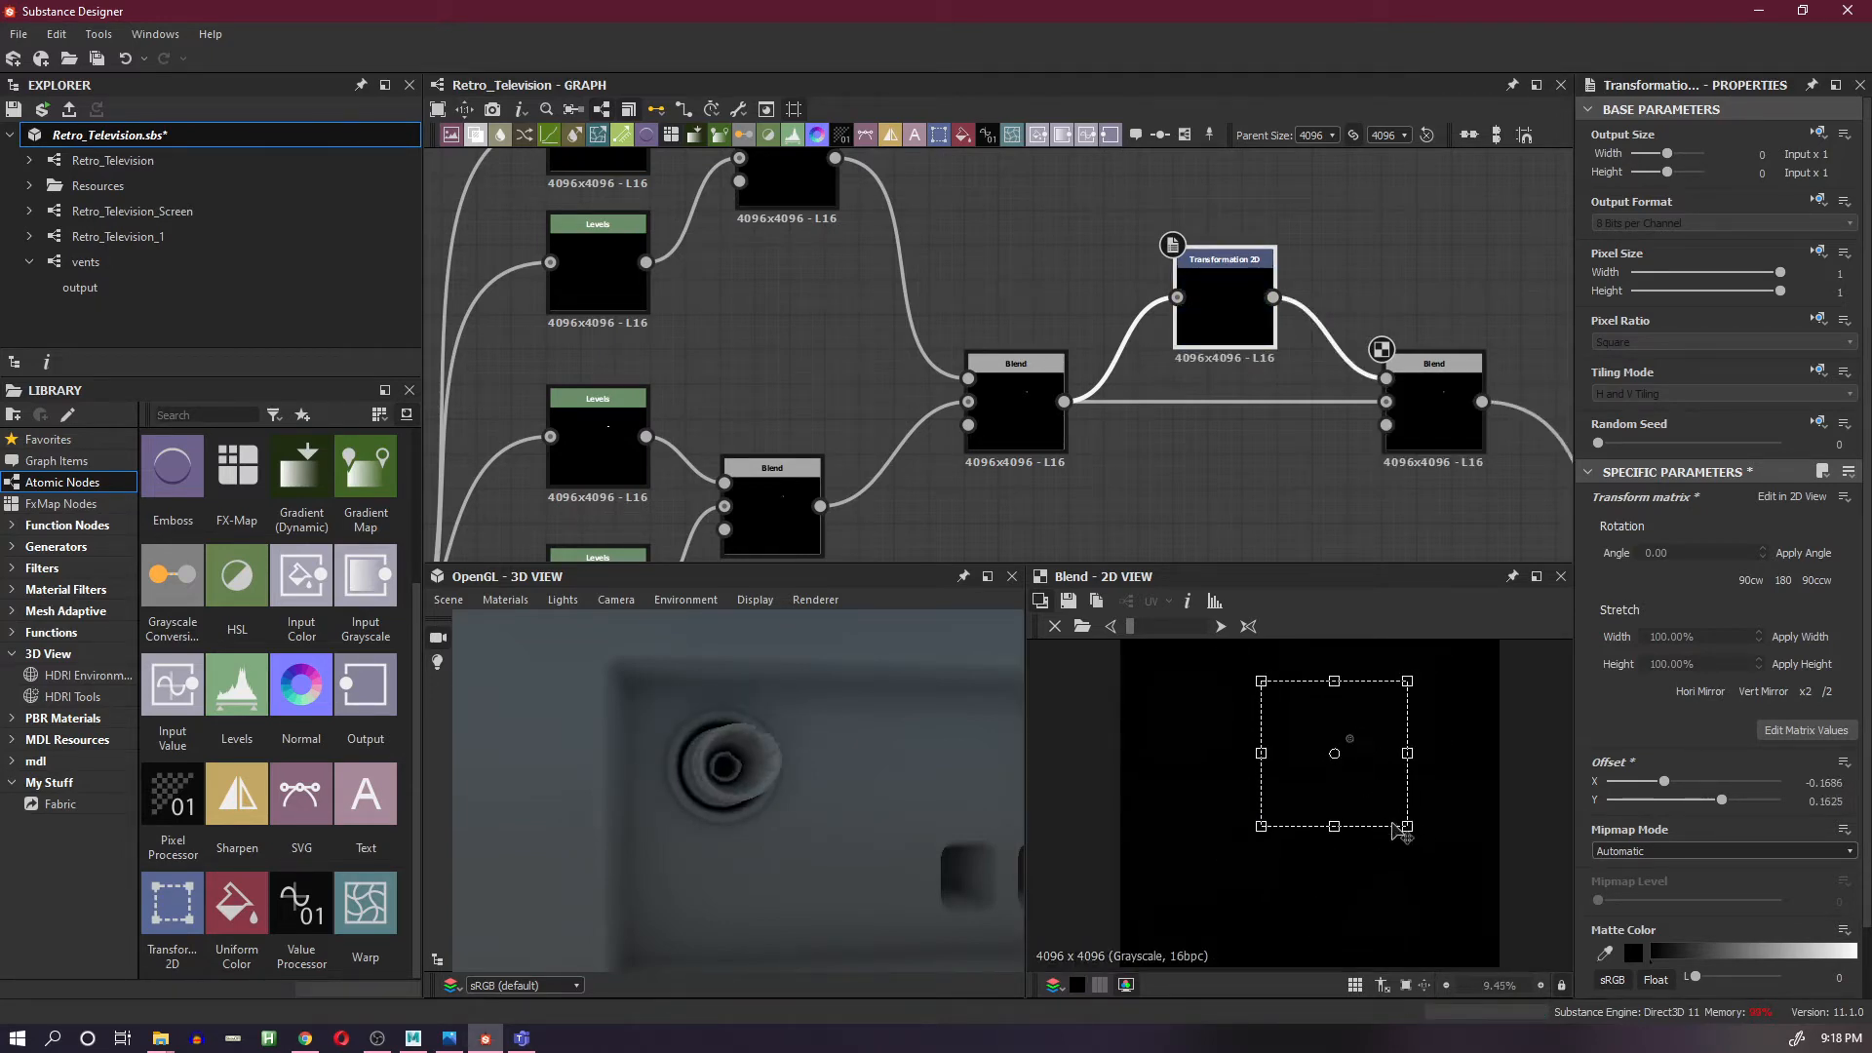
drag(1405, 824, 1326, 759)
scroll(1338, 737, up, 9)
scroll(1414, 766, up, 11)
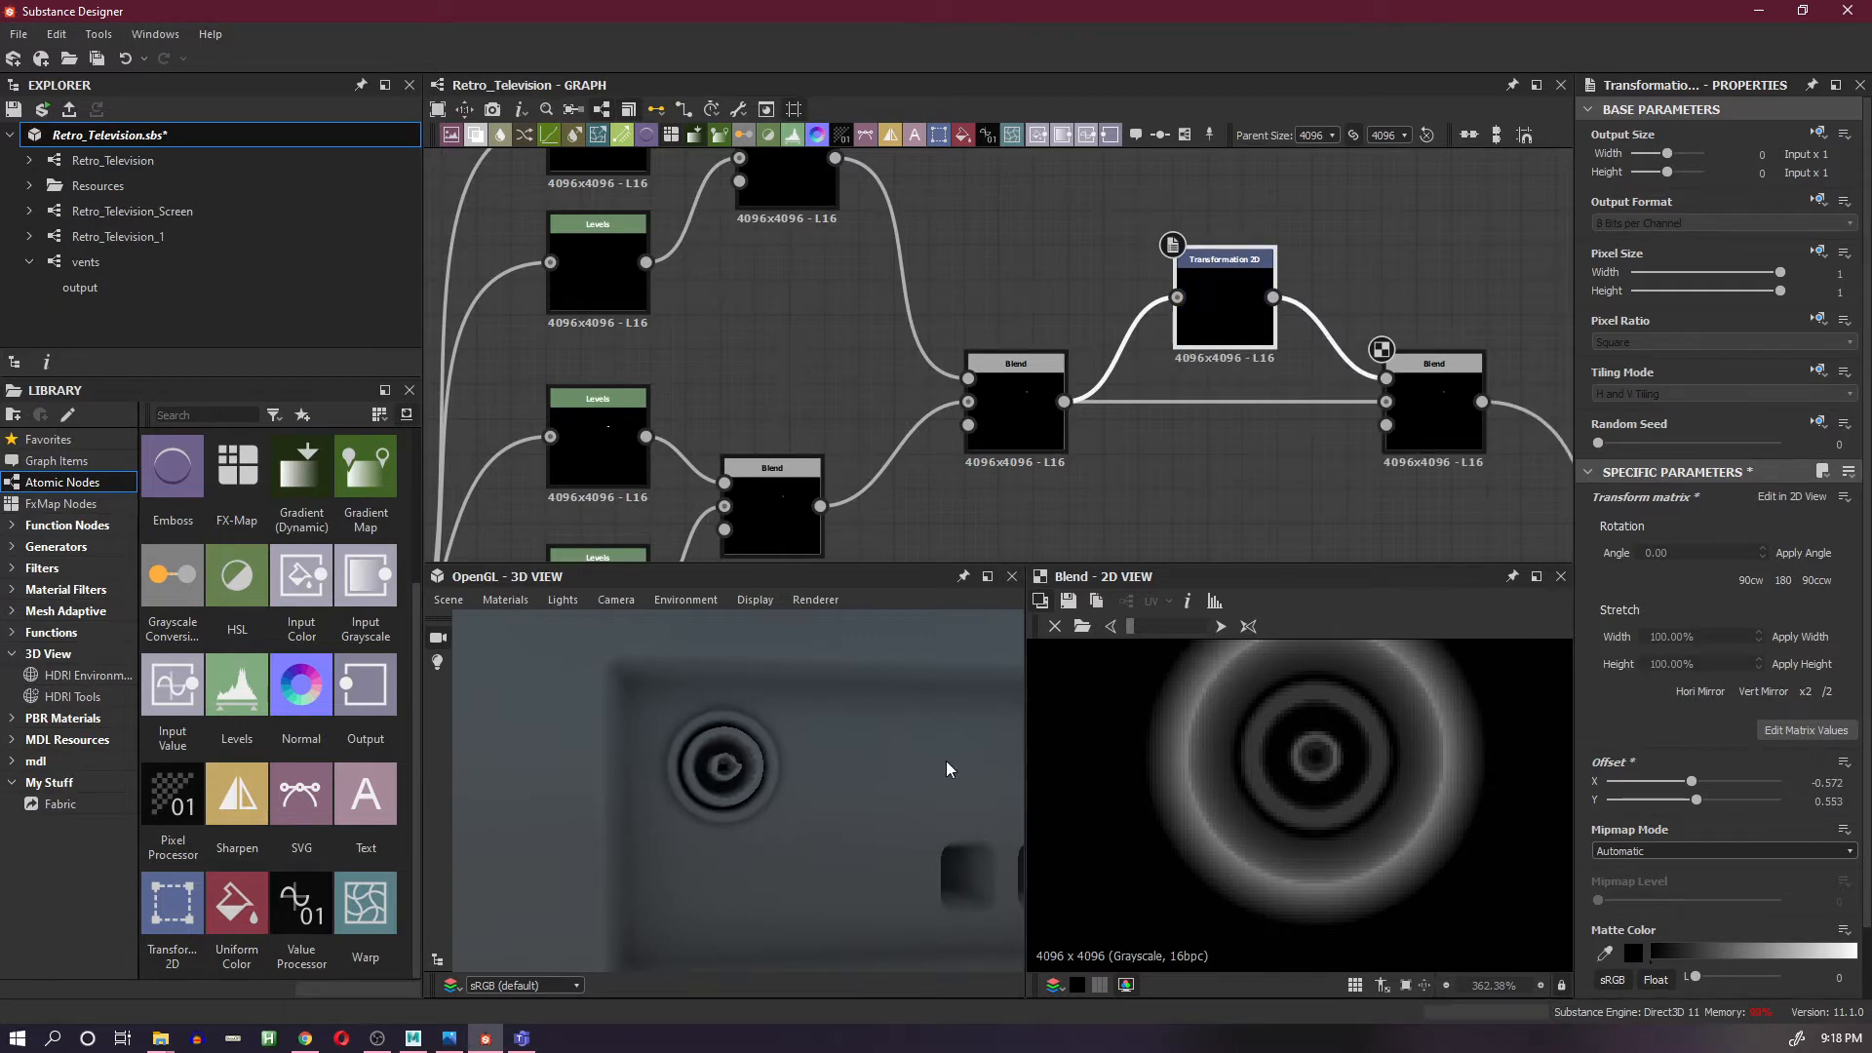
- Insert a Levels node between the Transformation 2D and the final Blend's foreground, and line it up beside the Transformation 2D
scroll(681, 745, down, 3)
middle_drag(828, 714, 751, 788)
scroll(693, 872, up, 6)
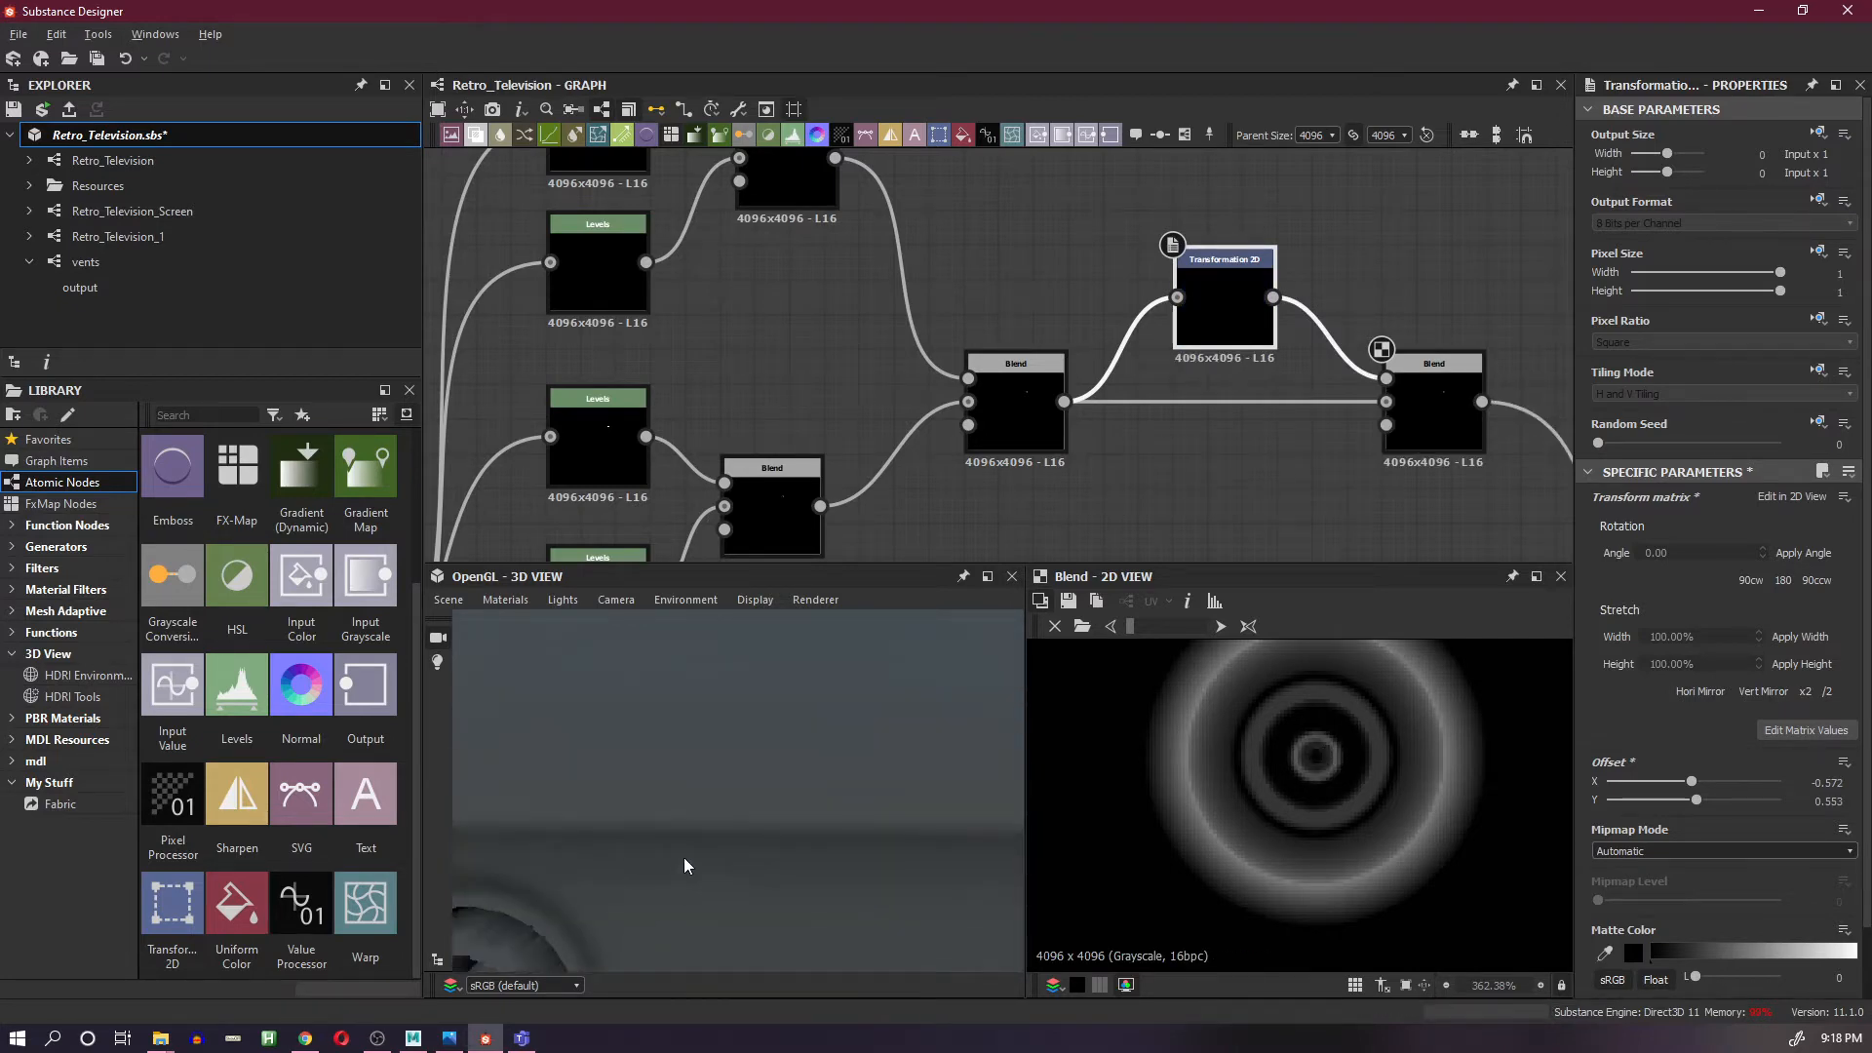
middle_drag(522, 948, 728, 806)
scroll(728, 805, up, 3)
drag(727, 805, 730, 797)
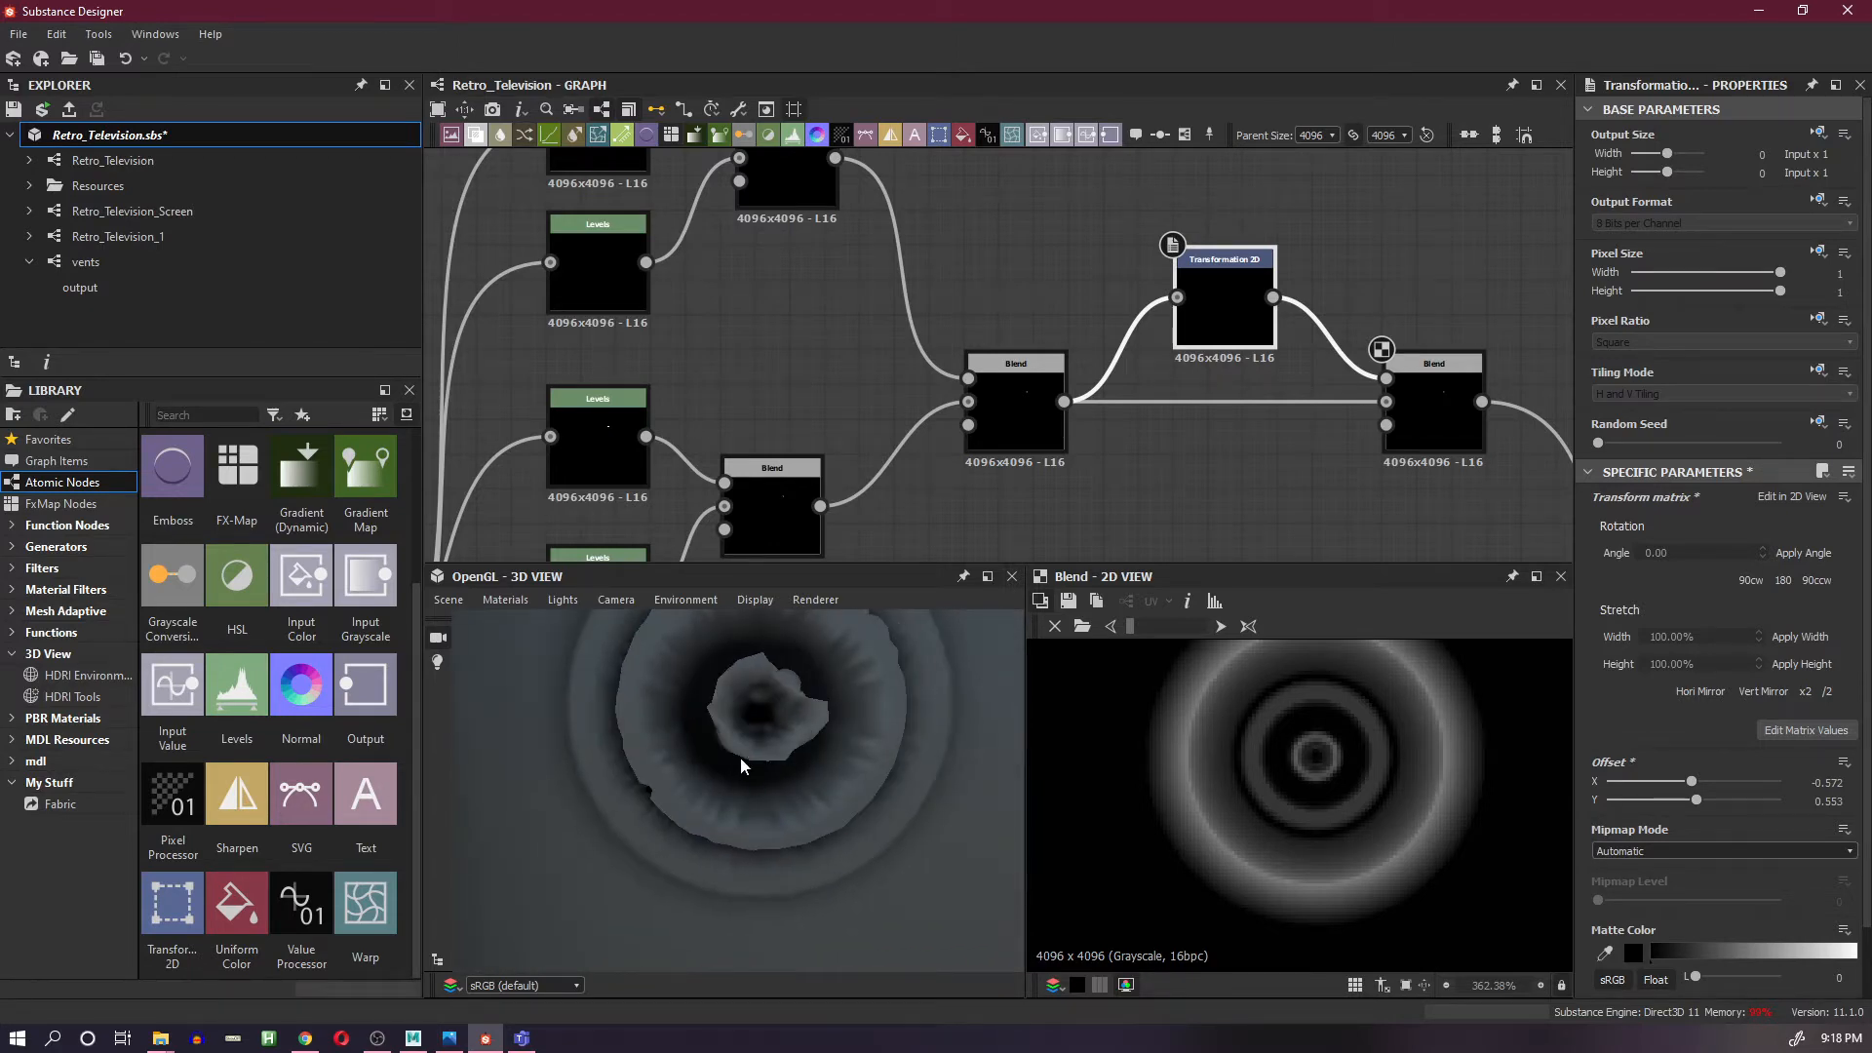
drag(1213, 310, 1161, 308)
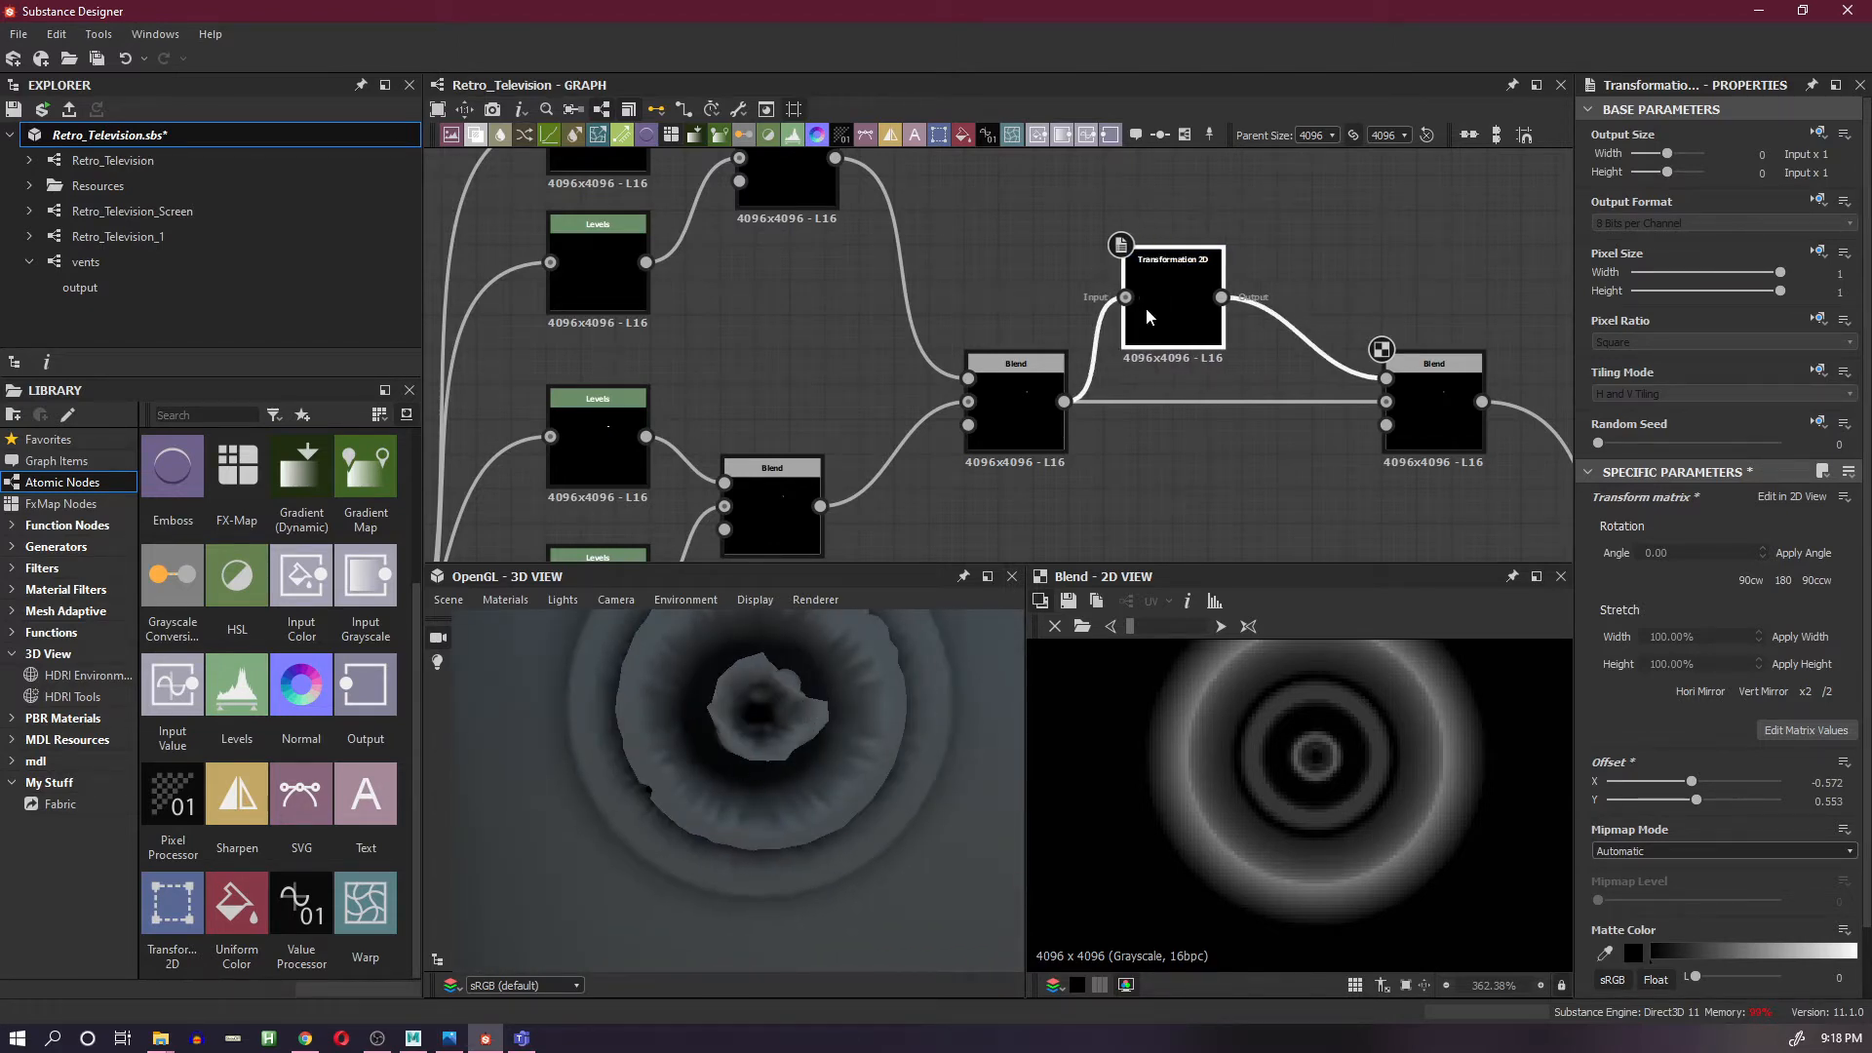
key(space)
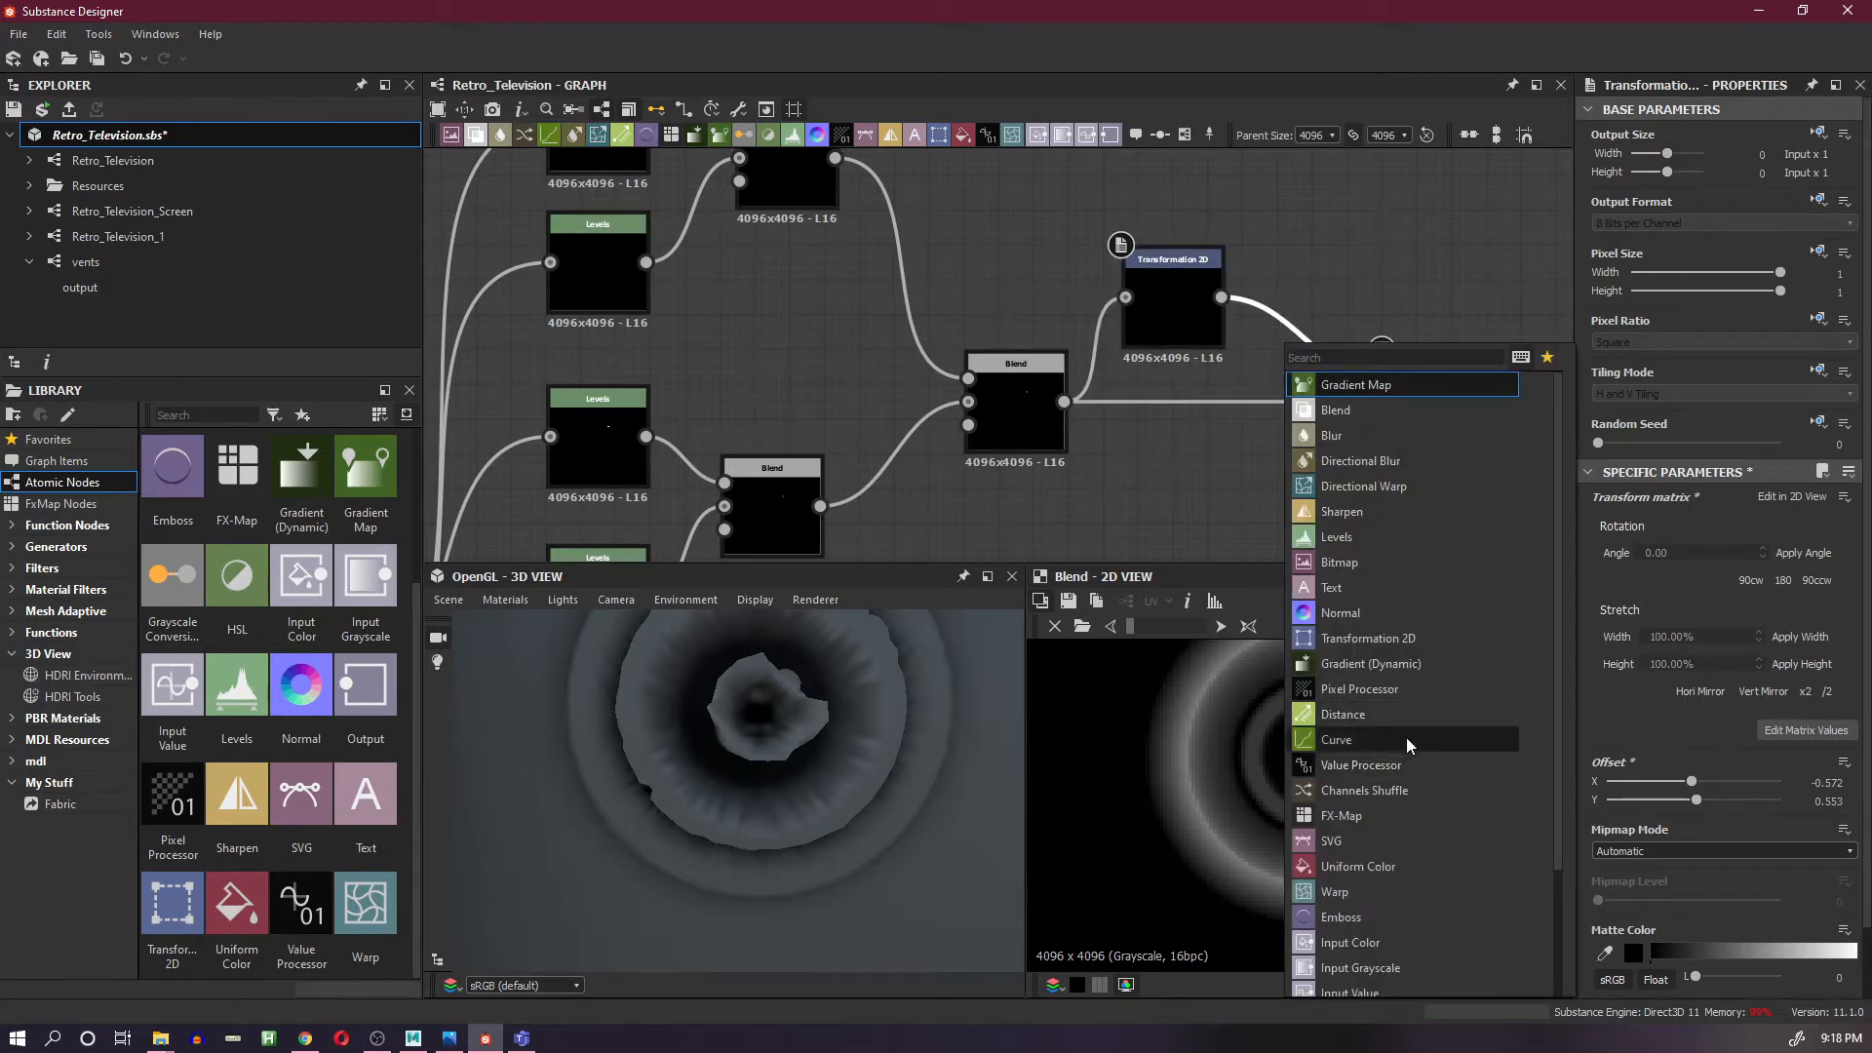
click(1335, 410)
drag(1311, 353, 1303, 300)
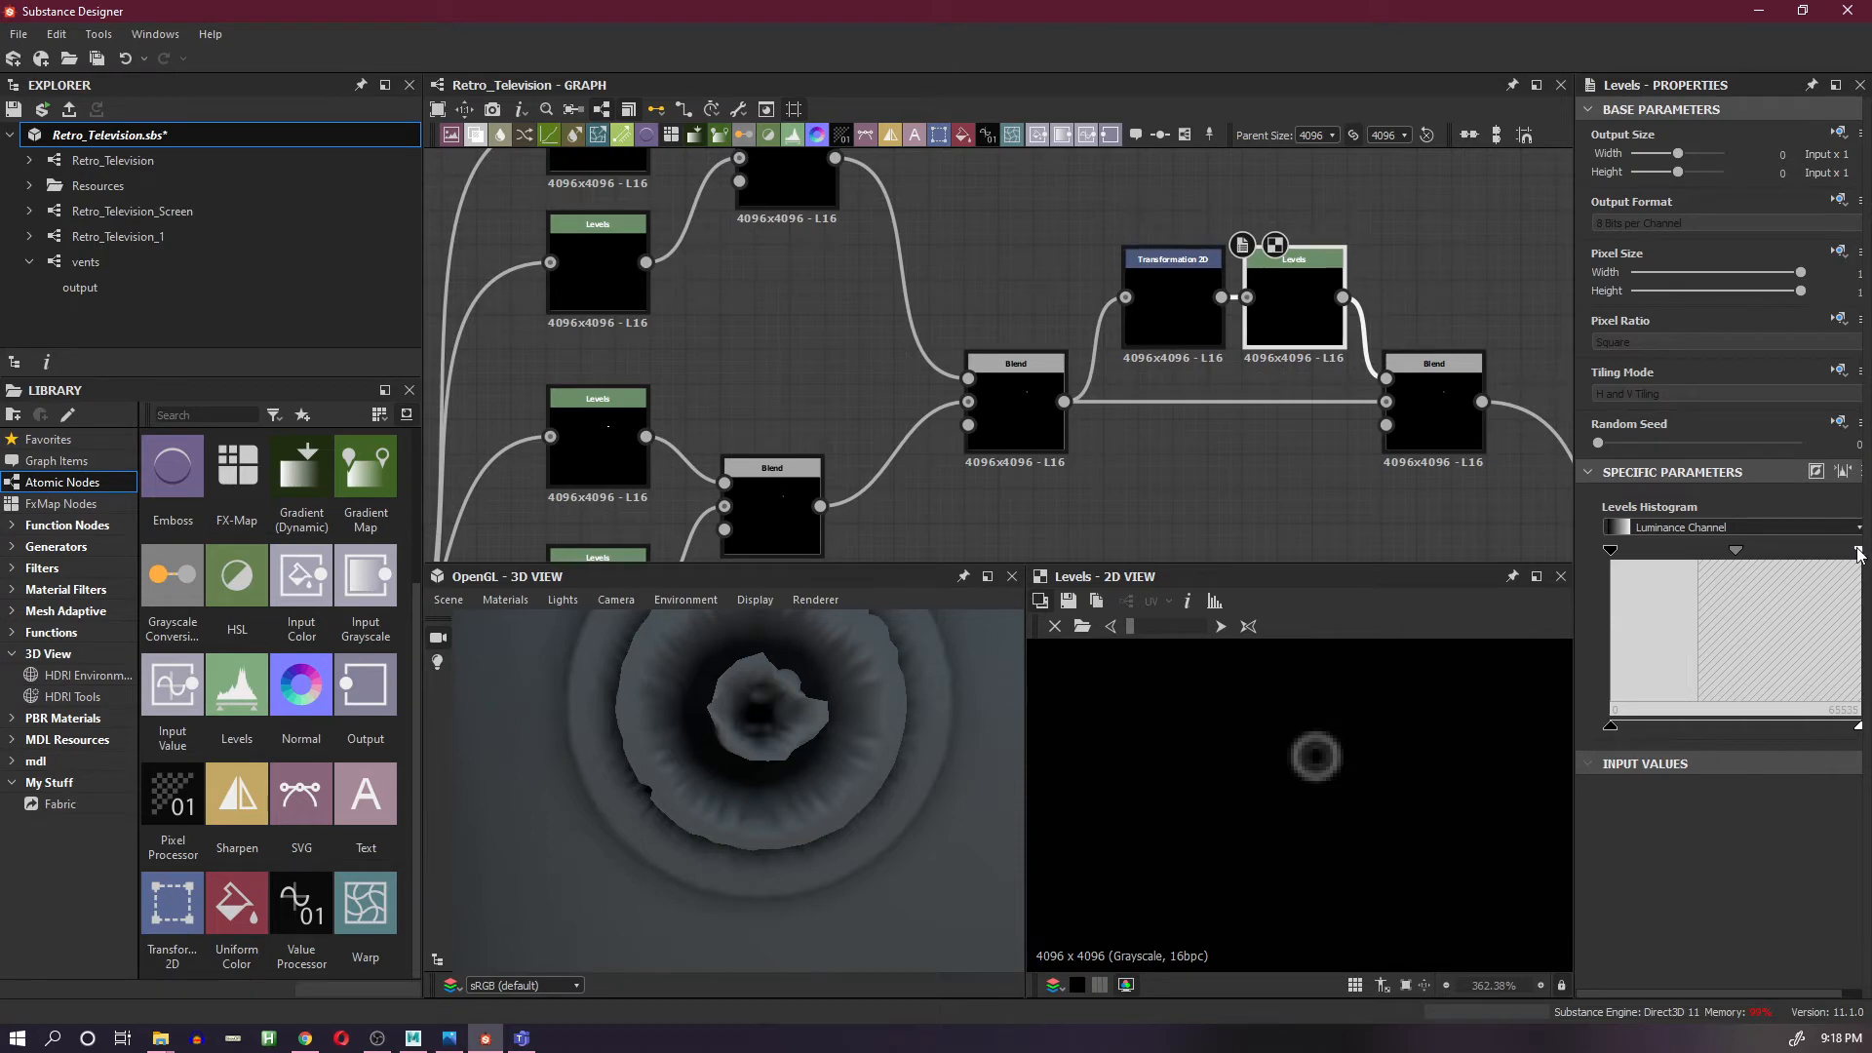
- Try a lower input white on the new Levels, restore it, and reduce the output white to about a quarter of the range
drag(1858, 552, 1654, 553)
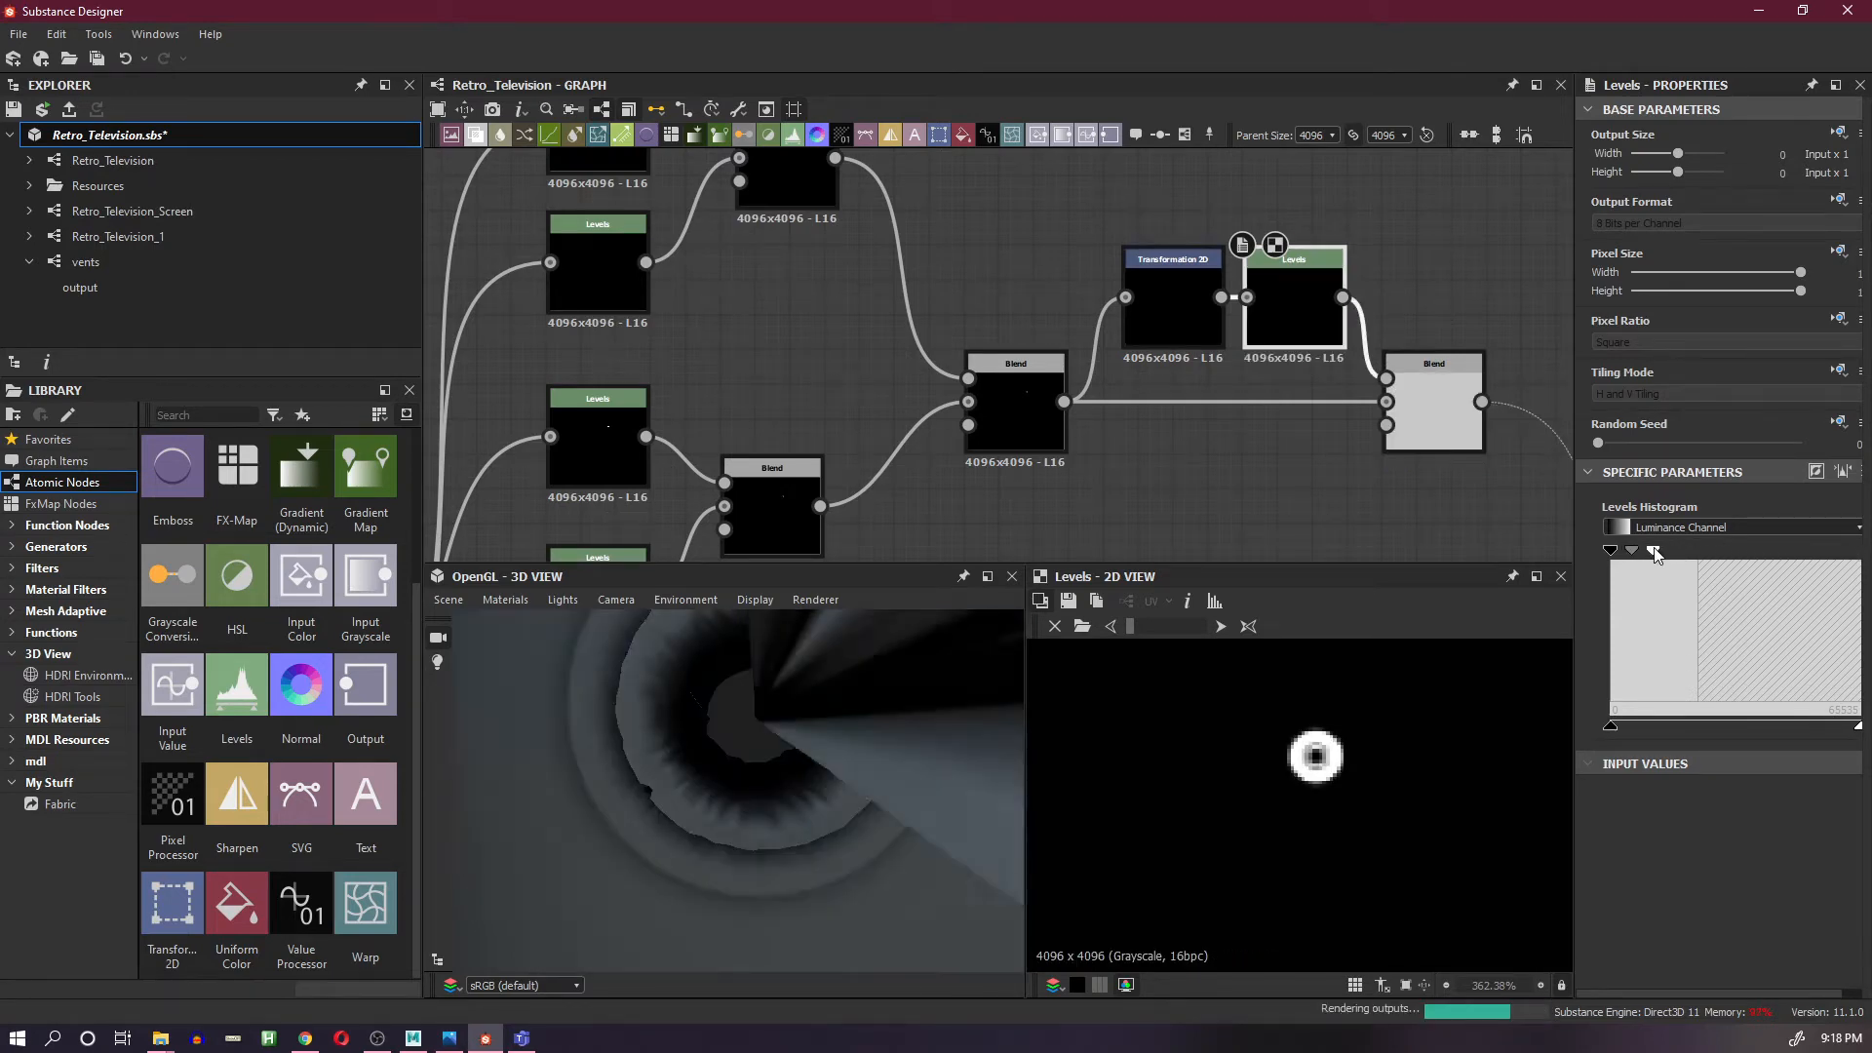
drag(1855, 730, 1671, 729)
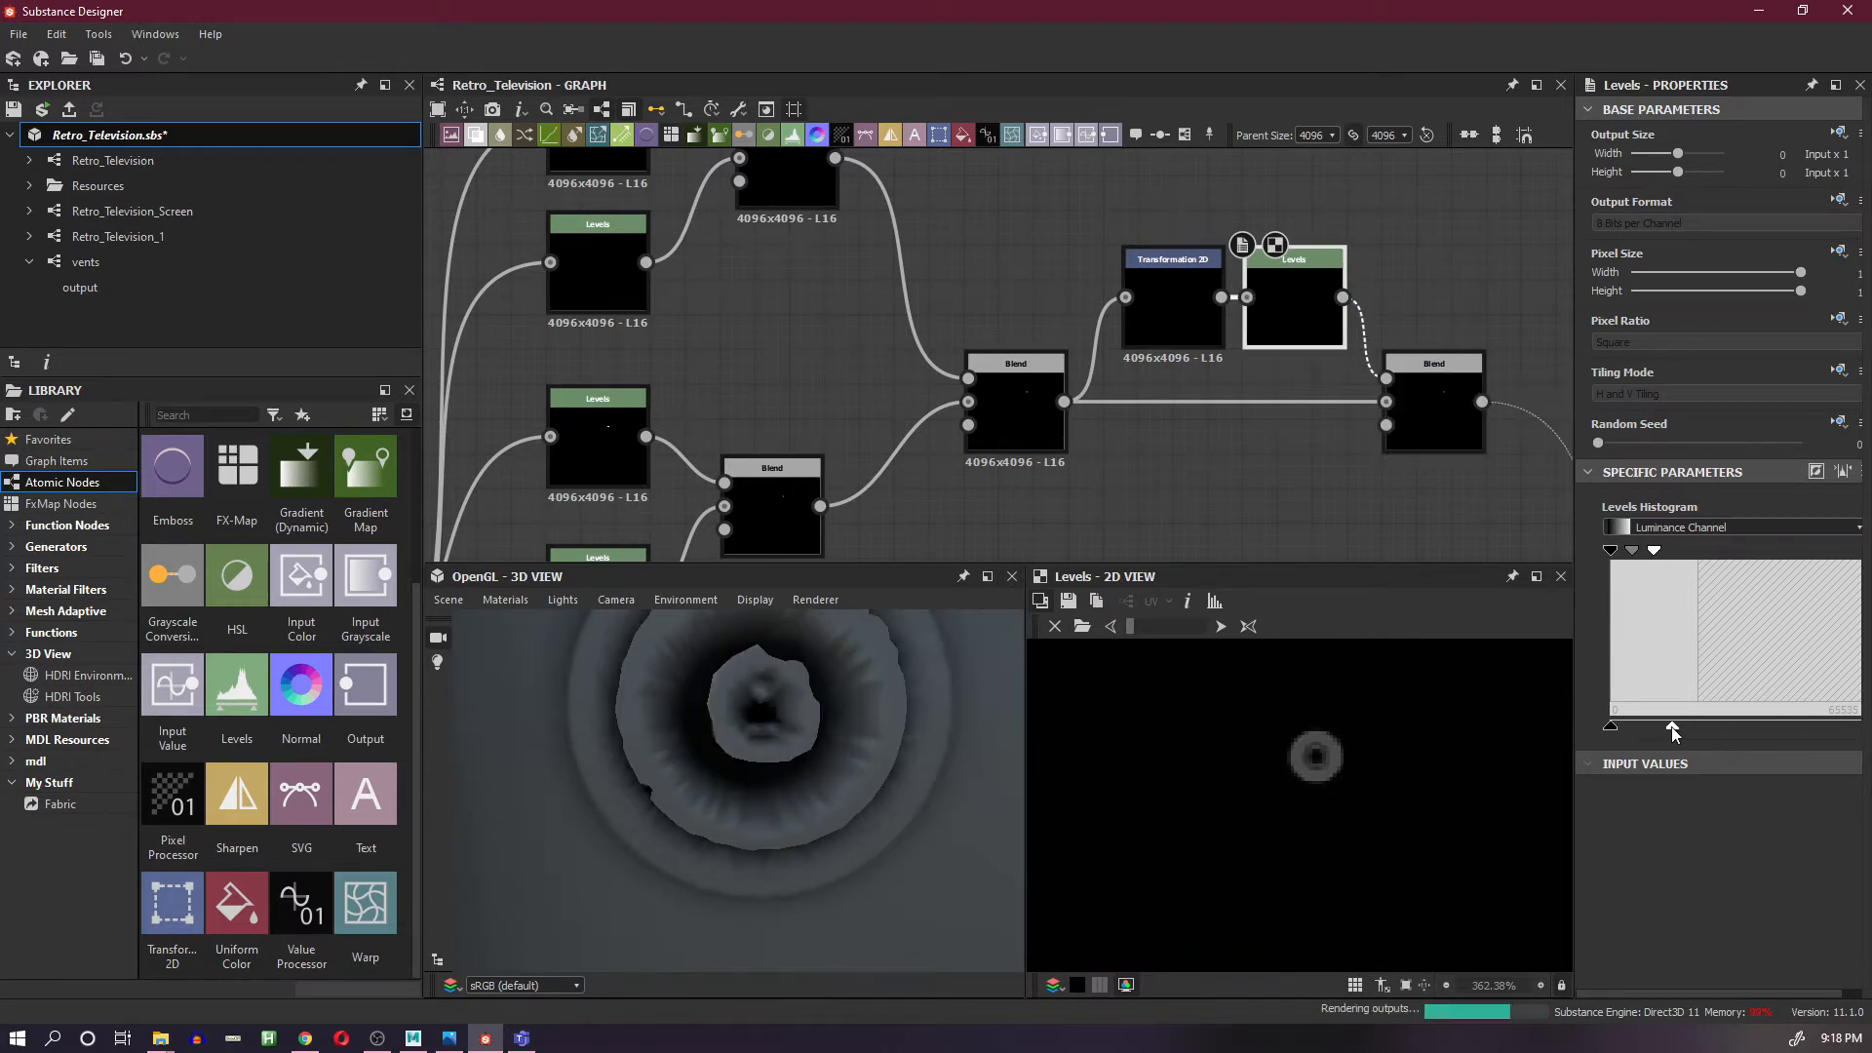
drag(1656, 553, 1863, 552)
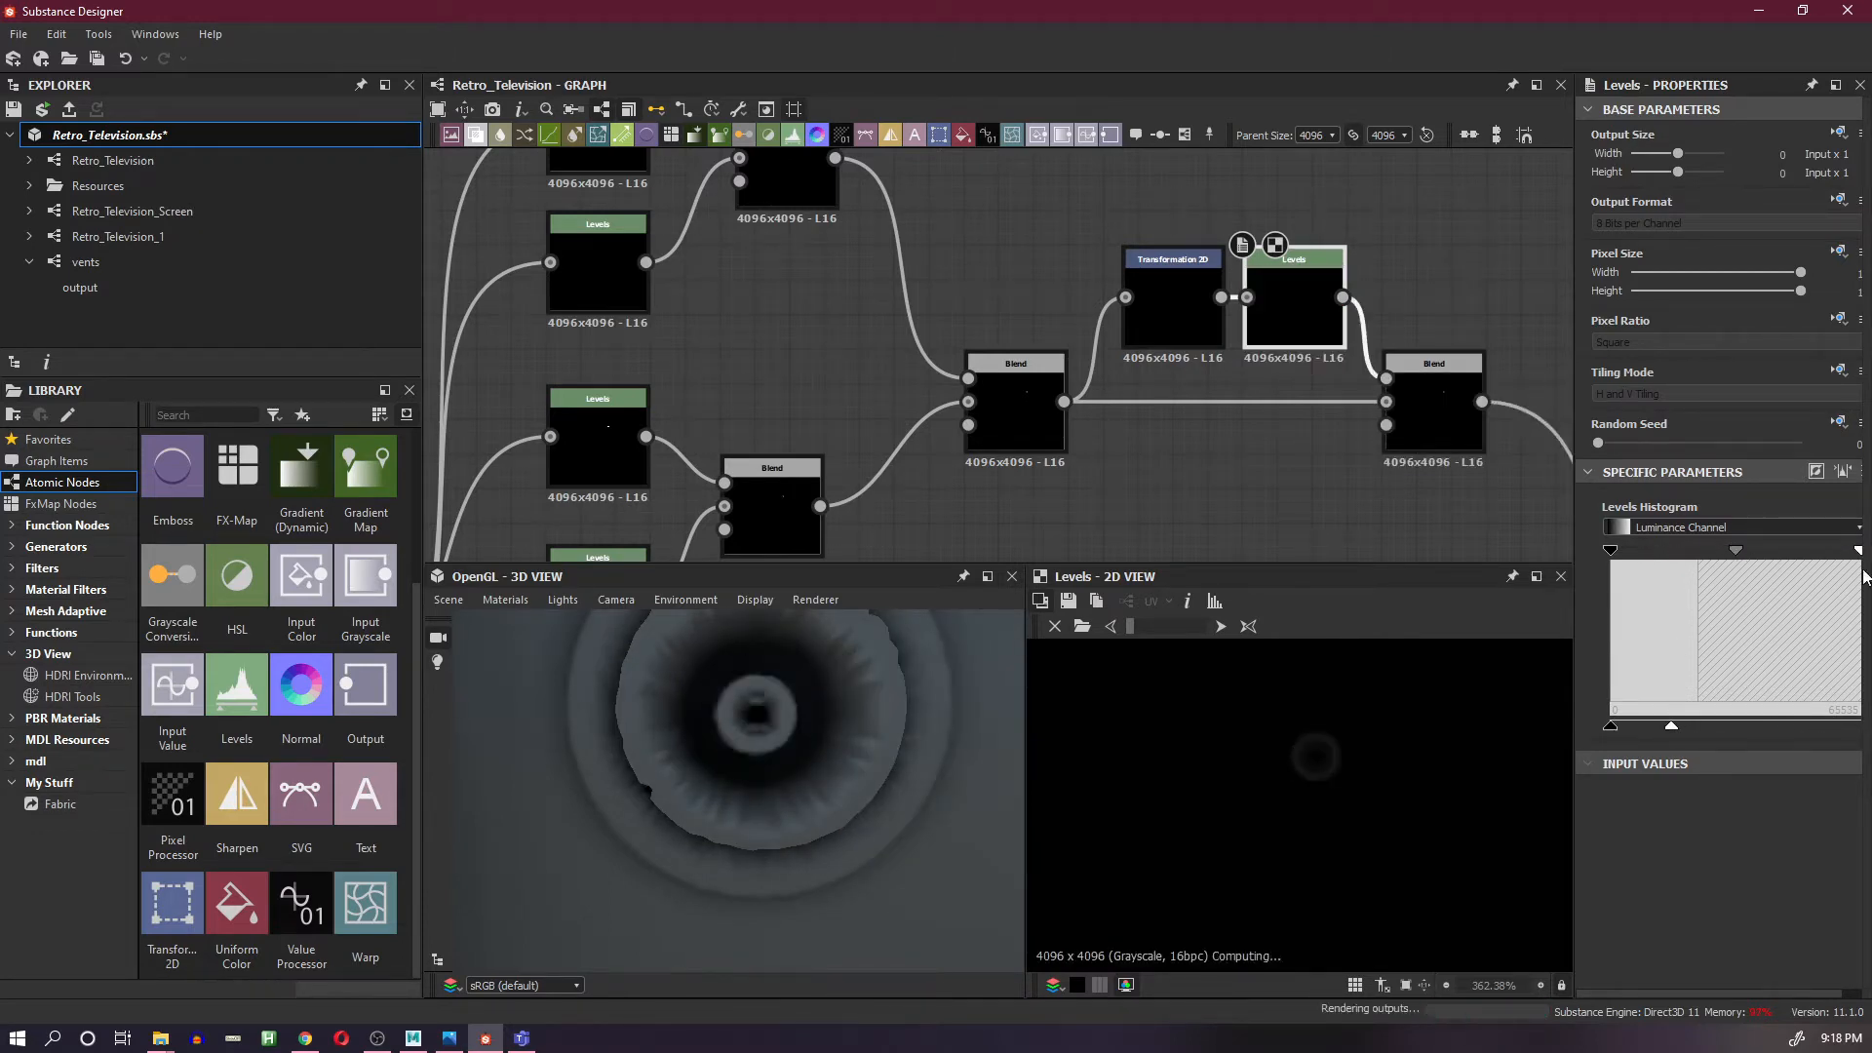
drag(833, 725, 836, 730)
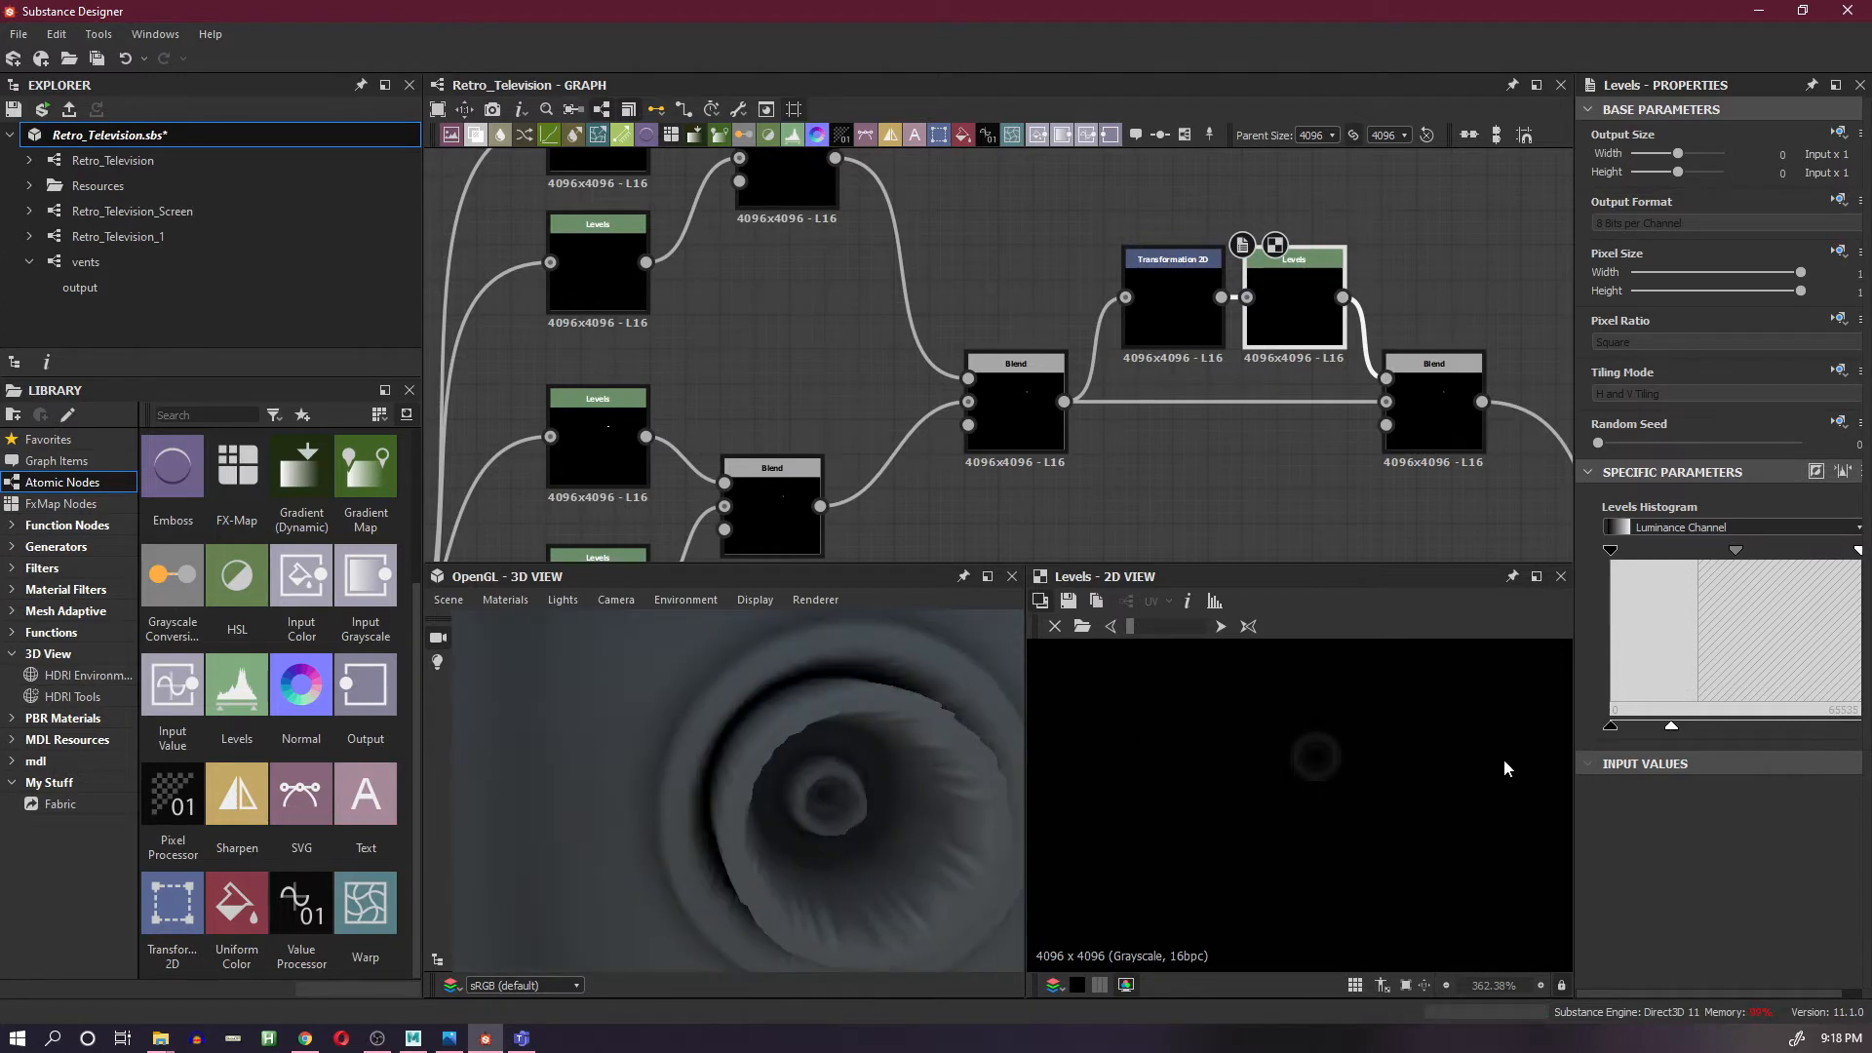
drag(1671, 727, 1649, 727)
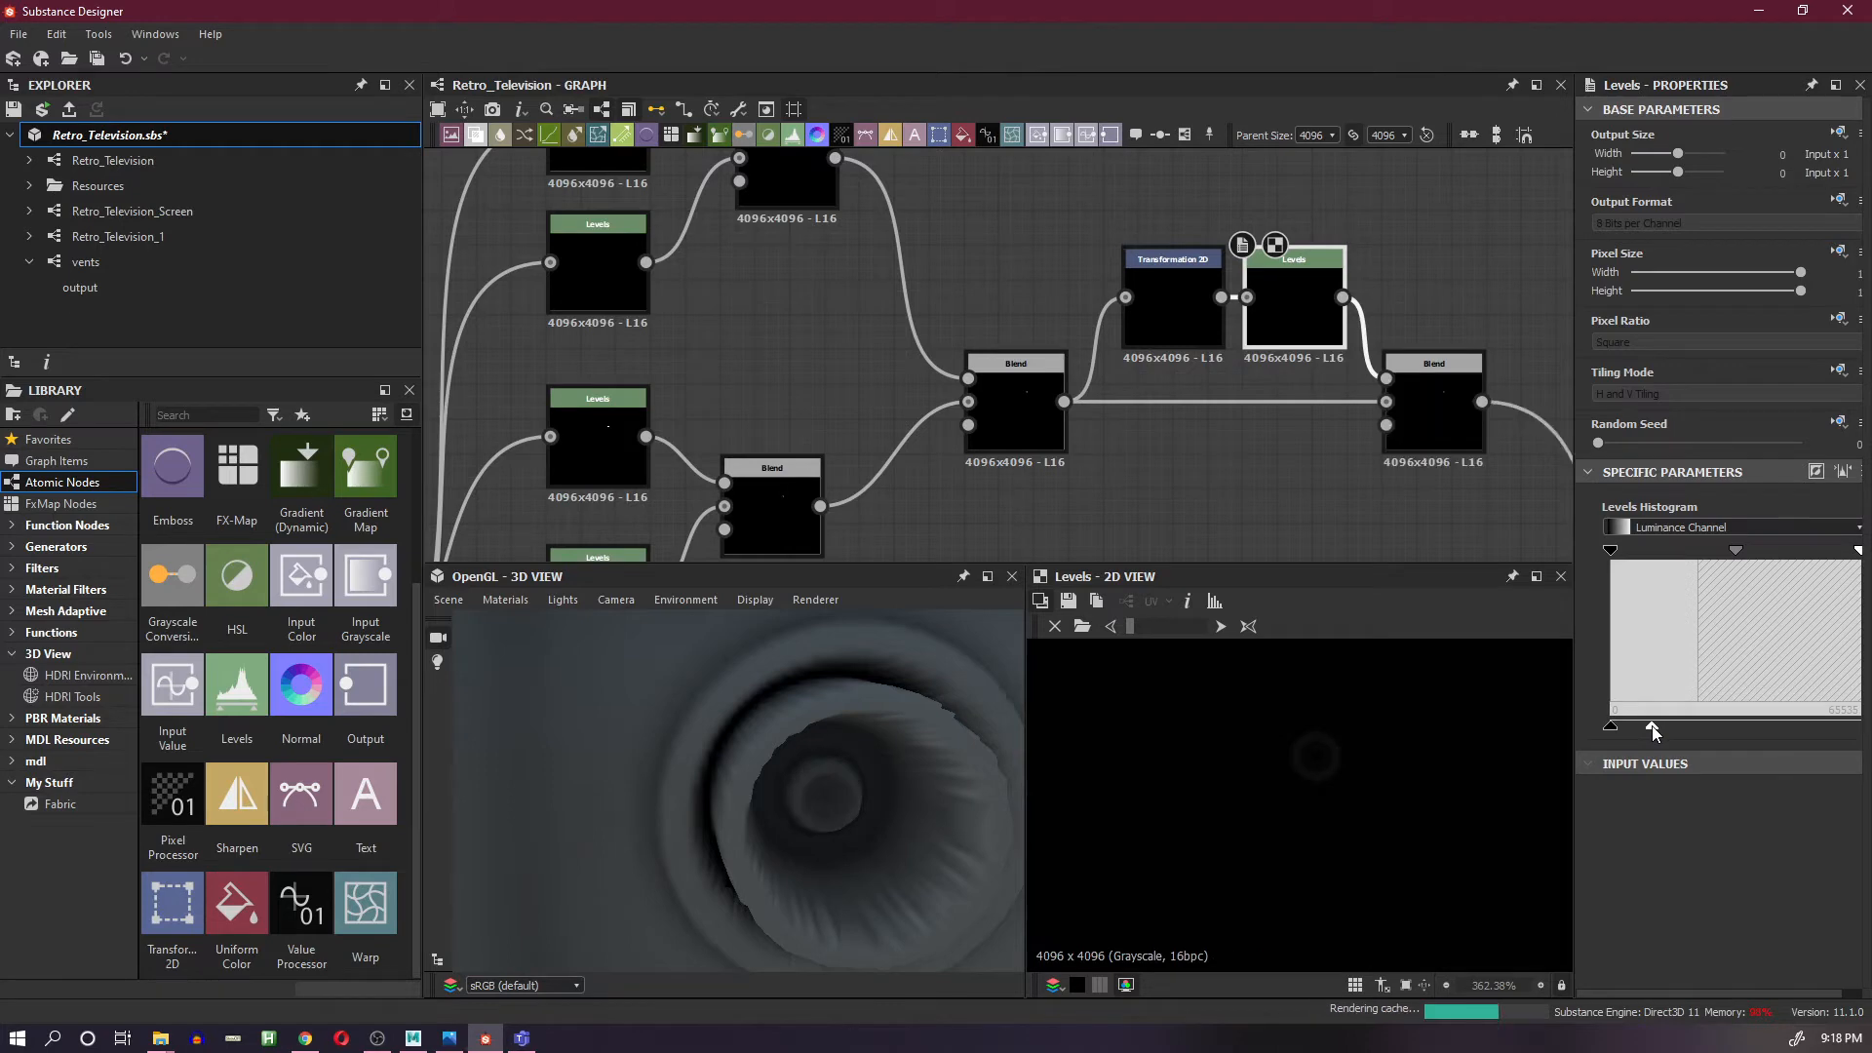
drag(1653, 727, 1659, 727)
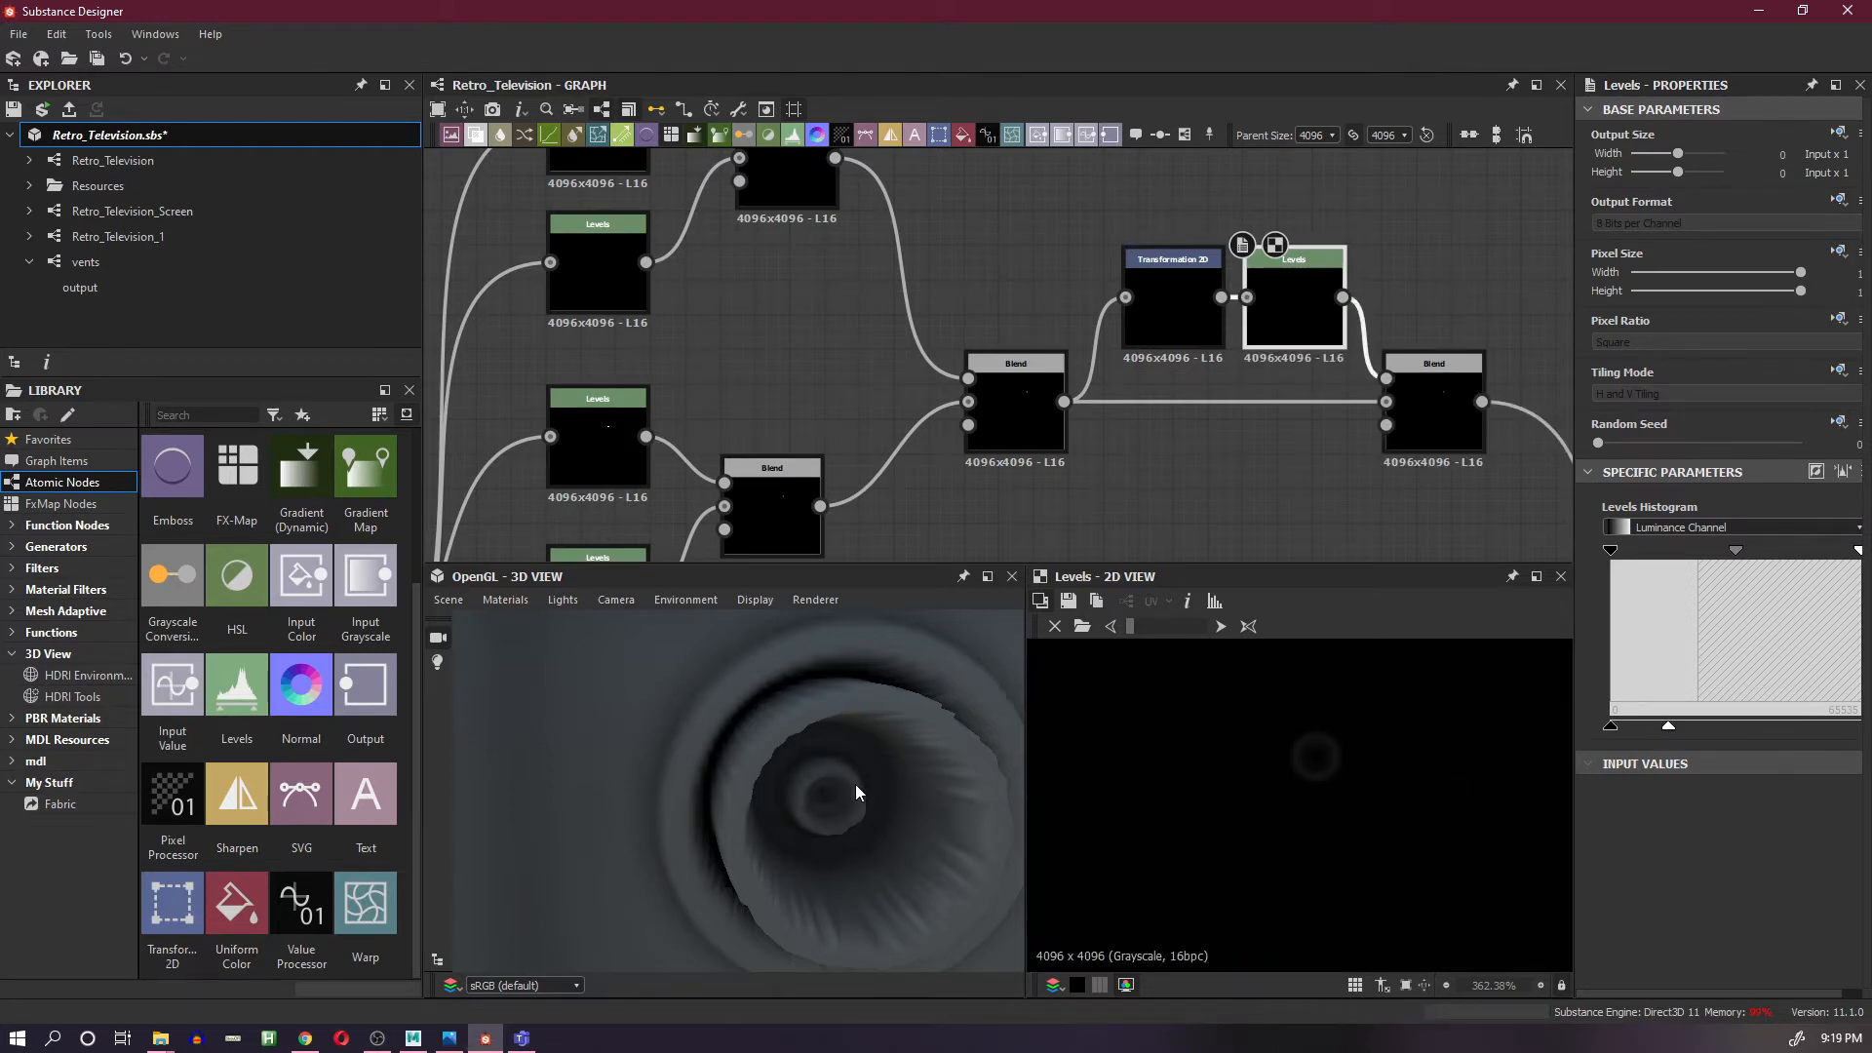
- Insert a second Levels node on the link to the final Blend's background and lower its output white to about two thirds of the range
scroll(856, 788, down, 5)
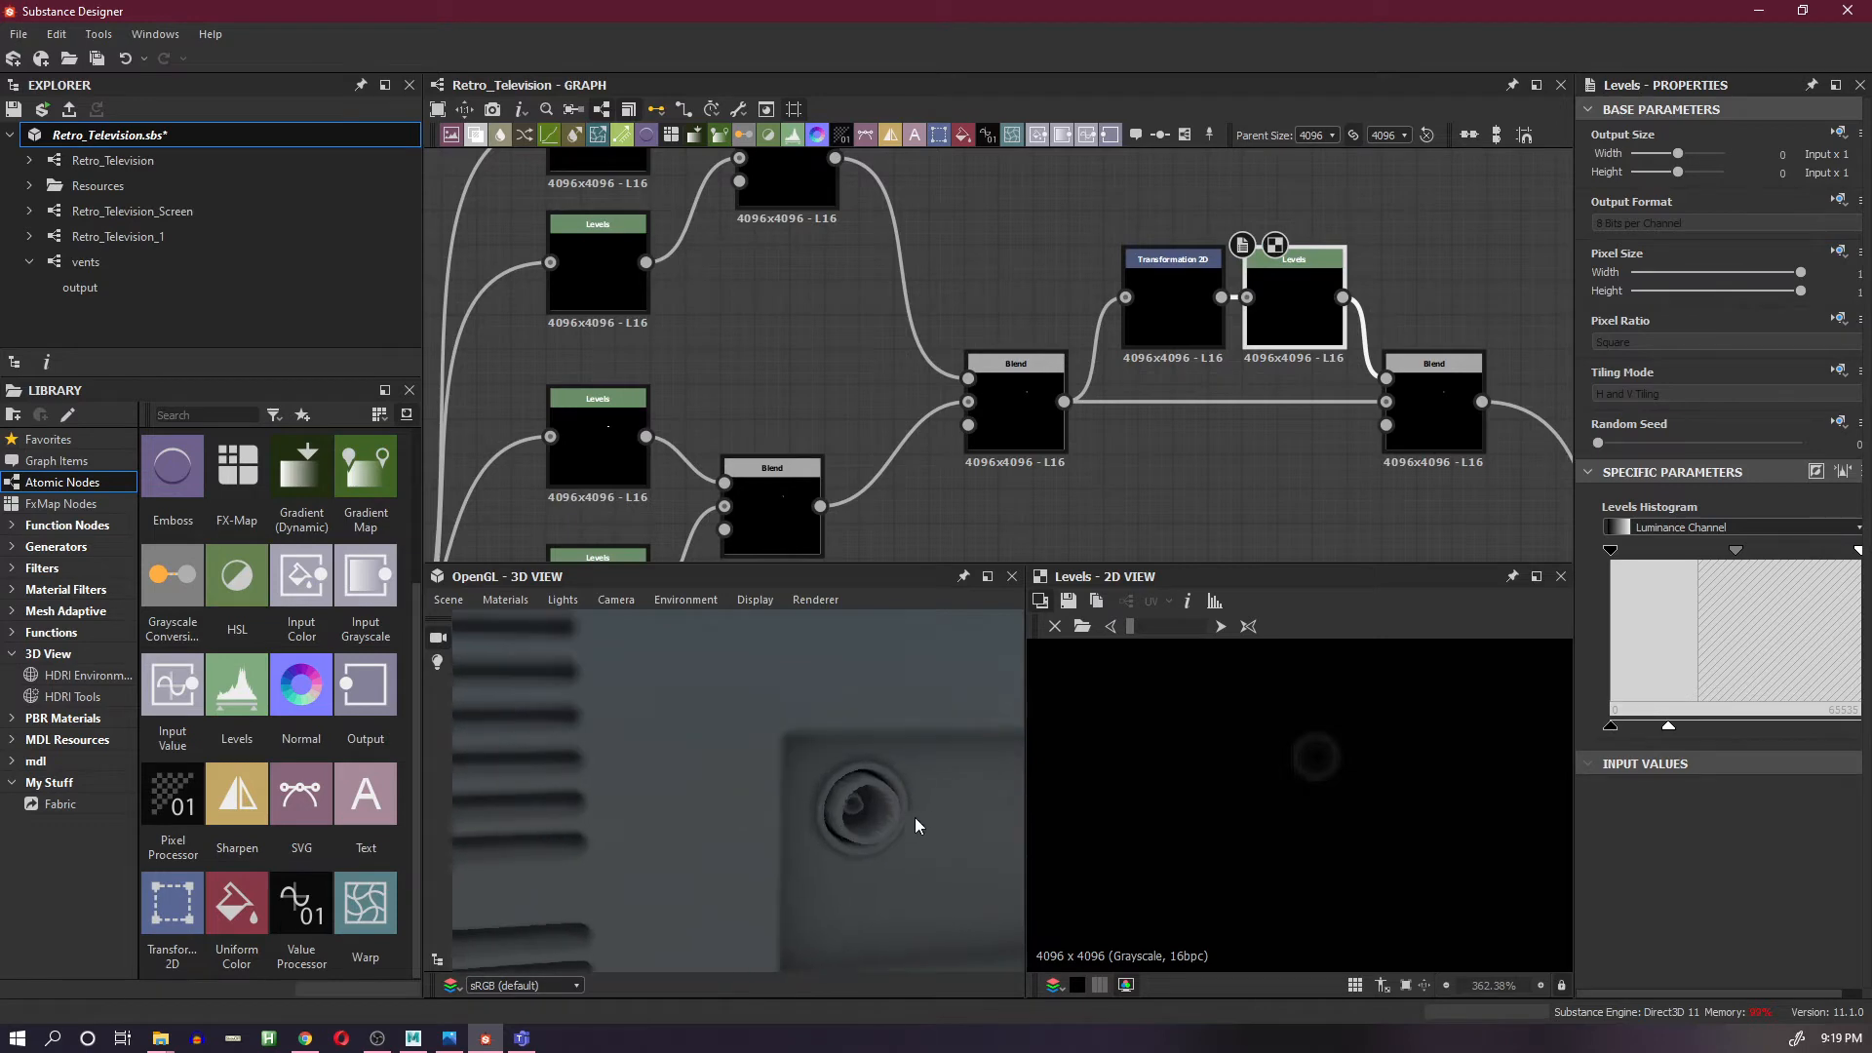
click(1032, 414)
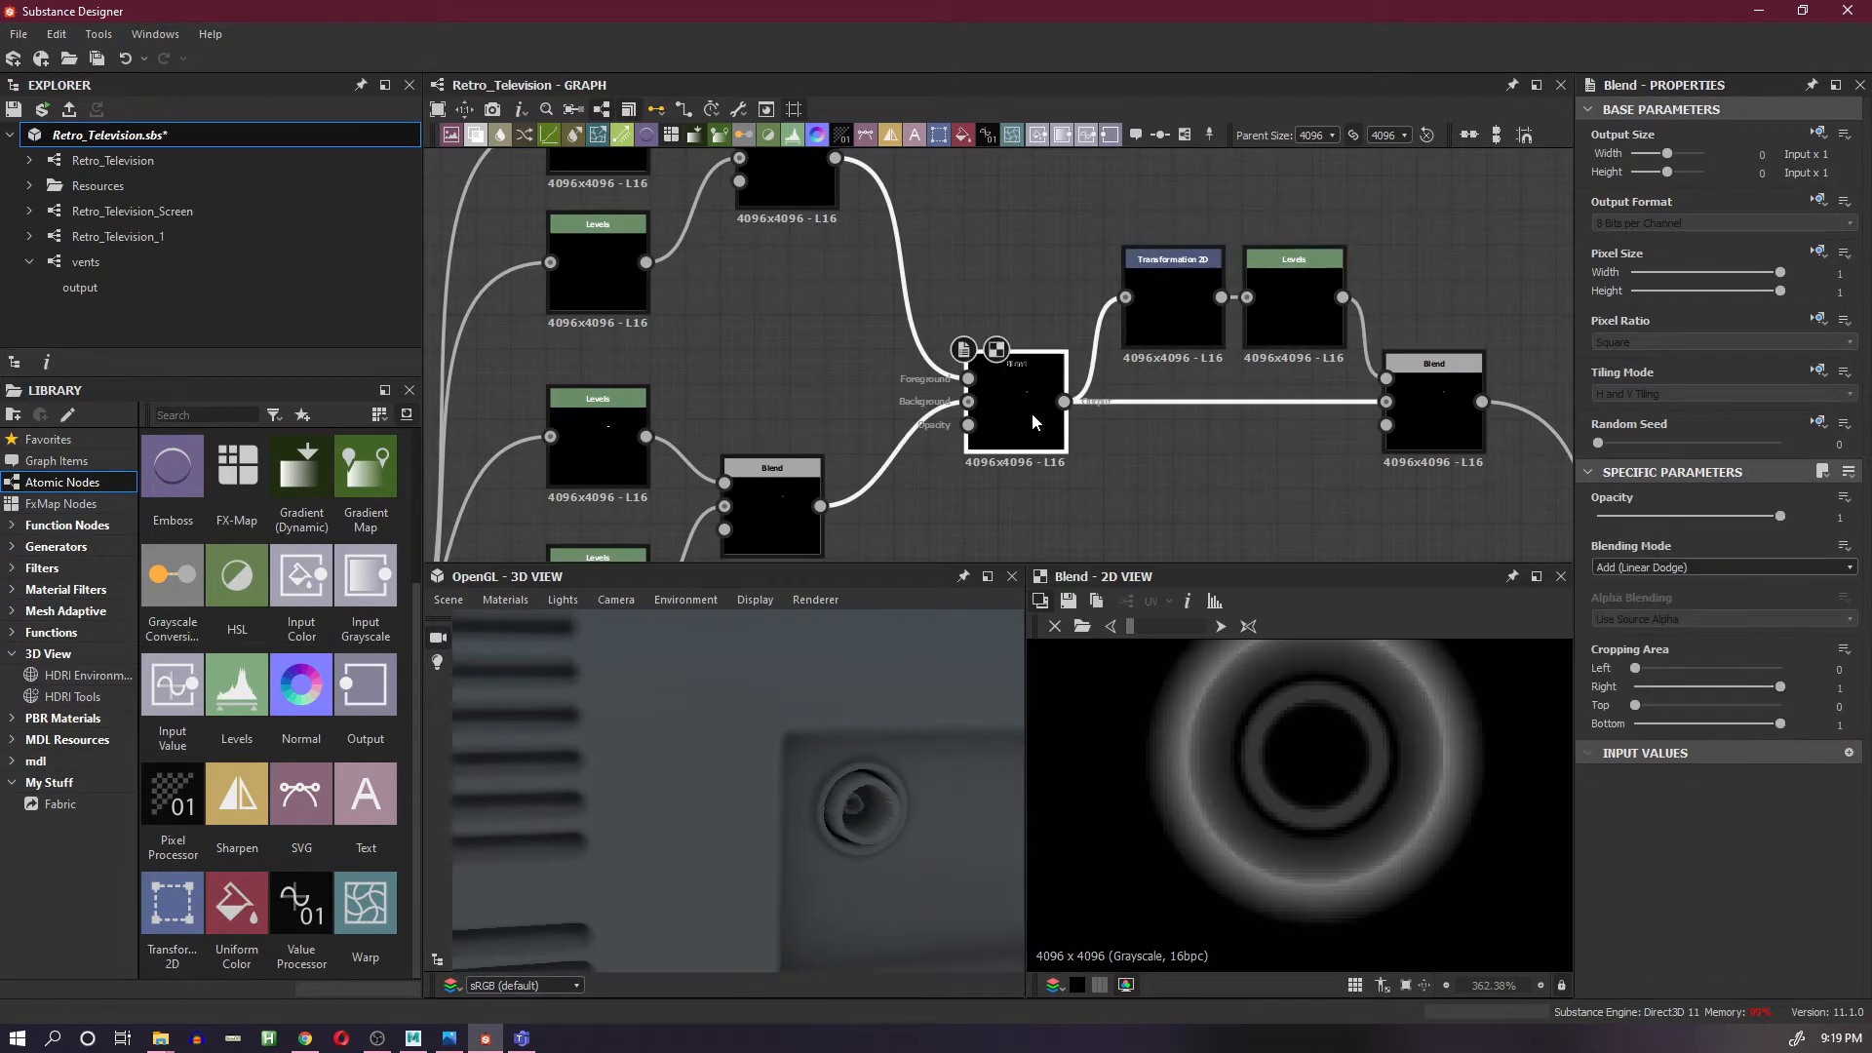
drag(1064, 402, 1226, 471)
click(1278, 587)
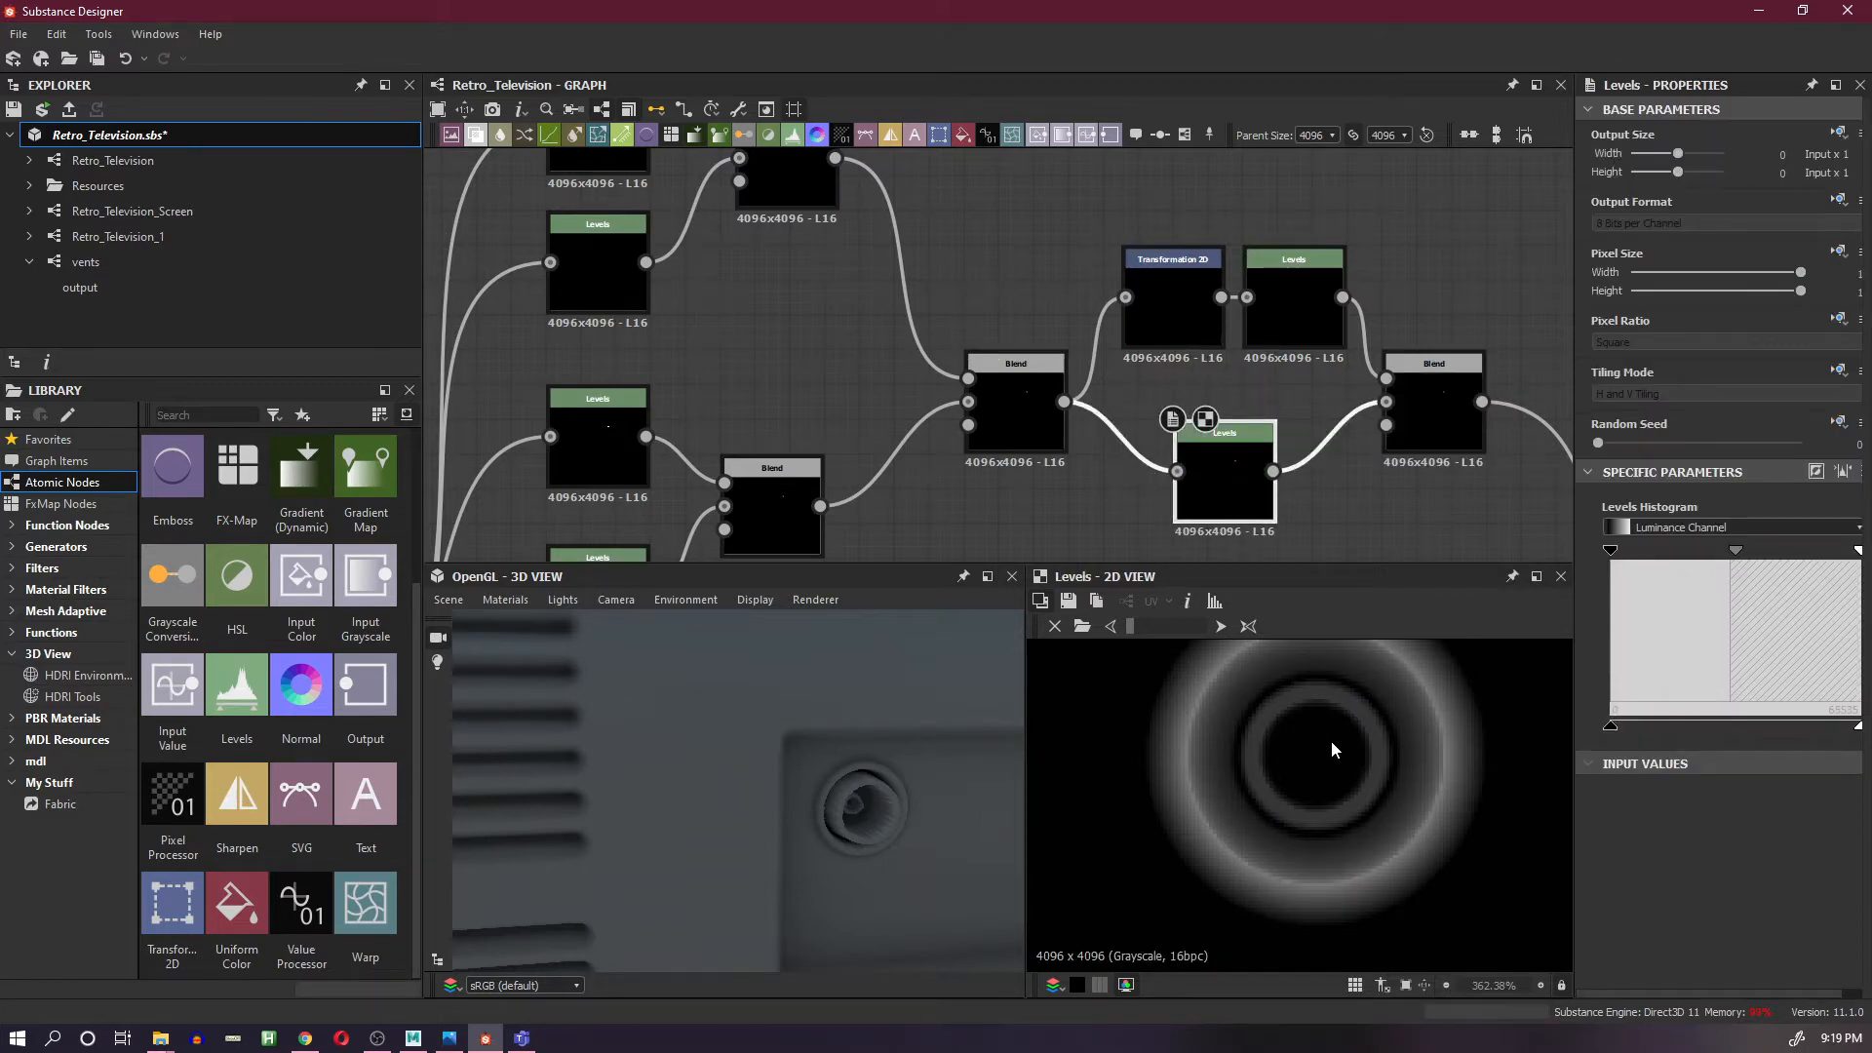
drag(1859, 727, 1771, 722)
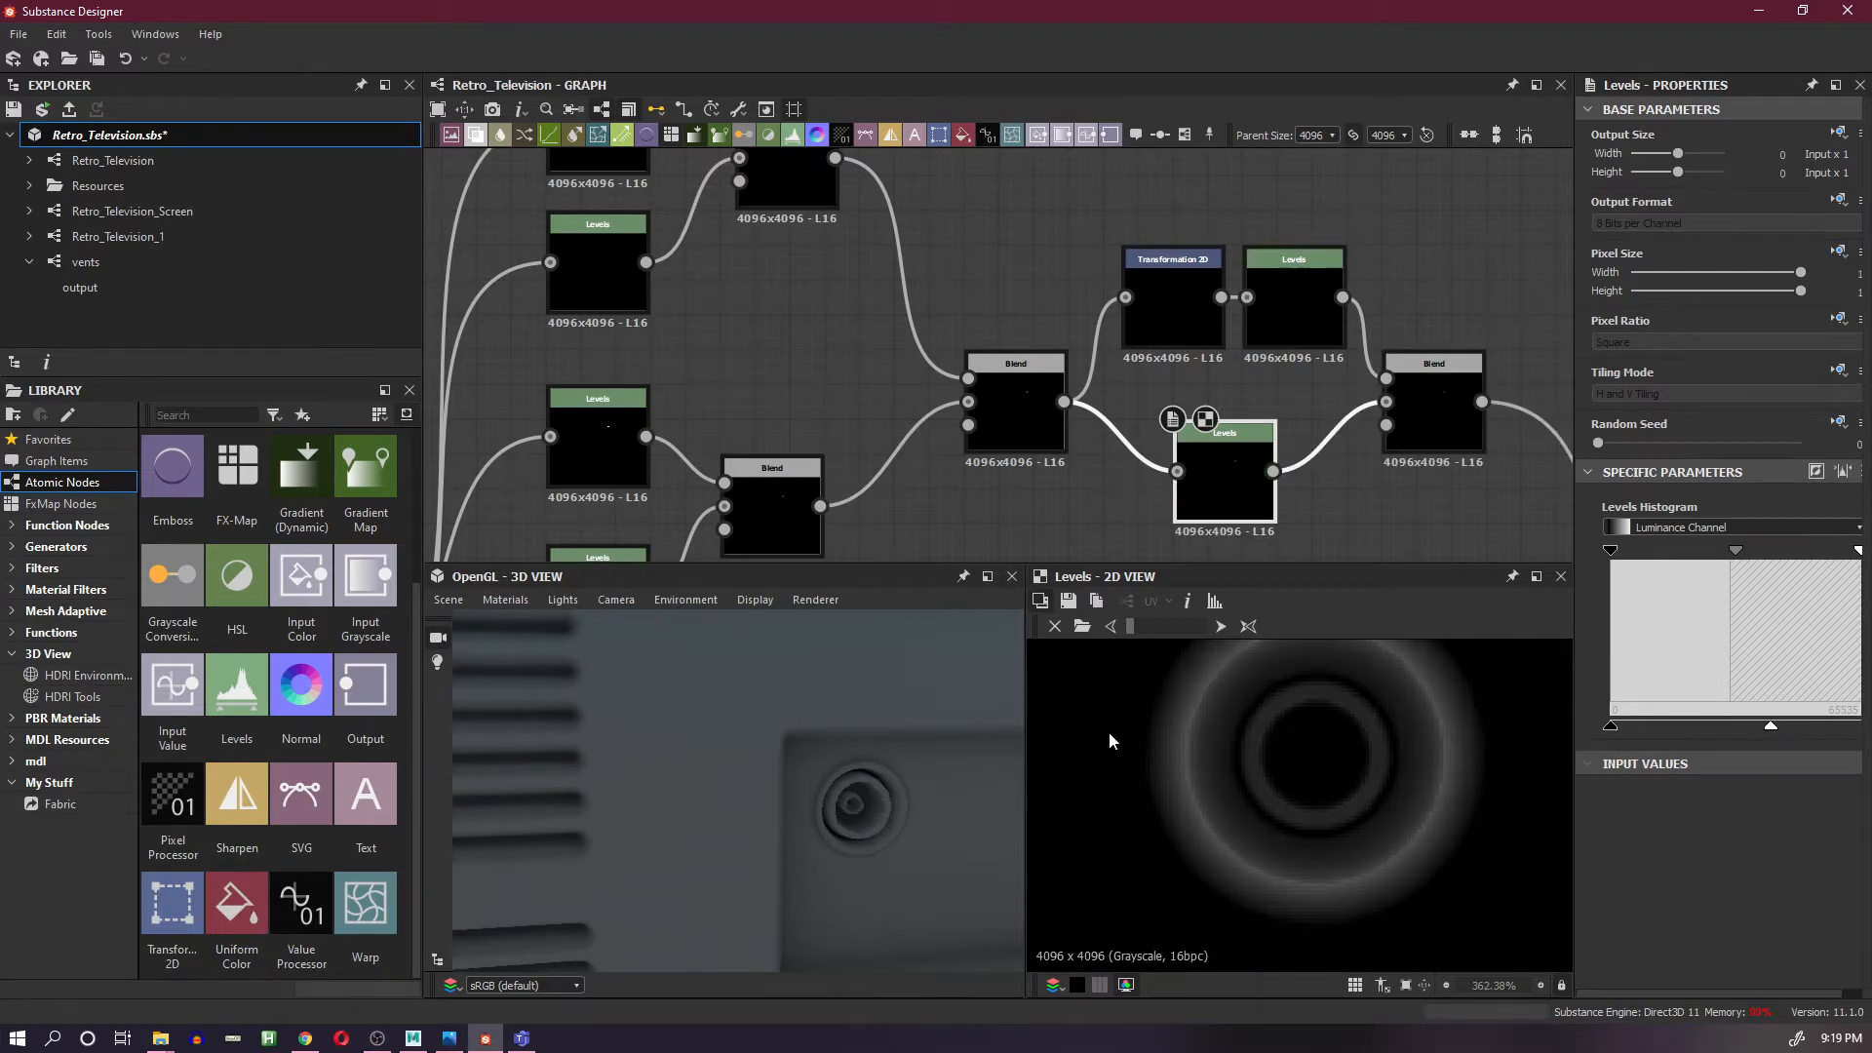
- Examine the connector in its recess and the television's whole back in the 3D view
scroll(922, 752, down, 5)
scroll(744, 723, up, 5)
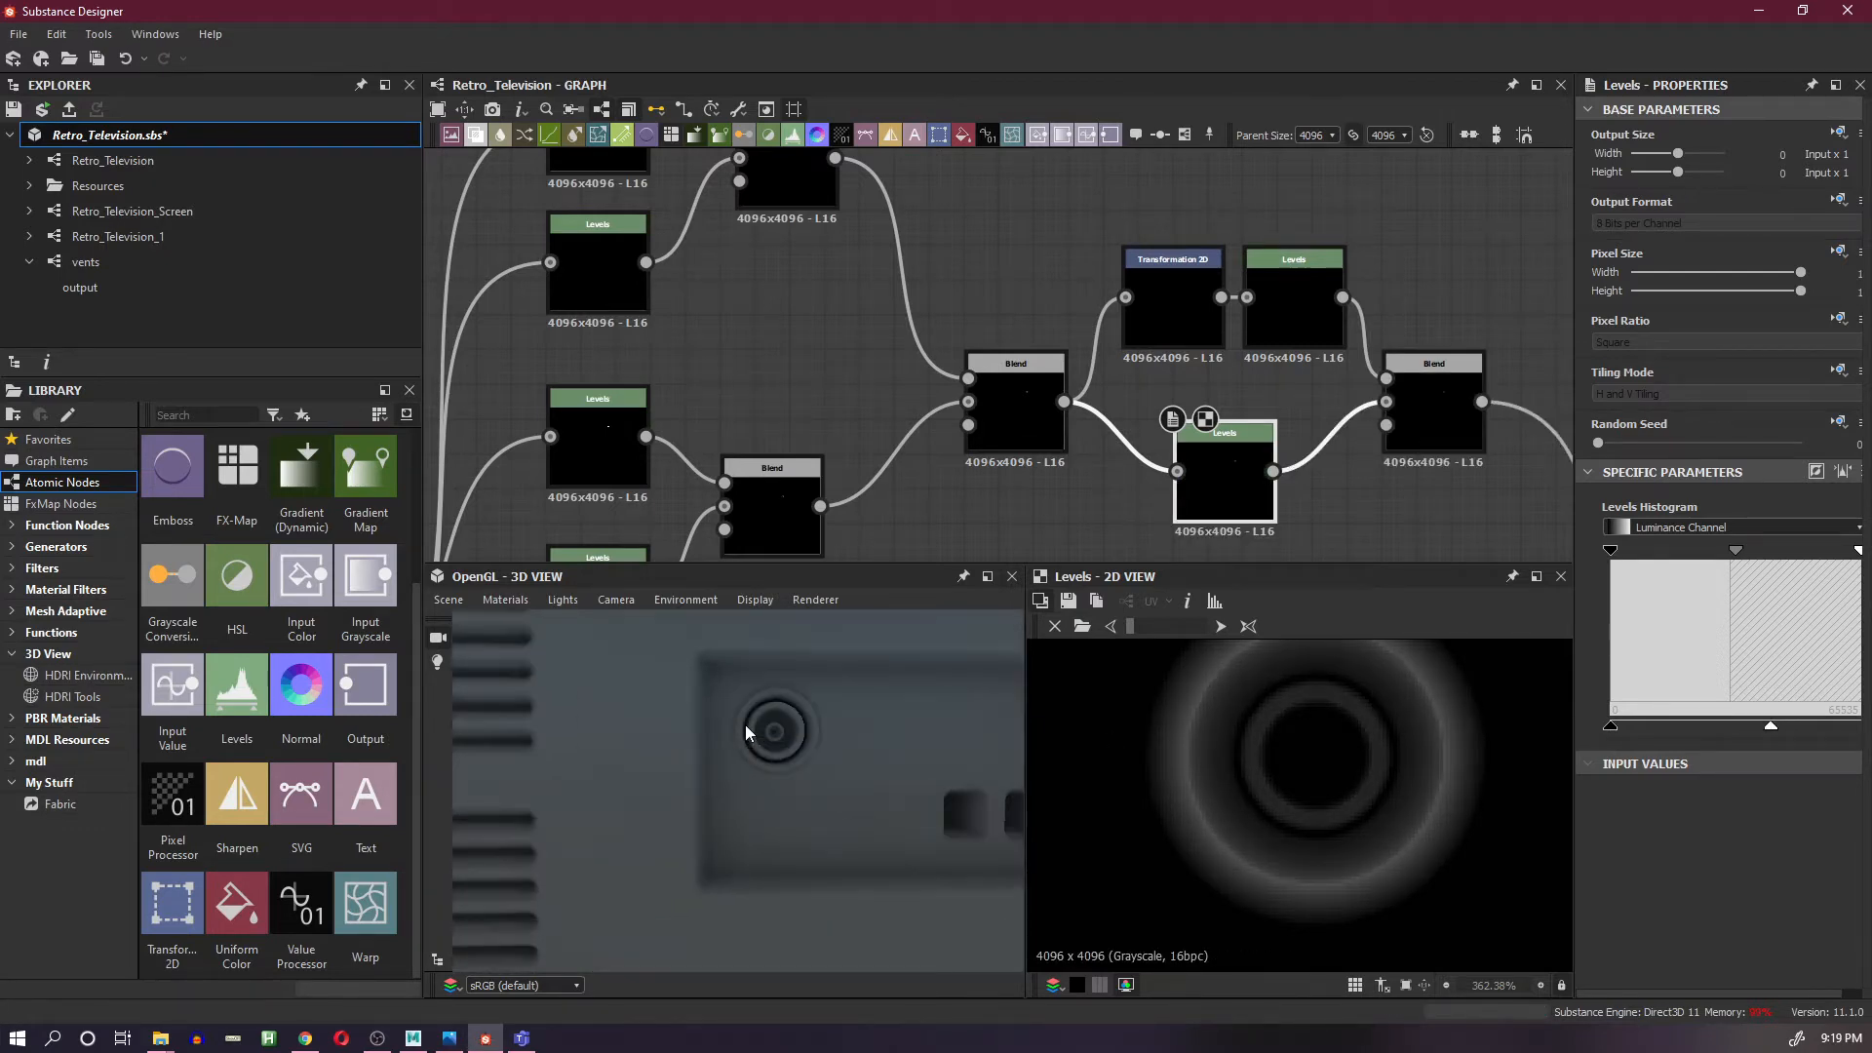
scroll(840, 734, down, 3)
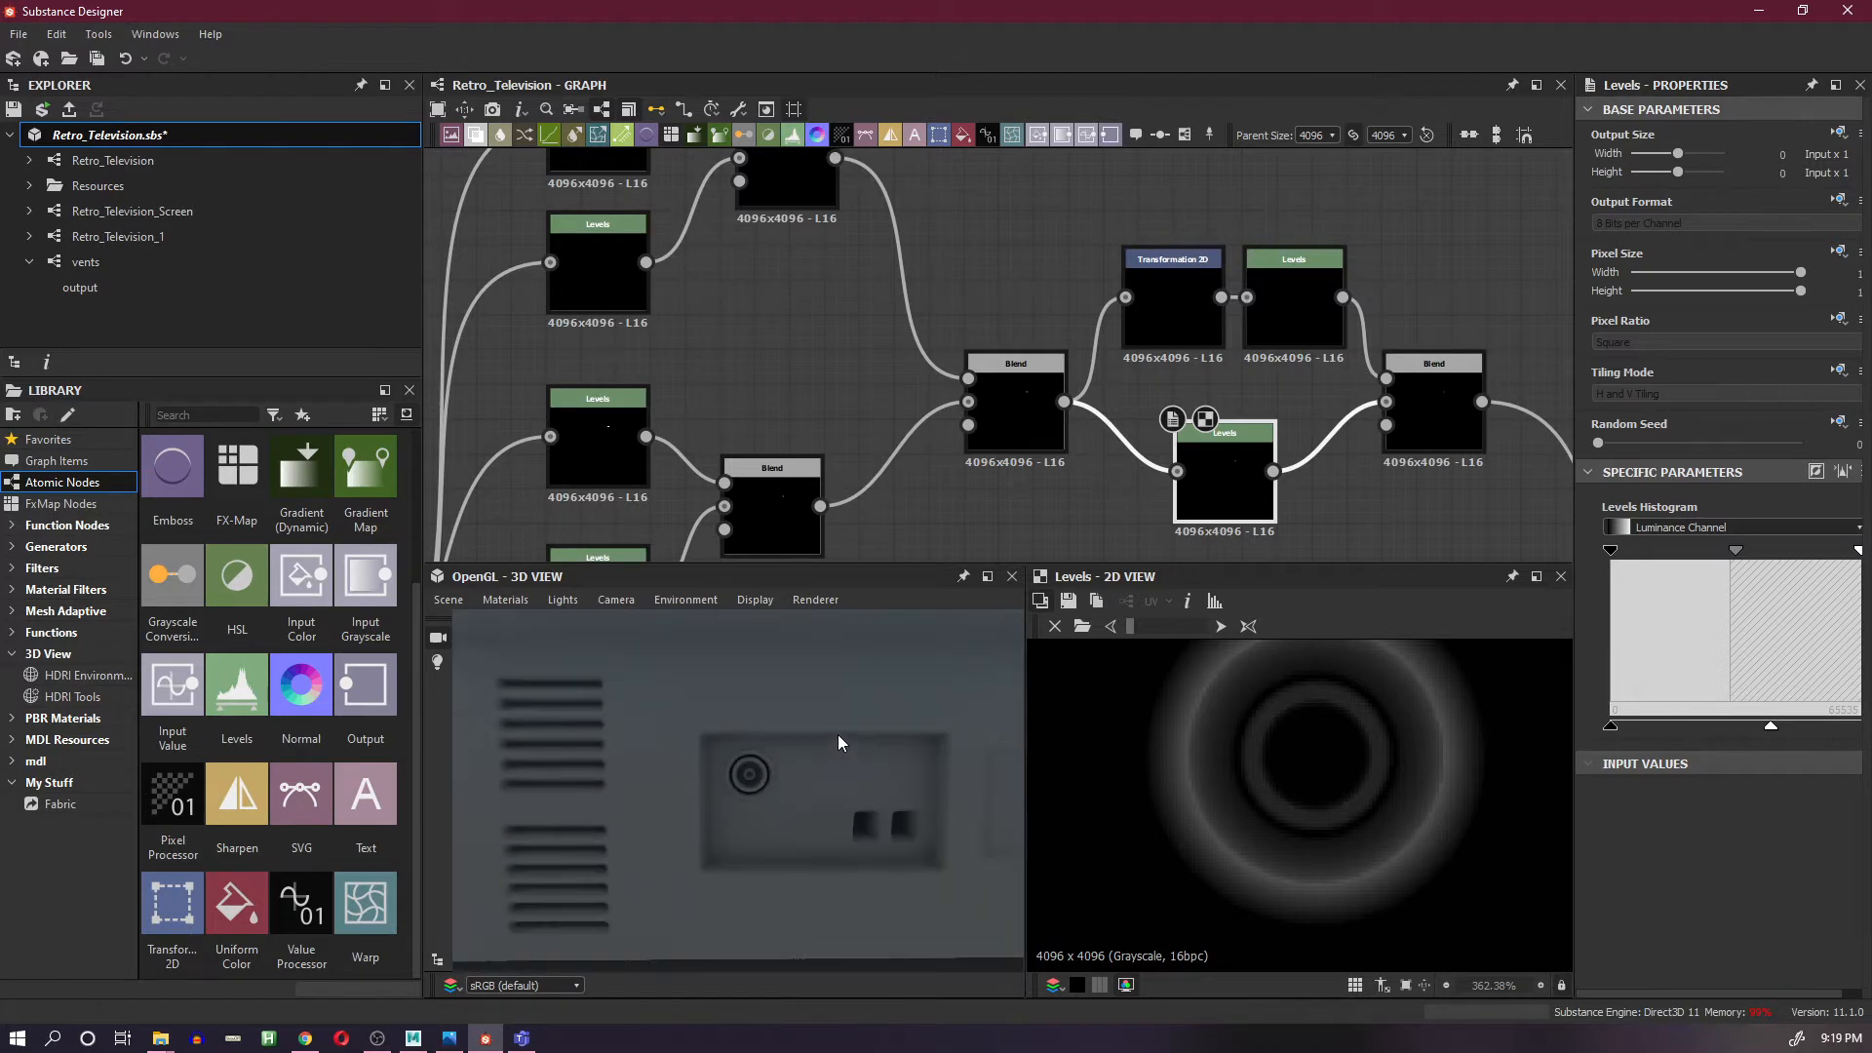
scroll(838, 734, down, 2)
drag(810, 790, 822, 758)
scroll(827, 753, down, 4)
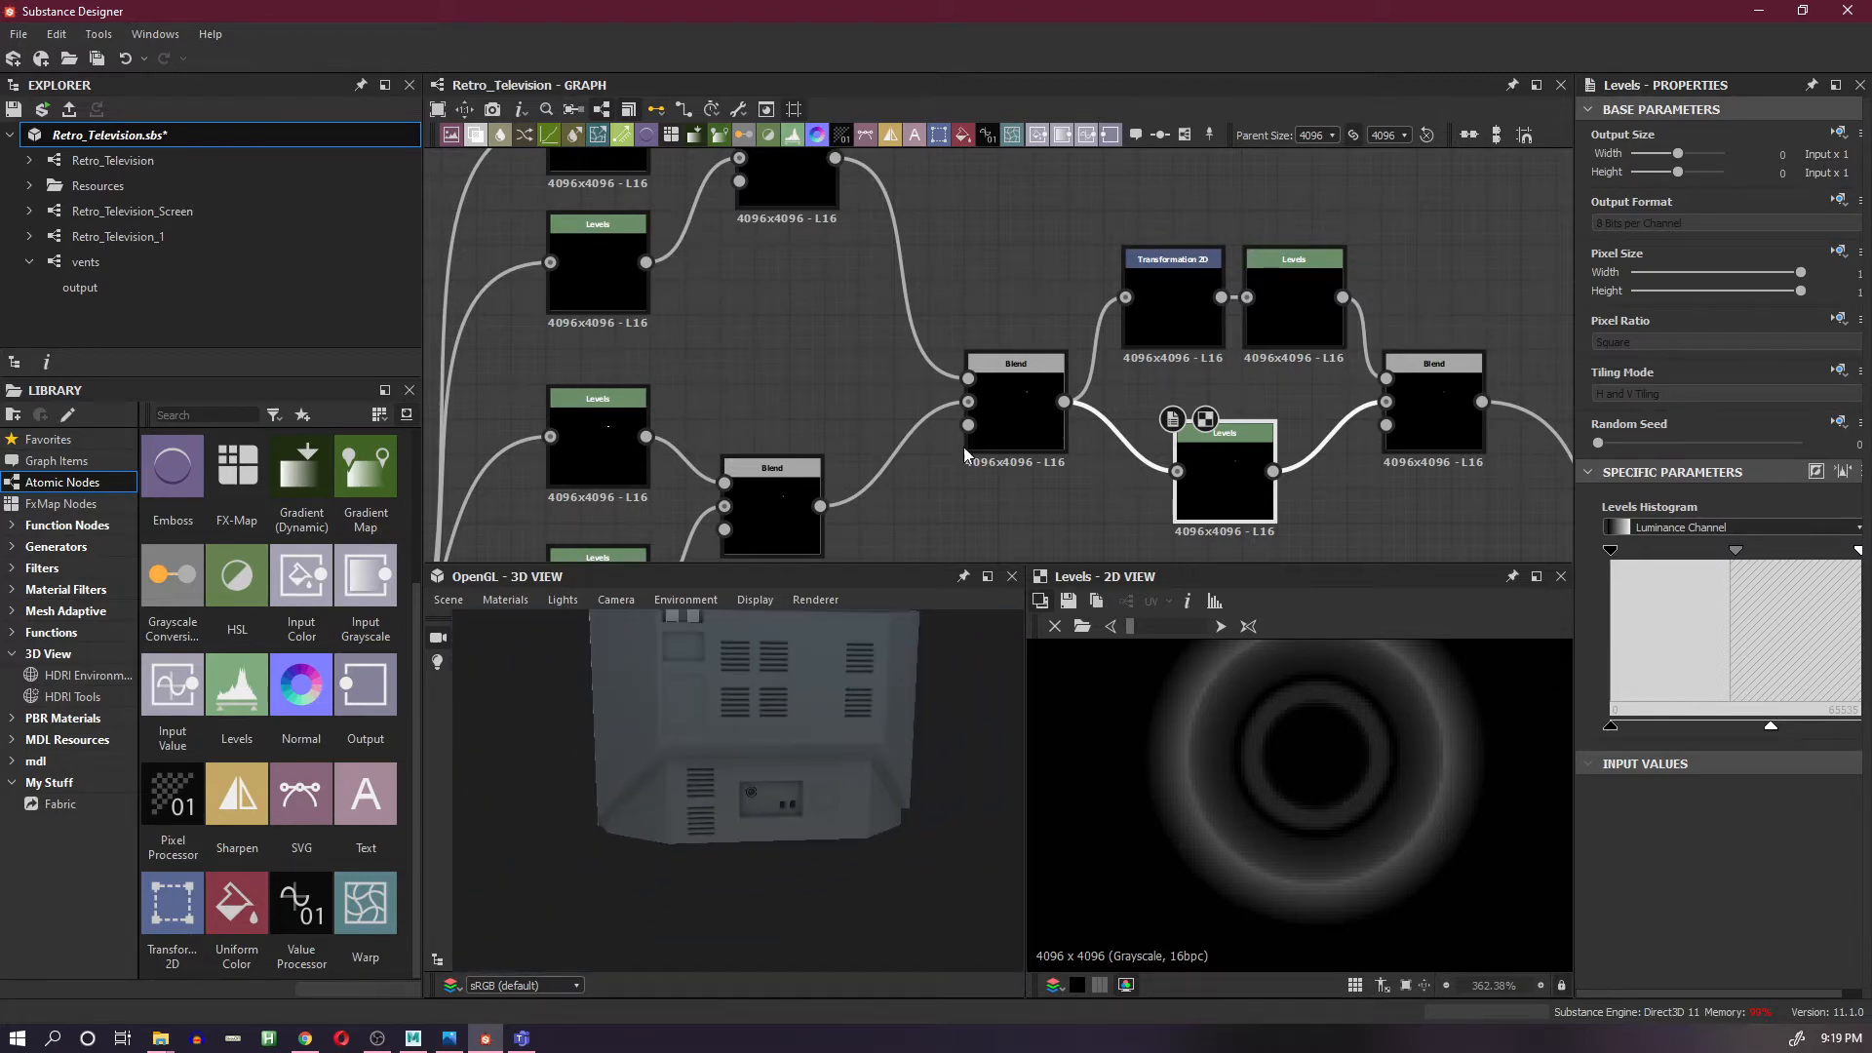
- Preview the Transformation 2D that follows the circular Shape node, then try a different X offset on it and undo the change
scroll(924, 356, down, 10)
scroll(765, 449, up, 5)
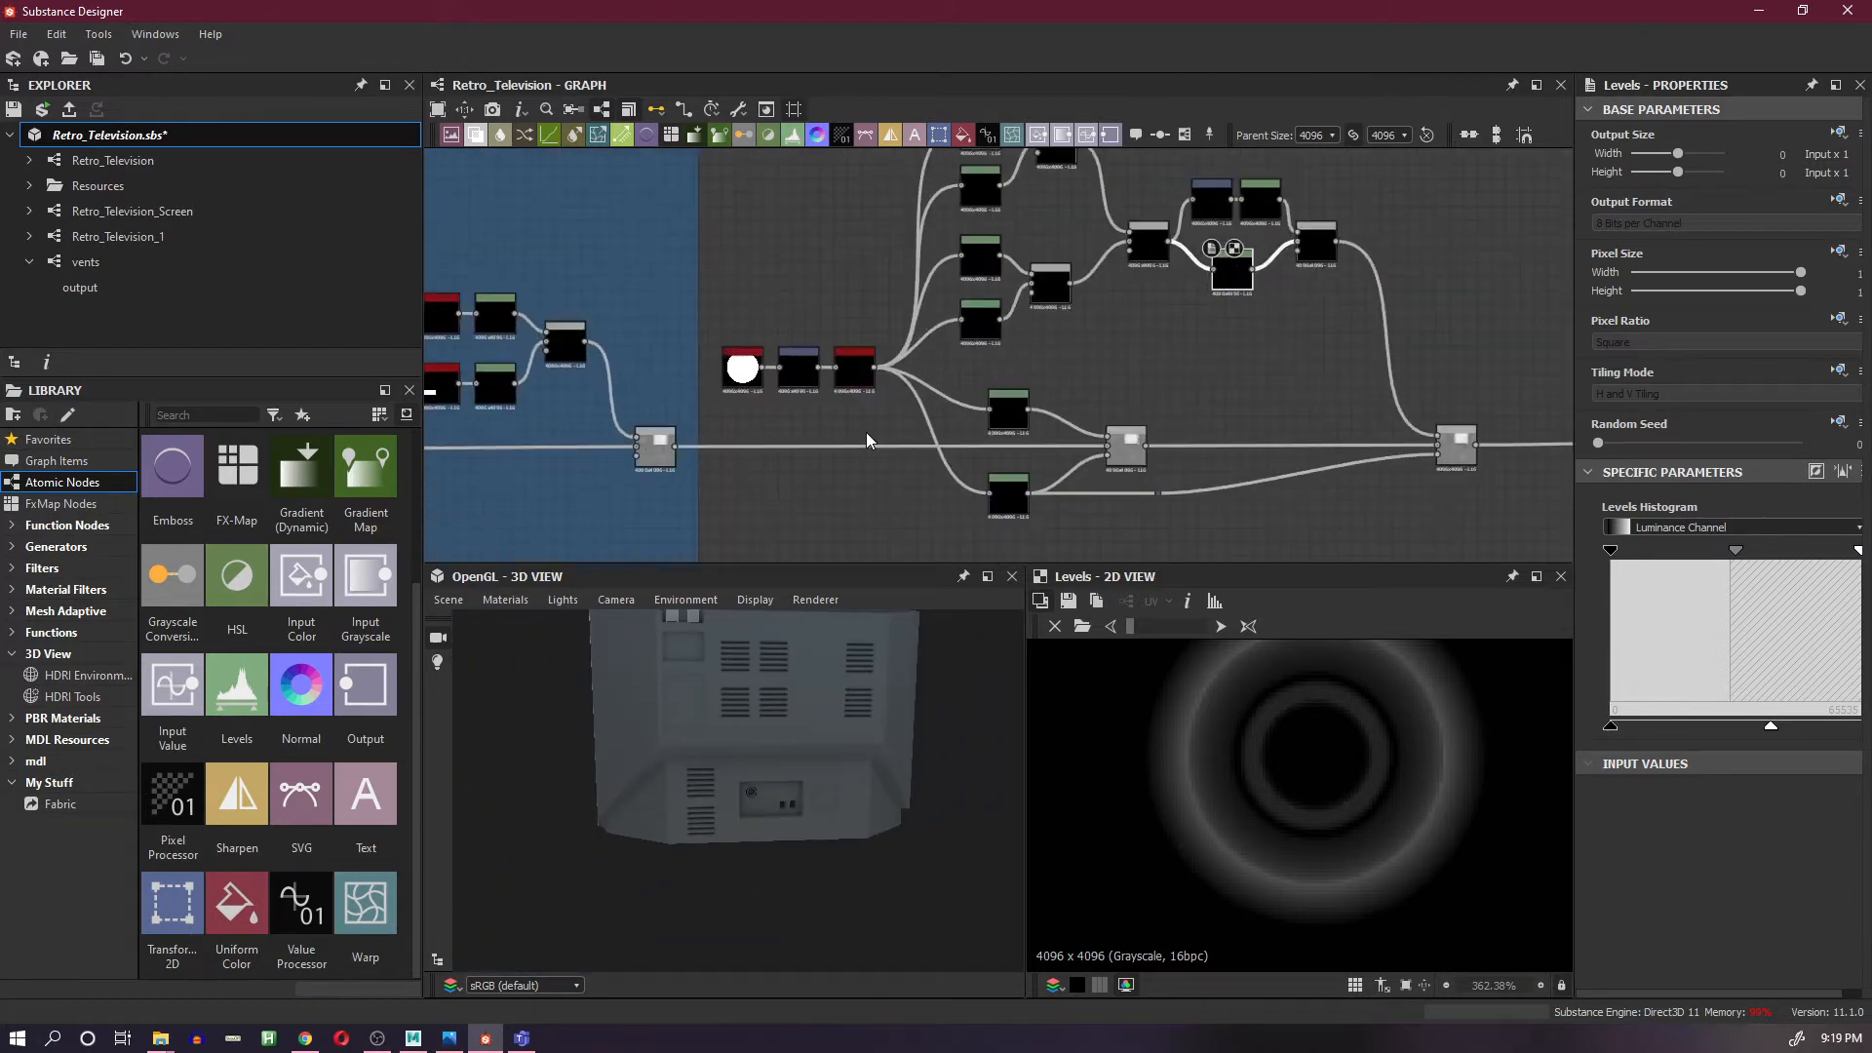
scroll(760, 429, up, 5)
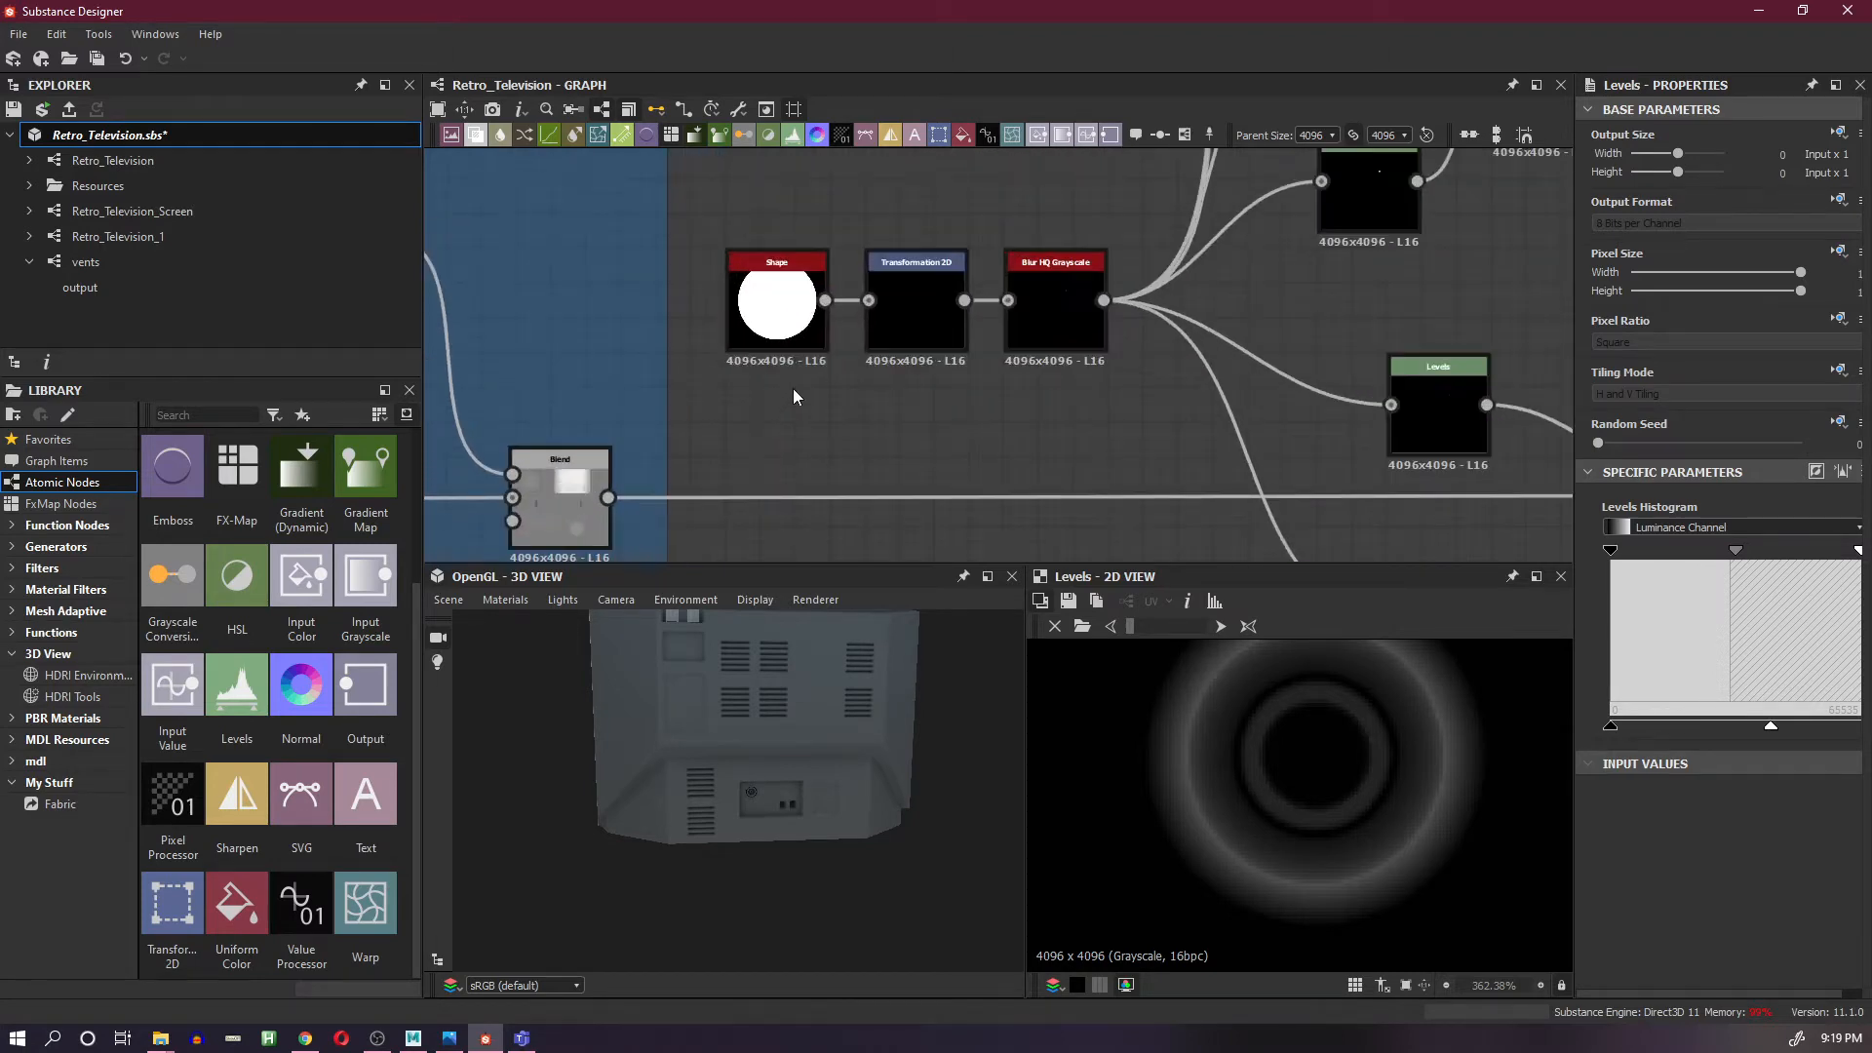
double_click(933, 318)
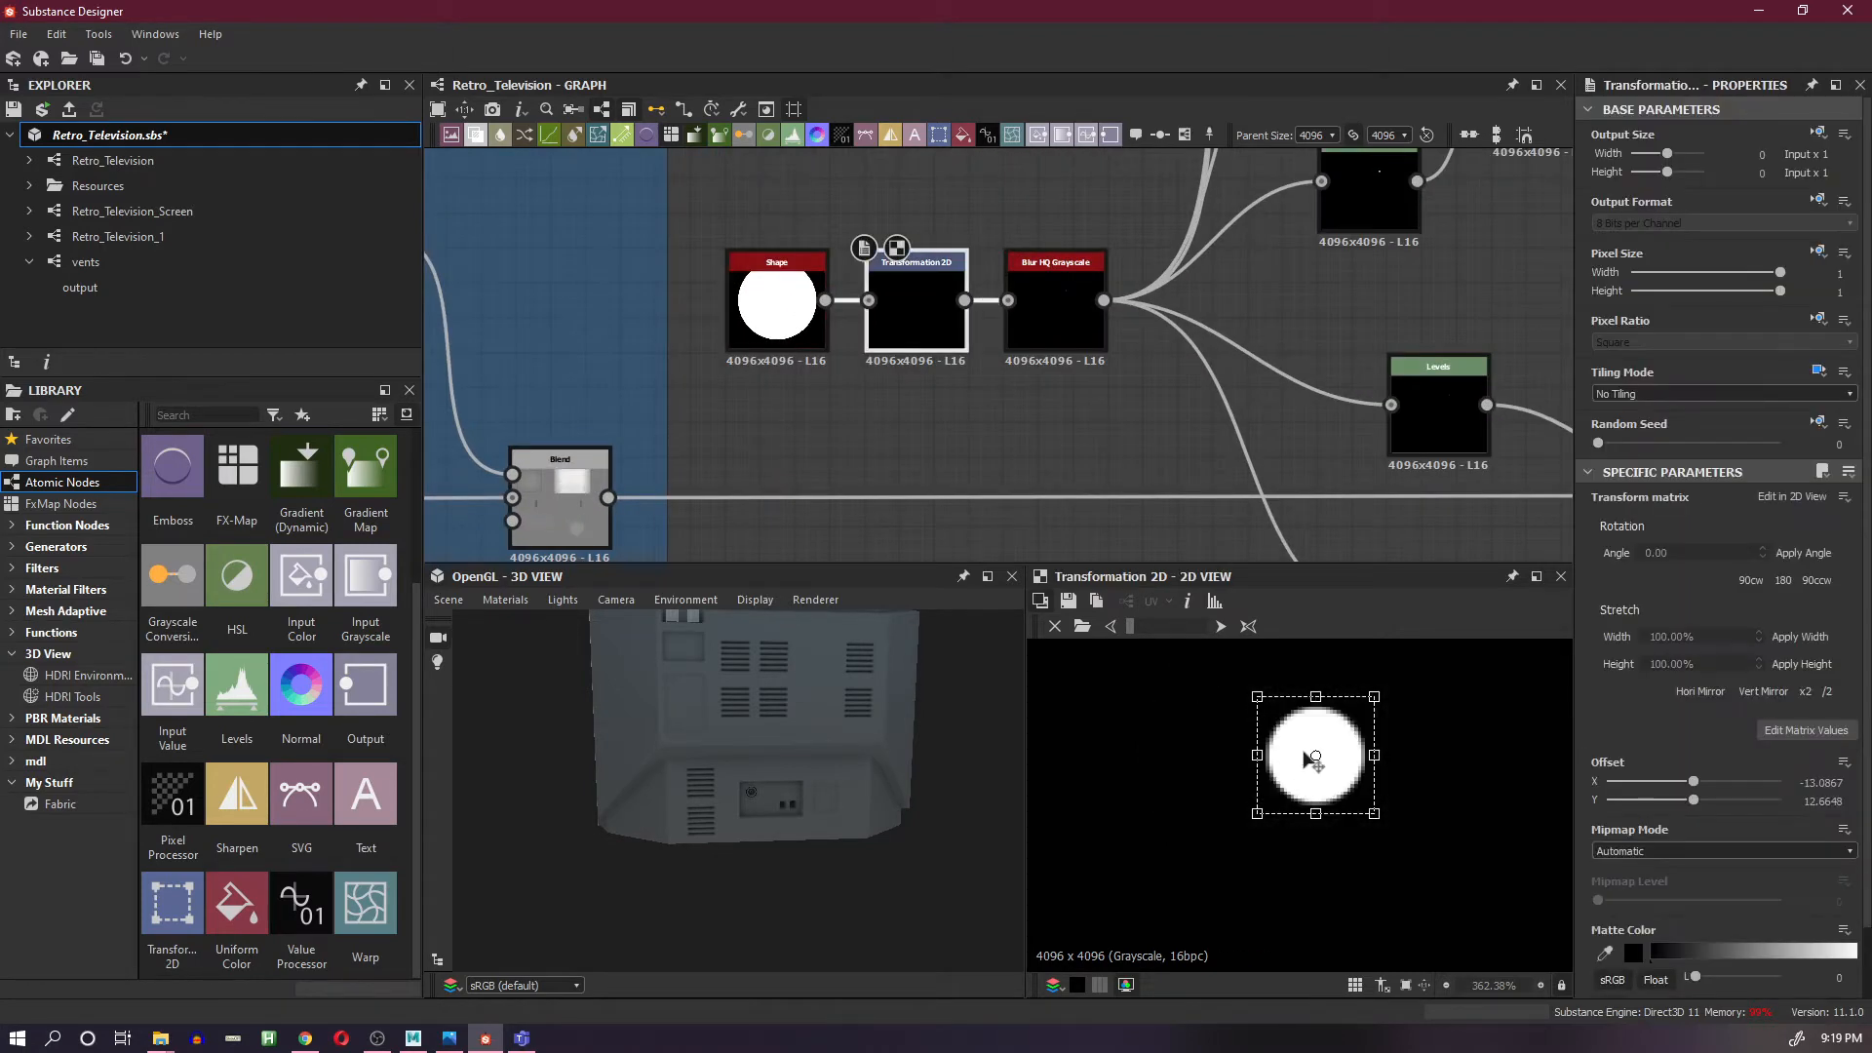
scroll(1321, 733, up, 3)
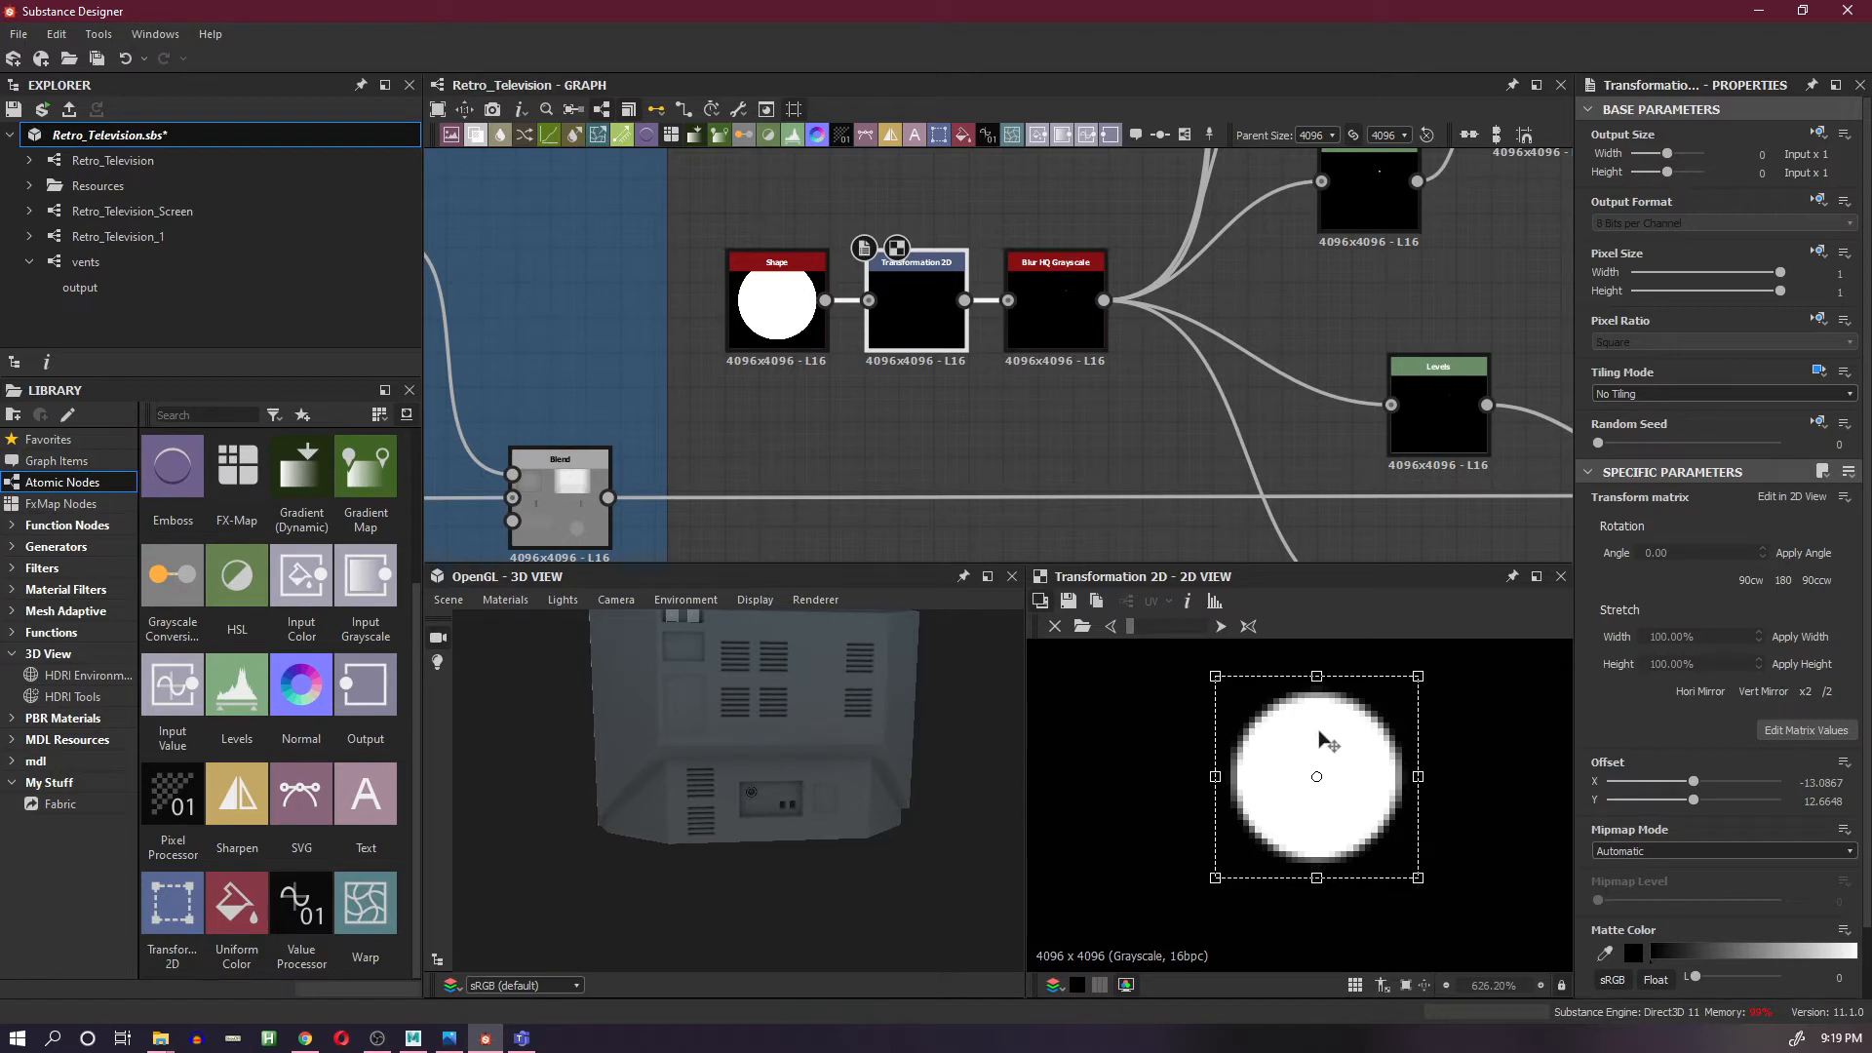
scroll(1320, 733, down, 12)
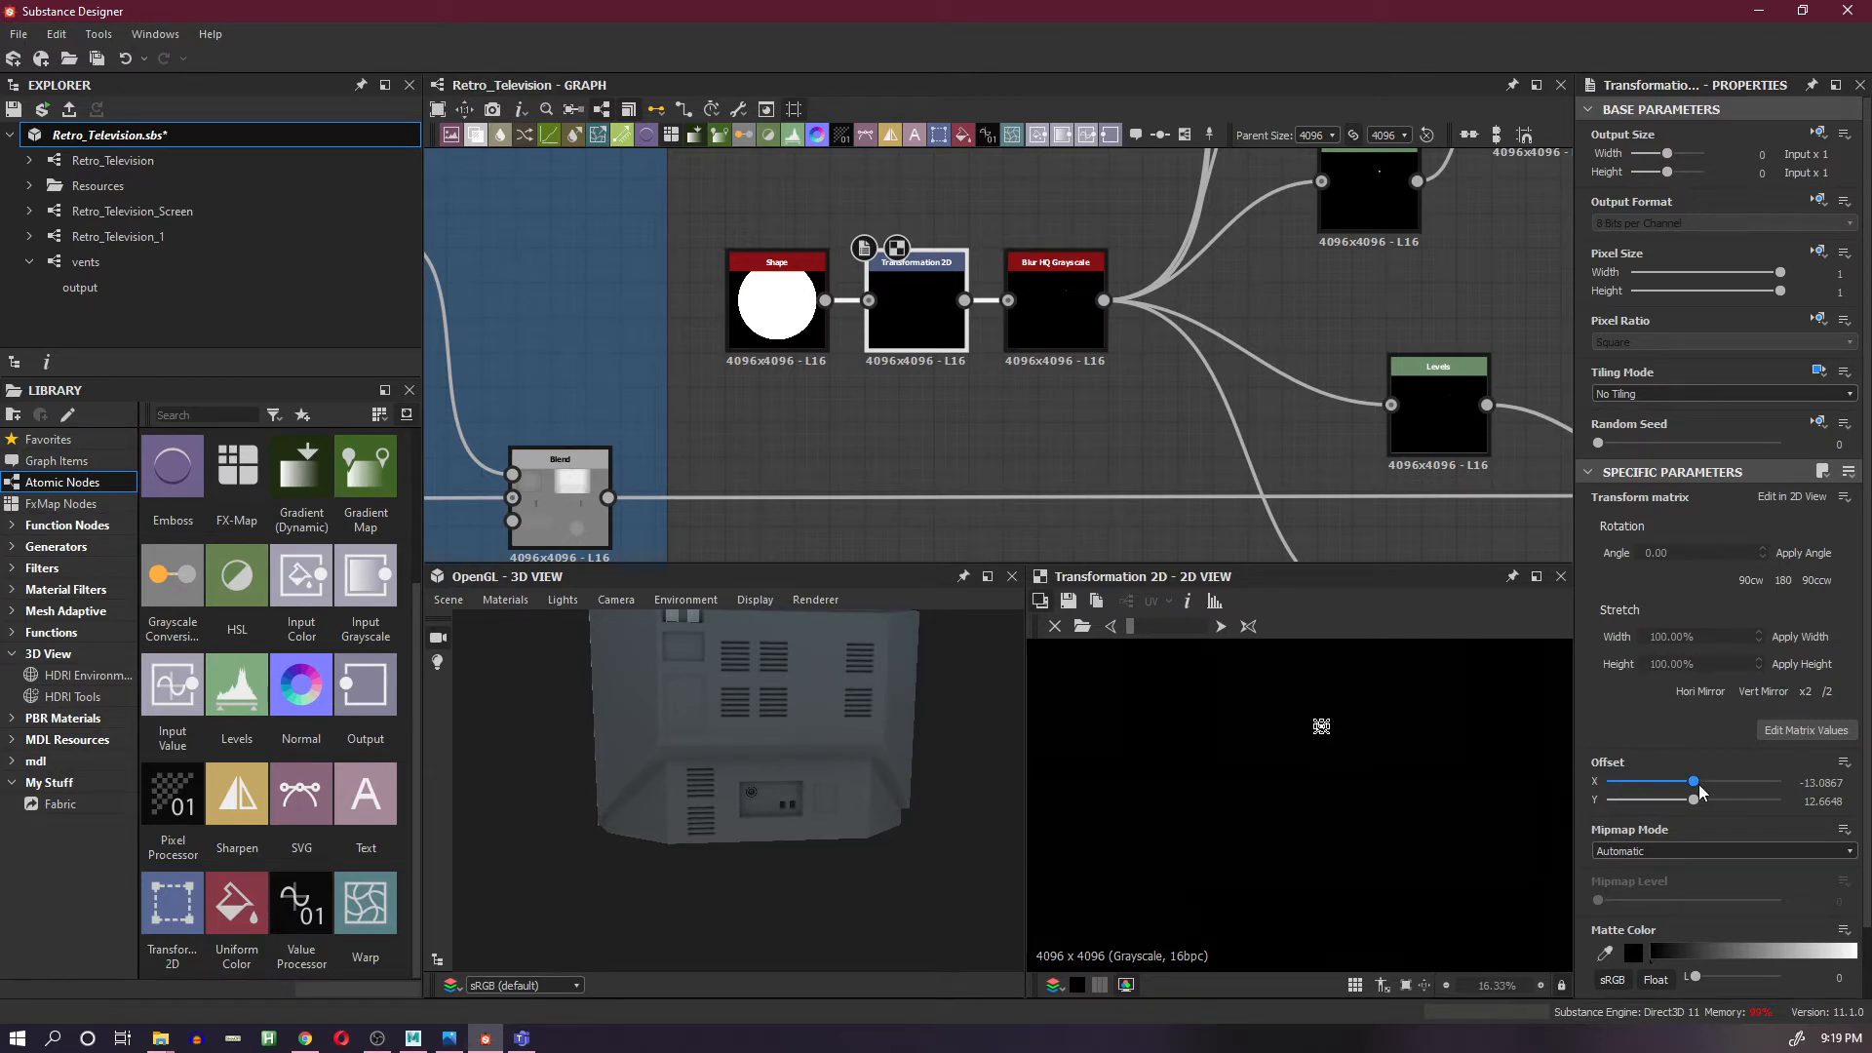
drag(1698, 784, 1640, 780)
key(ctrl+z)
scroll(1312, 720, up, 5)
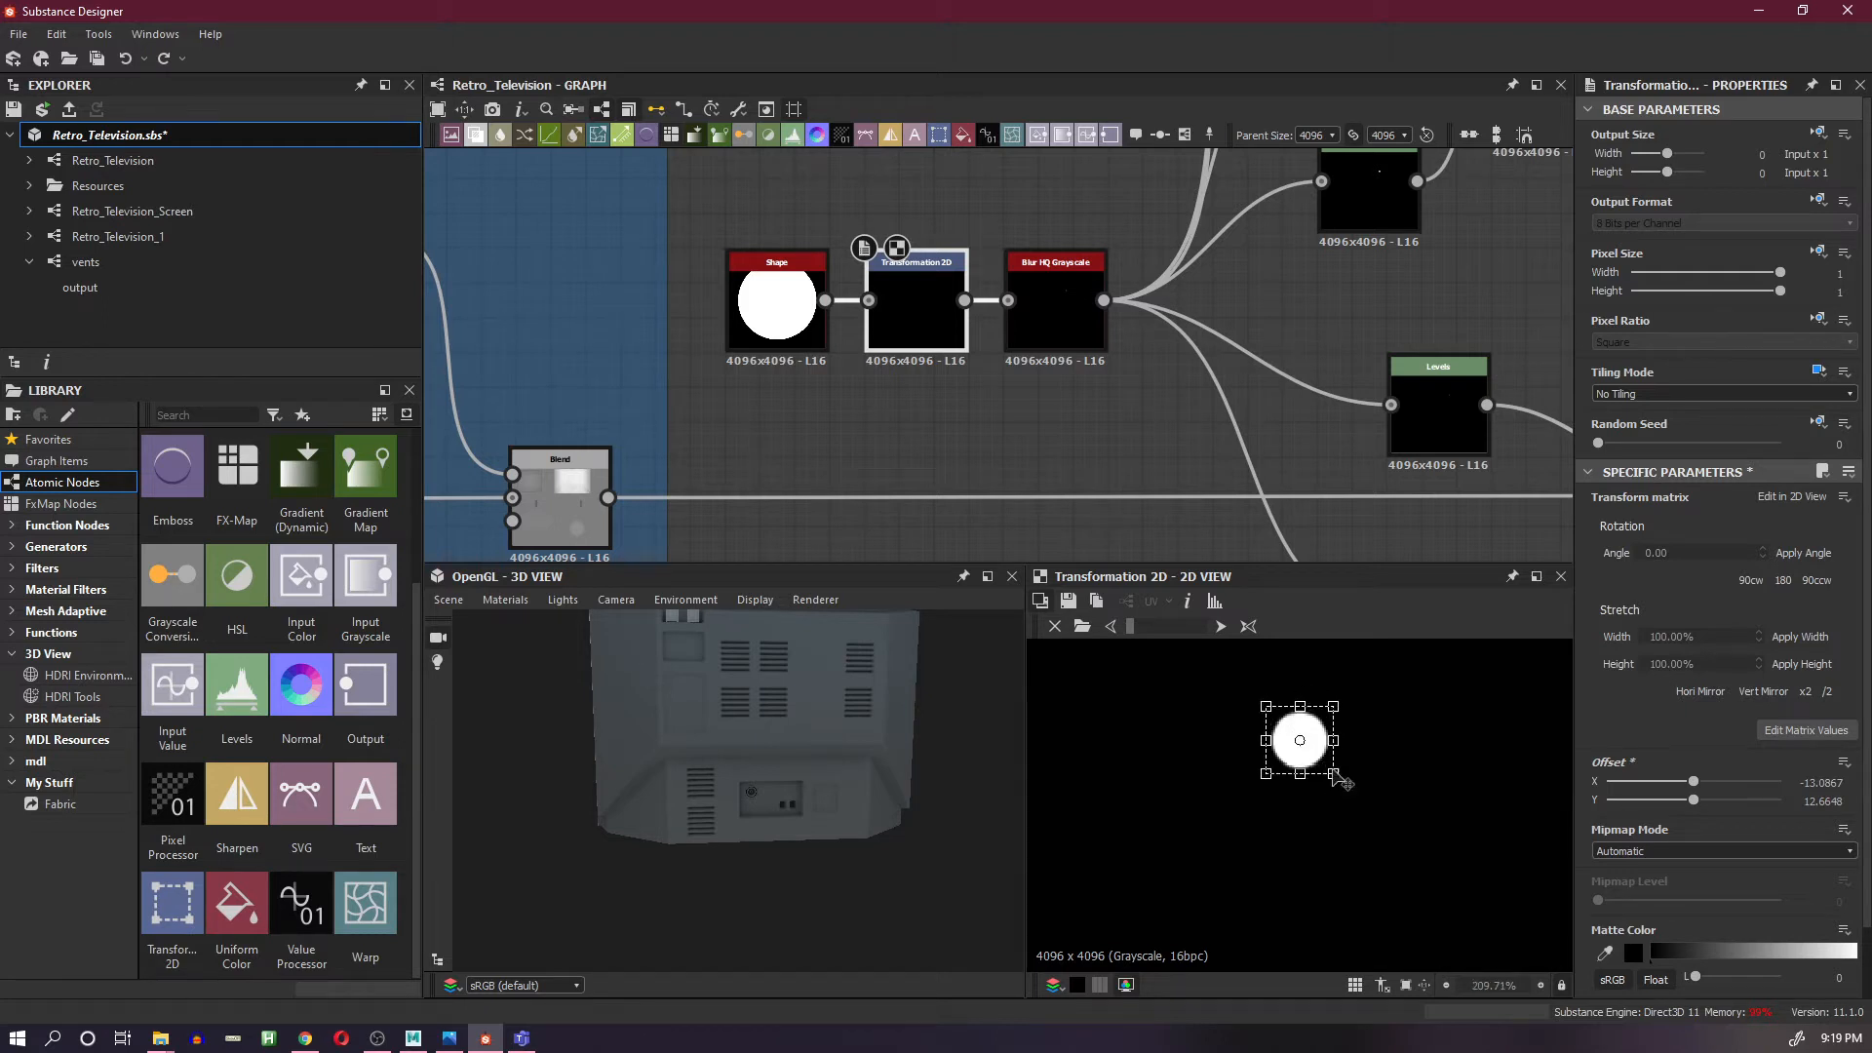
- Enlarge the circle's Transformation 2D frame uniformly and centre it to fill the canvas, with offsets near zero
drag(1335, 775, 1441, 885)
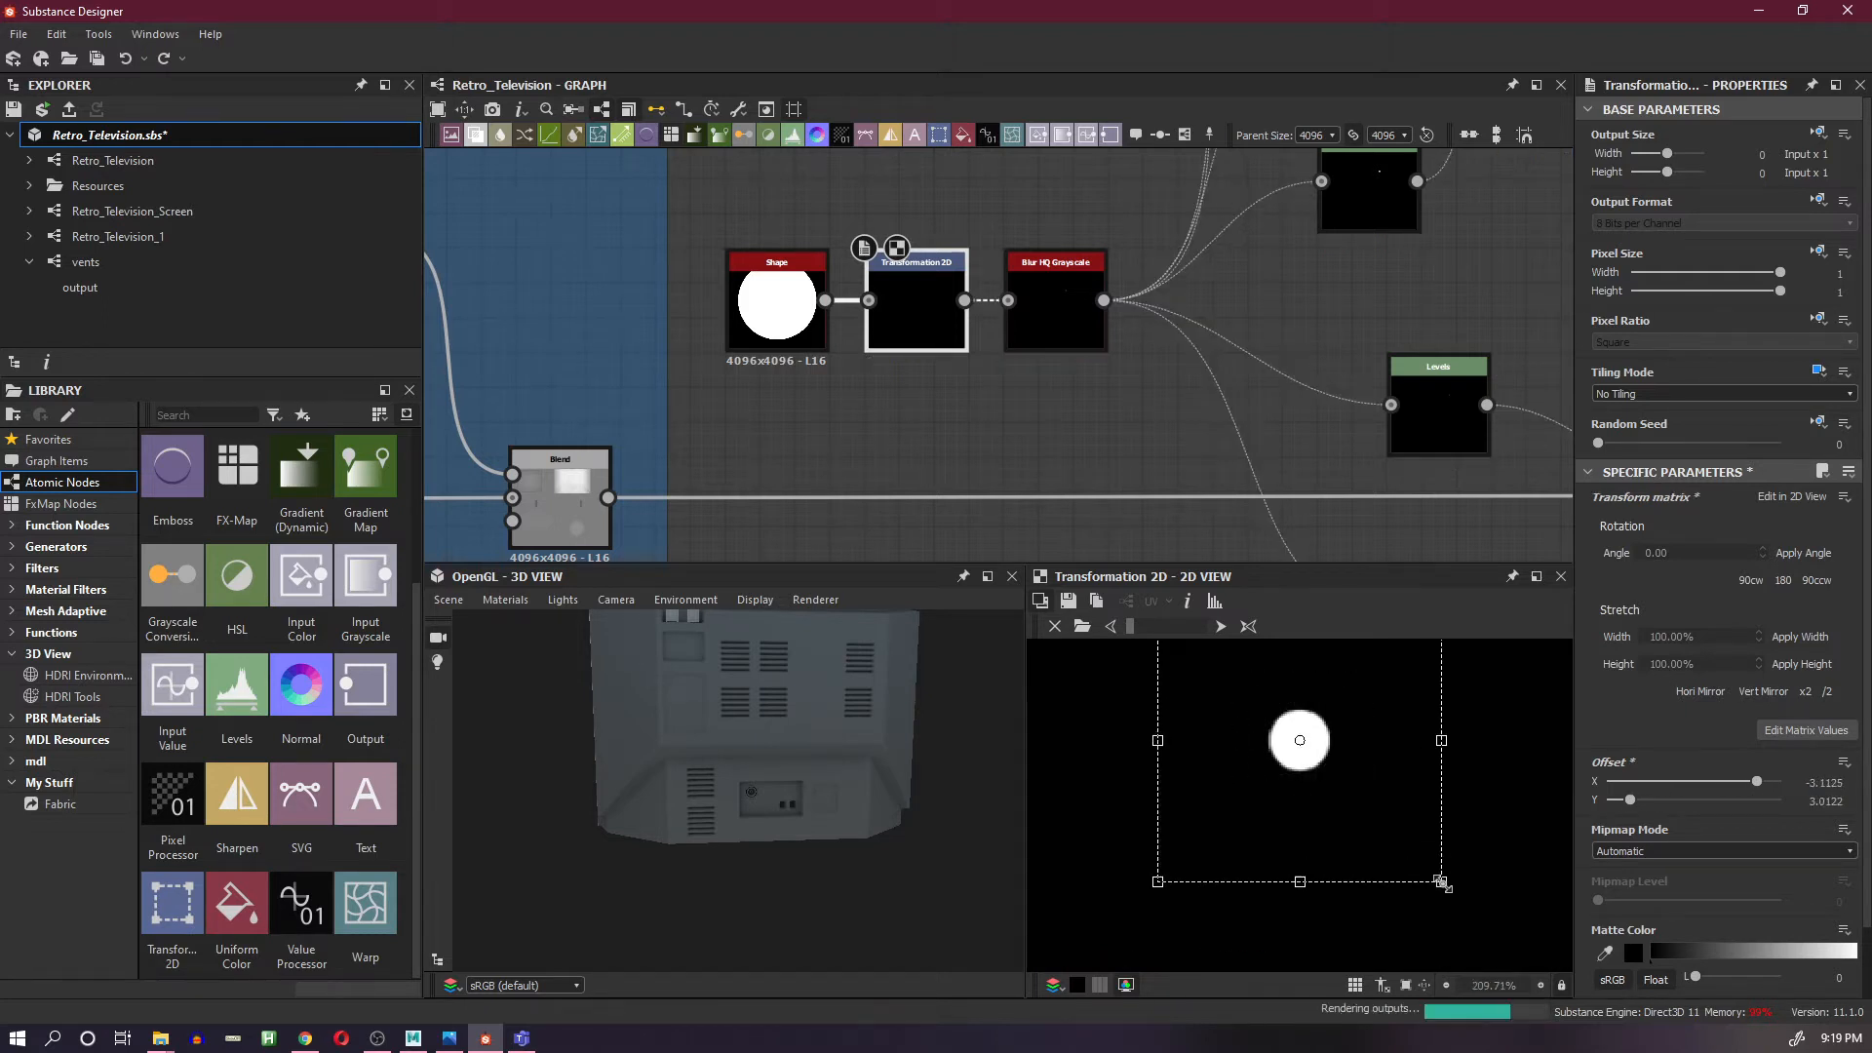
scroll(1367, 788, down, 4)
scroll(1366, 788, down, 10)
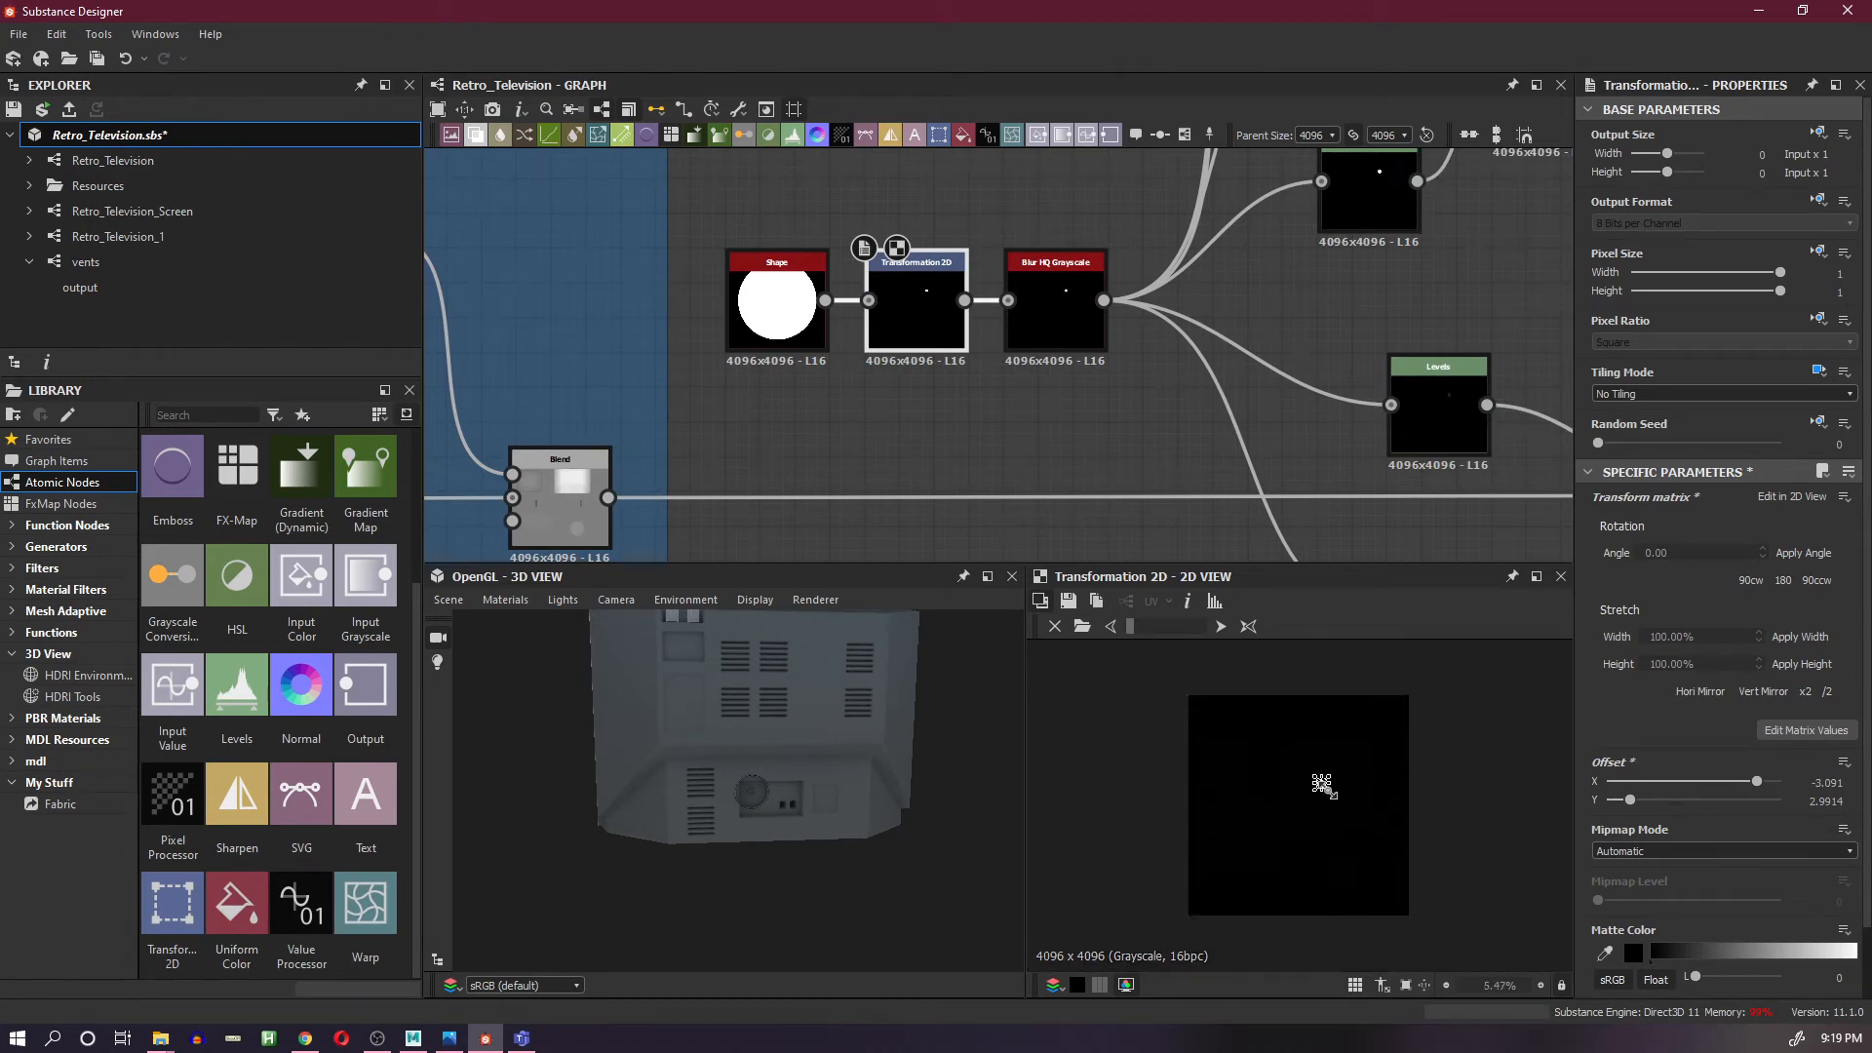
drag(1332, 793, 1349, 866)
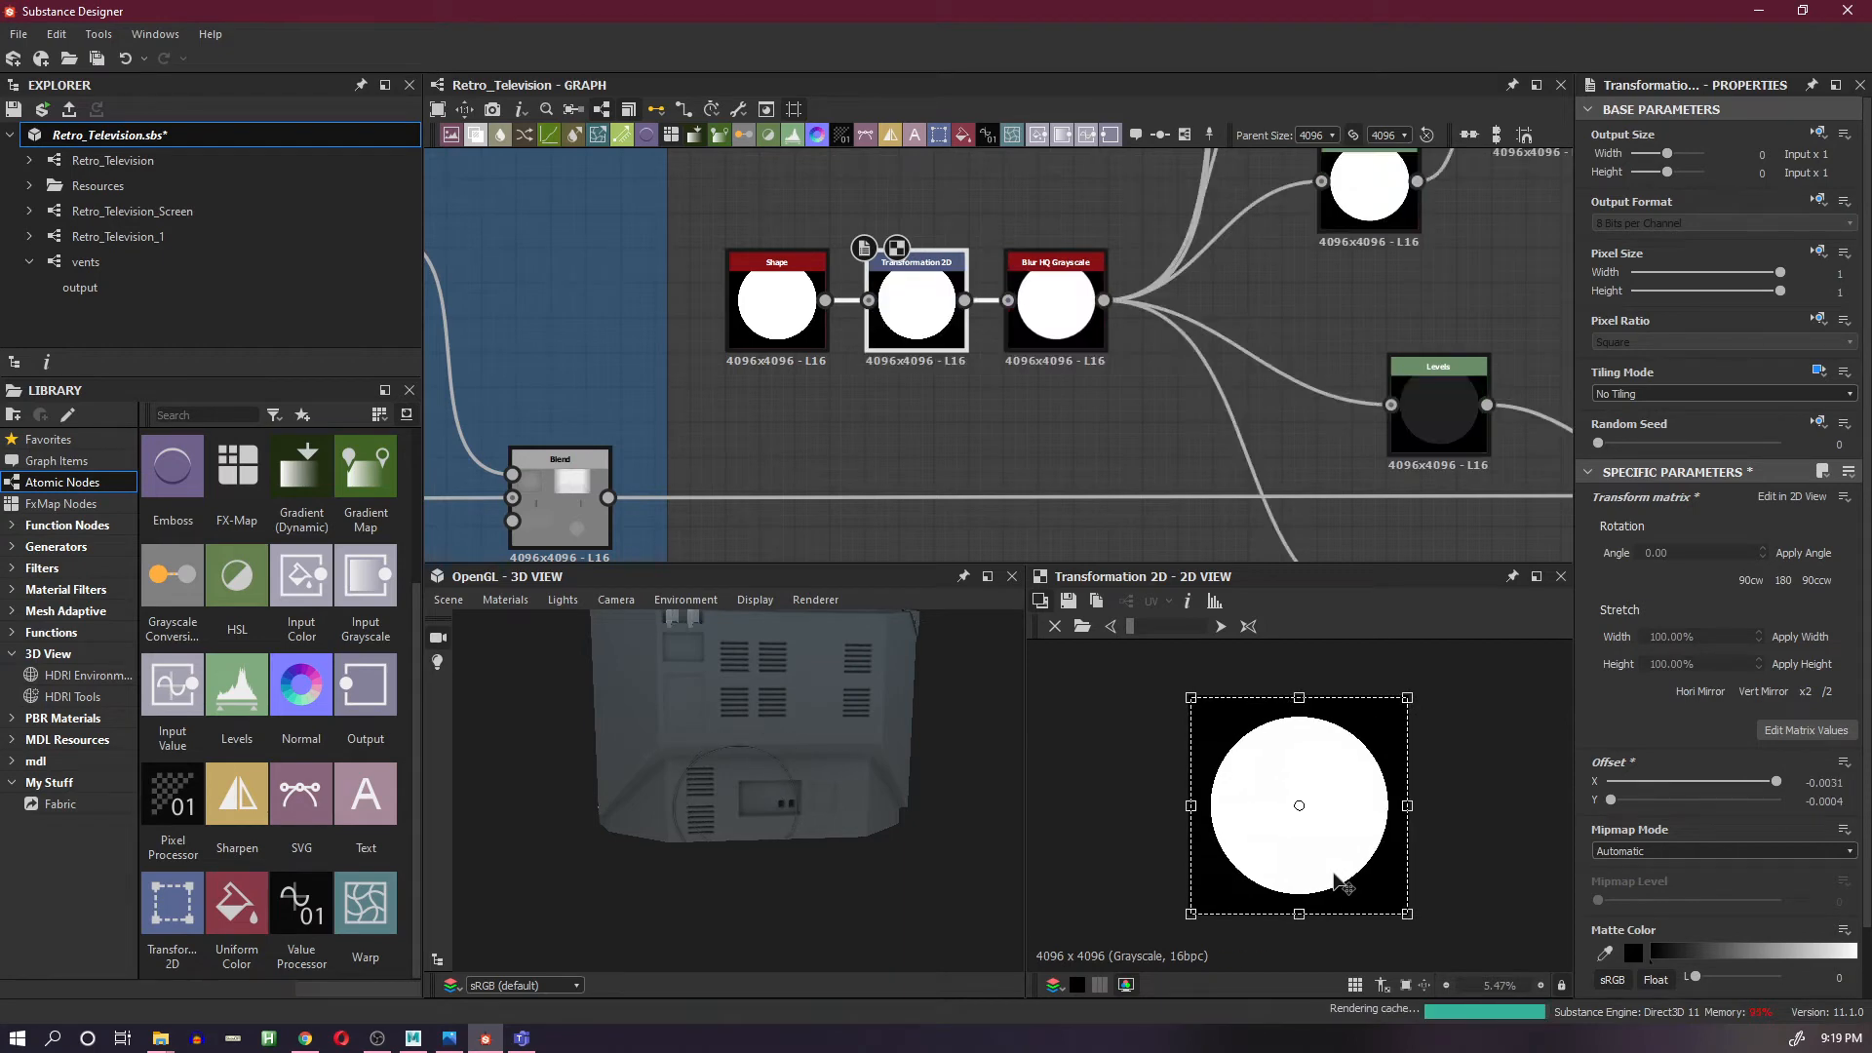
scroll(1342, 883, up, 1)
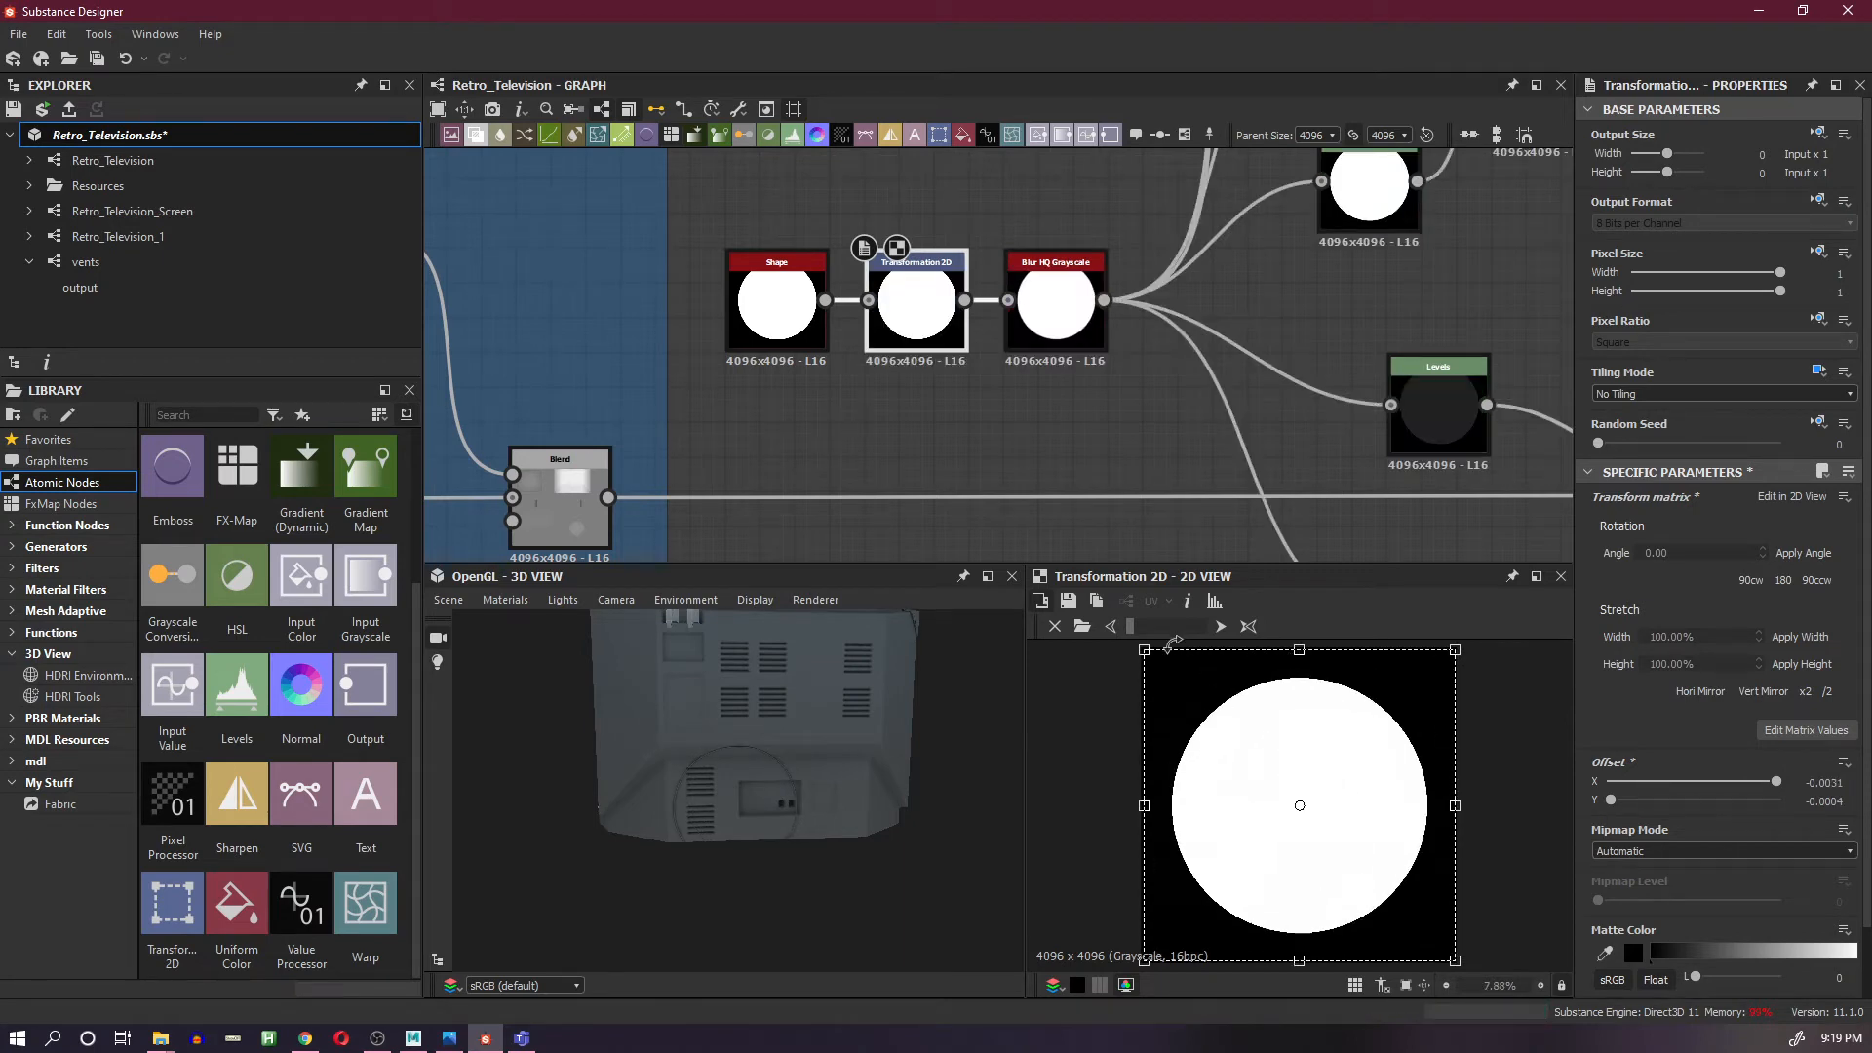
- Fine-tune the corner of the circle's Transformation 2D frame so it fits the canvas, with an X offset of about -0.003
scroll(1173, 643, up, 1)
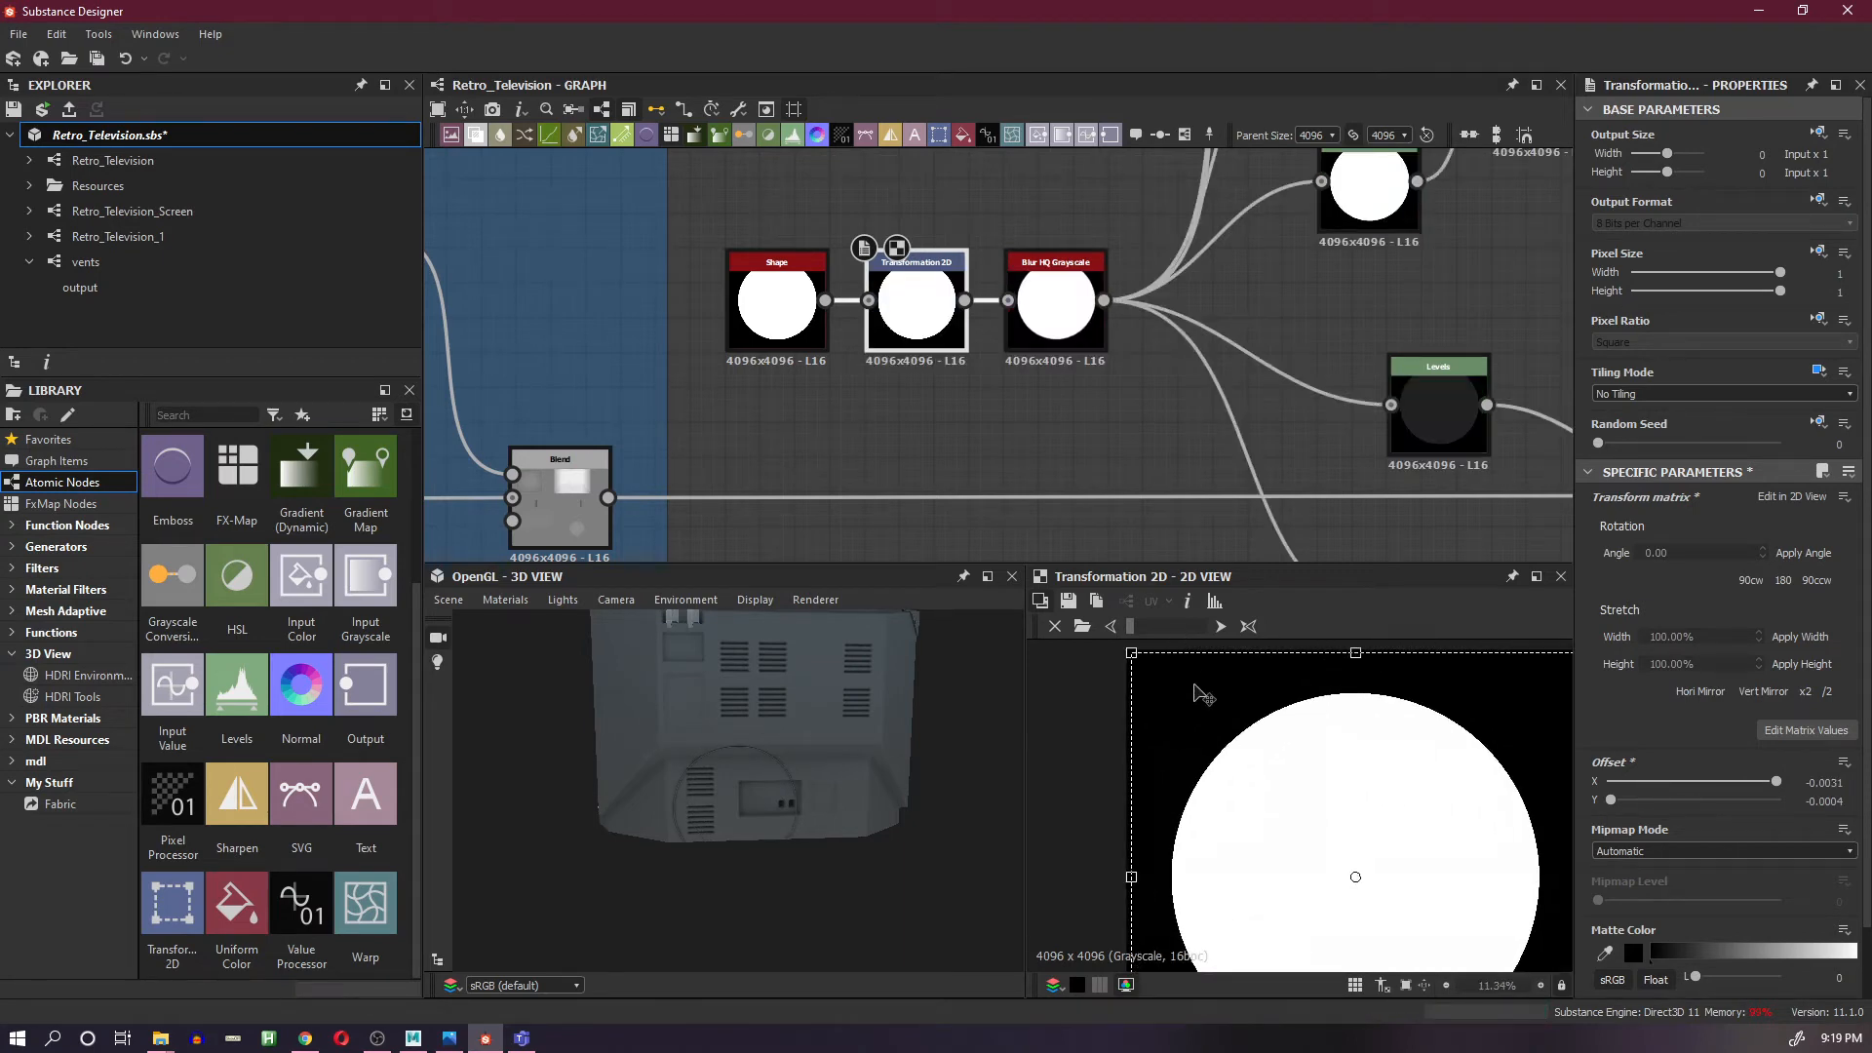
click(1132, 653)
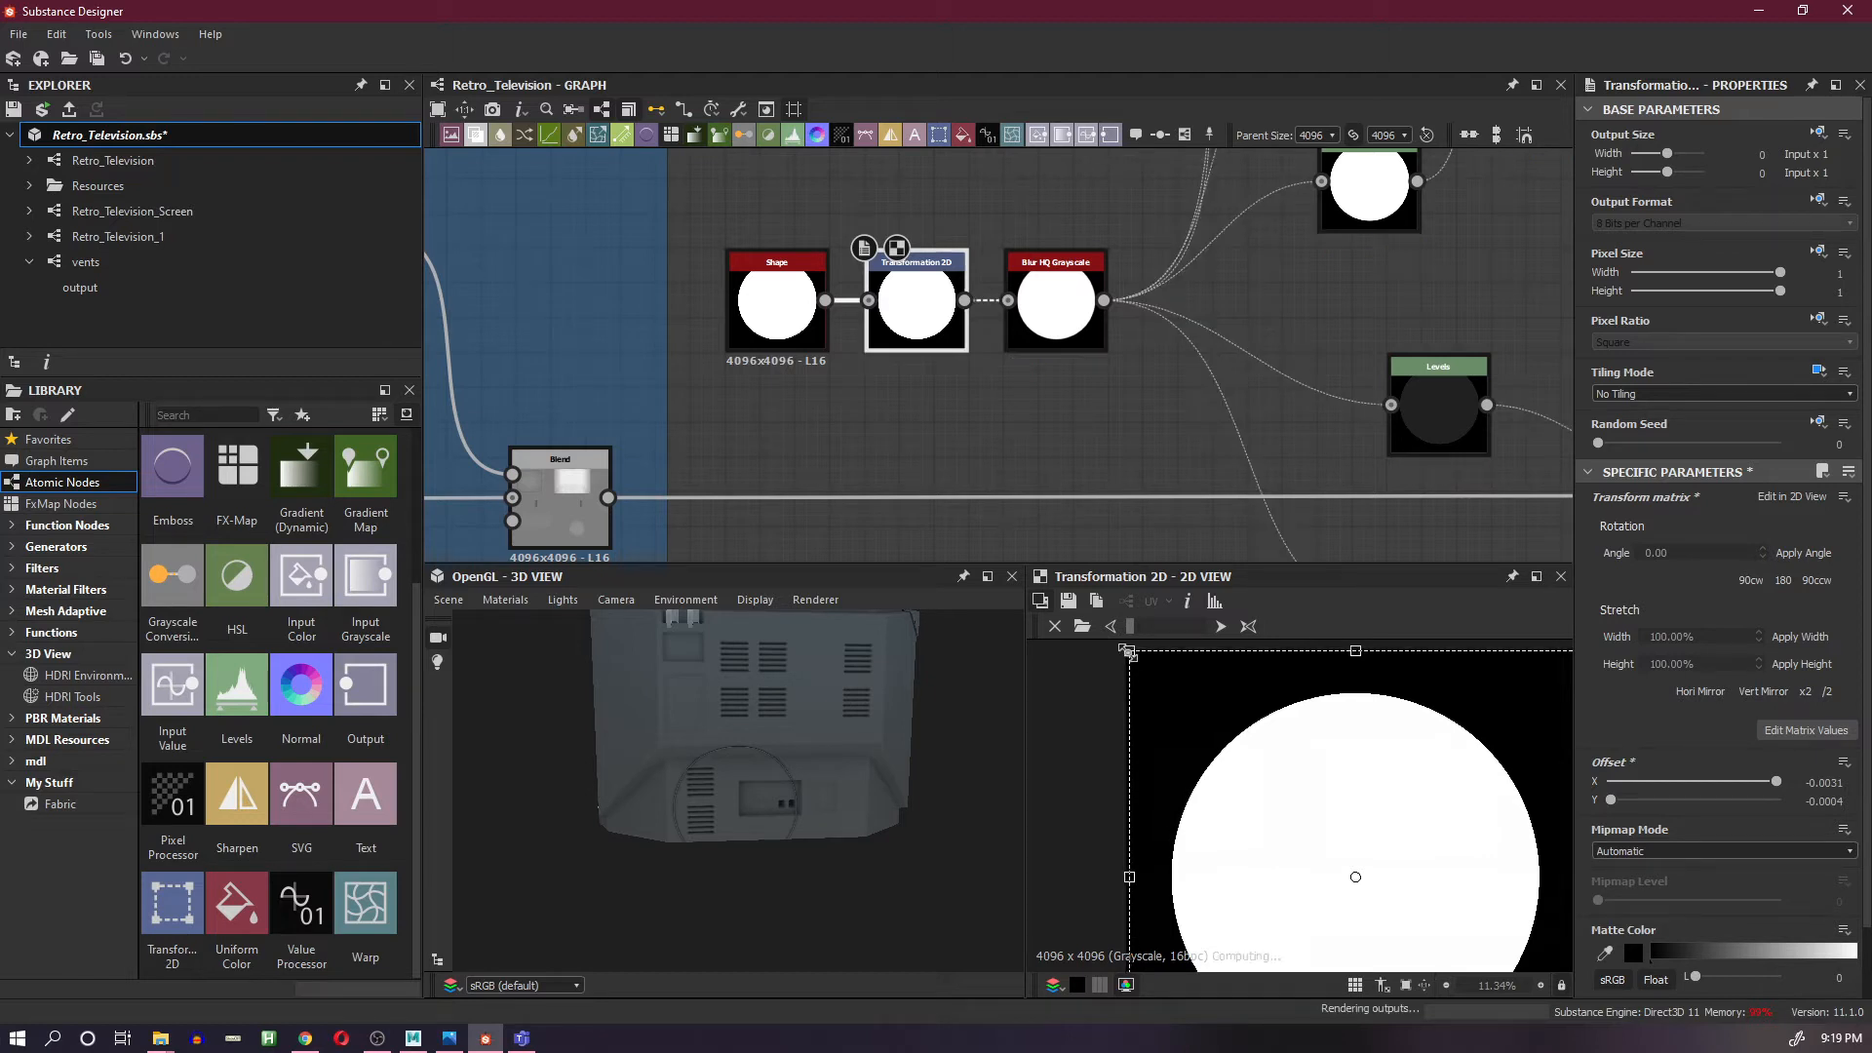
scroll(1258, 731, down, 2)
scroll(1263, 730, up, 2)
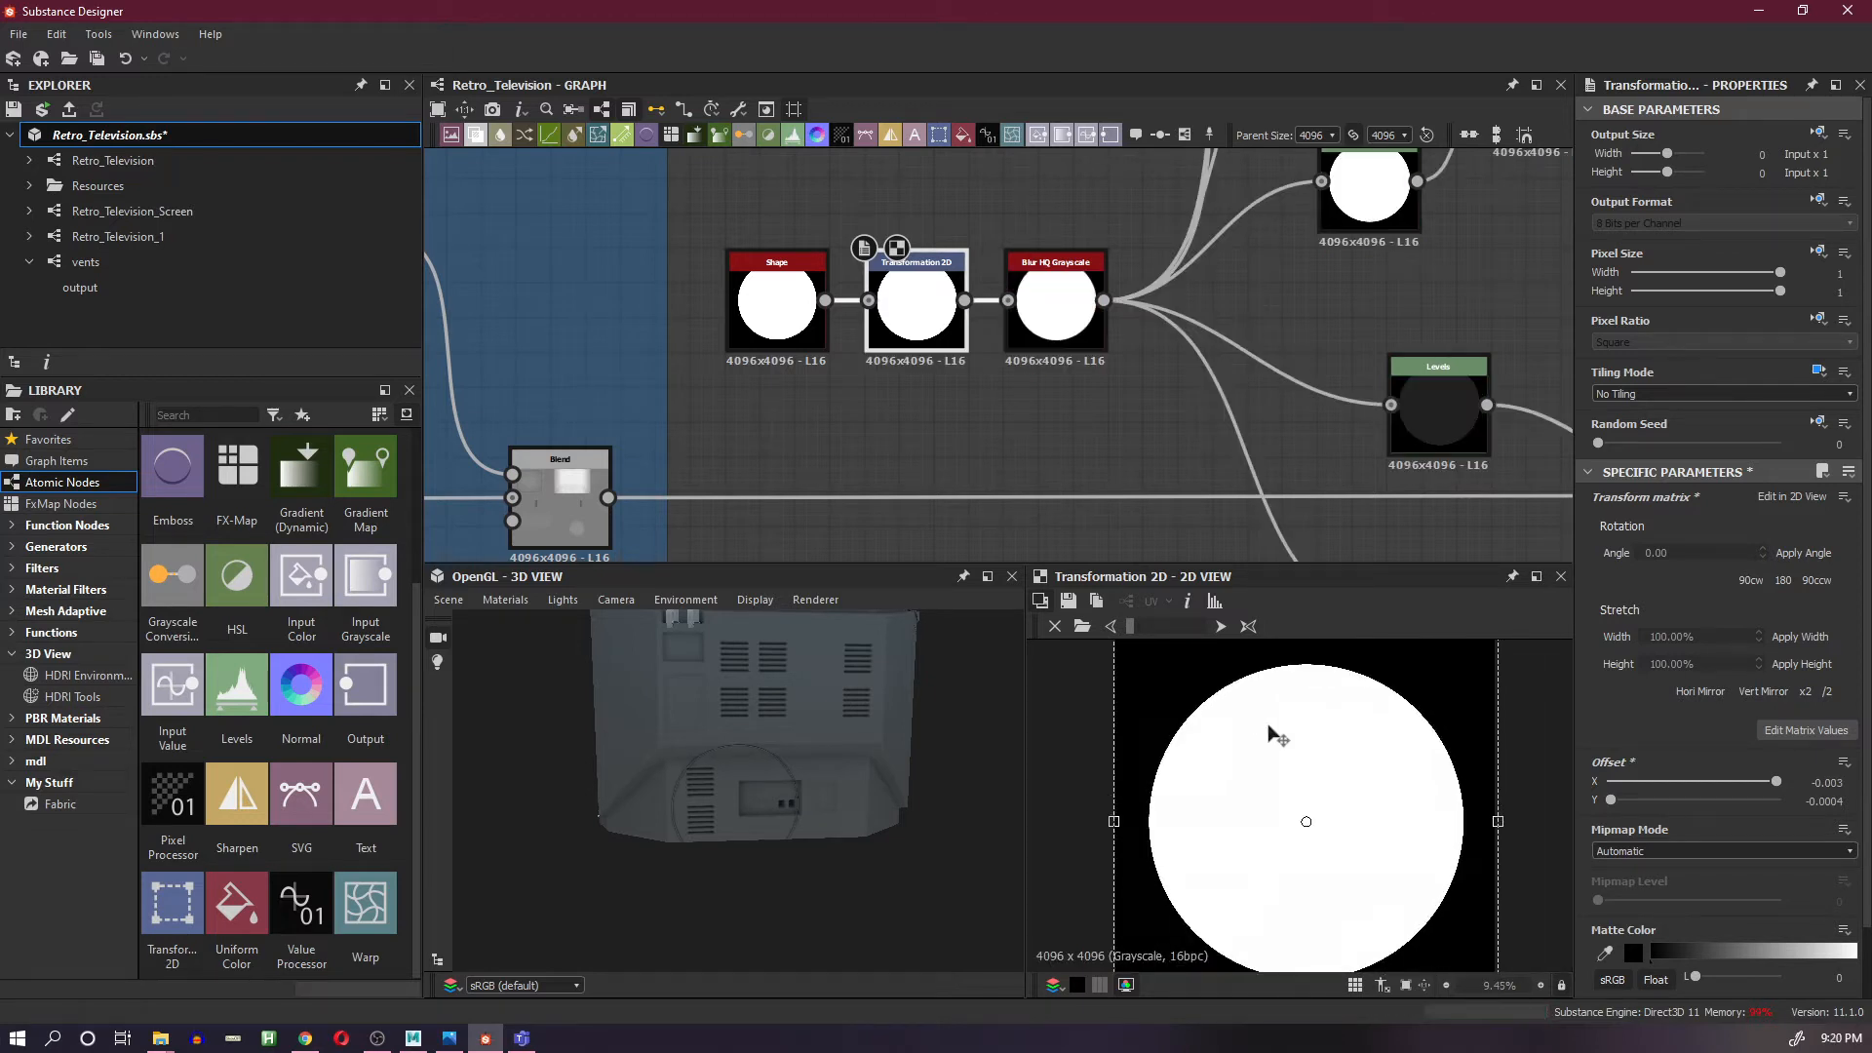
- Reduce the circular Shape node's scale to 0.05
click(777, 302)
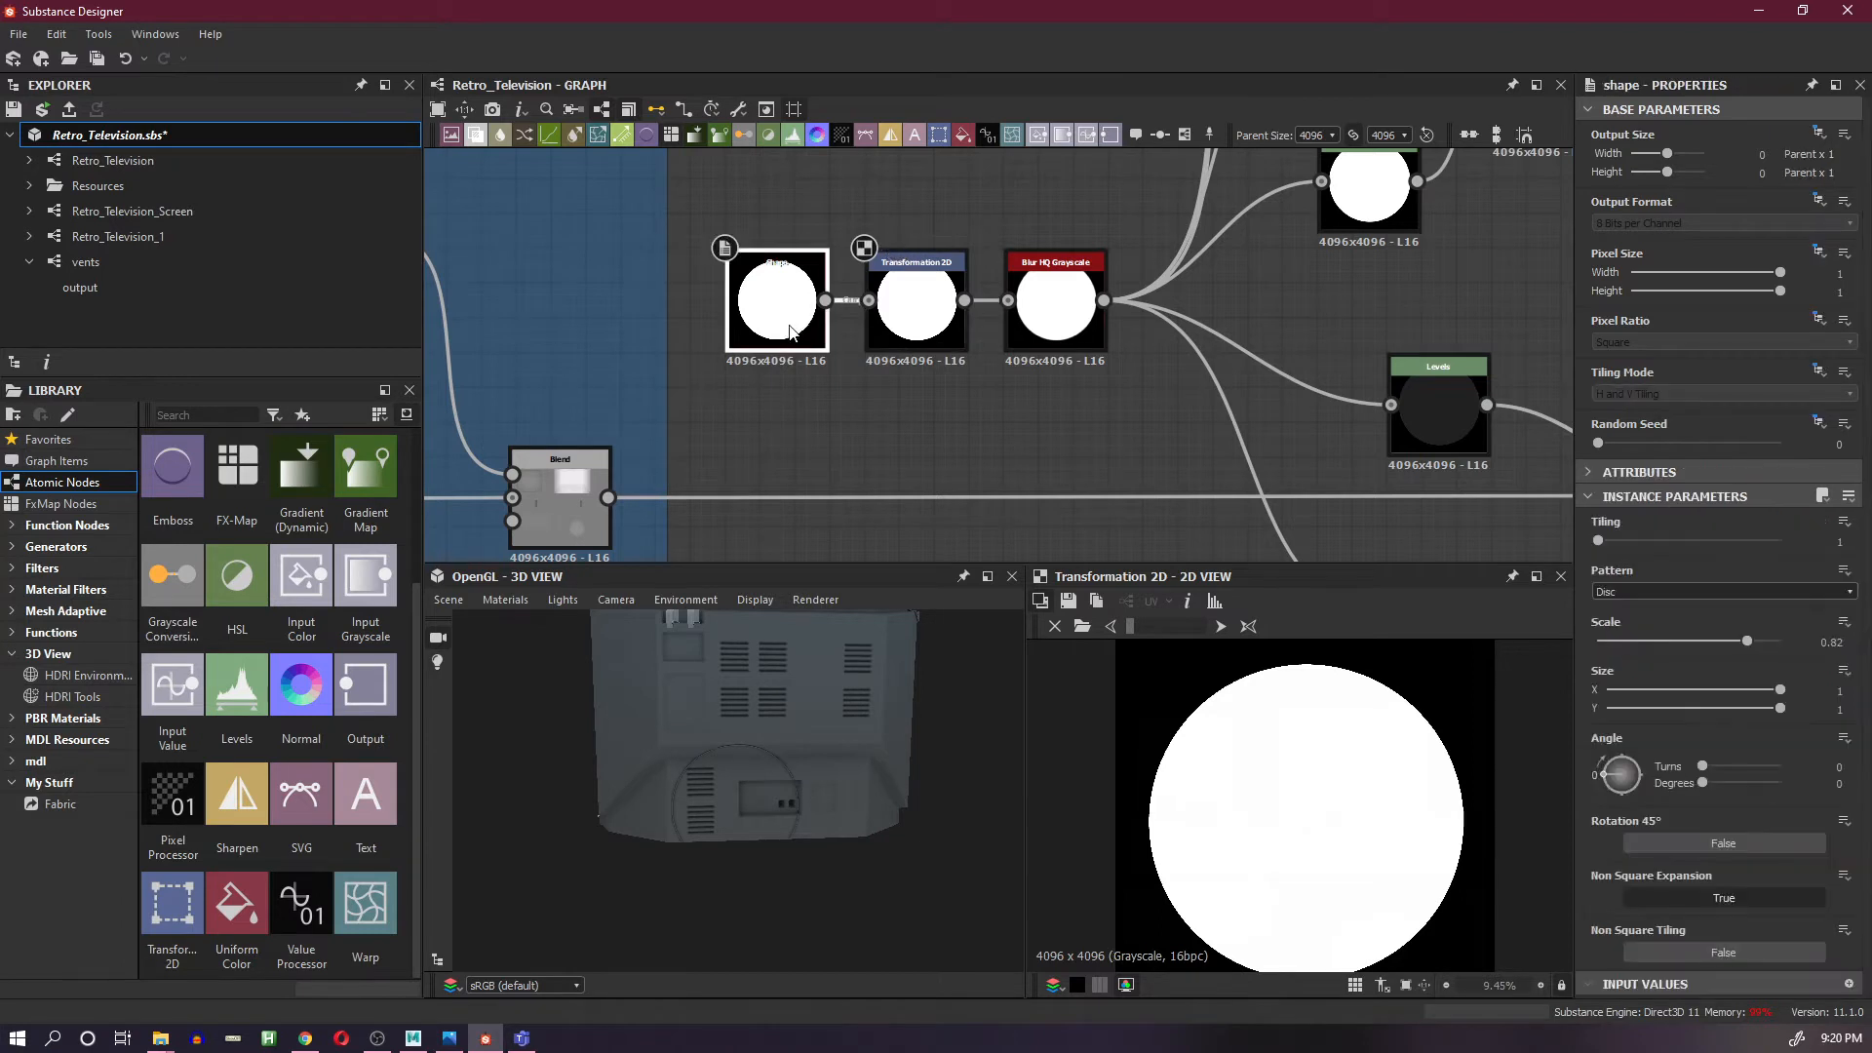
drag(1739, 640, 1605, 648)
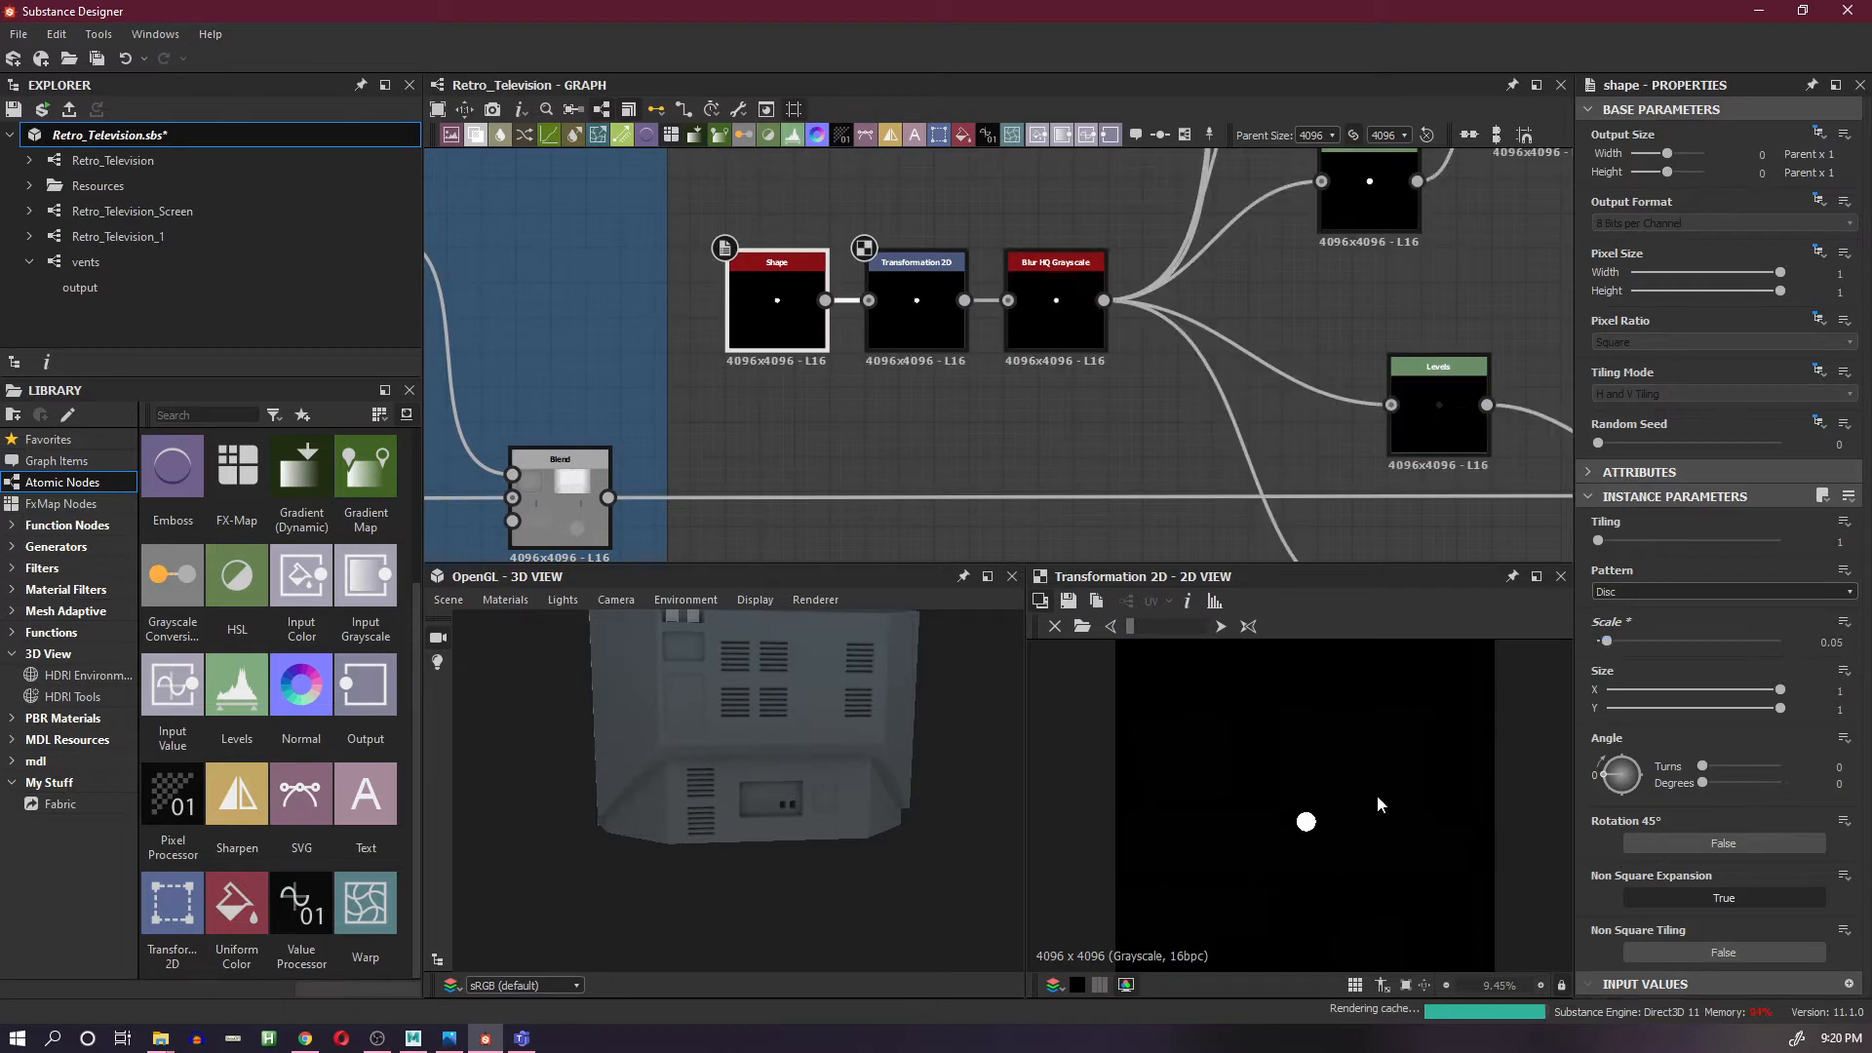
- Preview the final Blend and move the circle's Transformation 2D toward the back panel recess, at offsets of about X -0.106 and Y 0.083
click(929, 337)
scroll(1375, 293, down, 5)
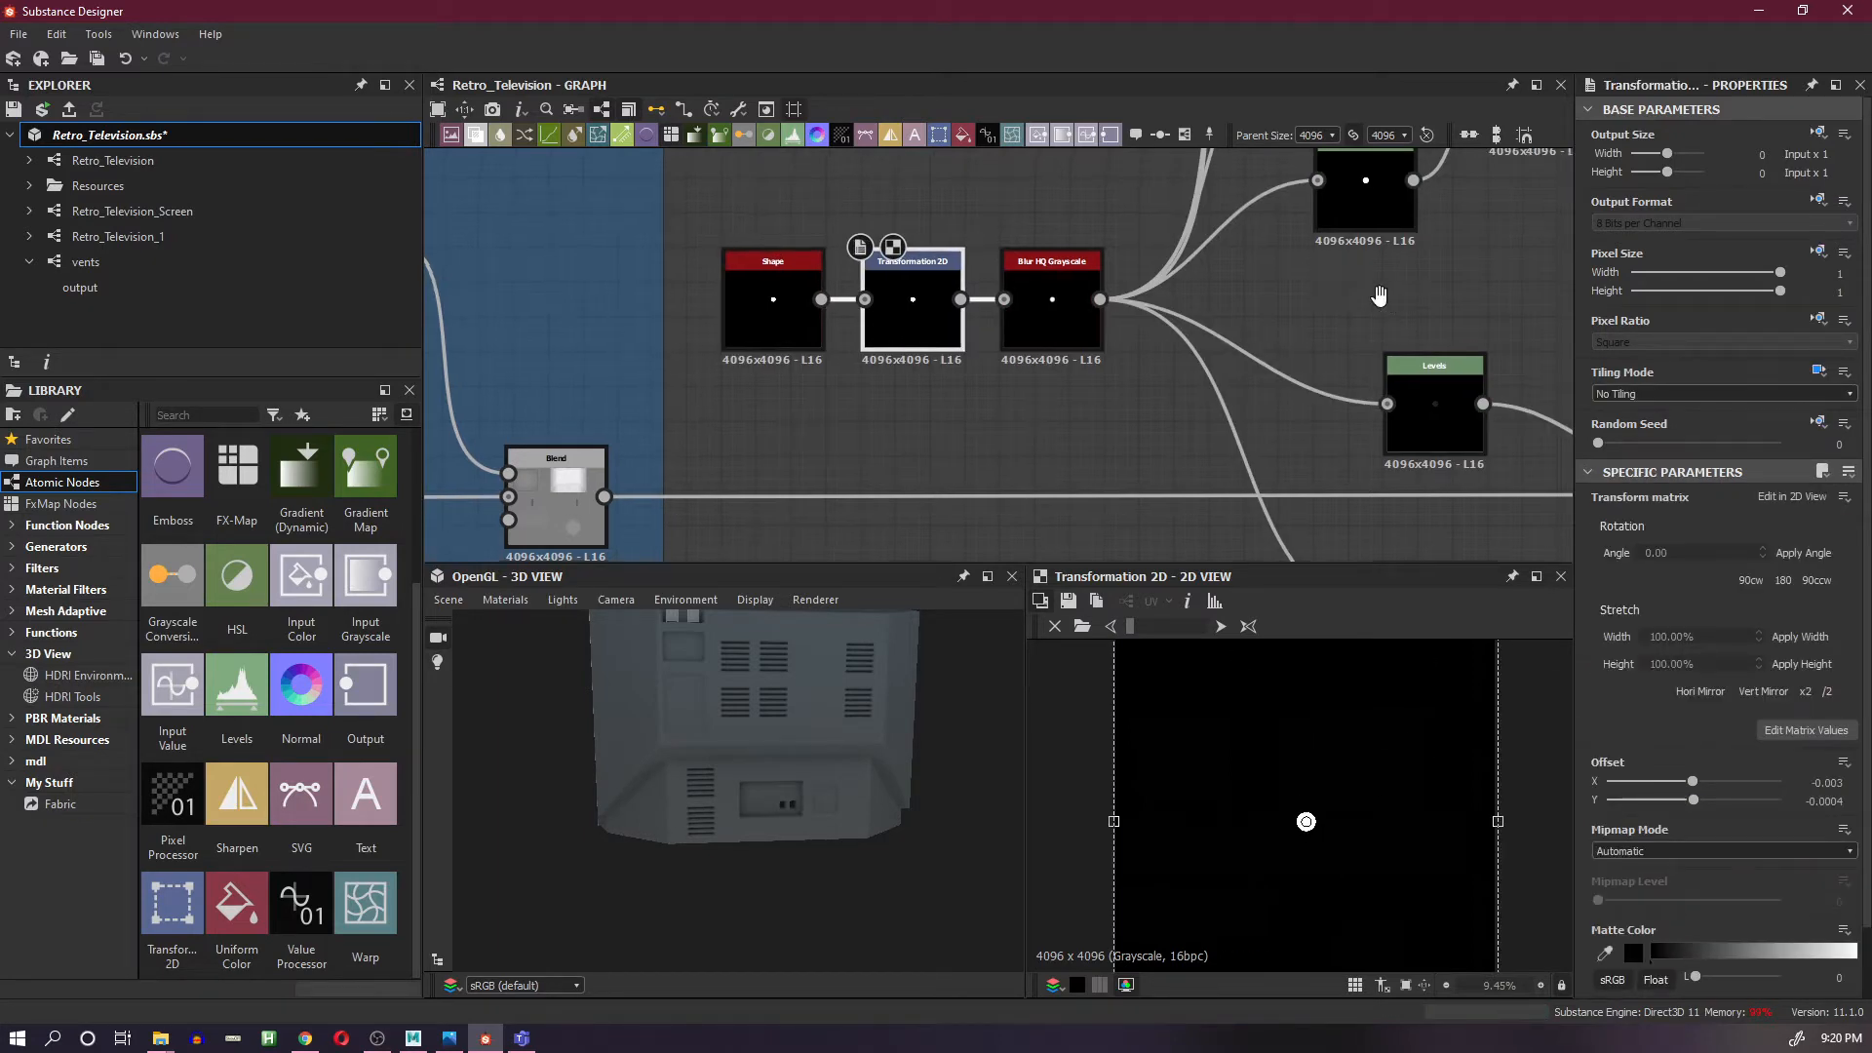
middle_drag(1331, 353, 1259, 450)
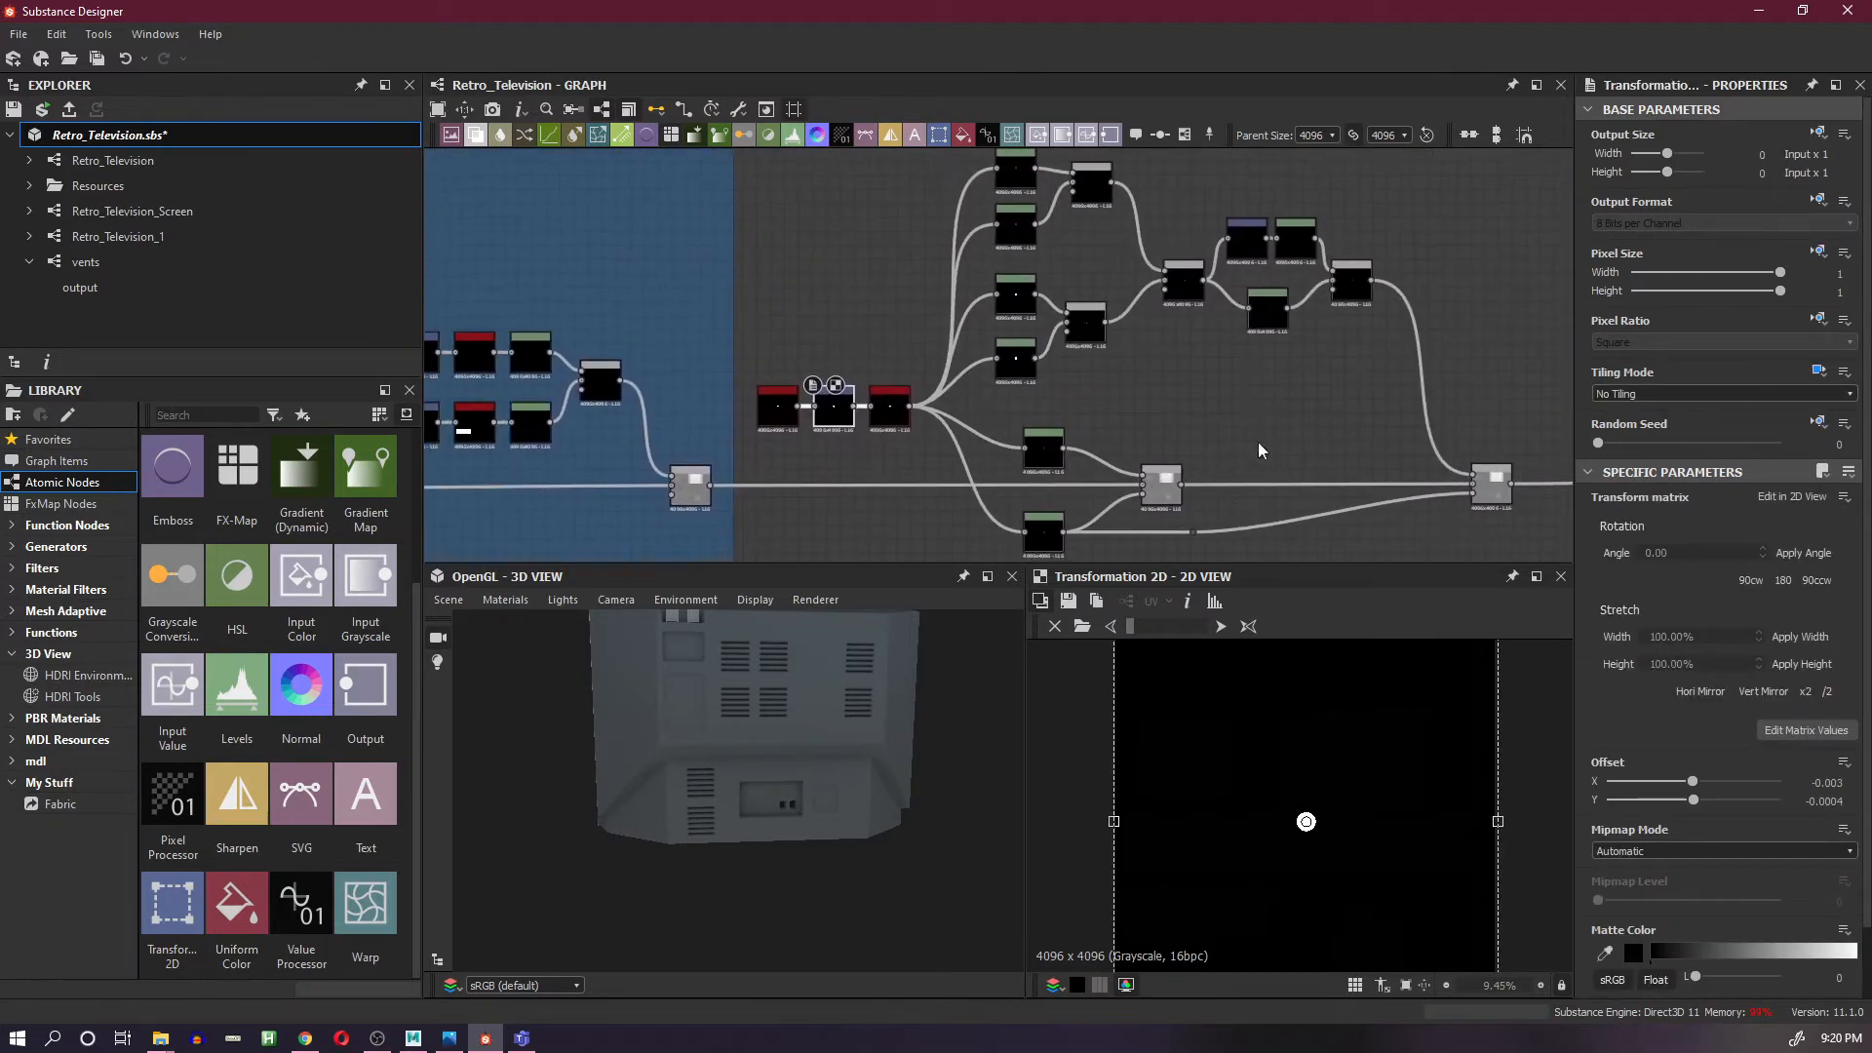
click(1500, 490)
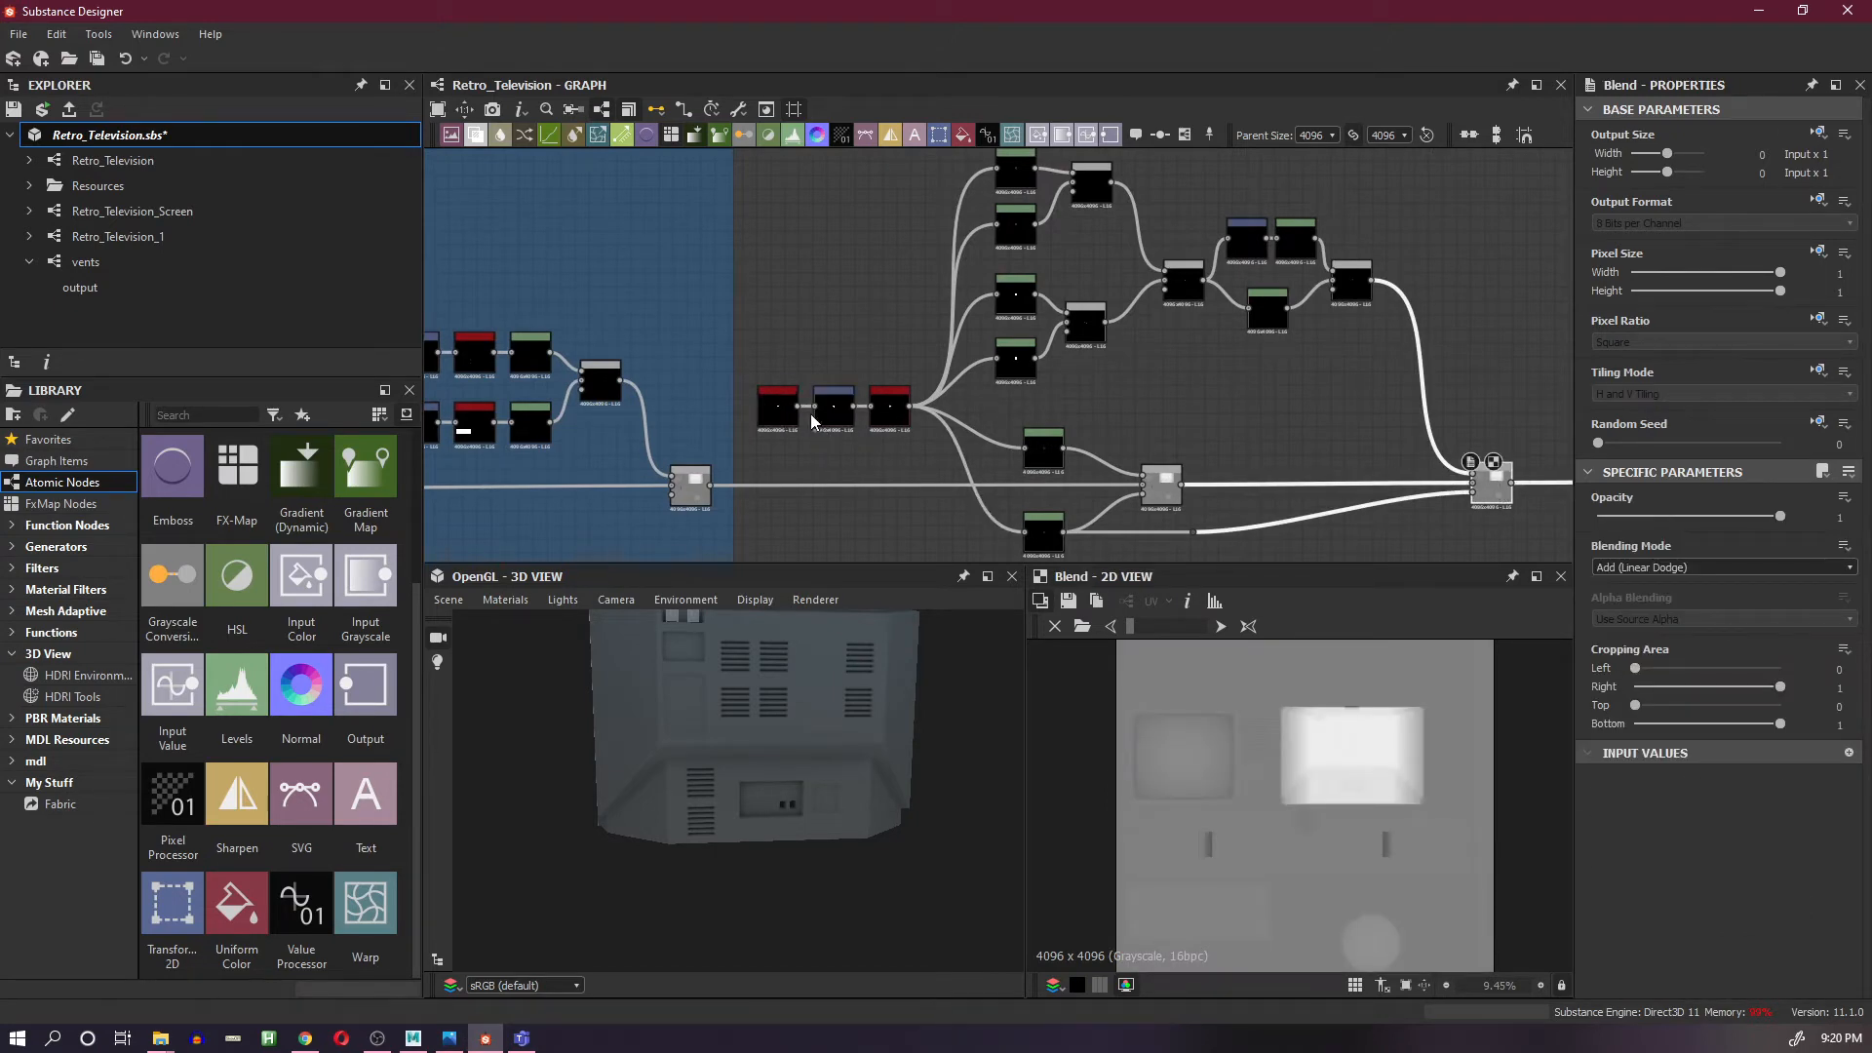
click(846, 422)
scroll(1318, 860, up, 2)
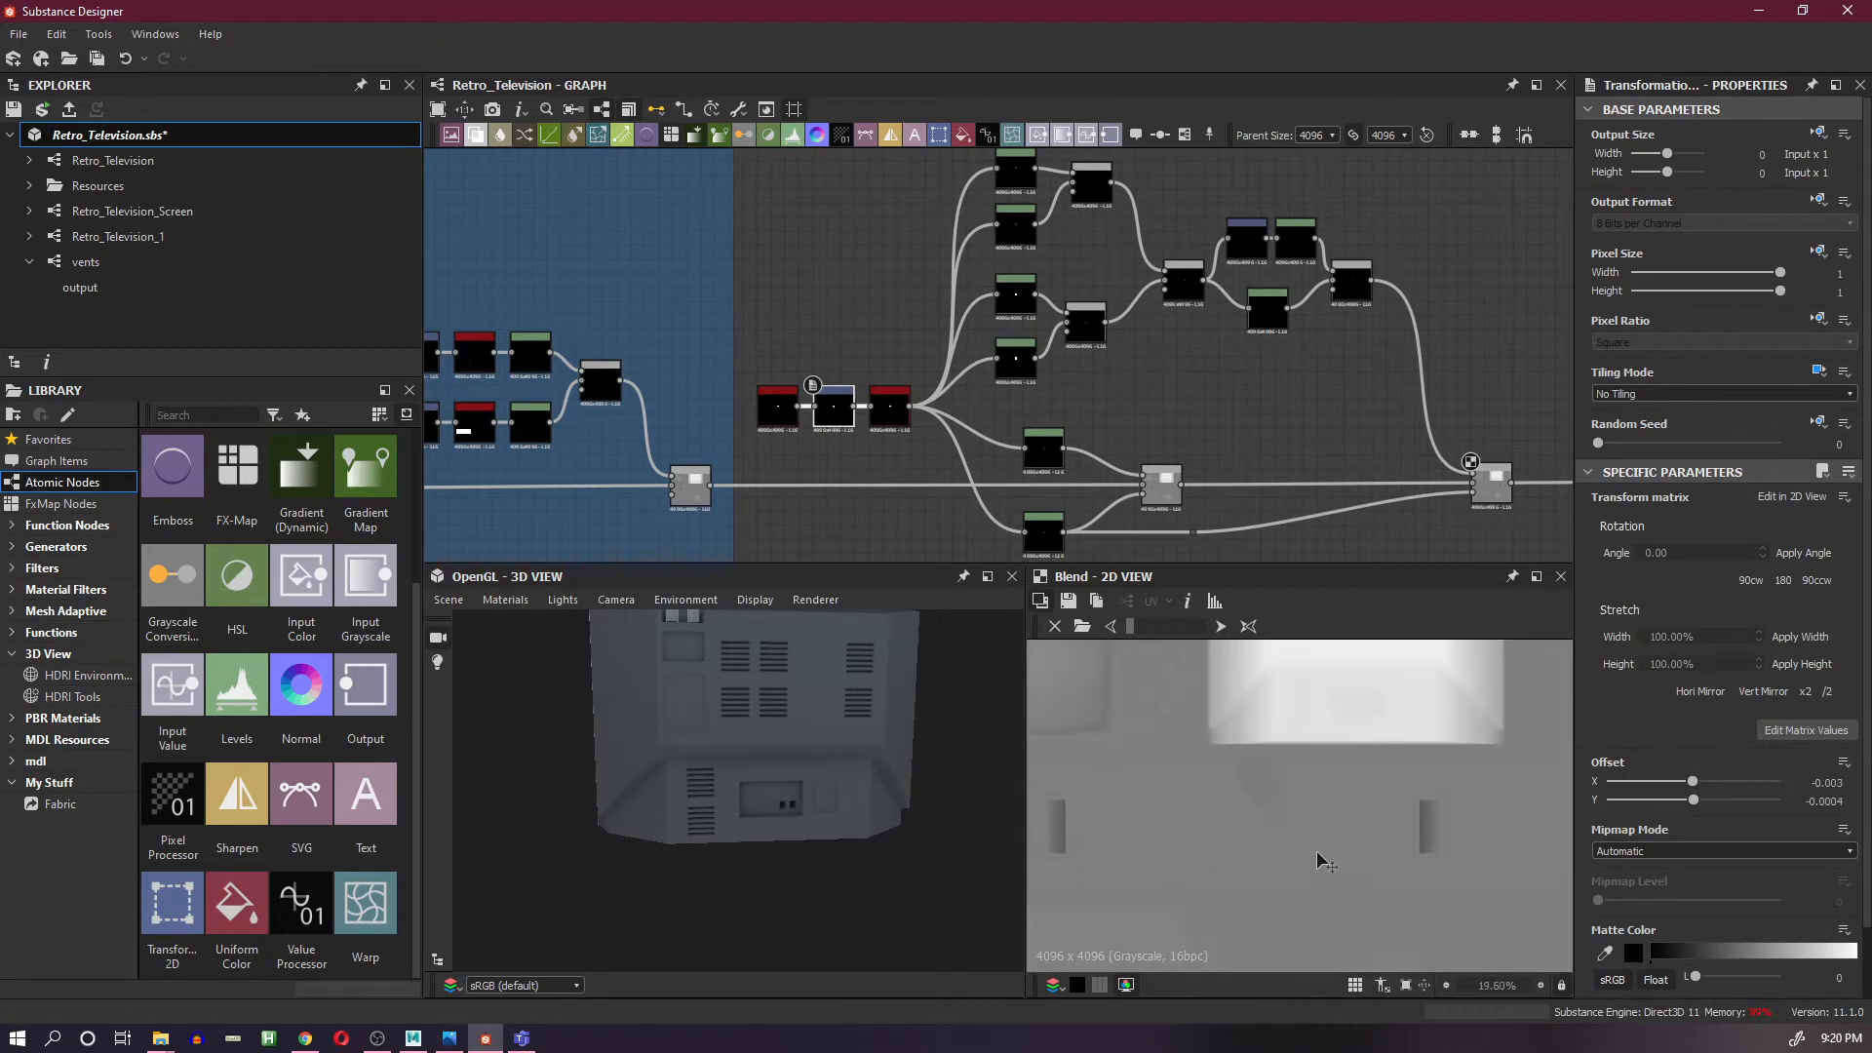
drag(1278, 783, 1345, 719)
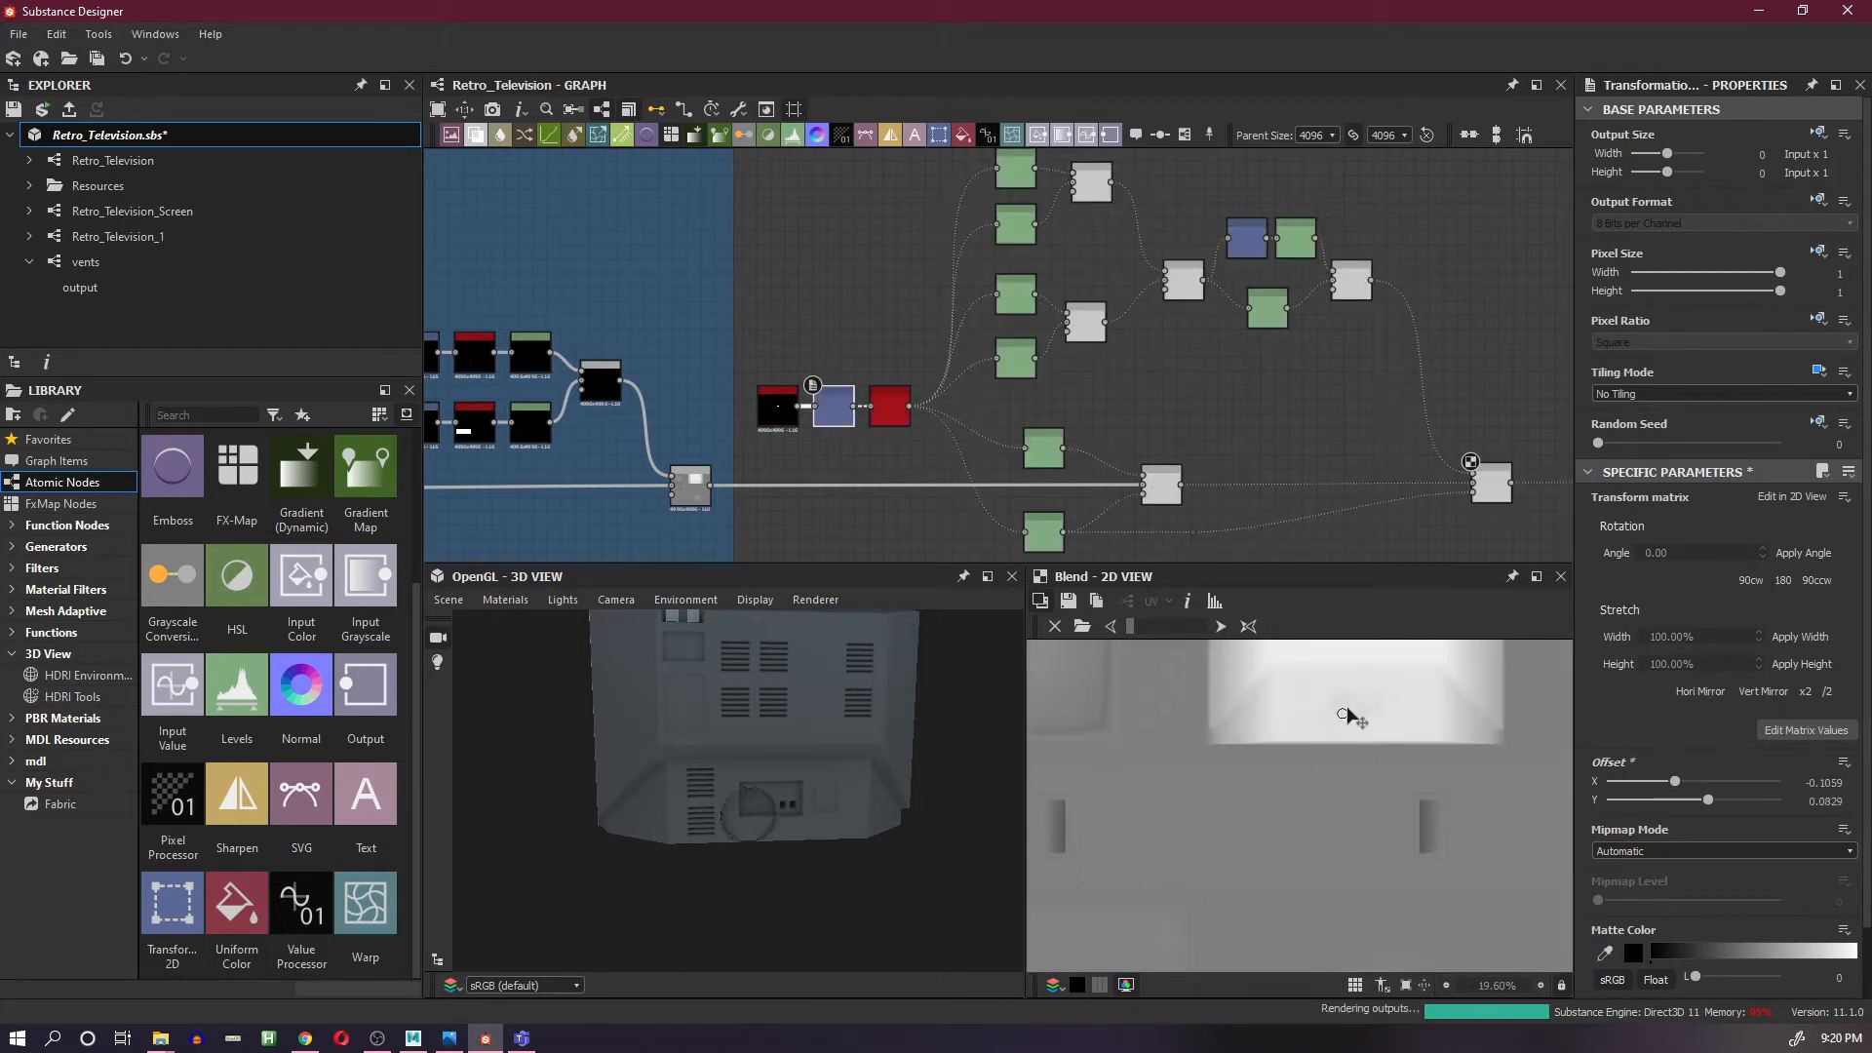
- Shift the circle's Transformation 2D within the back panel recess to offsets of about X -0.1065 and Y 0.09
scroll(1348, 717, up, 2)
scroll(1347, 723, up, 6)
scroll(809, 805, up, 5)
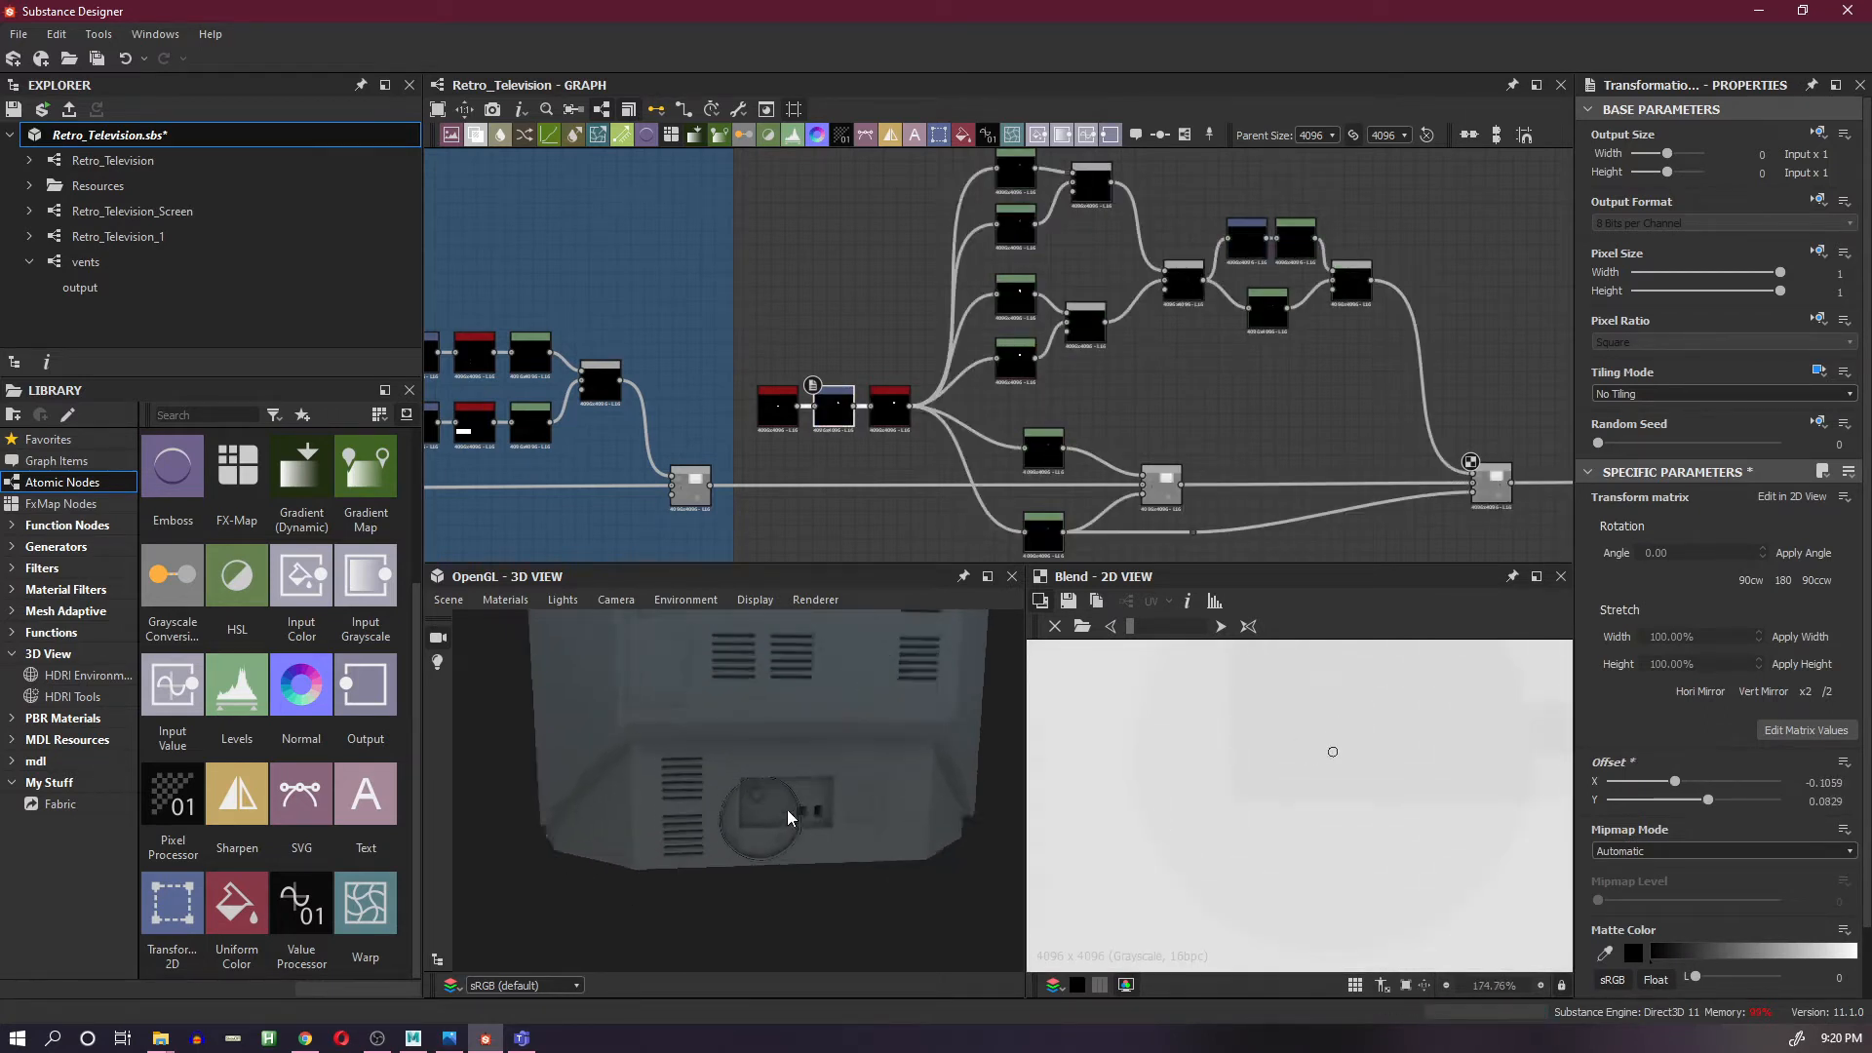
scroll(826, 784, up, 2)
middle_drag(827, 784, 759, 770)
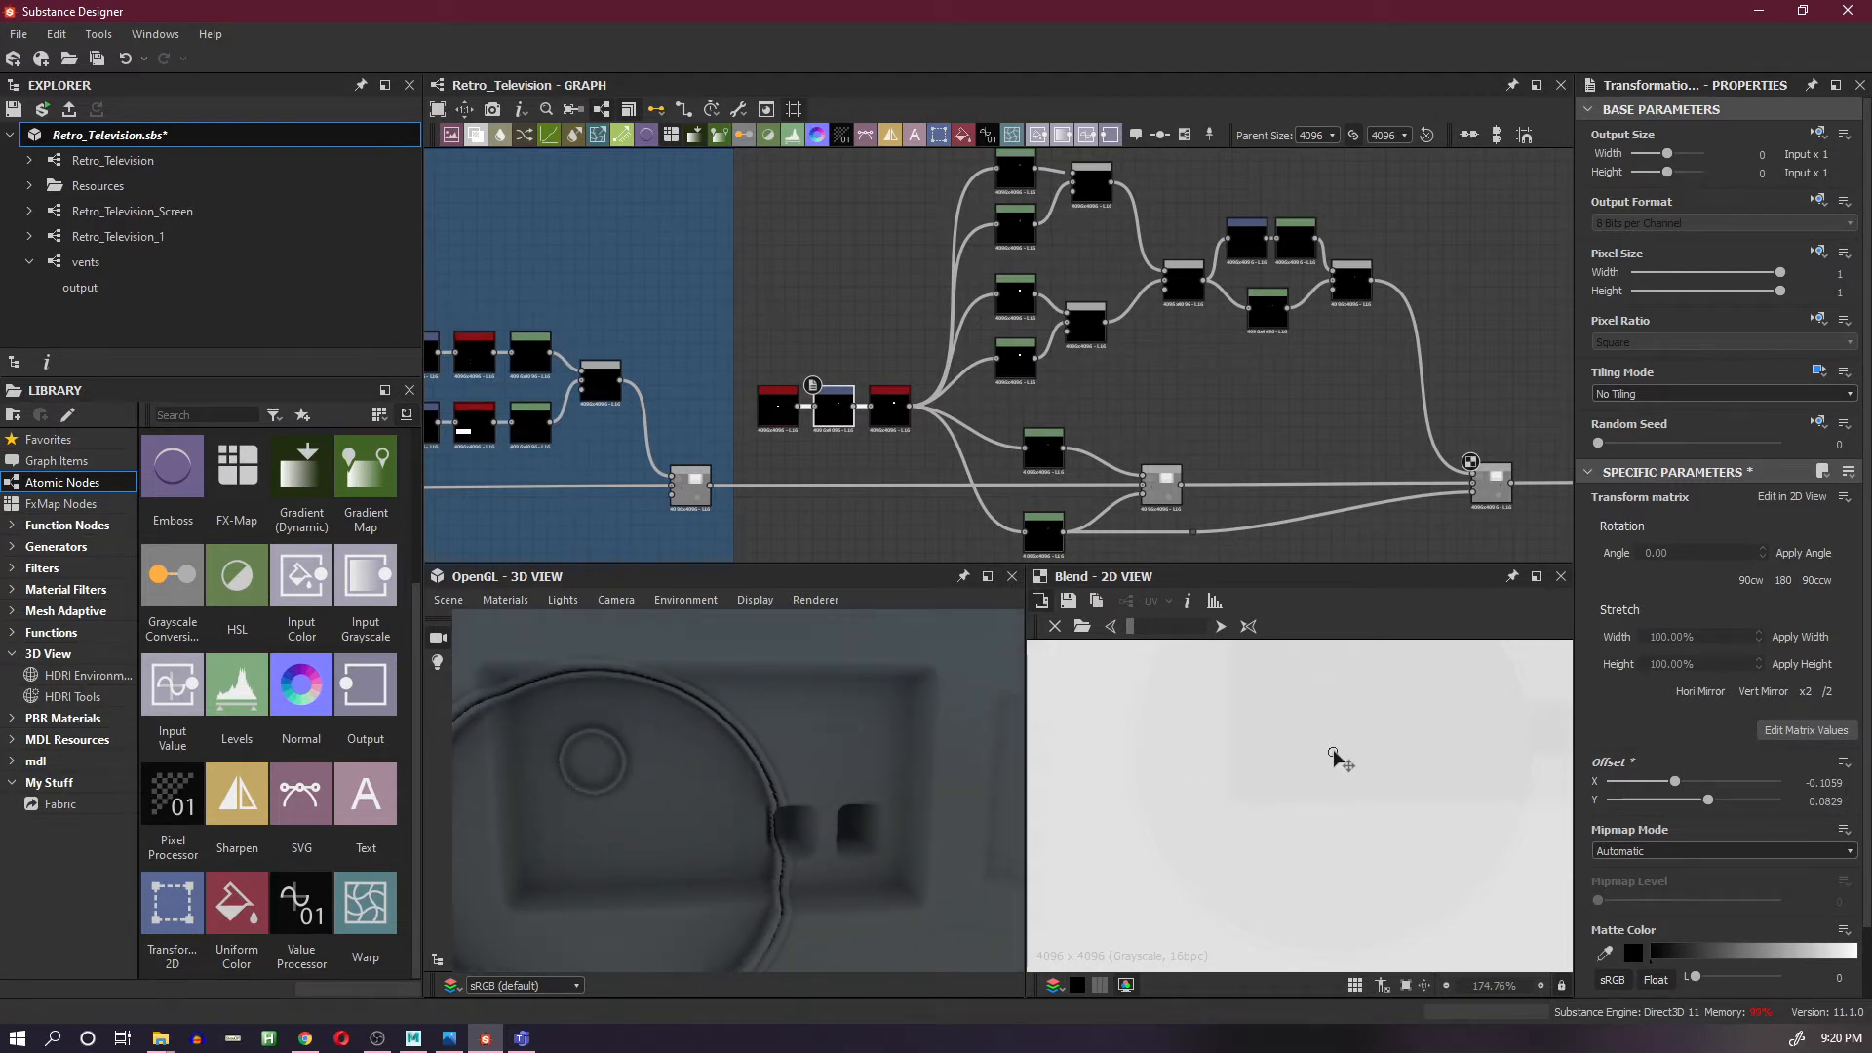
drag(1334, 754, 1337, 711)
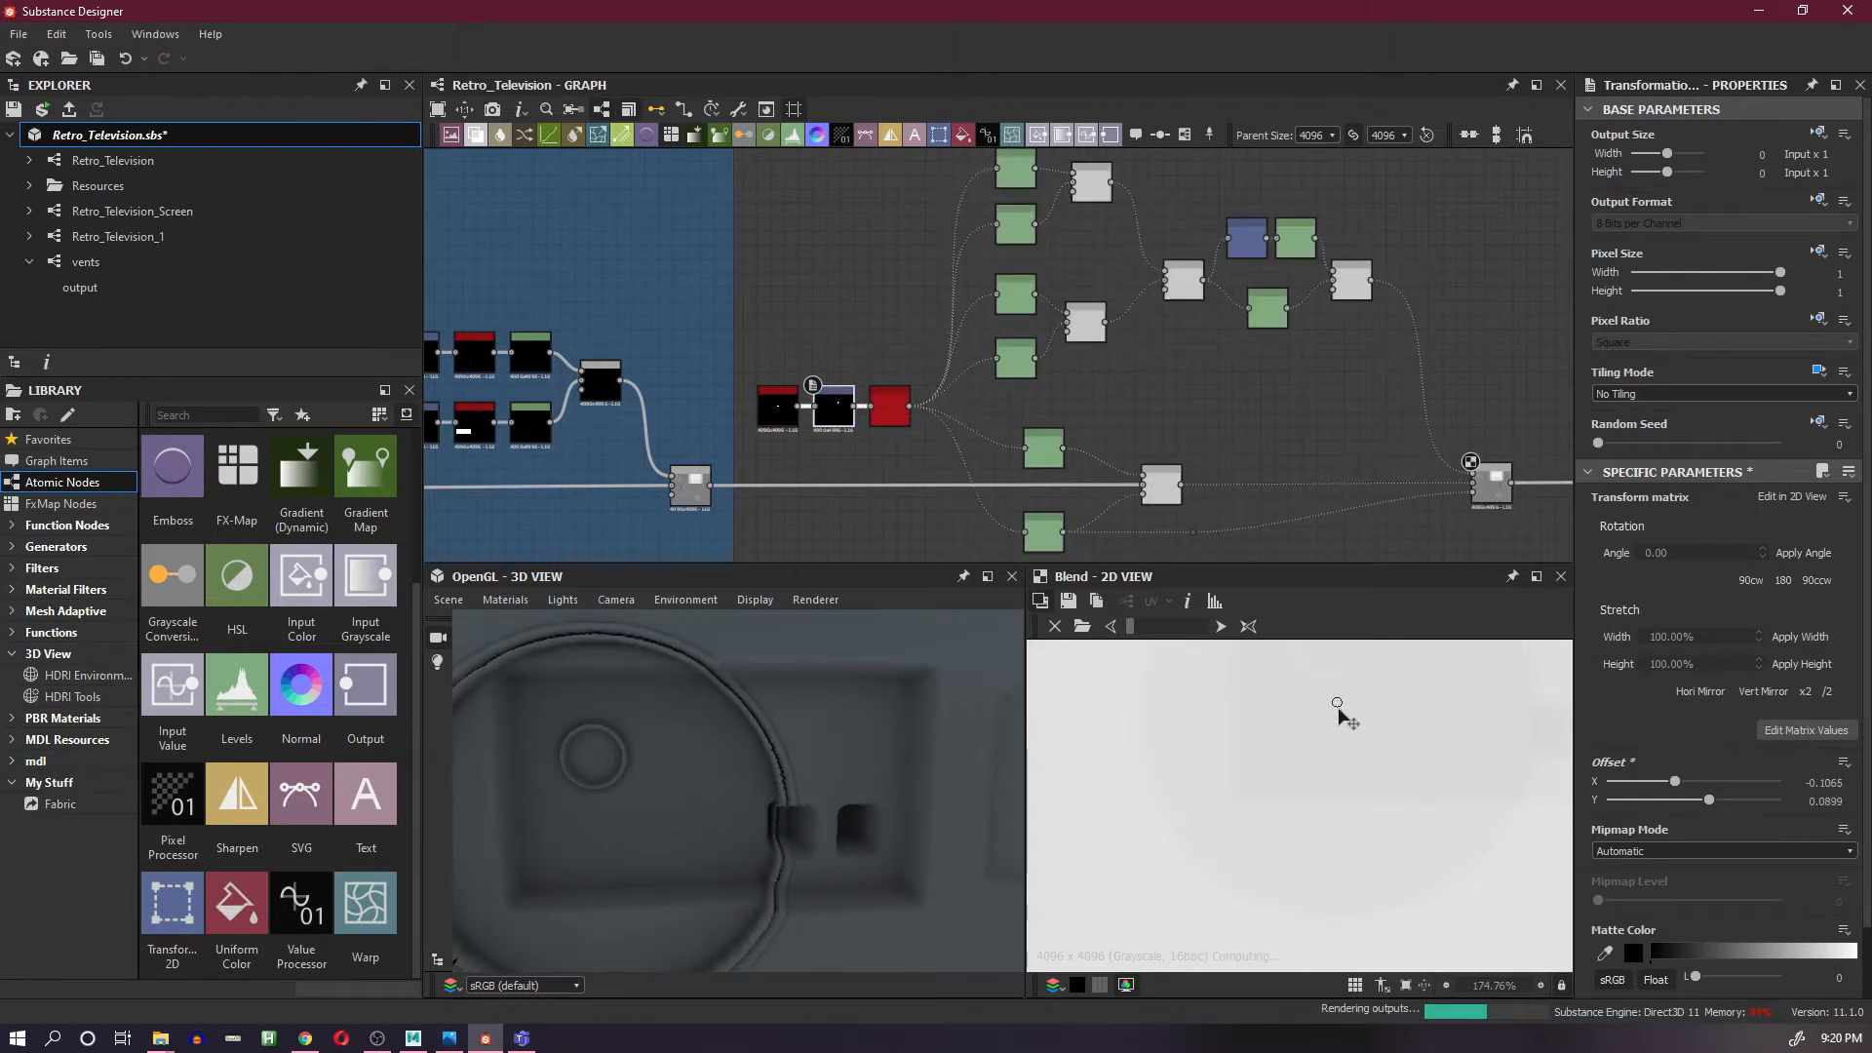
scroll(822, 791, down, 3)
scroll(1239, 758, down, 2)
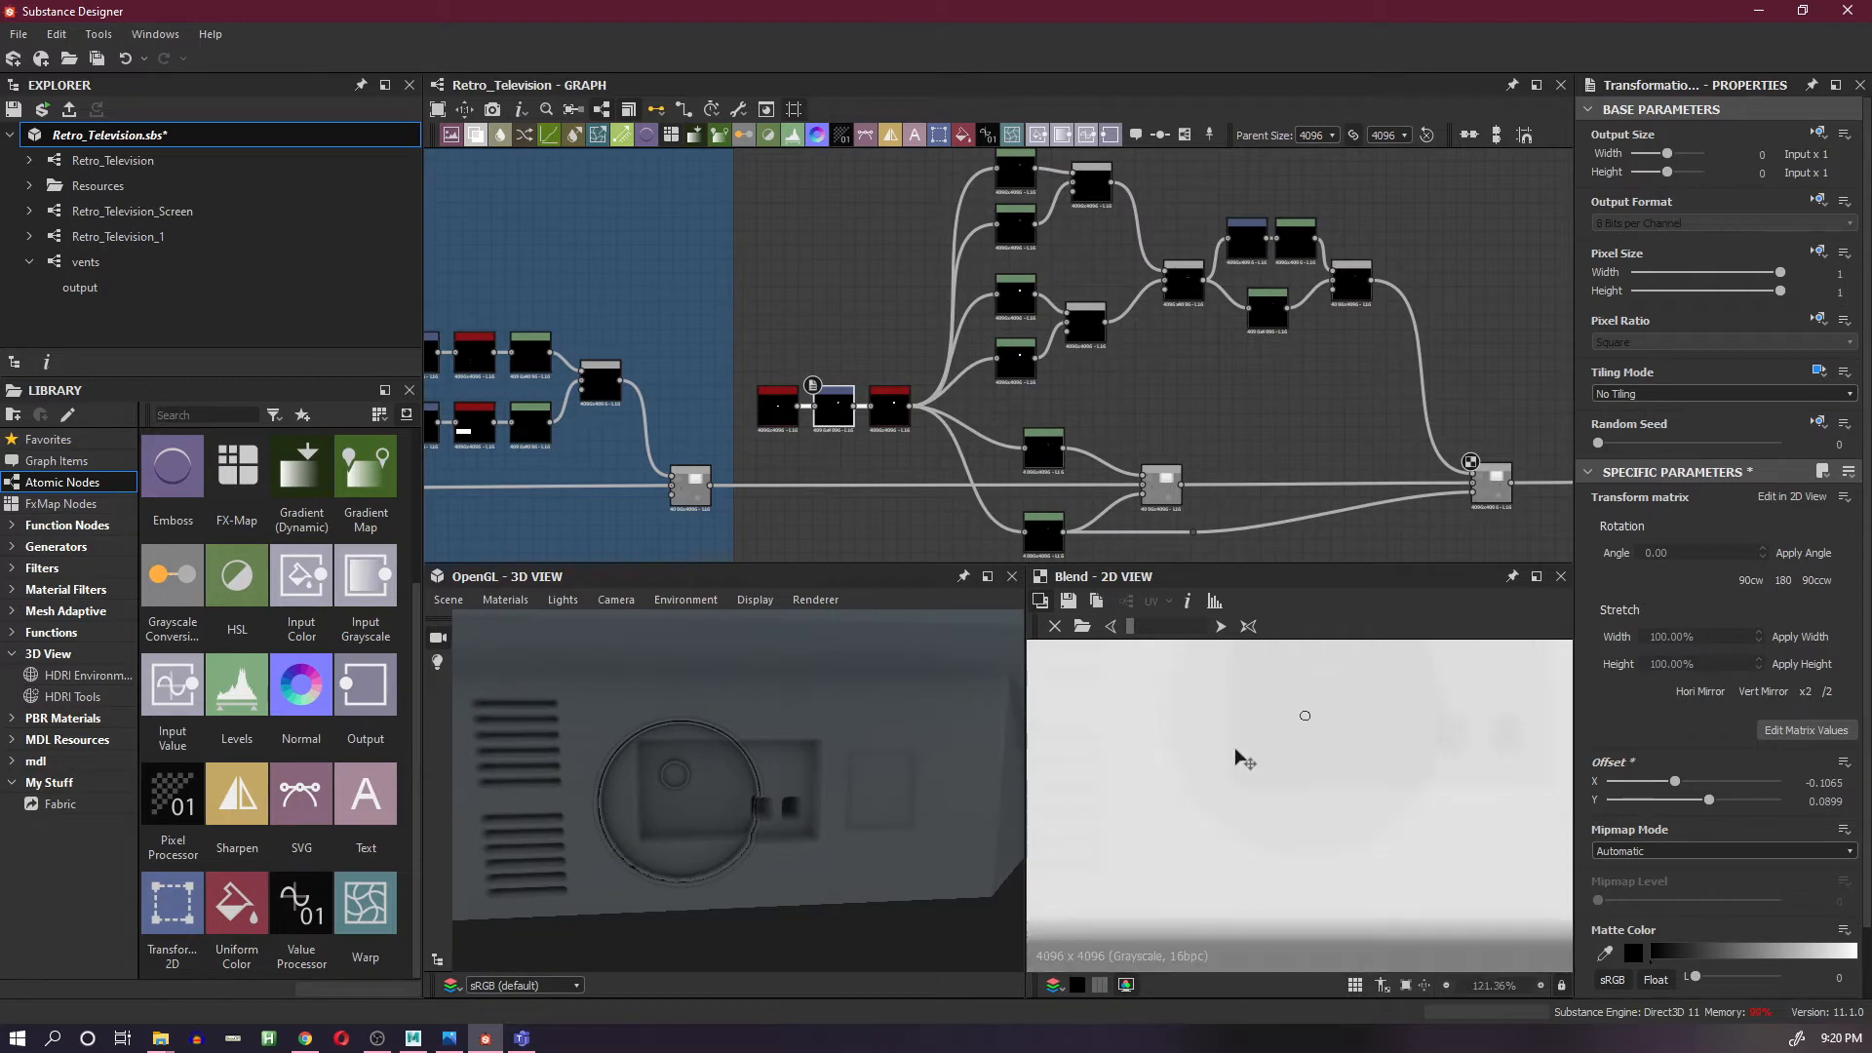
- Try a scale of 0.001 on the circular Shape node, then set it to 0.005
click(775, 408)
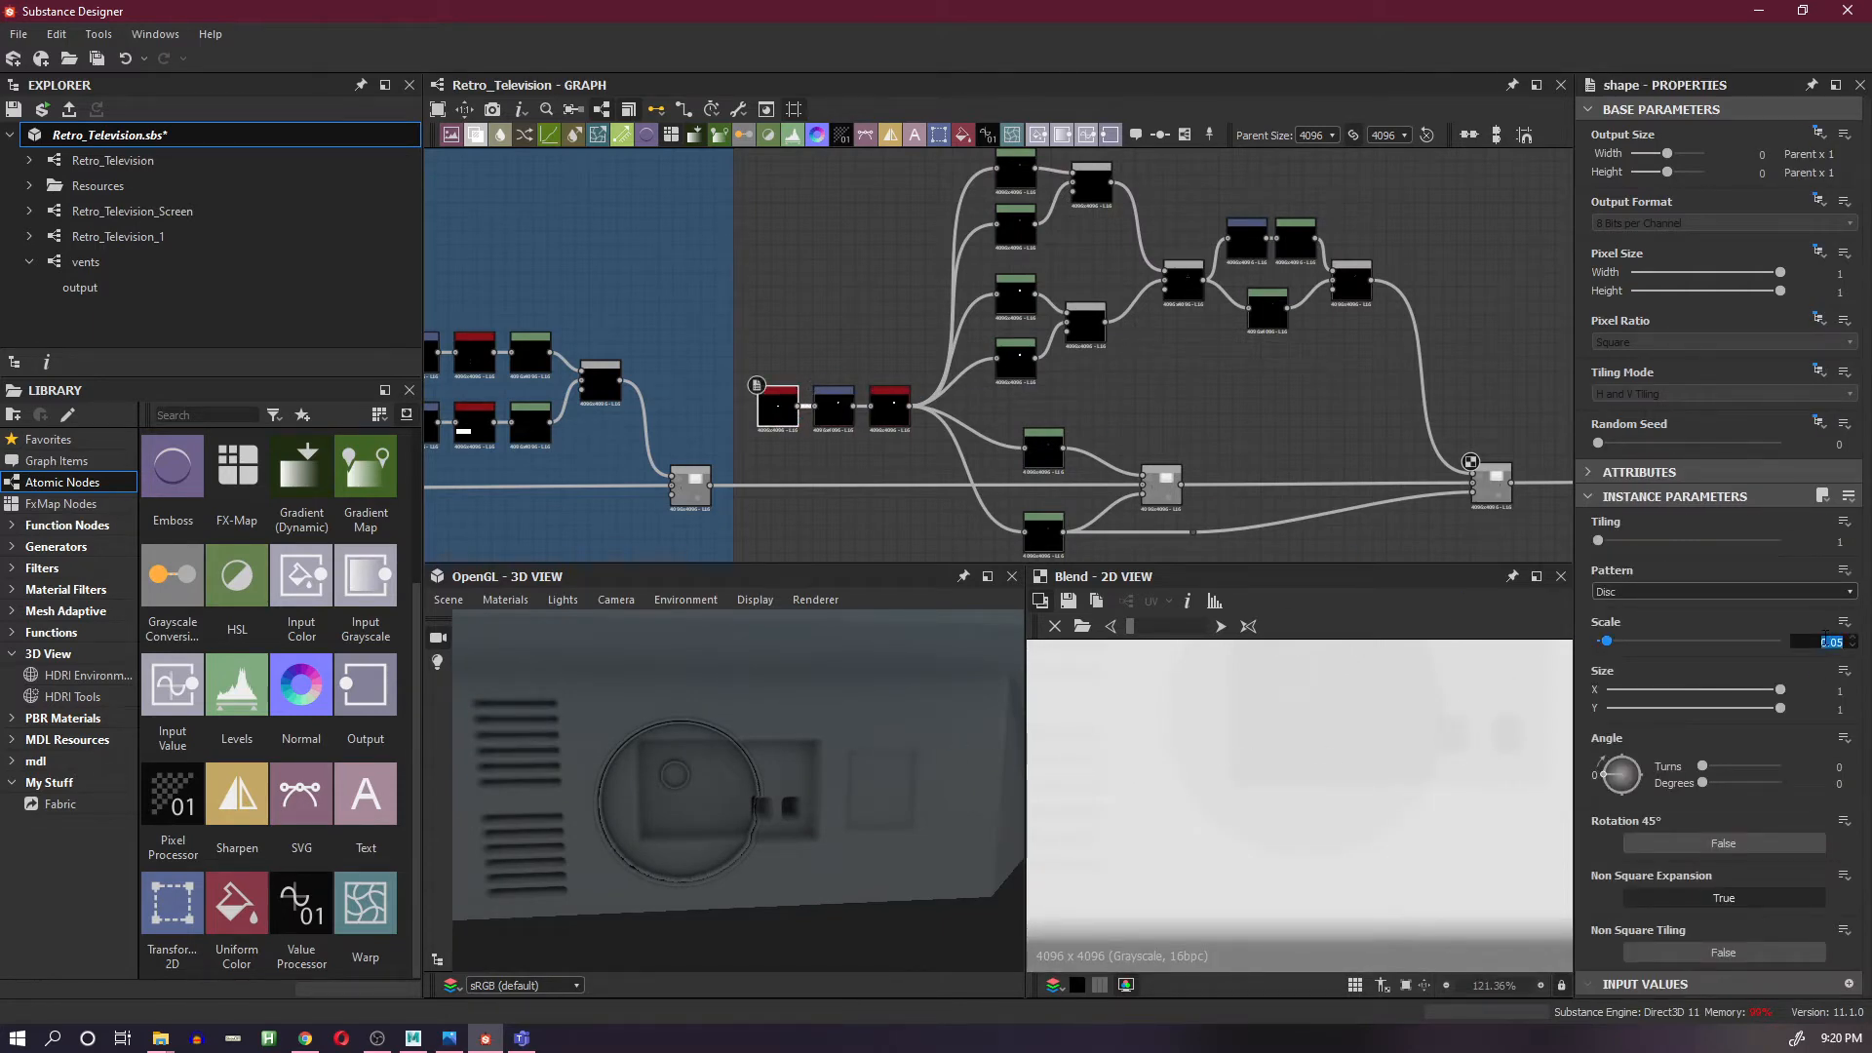
key(Return)
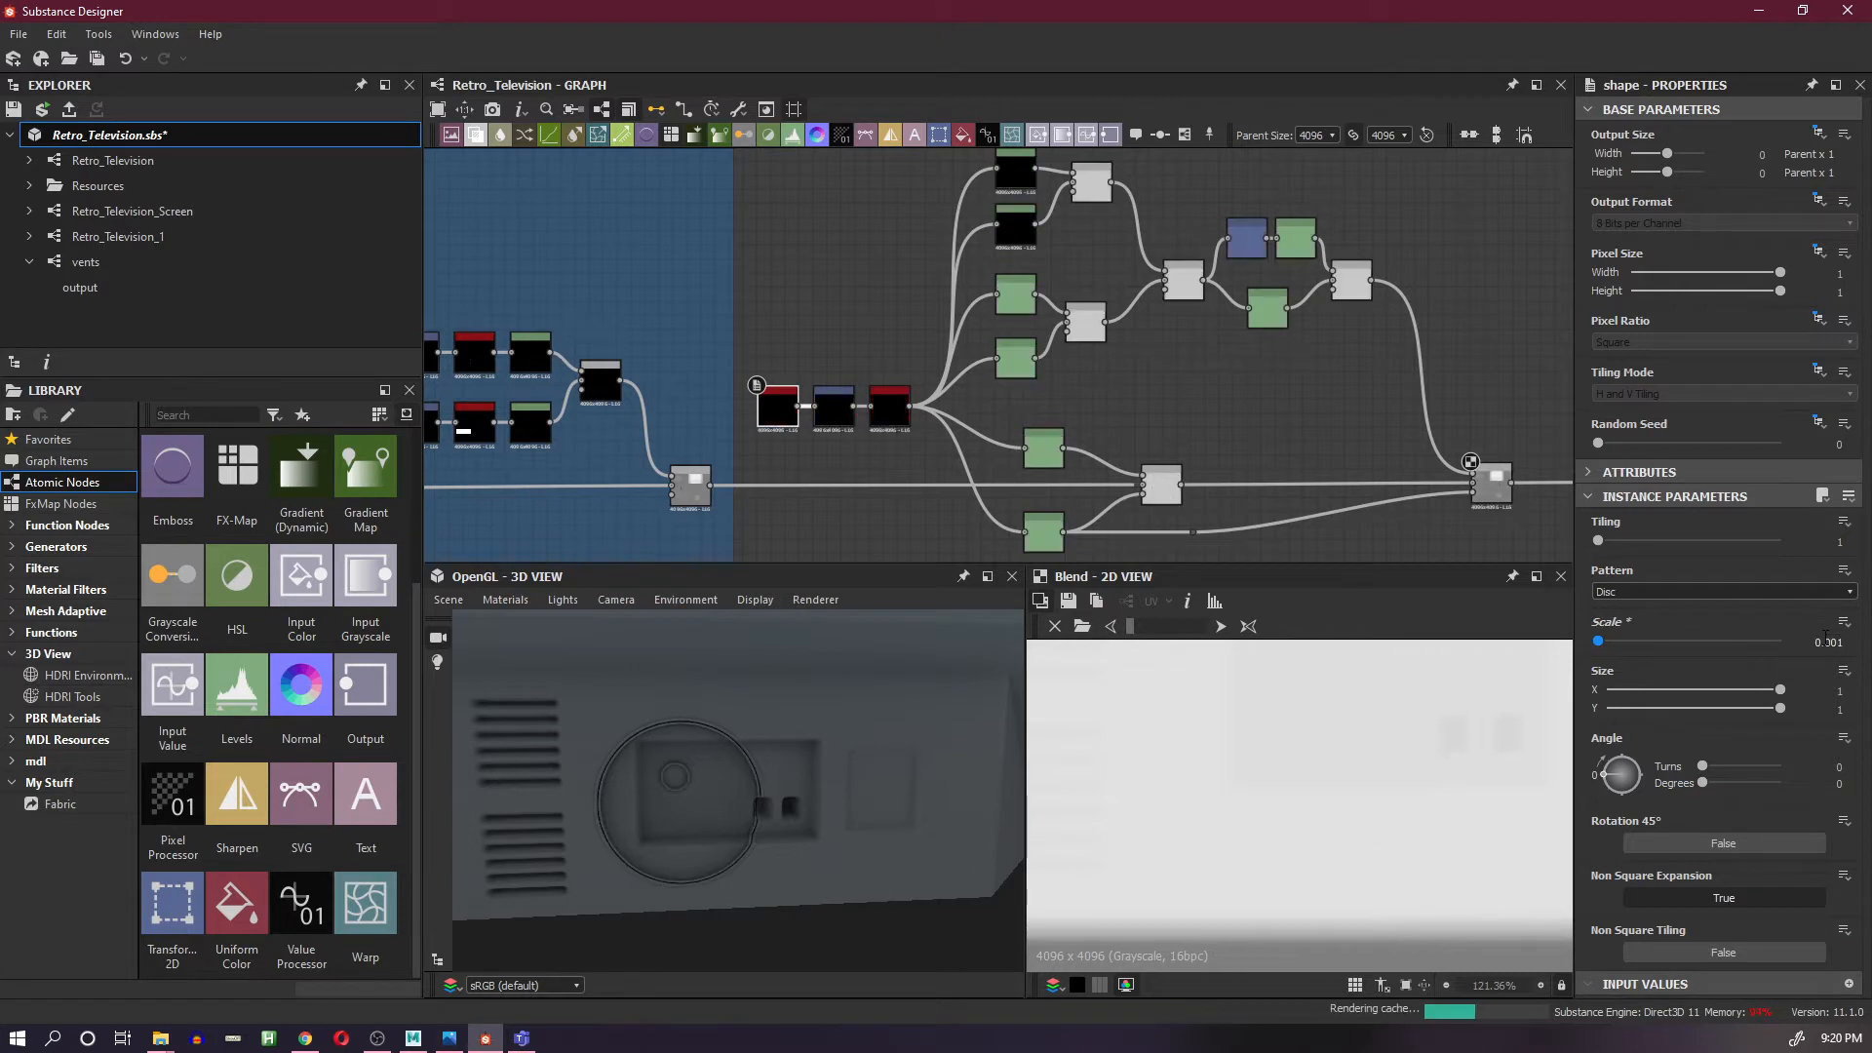
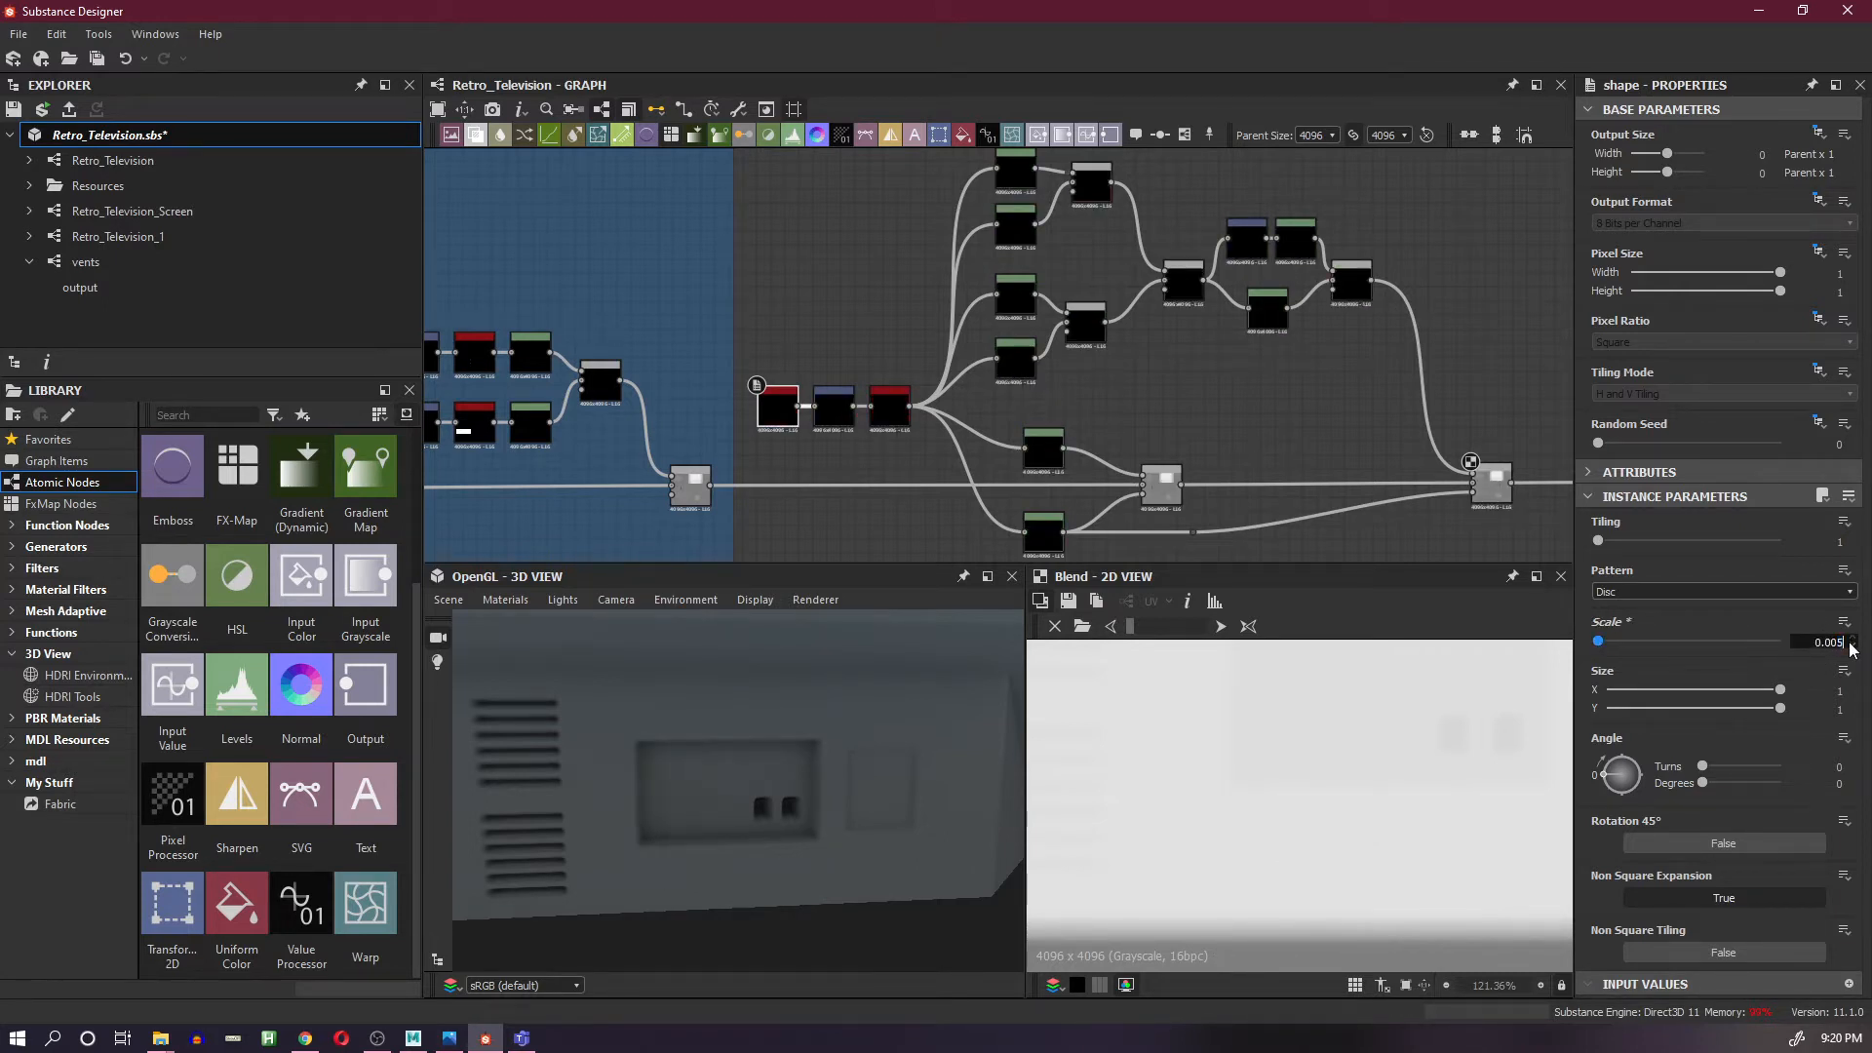
key(Return)
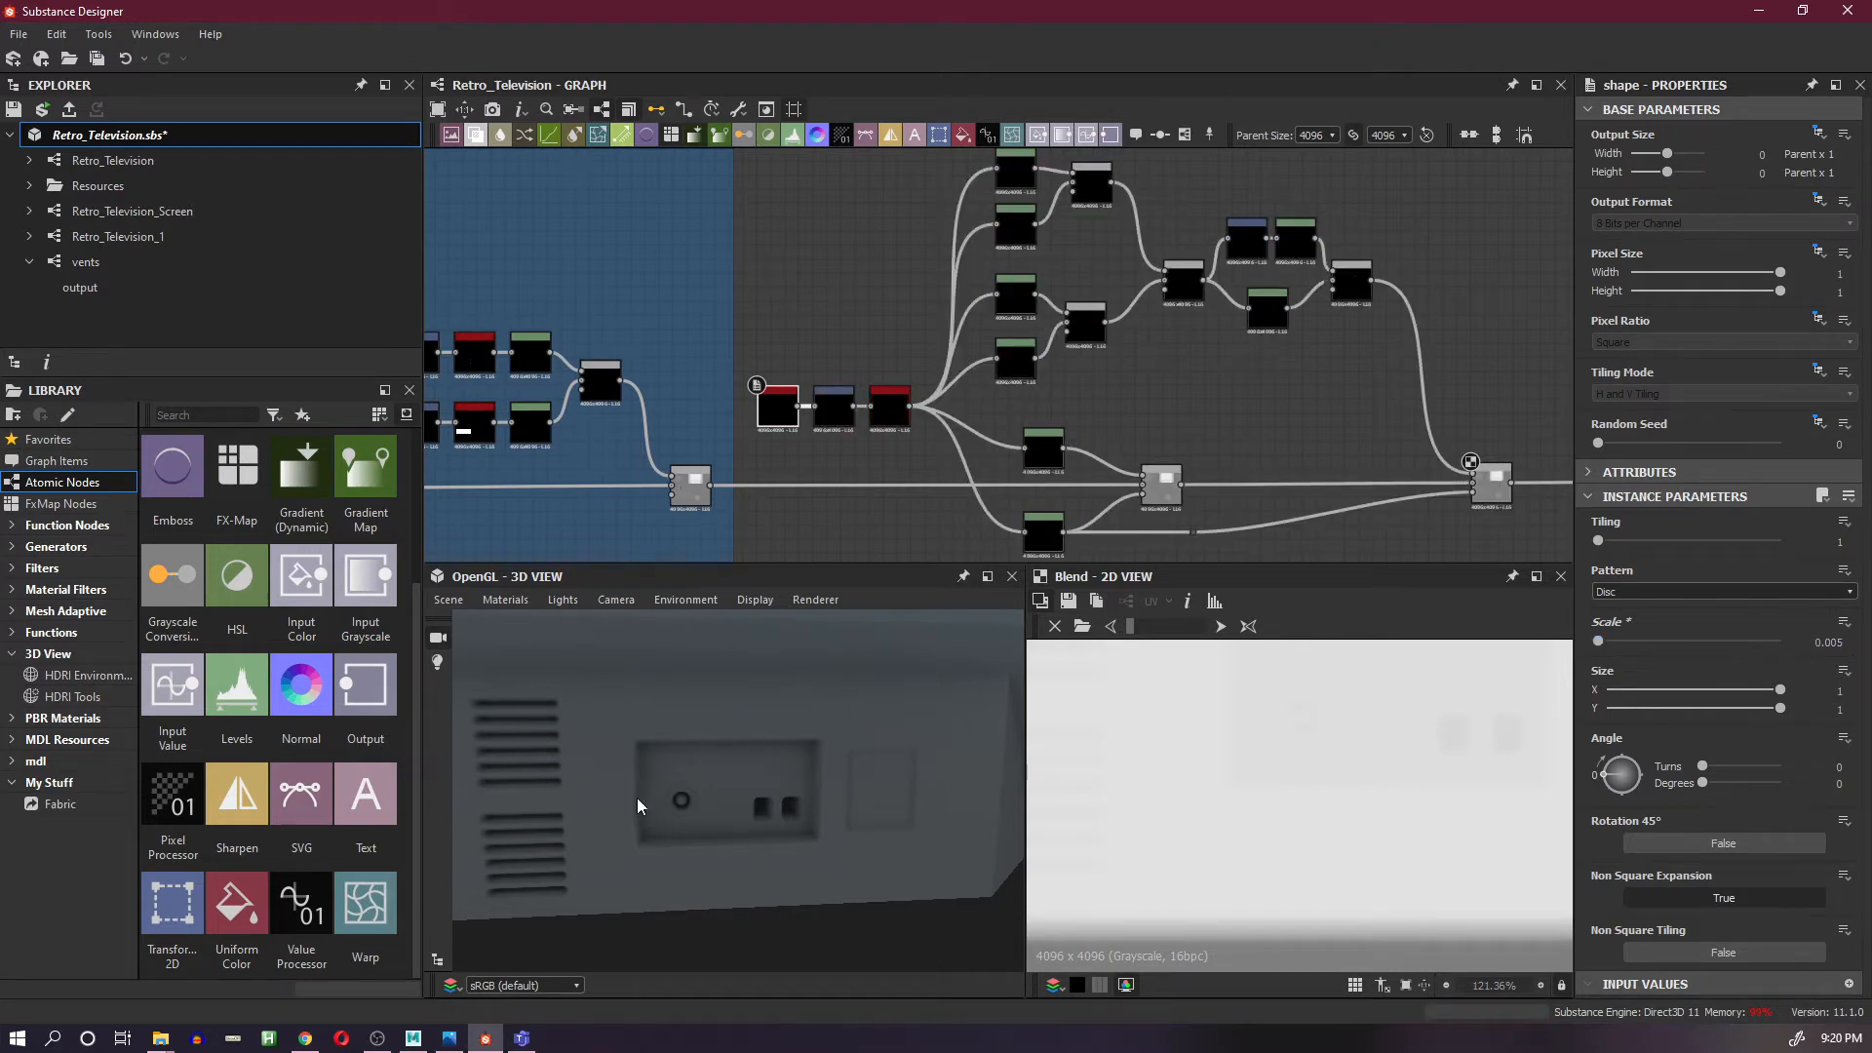
- Examine the small circular connector and its position in the recess in the 3D view
scroll(638, 806, up, 5)
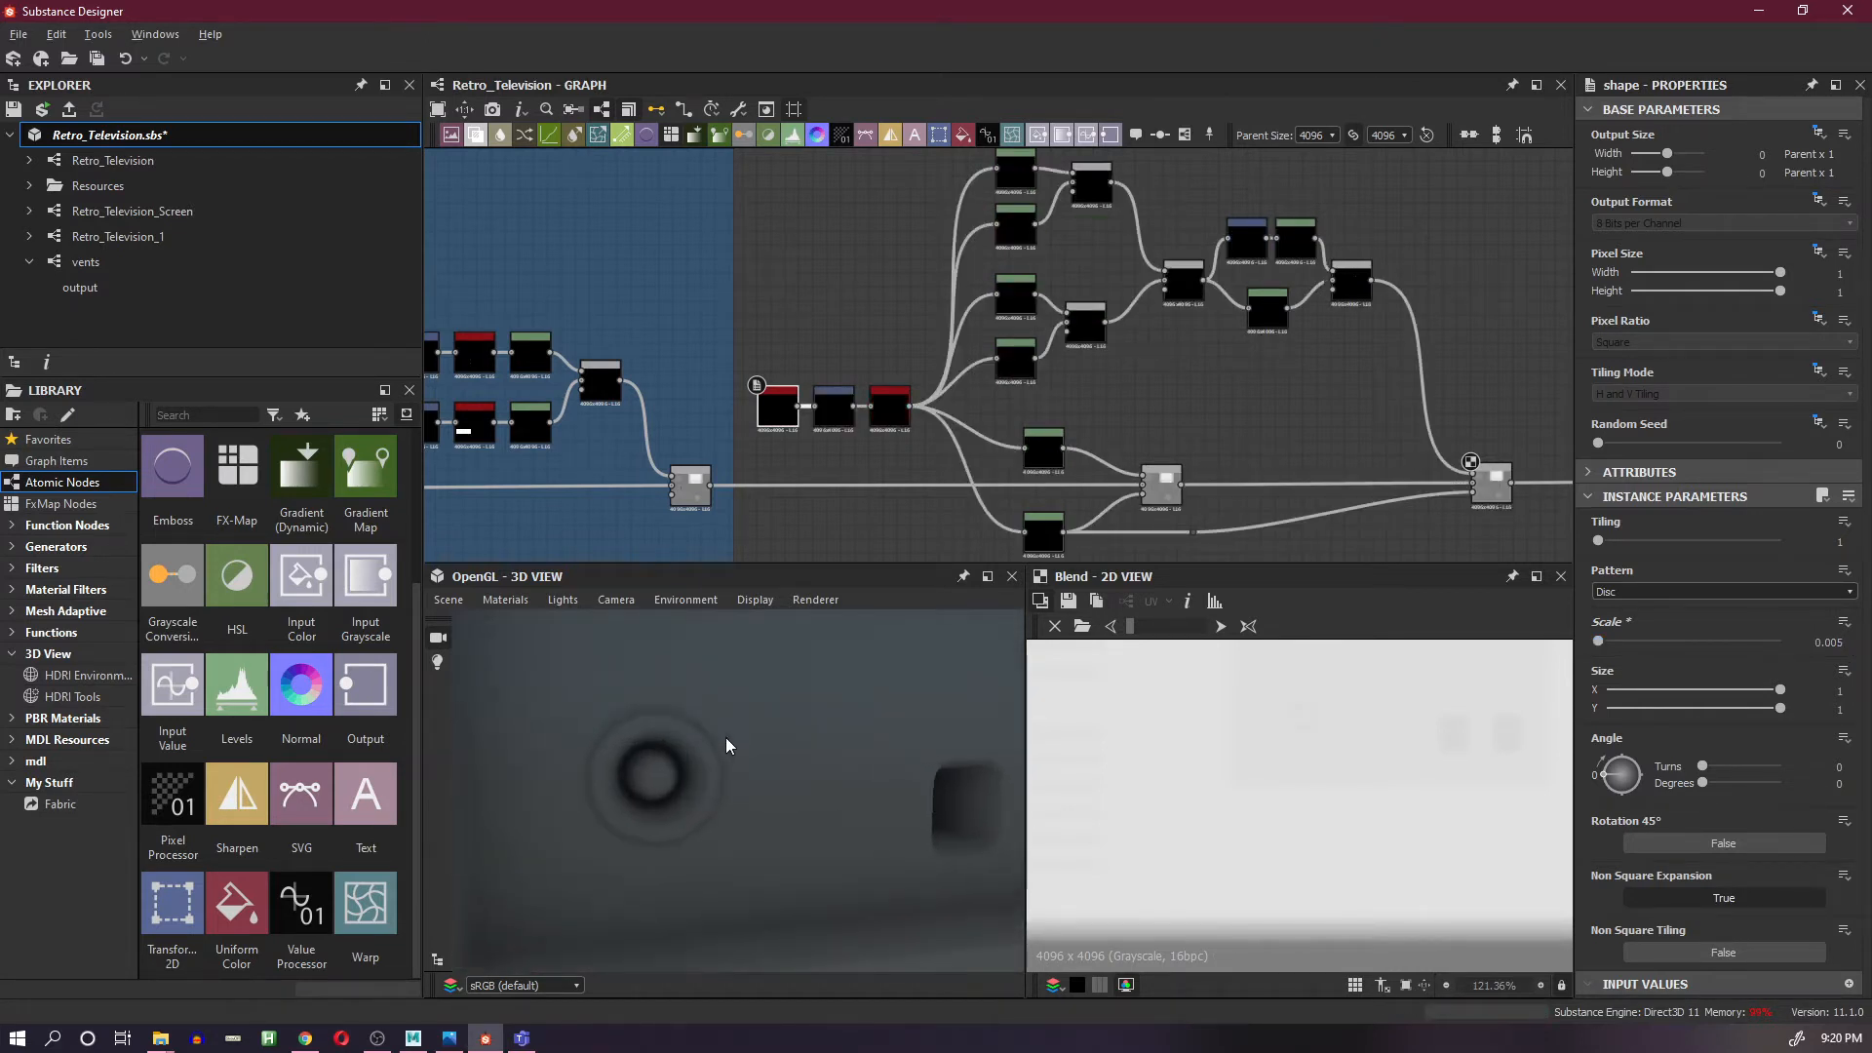
drag(725, 746, 765, 744)
middle_drag(765, 744, 771, 693)
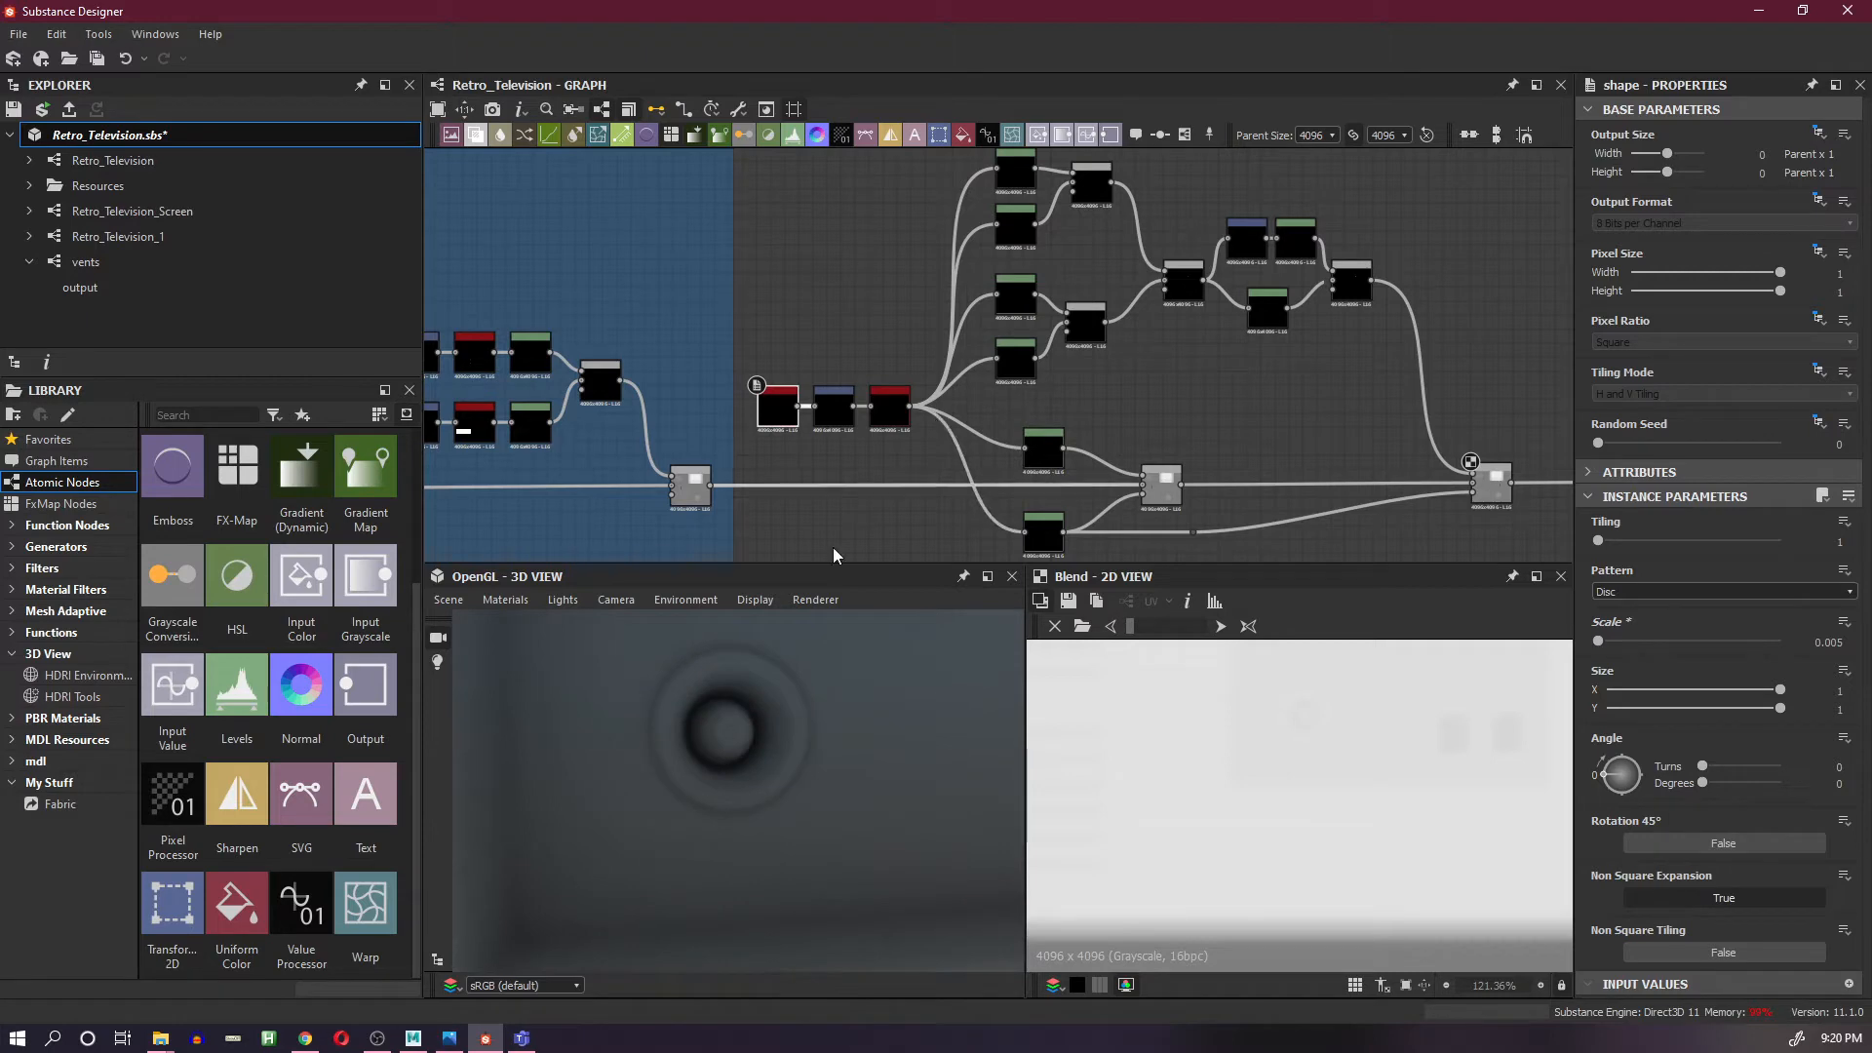
scroll(773, 694, down, 7)
drag(773, 694, 751, 774)
scroll(668, 781, up, 6)
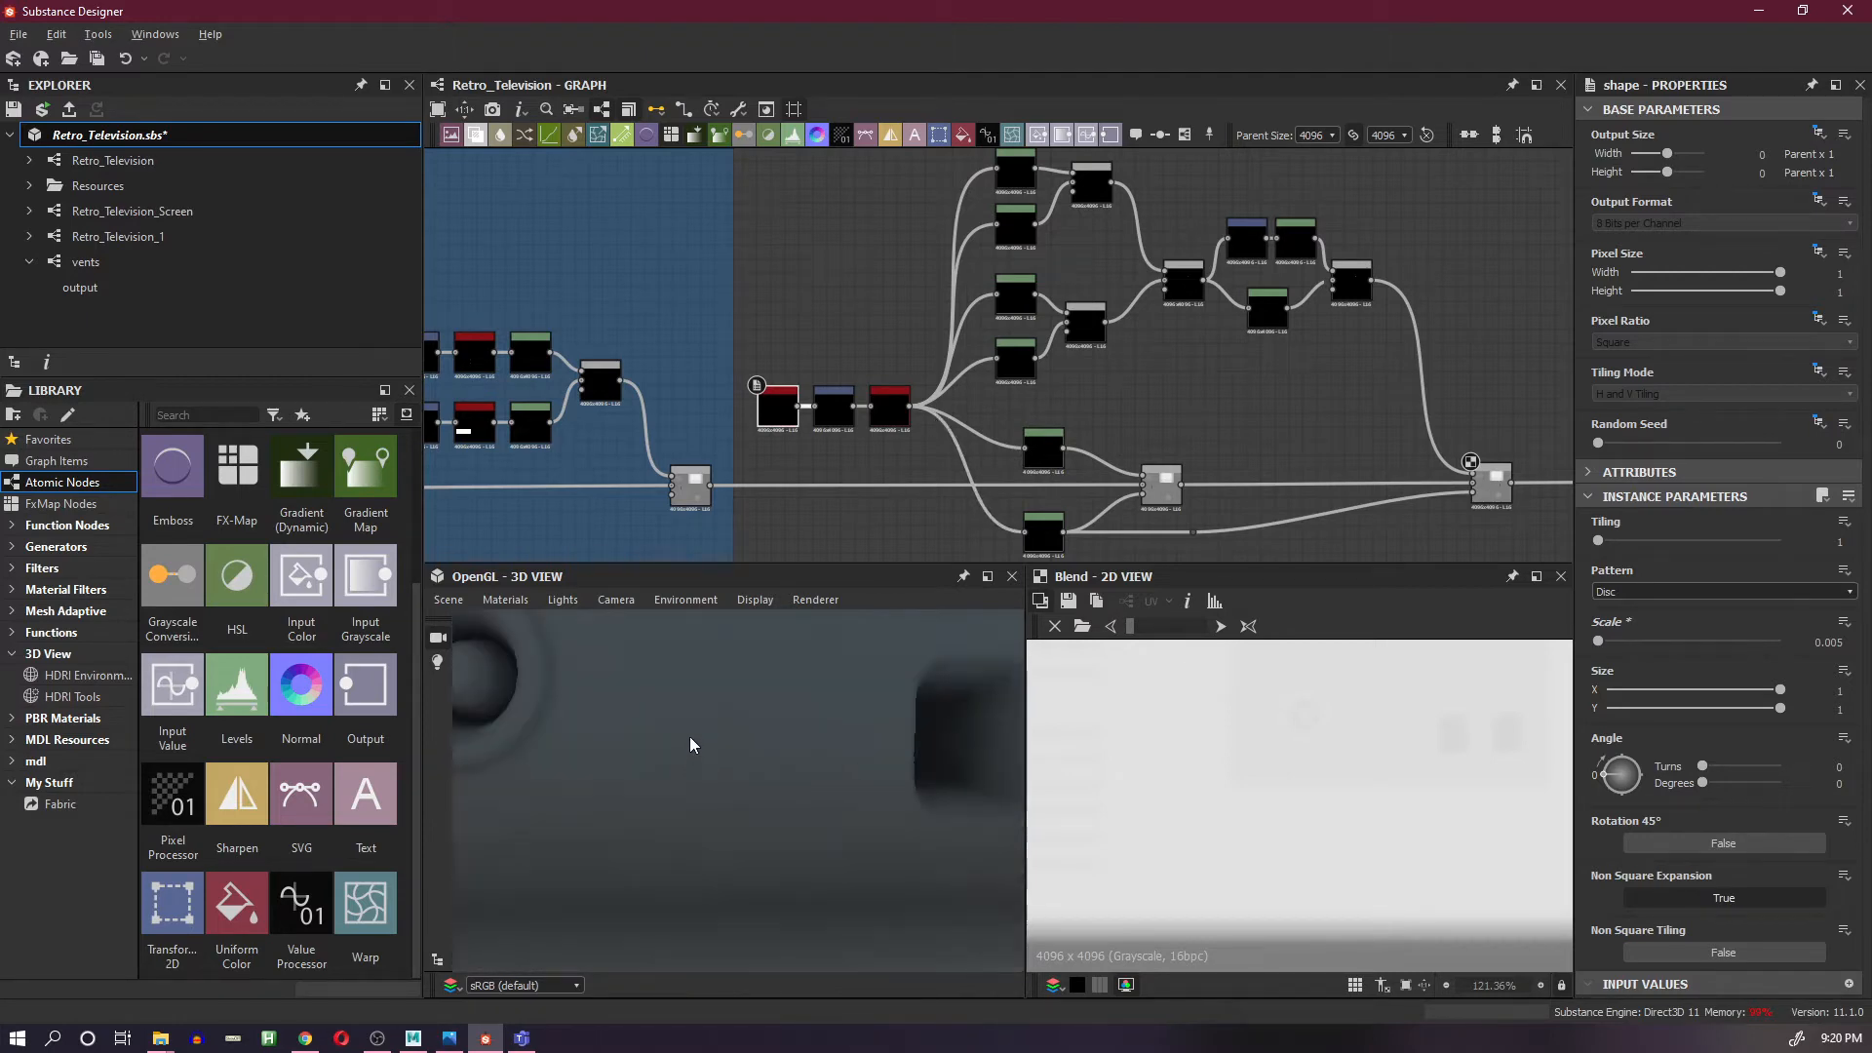
middle_drag(689, 745, 706, 745)
- Move the connector's Transformation 2D toward the recess's upper-left corner, to offsets of about X -0.102 and Y 0.099
click(817, 400)
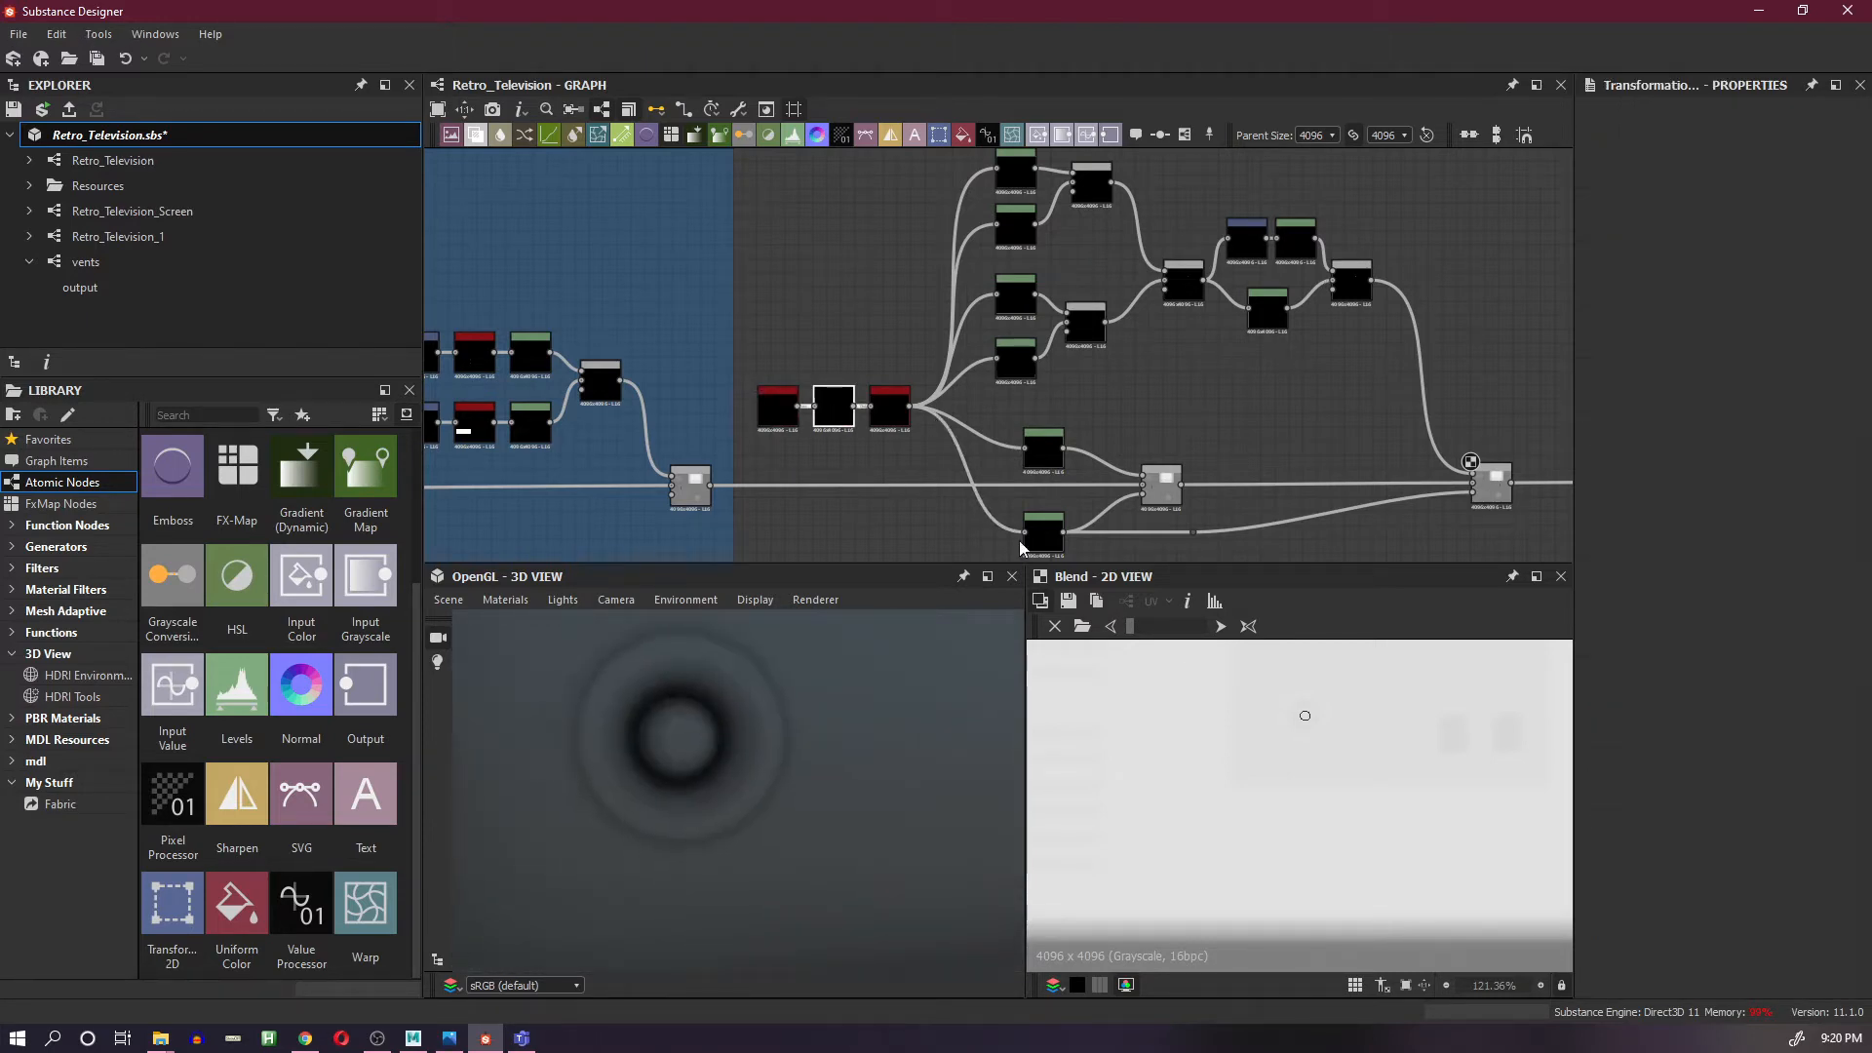
scroll(1318, 719, up, 3)
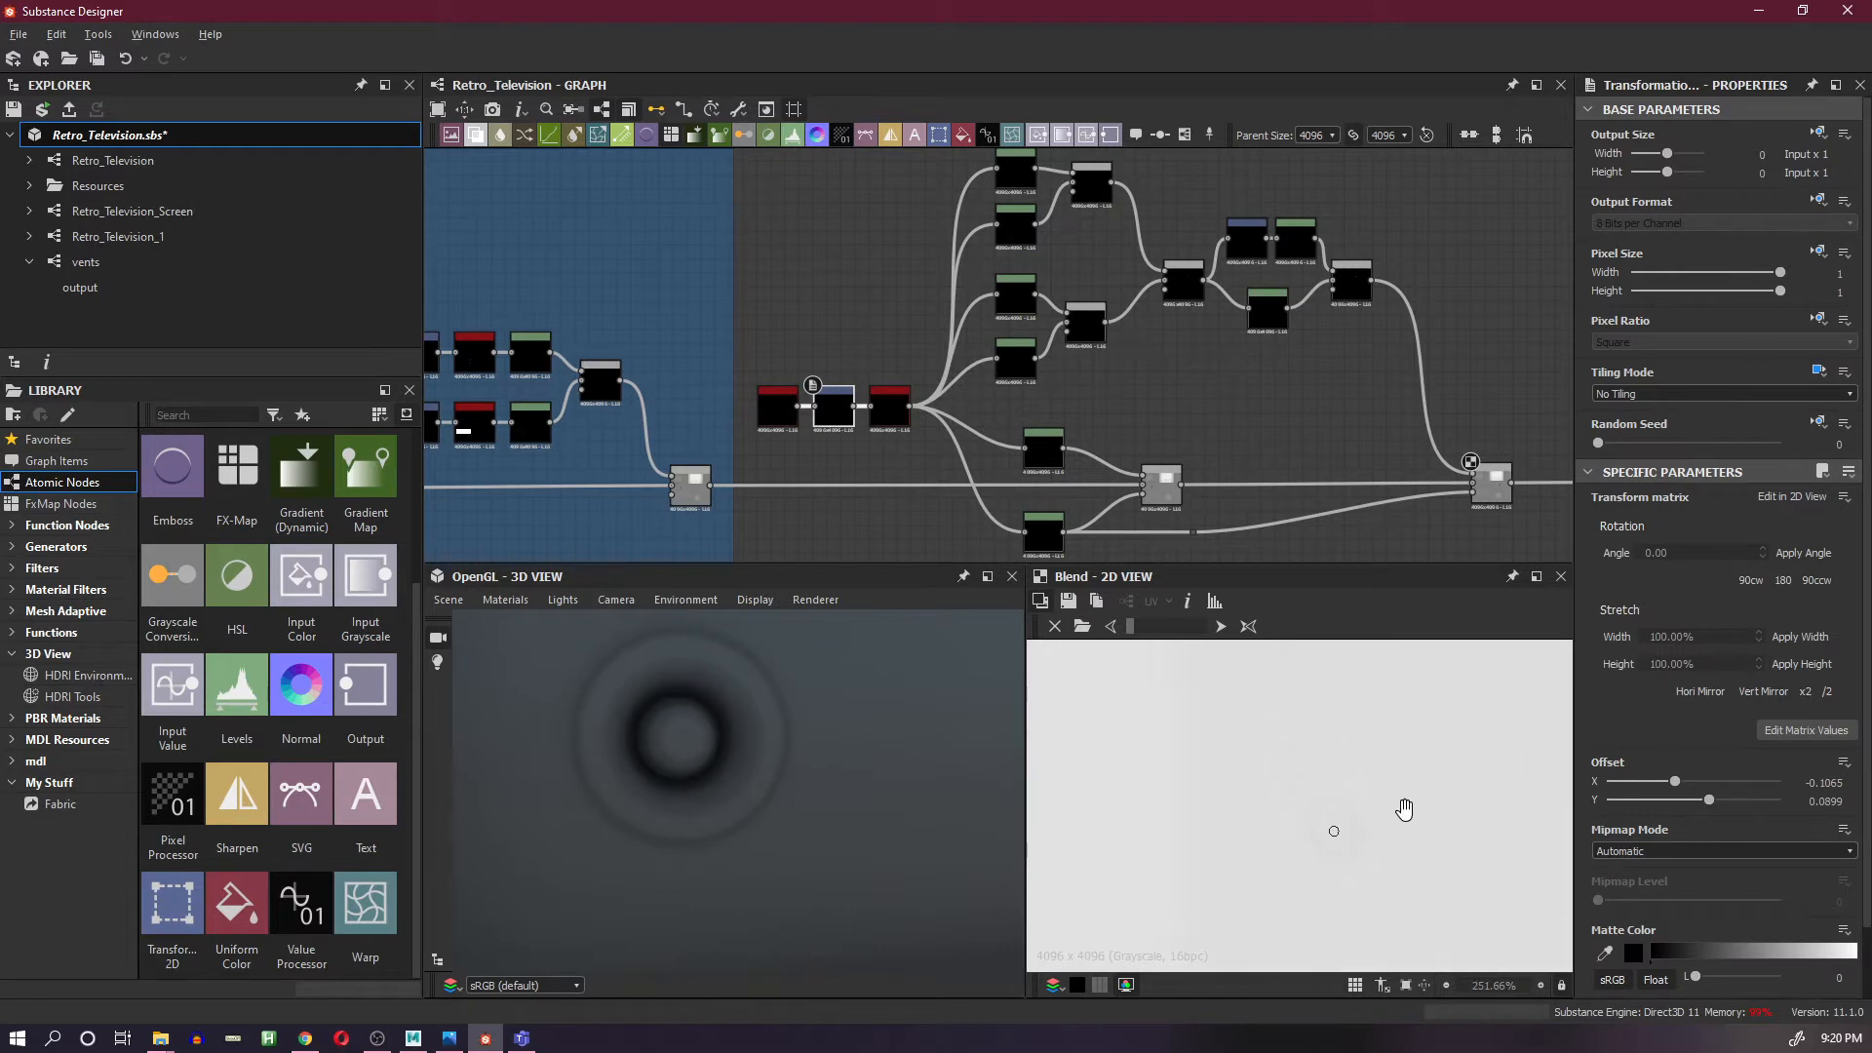
drag(1353, 854, 1257, 780)
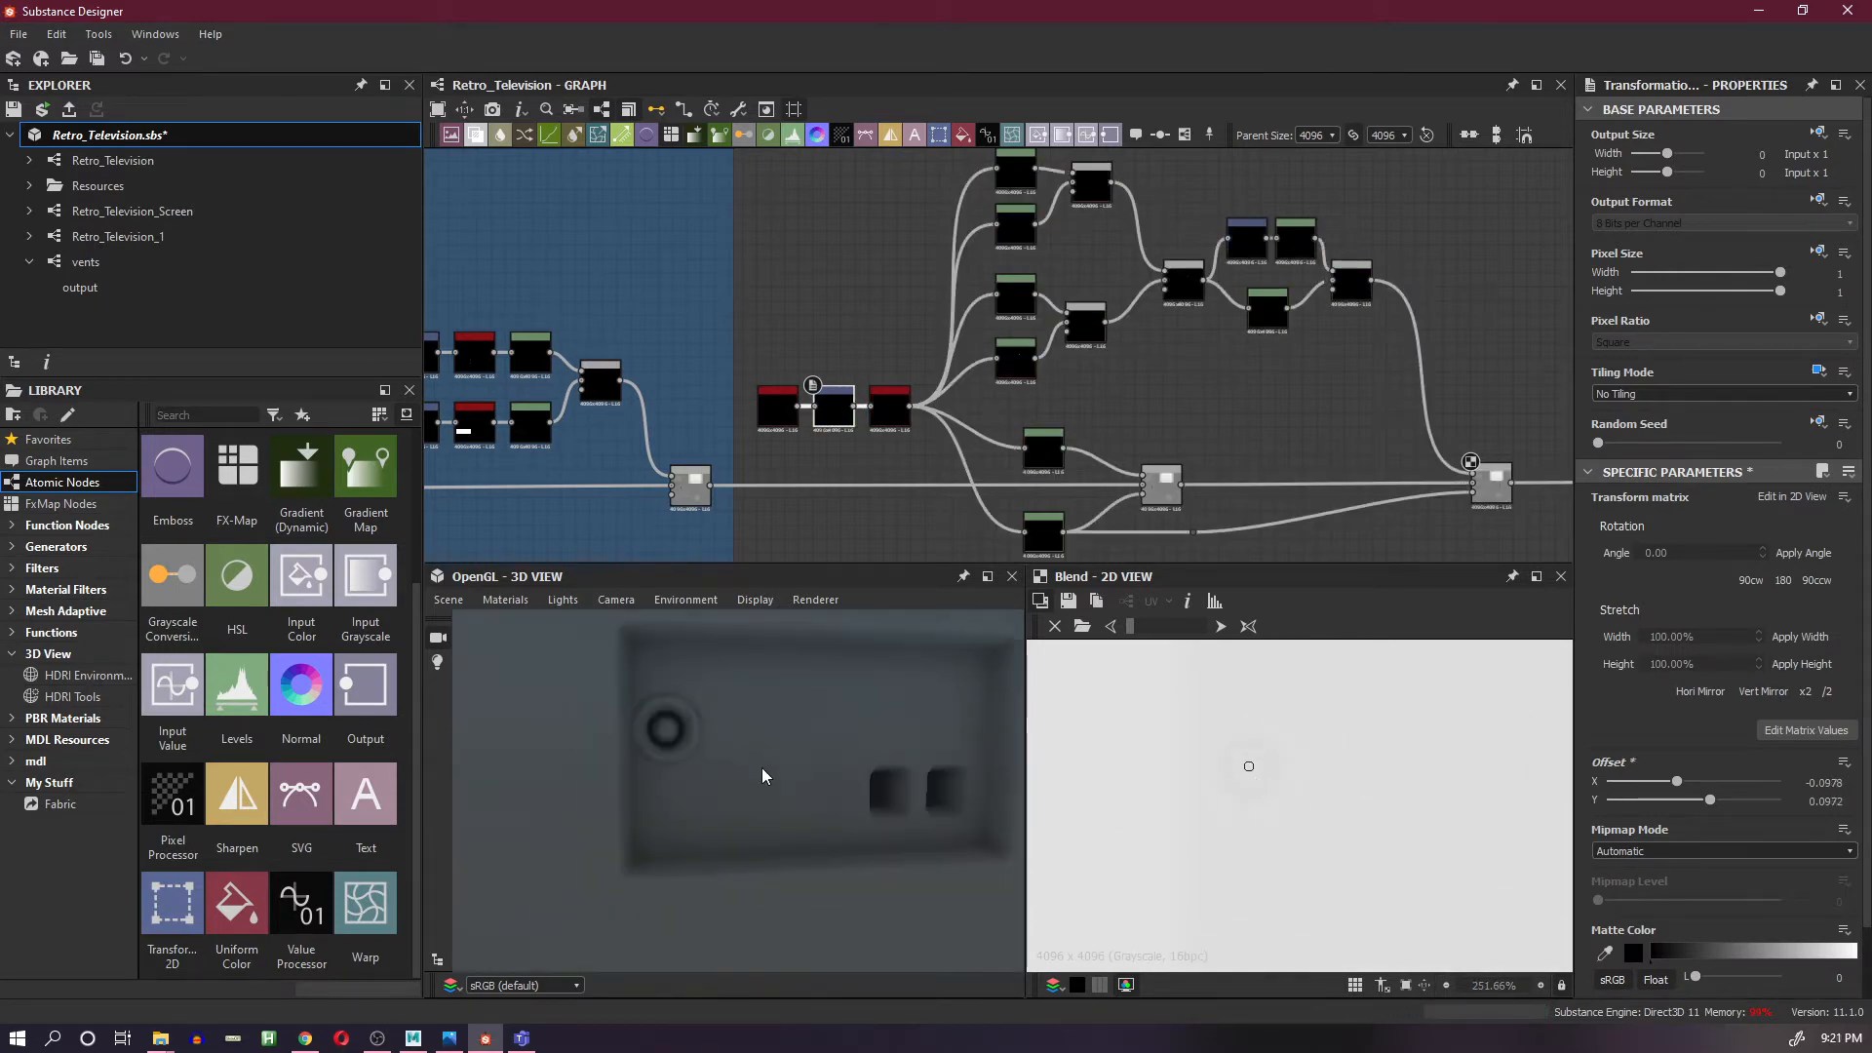
mouse_move(1132, 627)
mouse_down()
mouse_move(1193, 627)
mouse_move(1127, 627)
mouse_up()
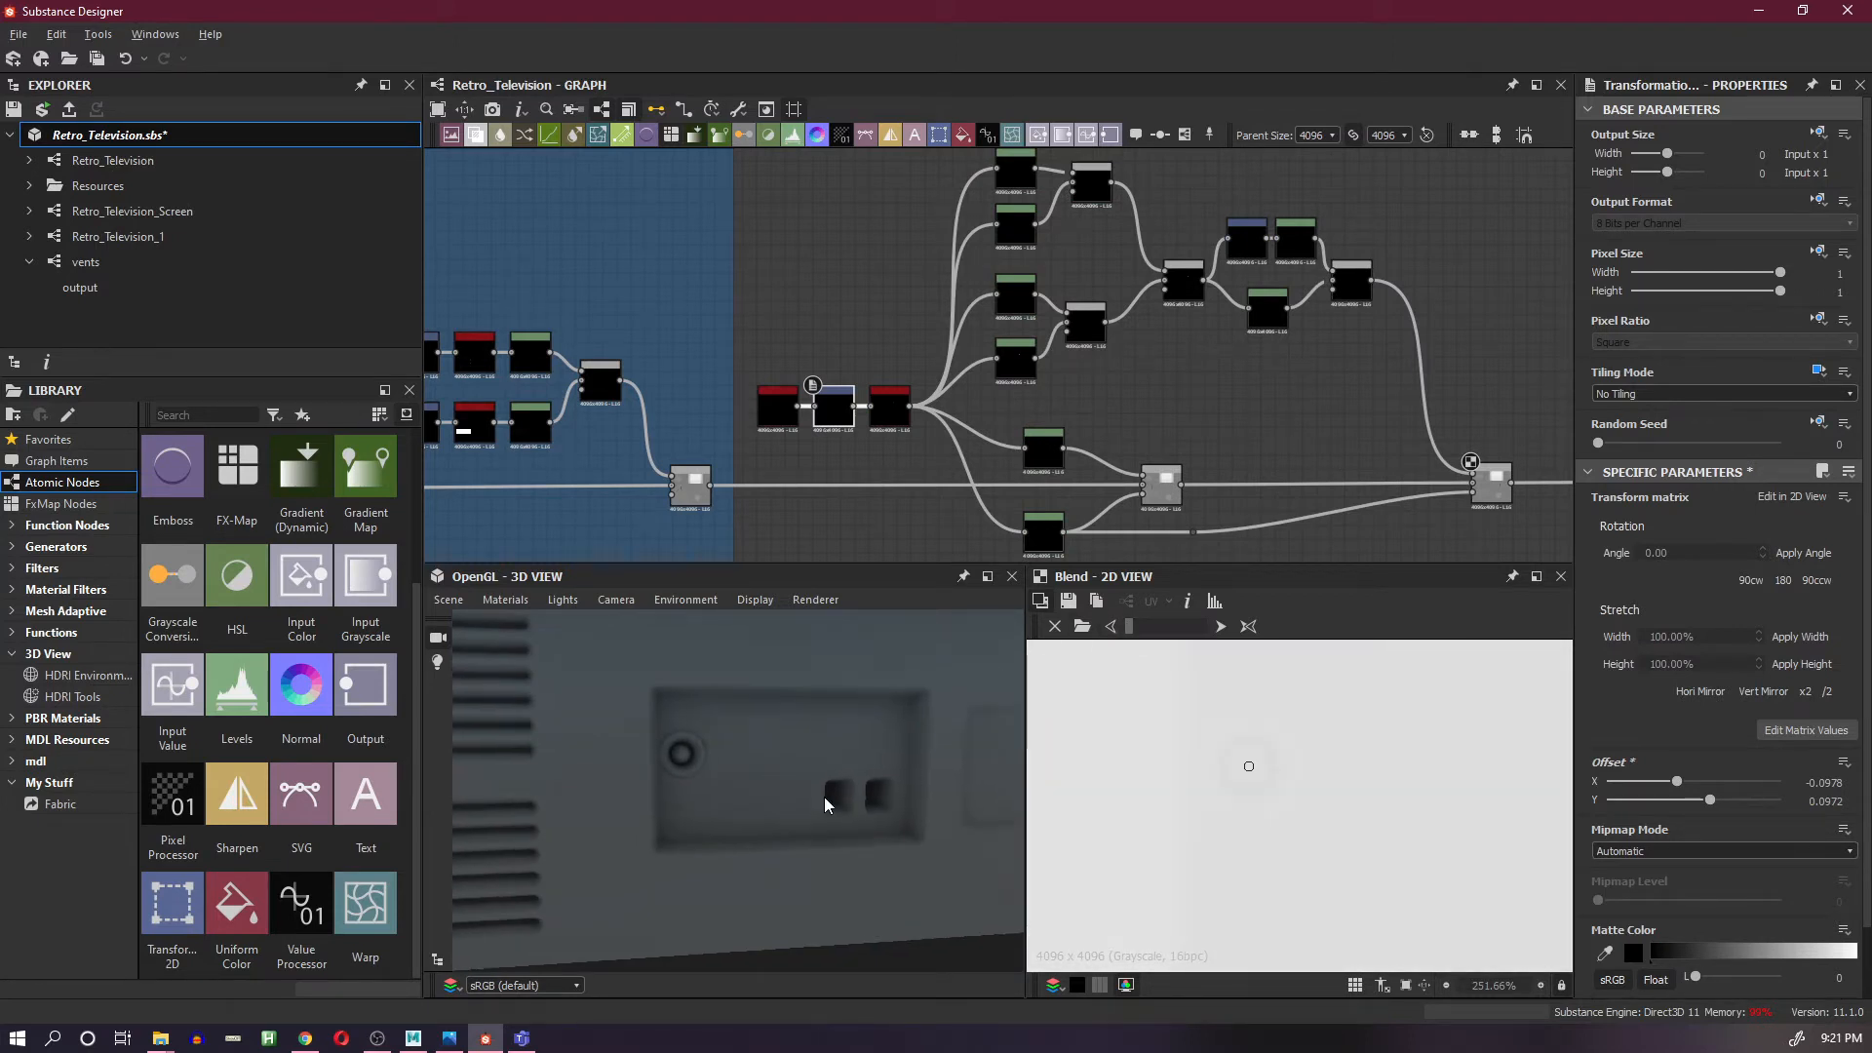
drag(1316, 792, 1384, 768)
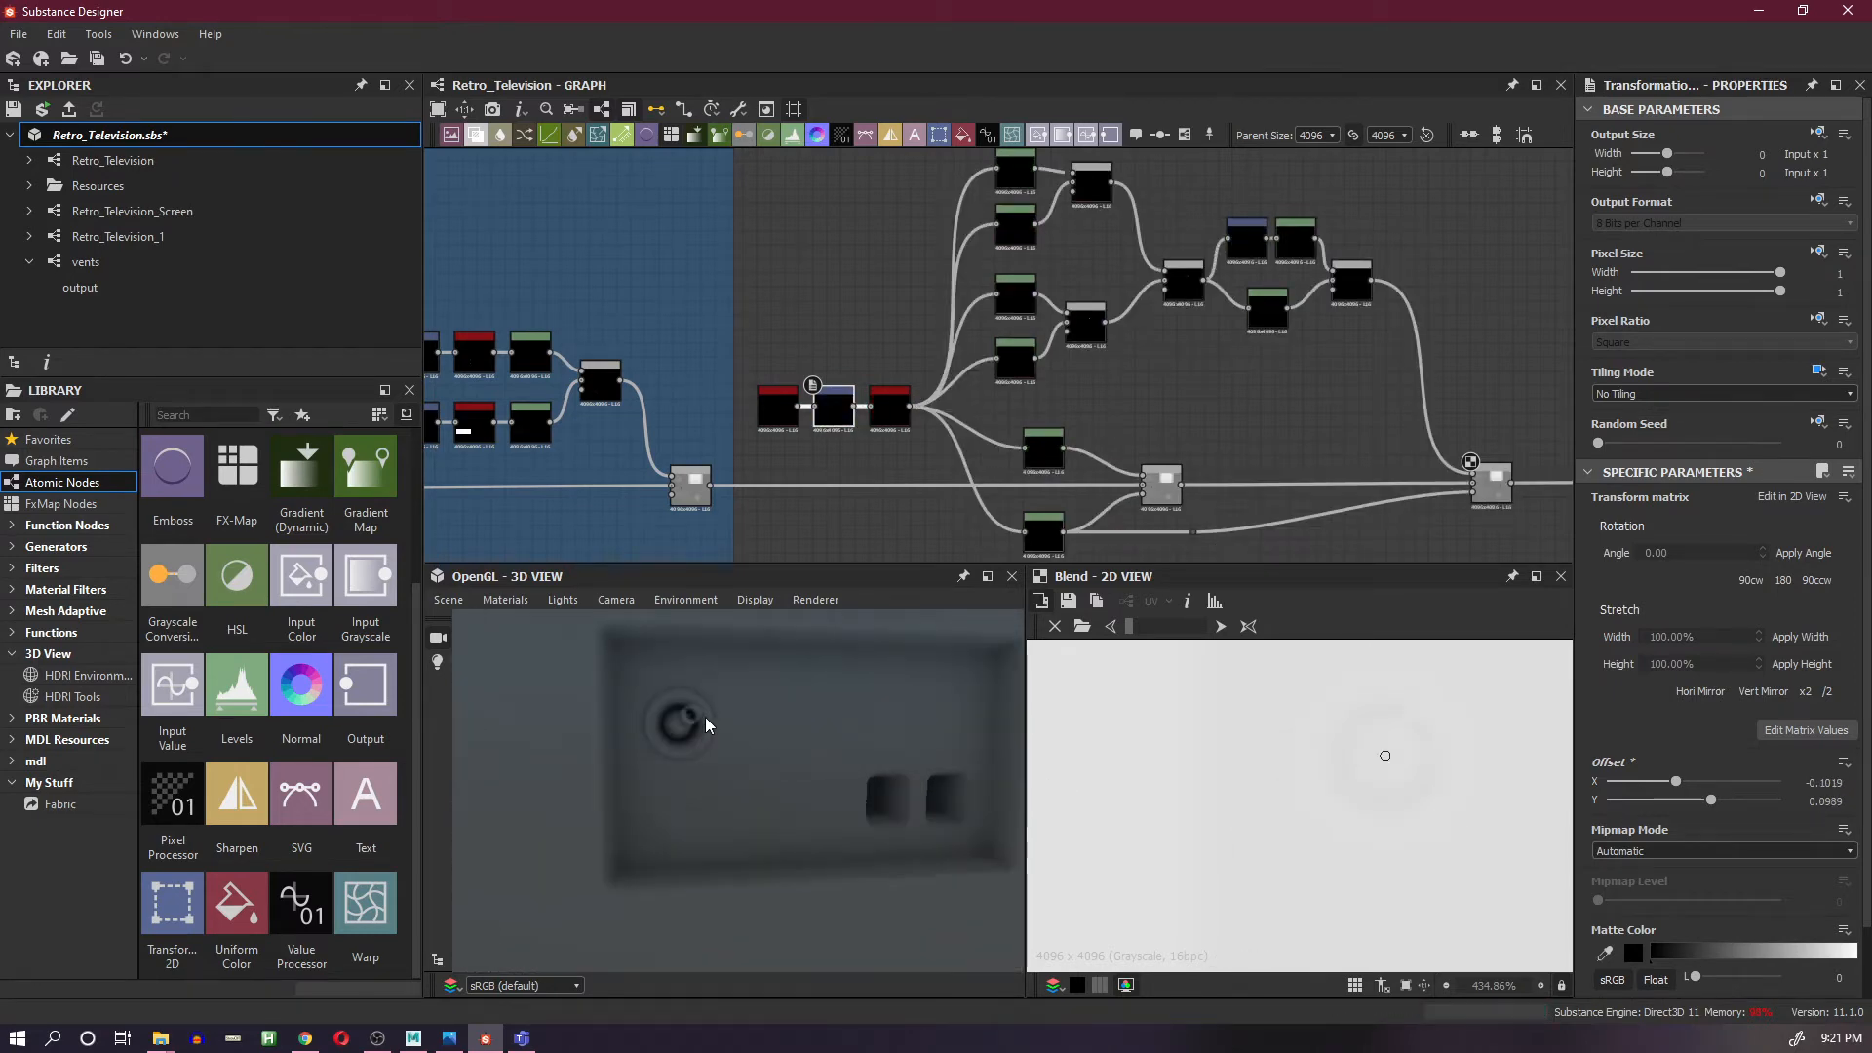
- Align the connector's outer ring around its inner copy by moving the Transformation 2D to offsets of about X -0.1038 and Y 0.1007
scroll(705, 717, up, 5)
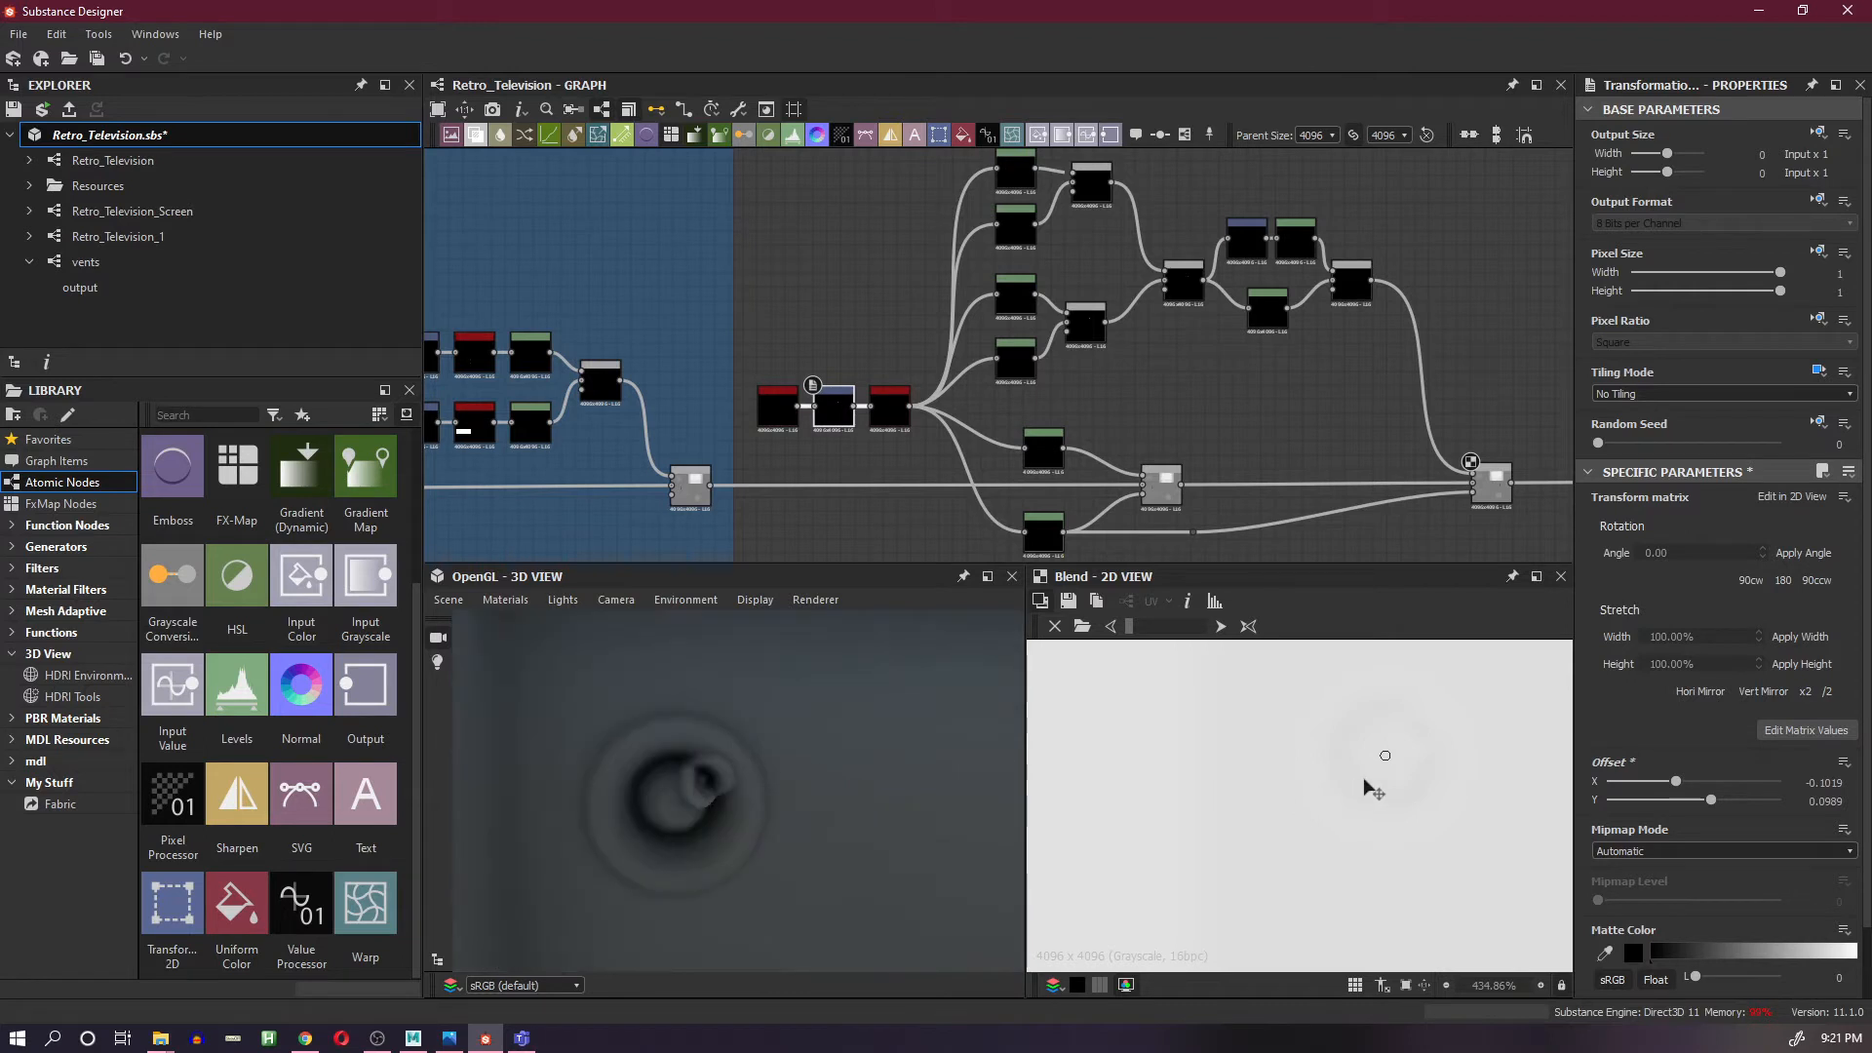
drag(1363, 776, 1398, 773)
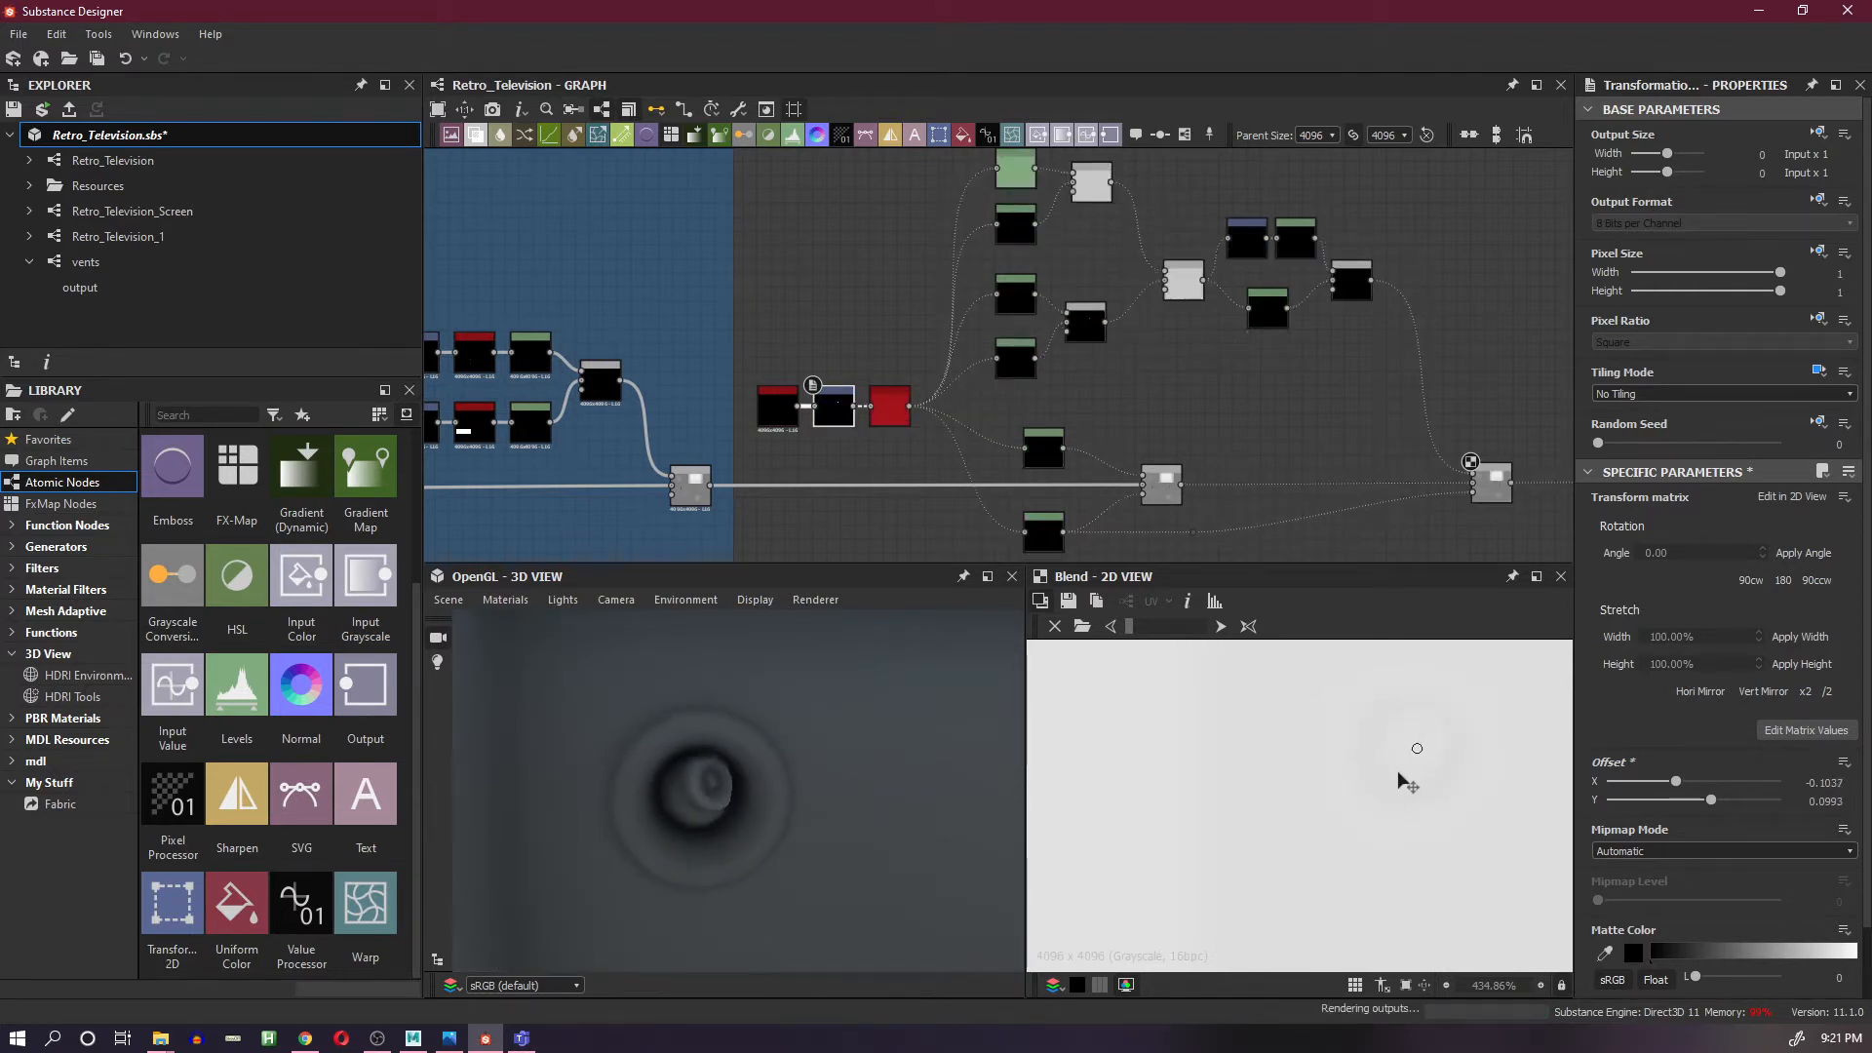
drag(782, 797, 783, 789)
drag(1430, 764, 1420, 717)
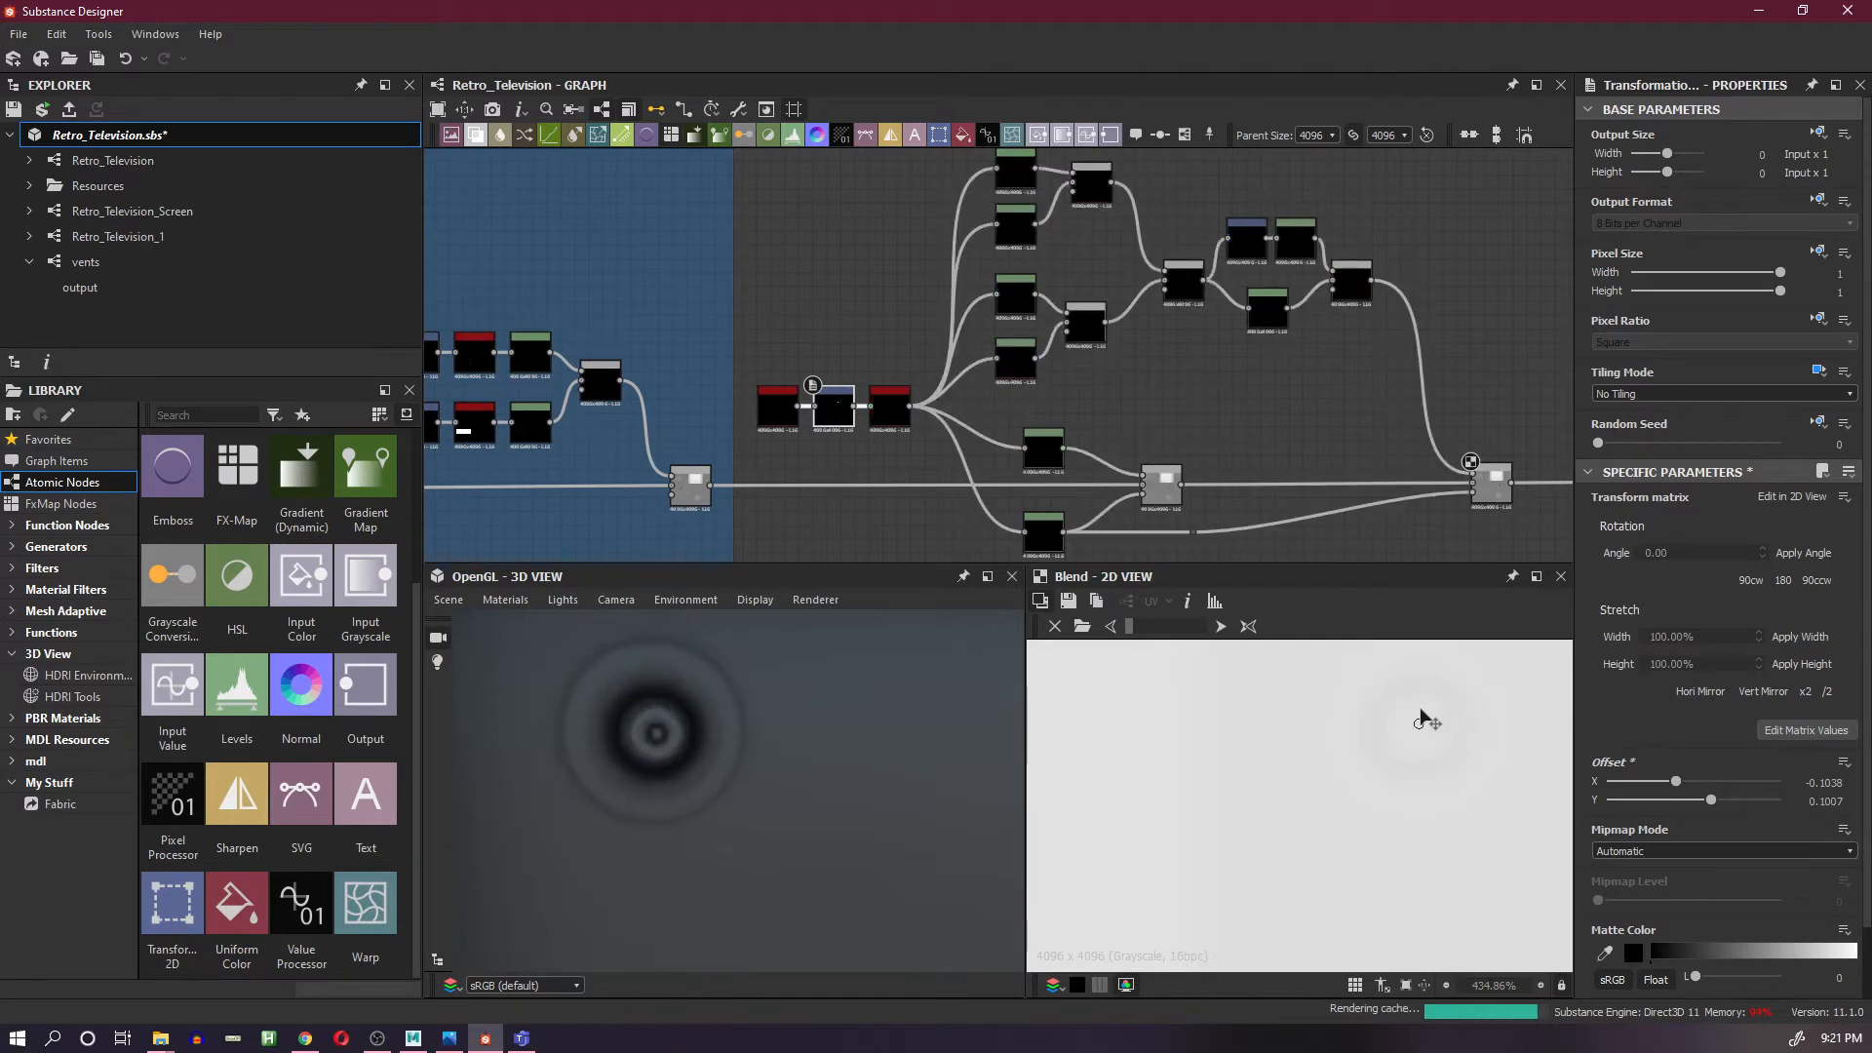
- Preview the Blend combining the connector's rings, nudge the Transformation 2D to an X offset of -0.104, and check the connector in 3D
click(1346, 278)
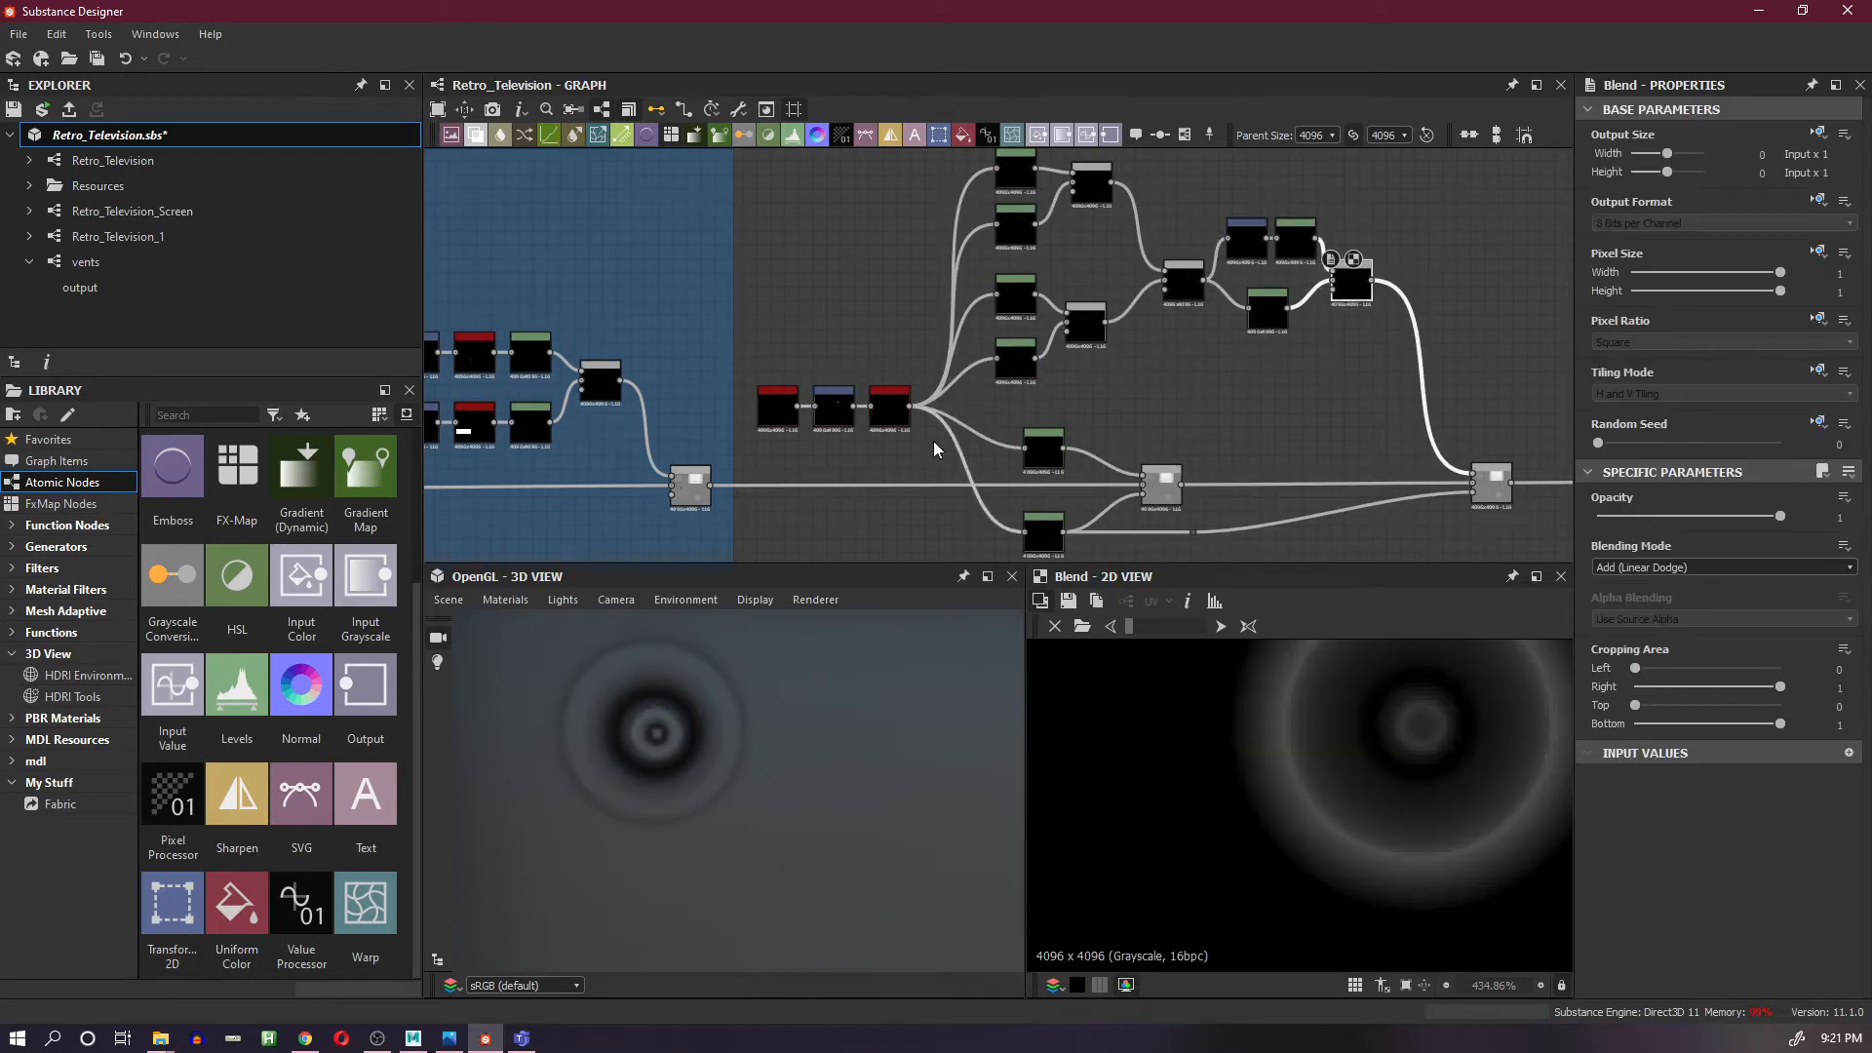
click(814, 414)
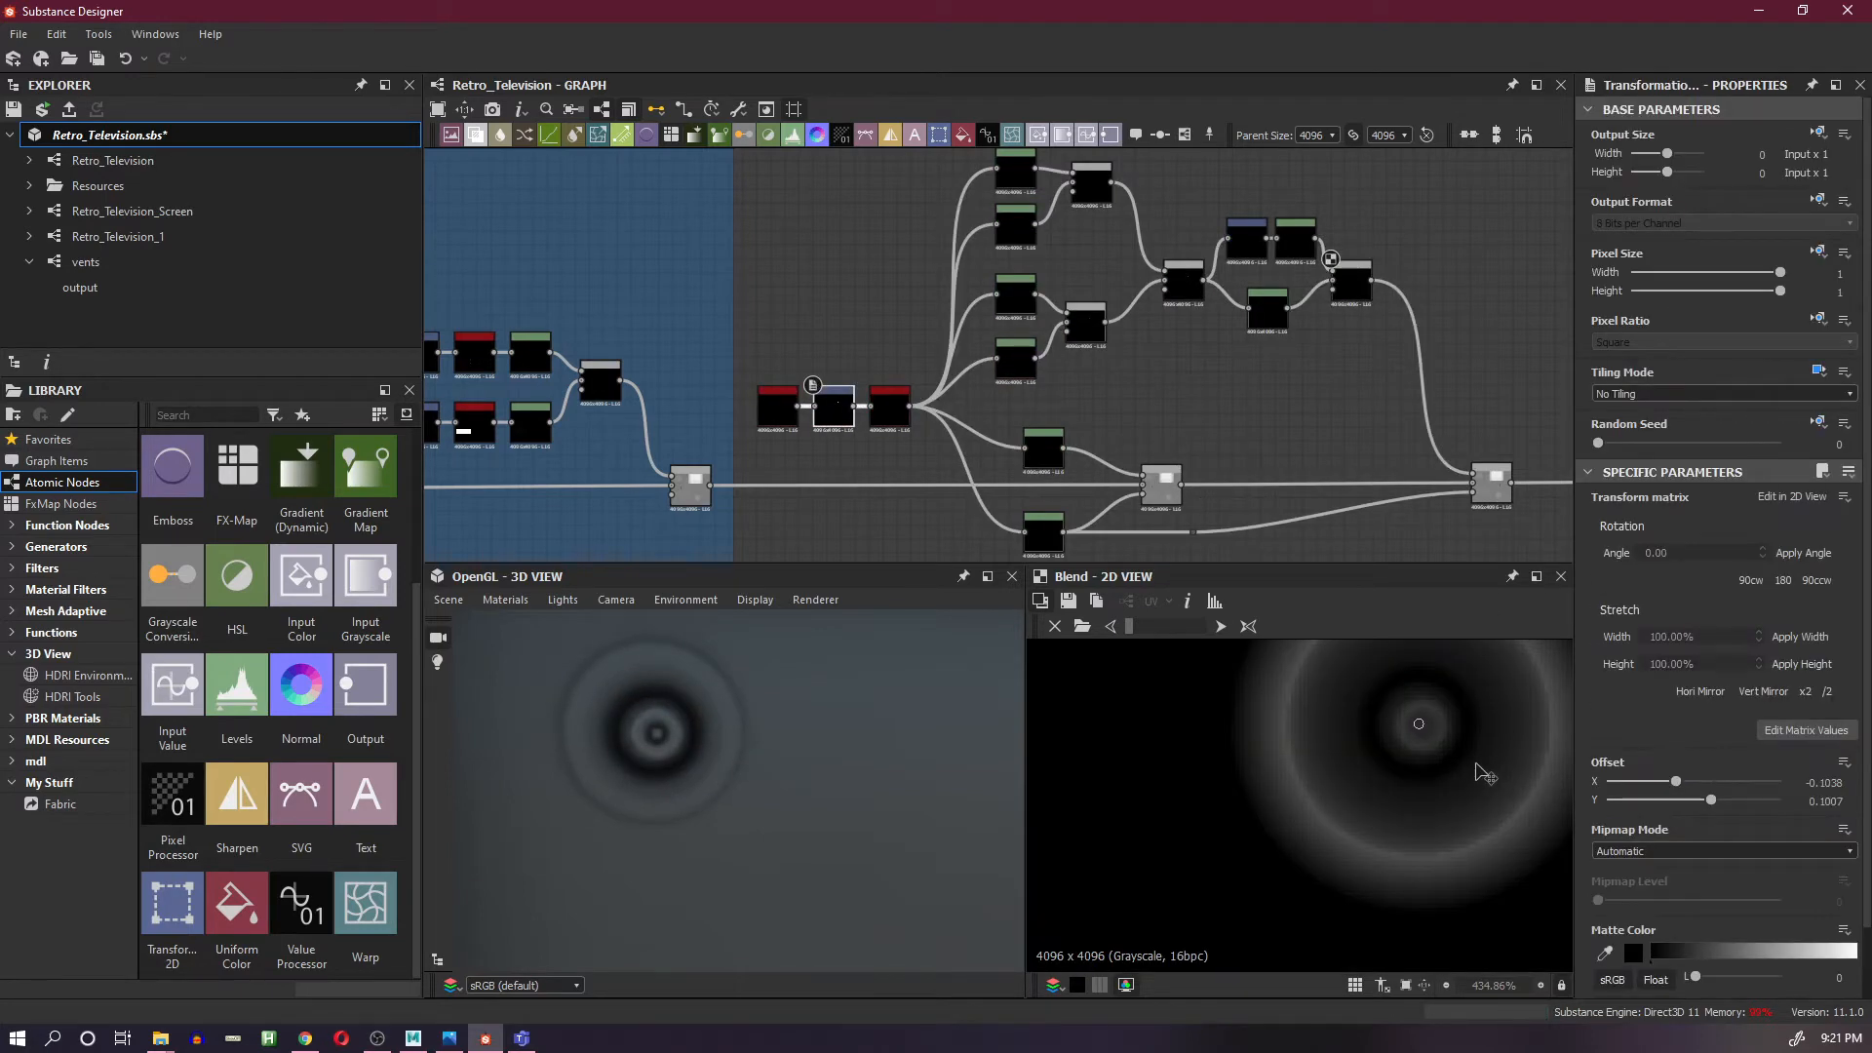
key(Right)
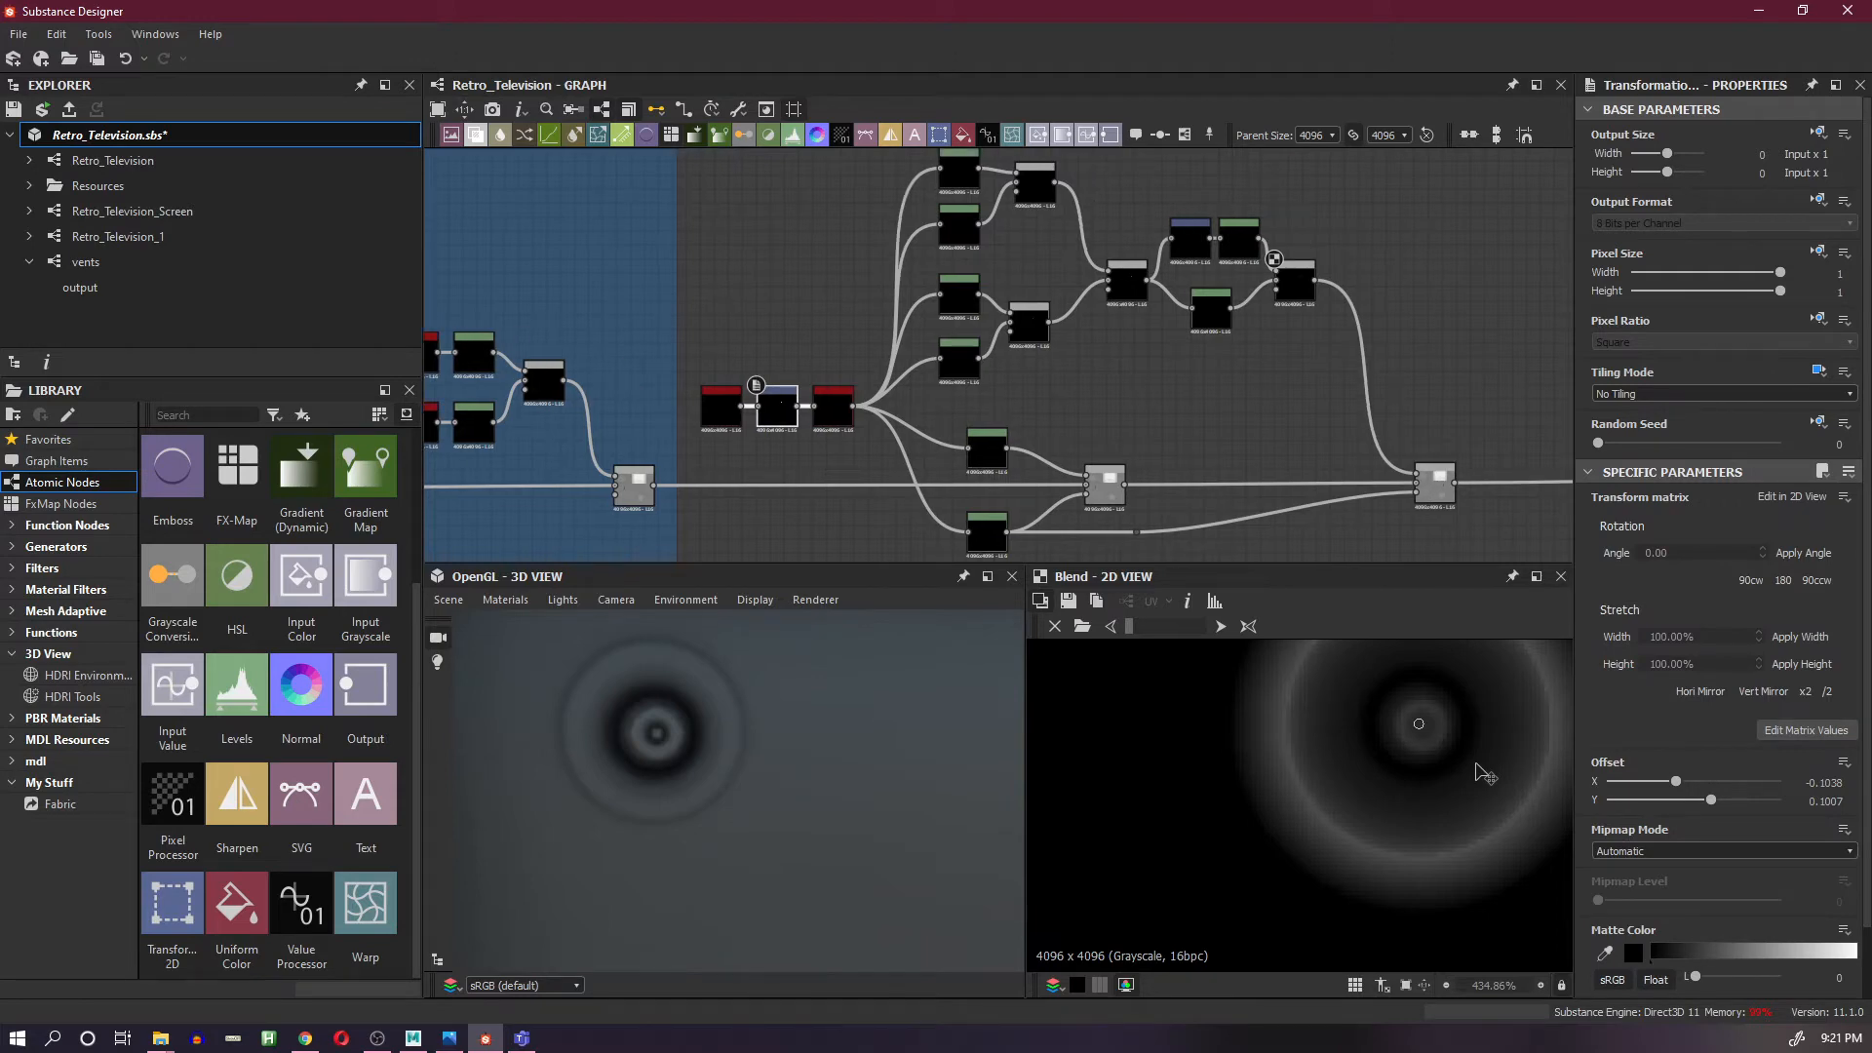
key(Right)
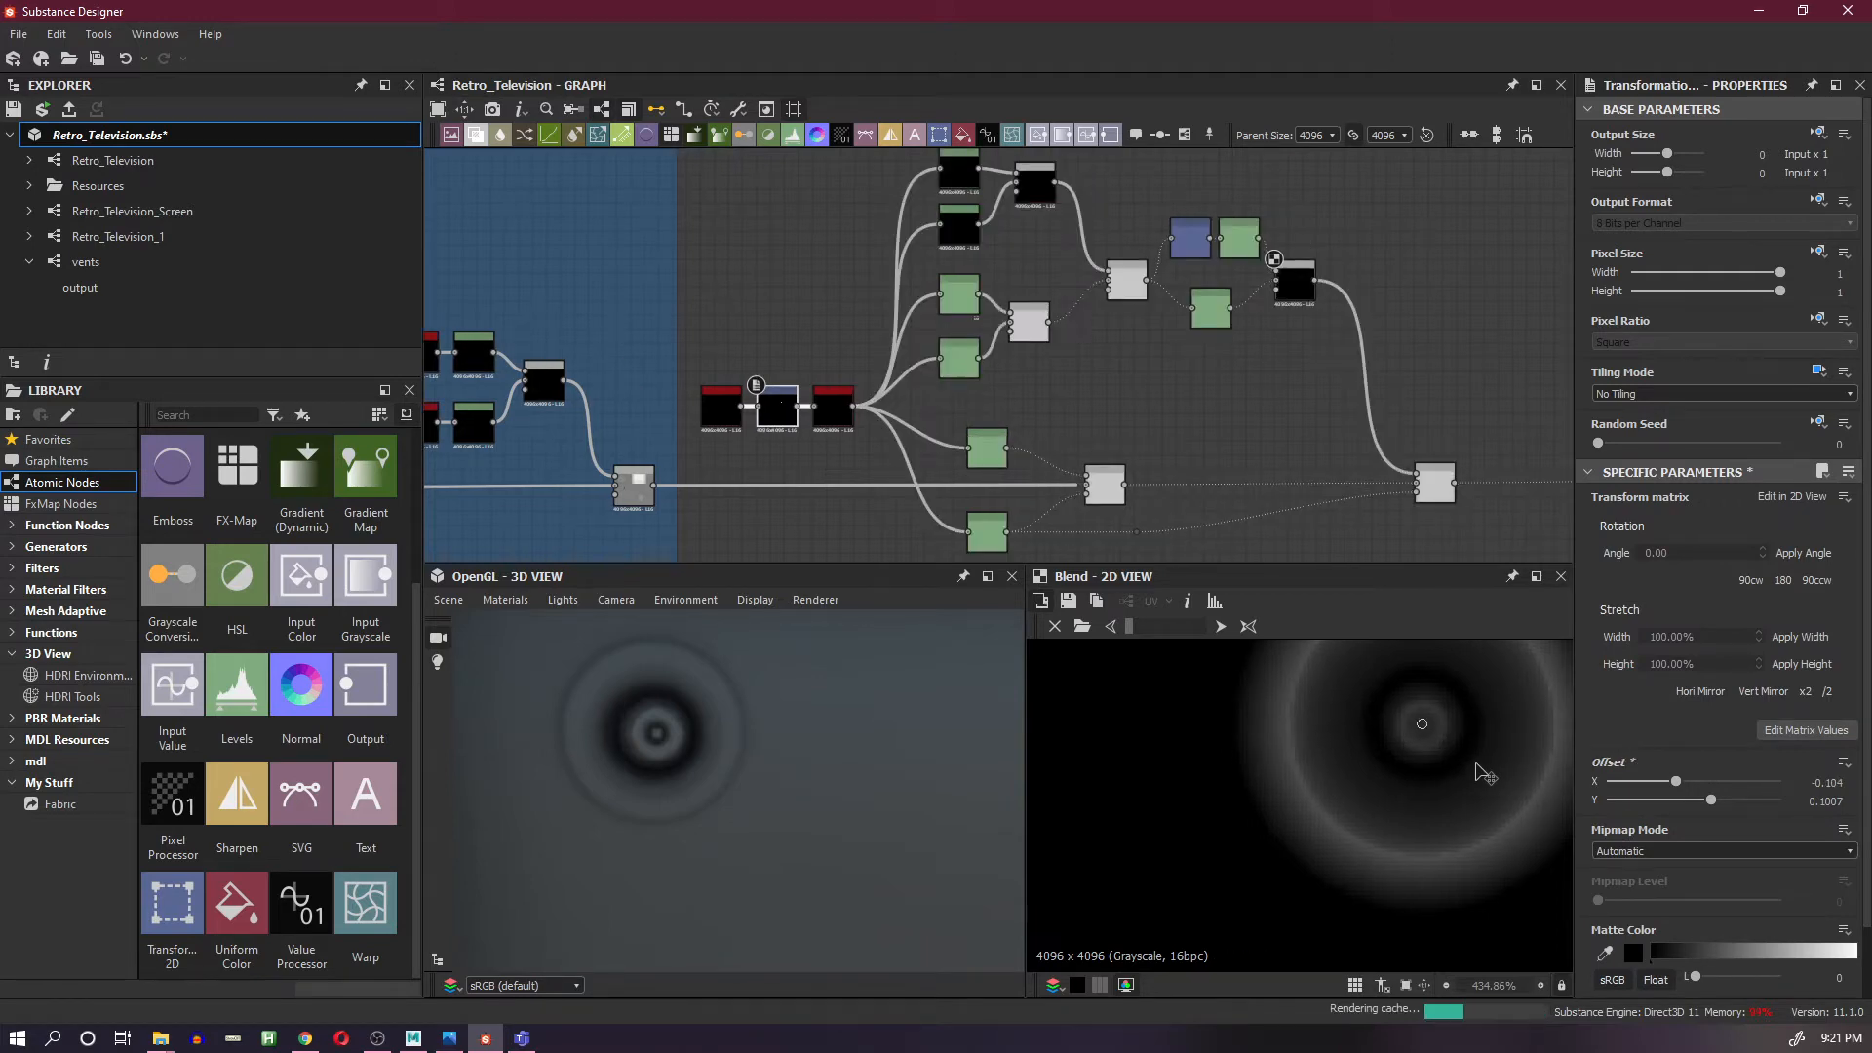
key(Down)
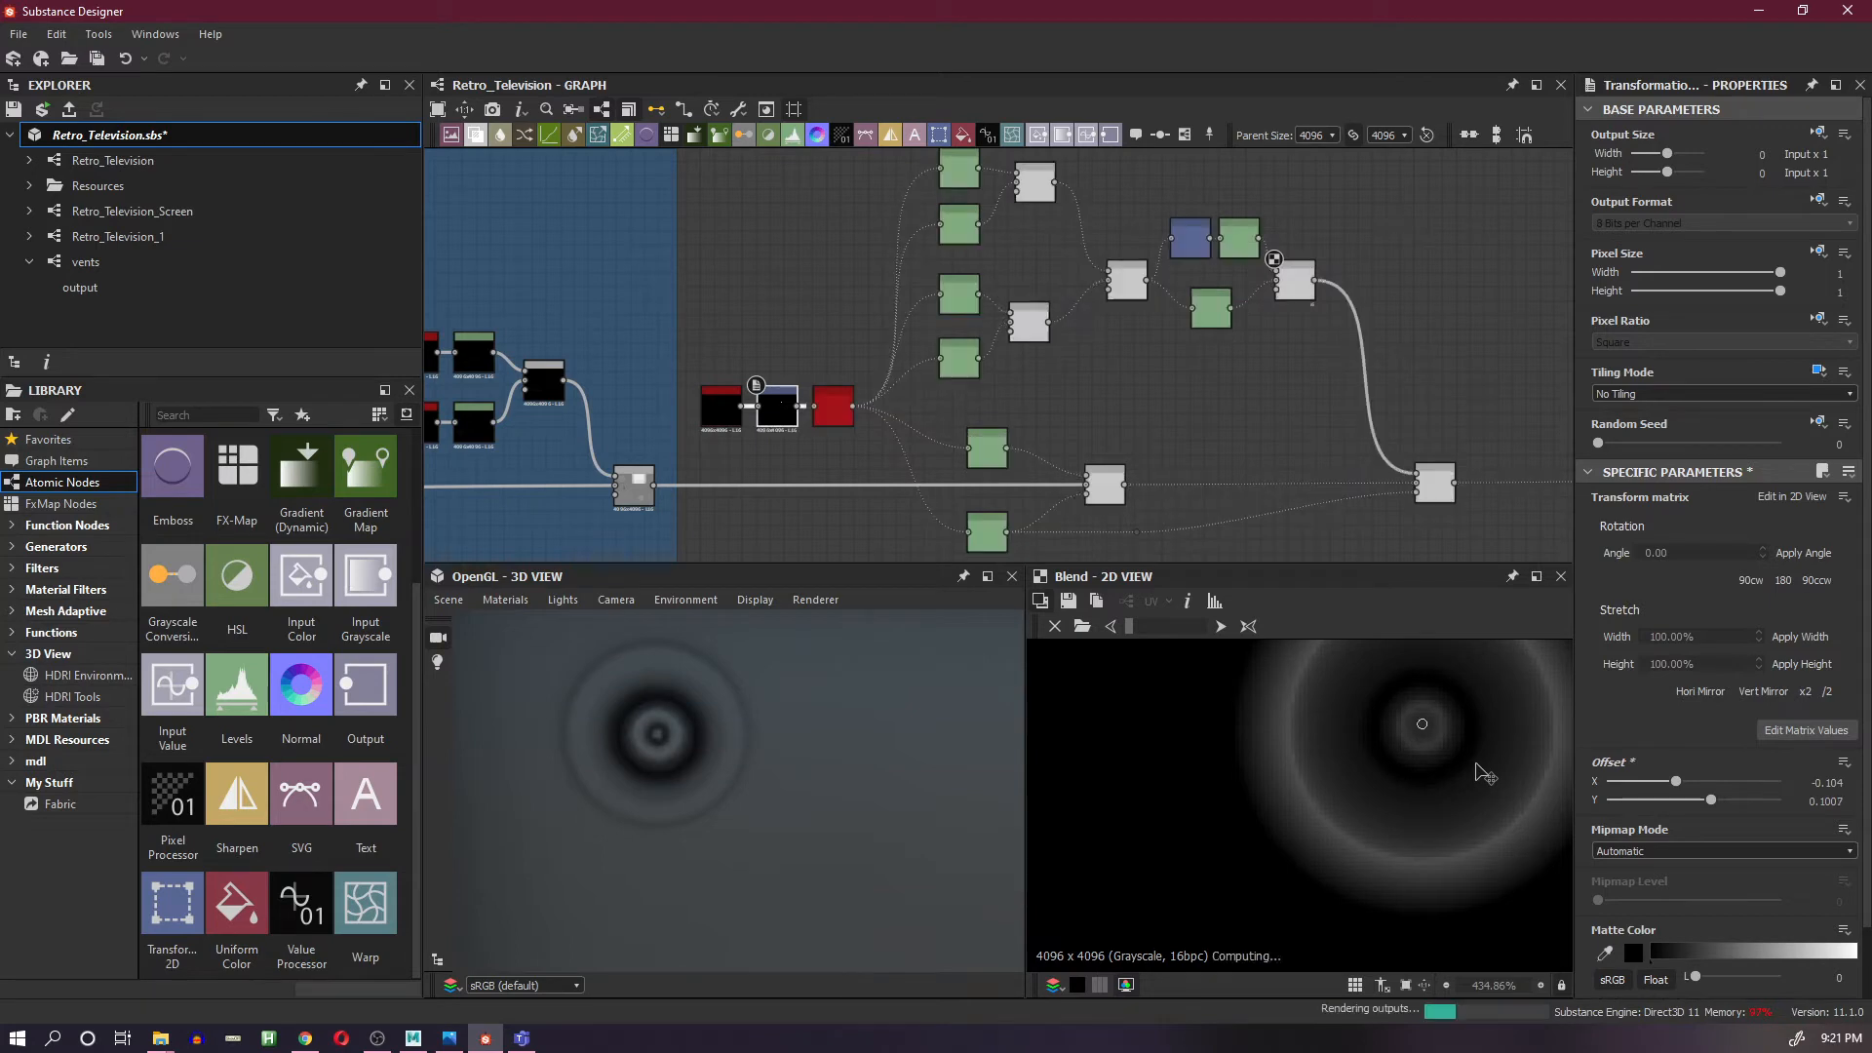
key(Up)
drag(744, 815, 767, 817)
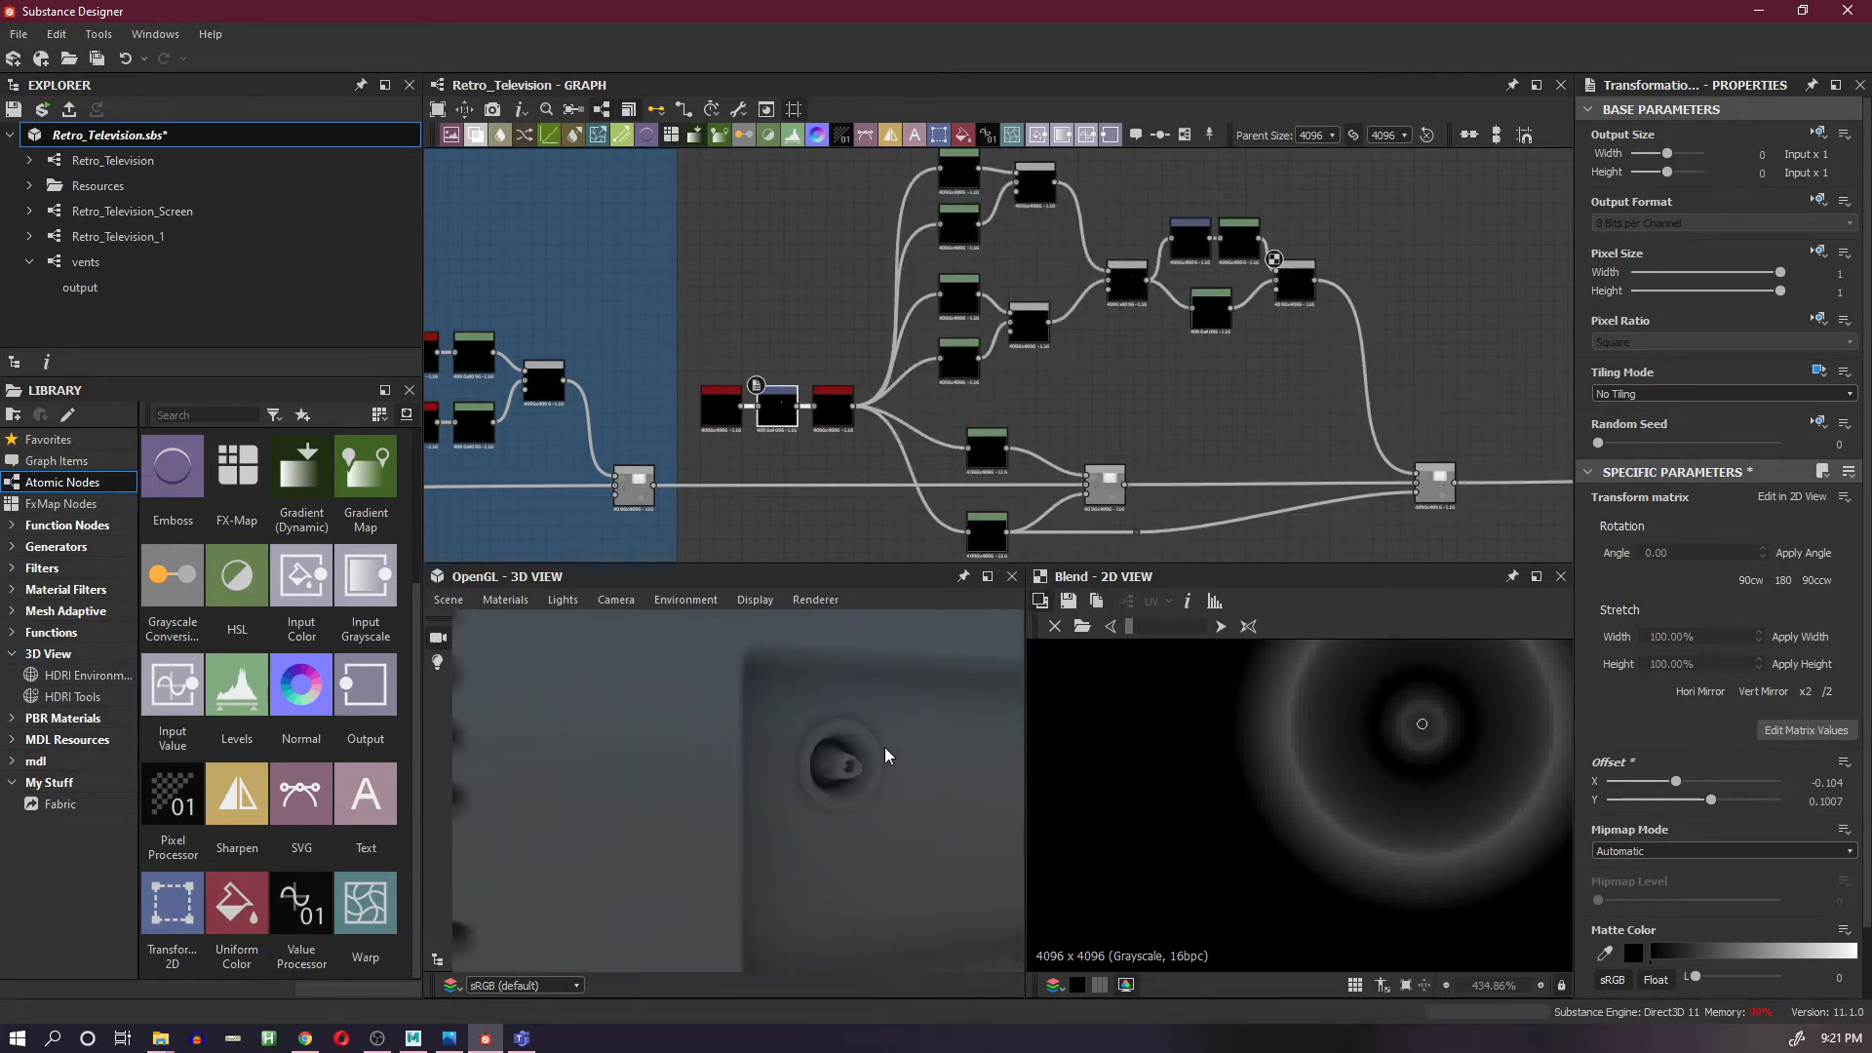
- Enlarge the connector's inner copy by scaling up the Transformation 2D in the branch after the combined rings' Blend
scroll(886, 747, up, 3)
drag(886, 746, 663, 699)
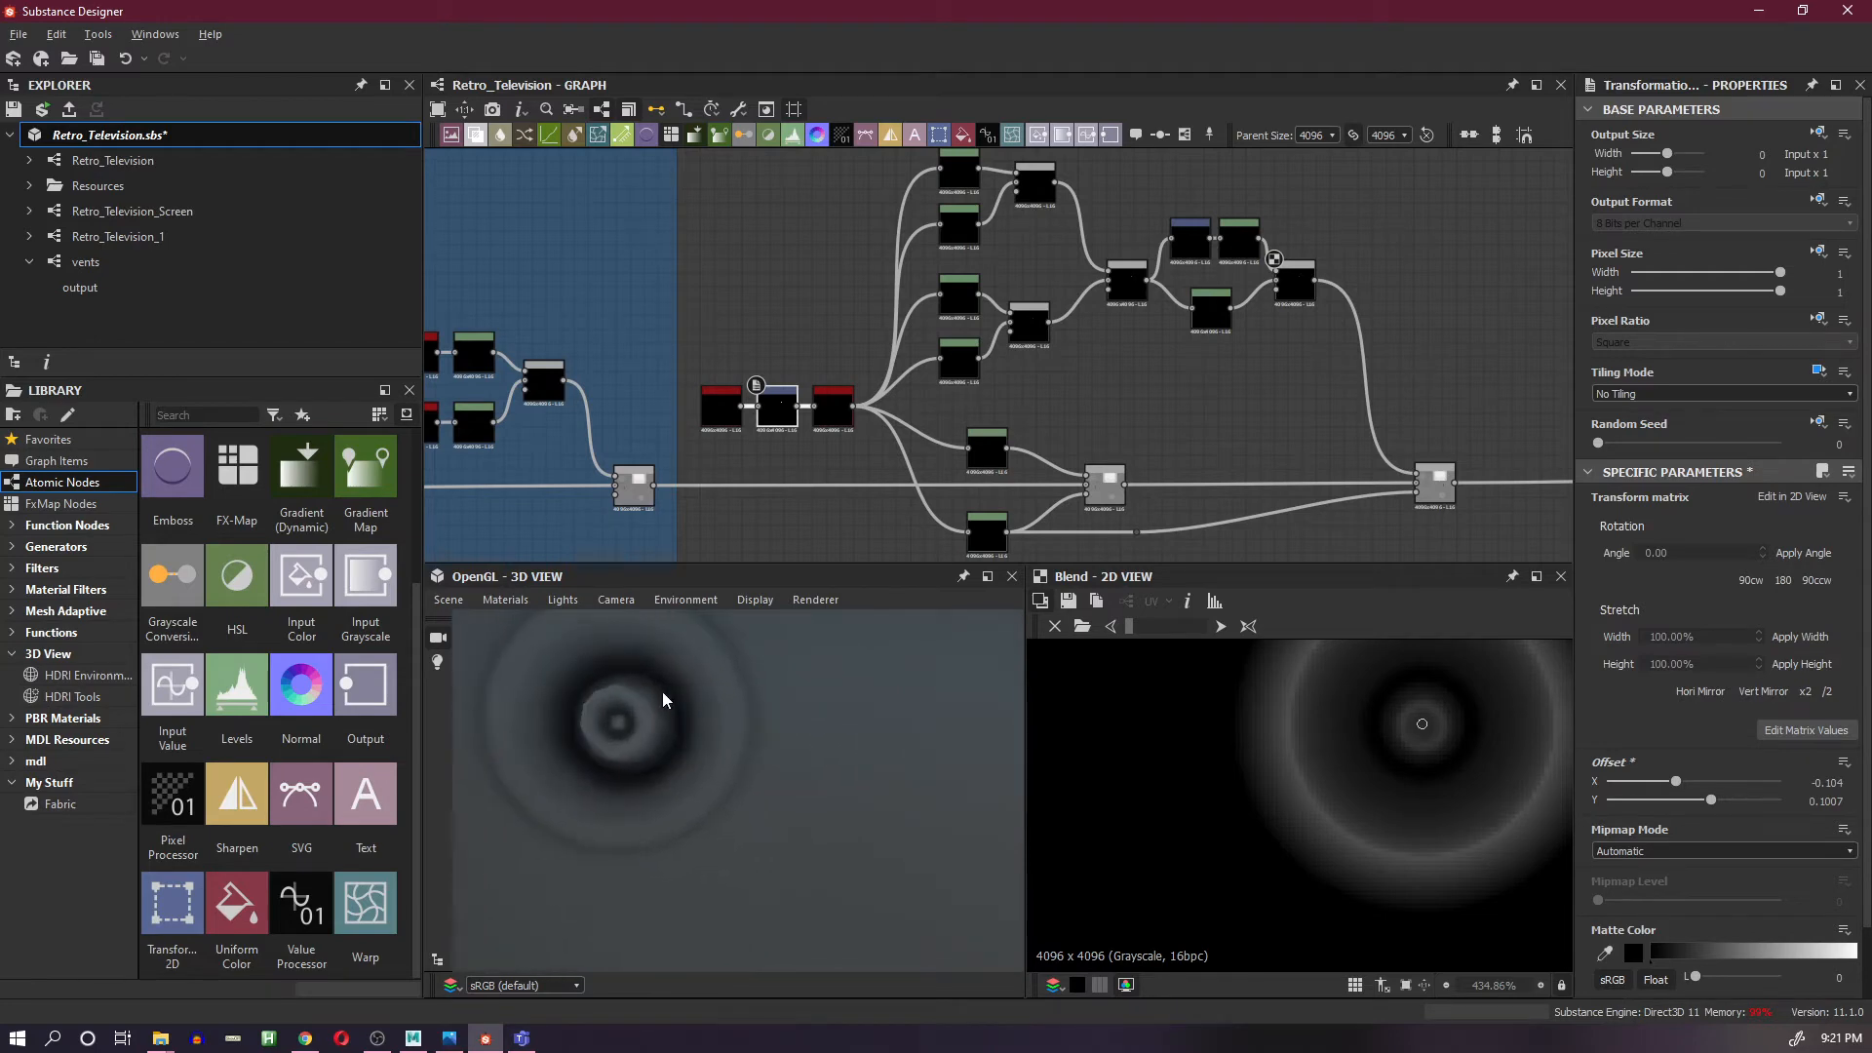
click(1186, 252)
double_click(1185, 253)
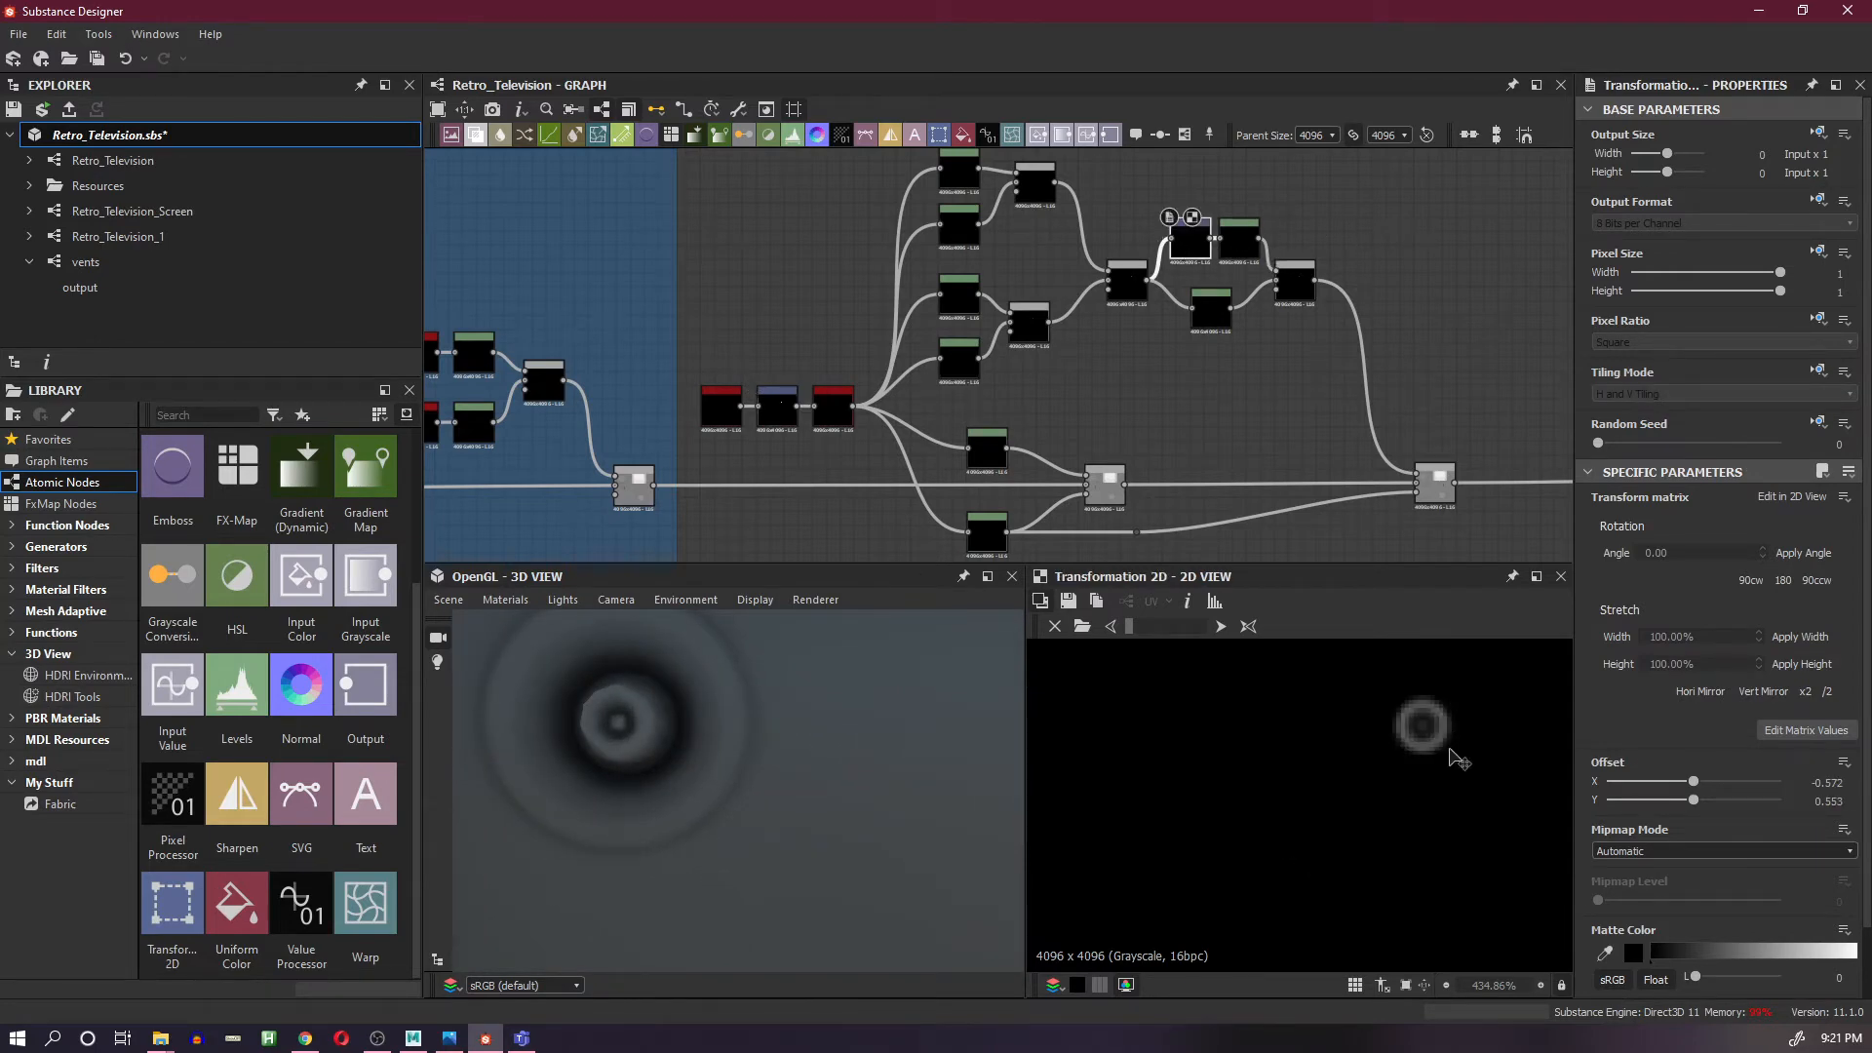
scroll(1402, 809, down, 10)
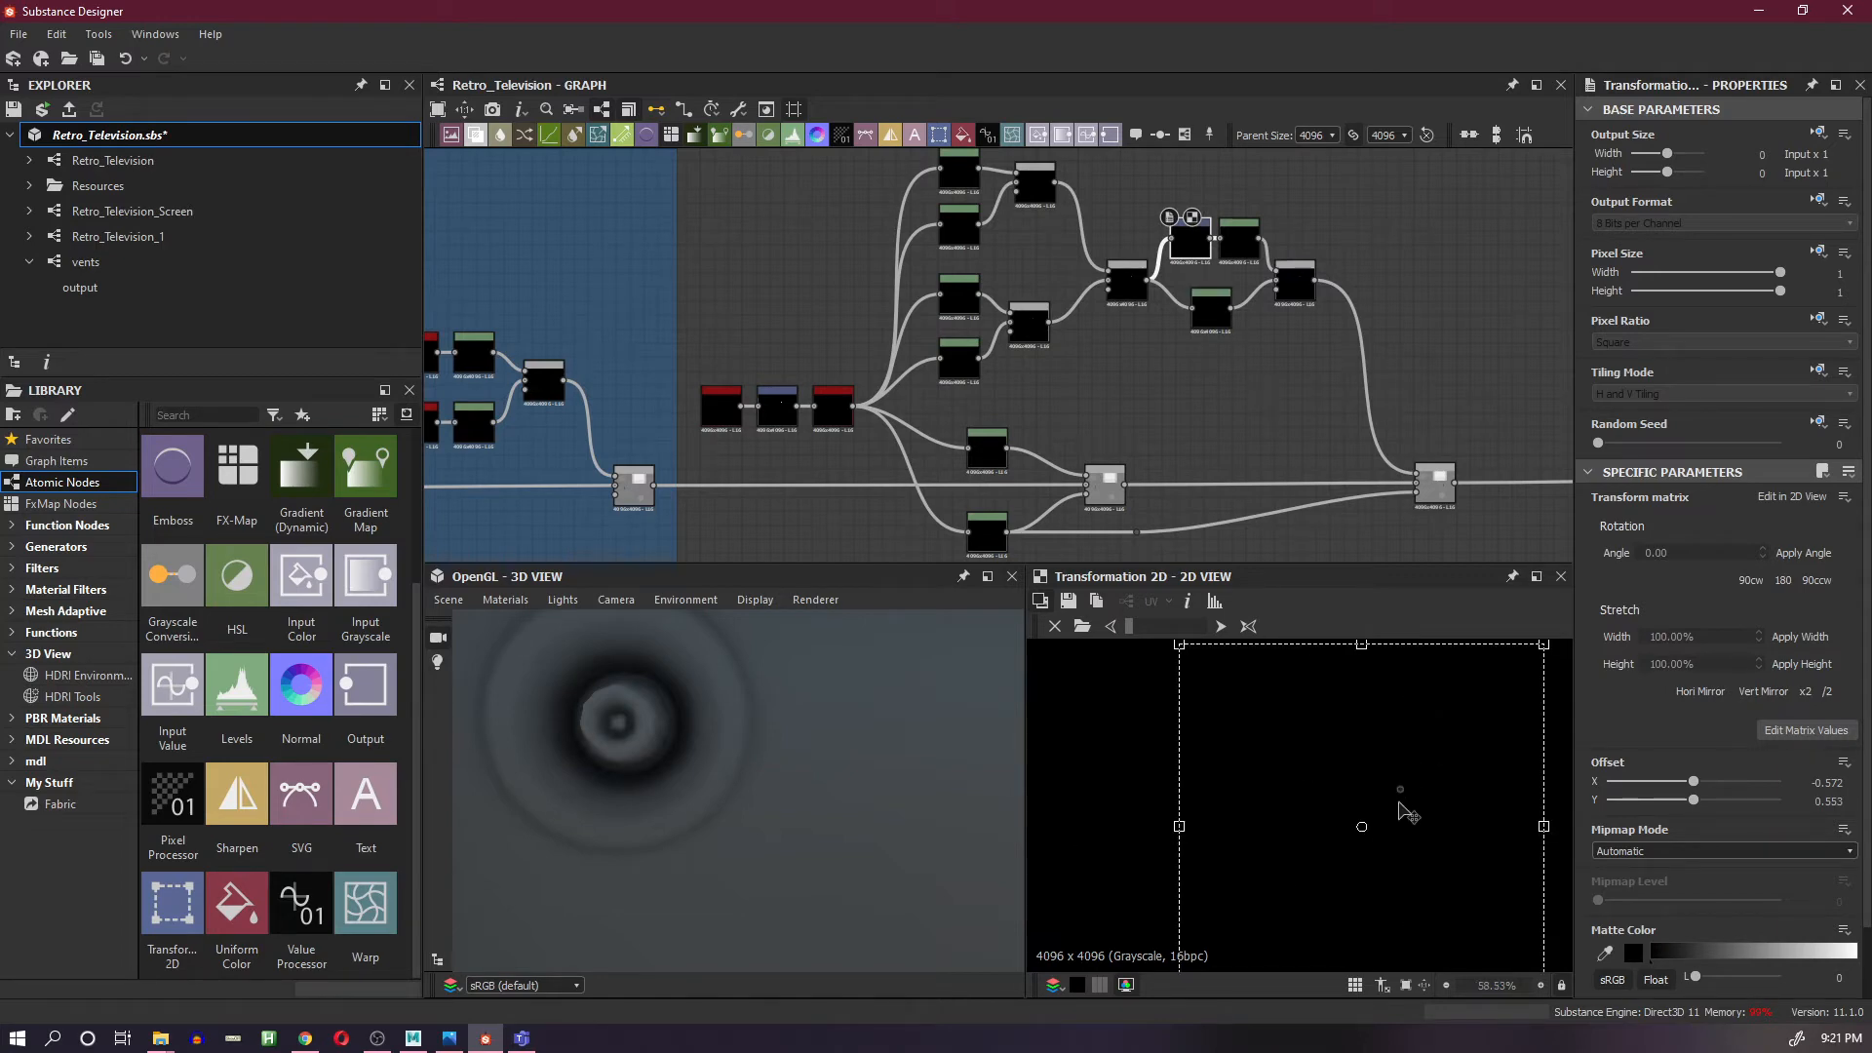
scroll(1257, 689, down, 2)
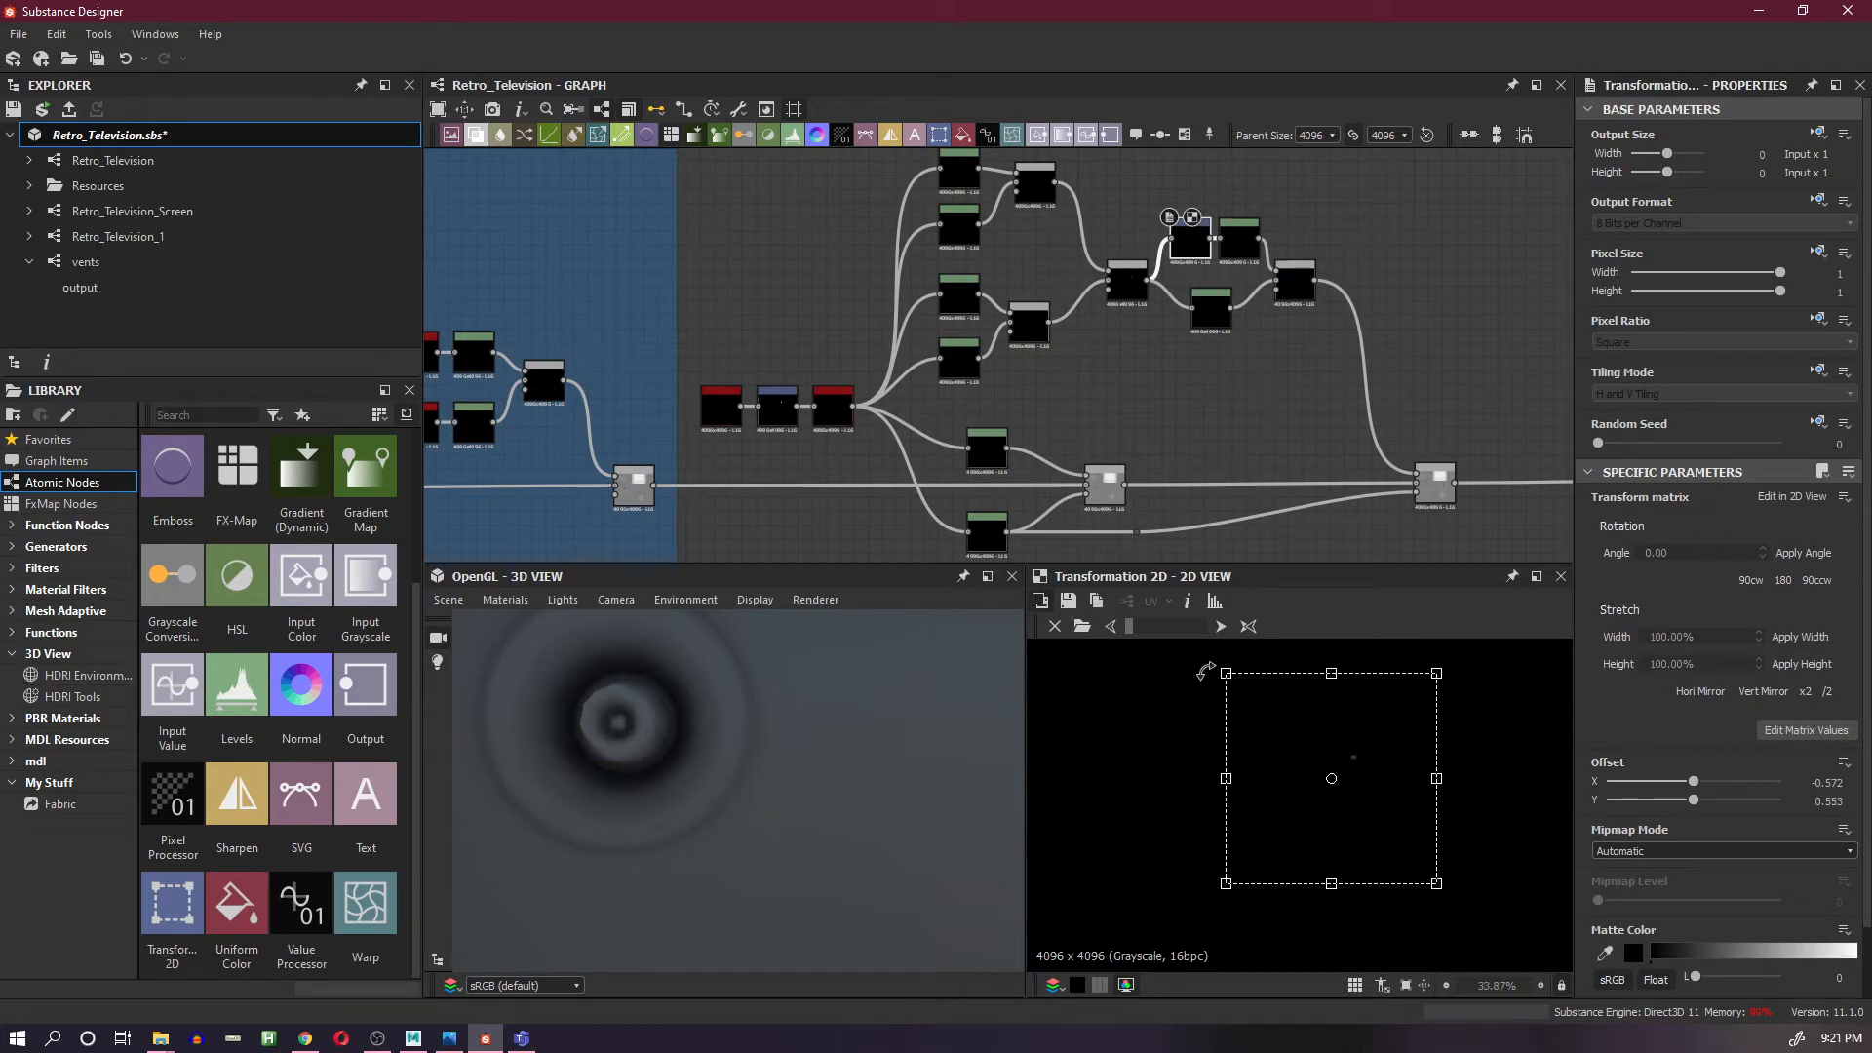
drag(1229, 675, 1174, 621)
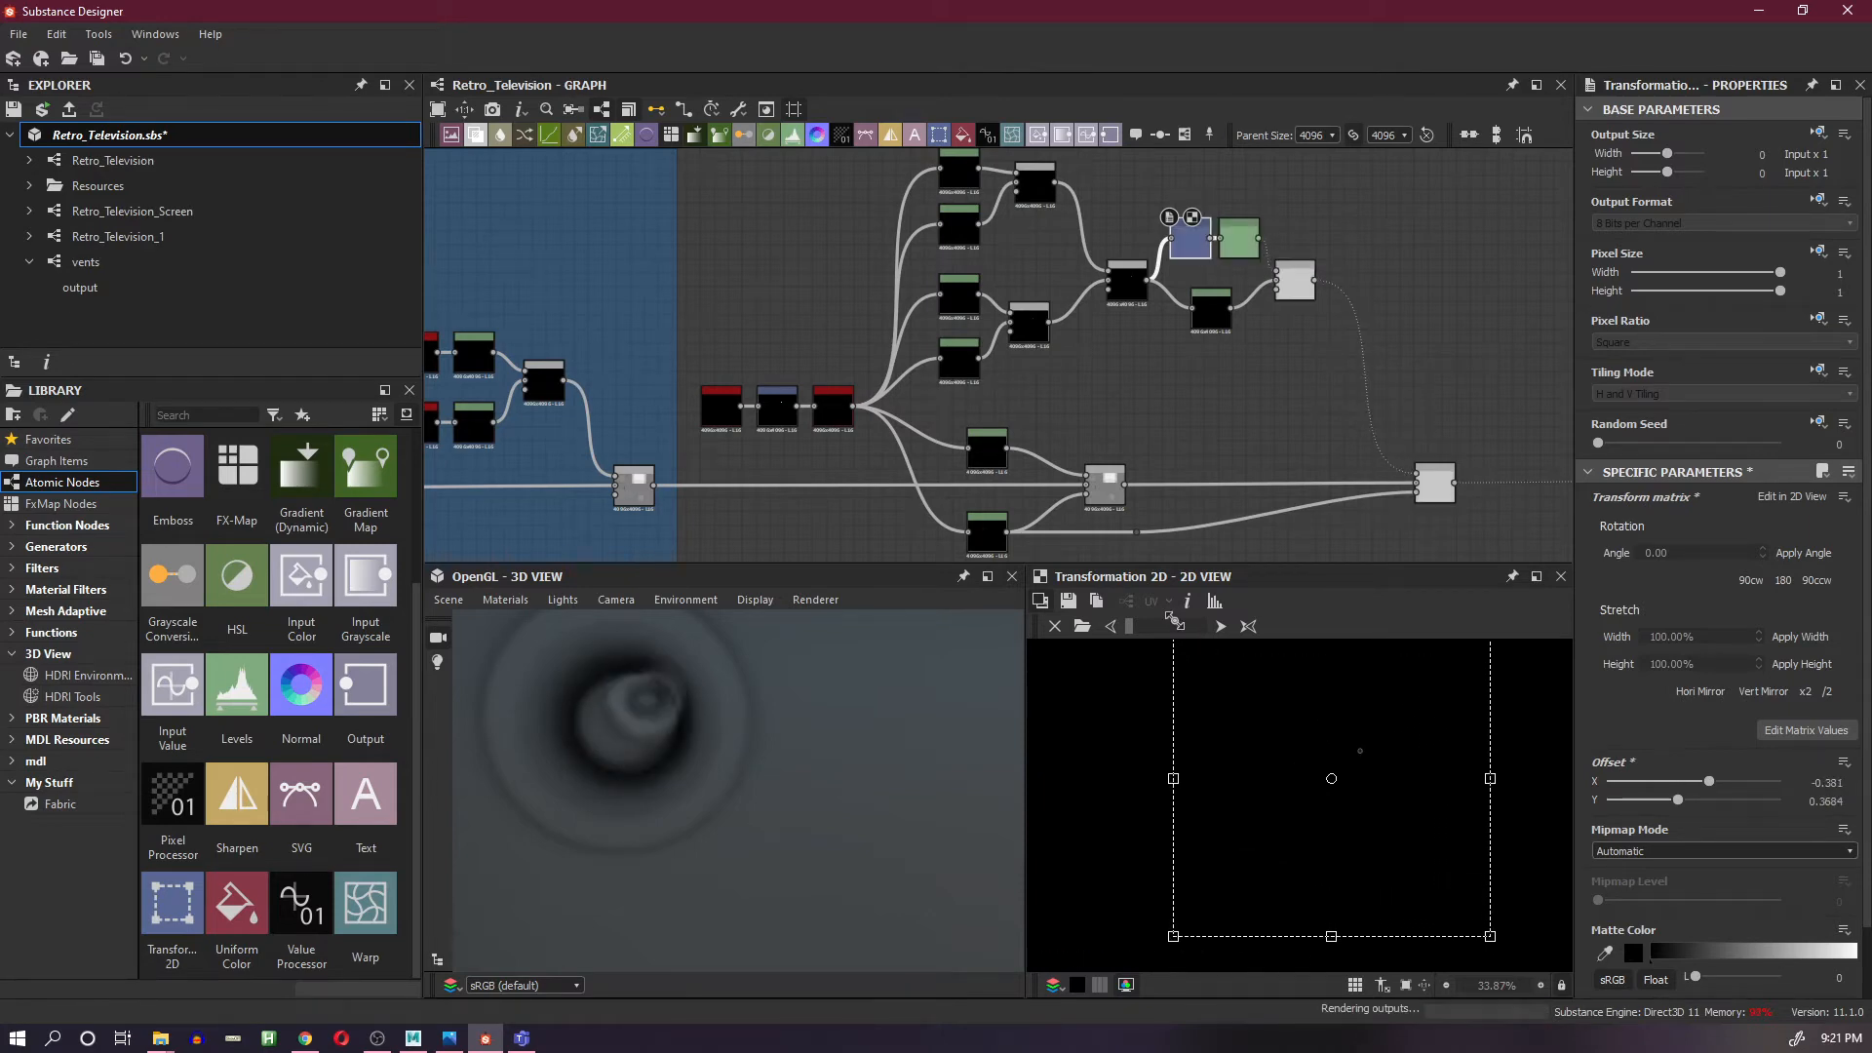
- Preview the final connector Blend and recentre the enlarged inner copy using Transformation 2D offsets of about X -0.3458 and Y 0.3342
click(1298, 288)
scroll(1342, 685, up, 6)
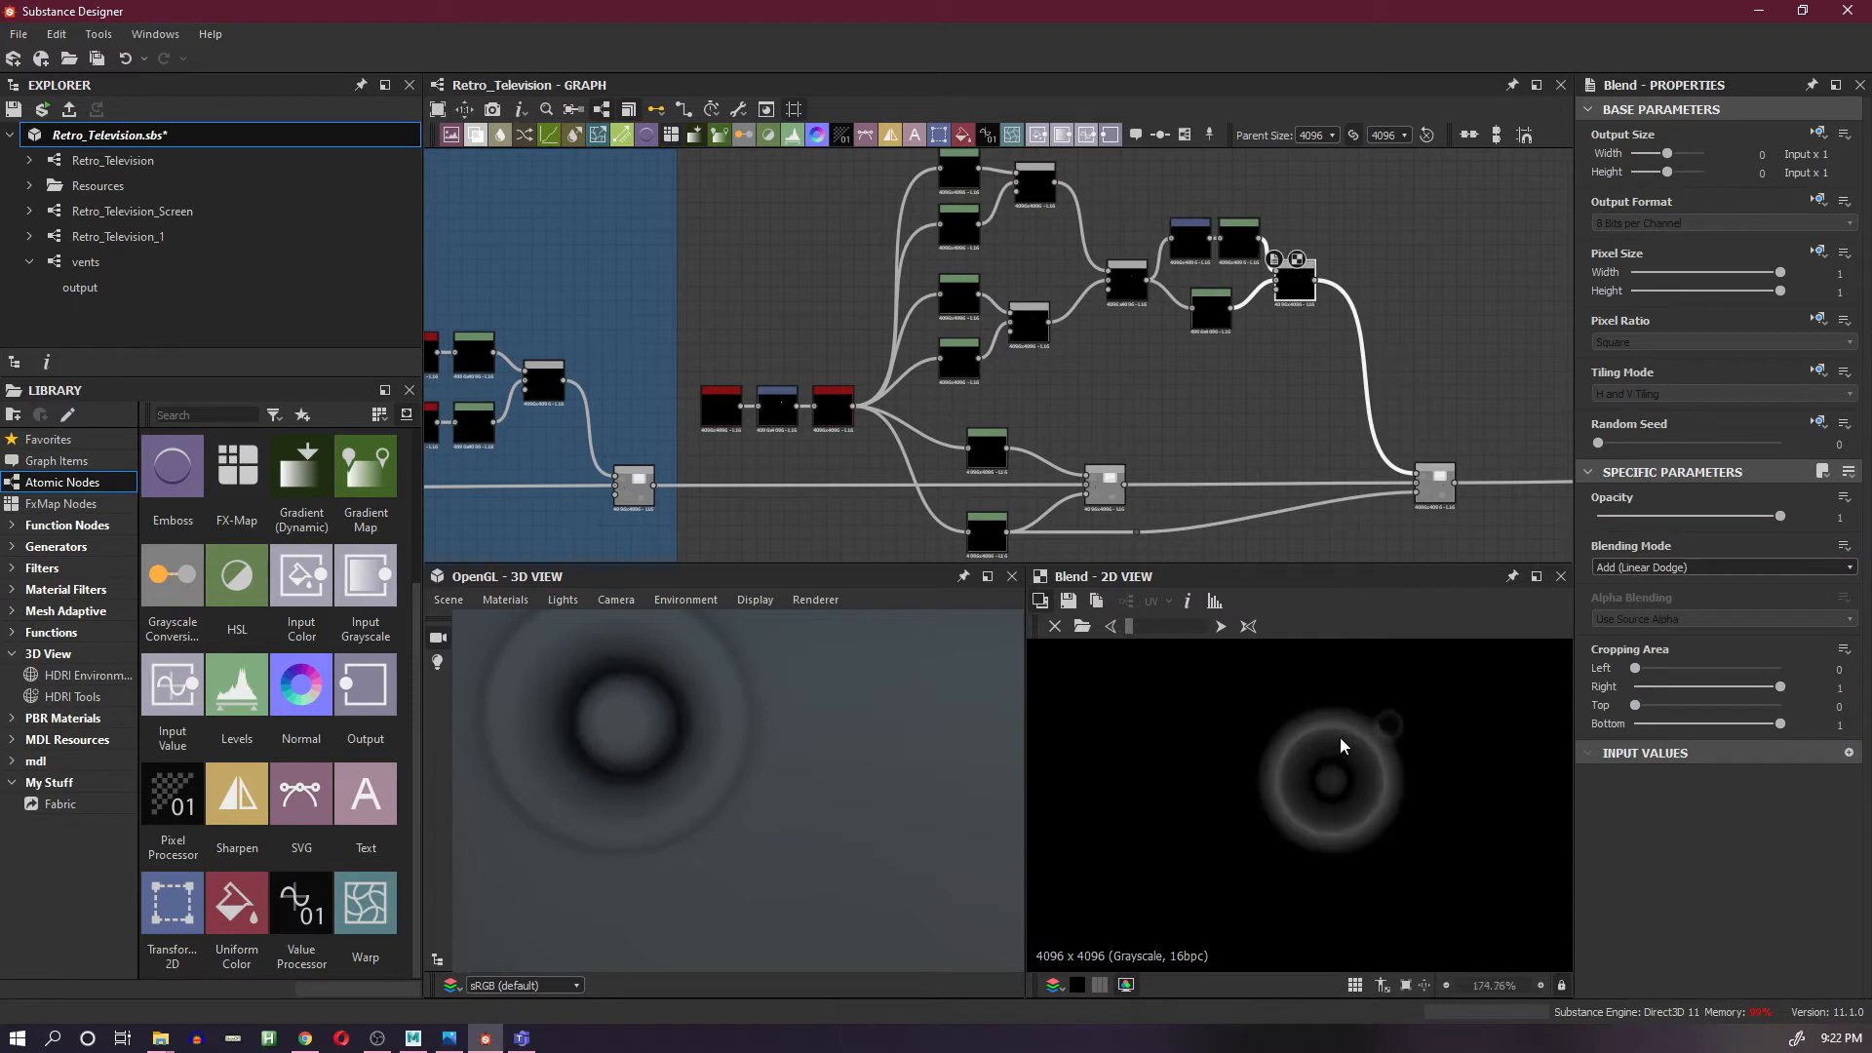
drag(1191, 249, 1197, 247)
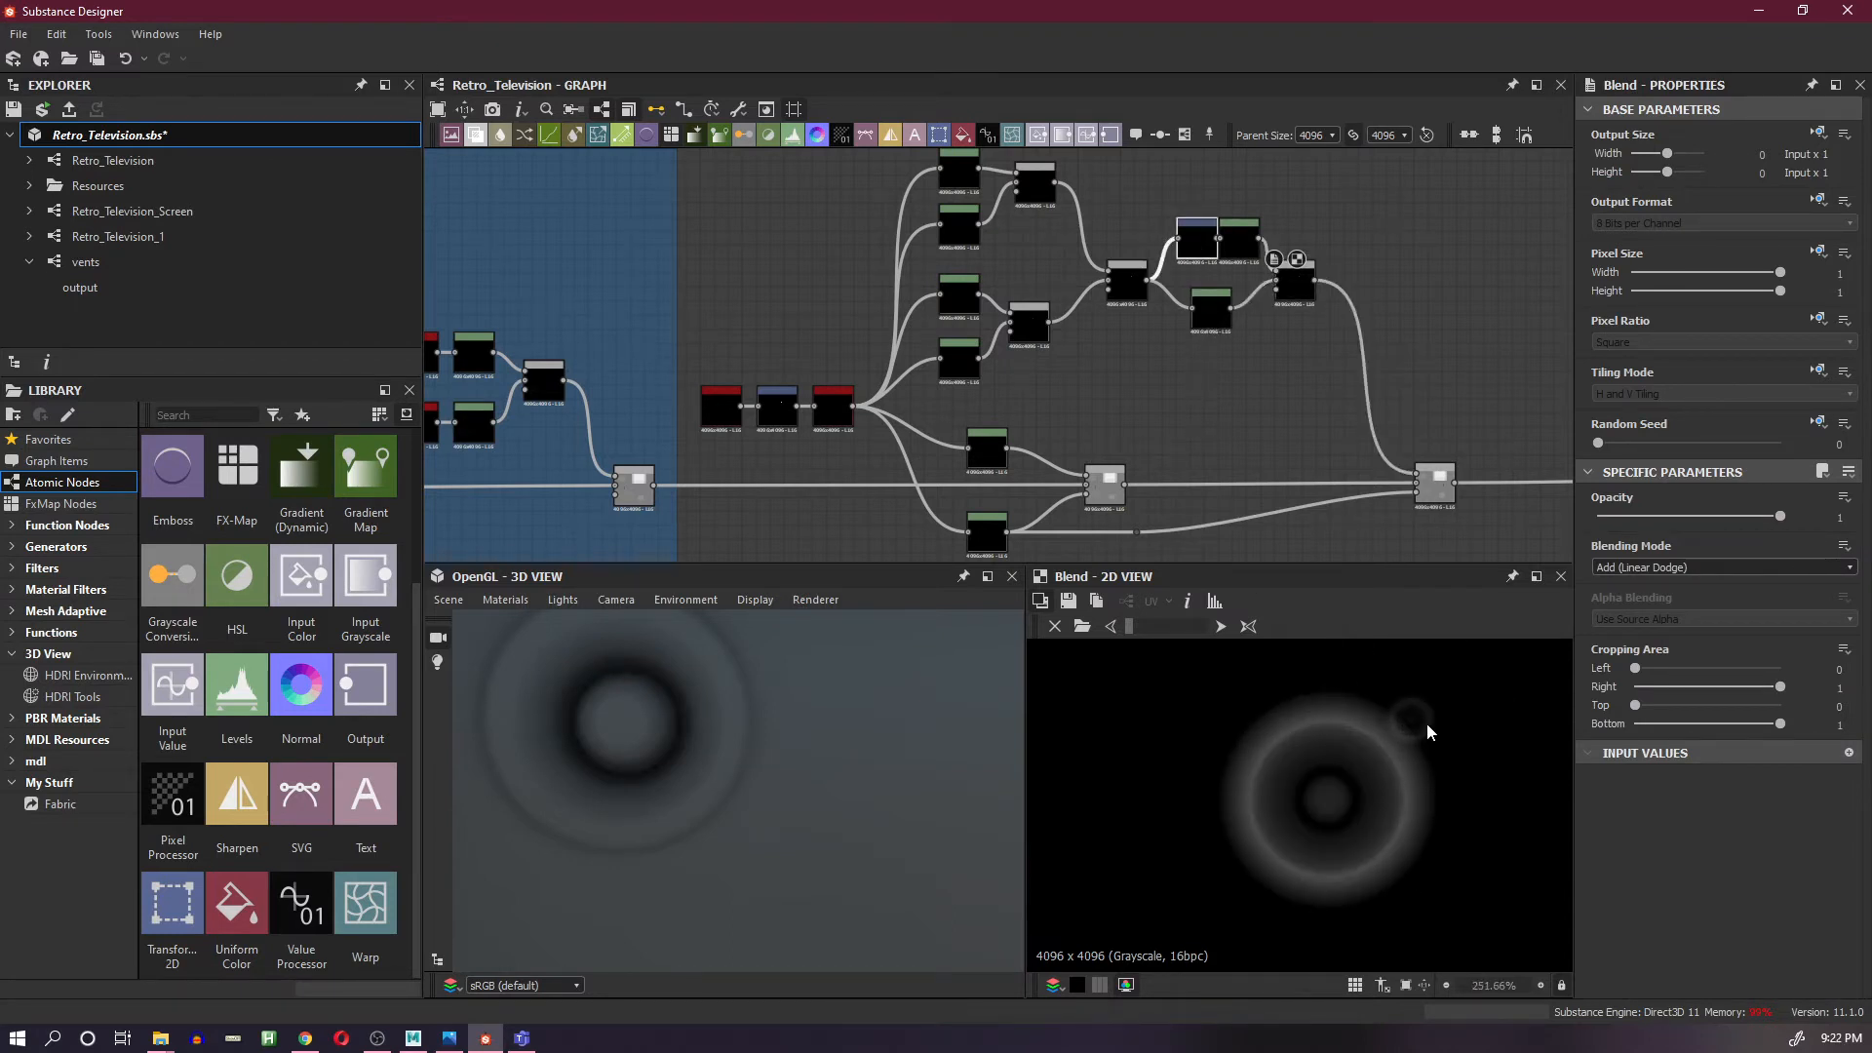
click(1193, 245)
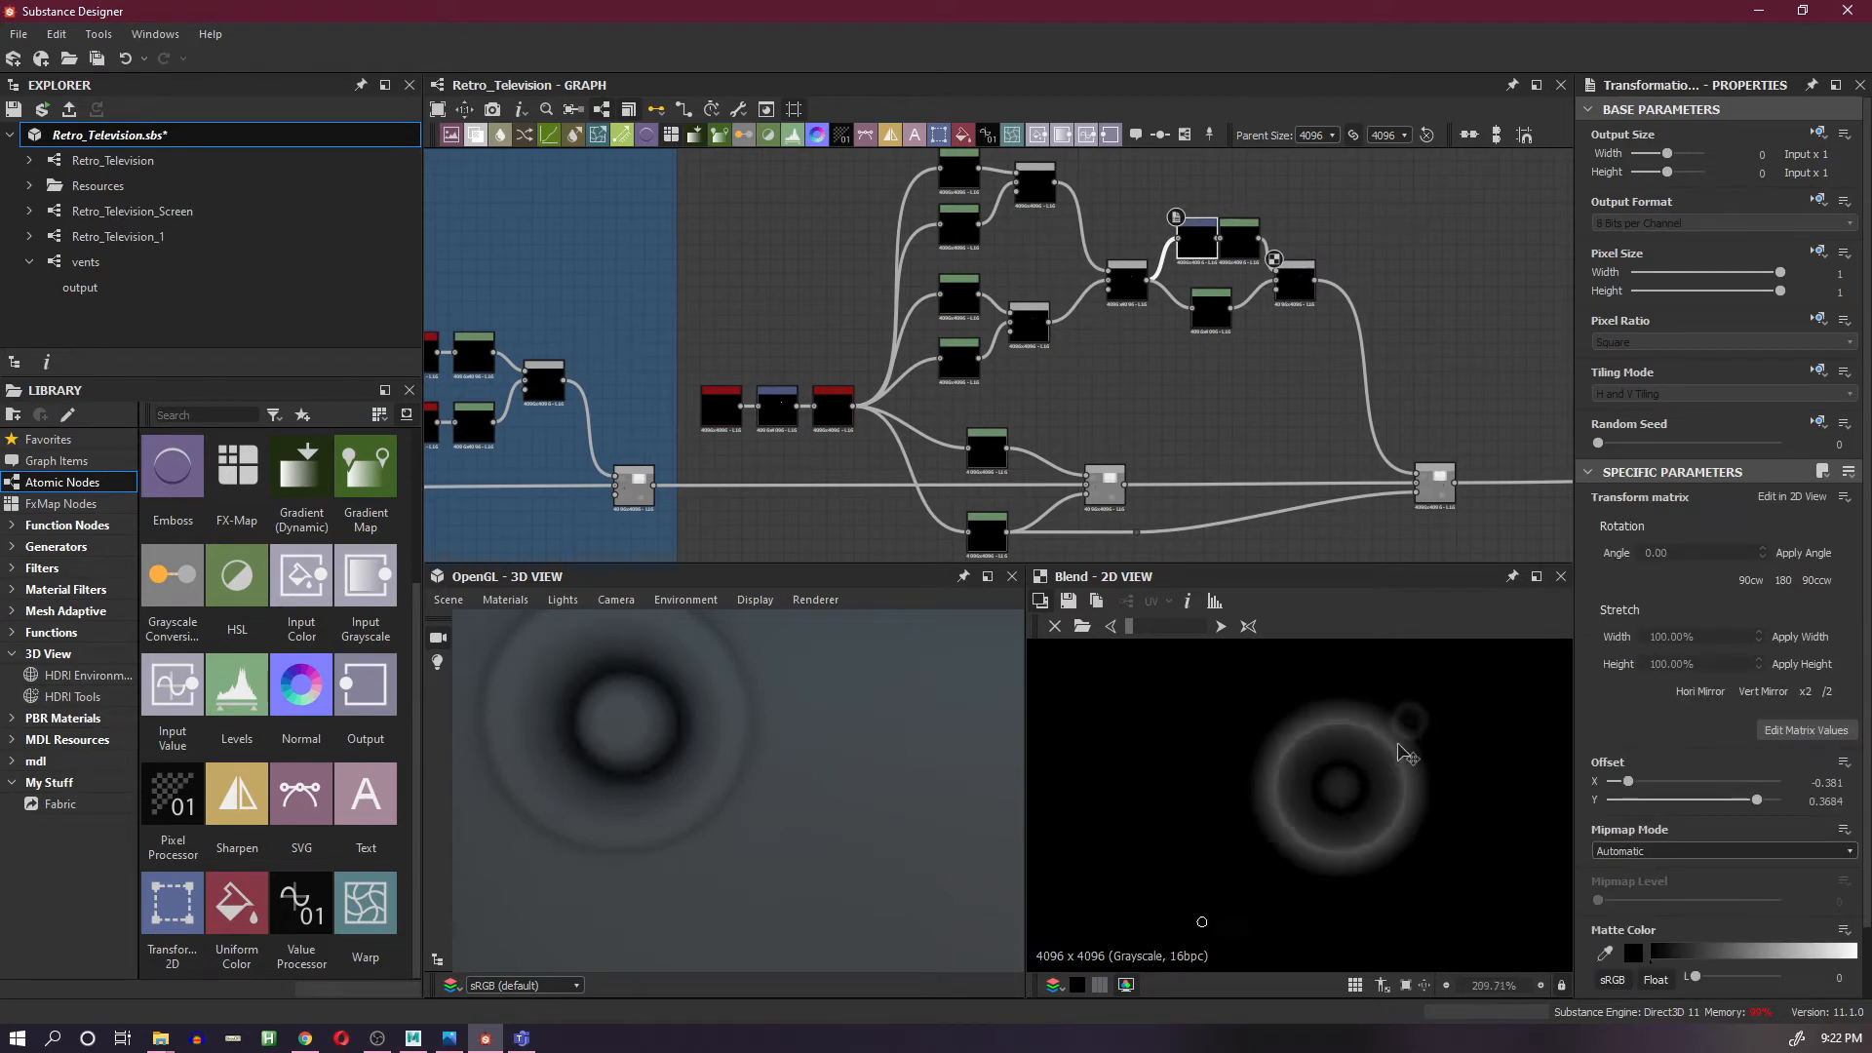
scroll(1365, 731, down, 2)
drag(1441, 734, 1373, 798)
scroll(1349, 792, up, 6)
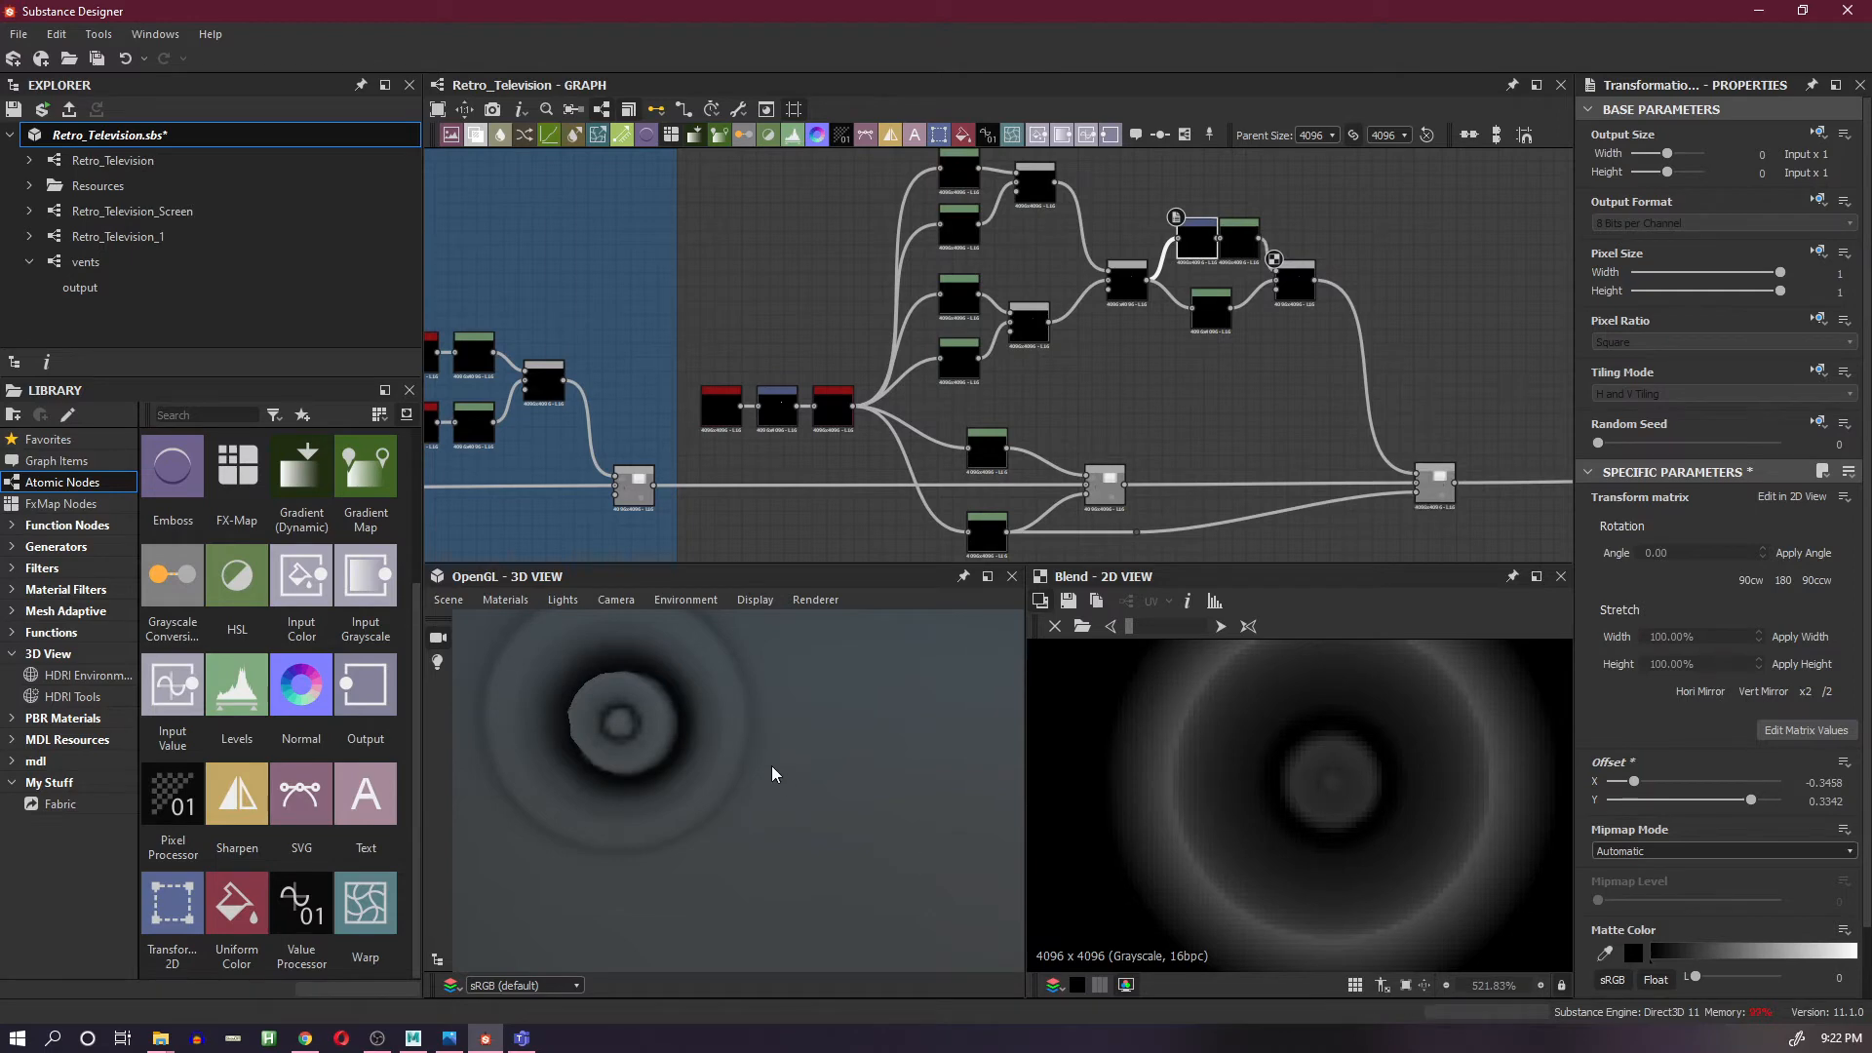
- Examine the connector's enlarged inner copy and its raised profile from several angles in the 3D view
scroll(771, 774, down, 5)
drag(771, 774, 922, 801)
drag(880, 806, 702, 744)
scroll(872, 799, up, 3)
scroll(840, 787, down, 5)
scroll(782, 774, down, 3)
scroll(698, 736, up, 5)
drag(633, 656, 795, 681)
scroll(1183, 223, up, 2)
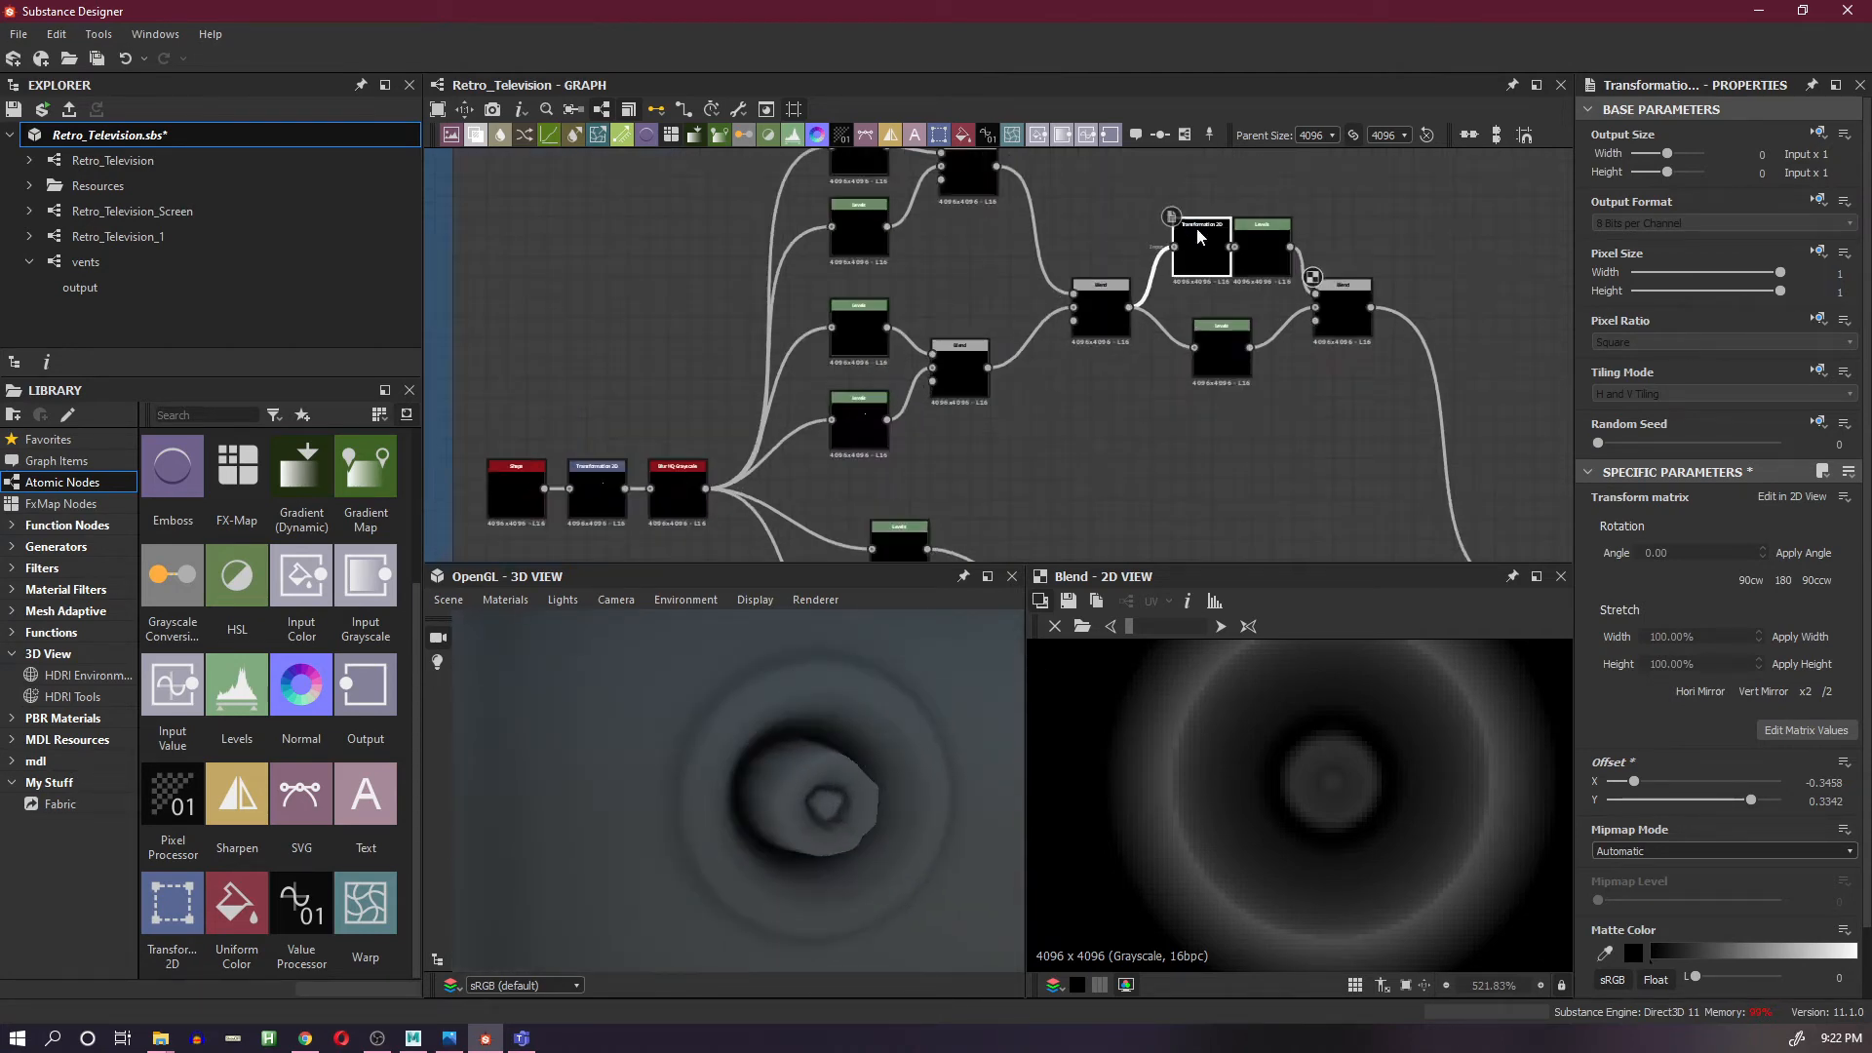
- Raise the outer ring Levels' output white to maximum, and lower the input white point of the lowest Levels in the four-node column
click(1228, 342)
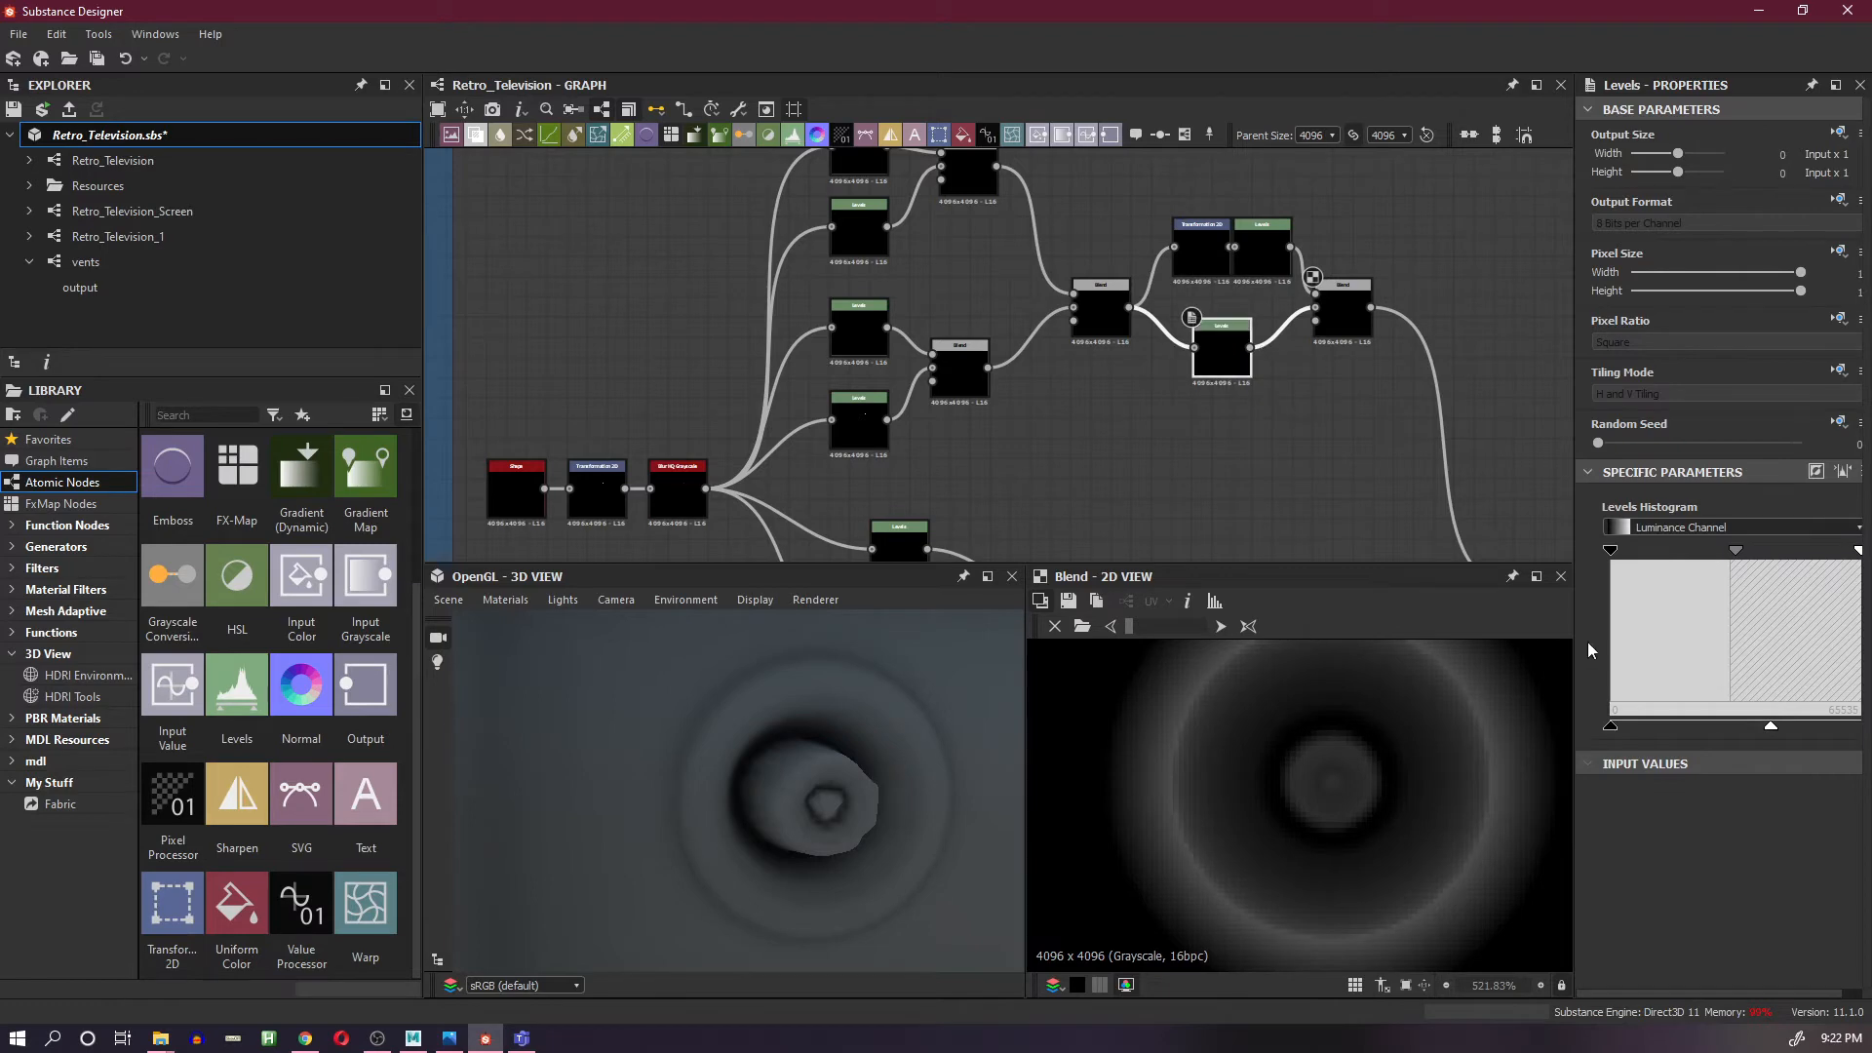
drag(1770, 727, 1870, 732)
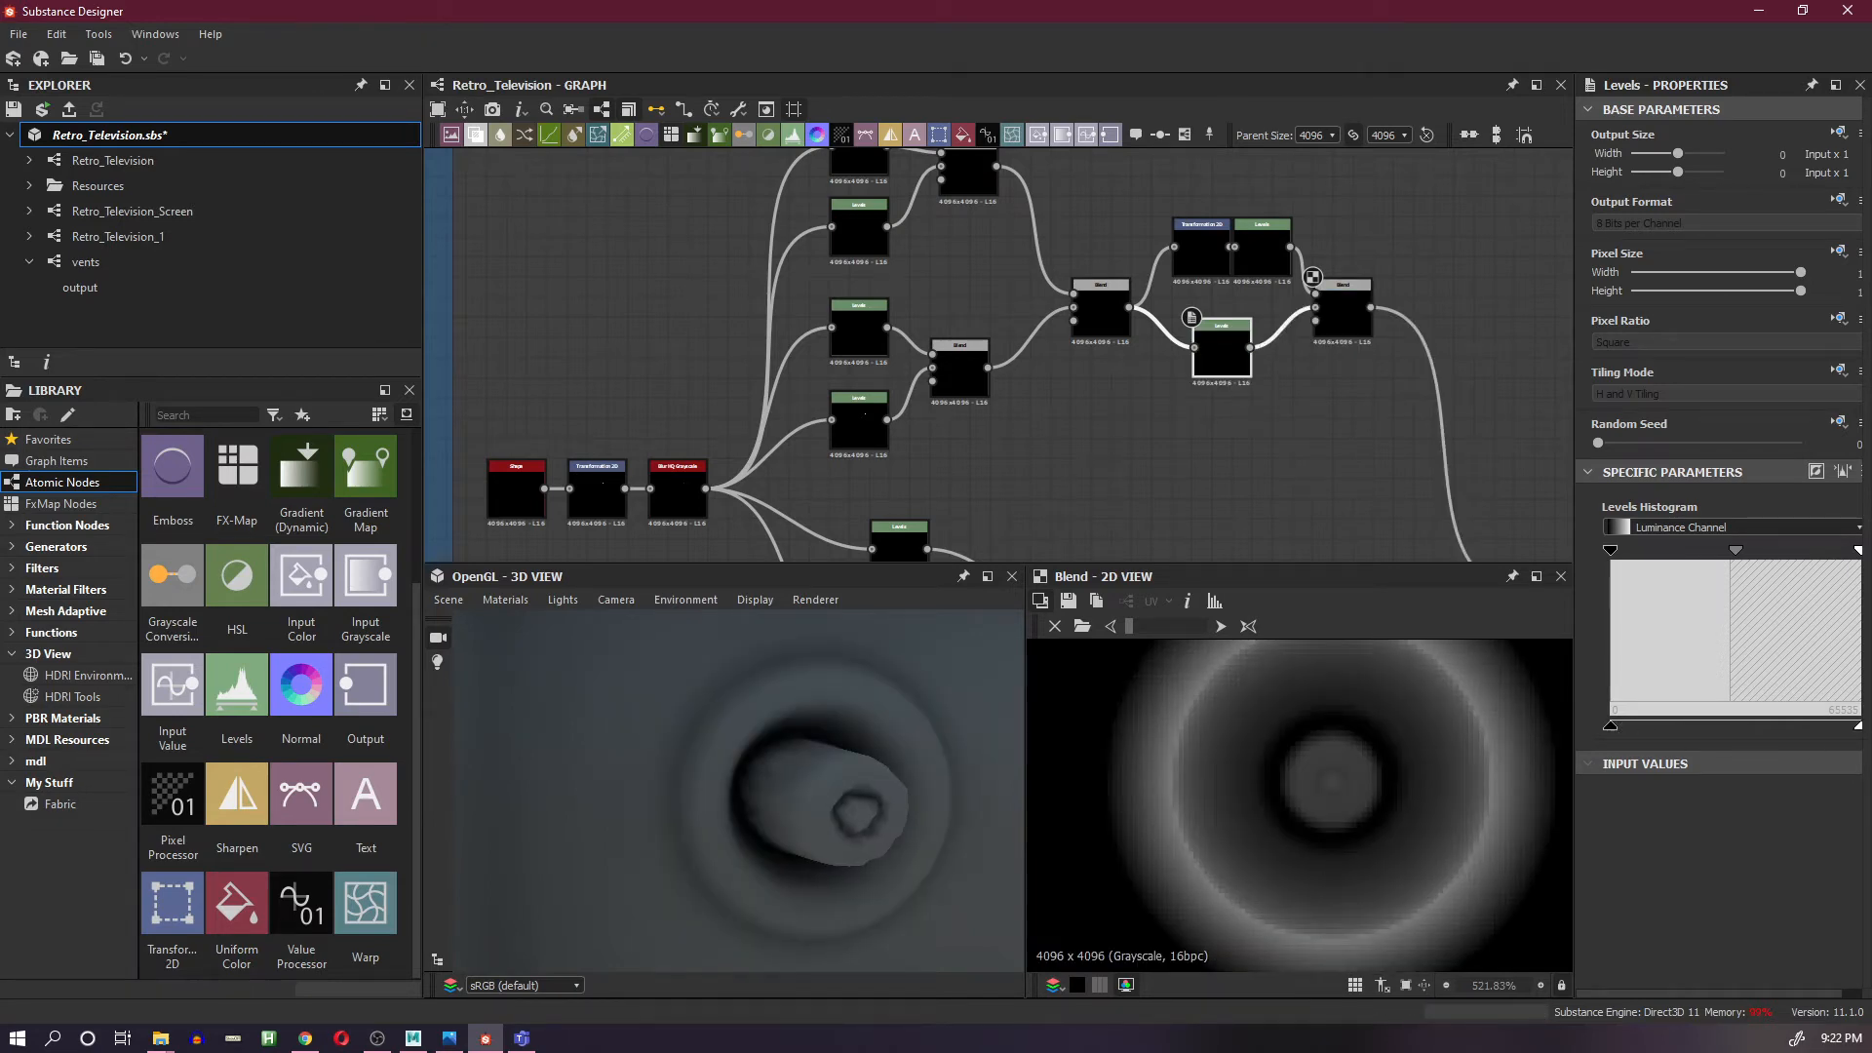
double_click(866, 446)
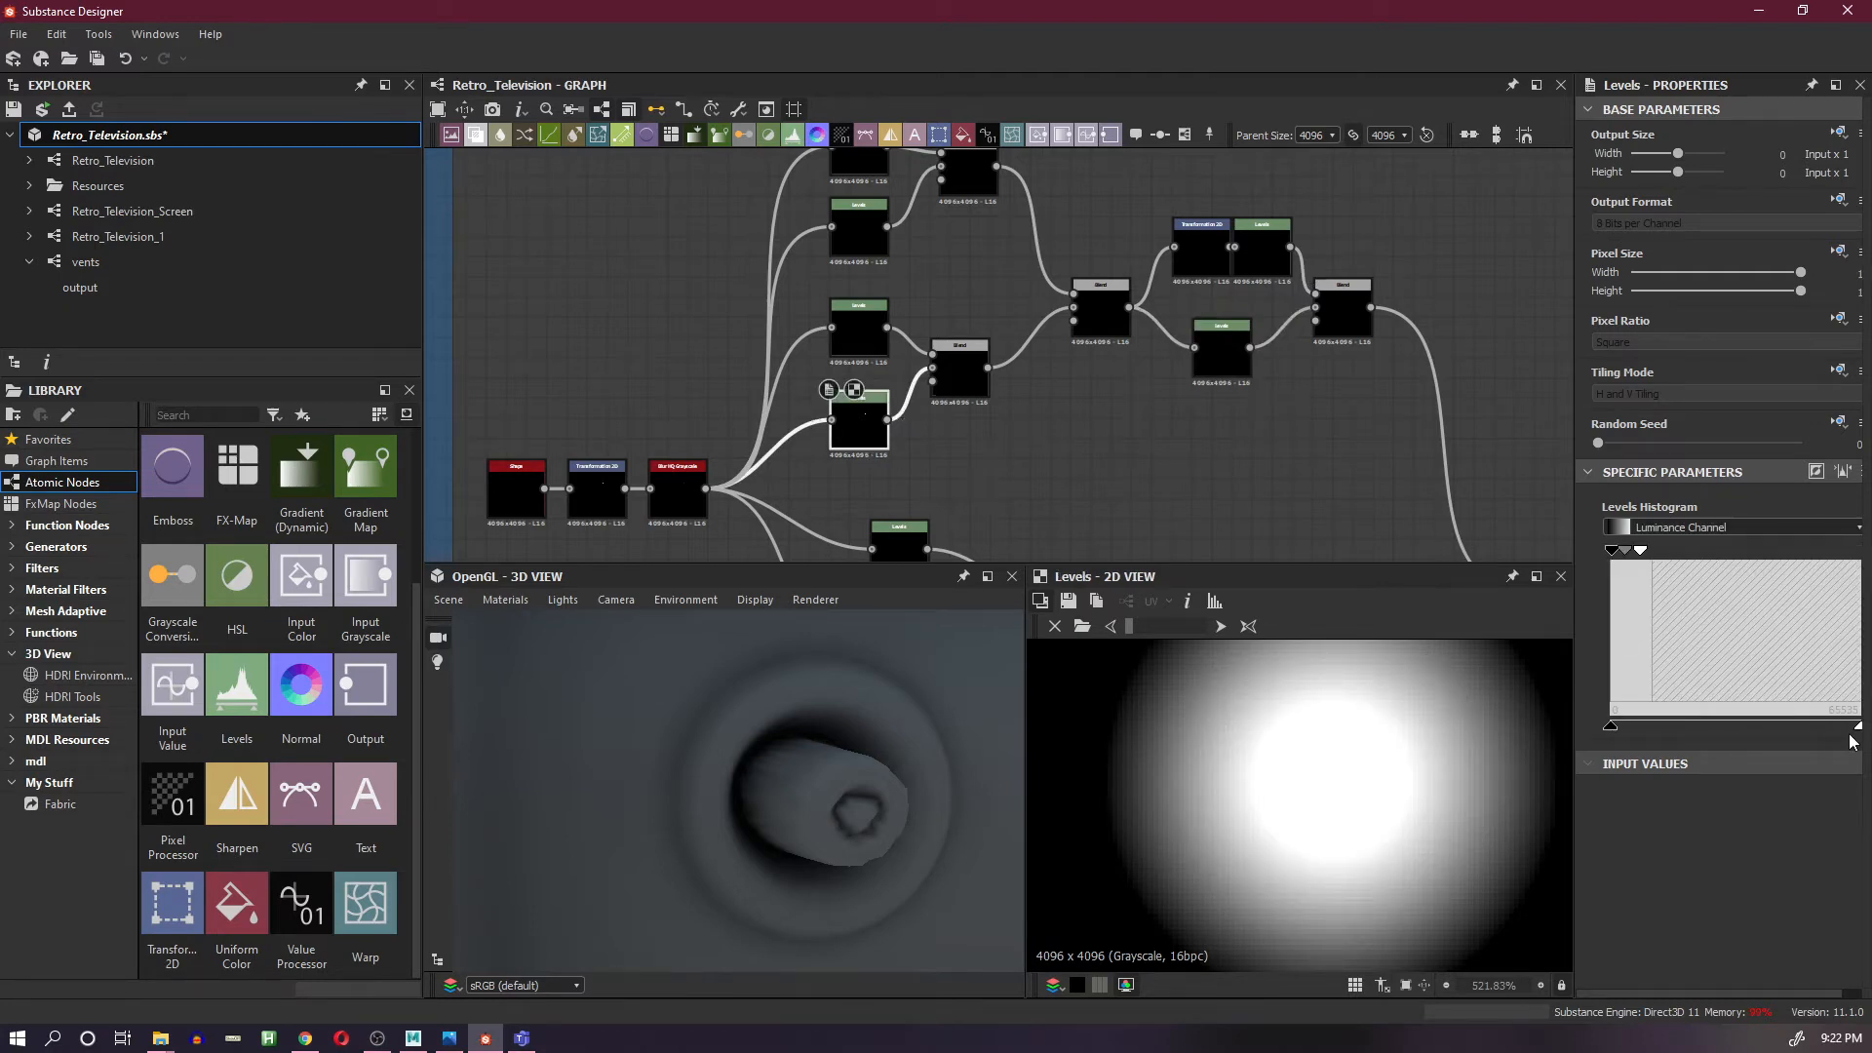
drag(1641, 554, 1624, 557)
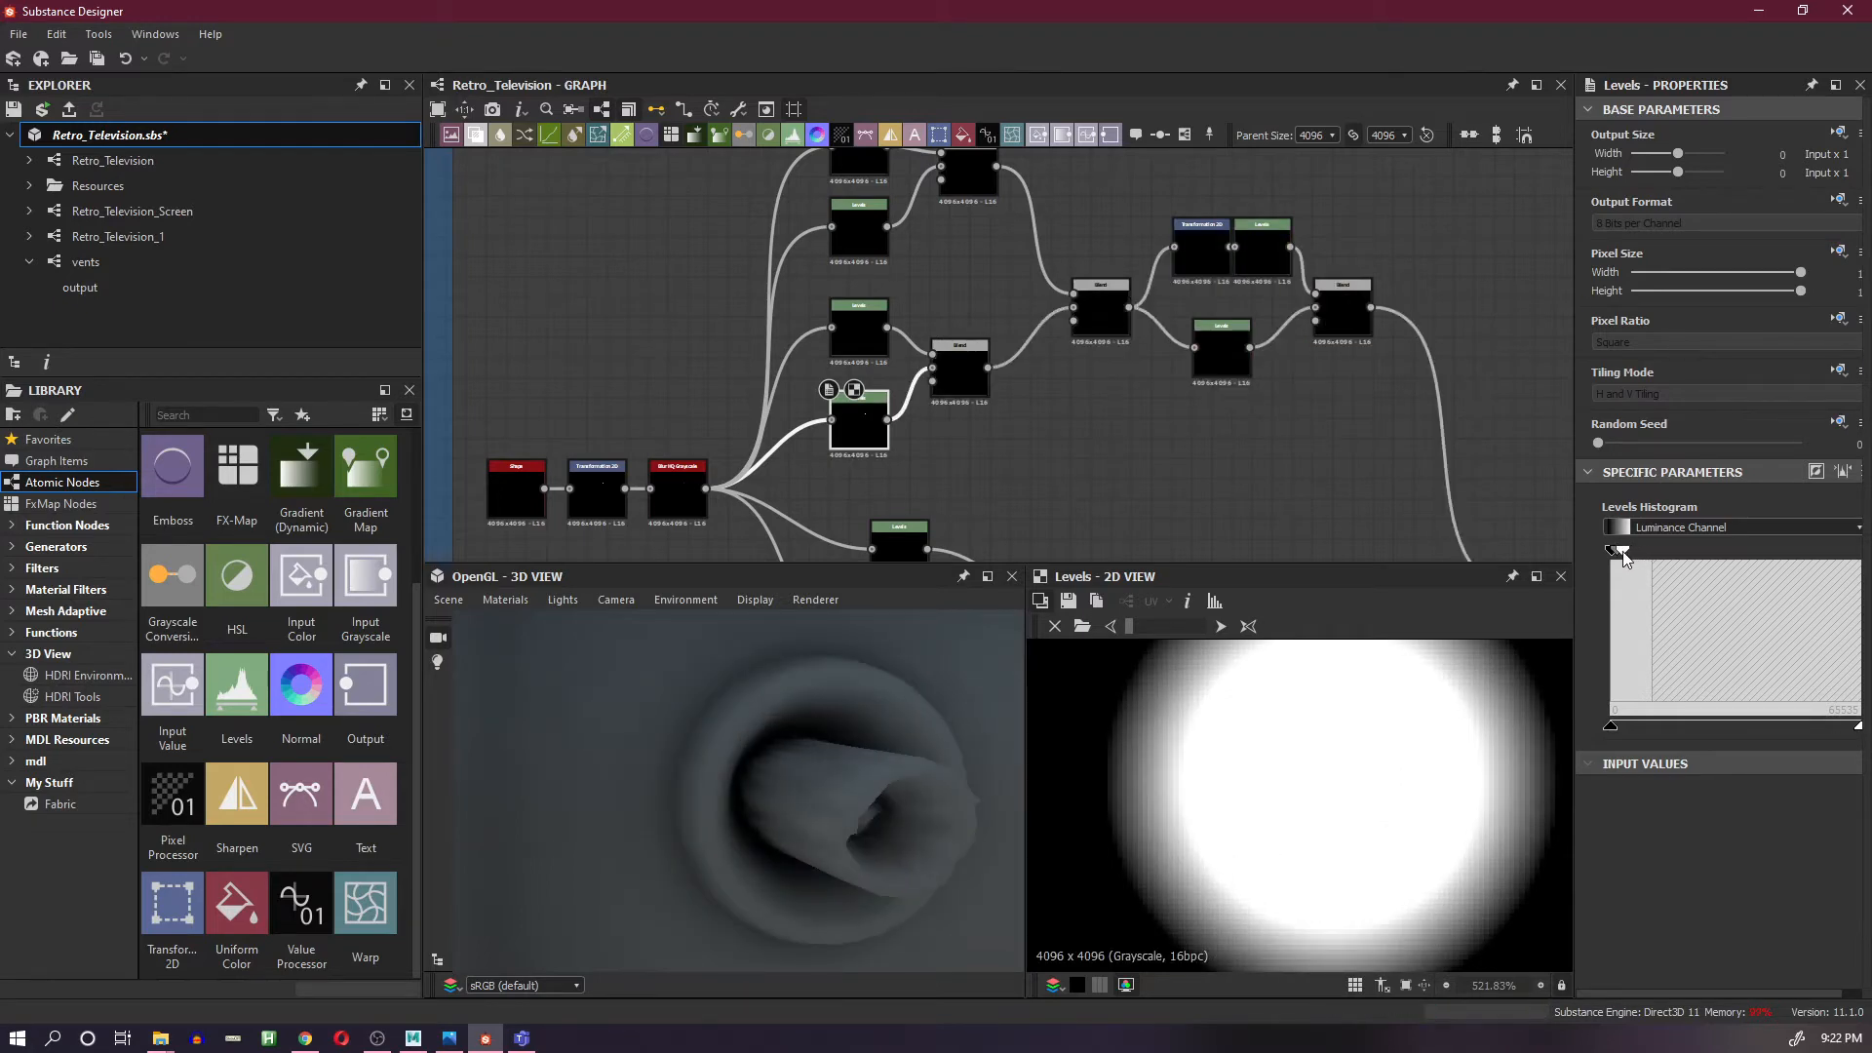
drag(1623, 557, 1626, 557)
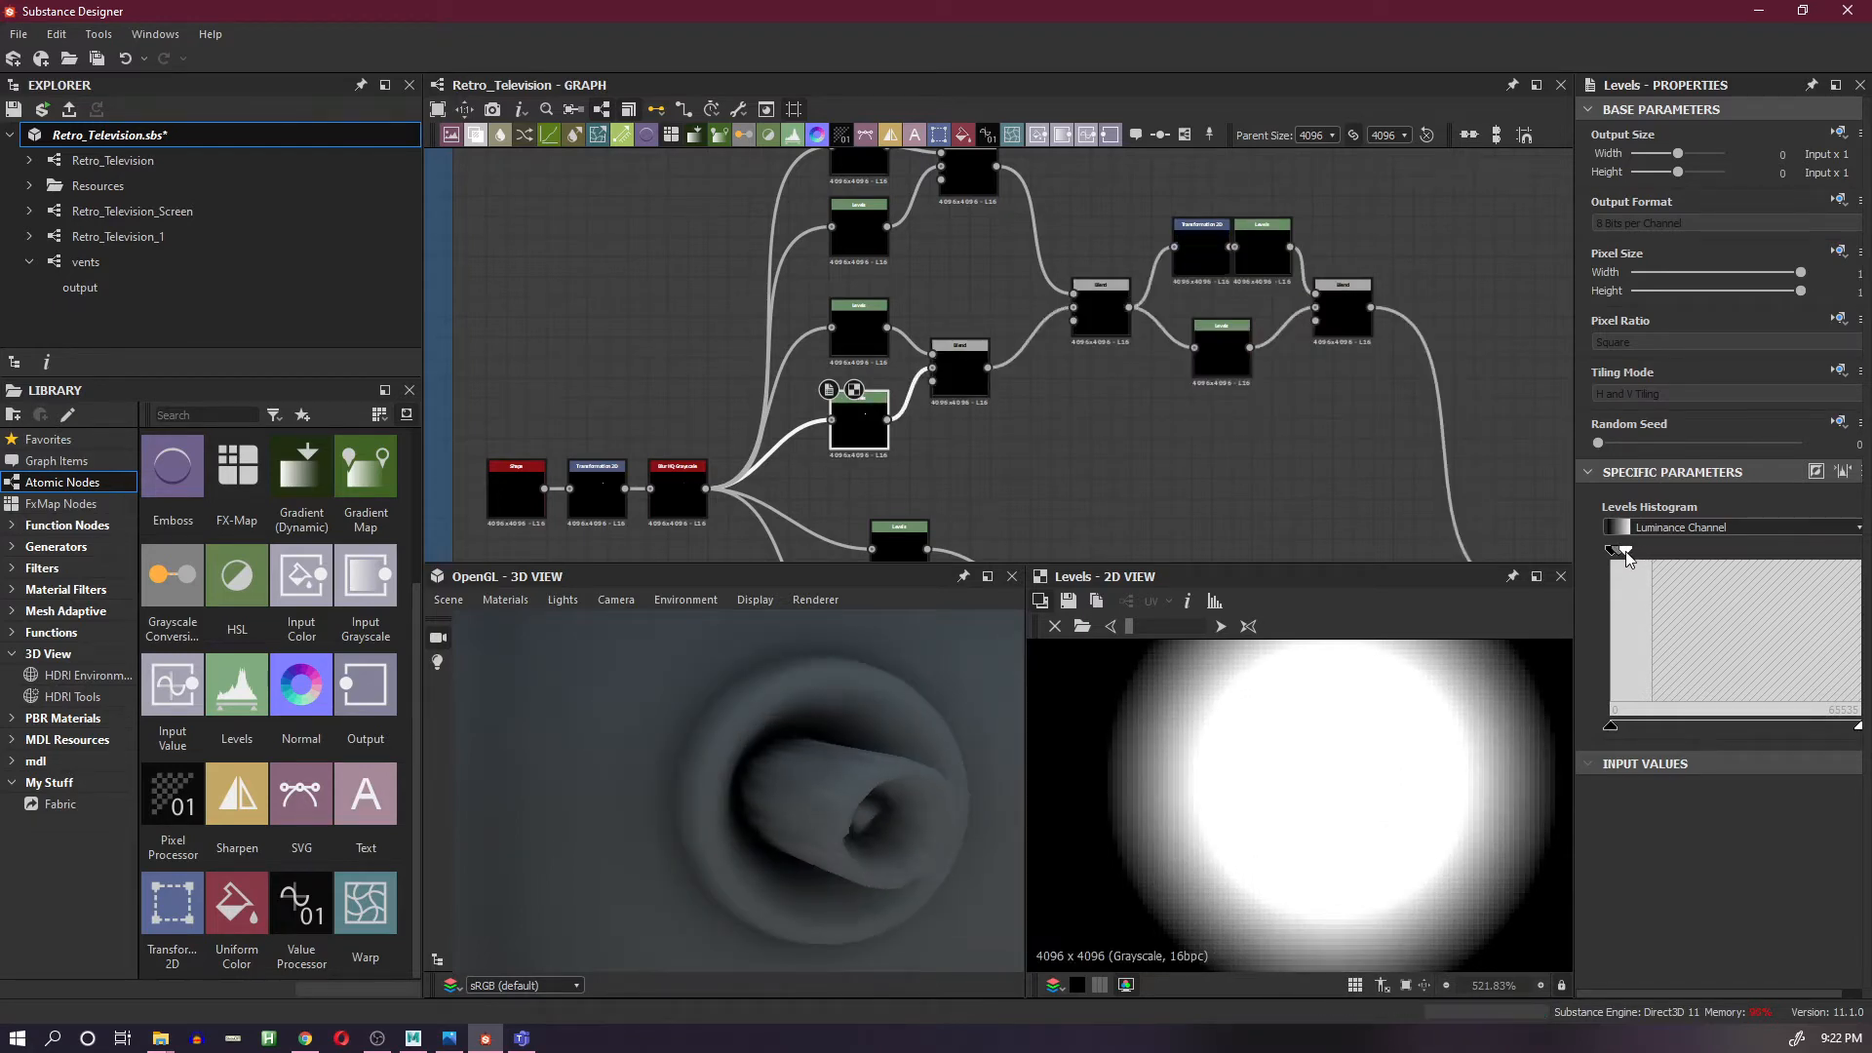
- Preview the third Levels in the four-node column and lower its input white point slightly
click(875, 347)
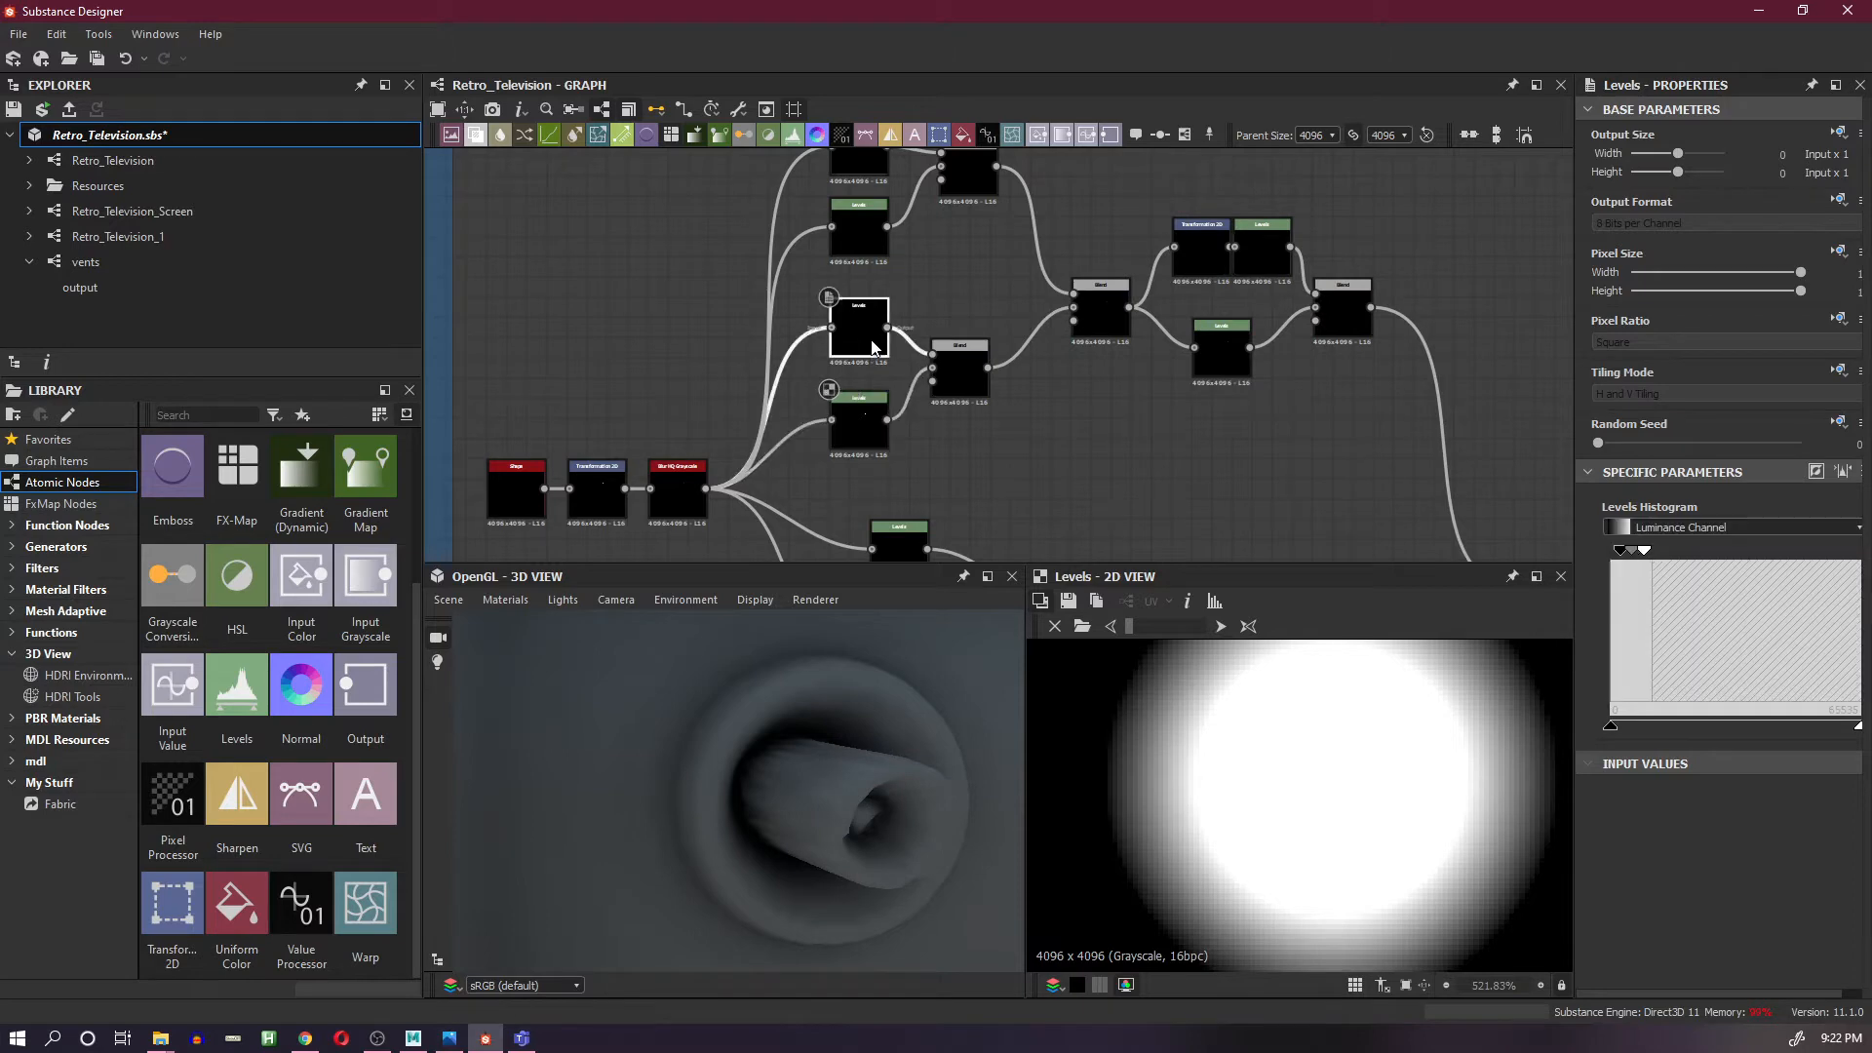
double_click(875, 347)
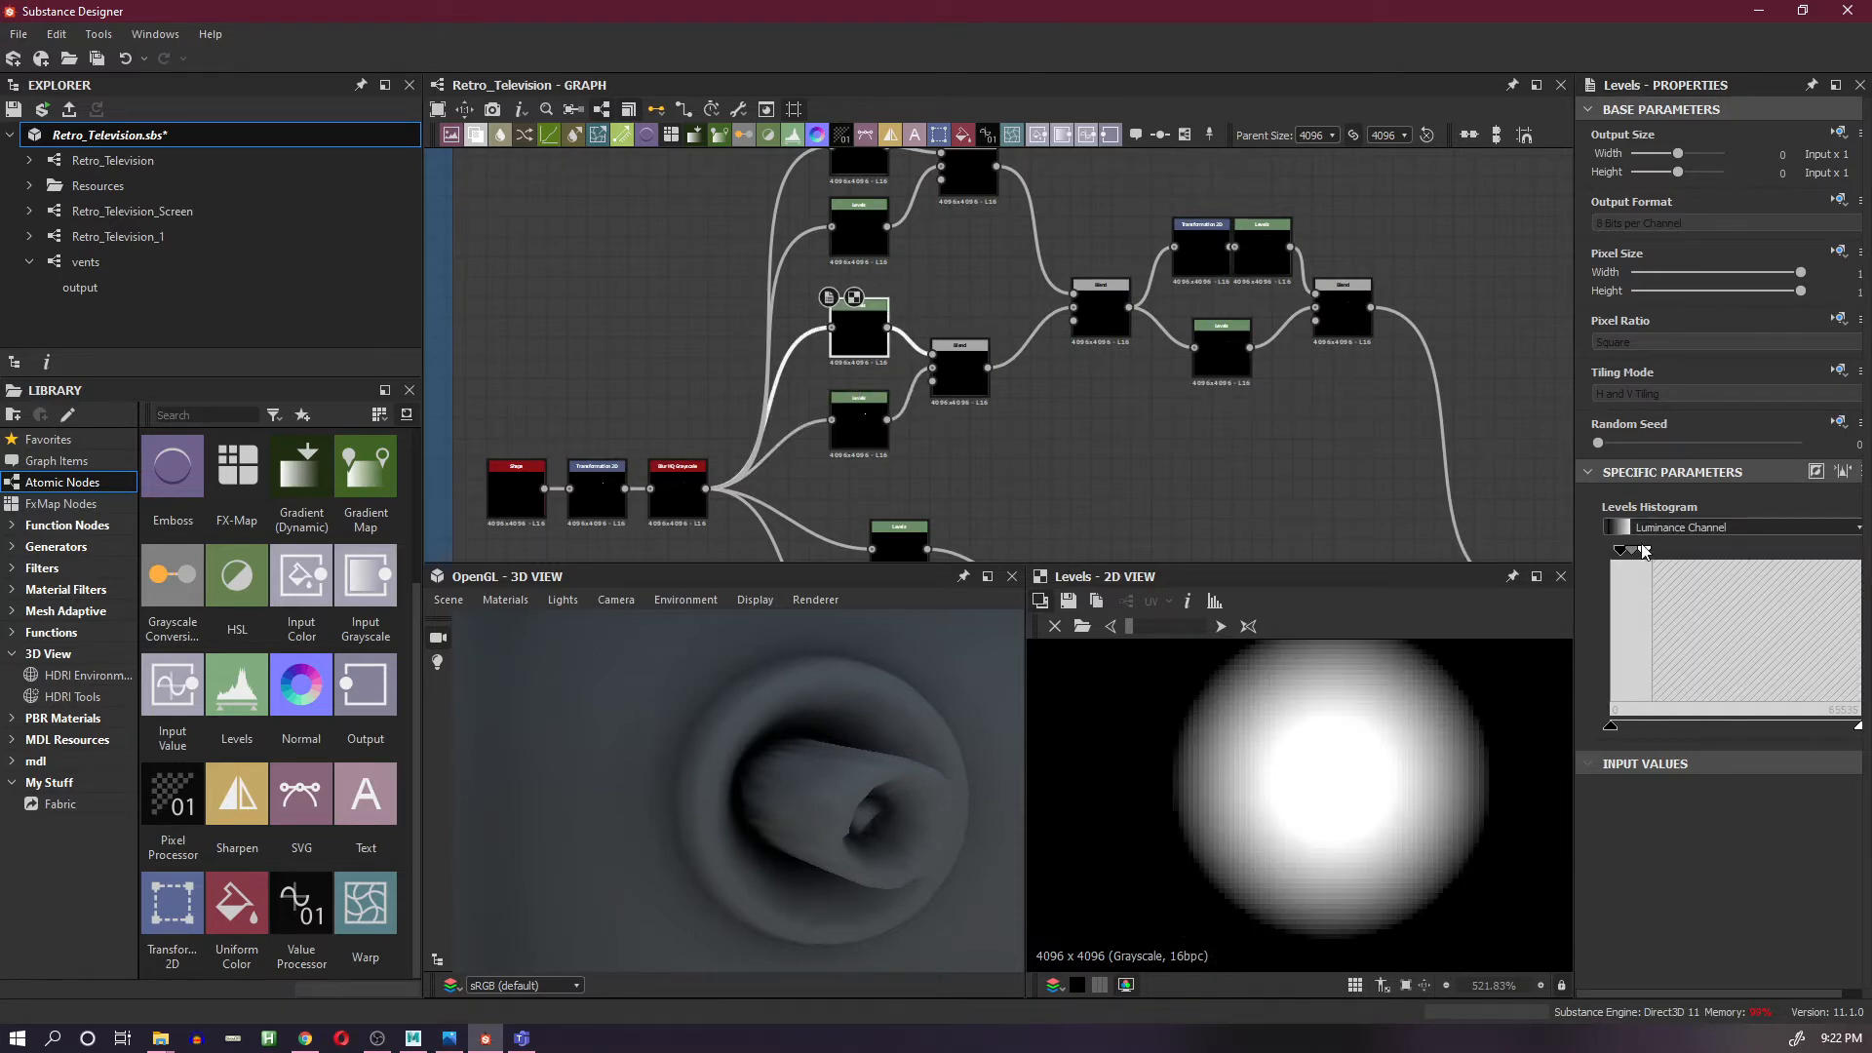
drag(1646, 553, 1639, 555)
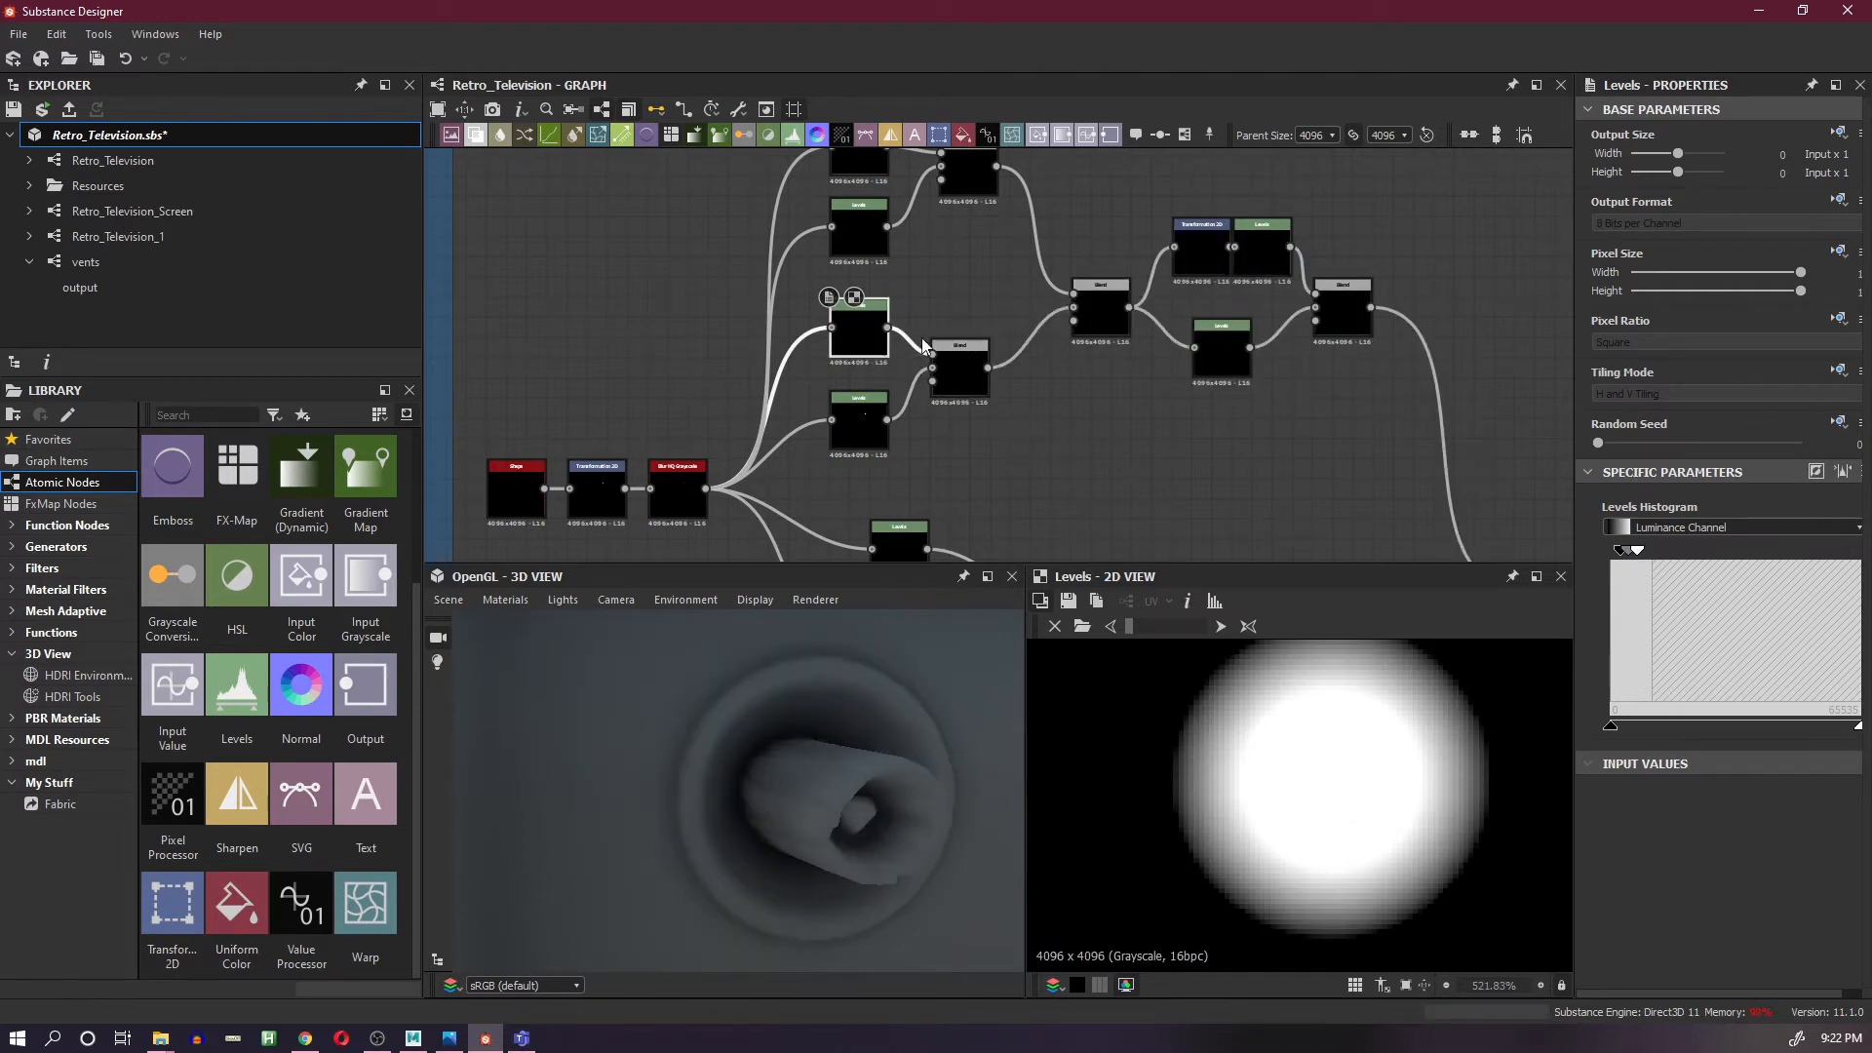
- Widen the input range of the second Levels in the four-node column by lowering its black point and raising its white point
middle_drag(957, 296, 963, 337)
click(871, 293)
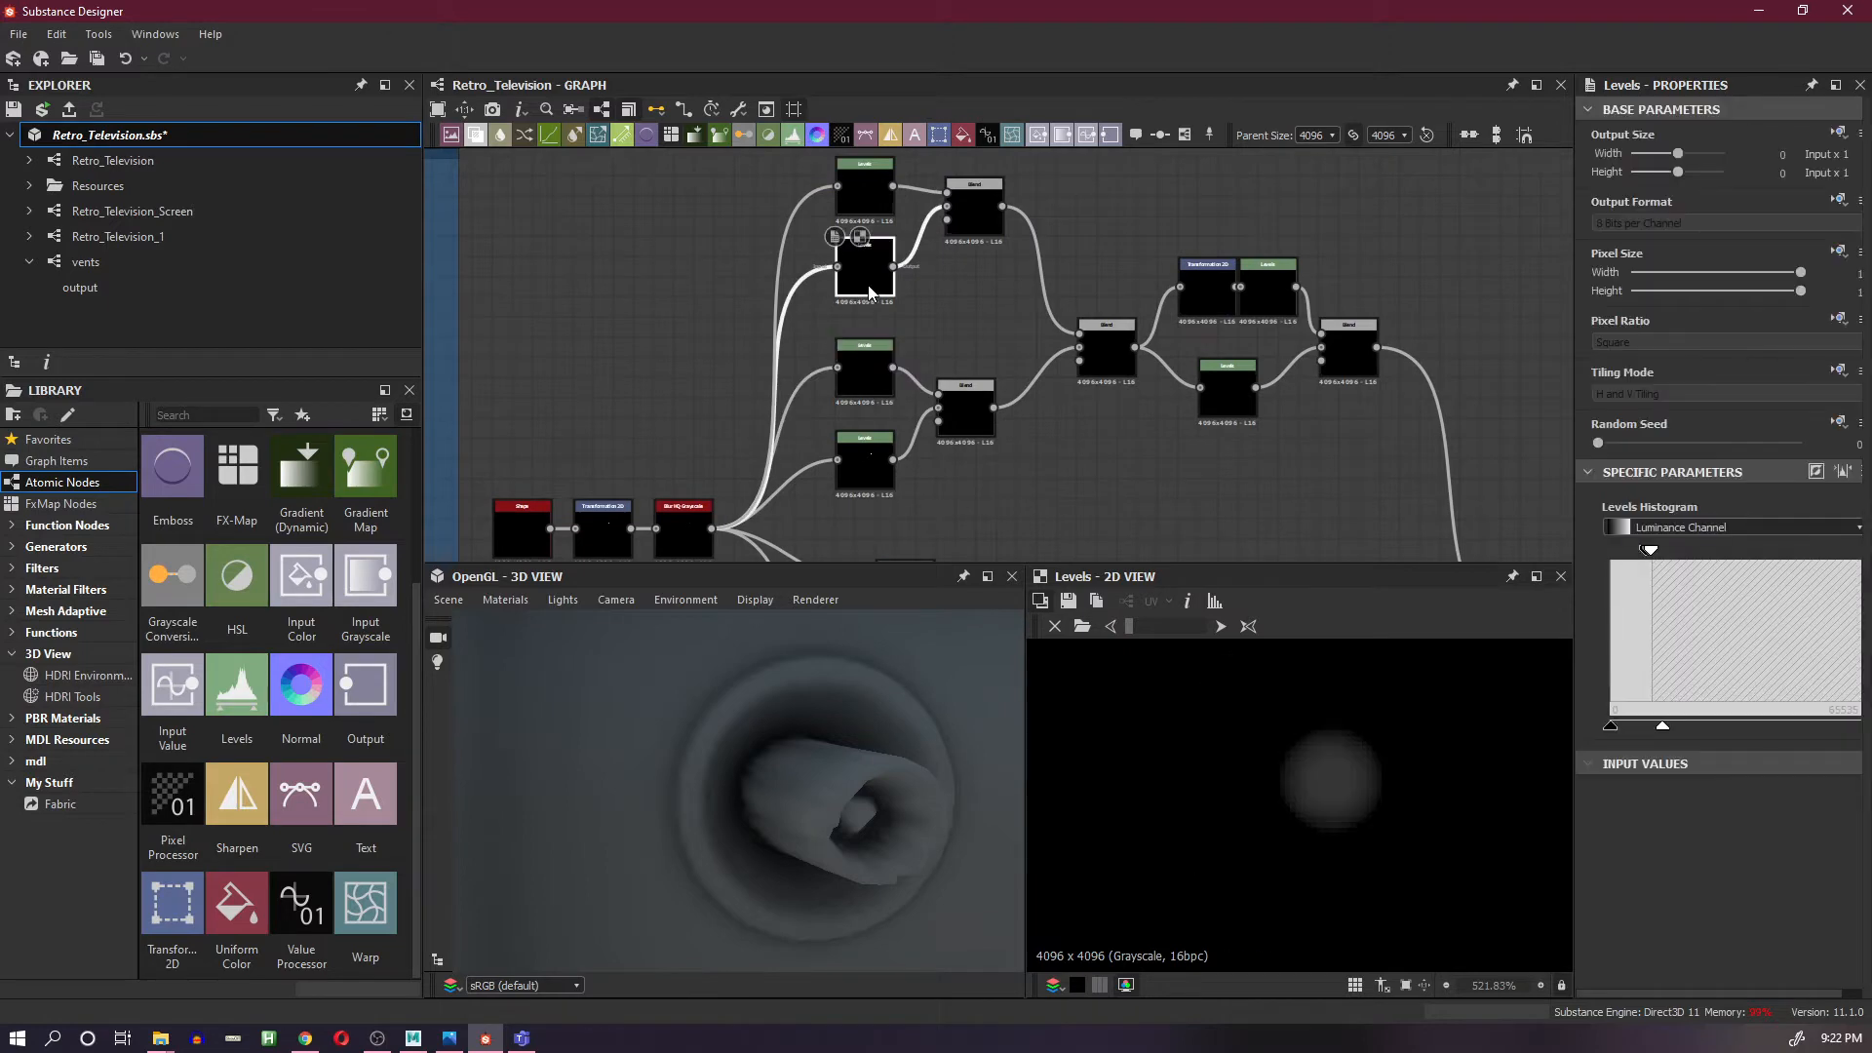
drag(1653, 554, 1640, 562)
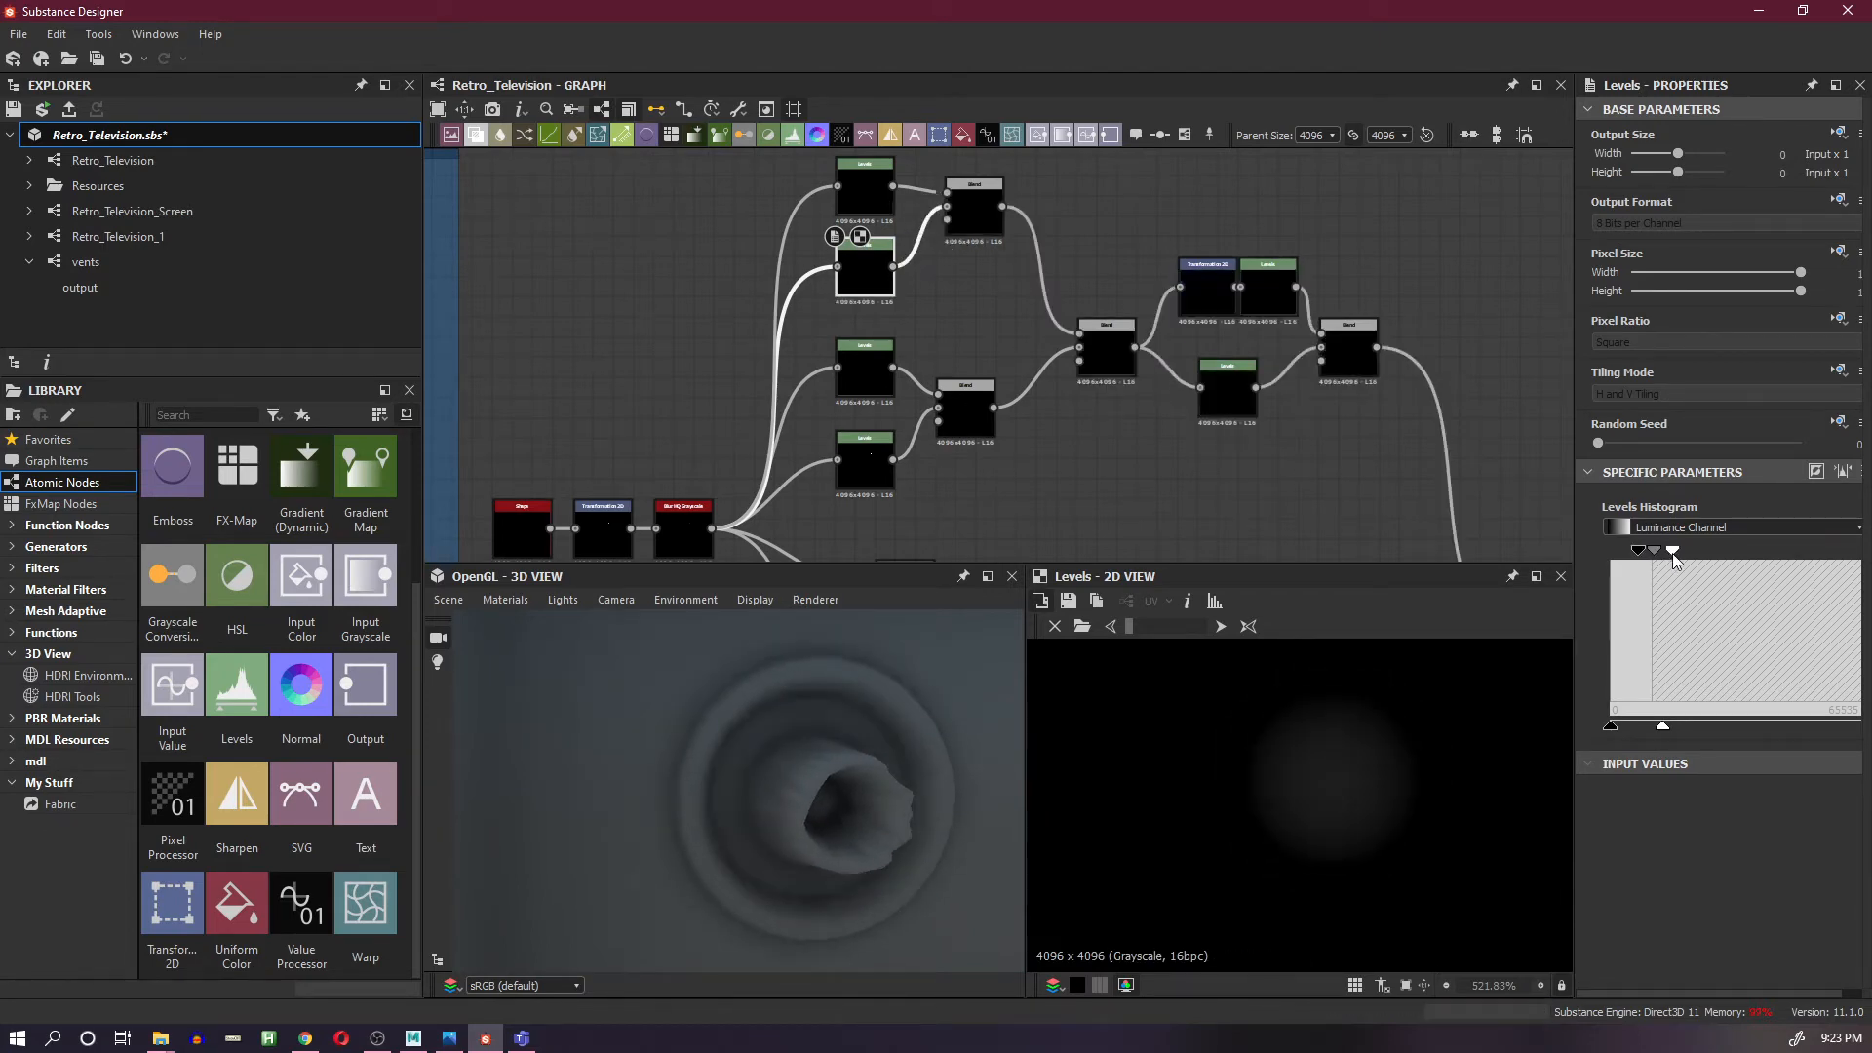
mouse_move(1674, 559)
mouse_down()
mouse_move(1718, 568)
mouse_move(1646, 551)
mouse_move(1661, 552)
mouse_up()
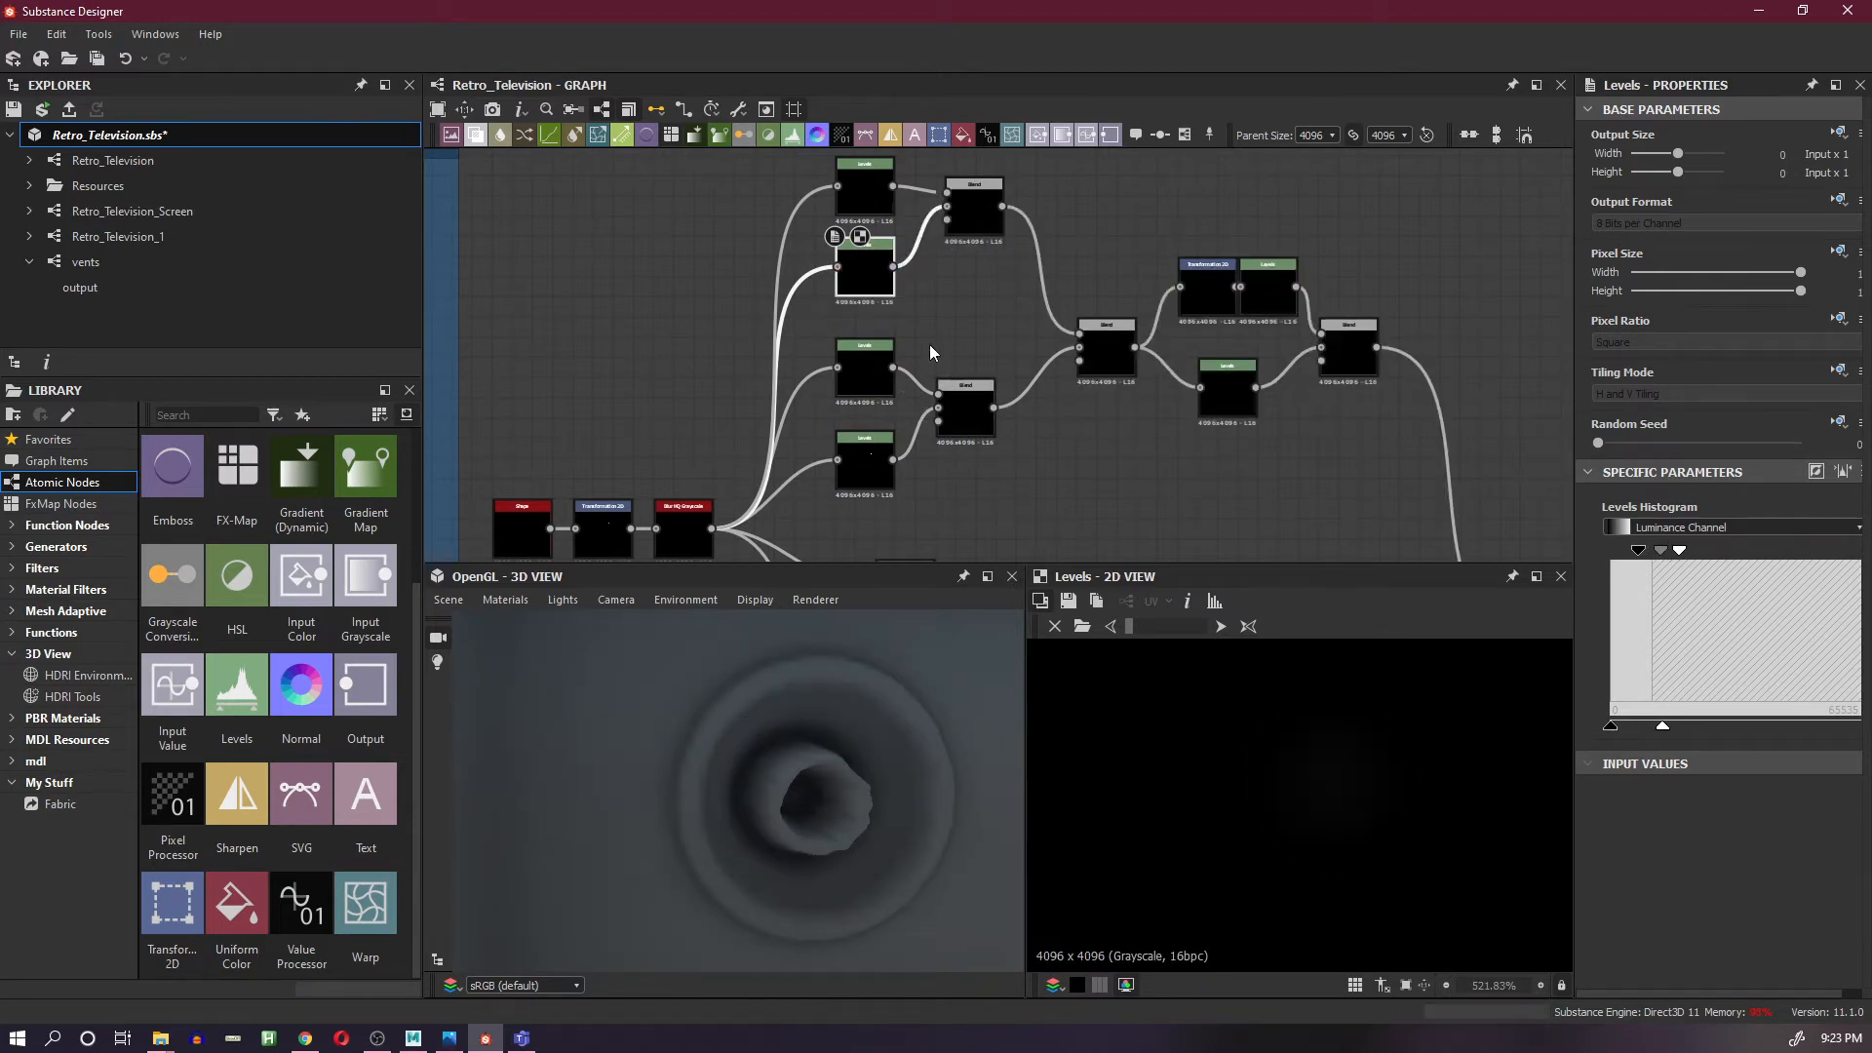
- Lower the top Levels' output white and input black point to soften the connector's centre
click(861, 192)
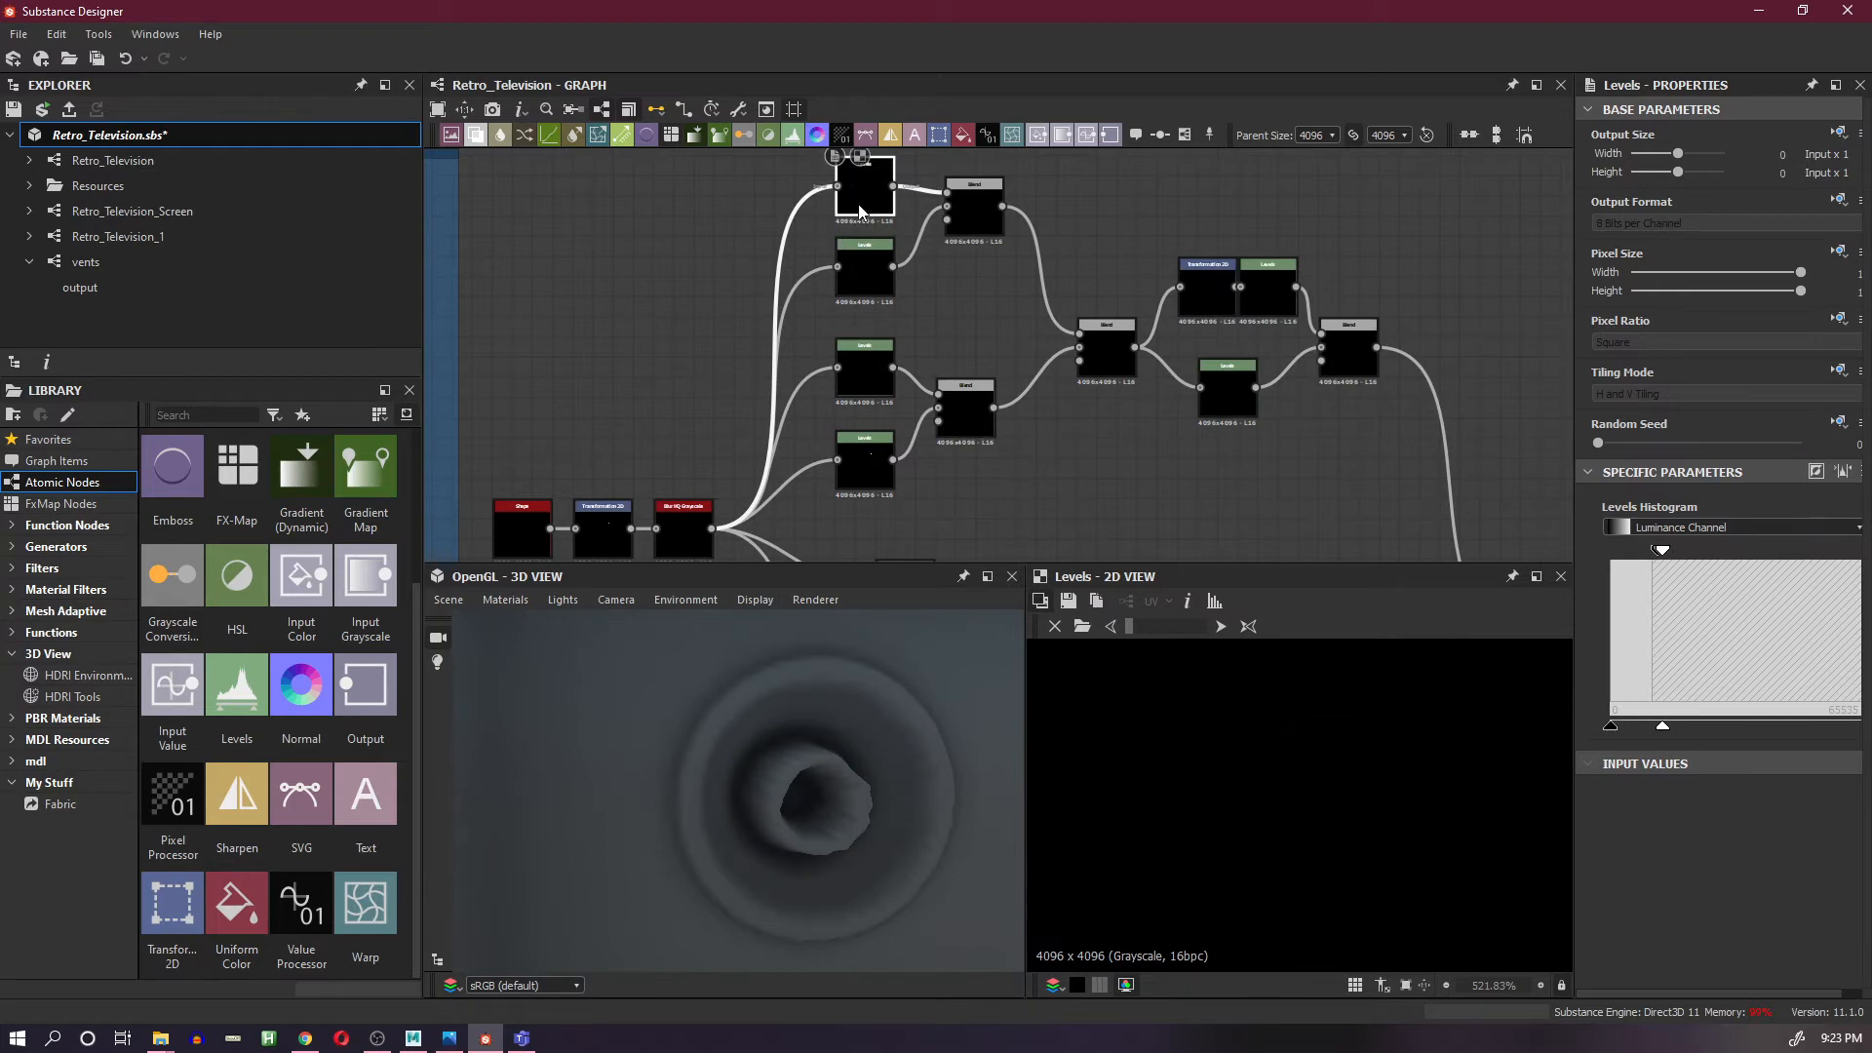
drag(1662, 727, 1649, 729)
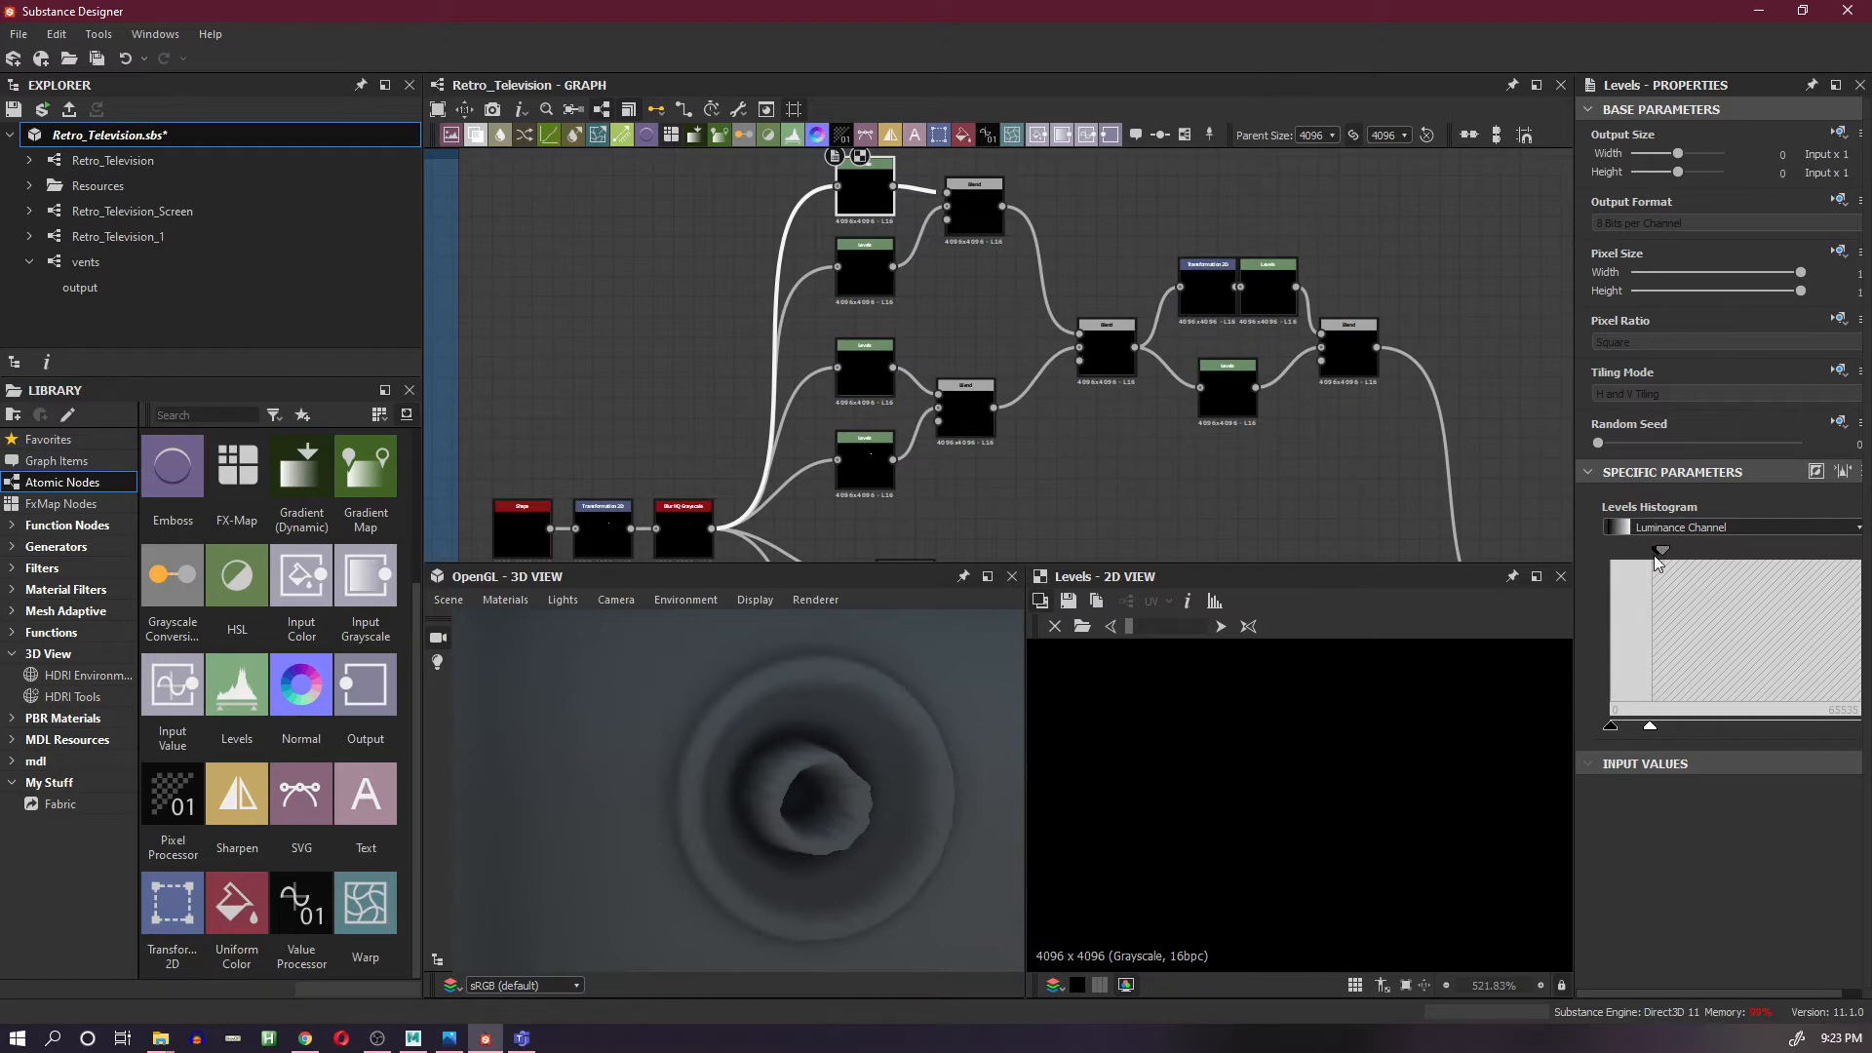
drag(1653, 553, 1644, 554)
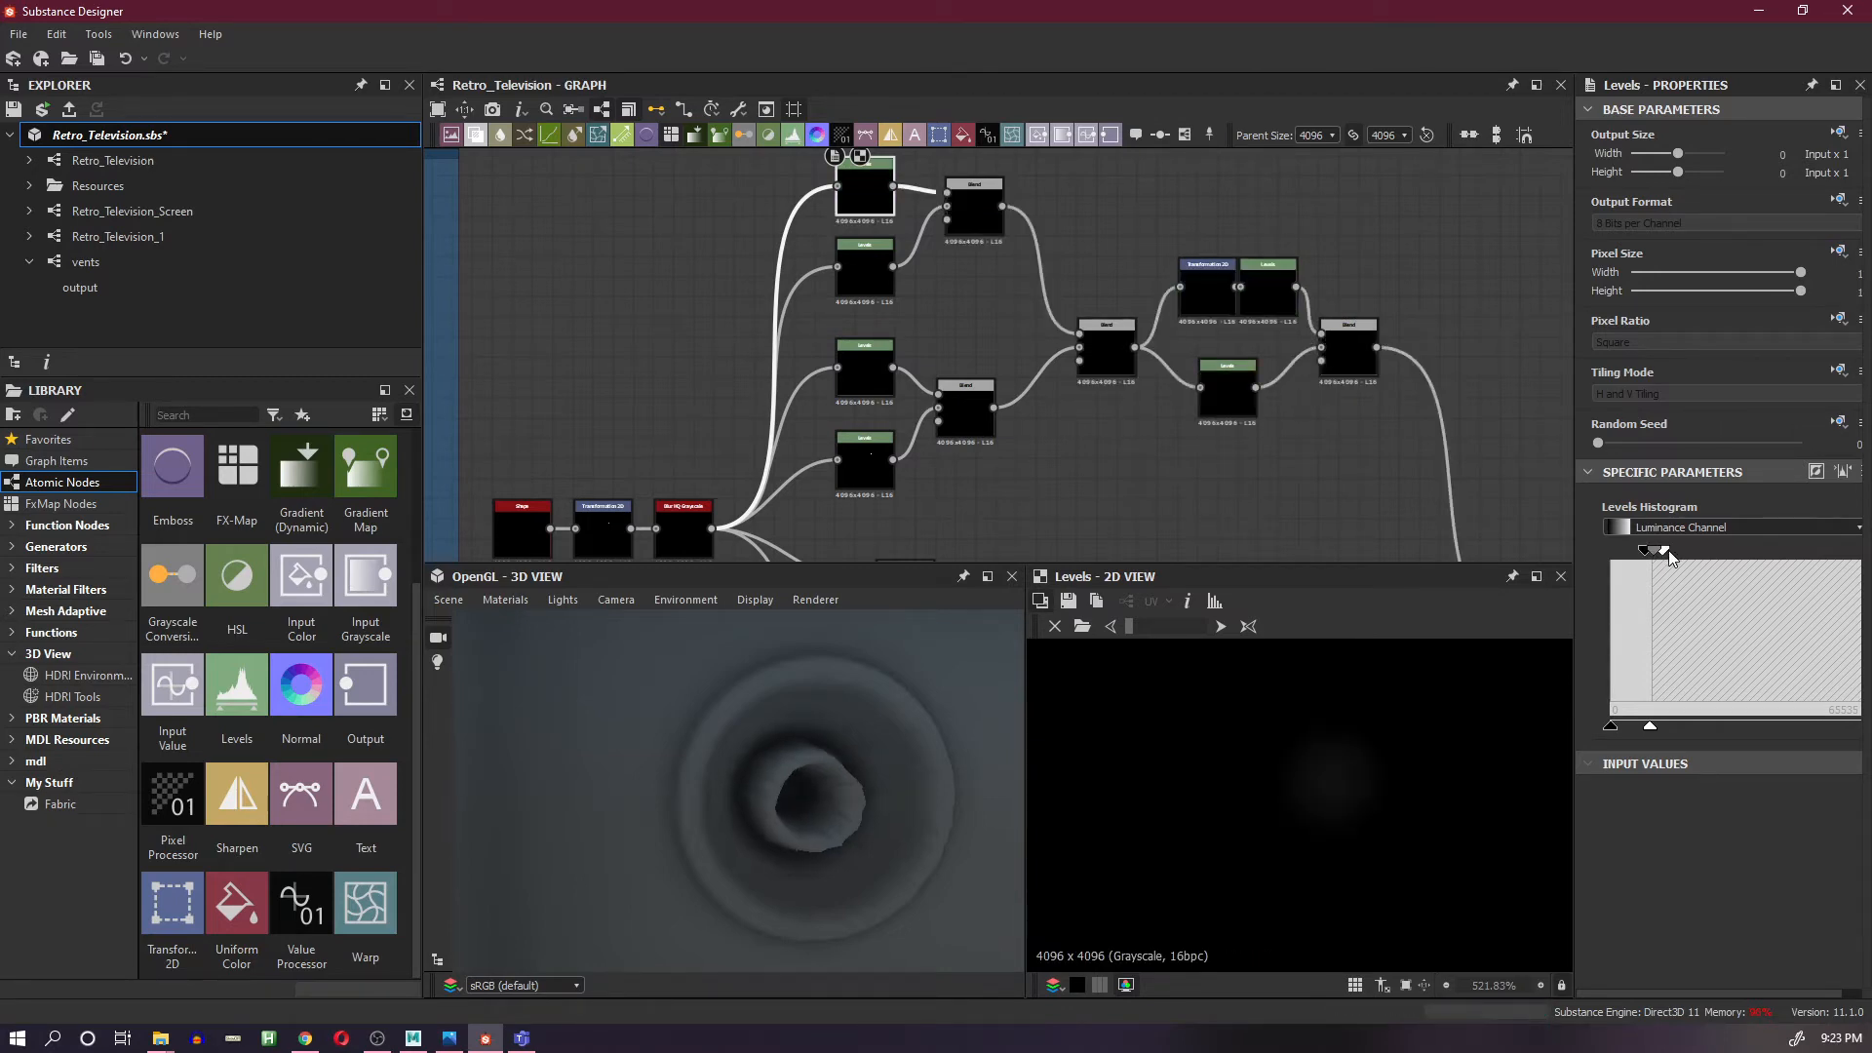
- Lower the outer ring Levels' input white point, and reduce the output white of the inner copy's Levels to flatten the protruding centre
click(1235, 404)
drag(1859, 551, 1786, 558)
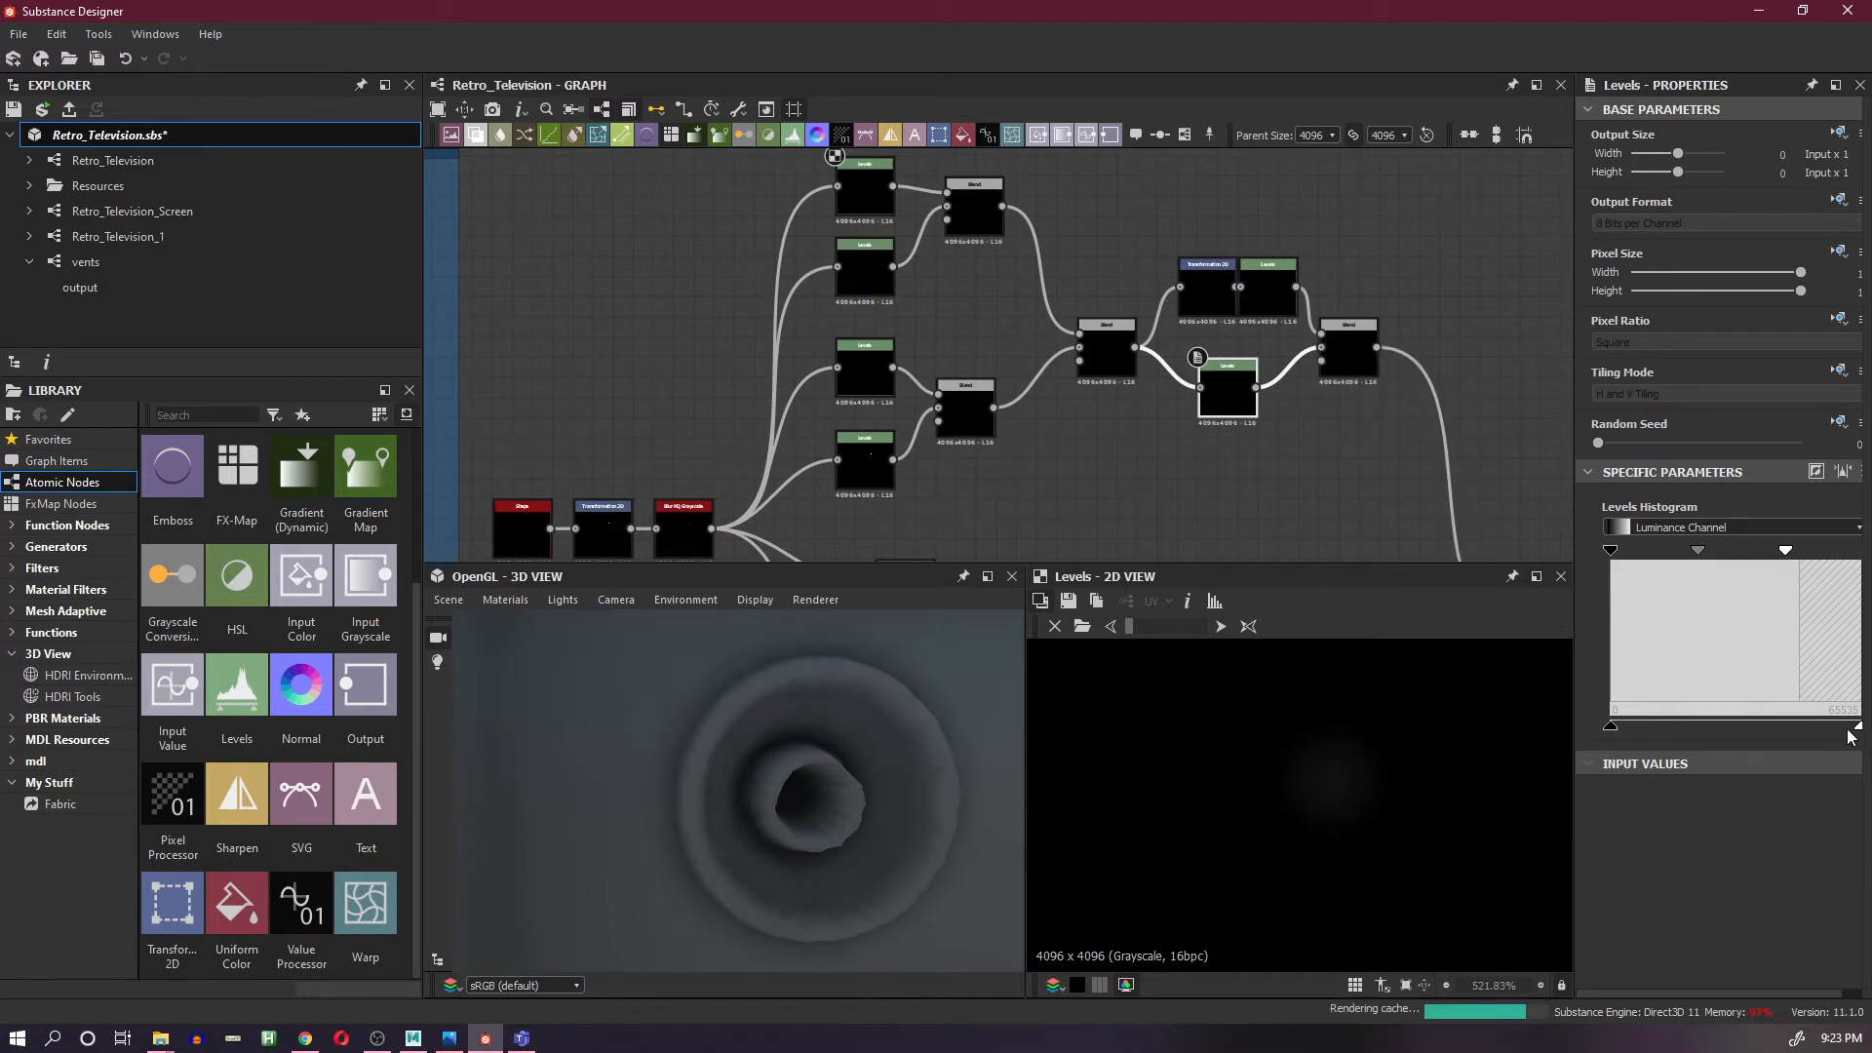
click(1265, 310)
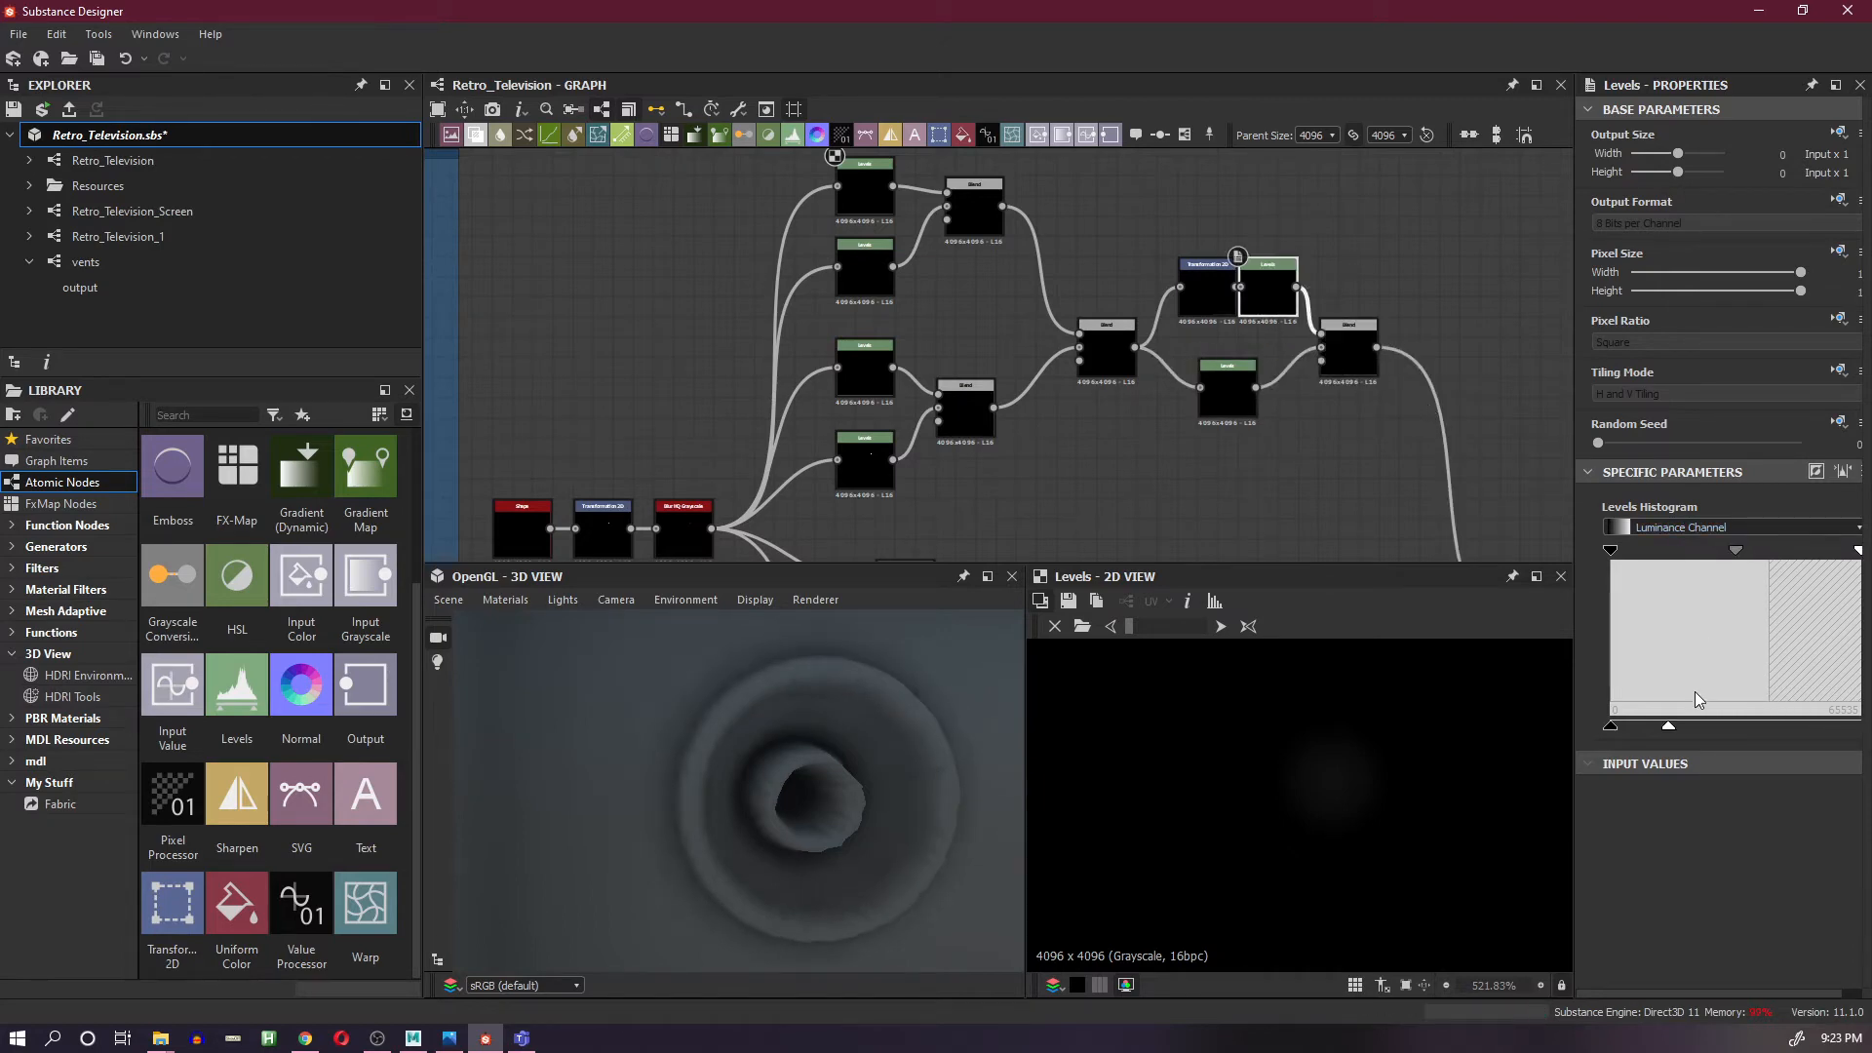
mouse_move(1670, 728)
mouse_down()
mouse_move(1700, 728)
mouse_move(1646, 733)
mouse_move(1865, 739)
mouse_move(1638, 734)
mouse_up()
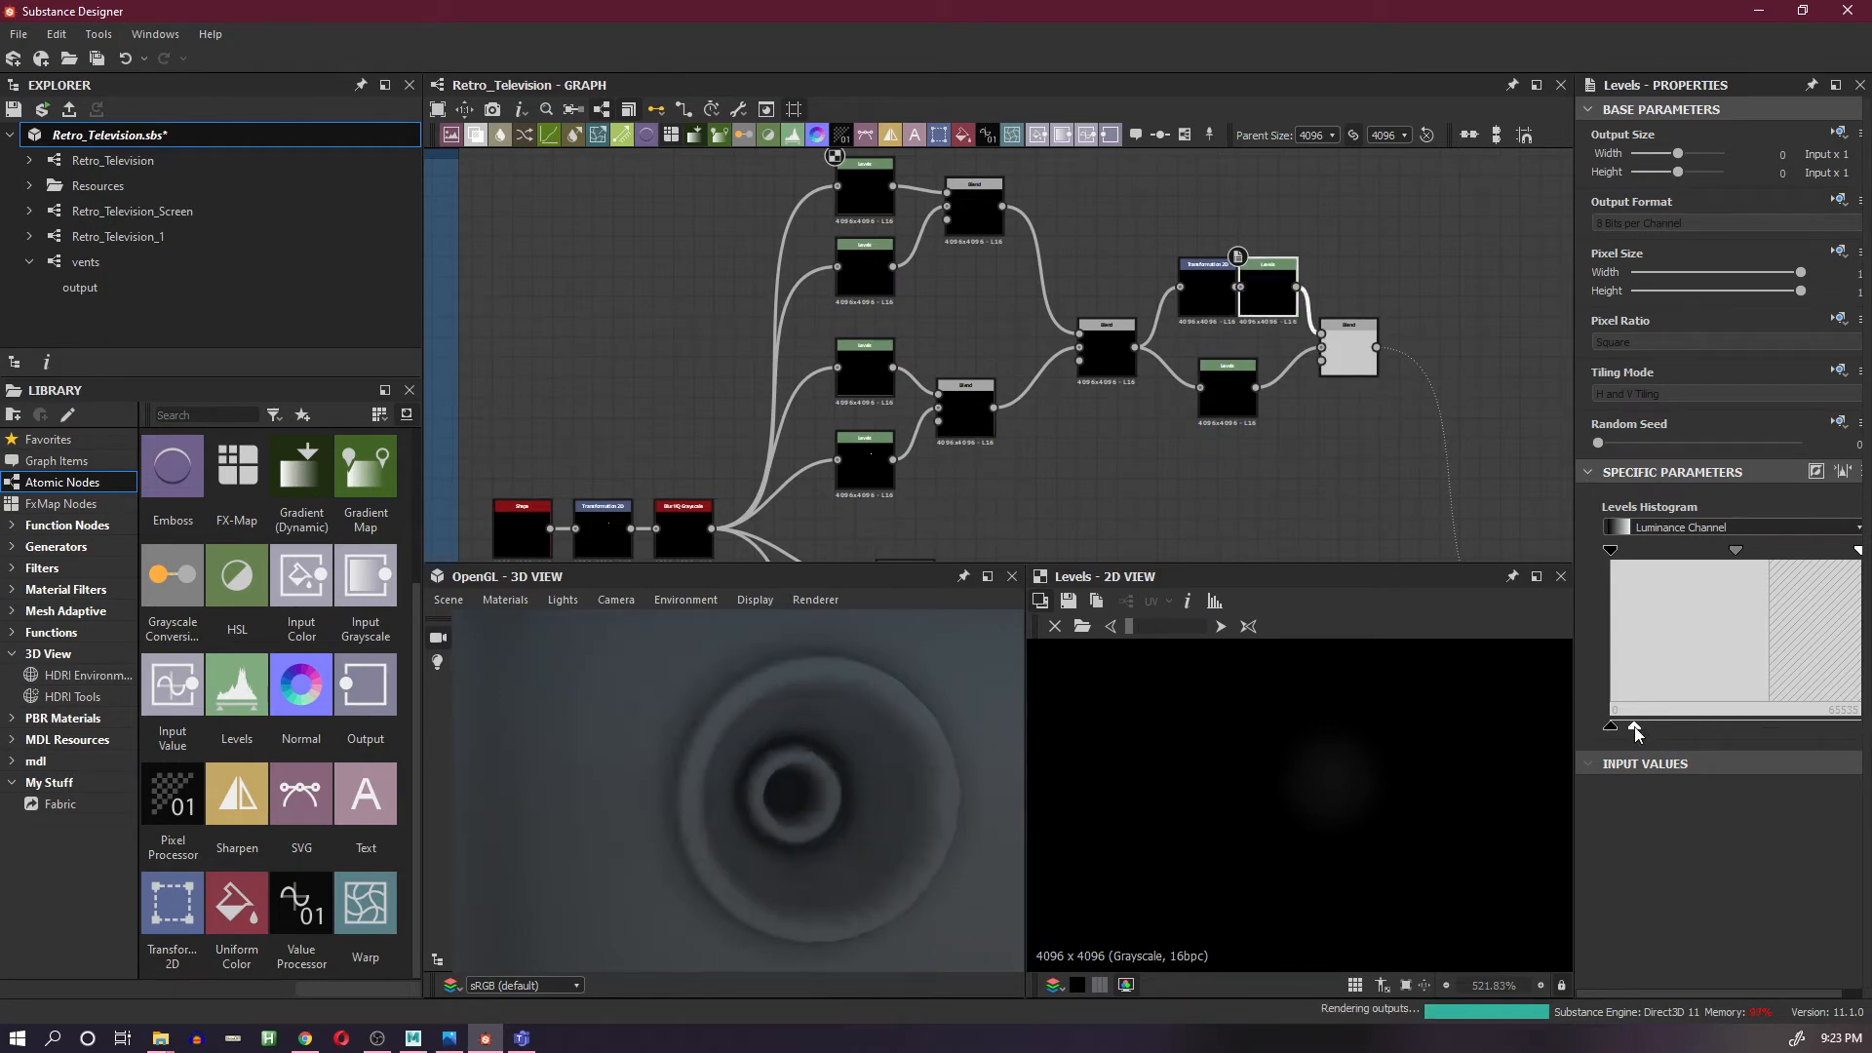
- Inspect the connector in 3D and lower the input white point of the inner copy's Levels to raise its rim slightly
drag(977, 760, 631, 890)
right_drag(615, 747, 723, 701)
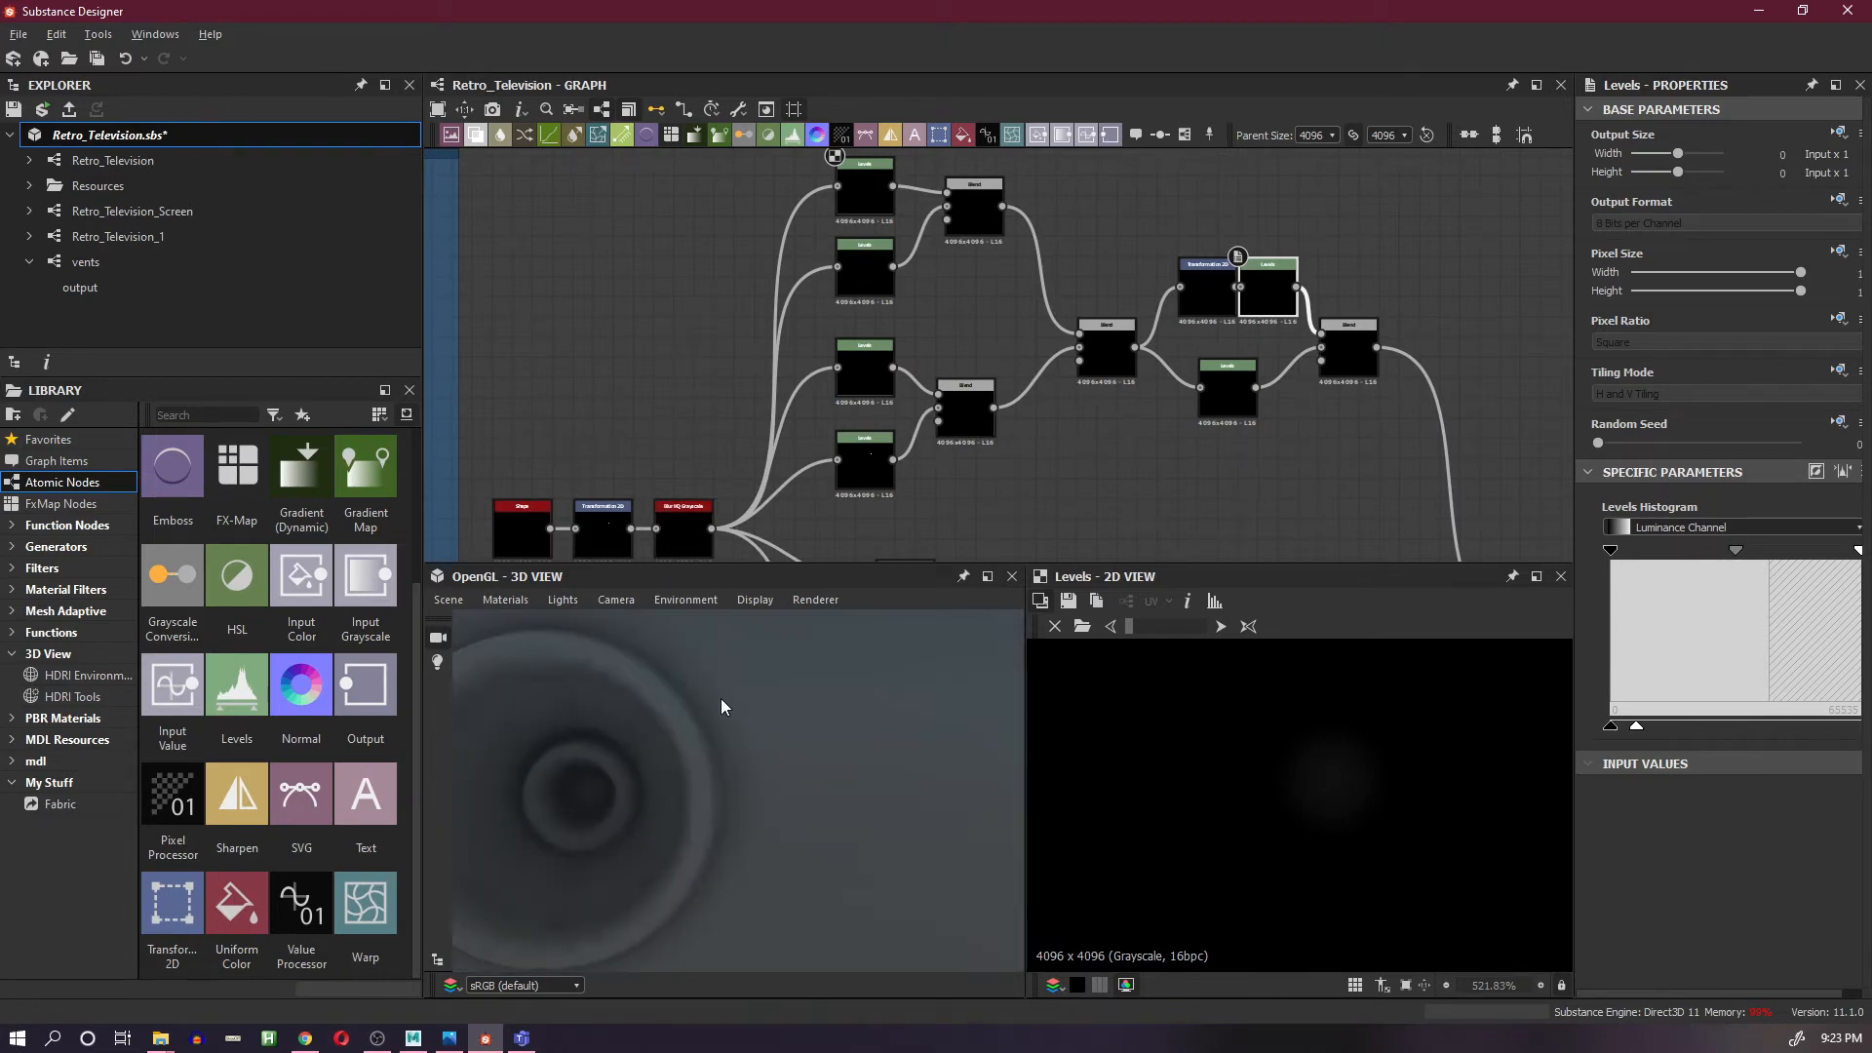
drag(722, 701, 741, 694)
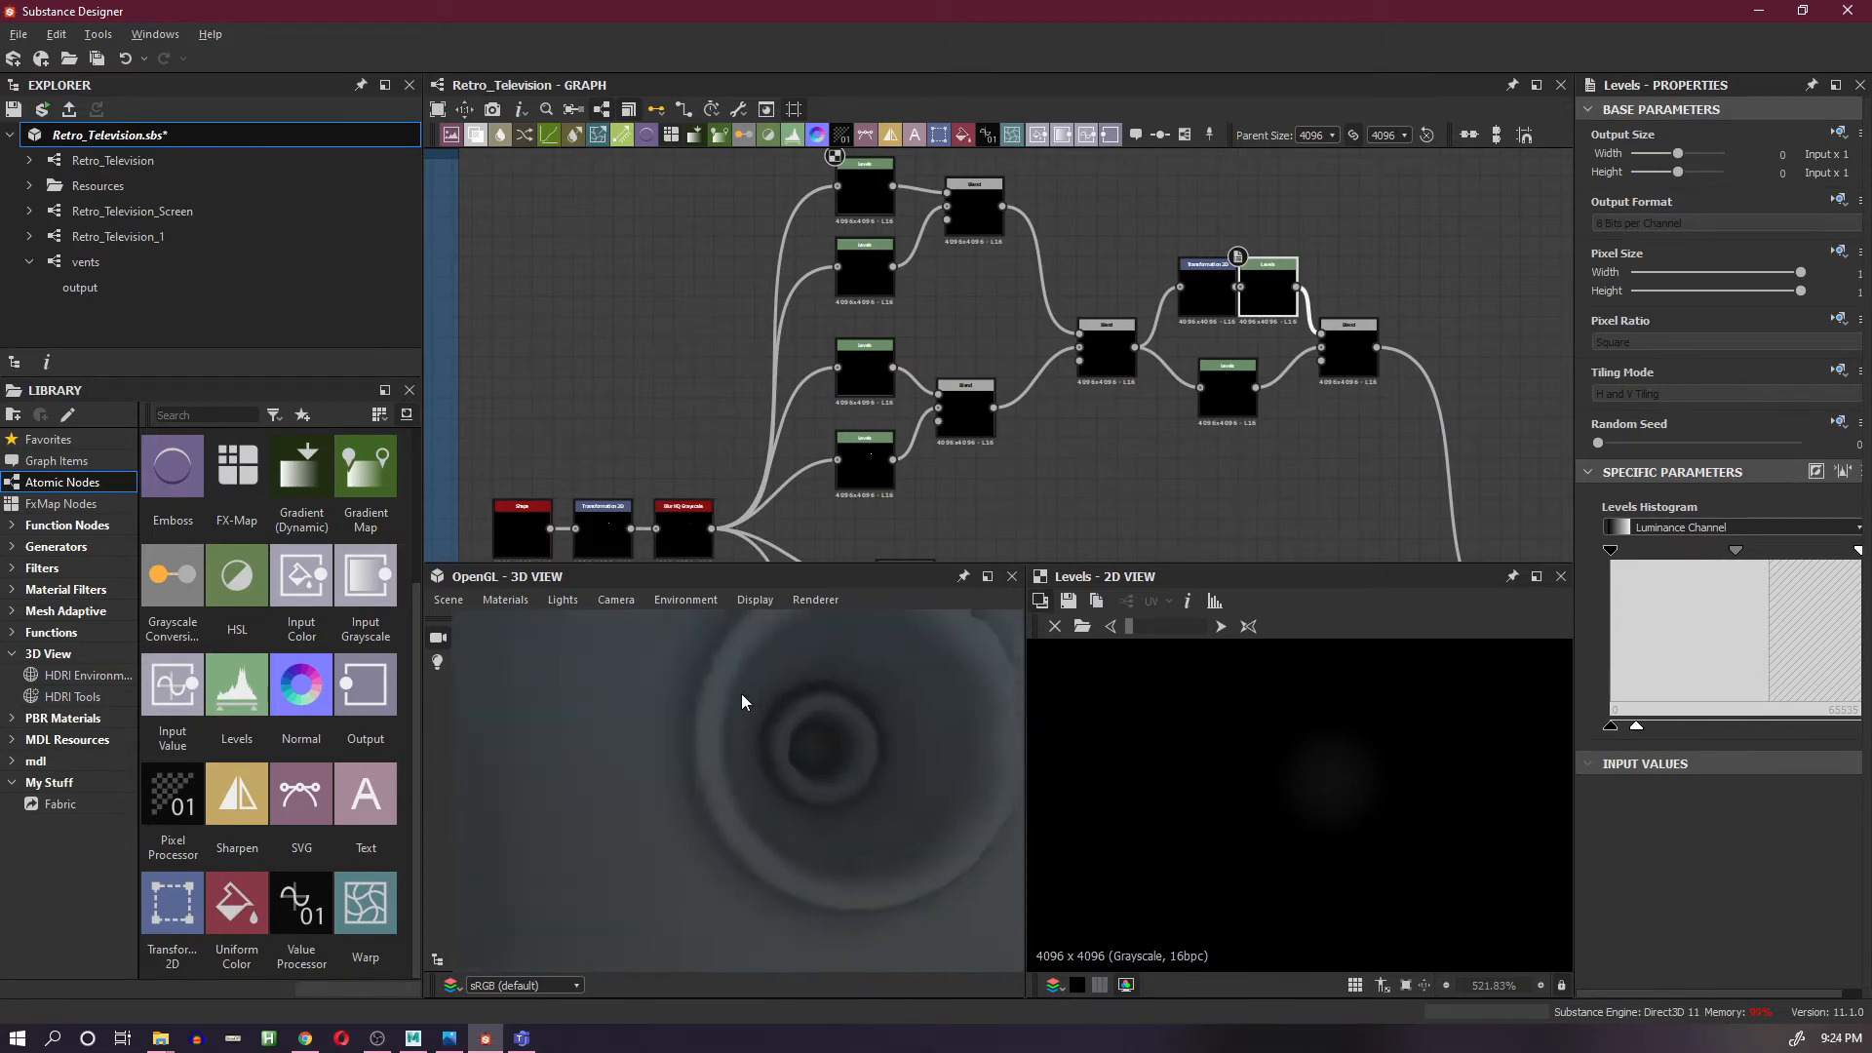
drag(1860, 554, 1675, 554)
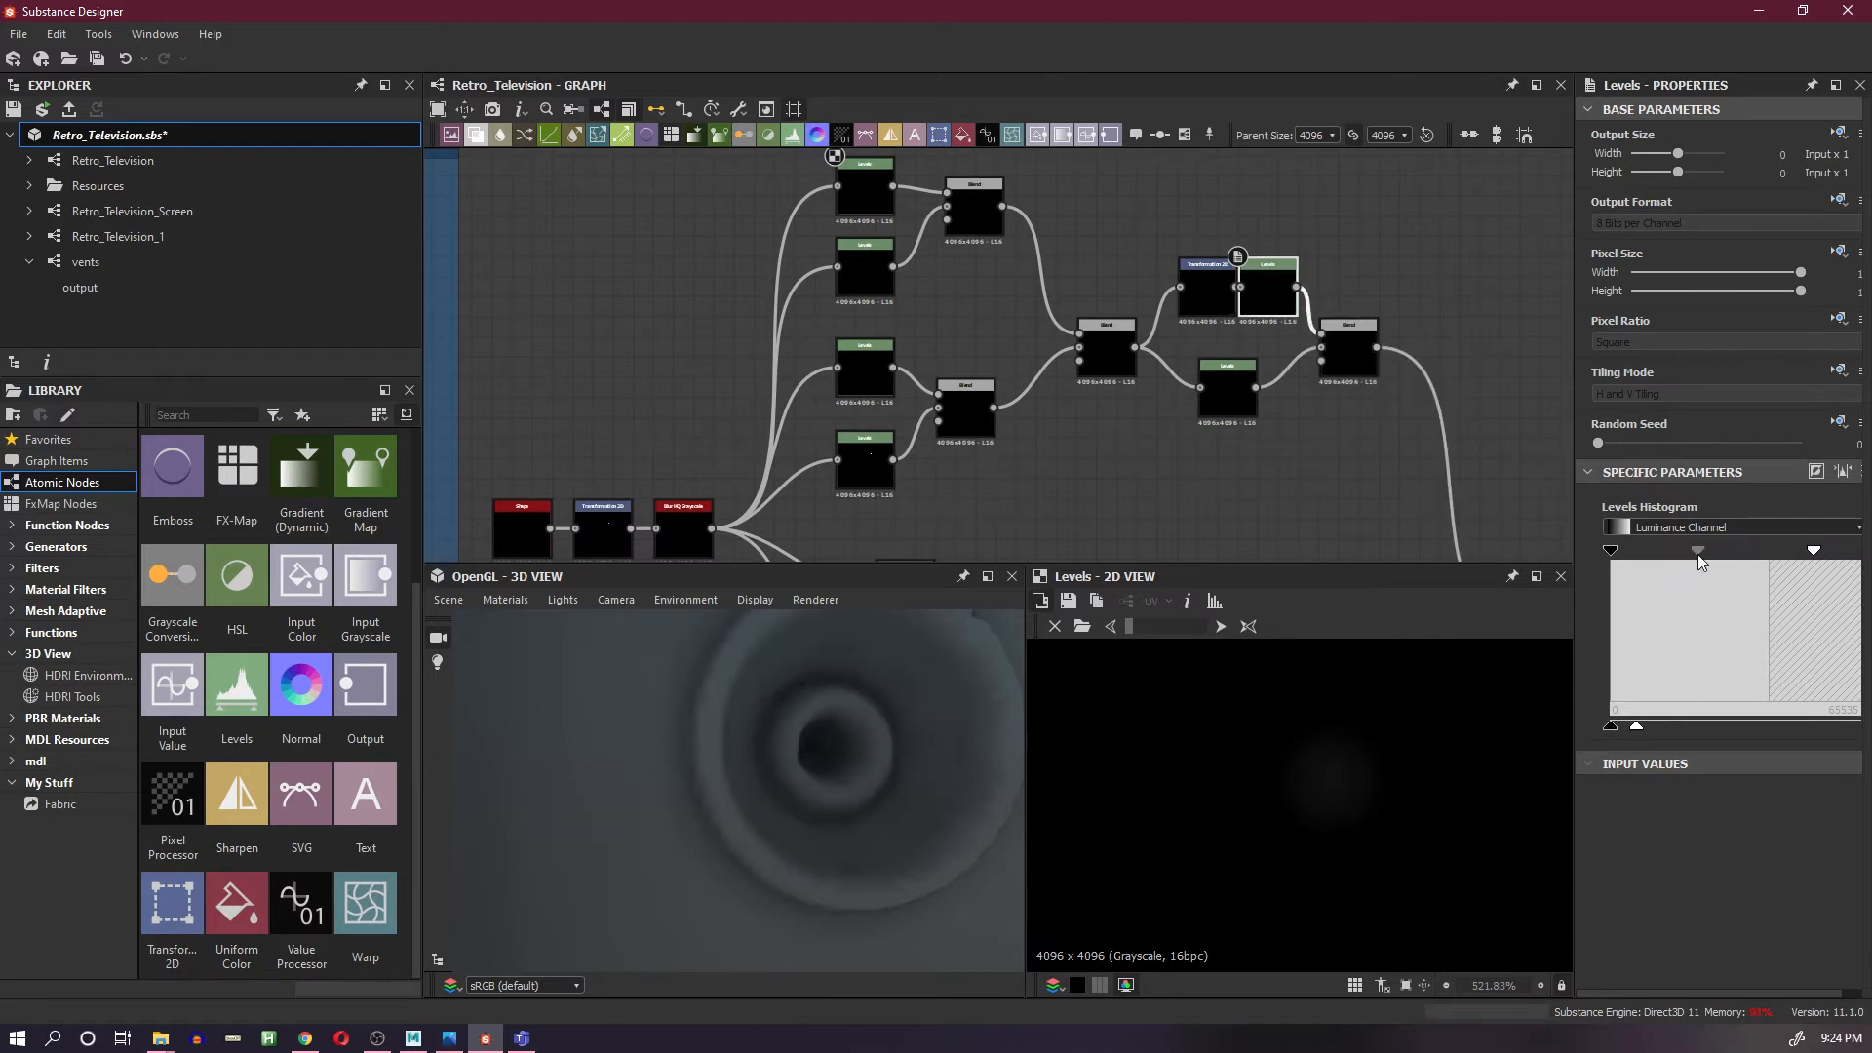
- Review the inner copy's Transformation 2D and the ring Levels previews, then check the connector inside the recess in 3D
click(1206, 310)
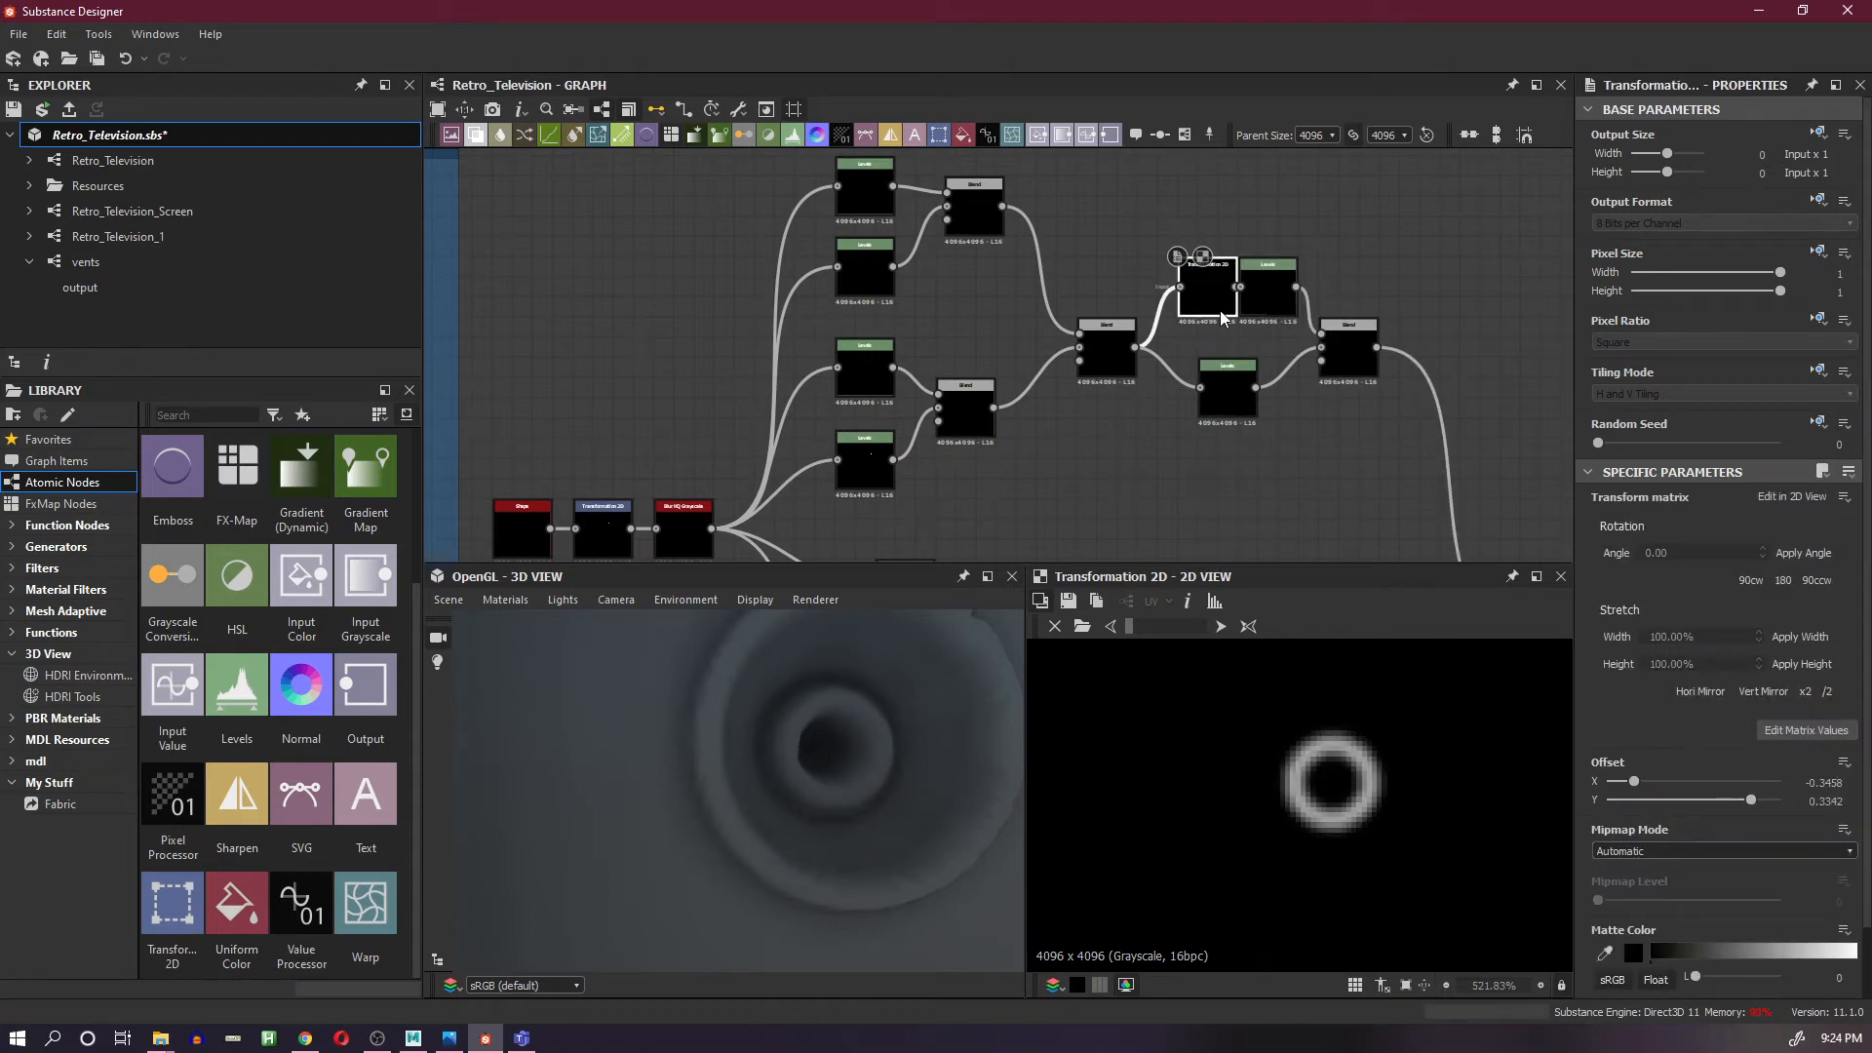
click(1268, 310)
click(1244, 401)
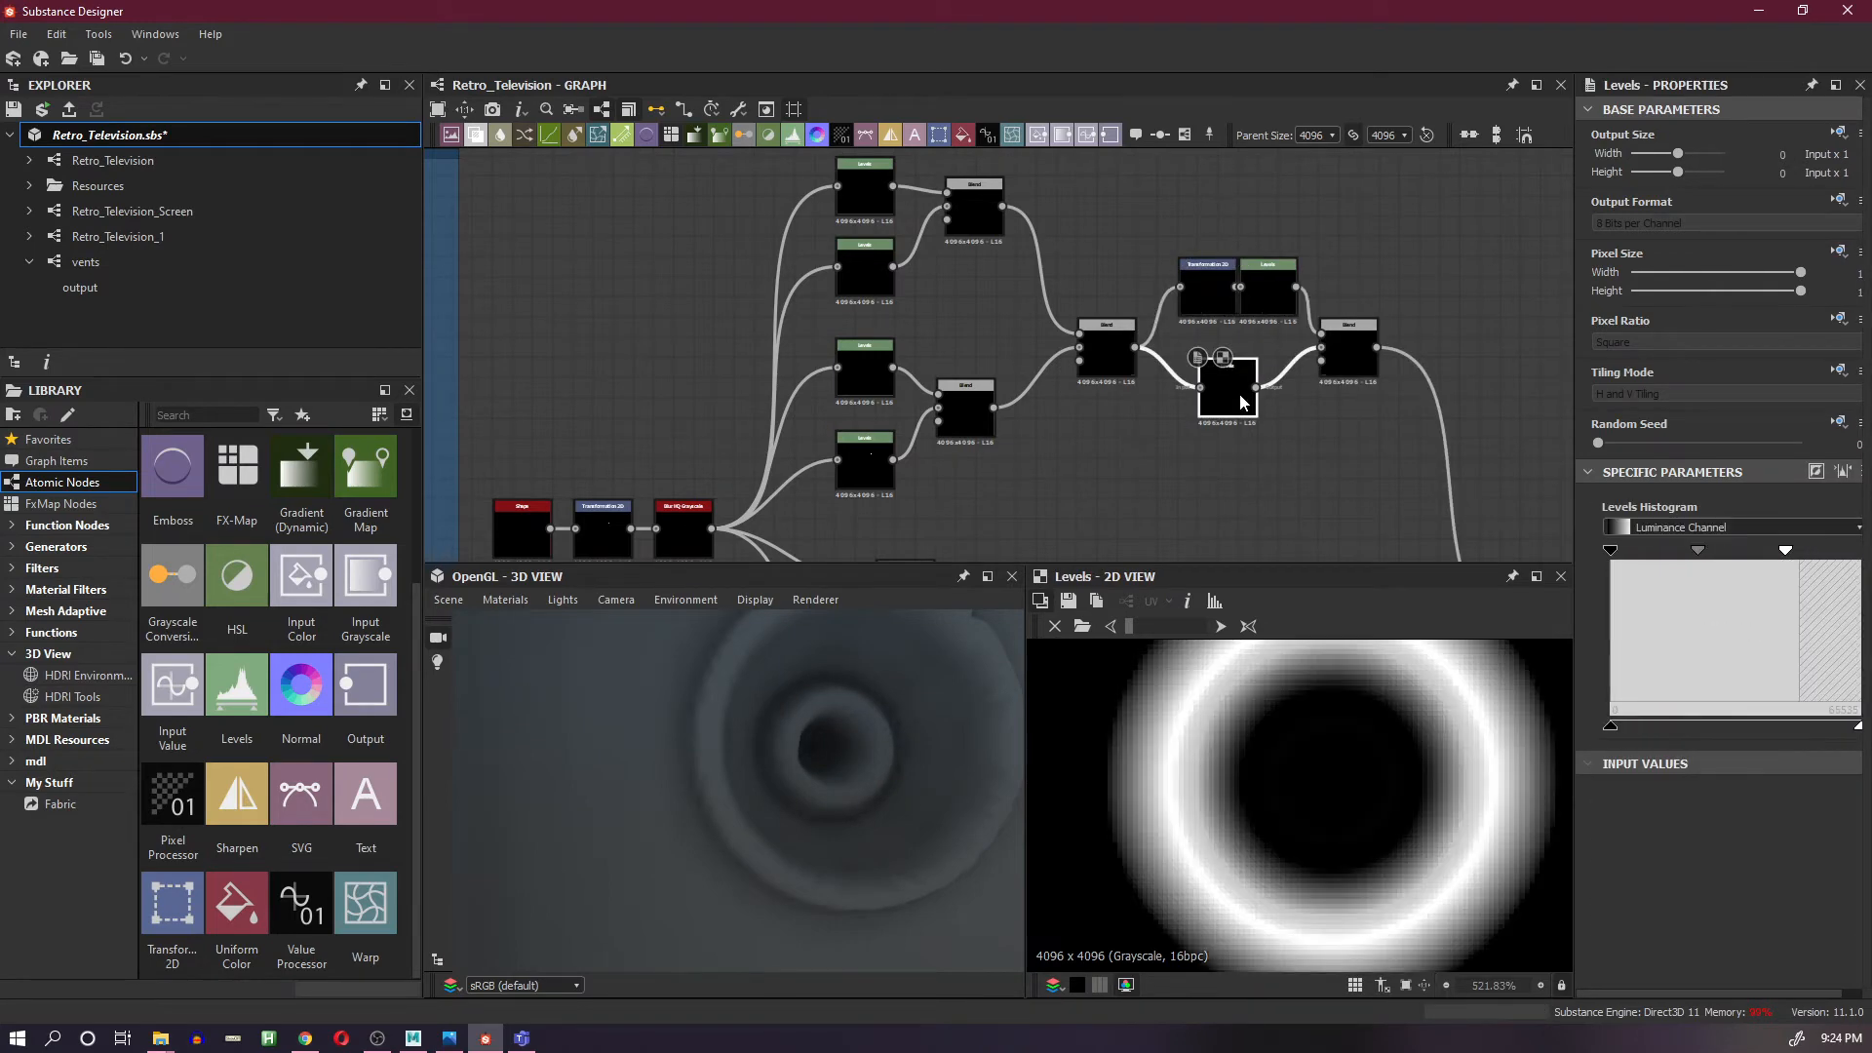
click(846, 461)
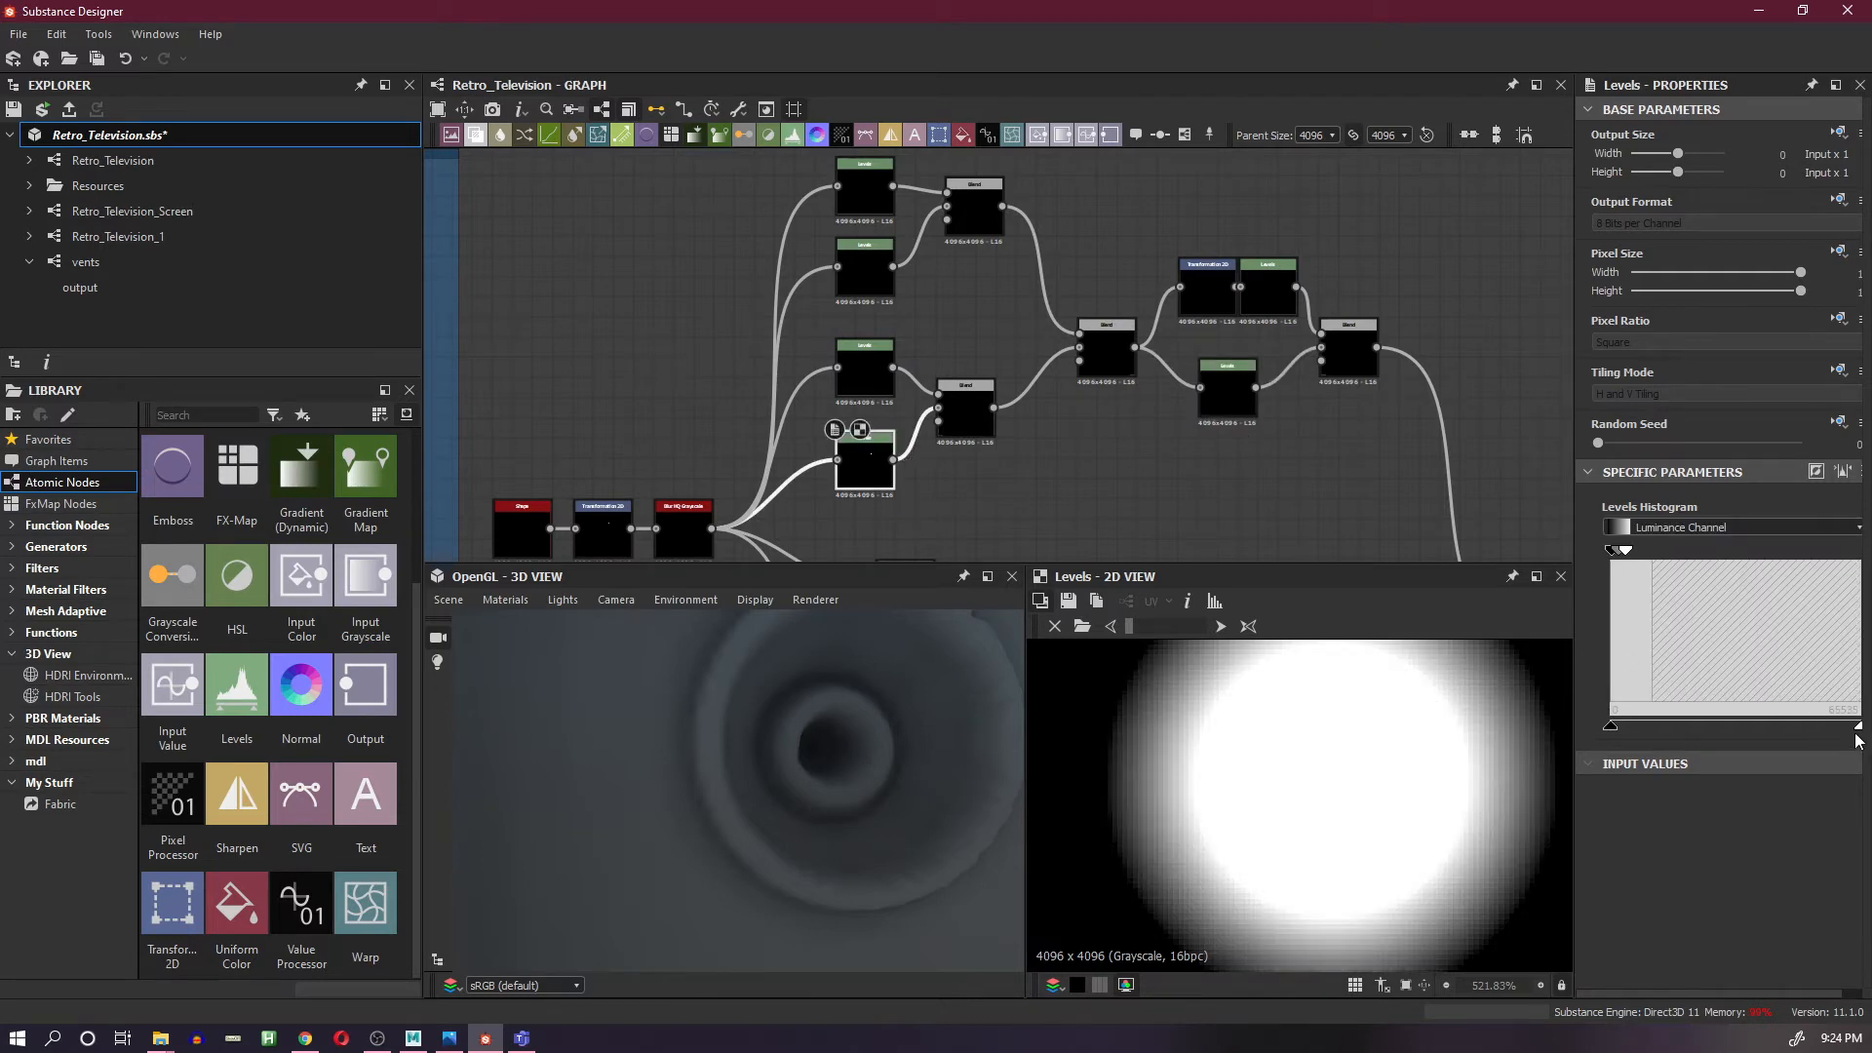
mouse_move(1858, 727)
mouse_down()
mouse_move(1766, 731)
mouse_move(1858, 739)
mouse_up()
double_click(864, 391)
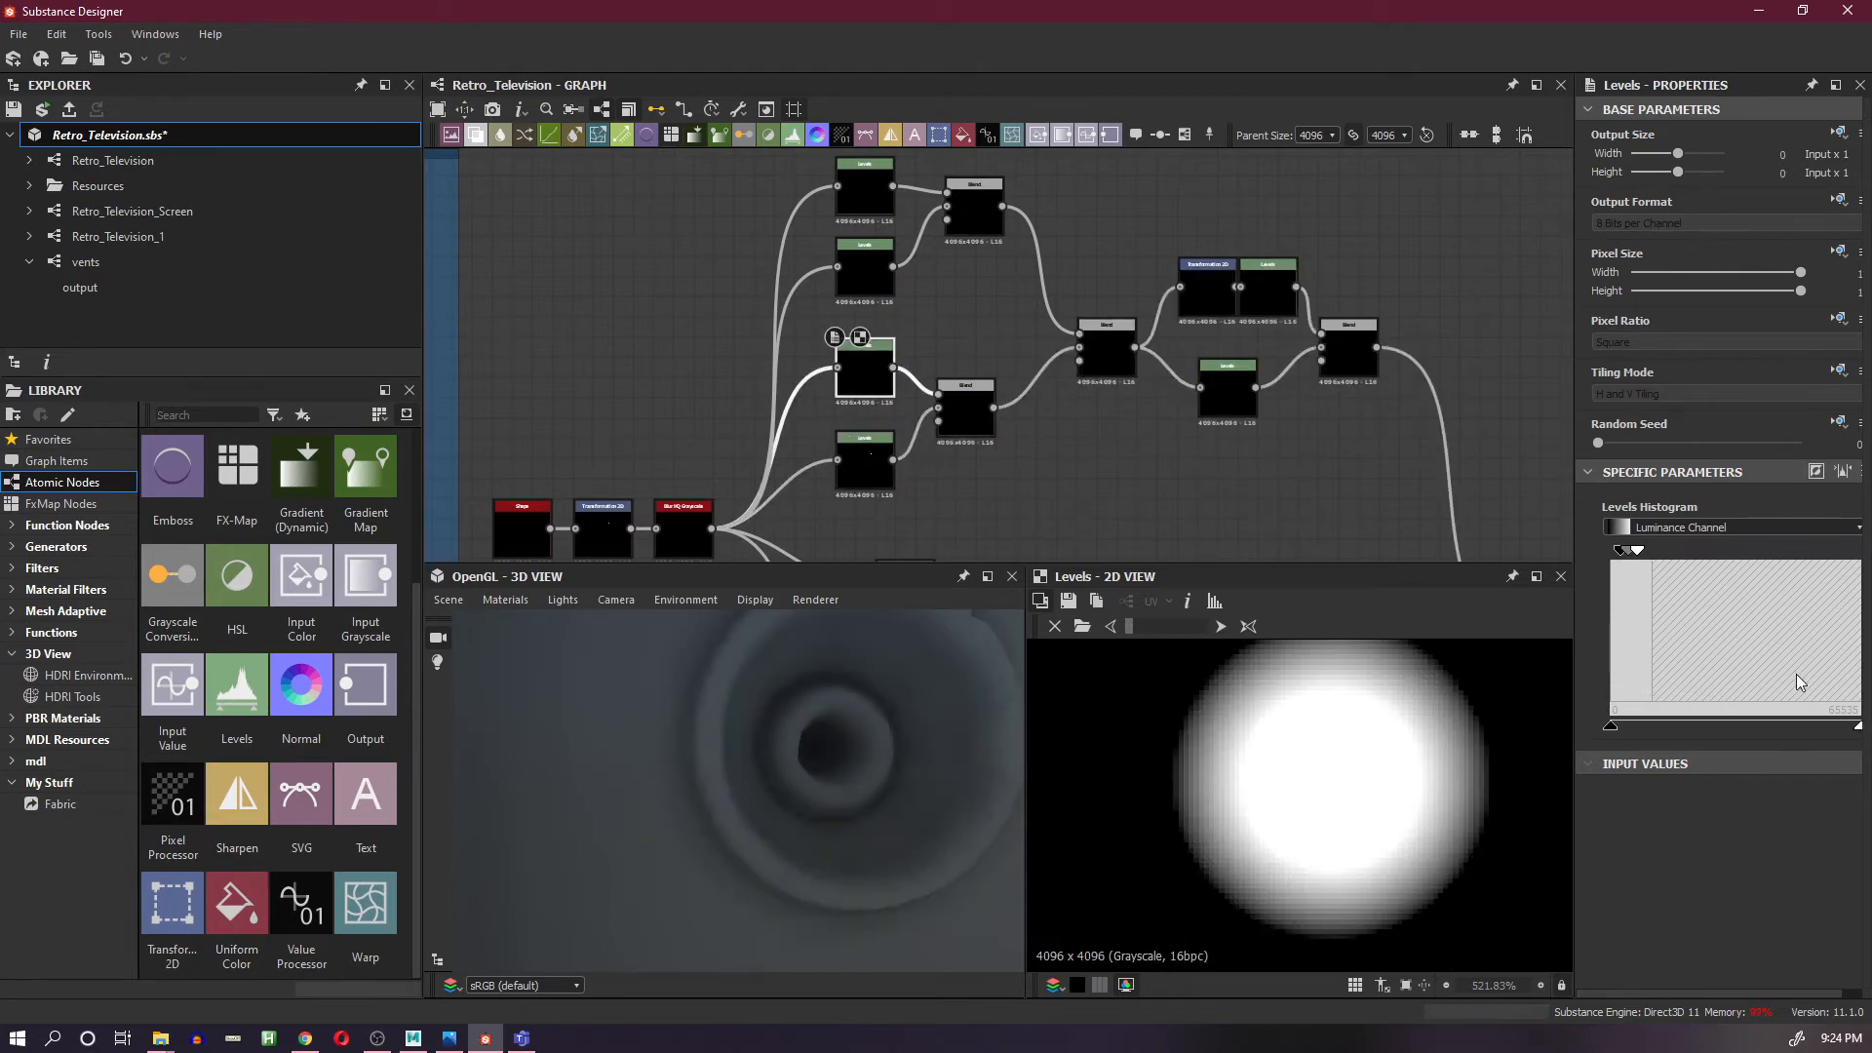
drag(1859, 728, 1860, 728)
scroll(851, 700, down, 6)
middle_drag(846, 706, 832, 729)
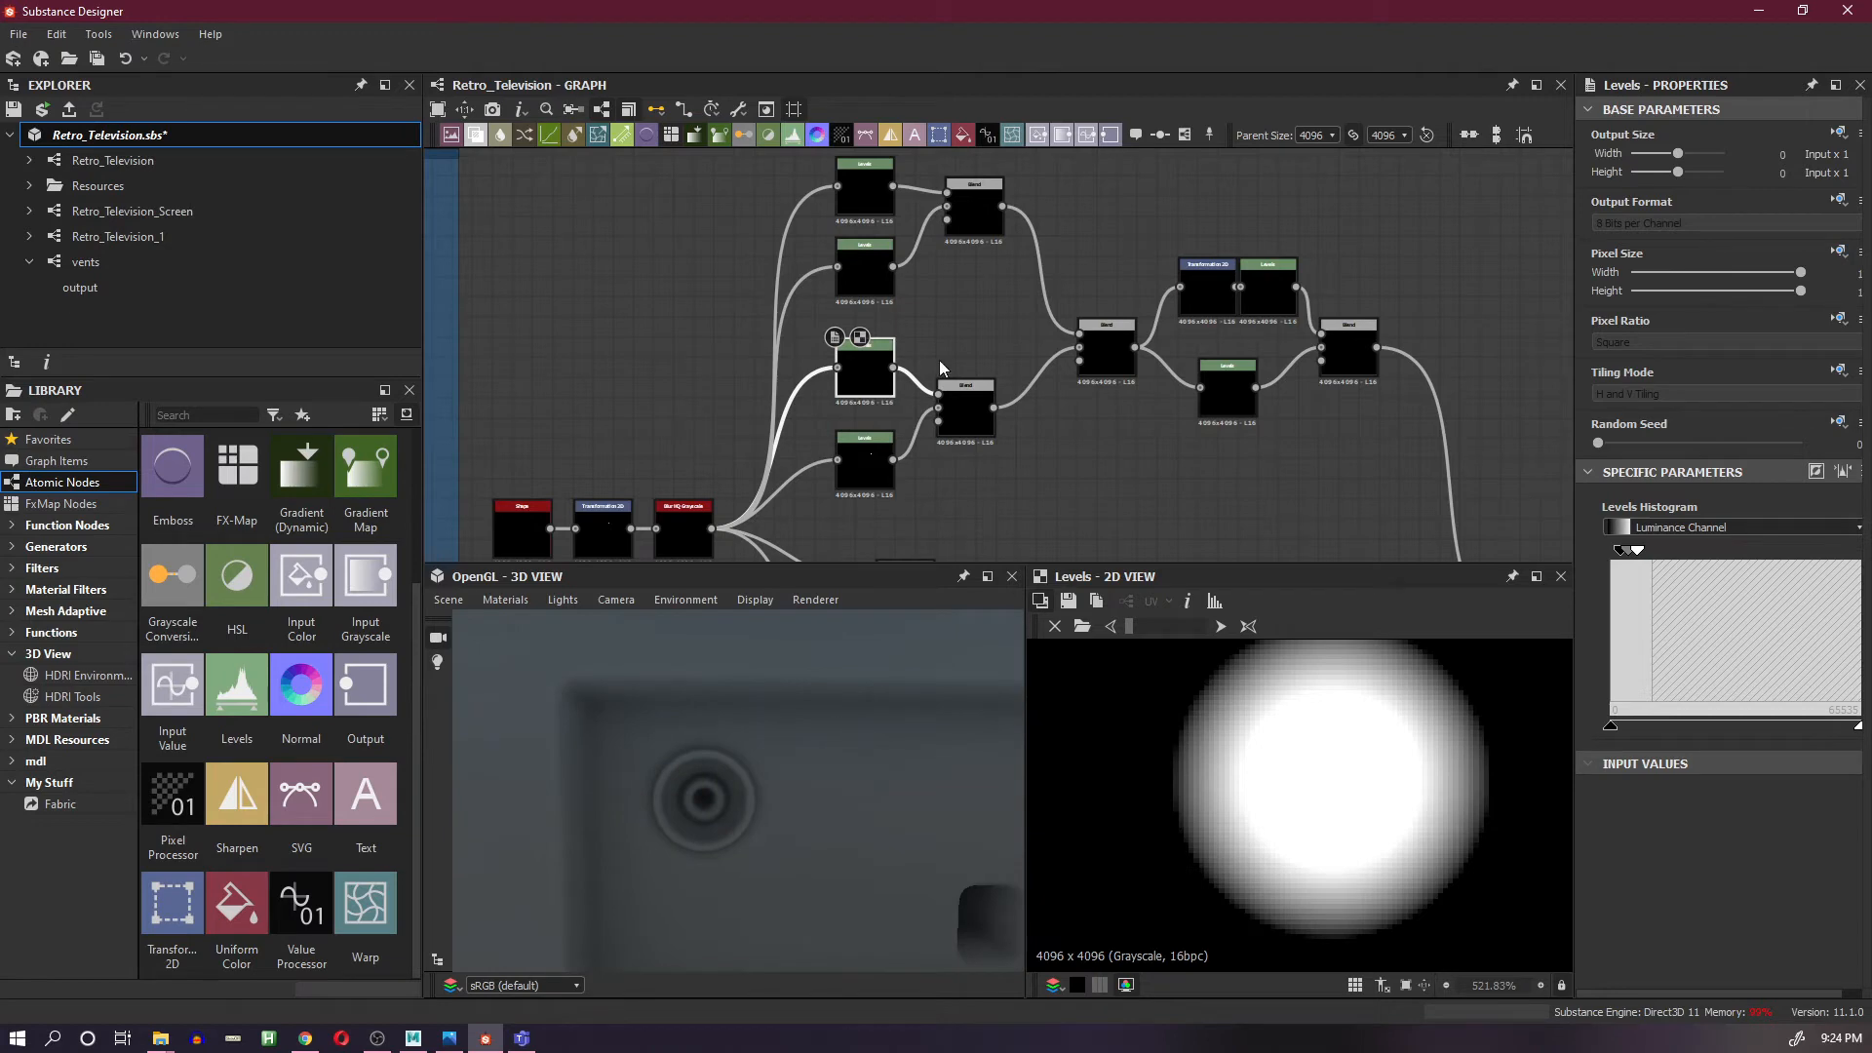
- Raise the output white and slightly lower the input white point of the second Levels from the top to reshape the connector's centre
click(870, 279)
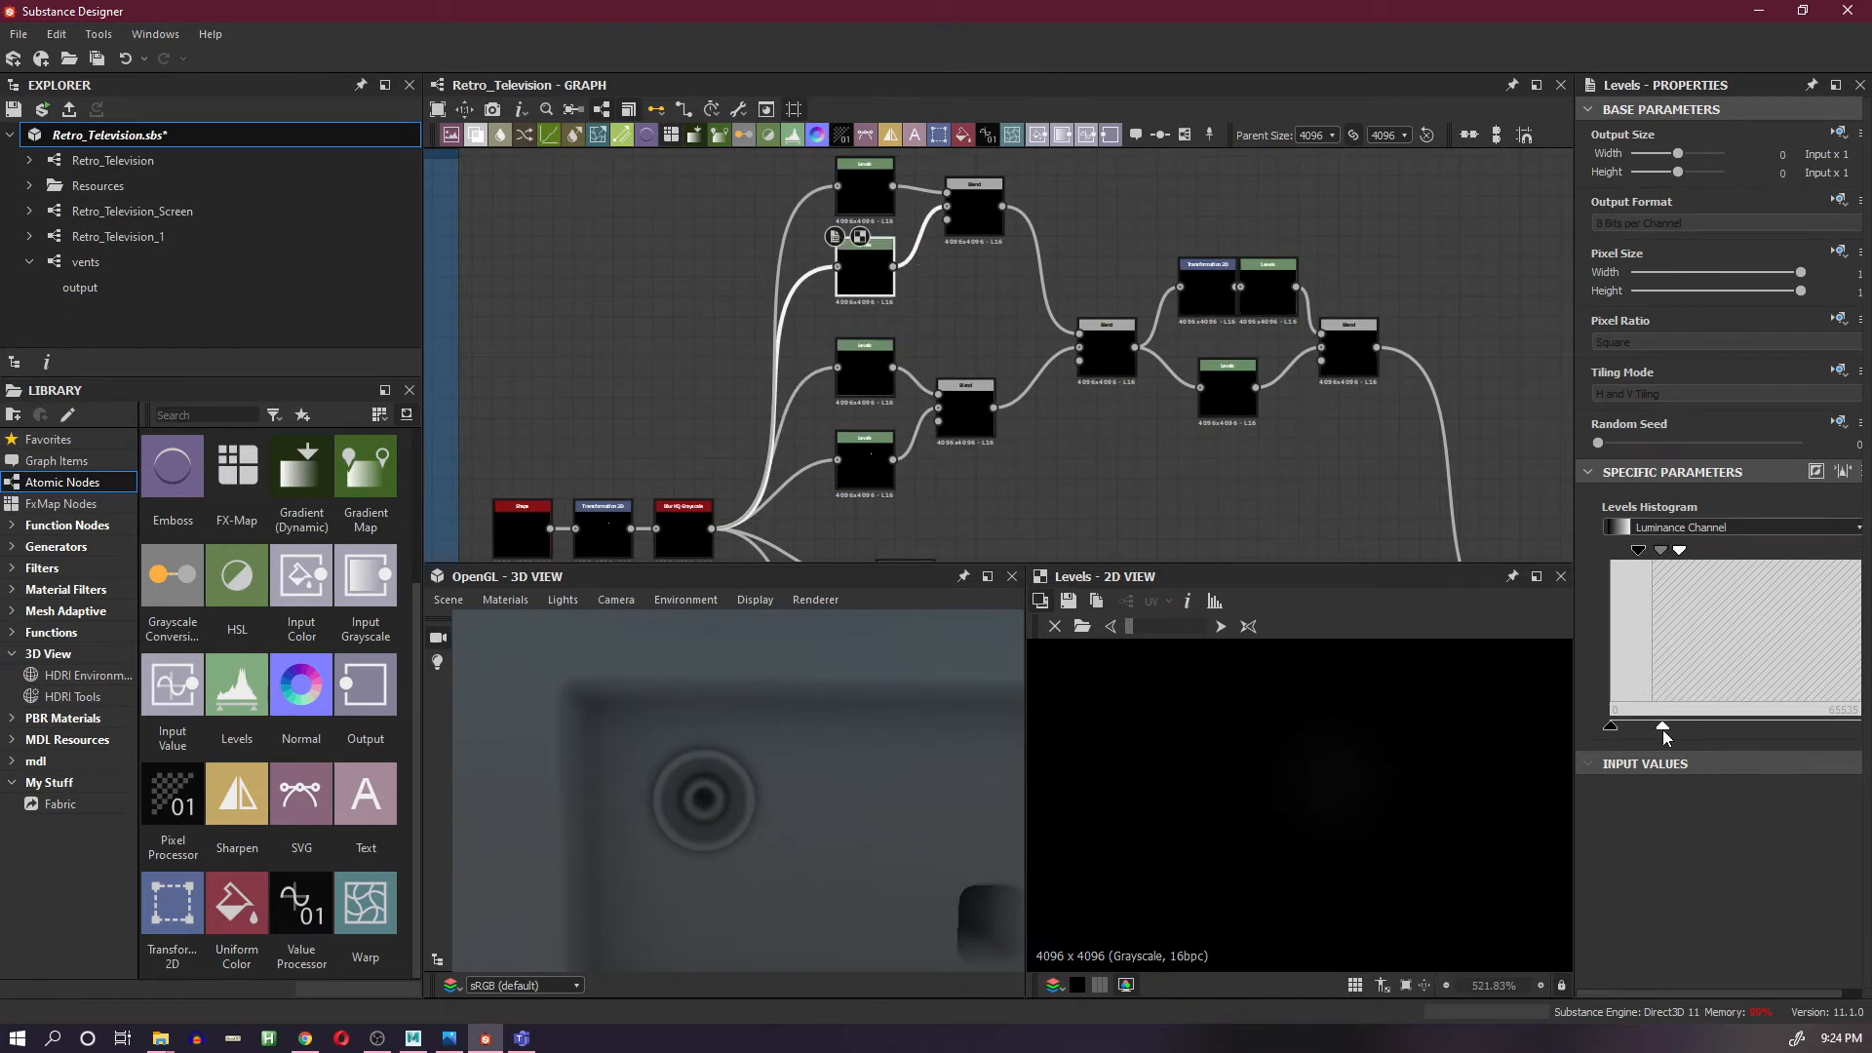
drag(1663, 729, 1762, 740)
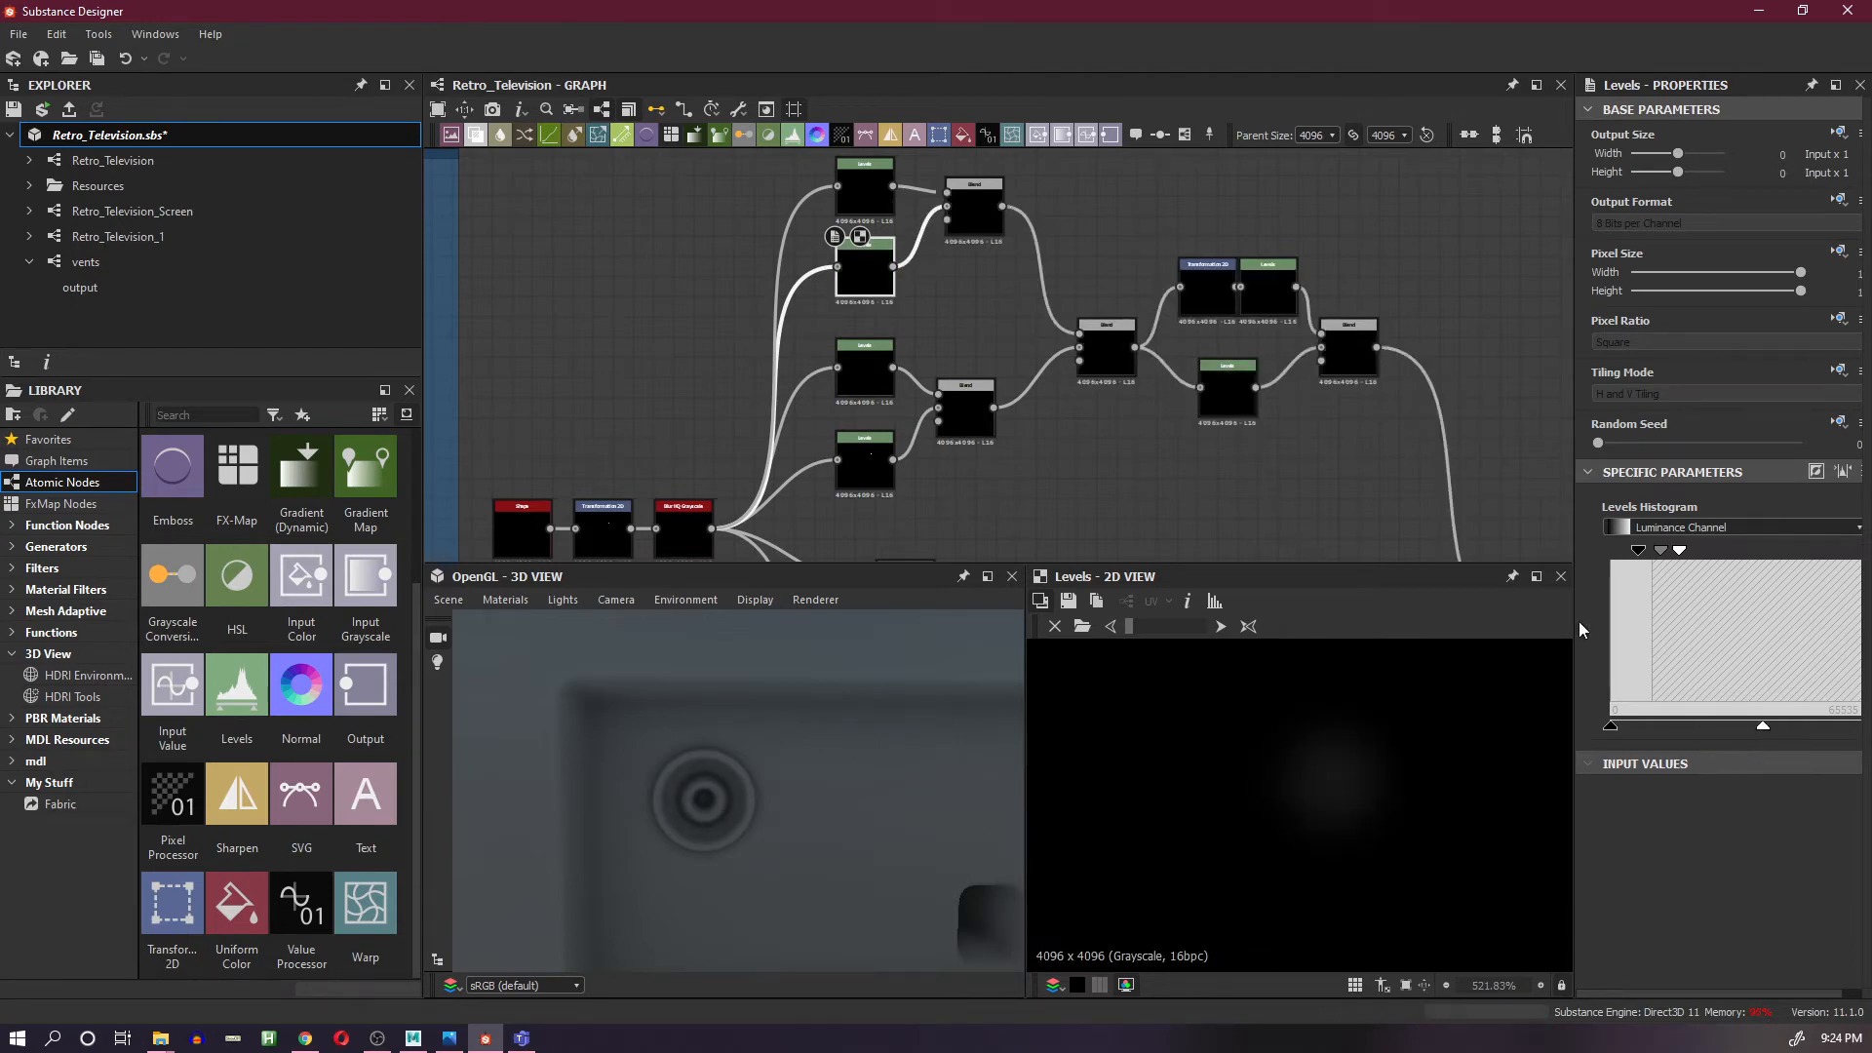
mouse_move(1676, 550)
mouse_down()
mouse_move(1700, 552)
mouse_move(1669, 552)
mouse_up()
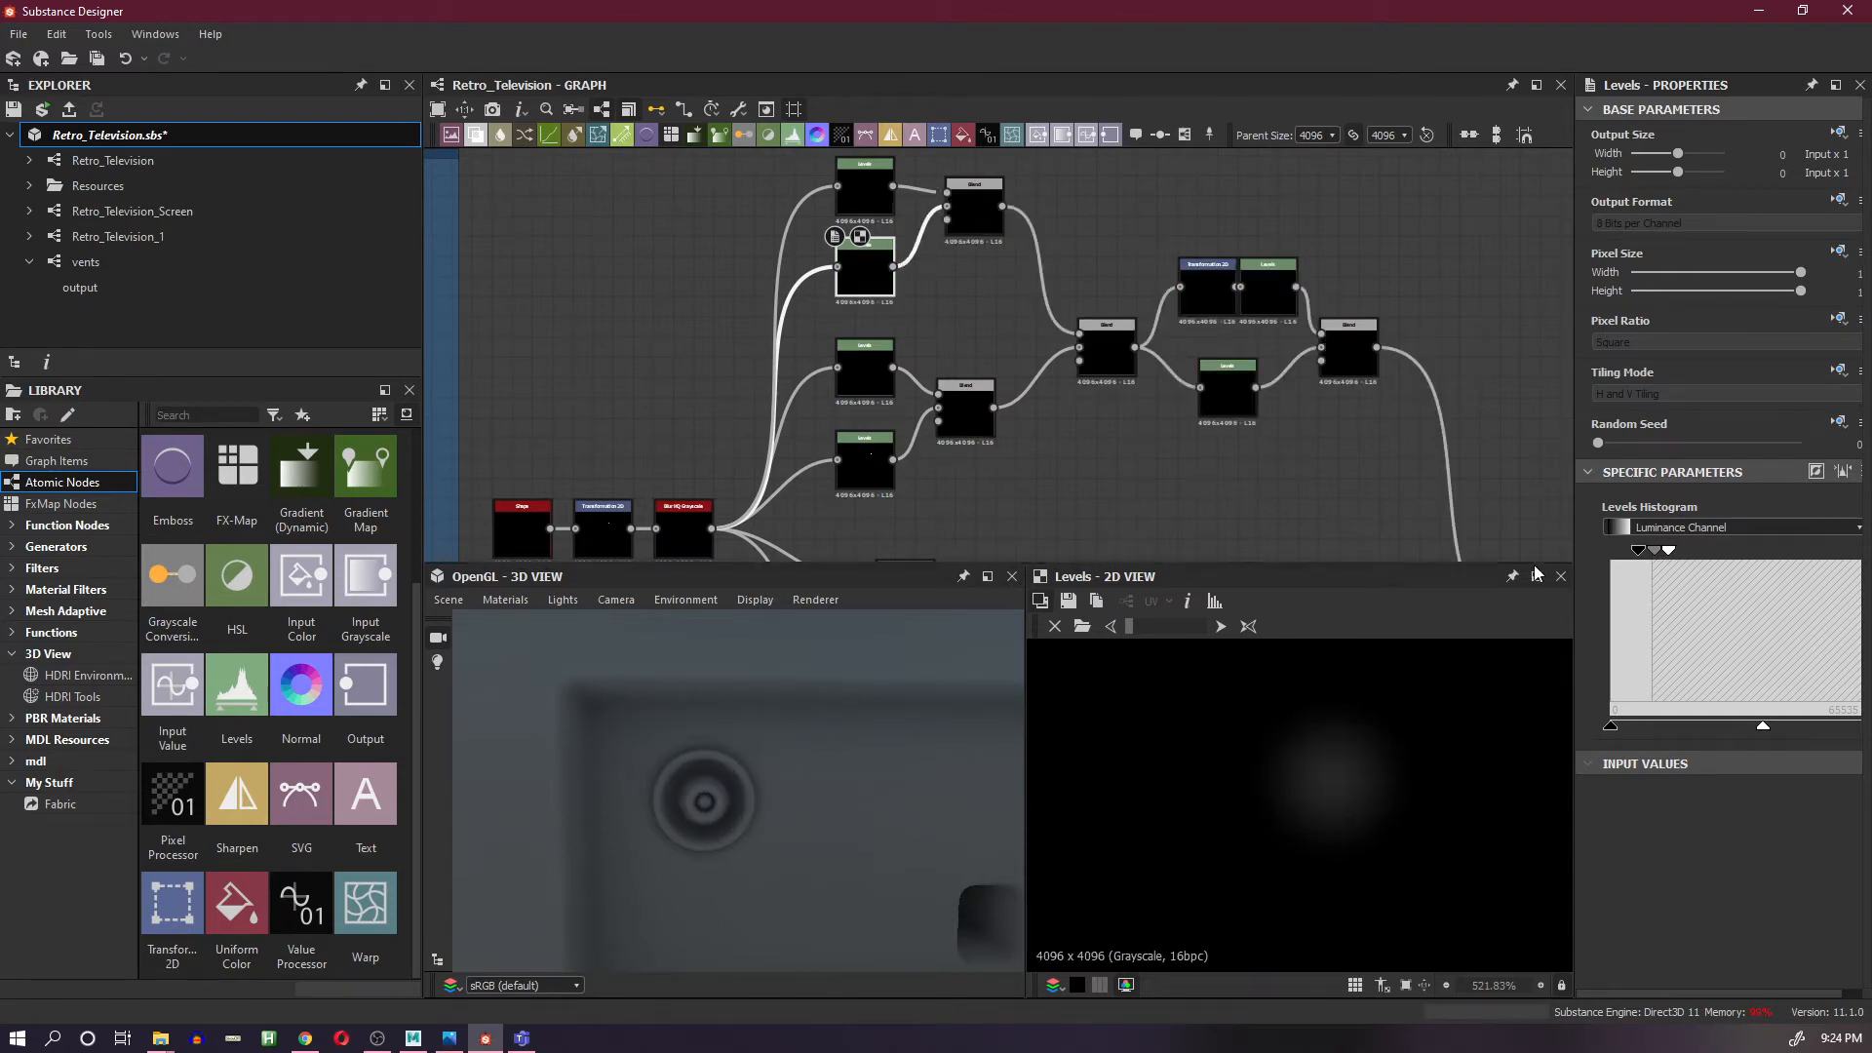
click(850, 198)
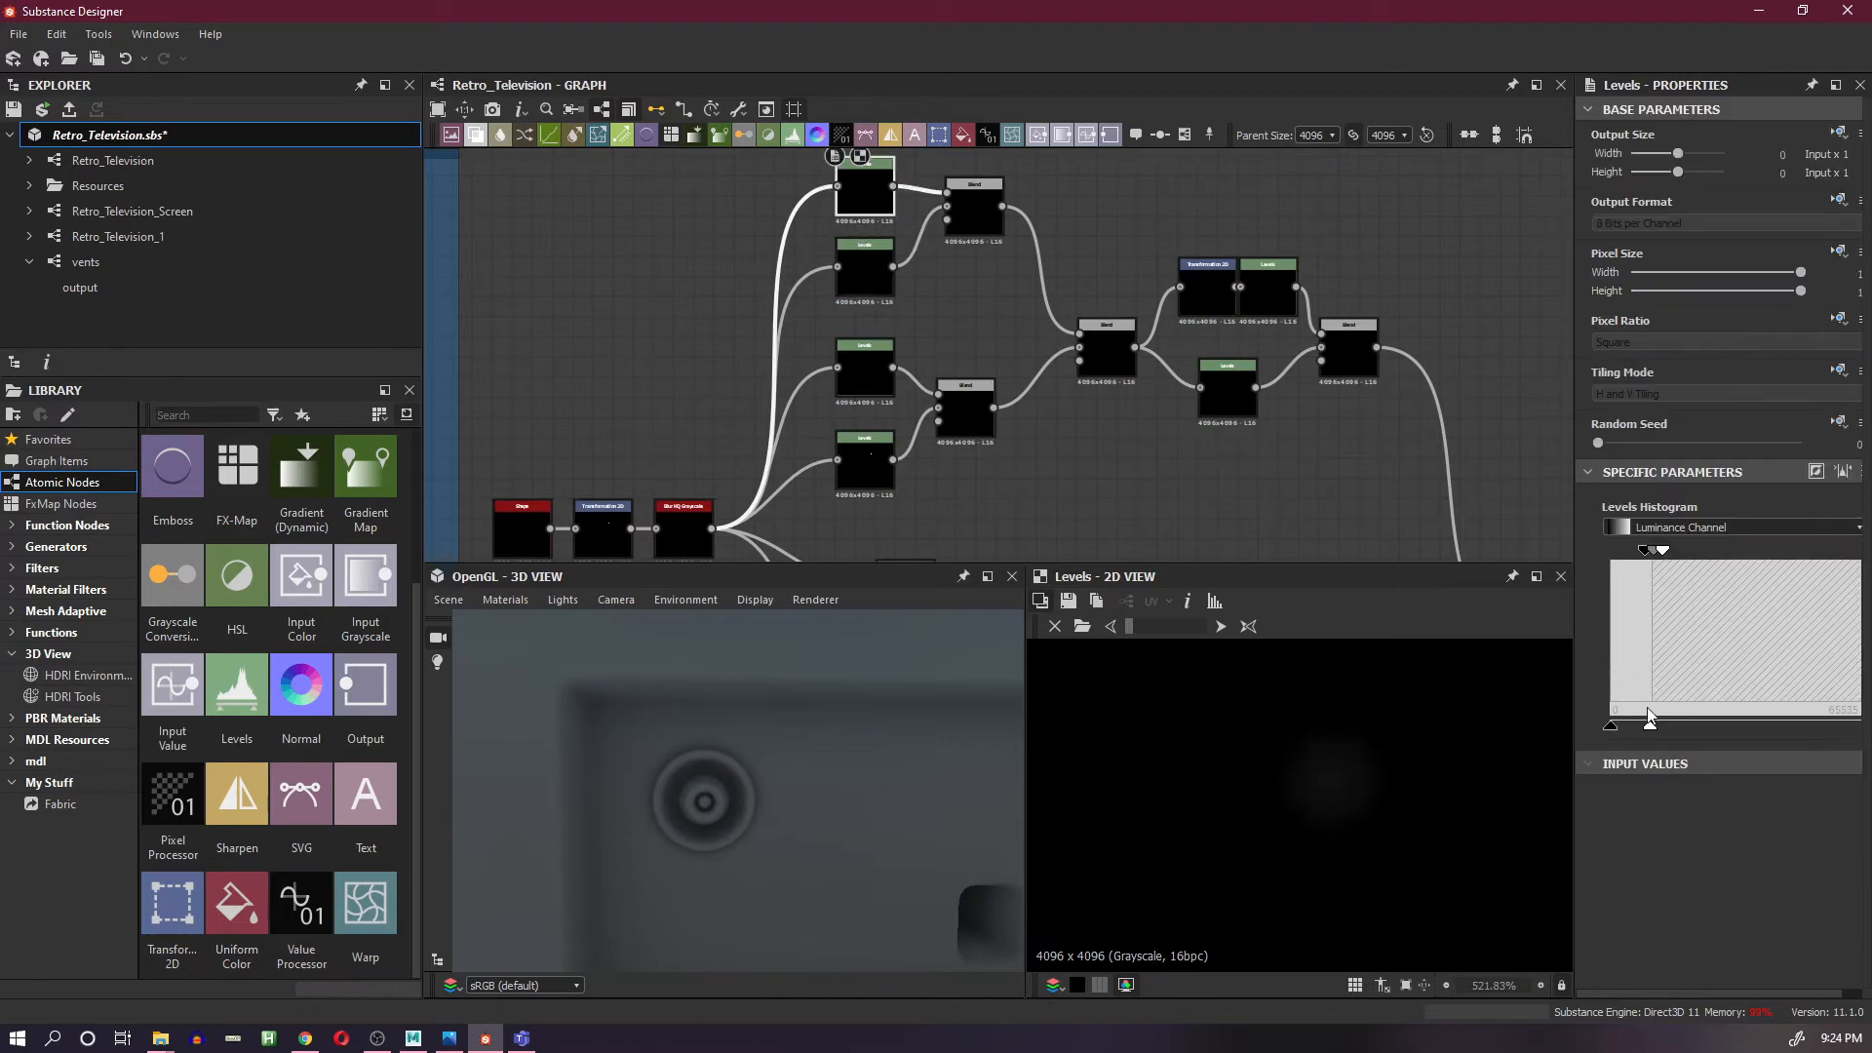
mouse_move(1650, 725)
mouse_down()
mouse_move(1716, 728)
mouse_move(1650, 730)
mouse_up()
drag(846, 667, 832, 735)
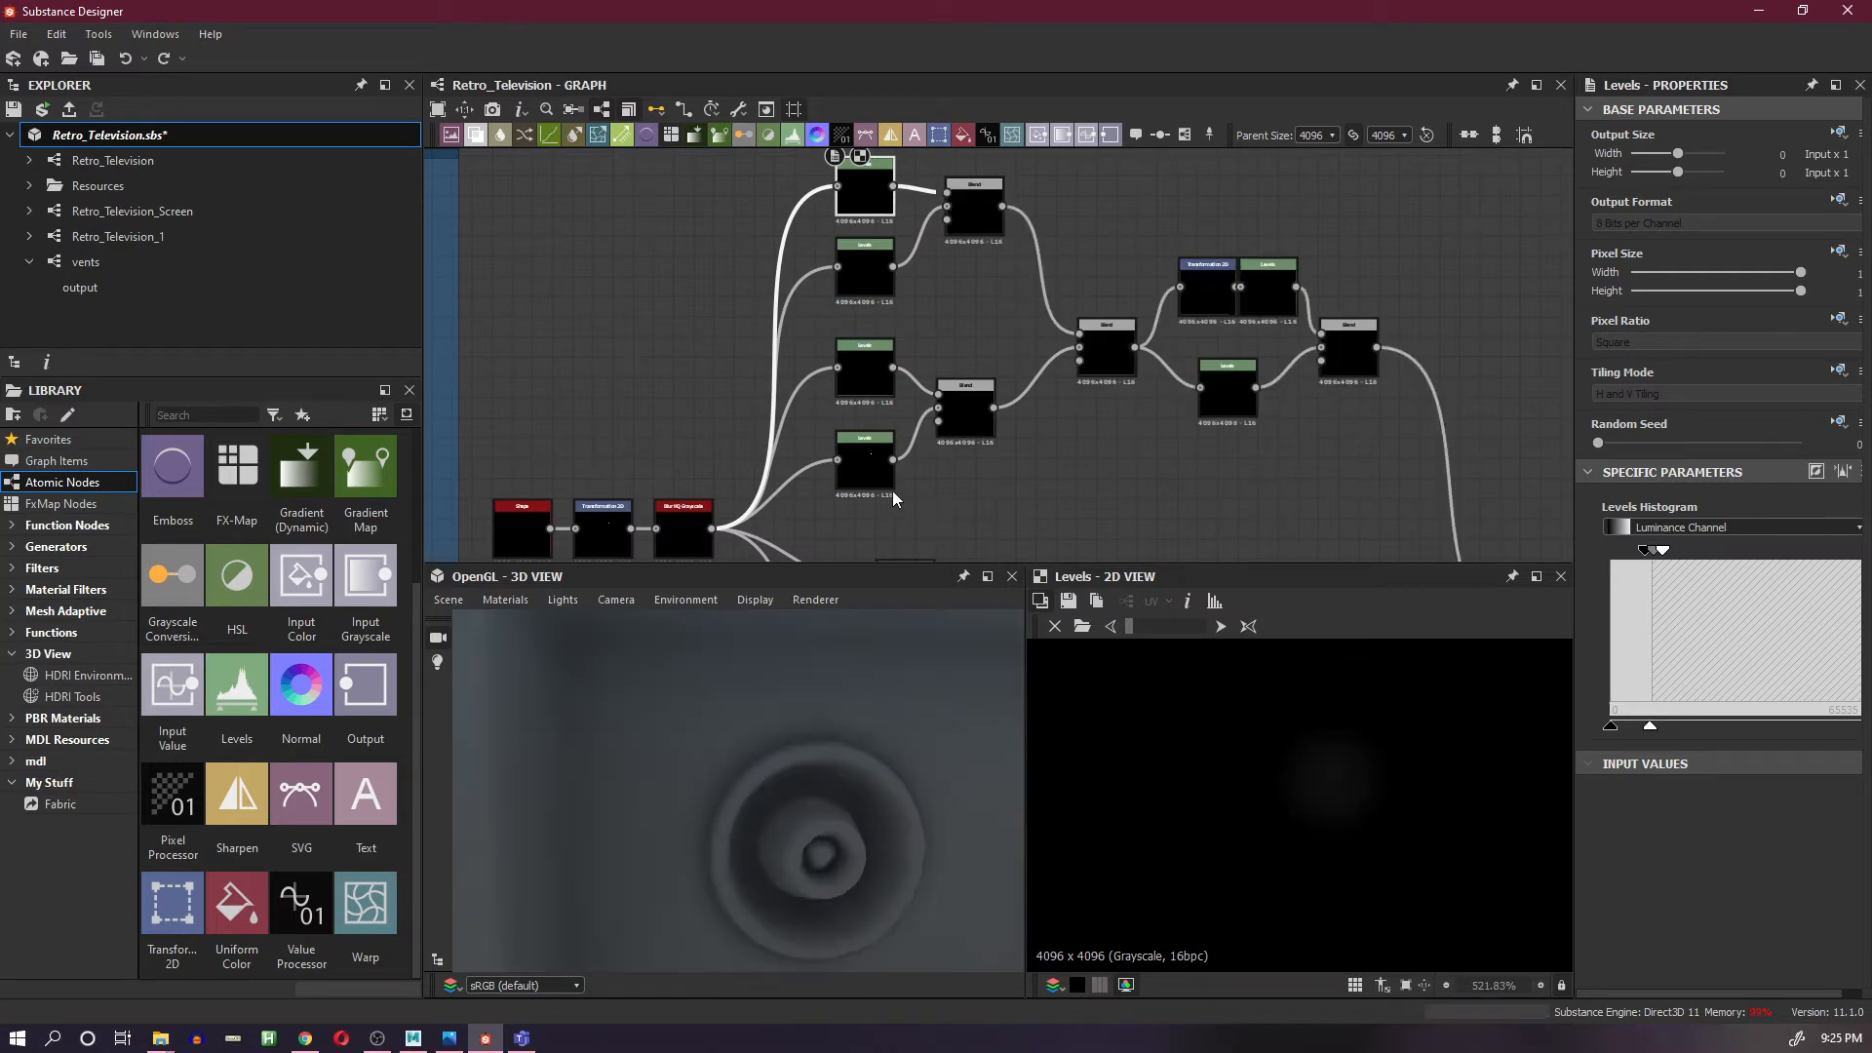
- Compare the Levels feeding the Subtract Blend, and slightly raise the upper one's input white point to reshape the connector's ring
click(871, 473)
click(974, 412)
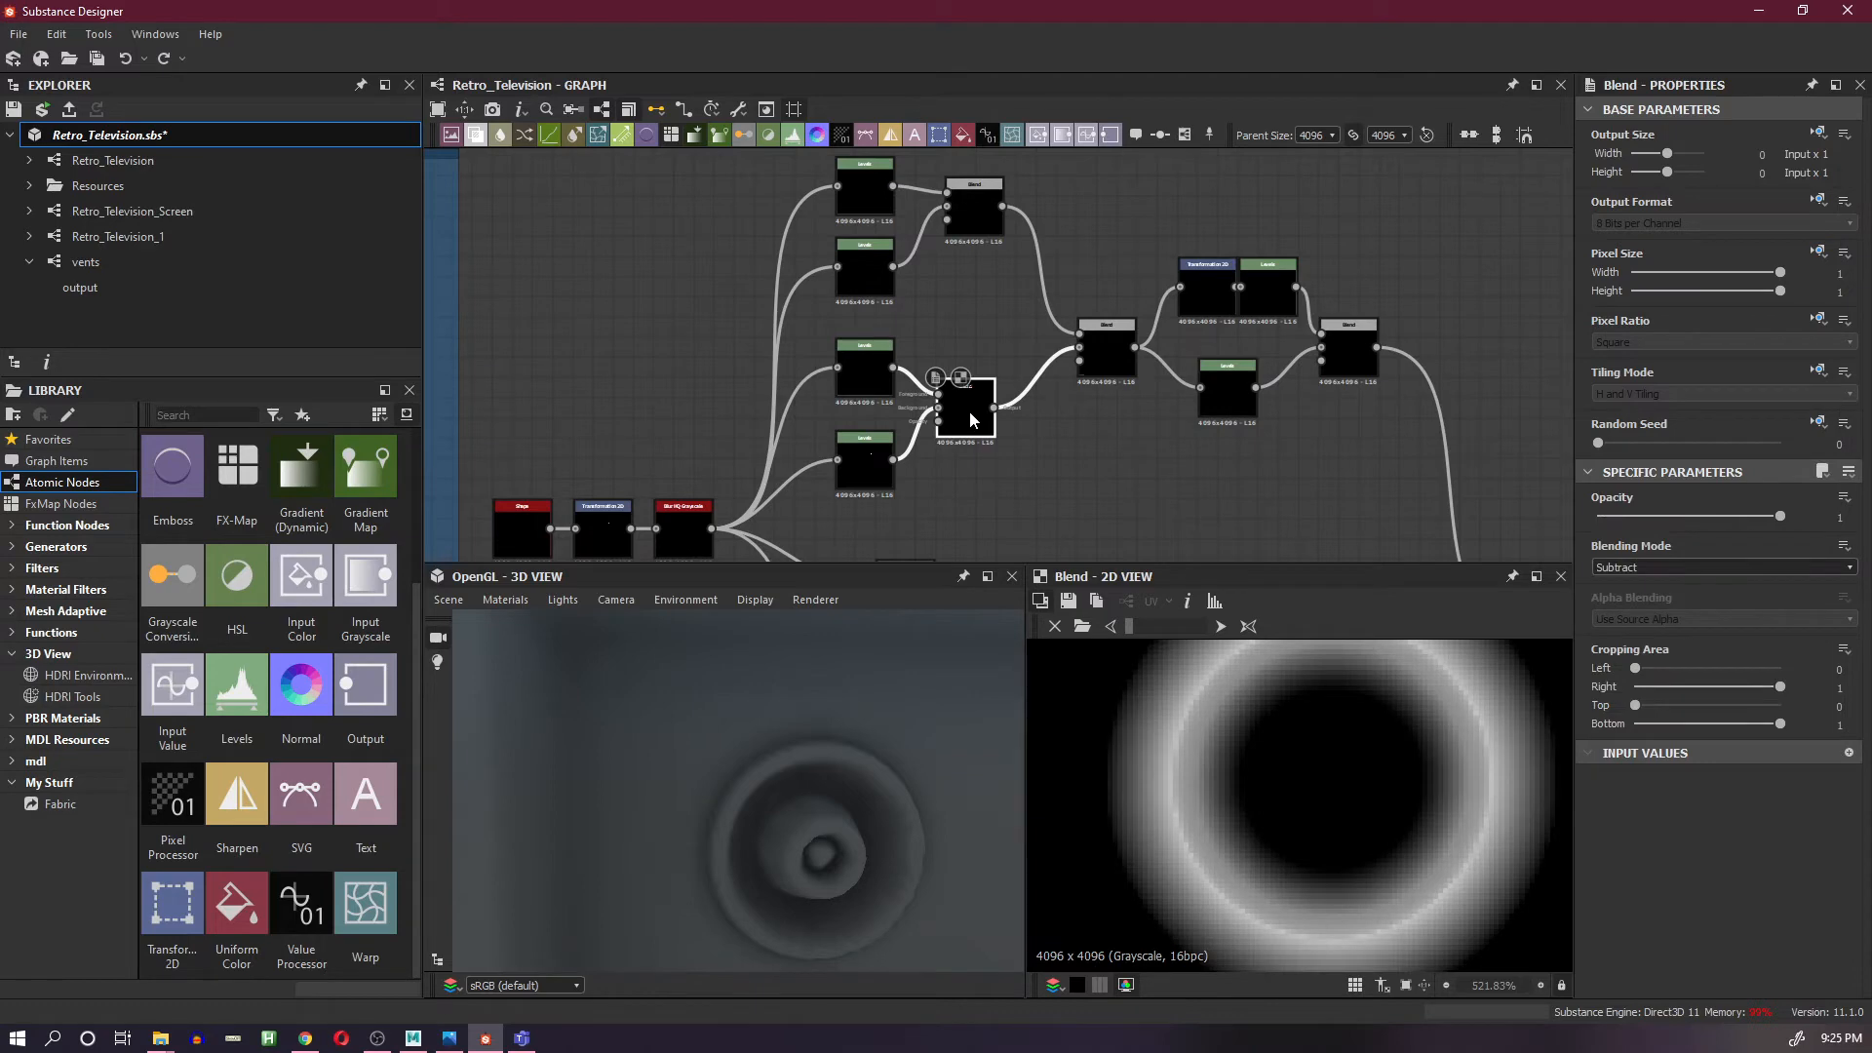
click(874, 478)
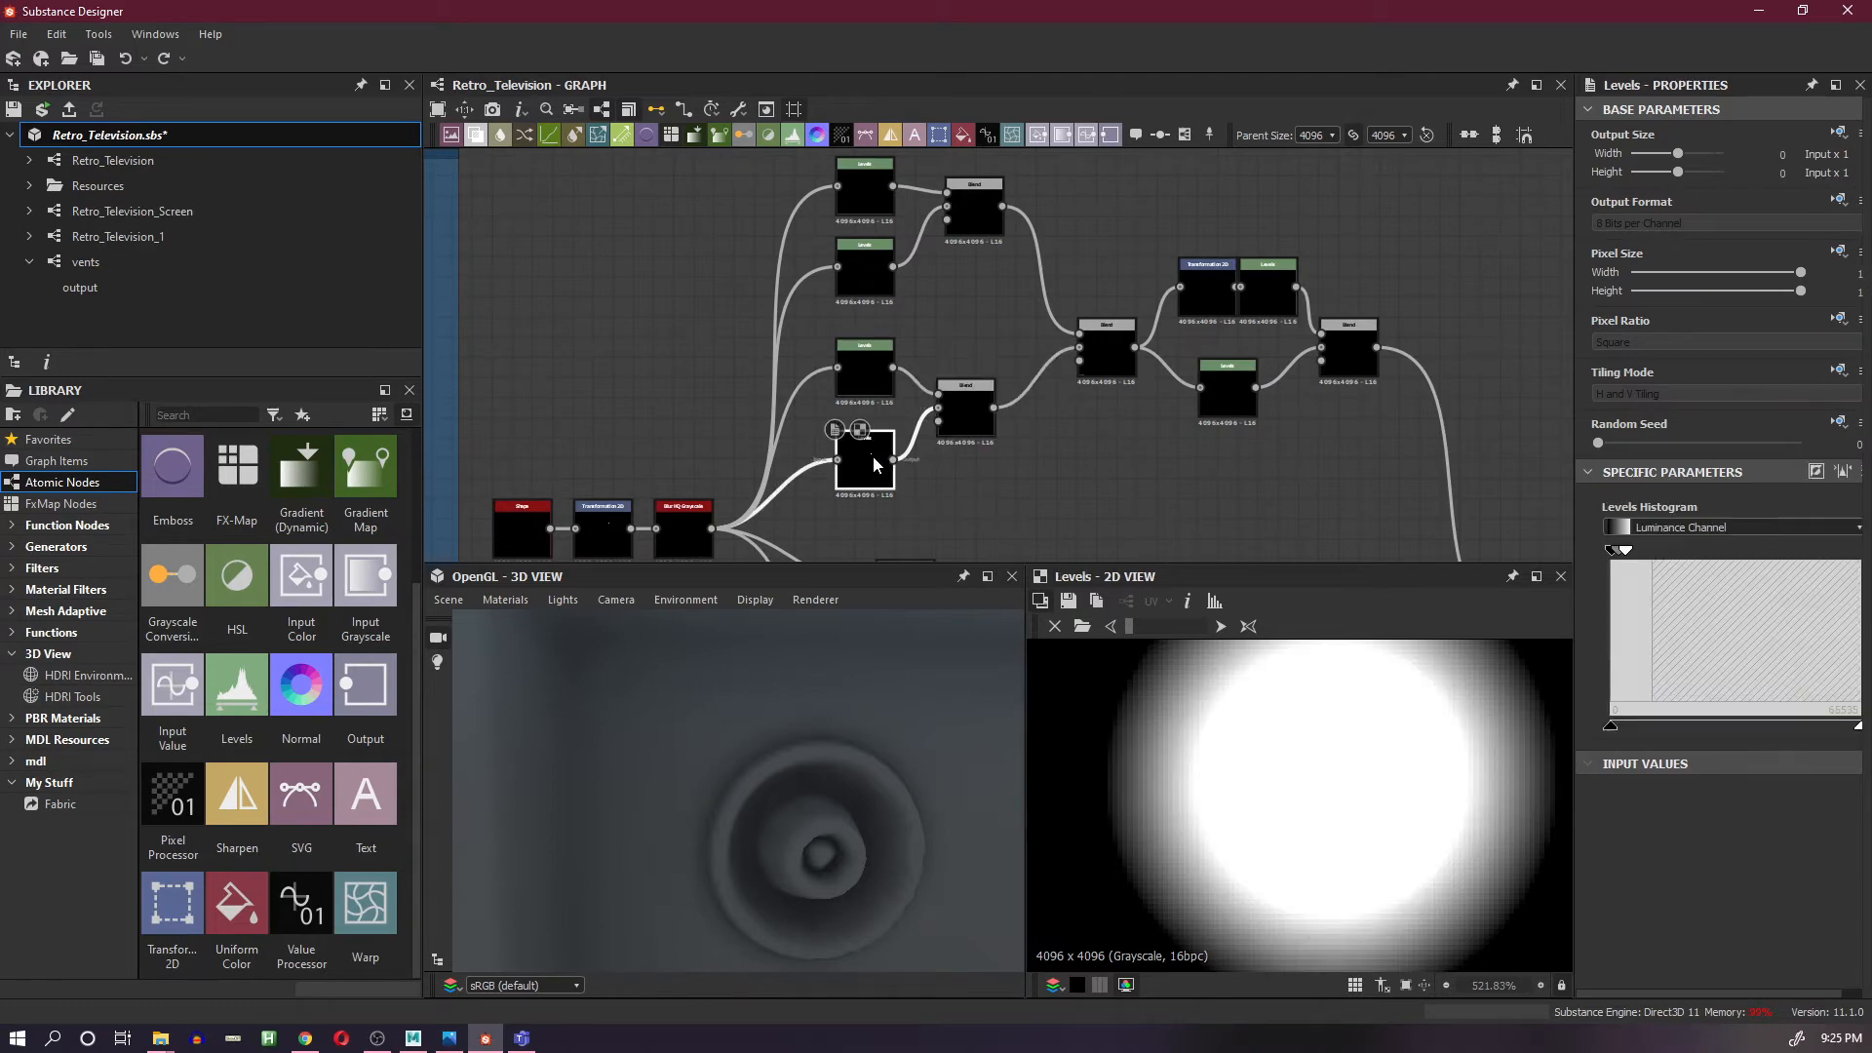
click(871, 383)
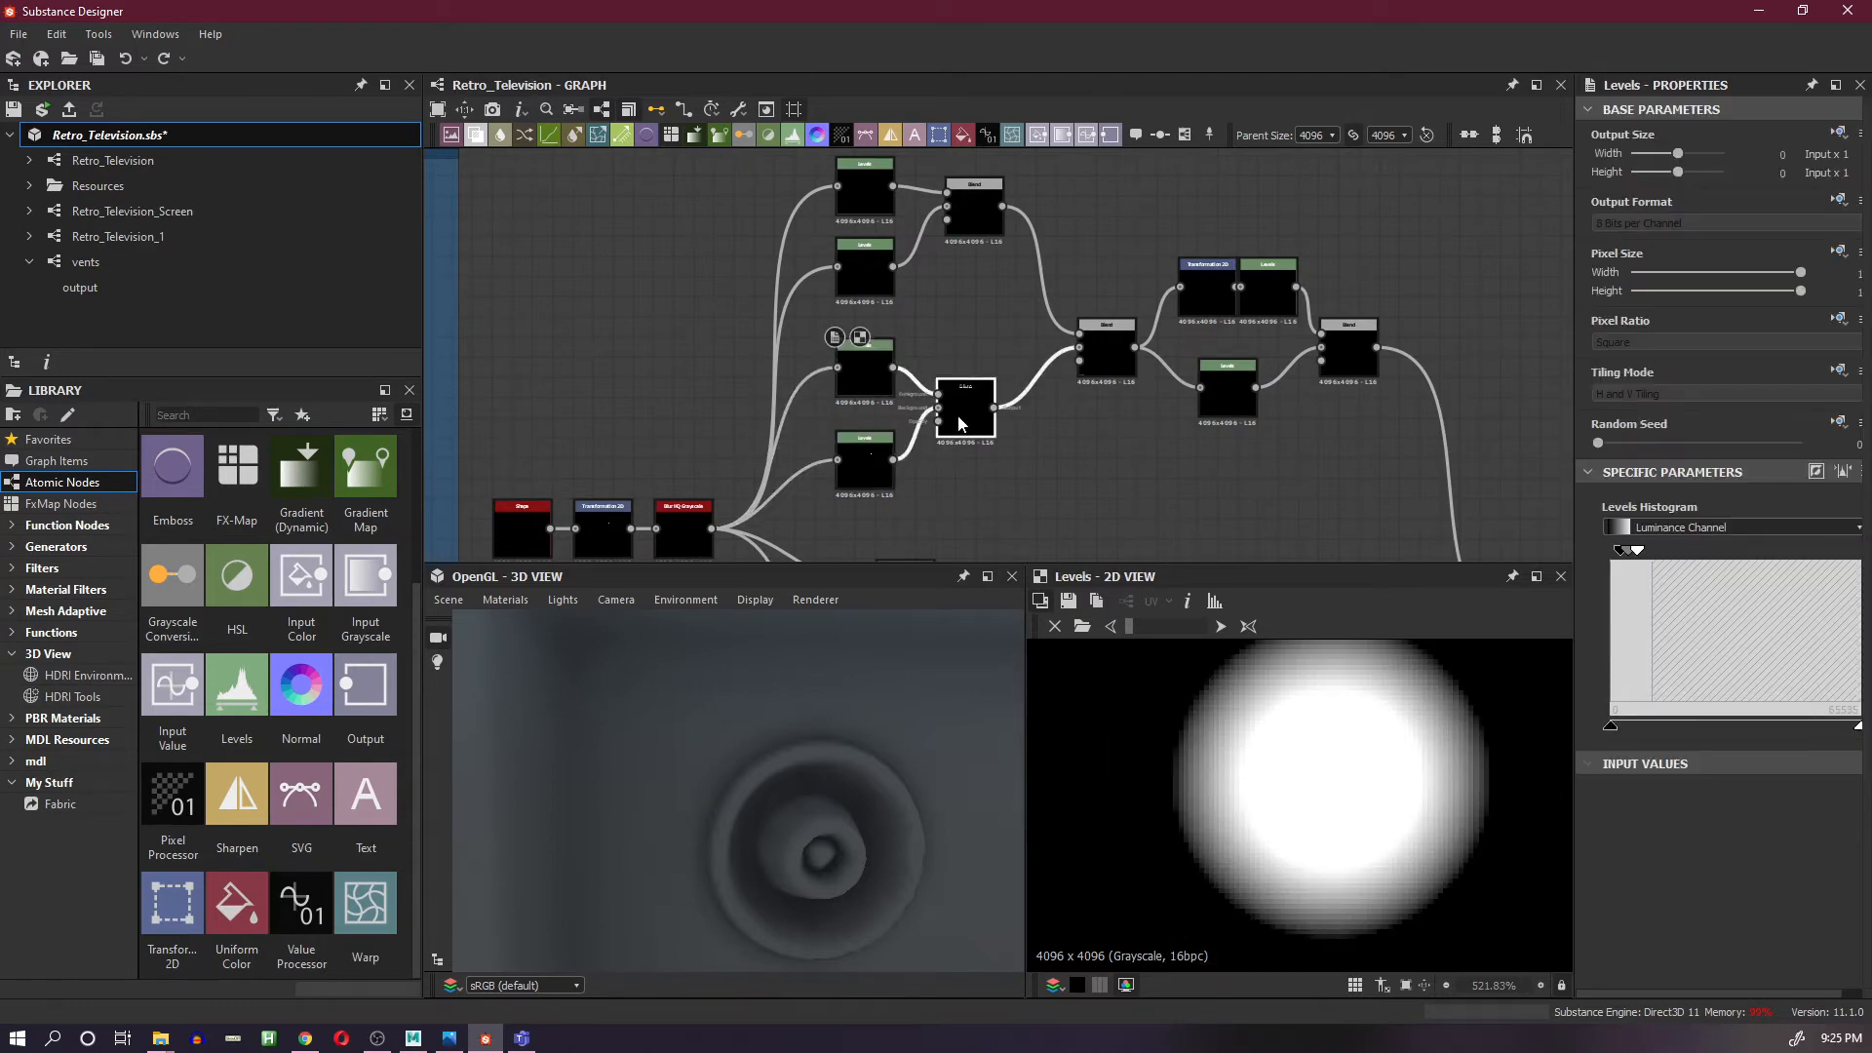
click(961, 424)
click(857, 384)
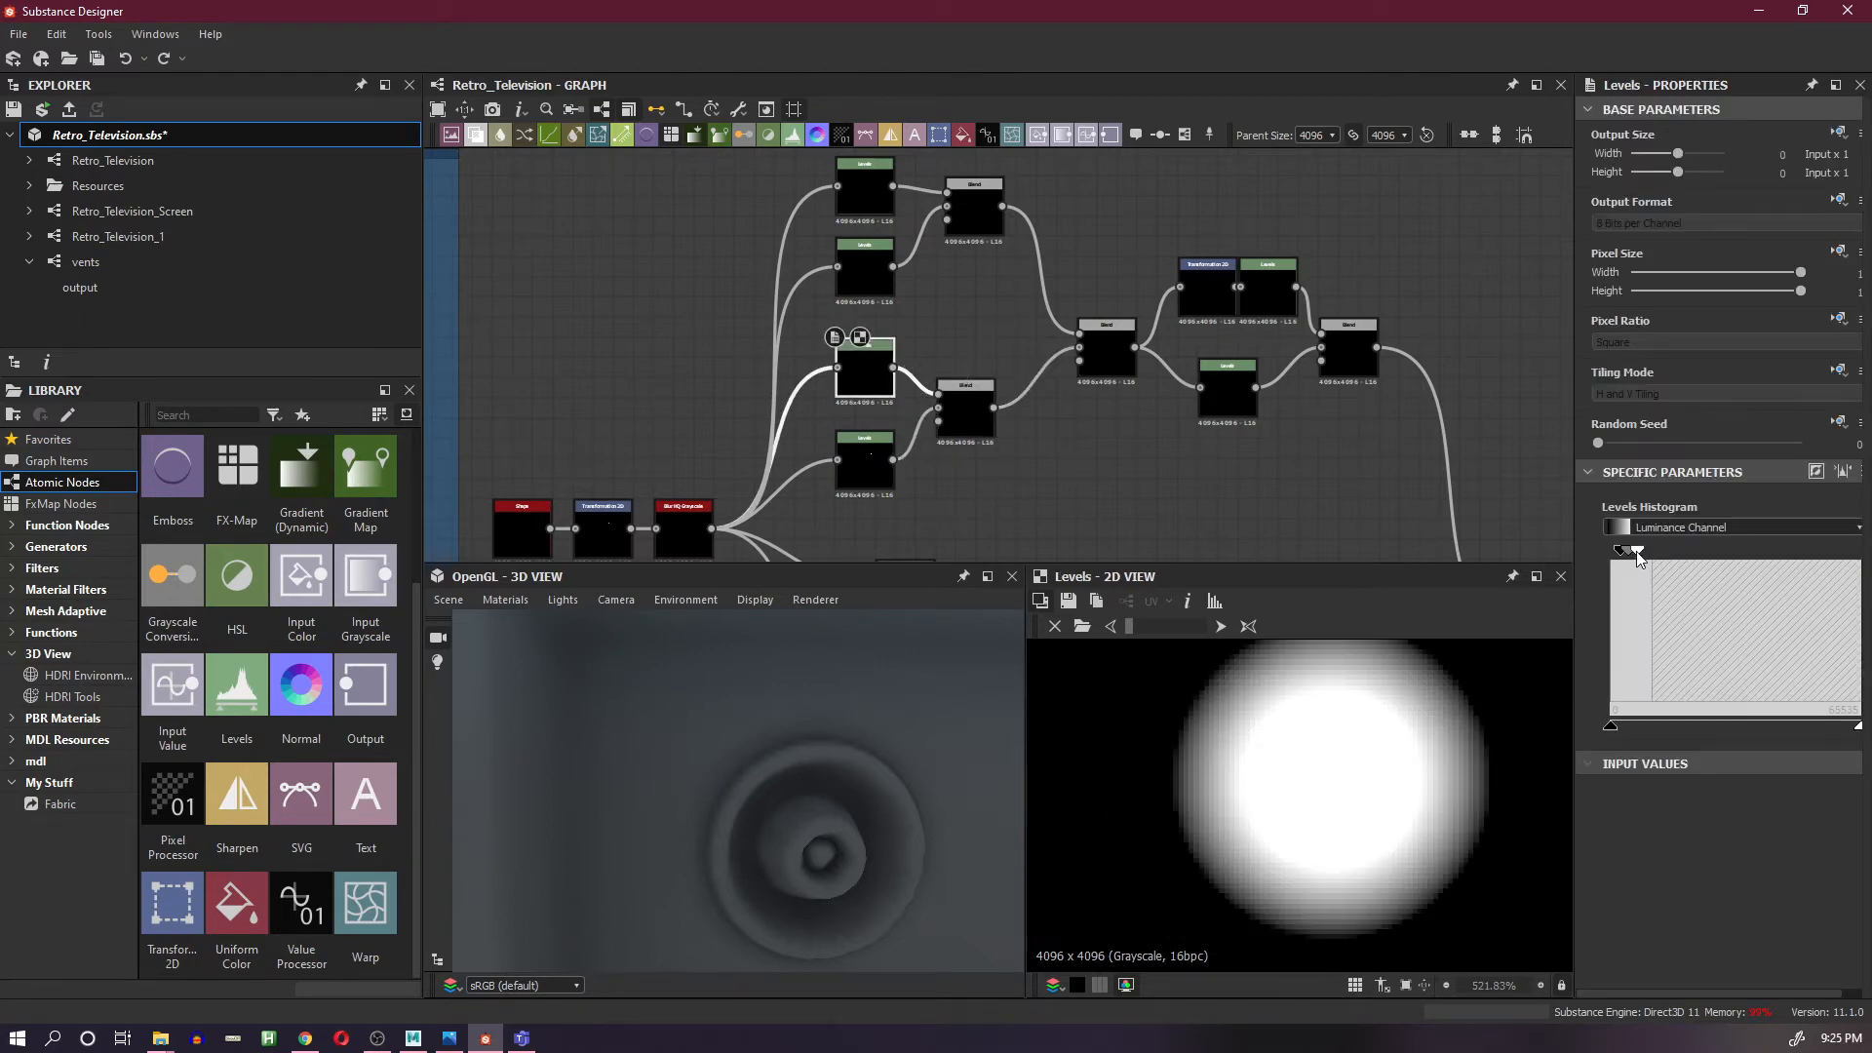
drag(1638, 553, 1644, 554)
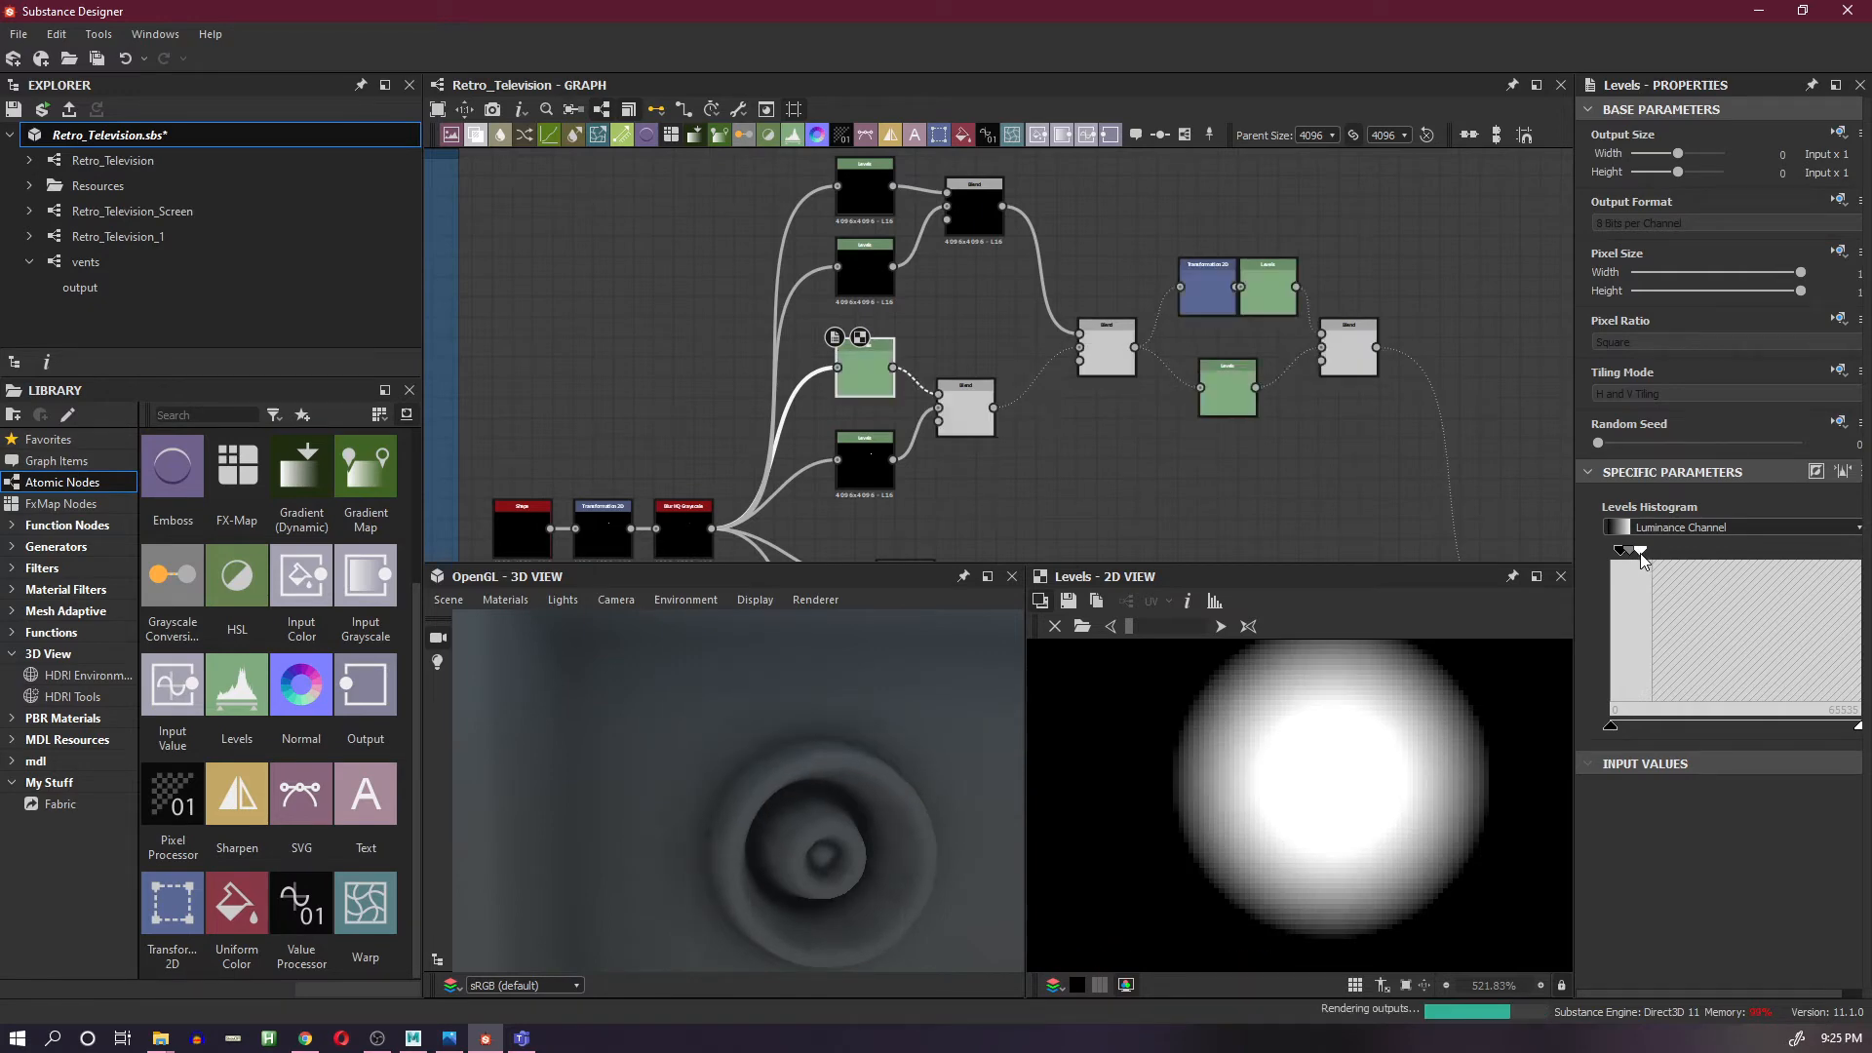
scroll(903, 770, down, 5)
scroll(903, 769, down, 3)
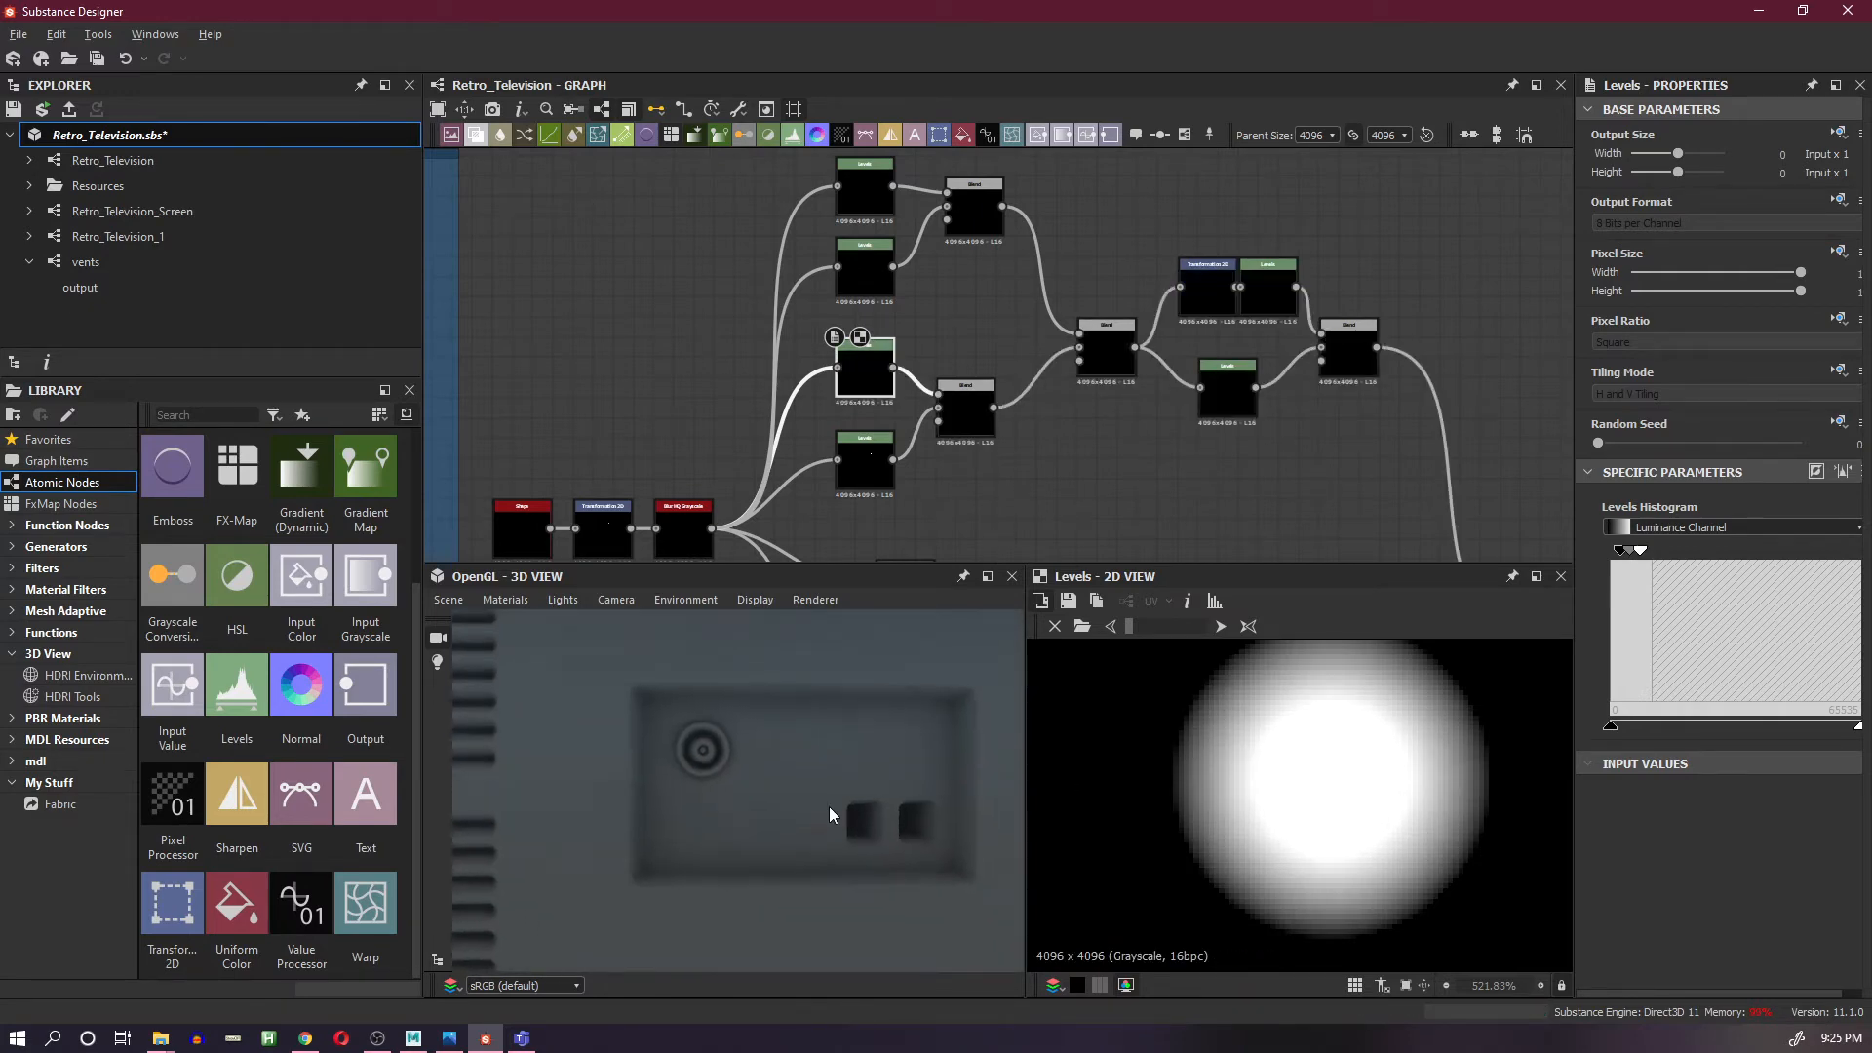
scroll(741, 752, down, 3)
drag(764, 768, 776, 773)
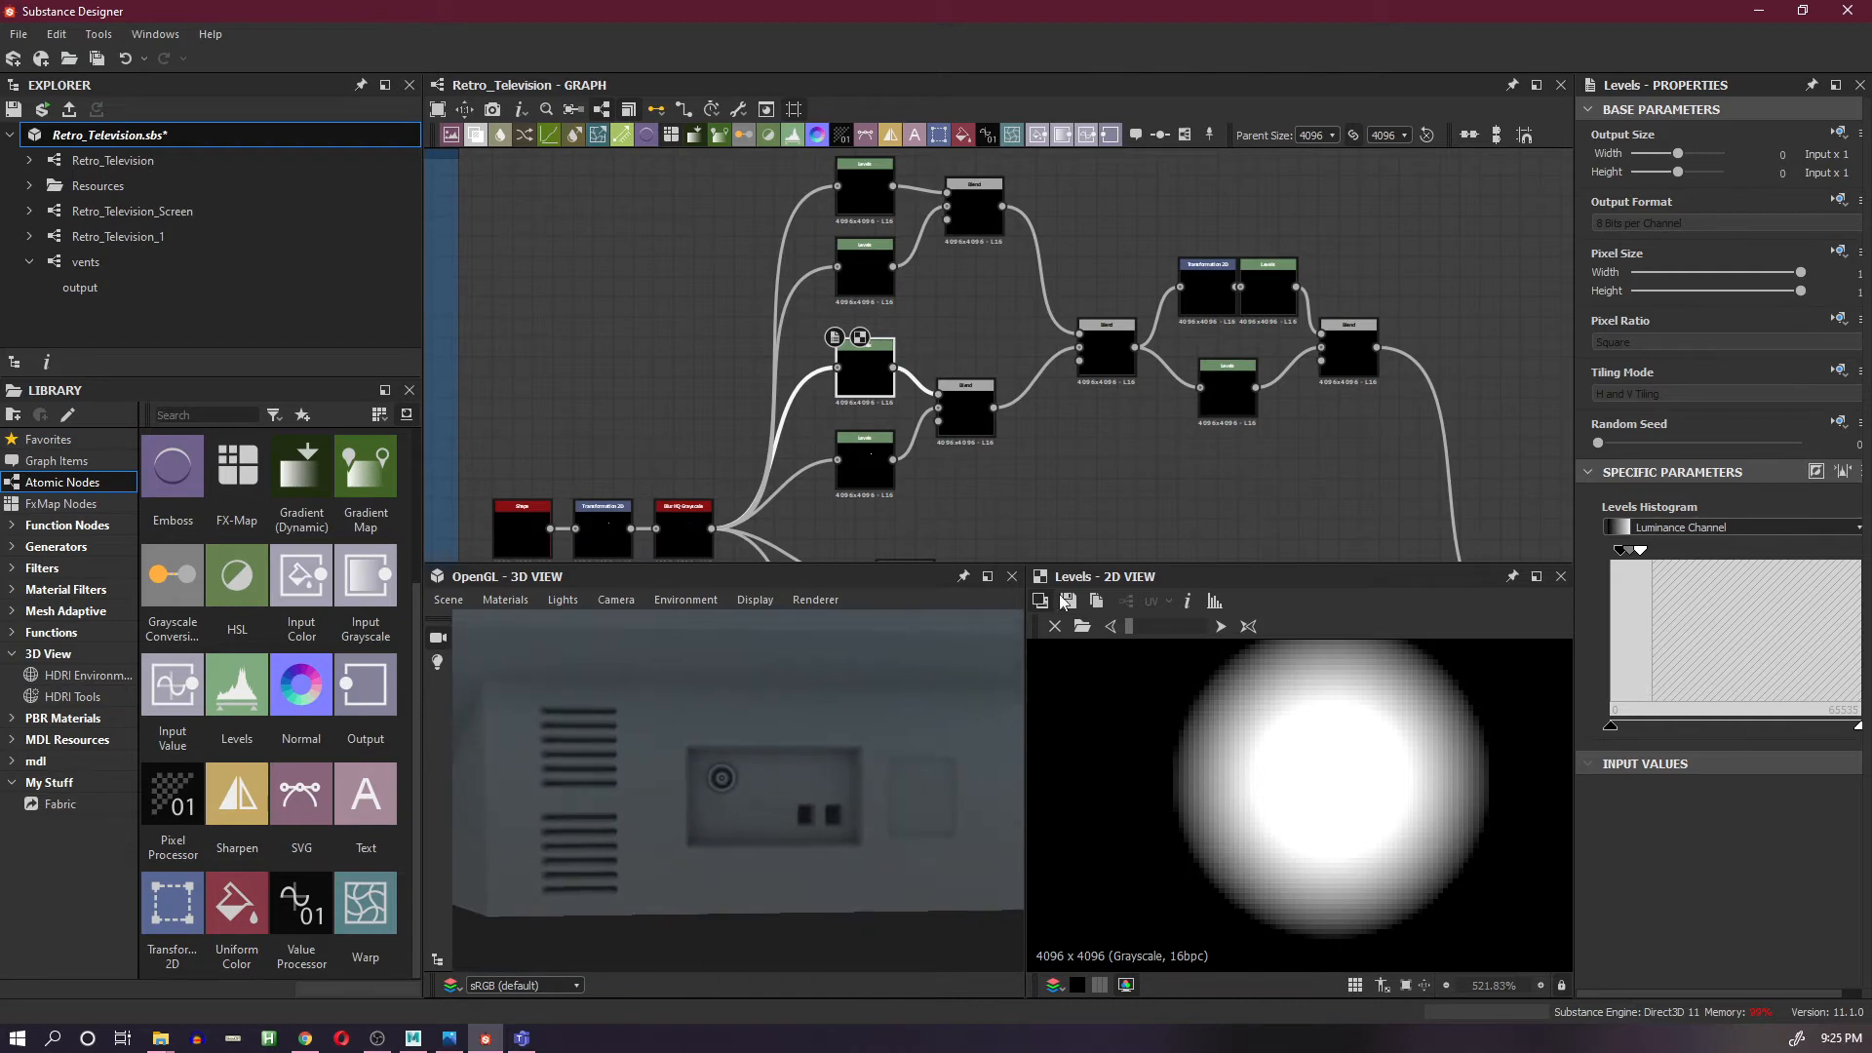
- Raise the output white of the Levels feeding the main Blend's foreground to deepen the connector's hole
scroll(1220, 455, down, 4)
scroll(1220, 456, down, 2)
middle_drag(1235, 464, 1226, 415)
scroll(1161, 429, up, 2)
scroll(1160, 429, up, 2)
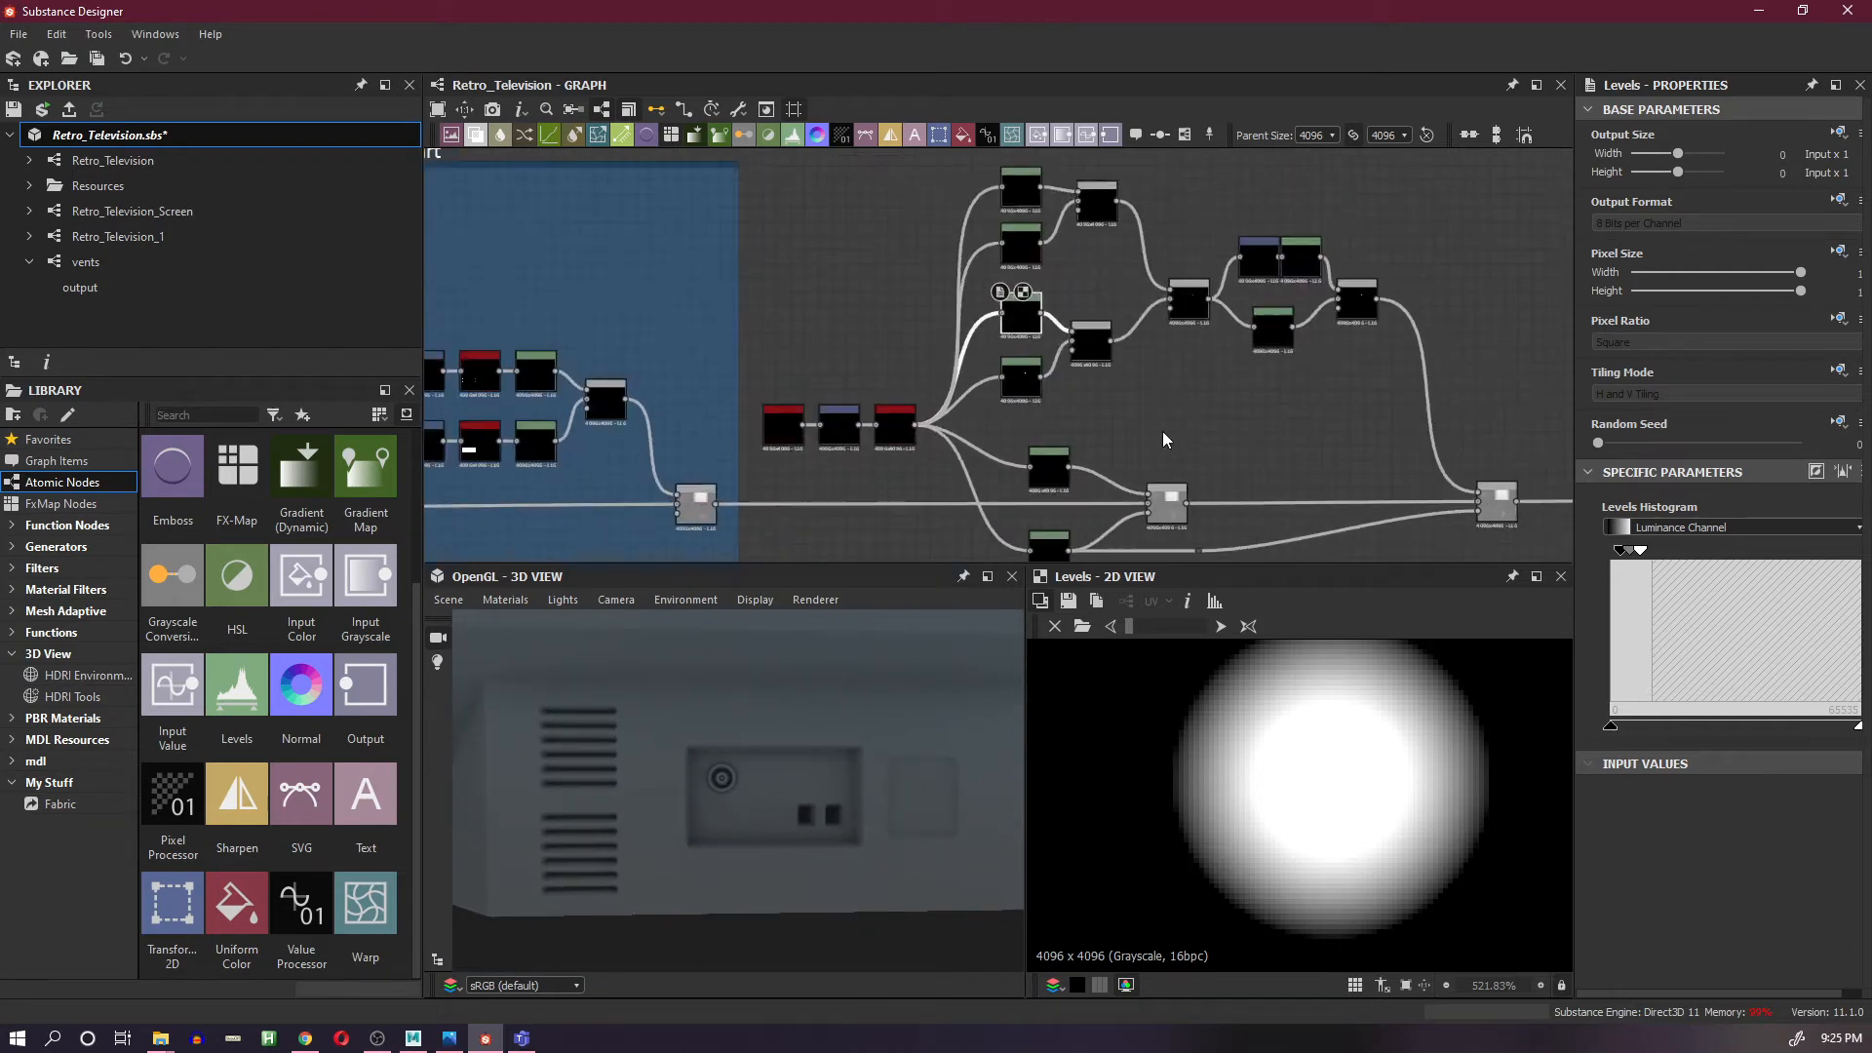
scroll(1170, 410, up, 3)
click(1166, 390)
double_click(1166, 394)
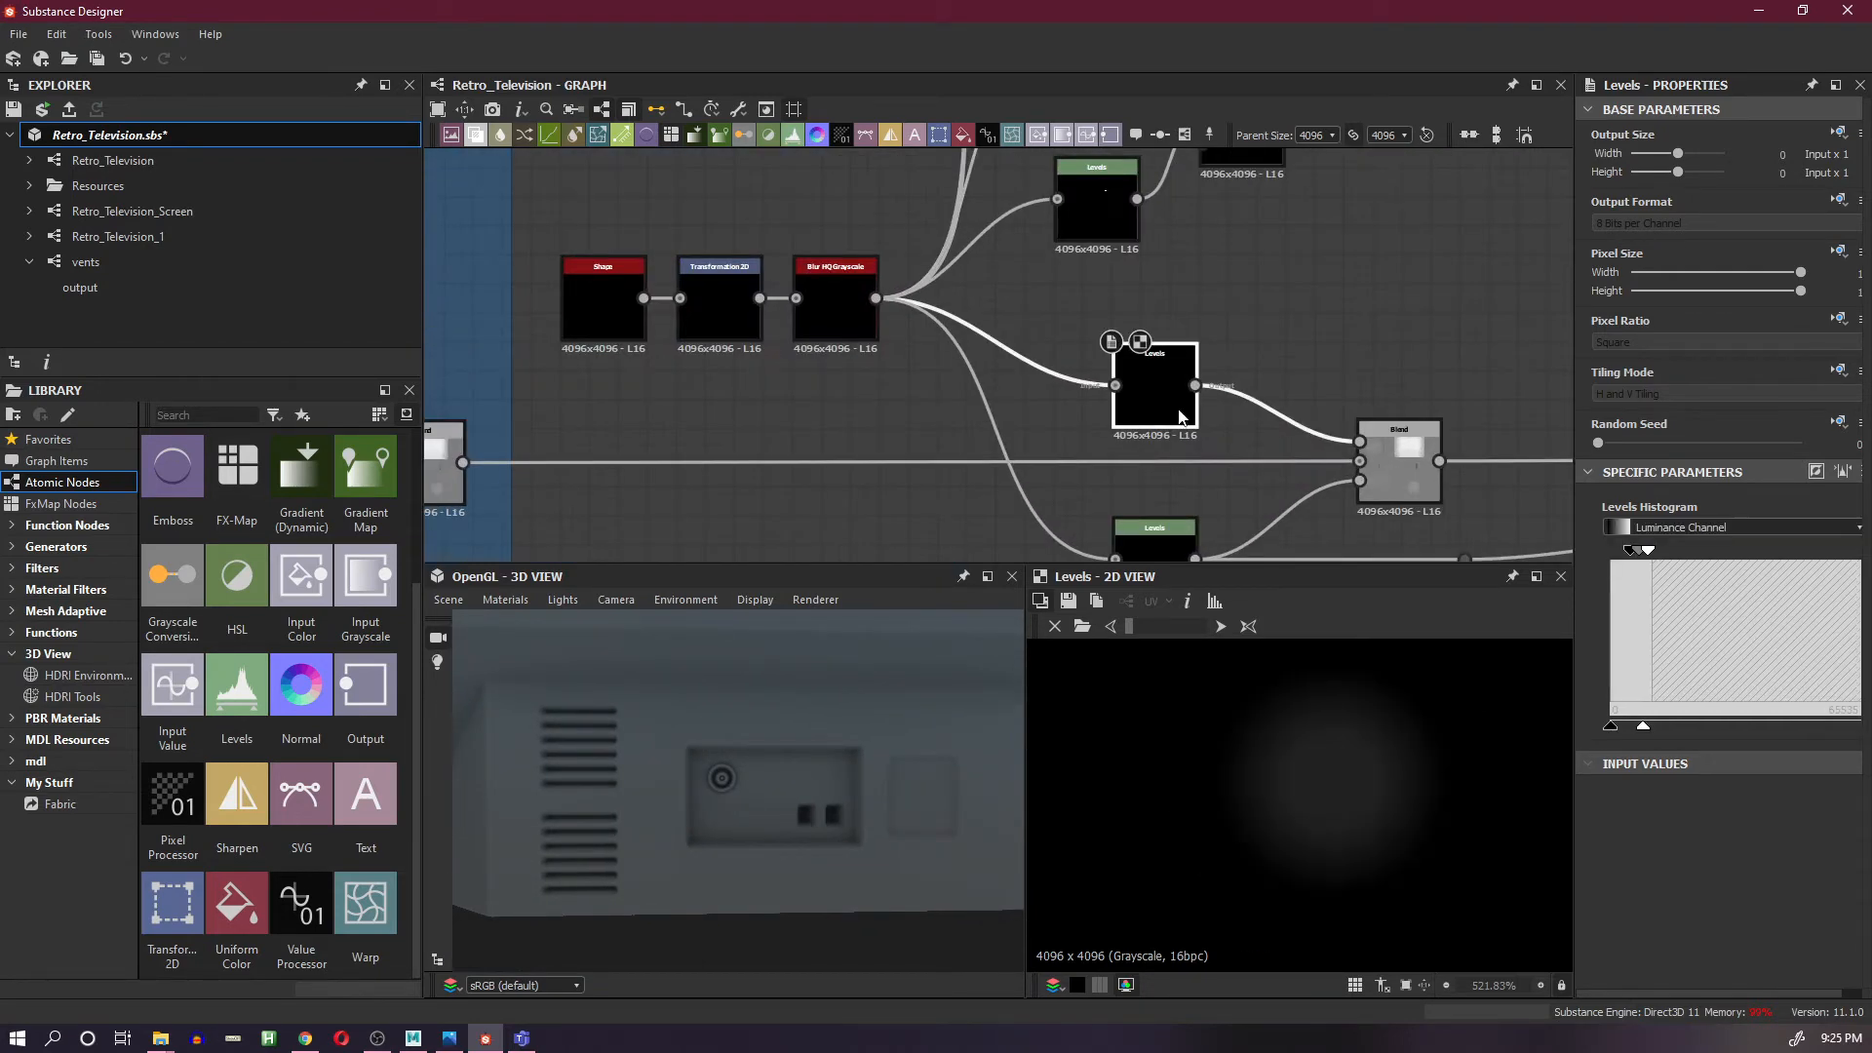
drag(1646, 726, 1672, 725)
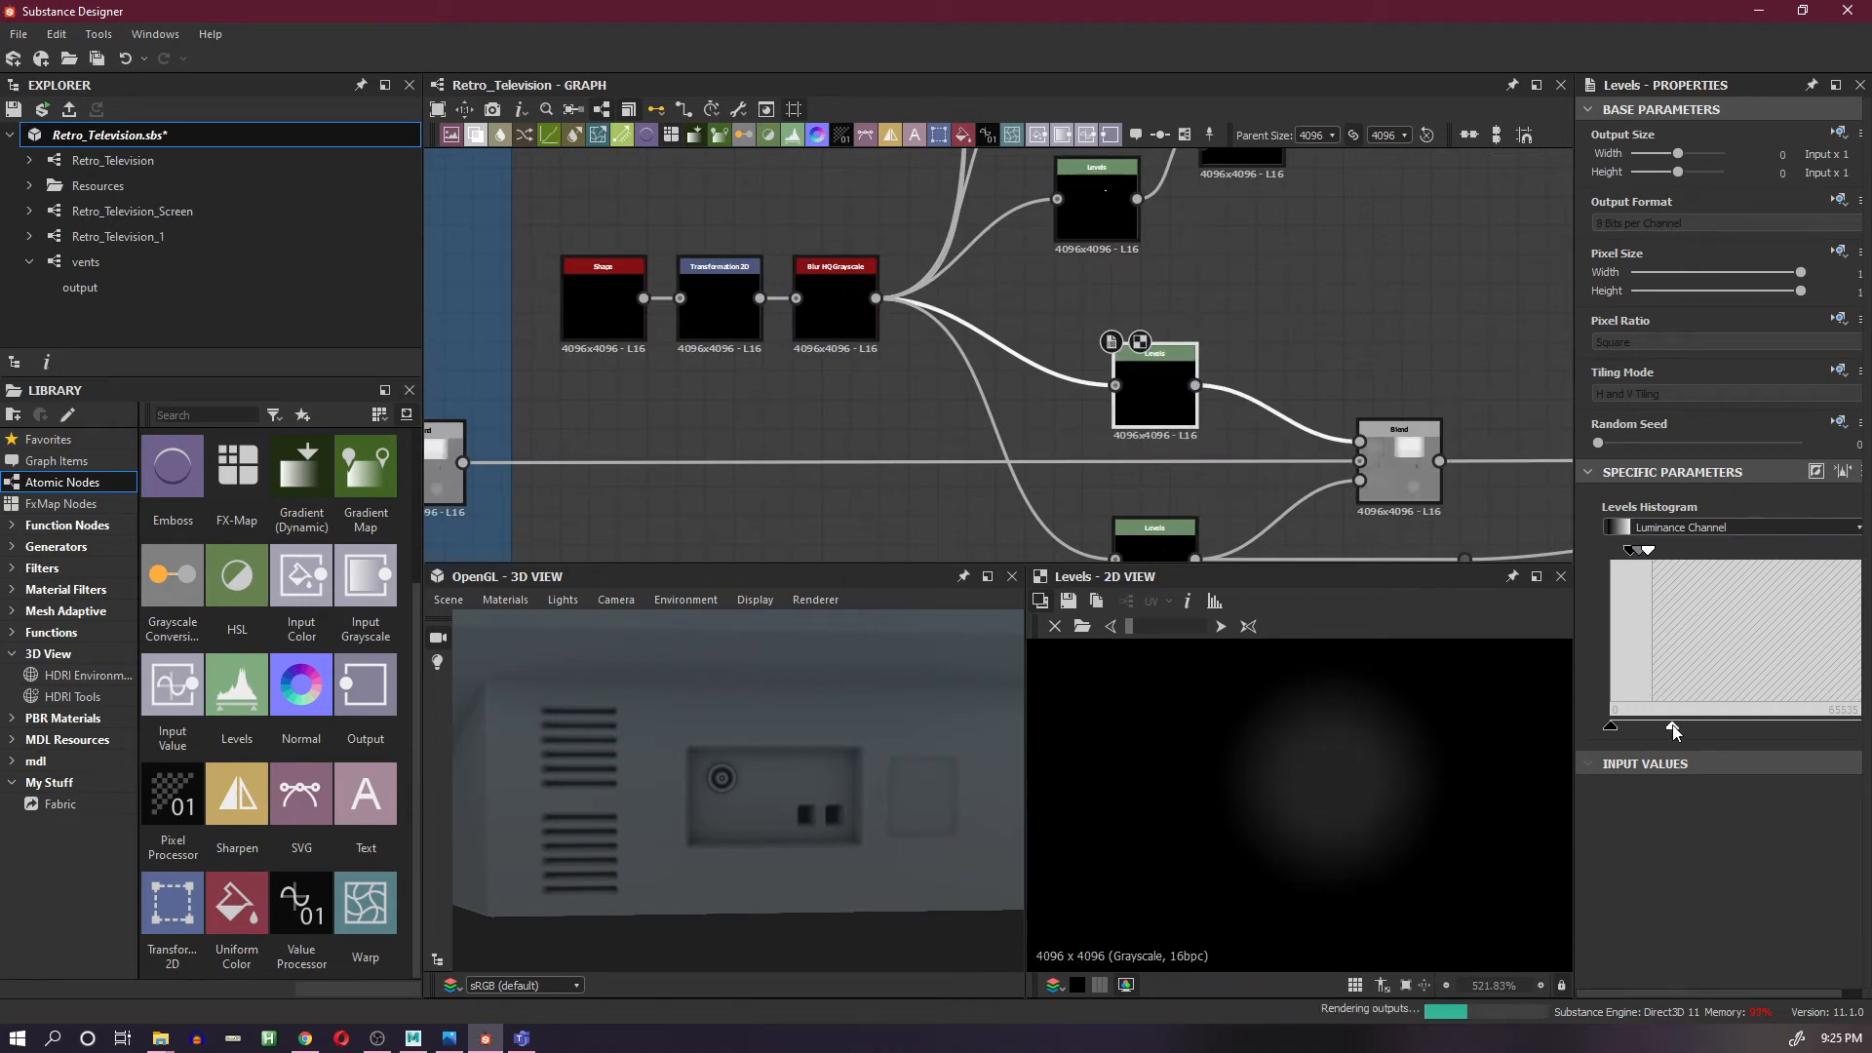
scroll(741, 733, up, 10)
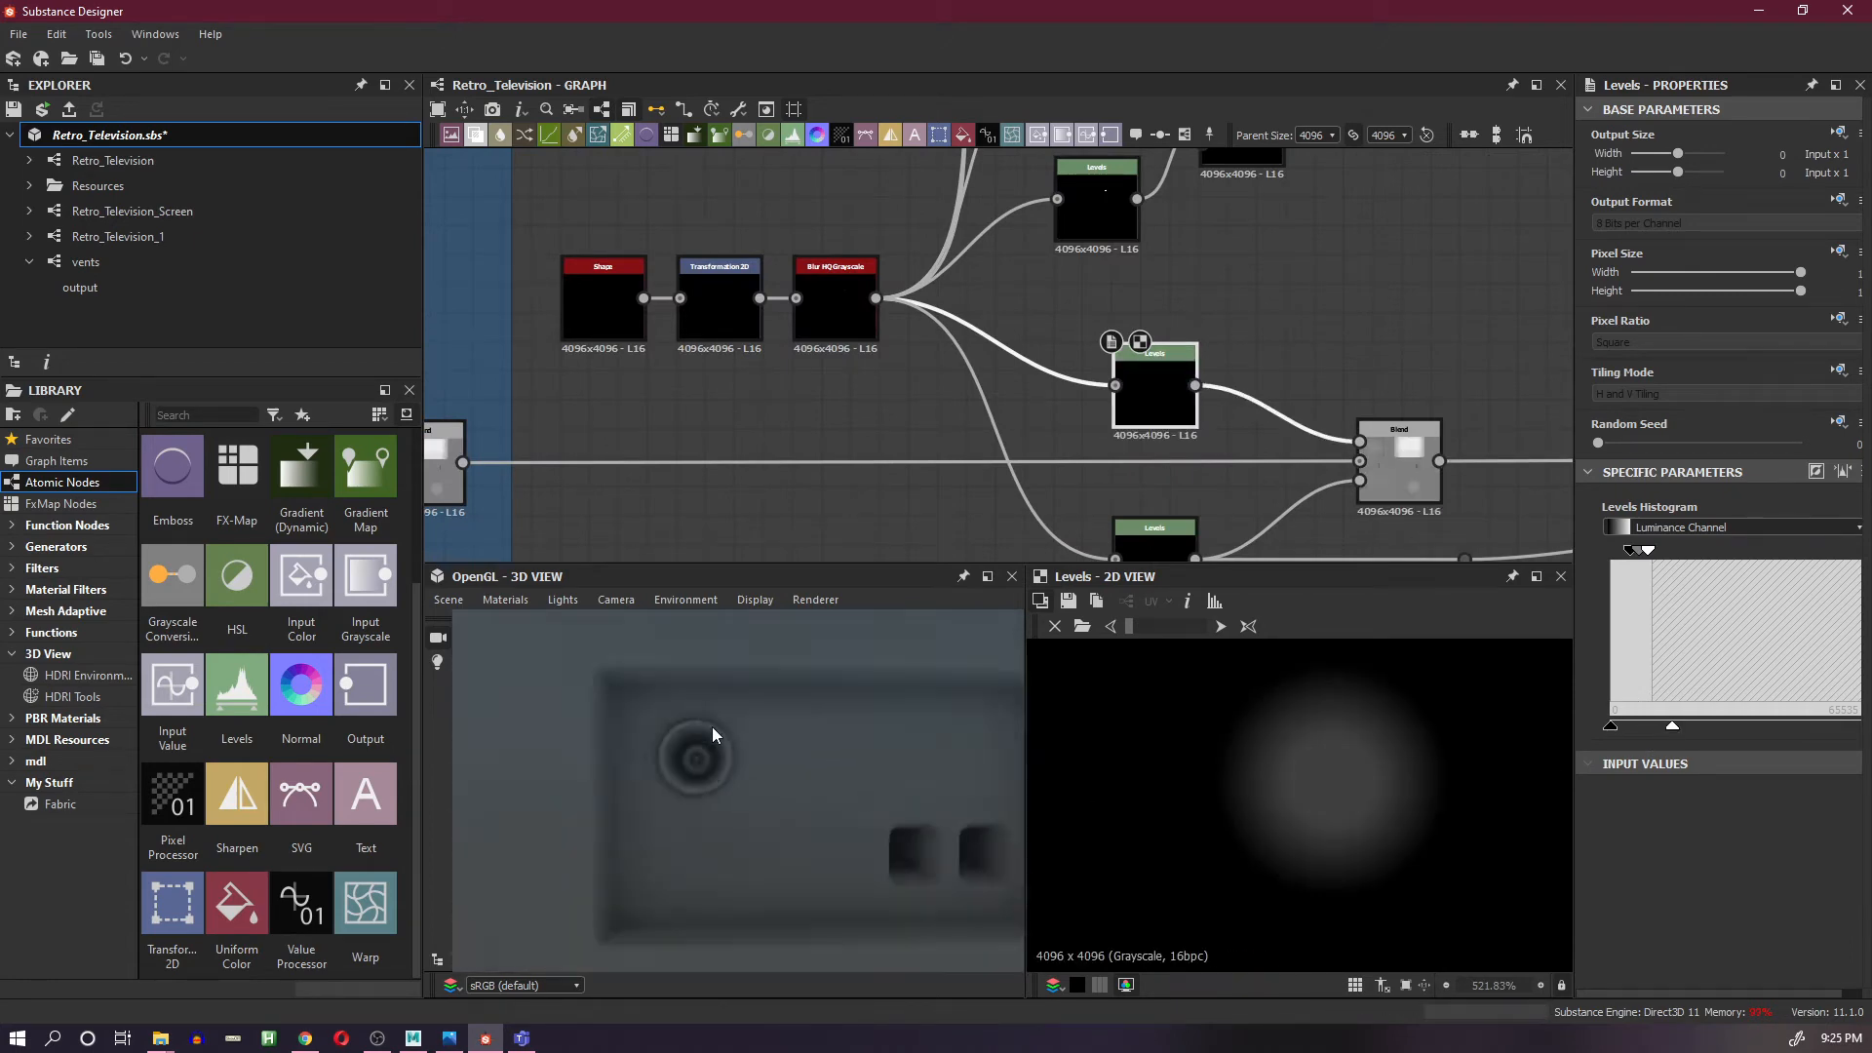
middle_drag(667, 707, 696, 718)
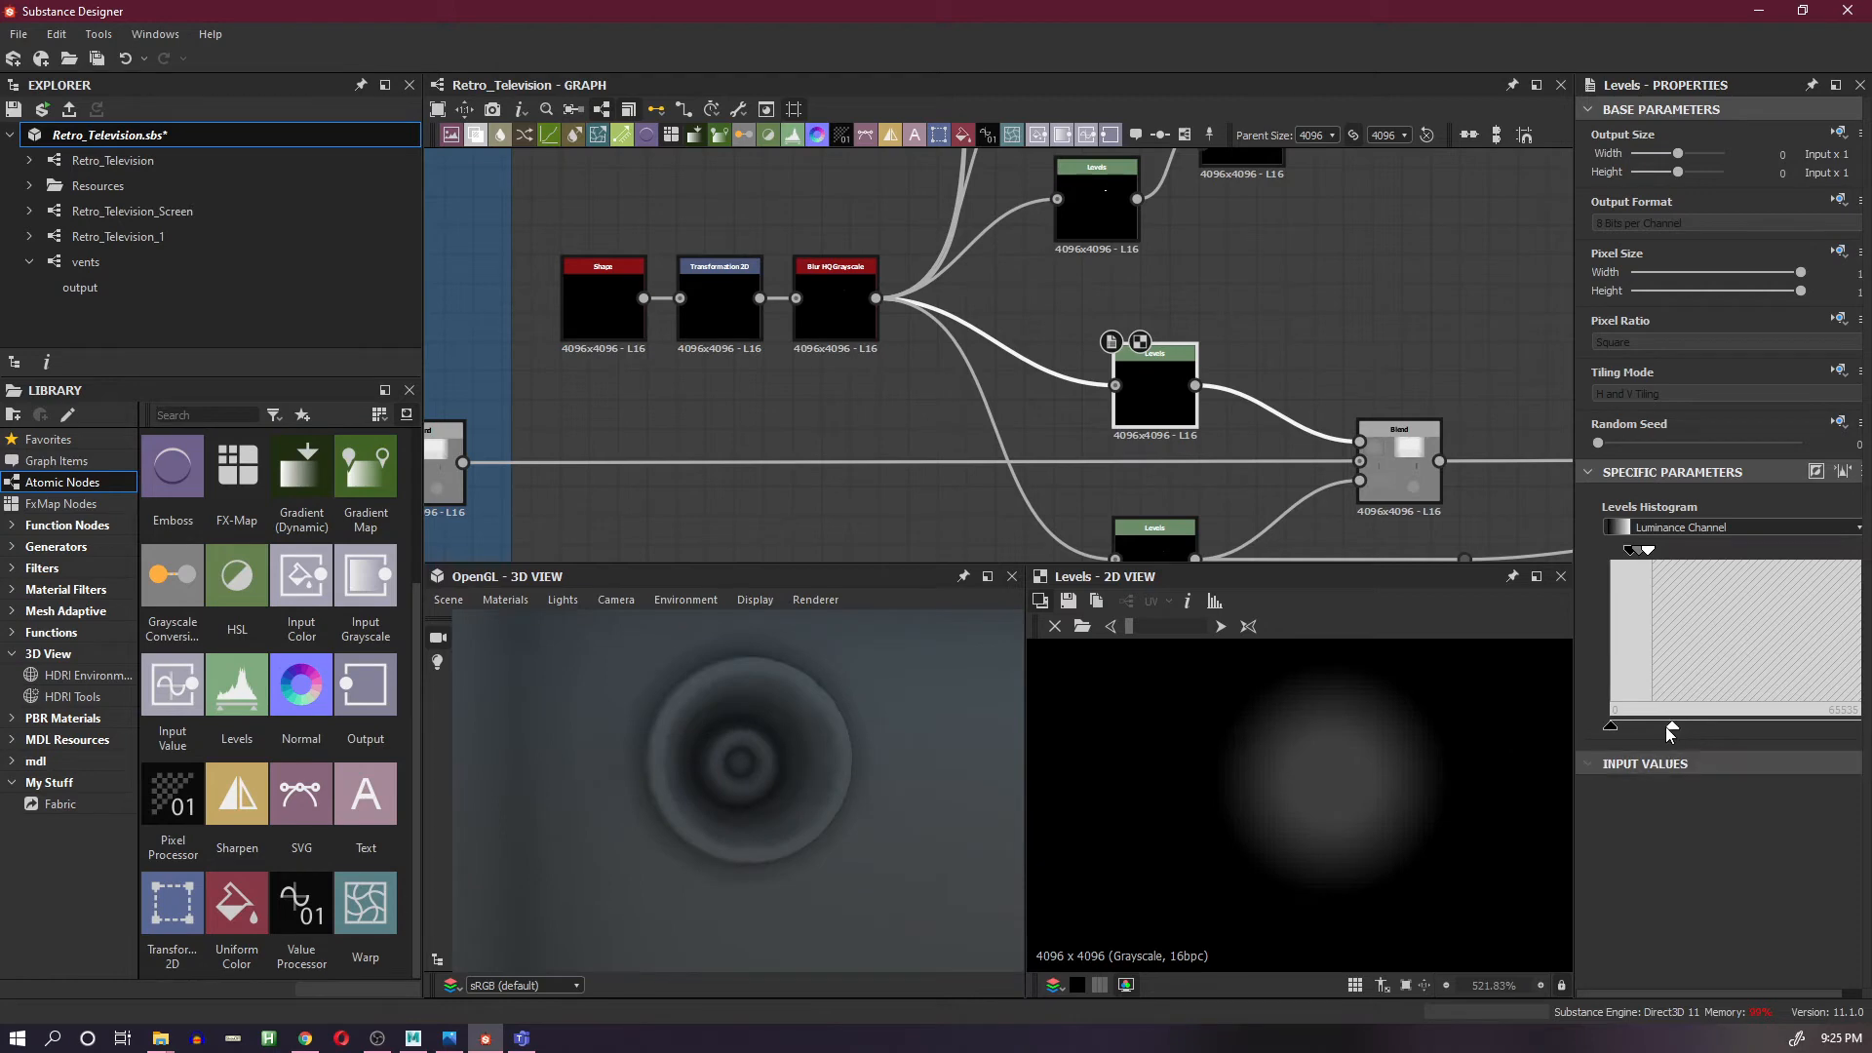
- Lower the input white point of the hole's foreground Levels and raise its output white a little further
drag(1650, 556, 1643, 555)
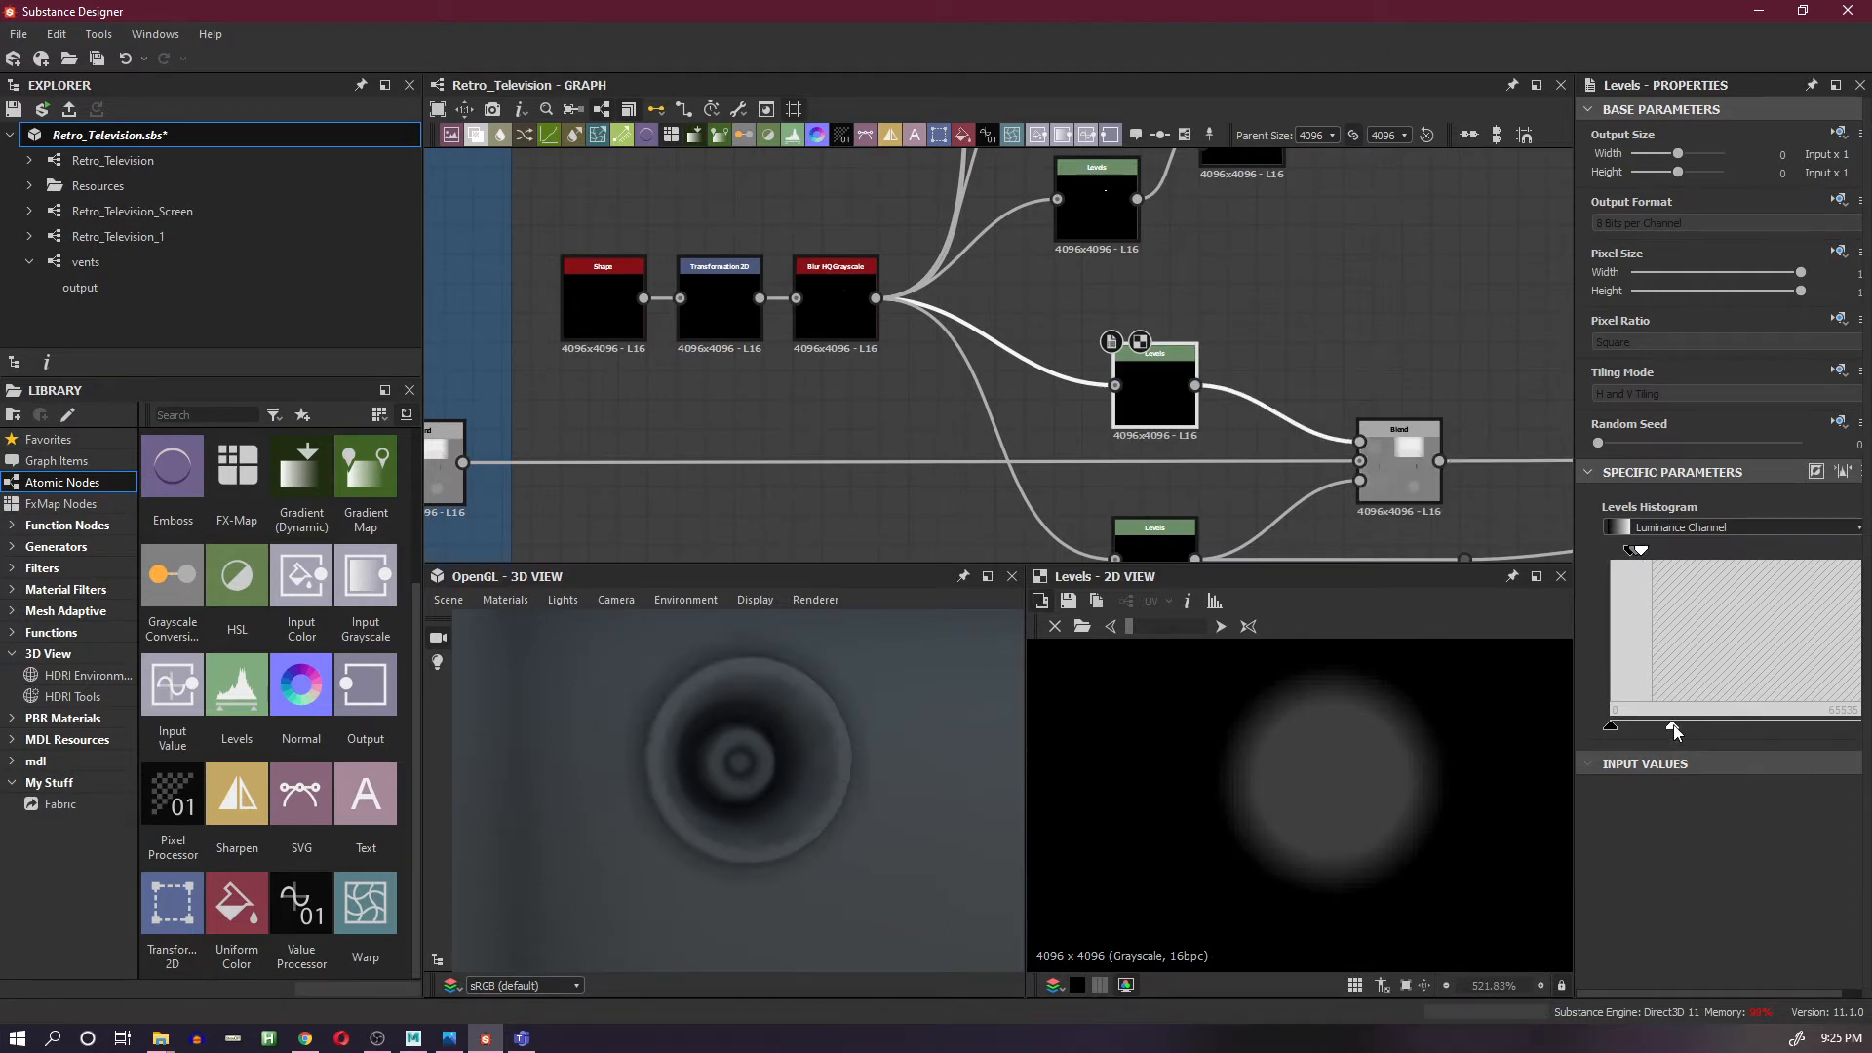
mouse_move(1674, 729)
mouse_down()
mouse_move(1722, 729)
mouse_move(1681, 733)
mouse_up()
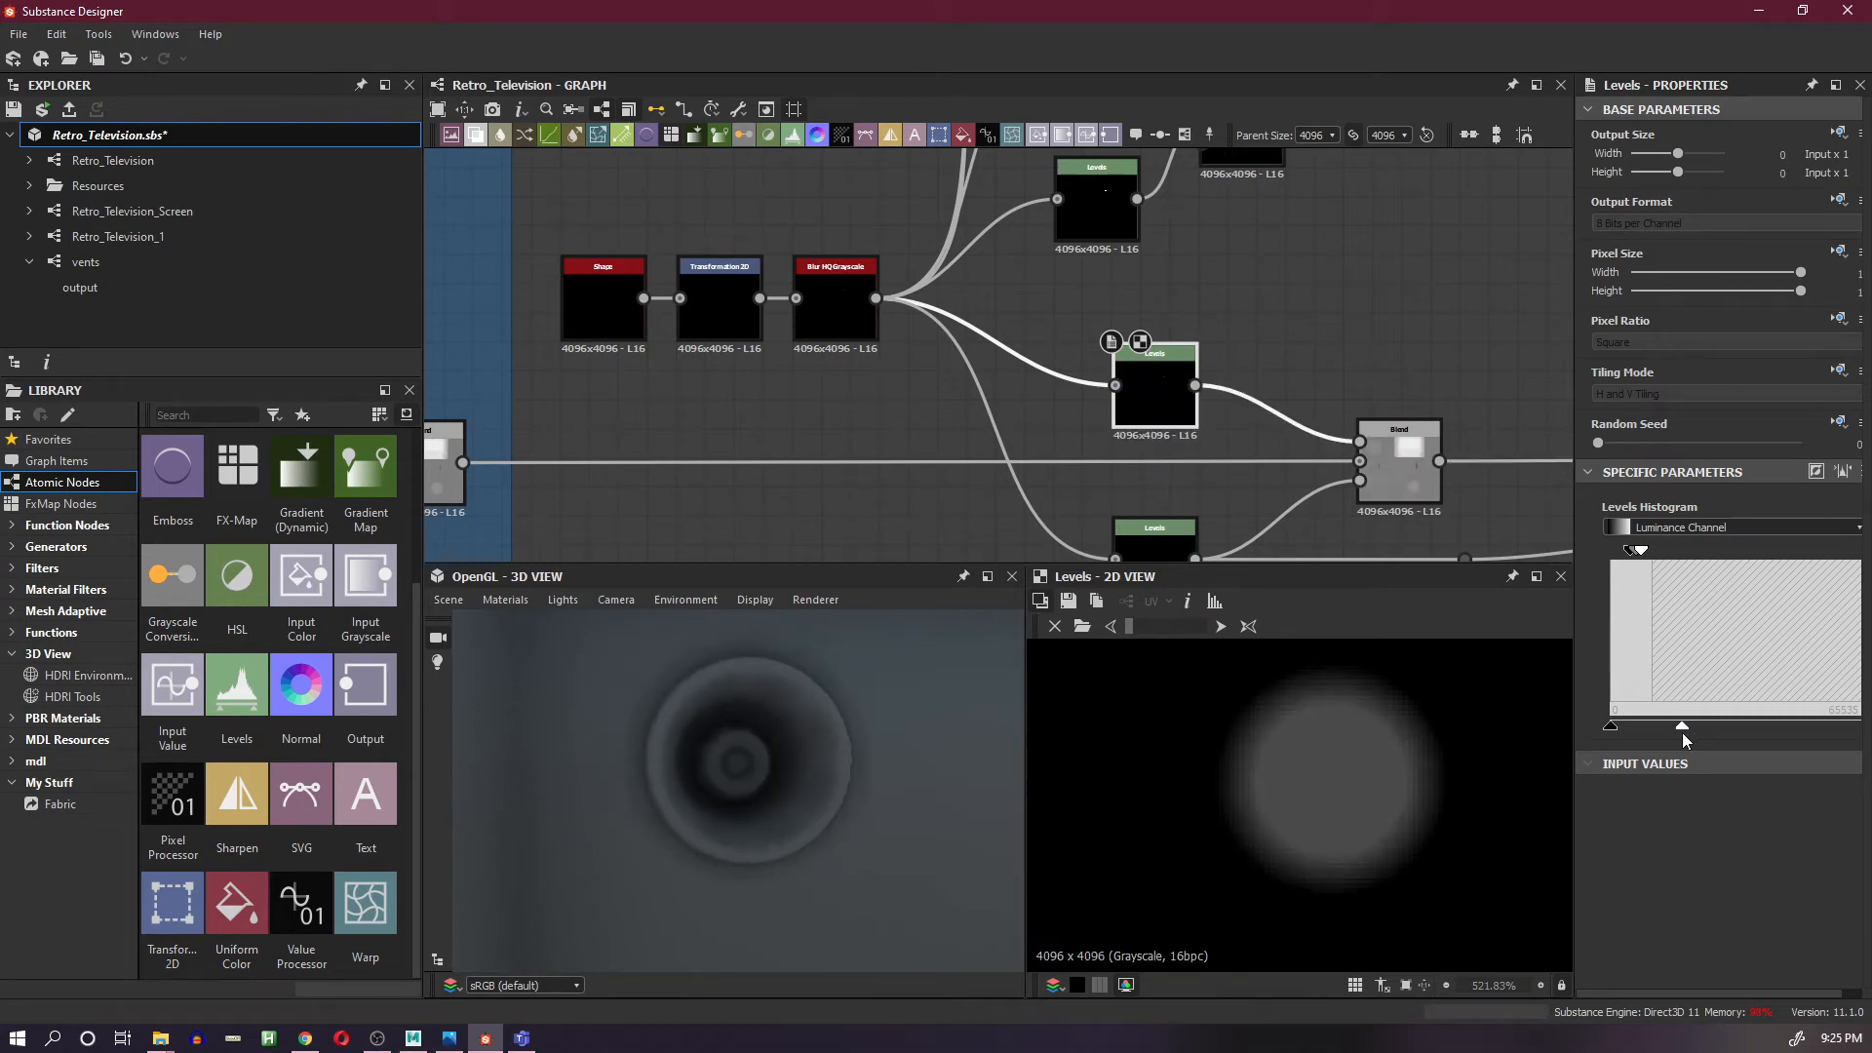
scroll(831, 718, down, 5)
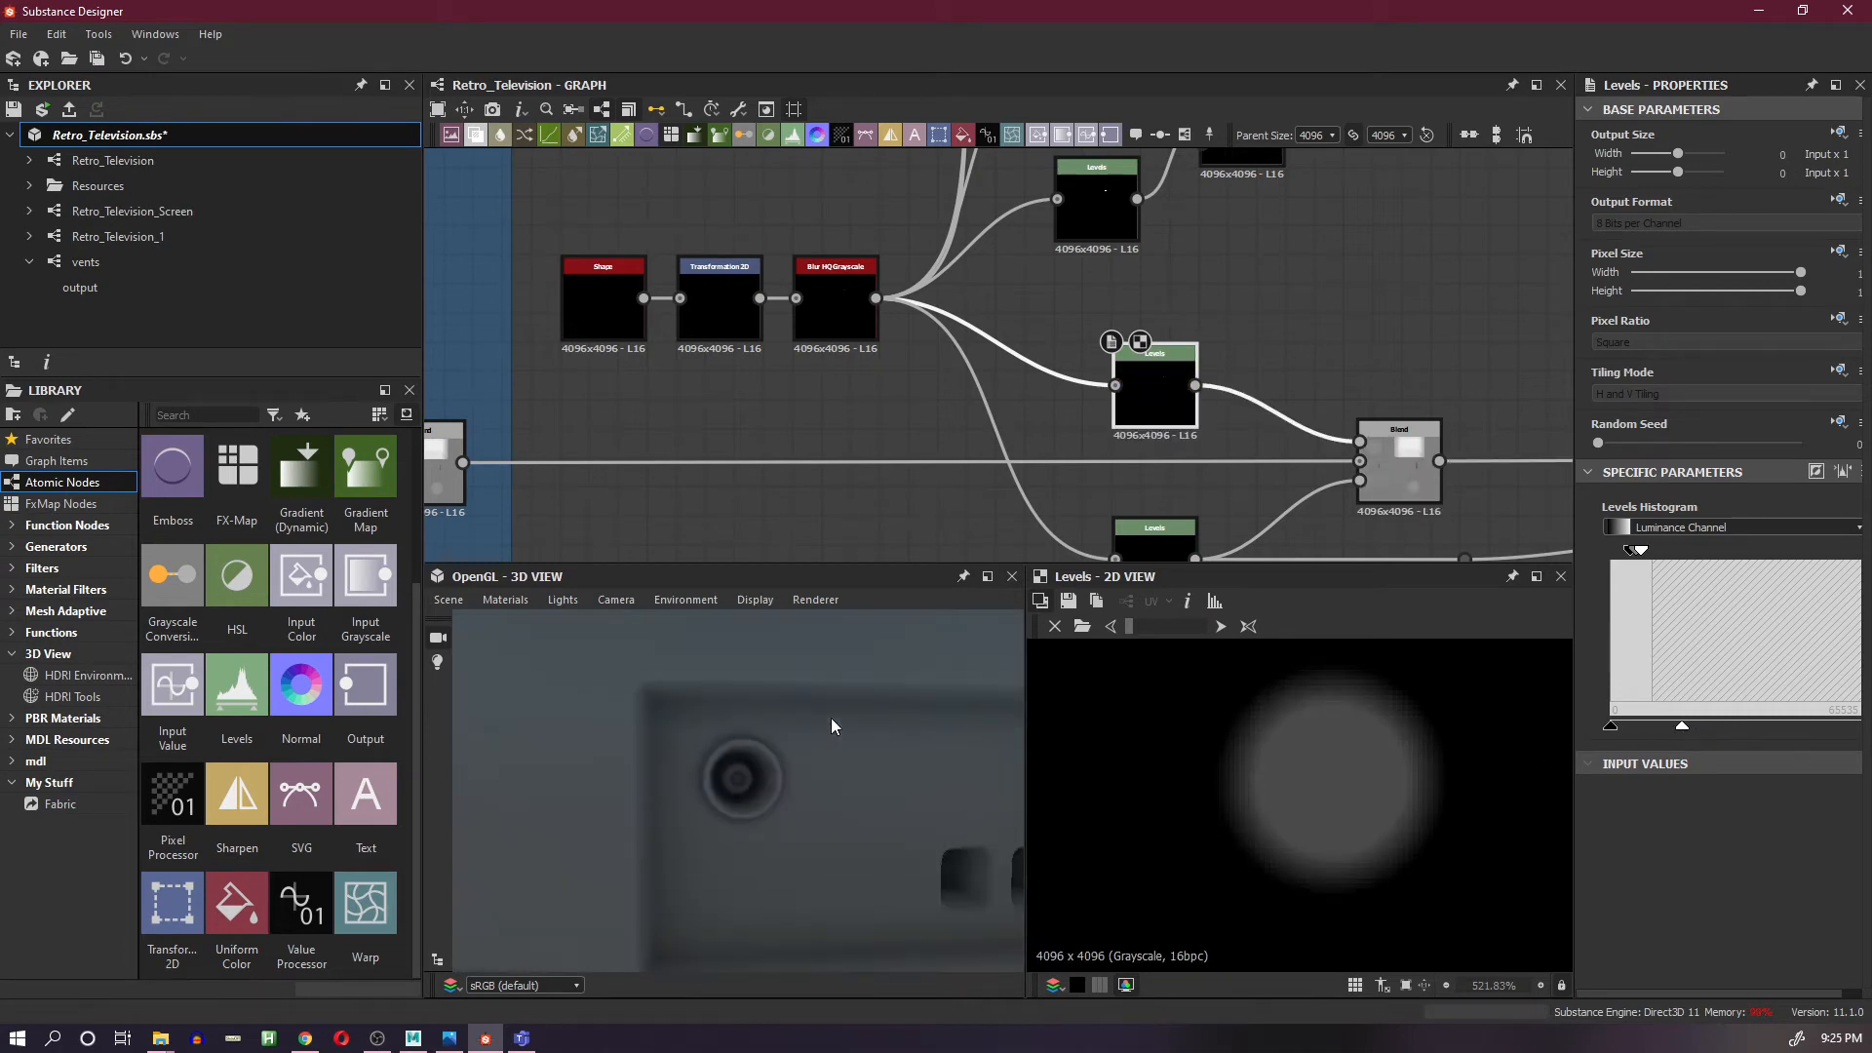
- Raise the output white of the lower Levels that masks the main Blend to strengthen the connector's depth
scroll(1003, 466, down, 2)
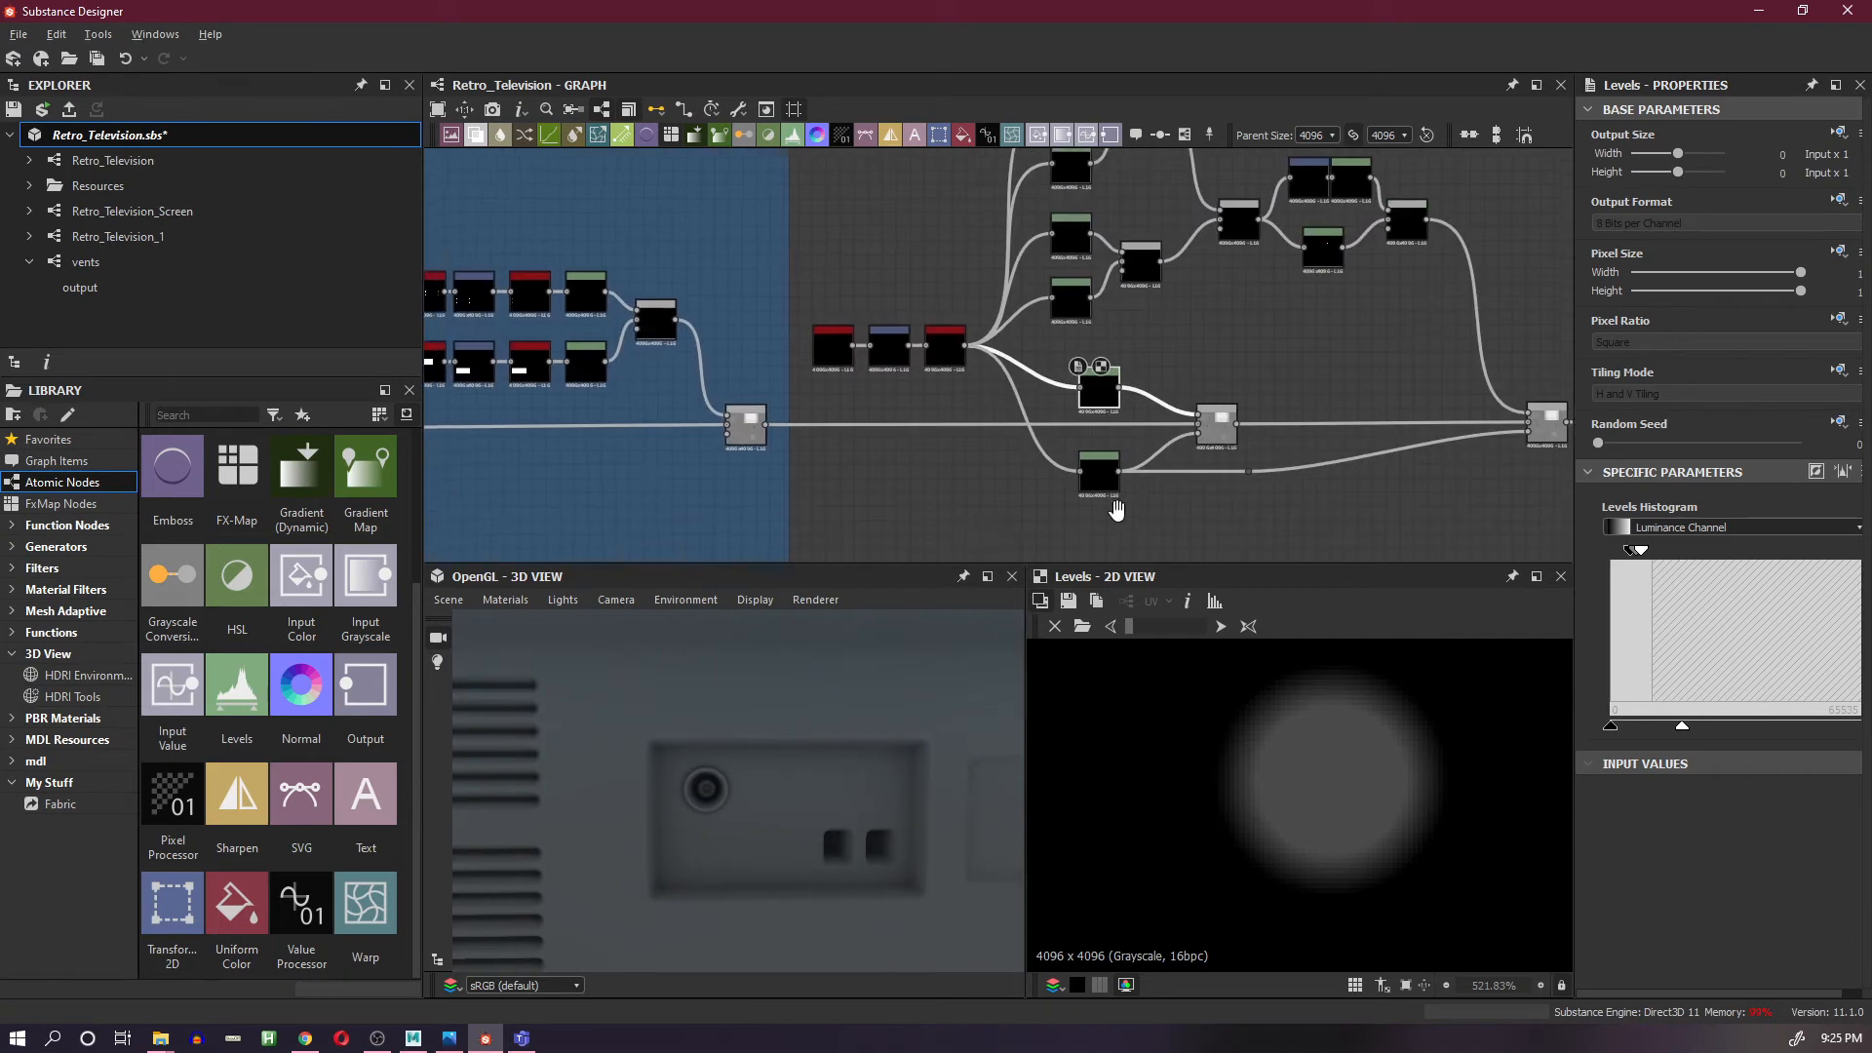
scroll(1085, 425, up, 3)
click(1131, 511)
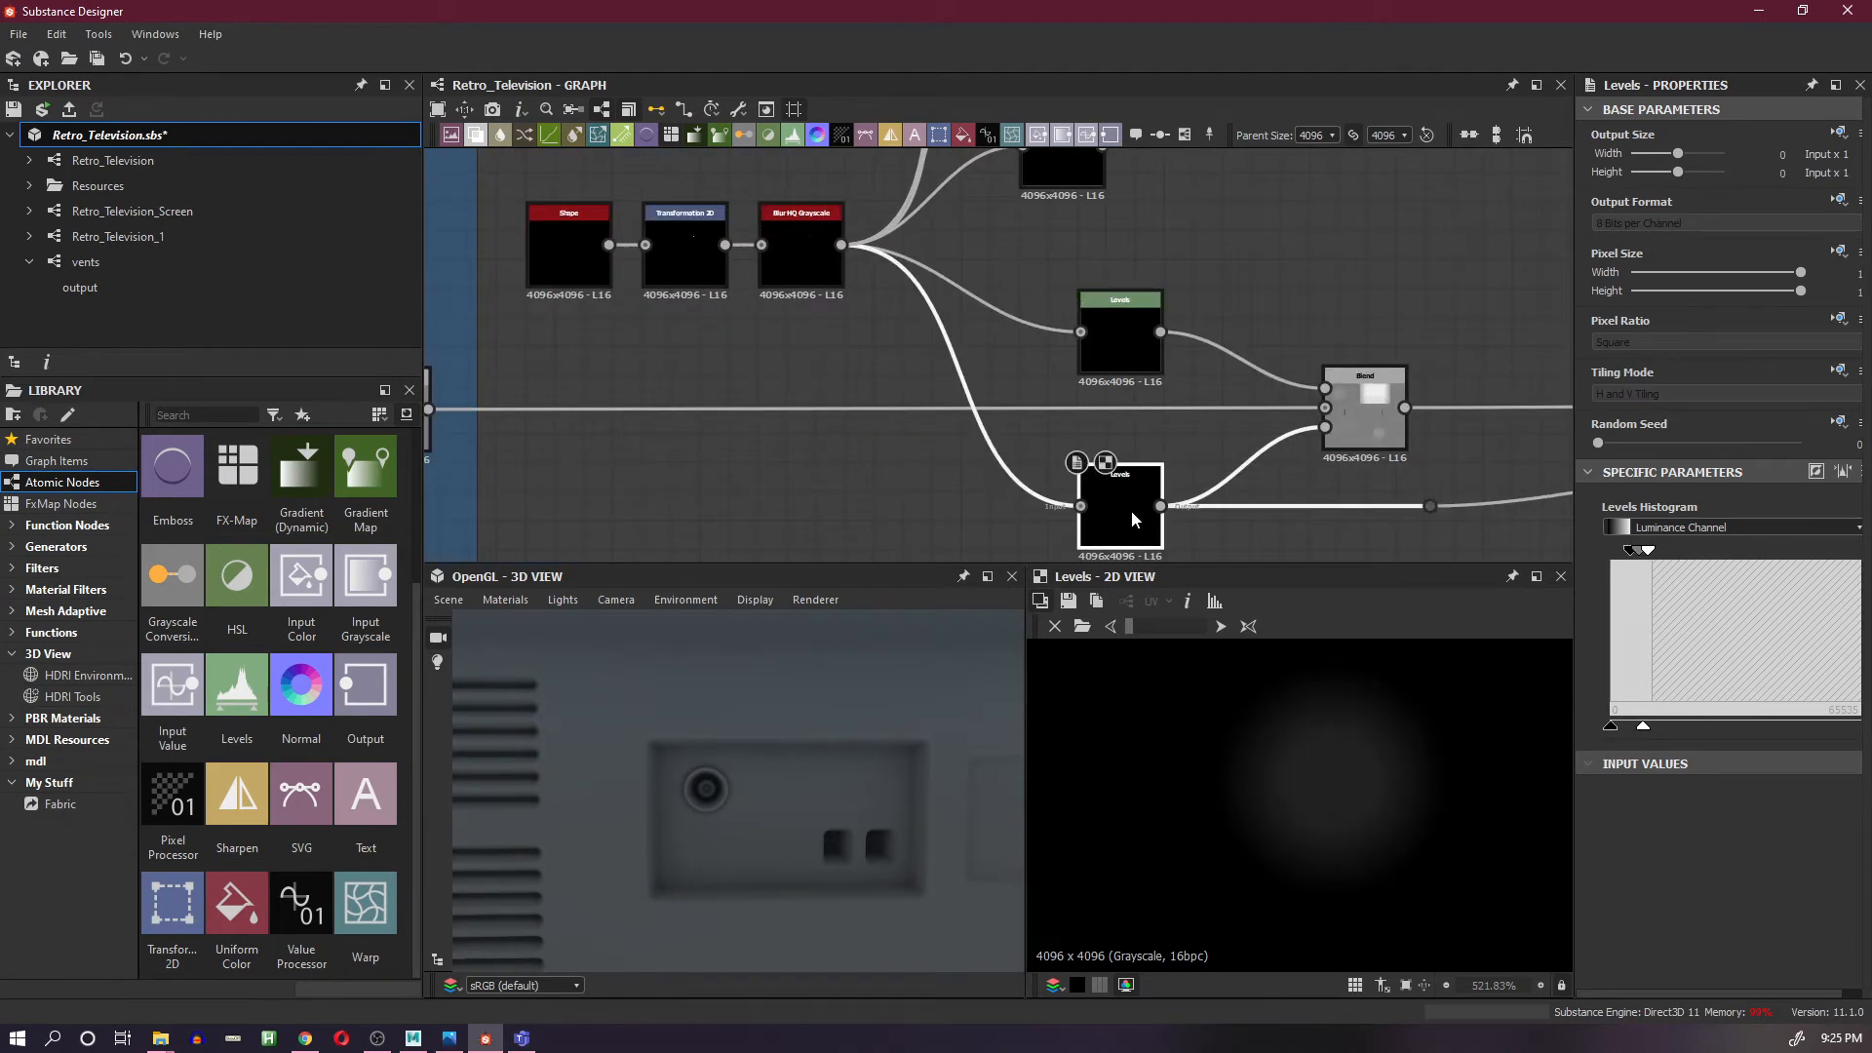
drag(1643, 731, 1696, 746)
scroll(746, 794, up, 6)
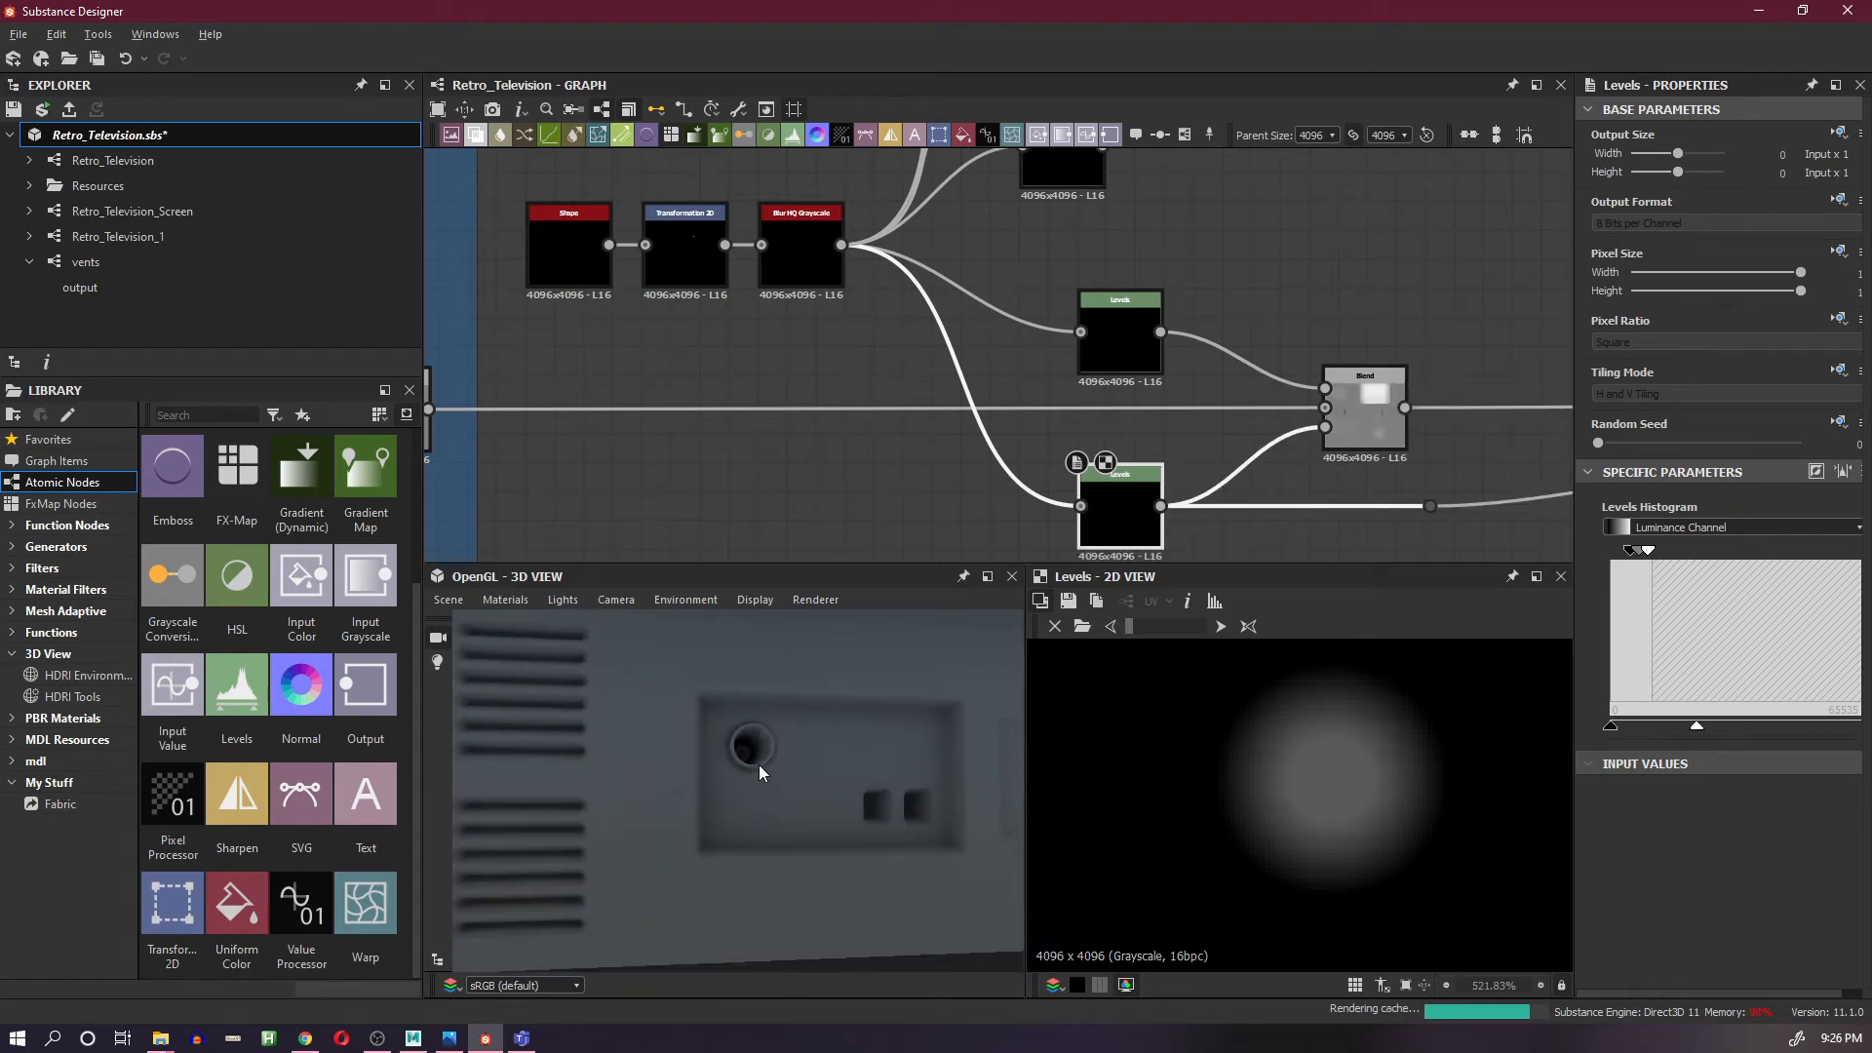
scroll(1265, 392, down, 3)
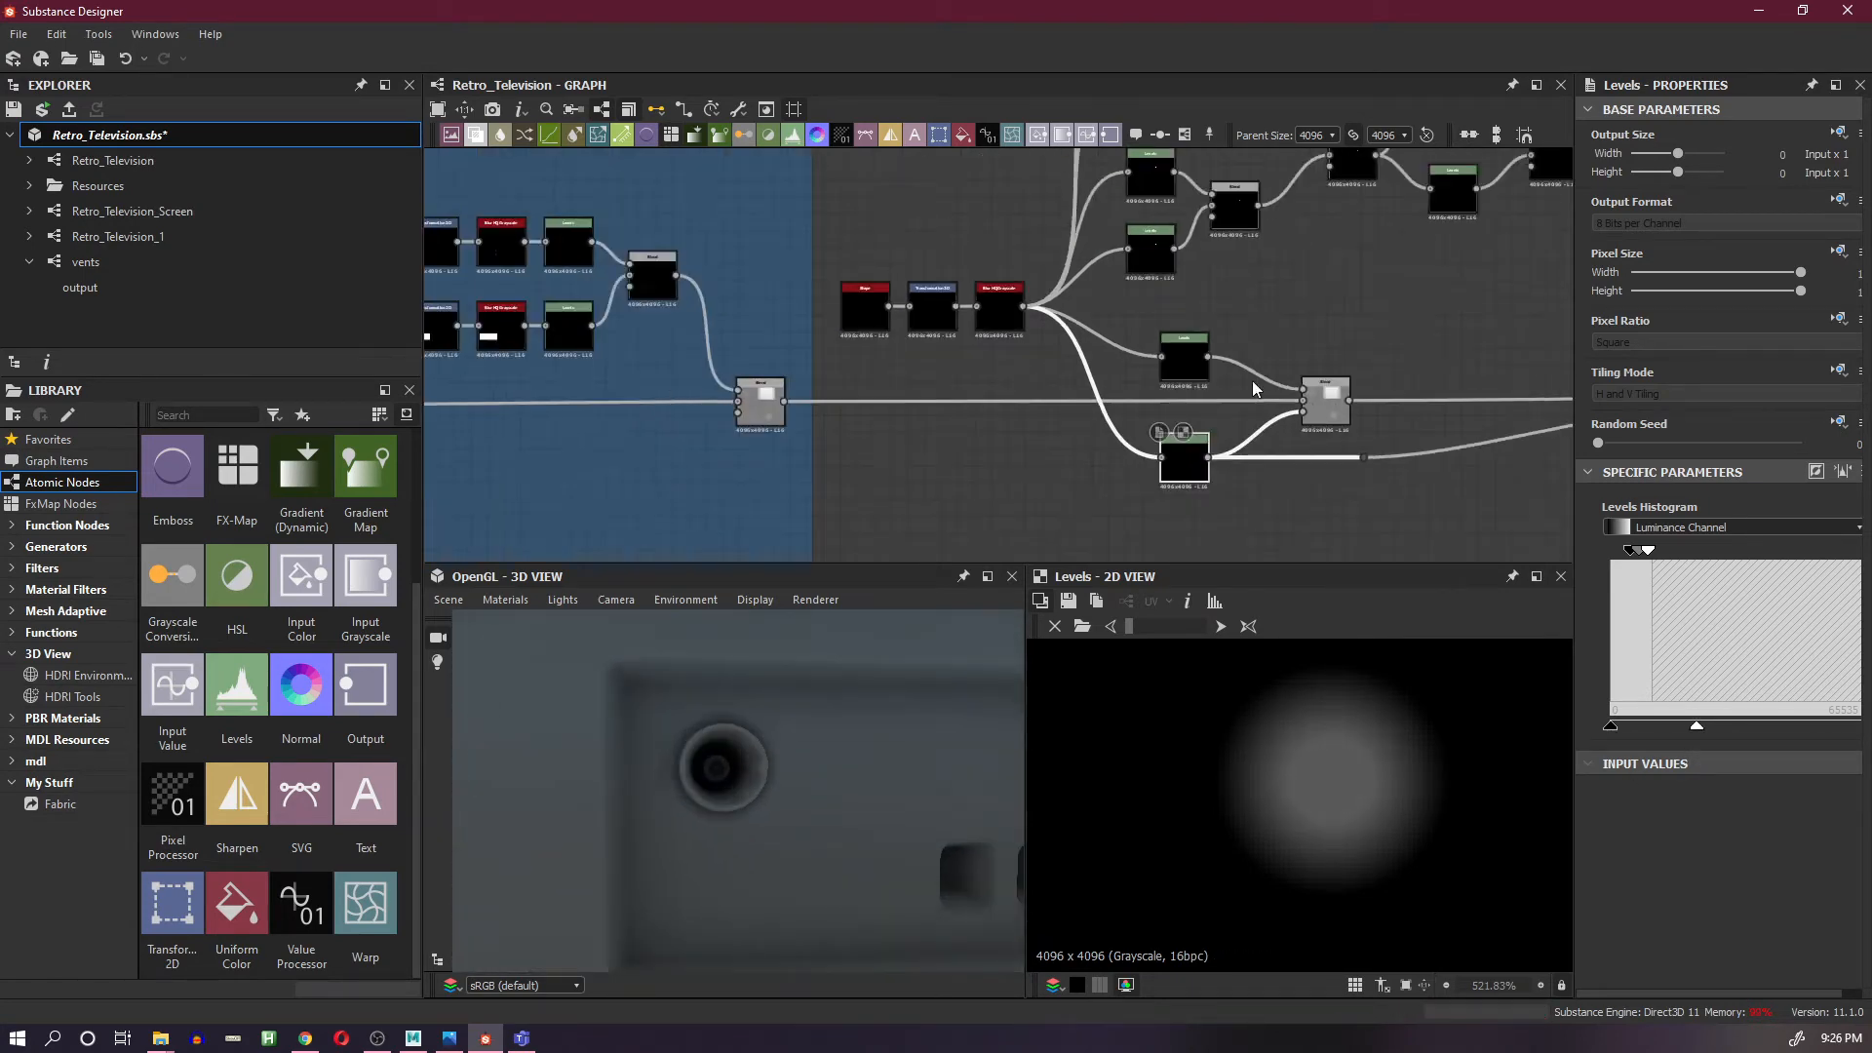
- Raise the output white of the Levels after the Transformation 2D to lift the connector's inner ring, and check it in 3D
middle_drag(1205, 314, 1137, 510)
middle_drag(1331, 382, 1173, 423)
scroll(1230, 421, up, 3)
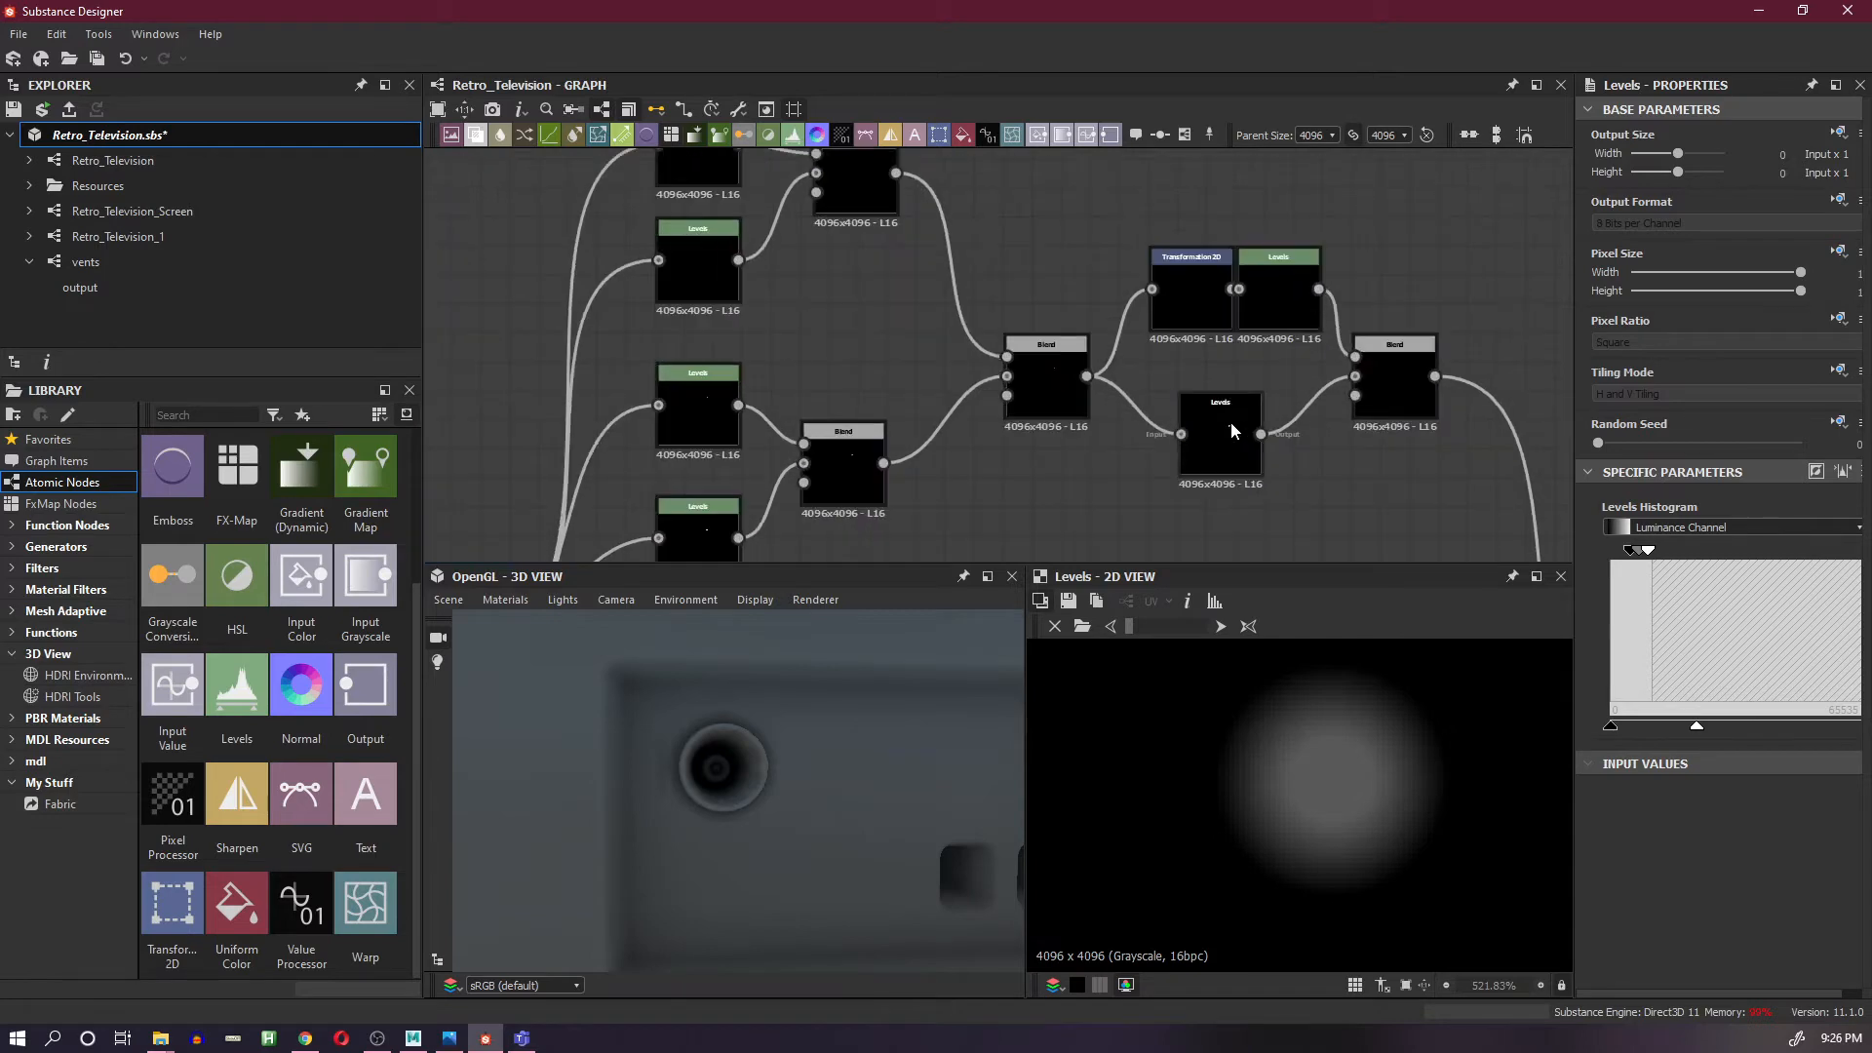
double_click(1231, 421)
double_click(1280, 291)
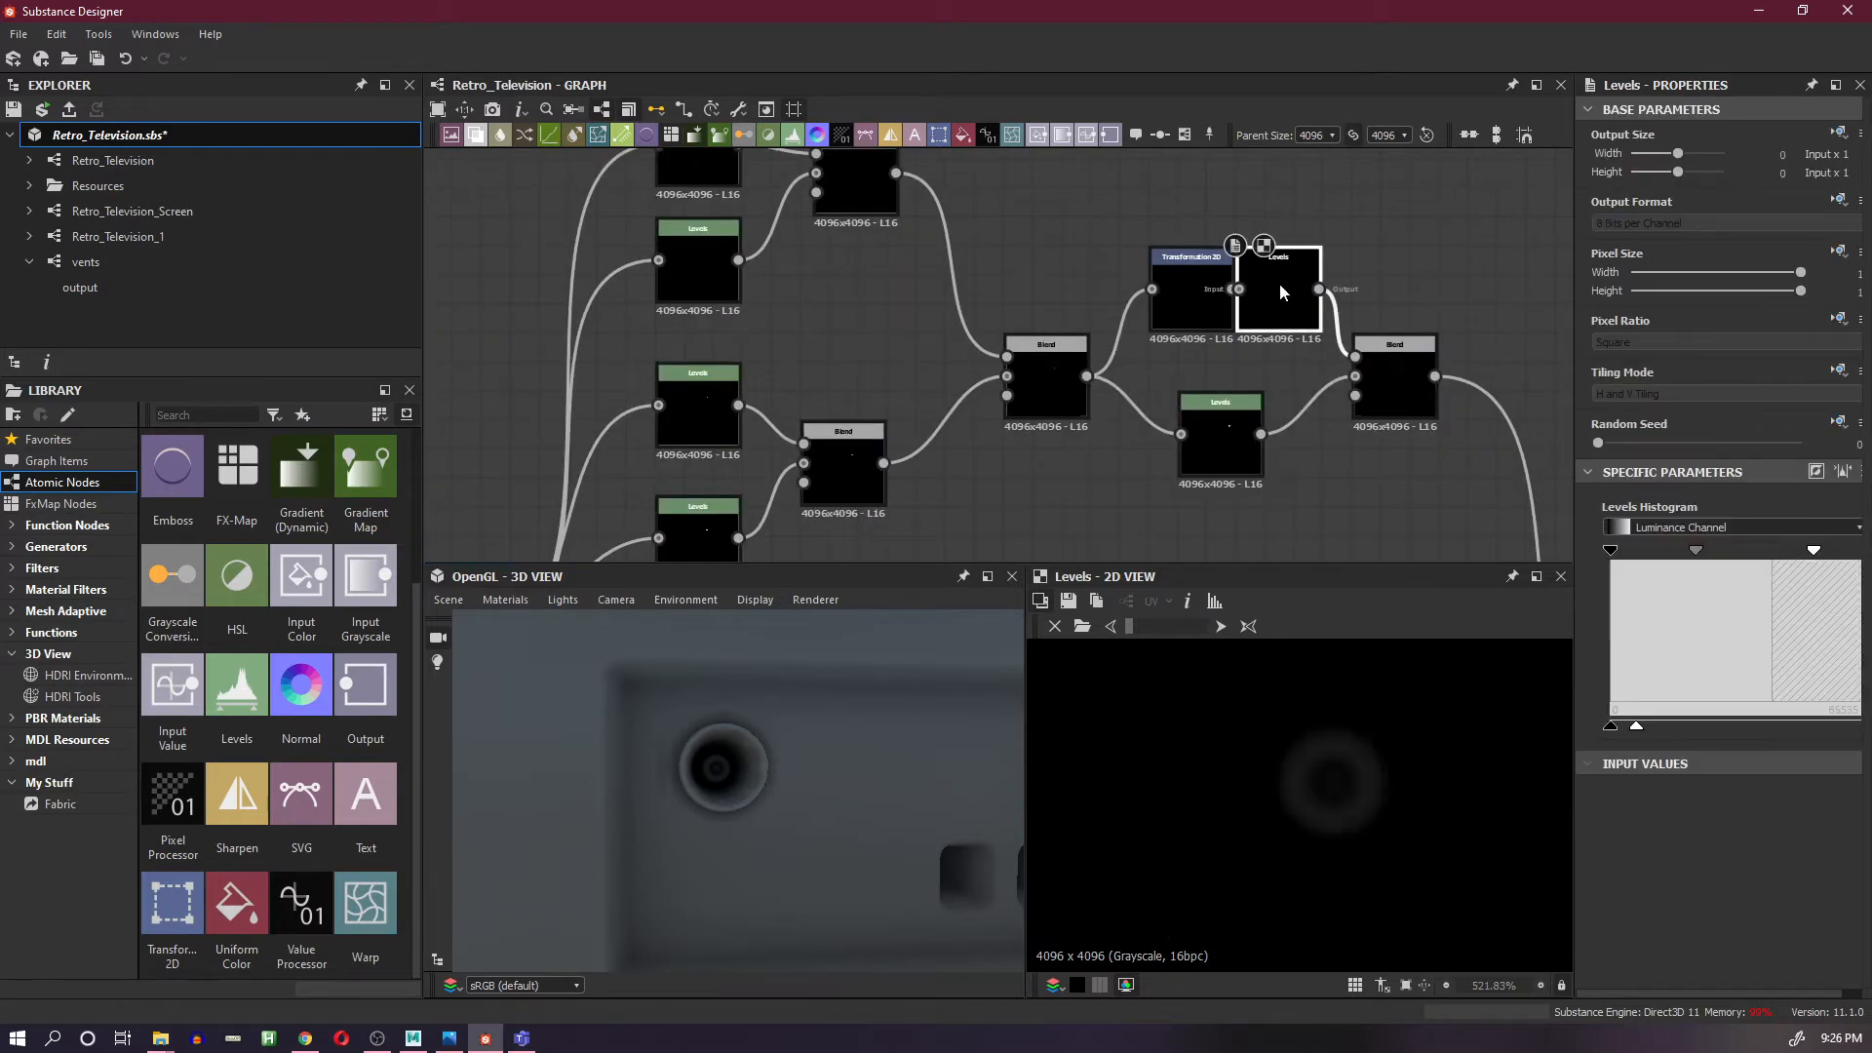
drag(1638, 730, 1671, 732)
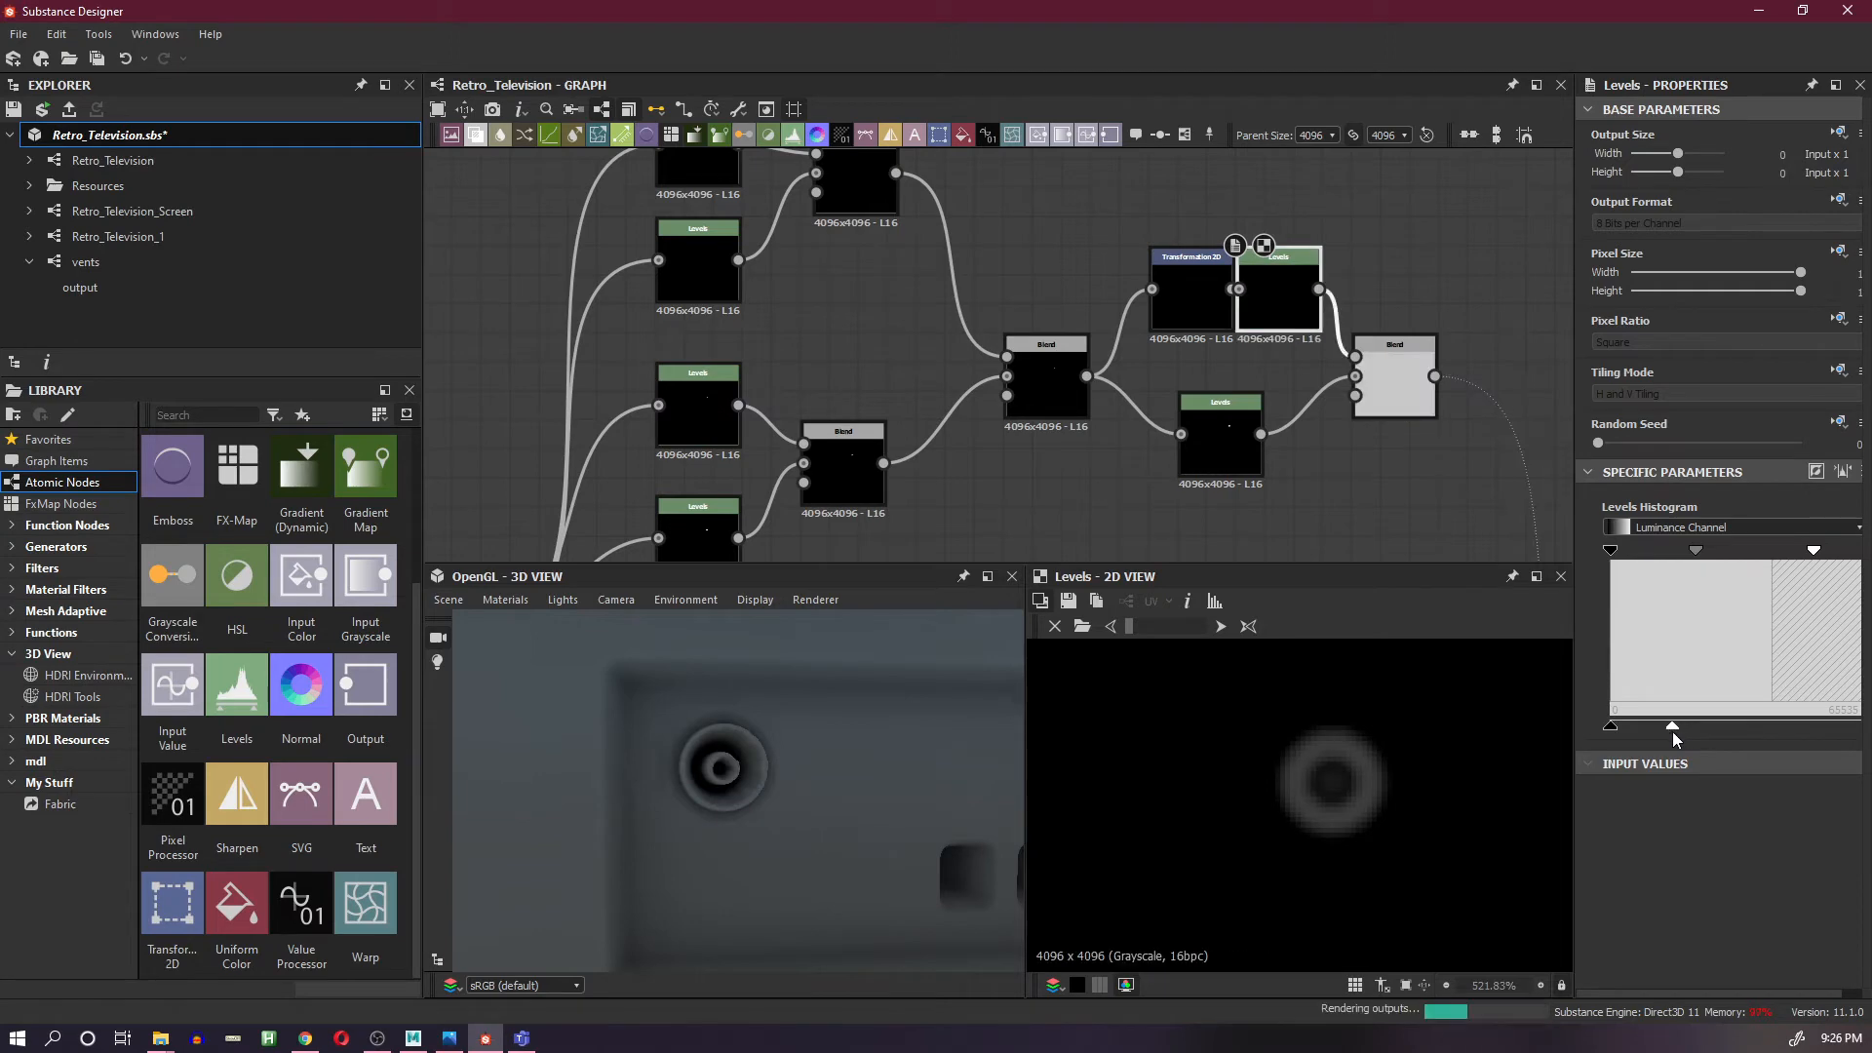
scroll(886, 790, down, 10)
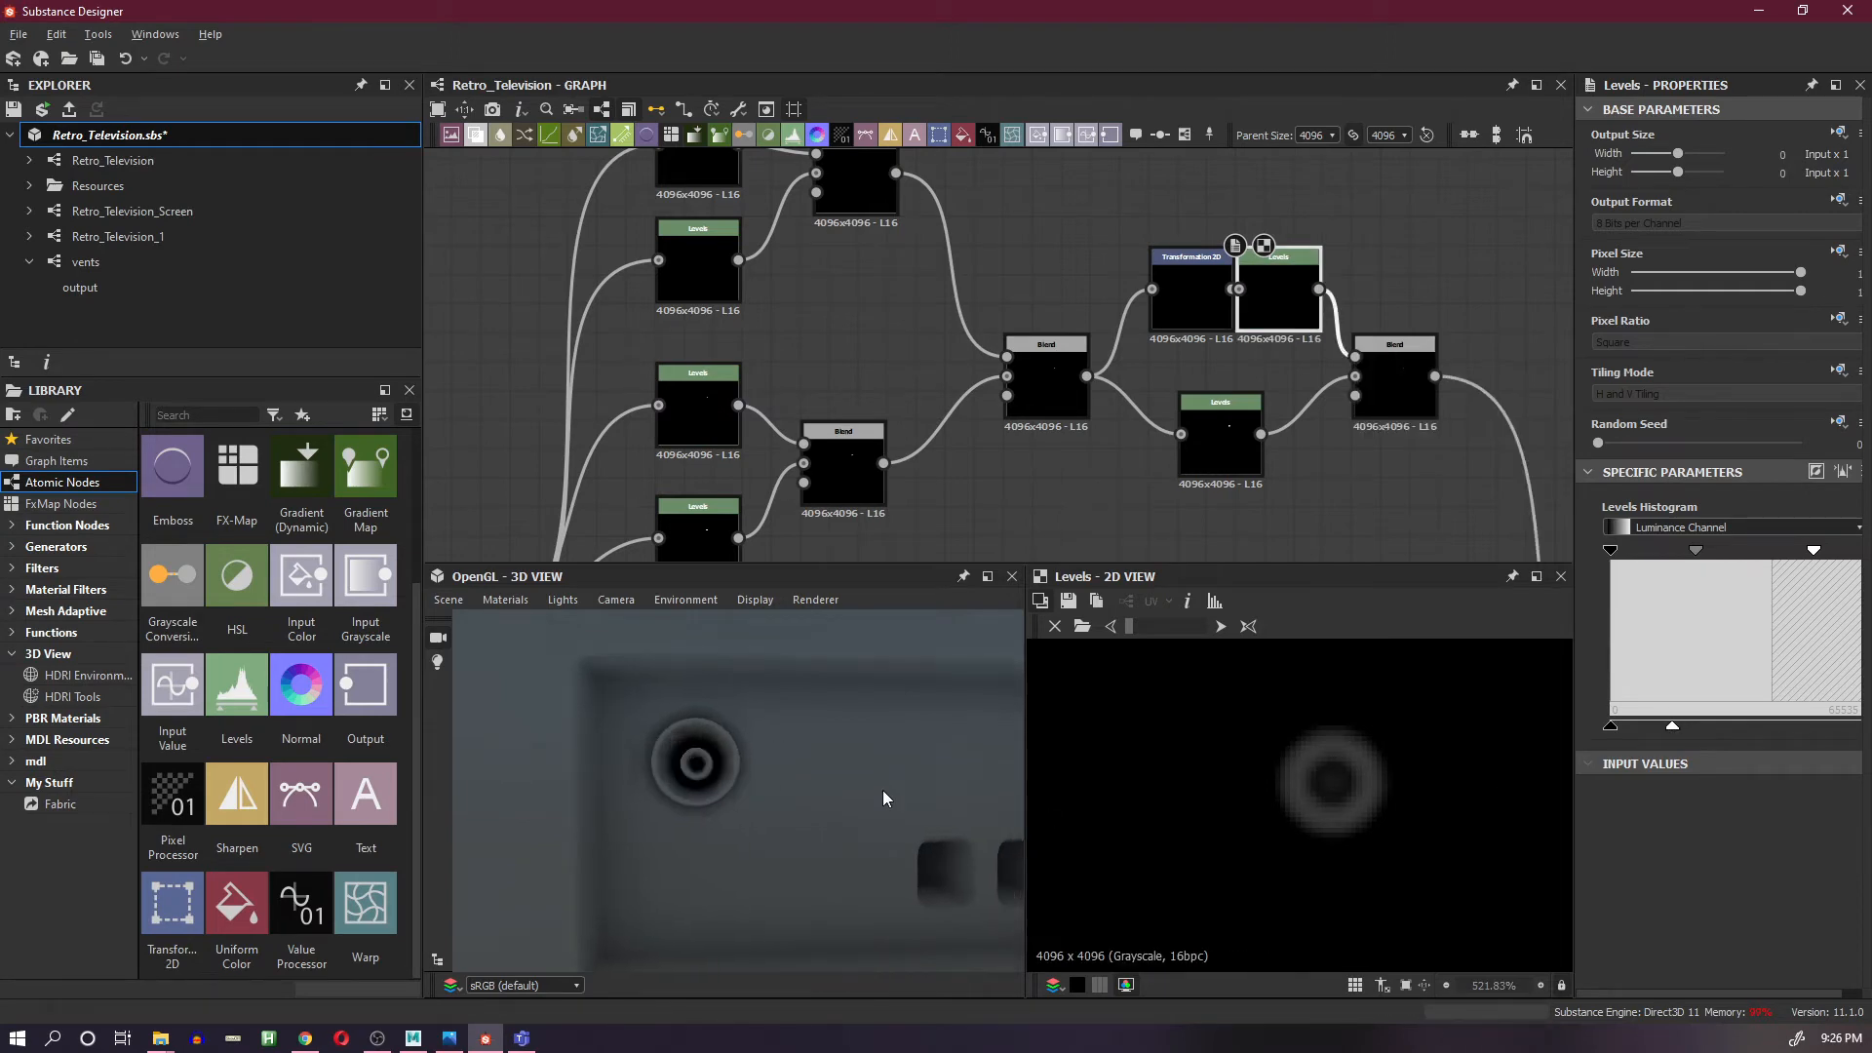
scroll(816, 846, down, 8)
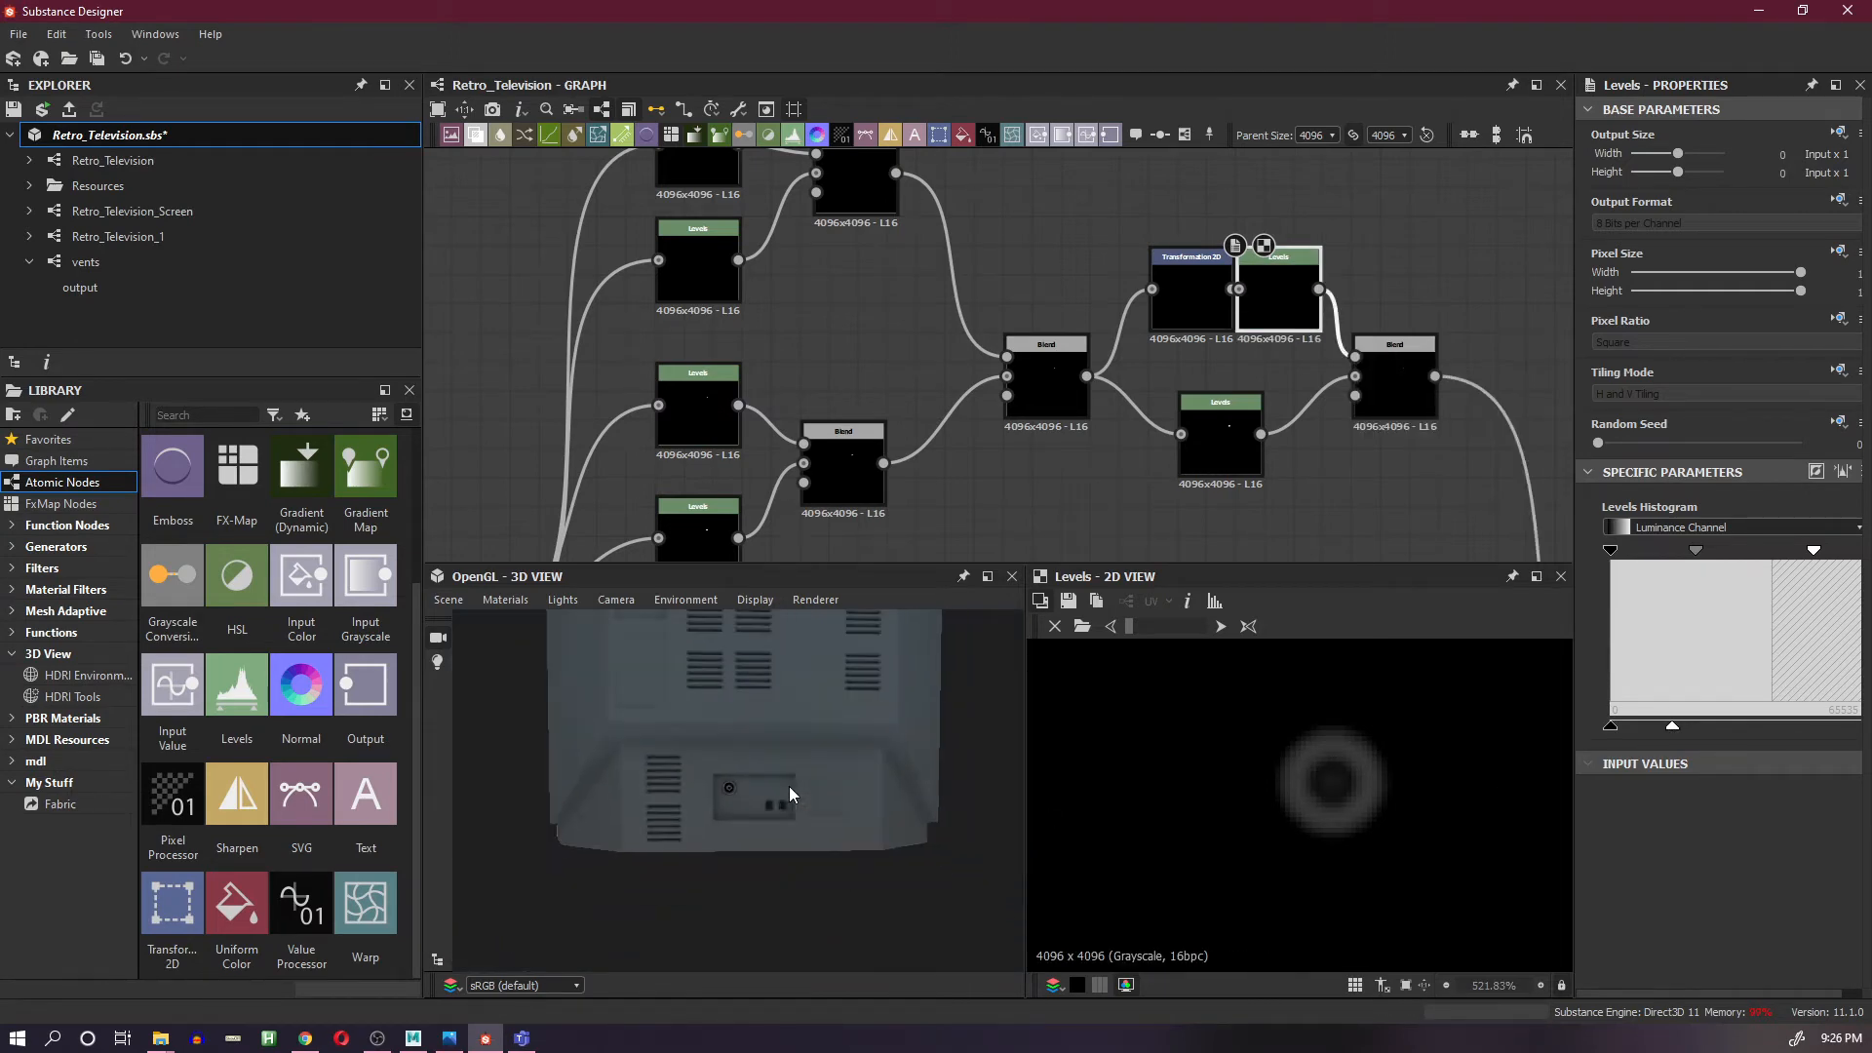
scroll(834, 841, down, 5)
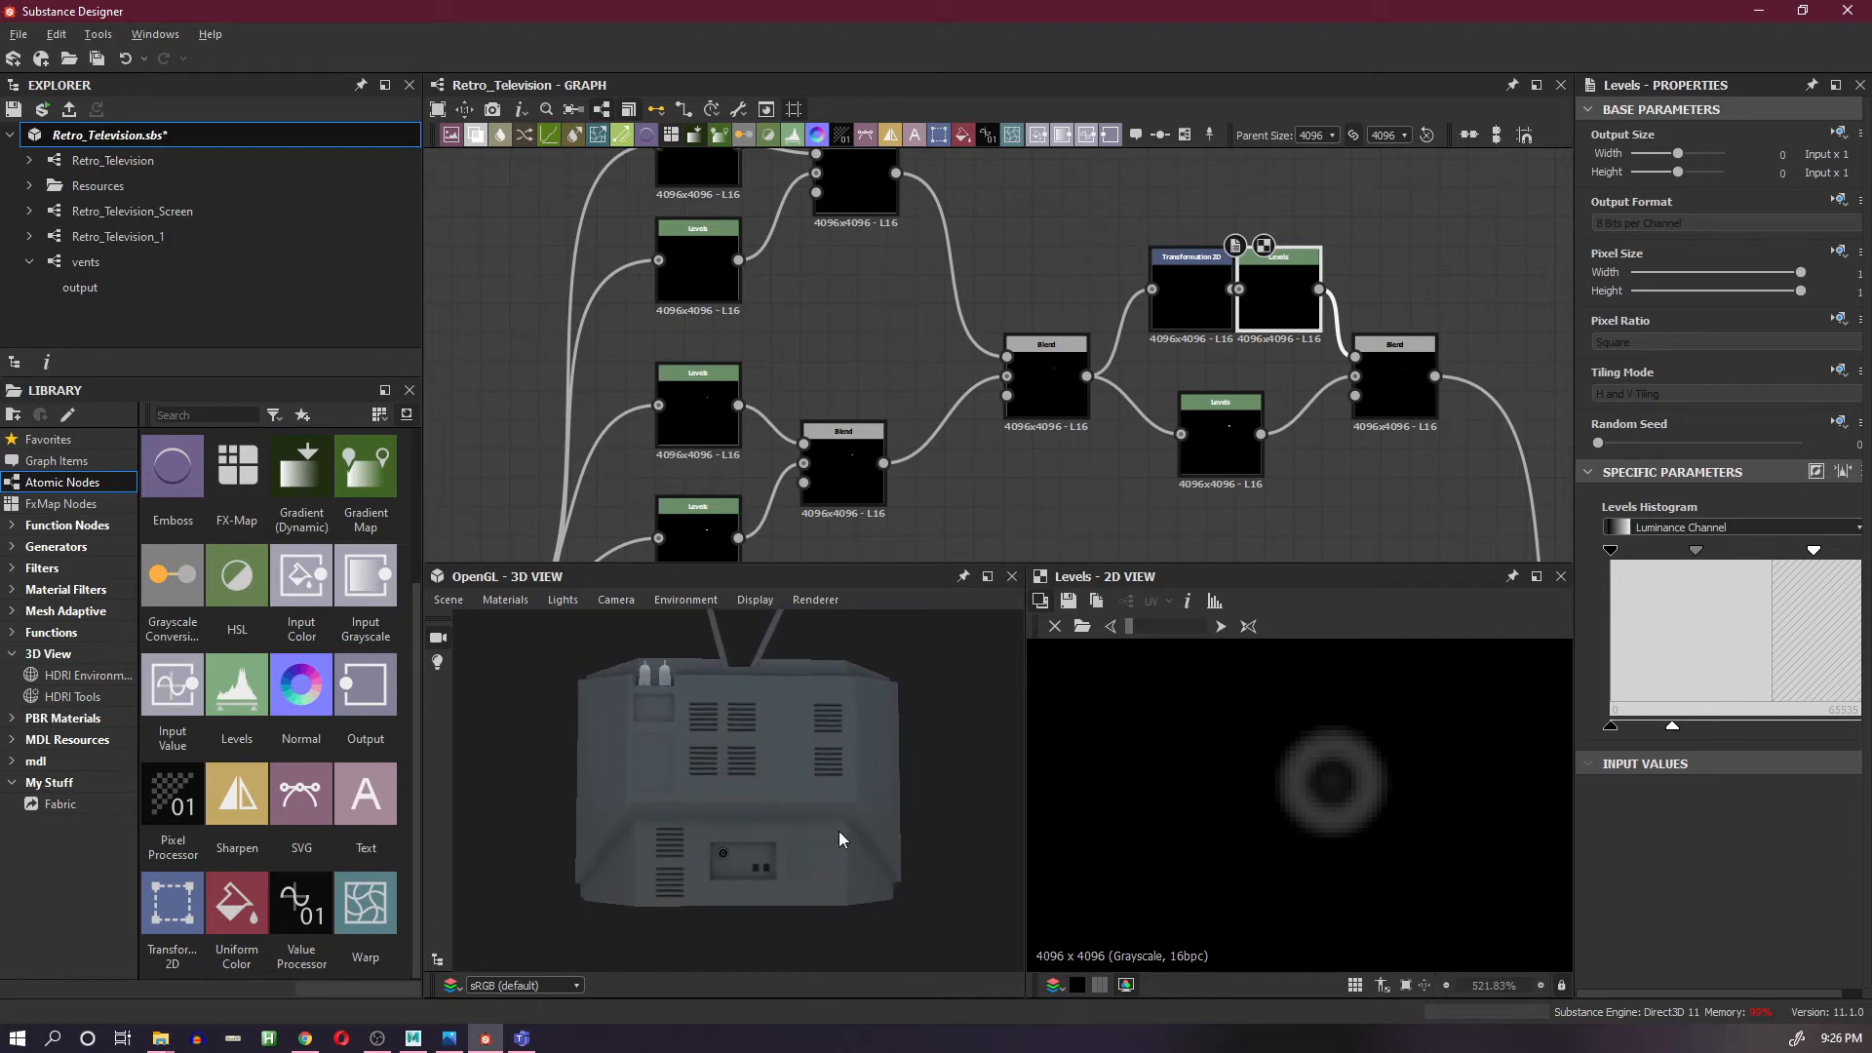
- Examine the finished connector inside the back panel recess in 3D and review its node network up to the final Blend
scroll(1304, 419, down, 5)
middle_drag(1293, 505, 1204, 390)
scroll(1249, 388, up, 3)
scroll(1047, 493, up, 2)
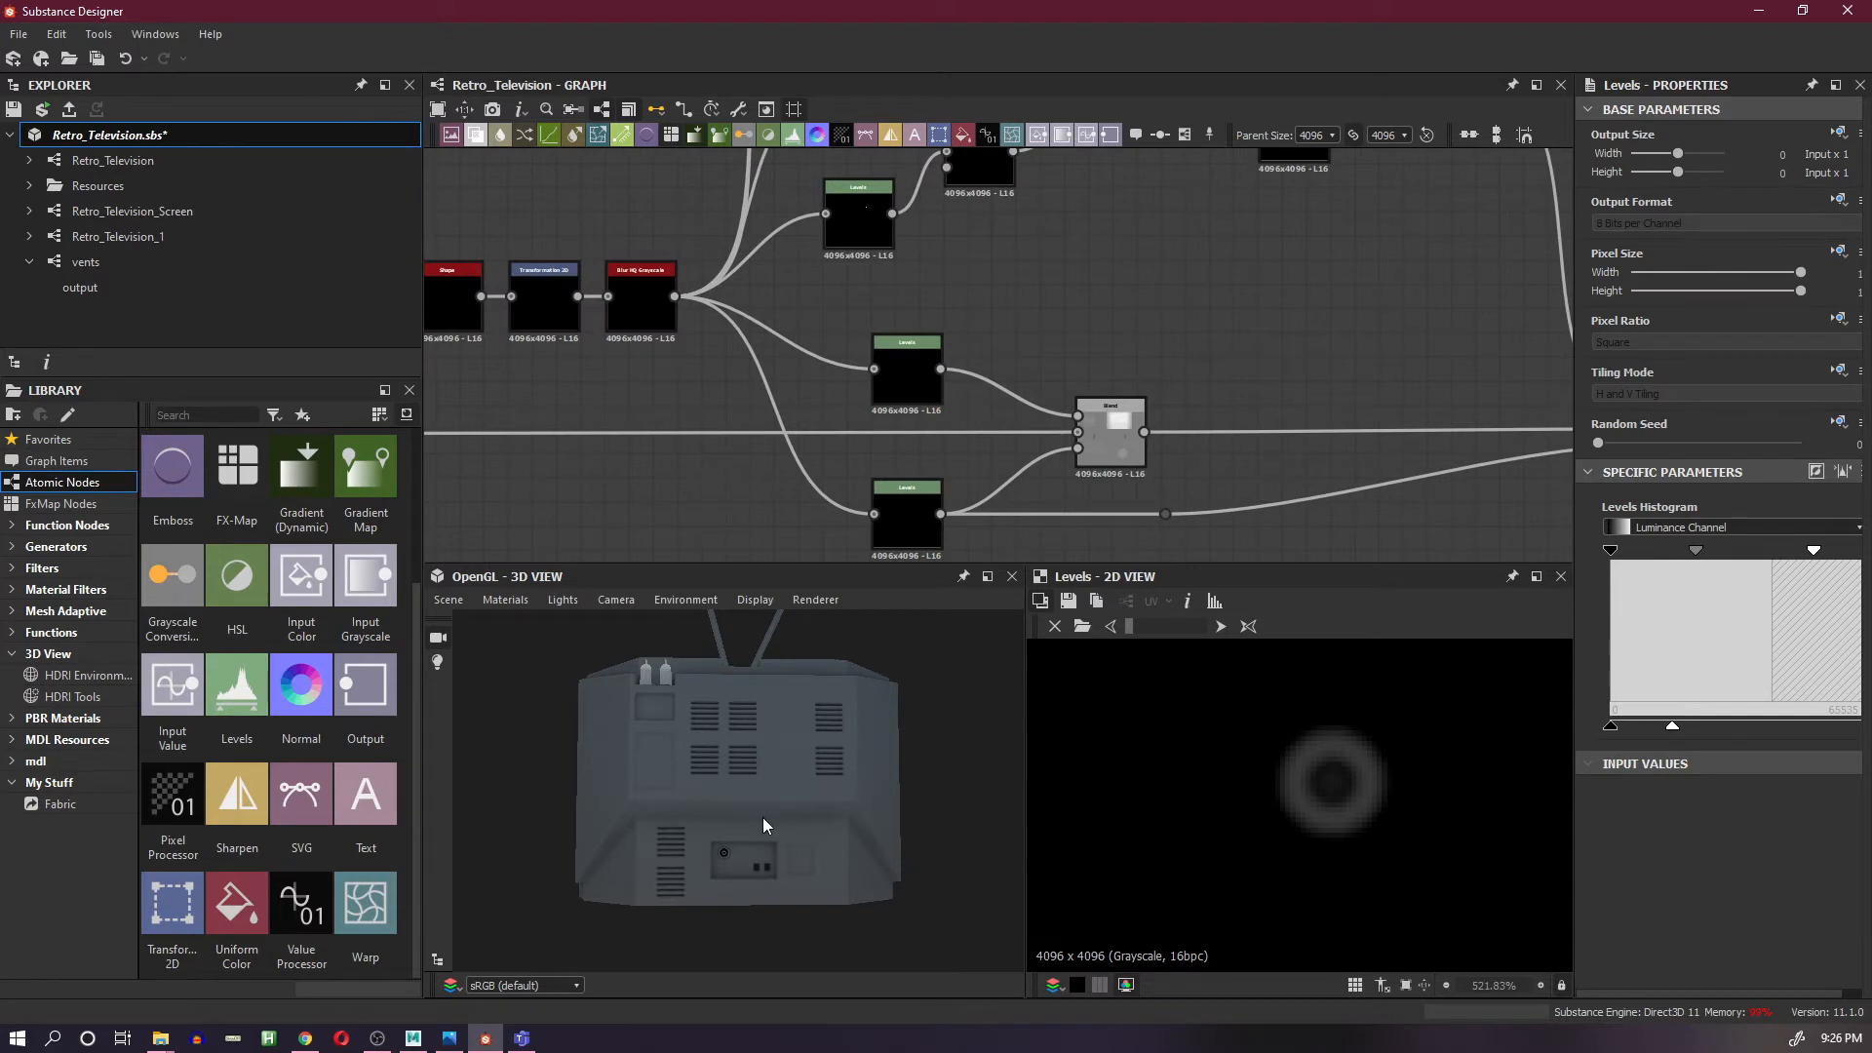
scroll(763, 817, up, 3)
scroll(747, 852, up, 2)
middle_drag(754, 858, 767, 821)
drag(766, 821, 755, 782)
scroll(755, 775, up, 2)
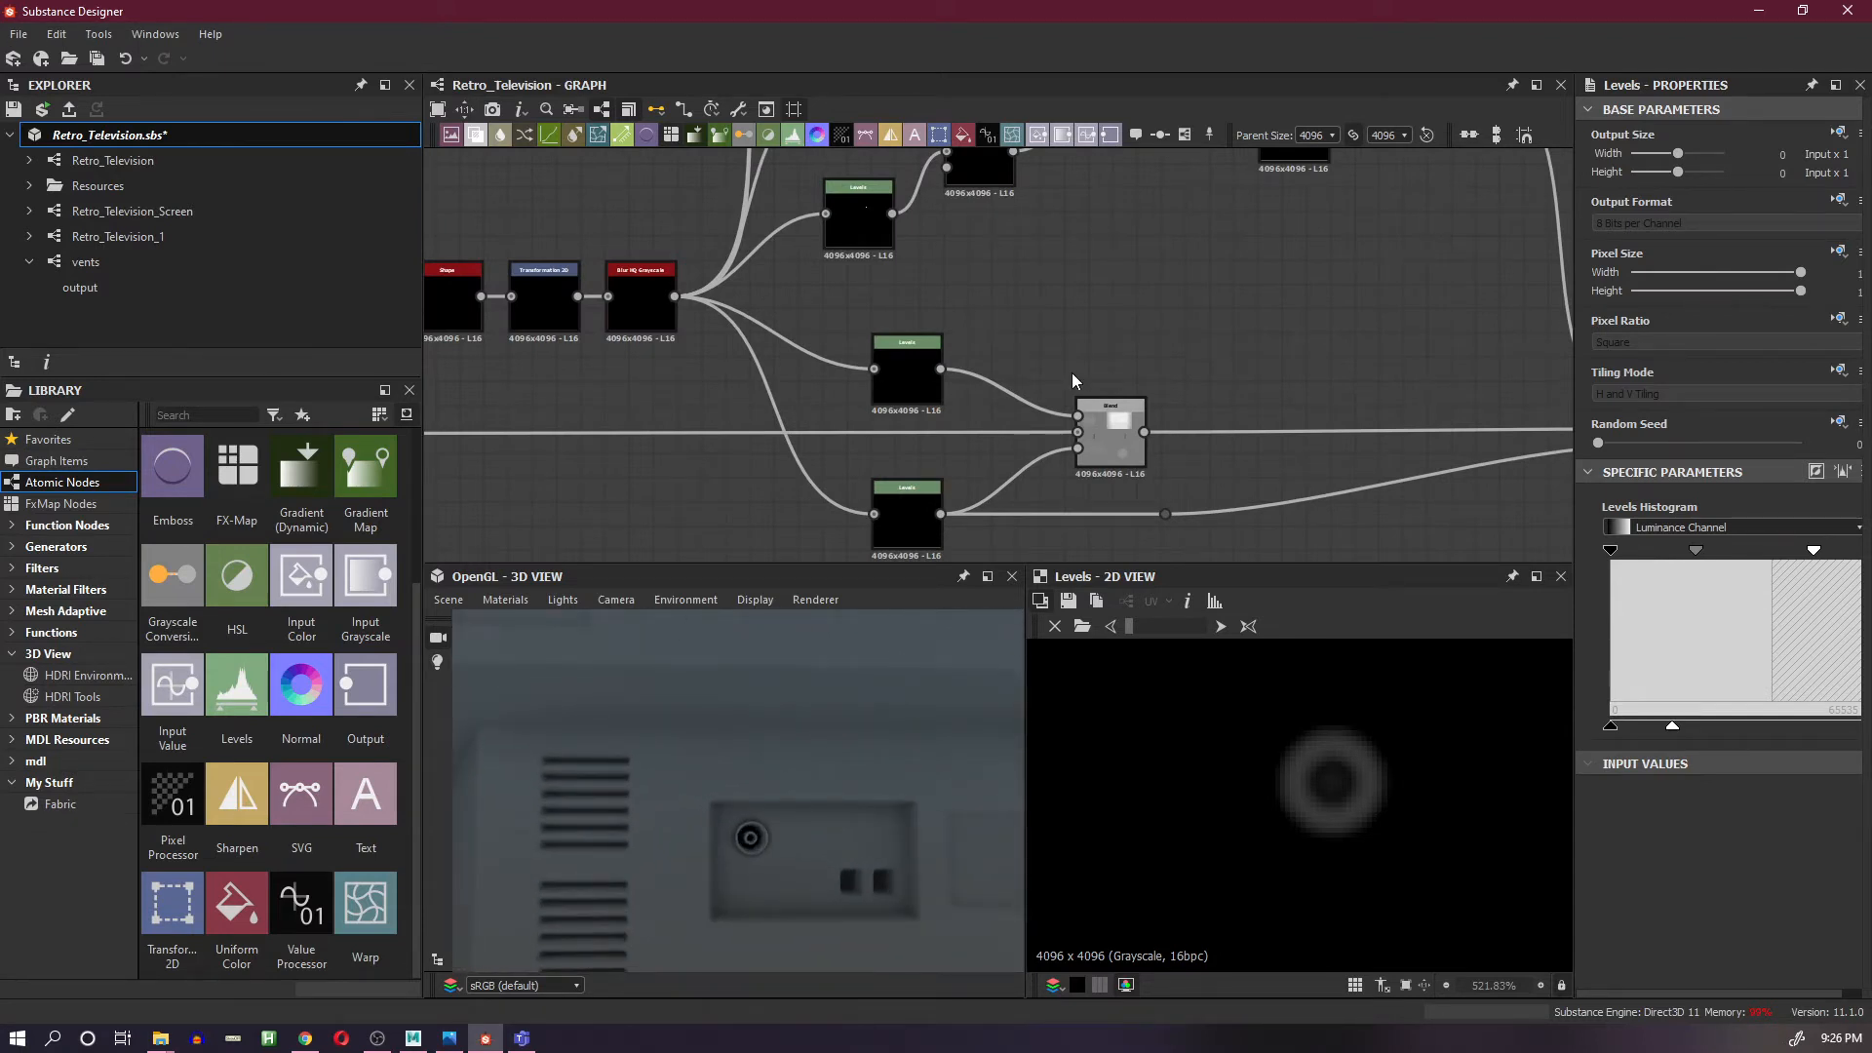
scroll(1072, 372, down, 1)
scroll(983, 476, up, 2)
scroll(1201, 435, down, 5)
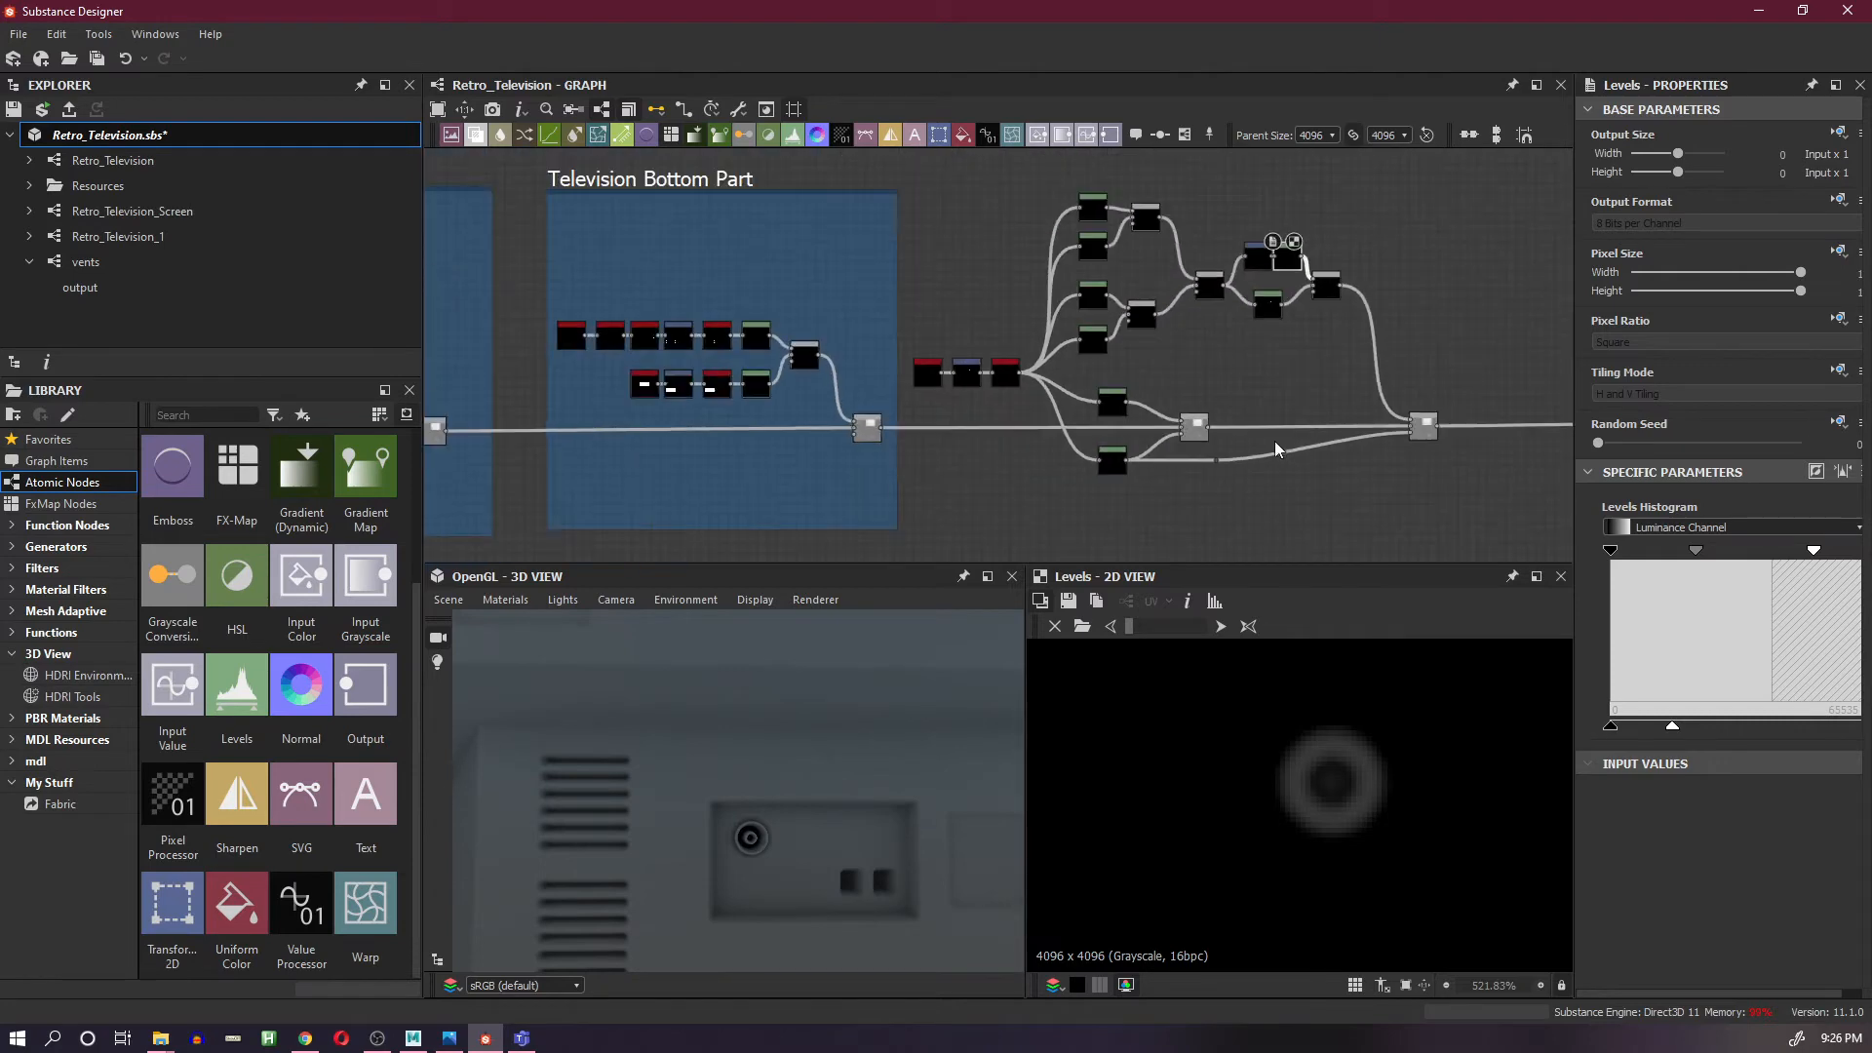
scroll(1283, 444, up, 2)
middle_drag(871, 841, 857, 836)
scroll(1107, 437, down, 2)
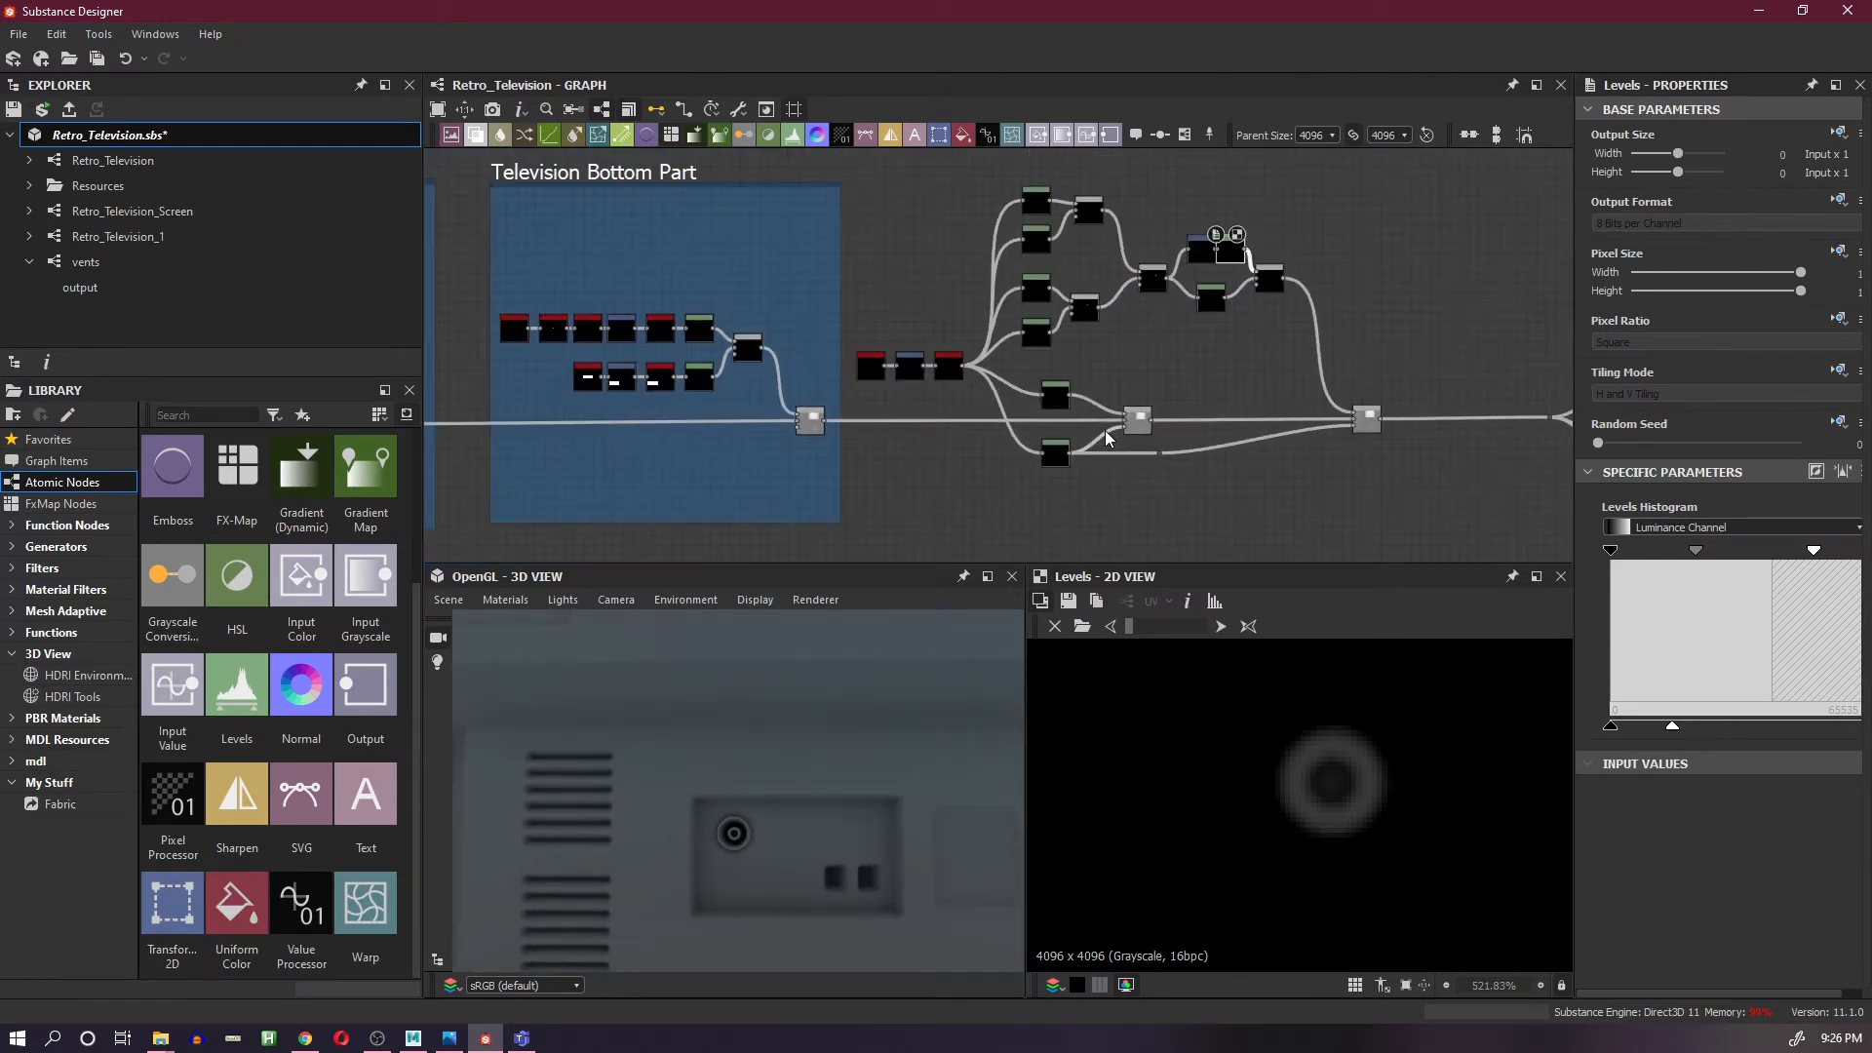
middle_drag(1107, 438, 1099, 473)
scroll(994, 413, up, 1)
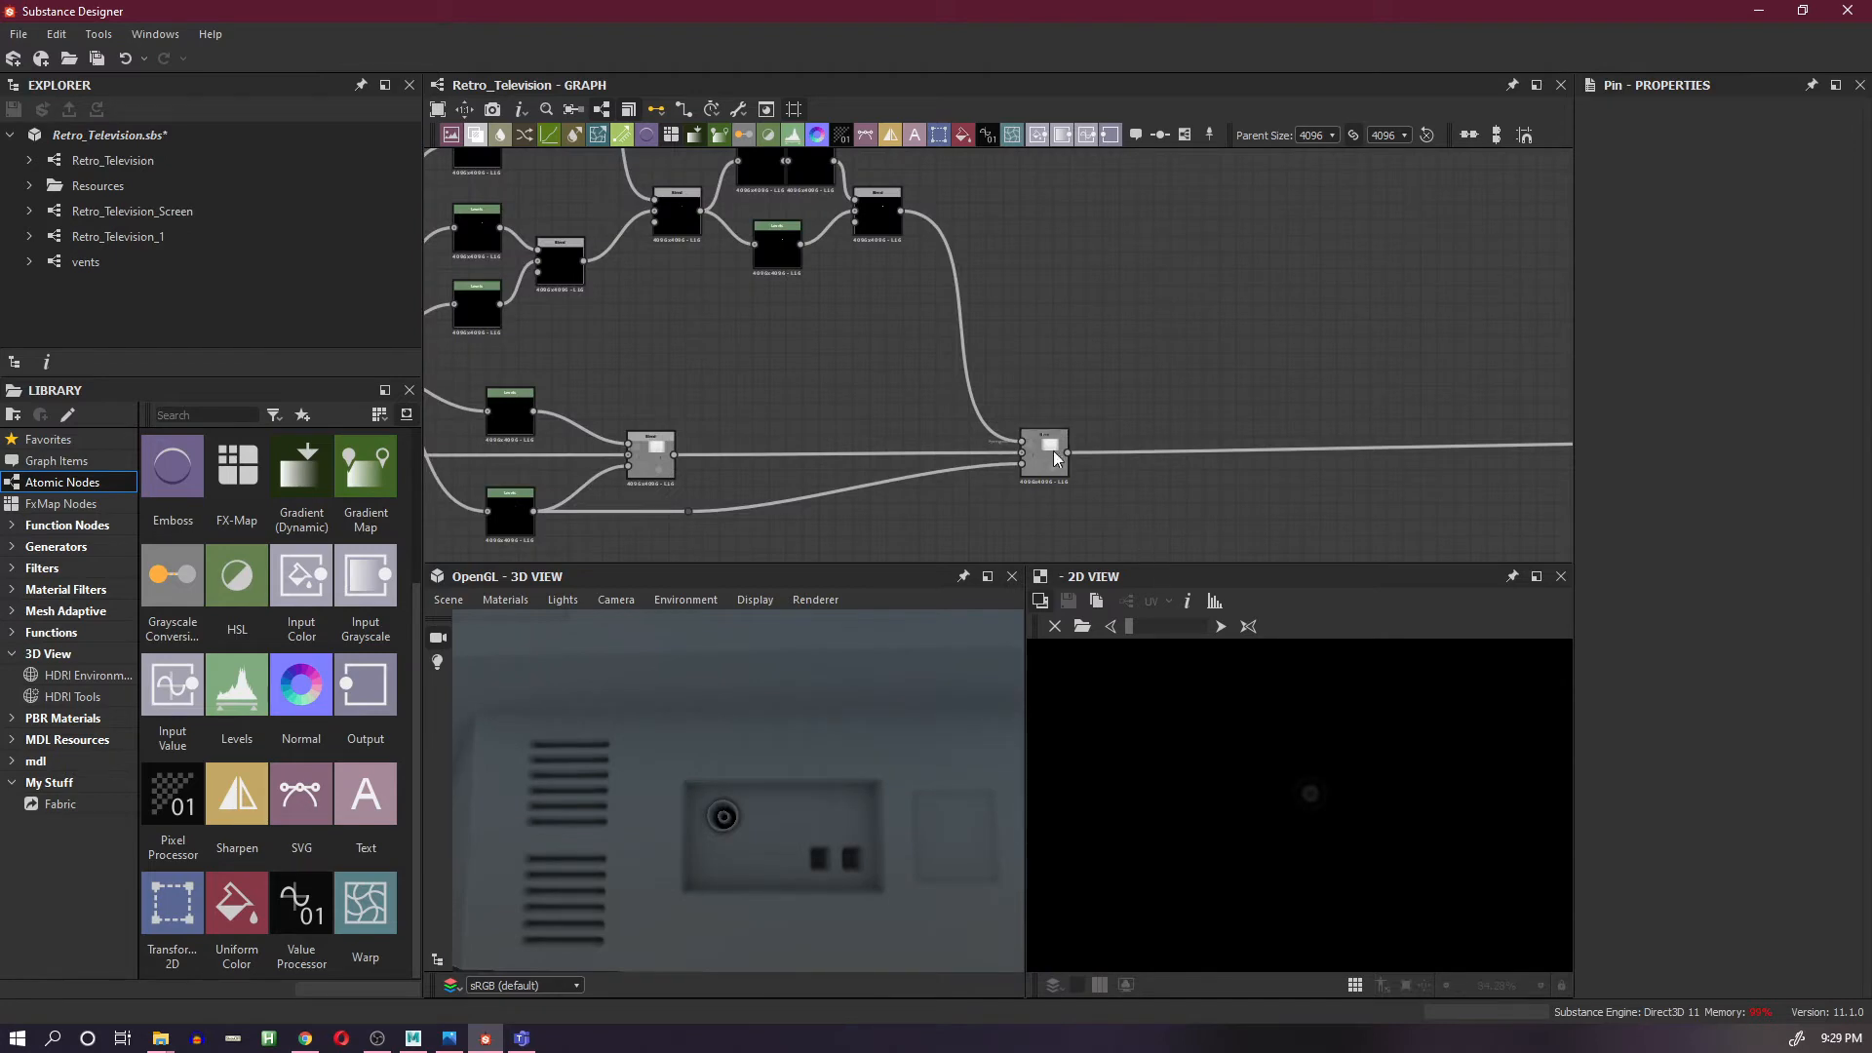
- Preview the final Blend's height output and examine the connector, recess and surrounding vents on the television's back in 3D
click(1053, 455)
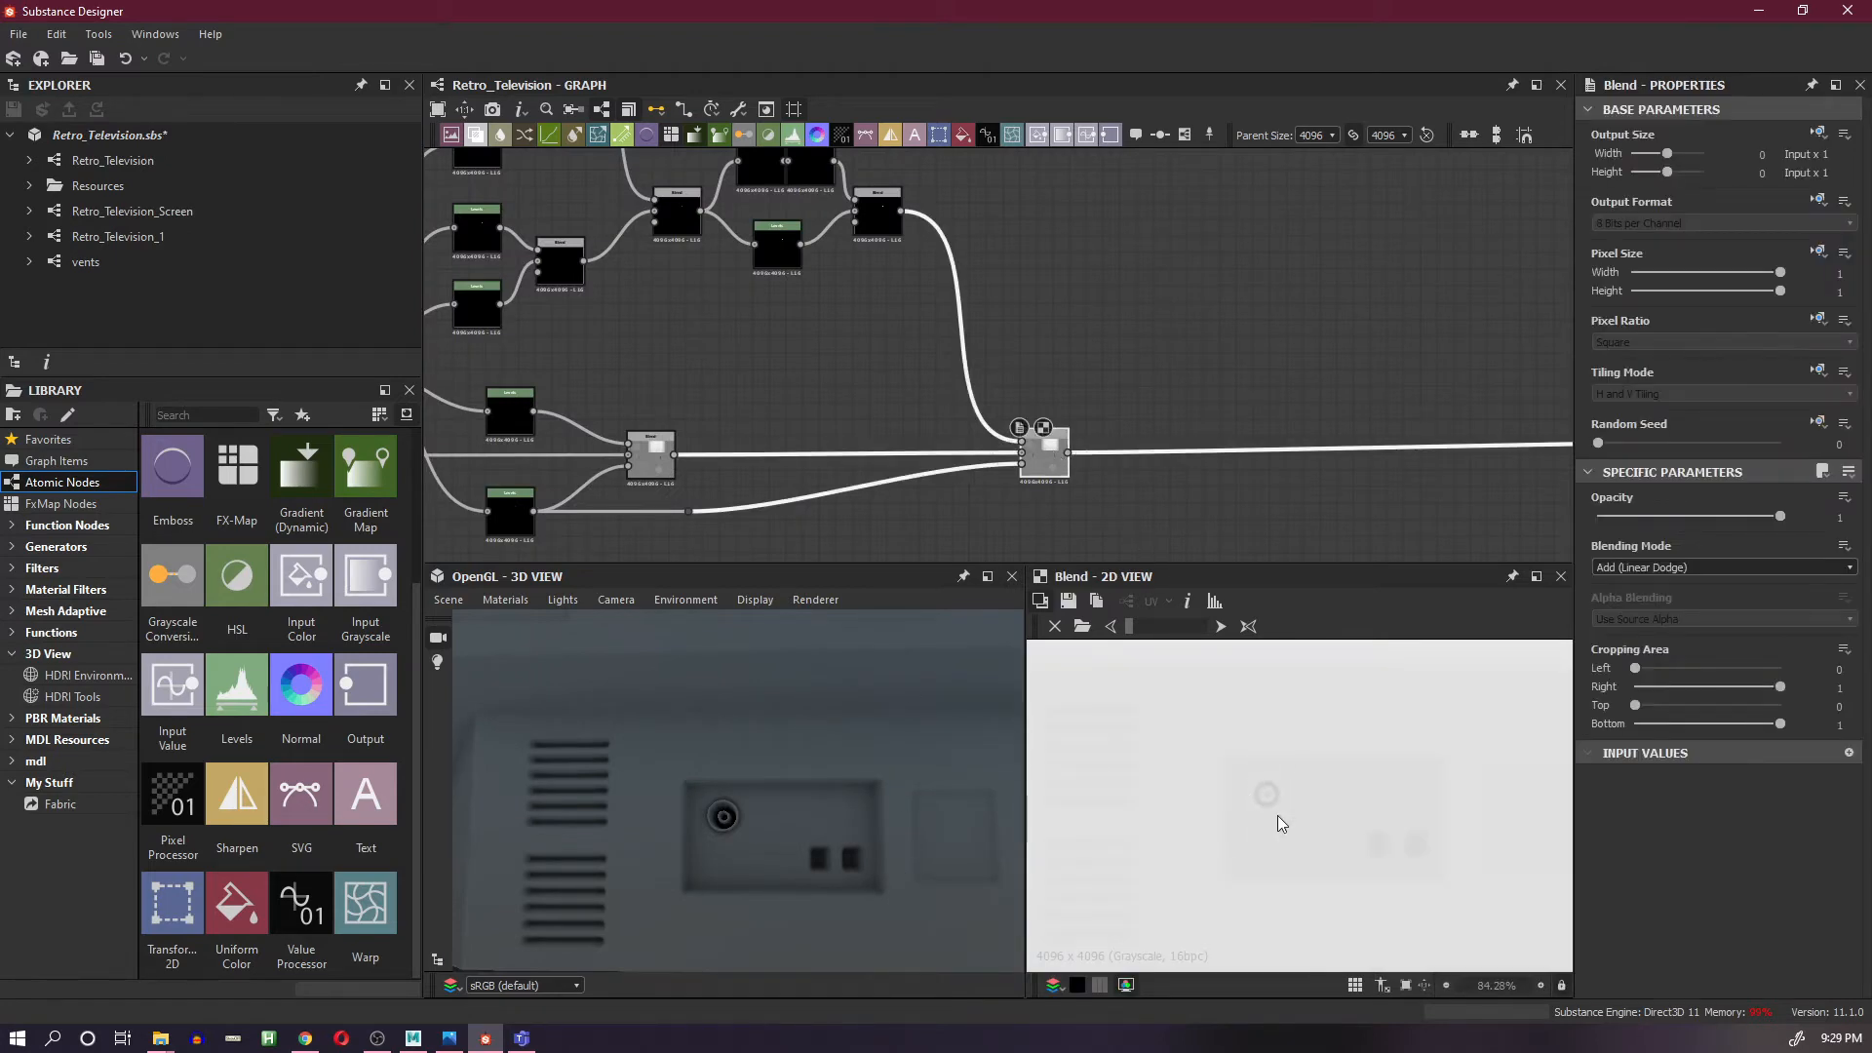
scroll(817, 817, down, 2)
scroll(733, 835, up, 3)
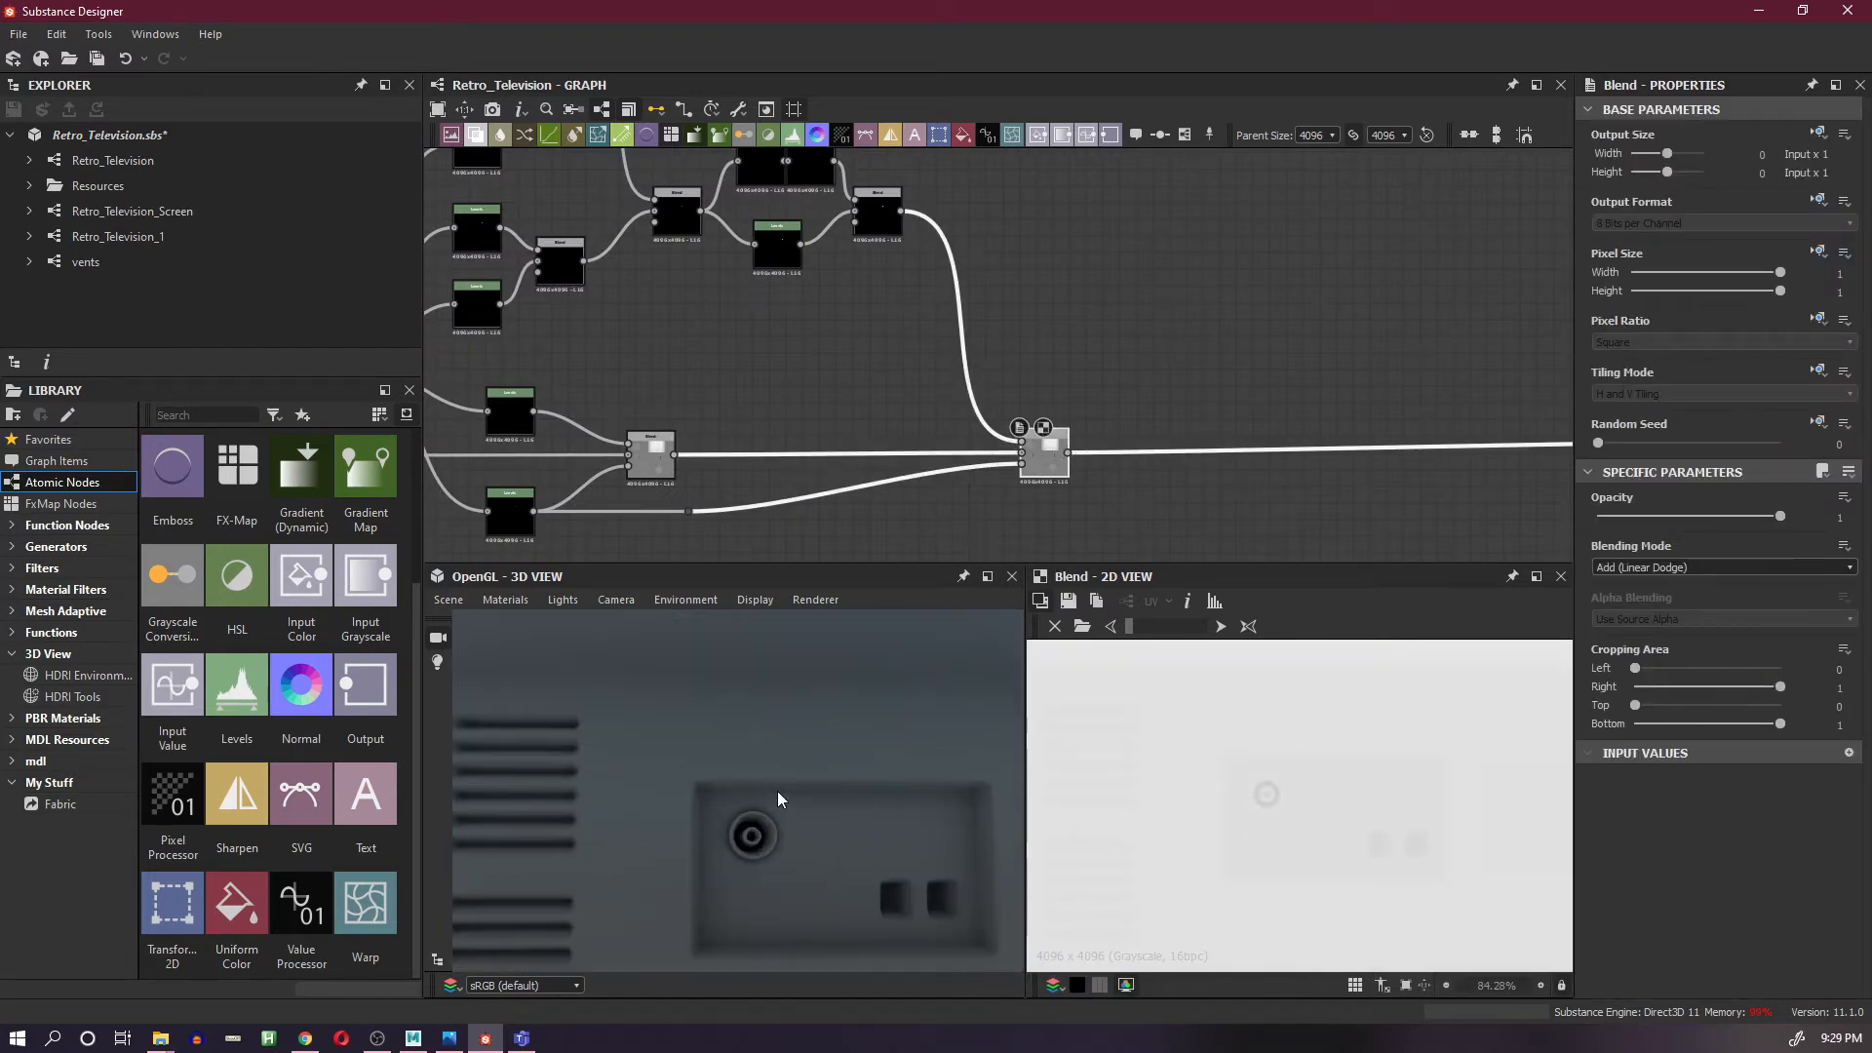
scroll(802, 827, down, 3)
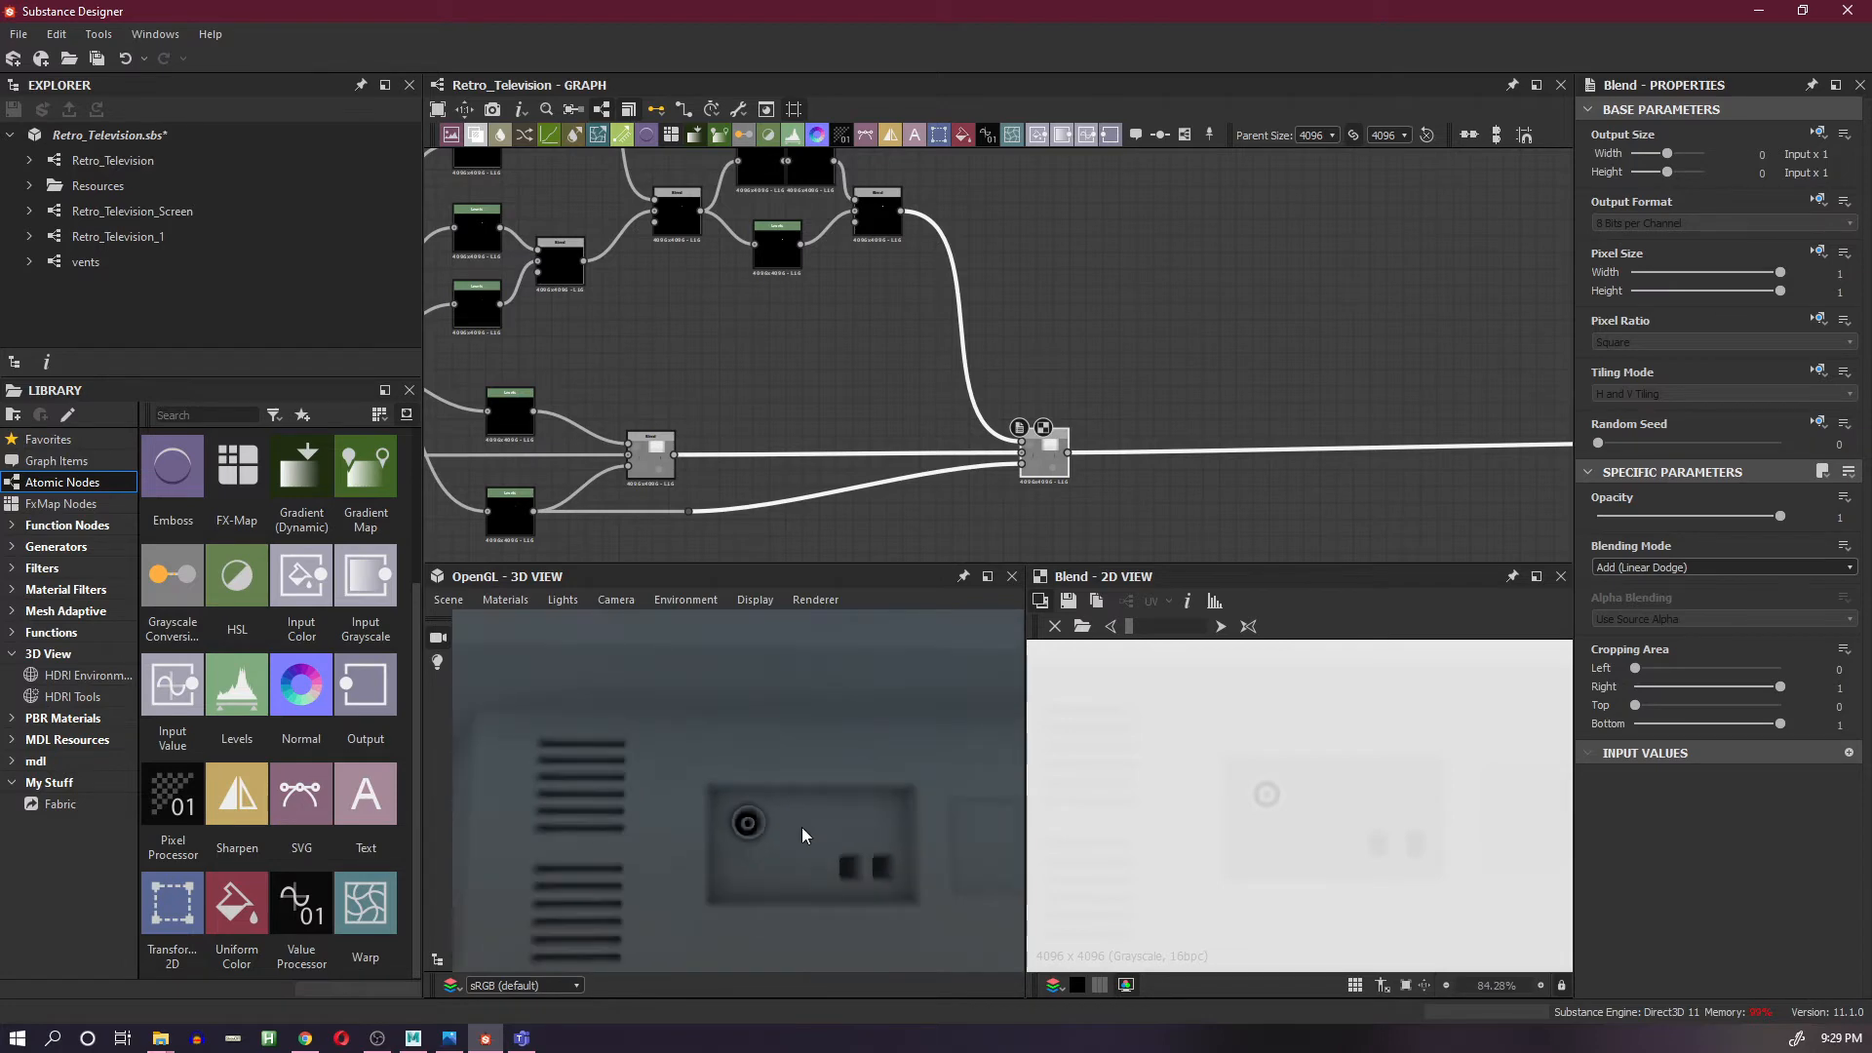
scroll(784, 435, down, 3)
scroll(698, 827, down, 5)
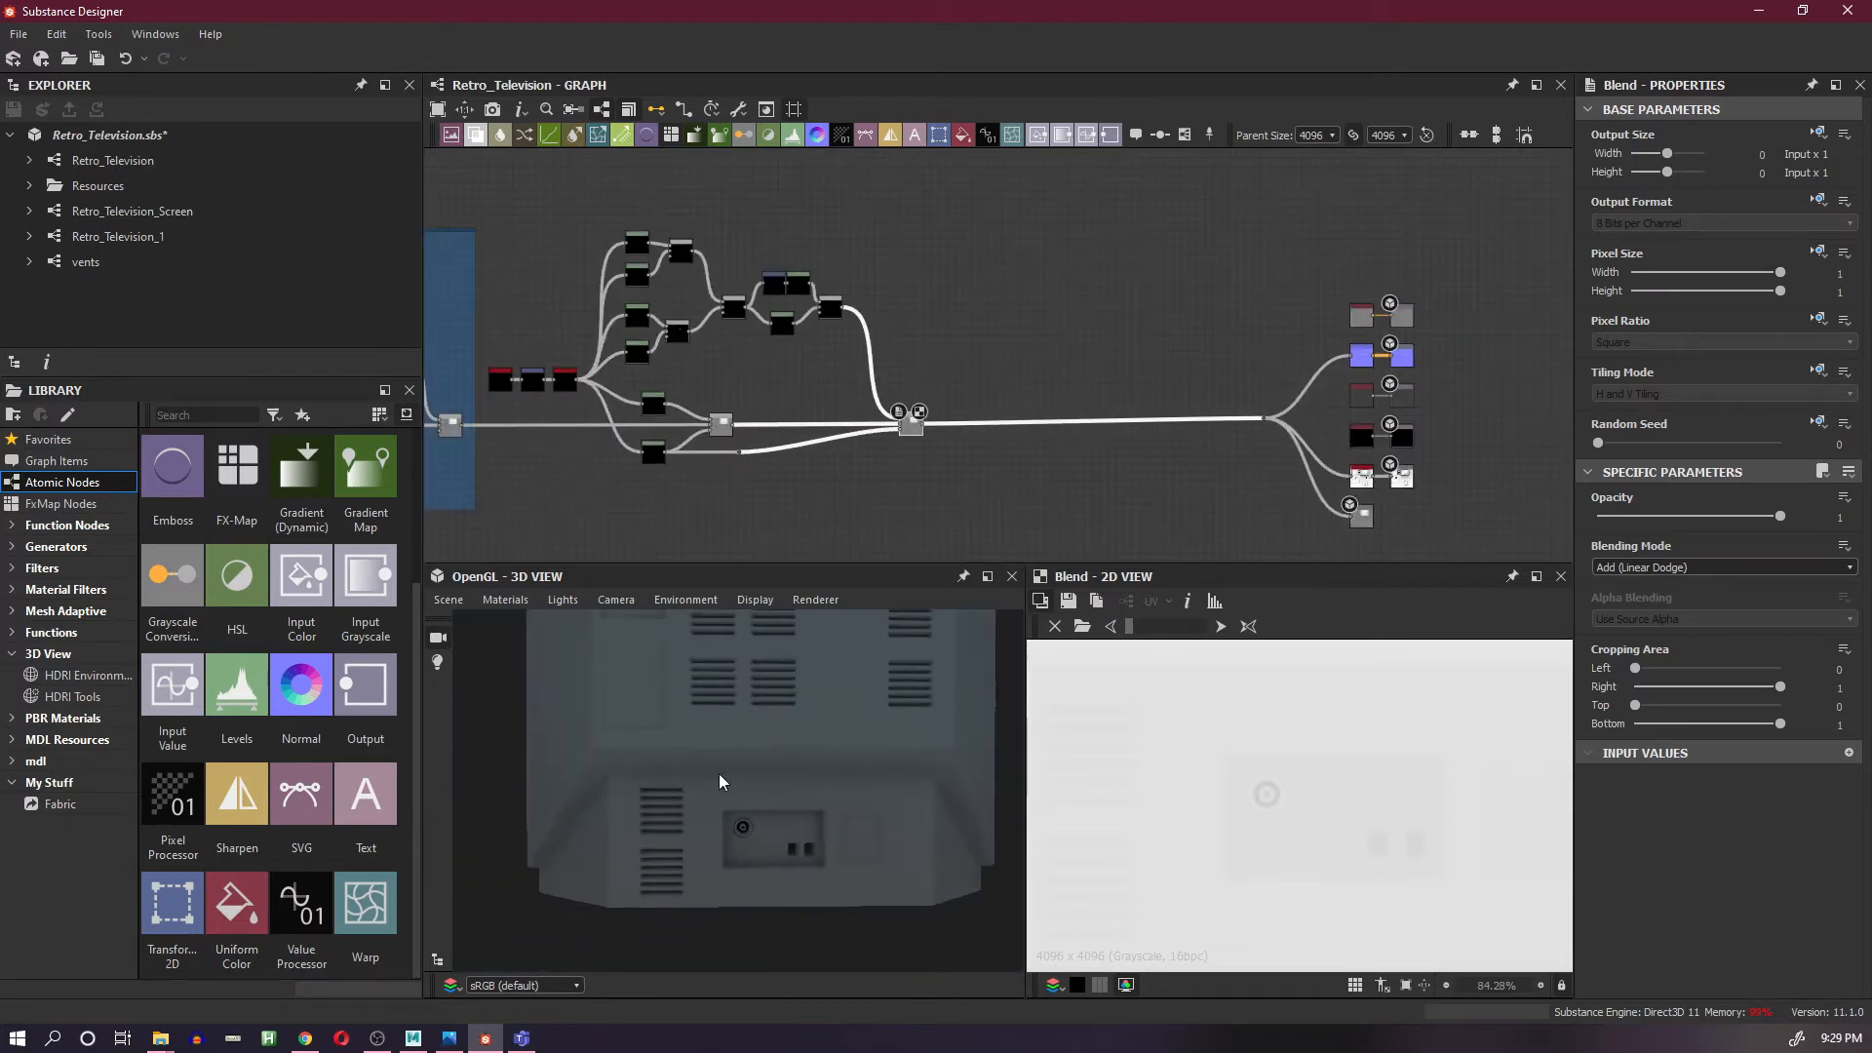
mouse_move(761, 874)
mouse_down()
mouse_move(799, 741)
mouse_move(1018, 830)
mouse_move(894, 823)
mouse_move(859, 864)
mouse_move(779, 871)
mouse_up()
scroll(859, 865, up, 5)
scroll(755, 858, up, 1)
scroll(751, 805, up, 3)
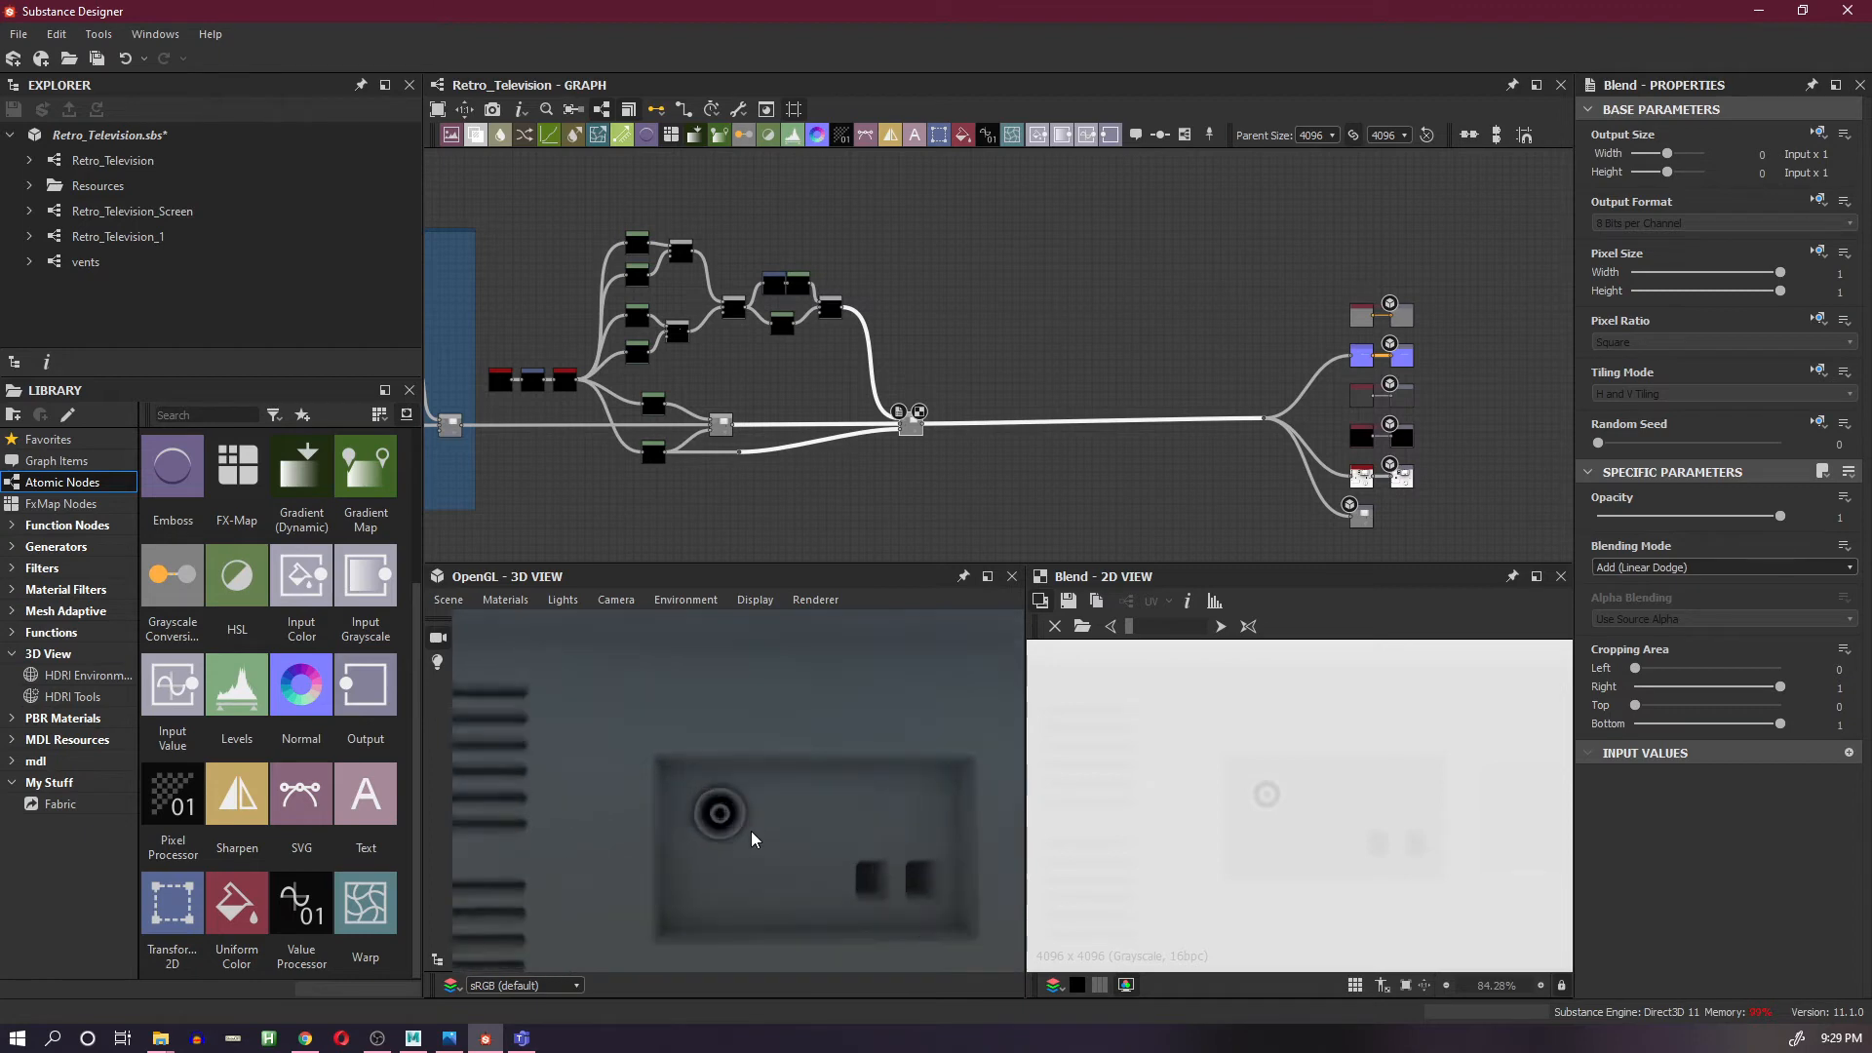
scroll(815, 394, up, 2)
- Move the Blend fed by the two lower Levels further away from them to make room for another node
middle_drag(815, 394, 1138, 365)
scroll(944, 368, up, 3)
scroll(951, 362, down, 4)
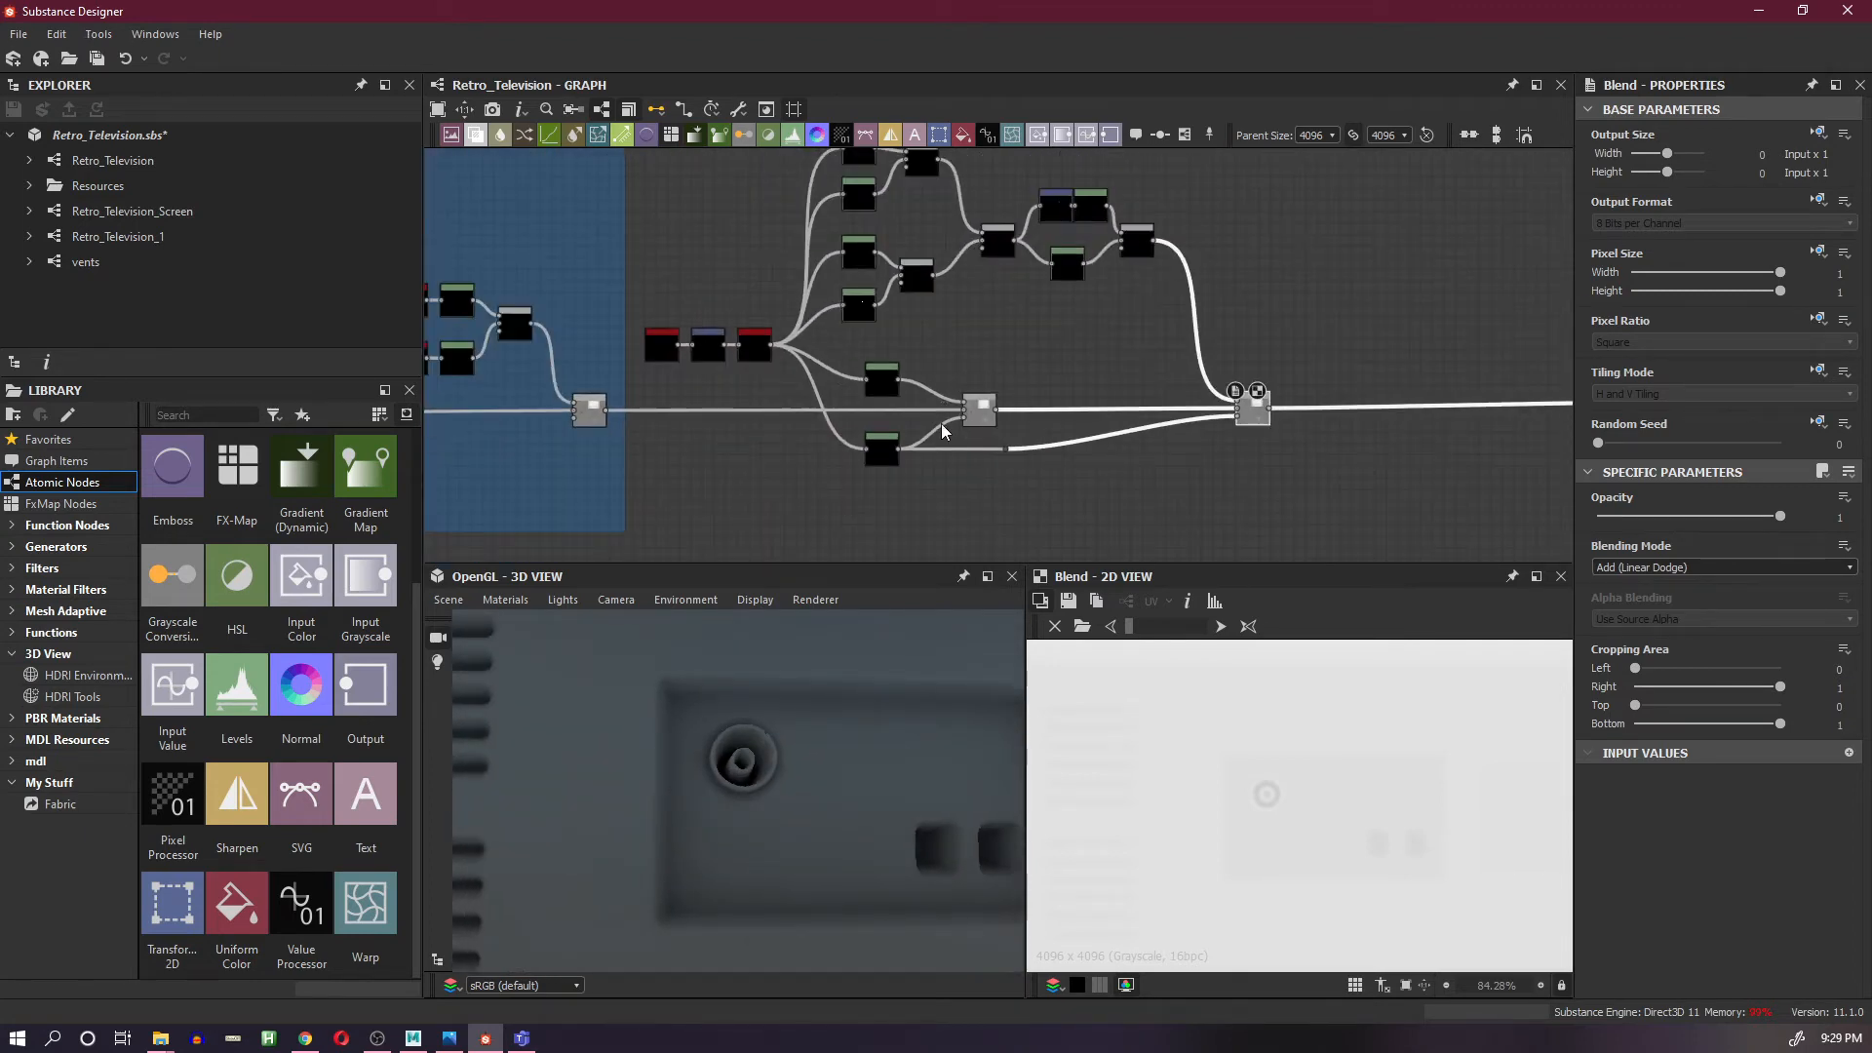
scroll(943, 426, up, 2)
drag(1031, 404, 1143, 404)
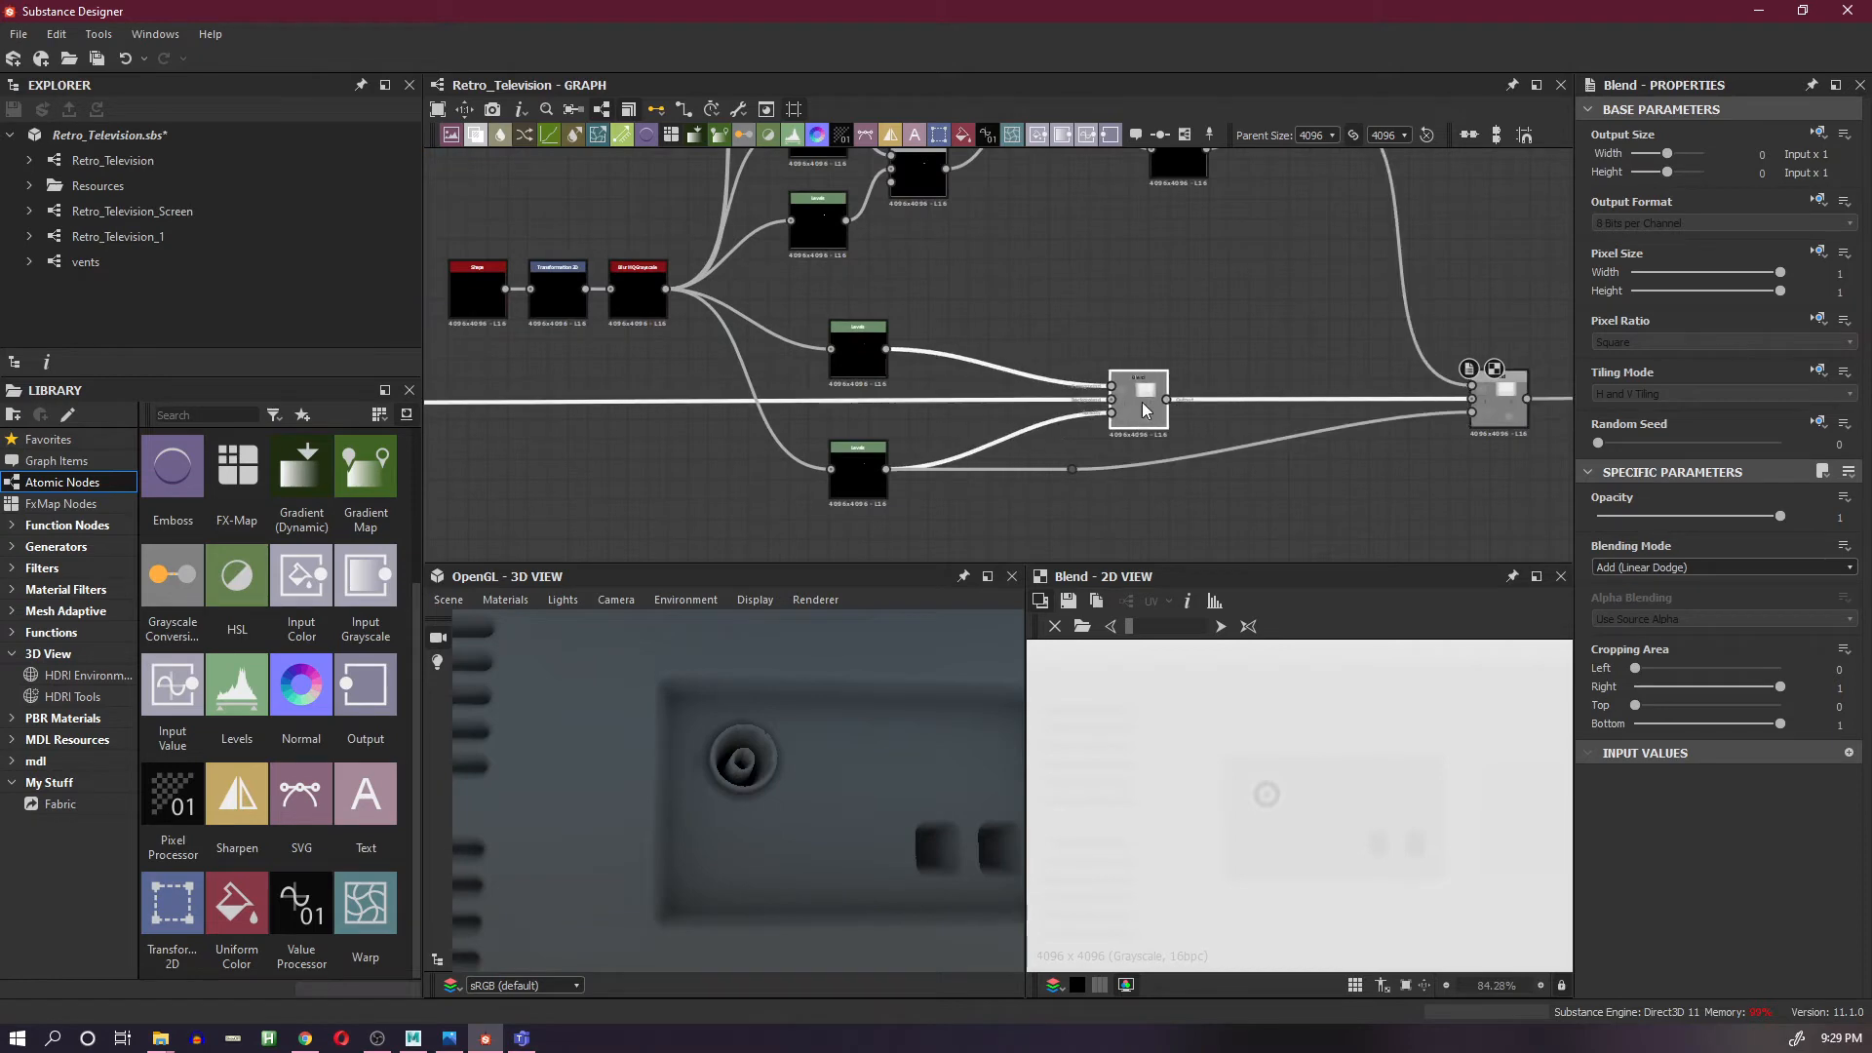
- Check both Levels feeding that Blend and add a Mirror Grayscale node after the upper Levels
click(866, 365)
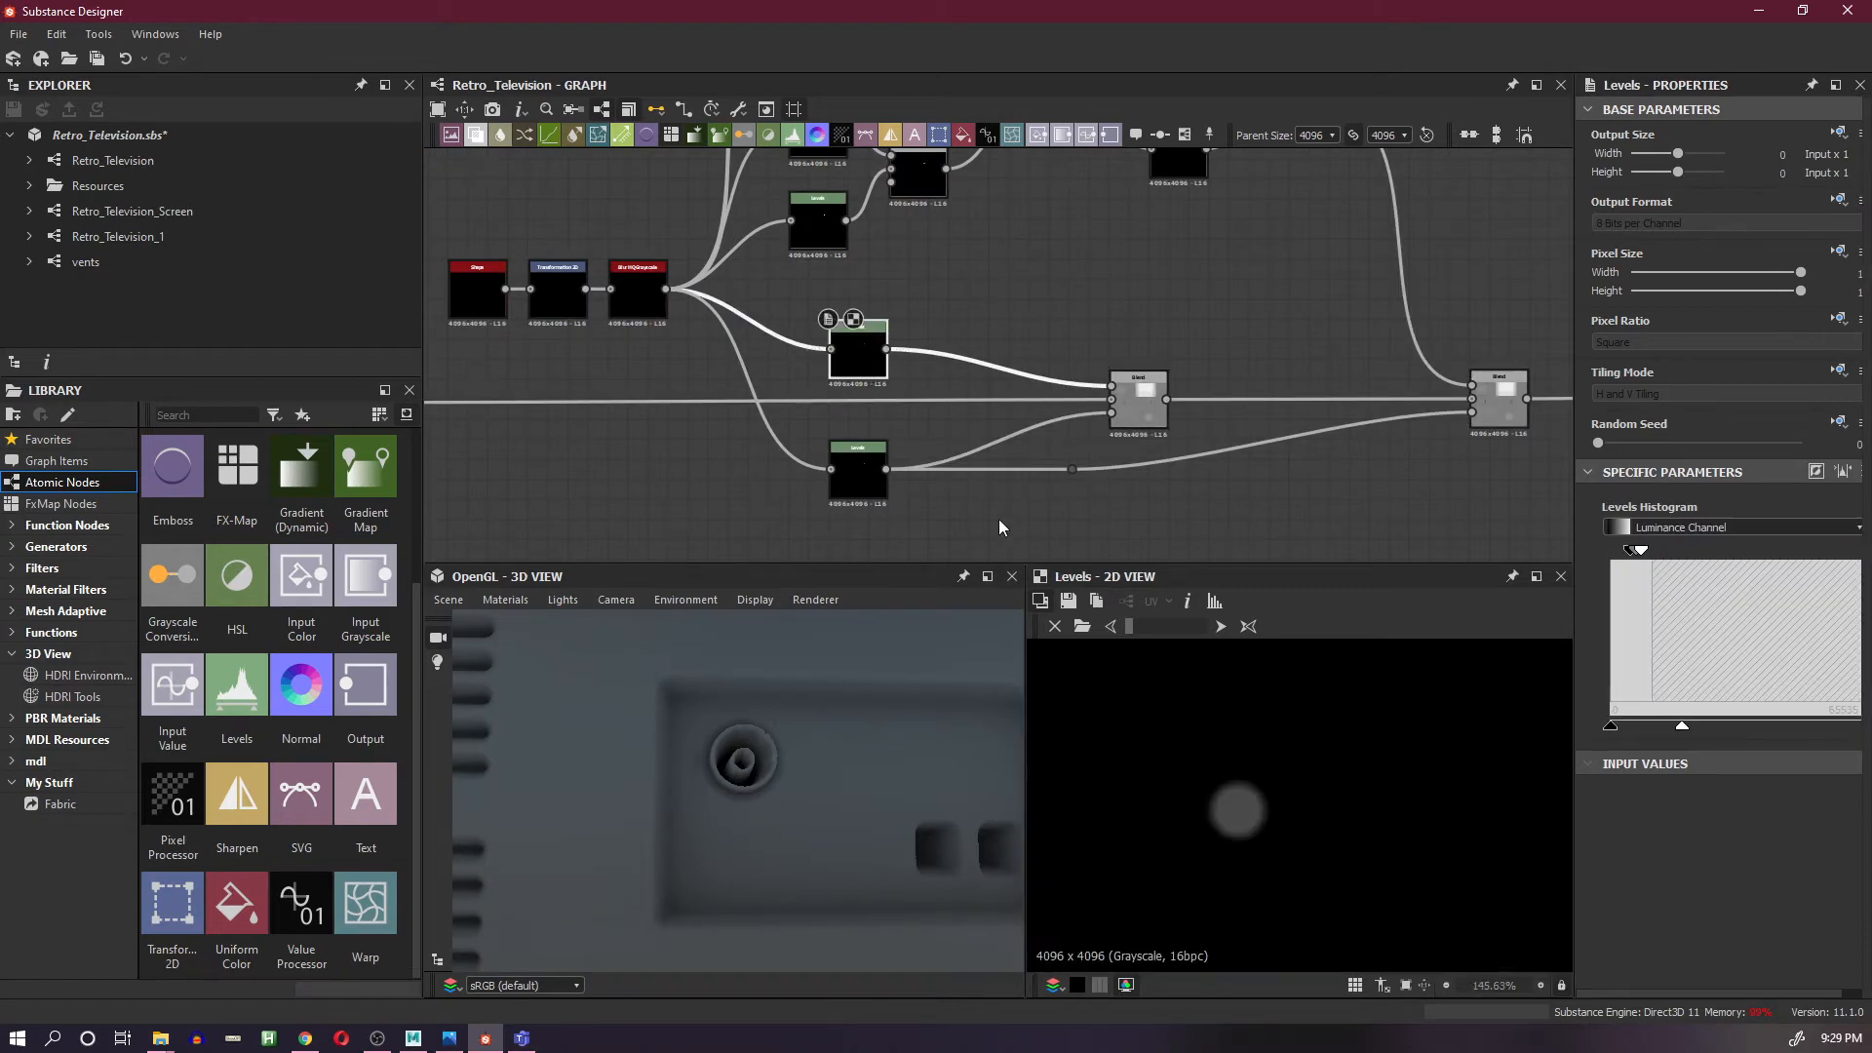
click(850, 466)
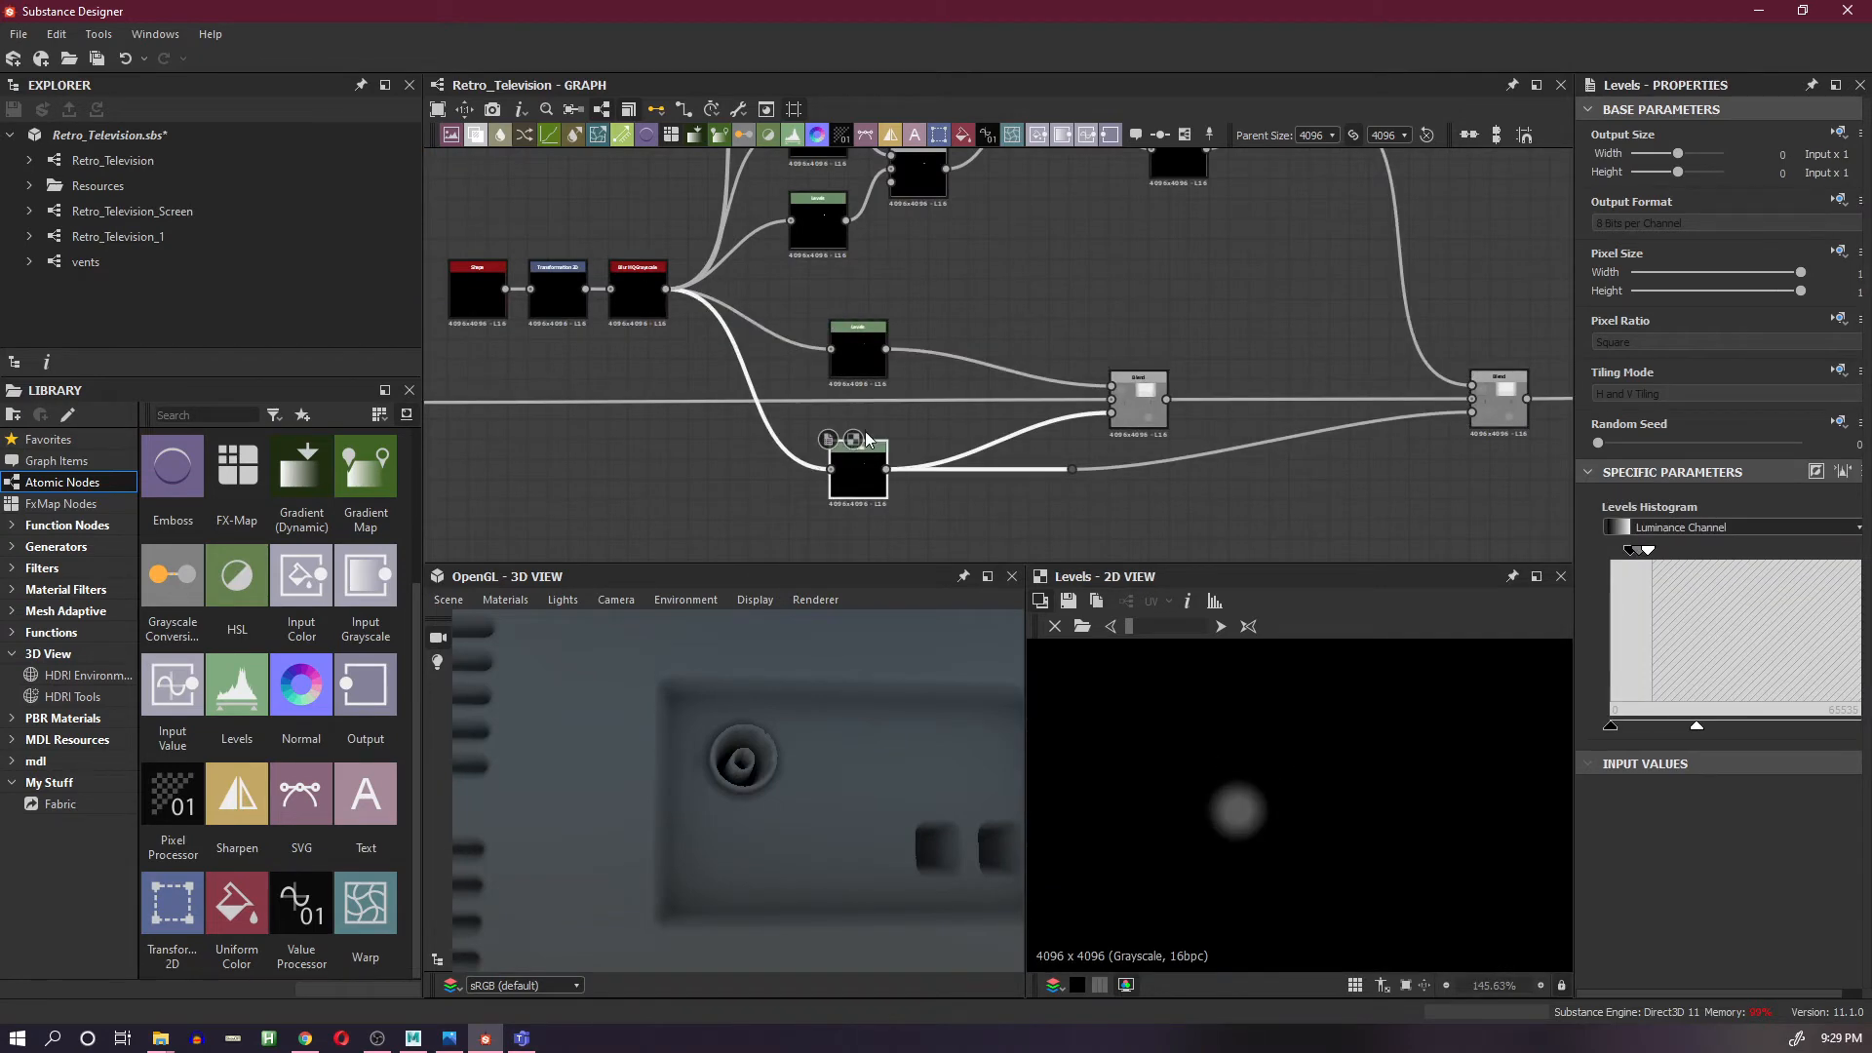
scroll(864, 452, up, 3)
click(873, 276)
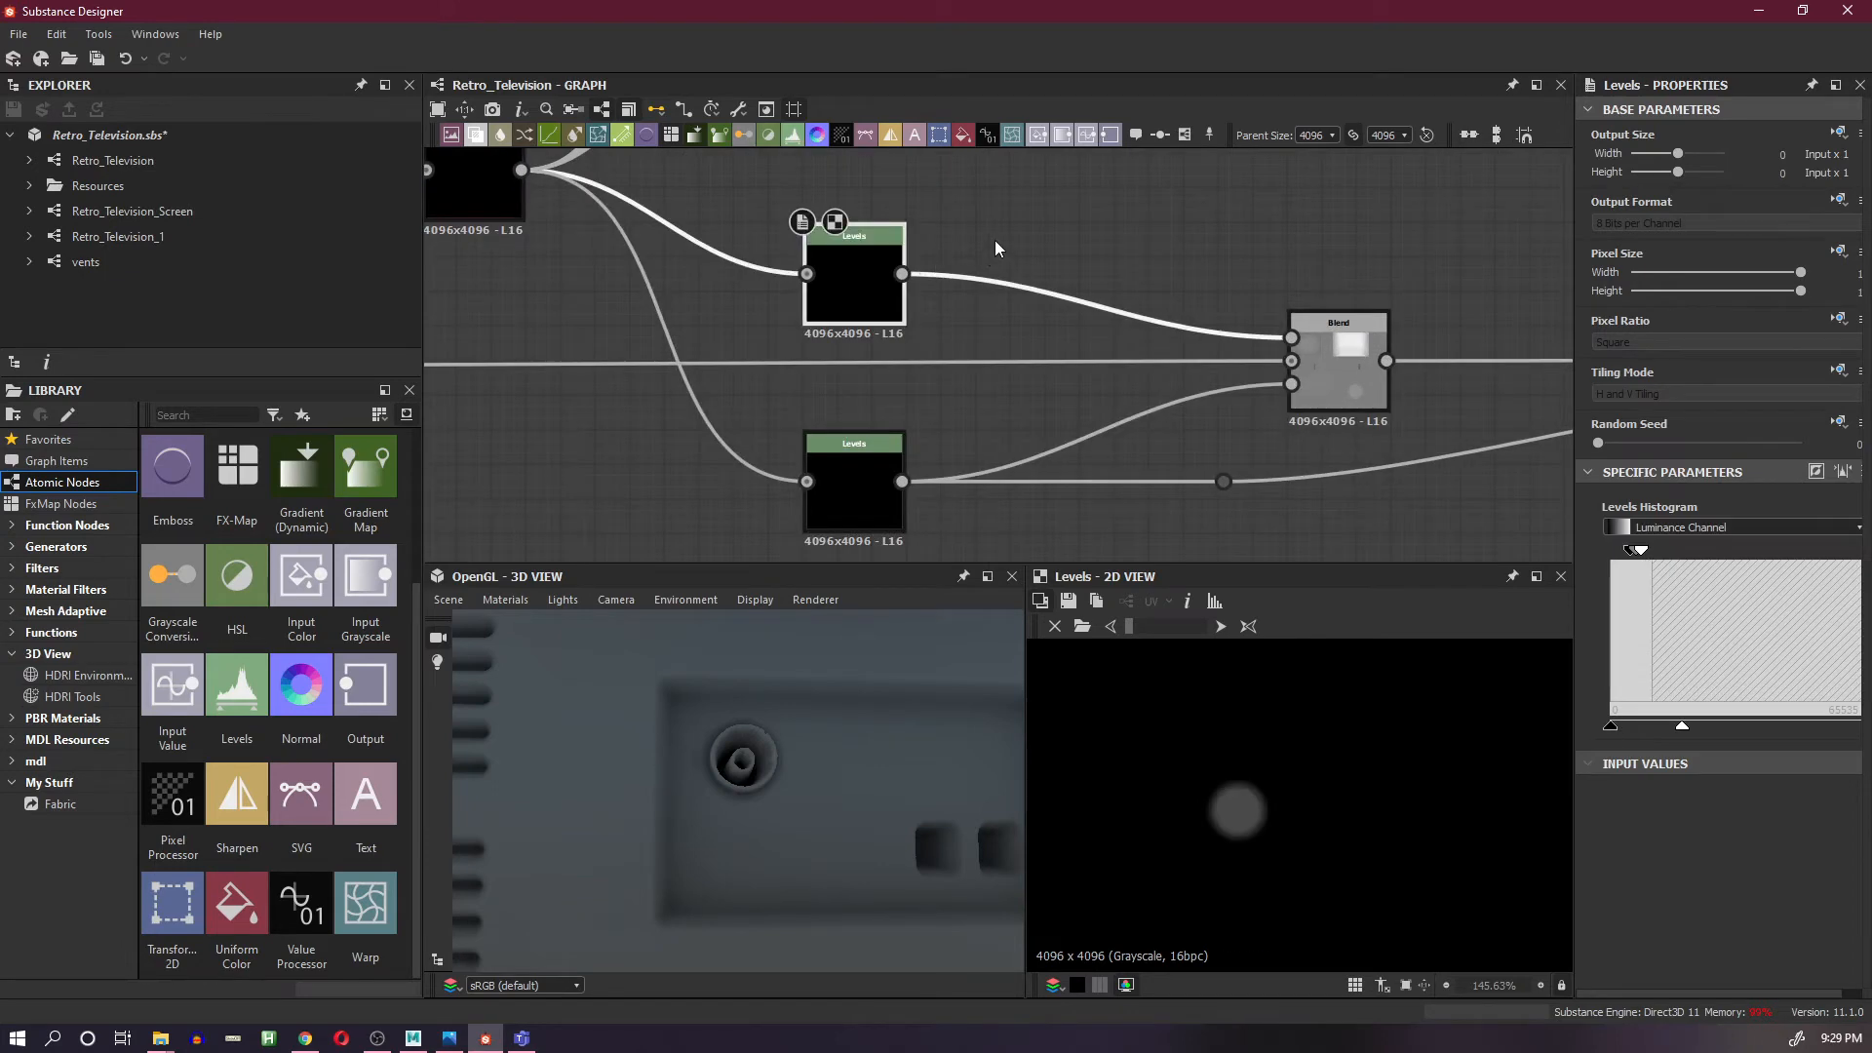
click(1020, 308)
key(space)
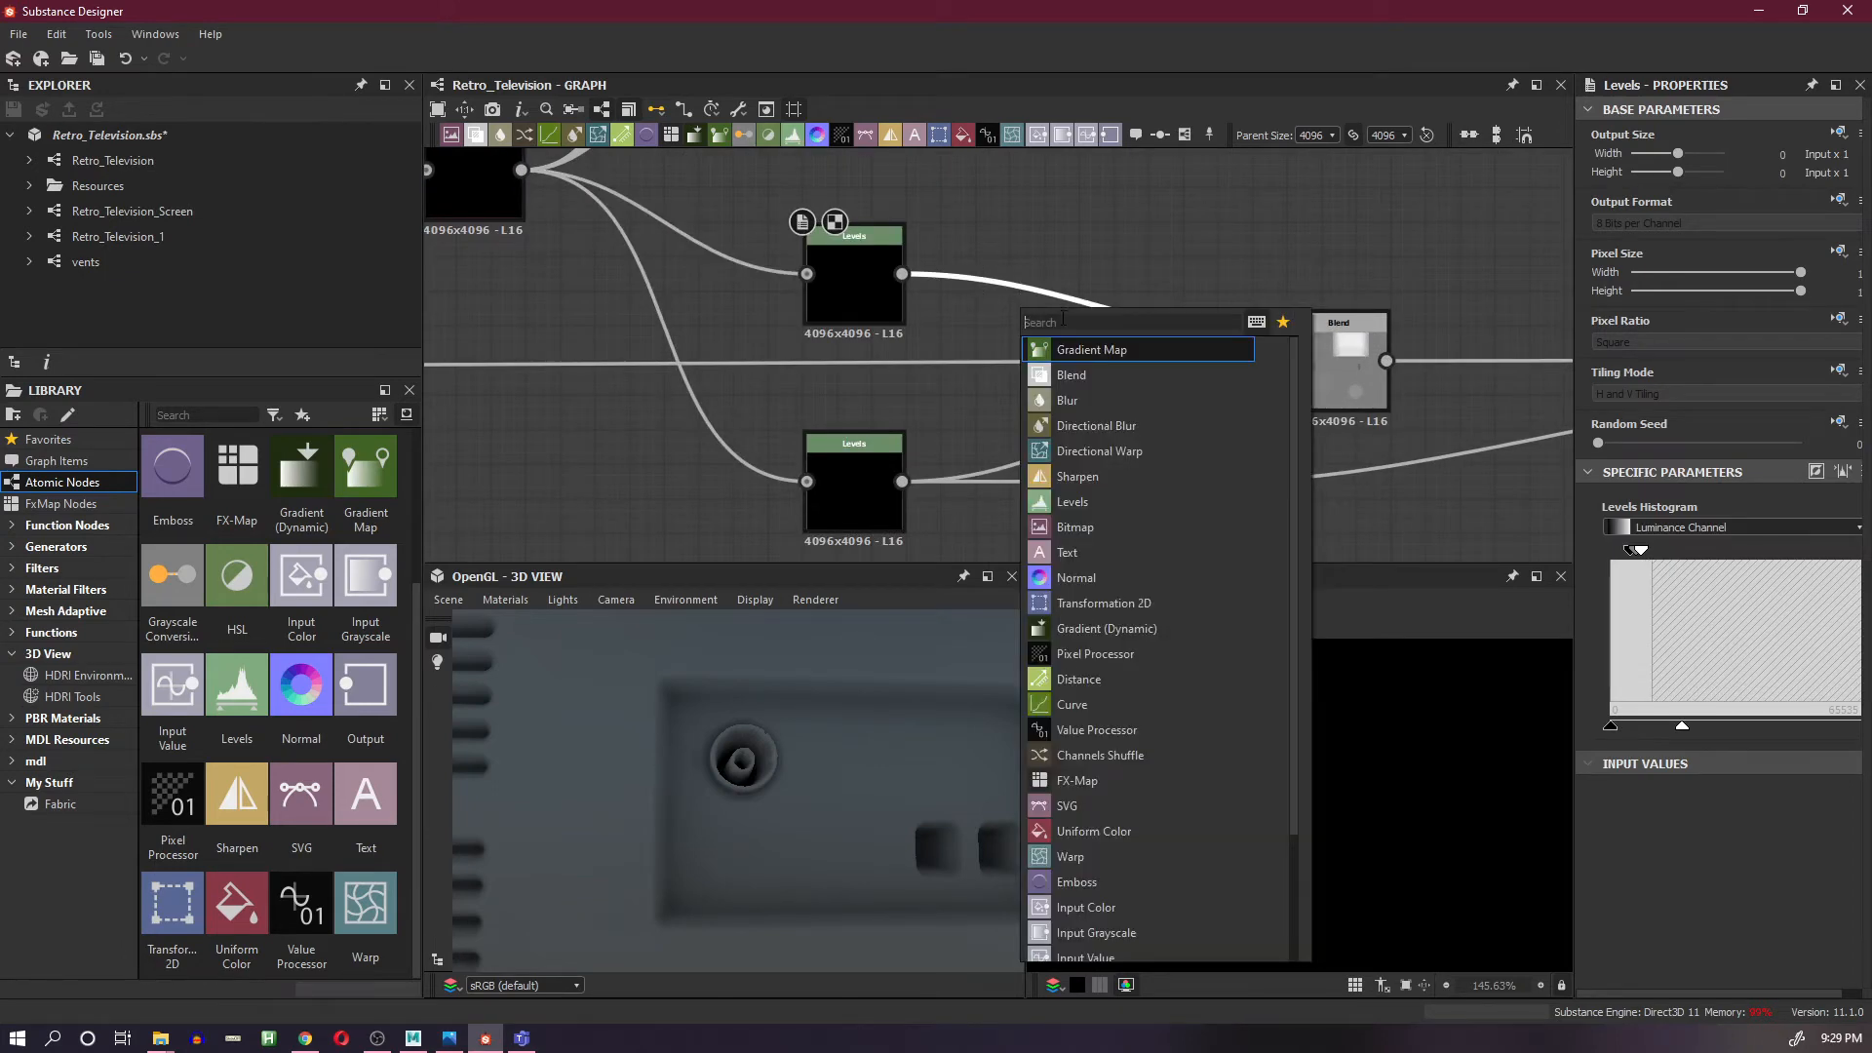
text(mirror)
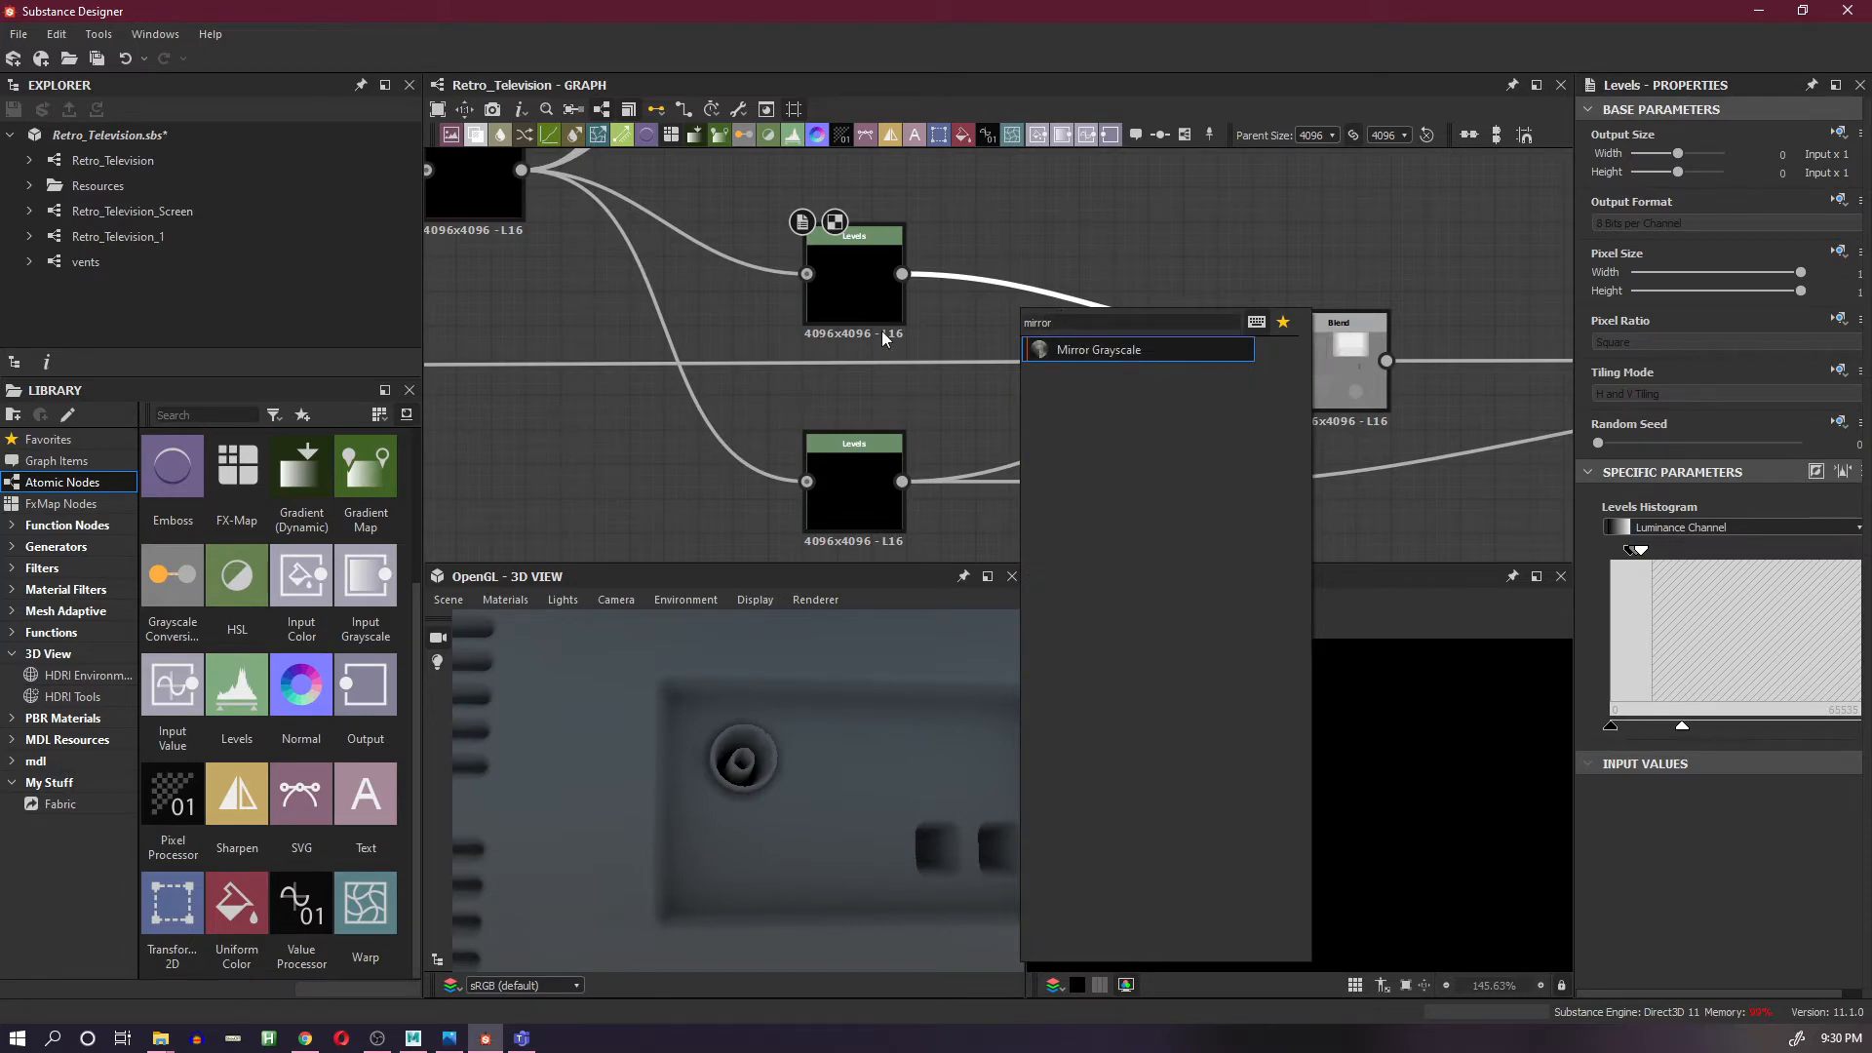
- Dismiss the node search and preview the Blur HQ Grayscale, Transformation 2D and Shape nodes feeding the Levels nodes
click(1008, 226)
scroll(1071, 271, down, 4)
middle_drag(1090, 281, 1542, 435)
scroll(1218, 395, up, 4)
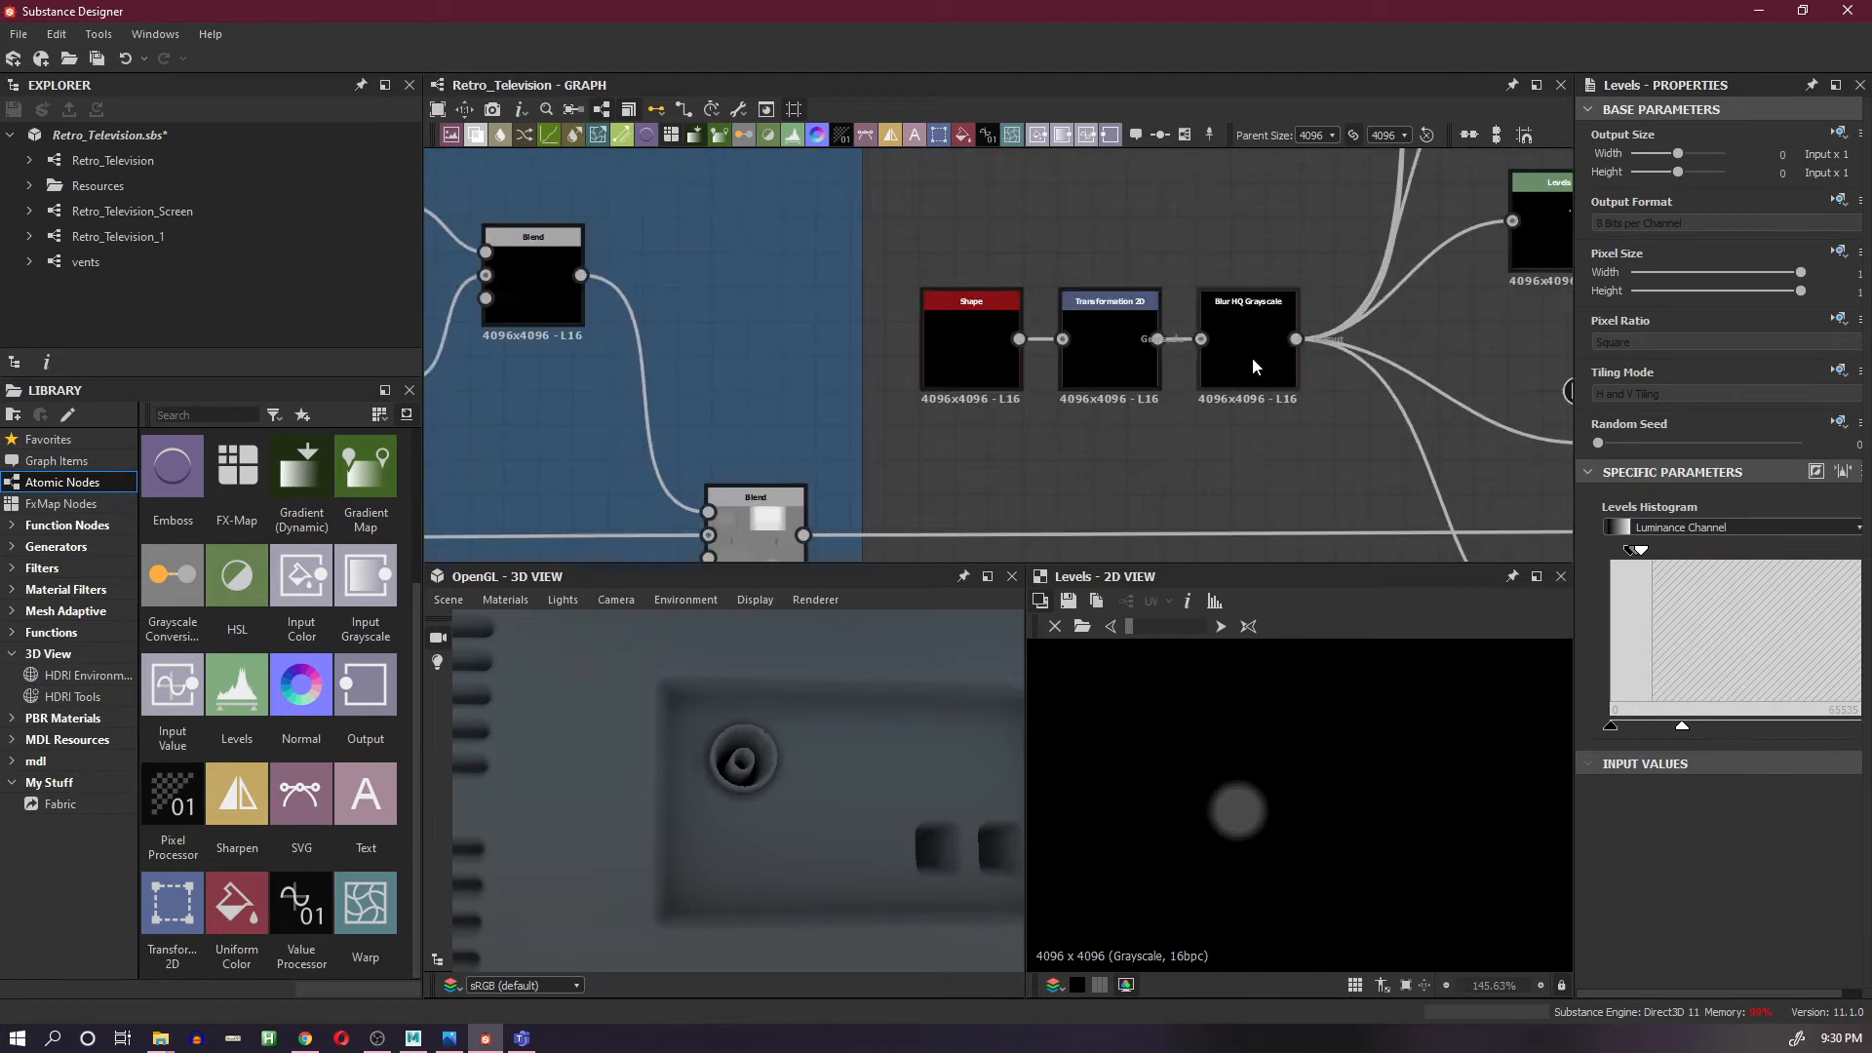
double_click(1250, 345)
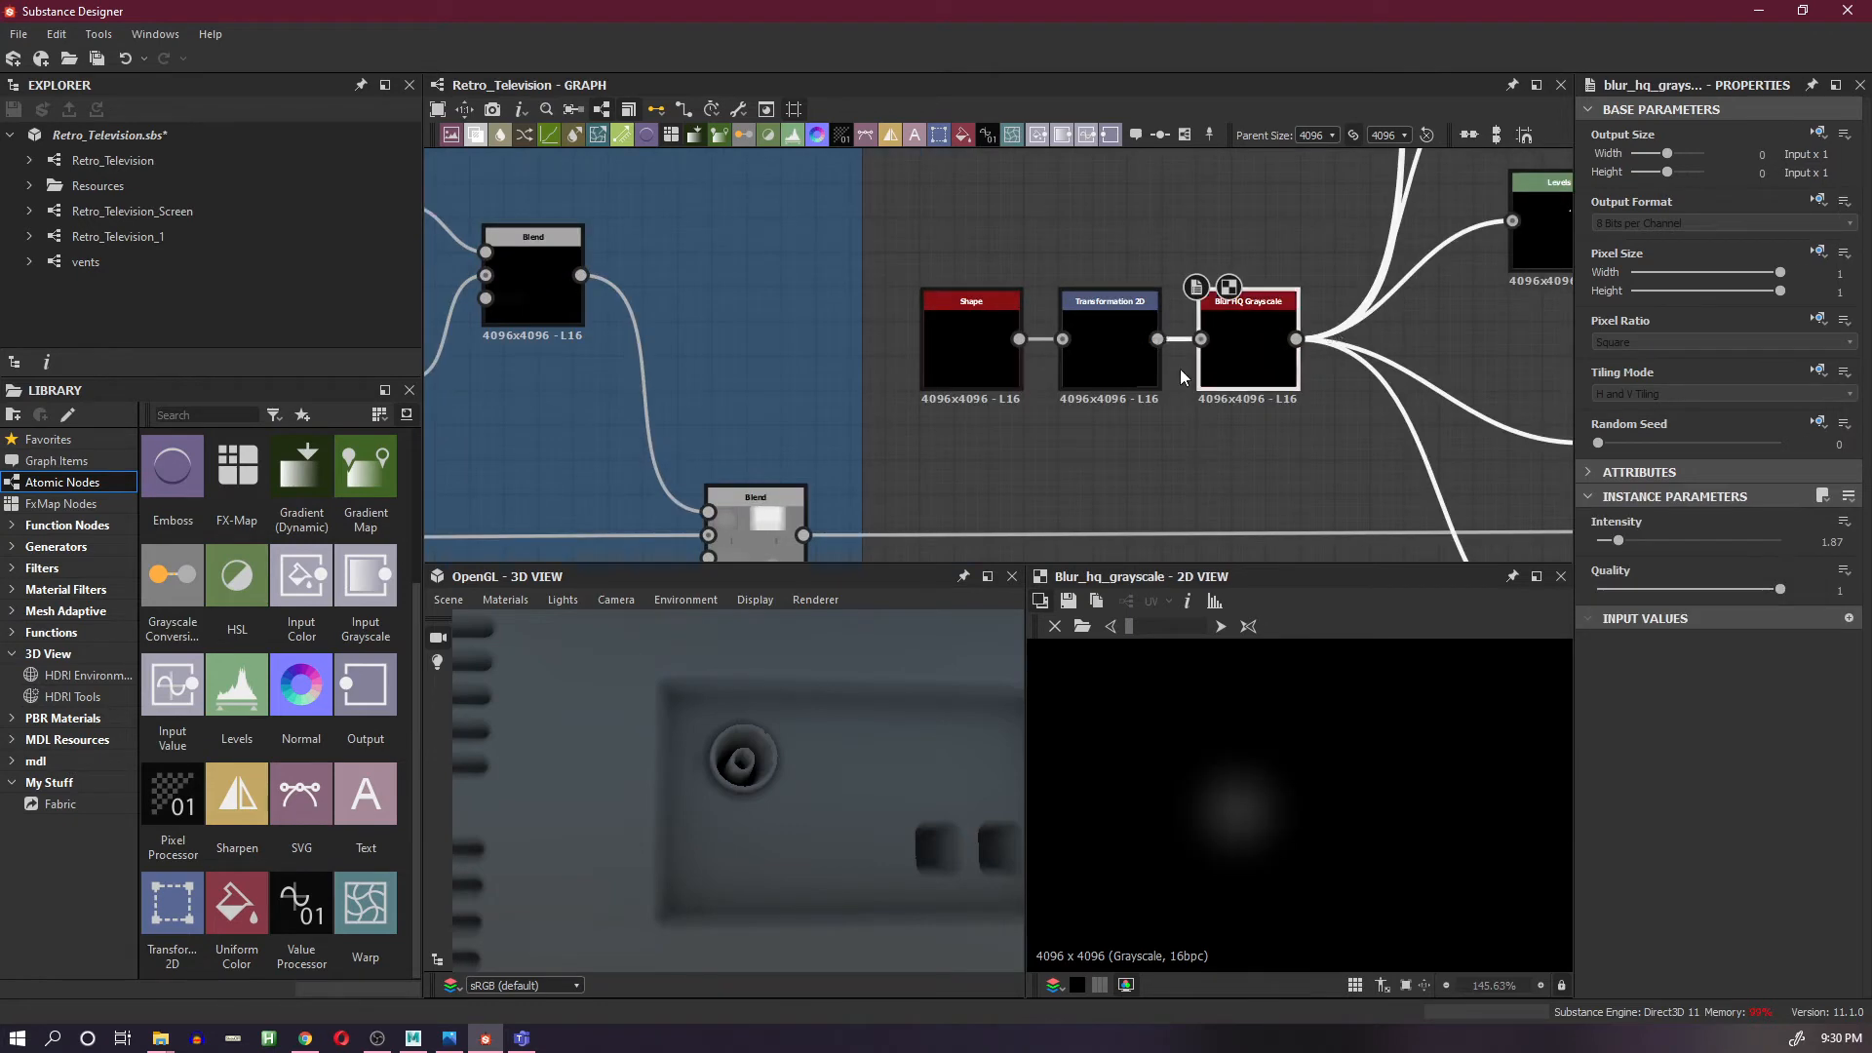
click(1105, 360)
double_click(983, 362)
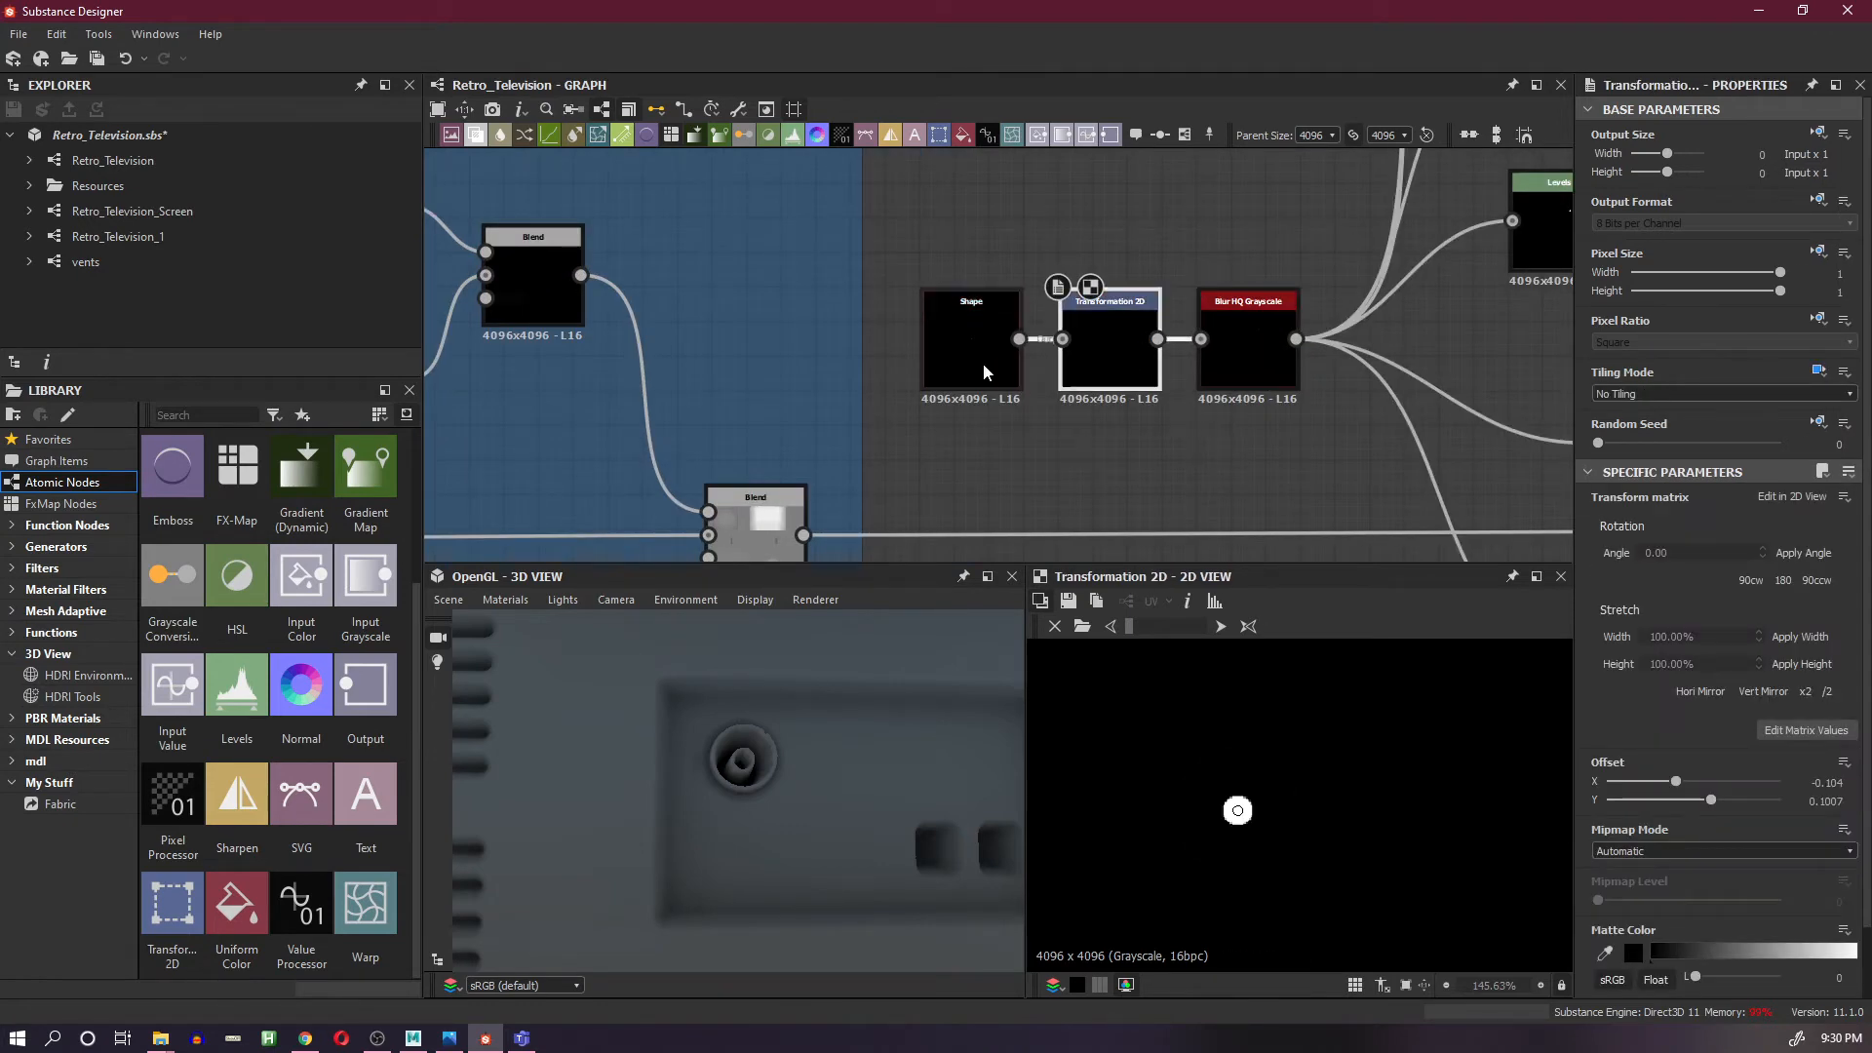
key(f)
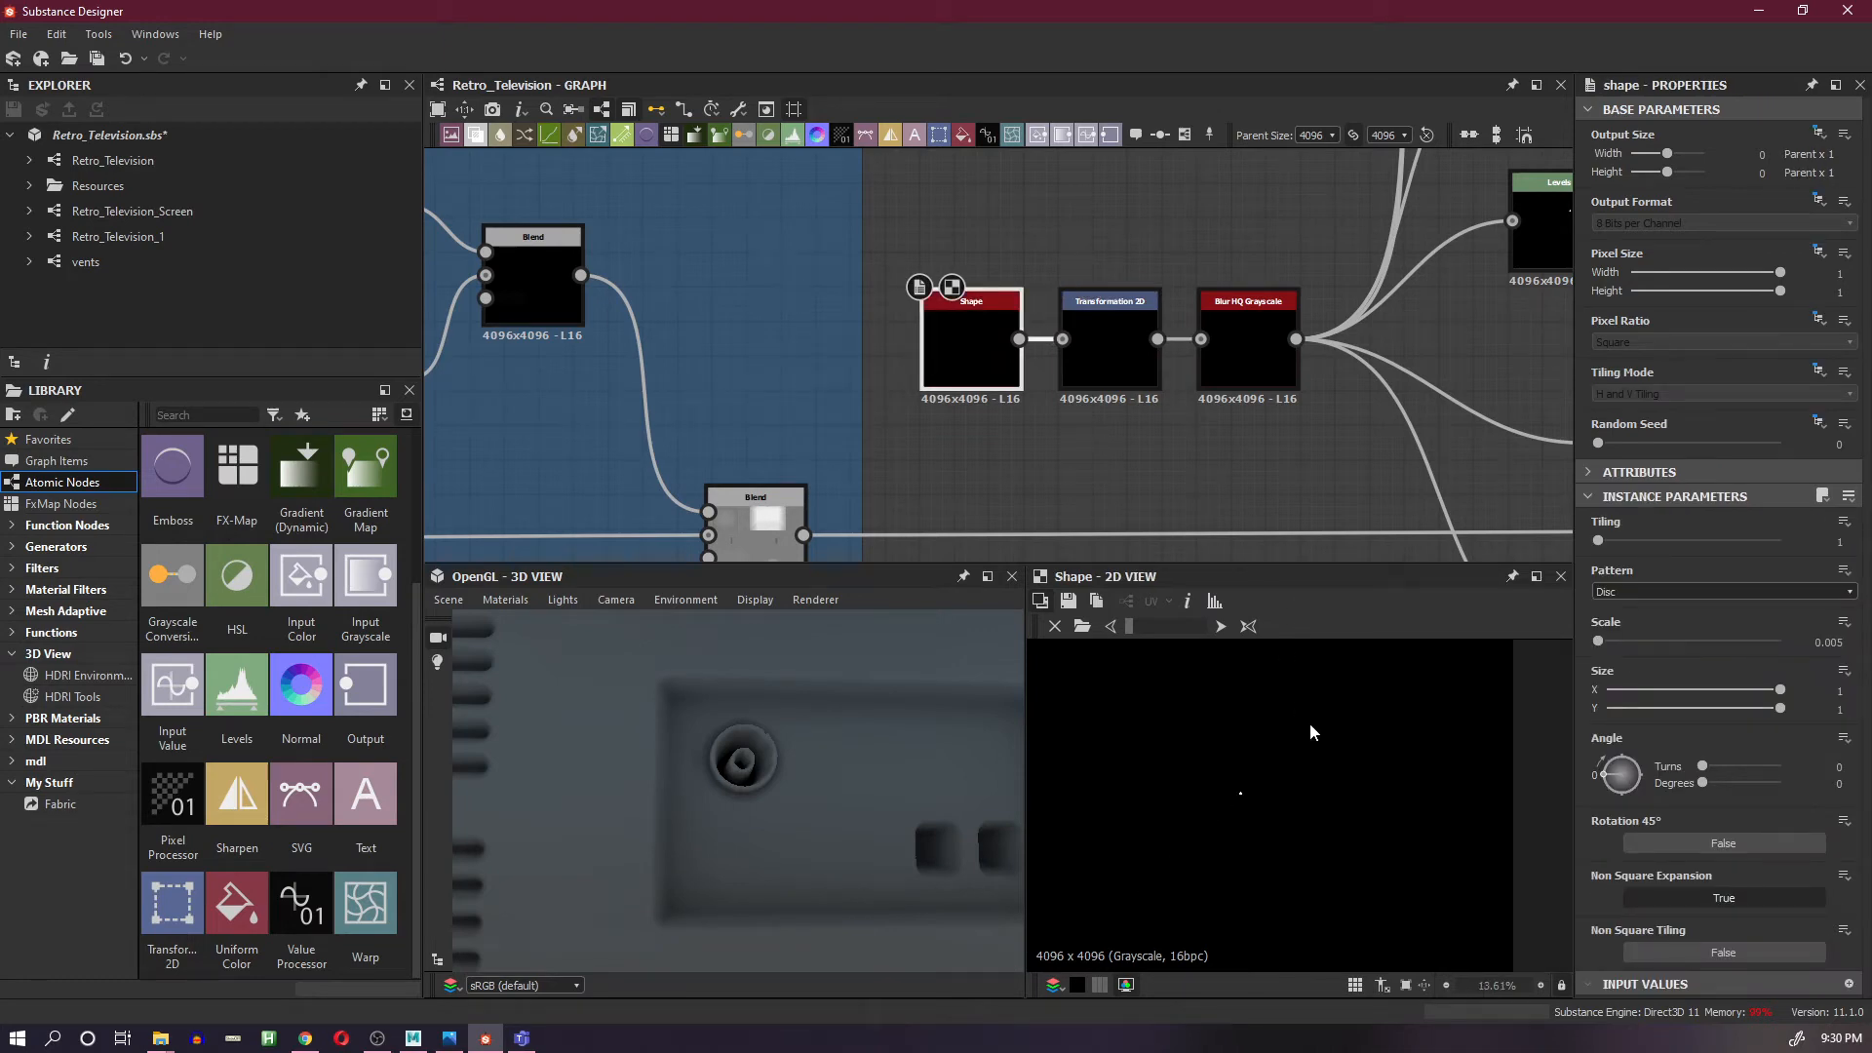
scroll(1297, 314, down, 5)
scroll(1340, 397, down, 2)
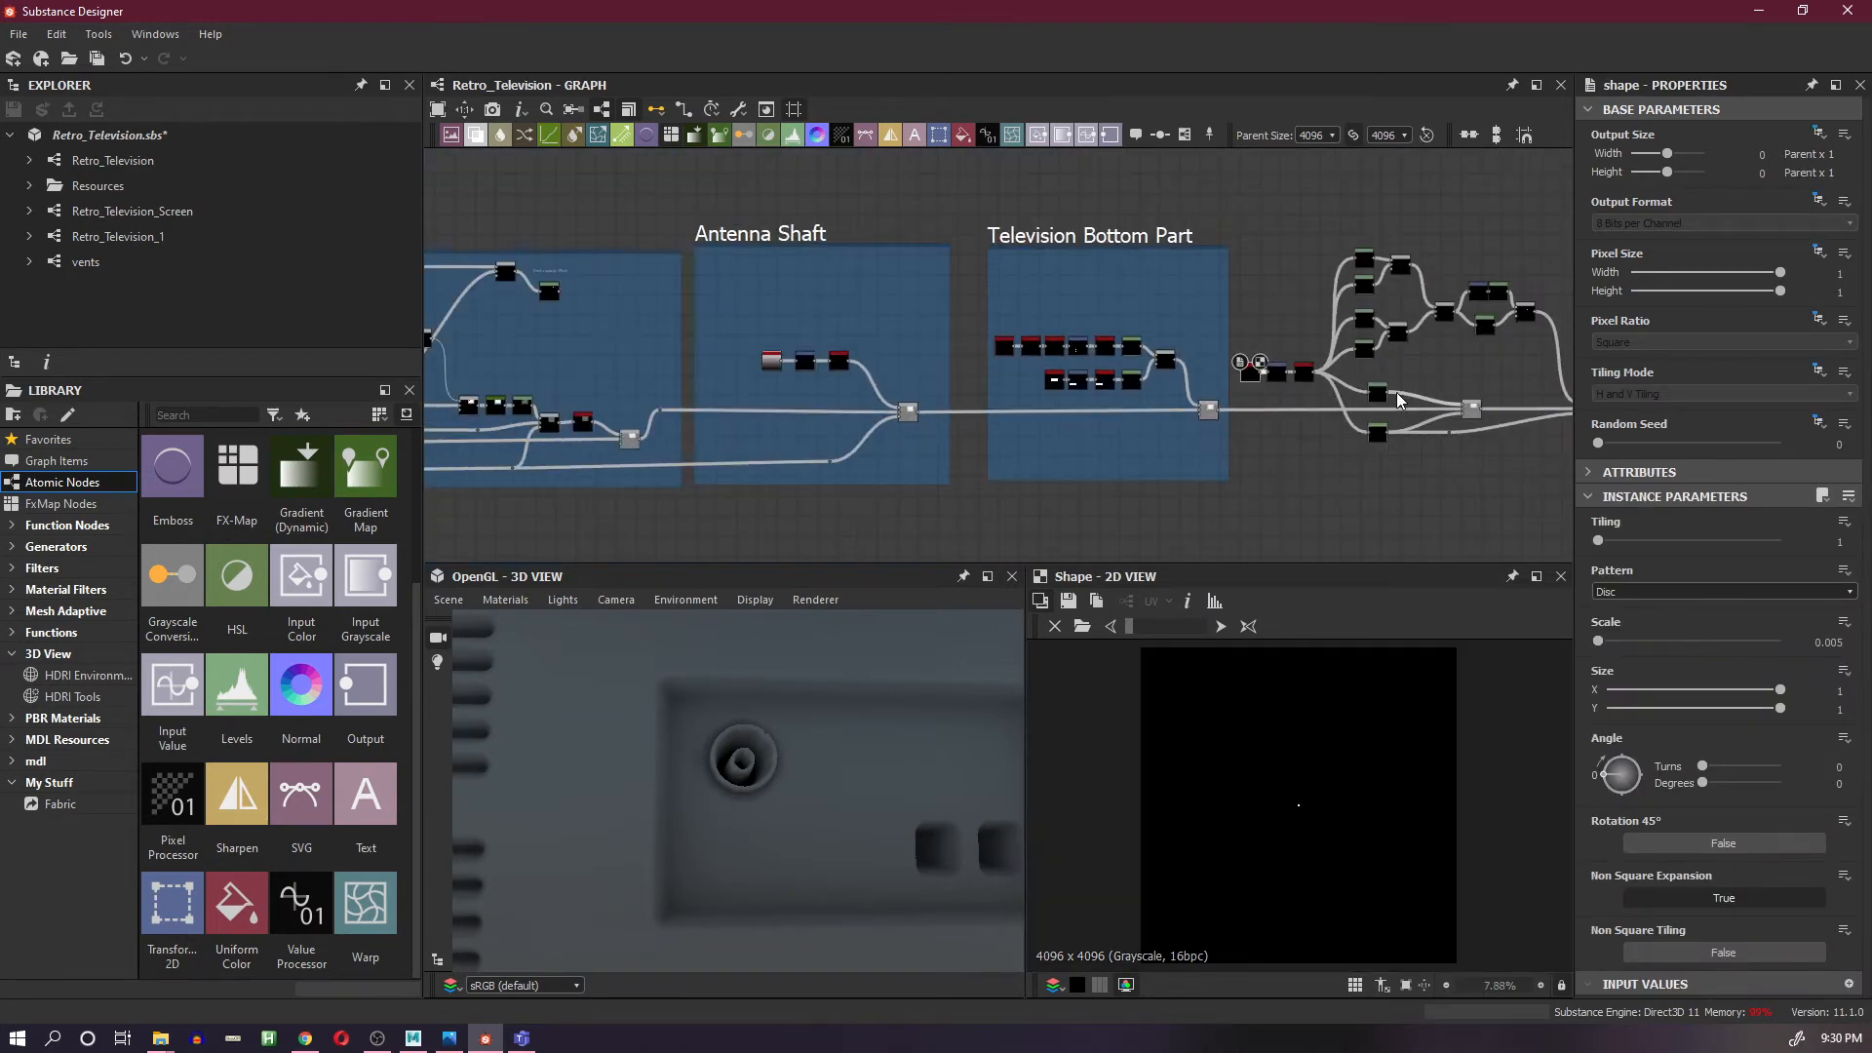
- Compare the Transformation 2D node with the Shape node feeding it and examine the Shape's disc up close
middle_drag(1396, 392, 1312, 349)
scroll(1097, 387, up, 5)
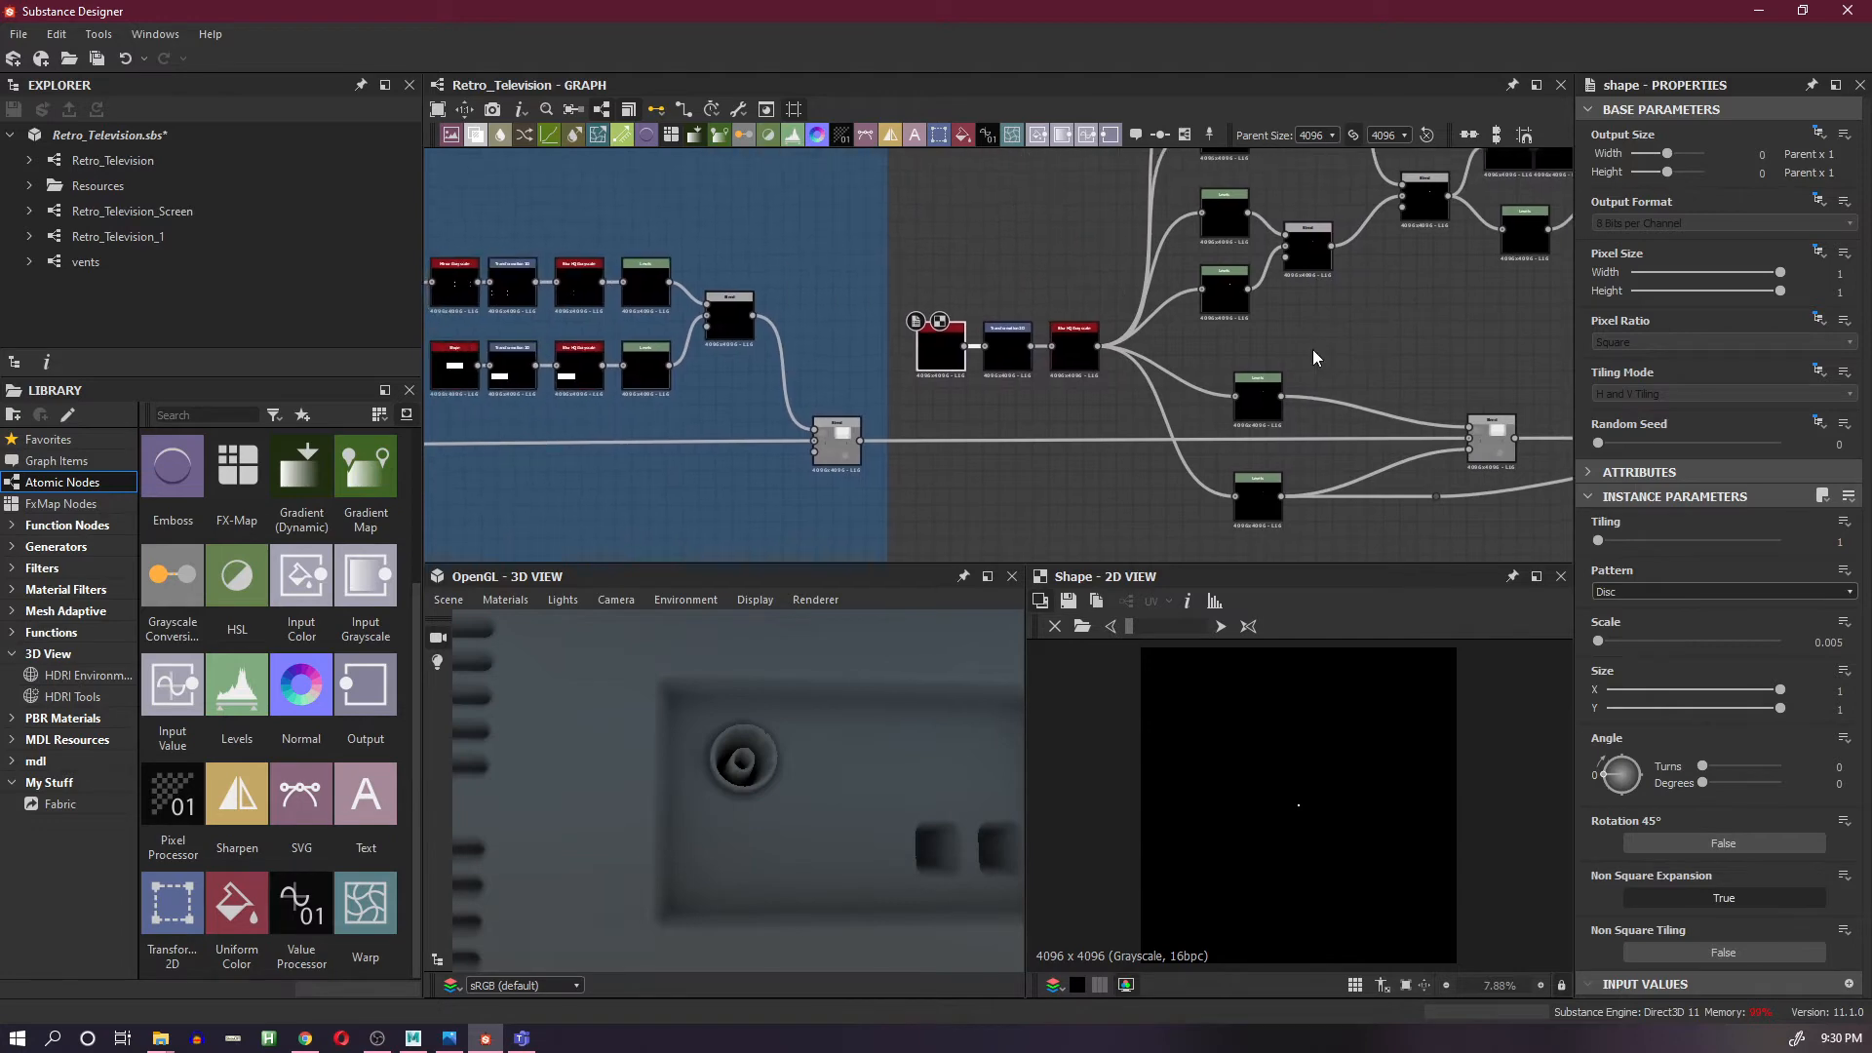
scroll(1261, 338, up, 1)
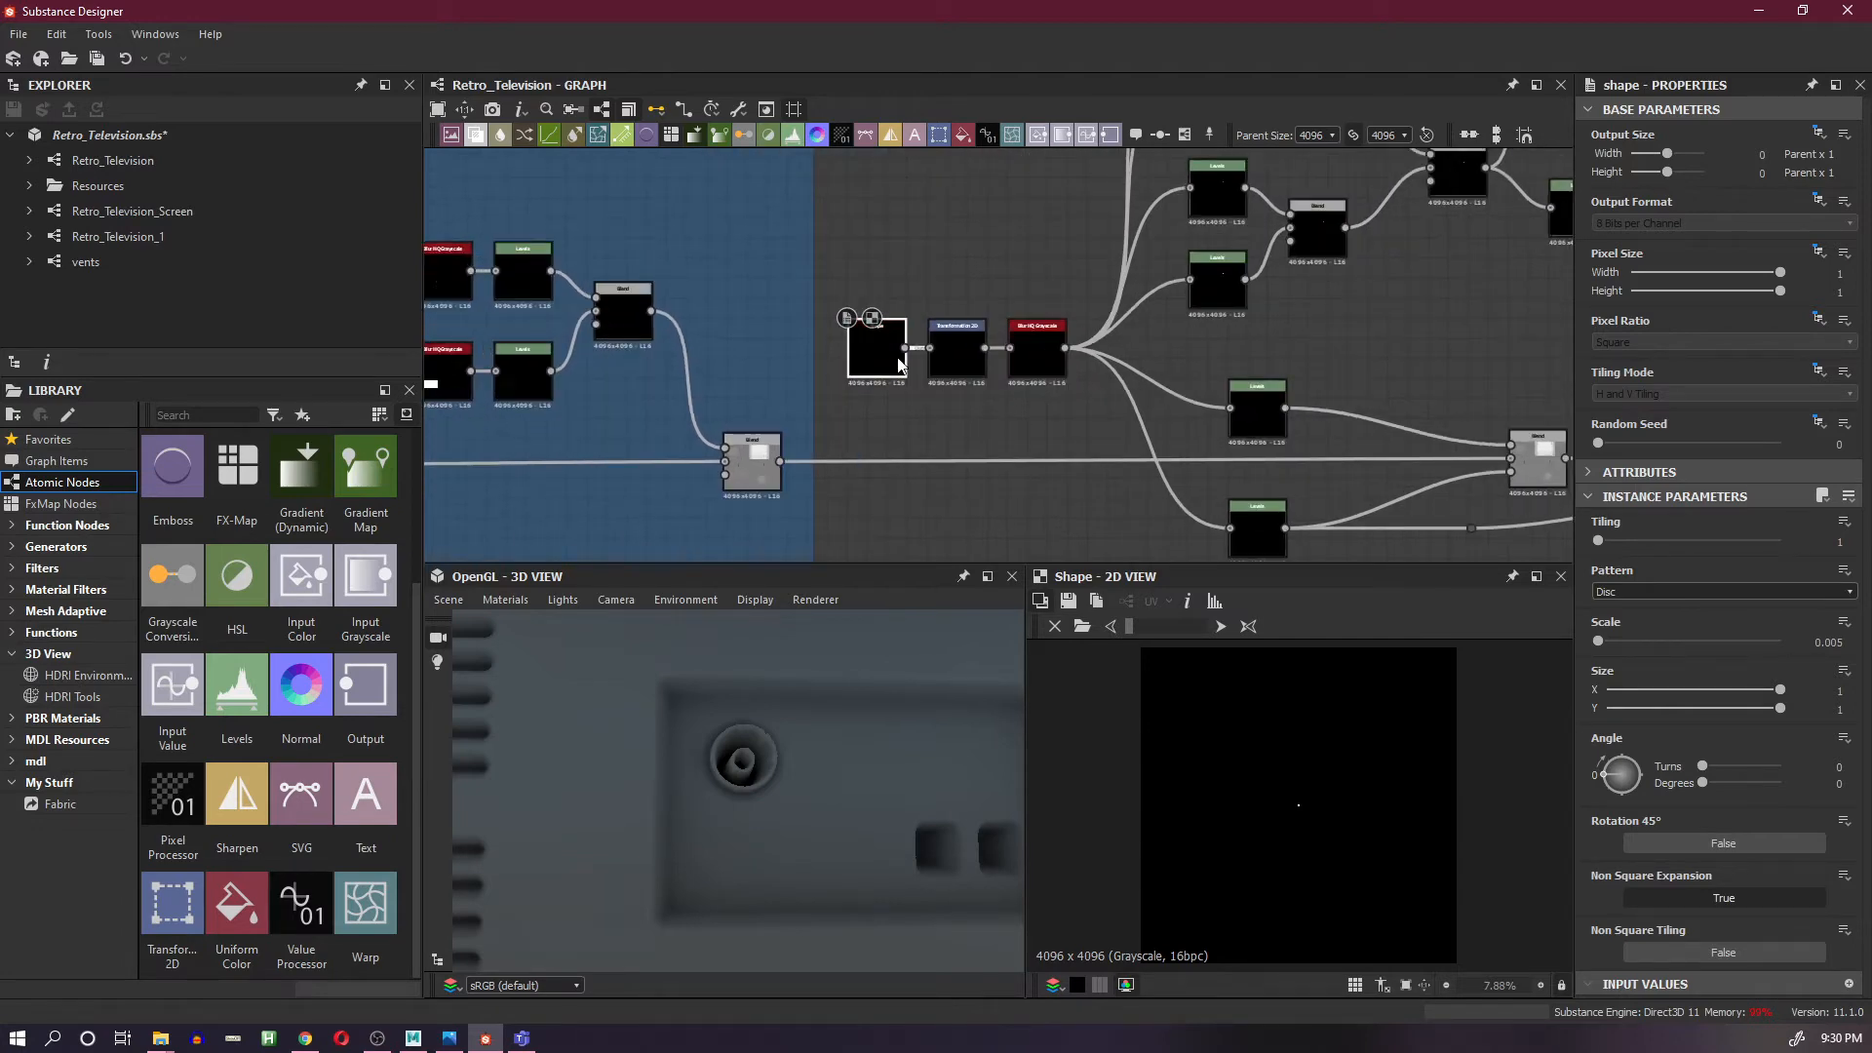
click(966, 366)
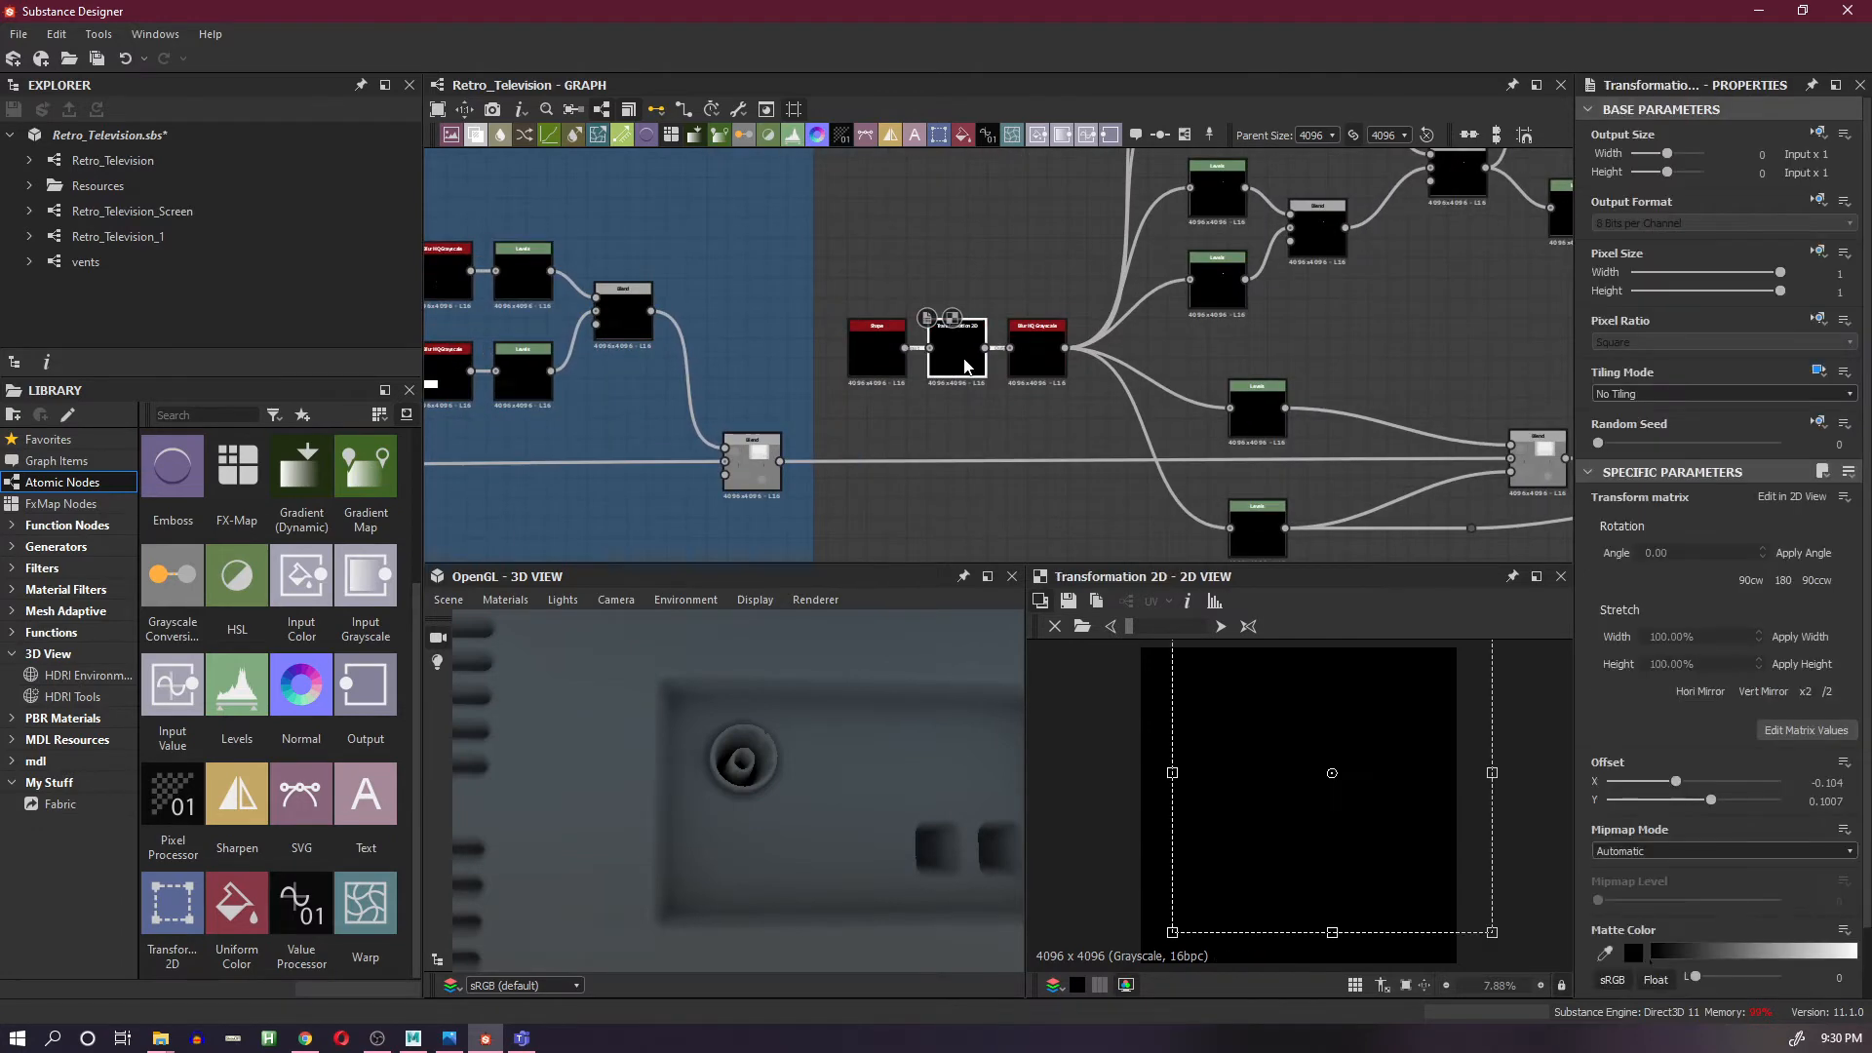
click(879, 365)
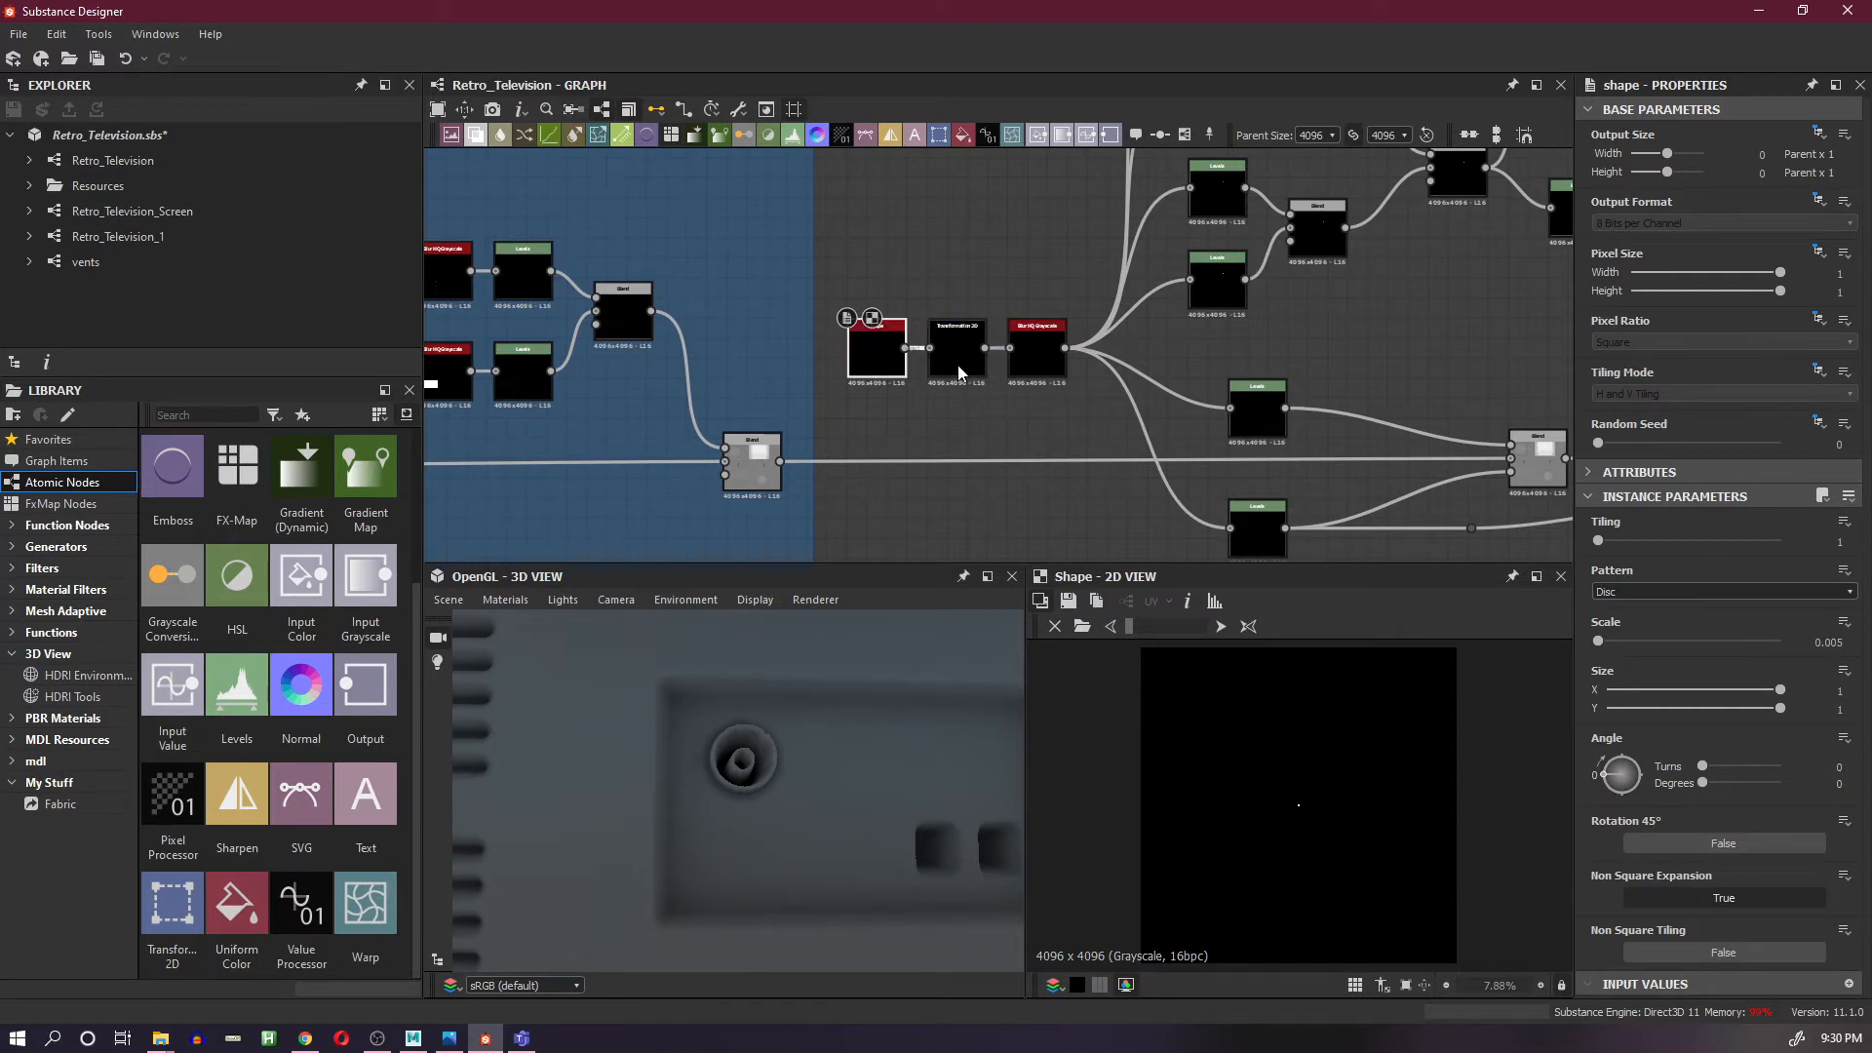
scroll(1321, 817, up, 5)
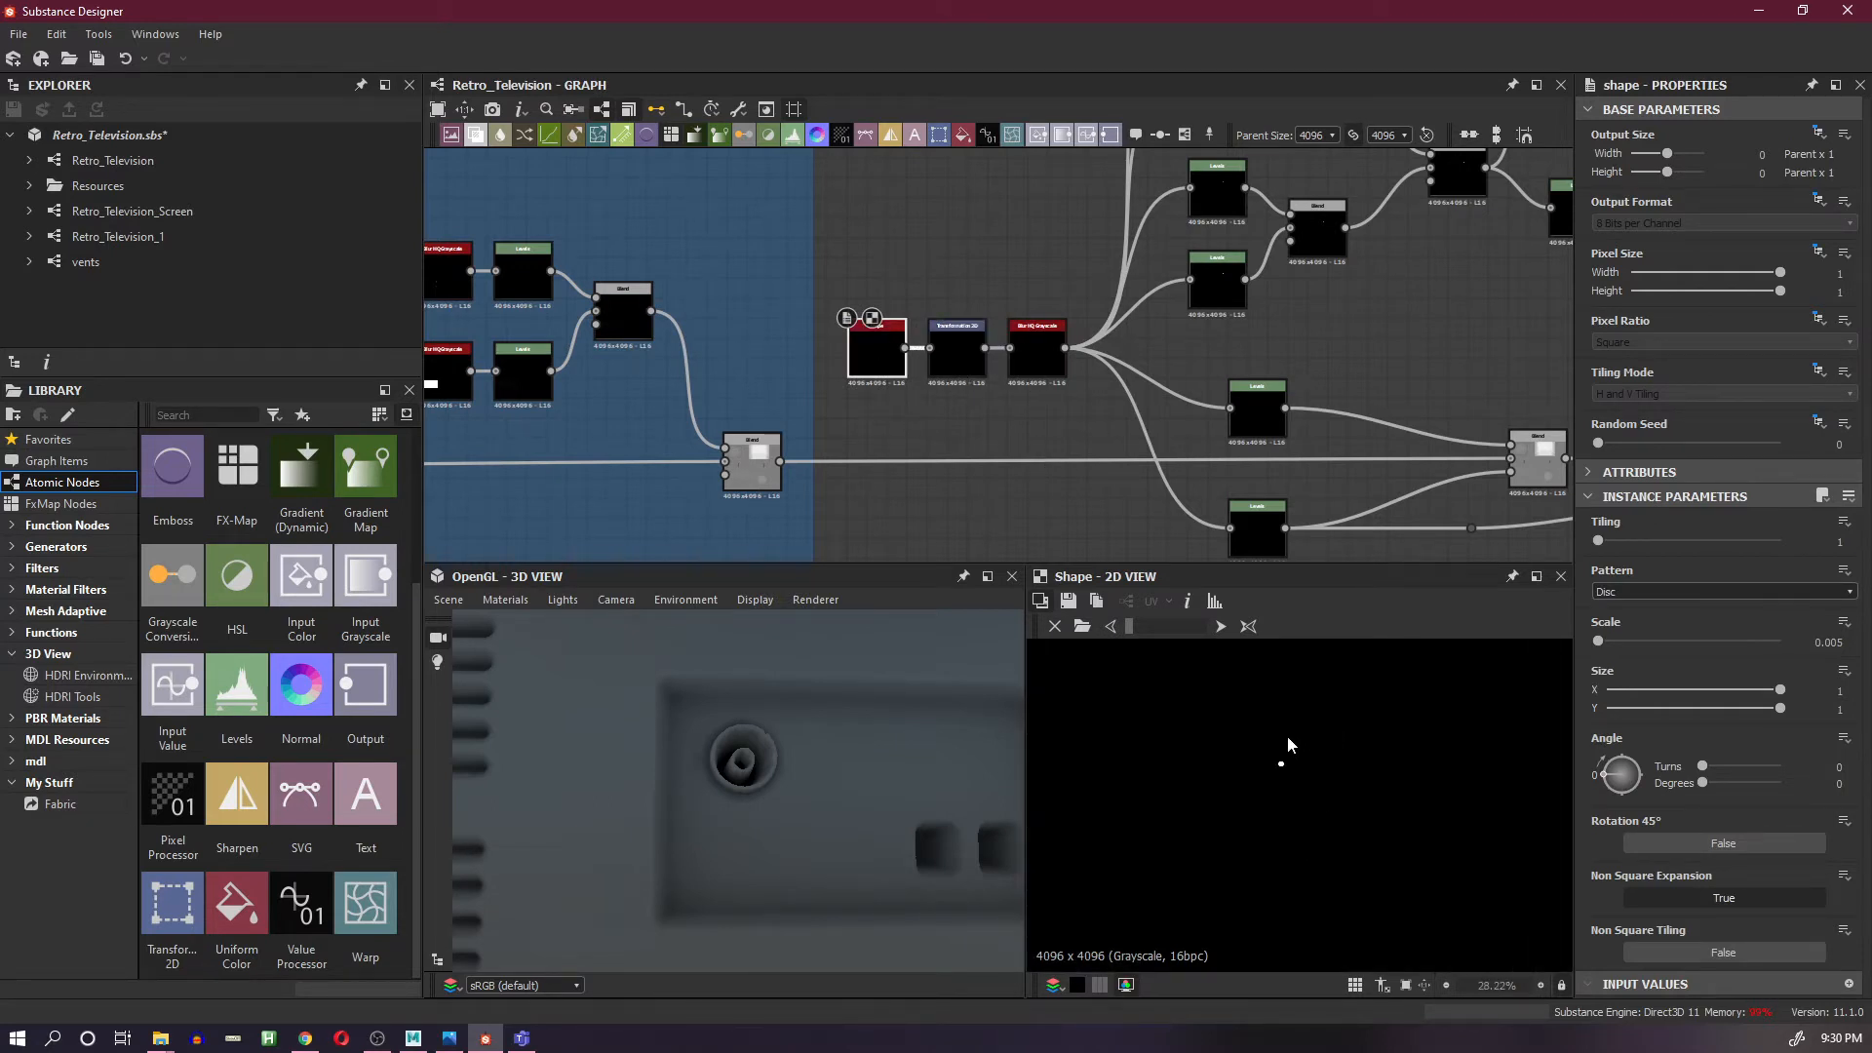
scroll(1282, 792, up, 3)
scroll(977, 371, up, 4)
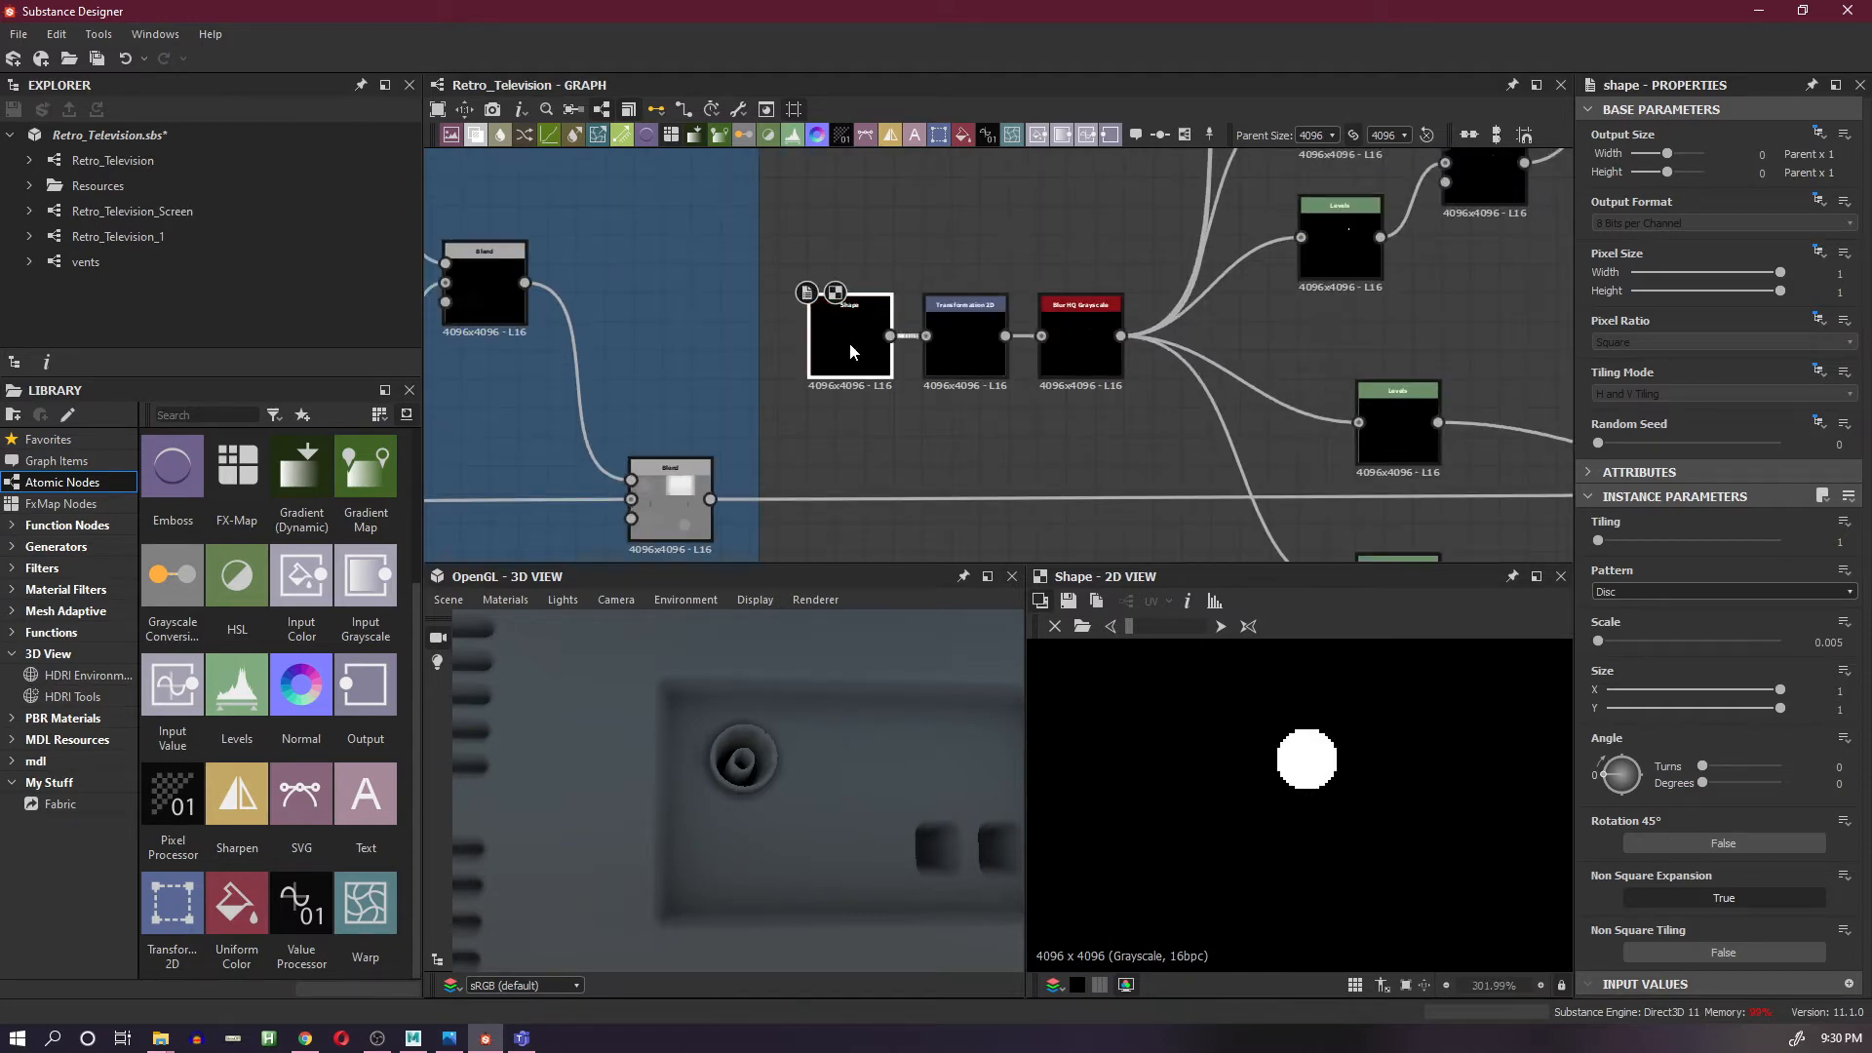
- Try inserting a Mirror Grayscale node between the Shape and Transformation 2D nodes, placing it below the chain
key(space)
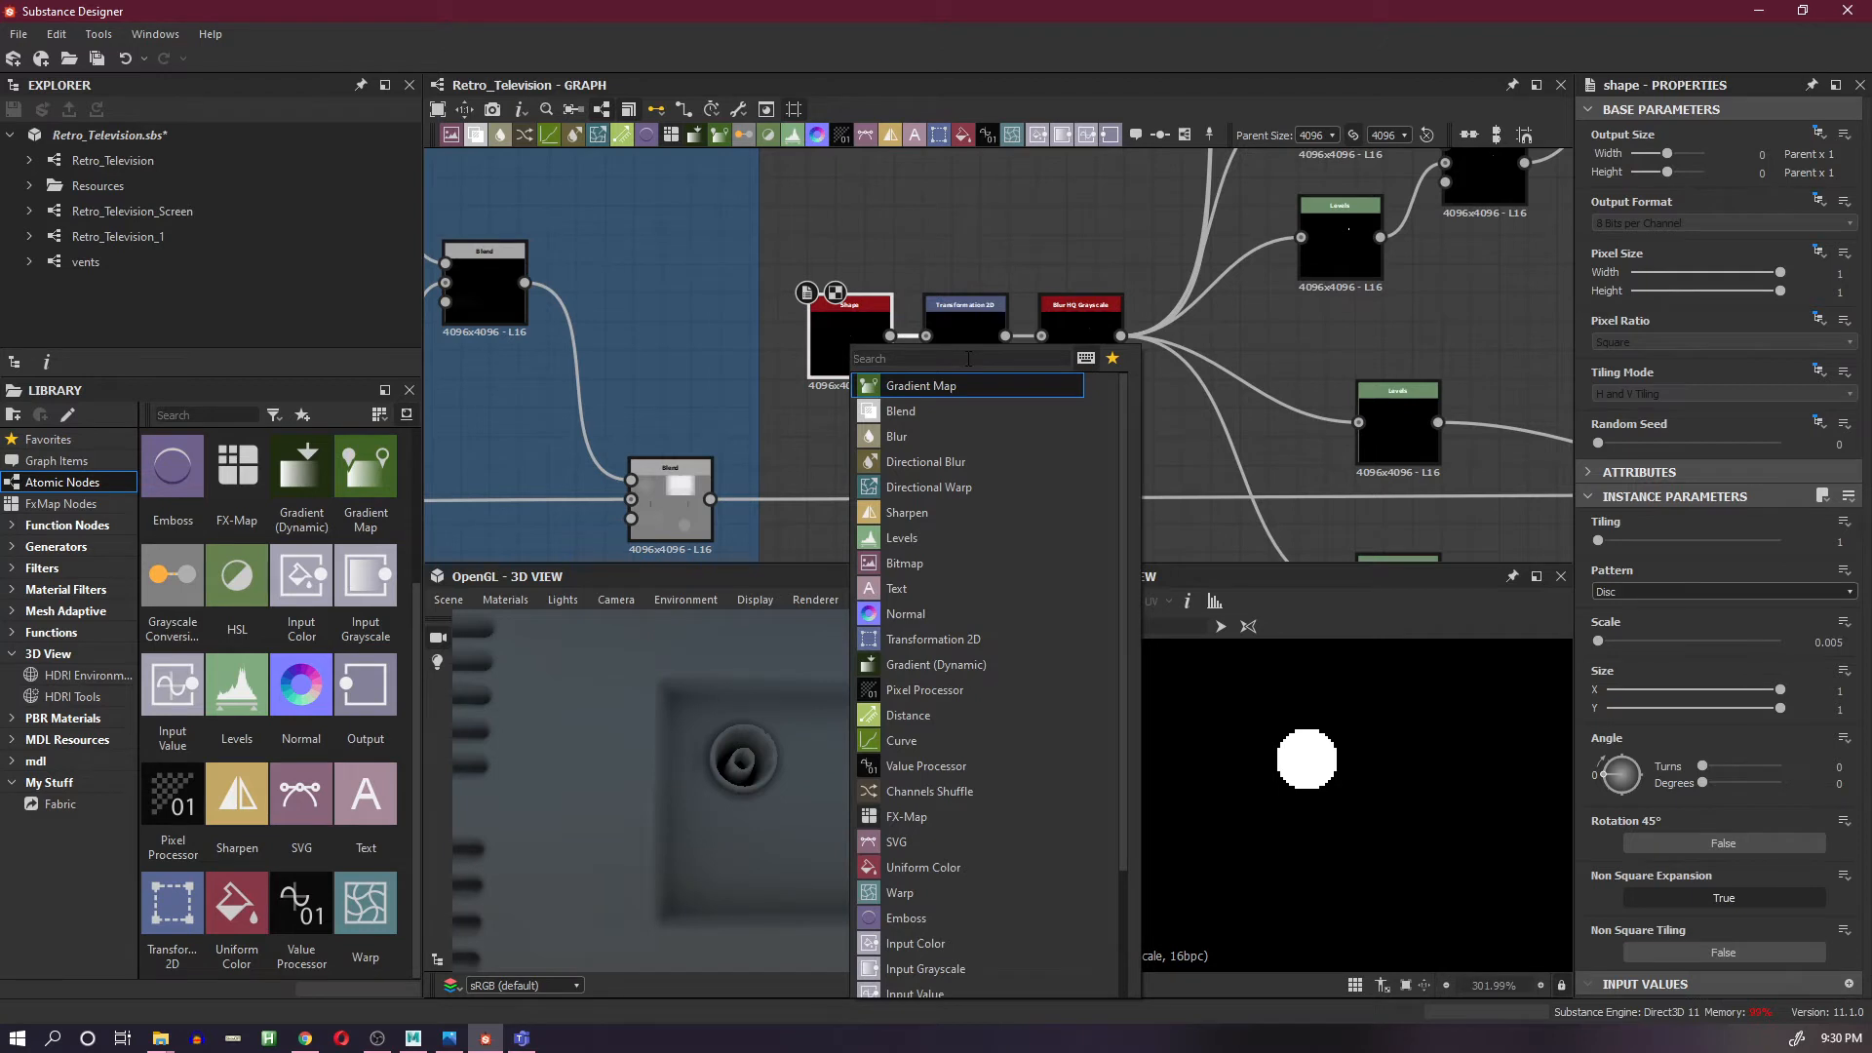
text(mir)
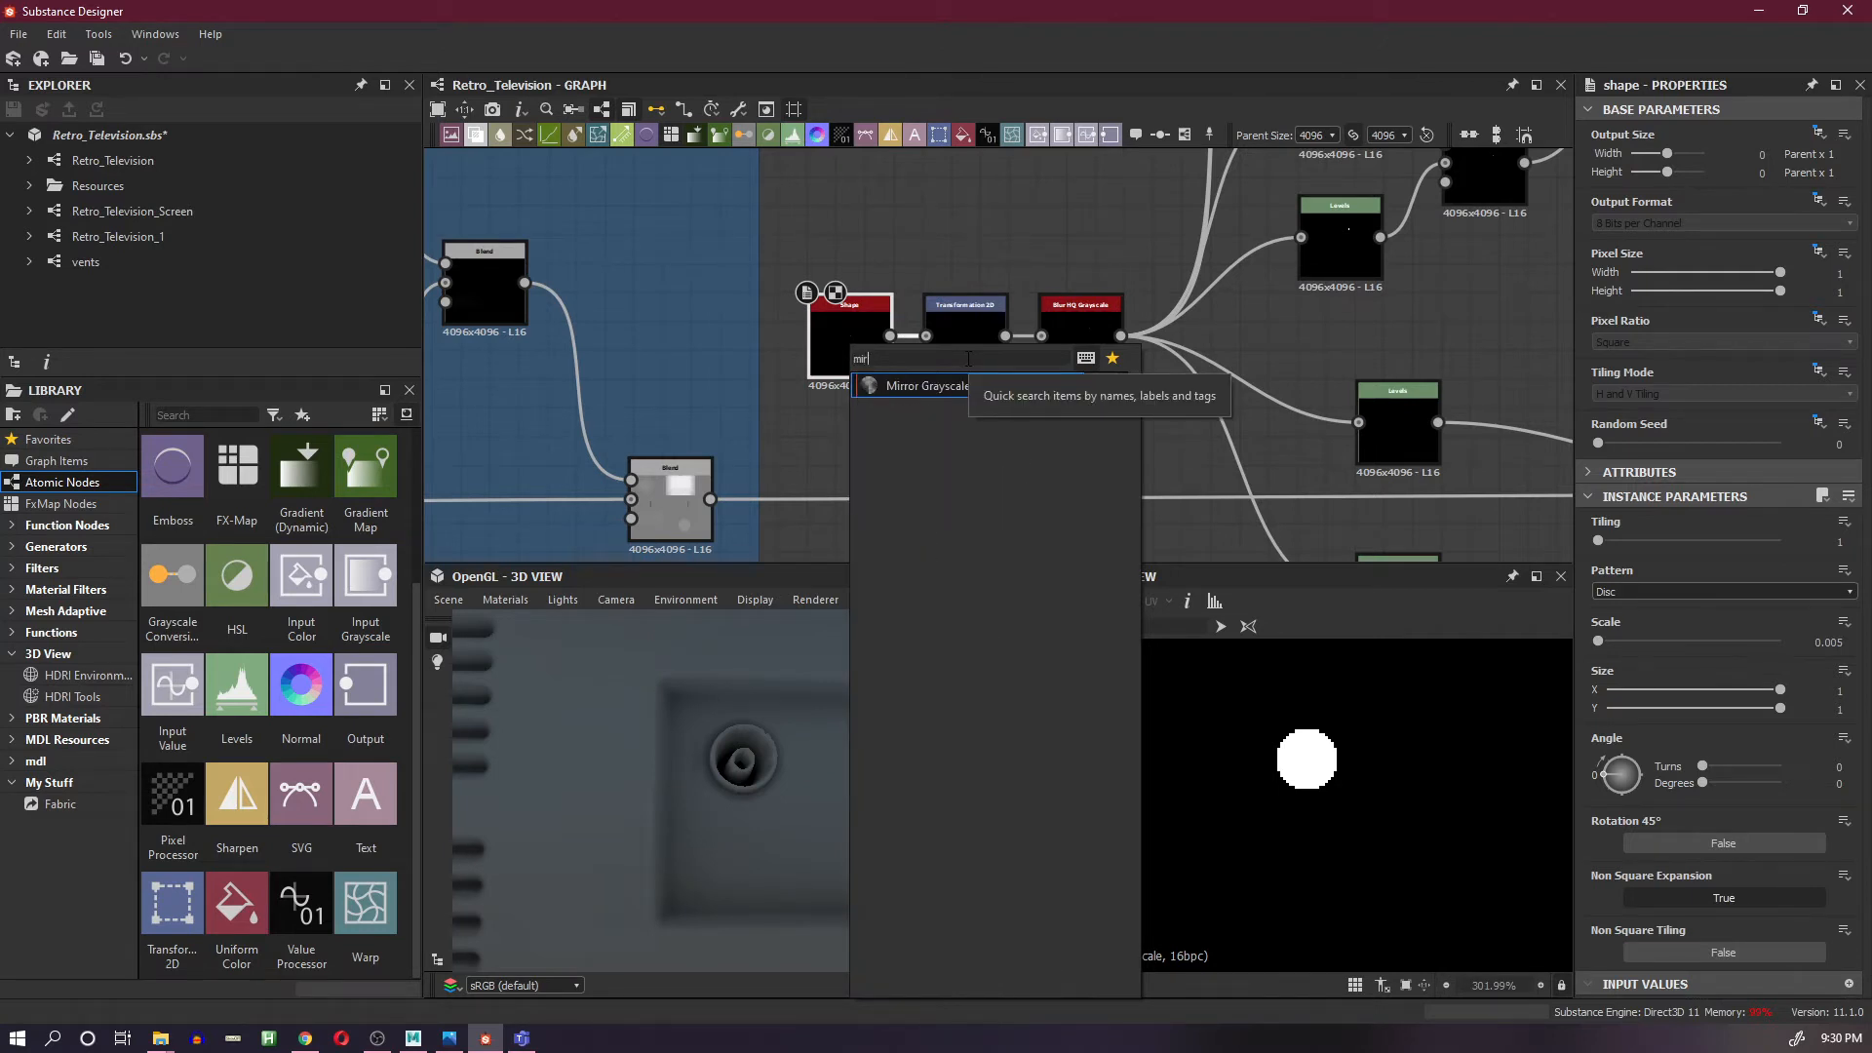
click(916, 389)
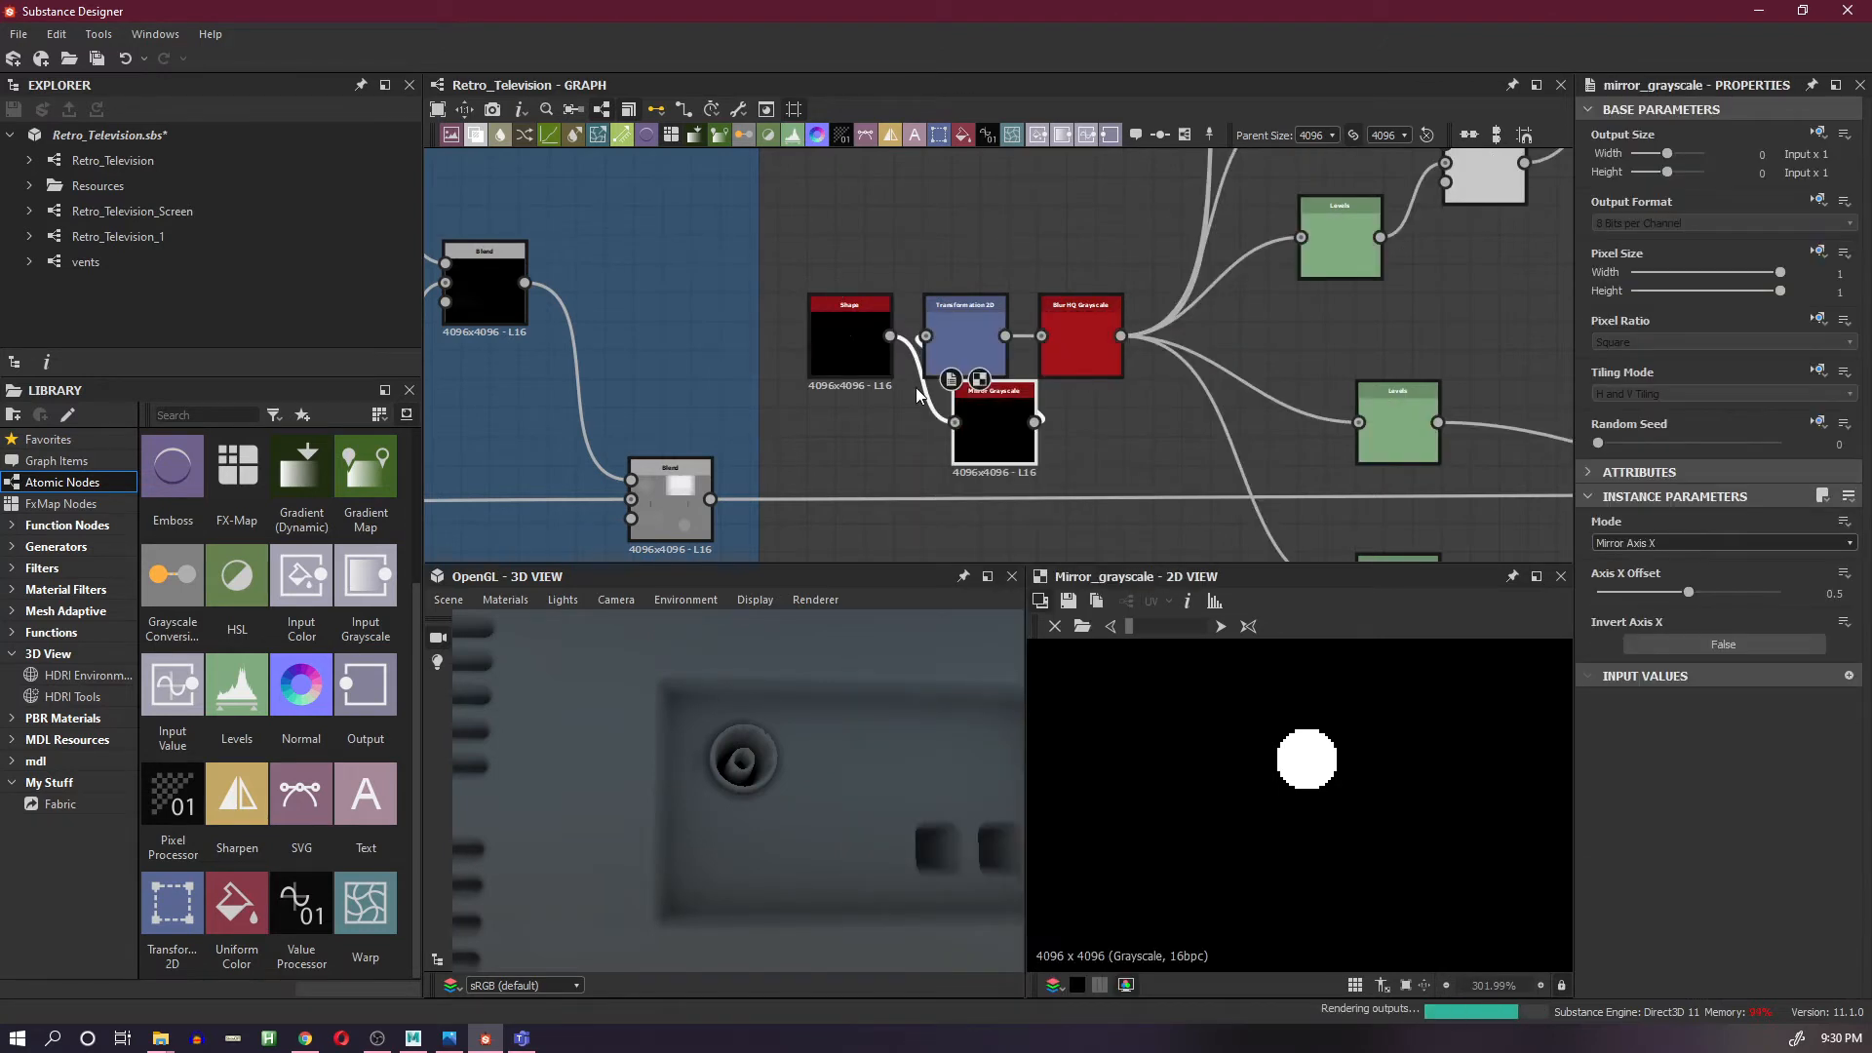
drag(995, 436, 967, 477)
scroll(868, 825, down, 10)
scroll(764, 768, up, 10)
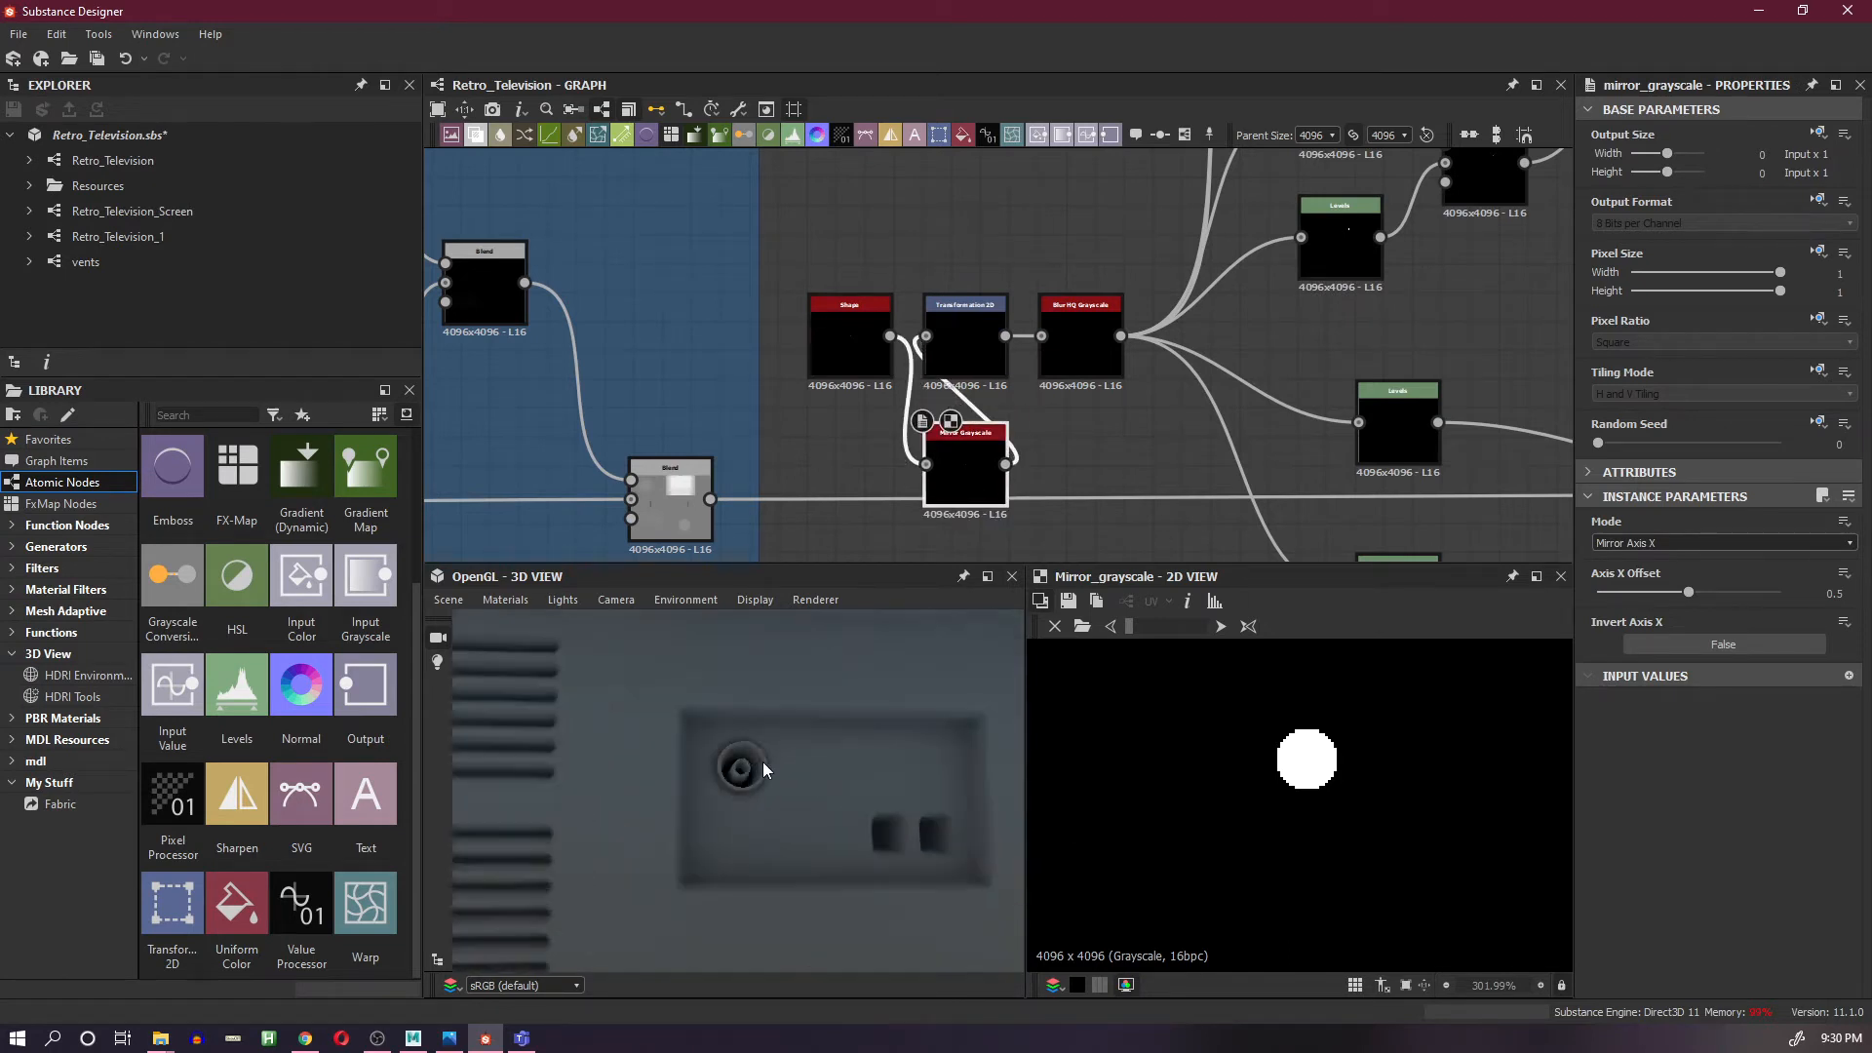
- Set the Mirror Grayscale node's Axis X Offset to 0.55 and check the mirrored socket on the television
scroll(1443, 712, down, 10)
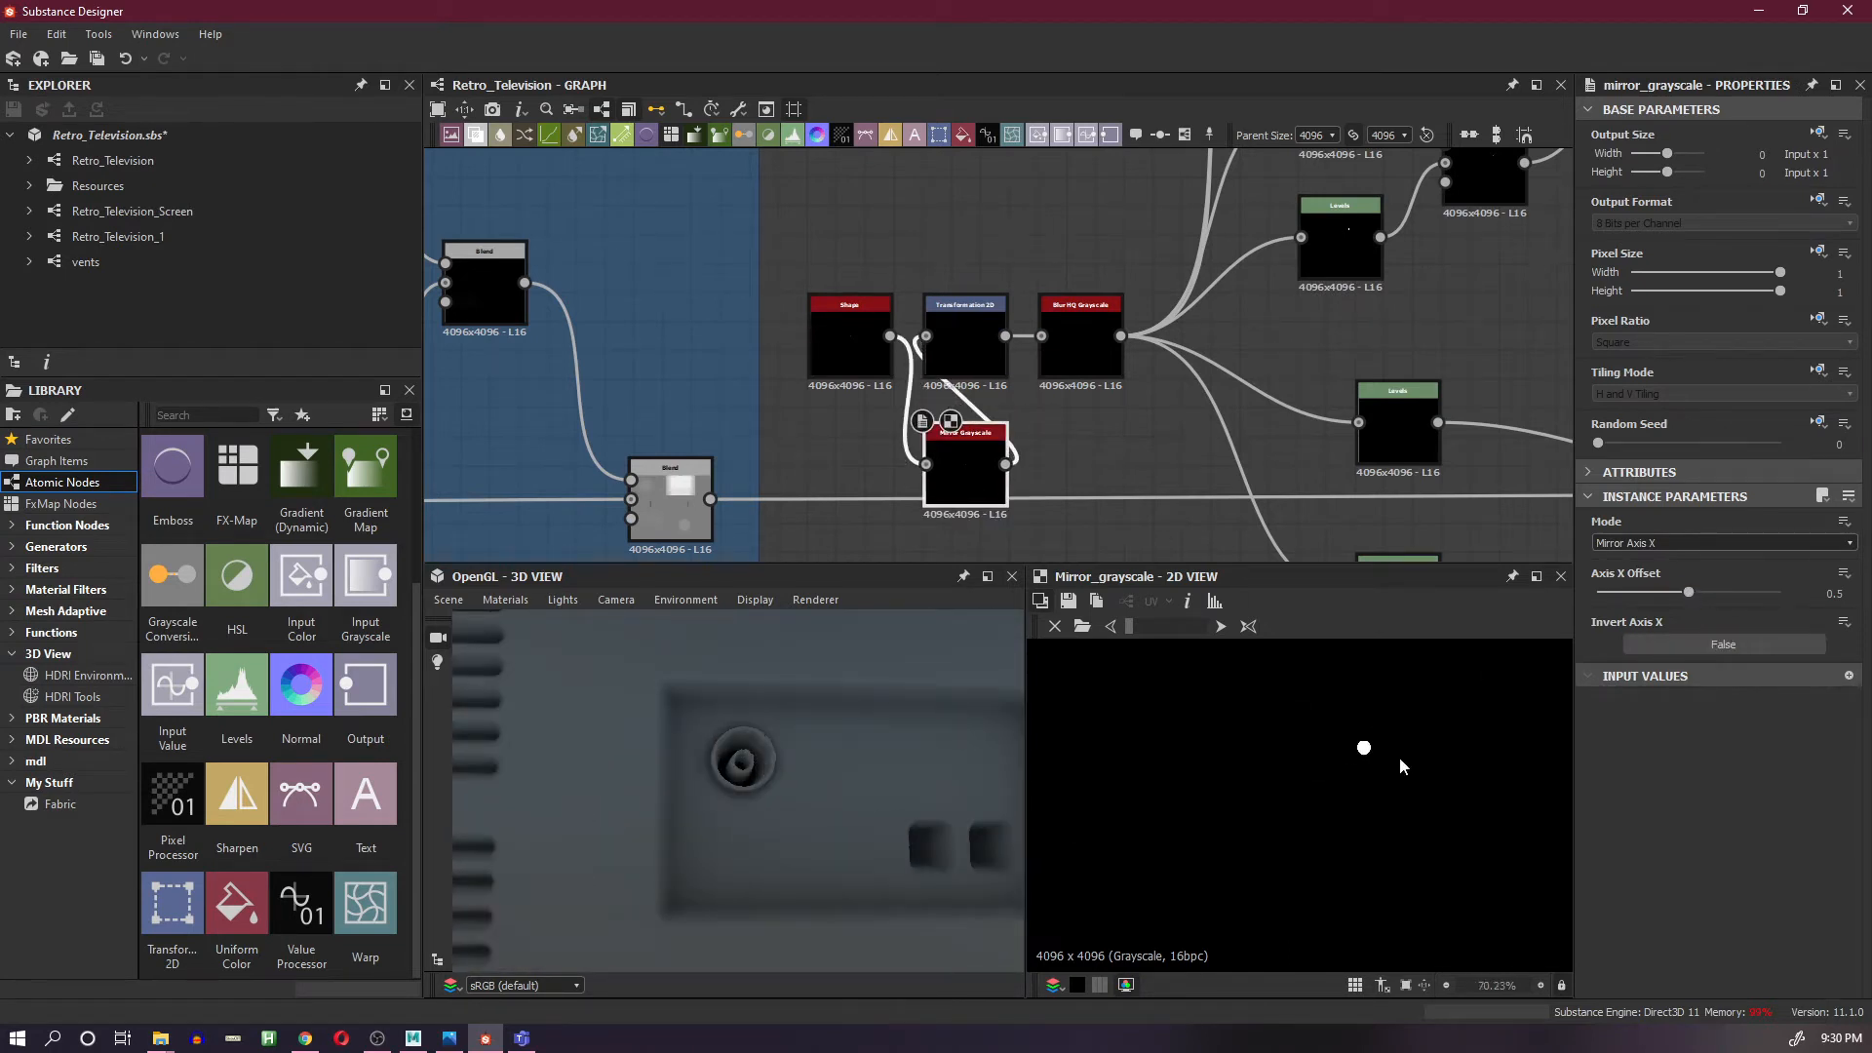
scroll(1351, 781, up, 2)
drag(1687, 589, 1698, 593)
scroll(817, 784, down, 5)
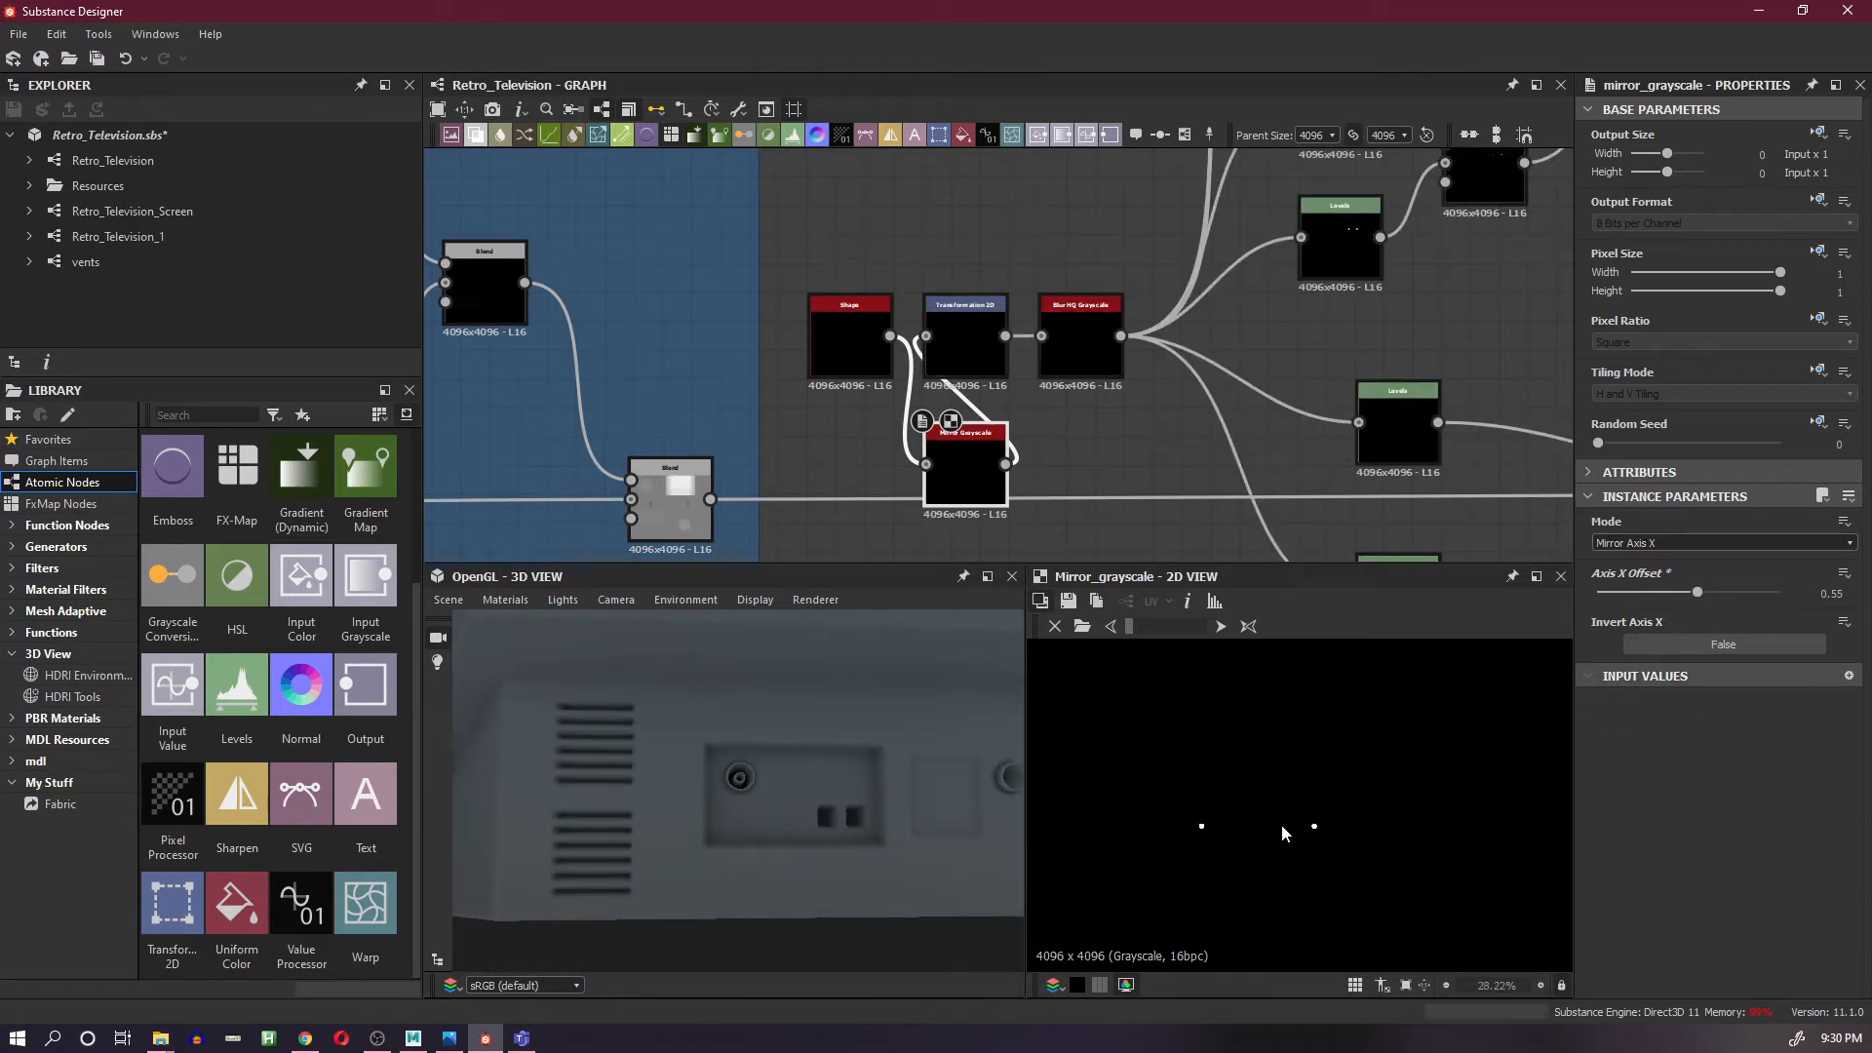
mouse_move(864, 804)
mouse_down()
mouse_move(823, 813)
mouse_move(845, 814)
mouse_up()
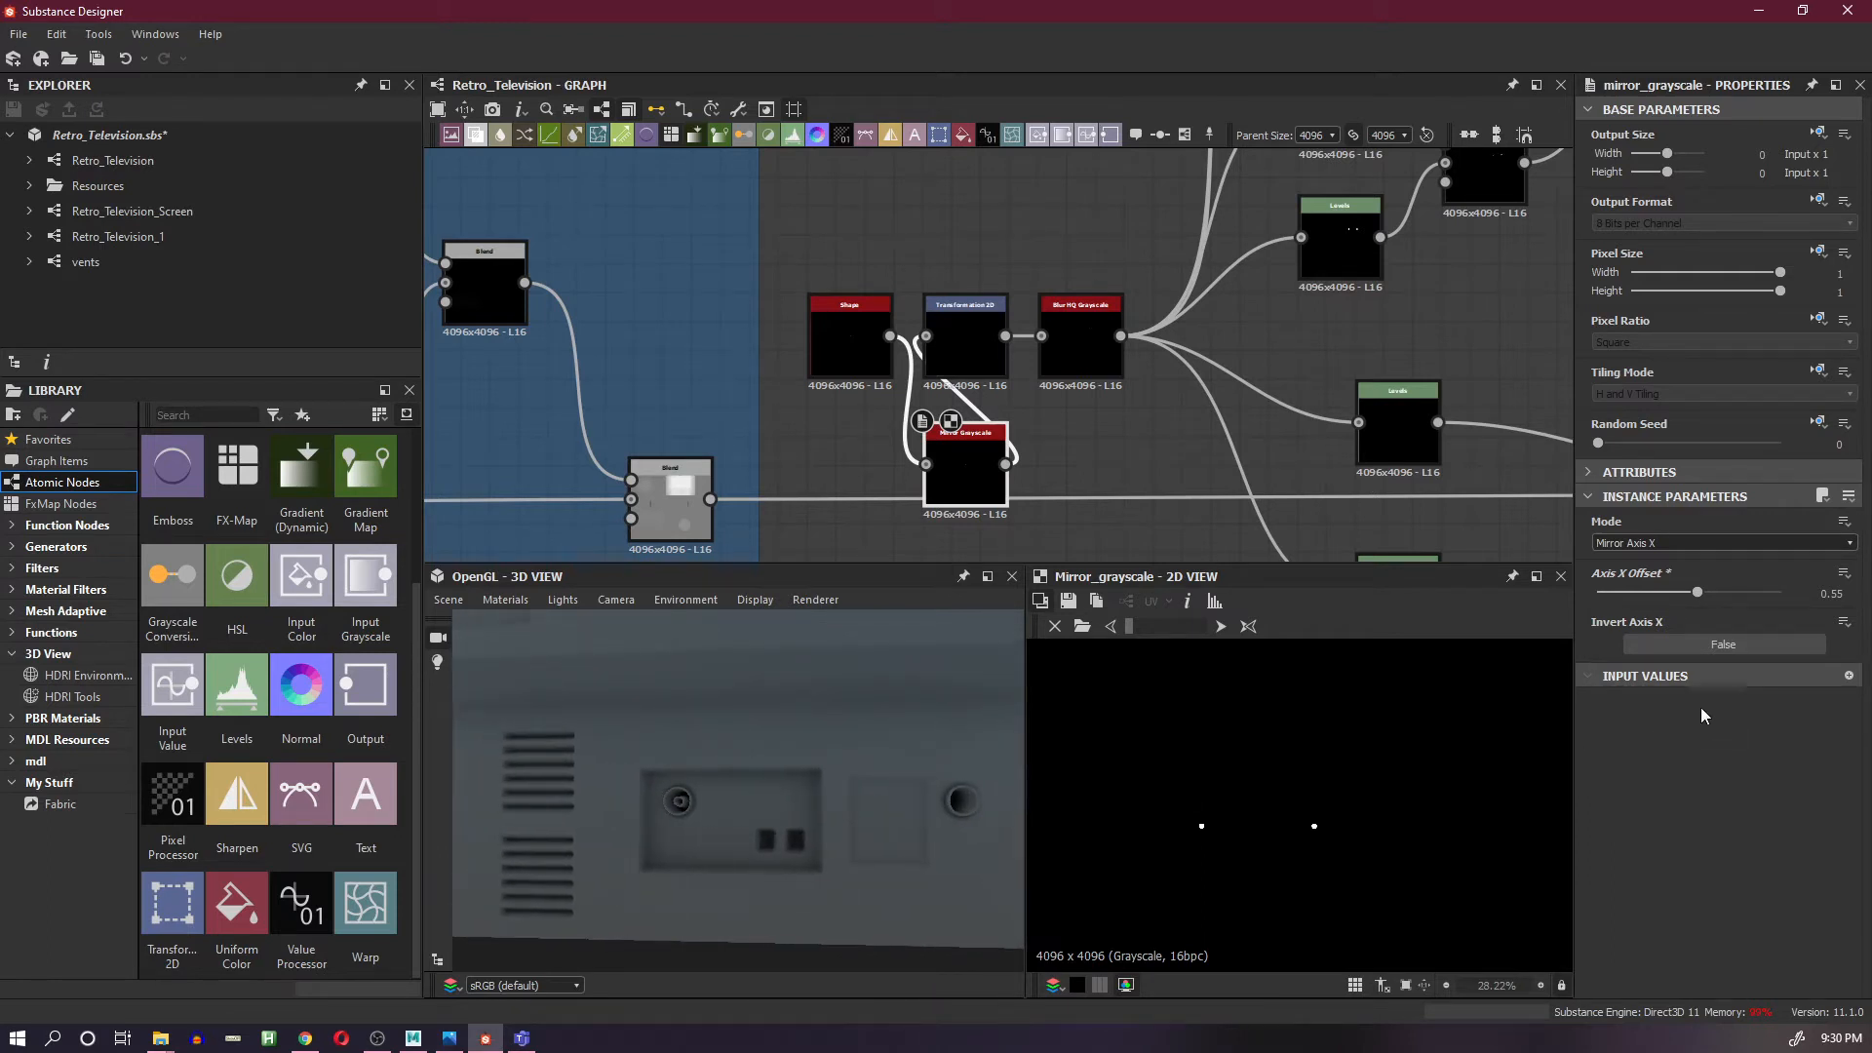
- Try an Axis X Offset of 0.47 on the Mirror Grayscale node, and replace it with 0.53
drag(1698, 594, 1683, 594)
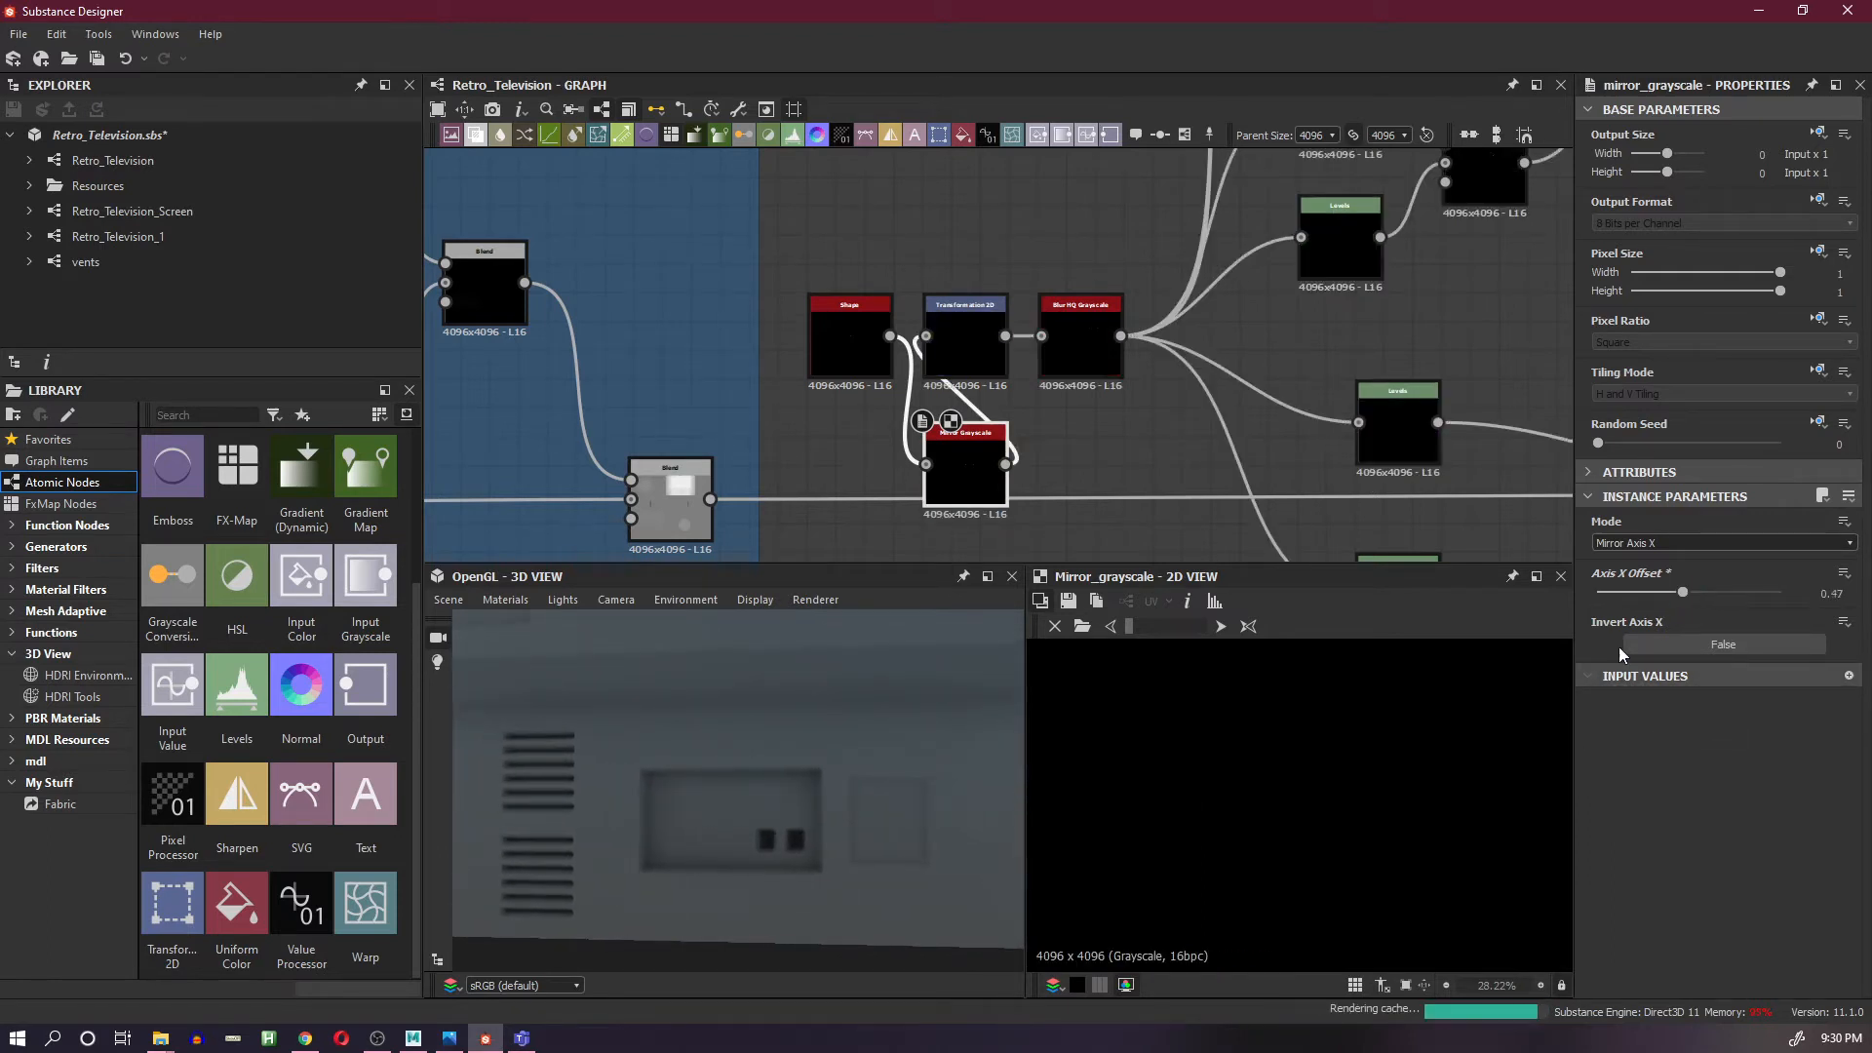
double_click(1831, 594)
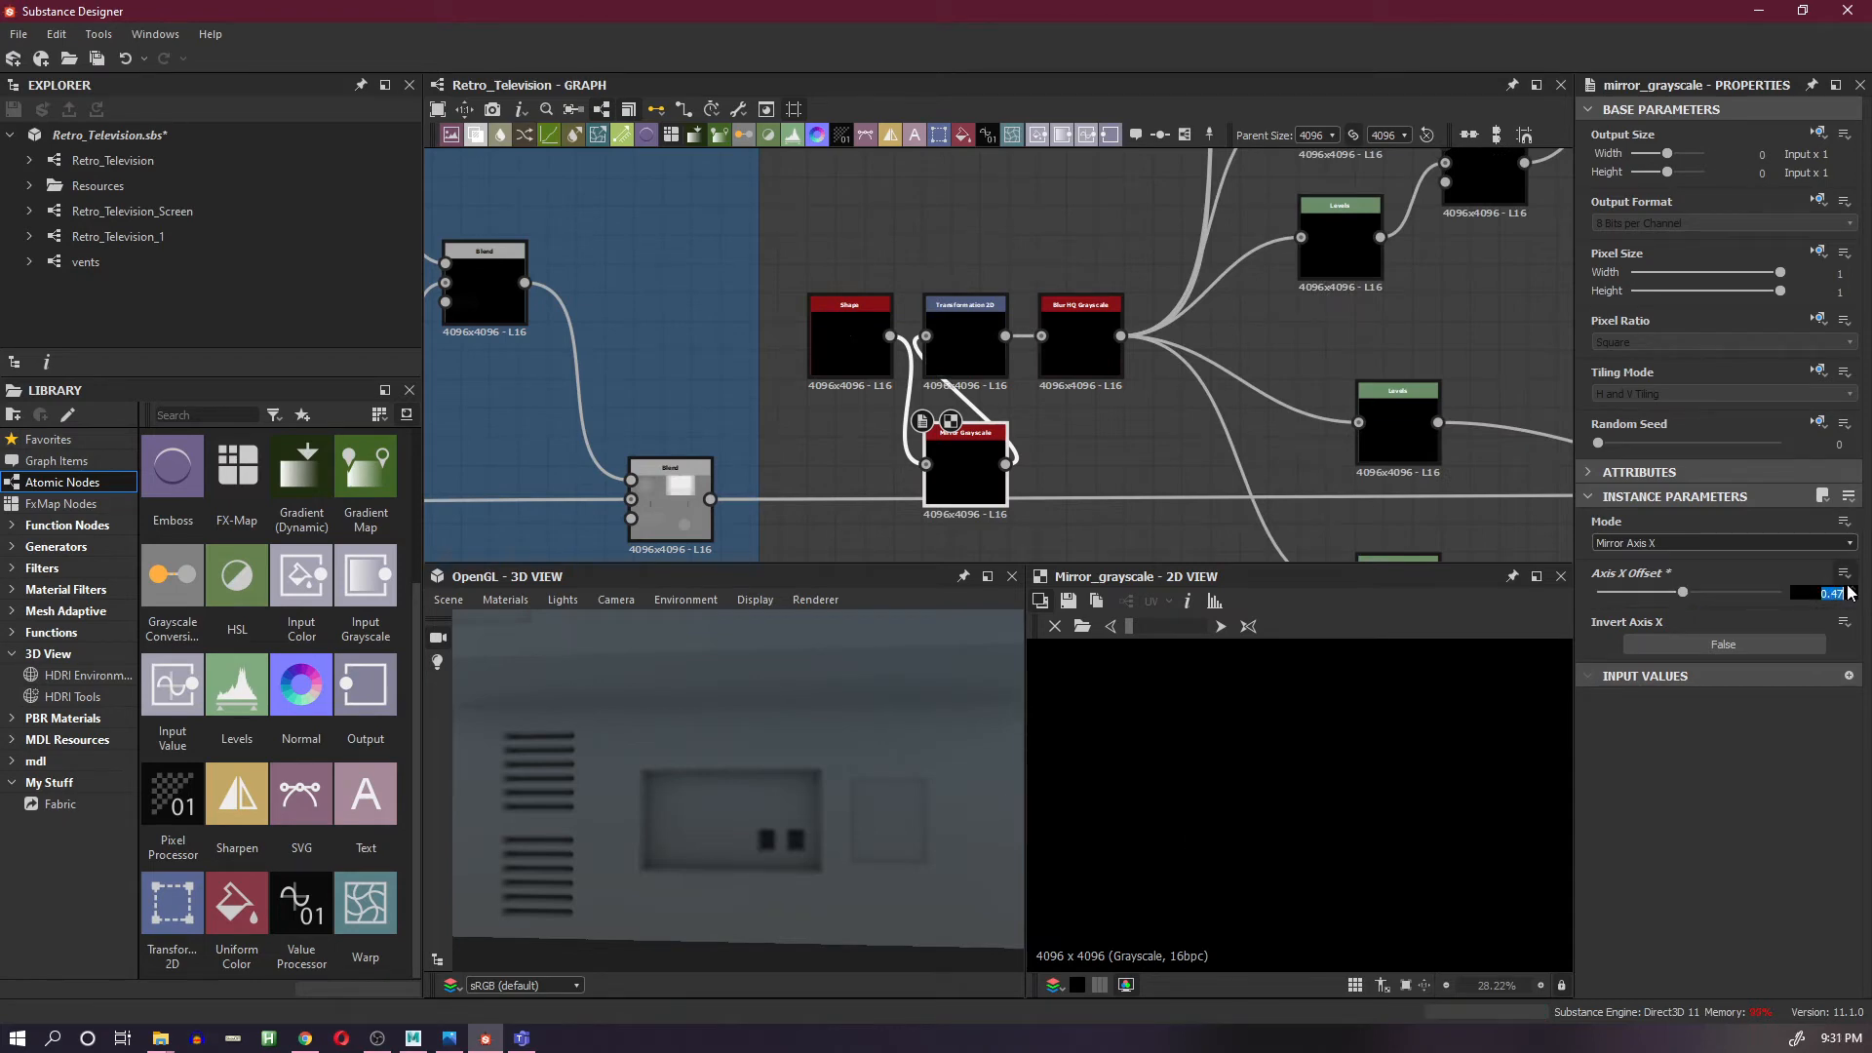
text(.53)
key(Return)
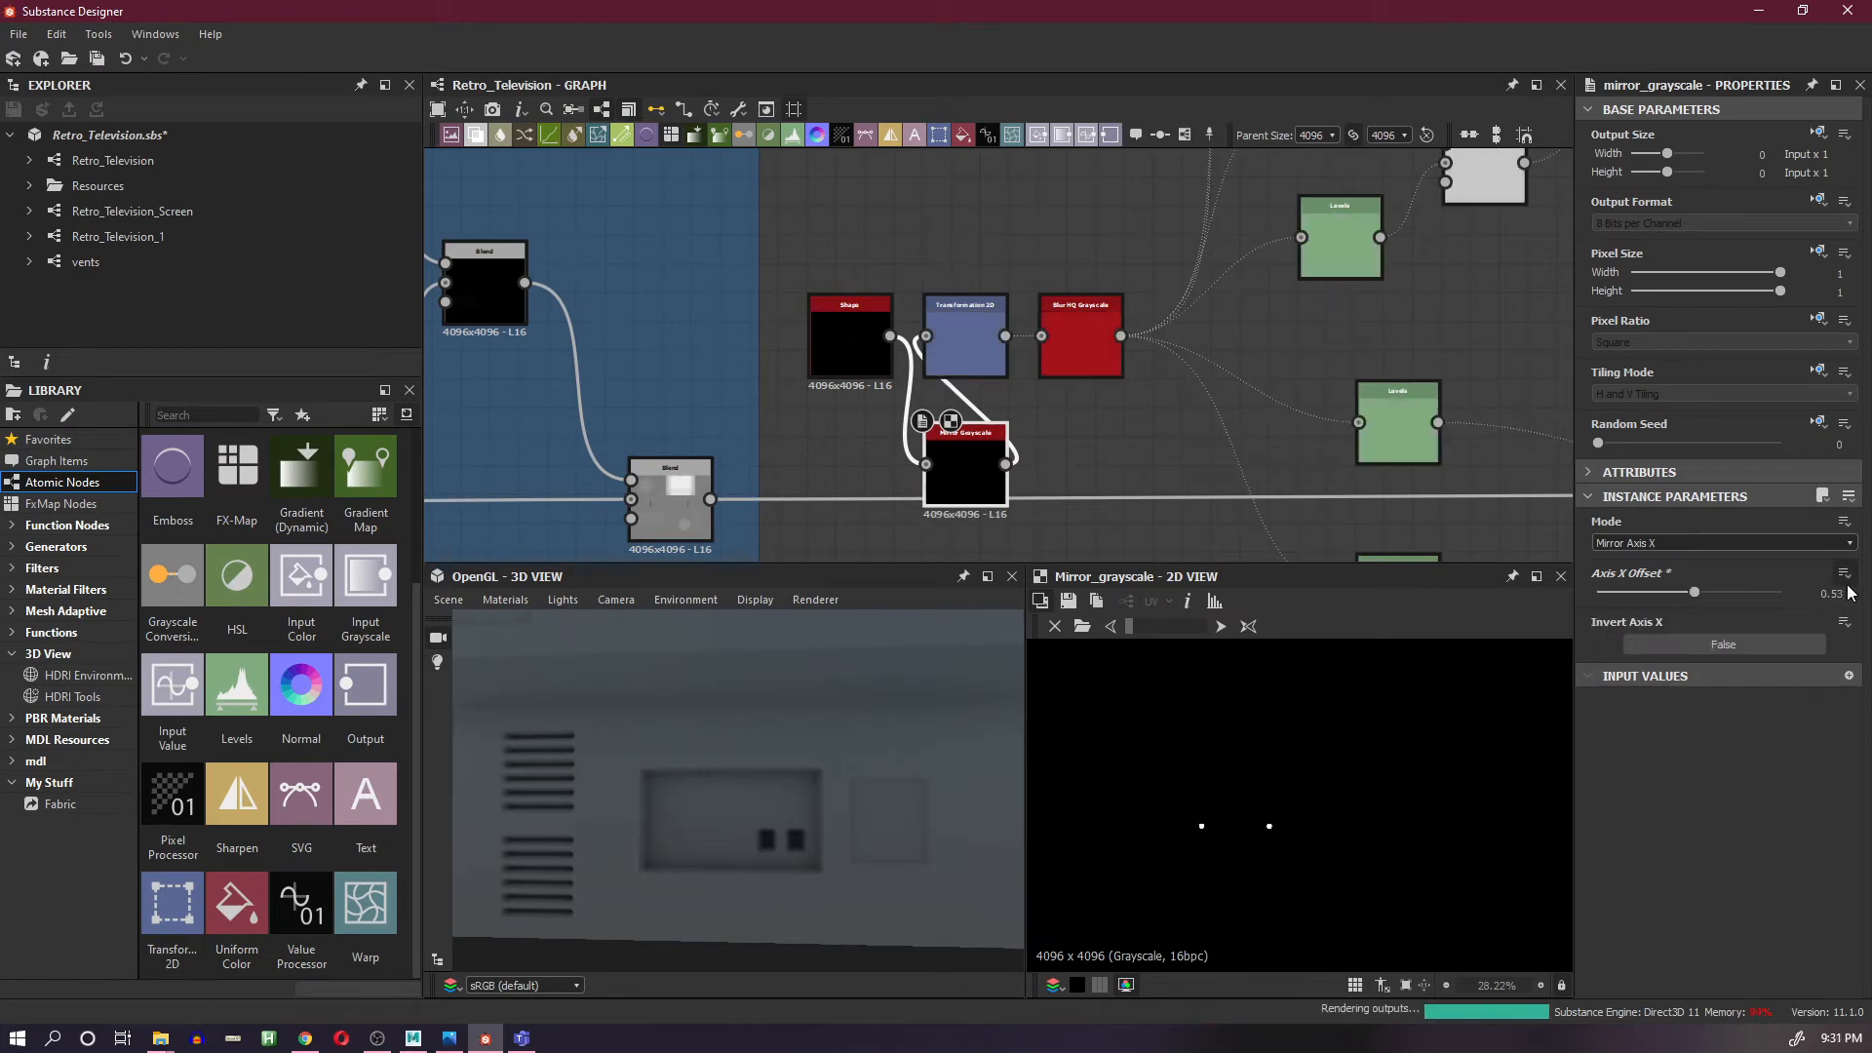
- Reset the mirror's Axis X Offset to 0.5 and refine it to 0.505 to bring the discs closer together
drag(1830, 595, 1809, 596)
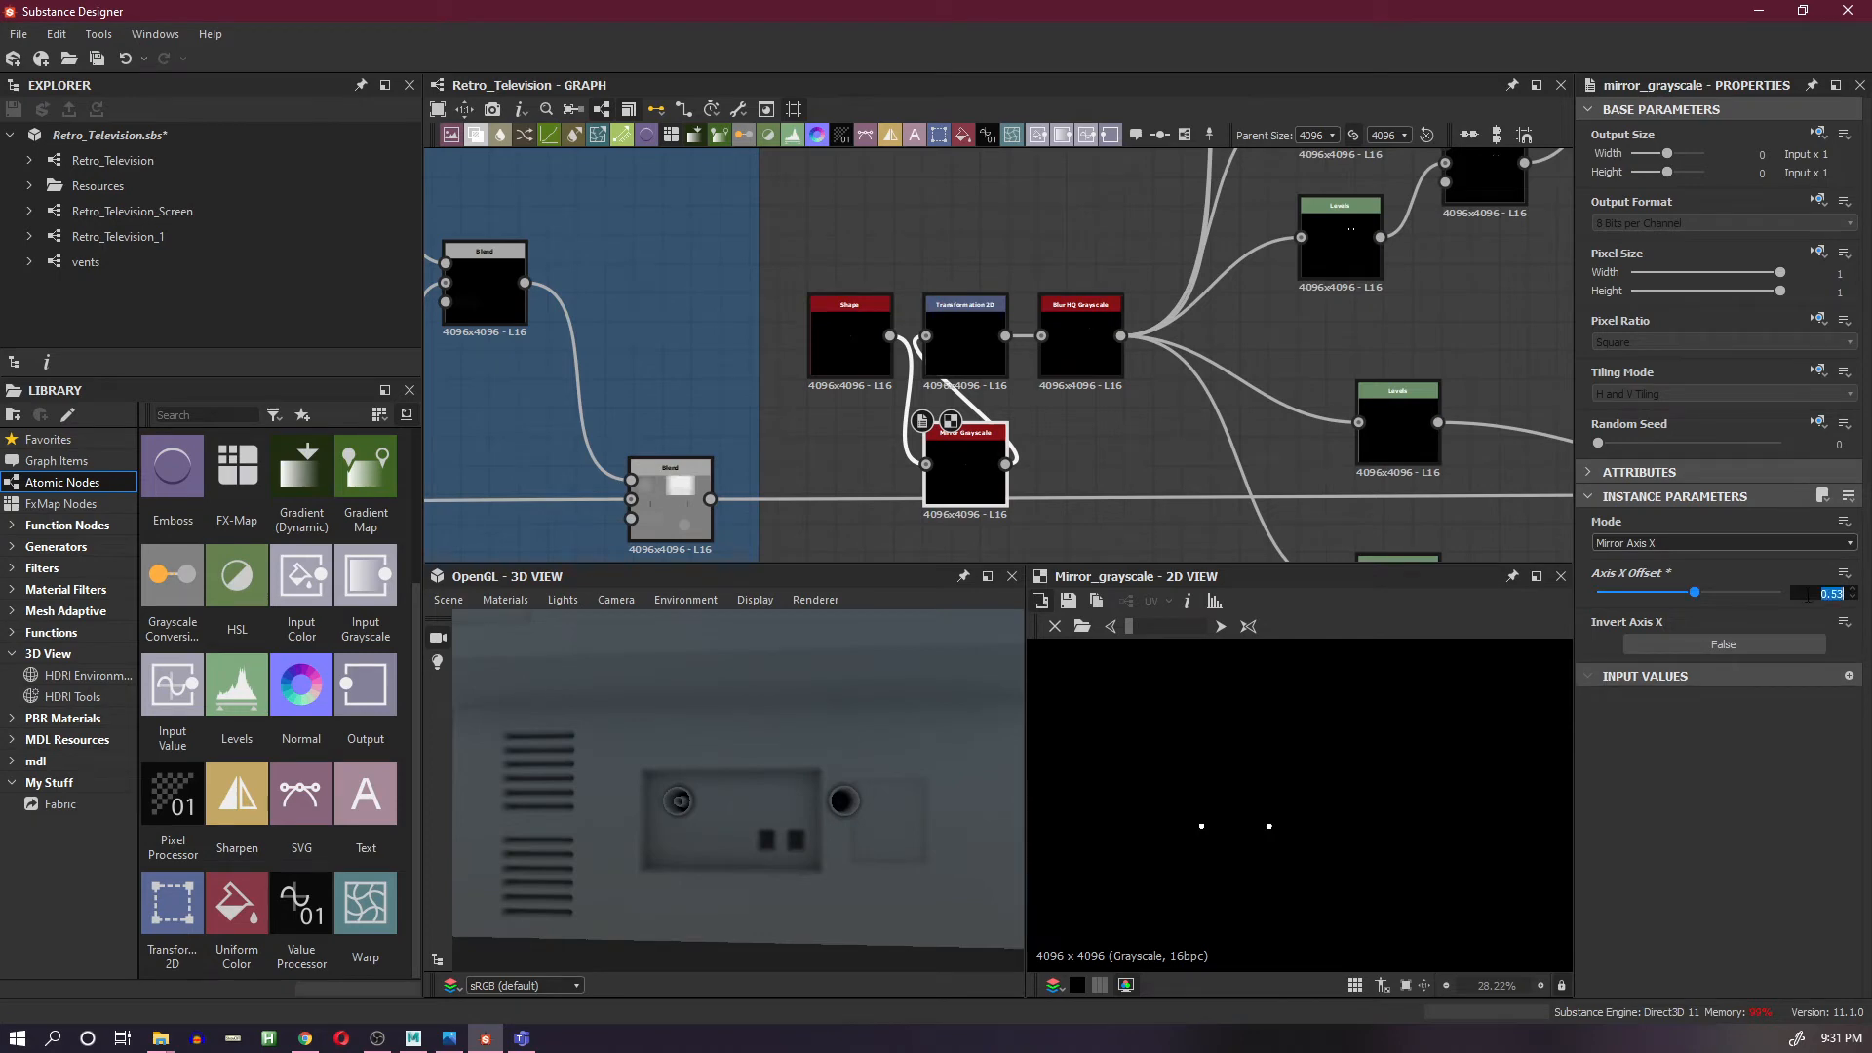
text(.5)
key(Return)
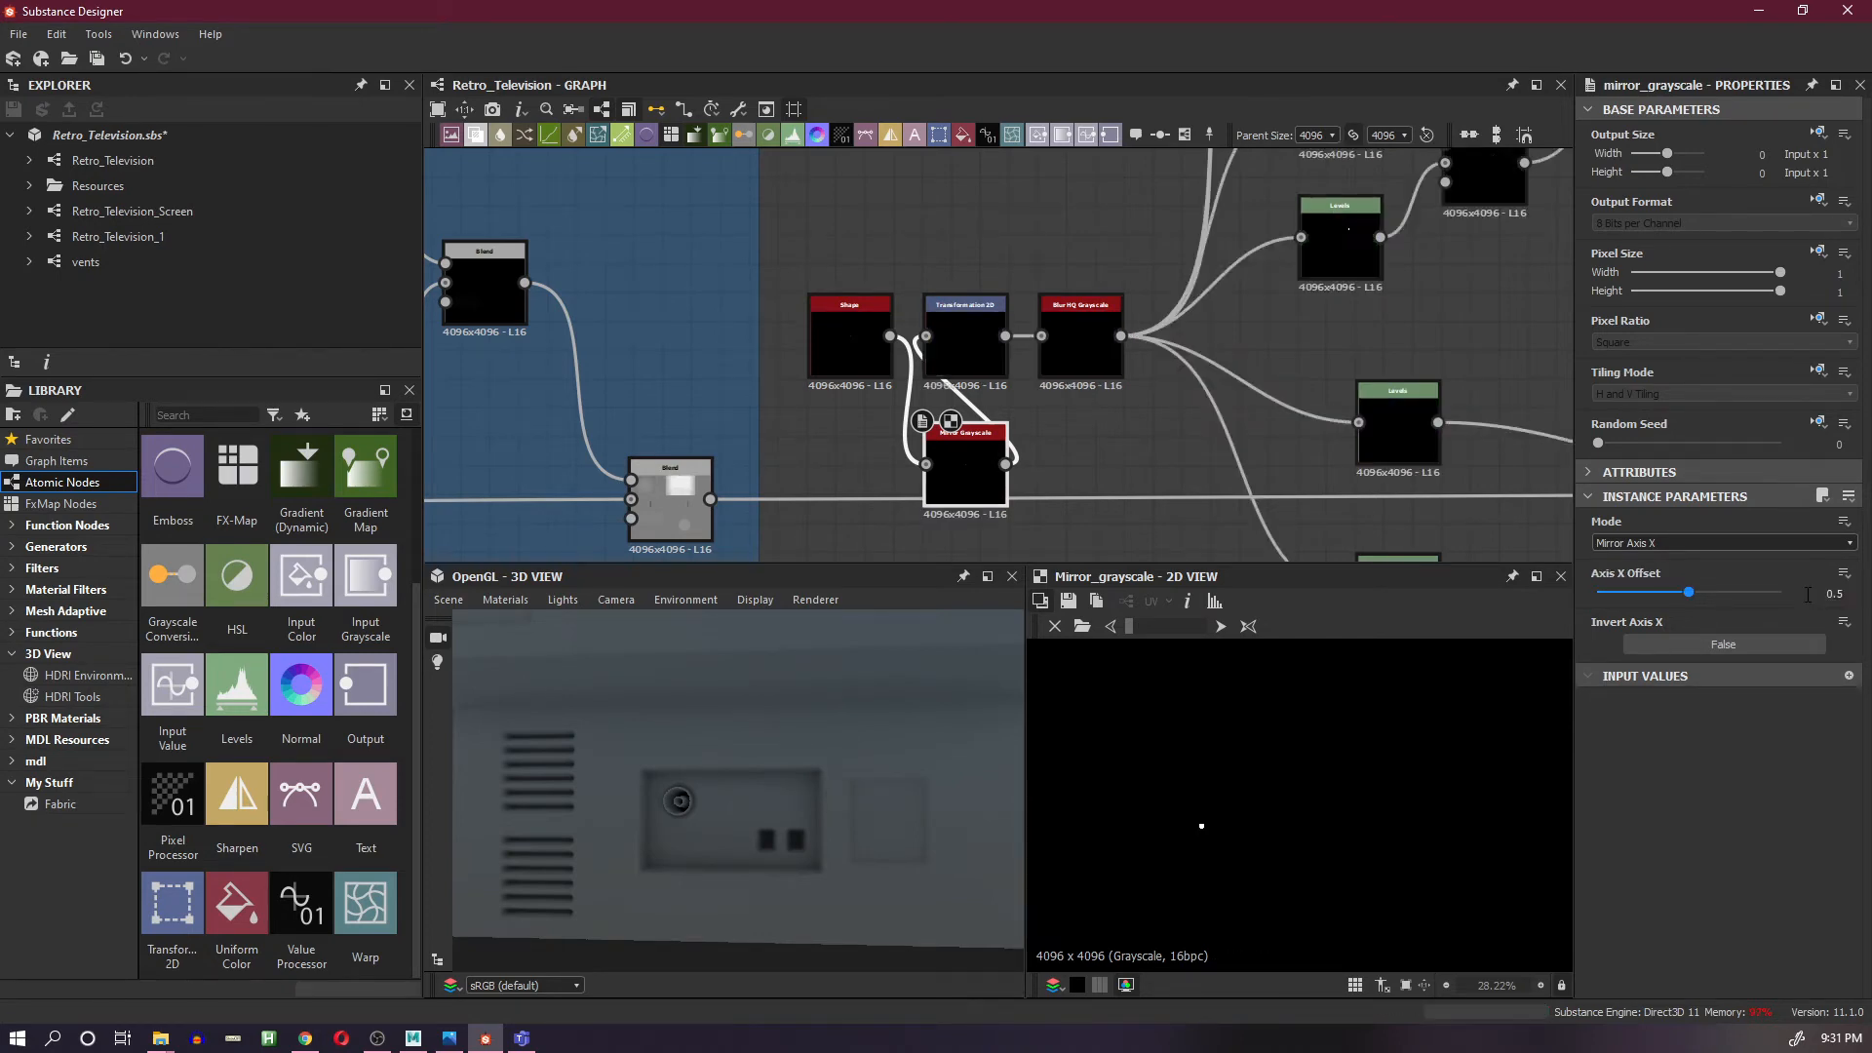
click(1809, 596)
key(Return)
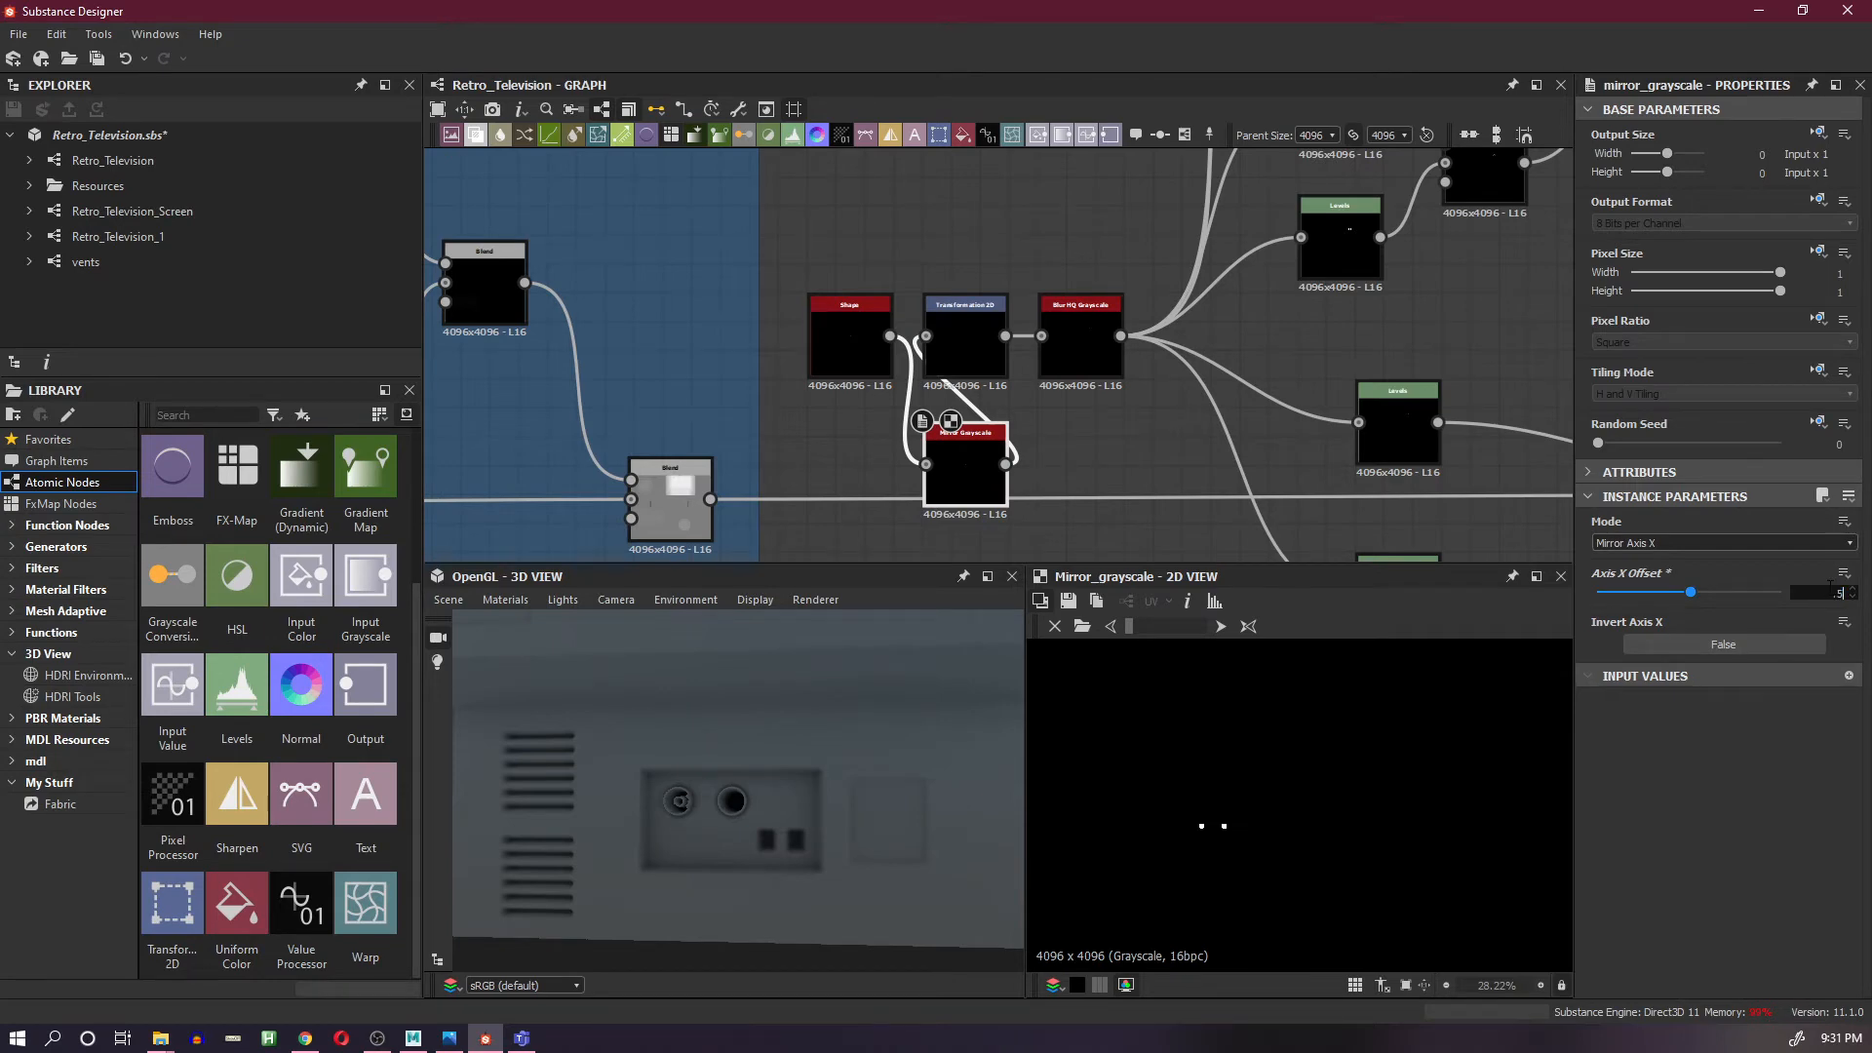
key(Return)
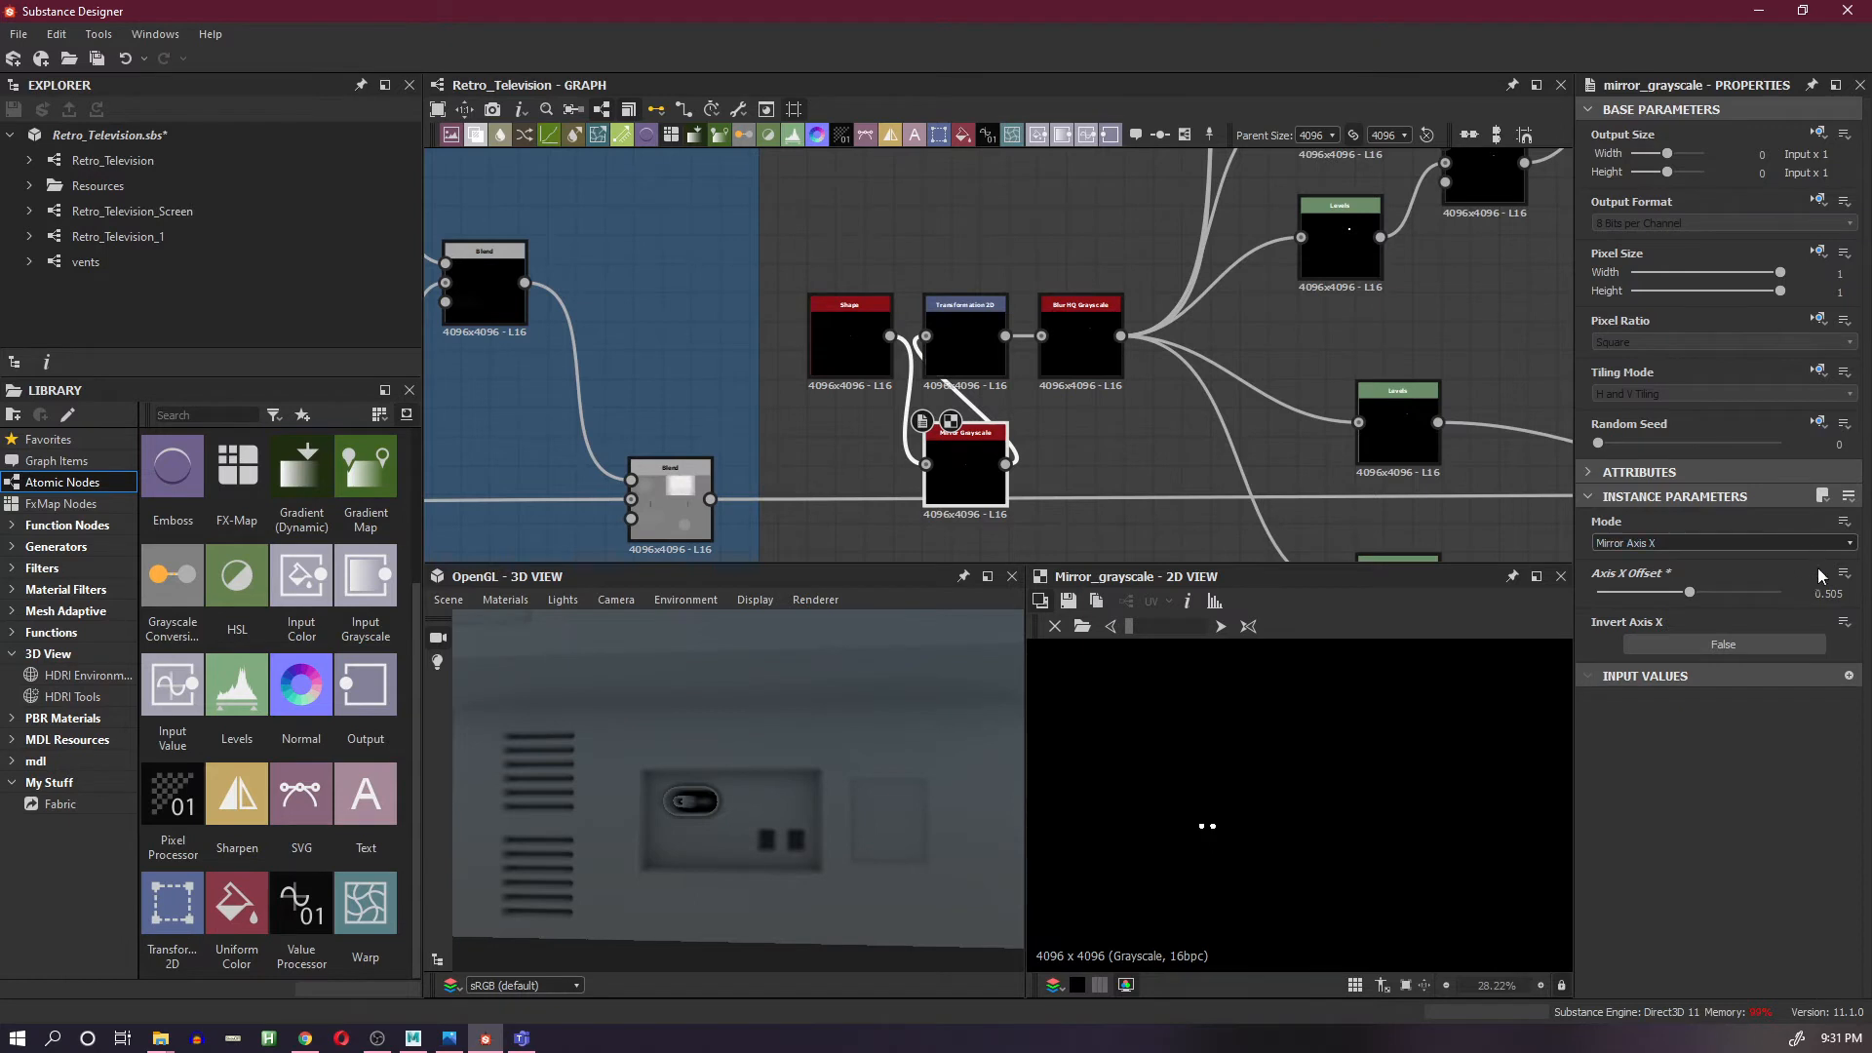
- Set the mirror's Axis X Offset to 0.507 to move the two sockets slightly apart
click(1836, 595)
key(Return)
click(1837, 595)
text(7)
key(Return)
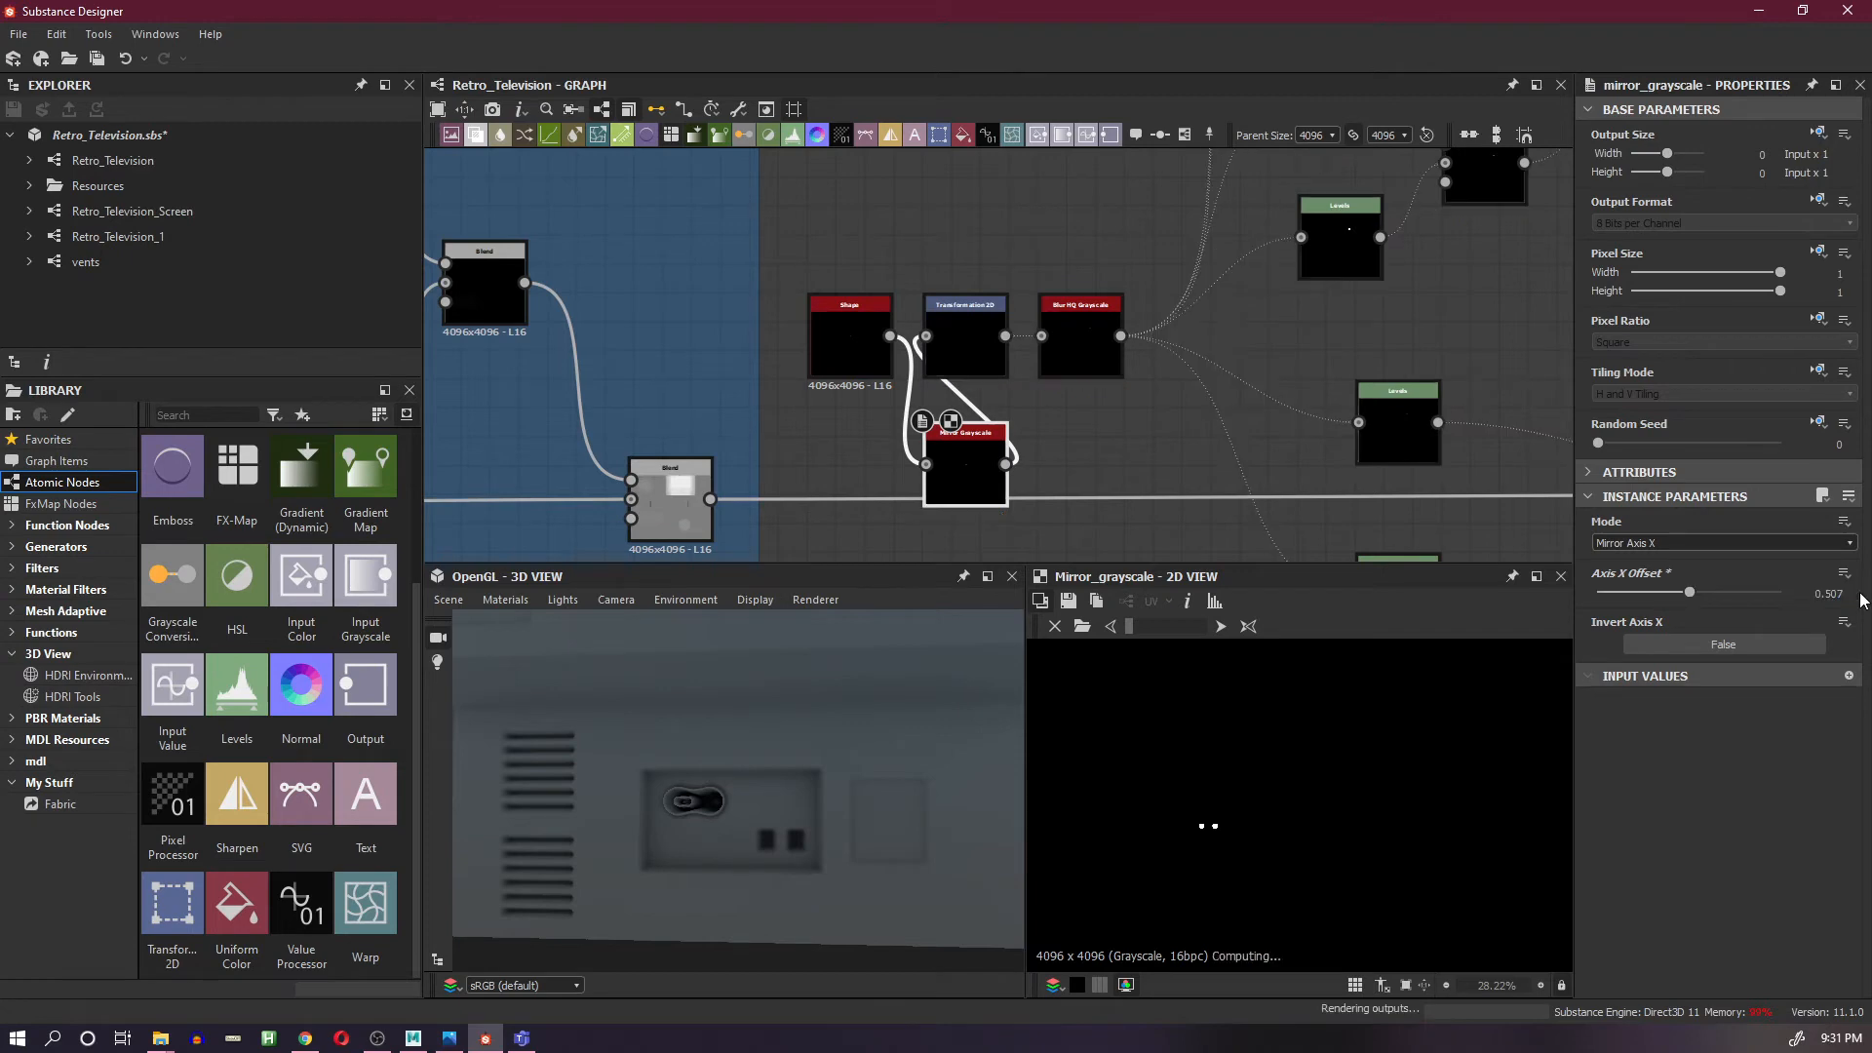
- Set the mirror's Axis X Offset to 0.508 and examine both sockets and the mirrored discs up close
click(1840, 591)
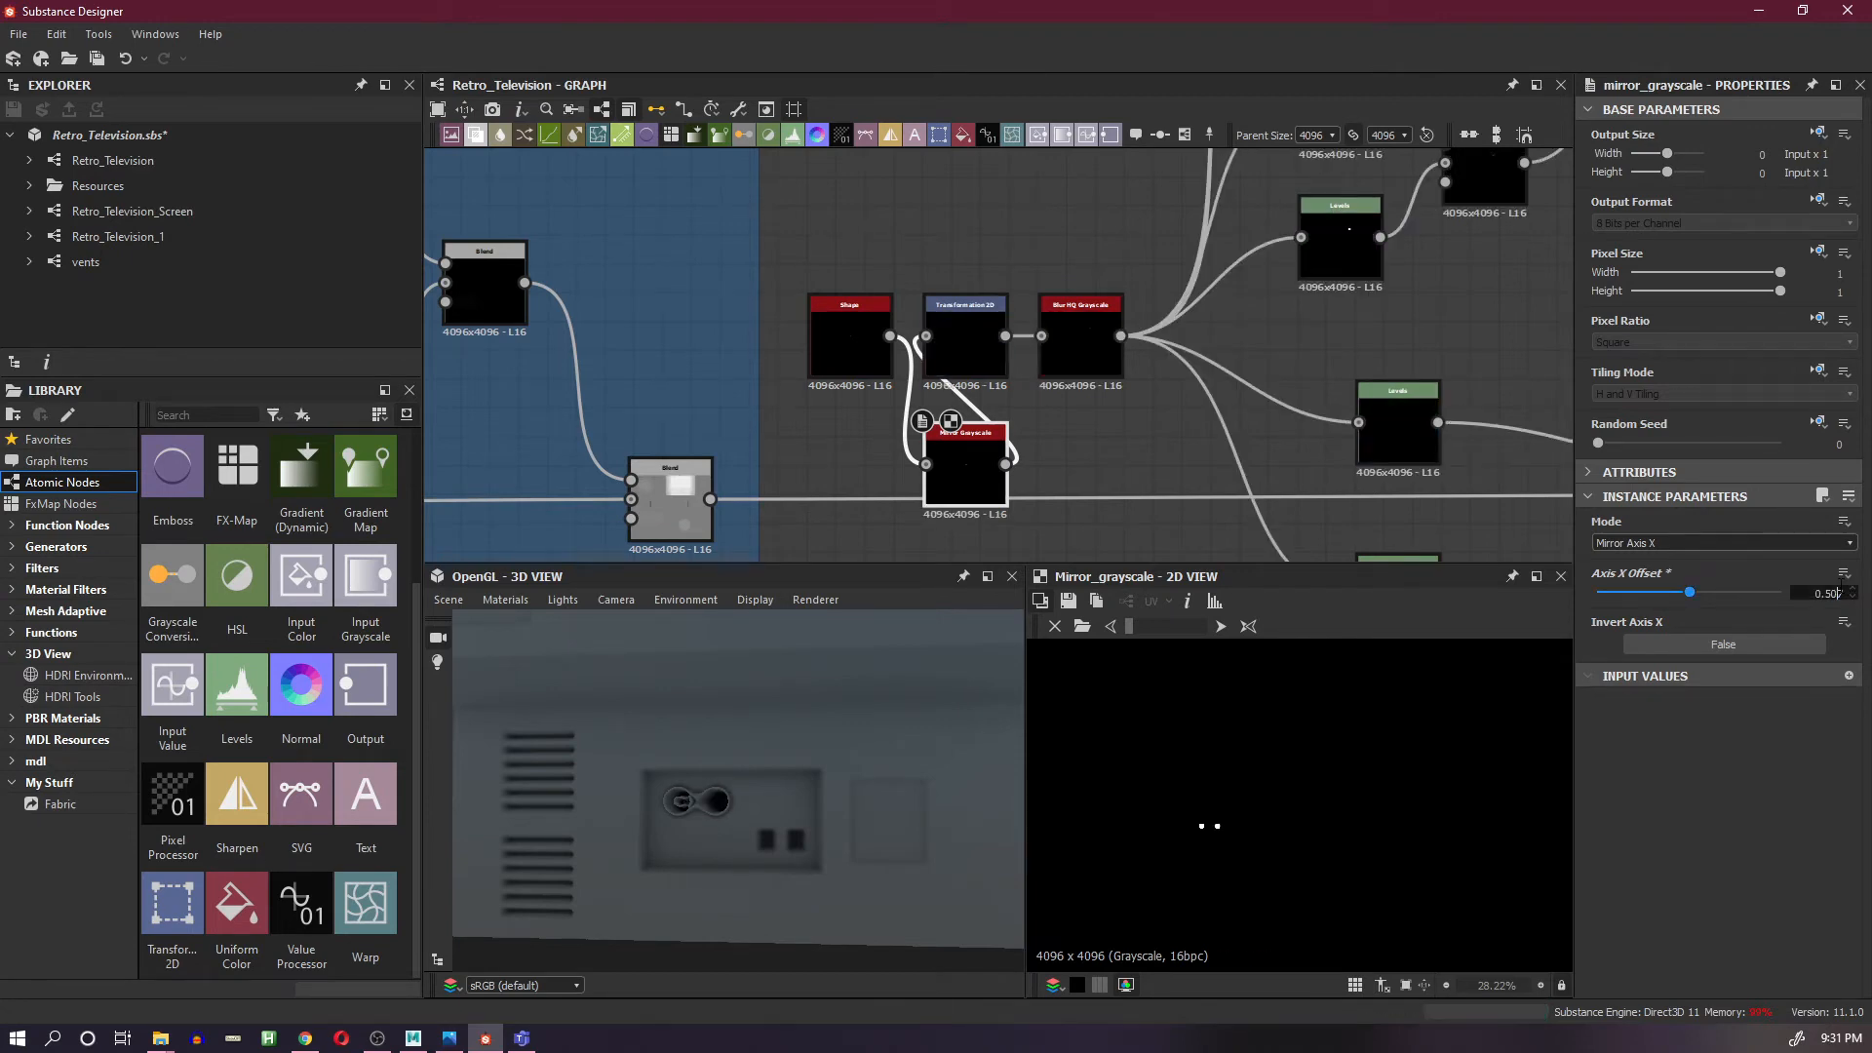
key(Return)
key(Return)
scroll(704, 836, up, 5)
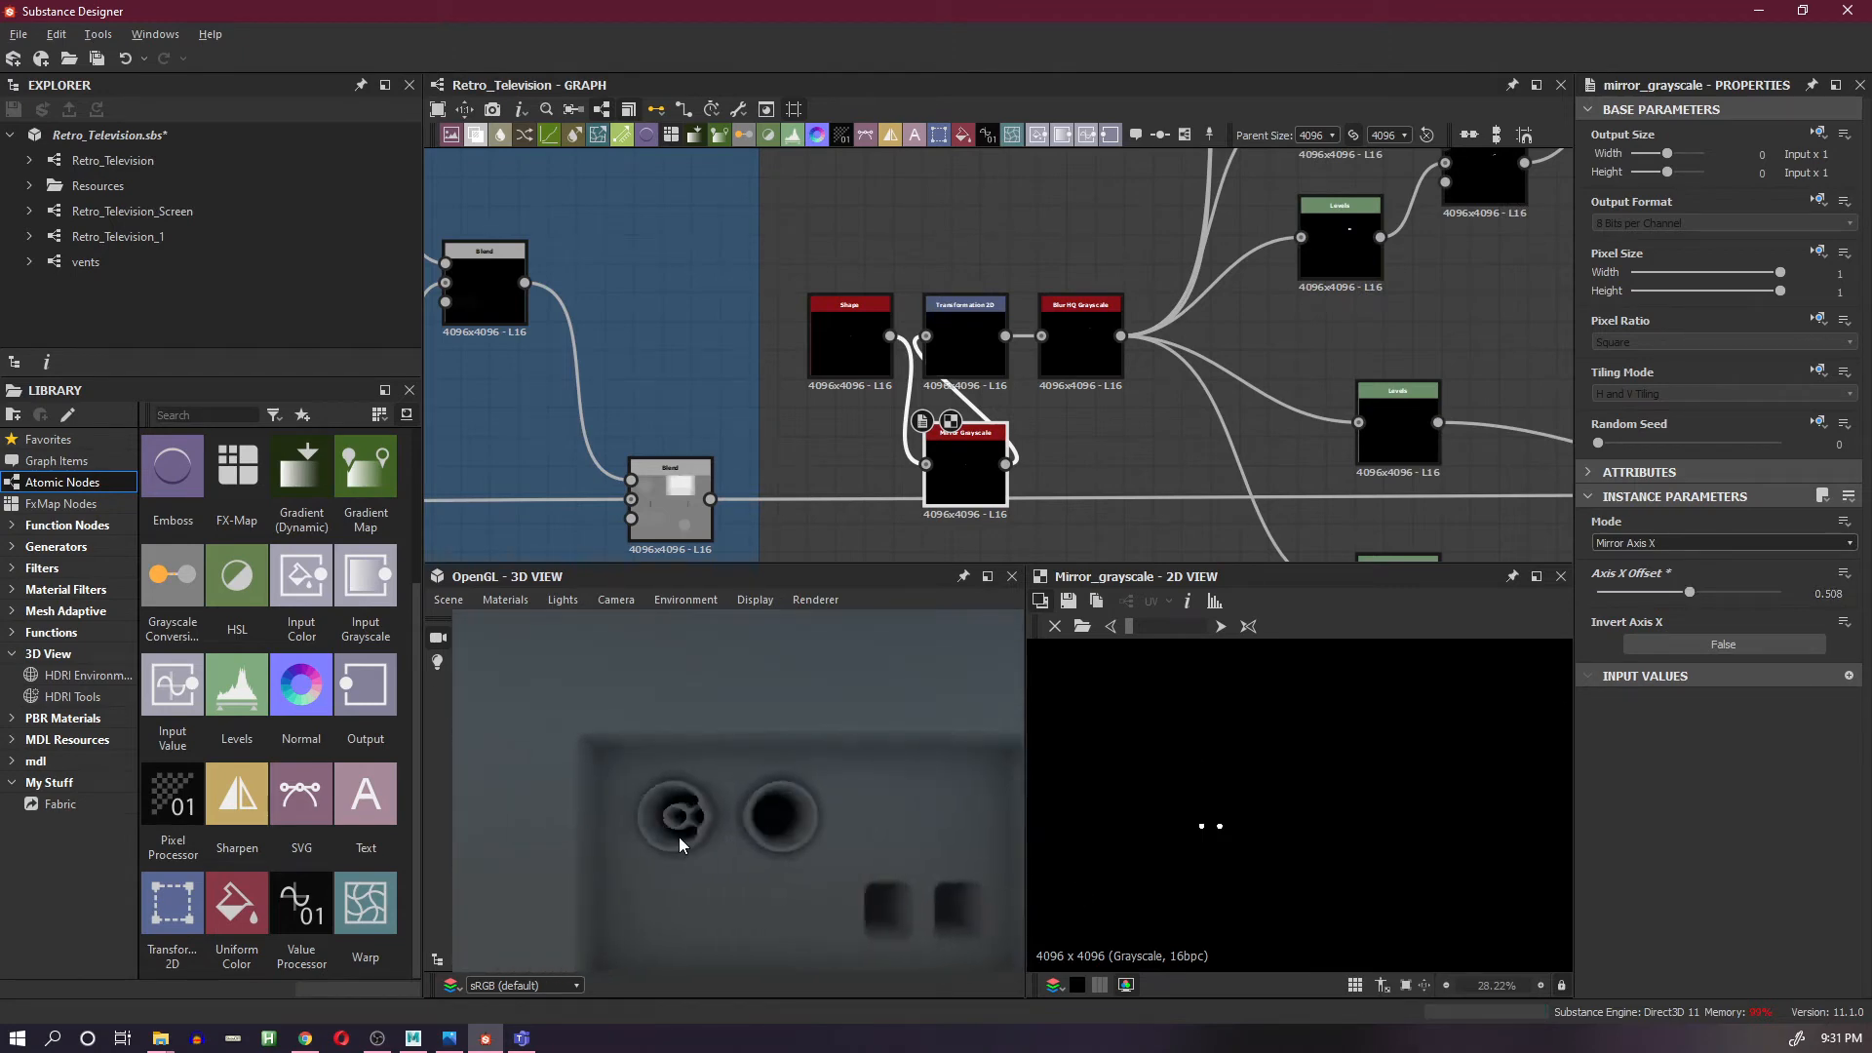
scroll(679, 822, up, 3)
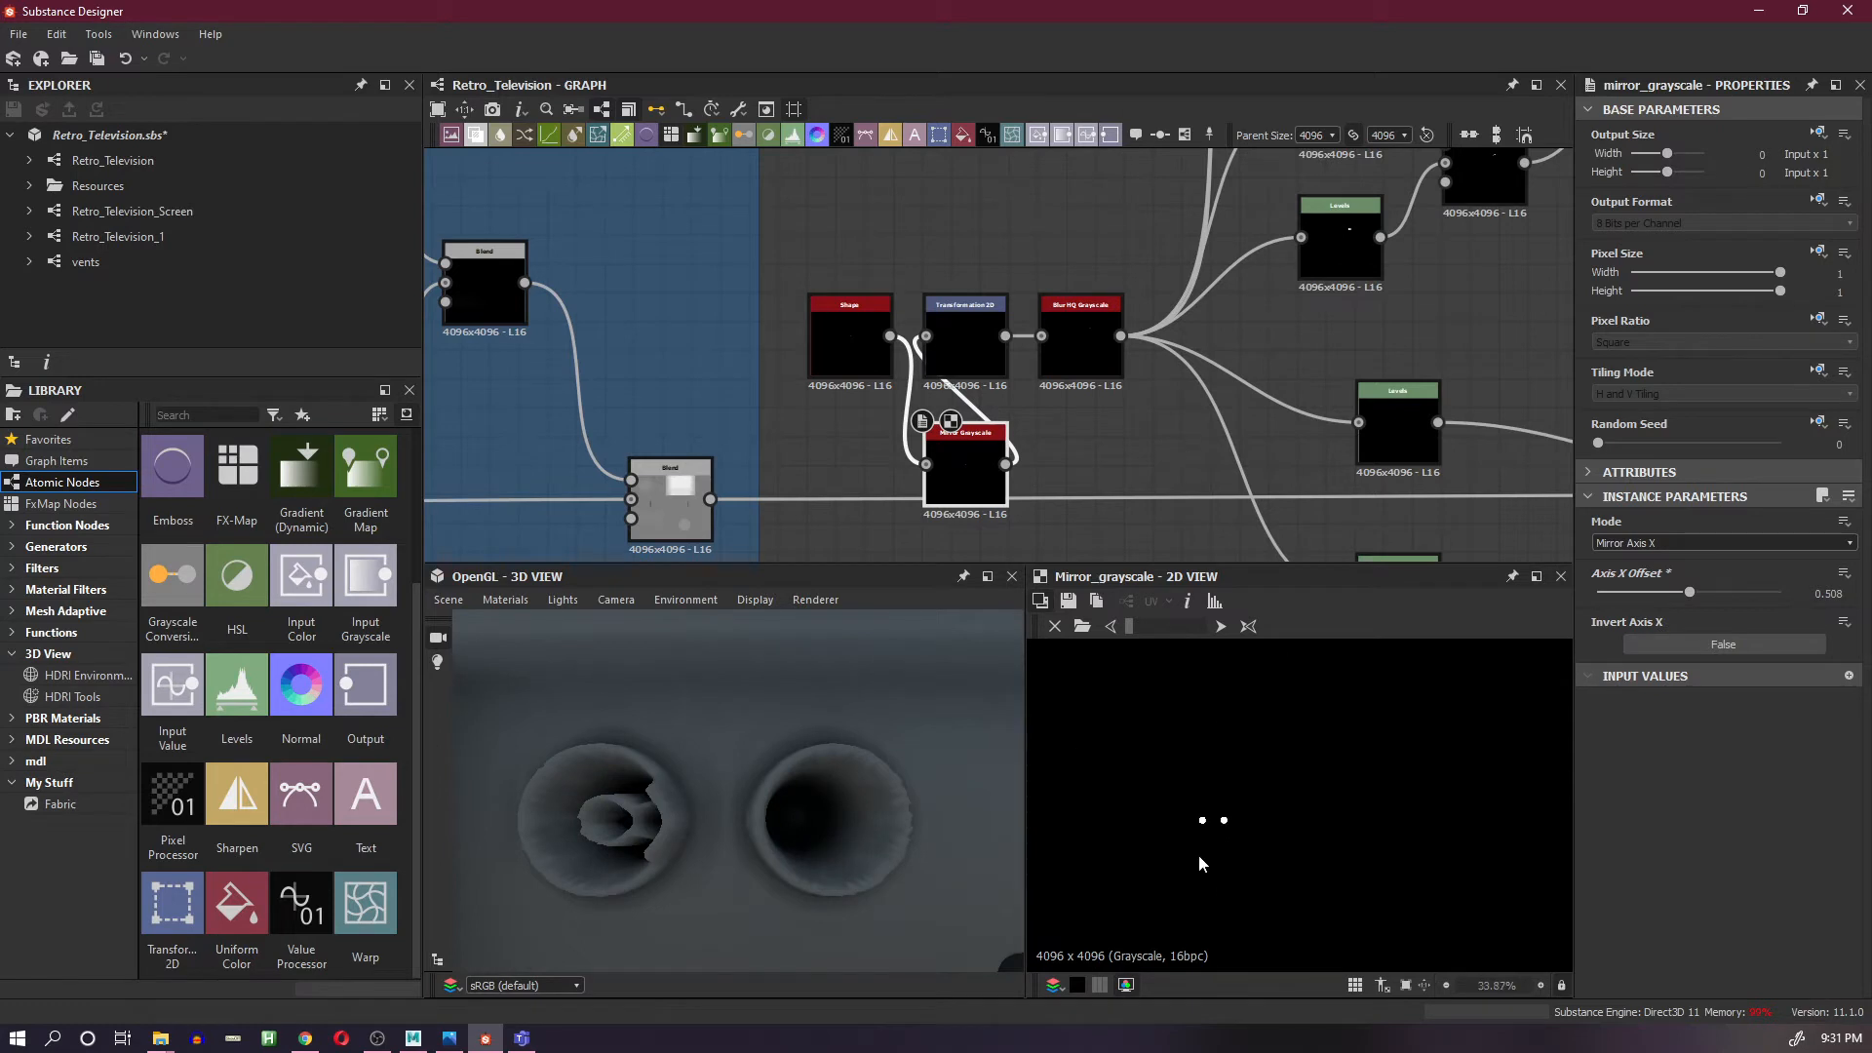
scroll(1219, 792, up, 2)
scroll(1203, 863, up, 3)
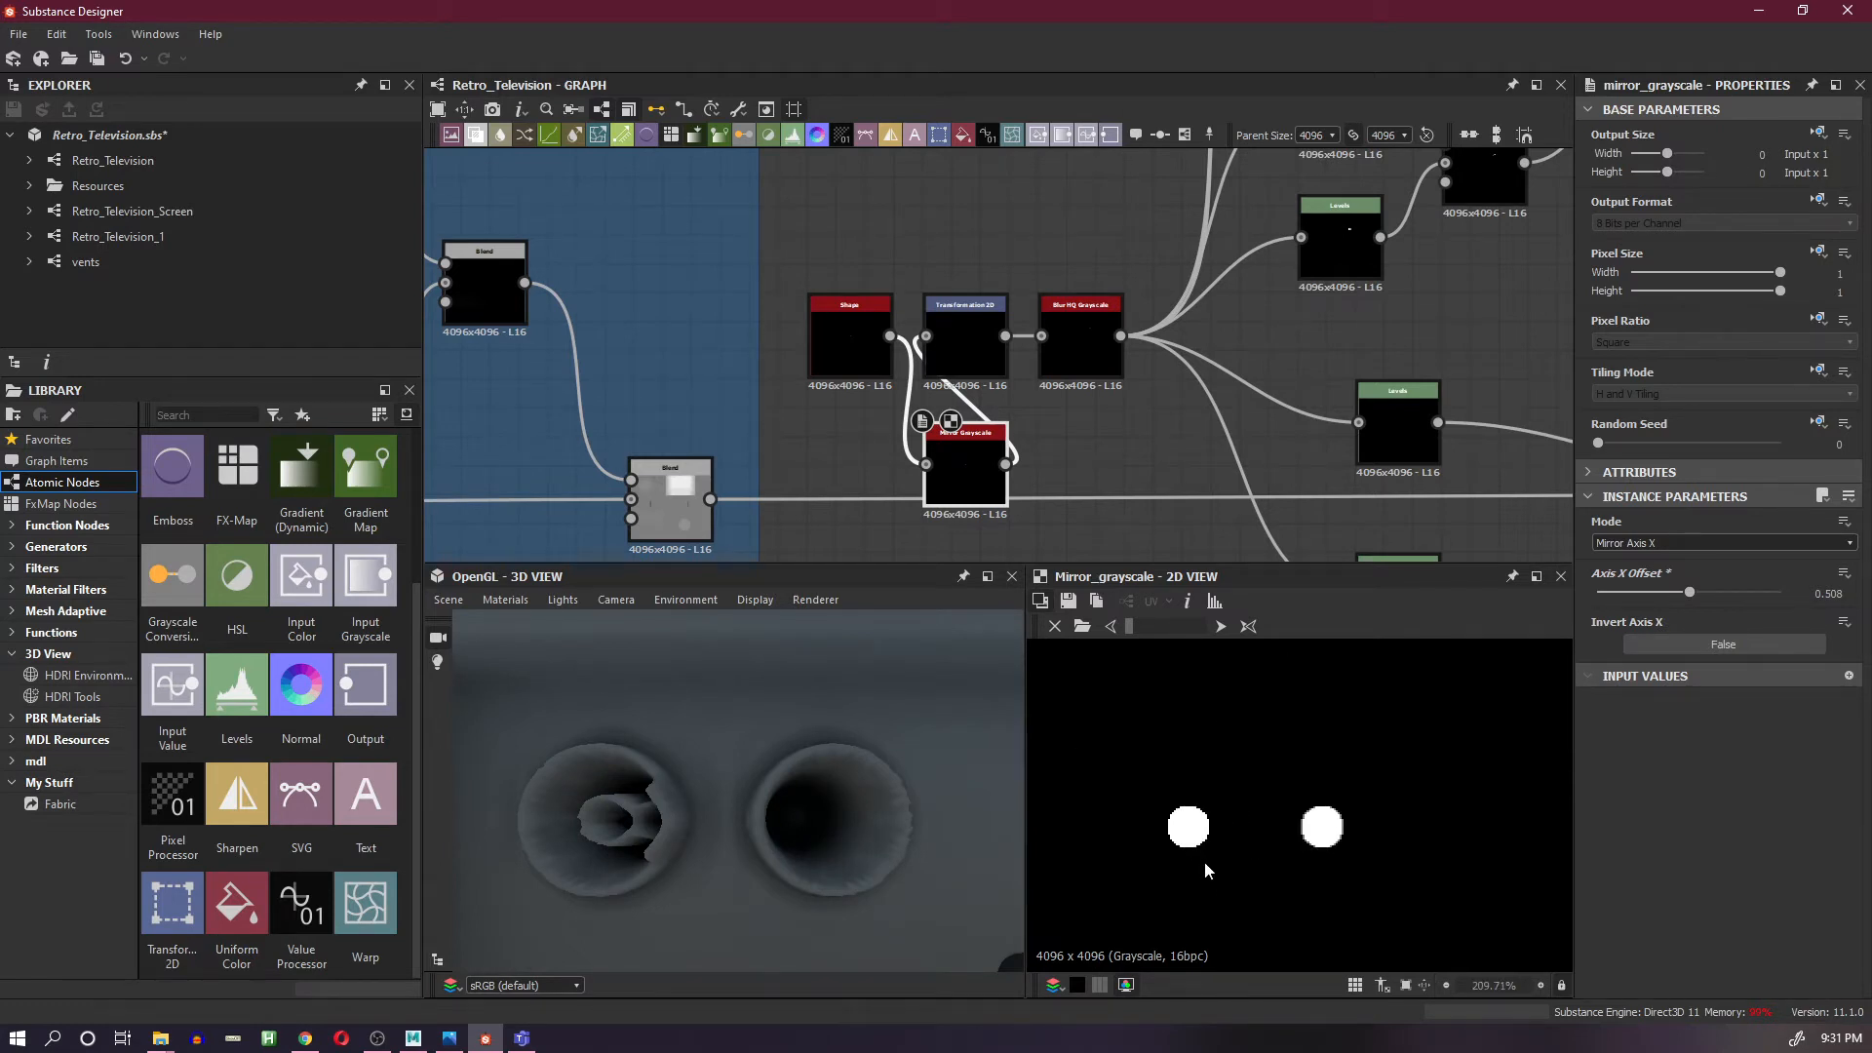
scroll(1148, 312, down, 2)
- Preview the Blur HQ Grayscale node and delete the Mirror Grayscale node, leaving Shape linked directly to Transformation 2D
double_click(1116, 339)
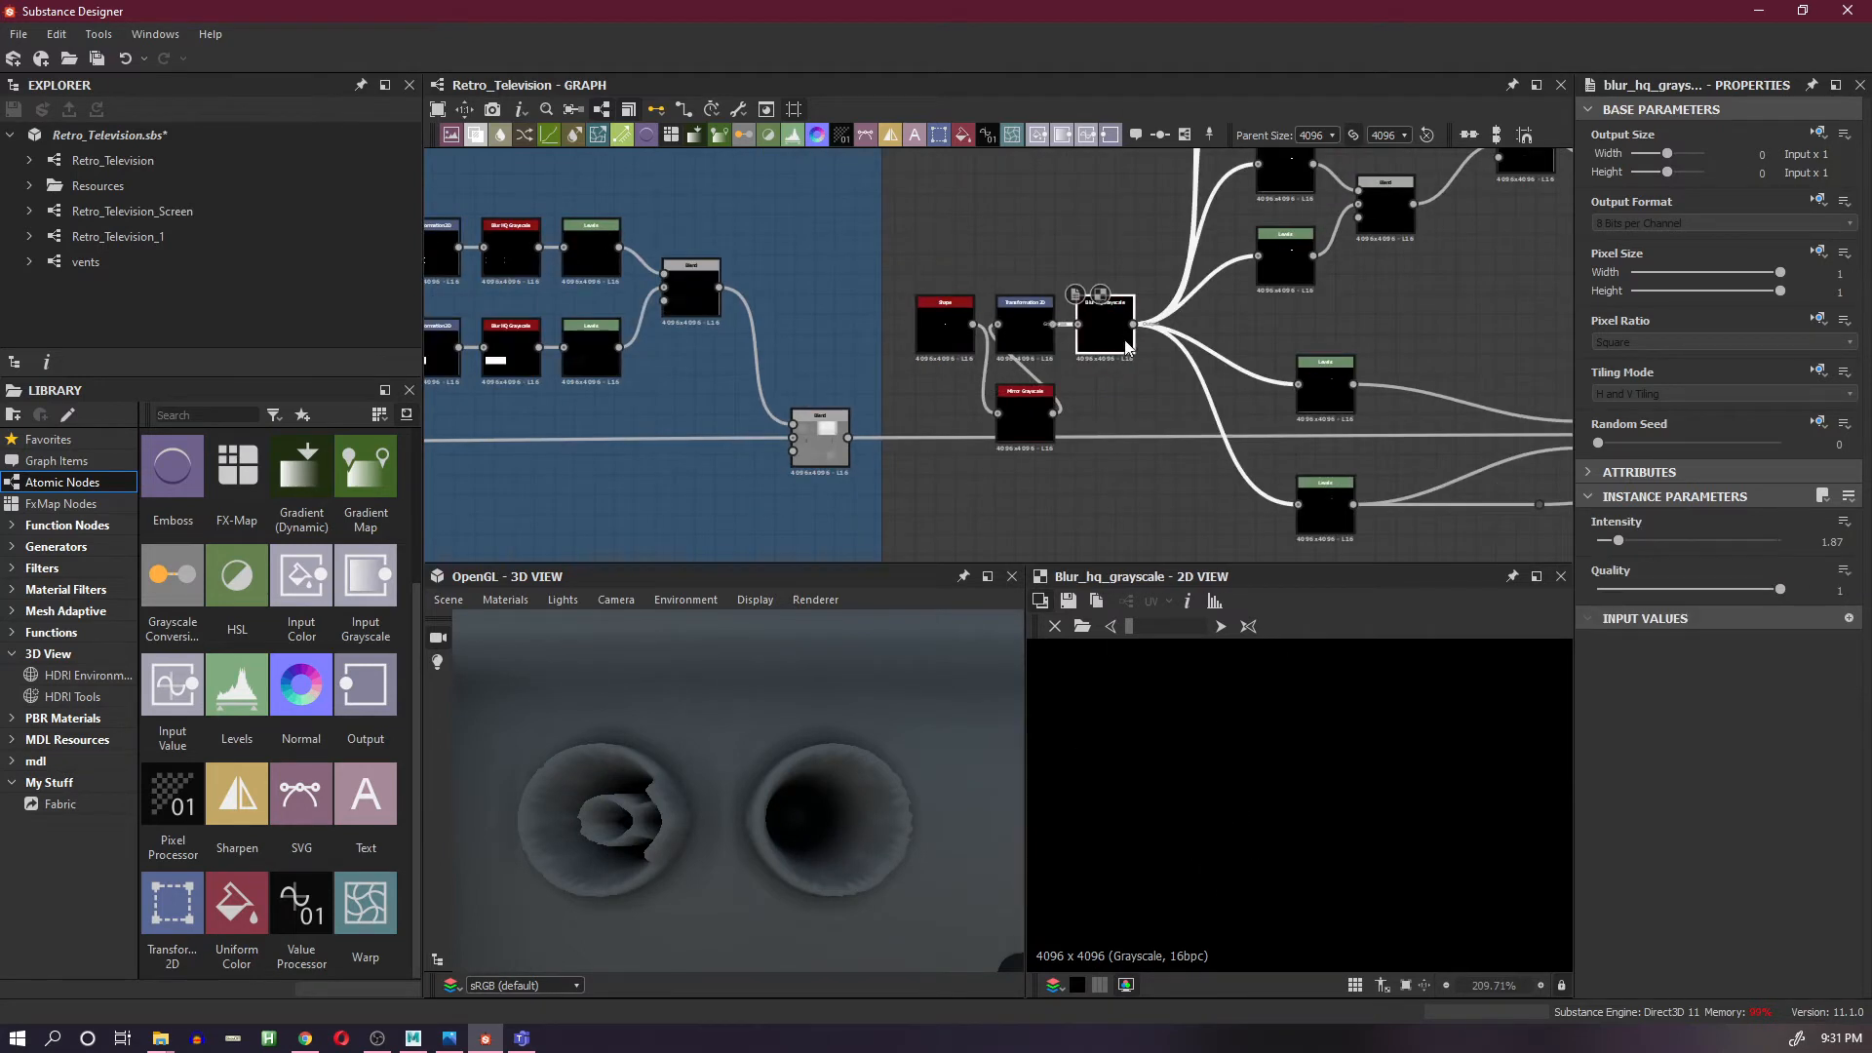
scroll(1117, 339, down, 4)
scroll(729, 851, down, 3)
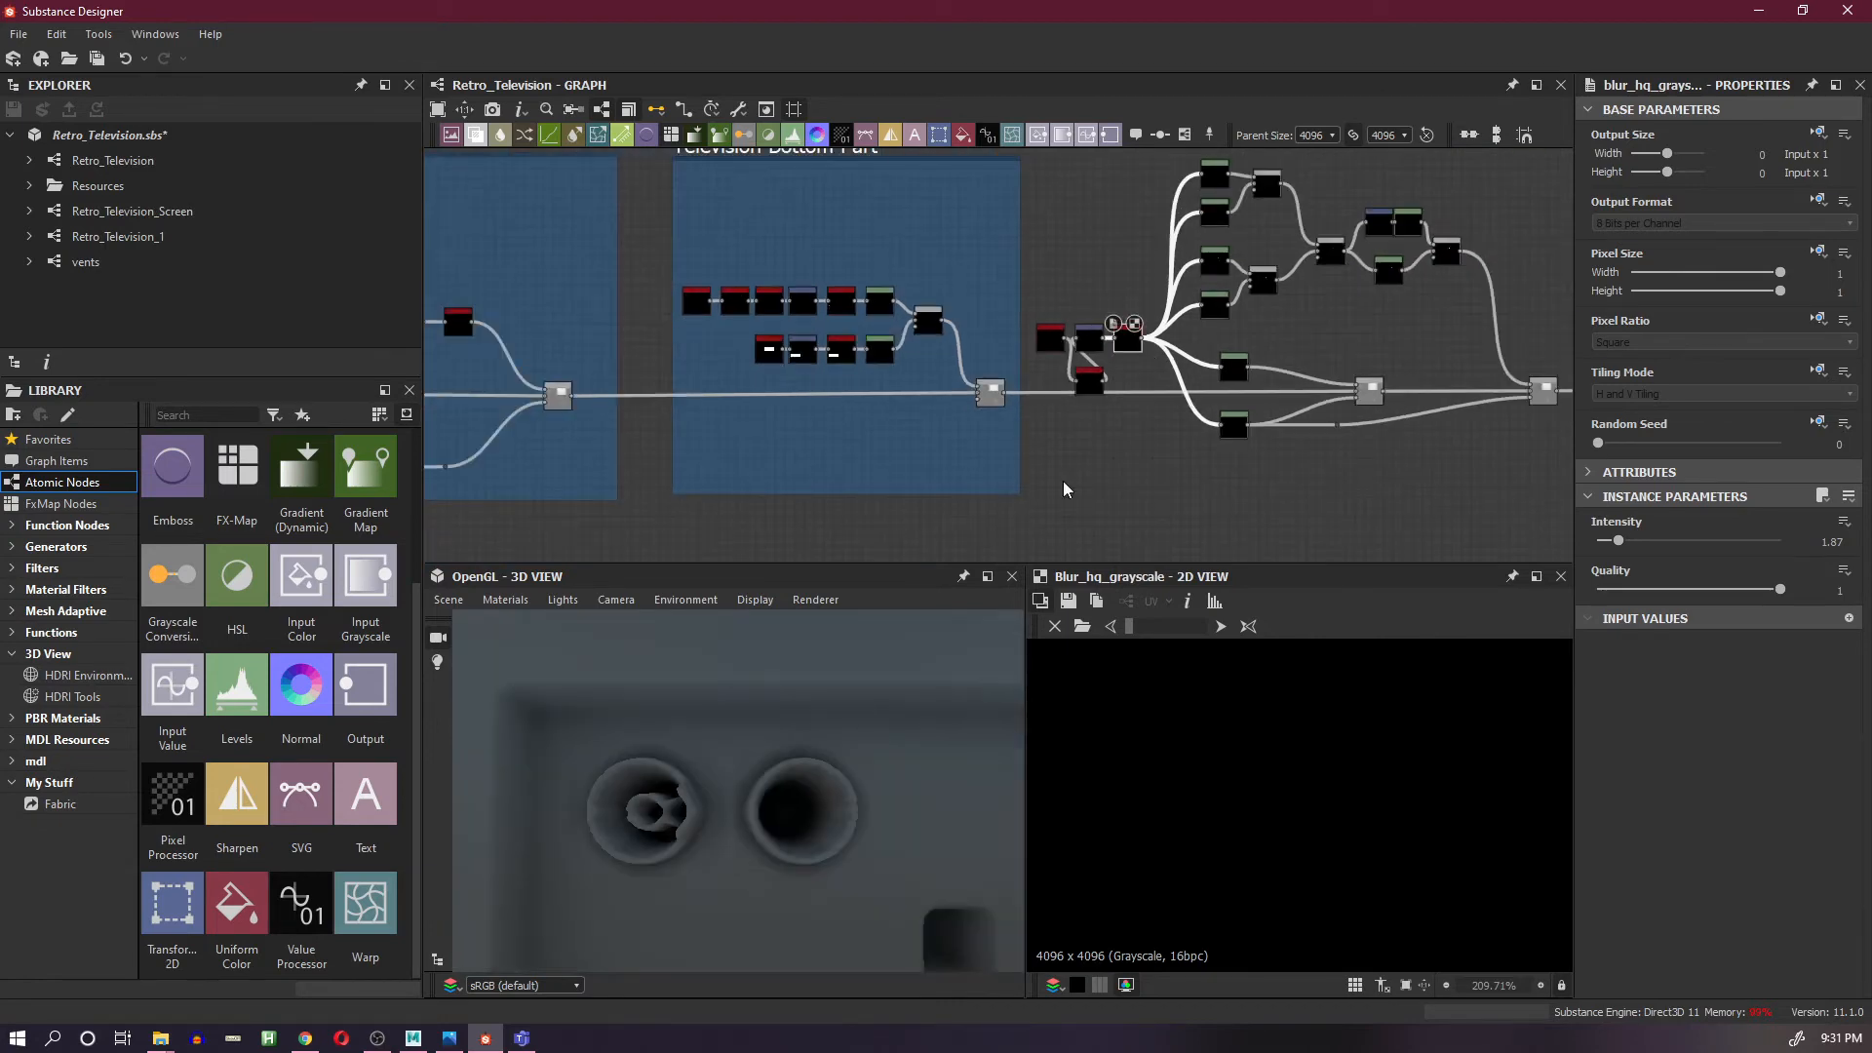
click(1089, 383)
key(Delete)
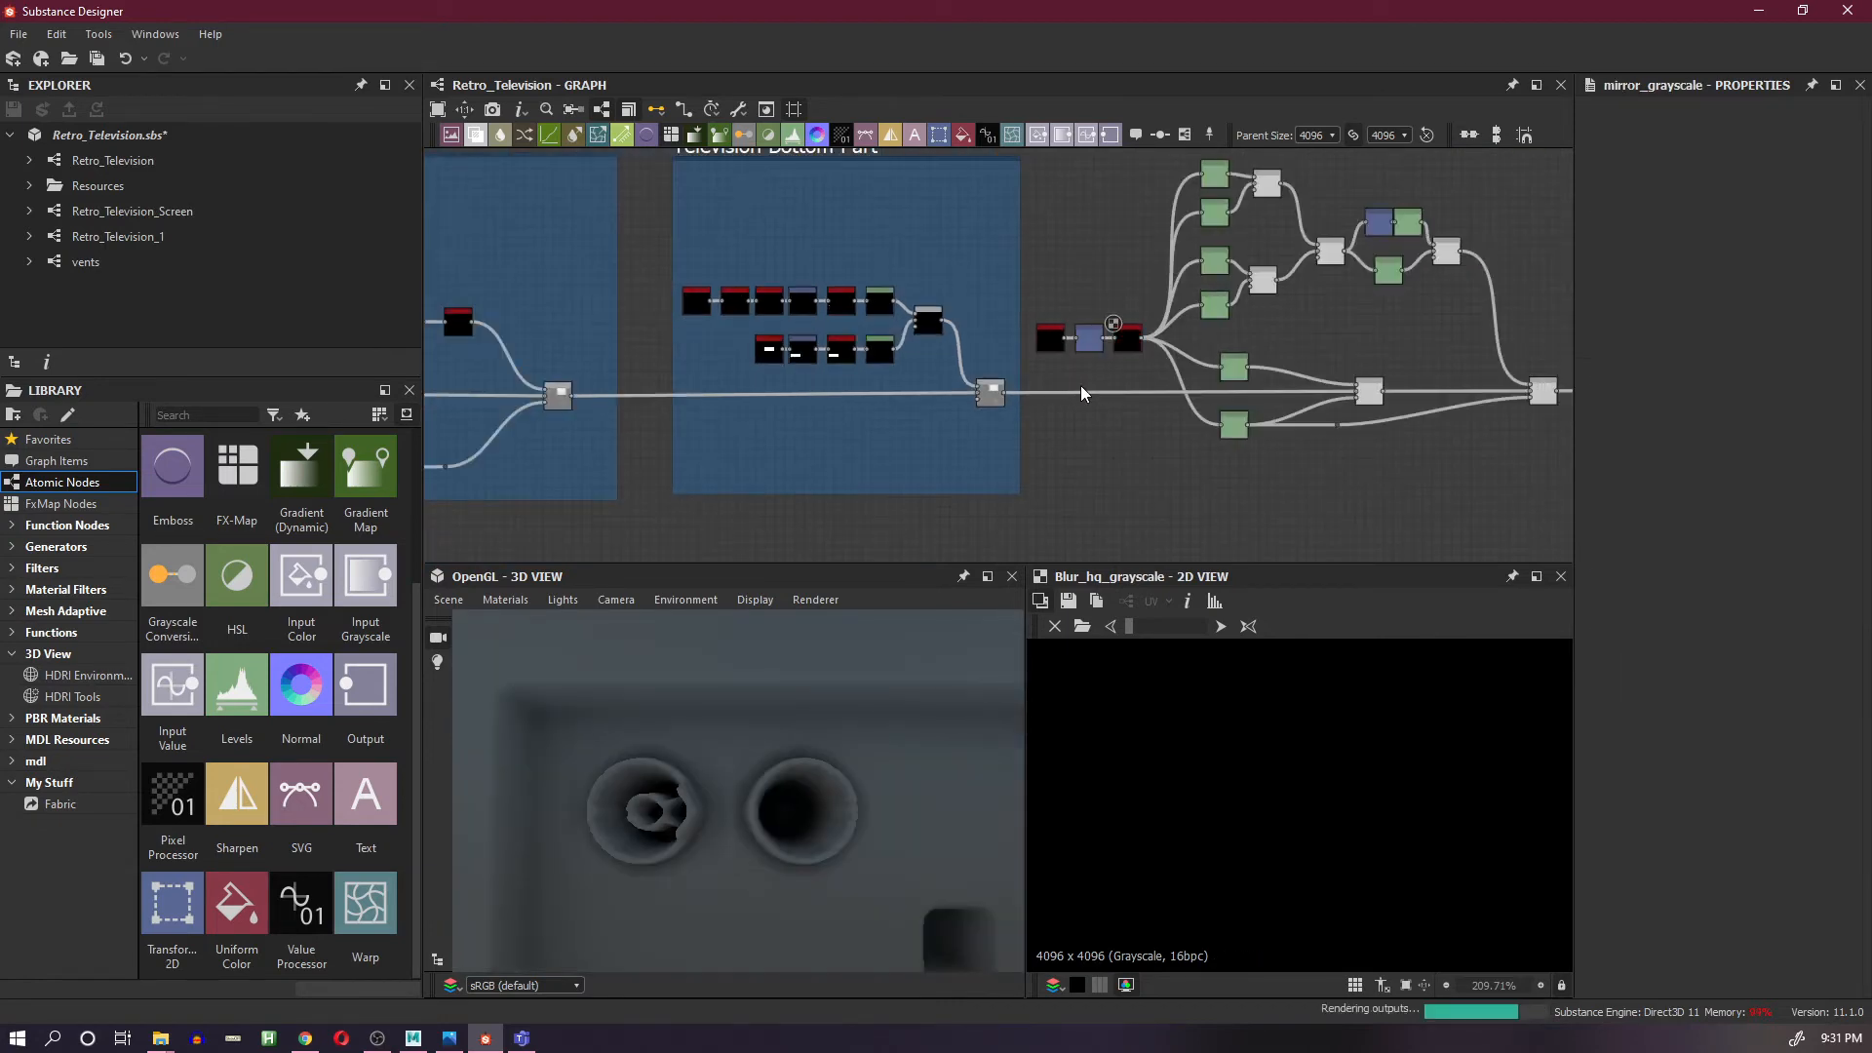
scroll(1195, 393, down, 1)
middle_drag(1258, 361, 1127, 359)
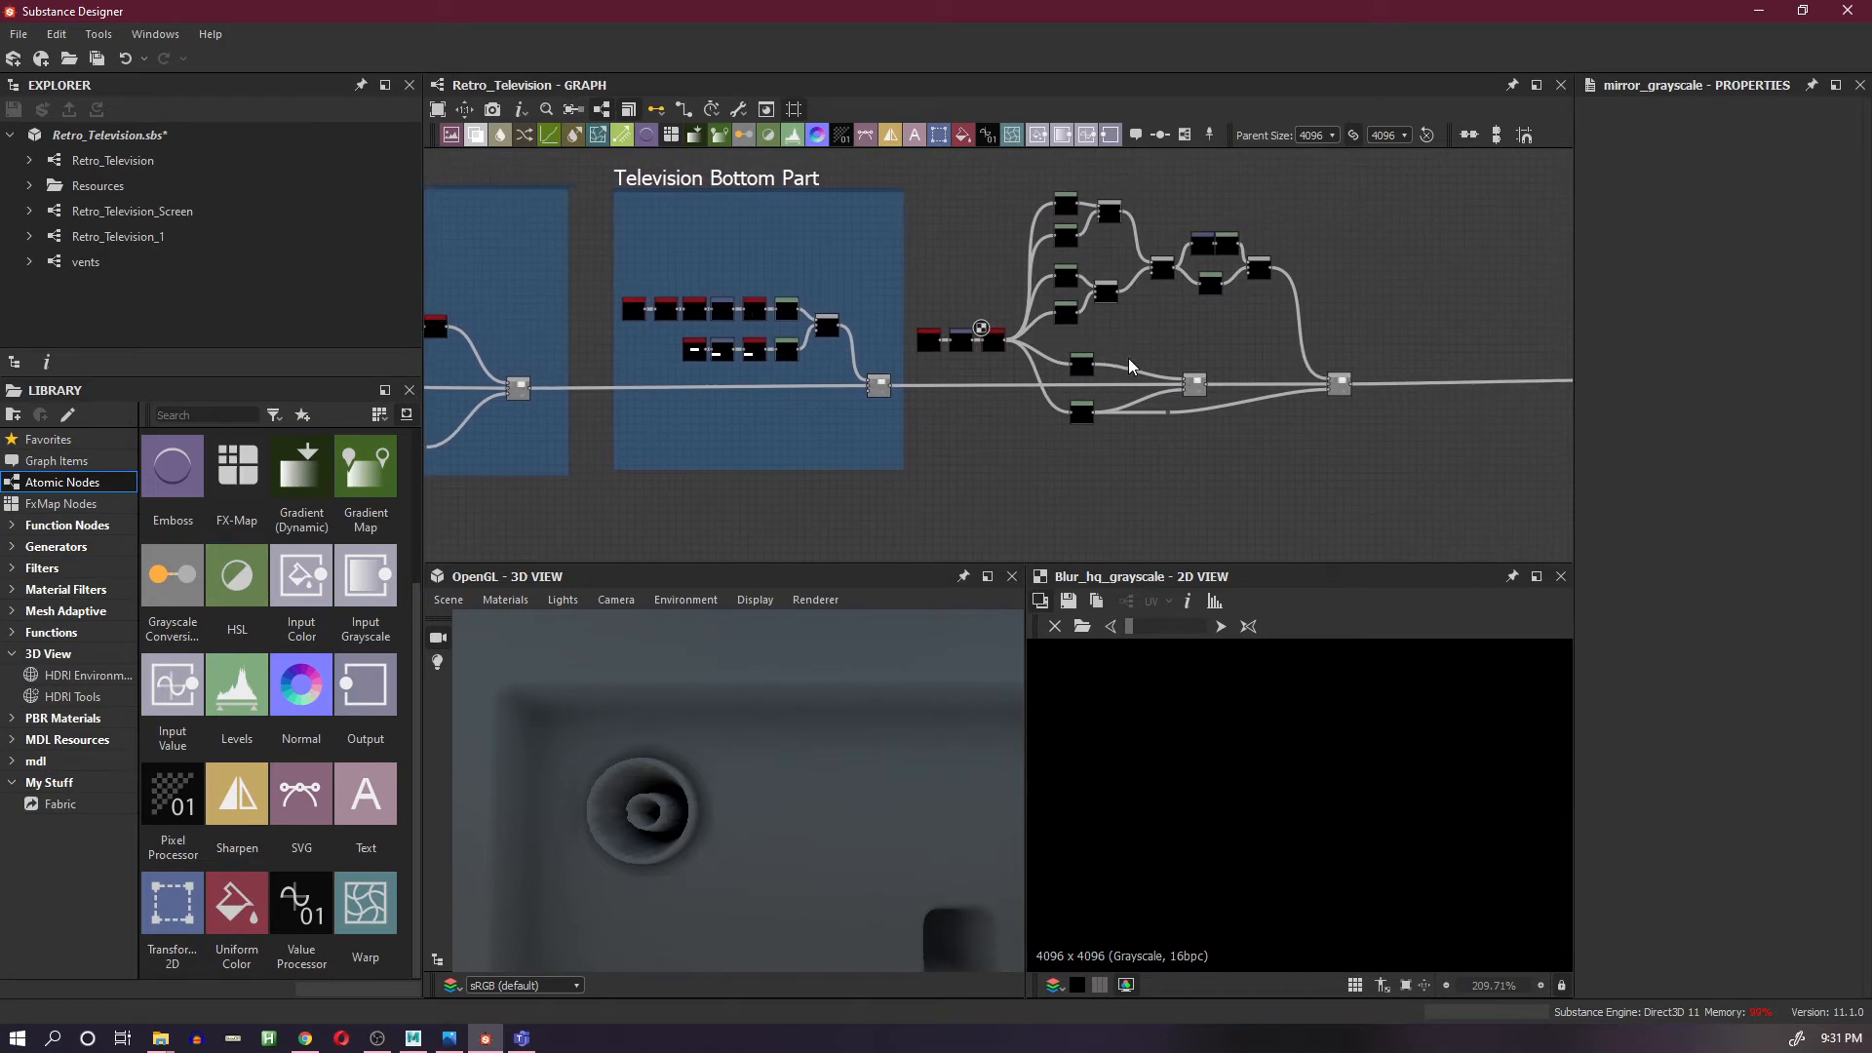
scroll(1129, 359, up, 2)
scroll(1182, 377, up, 2)
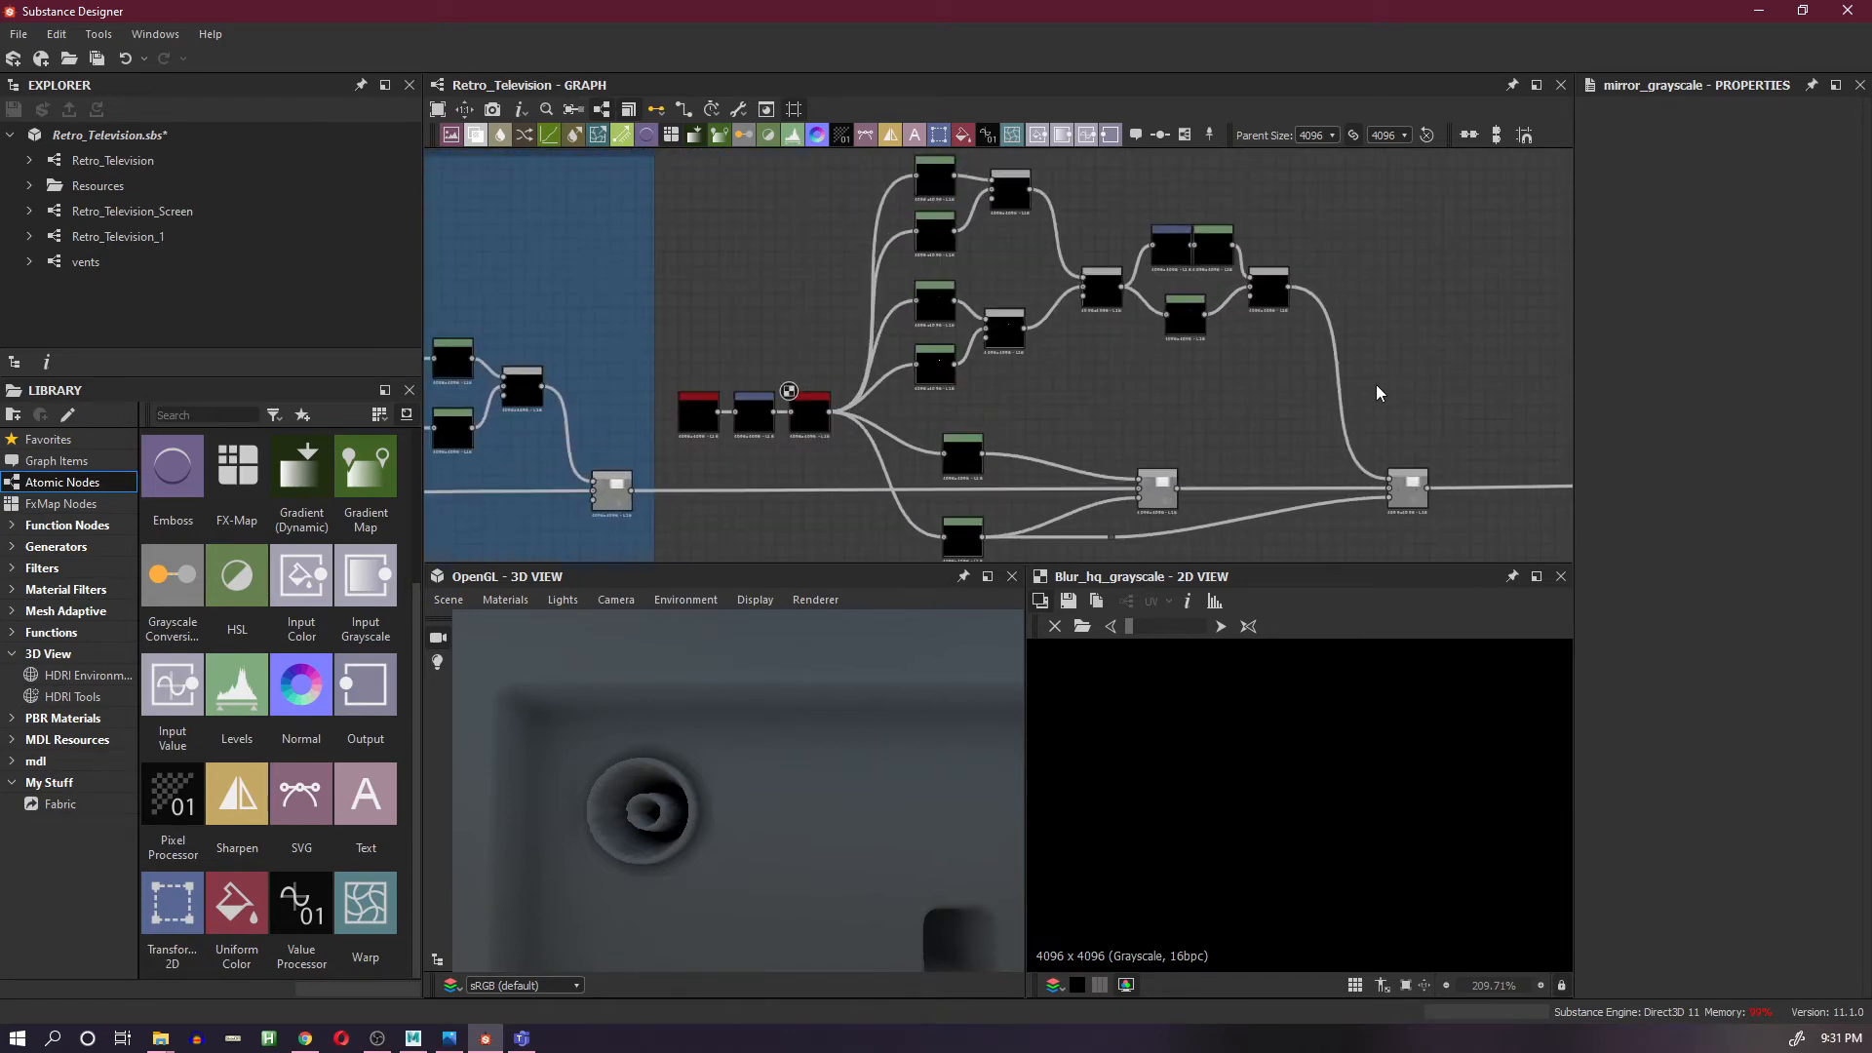
- Insert a Mirror Grayscale node between the Blend that combines the socket rings and the main-line Blend it feeds, and preview its output
key(space)
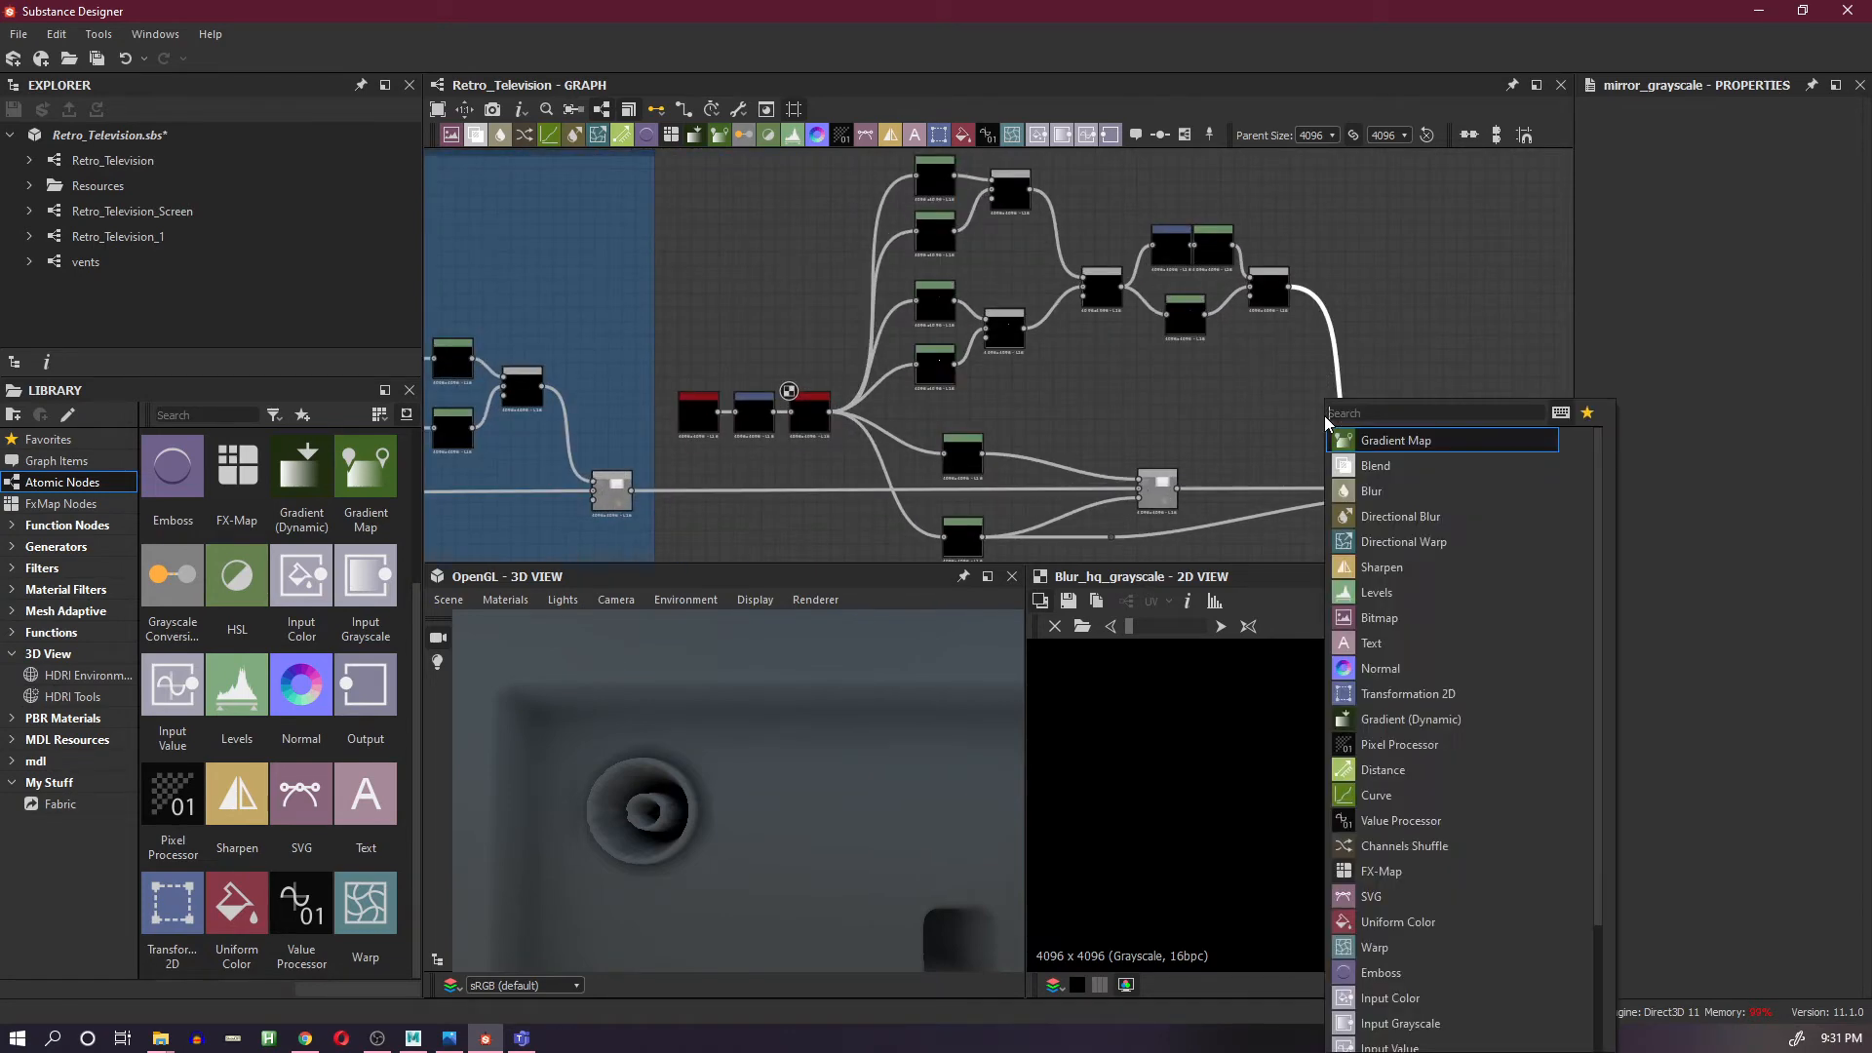
text(mir)
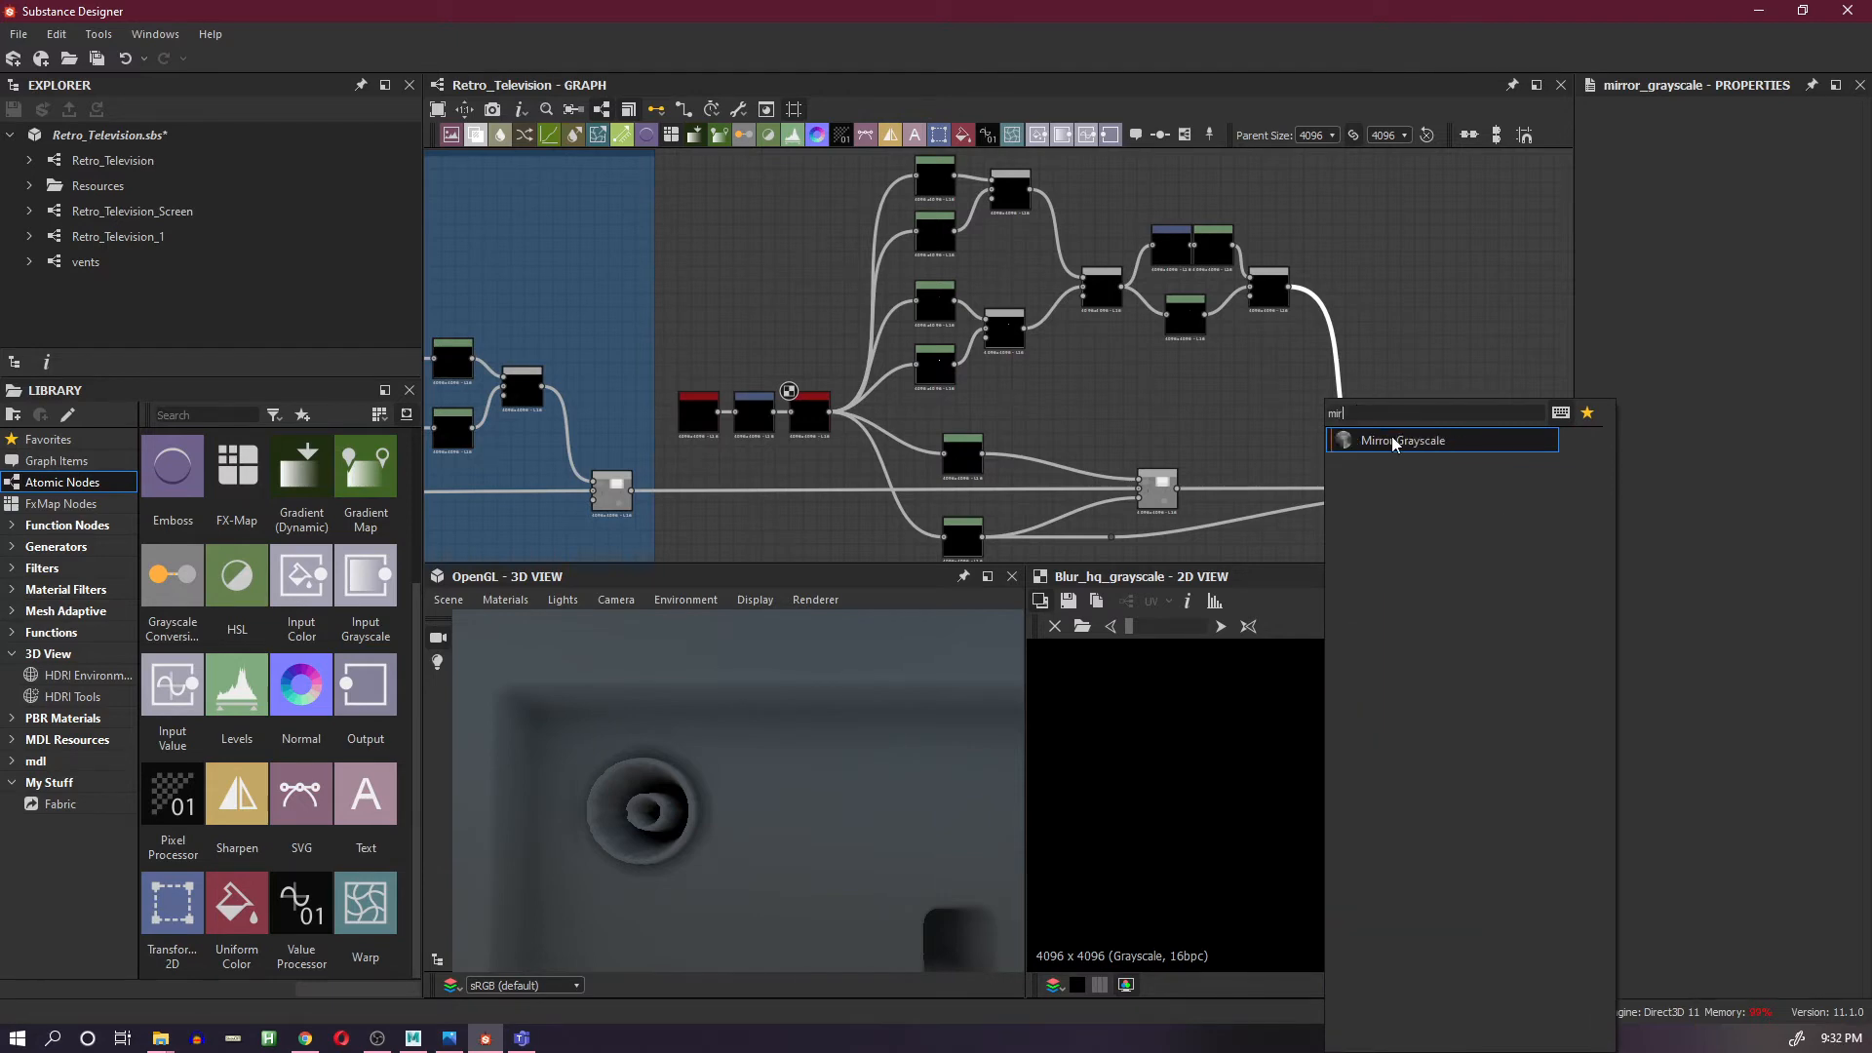
click(1394, 441)
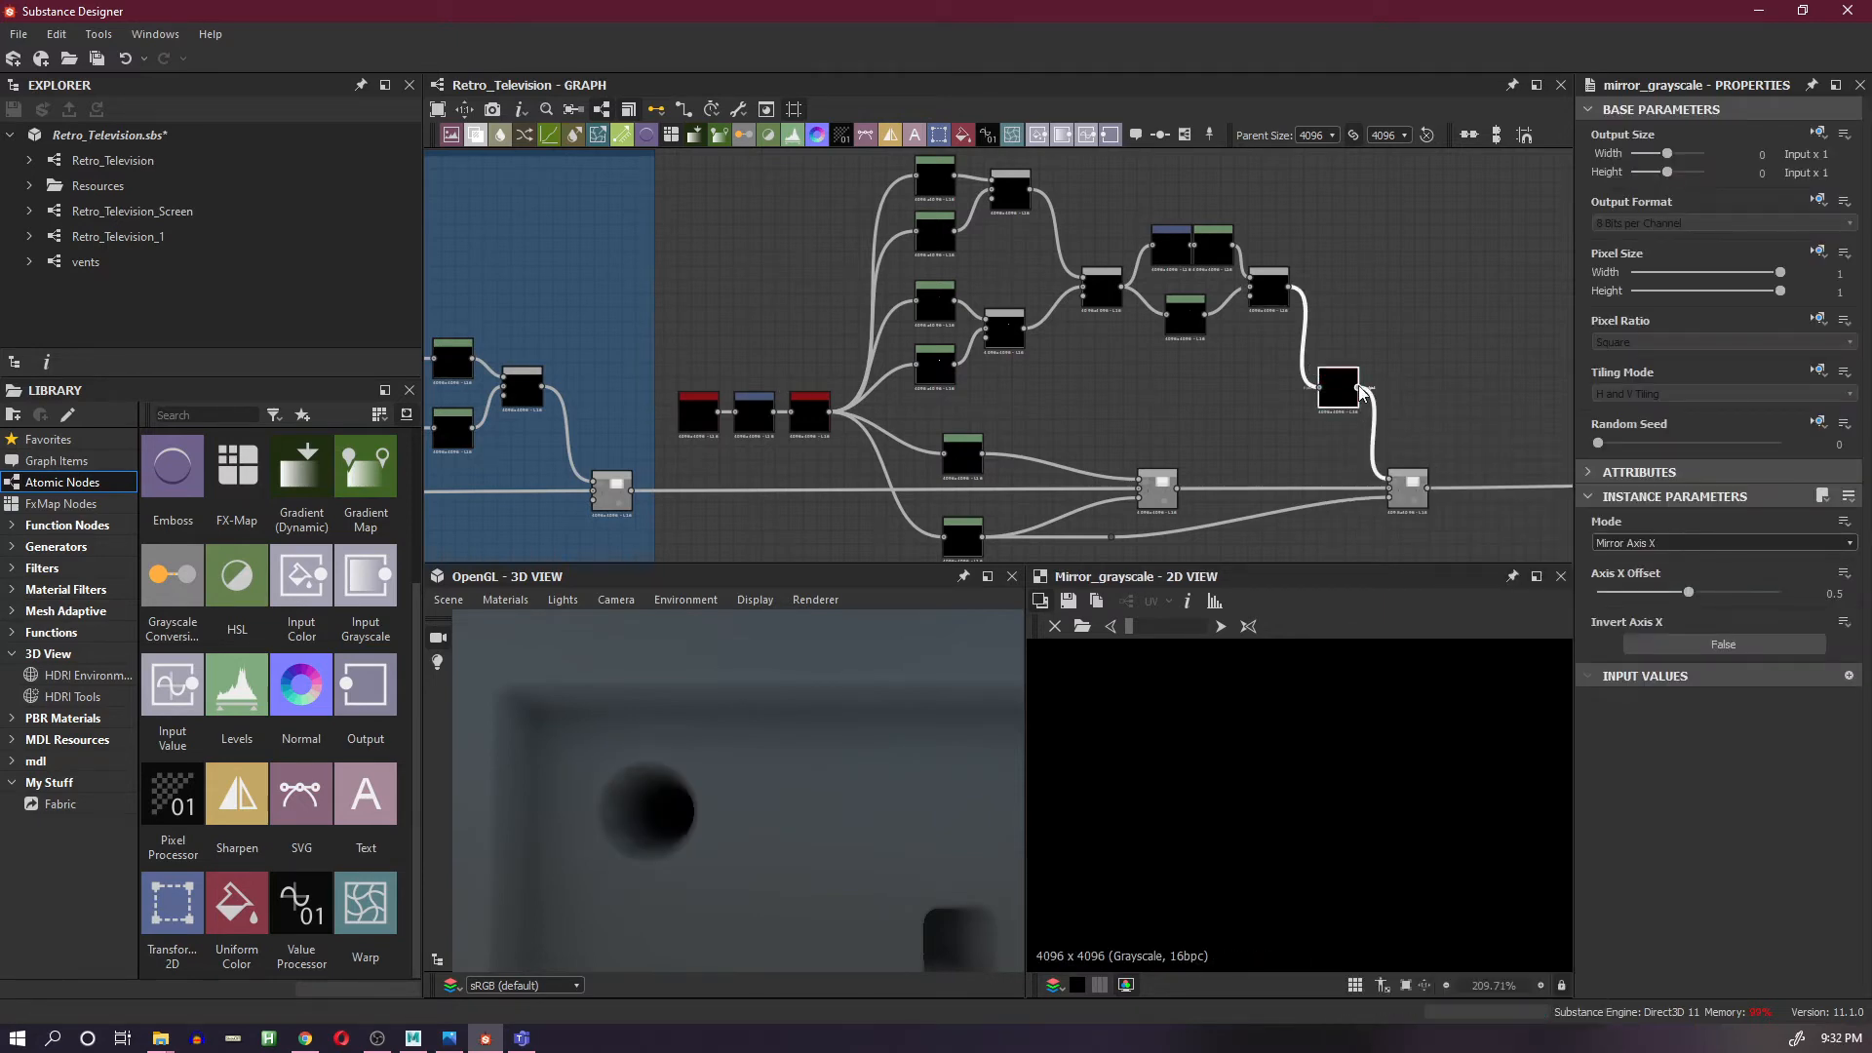
scroll(1346, 404, up, 2)
click(1353, 386)
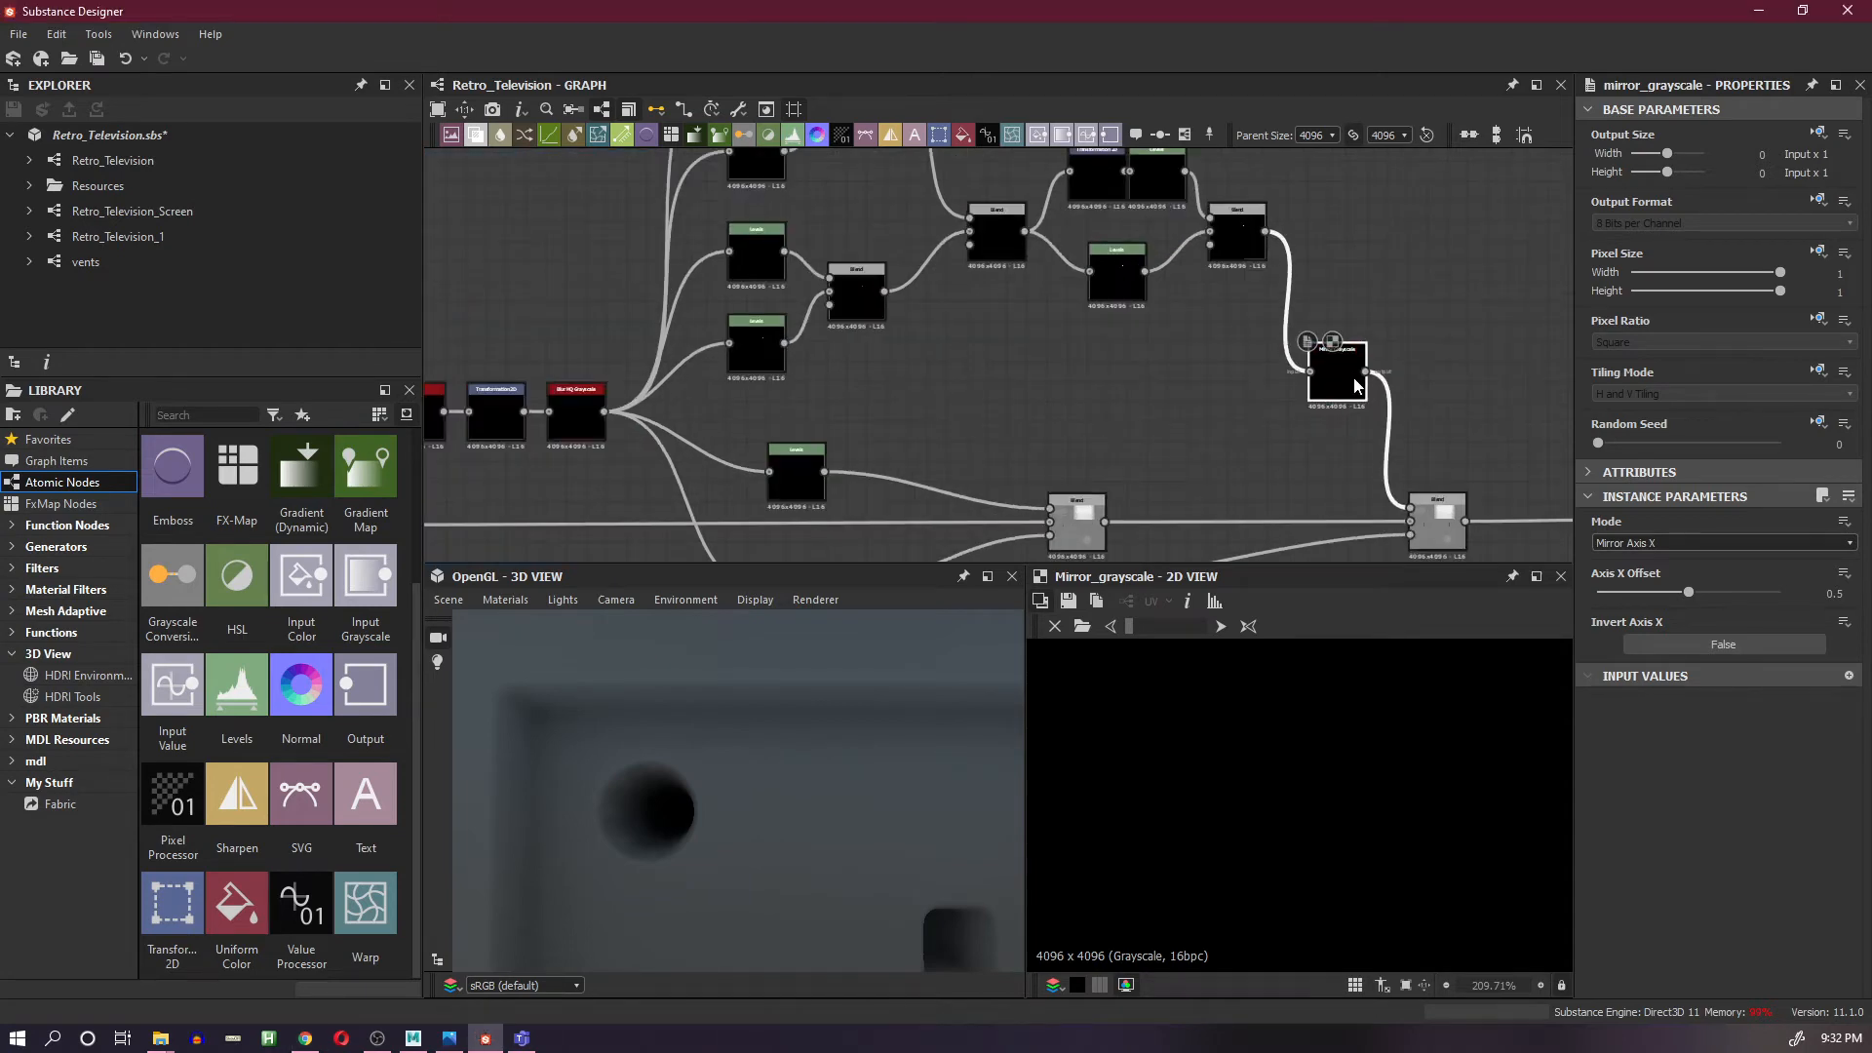
scroll(1389, 858, down, 6)
scroll(1390, 829, down, 7)
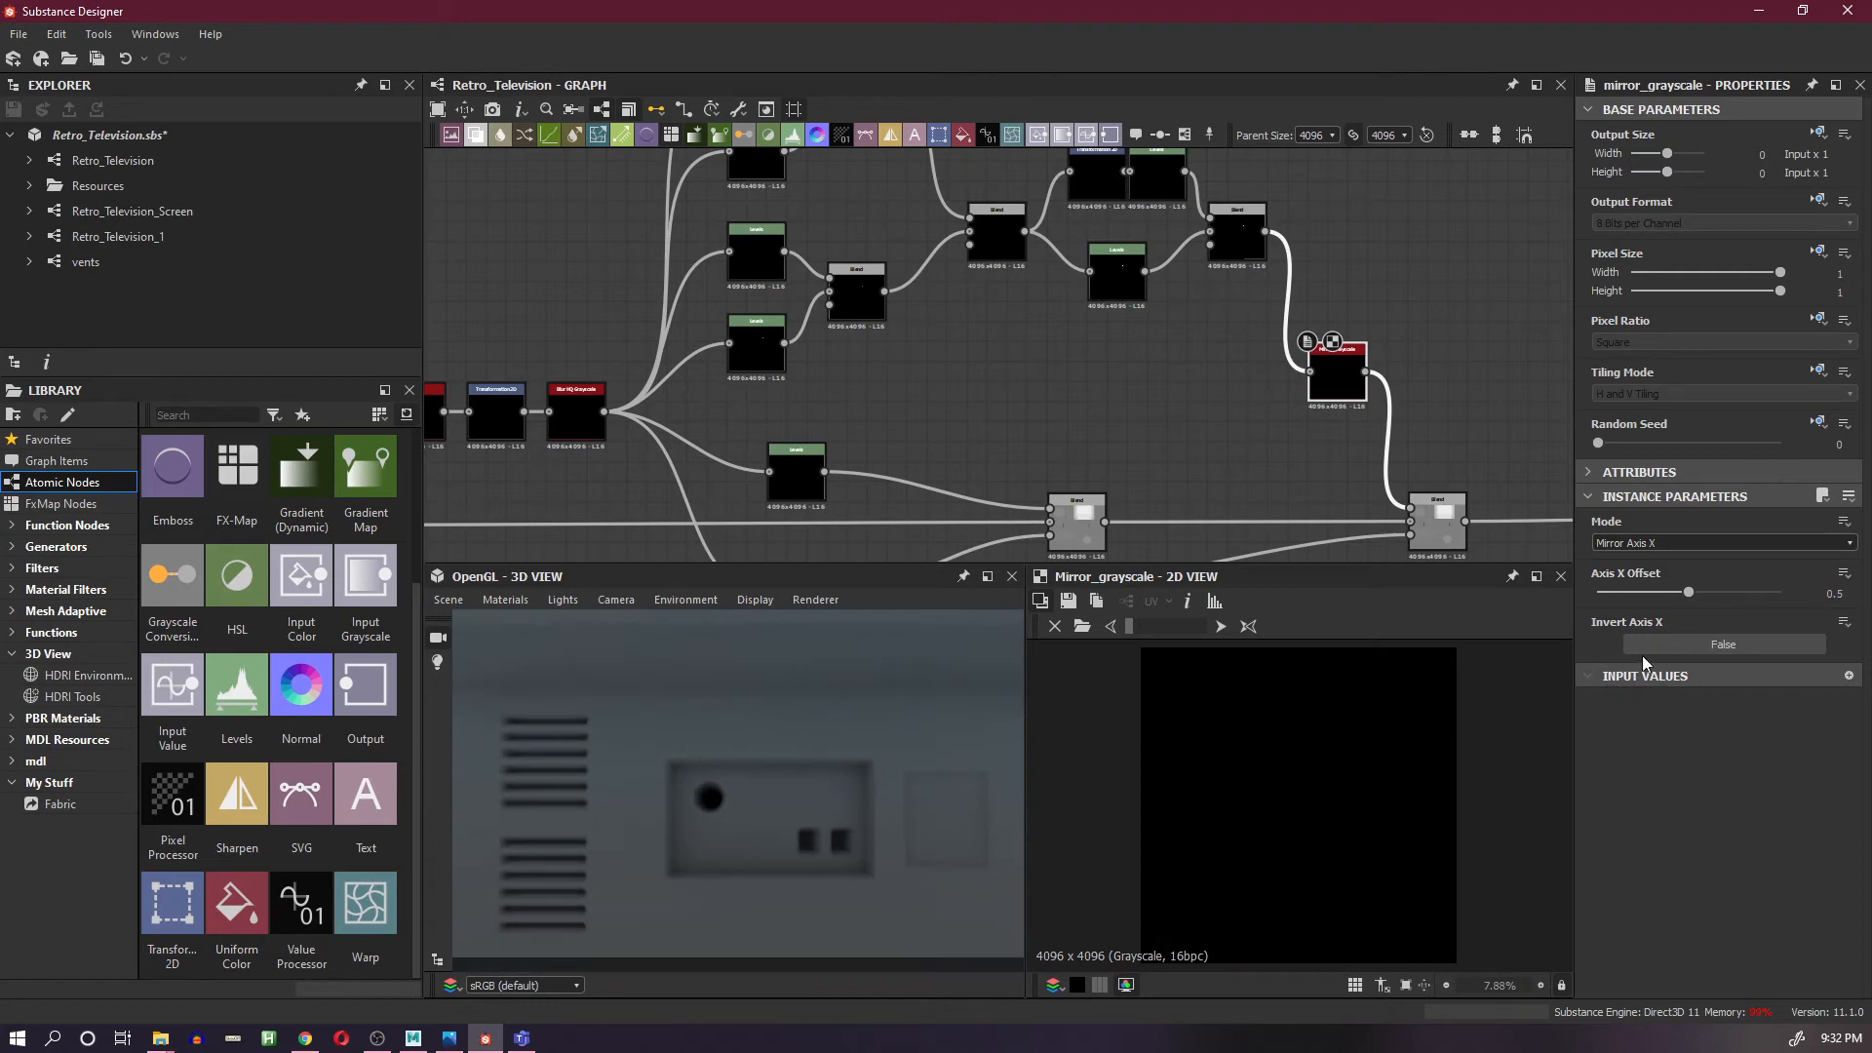
- Set the mirror's Axis X Offset to 0.61 and compare the mirrored rings with the downstream Blend
mouse_move(1690, 597)
mouse_down()
mouse_move(1723, 584)
mouse_move(1709, 593)
mouse_up()
scroll(1442, 800, up, 5)
scroll(1344, 787, up, 2)
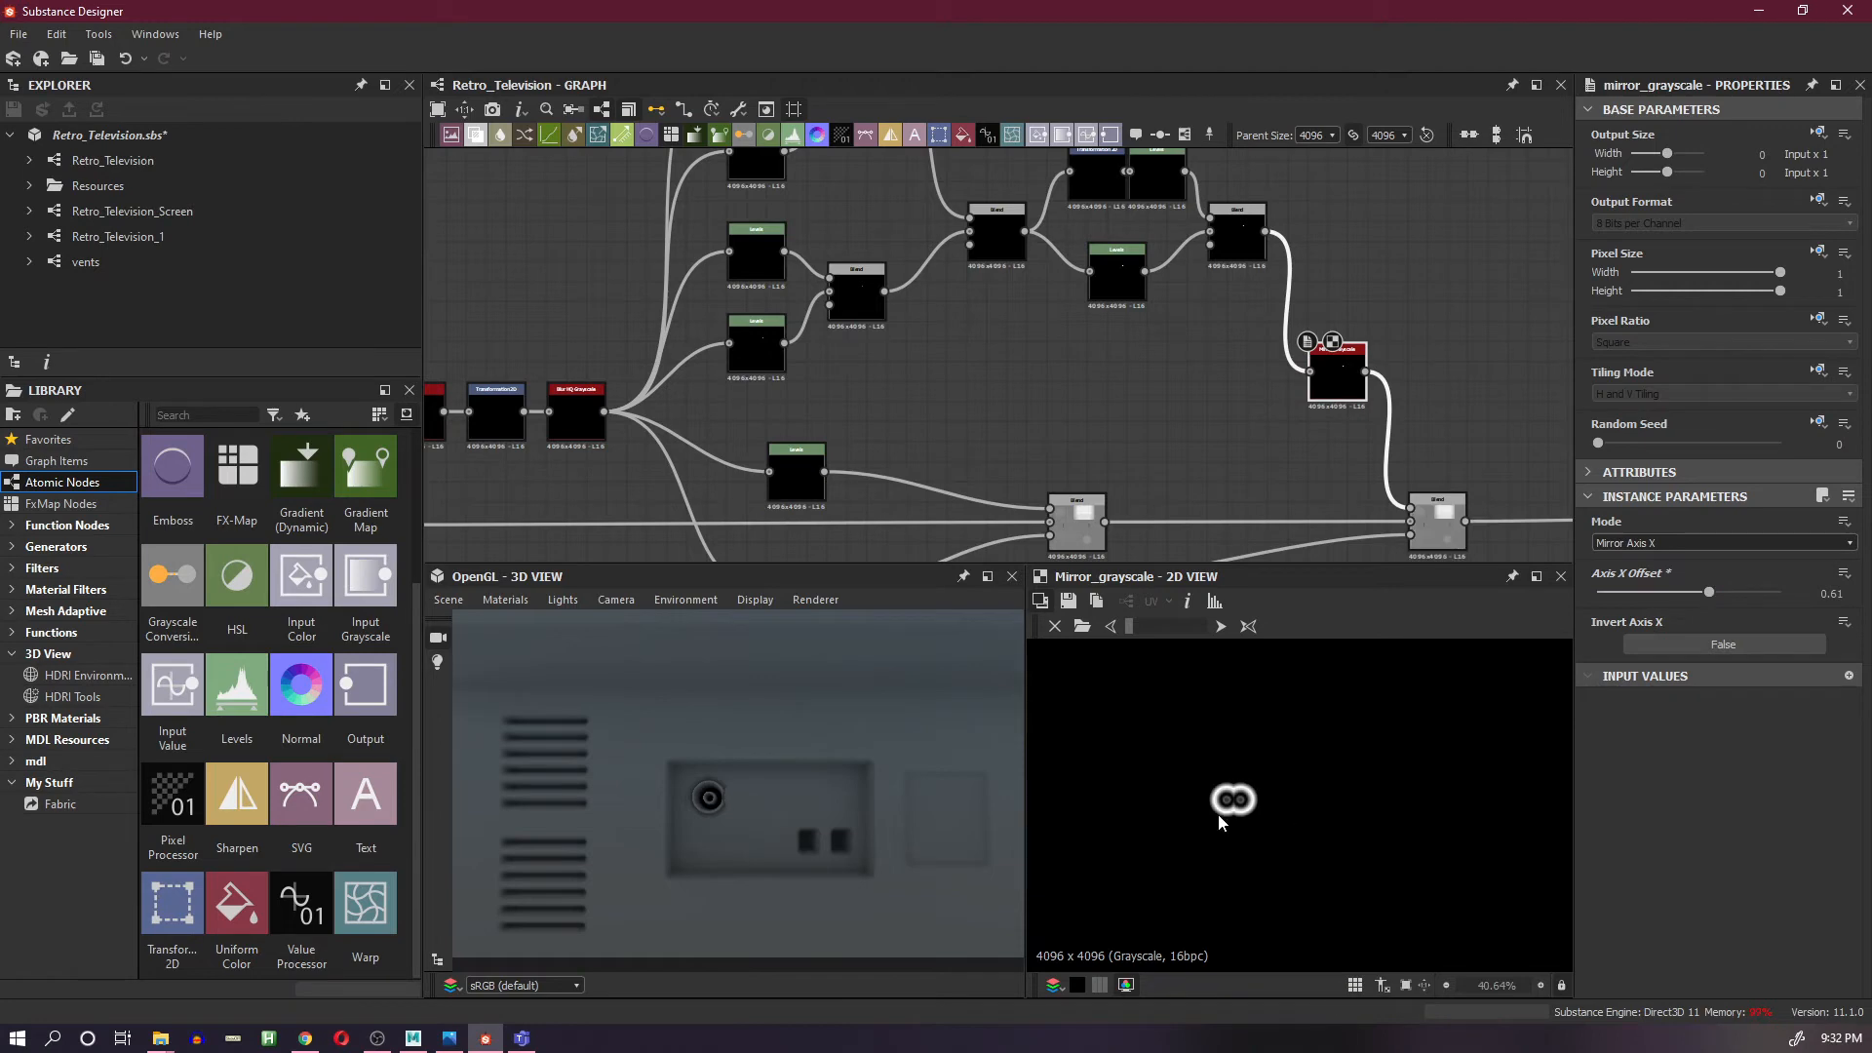
scroll(1237, 807, up, 2)
double_click(1443, 522)
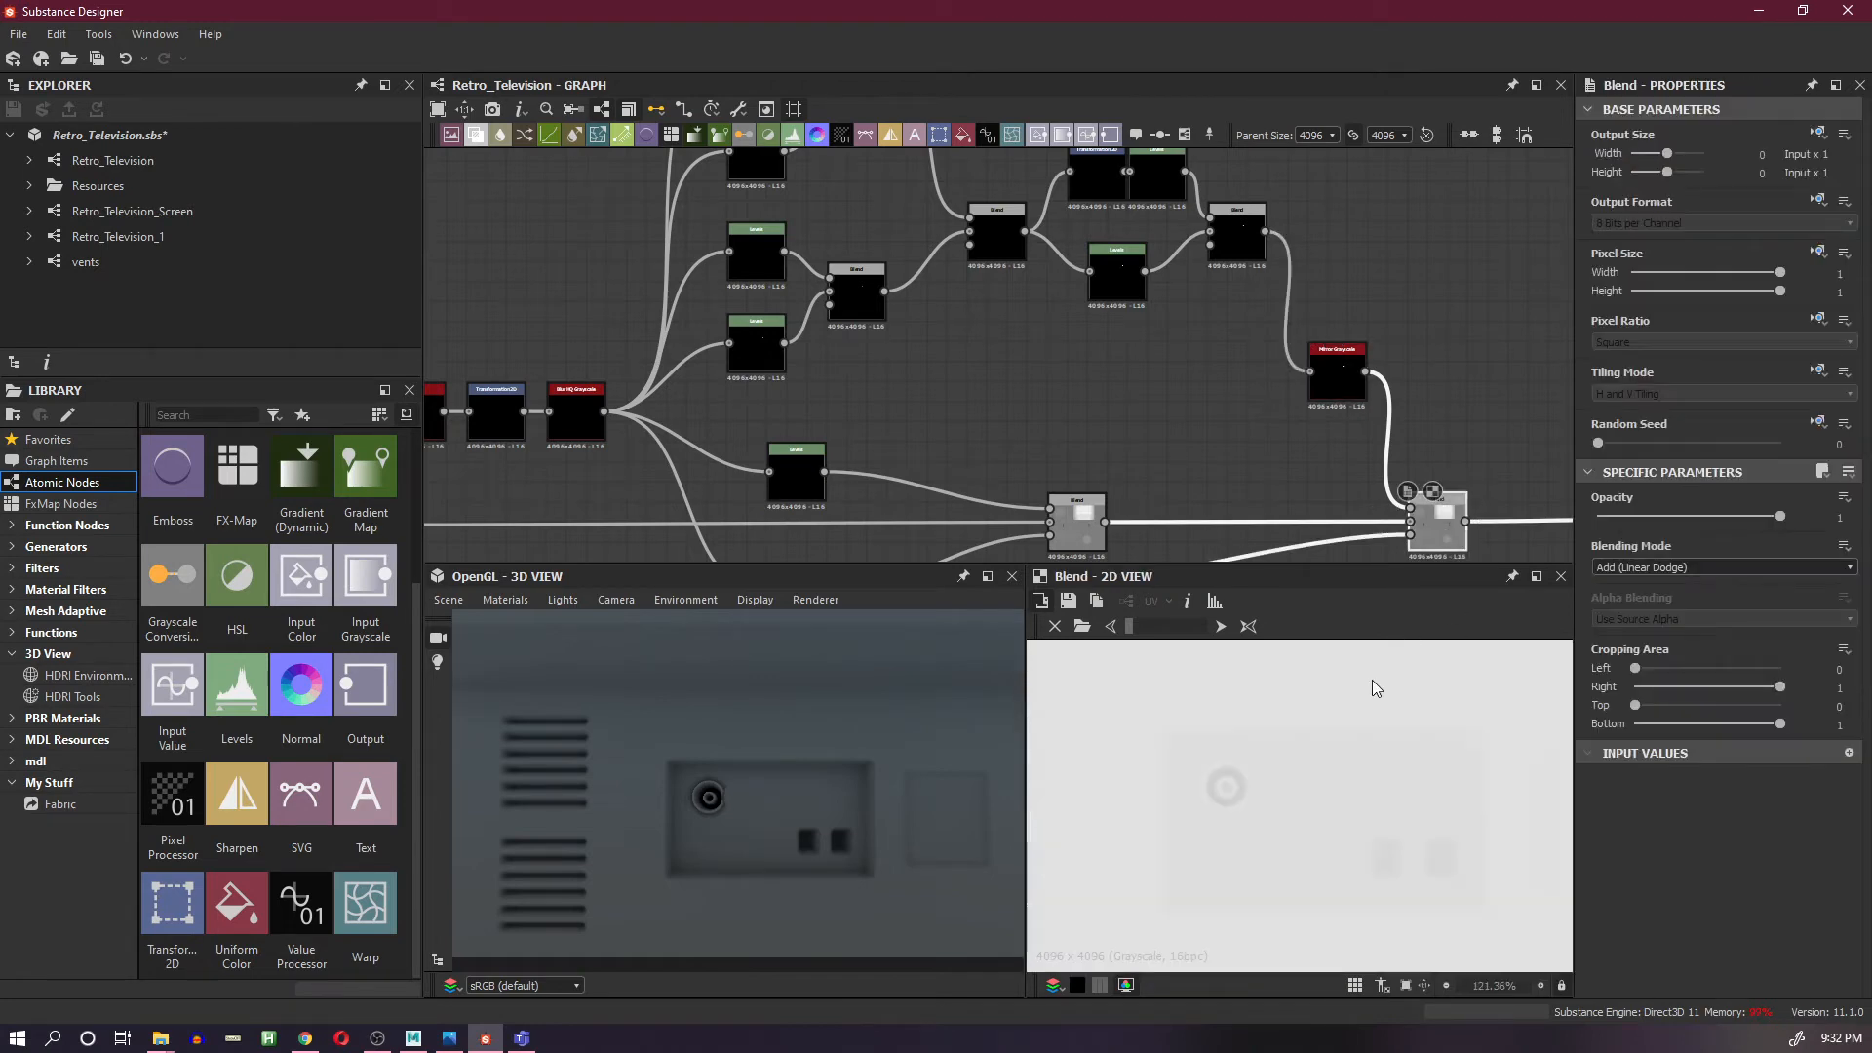
double_click(1336, 380)
scroll(1209, 793, up, 3)
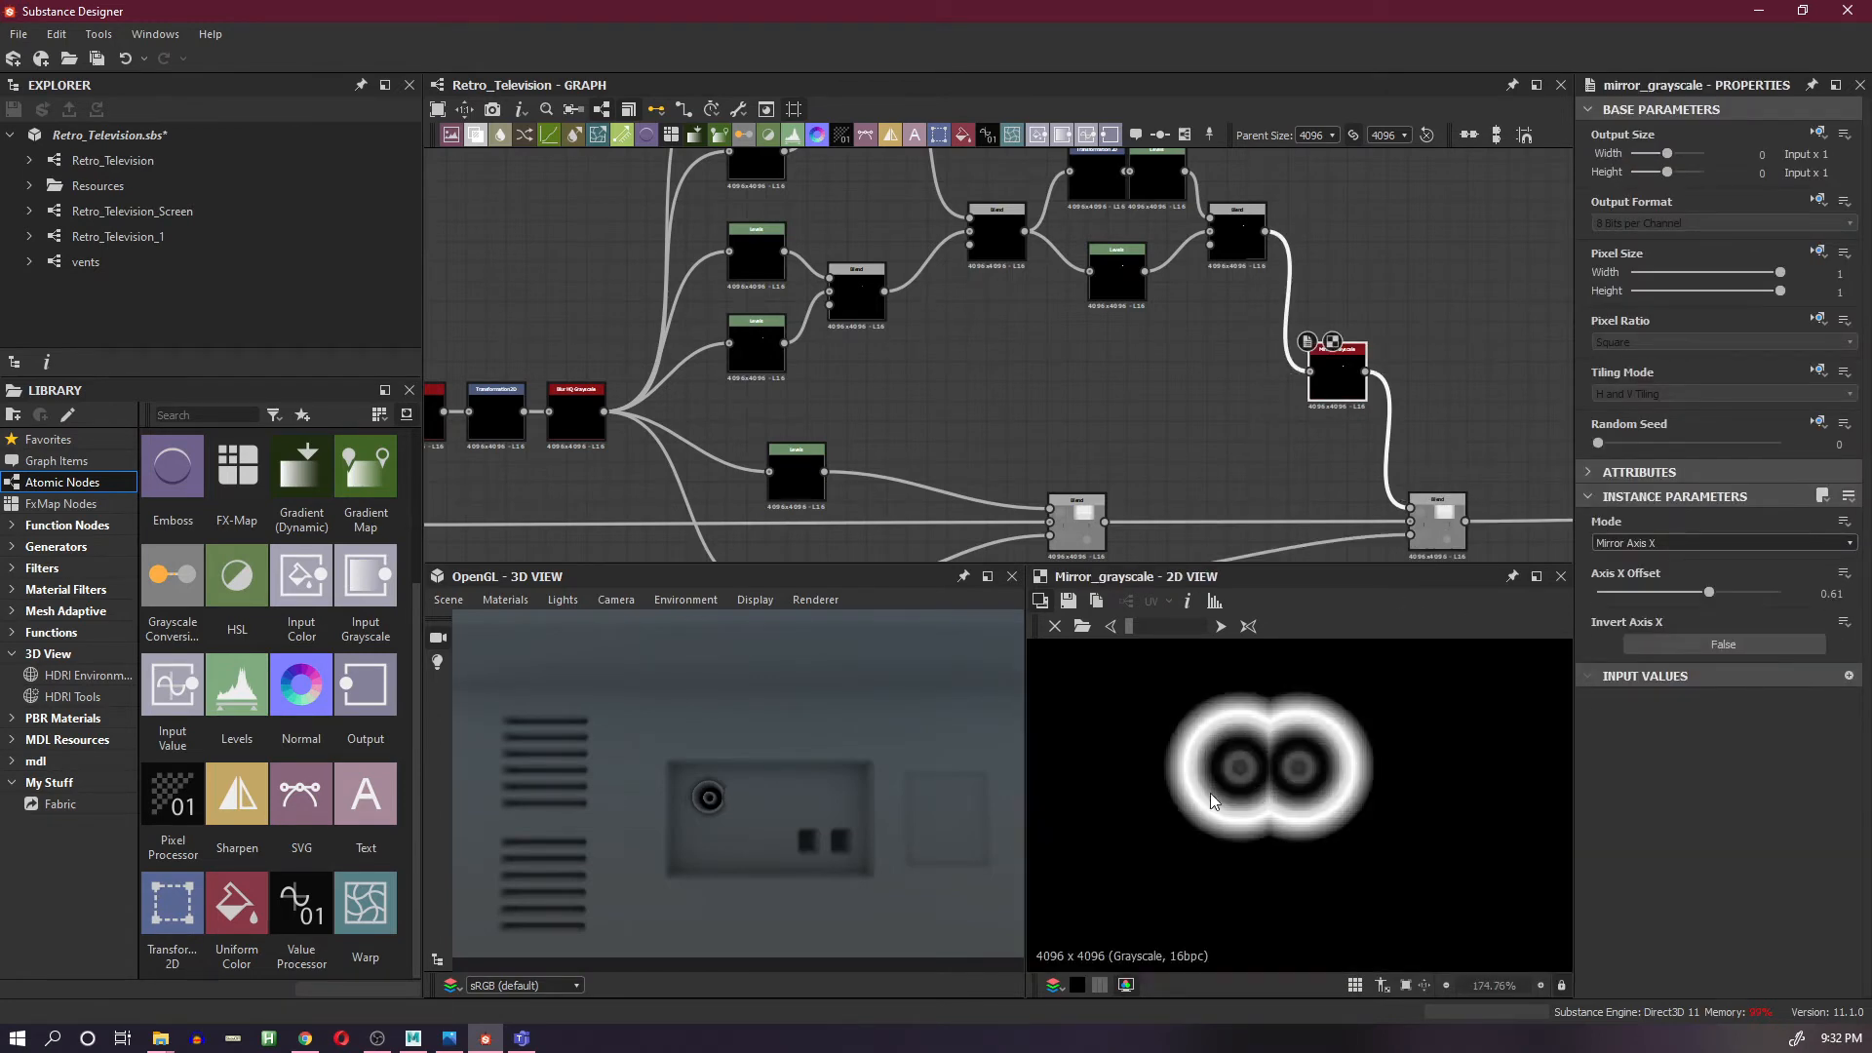
- Refine the mirror's Axis X Offset to 0.62 to space the two rings apart
double_click(1830, 594)
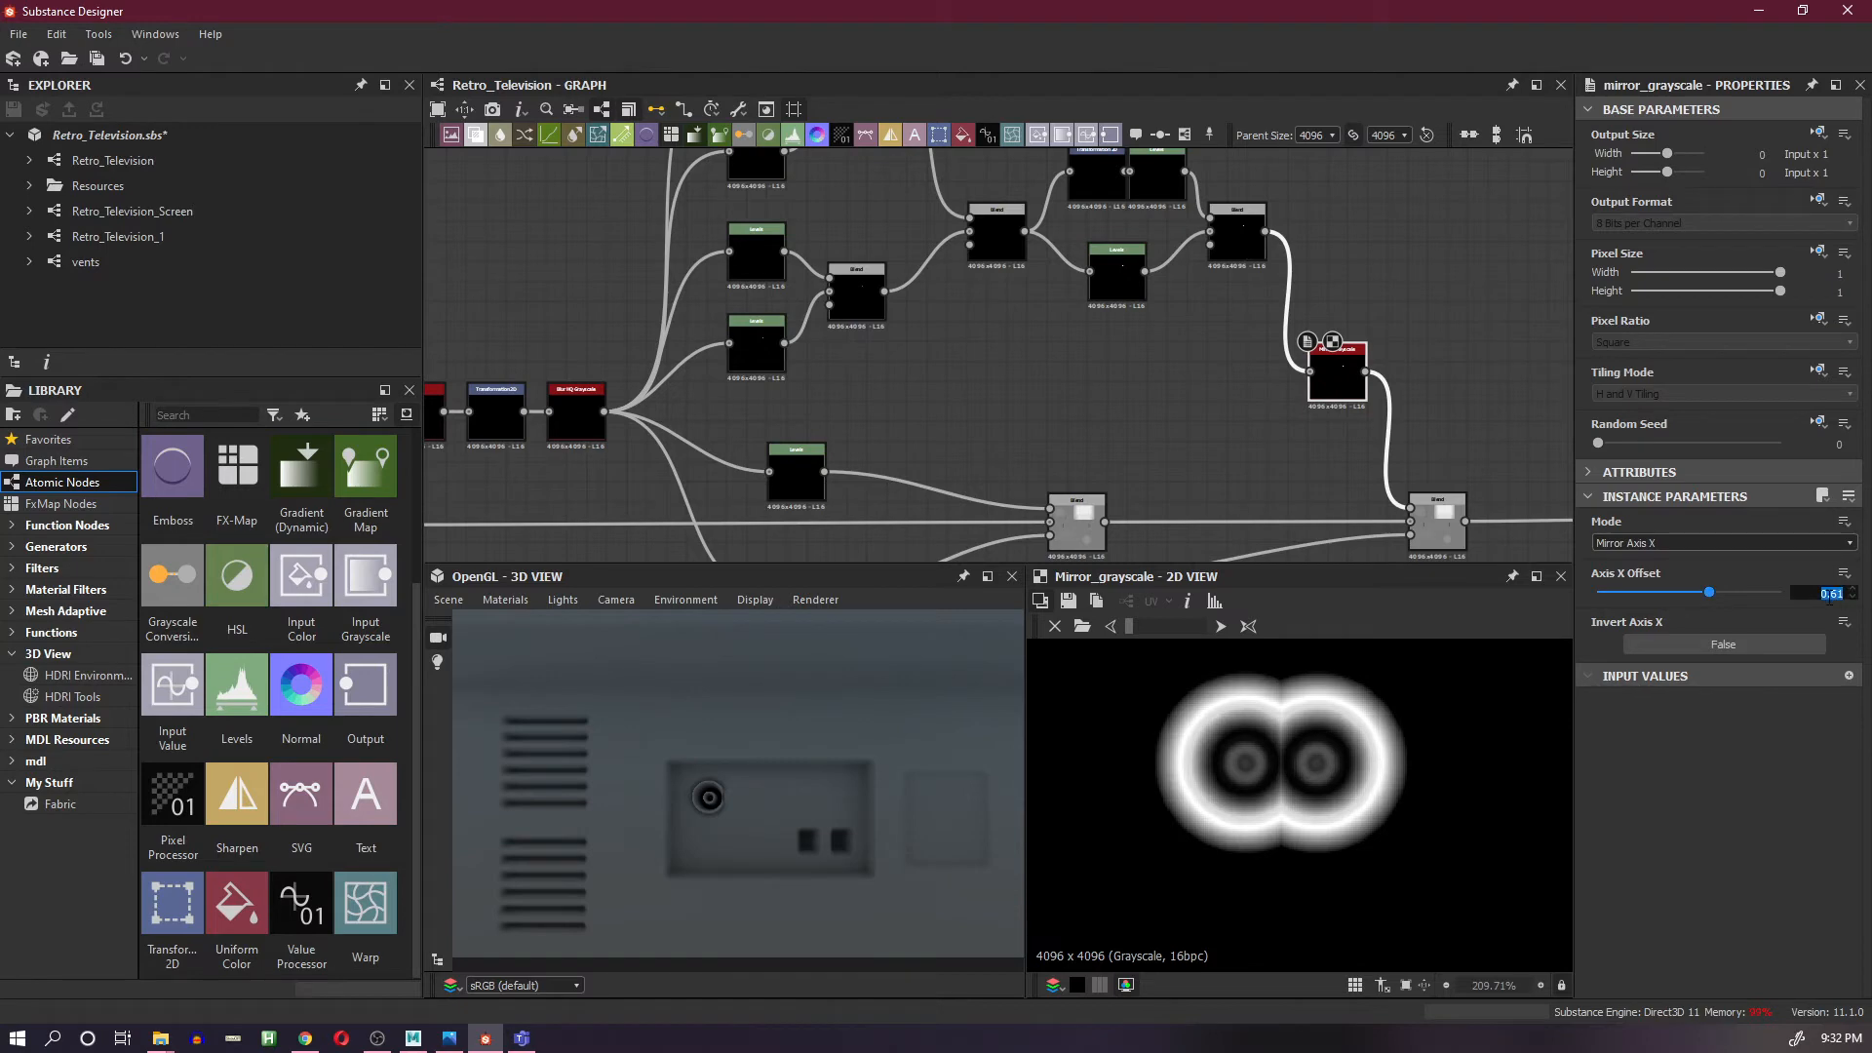
key(Return)
scroll(1349, 425, up, 1)
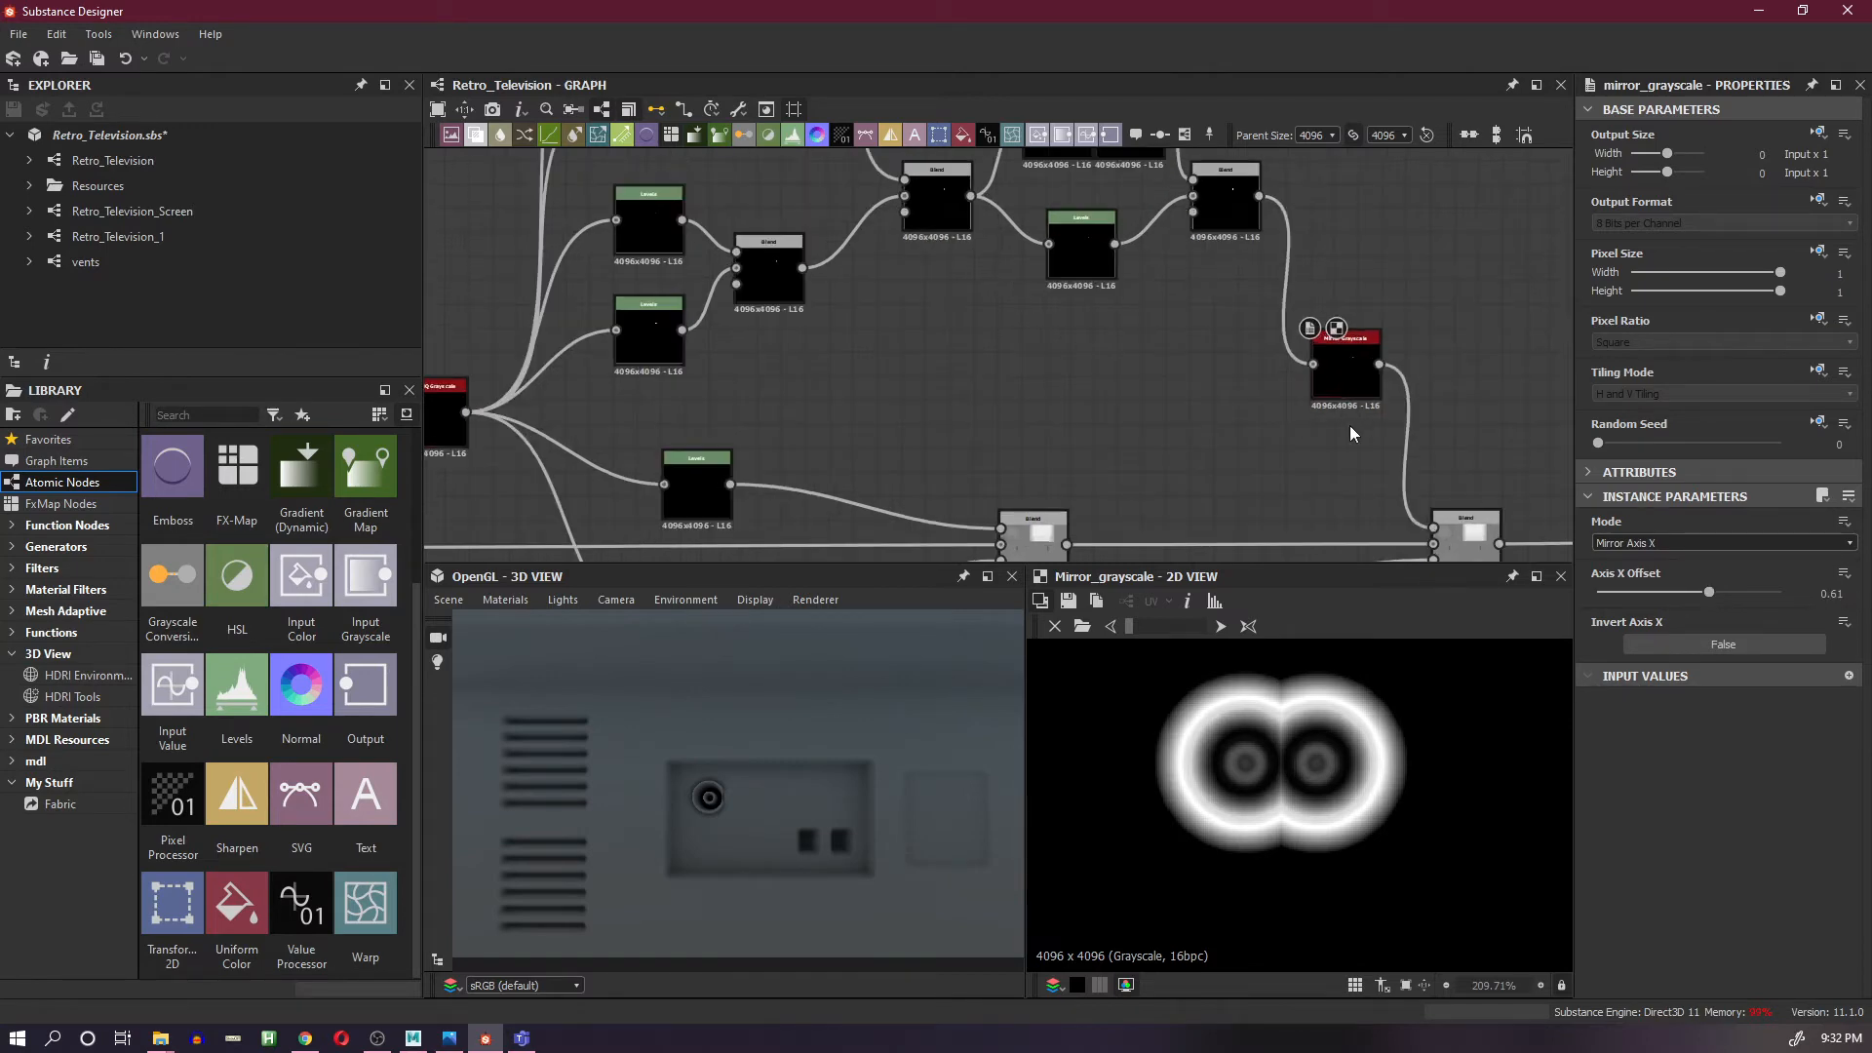
double_click(1833, 594)
key(Return)
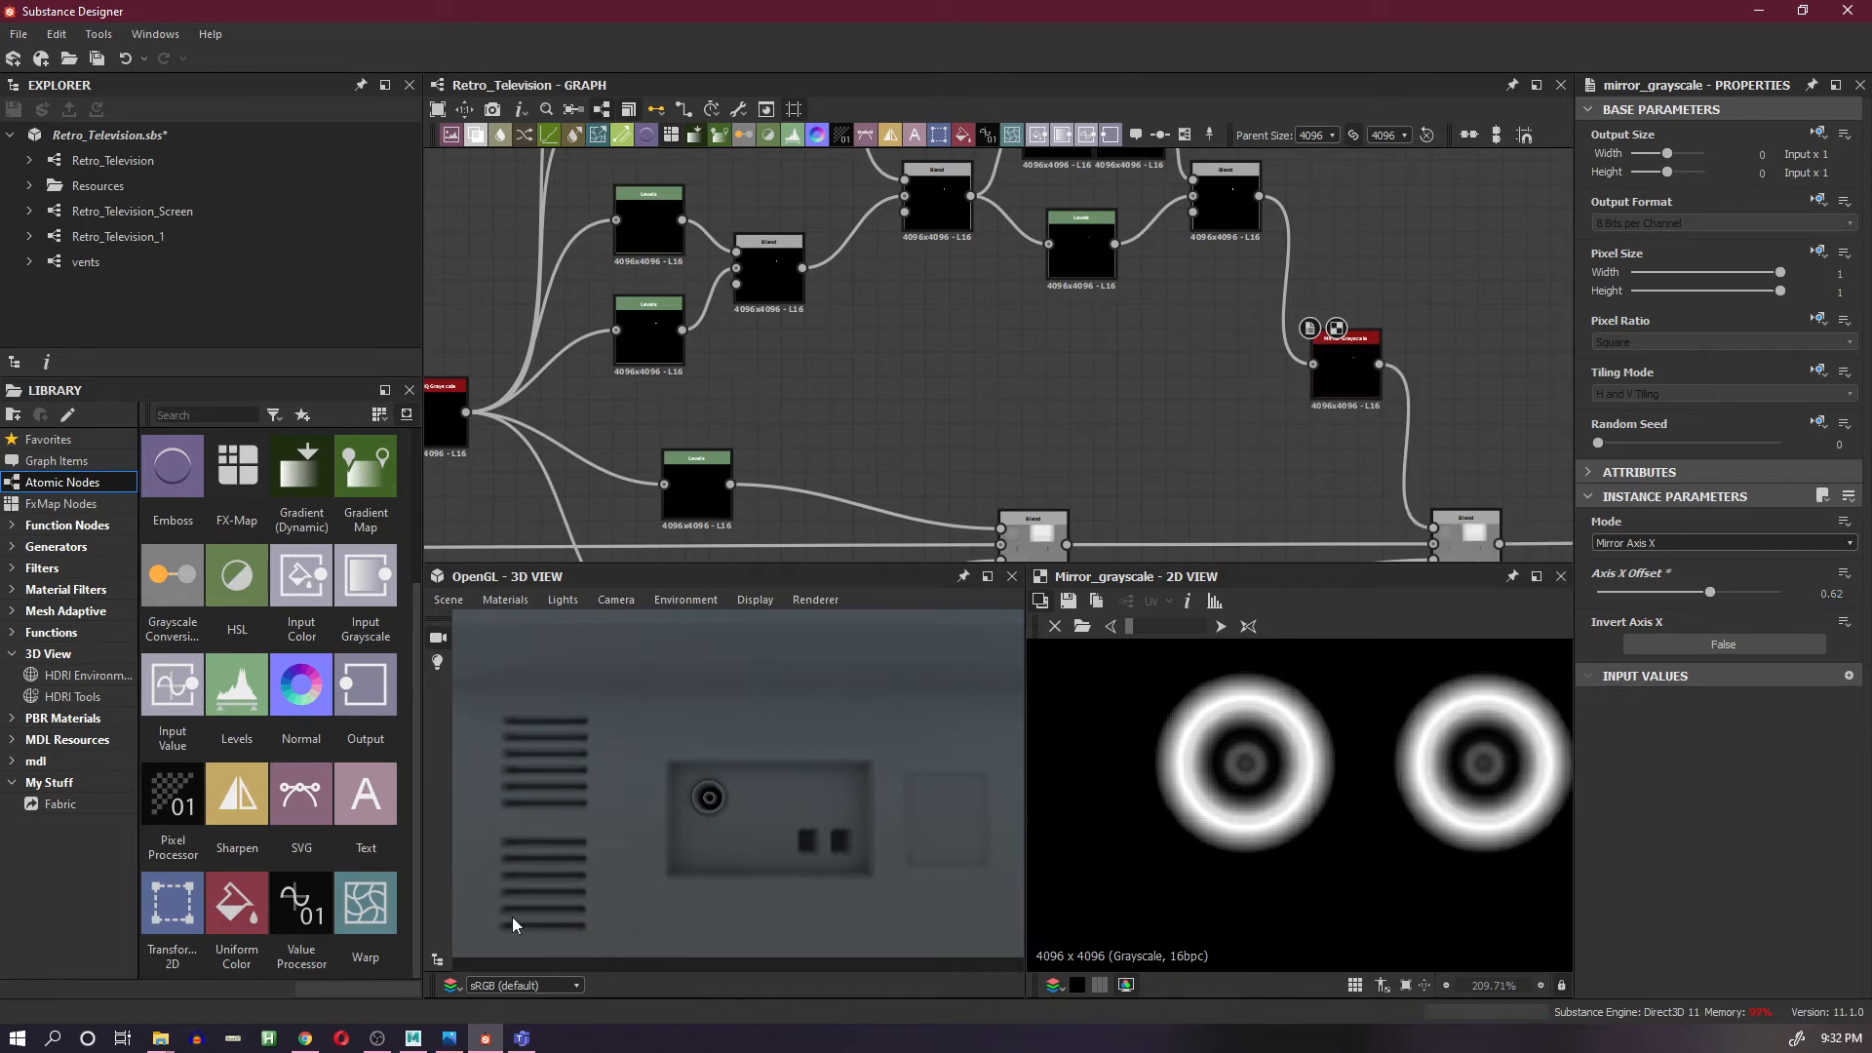
- Duplicate the Mirror Grayscale node and insert the copy between the upper standalone Levels node and the first Blend
scroll(766, 519, down, 3)
mouse_move(817, 709)
middle_down()
mouse_move(1274, 462)
mouse_move(915, 713)
mouse_move(827, 721)
middle_up()
scroll(1022, 452, up, 1)
middle_drag(1065, 417, 1365, 201)
scroll(1068, 234, up, 1)
middle_drag(1062, 234, 984, 317)
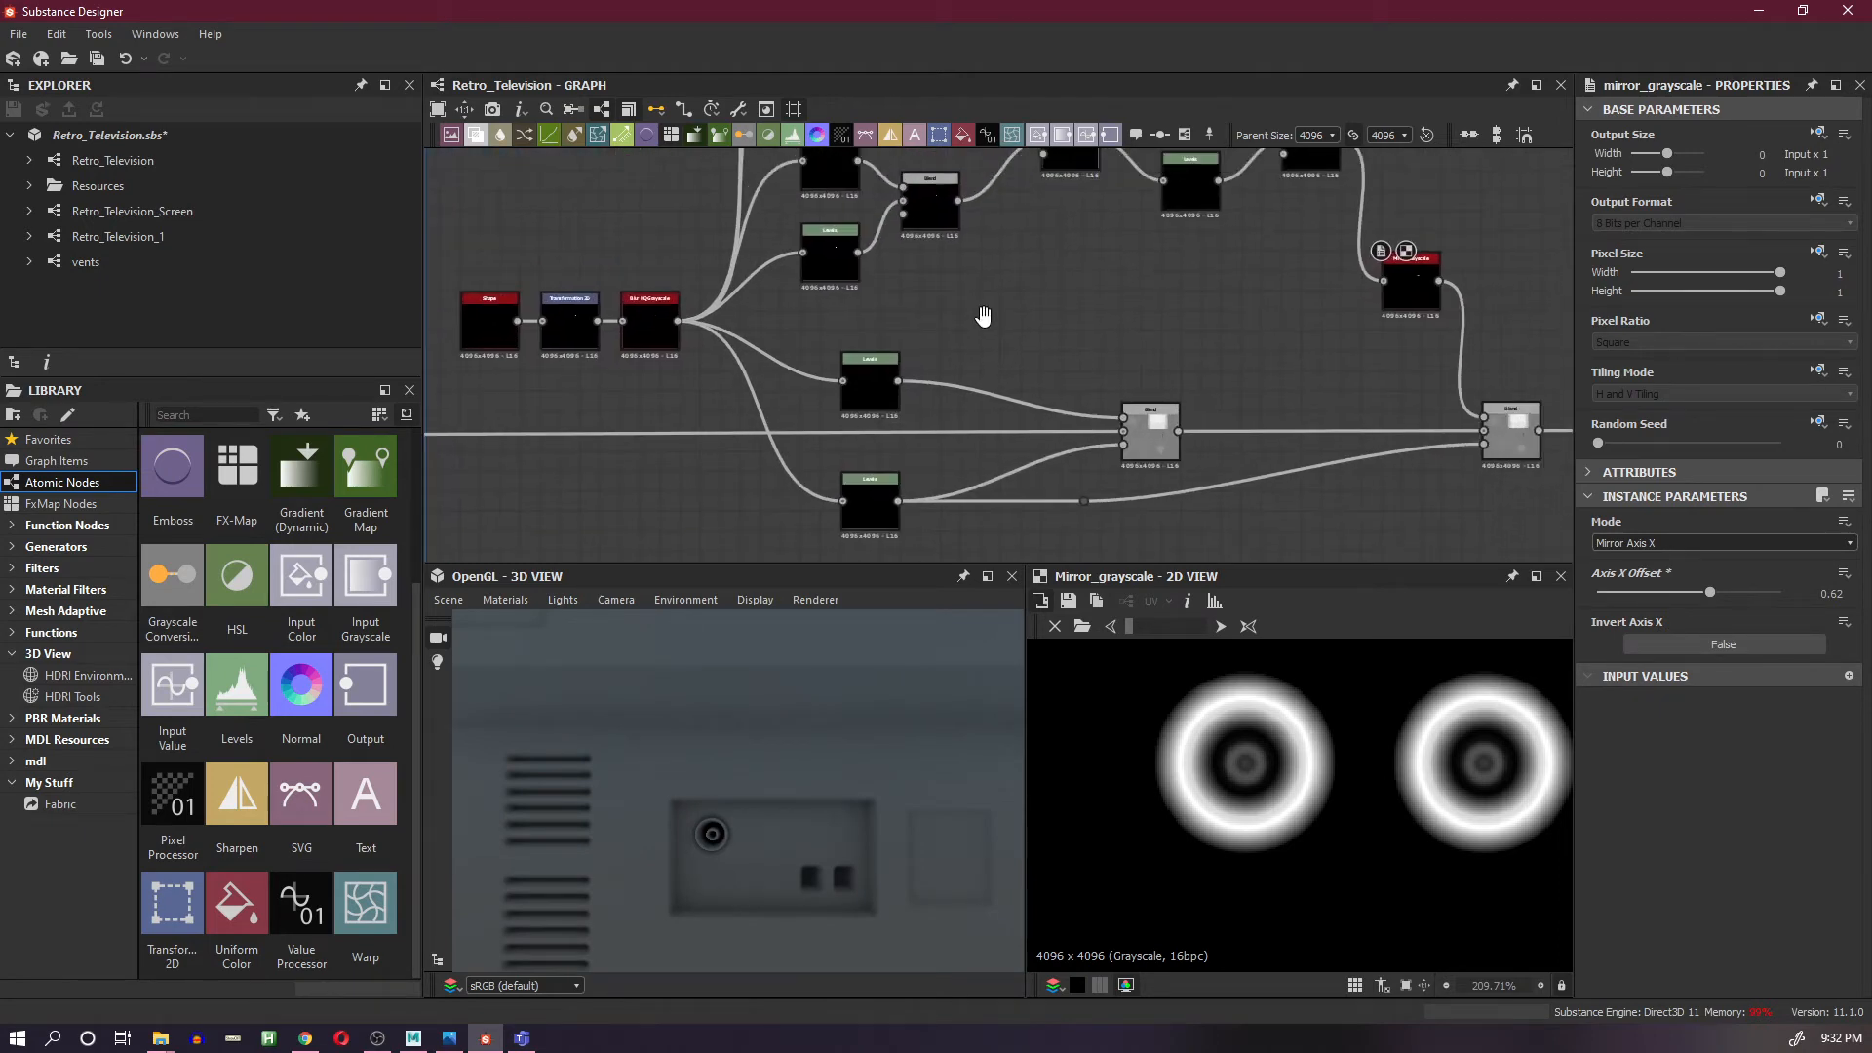
click(1419, 298)
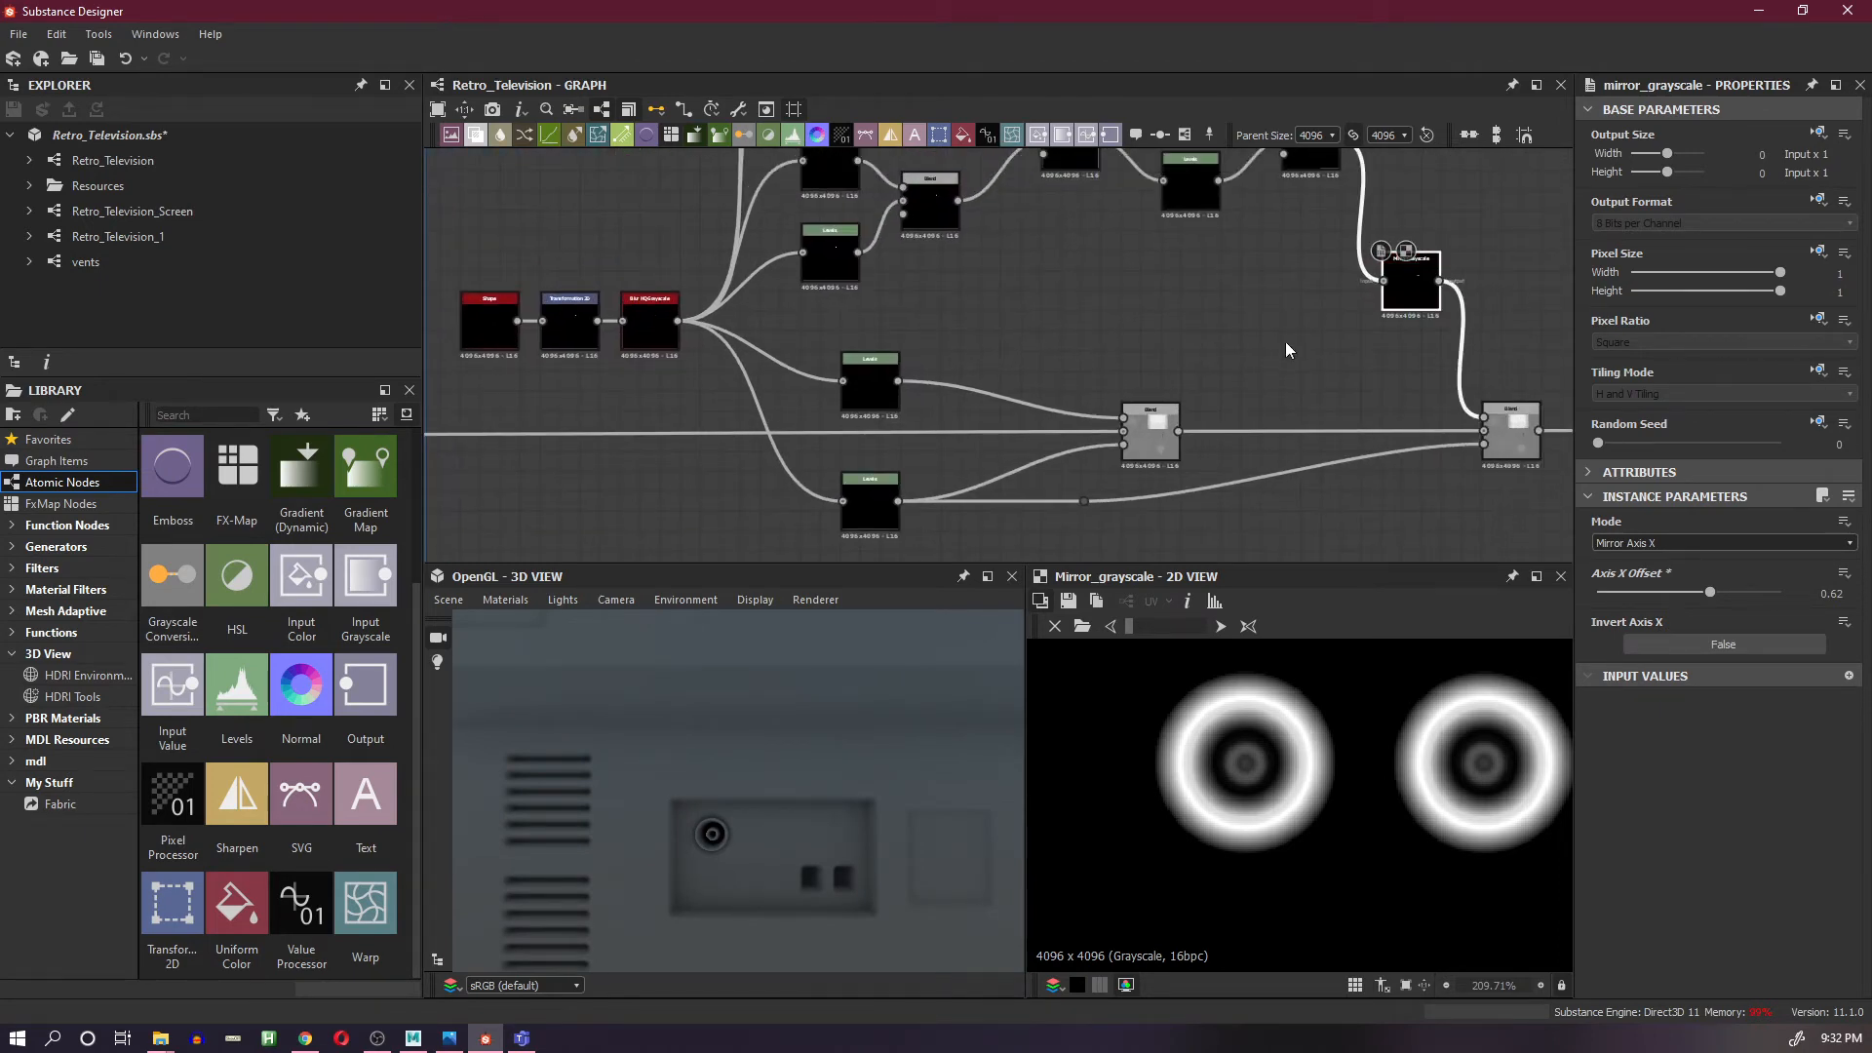
key(ctrl+d)
drag(1045, 273, 1072, 300)
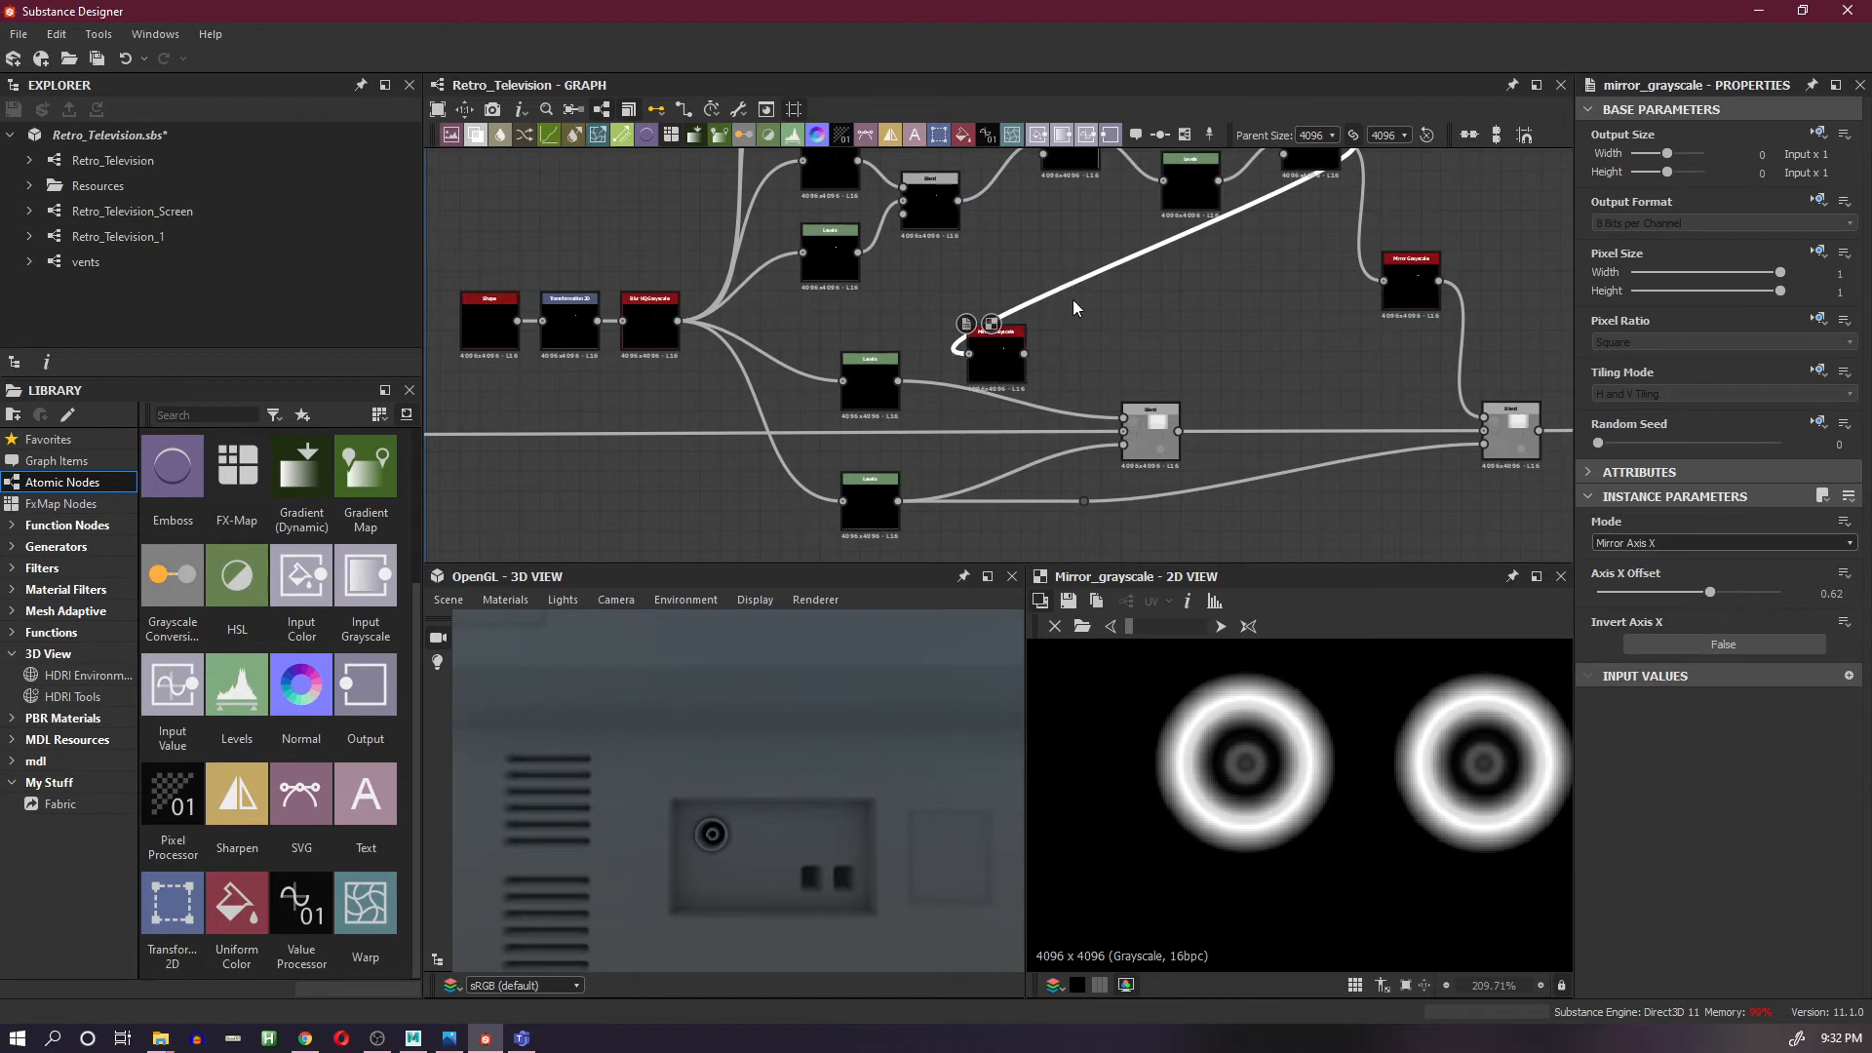
drag(1004, 351, 1123, 418)
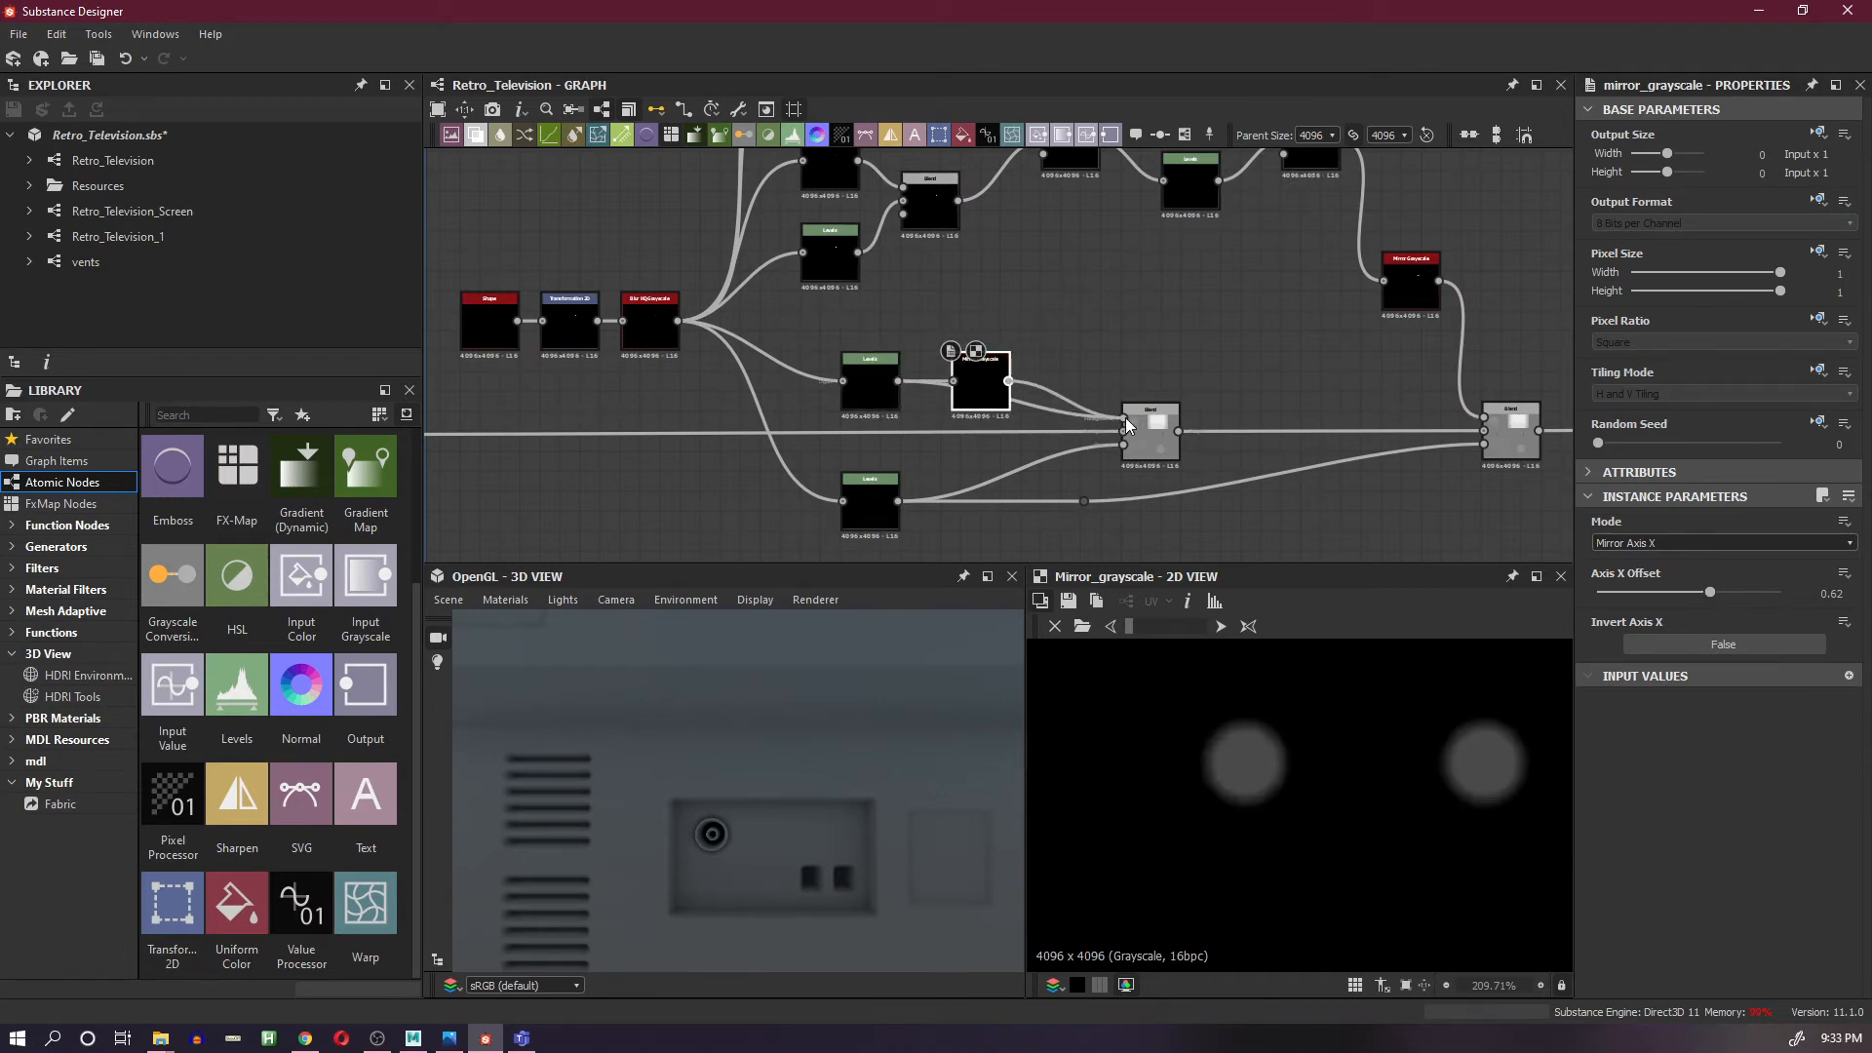
- Duplicate the mirror again and wire the copy after the lower Levels node so it feeds both Blend masks, checking both sockets in 3D
scroll(1010, 509, up, 1)
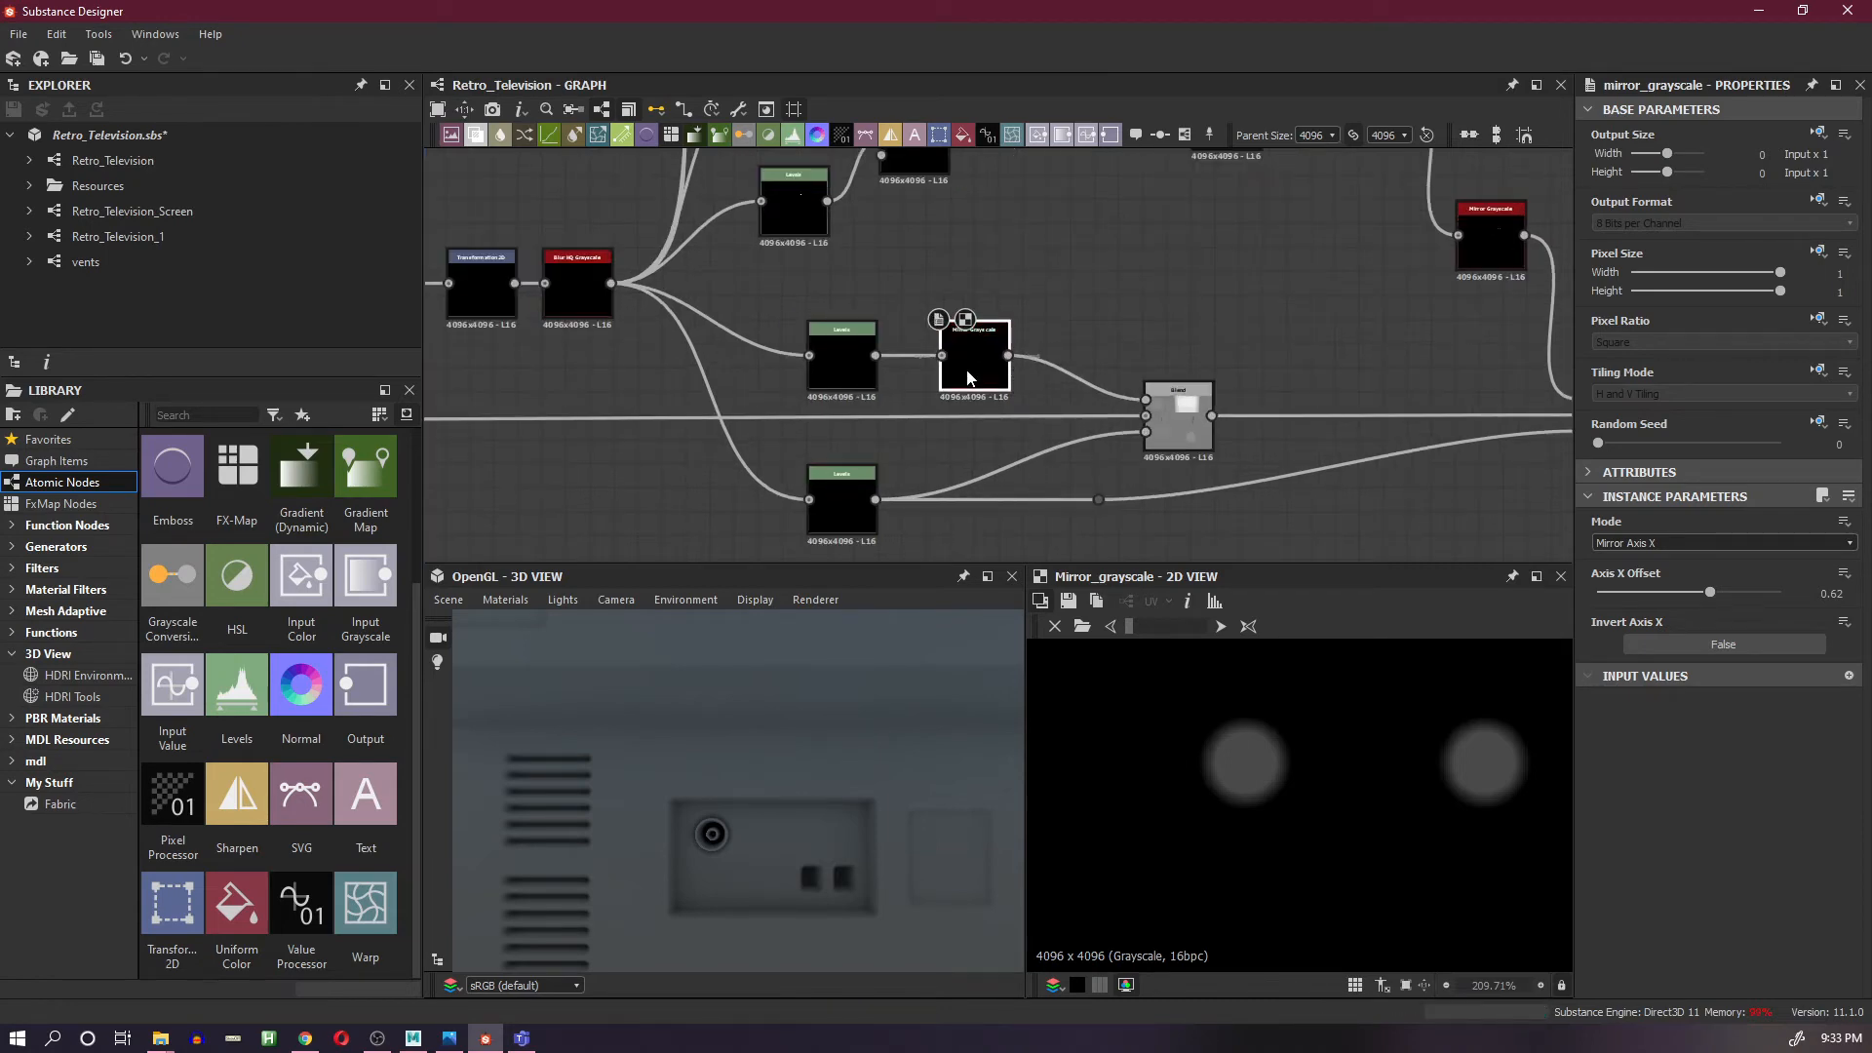
key(ctrl+d)
drag(969, 378, 958, 500)
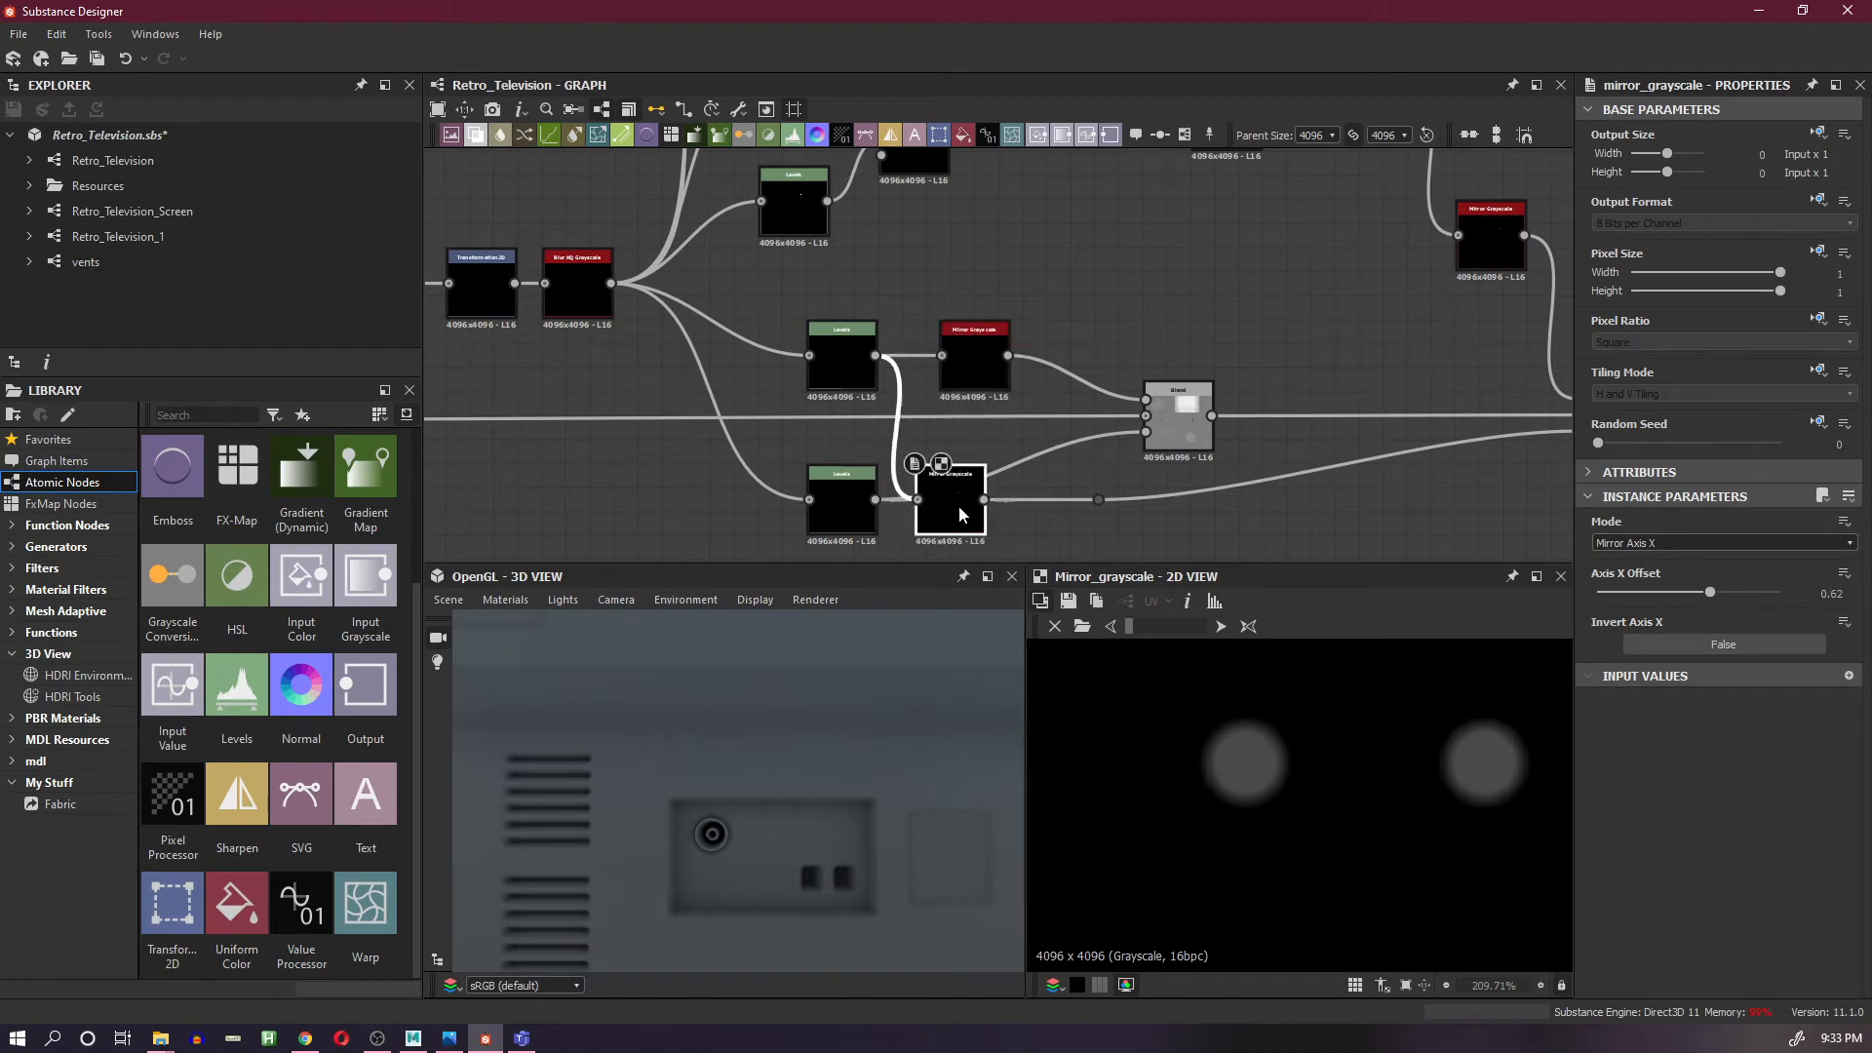
click(909, 470)
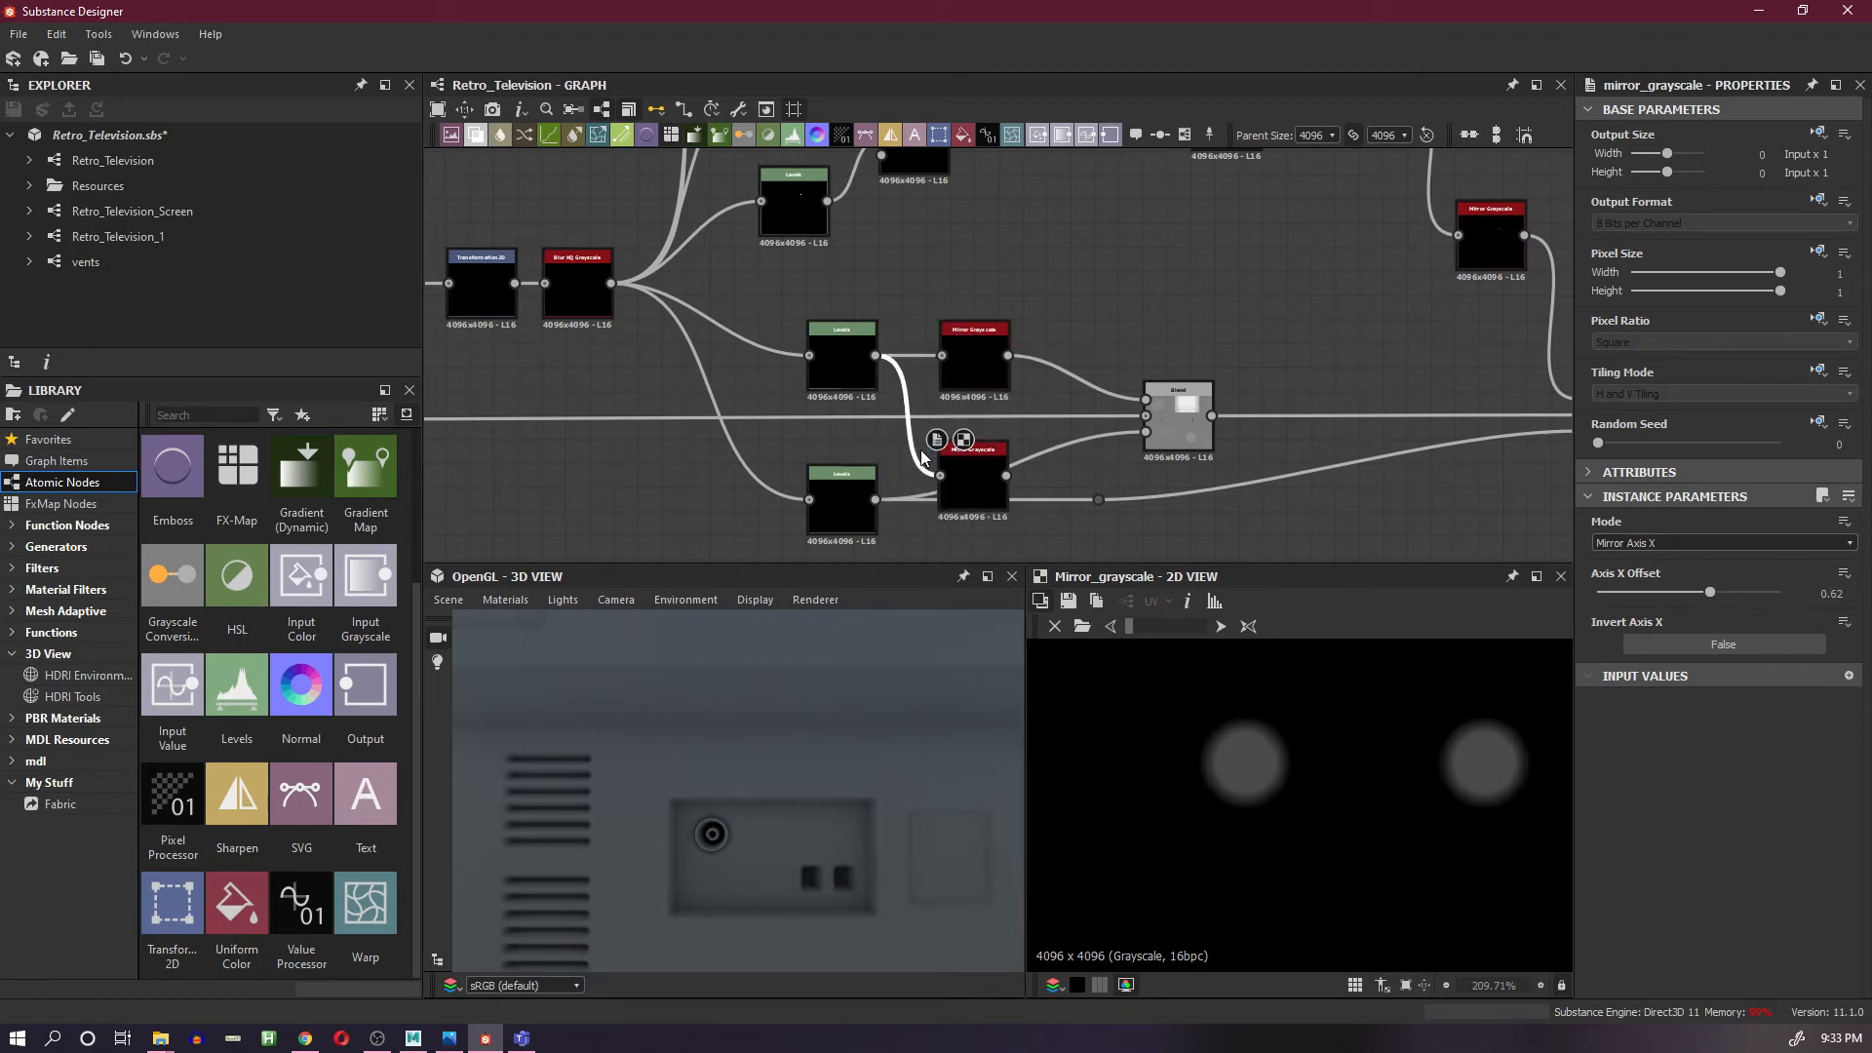
key(Delete)
shift+drag(877, 499, 1008, 476)
drag(875, 499, 941, 476)
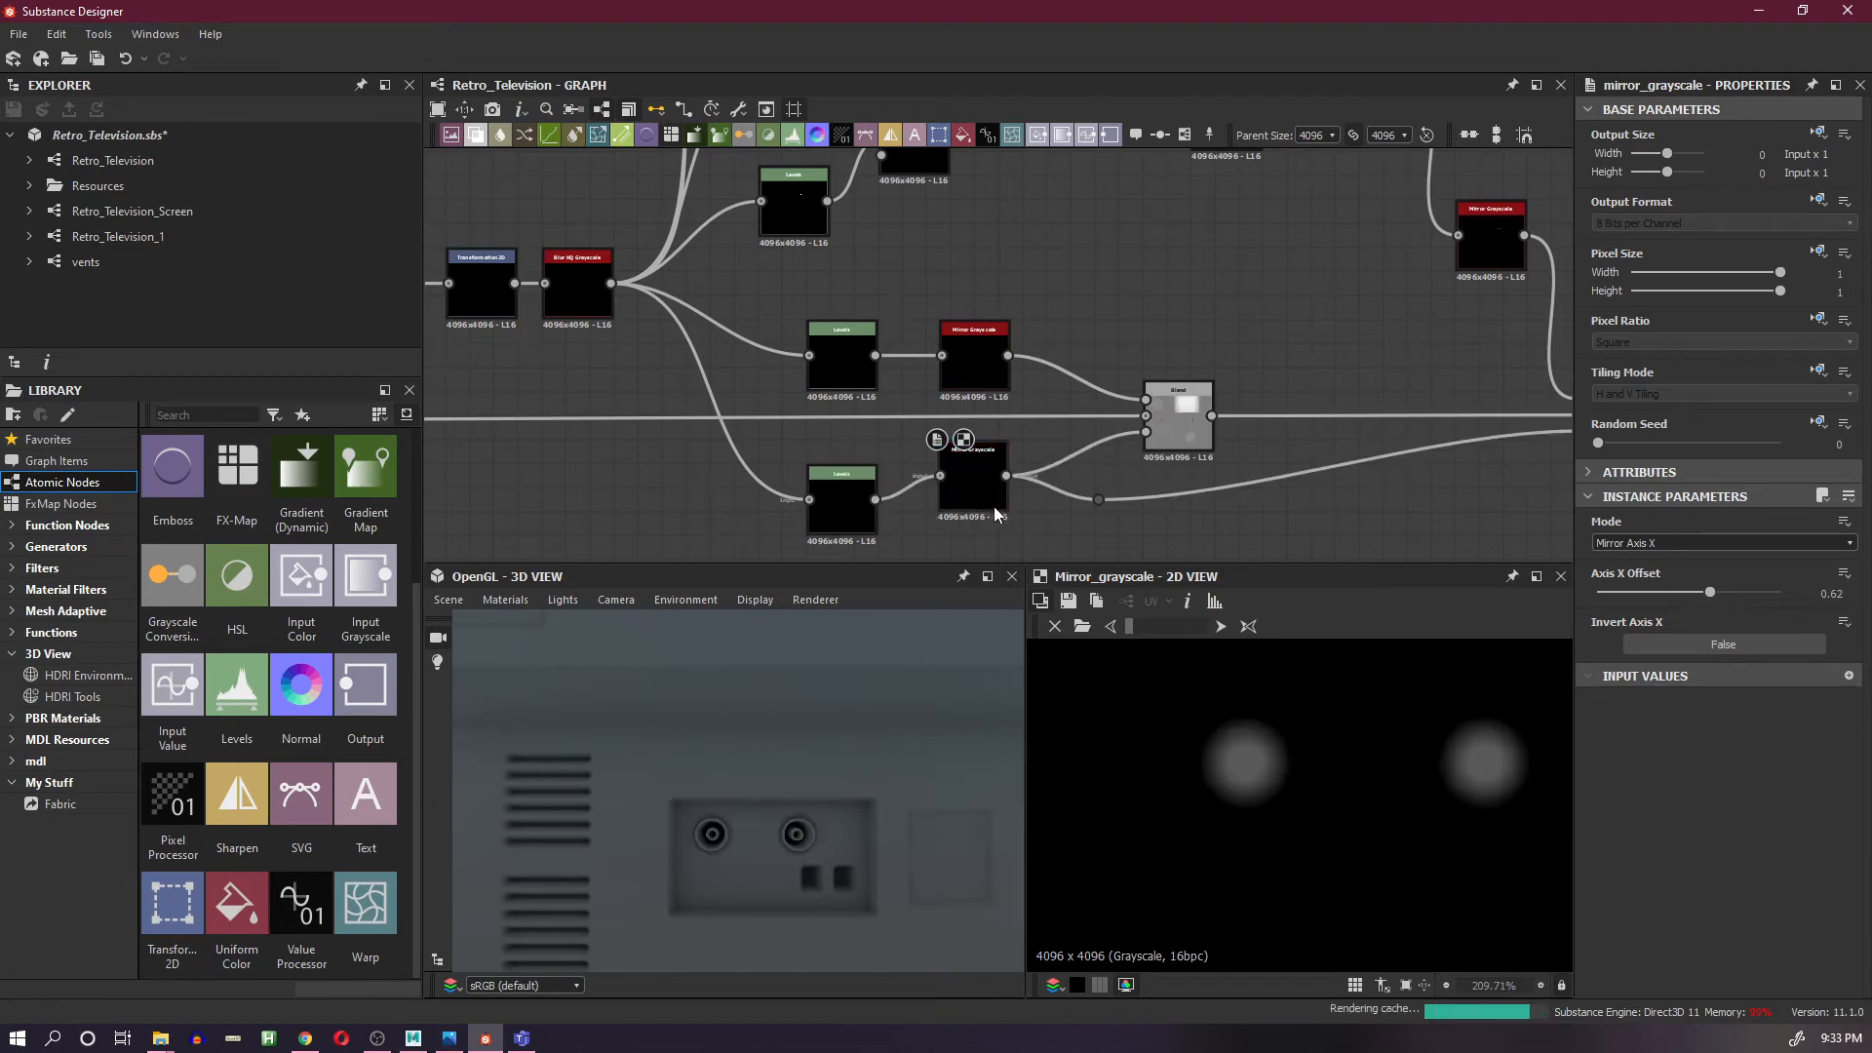
scroll(776, 851, up, 2)
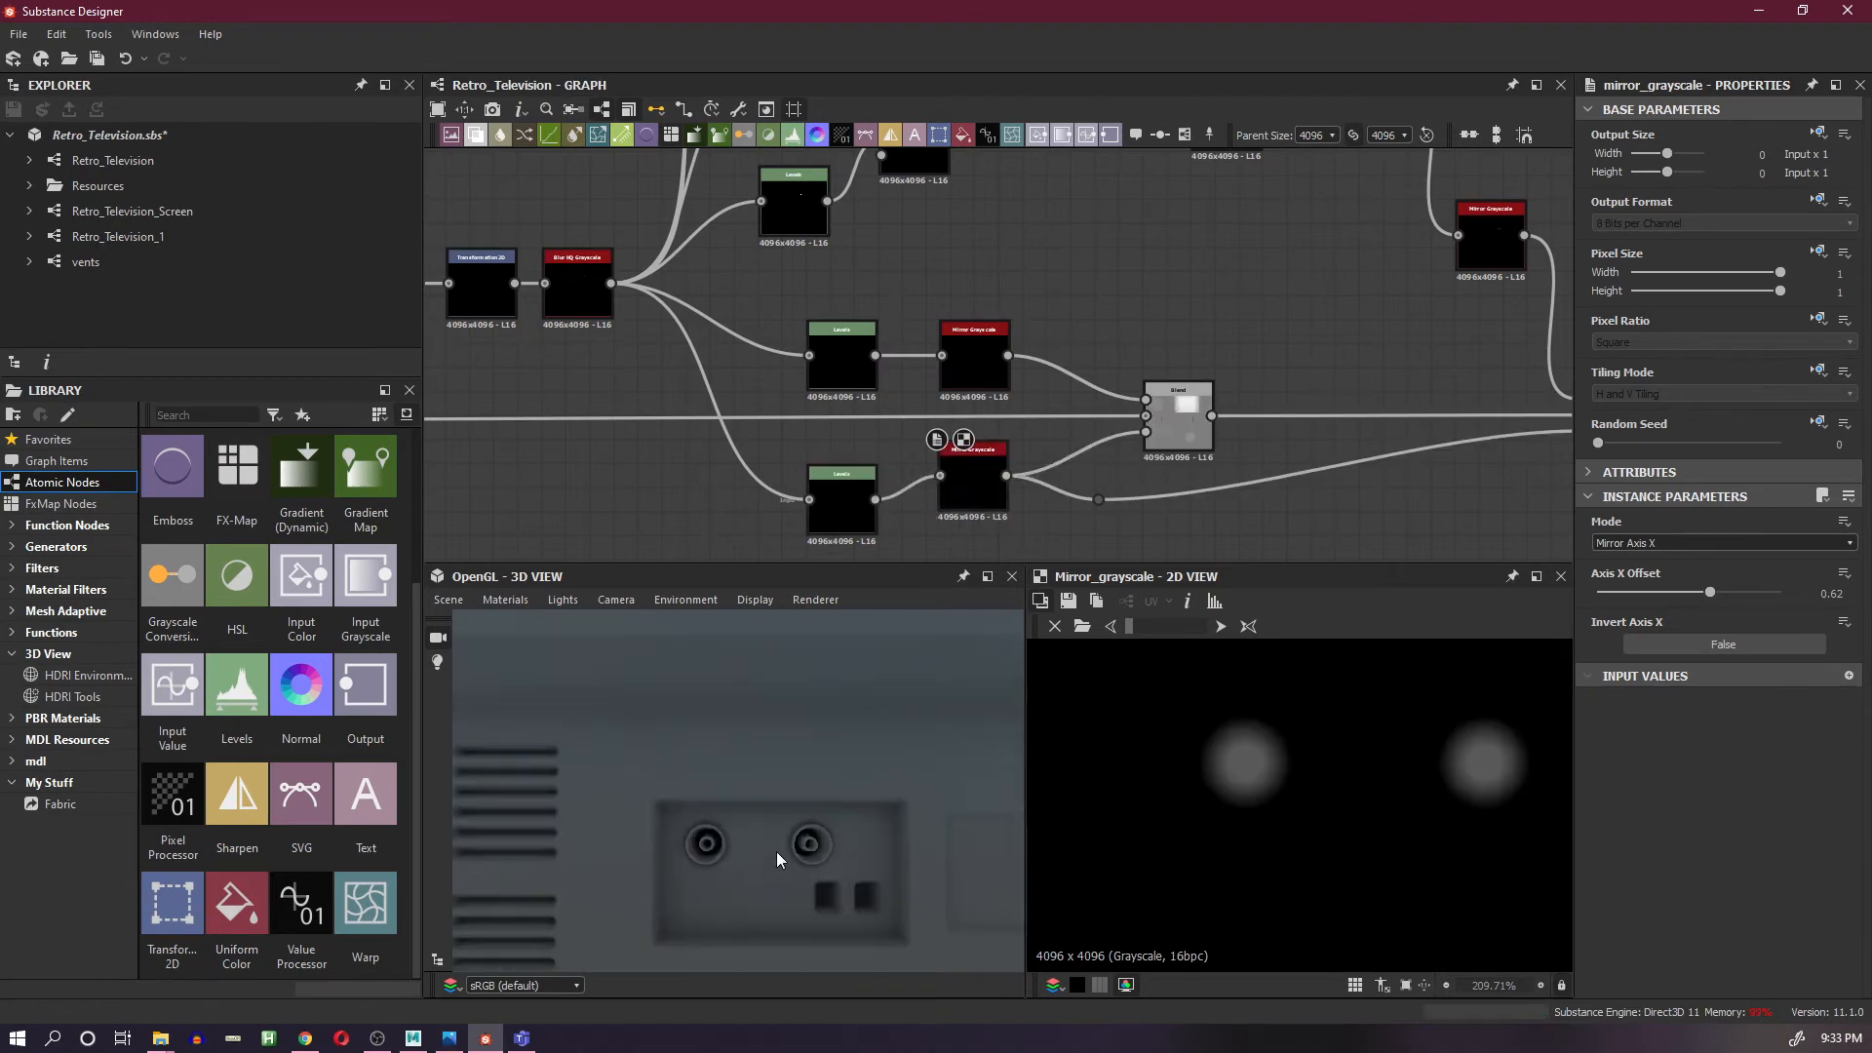
drag(776, 851, 761, 850)
scroll(1214, 365, down, 3)
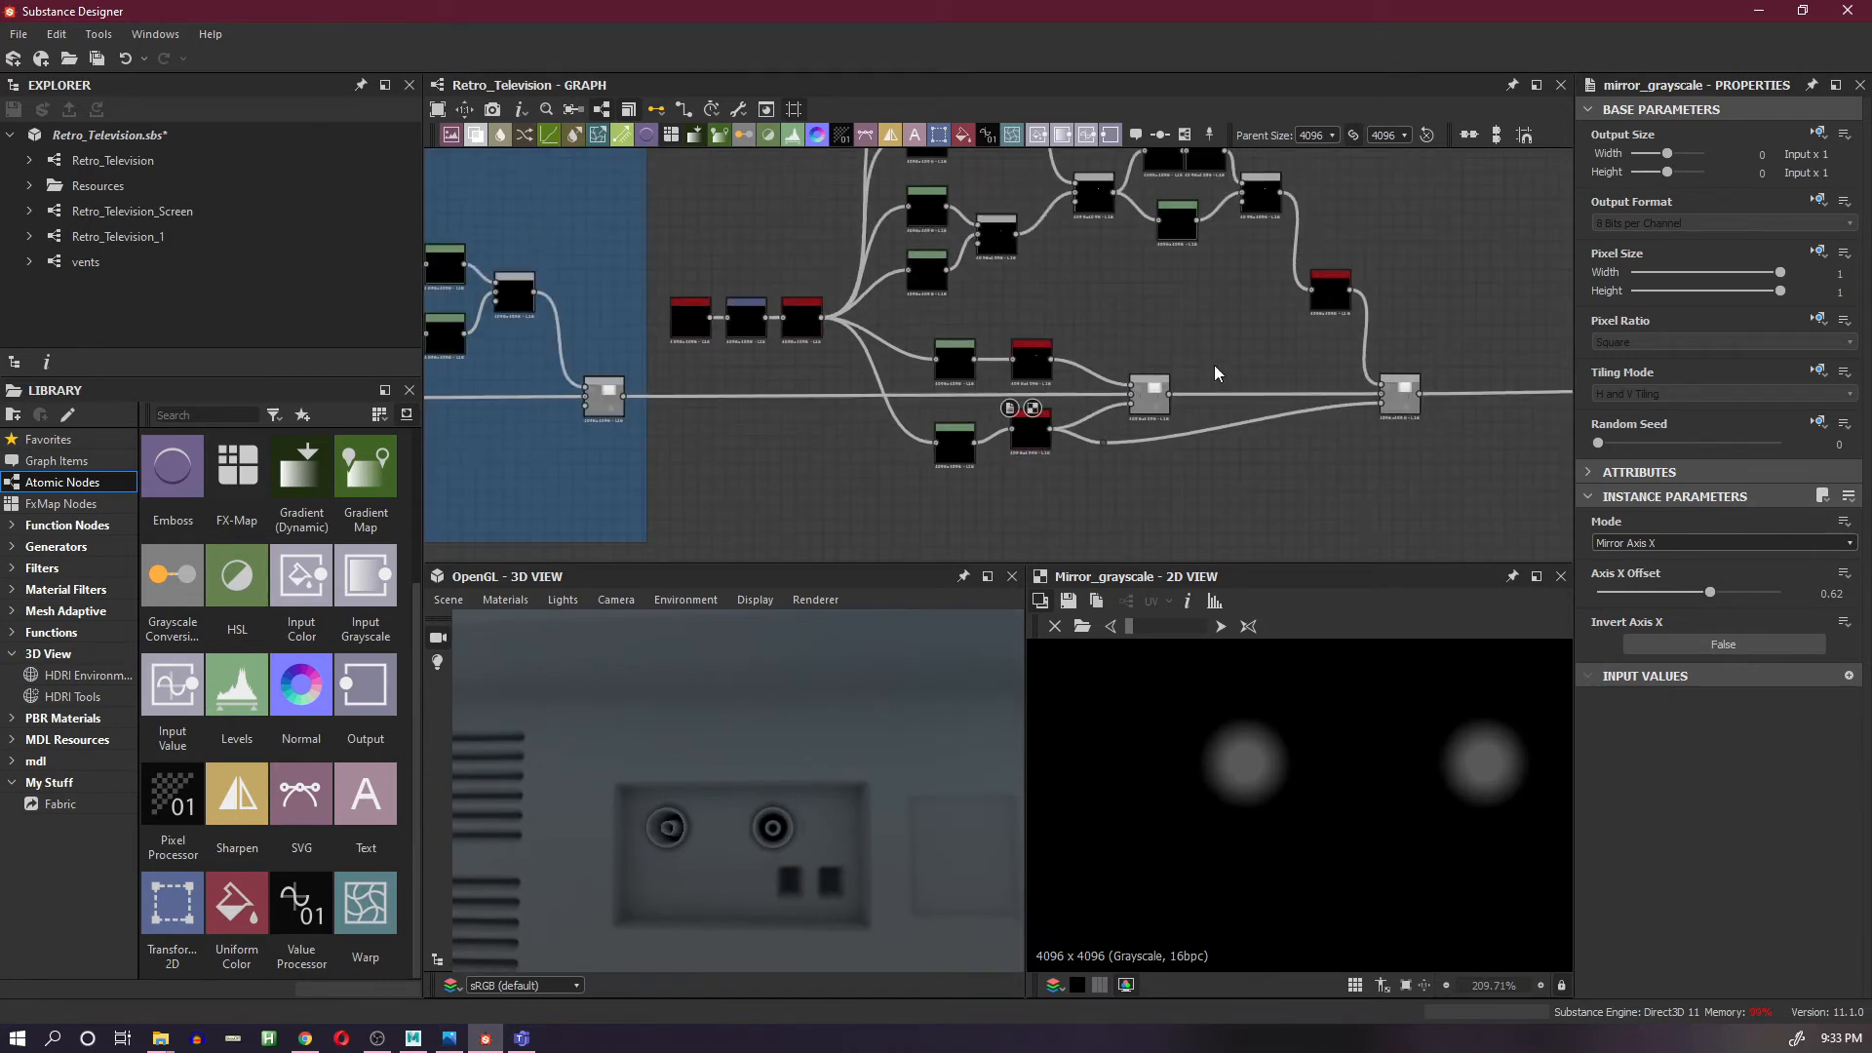
- Start exposing the lower Mirror Grayscale node's Axis X Offset as a new graph input with the identifier axis_x
scroll(1092, 390, up, 3)
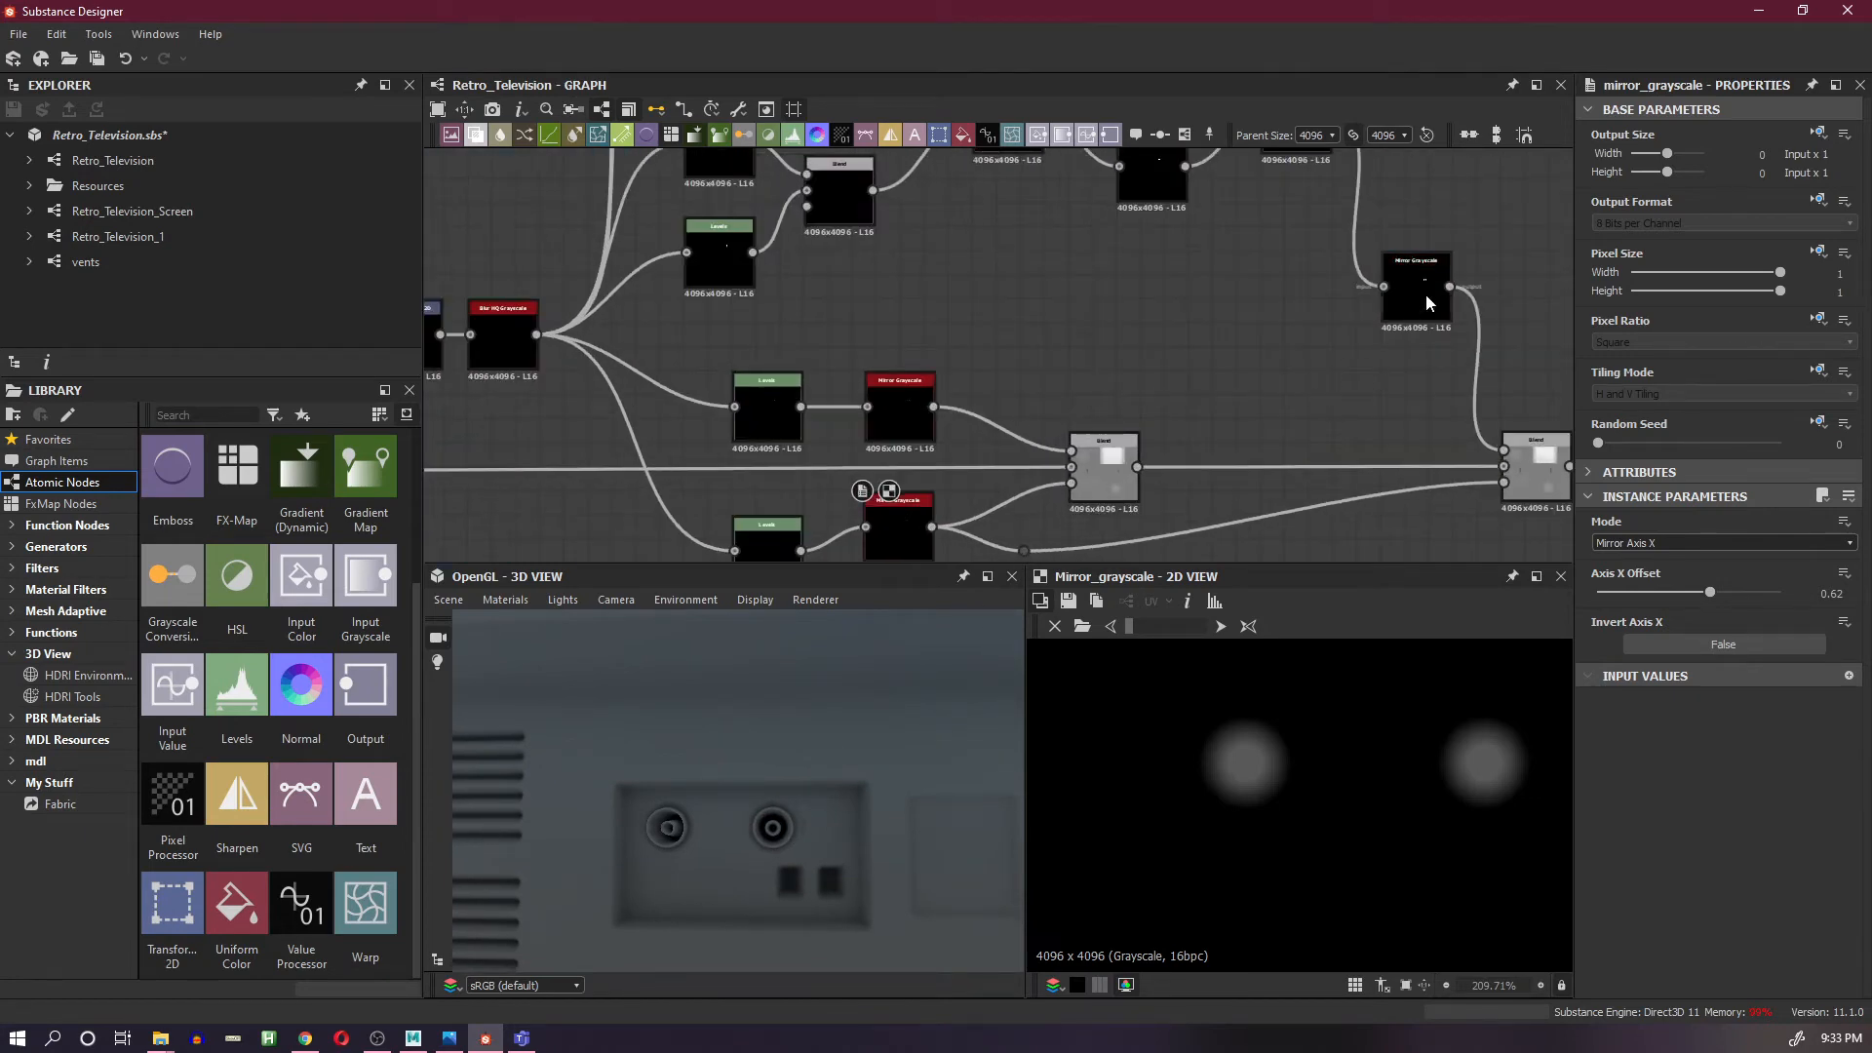
click(1426, 295)
mouse_move(1234, 344)
middle_down()
mouse_move(1265, 312)
mouse_move(1212, 345)
middle_up()
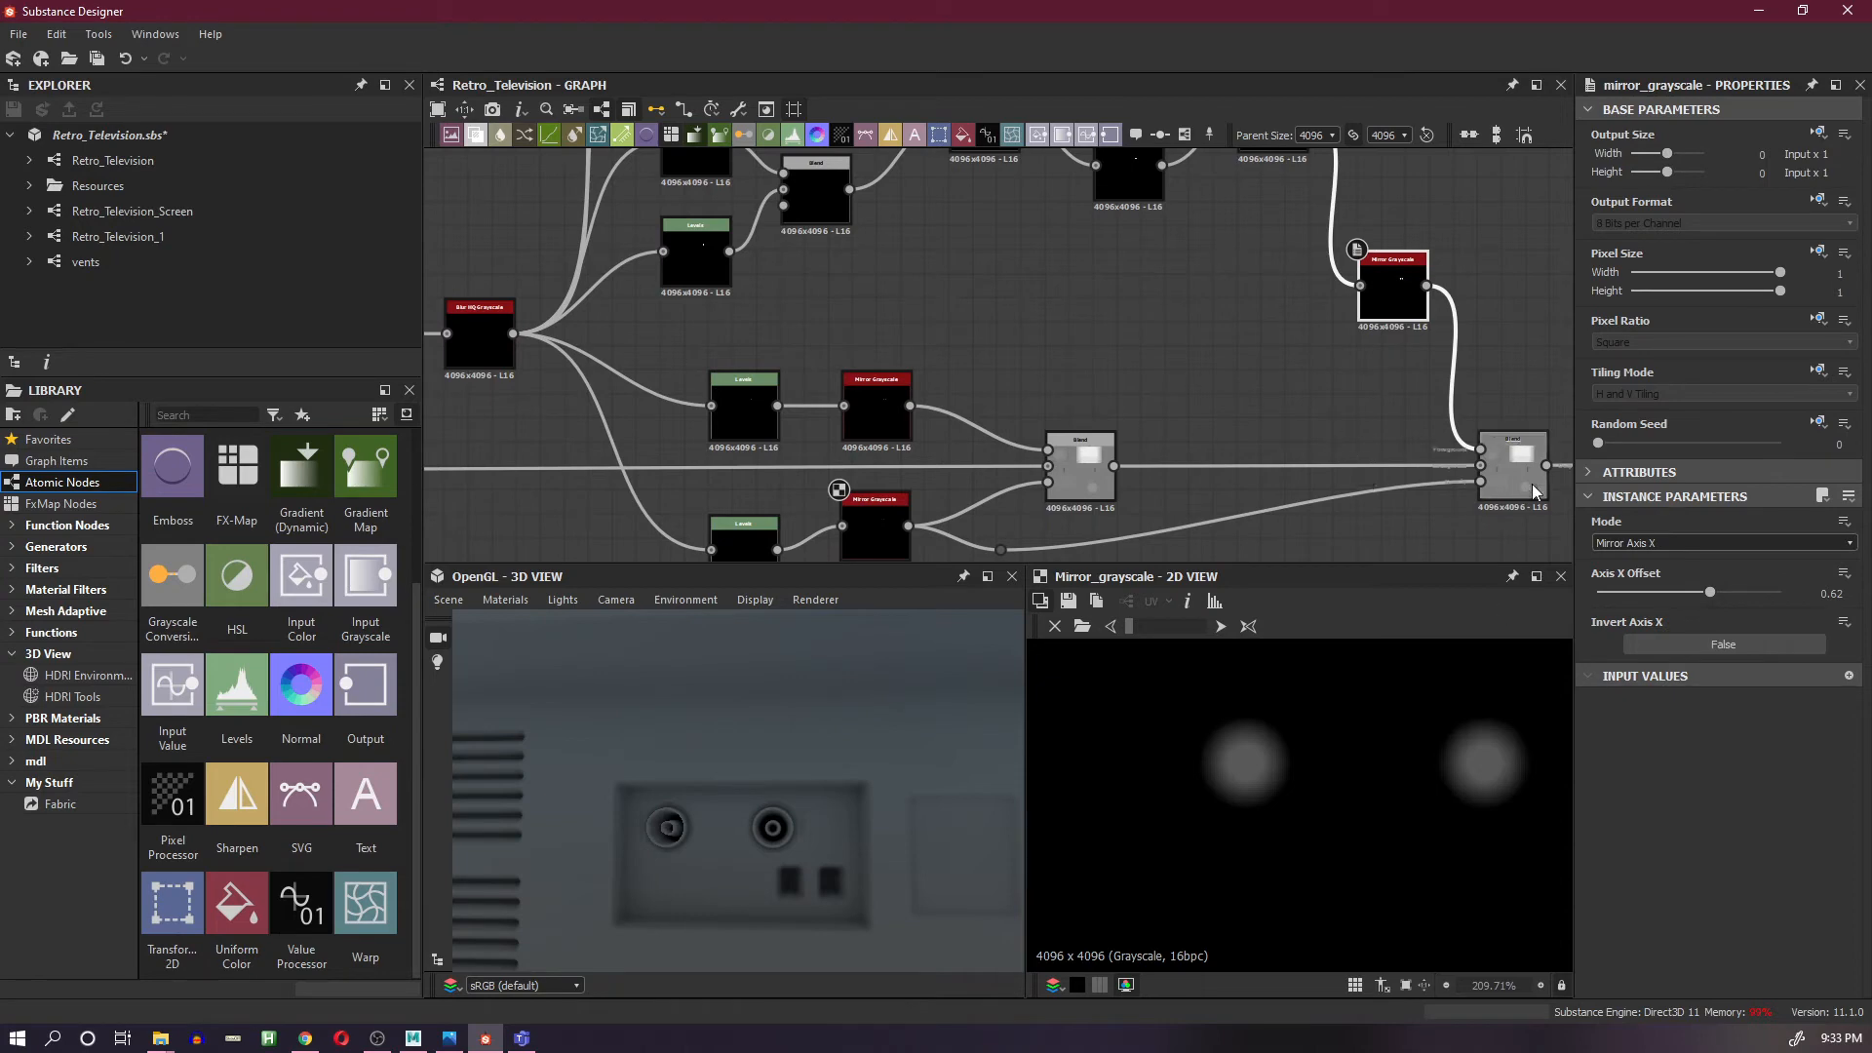
click(1088, 346)
click(869, 527)
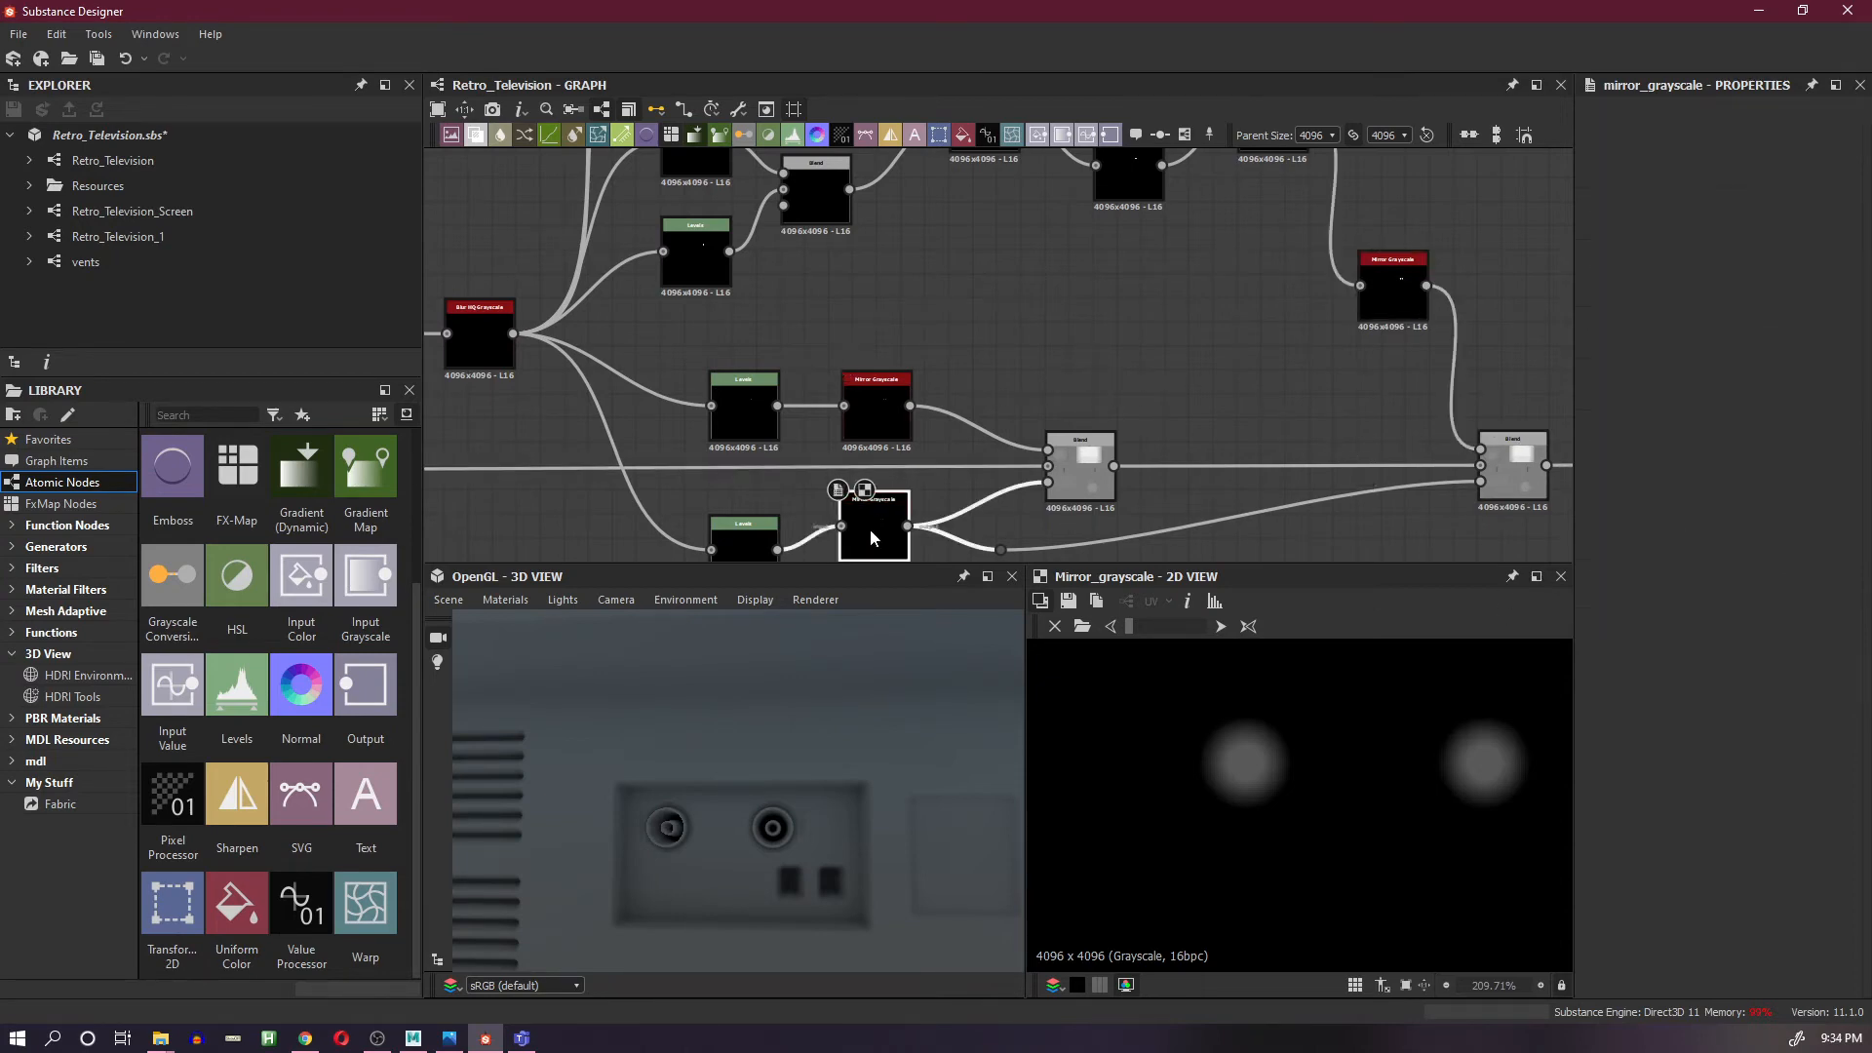
click(1843, 575)
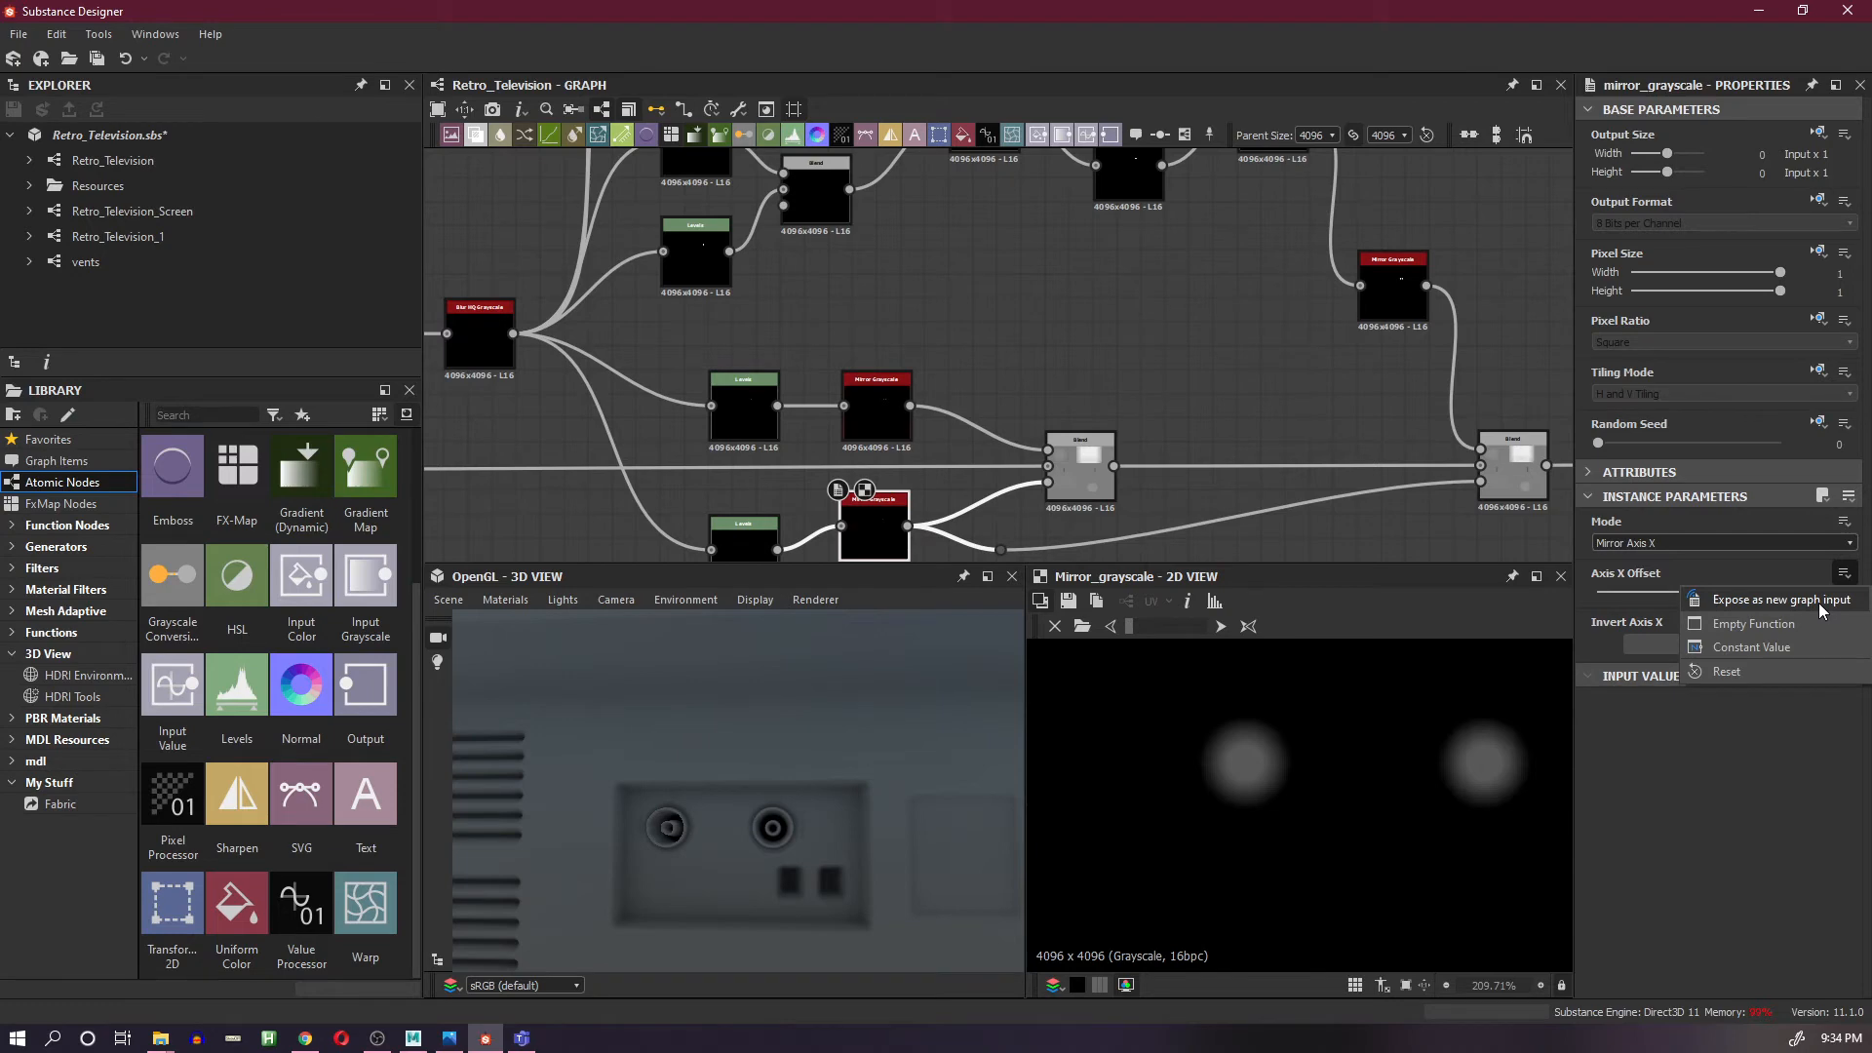
click(1818, 602)
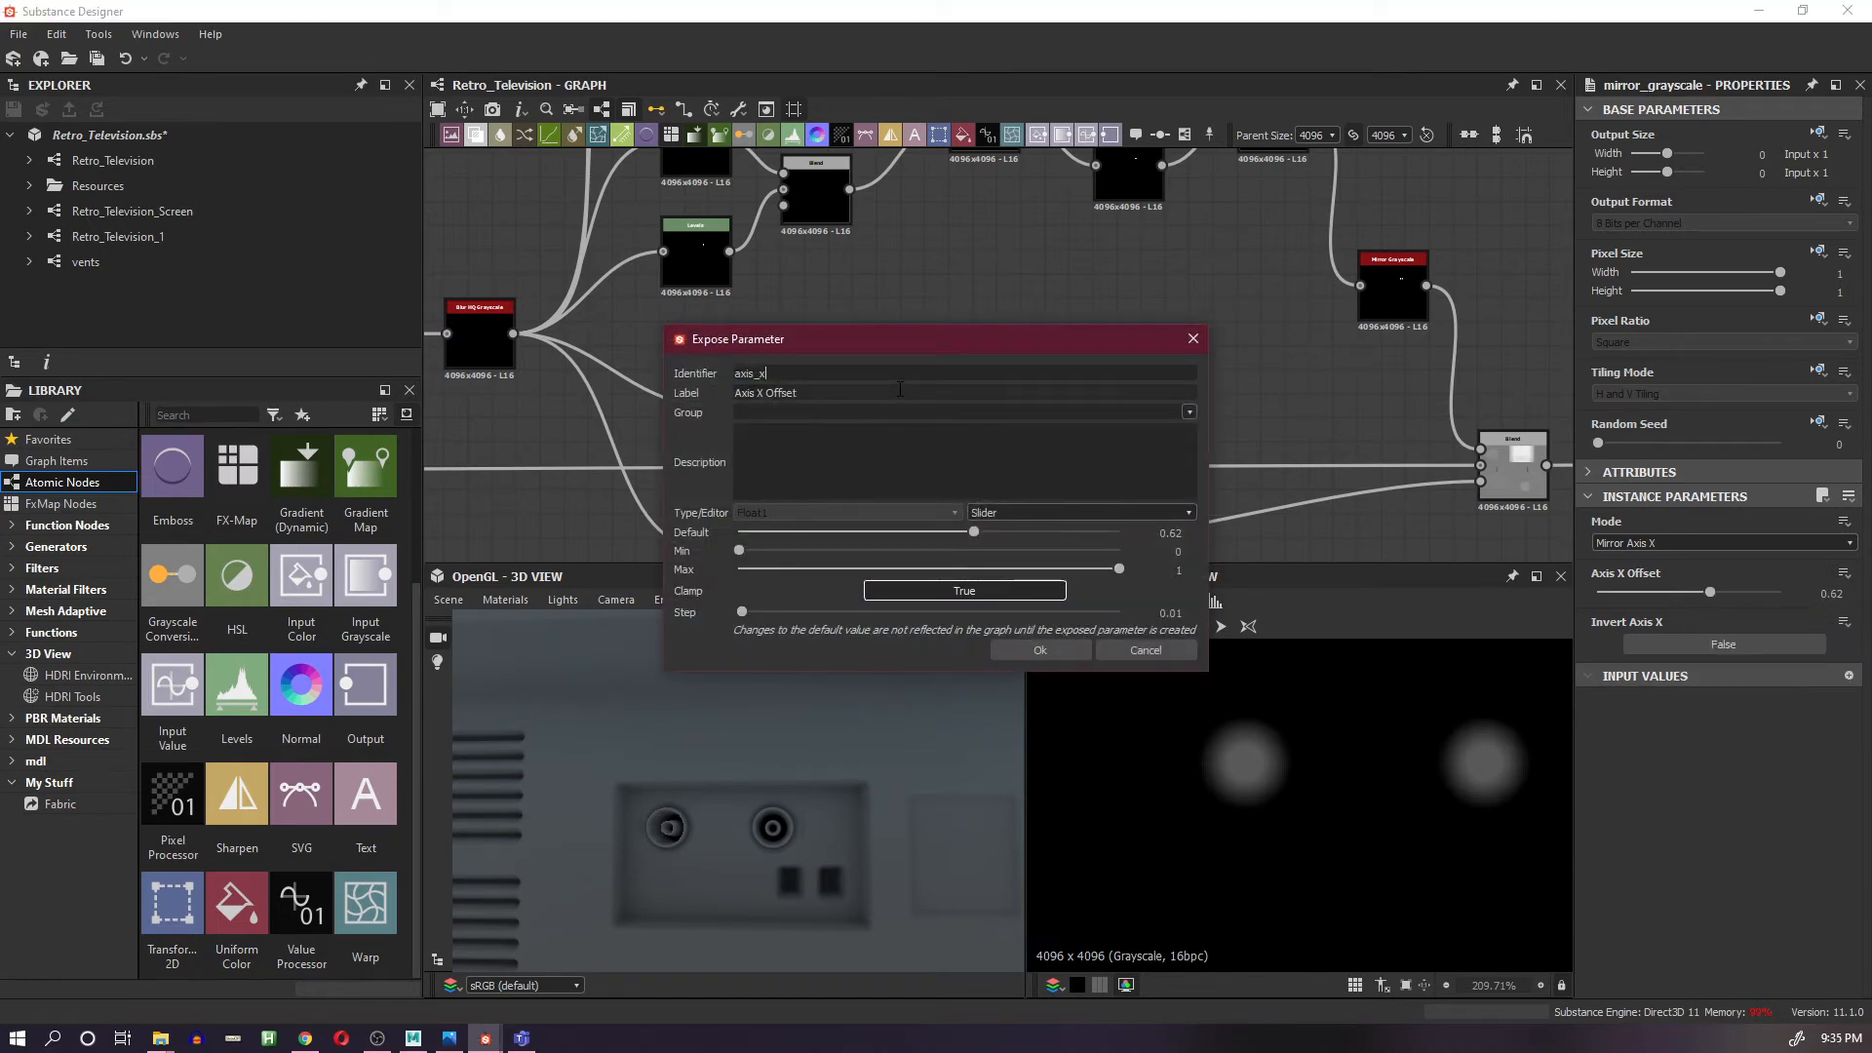
- Label the exposed parameter "Axis X Offset 1", set Clamp to False and create it
click(837, 388)
drag(863, 392, 724, 396)
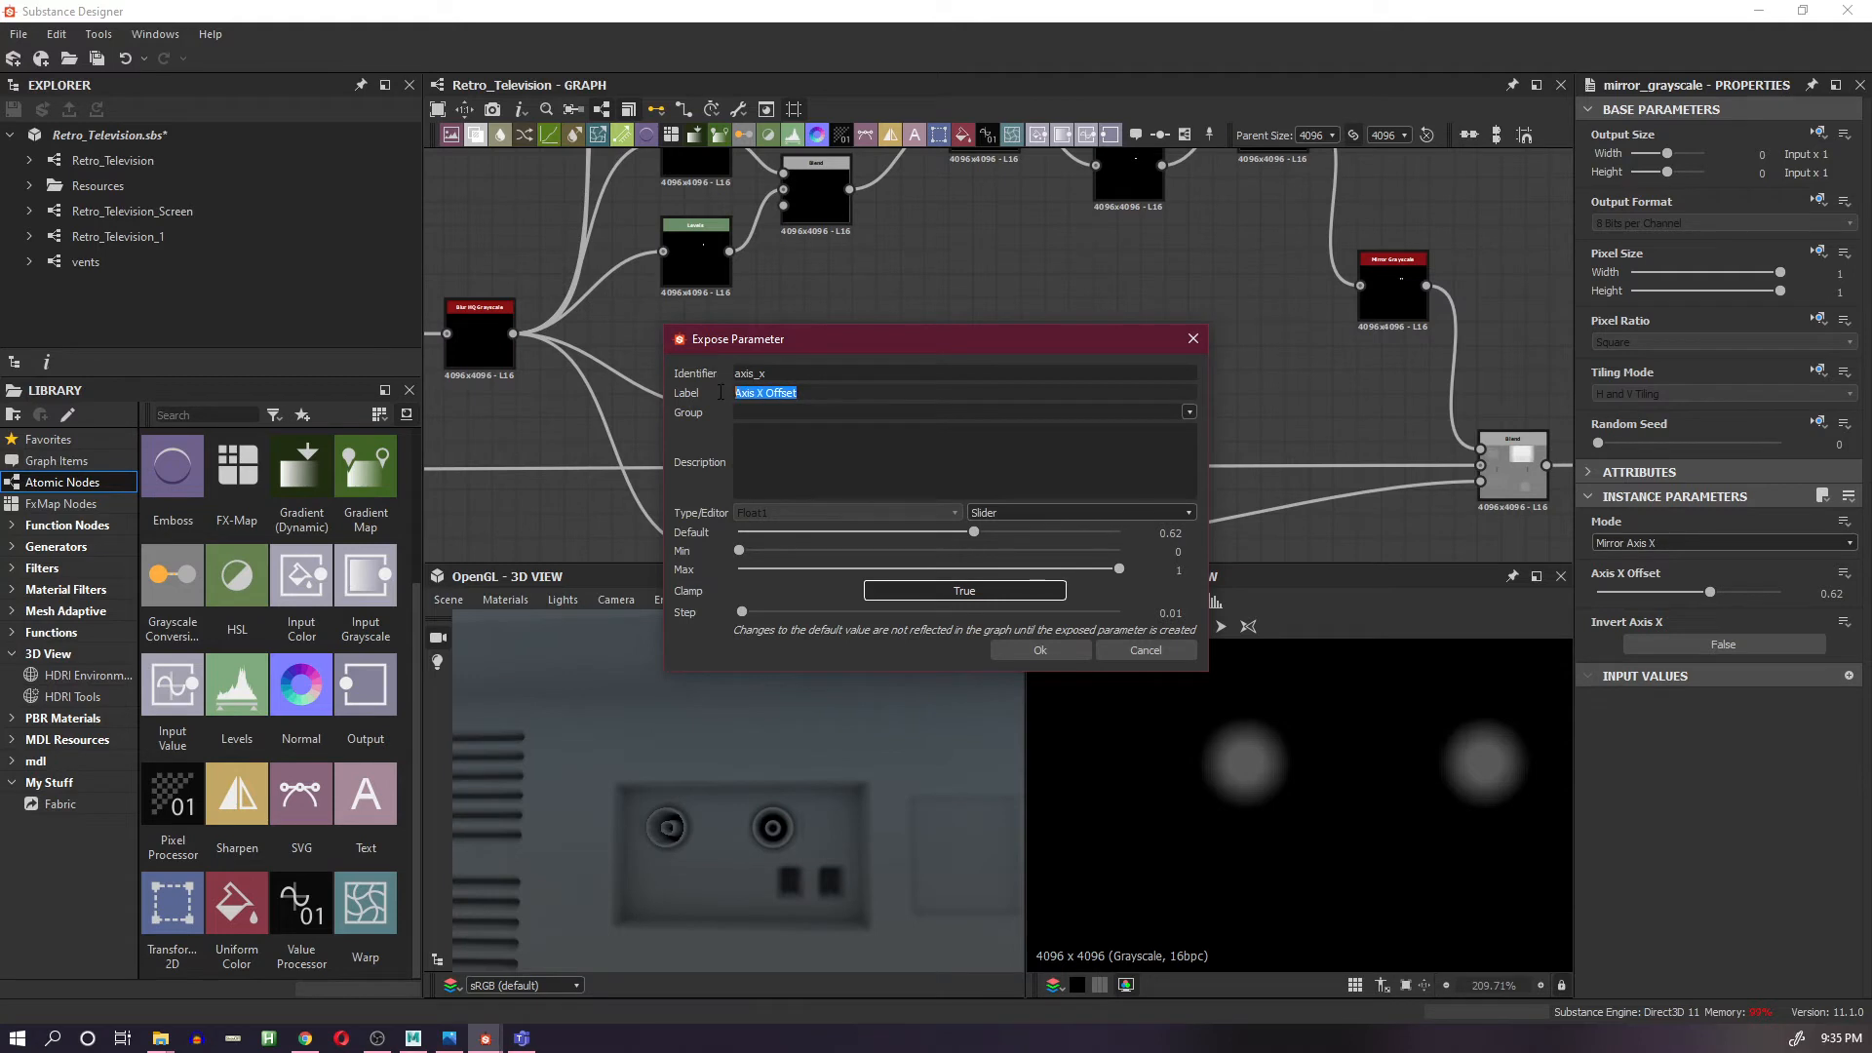
click(897, 392)
drag(900, 355, 936, 393)
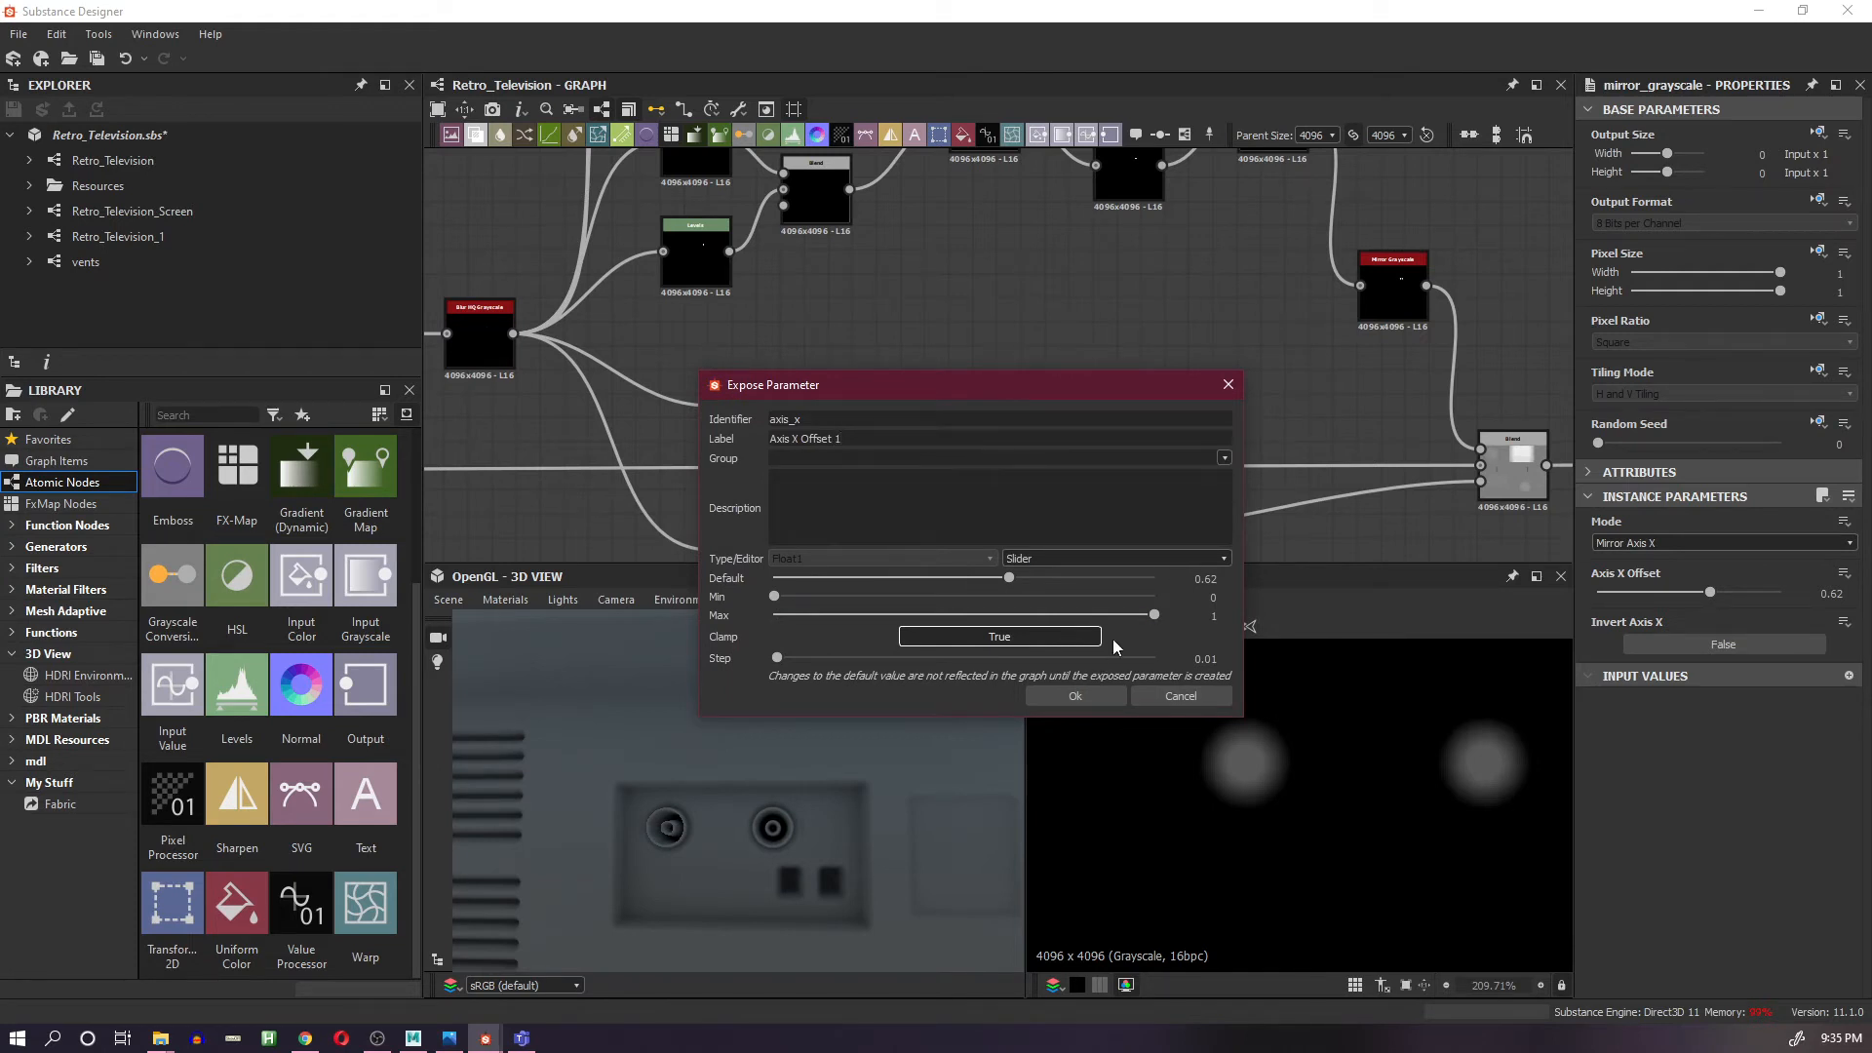
click(1033, 635)
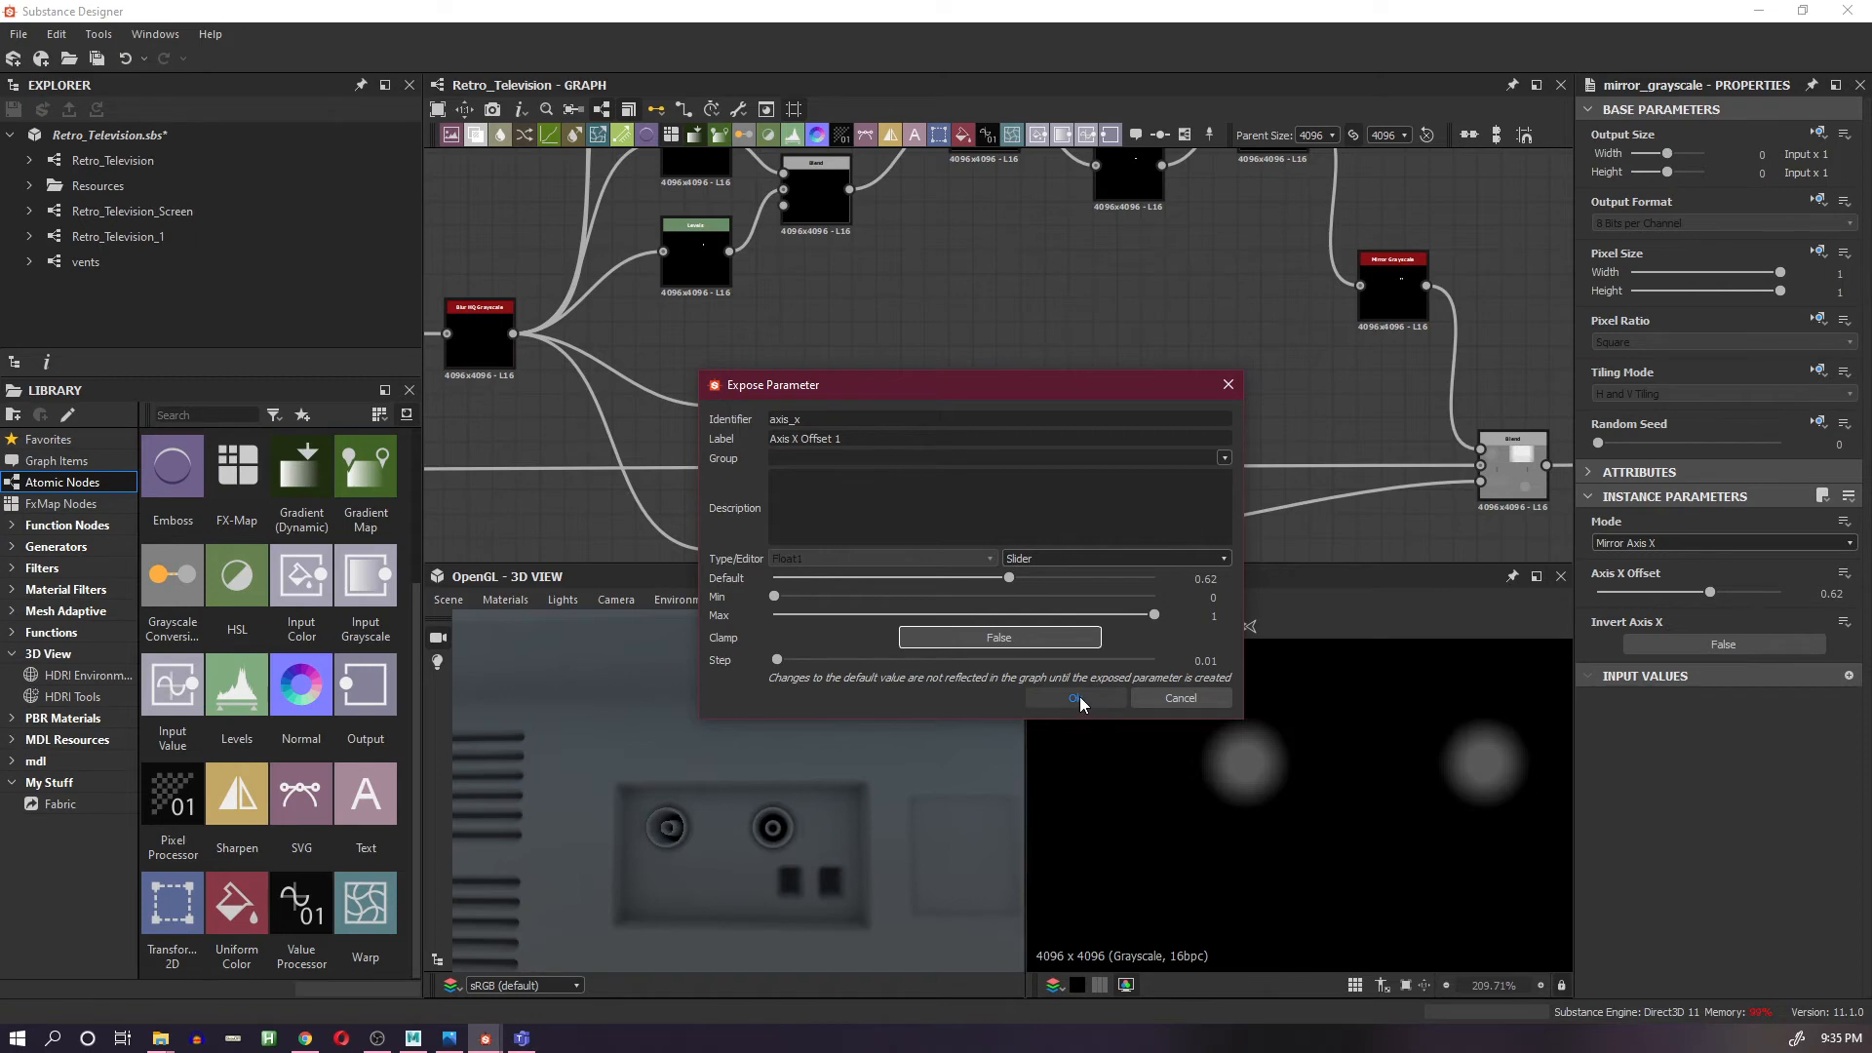
click(1079, 696)
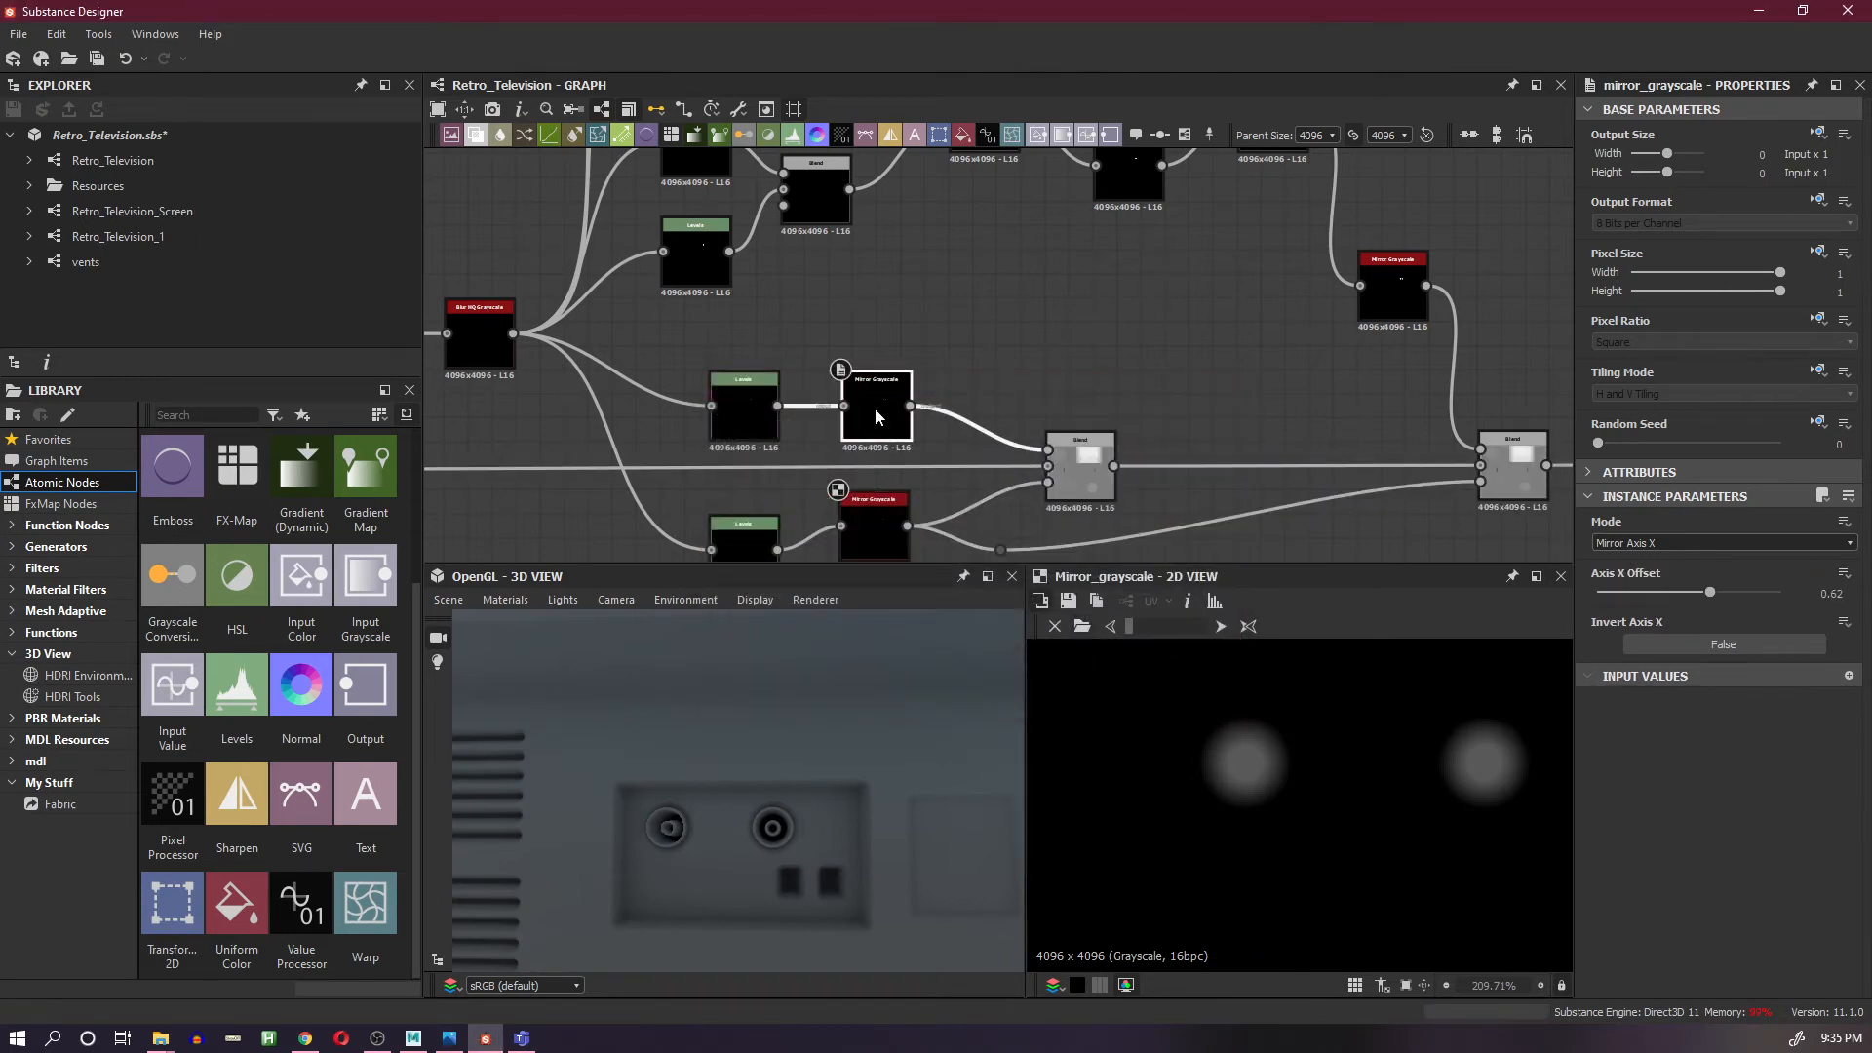
- Link the Axis X Offset of the mirror after the upper Levels node to the existing graph input axis_x
click(1844, 573)
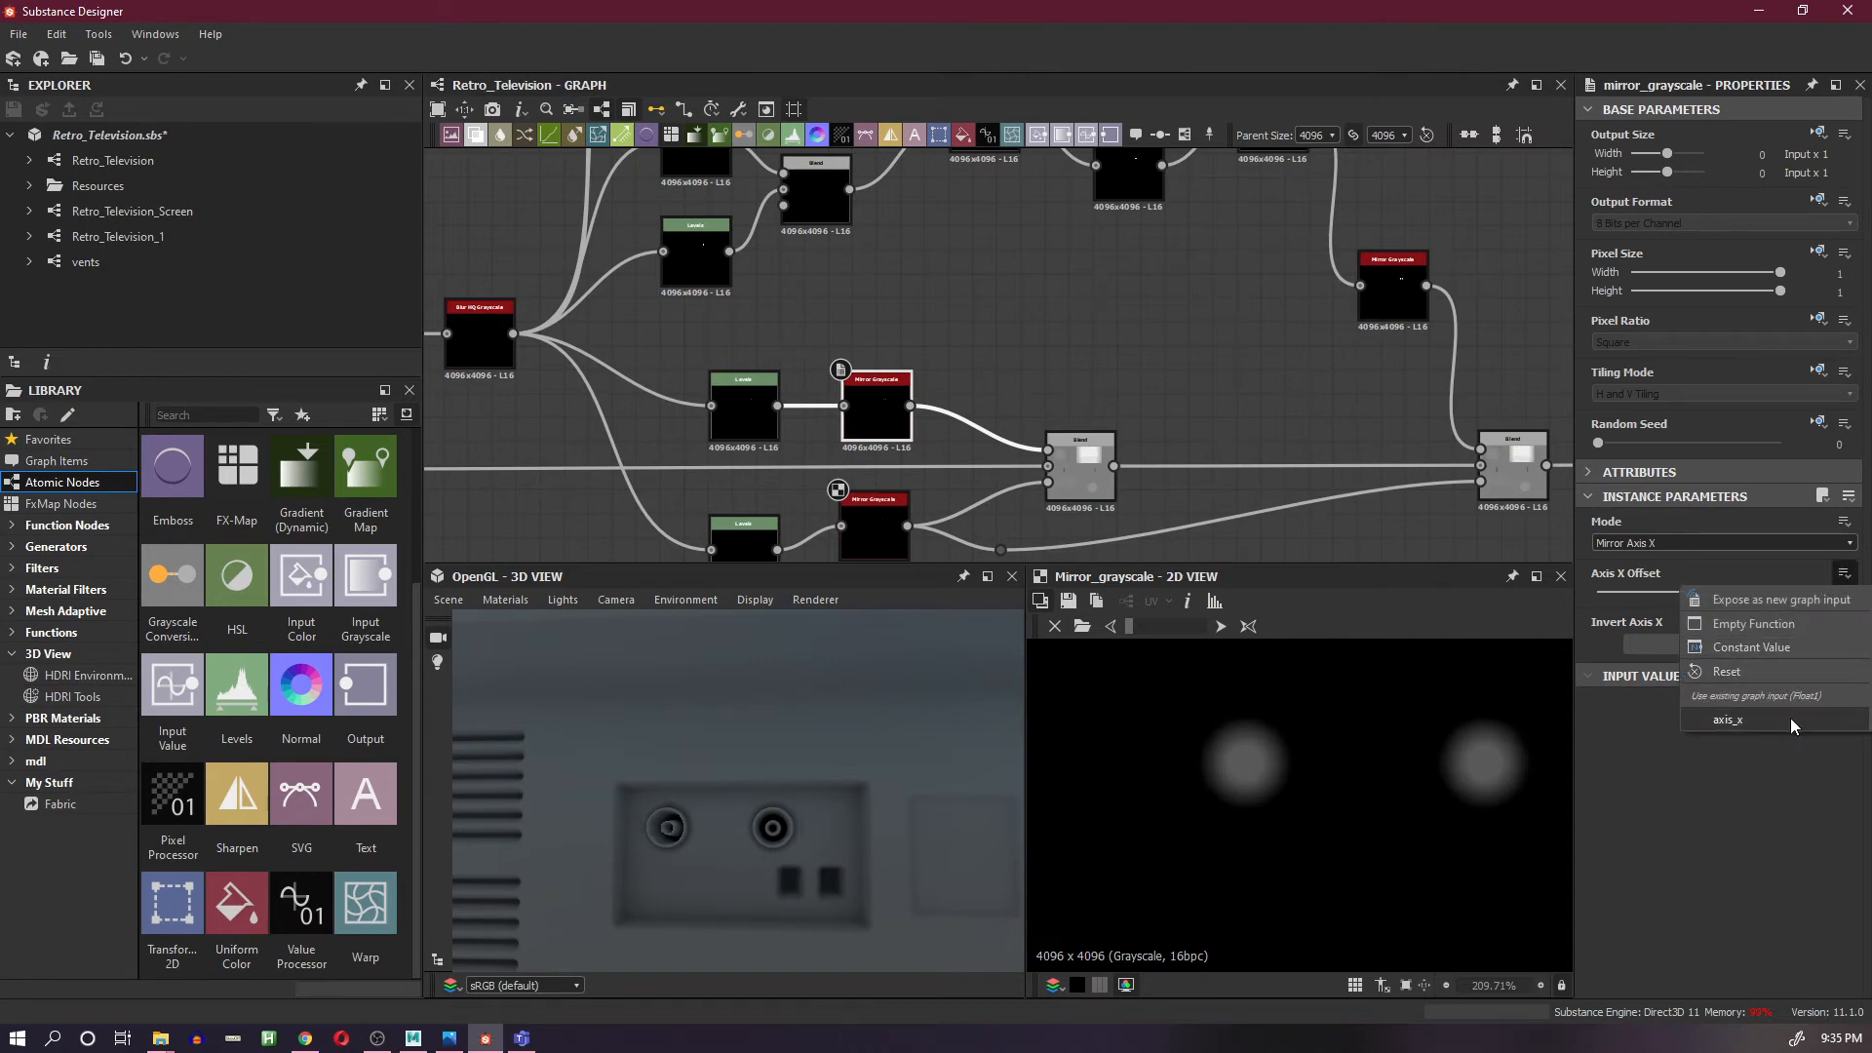
click(1744, 718)
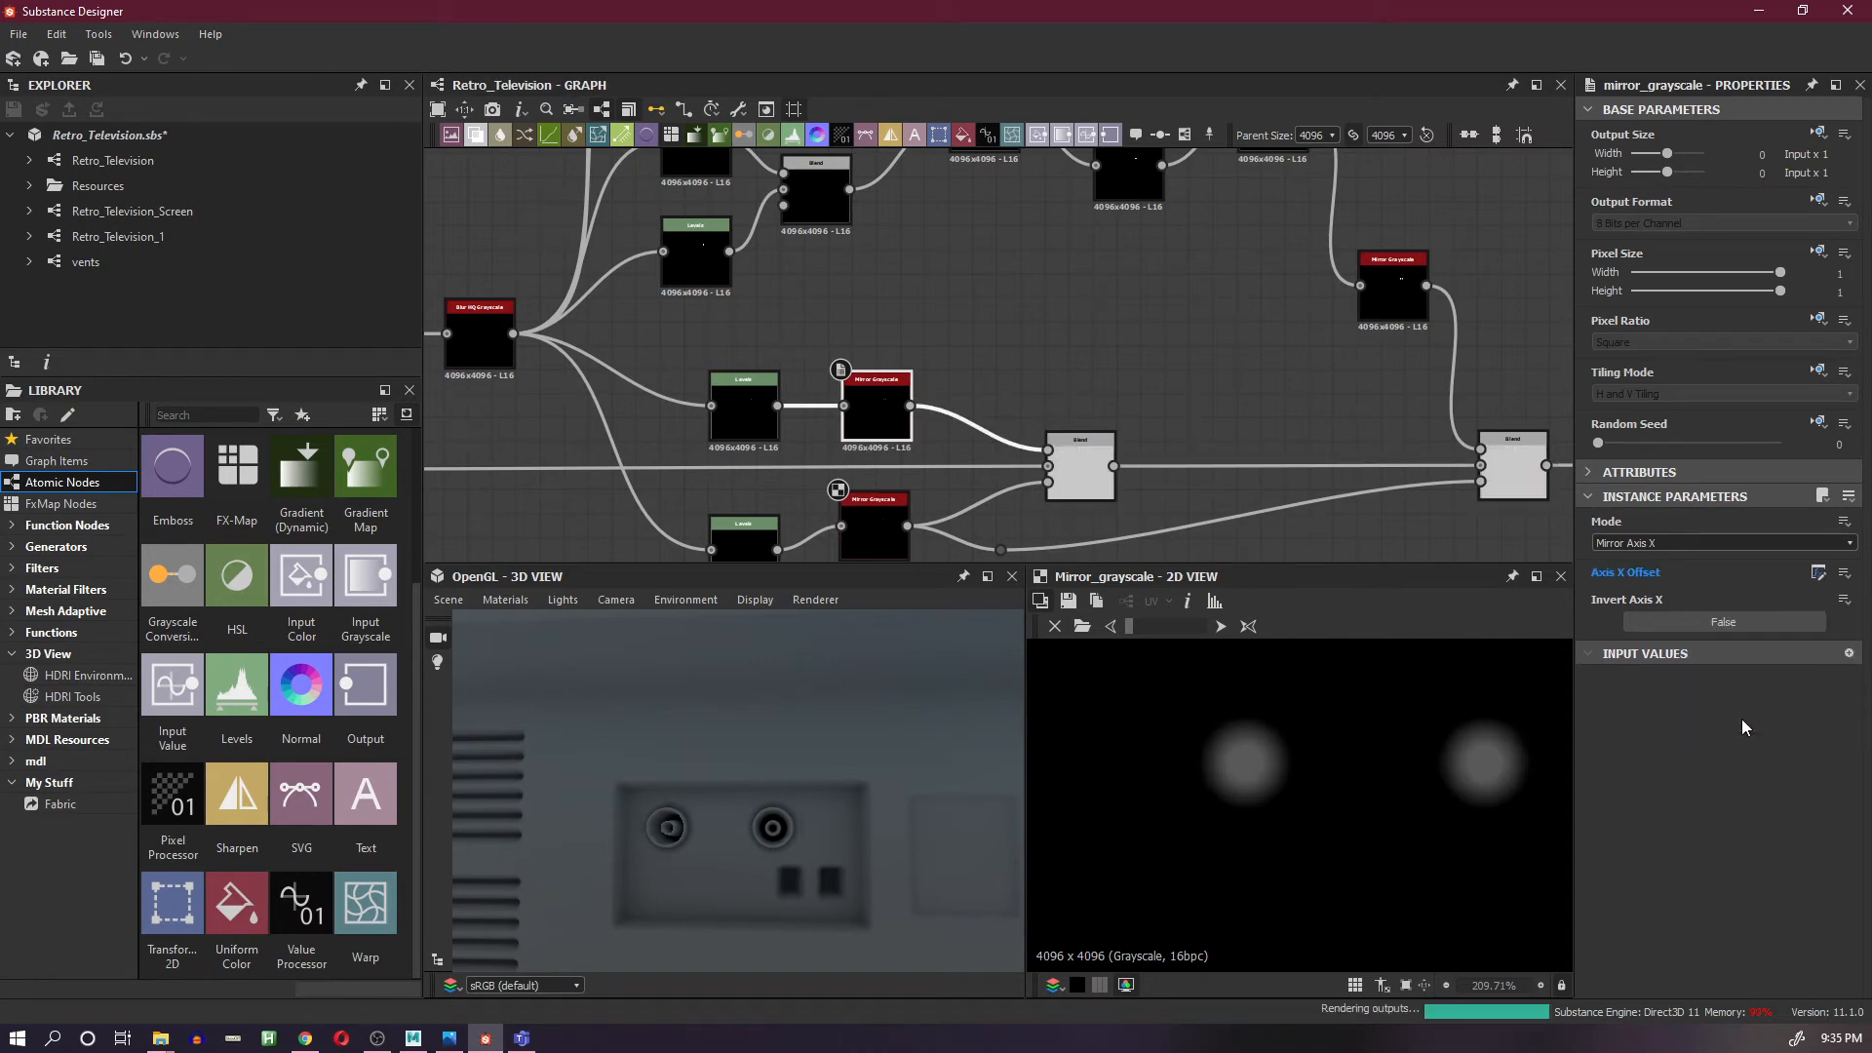
- Link the Axis X Offset of the Mirror Grayscale feeding the last Blend to the existing graph input axis_x
scroll(1063, 366, down, 2)
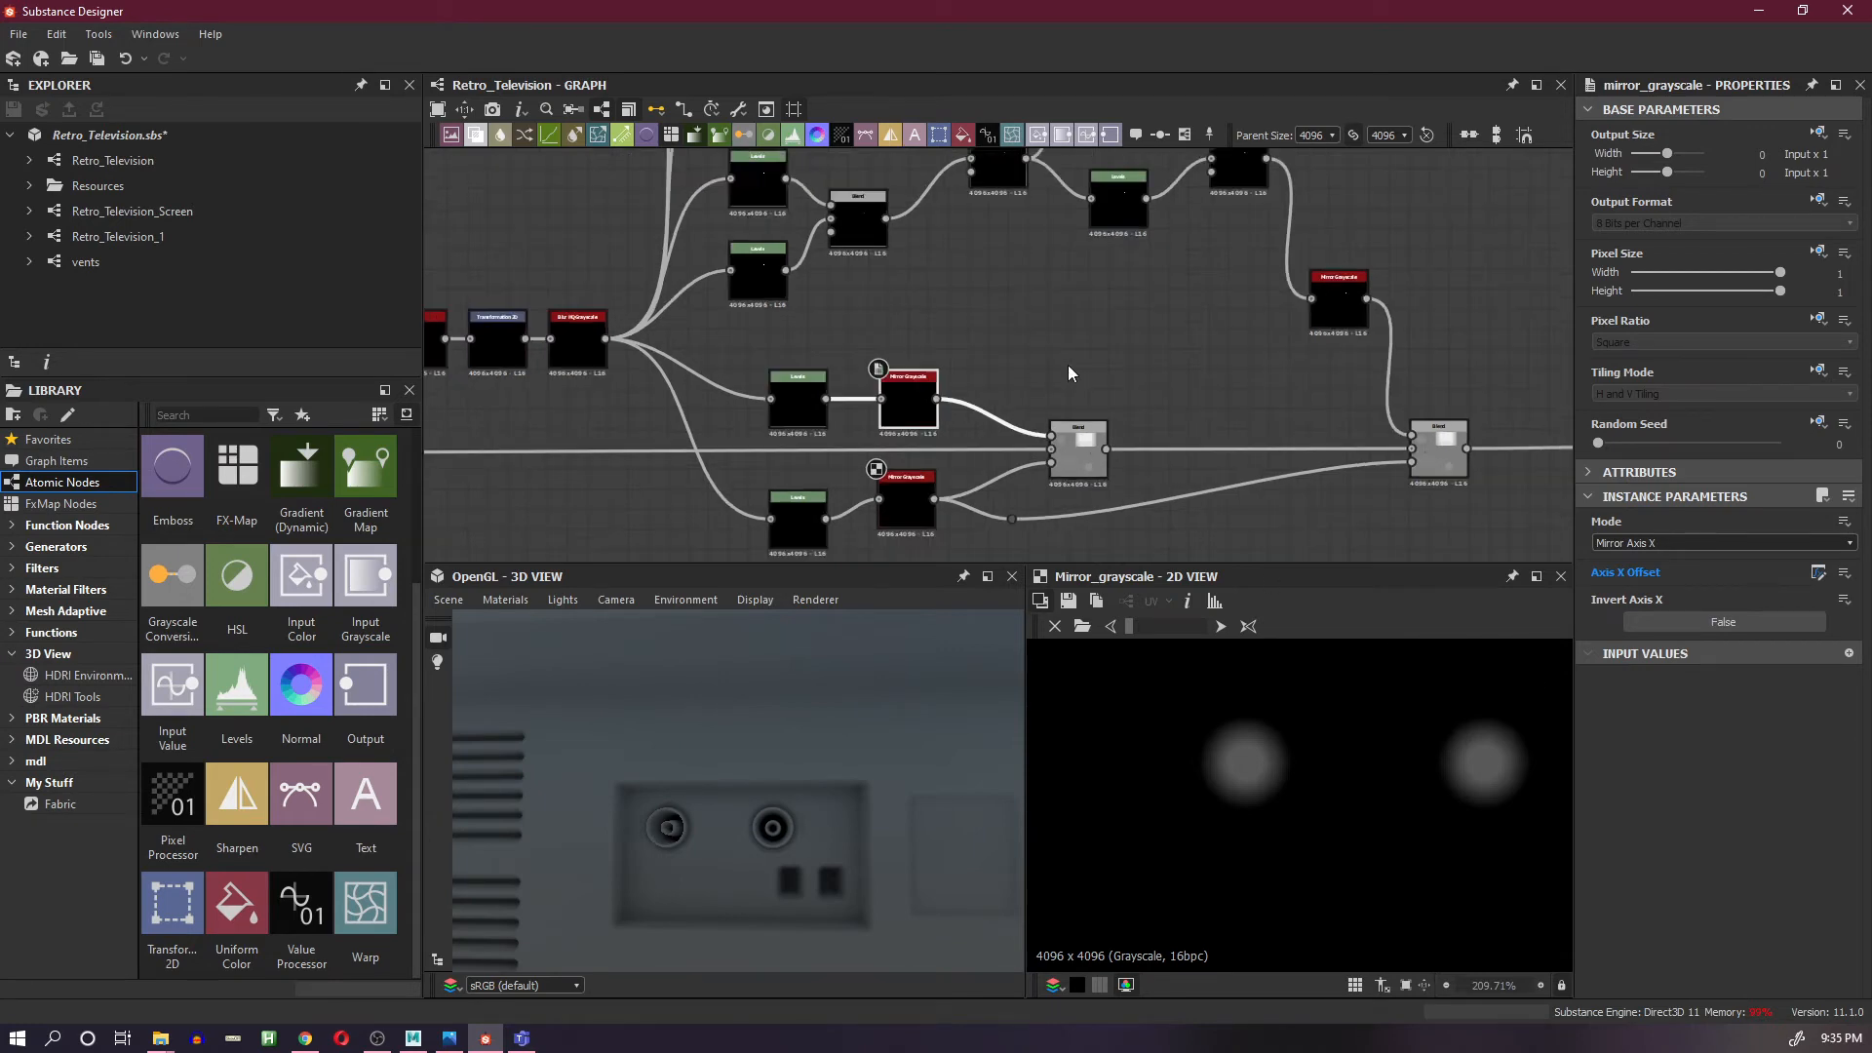
middle_drag(1067, 365, 992, 384)
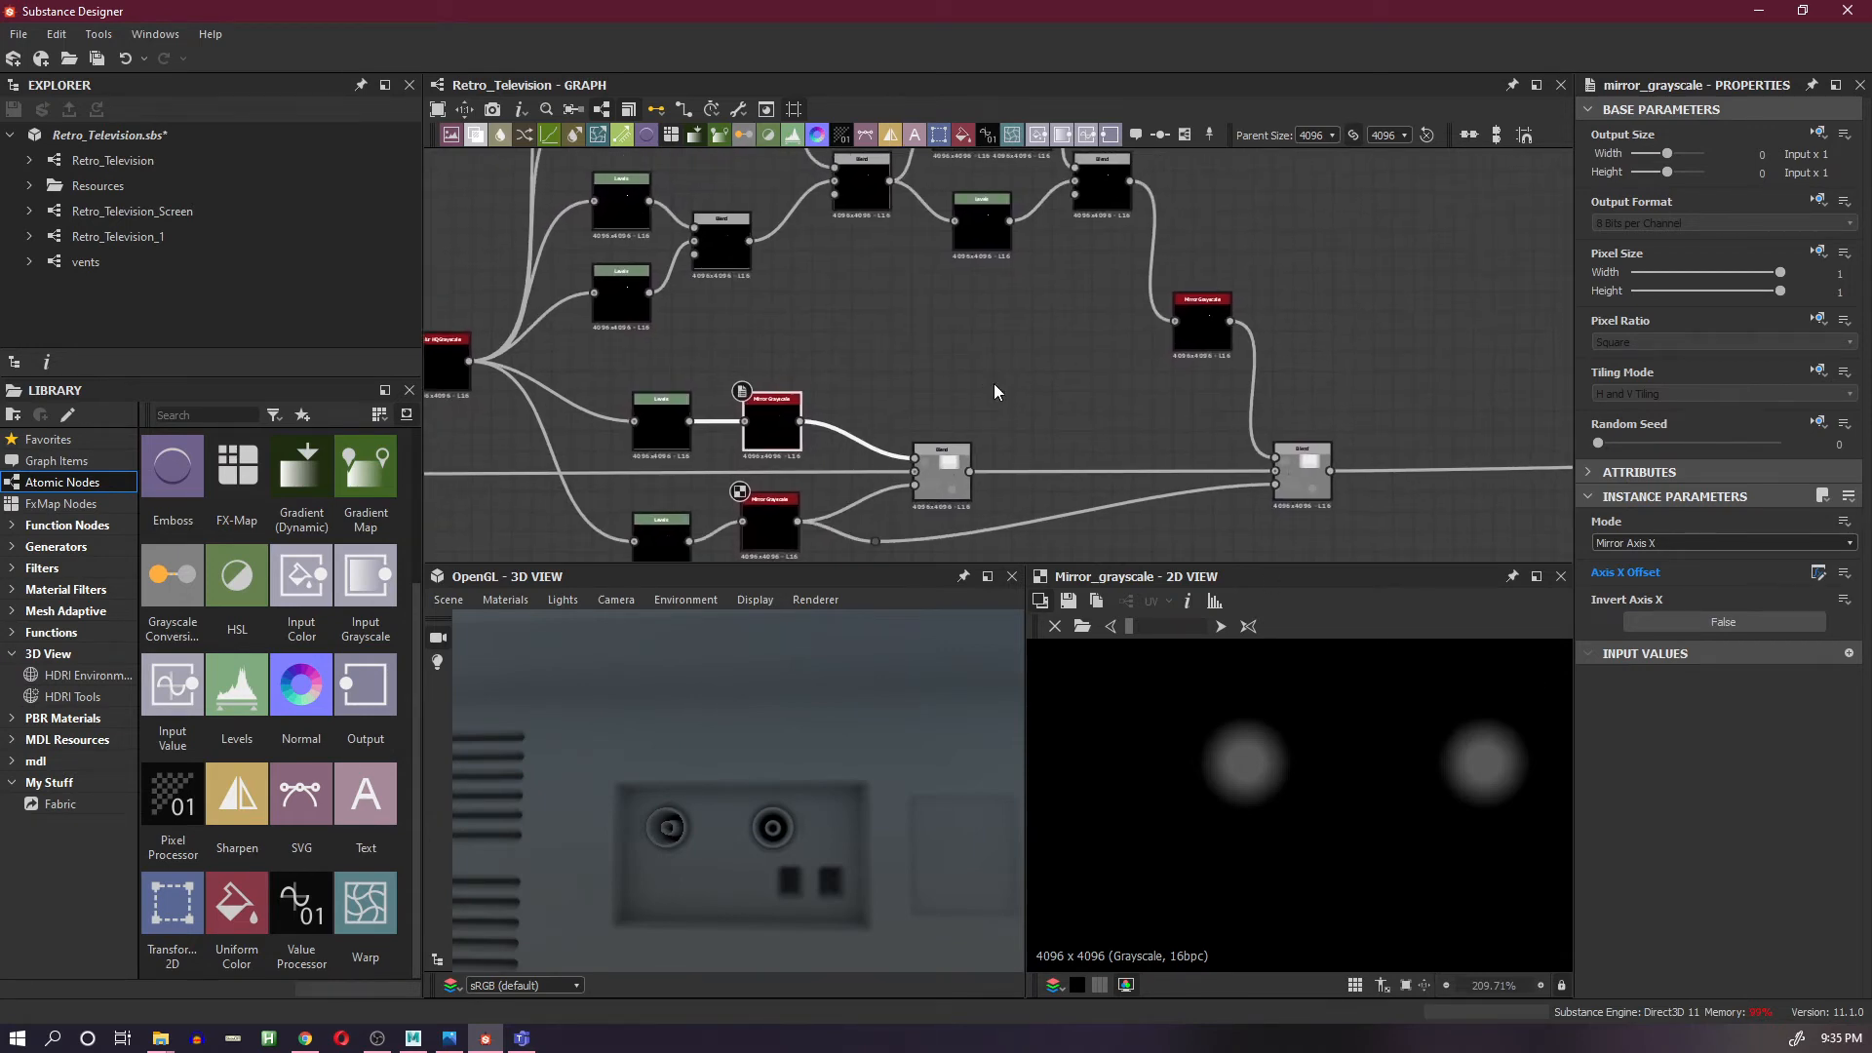
click(1209, 341)
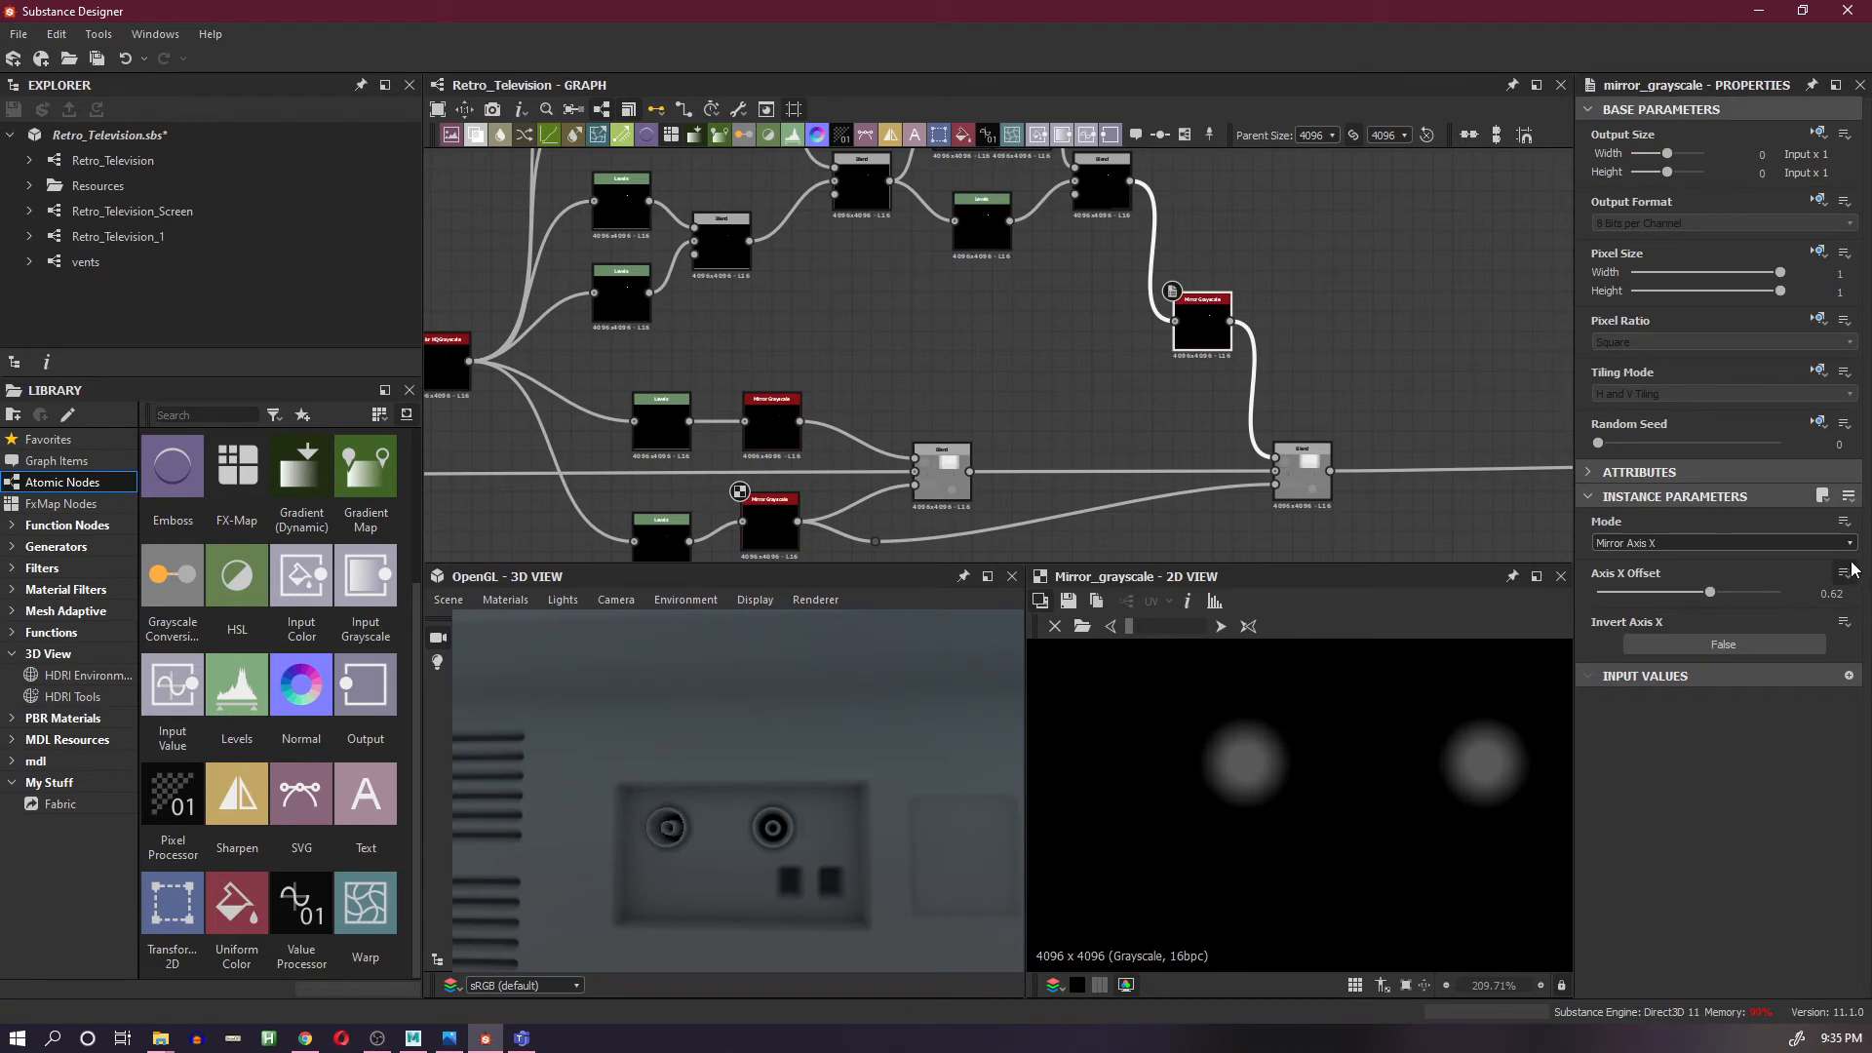
click(1844, 522)
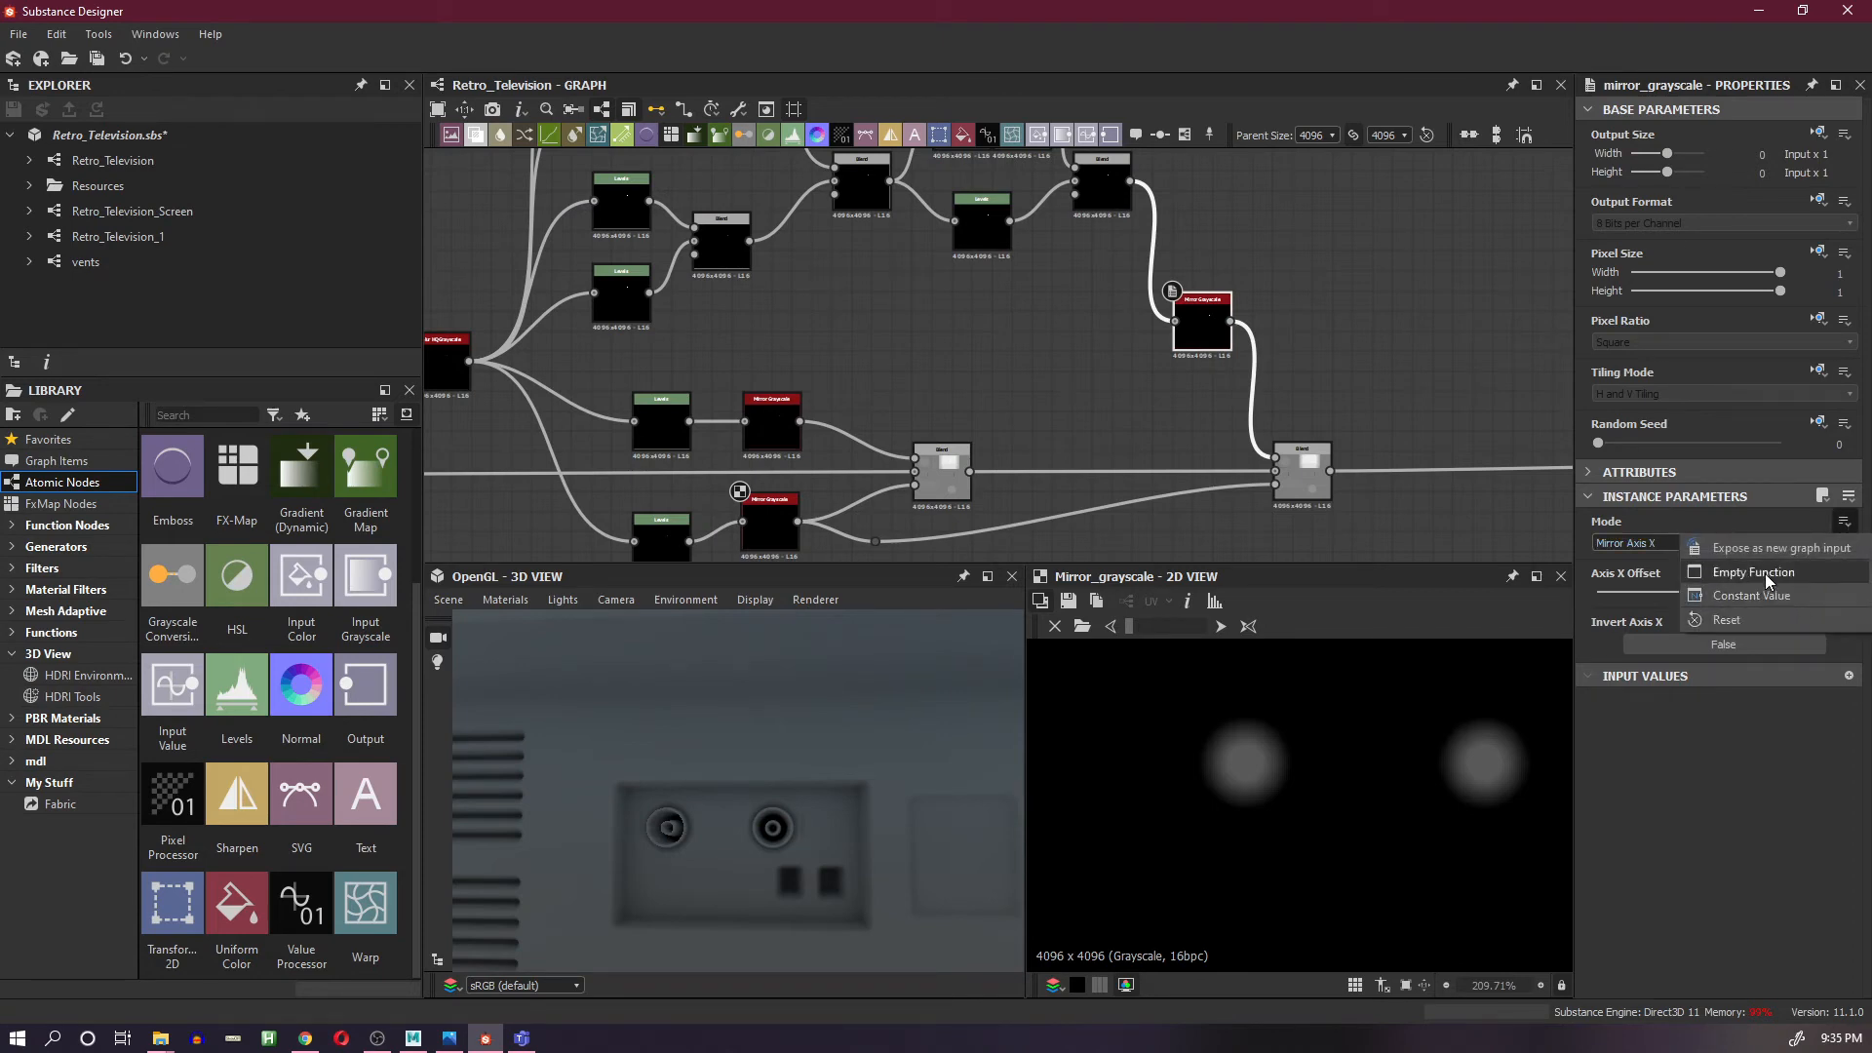
key(Escape)
click(1844, 573)
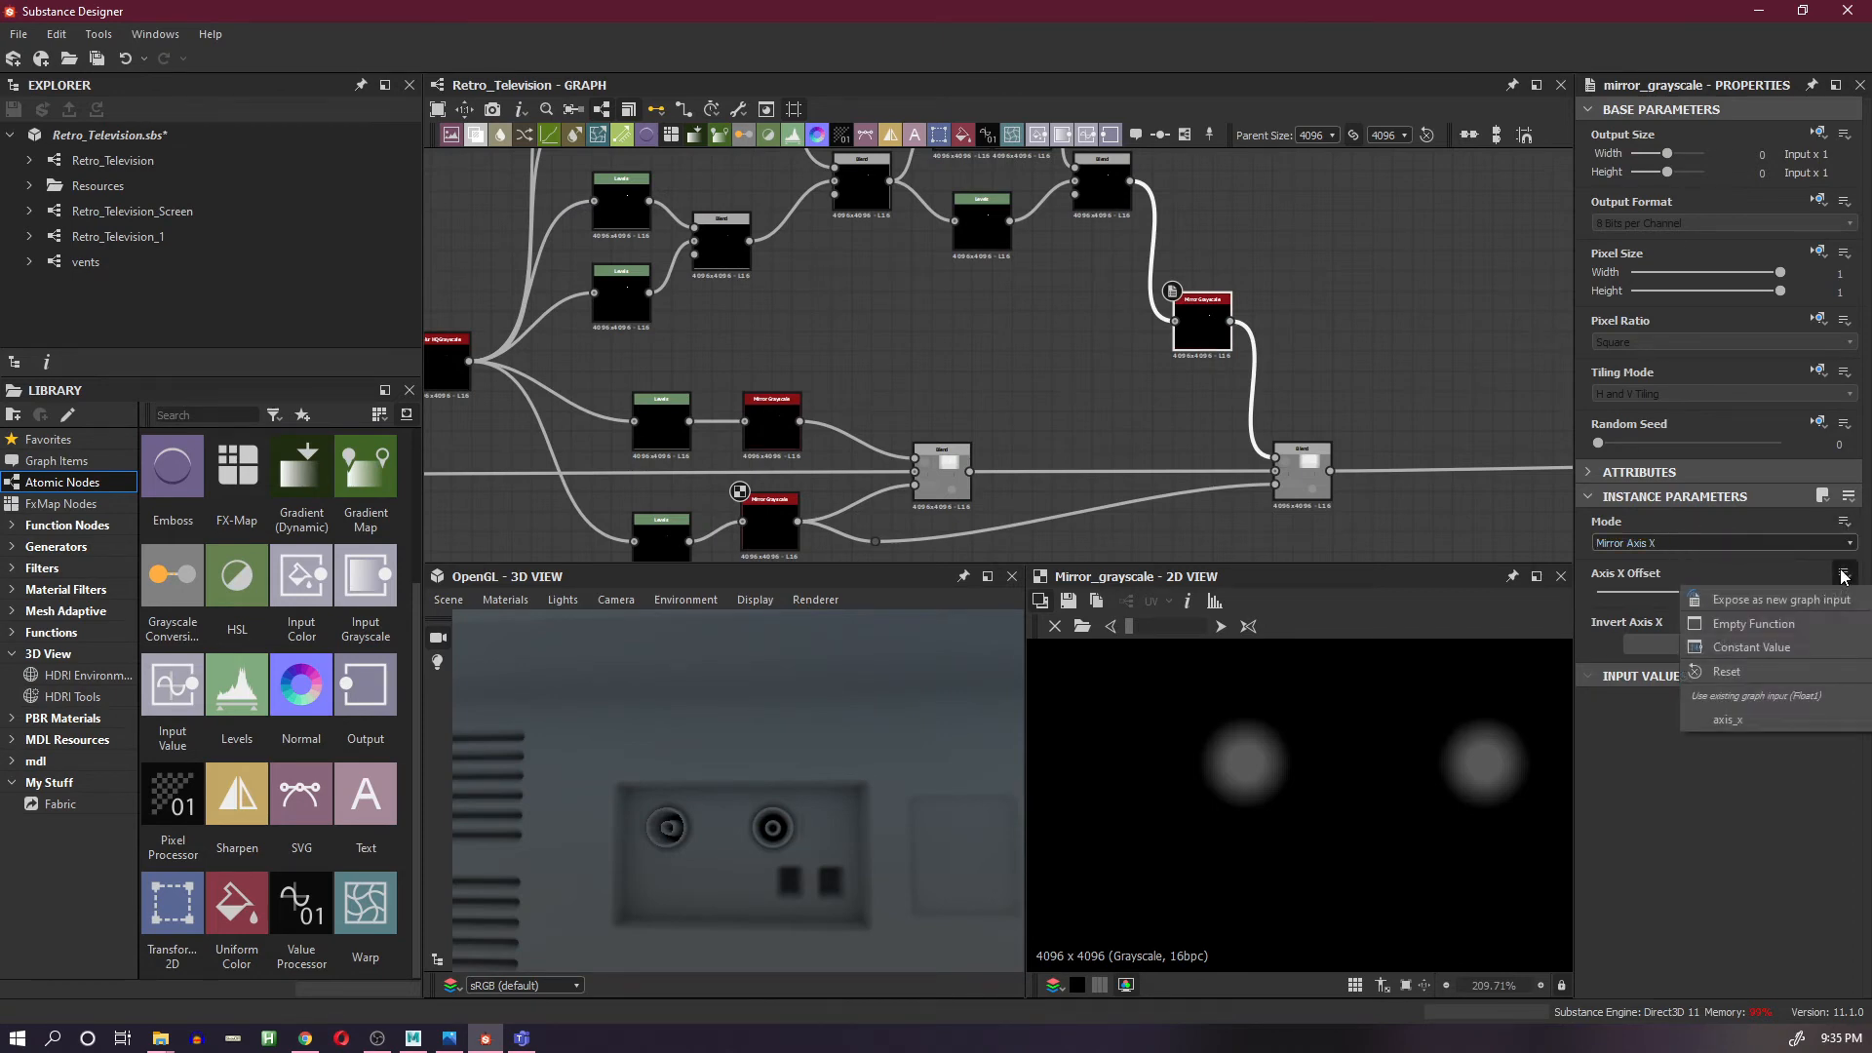
click(1765, 720)
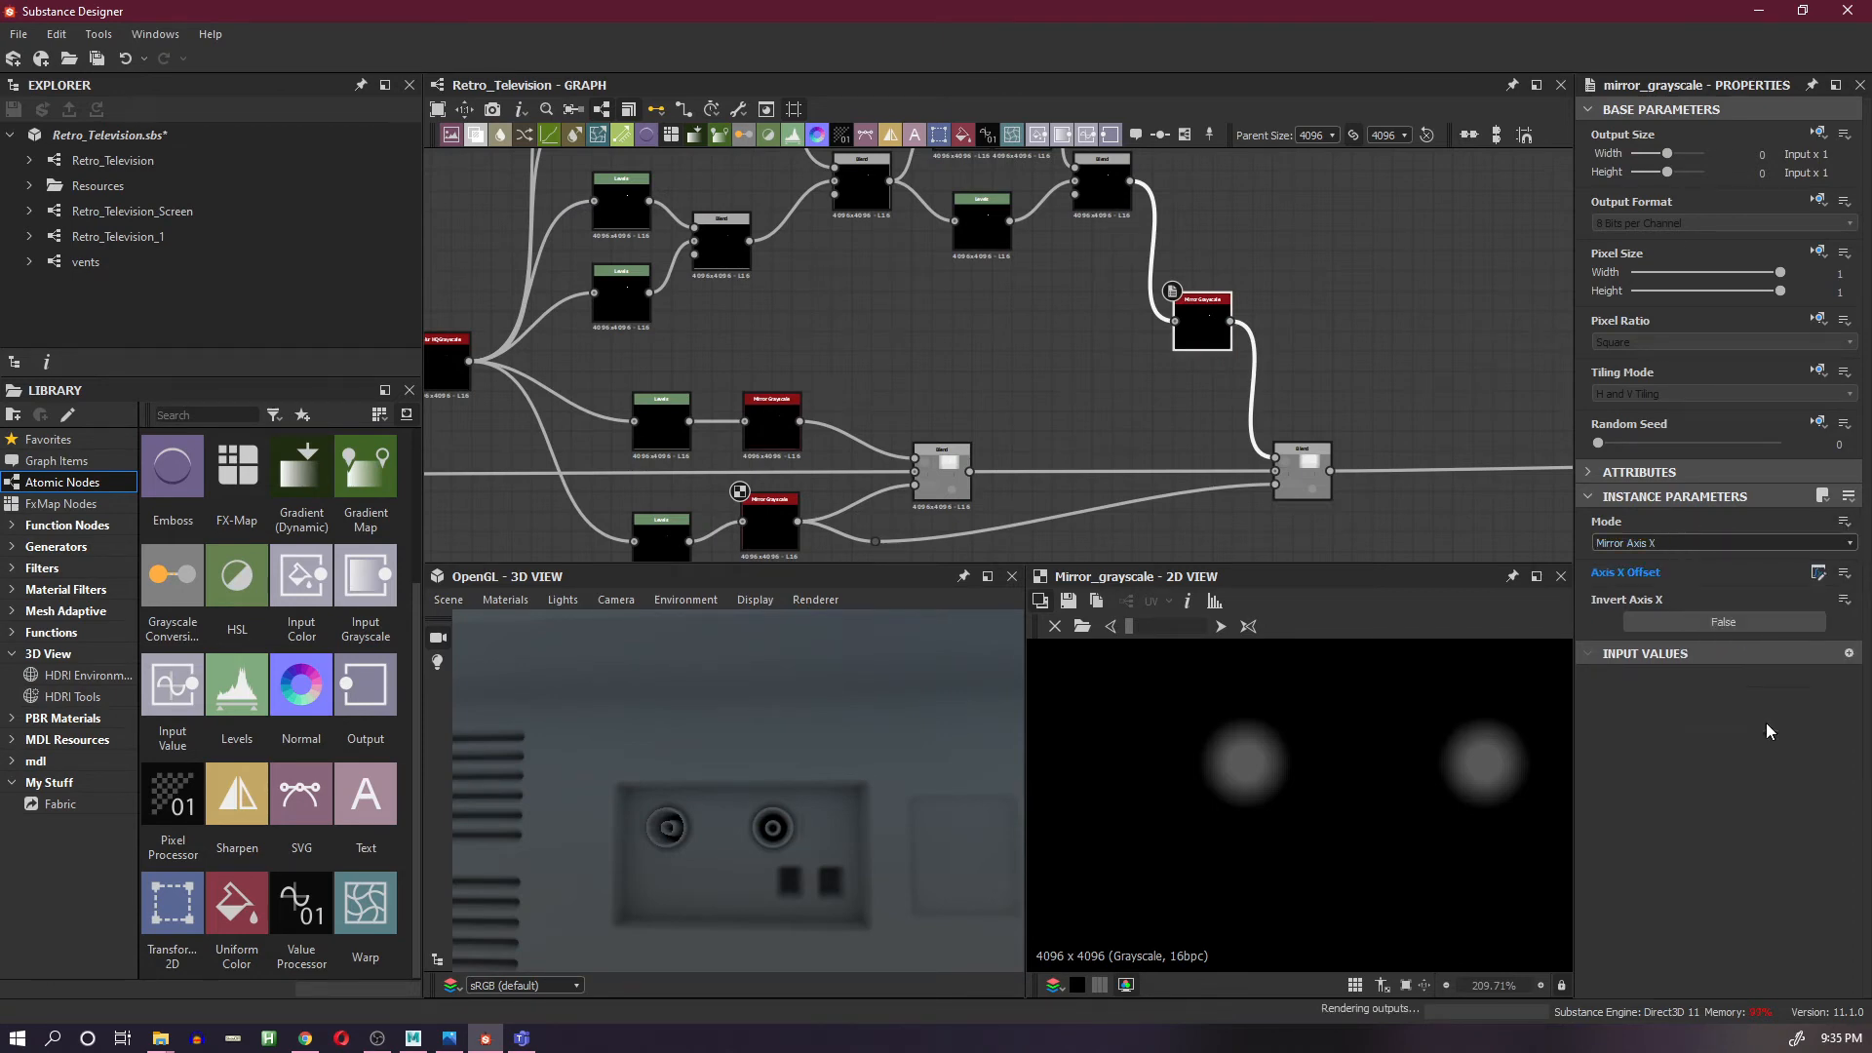
- Preview the graph's exposed parameters and display the Mirror Grayscale feeding the last Blend in the 2D view
click(1332, 338)
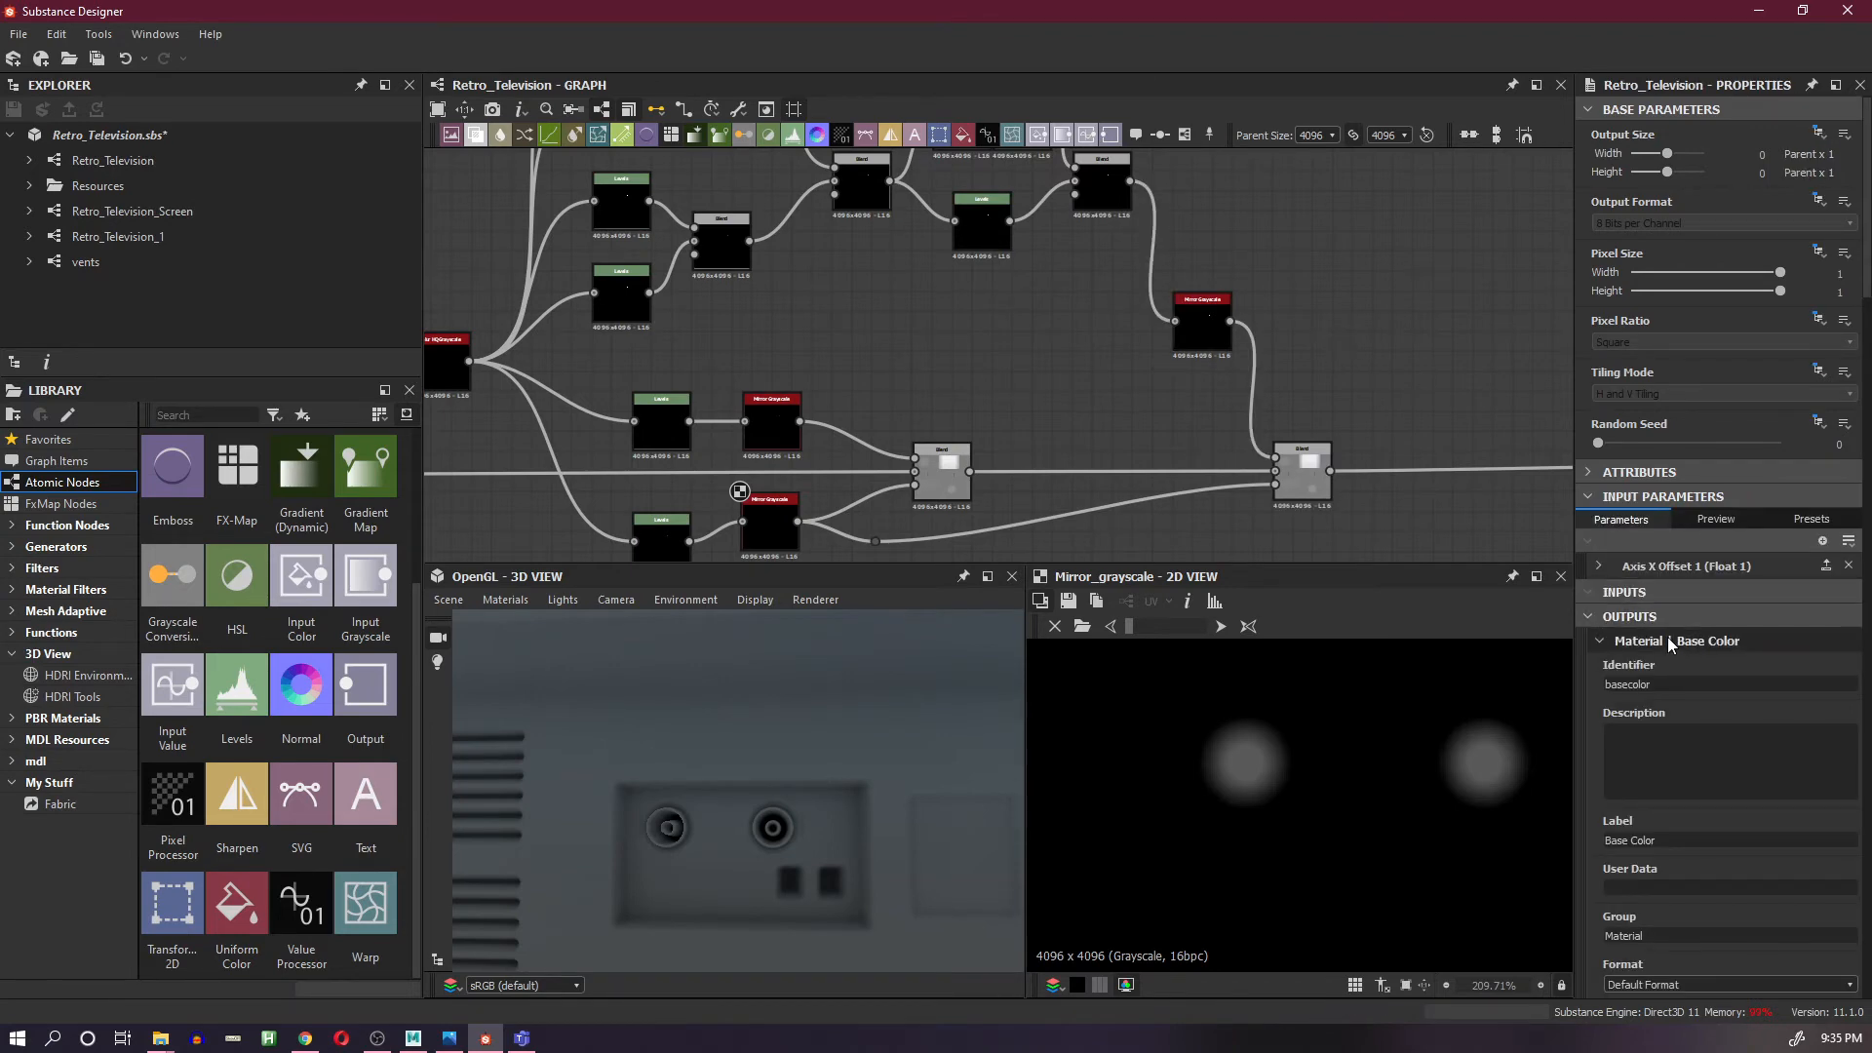
click(1716, 521)
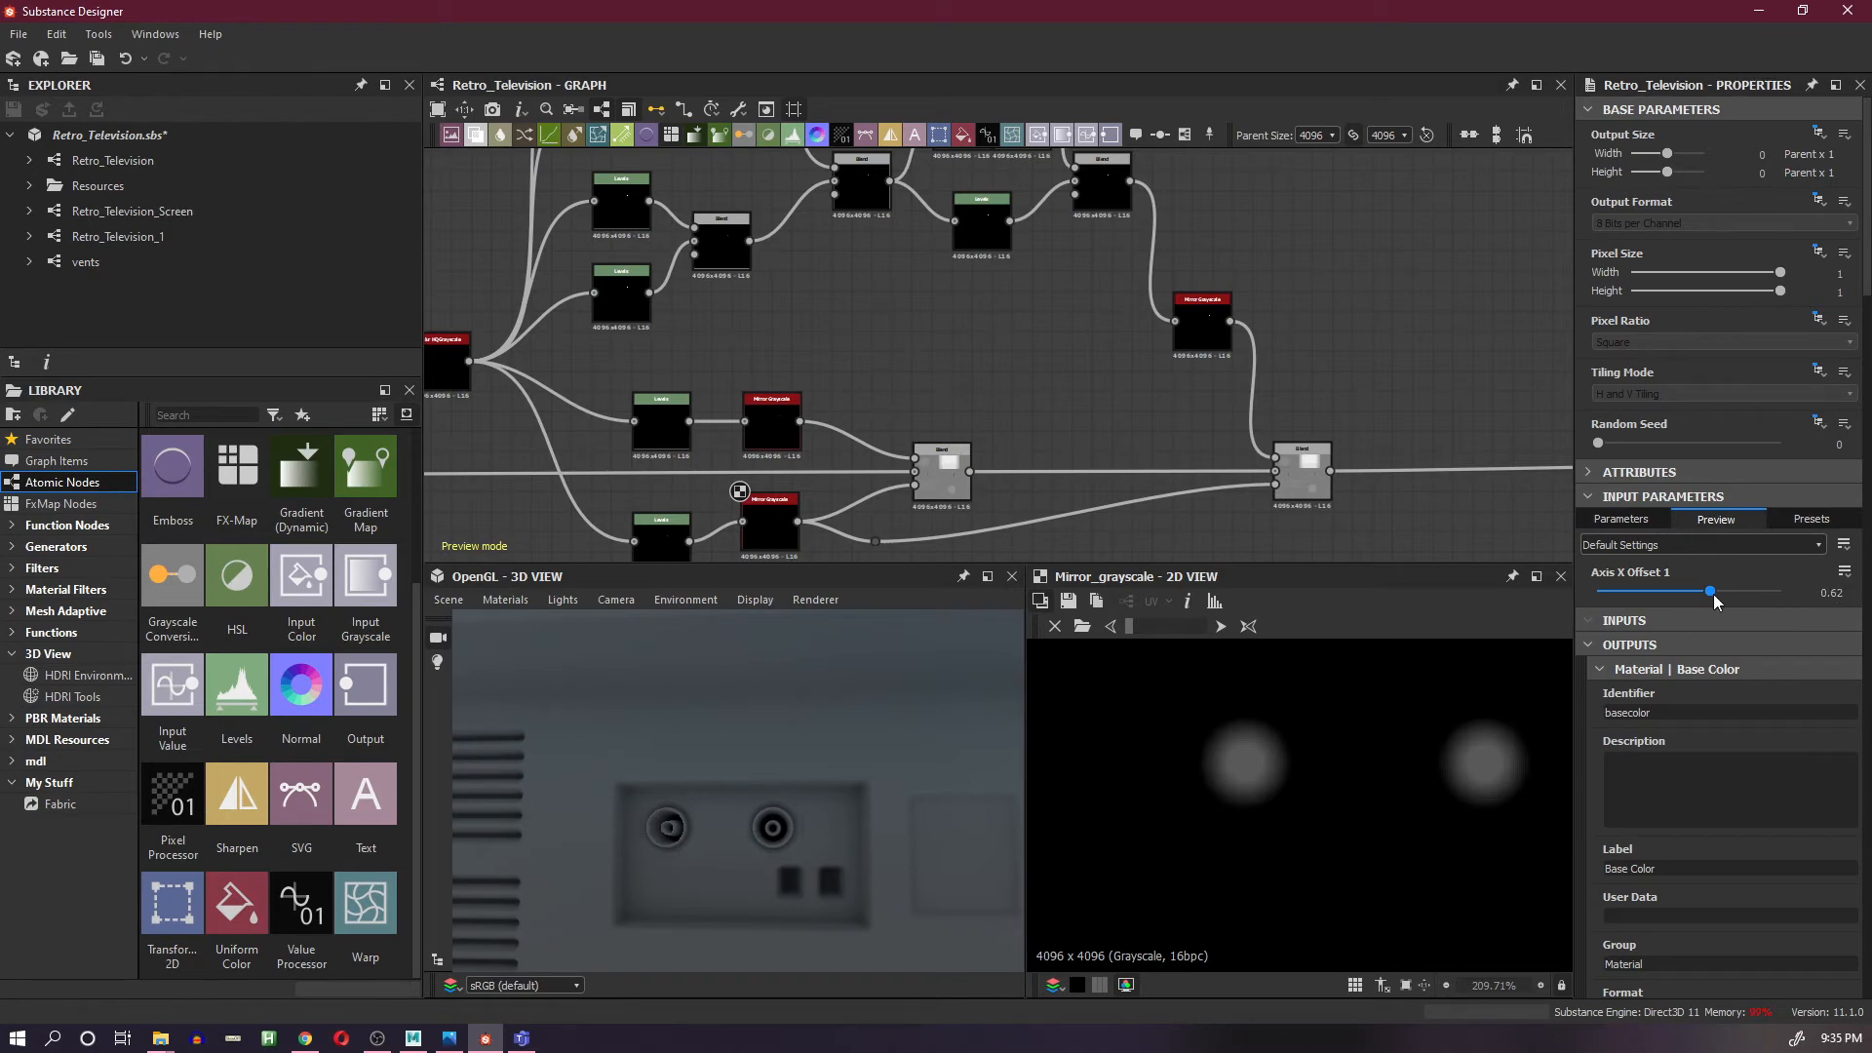
click(1205, 343)
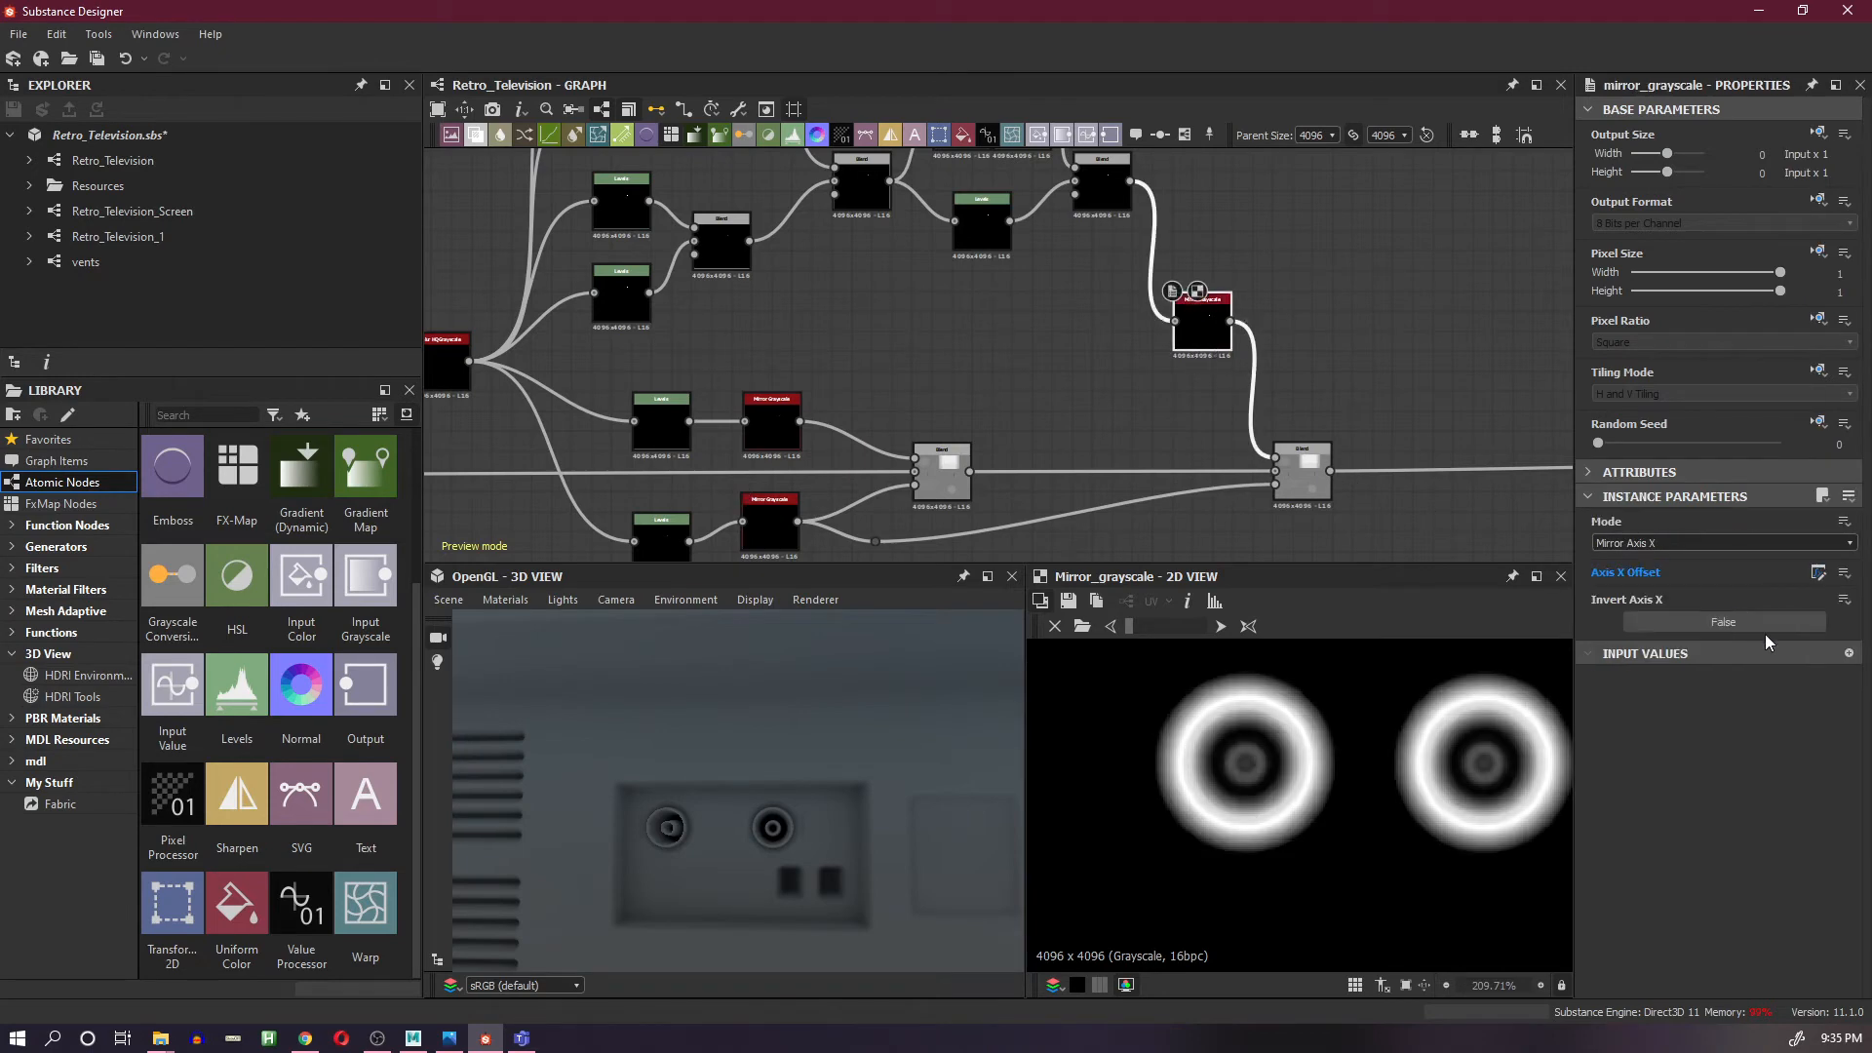
scroll(806, 795, up, 2)
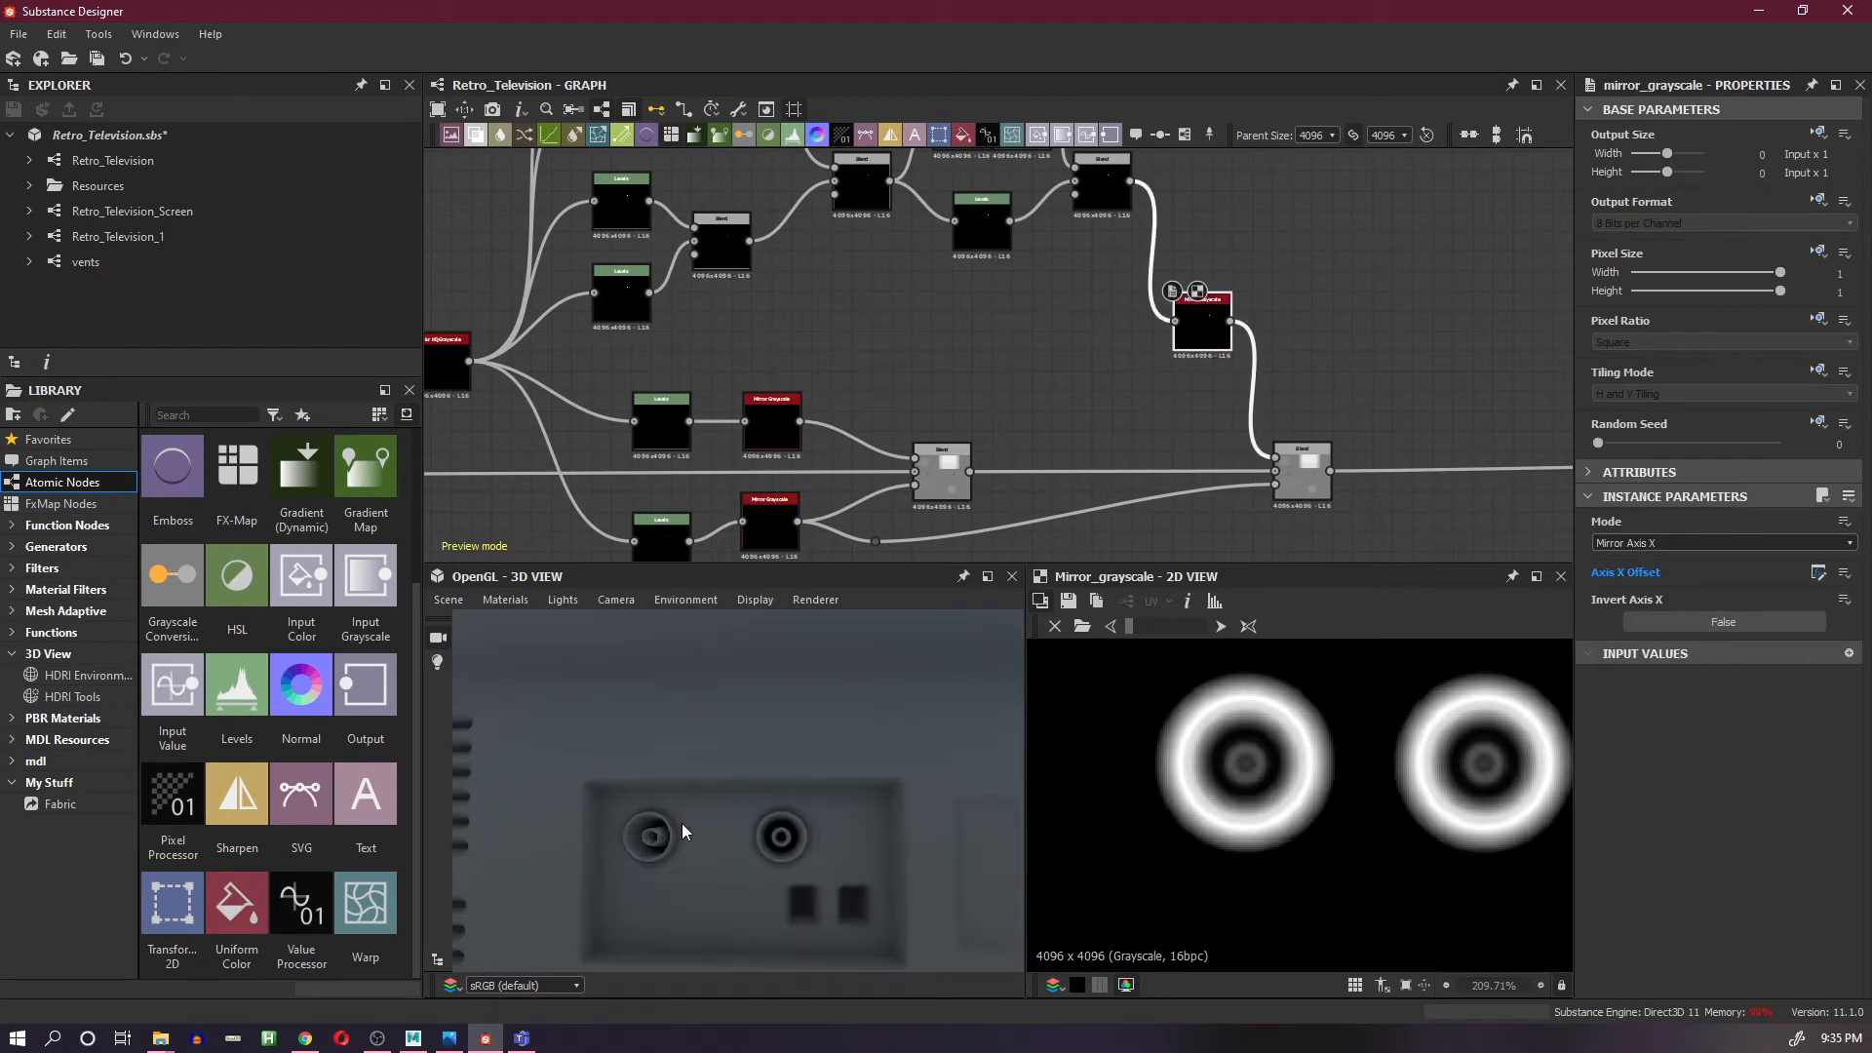
- Try preview values of 0.6 and 0.63 for the Axis X Offset 1 parameter
click(1445, 336)
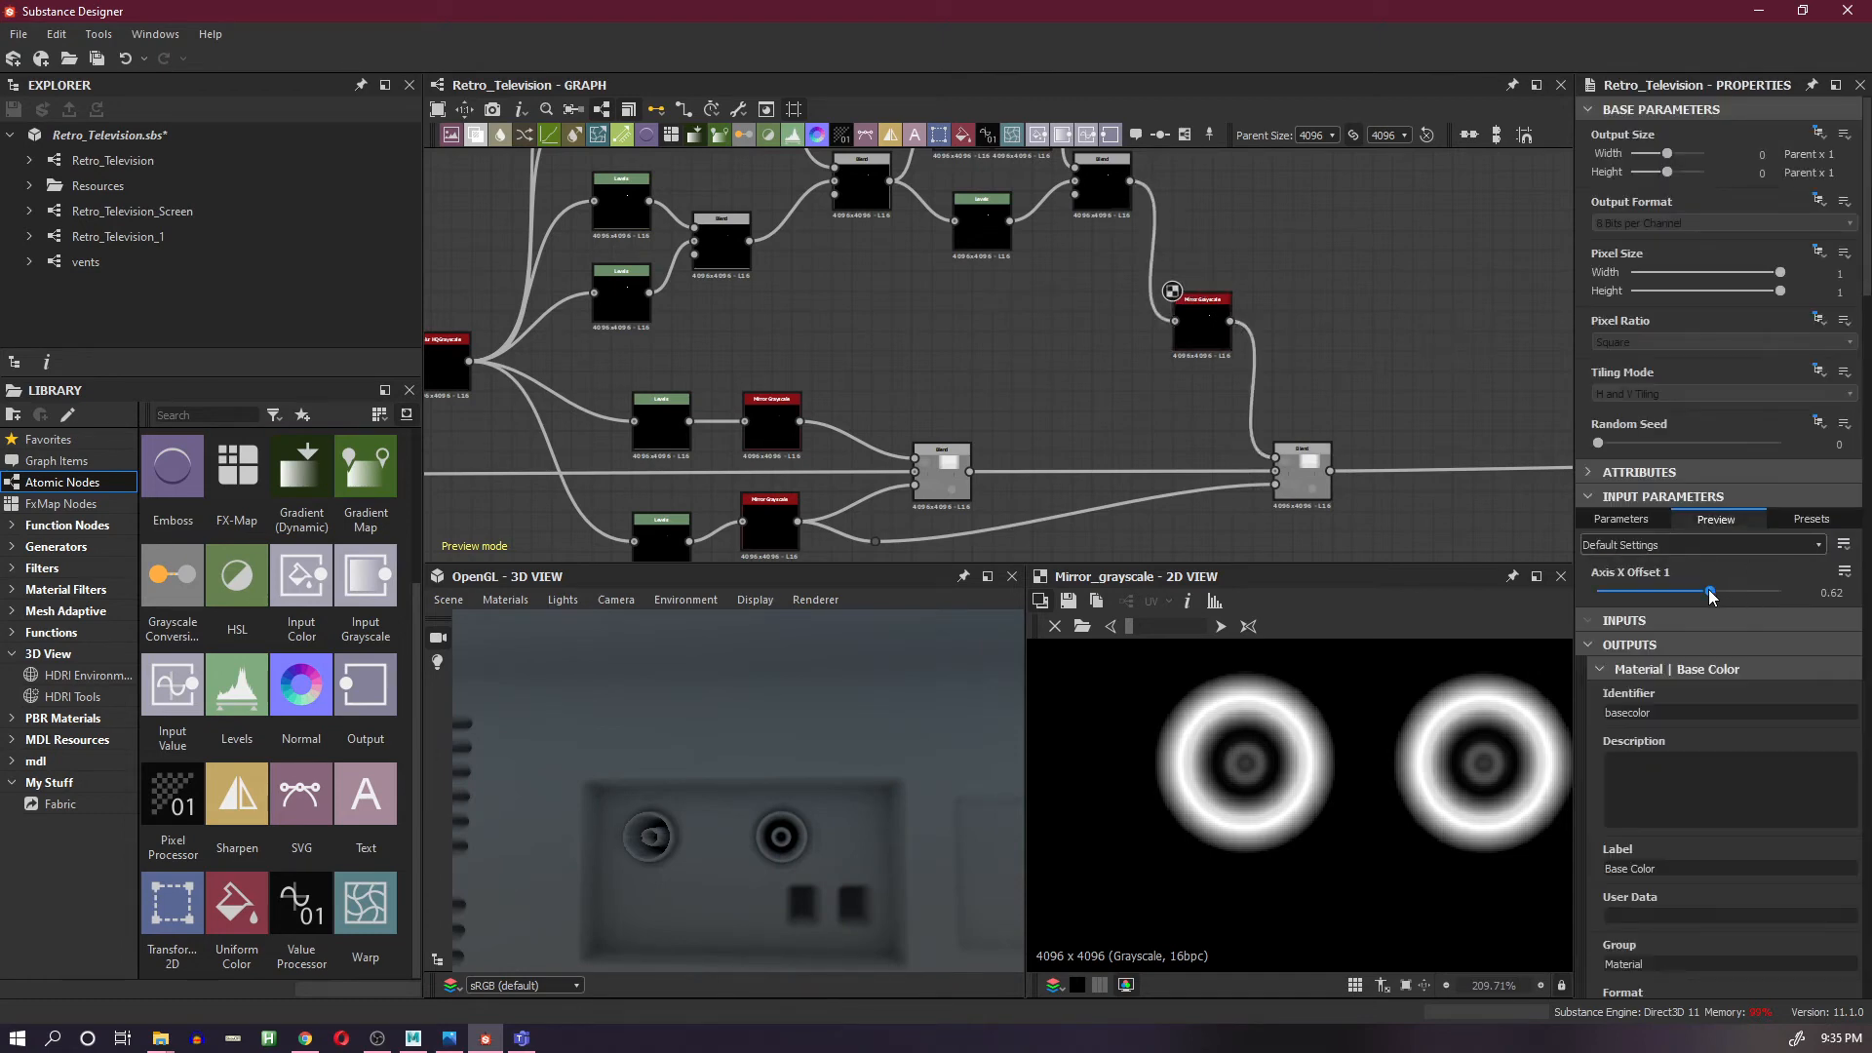
click(1709, 591)
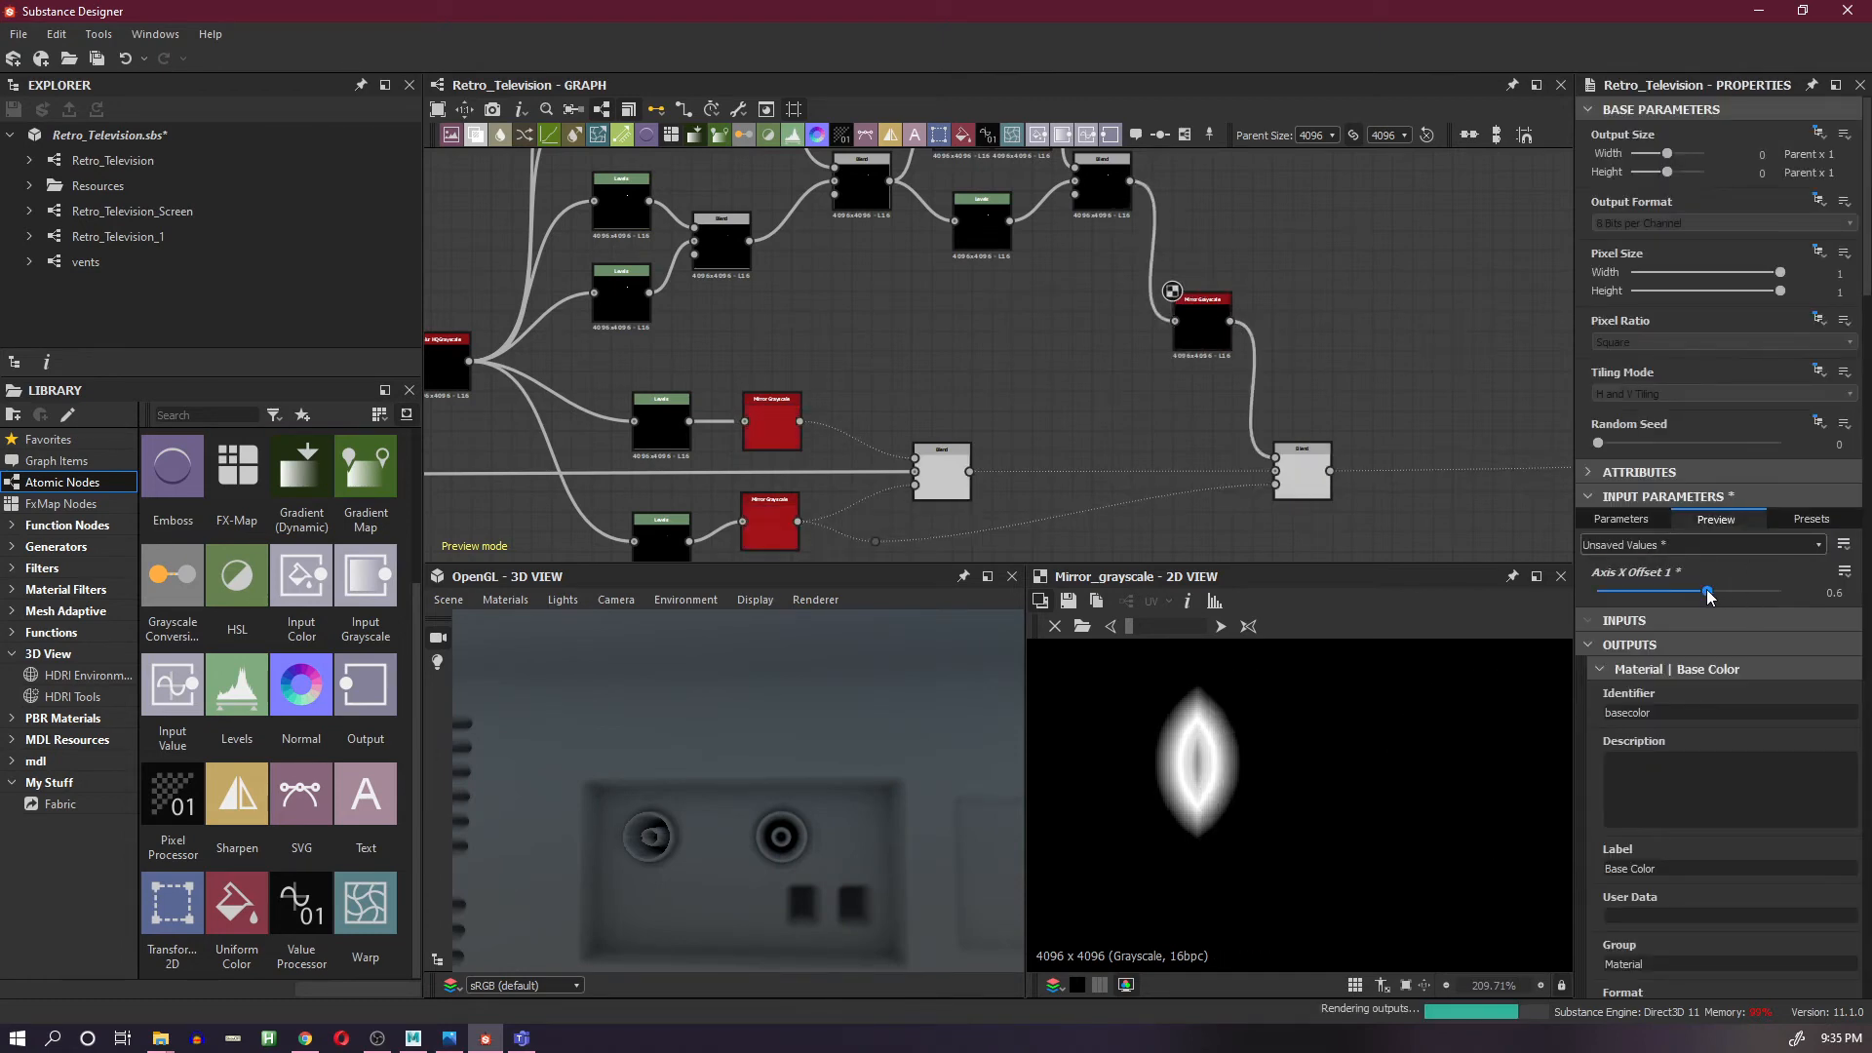
click(1815, 594)
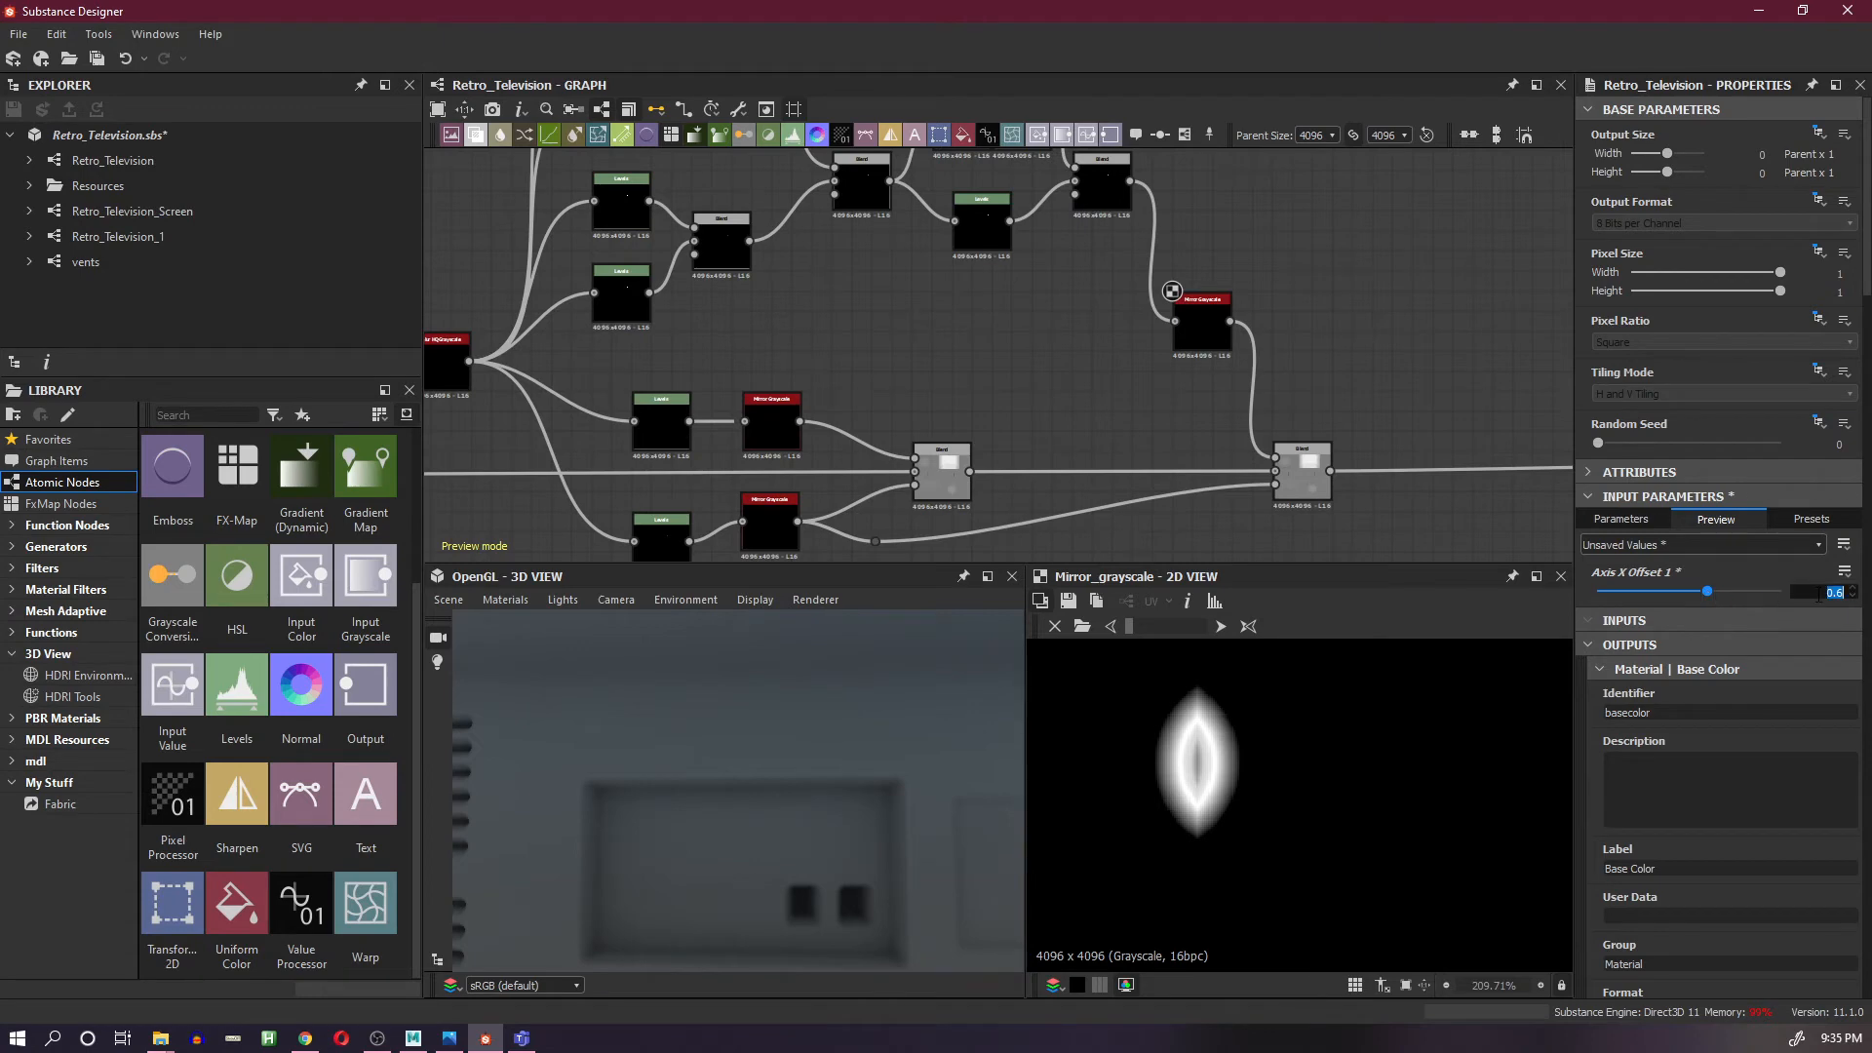
key(BackSpace)
text(.63)
key(Return)
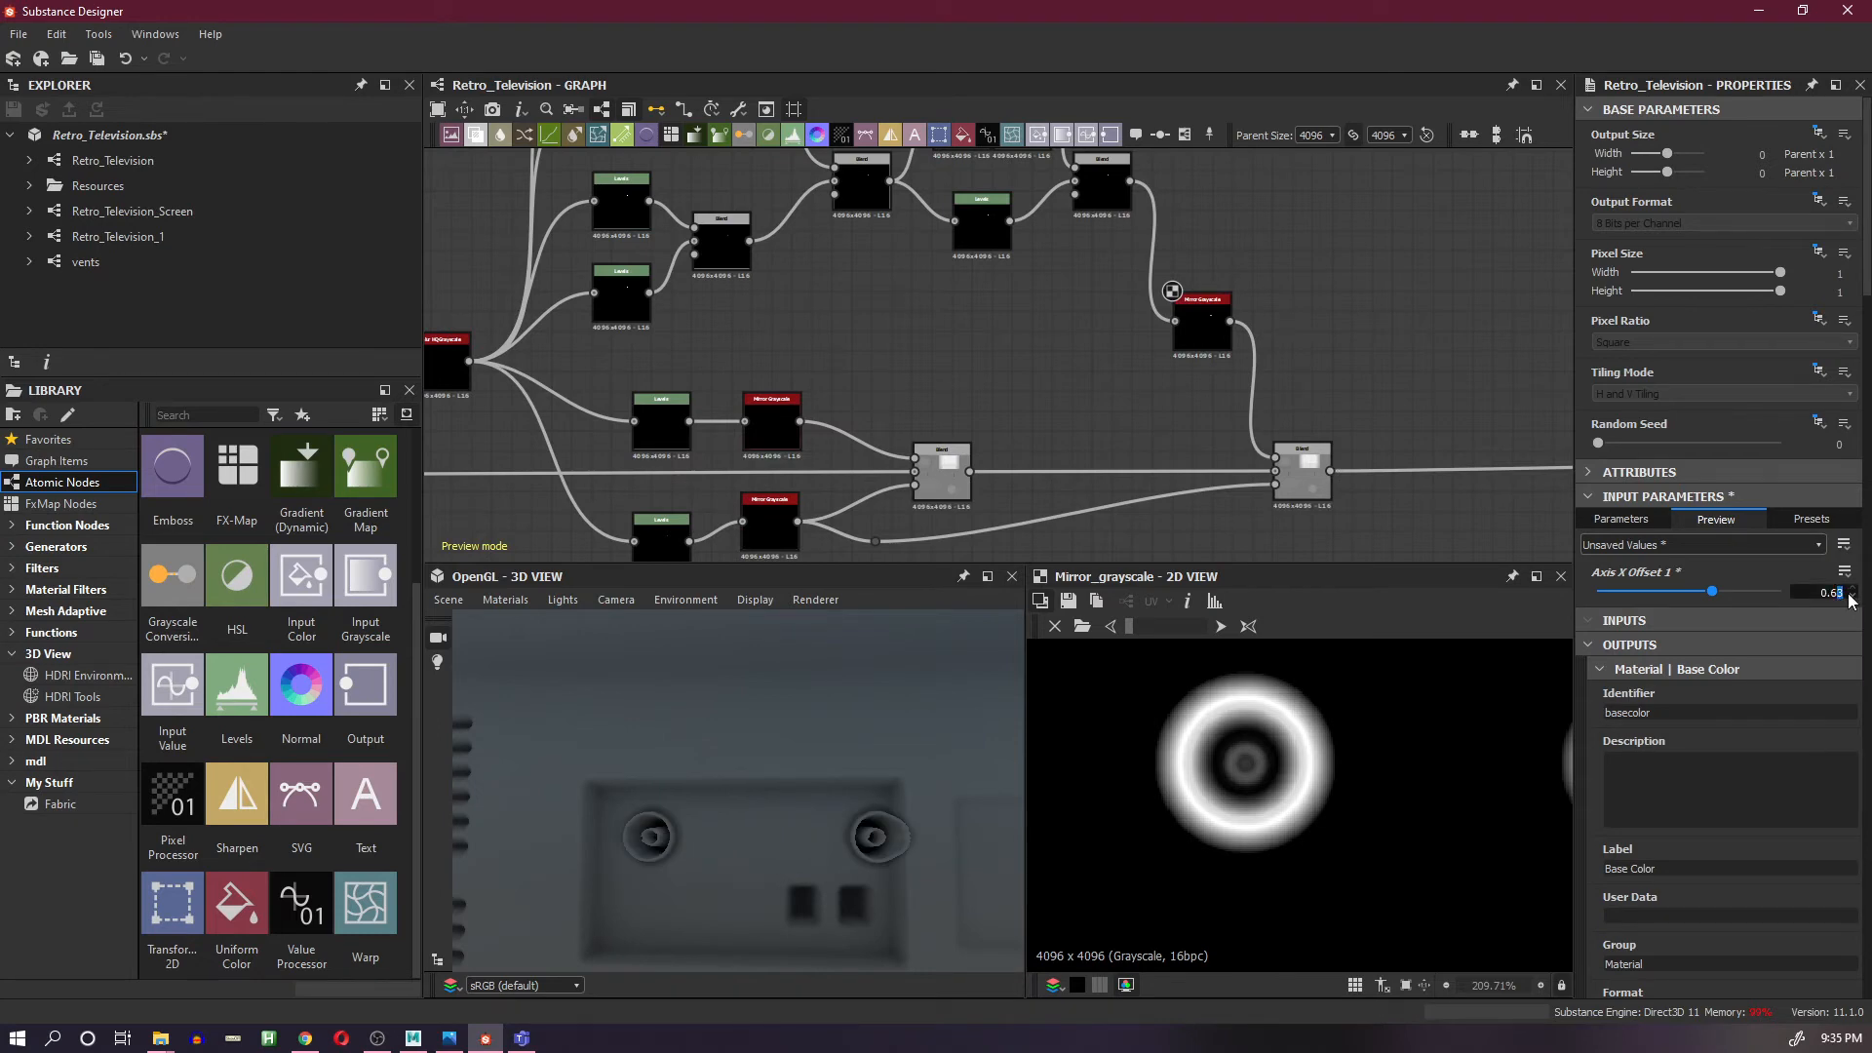
- Try closer socket spacings with Axis X Offset 1 at 0.62, 0.61 and 0.615
click(1851, 598)
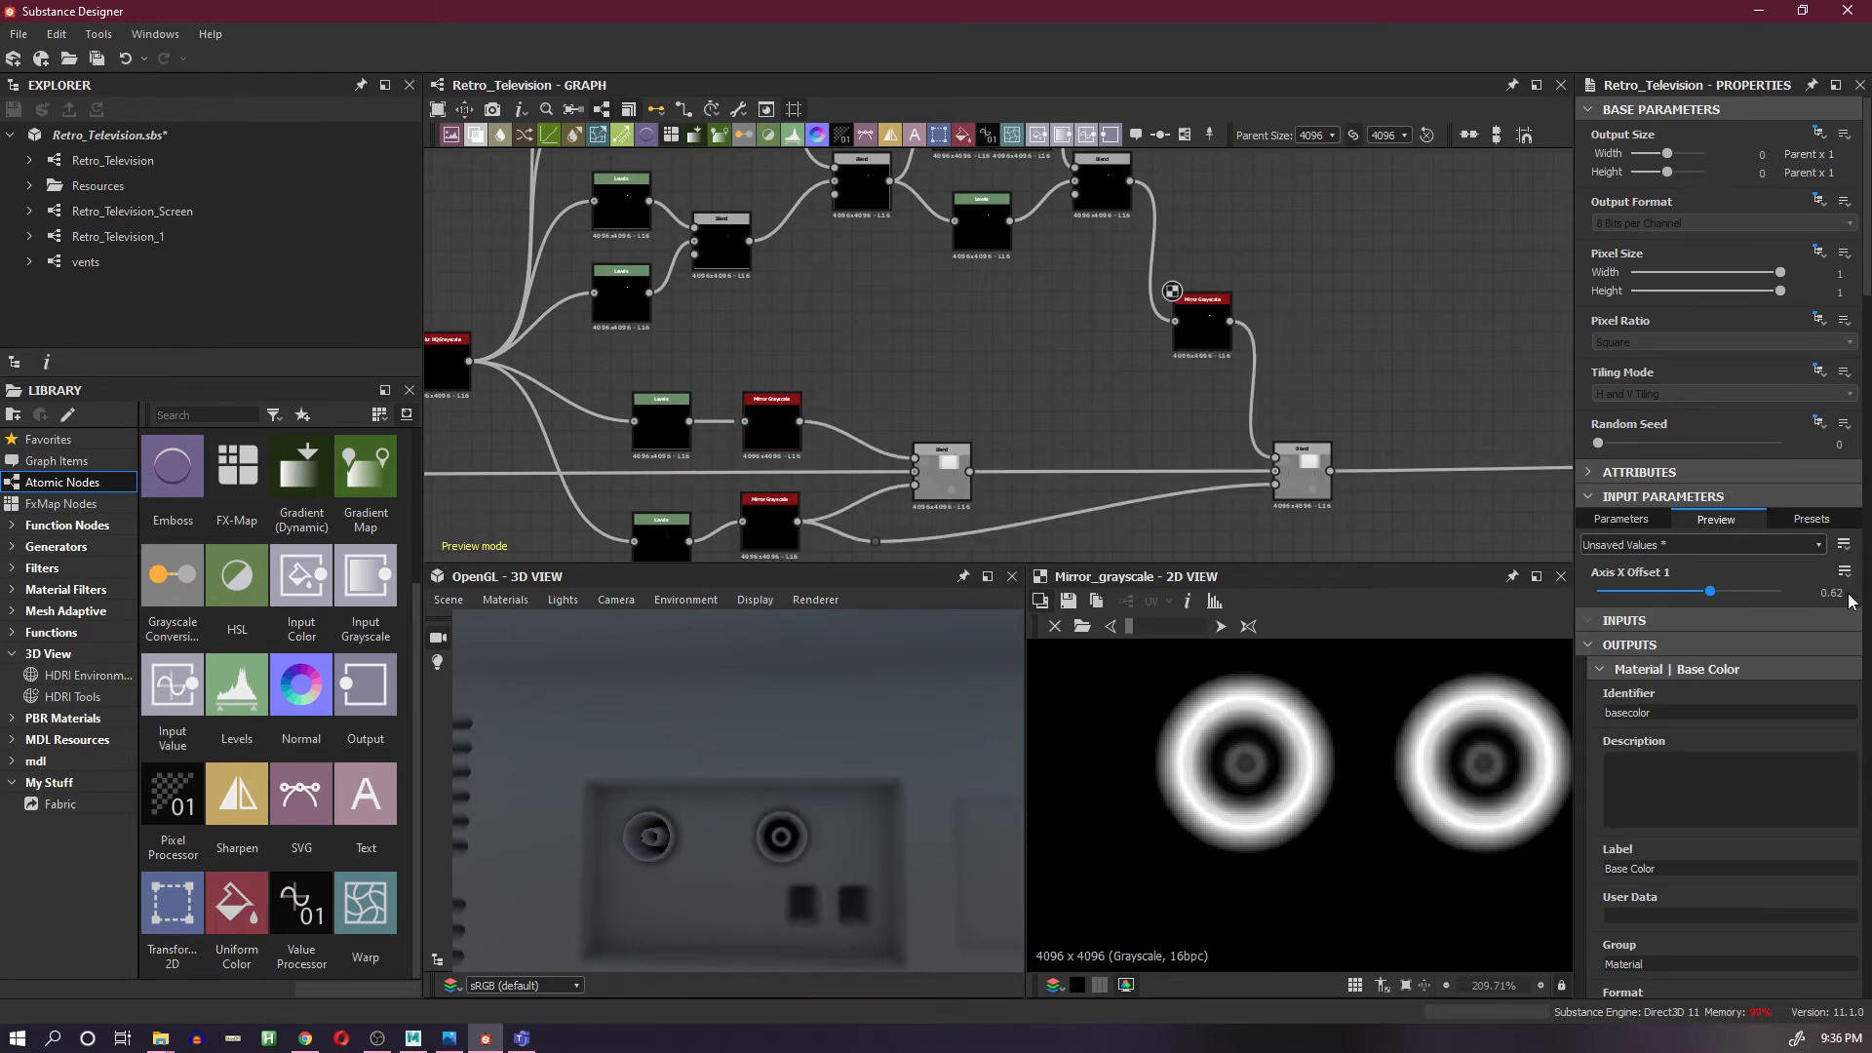
click(1842, 596)
key(Return)
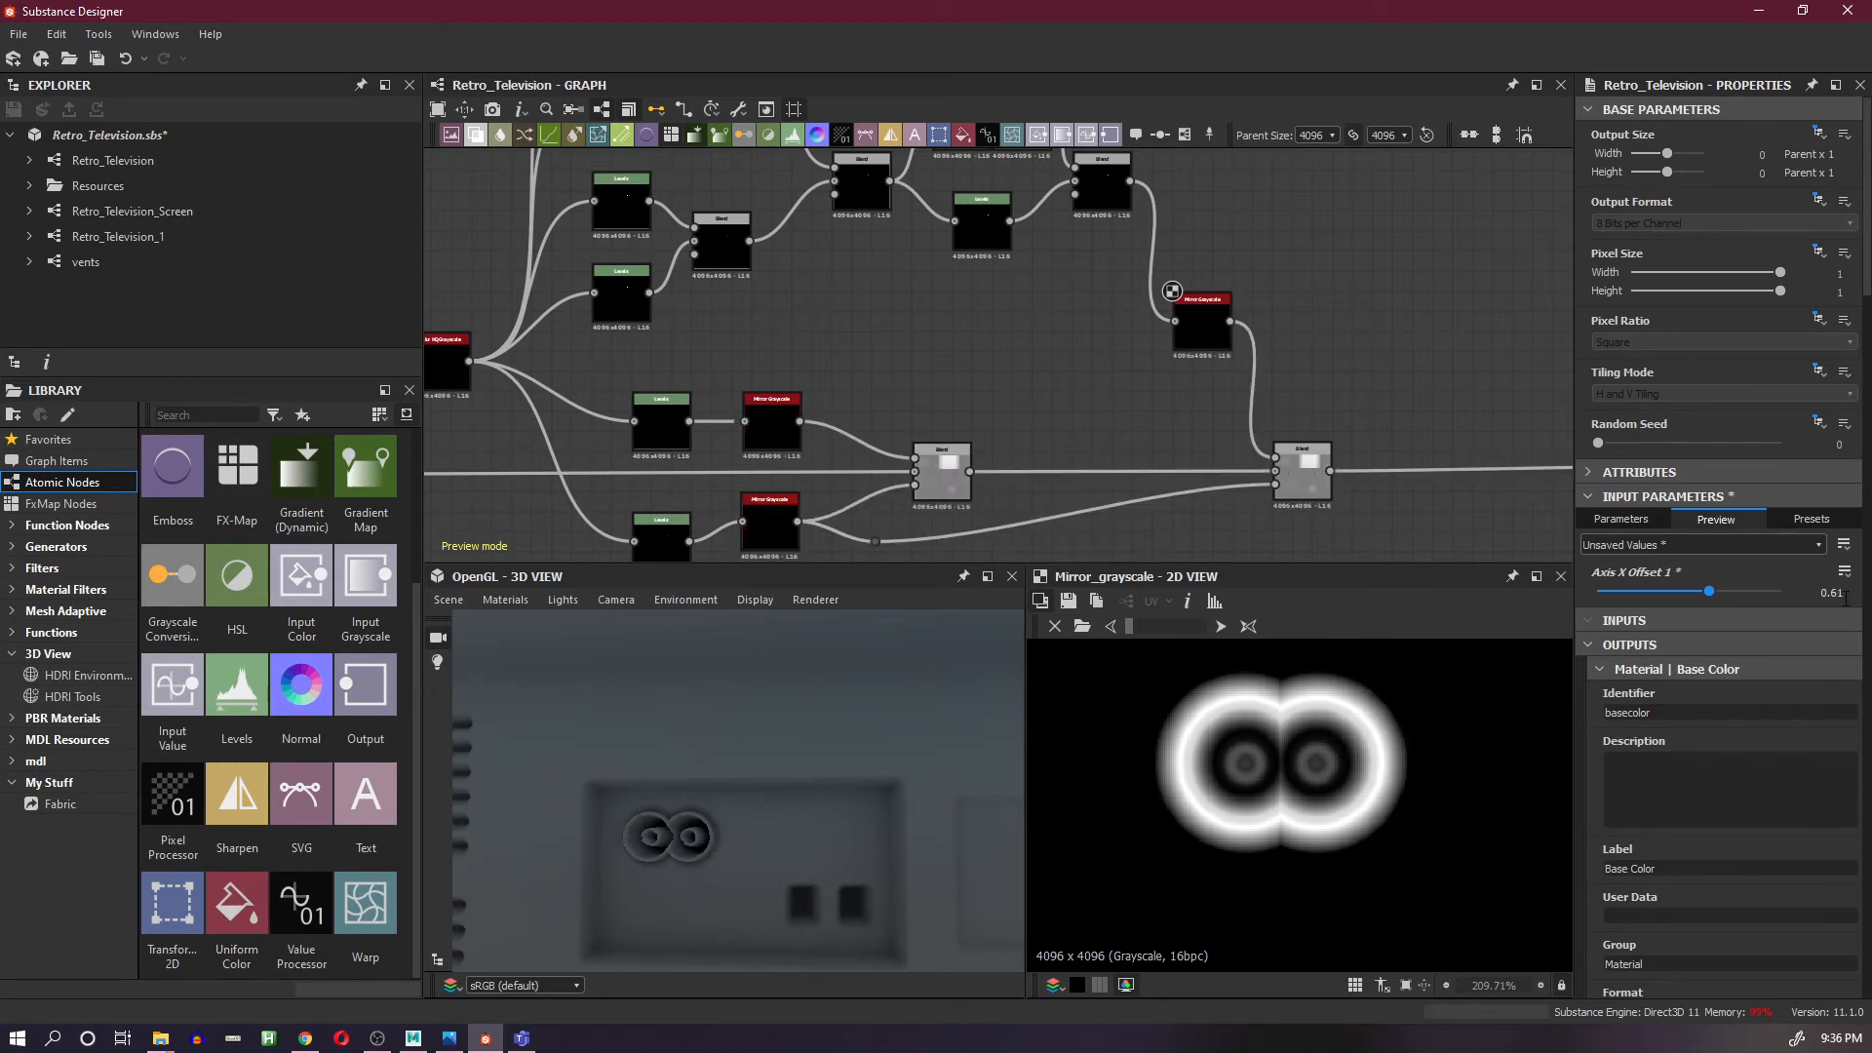
click(1833, 595)
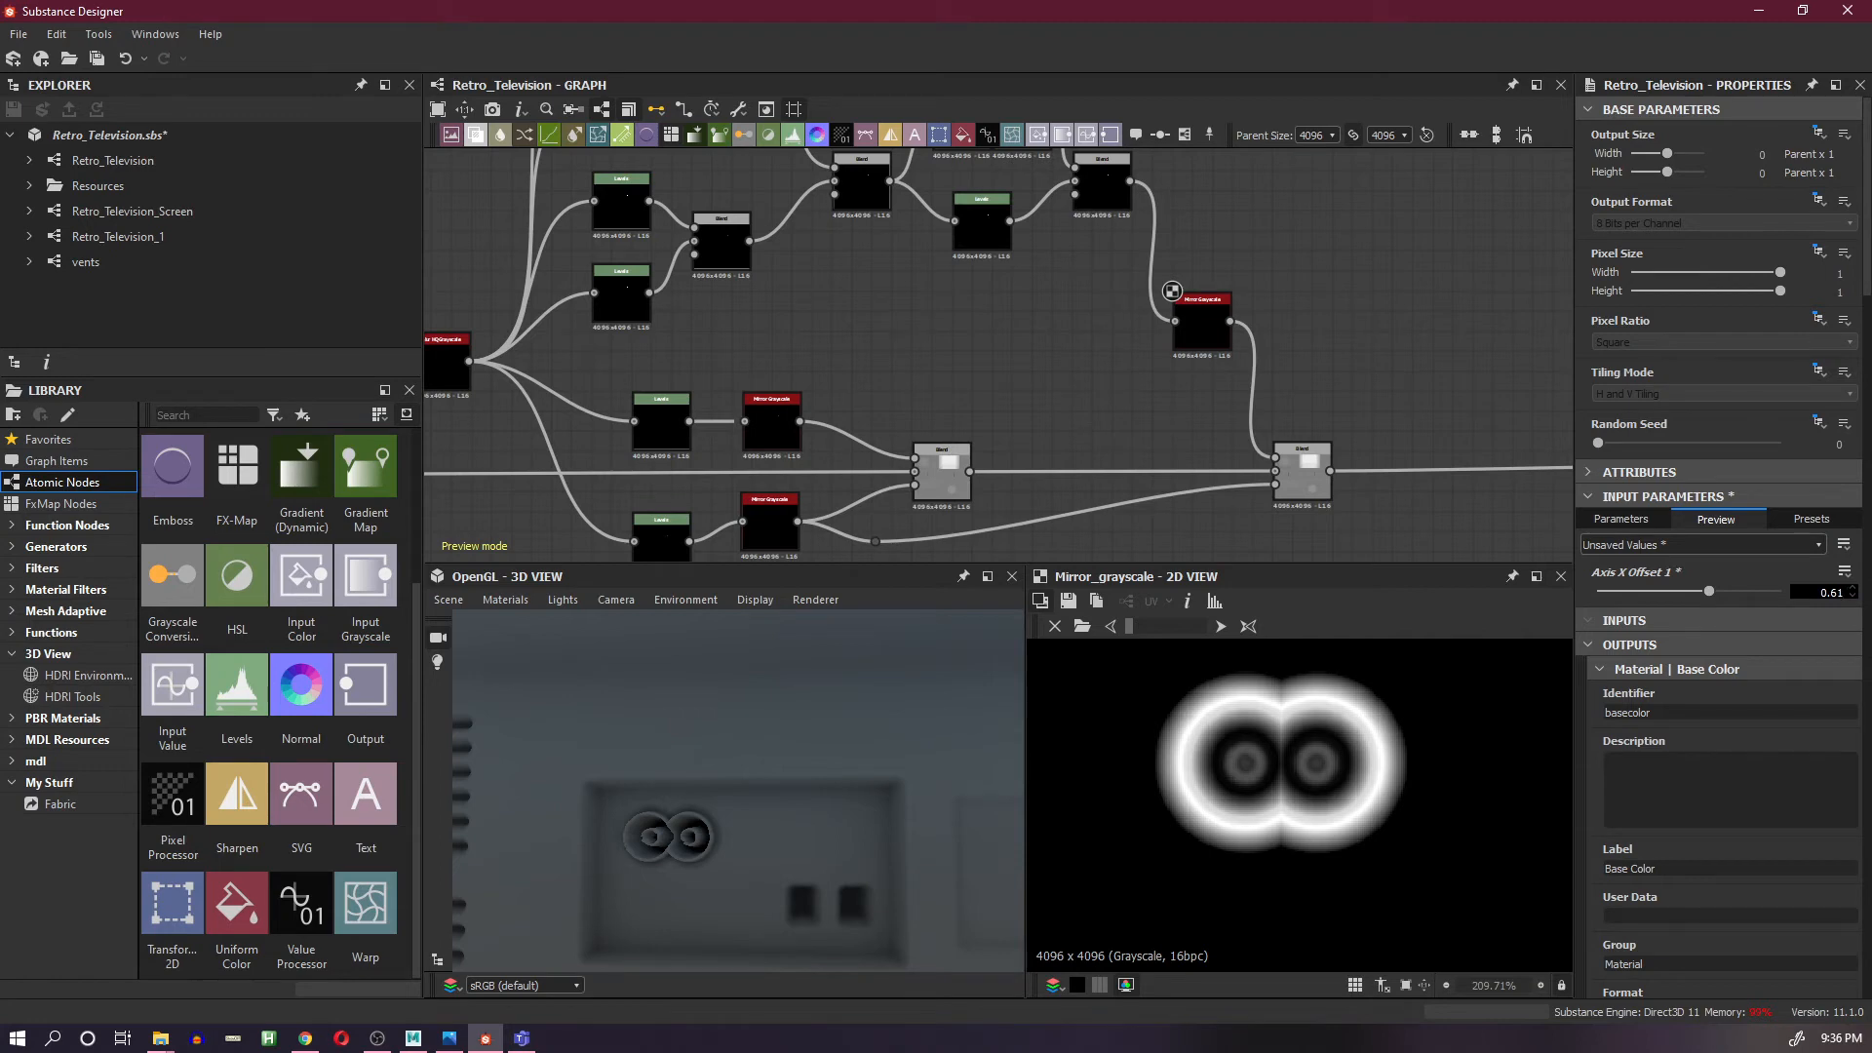
text(5)
key(Return)
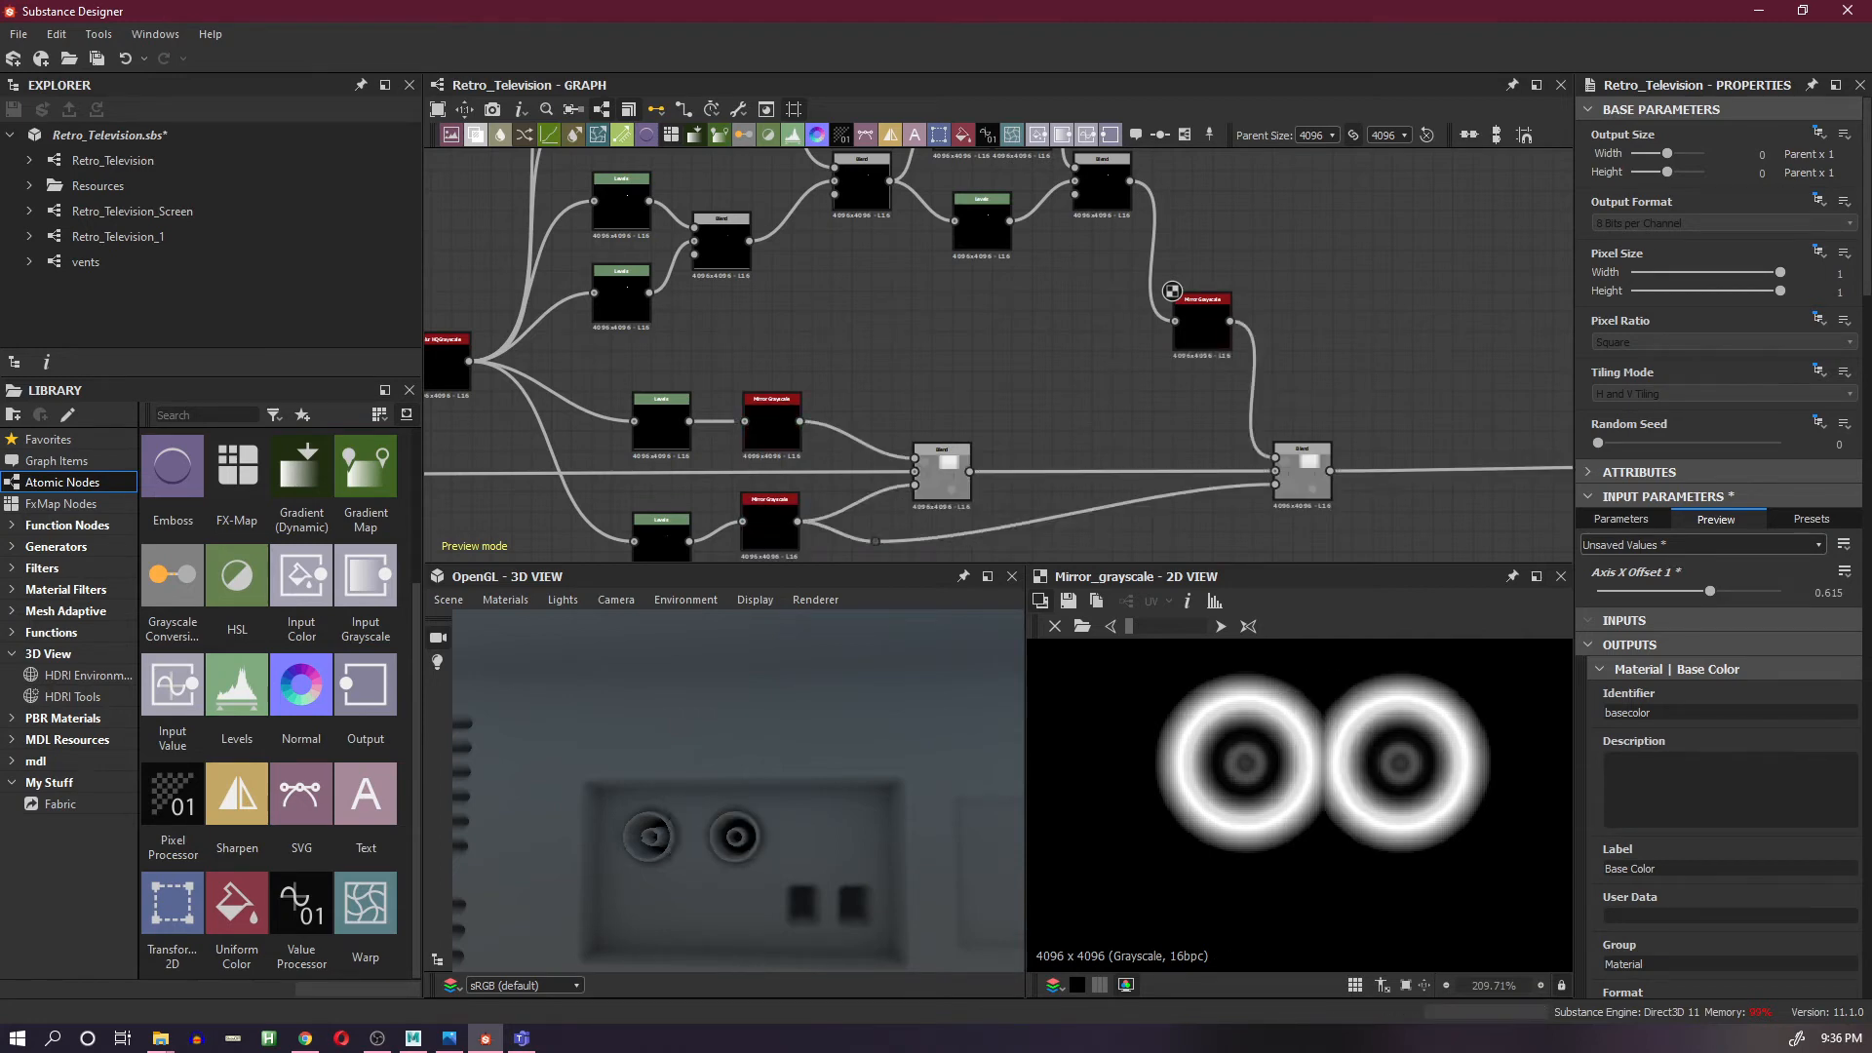
- Display the last Blend in the 2D view and examine the spacing of both sockets there and on the 3D model
middle_drag(714, 837, 769, 873)
right_drag(768, 868, 758, 755)
drag(759, 755, 932, 680)
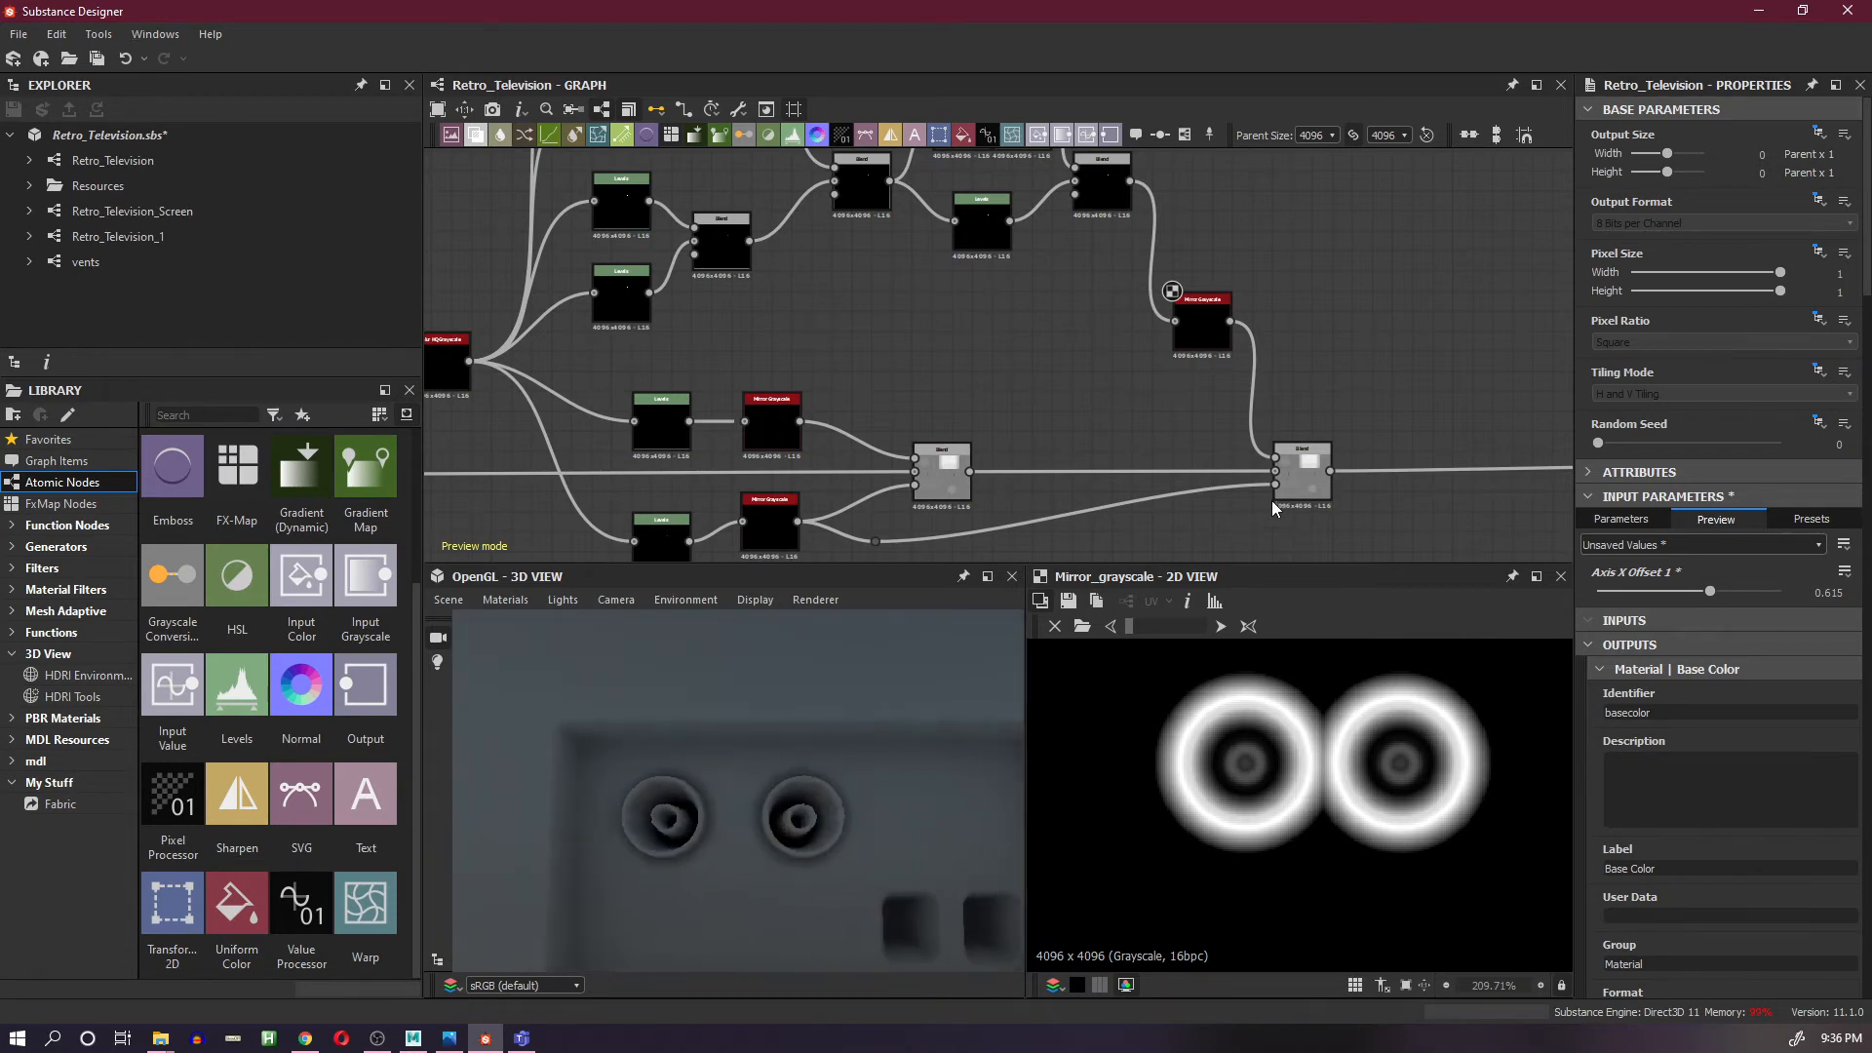
double_click(1305, 480)
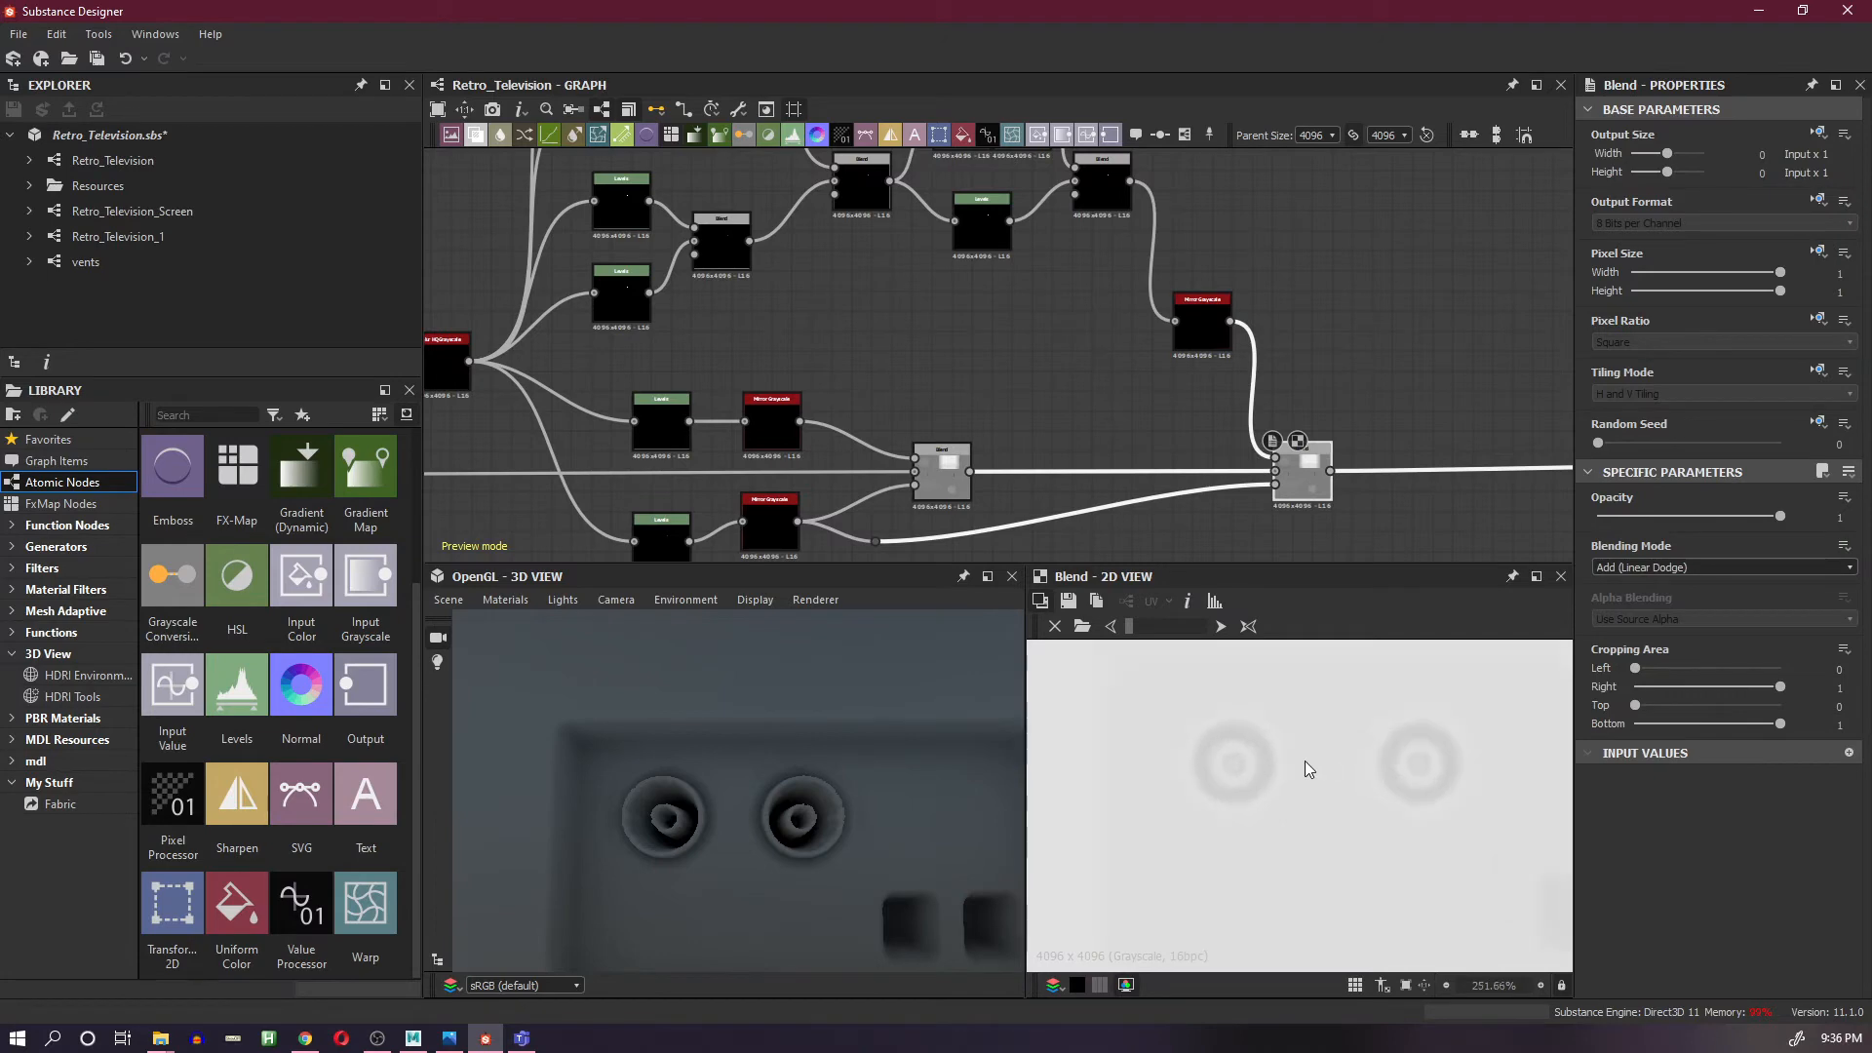
scroll(1306, 768, up, 2)
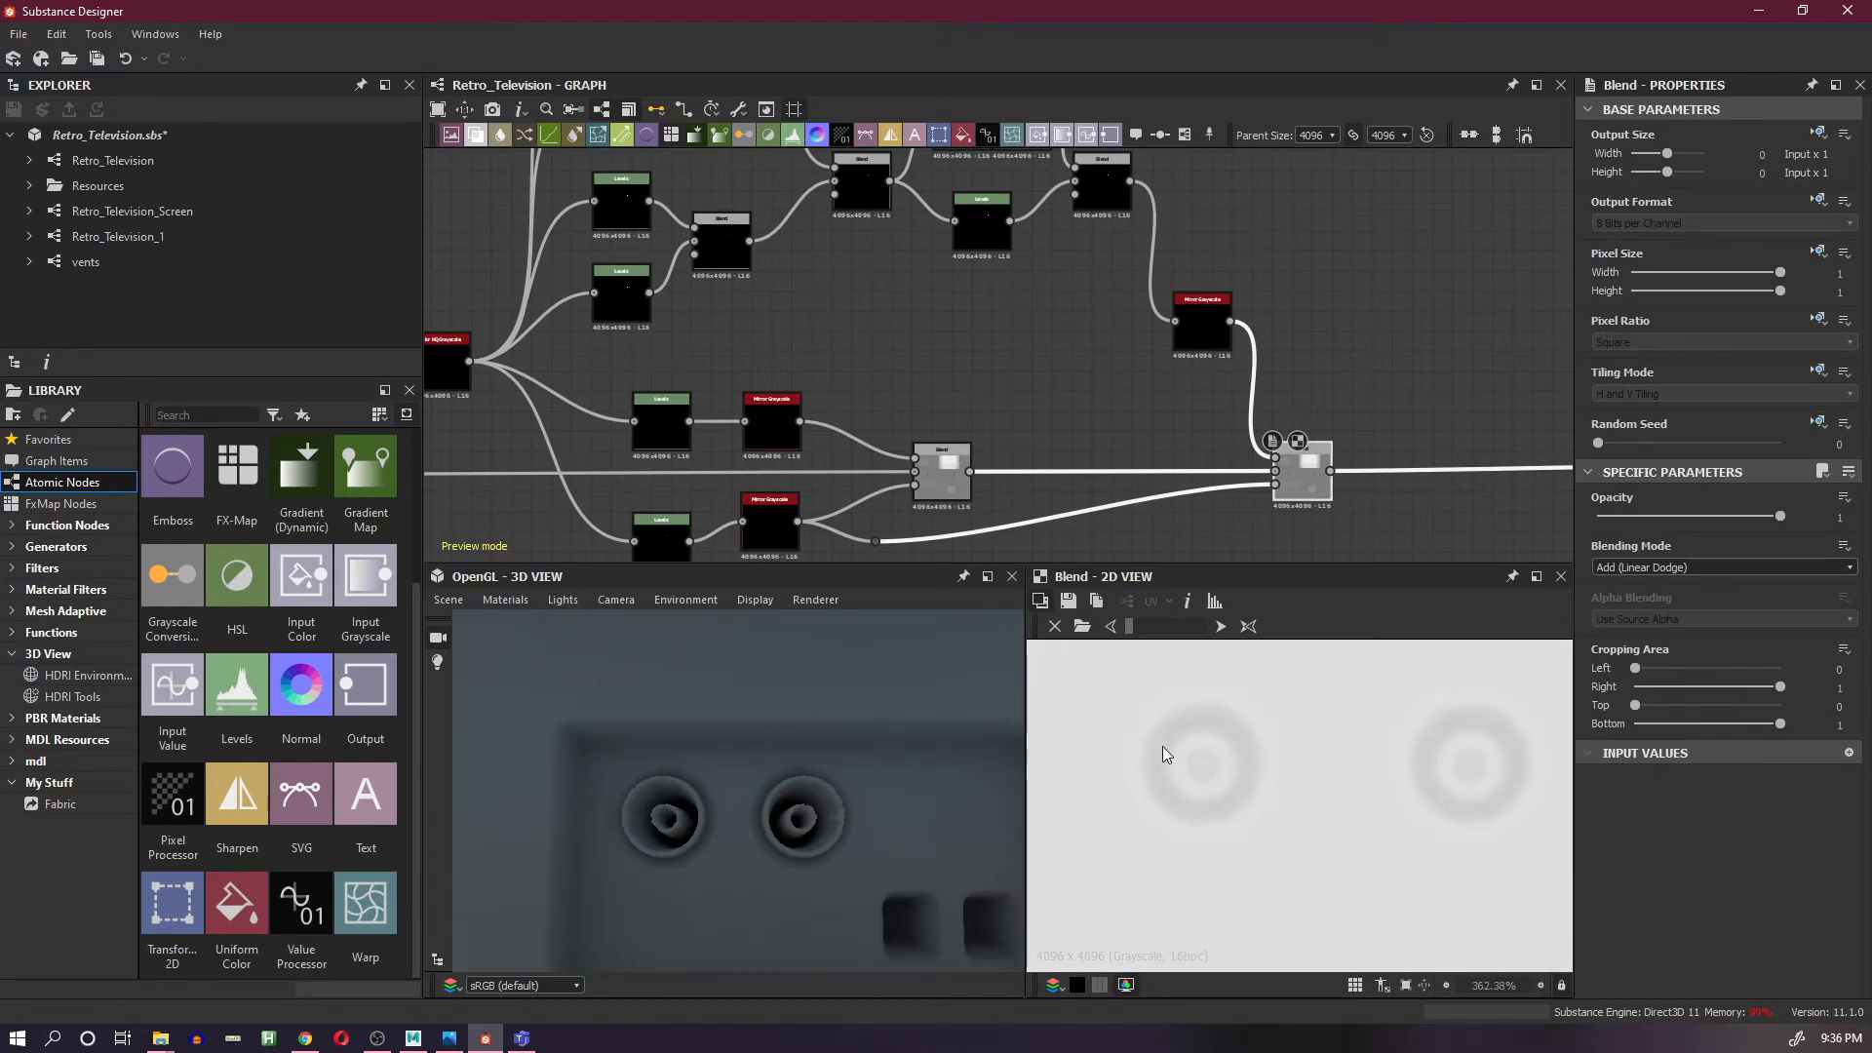
scroll(741, 821, down, 6)
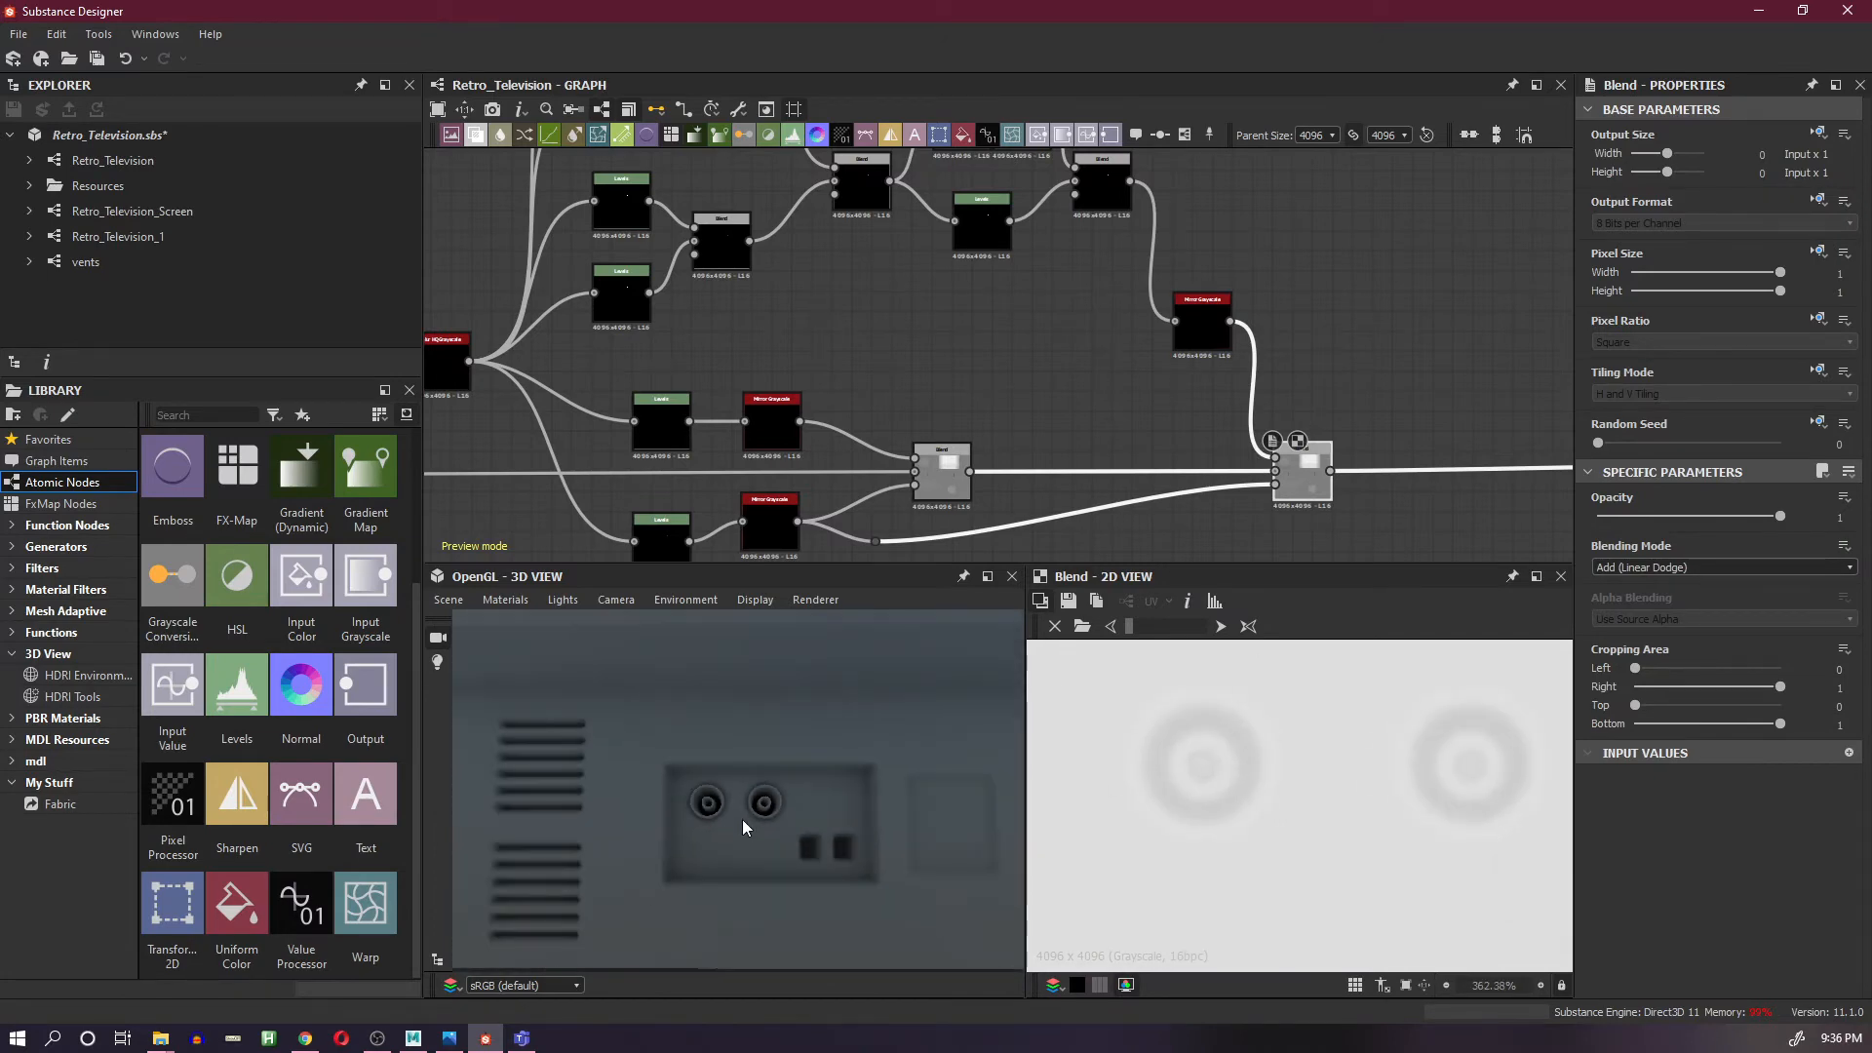
scroll(739, 812, up, 1)
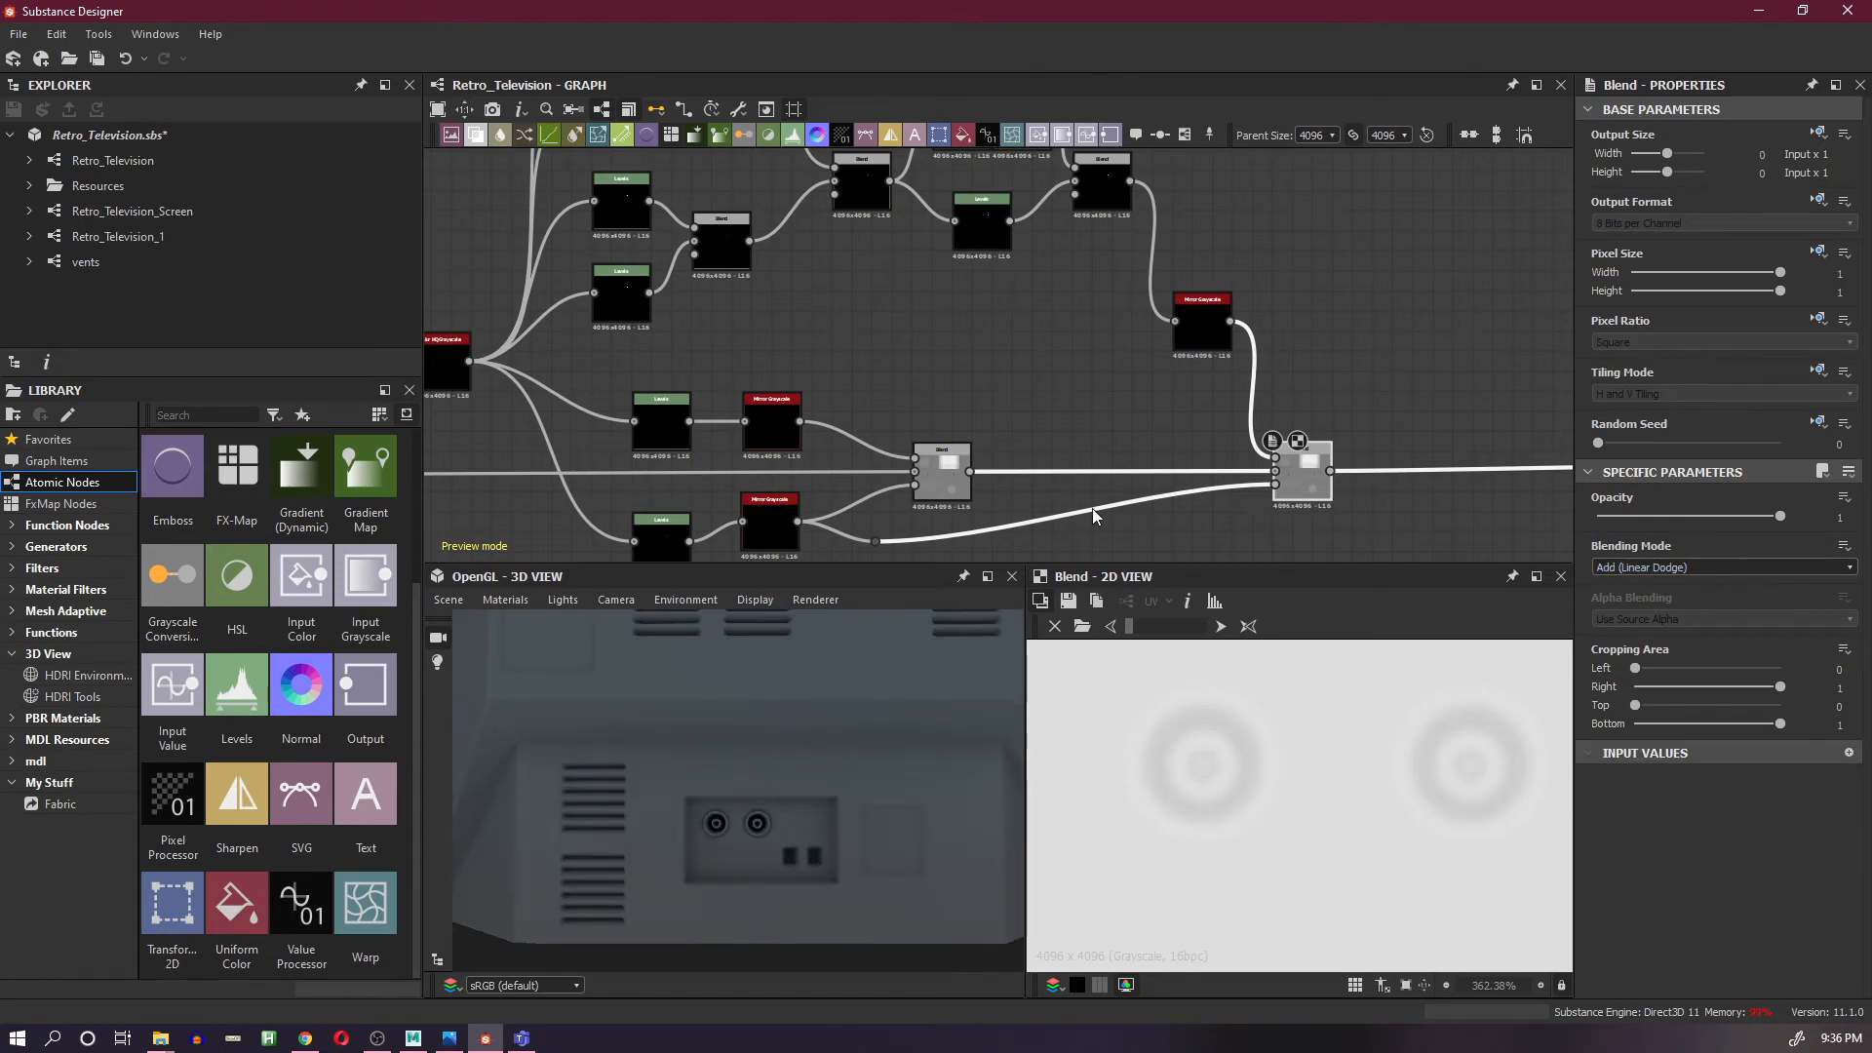
- Fine-tune the socket spacing by trying Axis X Offset 1 at 0.616 and setting it to 0.614
click(1379, 355)
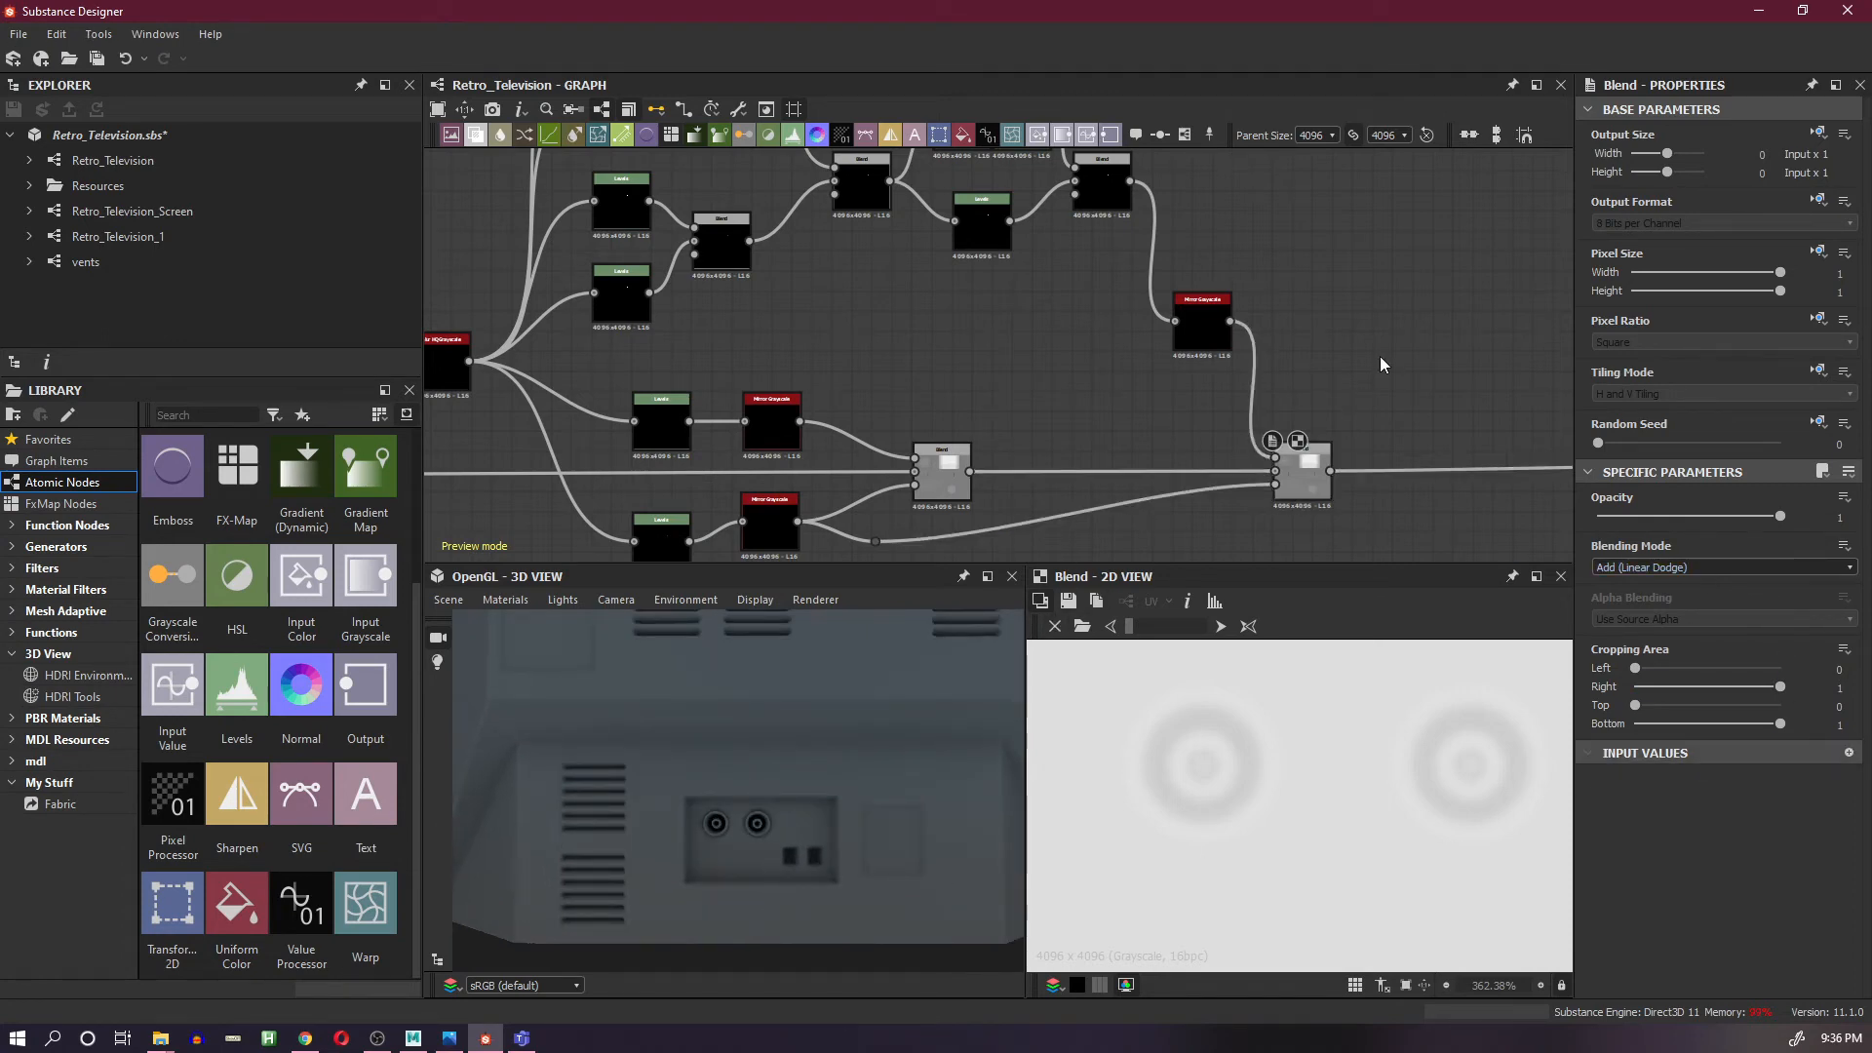
click(1837, 591)
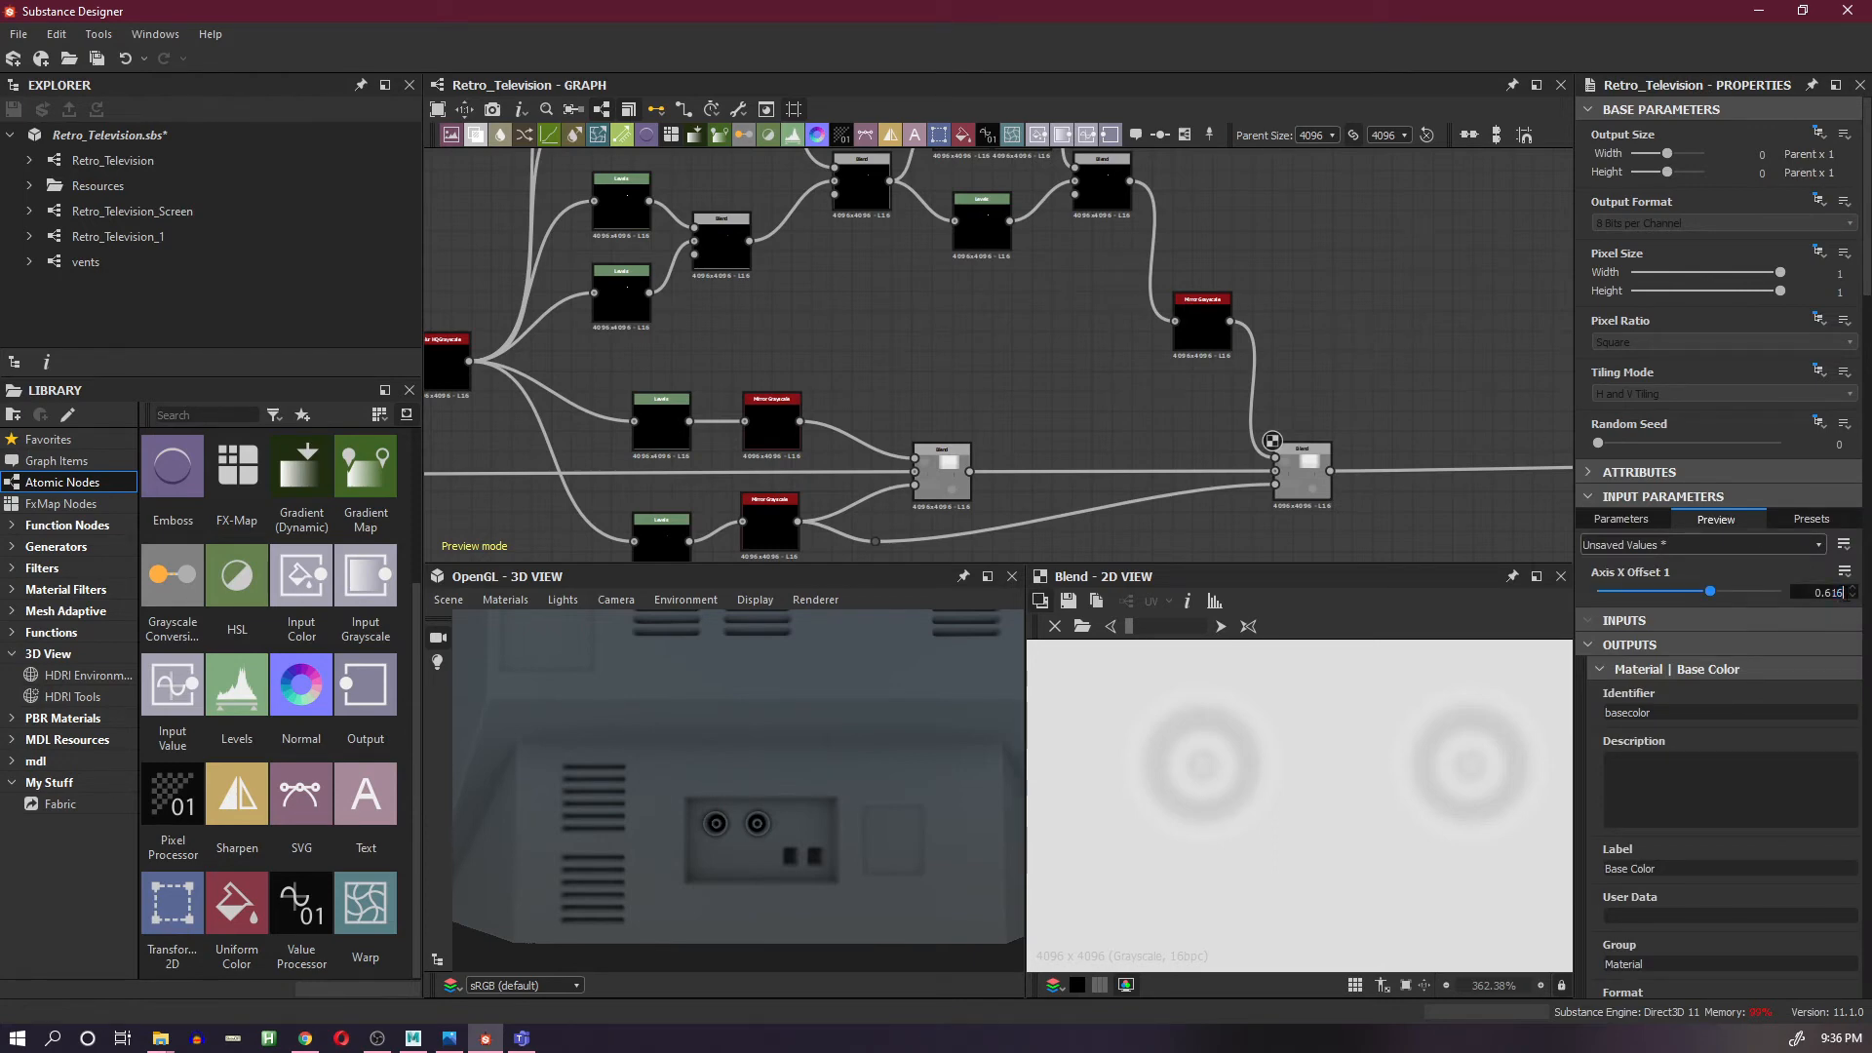
key(Return)
click(1846, 593)
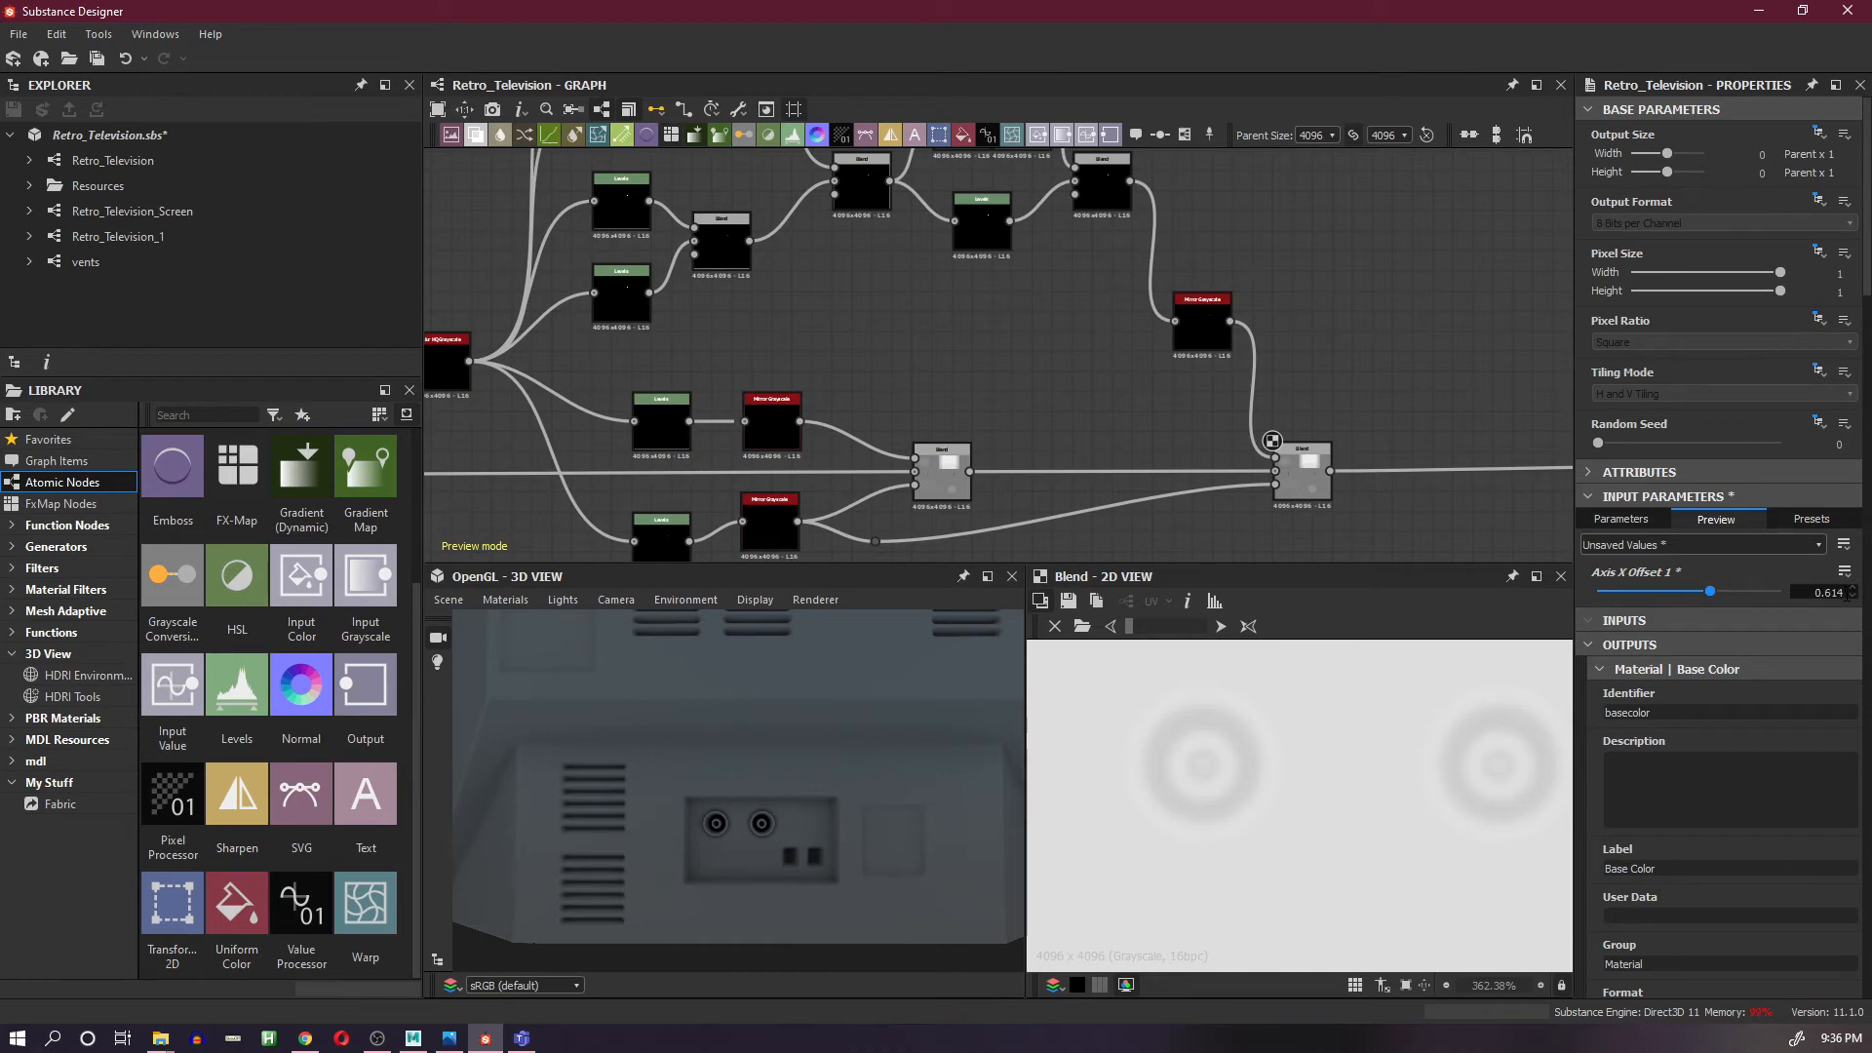
key(Return)
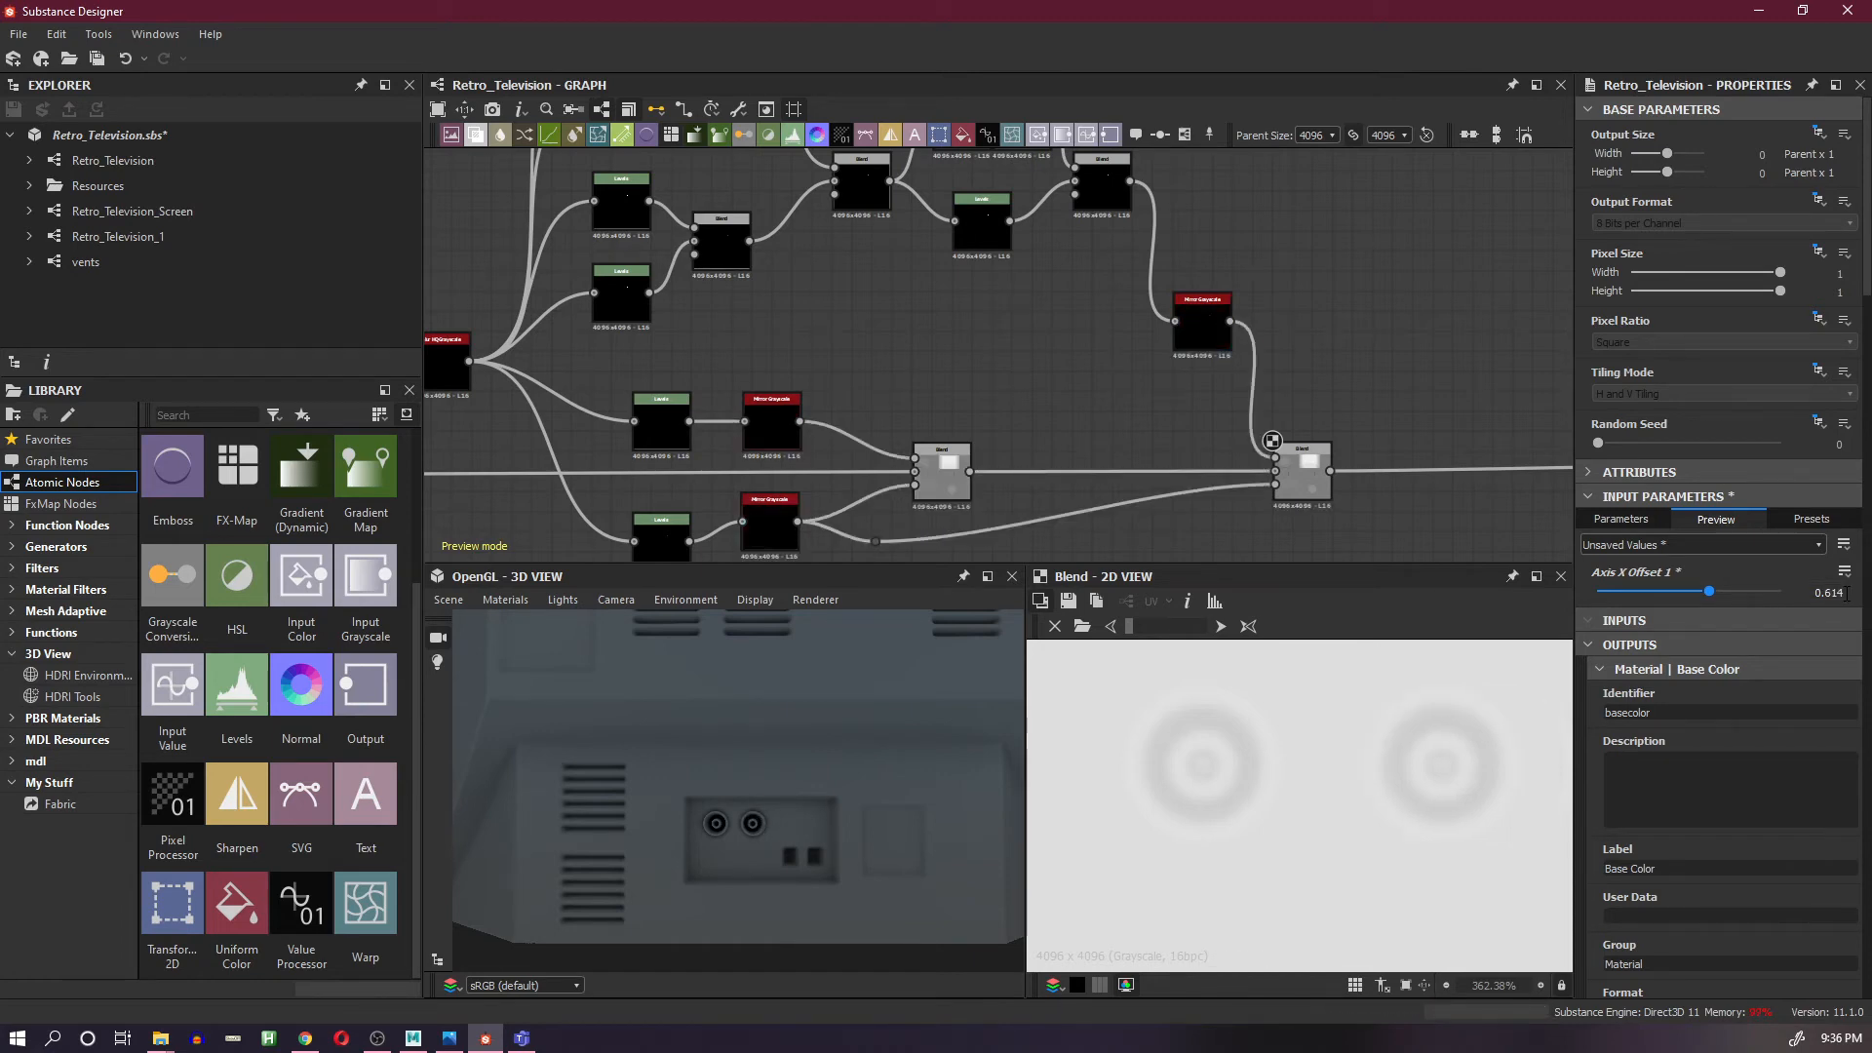
- Examine the two sockets in the recessed panel on the television's back, up close and from a distance
scroll(756, 870, up, 5)
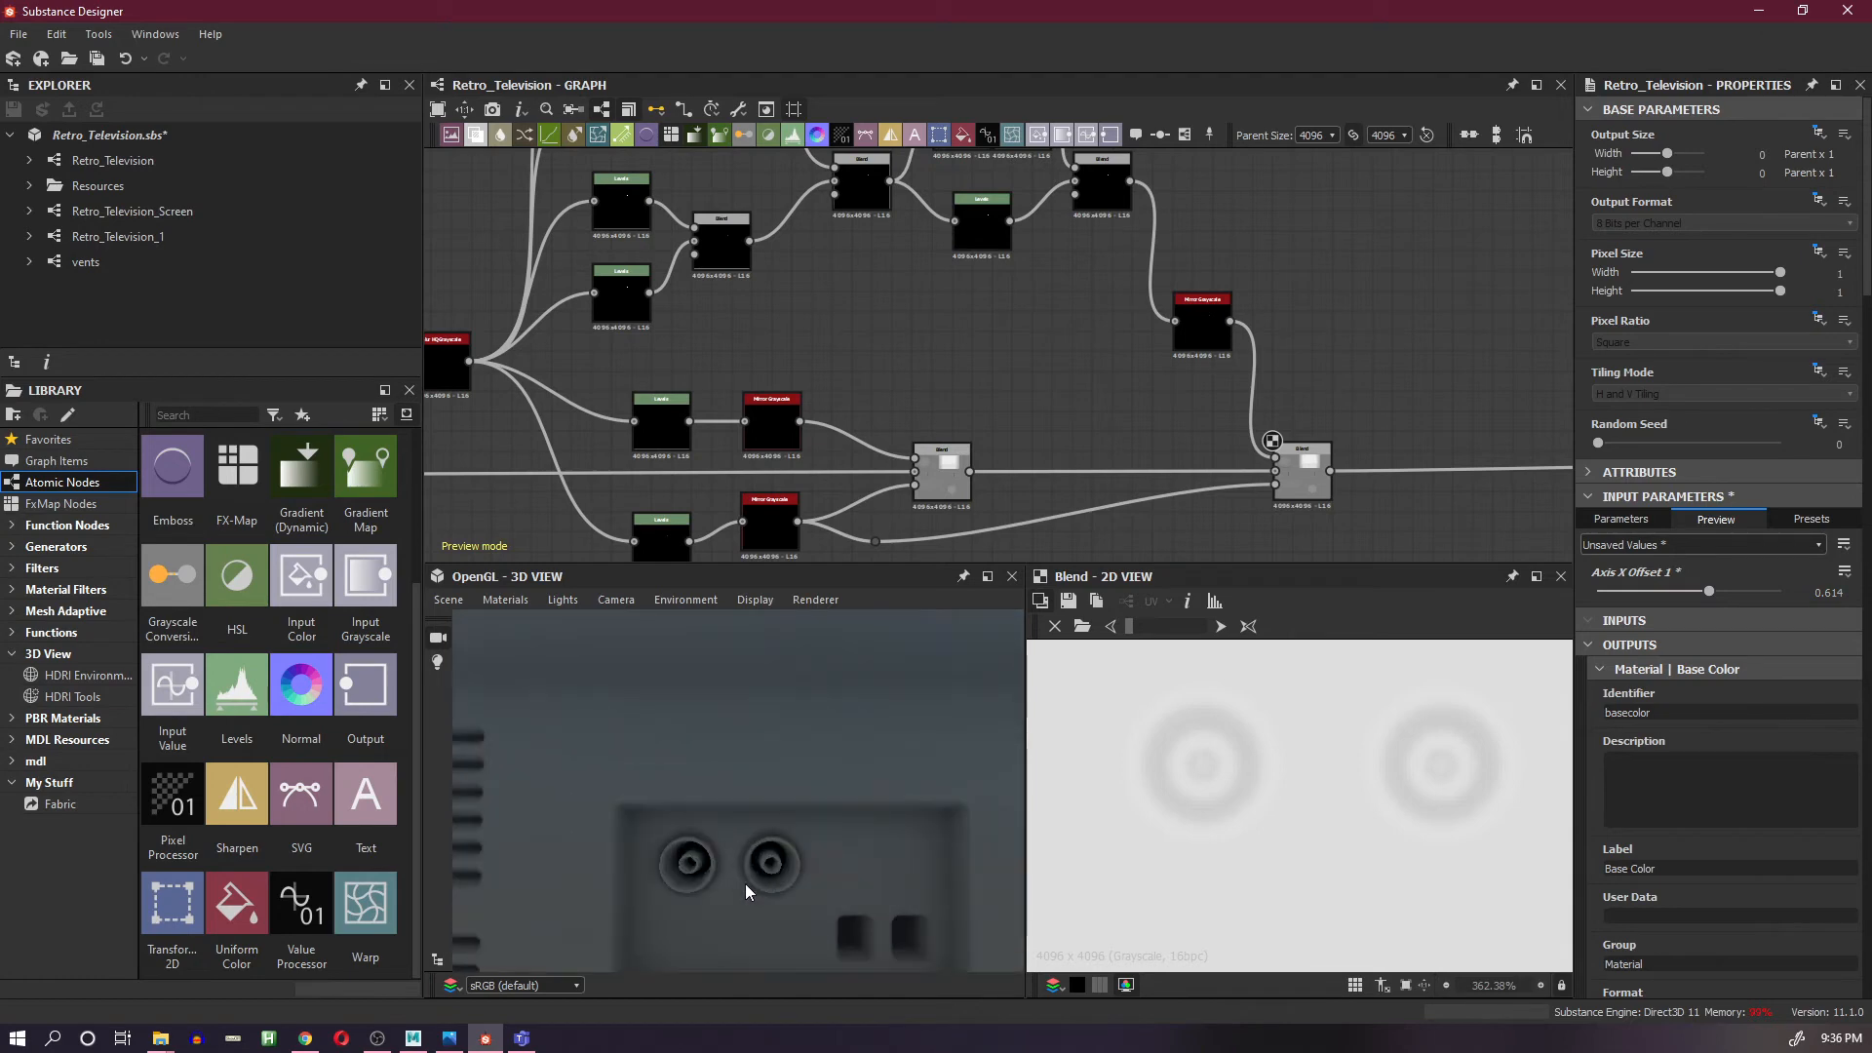
scroll(747, 862, down, 6)
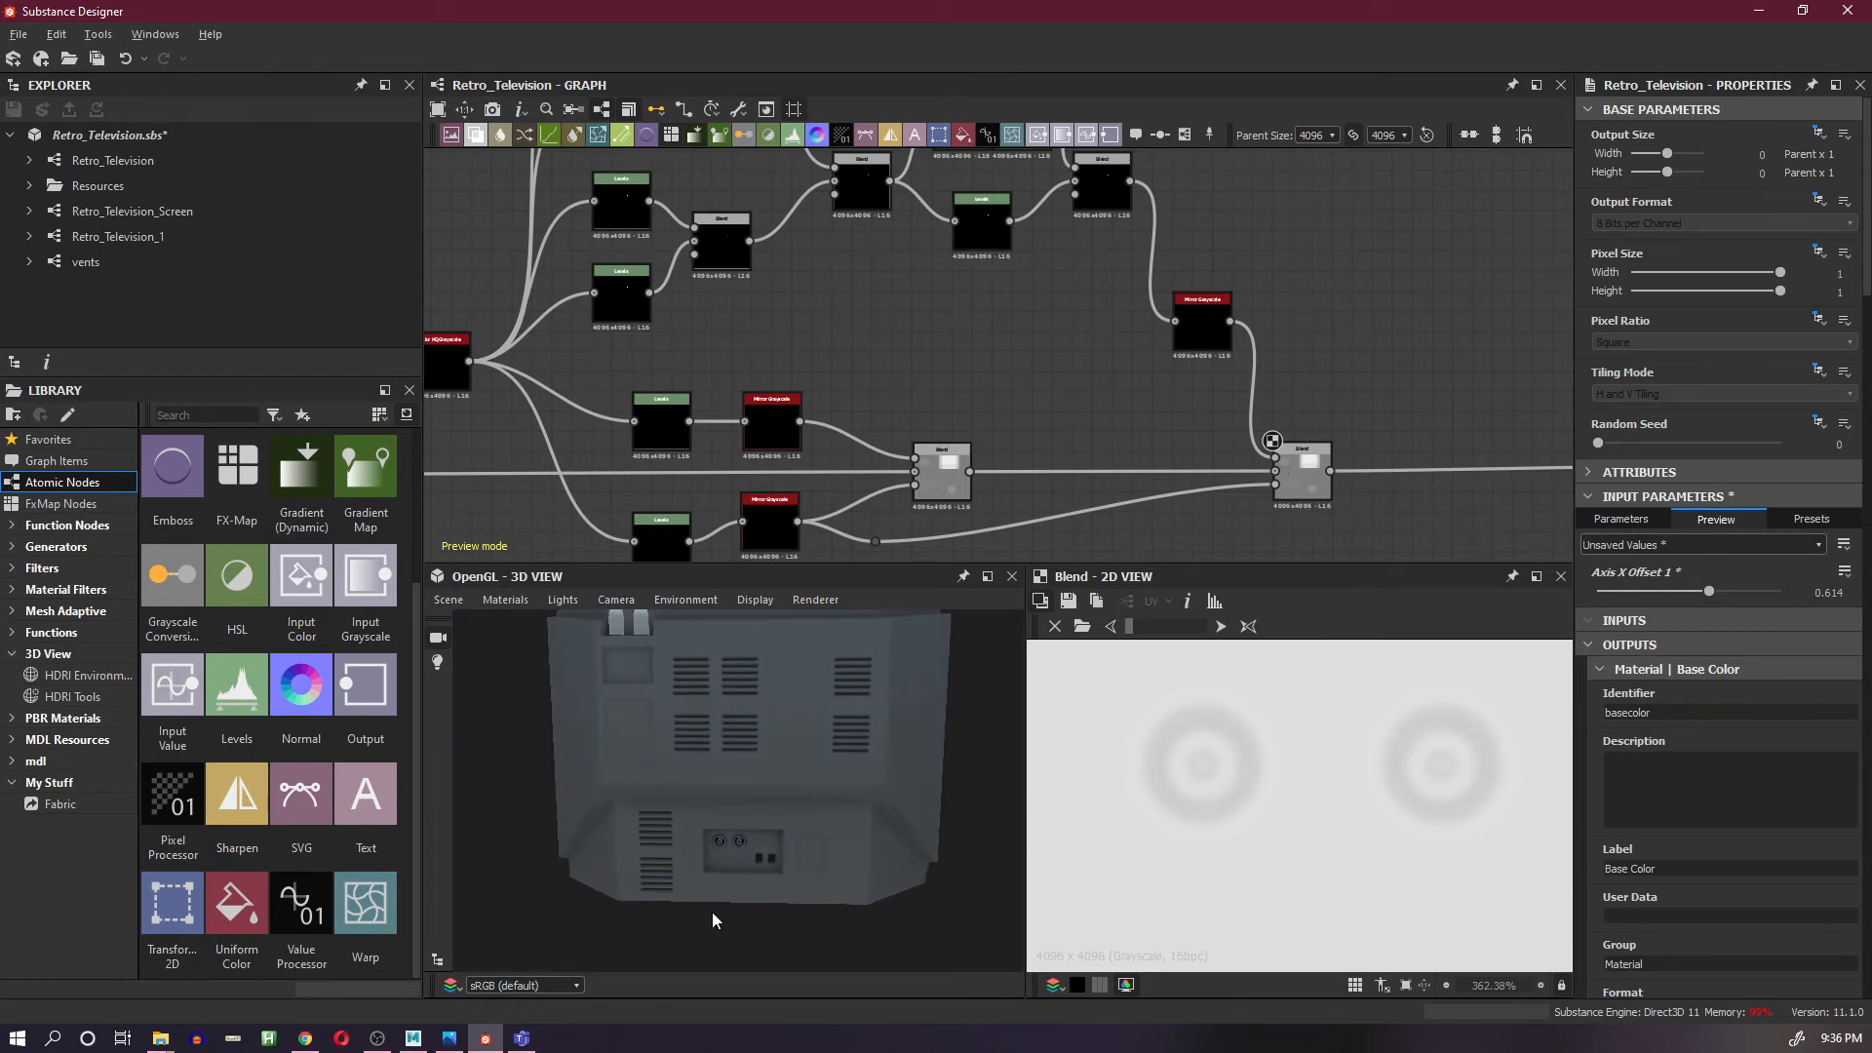
mouse_move(712, 911)
mouse_down()
mouse_move(739, 804)
mouse_move(706, 881)
mouse_up()
scroll(734, 809, up, 6)
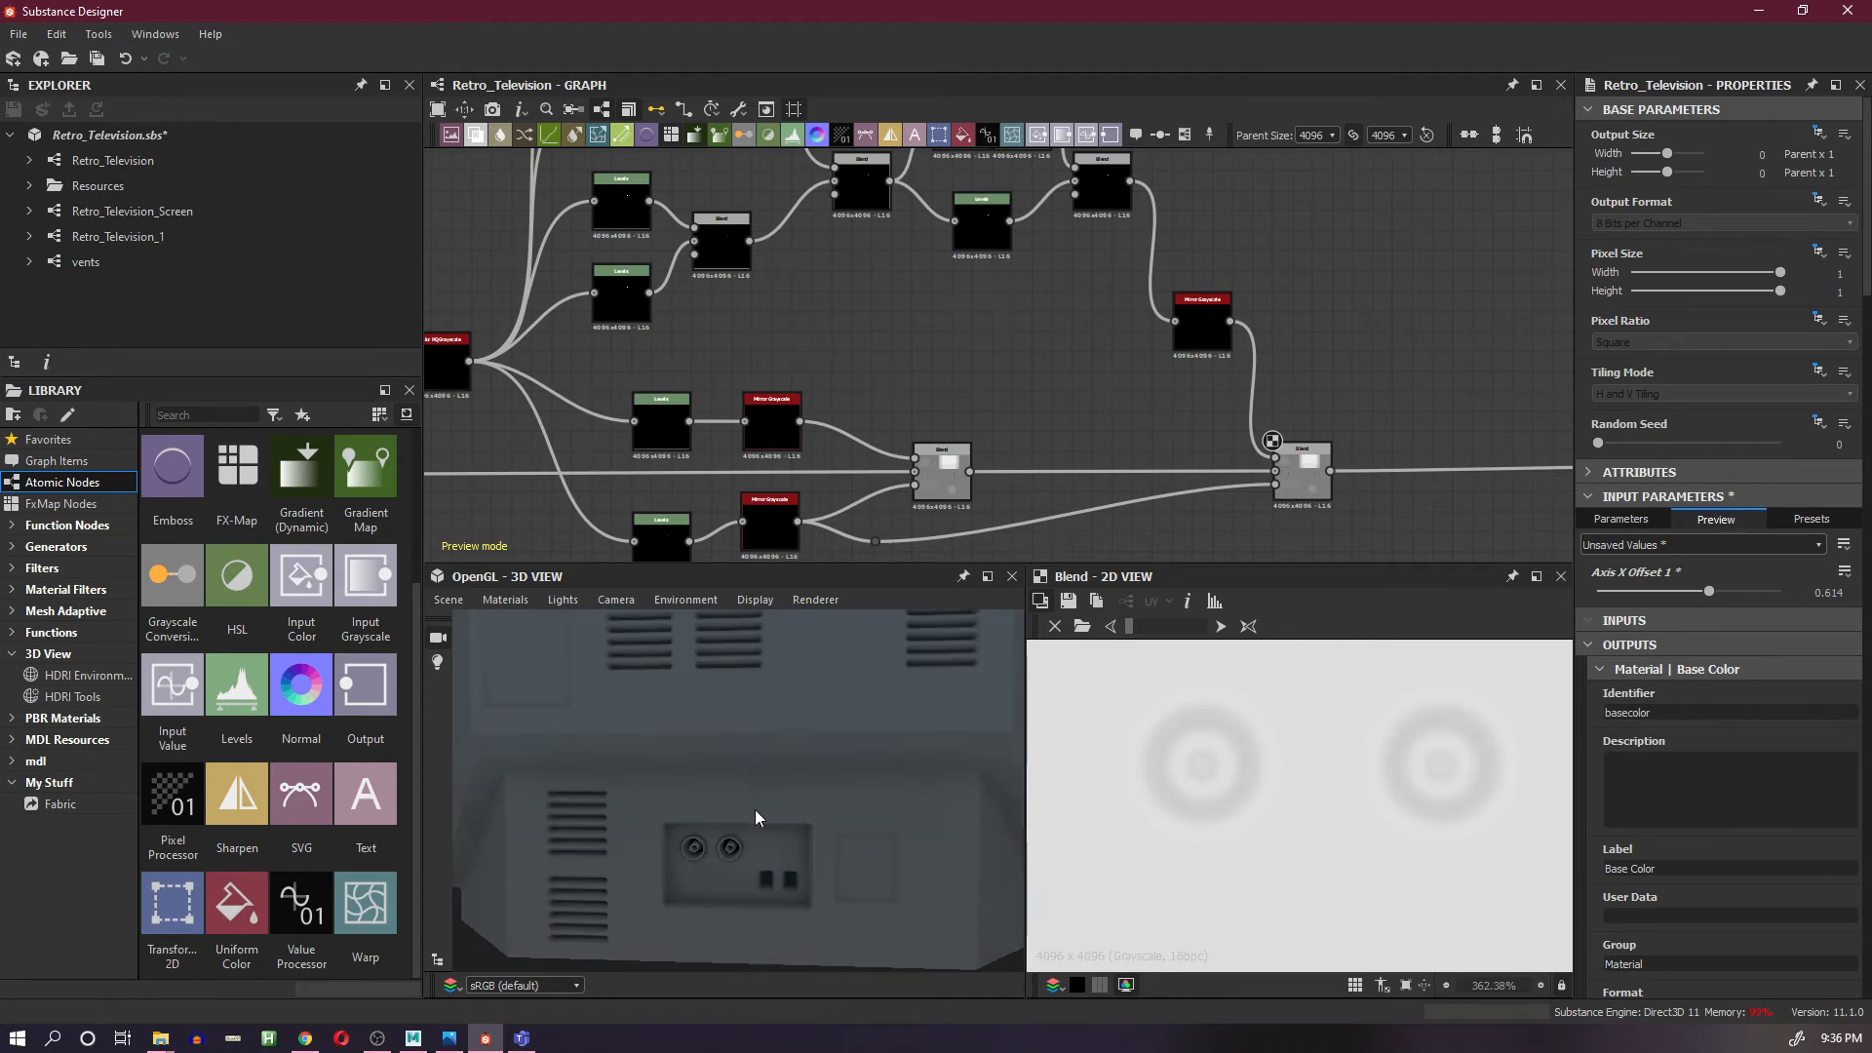
scroll(767, 830, down, 6)
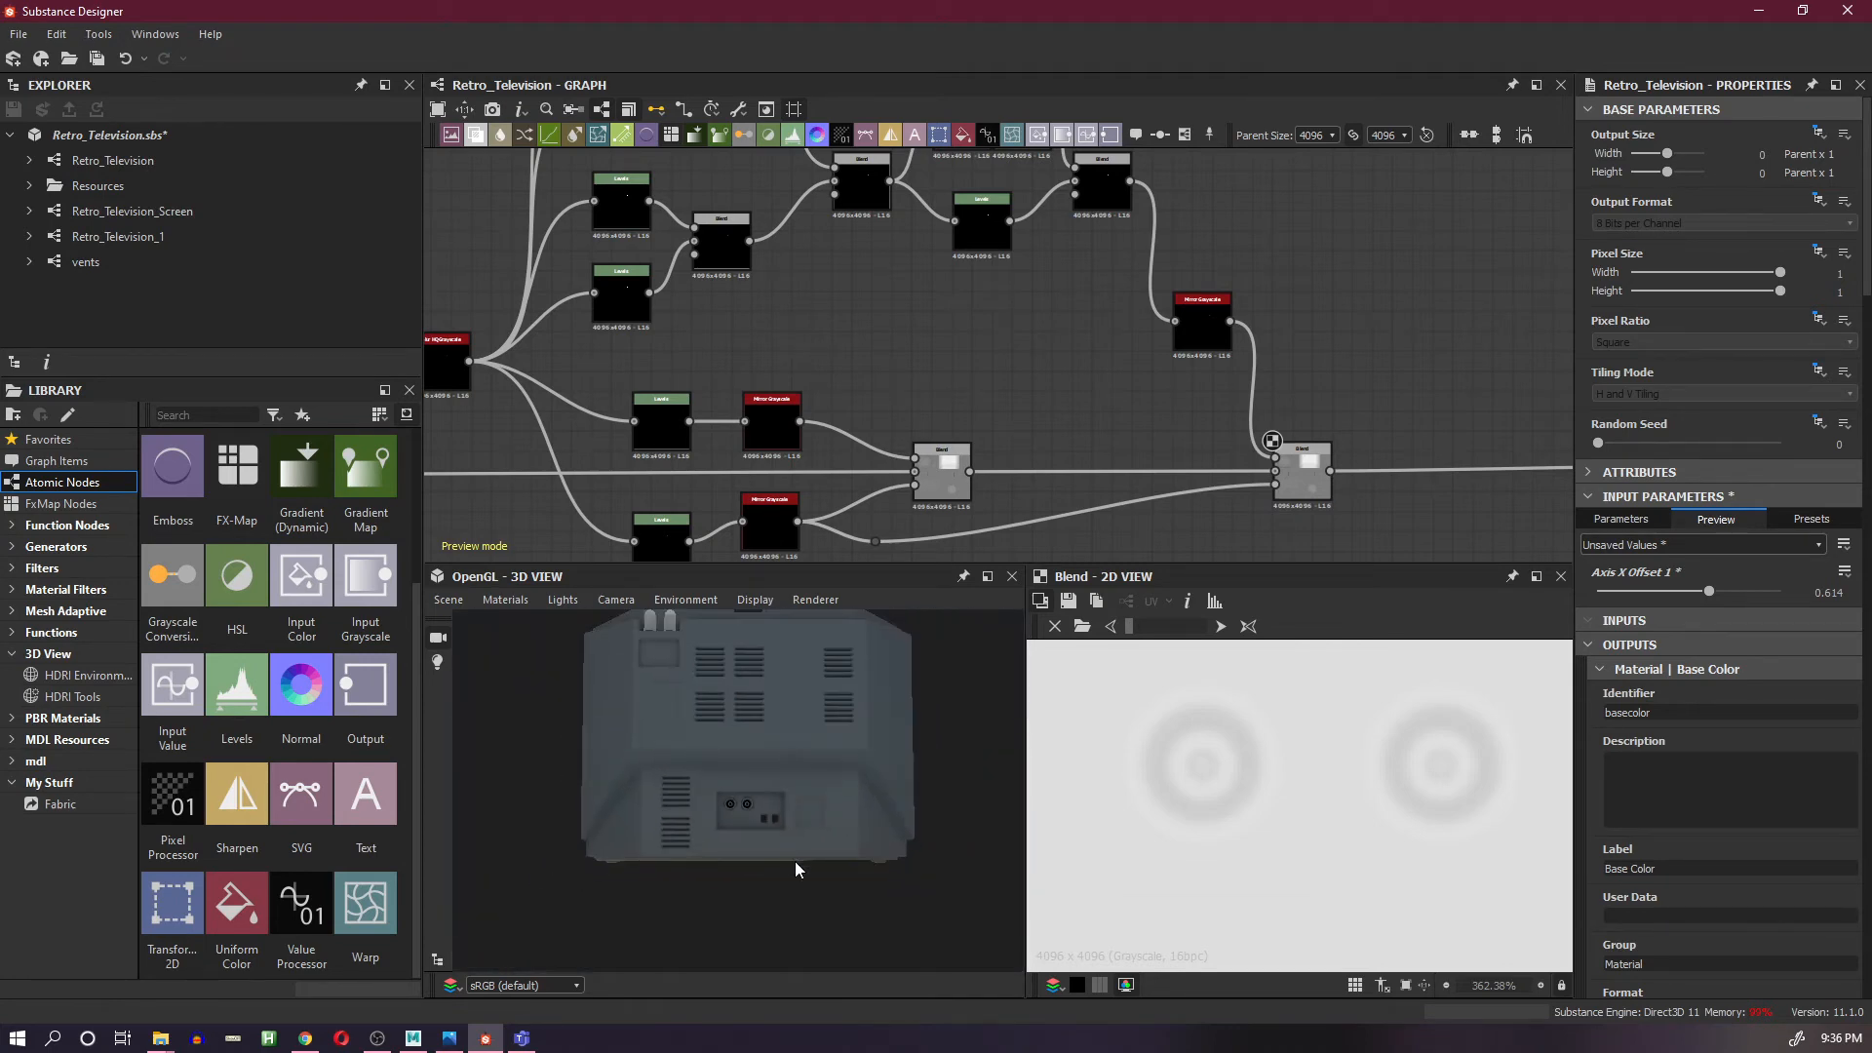
mouse_move(793, 862)
mouse_down()
mouse_move(815, 874)
mouse_move(809, 911)
mouse_move(642, 881)
mouse_move(634, 811)
mouse_move(934, 879)
mouse_move(965, 938)
mouse_move(760, 907)
mouse_move(805, 874)
mouse_up()
scroll(787, 833, up, 5)
scroll(788, 833, up, 5)
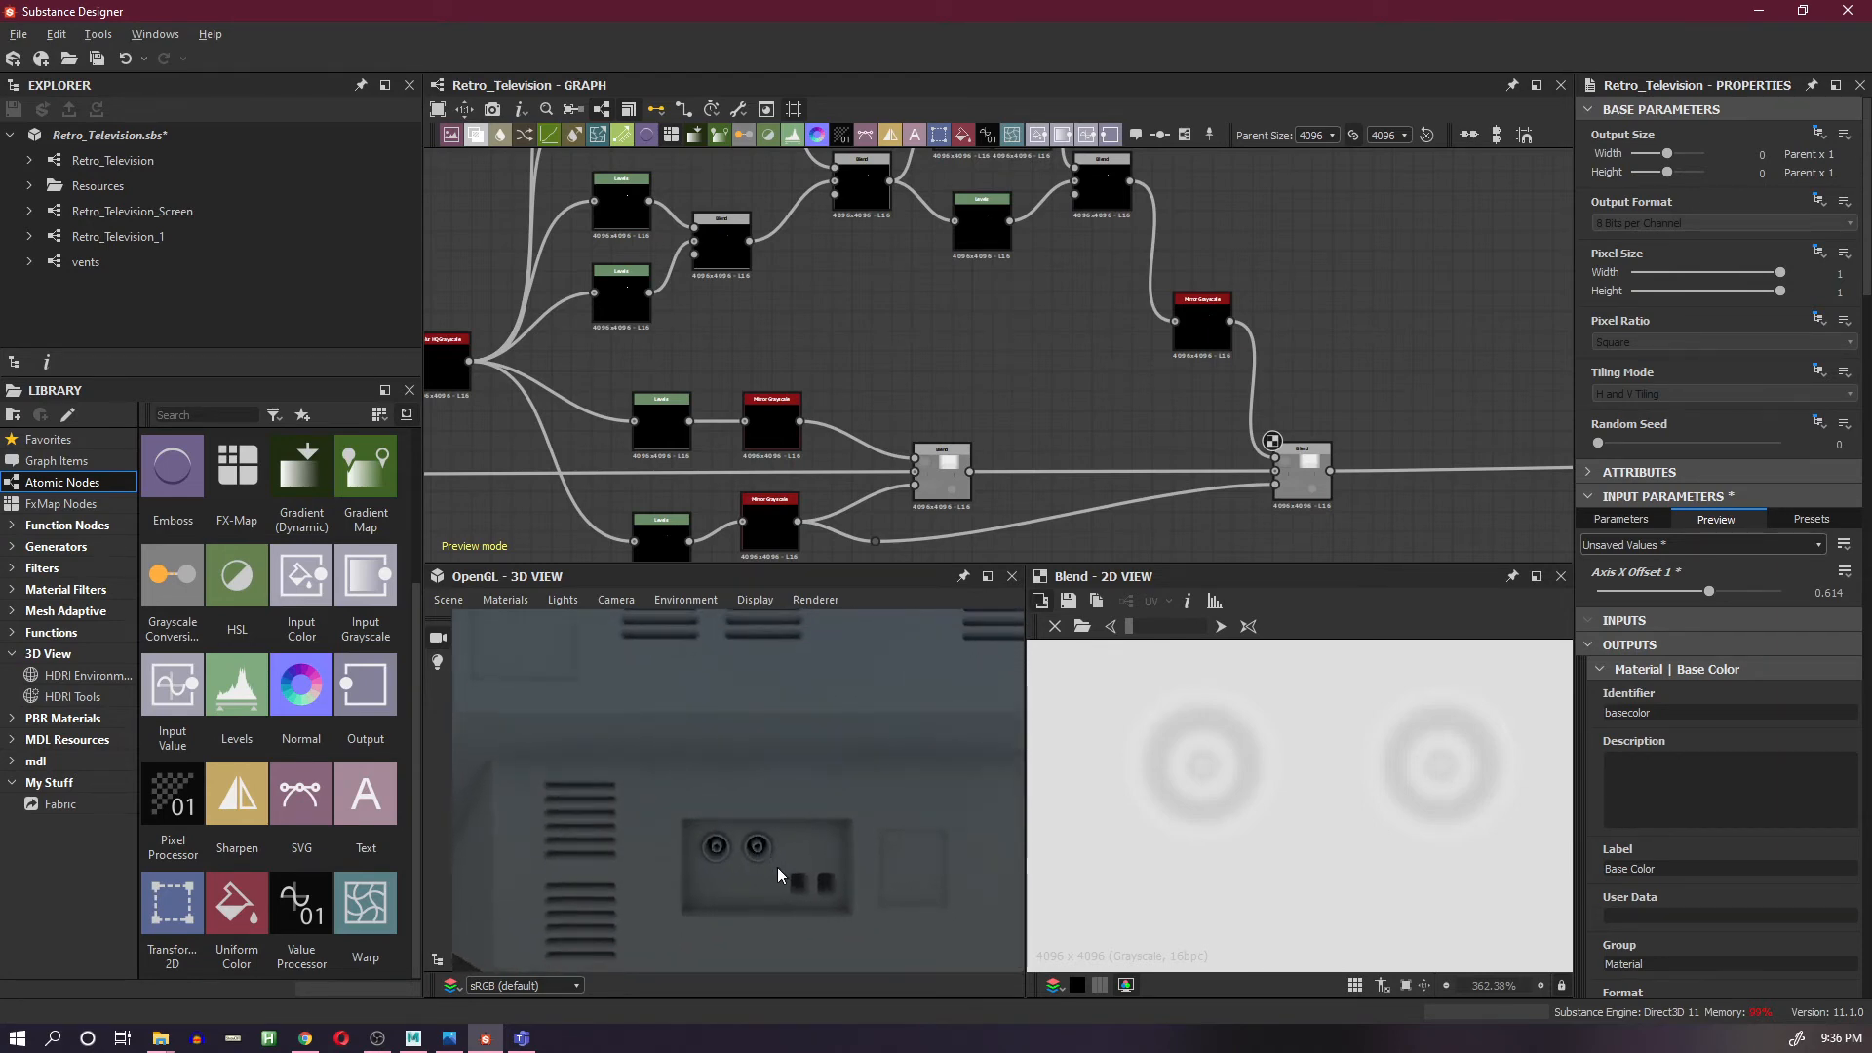
scroll(782, 841, down, 2)
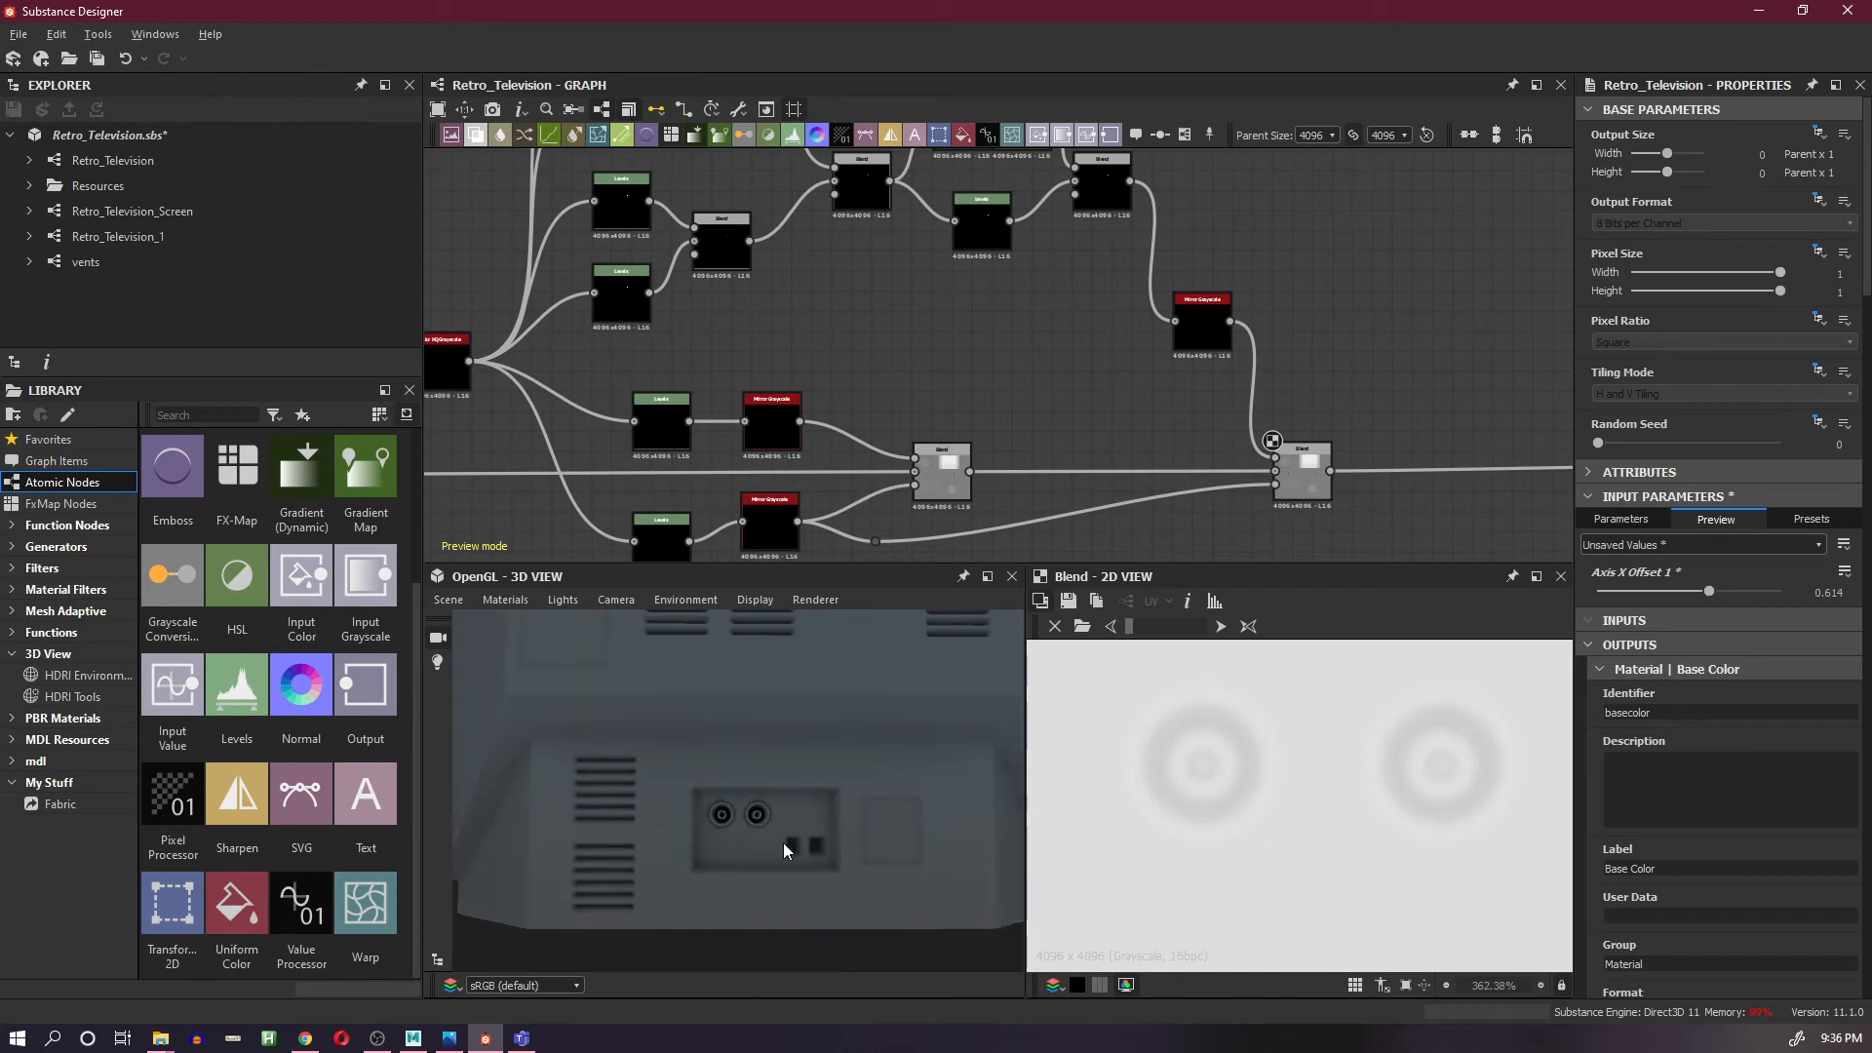
mouse_move(782, 843)
mouse_down()
mouse_move(729, 854)
mouse_move(798, 858)
mouse_move(768, 867)
mouse_up()
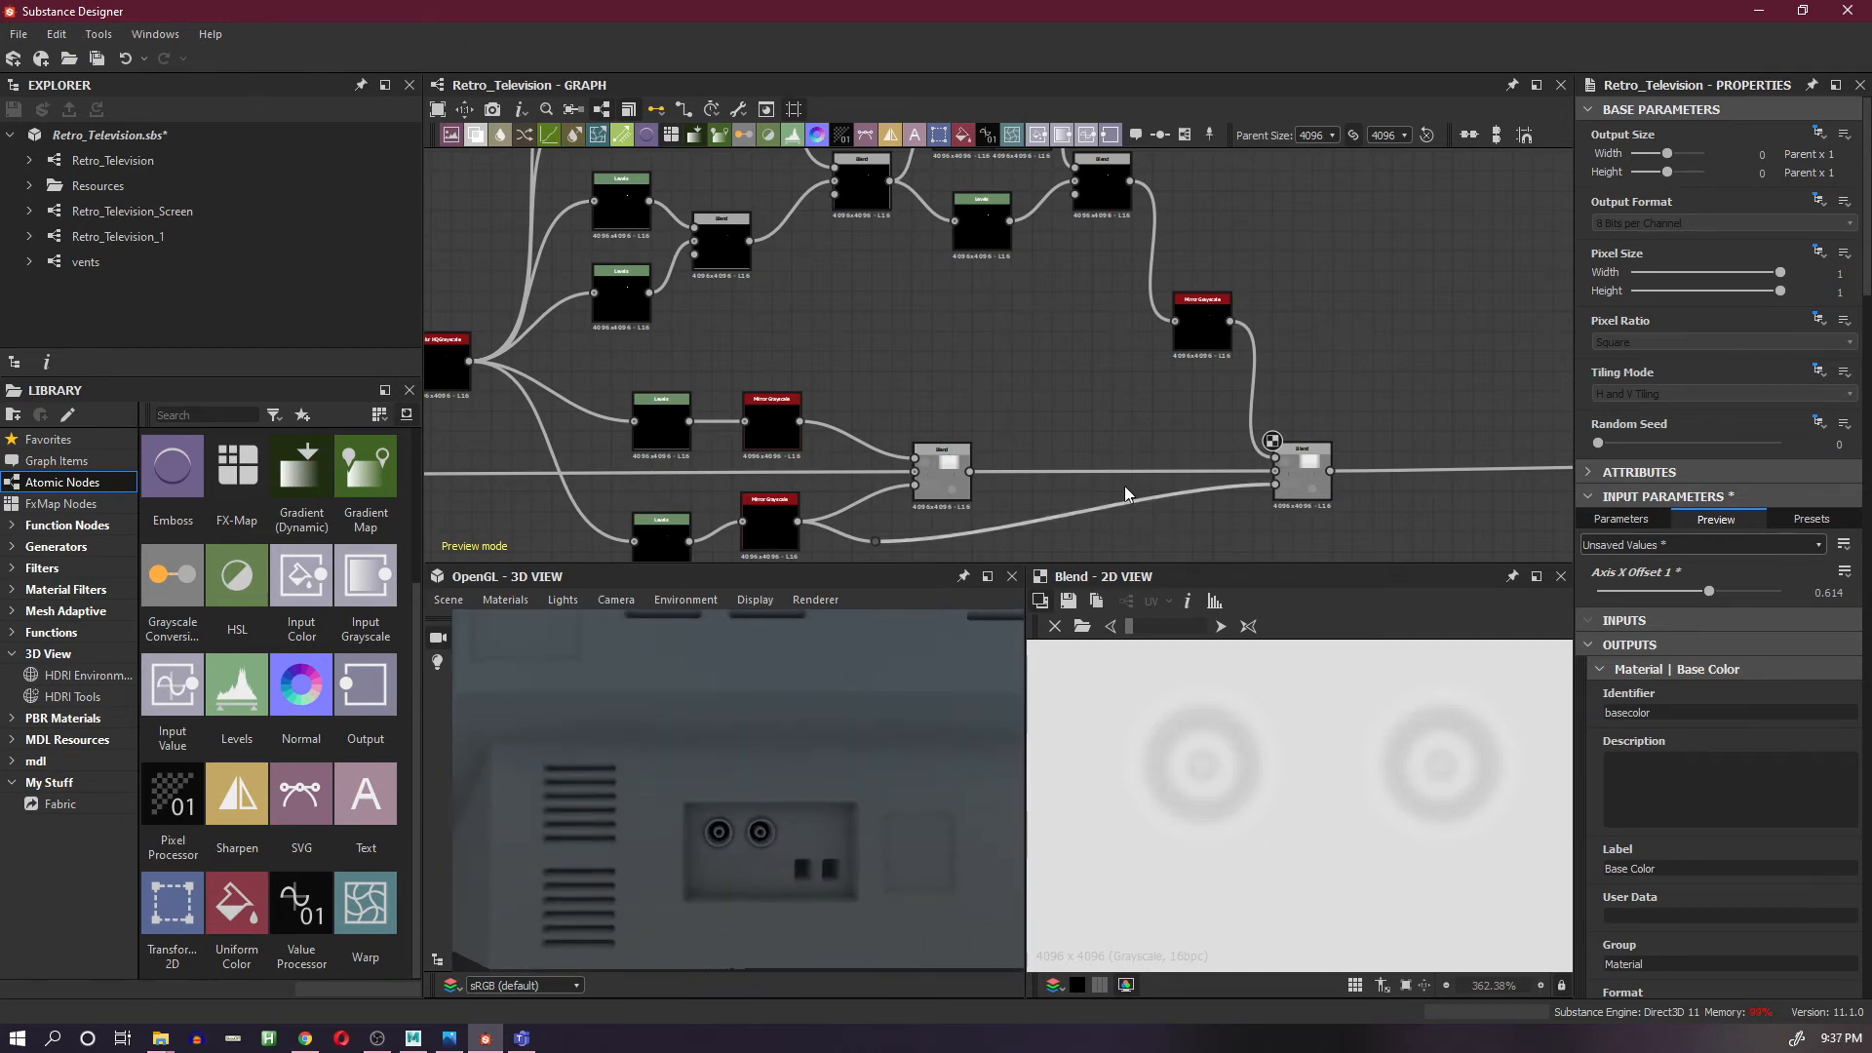
- Shift the two Blend nodes and the link's routing dot downstream to make room after the Mirror Grayscale nodes
drag(1303, 487, 1466, 480)
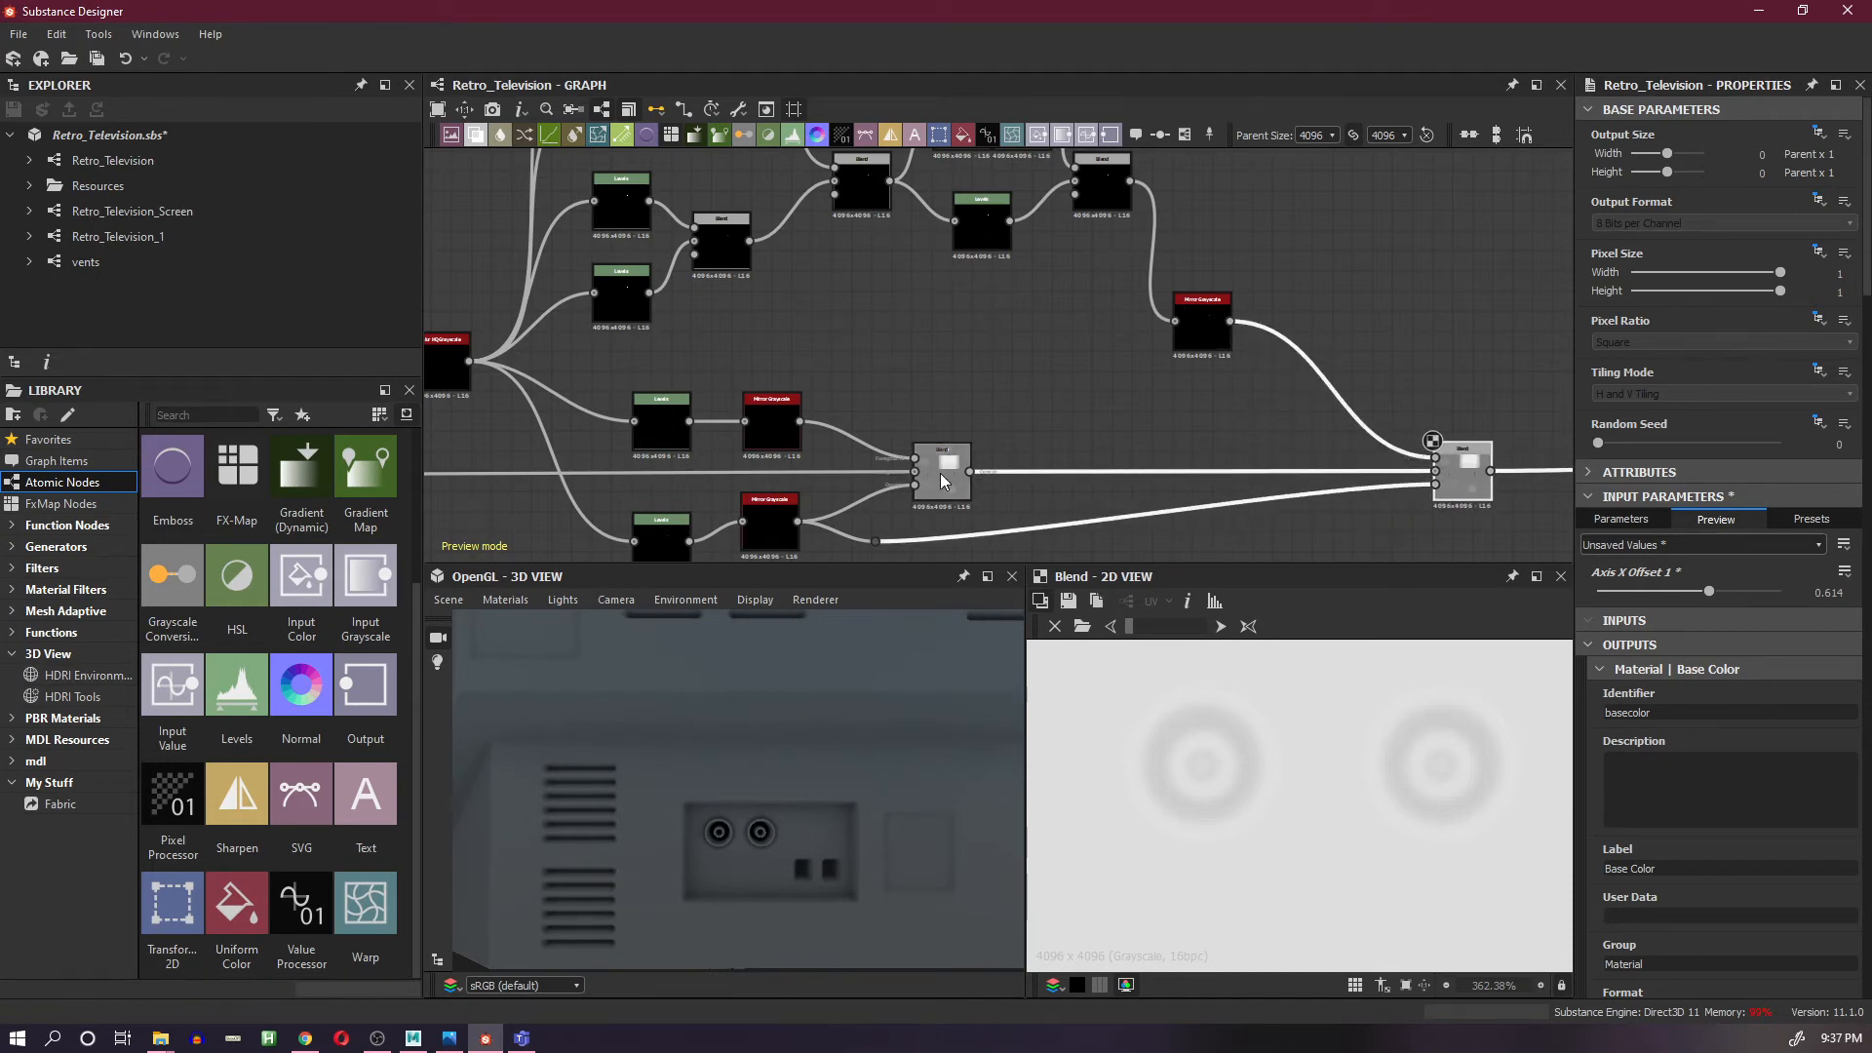
drag(940, 472, 1089, 478)
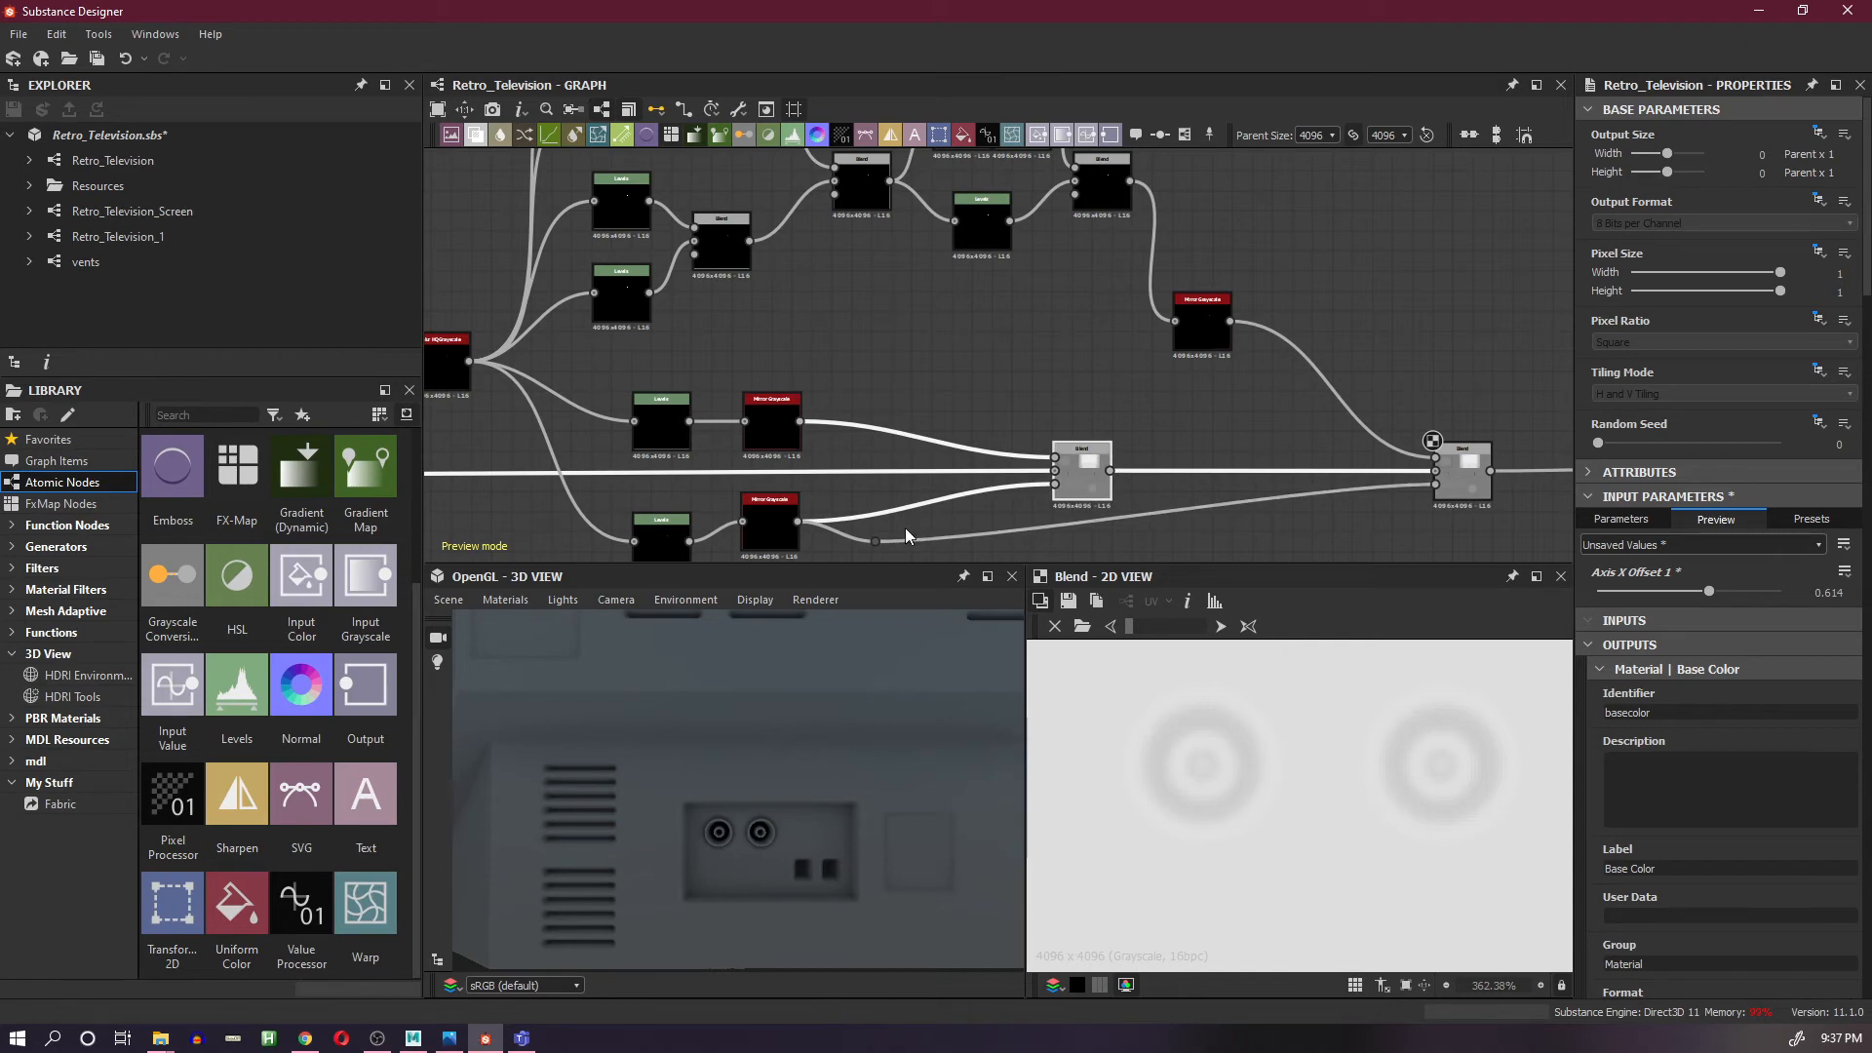
click(876, 541)
drag(875, 542, 1362, 530)
drag(1098, 485, 1129, 478)
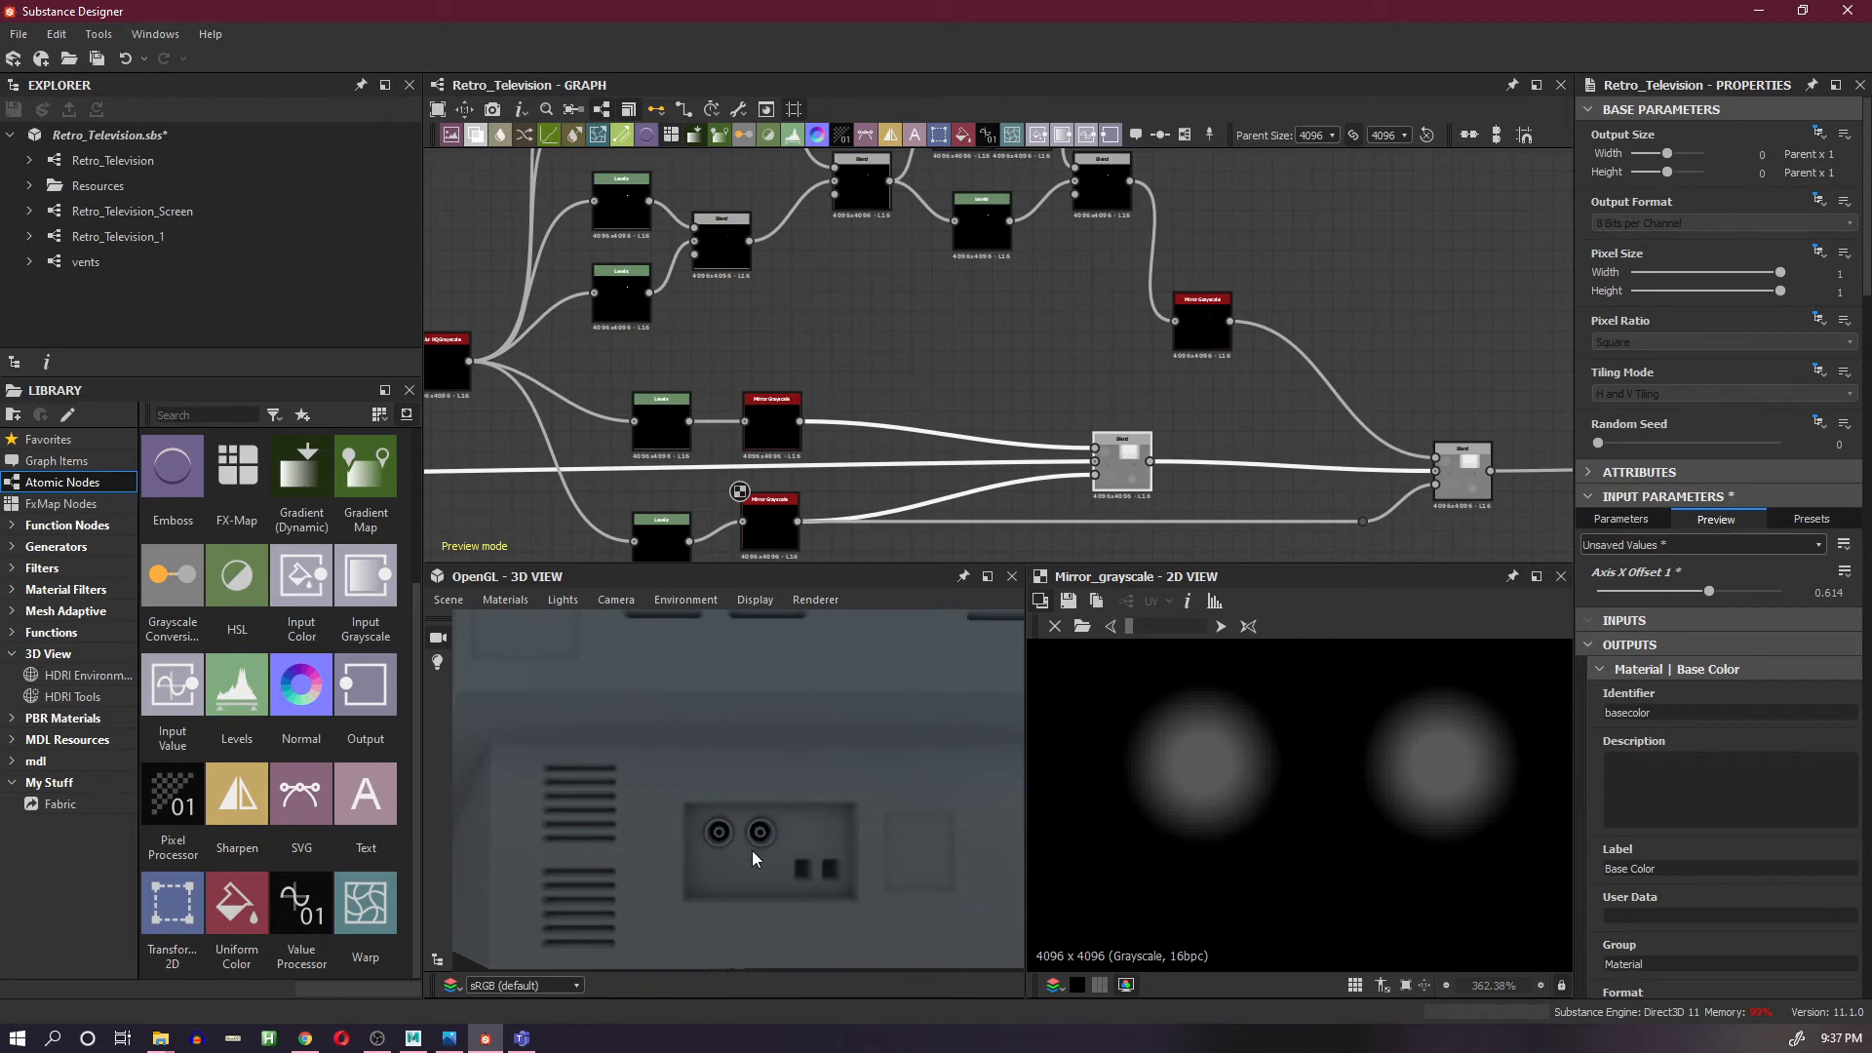
scroll(748, 858, up, 1)
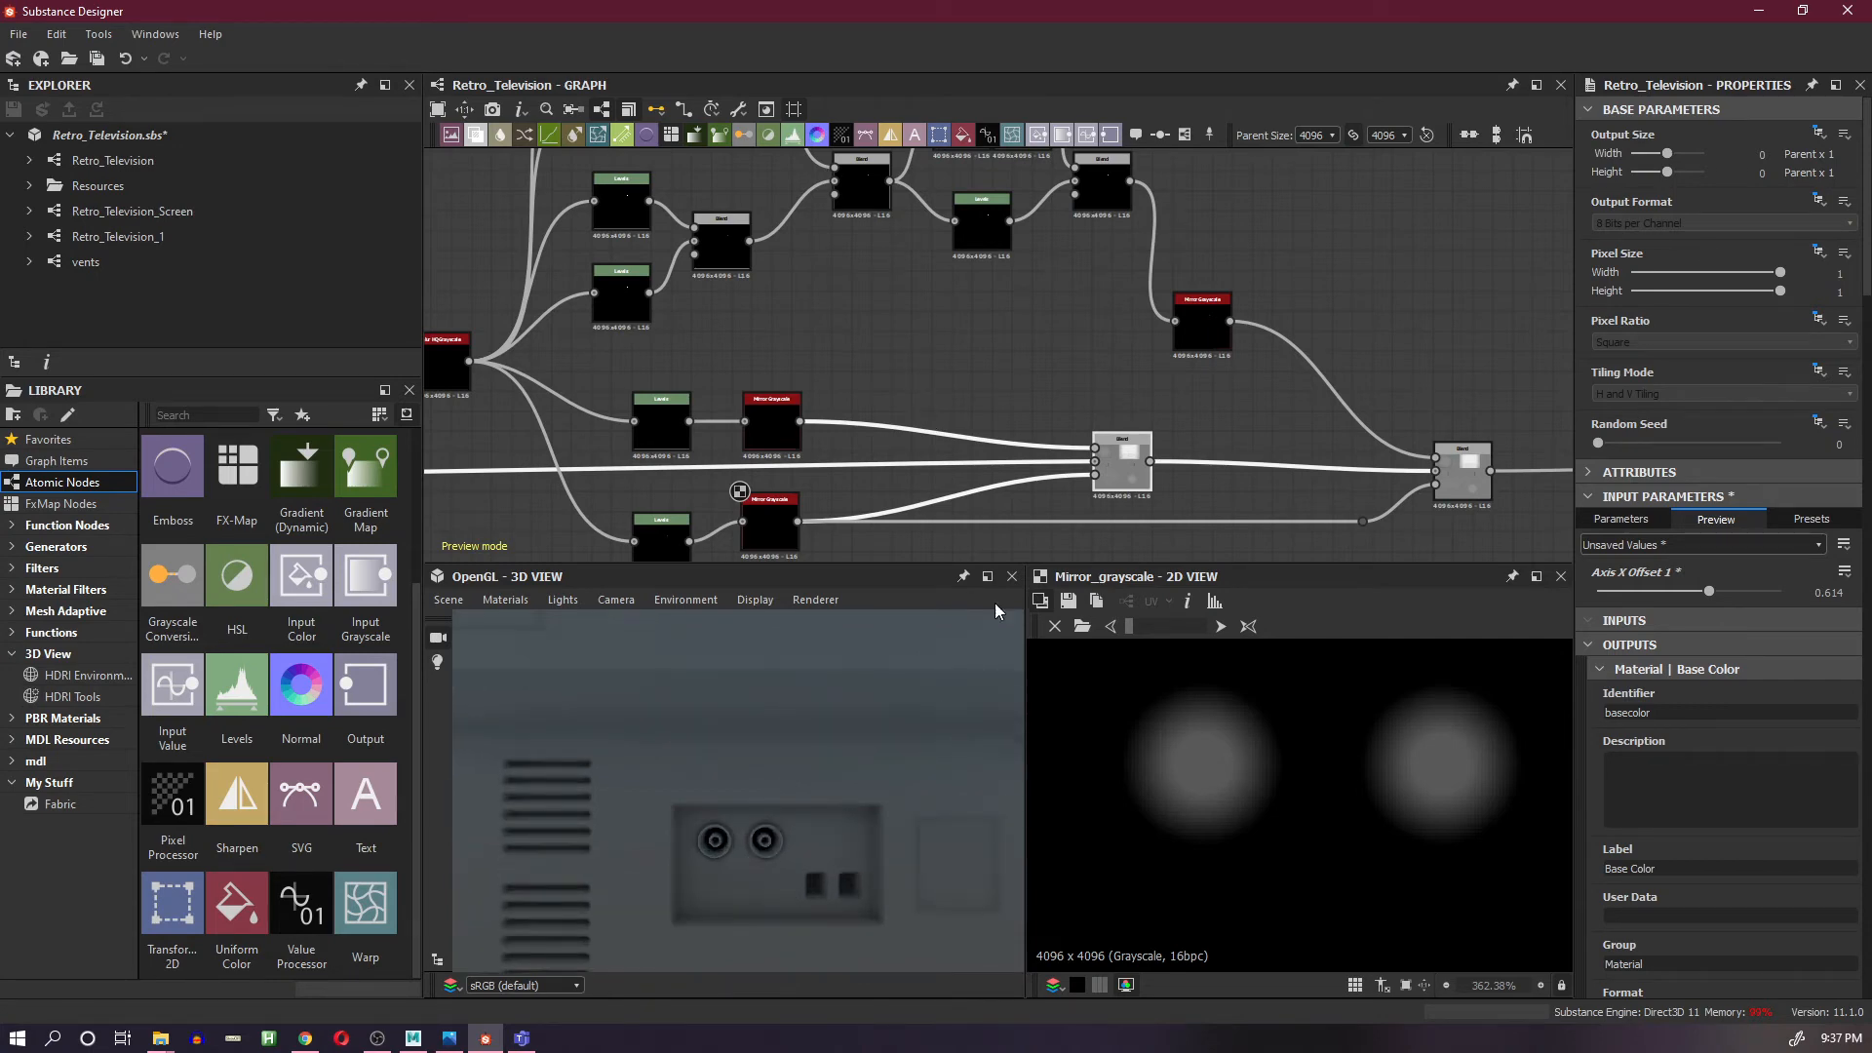
- Insert a second Mirror Grayscale node between the upper Mirror Grayscale and the last Blend, with Mode set to Mirror Axis Y
drag(914, 403, 910, 437)
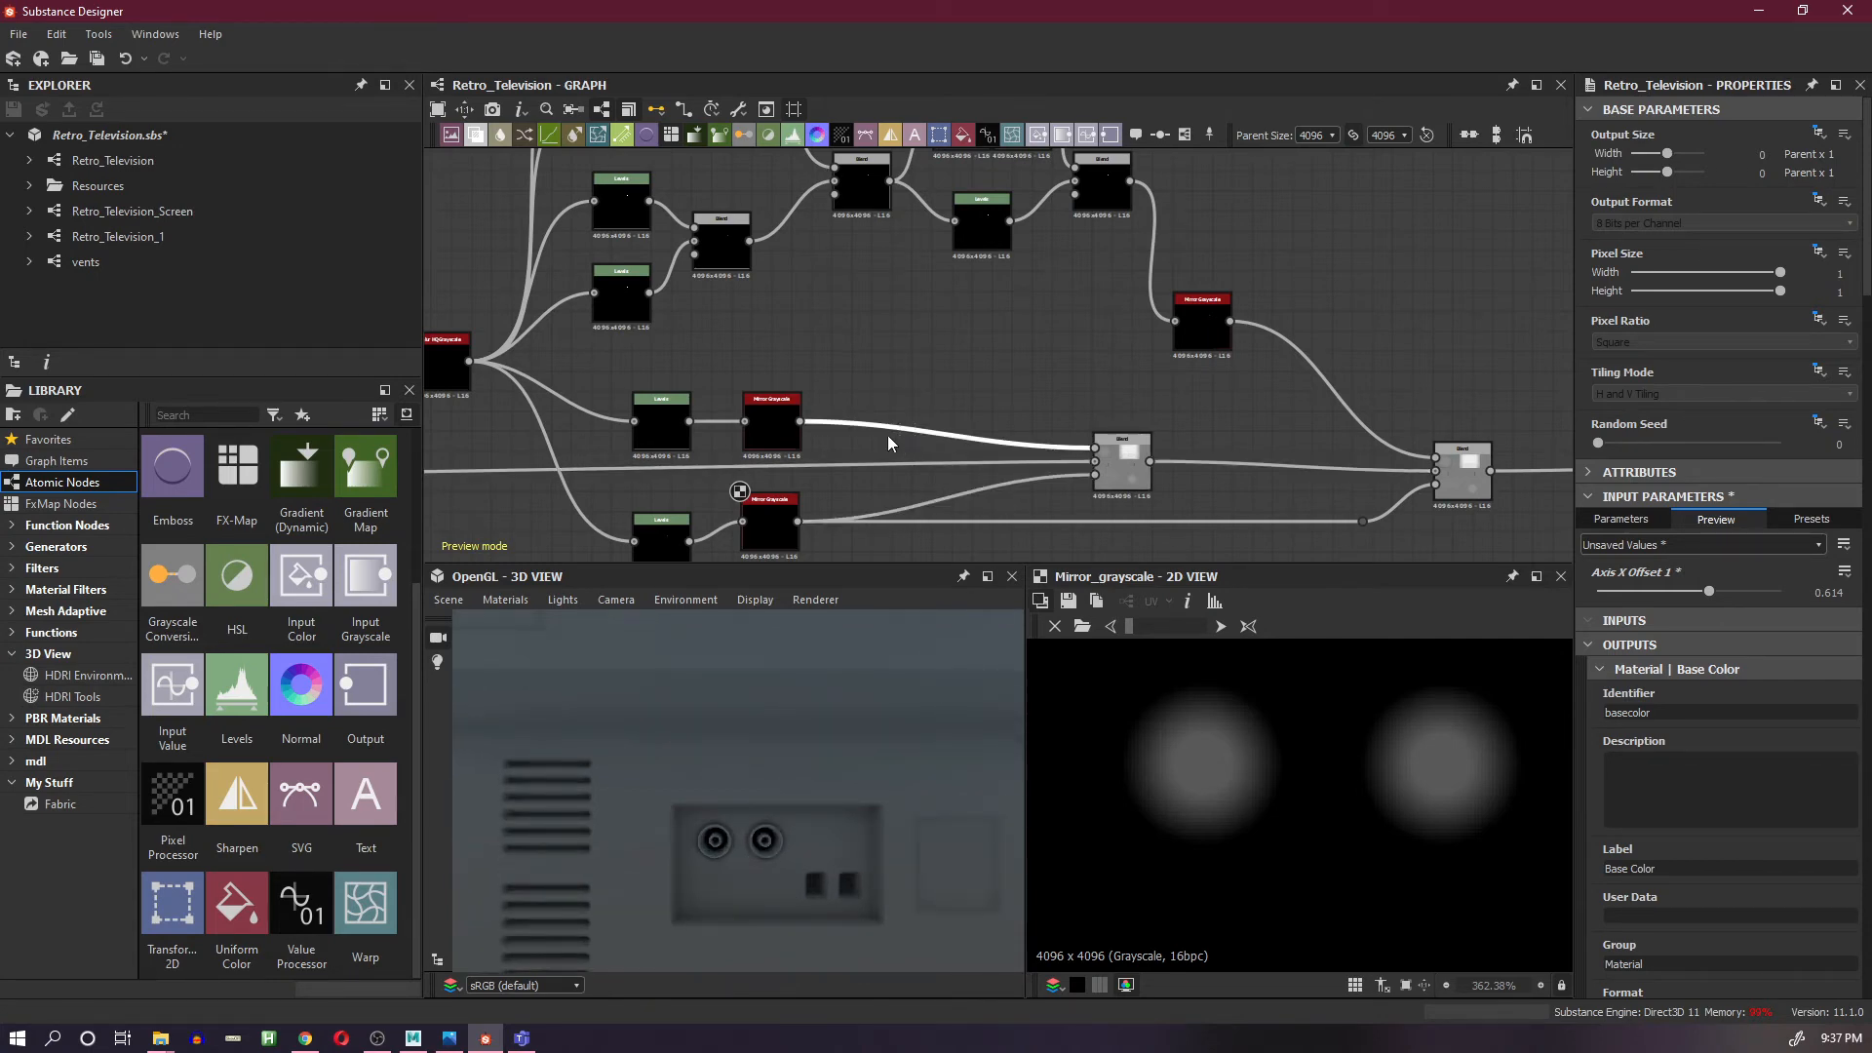
click(1200, 353)
key(space)
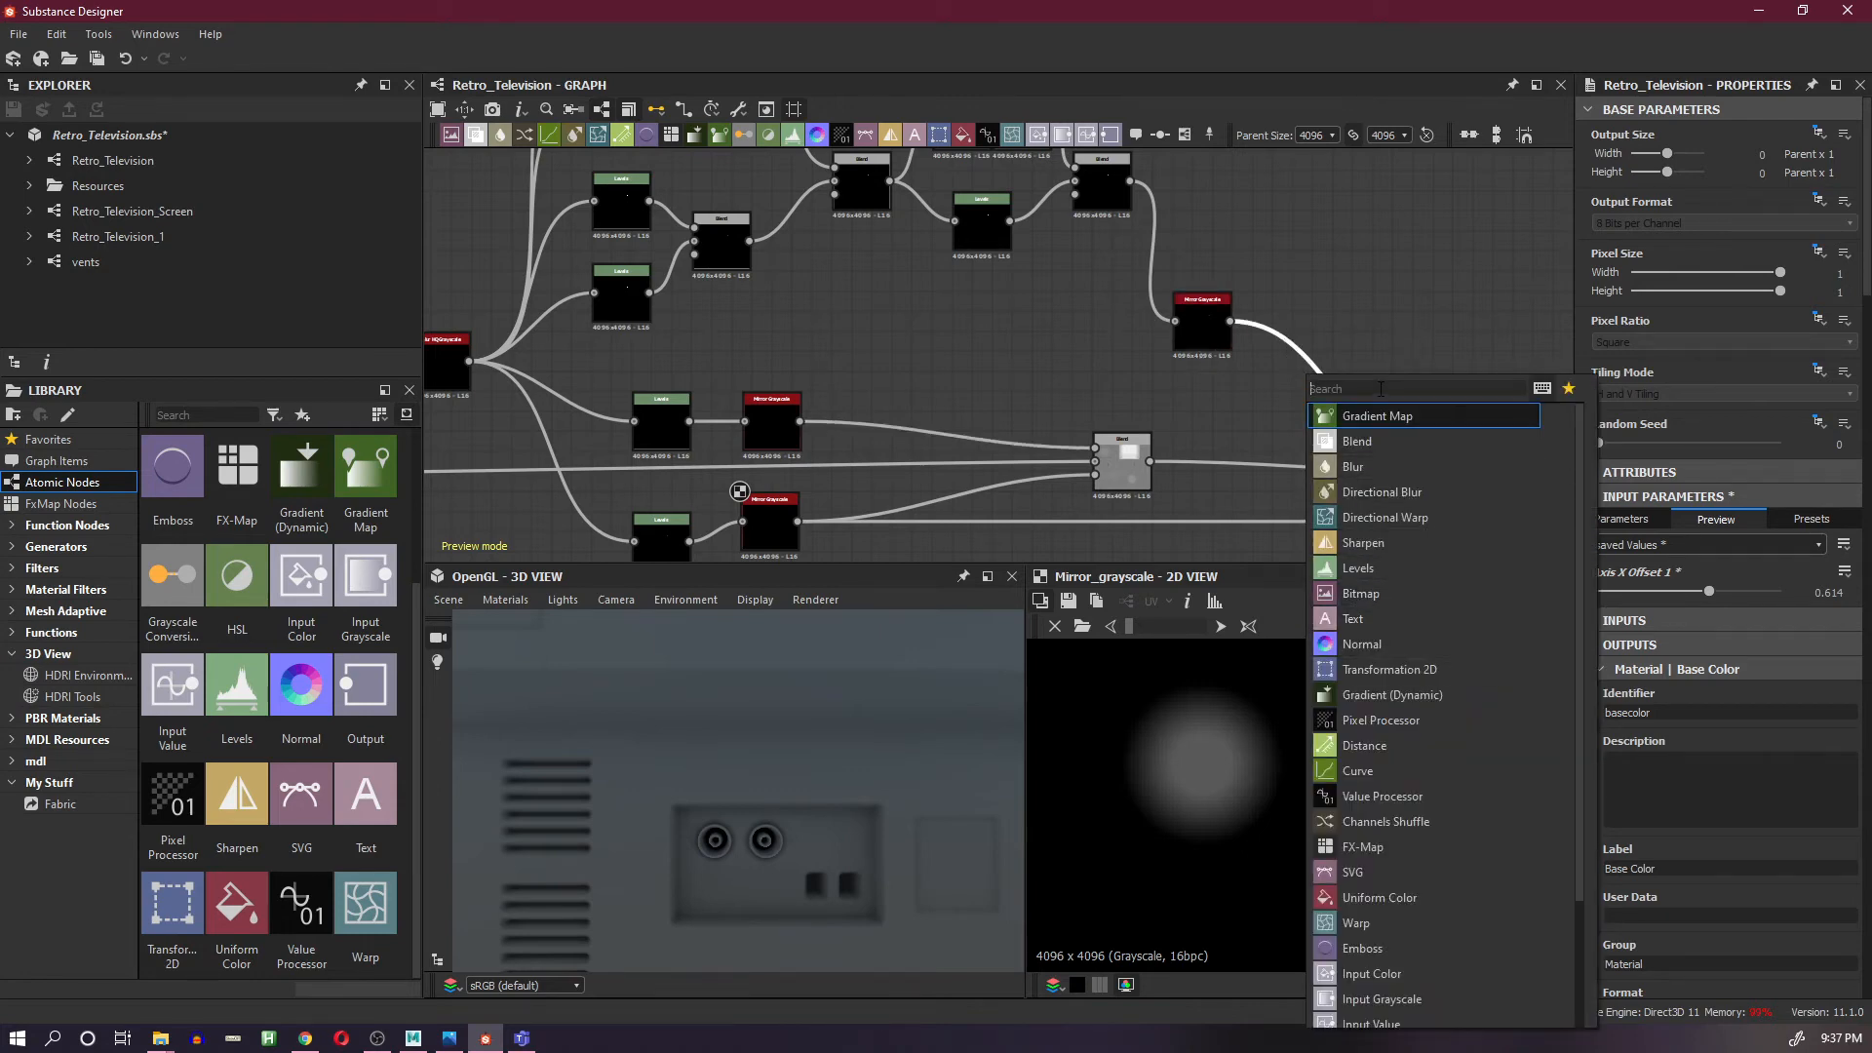
text(mir)
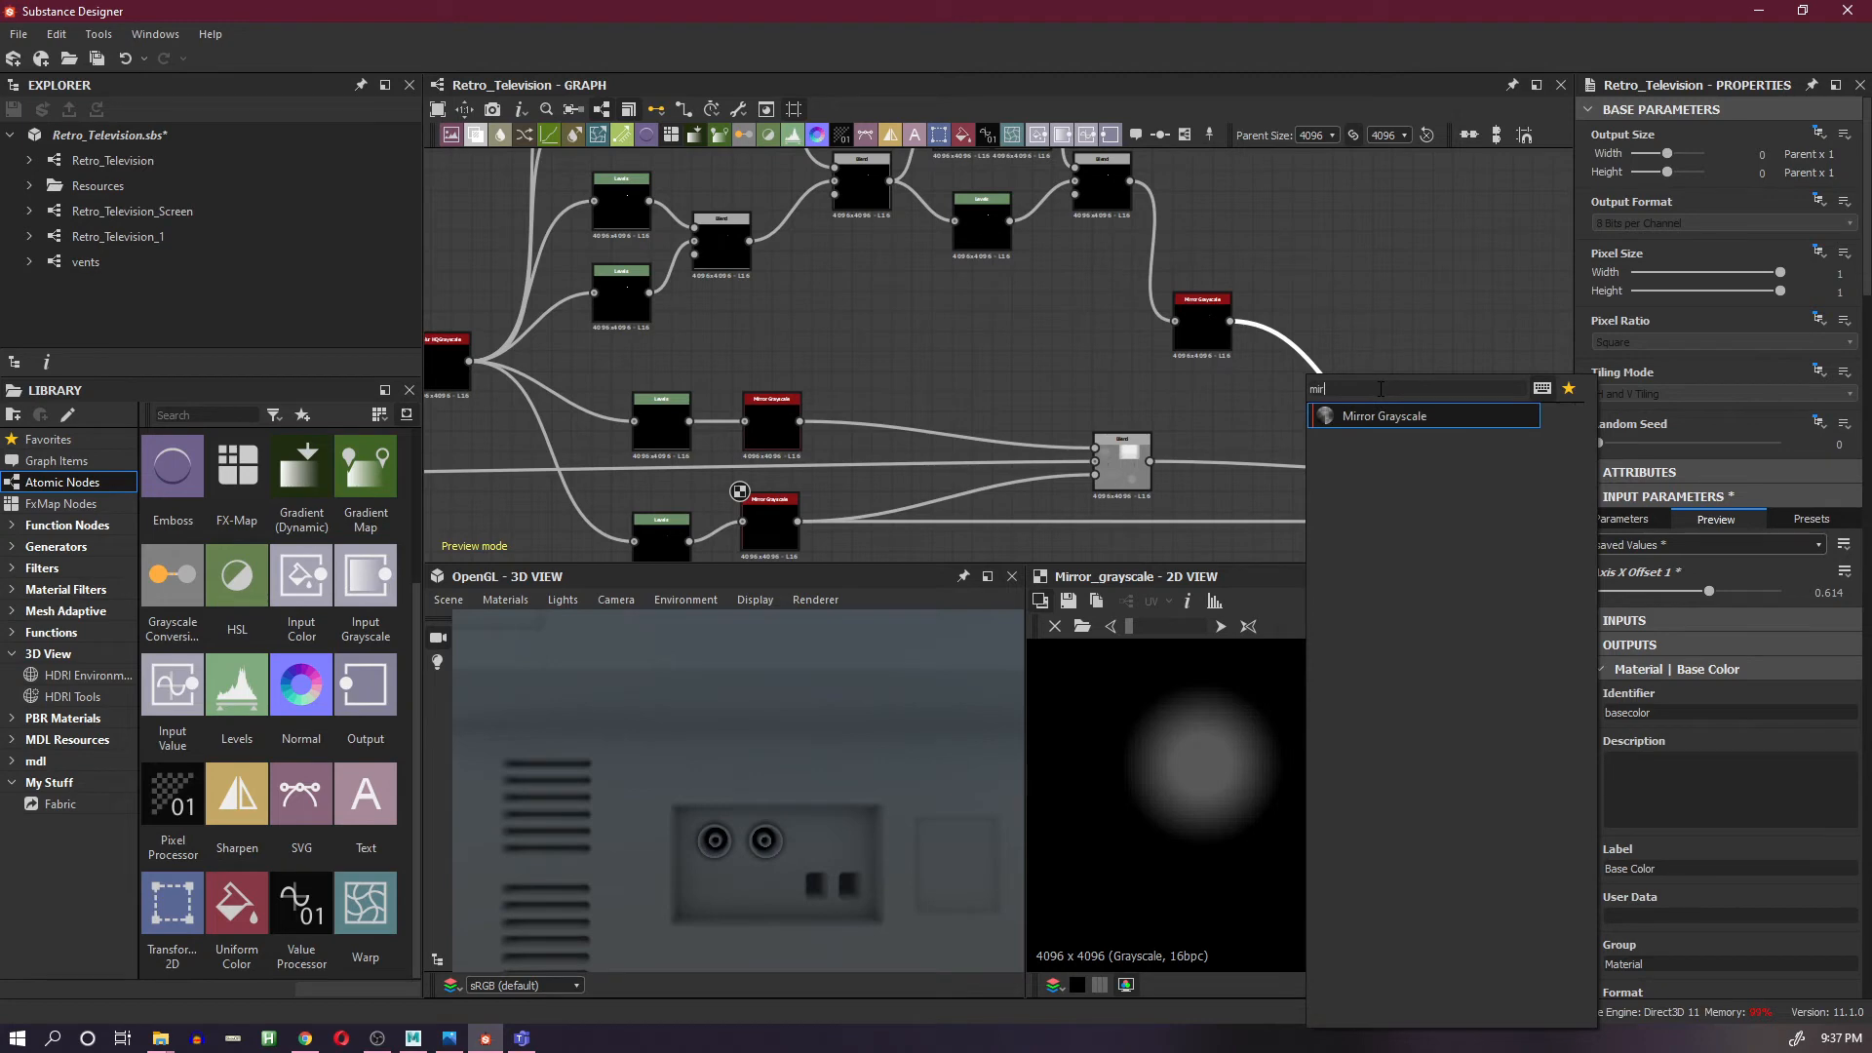
click(1383, 416)
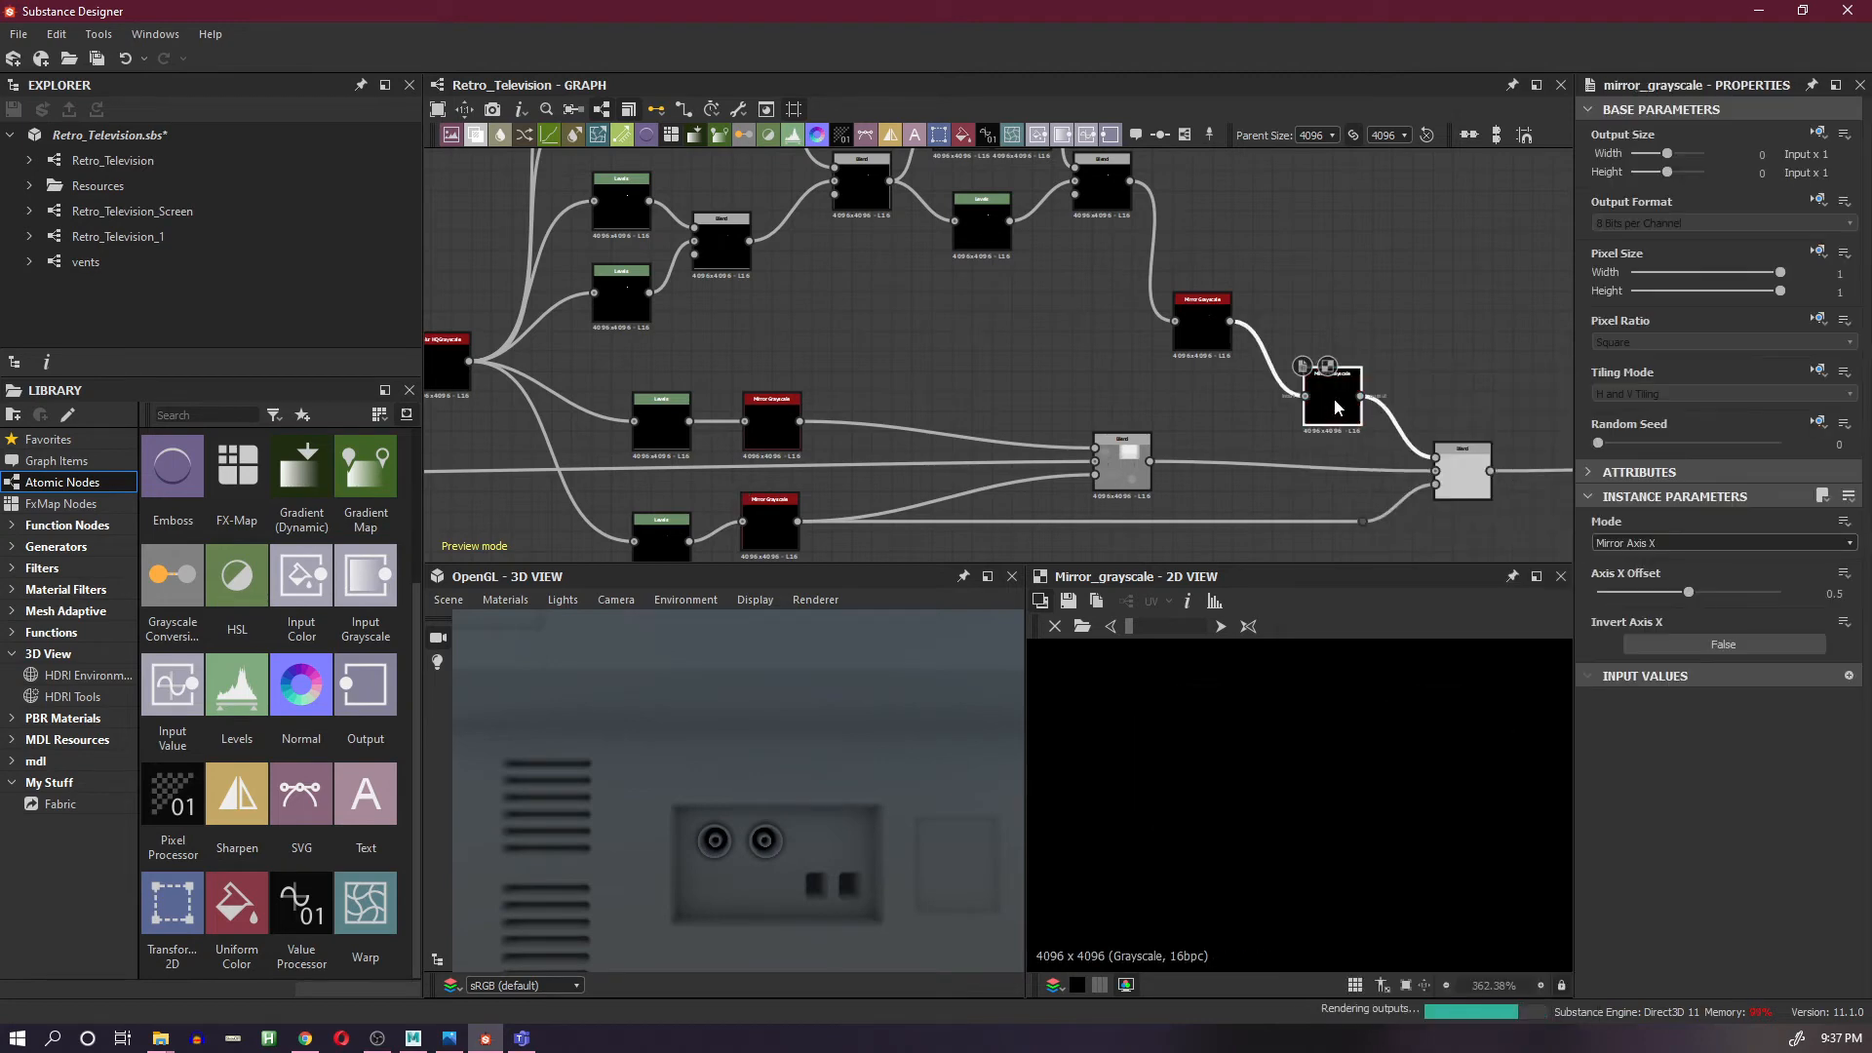
drag(1333, 398, 1306, 337)
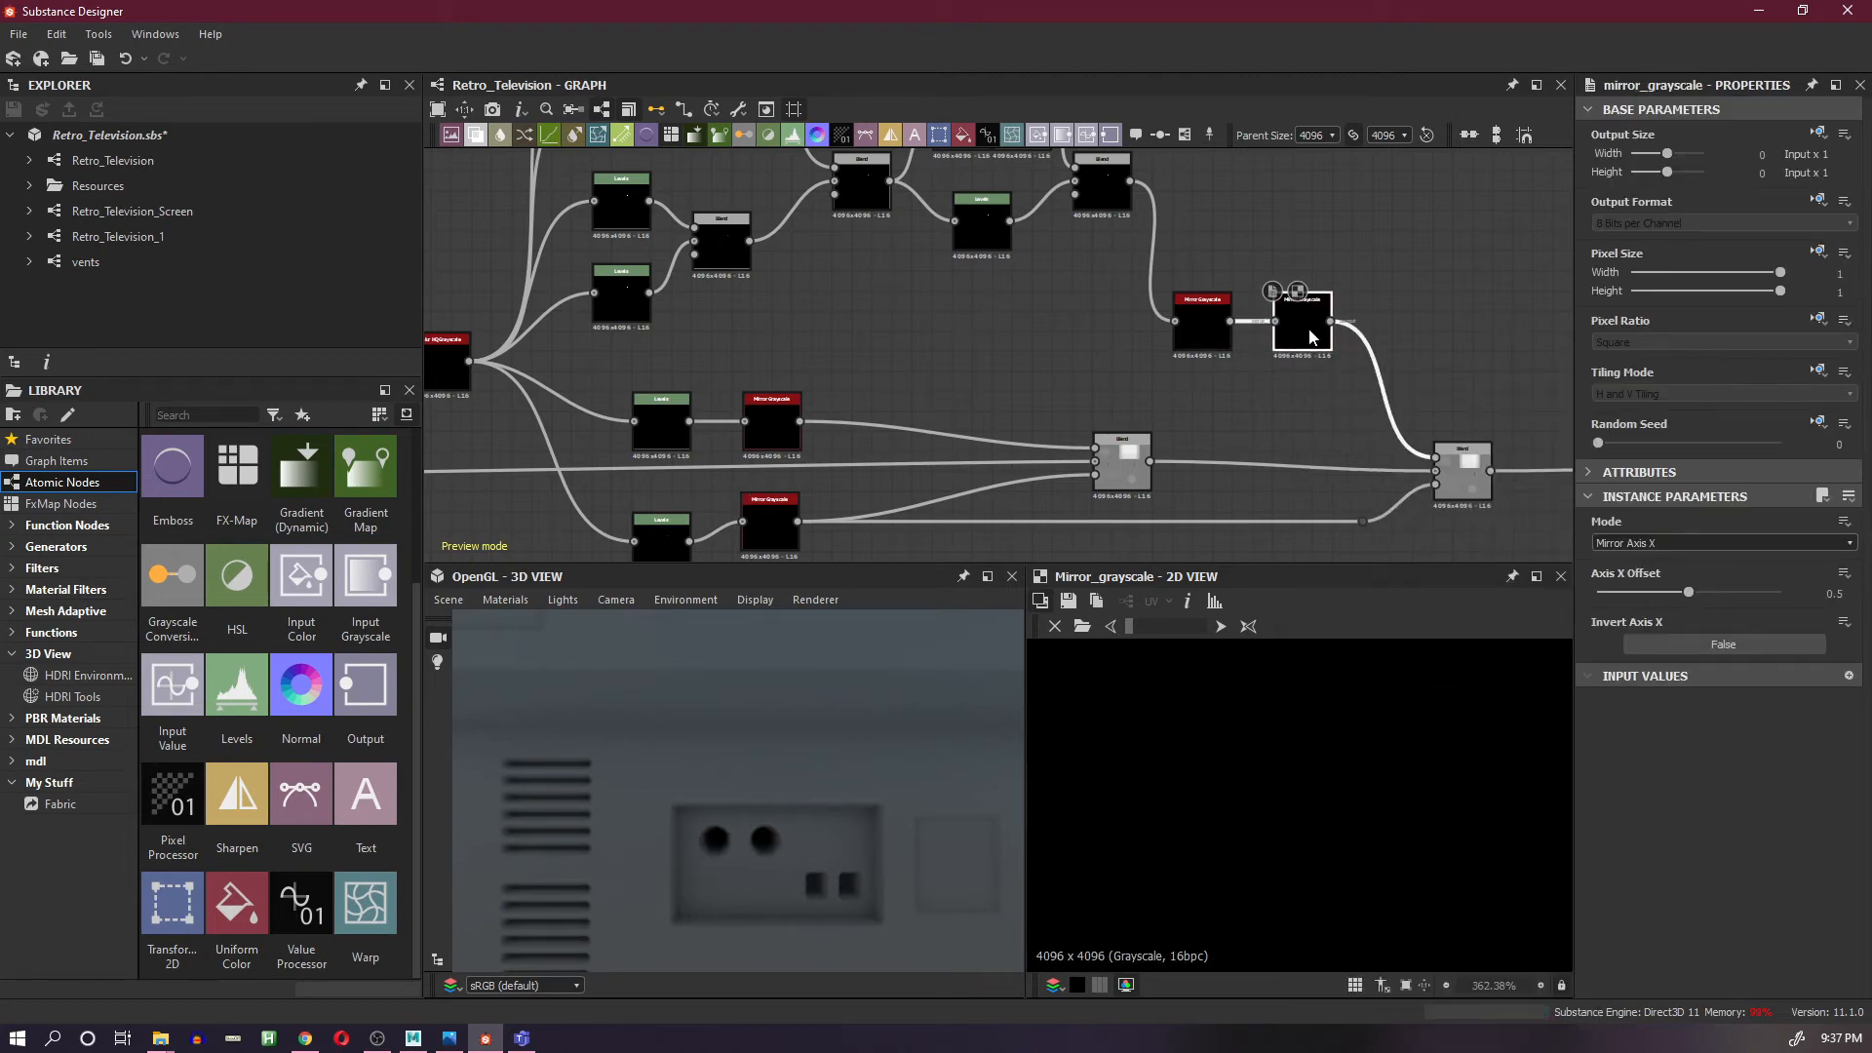
click(1765, 542)
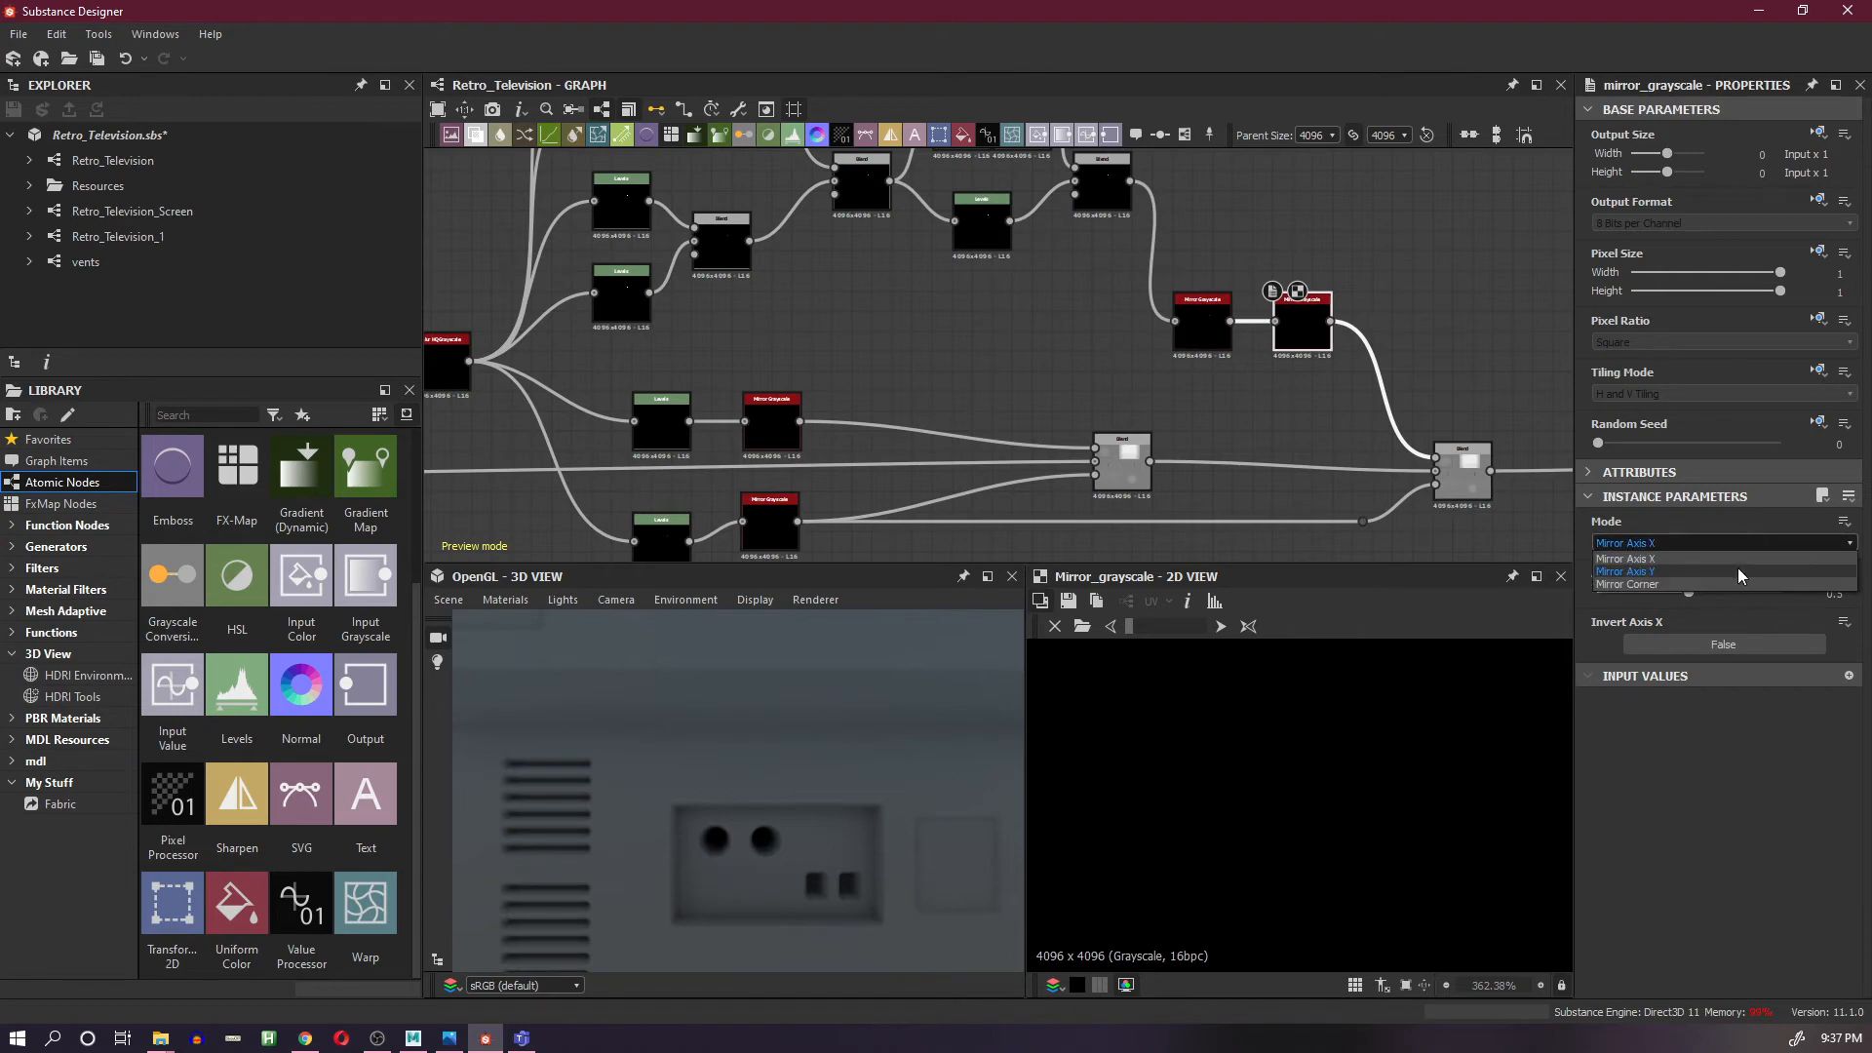
click(1739, 568)
scroll(1342, 794, down, 10)
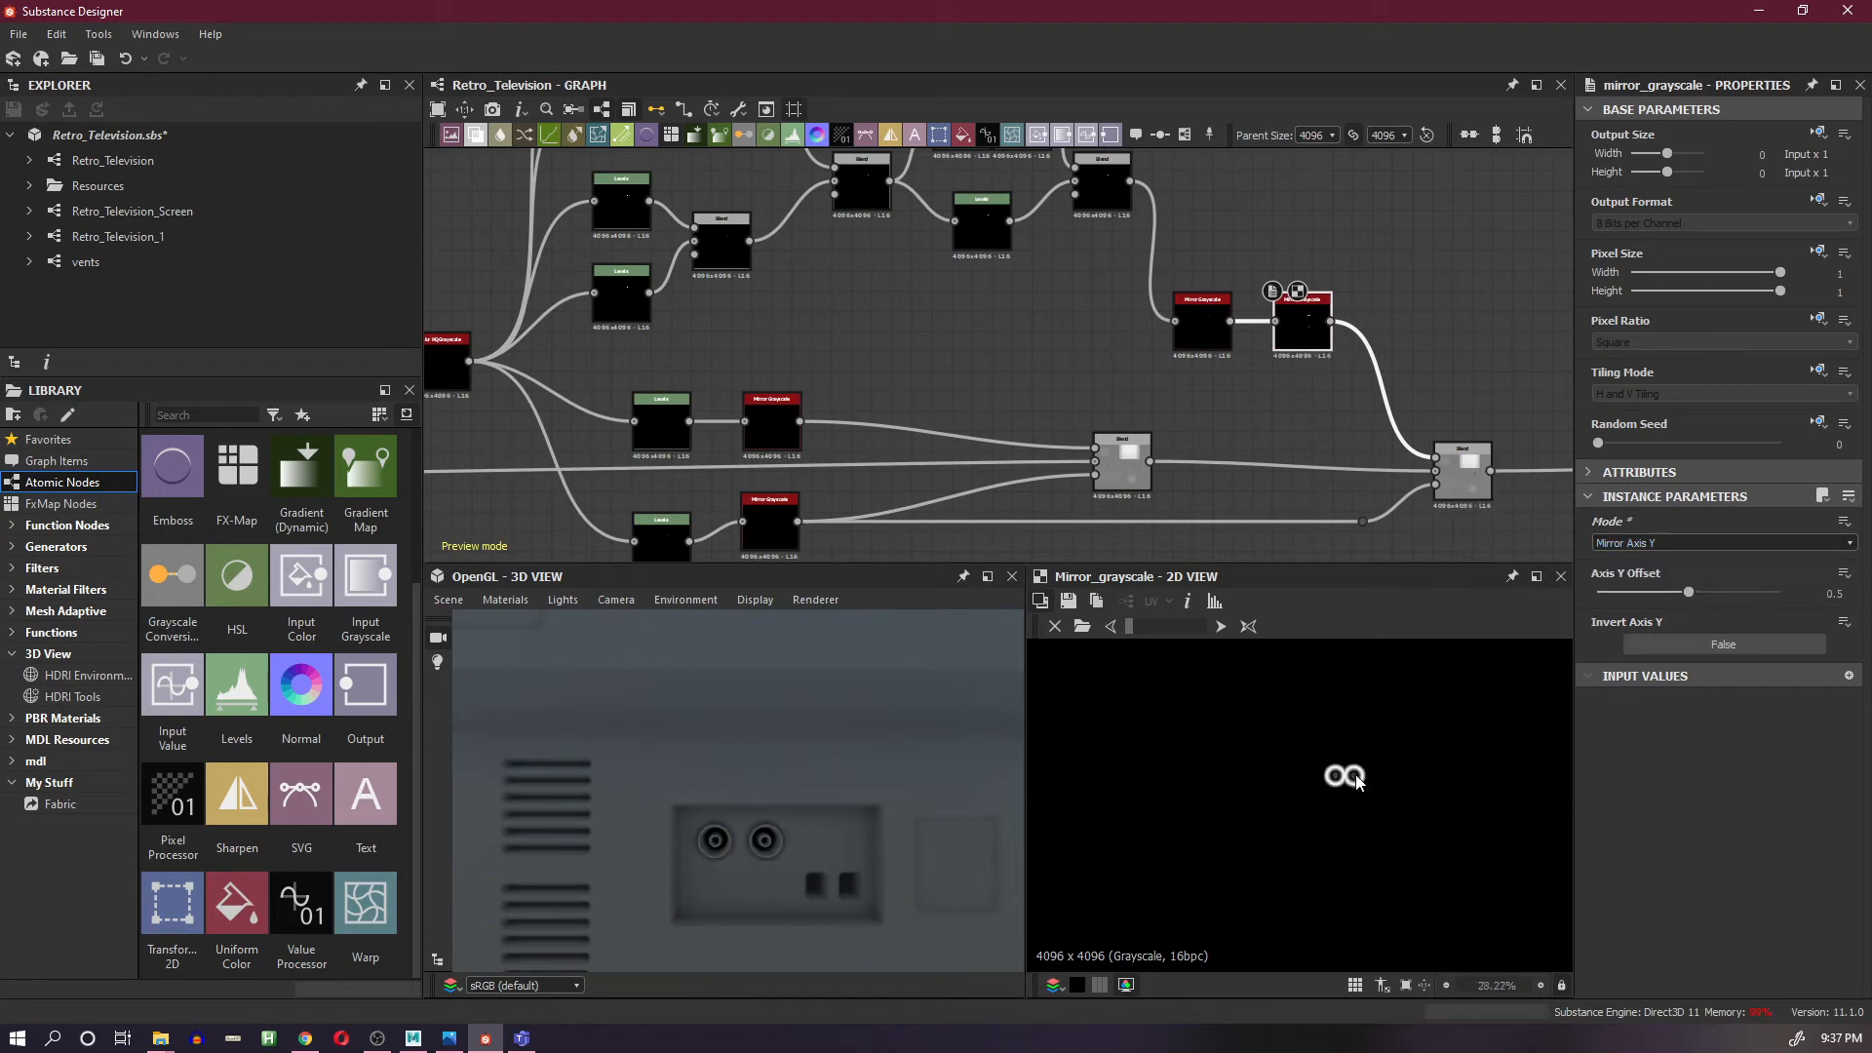
- Try Axis Y Offset at 0.61 on the new Mirror Grayscale node and set it to 0.6
click(1689, 592)
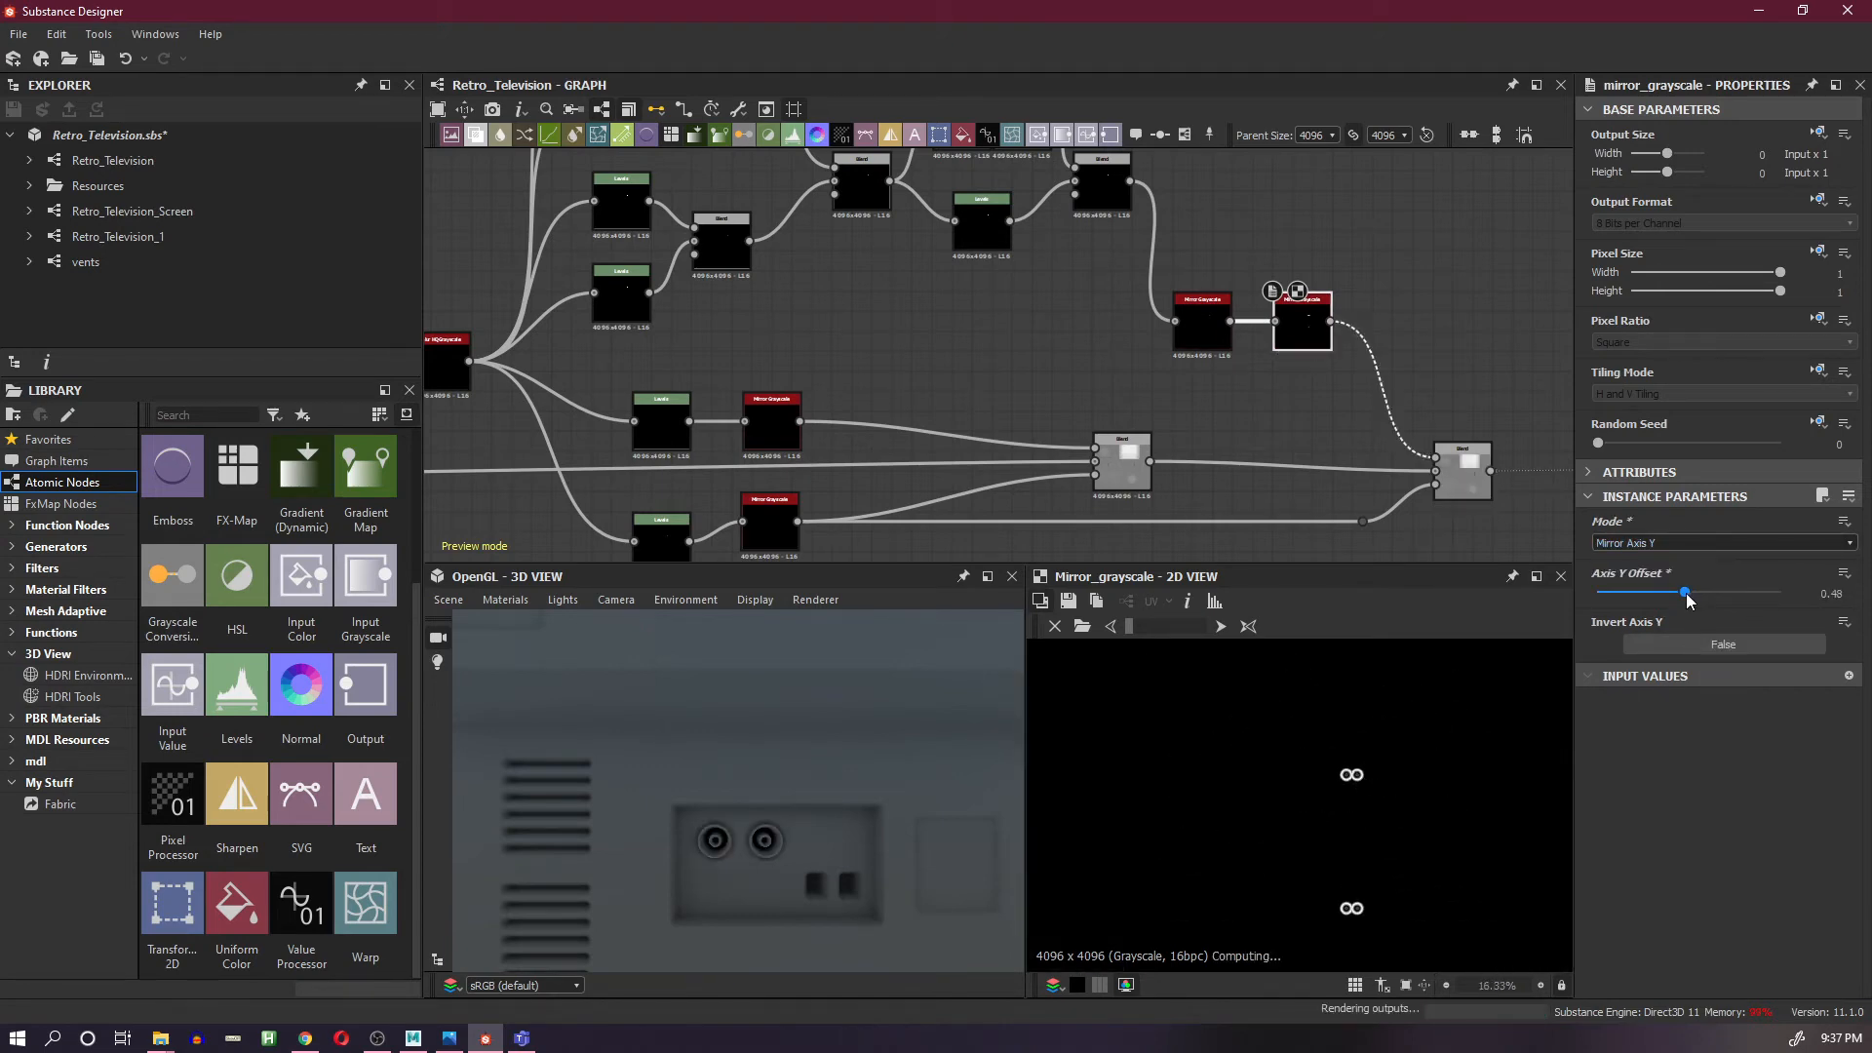
drag(1692, 600, 1709, 594)
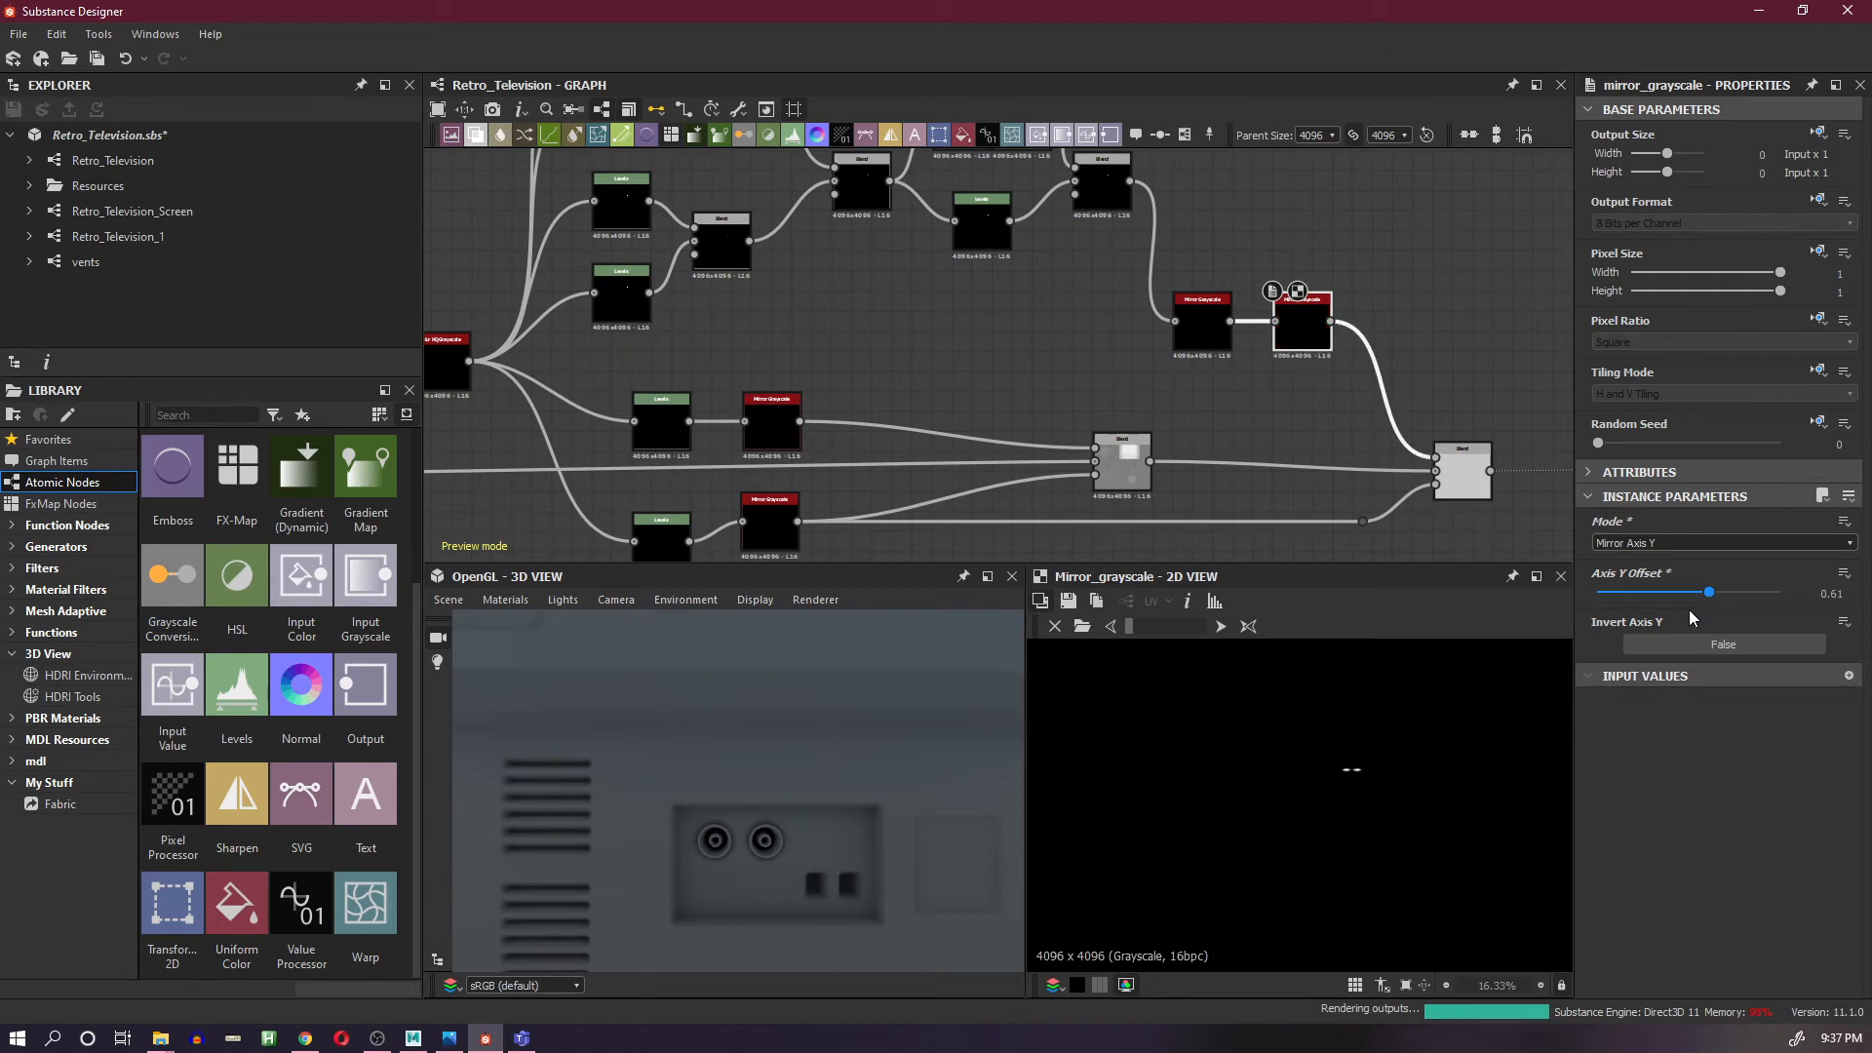
scroll(1375, 741, up, 3)
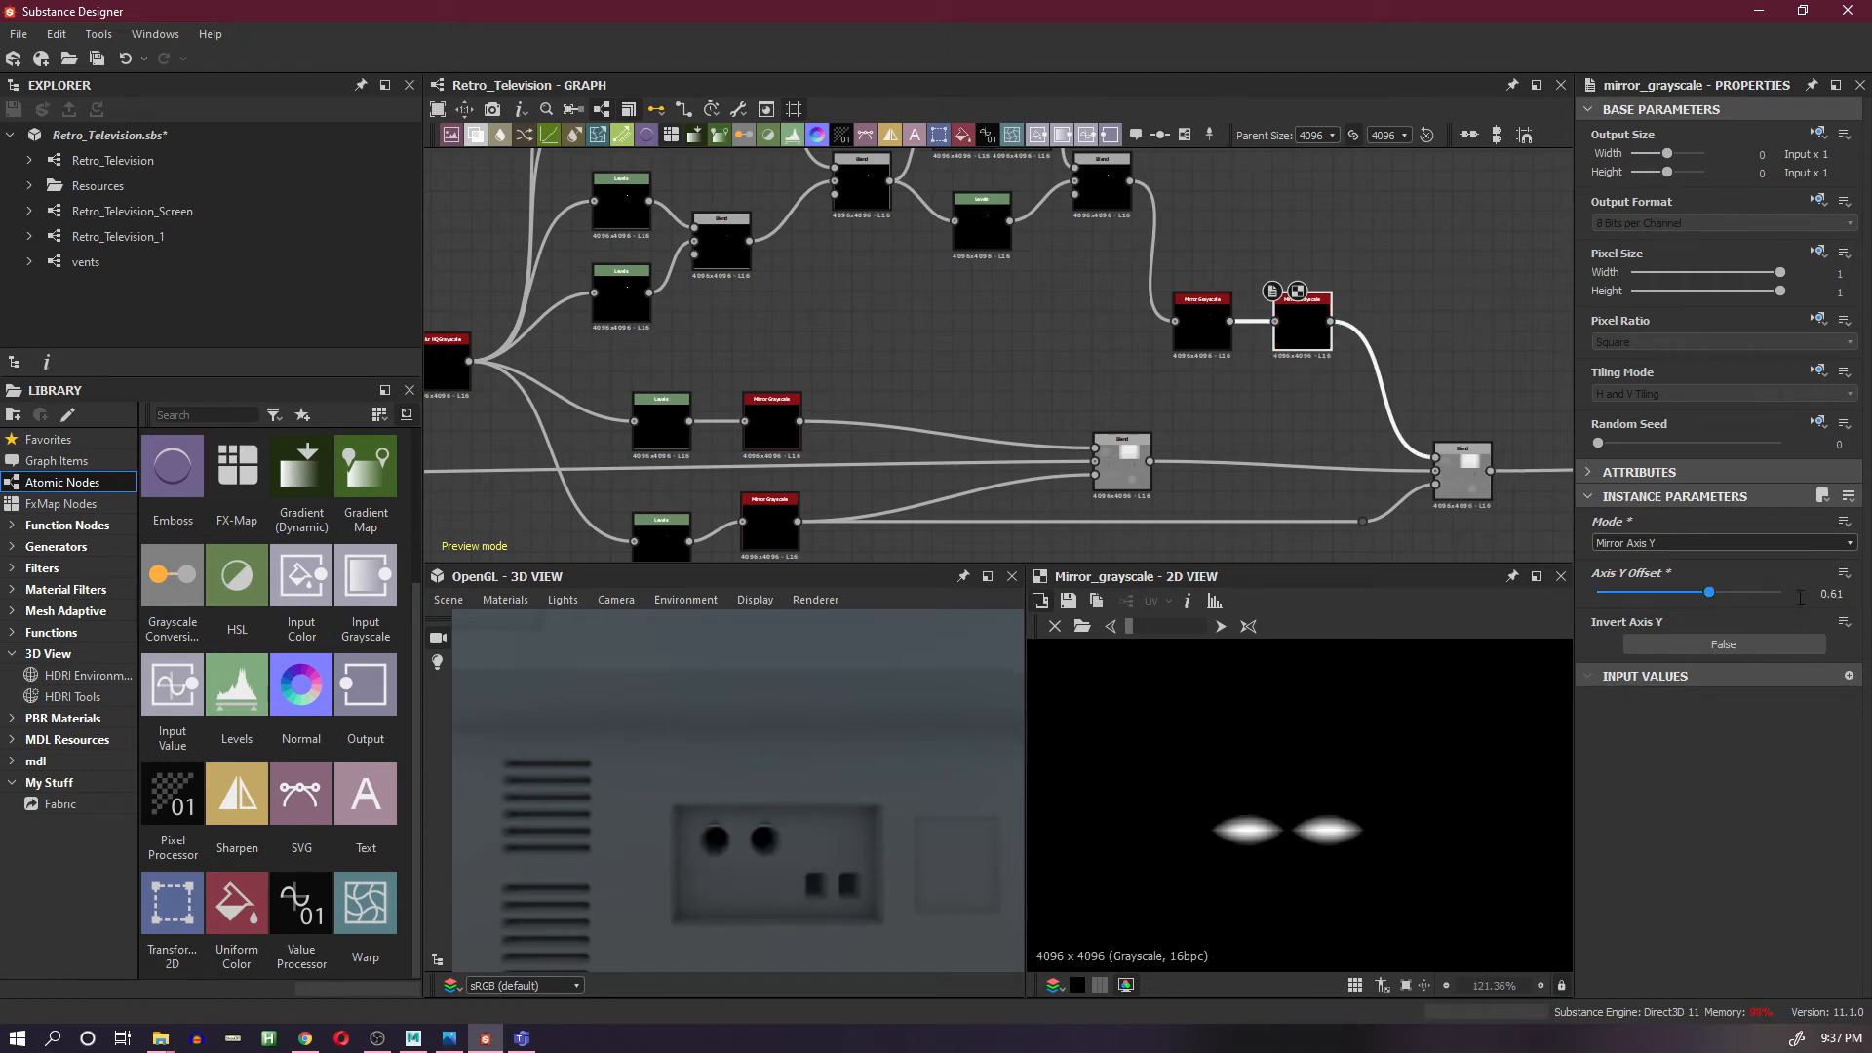
click(1706, 592)
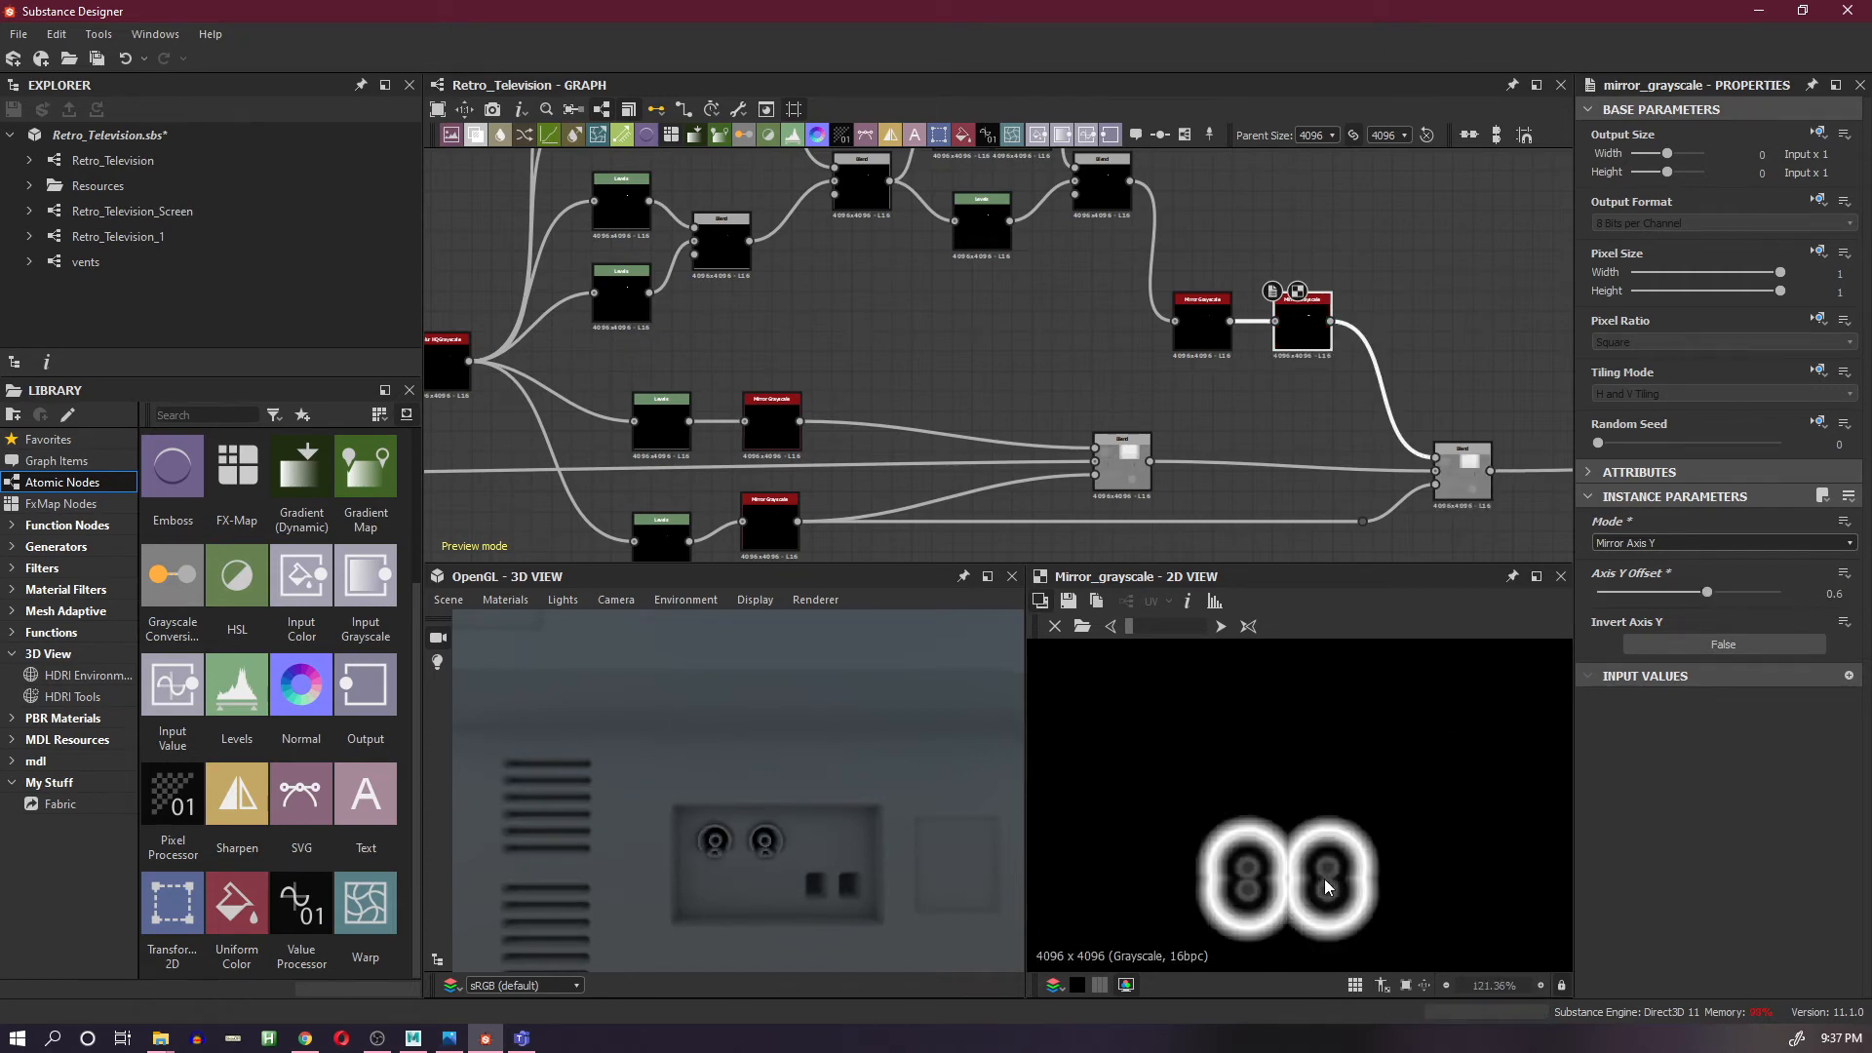
scroll(1250, 895, up, 2)
scroll(1250, 895, up, 2)
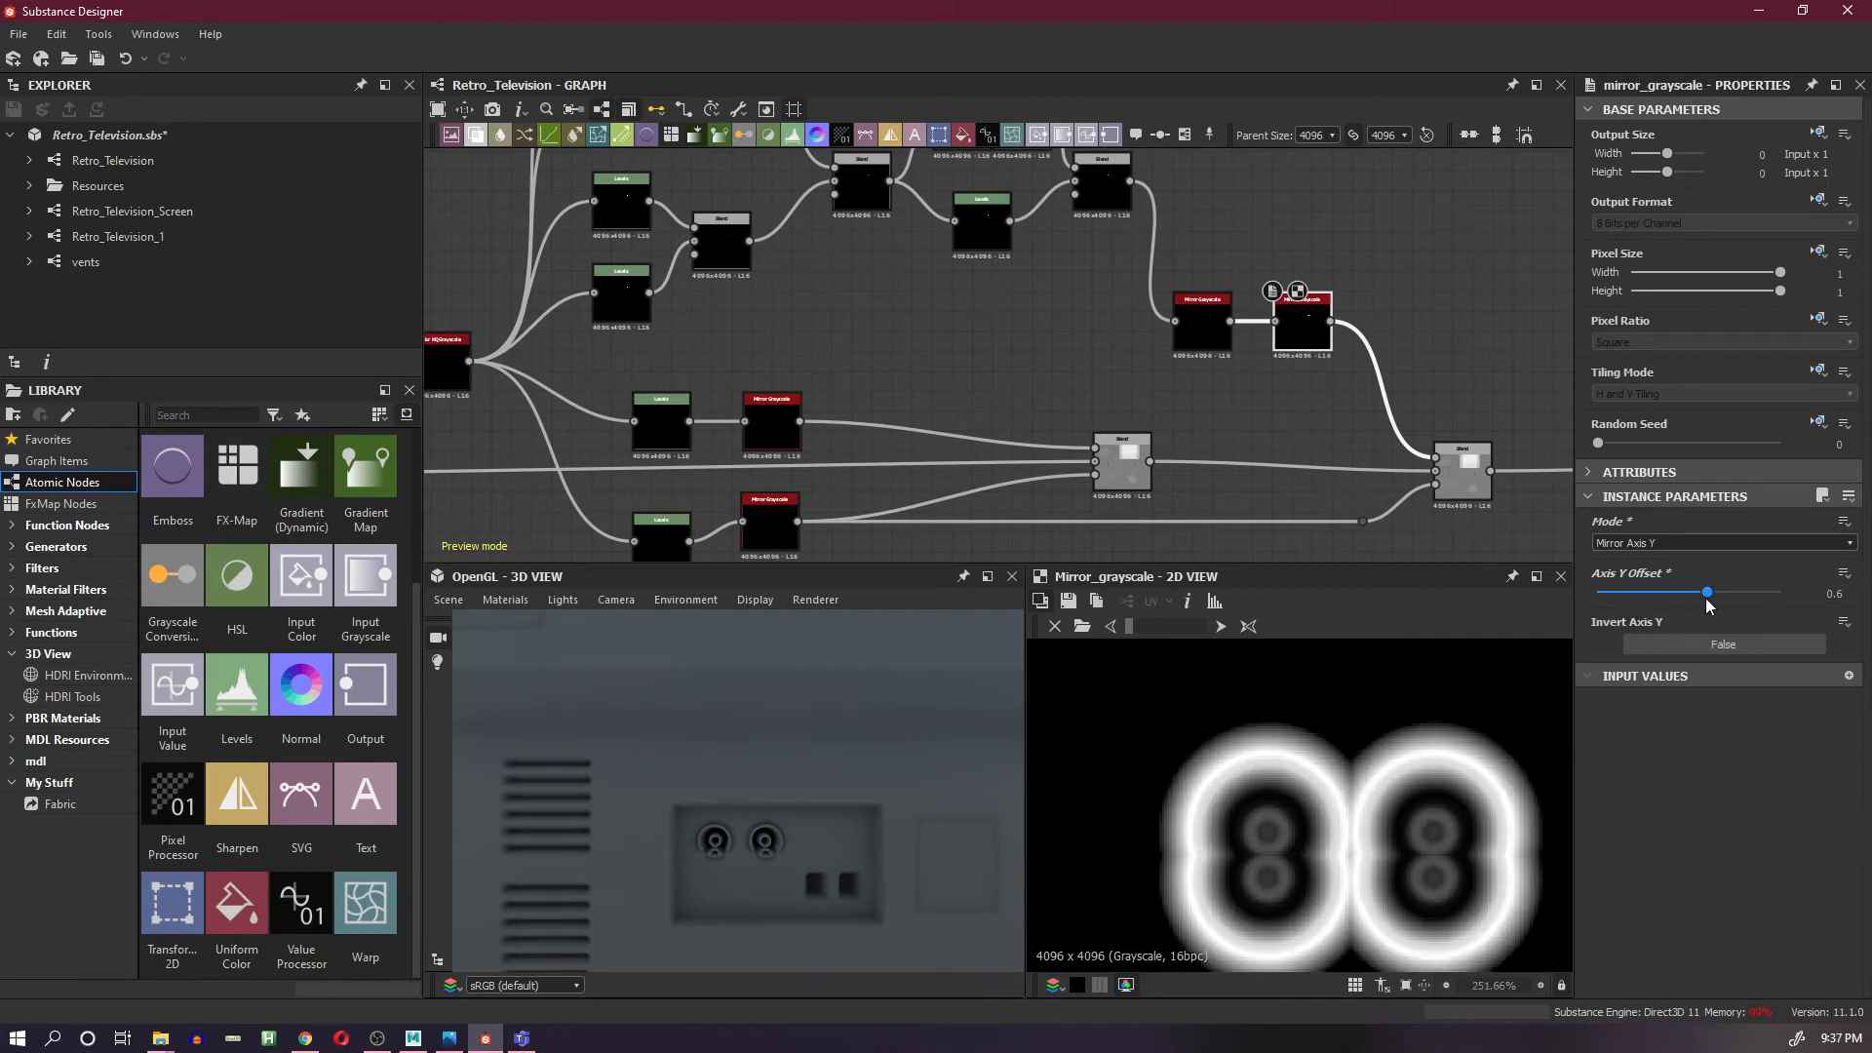
- Try an Axis Y Offset of 0.65 on the new Mirror Grayscale node and undo it
drag(1707, 593, 1709, 597)
click(1829, 593)
key(Return)
key(Return)
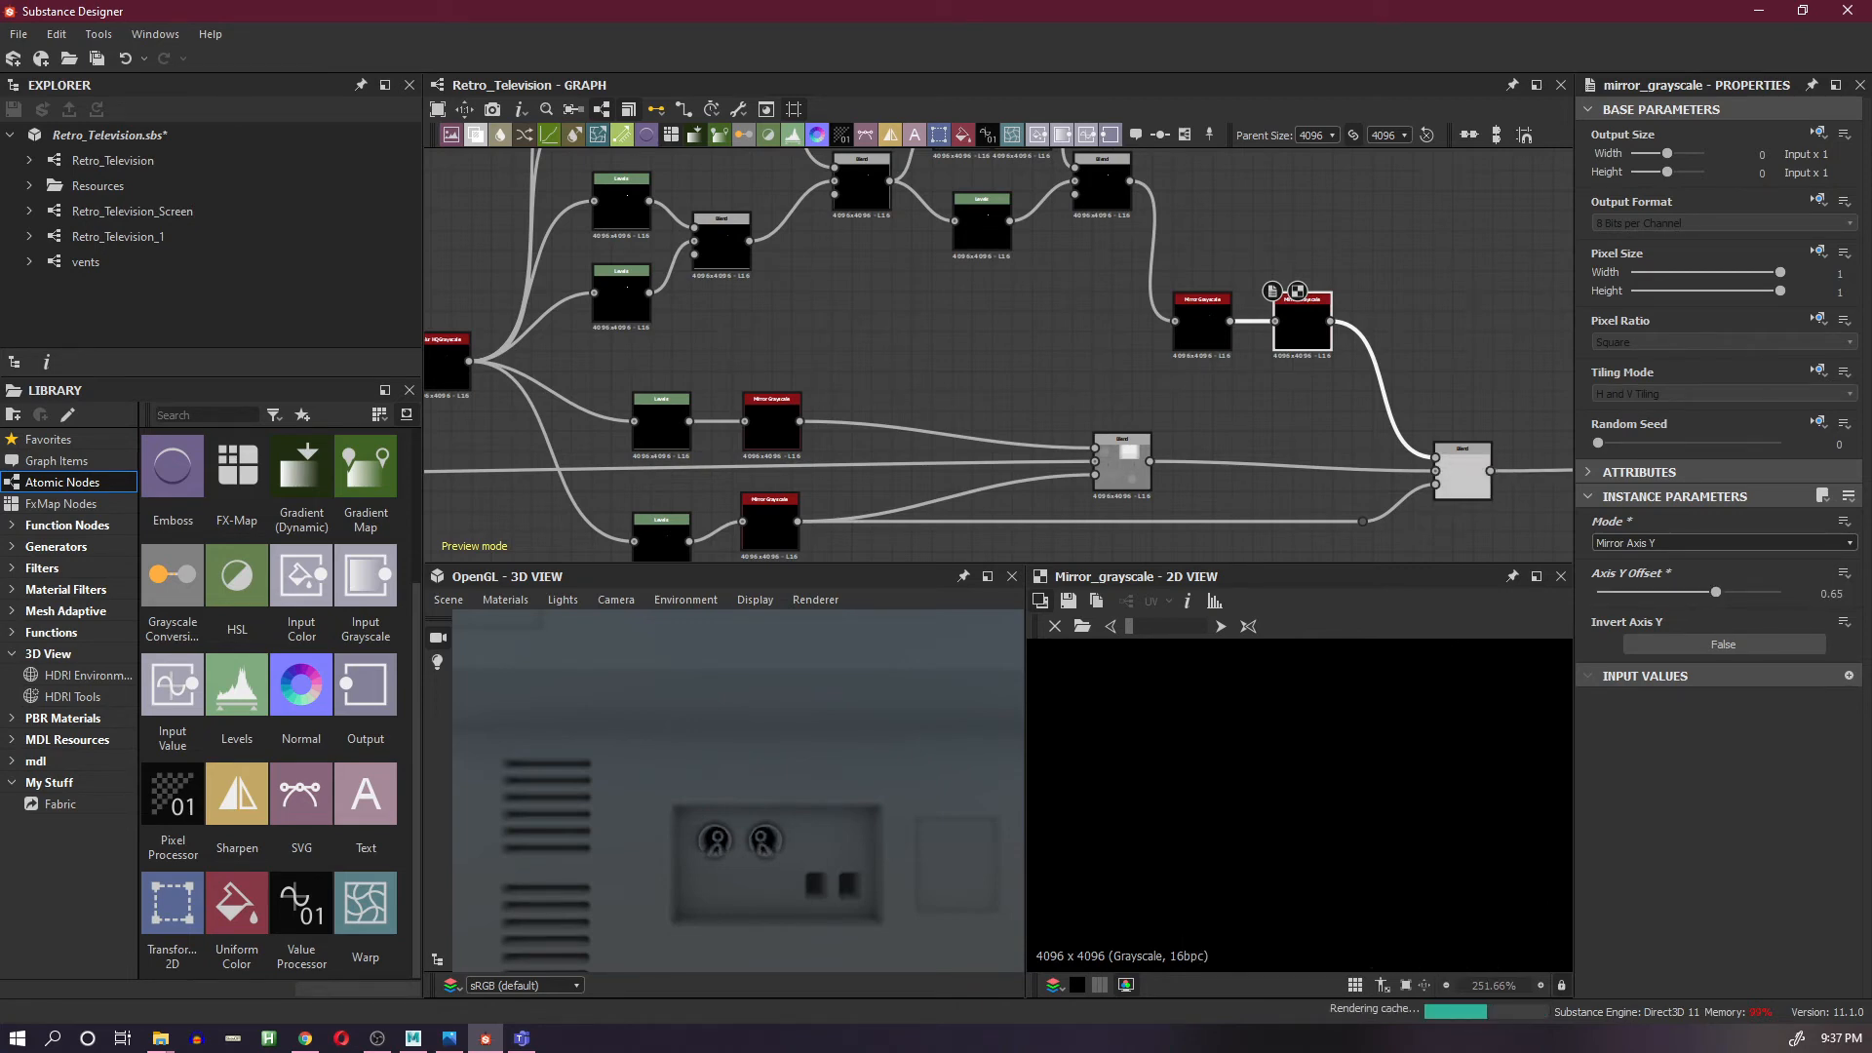
key(ctrl+z)
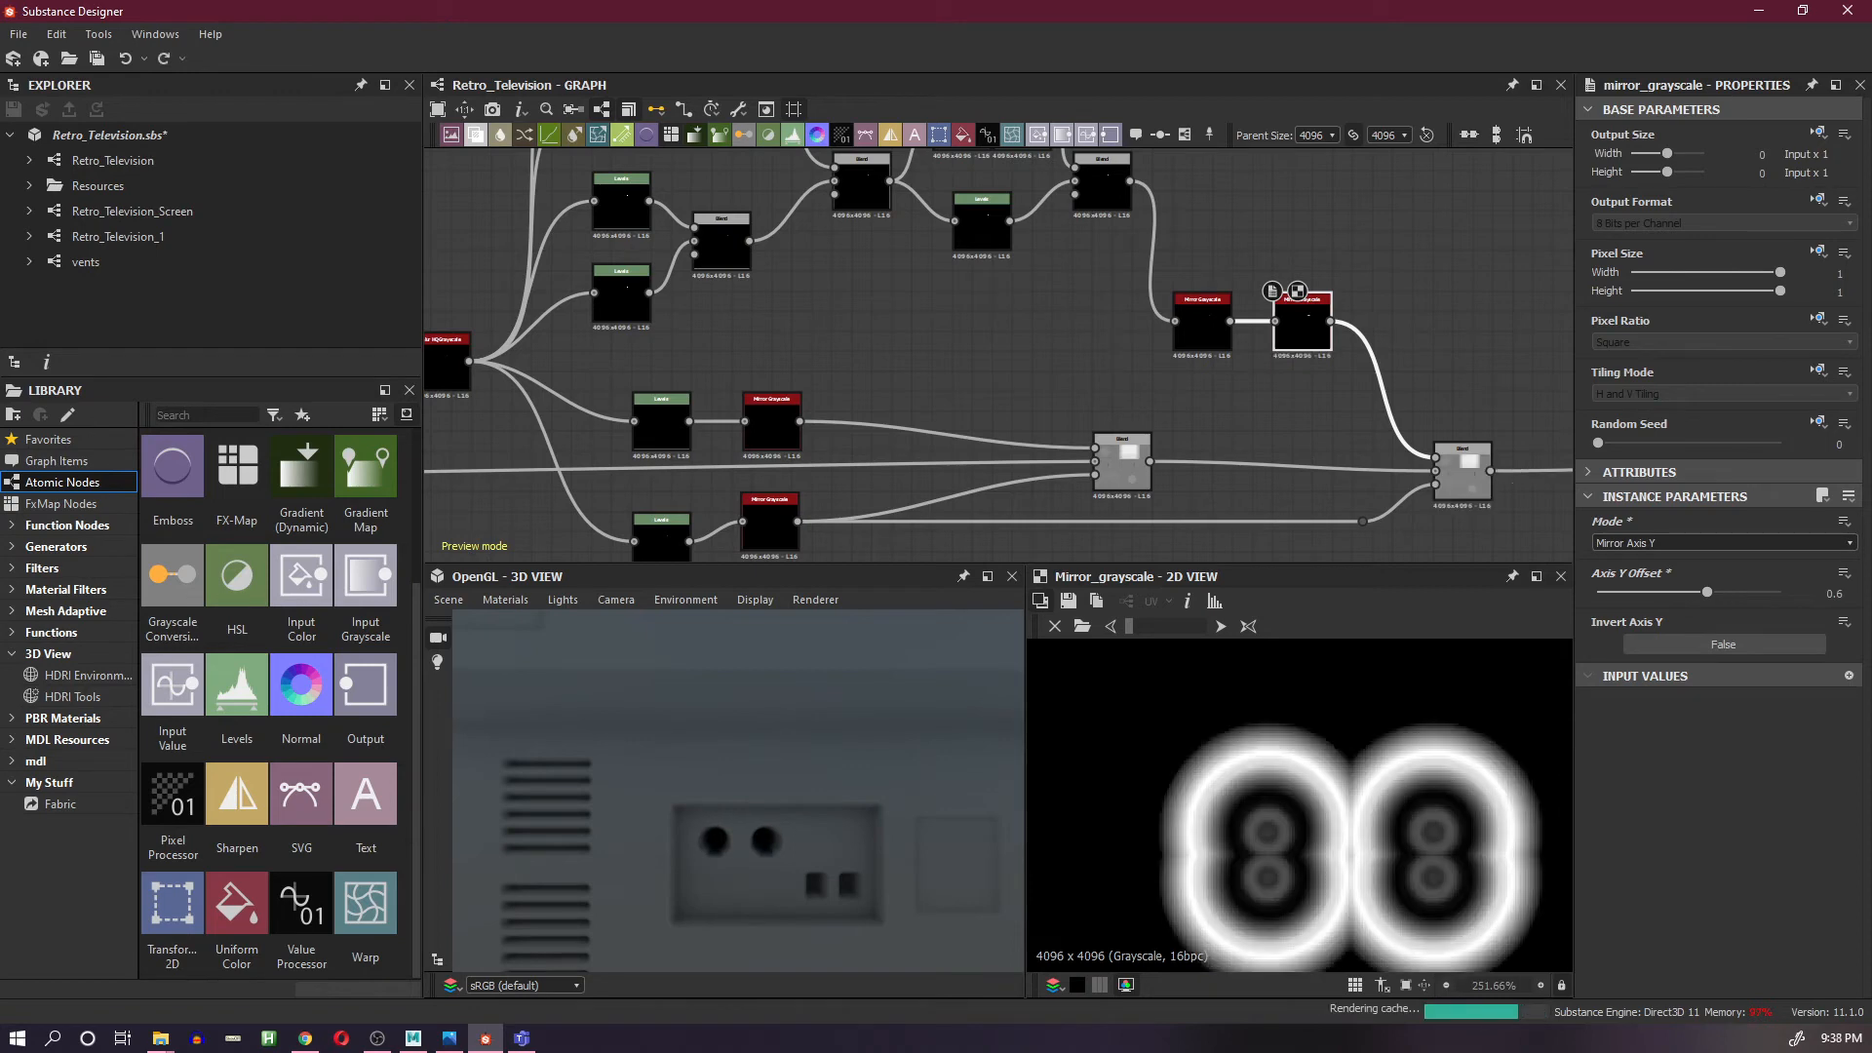
- Paste a copy of the Axis Y Mirror Grayscale node and connect it between the middle chain's Mirror Grayscale and the first Blend
scroll(1132, 376, down, 1)
middle_drag(1132, 376, 1203, 302)
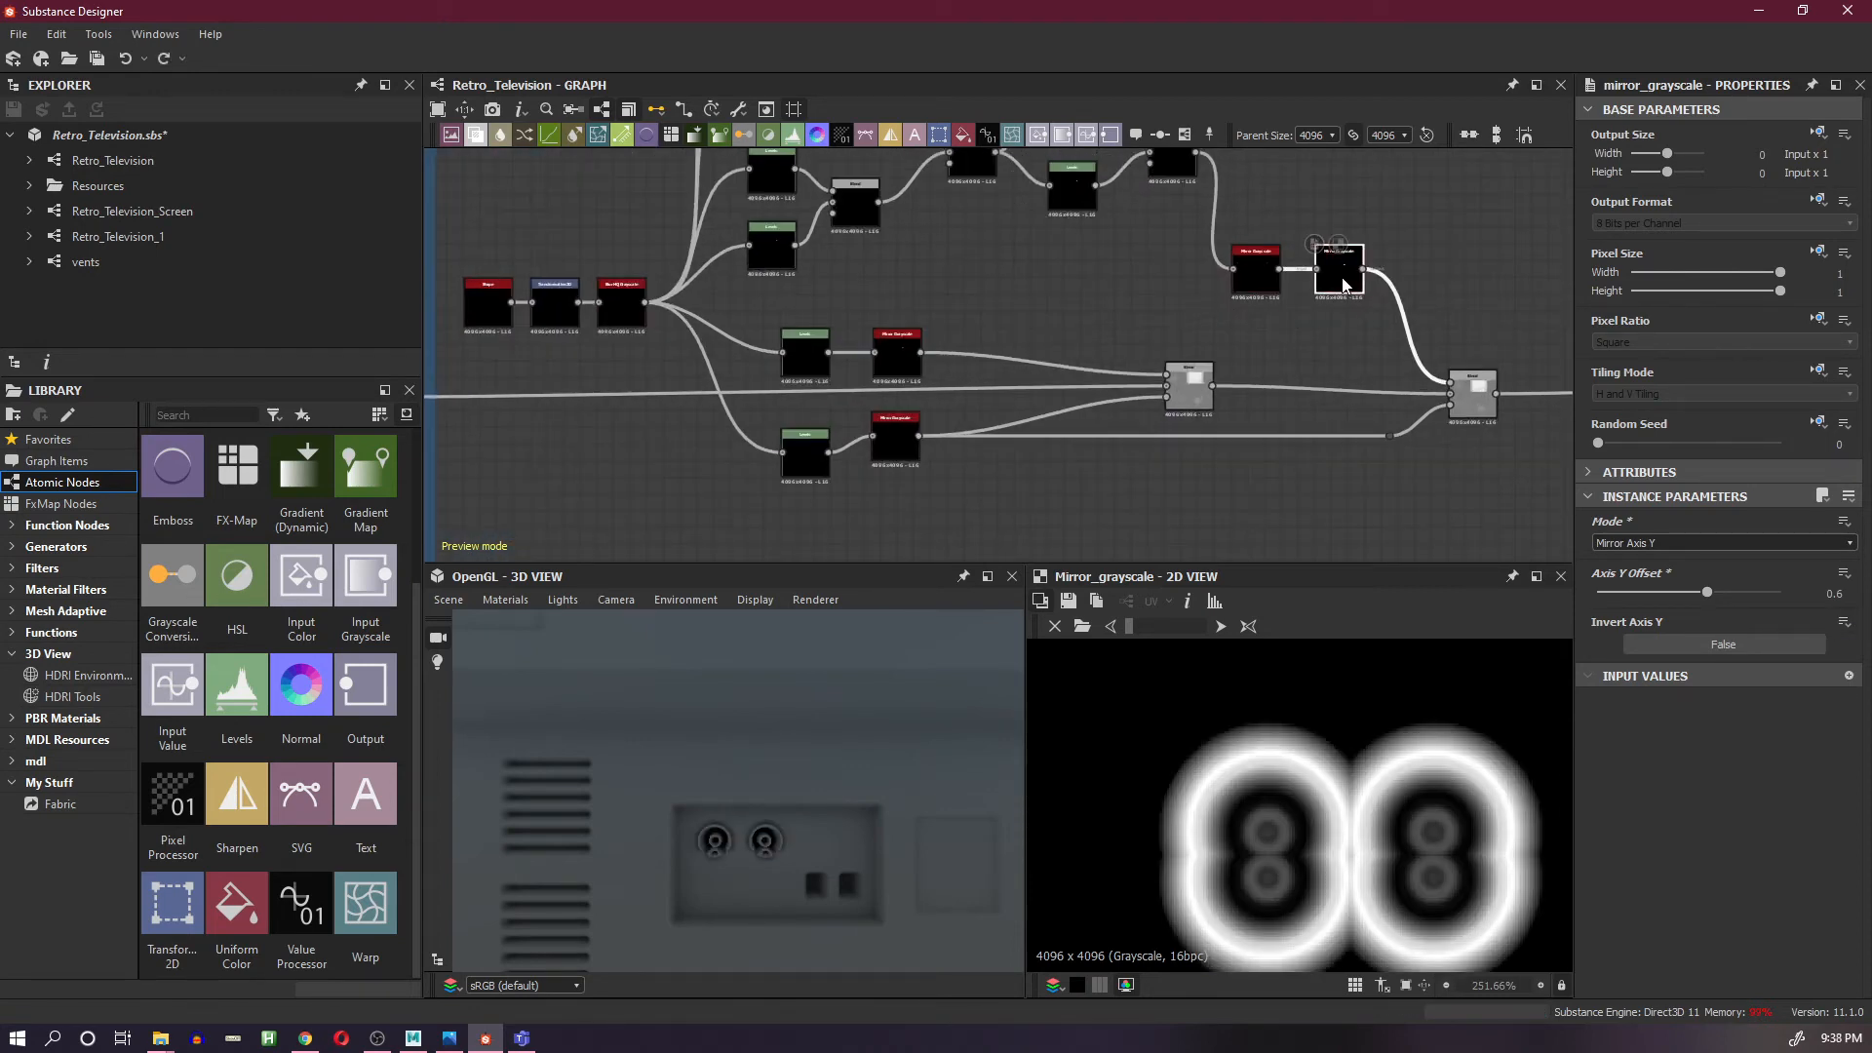
key(ctrl+v)
drag(995, 362, 1004, 292)
drag(1096, 245, 1111, 293)
key(Delete)
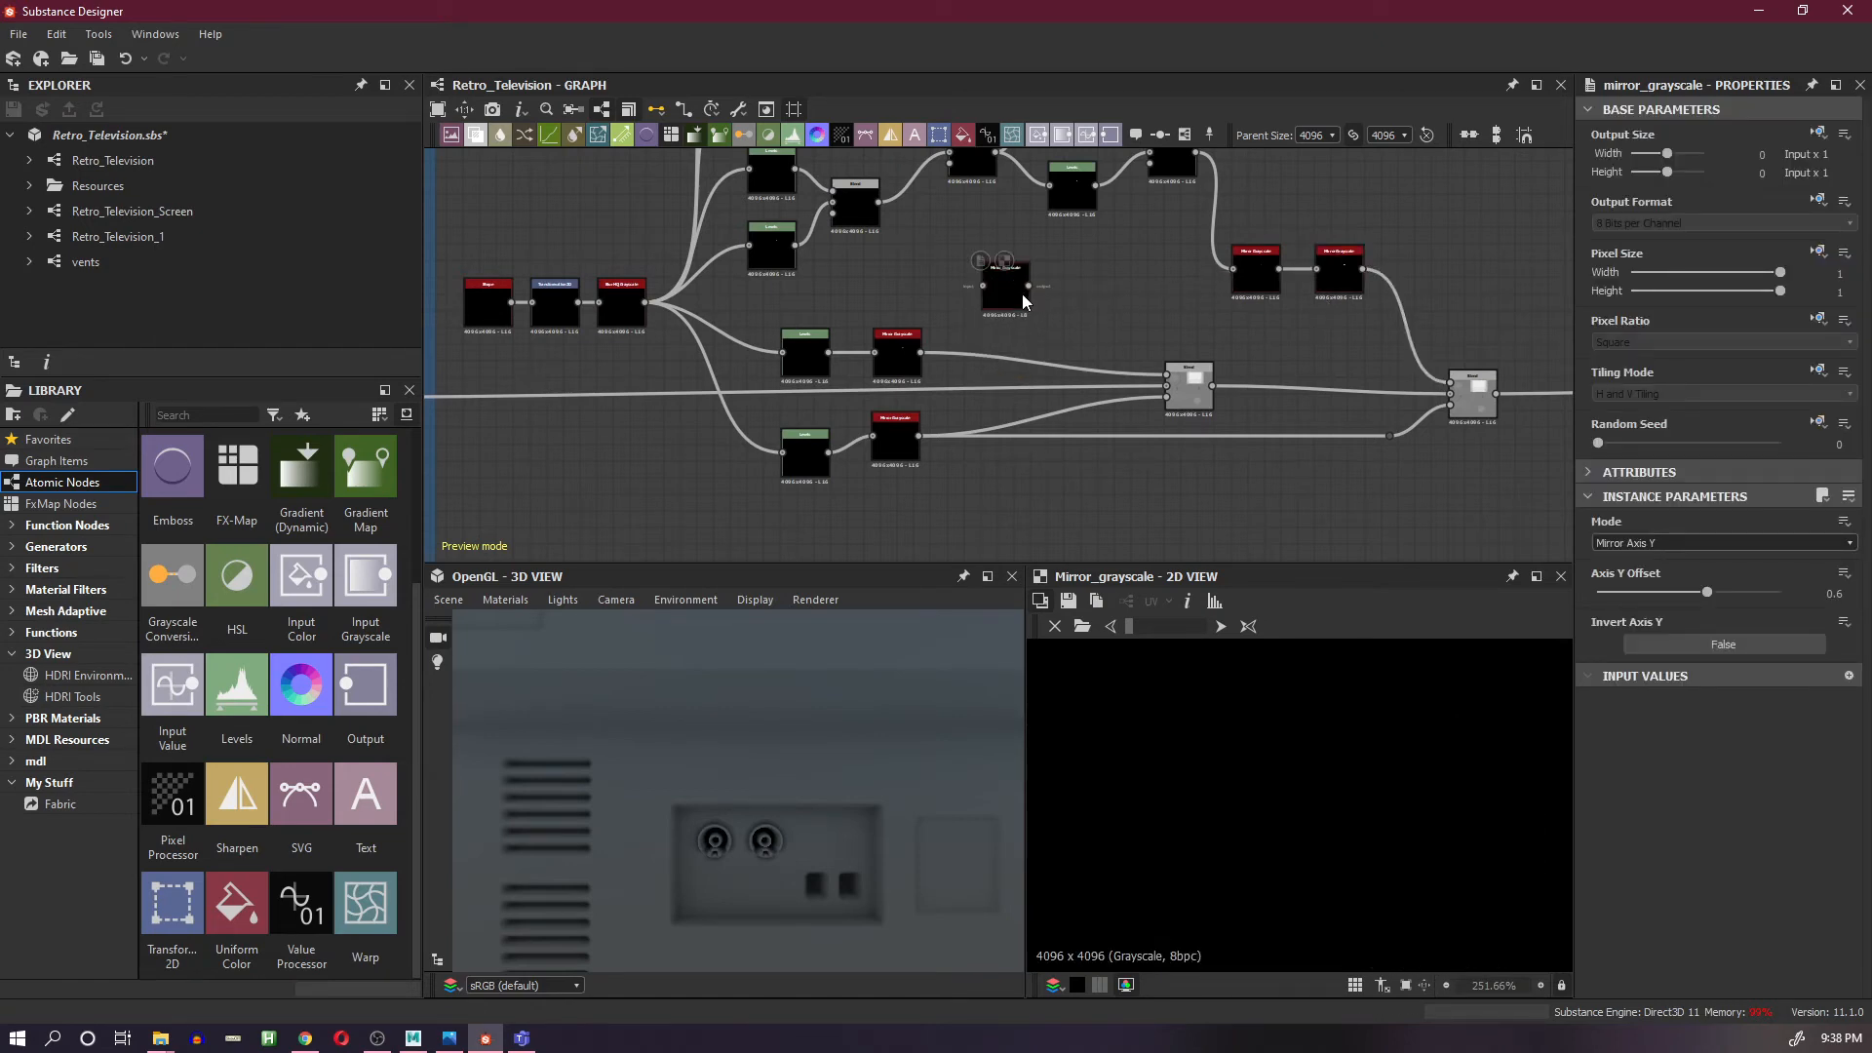
scroll(580, 310, up, 5)
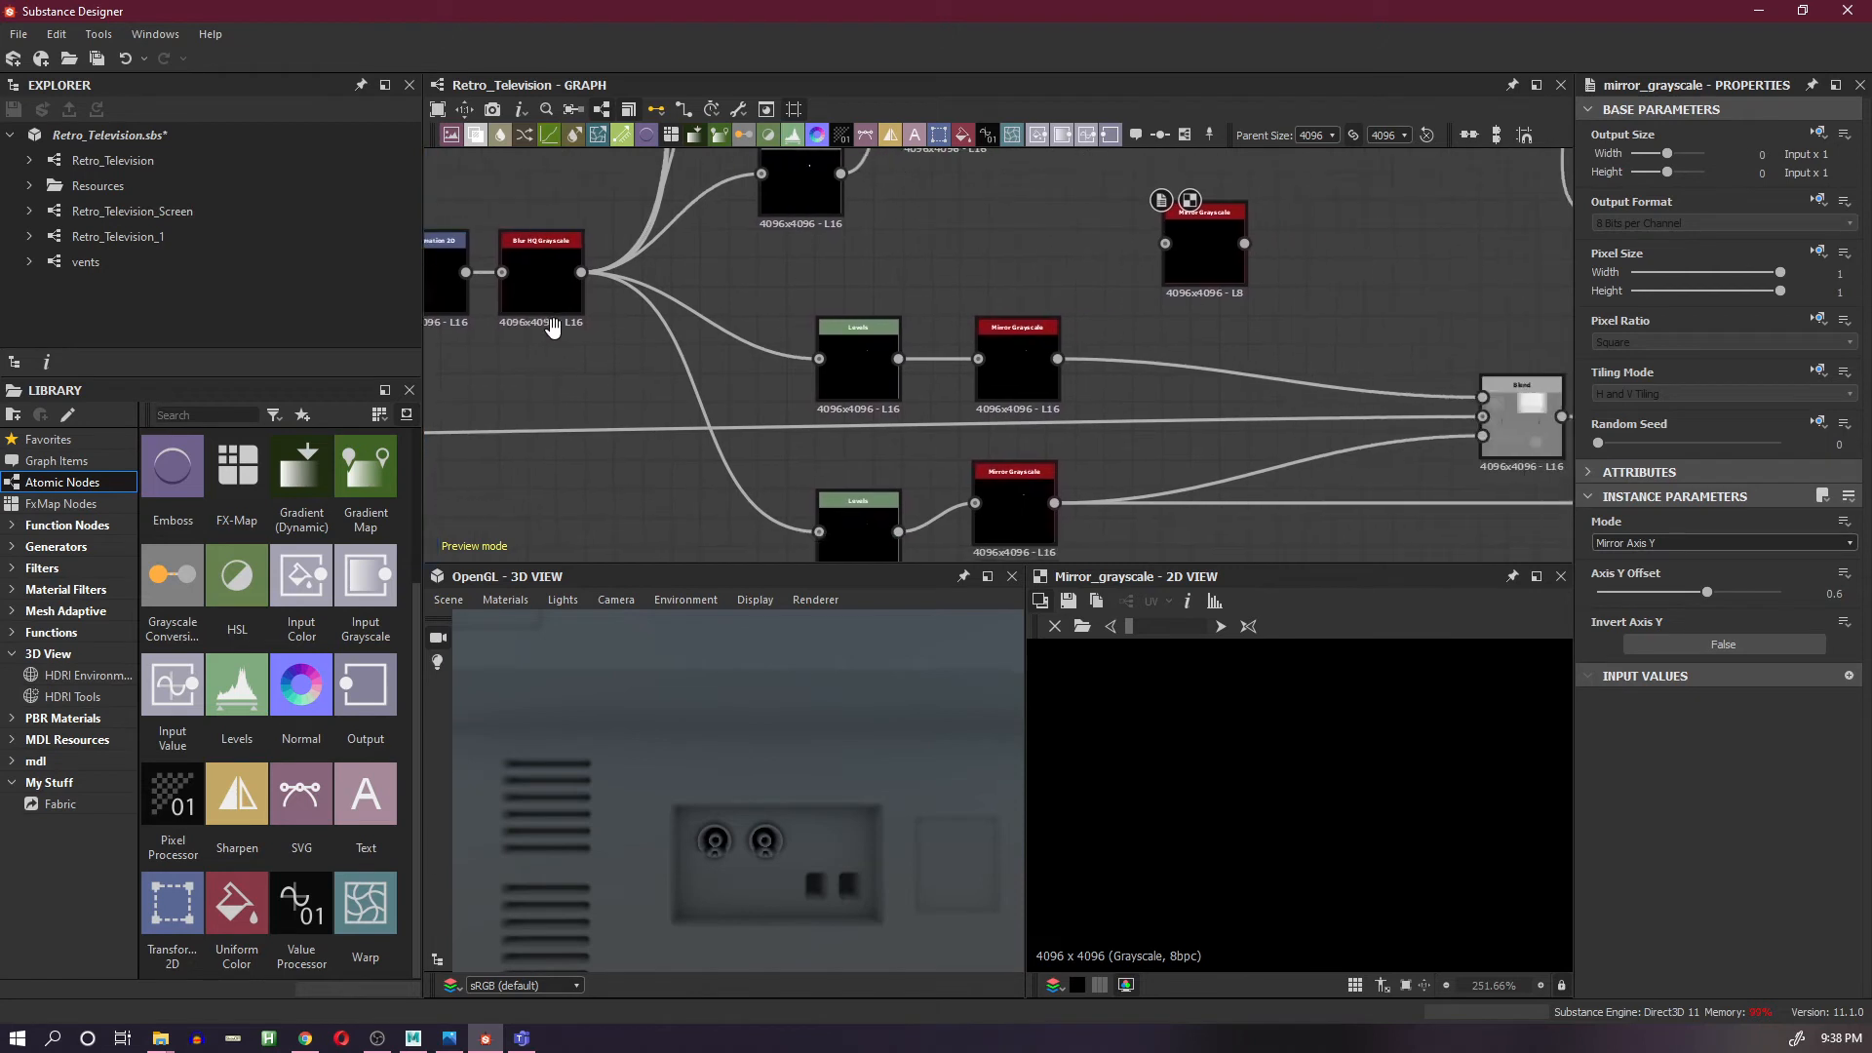
drag(1201, 283, 1207, 381)
drag(1057, 359, 1499, 401)
middle_drag(1250, 448, 1145, 398)
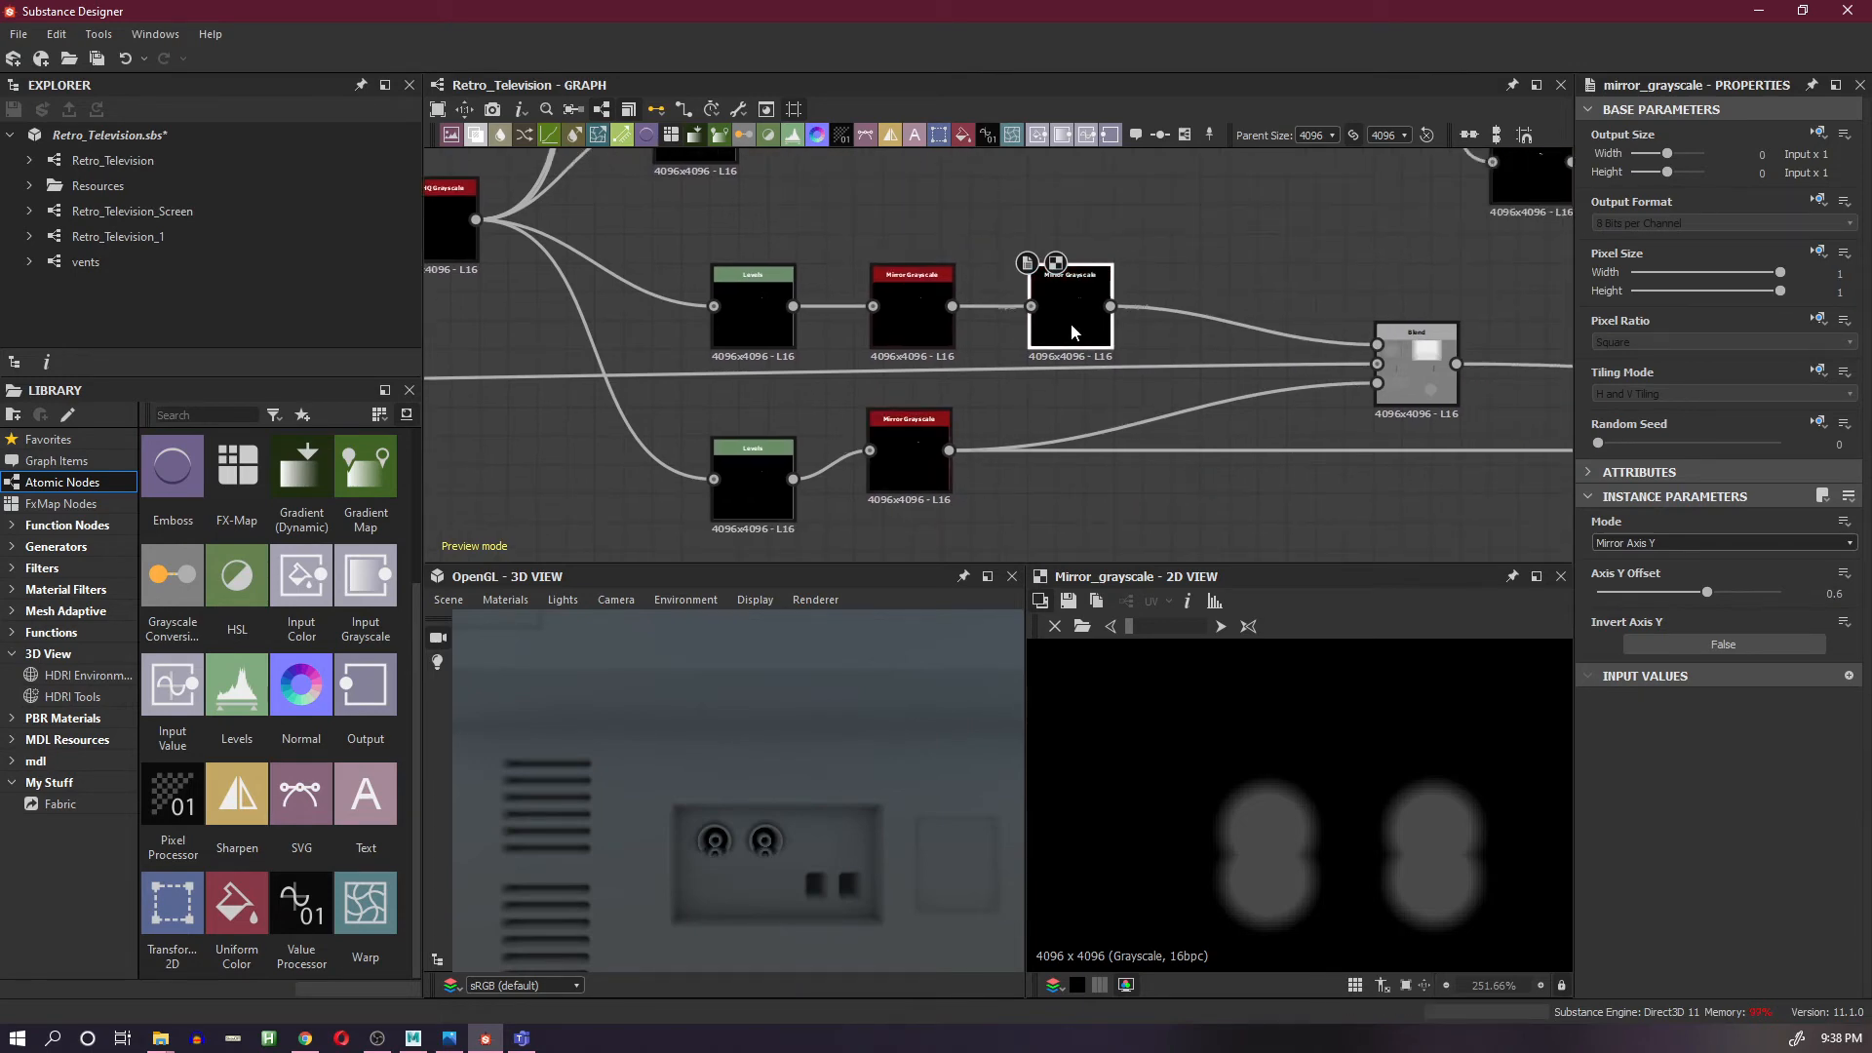
- Duplicate the Axis Y mirror node into the lowest chain, feeding it from that chain's Mirror Grayscale and transferring the outgoing links to it
key(ctrl+d)
drag(1014, 369, 1074, 442)
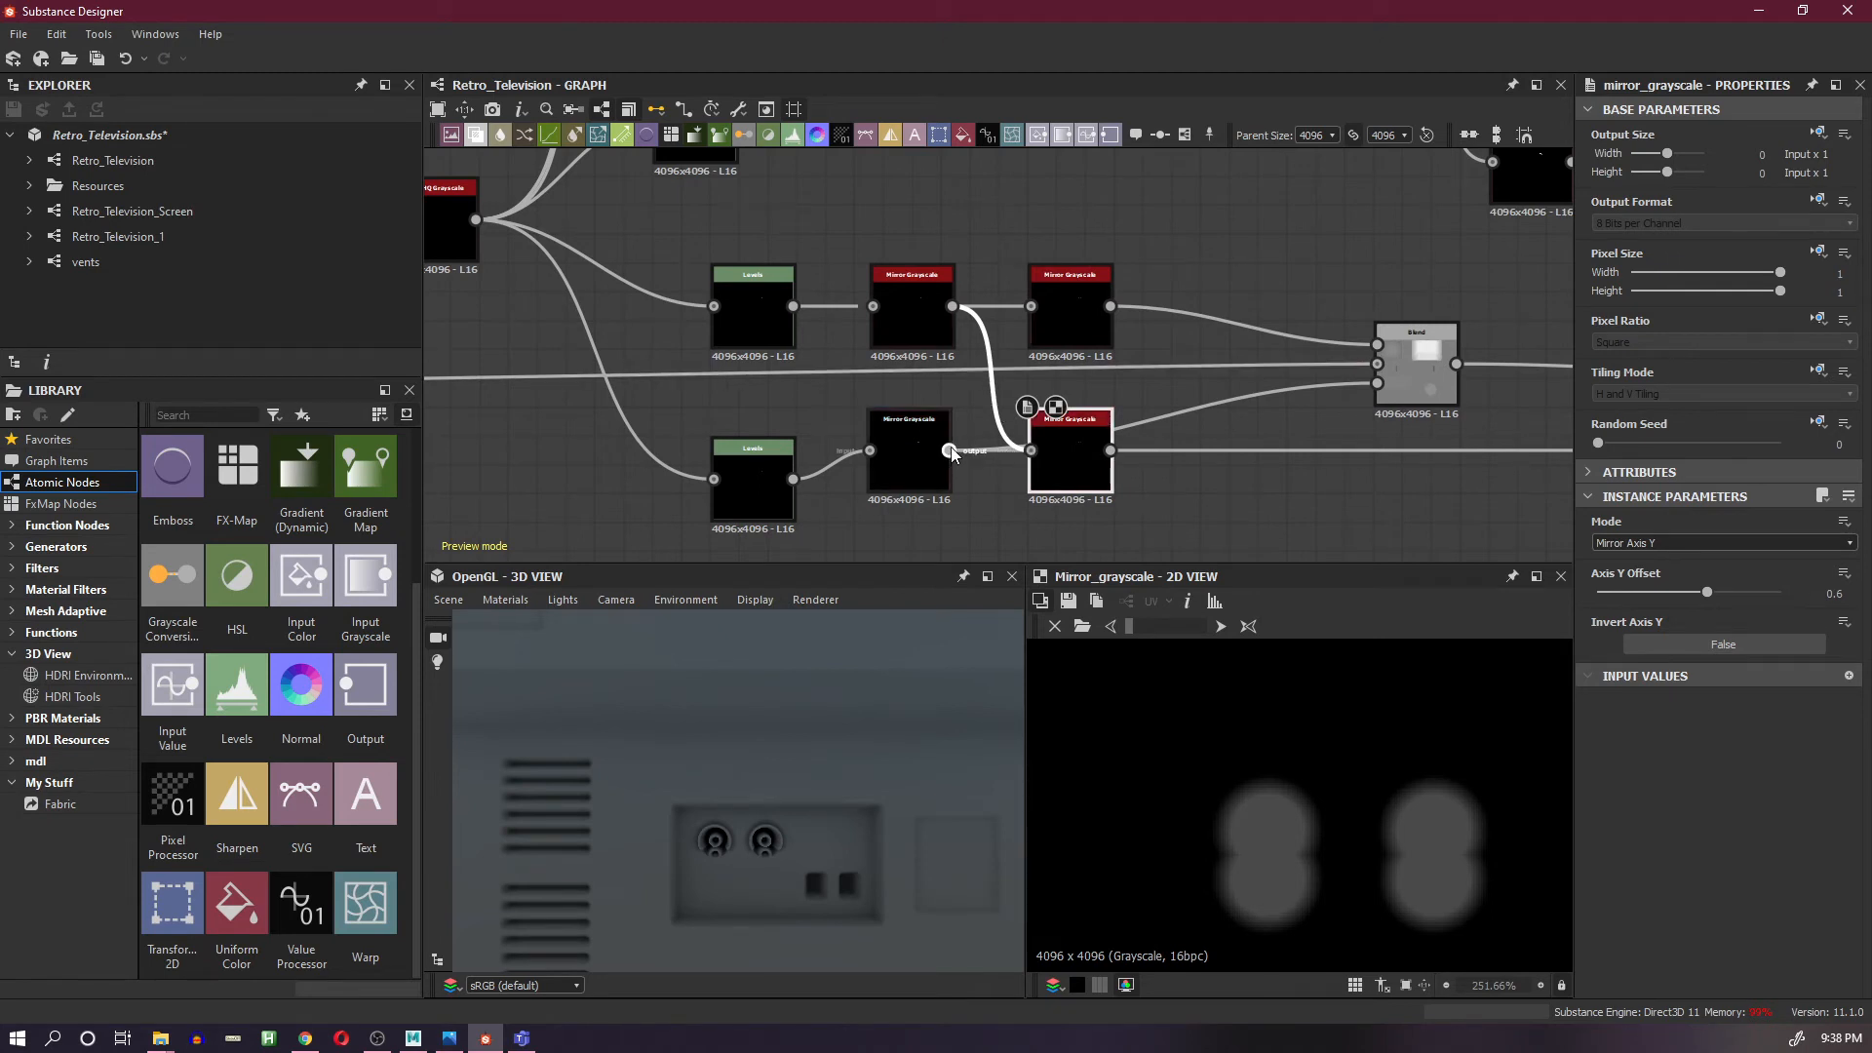
shift+drag(950, 450, 1111, 441)
drag(951, 452, 1031, 450)
scroll(1082, 462, down, 1)
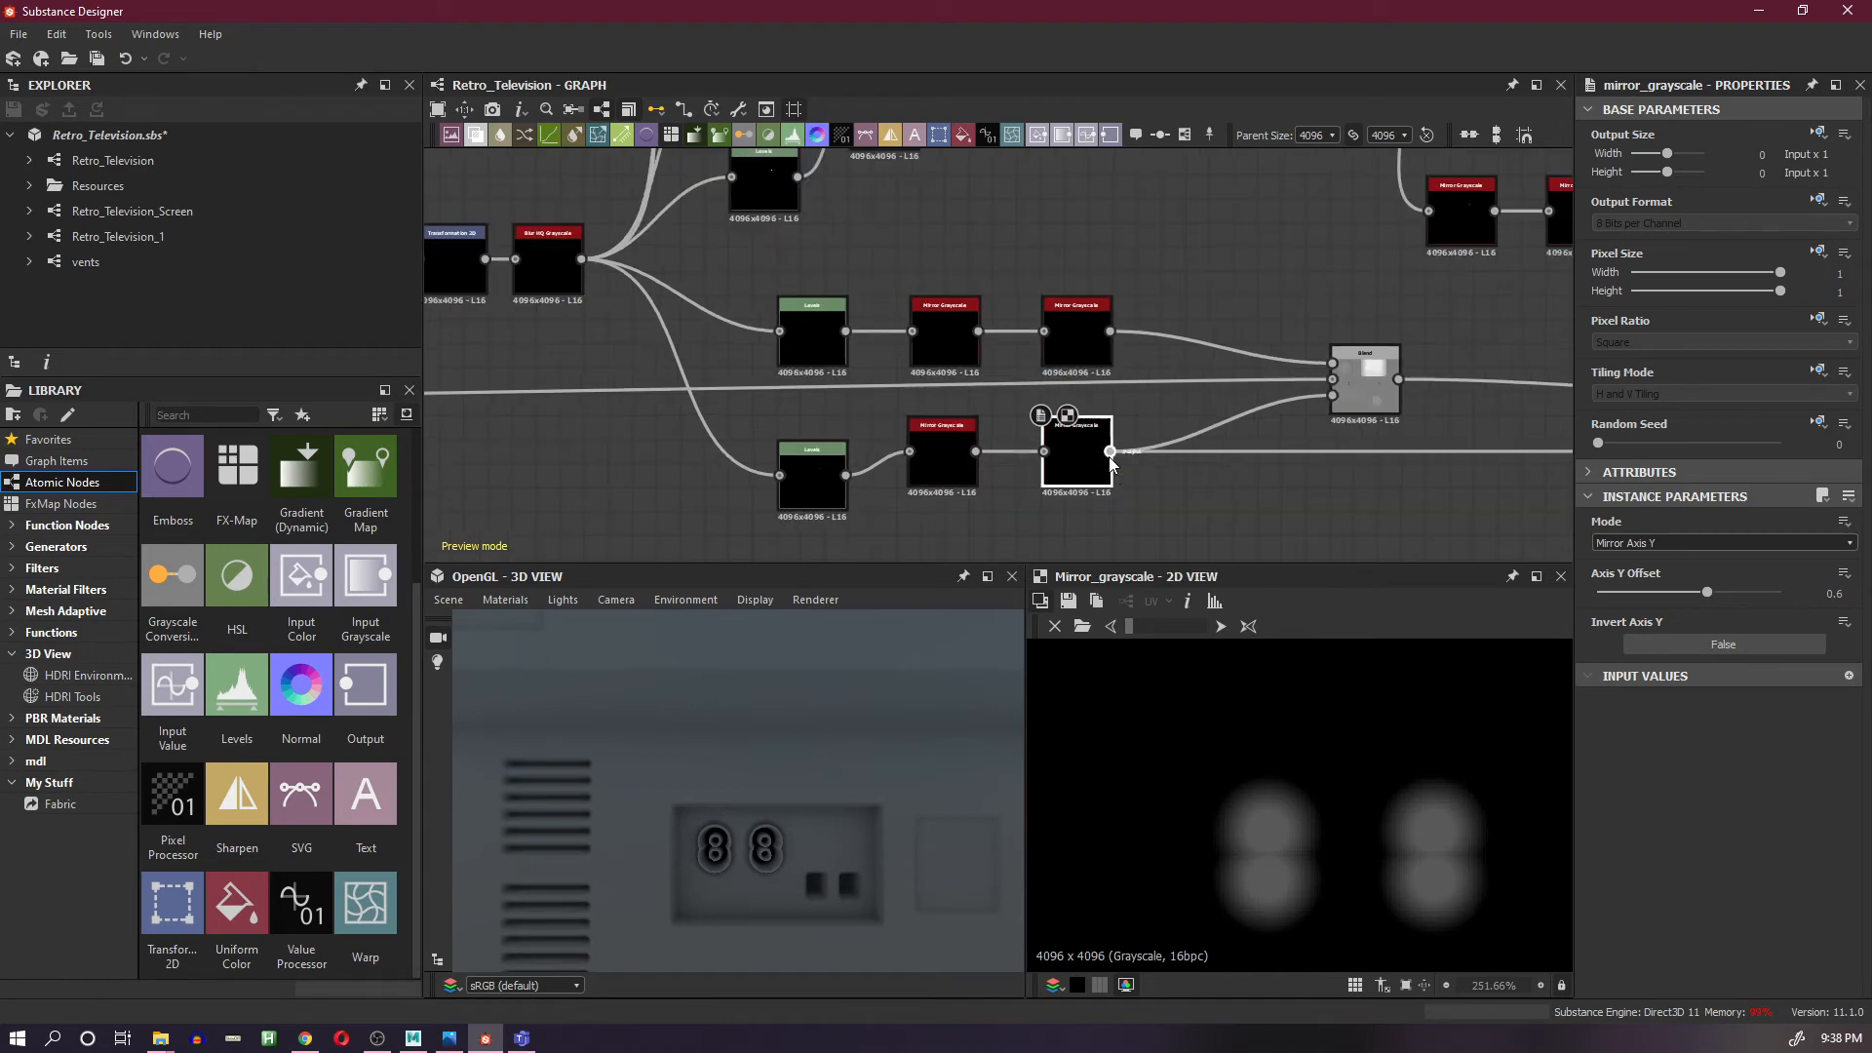
- Expose Axis Y Offset of the uppermost chain's second Mirror Grayscale as a new graph input named axis_y
middle_drag(1347, 408, 1103, 433)
click(1339, 244)
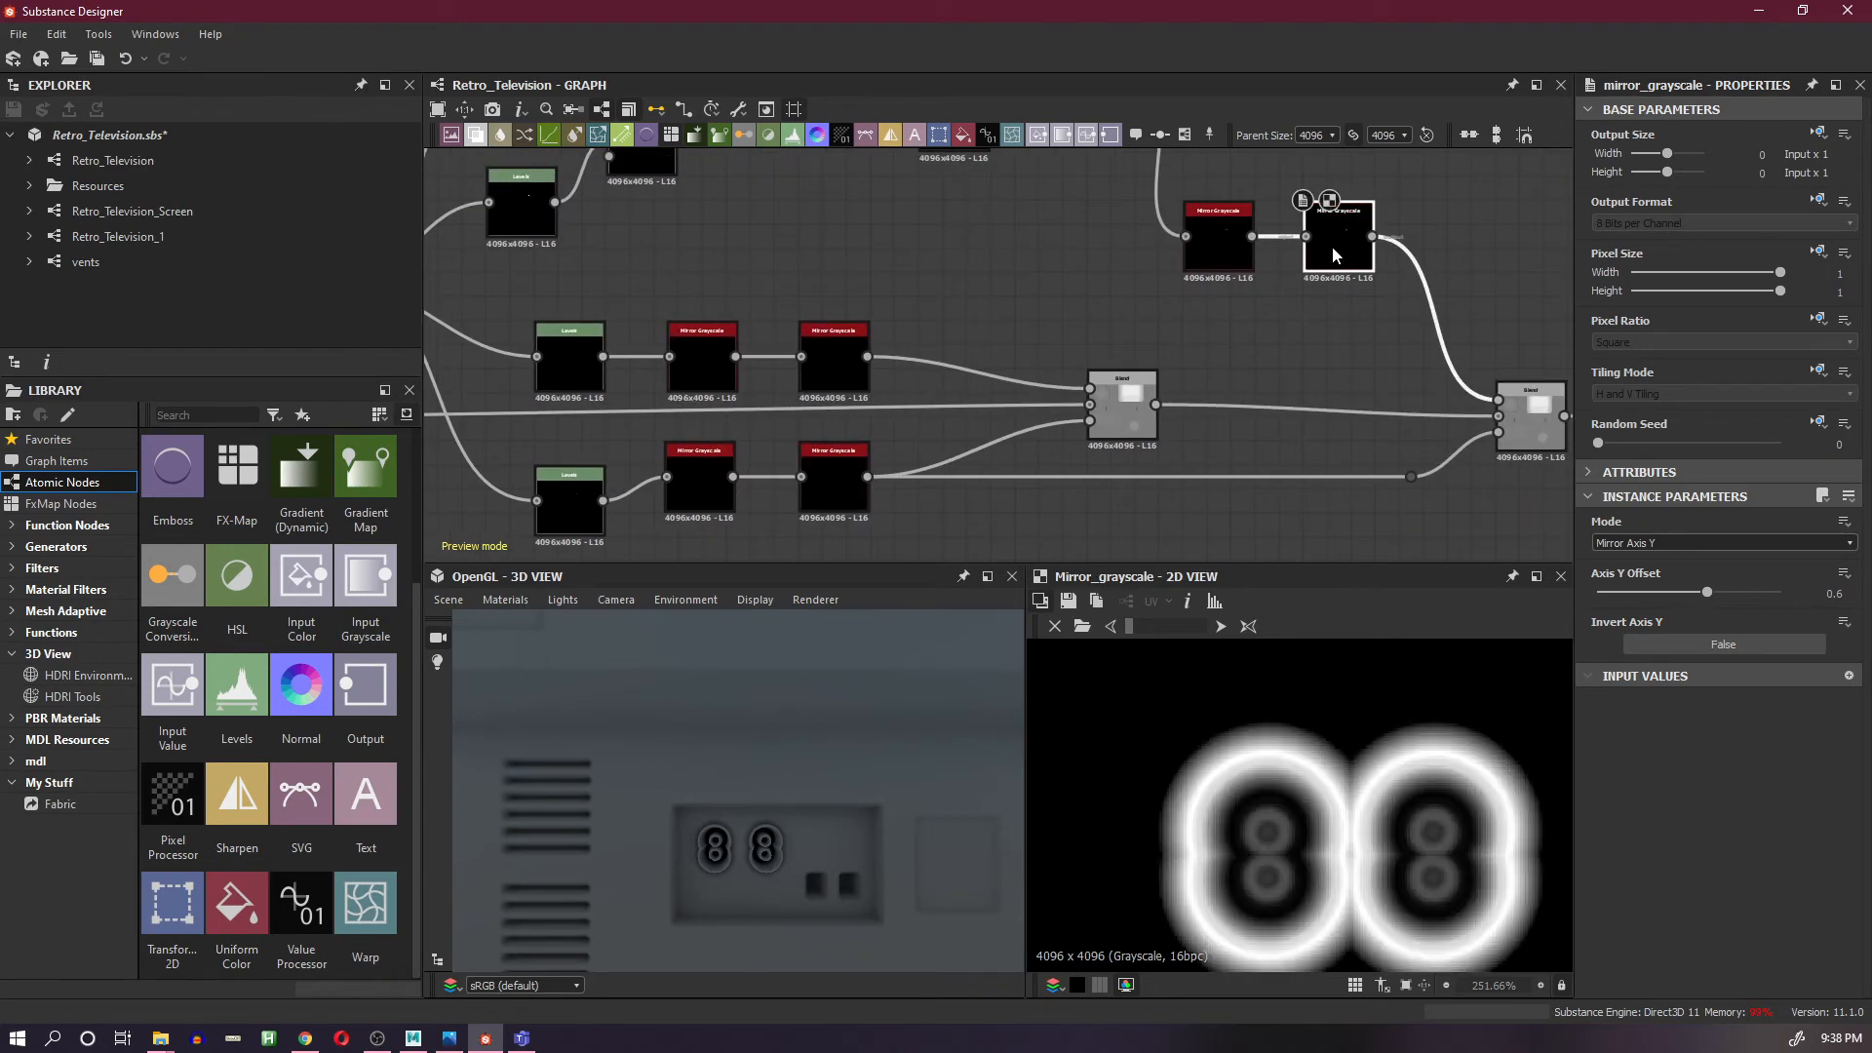
click(1848, 575)
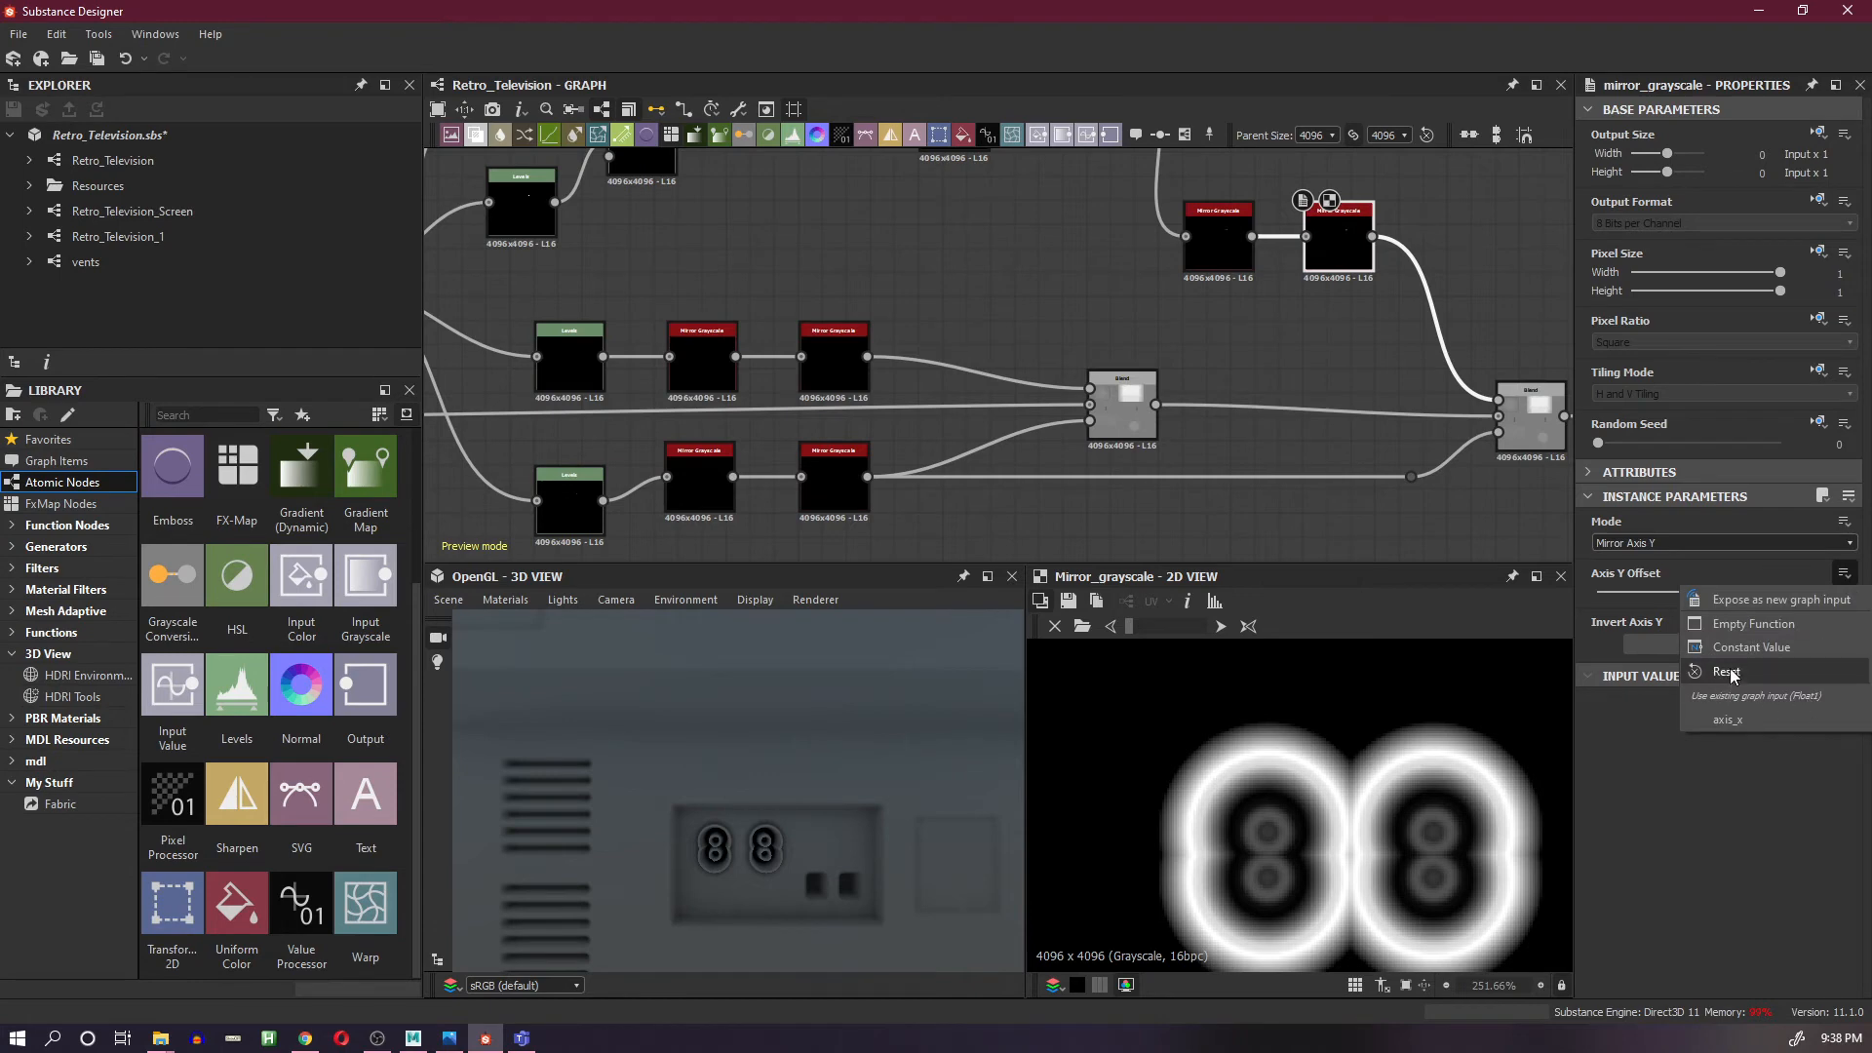
click(1768, 605)
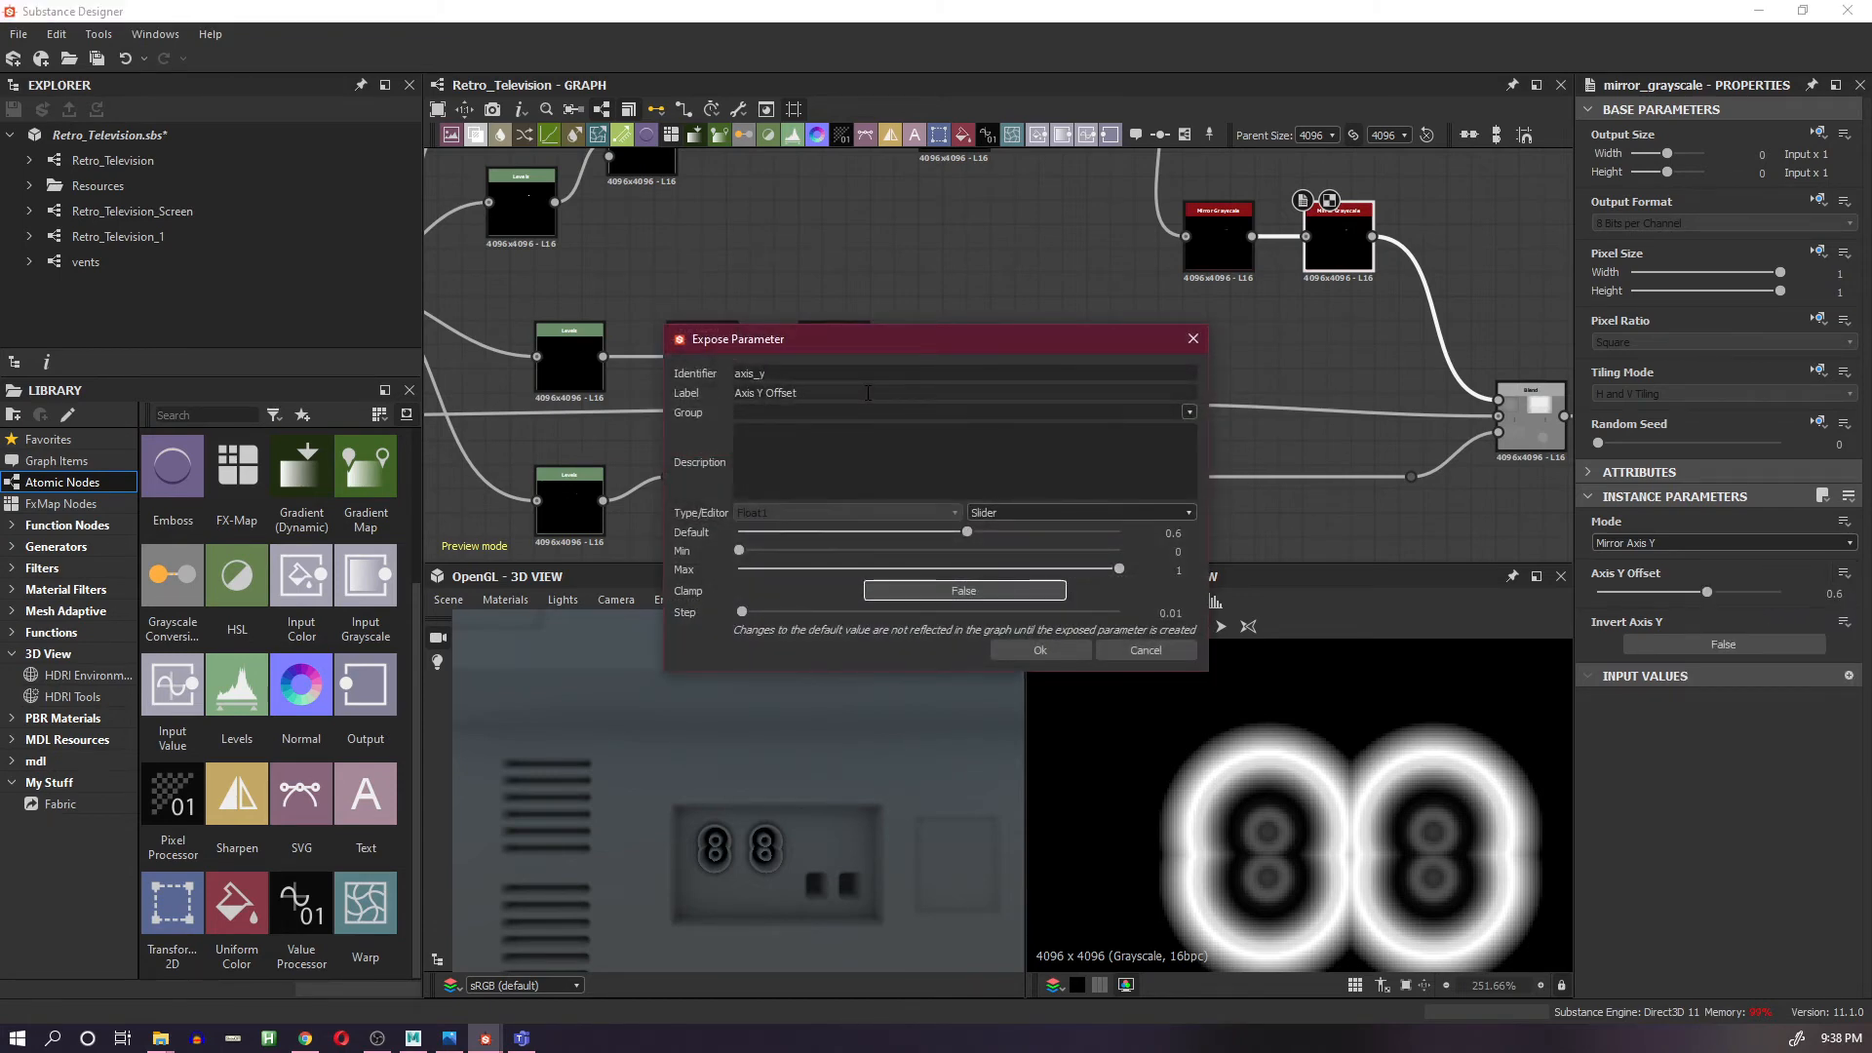
click(1051, 649)
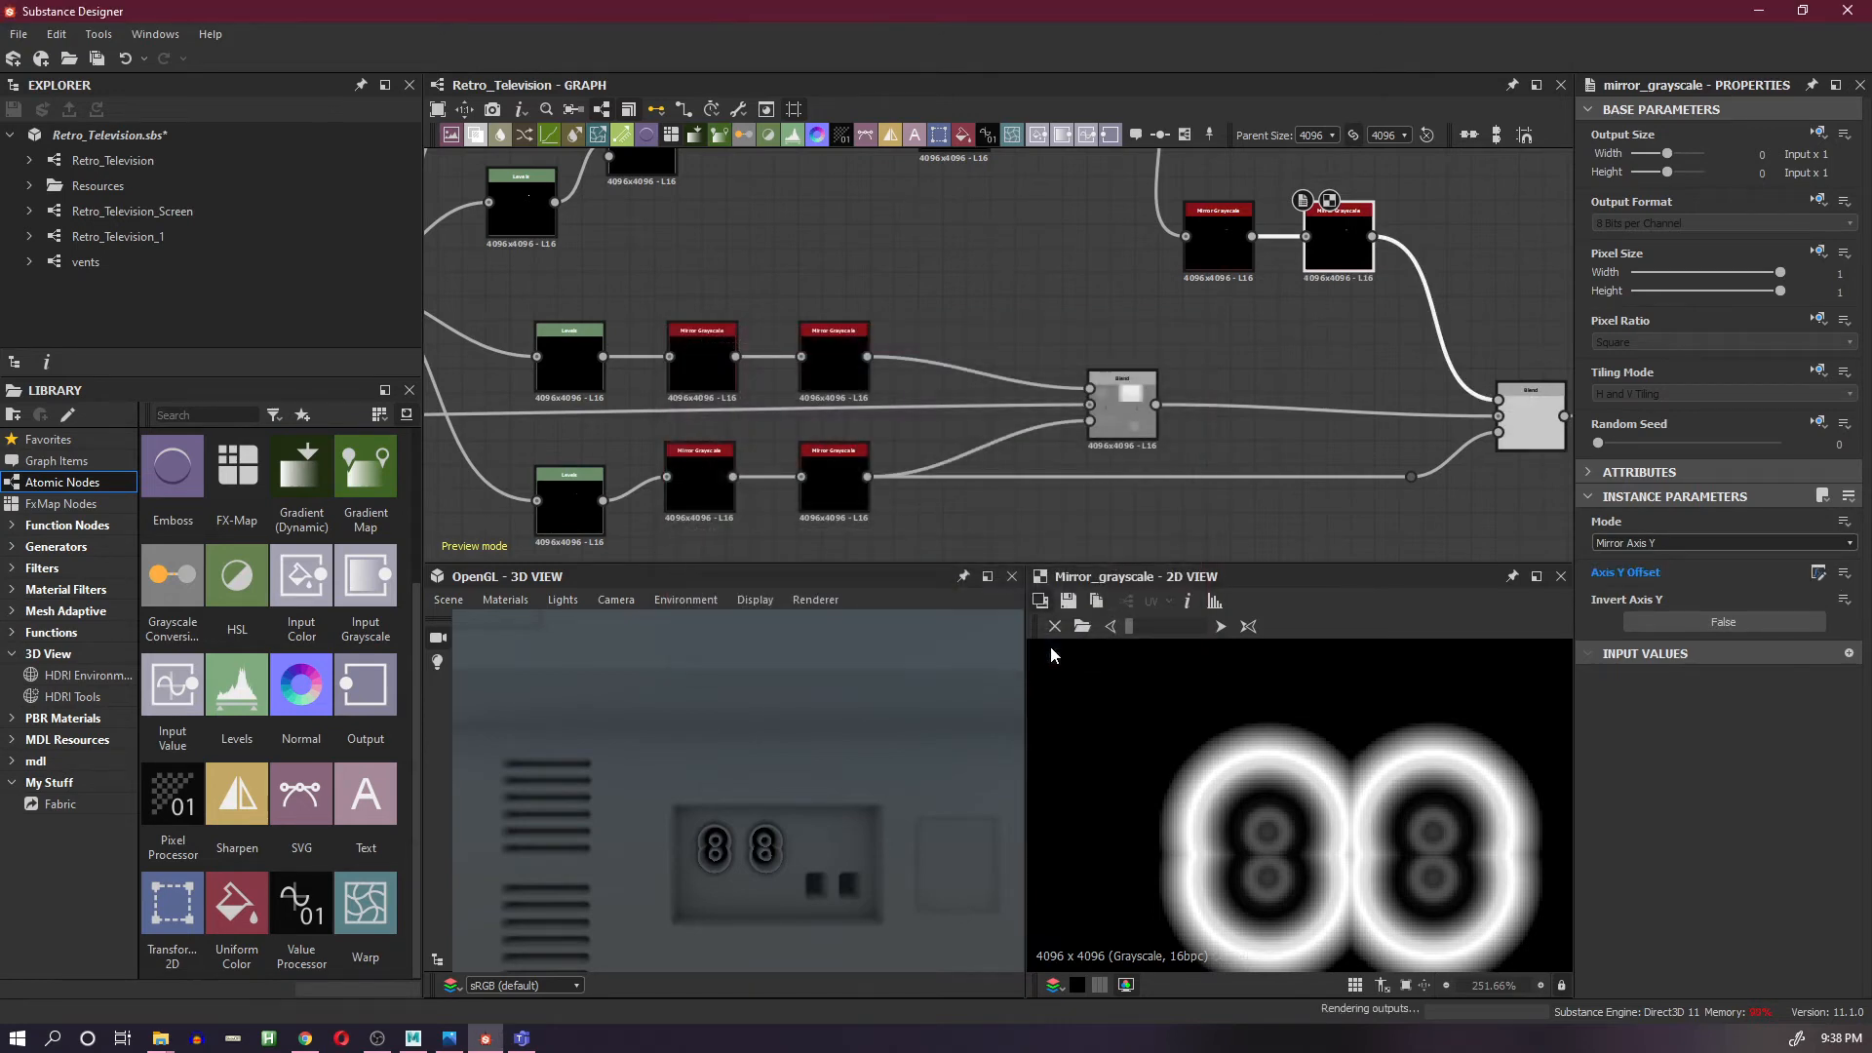
- Link Axis Y Offset of the other two Axis Y Mirror Grayscale nodes to the existing axis_y graph input
click(840, 388)
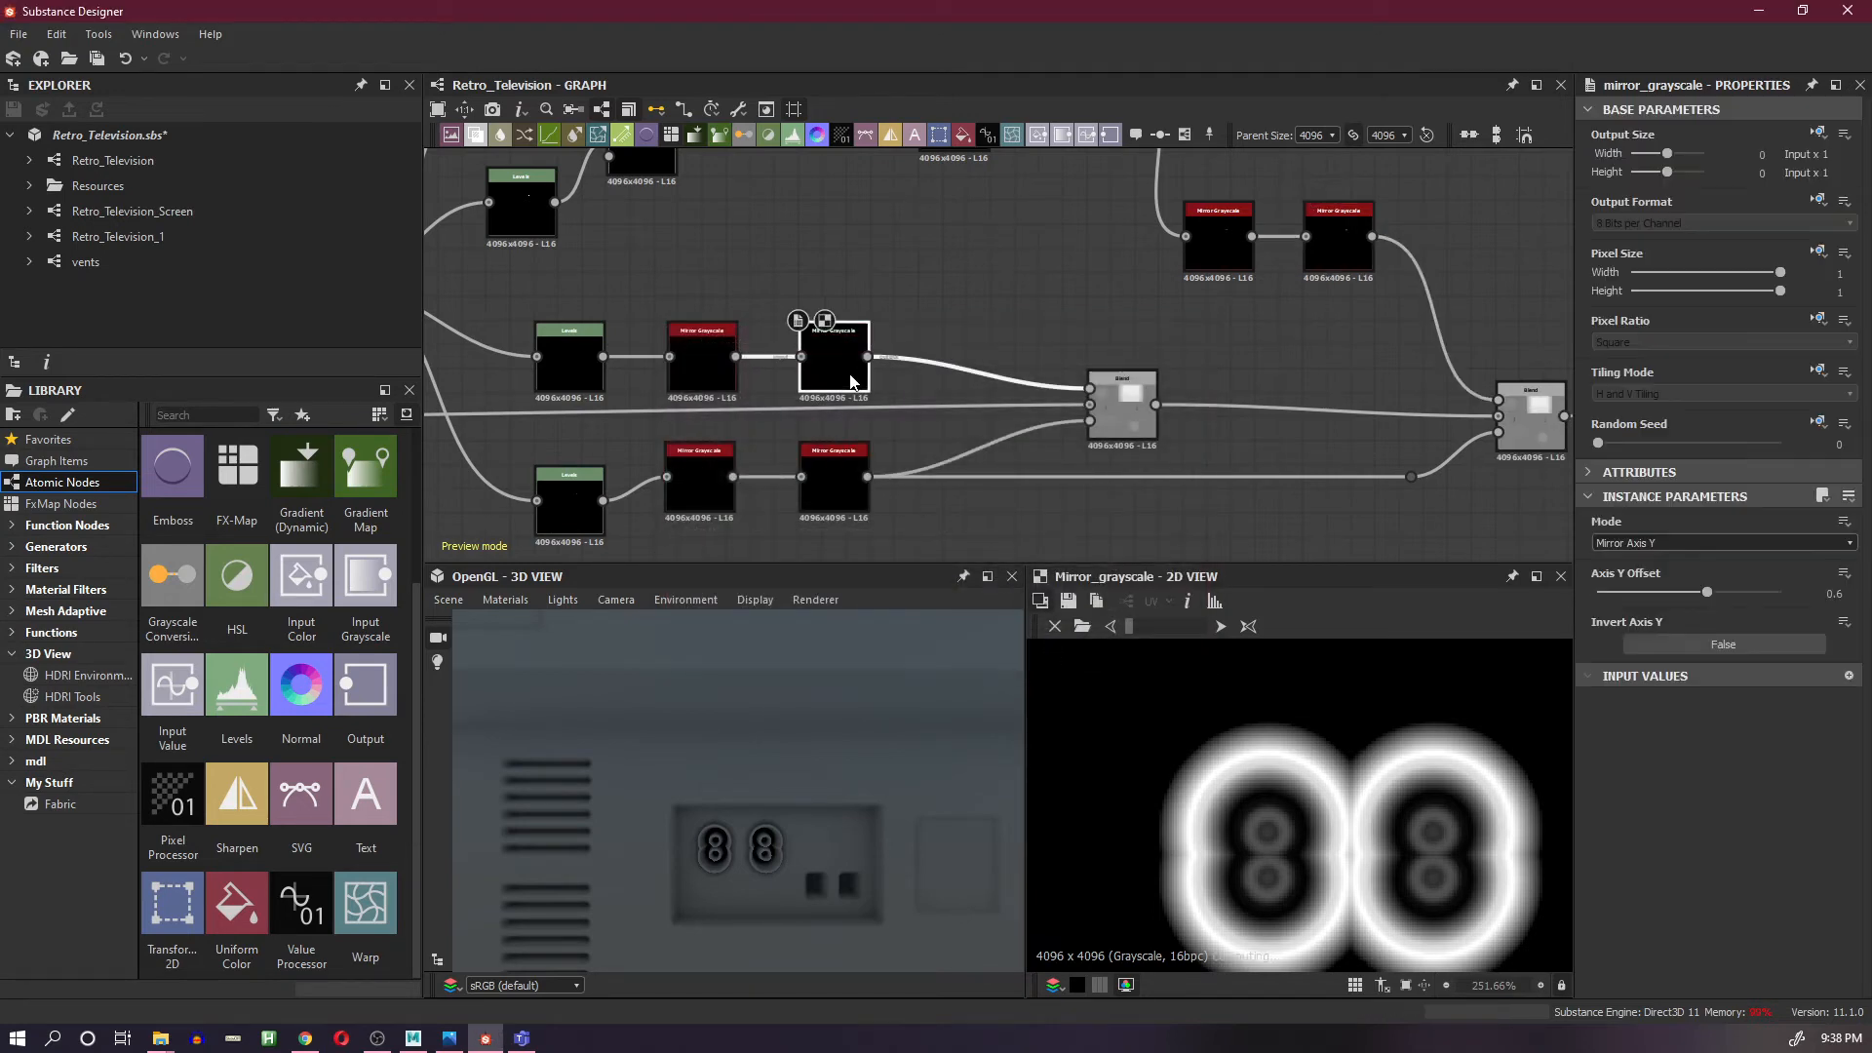
click(1843, 573)
click(1770, 743)
click(833, 488)
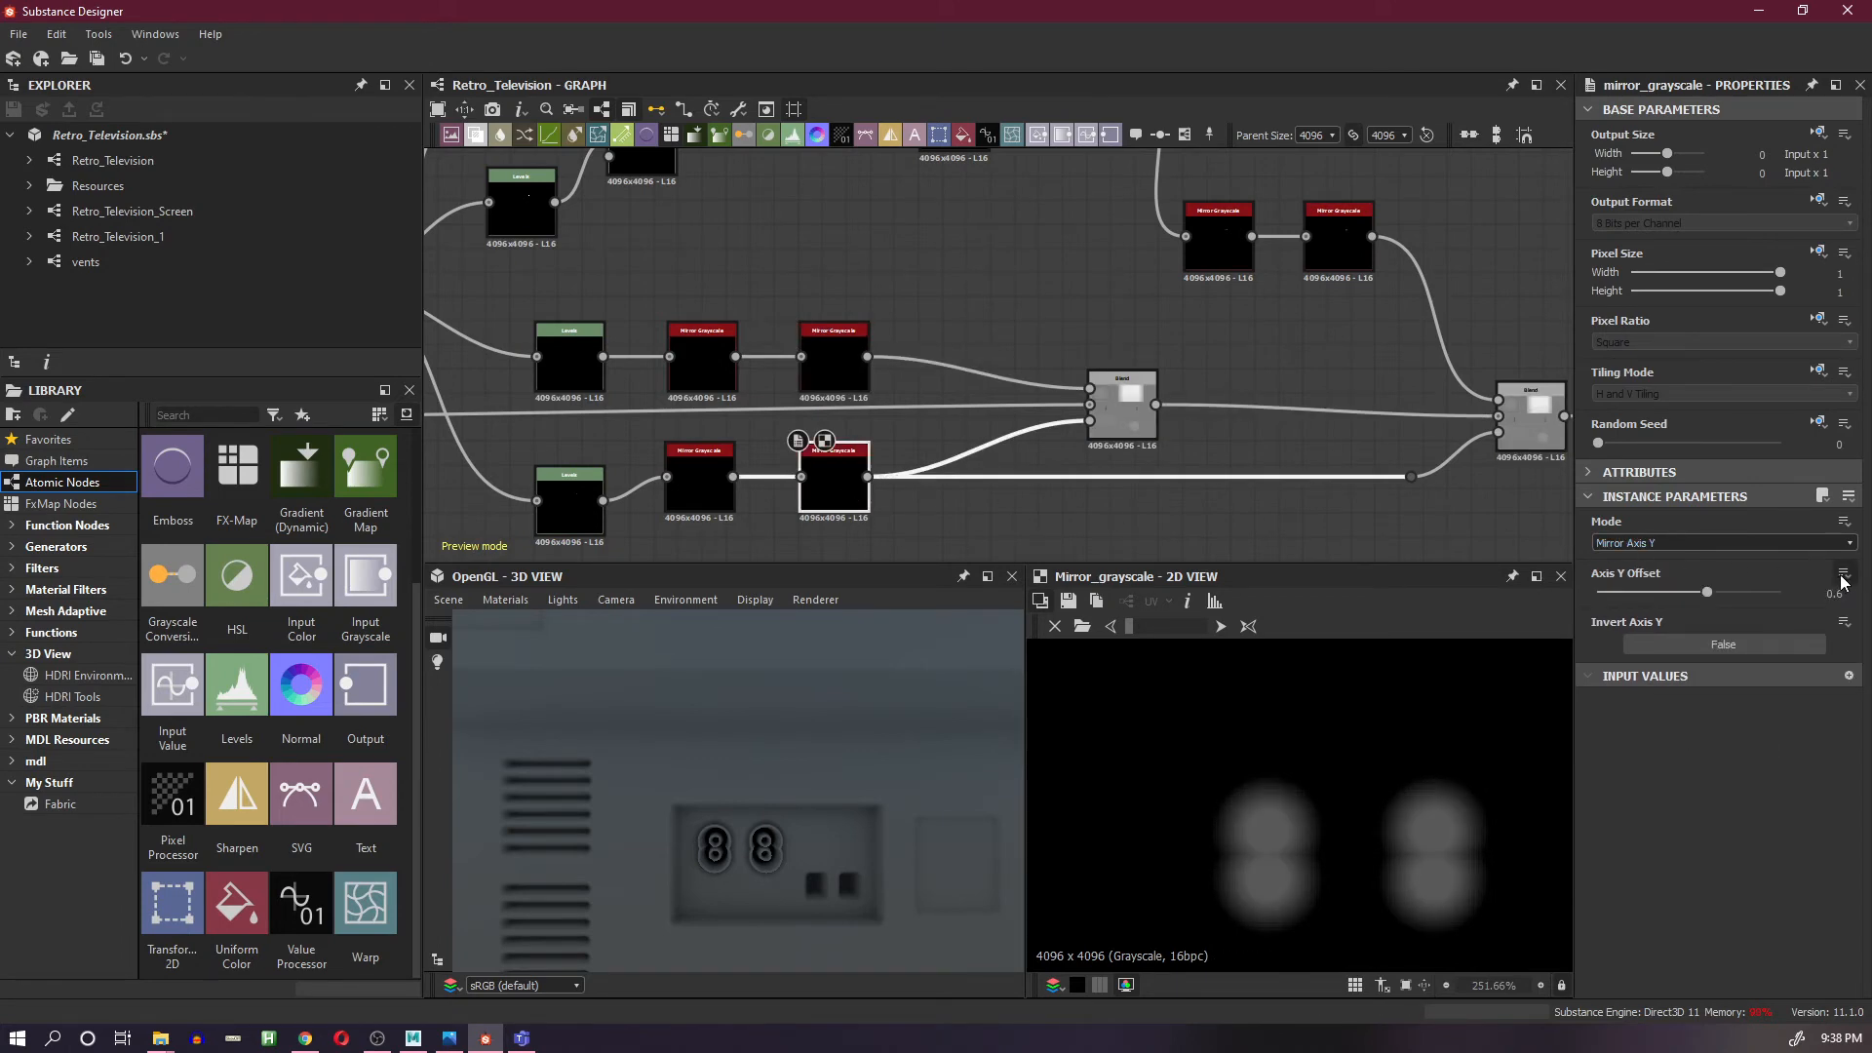
click(1844, 572)
click(1811, 745)
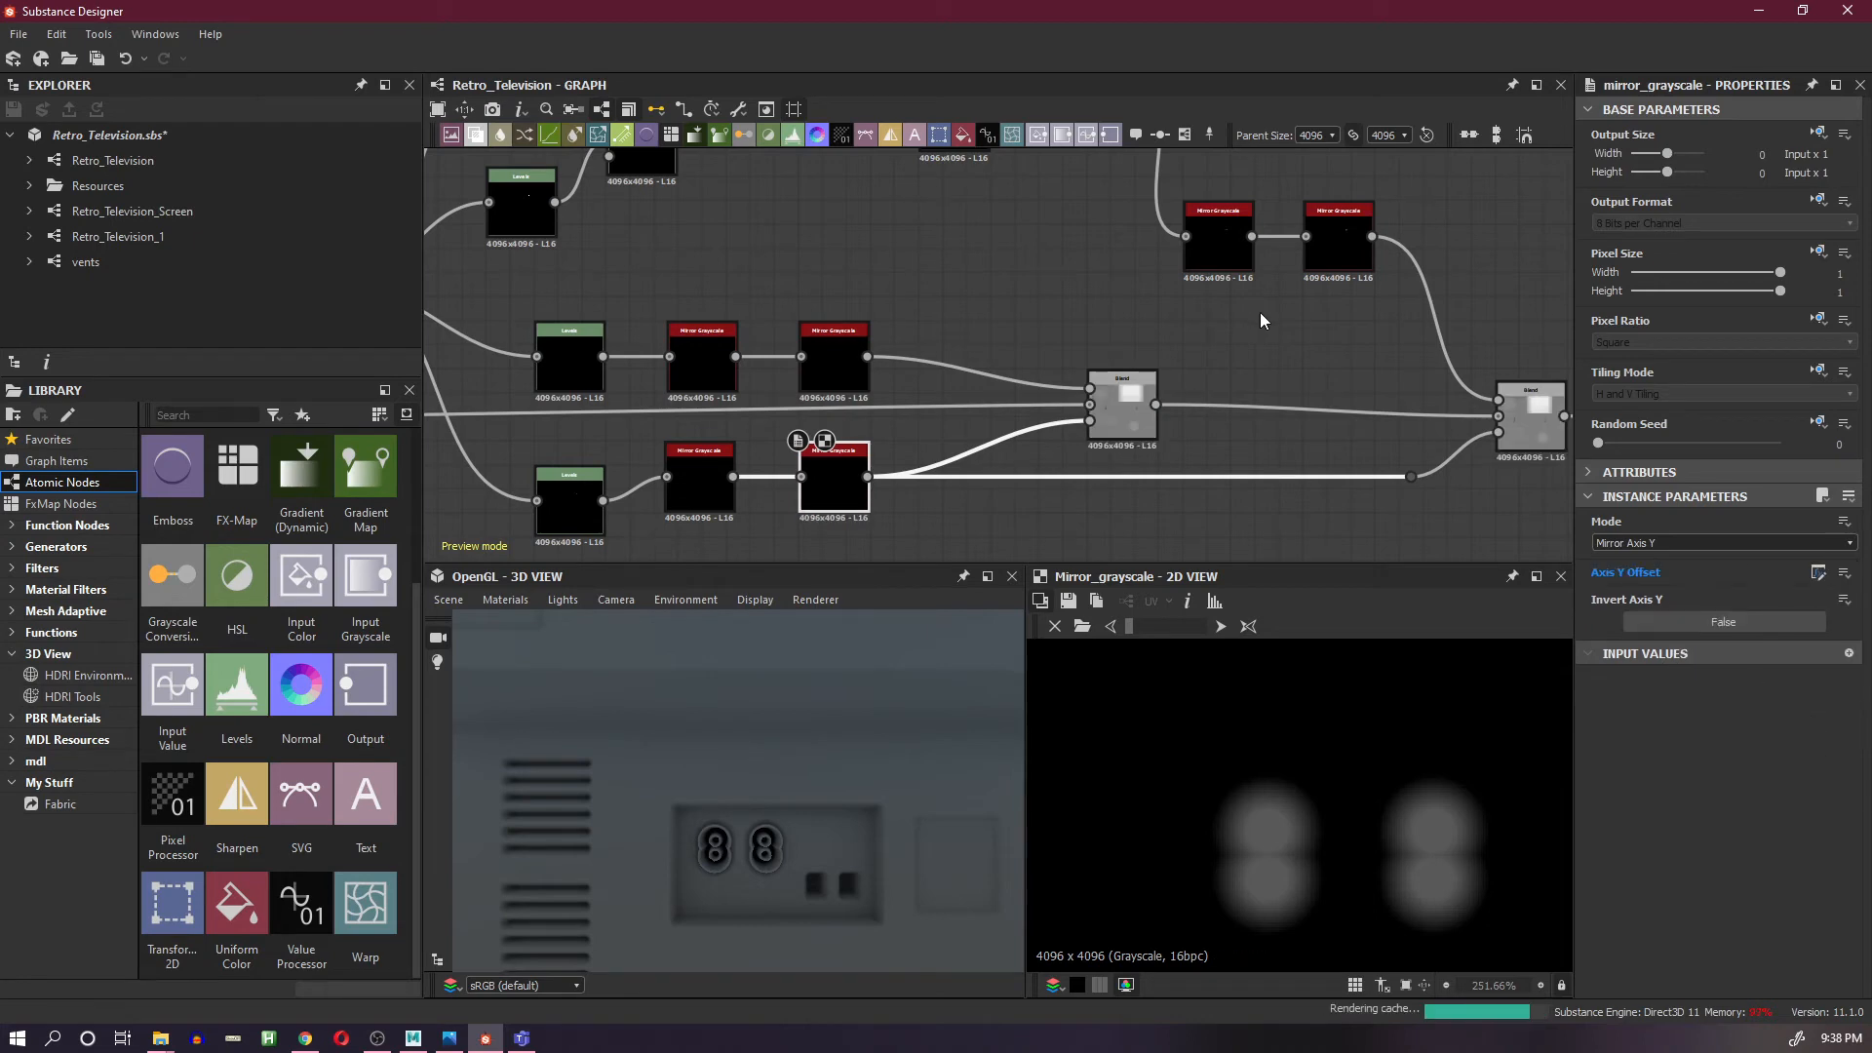
- Try Axis Y Offset 1 at 0.61, 0.58 and 0.57 in the graph's preview parameters, comparing where the mirrored sockets land
click(1324, 347)
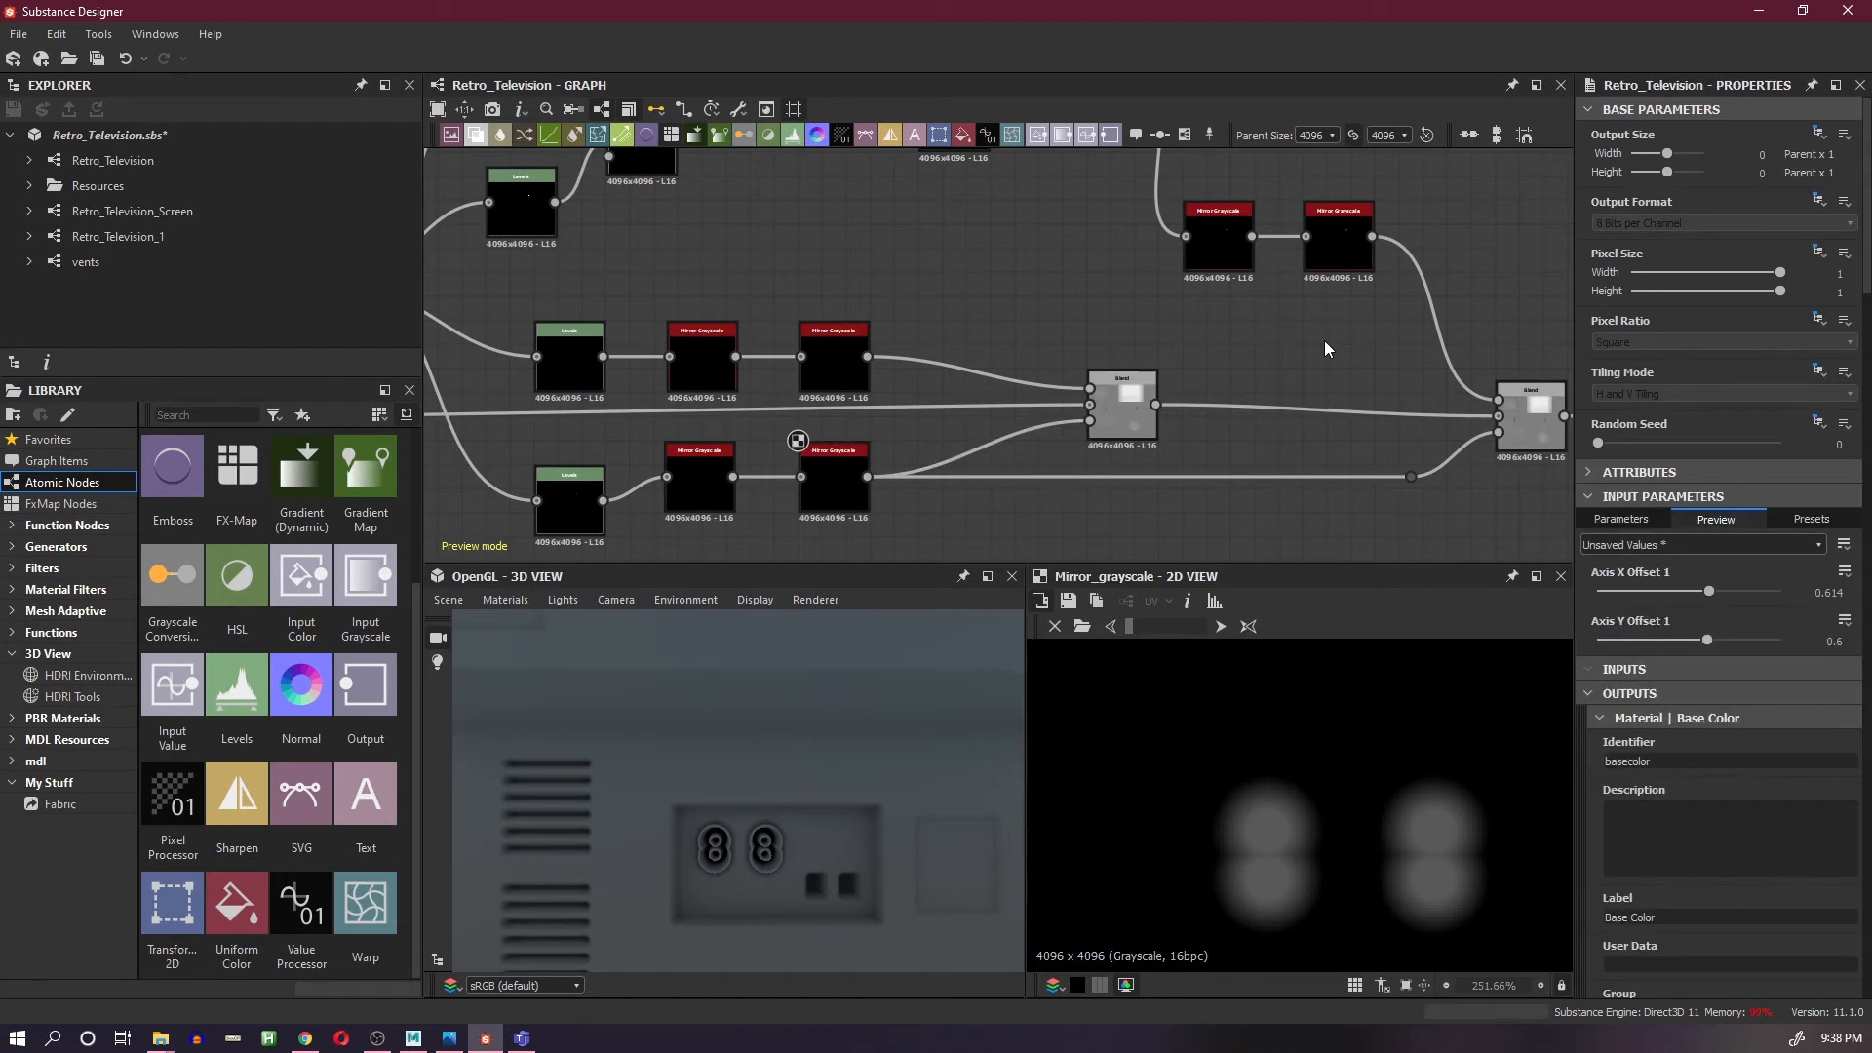
click(1837, 641)
key(Return)
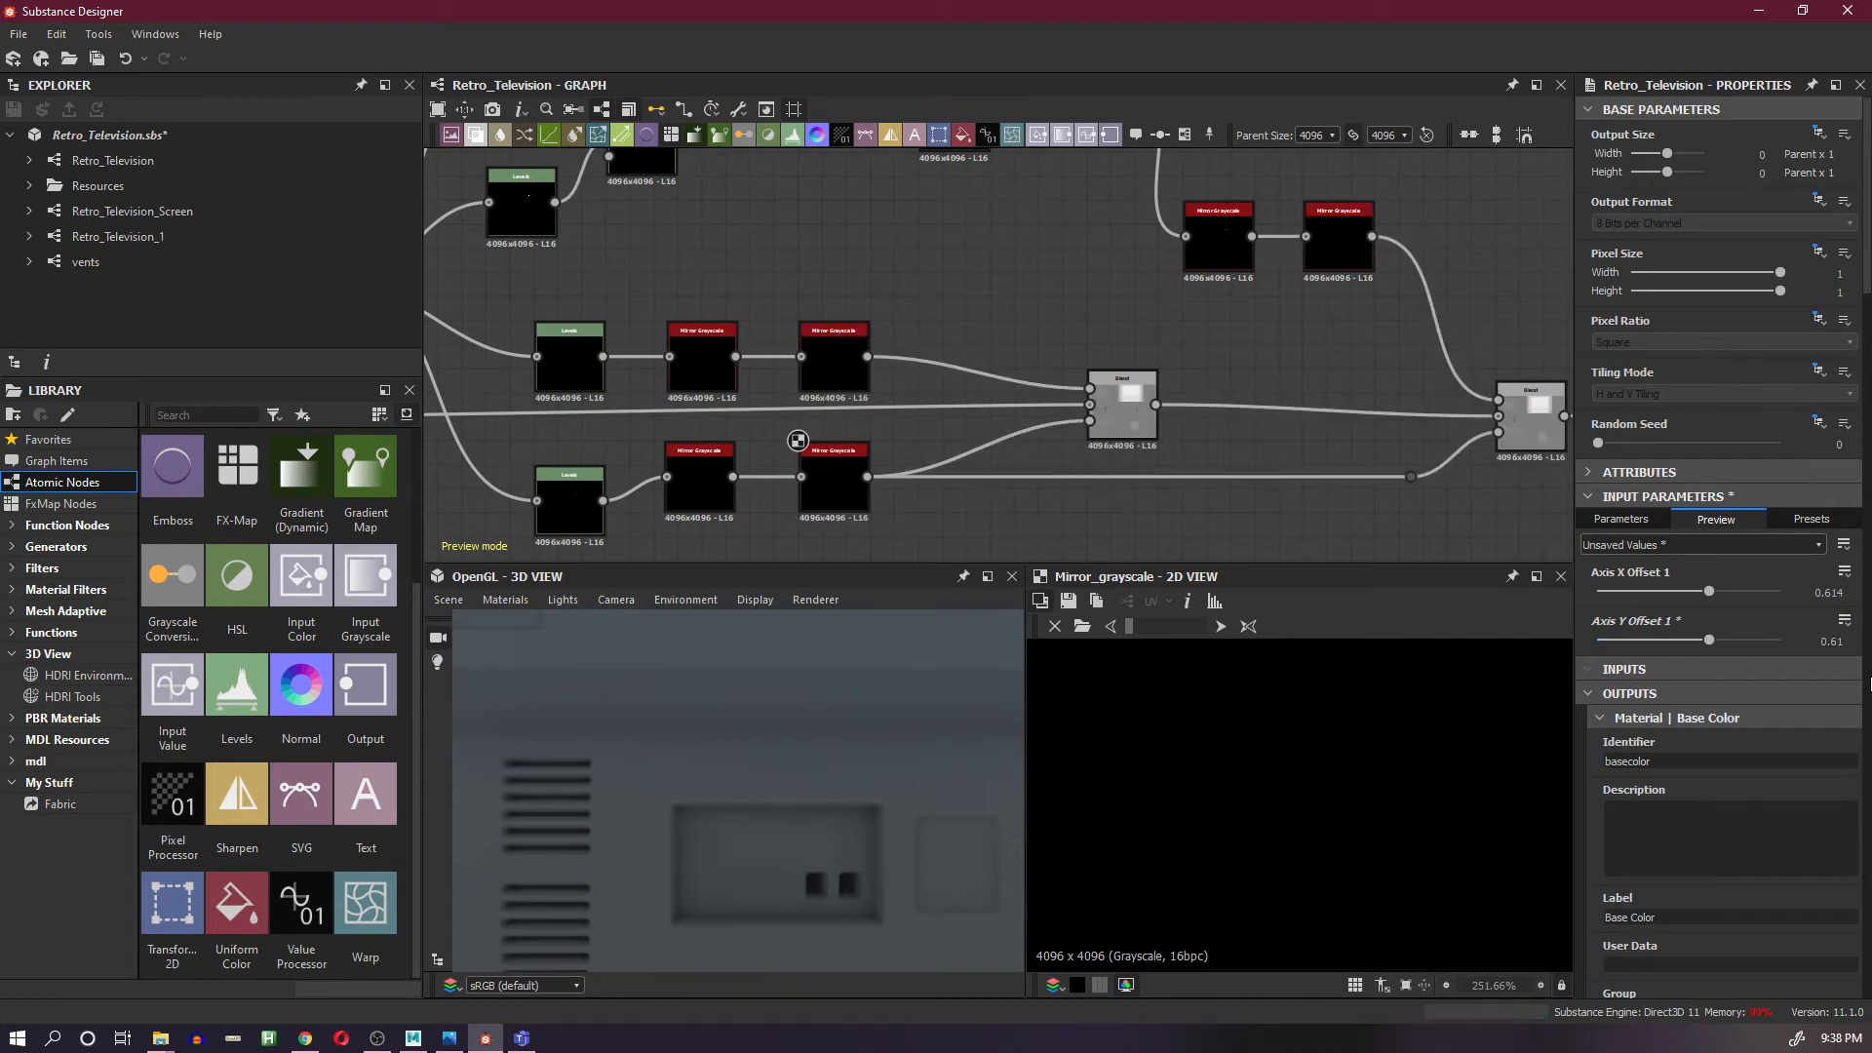
click(1832, 640)
text(0.58)
key(Return)
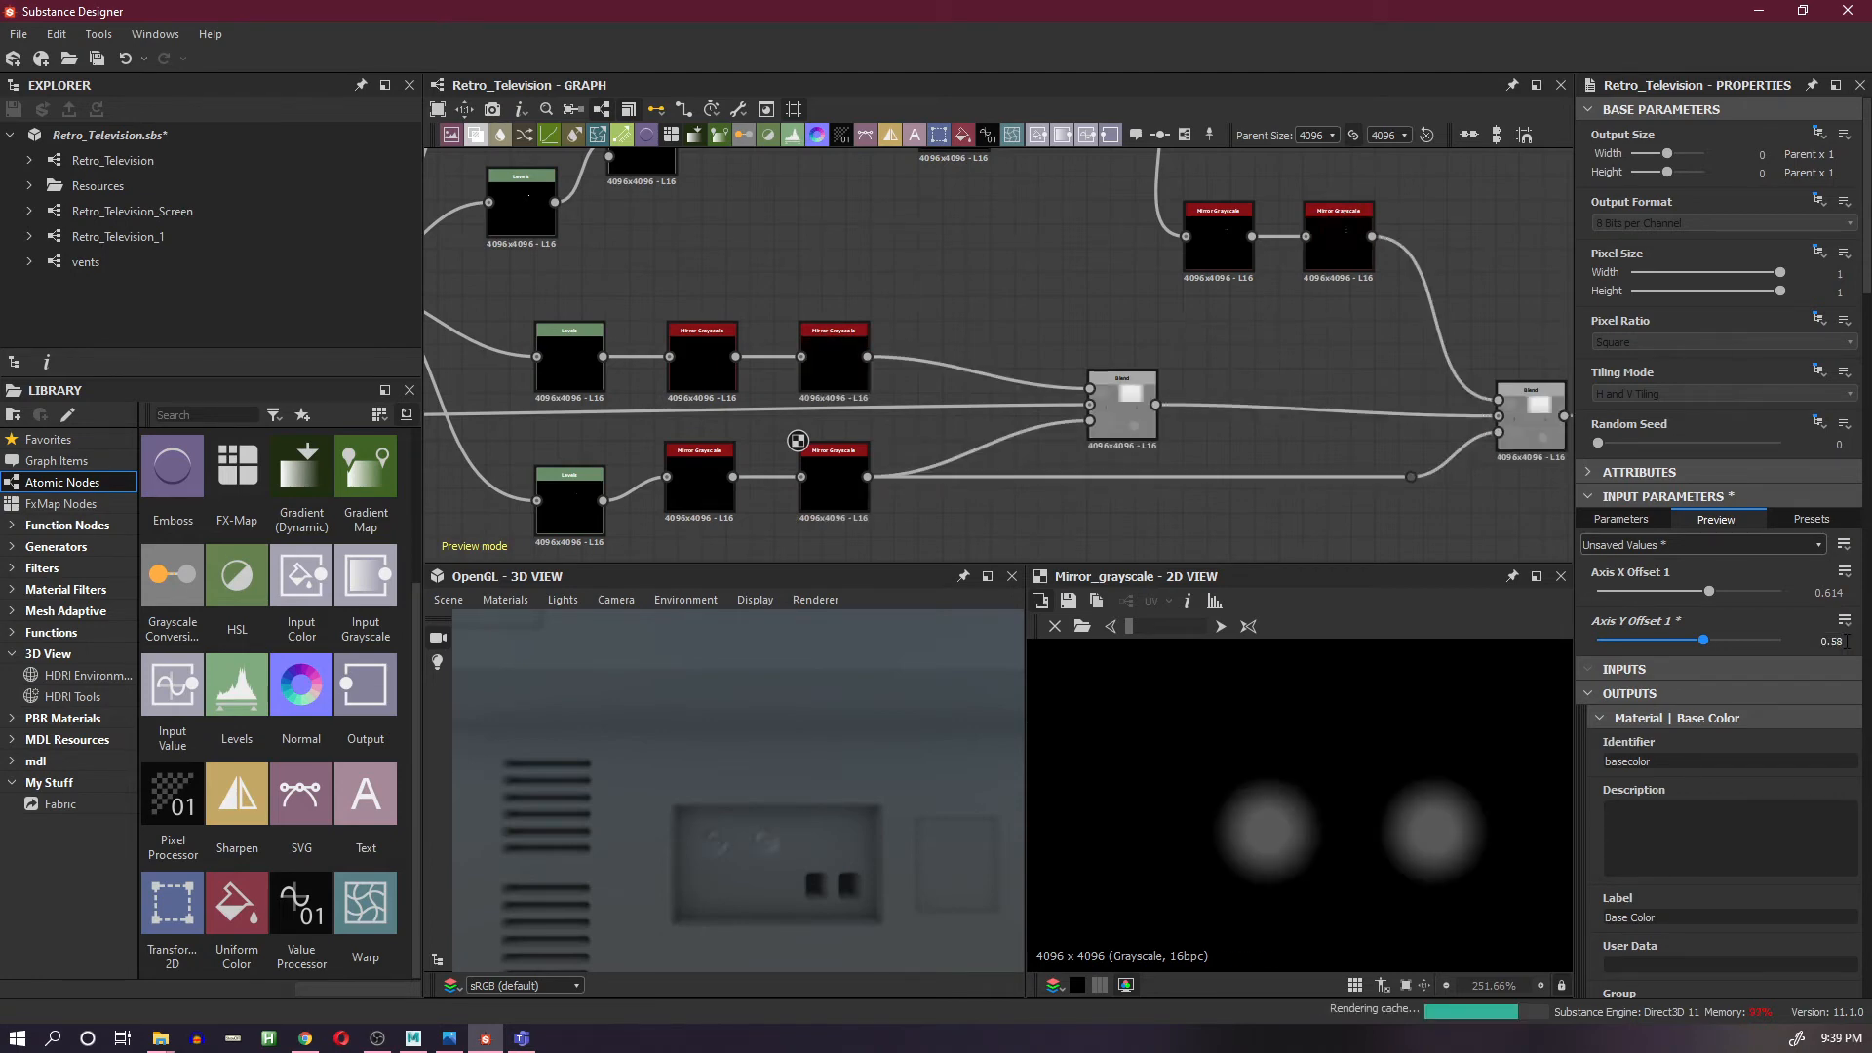
middle_drag(903, 858, 889, 751)
right_drag(835, 797, 852, 696)
click(1830, 641)
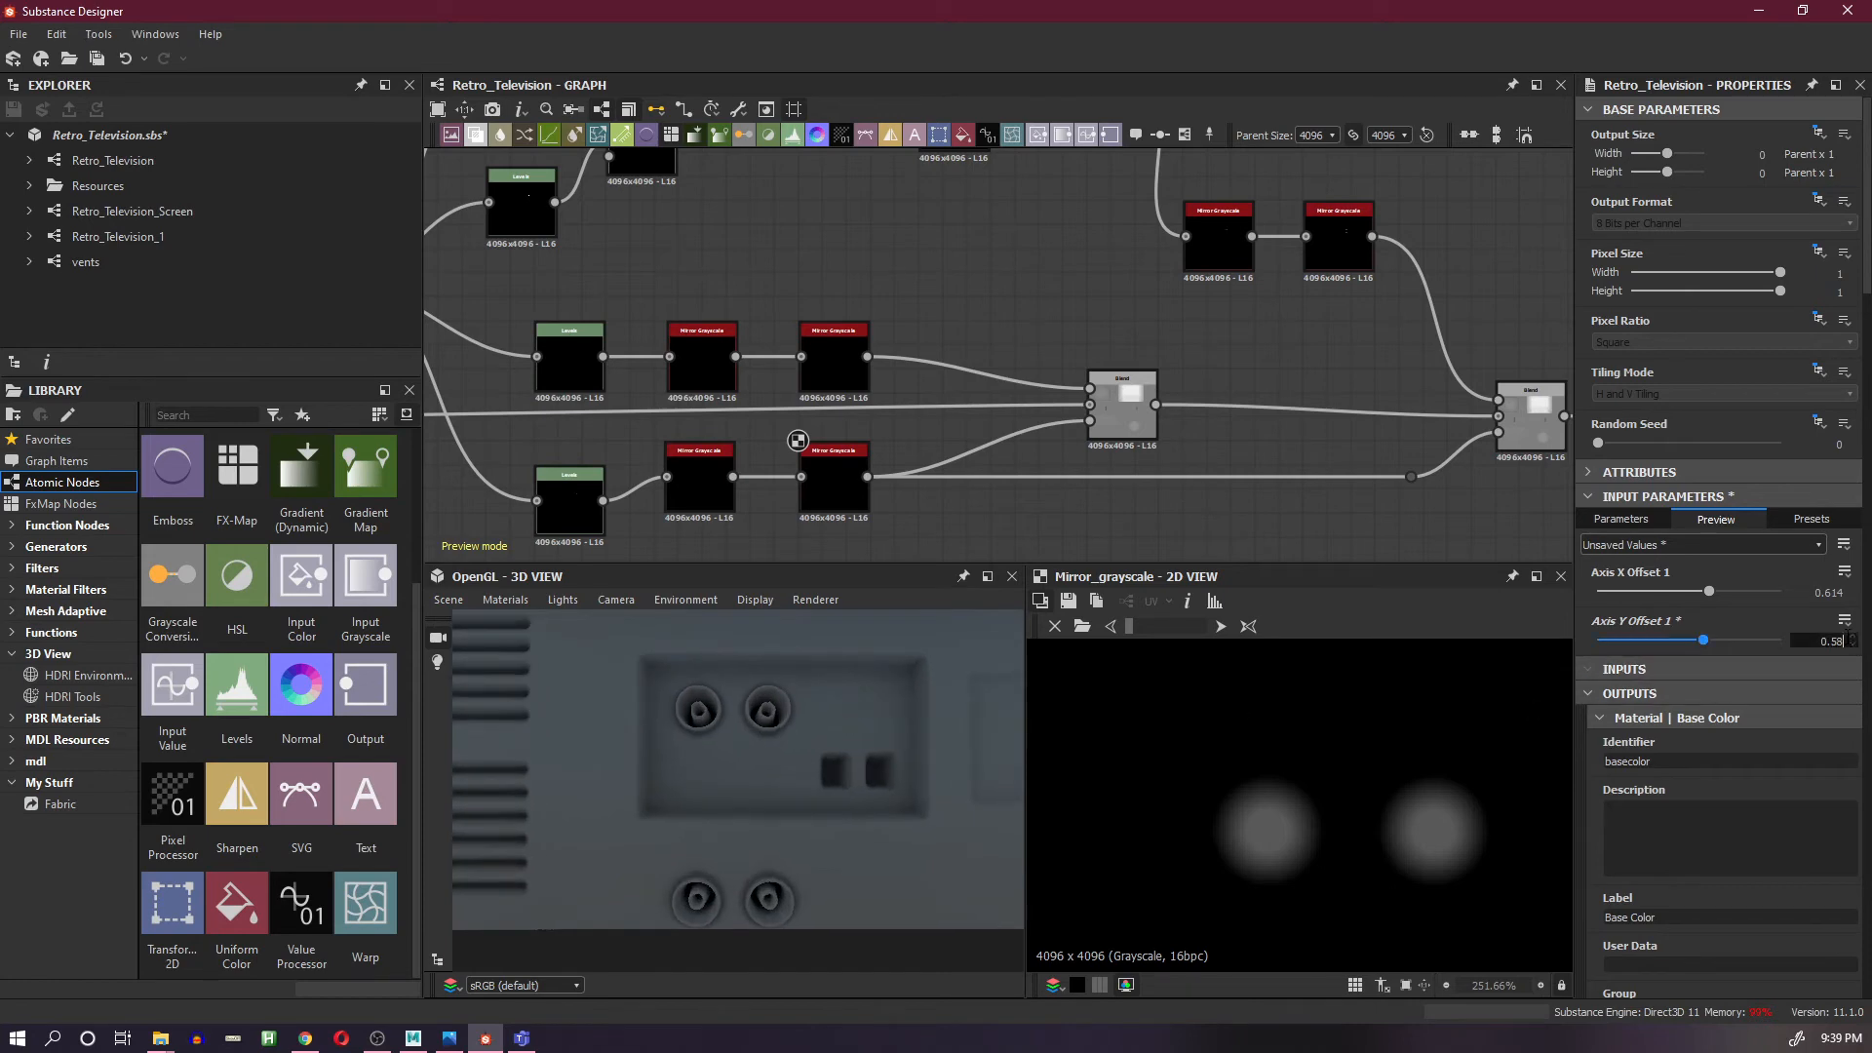
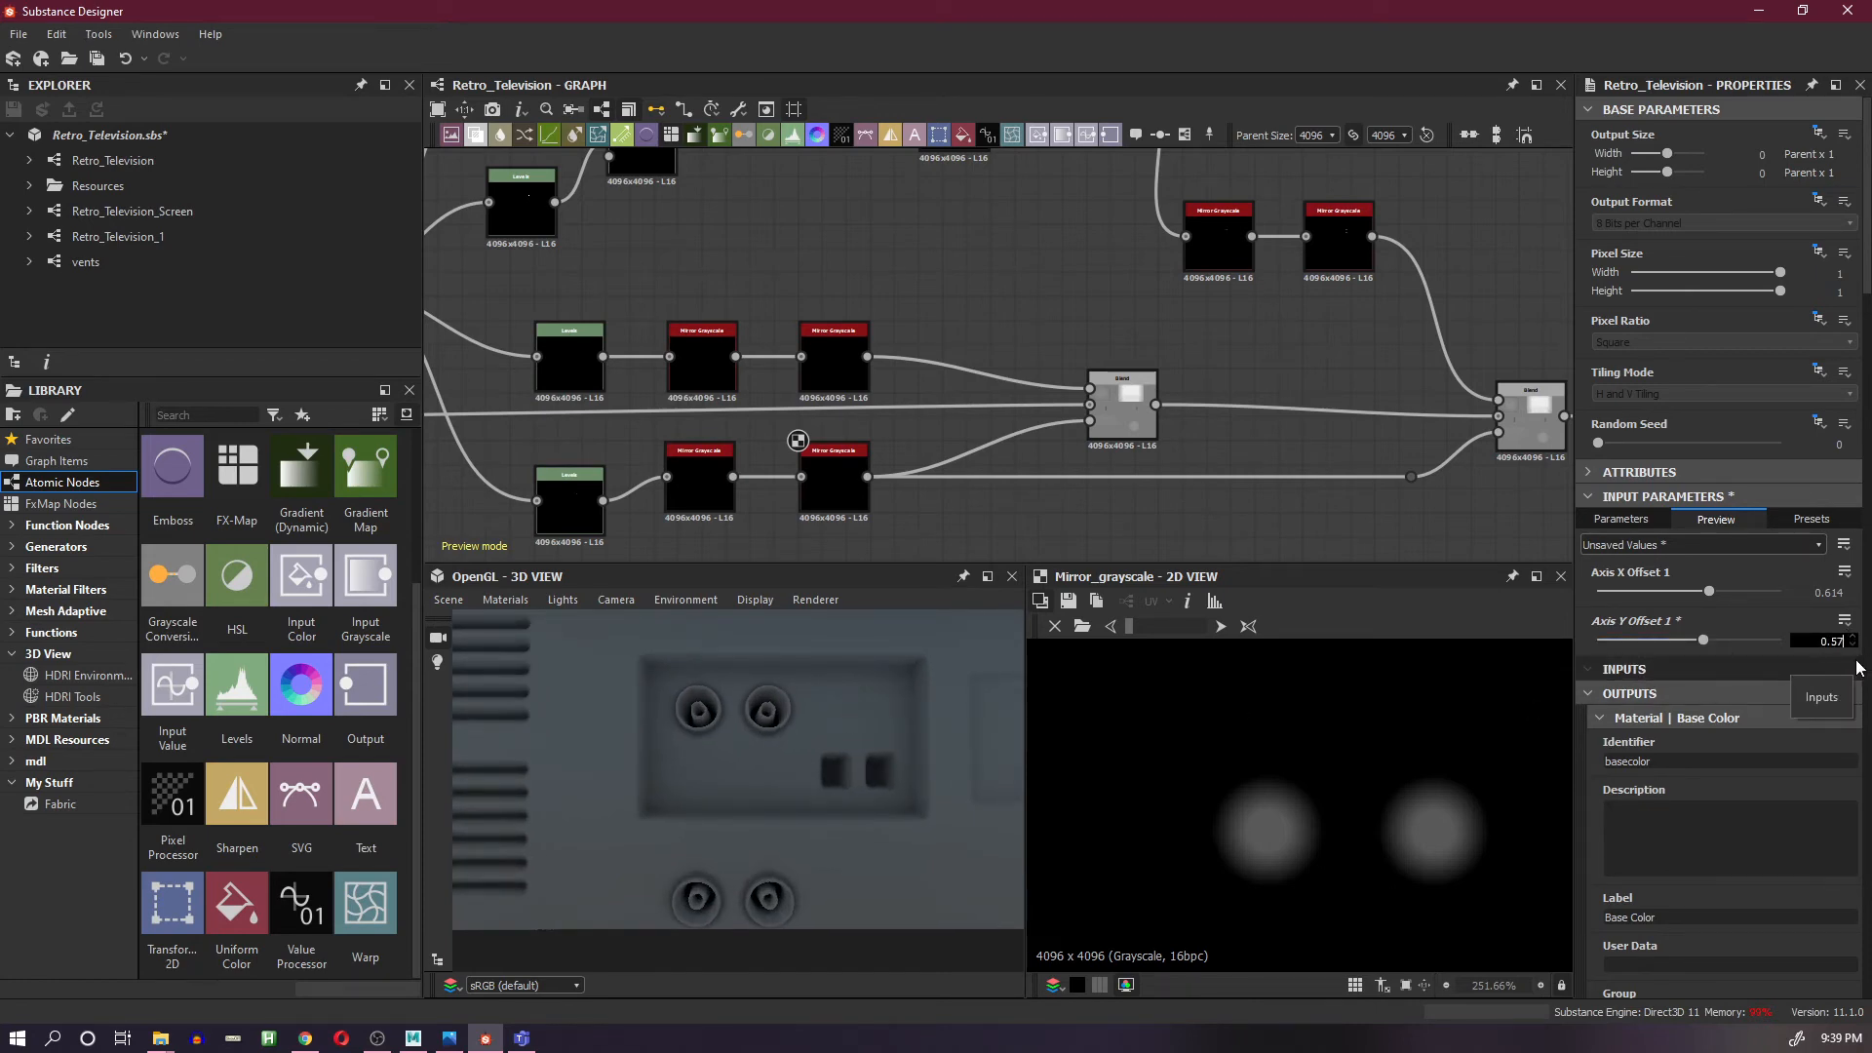
key(Return)
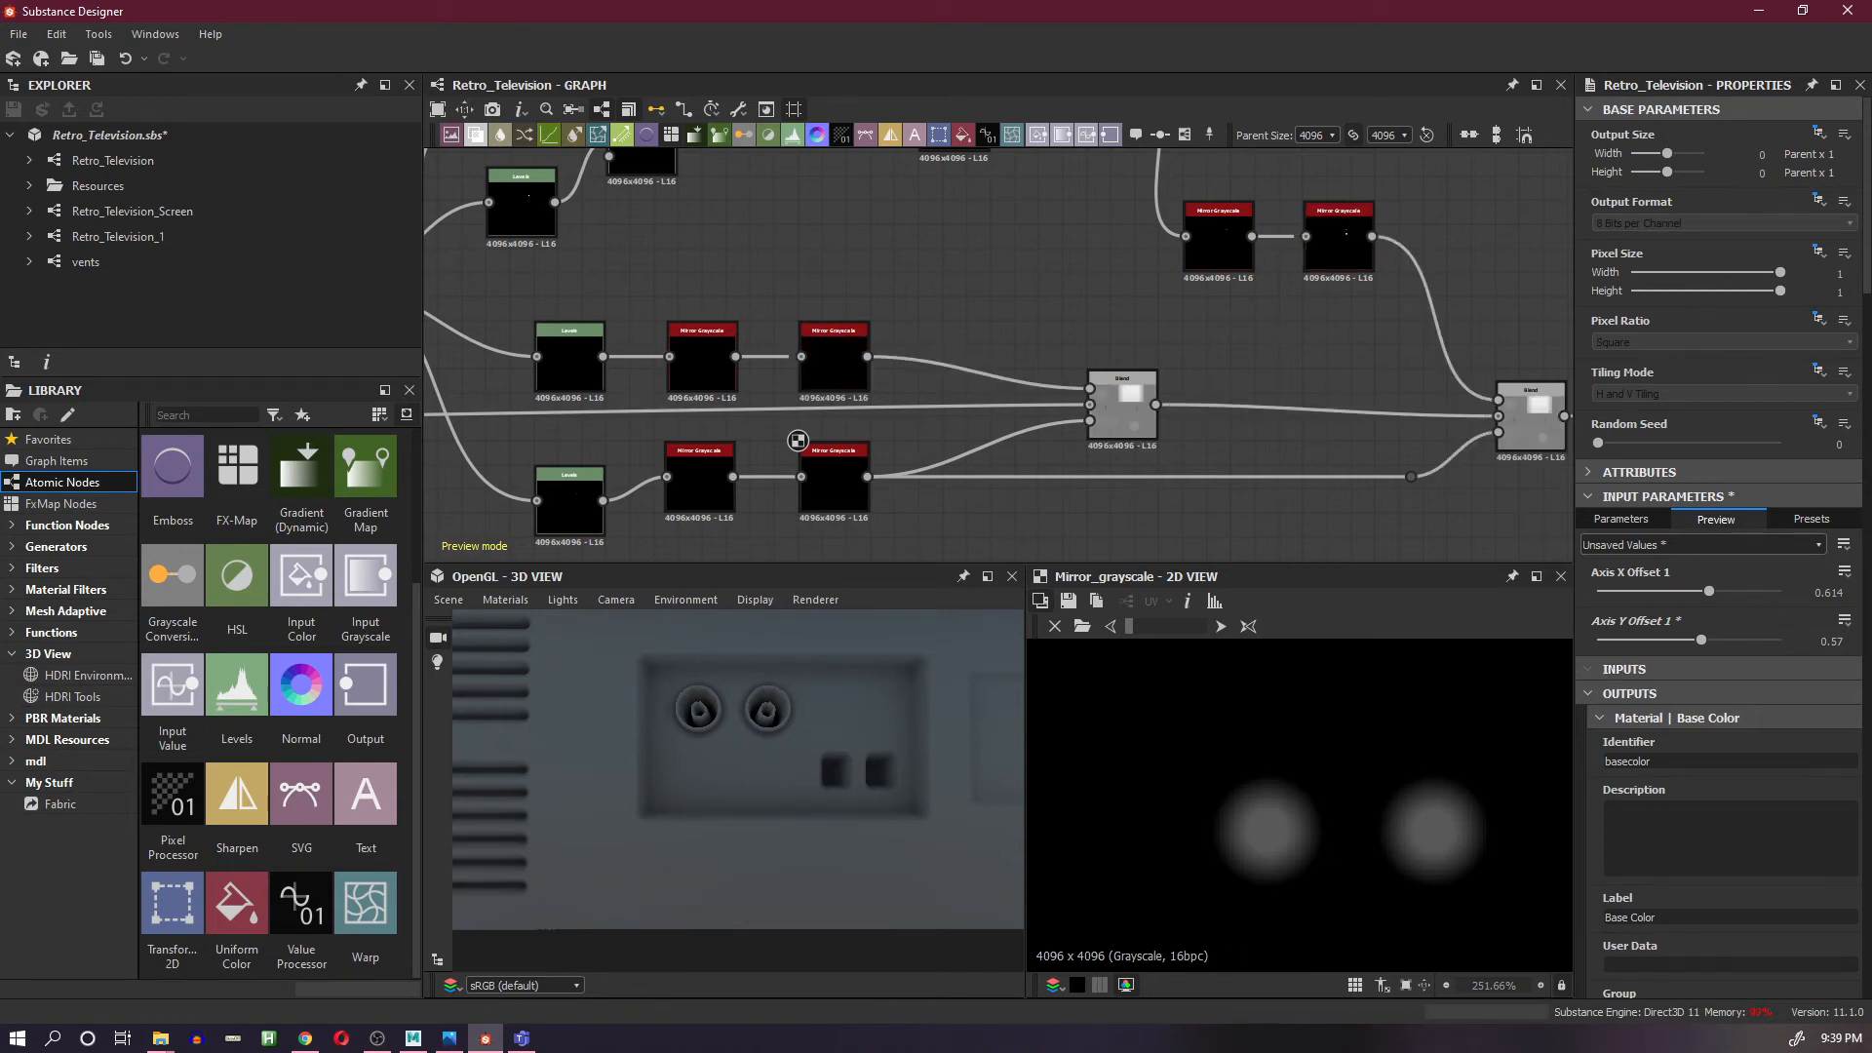
- Refine Axis Y Offset 1 in small increments from 0.59 to 0.595 to bring the second row of sockets inside the recessed panel
click(1847, 640)
key(Return)
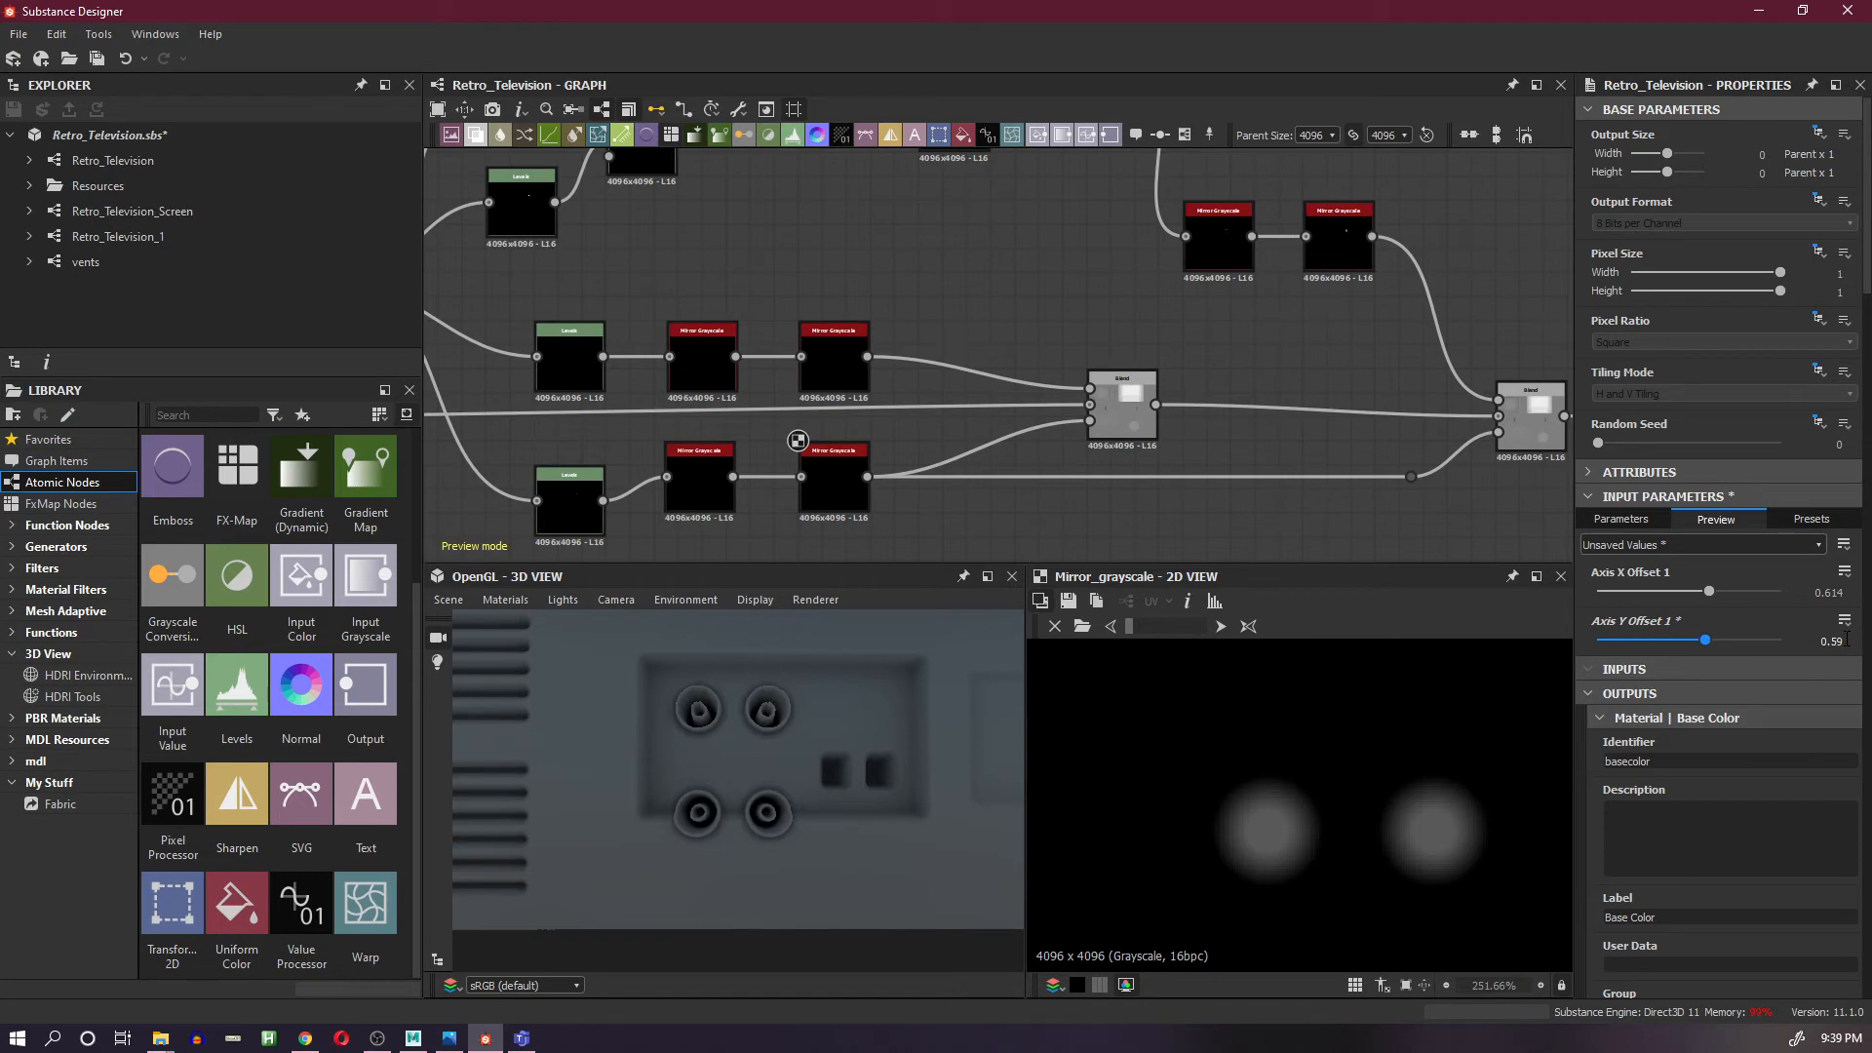
click(1845, 639)
key(Return)
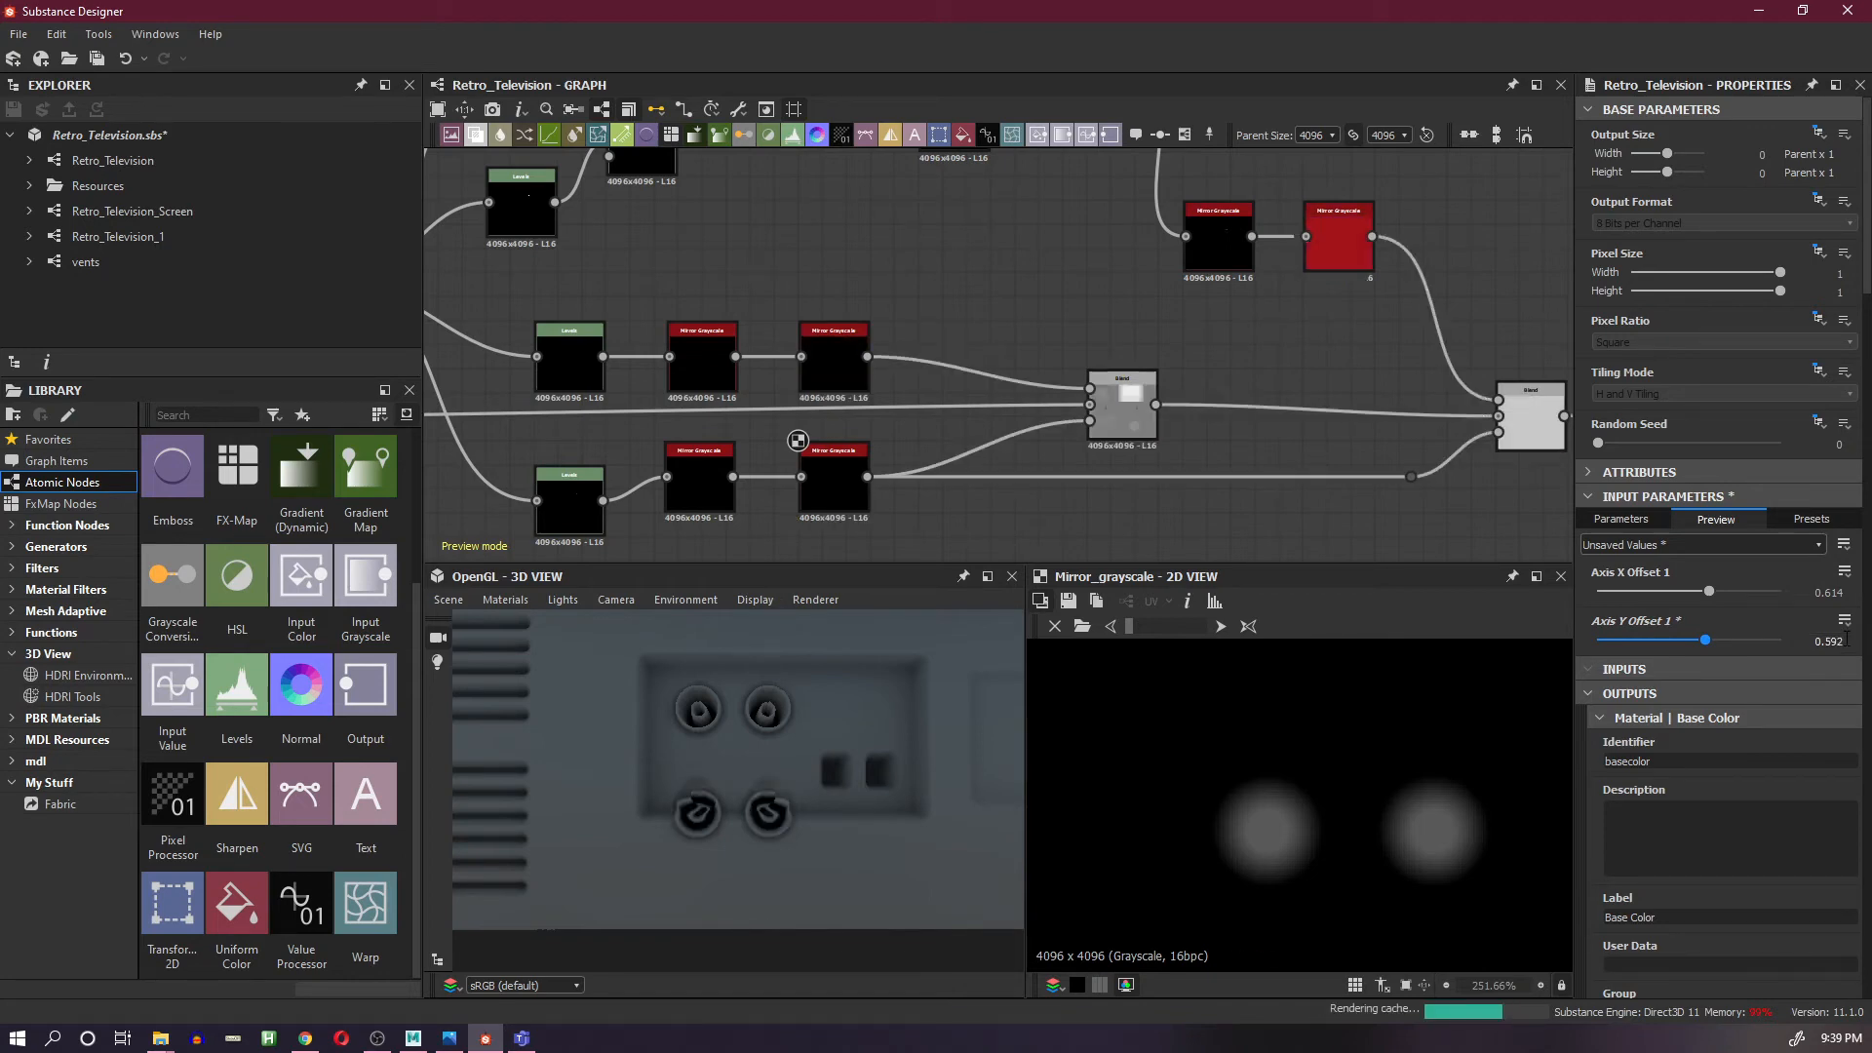
click(1845, 640)
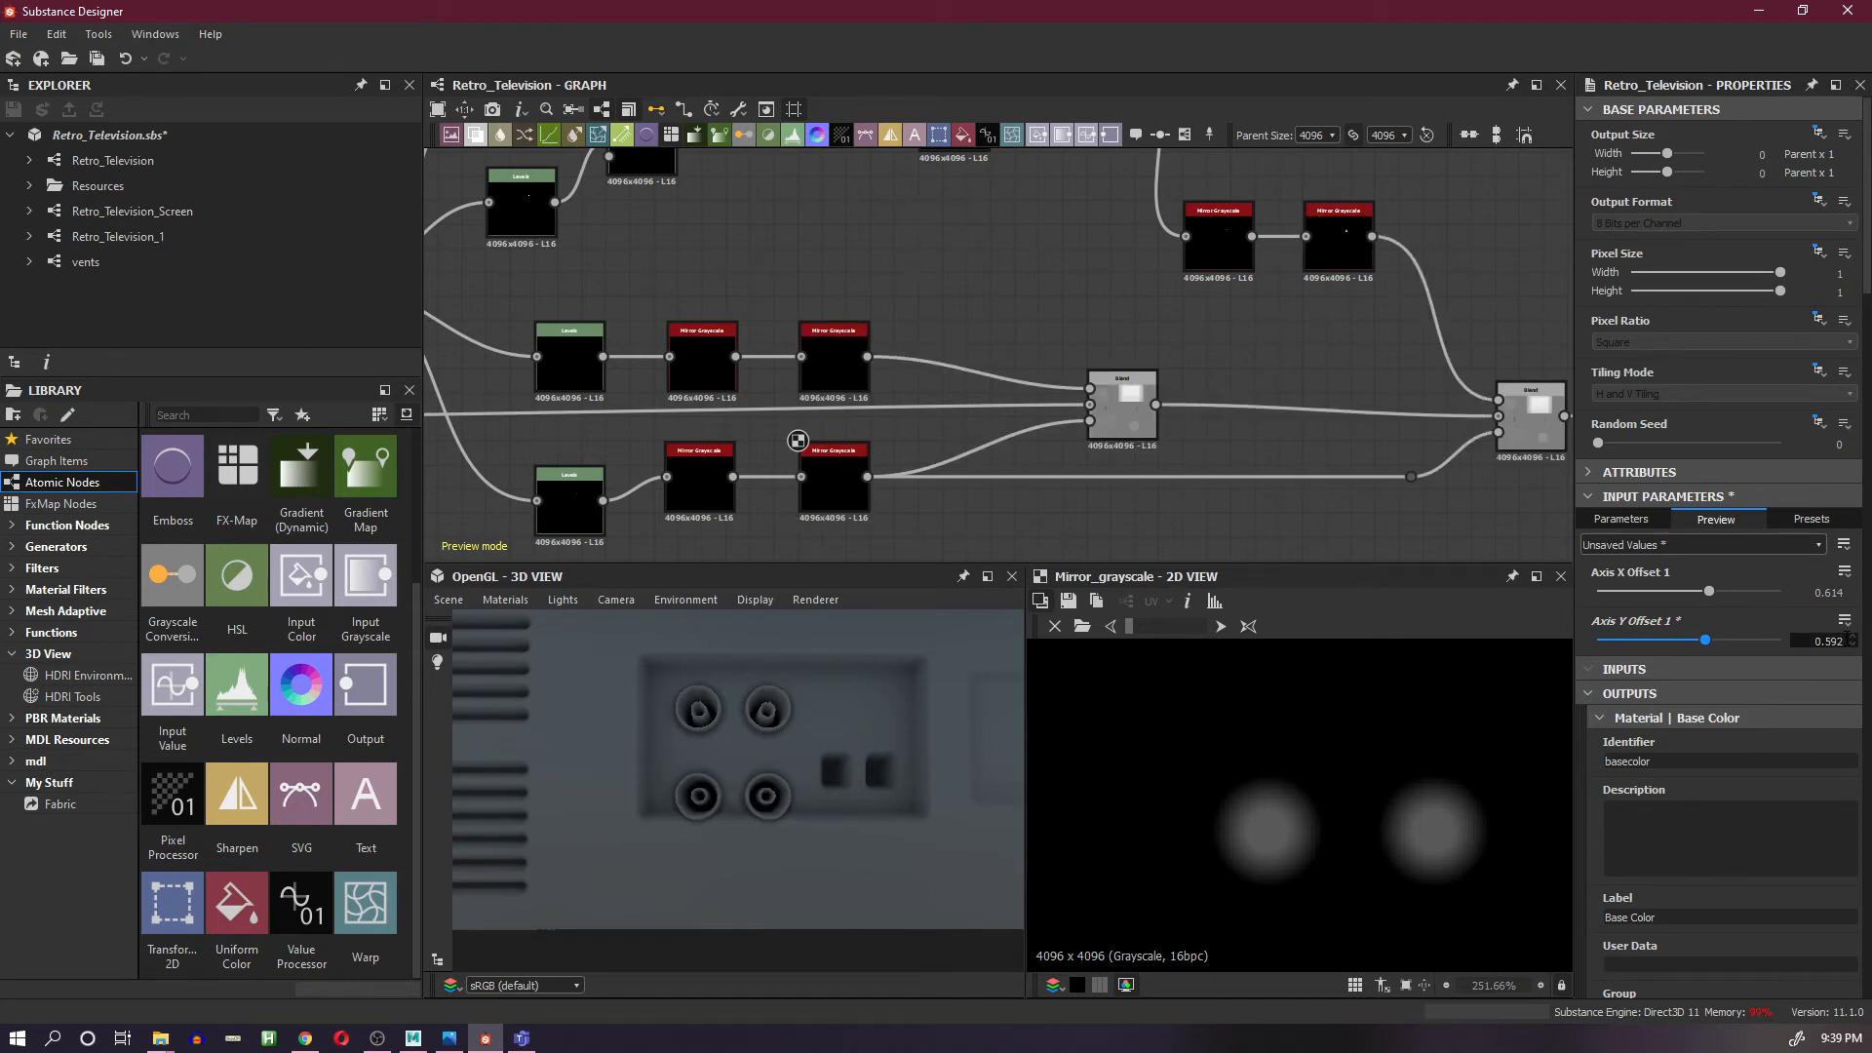
key(BackSpace)
text(3)
key(Return)
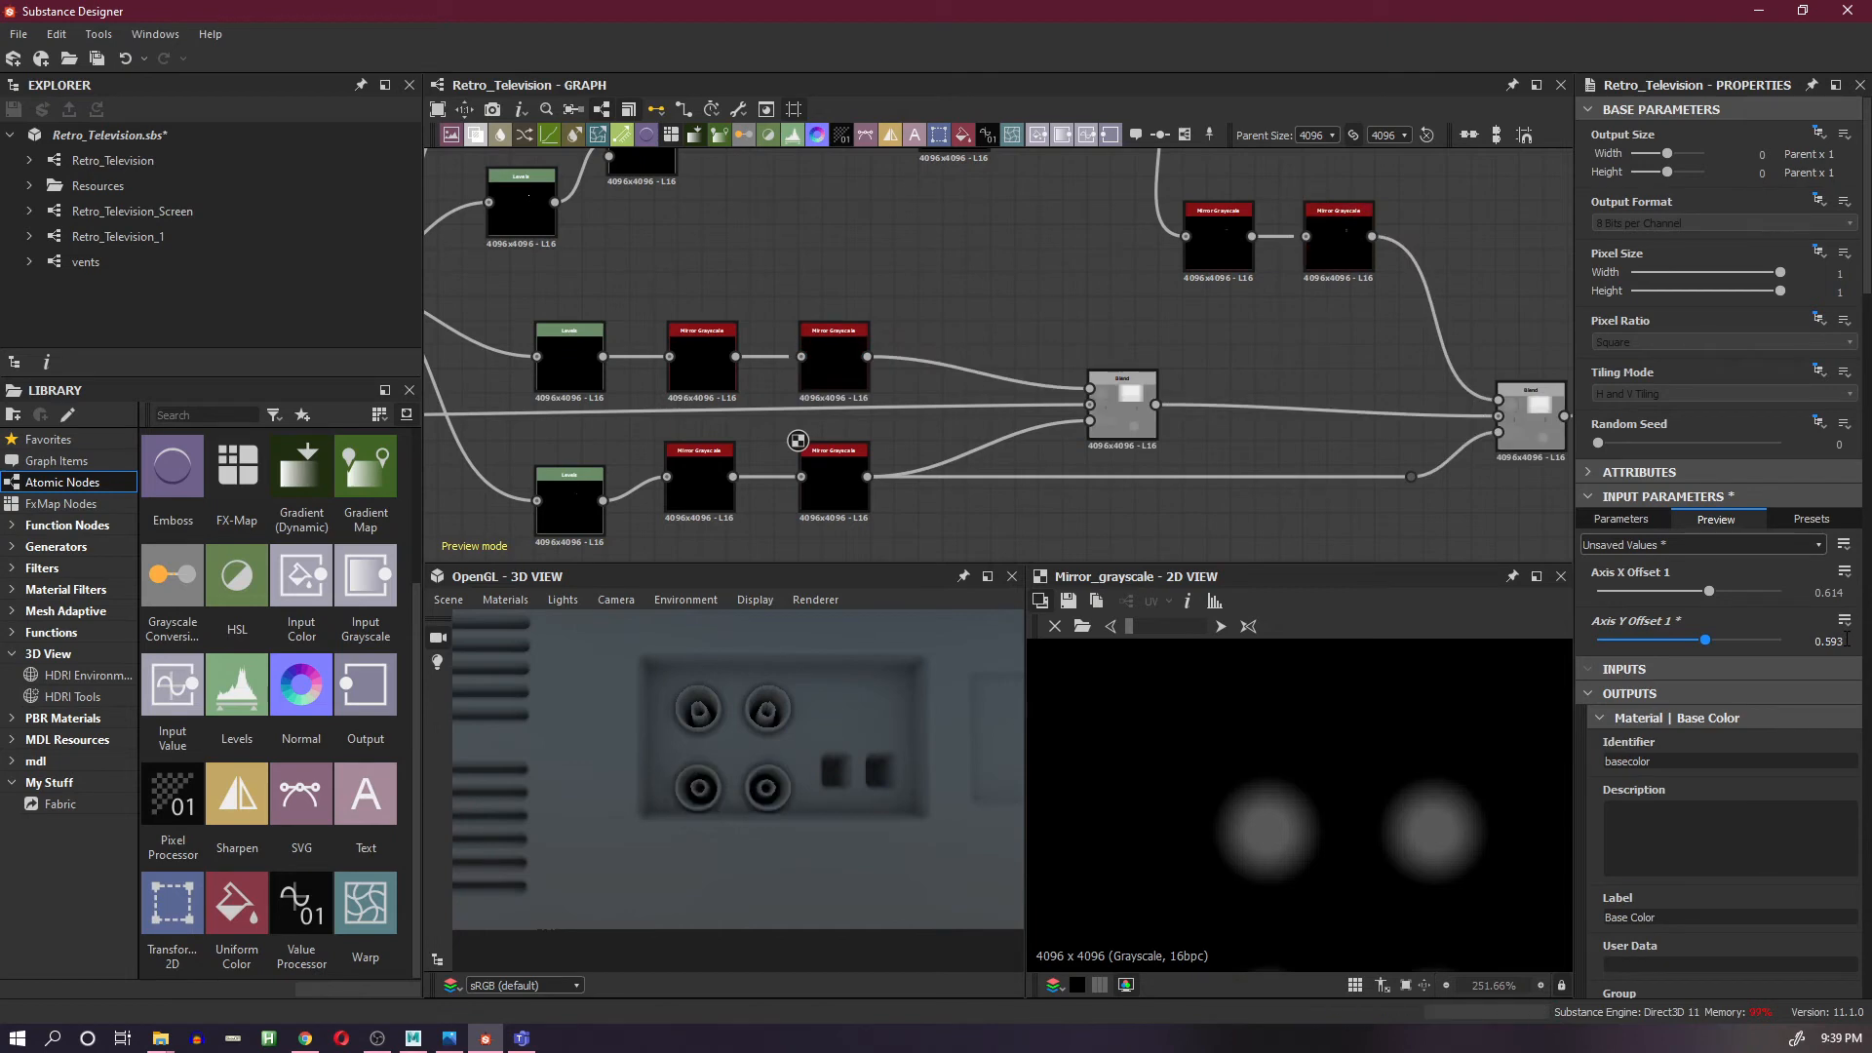
click(1846, 640)
text(4)
key(Return)
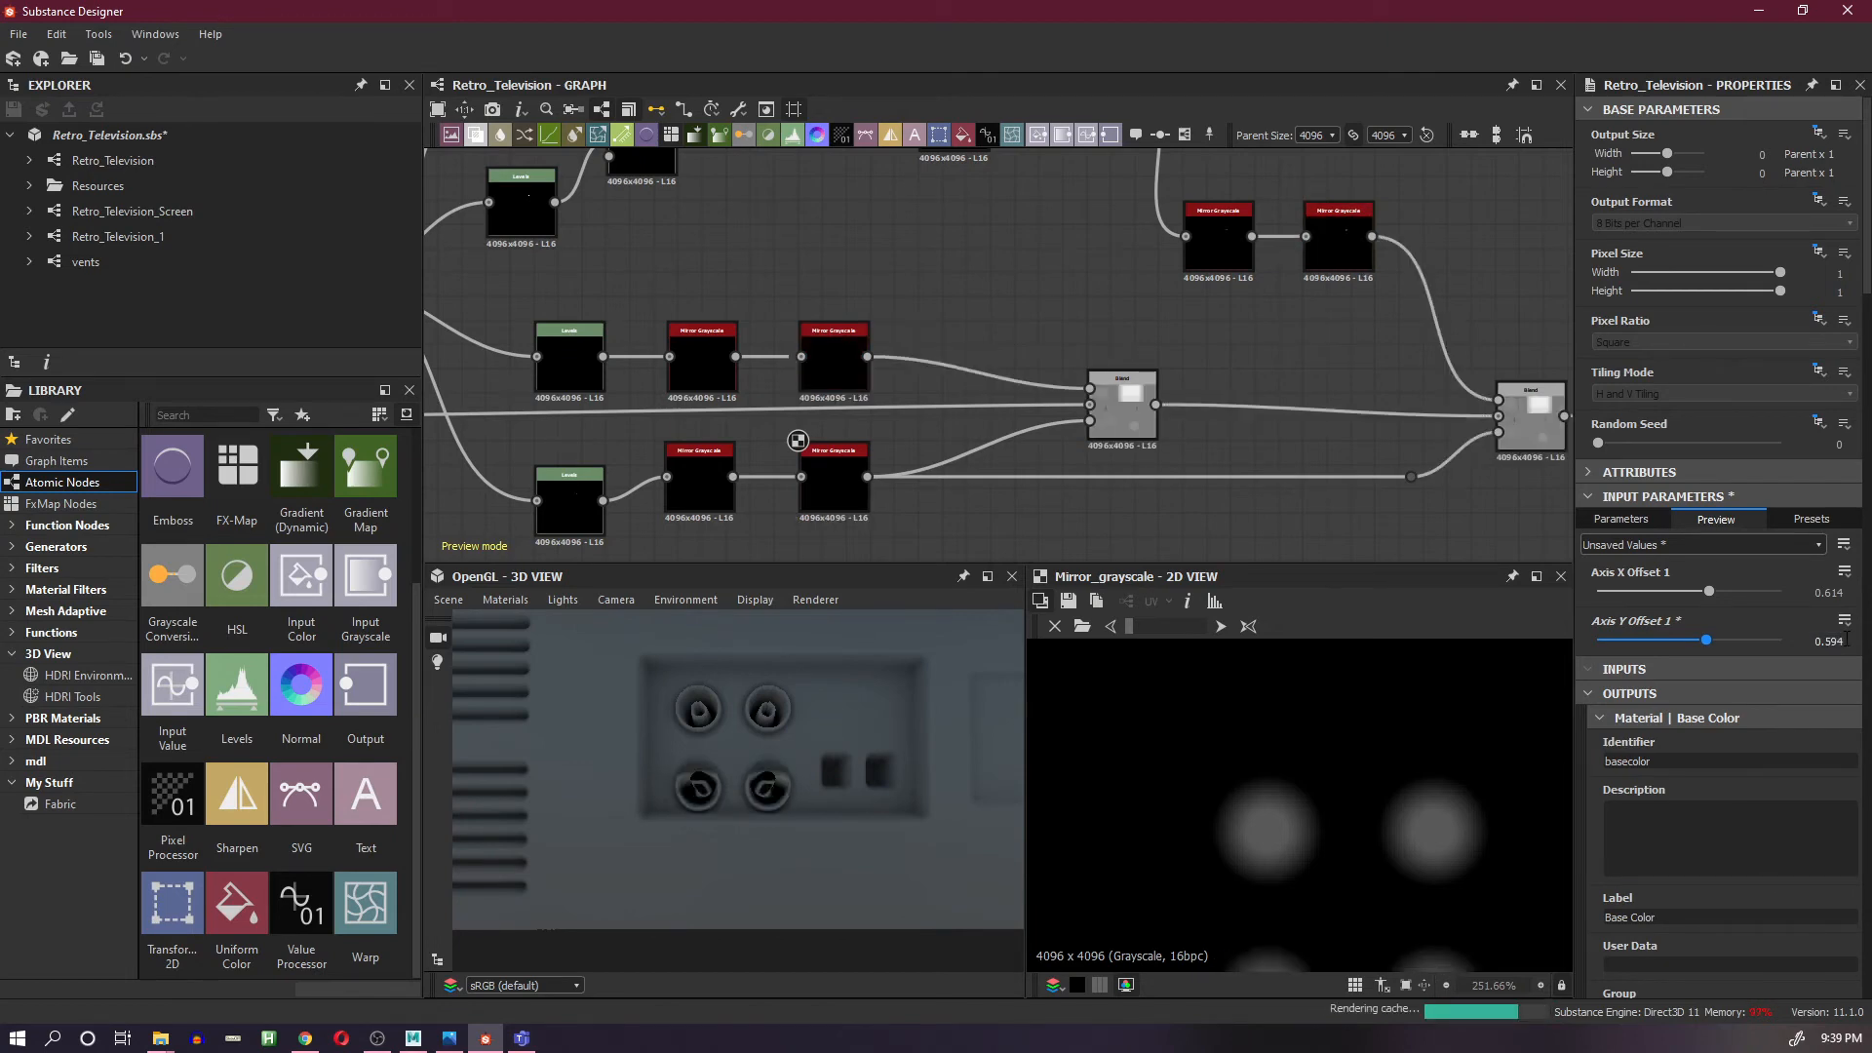
click(1846, 640)
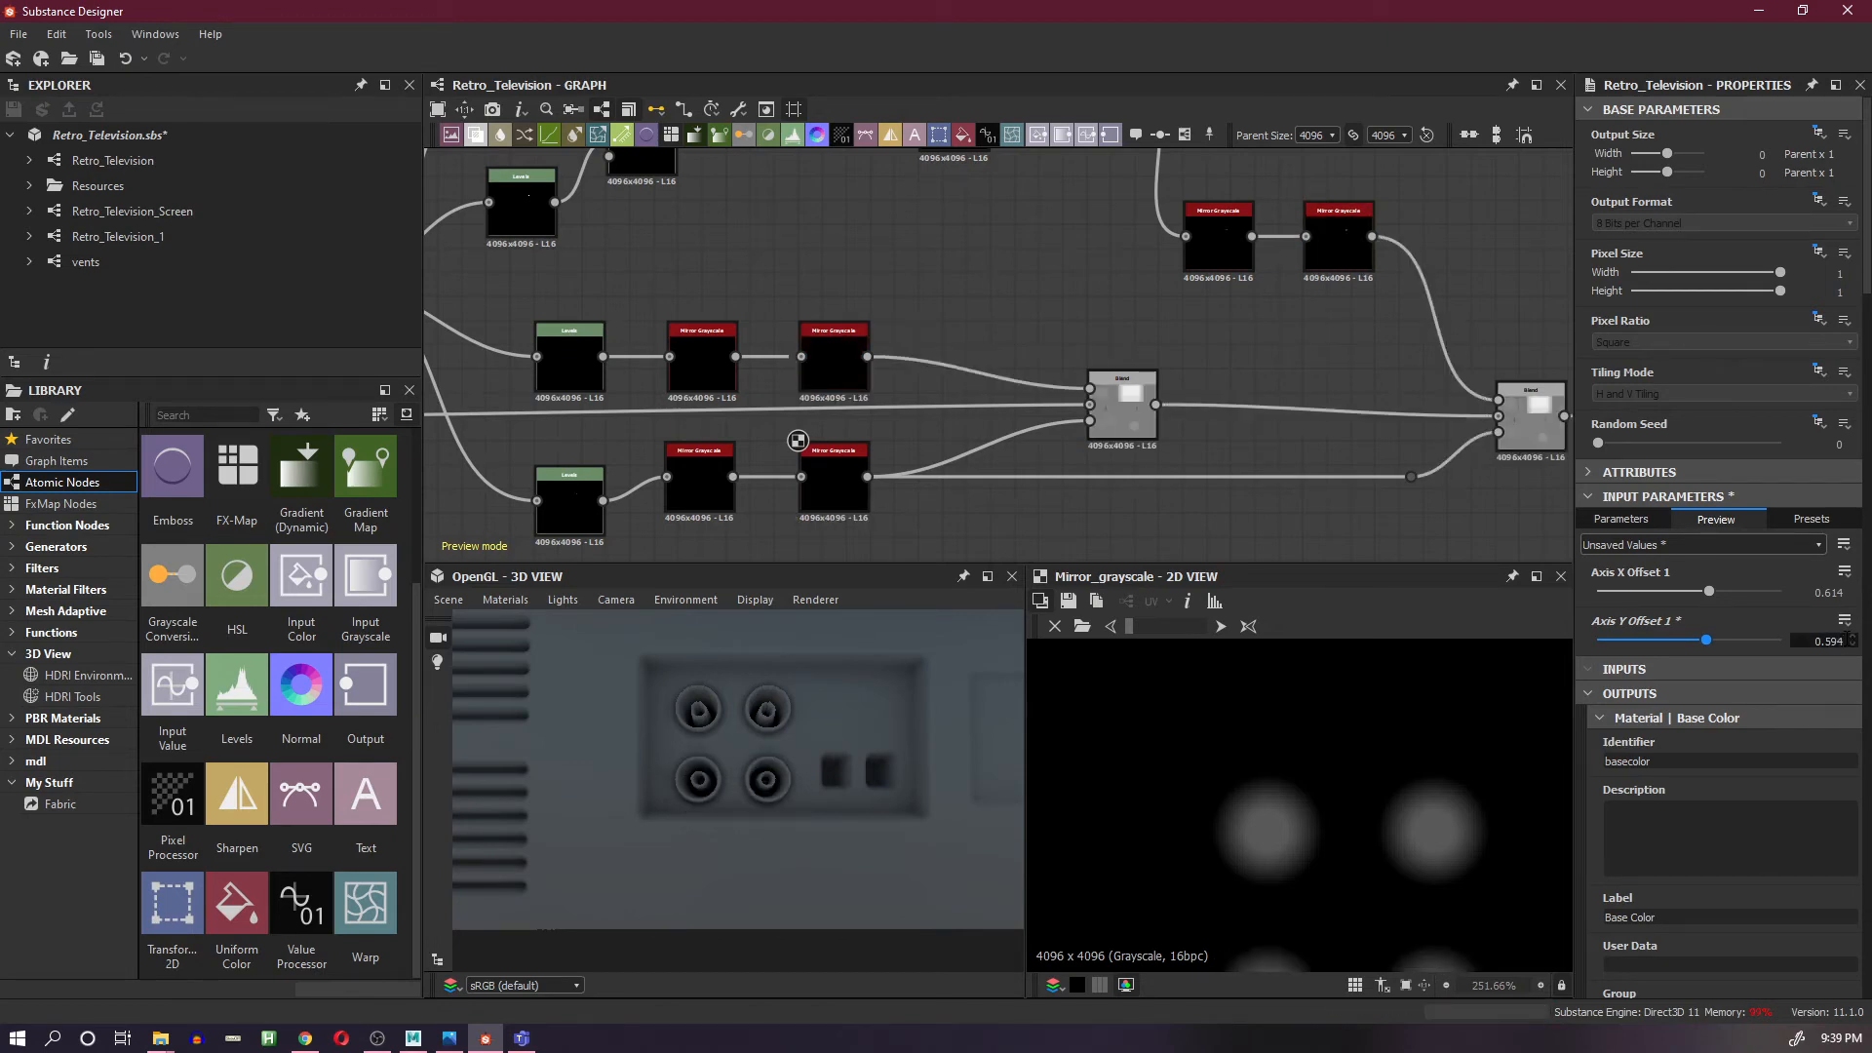
key(BackSpace)
text(5)
key(Return)
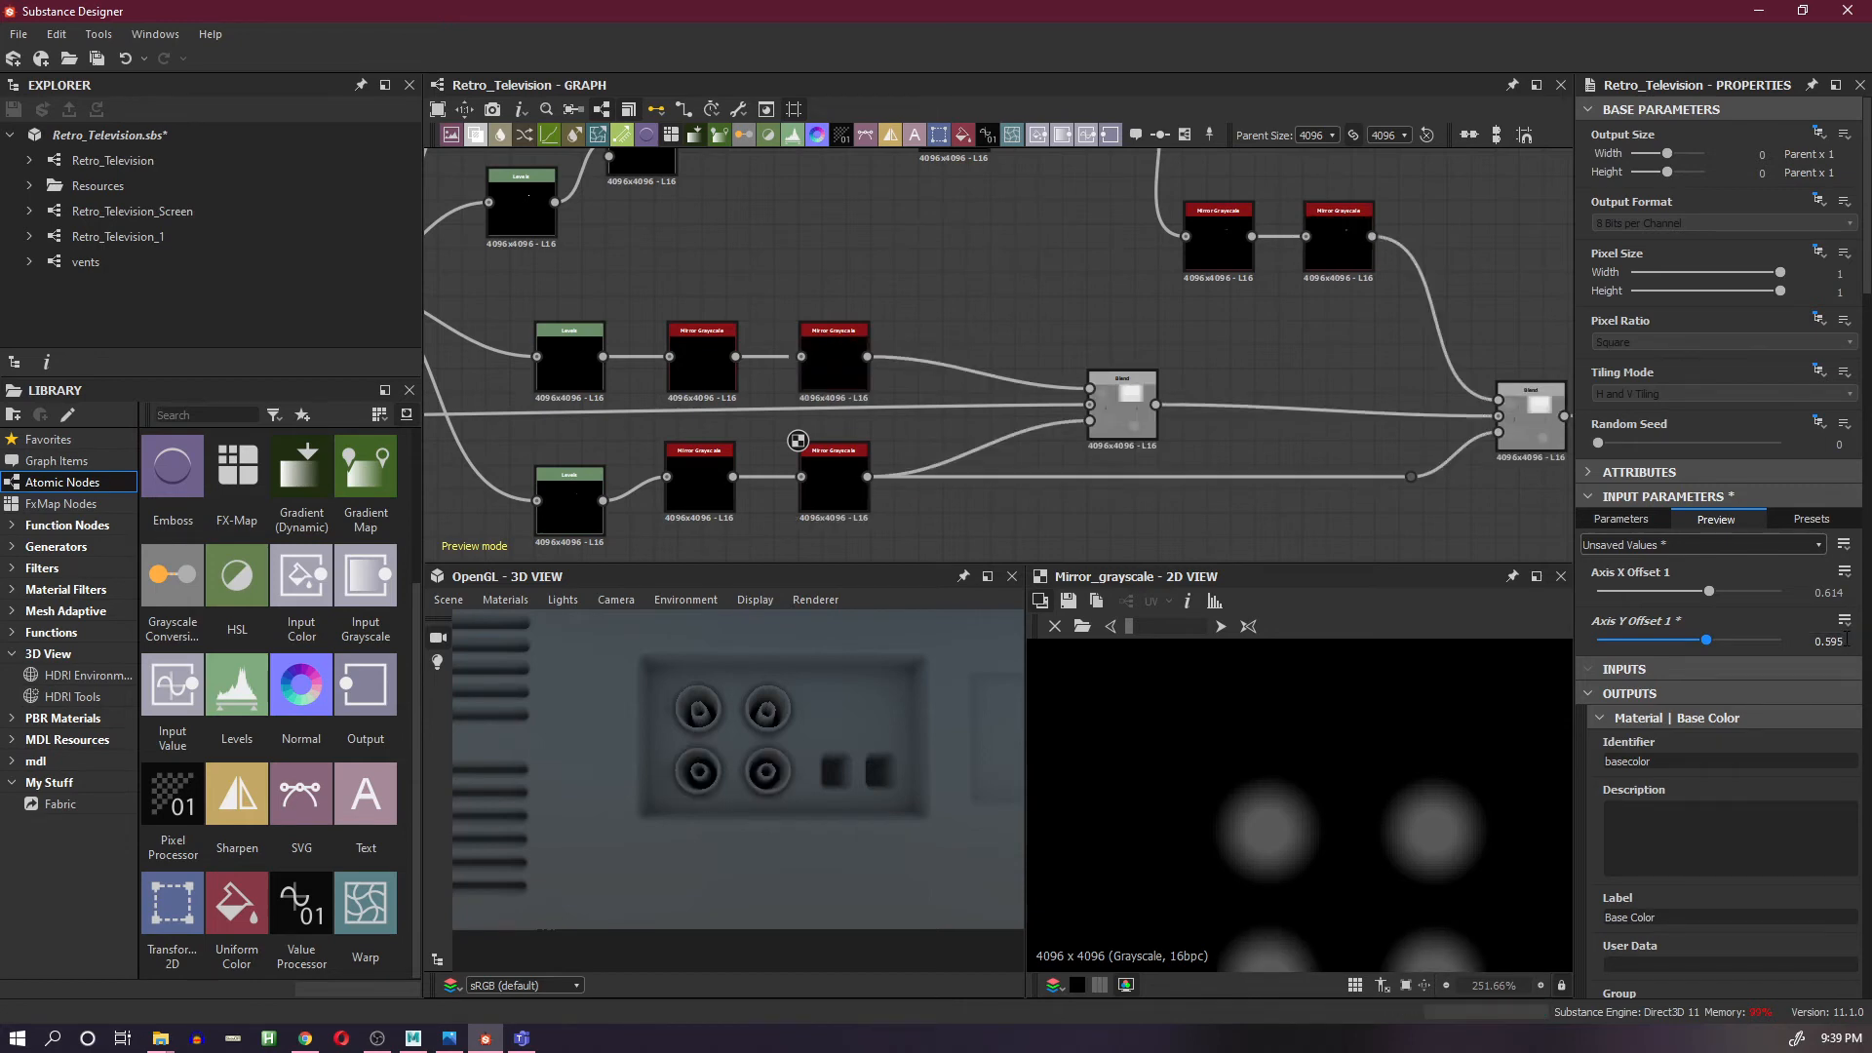
- Inspect the recessed socket panel on the television's back in the 3D view, from close up and from farther away
drag(767, 821, 805, 878)
scroll(766, 834, down, 5)
scroll(728, 790, up, 4)
scroll(784, 803, up, 2)
scroll(775, 787, down, 4)
scroll(761, 870, up, 3)
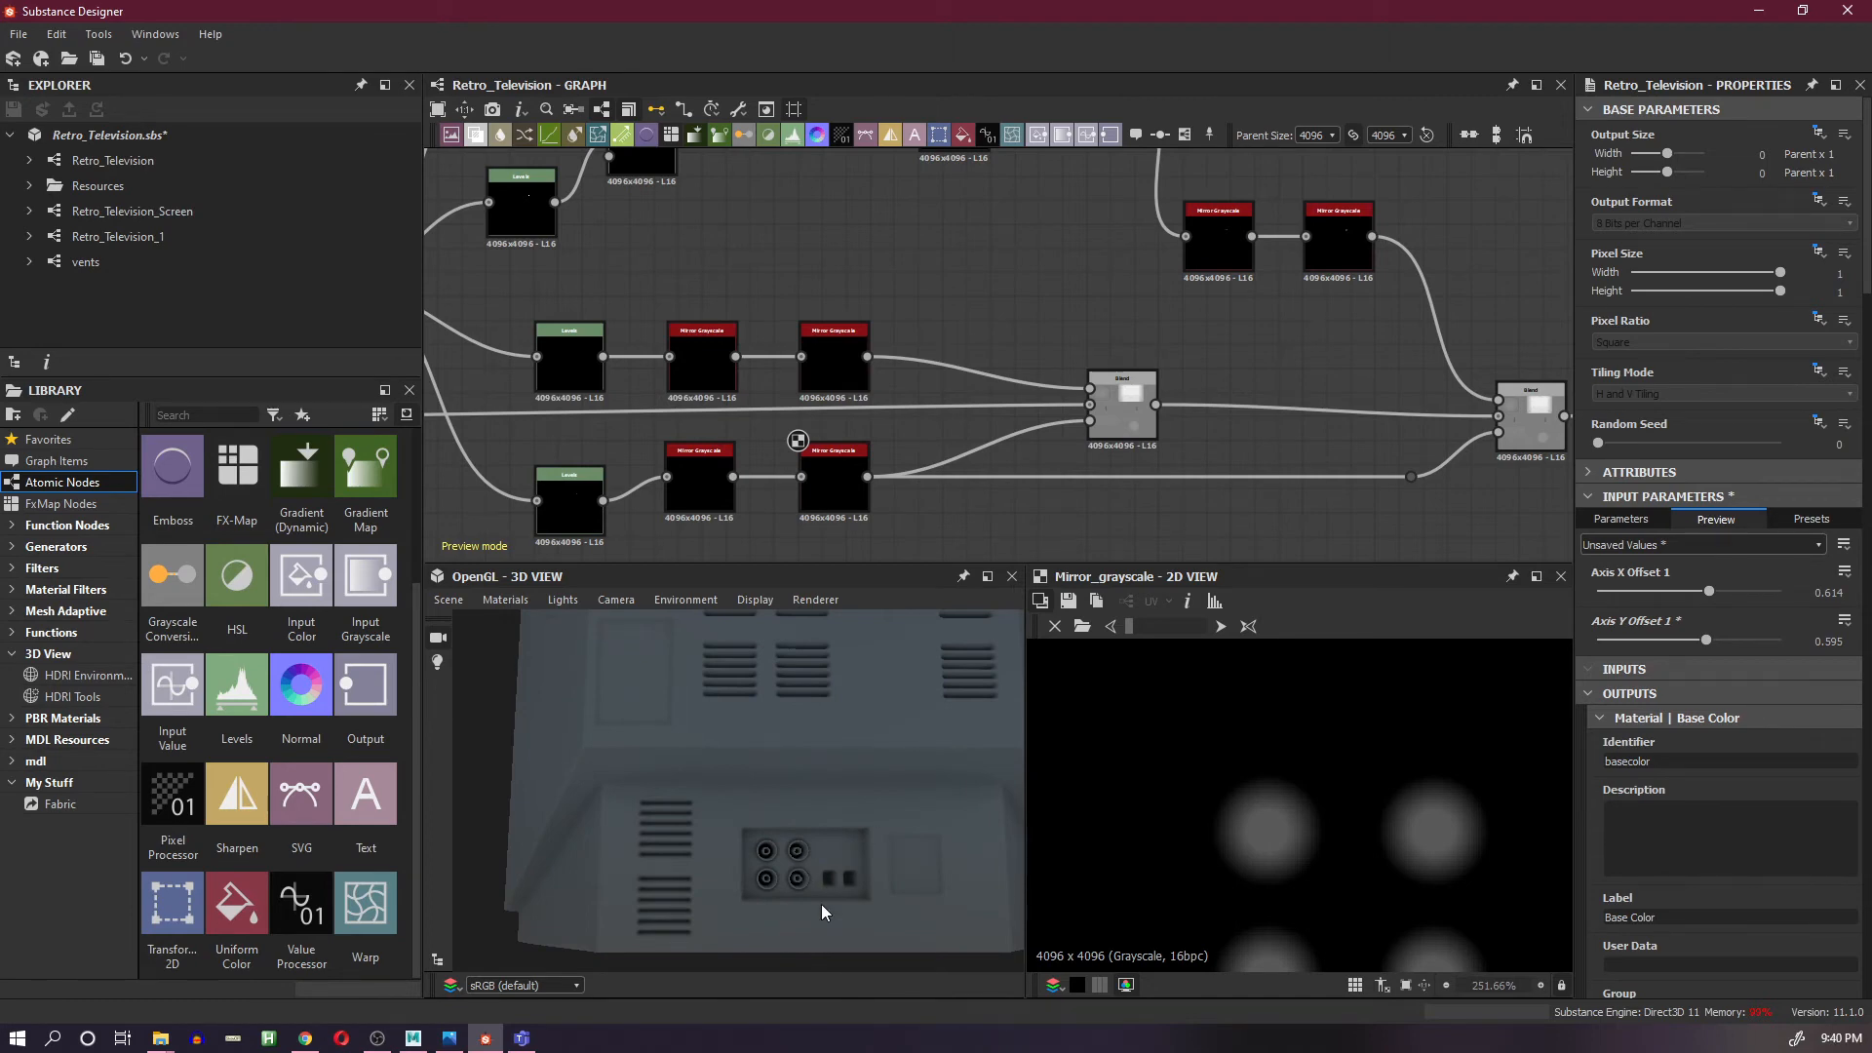
scroll(832, 788, down, 6)
drag(833, 787, 817, 864)
scroll(786, 897, up, 3)
scroll(880, 841, up, 1)
scroll(879, 840, up, 2)
scroll(886, 840, down, 5)
scroll(1360, 347, down, 3)
- Add a Levels node fed by the uppermost chain's second Mirror Grayscale and frame its four rings in the 2D view
middle_drag(1348, 336, 1100, 471)
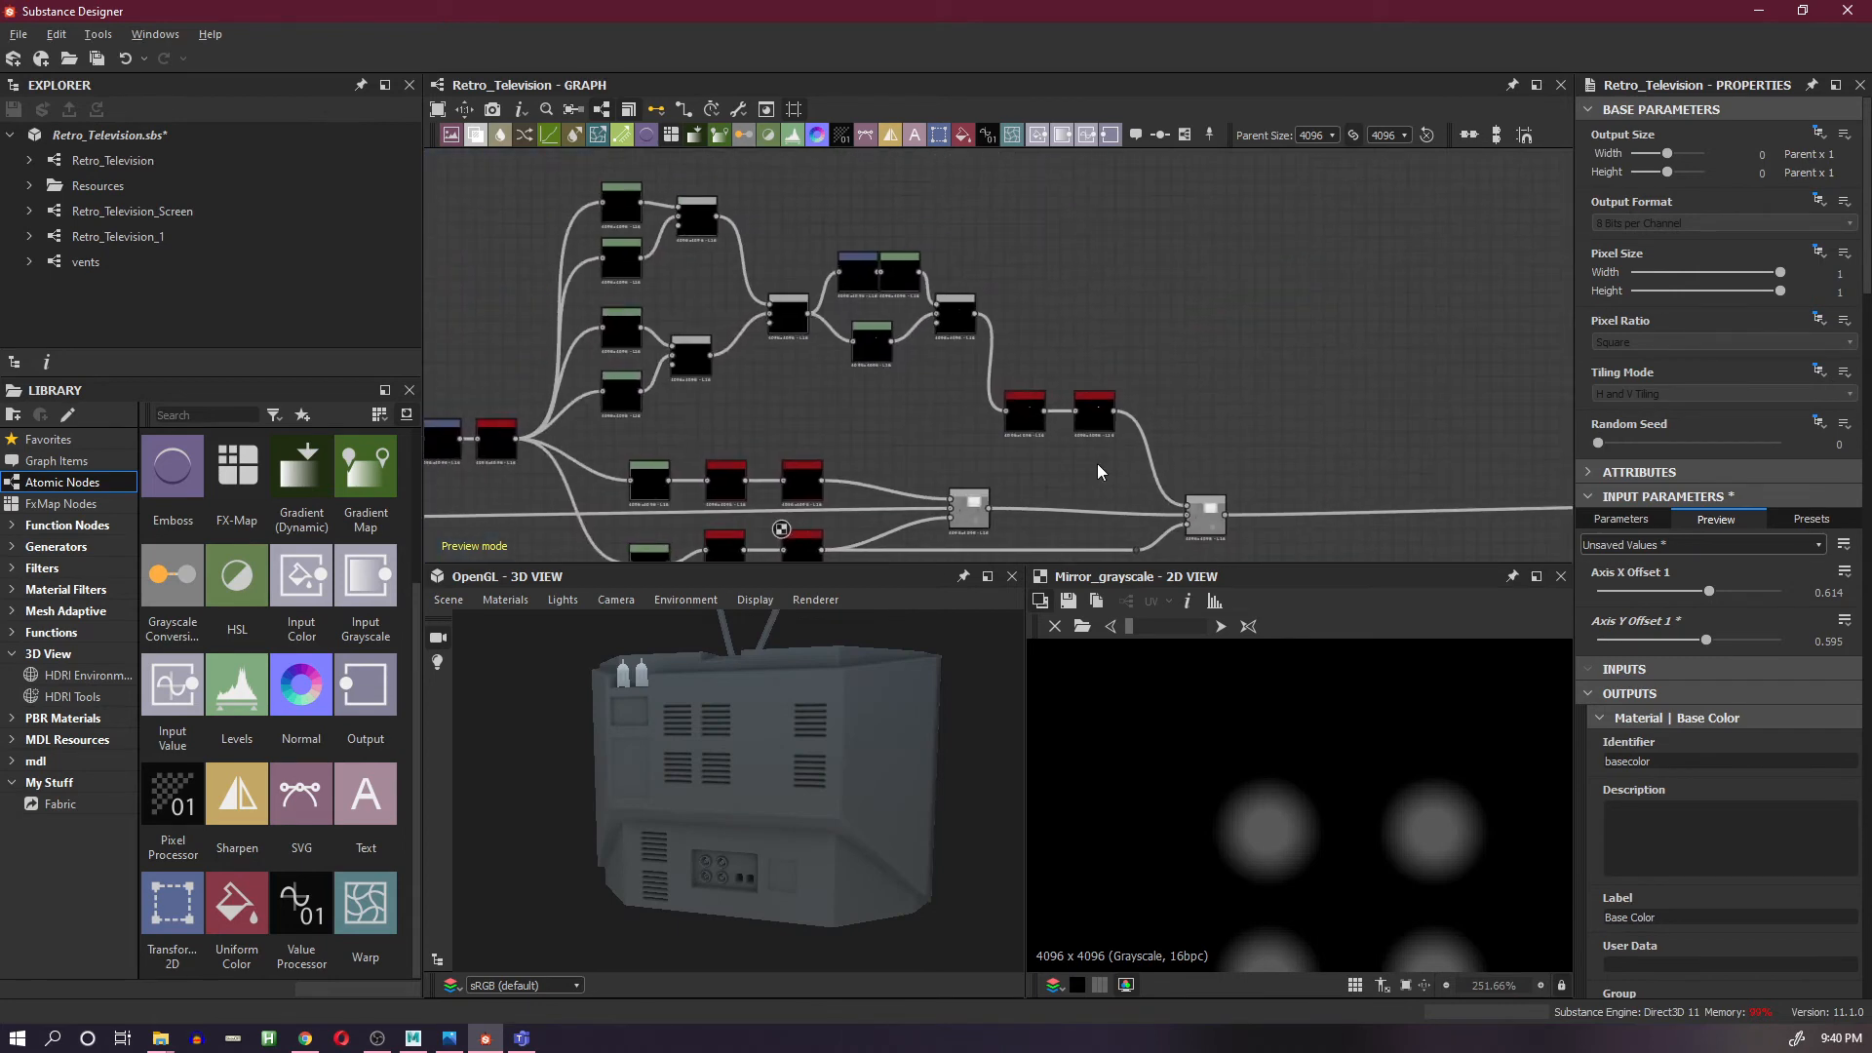
drag(1145, 303, 1158, 302)
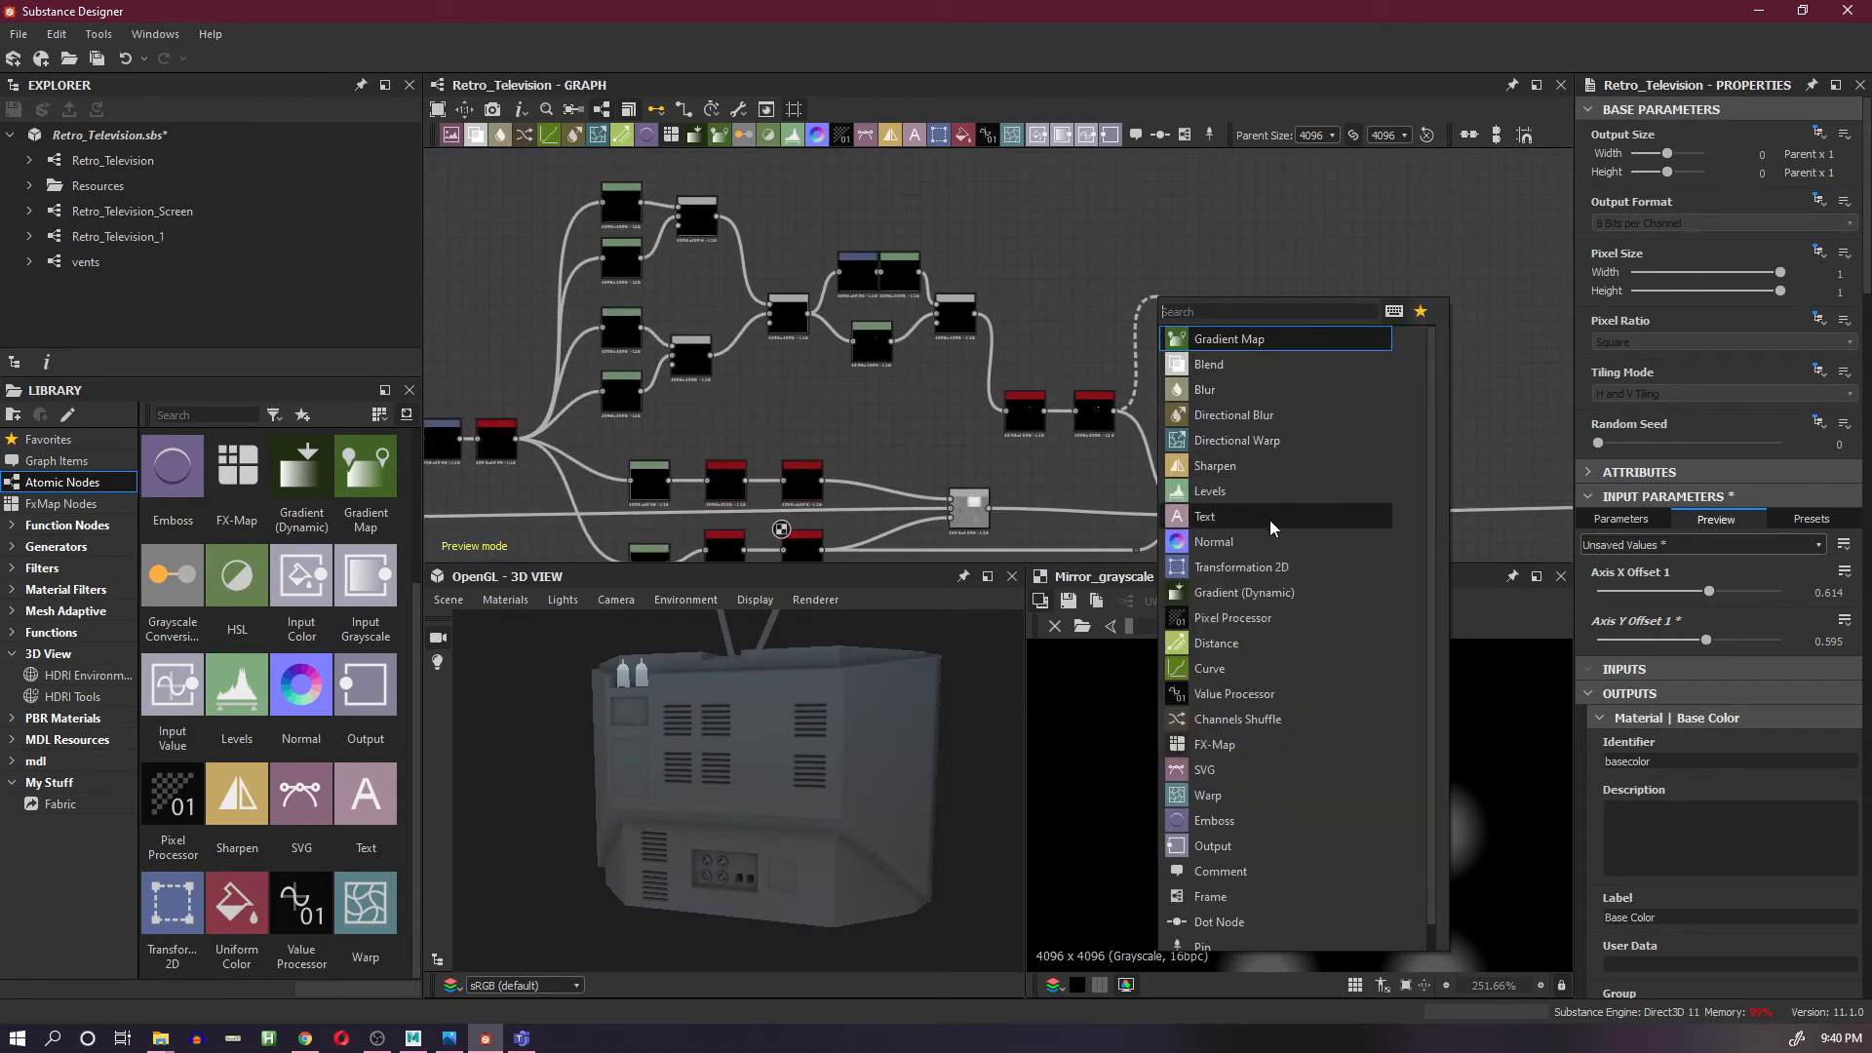
text(level)
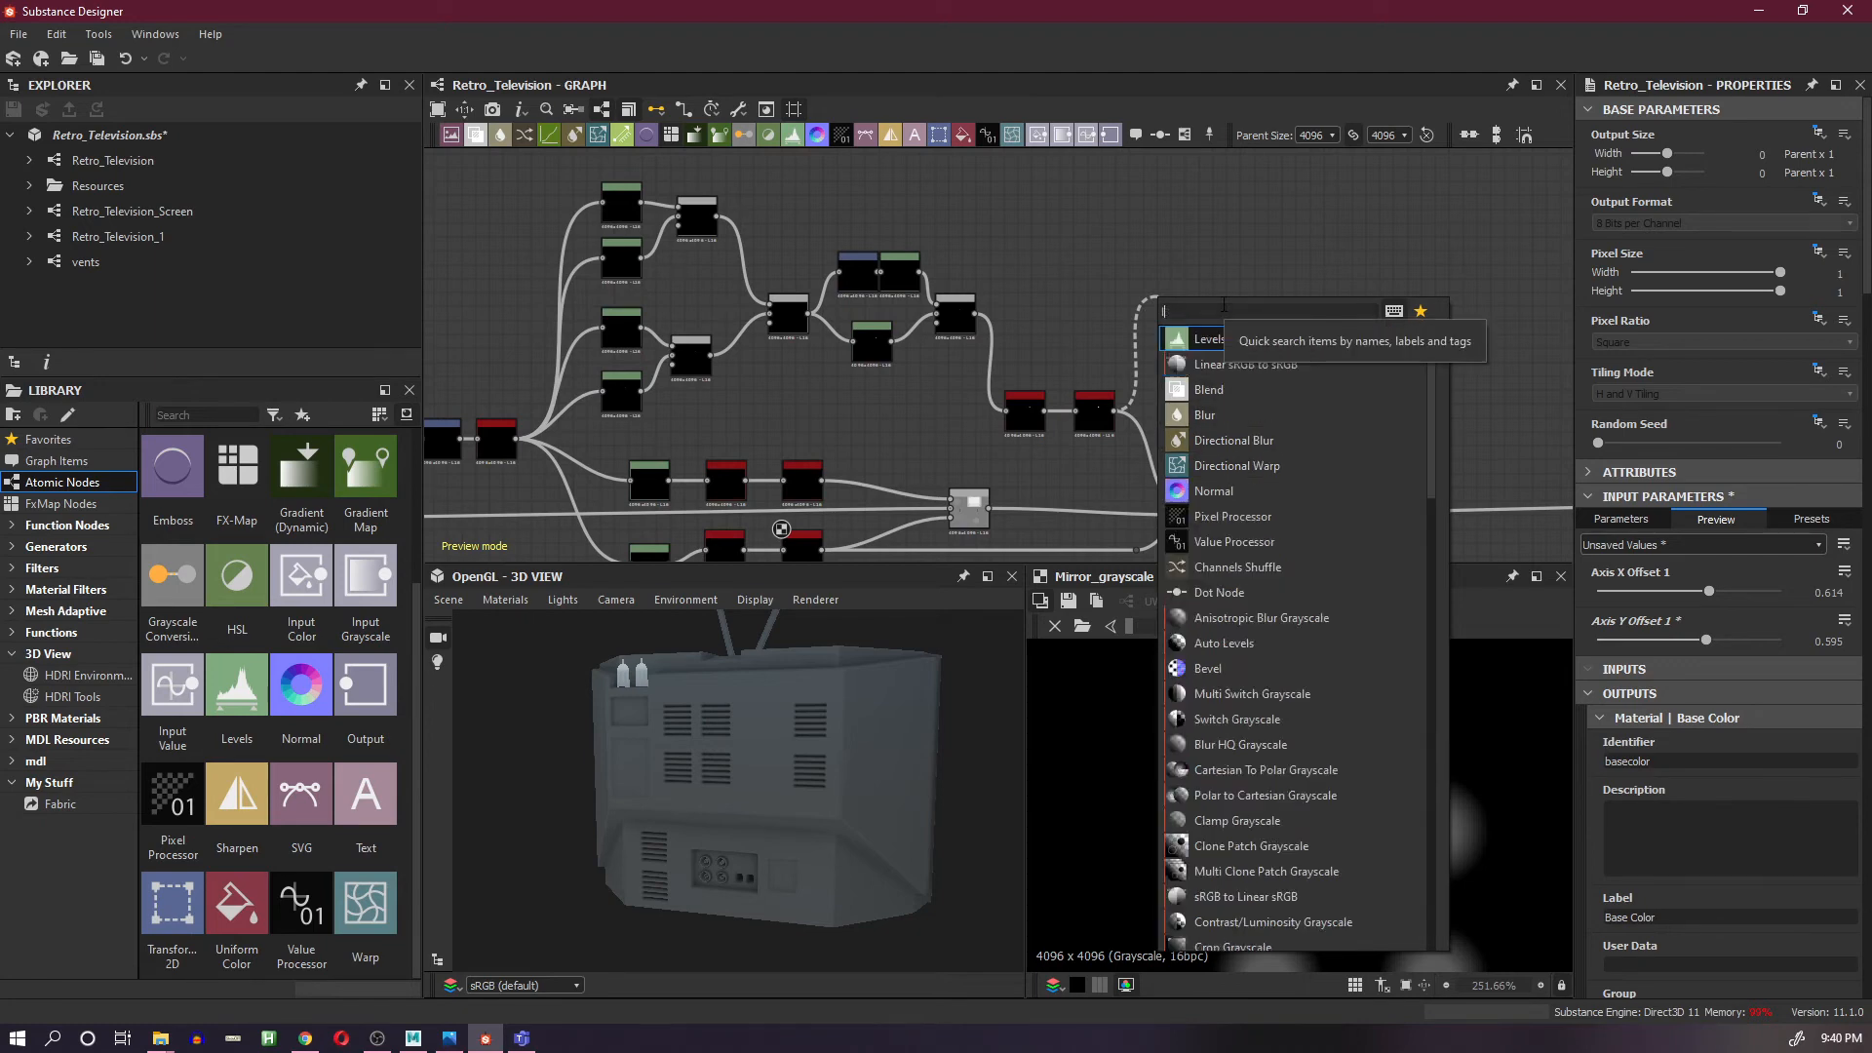
click(1211, 344)
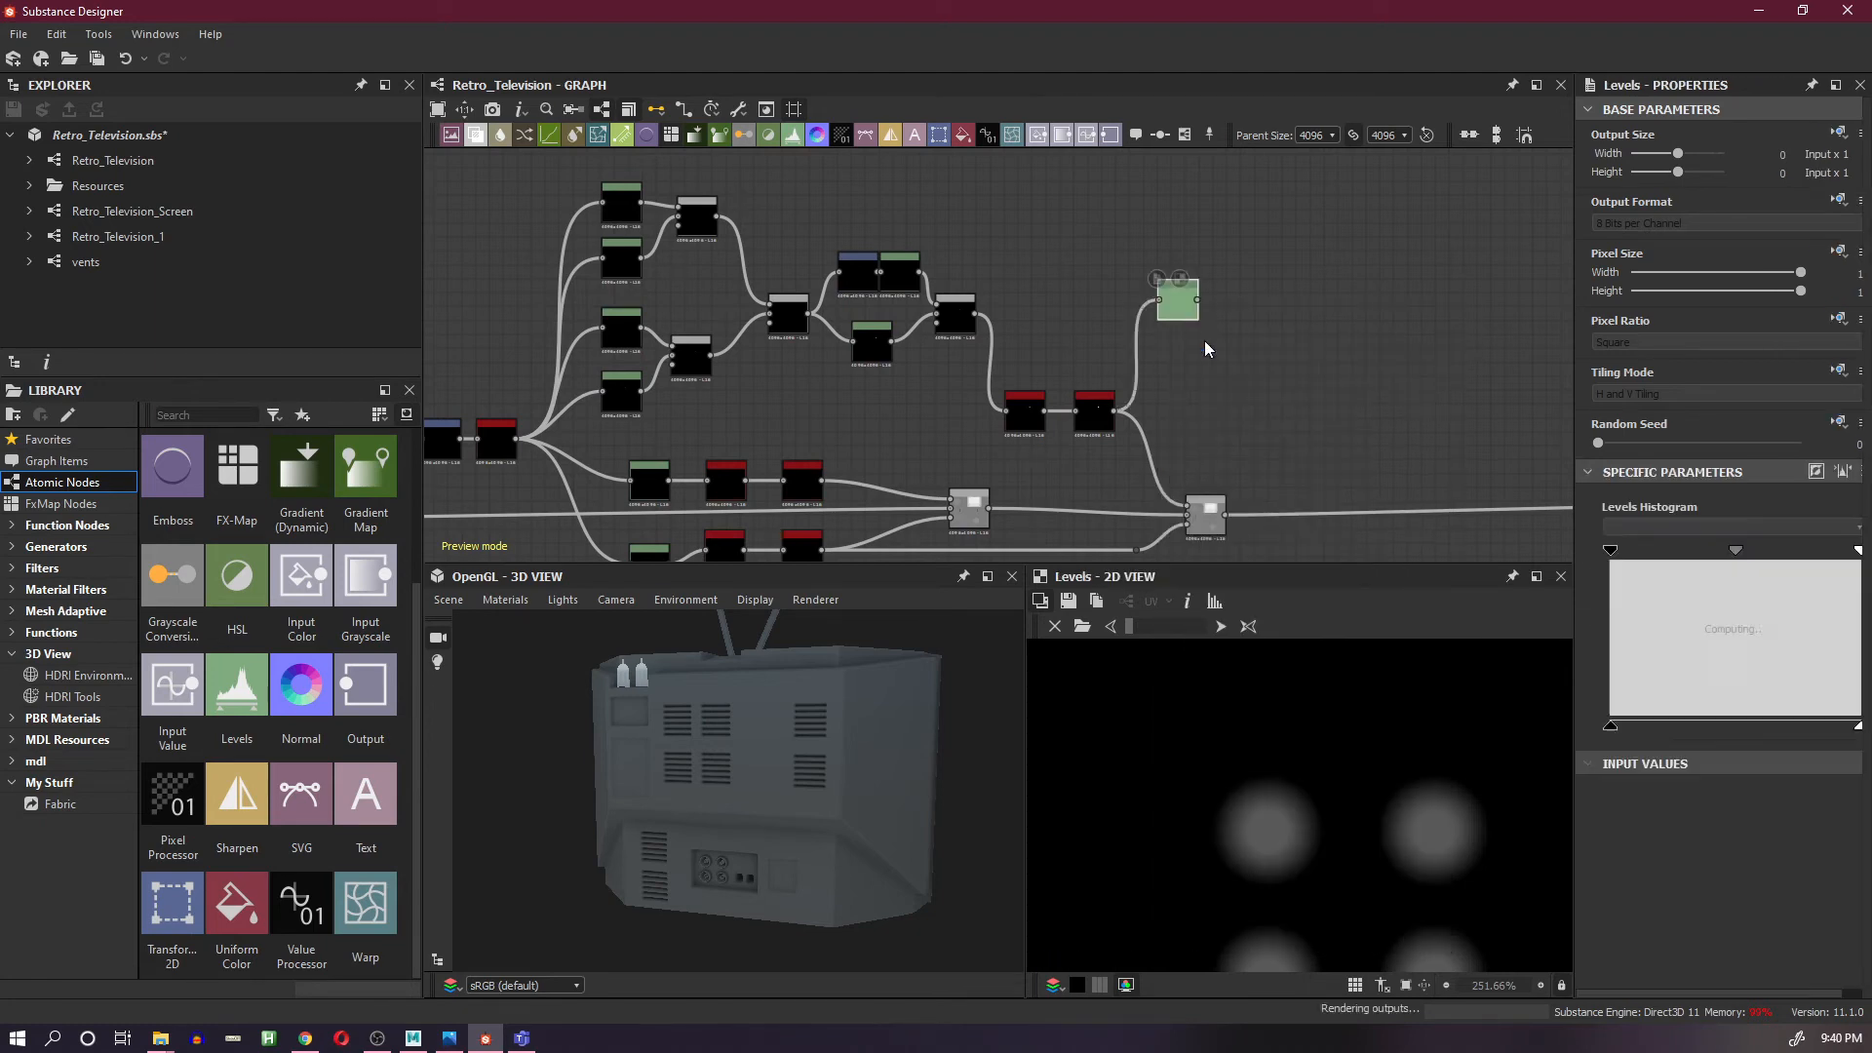
middle_drag(1377, 858, 1378, 765)
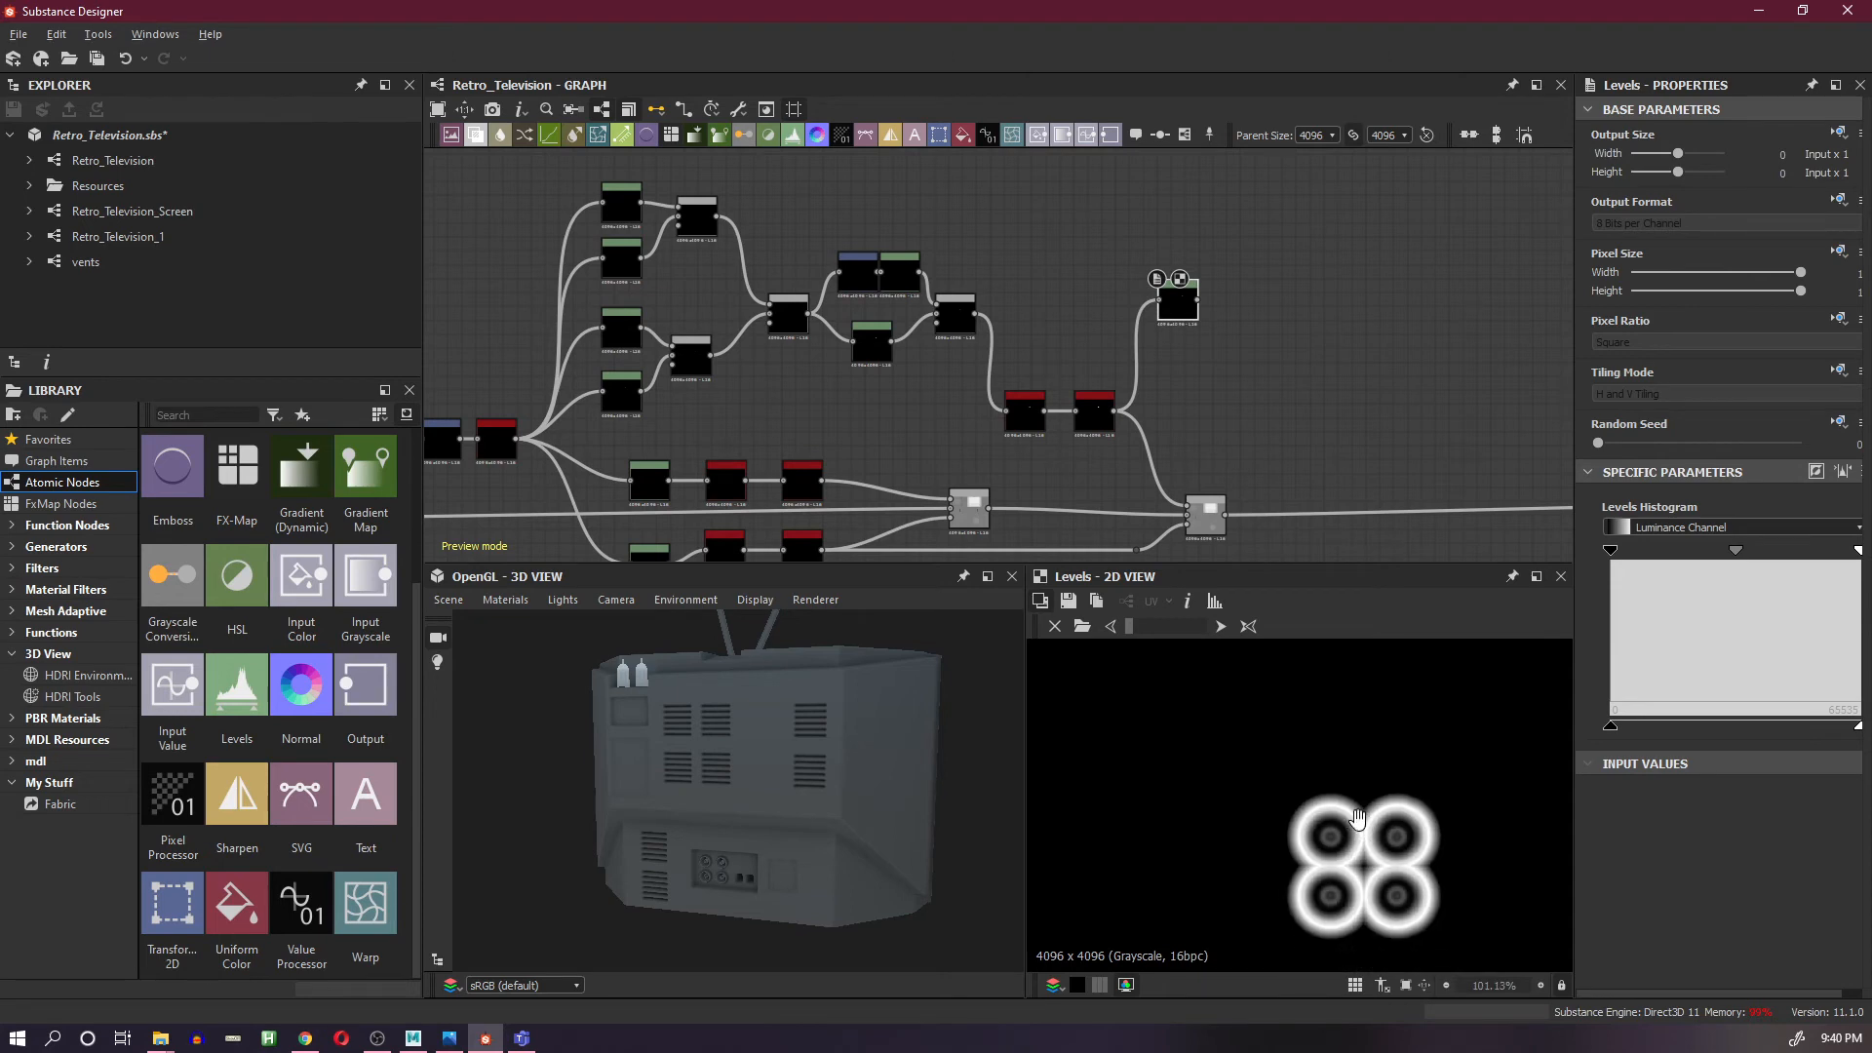
scroll(1362, 877, up, 2)
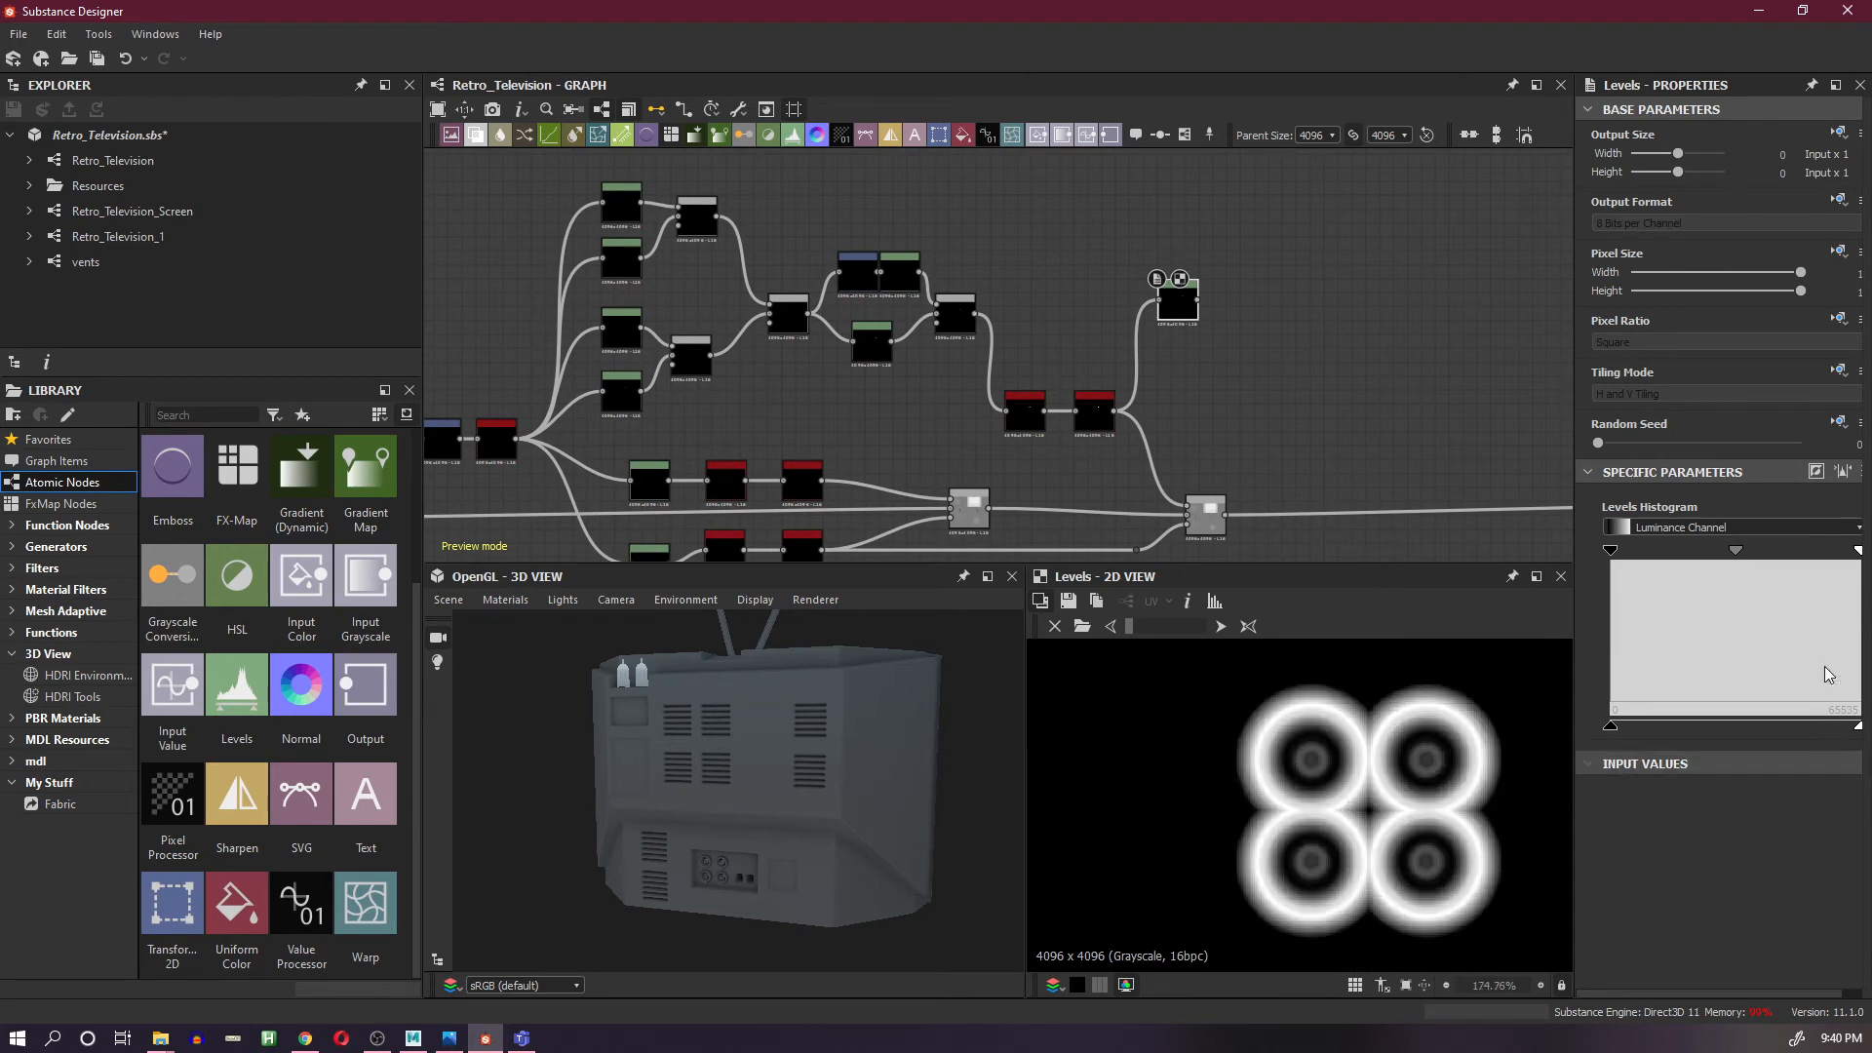
- Move the Levels node's black and white input points inward to sharpen the contrast of the four rings
mouse_move(1859, 553)
mouse_down()
mouse_move(1671, 548)
mouse_move(1855, 551)
mouse_up()
drag(1618, 549, 1653, 549)
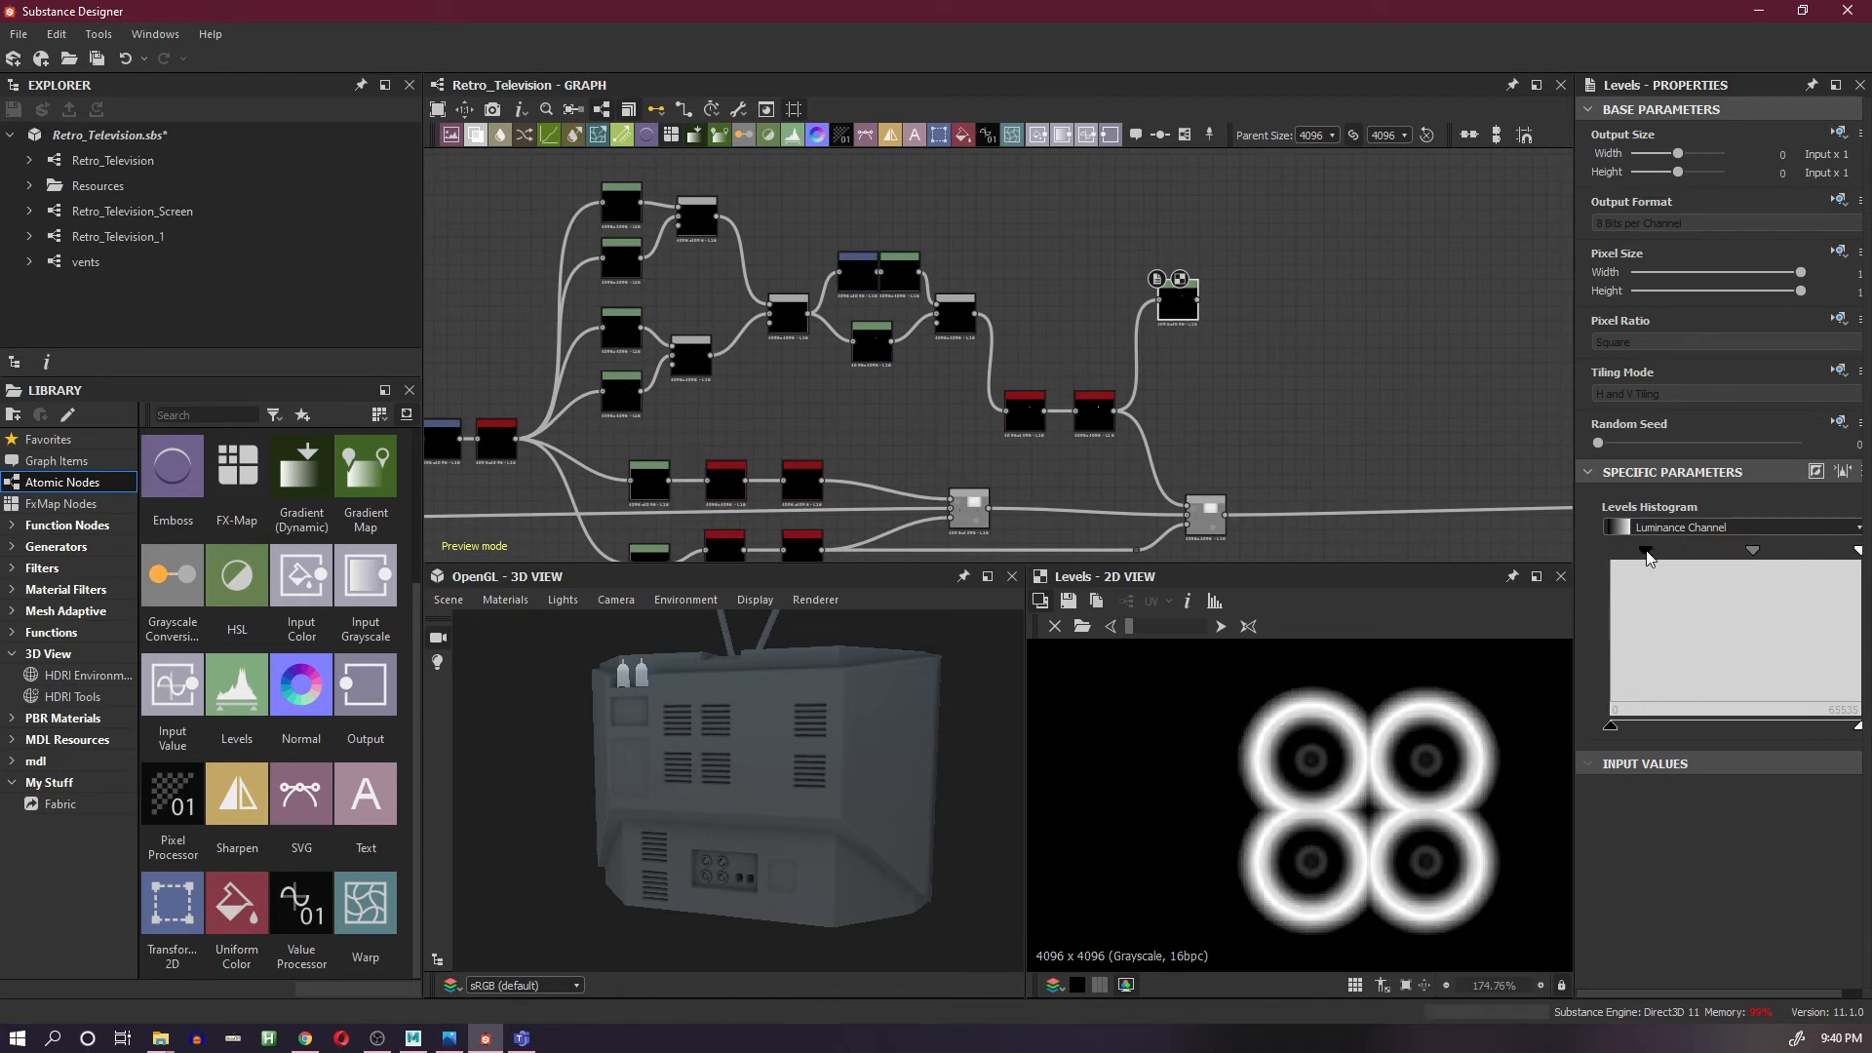
drag(1859, 553, 1833, 553)
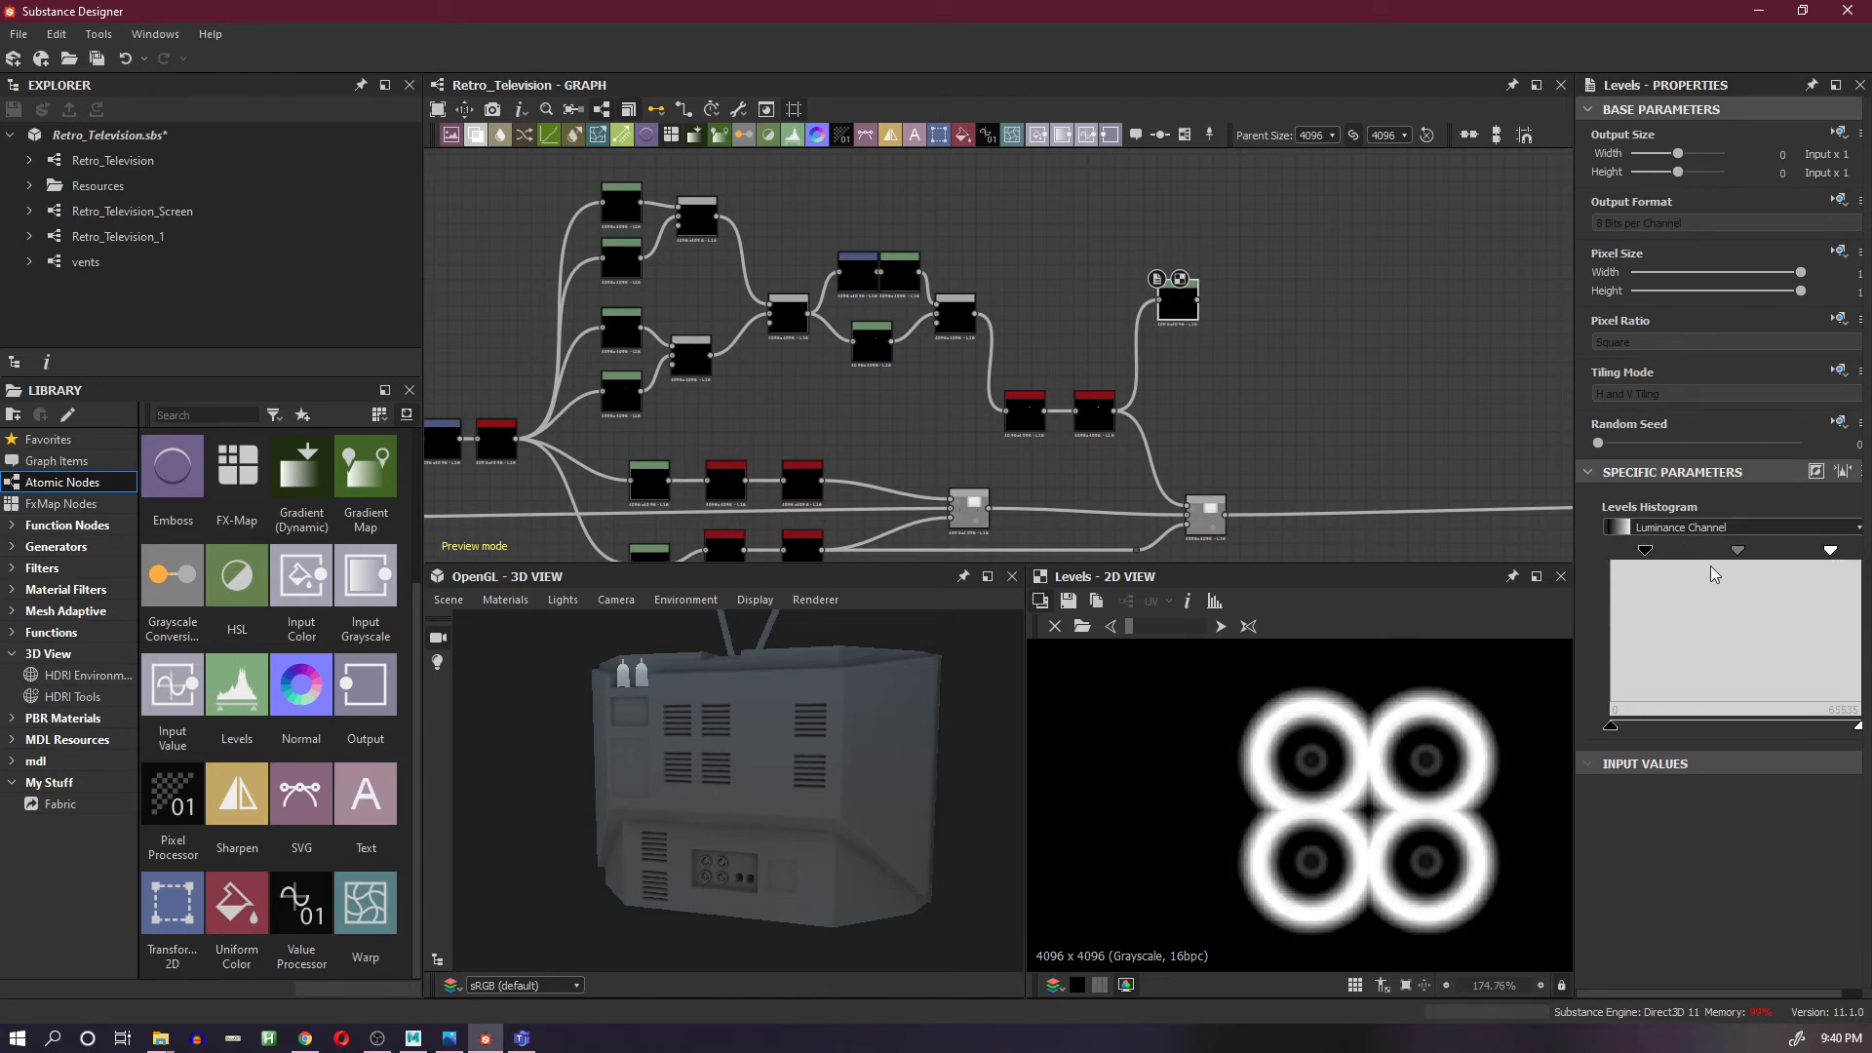
drag(1646, 550, 1656, 550)
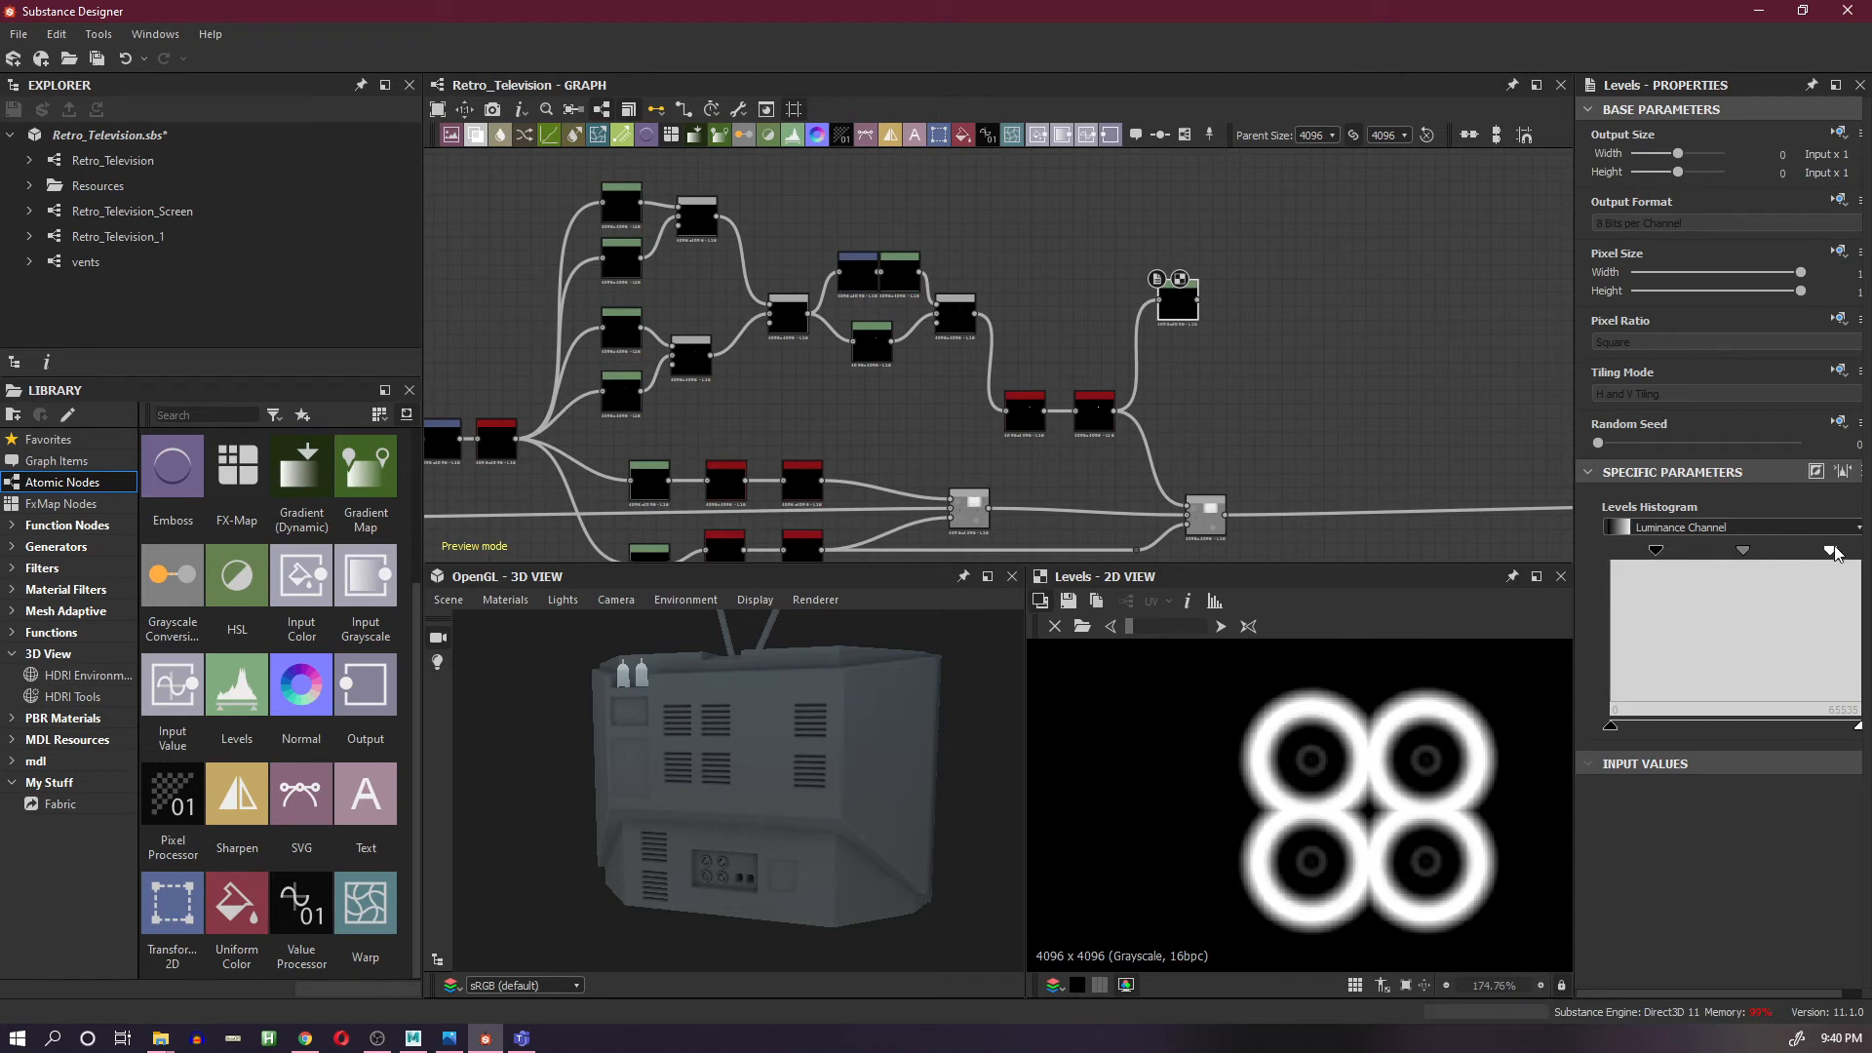
- Try narrowing the Levels input range further from both ends, and undo those last adjustments
drag(1835, 553, 1783, 553)
drag(1658, 552, 1696, 560)
key(ctrl+z)
key(ctrl+z)
key(ctrl+z)
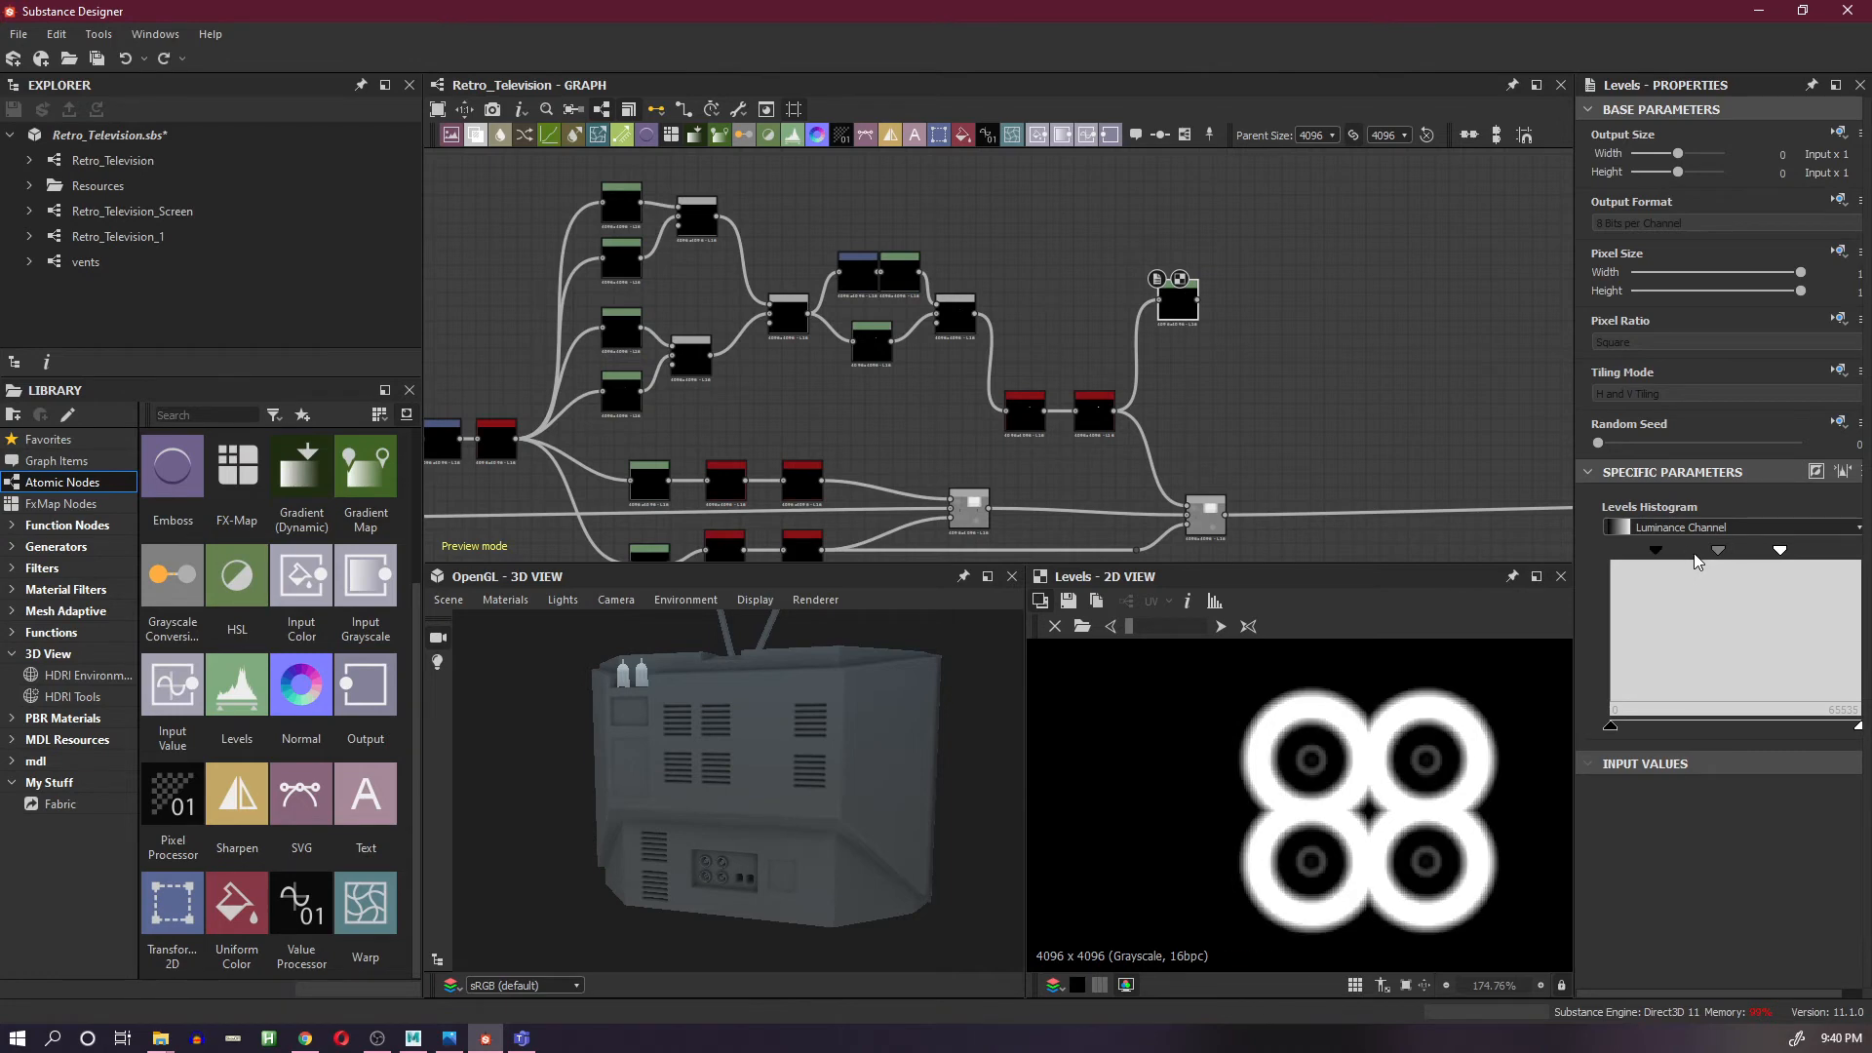
- Add a comment reading "Pins Opacity Mask" and place it directly above the new Levels node
scroll(1165, 202, up, 4)
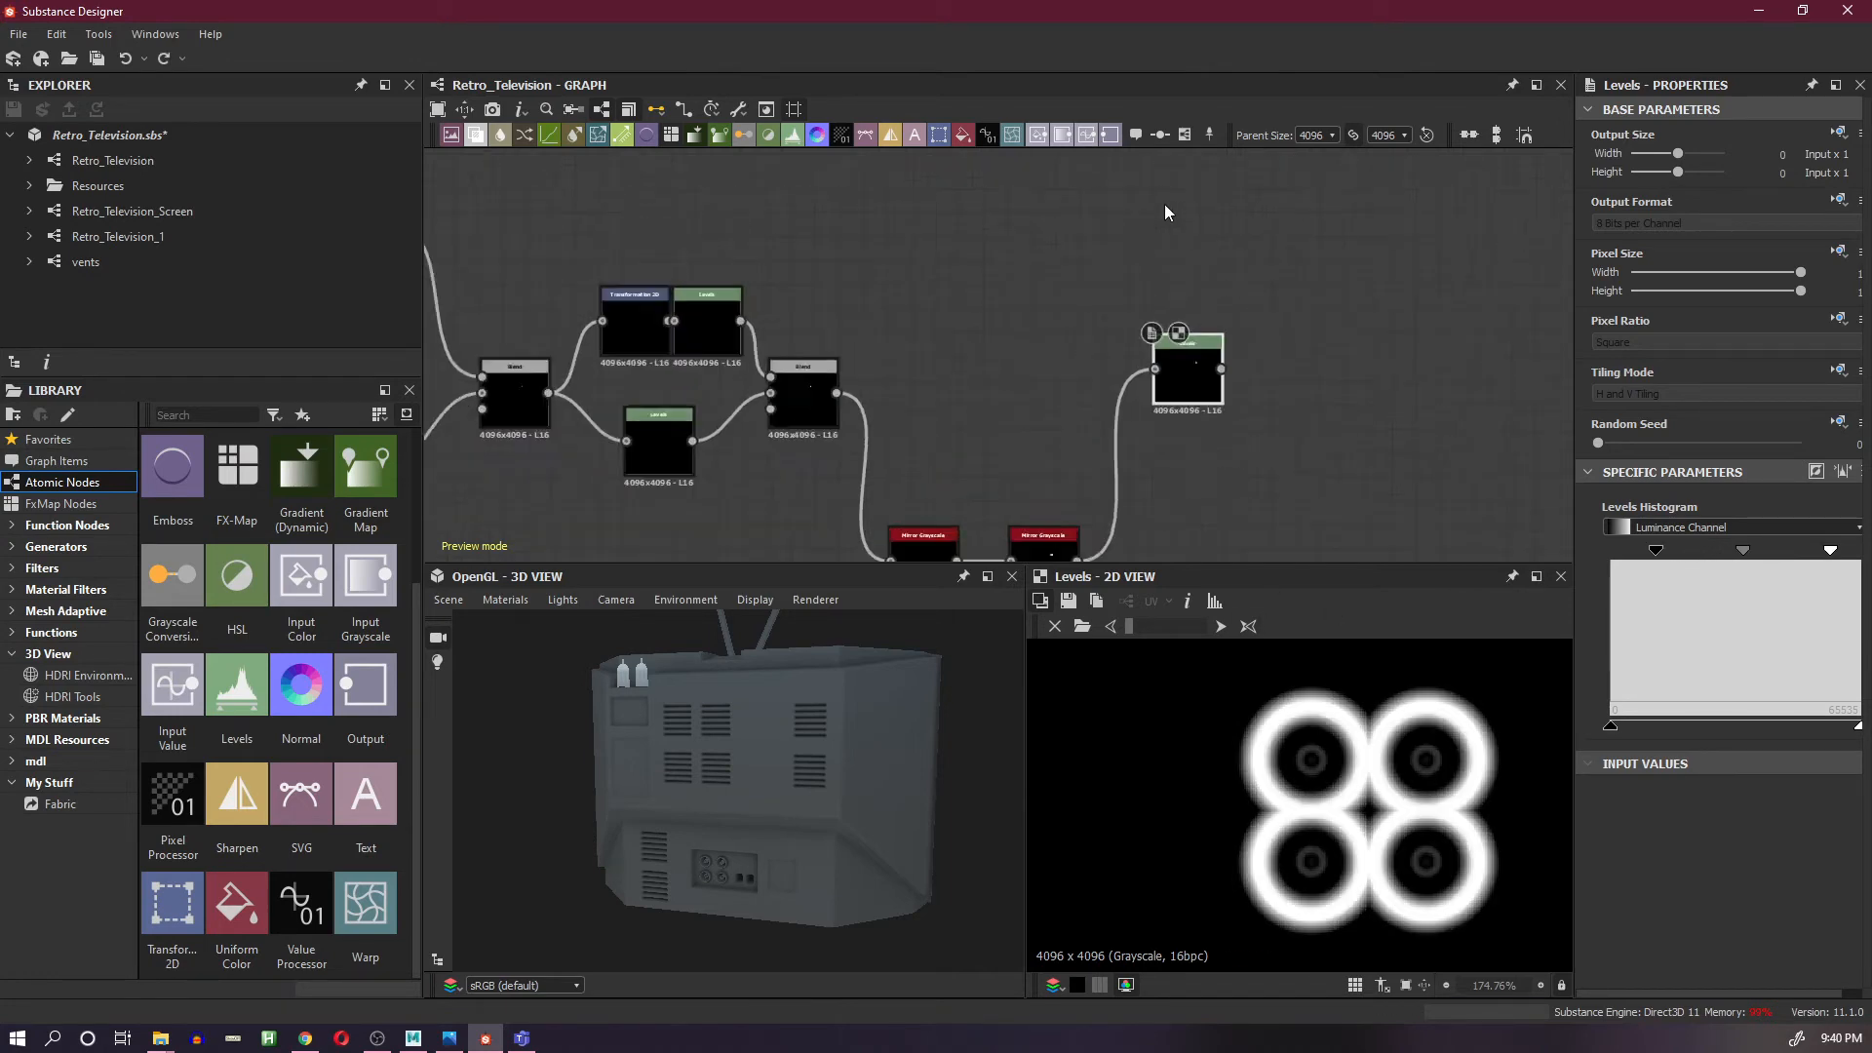
right_click(1114, 205)
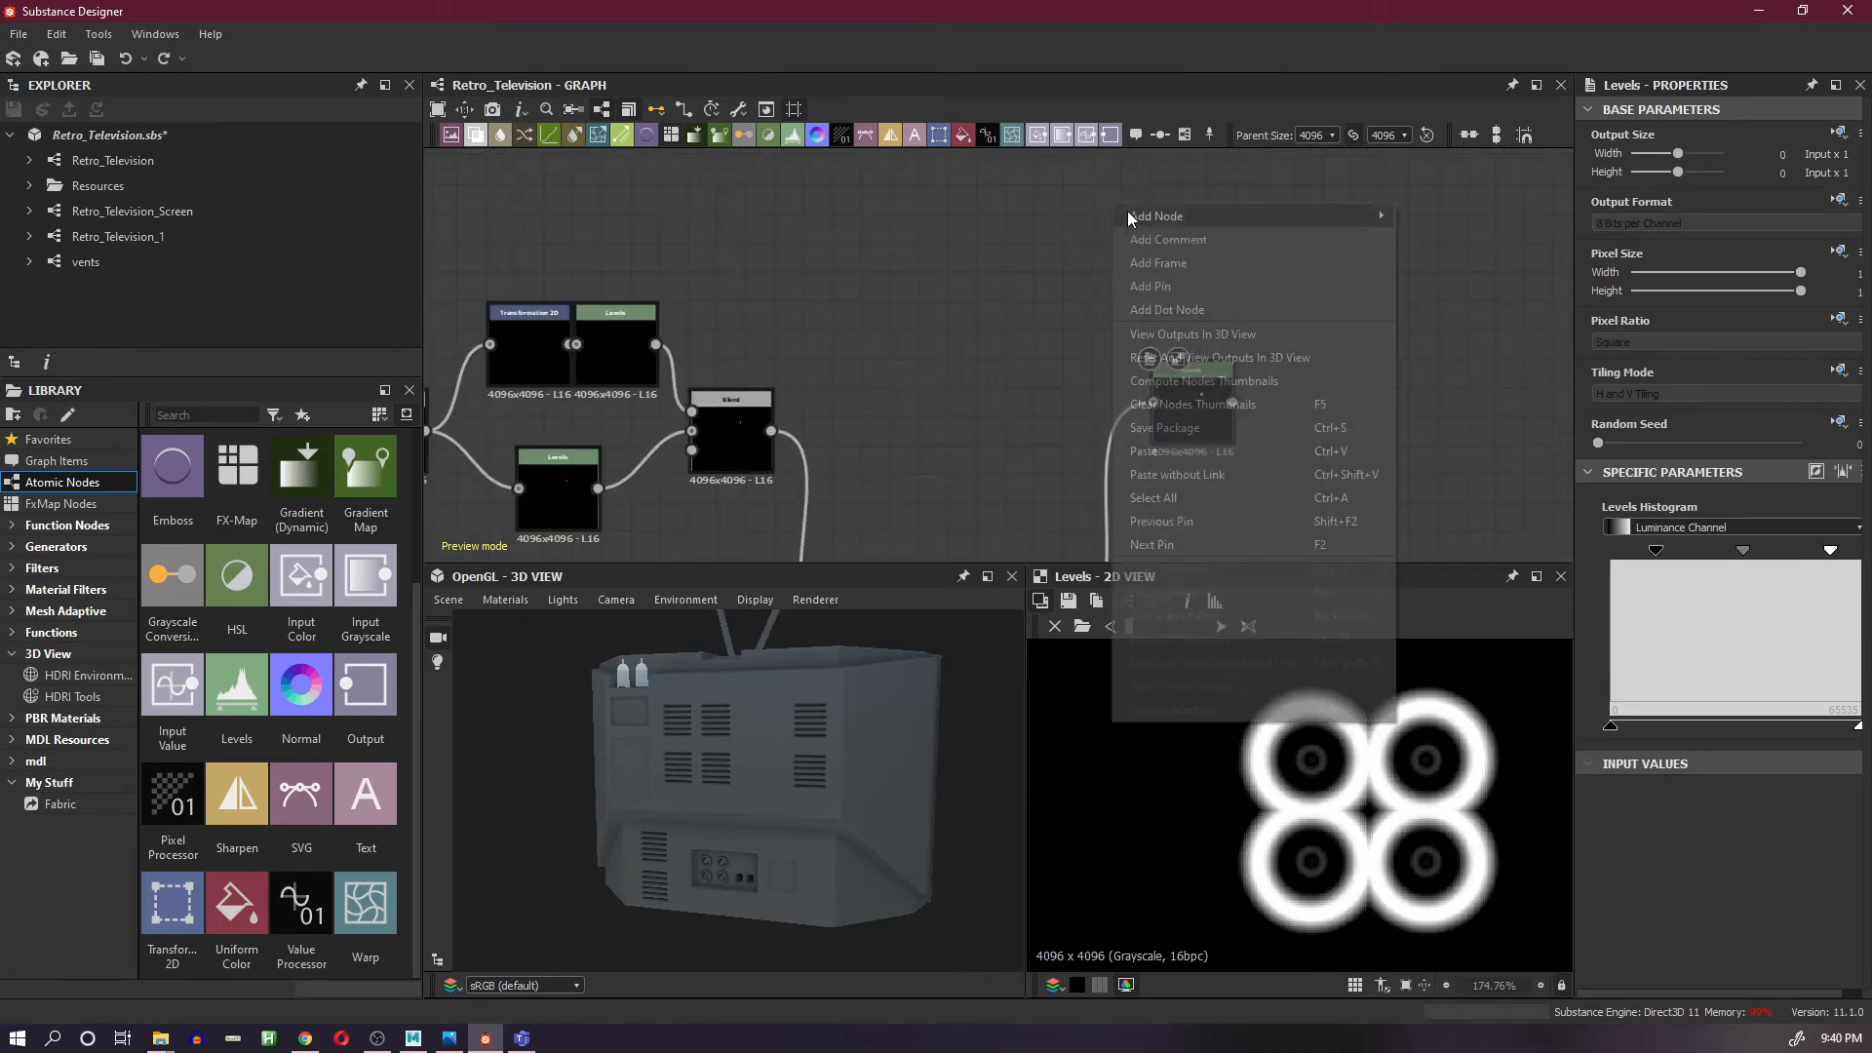
click(1215, 240)
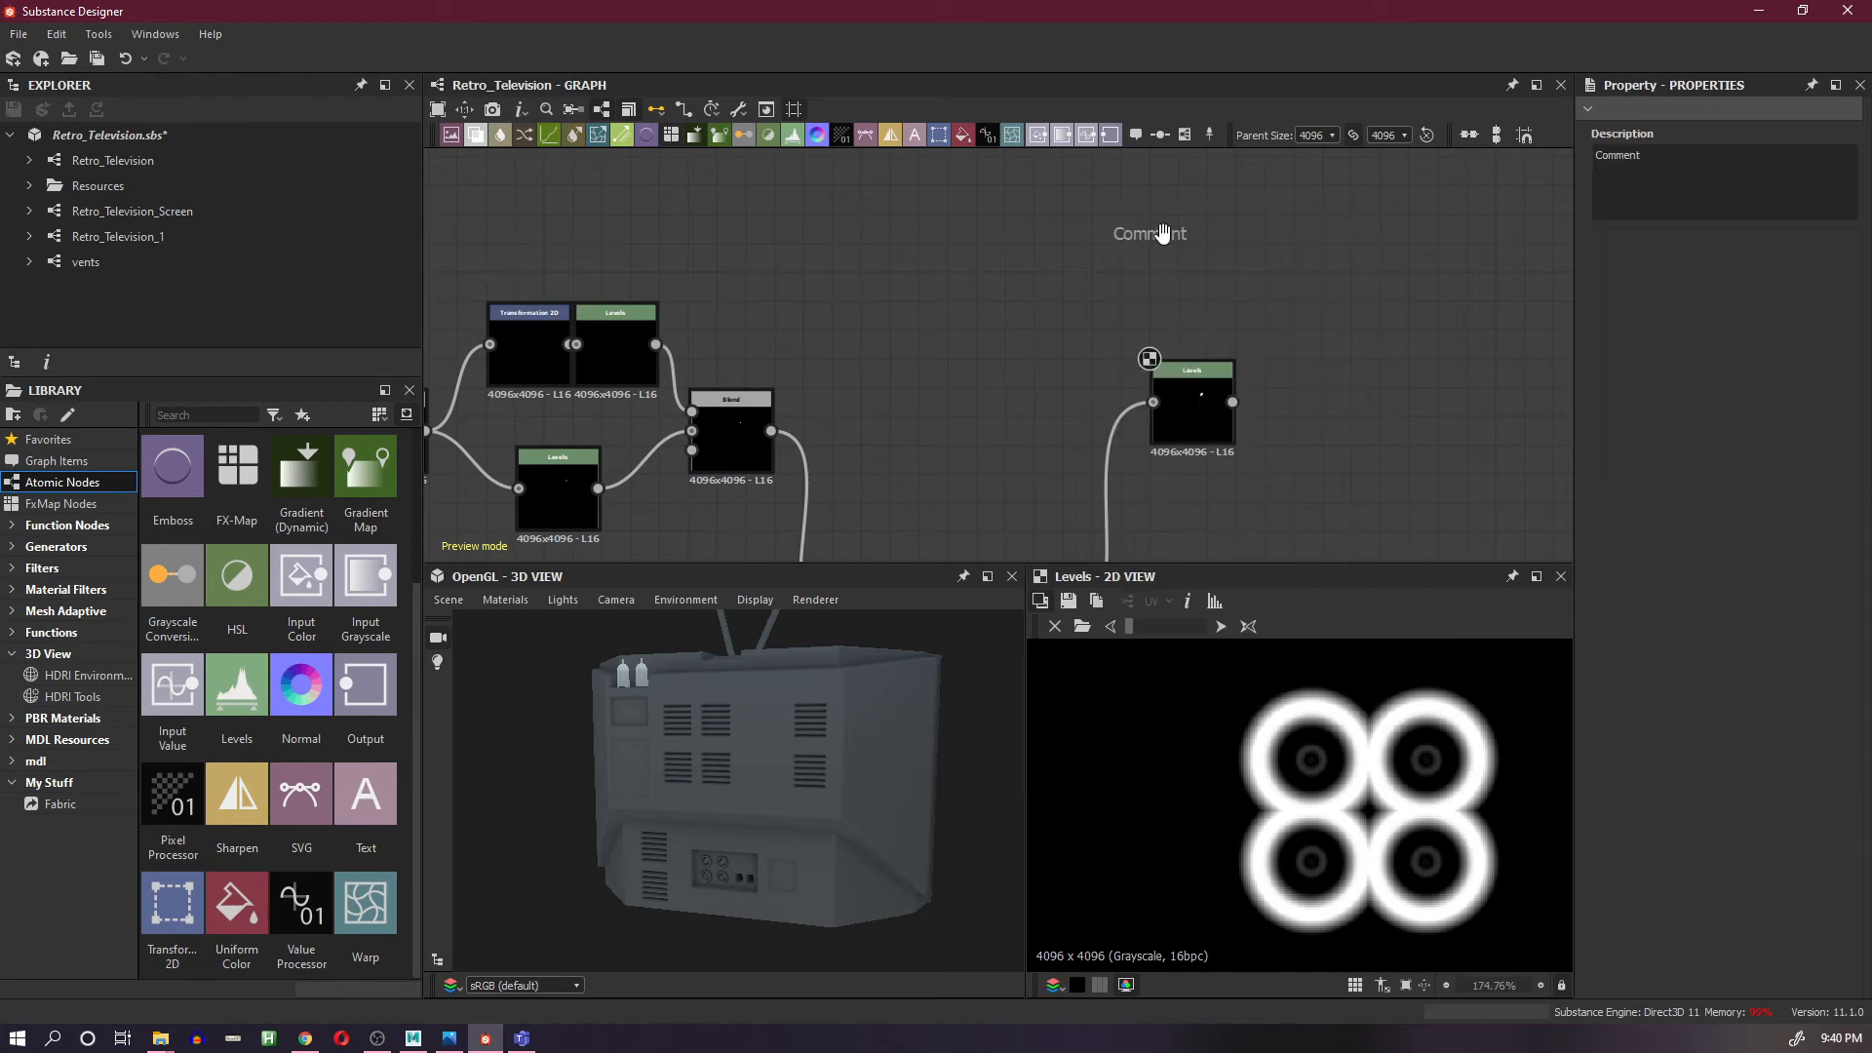
drag(1162, 232, 1204, 324)
drag(1665, 187, 1580, 158)
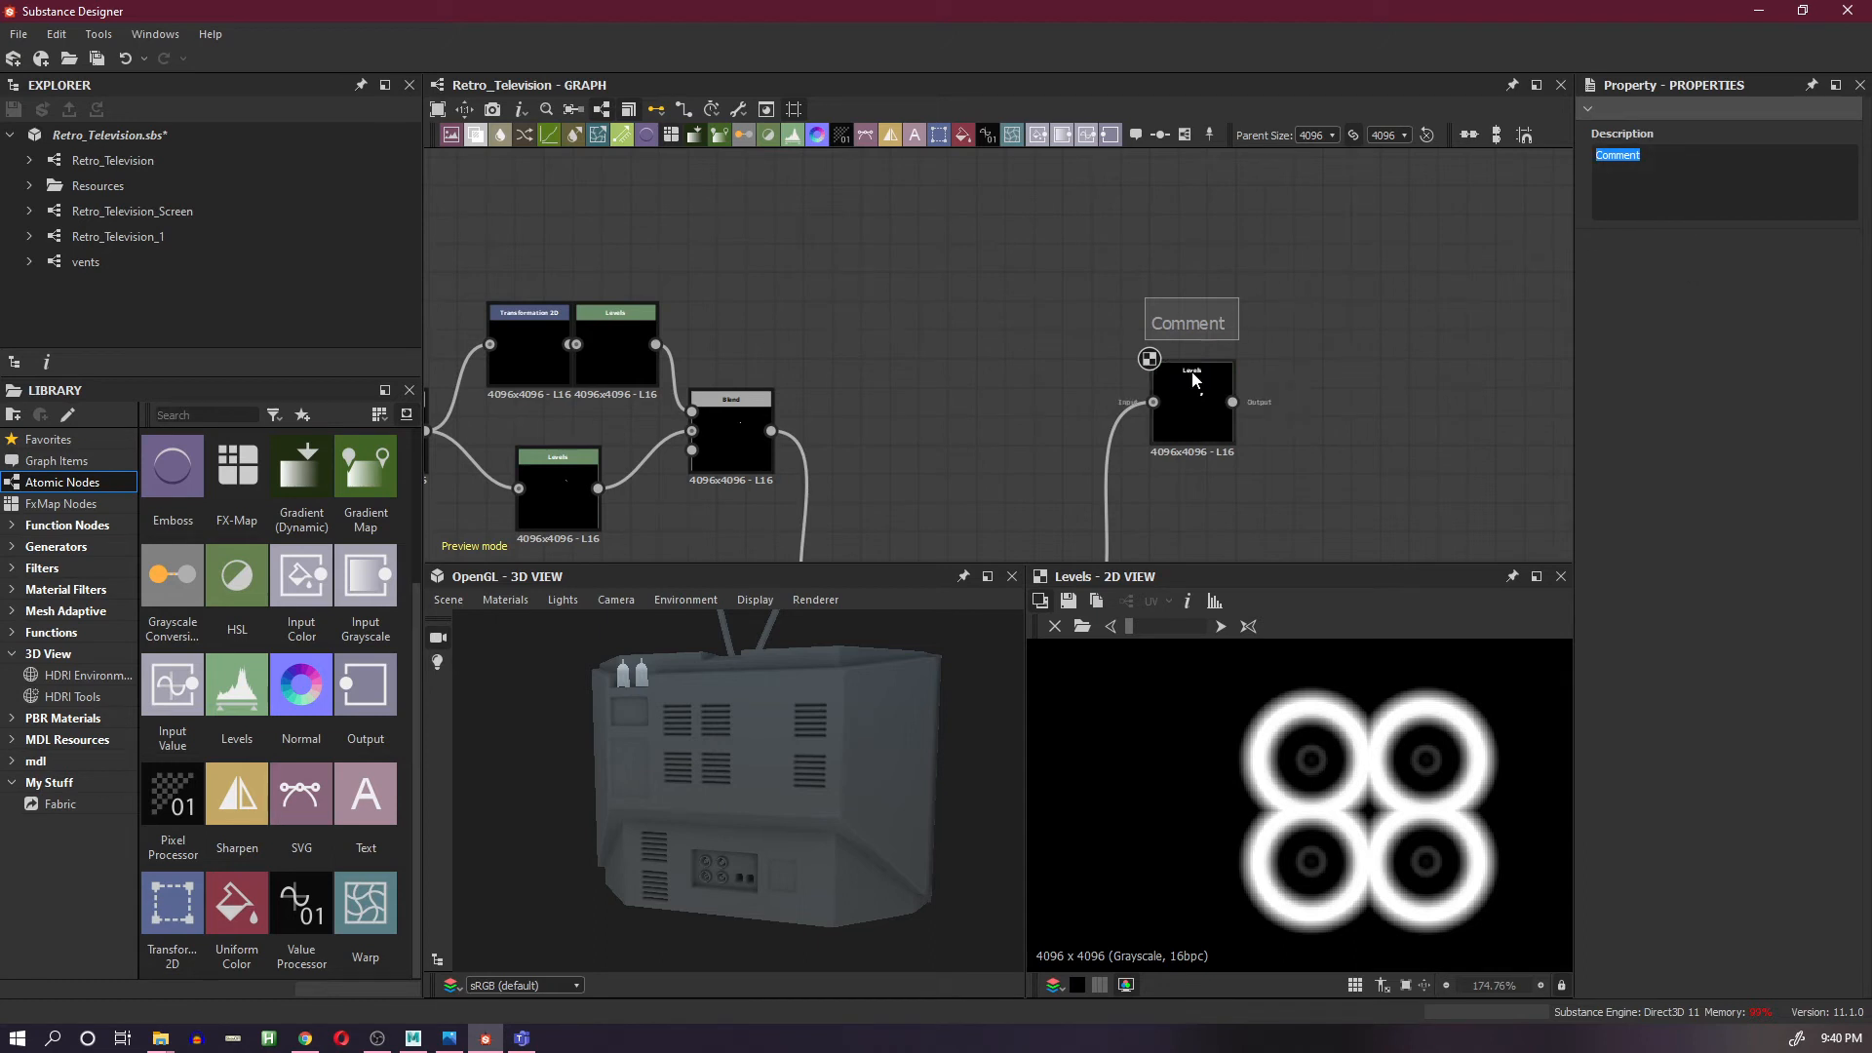
text(Pins Opacity Mask)
click(1285, 340)
drag(1215, 322, 1186, 325)
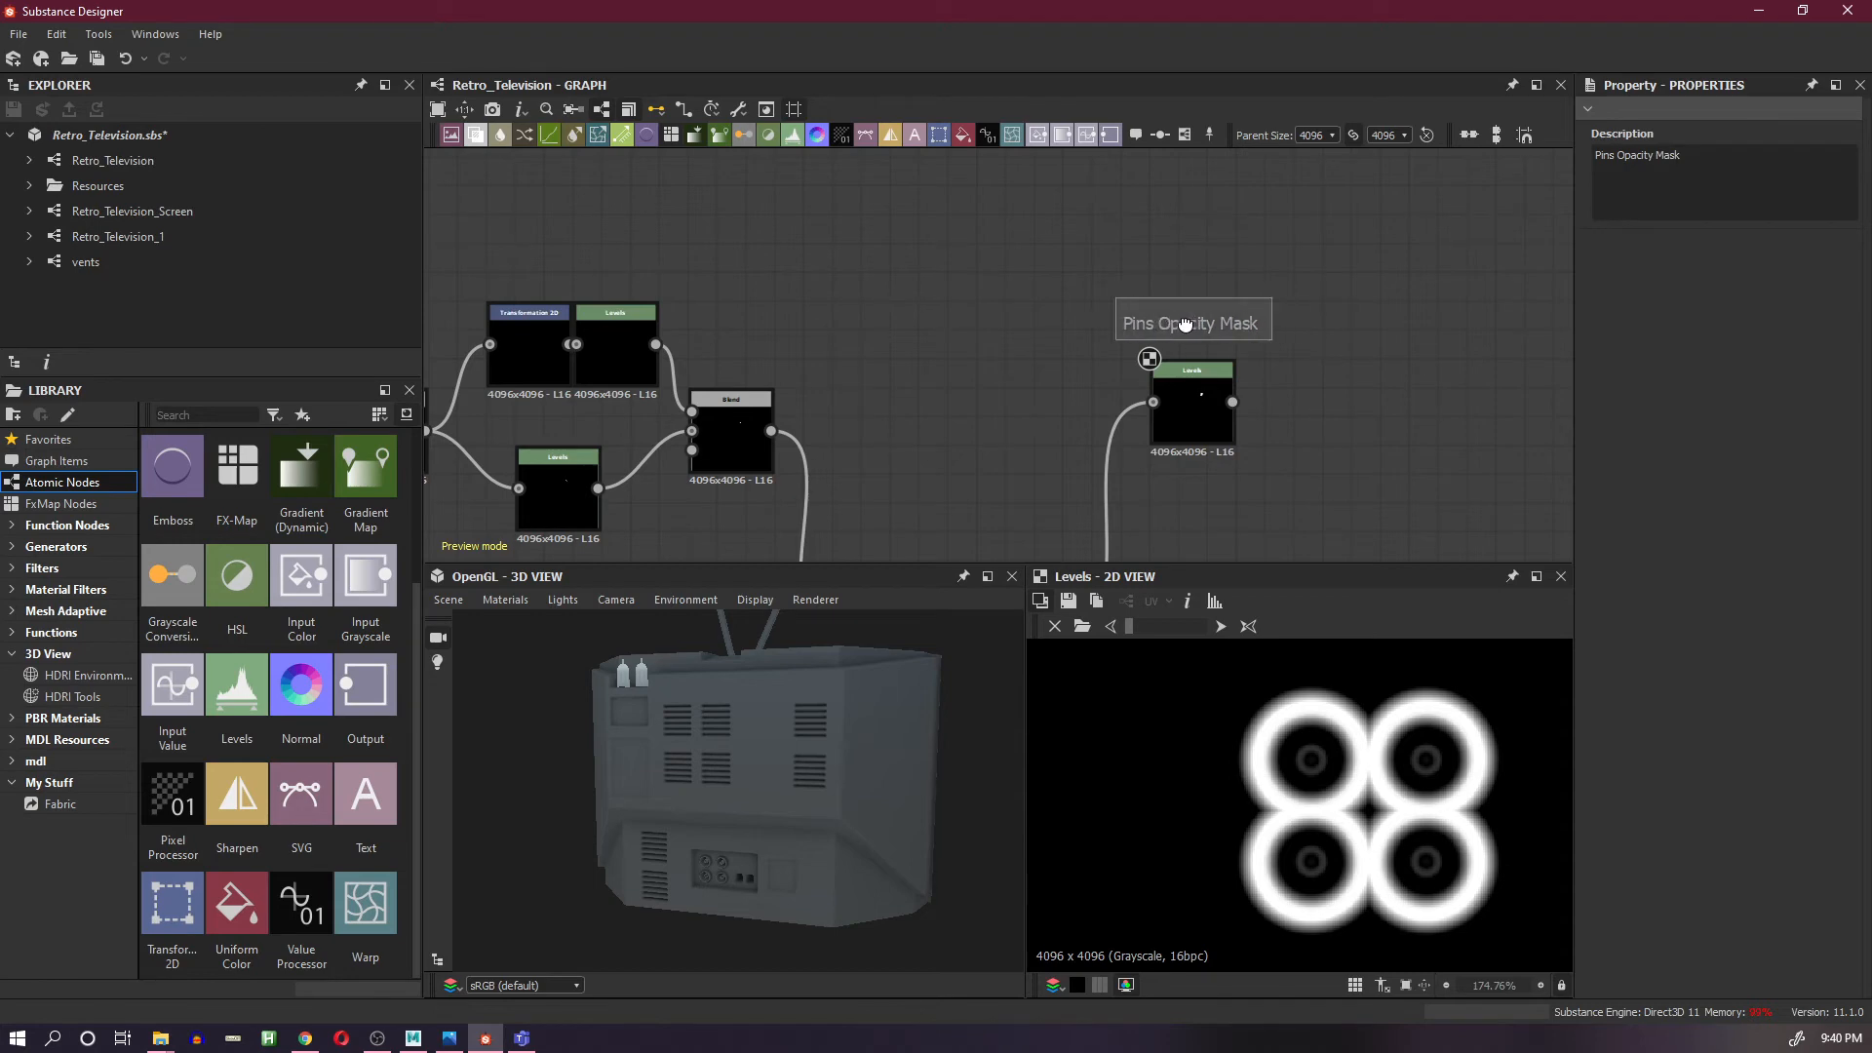
- Preview the last Blend node, which combines the socket chains, and examine the four sockets in its height output
click(1195, 378)
middle_drag(1429, 480, 1296, 203)
click(1125, 504)
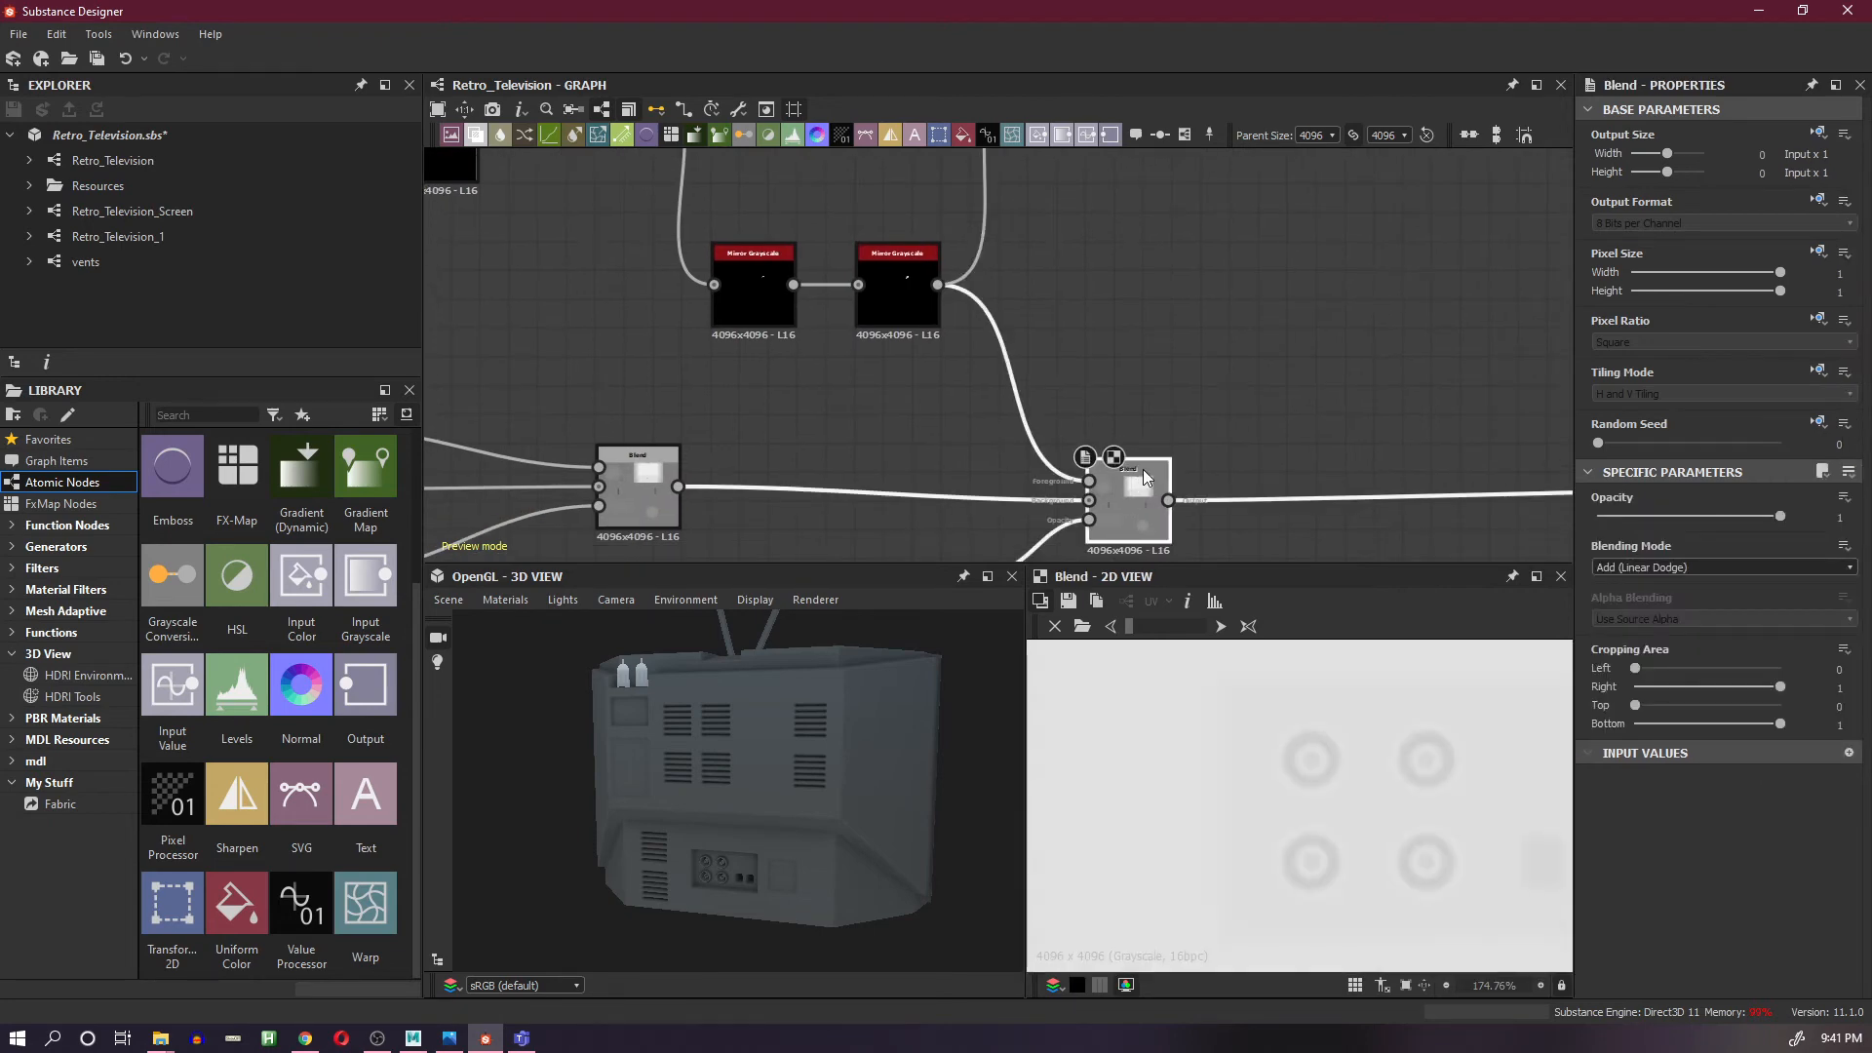
scroll(1408, 771, down, 6)
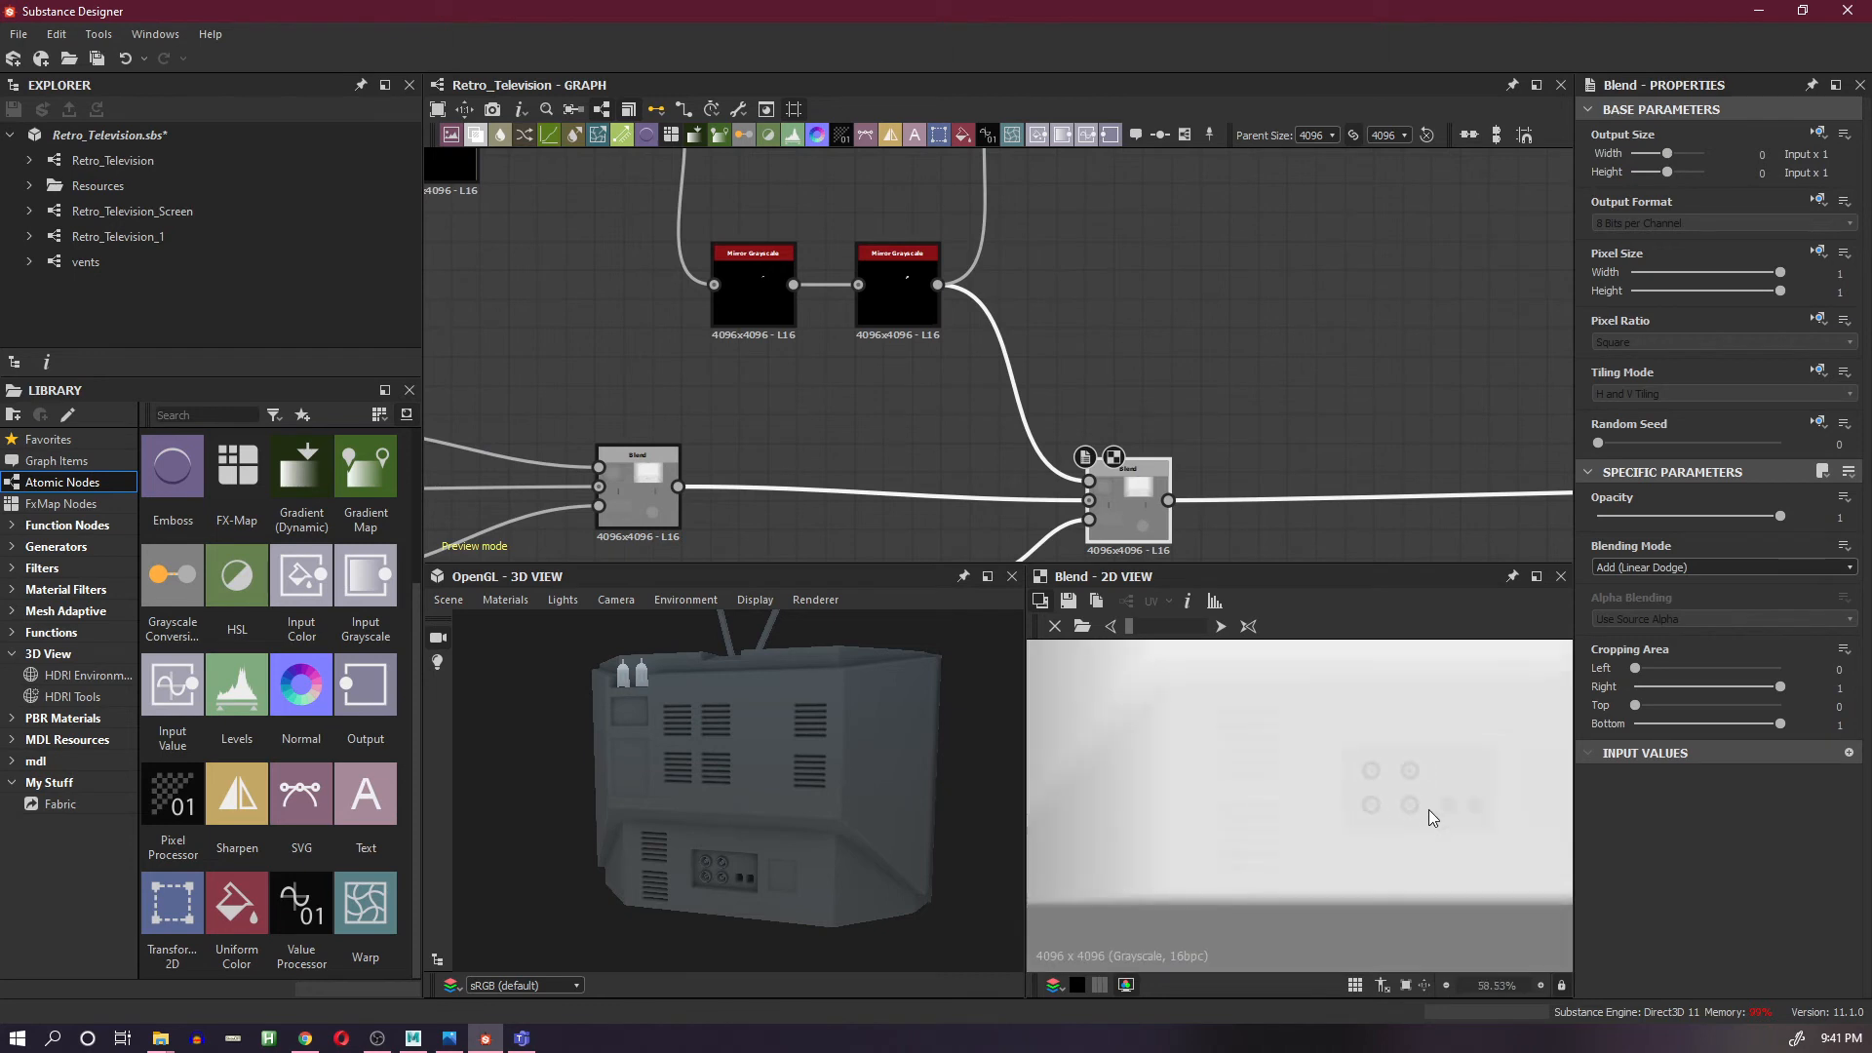
scroll(1429, 807, up, 5)
scroll(1224, 718, up, 2)
- Delete the Levels node beneath the Pins Opacity Mask comment
middle_drag(1203, 316, 1233, 523)
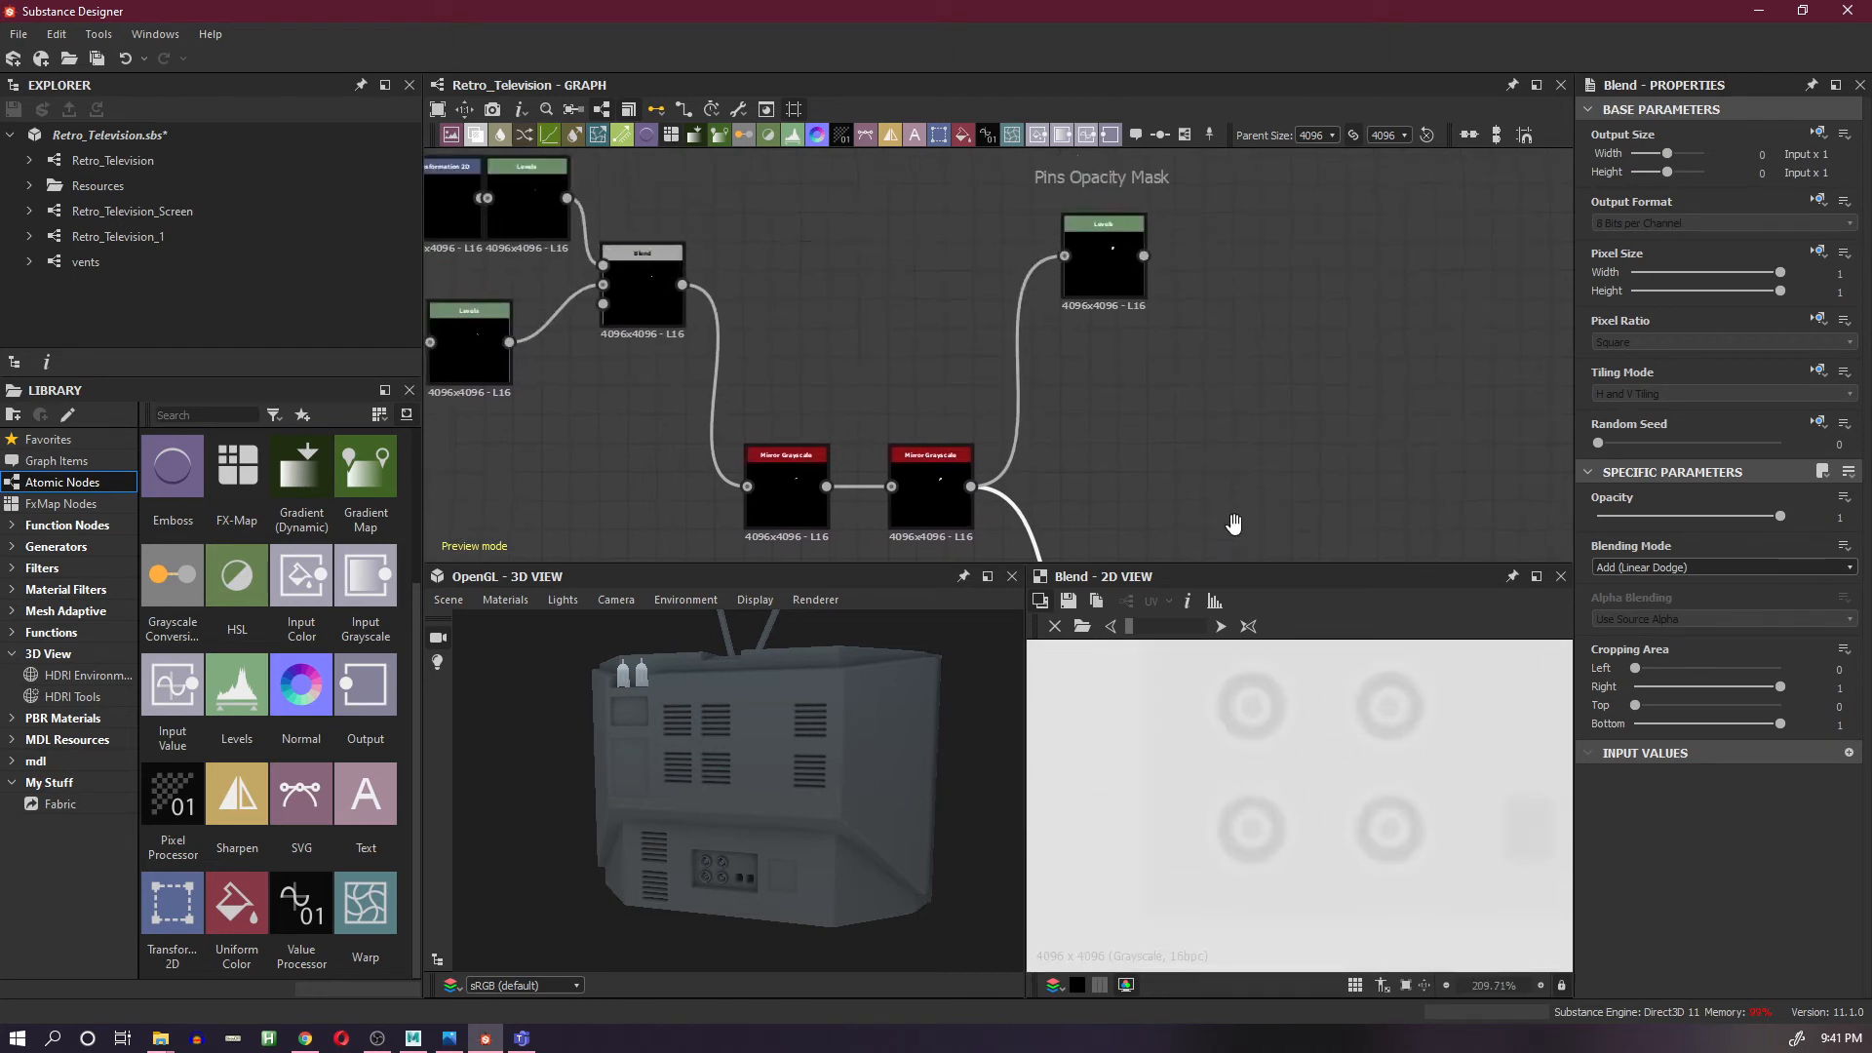
scroll(1207, 396, down, 3)
middle_drag(1222, 358, 1182, 304)
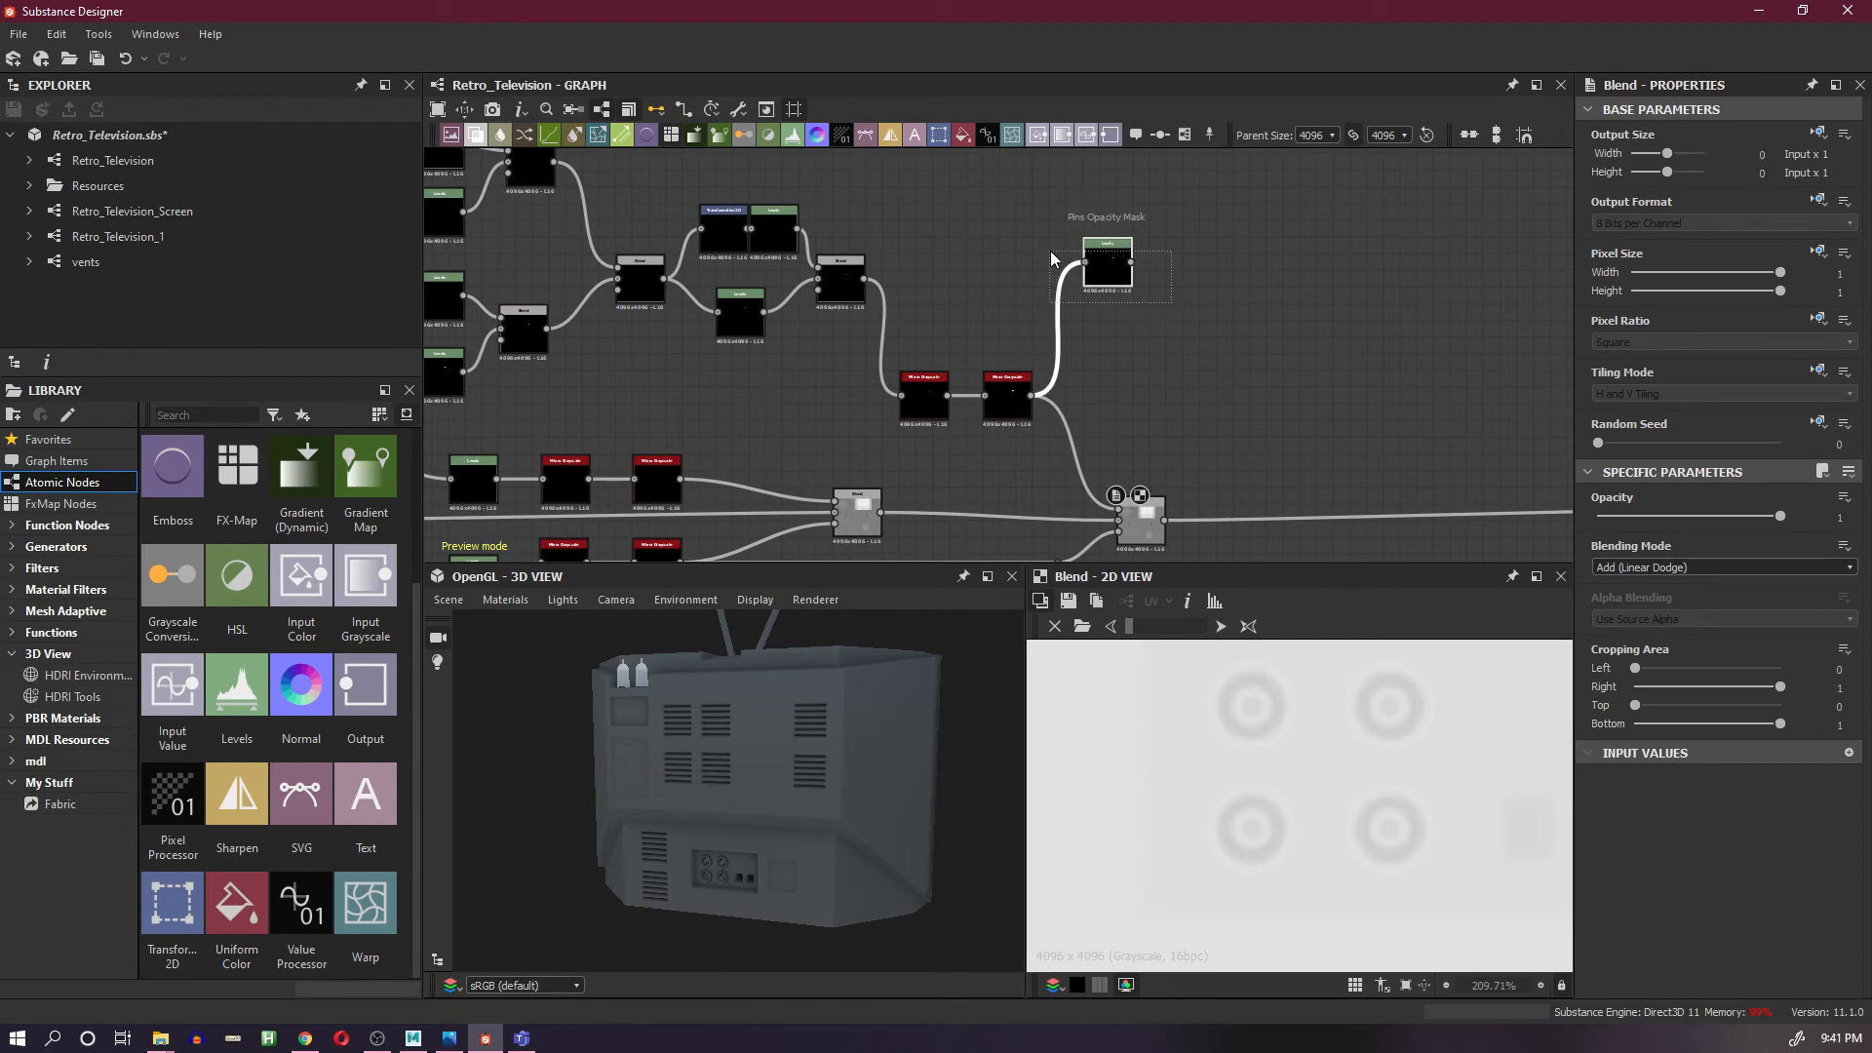
key(Delete)
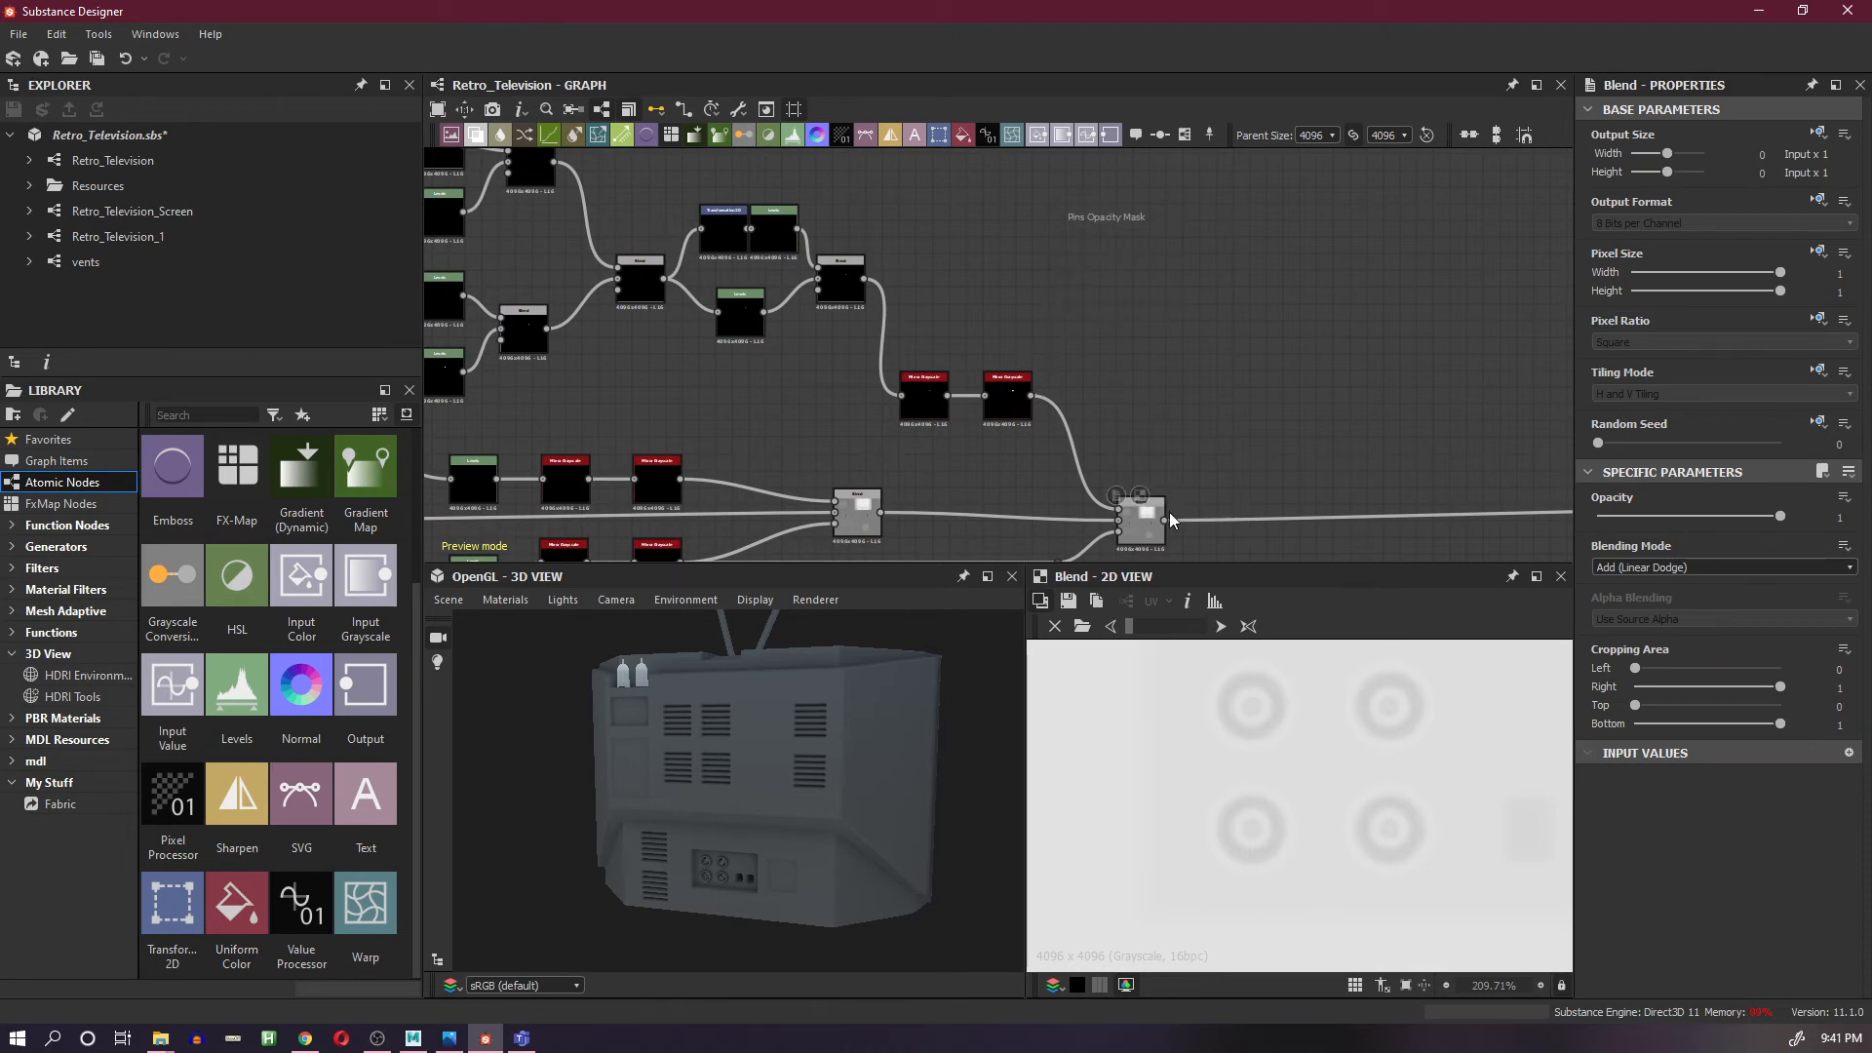
- Add a Histogram Select node fed by the output of the Blend node that combines the socket chains
drag(1164, 520, 1225, 388)
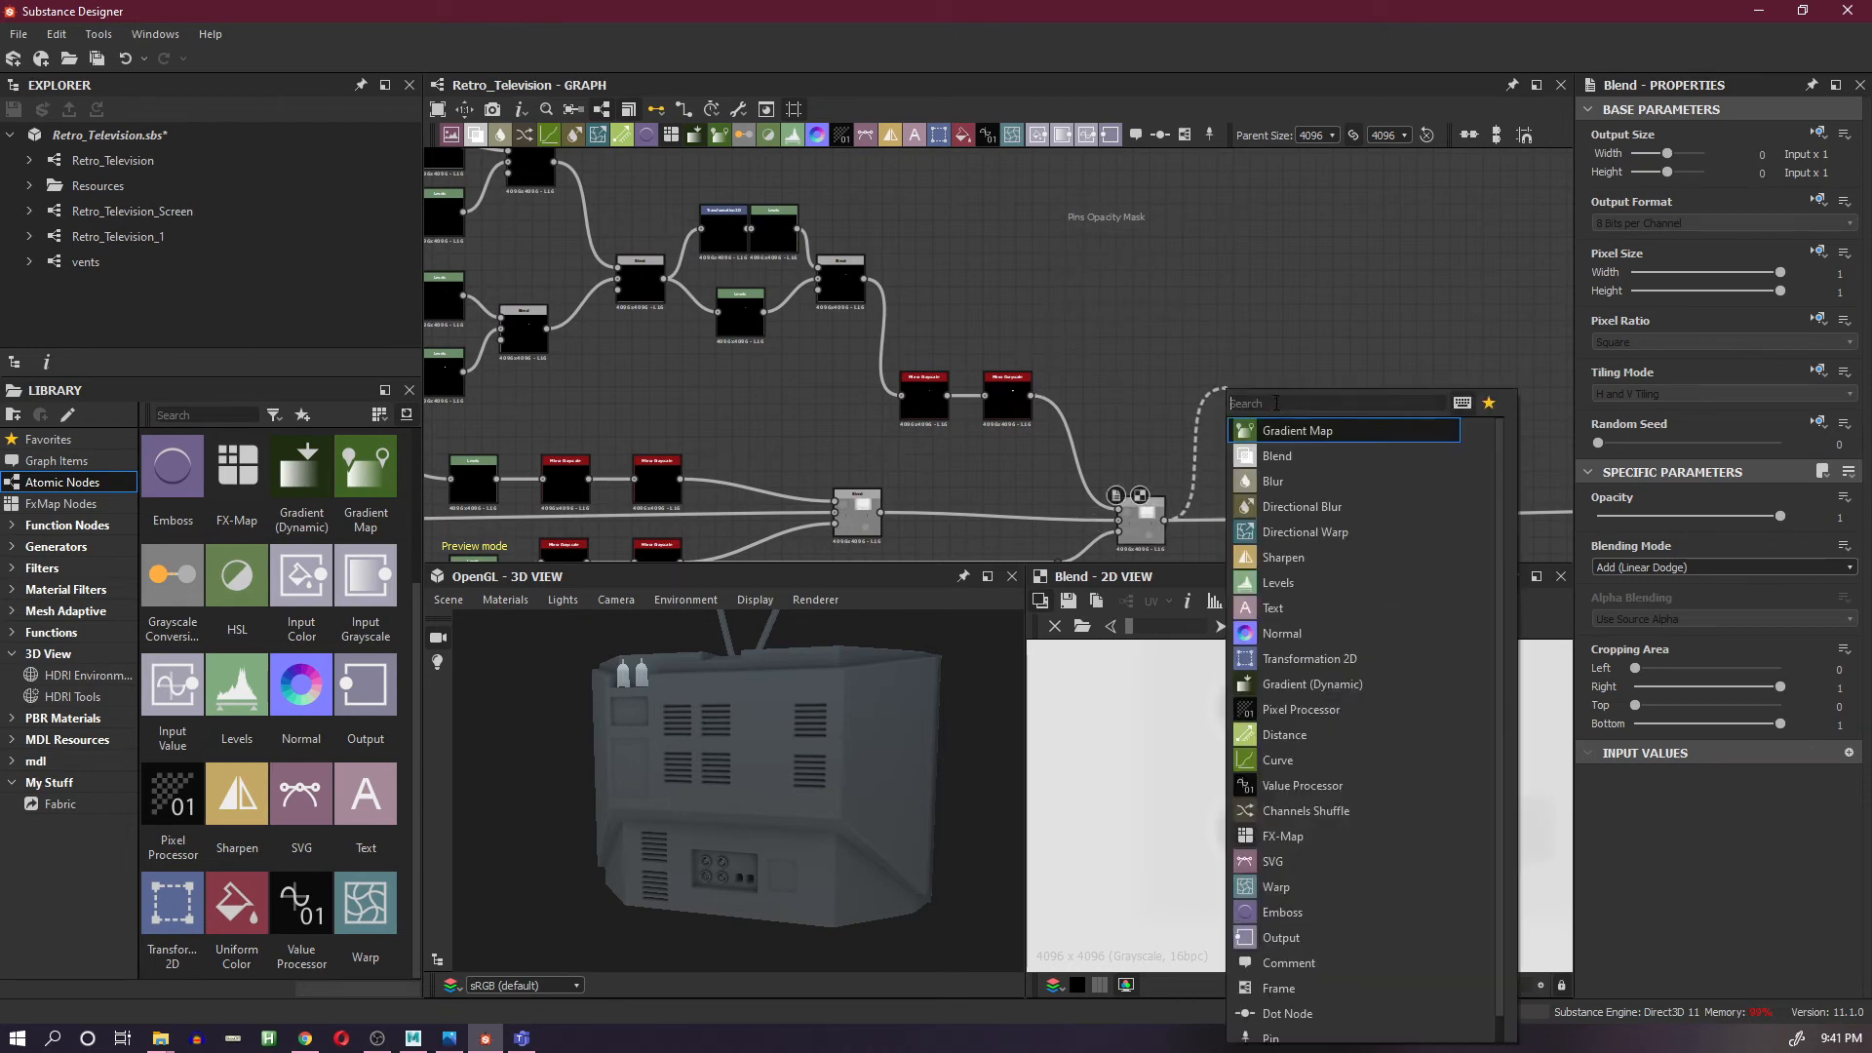
text(his)
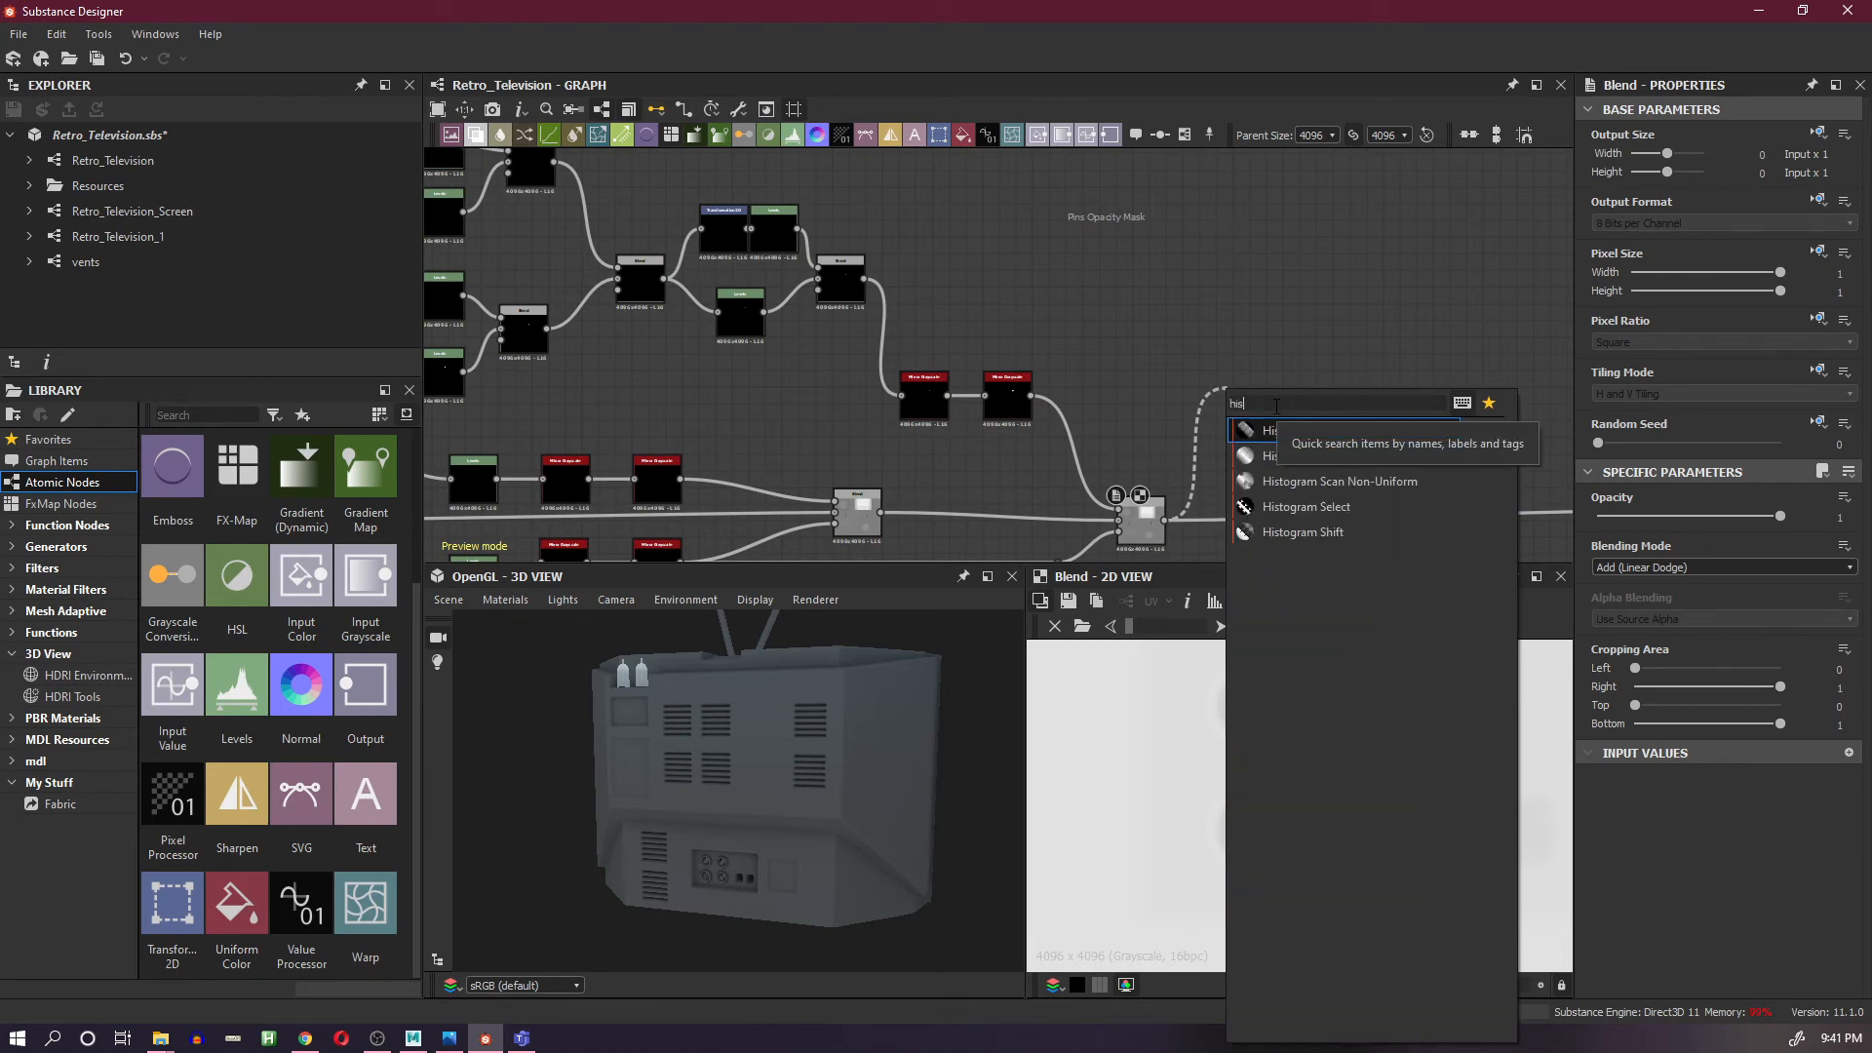
click(1369, 506)
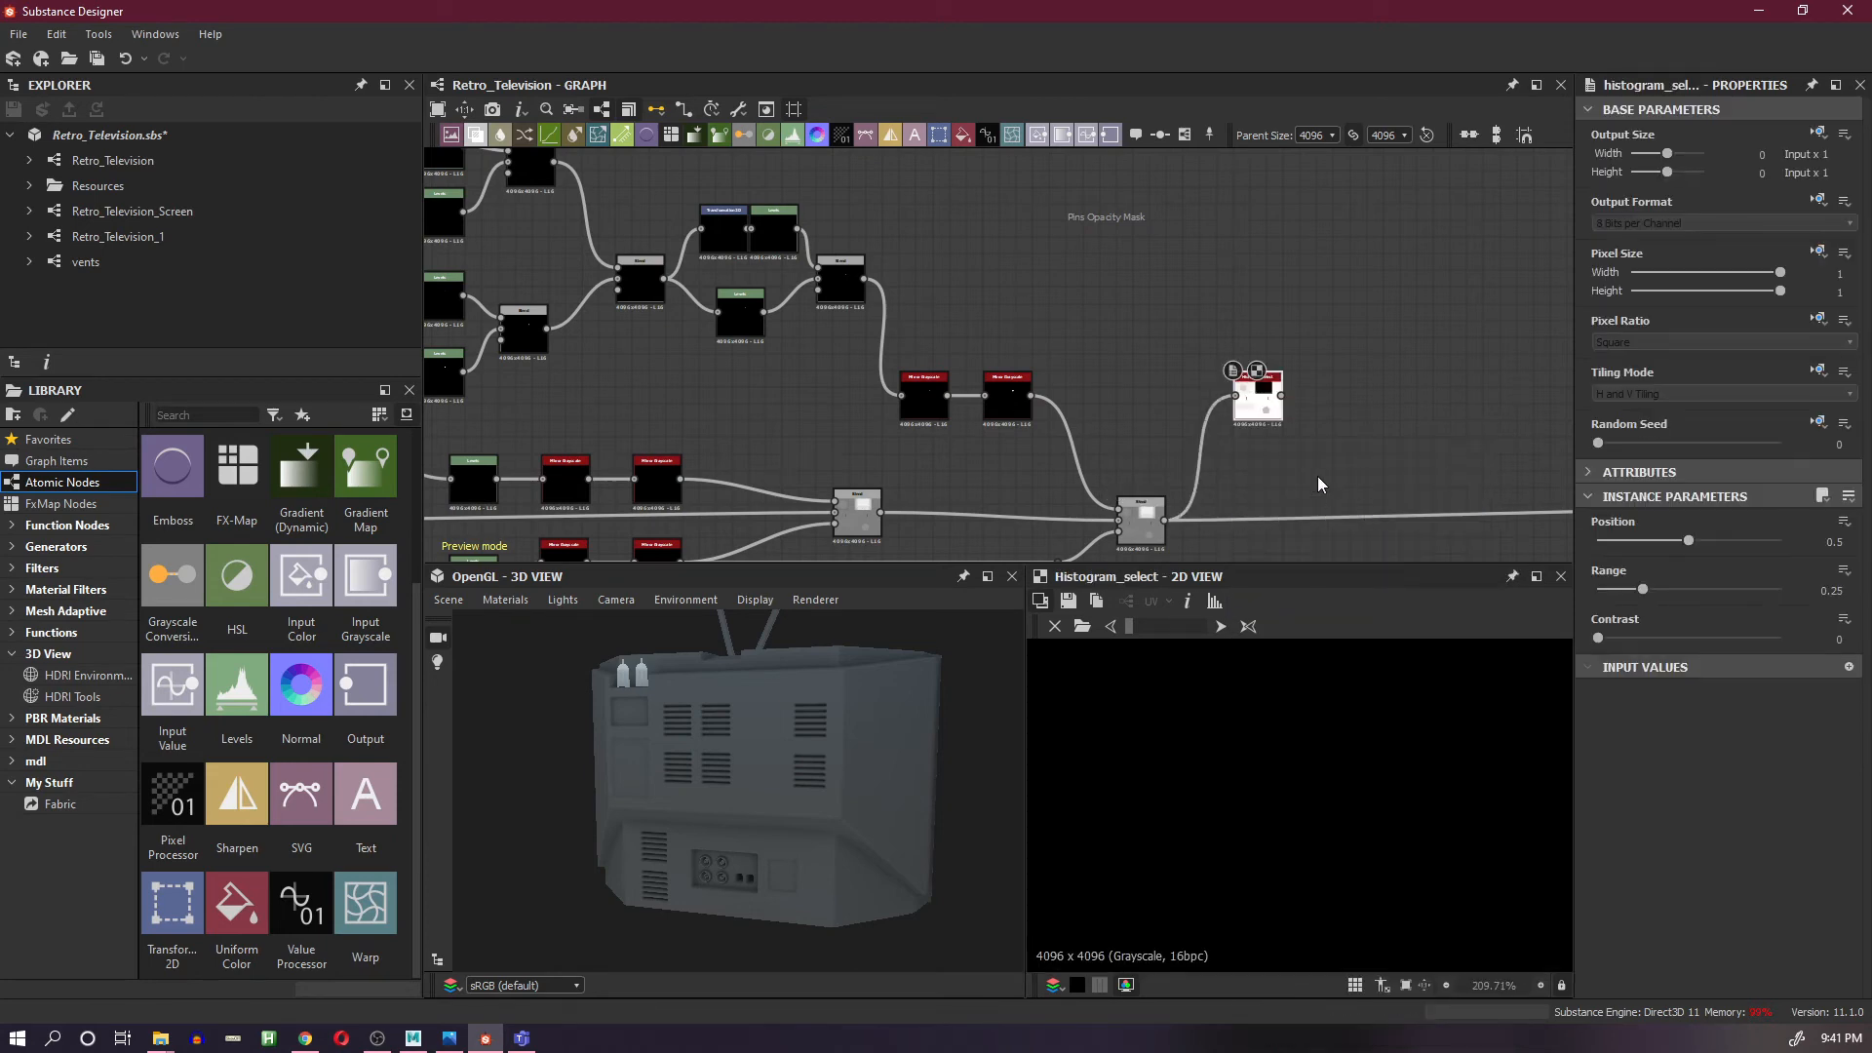
- Set the Histogram Select node's position to 1, range to 0.29 and contrast to 0.72, and move it closer to the Blend node
drag(1690, 541, 1790, 548)
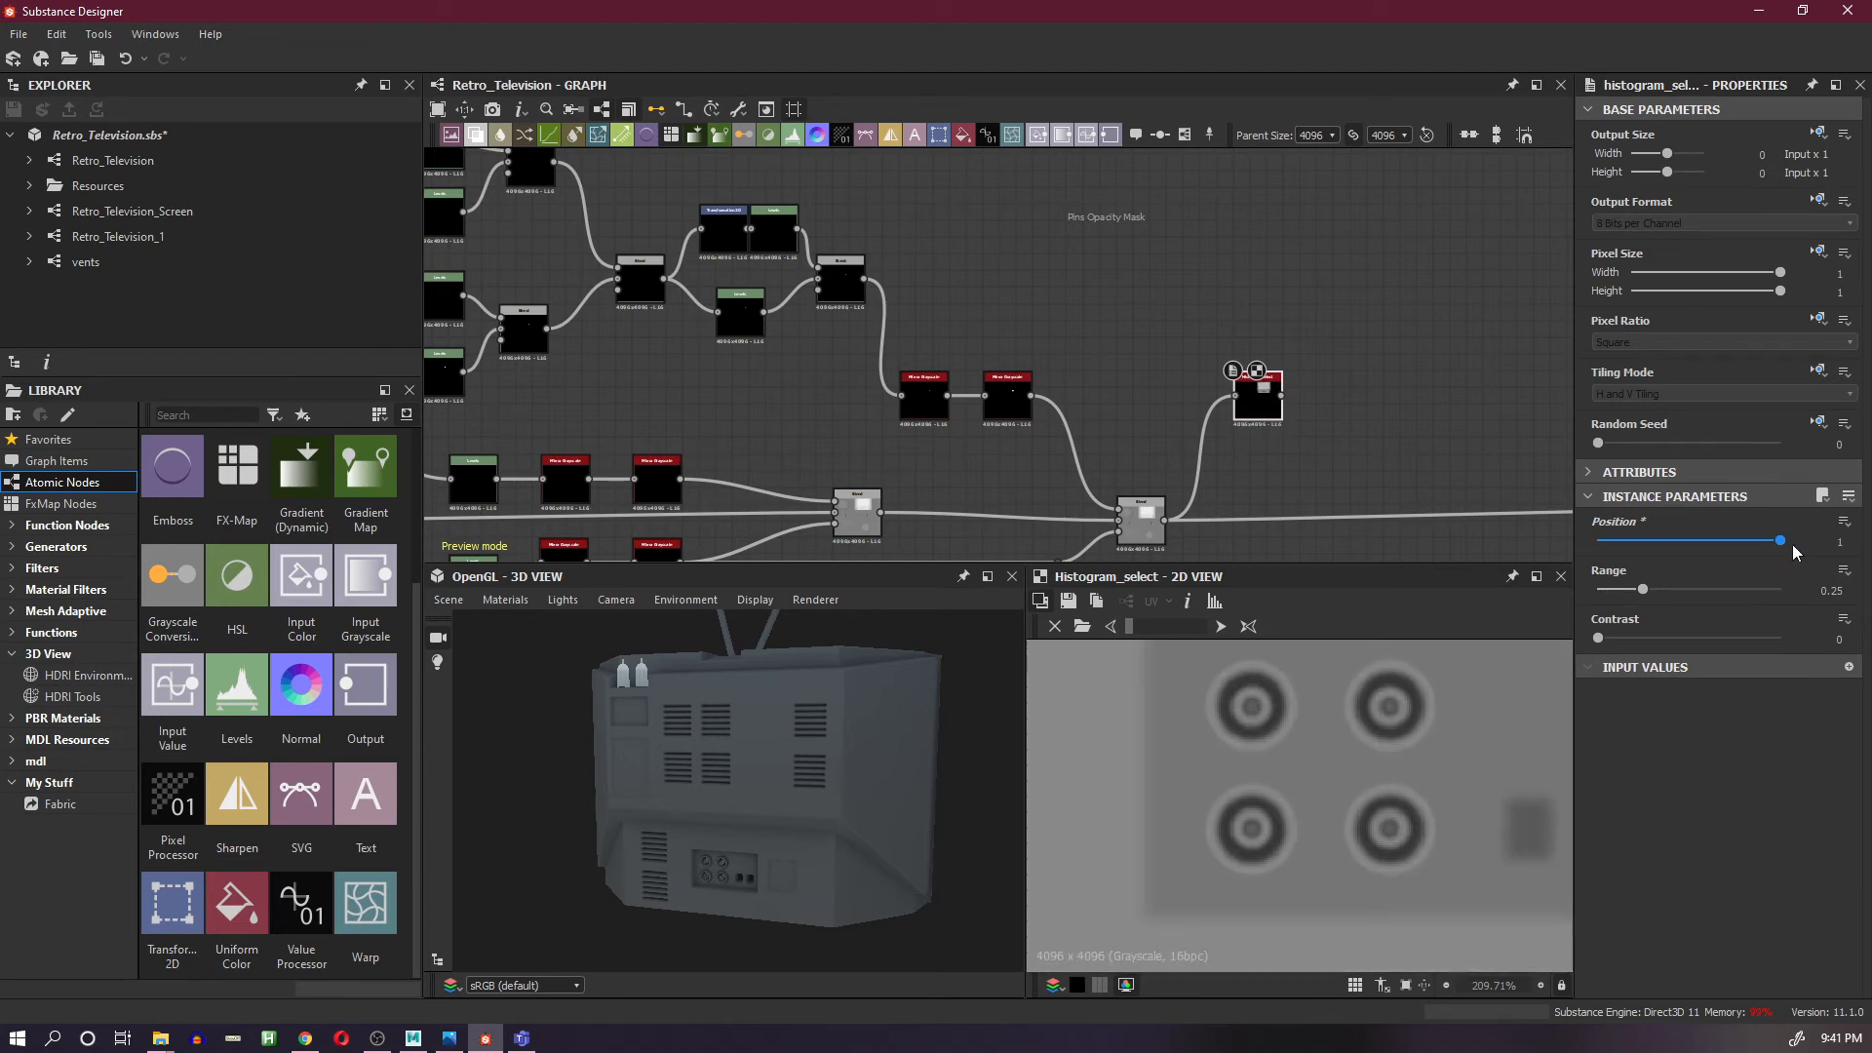
click(1651, 591)
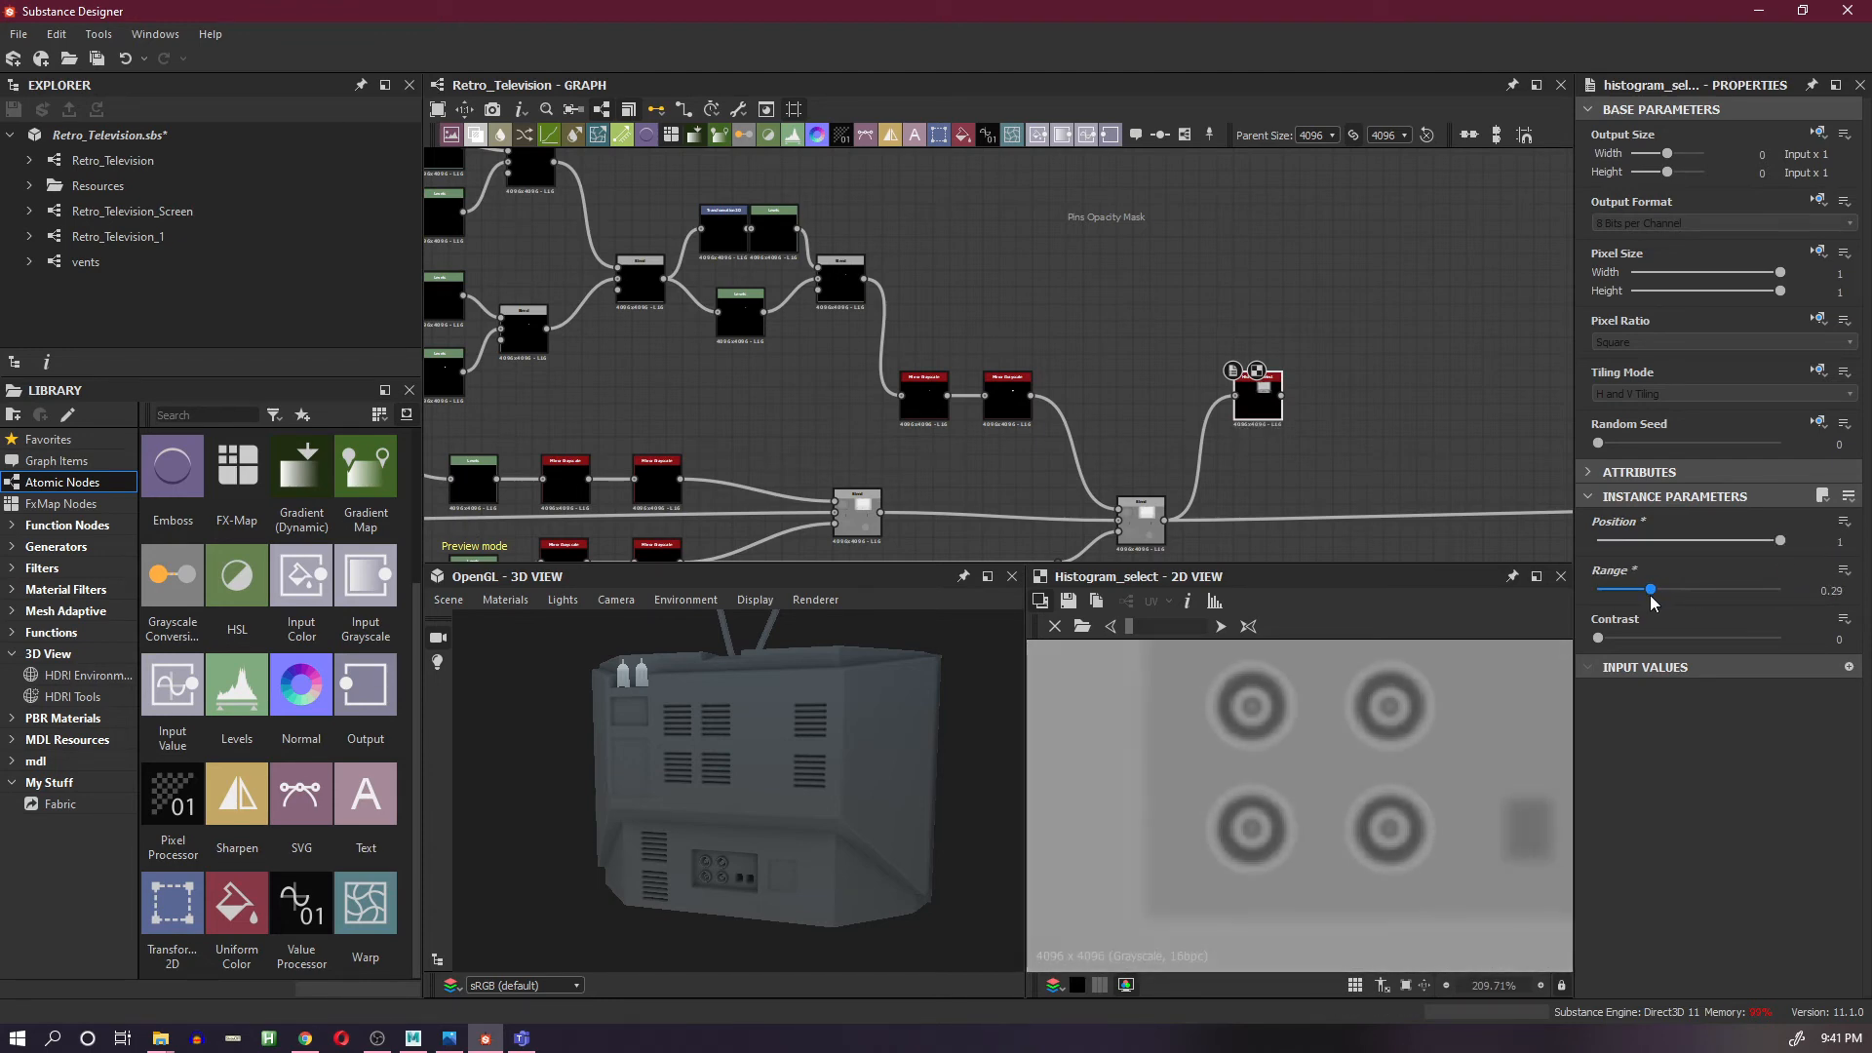
drag(1599, 639, 1713, 639)
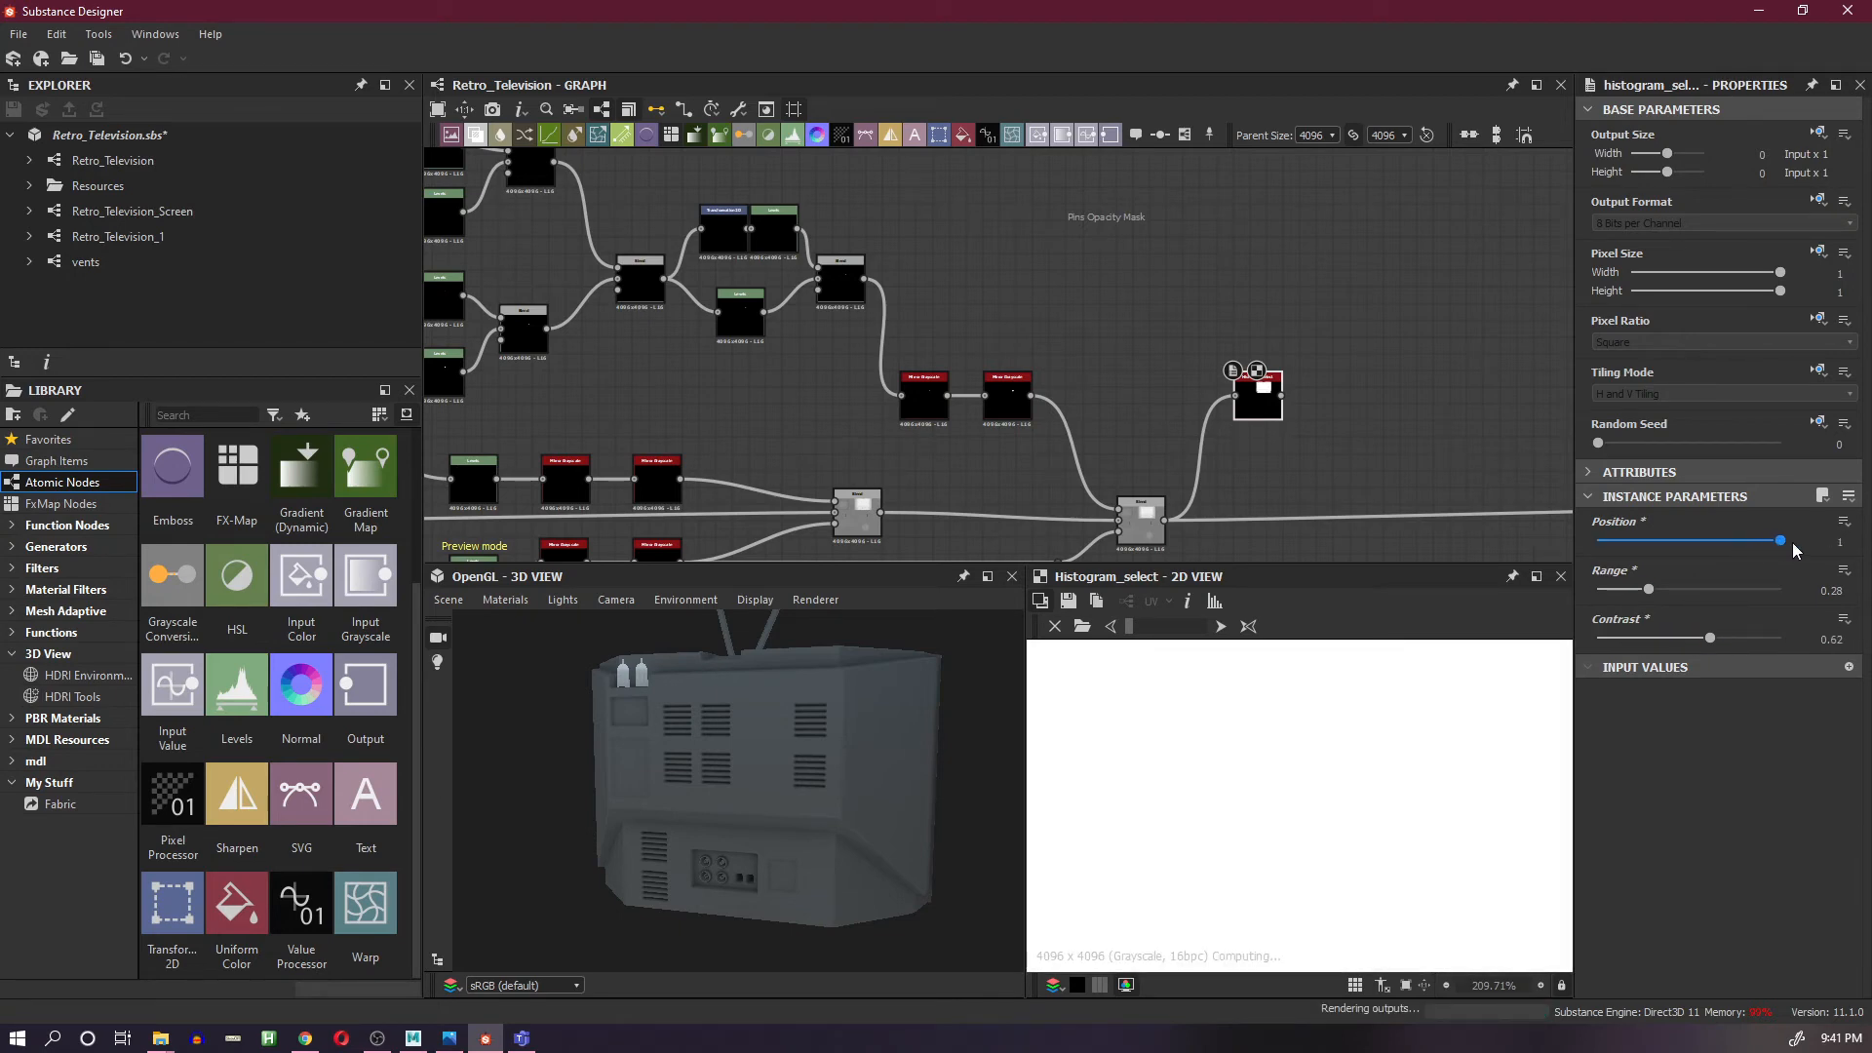
click(1649, 591)
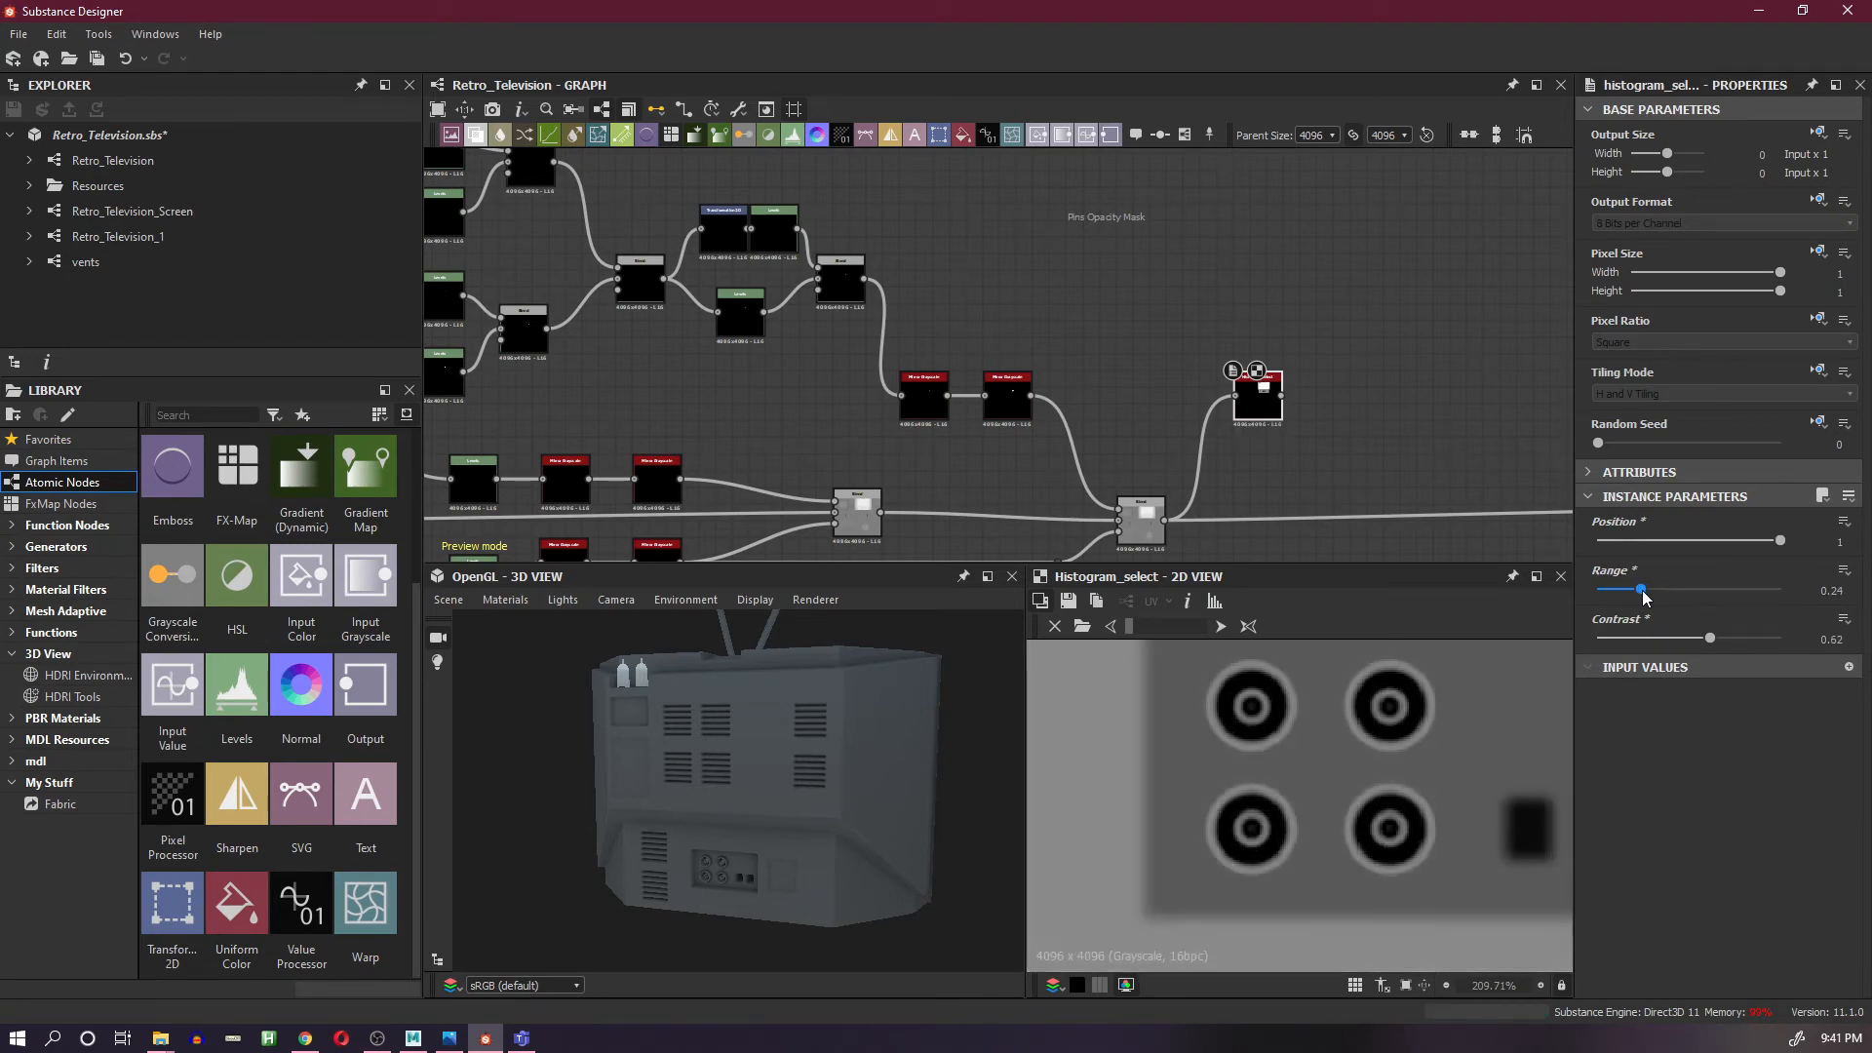
drag(1708, 642, 1729, 640)
mouse_move(1783, 542)
mouse_down()
mouse_move(1763, 542)
mouse_move(1796, 547)
mouse_up()
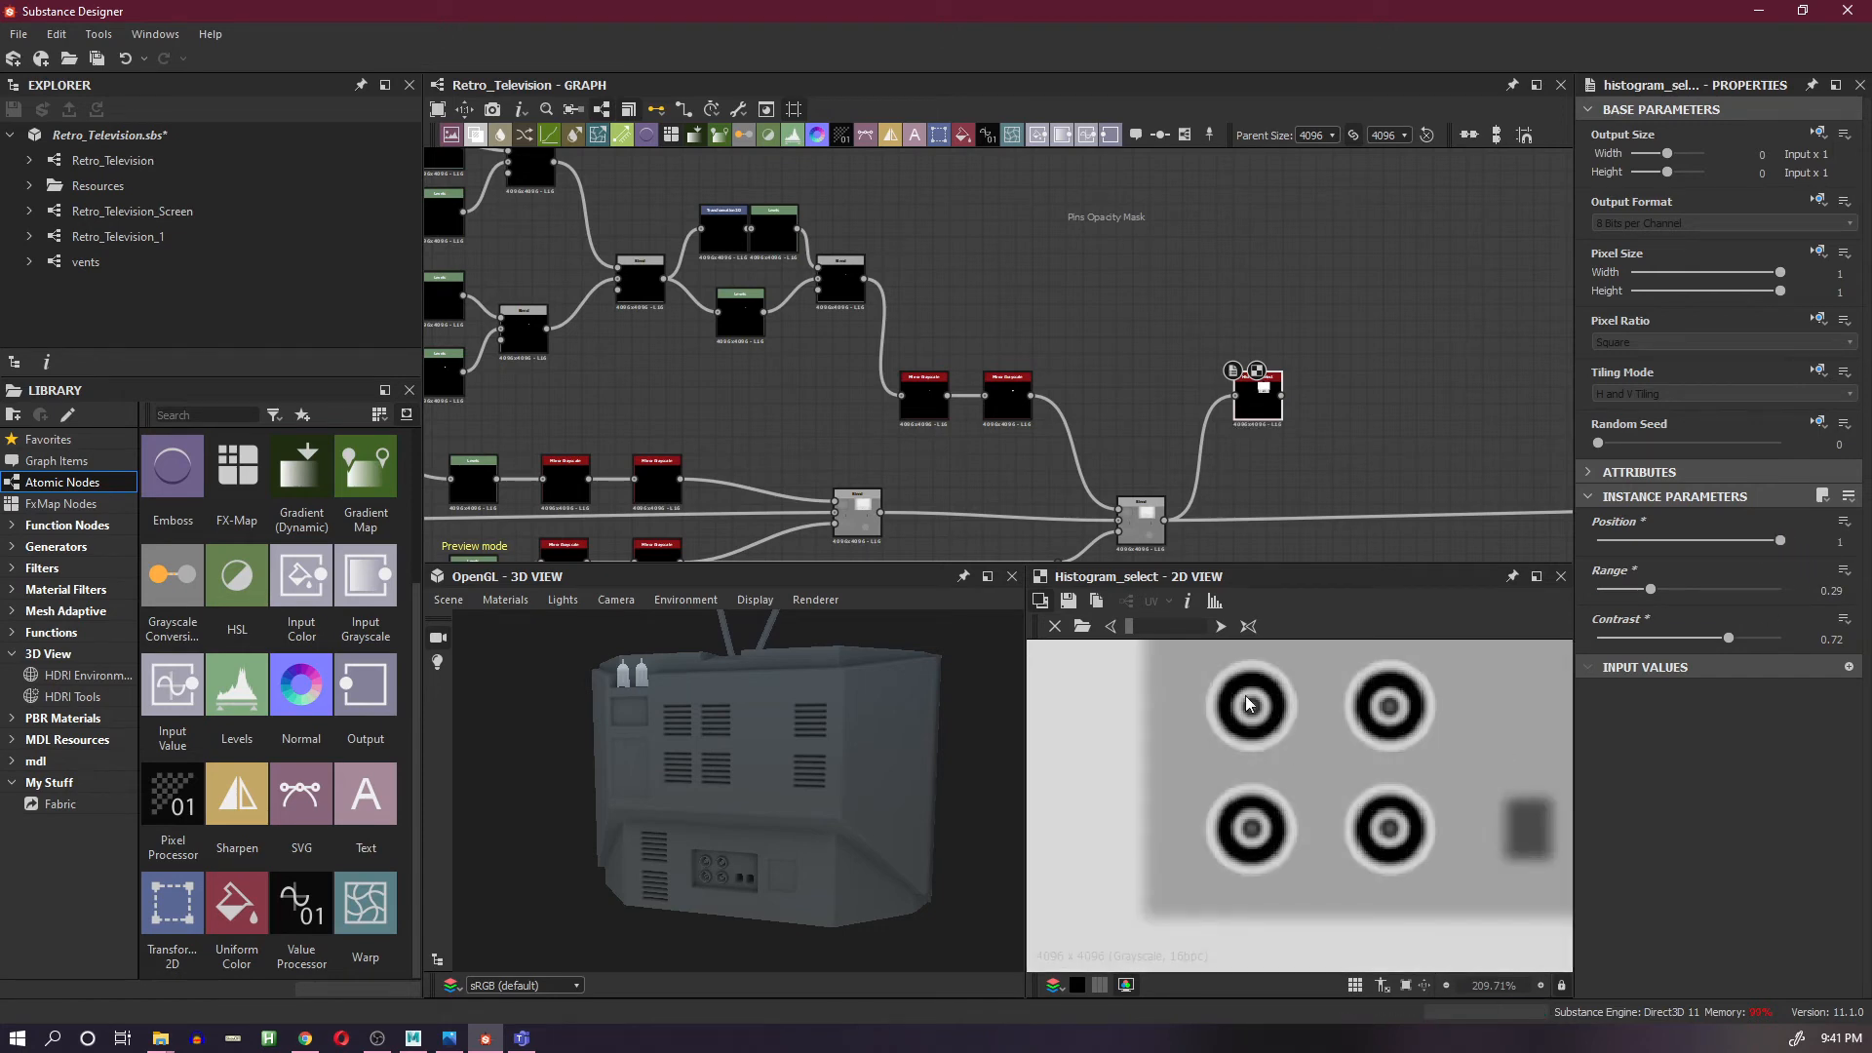
scroll(1248, 702, up, 1)
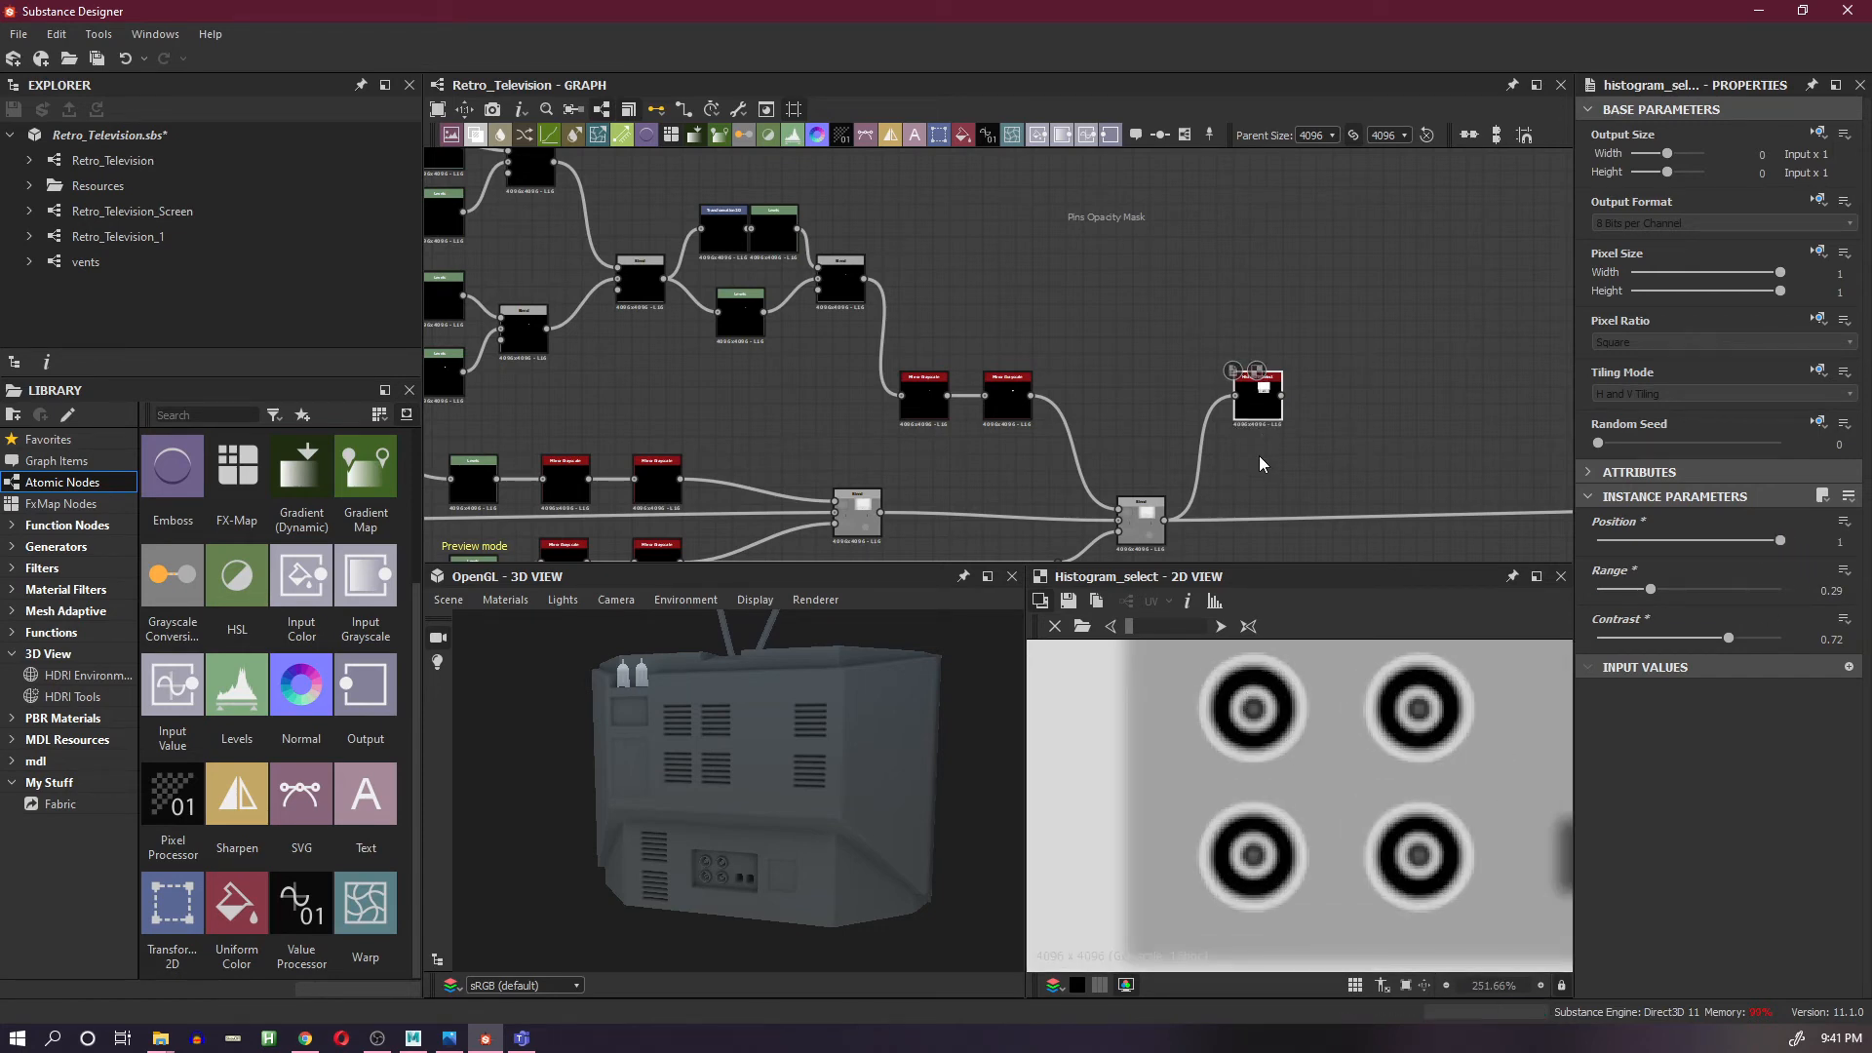
scroll(1259, 458, up, 1)
scroll(1258, 722, up, 1)
scroll(1260, 748, down, 2)
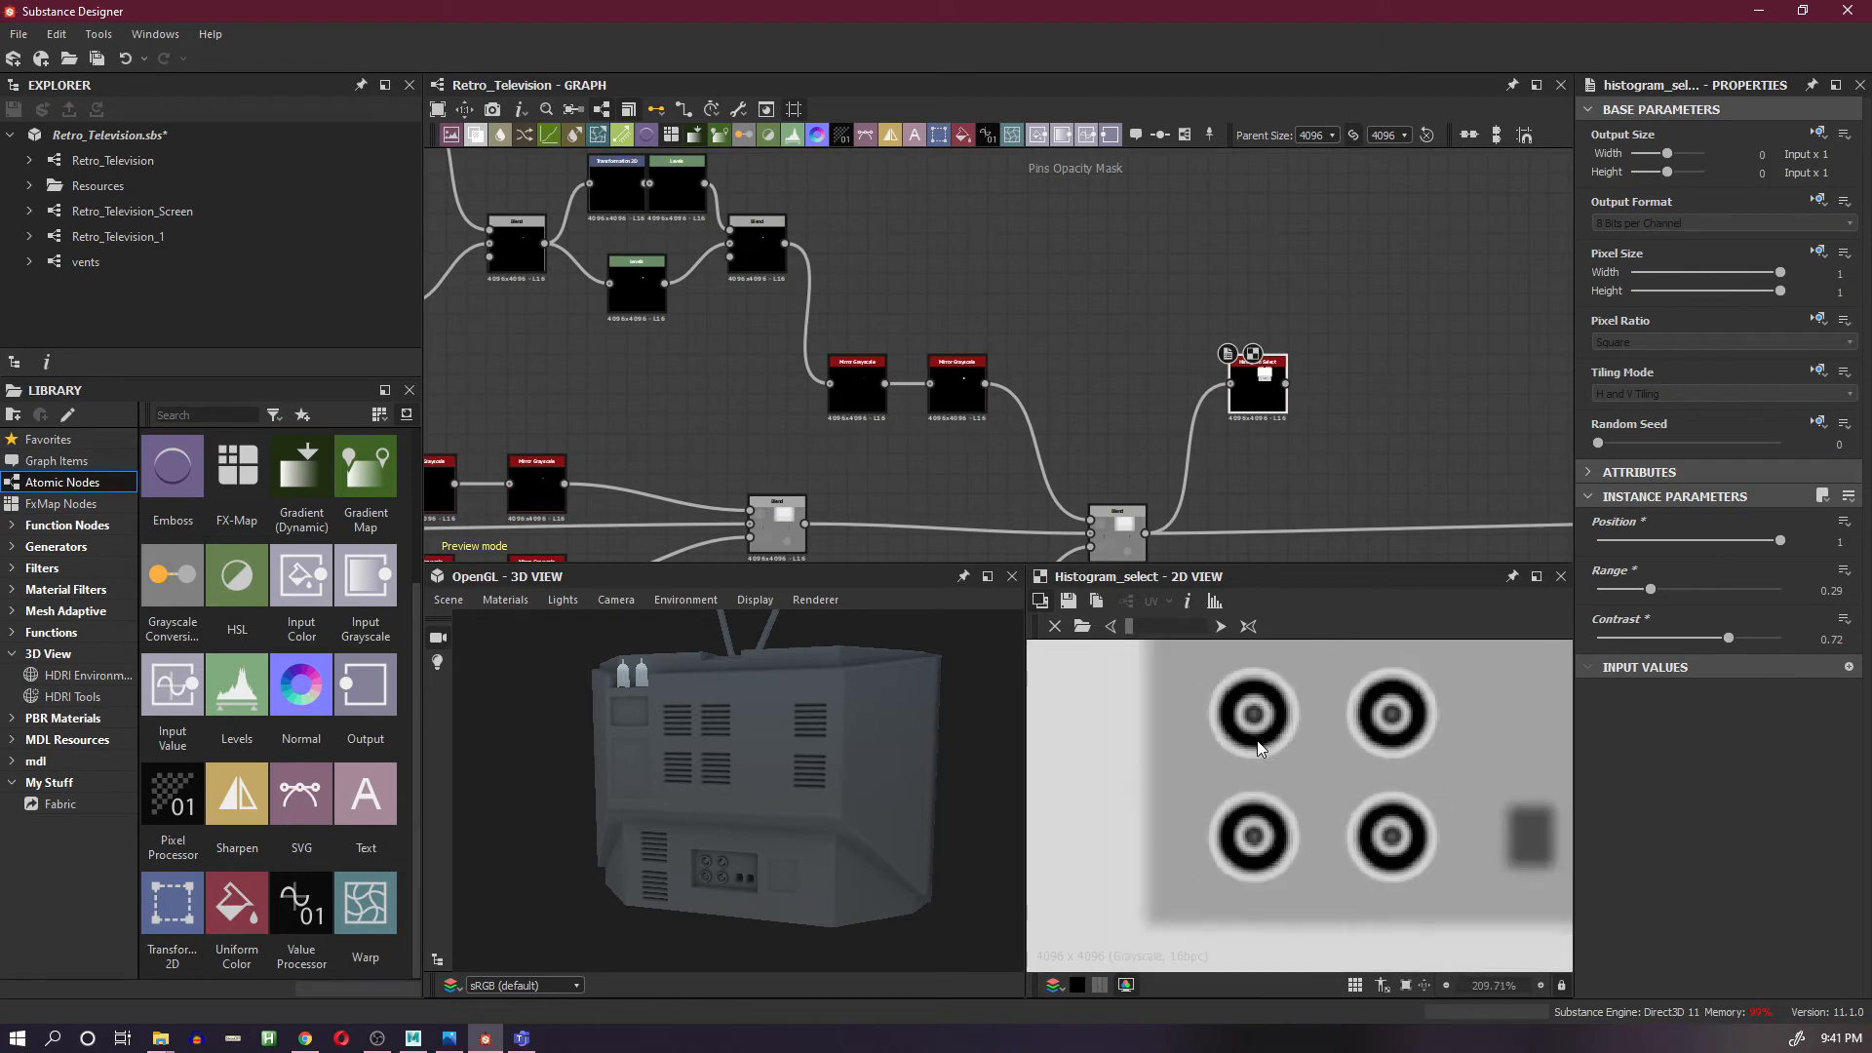
drag(1260, 402, 1180, 402)
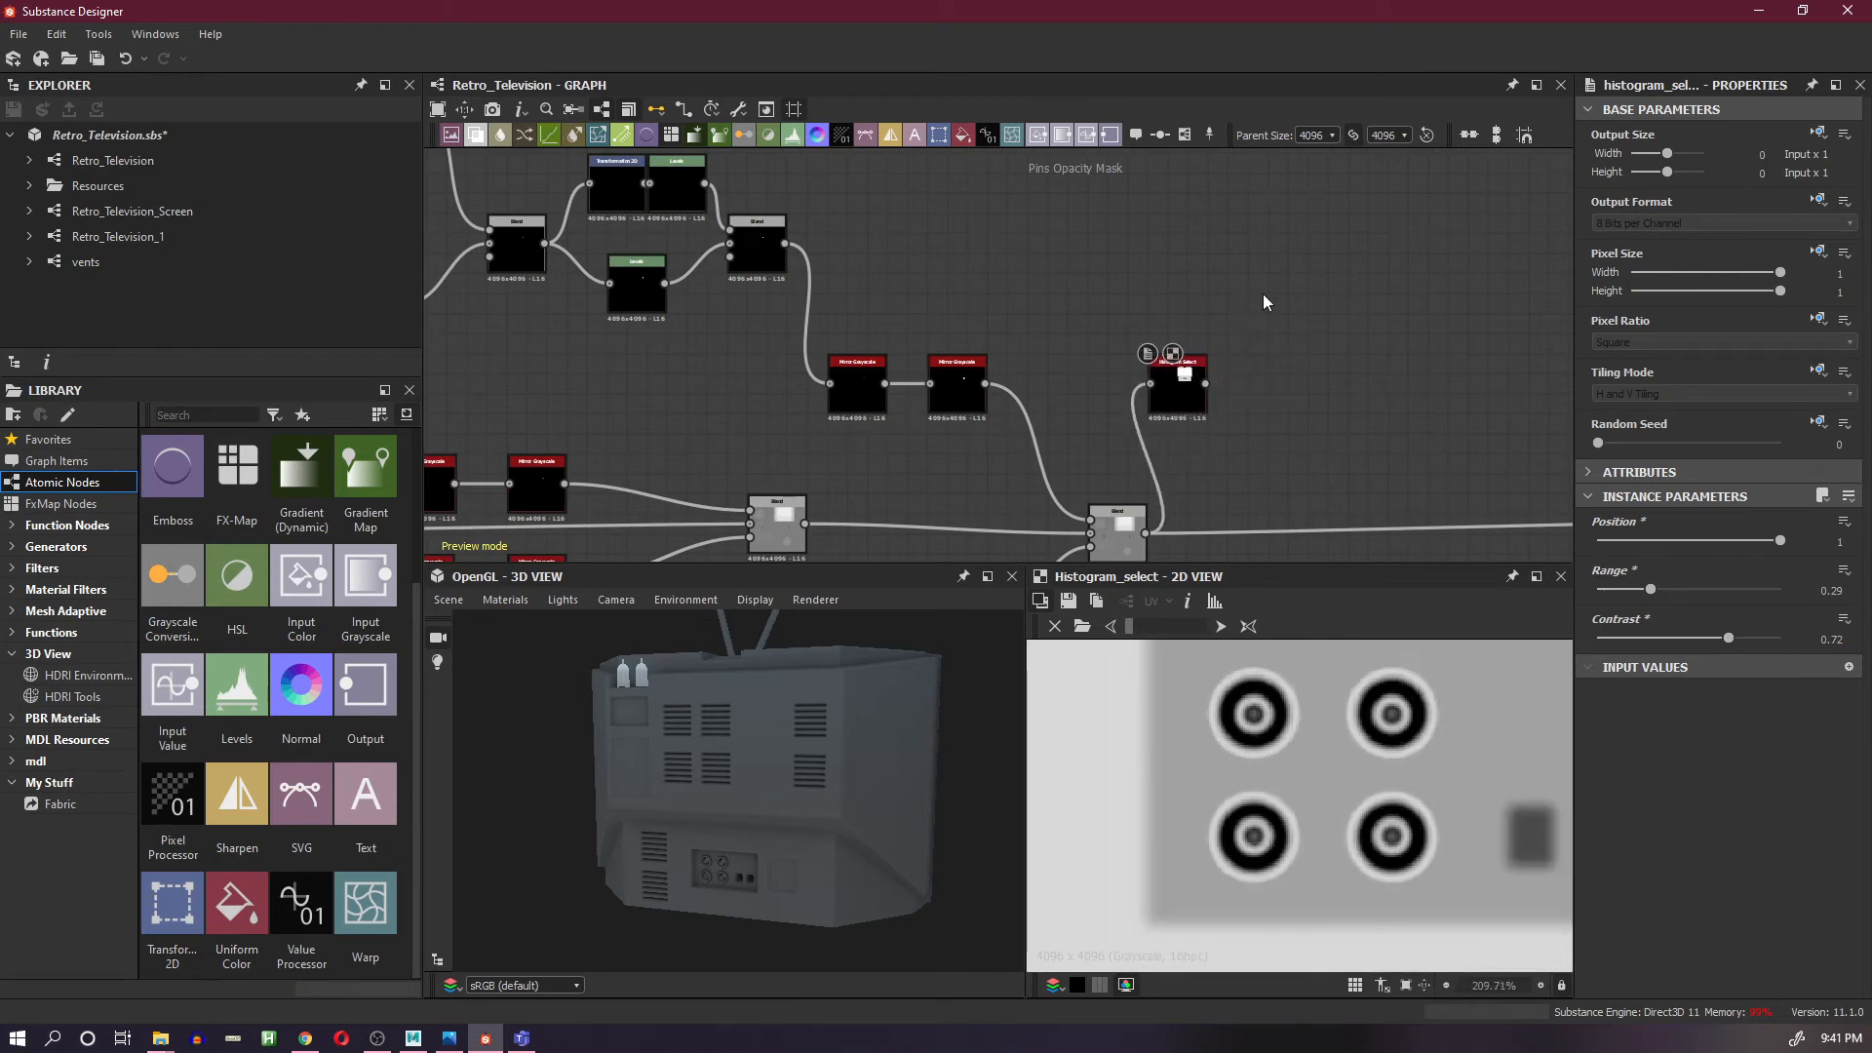
- Add a Shape node in the empty graph area beneath the Pins Opacity Mask comment
right_click(1282, 338)
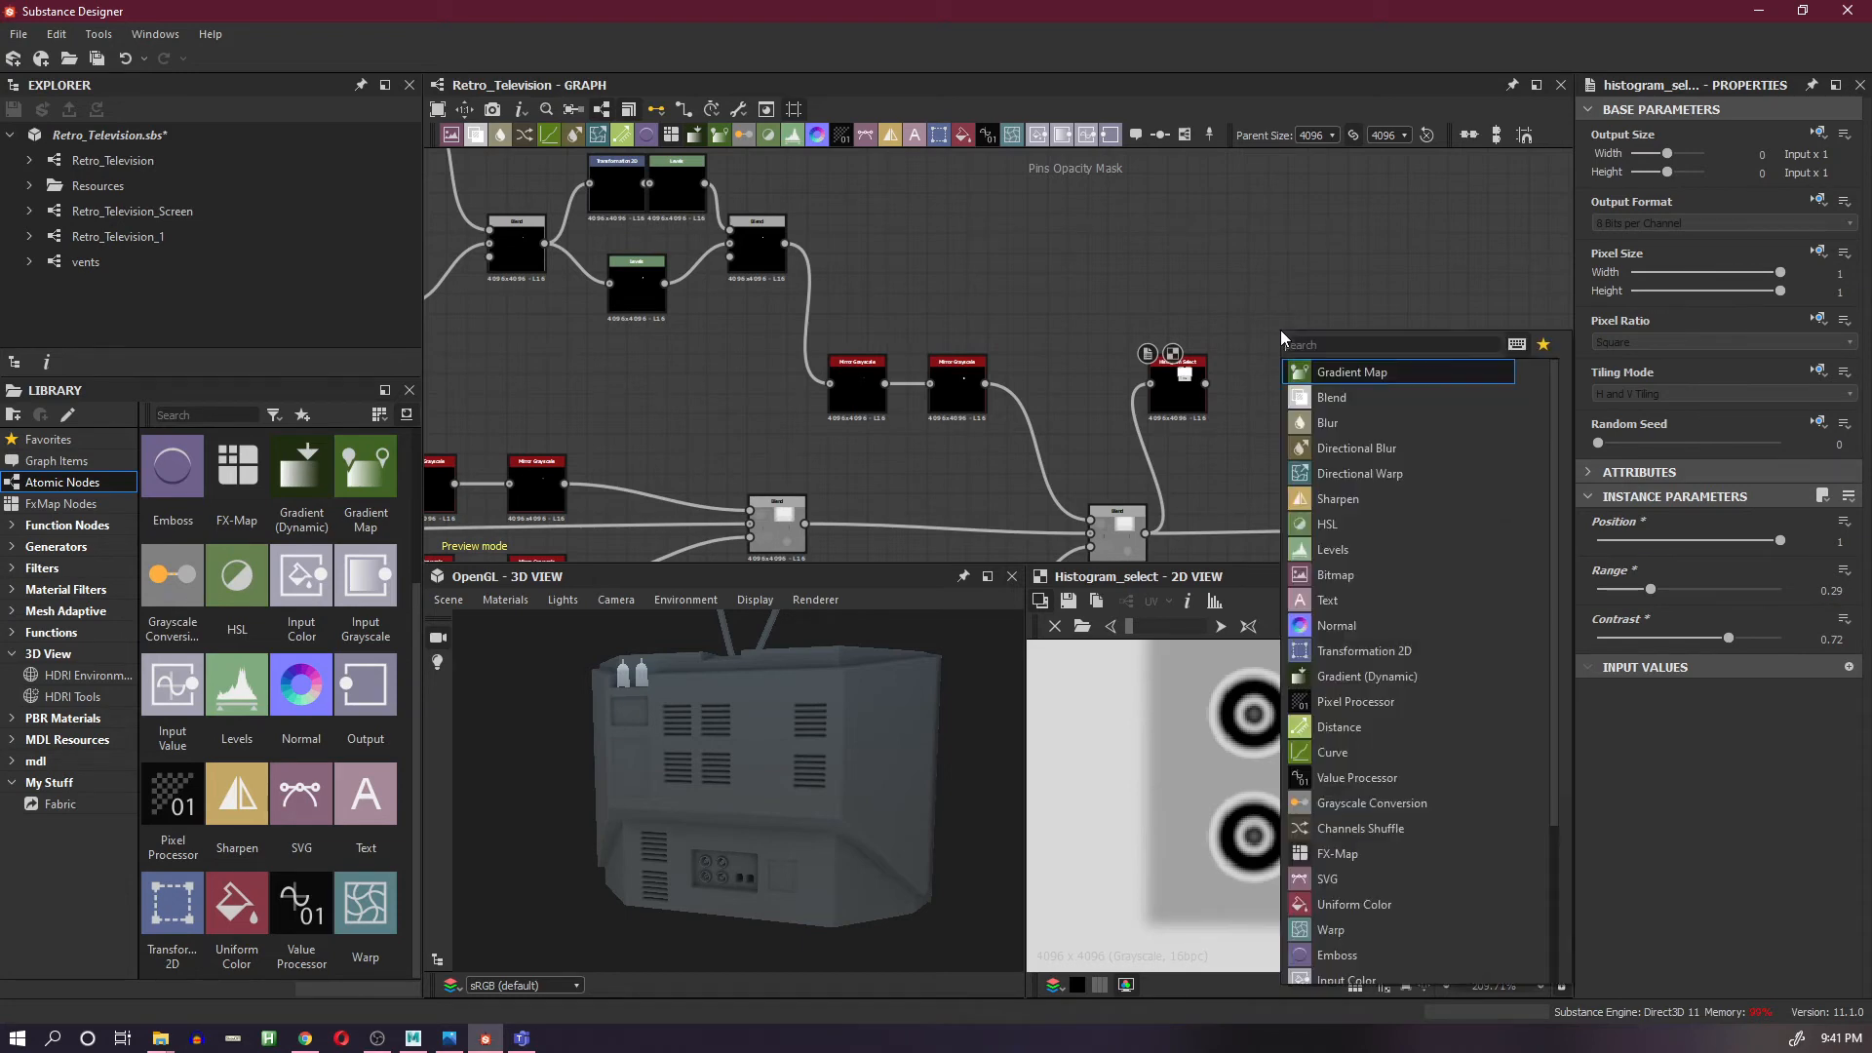
click(1269, 474)
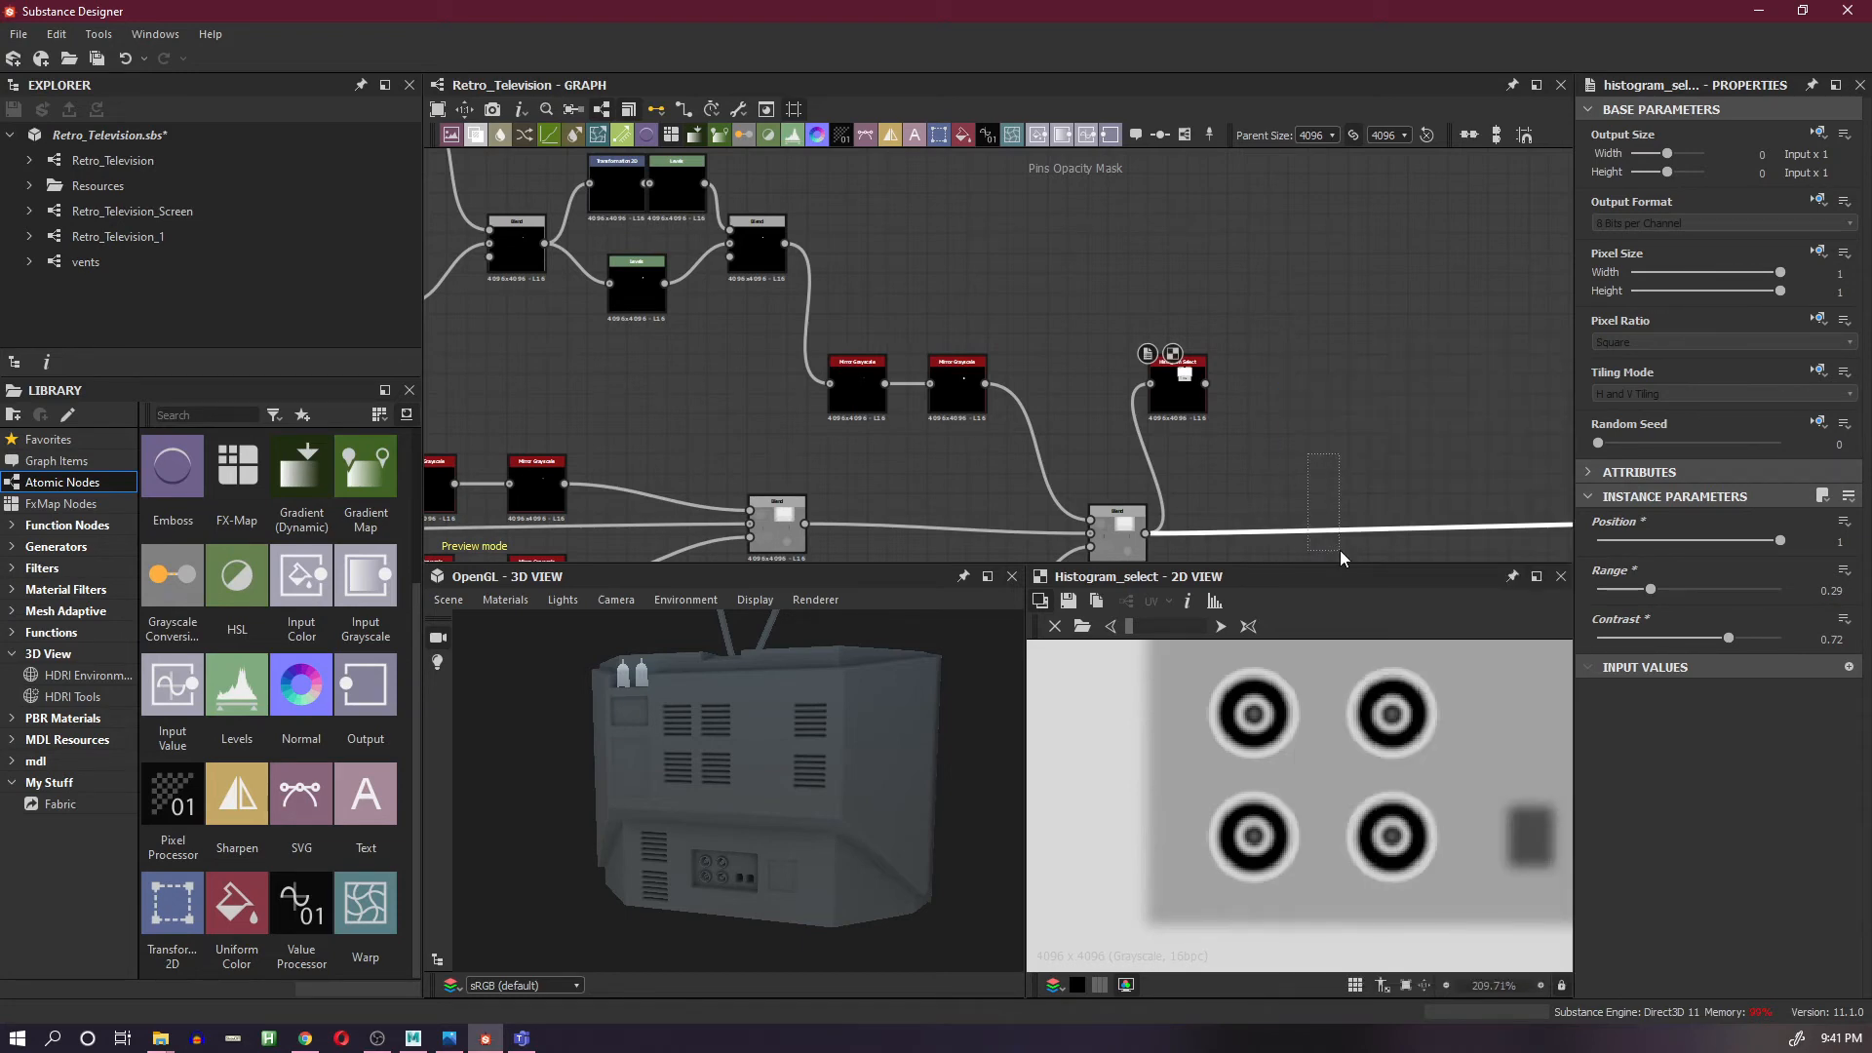
right_click(1291, 329)
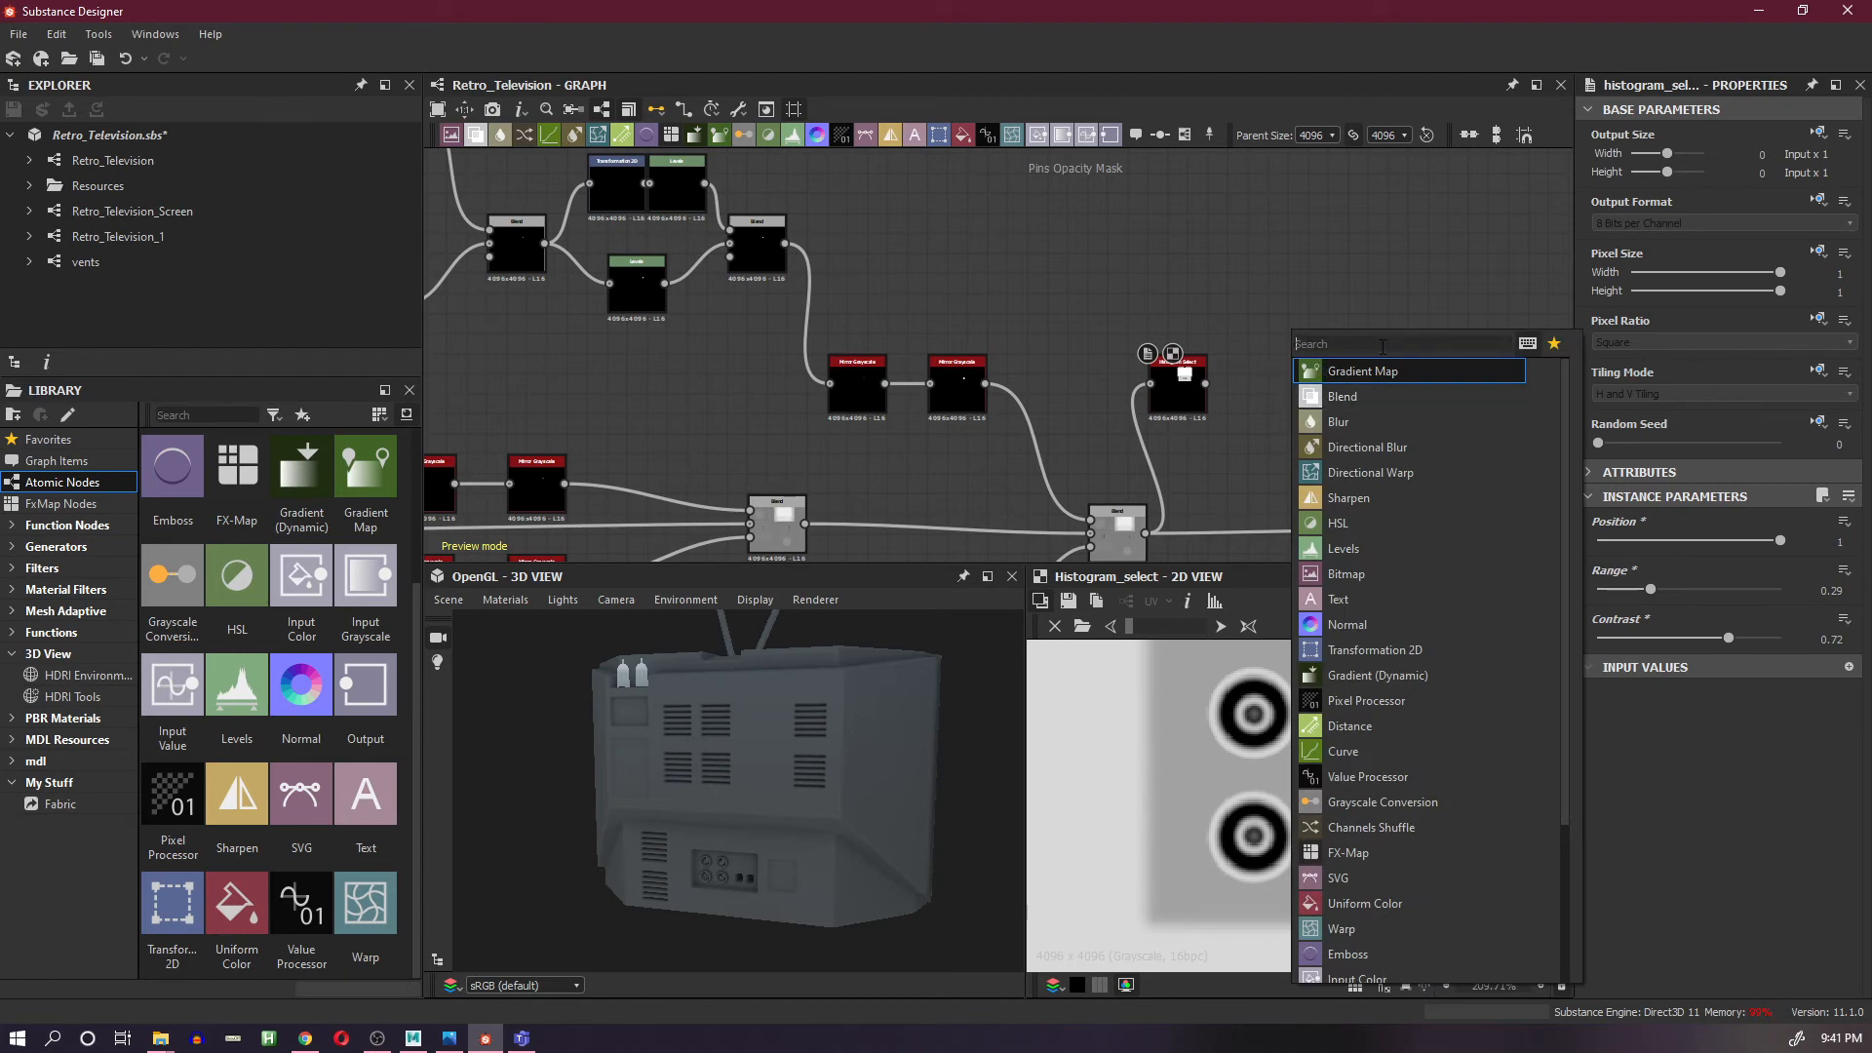
text(sha)
click(1359, 395)
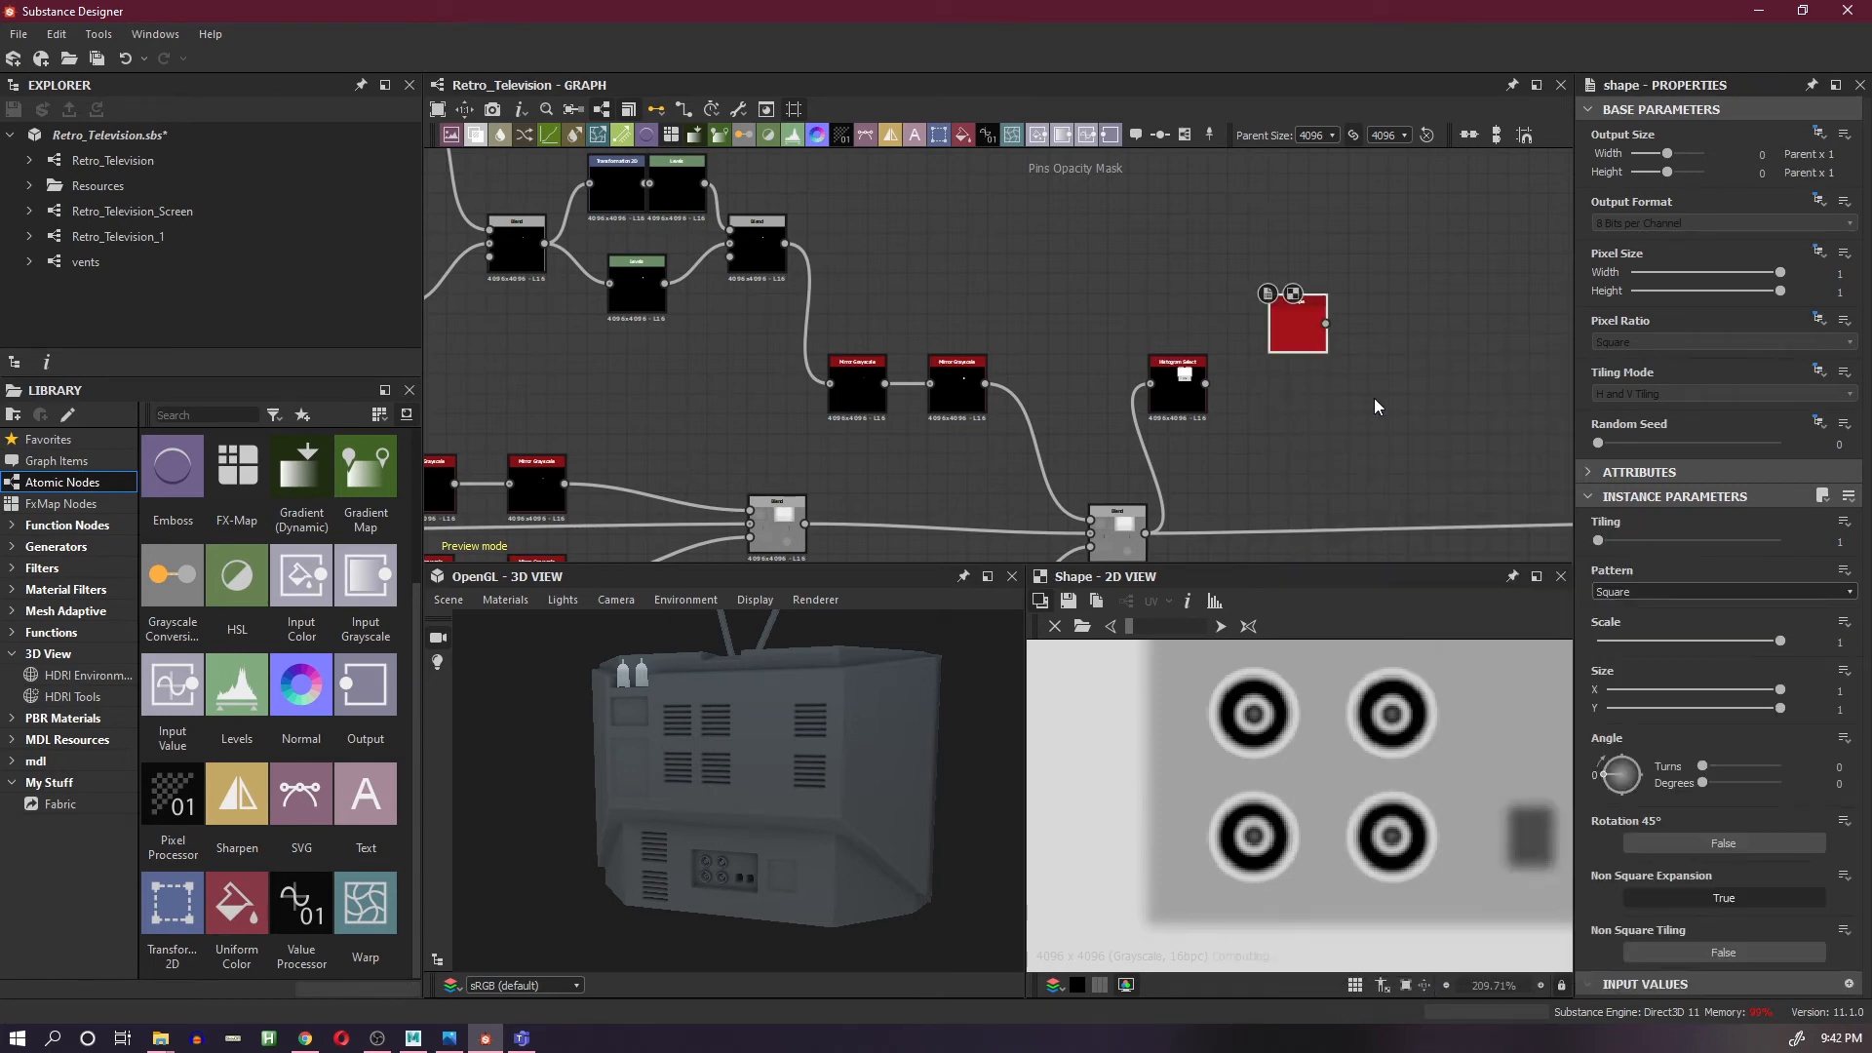
- Set the Shape node's pattern to Disc and its scale to 0.12
click(1778, 642)
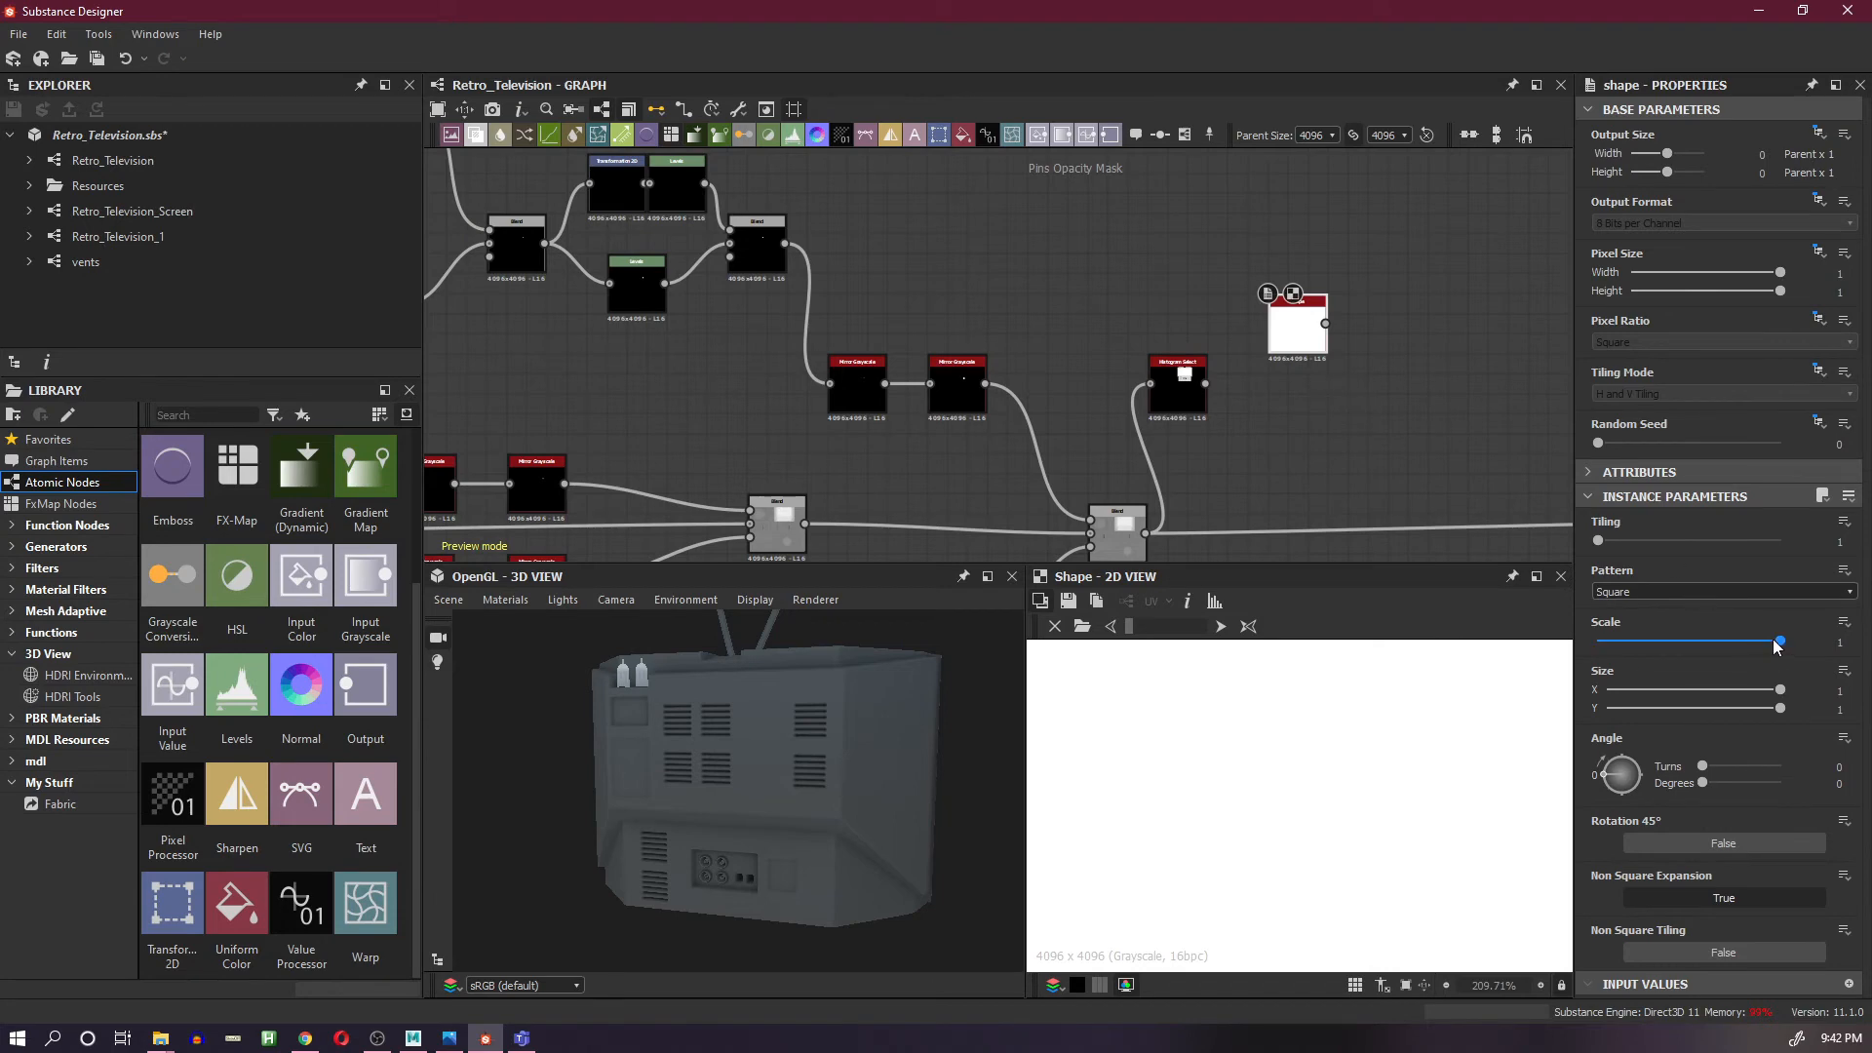
drag(1778, 643, 1696, 640)
scroll(1289, 716, down, 5)
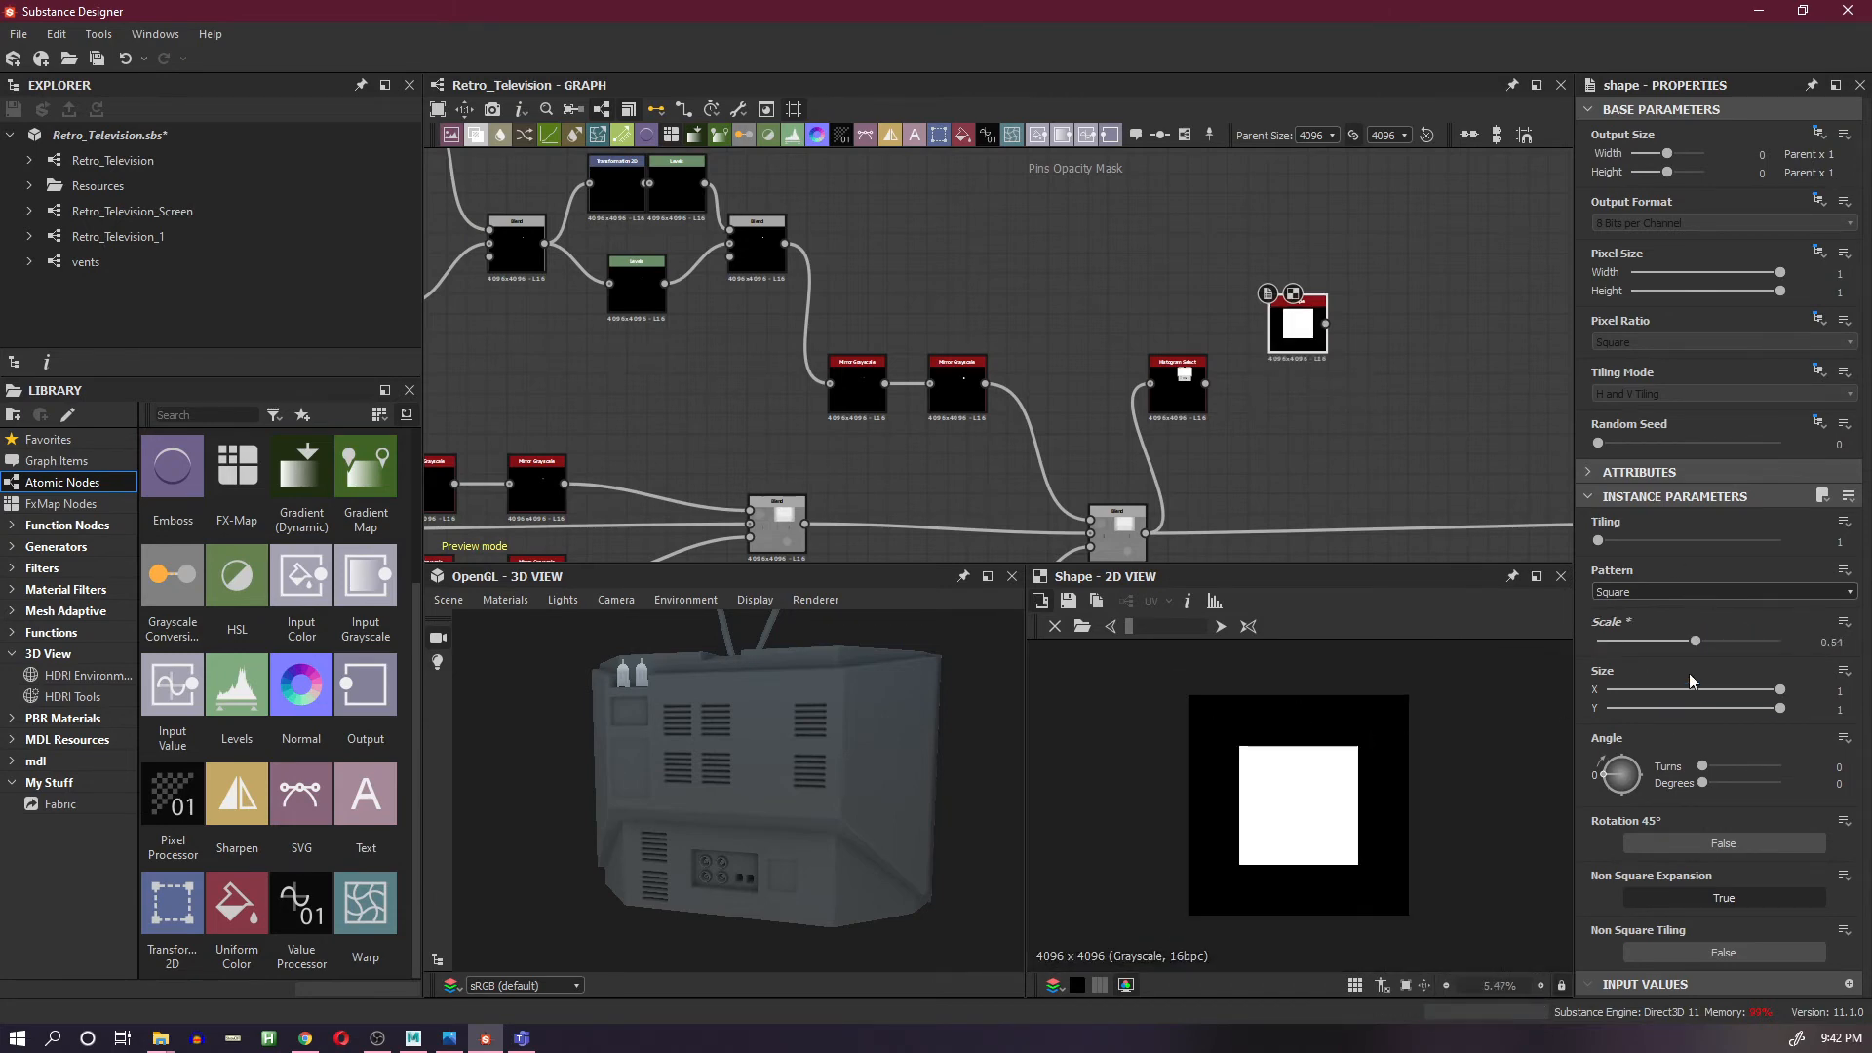
click(1688, 592)
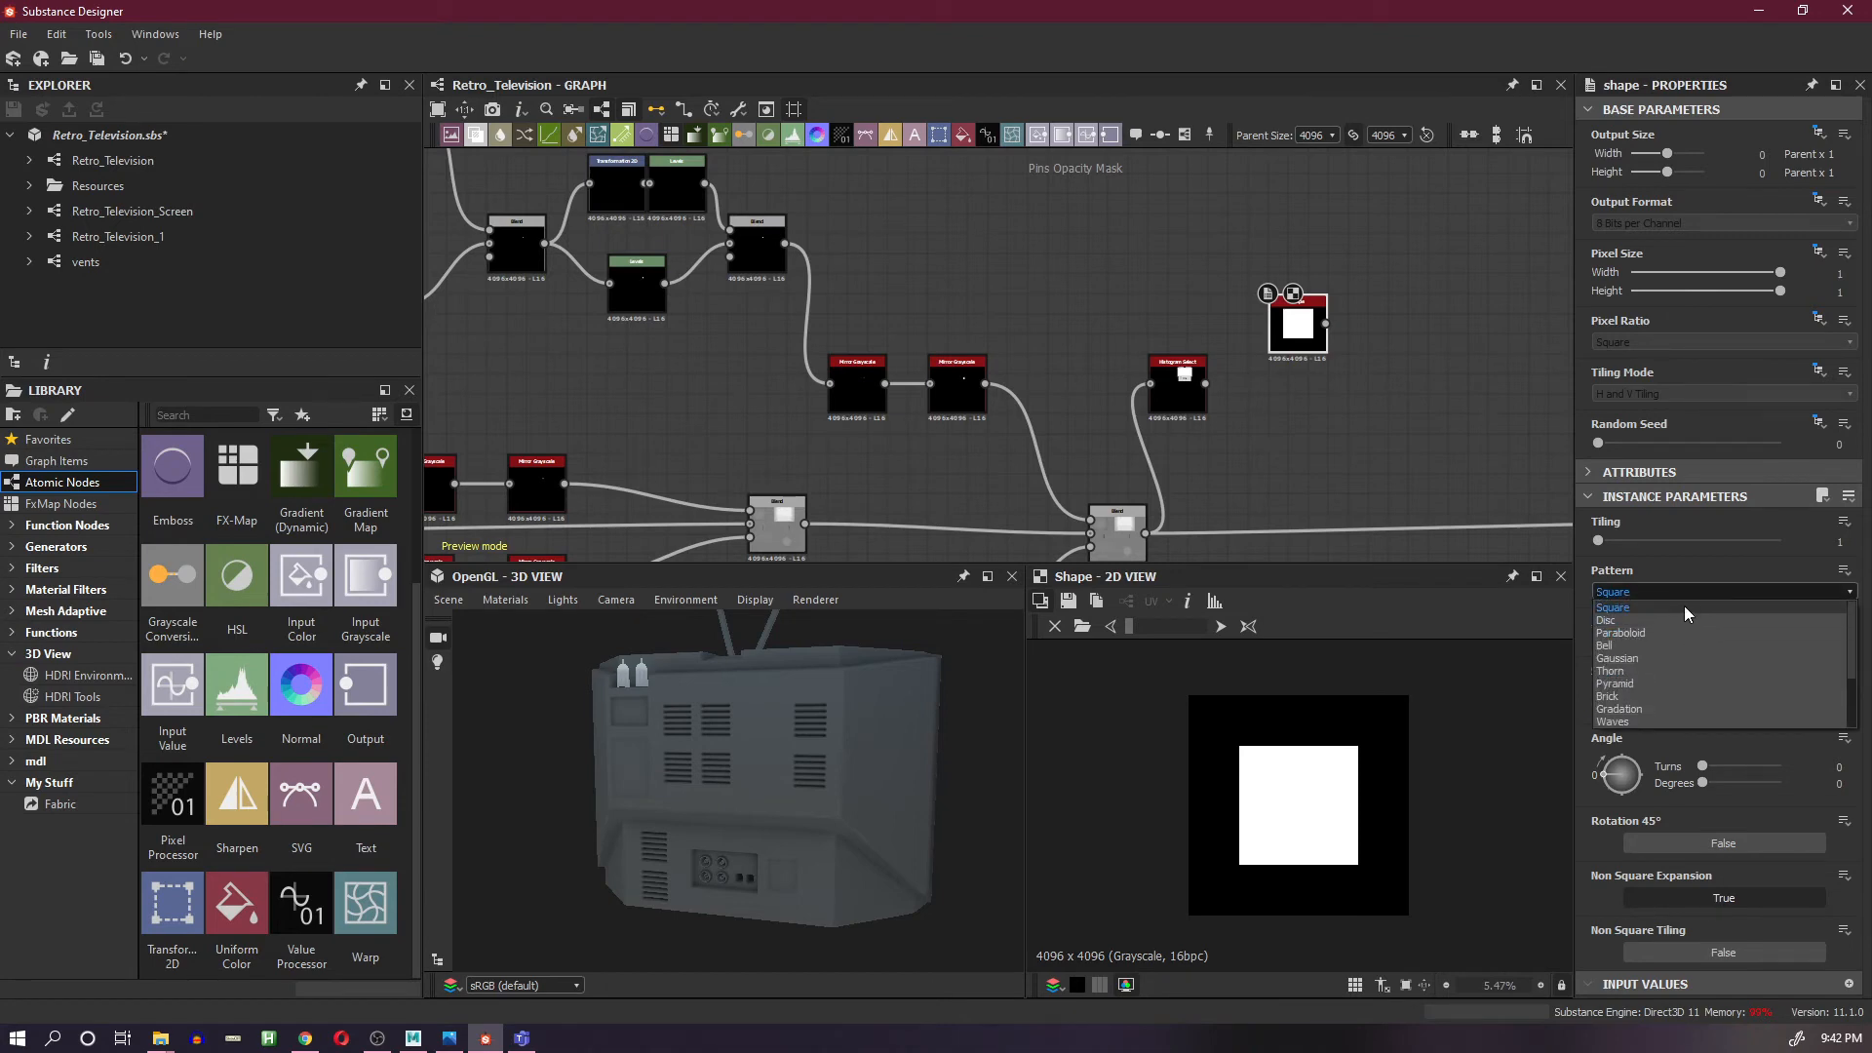
click(1683, 606)
drag(1688, 640, 1620, 641)
click(1647, 591)
click(1665, 621)
scroll(1306, 807, up, 3)
scroll(1308, 812, up, 3)
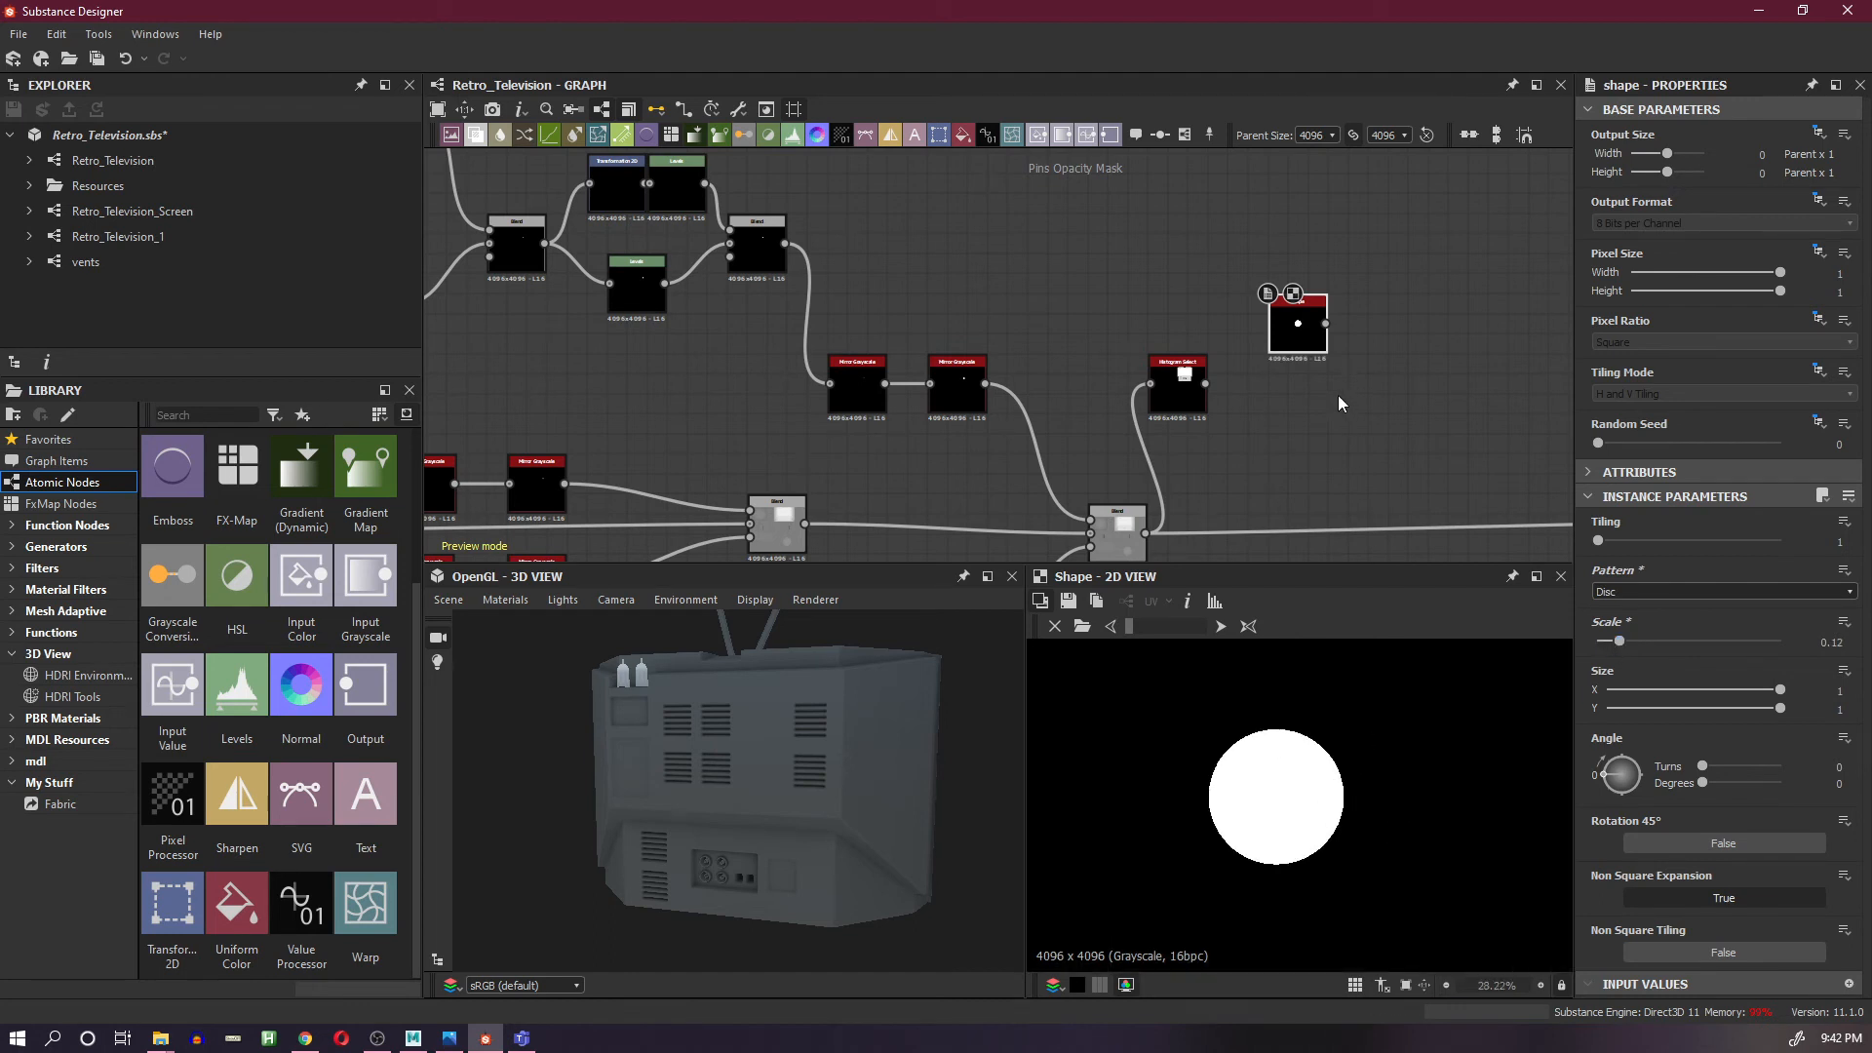
- Place the Shape node above Histogram Select and feed it into a new Transformation 2D node with absolute tiling mode set to No Tiling
drag(1248, 301, 1184, 294)
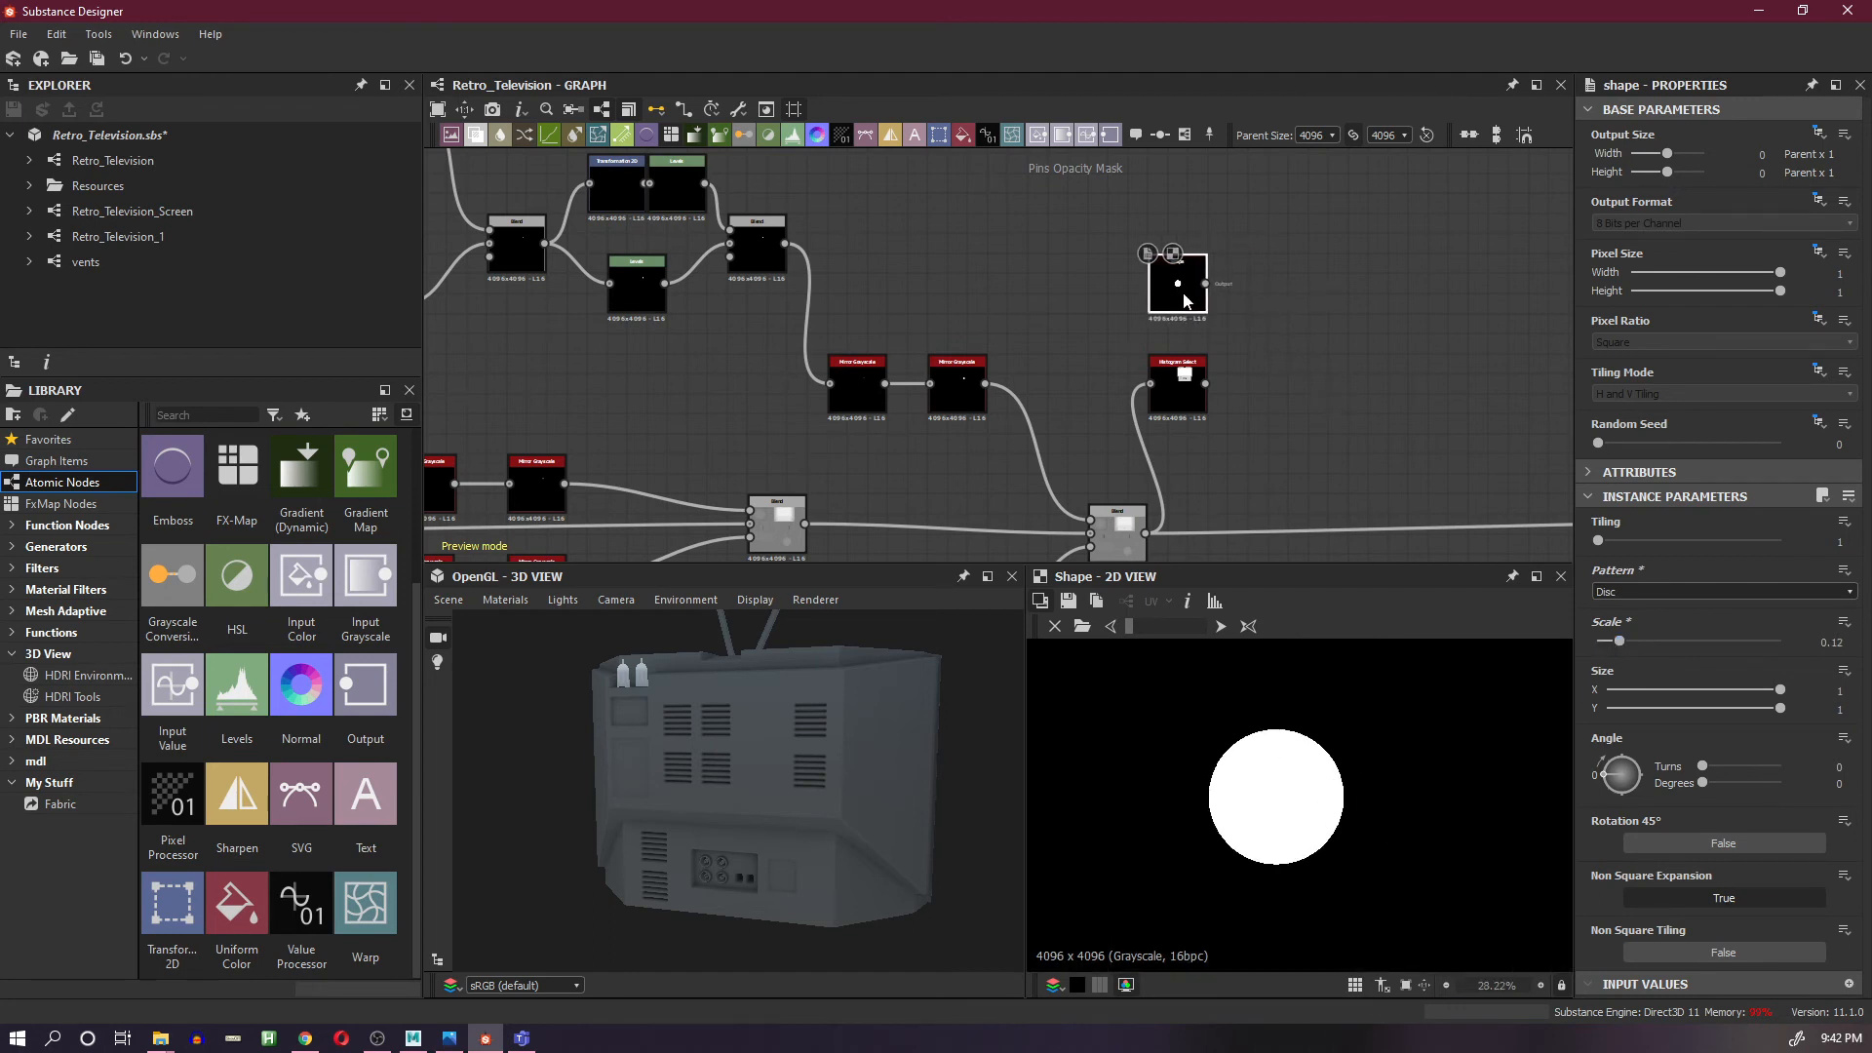
click(941, 135)
click(1815, 374)
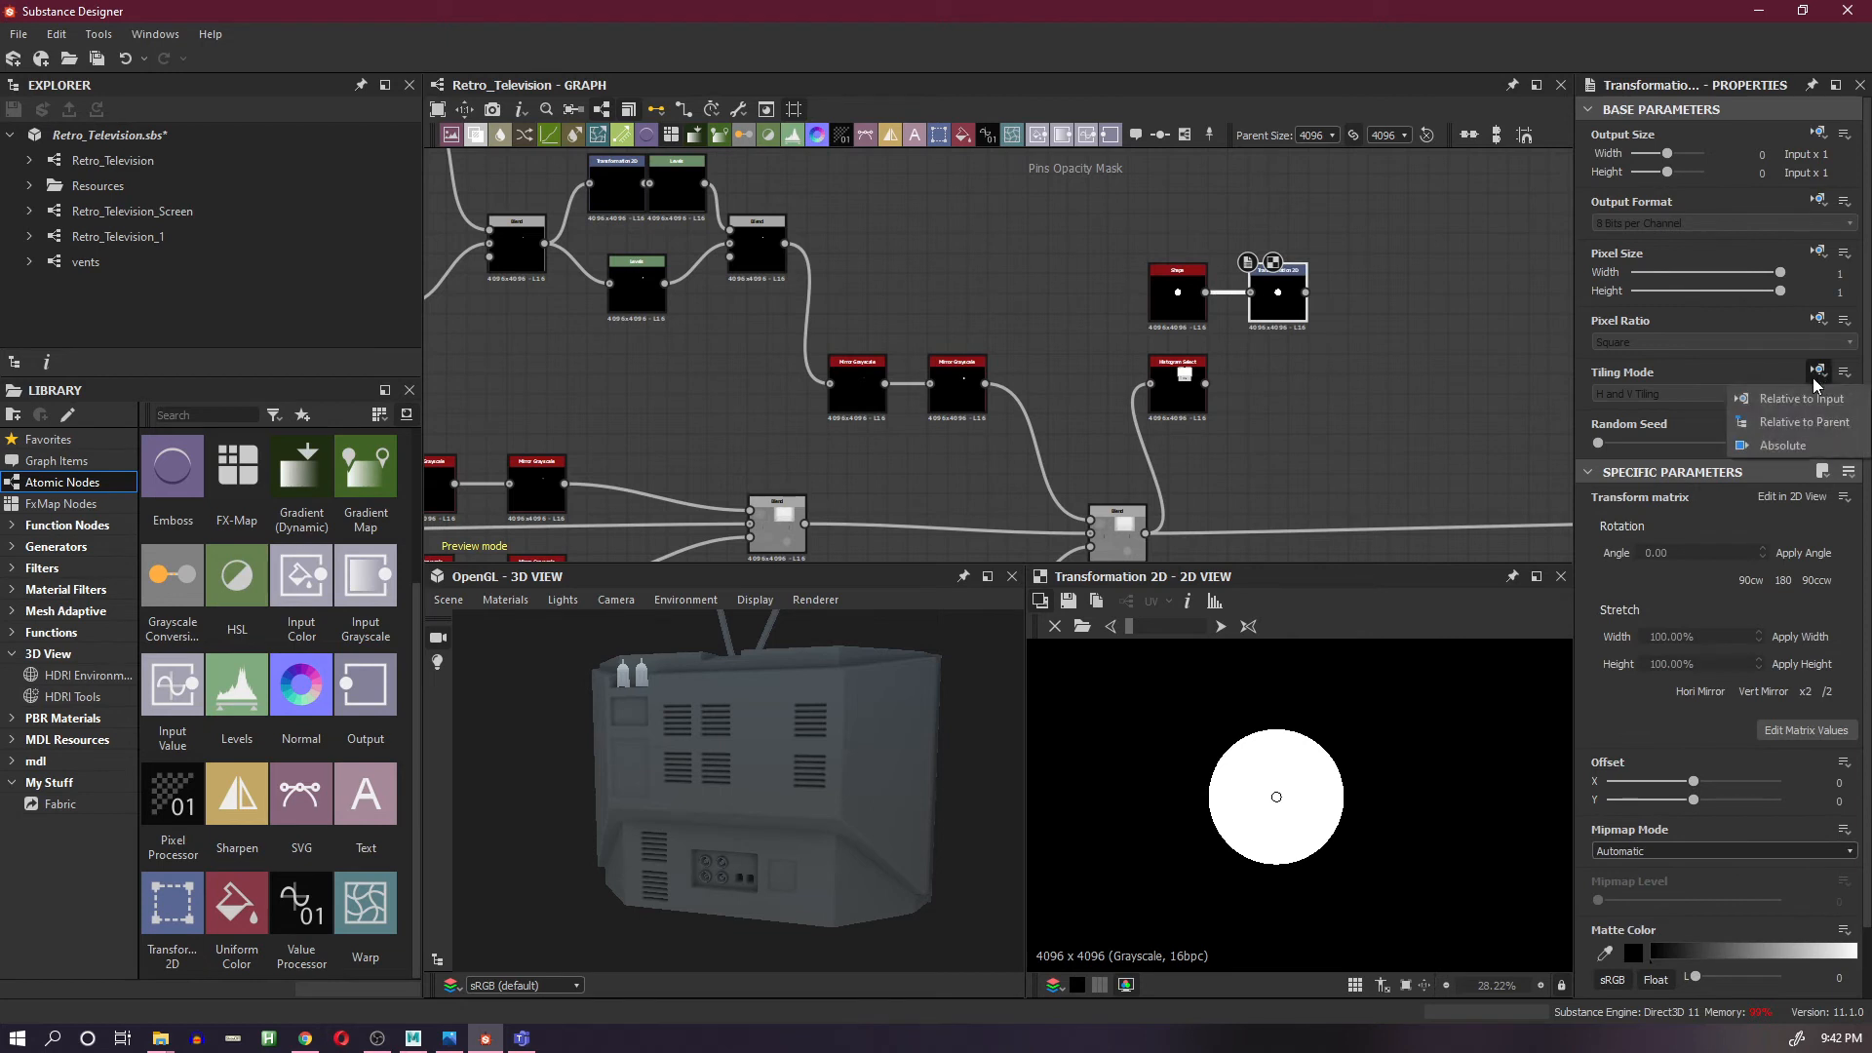
click(1786, 447)
click(1717, 396)
click(1638, 429)
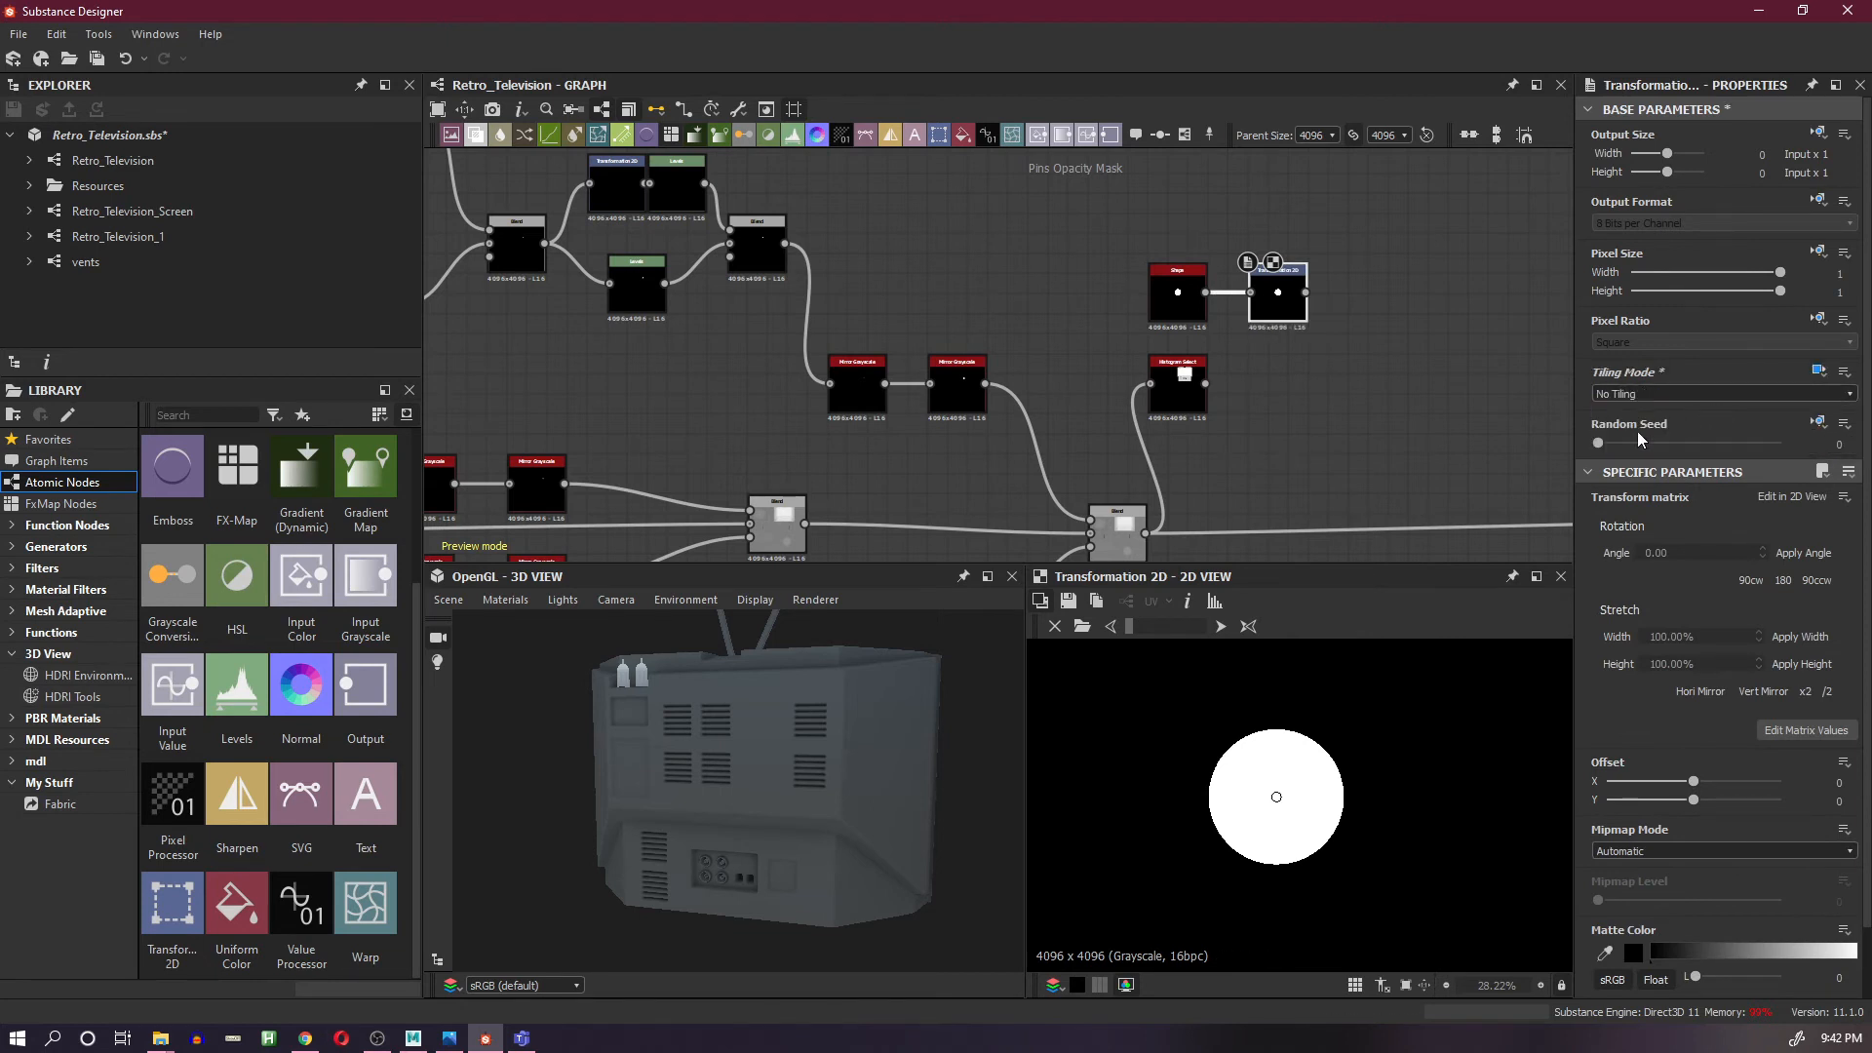
- Insert a Blend node on the main output link, set it to Add (Linear Dodge), and connect the Transformation 2D output as its foreground
click(1406, 532)
key(space)
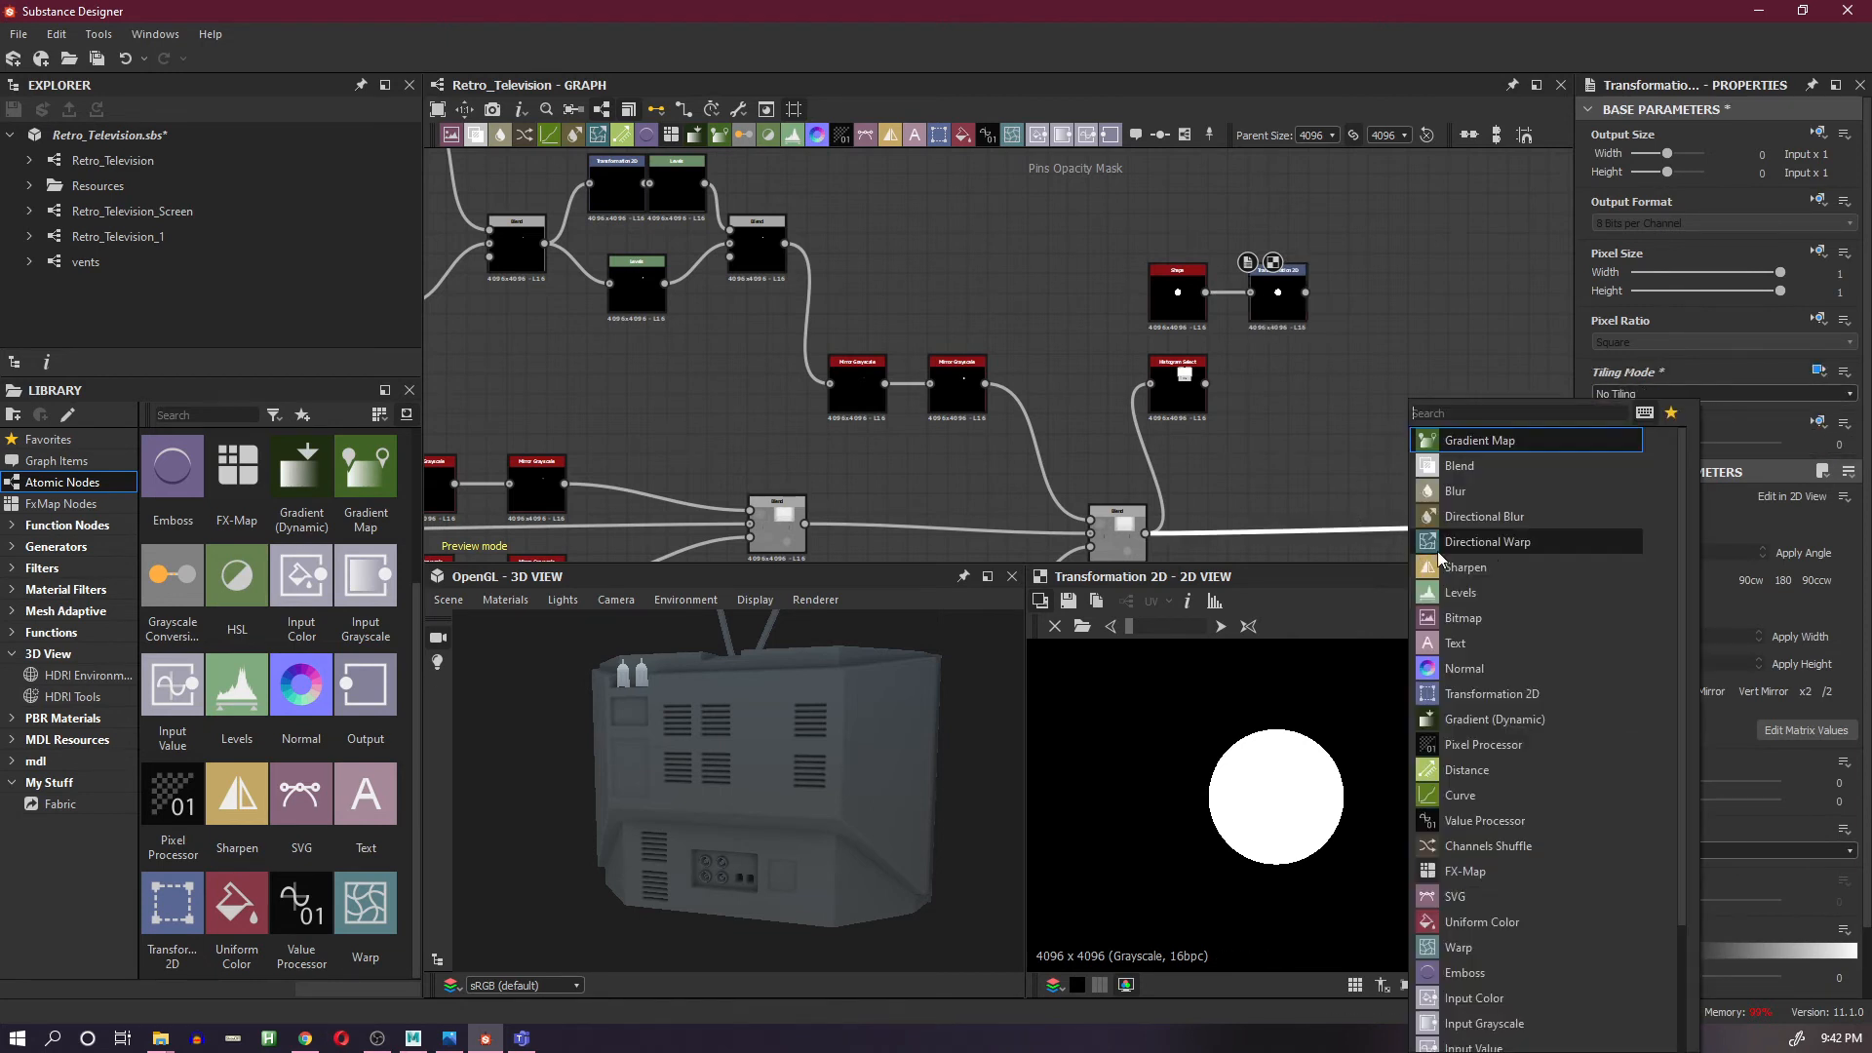
click(1506, 462)
drag(1478, 542, 1410, 541)
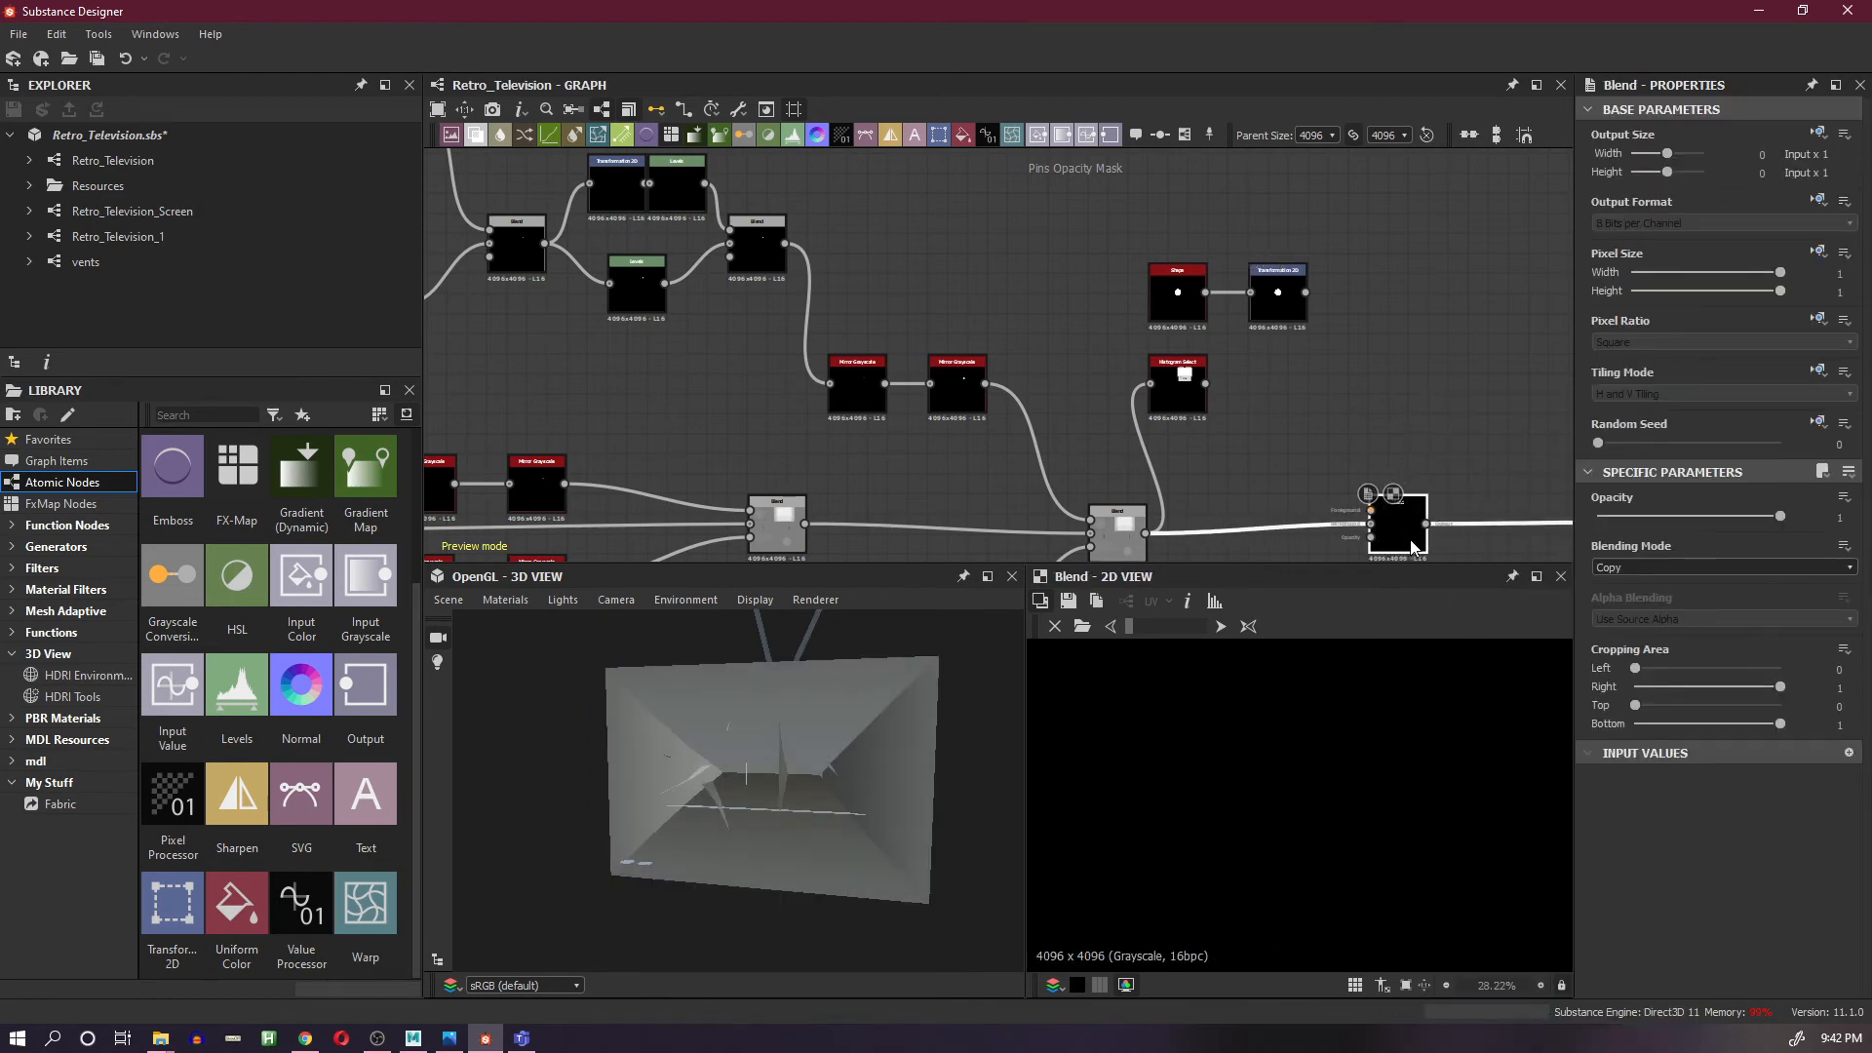
click(1693, 569)
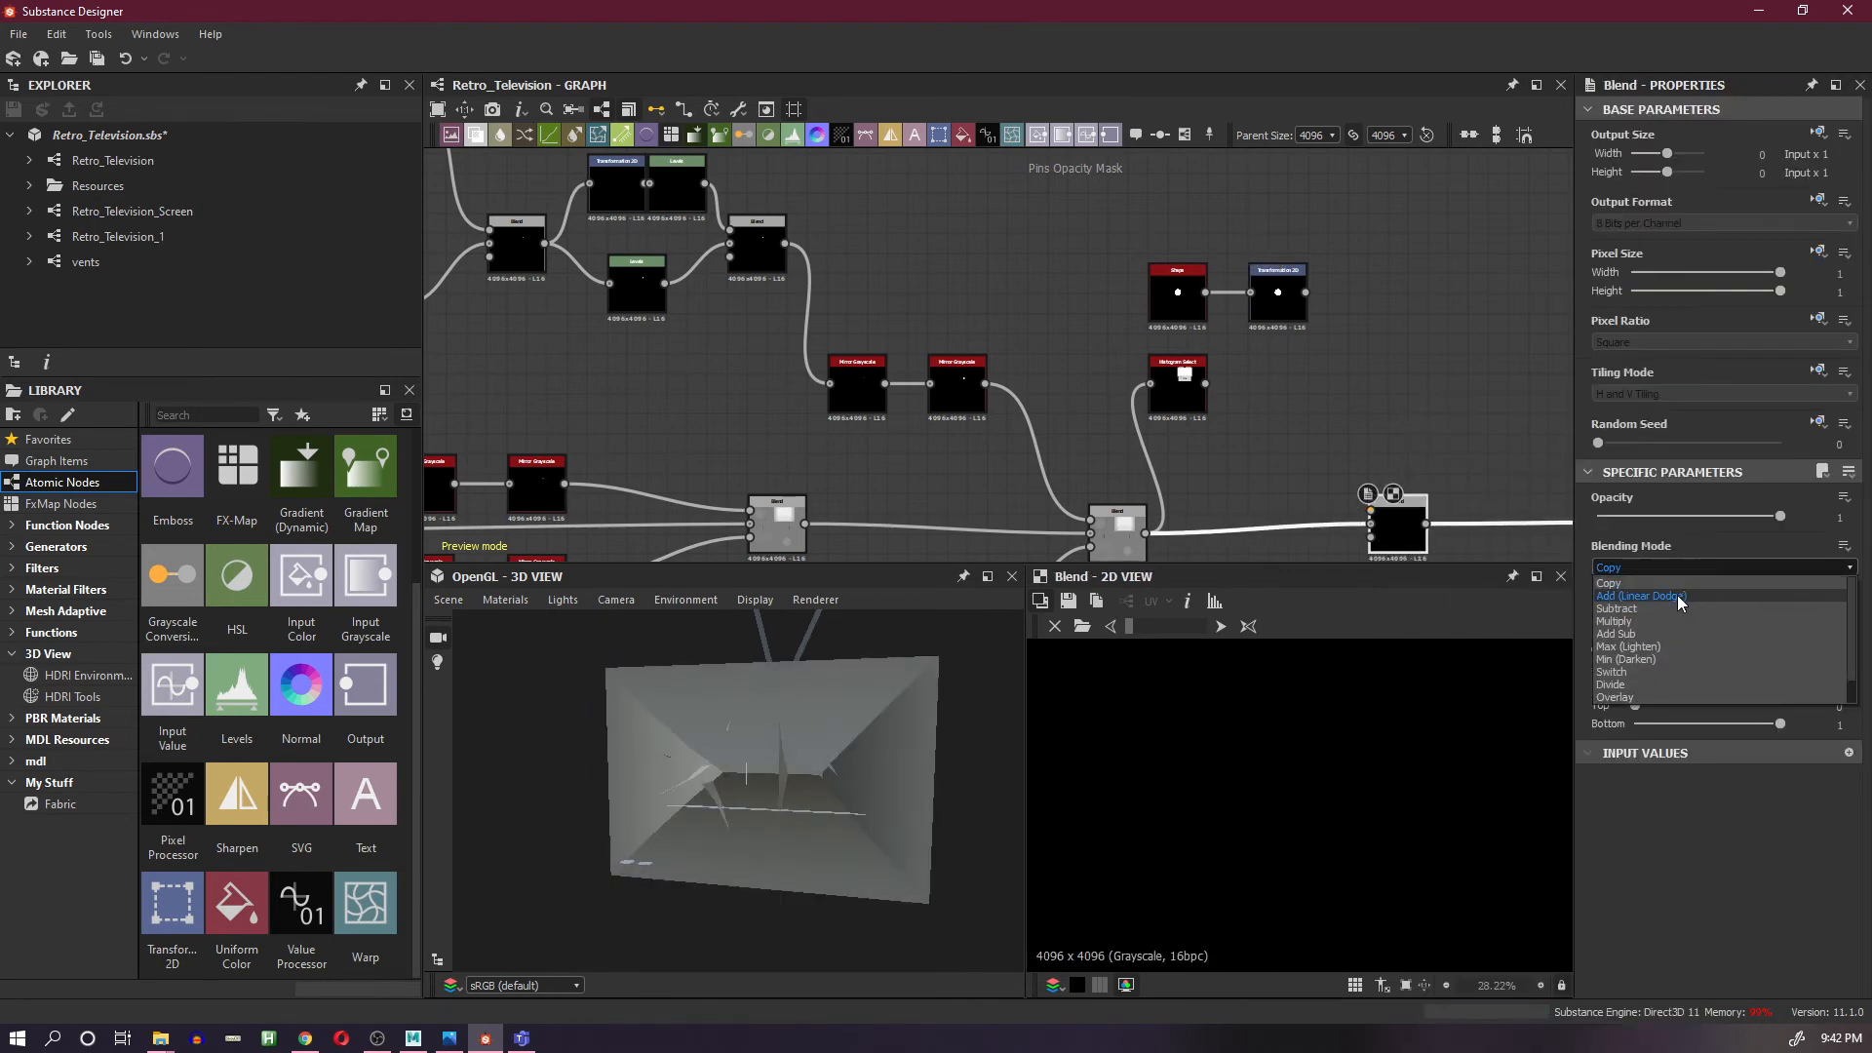
click(1672, 600)
drag(1357, 452, 1372, 510)
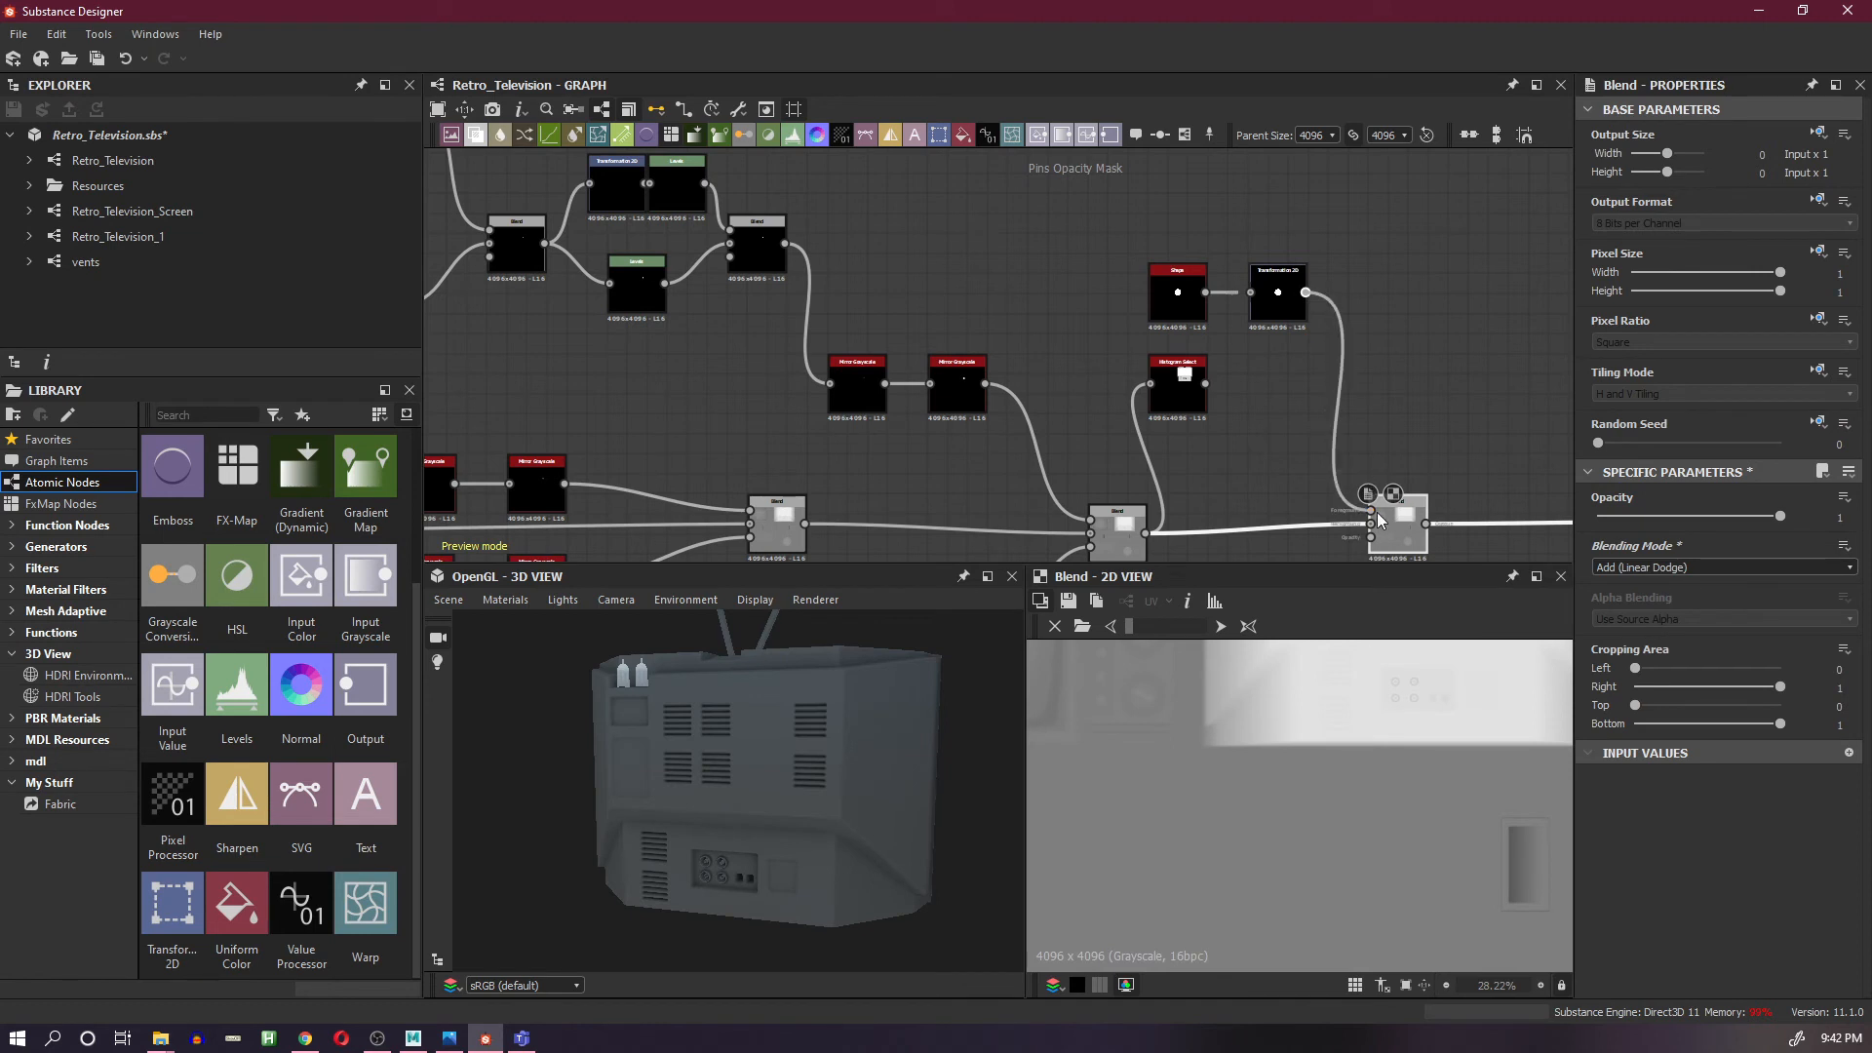
- Move the disc toward the sockets with the Transformation 2D node, to an offset of about X -0.1133, Y 0.1116
click(1277, 293)
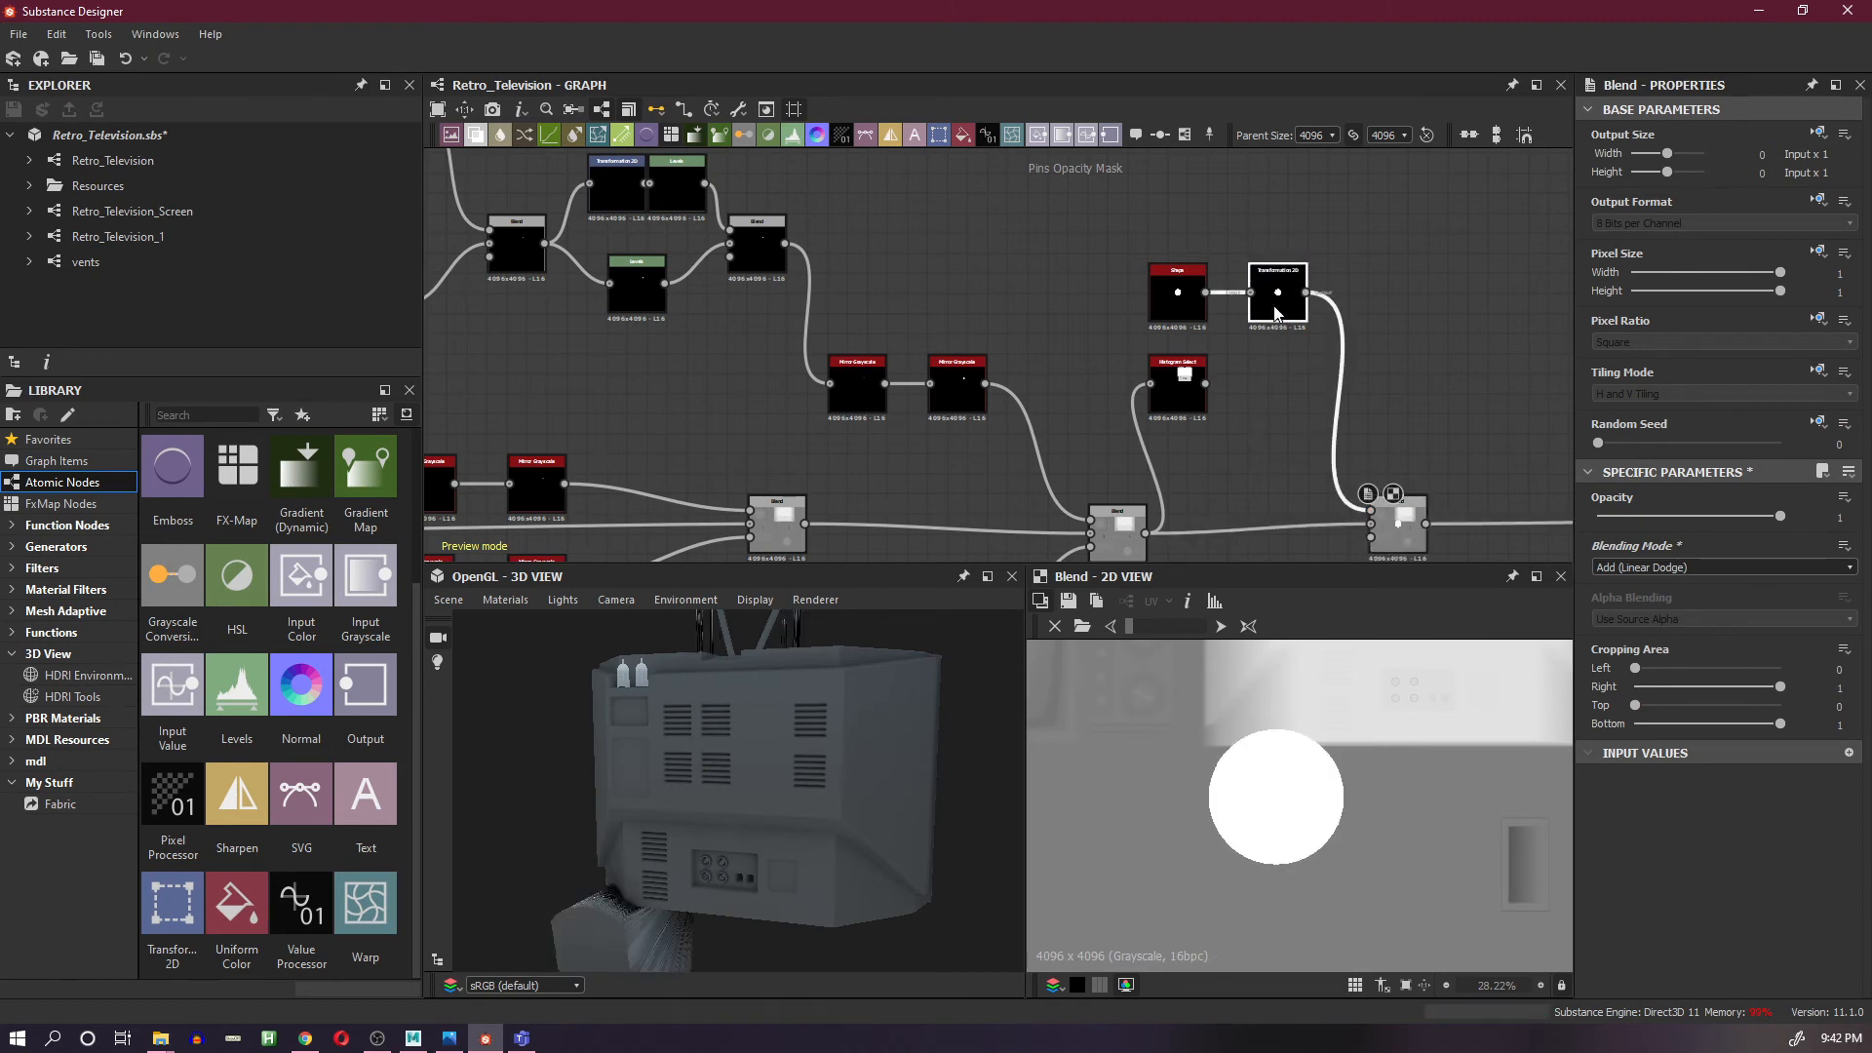
drag(1283, 803, 1412, 685)
scroll(1413, 683, up, 5)
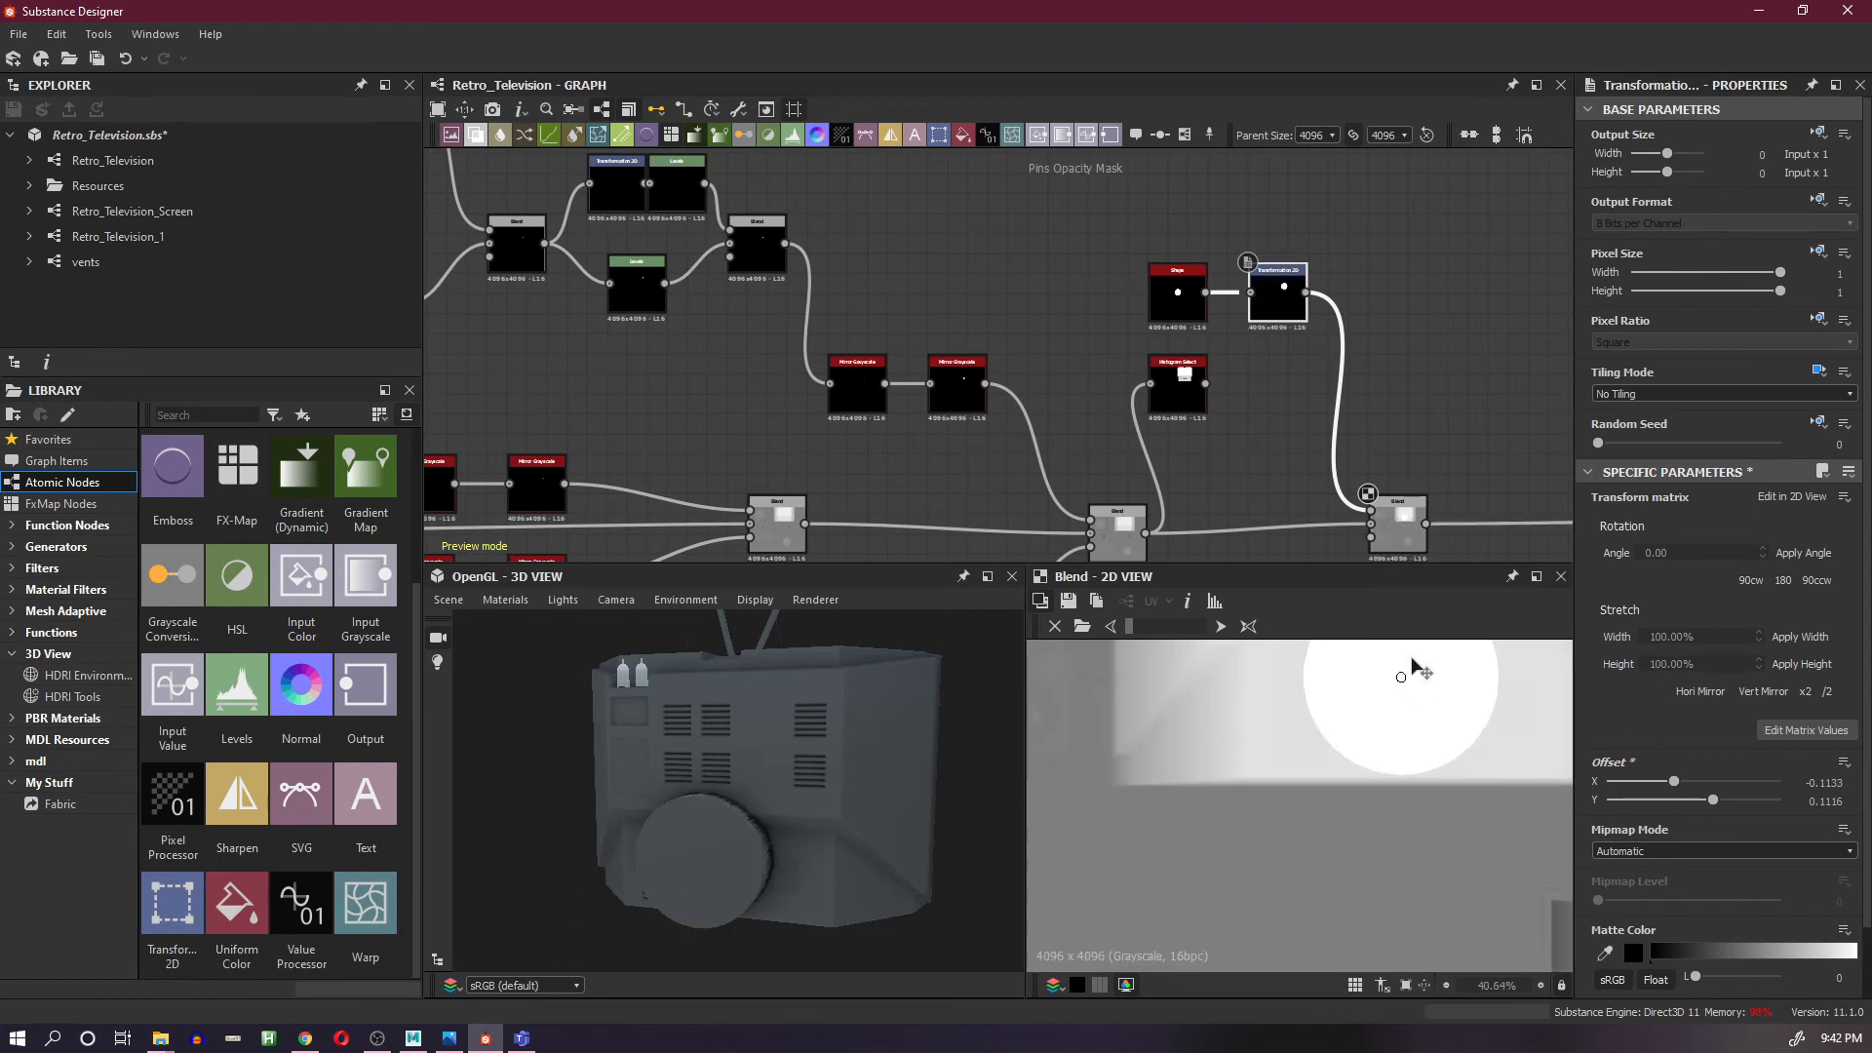
- Reduce the Disc shape's scale to 0.05
click(1182, 297)
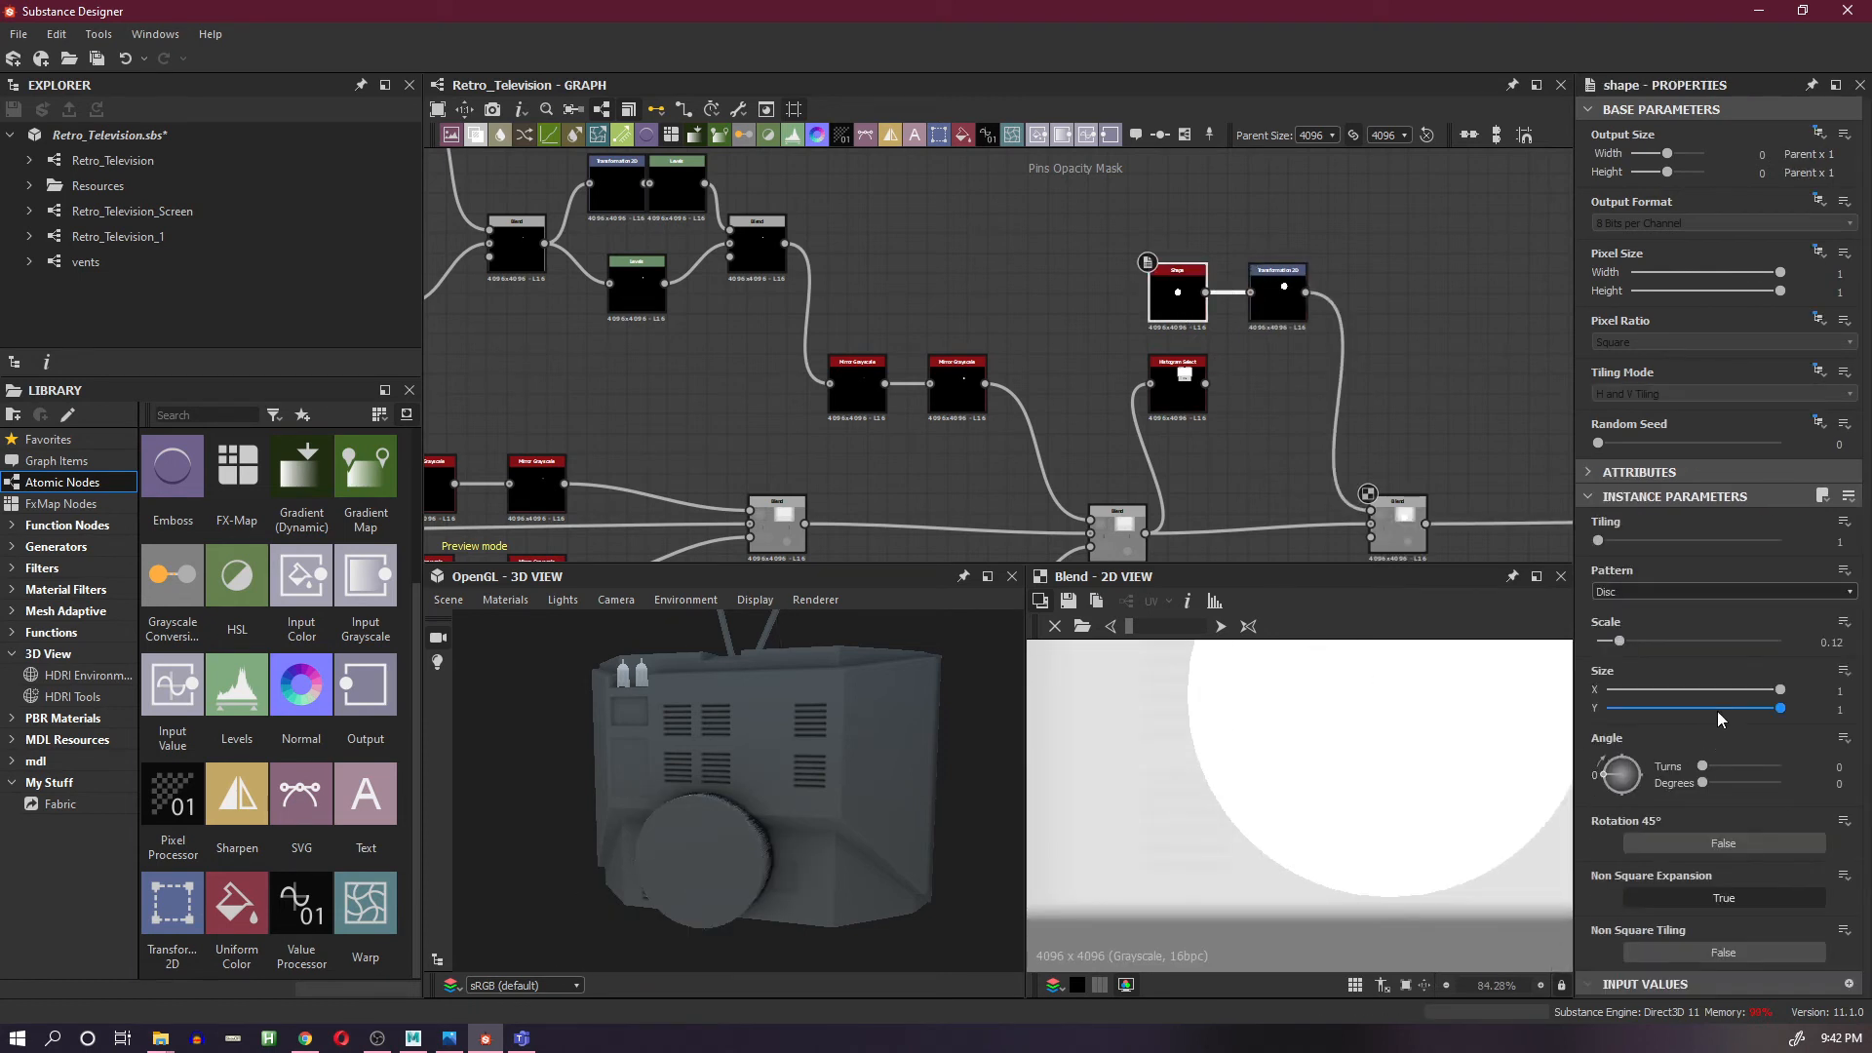
drag(1624, 640, 1606, 640)
scroll(1359, 726, up, 2)
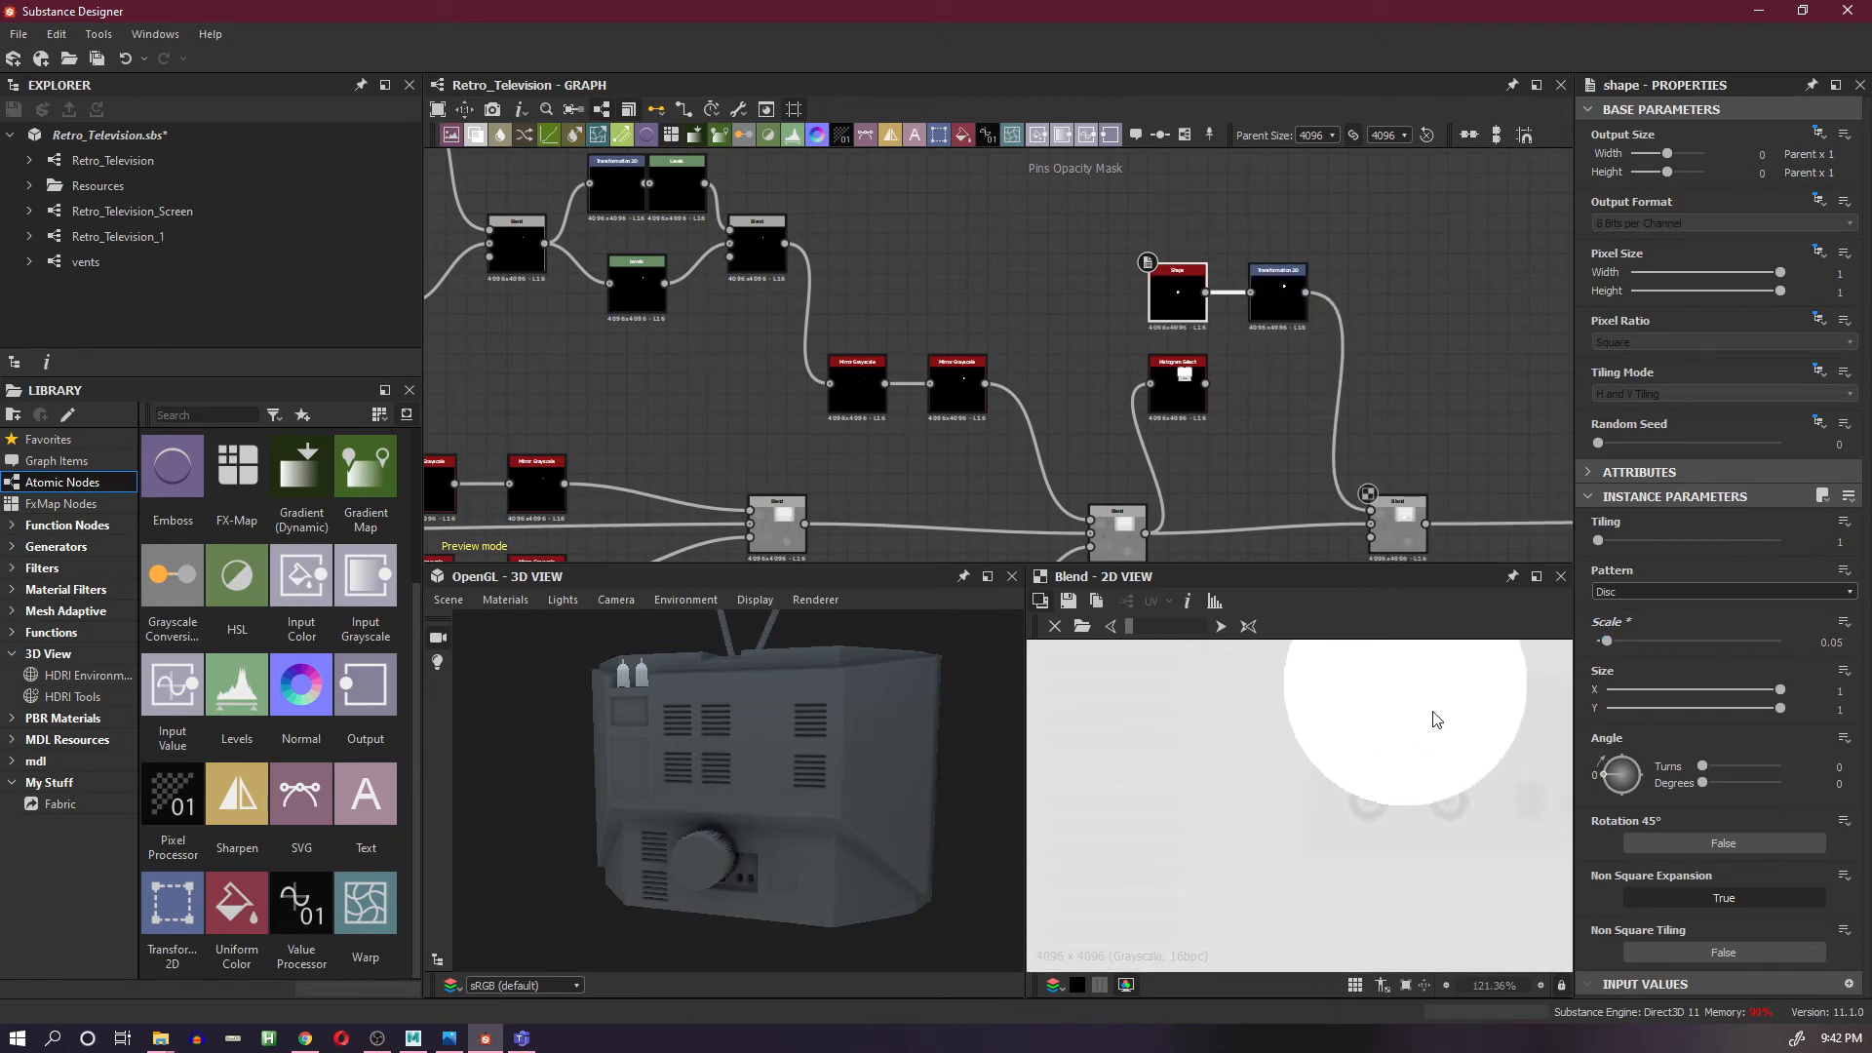
middle_drag(1437, 719, 1377, 798)
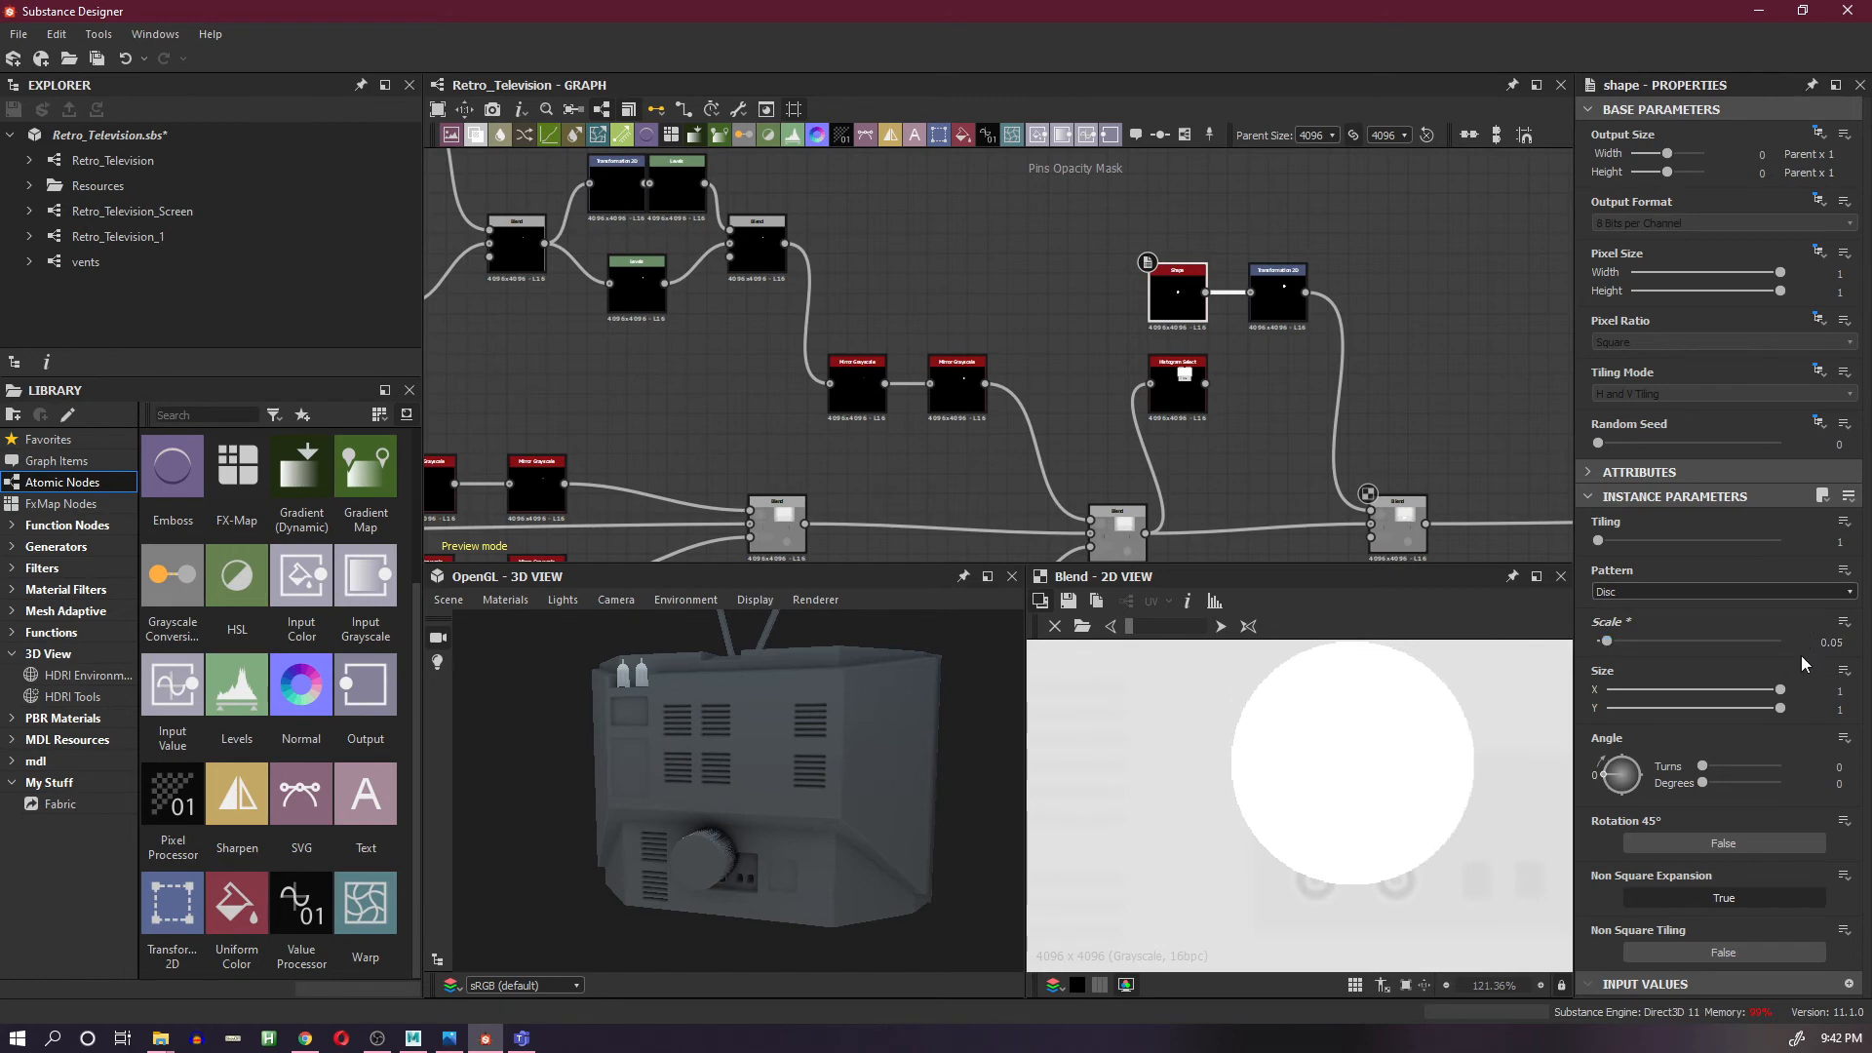
click(1837, 642)
- Connect the Histogram Select output to the new Blend node's background input, replacing the existing link
drag(1207, 382, 1210, 384)
drag(1203, 460, 1371, 524)
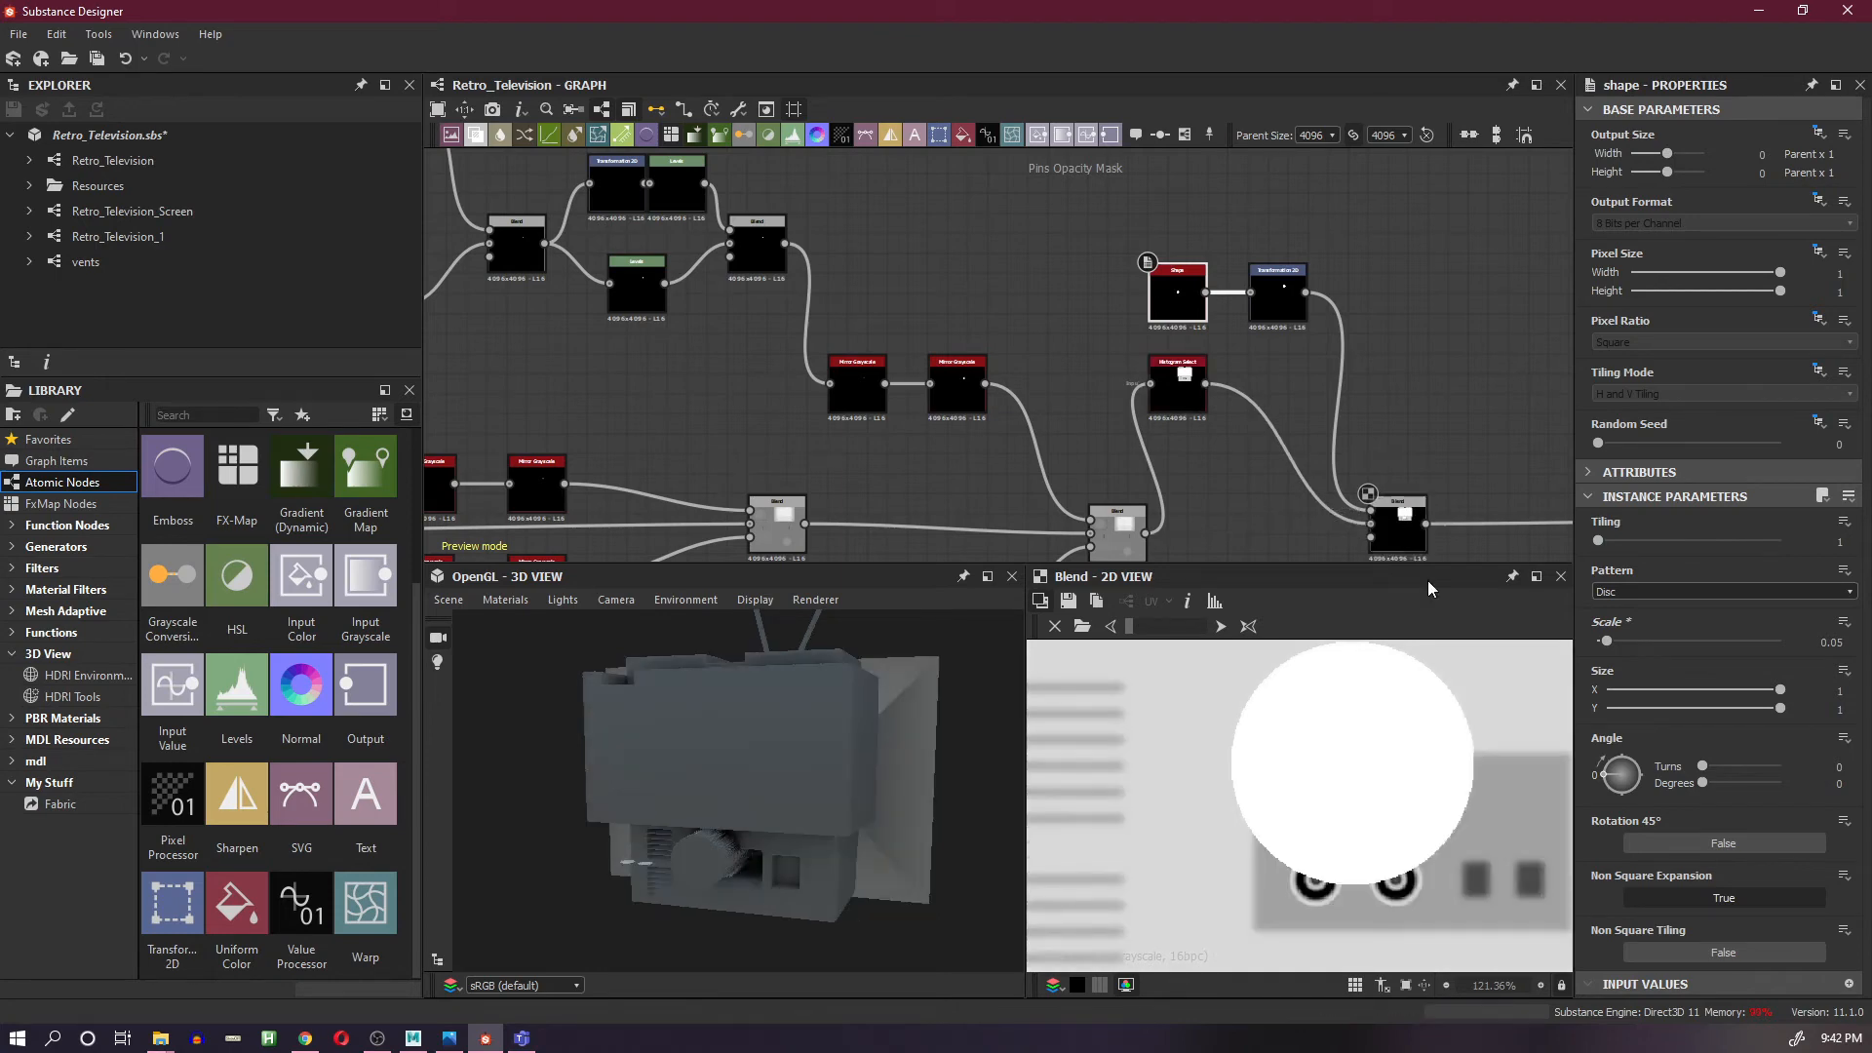
- Set the Disc shape's scale to 0.005 so it is close to socket-pin size
click(1281, 307)
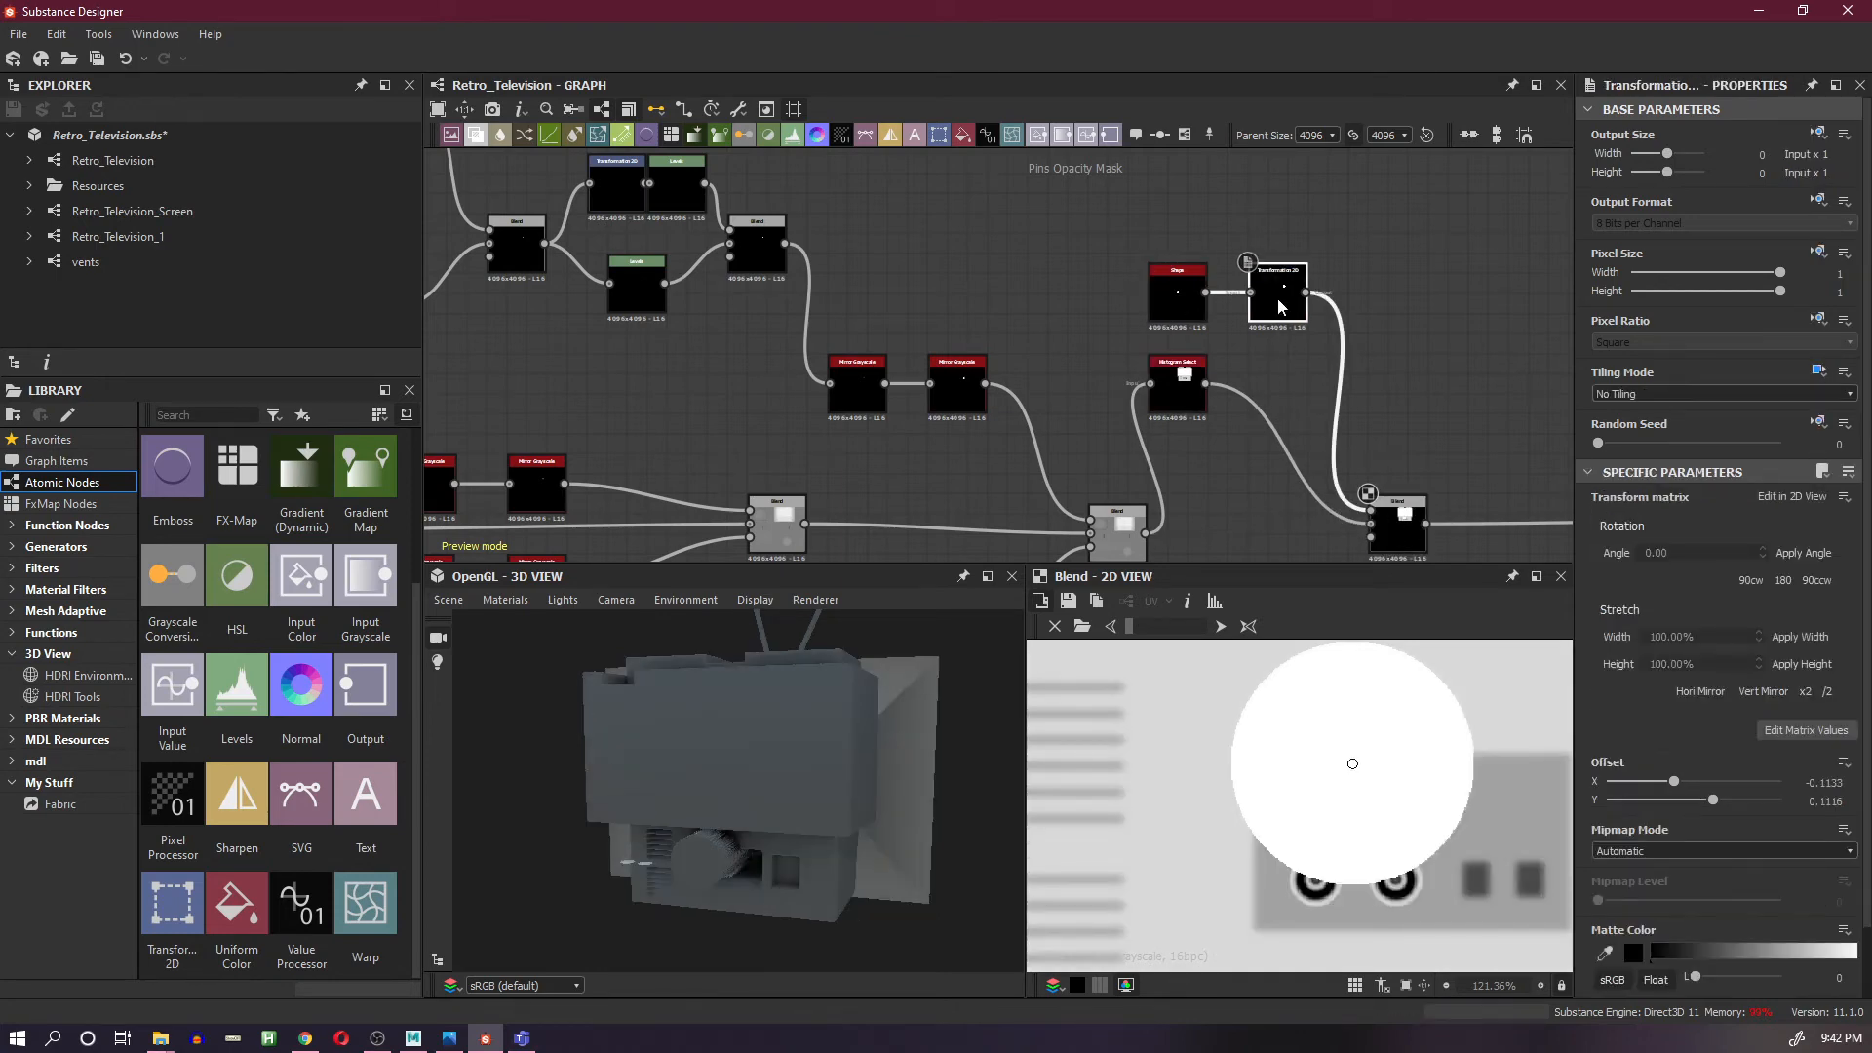
click(1178, 292)
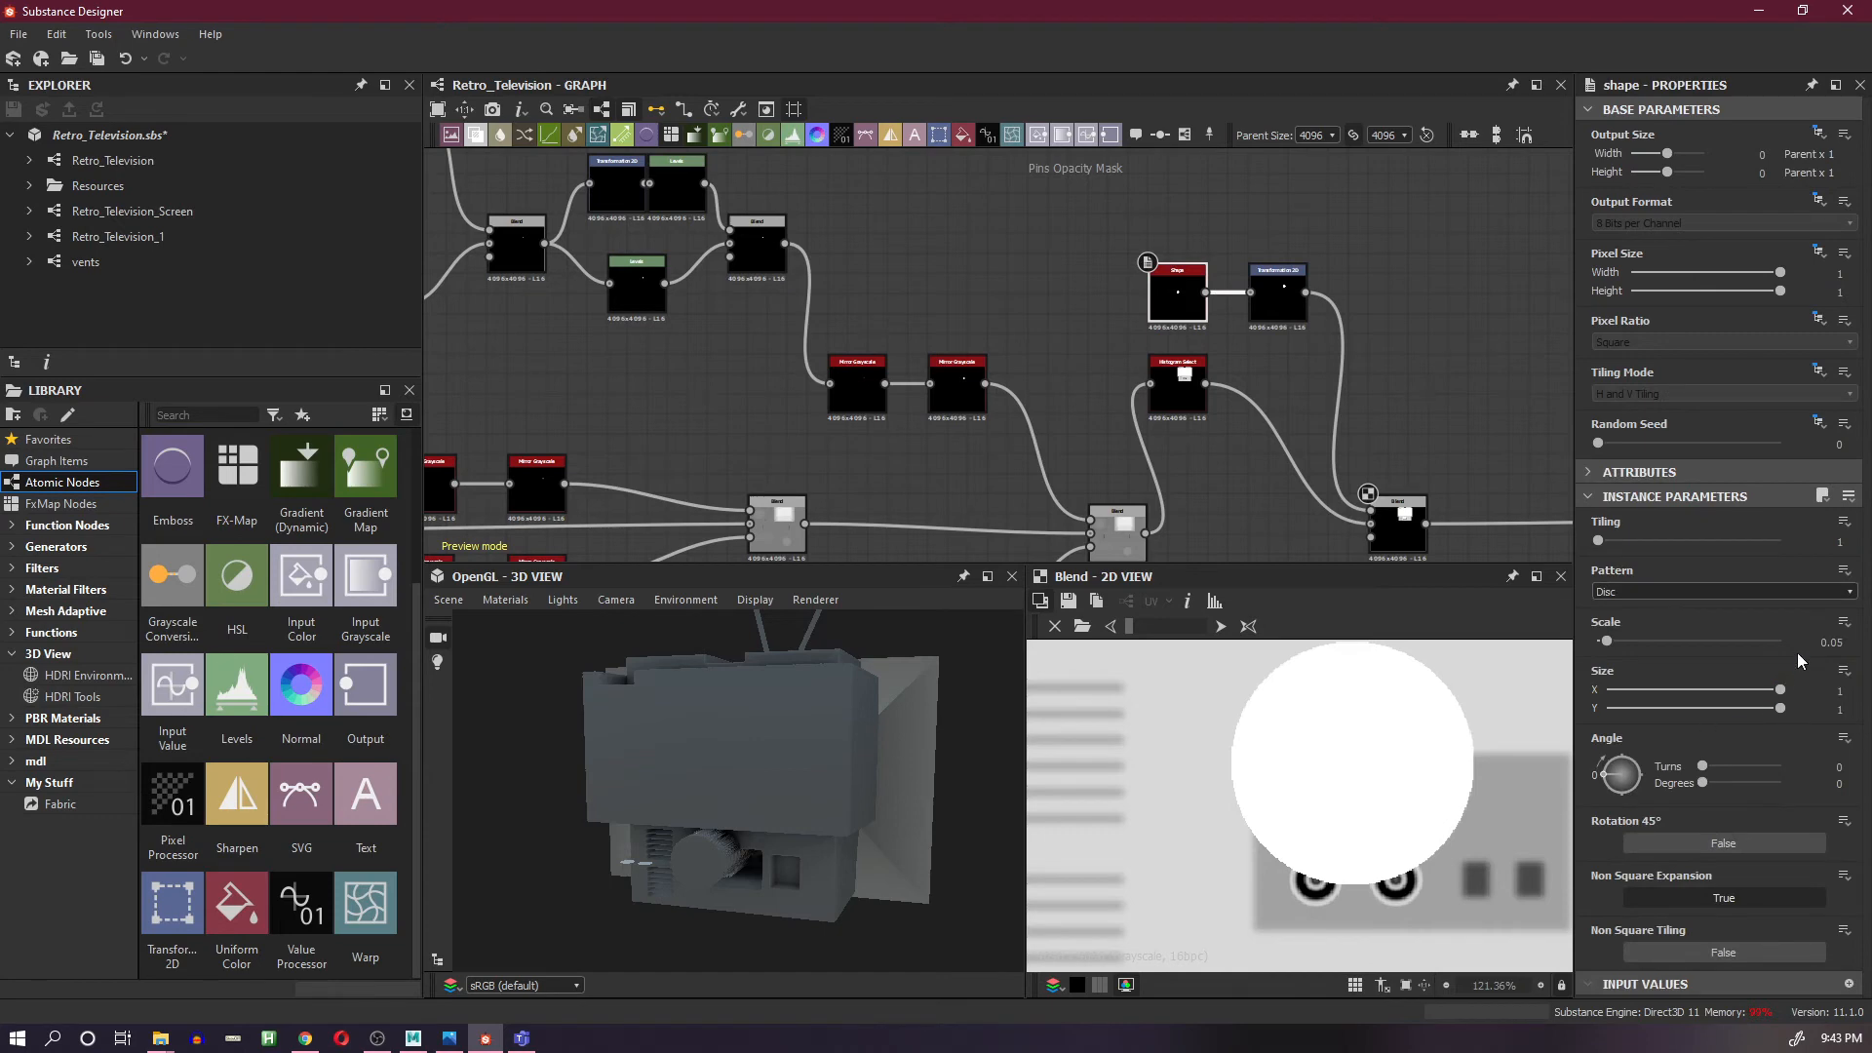
double_click(1831, 641)
text(0.005)
key(Return)
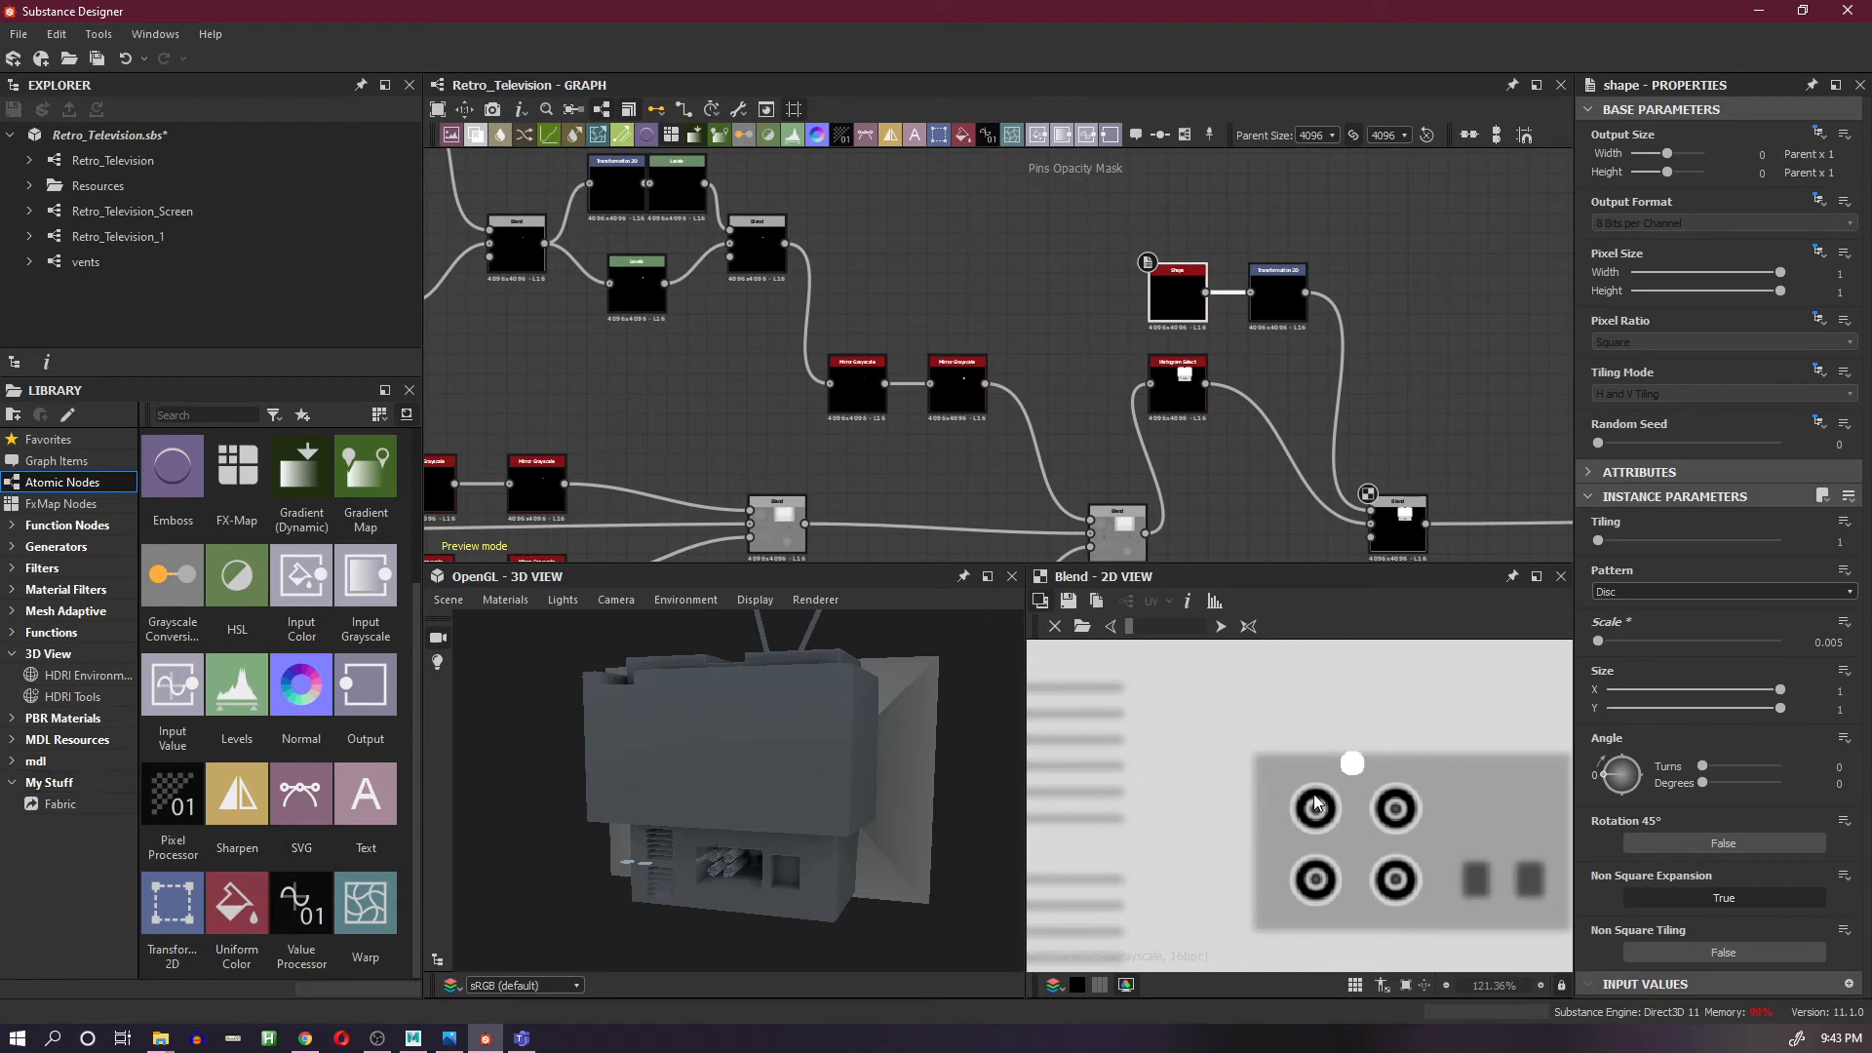
- Center the disc on the upper-left round socket with the Transformation 2D node, to an offset of about X -0.1057, Y 0.1024
scroll(1316, 804, up, 4)
click(1277, 300)
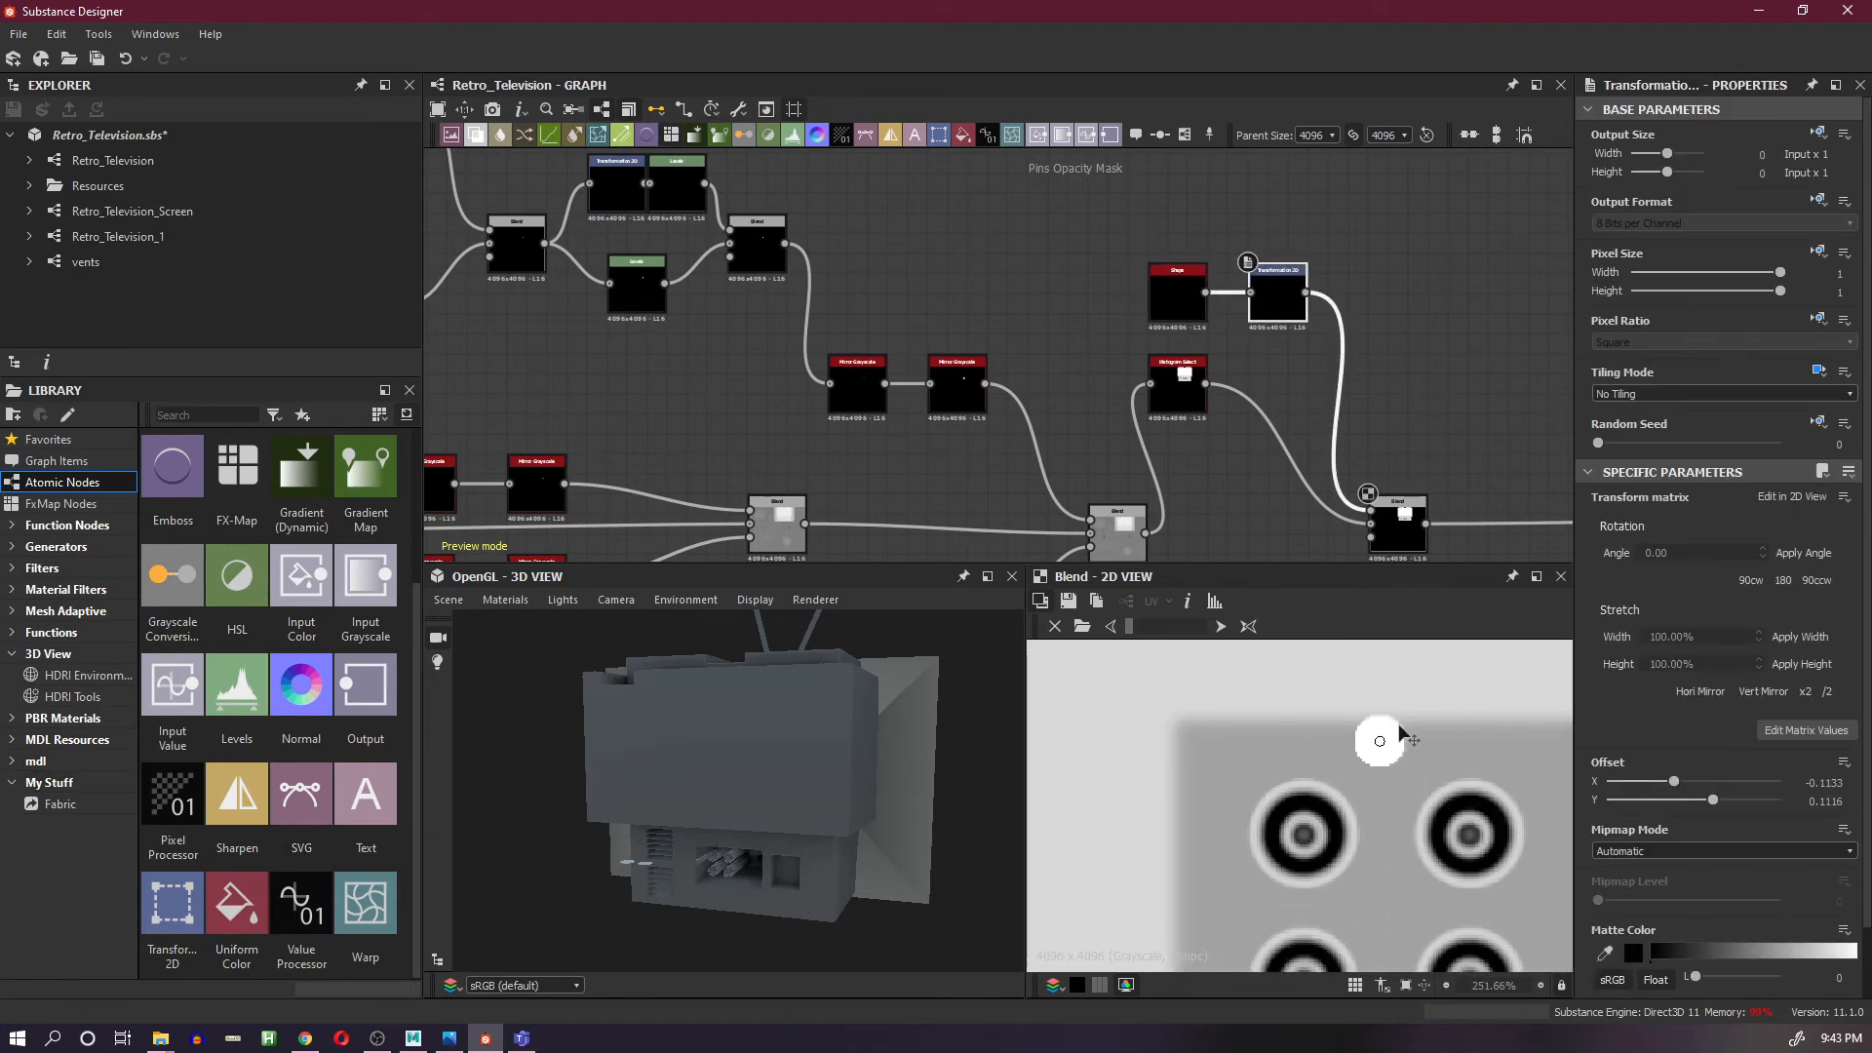
drag(1404, 733, 1325, 843)
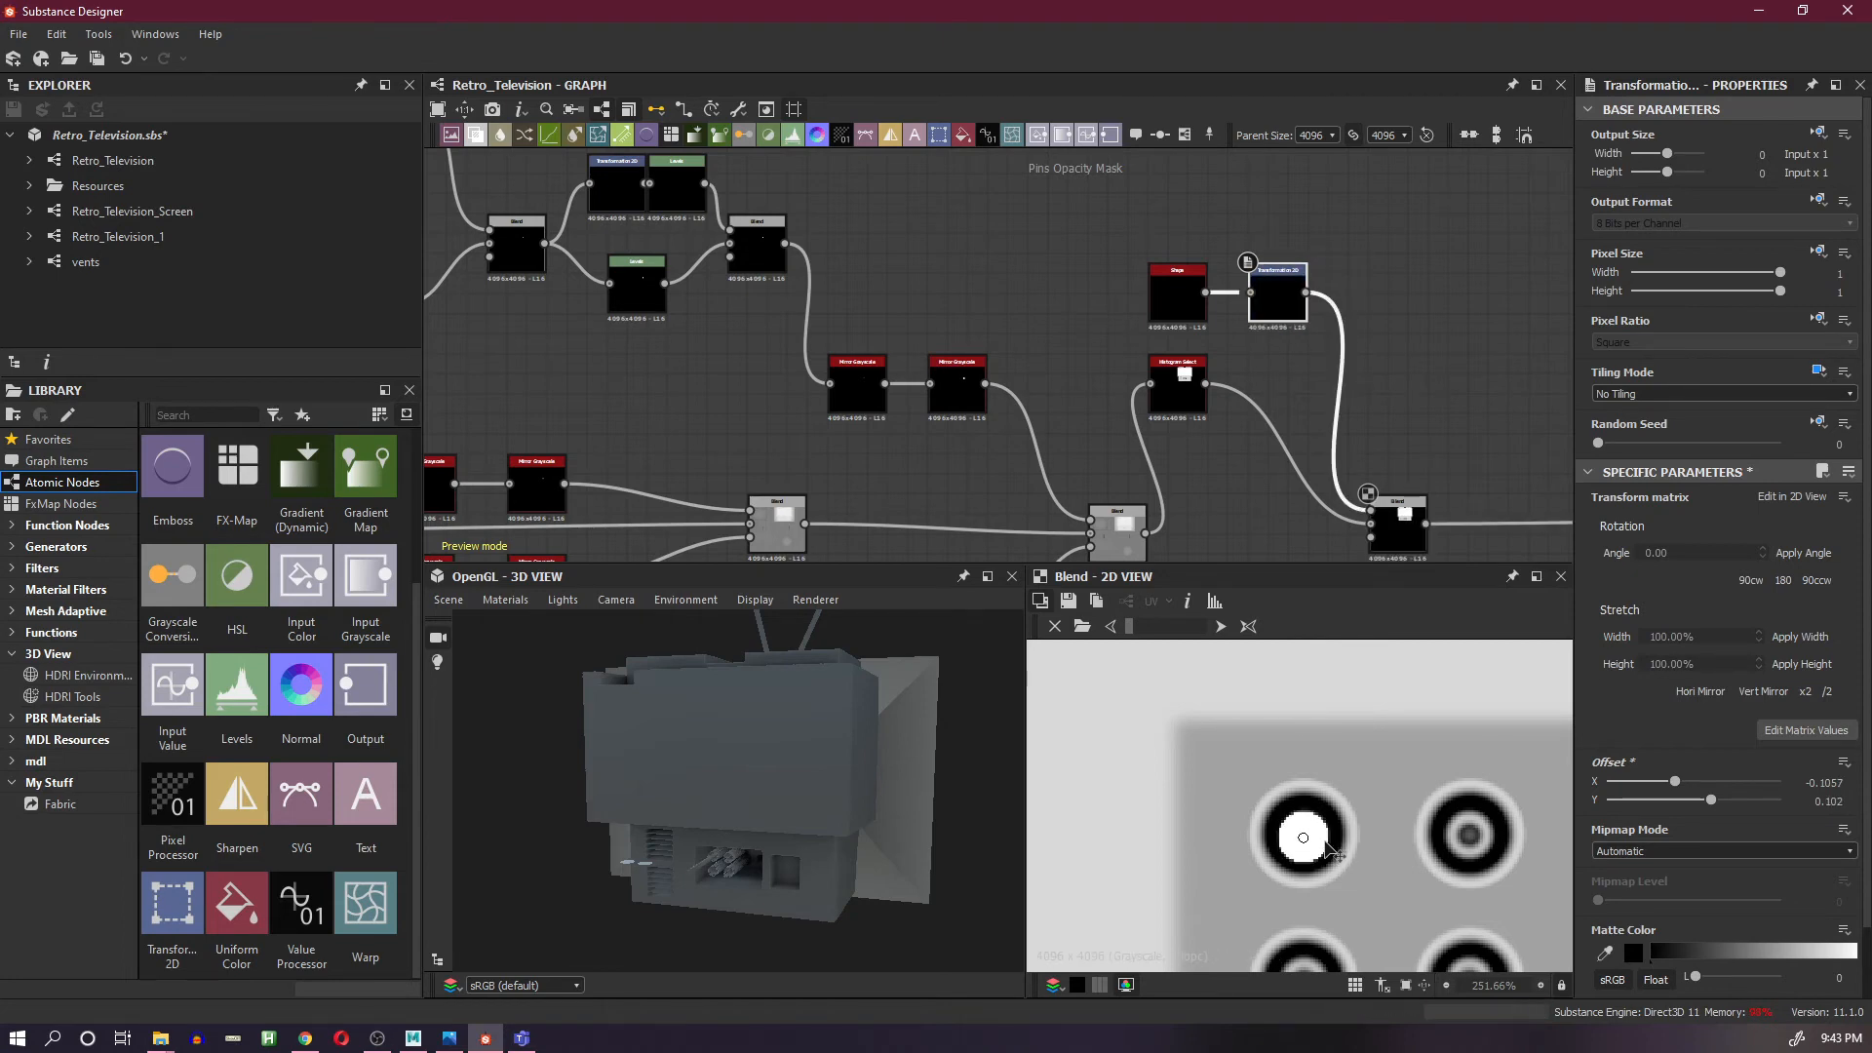
drag(1325, 842, 1325, 841)
- Try Disc shape scales of 0.008, 0.009, 0.01 and 0.012 to cover the whole upper-left socket
middle_drag(1277, 400, 1213, 352)
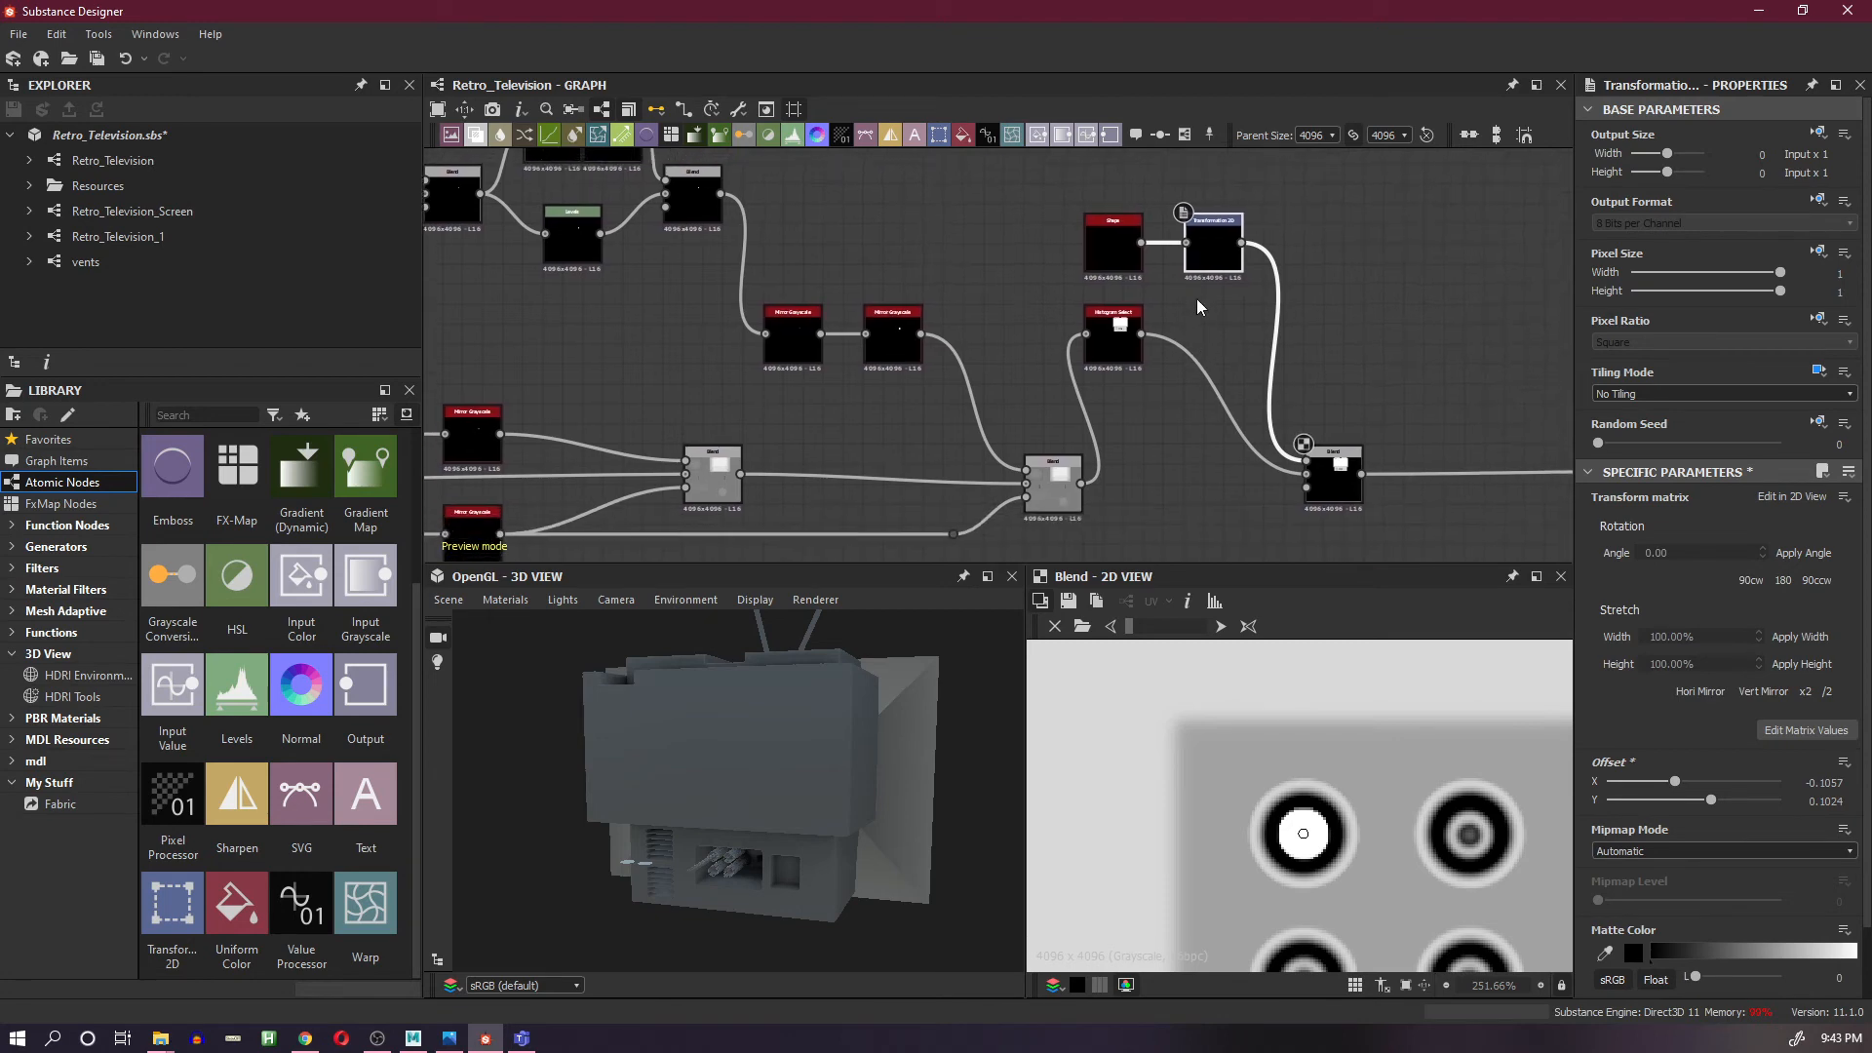
click(1118, 257)
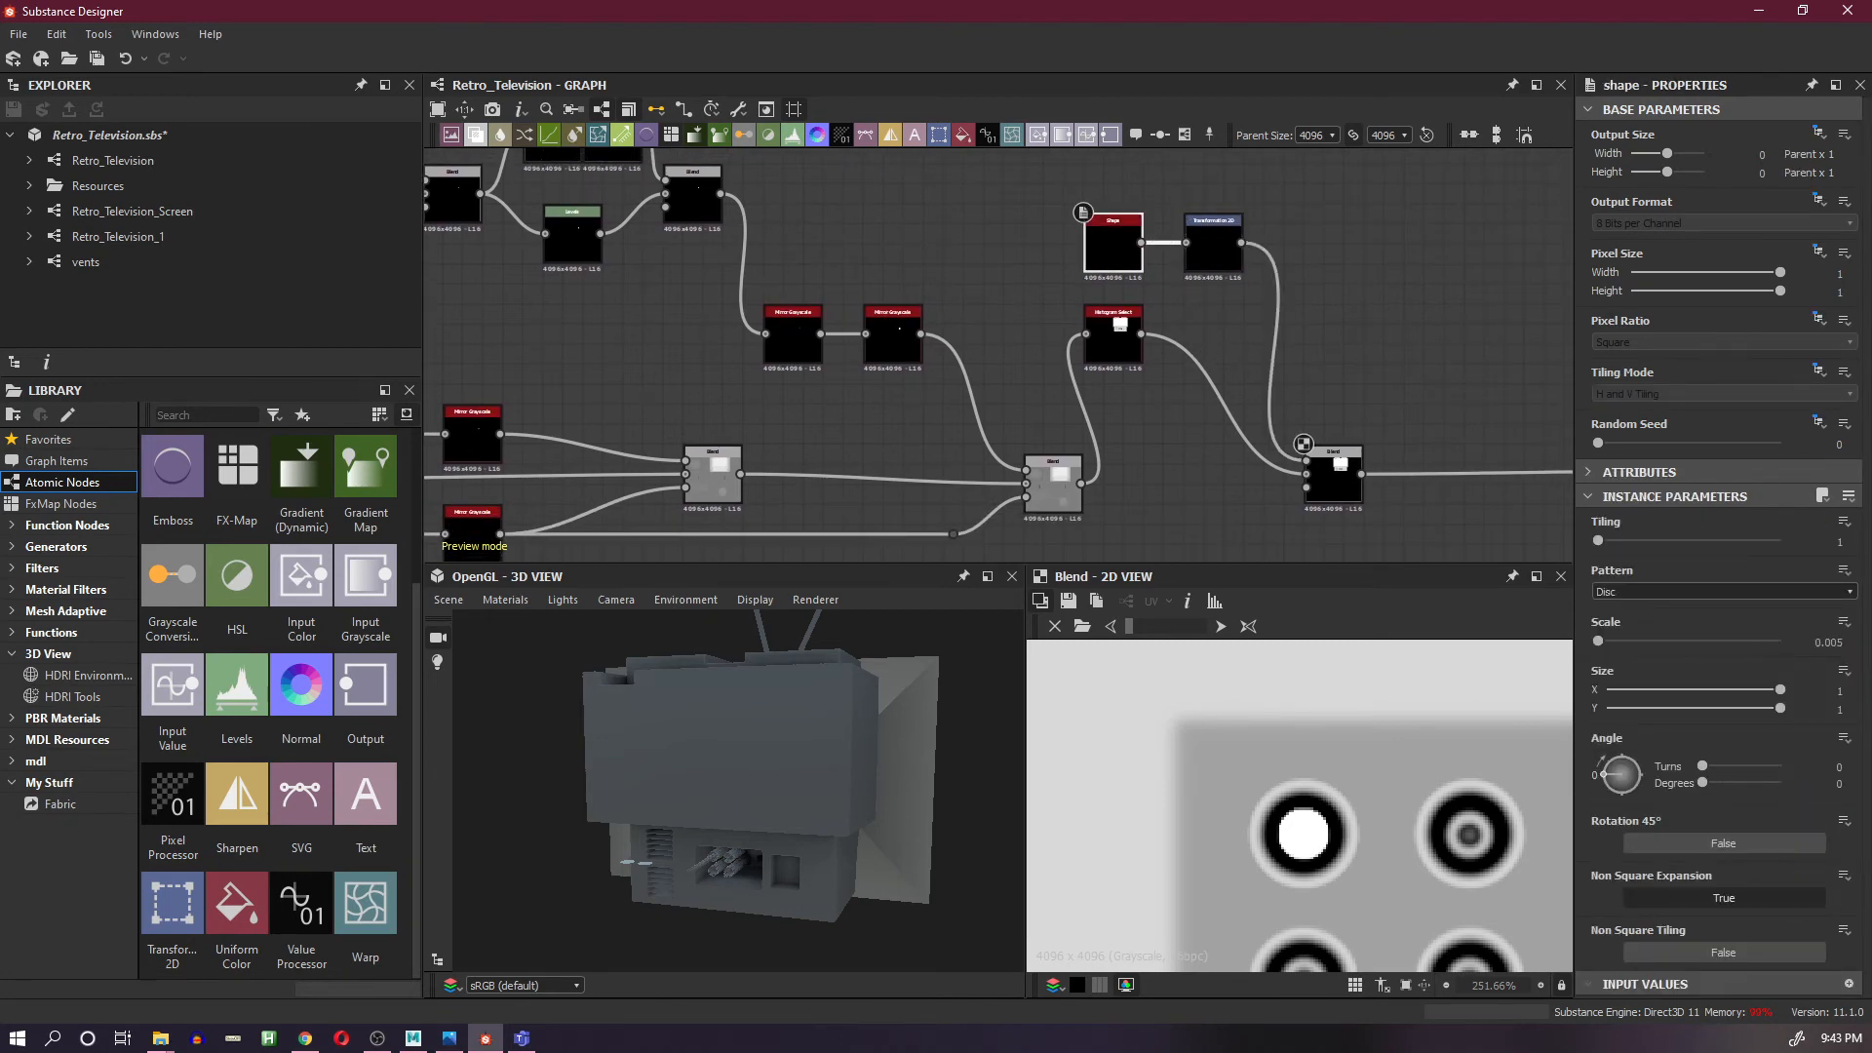
click(1828, 642)
drag(1838, 643, 1856, 659)
text(8)
key(Return)
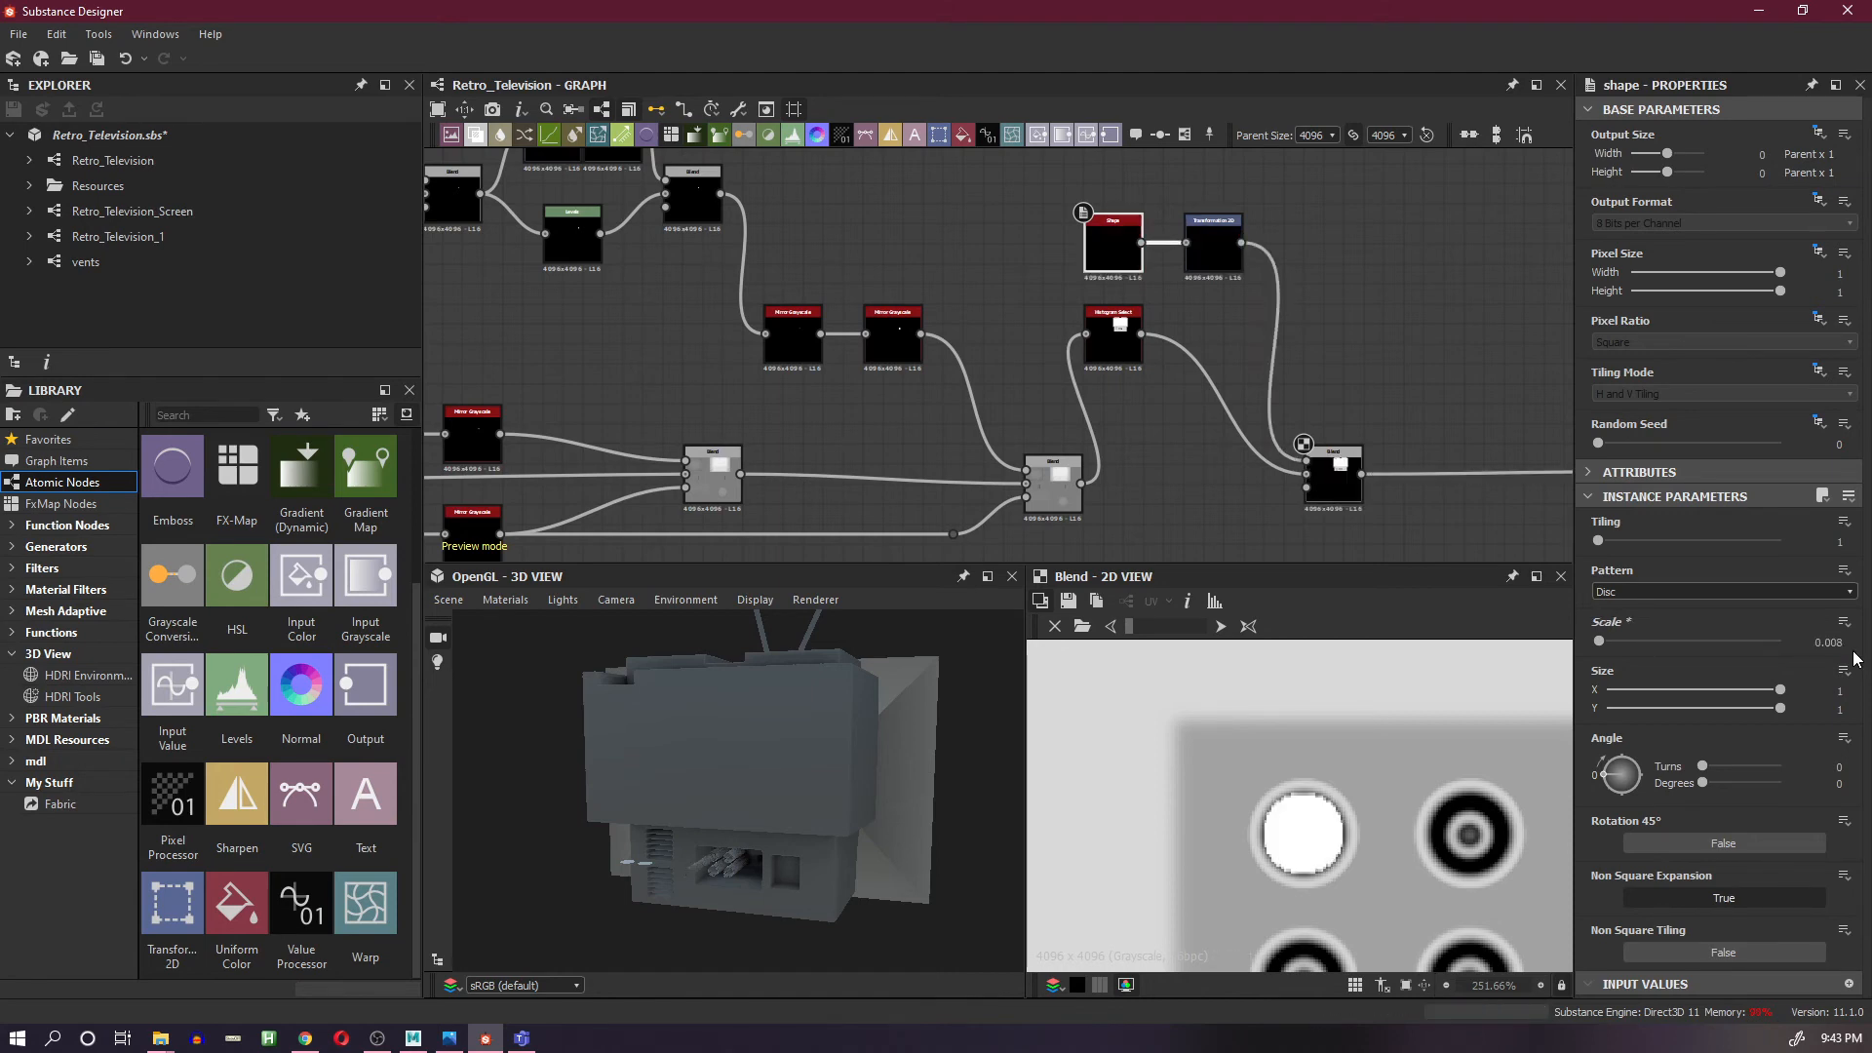
drag(1845, 643, 1840, 644)
text(9)
key(Return)
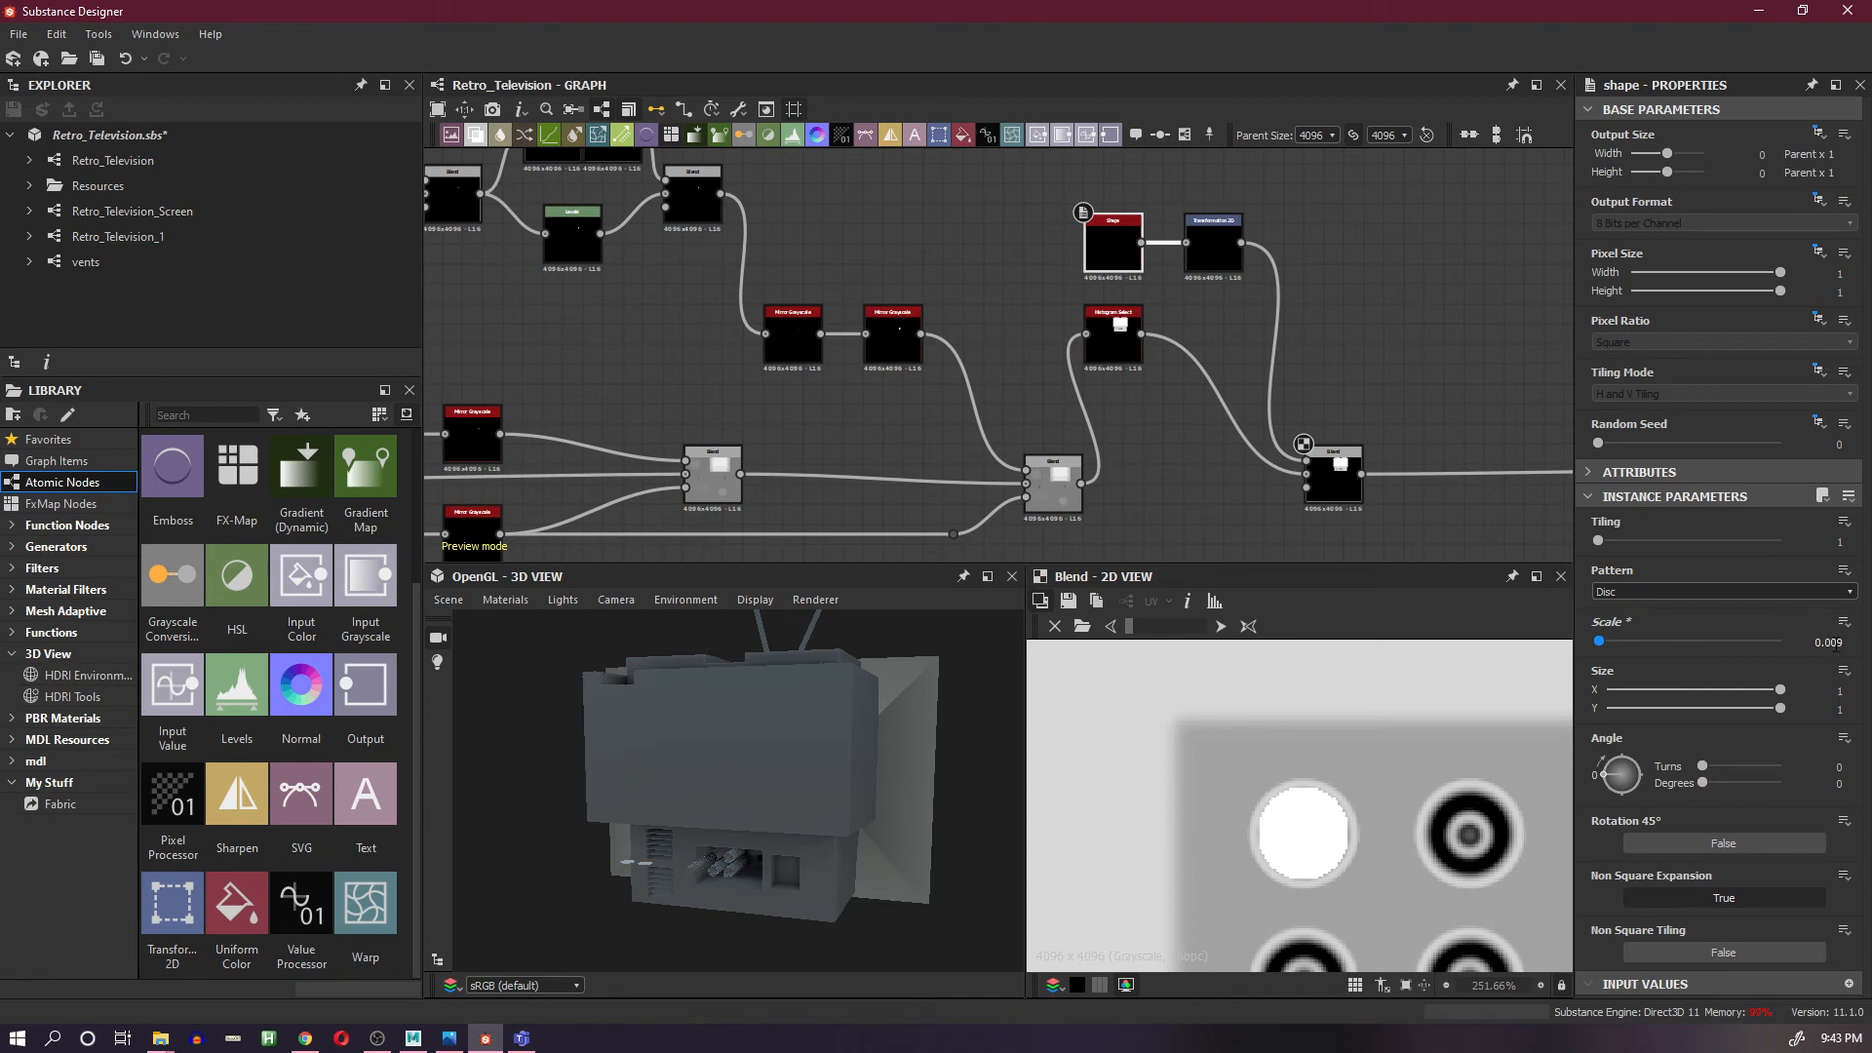
click(1835, 643)
text(0.01)
key(Return)
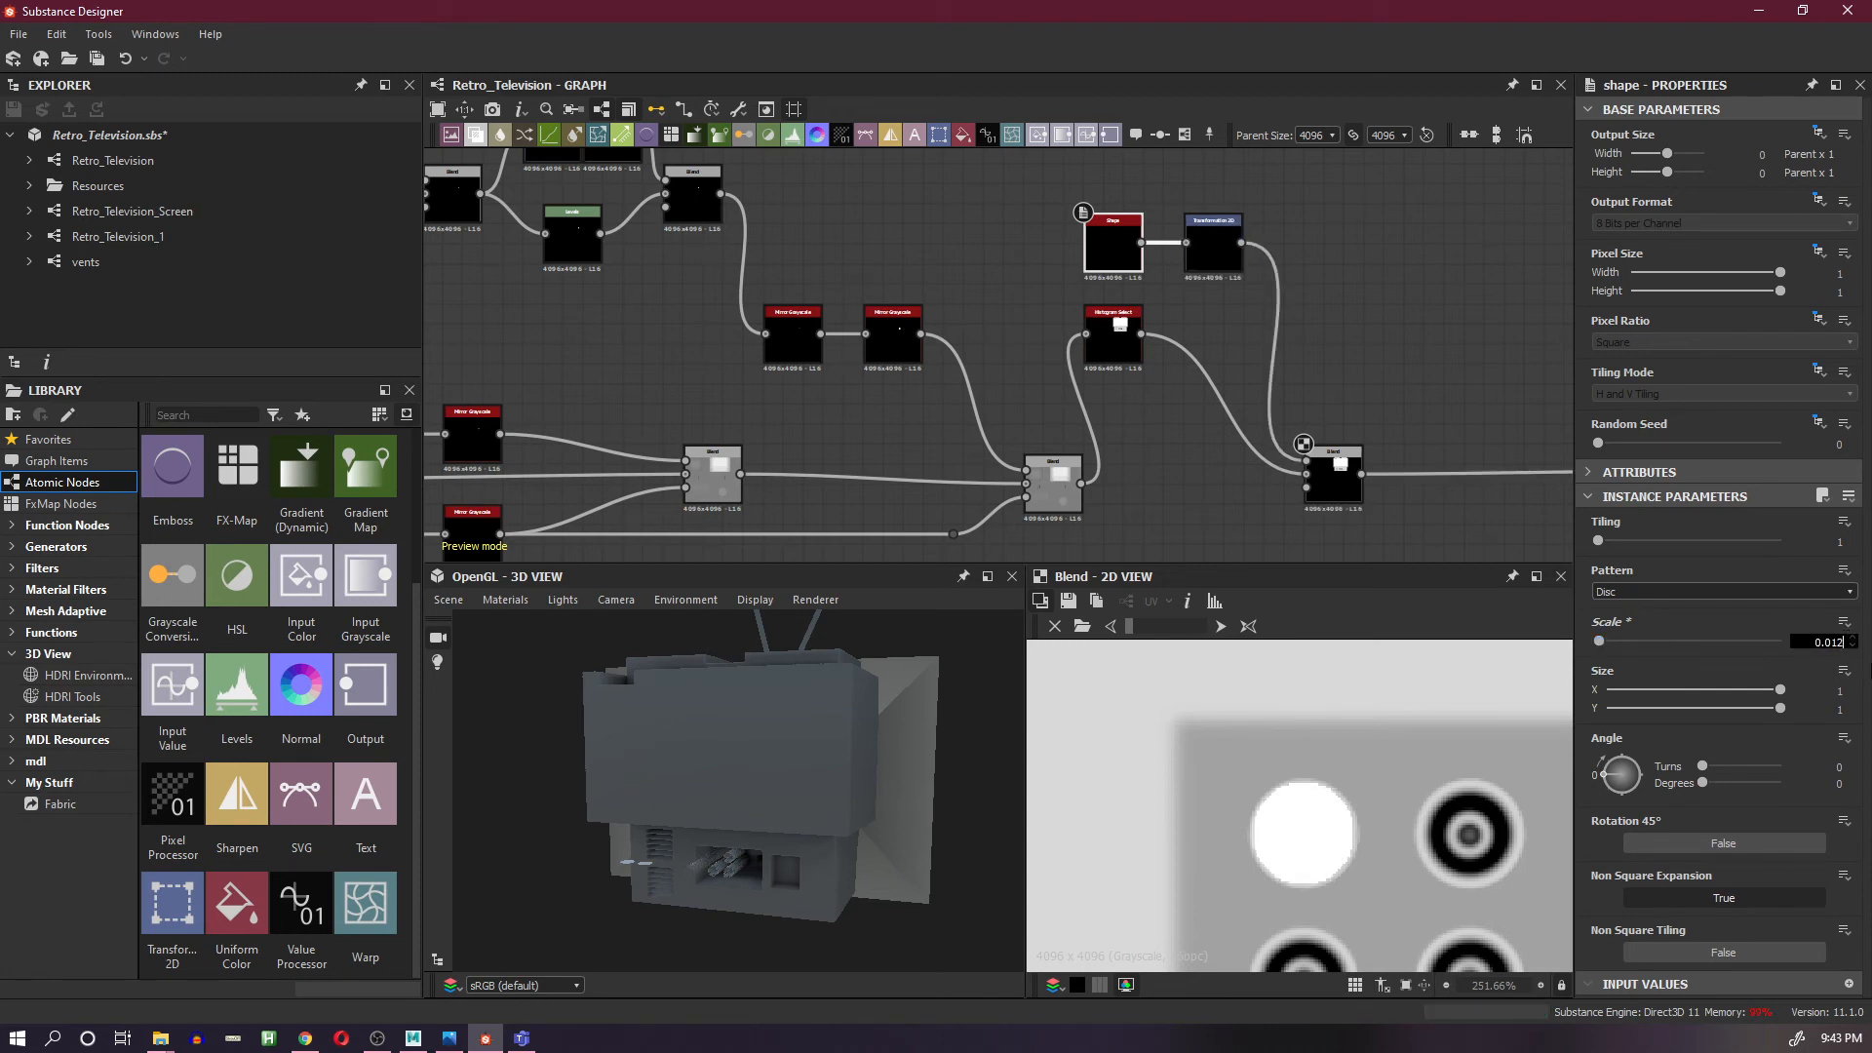
key(Return)
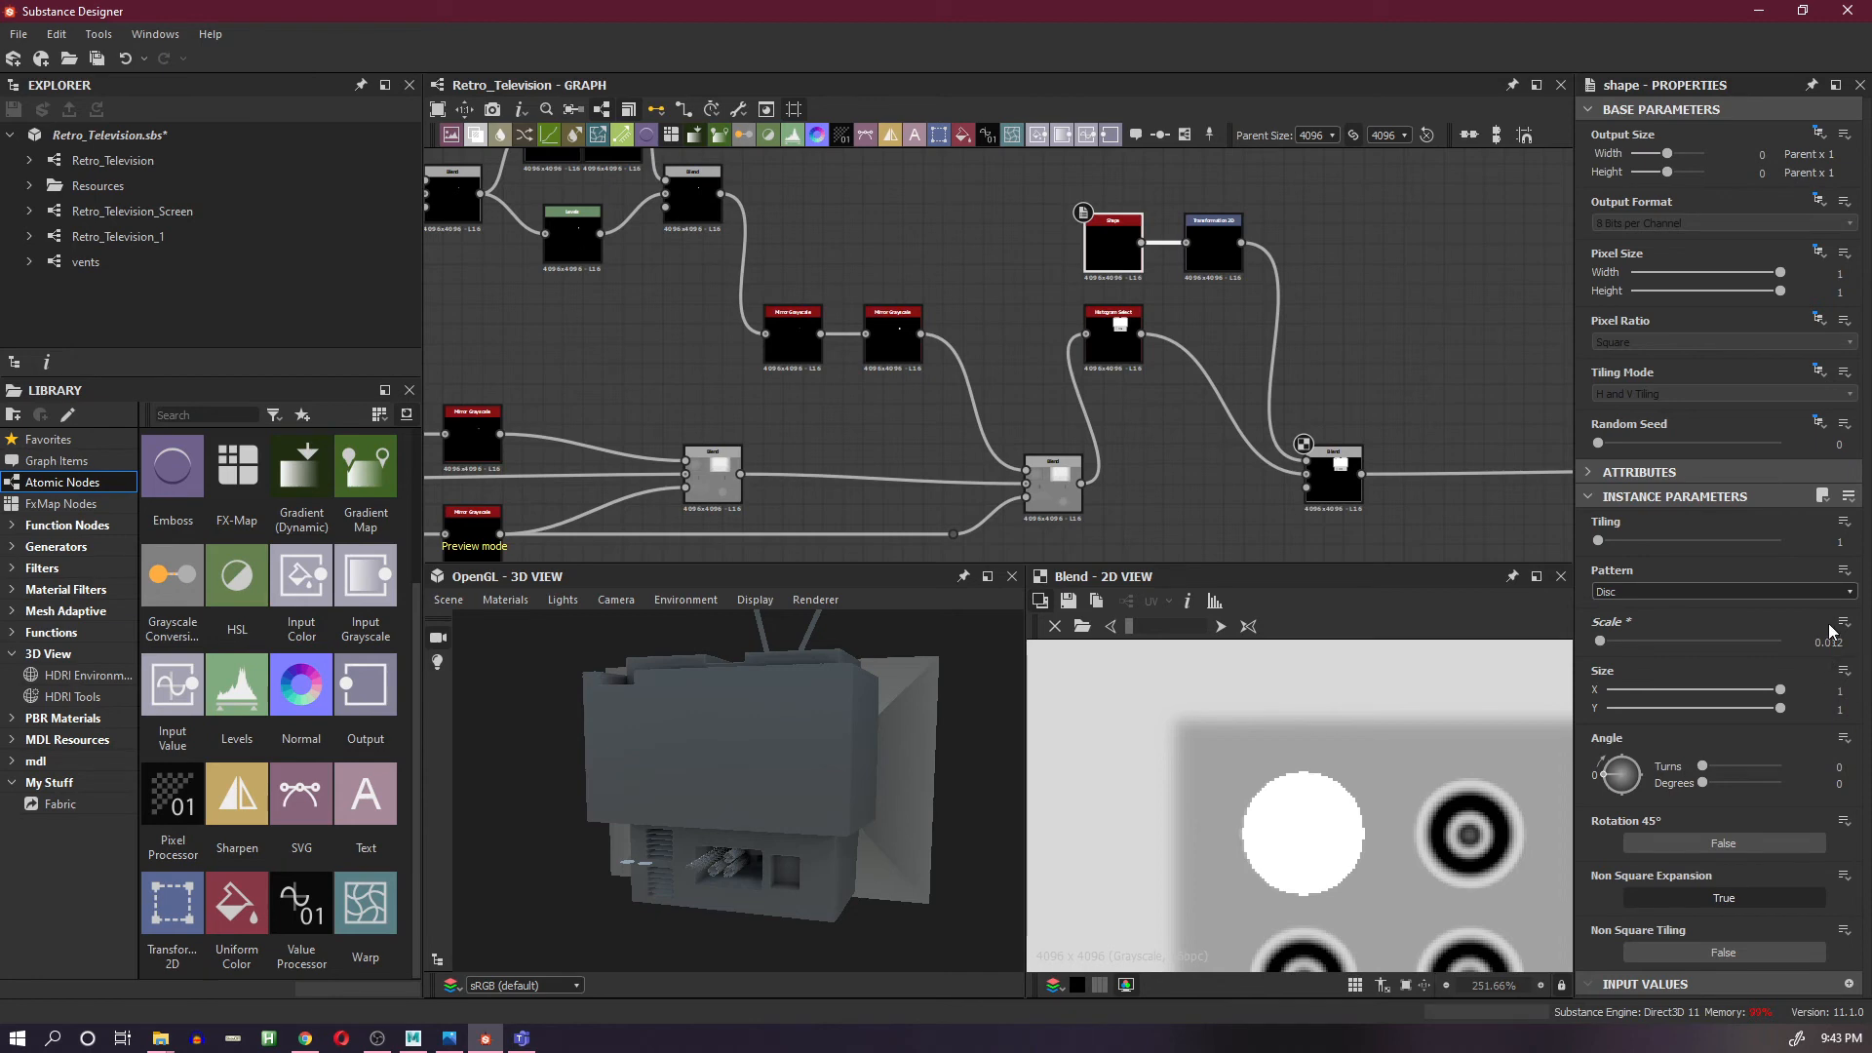
- Refine the Disc shape's scale to 0.0105 so it matches the socket's outer ring
click(1838, 642)
key(Return)
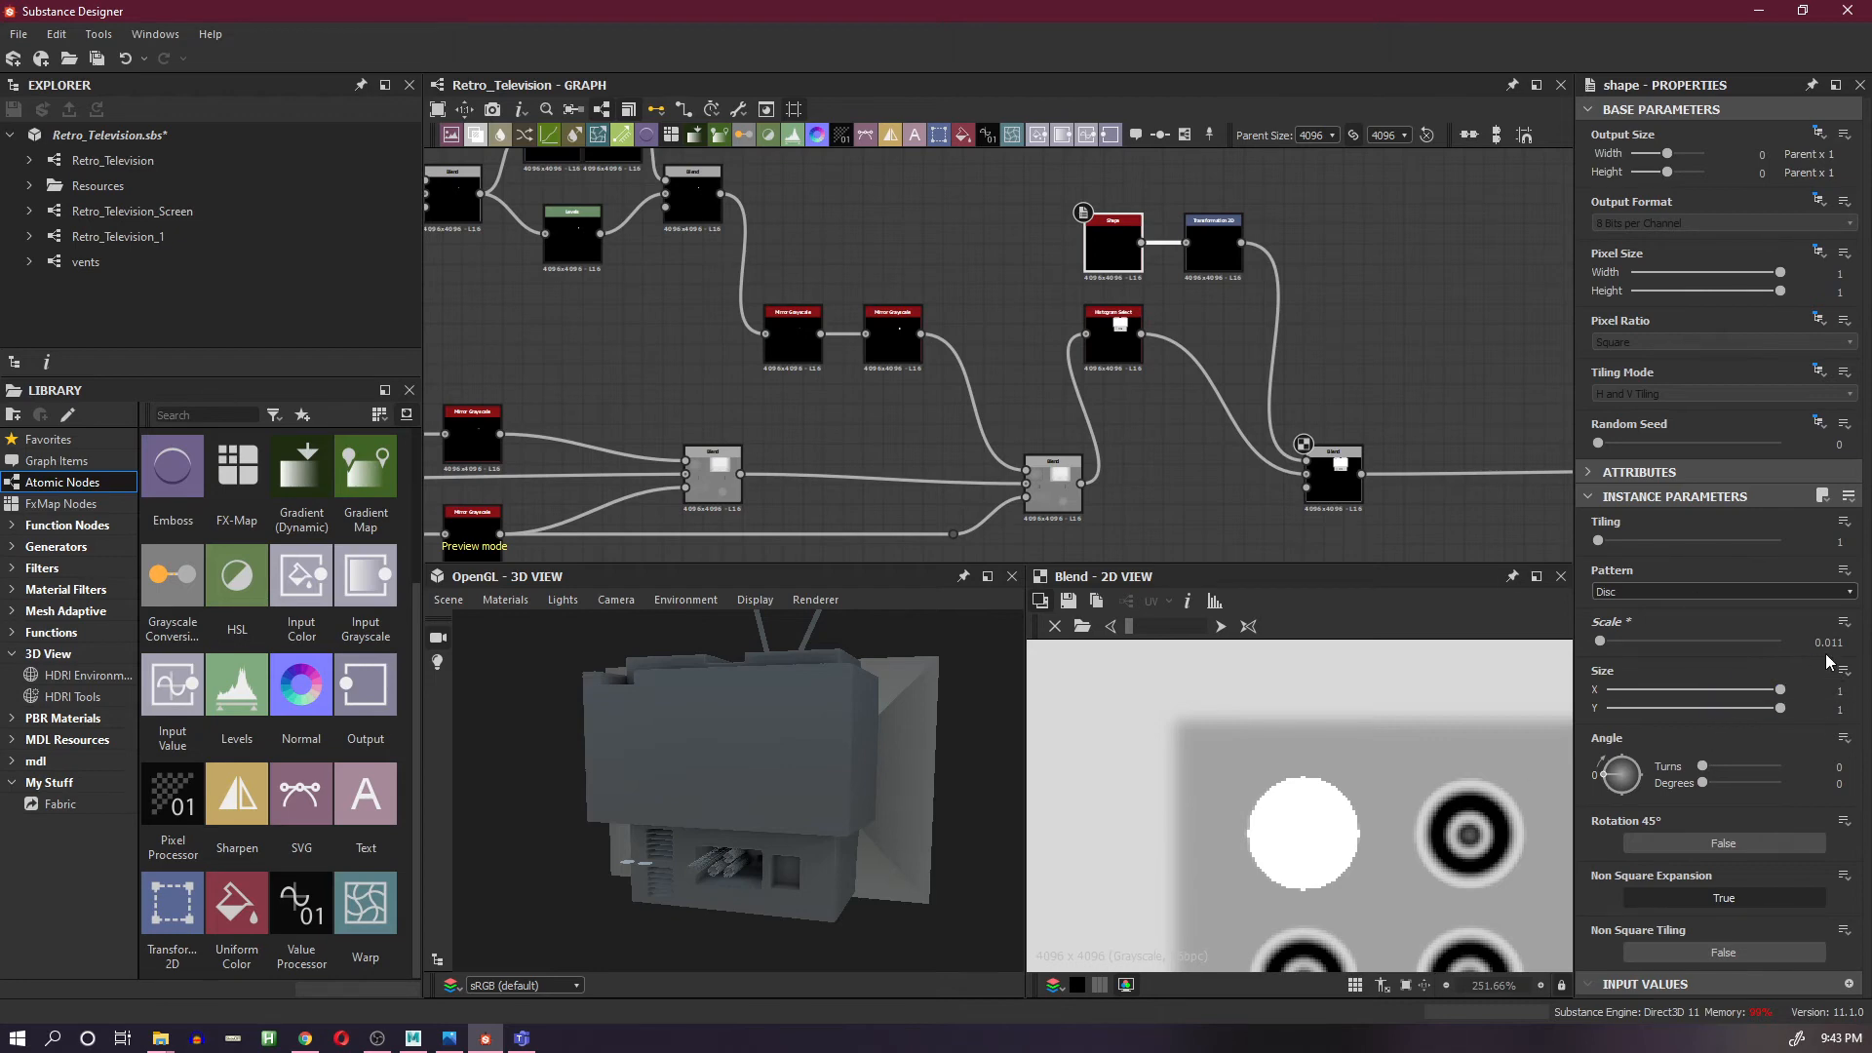
drag(1841, 643, 1851, 648)
key(Return)
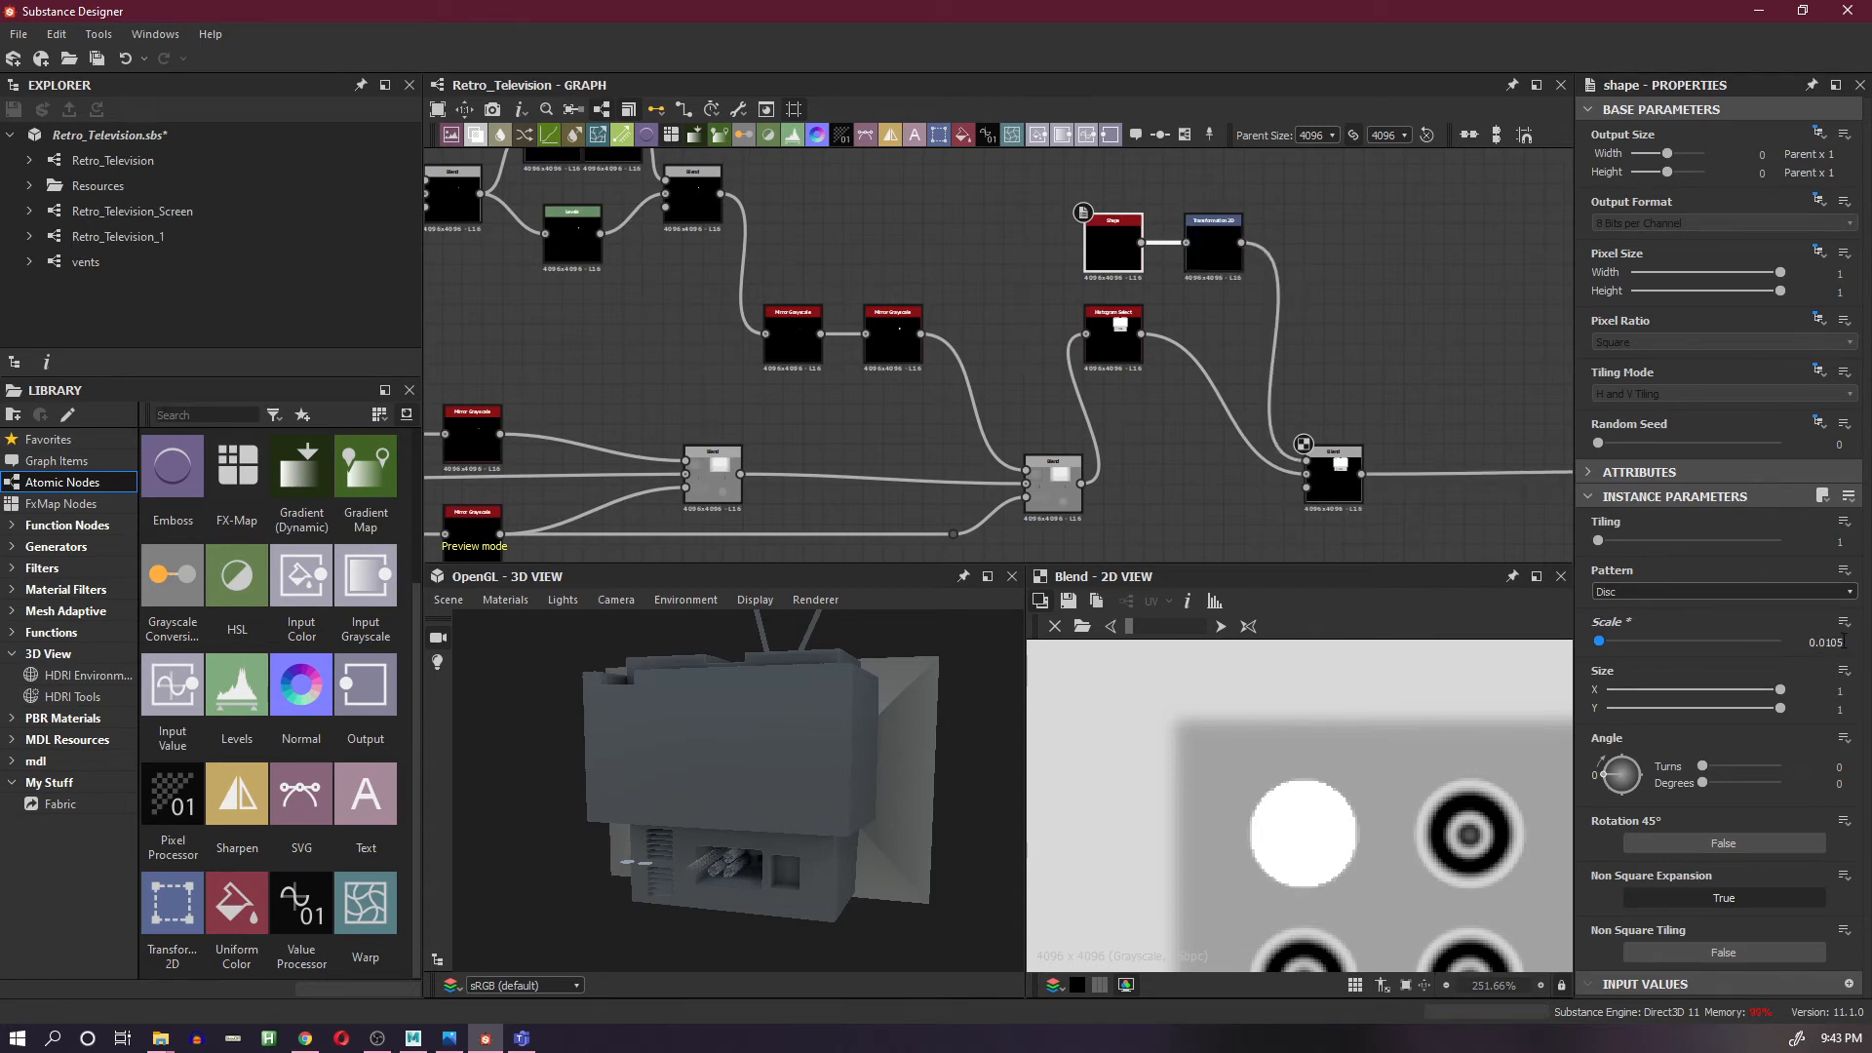
- Line up the Histogram Select node between the two Blend nodes, with the new Blend placed just after it
scroll(1308, 276, down, 1)
middle_drag(1336, 326, 1258, 336)
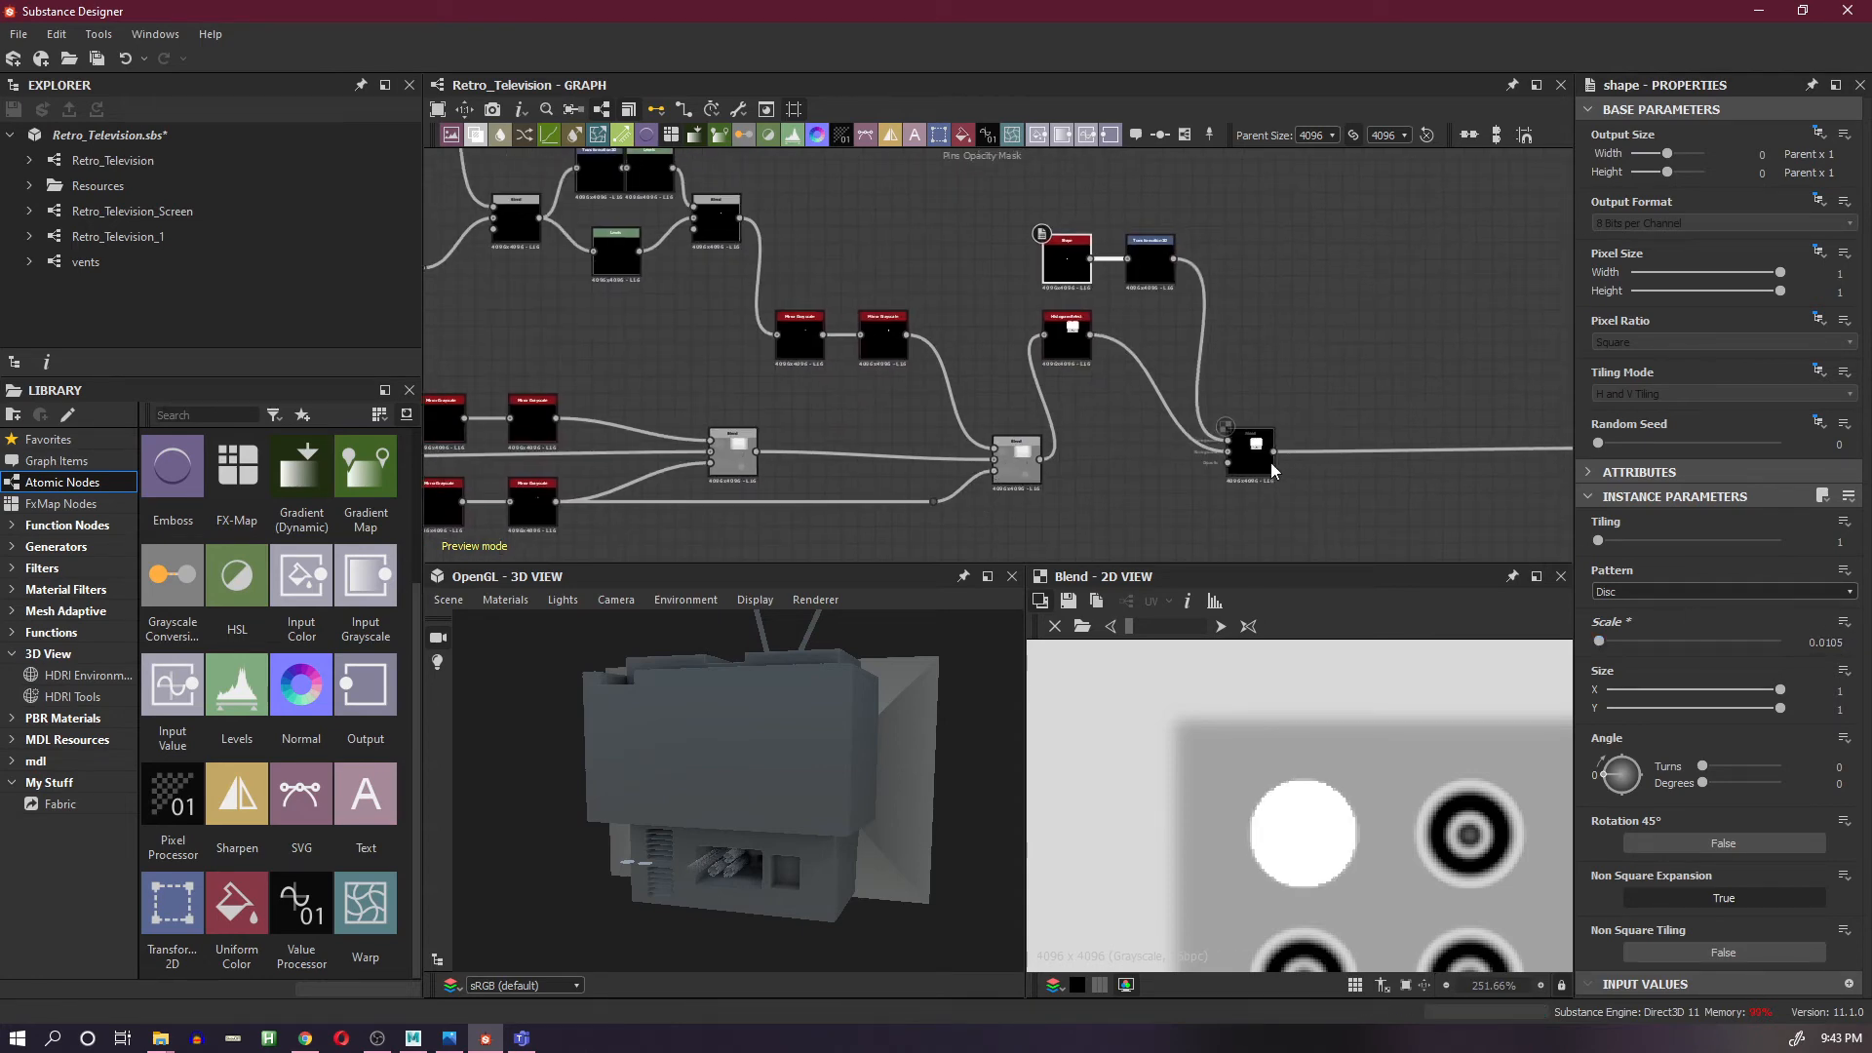
drag(1272, 462, 1451, 471)
middle_drag(1314, 461, 1226, 479)
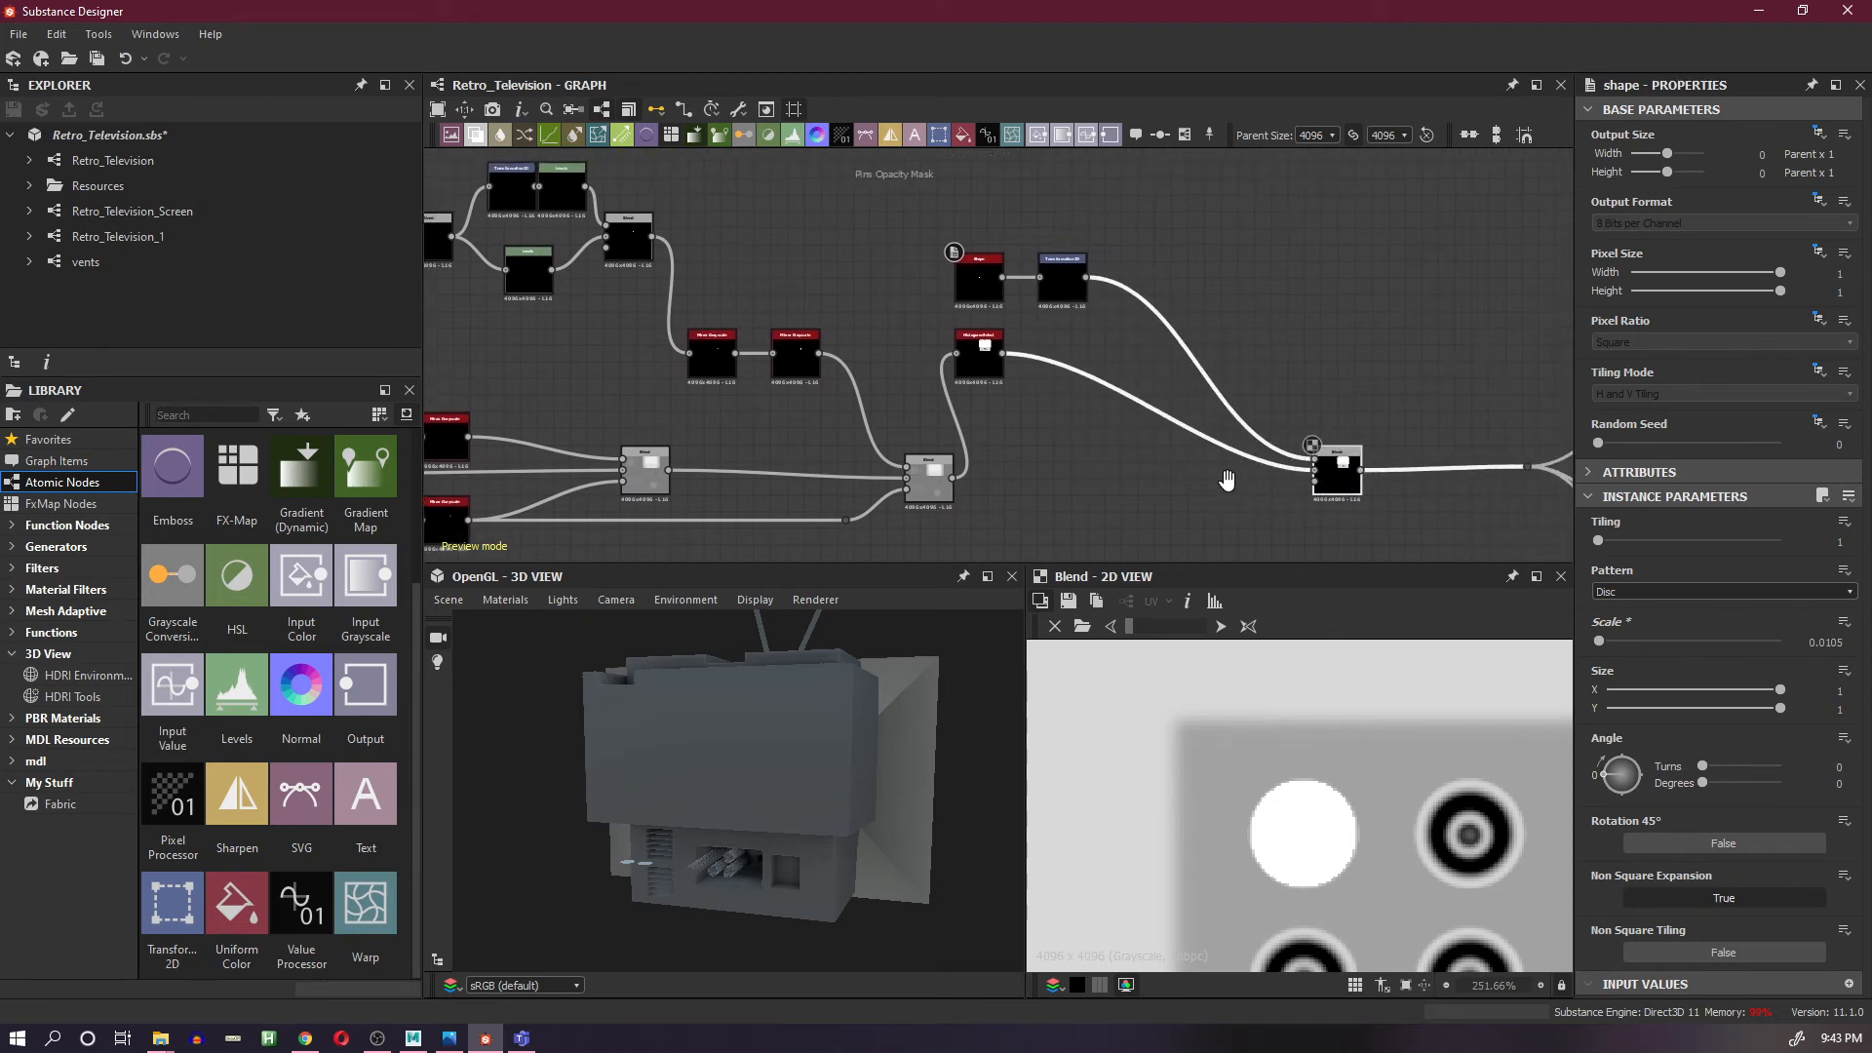
drag(979, 357, 1117, 476)
drag(1349, 476, 1276, 476)
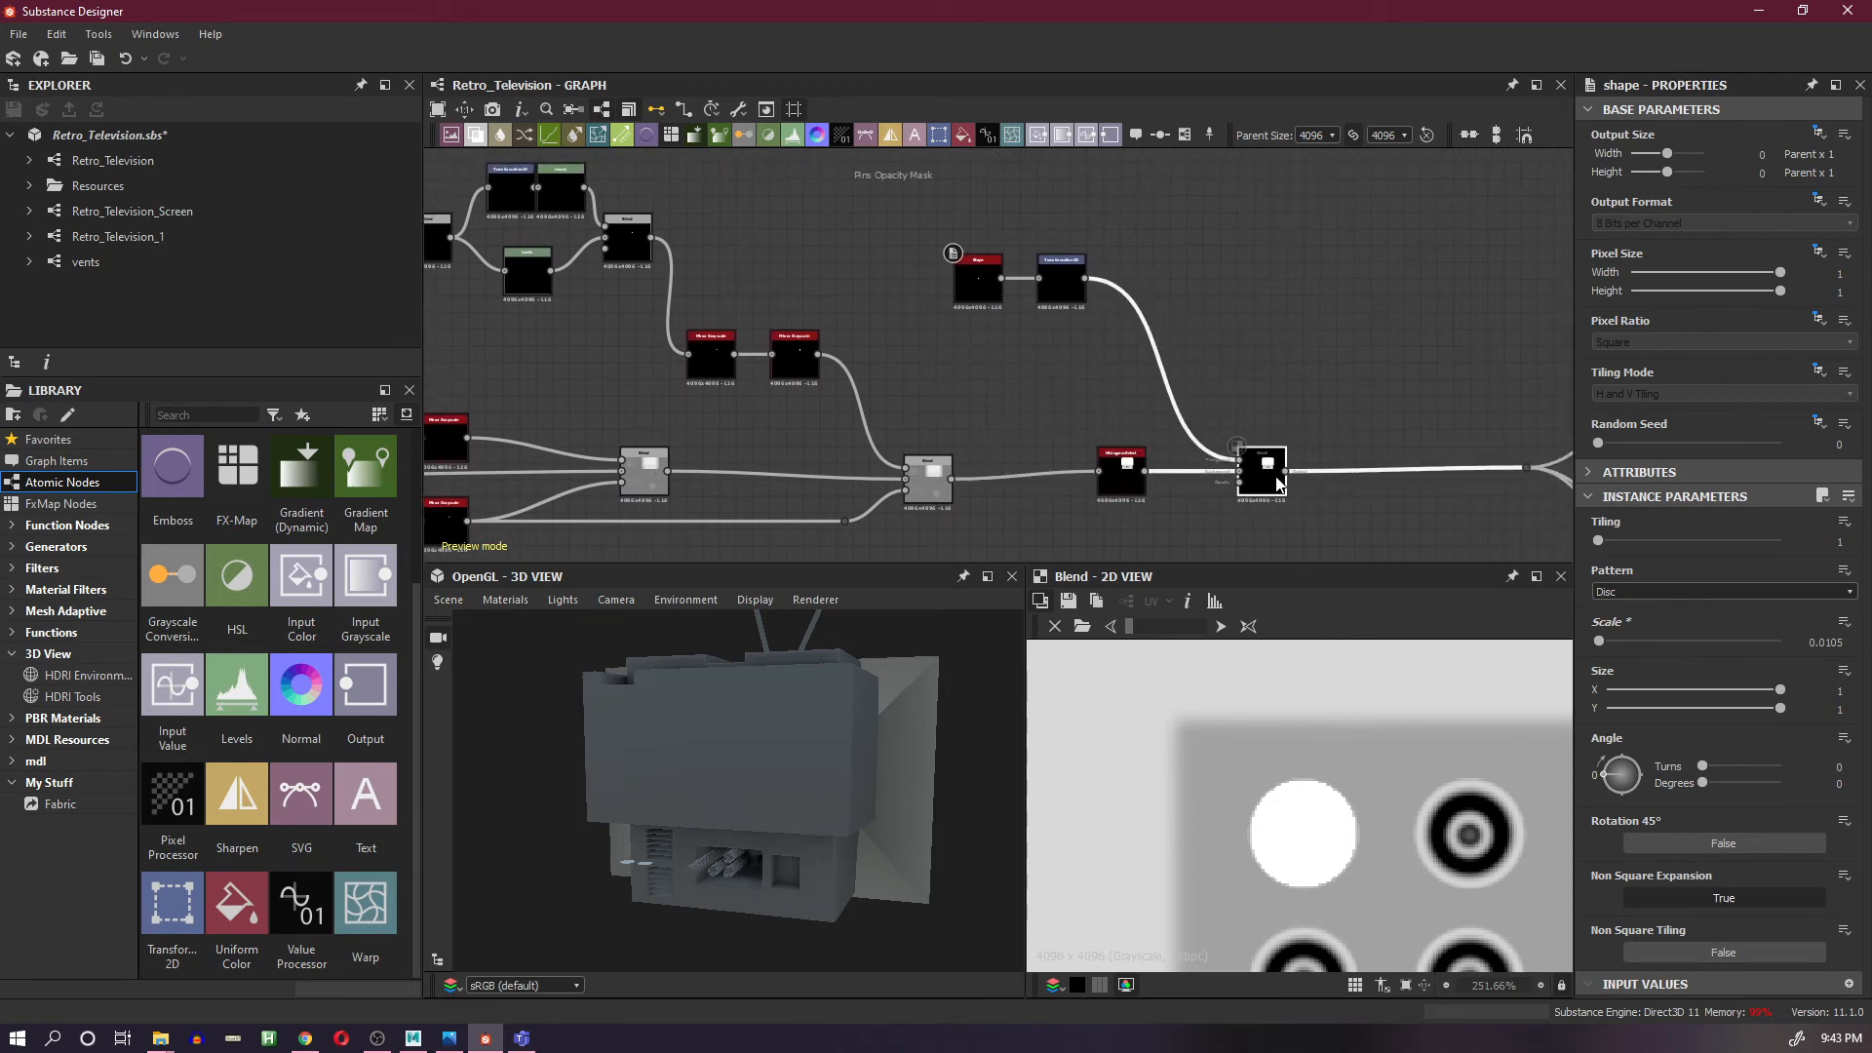
- Insert a Mirror Grayscale node between the Transformation 2D and the Blend, and place it beside the Transformation 2D
click(1139, 340)
key(space)
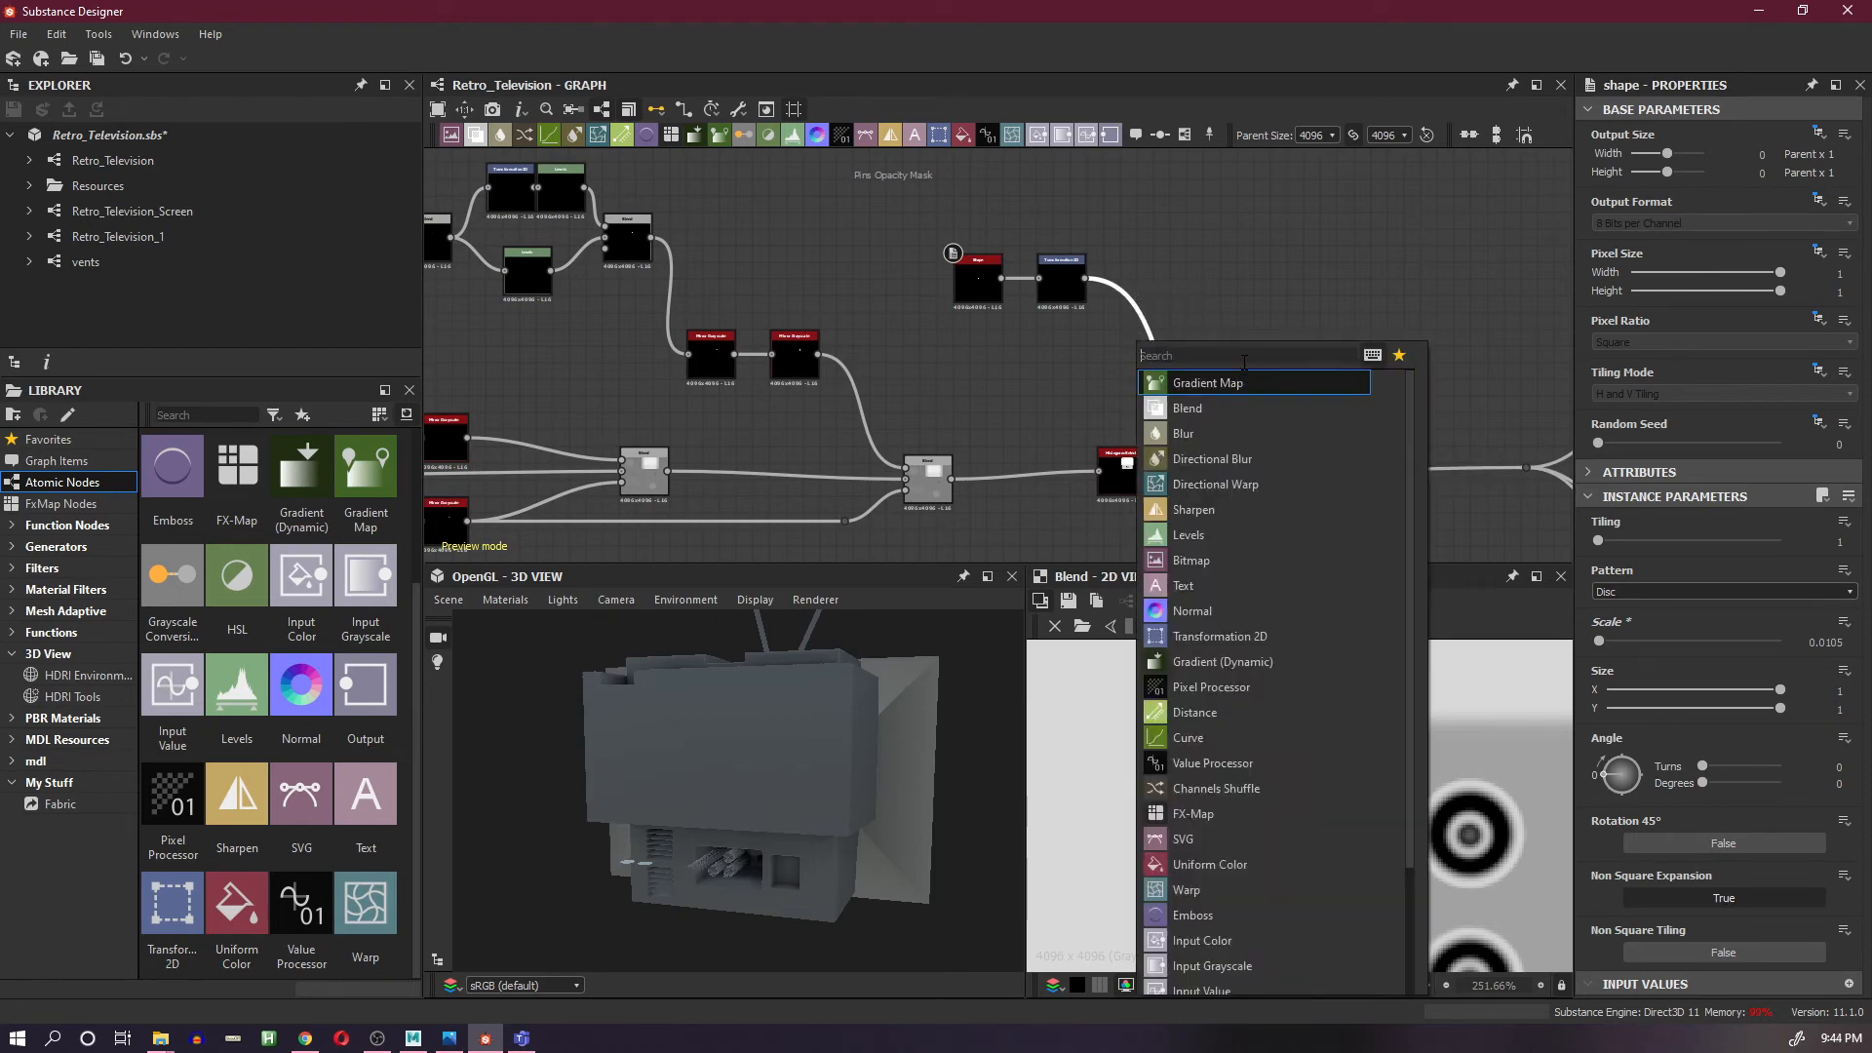
text(mirr)
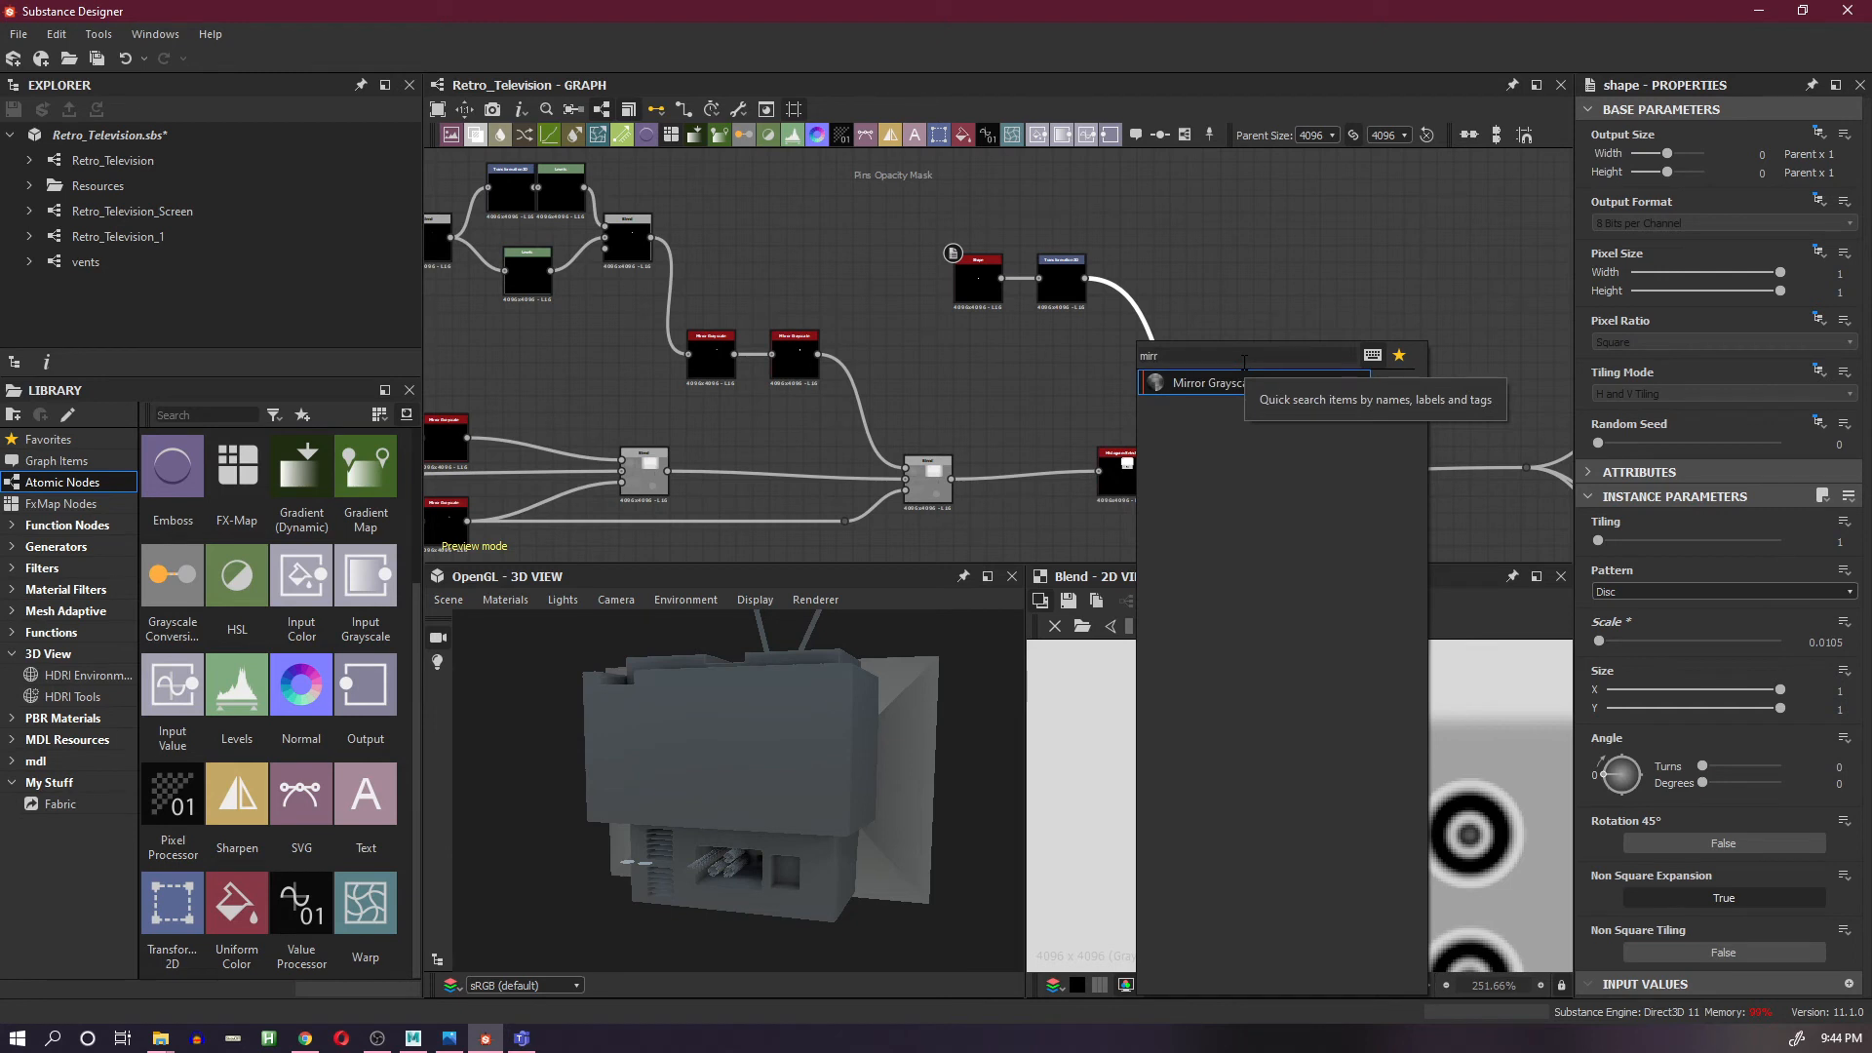
click(1209, 388)
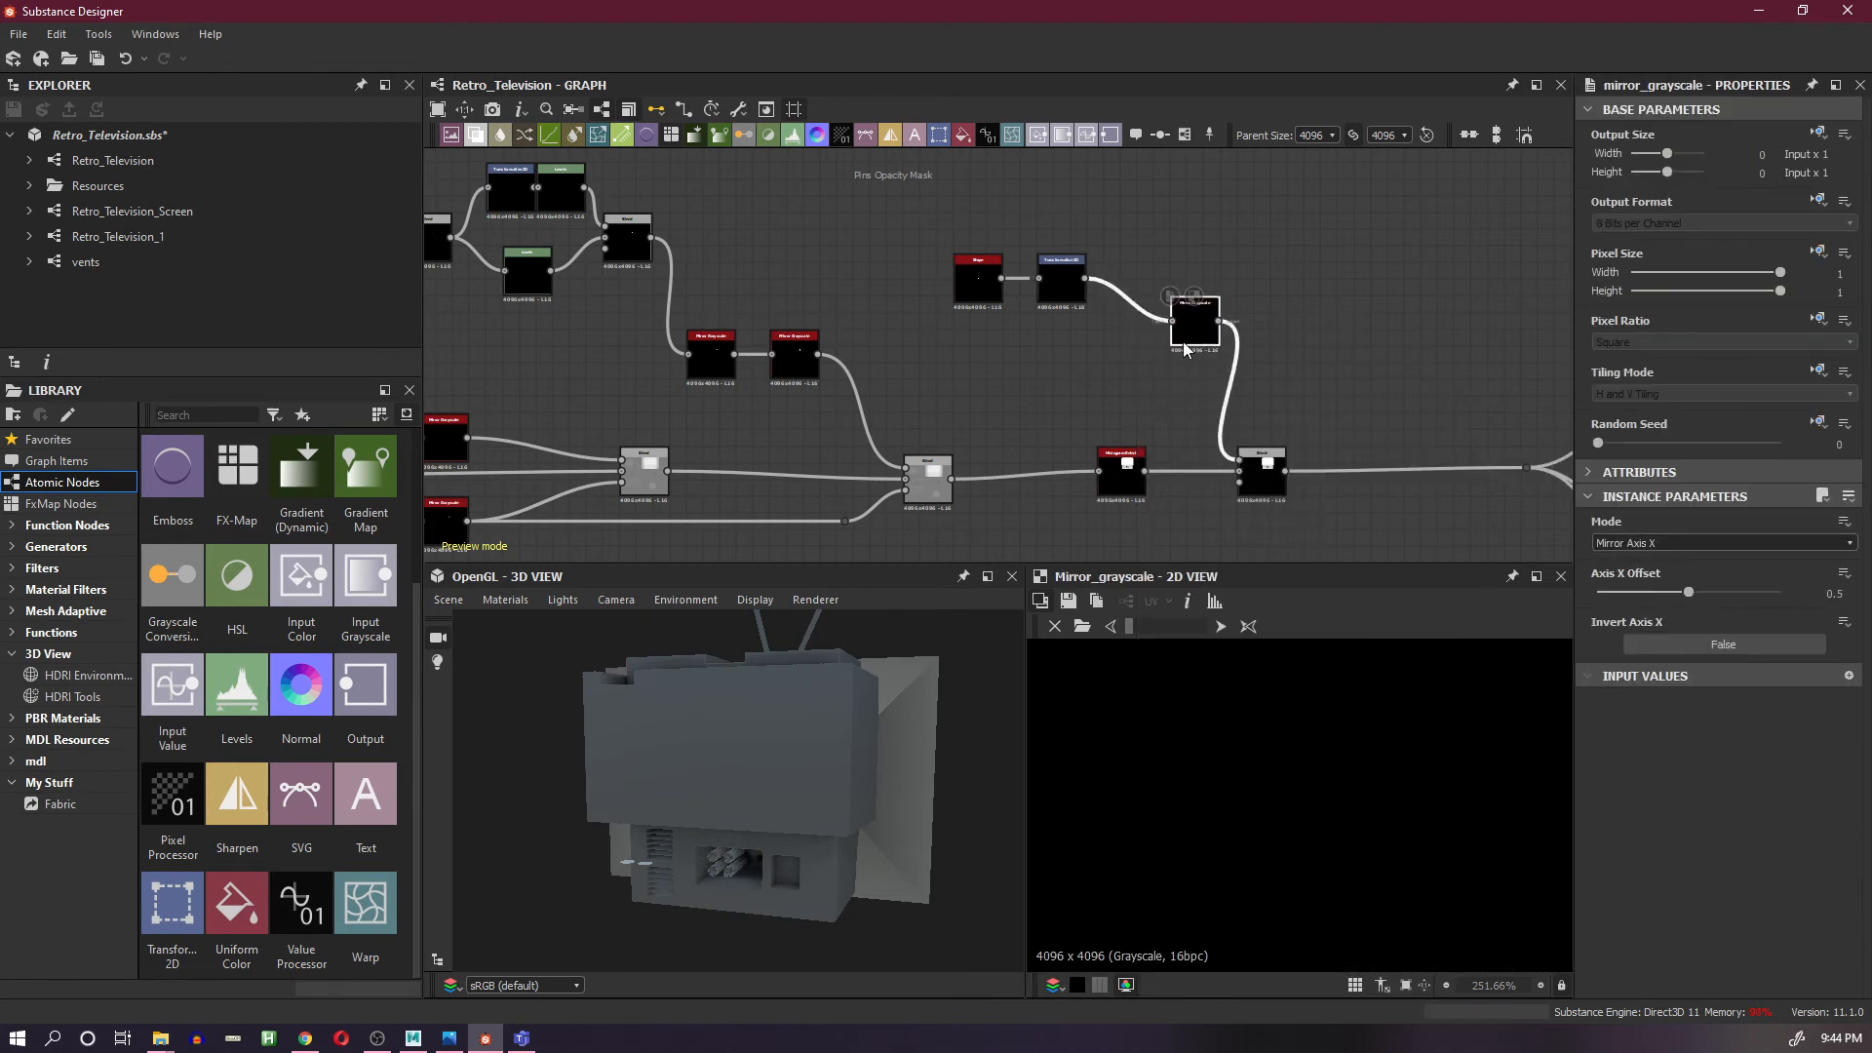
drag(1183, 342, 1151, 309)
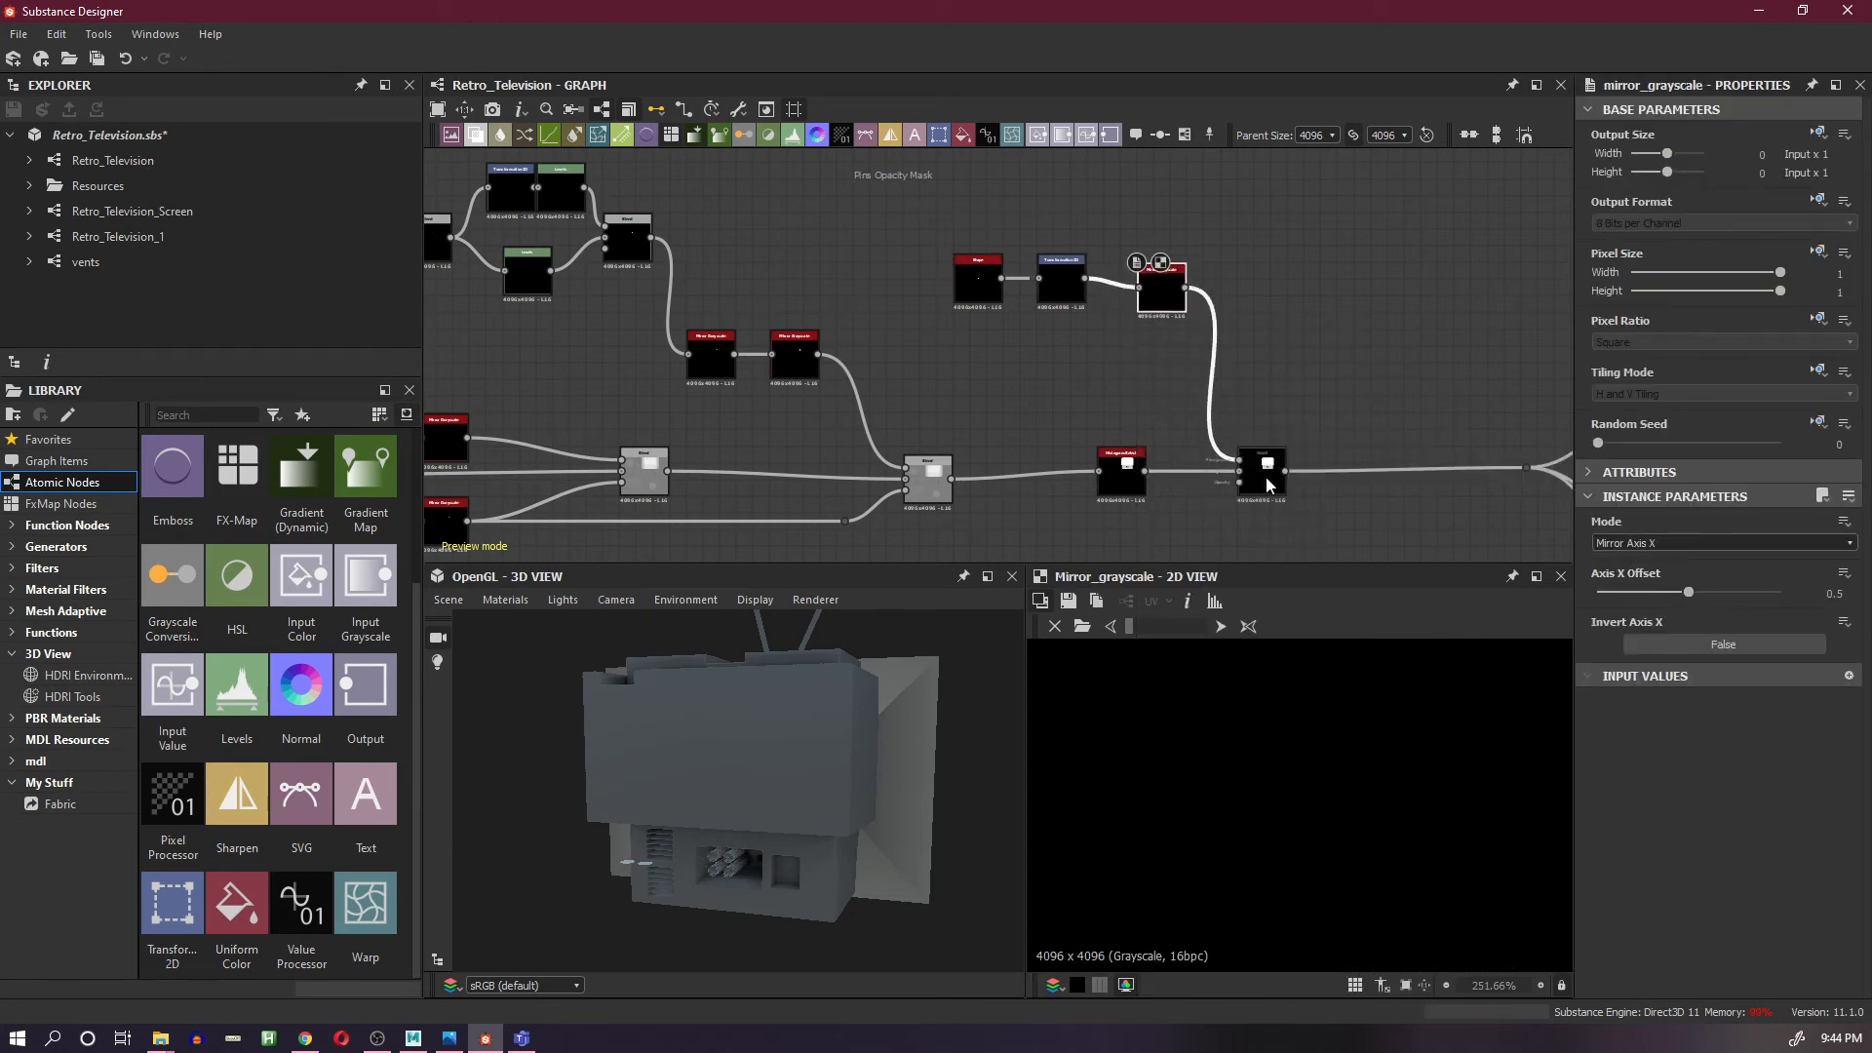
- Raise the Mirror Grayscale's Axis X Offset to 0.63 to produce a second disc beside the first
scroll(1359, 756, down, 10)
key(f)
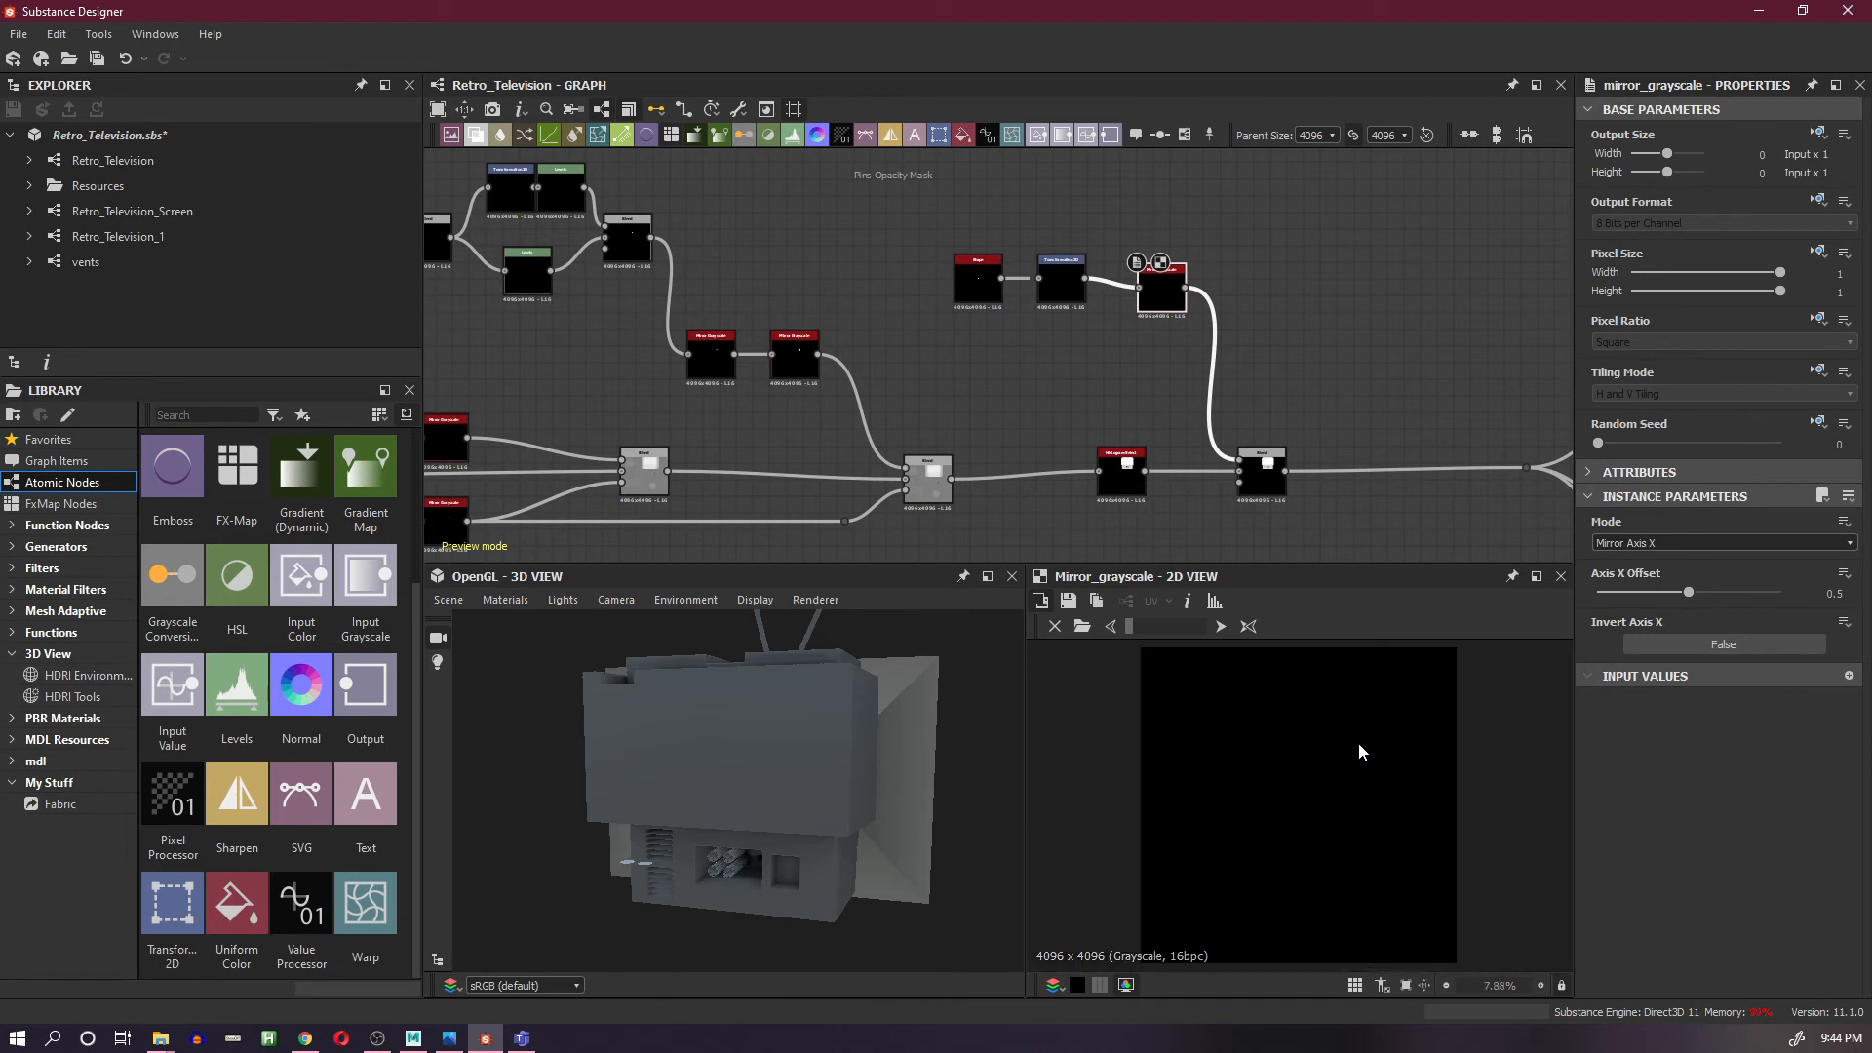
mouse_move(1690, 597)
mouse_down()
mouse_move(1614, 591)
mouse_move(1754, 593)
mouse_move(1712, 598)
mouse_up()
scroll(1431, 734, up, 3)
scroll(1268, 802, up, 3)
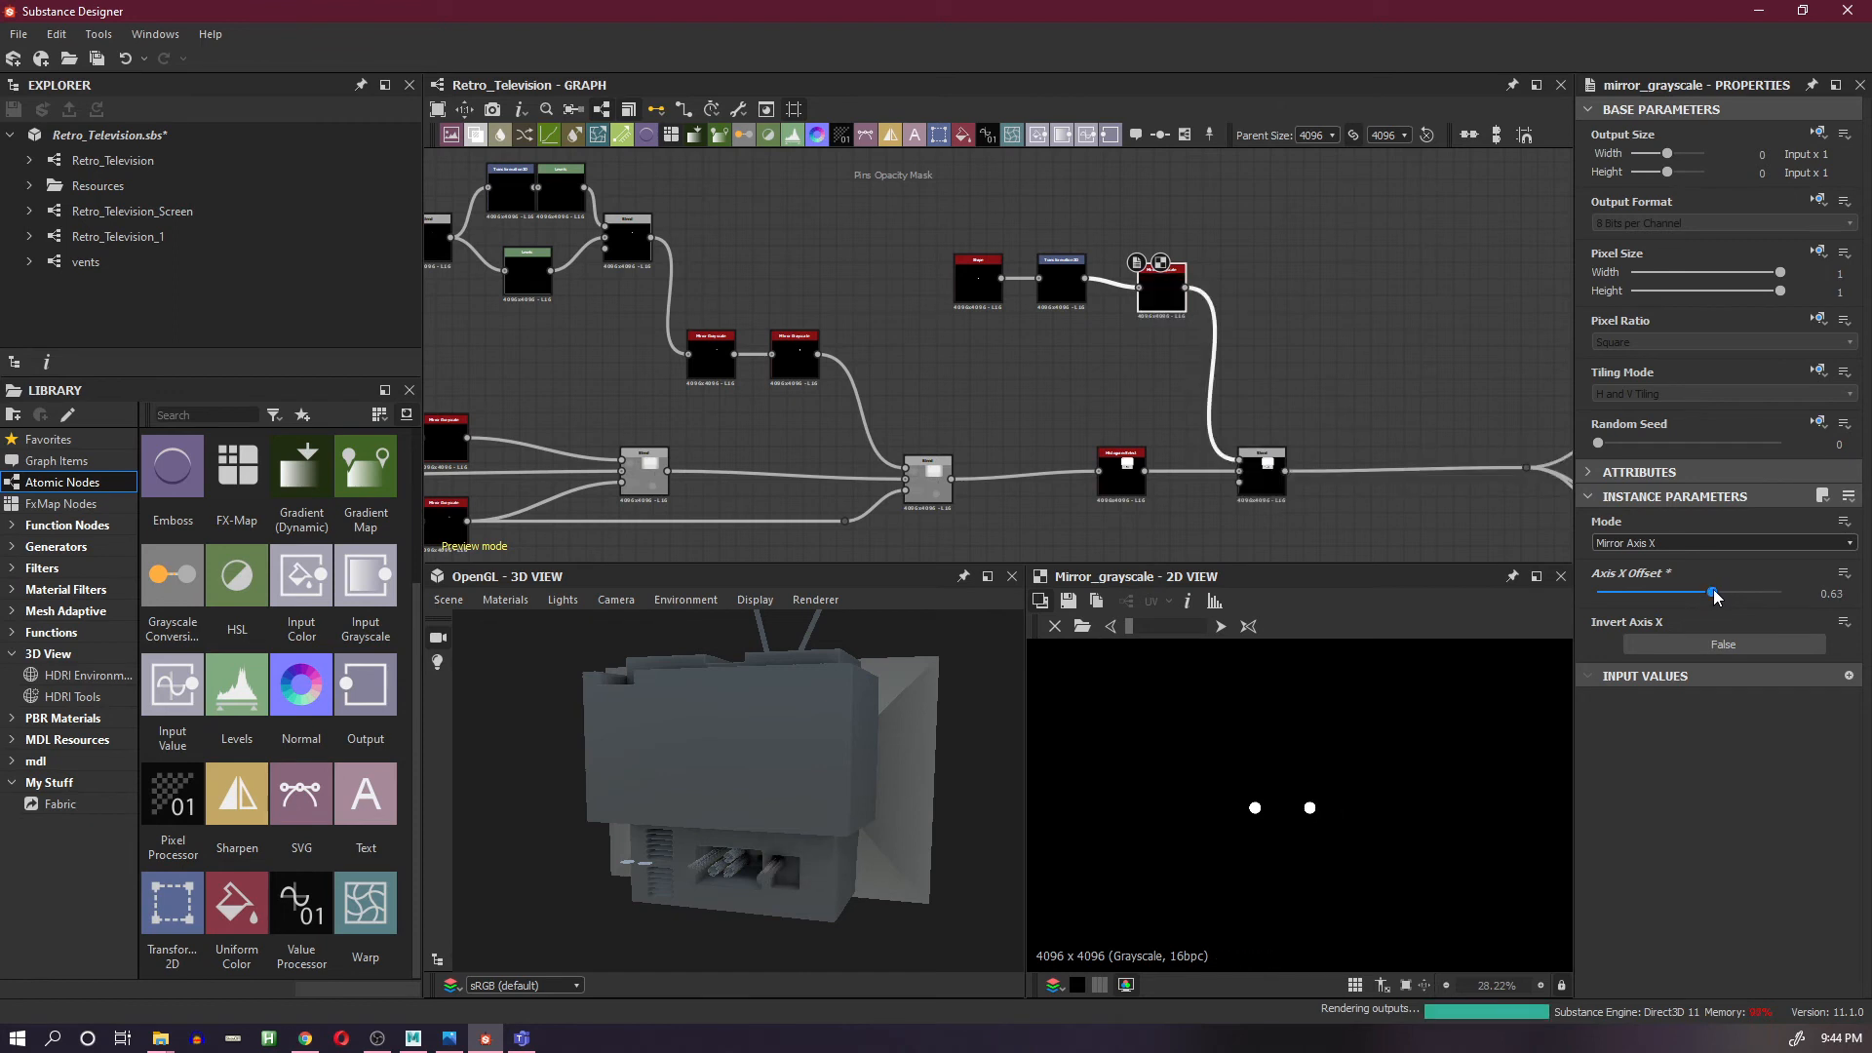
scroll(1287, 805, up, 6)
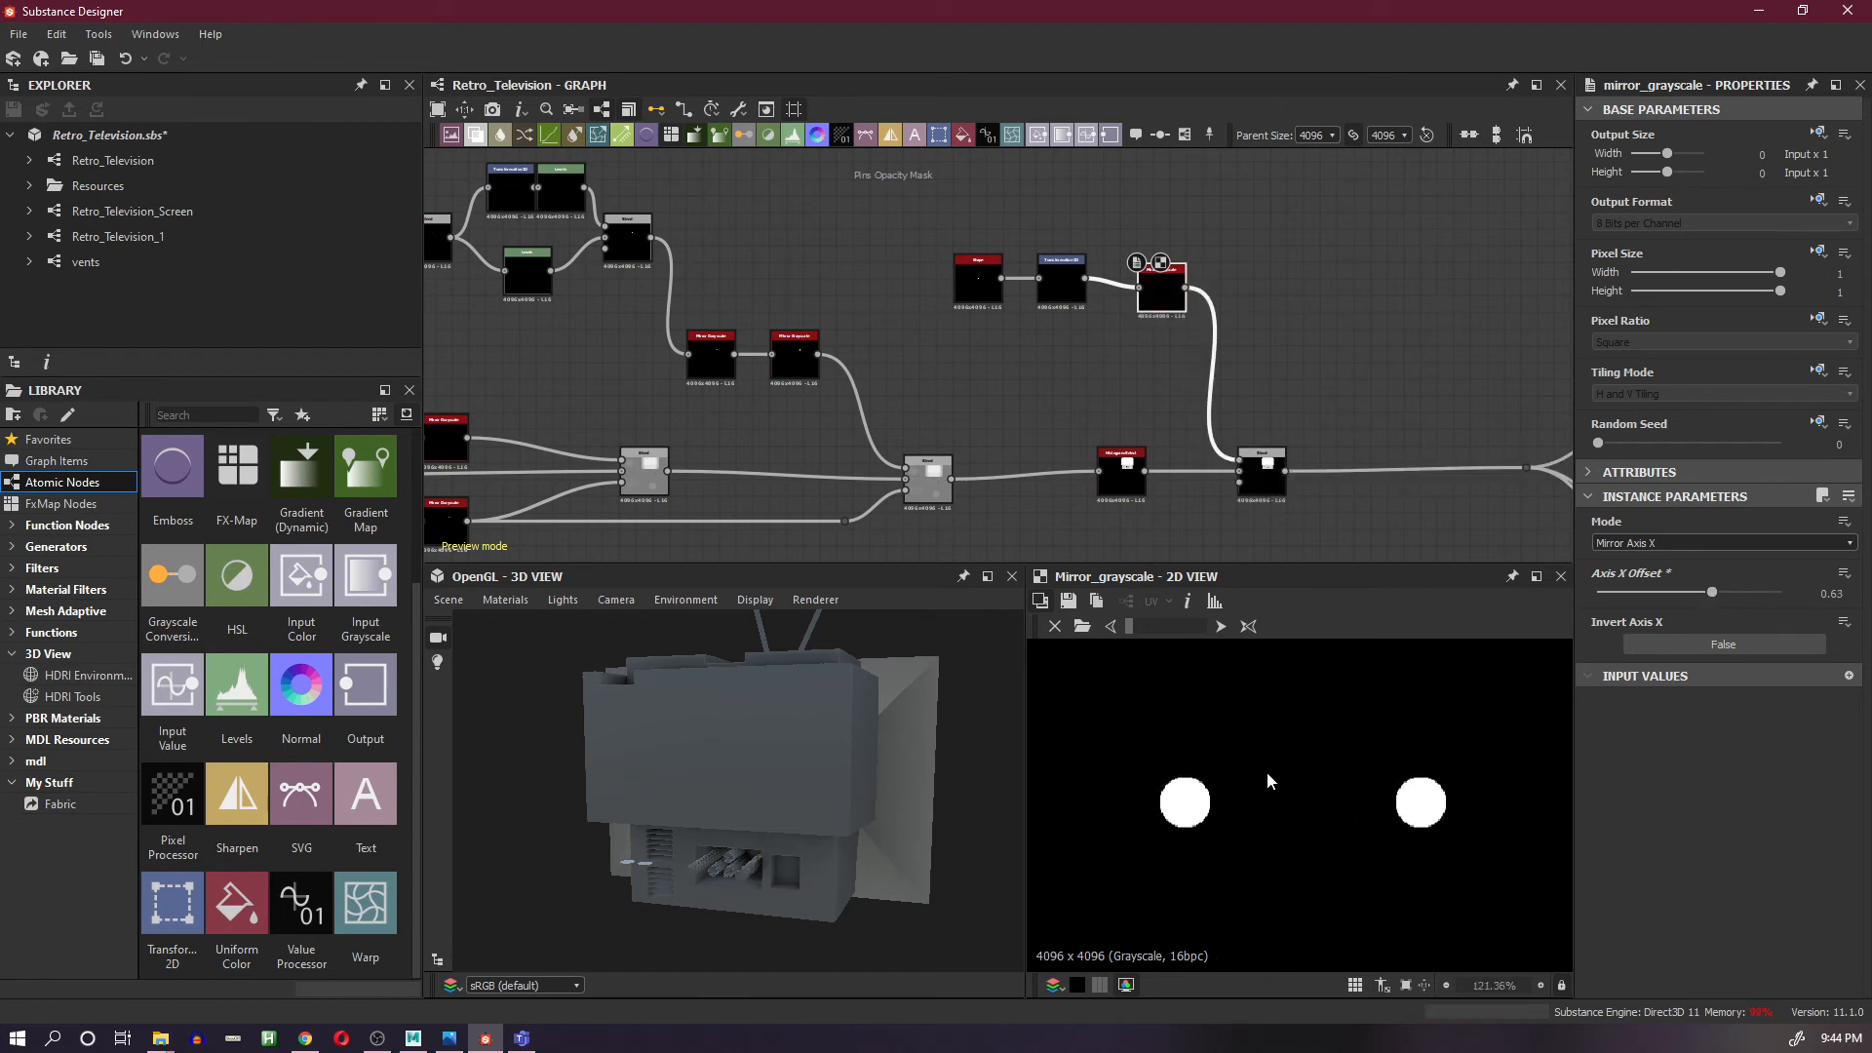
drag(1713, 598, 1715, 599)
- Show the Blend result in the 2D view and set the Mirror Grayscale's Axis X Offset to 0.61
double_click(1273, 477)
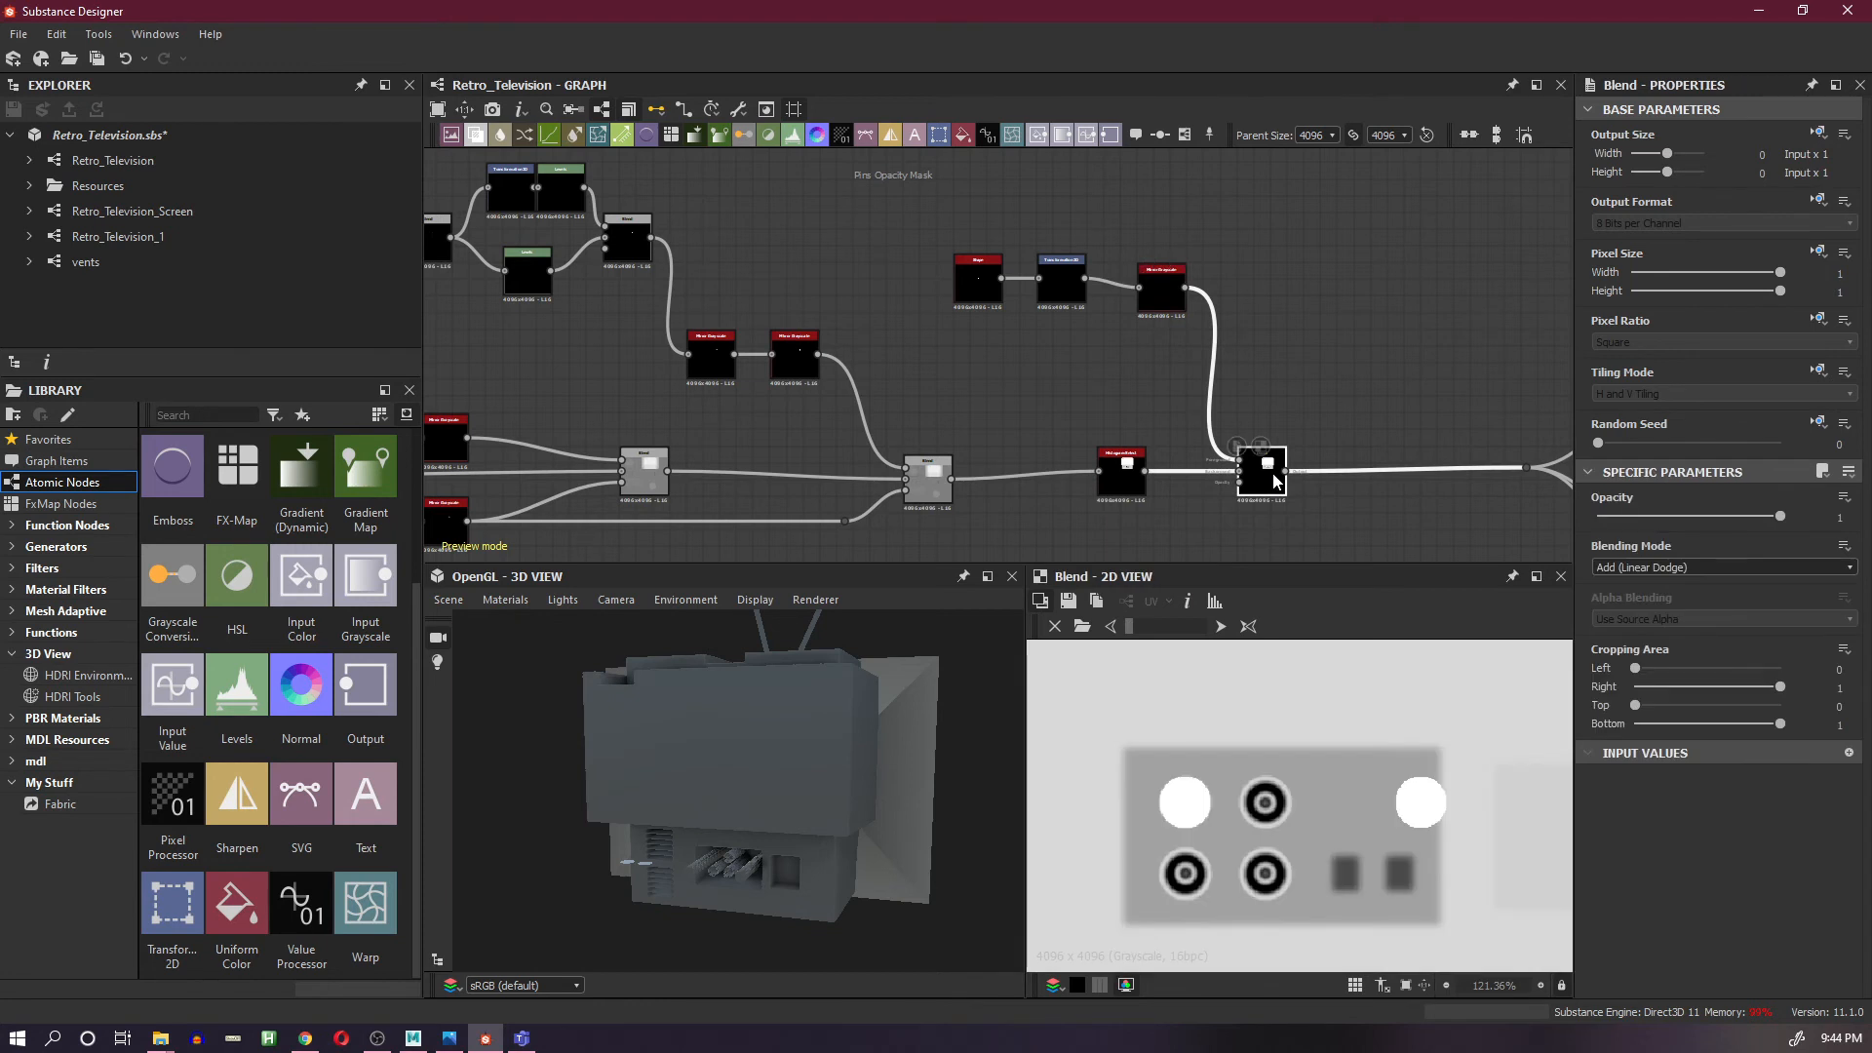
scroll(1160, 807, up, 3)
scroll(1166, 810, down, 1)
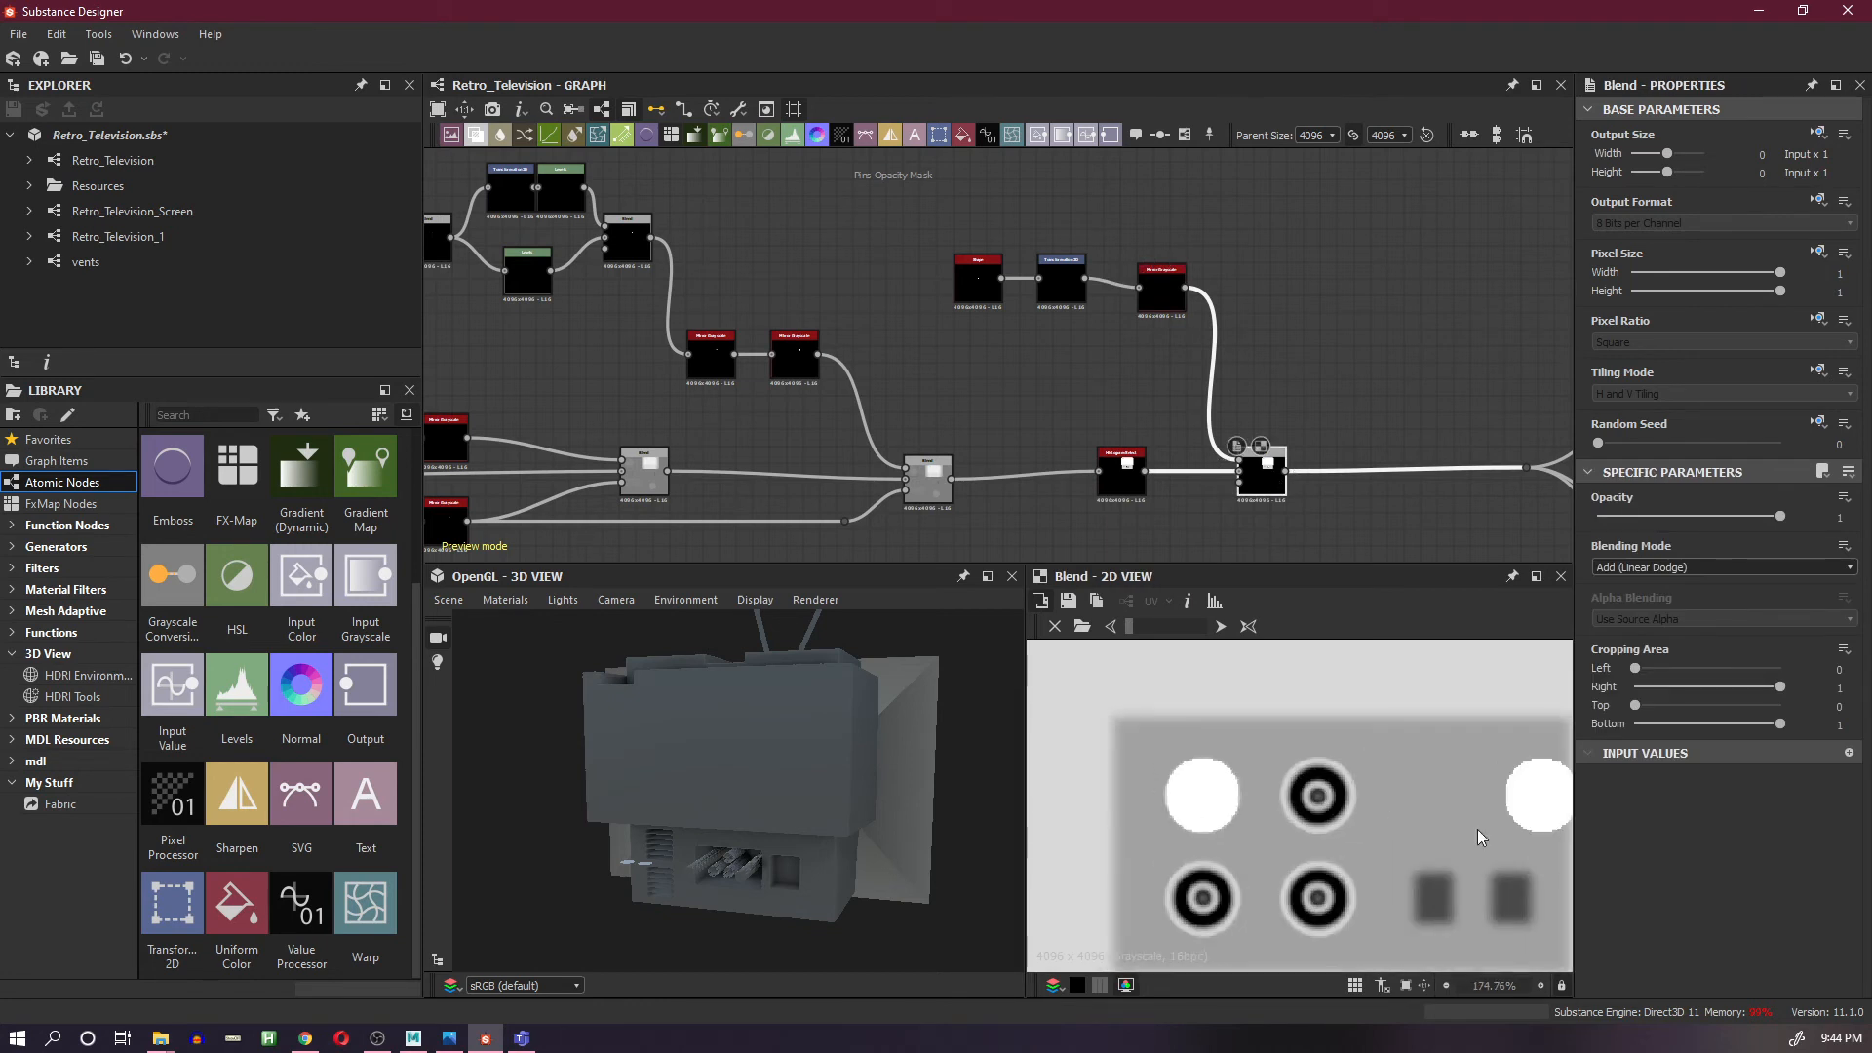
click(1172, 295)
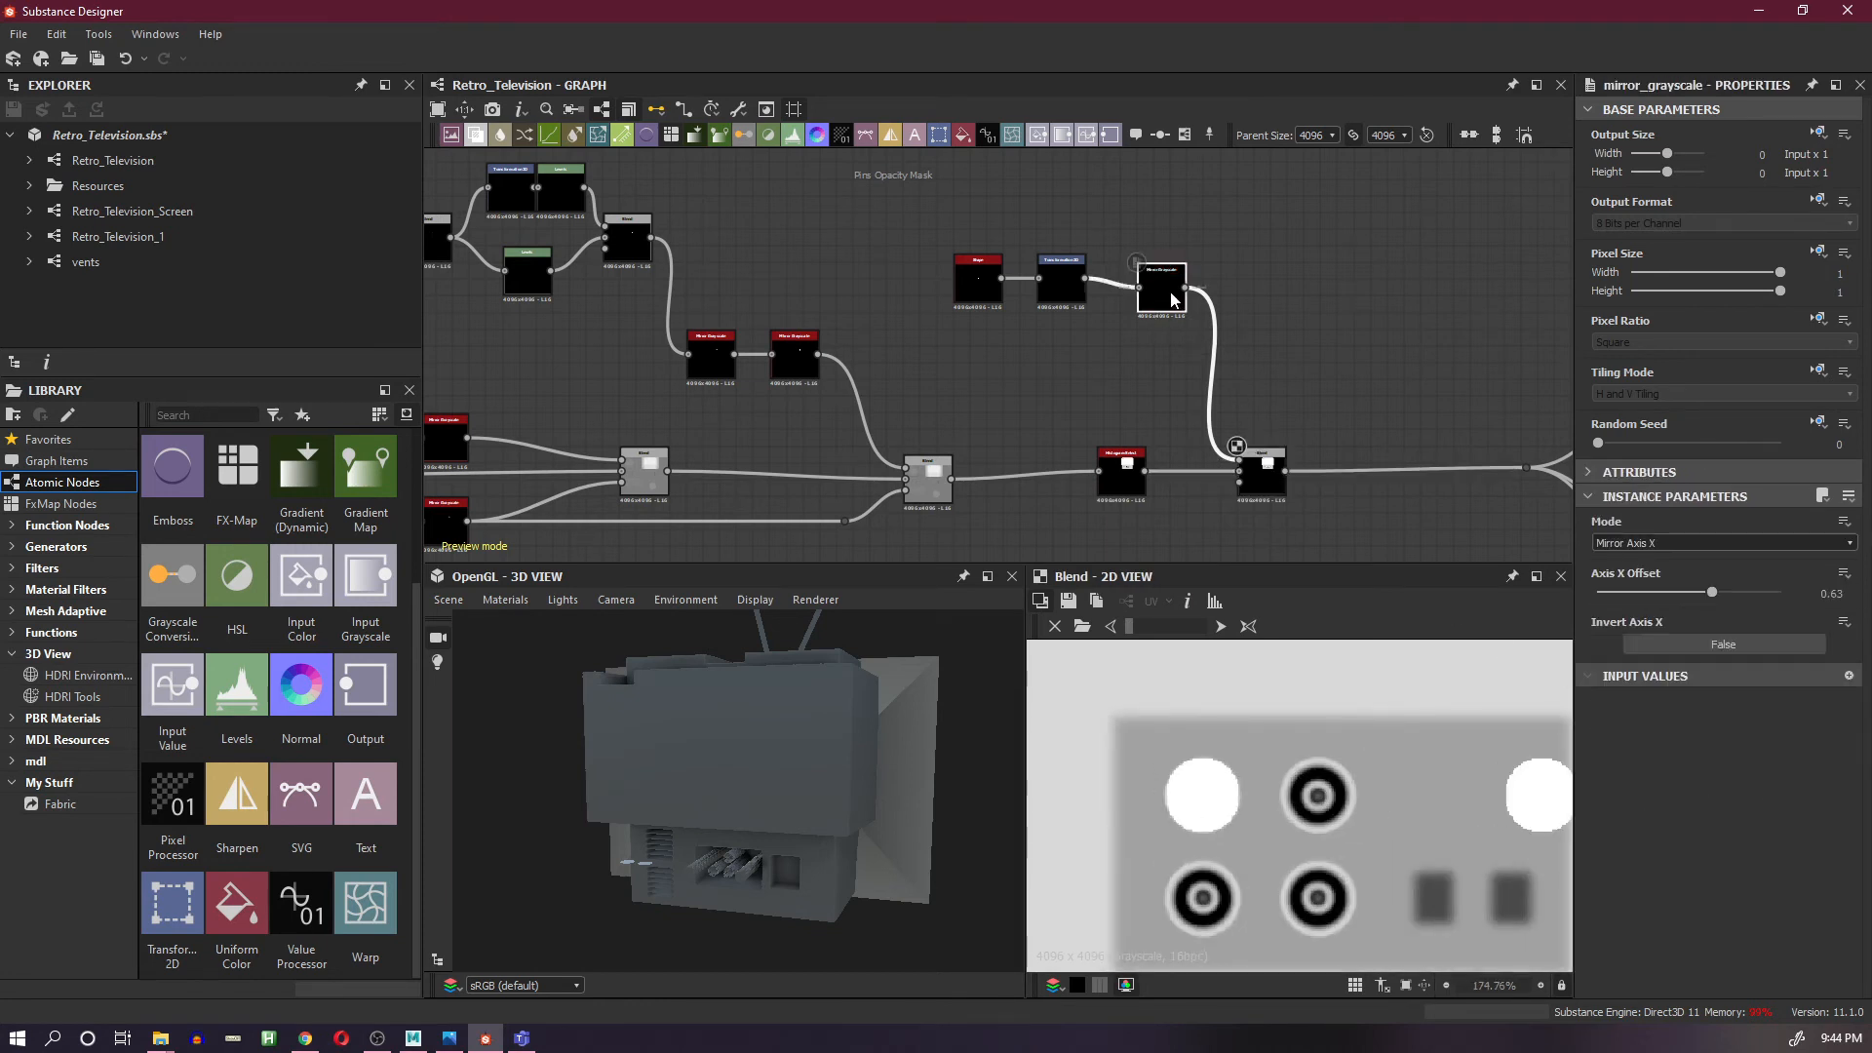
click(1842, 595)
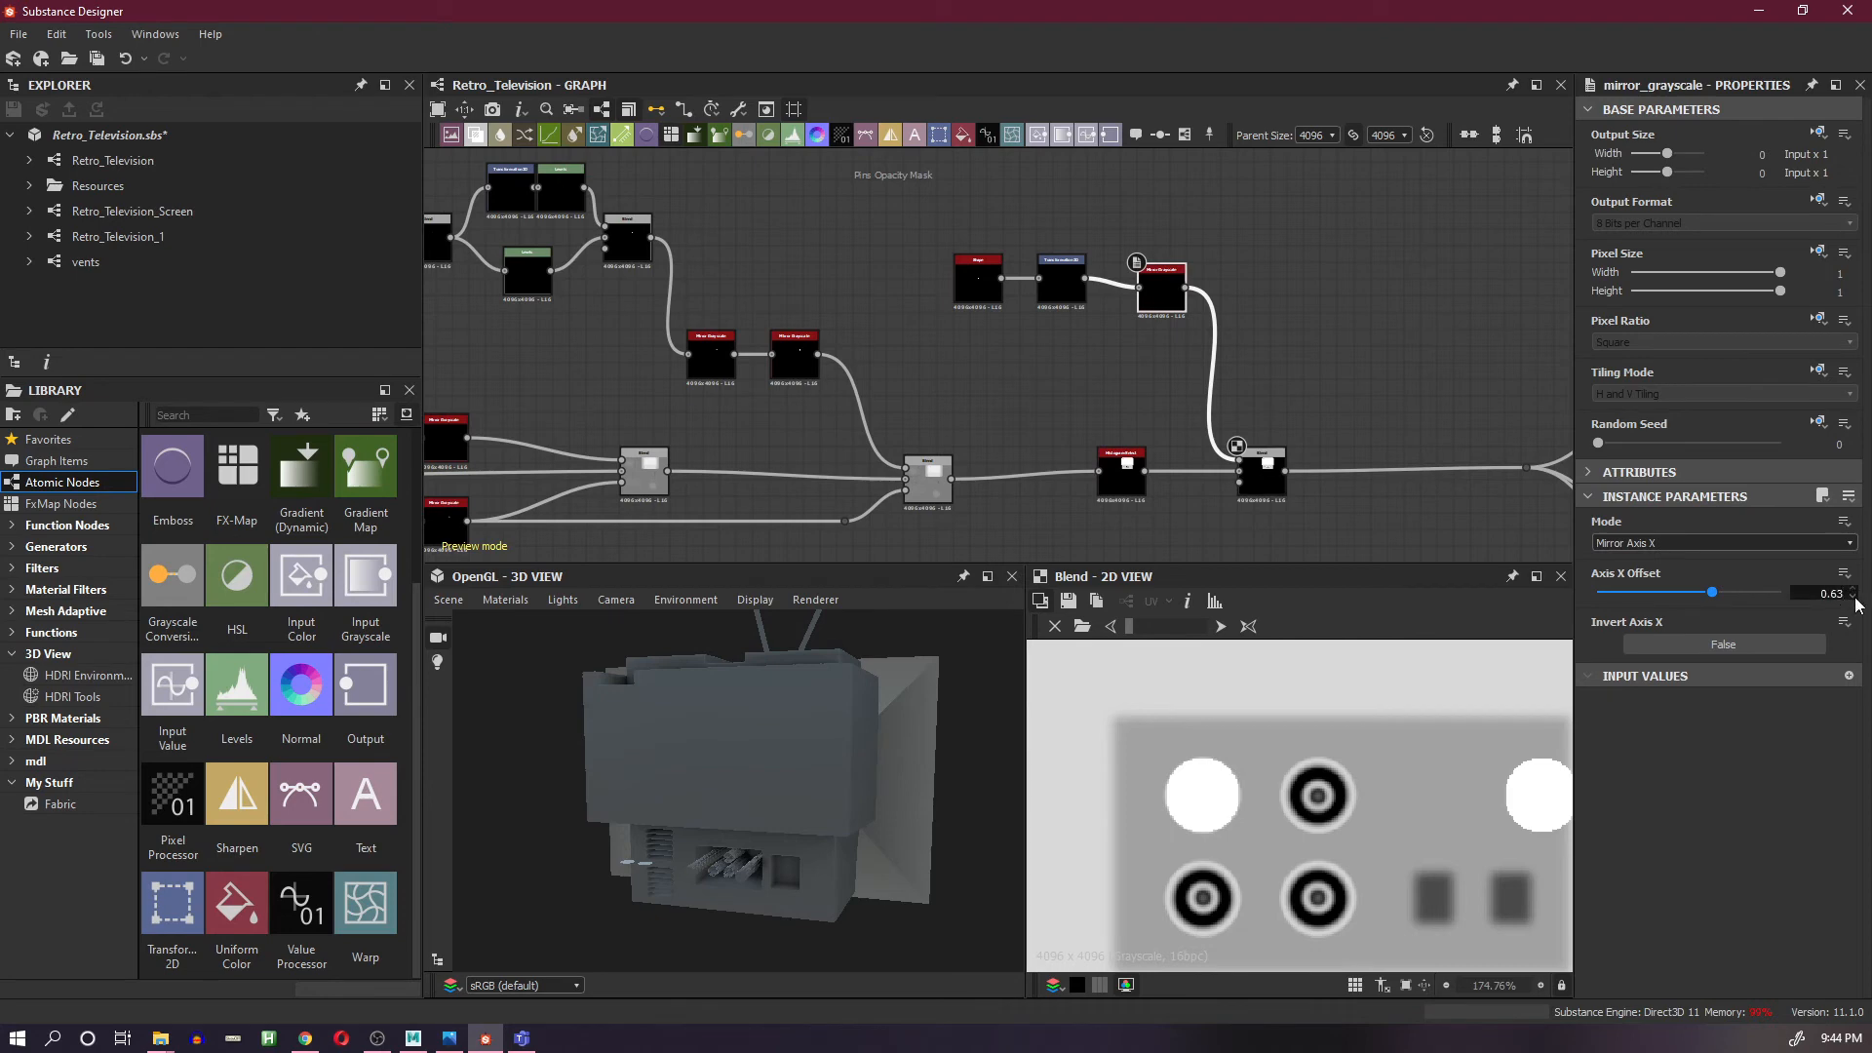
key(Return)
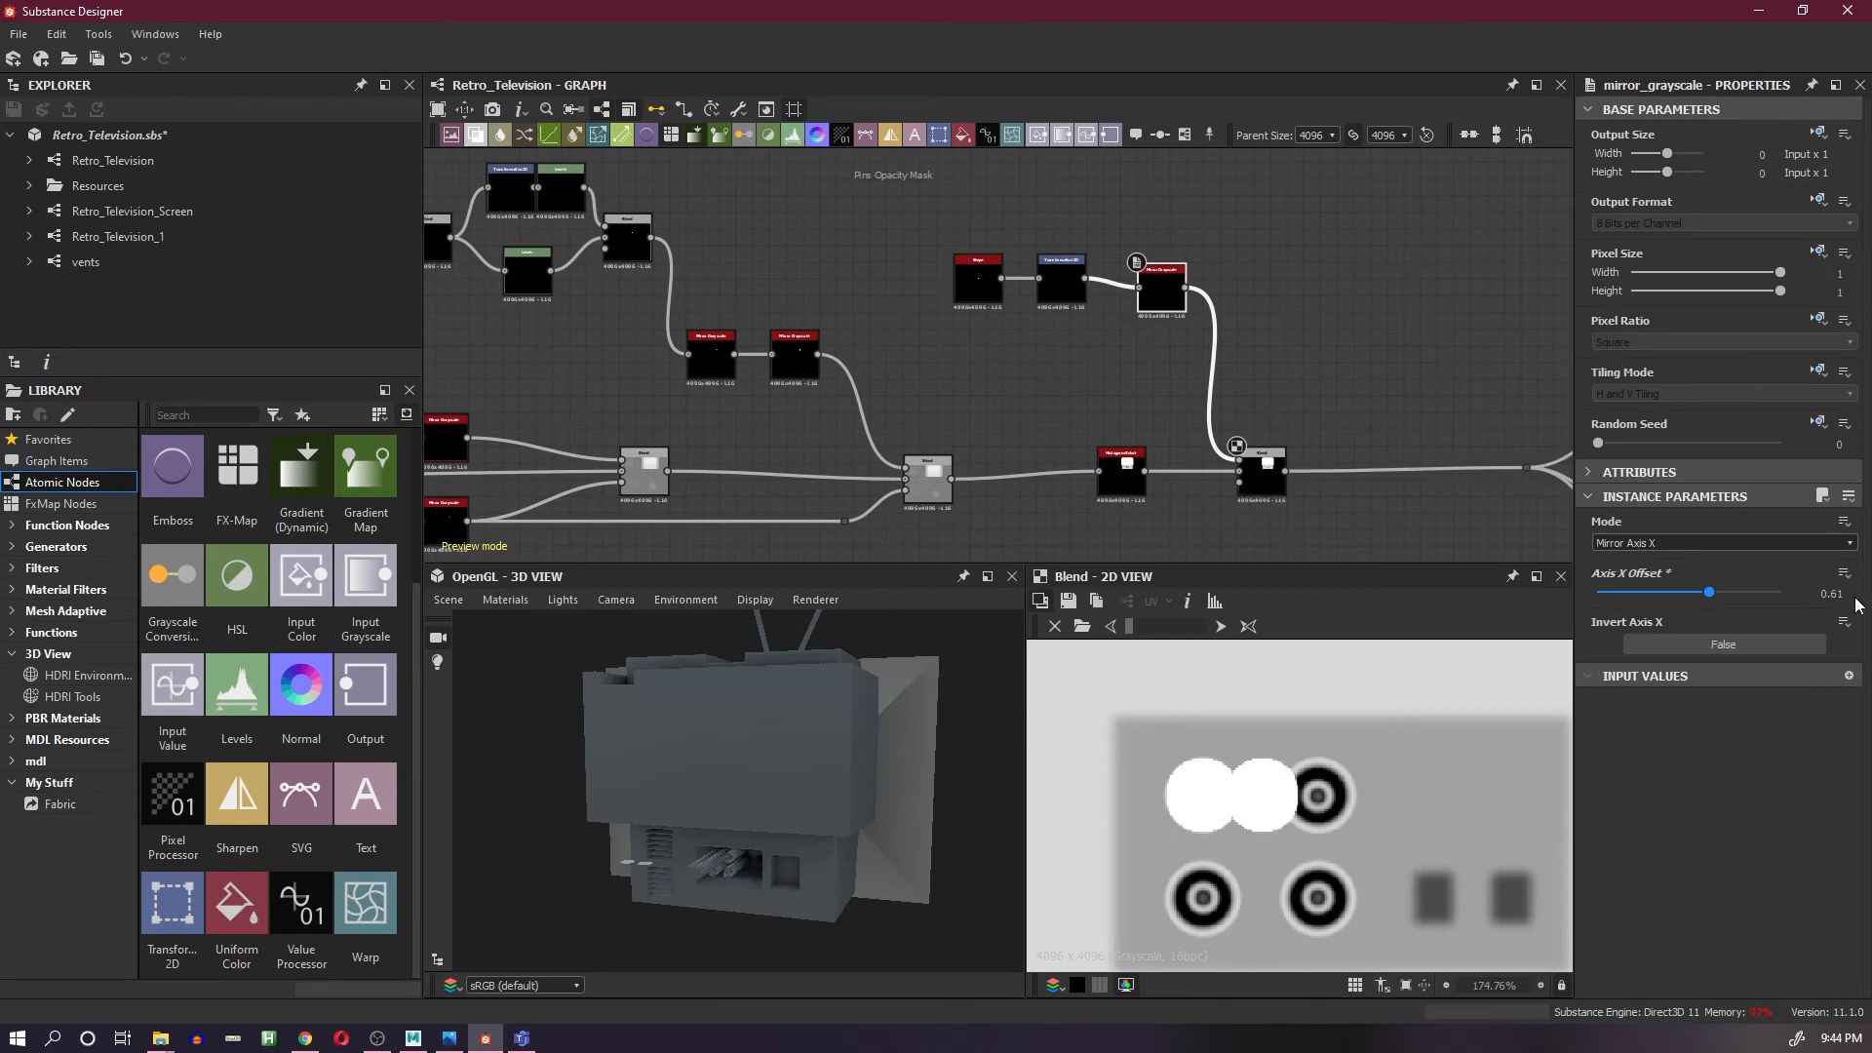
- Fine-tune the Mirror Grayscale's Axis X Offset to 0.614 so the mirrored disc covers the upper-right round socket
click(1843, 596)
text(2)
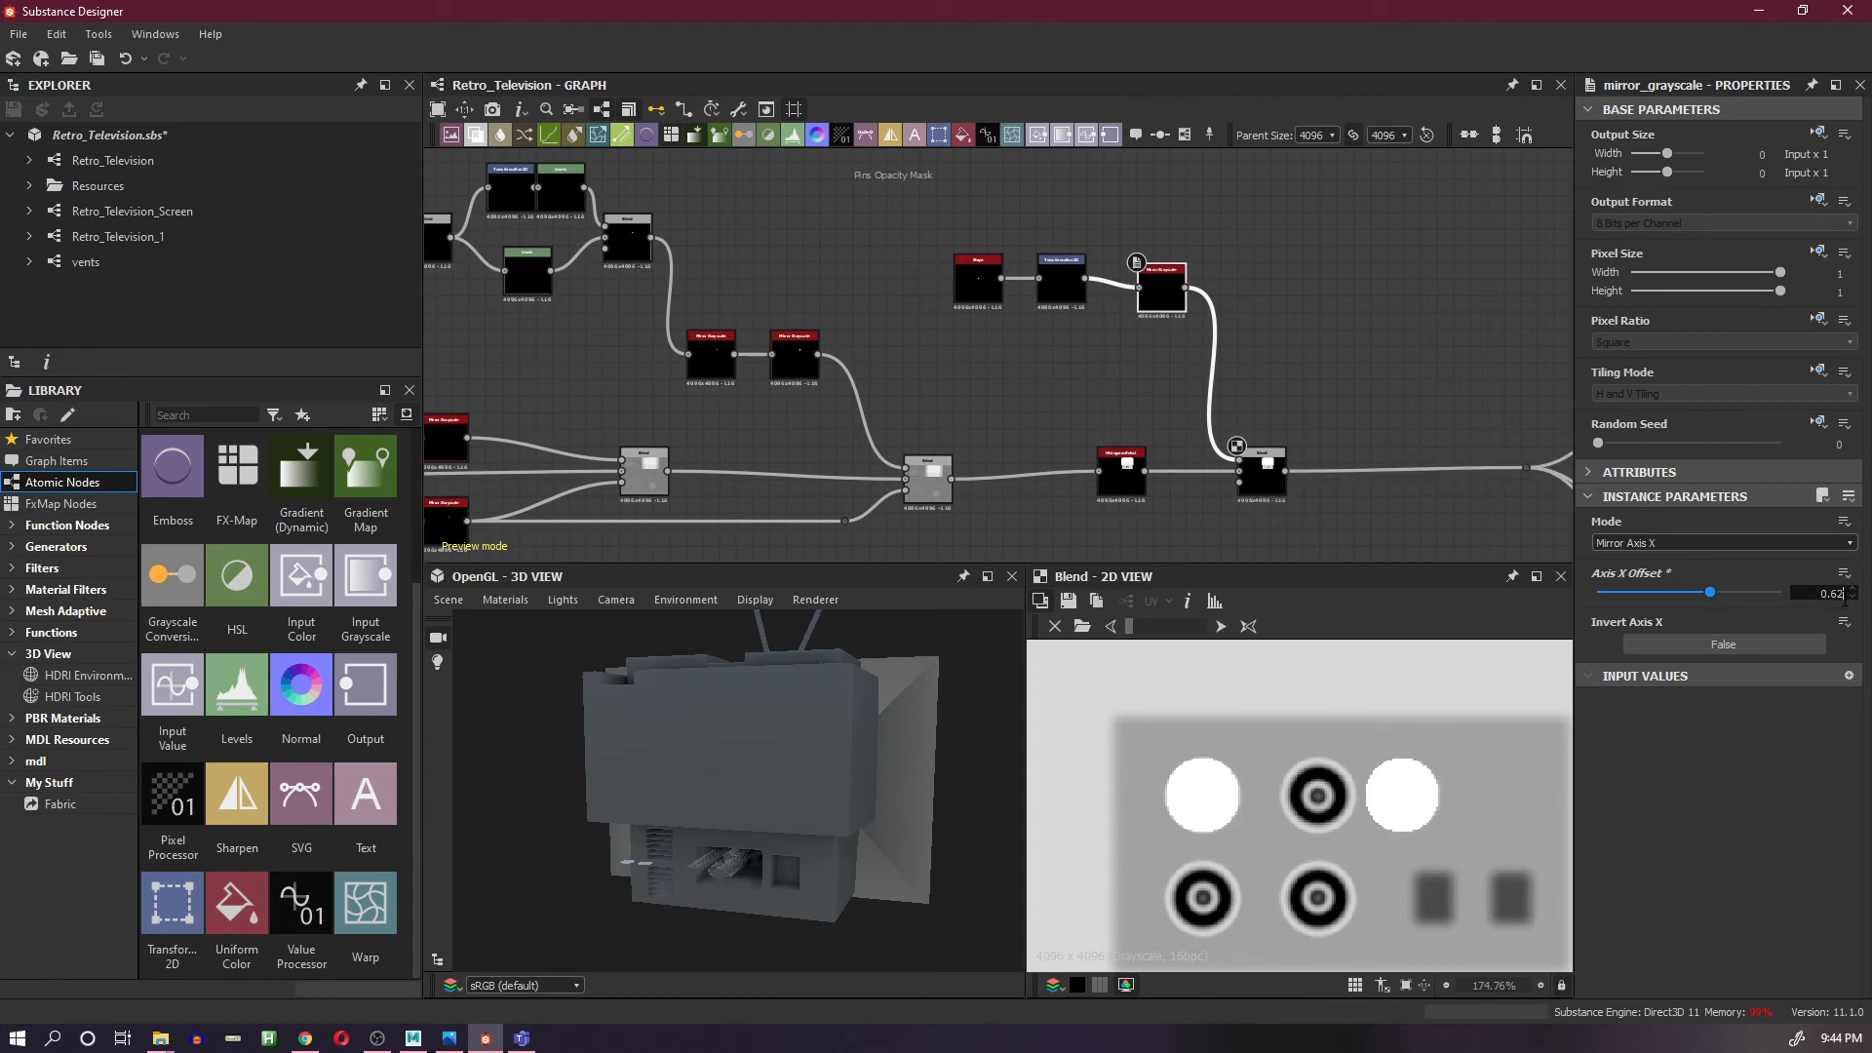
text(5)
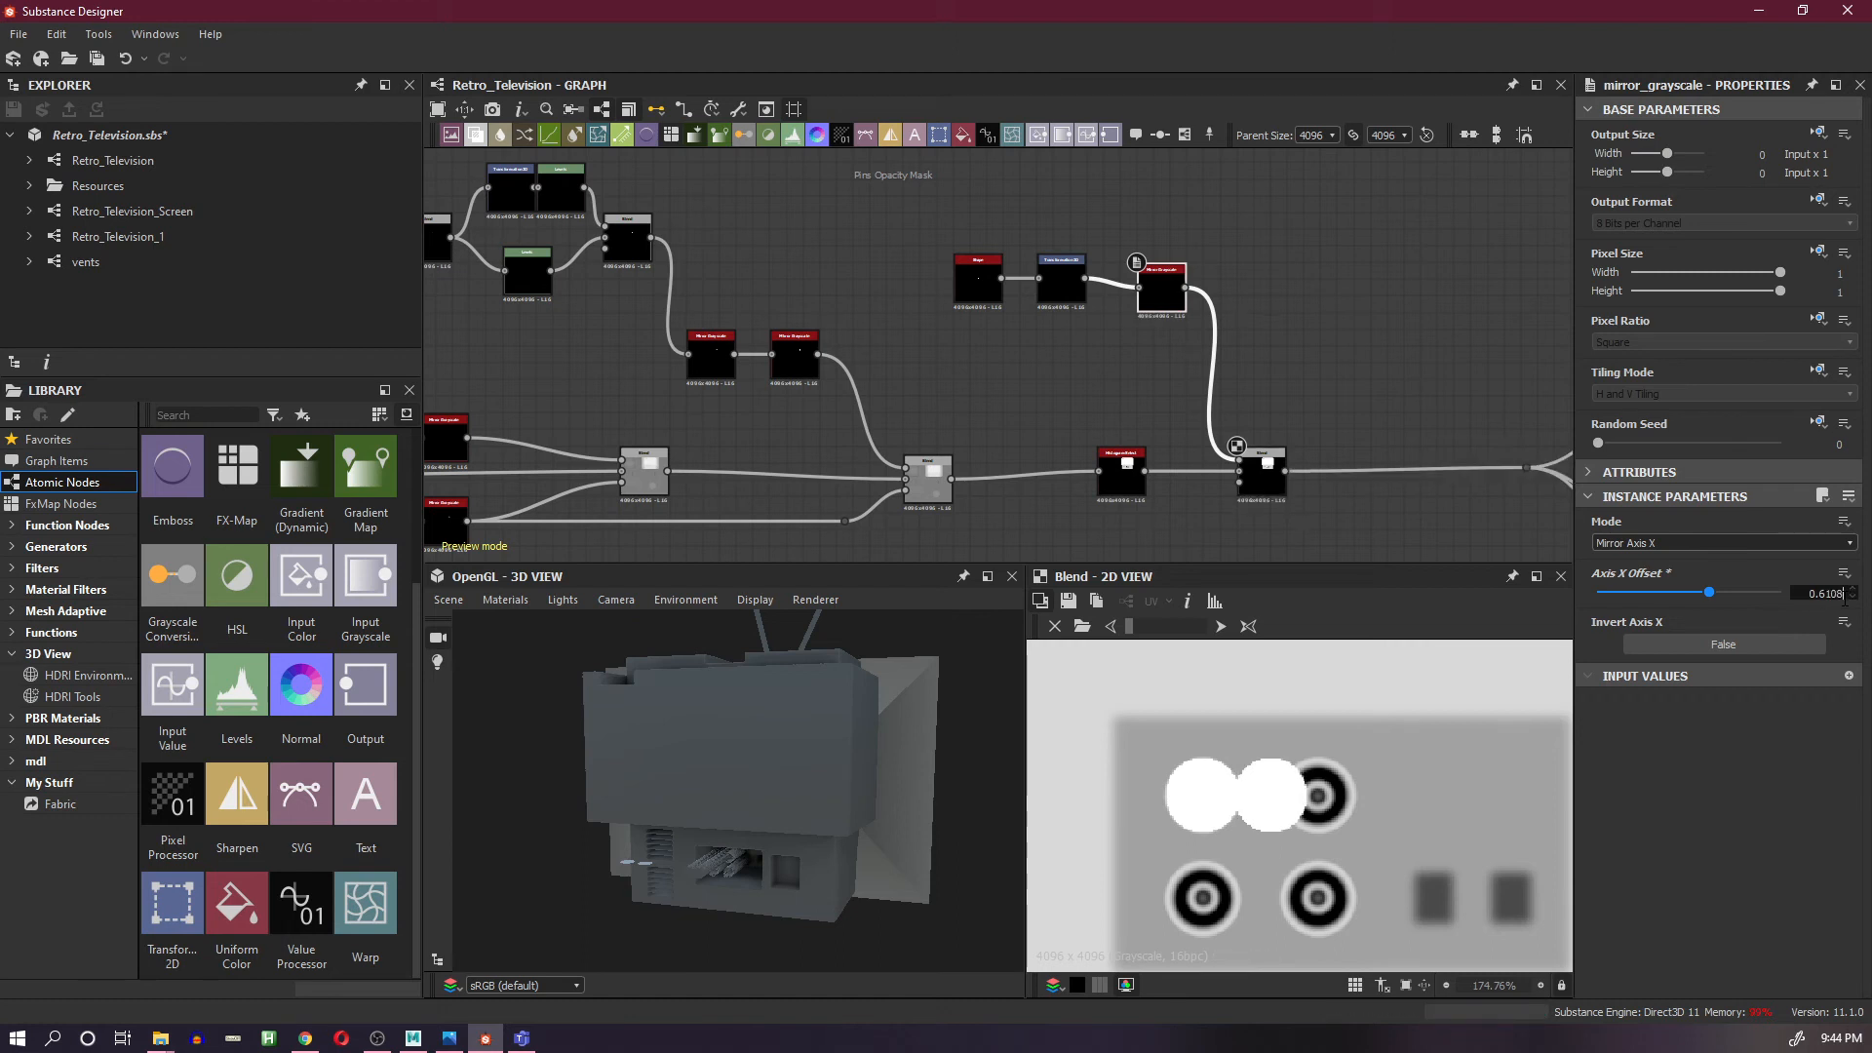
key(Return)
click(1845, 599)
text(1)
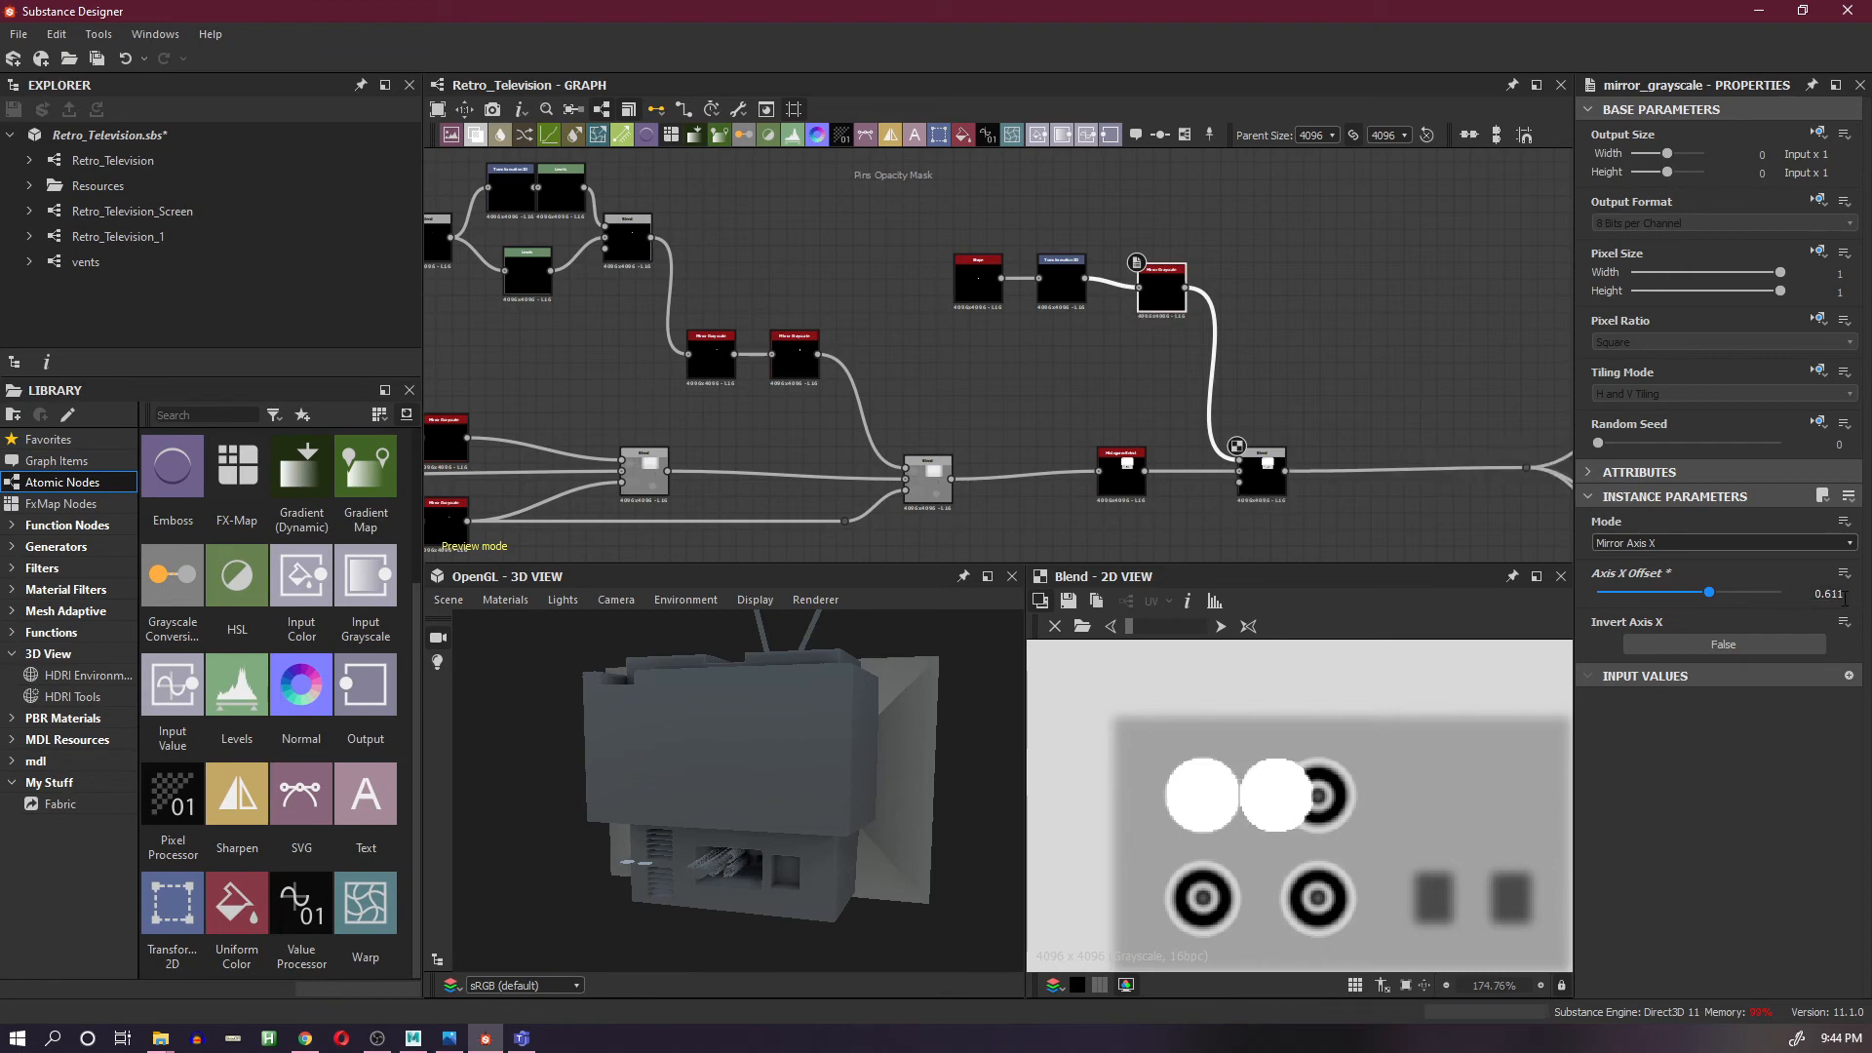
key(Return)
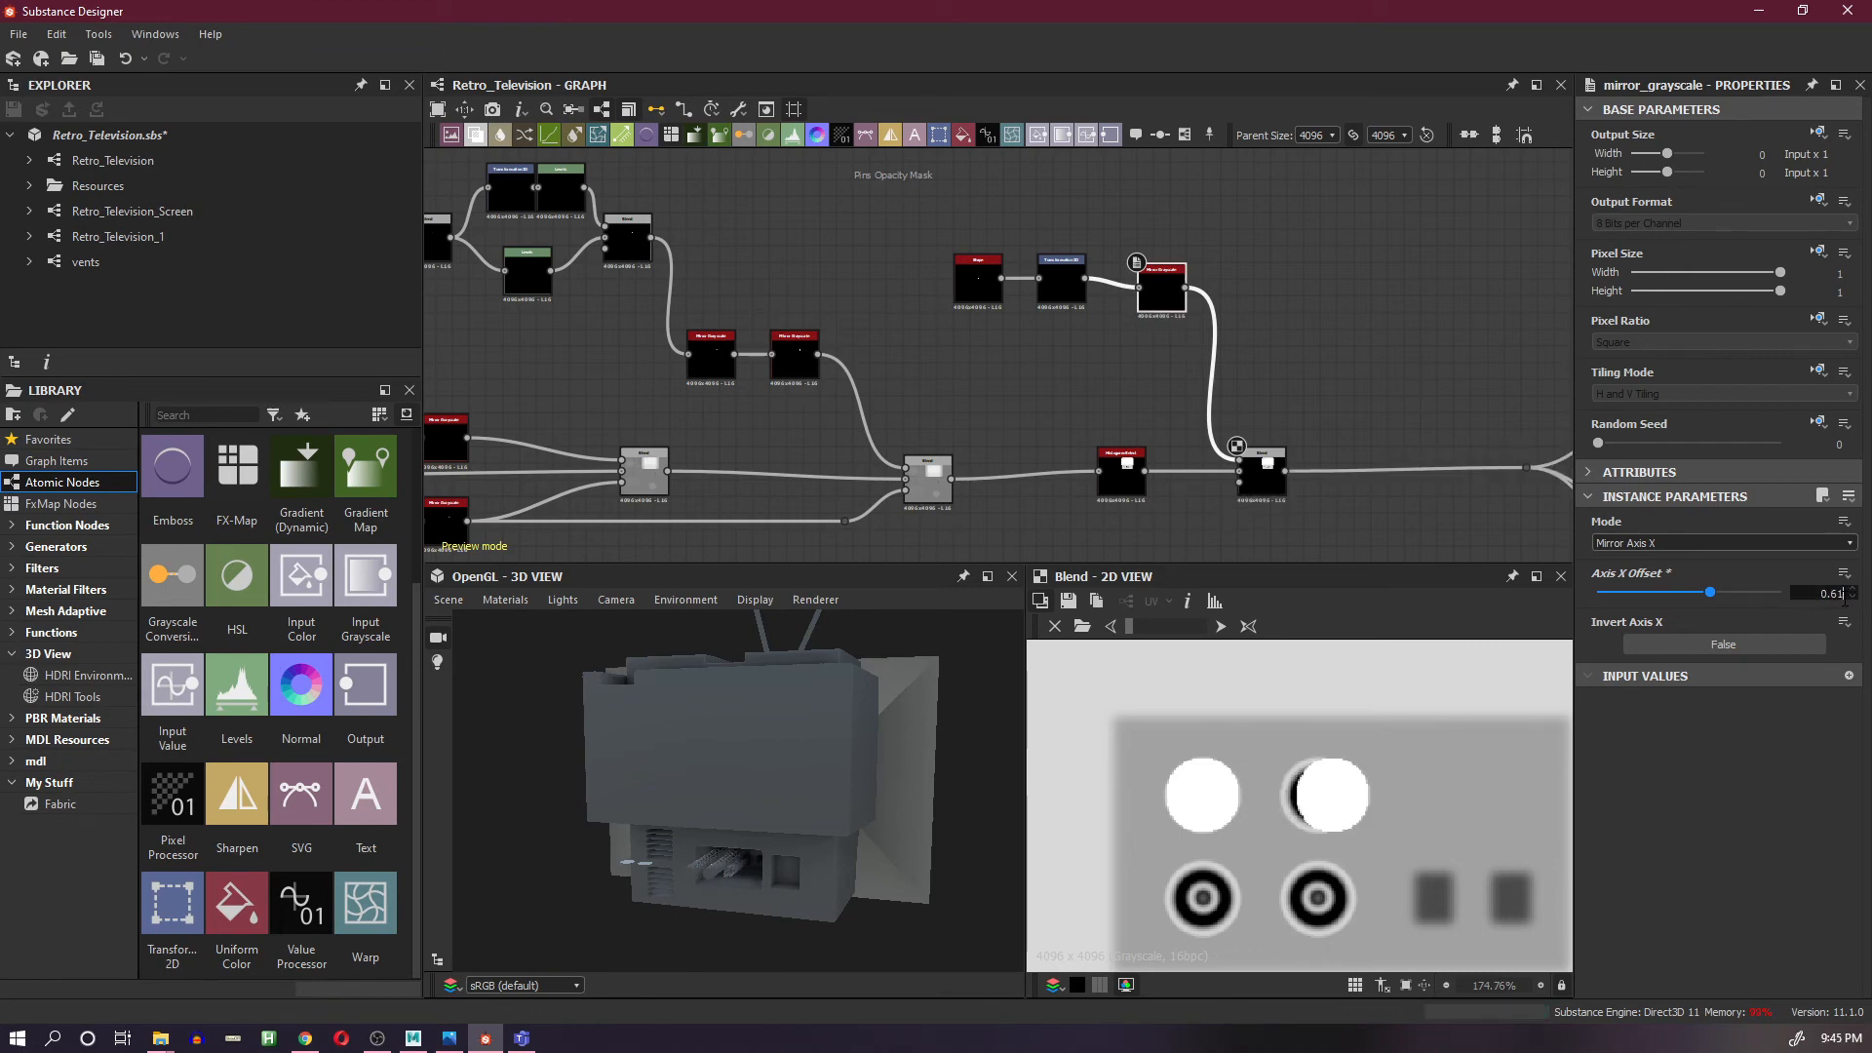
key(Return)
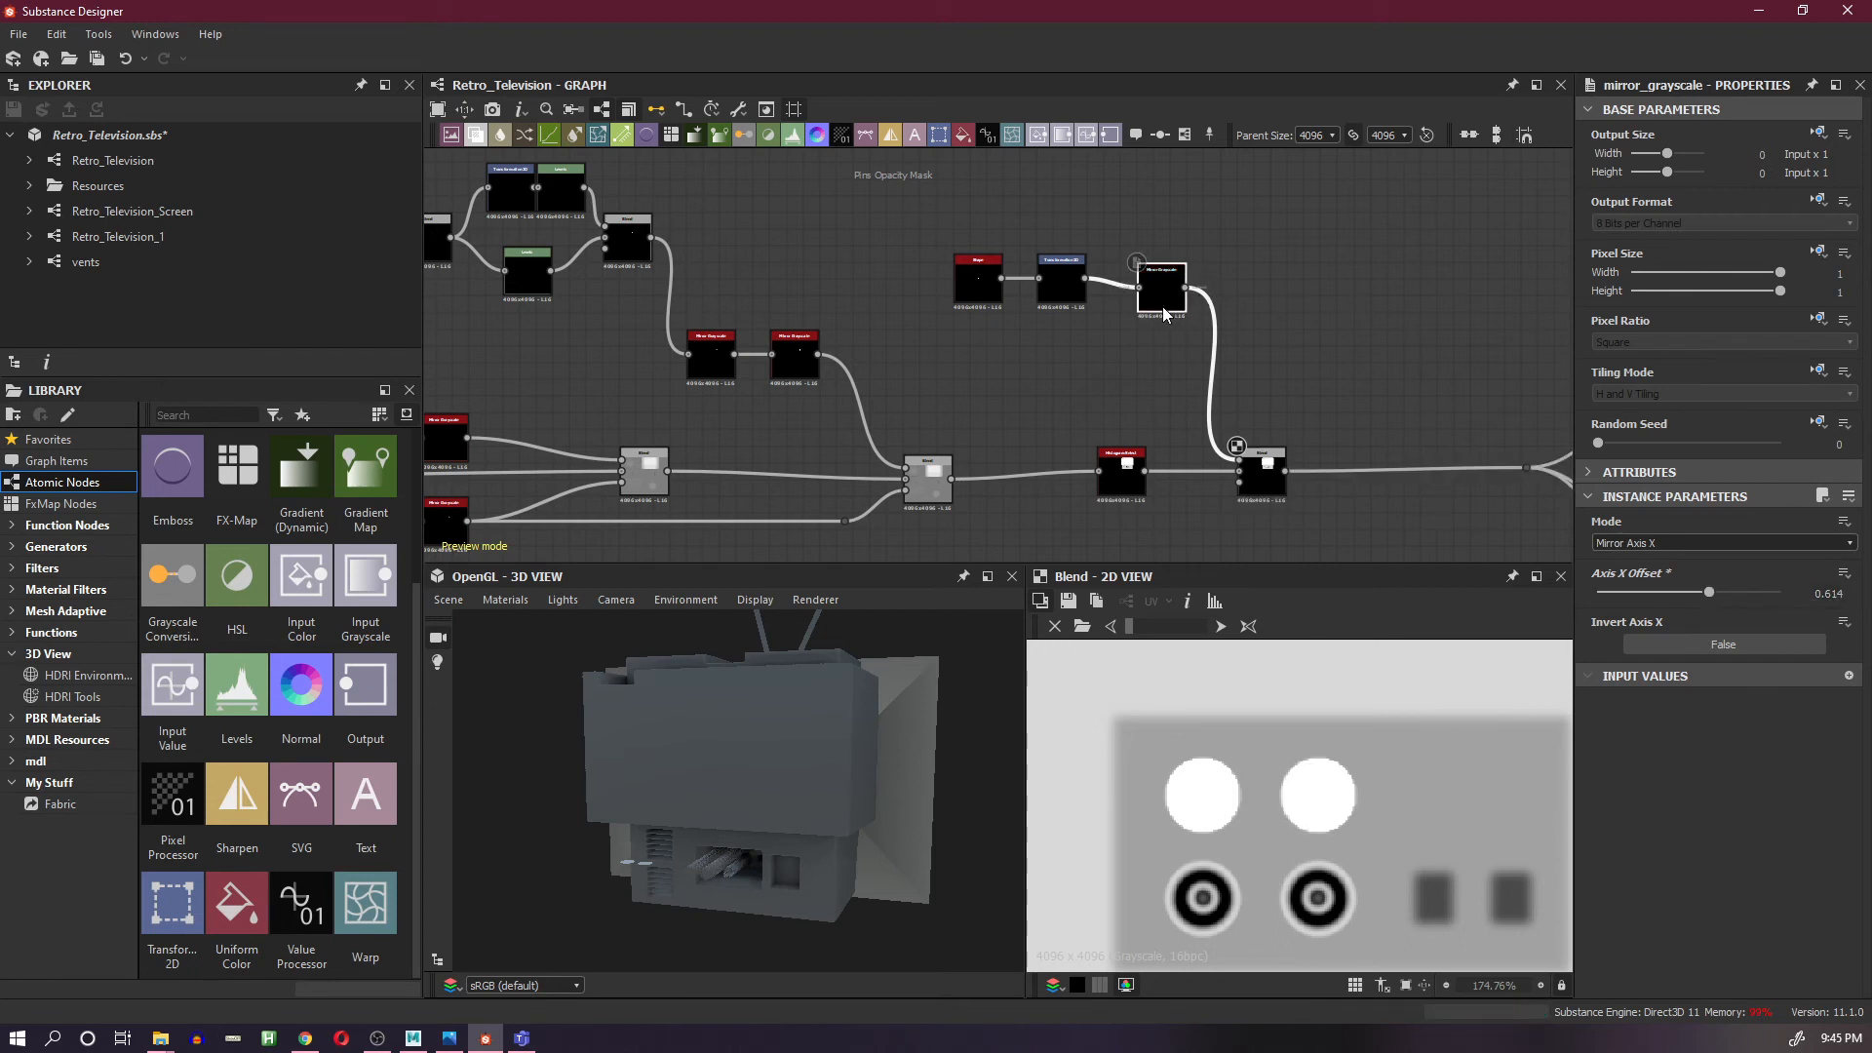
- Move the Mirror Grayscale node closer to the Transformation 2D and insert a second Mirror Grayscale between it and the Blend
drag(1167, 313, 1134, 307)
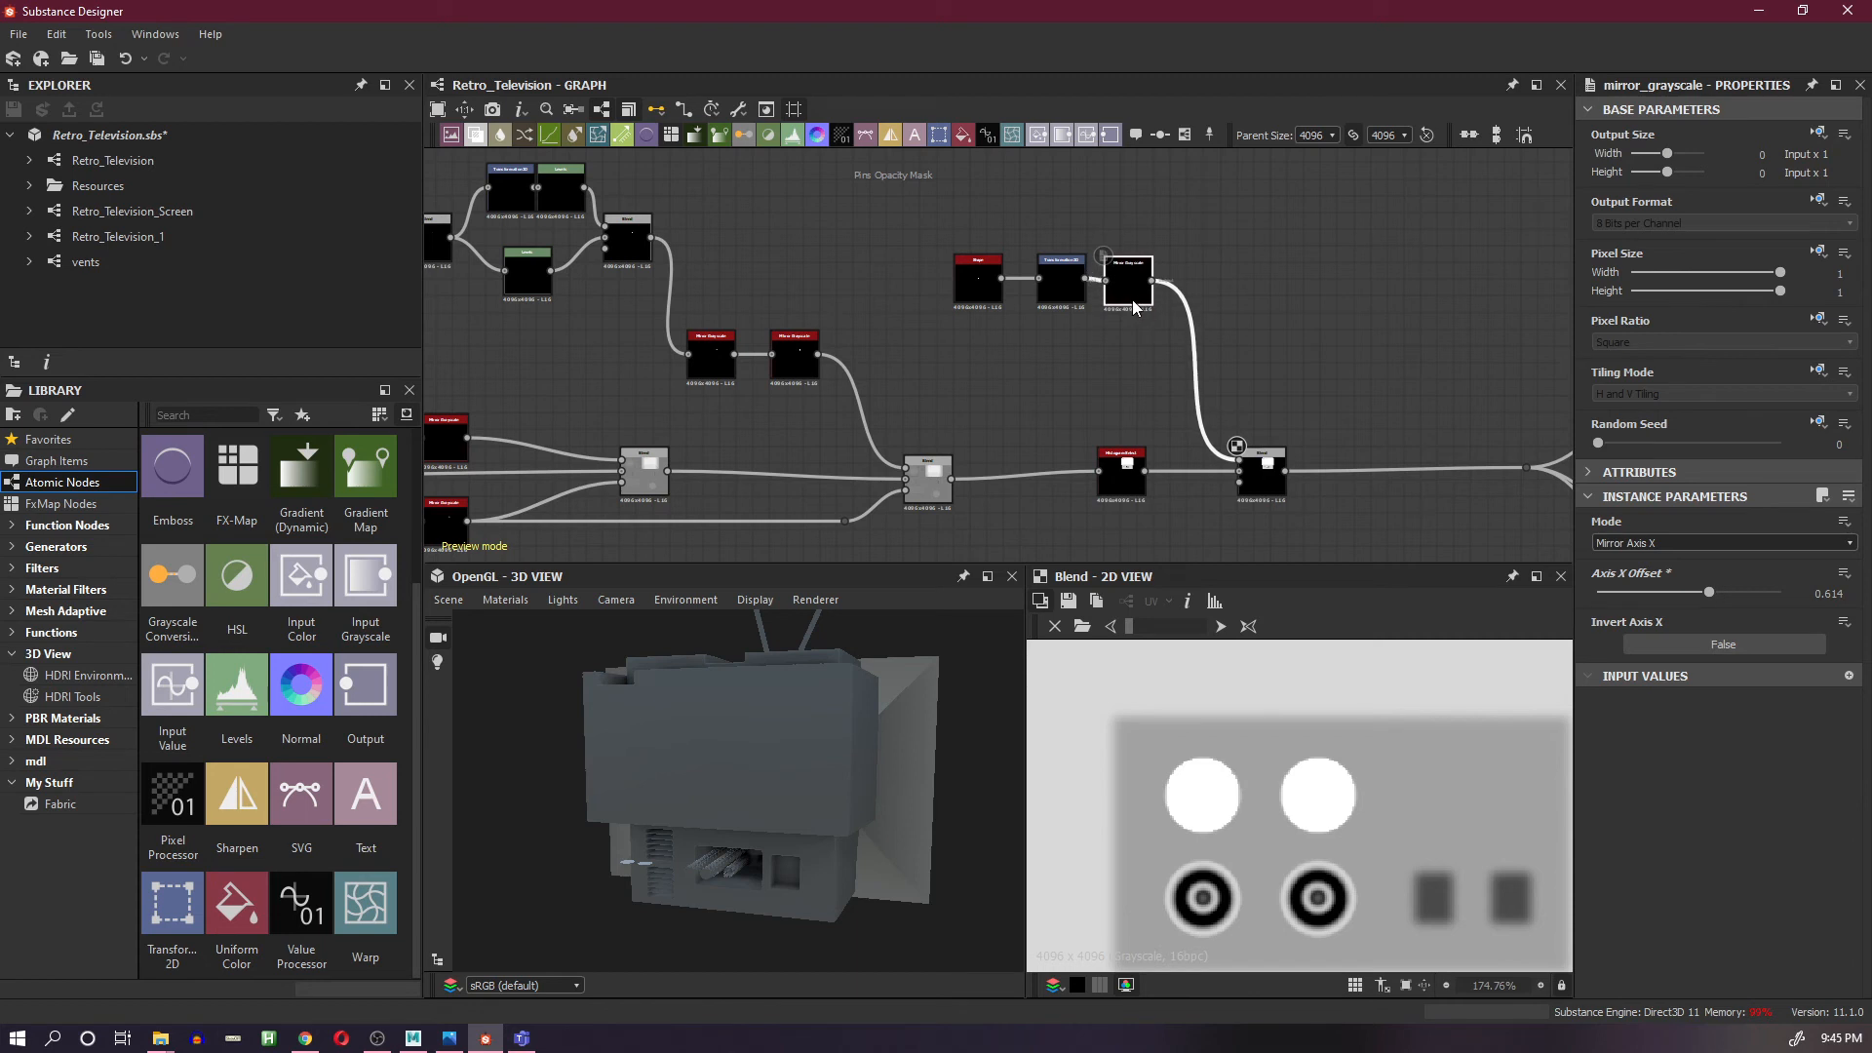
click(1238, 300)
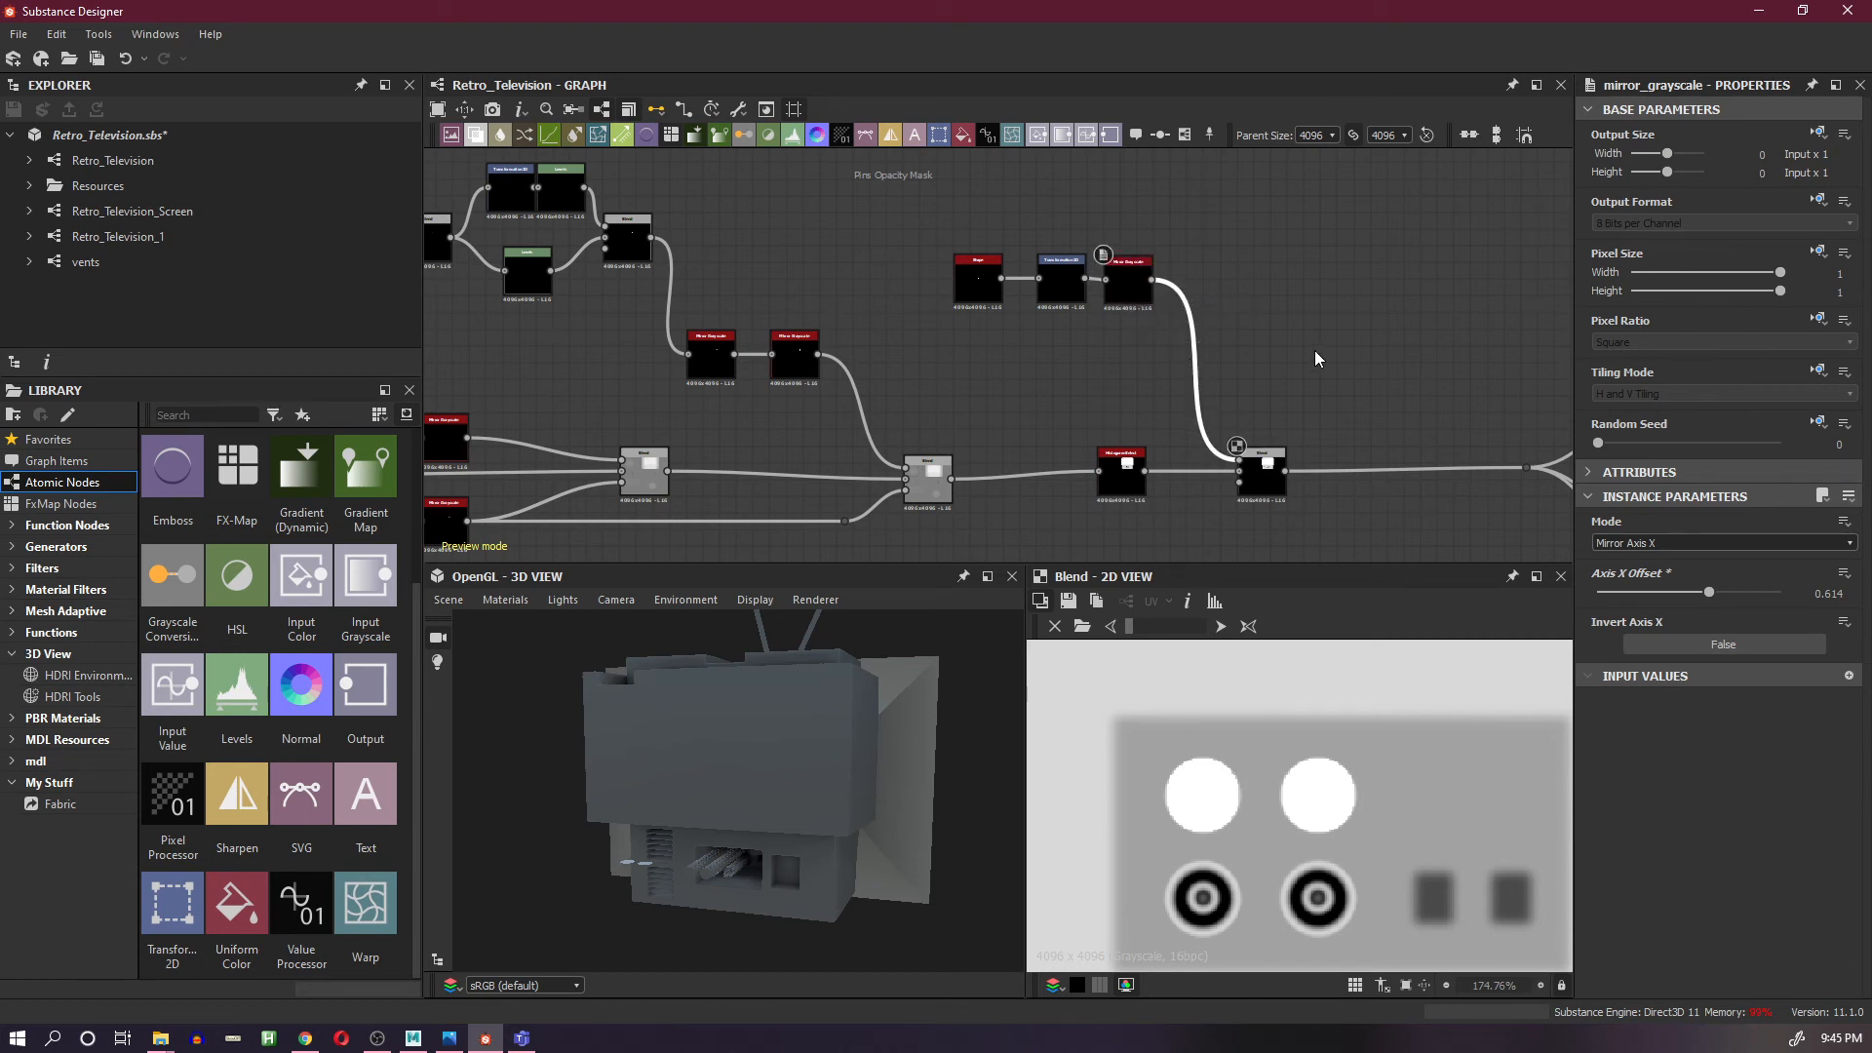
key(space)
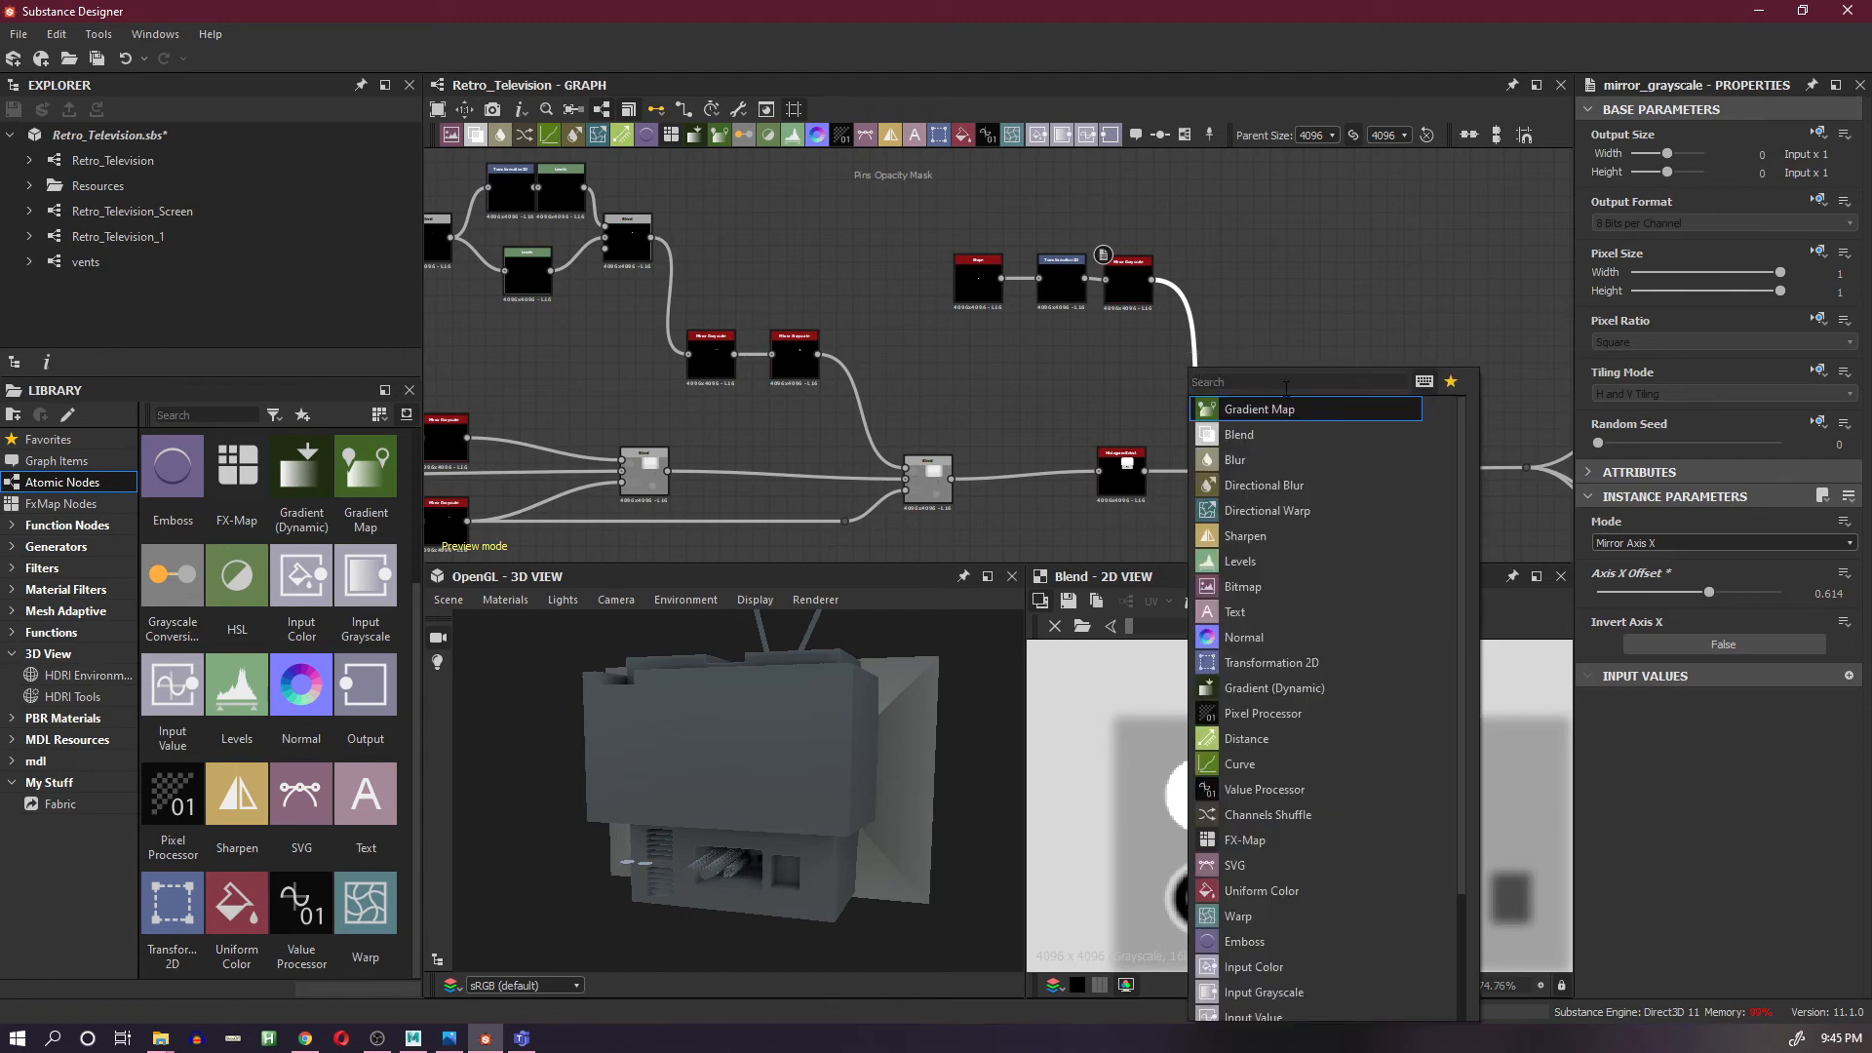
text(mirr)
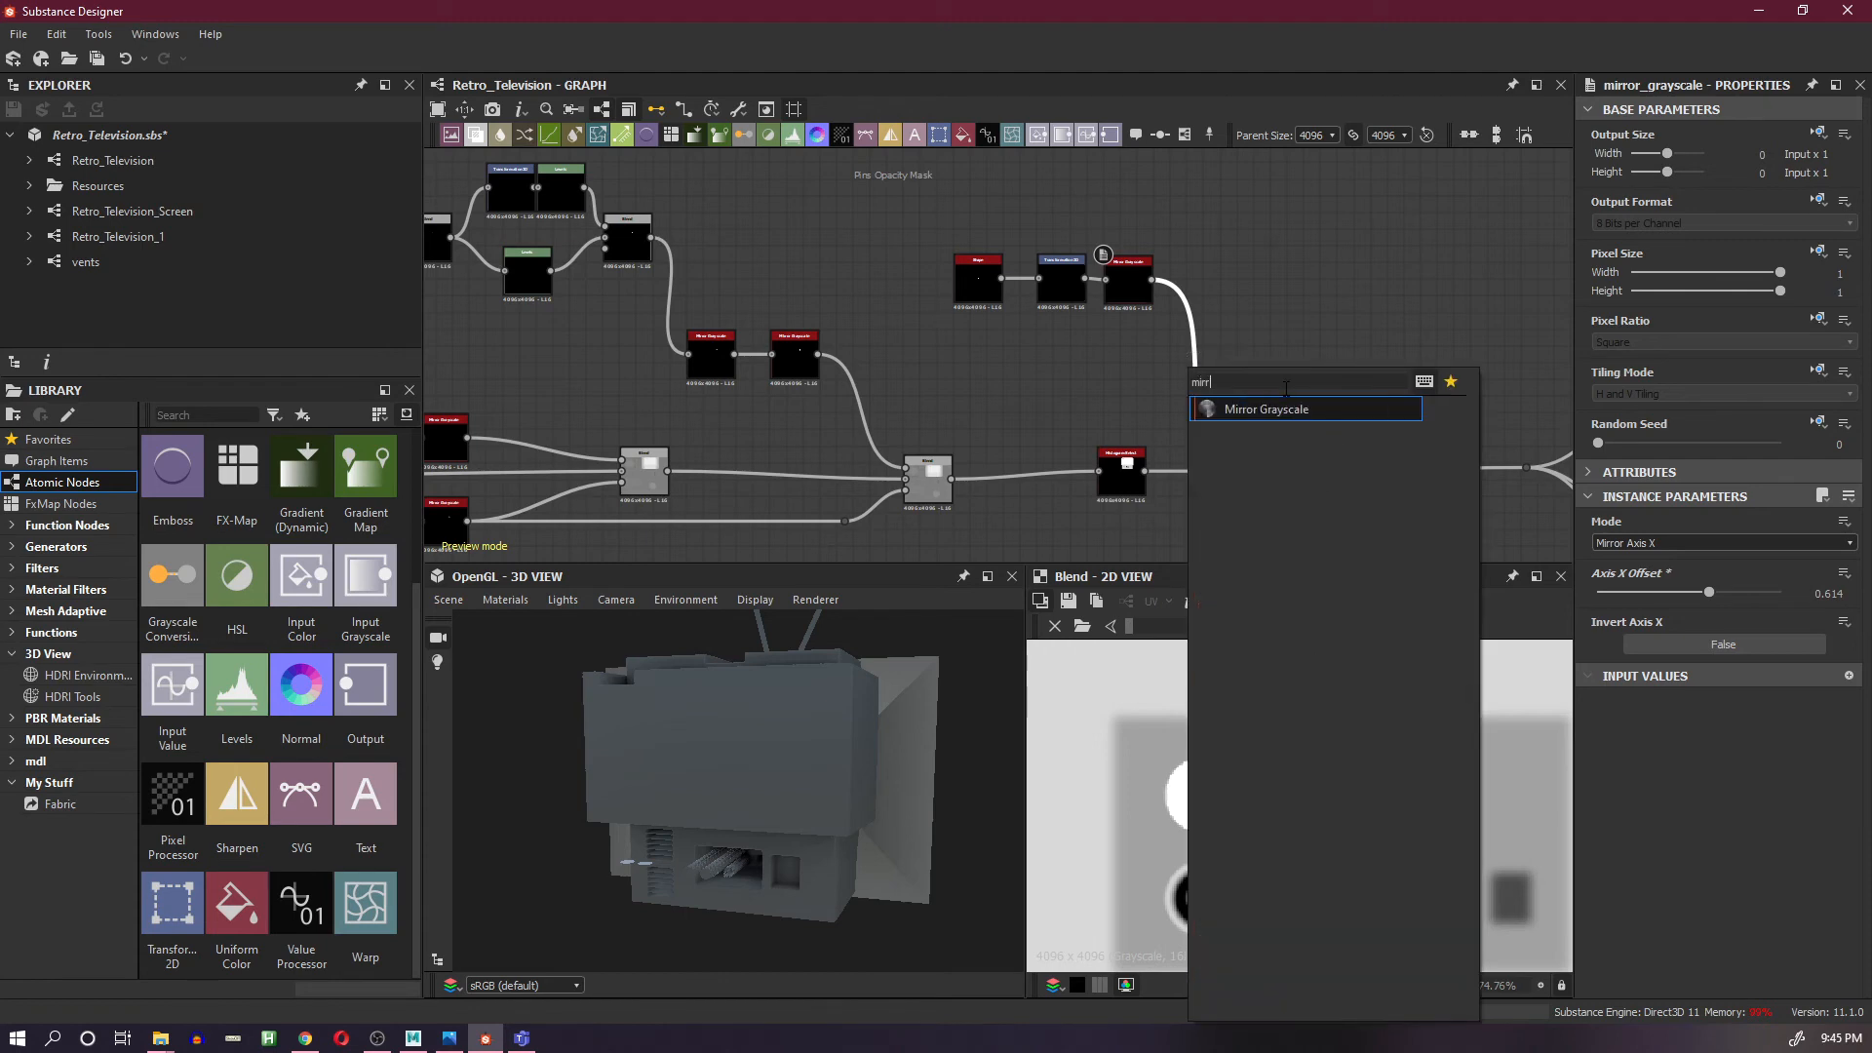
click(1298, 409)
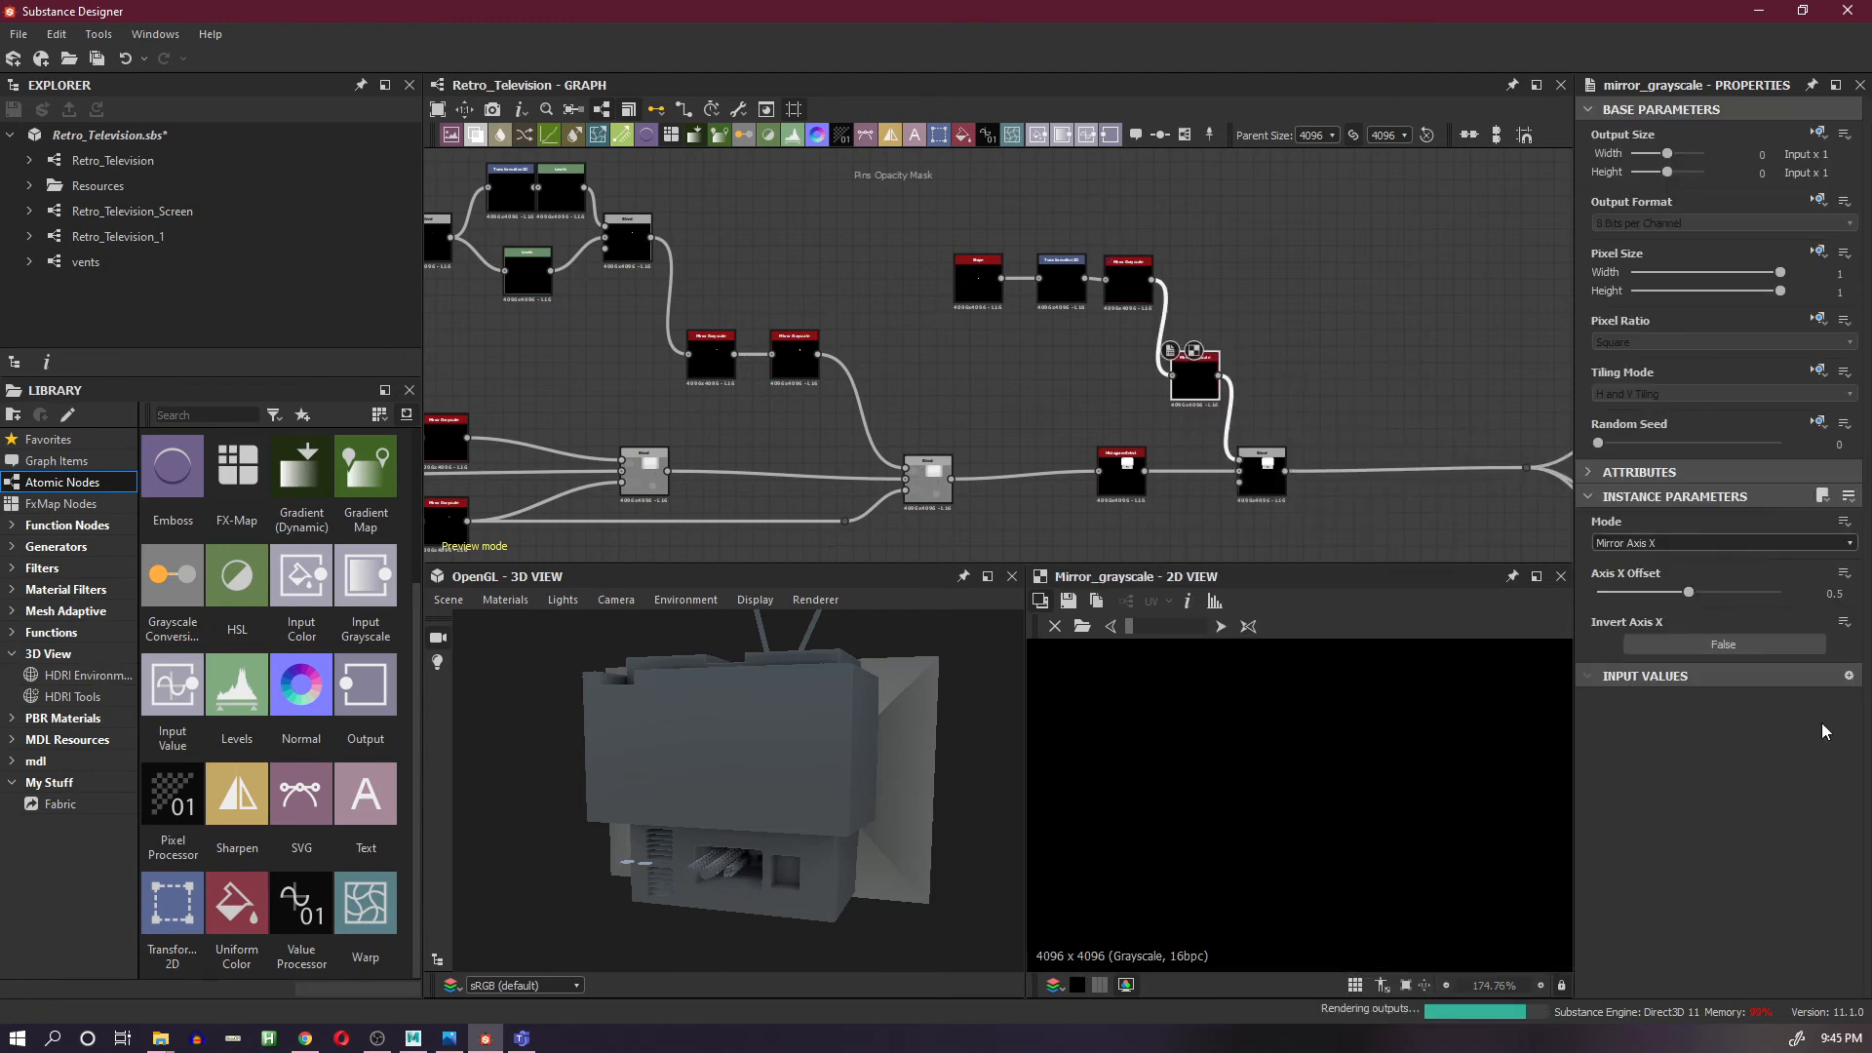
- Switch the second Mirror Grayscale to Mirror Axis Y and set its Axis Y Offset to 0.6
click(1697, 544)
click(1688, 570)
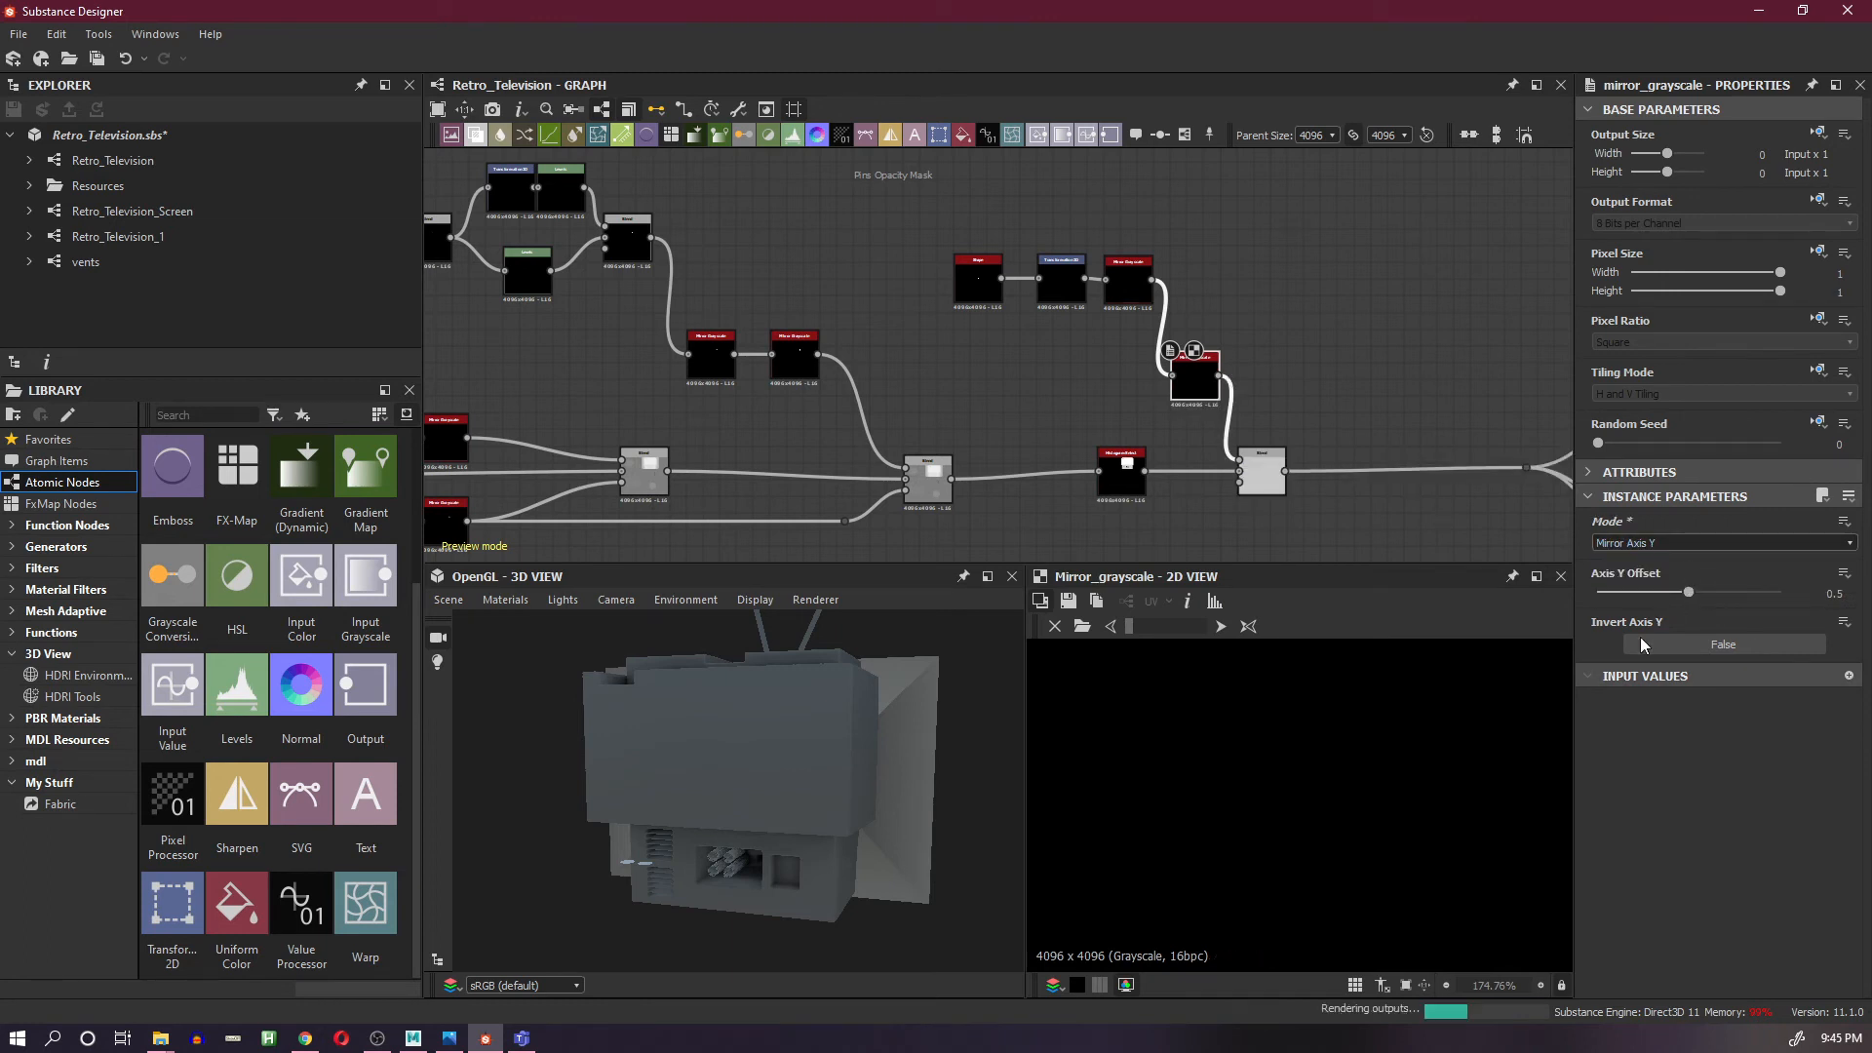
scroll(1359, 844, down, 6)
scroll(1365, 857, down, 2)
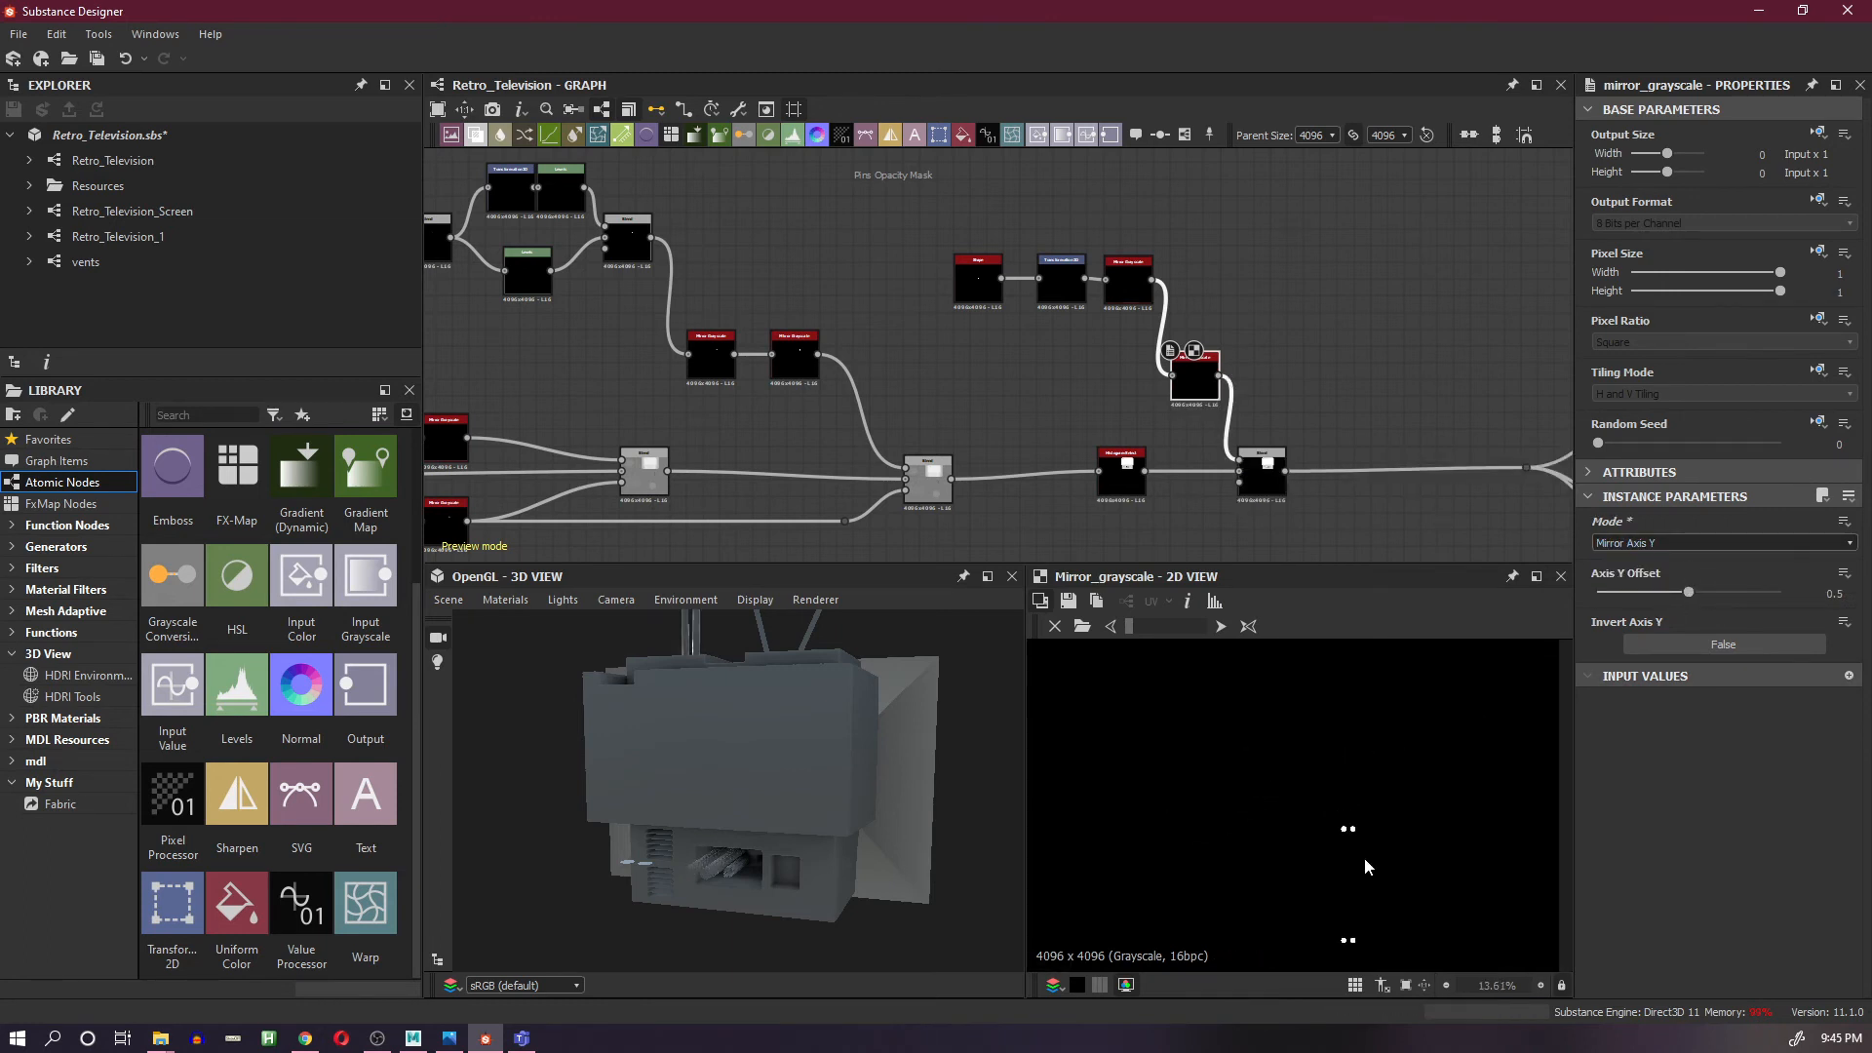
drag(1686, 587, 1707, 591)
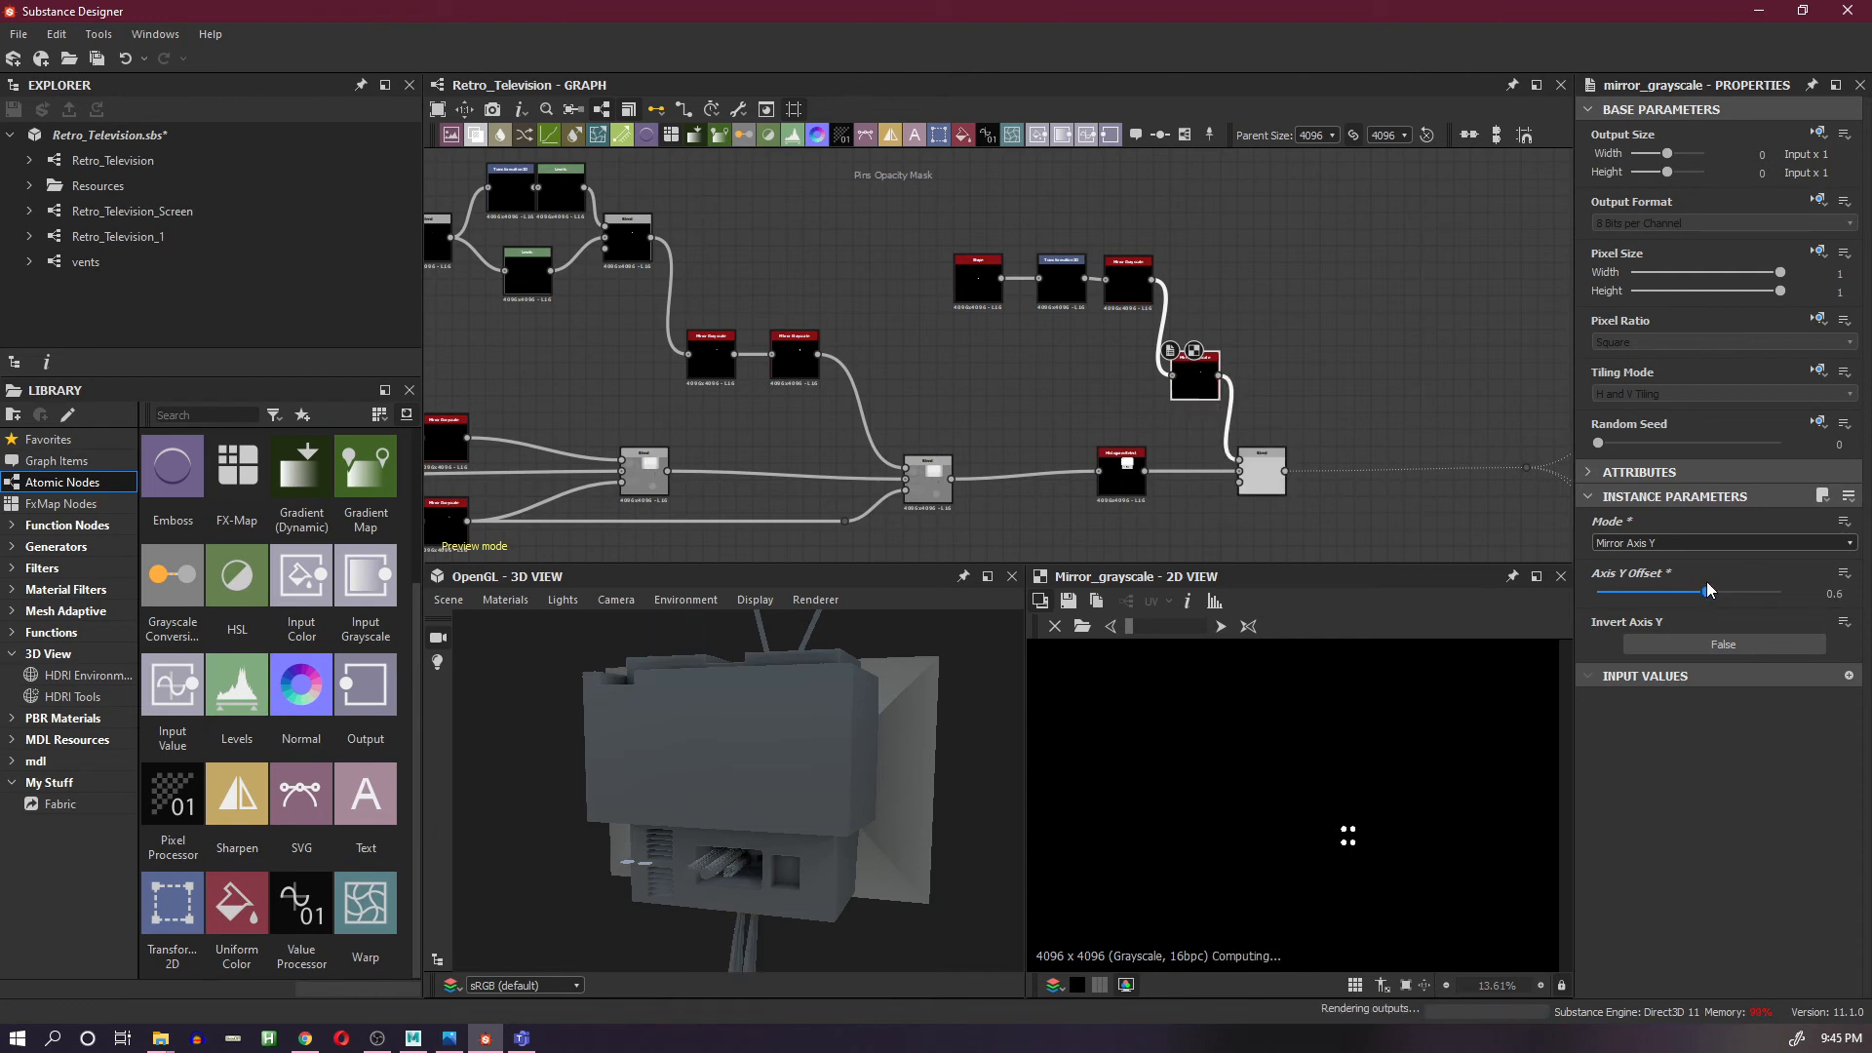
scroll(1392, 819, up, 2)
scroll(1393, 819, up, 5)
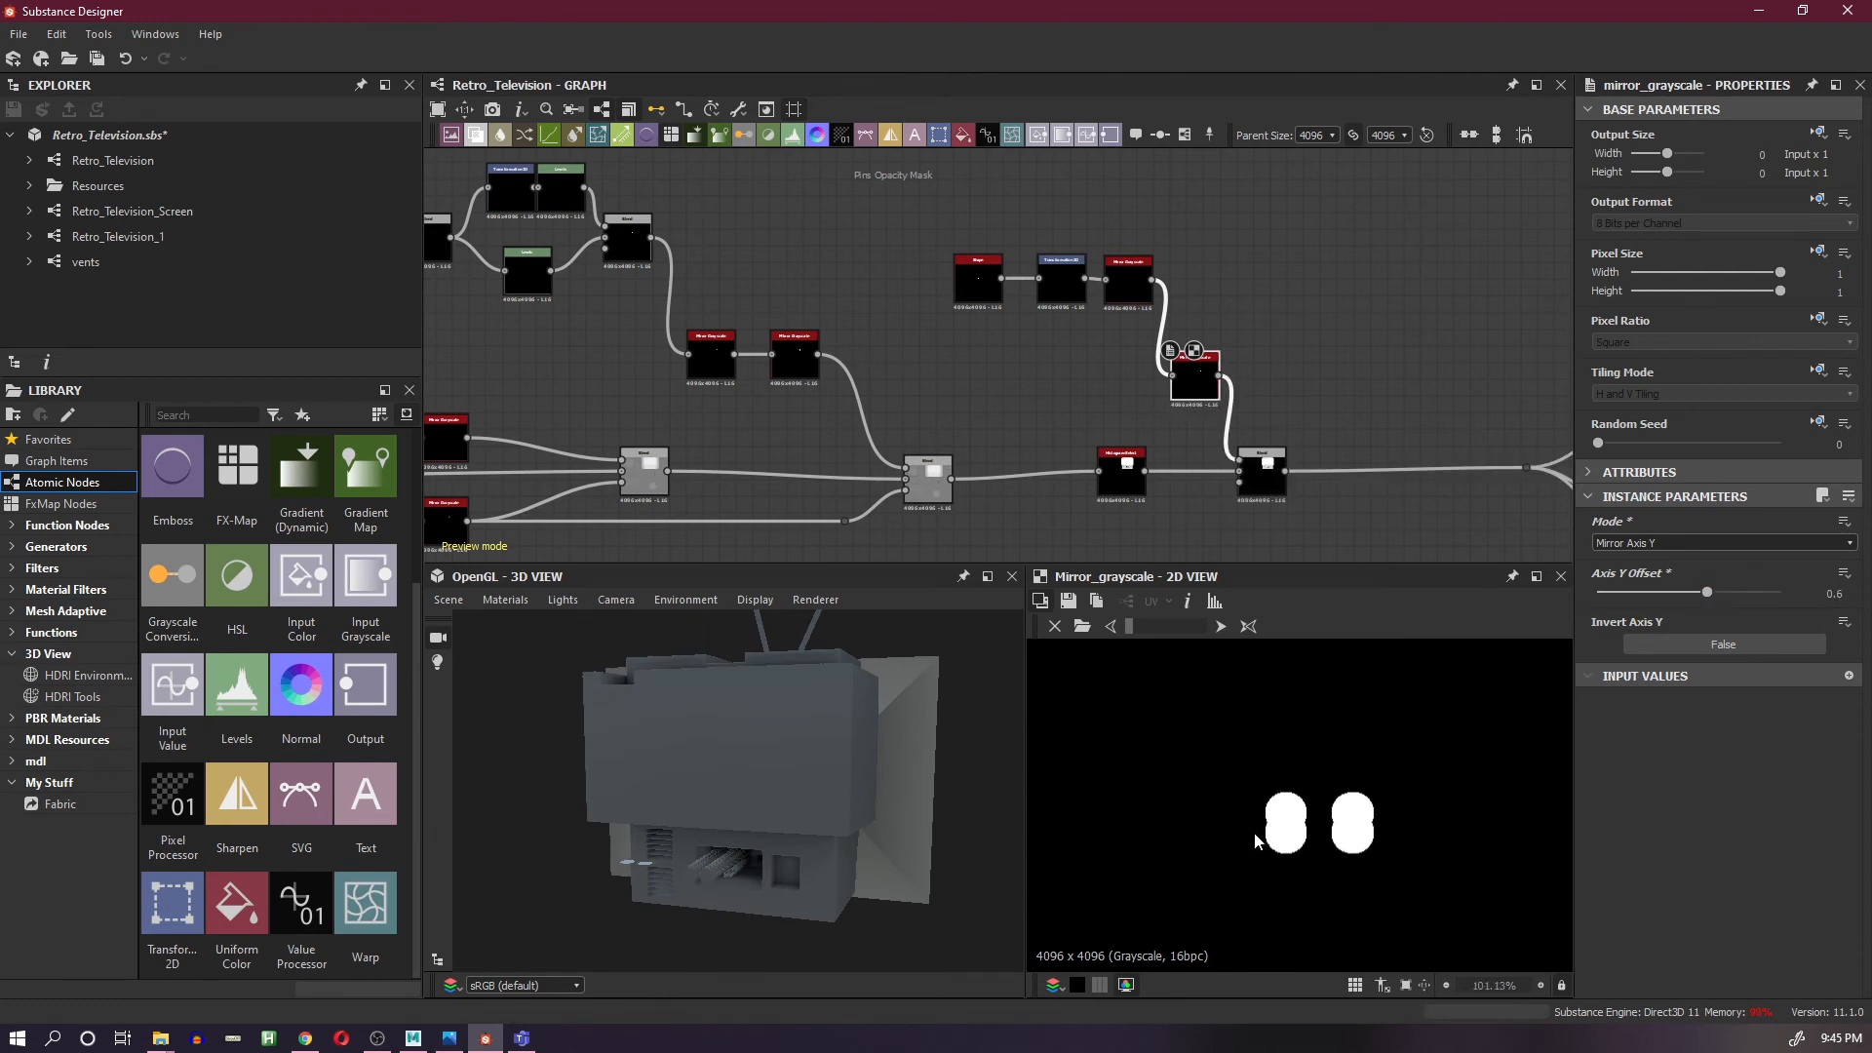
- Show the Blend result in the 2D view and lower the second Mirror Grayscale's Axis Y Offset to 0.57
double_click(1264, 475)
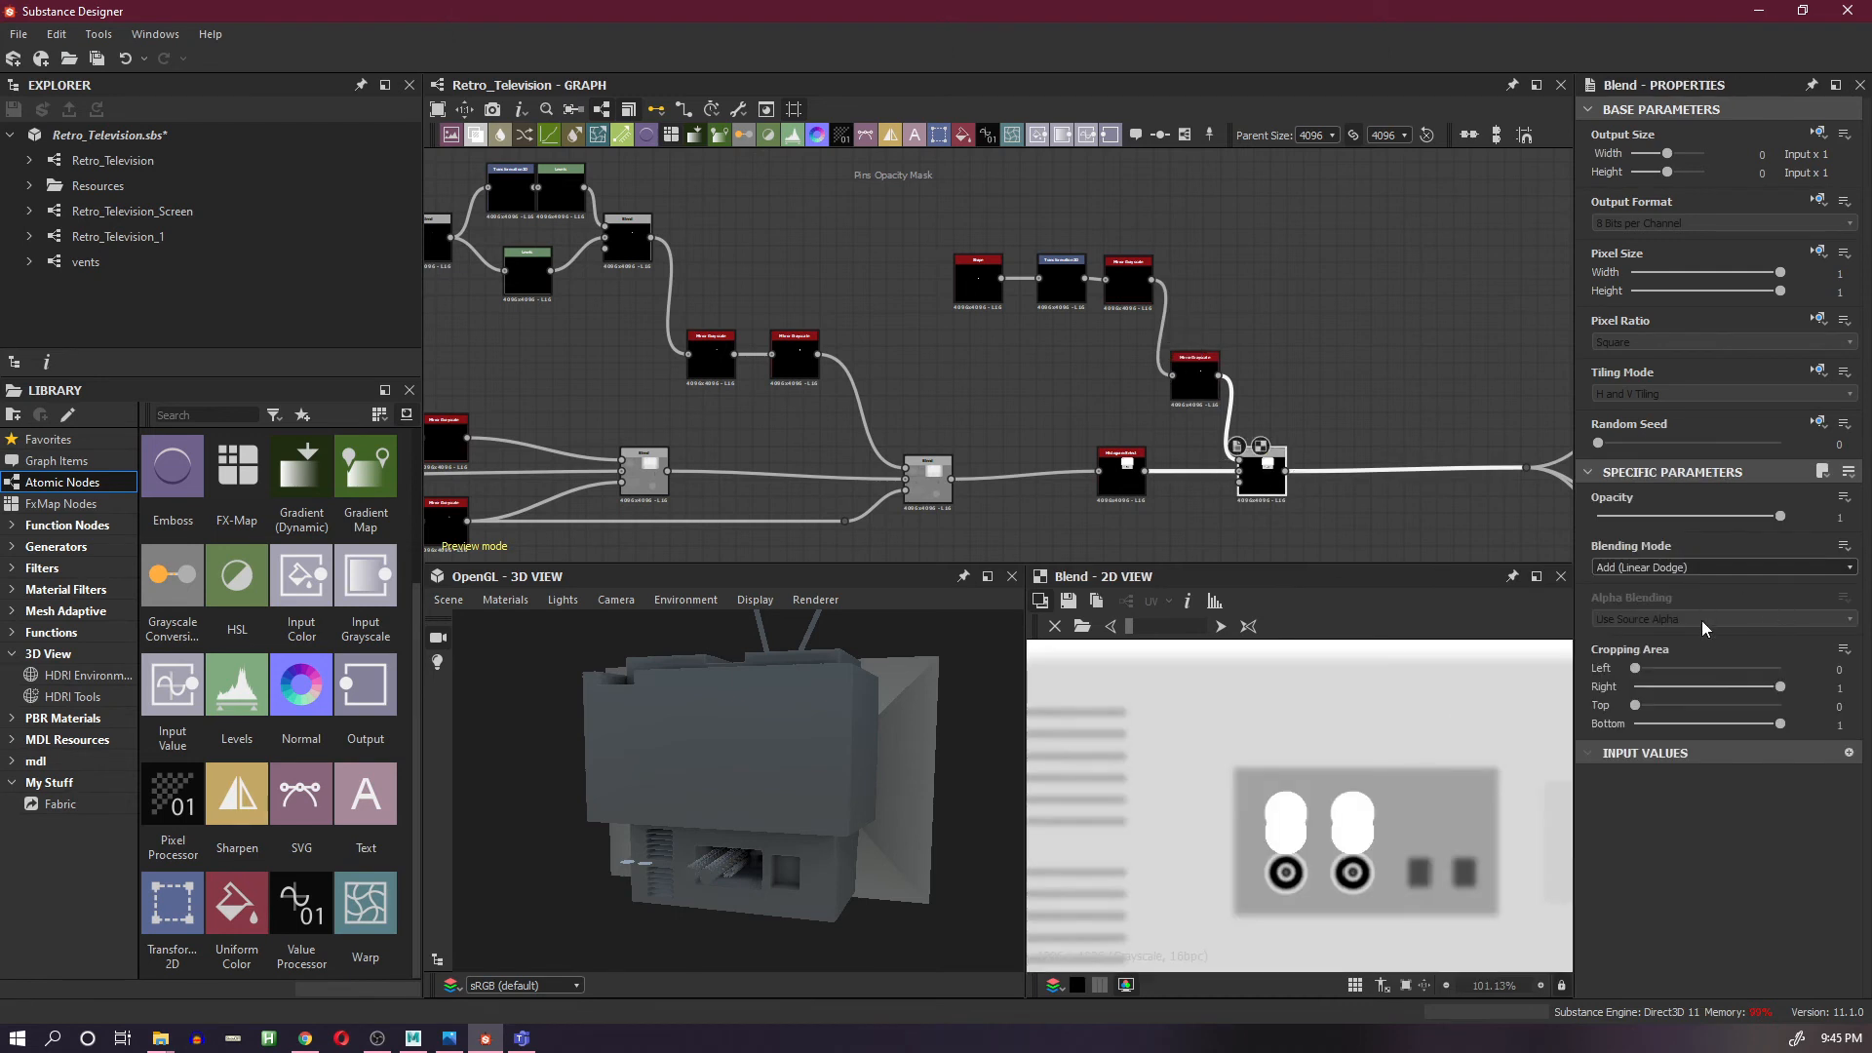
drag(1201, 383, 1201, 377)
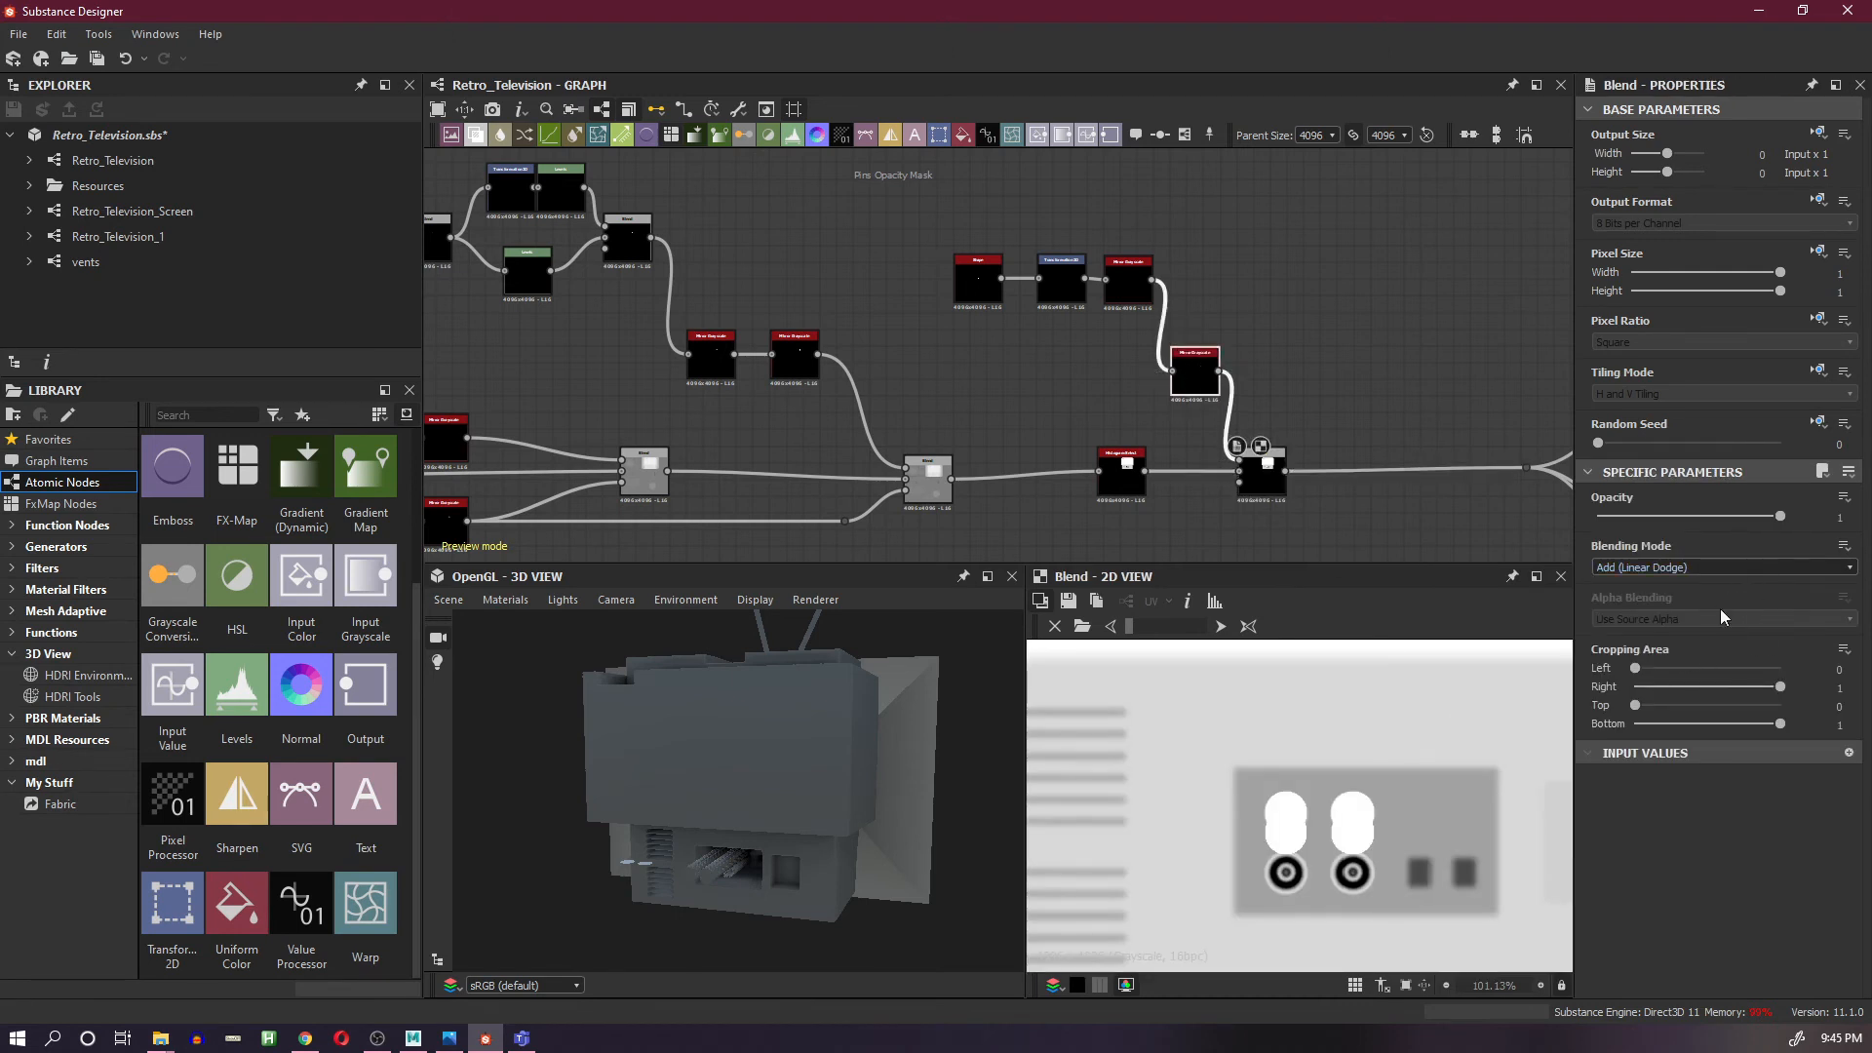
click(1195, 383)
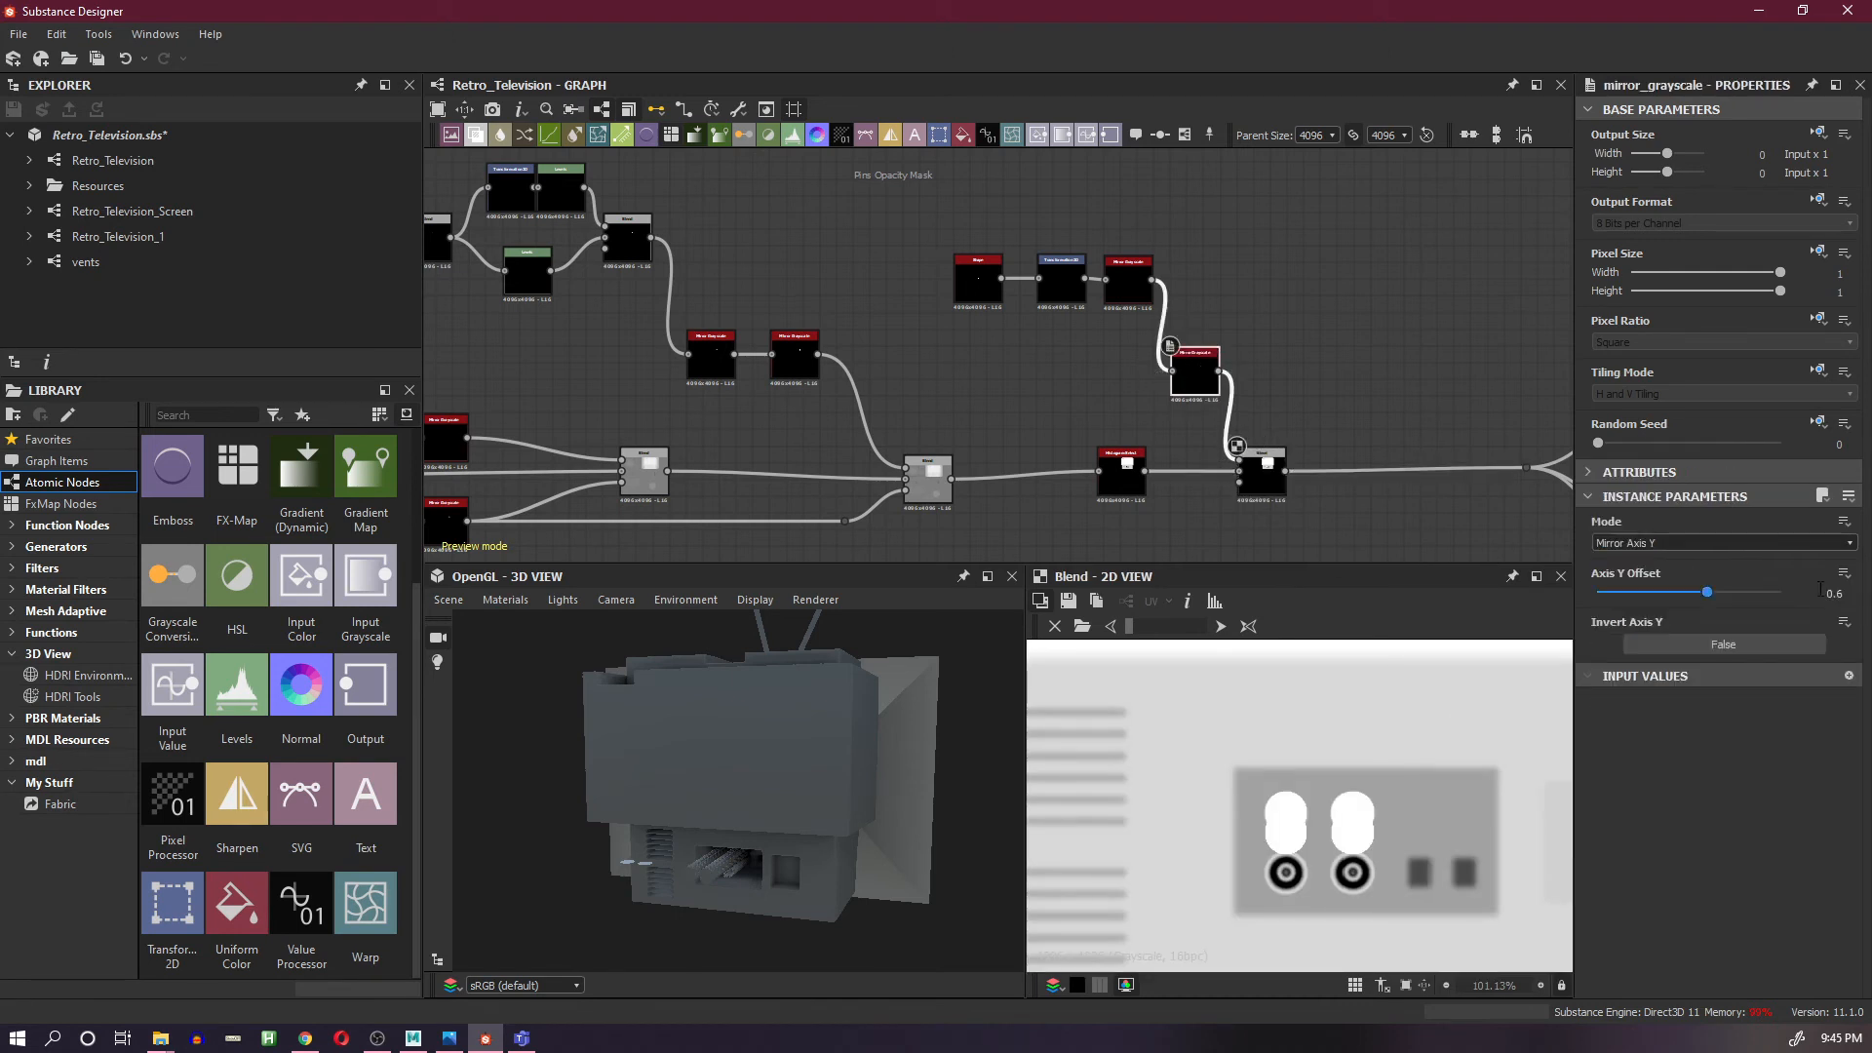
drag(1713, 601, 1709, 602)
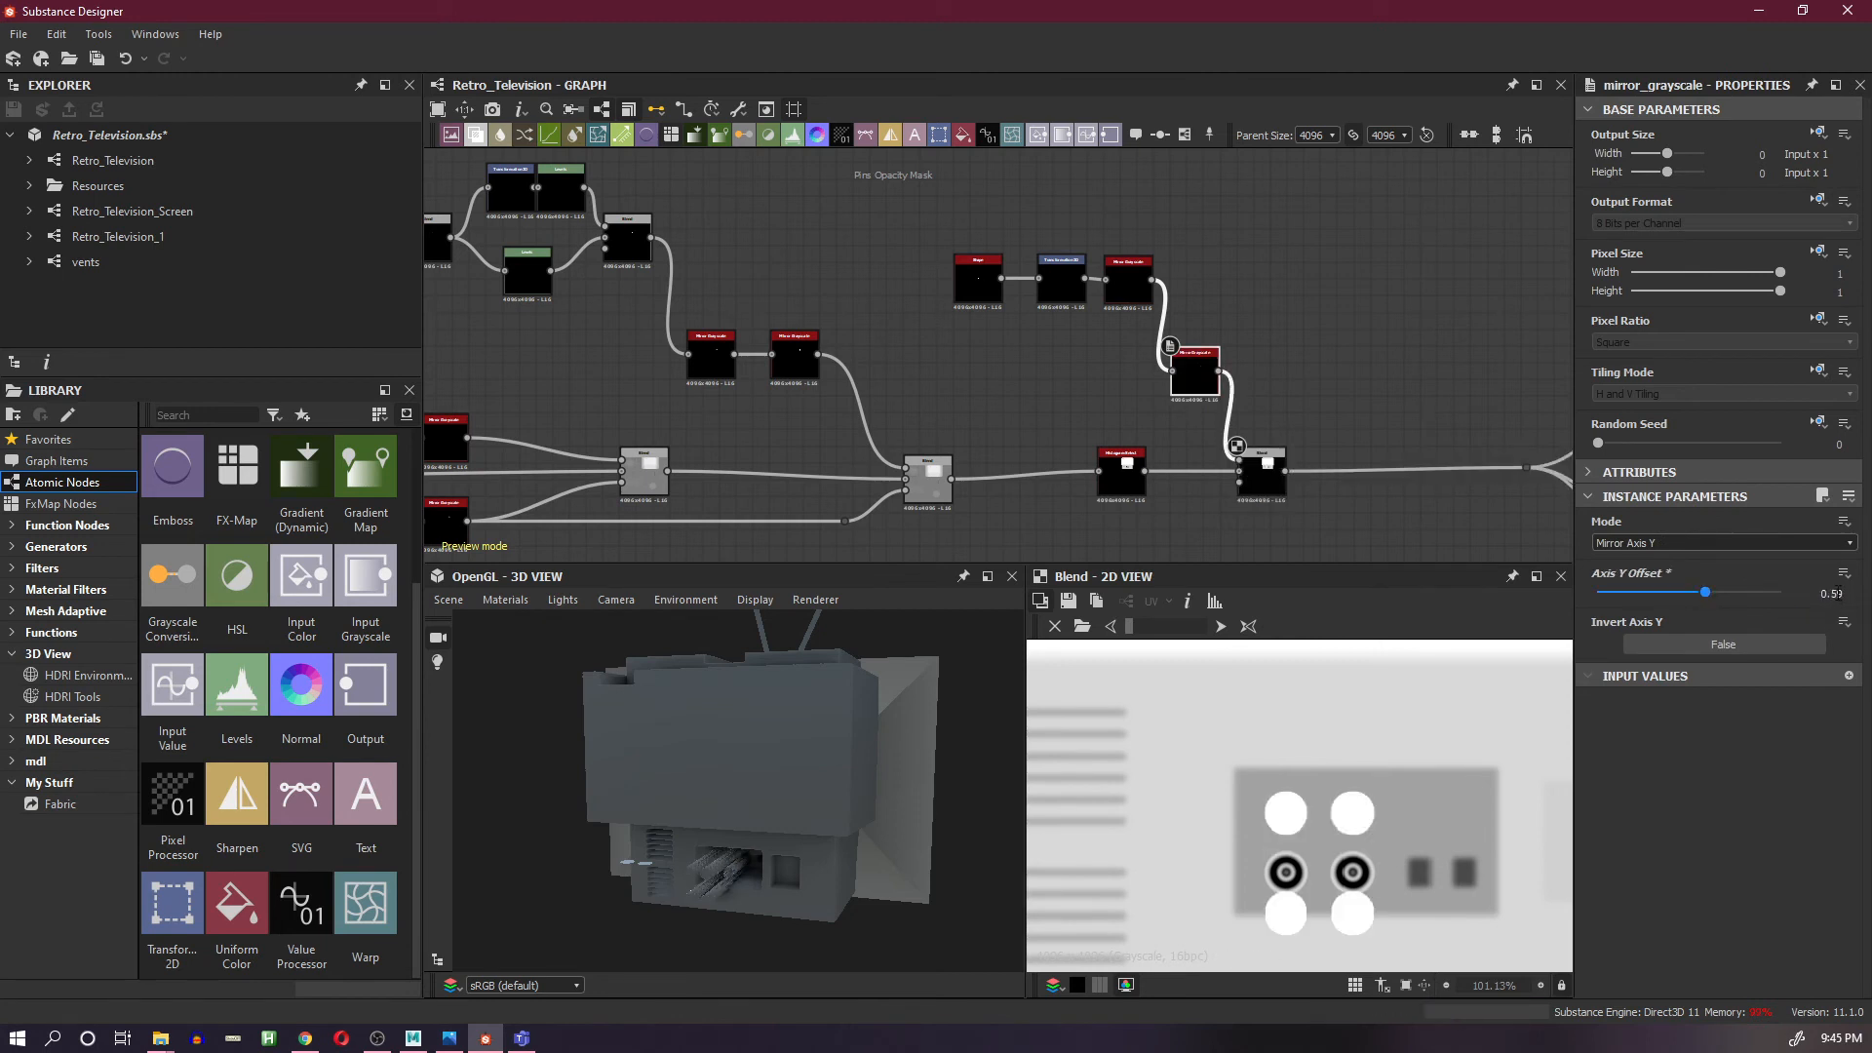
click(1838, 593)
key(Return)
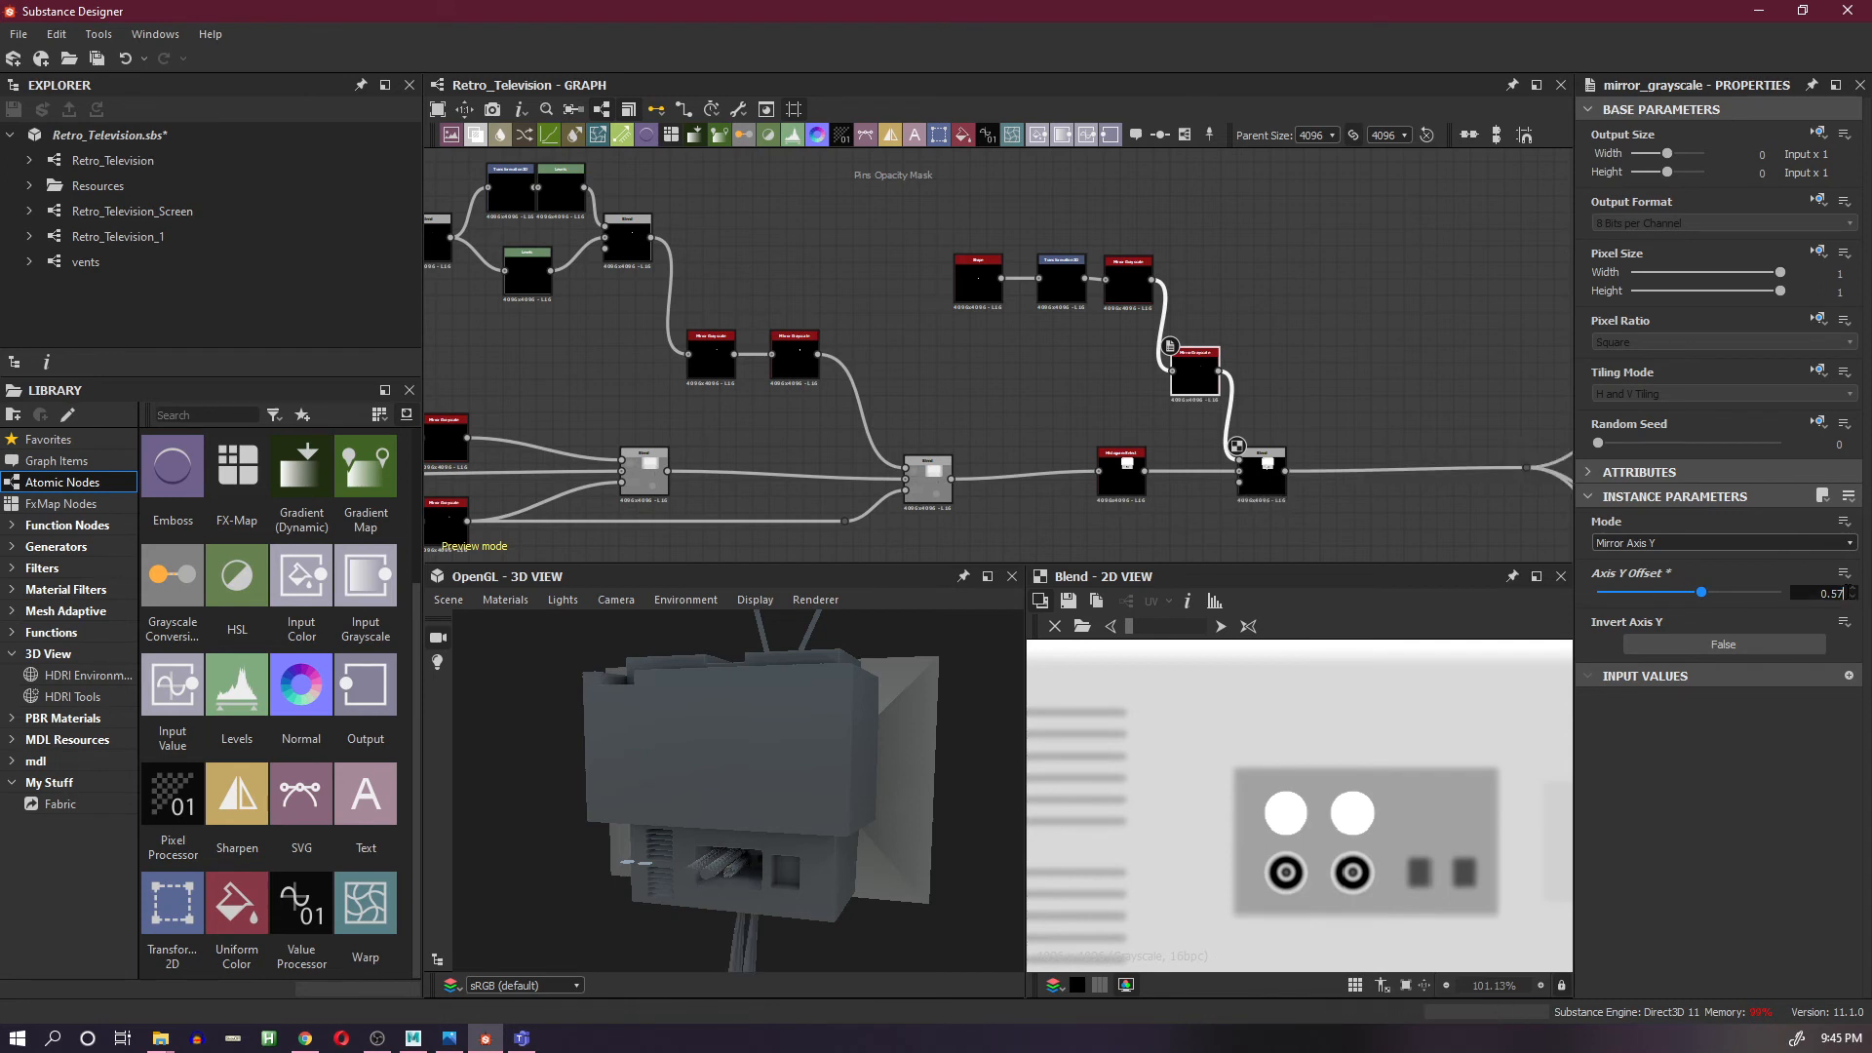
- Fine-tune the Axis Y Offset through 0.58 and 0.59 to 0.595 so the mirrored discs cover the lower round sockets
key(BackSpace)
text(8)
key(Return)
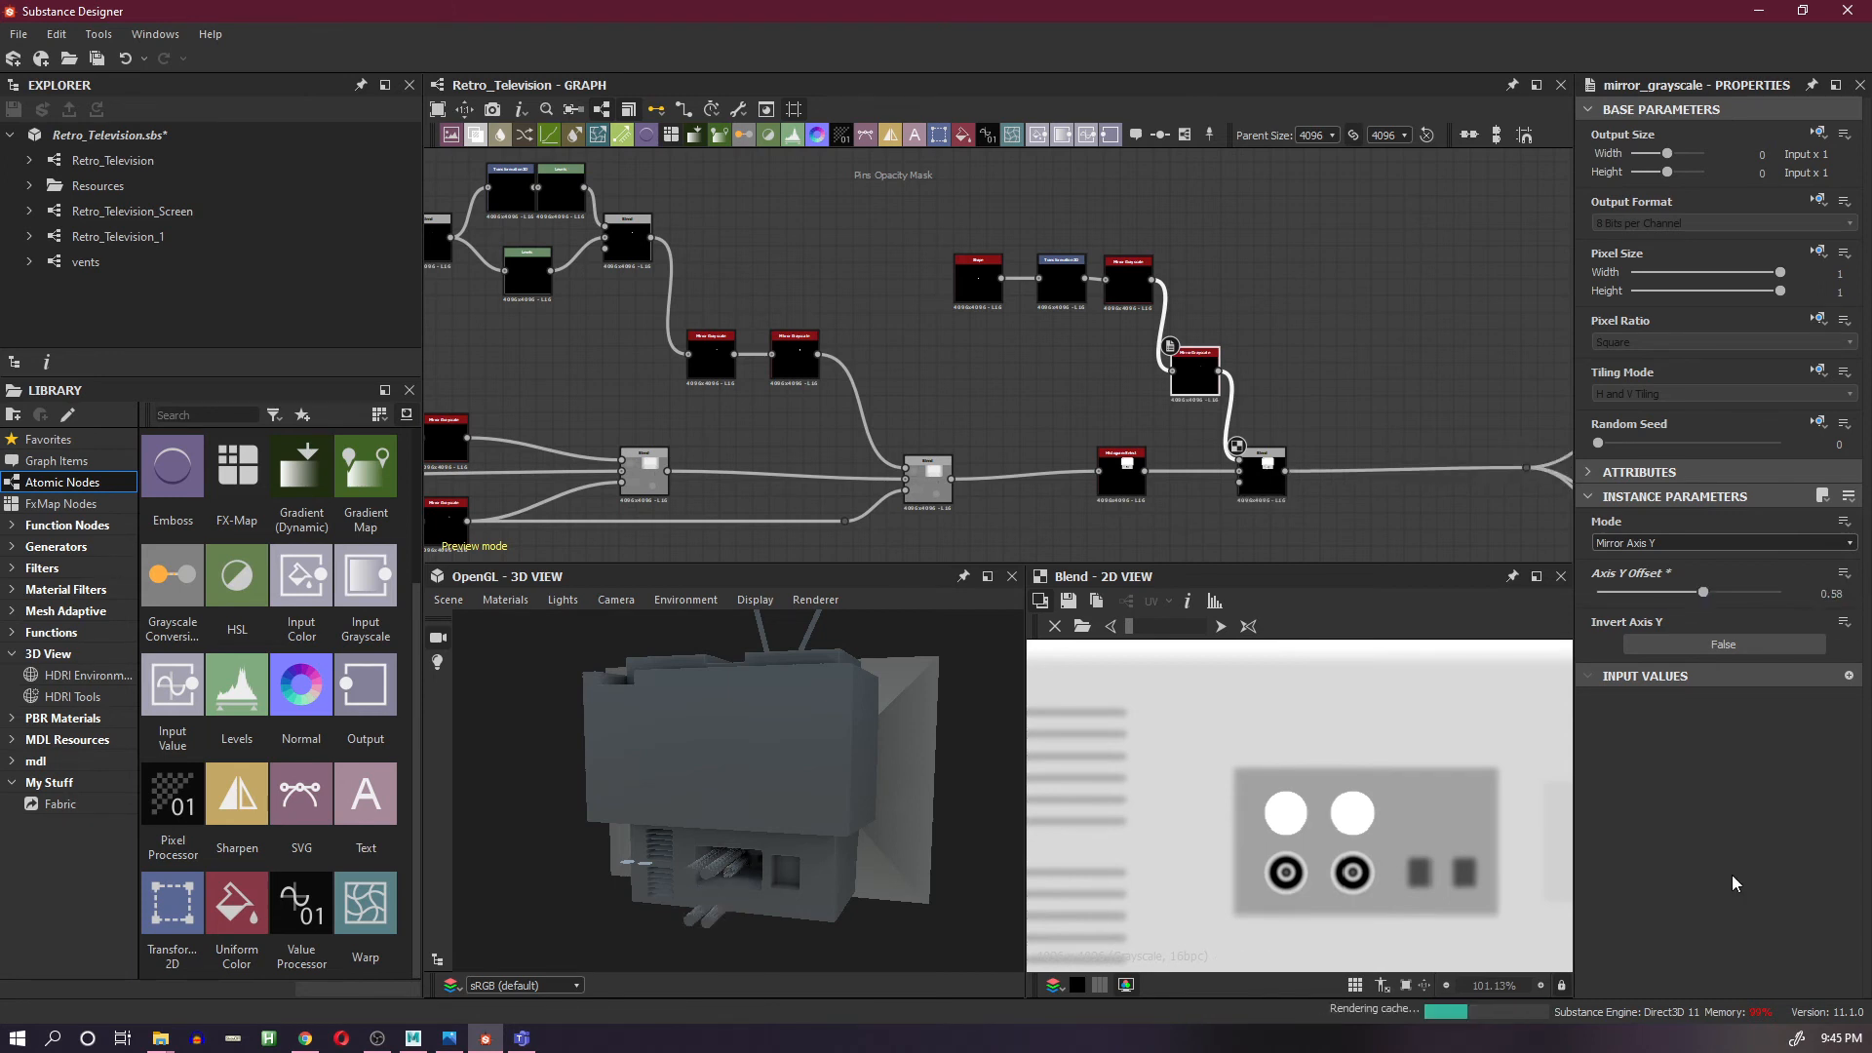
click(1843, 573)
click(1843, 574)
click(1840, 594)
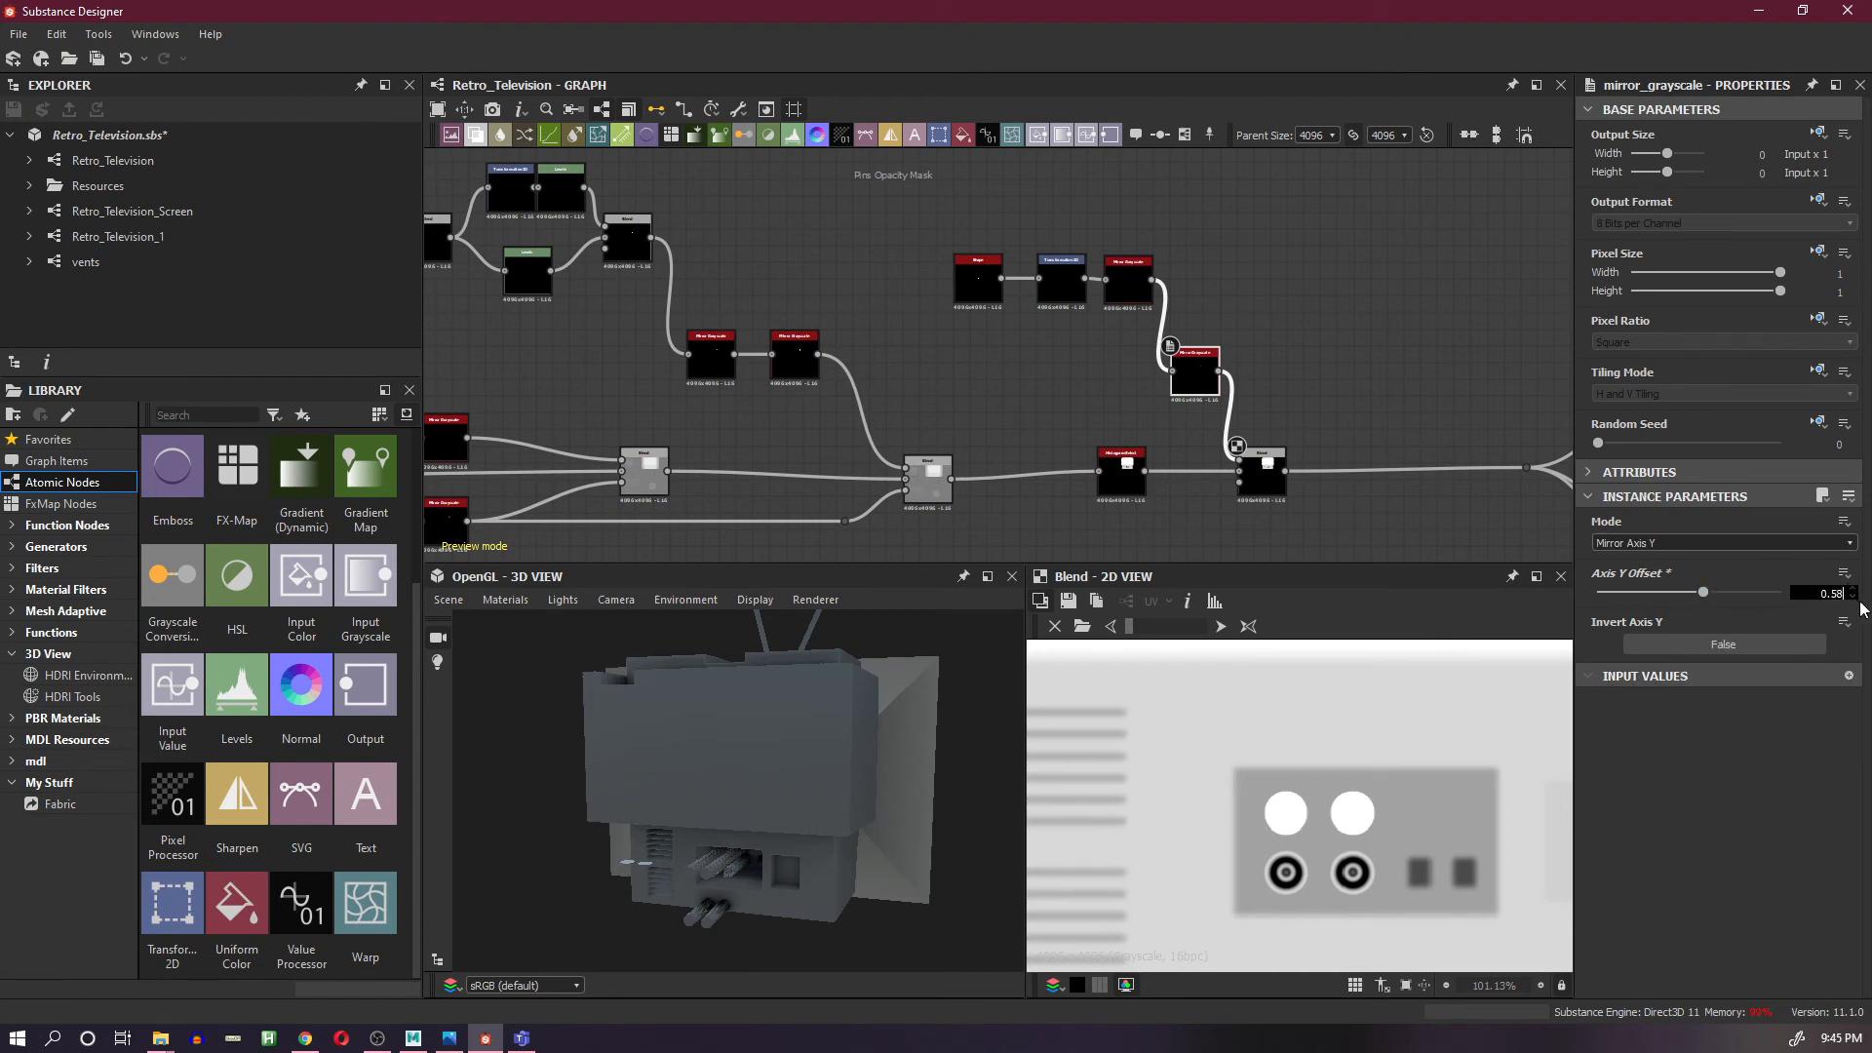
text(9)
key(Return)
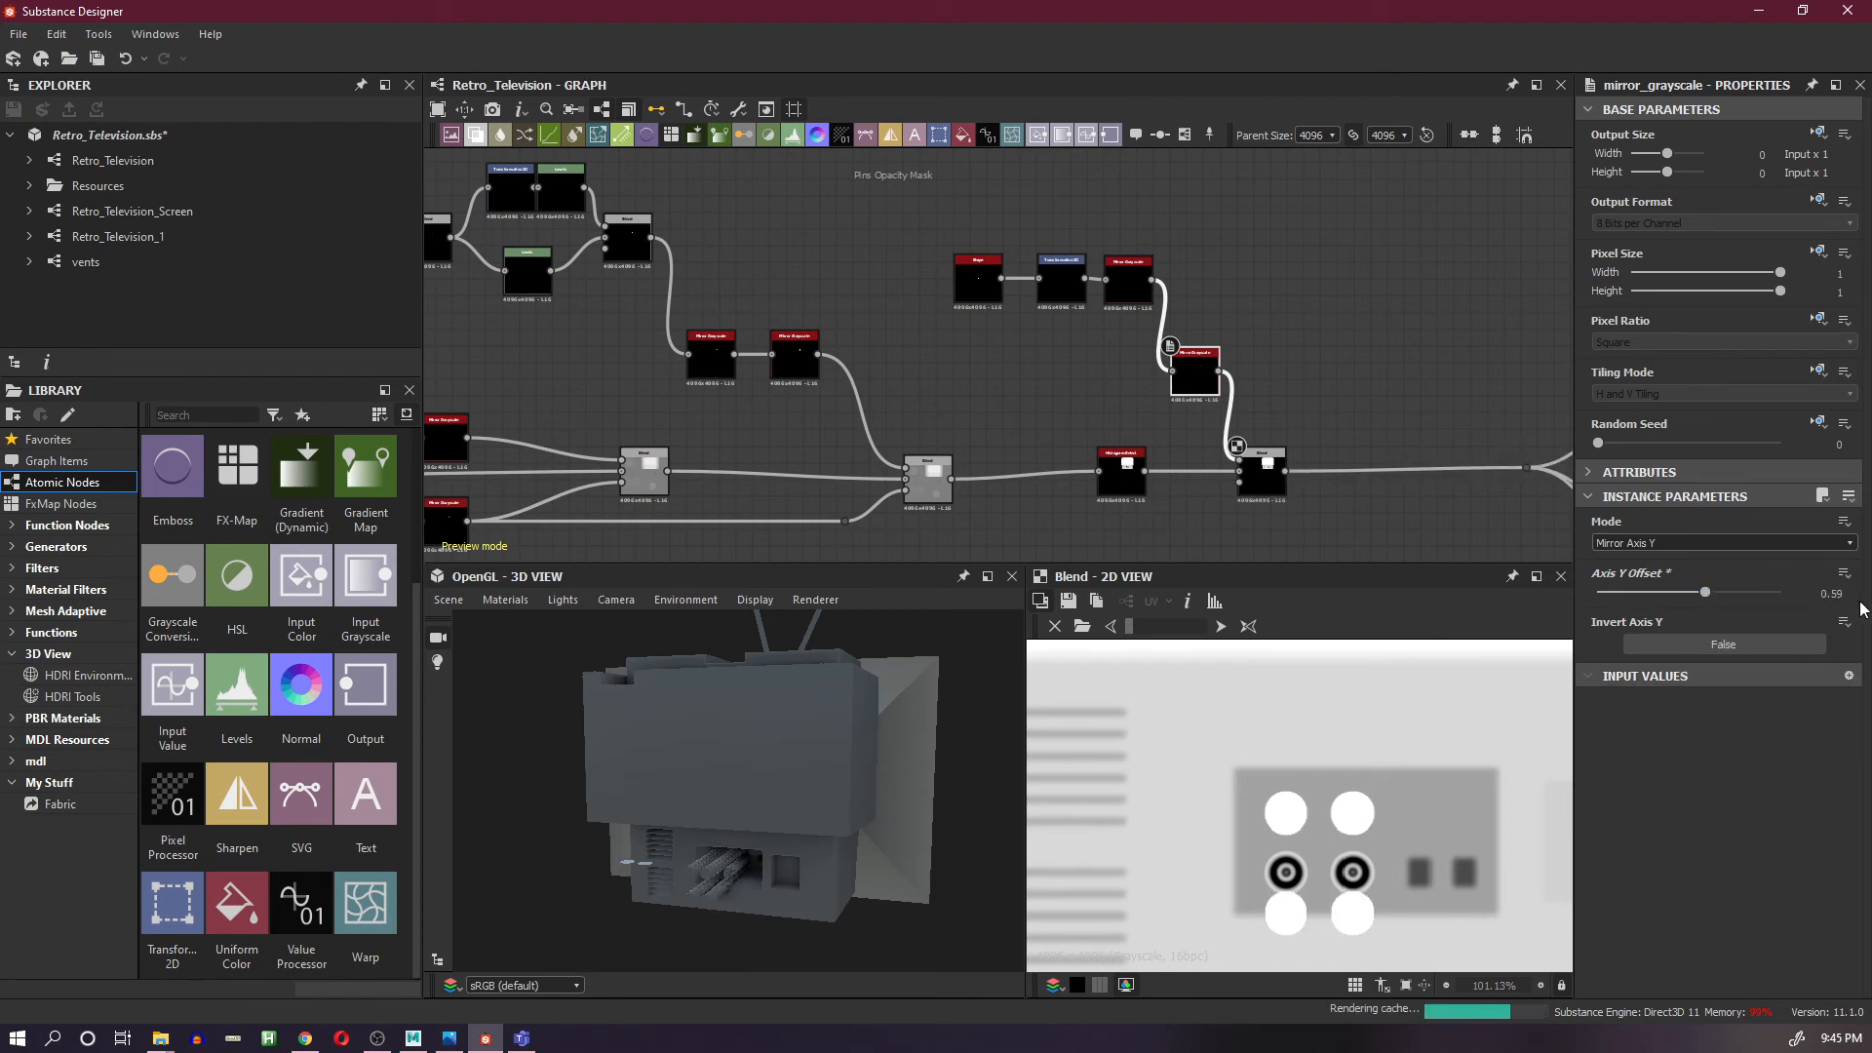
click(1838, 593)
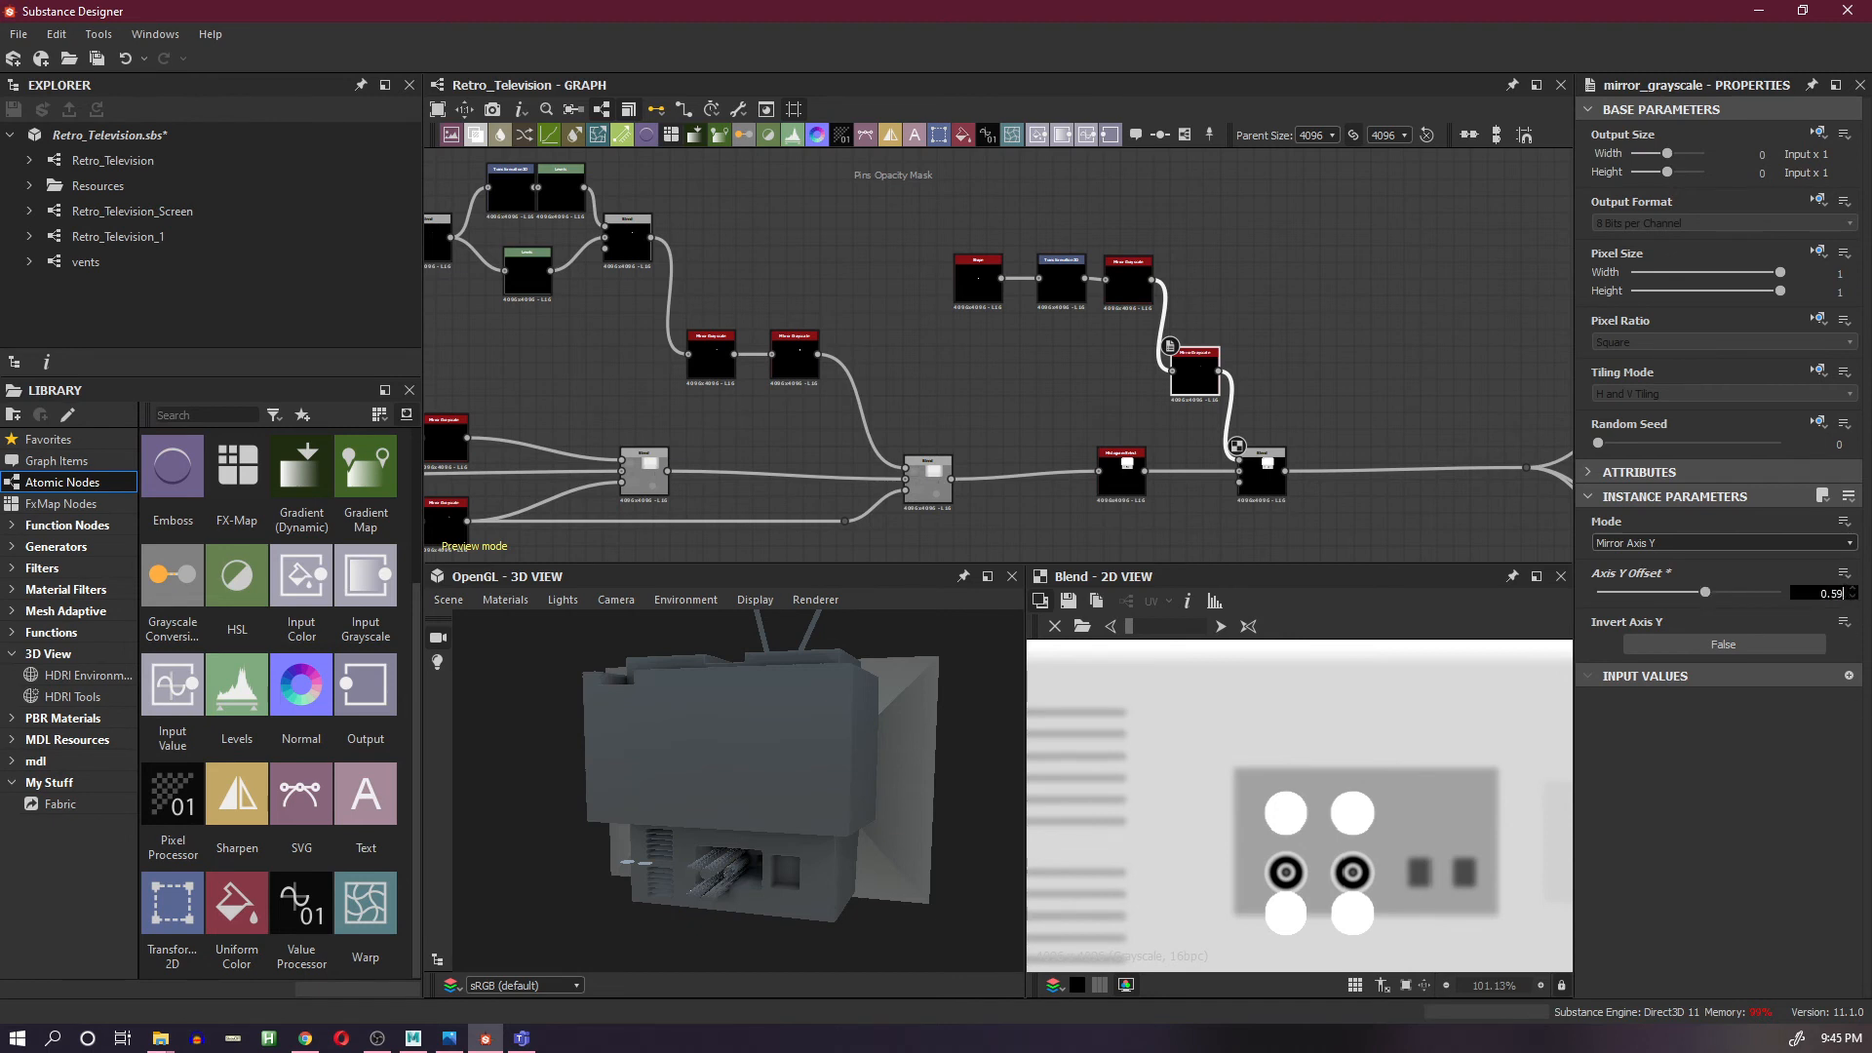
key(Return)
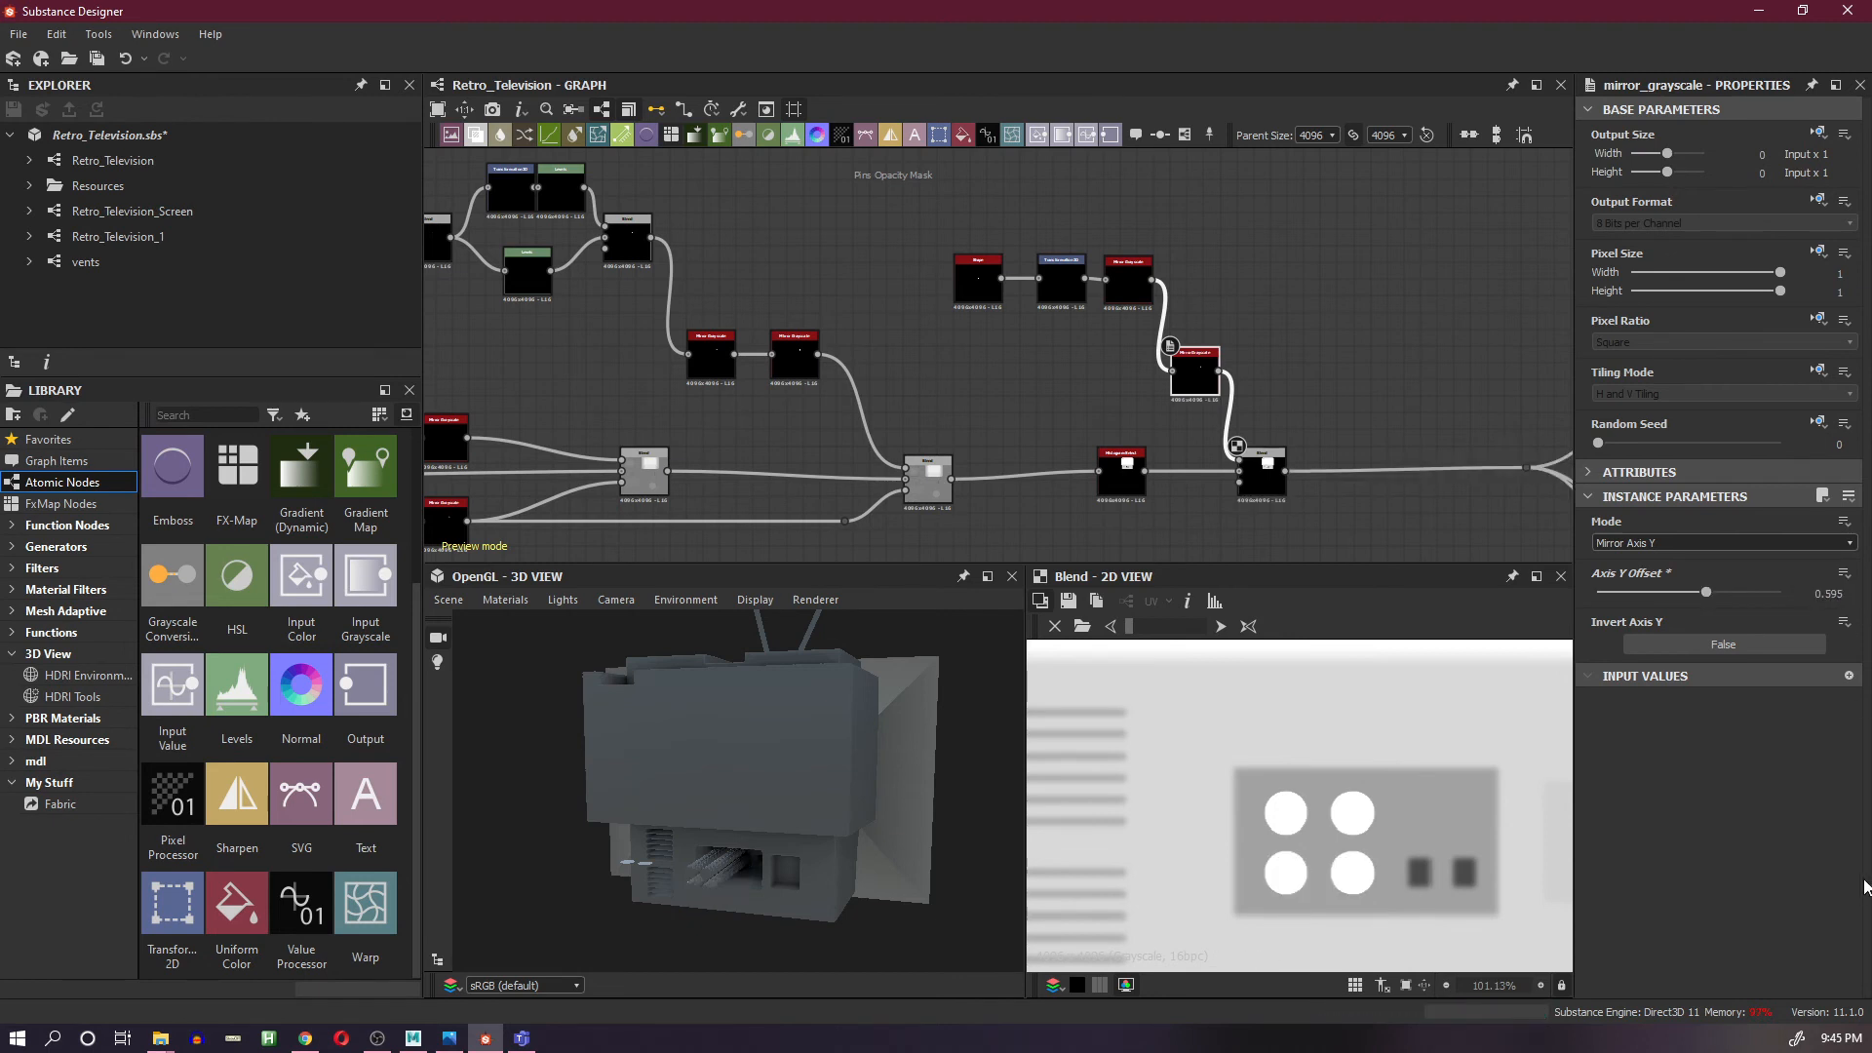
- Line up the second Mirror Grayscale beside the first one and show its output in the 2D view
drag(1188, 382, 1198, 286)
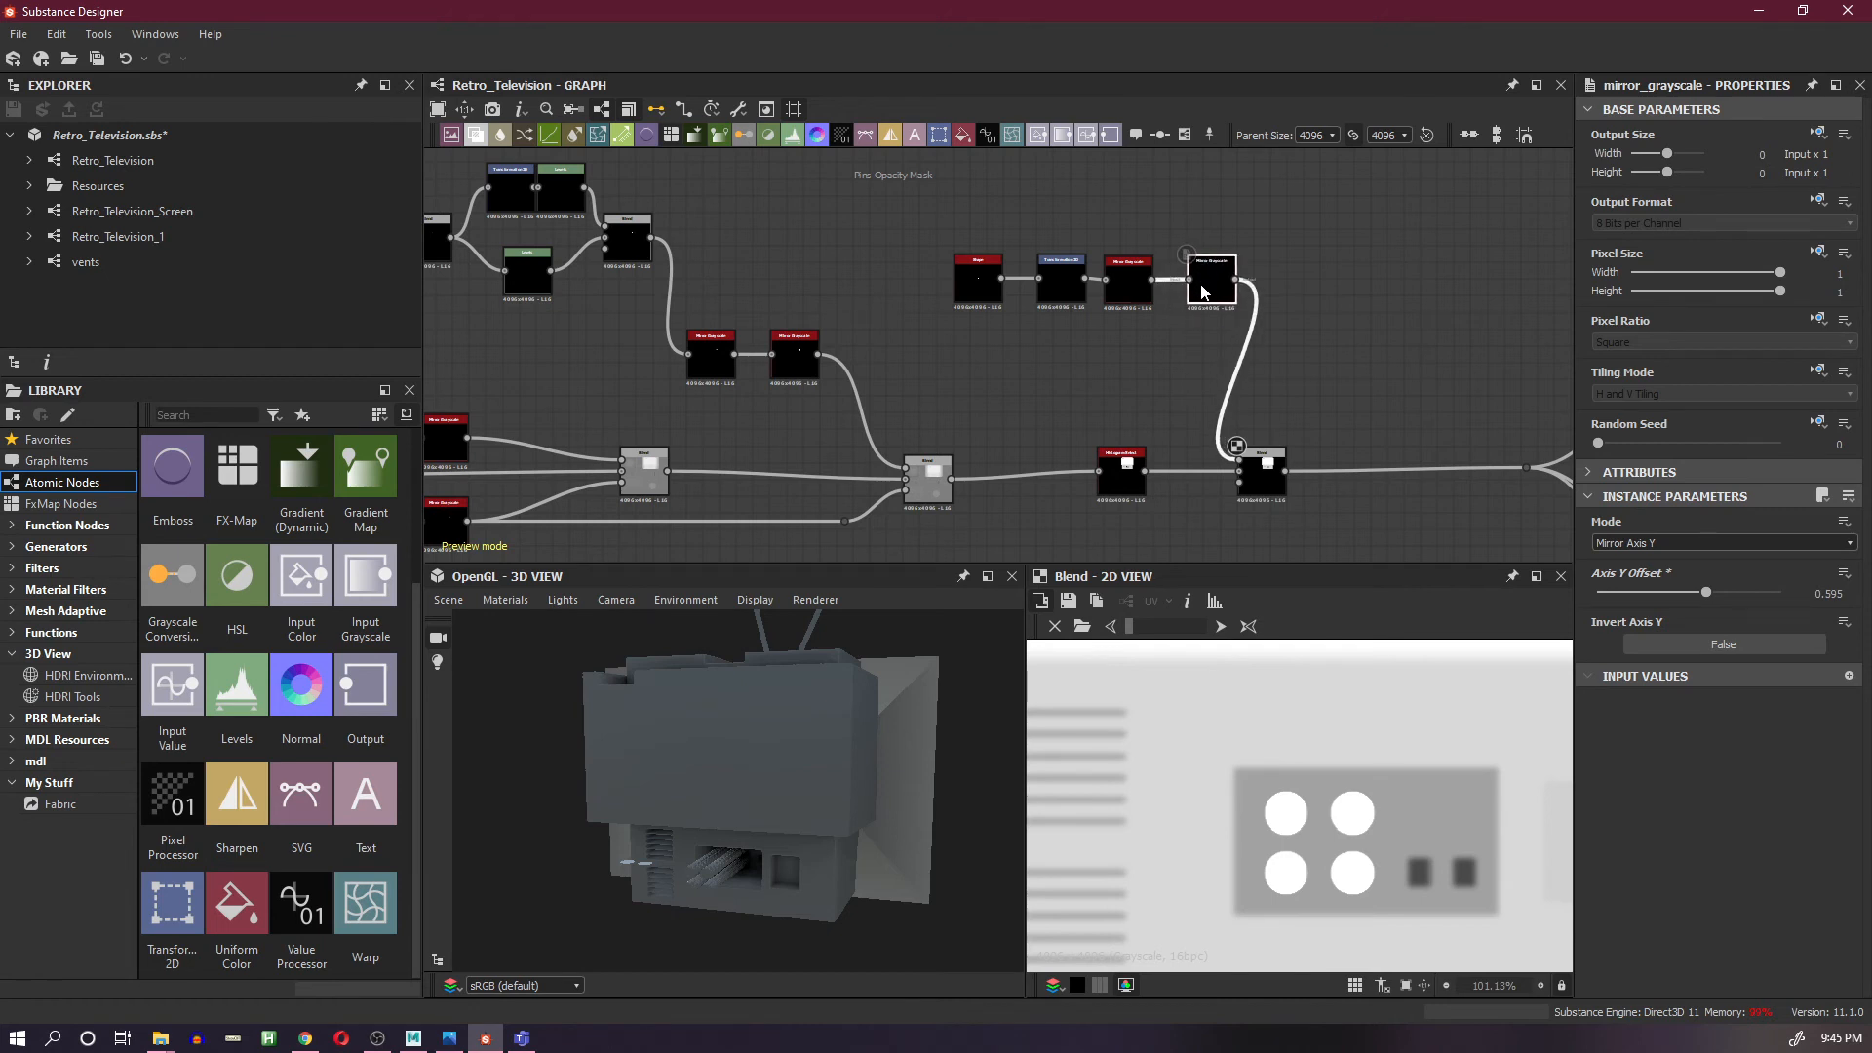
double_click(1202, 291)
- Remove the preview Blend and the Histogram Select from the main chain, keeping the remaining nodes linked
click(1263, 486)
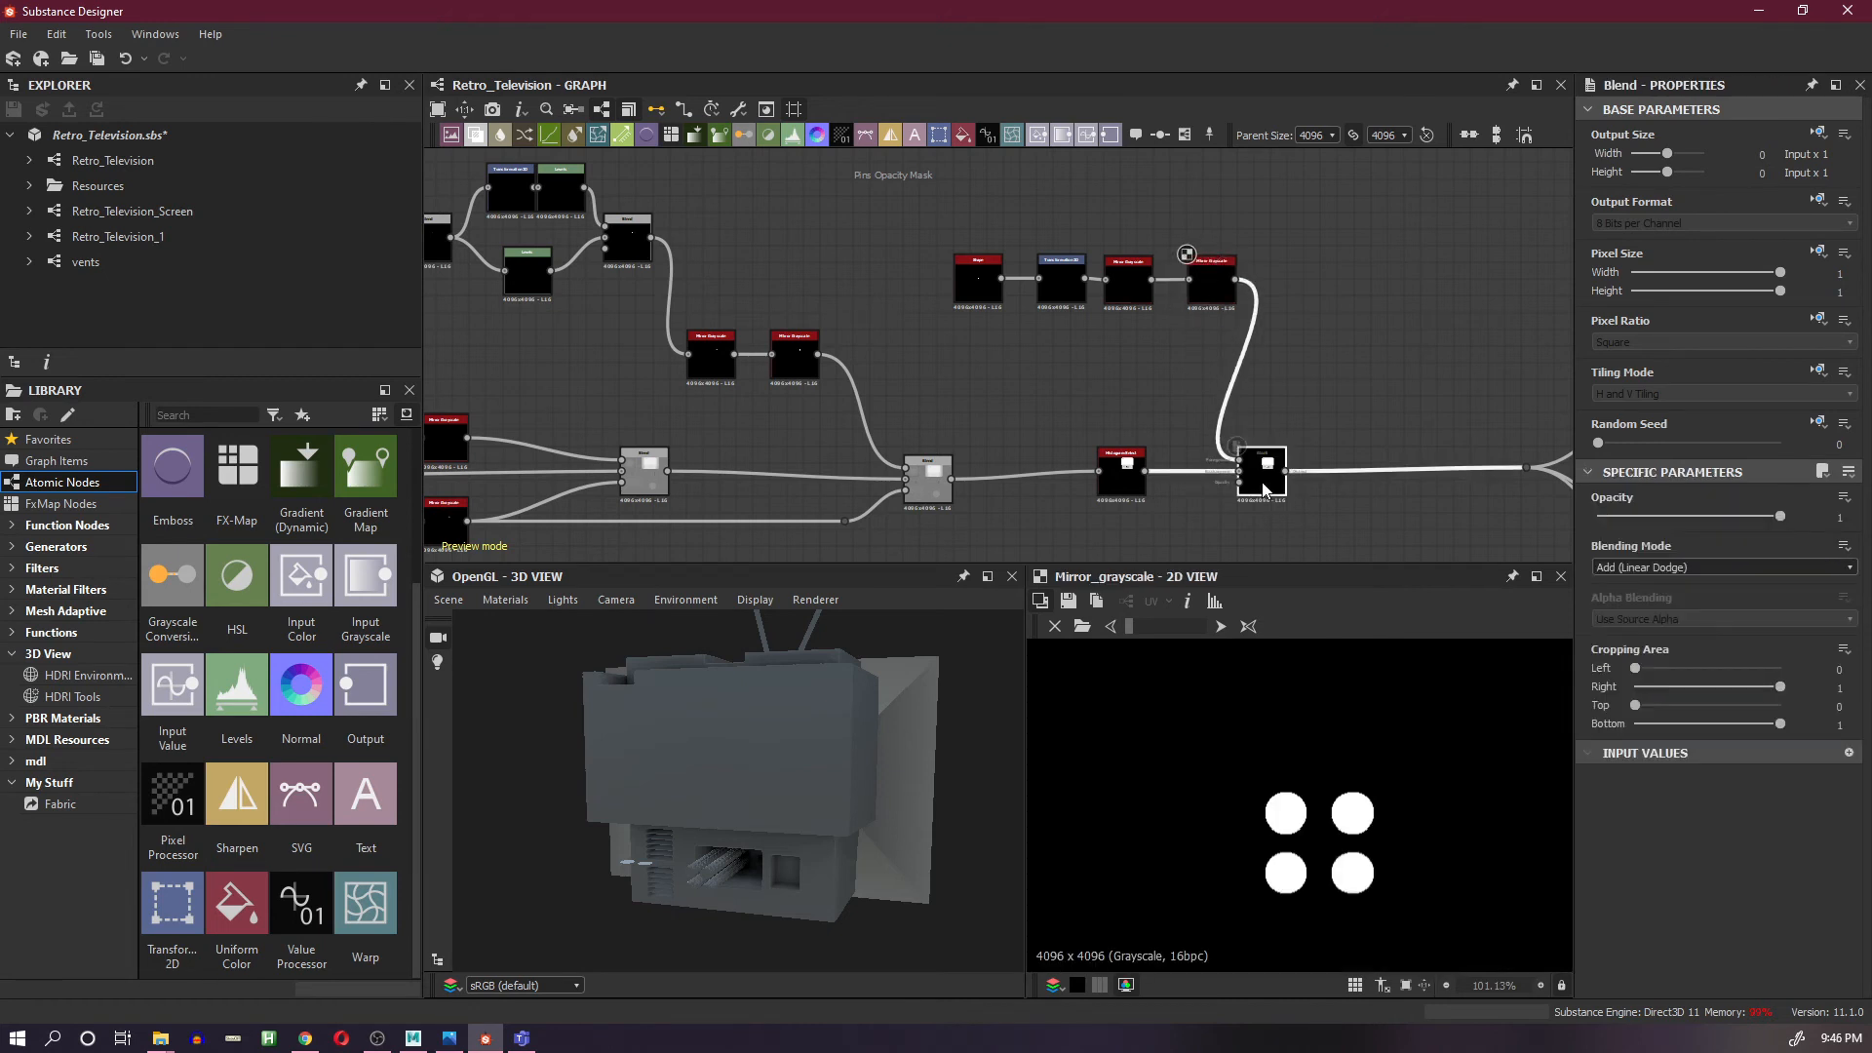
key(BackSpace)
click(1135, 478)
key(BackSpace)
- Dock the mask's Shape, Transformation 2D and first Mirror Grayscale nodes, and move the compact chain beneath the Pins Opacity Mask comment
scroll(1127, 421, down, 4)
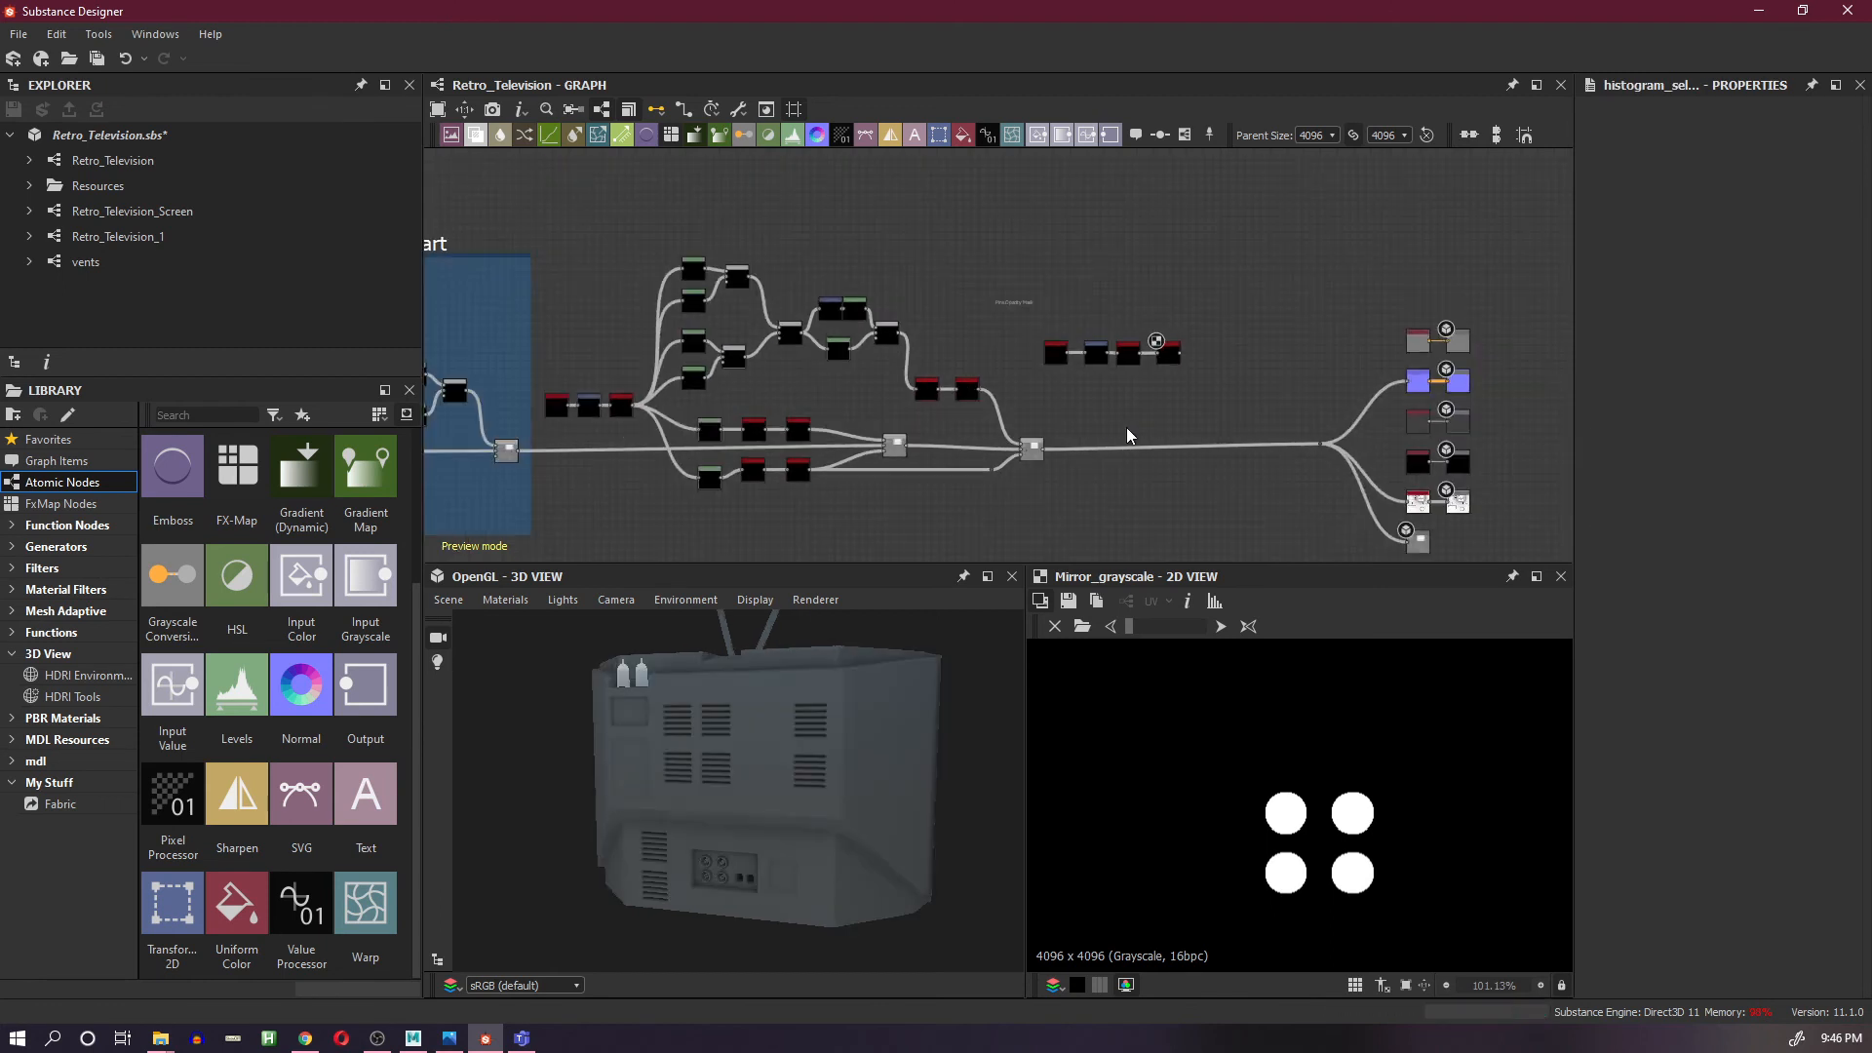
middle_drag(1126, 427, 1202, 431)
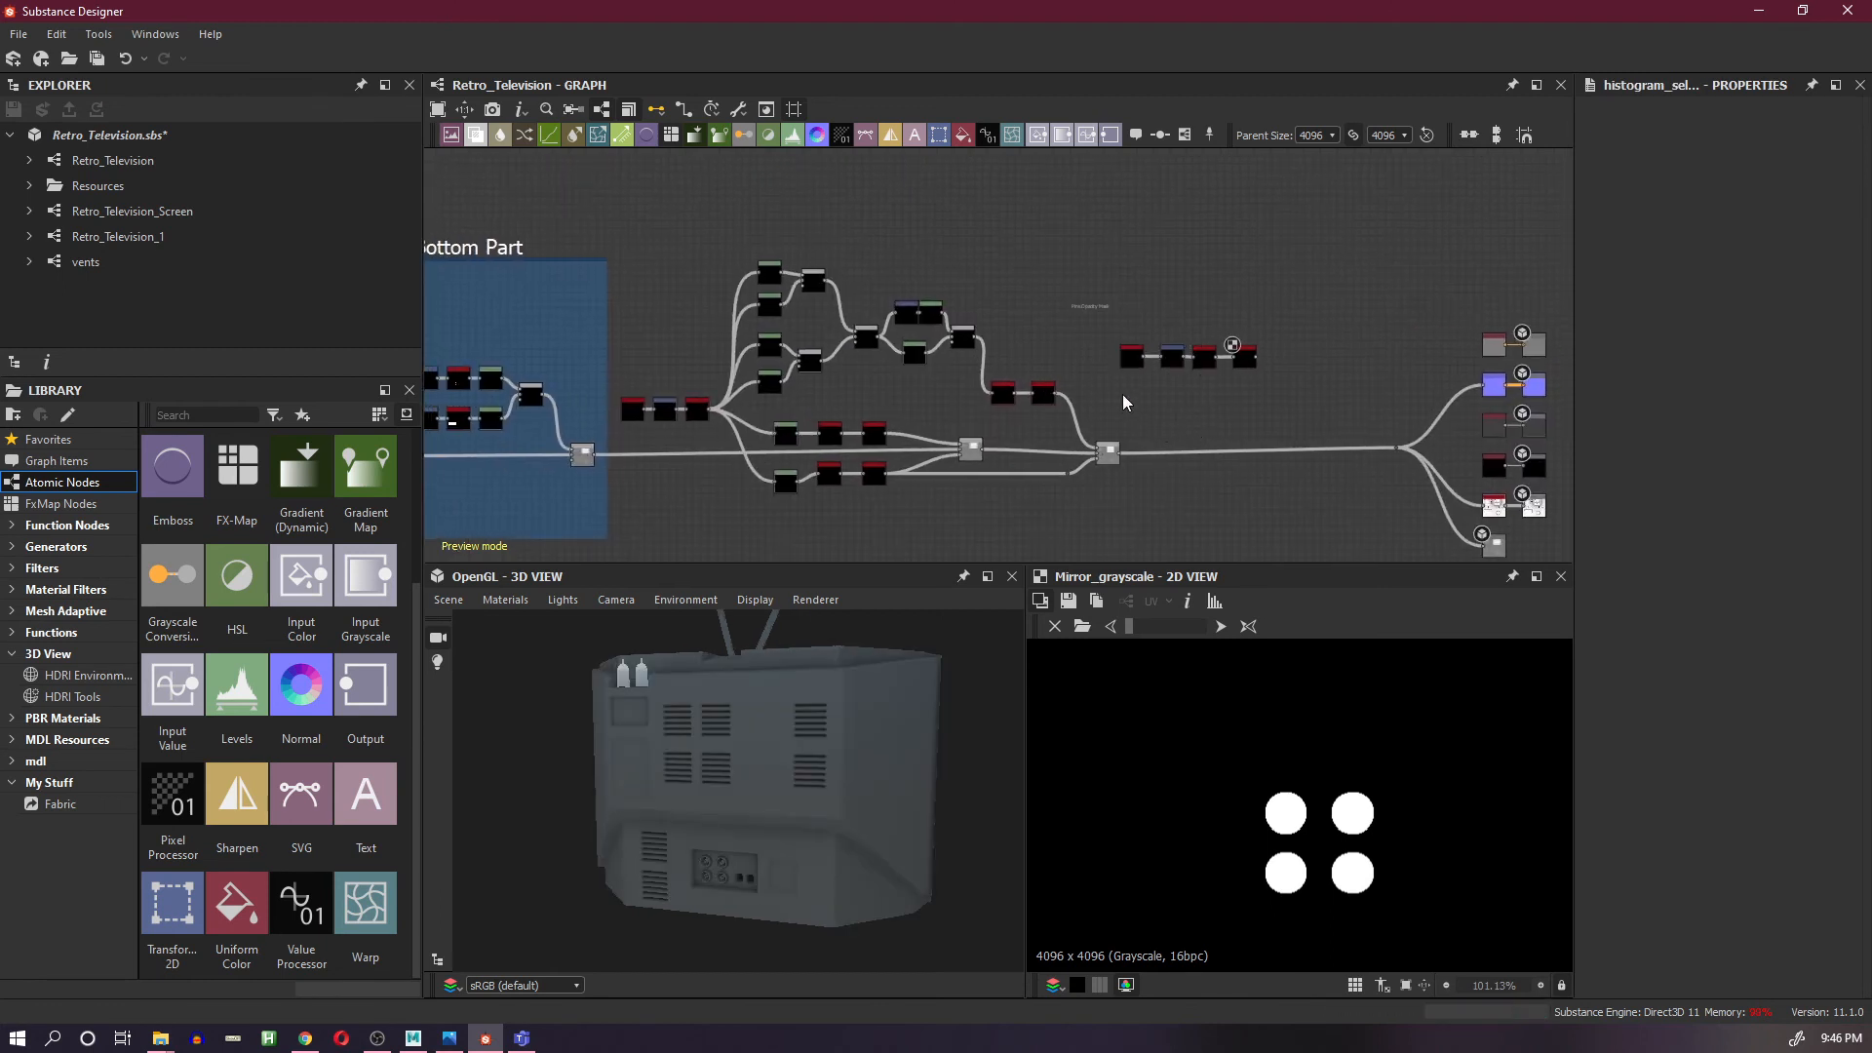
scroll(1131, 382, up, 2)
click(1135, 353)
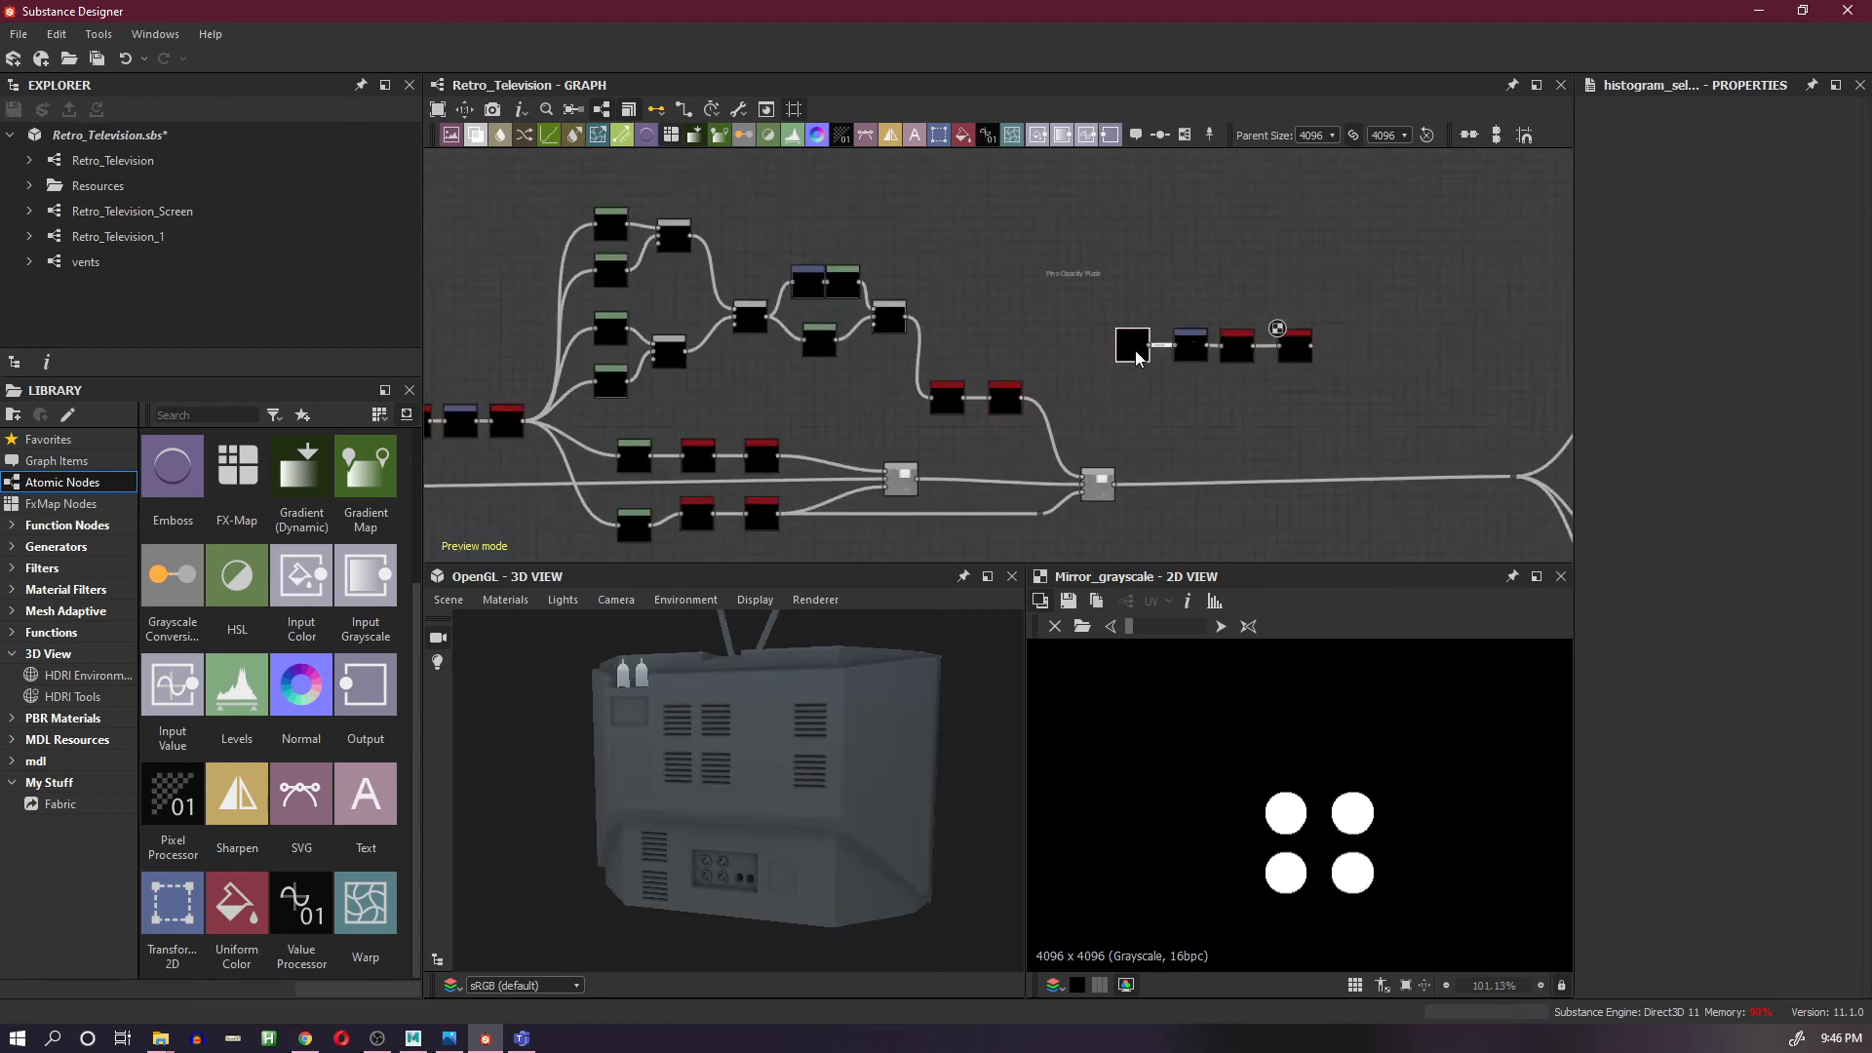
click(1195, 355)
key(d)
click(1243, 351)
key(d)
click(1295, 355)
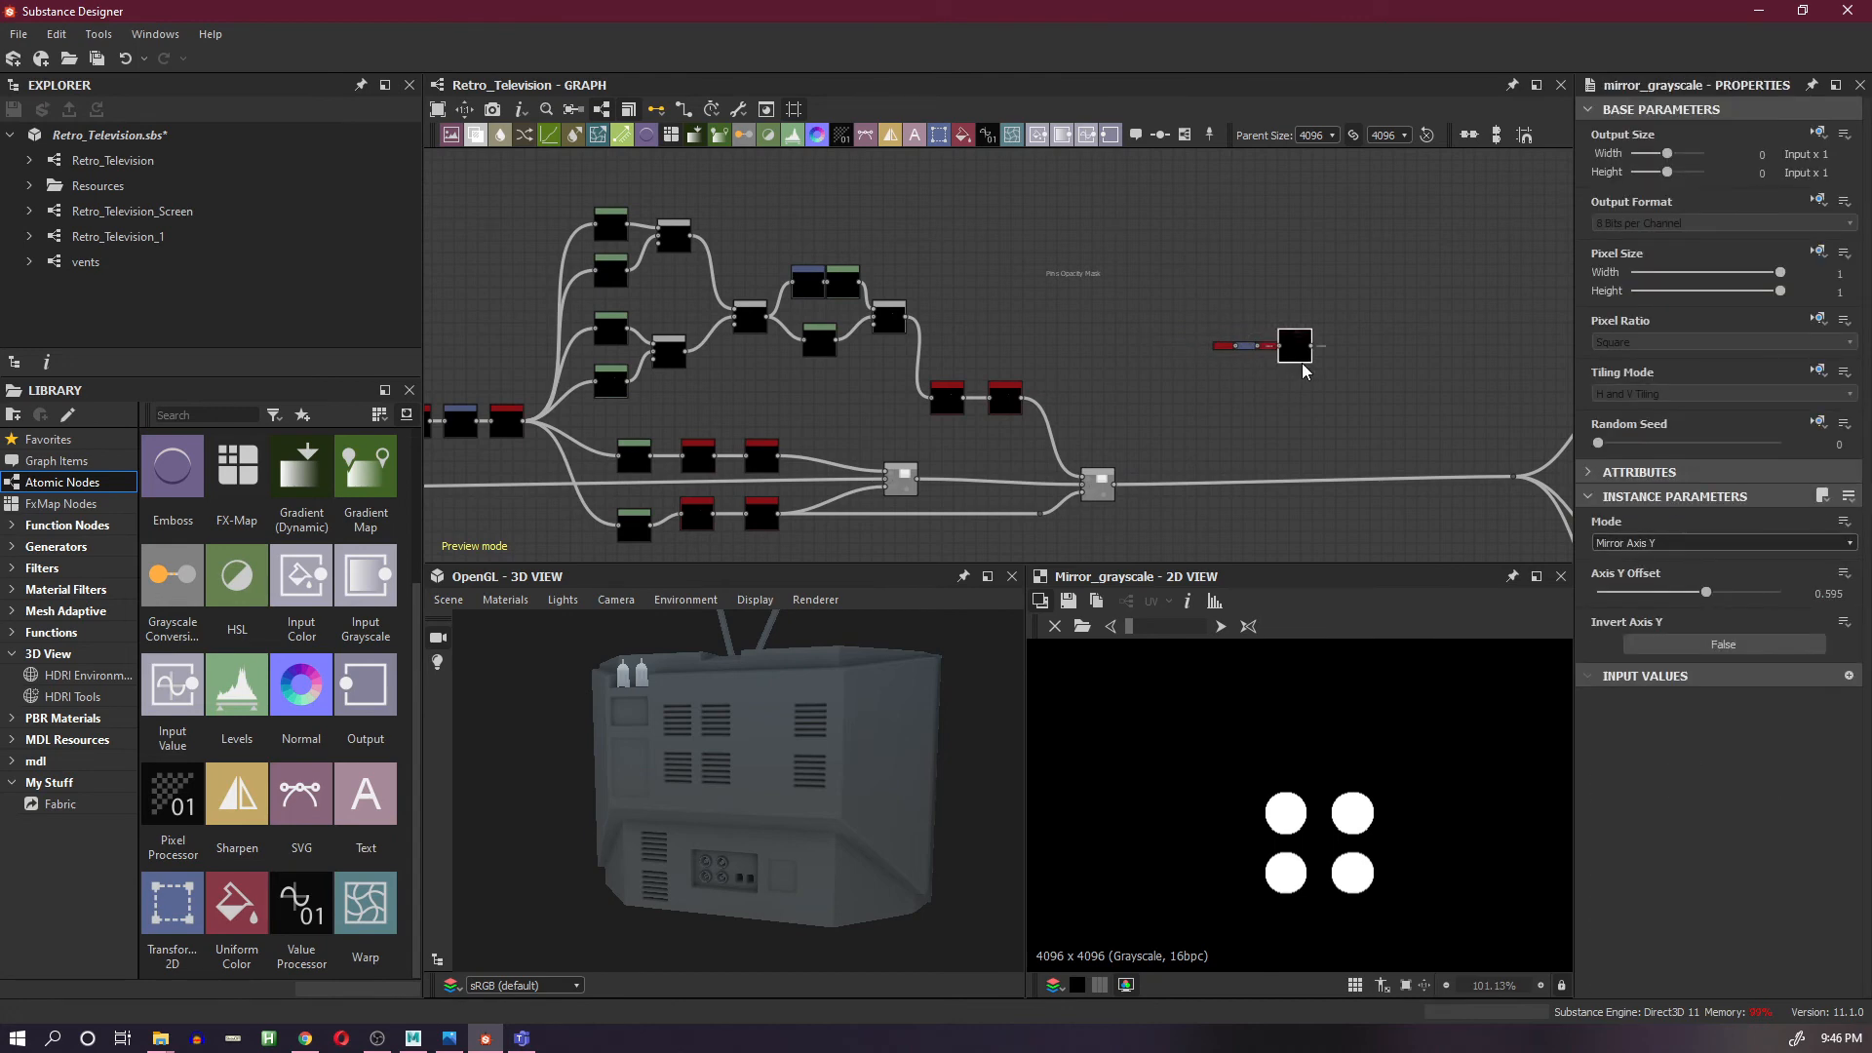
drag(1296, 355, 1080, 314)
scroll(1065, 284, up, 5)
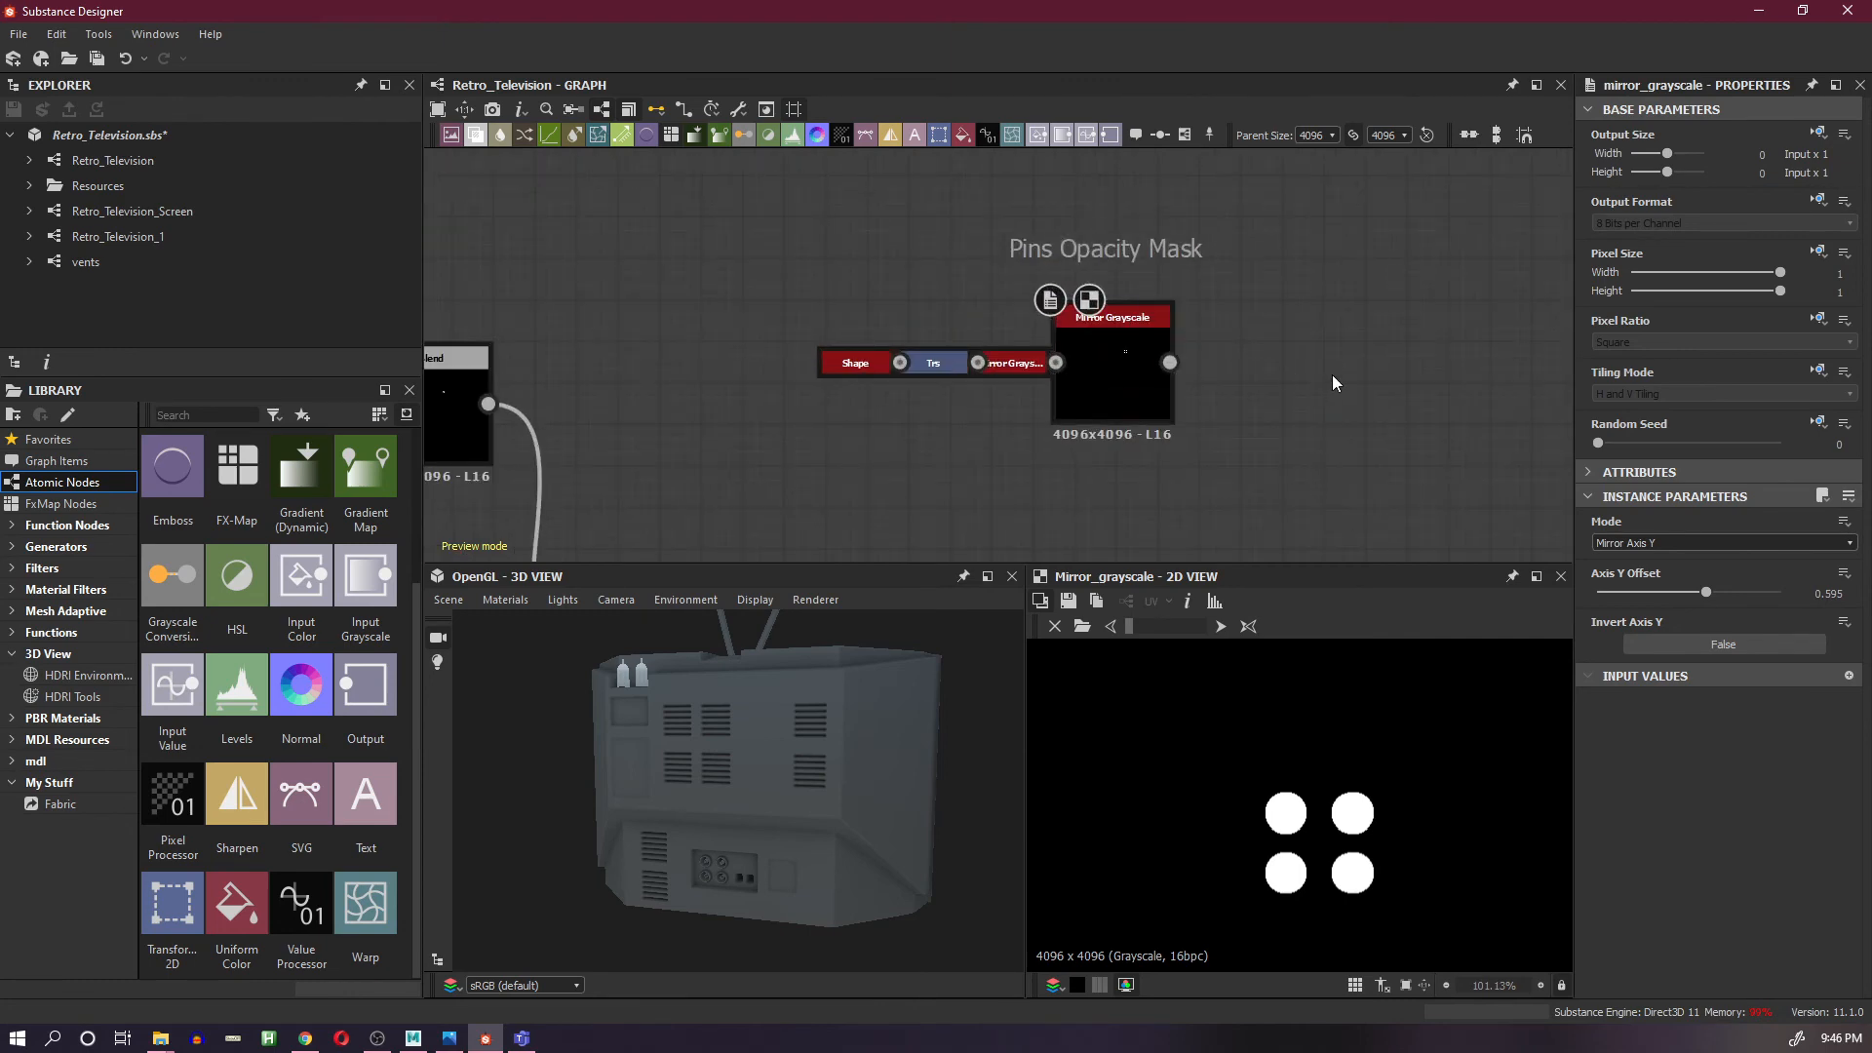
- Add a frame around all the socket and pin nodes following the Television Bottom Part frame
scroll(1332, 375, down, 8)
scroll(1377, 403, down, 1)
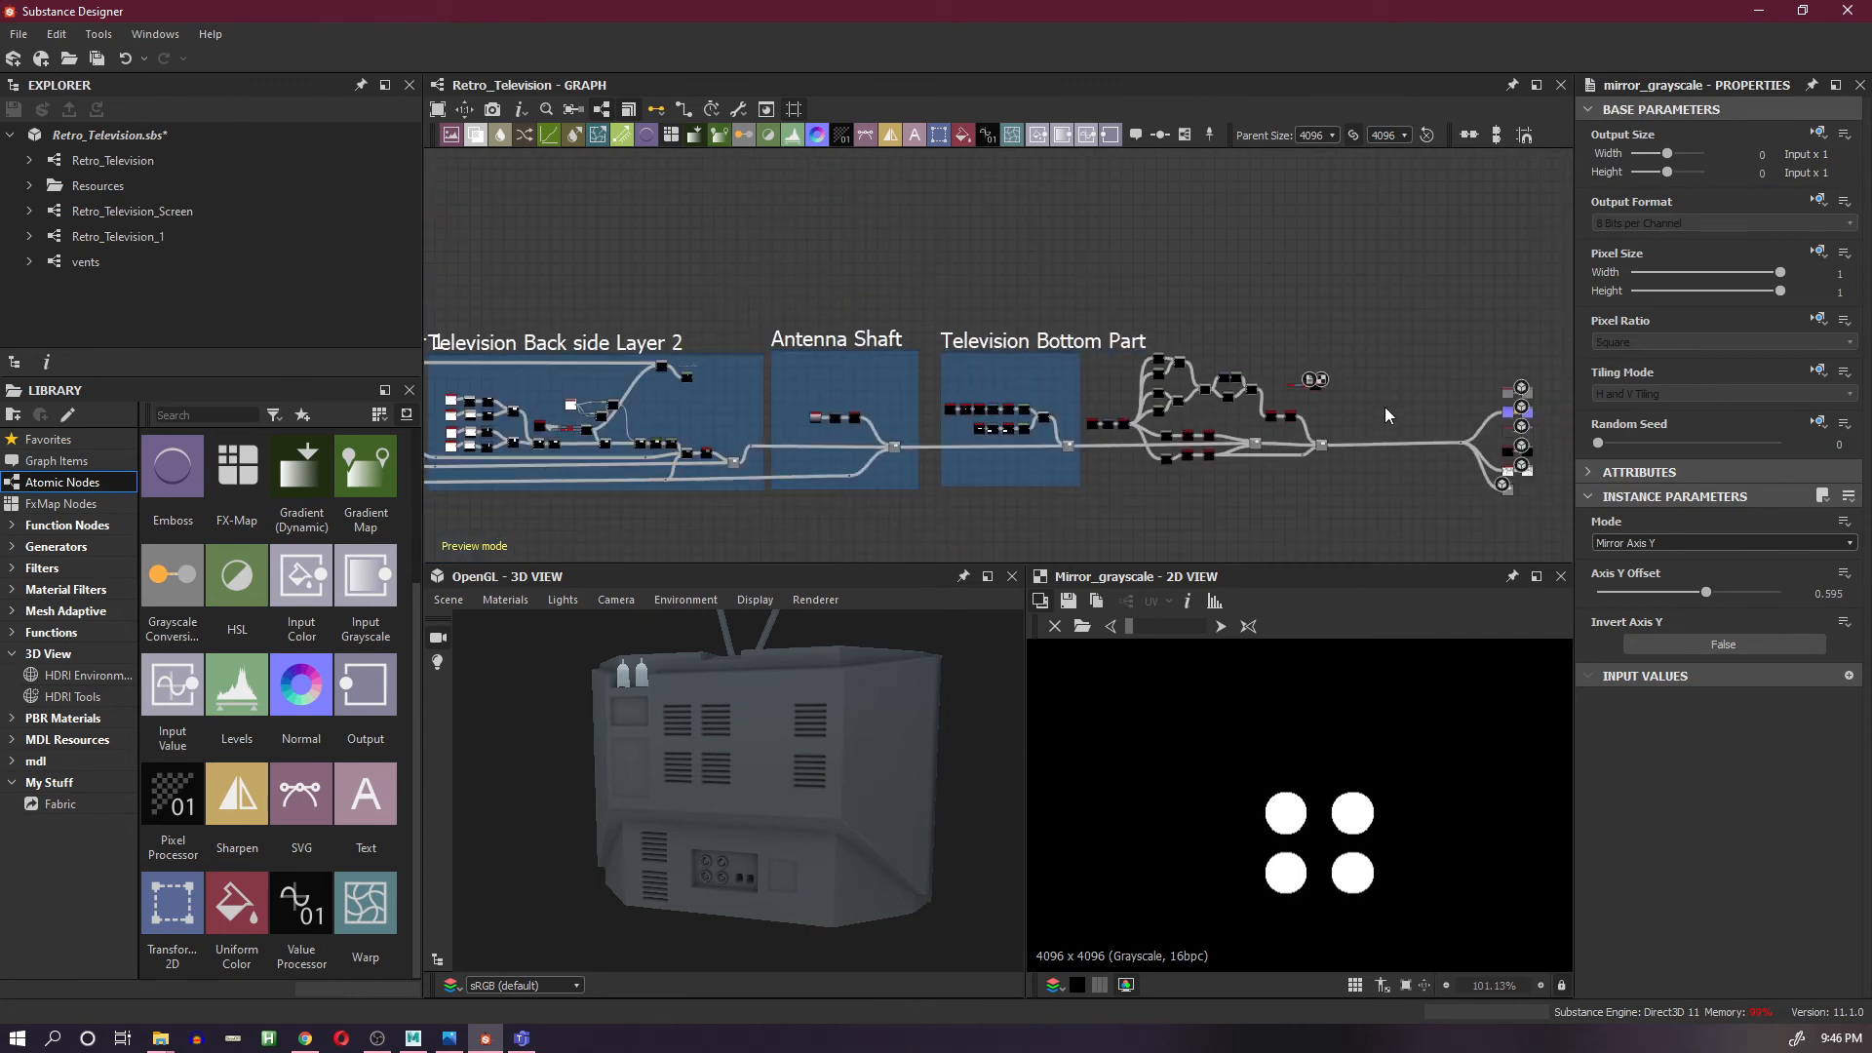
scroll(1385, 407, up, 1)
drag(1336, 344, 1037, 497)
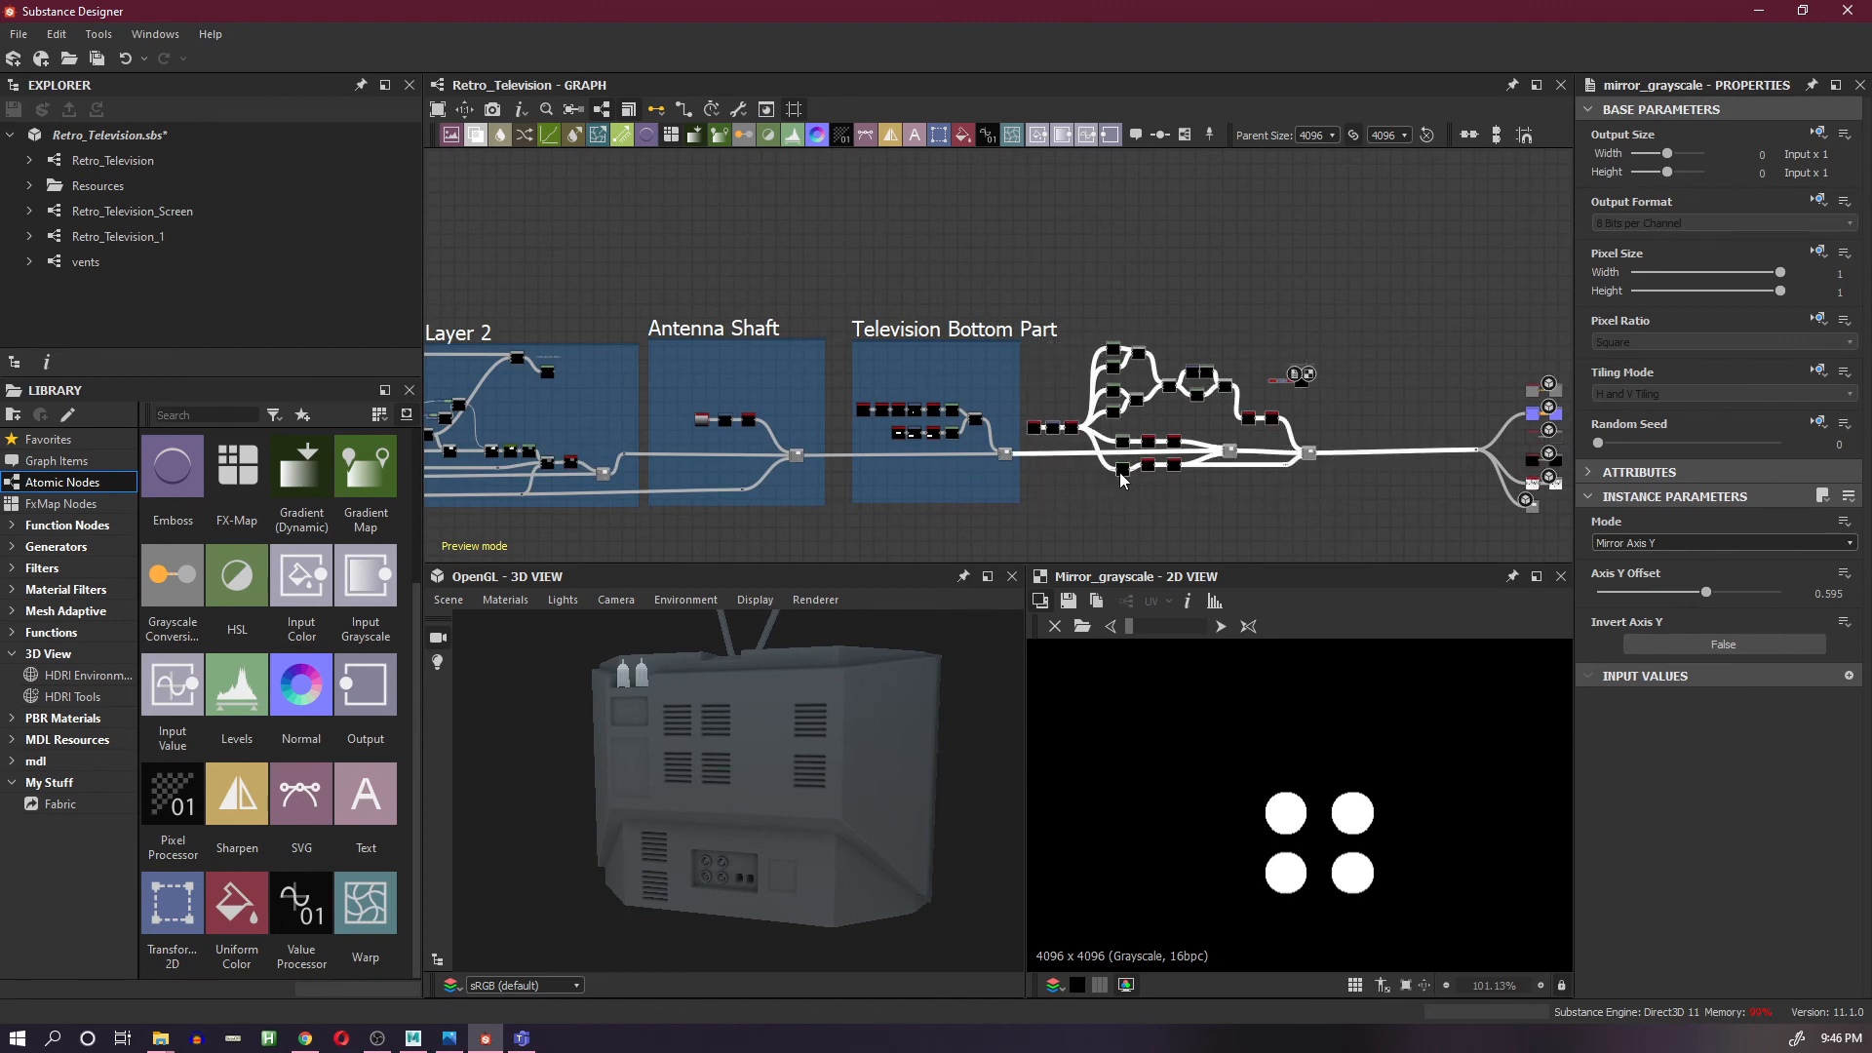
right_click(1114, 473)
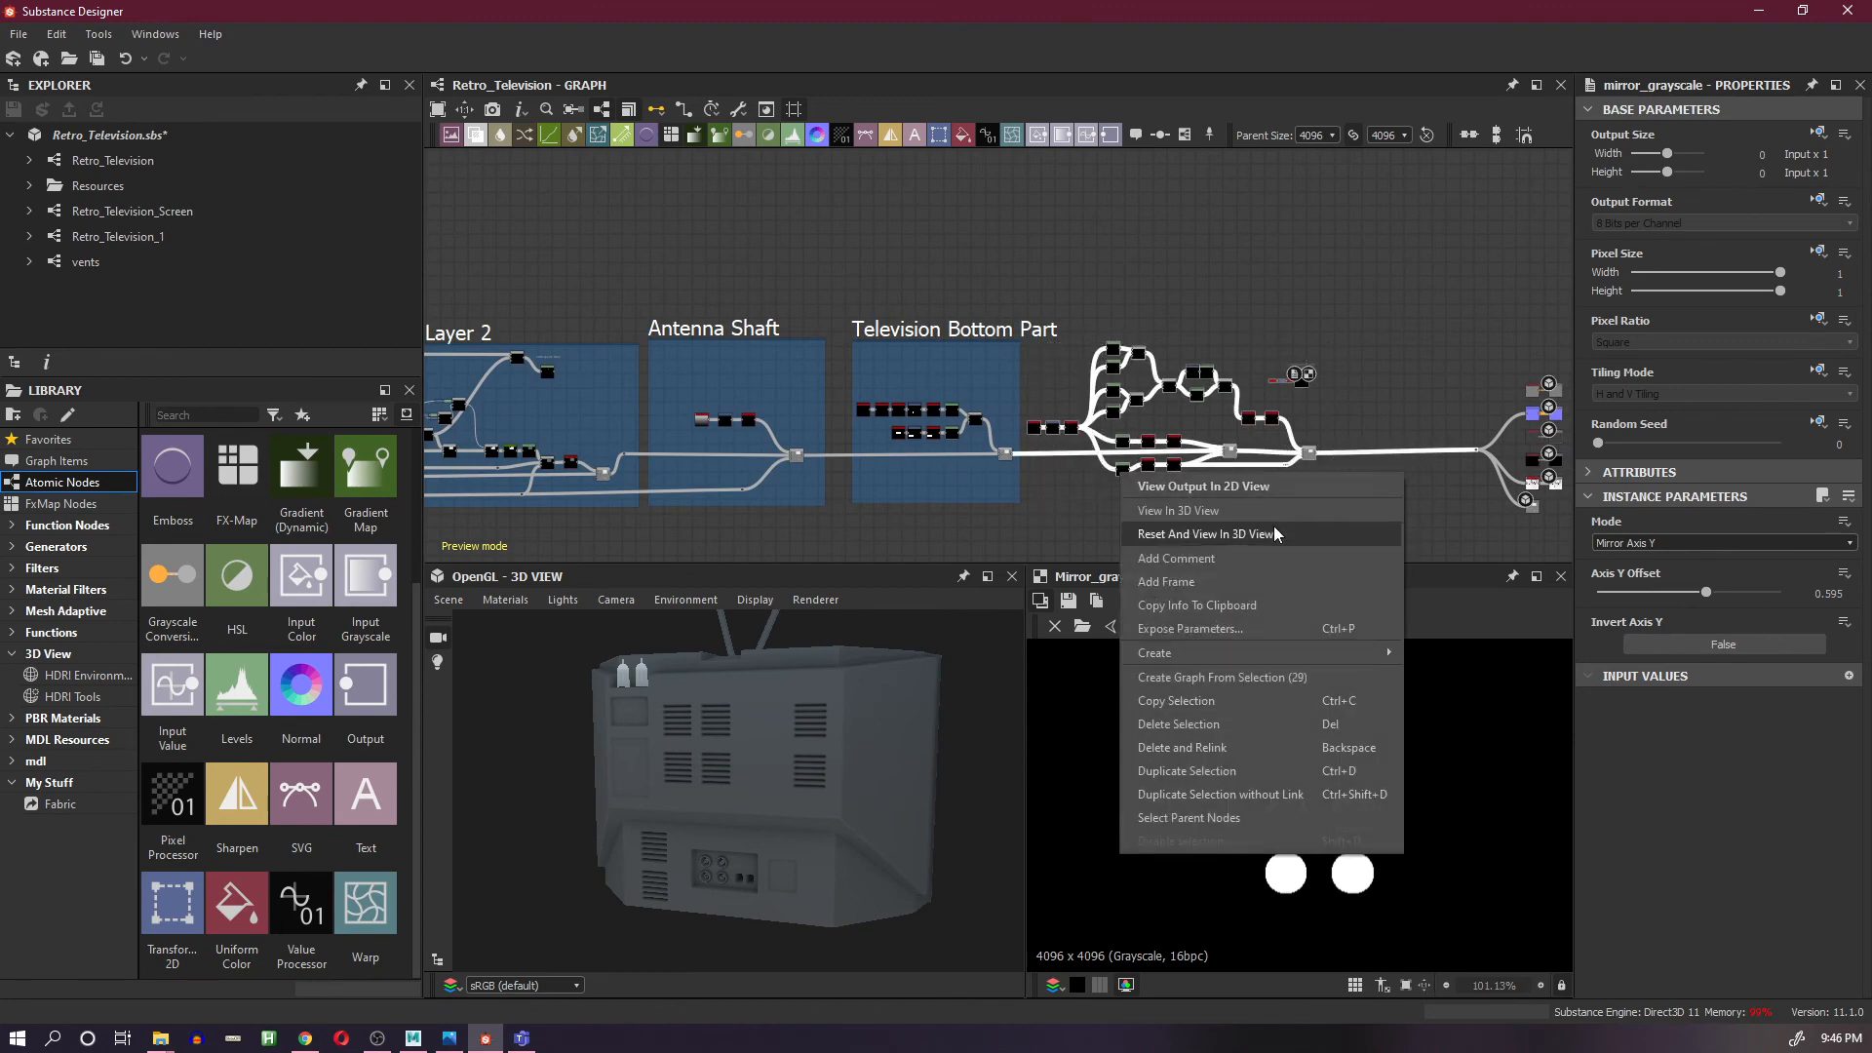
click(1244, 582)
- Move the new frame with its nodes away from the Television Bottom Part frame to leave a gap between them
scroll(1127, 501, up, 3)
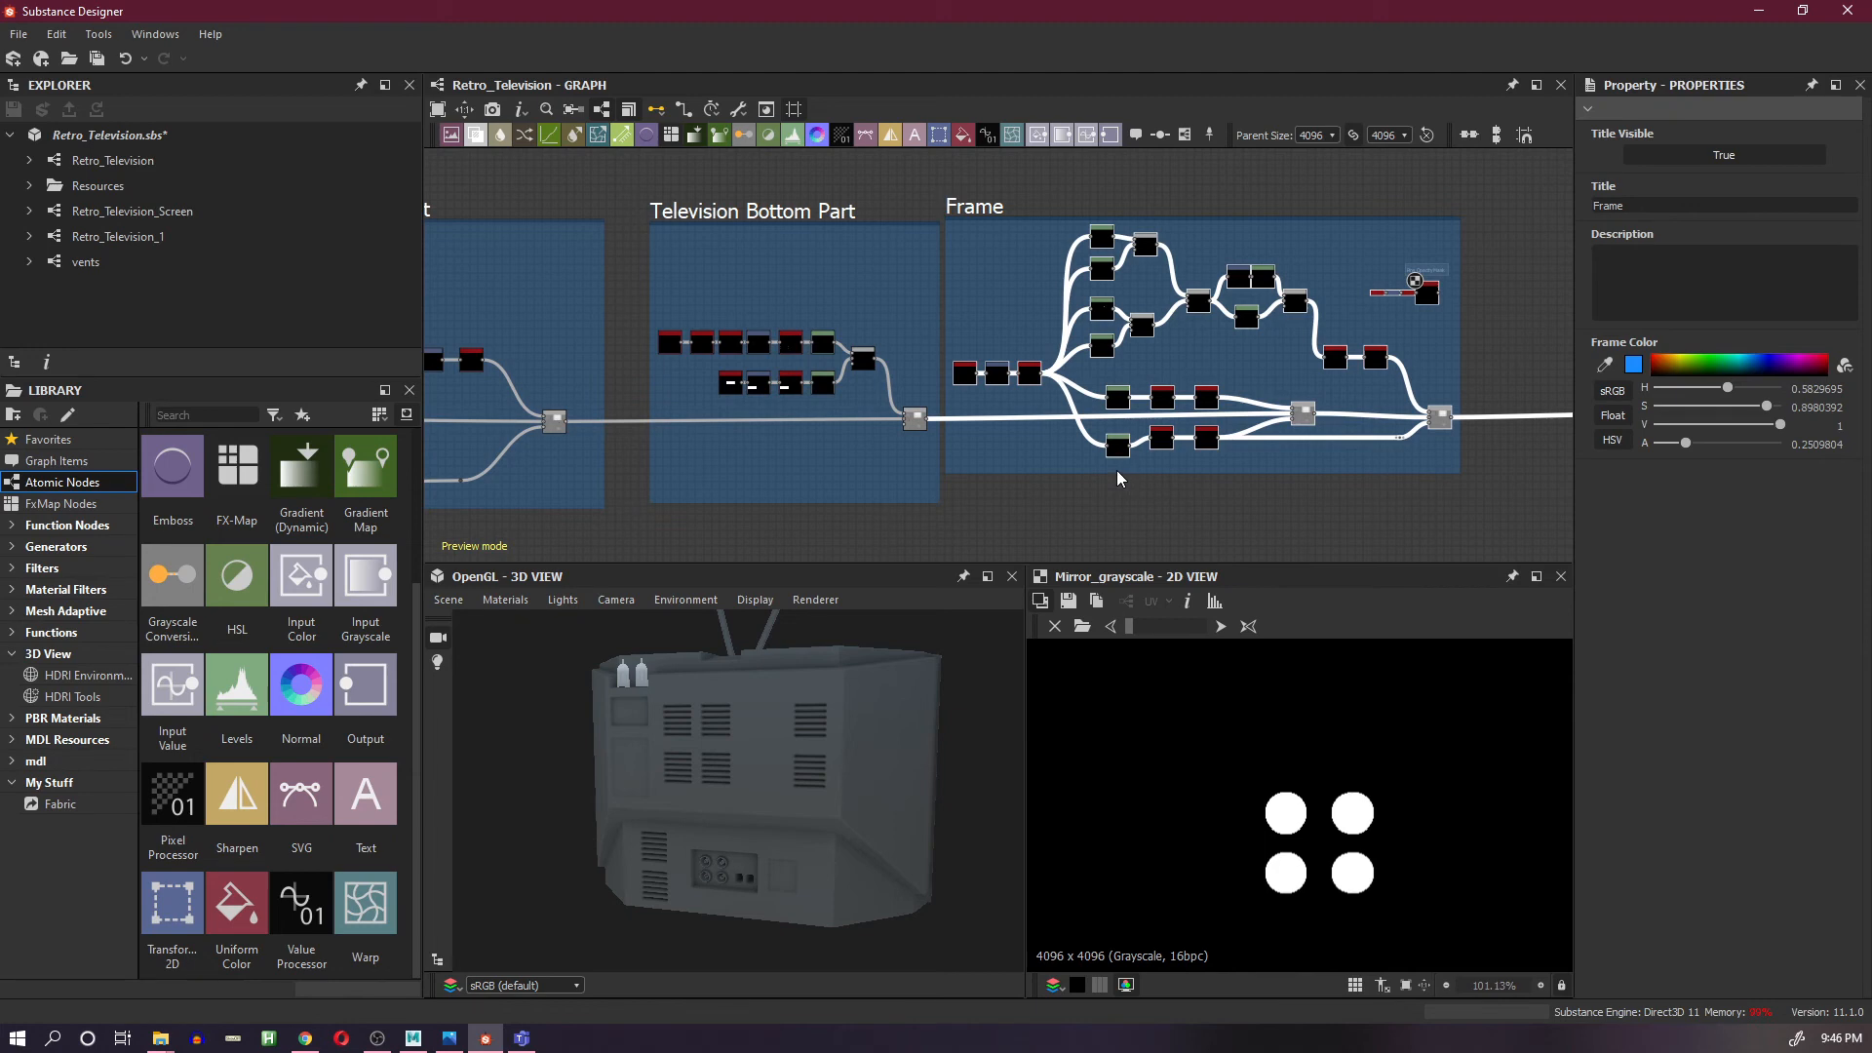
scroll(1115, 470, up, 2)
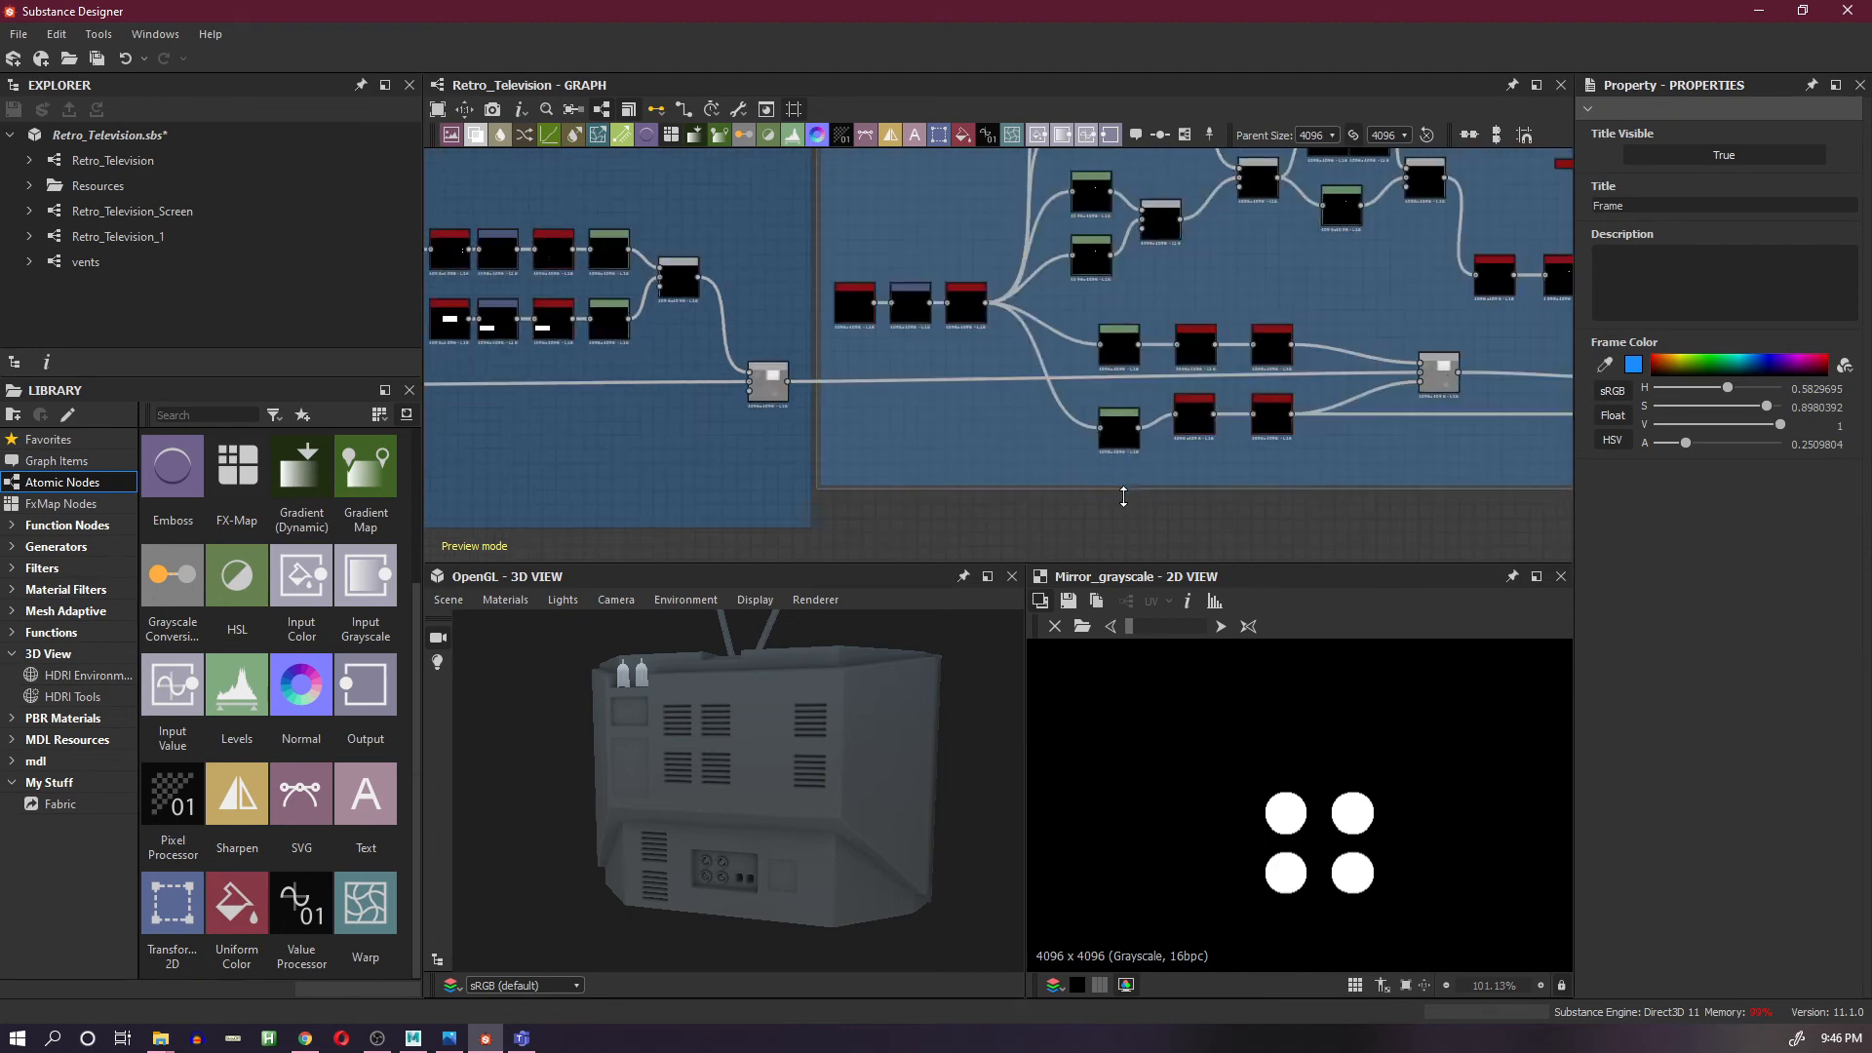
scroll(1126, 478, down, 3)
scroll(1112, 486, down, 1)
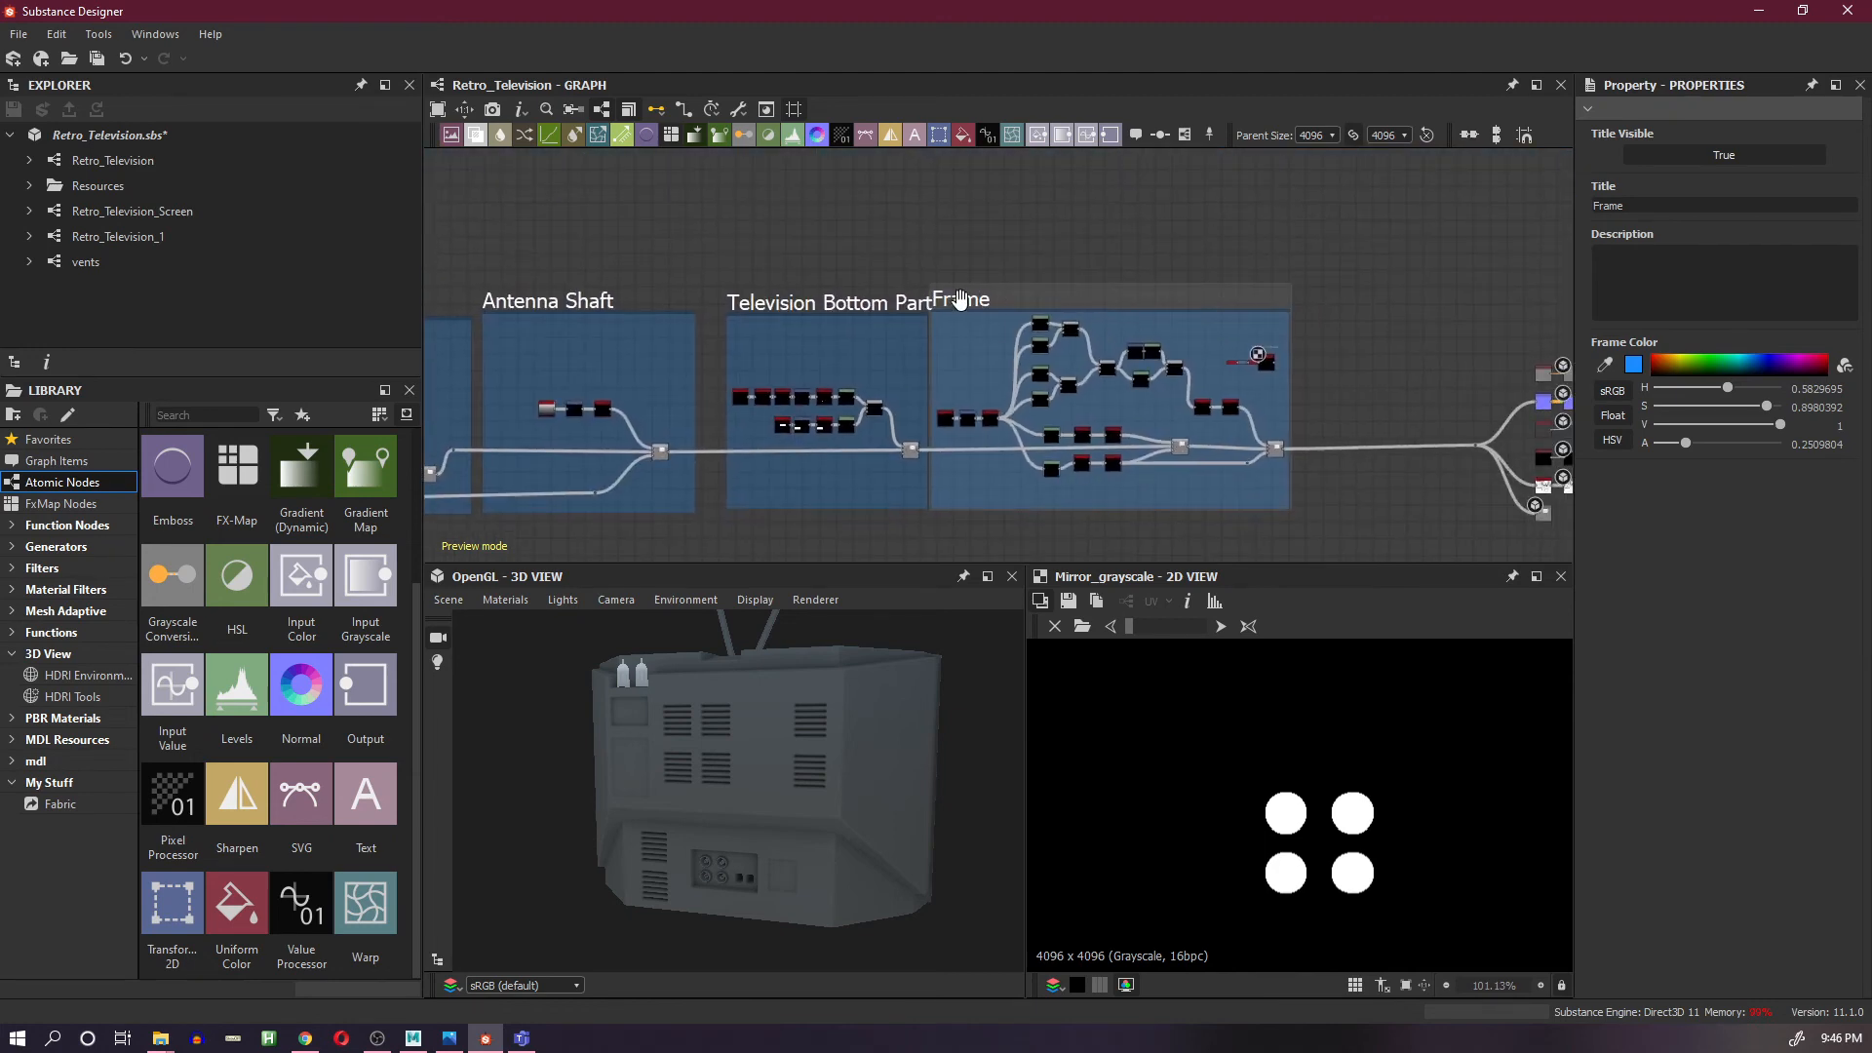
drag(959, 299, 1032, 299)
scroll(630, 828, up, 2)
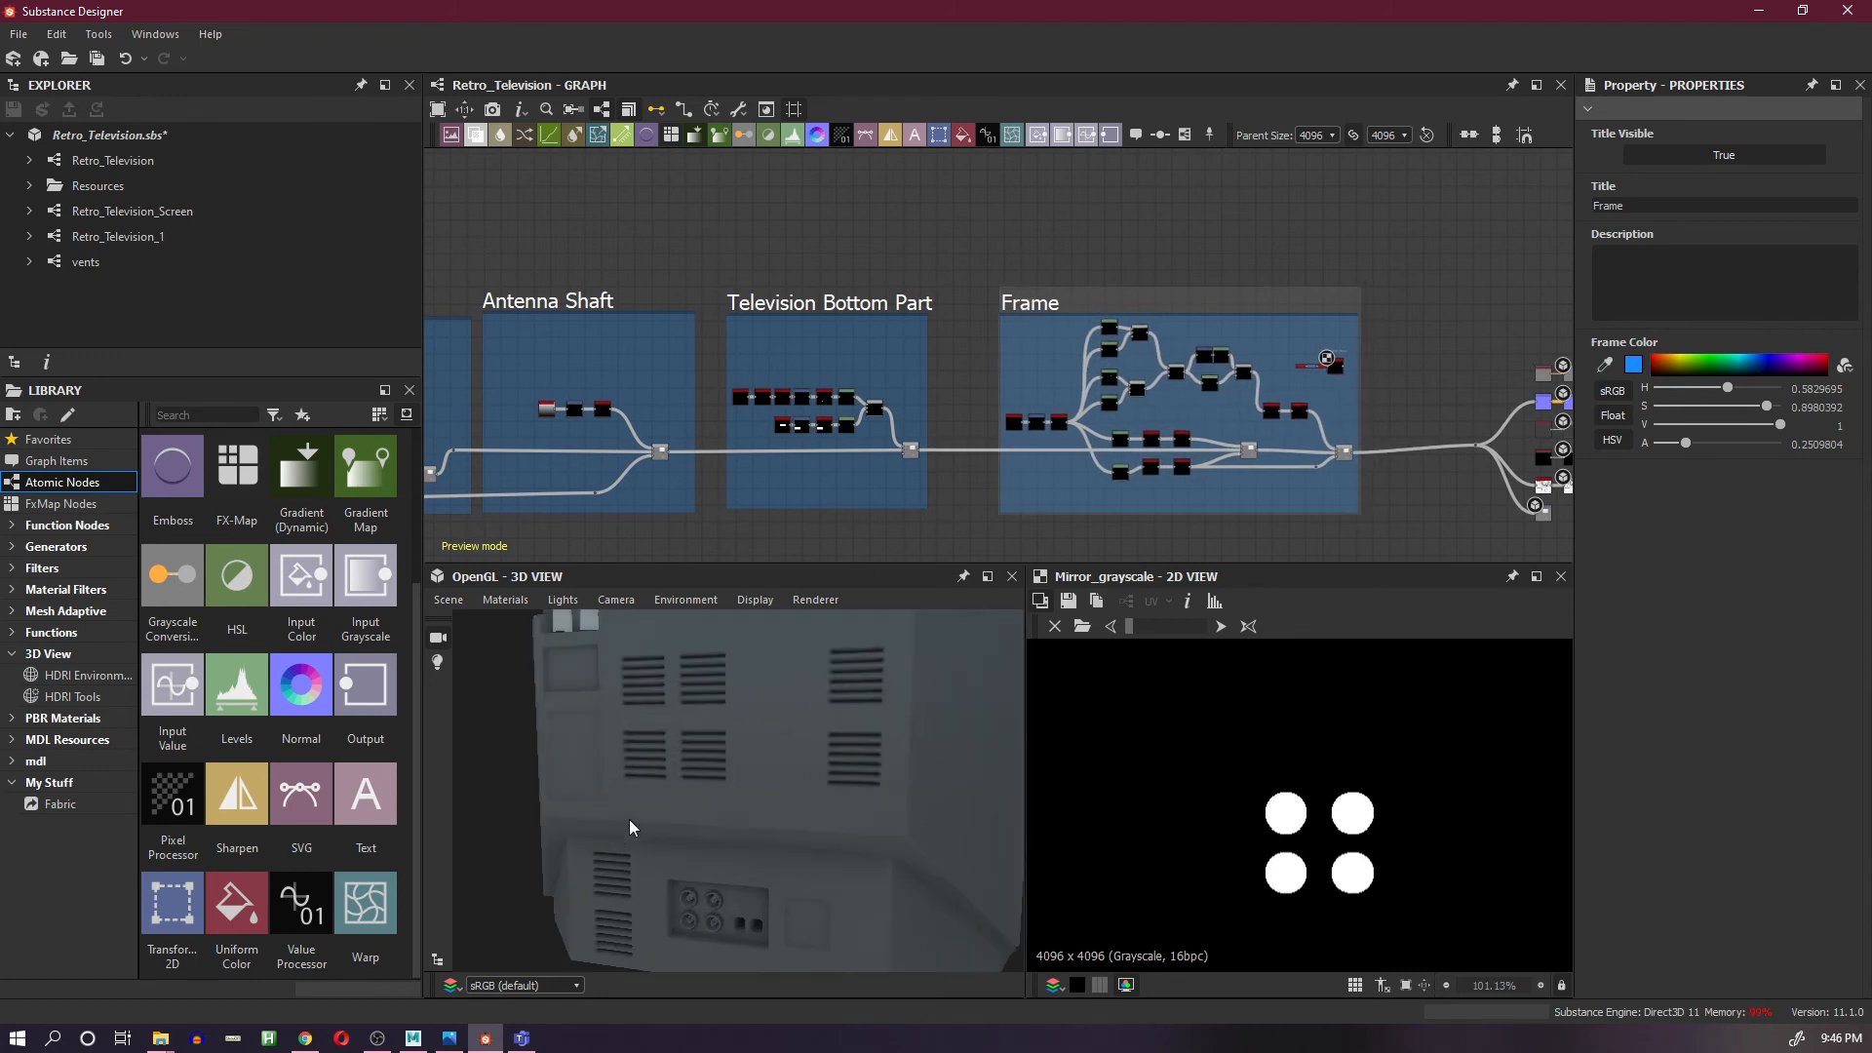
drag(778, 795, 820, 921)
middle_drag(820, 920, 816, 823)
scroll(850, 766, down, 4)
drag(857, 770, 823, 864)
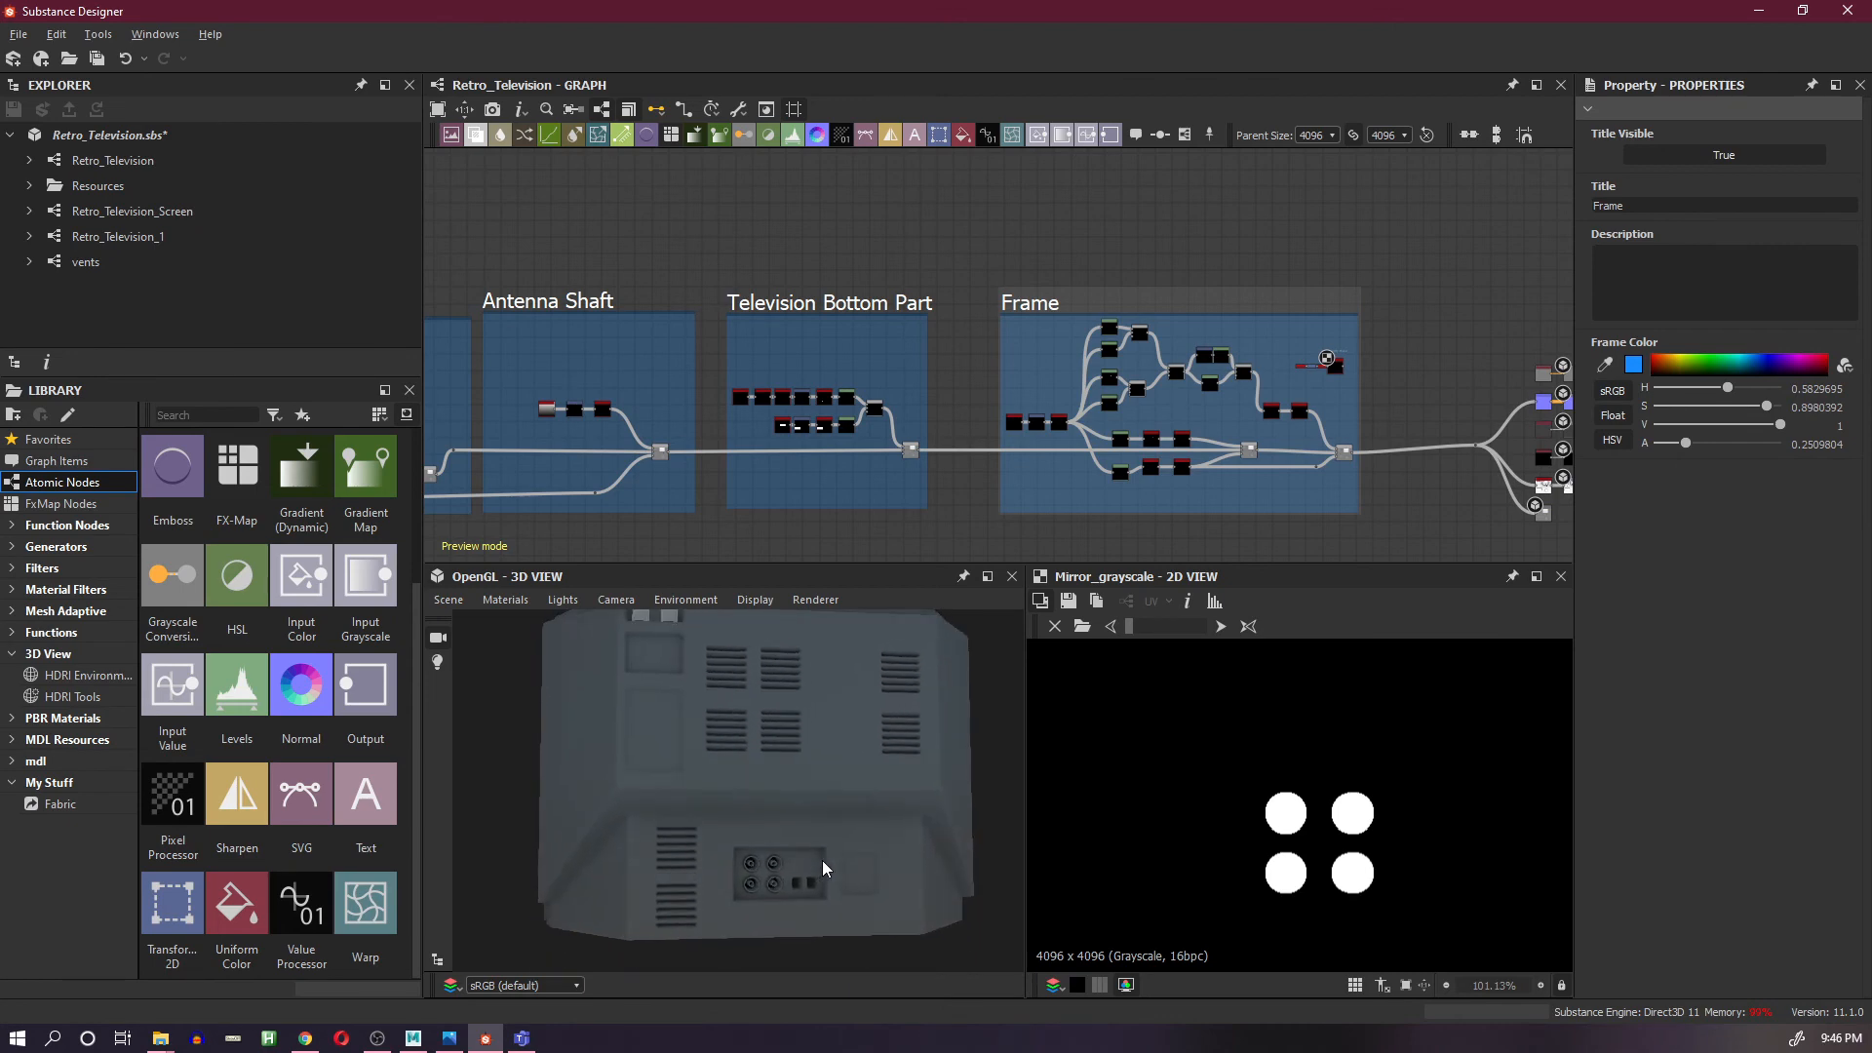
- Title the new frame Television Pins
scroll(1331, 320, up, 8)
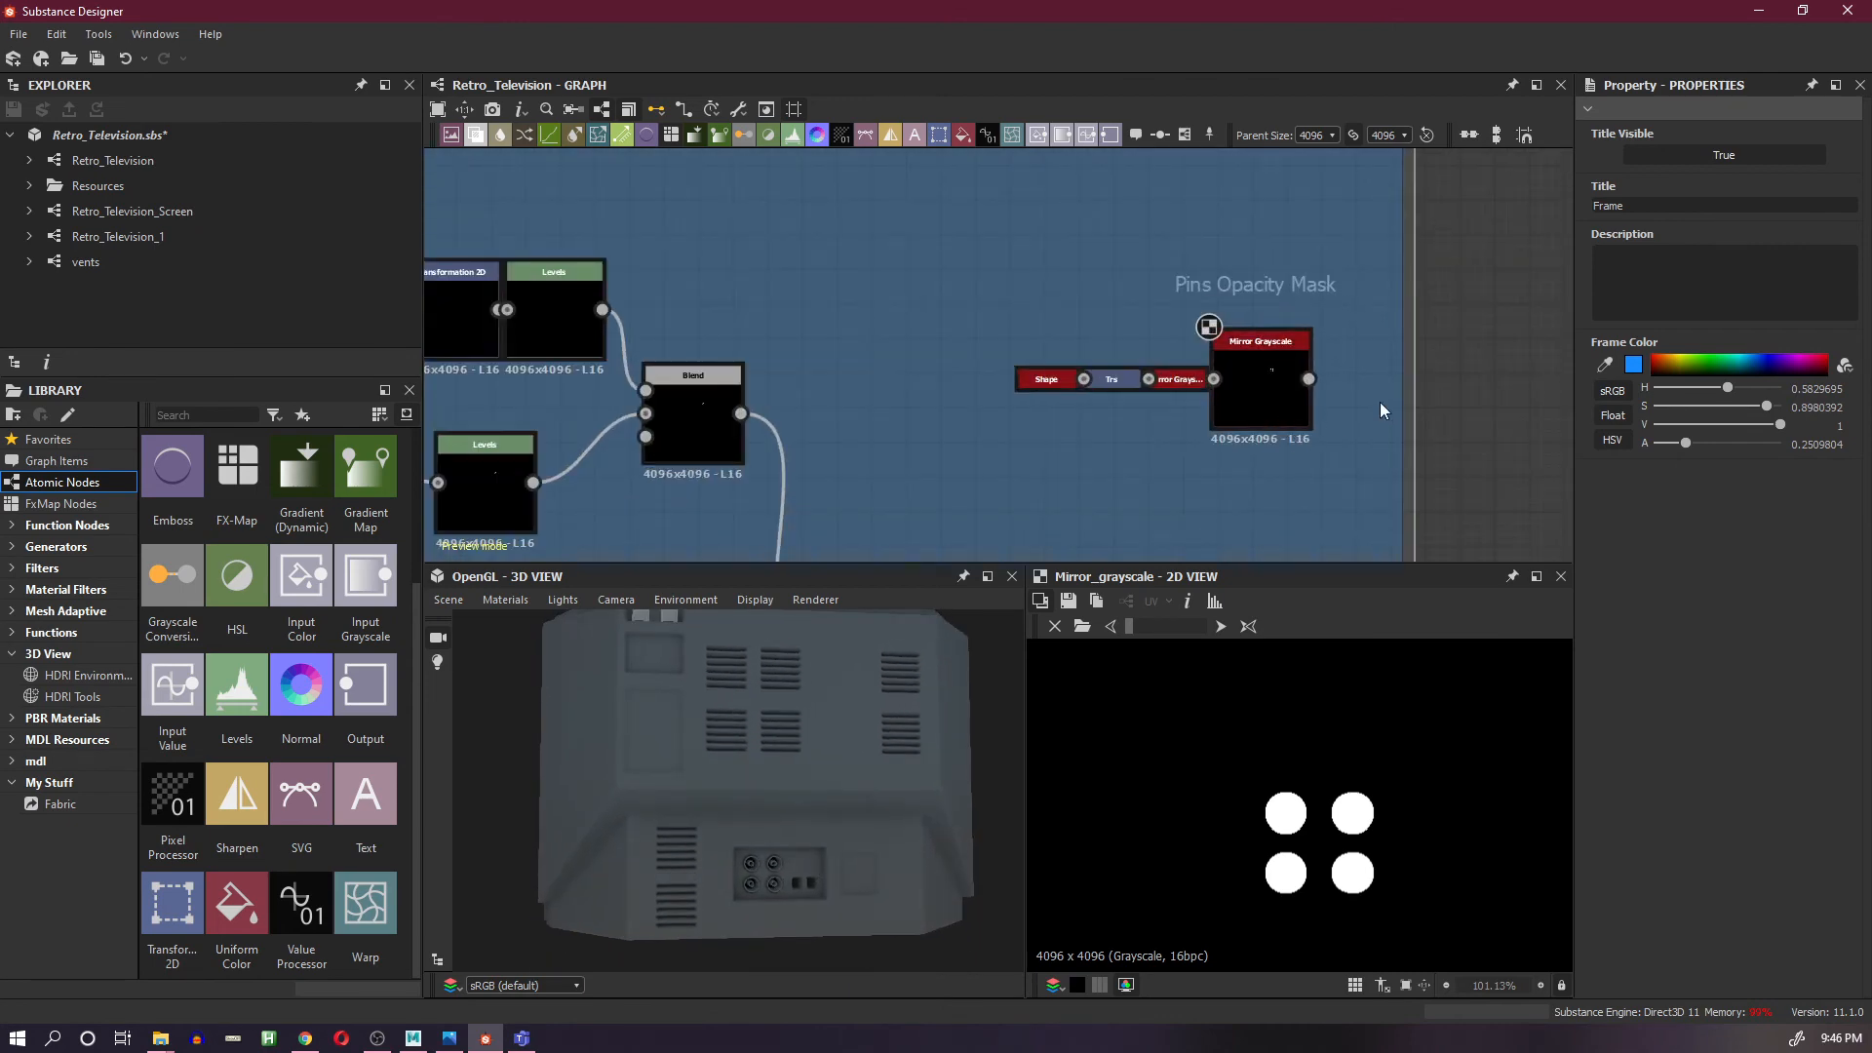
scroll(1396, 422, down, 8)
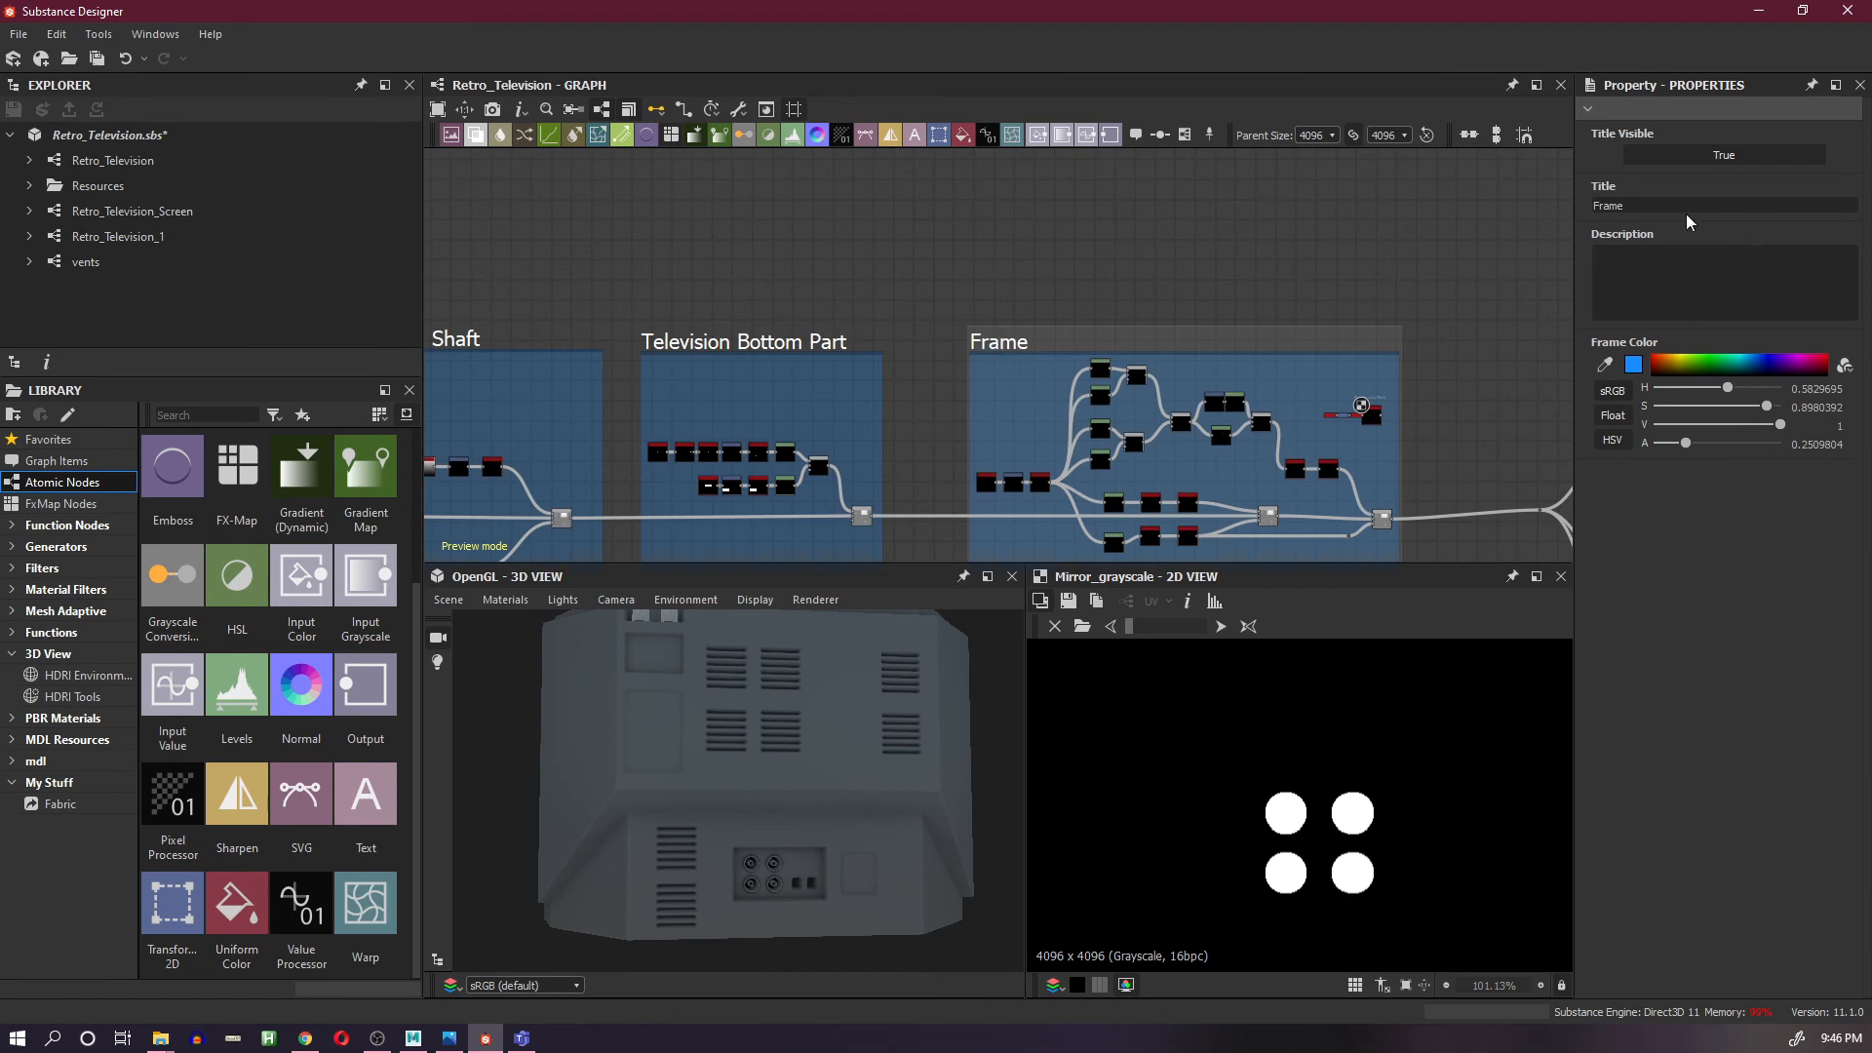
text(Television Pins)
key(Return)
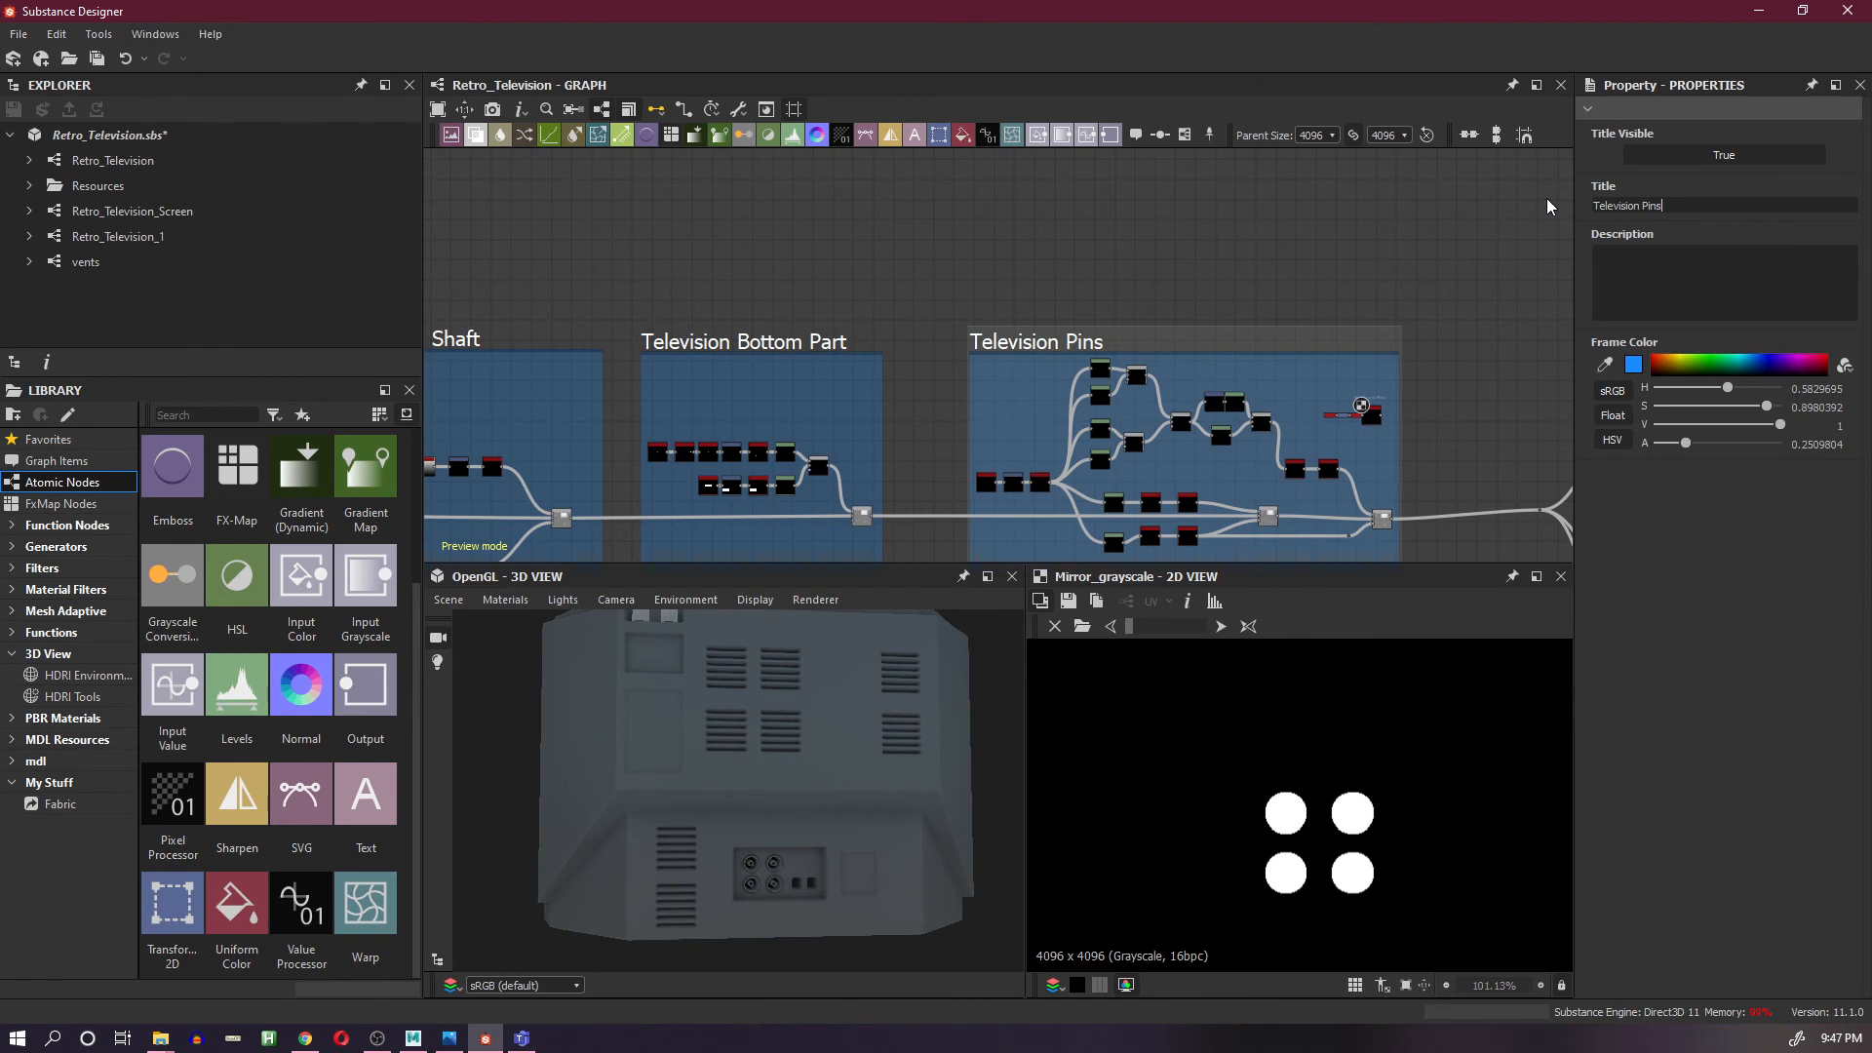
scroll(1176, 333, down, 3)
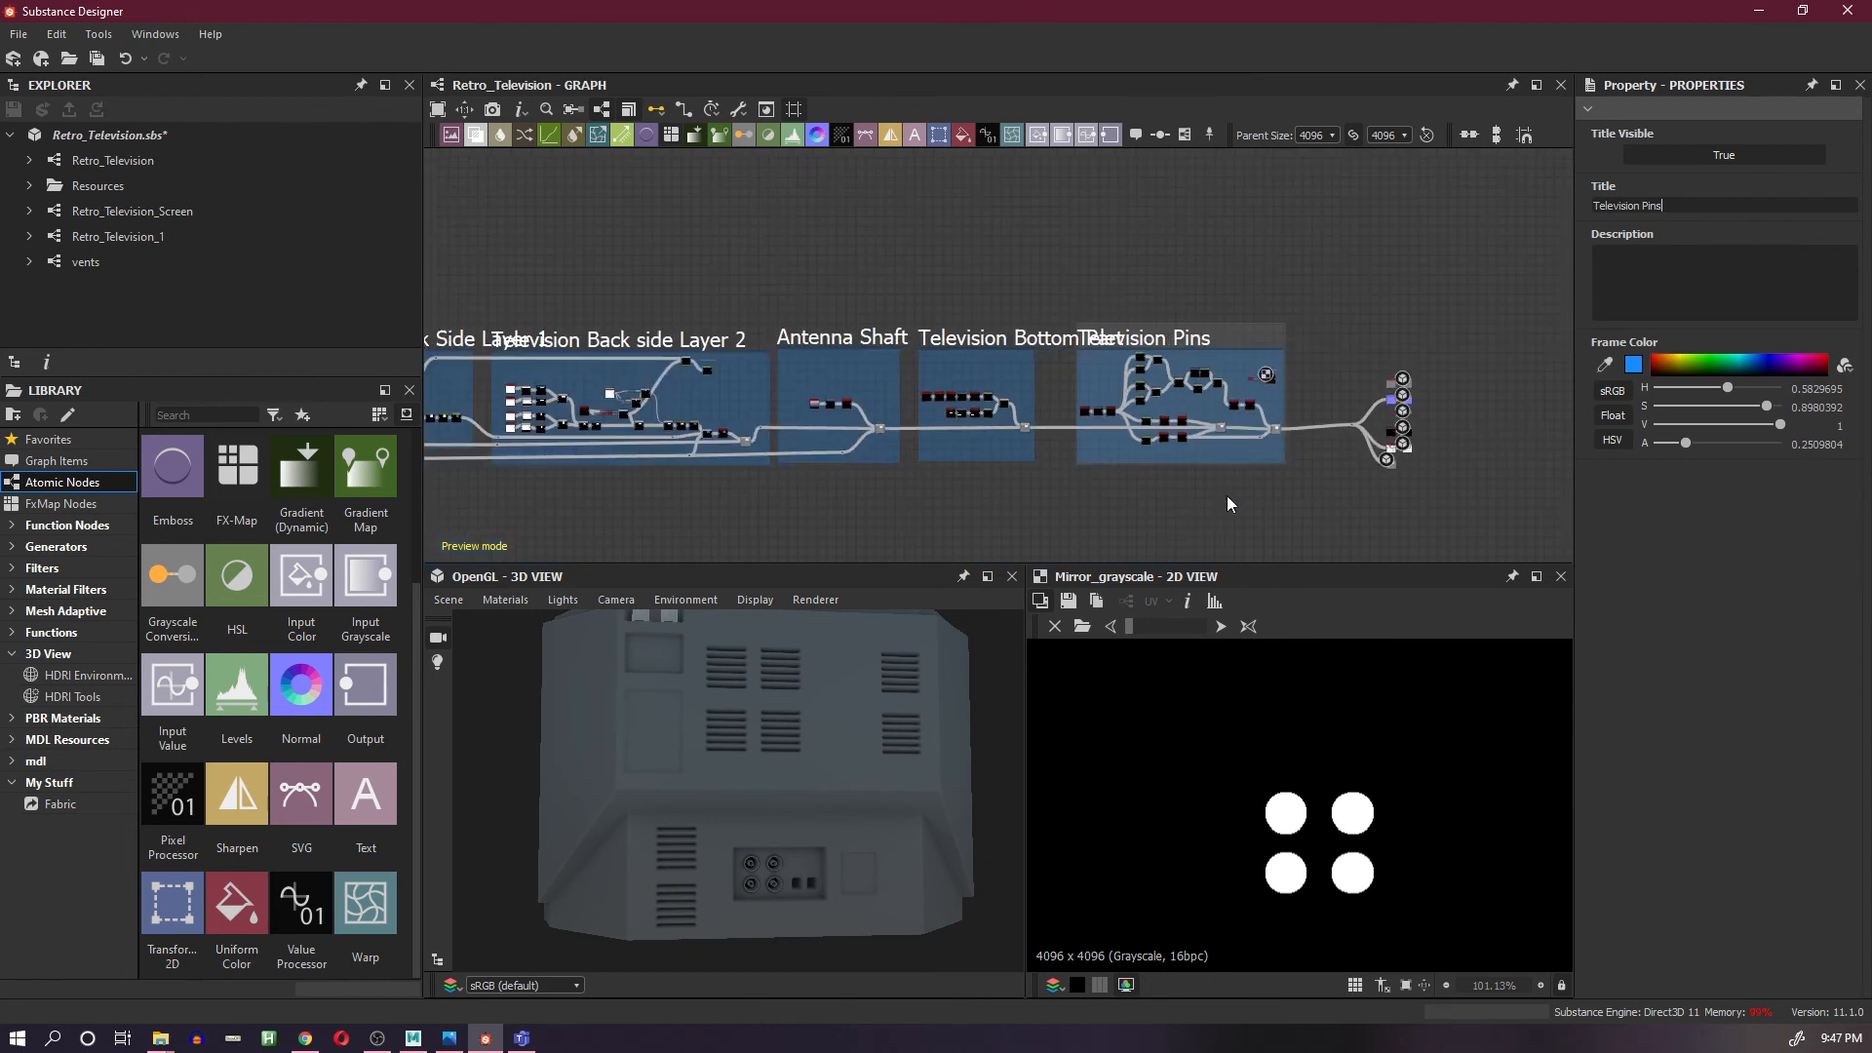
- Inspect the television's front and underside in the 3D view
drag(927, 724, 897, 765)
scroll(700, 820, up, 5)
scroll(887, 763, down, 5)
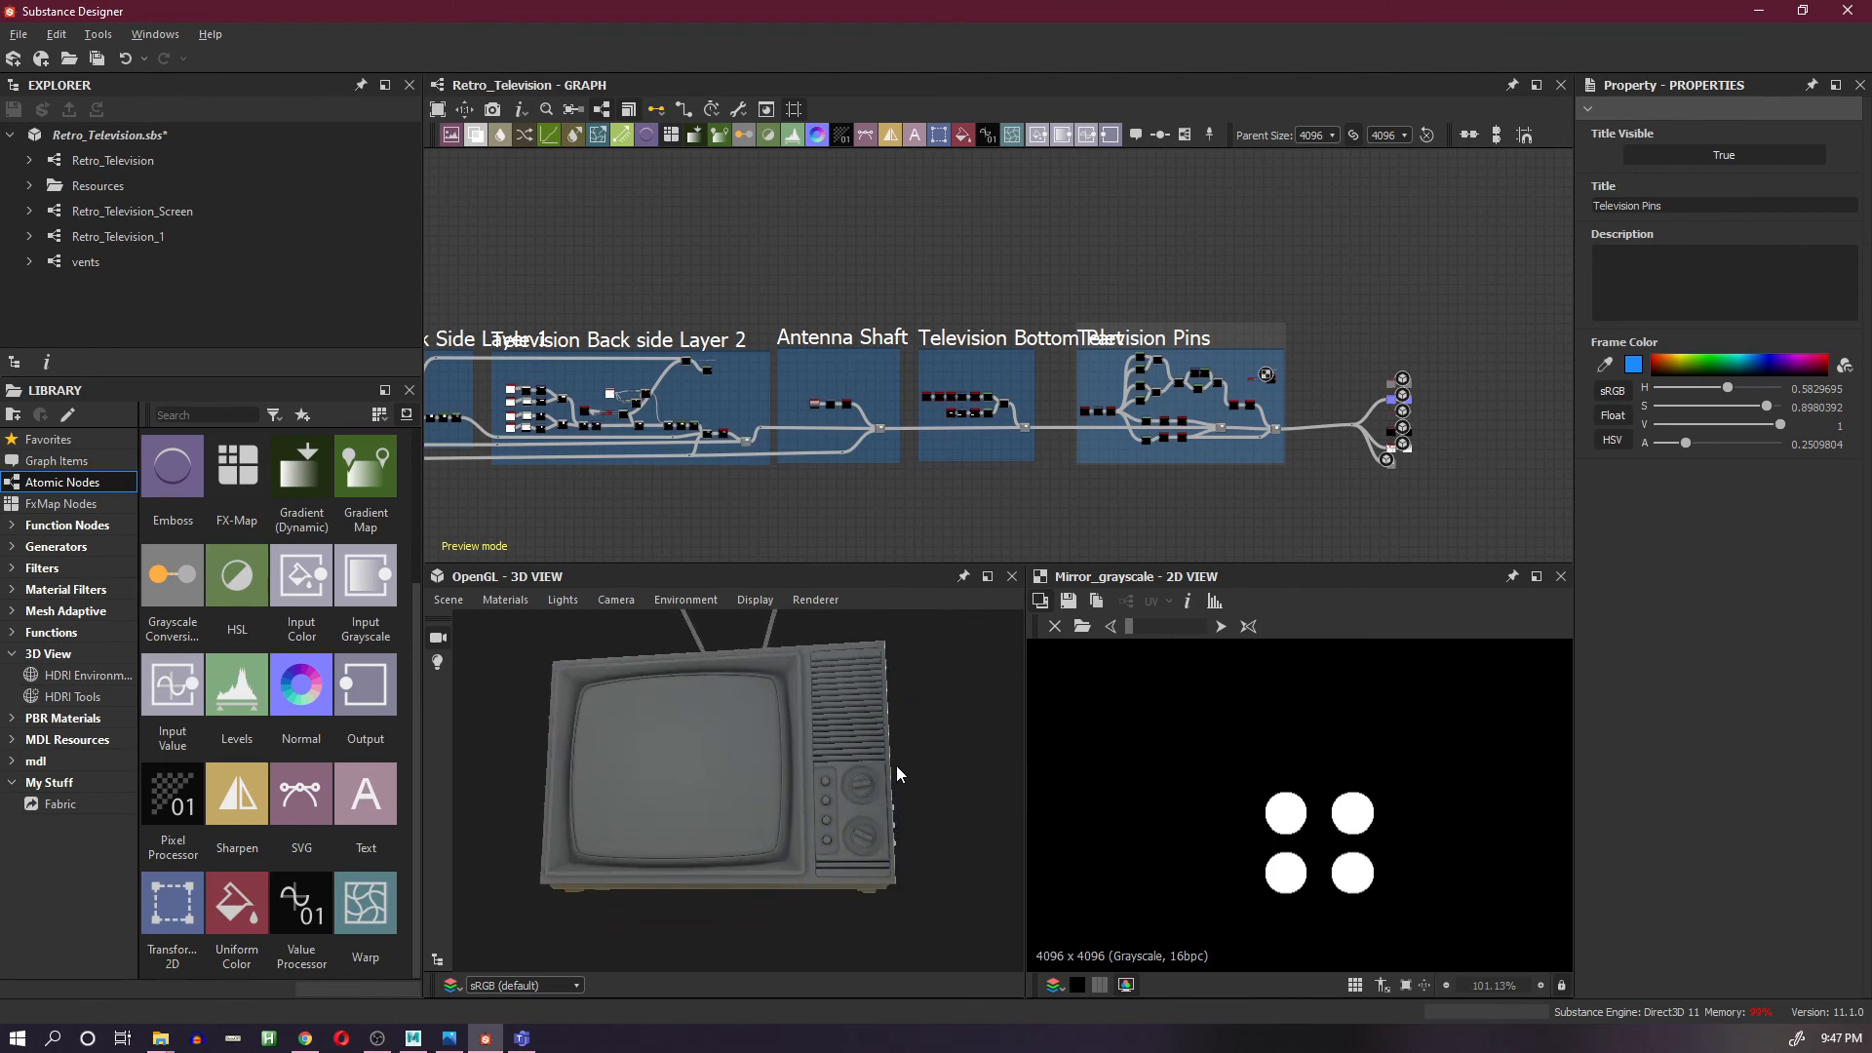
scroll(861, 907, up, 4)
middle_drag(862, 906, 874, 805)
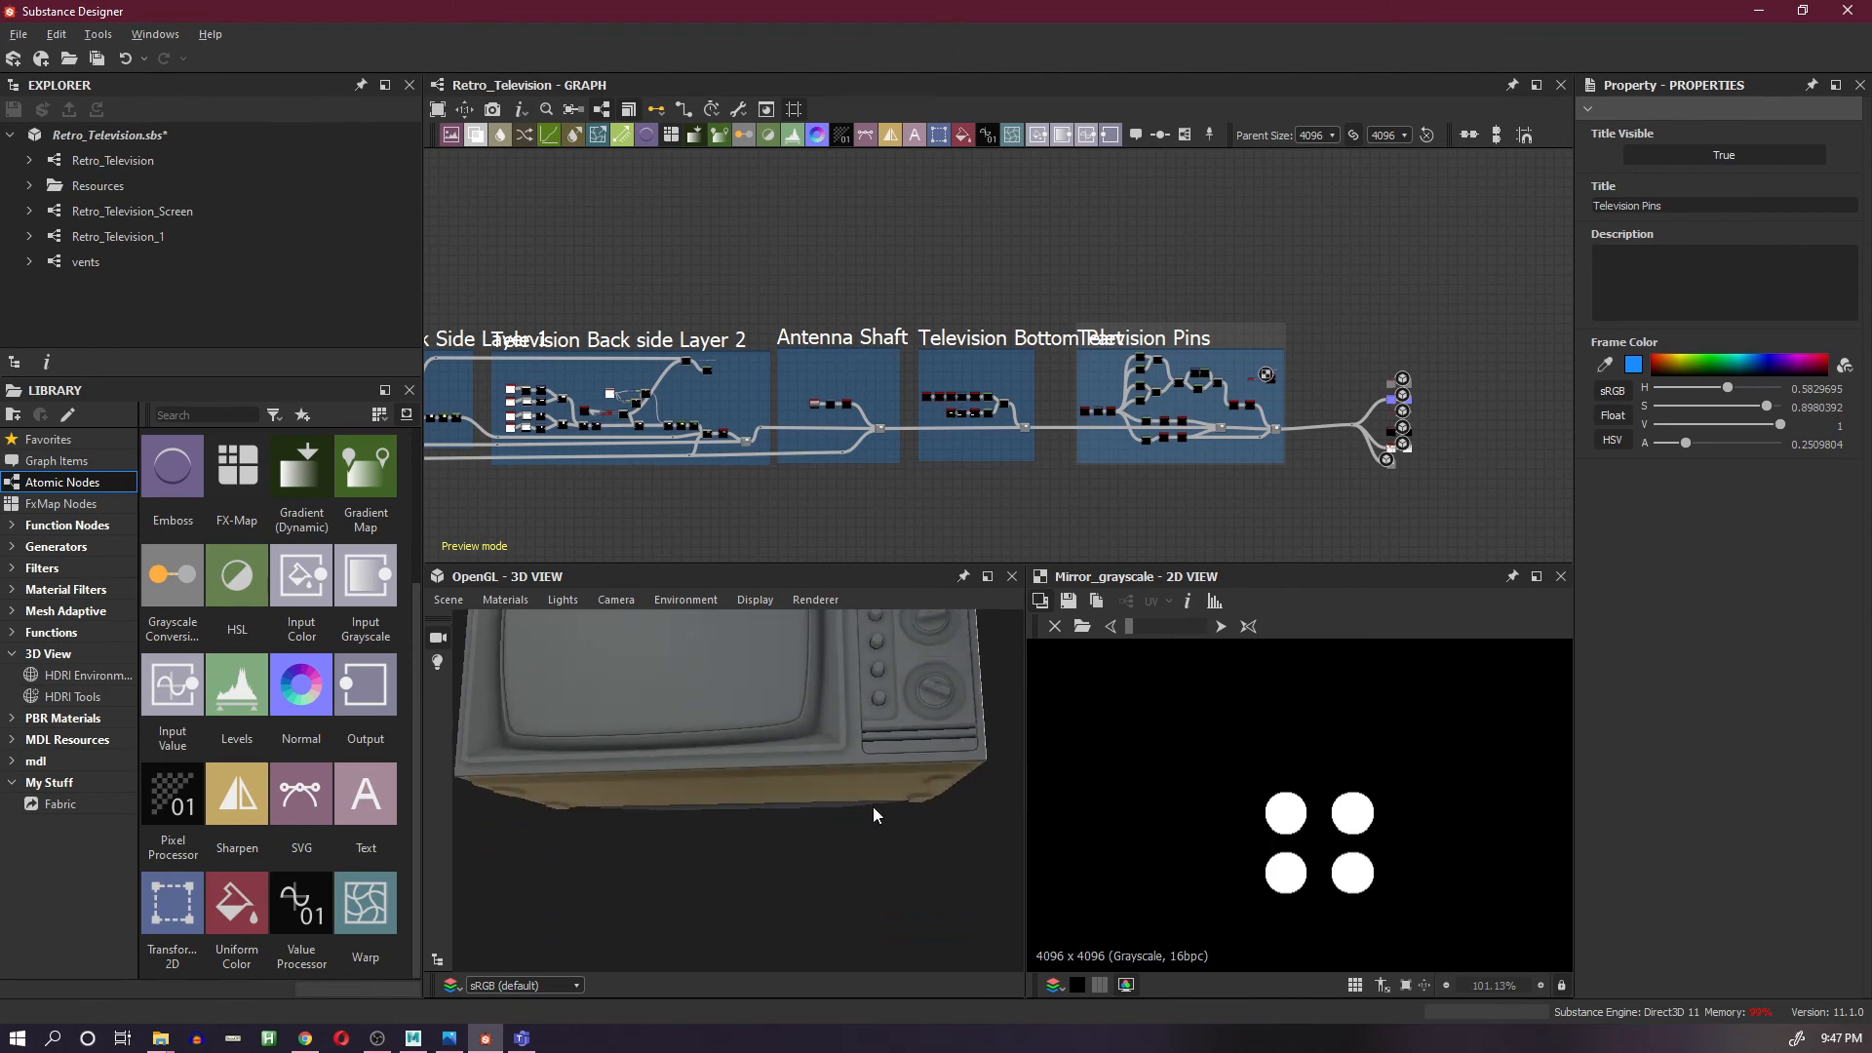
- Examine the television's back panel, vents, sockets and pins in the 3D view
scroll(938, 787, up, 4)
drag(938, 788, 781, 741)
scroll(915, 764, down, 5)
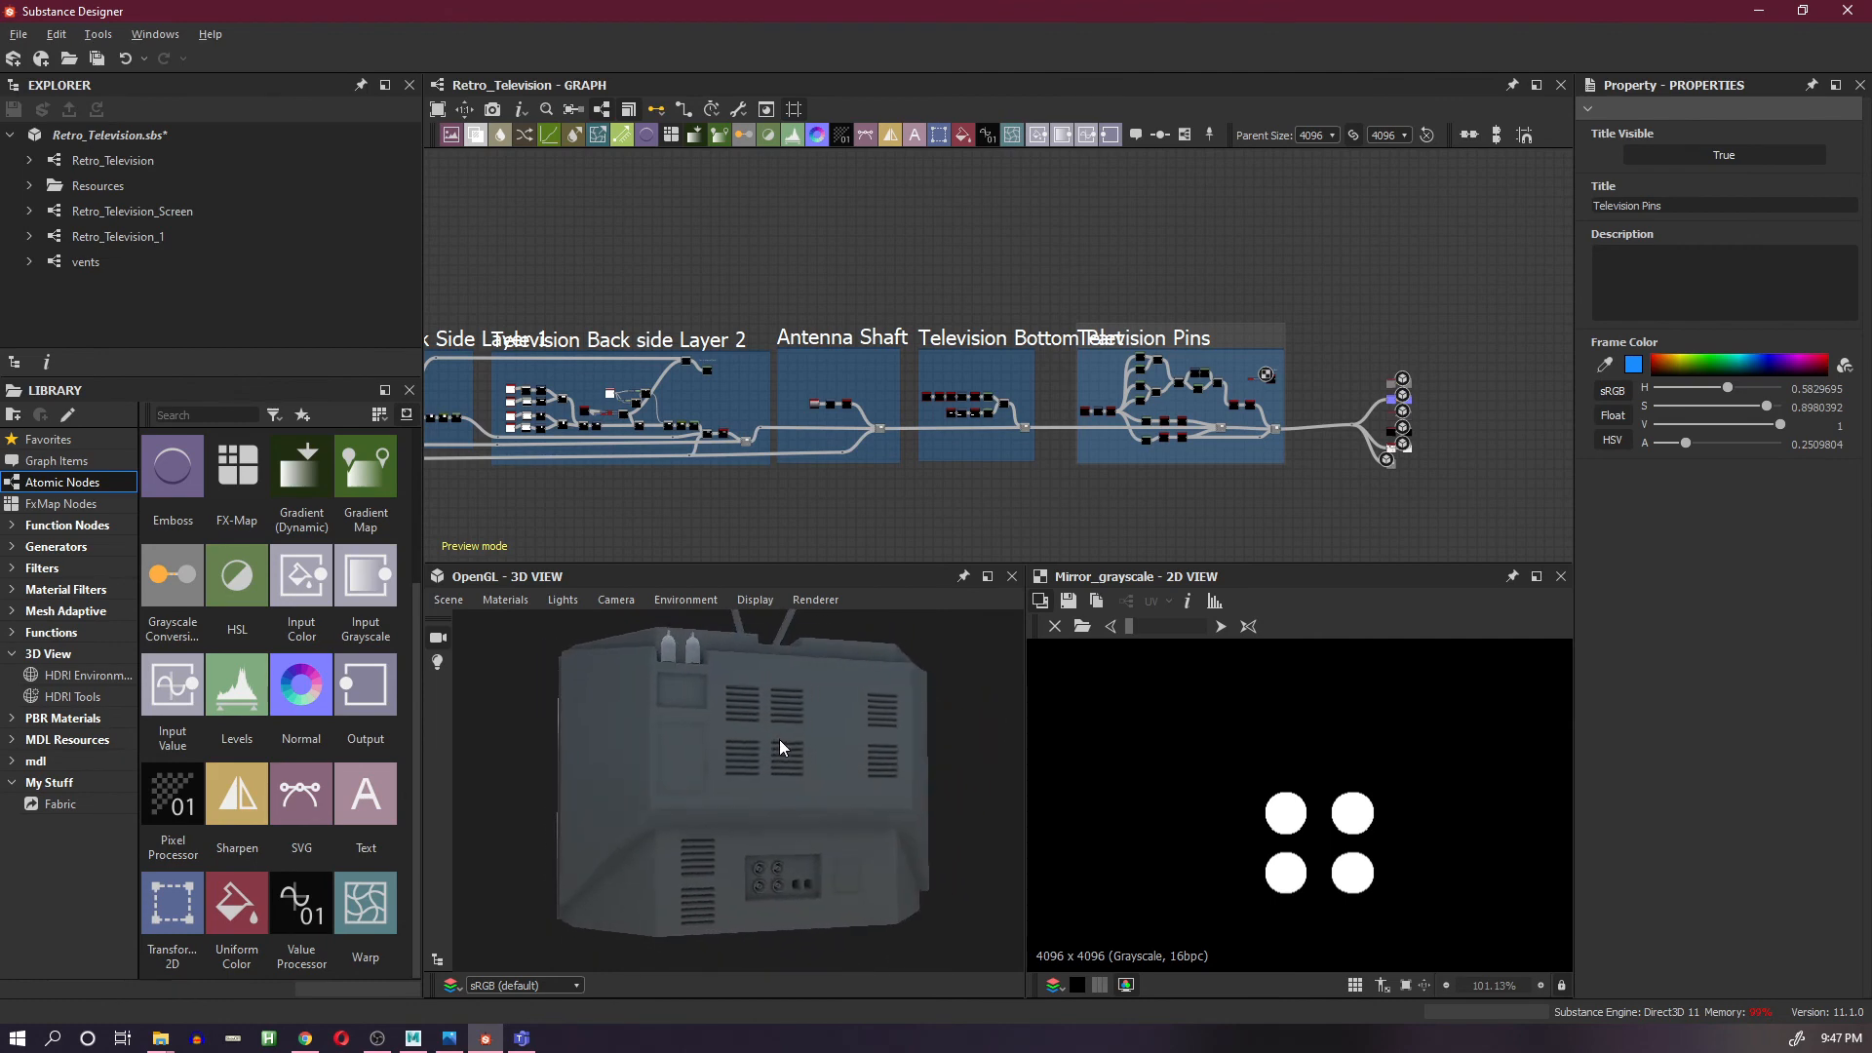
scroll(844, 852, up, 3)
middle_drag(844, 852, 839, 799)
mouse_move(839, 798)
mouse_down()
mouse_move(793, 805)
mouse_move(809, 854)
mouse_move(787, 856)
mouse_move(827, 809)
mouse_move(774, 806)
mouse_move(817, 791)
mouse_up()
scroll(792, 789, up, 5)
scroll(780, 795, down, 5)
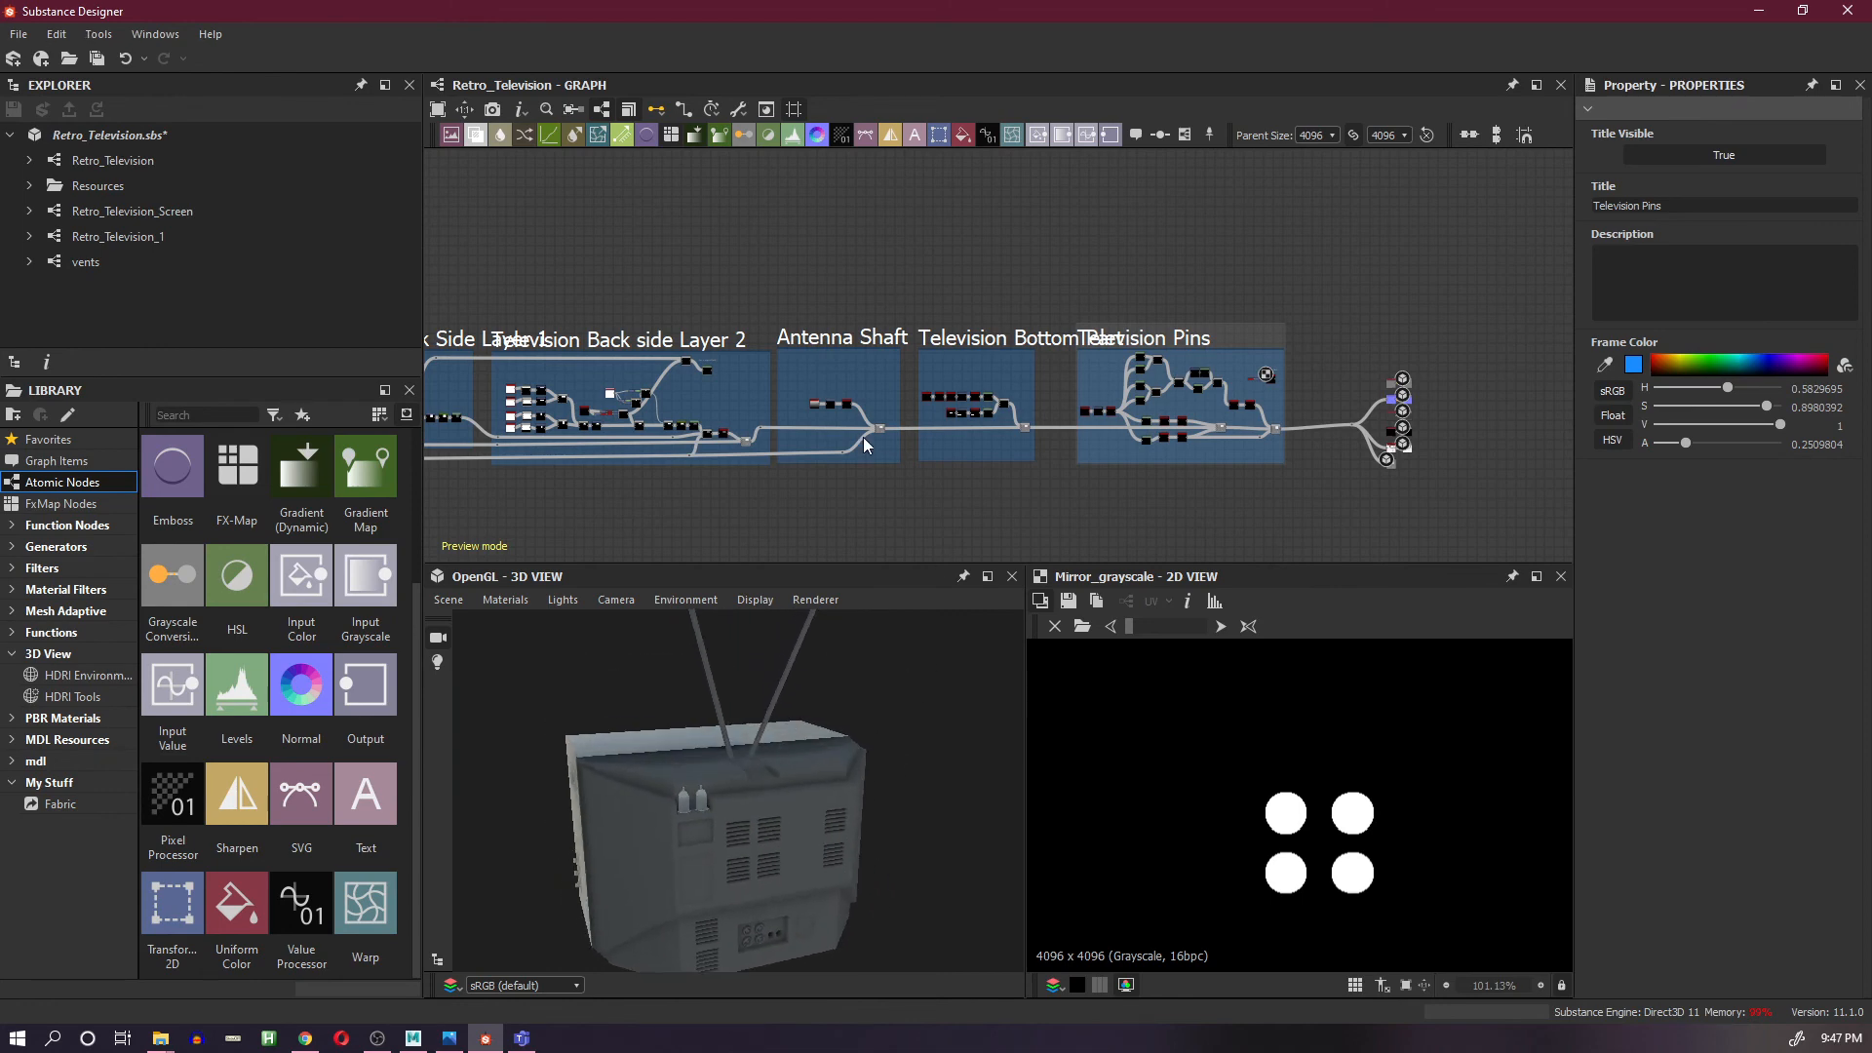
- Review the Television Bottom Part, Antenna Shaft and Television Back side Layer 2 frames, including the Vents opacity Mask nodes
middle_drag(933, 419, 1193, 347)
scroll(1207, 330, up, 3)
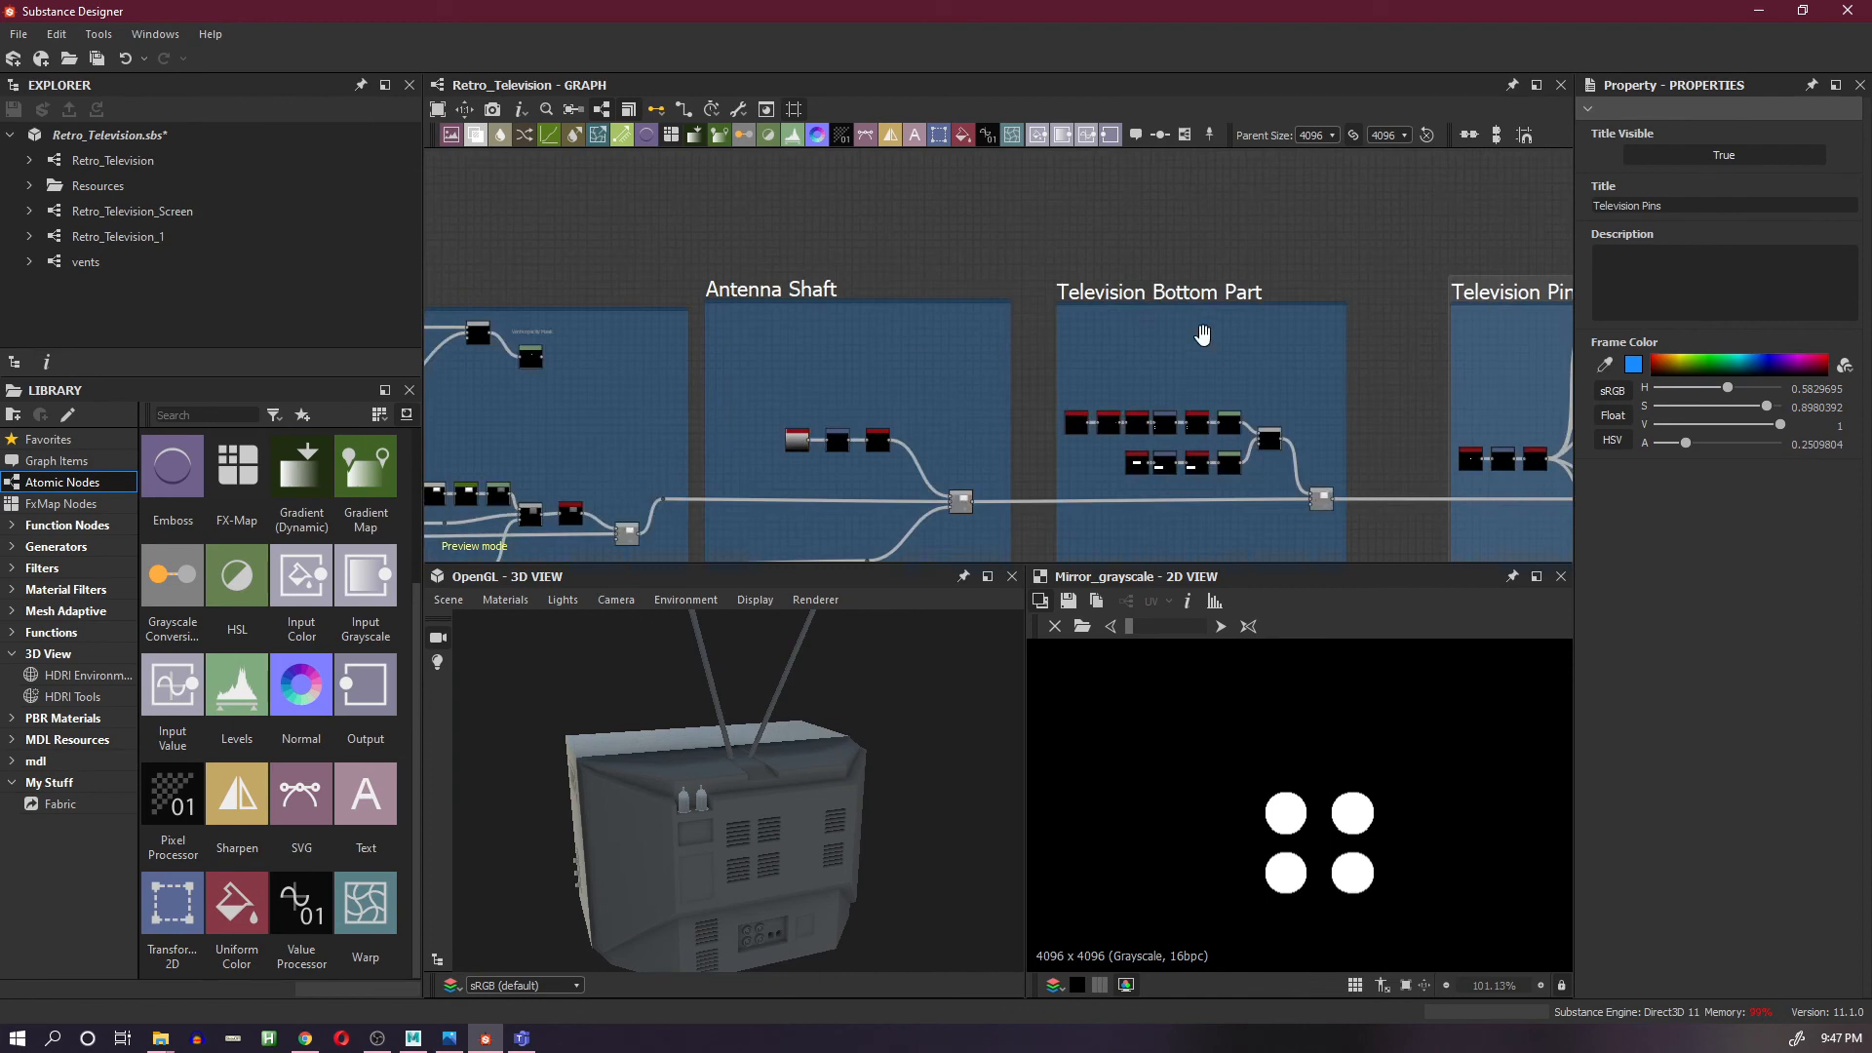
scroll(1207, 330, up, 1)
scroll(1315, 292, up, 4)
scroll(1239, 302, down, 3)
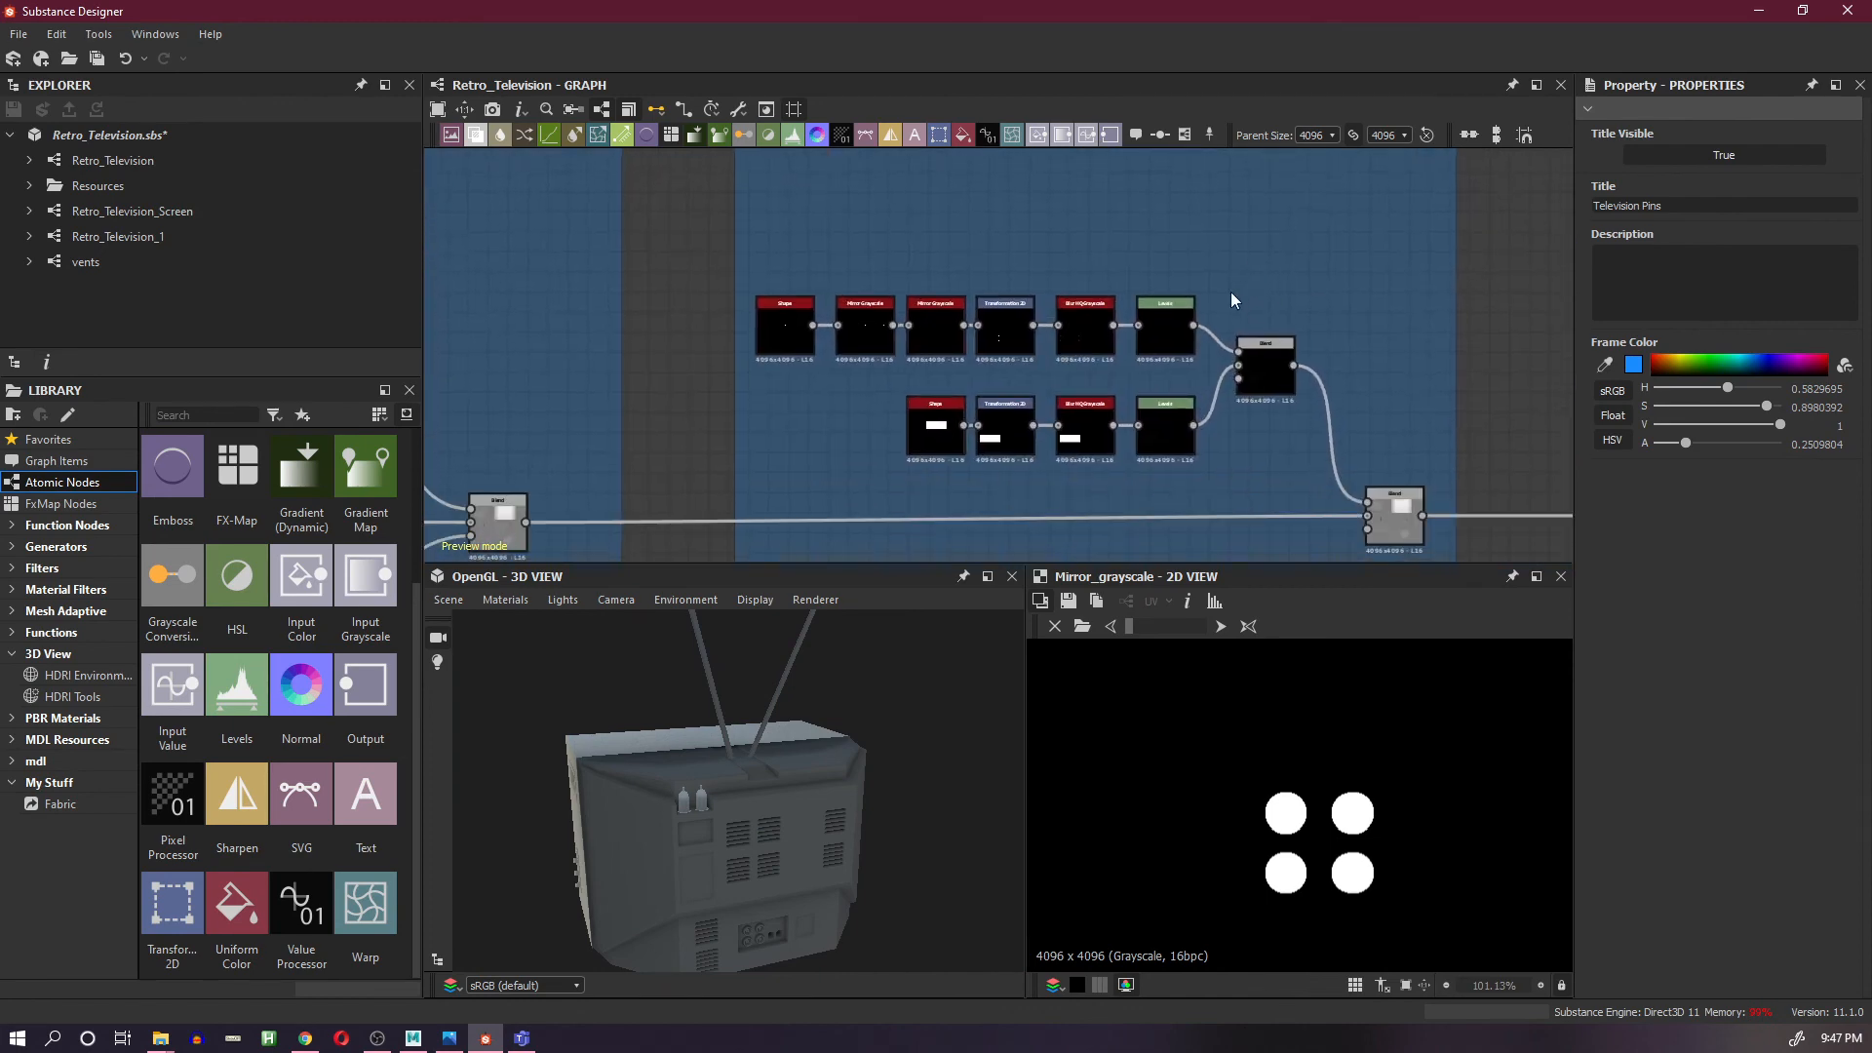
scroll(1226, 283, down, 3)
middle_drag(1226, 283, 1192, 312)
scroll(1192, 312, up, 2)
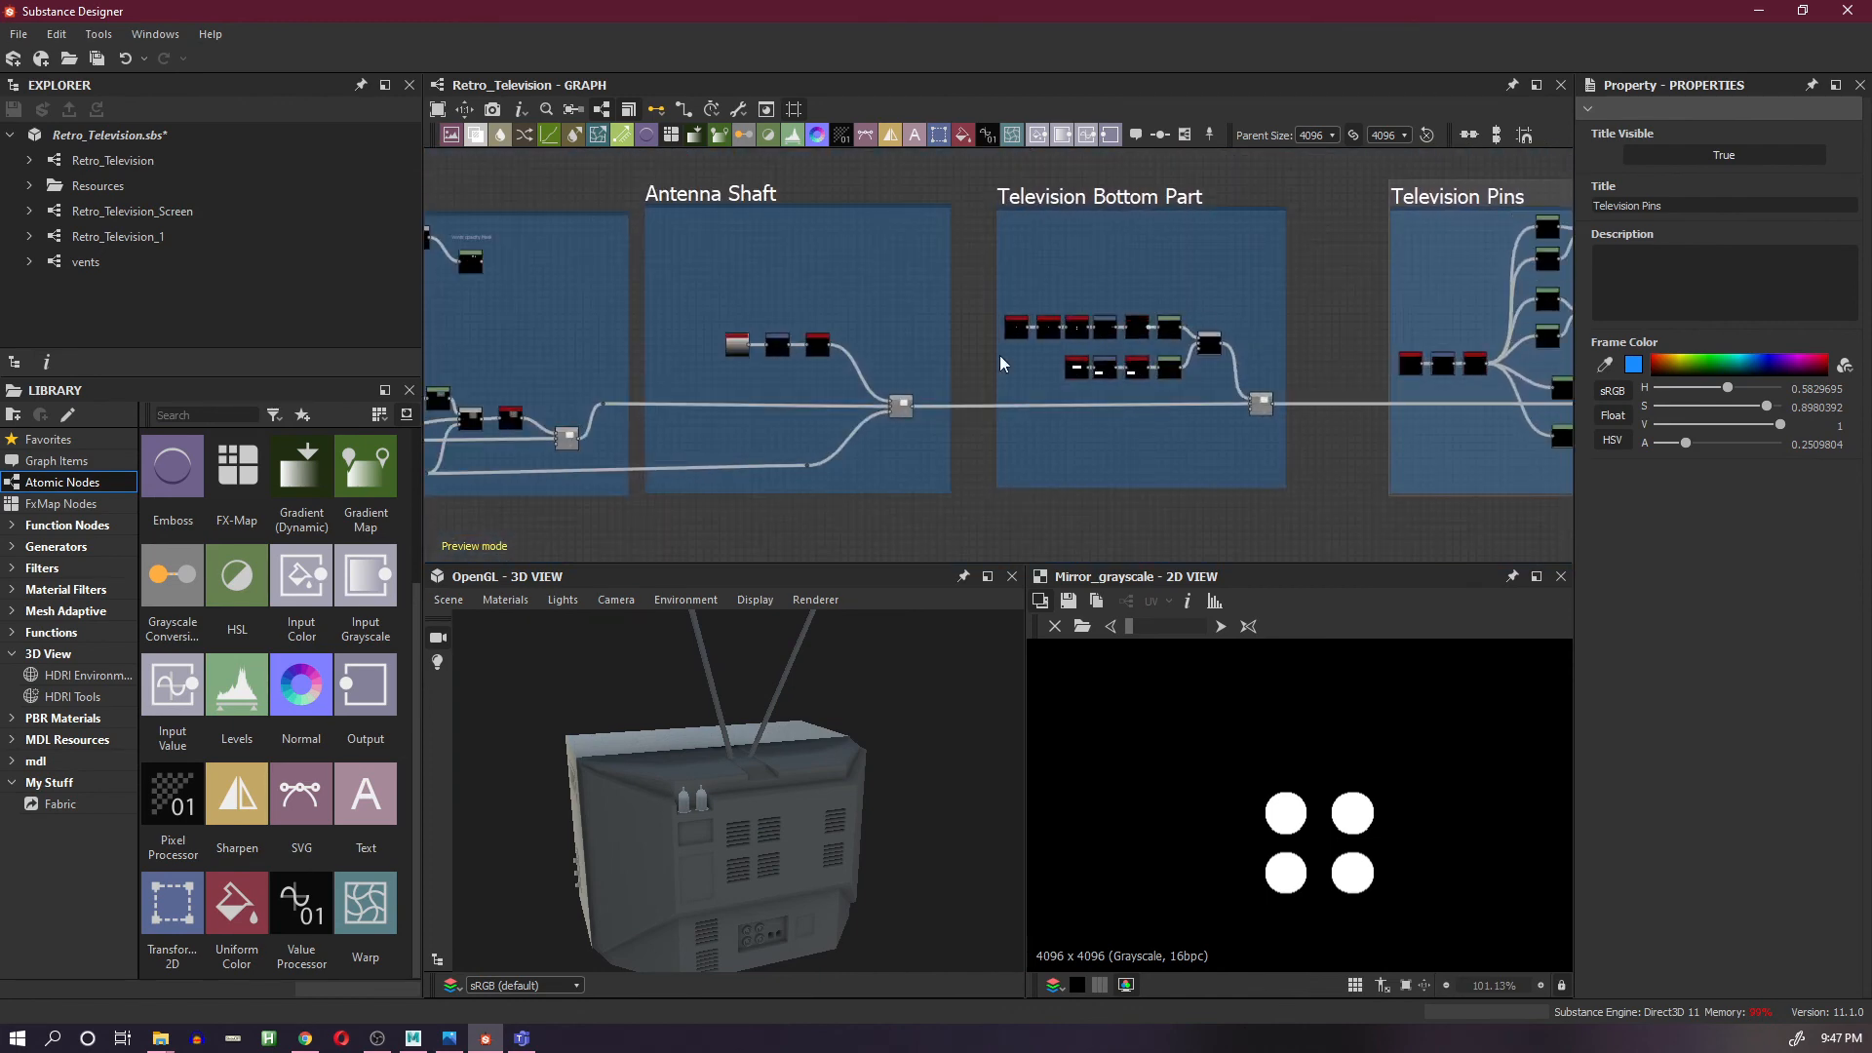
middle_drag(883, 374, 1240, 359)
middle_drag(1082, 380, 1249, 344)
middle_drag(1051, 320, 1109, 323)
scroll(1120, 261, up, 4)
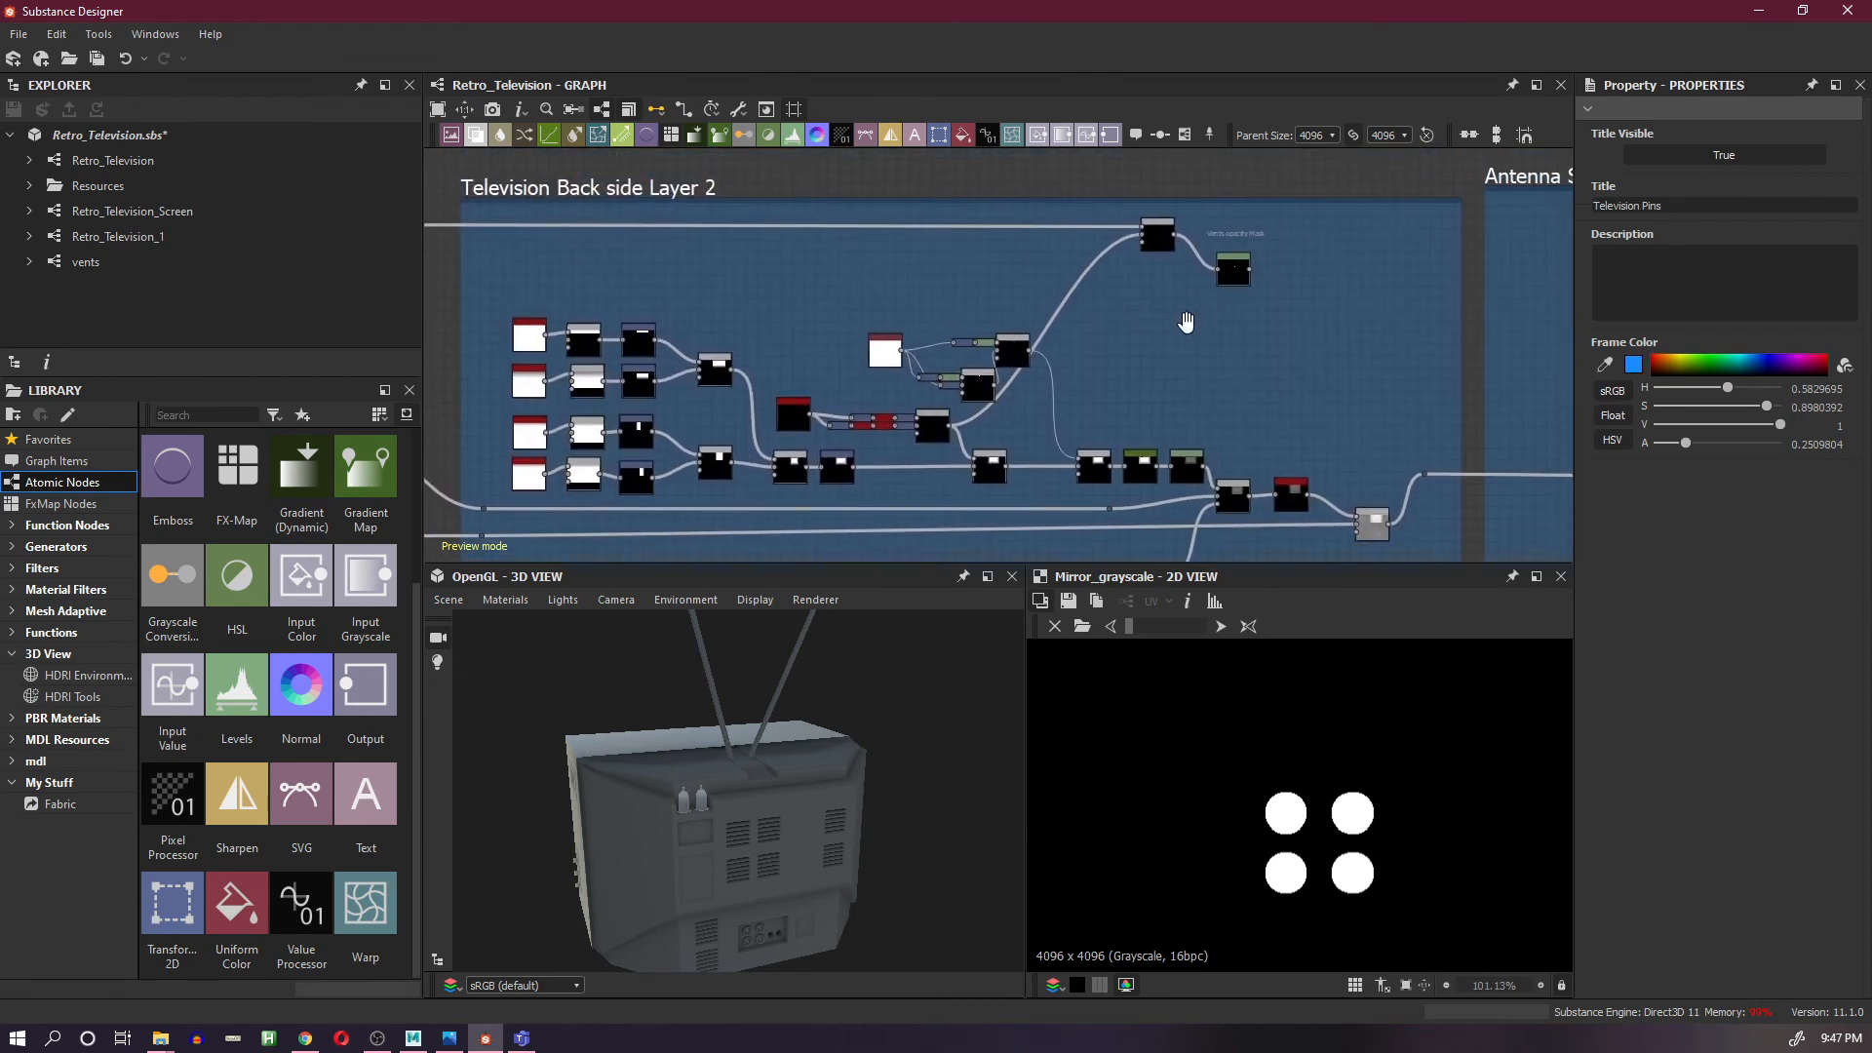
scroll(1207, 313, up, 2)
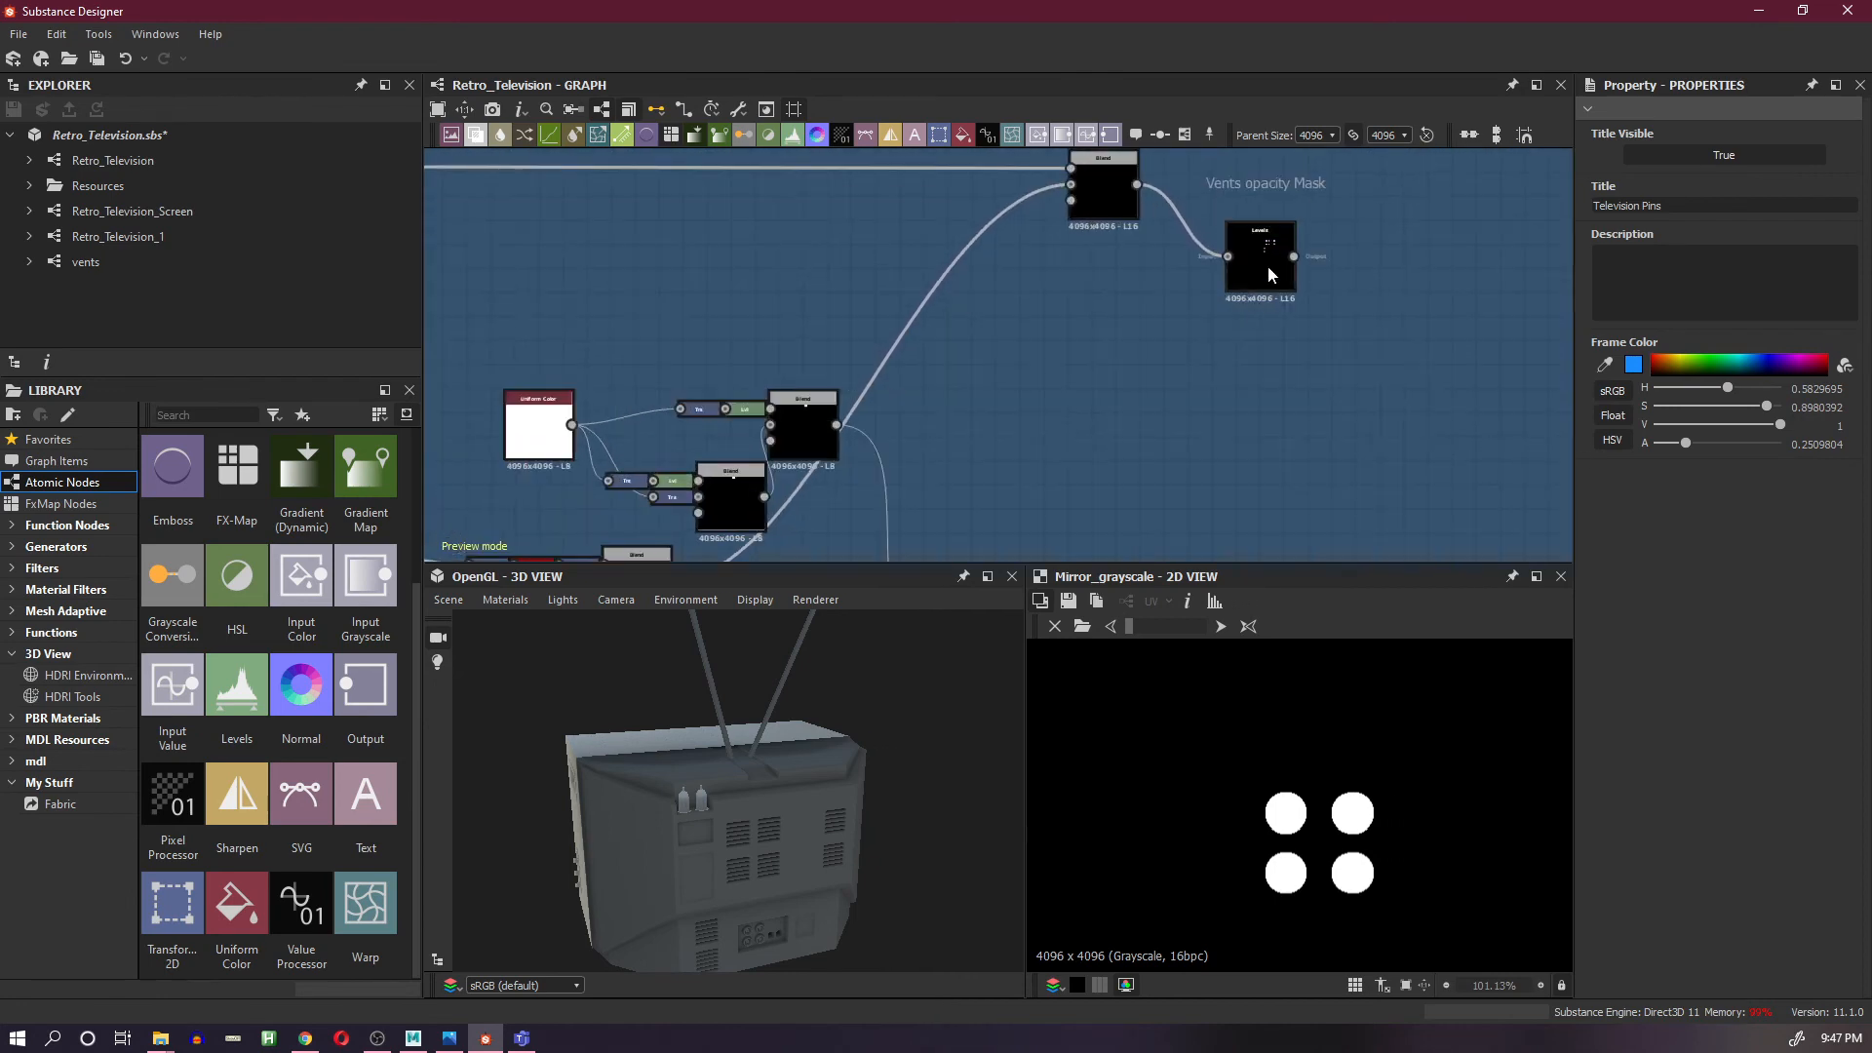
scroll(1139, 355, down, 3)
middle_drag(1139, 355, 1316, 288)
scroll(1236, 343, up, 2)
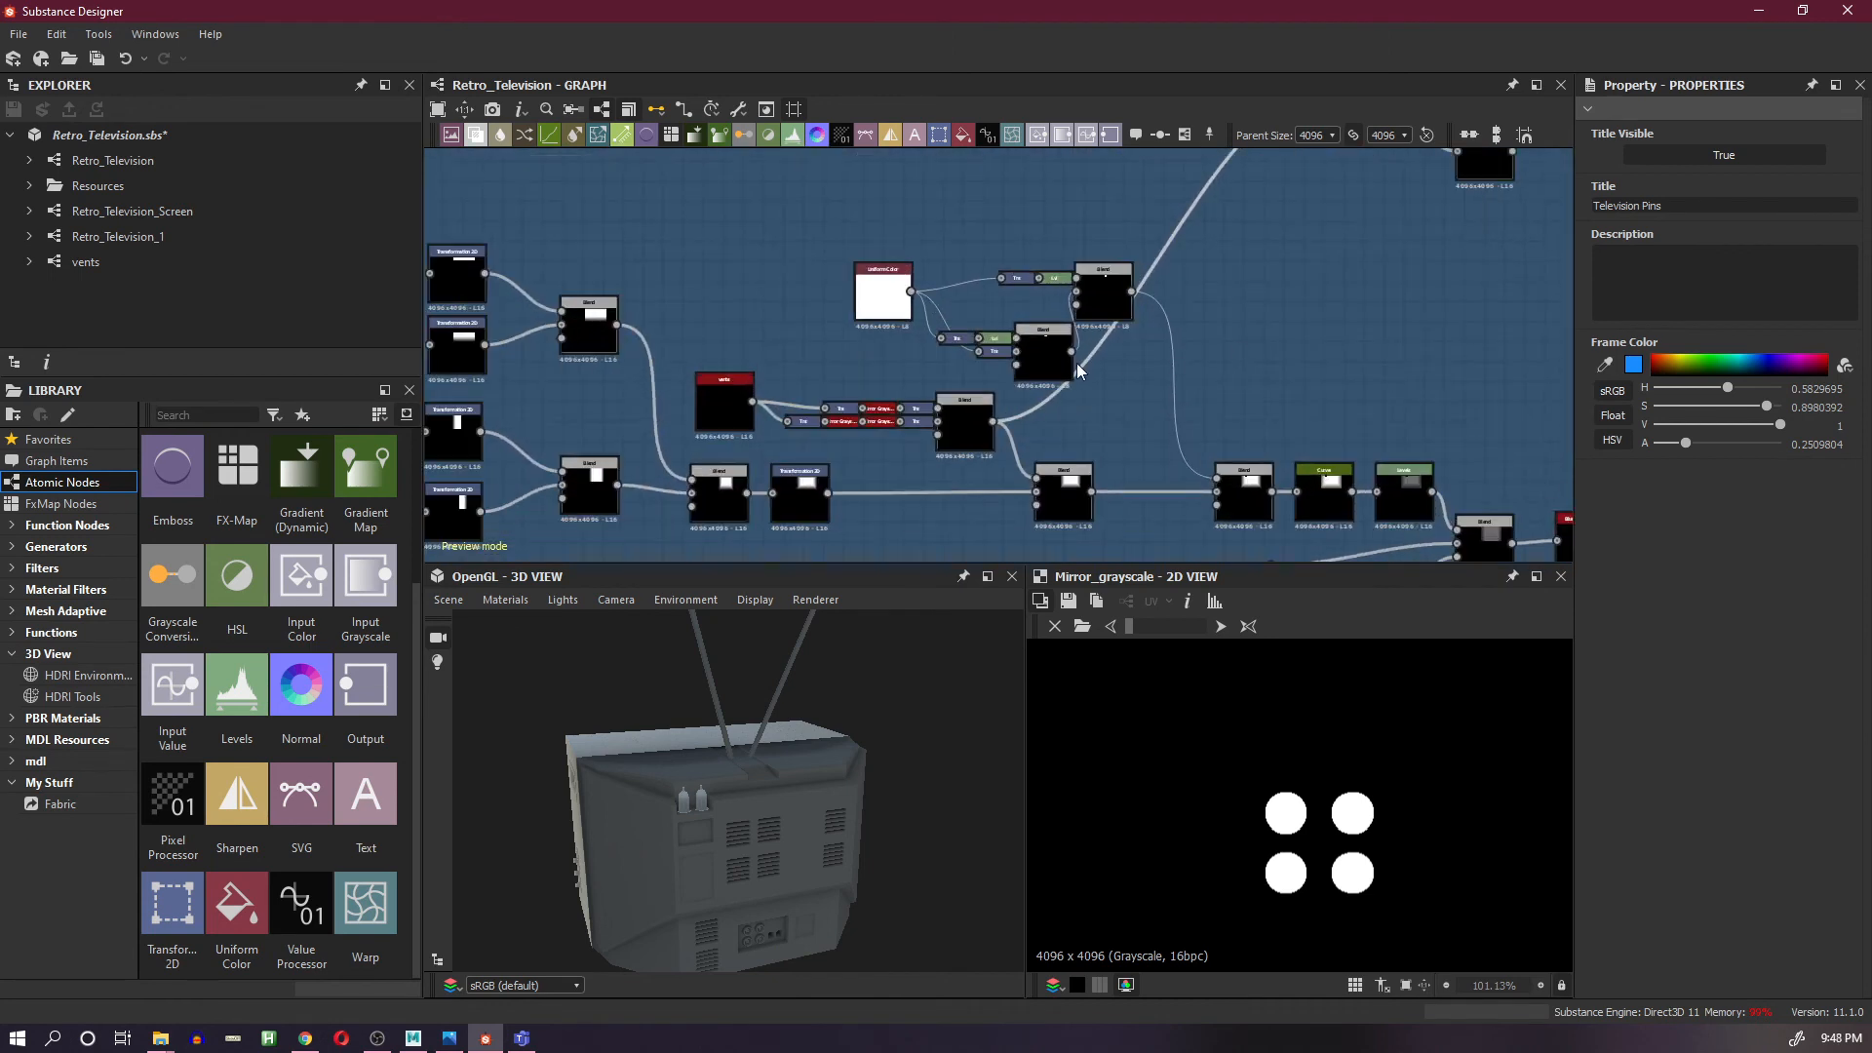
- Preview the Uniform Color, Transformation 2D and Blend nodes of the panel shapes in Television Back side Layer 2, comparing them with the 3D model's back
click(1044, 355)
double_click(1043, 355)
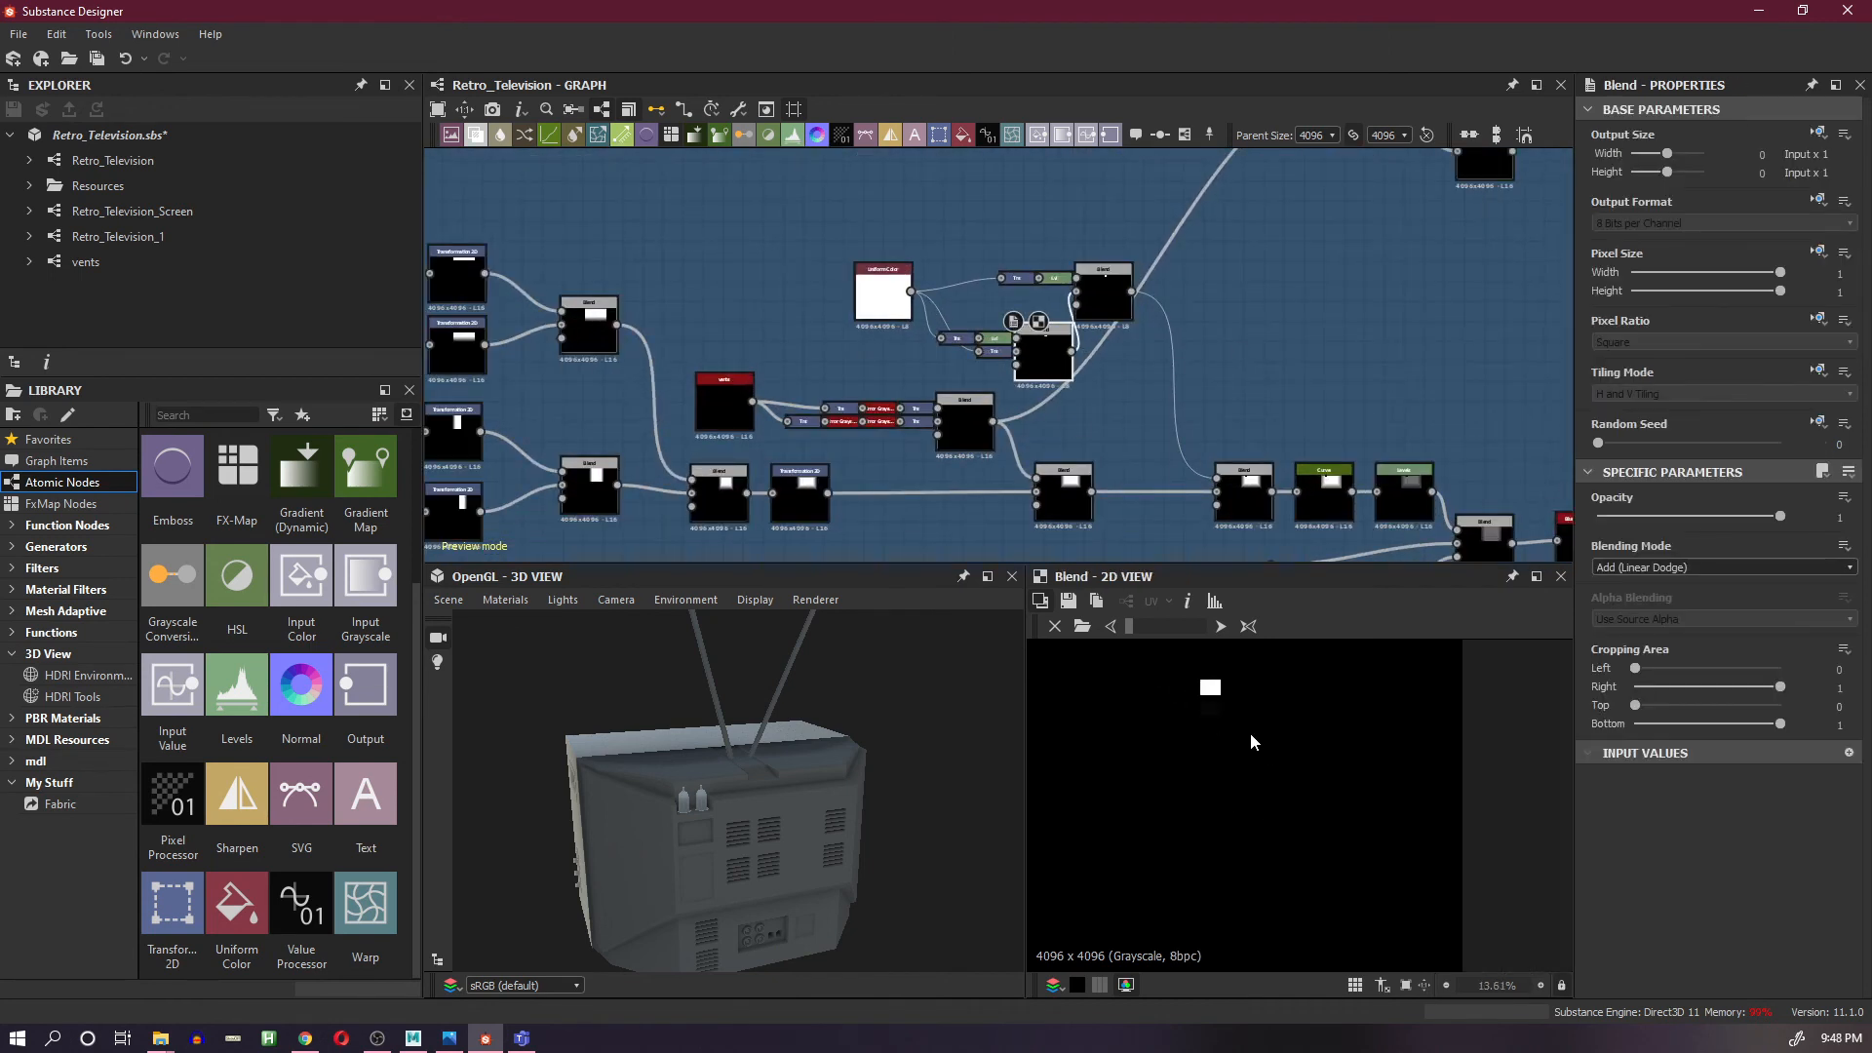
scroll(1268, 721, up, 3)
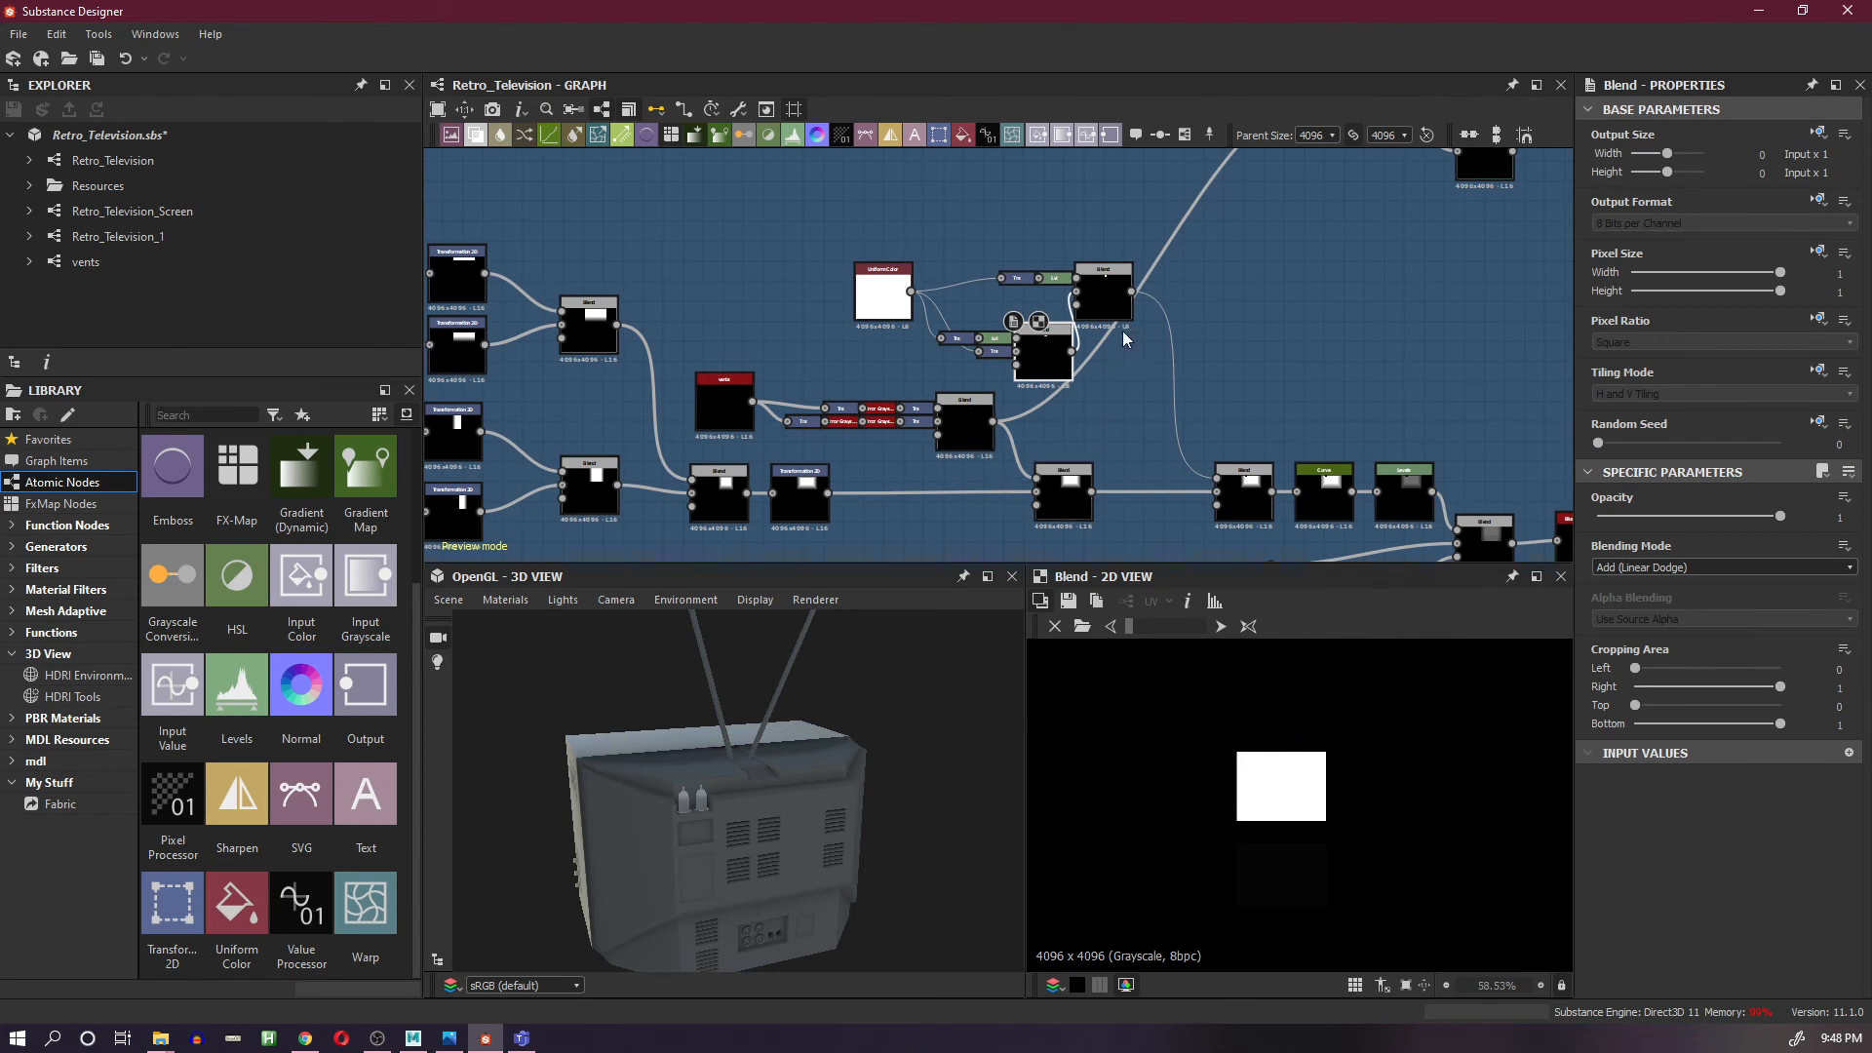
double_click(1102, 297)
scroll(1159, 308, up, 3)
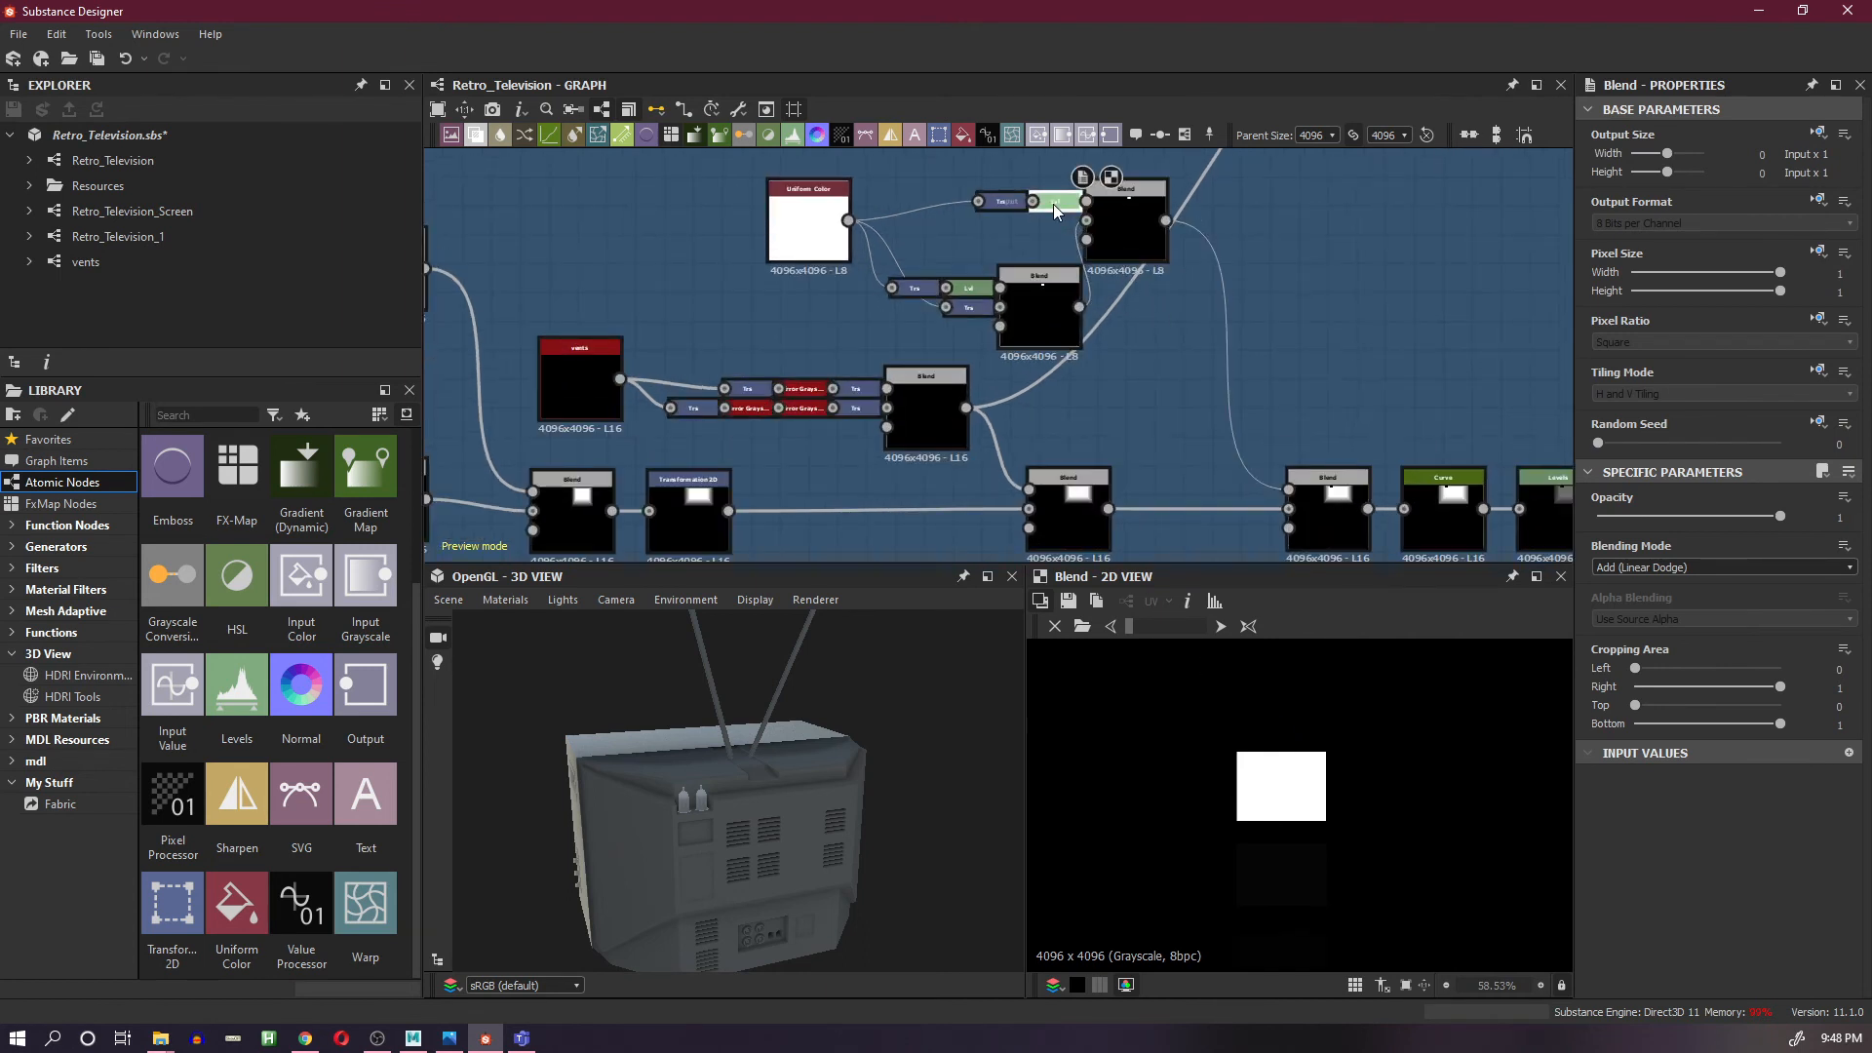
double_click(1053, 203)
double_click(1114, 201)
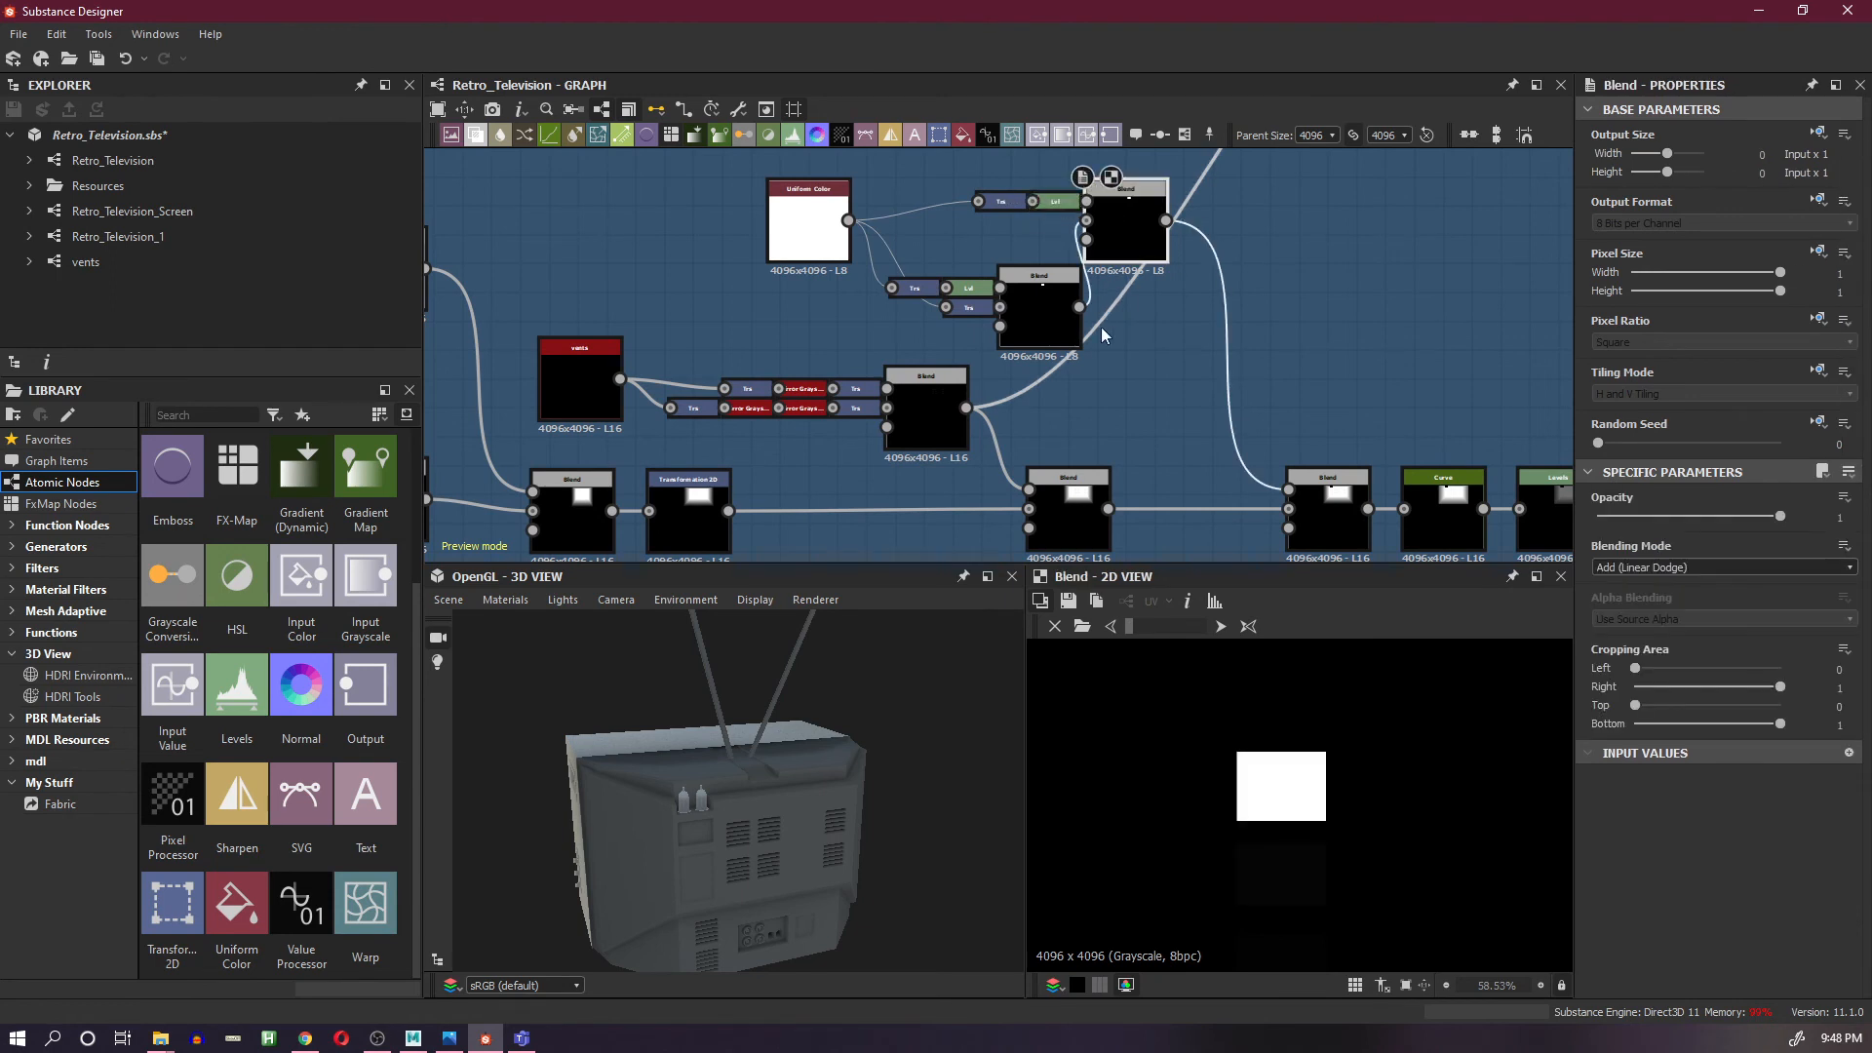
drag(1053, 326, 1037, 306)
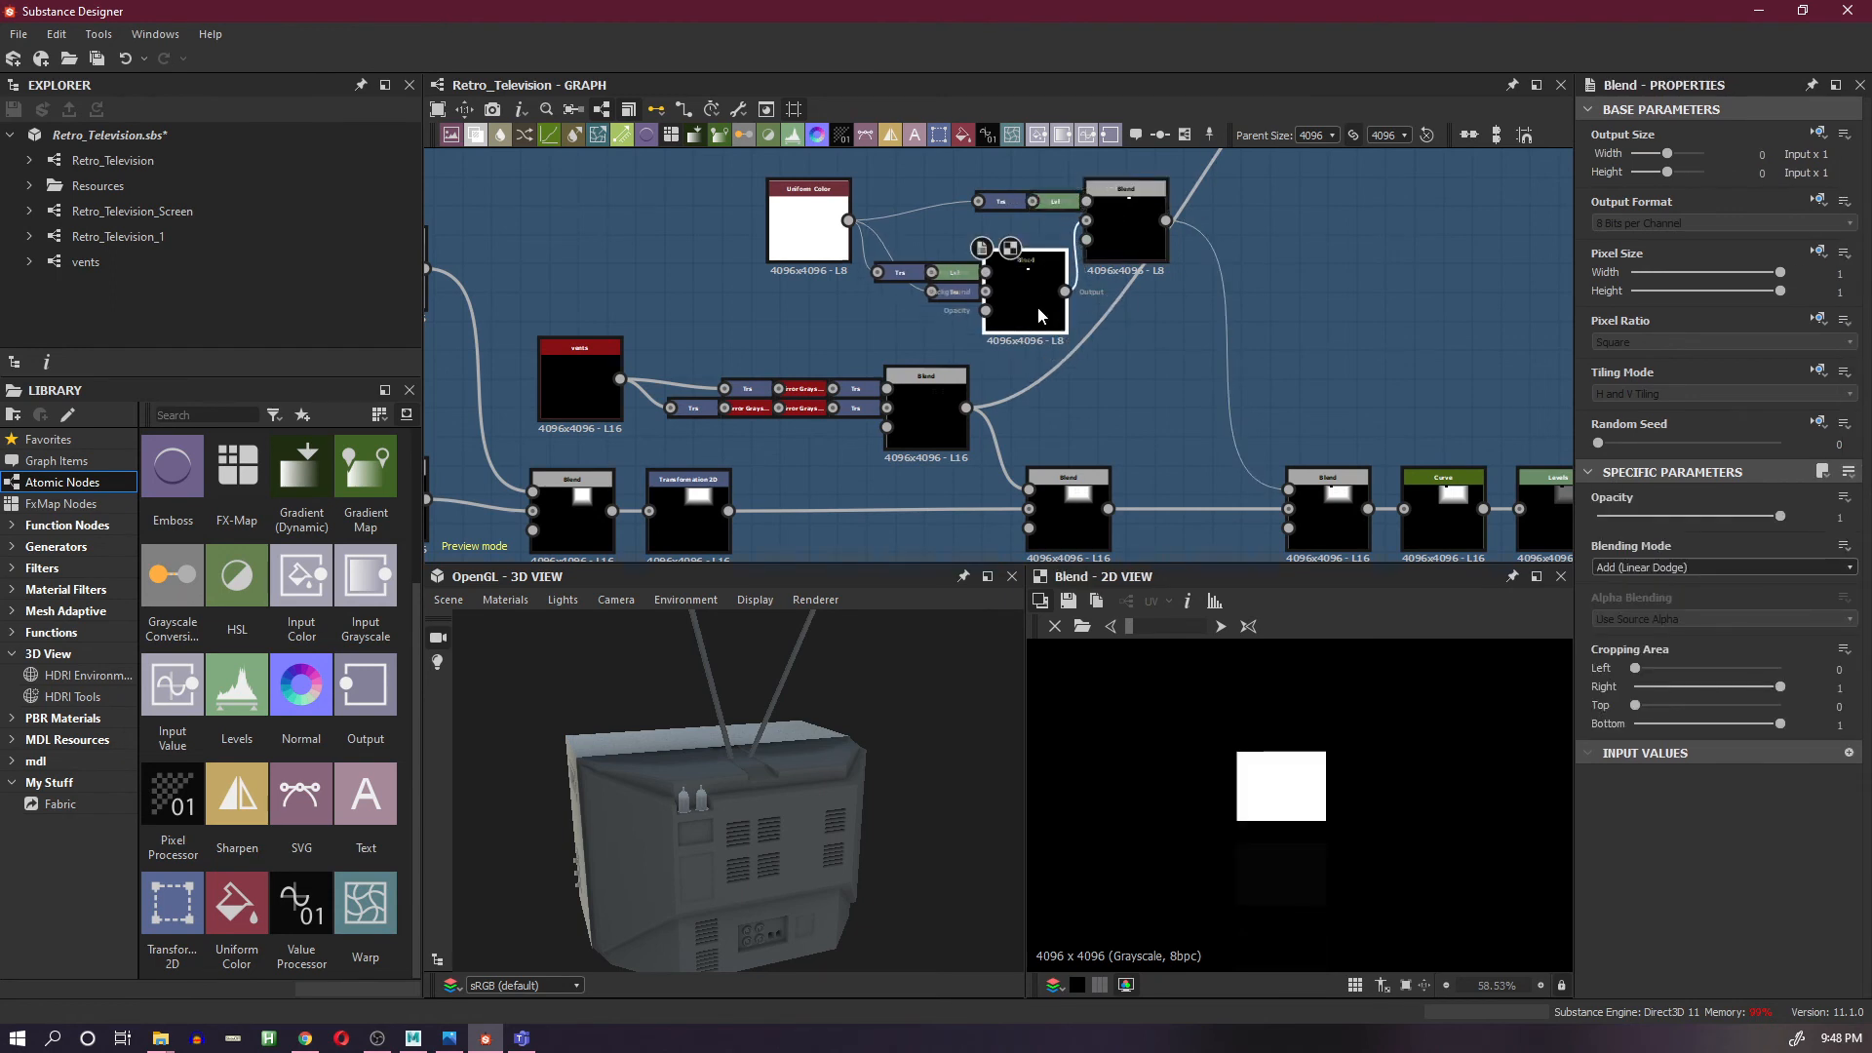
click(1145, 244)
double_click(809, 232)
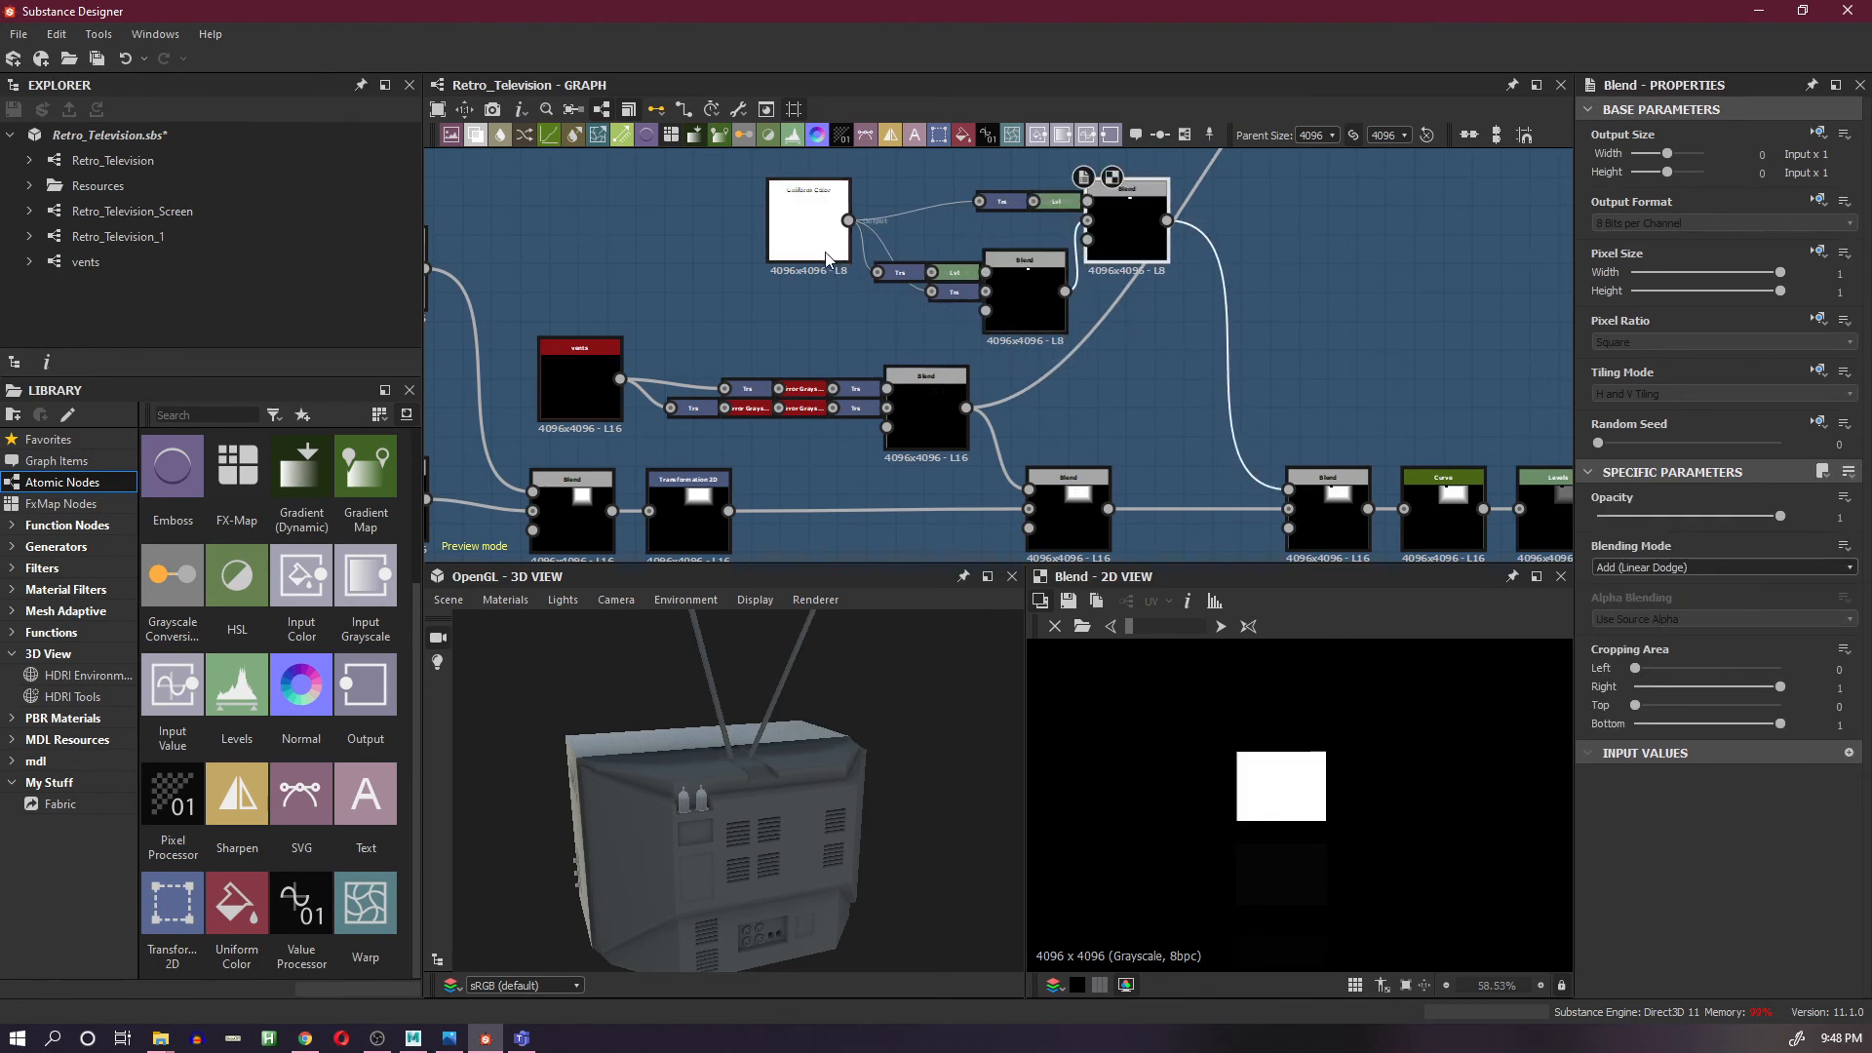
scroll(971, 254, up, 2)
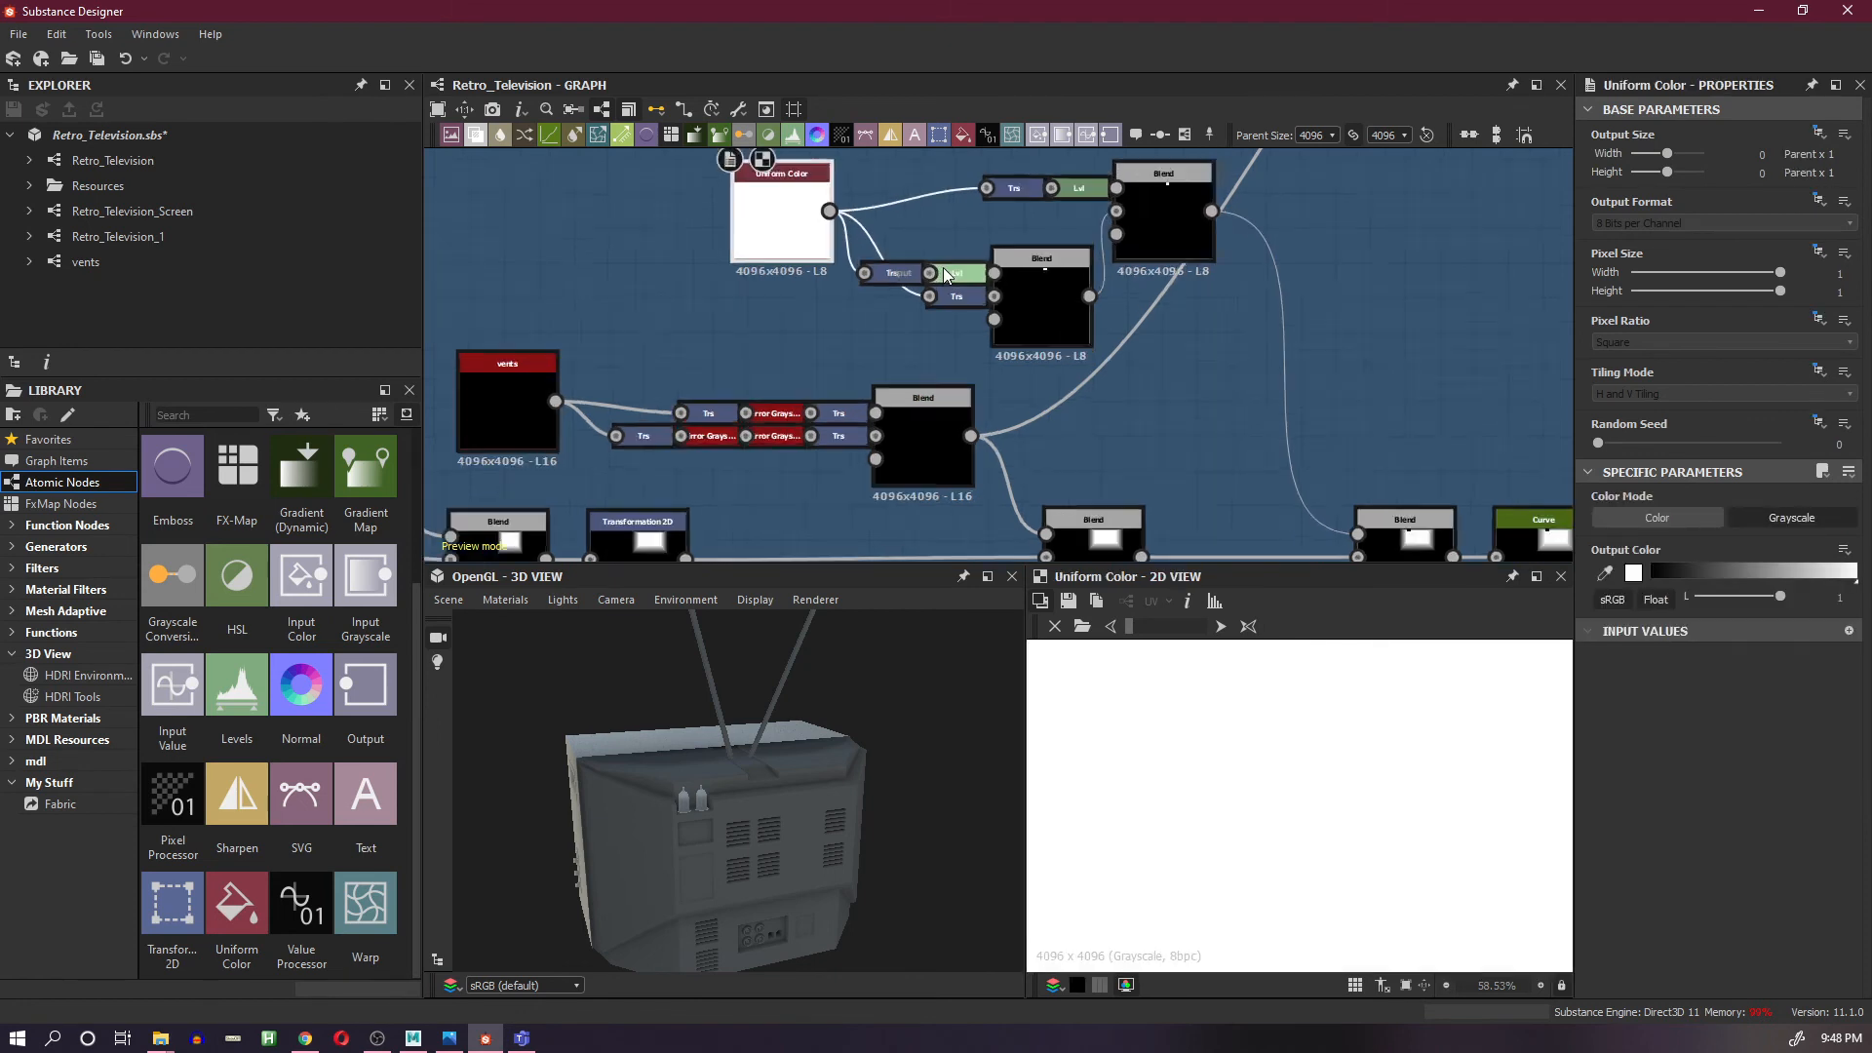
double_click(876, 278)
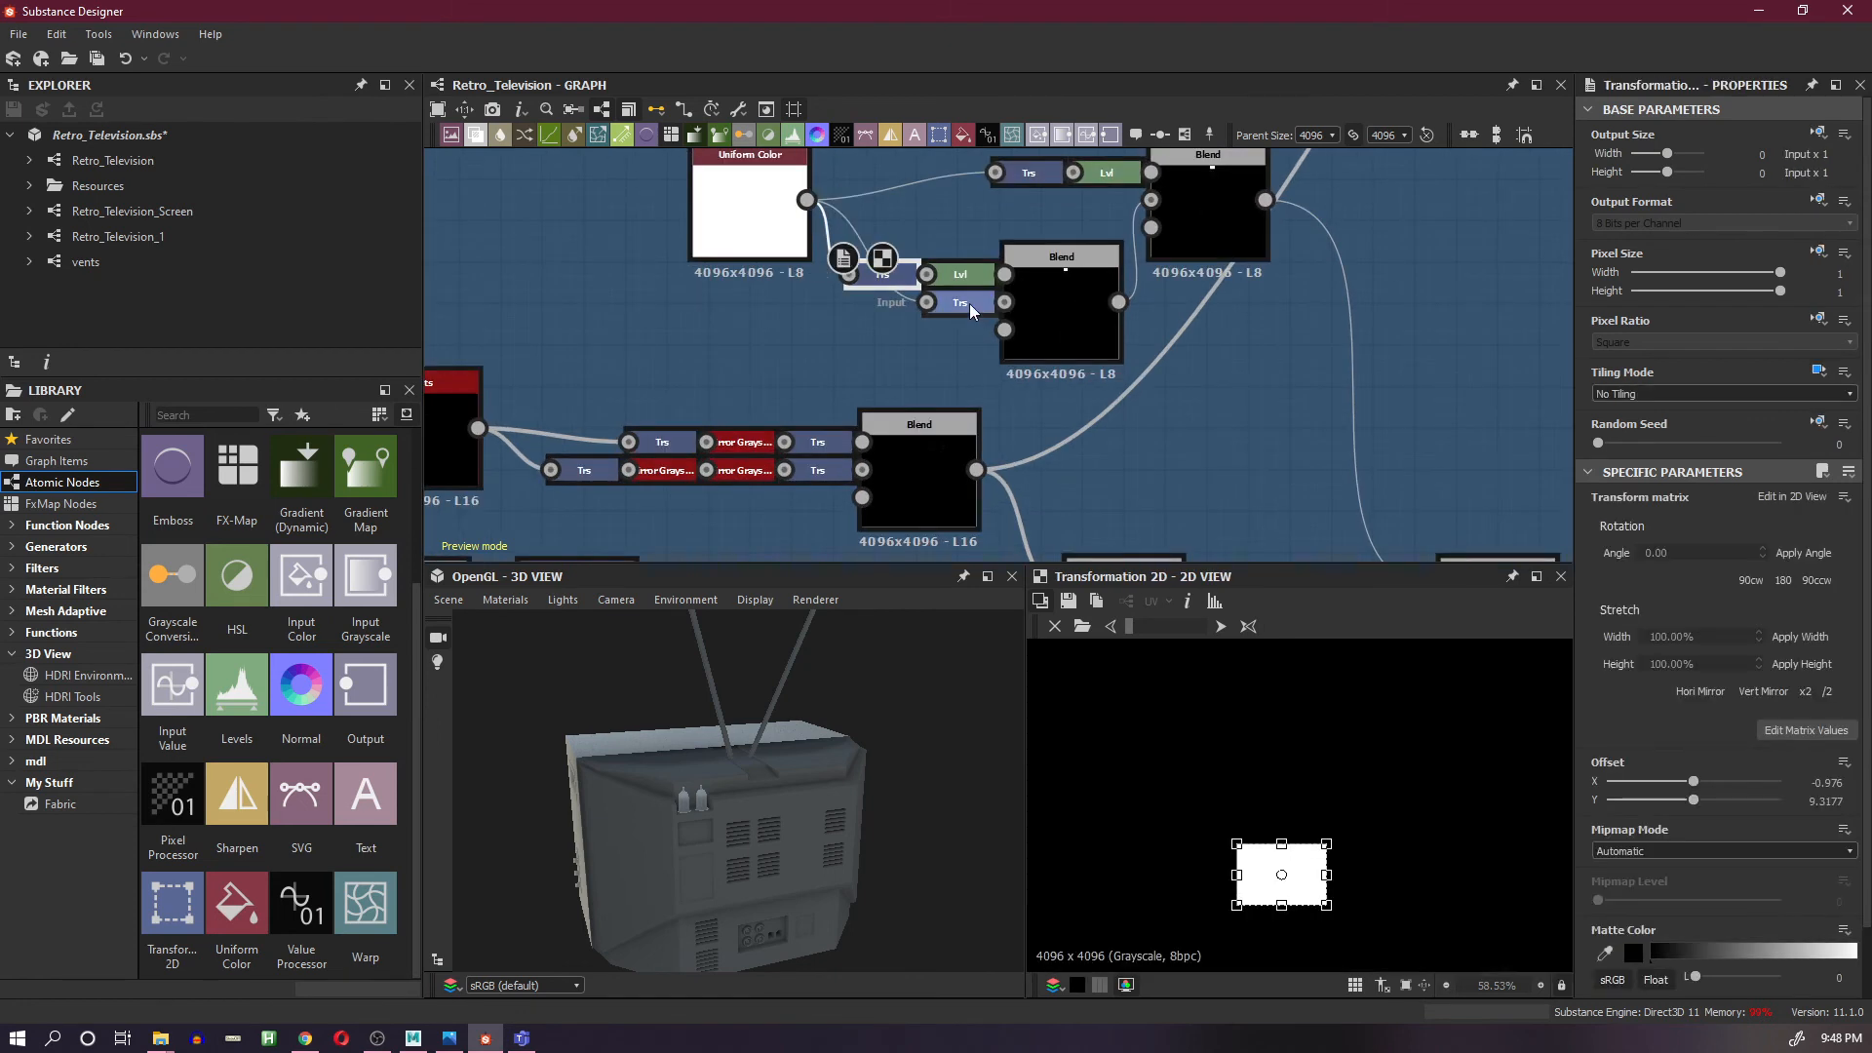
double_click(965, 304)
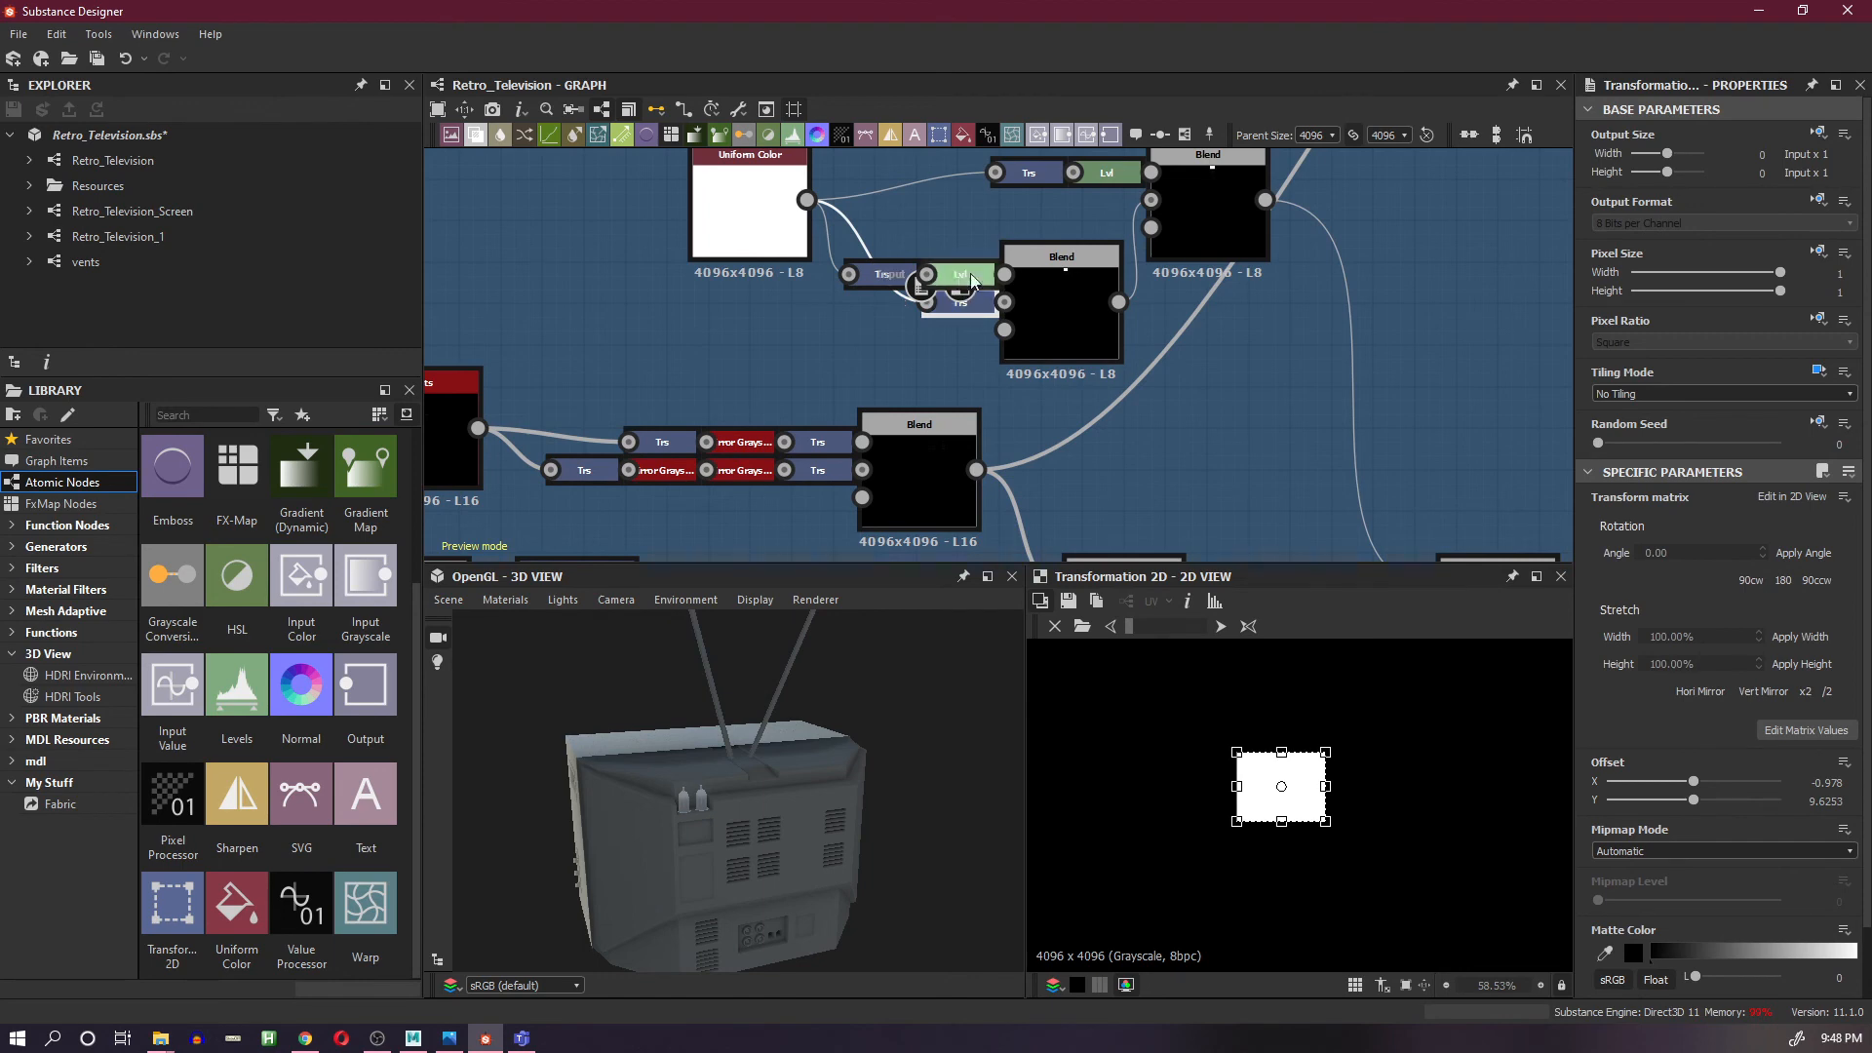
double_click(1061, 307)
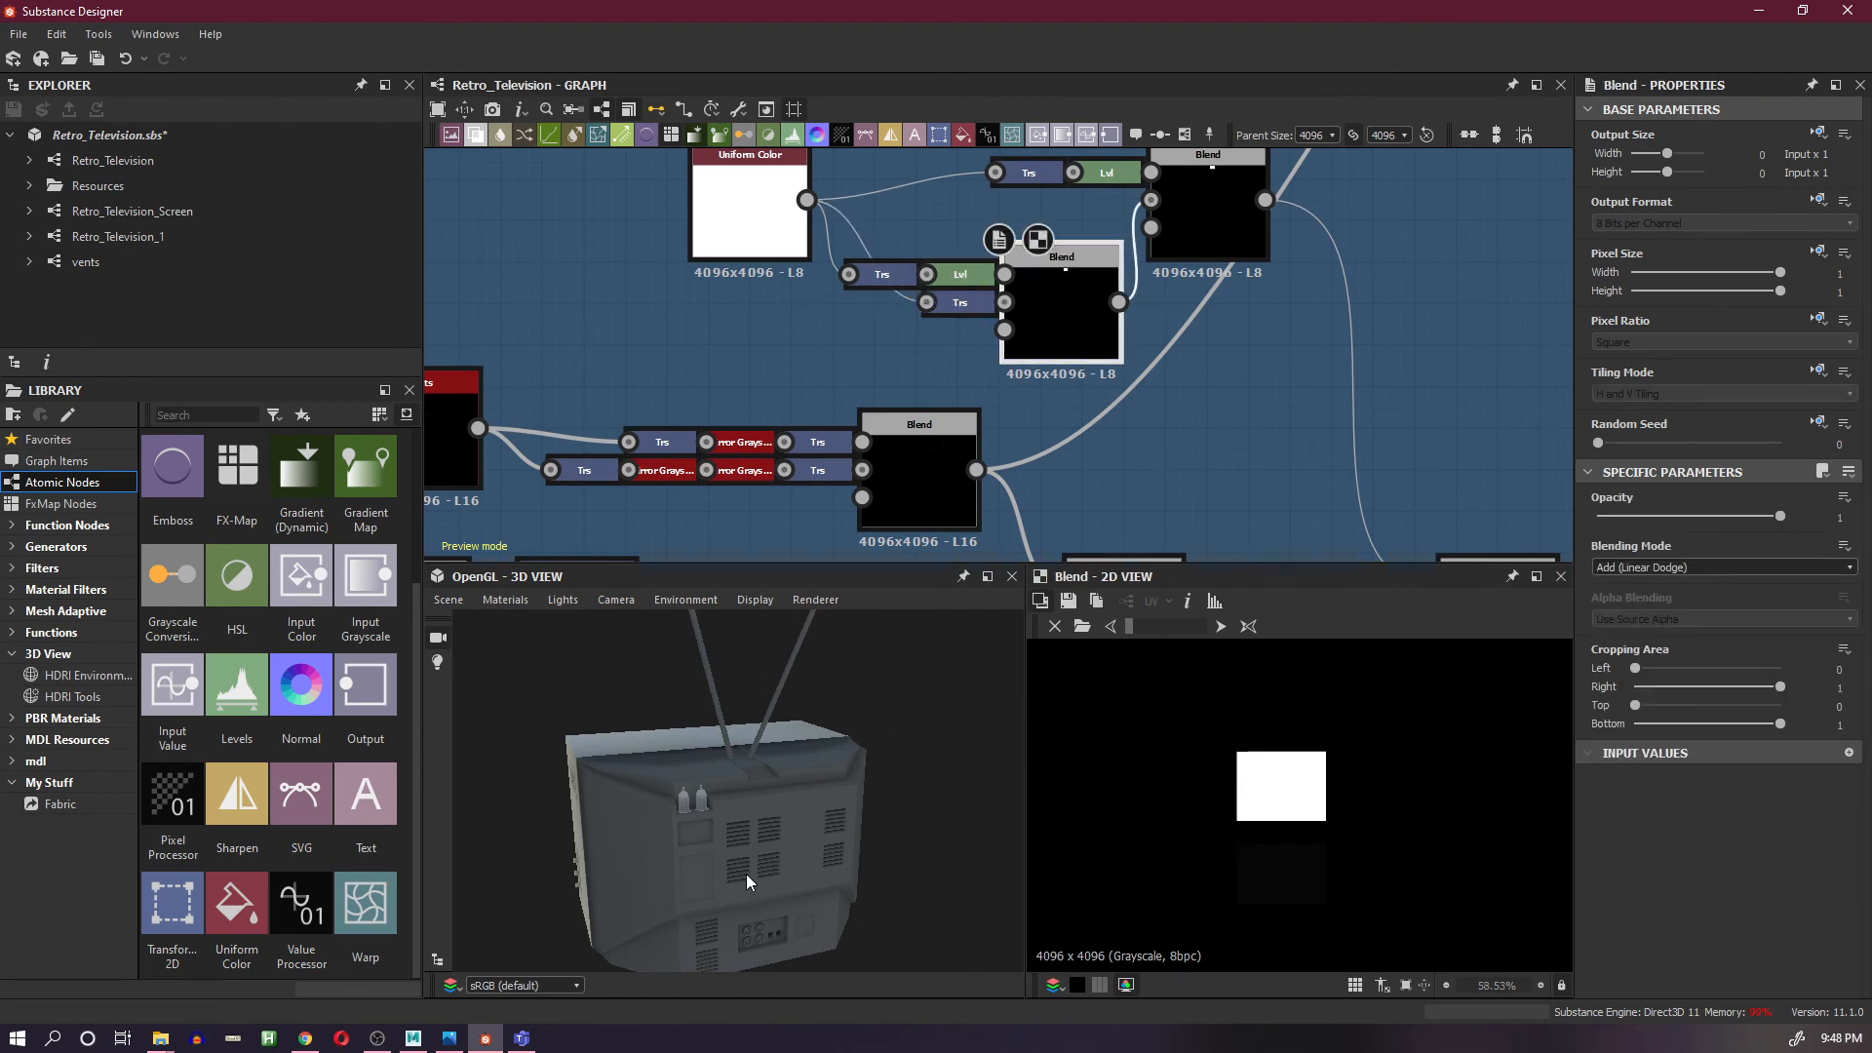
scroll(707, 855, up, 3)
mouse_move(760, 831)
mouse_down()
mouse_move(781, 771)
mouse_move(754, 811)
mouse_up()
- Raise the background image's opacity in the 2D view behind the panel shapes' Blend preview
scroll(1108, 380, down, 6)
scroll(1182, 690, down, 5)
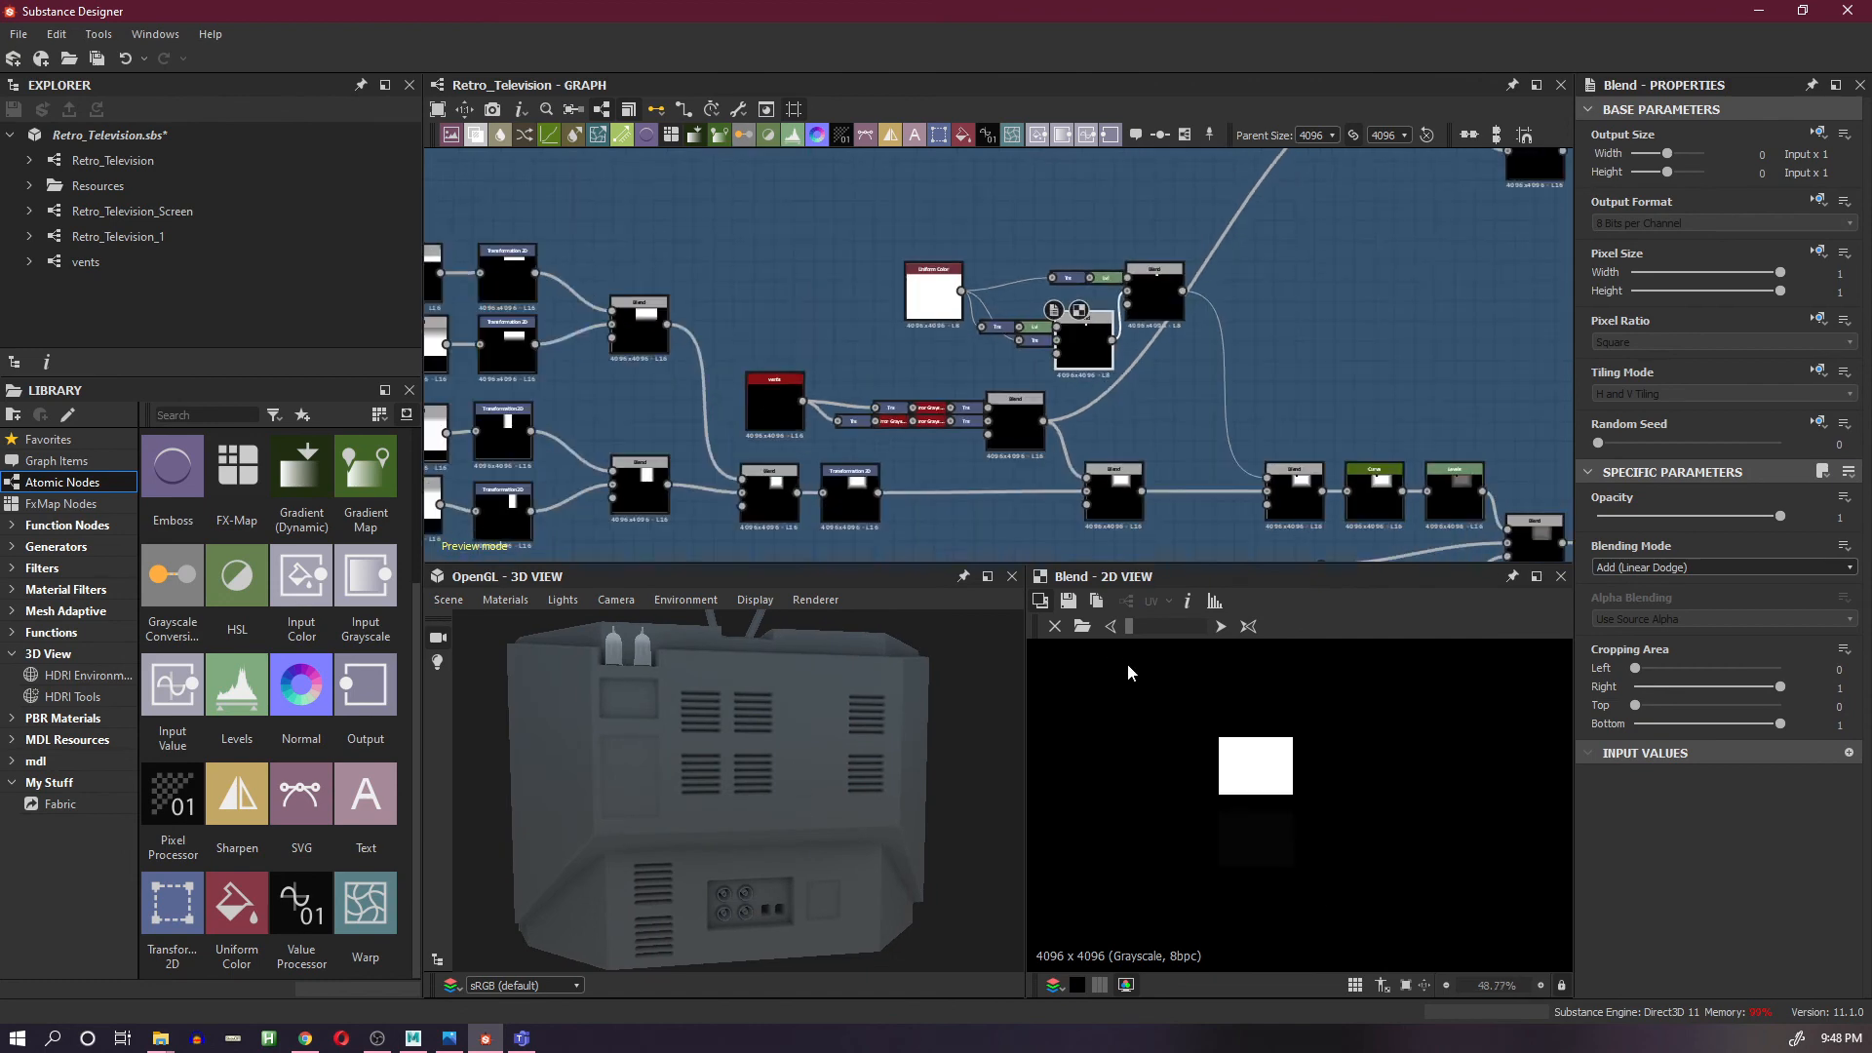
scroll(1066, 478, up, 3)
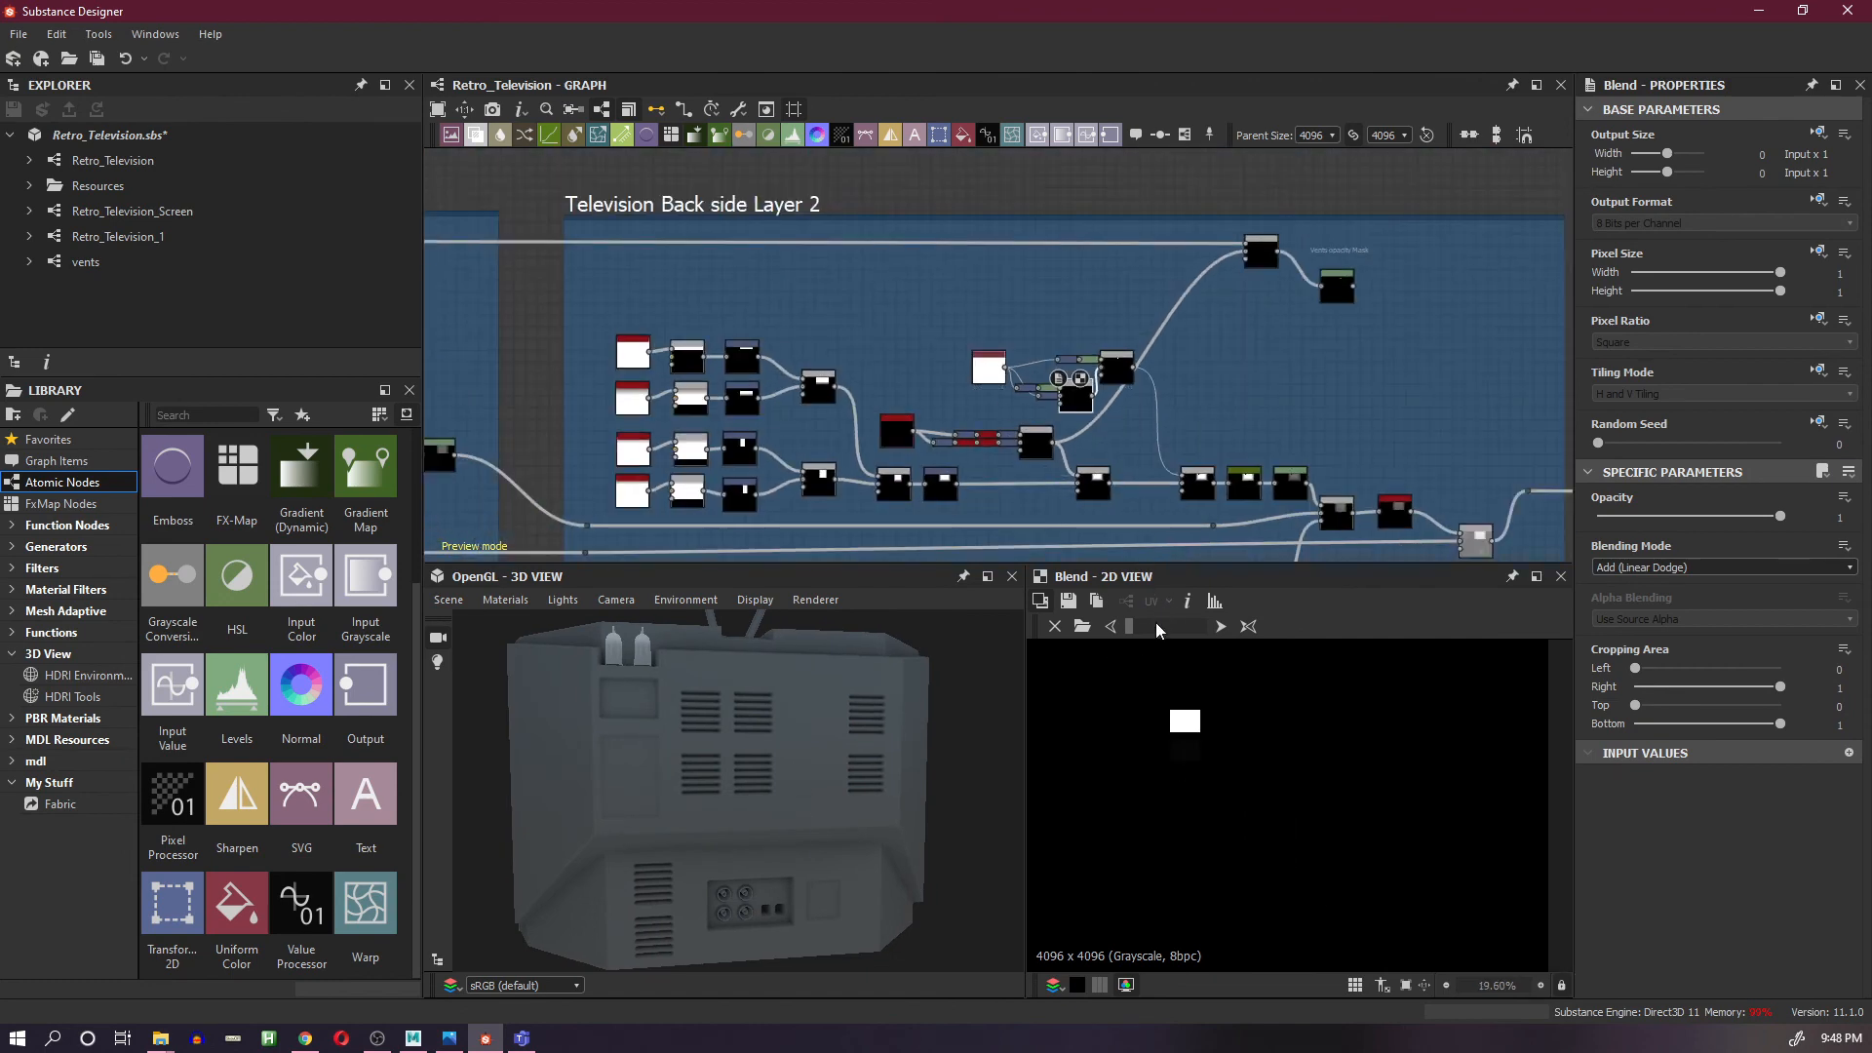
scroll(1160, 683, up, 3)
scroll(1162, 743, up, 1)
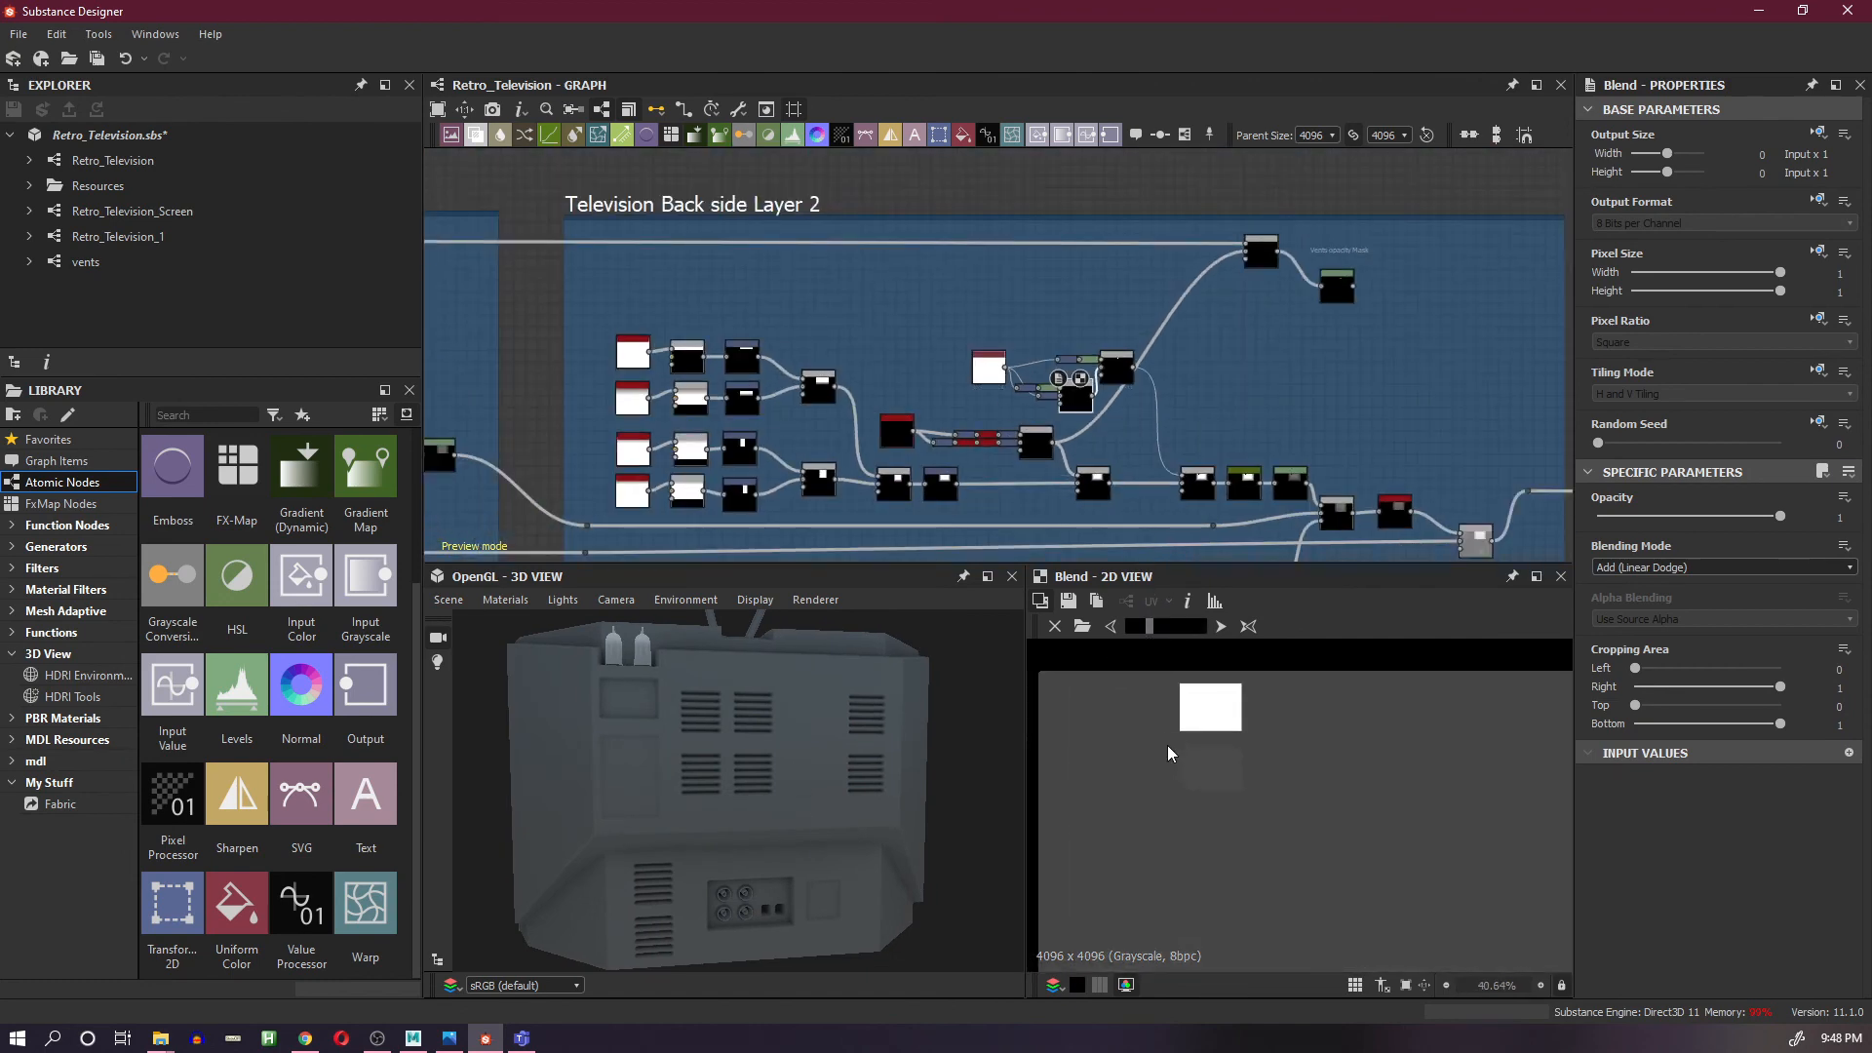
- Preview the vents node, its Transformation 2D and the Blend combining the vents in Television Back side Layer 2
middle_drag(1090, 394, 1106, 357)
scroll(1105, 383, up, 4)
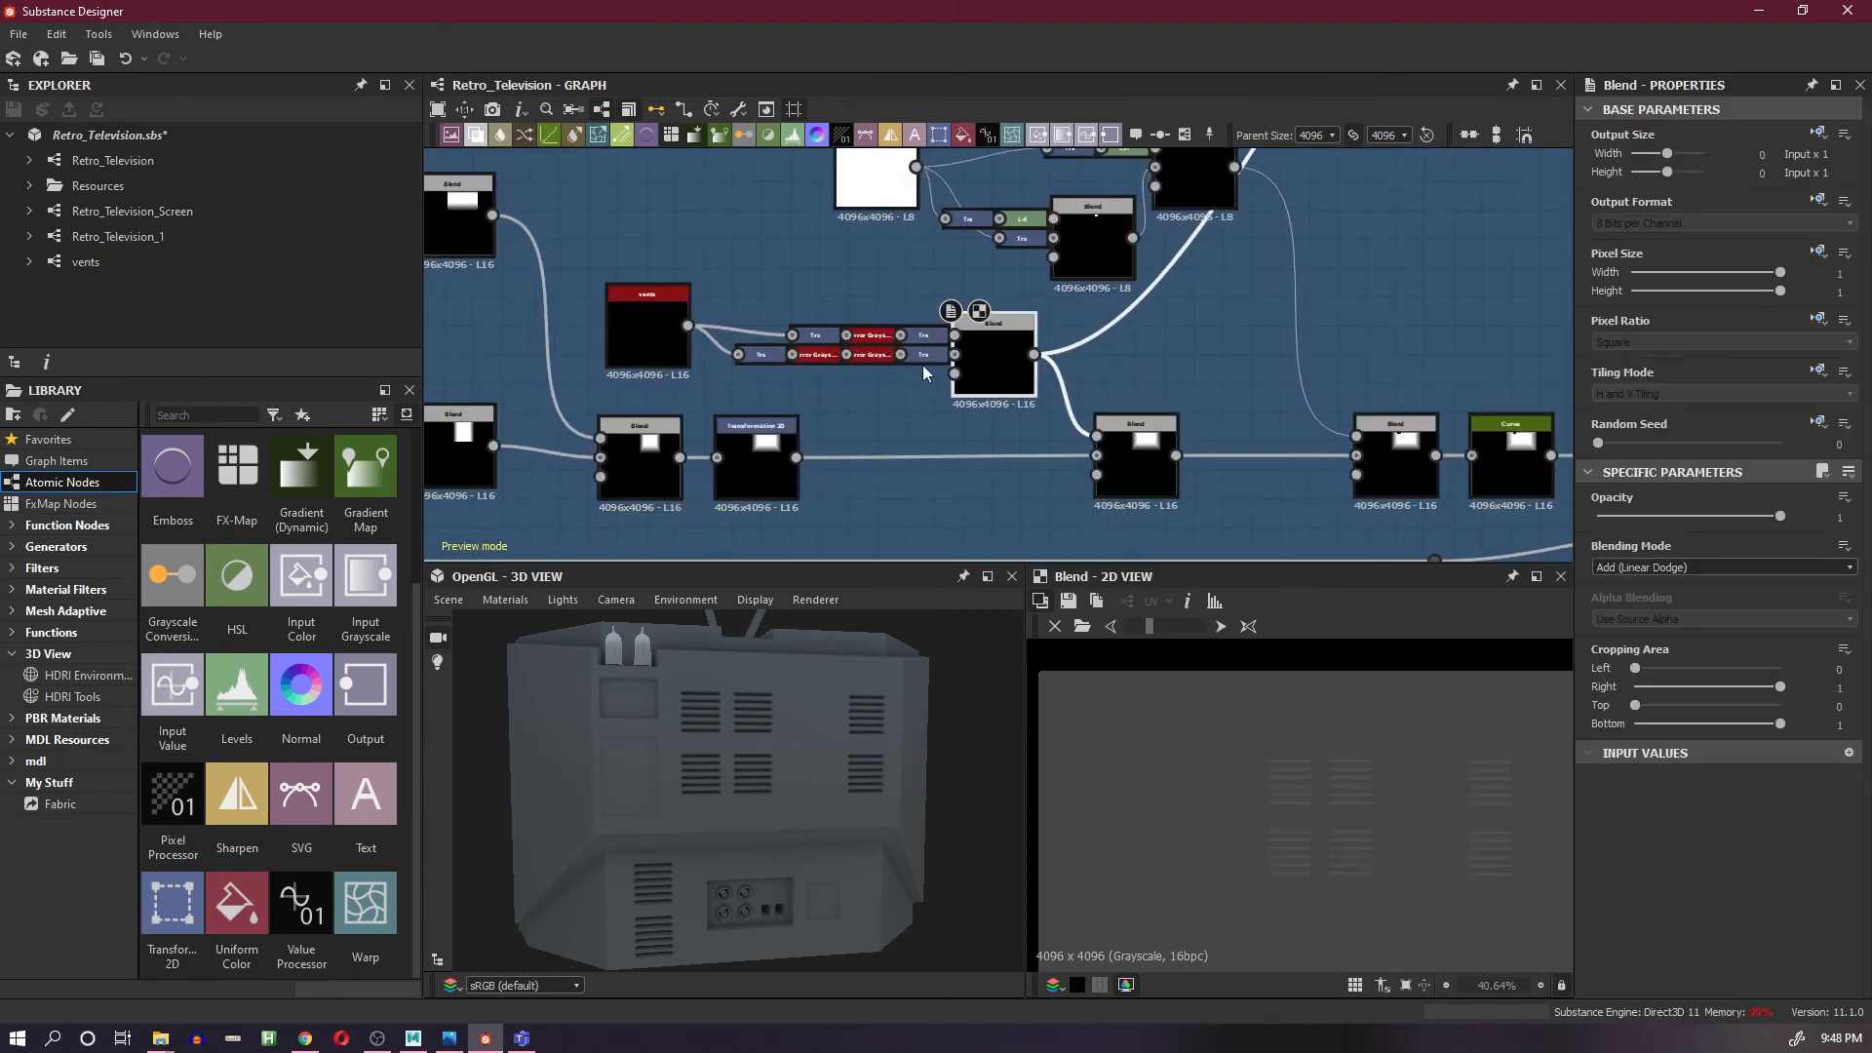
click(647, 337)
click(926, 336)
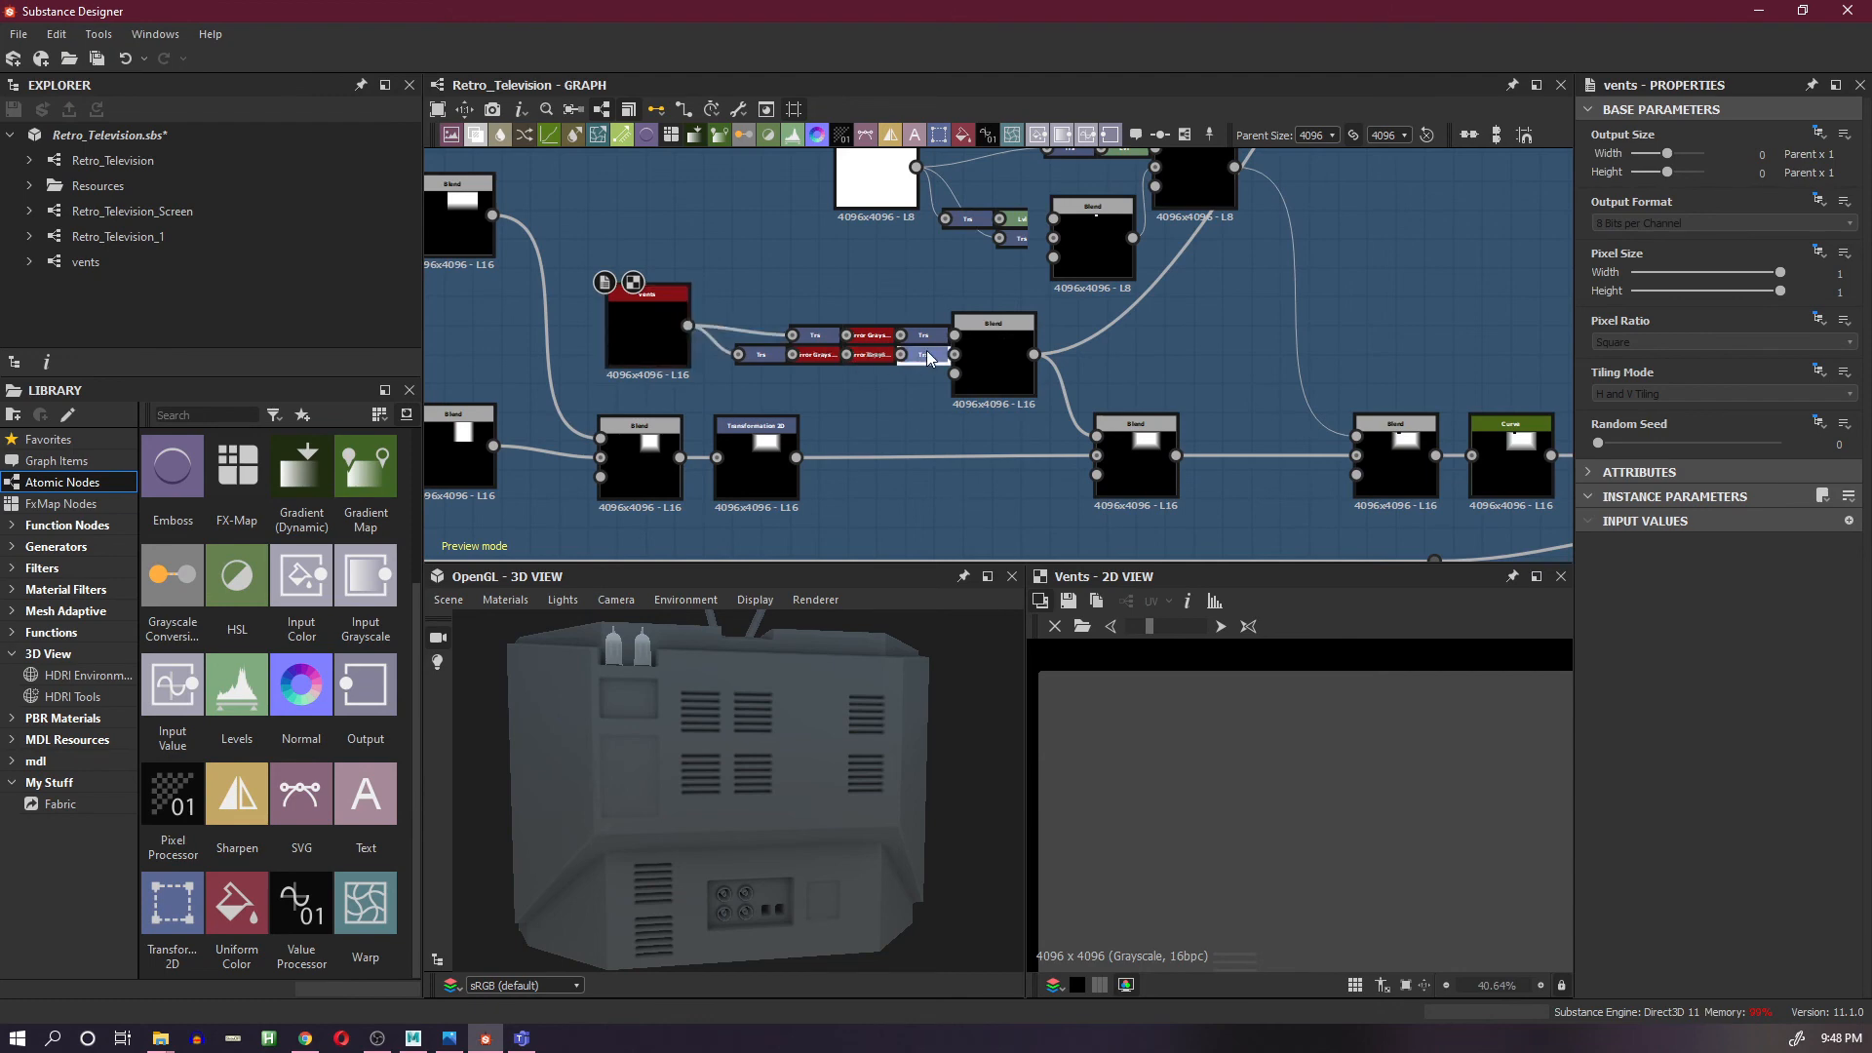
scroll(1012, 336, down, 3)
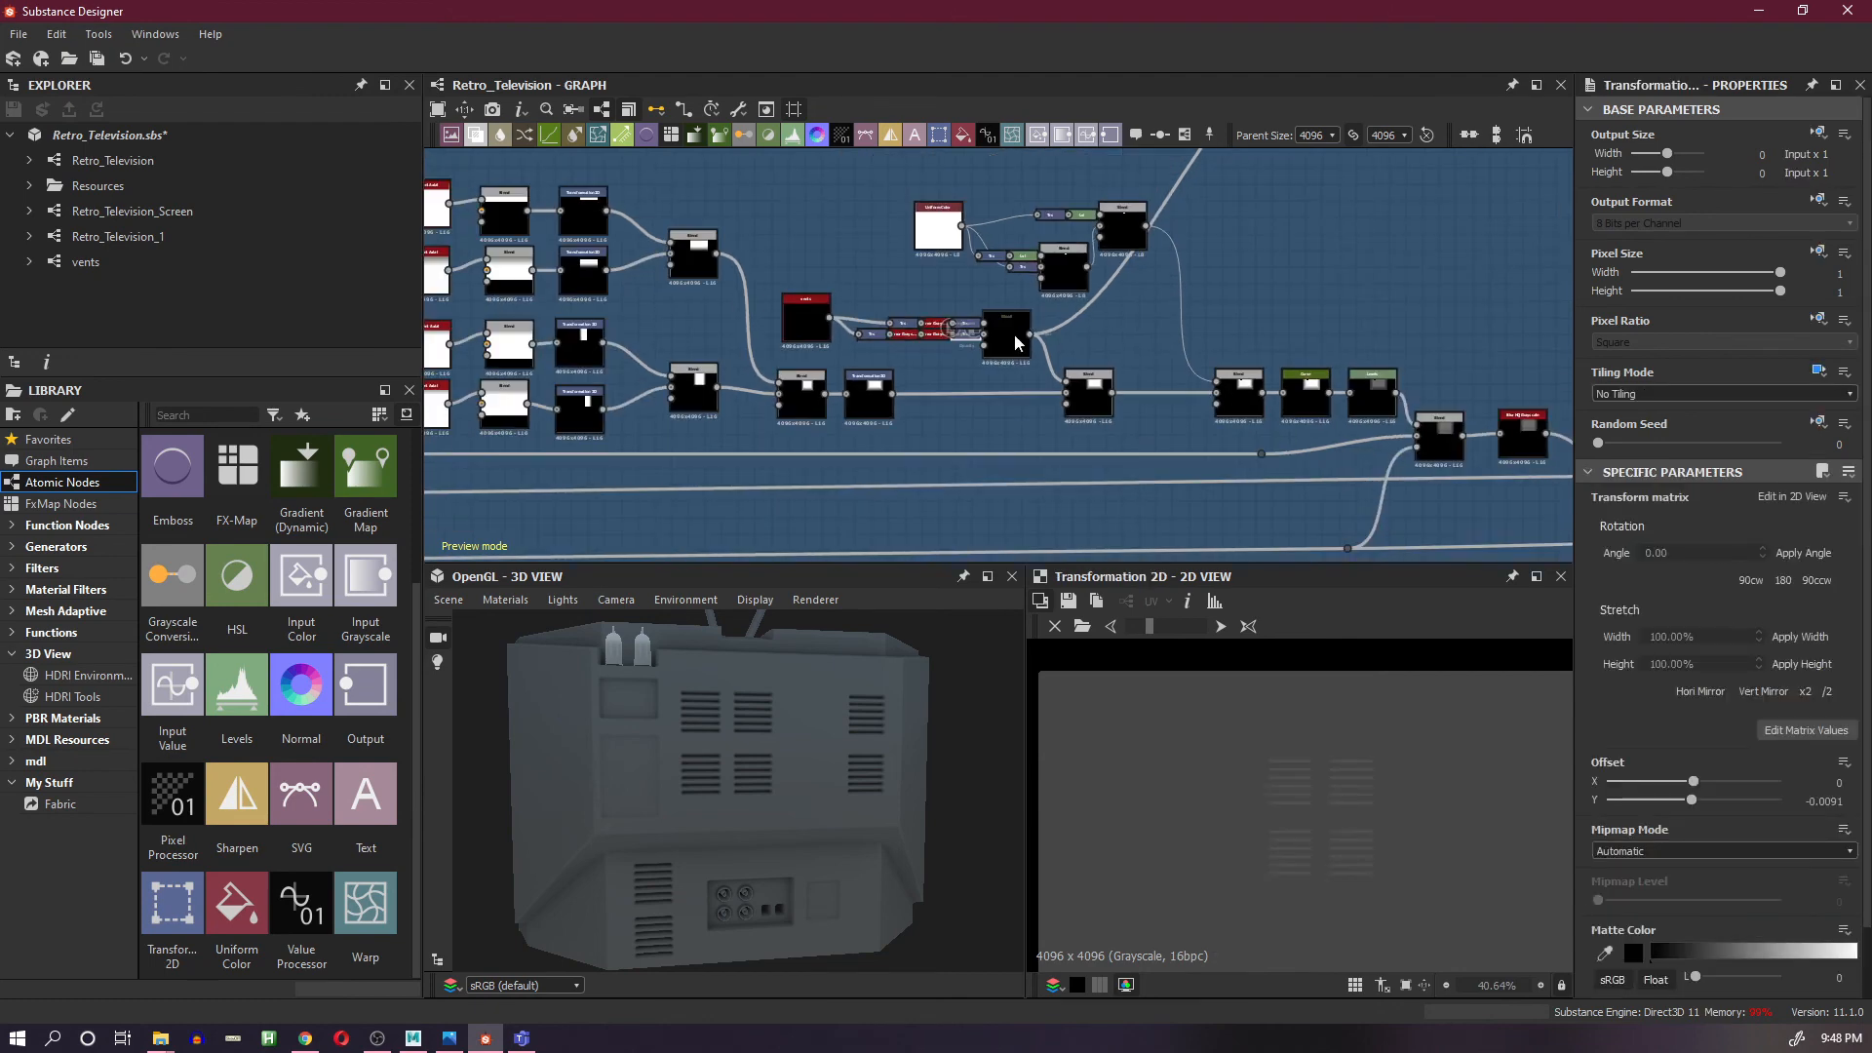
- Preview the Blend, Transformation 2D and Levels nodes fed by the white Shape in Television Back Side Layer 1
middle_drag(1015, 338, 921, 405)
middle_drag(1193, 395, 1563, 371)
scroll(1049, 384, down, 3)
middle_drag(1131, 406, 1652, 390)
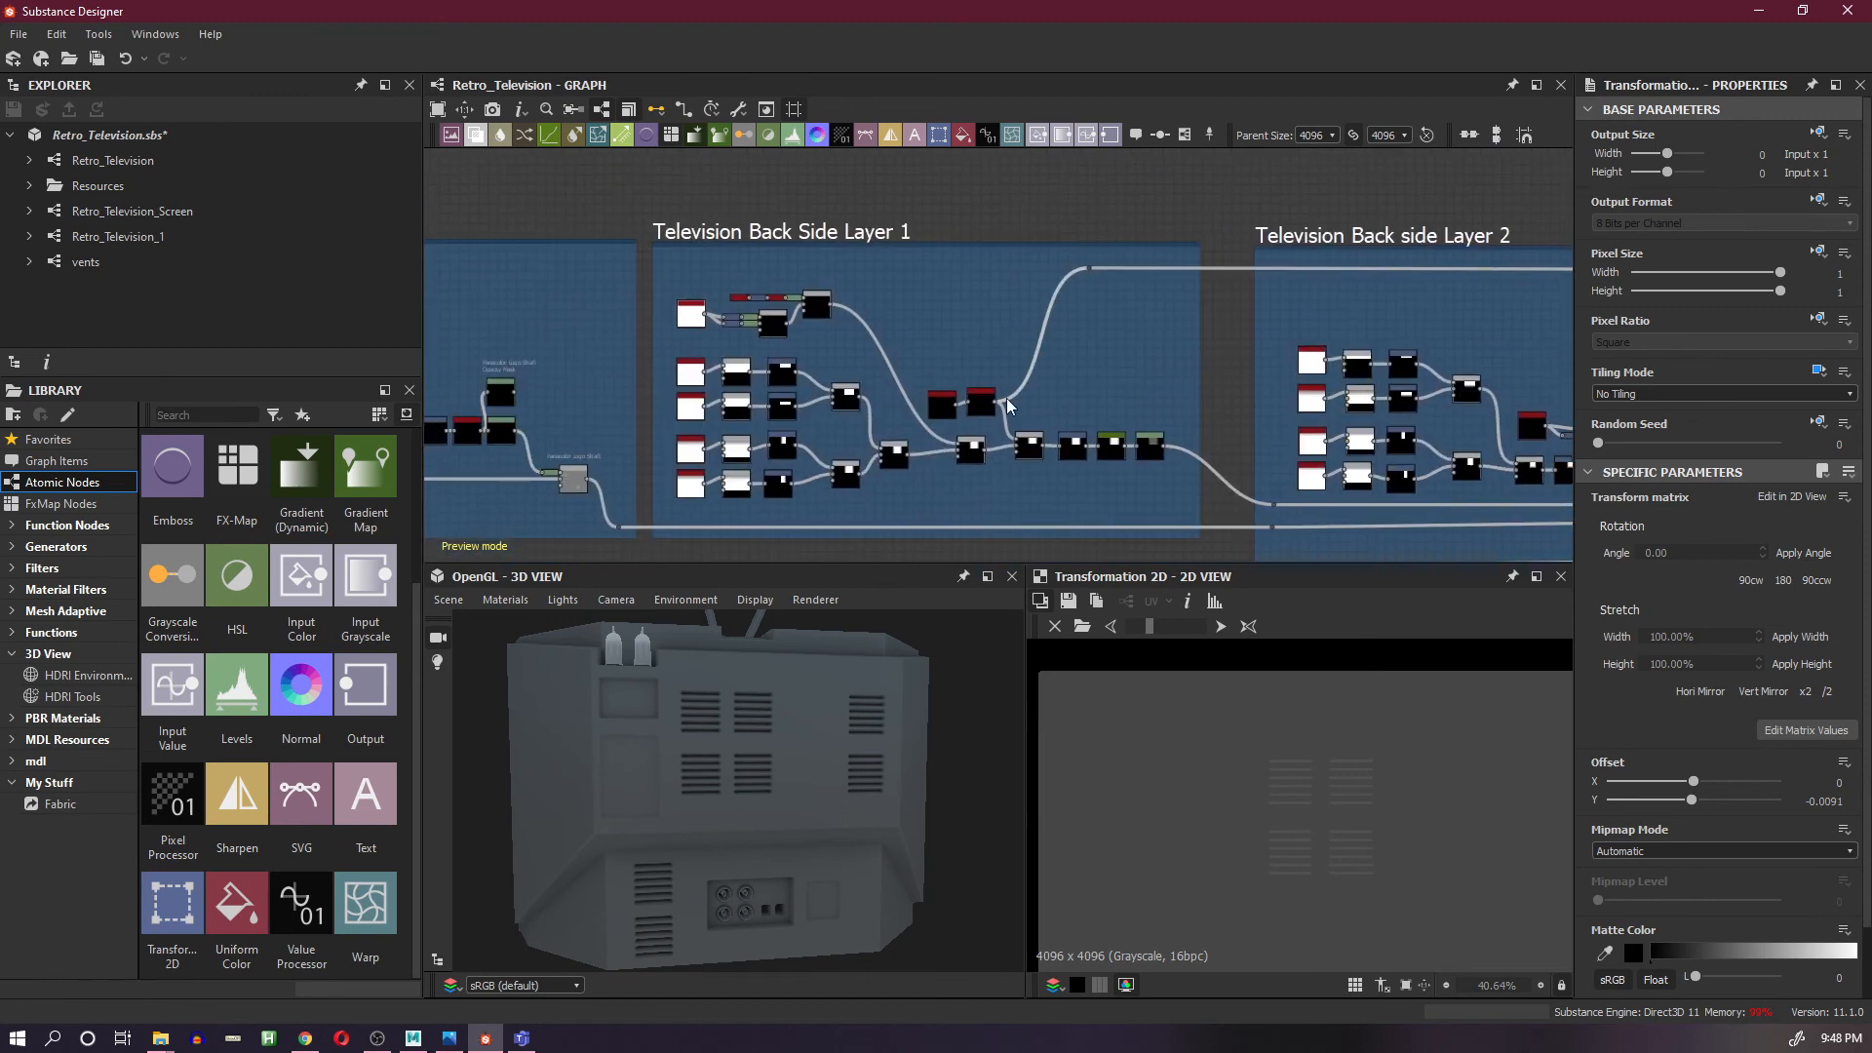
middle_drag(815, 401, 952, 347)
scroll(932, 341, up, 3)
middle_drag(1033, 262, 1081, 362)
scroll(1080, 363, up, 2)
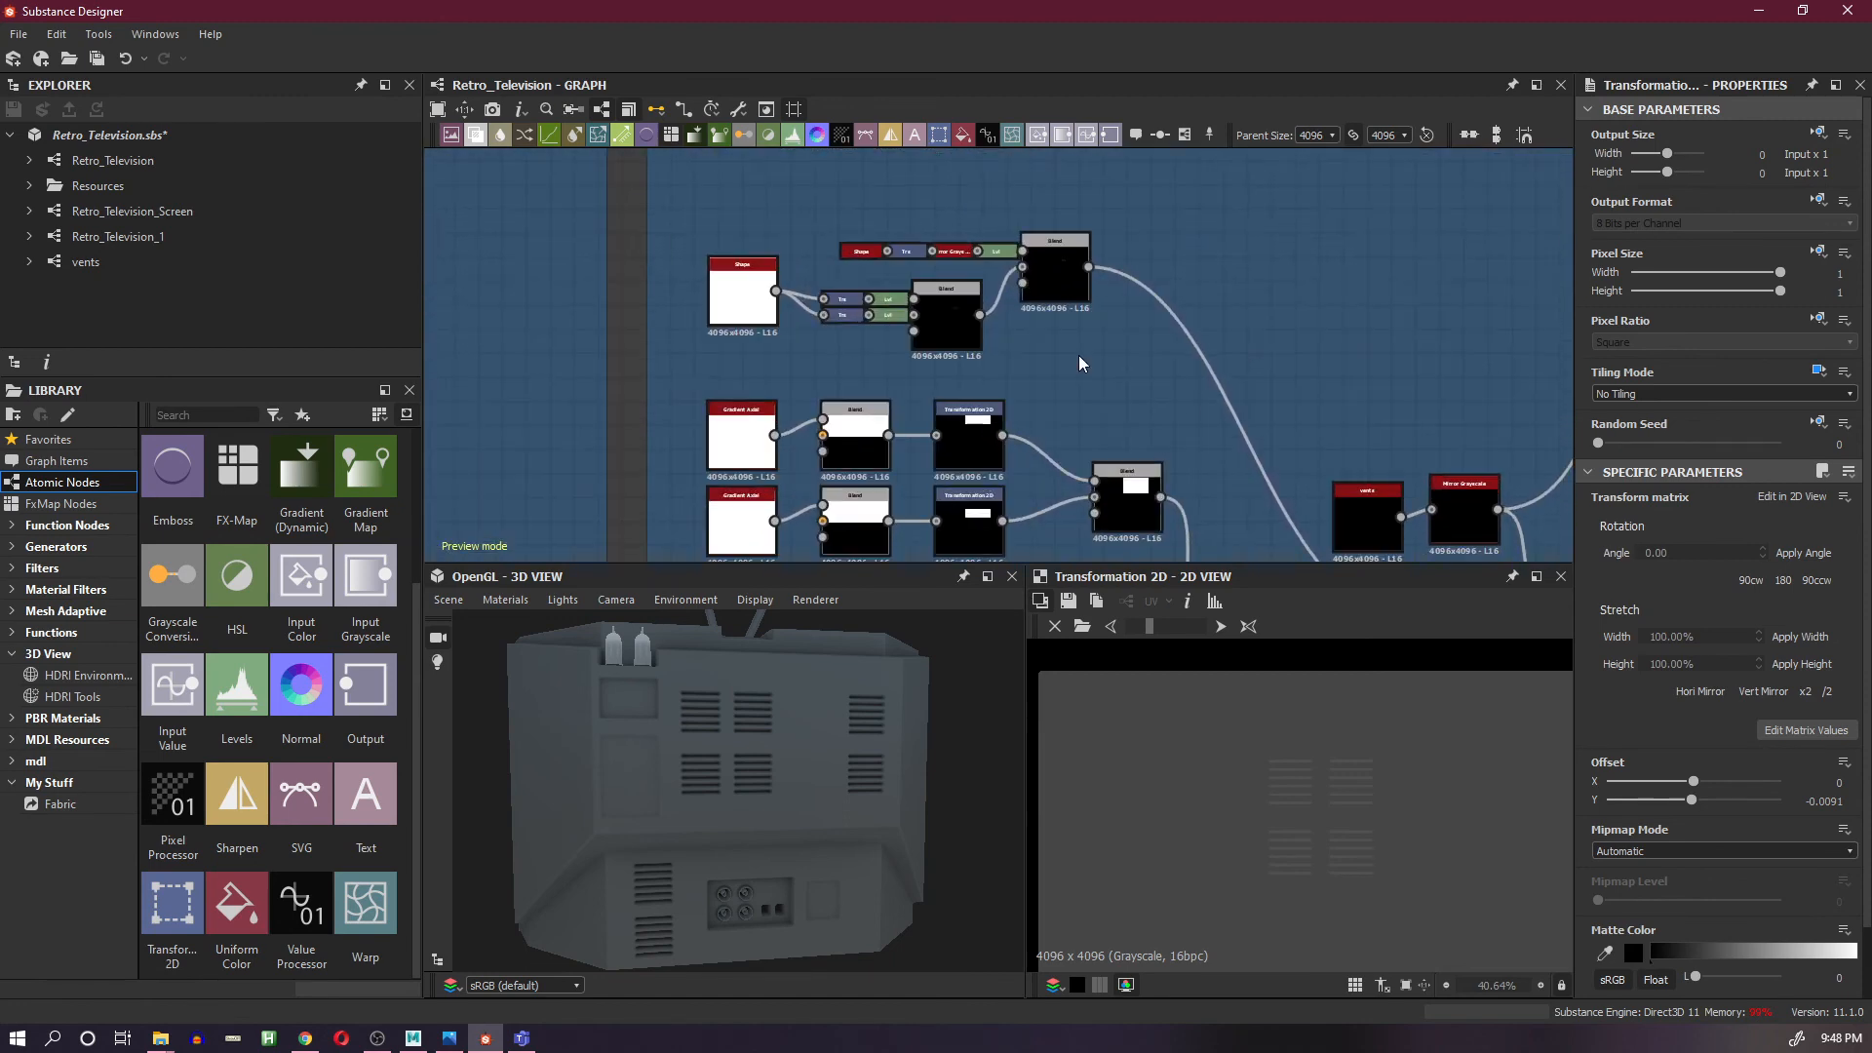
click(934, 321)
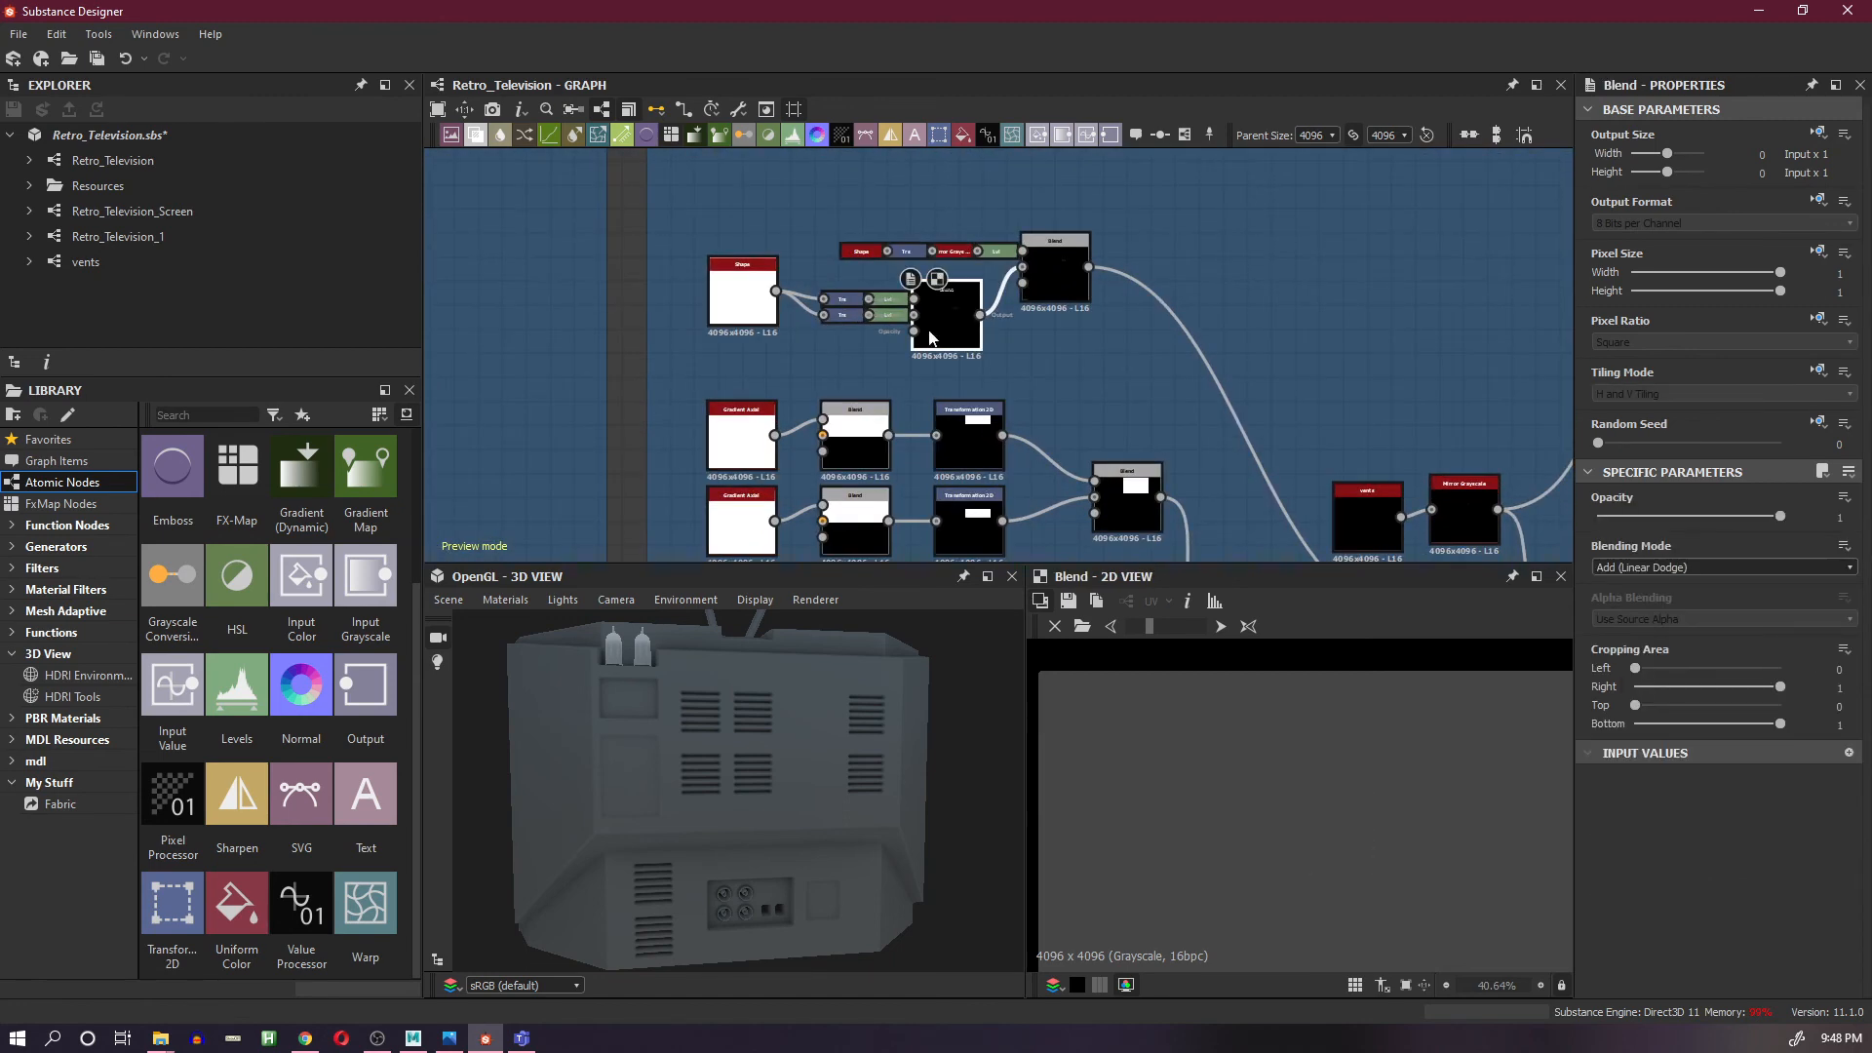
click(840, 305)
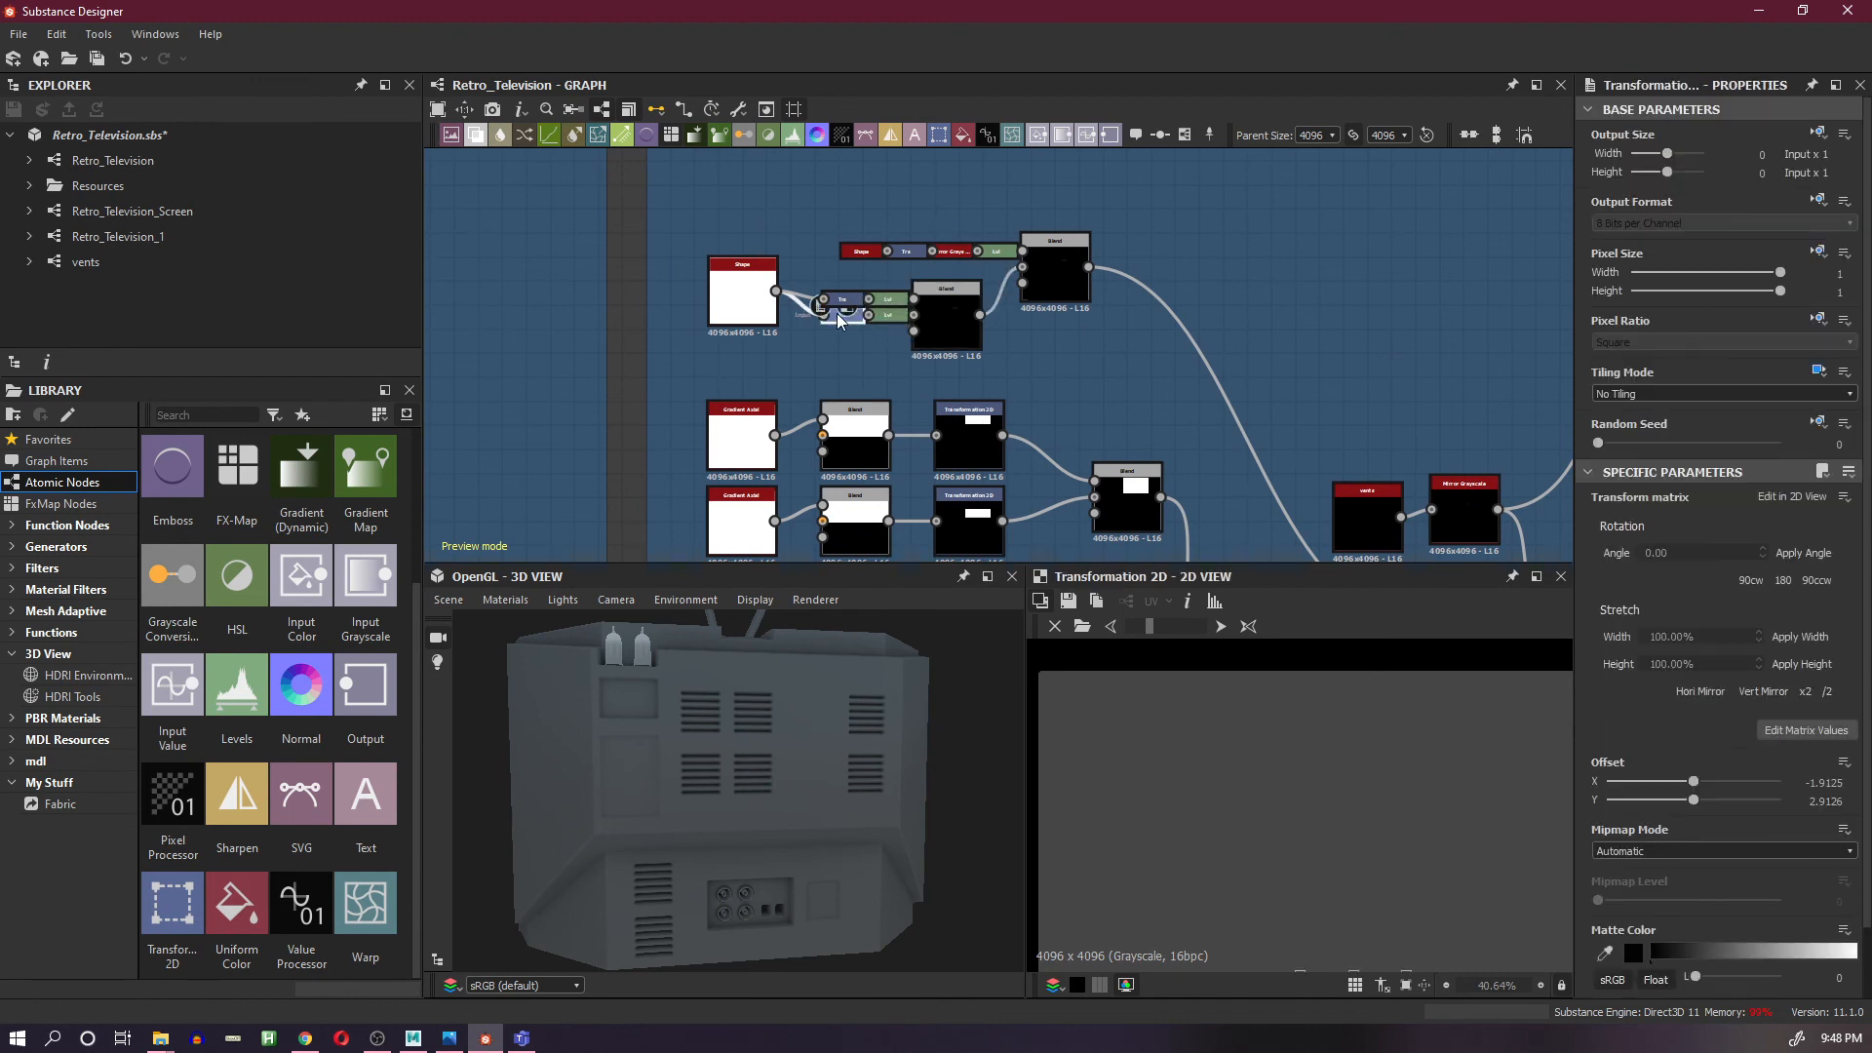
scroll(1292, 763, down, 3)
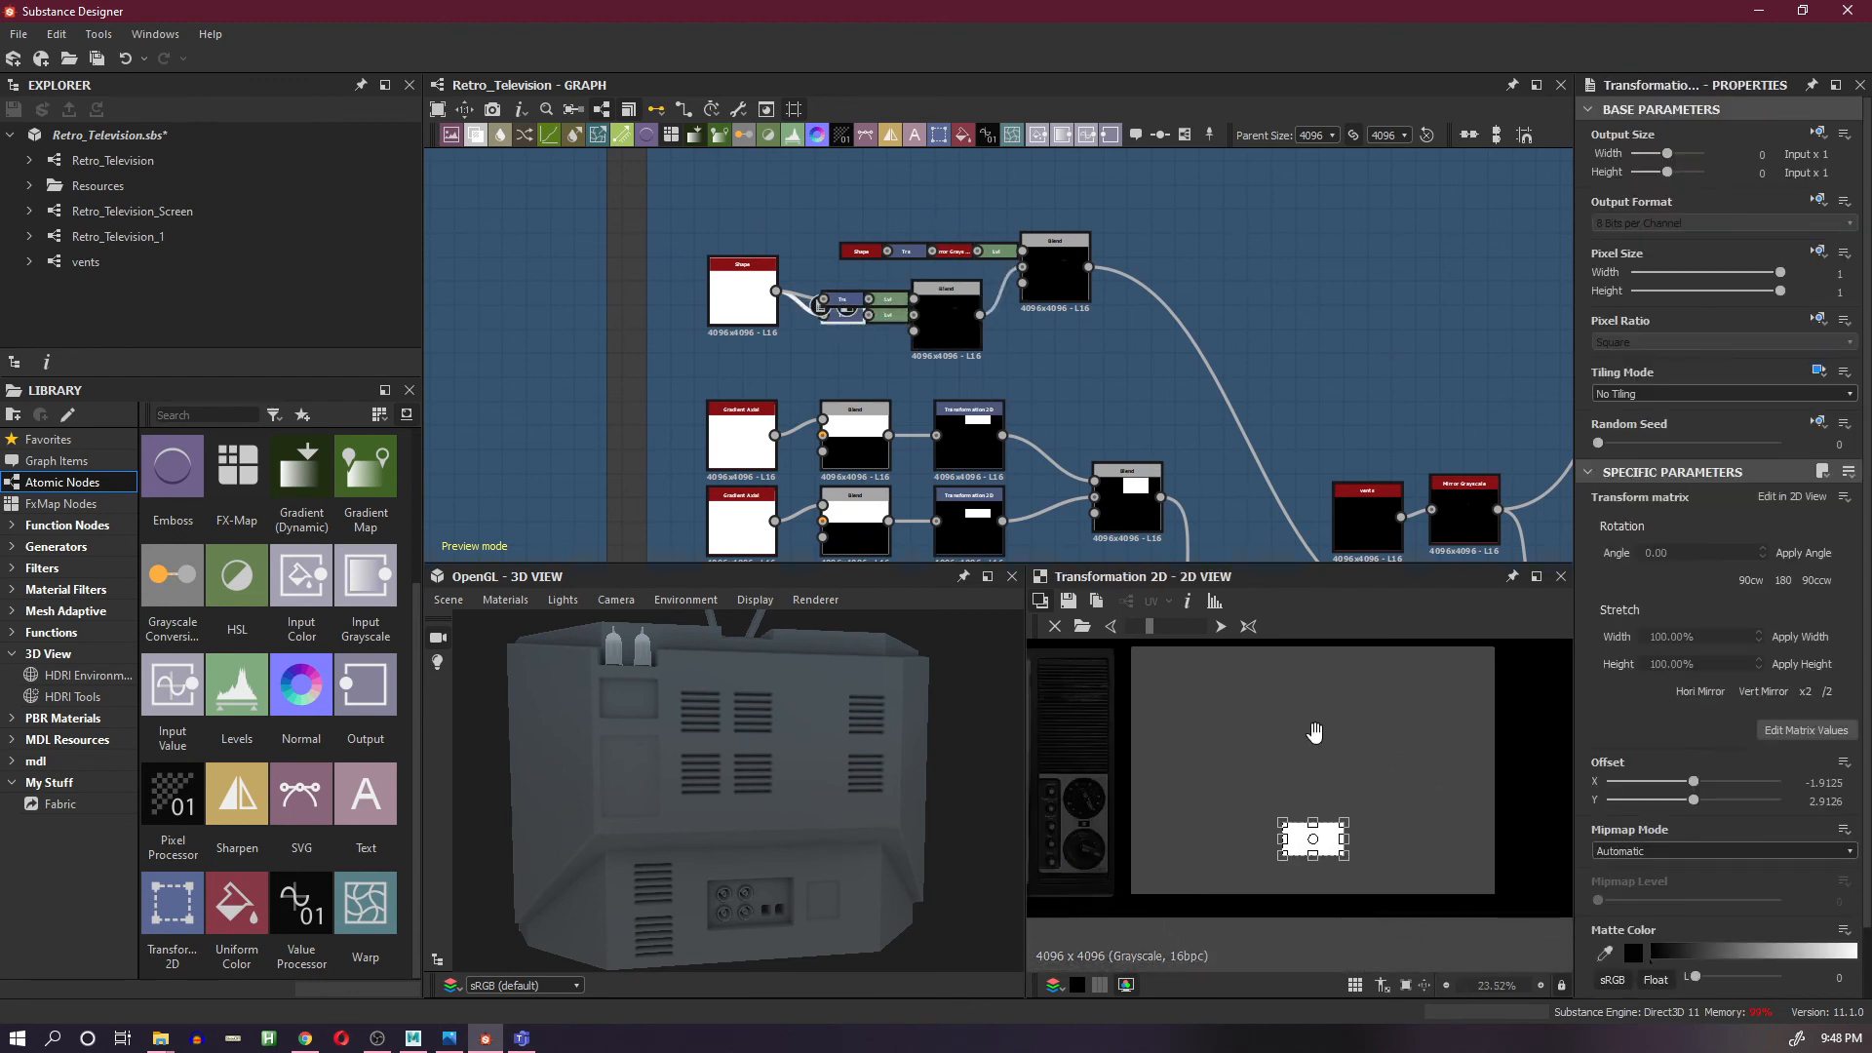
scroll(1292, 763, up, 2)
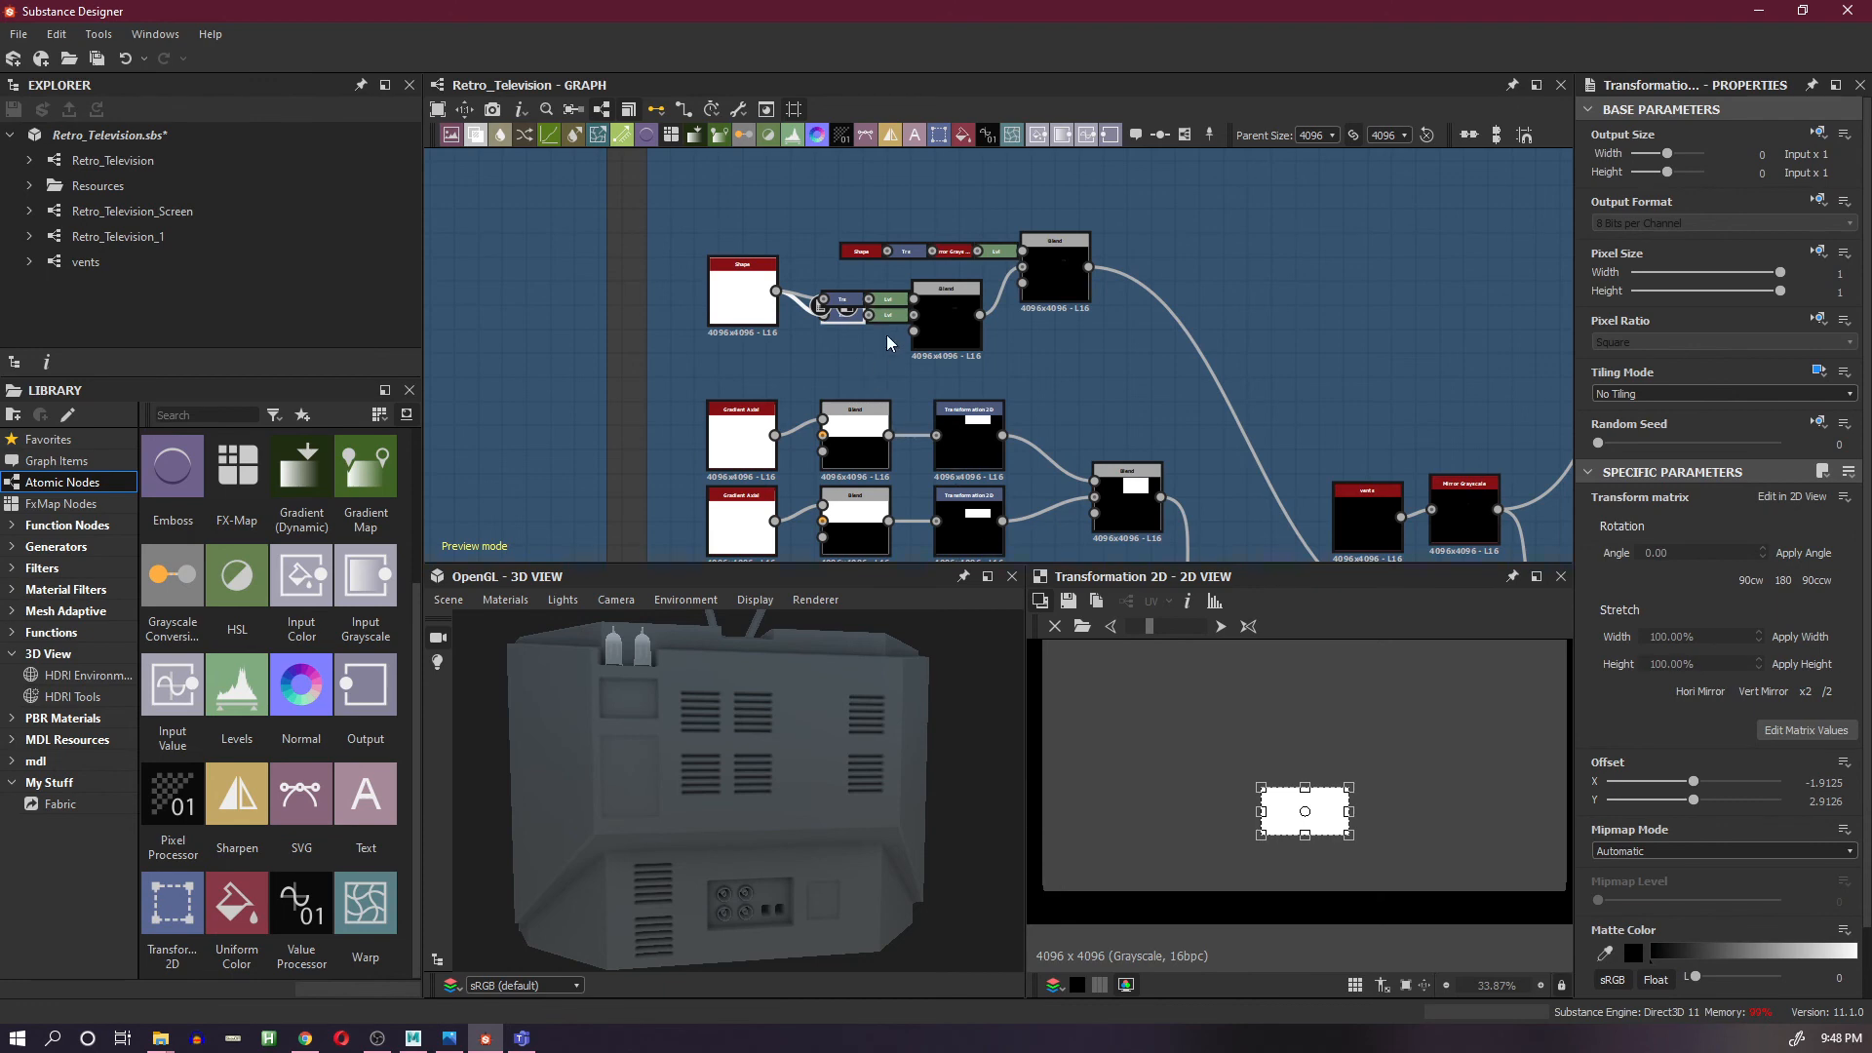
click(888, 308)
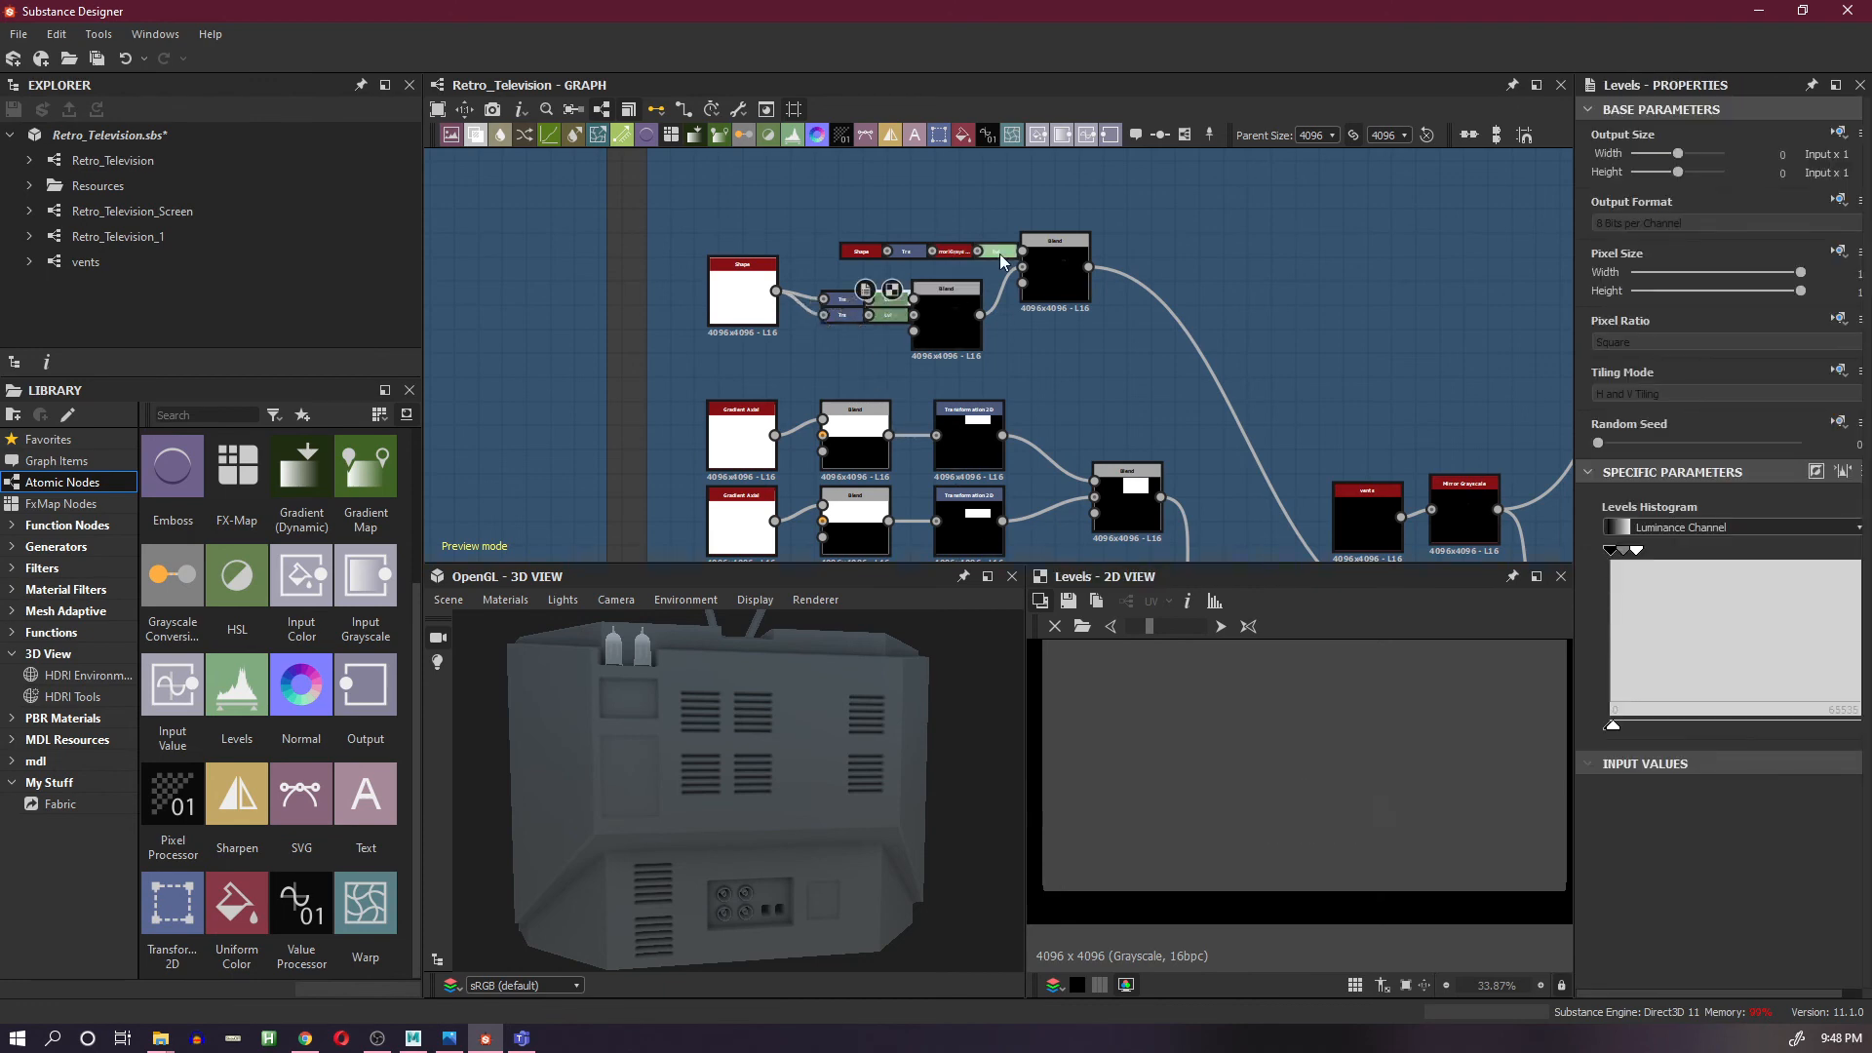
- Return to Television Back side Layer 2 and preview the Levels node feeding the final Blend of the Uniform Color shapes
scroll(1388, 455, down, 3)
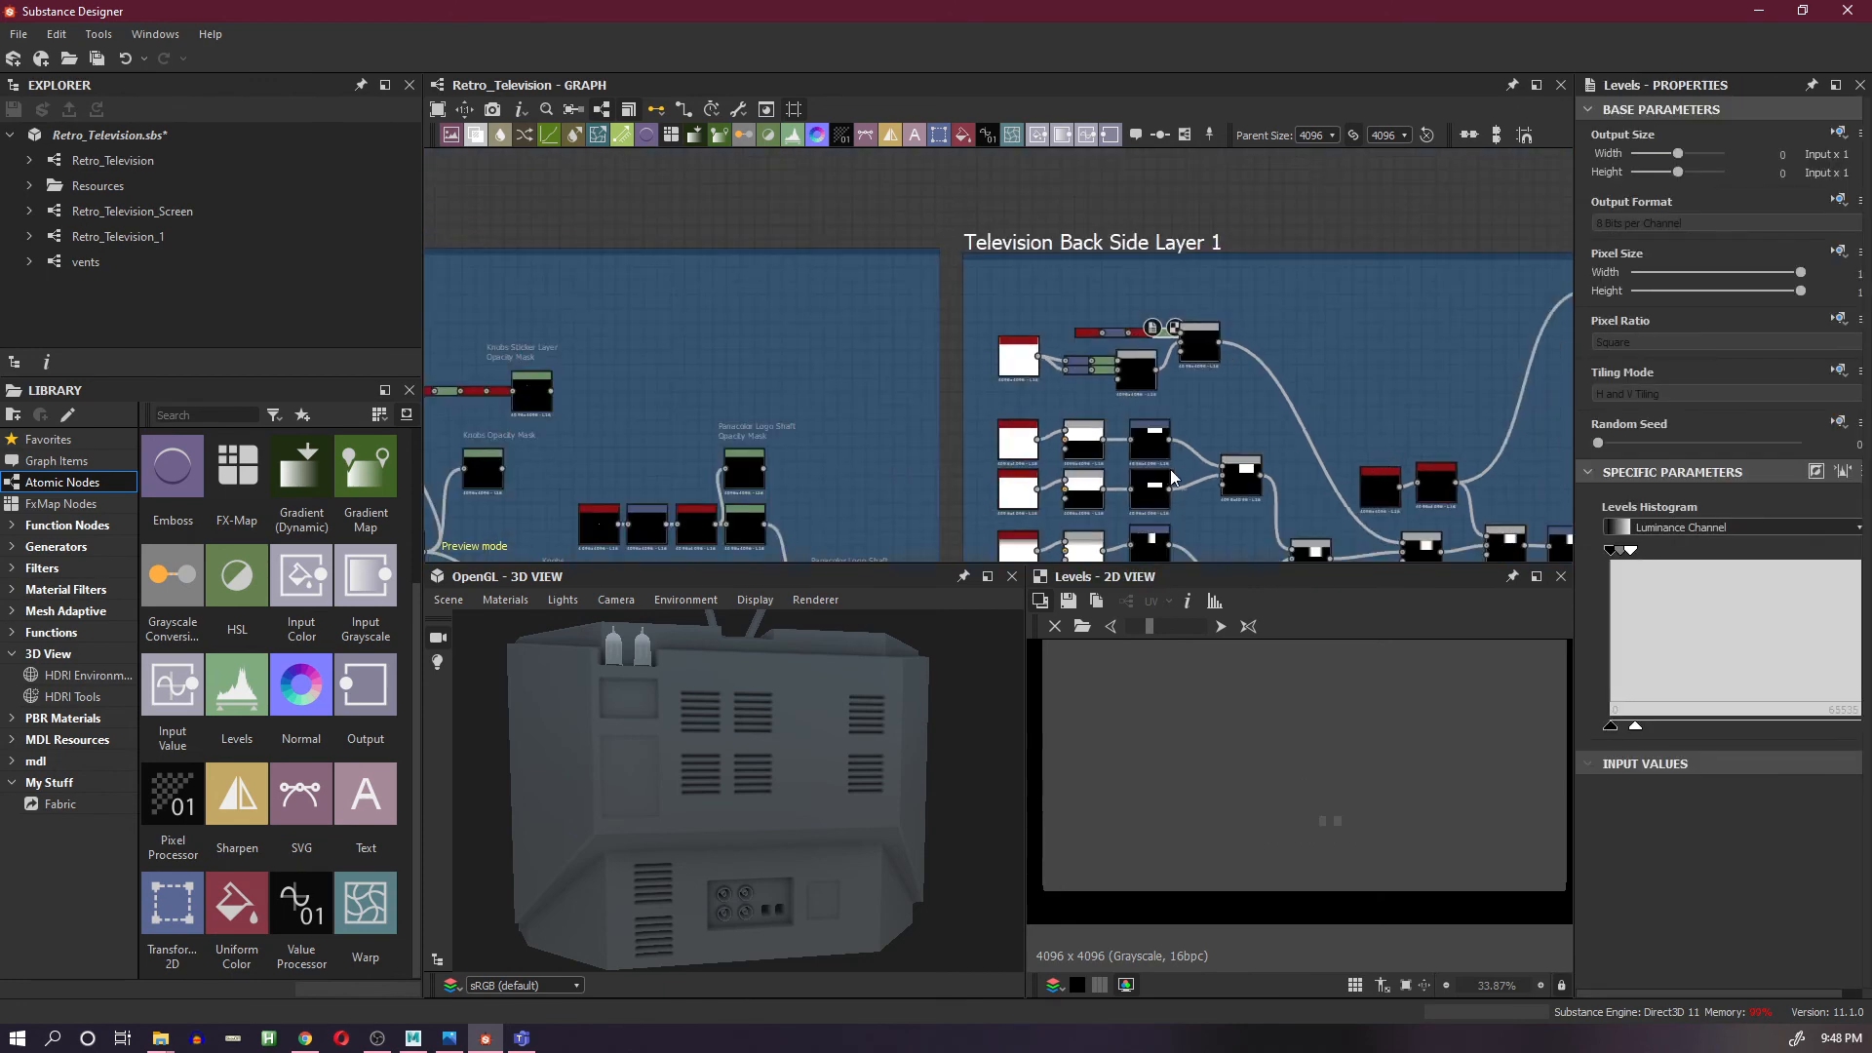
middle_drag(1172, 478, 721, 365)
scroll(1424, 382, down, 4)
mouse_move(1302, 367)
middle_down()
mouse_move(1085, 376)
mouse_move(1279, 355)
middle_up()
scroll(1085, 374, up, 6)
scroll(1009, 313, up, 1)
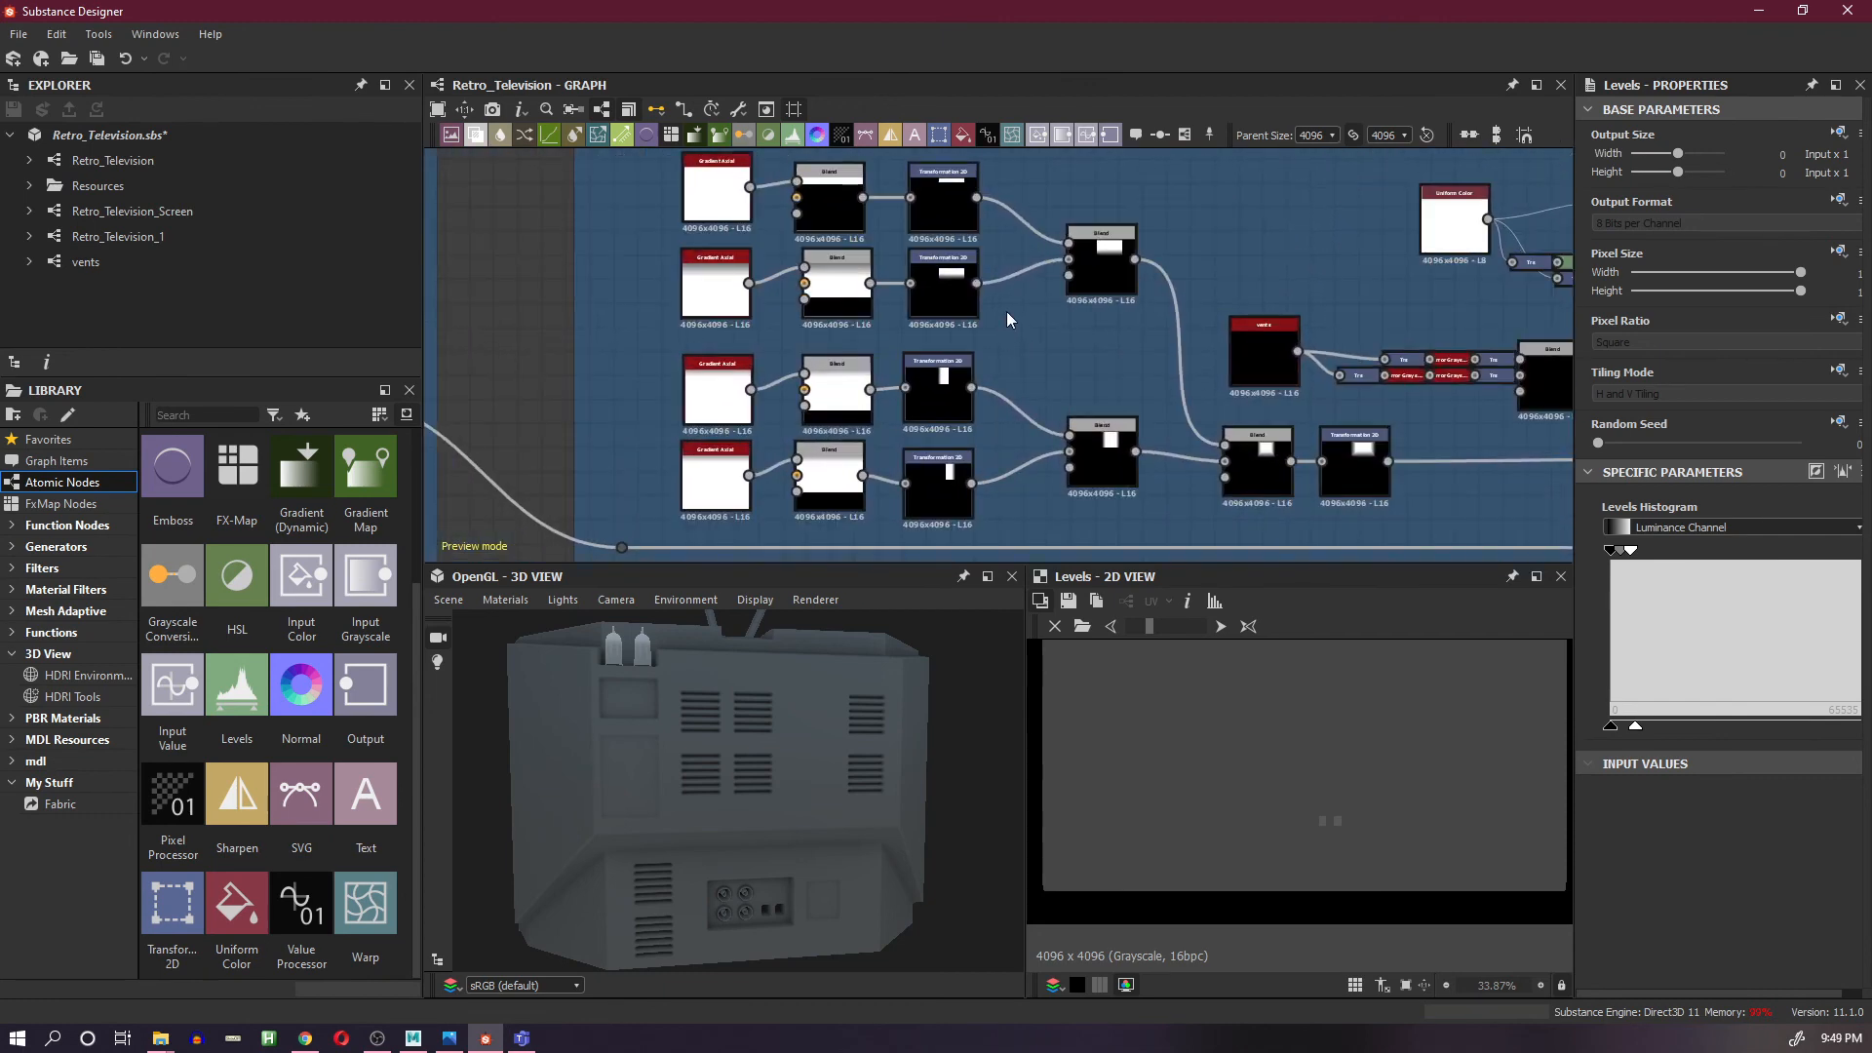
scroll(1006, 312, down, 4)
scroll(1230, 325, up, 7)
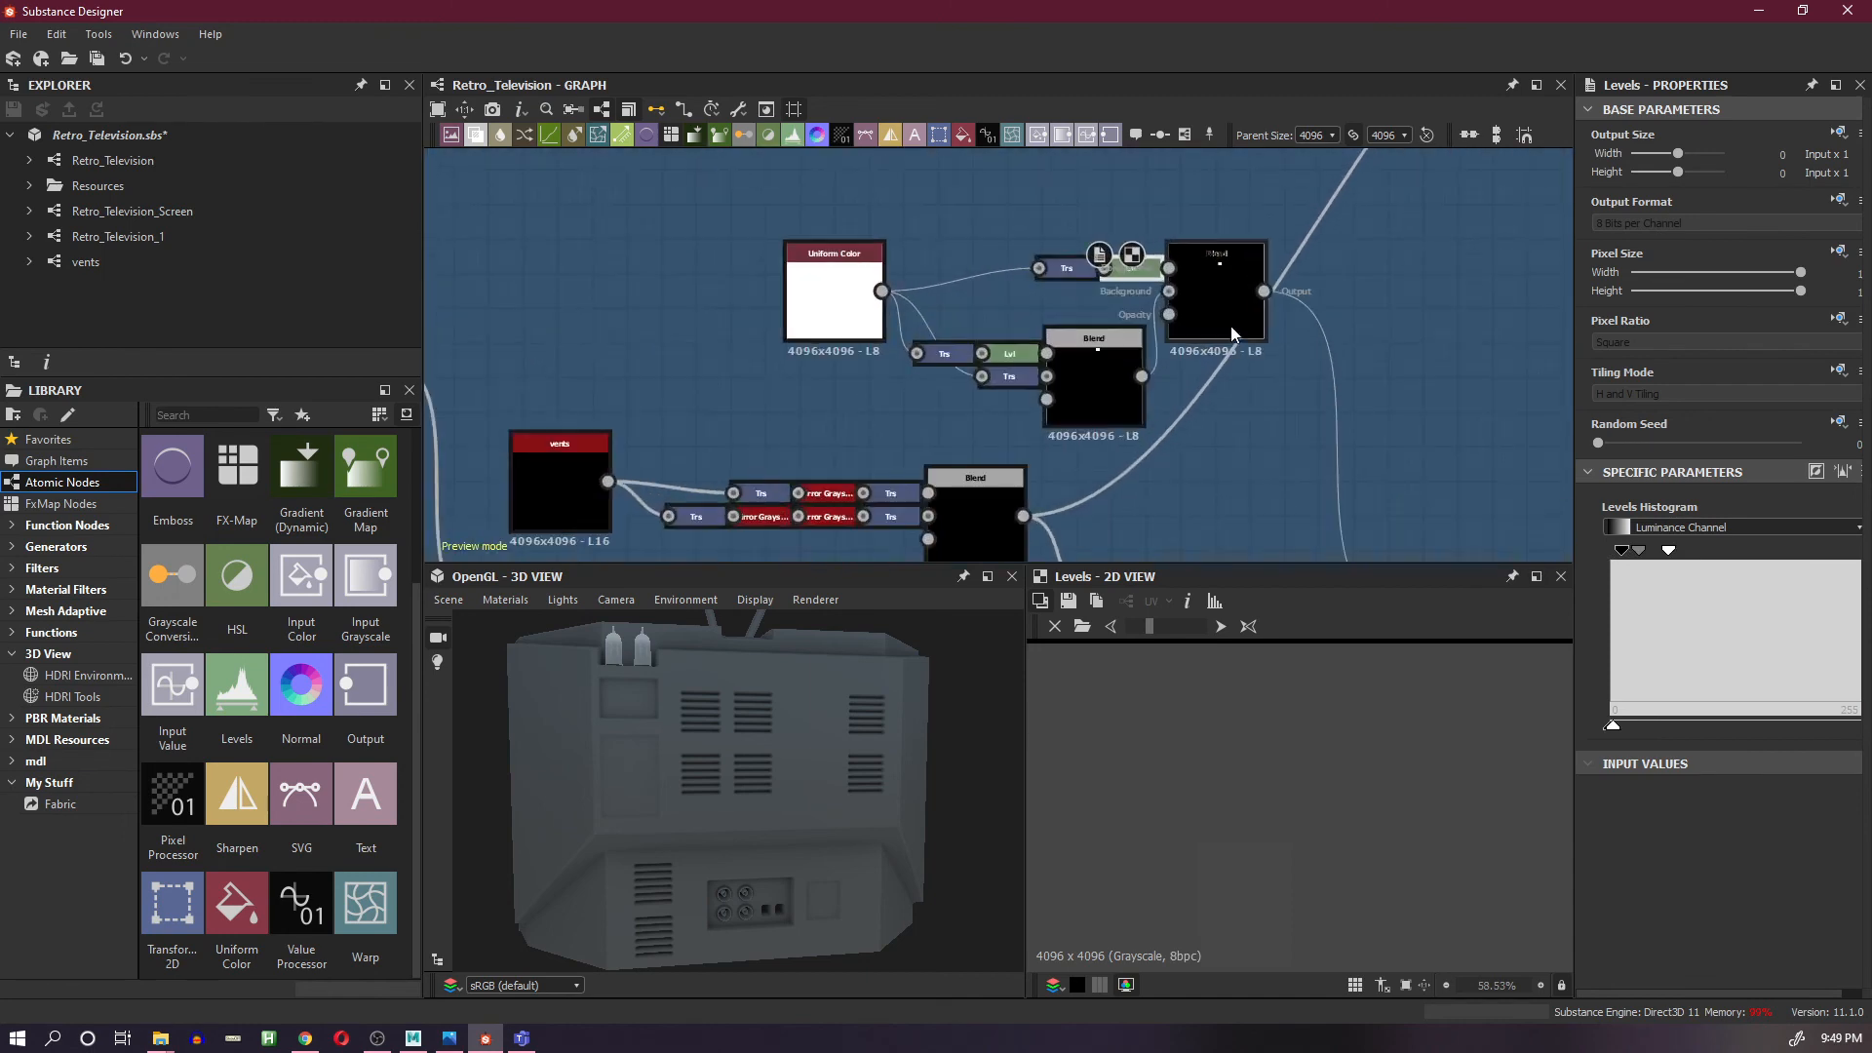
middle_drag(1142, 321, 1191, 423)
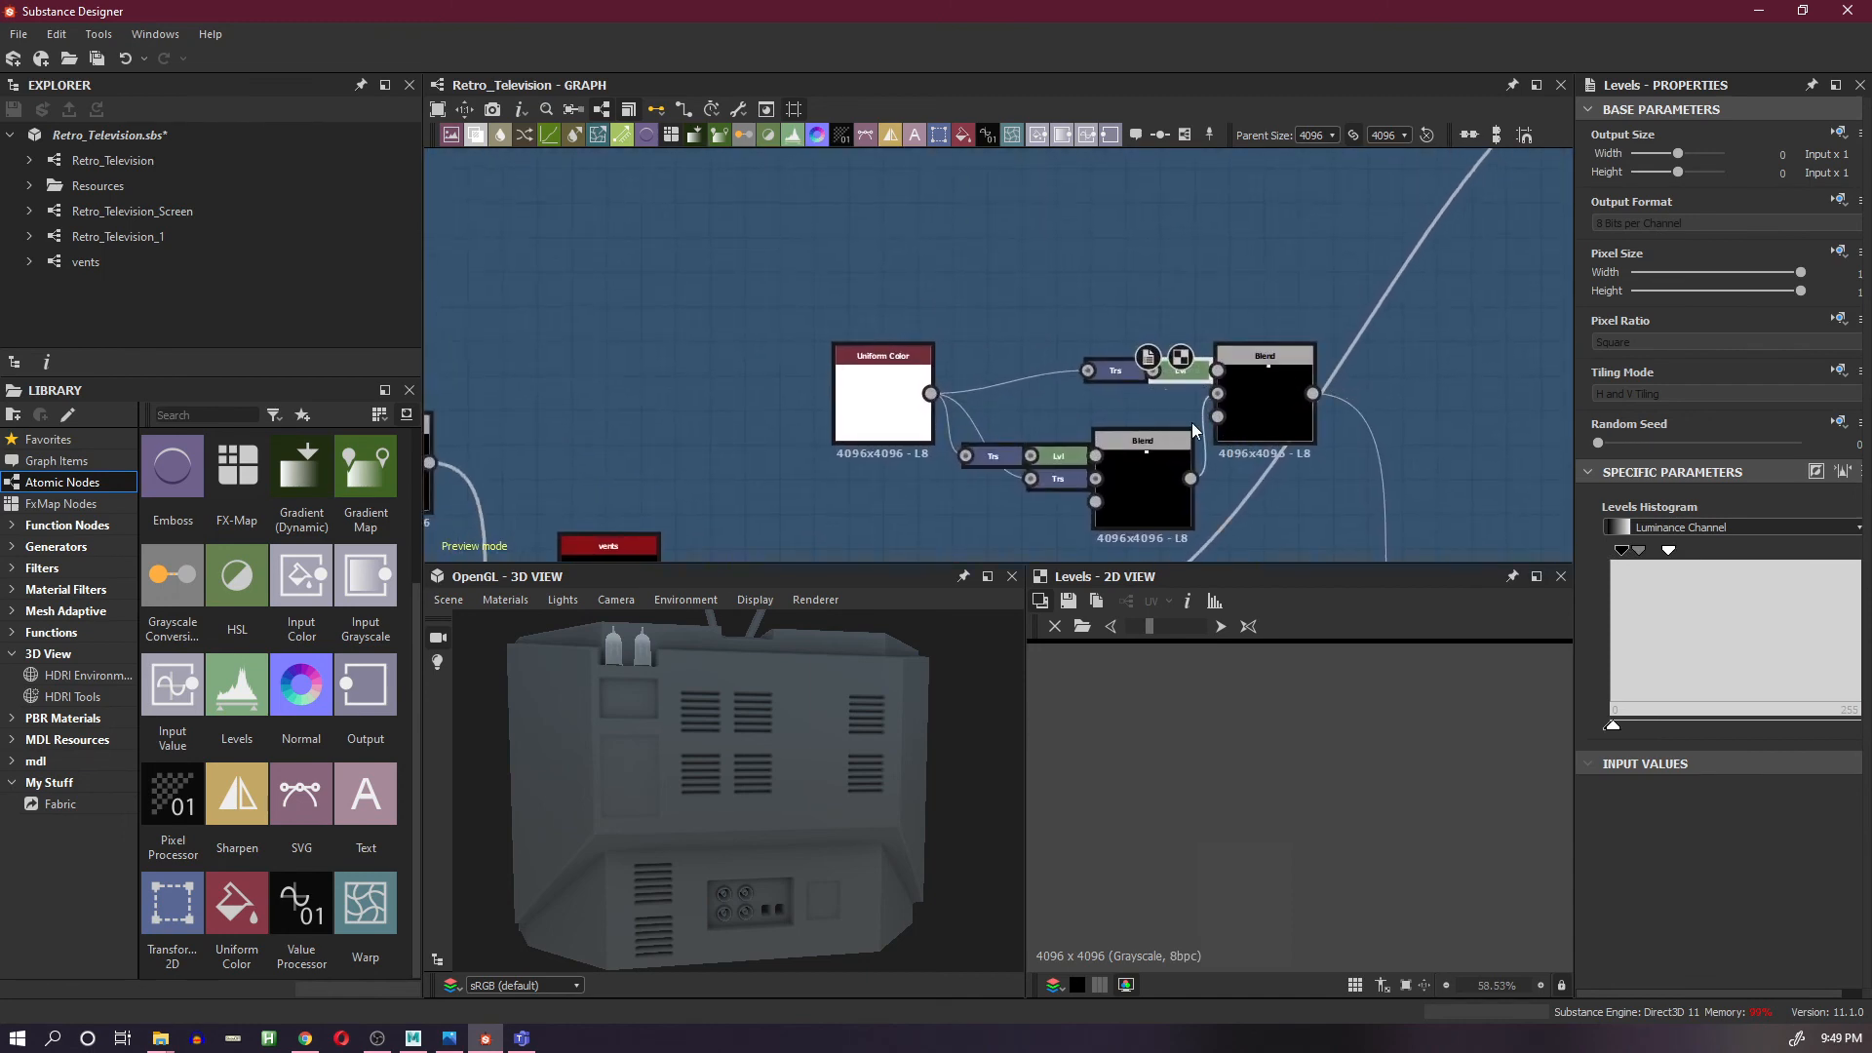
- Undock the Levels node feeding the final Blend in Television Back side Layer 2 and branch a new Levels node from its output
key(d)
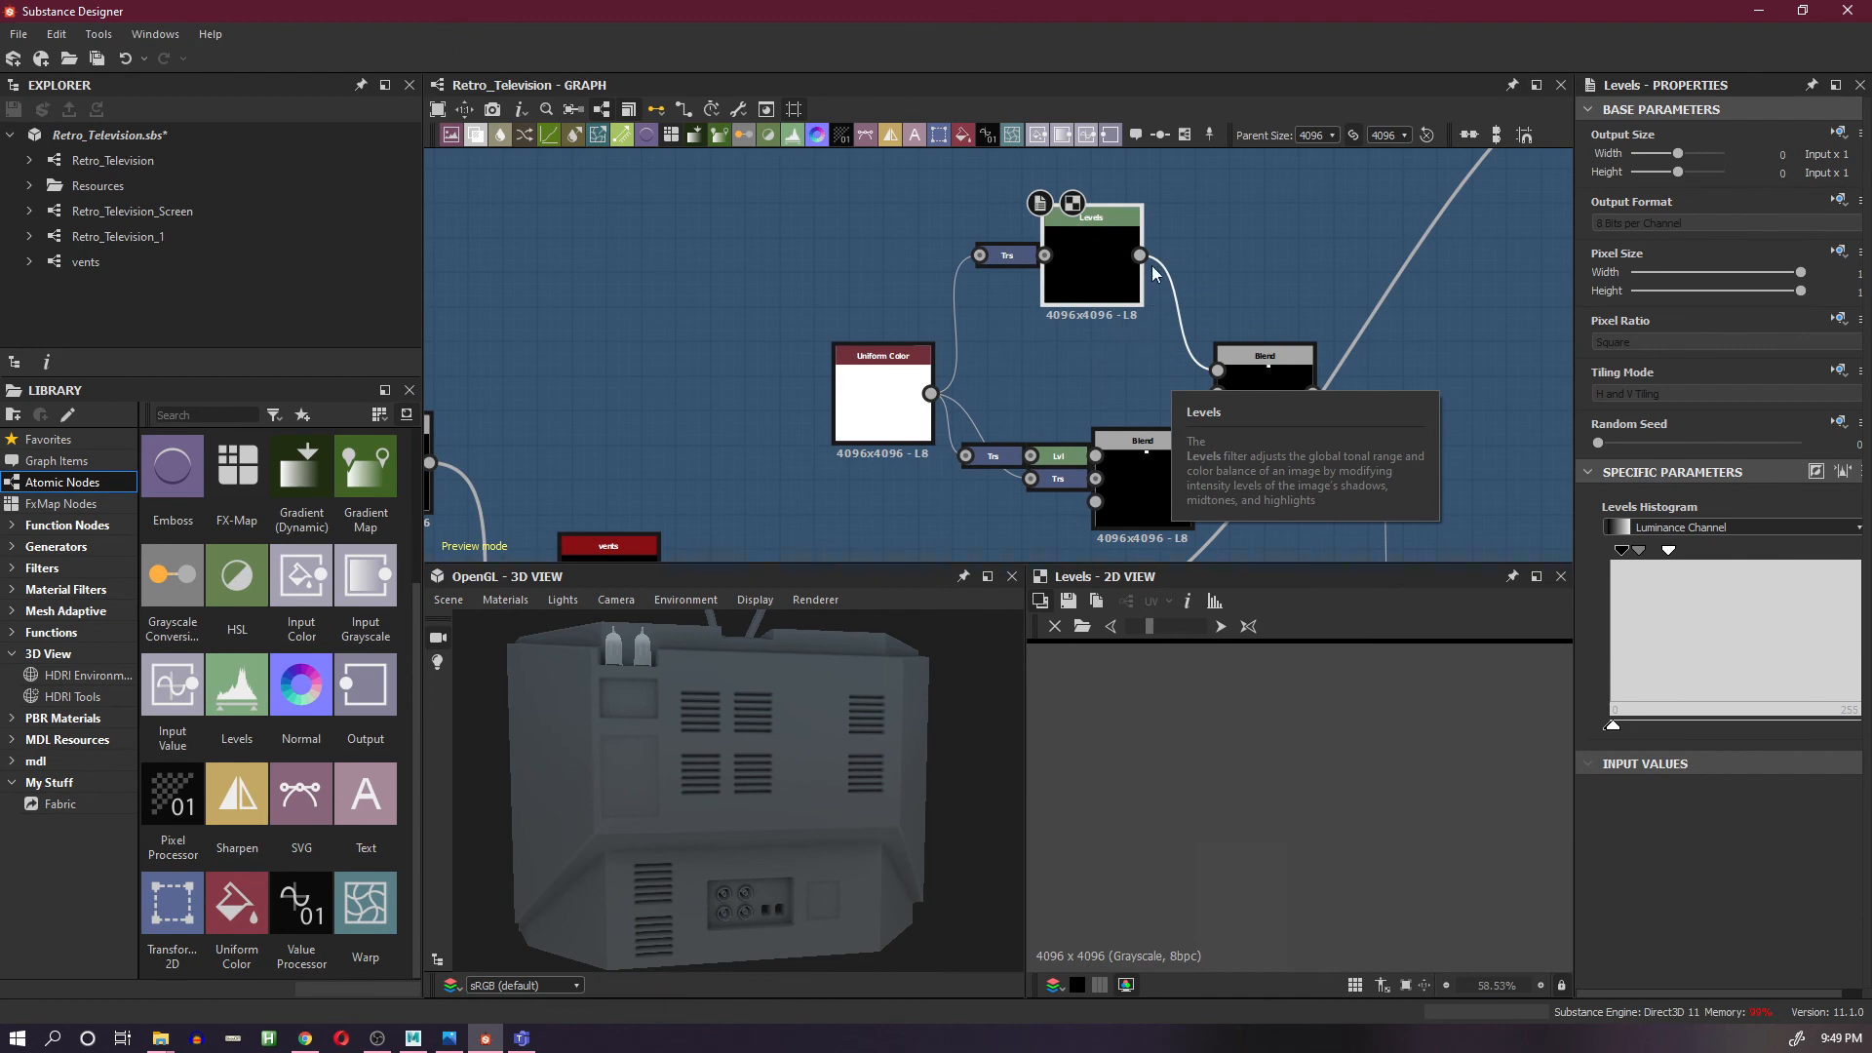
drag(1141, 254, 1249, 181)
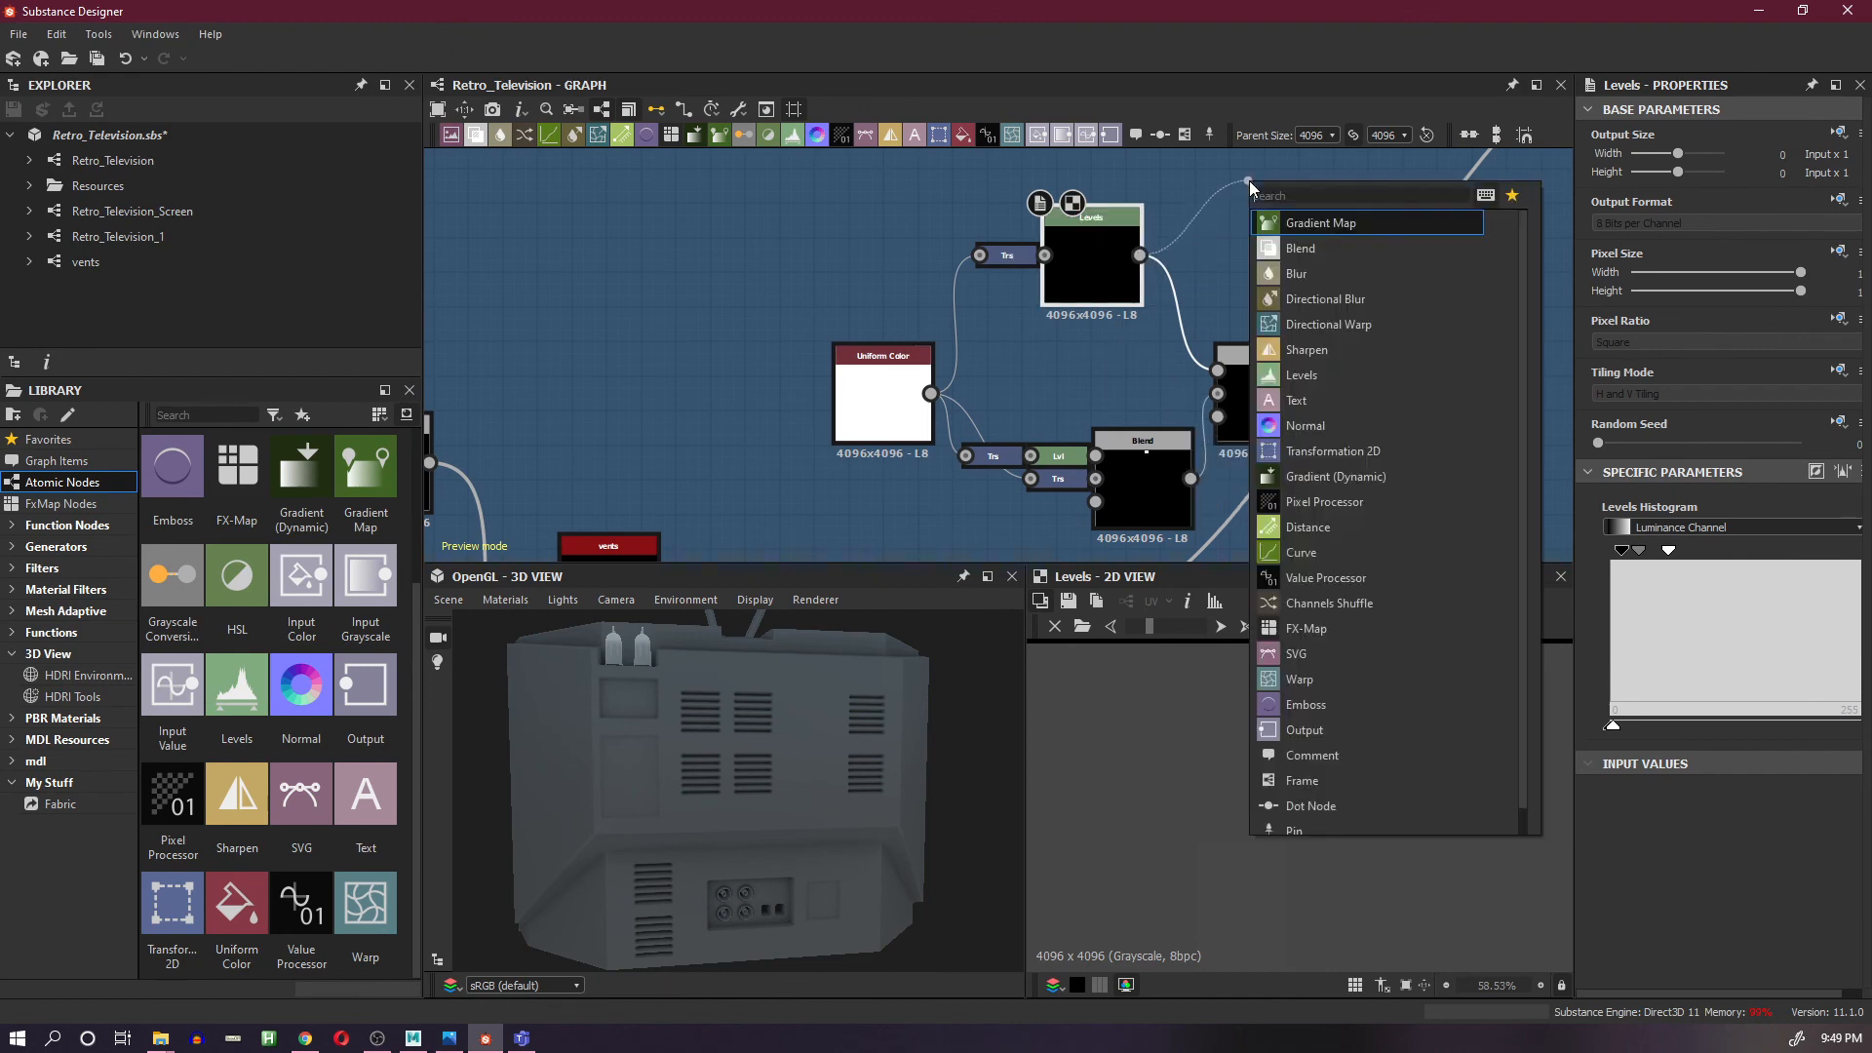
click(1297, 374)
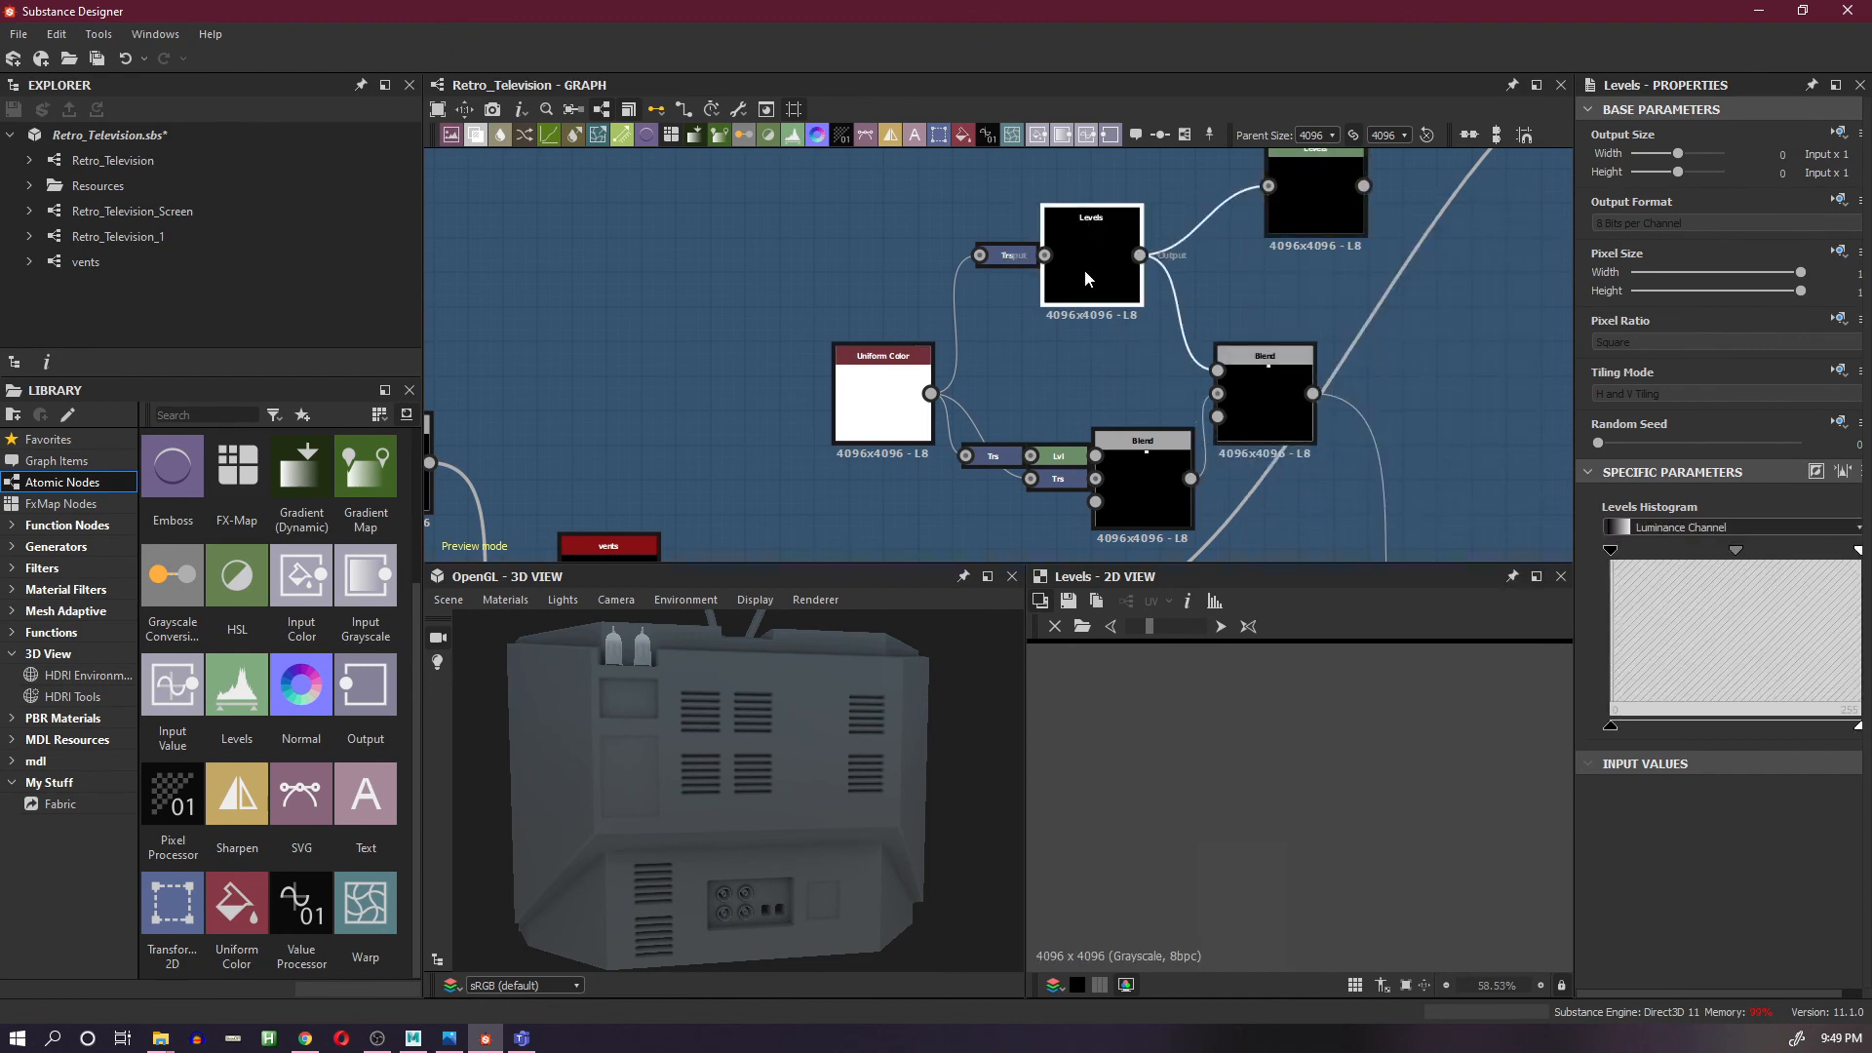
drag(1087, 278, 1132, 375)
middle_drag(1276, 276, 1272, 376)
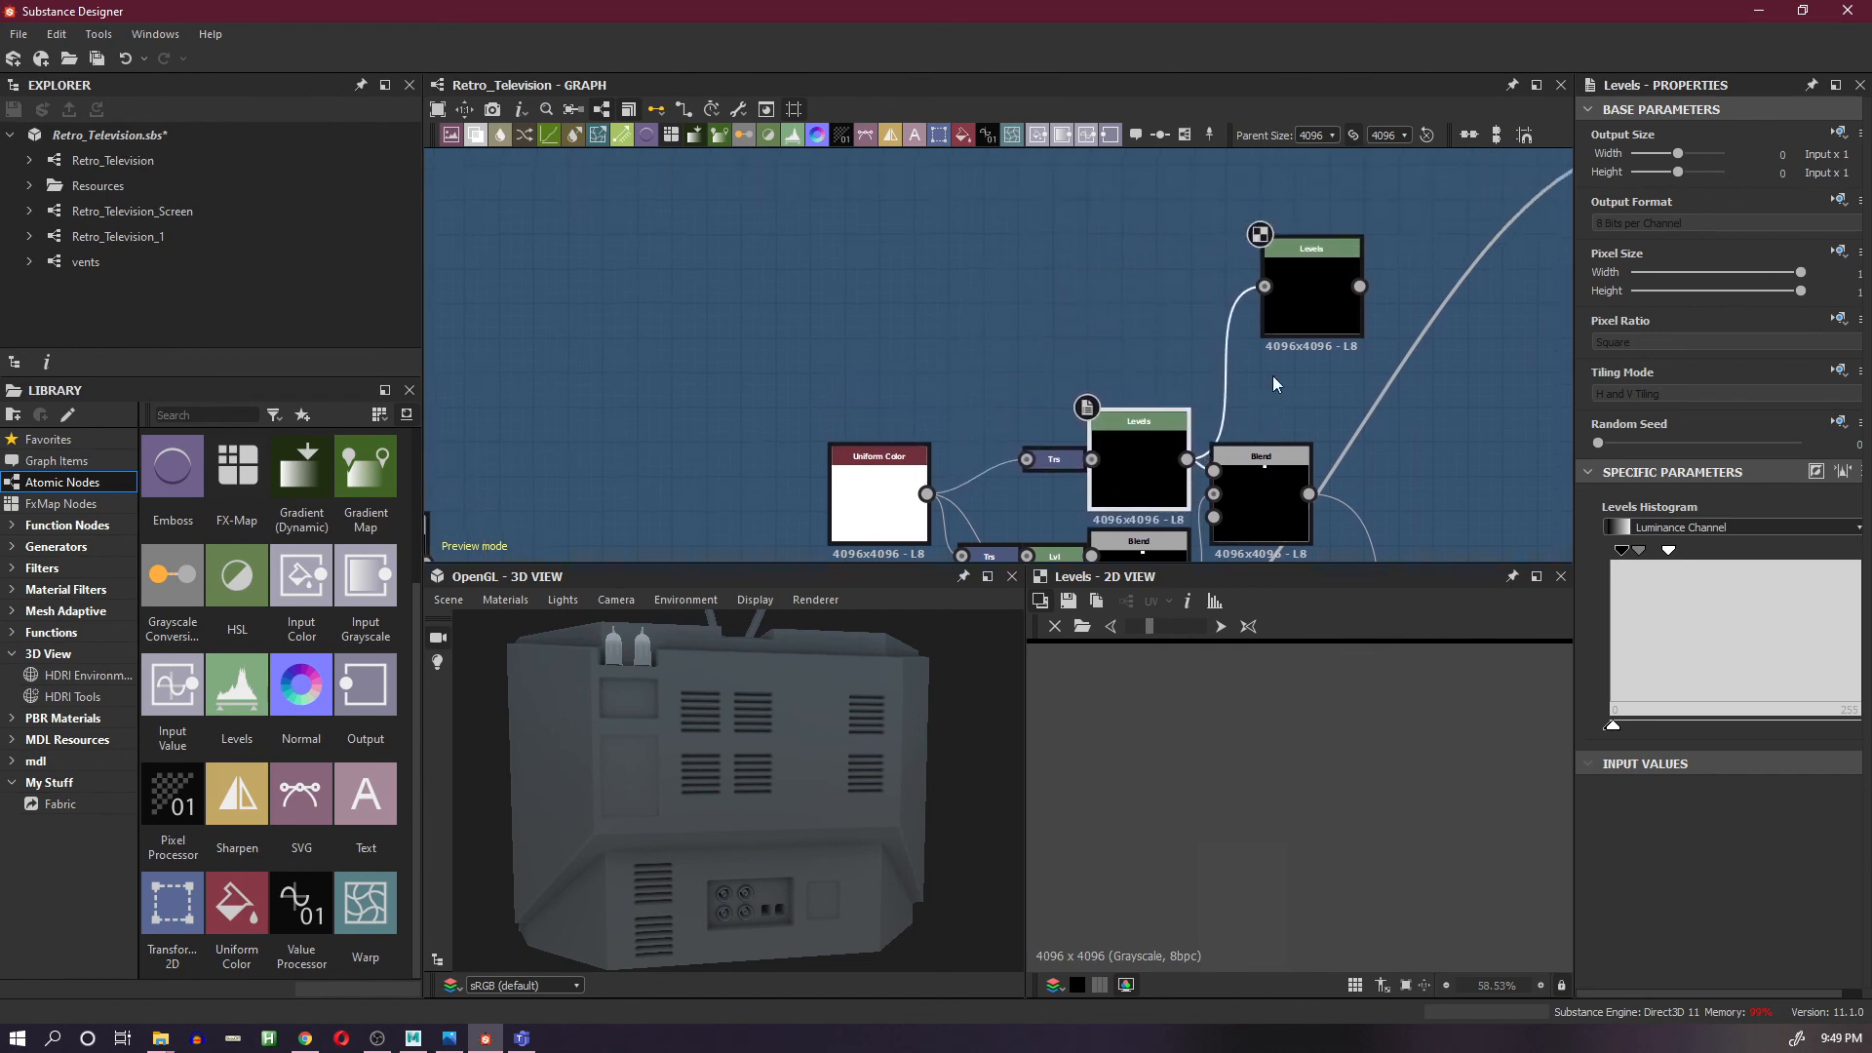
- Position the new Levels node above the Blend and lower its input white level almost to black to get a pure white mask
drag(1310, 322, 1274, 322)
scroll(1273, 323, down, 1)
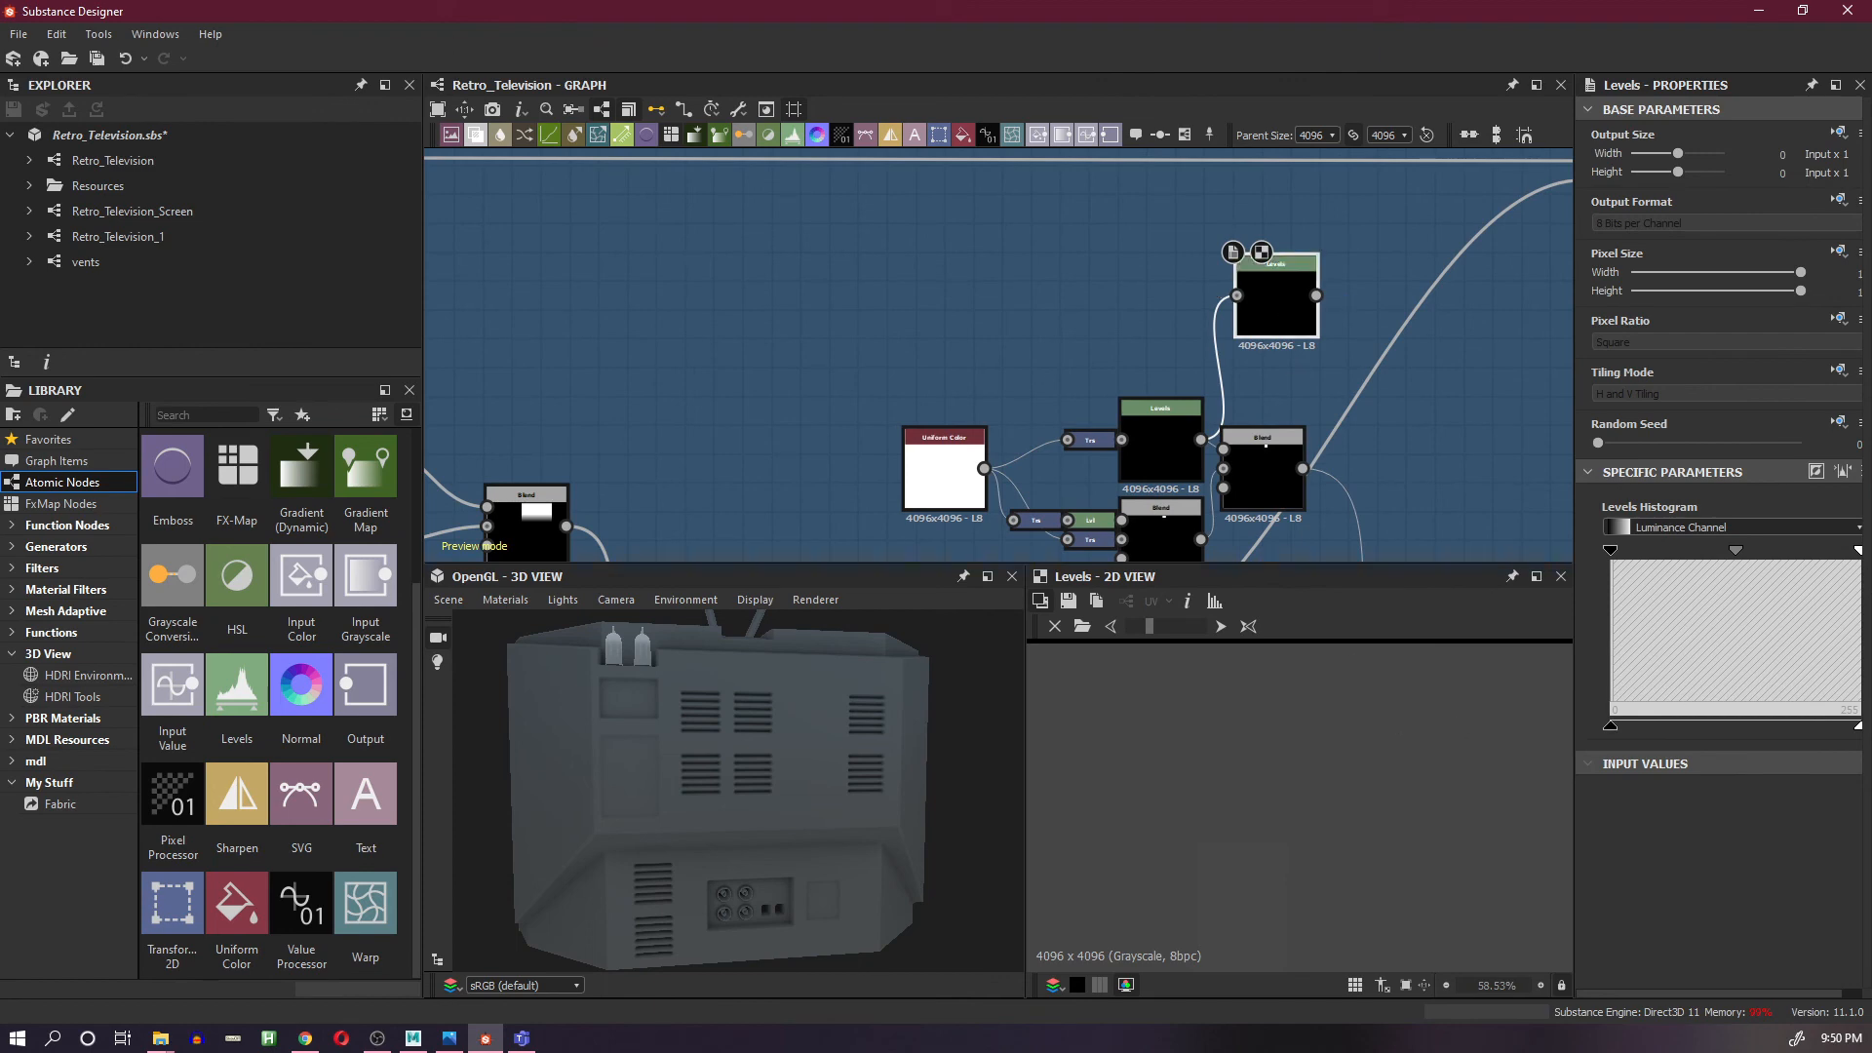
drag(1859, 552, 1613, 569)
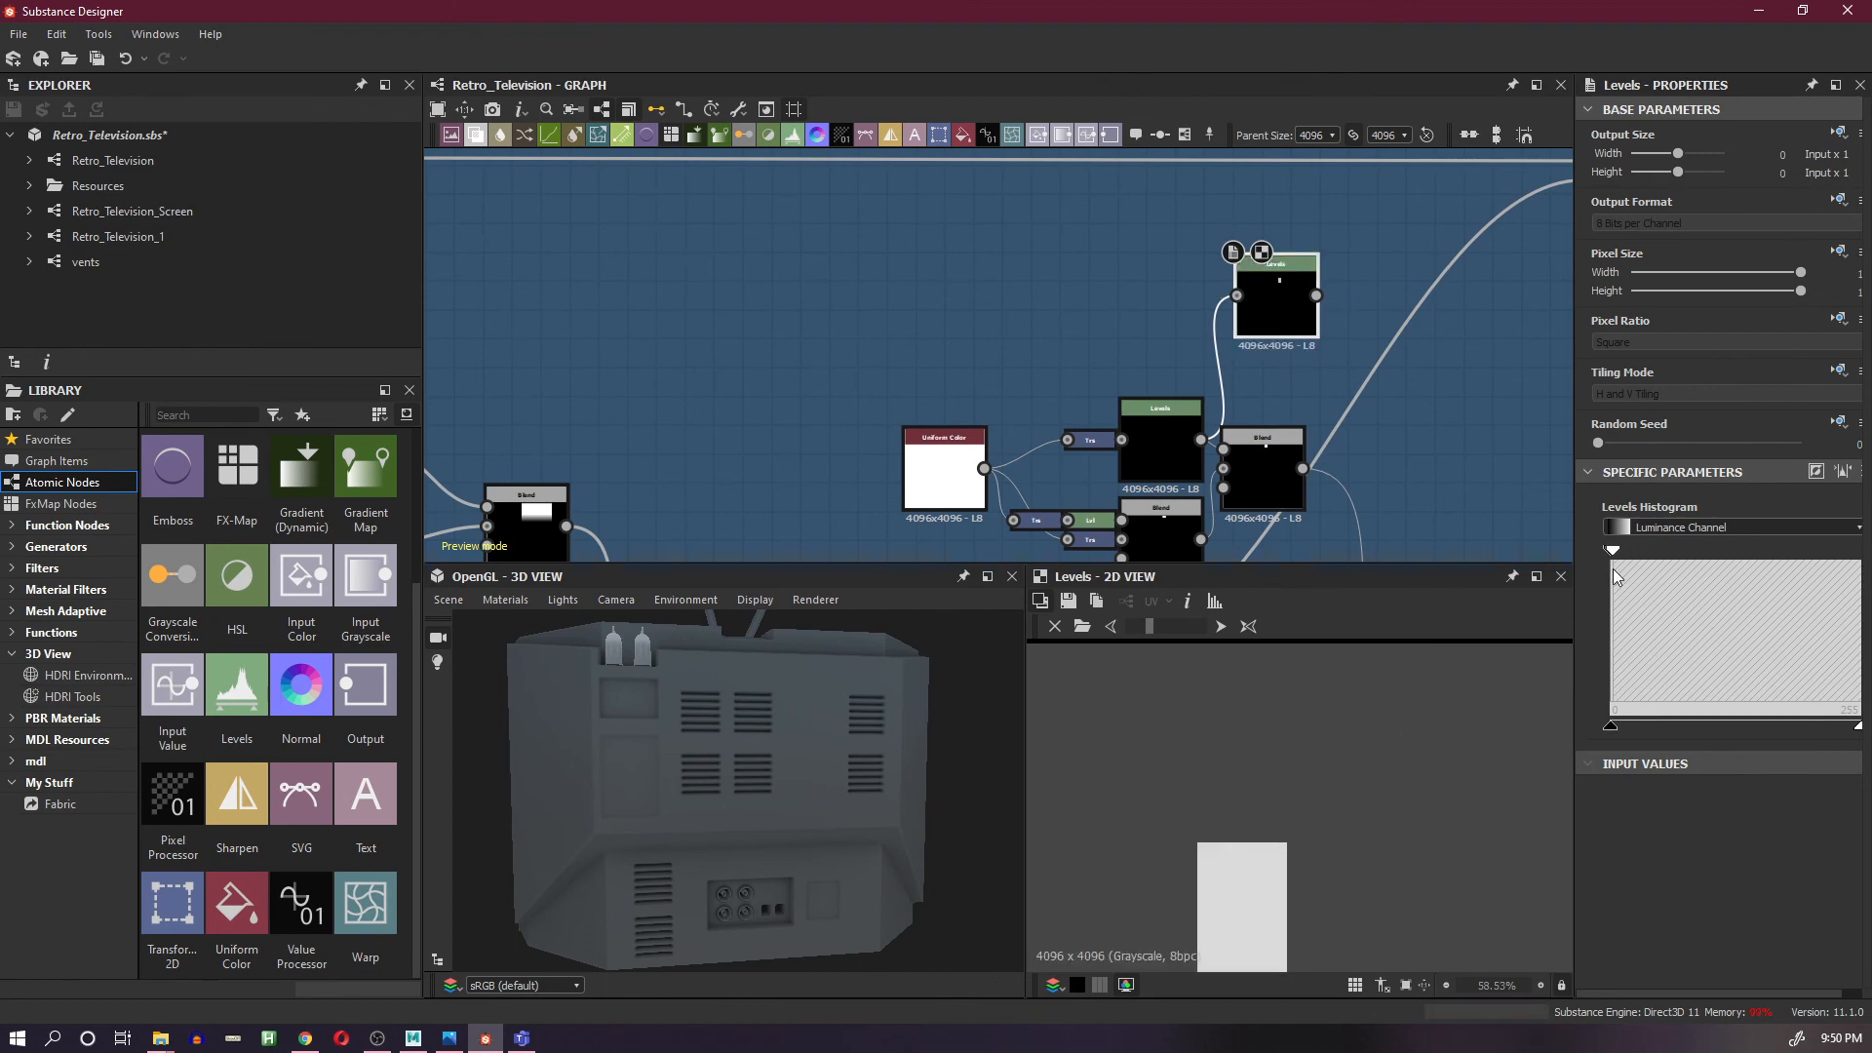
scroll(1232, 827, up, 5)
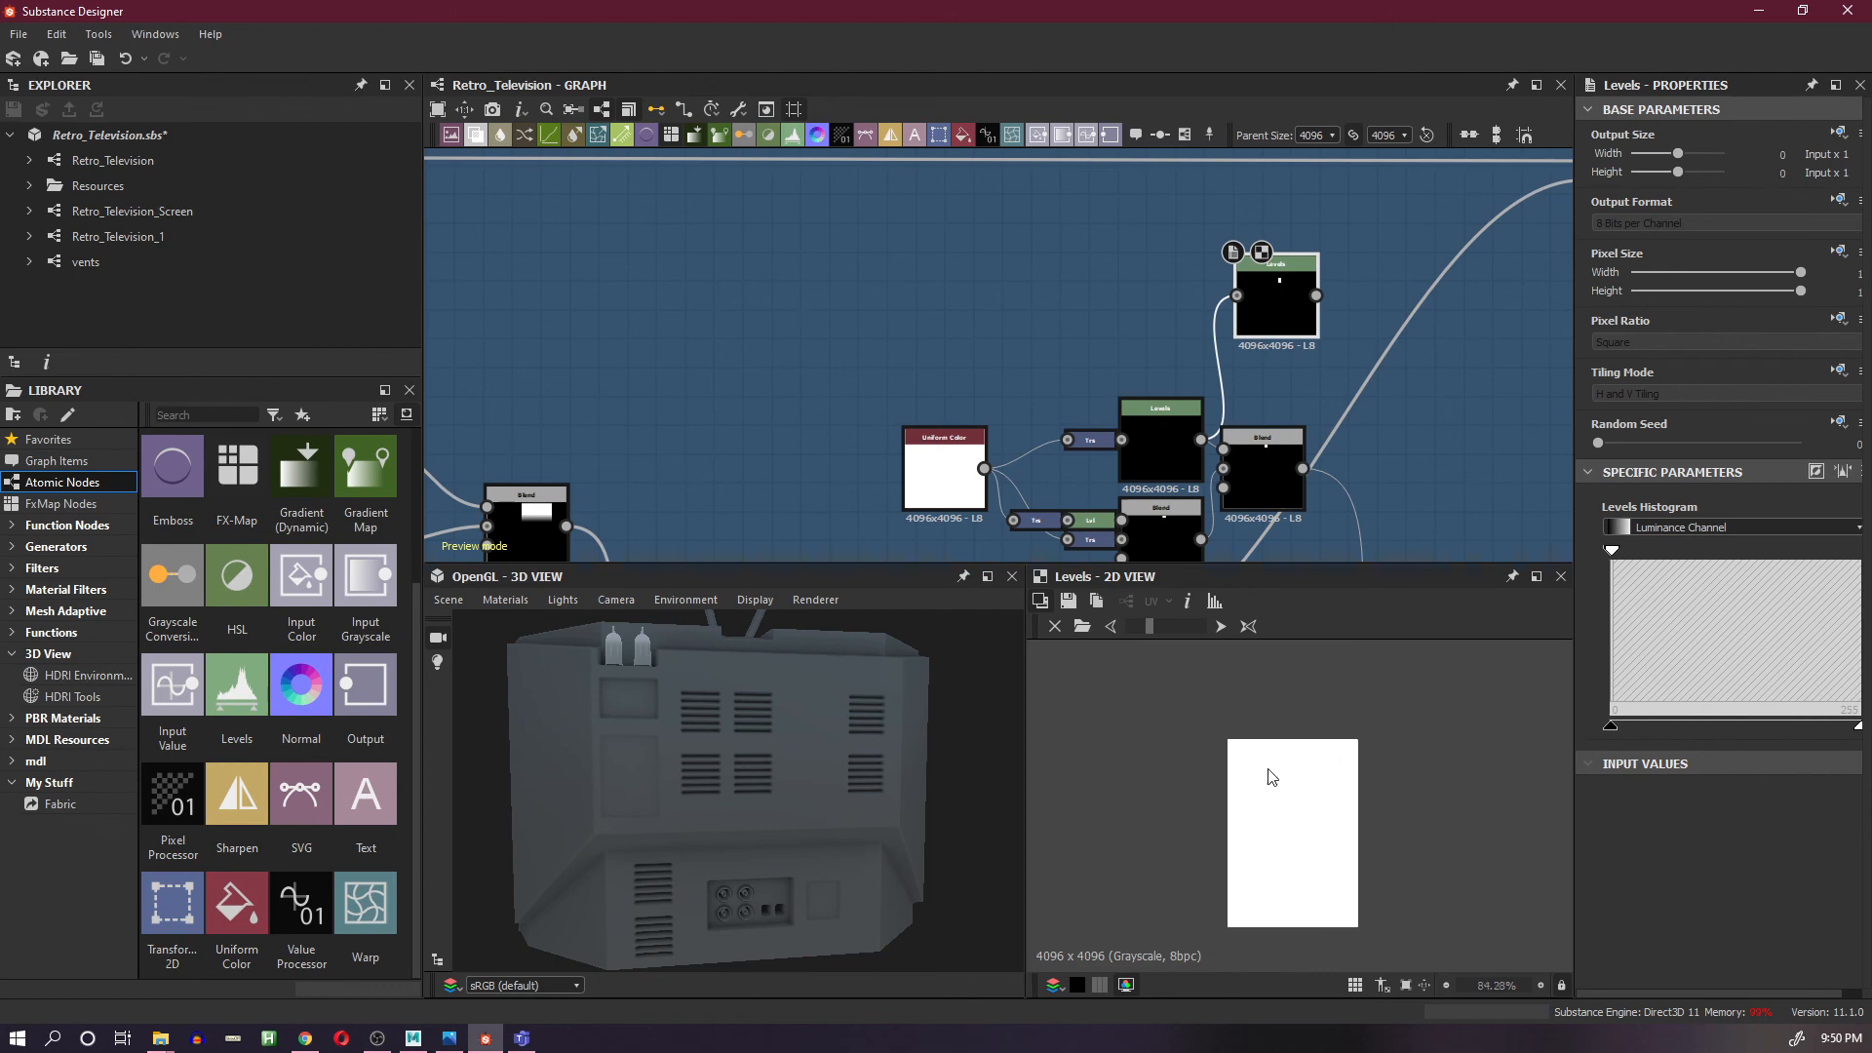
- Add a comment reading "Television backside sticker shaft" above the new Levels node
middle_drag(1373, 341, 1294, 514)
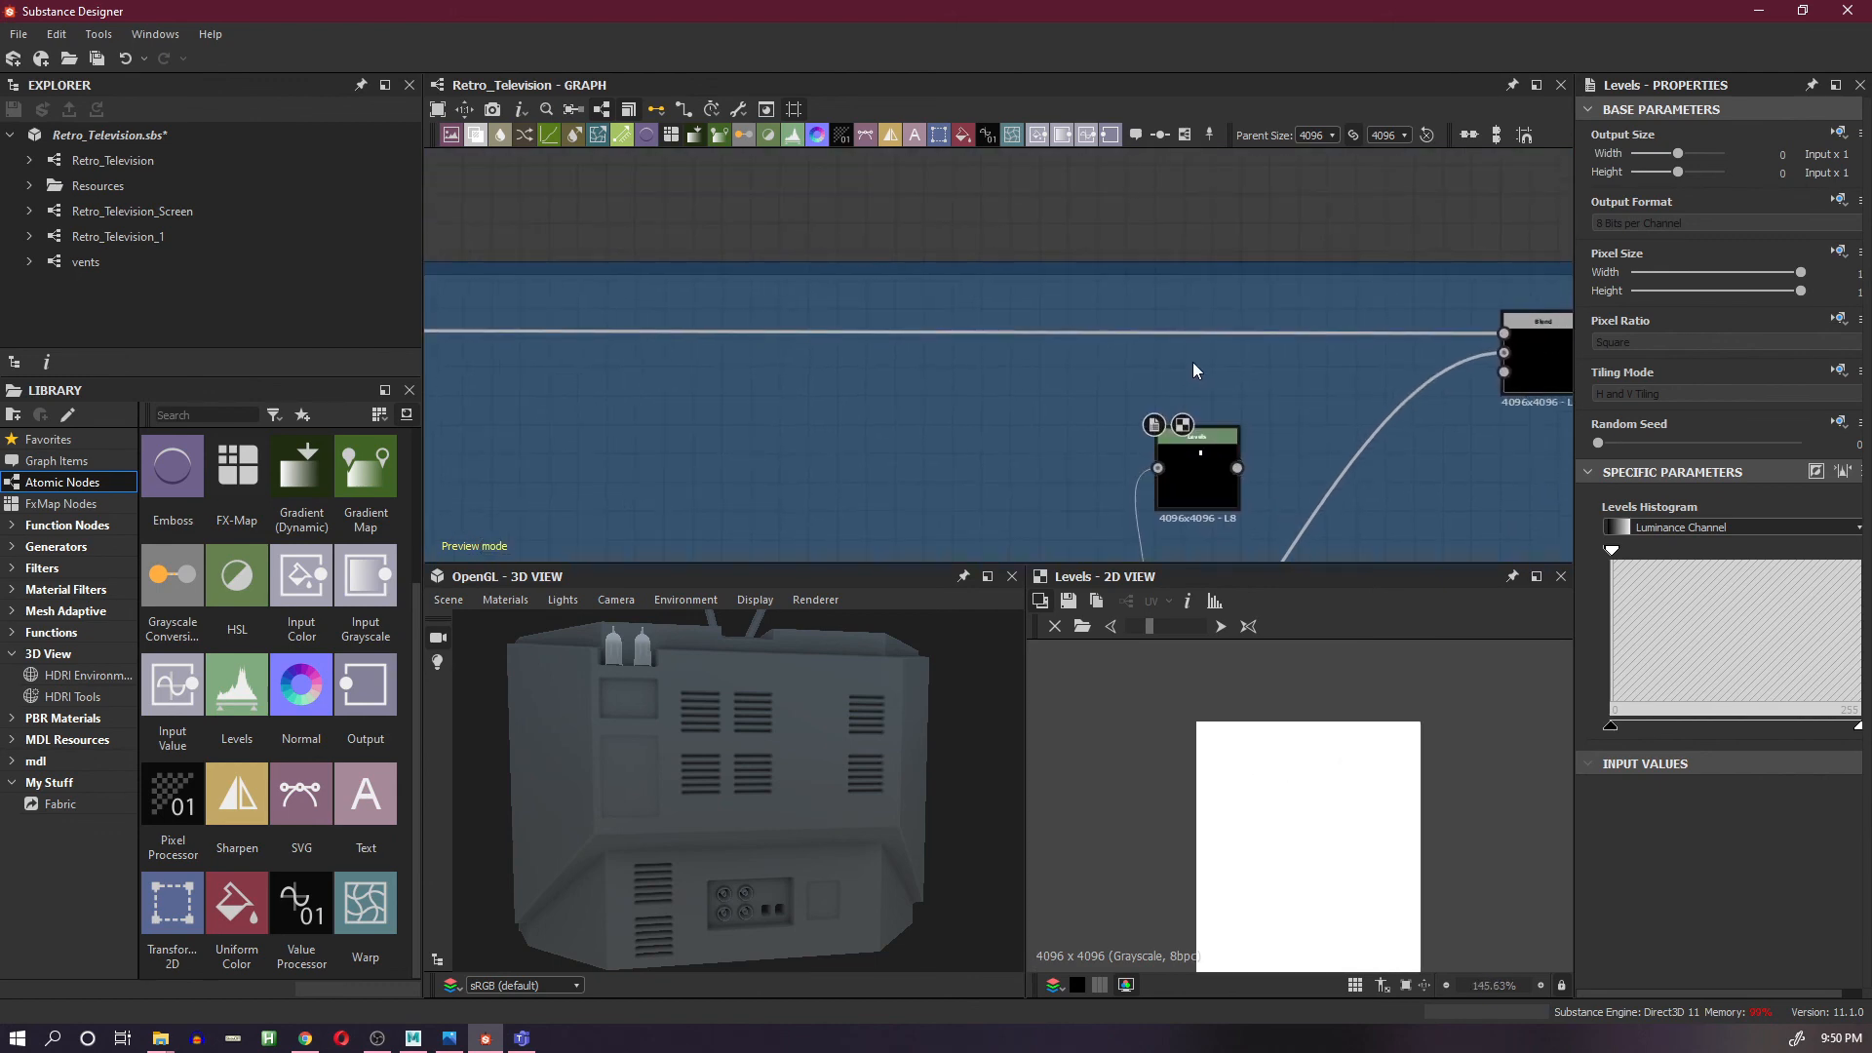
right_click(1192, 360)
click(1314, 398)
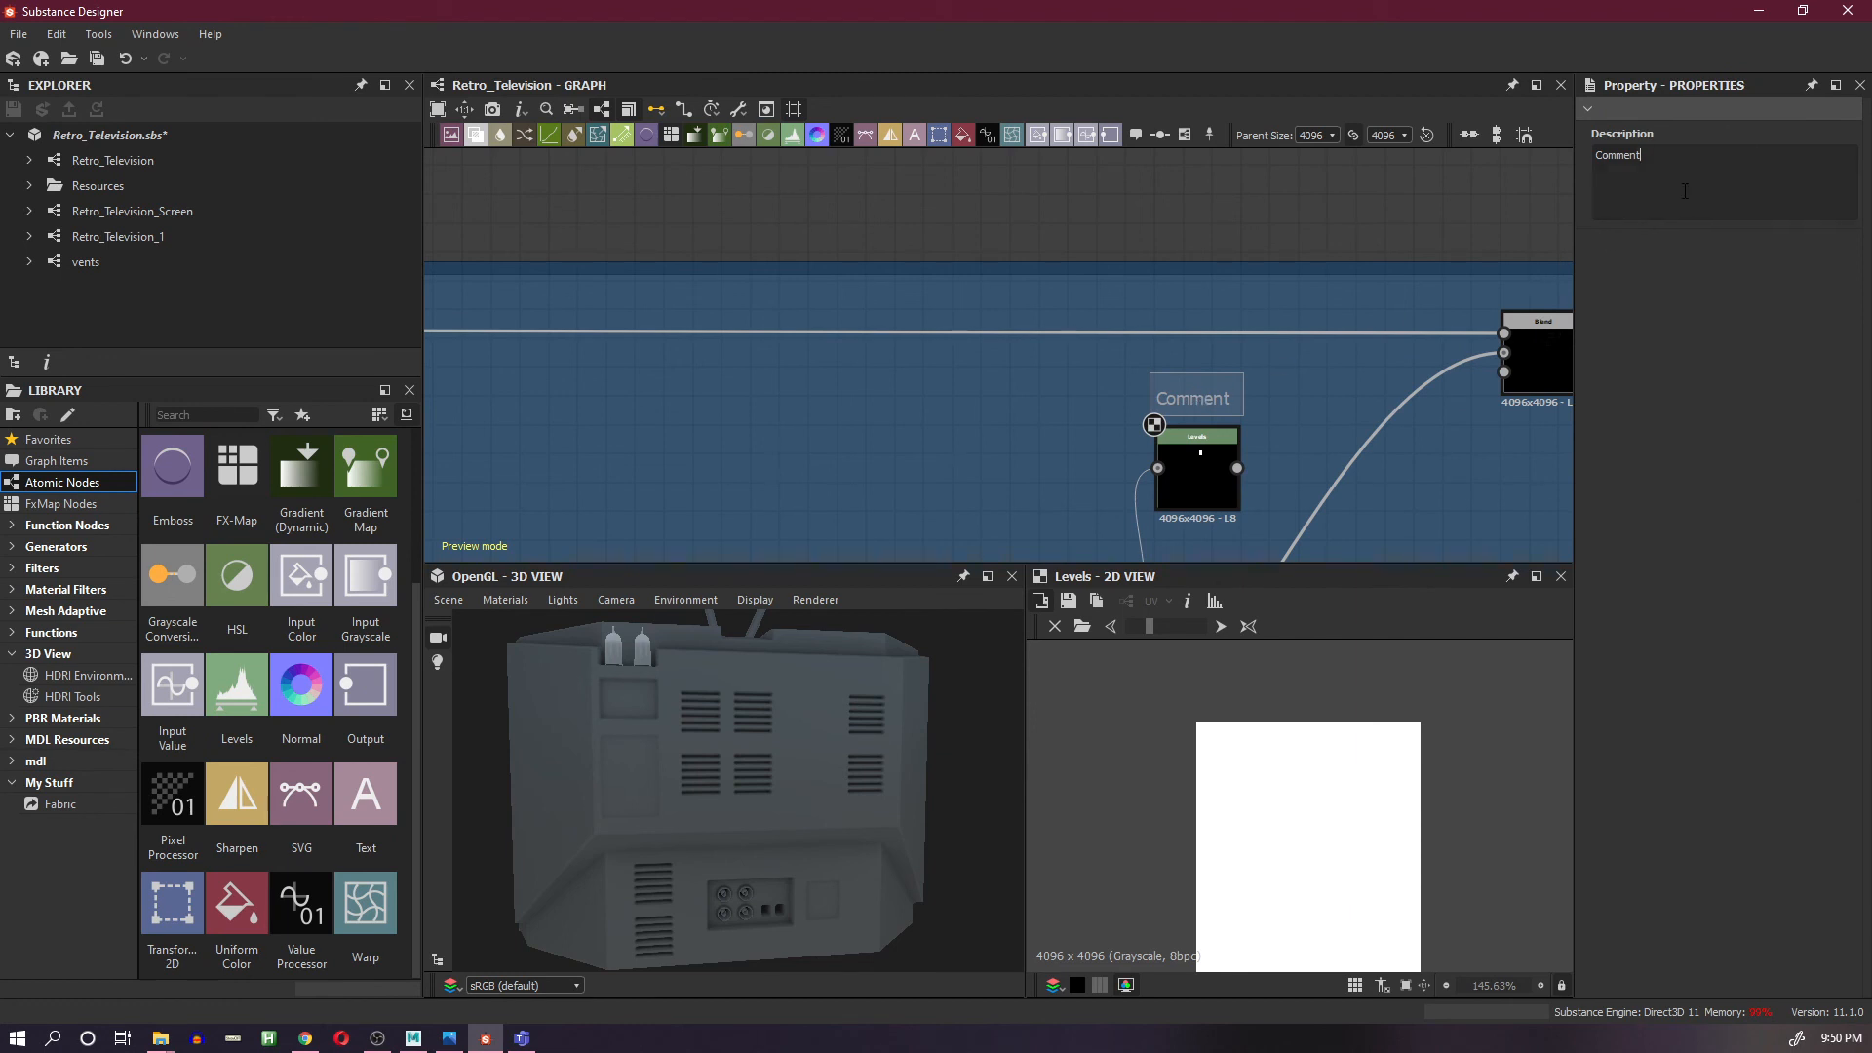
drag(1684, 190, 1586, 154)
text(B)
drag(1770, 155, 1590, 154)
click(1207, 470)
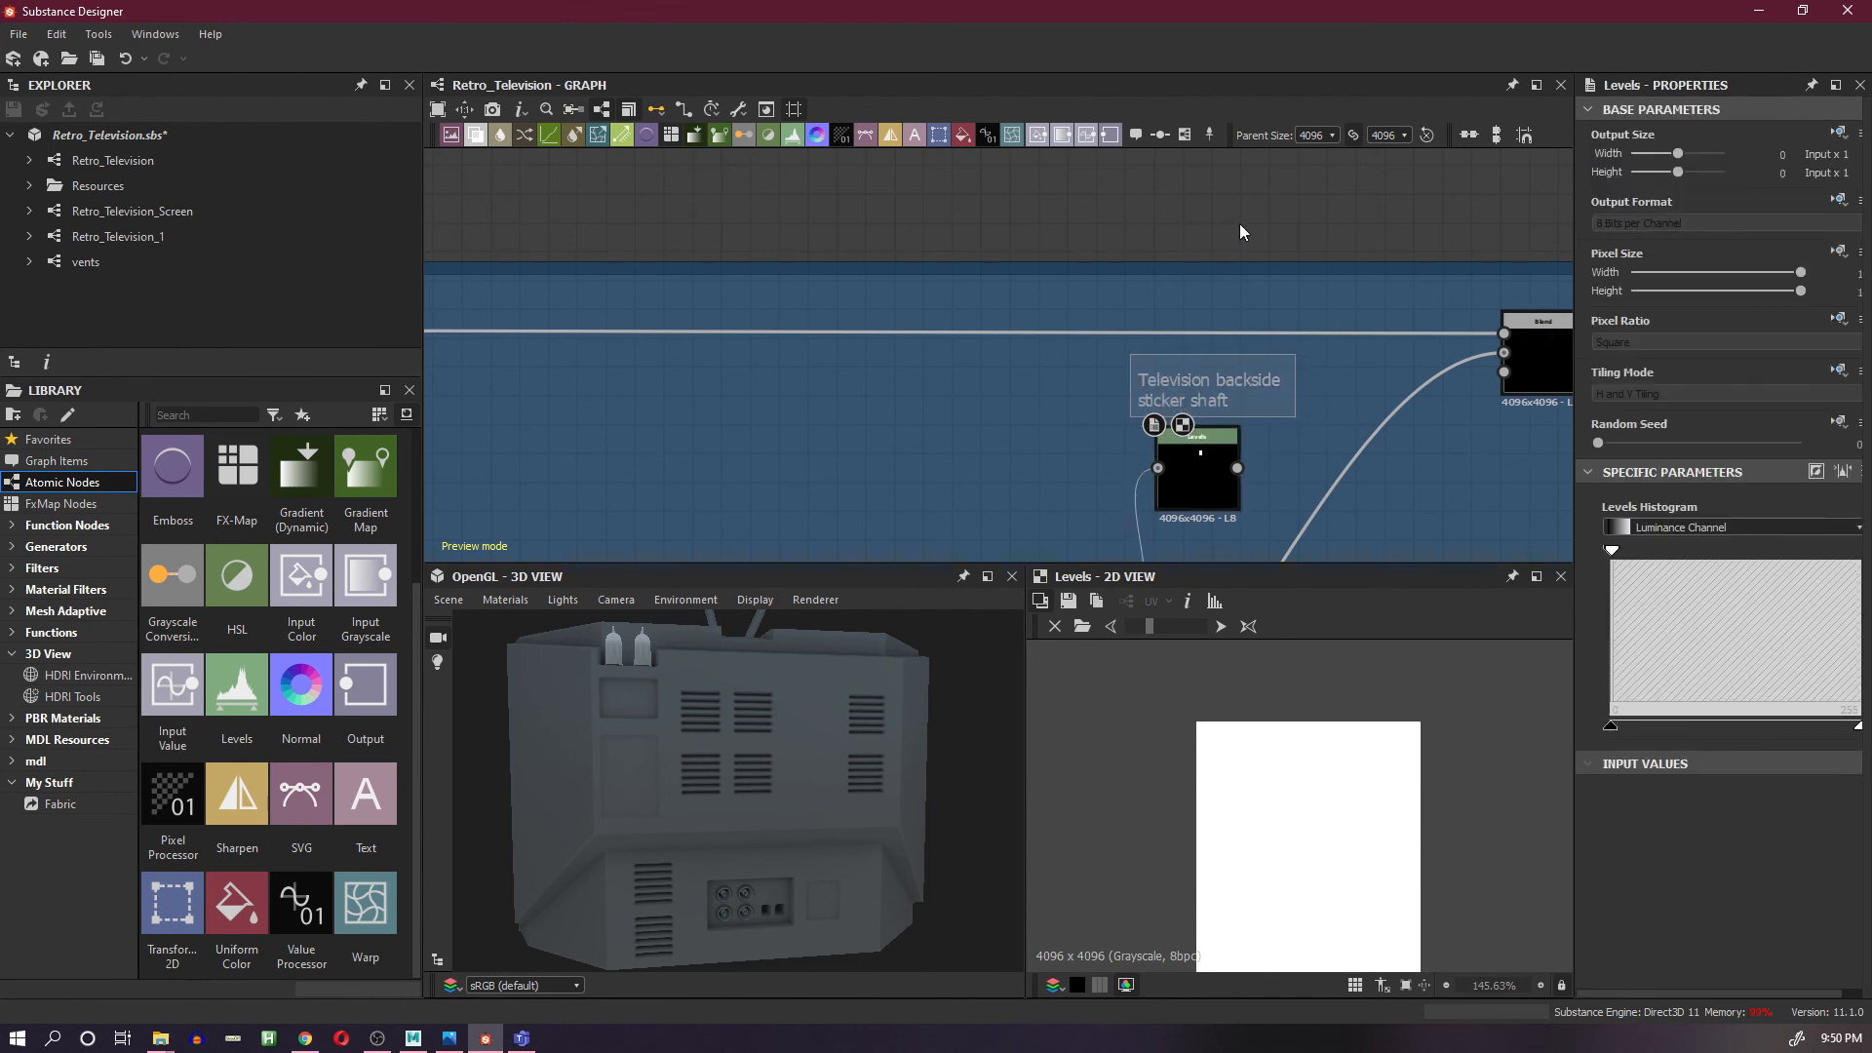
- Look through the Television Back side Layer 2, Antenna Shaft and Television Bottom Part frames for other shapes that need masks
scroll(1351, 459, down, 2)
middle_drag(1355, 474, 1074, 327)
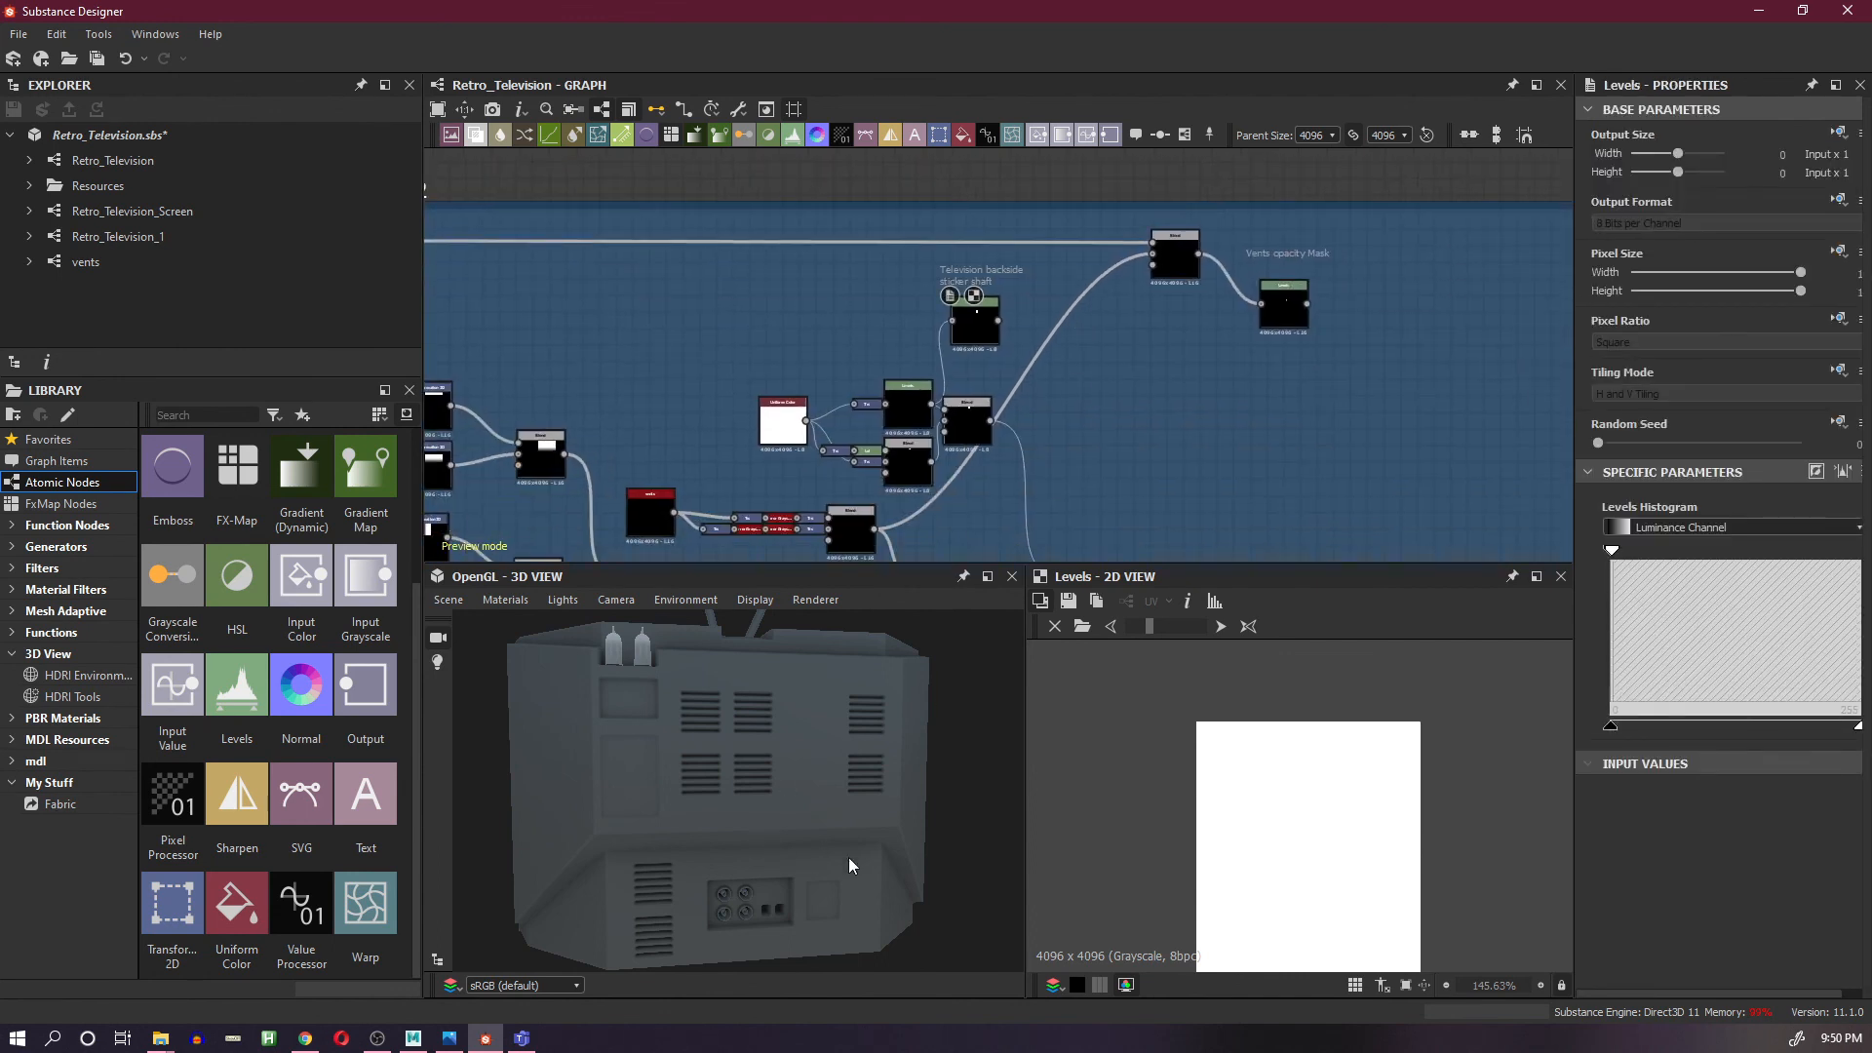
scroll(1172, 374, down, 3)
middle_drag(1173, 374, 1312, 202)
scroll(1186, 250, up, 4)
scroll(1098, 362, down, 3)
scroll(1098, 366, down, 3)
middle_drag(1477, 363, 877, 369)
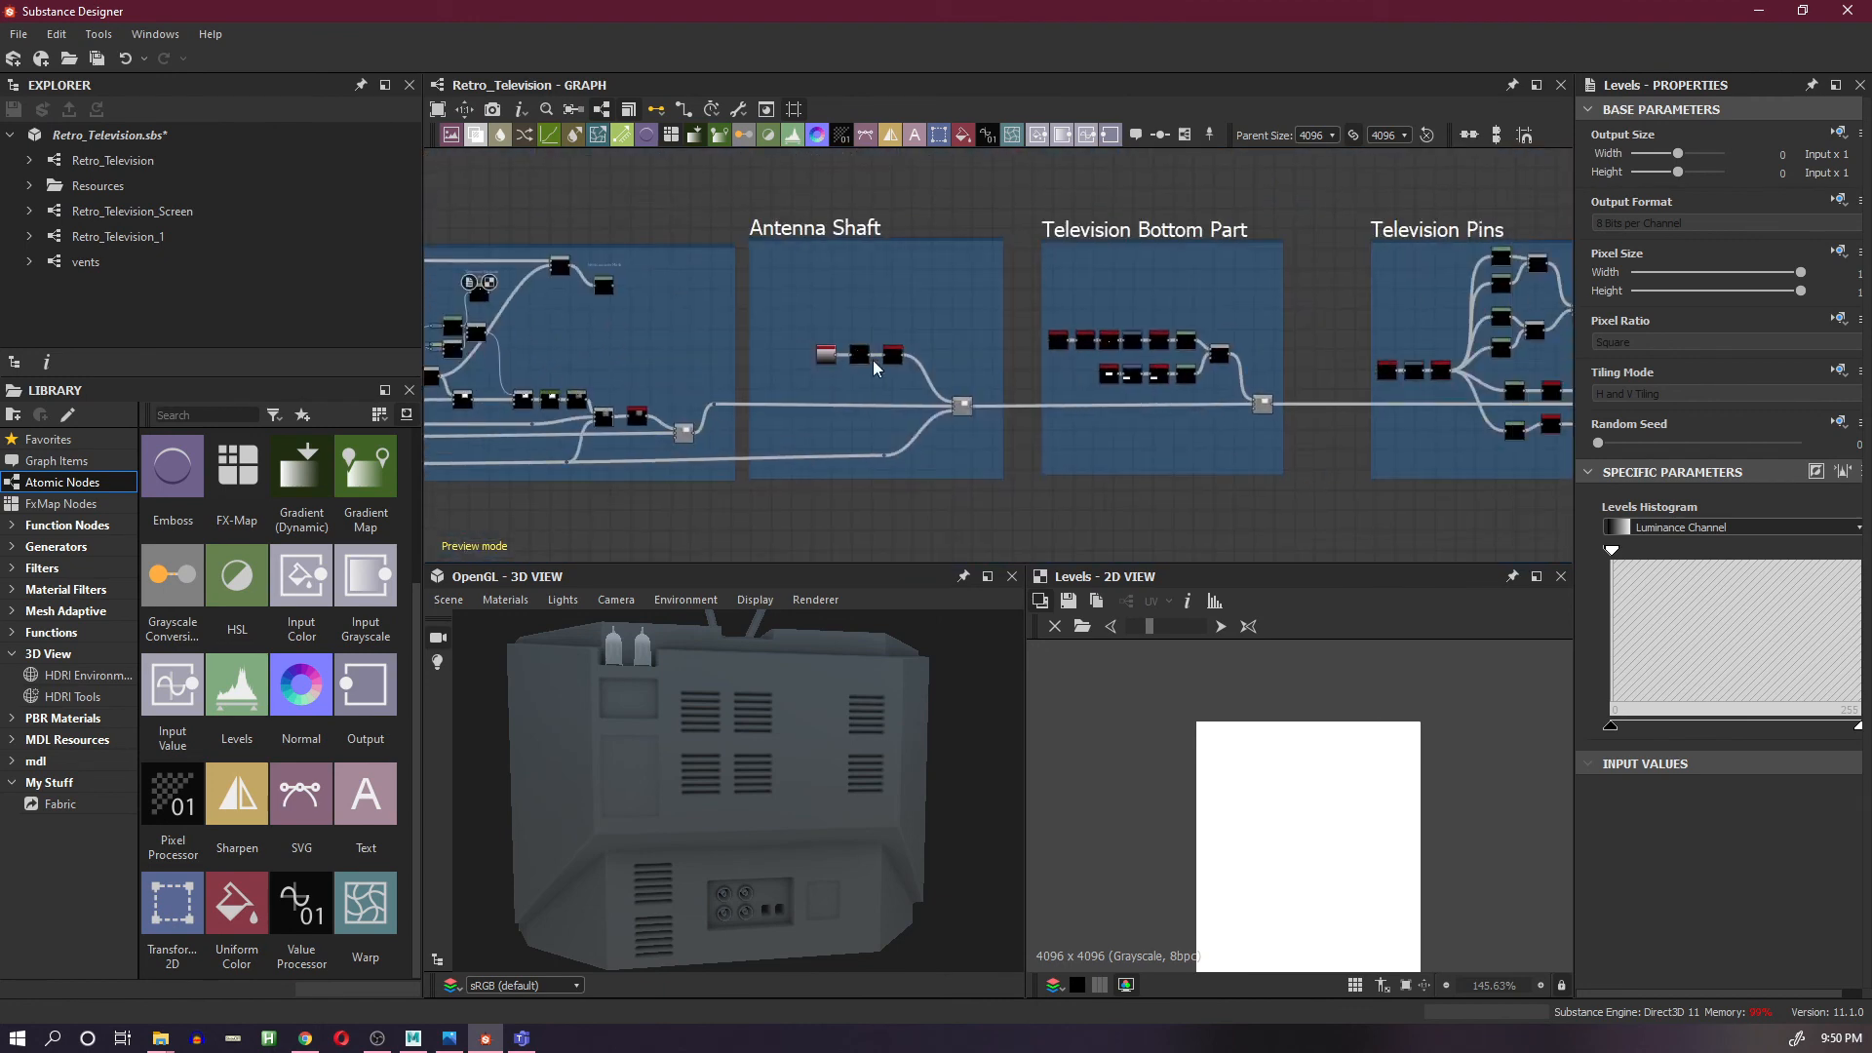
middle_drag(1325, 353, 1424, 343)
scroll(1265, 314, up, 8)
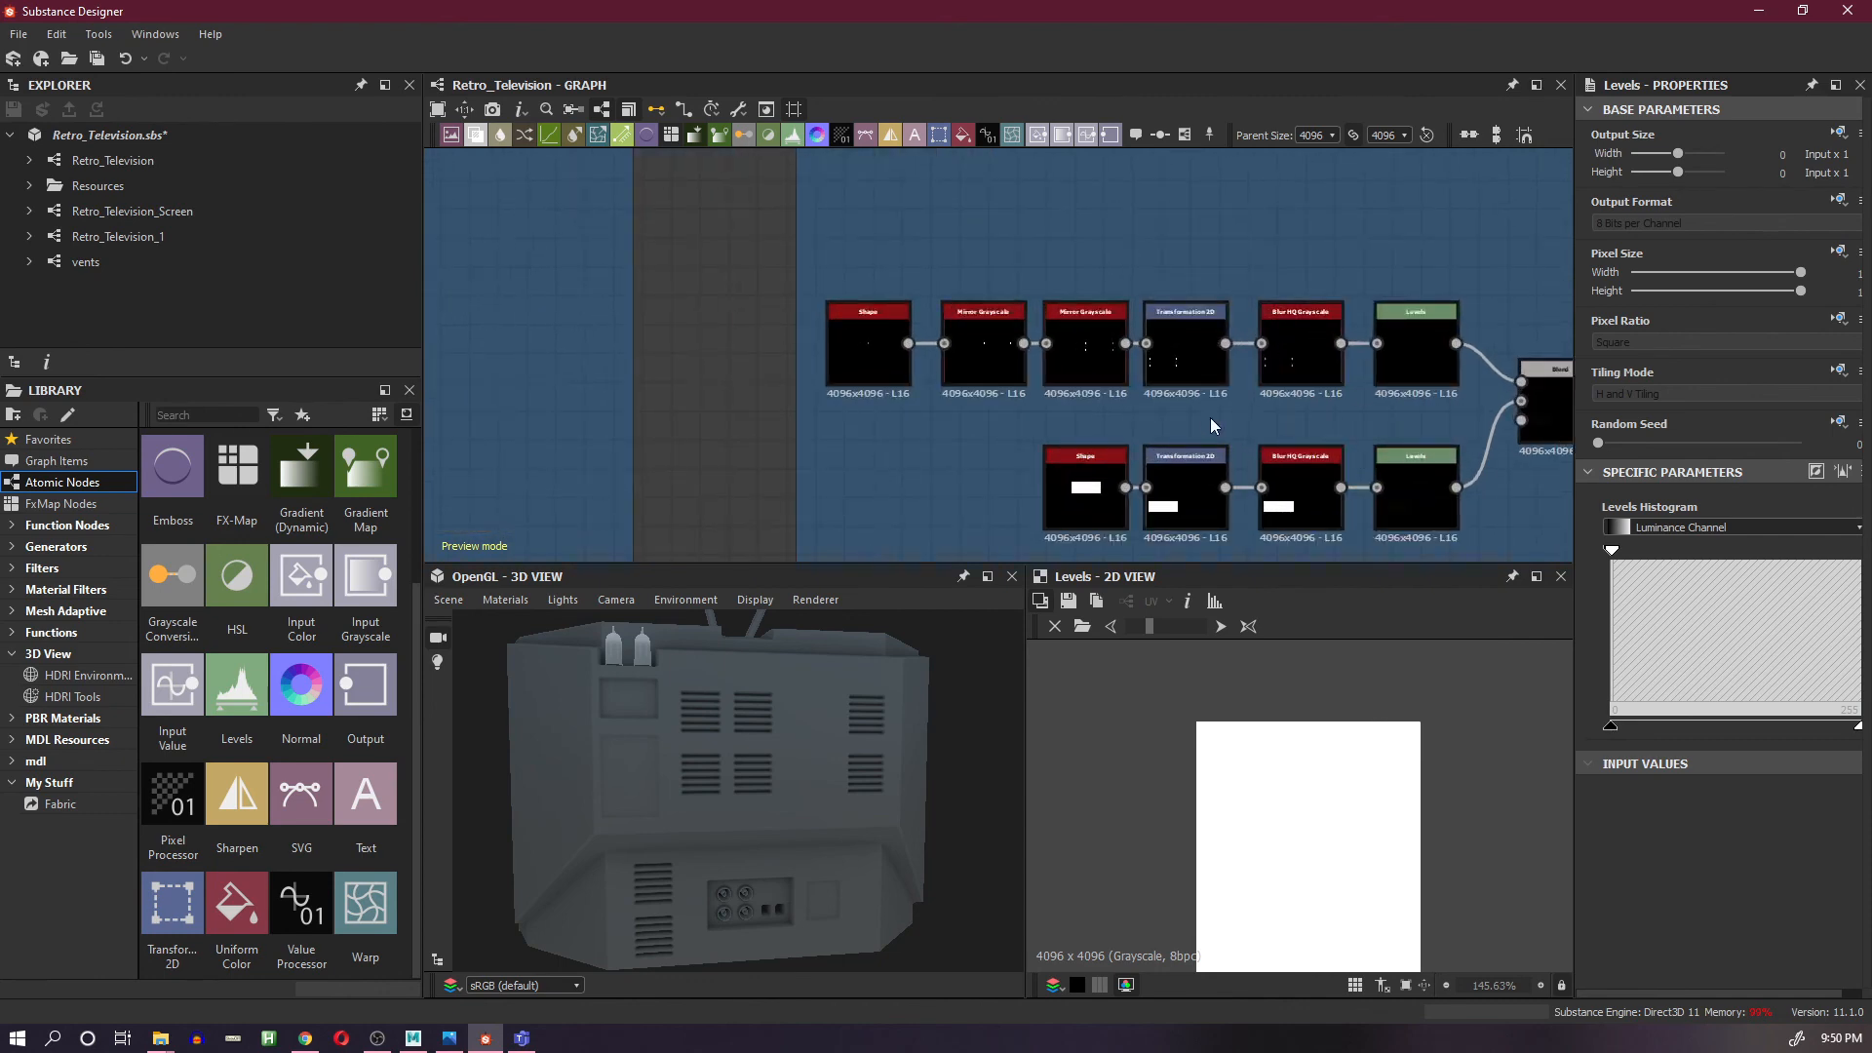
scroll(1209, 417, down, 8)
middle_drag(531, 400, 1328, 397)
middle_drag(783, 412, 1303, 388)
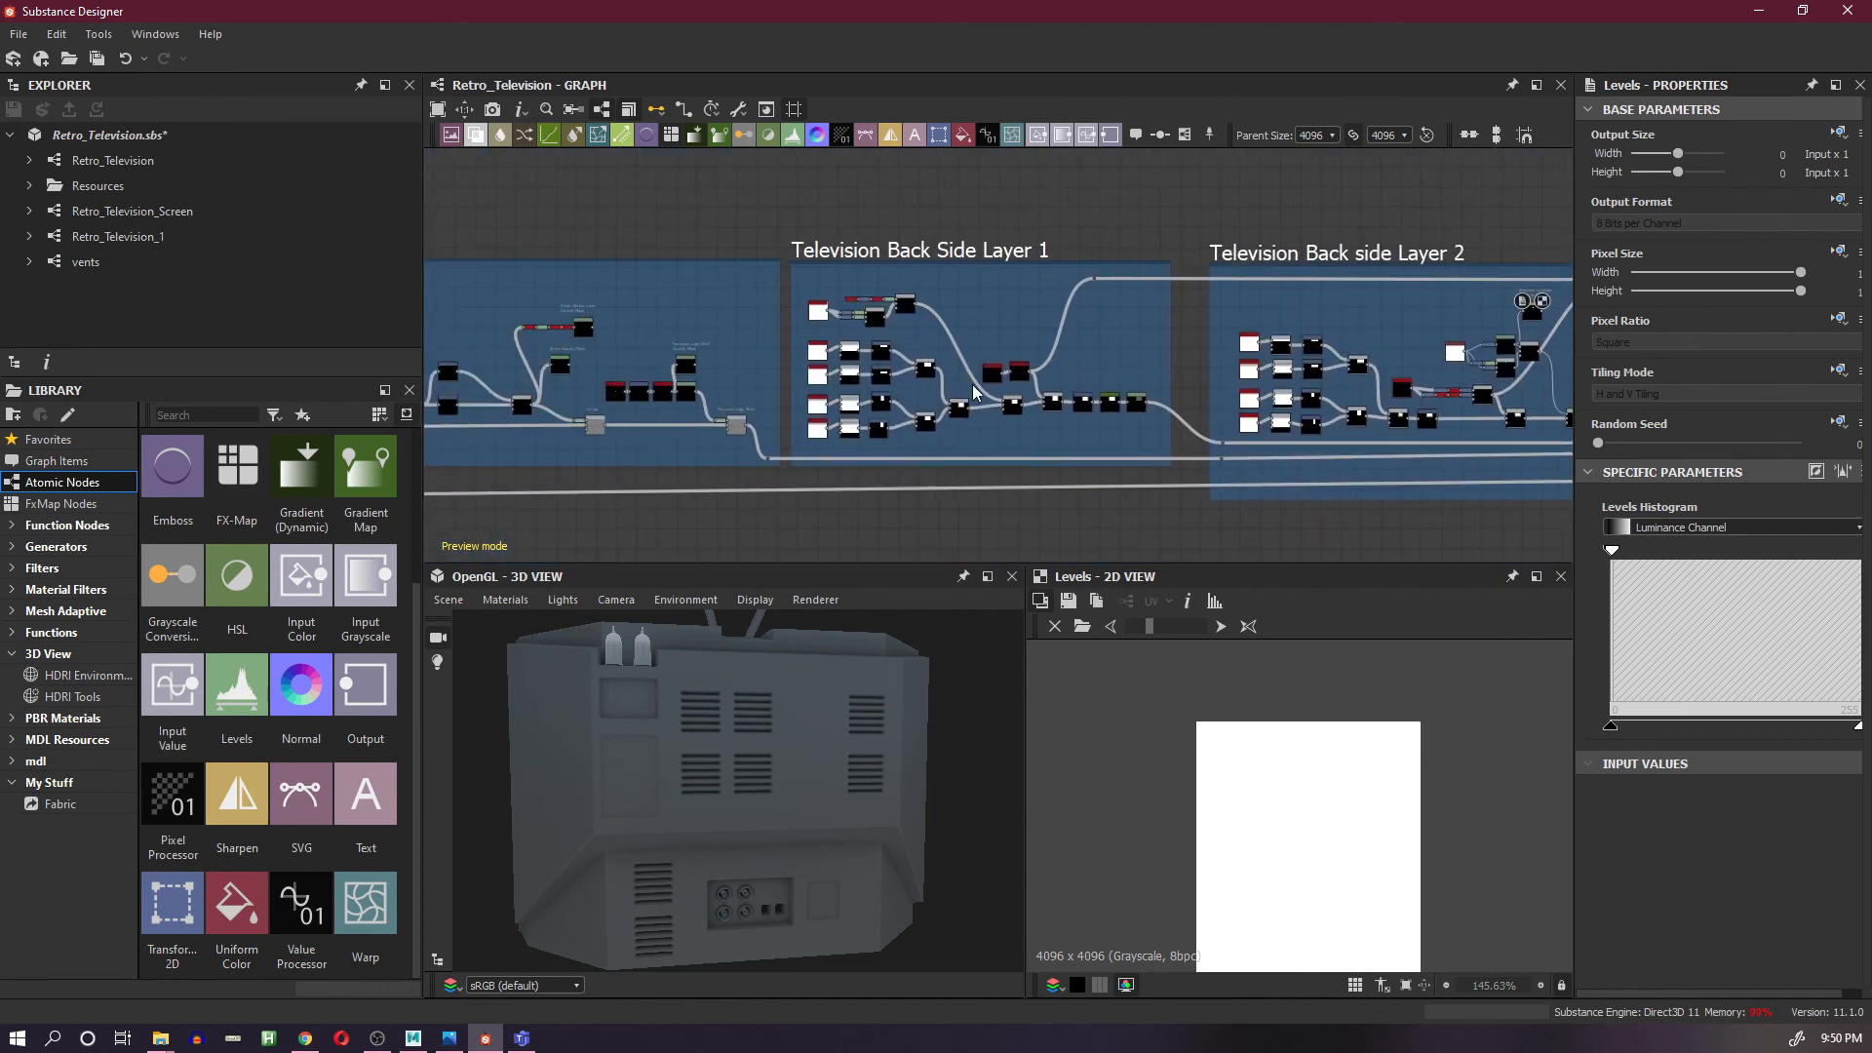
- Preview the two Levels nodes fed by the white Shape in Television Back Side Layer 1
scroll(974, 383, up, 5)
middle_drag(1236, 433, 1304, 451)
scroll(941, 233, up, 5)
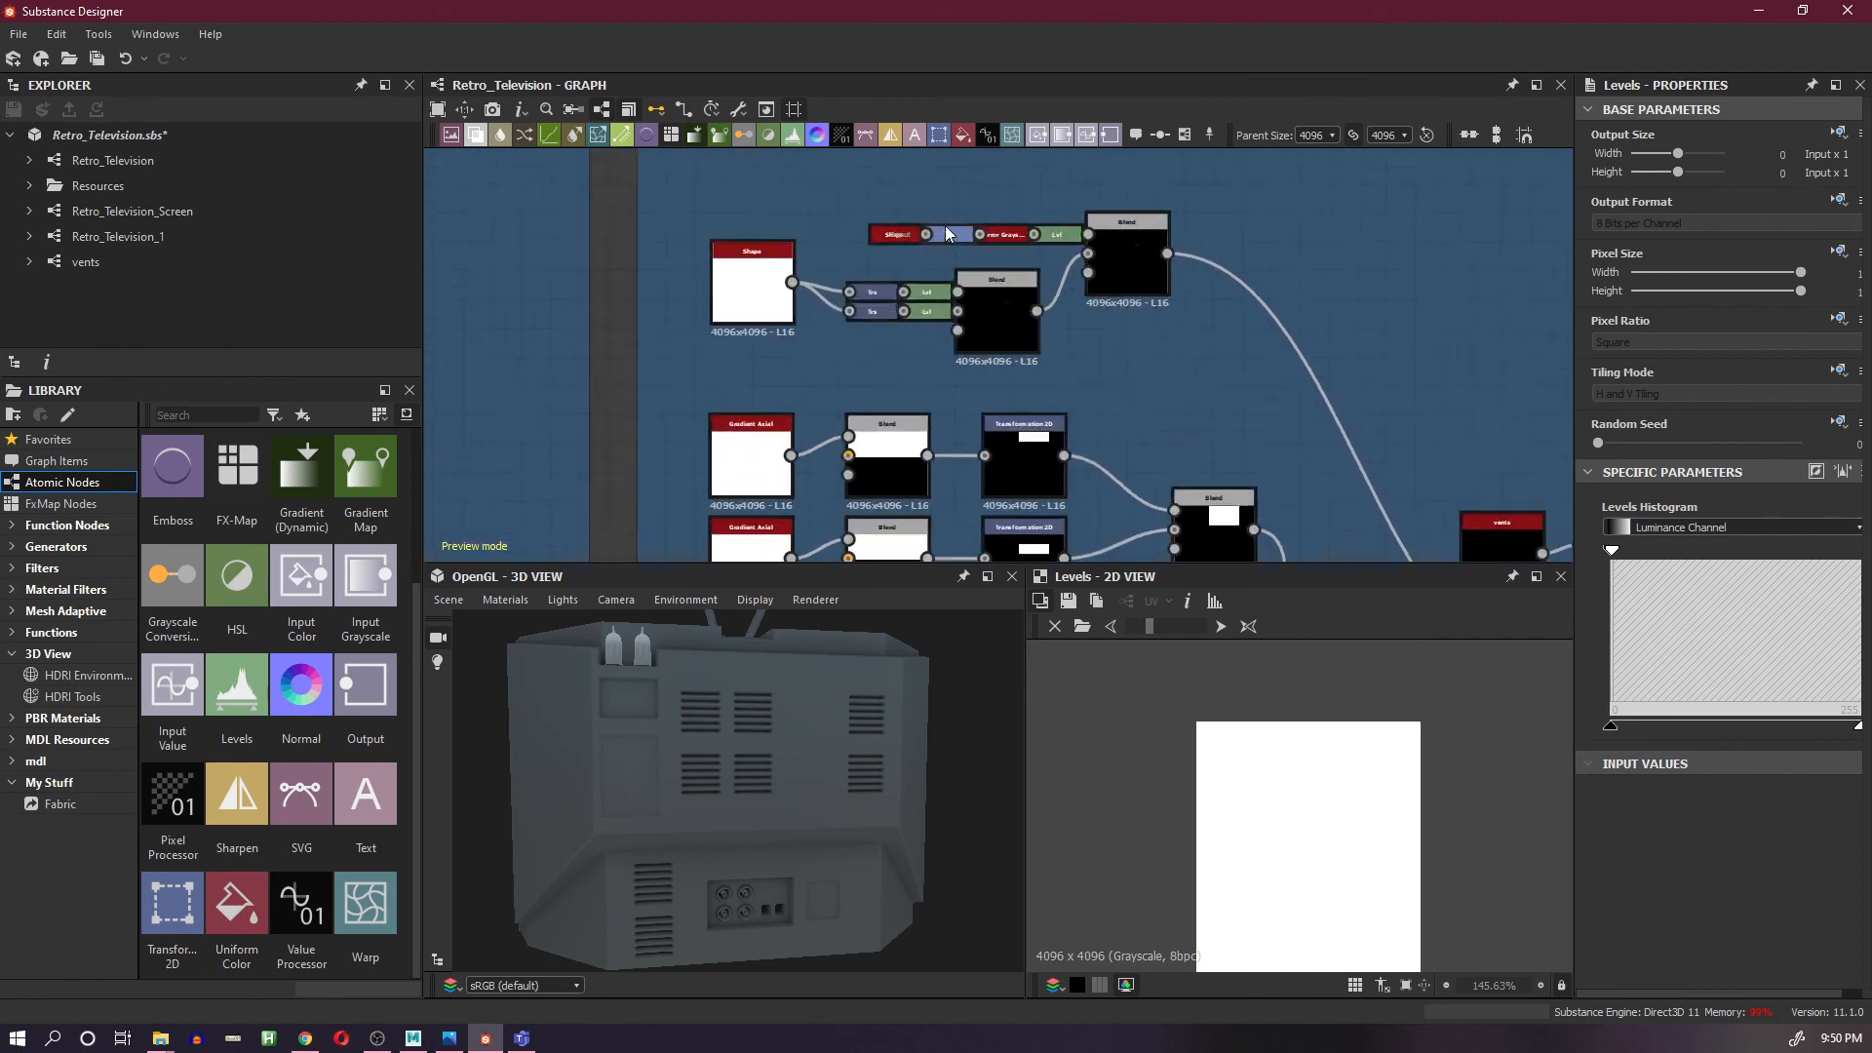
double_click(919, 351)
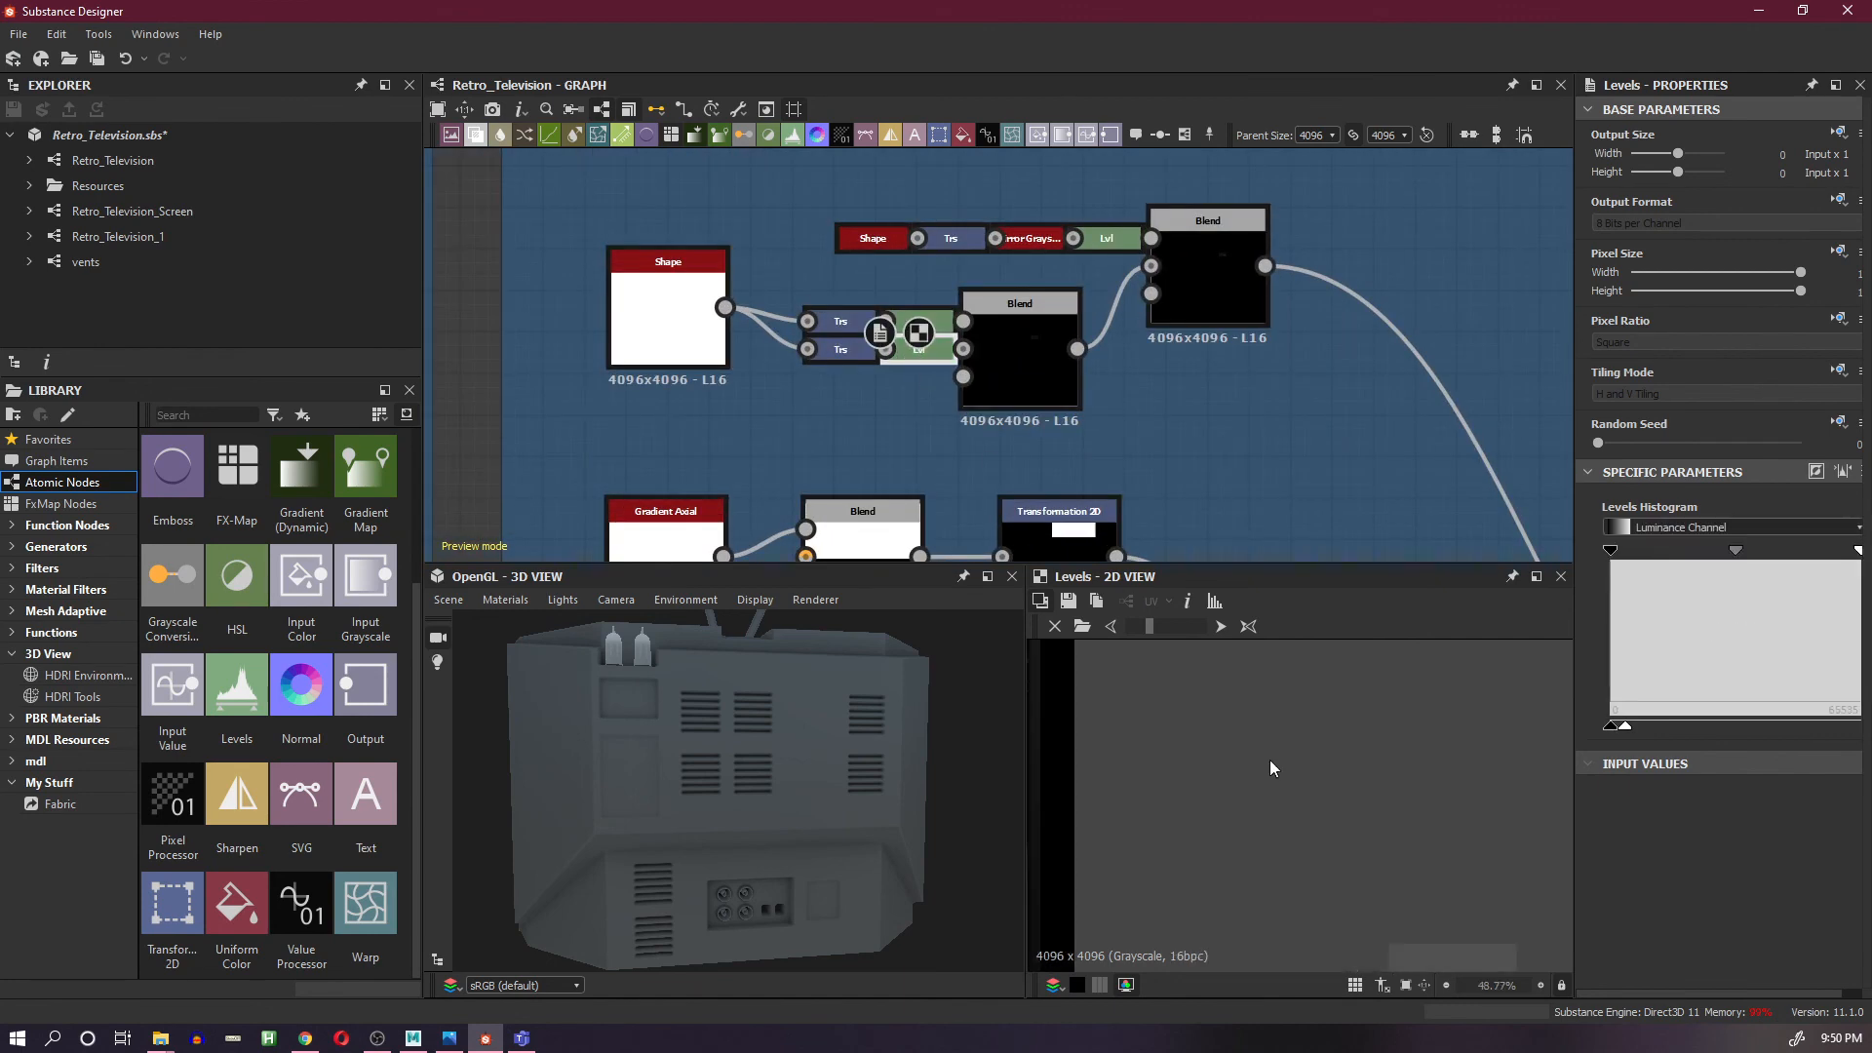
scroll(1360, 799, up, 3)
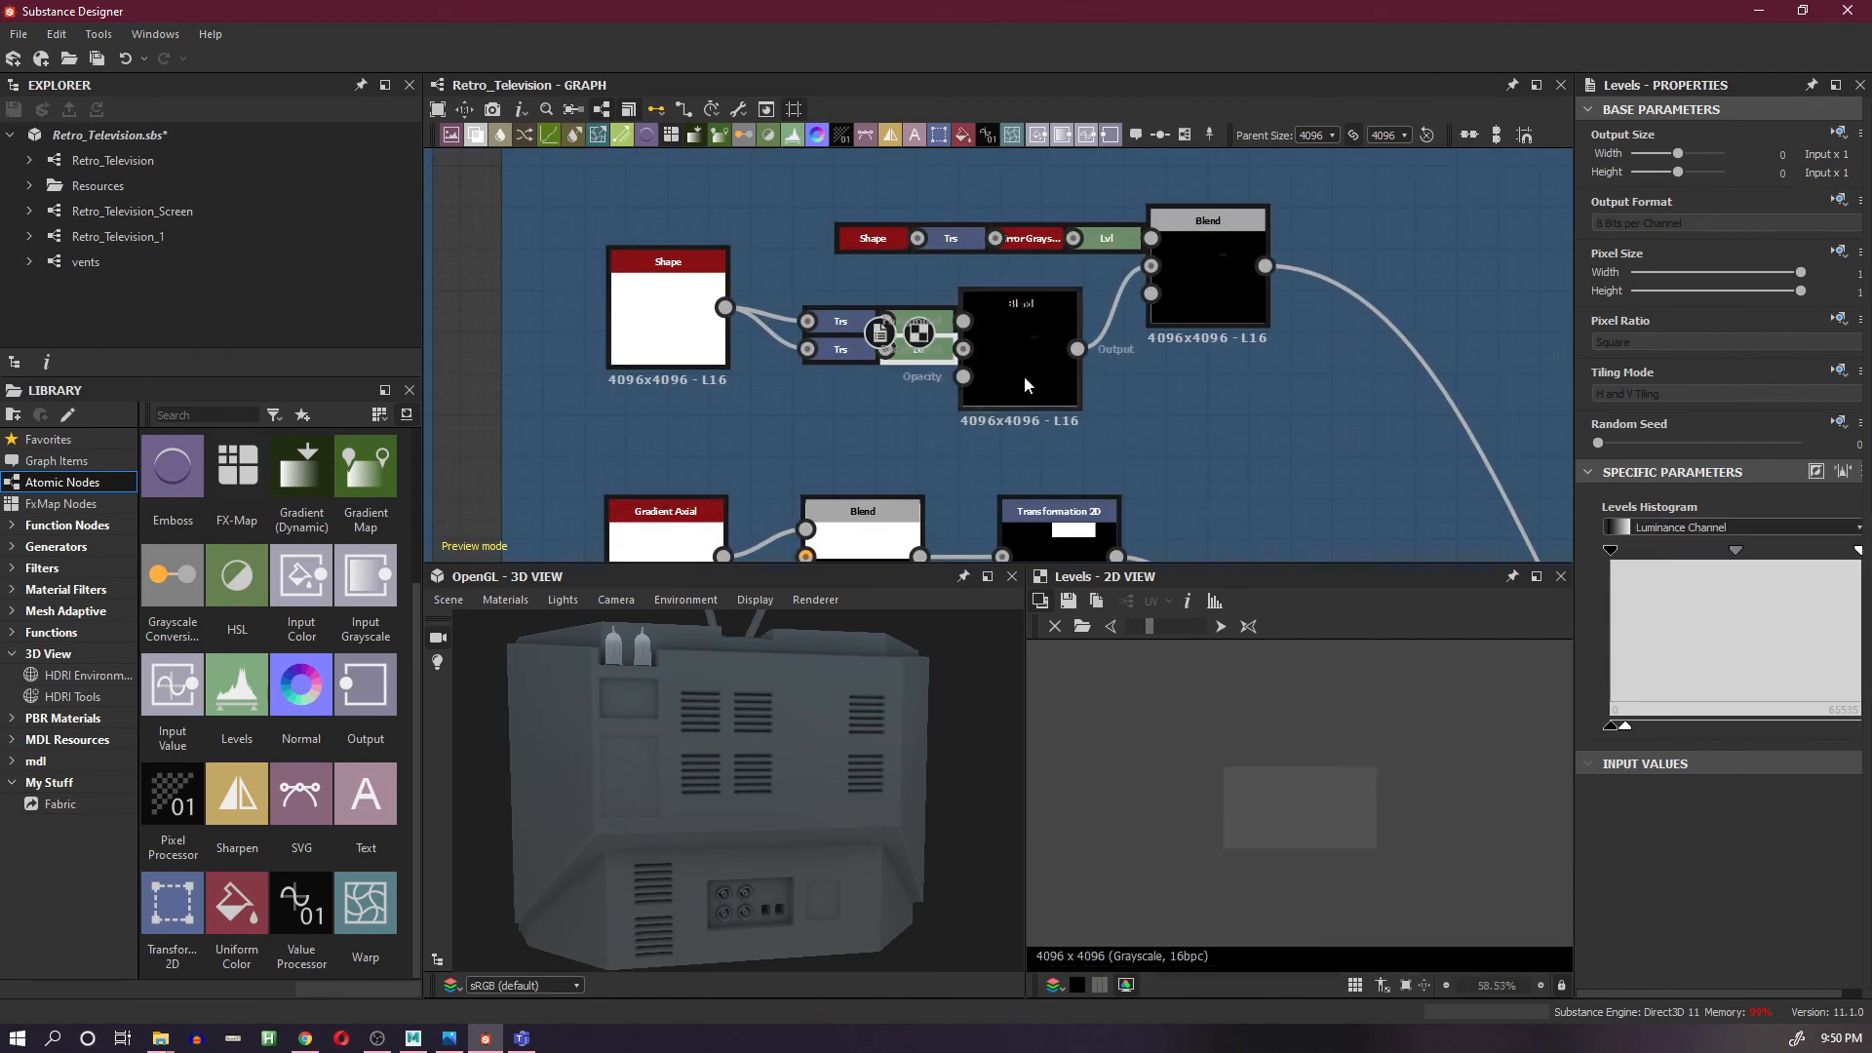
click(940, 319)
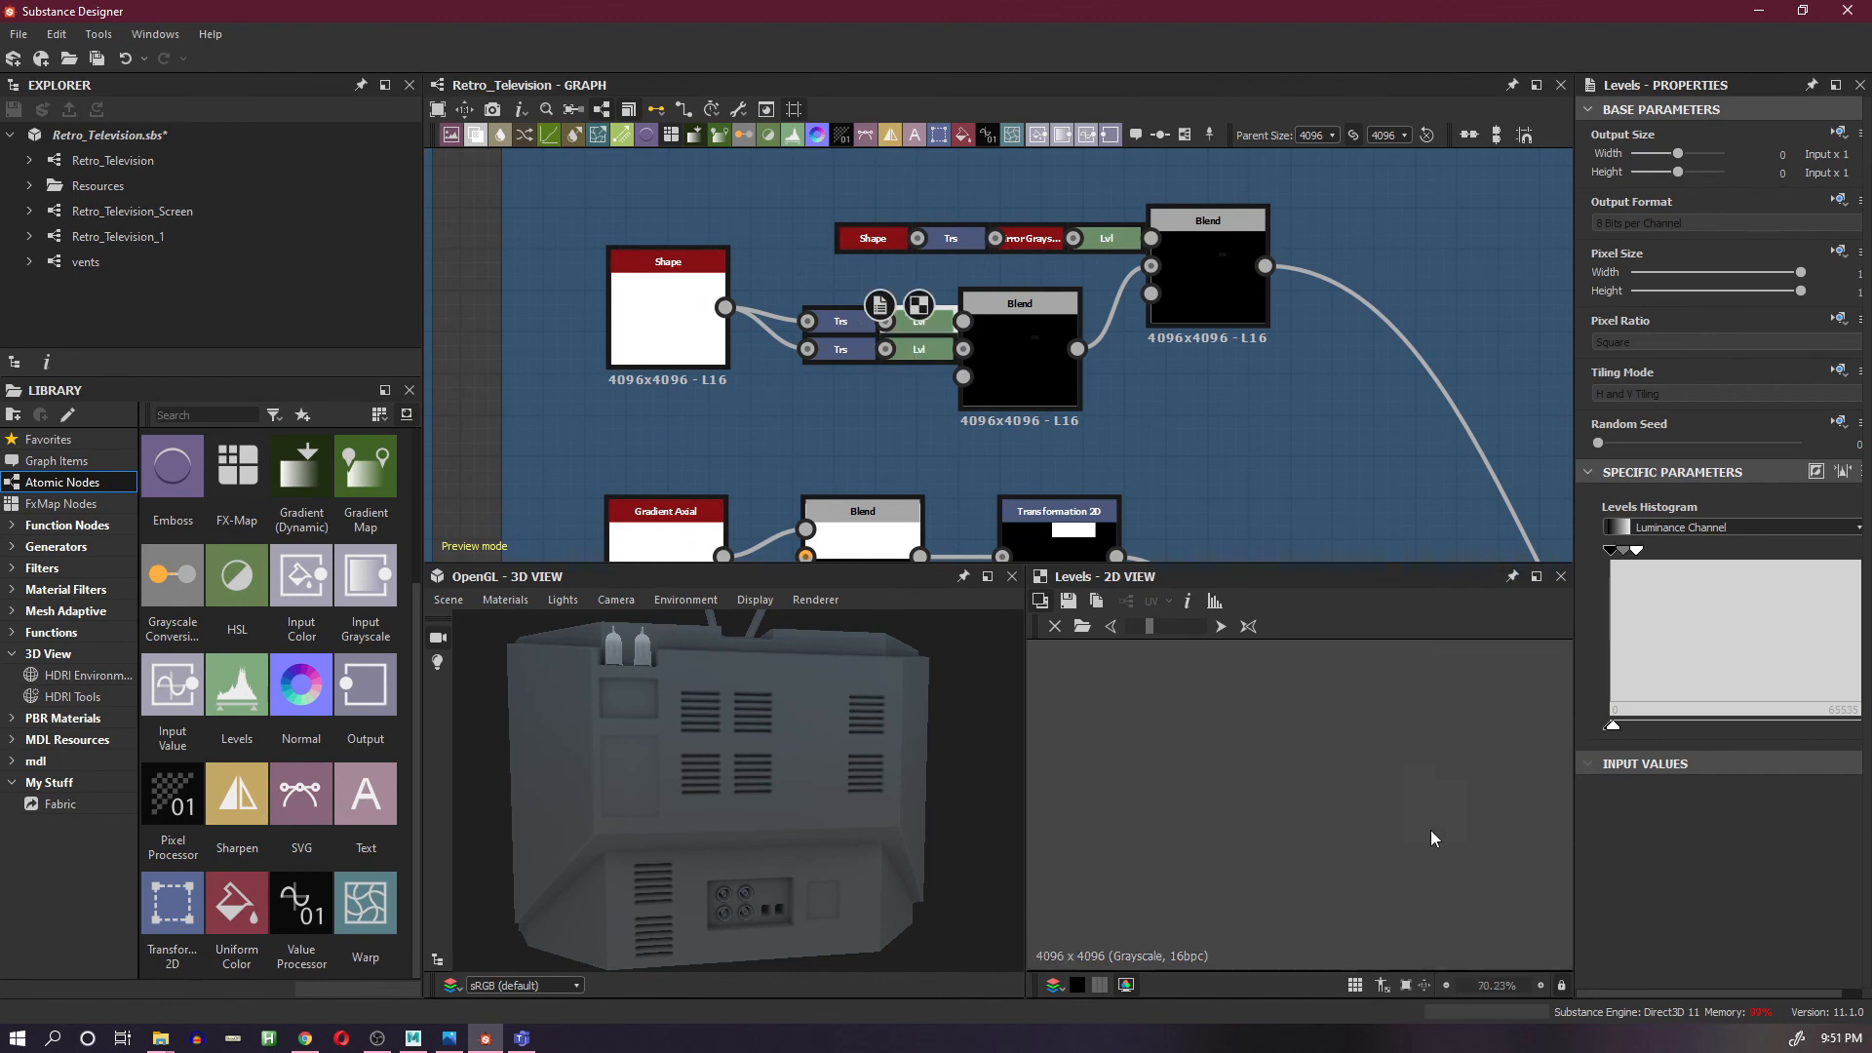
scroll(1434, 830, up, 1)
scroll(989, 294, down, 3)
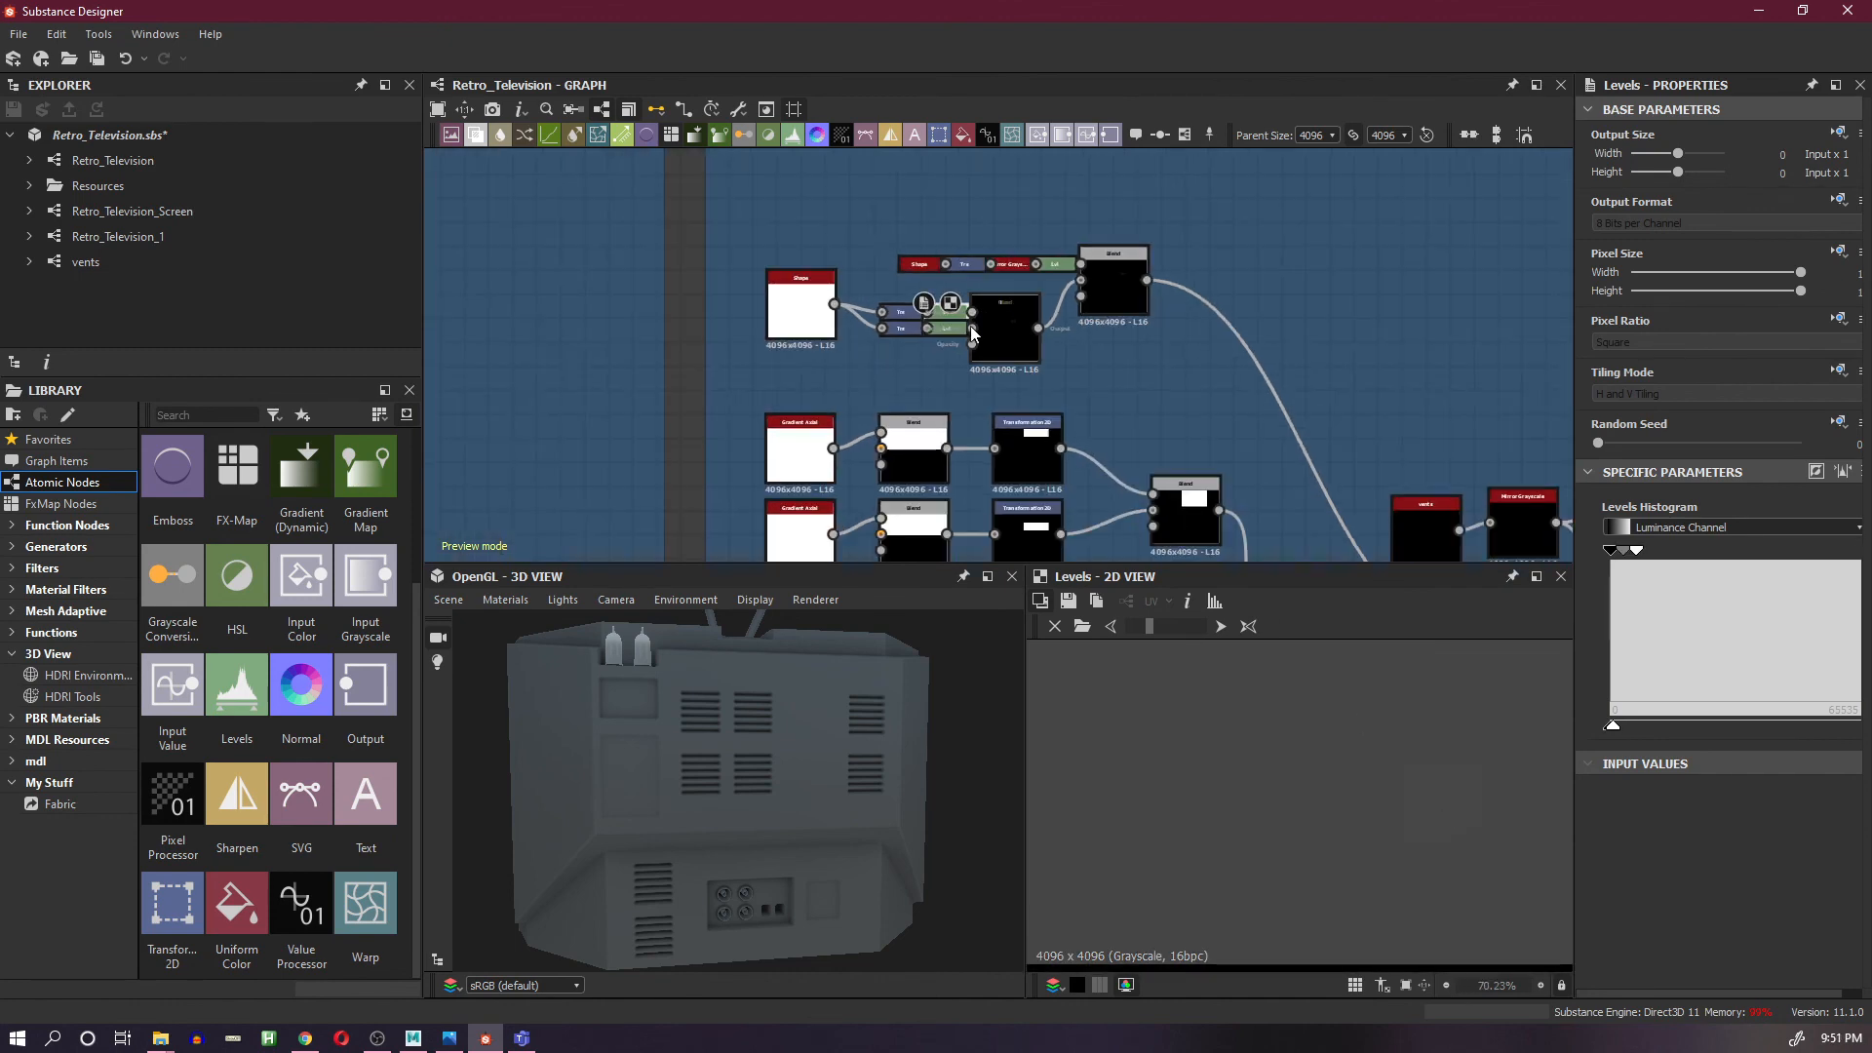
- Branch a new Levels node from the upper Levels node in Television Back Side Layer 1 and space the surrounding nodes apart
middle_drag(954, 381, 978, 450)
drag(972, 382, 1010, 243)
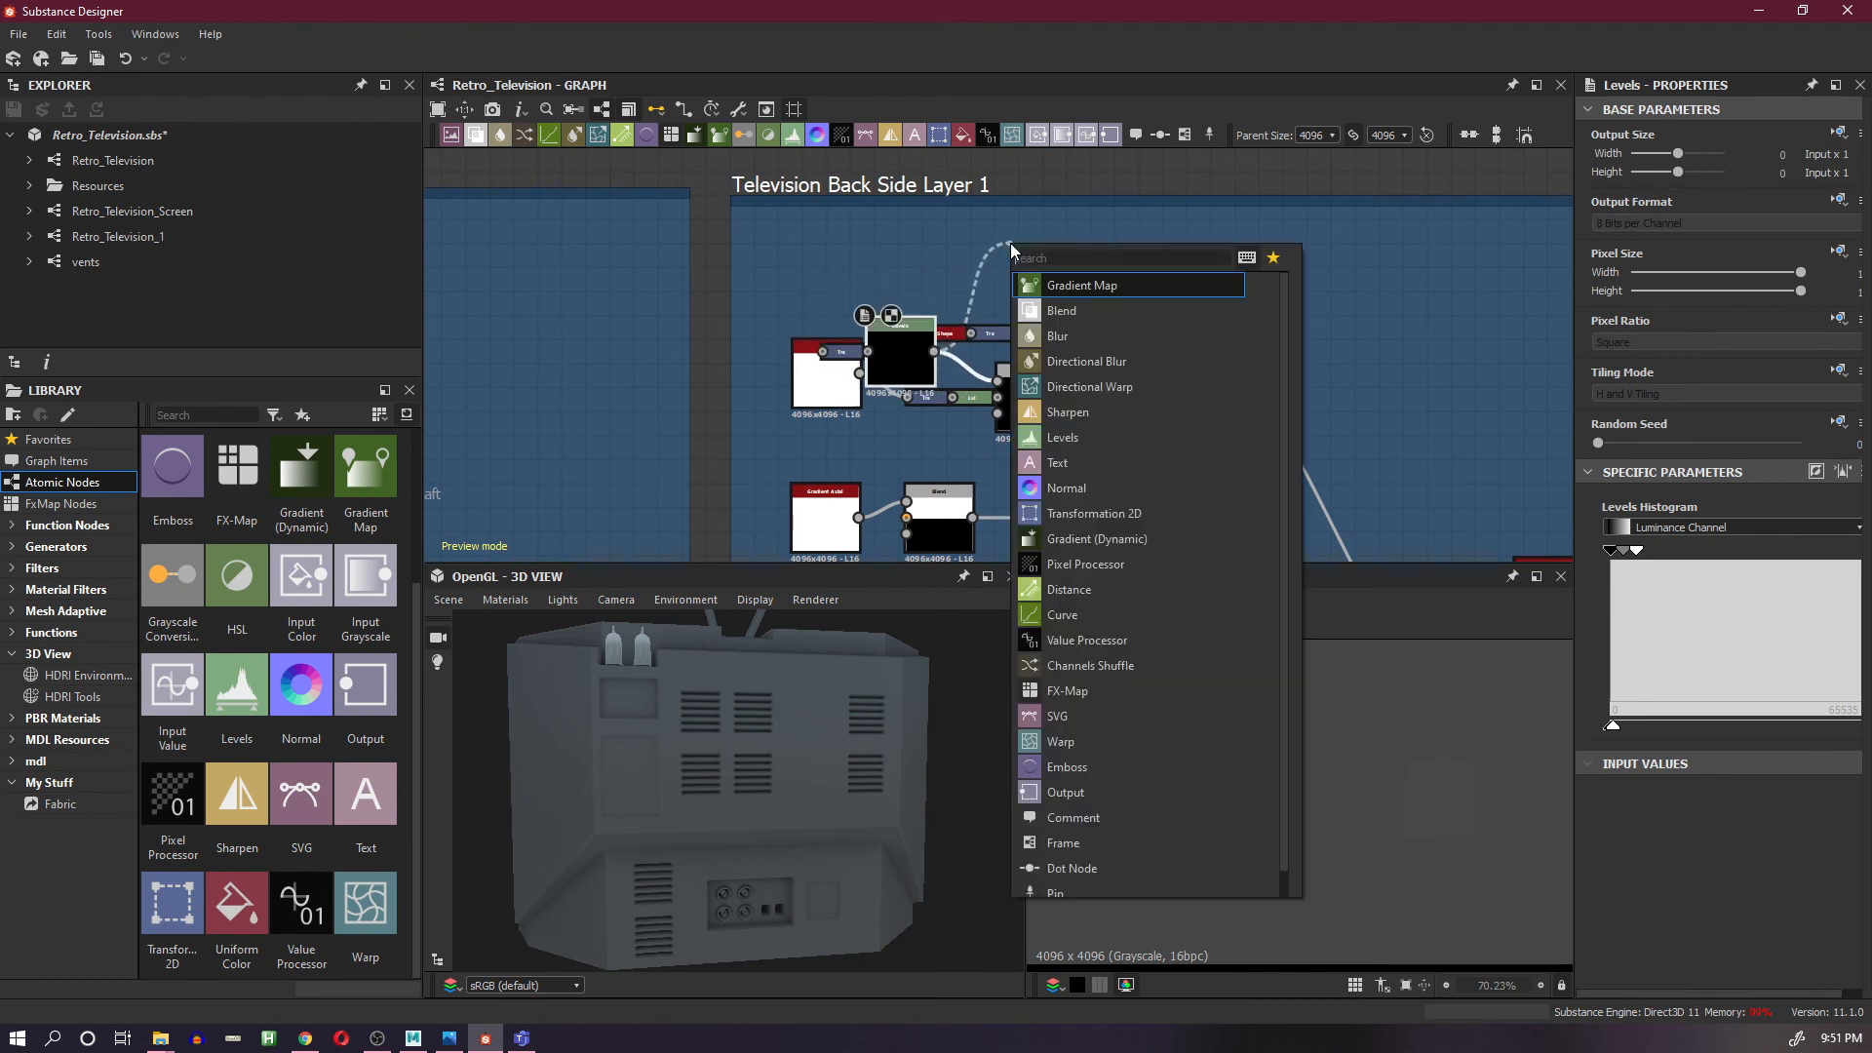
click(1107, 437)
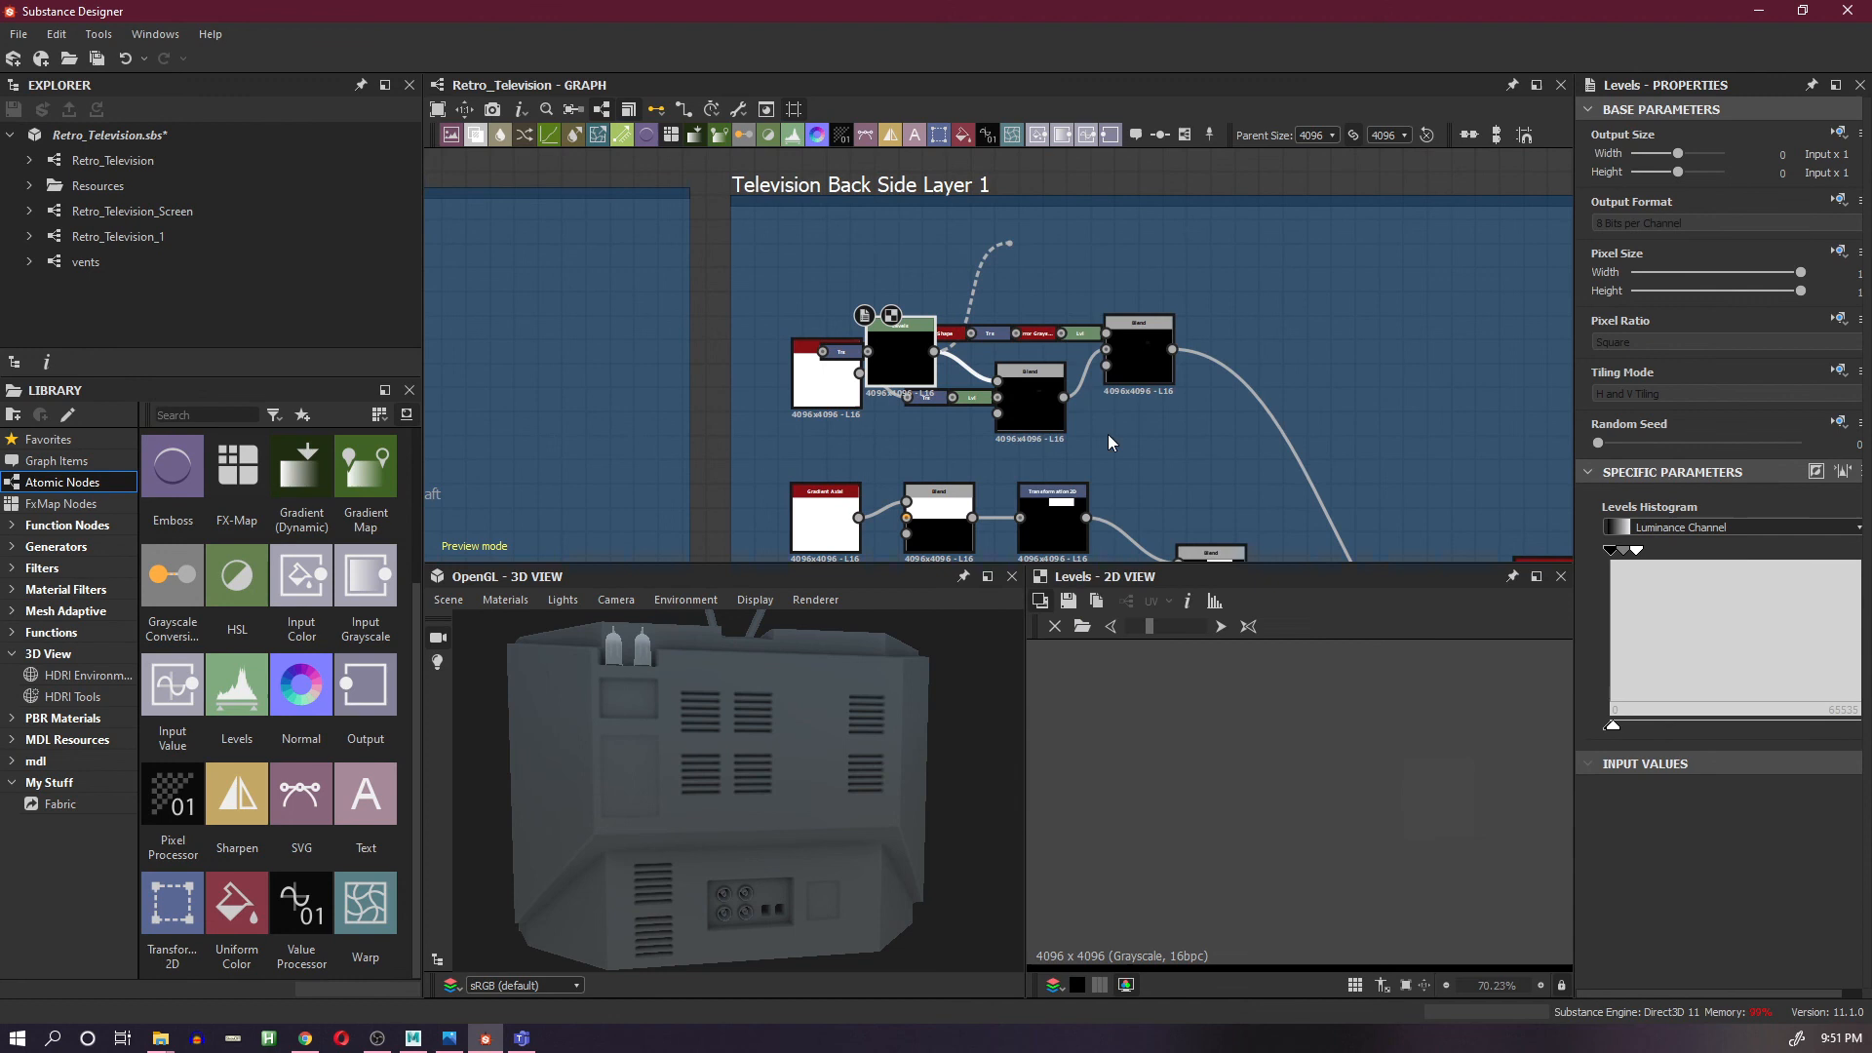
click(893, 351)
scroll(945, 400, down, 2)
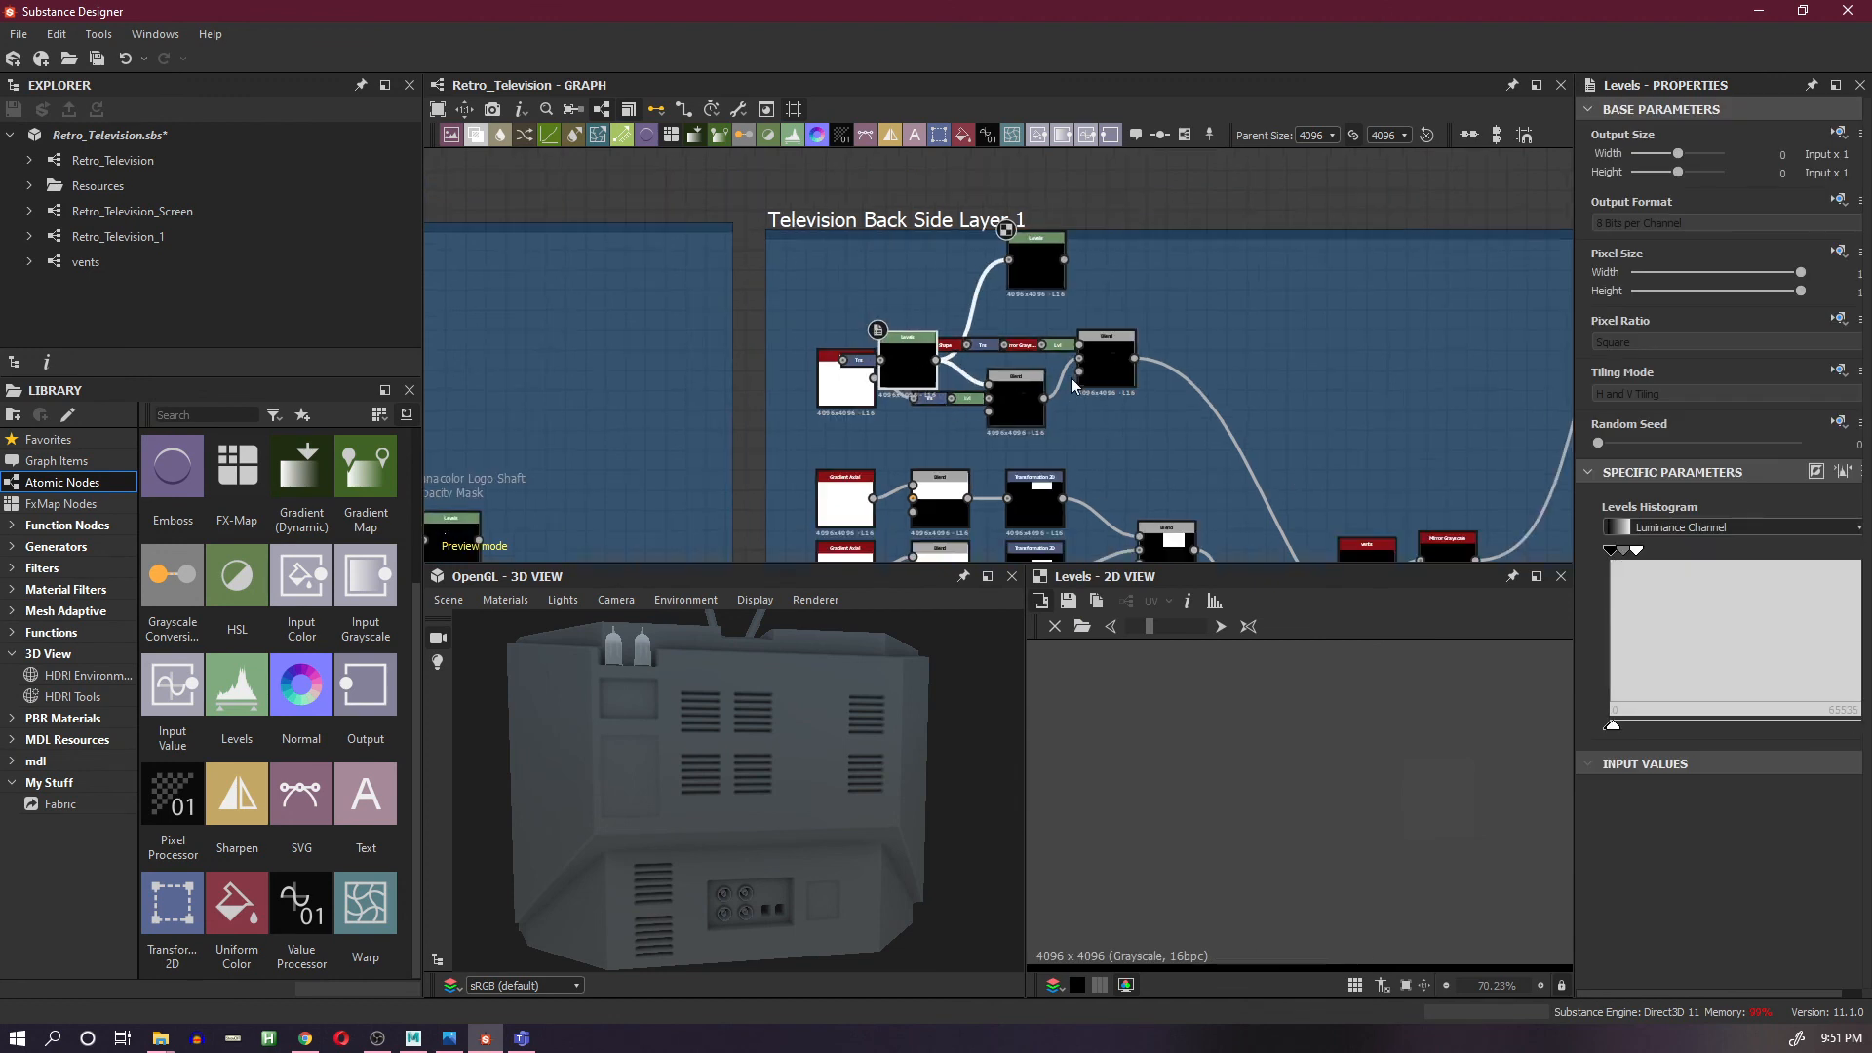
drag(1135, 369, 1264, 368)
drag(924, 356, 953, 336)
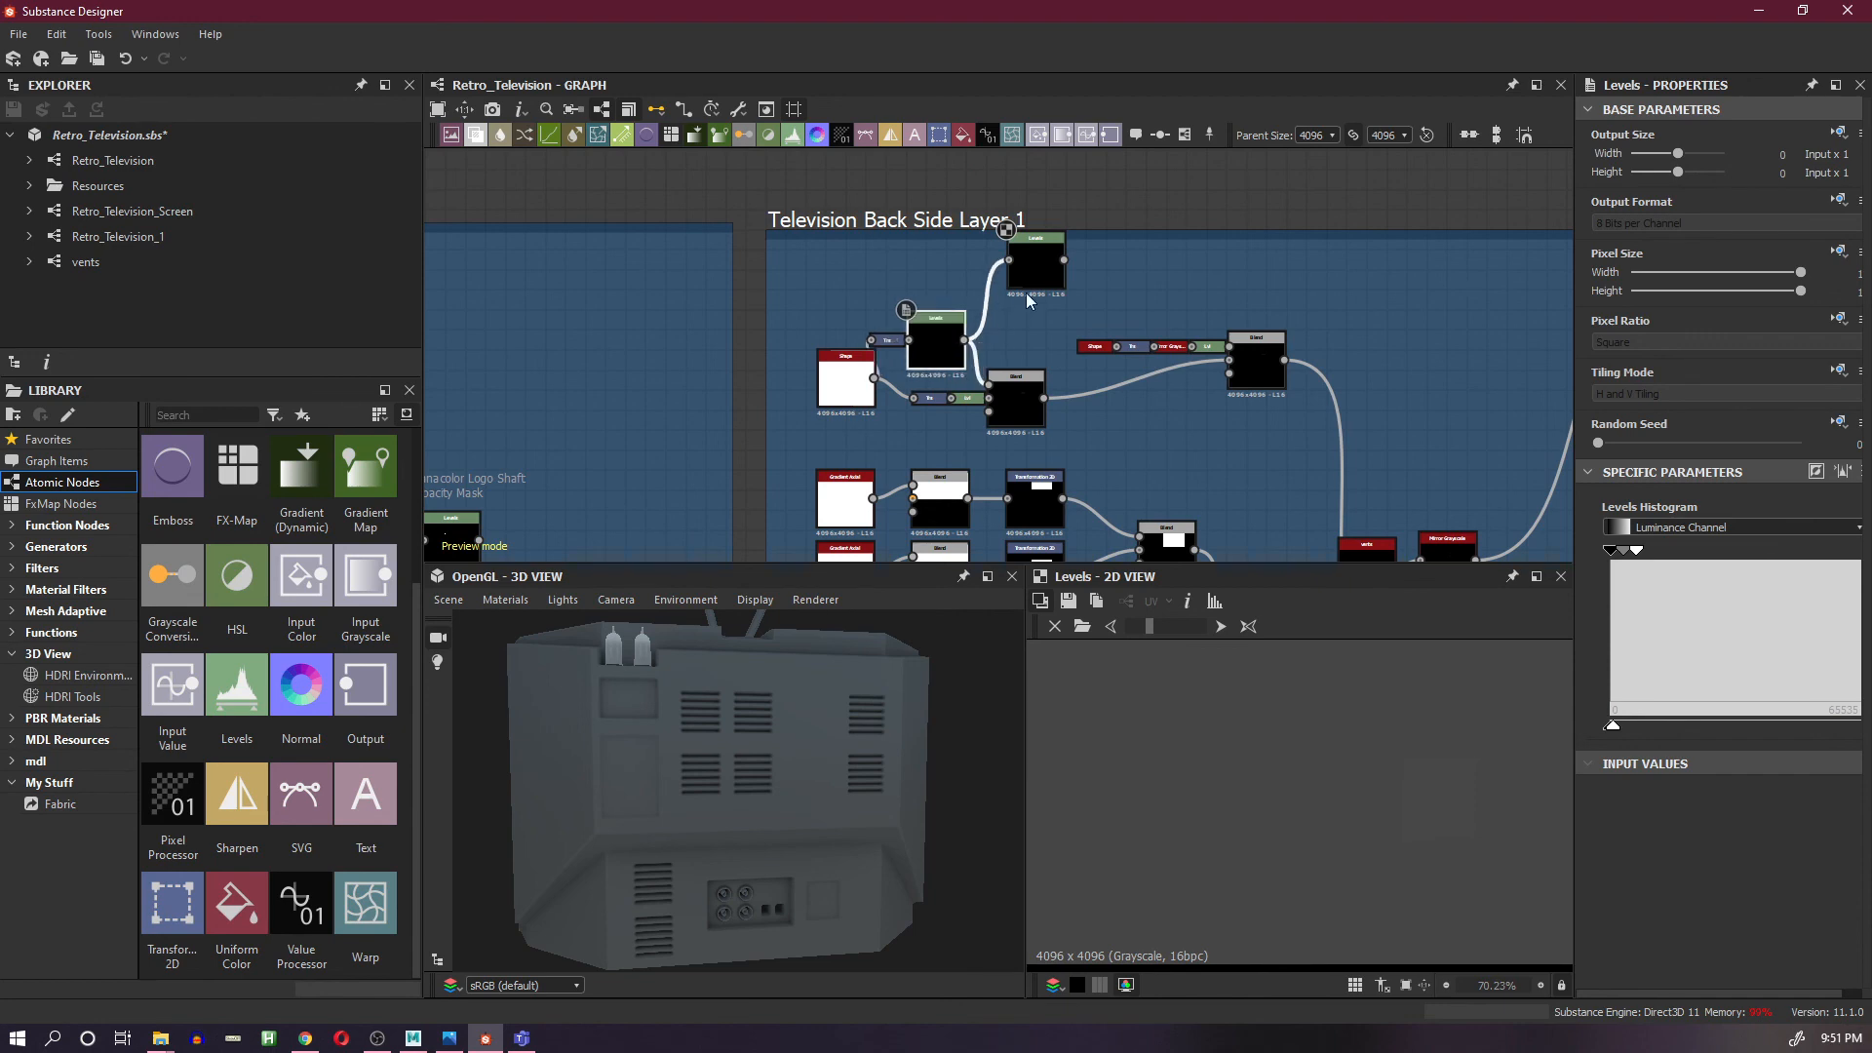
drag(1025, 277, 1006, 334)
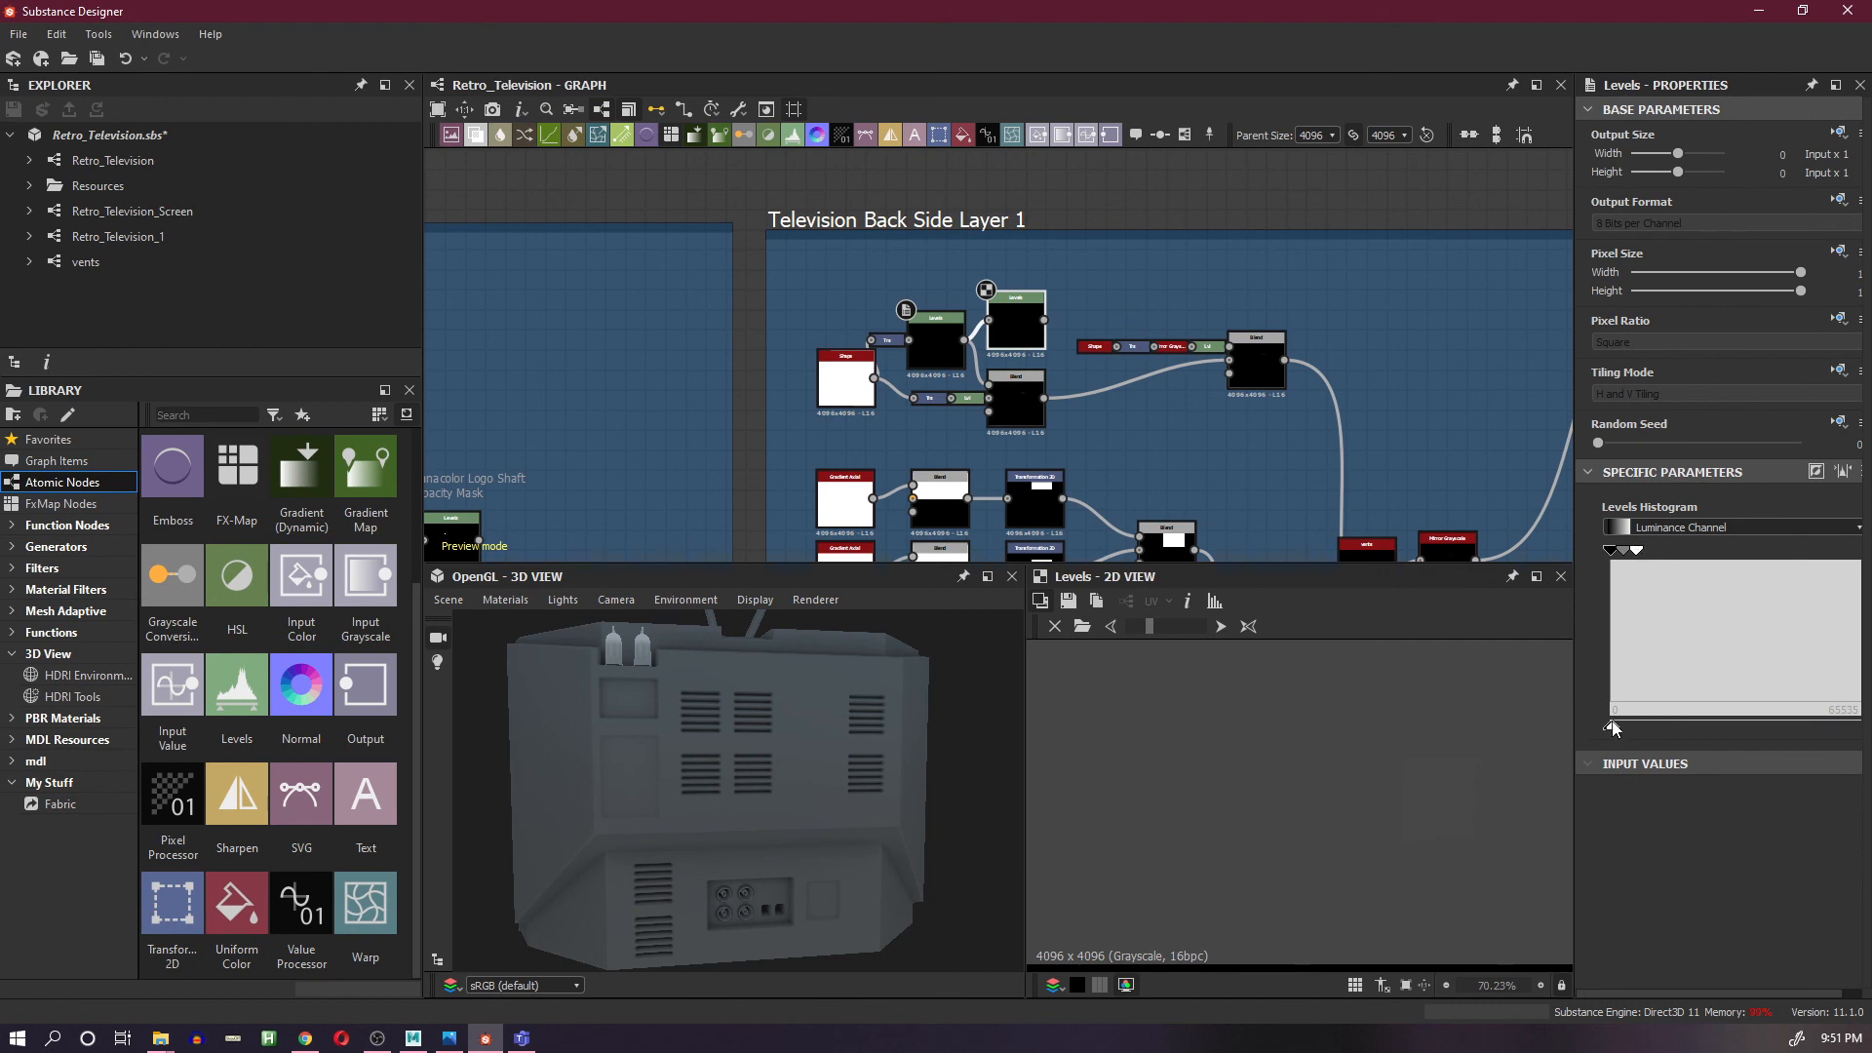
drag(1614, 727, 1857, 727)
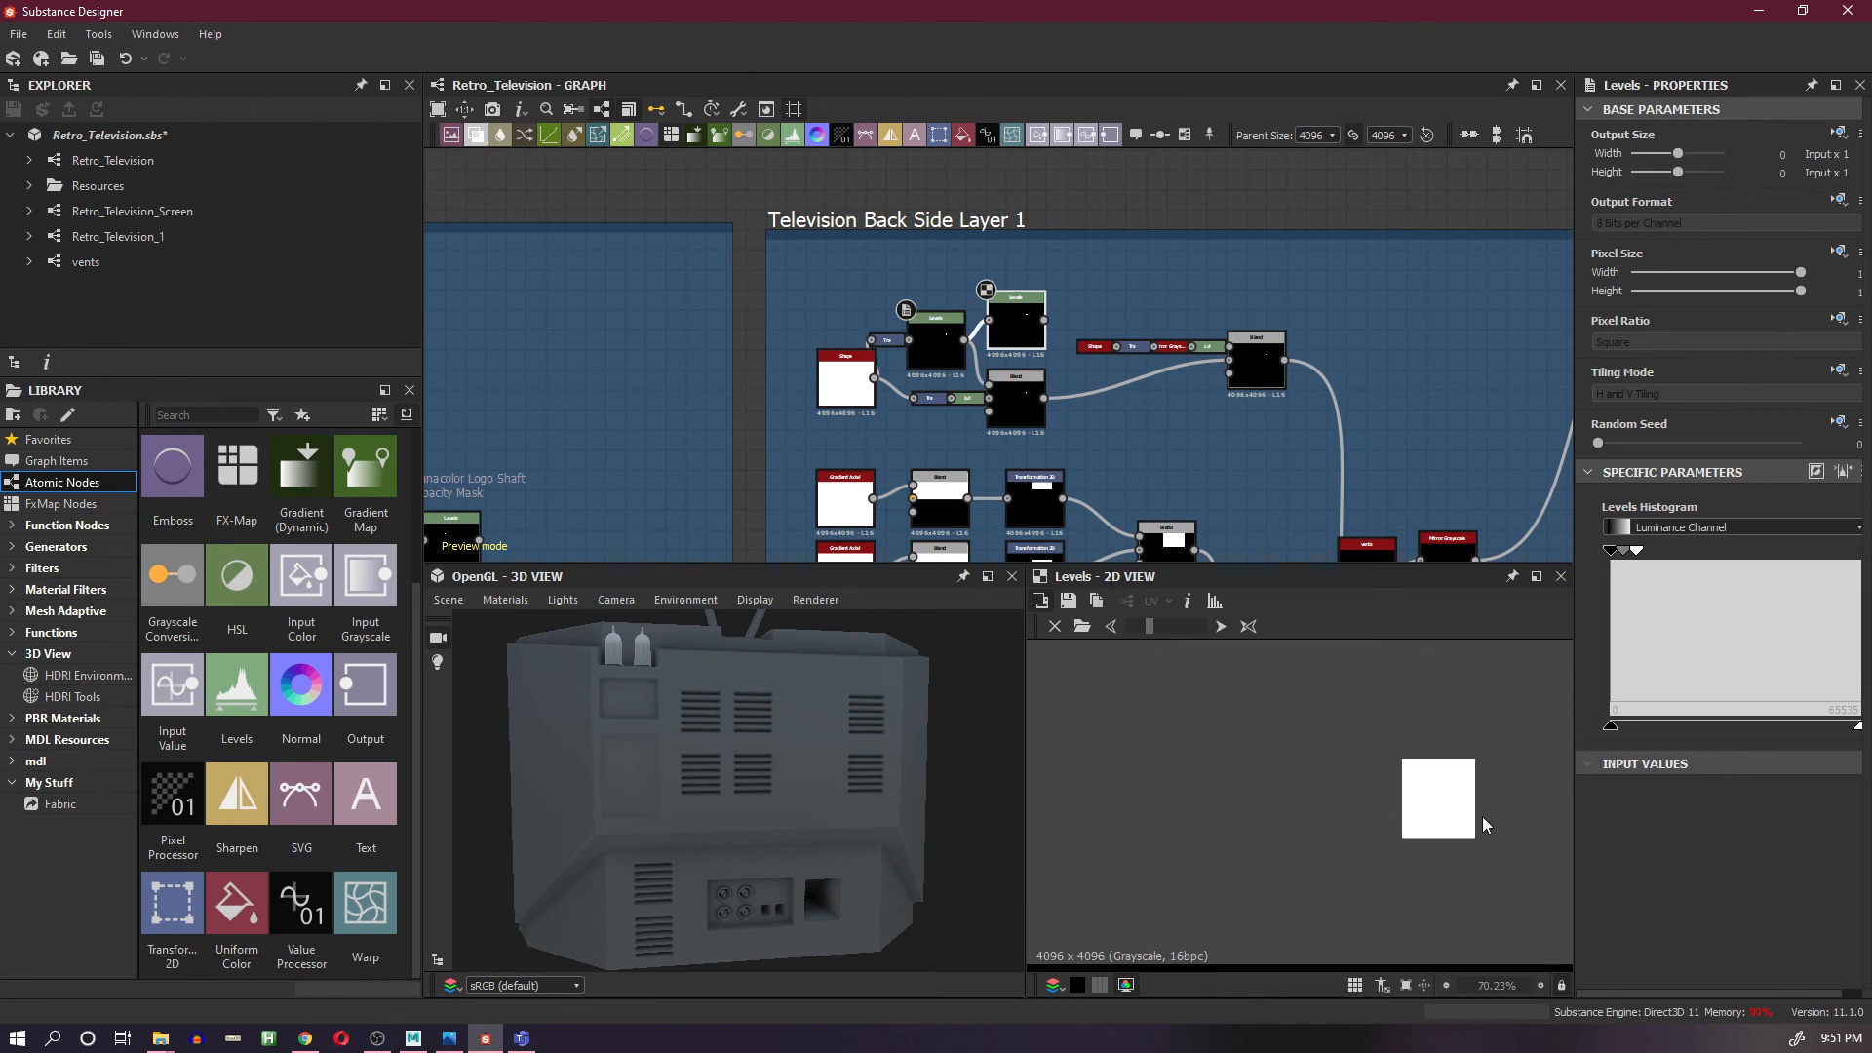
scroll(1426, 806, up, 2)
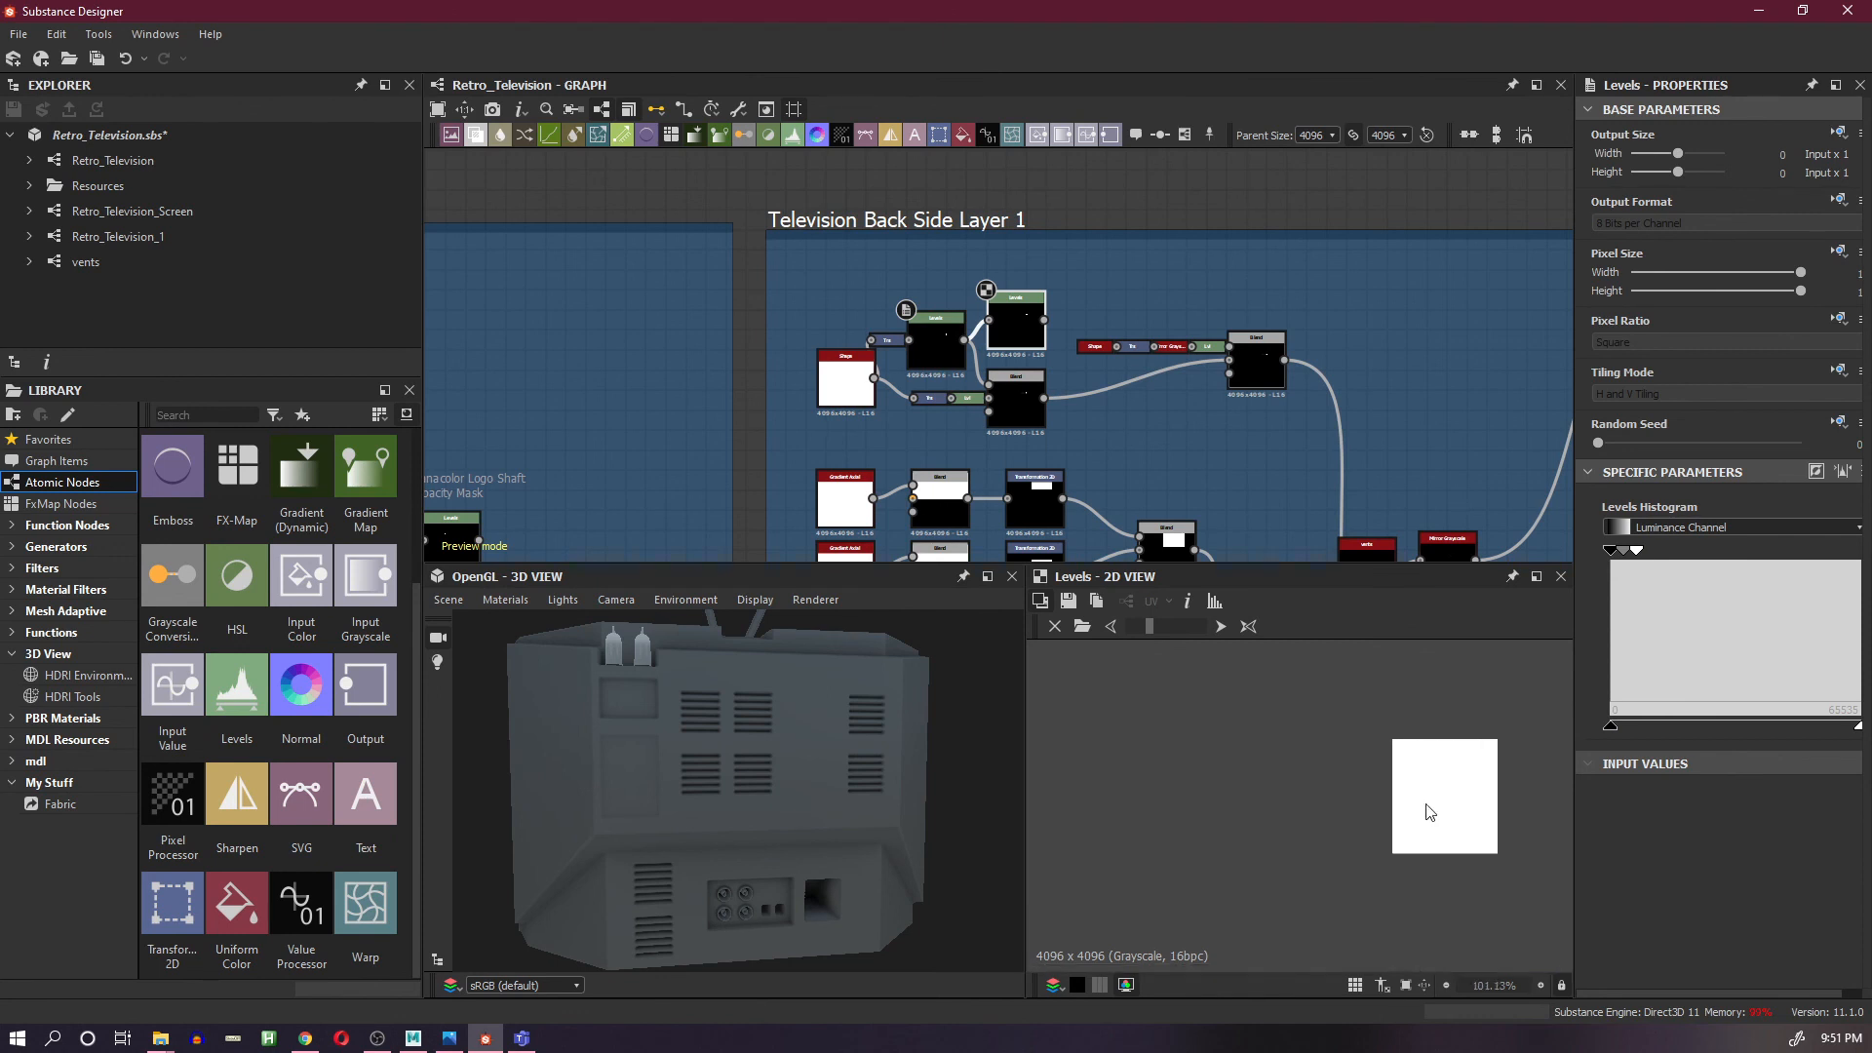
key(ctrl+z)
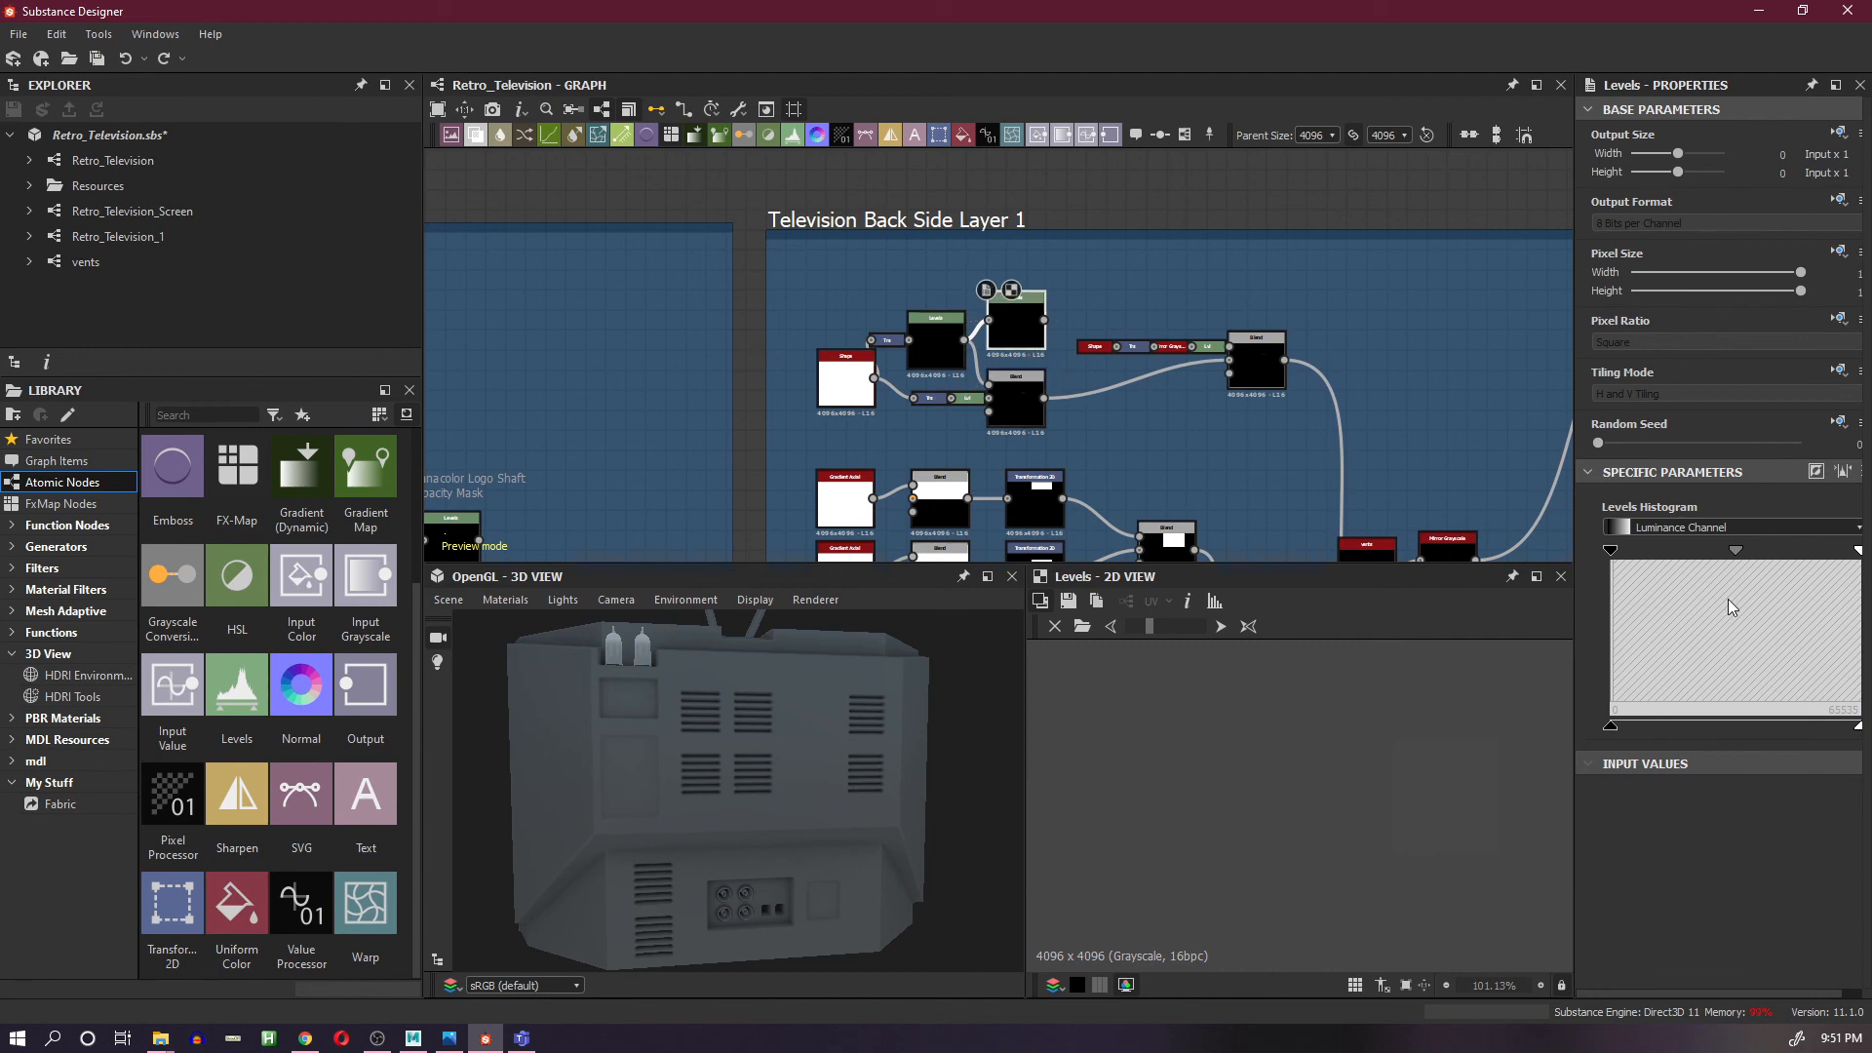
- Lower the new Levels node's input white level to the minimum for a pure white square mask, and check the panel in 3D
drag(1845, 563, 1607, 562)
scroll(1443, 854, up, 2)
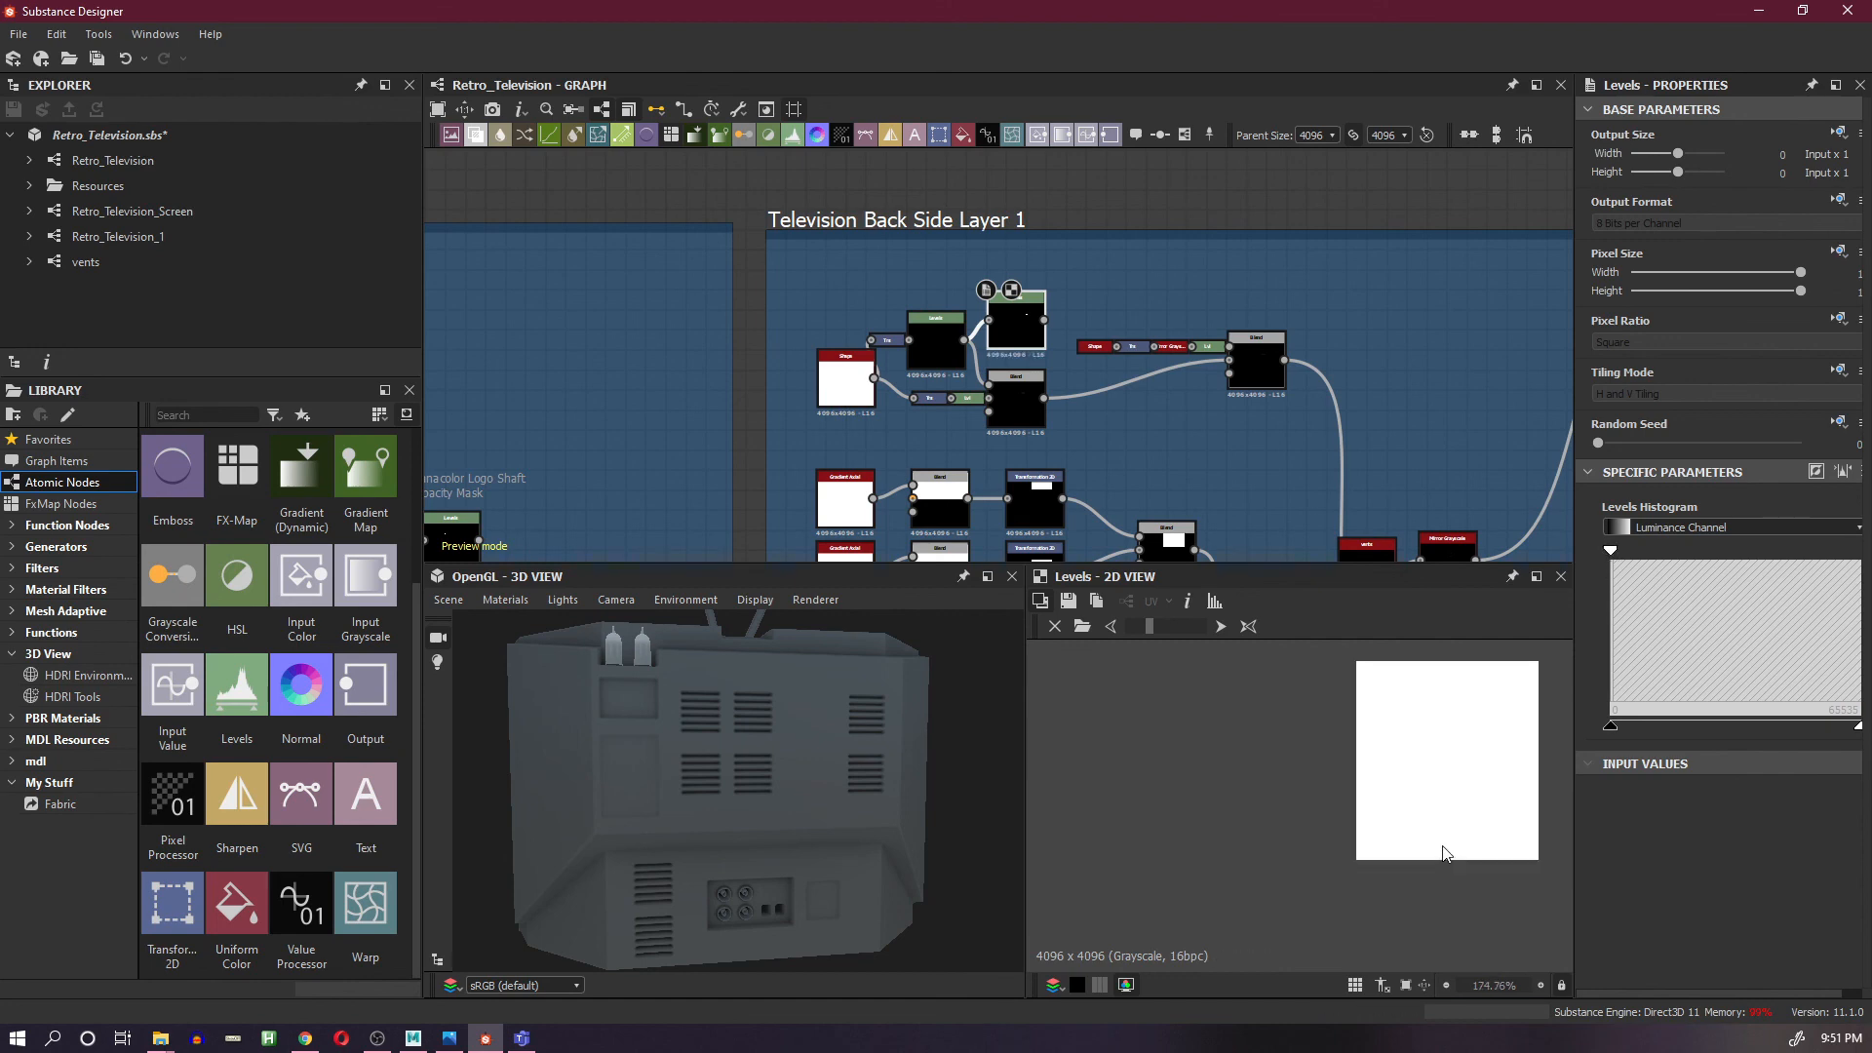
scroll(1473, 771, up, 2)
scroll(650, 752, up, 3)
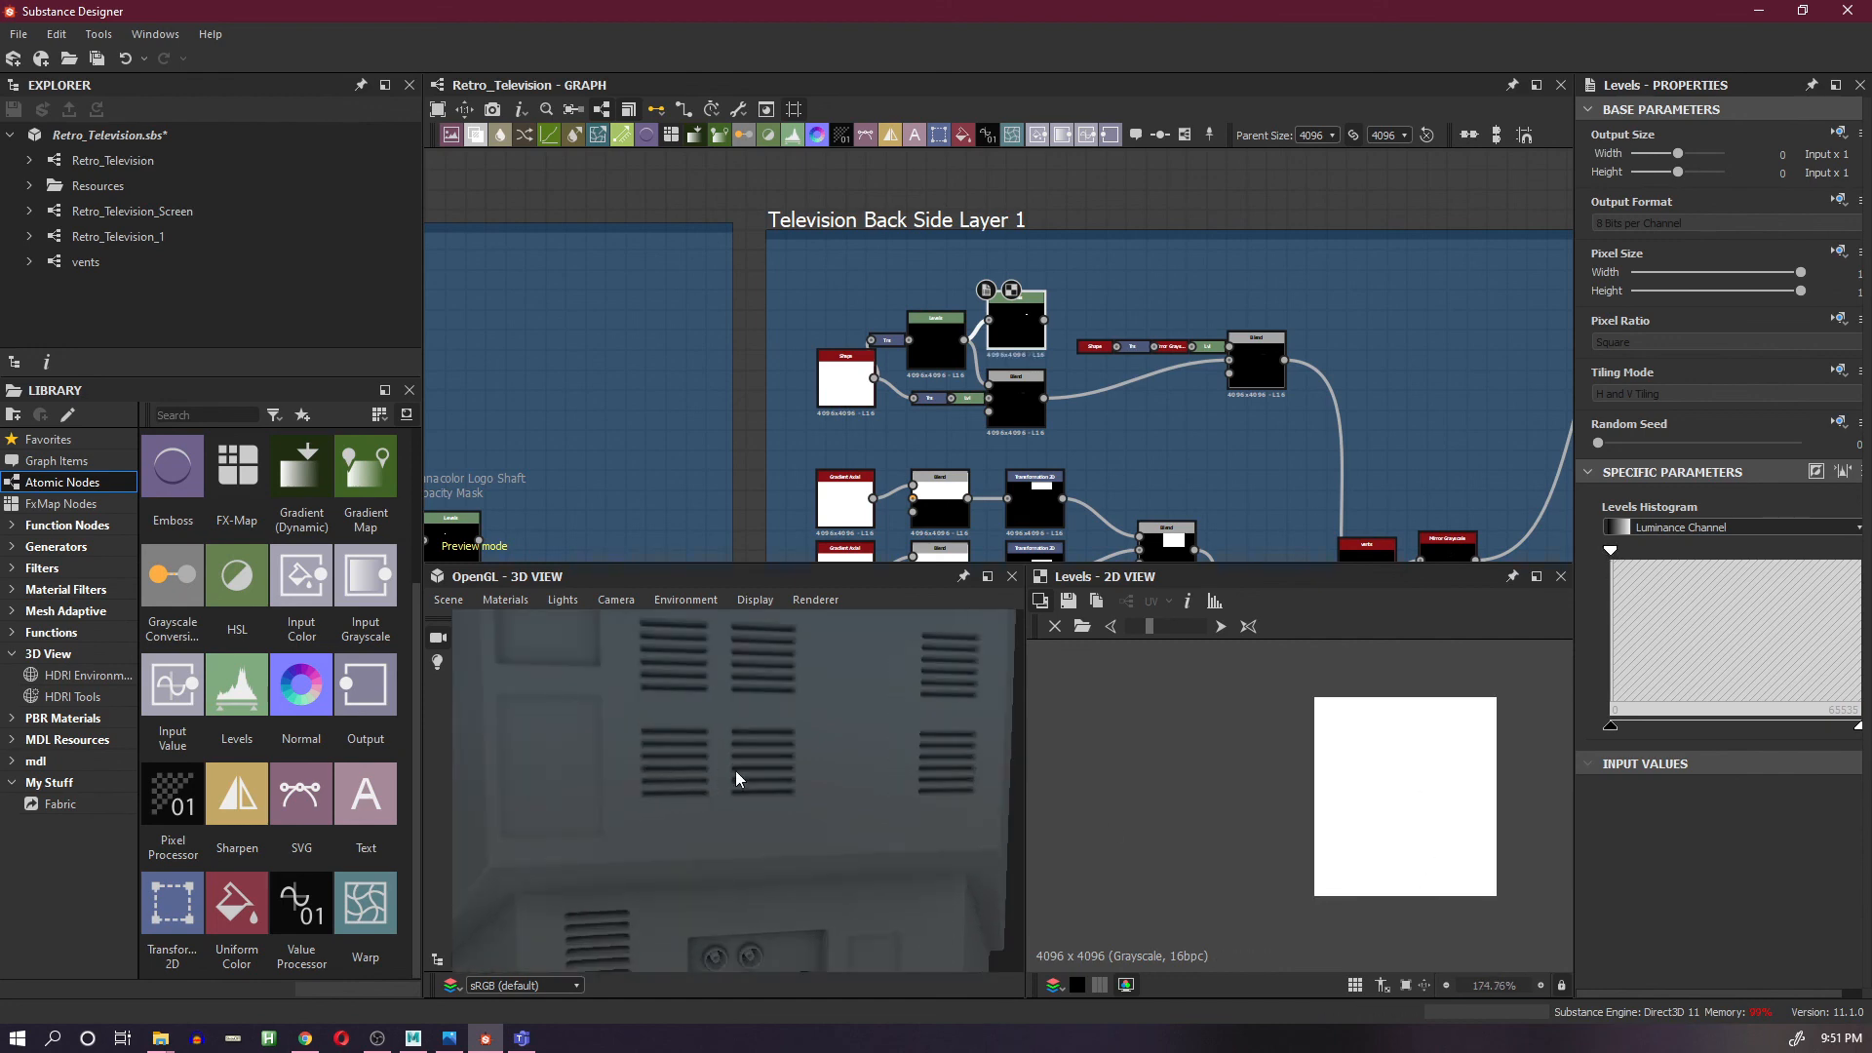
scroll(741, 755, down, 3)
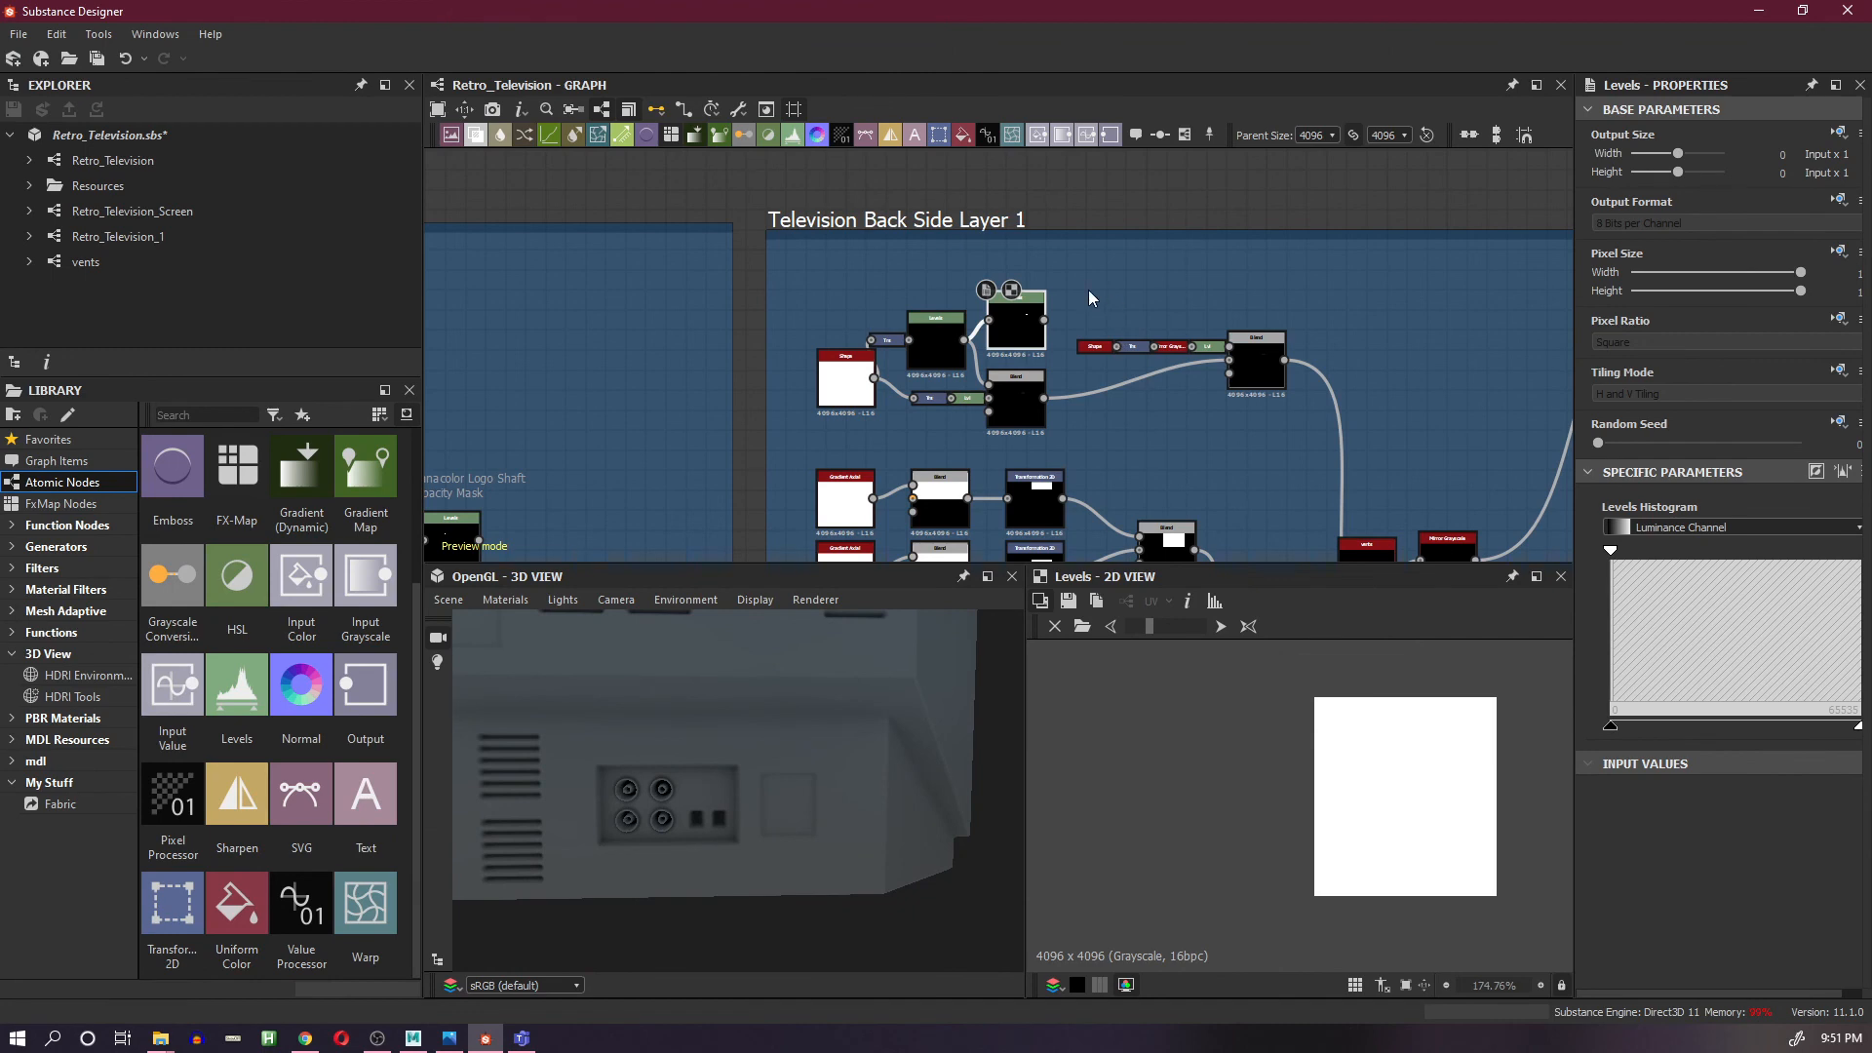
- Copy the description text of the "Television backside sticker shaft" comment in Television Back side Layer 2
scroll(1188, 347, down, 7)
middle_drag(1350, 384, 887, 424)
scroll(1402, 358, up, 3)
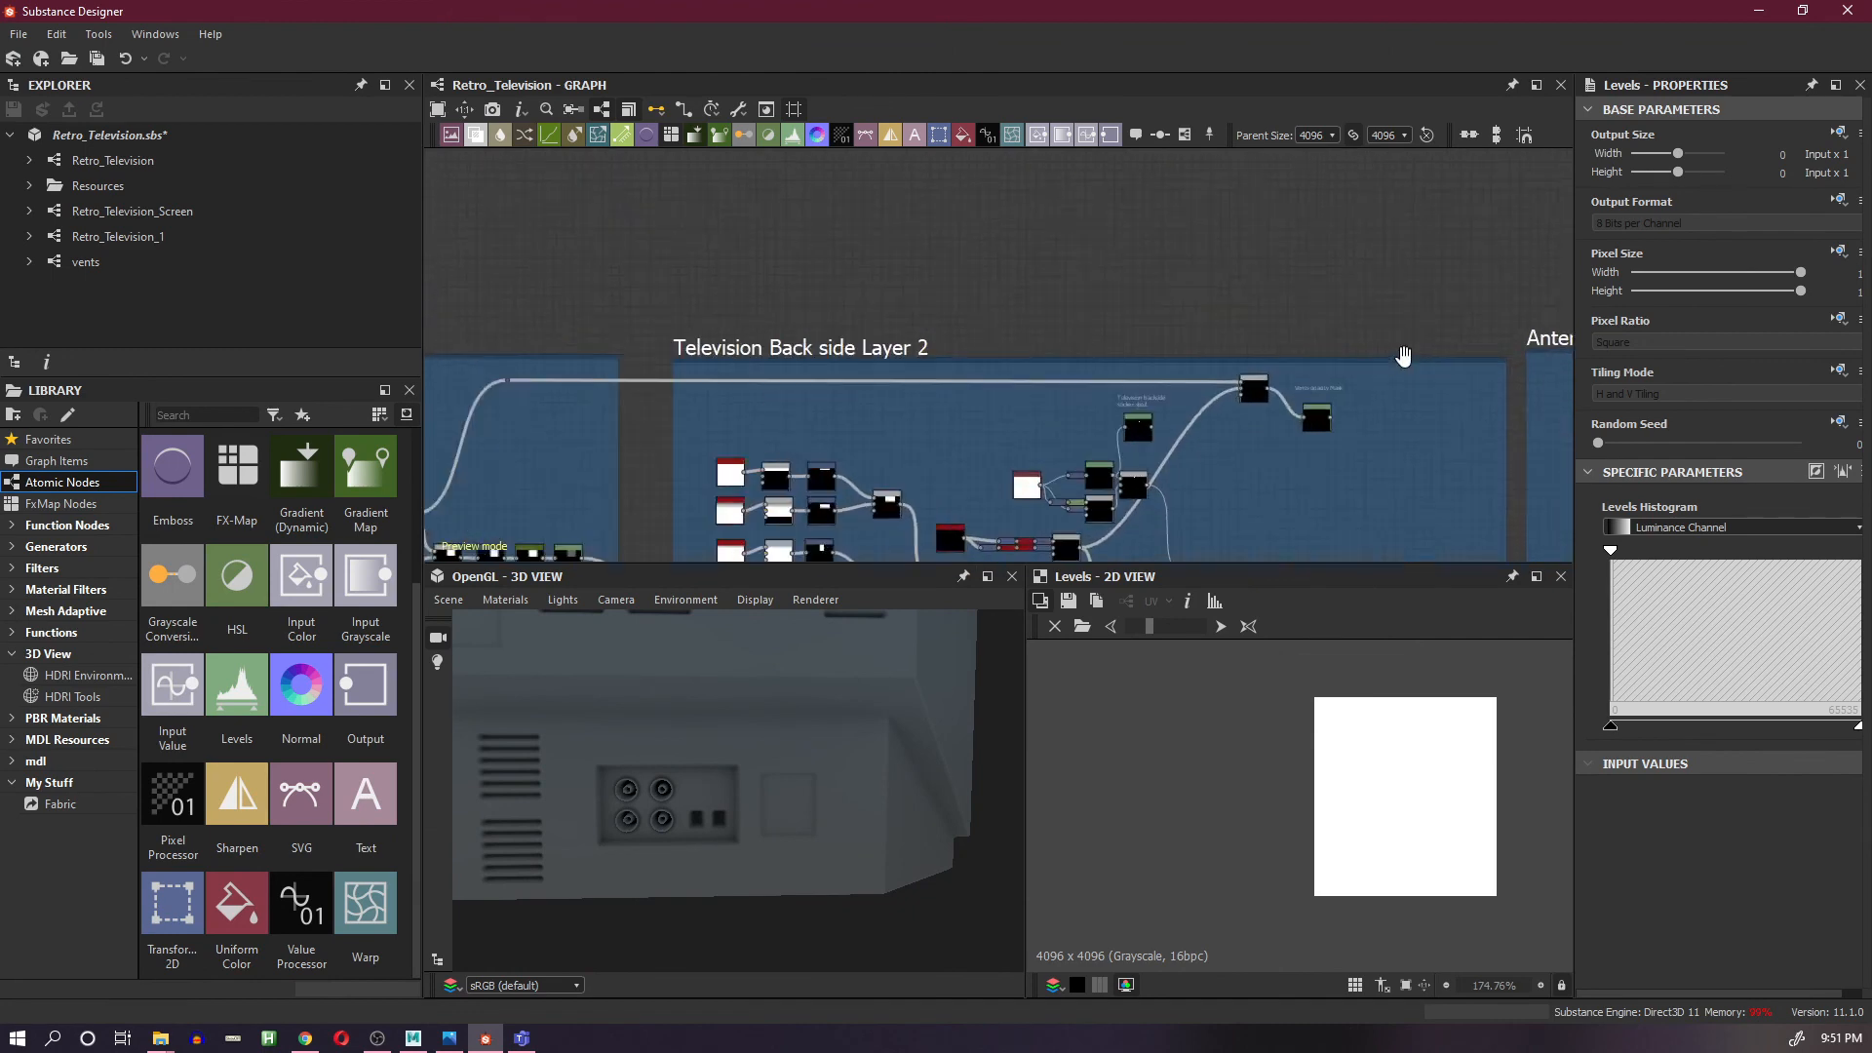
scroll(1403, 356, up, 5)
scroll(1080, 474, down, 2)
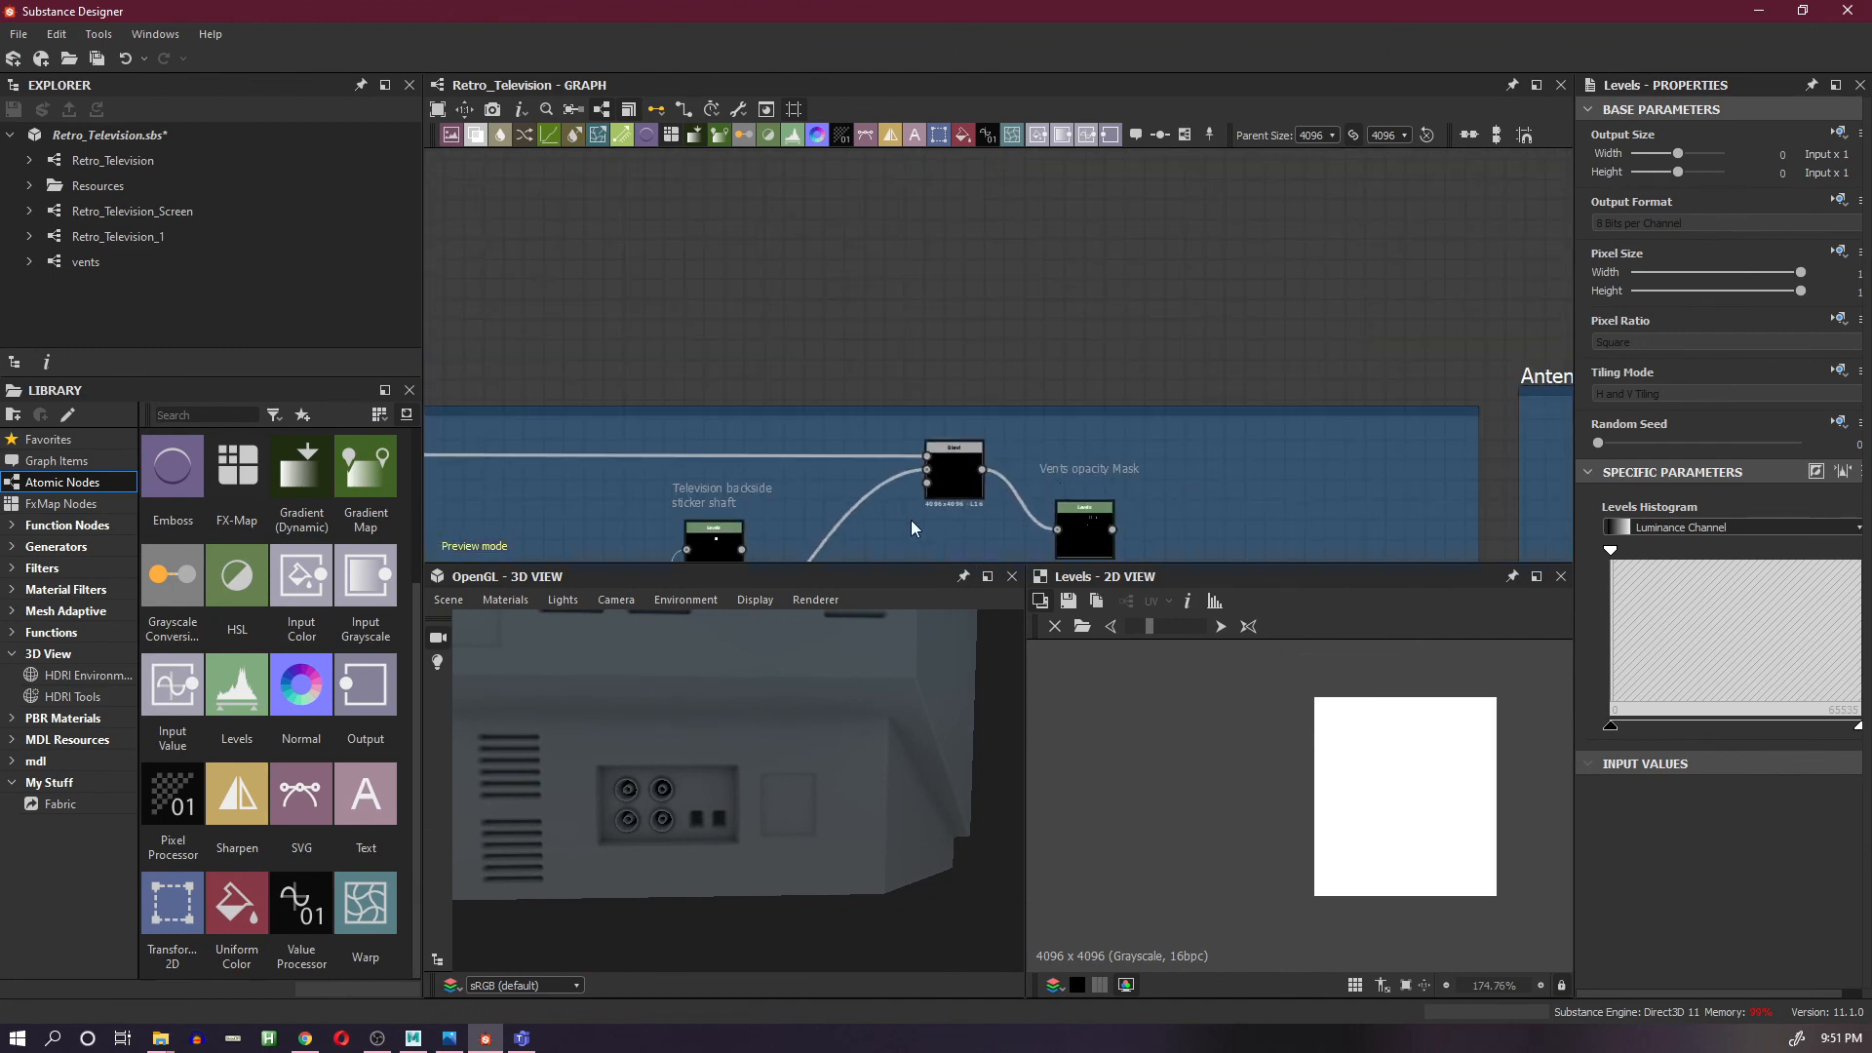
middle_drag(910, 526, 1179, 431)
scroll(1066, 410, up, 2)
click(1057, 390)
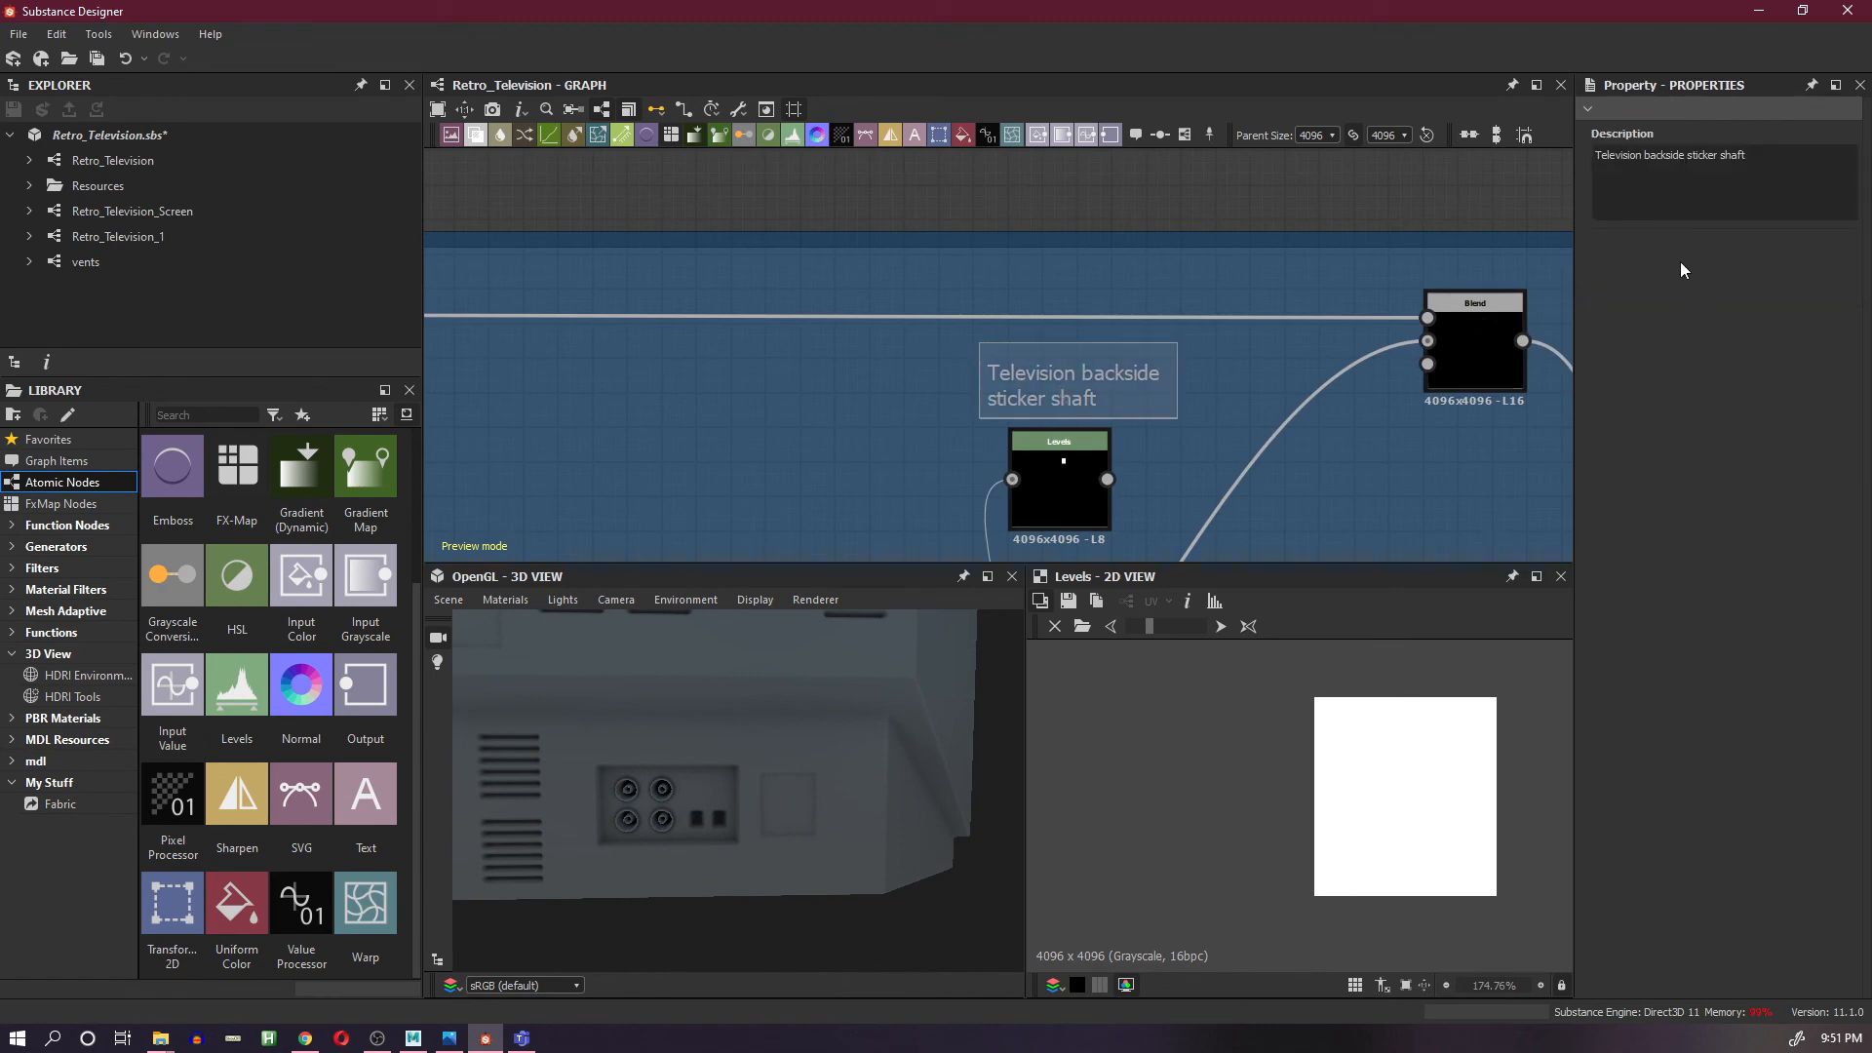
drag(1745, 155, 1581, 161)
key(ctrl+c)
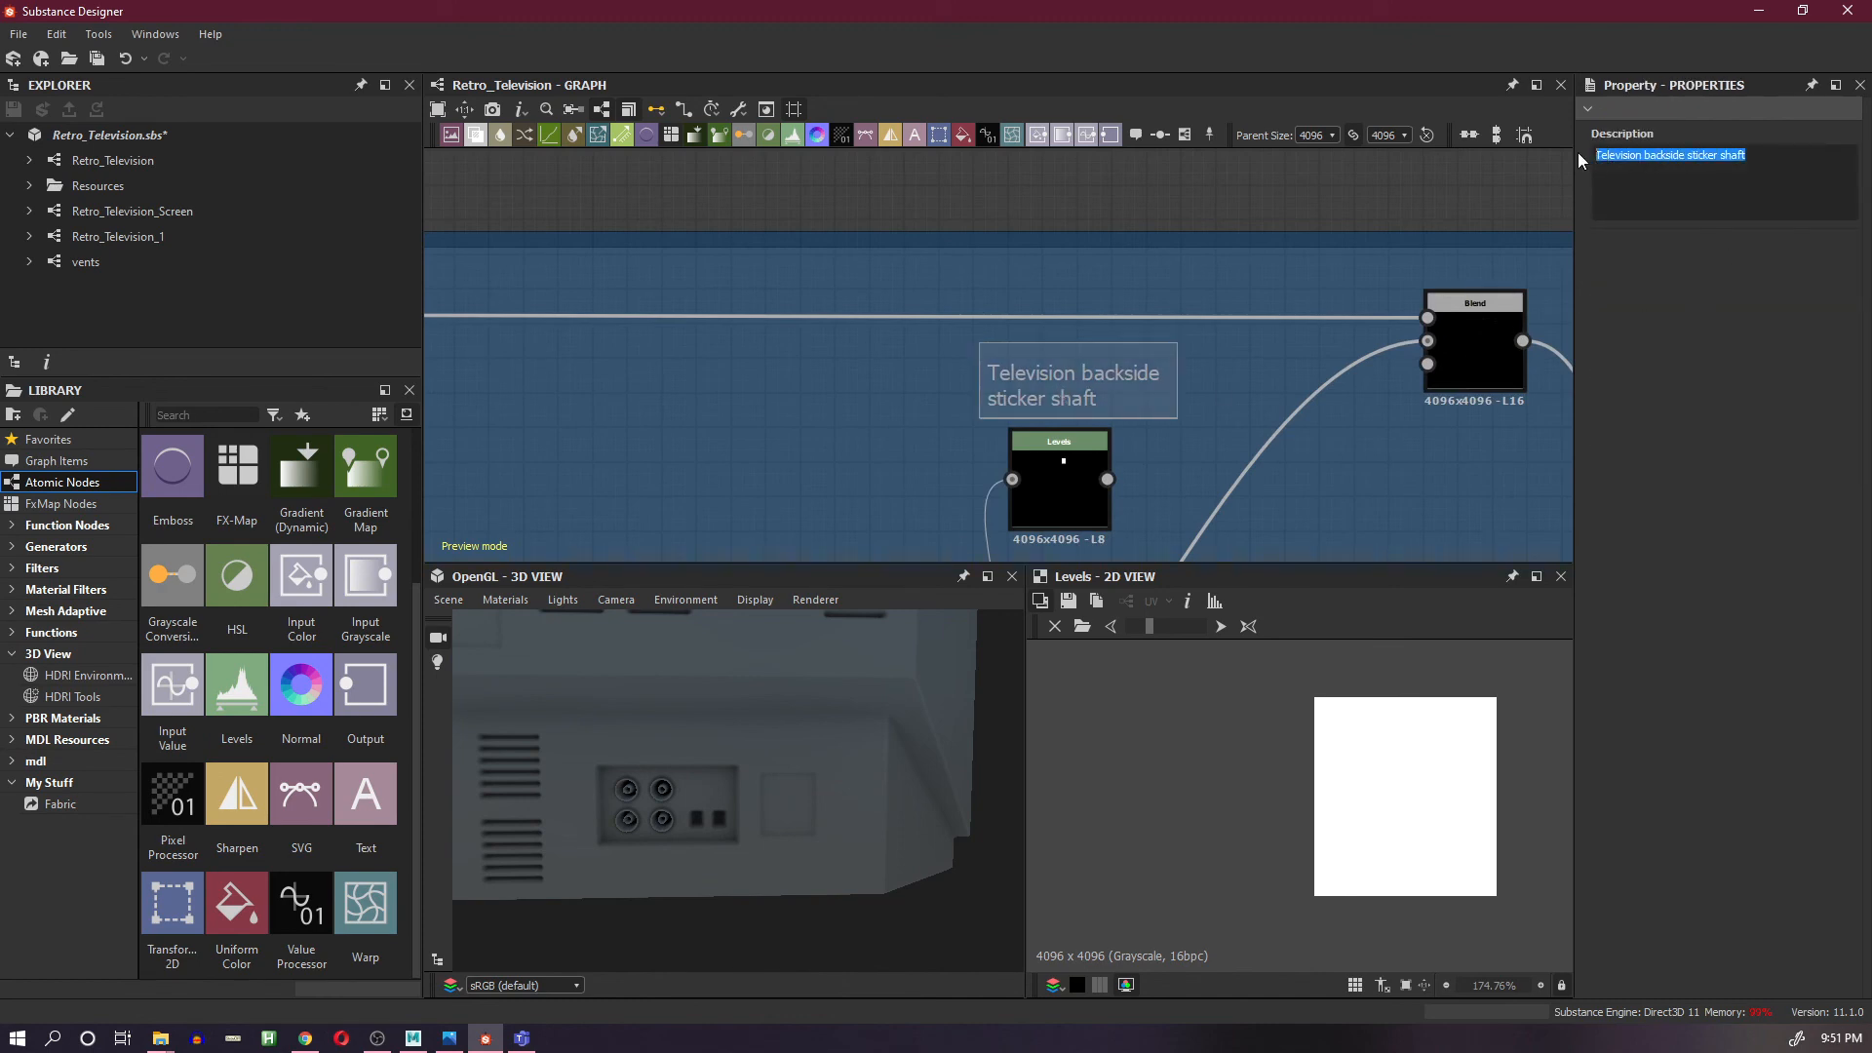
scroll(1096, 296, down, 4)
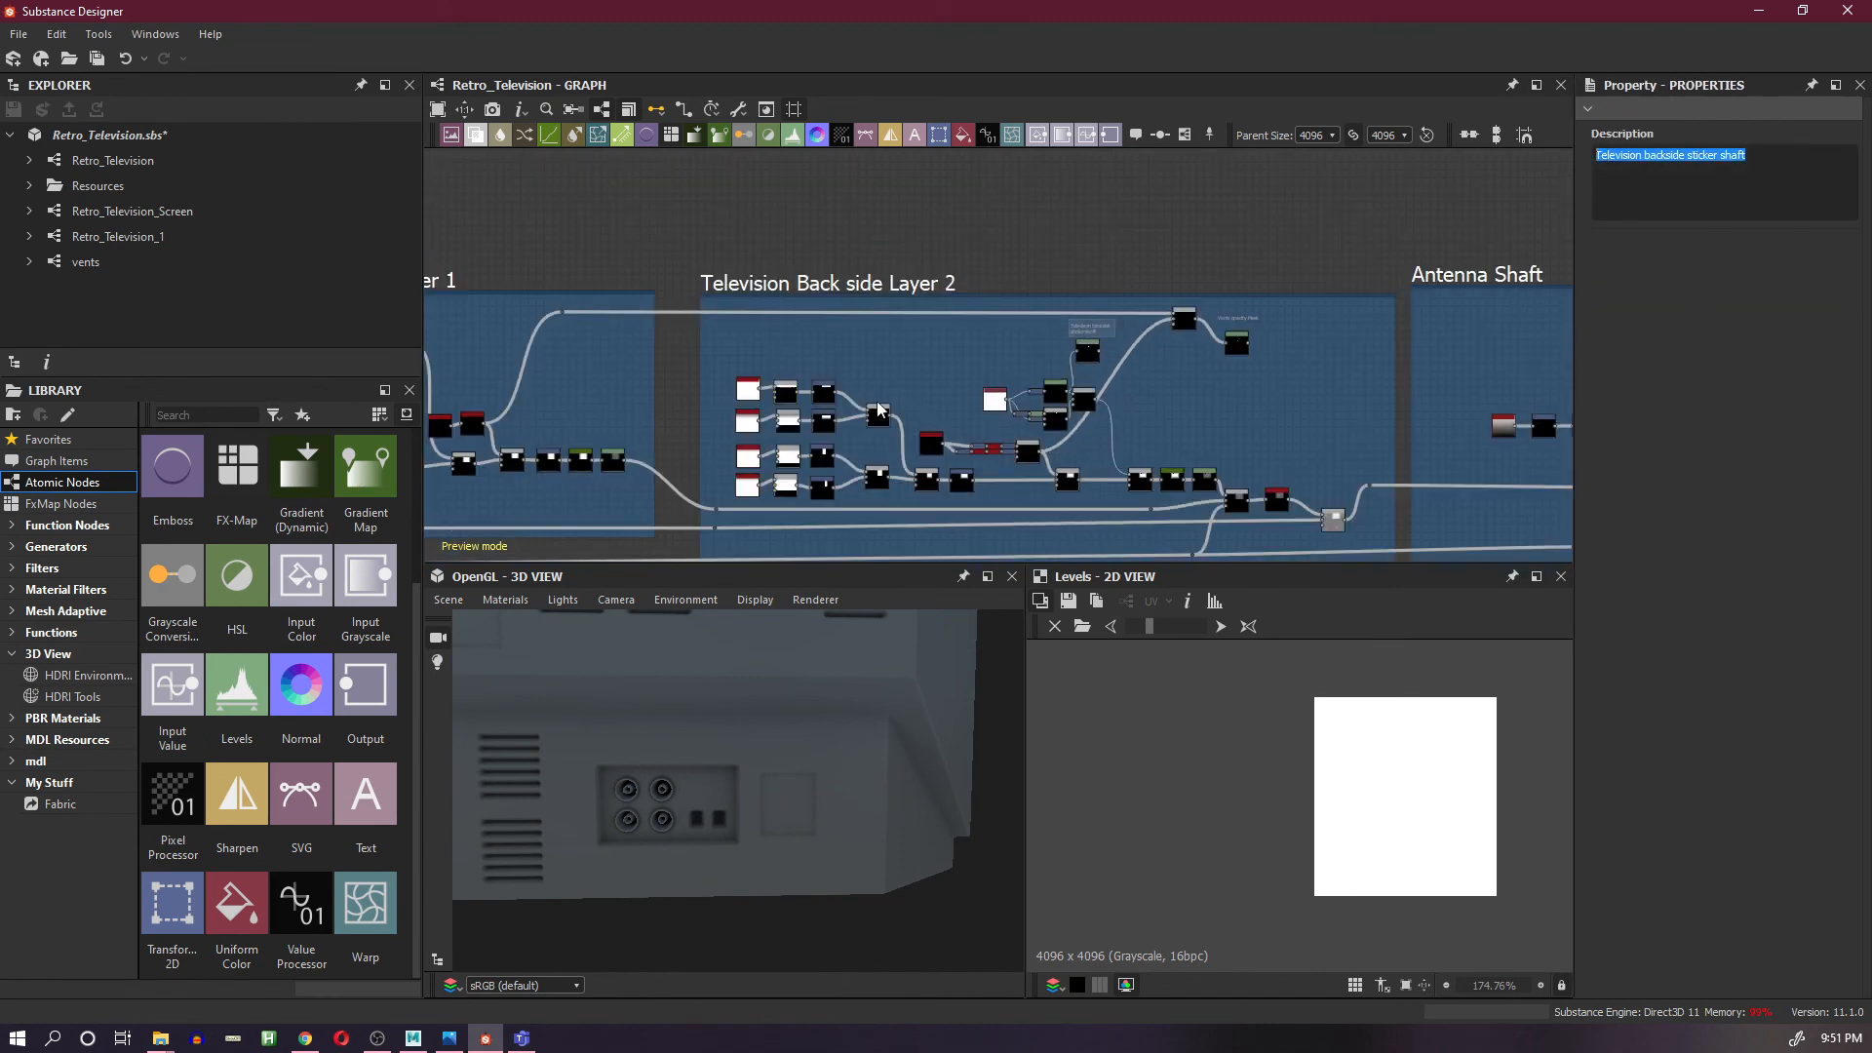
- Add a new comment beside the pure white mask's Levels node in Television Back Side Layer 1
middle_drag(878, 404, 1248, 404)
middle_drag(796, 393, 1210, 376)
scroll(1031, 379, up, 3)
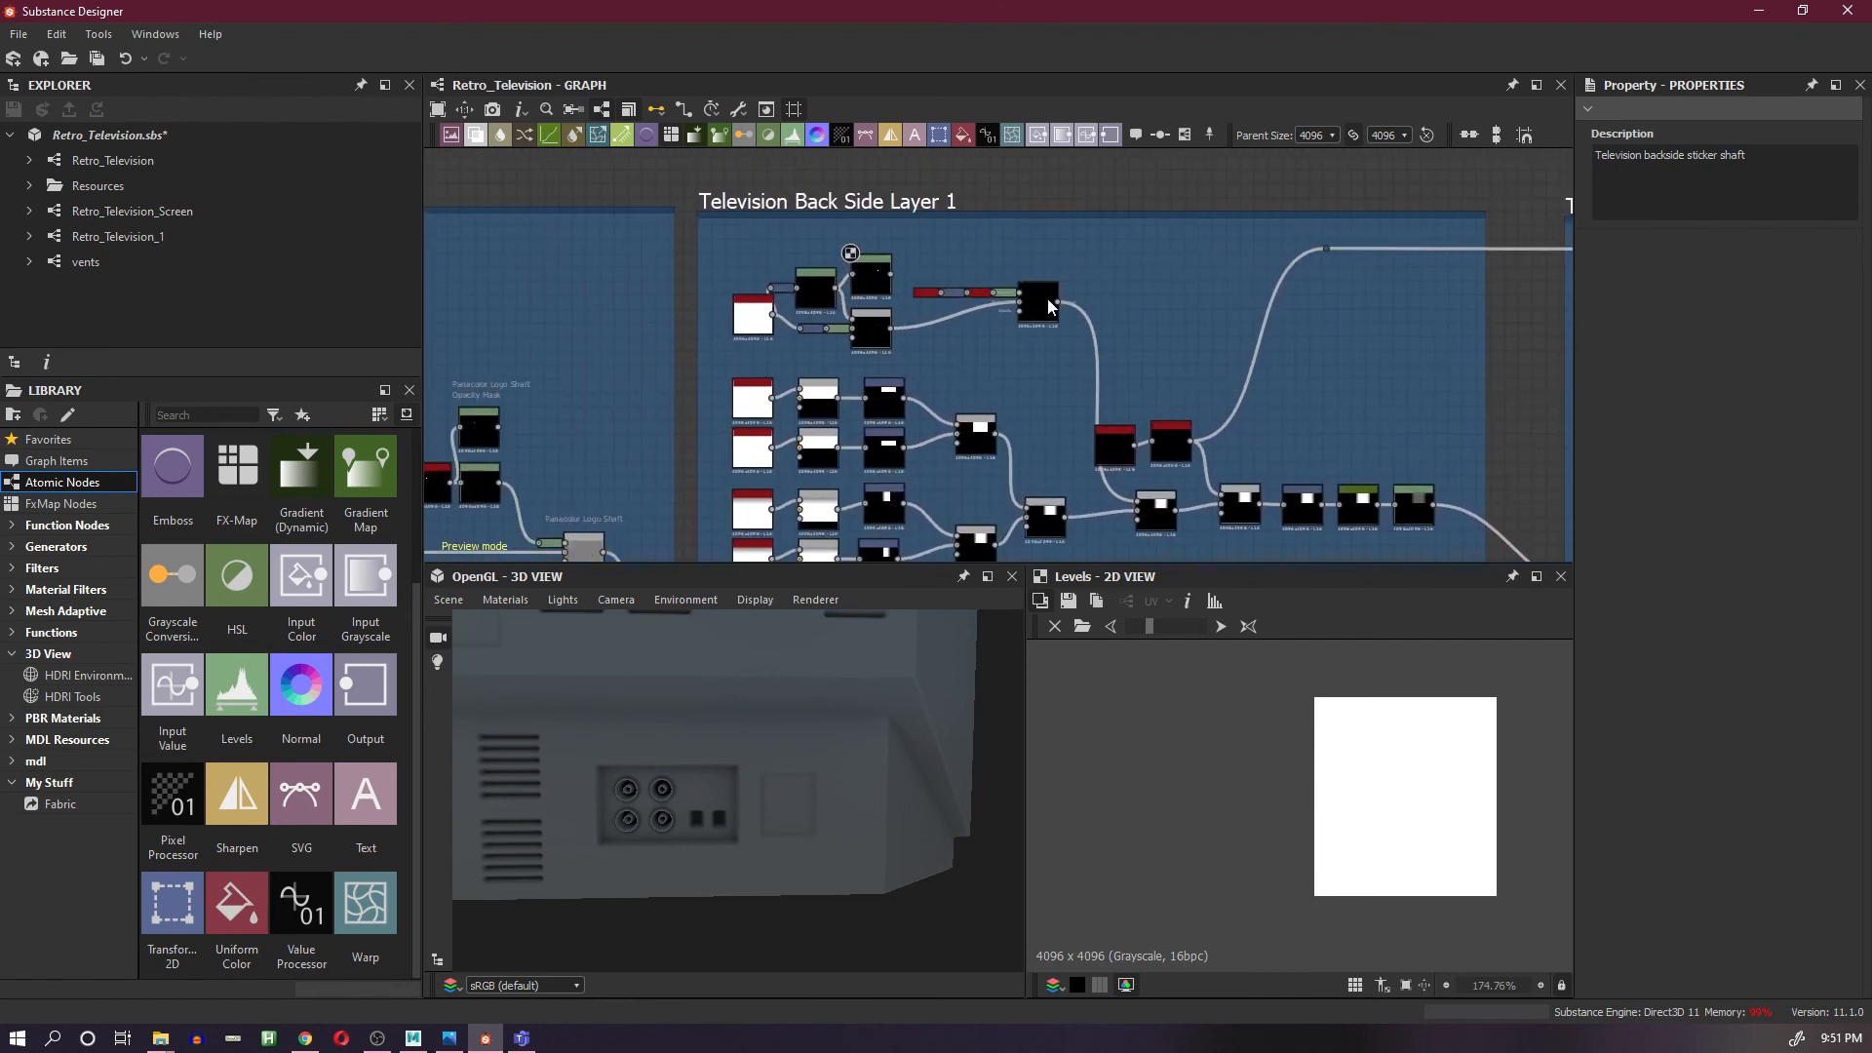
scroll(1049, 299, down, 2)
scroll(1051, 300, up, 7)
scroll(1051, 300, down, 2)
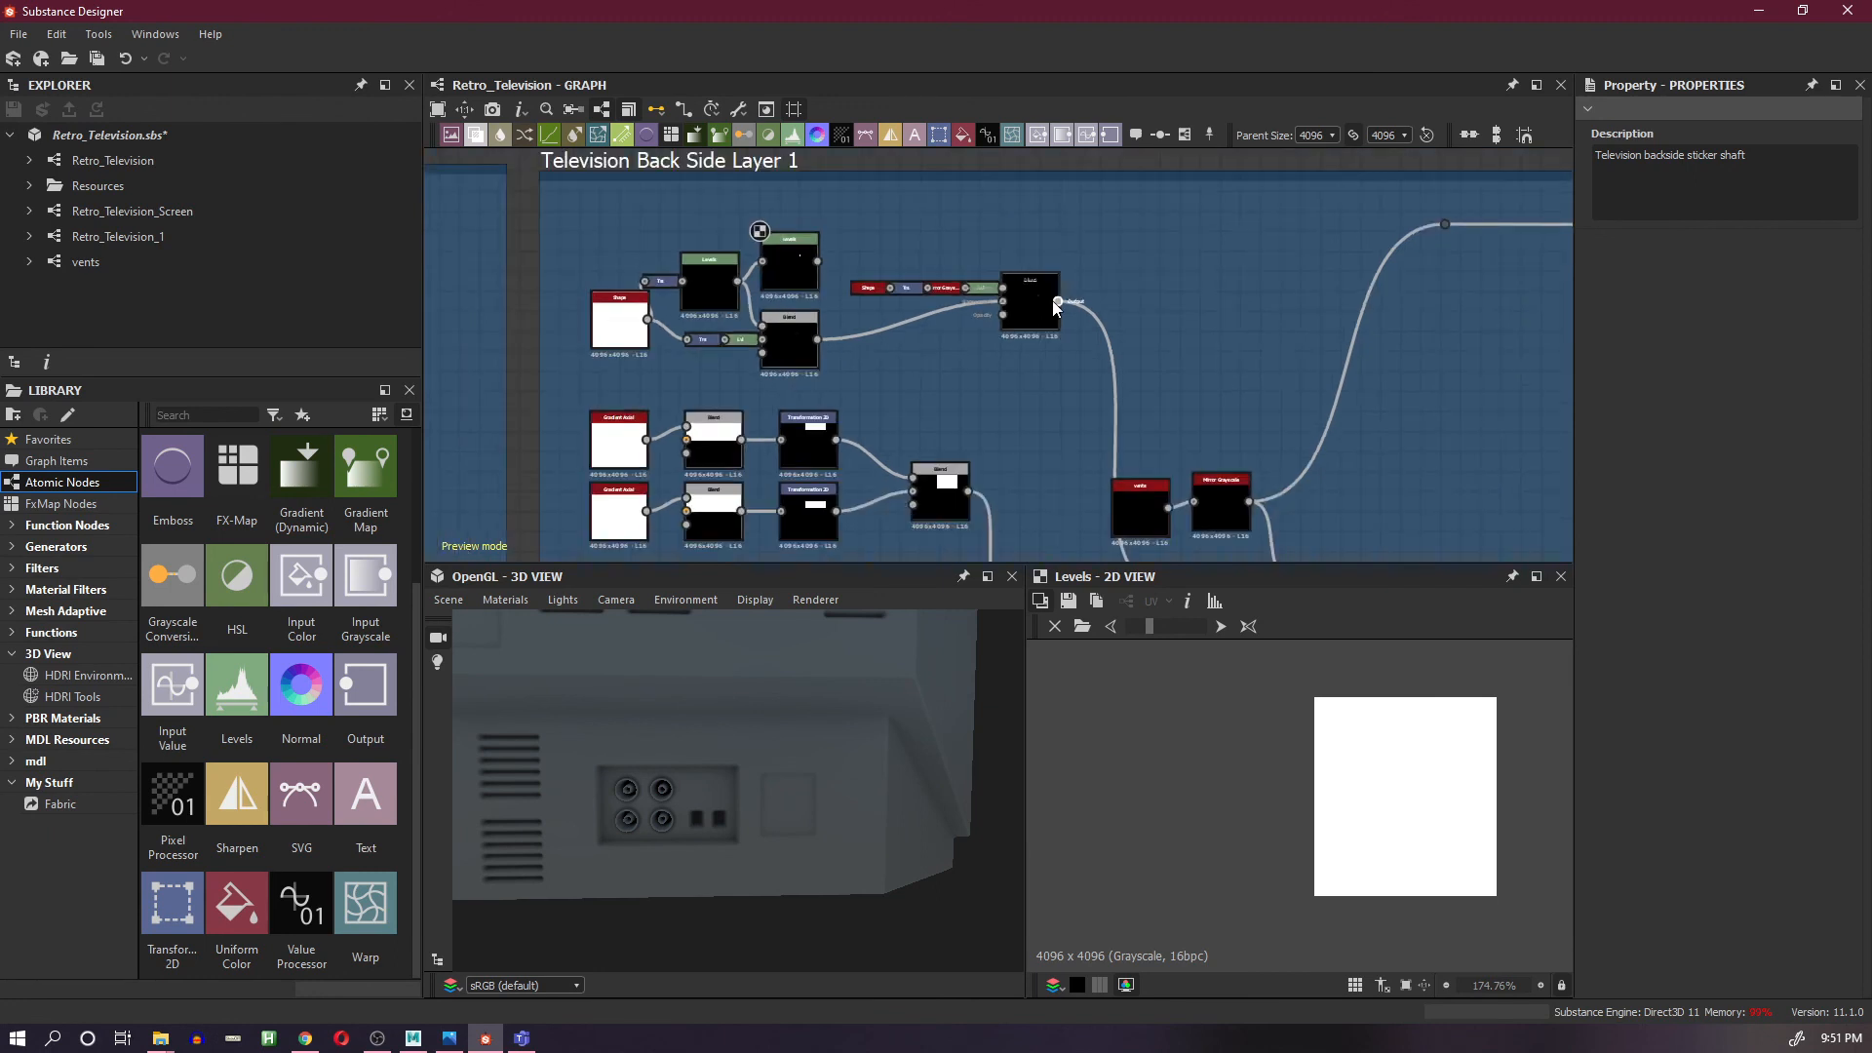
middle_drag(934, 347, 1159, 419)
click(1027, 332)
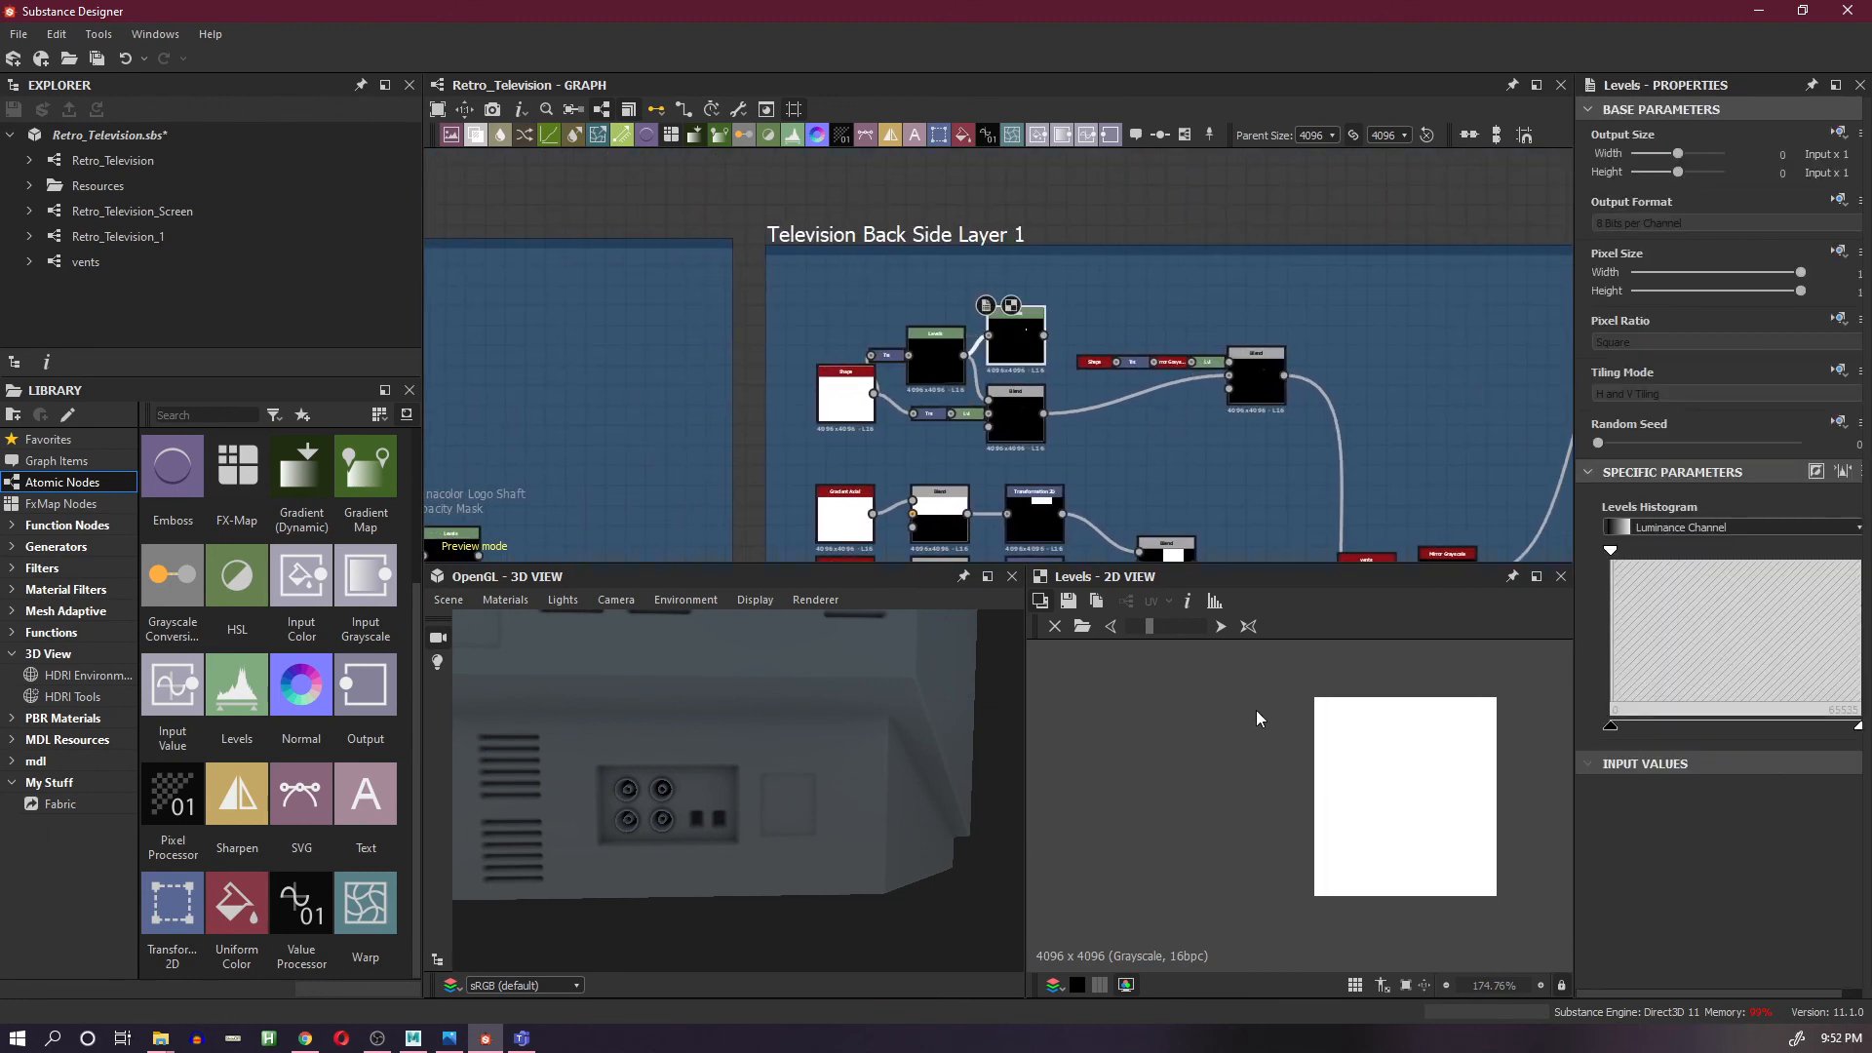
scroll(1255, 717, down, 3)
scroll(1256, 718, up, 2)
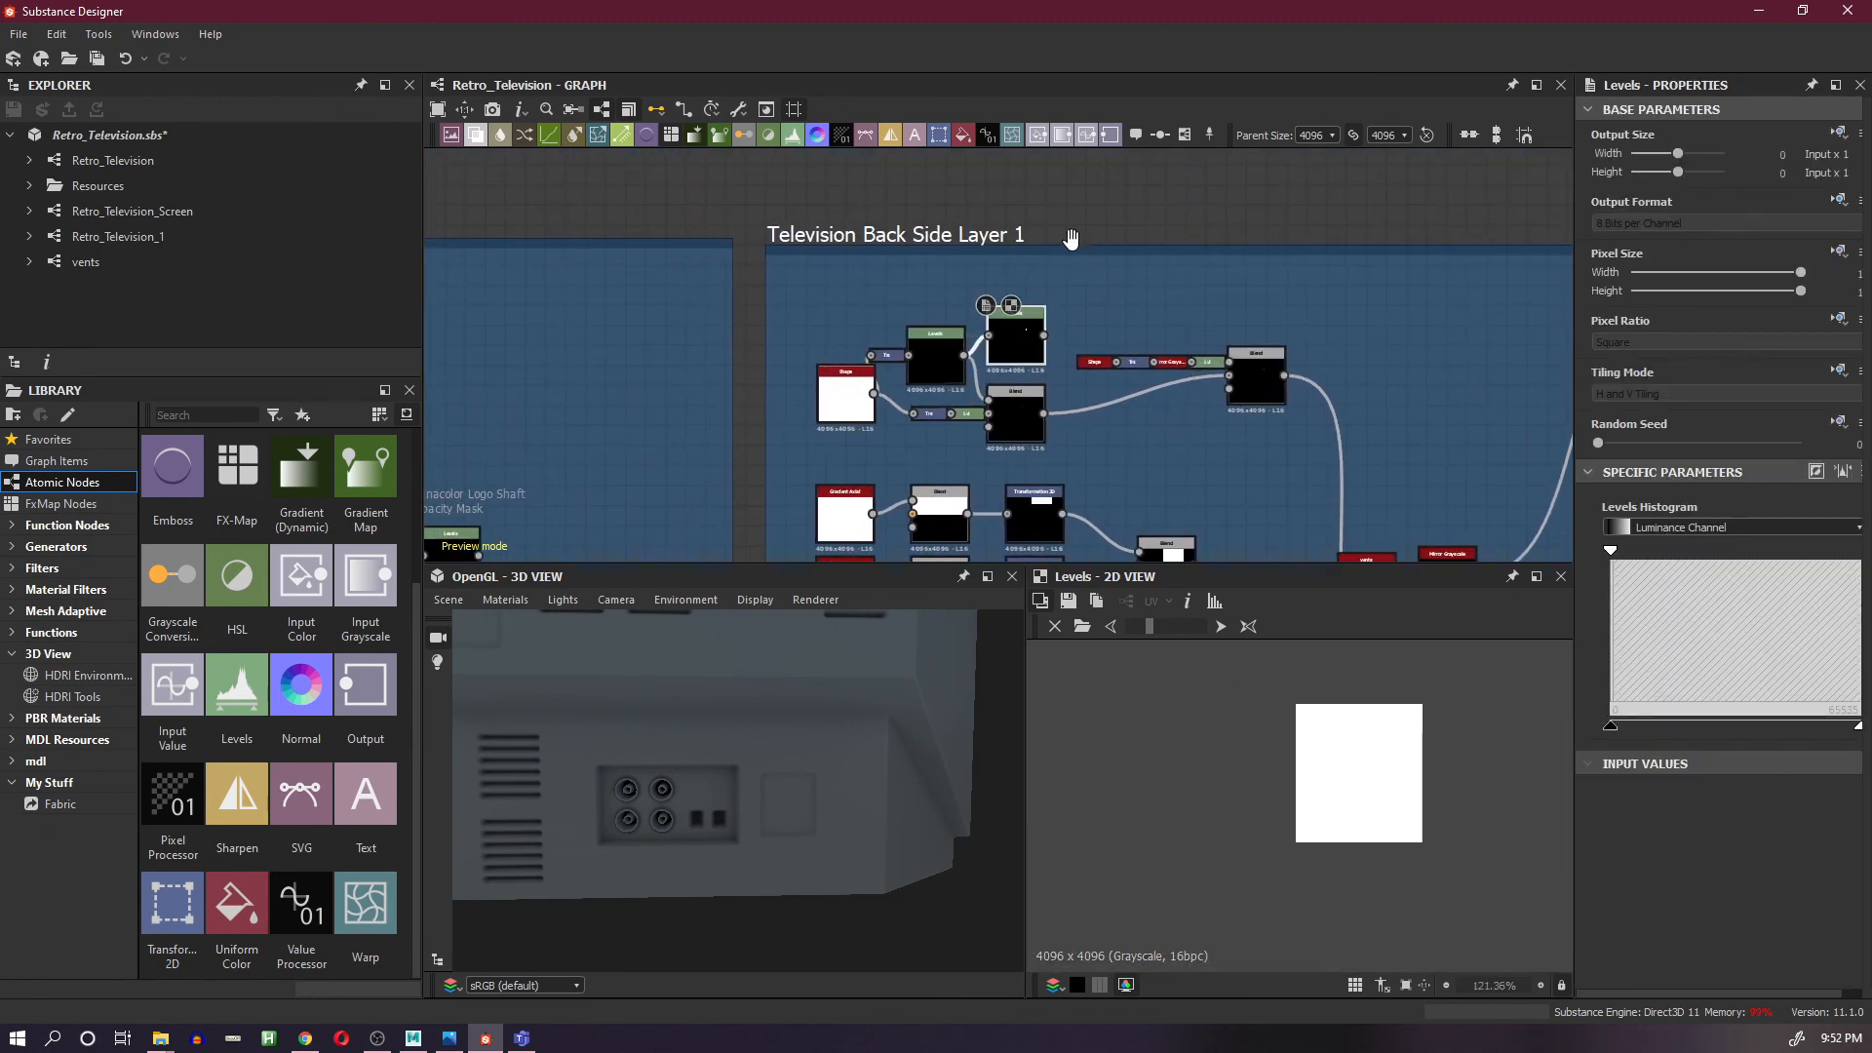
scroll(1068, 234, up, 2)
right_click(1073, 322)
click(1180, 366)
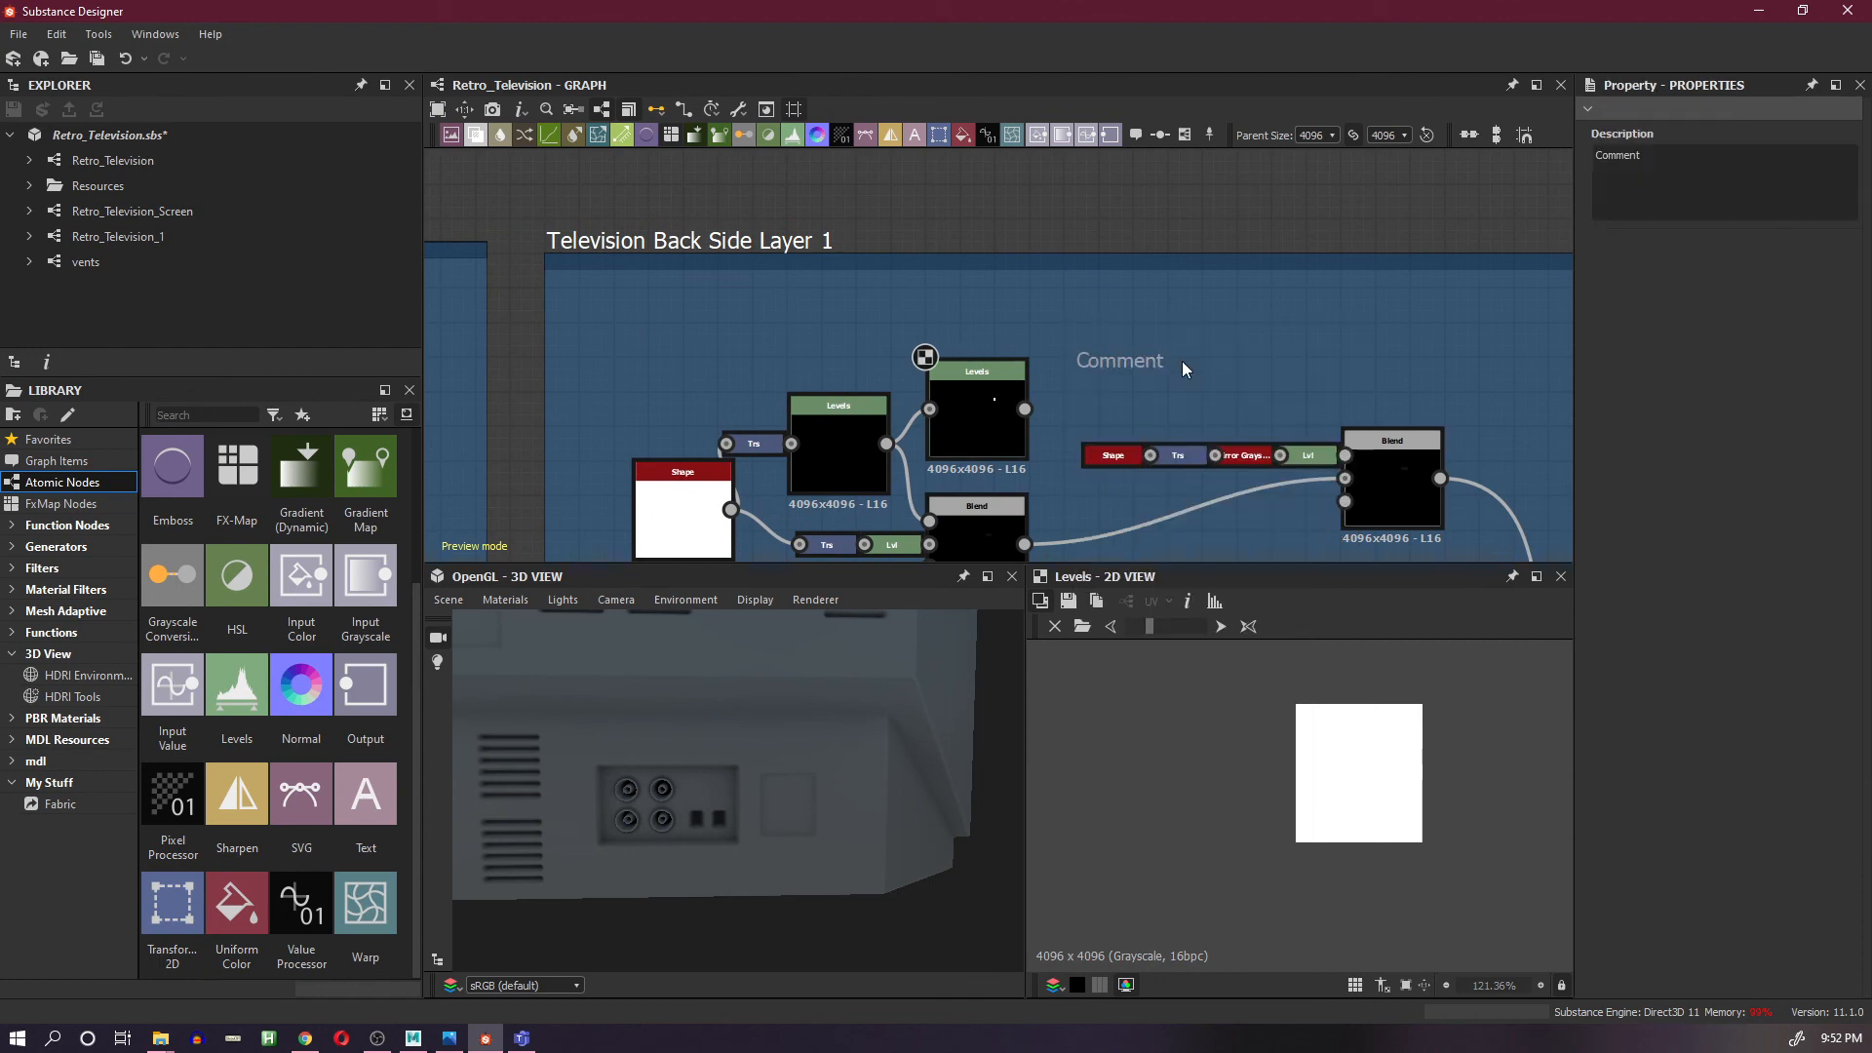
- Set the new comment's description to "Television backside sticker shaft (bottom)" and place it above the Levels node
drag(1642, 156, 1586, 158)
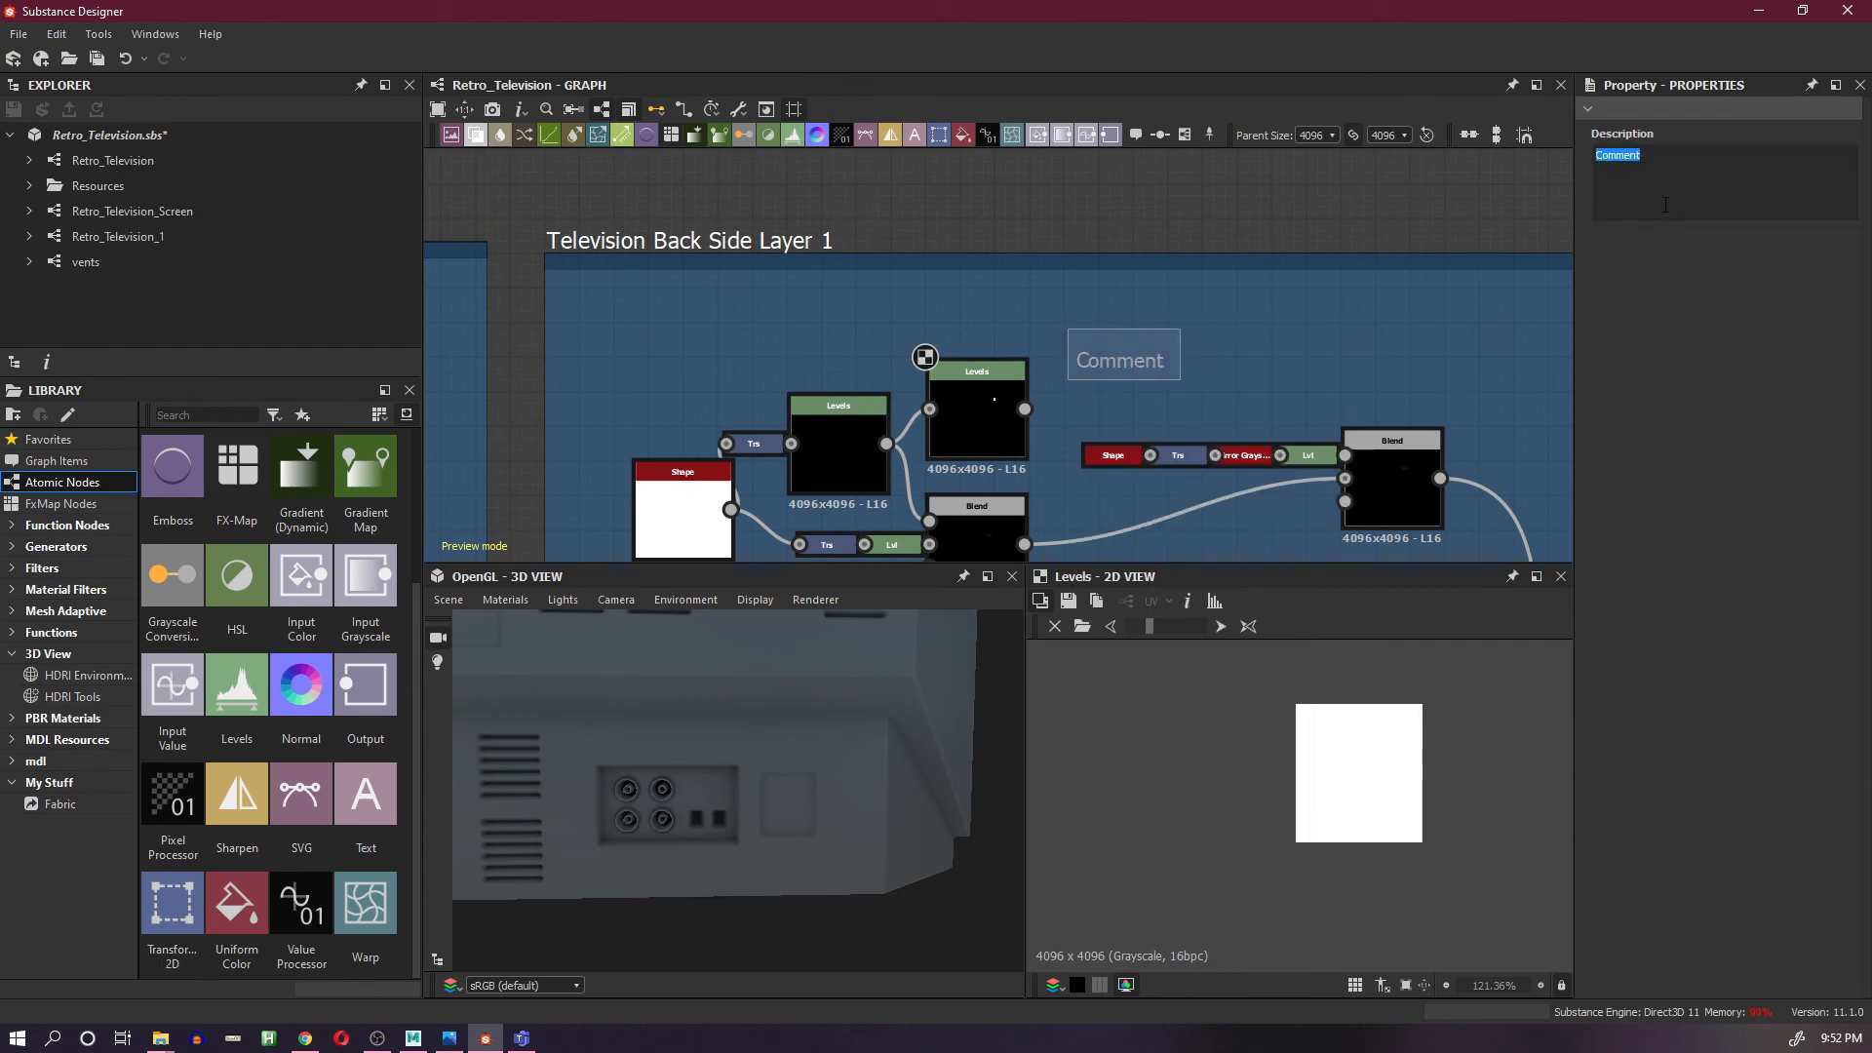
key(ctrl+v)
text((Bottom)
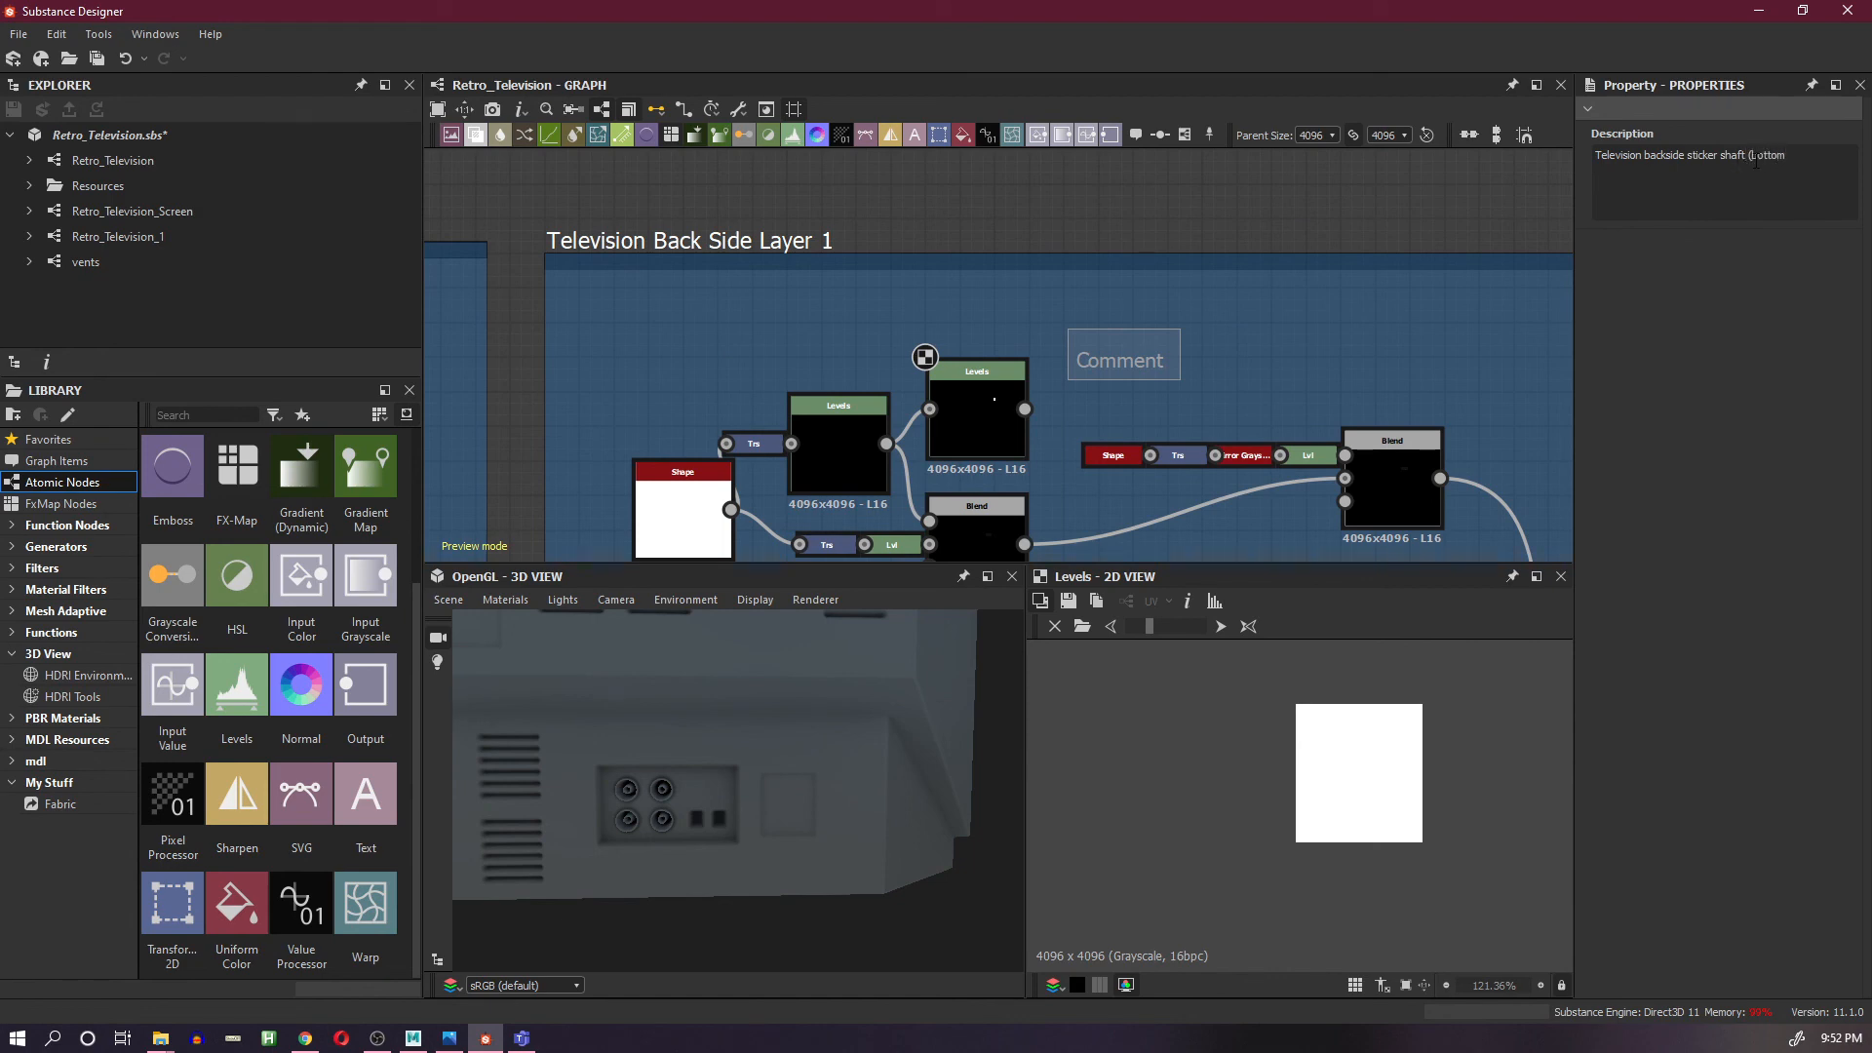
click(1143, 335)
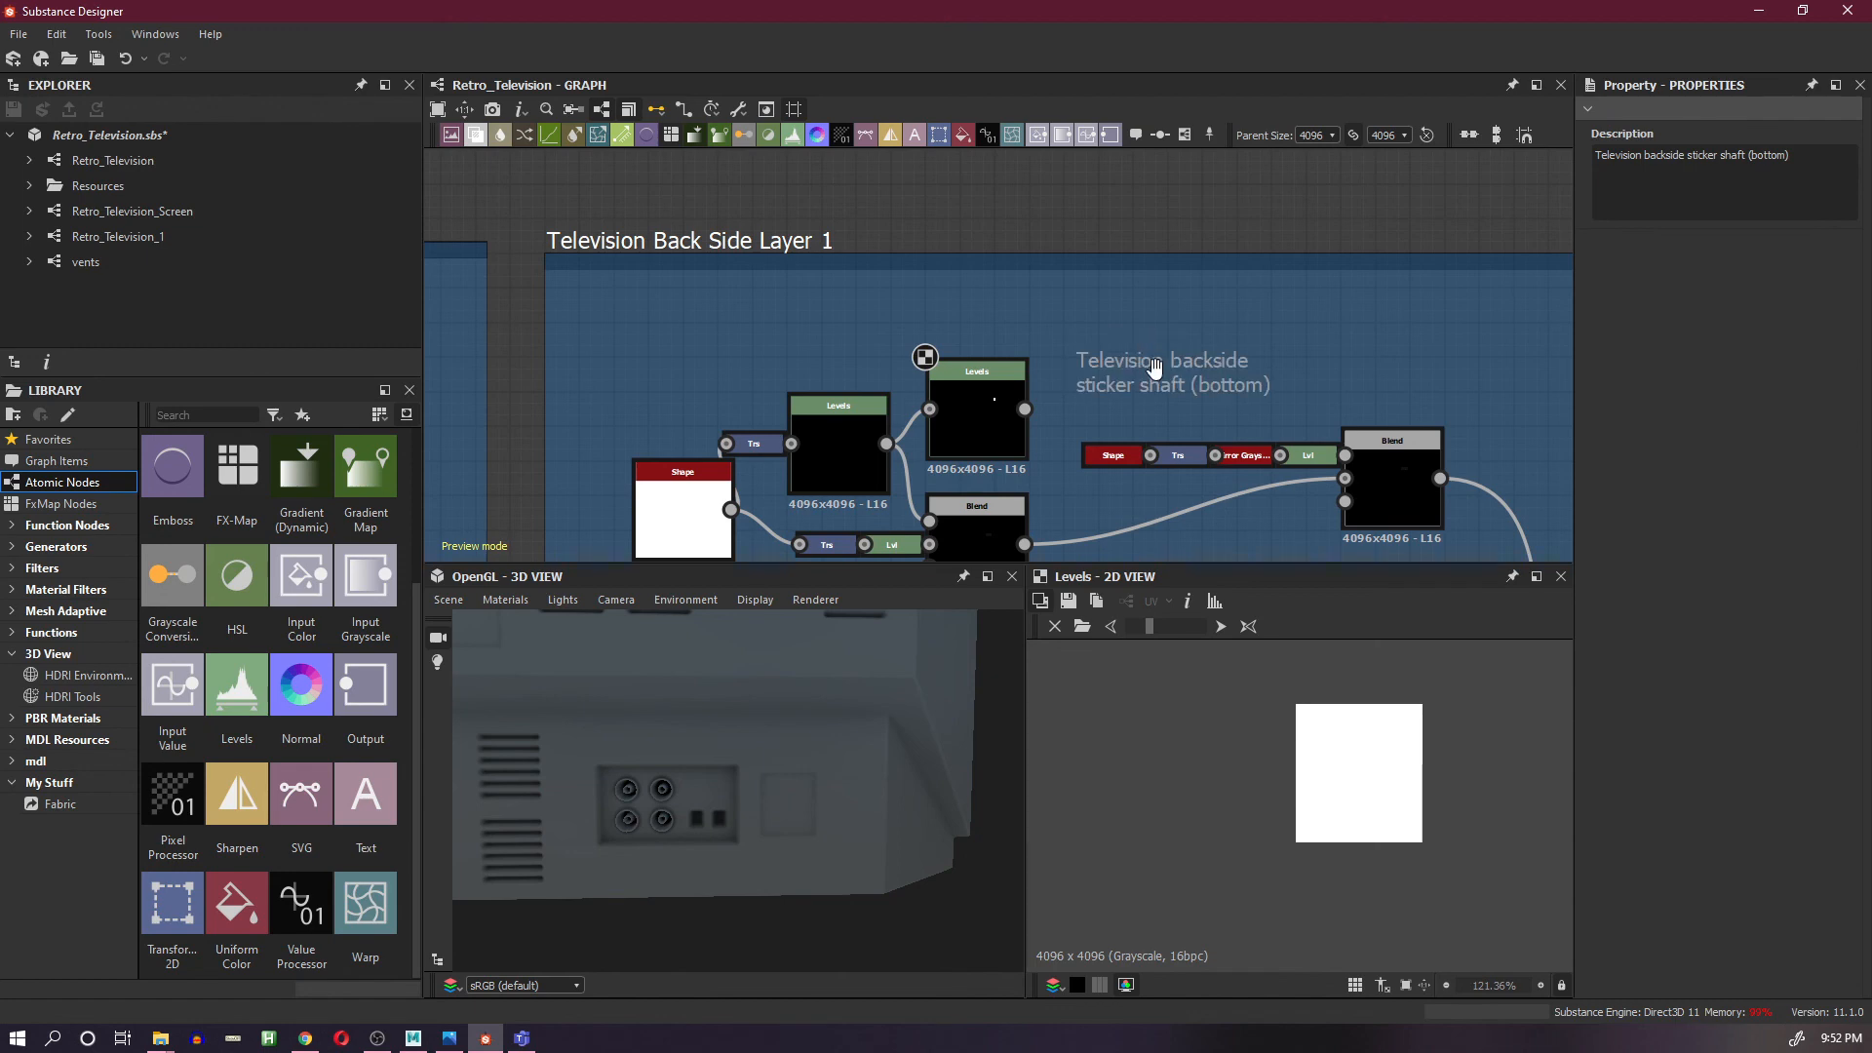
drag(1144, 371, 1017, 338)
- Change the sticker shaft comment in Television Back side Layer 2 to "Television backside sticker shaft (Top)"
scroll(732, 346, down, 8)
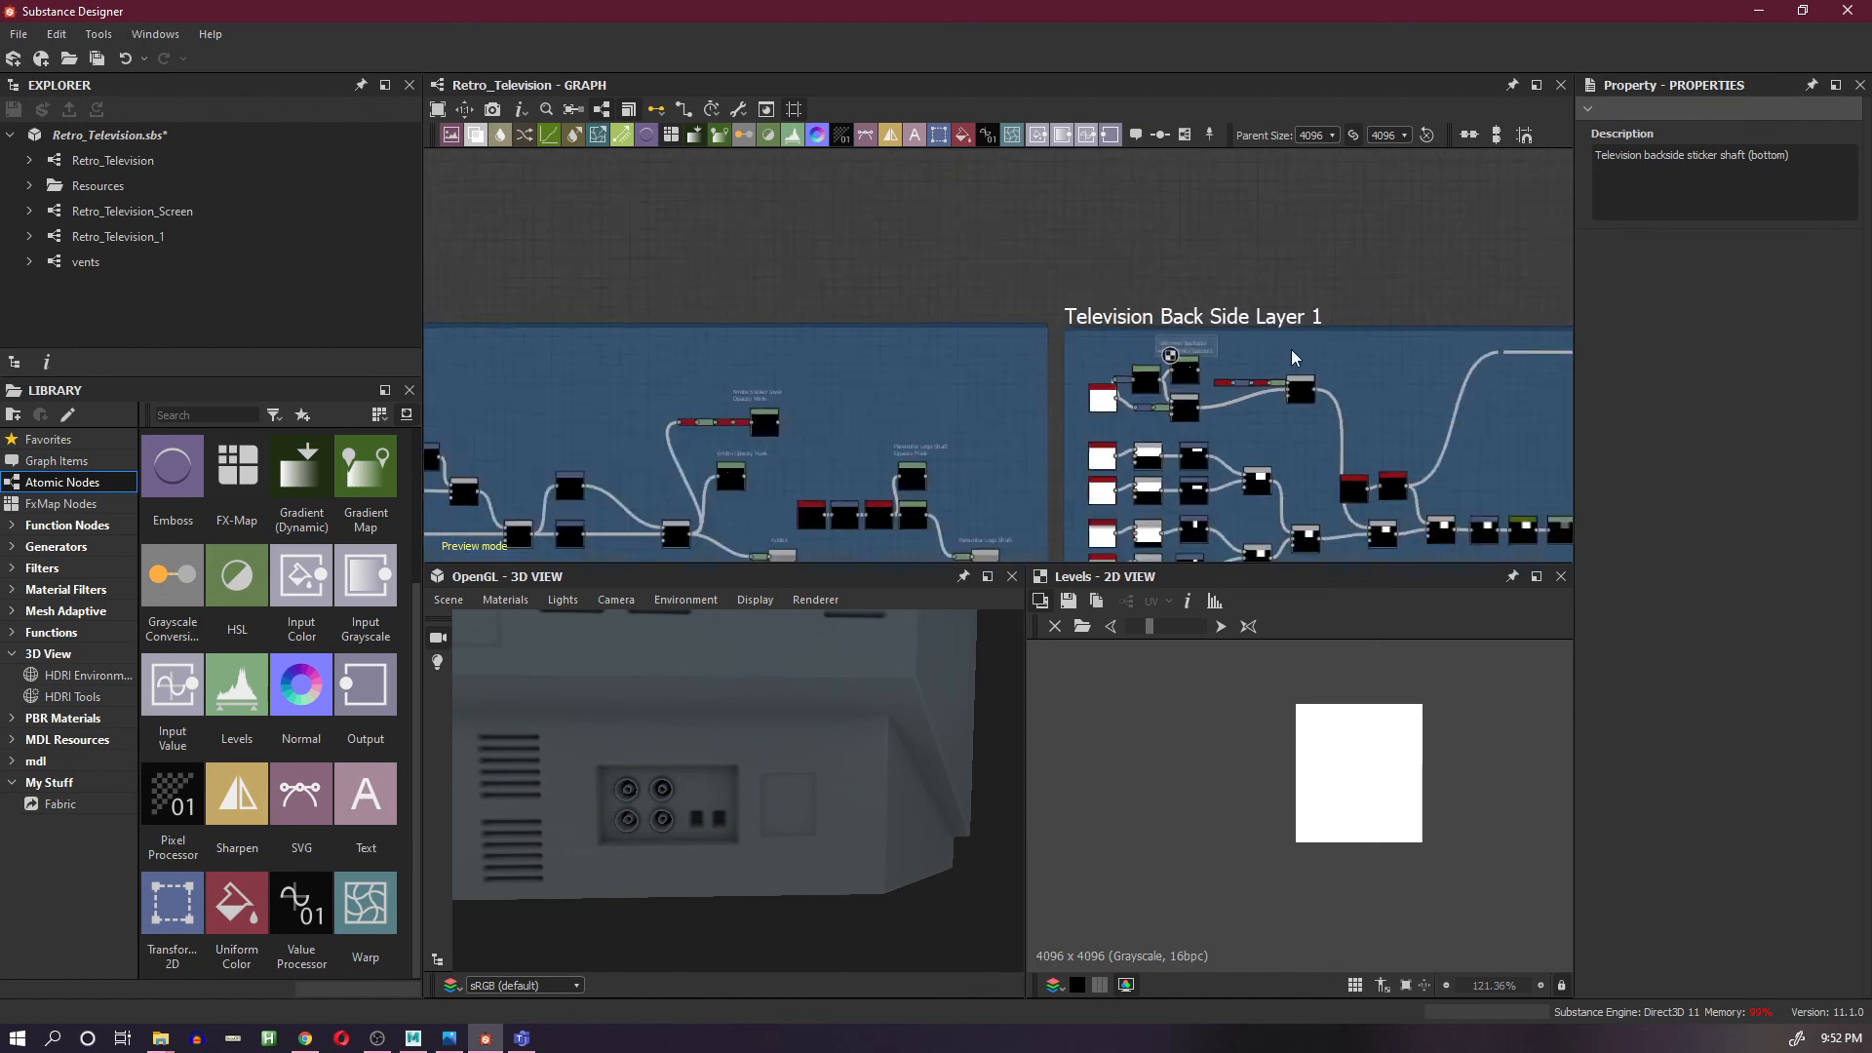
middle_drag(1028, 368, 686, 344)
scroll(1102, 336, up, 8)
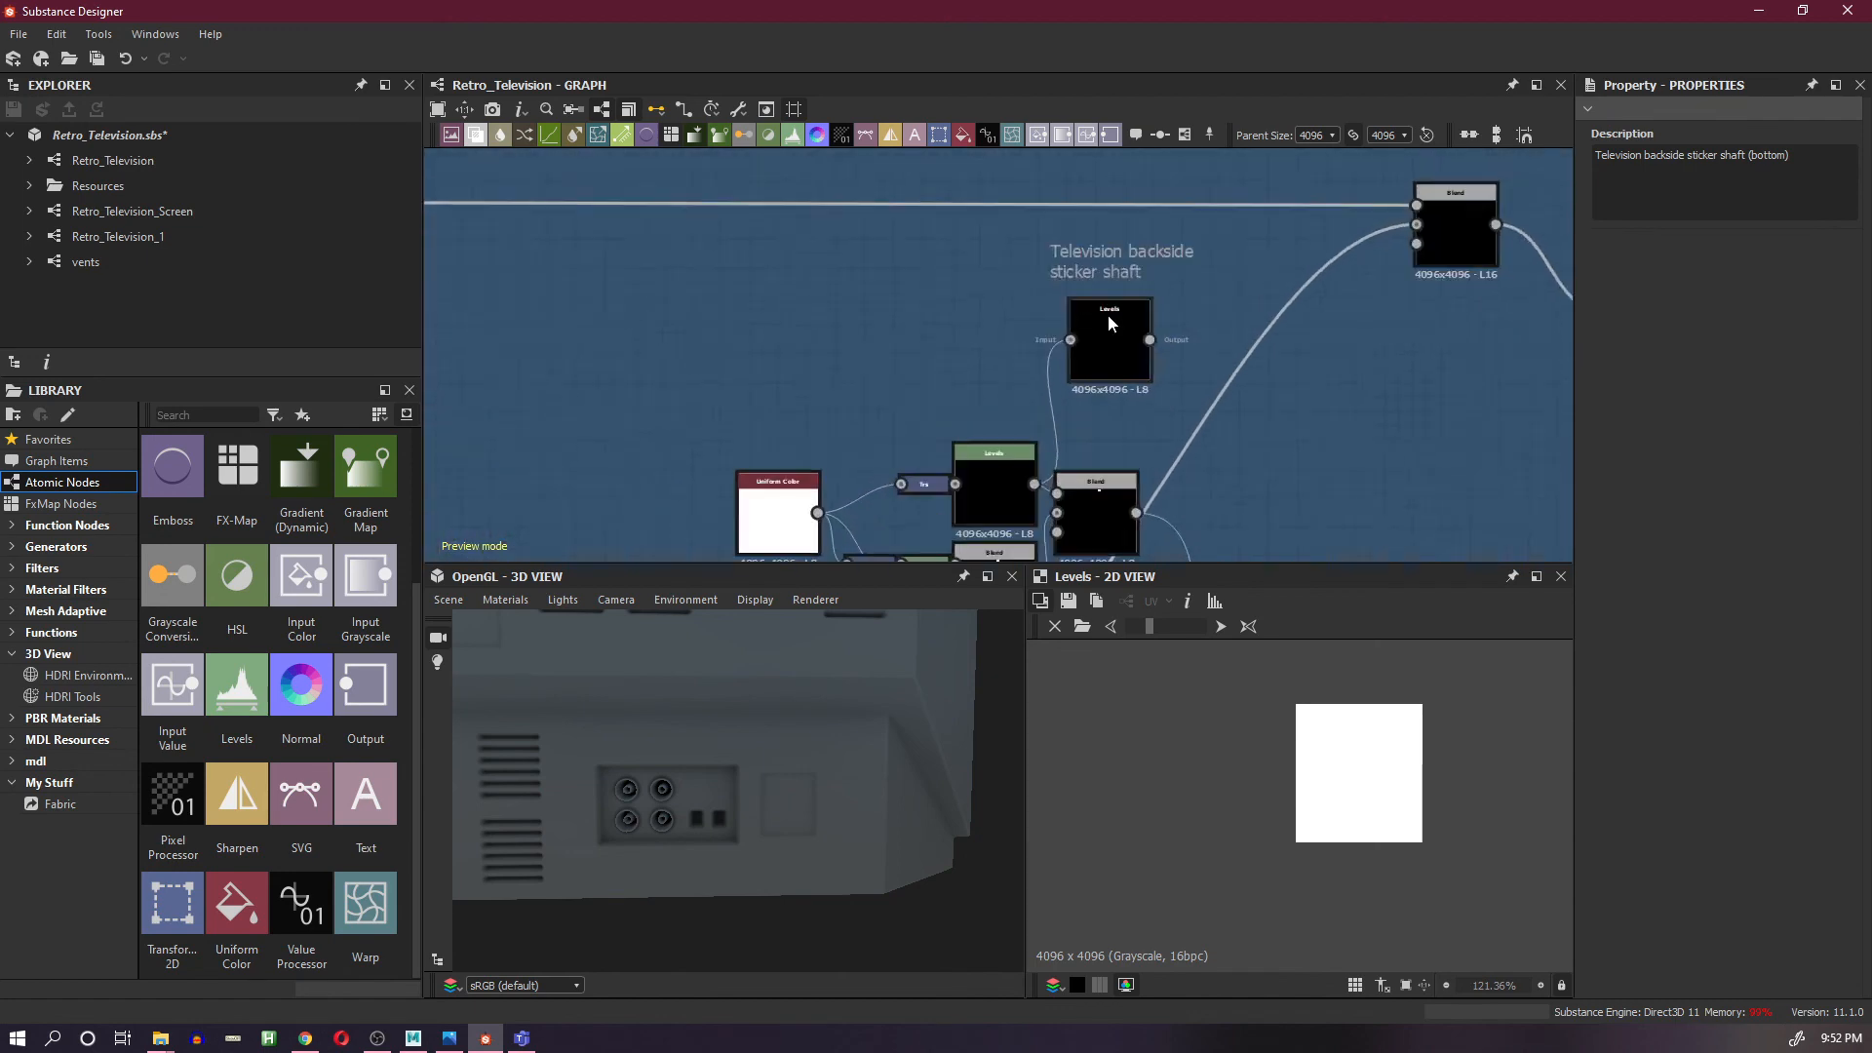
click(1098, 247)
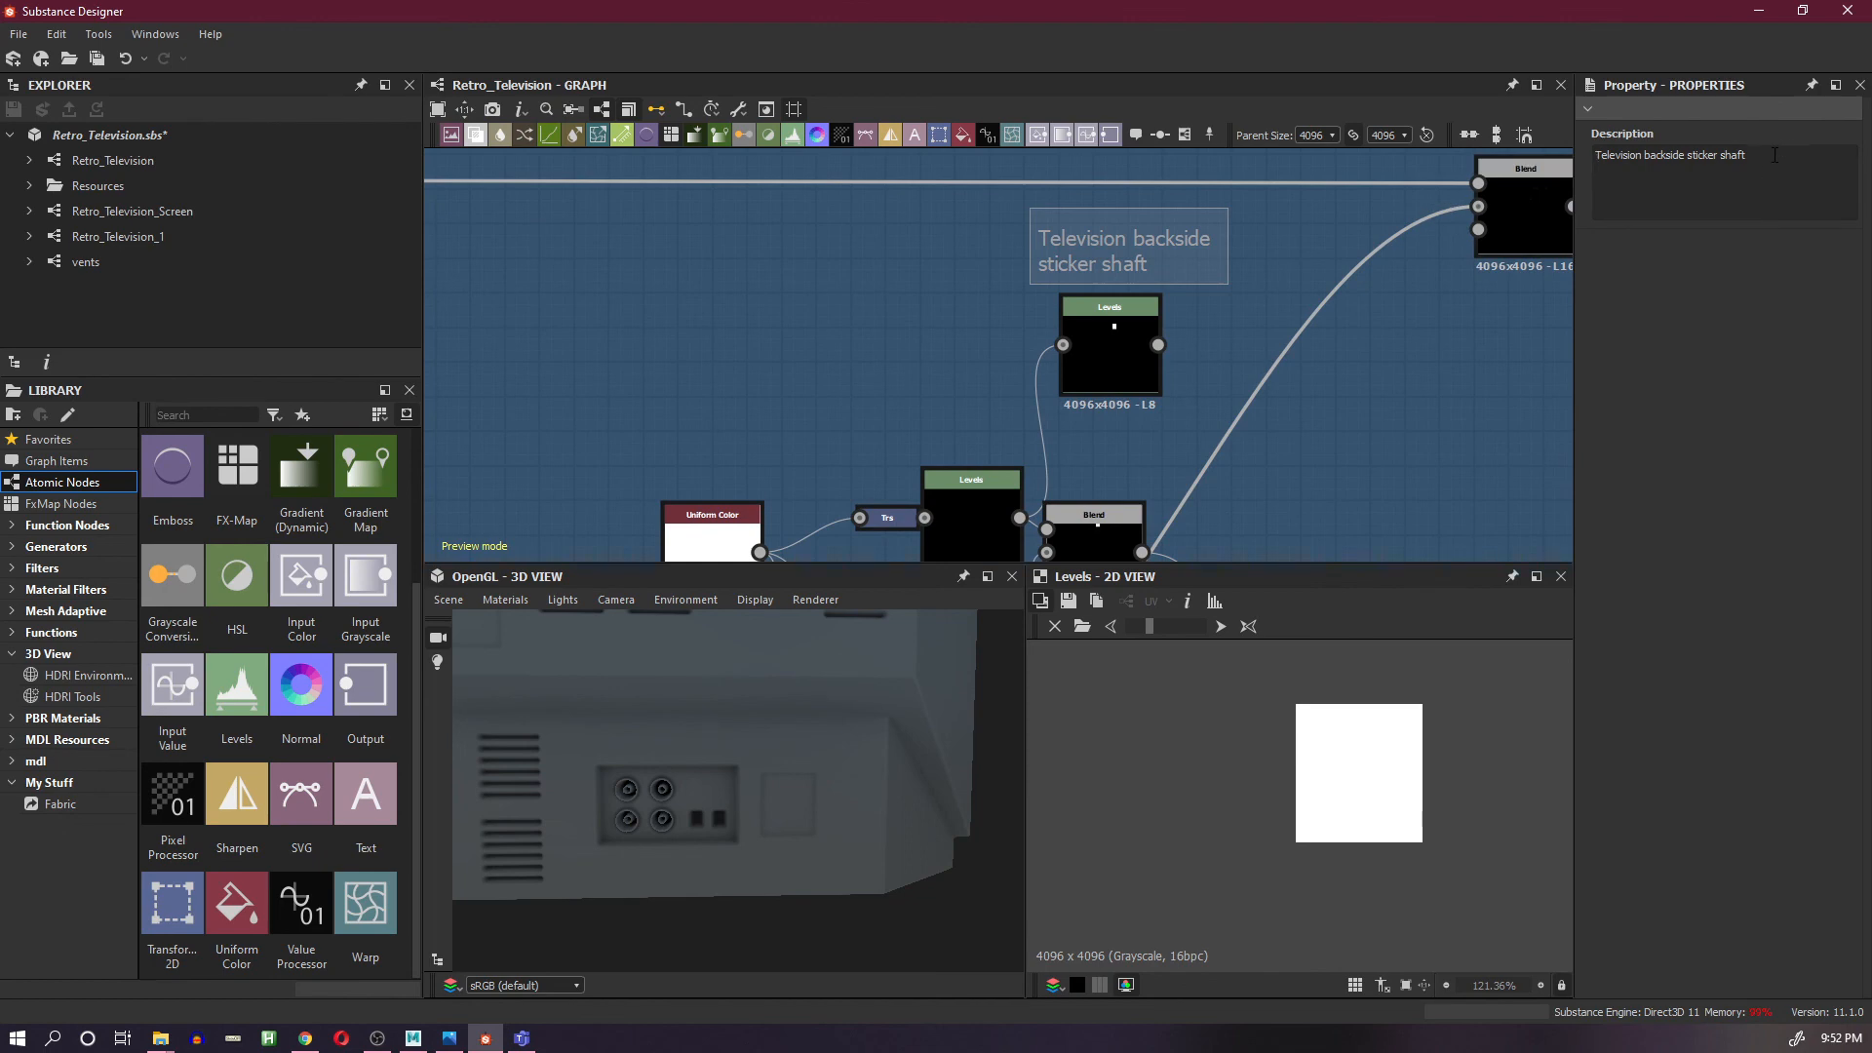
triple_click(1773, 156)
double_click(1774, 156)
triple_click(1775, 156)
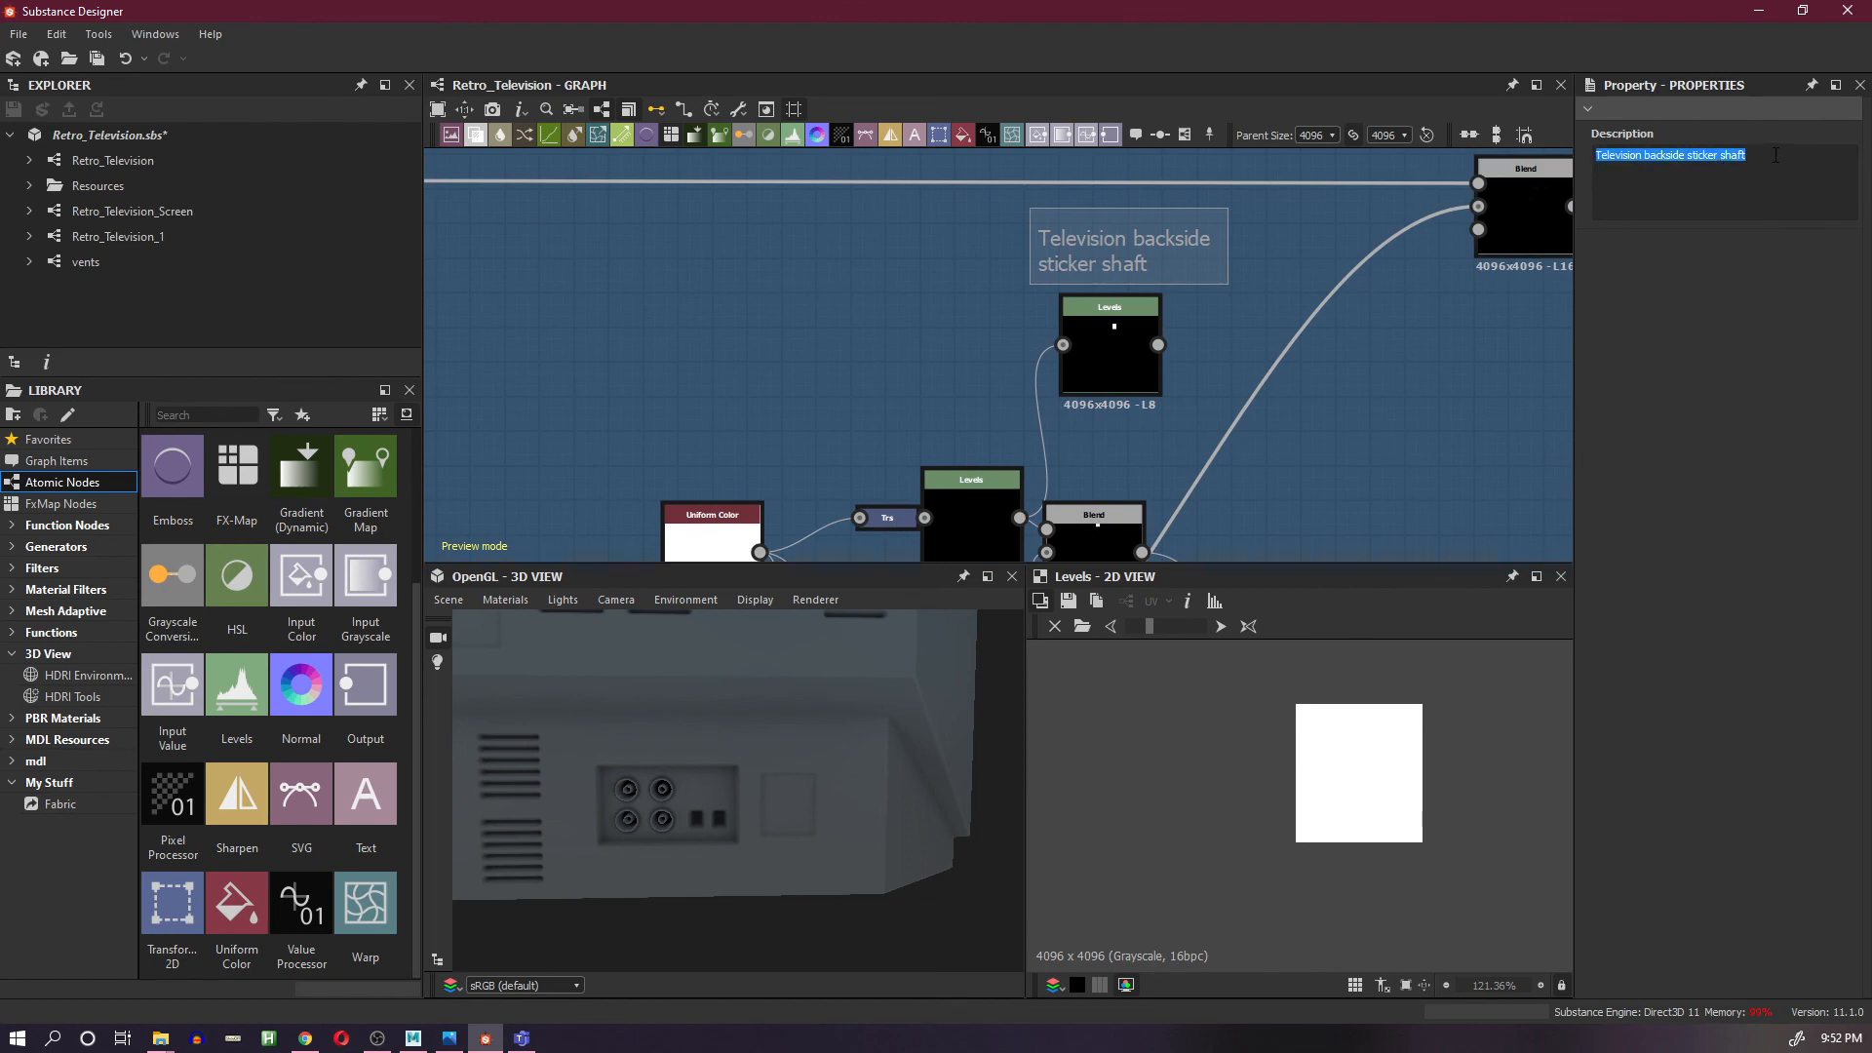
double_click(1775, 155)
click(1775, 155)
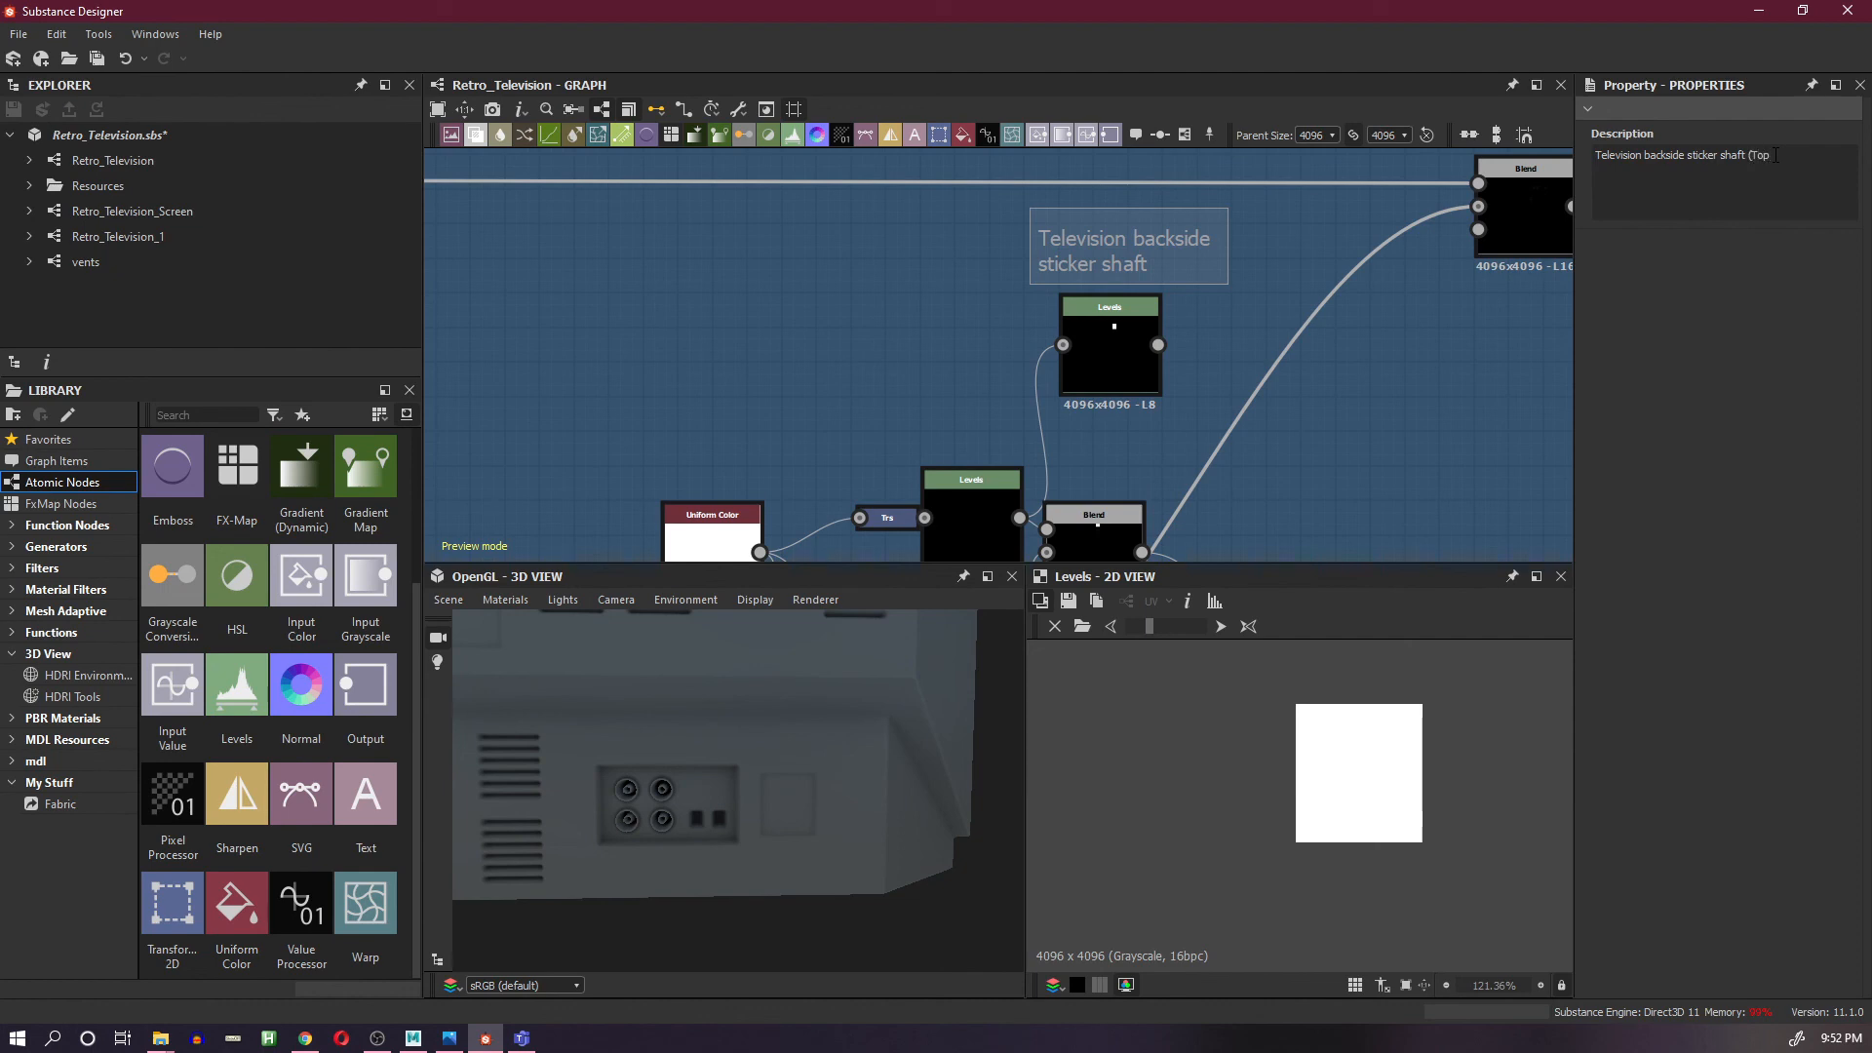
- Save the Retro_Television.sbs package
scroll(1195, 296, down, 6)
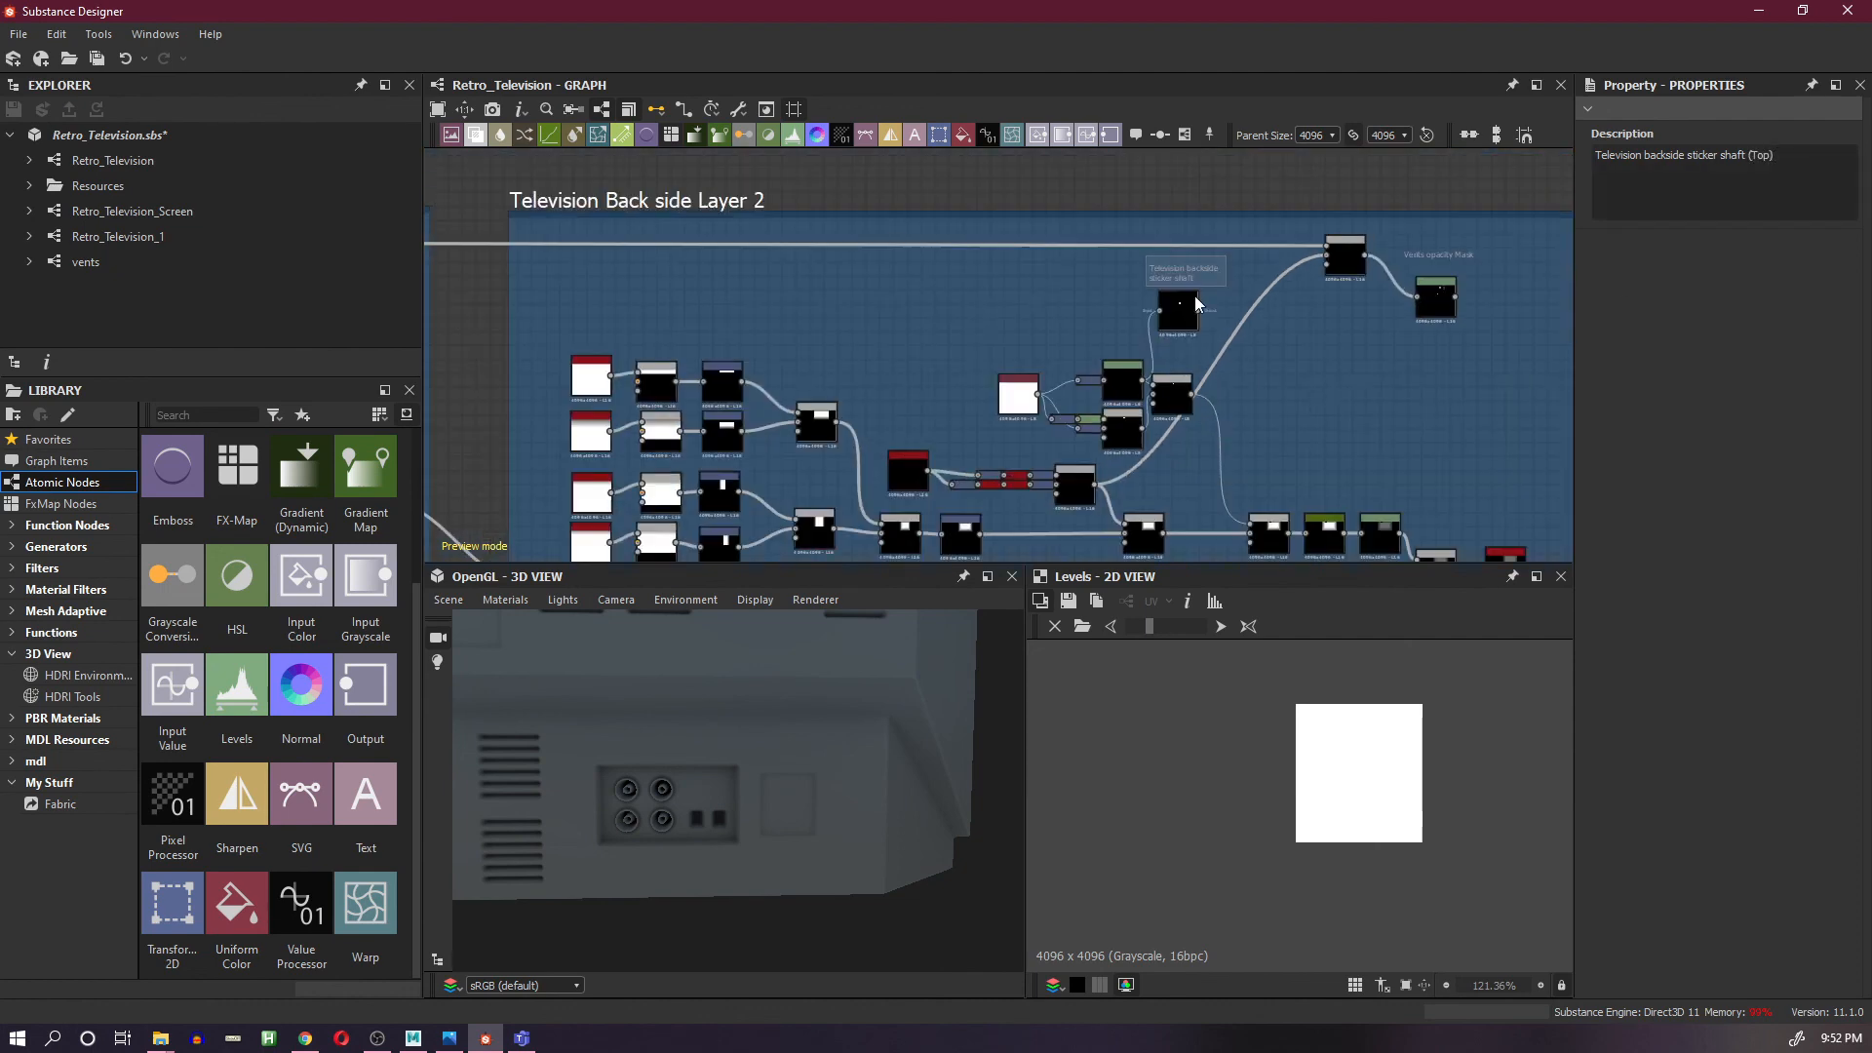
middle_drag(982, 404, 1183, 427)
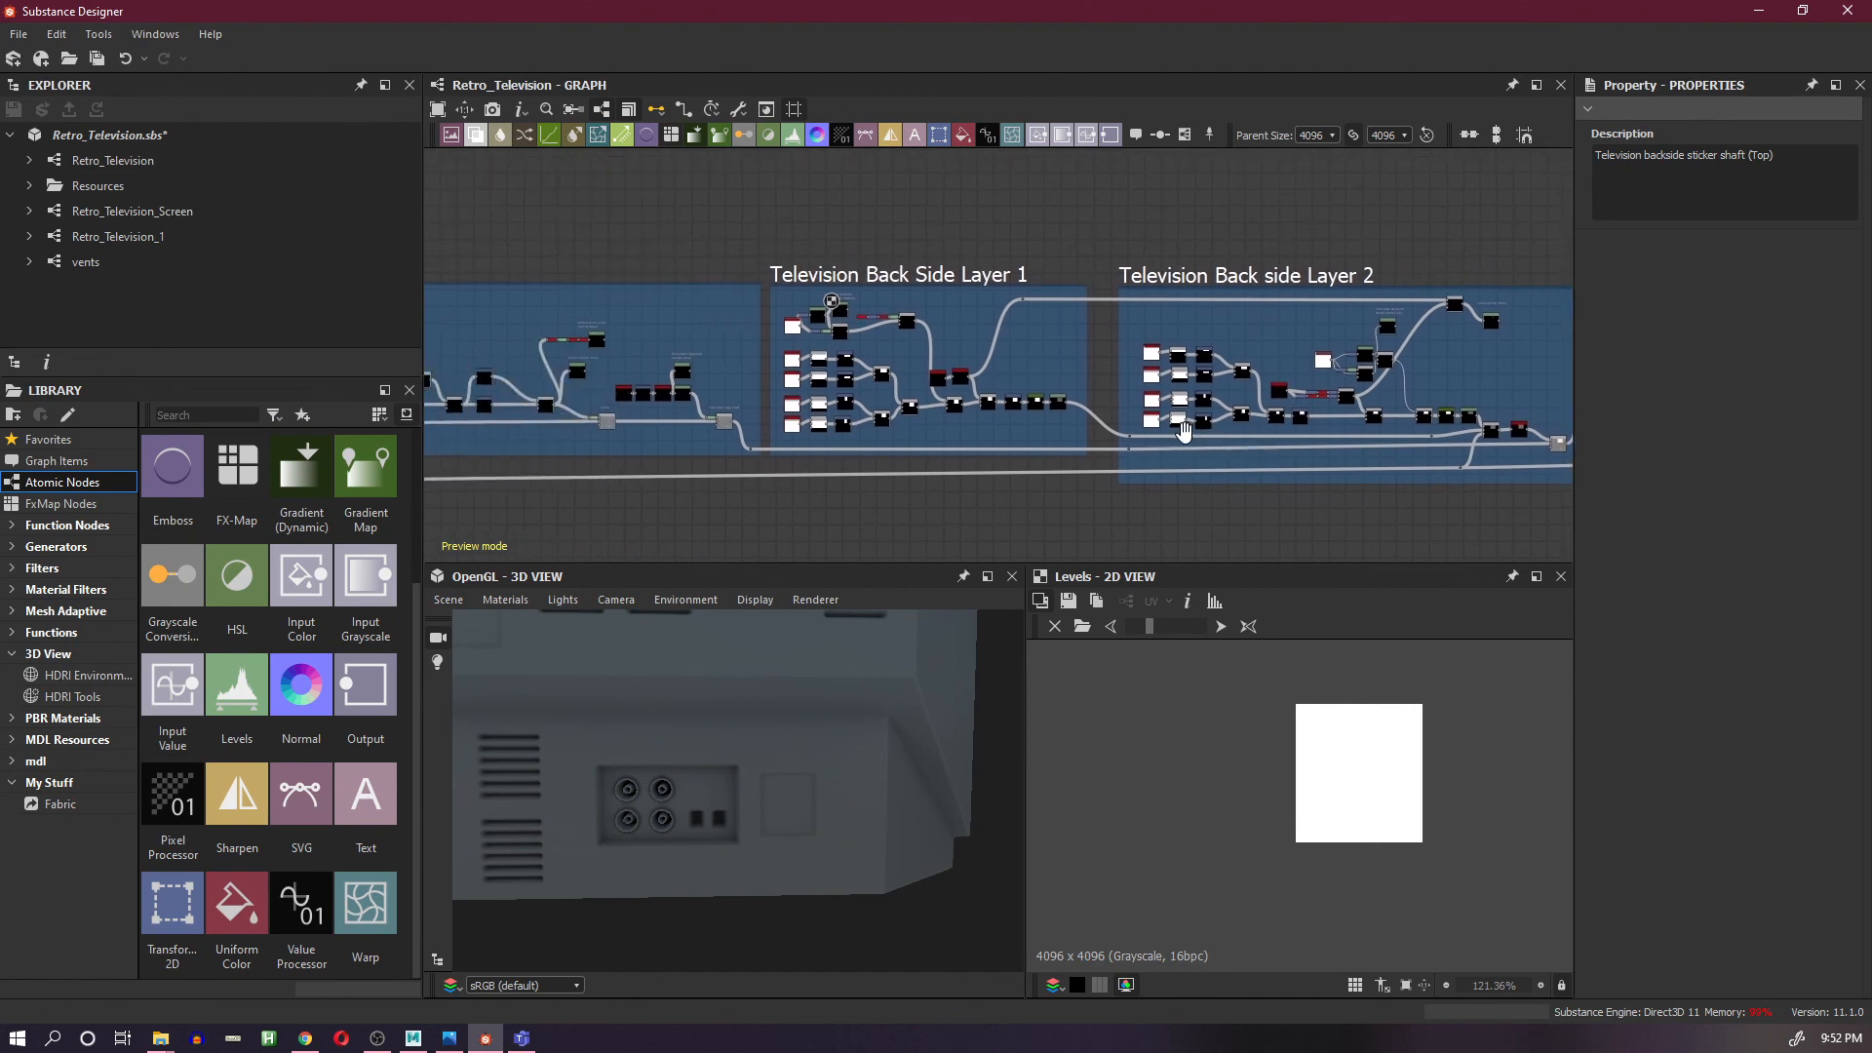
click(96, 59)
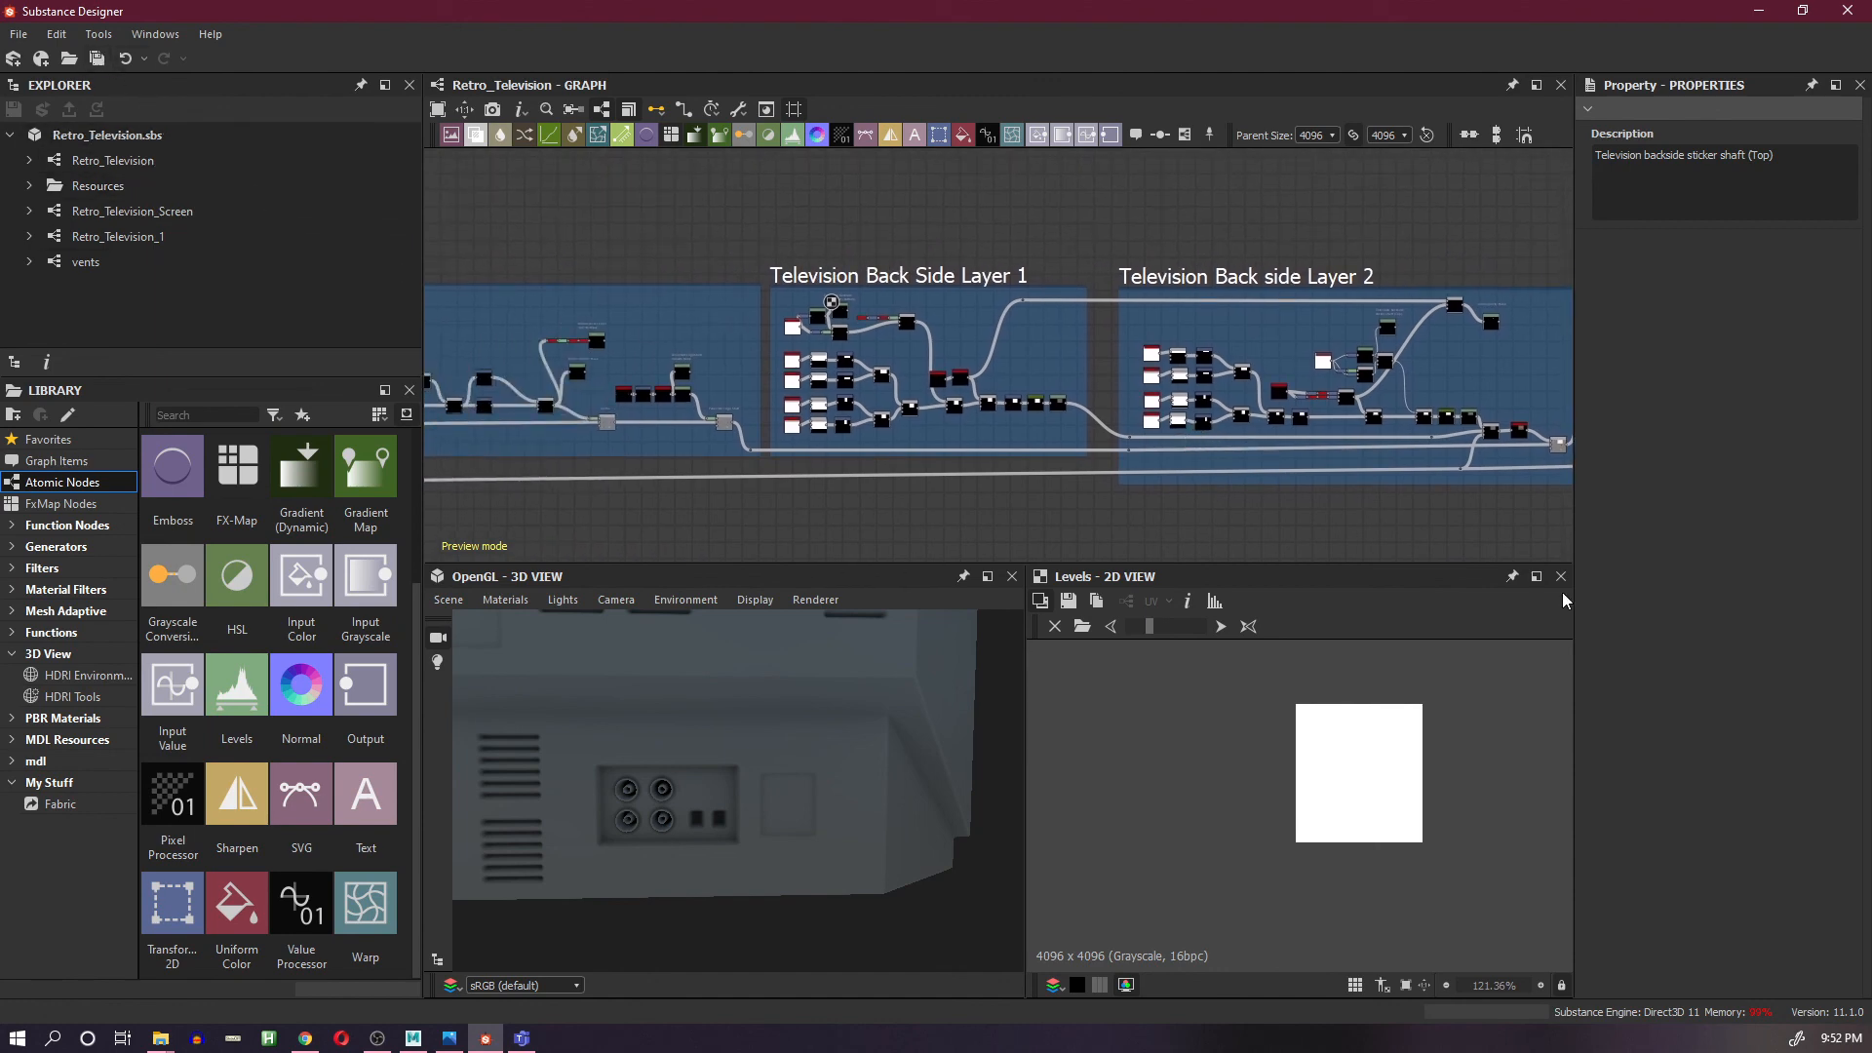
- Examine the whole television model in 3D from the back, side and front, including the screen and control panel
scroll(916, 798, down, 5)
mouse_move(836, 773)
mouse_down()
mouse_move(731, 806)
mouse_move(777, 793)
mouse_move(756, 883)
mouse_move(648, 852)
mouse_move(664, 873)
mouse_move(733, 871)
mouse_move(752, 906)
mouse_move(732, 907)
mouse_move(741, 838)
mouse_move(771, 826)
mouse_move(614, 898)
mouse_move(817, 785)
mouse_move(744, 898)
mouse_move(434, 811)
mouse_move(380, 751)
mouse_move(824, 741)
mouse_up()
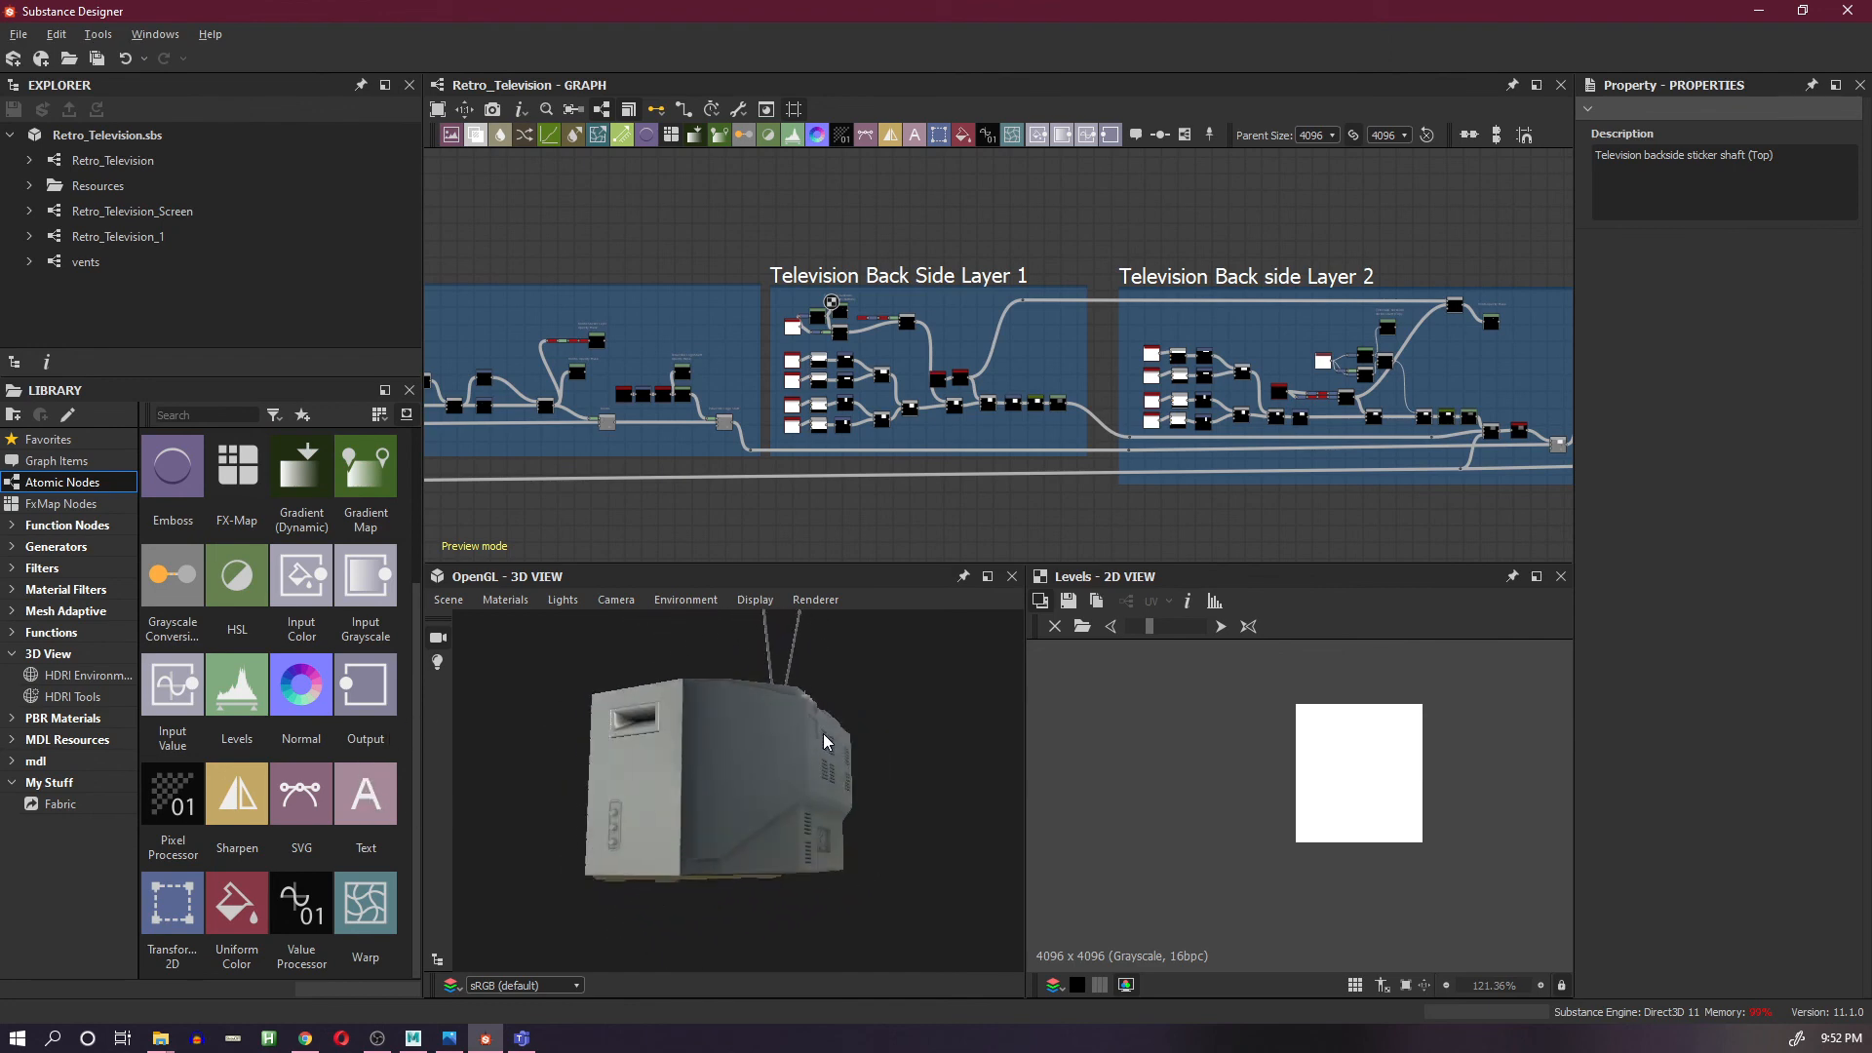
drag(884, 836, 759, 751)
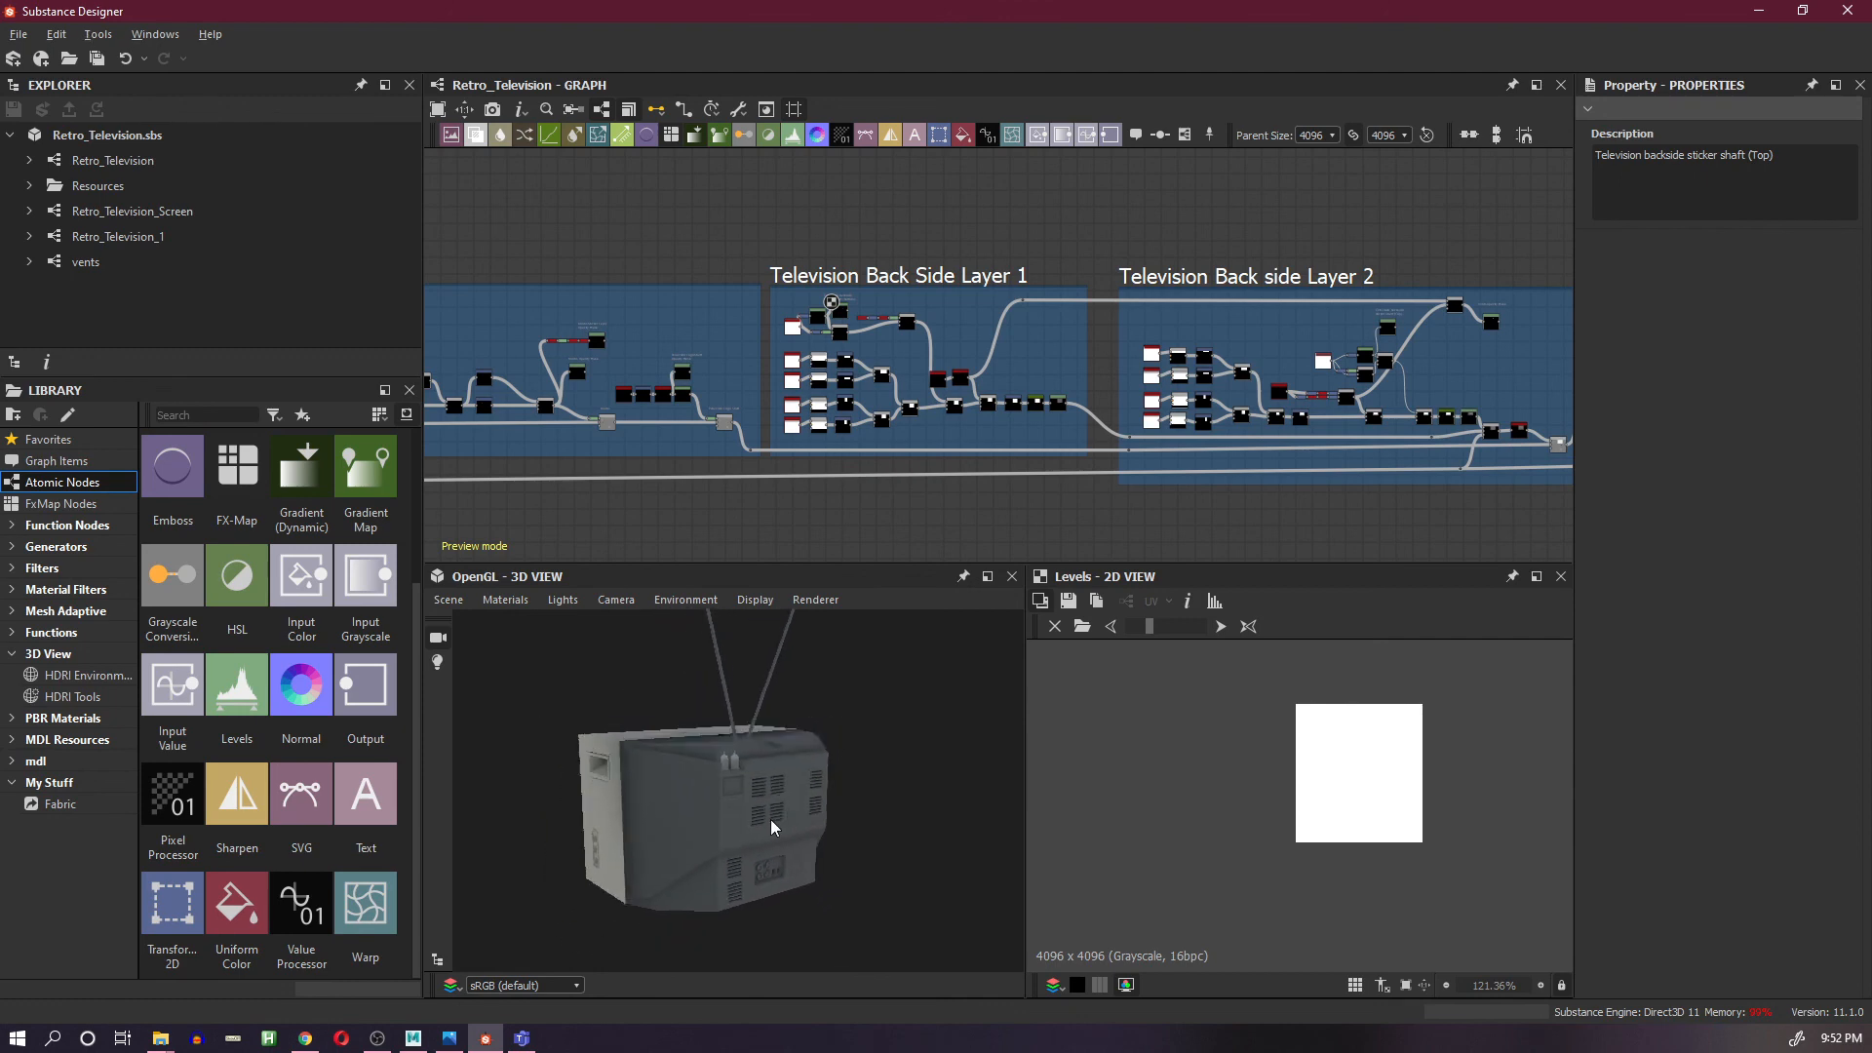
drag(923, 810, 764, 808)
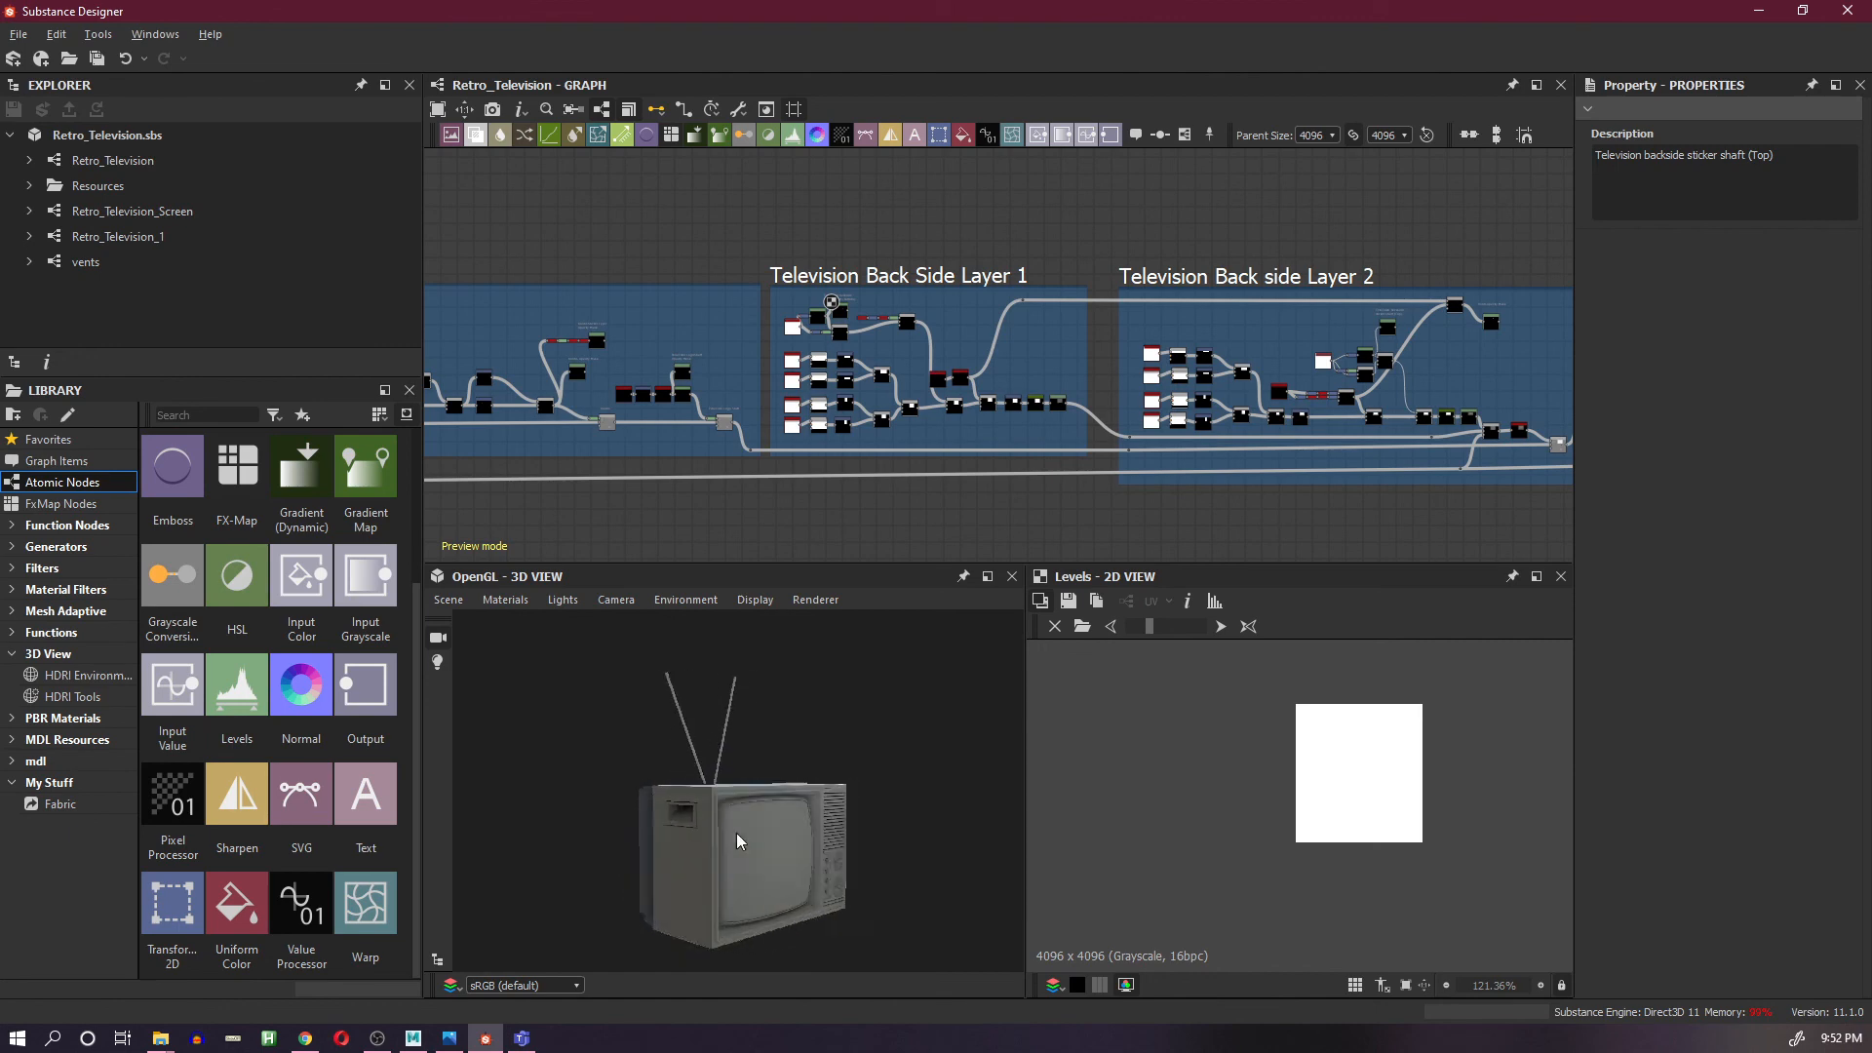
scroll(717, 847, up, 5)
drag(718, 847, 769, 785)
scroll(825, 719, up, 3)
scroll(853, 724, down, 4)
scroll(854, 732, down, 5)
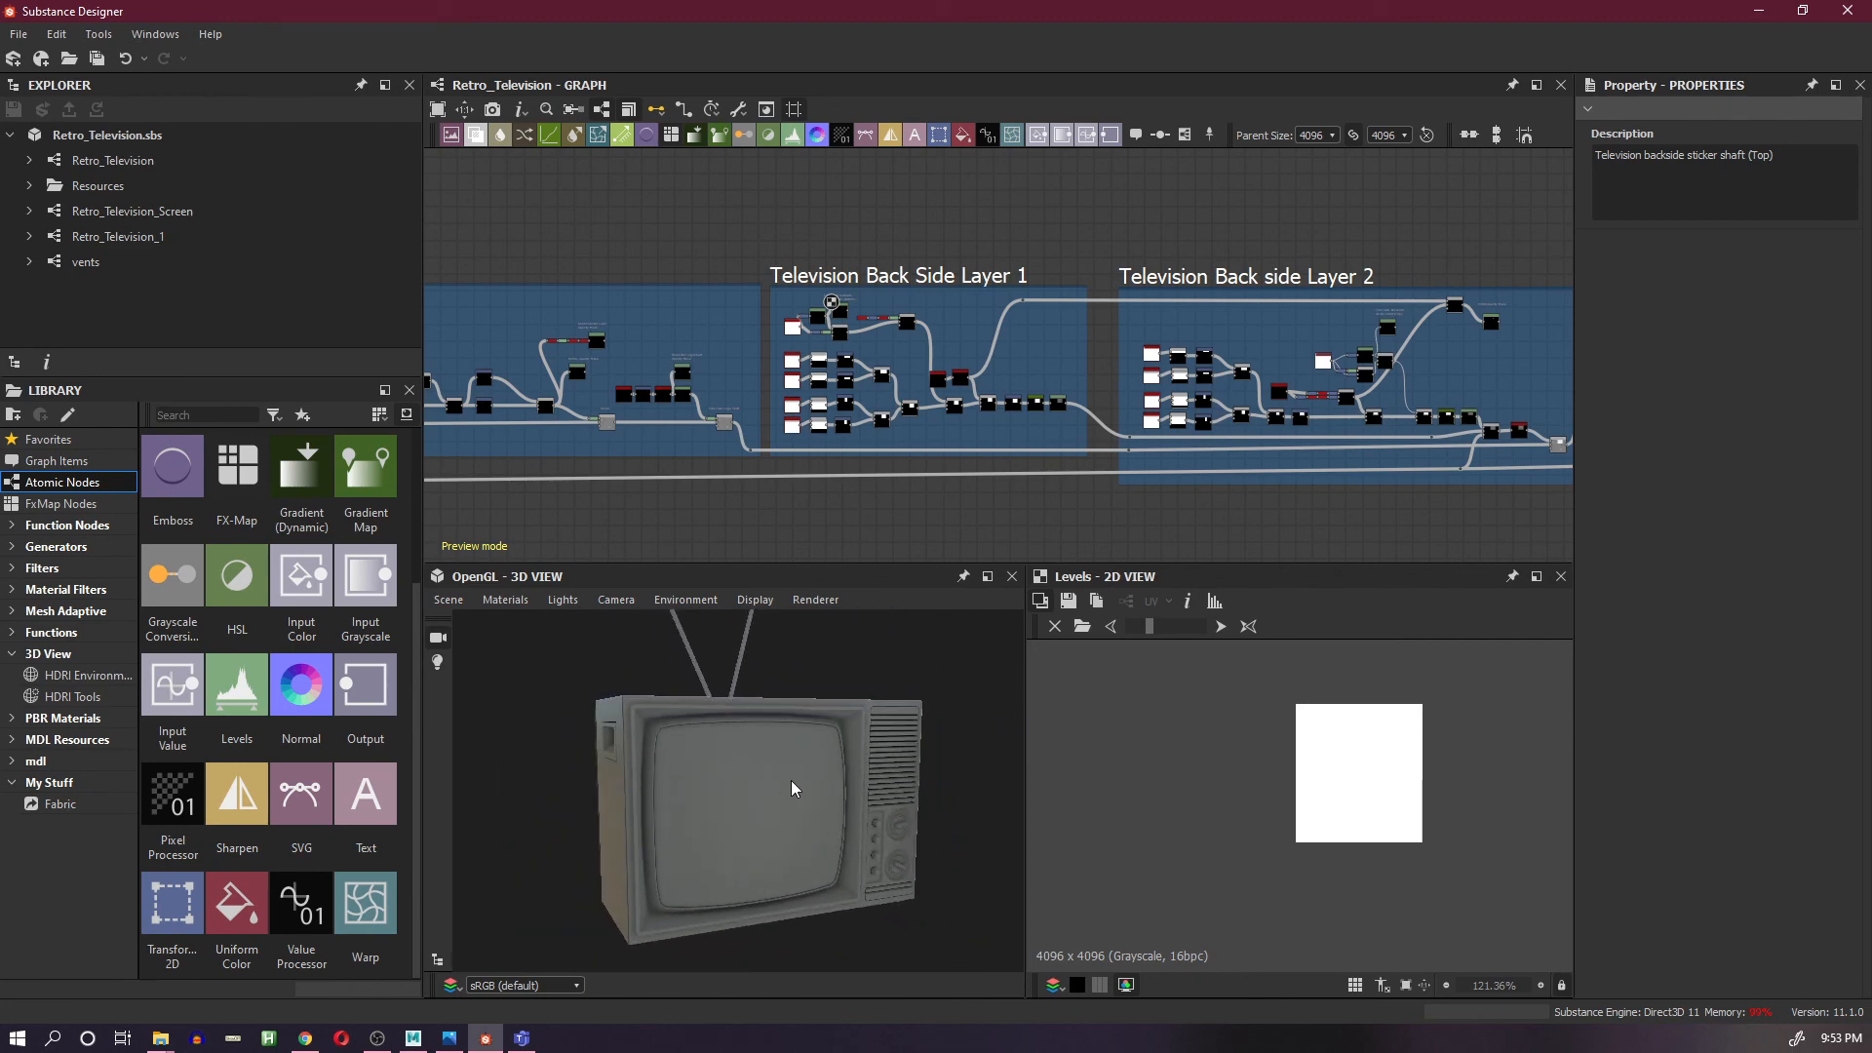